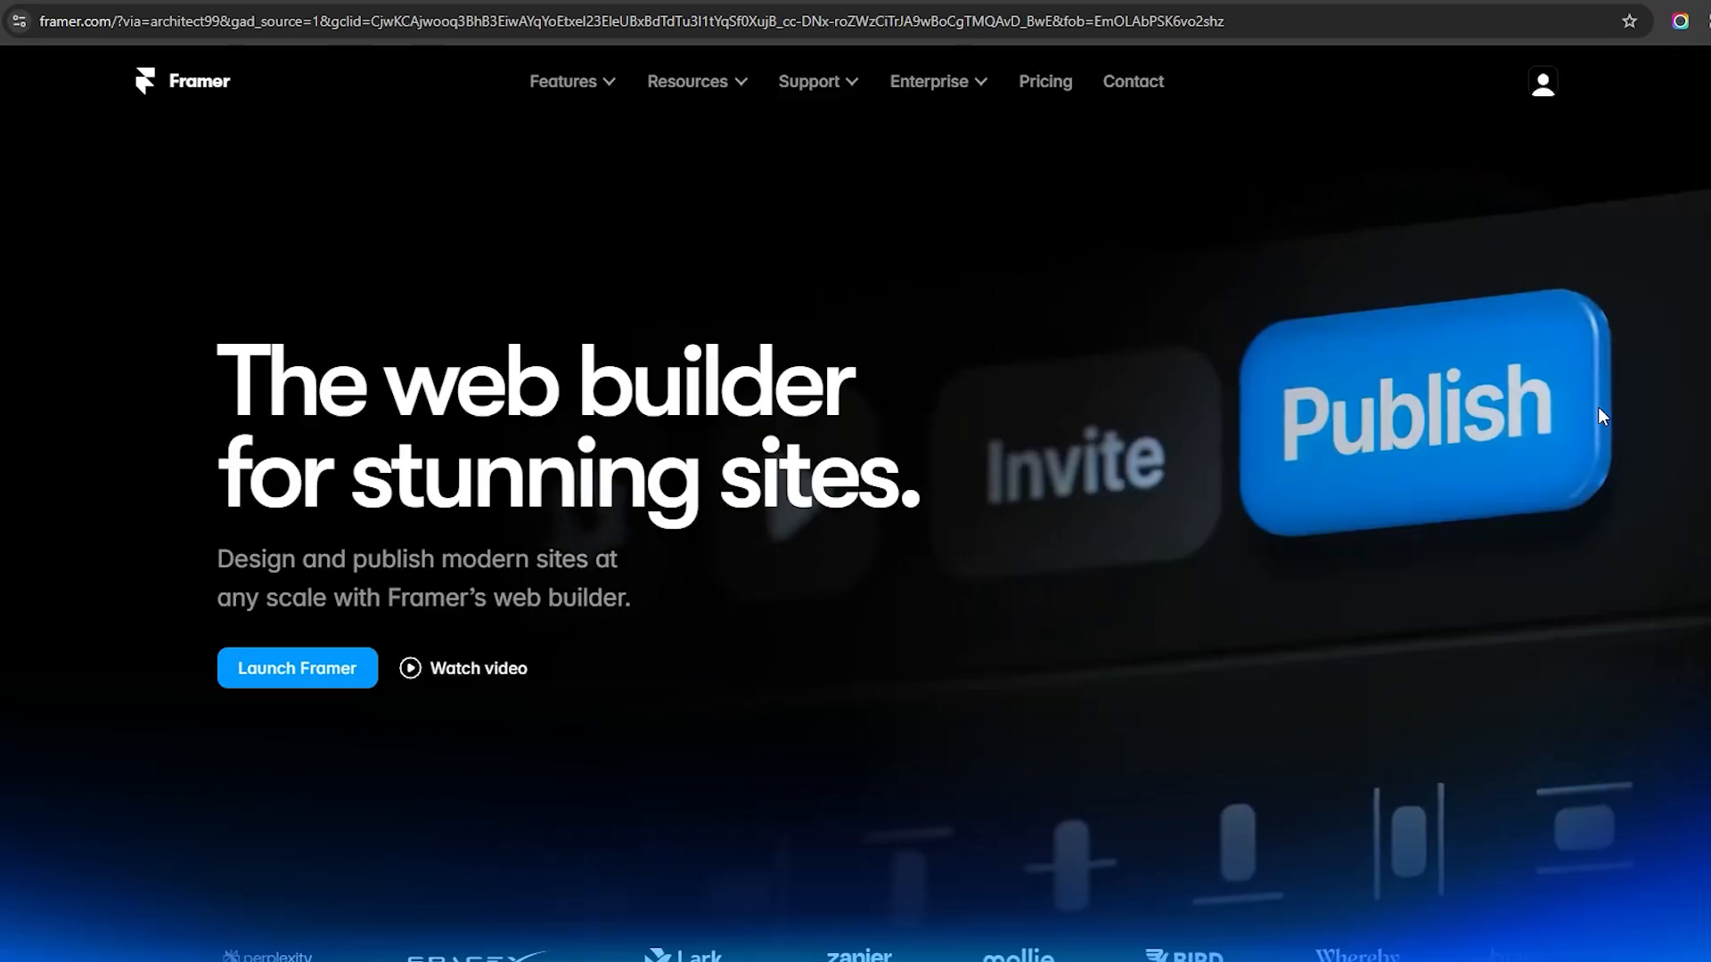
Step: Review the Figma portfolio reference design and the project's existing text and color styles
scroll(1597, 406, down, 8)
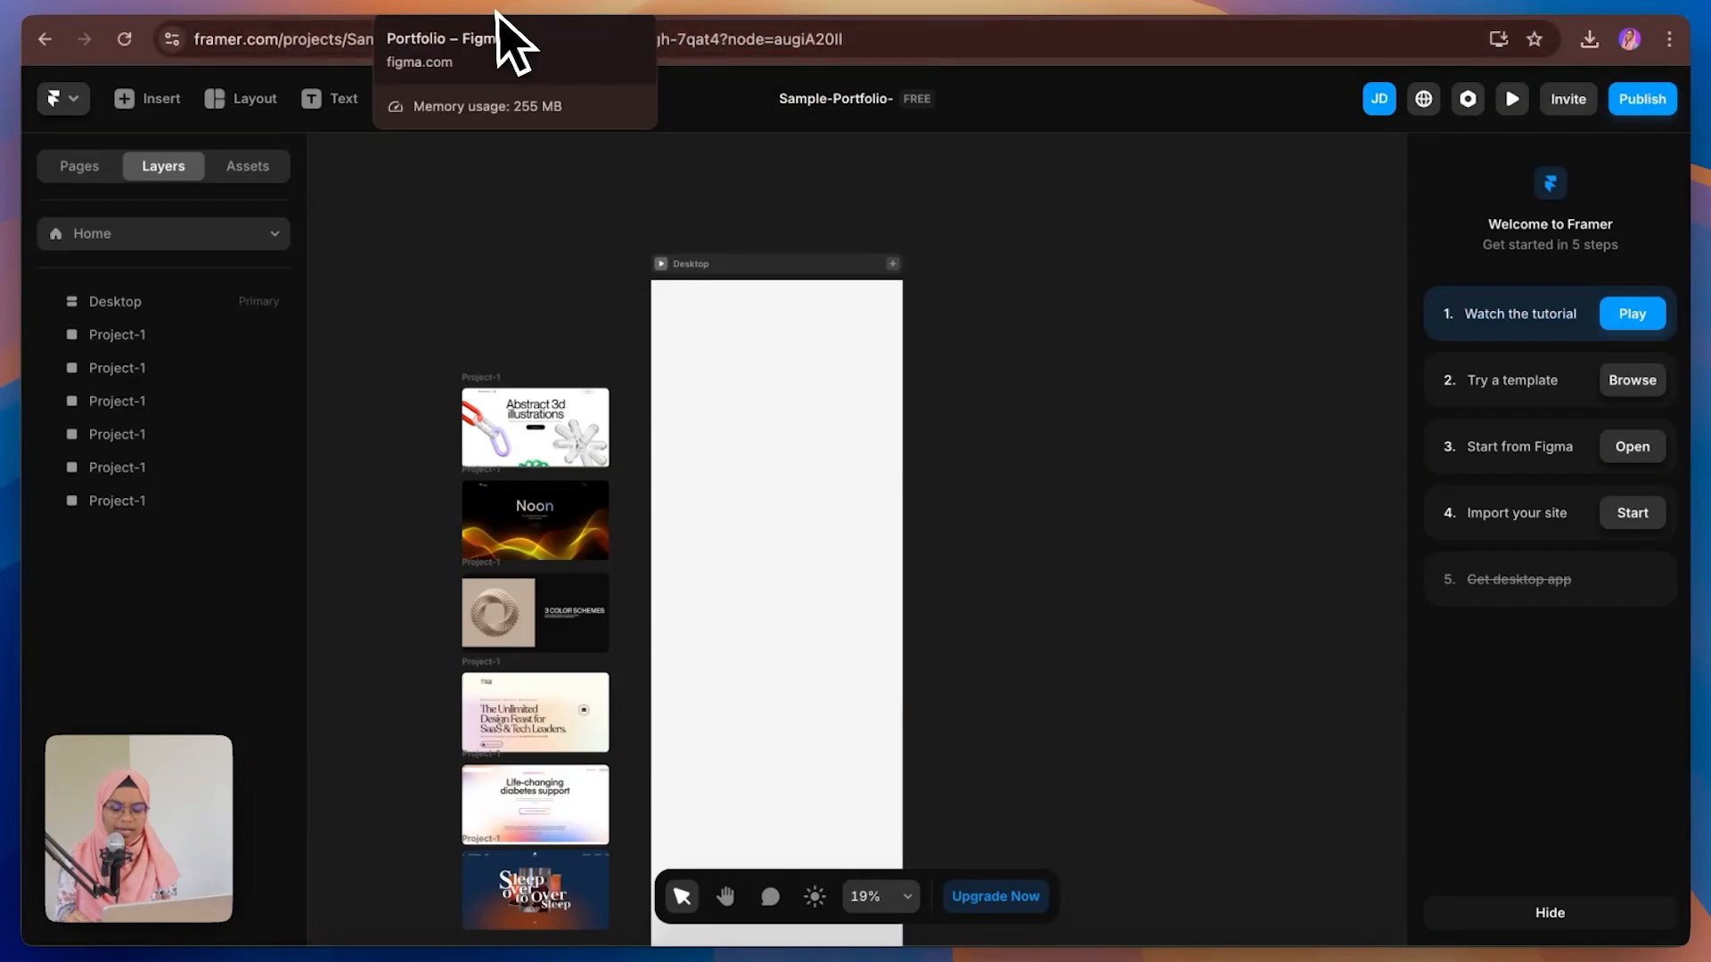
click(495, 9)
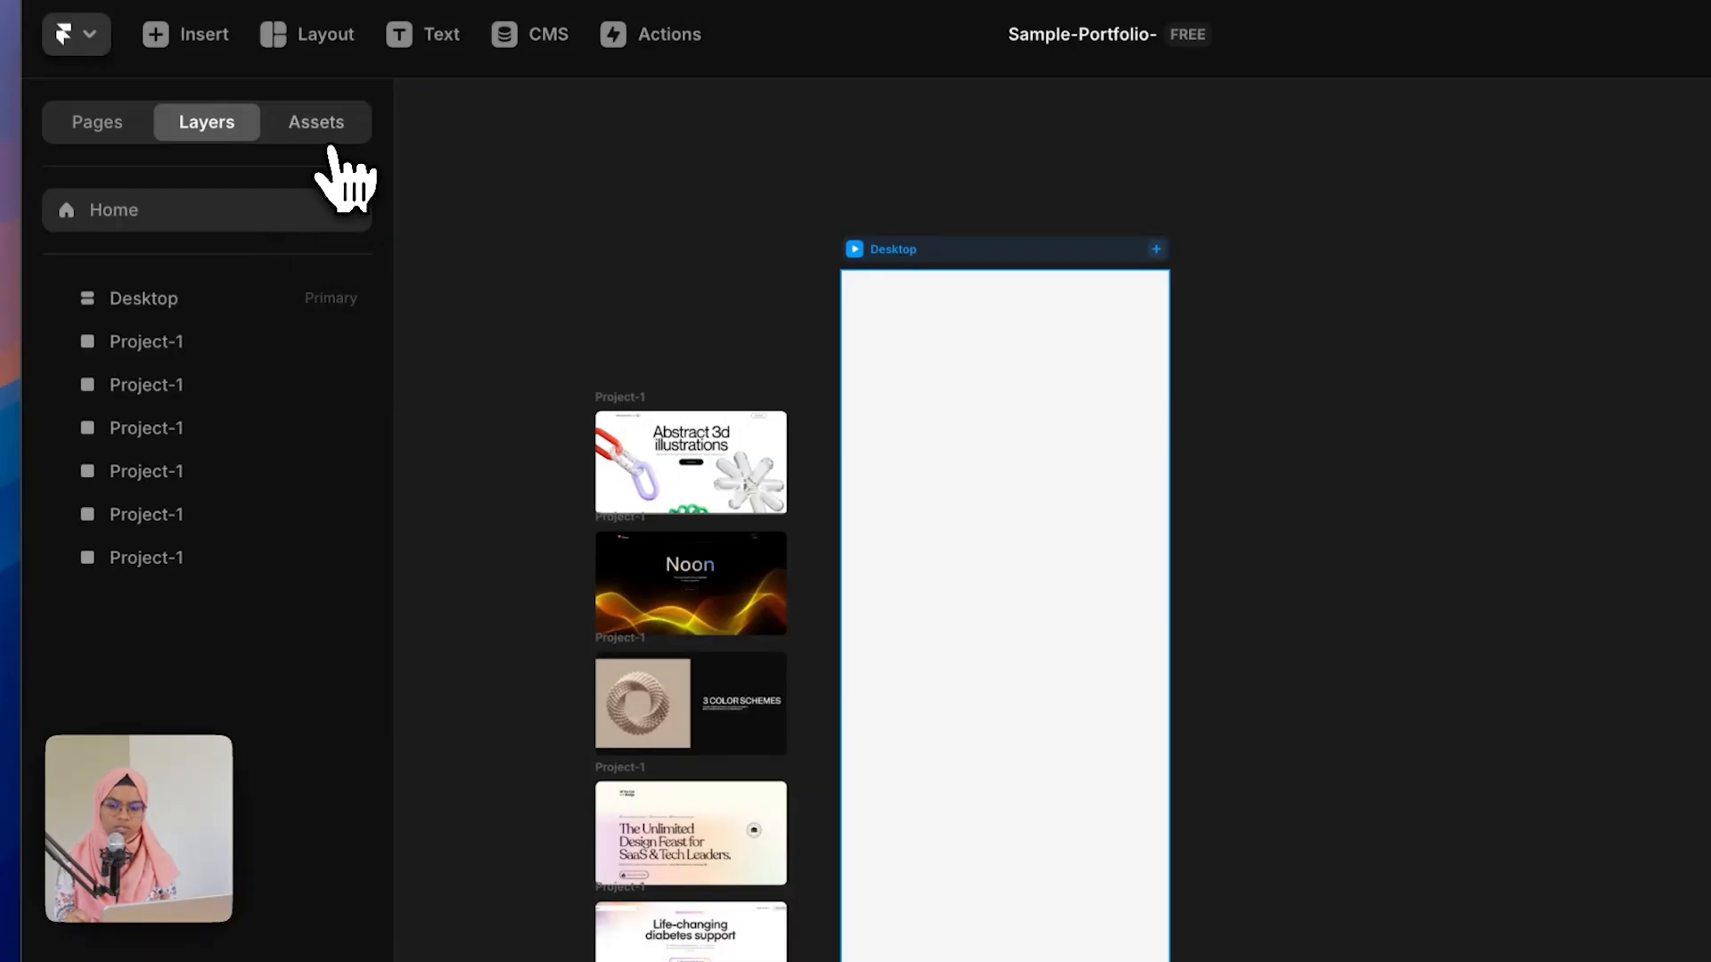
click(325, 130)
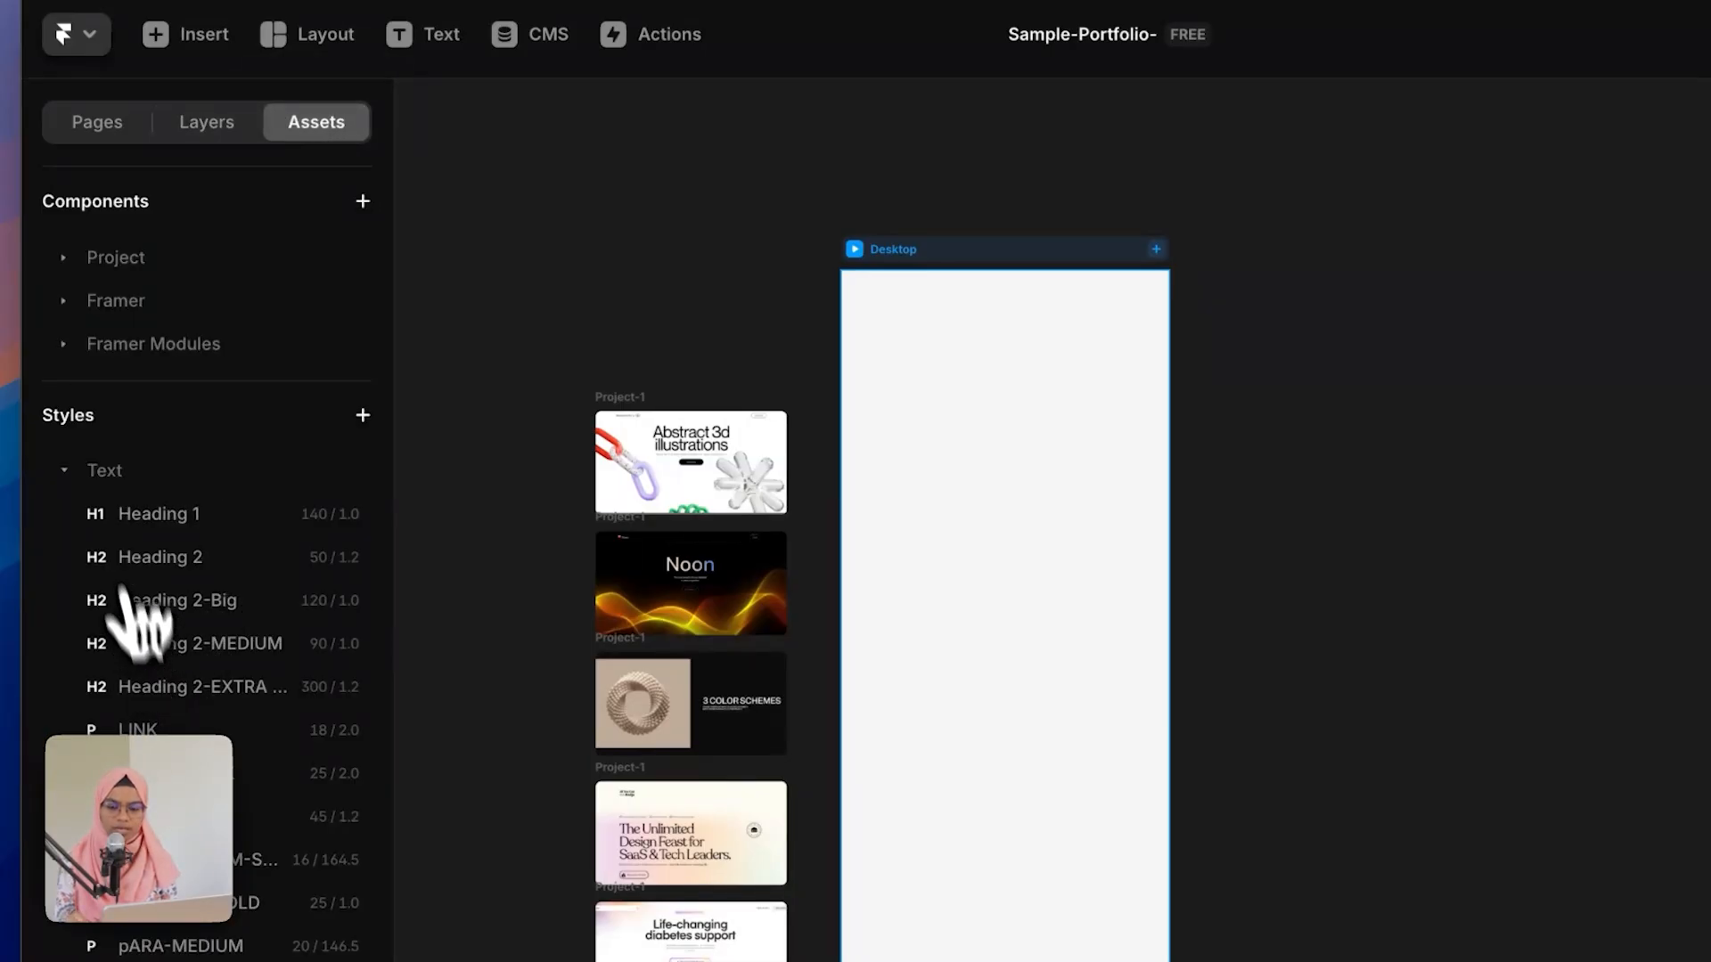
click(94, 472)
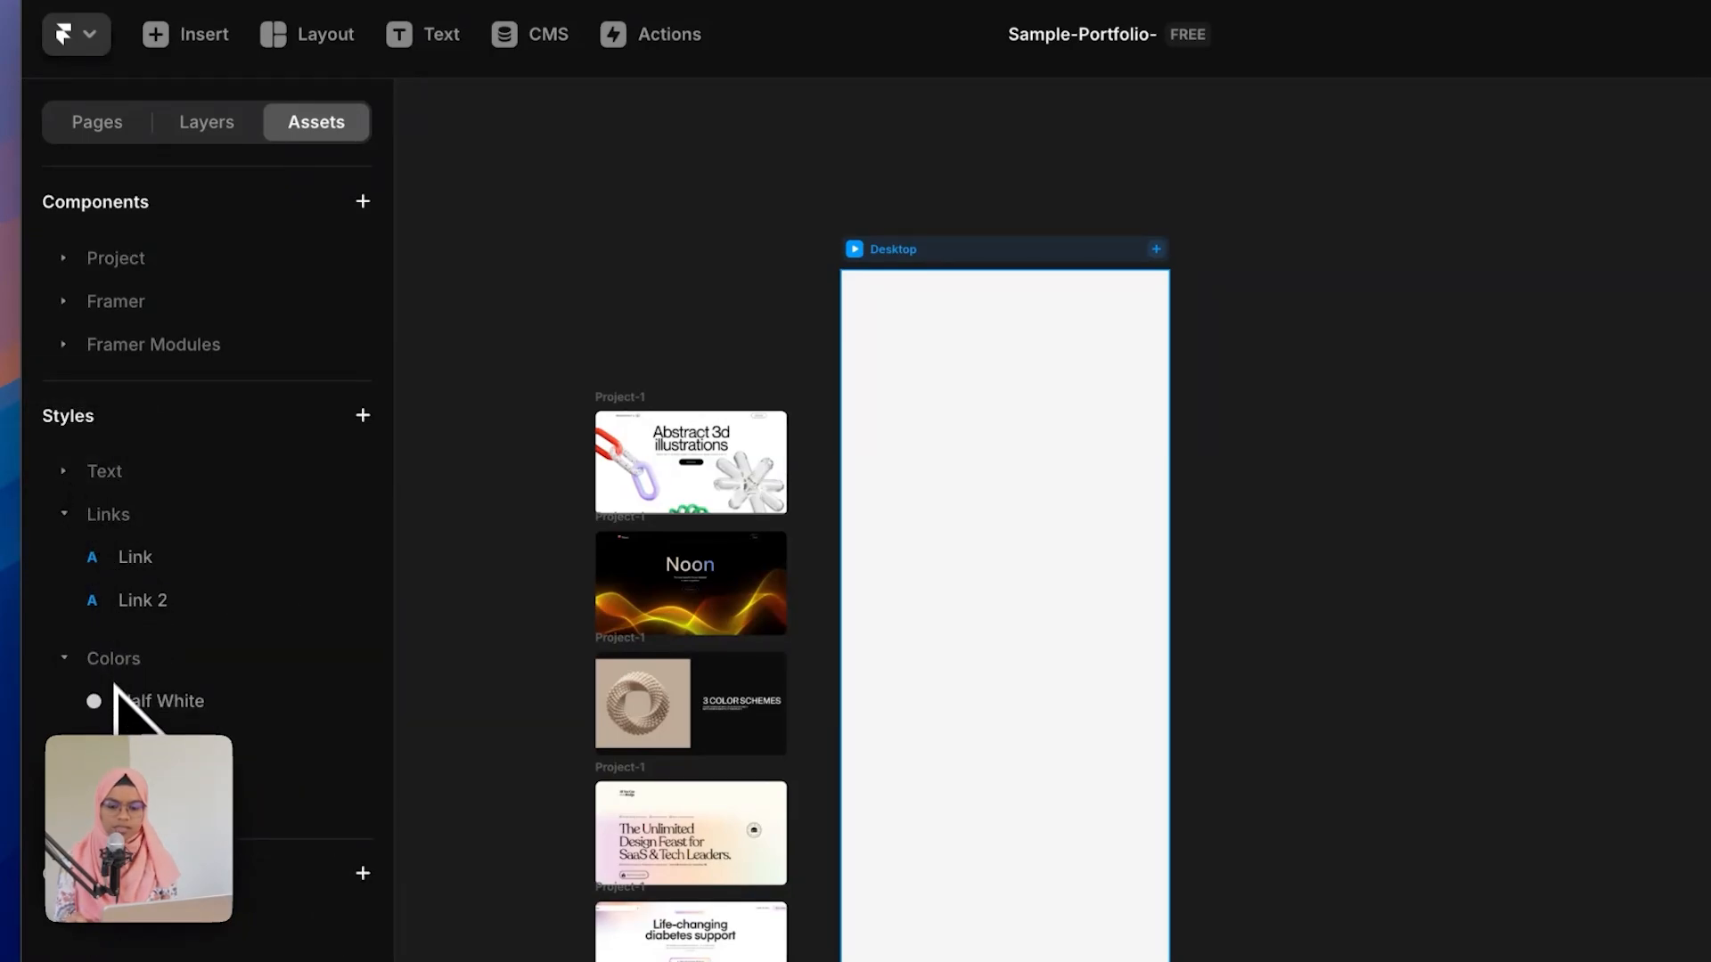
click(88, 470)
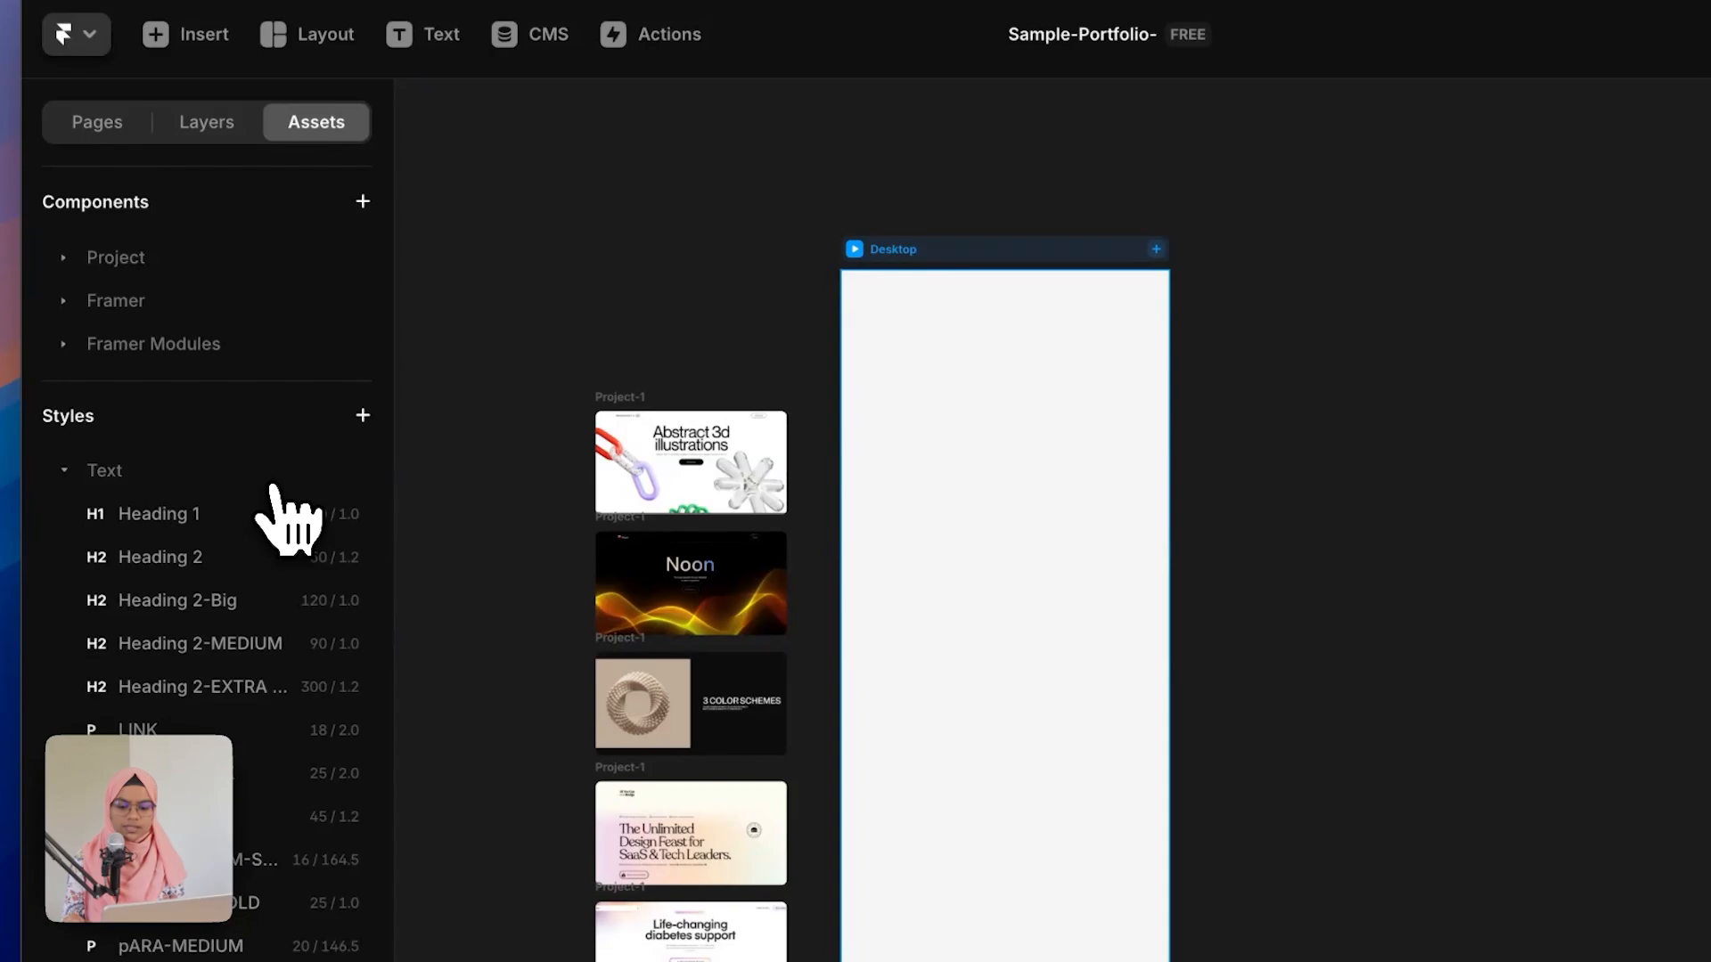
click(363, 415)
mouse_move(436, 515)
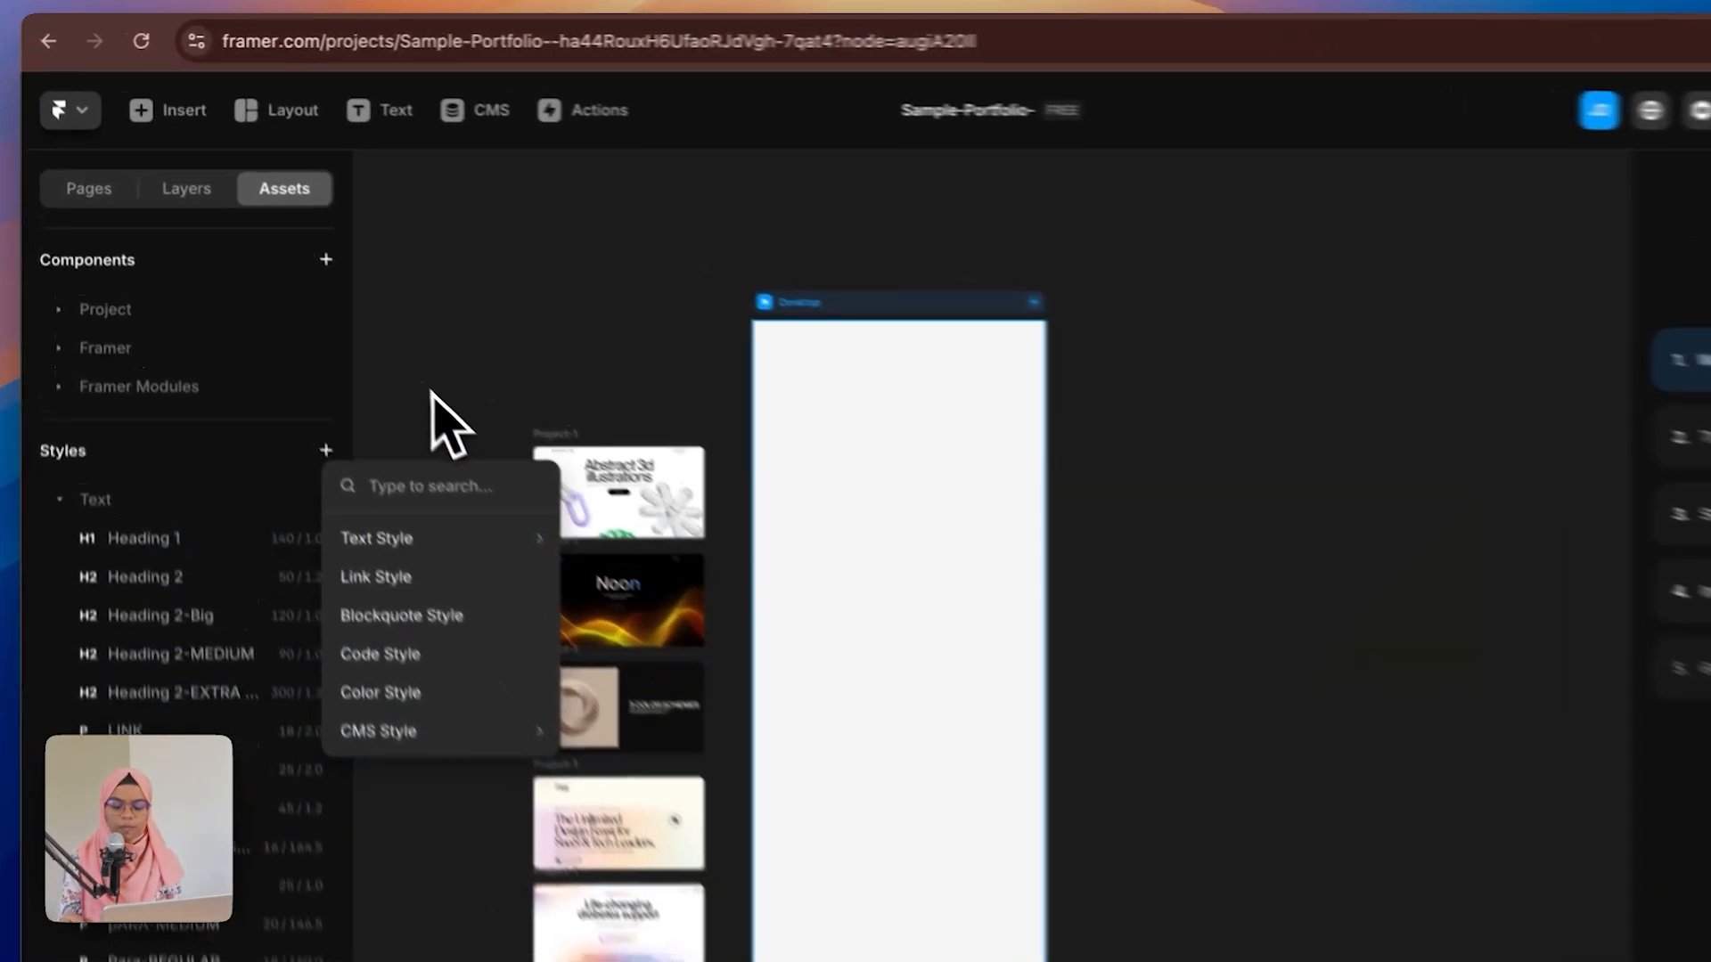
click(374, 343)
click(185, 223)
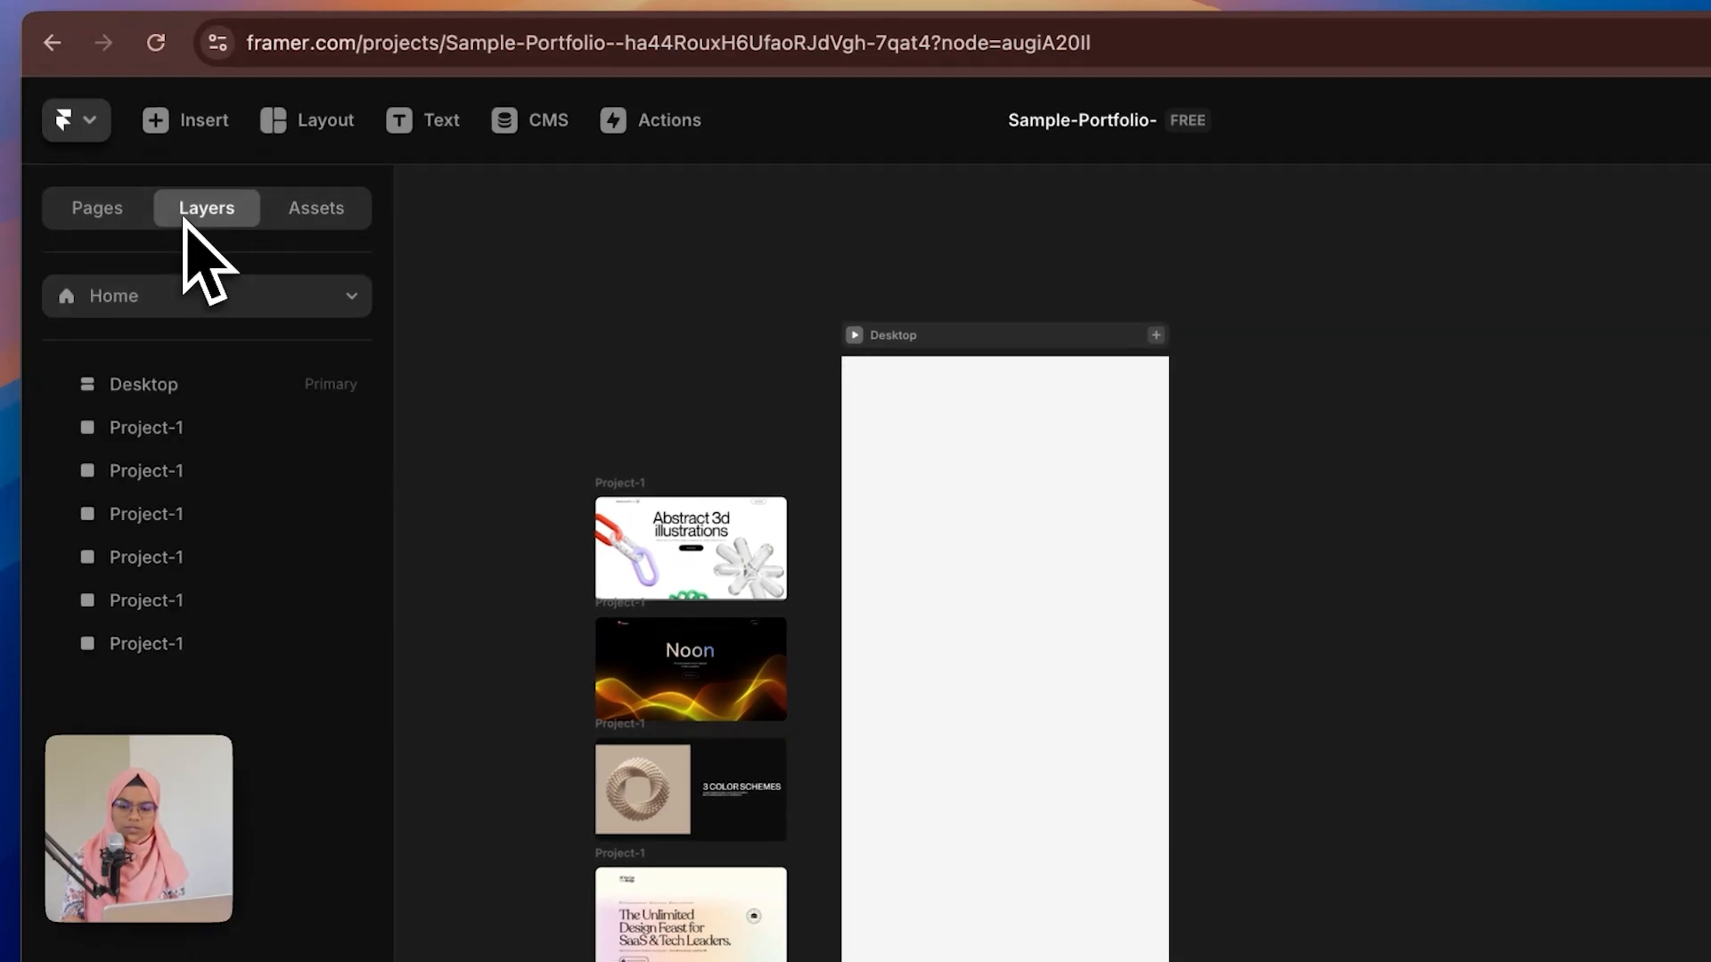
Step: Set the Desktop breakpoint's width to 1440
click(169, 385)
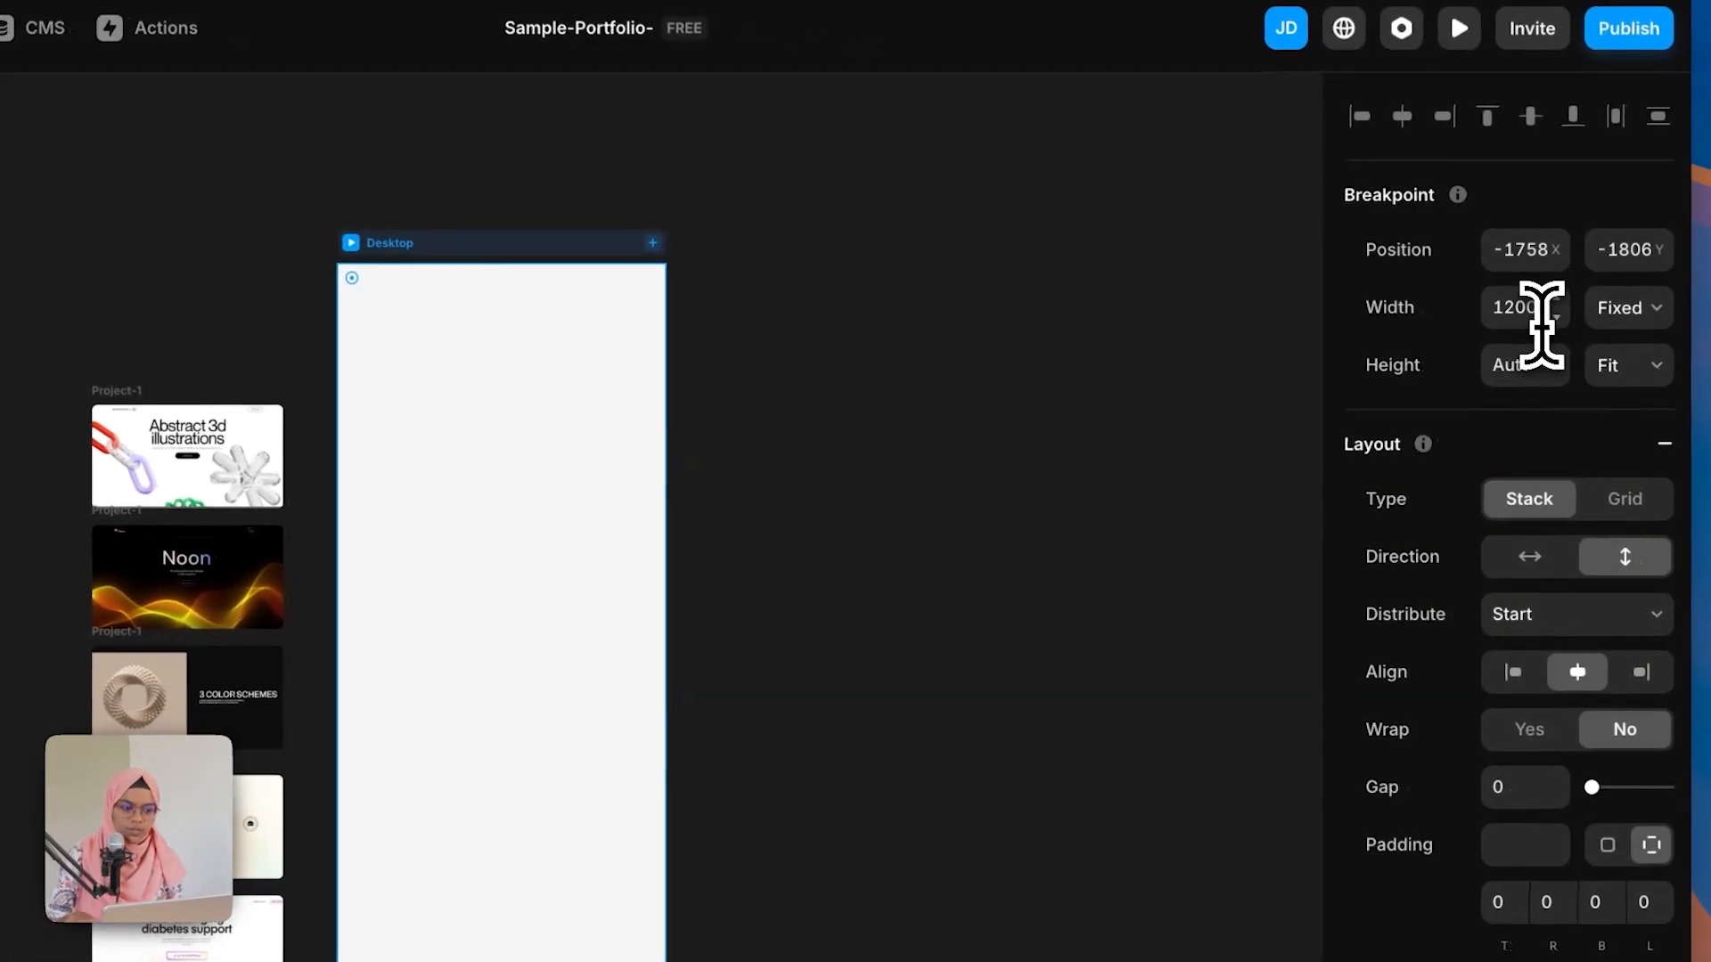
click(1542, 325)
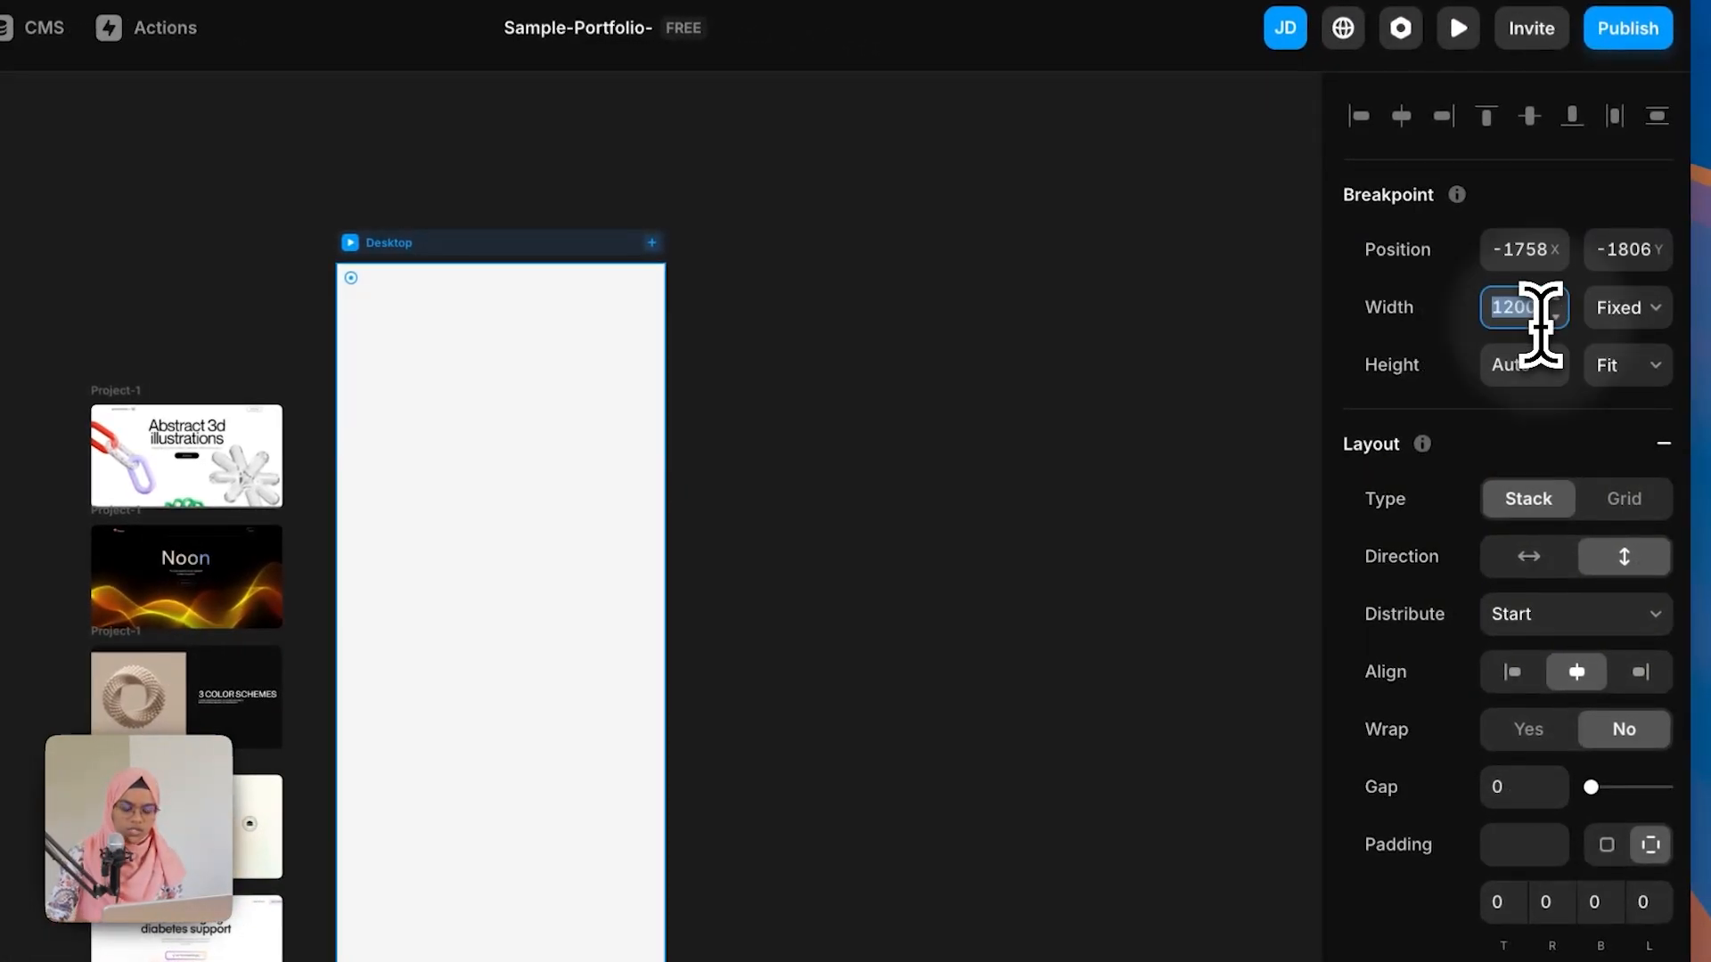
text(144)
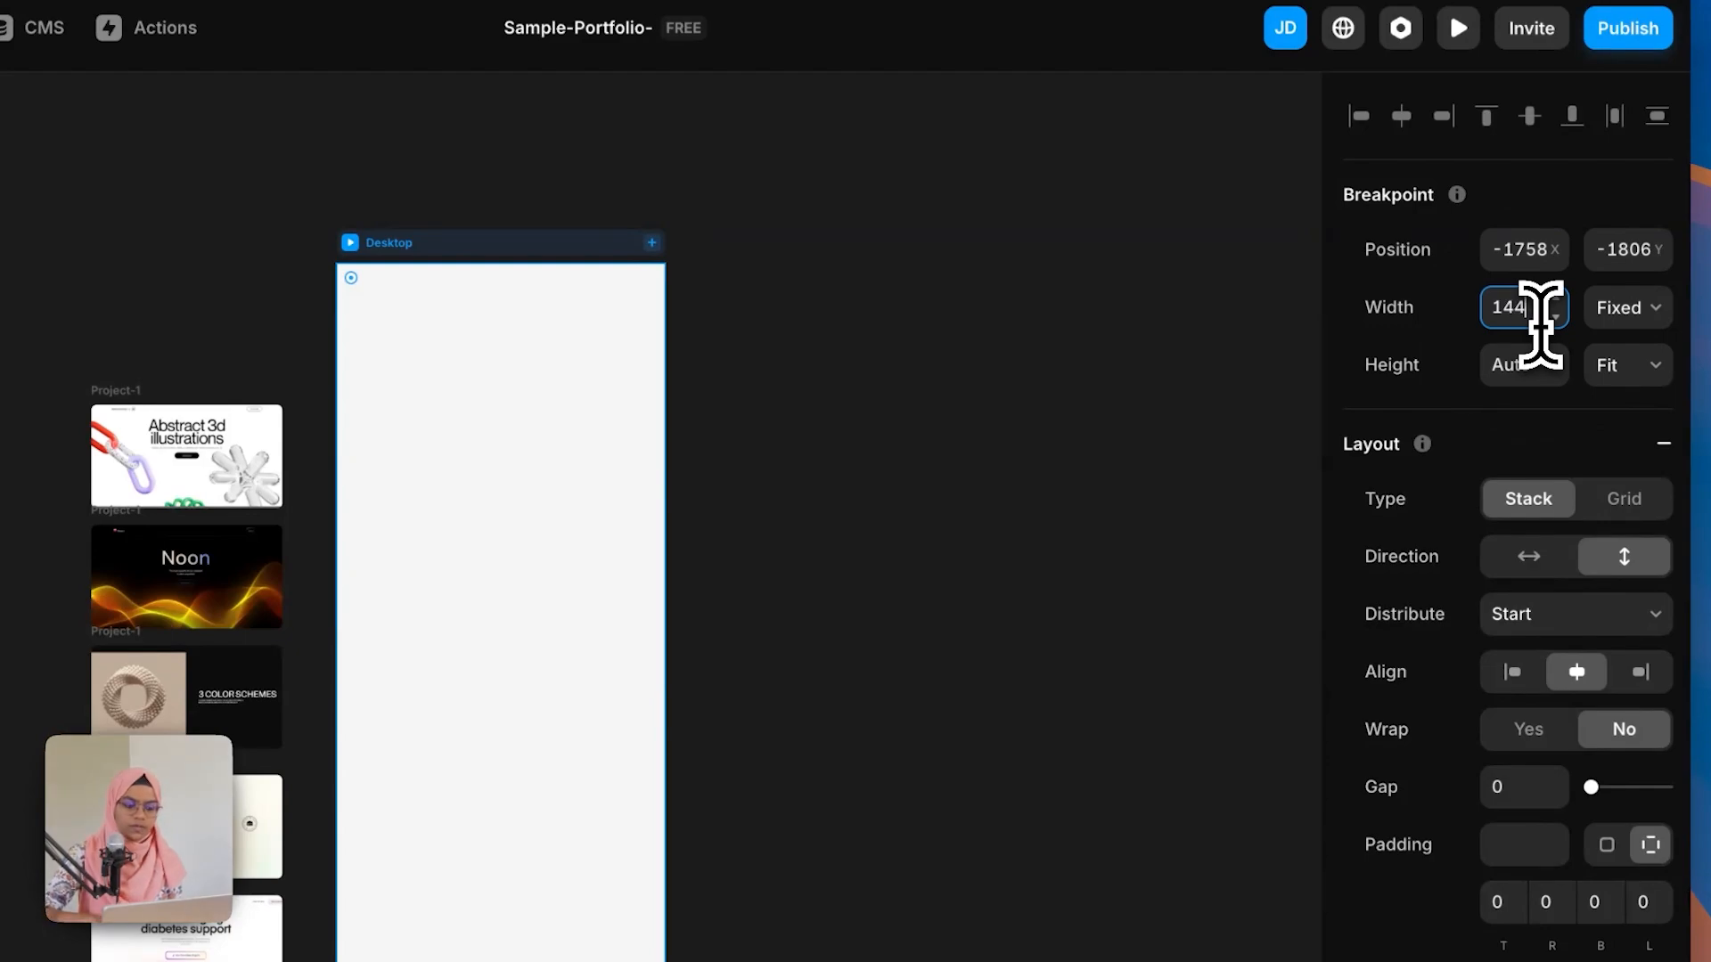
text(0)
key(Return)
Step: Set the Desktop frame's fill to the Black color style and switch the editor to light mode
click(882, 512)
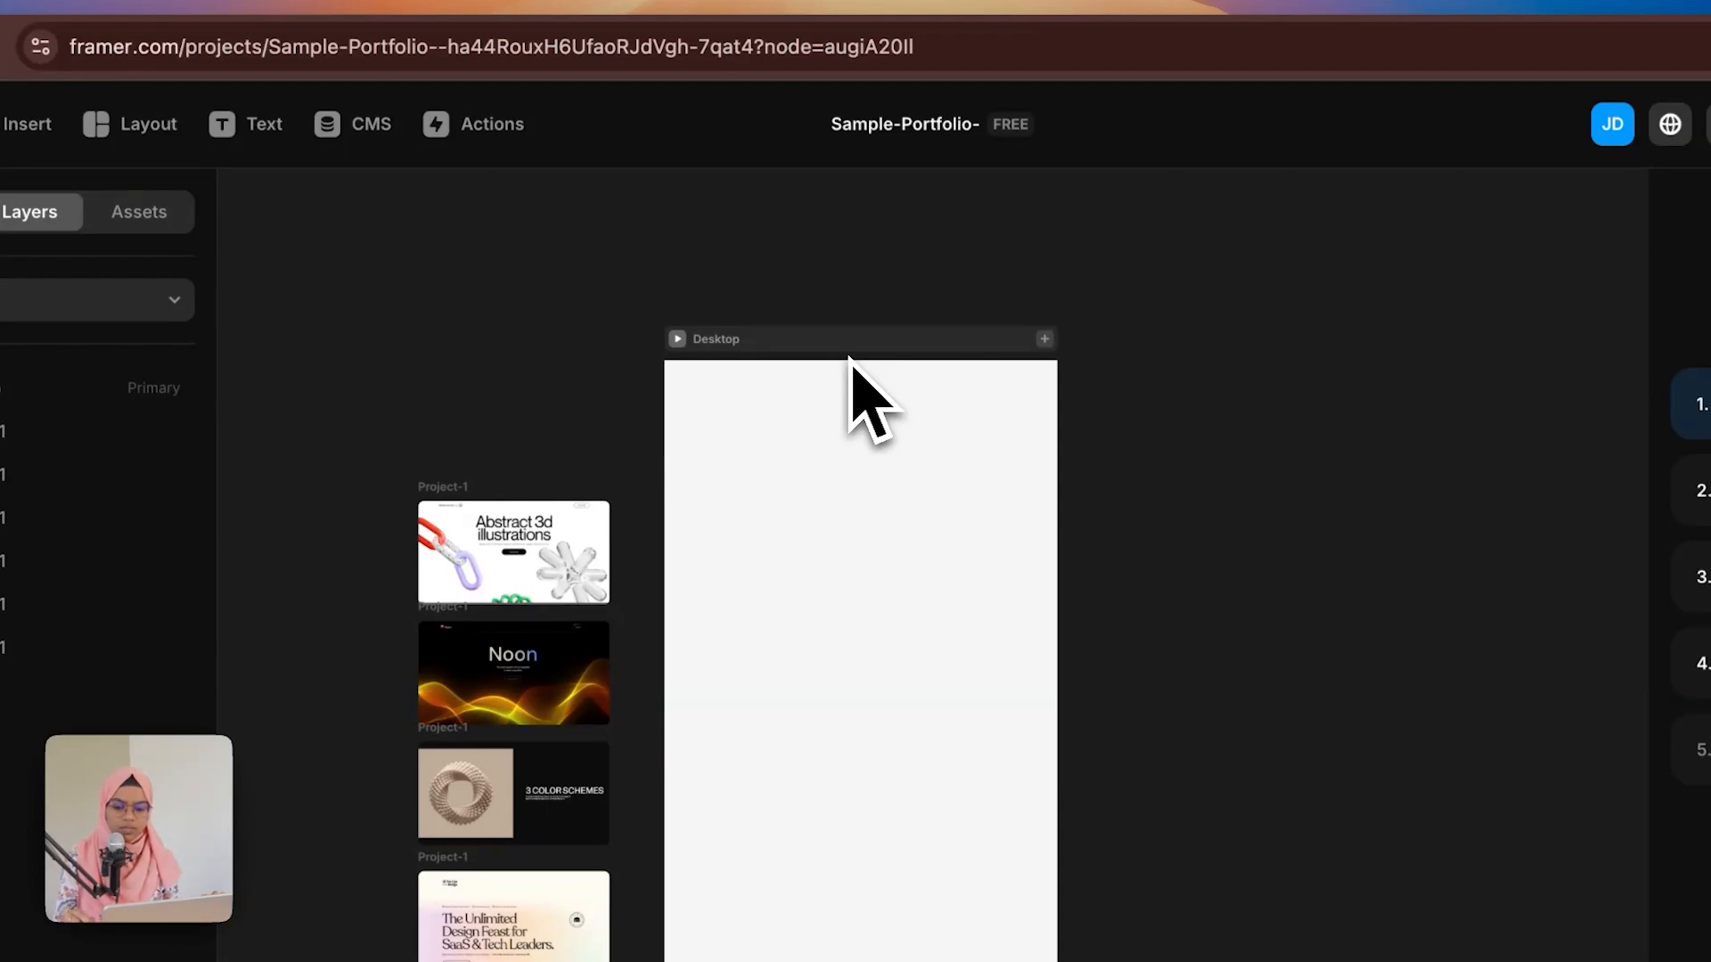
click(764, 525)
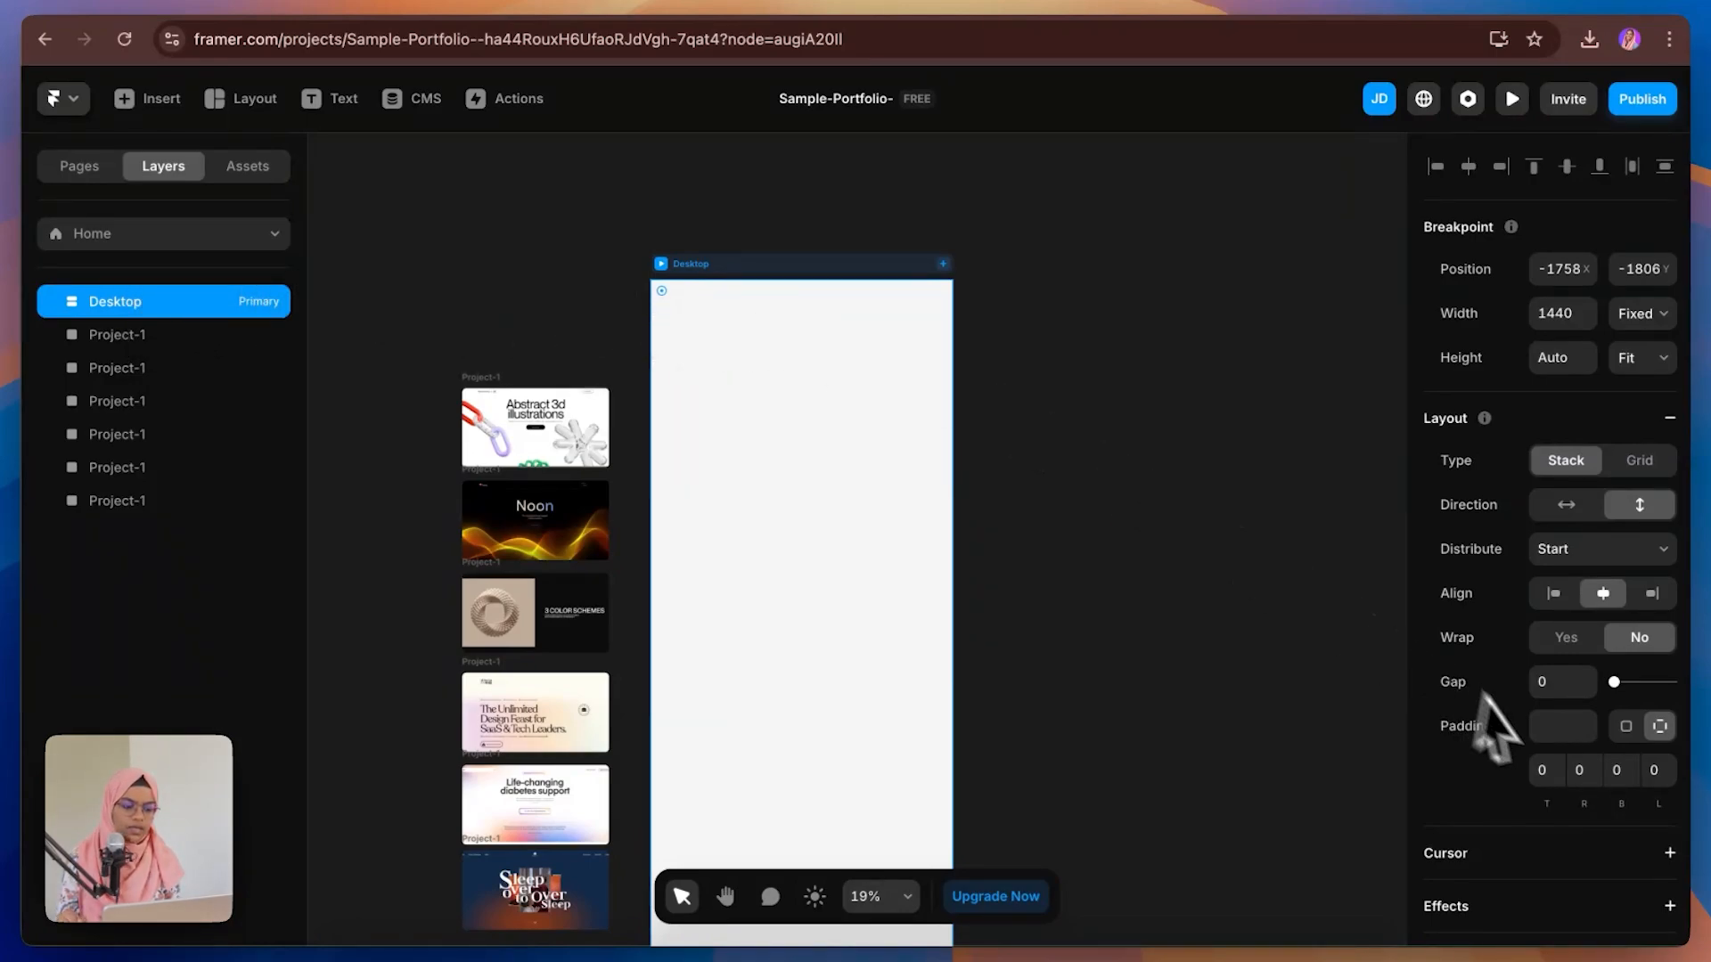
scroll(1604, 802, down, 3)
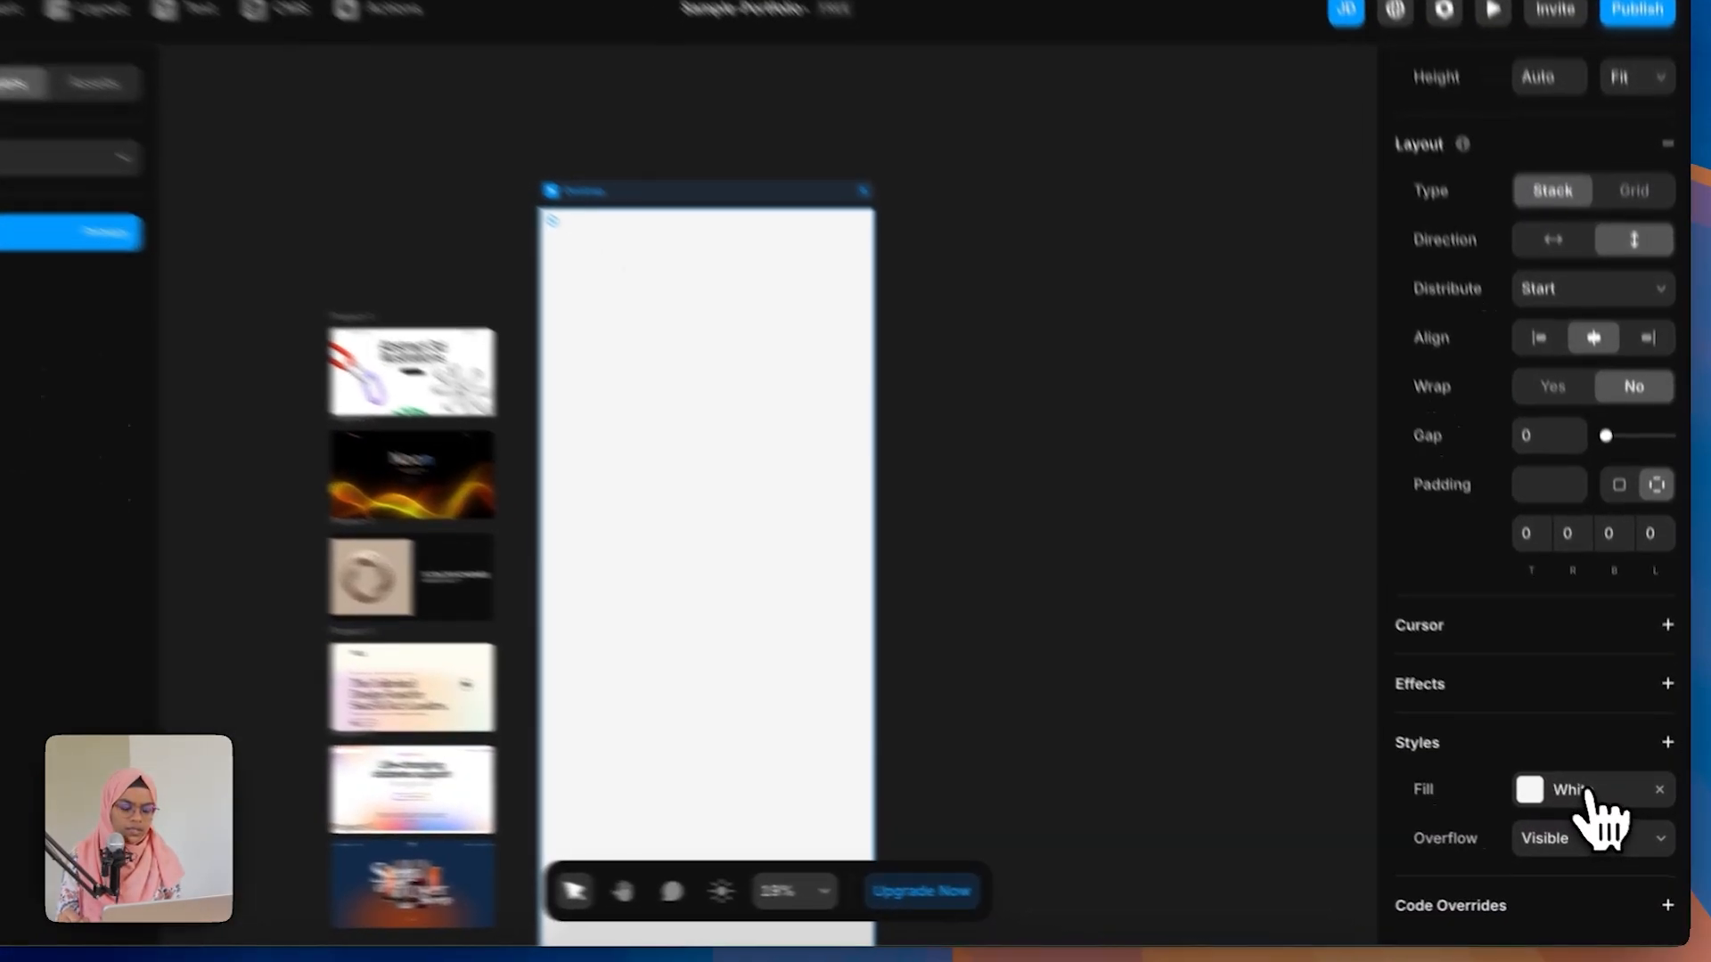
click(1603, 806)
click(1052, 884)
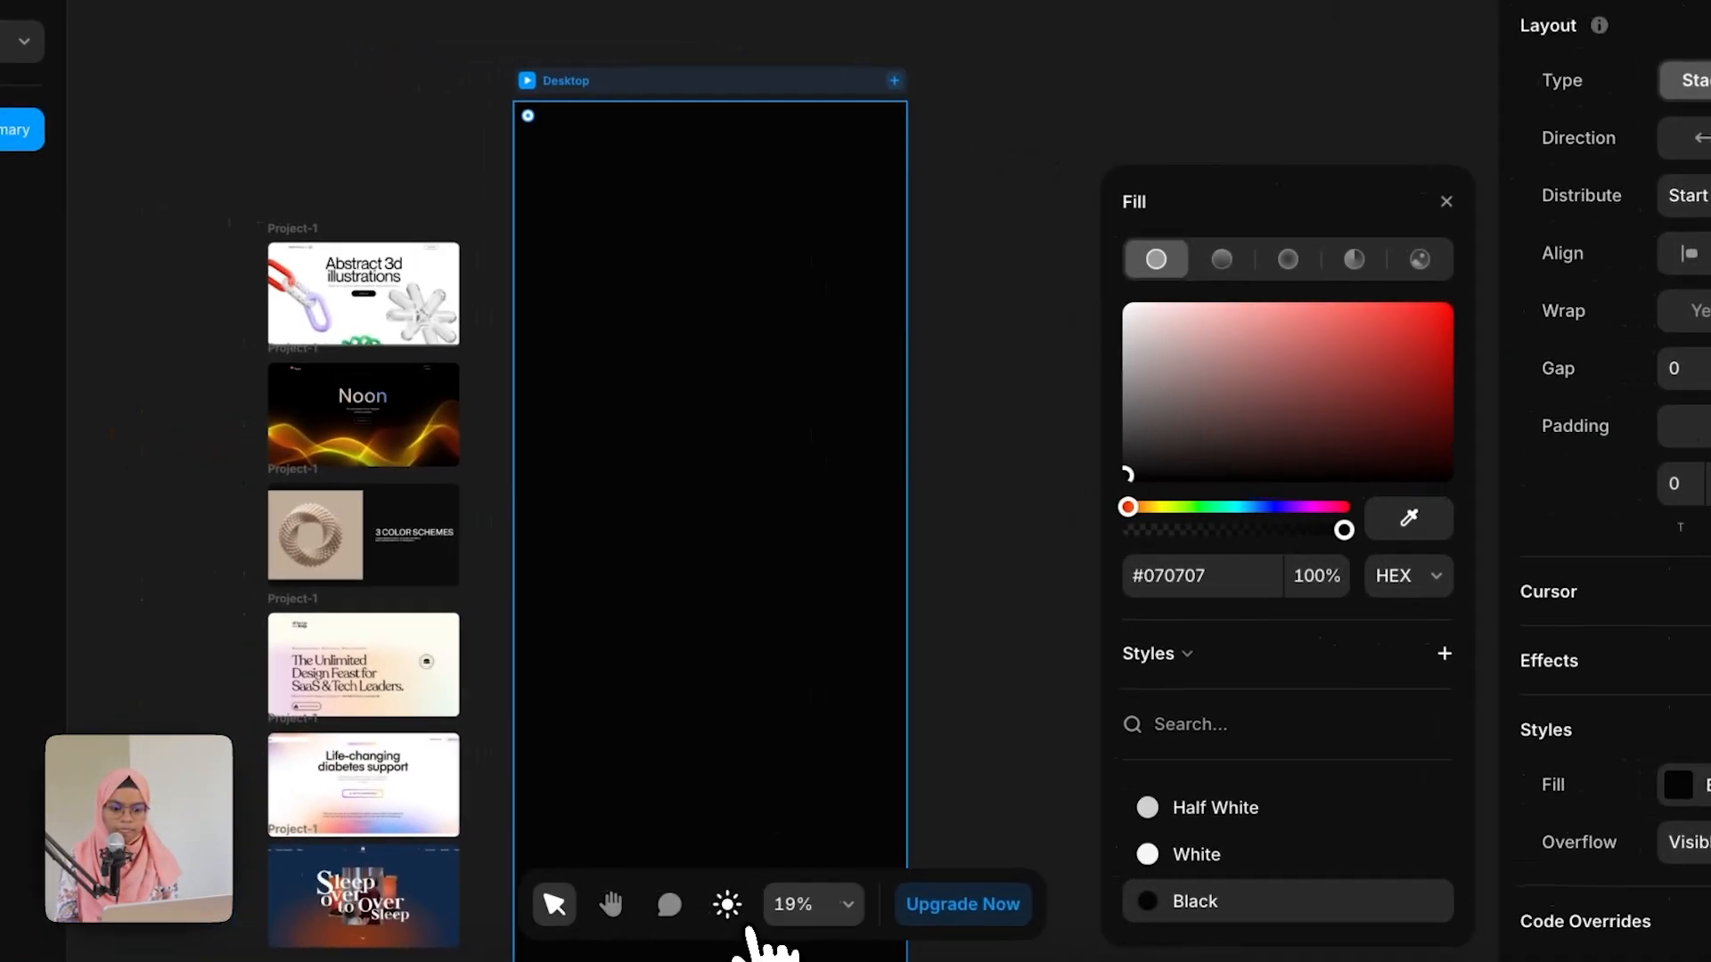
click(757, 927)
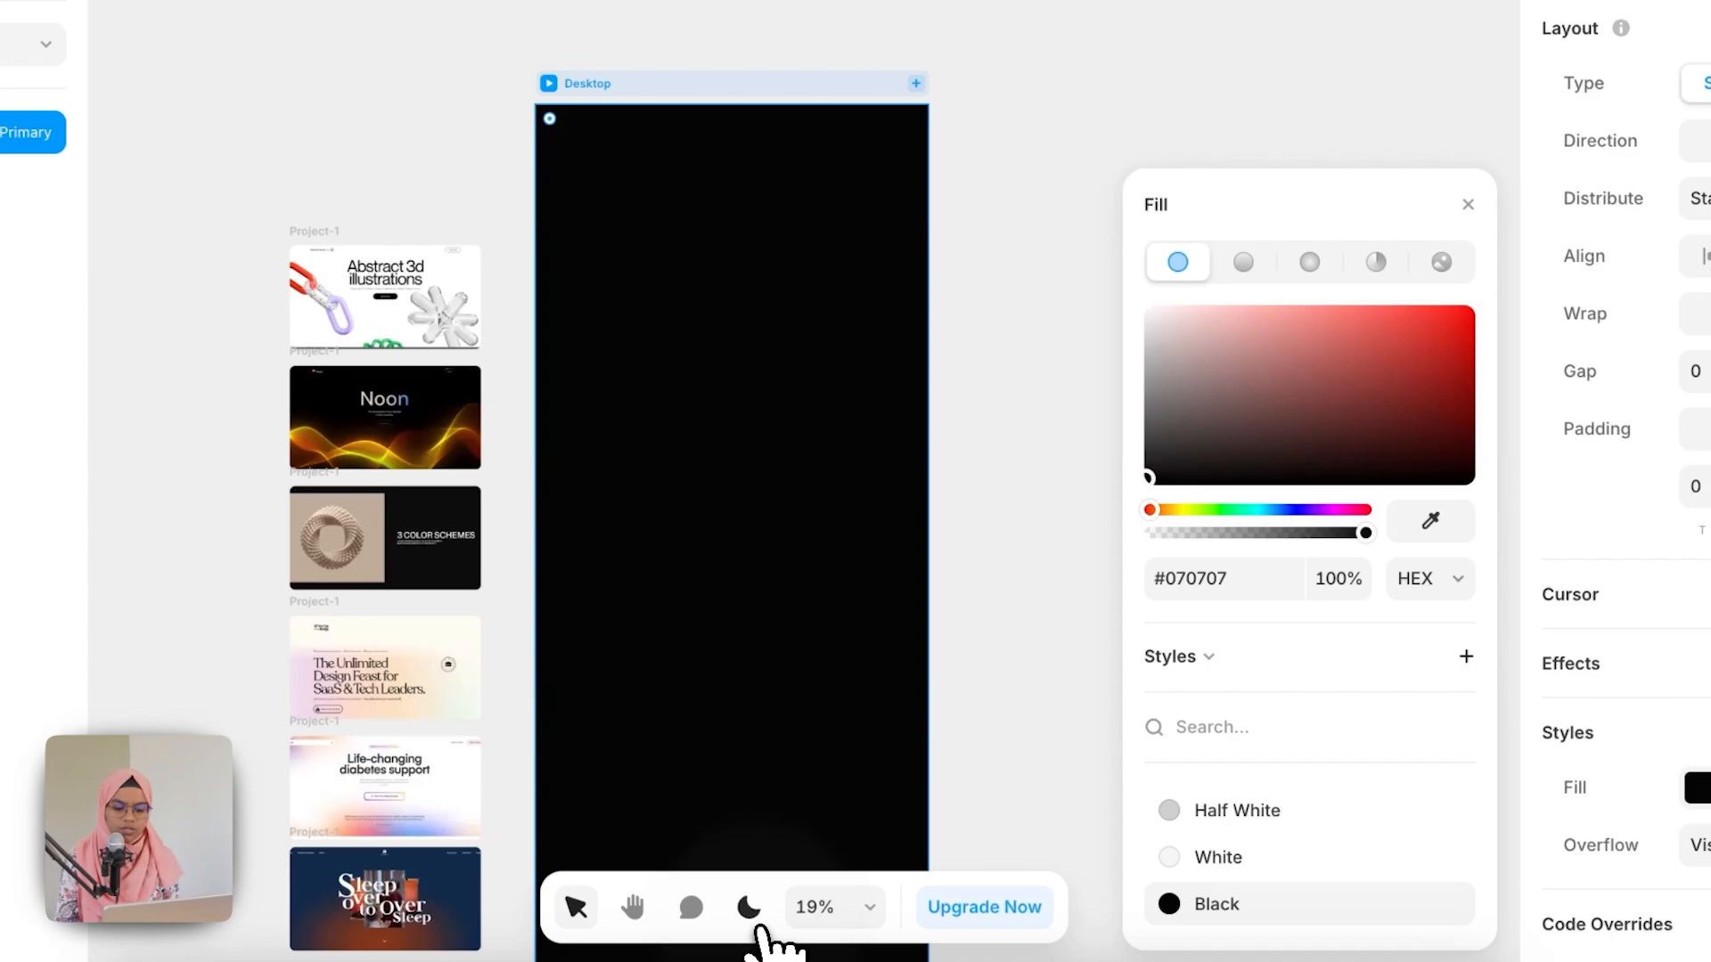
click(1040, 645)
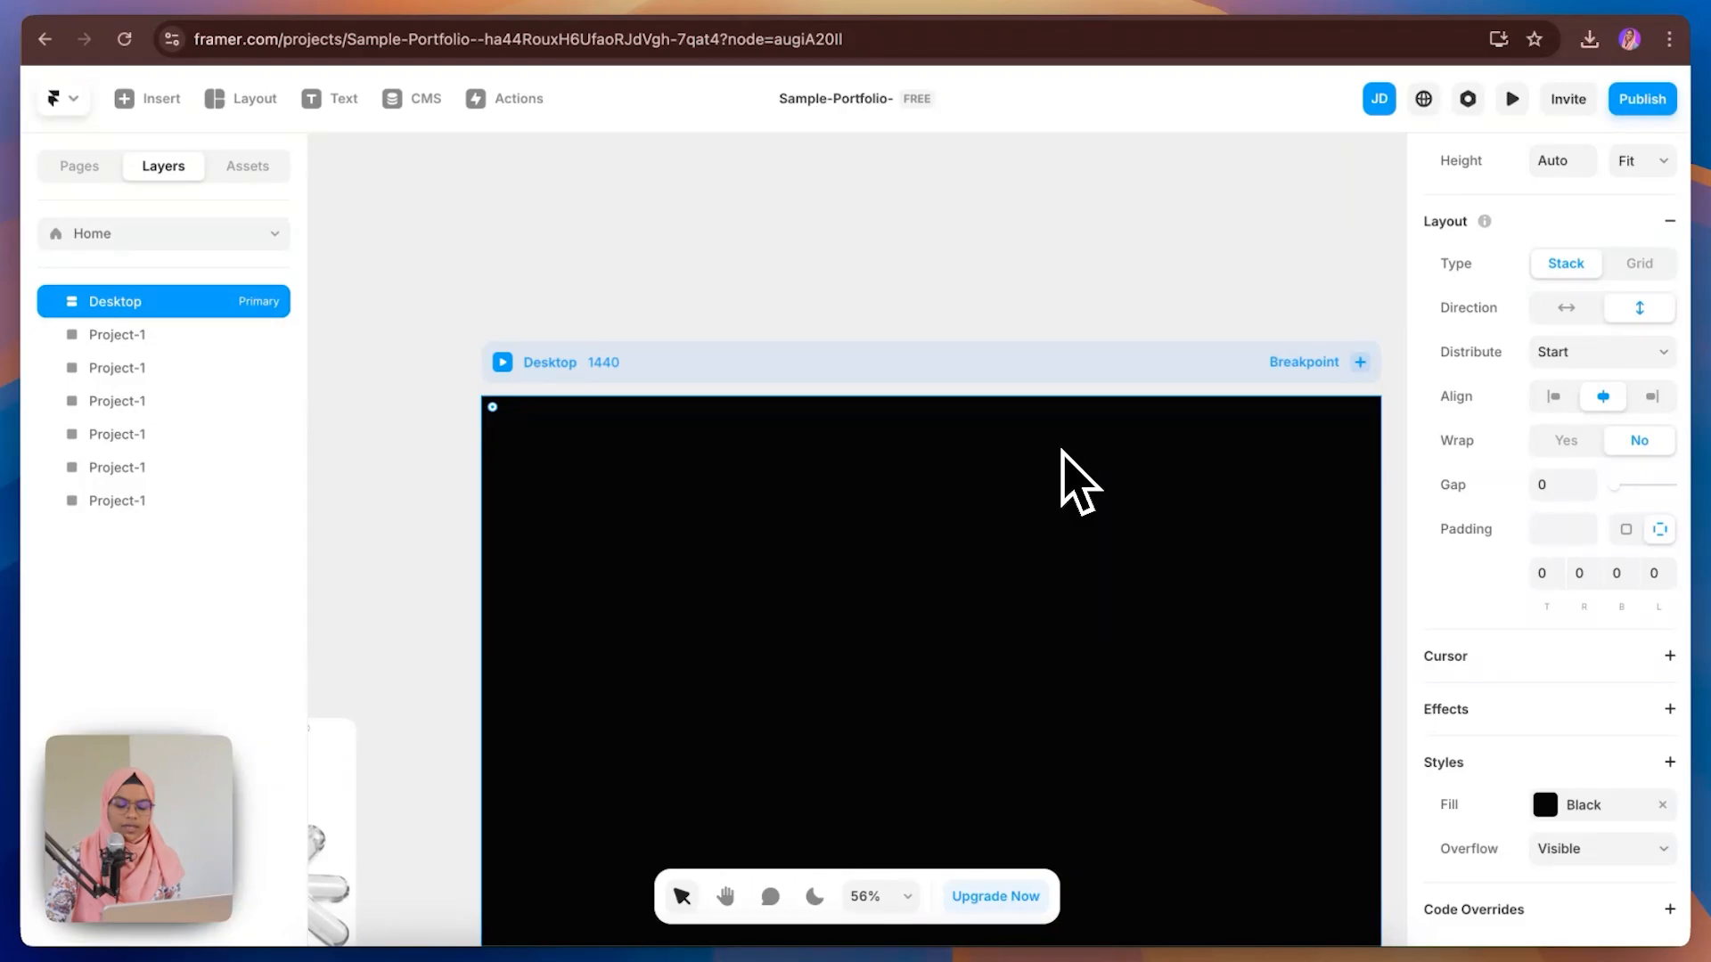
Step: Draw a frame about 1292 × 110 across the top of the Desktop, name it Nav Bar, and remove its fill
key(f)
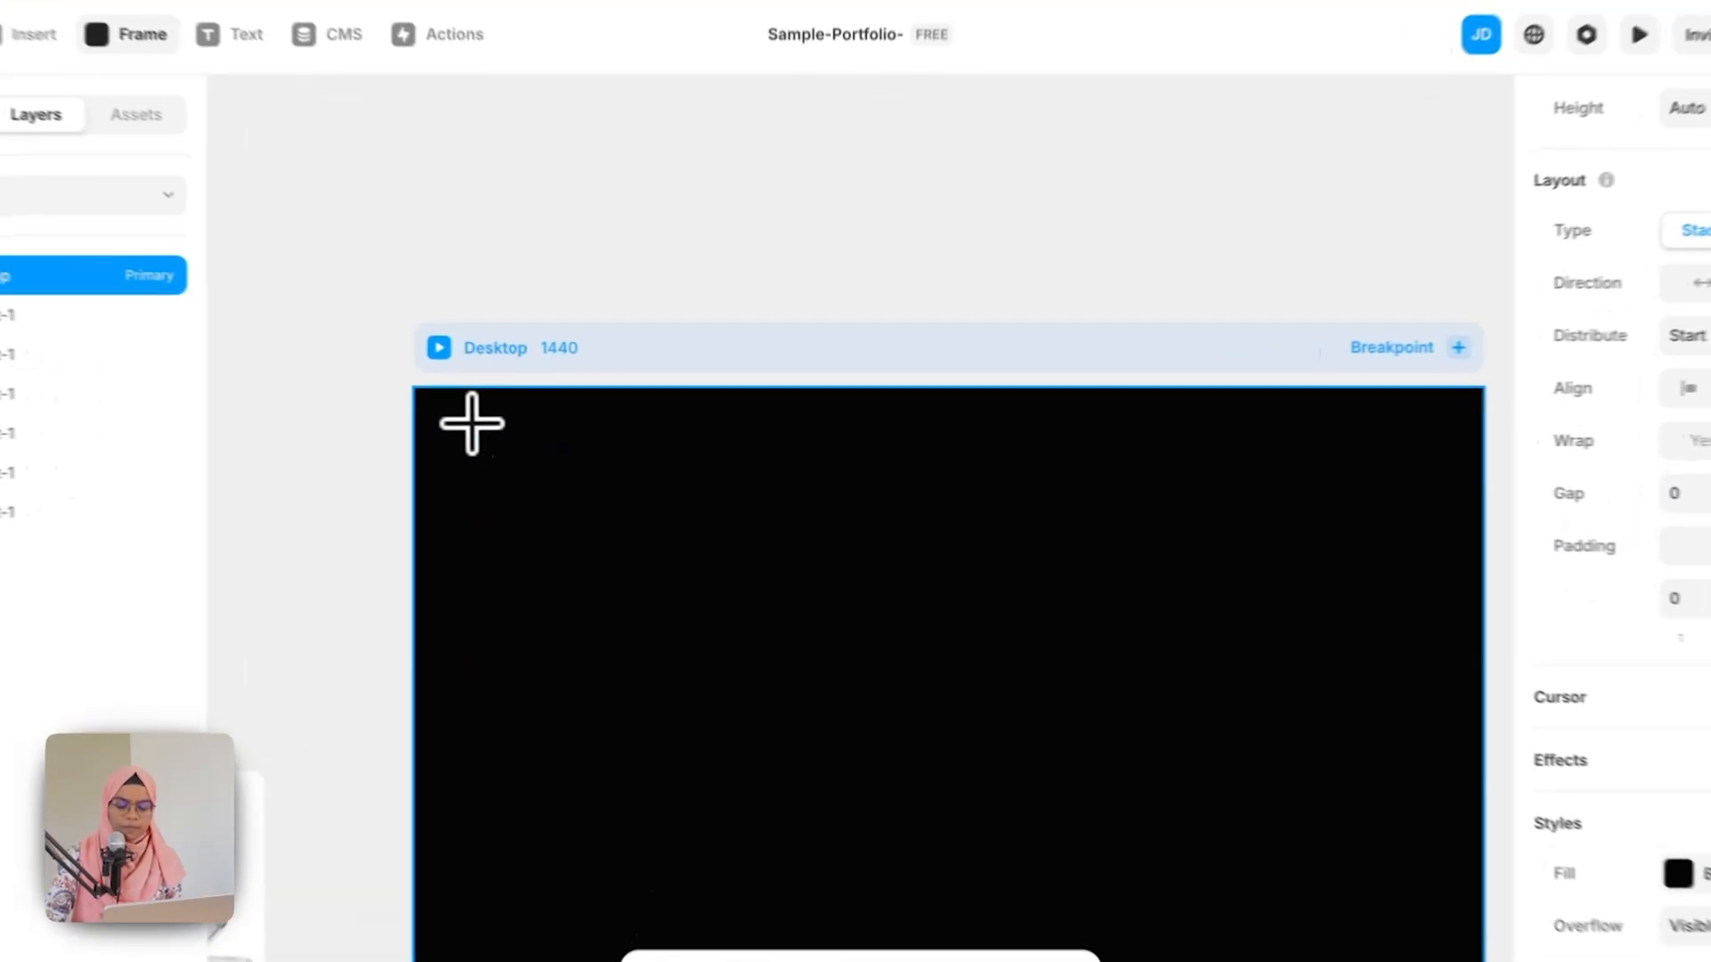
drag(527, 422, 1391, 509)
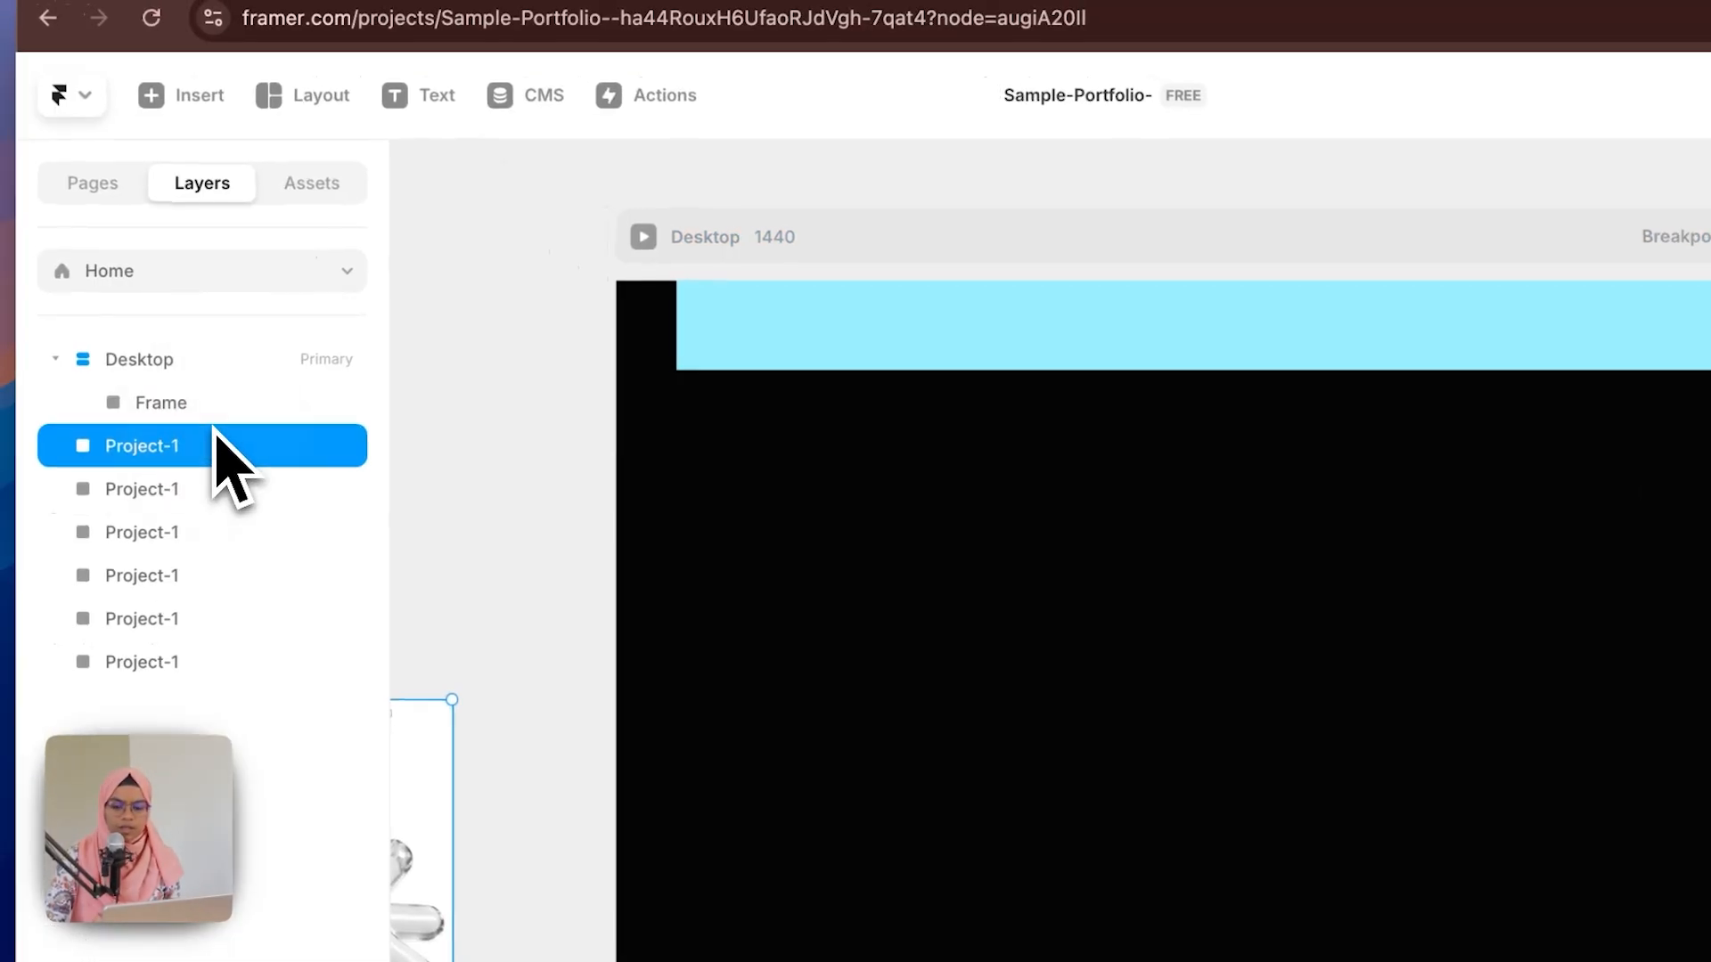
double_click(223, 408)
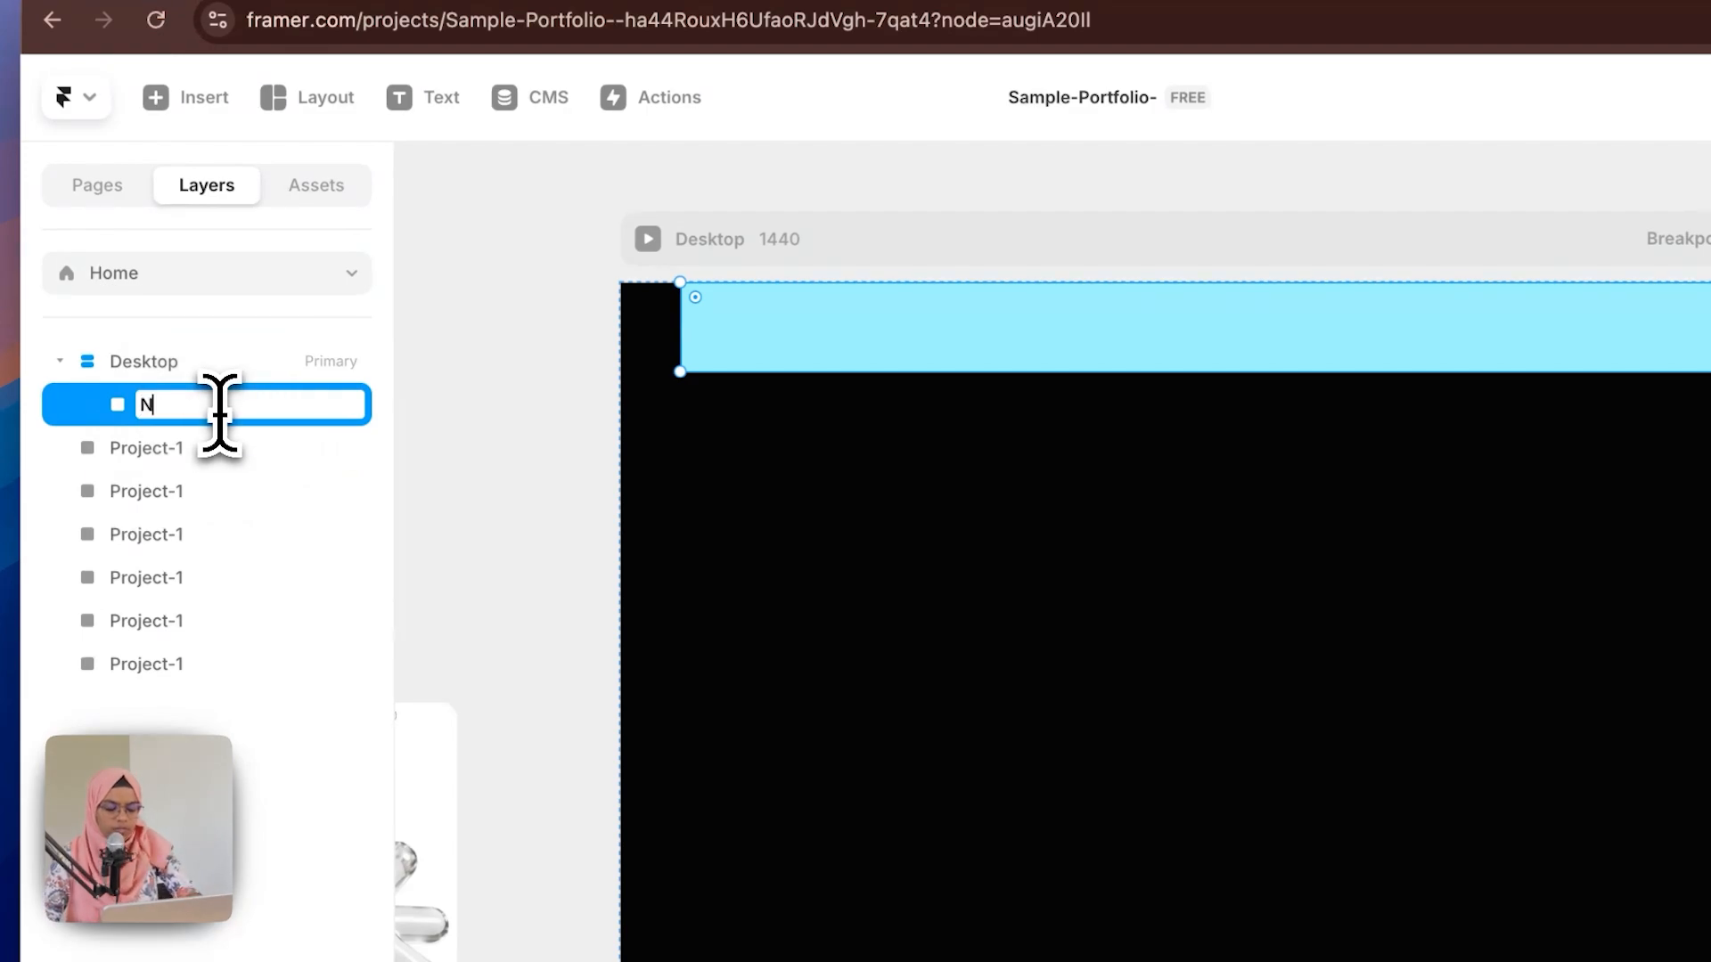
text(Nav Bar)
key(Return)
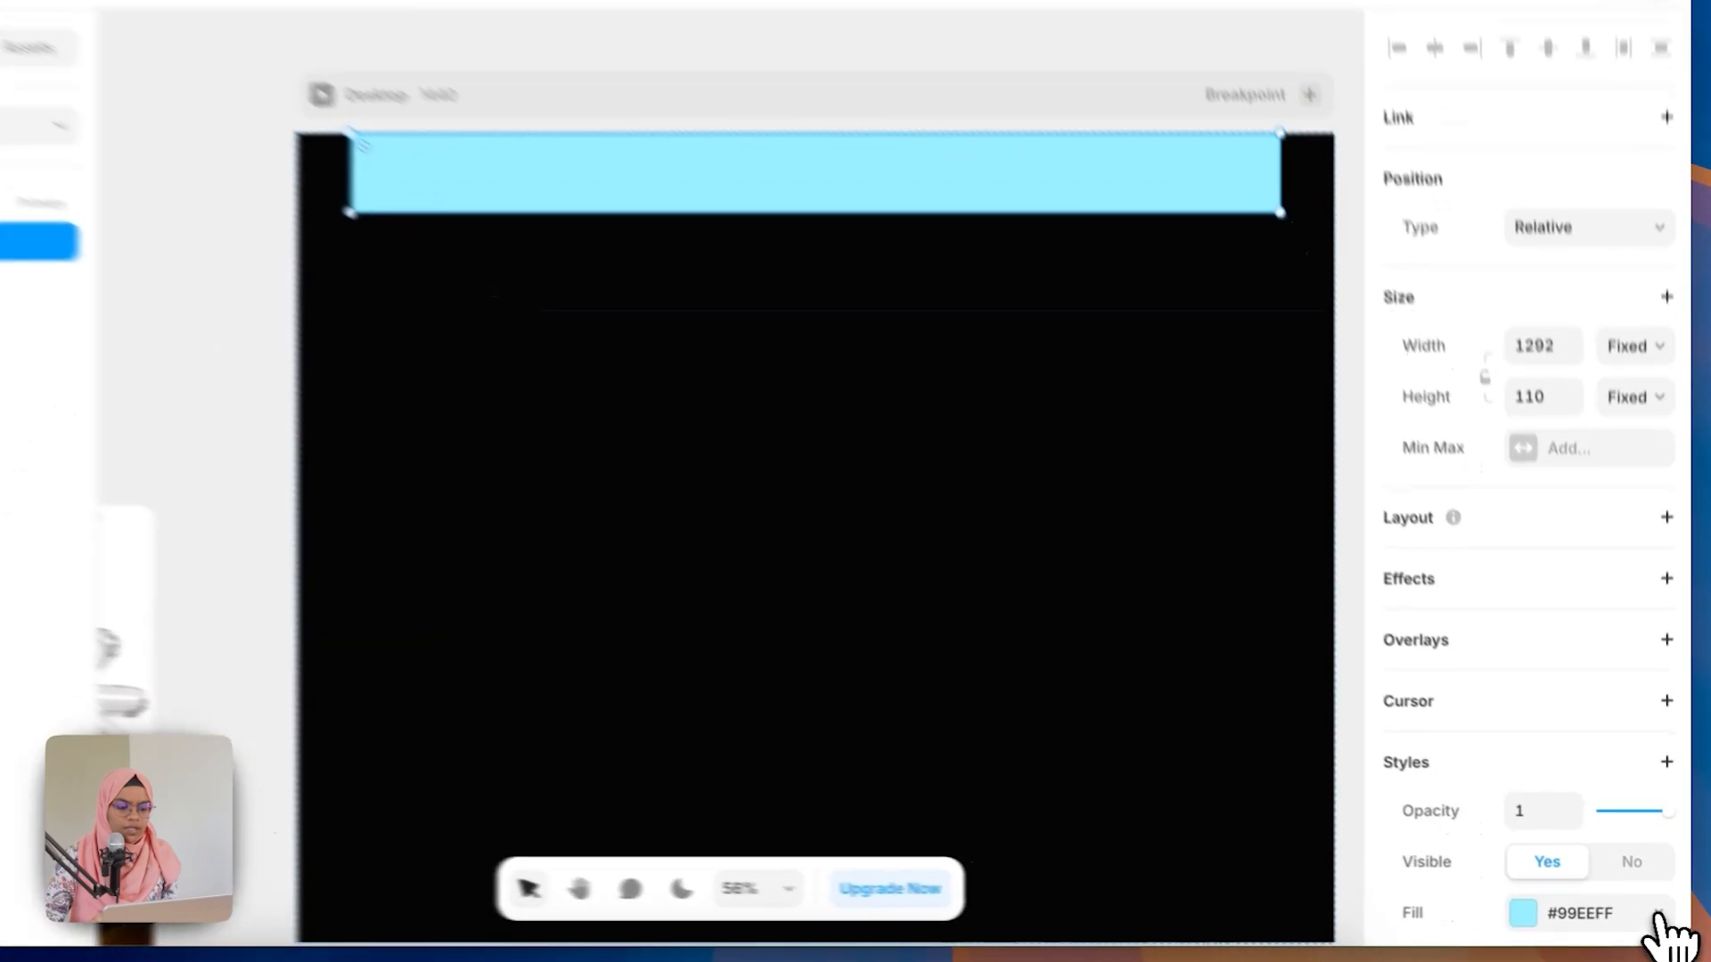
click(1659, 915)
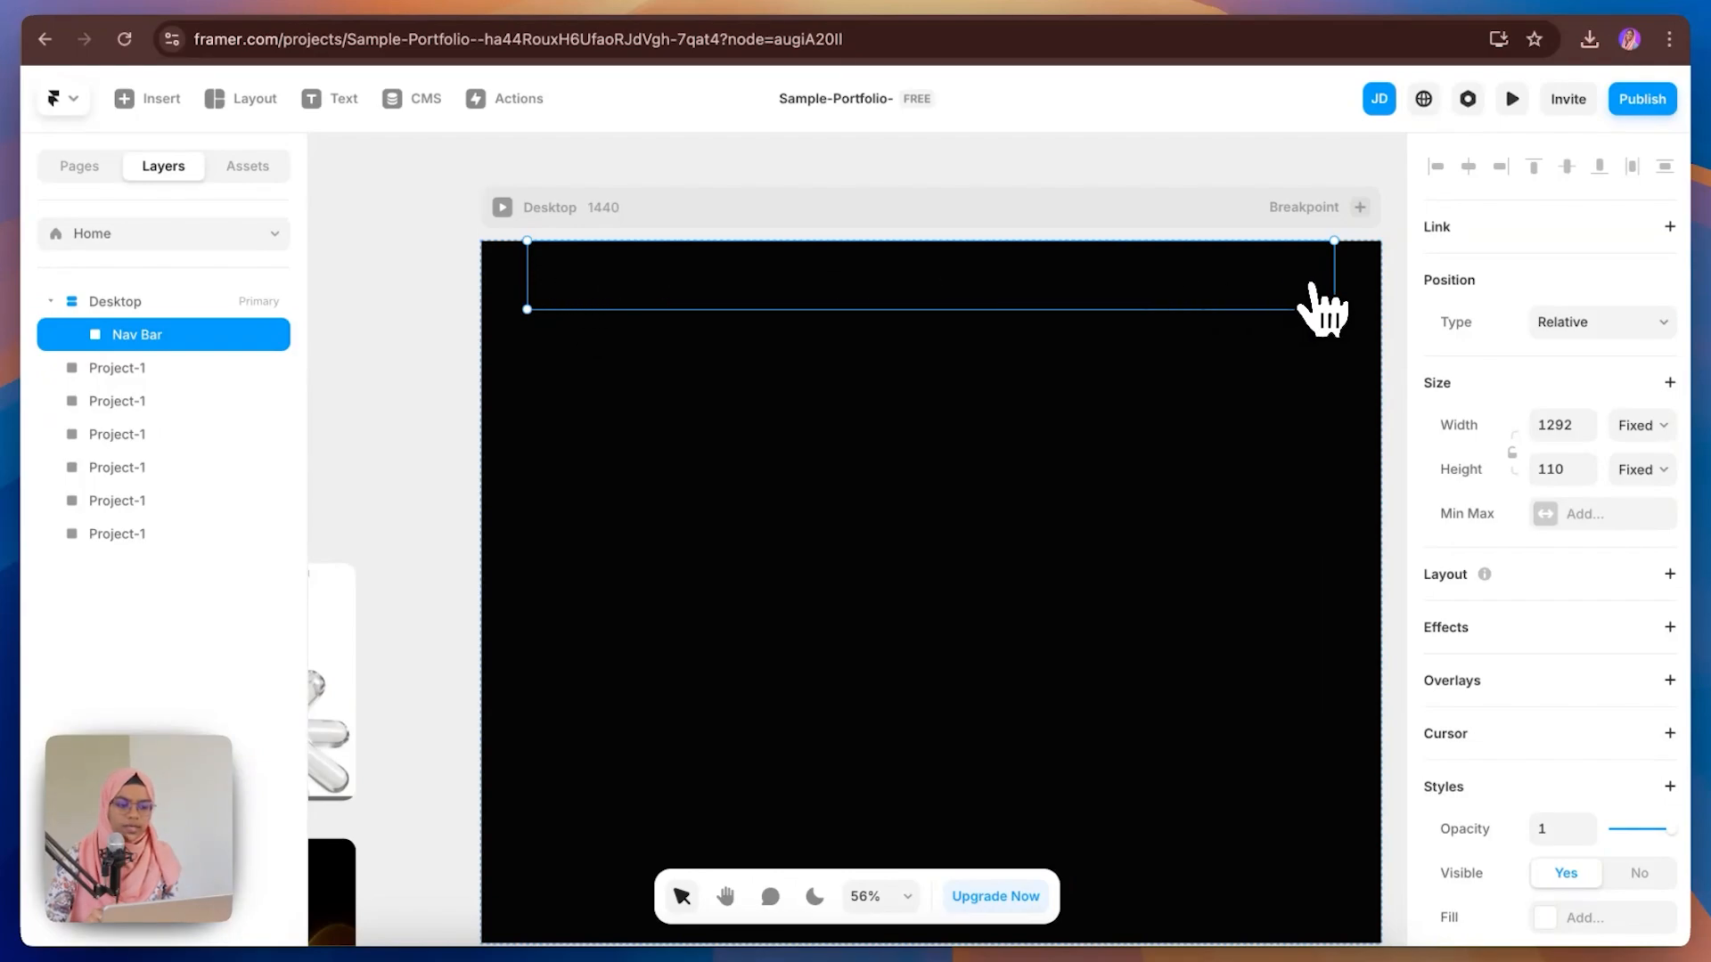
Step: Add a text layer reading natas inside the Nav Bar at its left end
key(t)
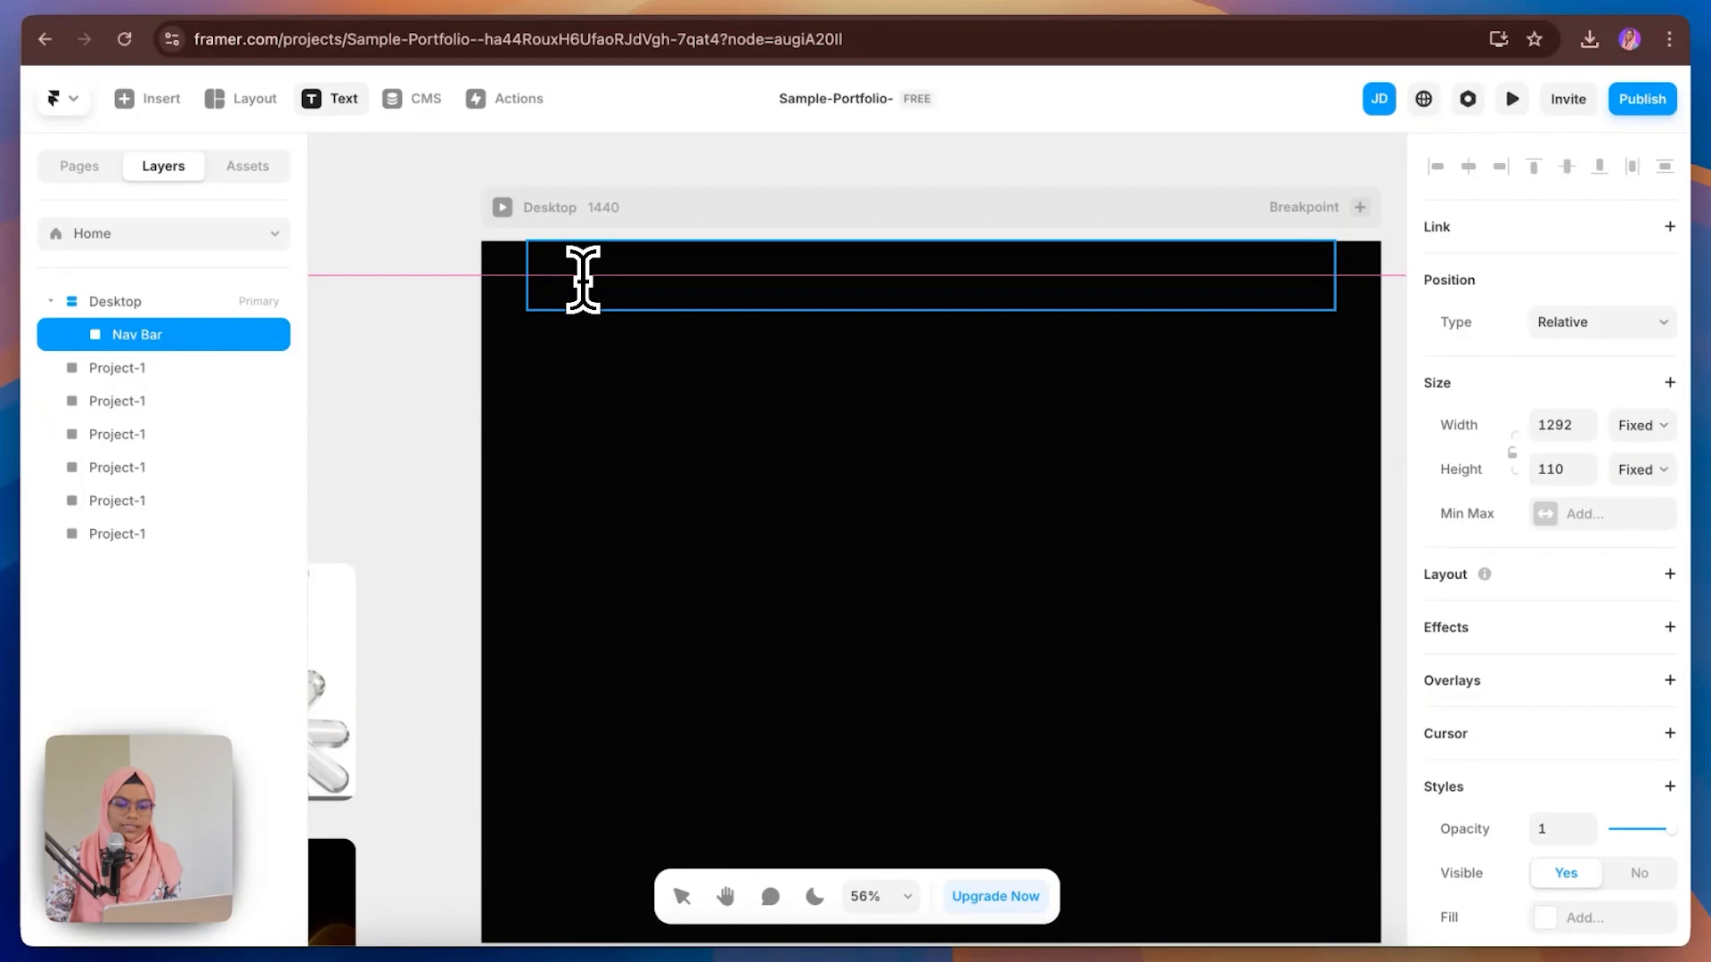
click(583, 279)
text(natas)
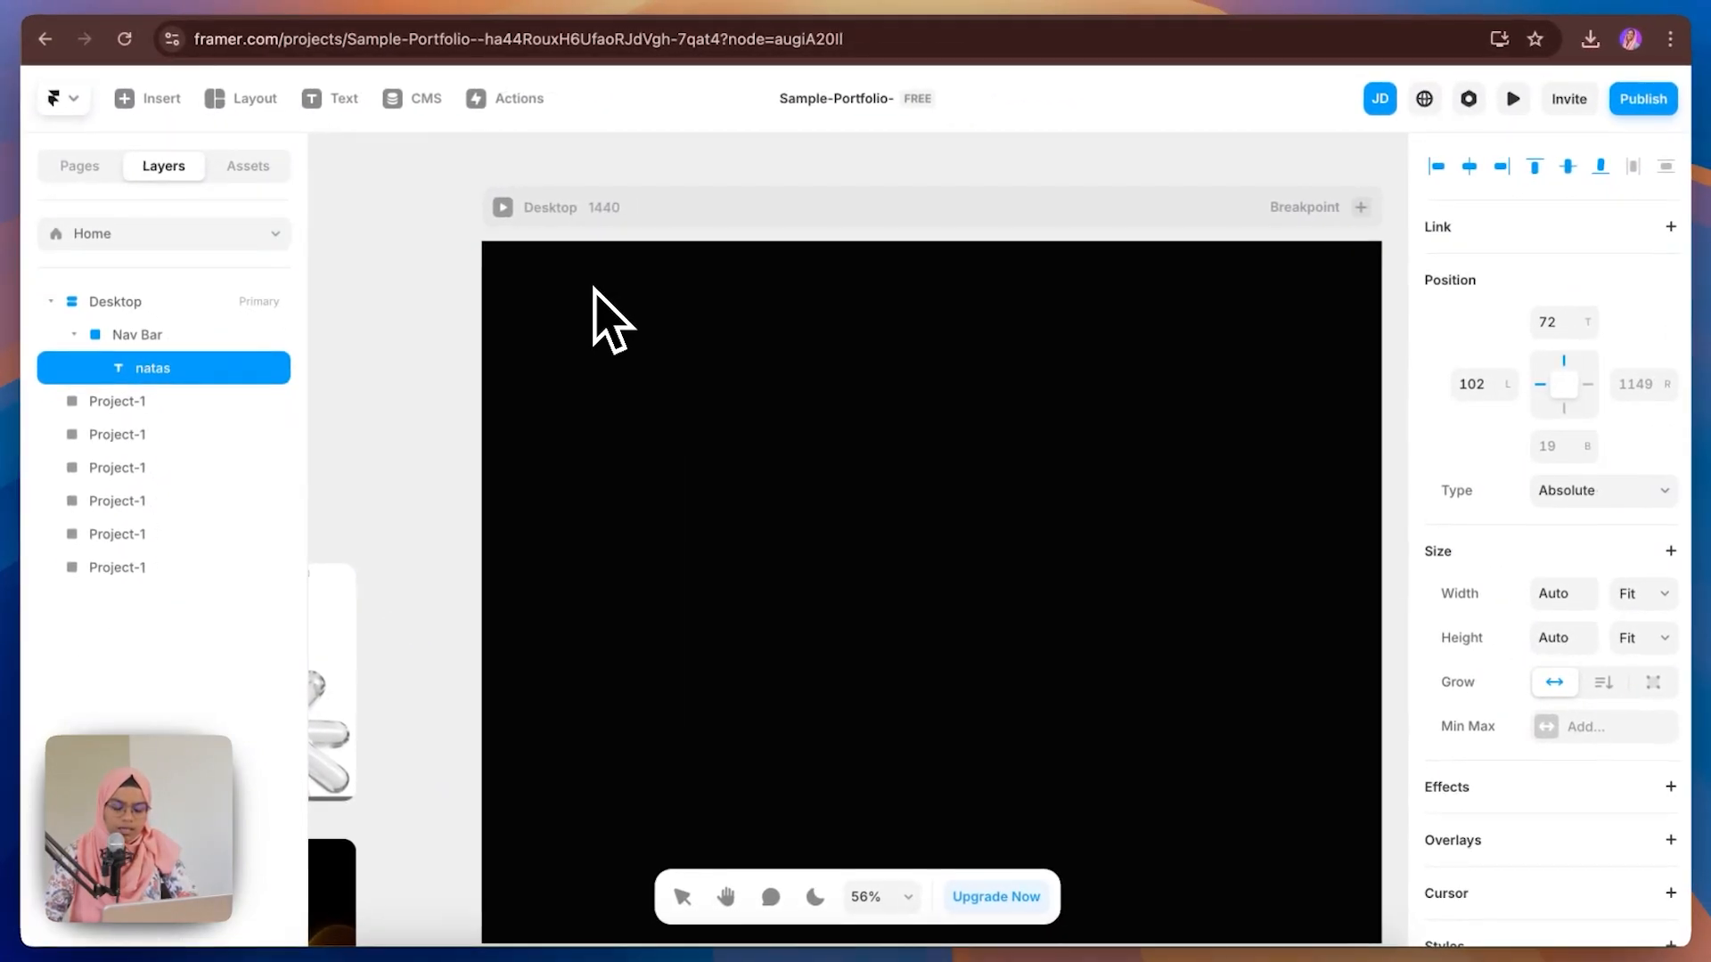
click(593, 289)
click(240, 371)
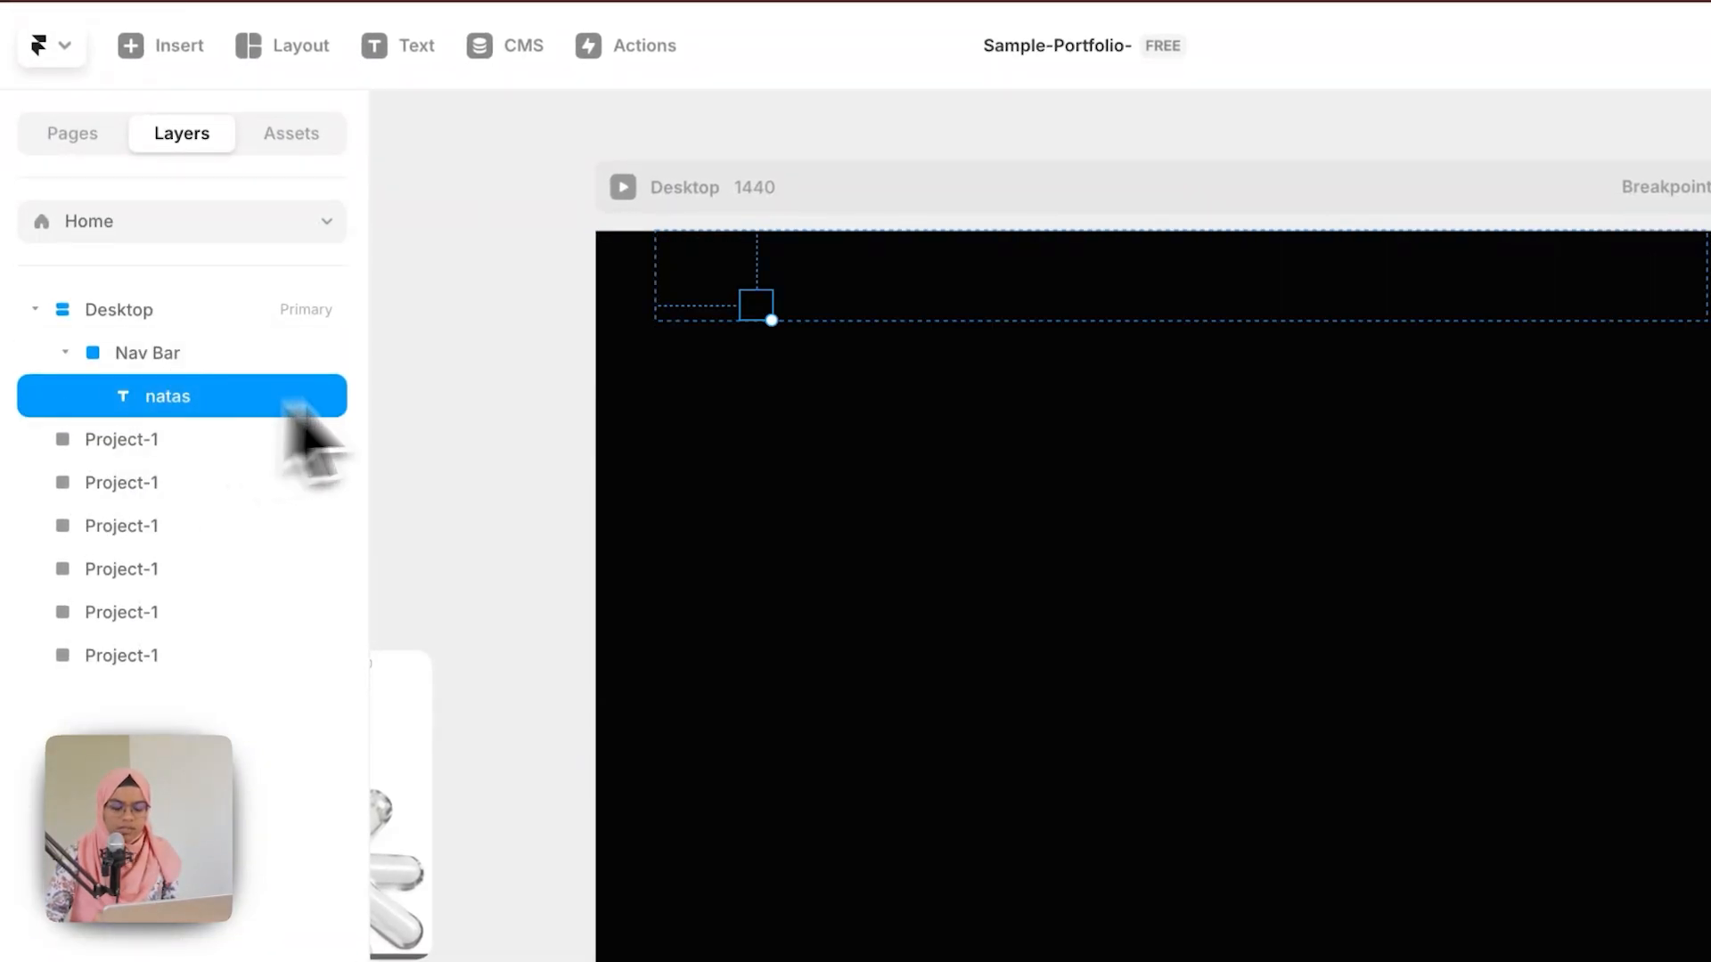
Step: Apply the LOGO text style to the natas text and nudge it into place
scroll(1586, 783, down, 8)
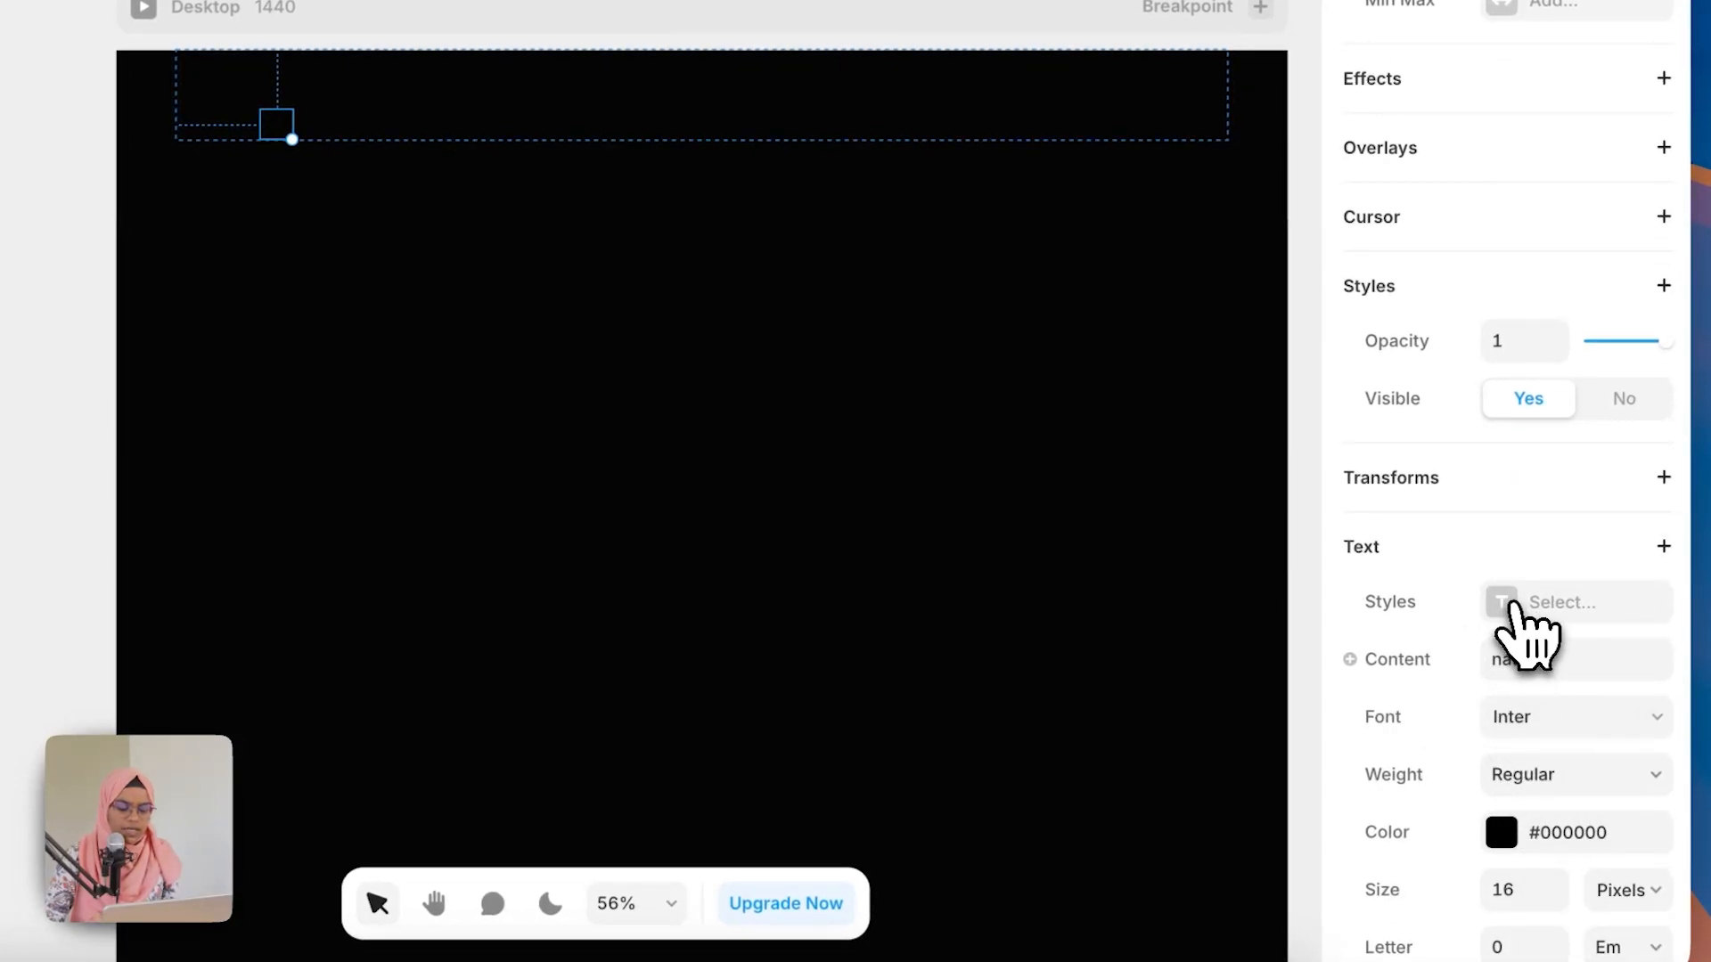
click(1525, 634)
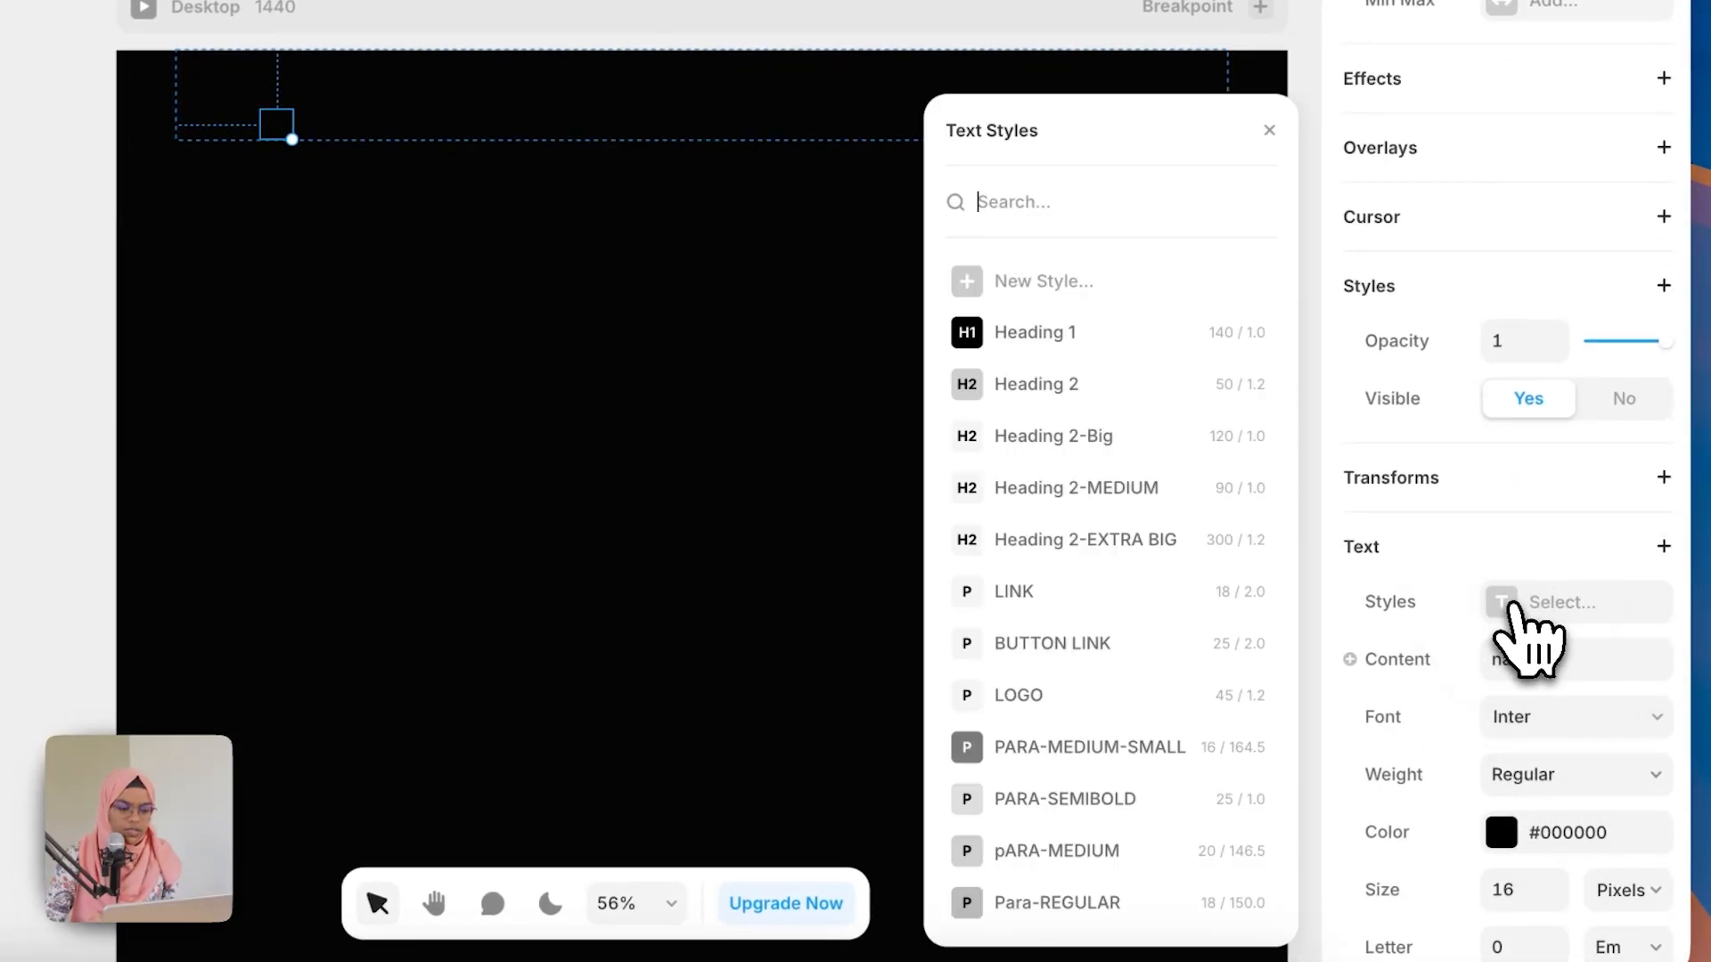
click(1059, 697)
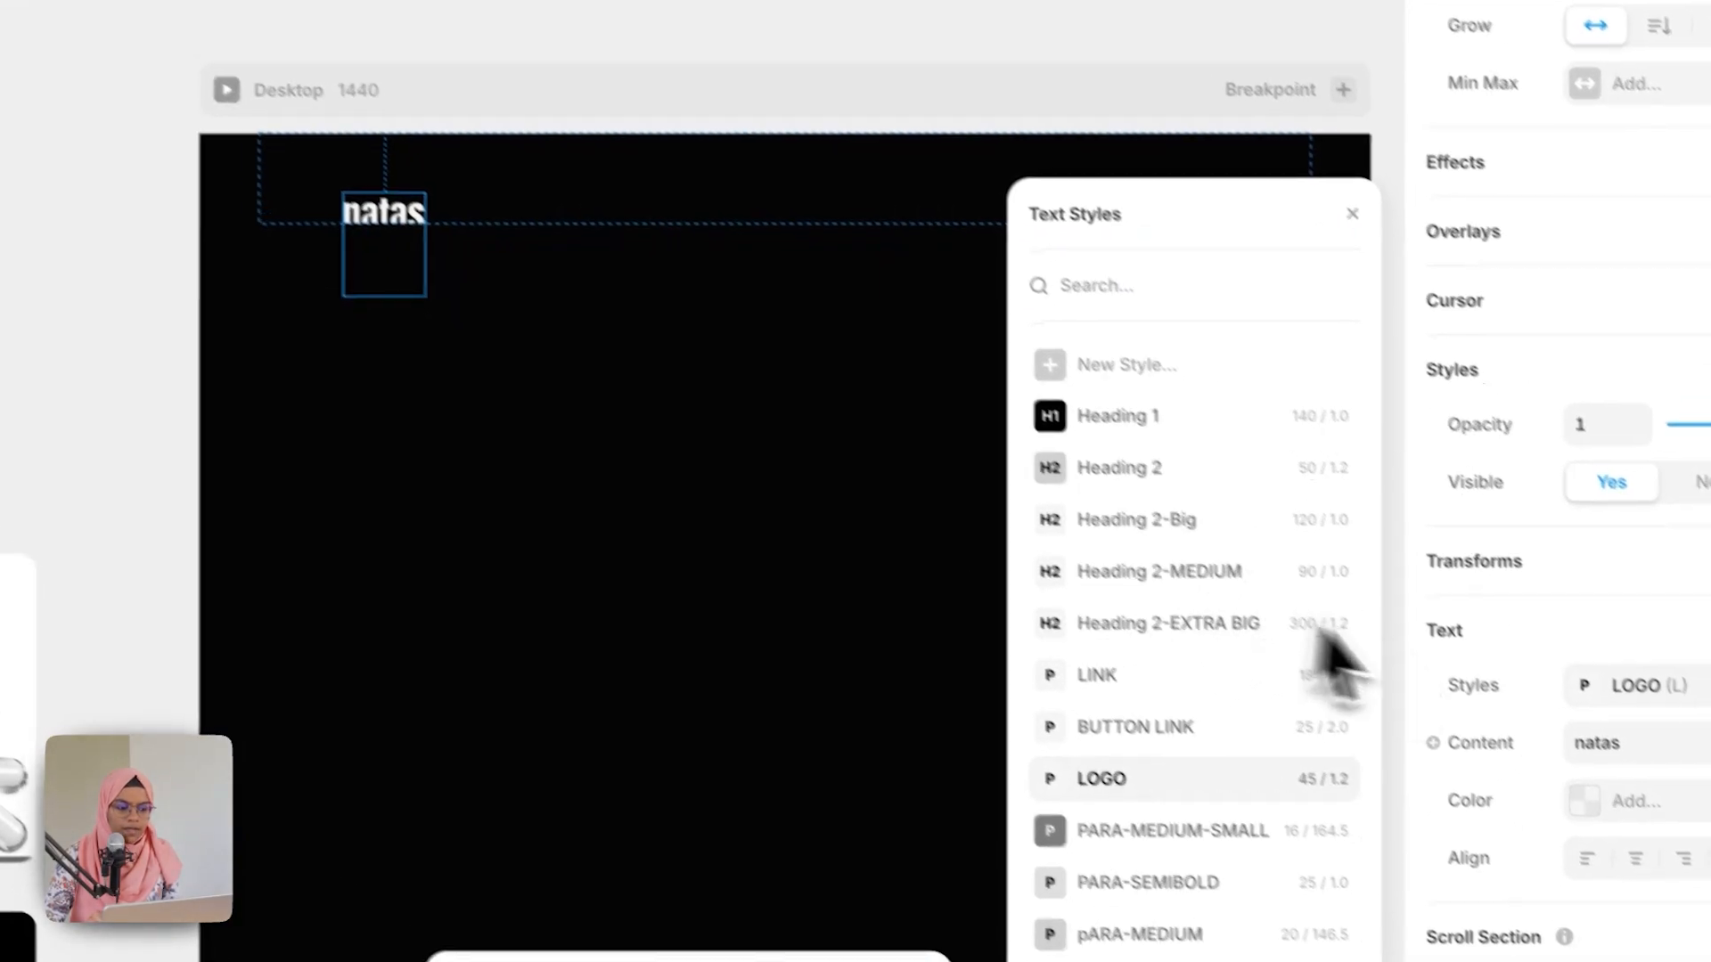
click(1630, 743)
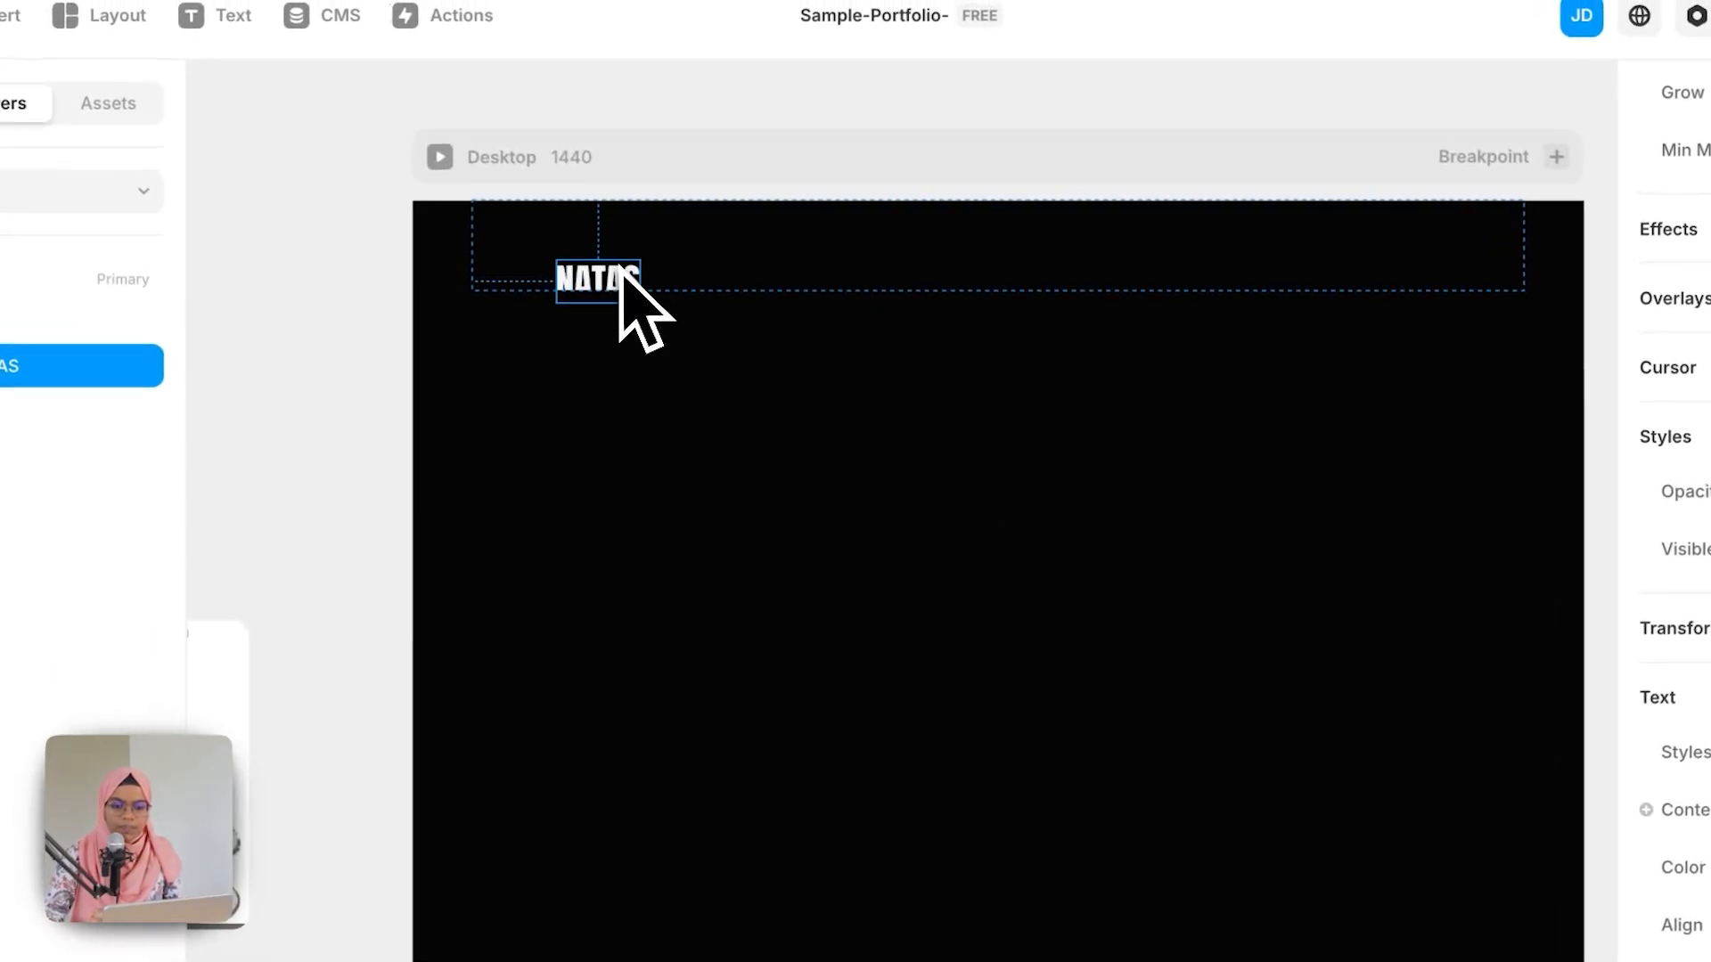
drag(329, 139, 300, 110)
drag(603, 250, 579, 243)
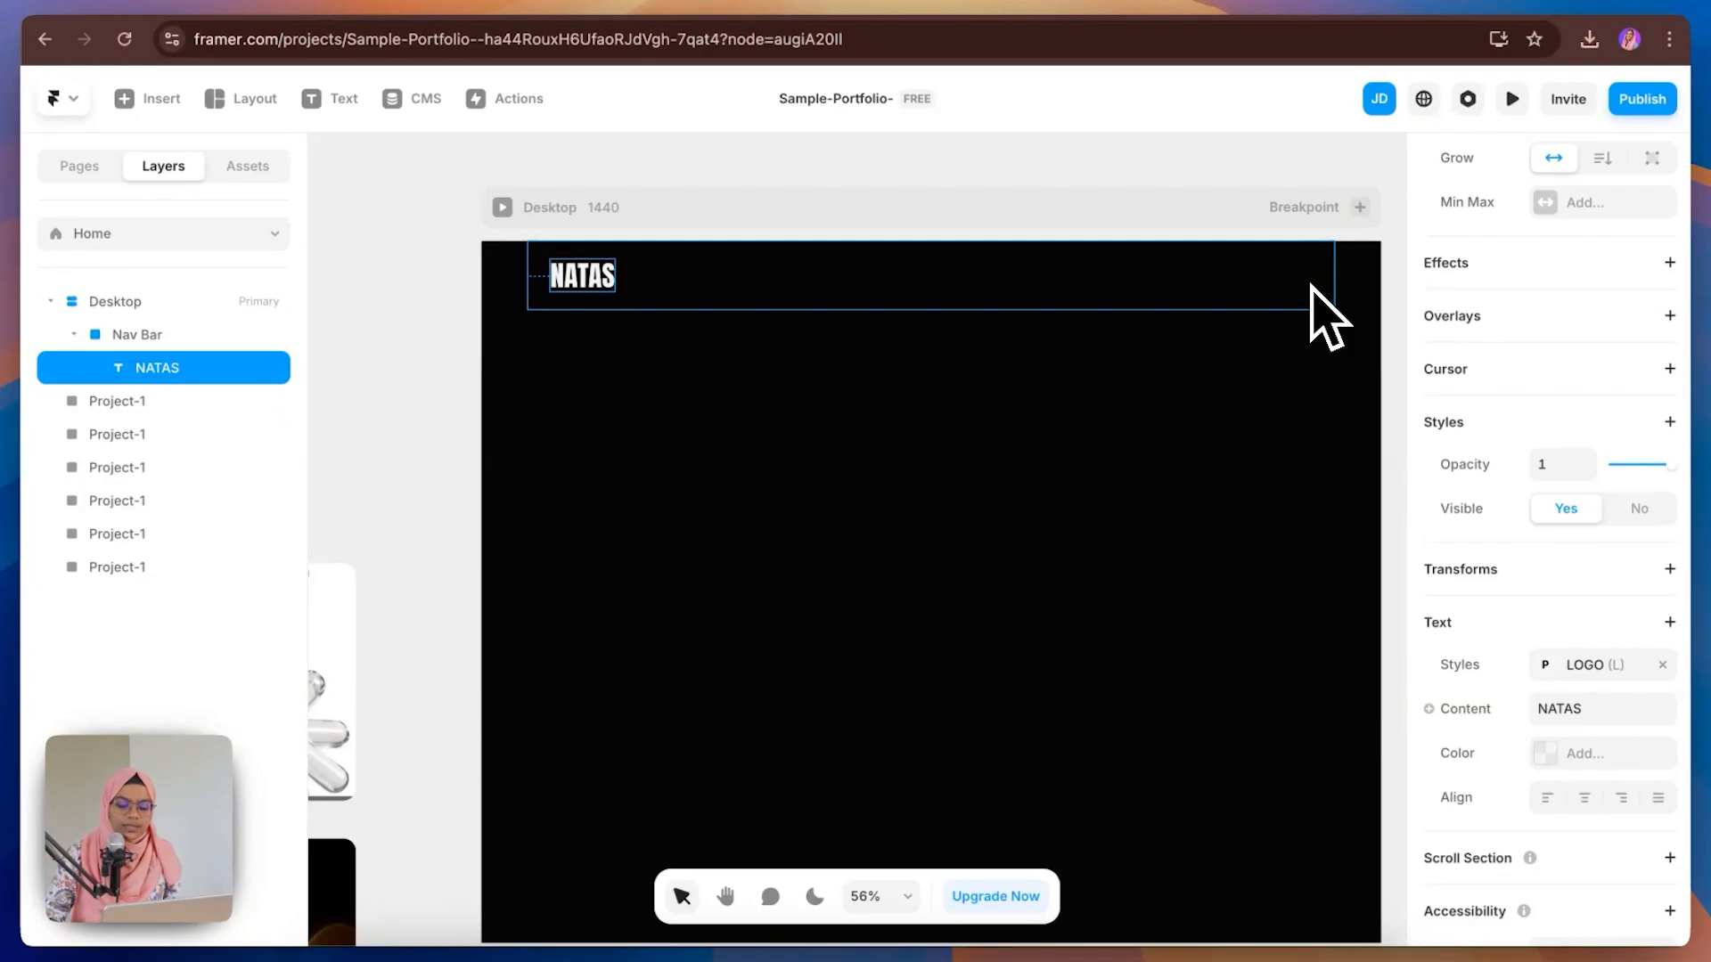
Step: Draw a frame about 206 × 61 at the Nav Bar's right end, name it LINK WRAP, and remove its fill
key(f)
drag(1186, 258, 1355, 342)
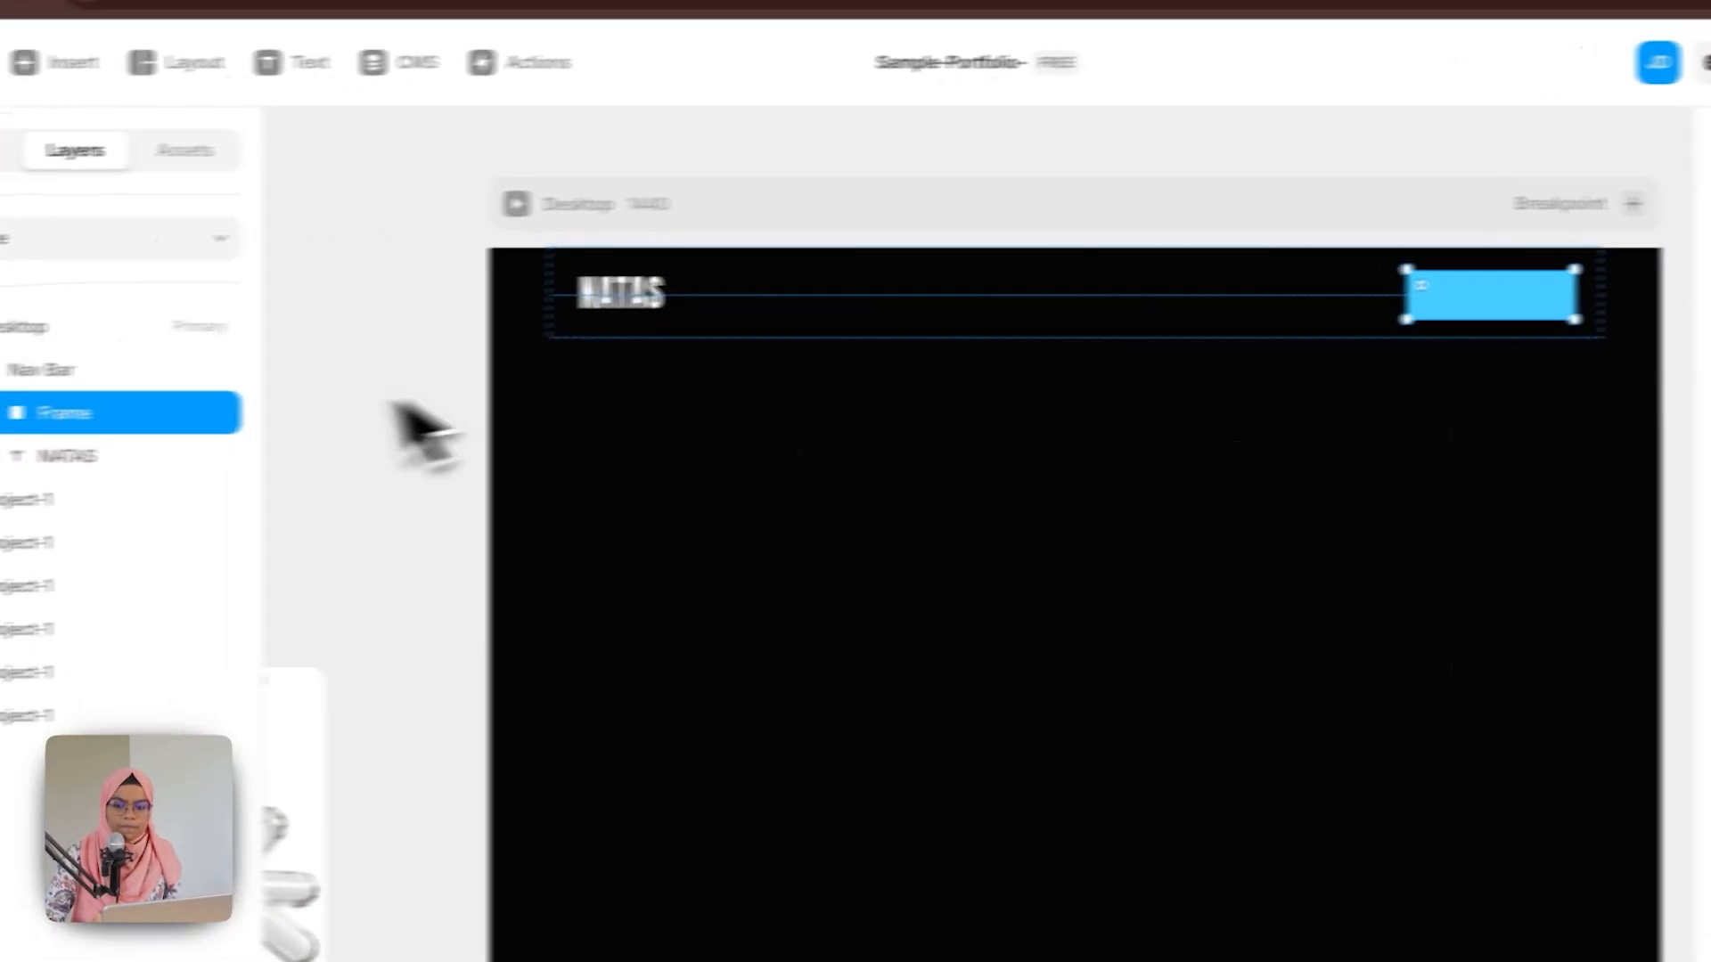
double_click(253, 415)
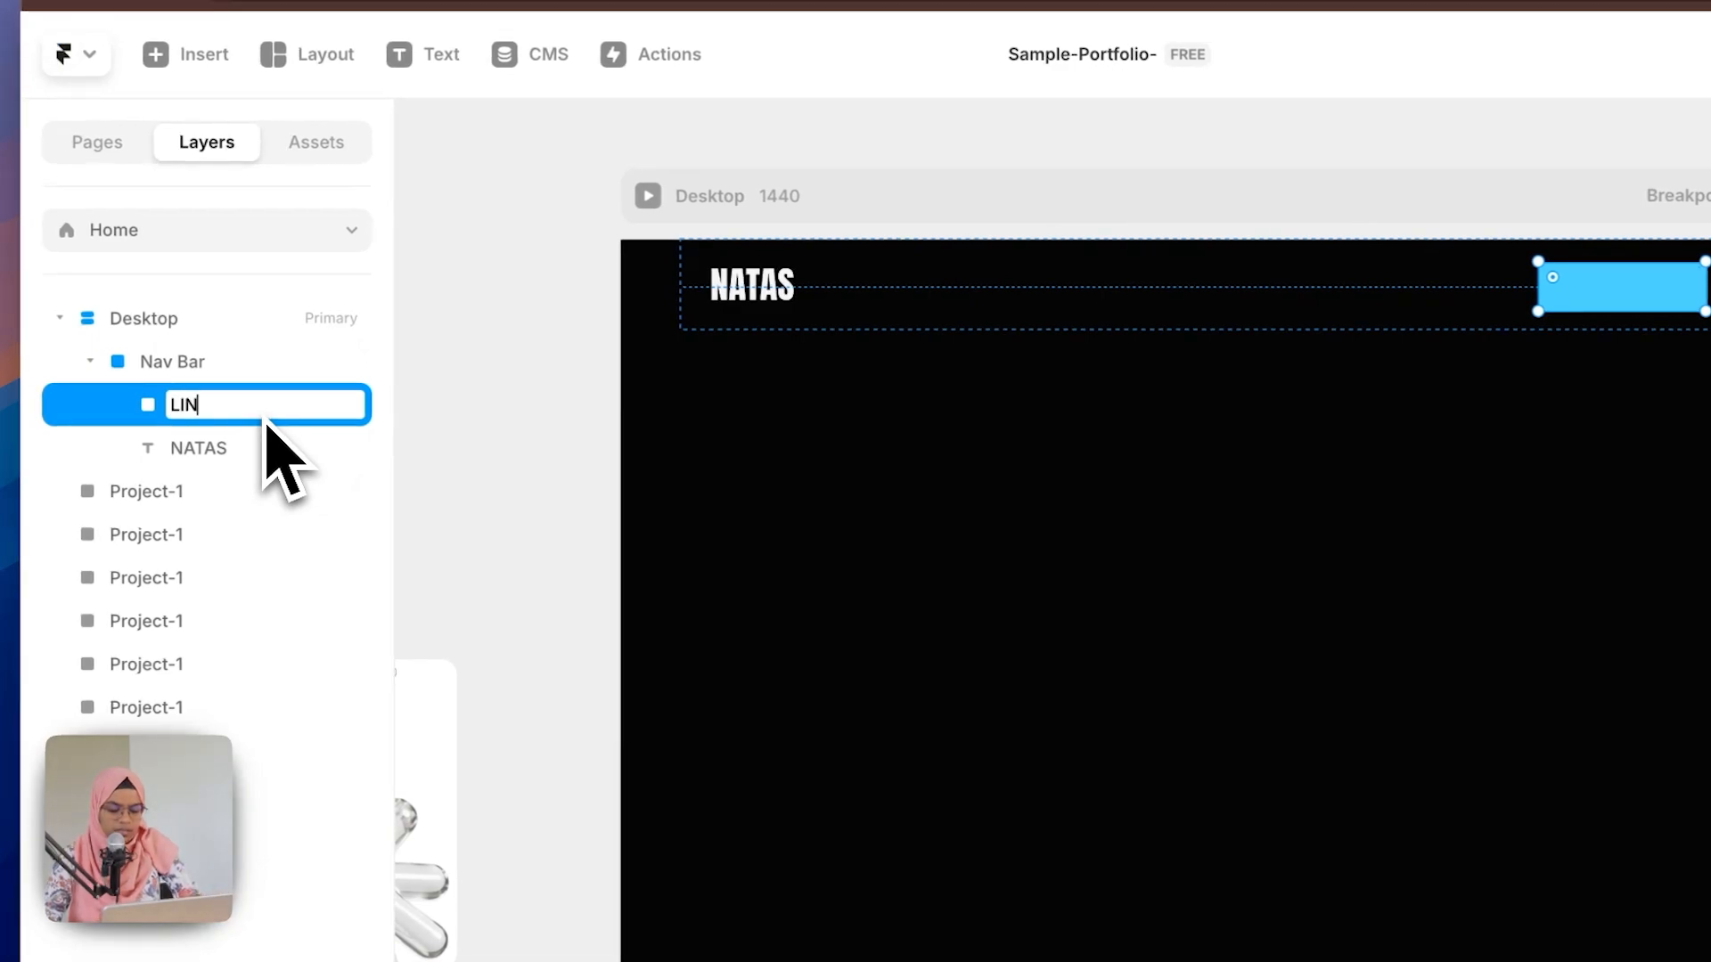
text(LINK WRAP)
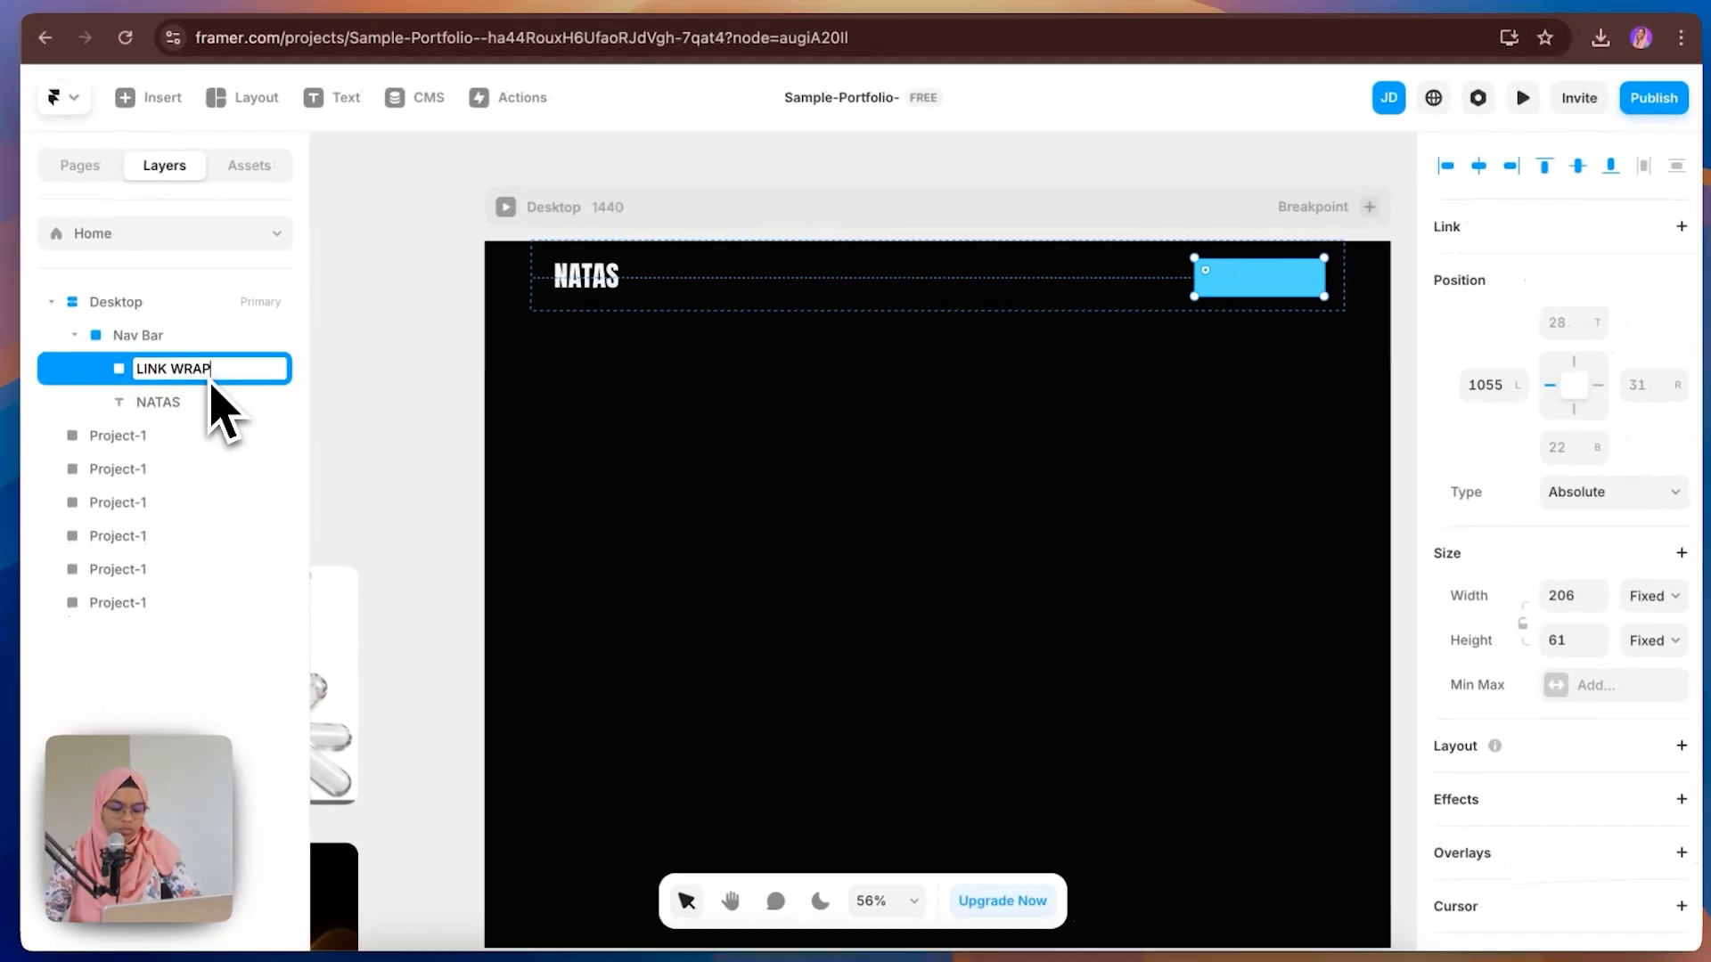
key(Return)
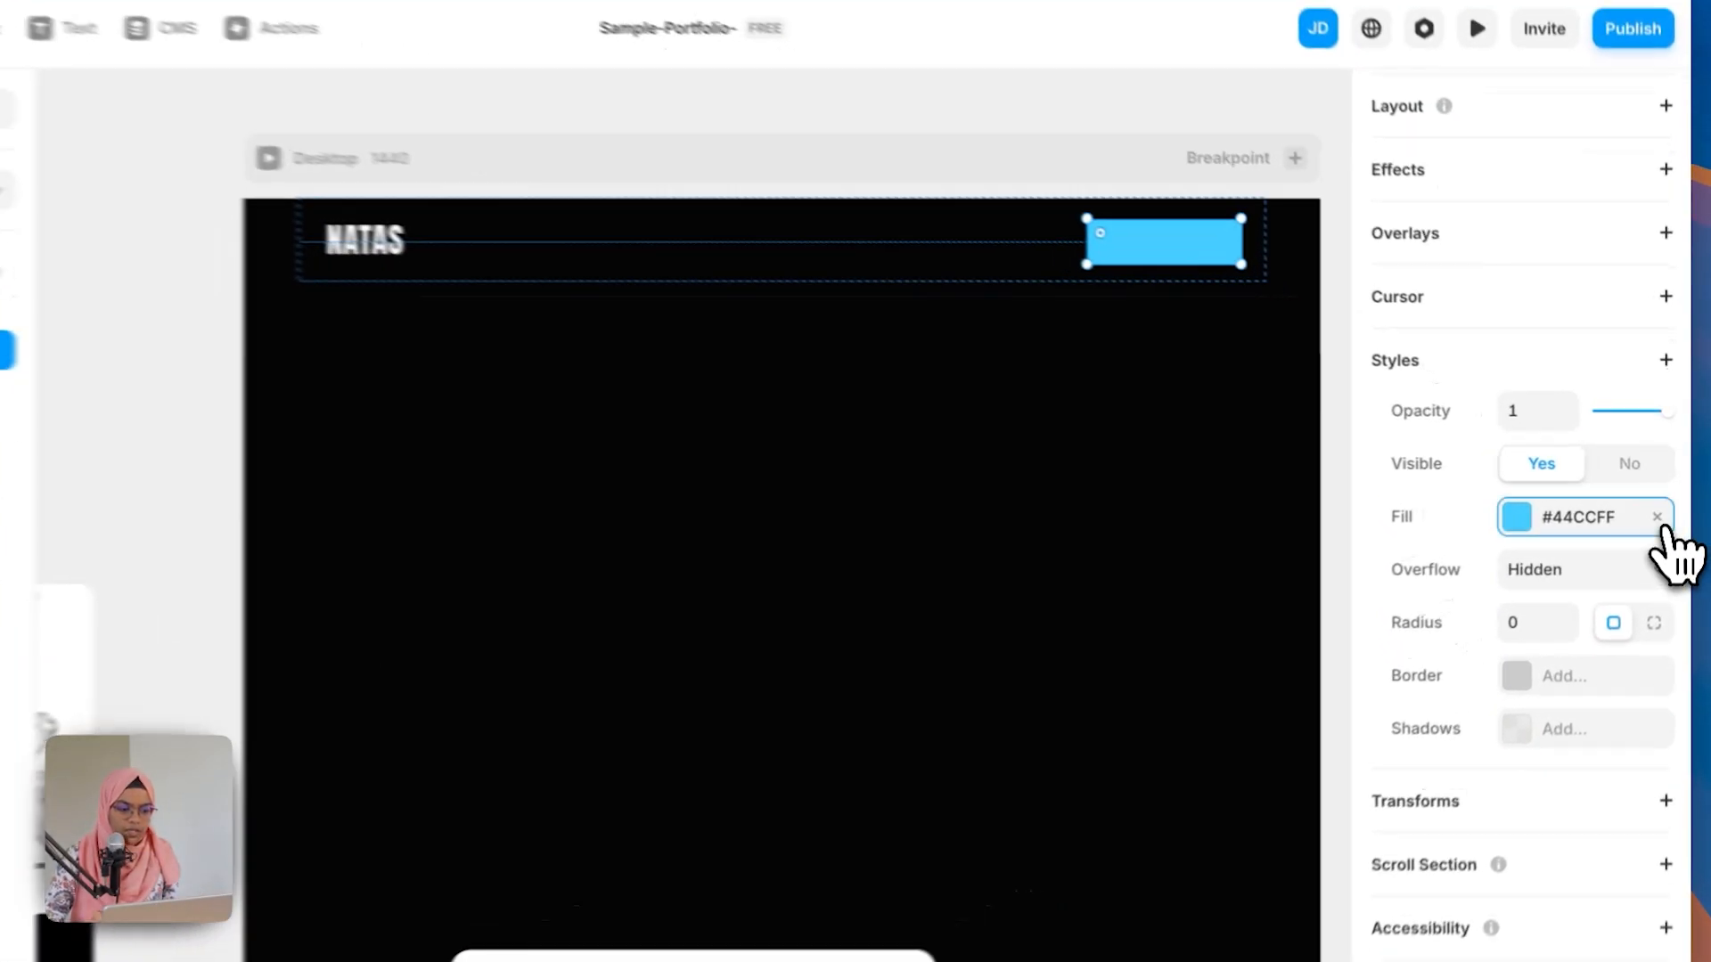
click(1662, 507)
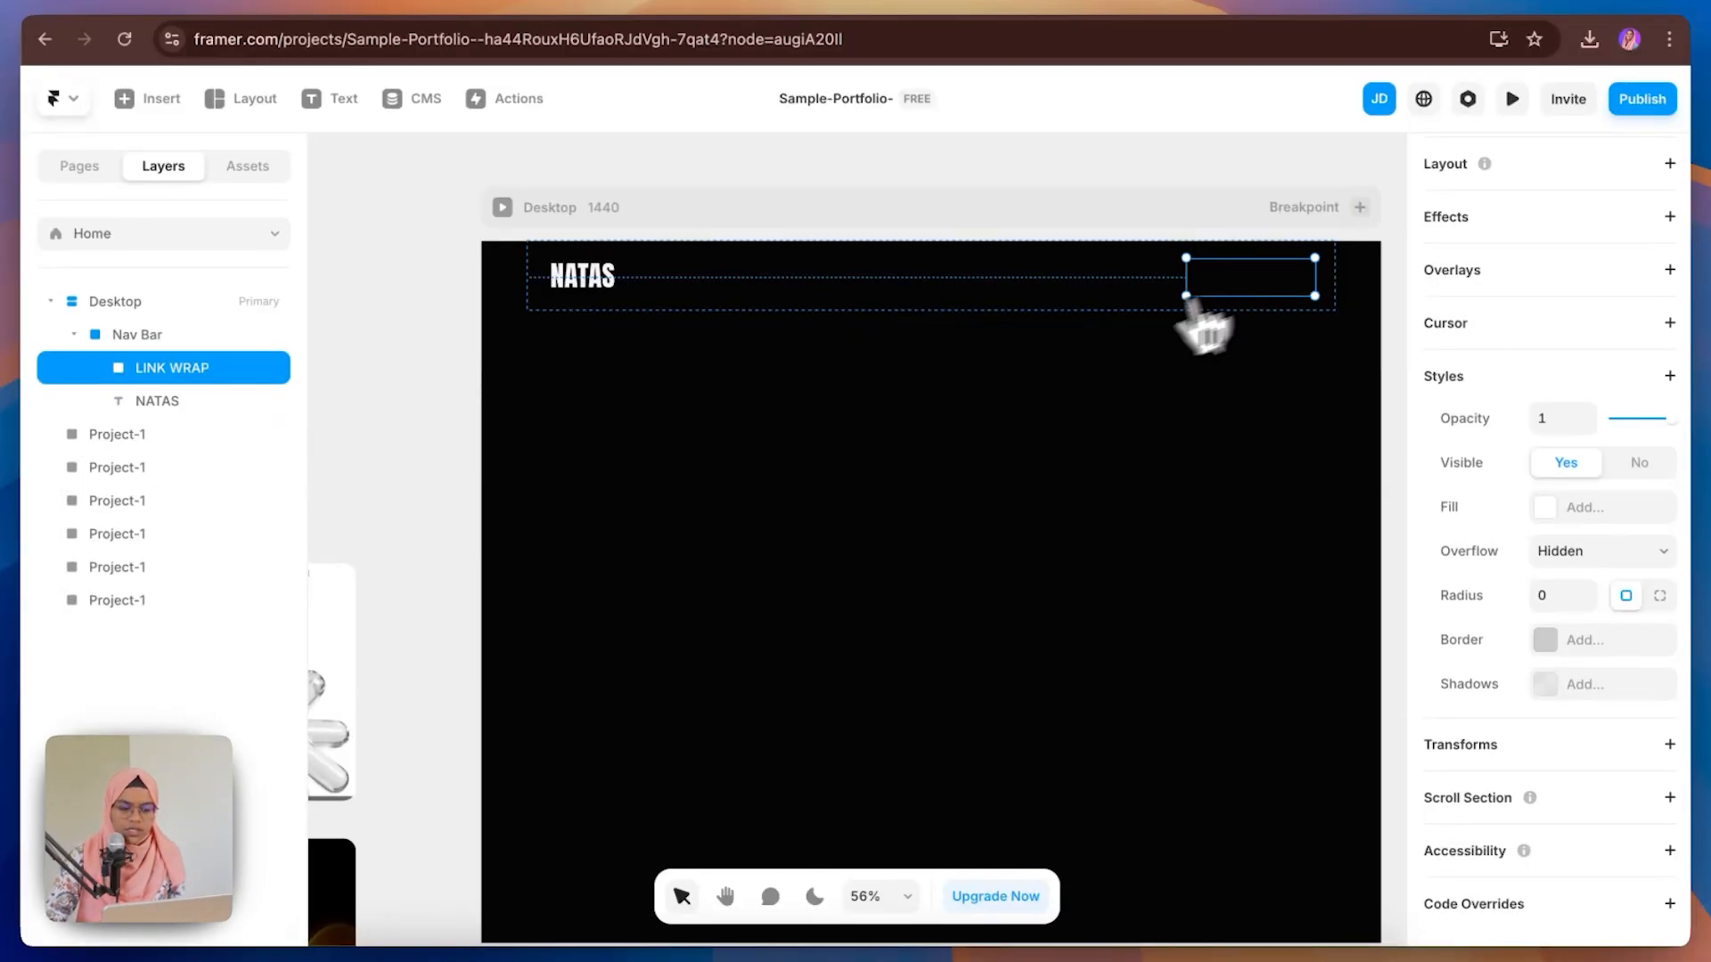
click(258, 403)
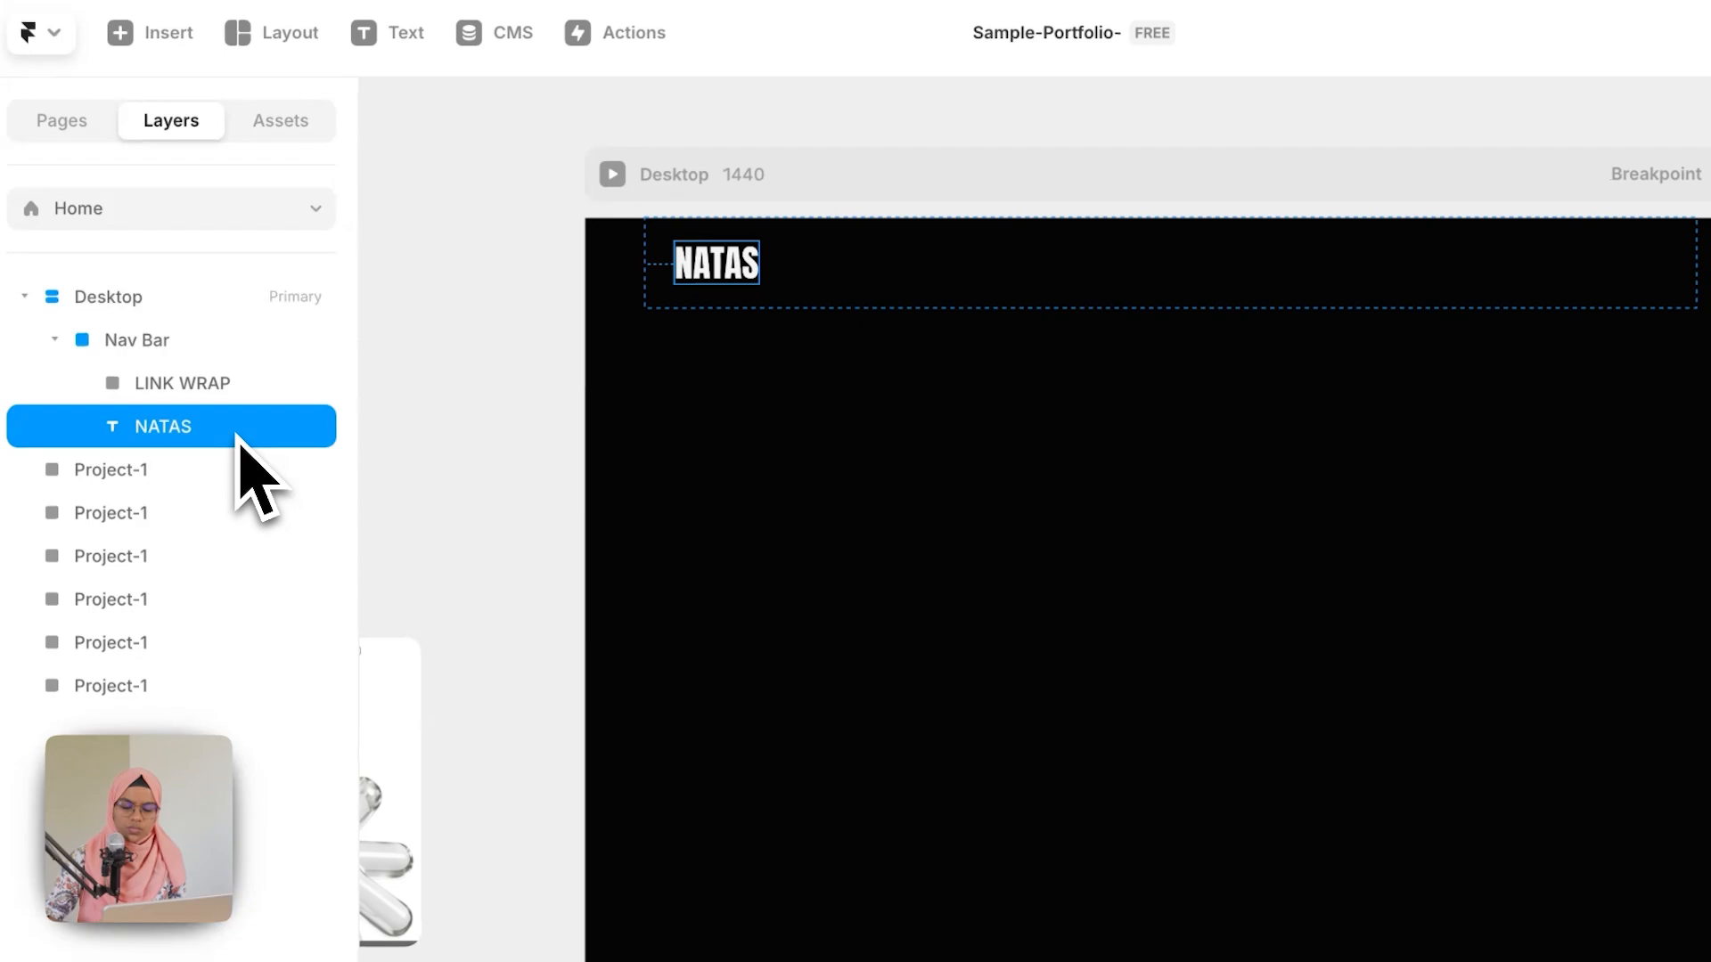
click(213, 405)
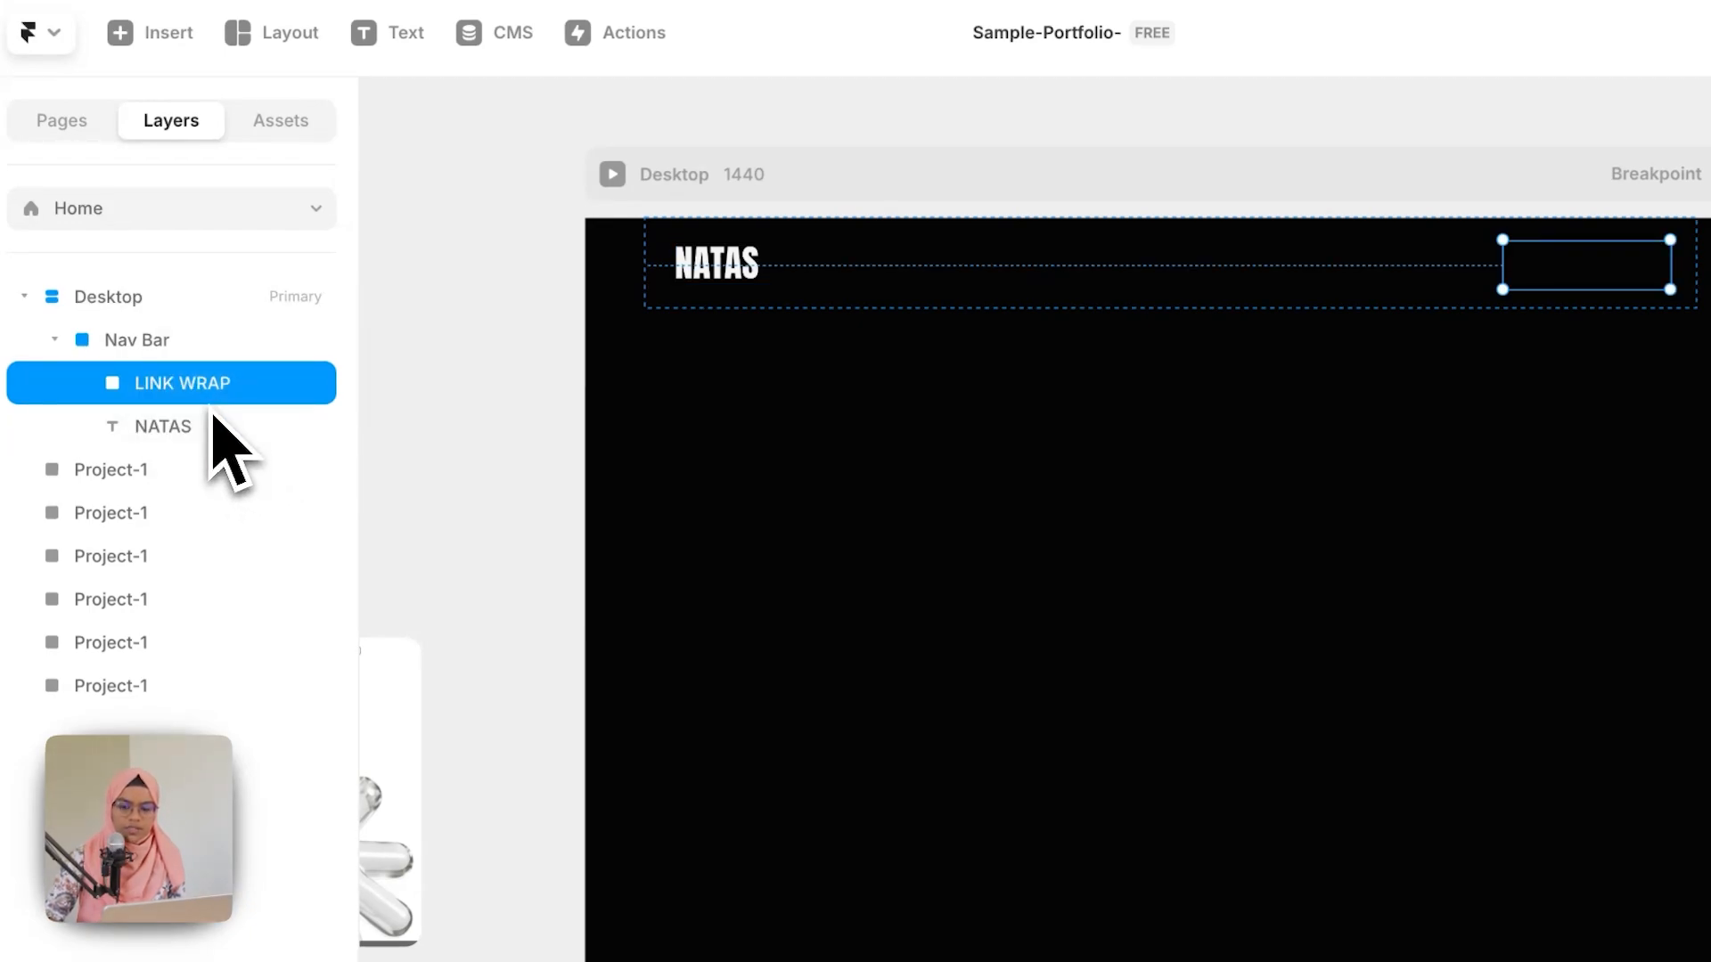
Step: Paste a copy of the NATAS text into LINK WRAP and give LINK WRAP a stack layout
key(ctrl+v)
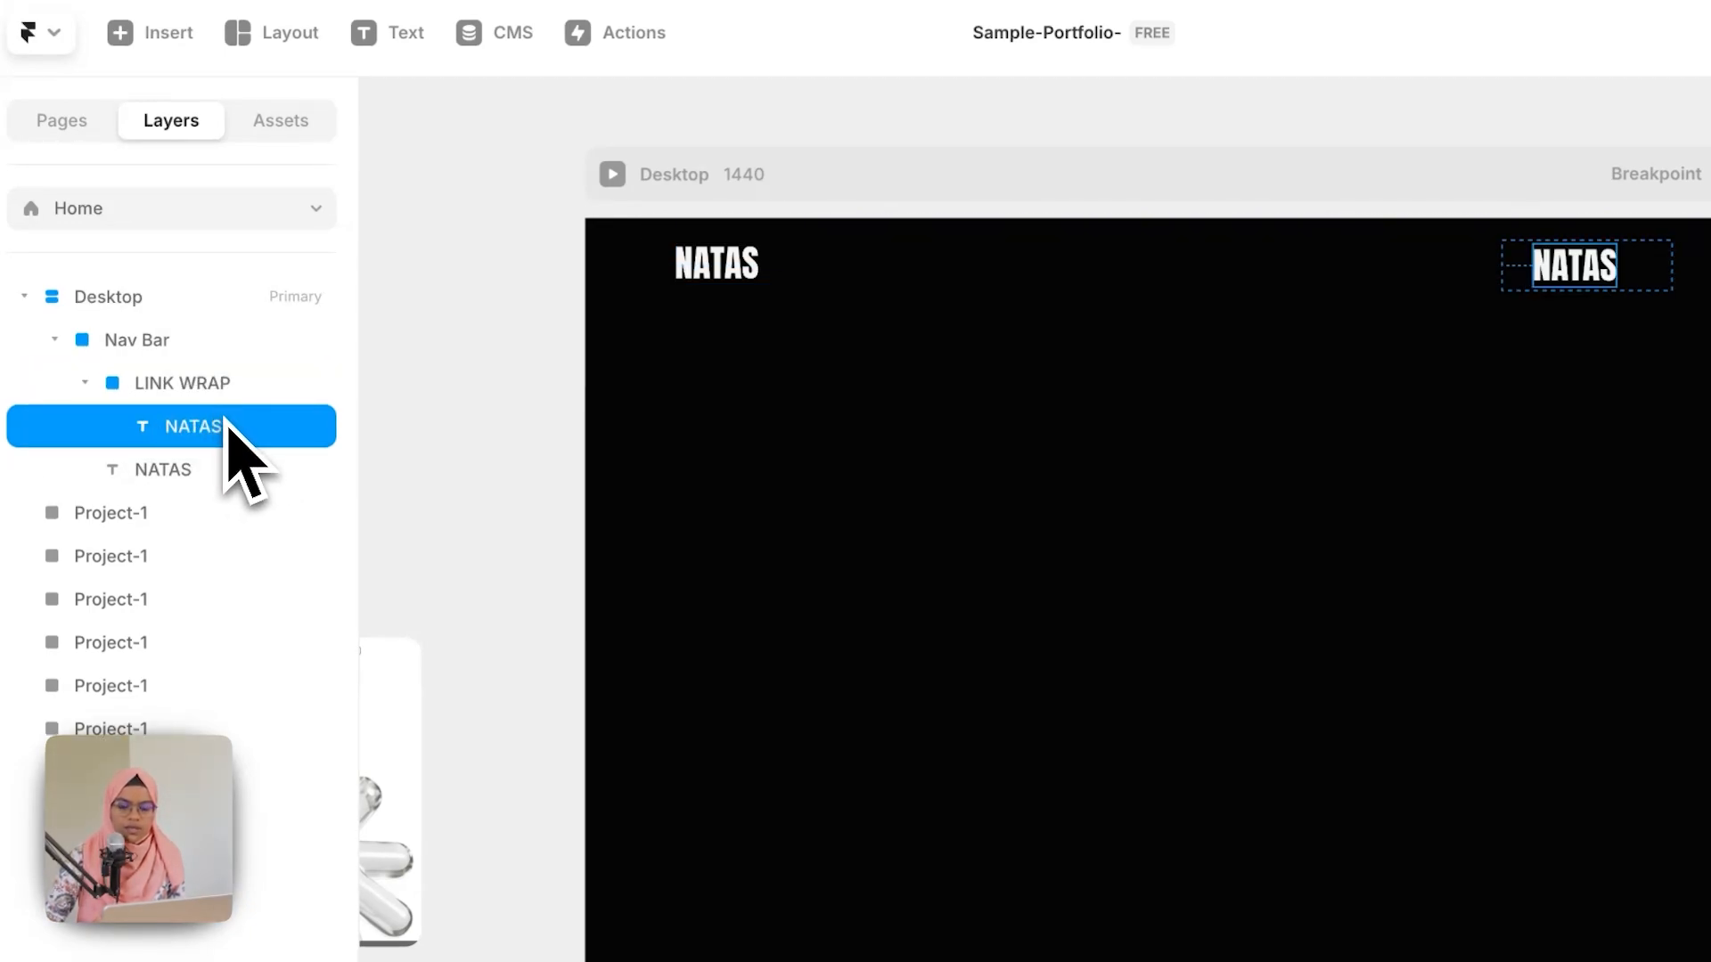
click(223, 404)
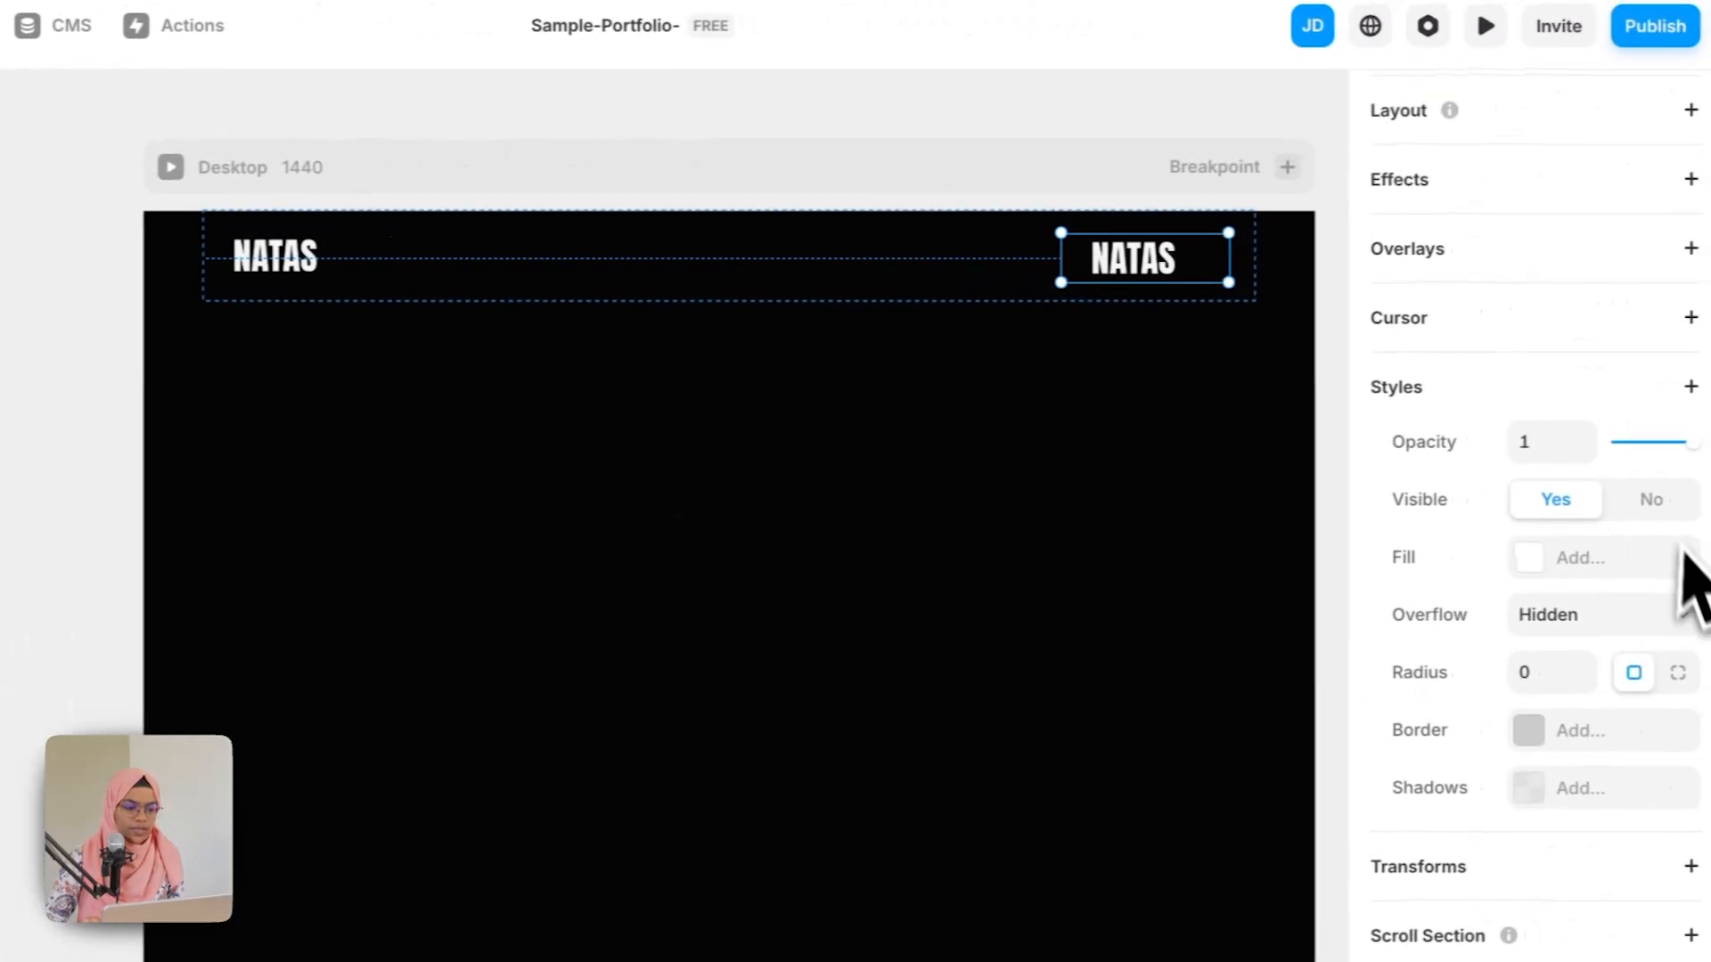
click(1664, 114)
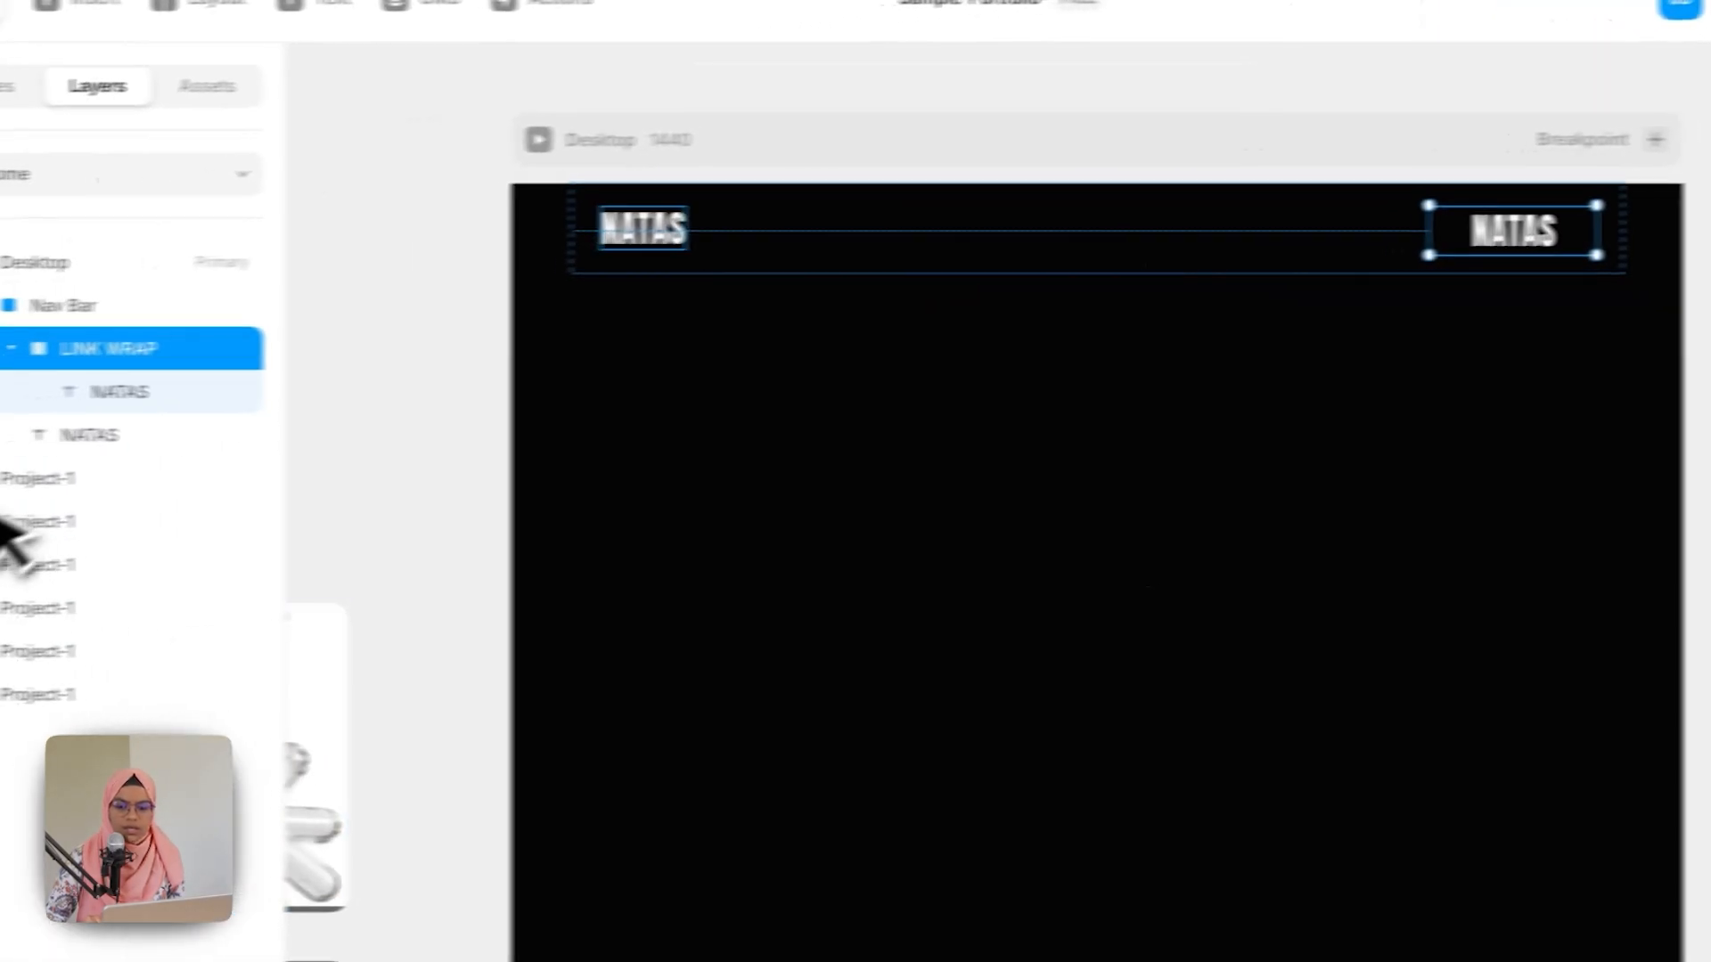
Step: Rename the pasted text layer LINK and change its content to ABOUT
double_click(256, 400)
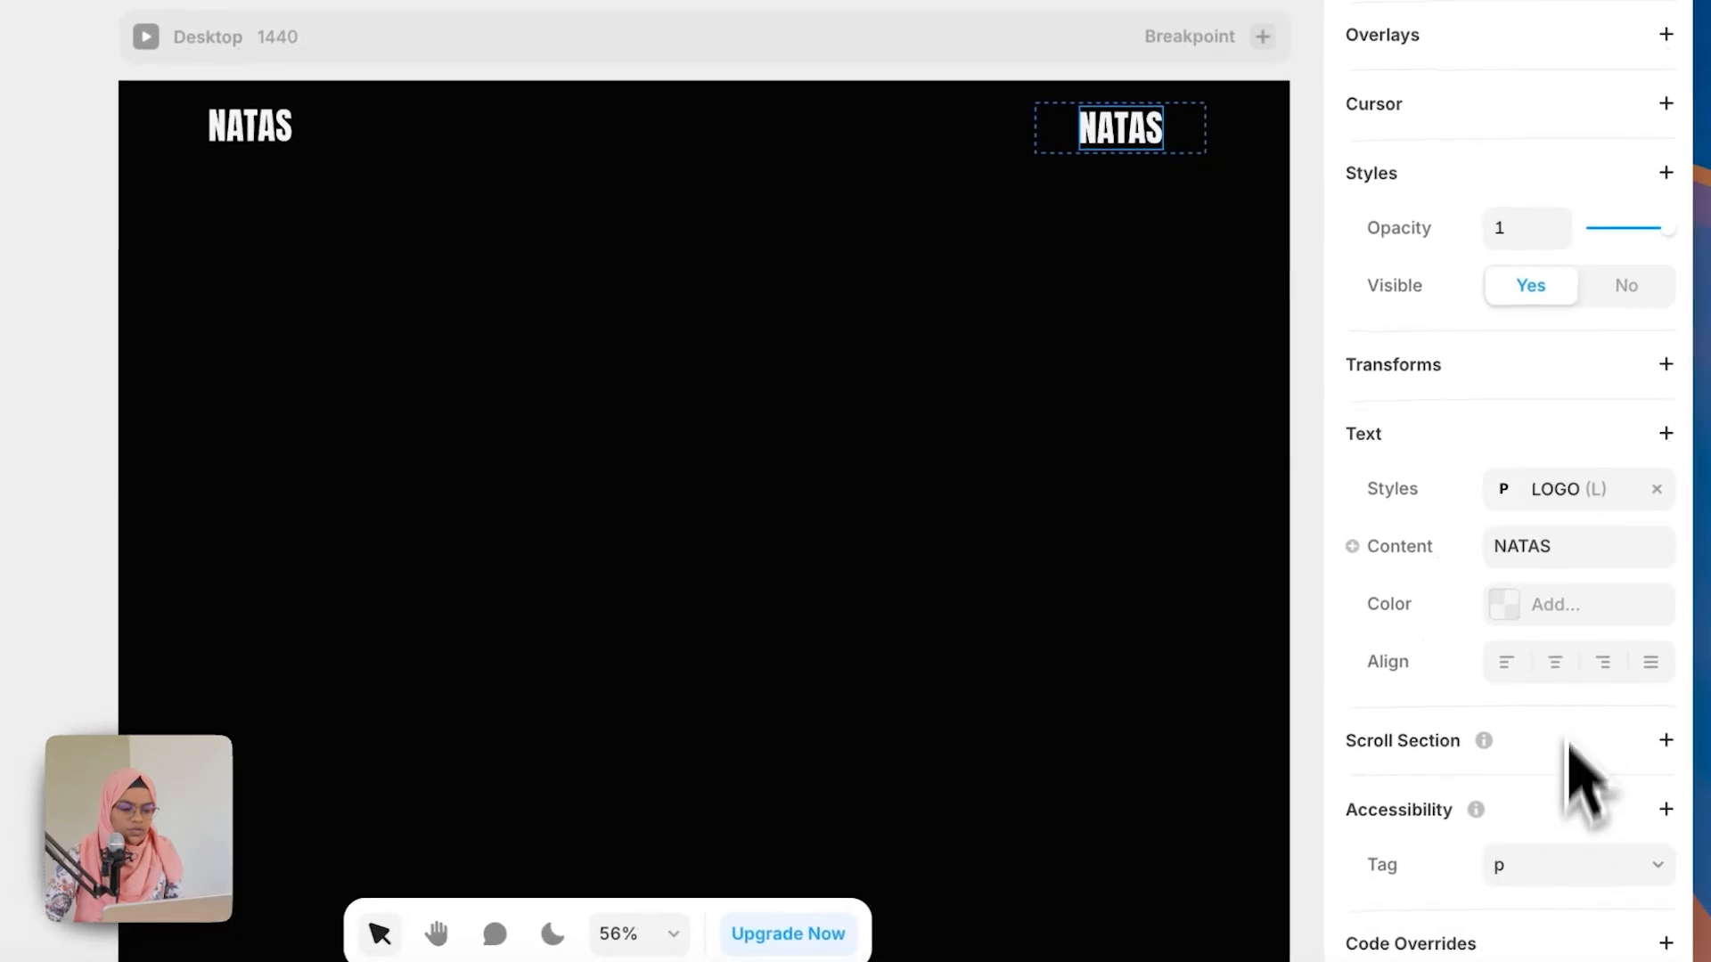
click(1569, 548)
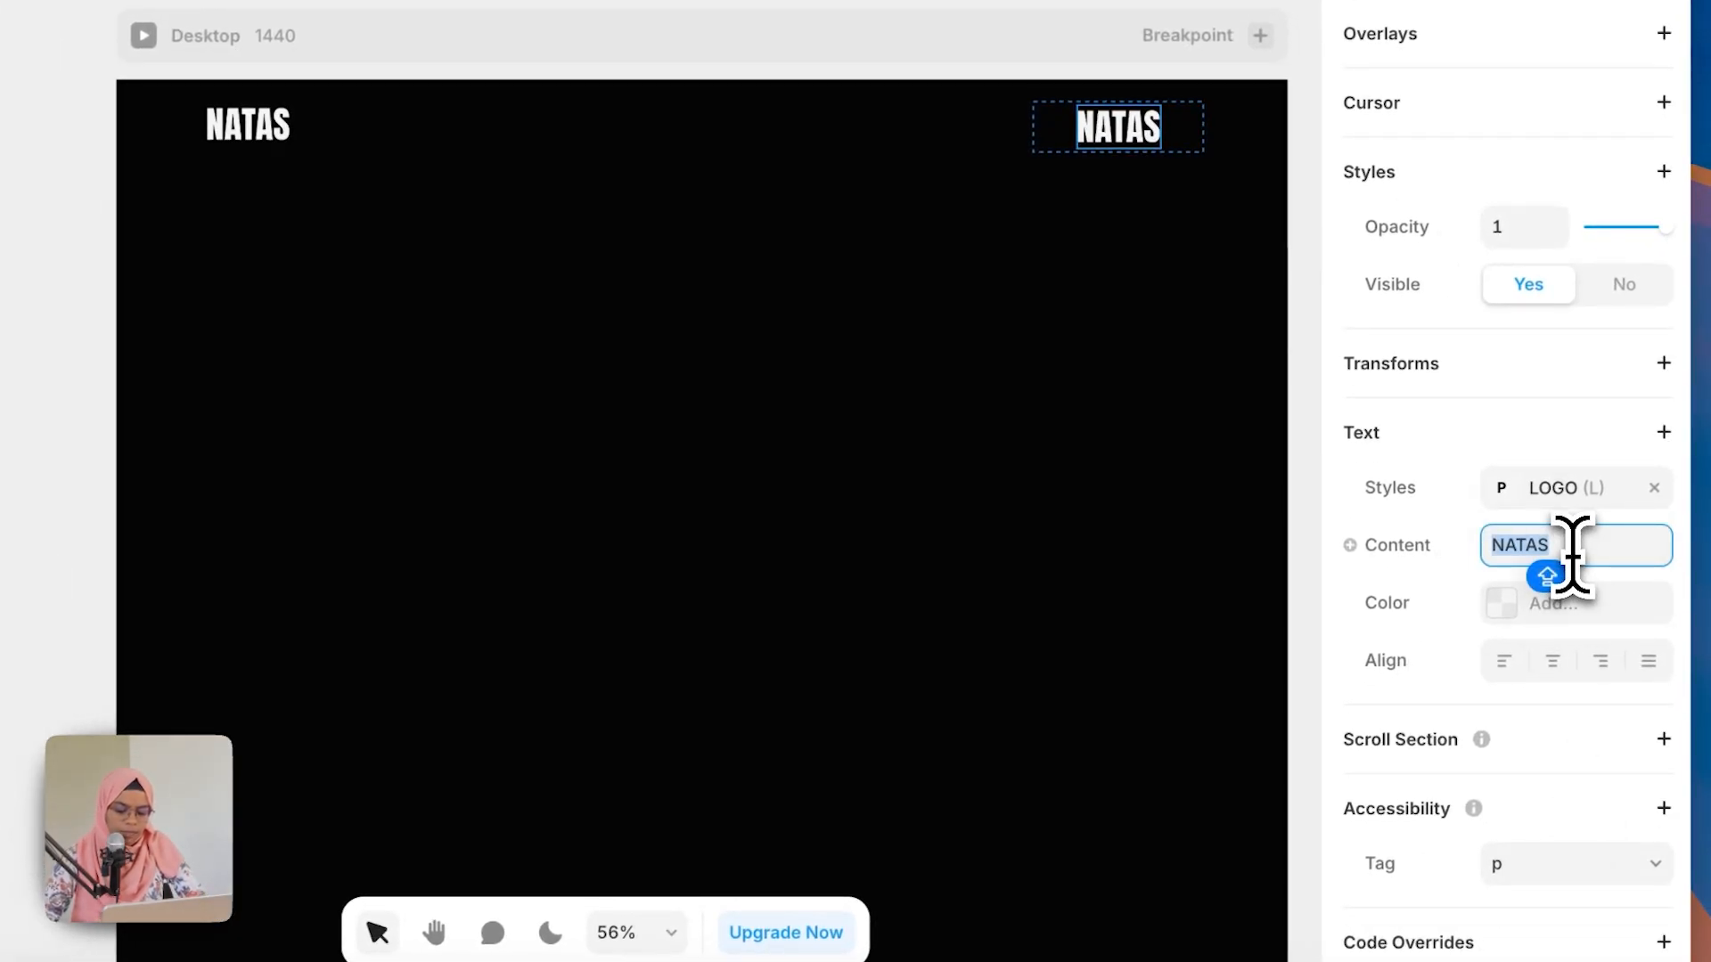
text(ABOUT)
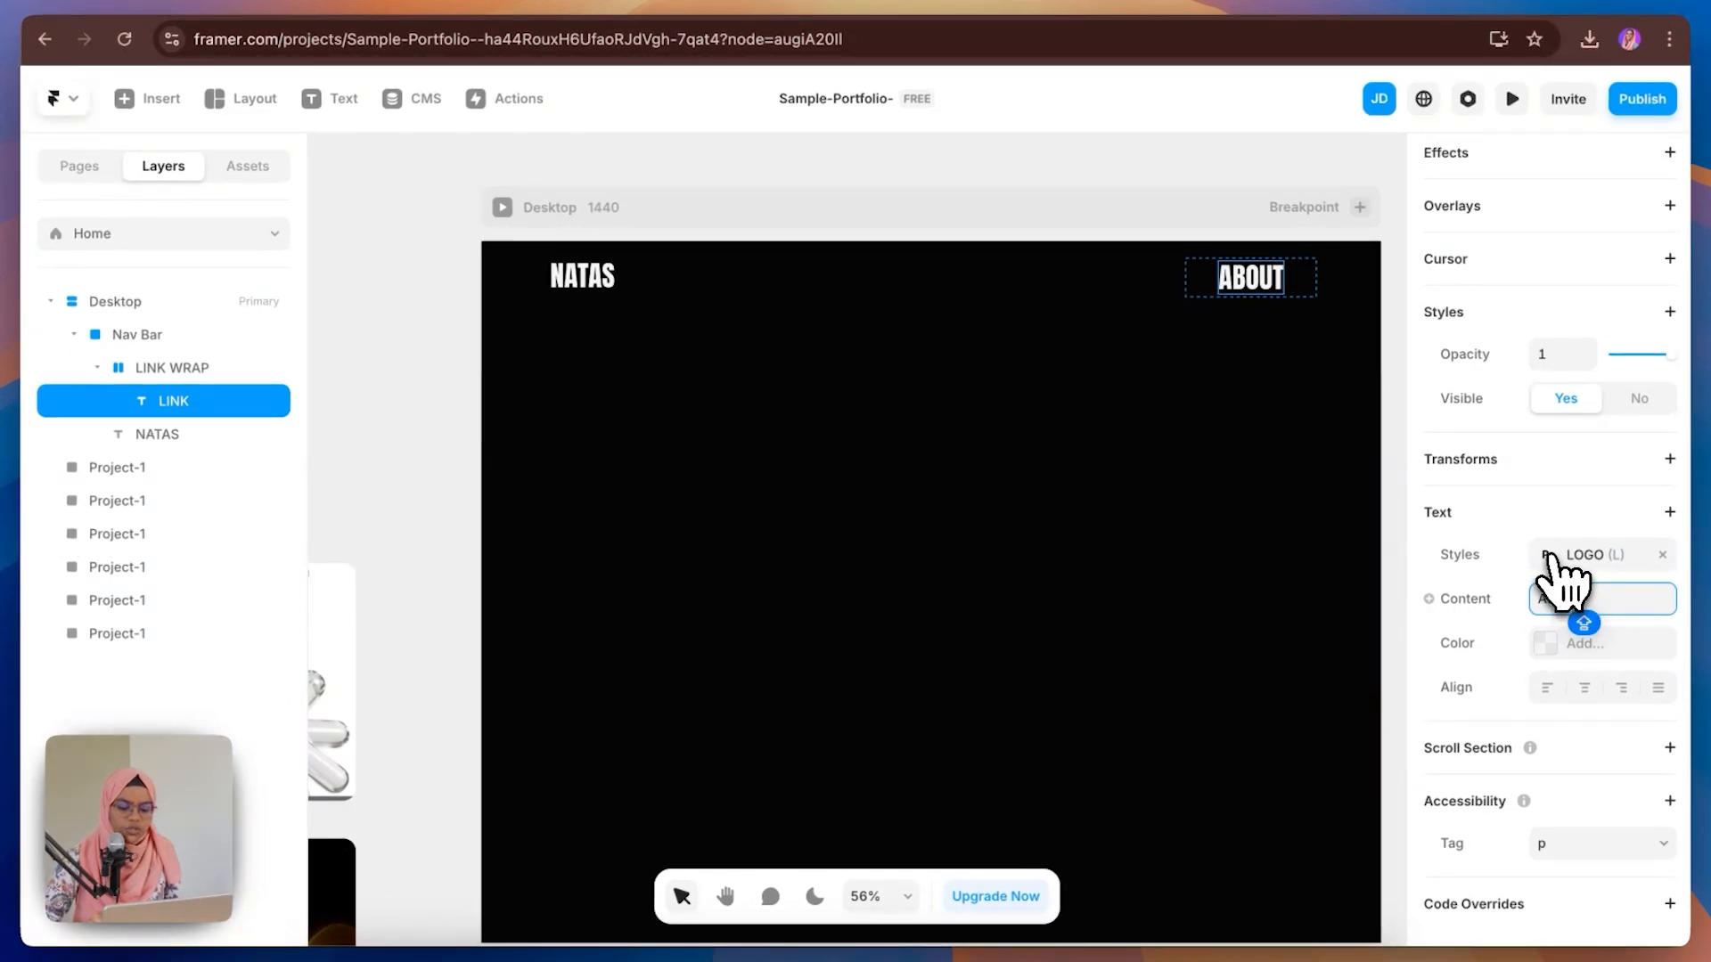
Step: Apply the LINK text style to the ABOUT text instead of LOGO
click(1550, 557)
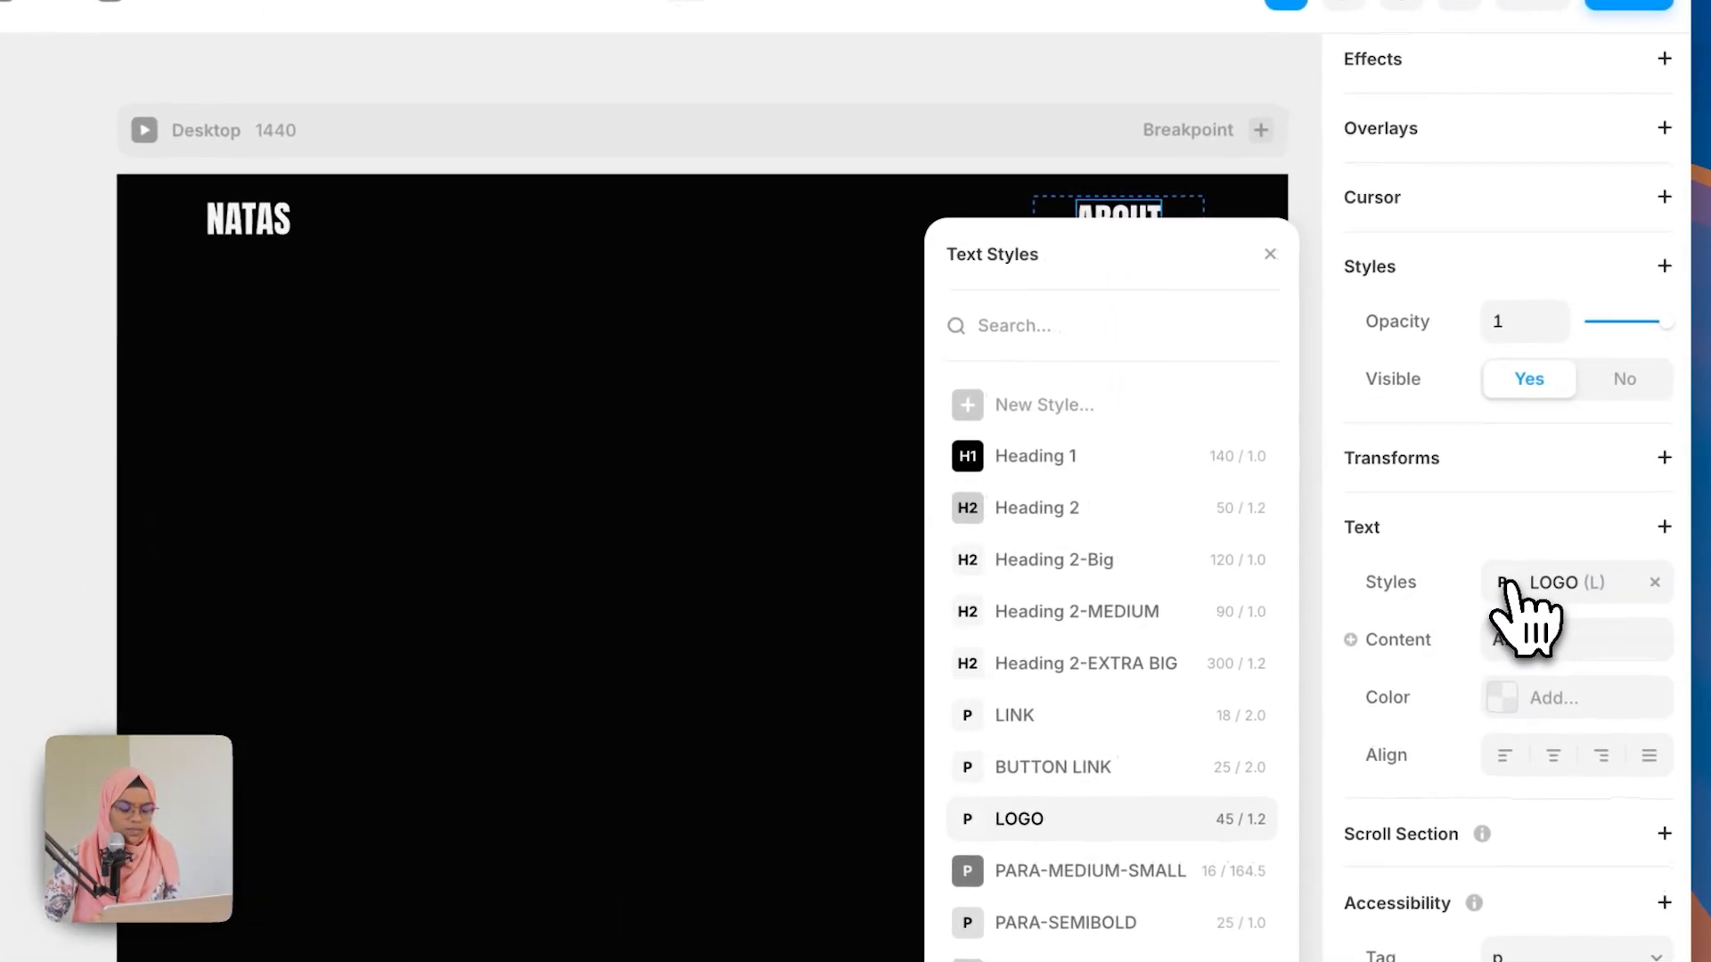
click(1018, 720)
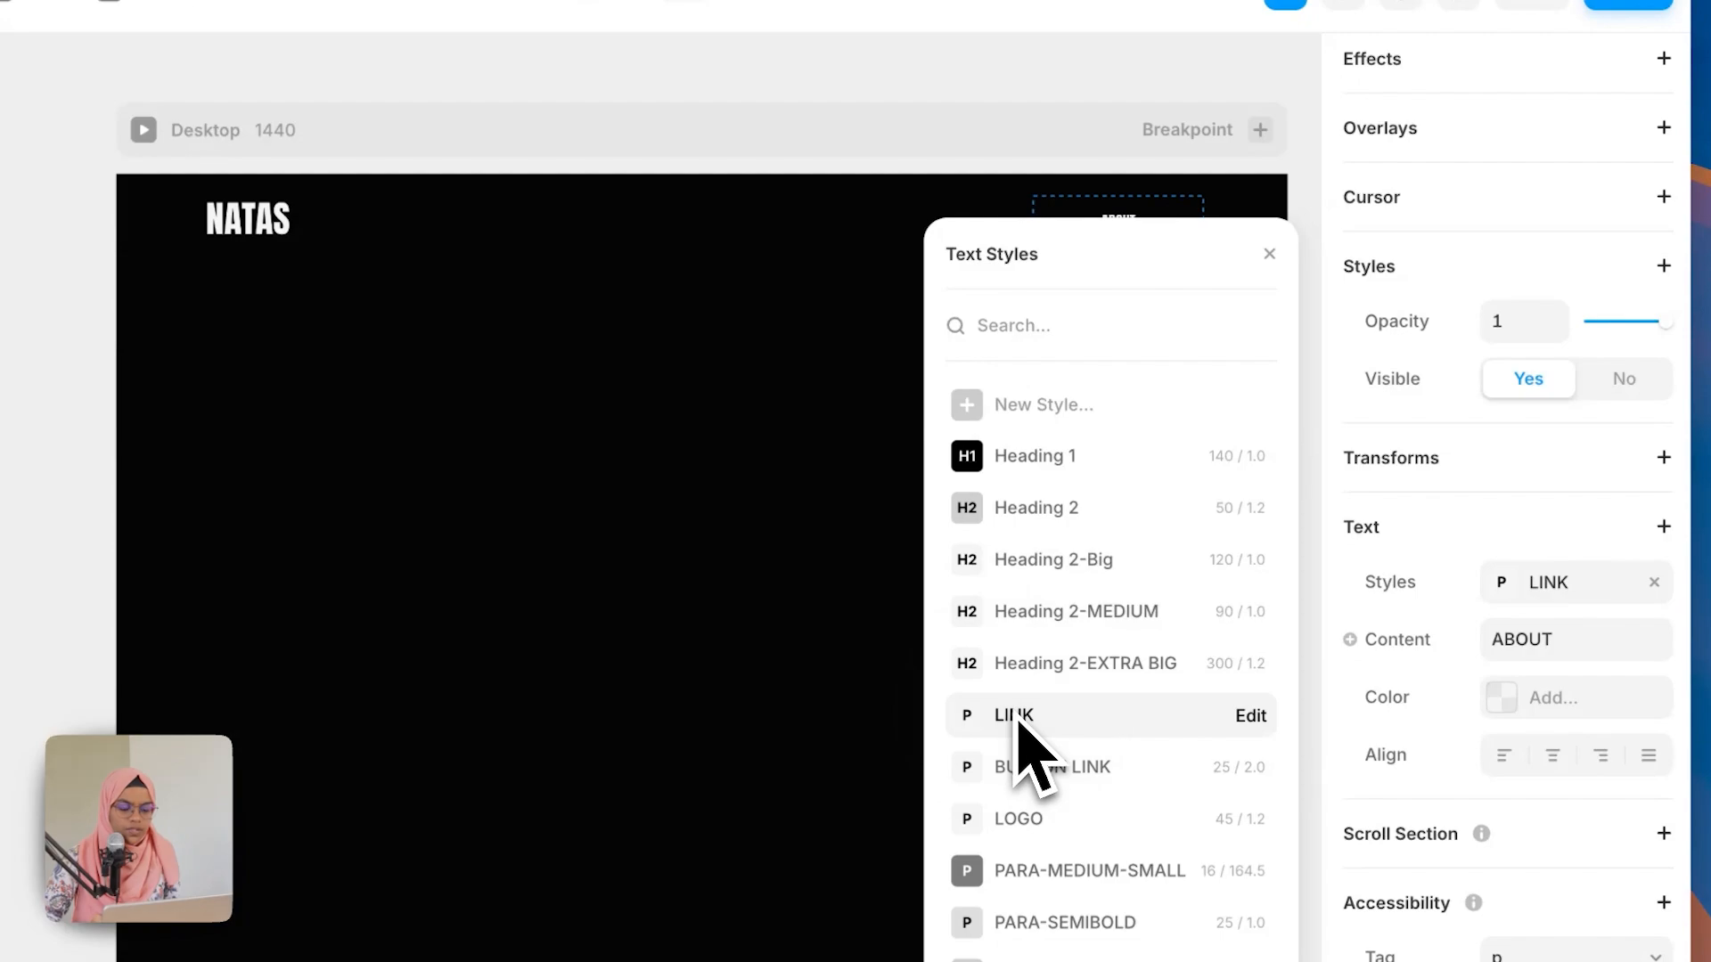
click(1595, 588)
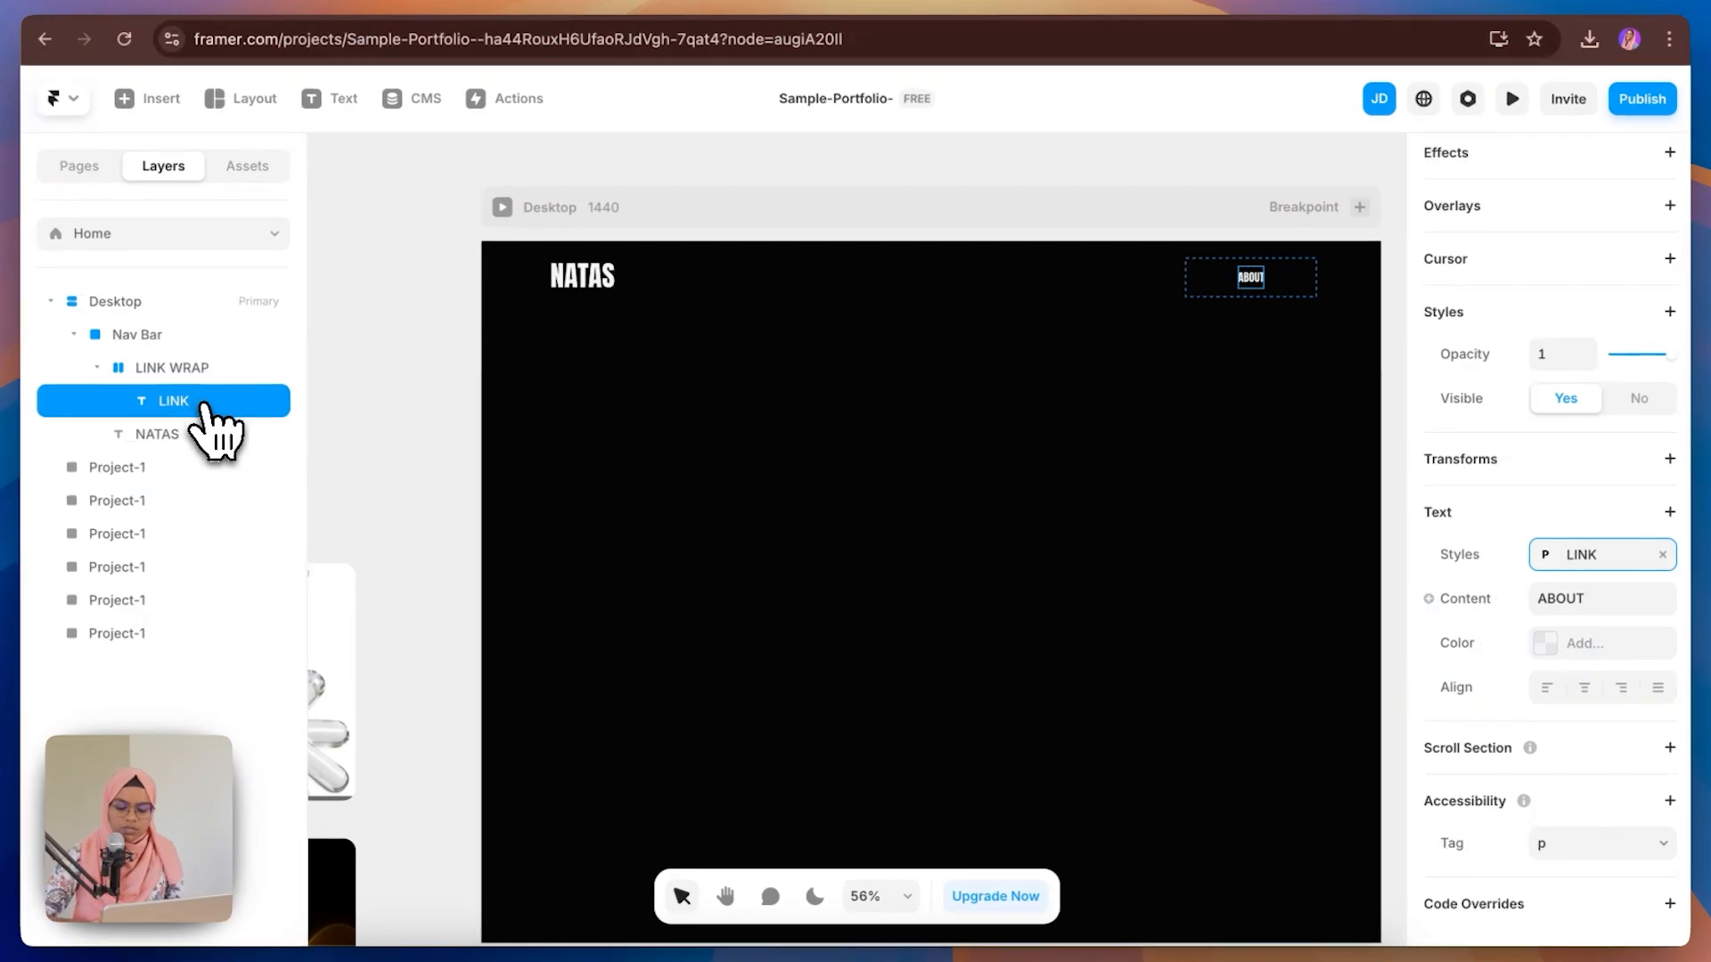
Step: Duplicate the ABOUT link and change the copy's content to WORK
key(ctrl+d)
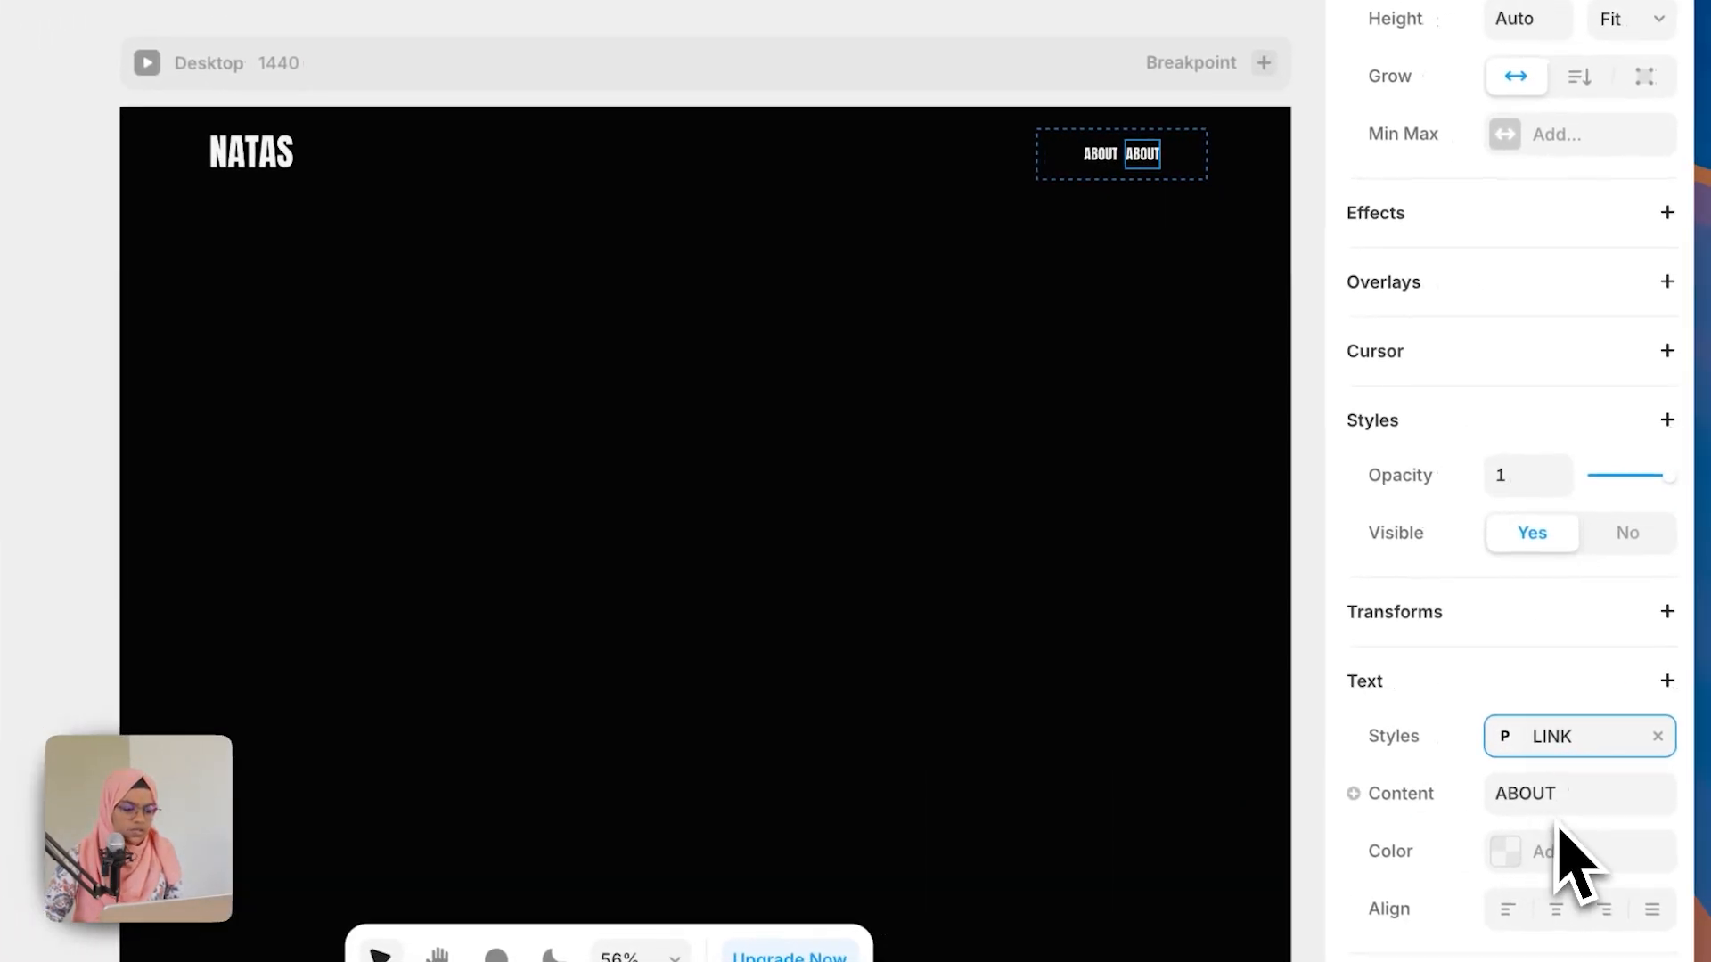
double_click(1557, 797)
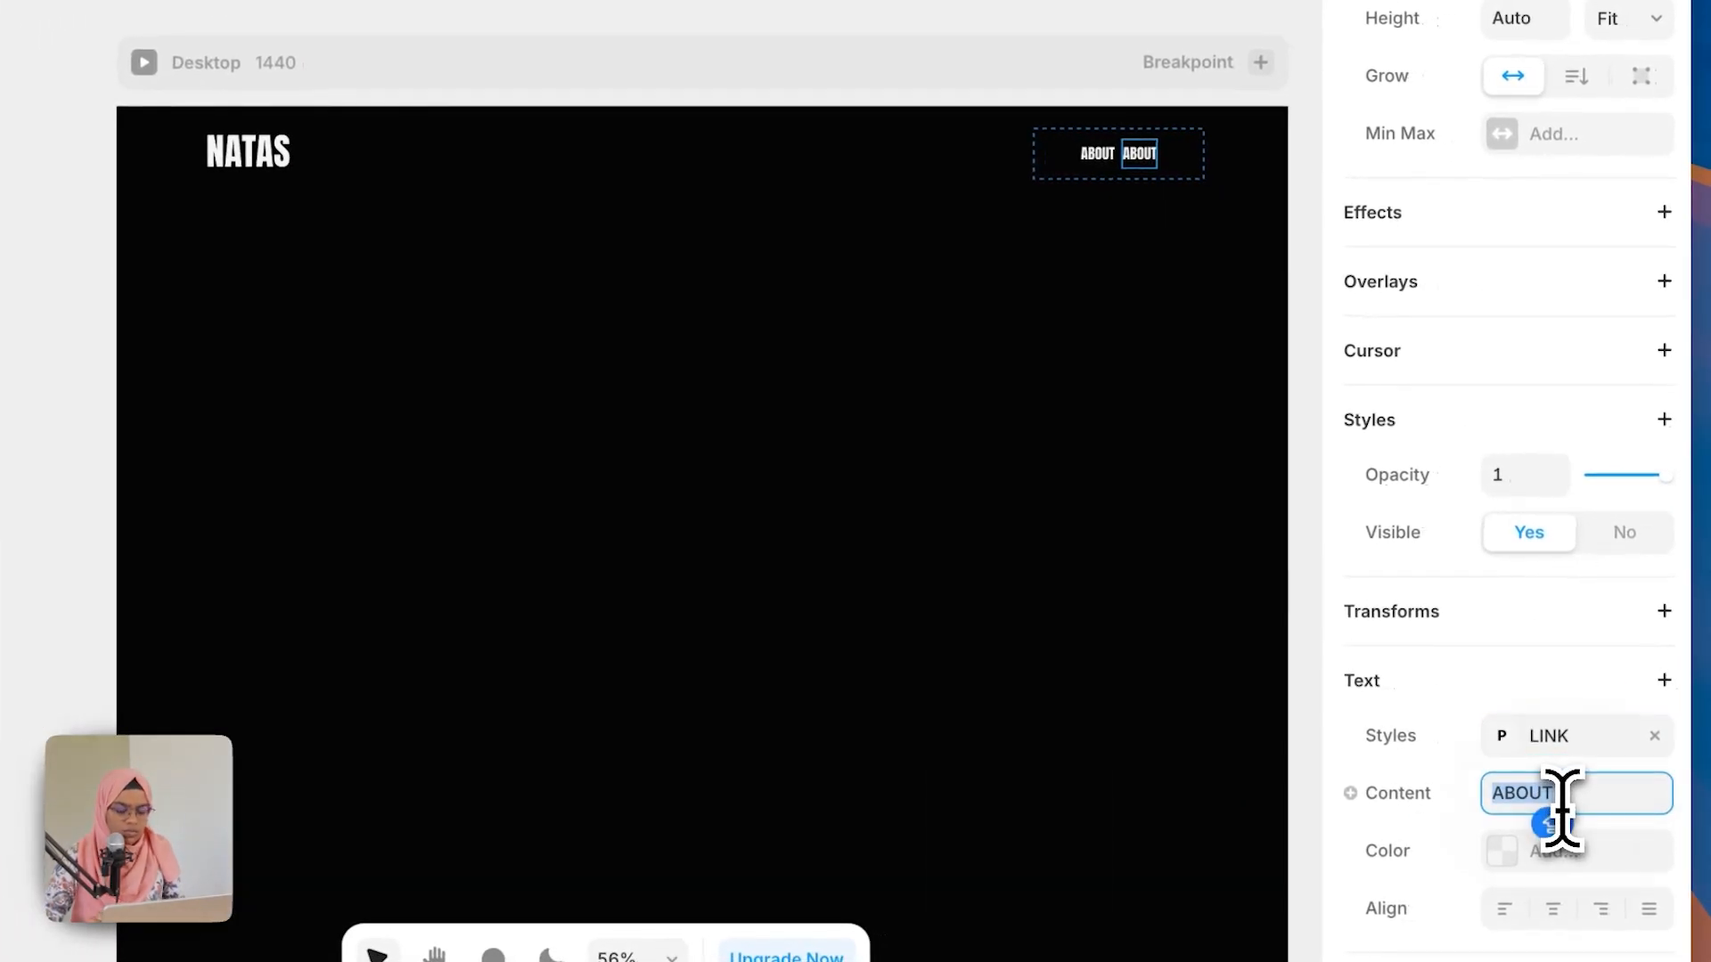
text(WORK)
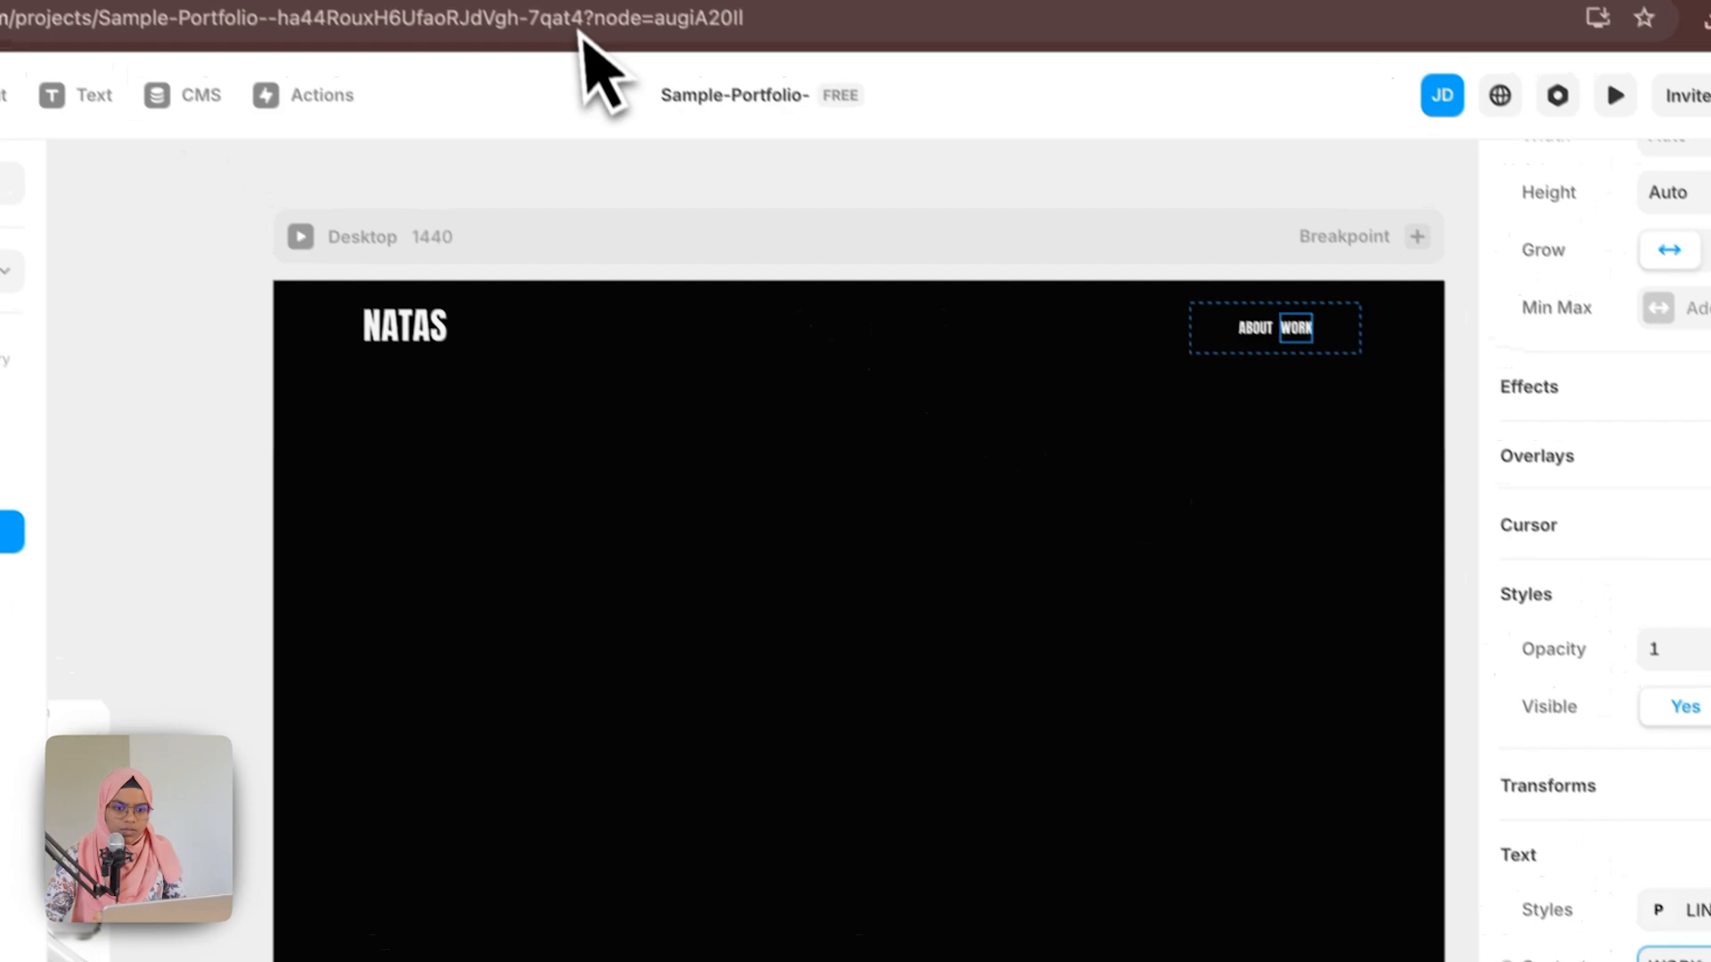
key(Escape)
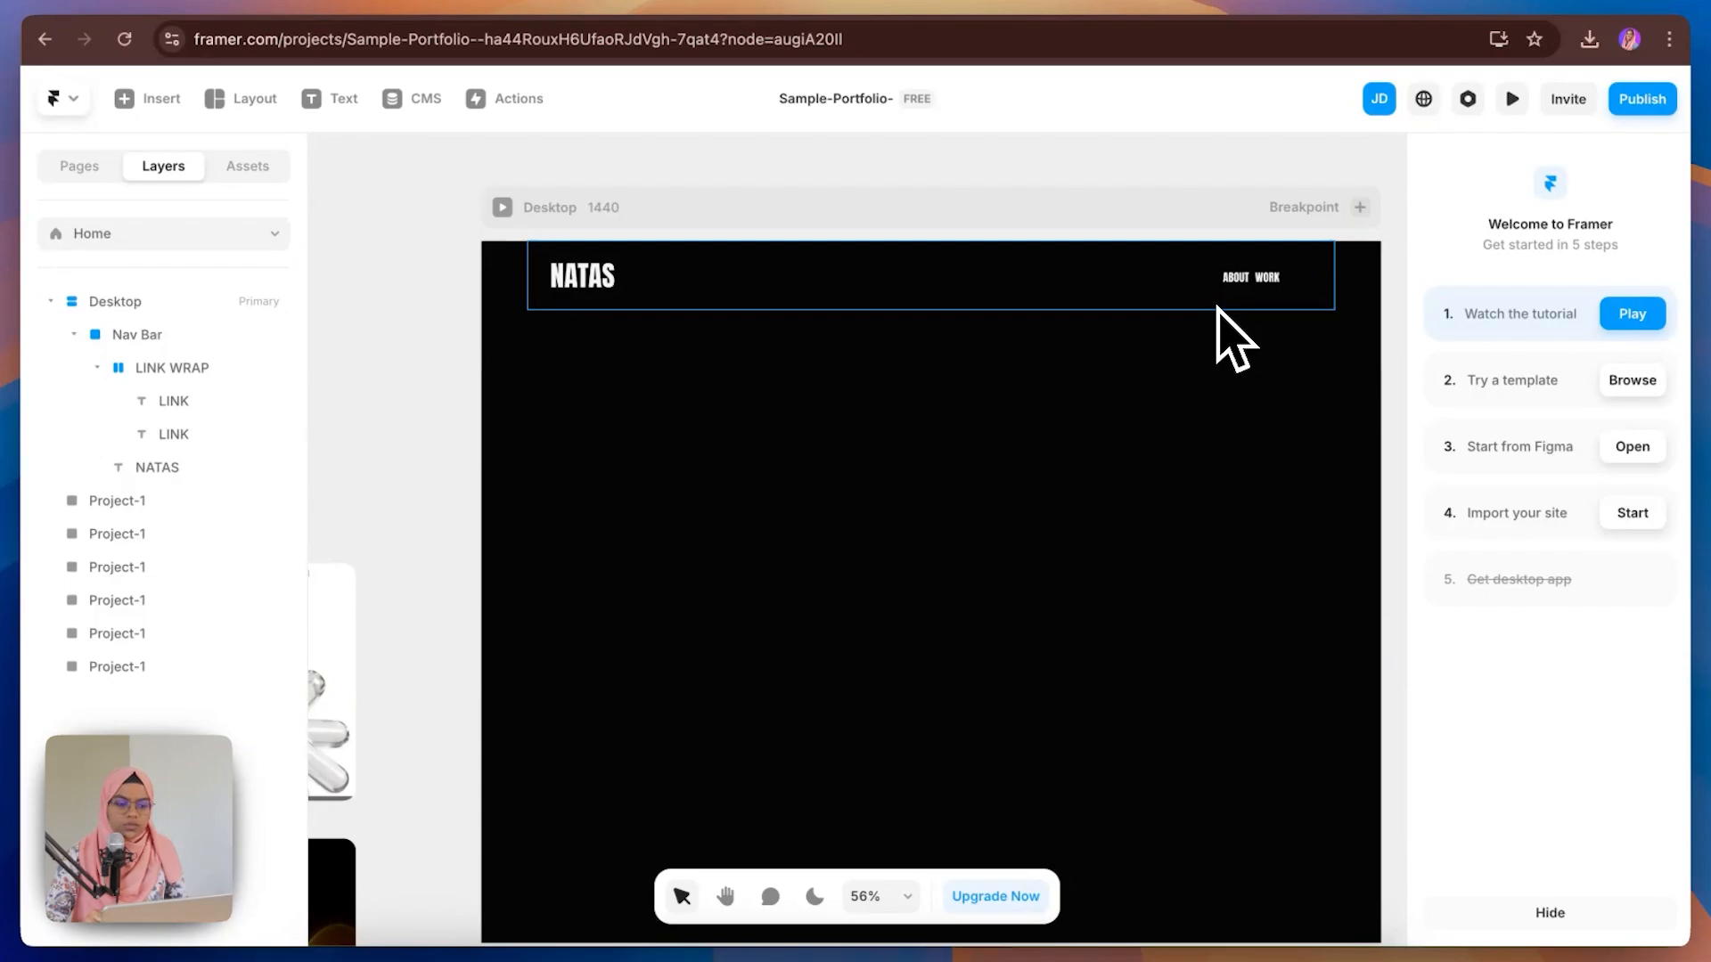
Step: Add a stack layout to the Nav Bar and set its distribution to Space Between
click(1217, 308)
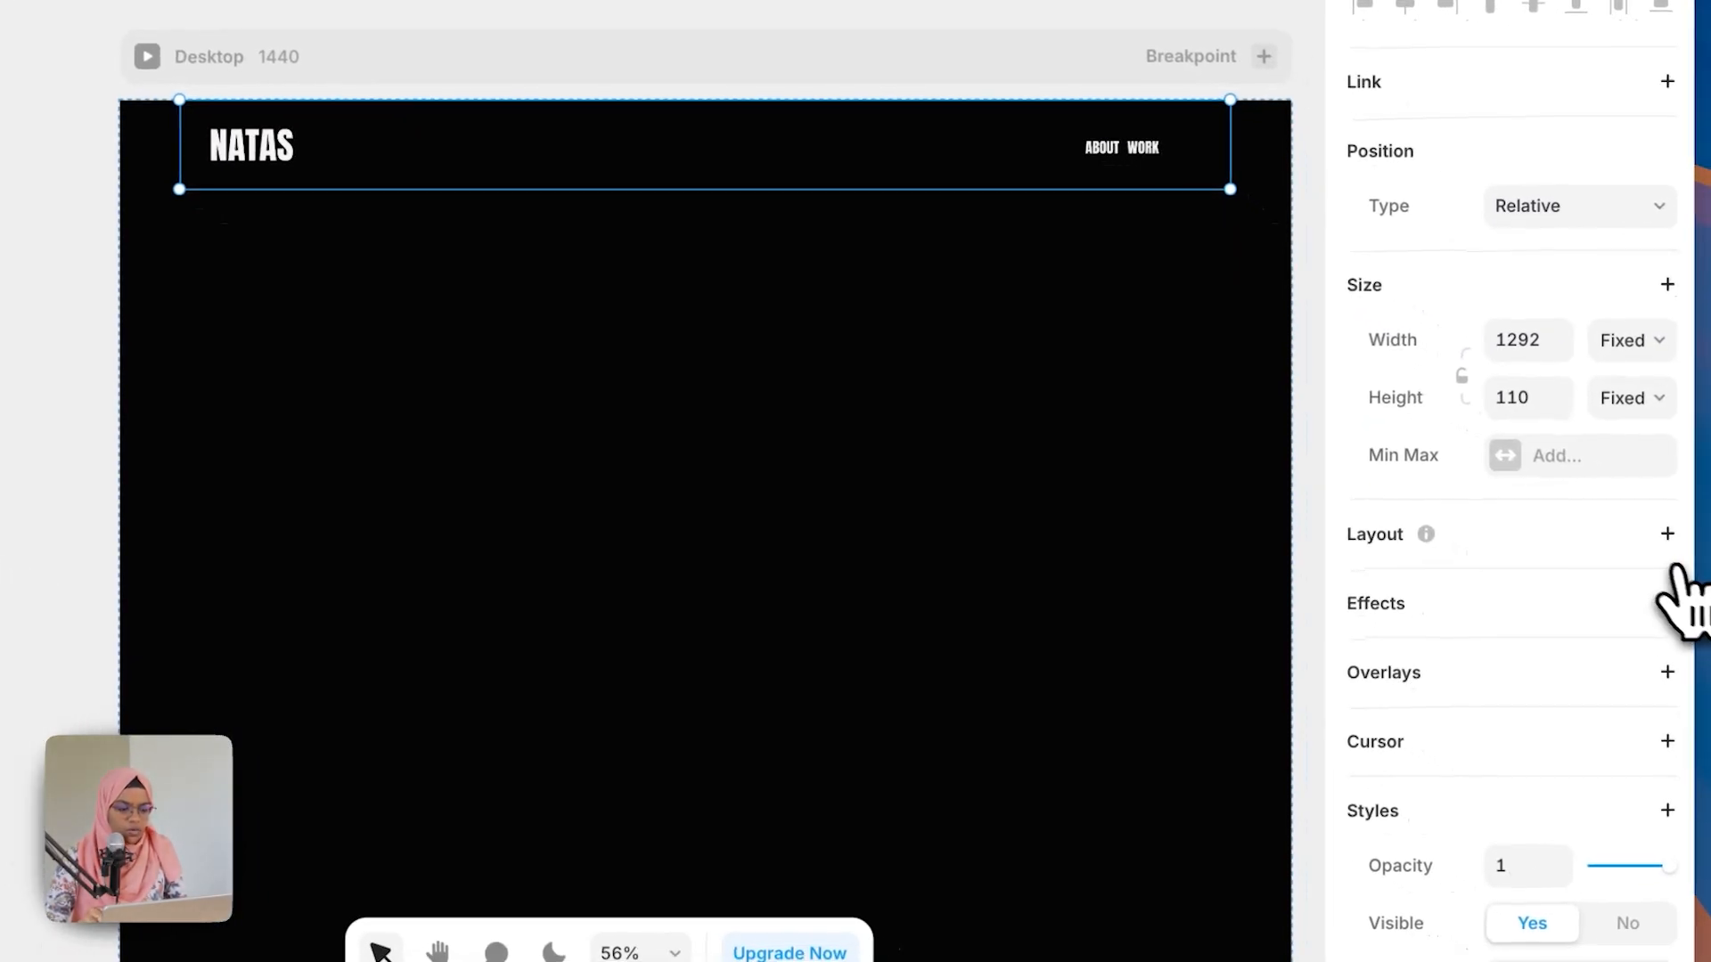
click(1666, 535)
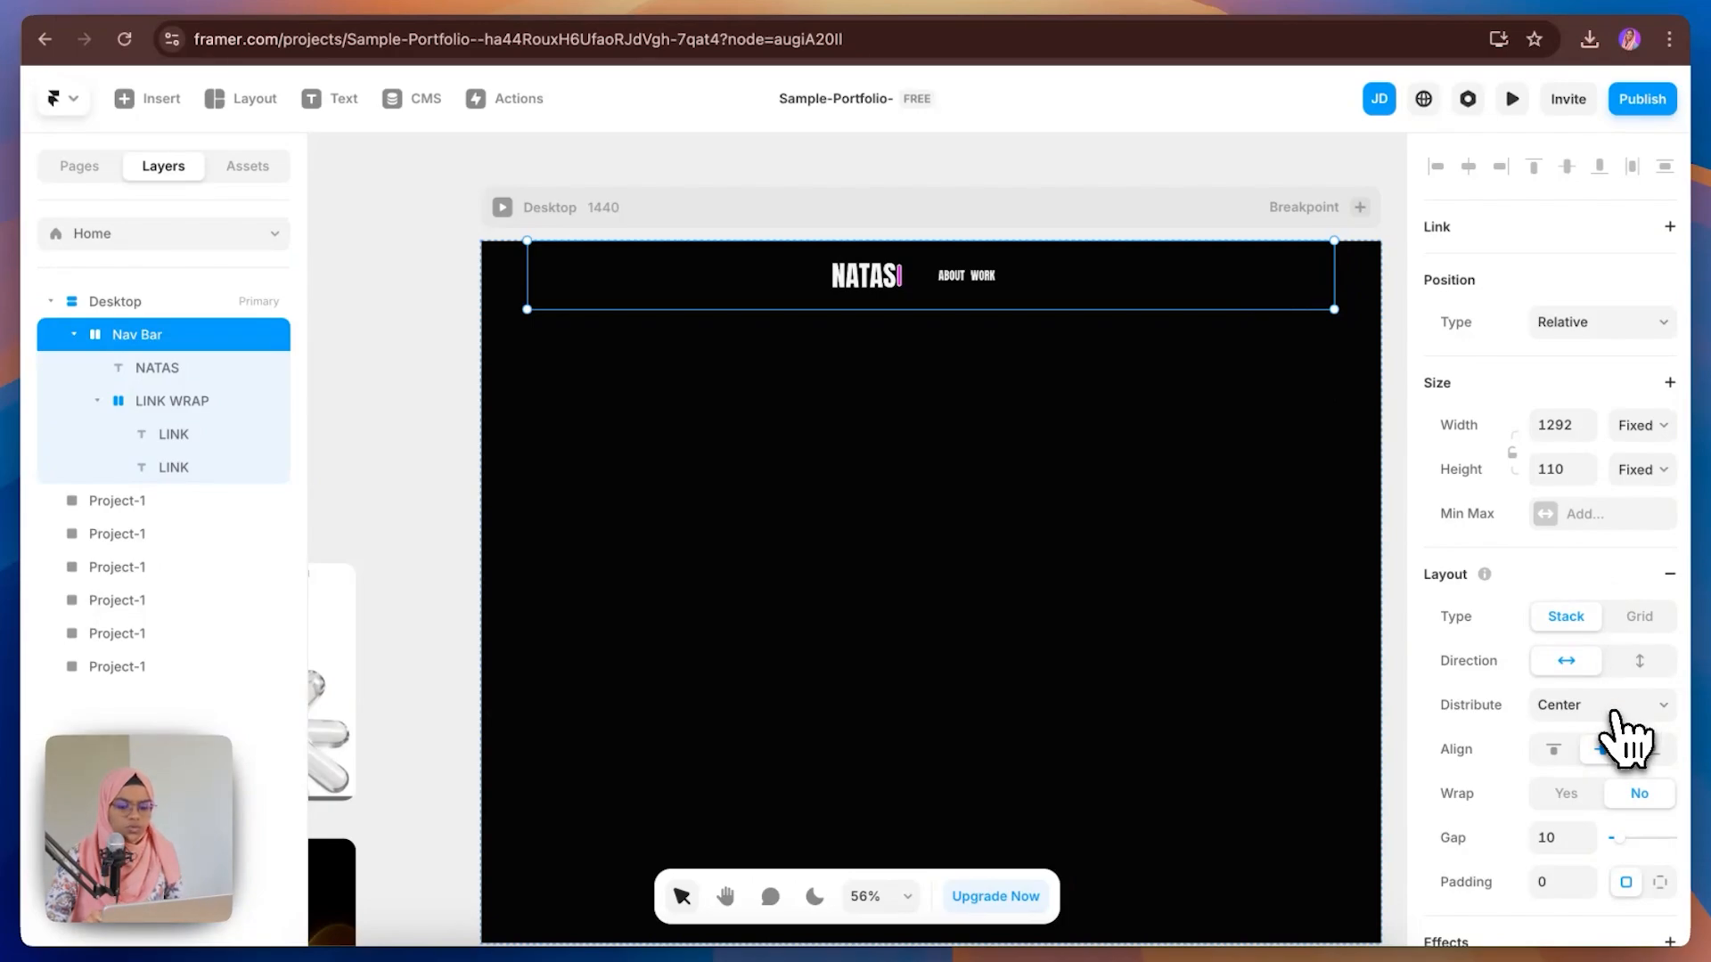
click(1615, 710)
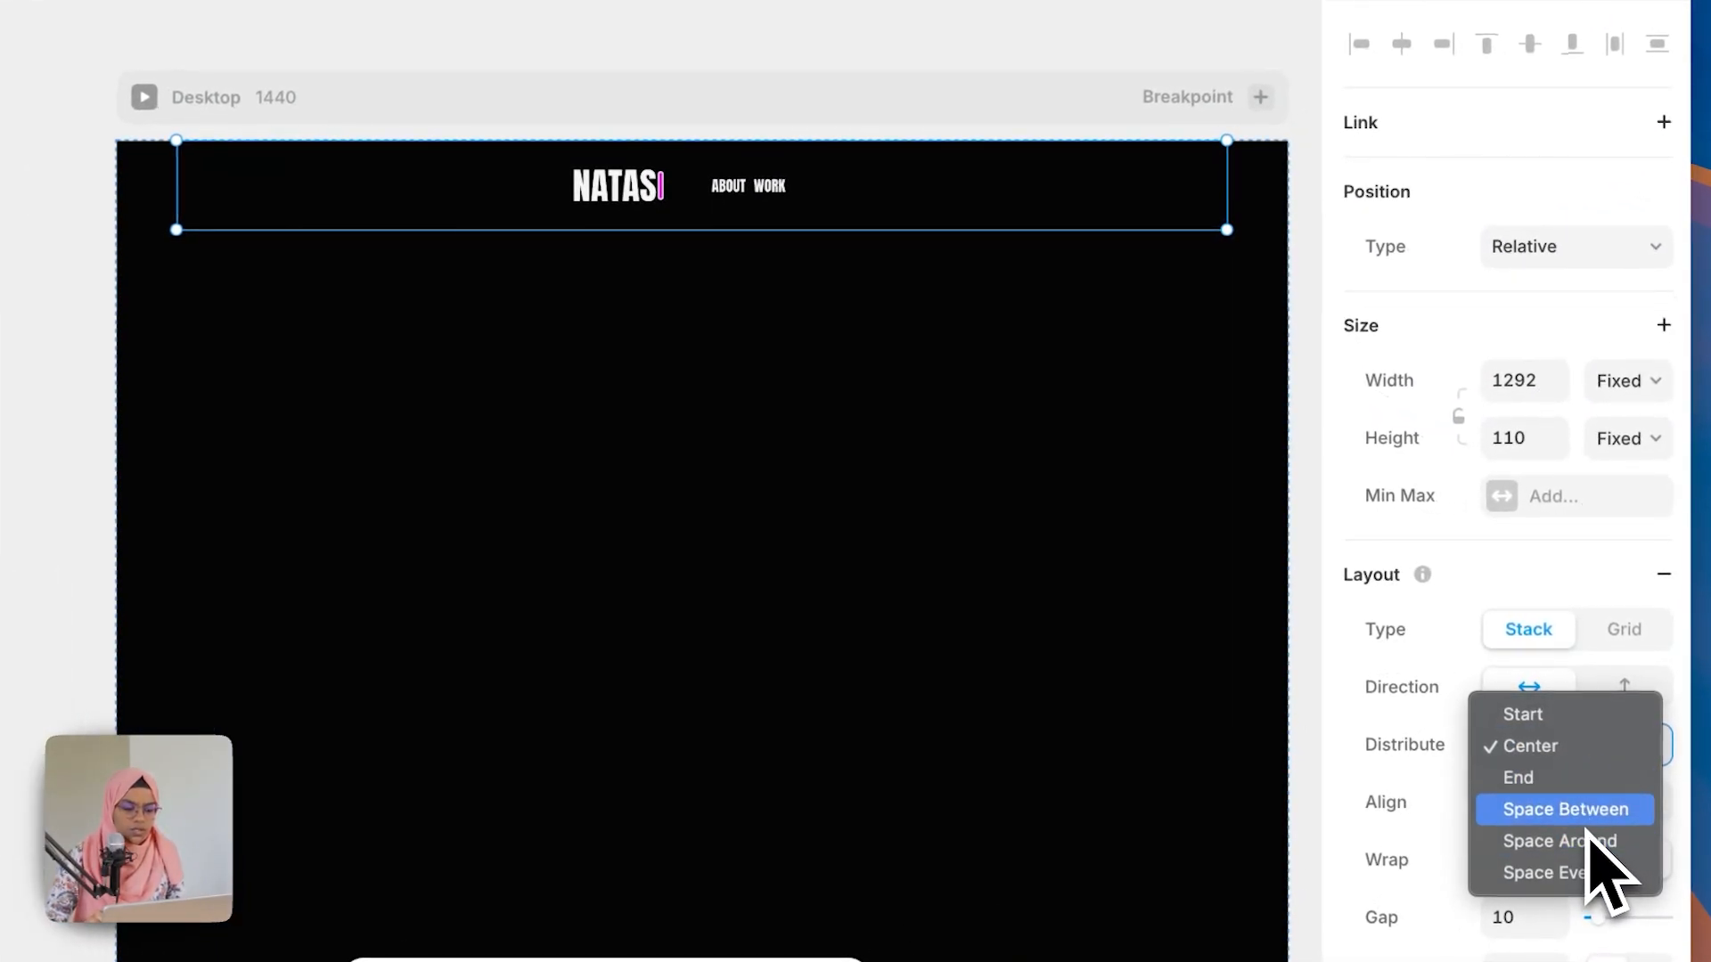
click(1587, 825)
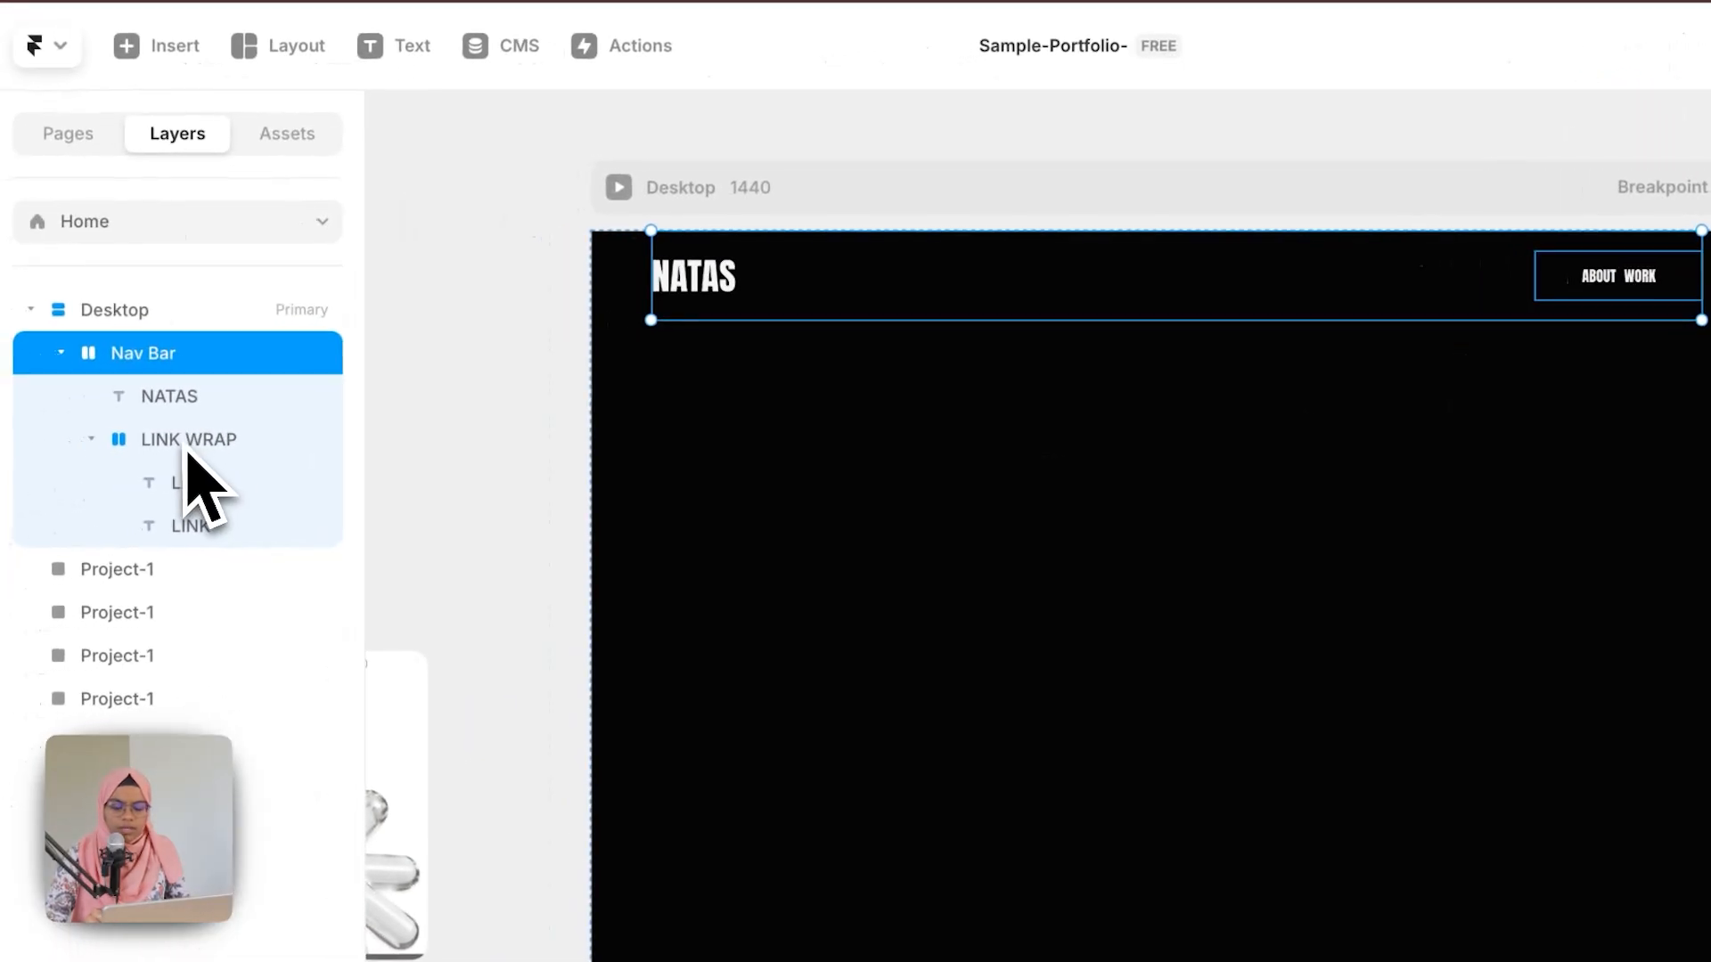
Step: Set the LINK WRAP frame's width and height to fit its content
click(198, 437)
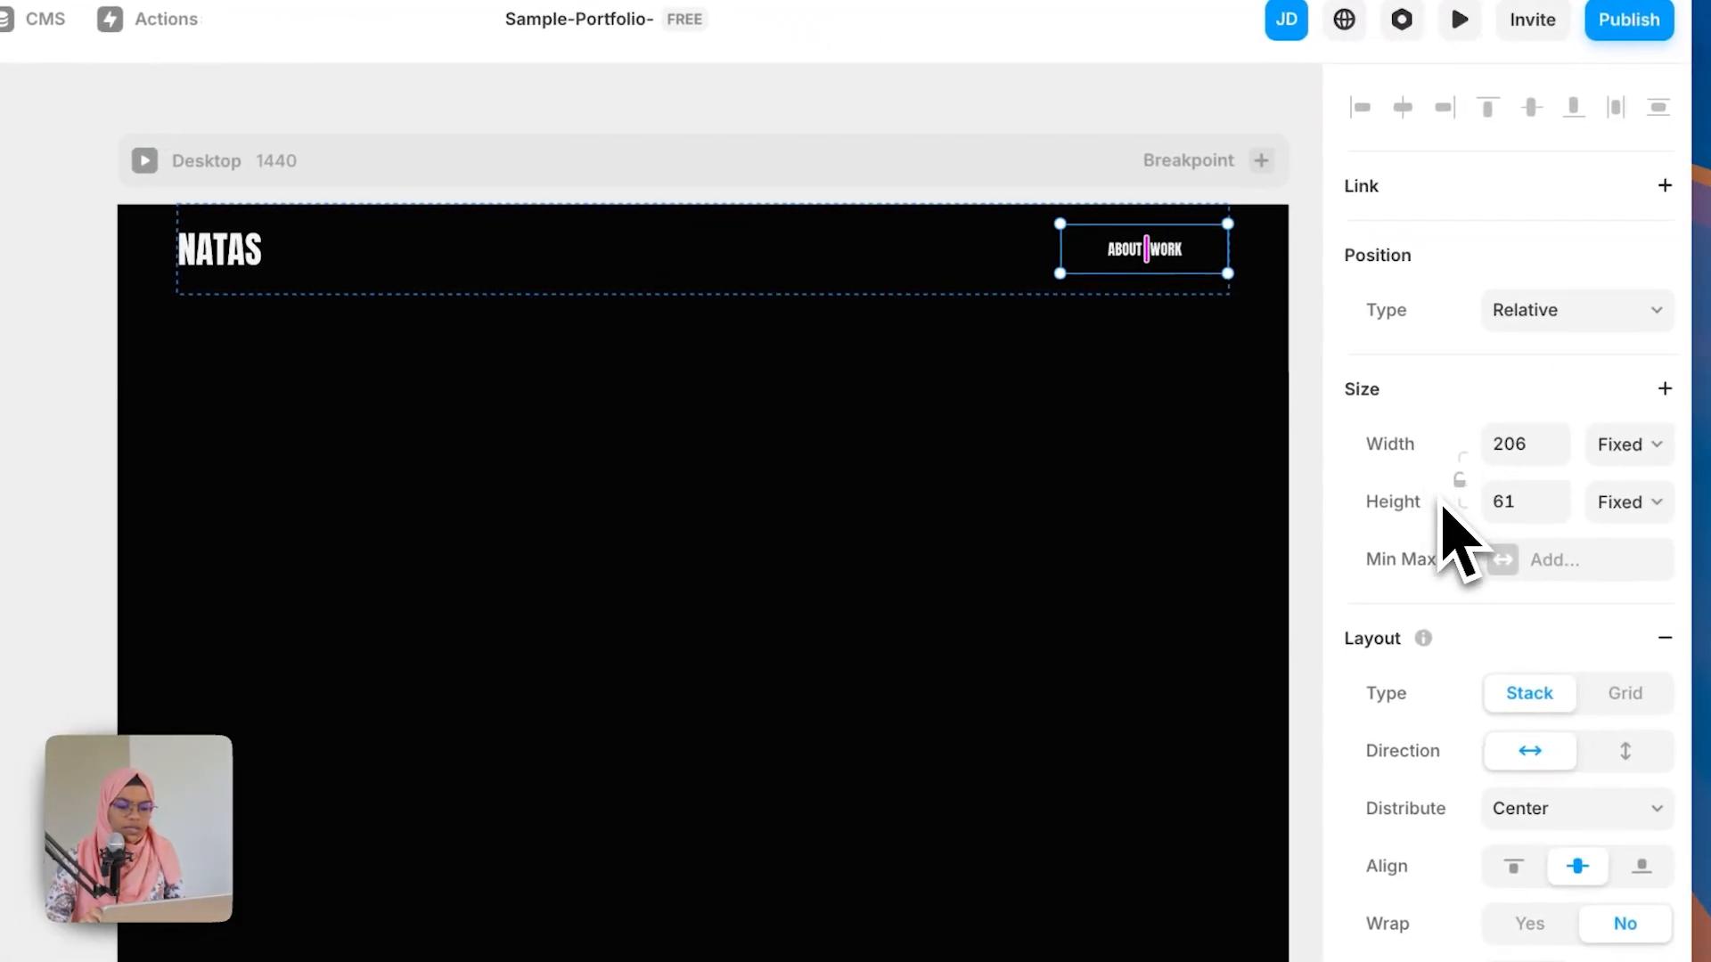
click(1627, 446)
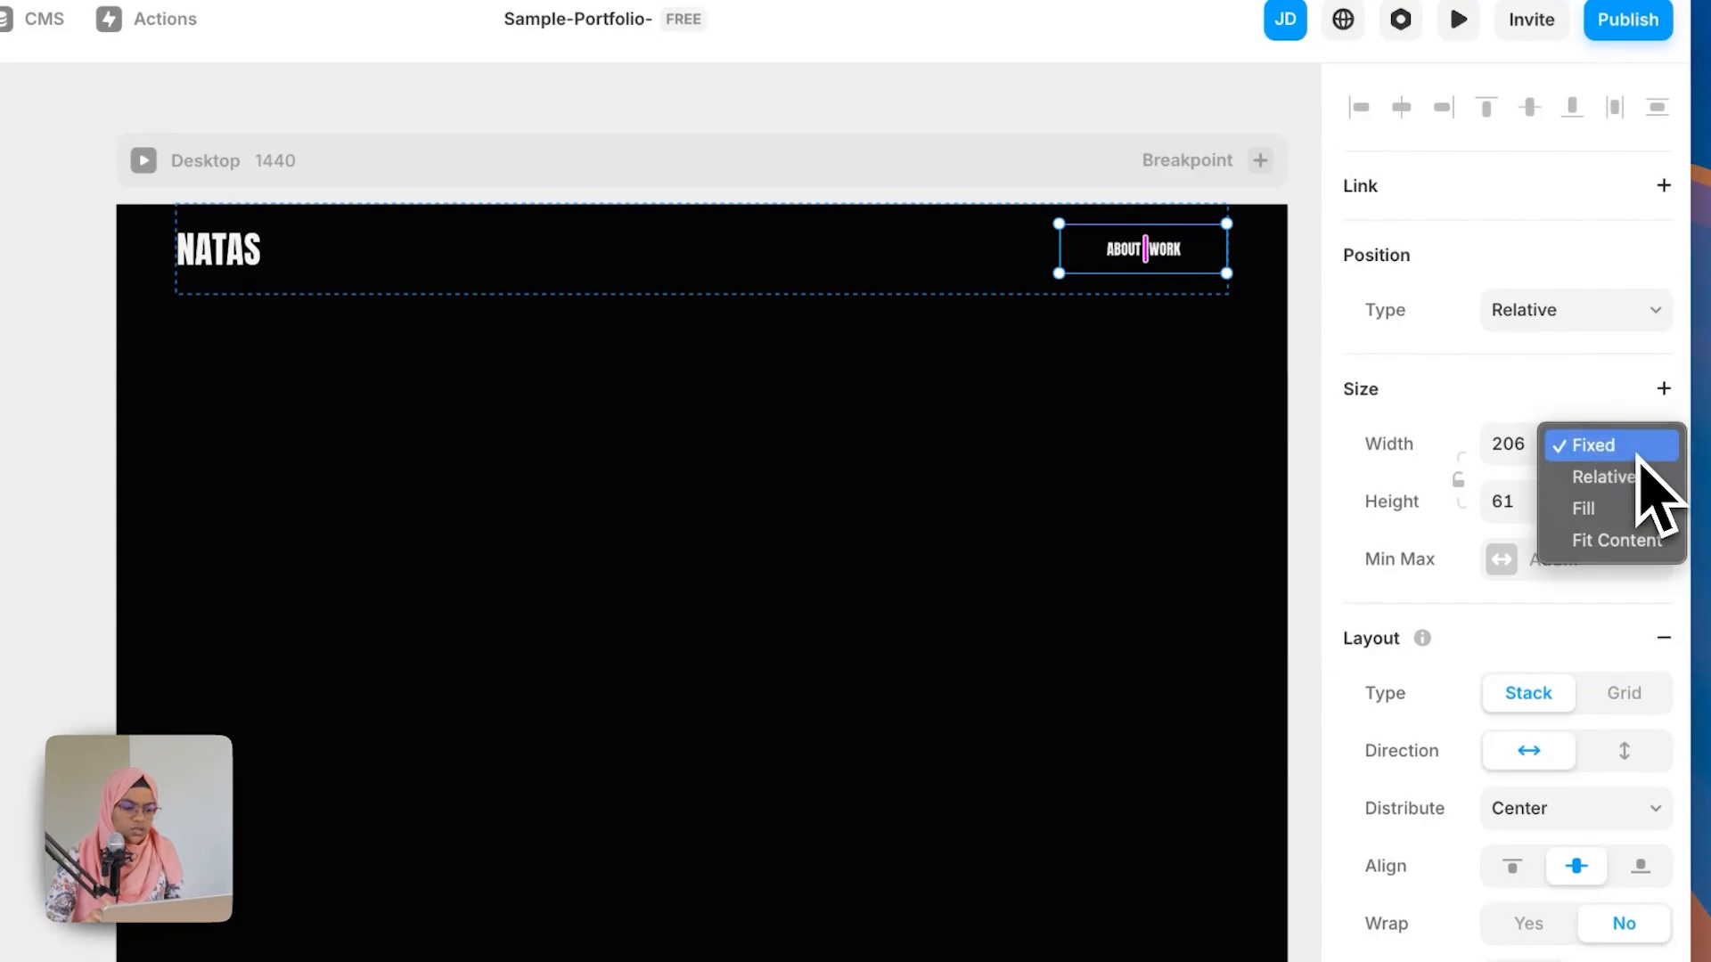
click(1642, 541)
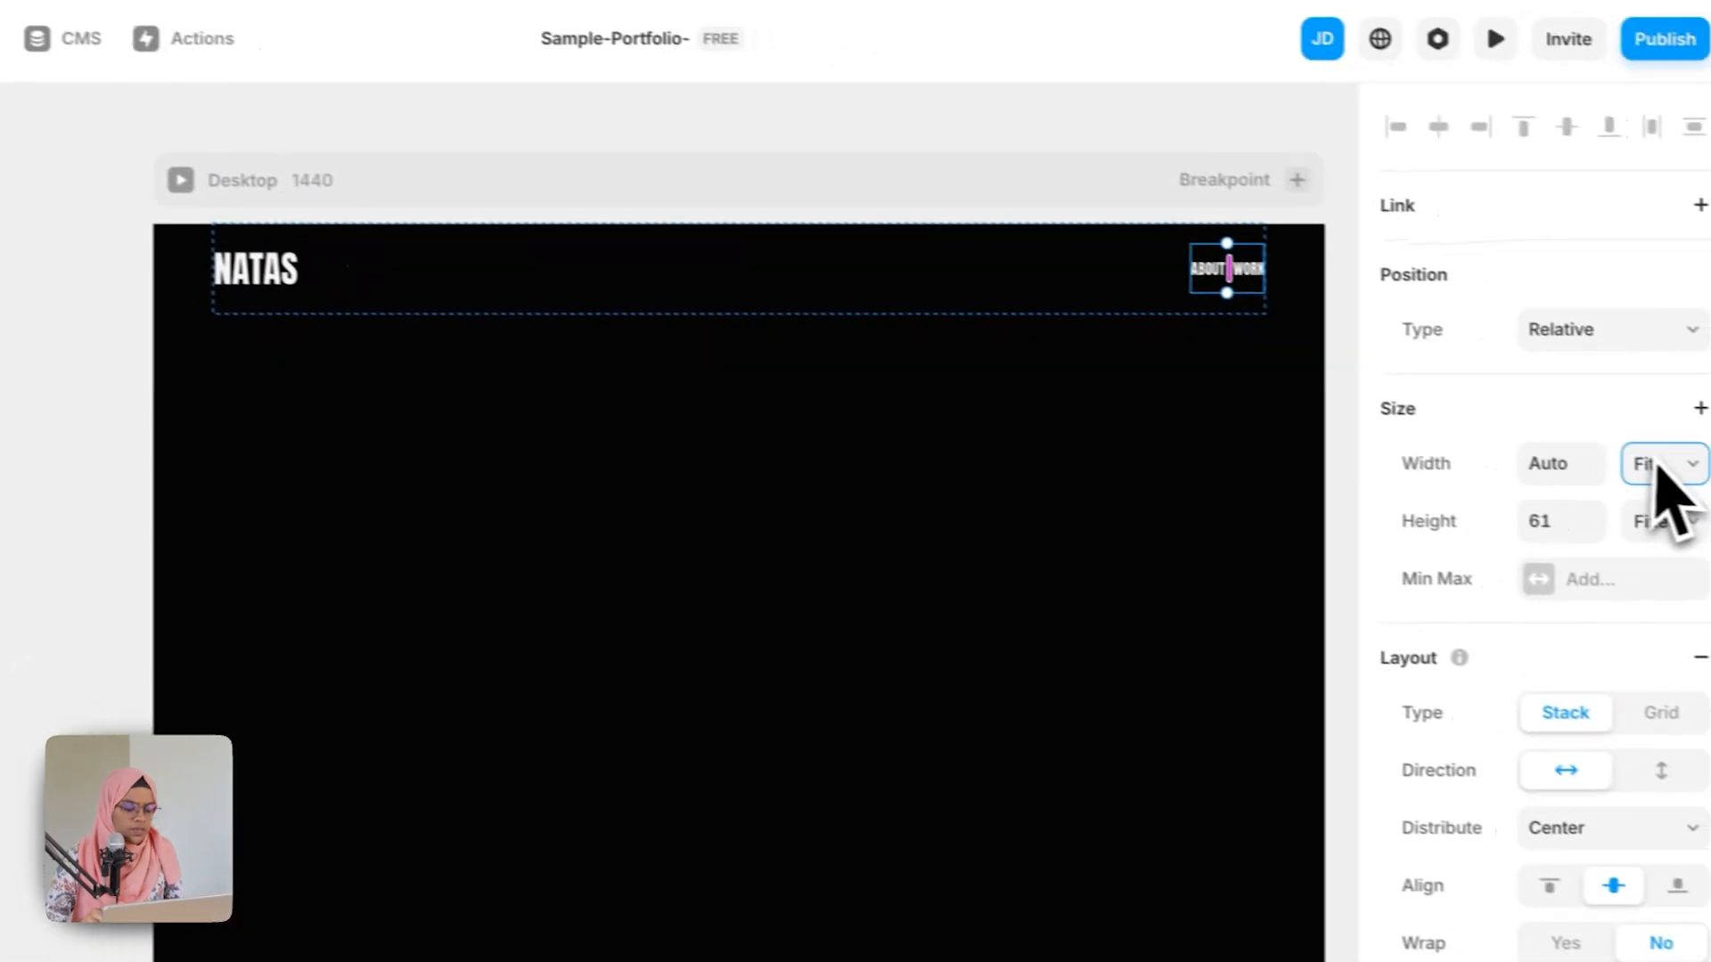
click(1668, 526)
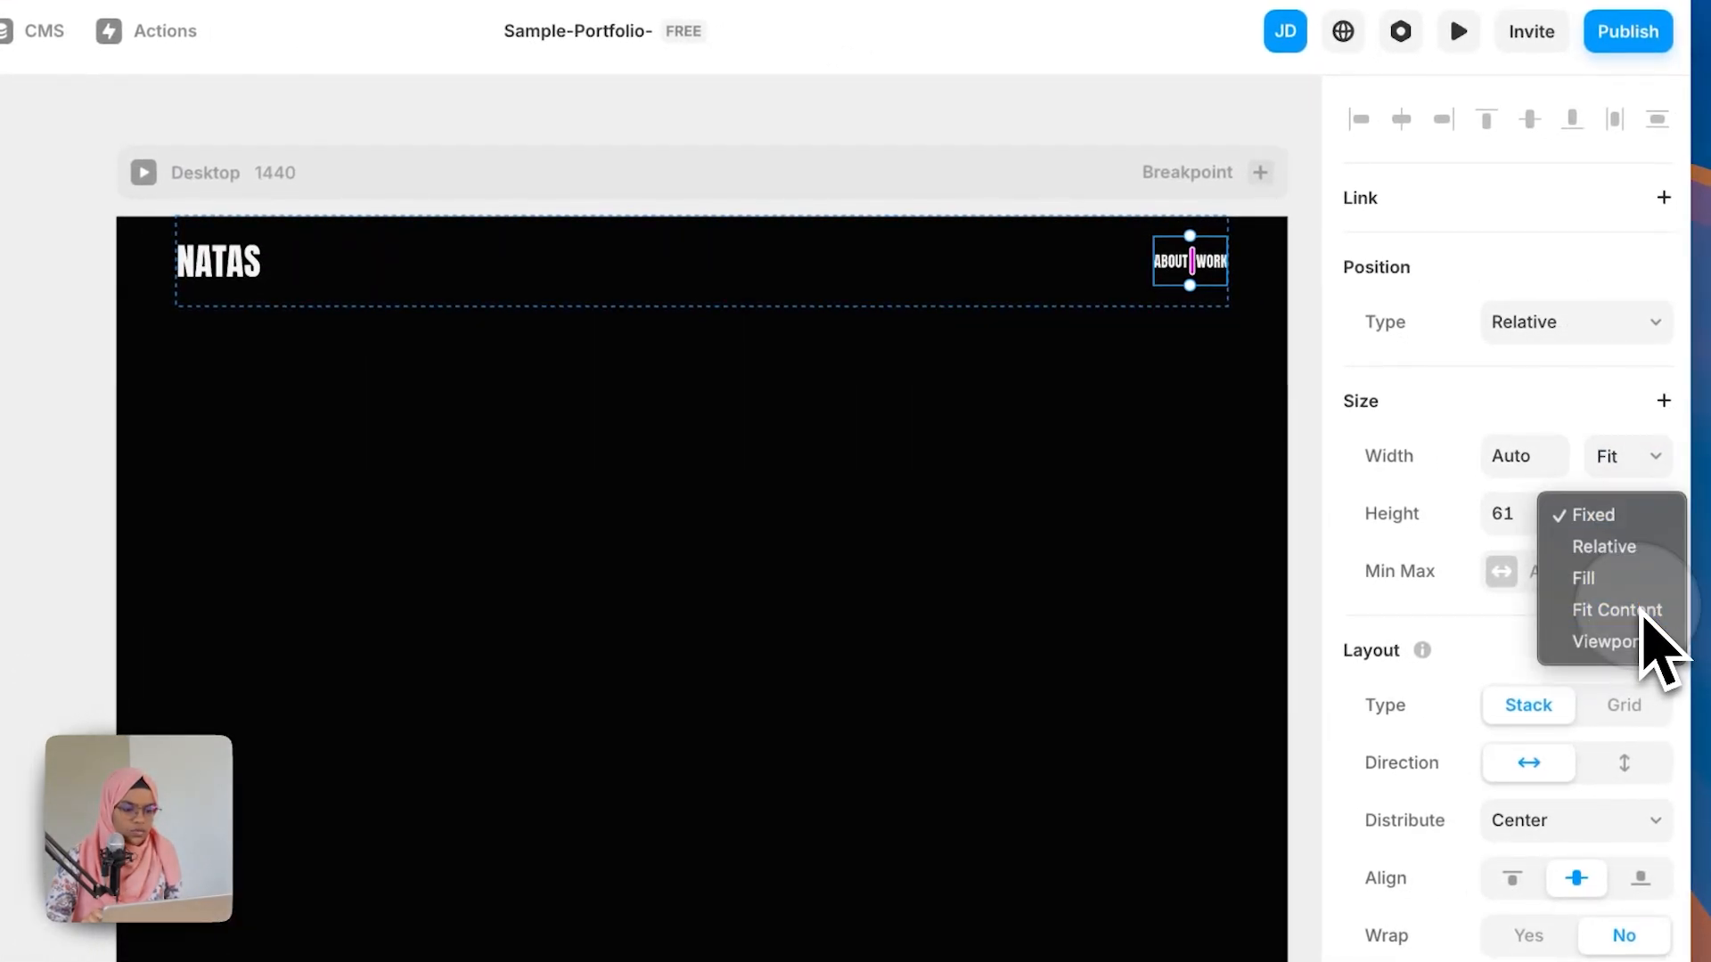
click(1642, 611)
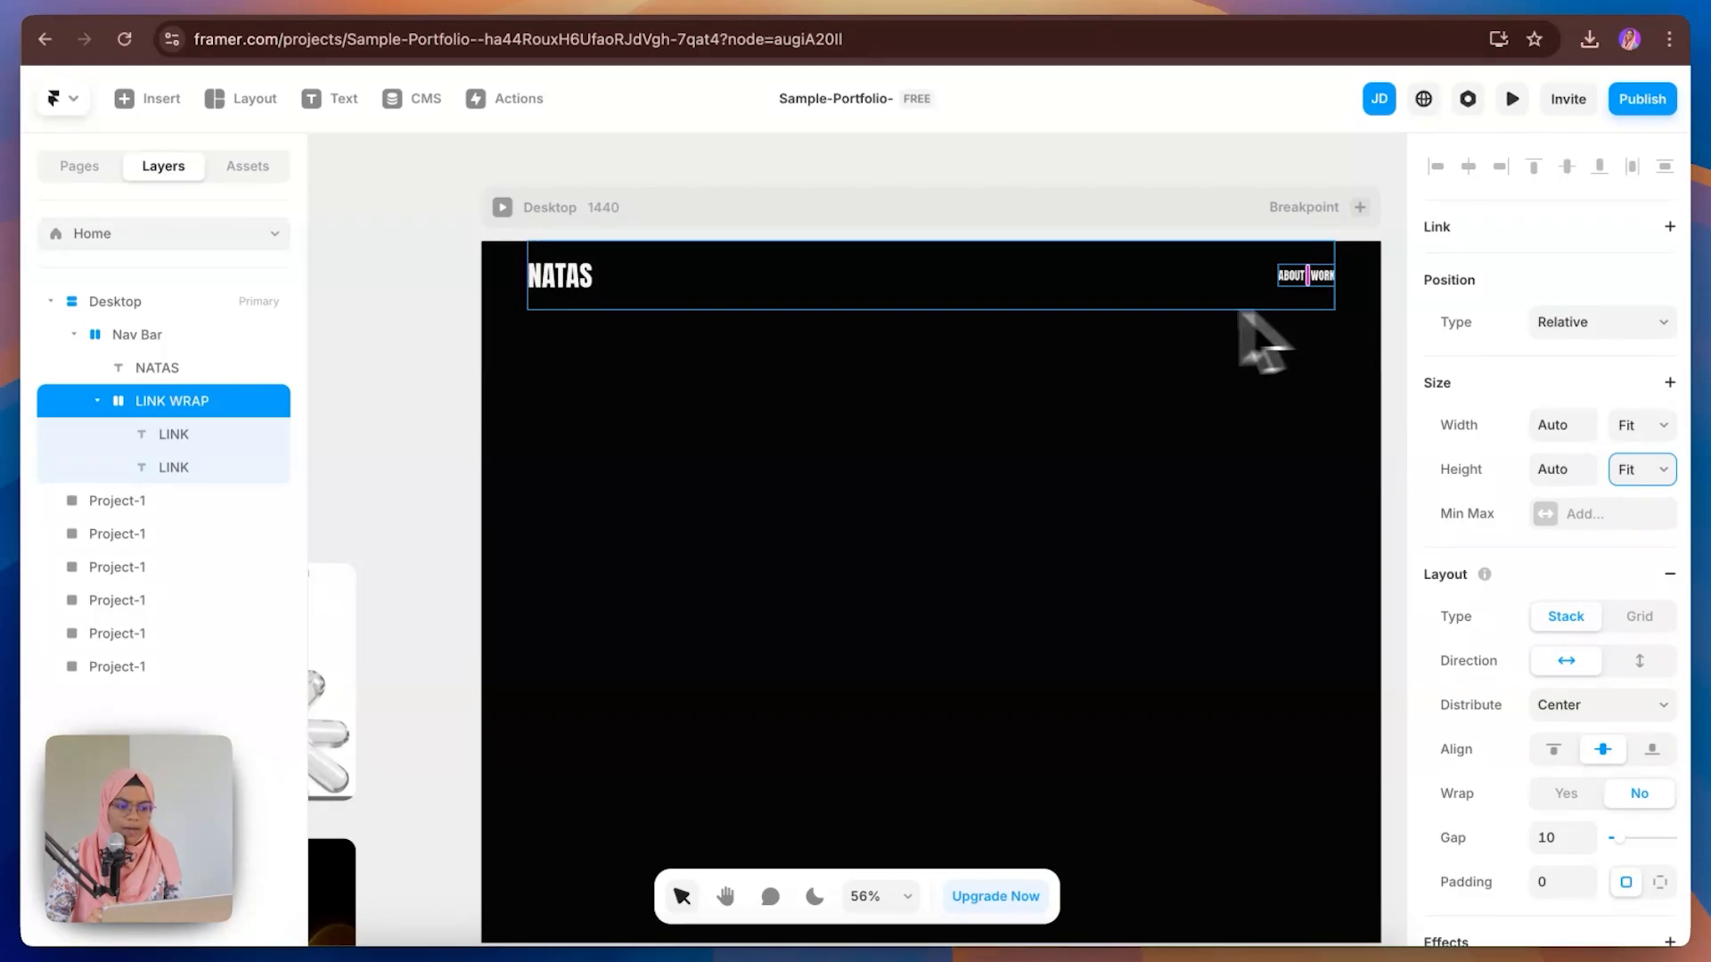
Step: Set the Nav Bar's height to fit its content and edit its width value
click(1065, 310)
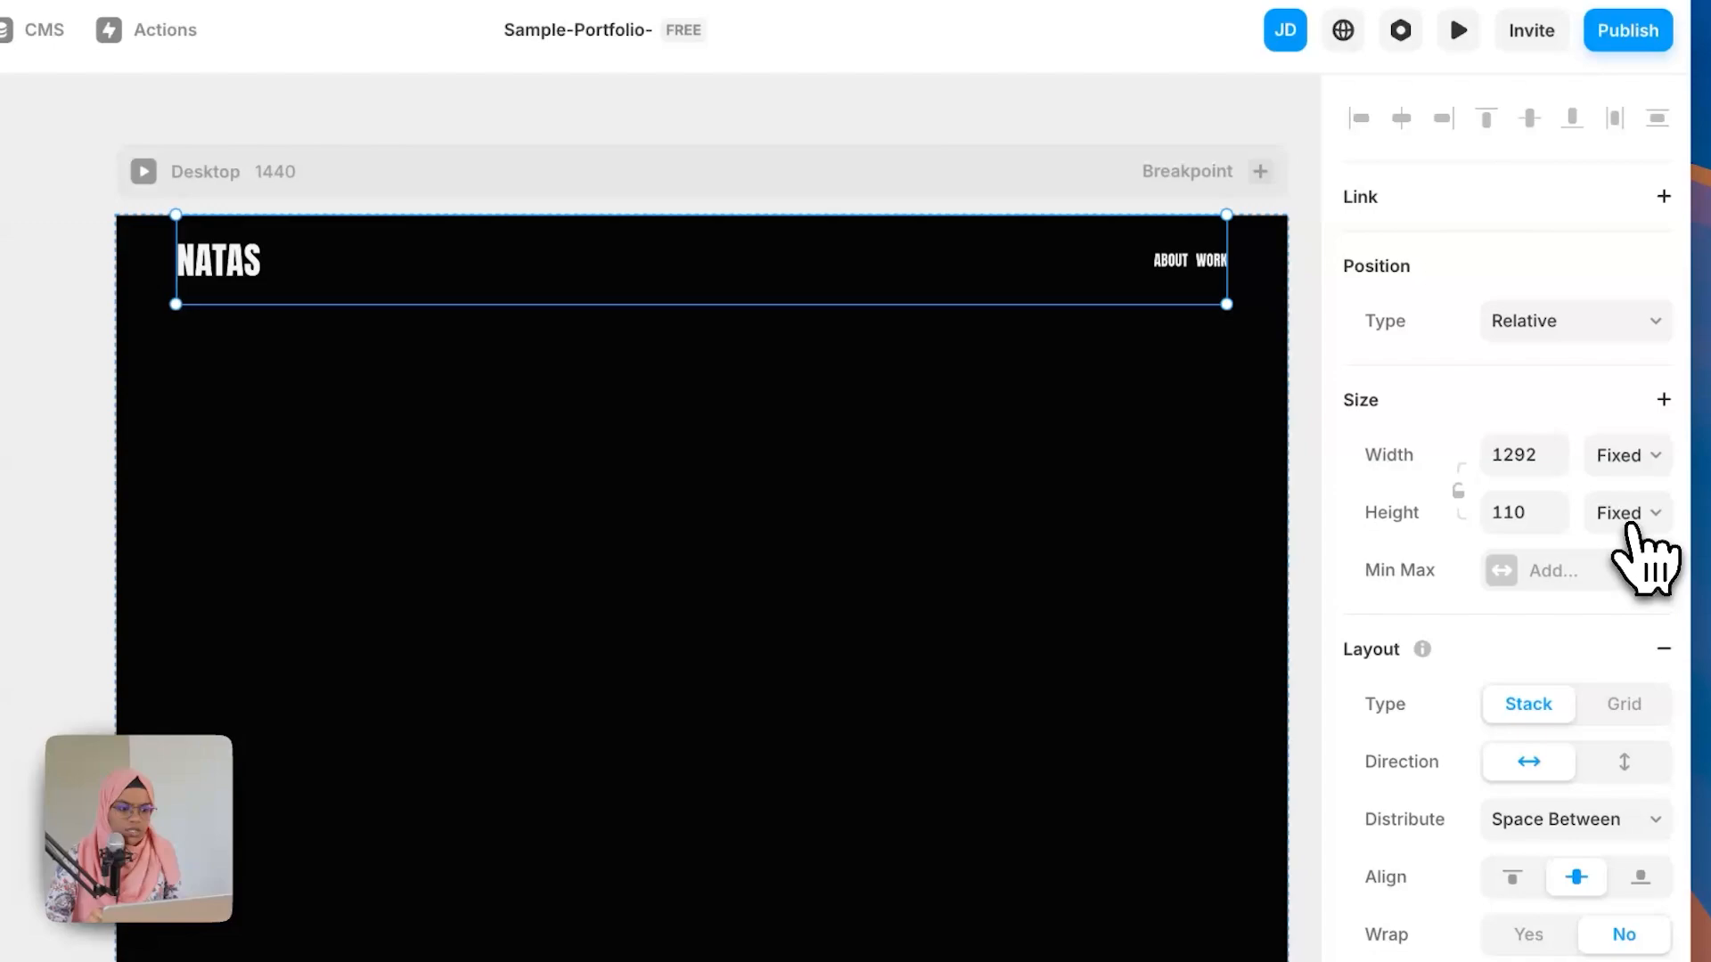
click(1639, 524)
click(1643, 602)
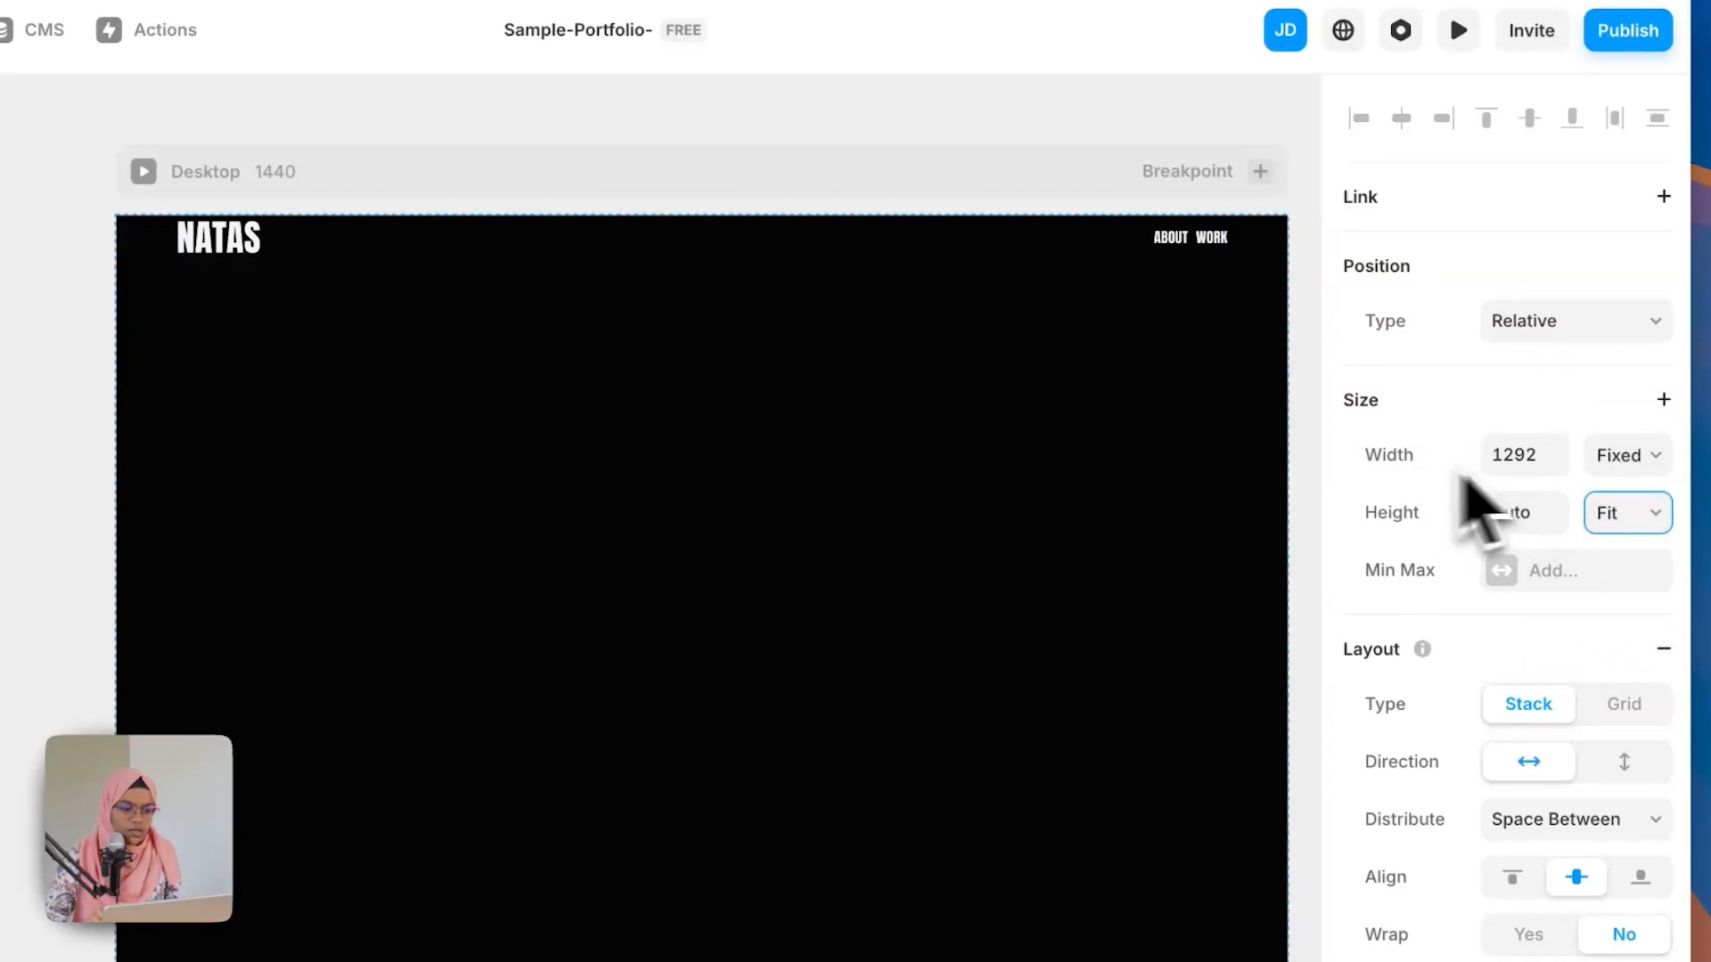
click(1535, 454)
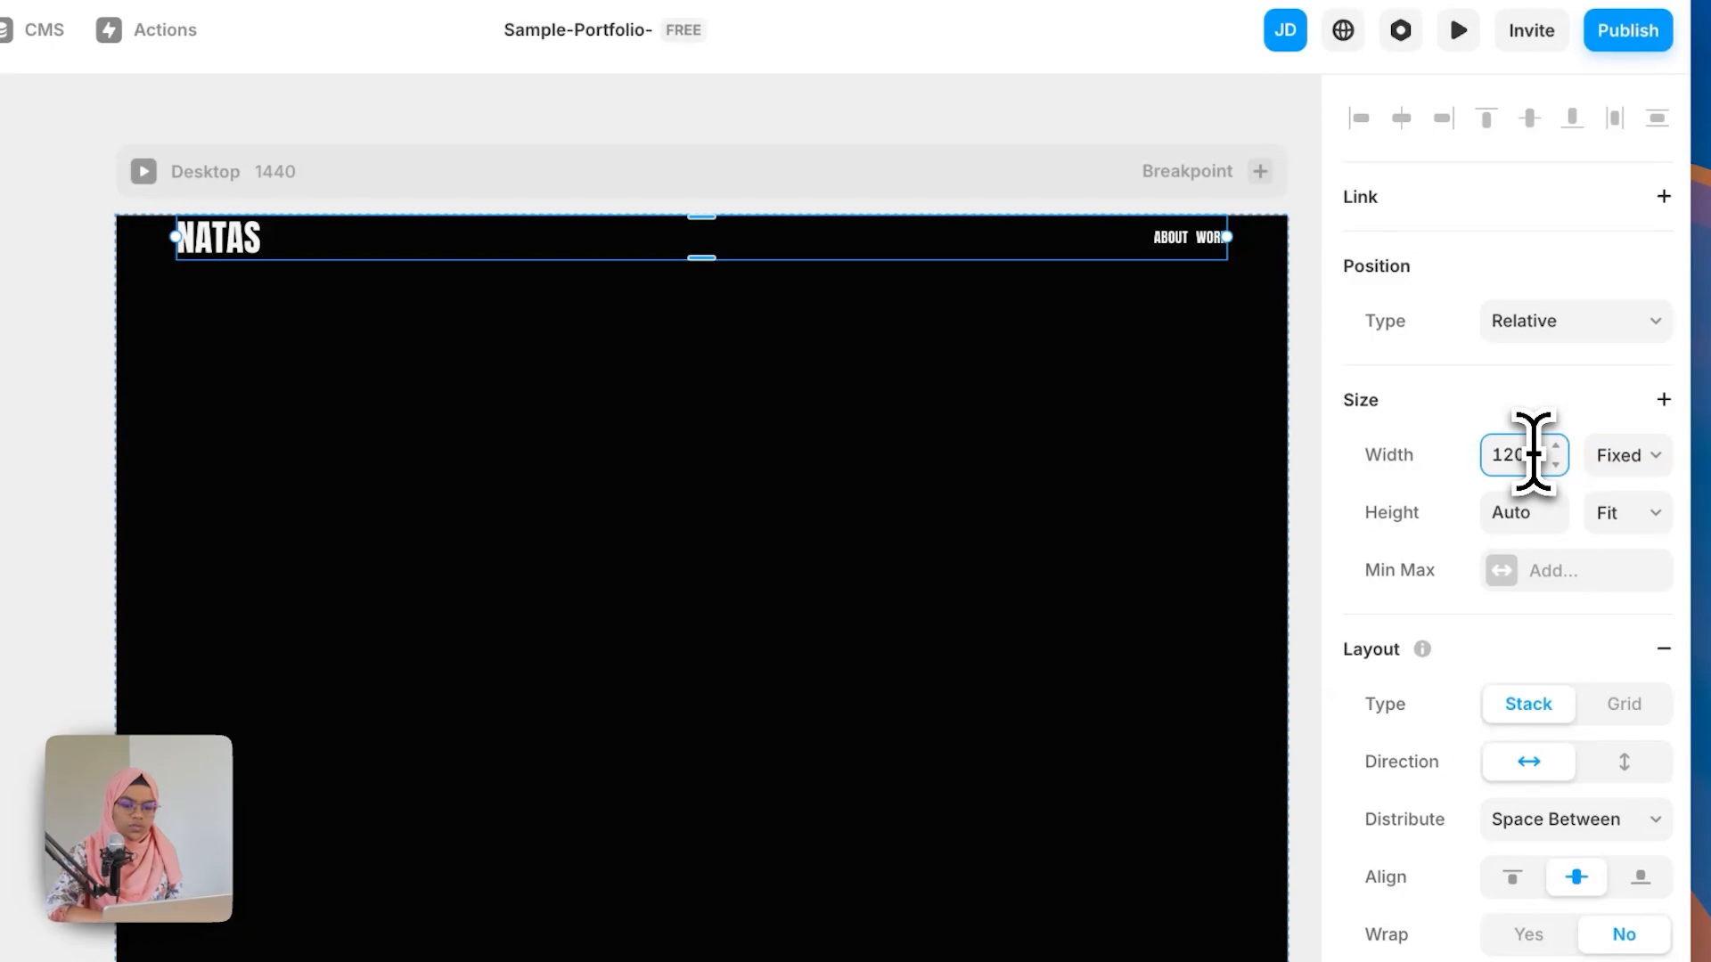
key(Return)
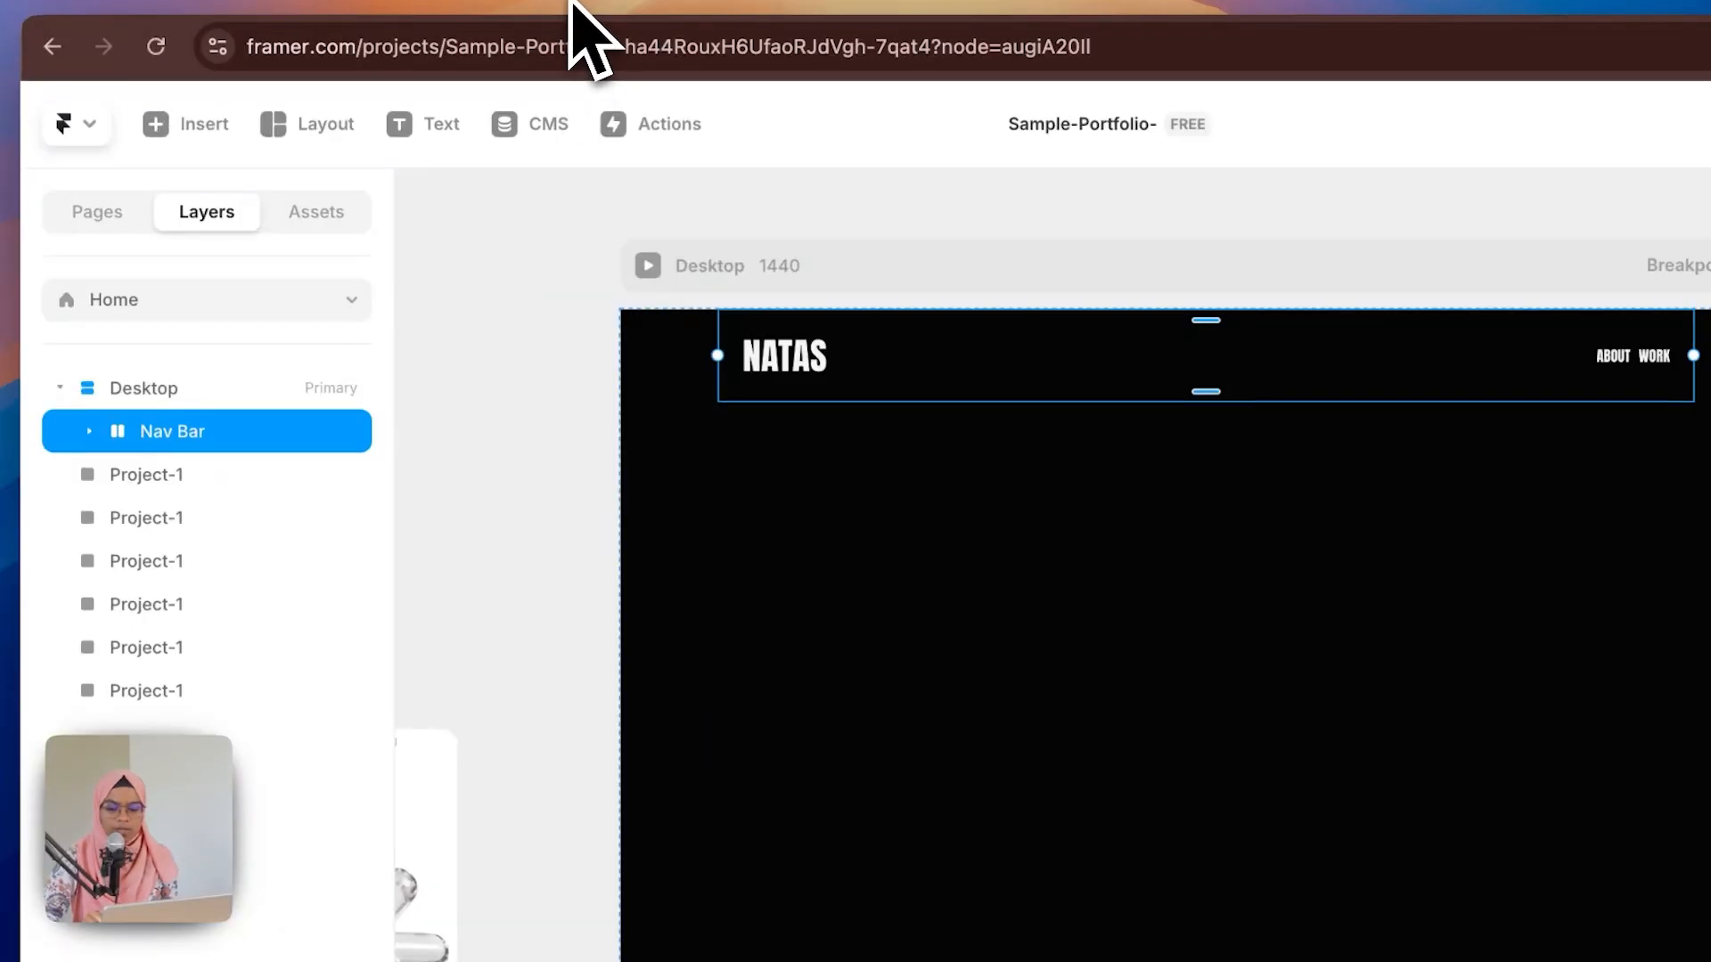
Step: Check the Figma design, then draw a full-width frame below the Nav Bar, name it HERO SECTION, and remove its fill
click(579, 13)
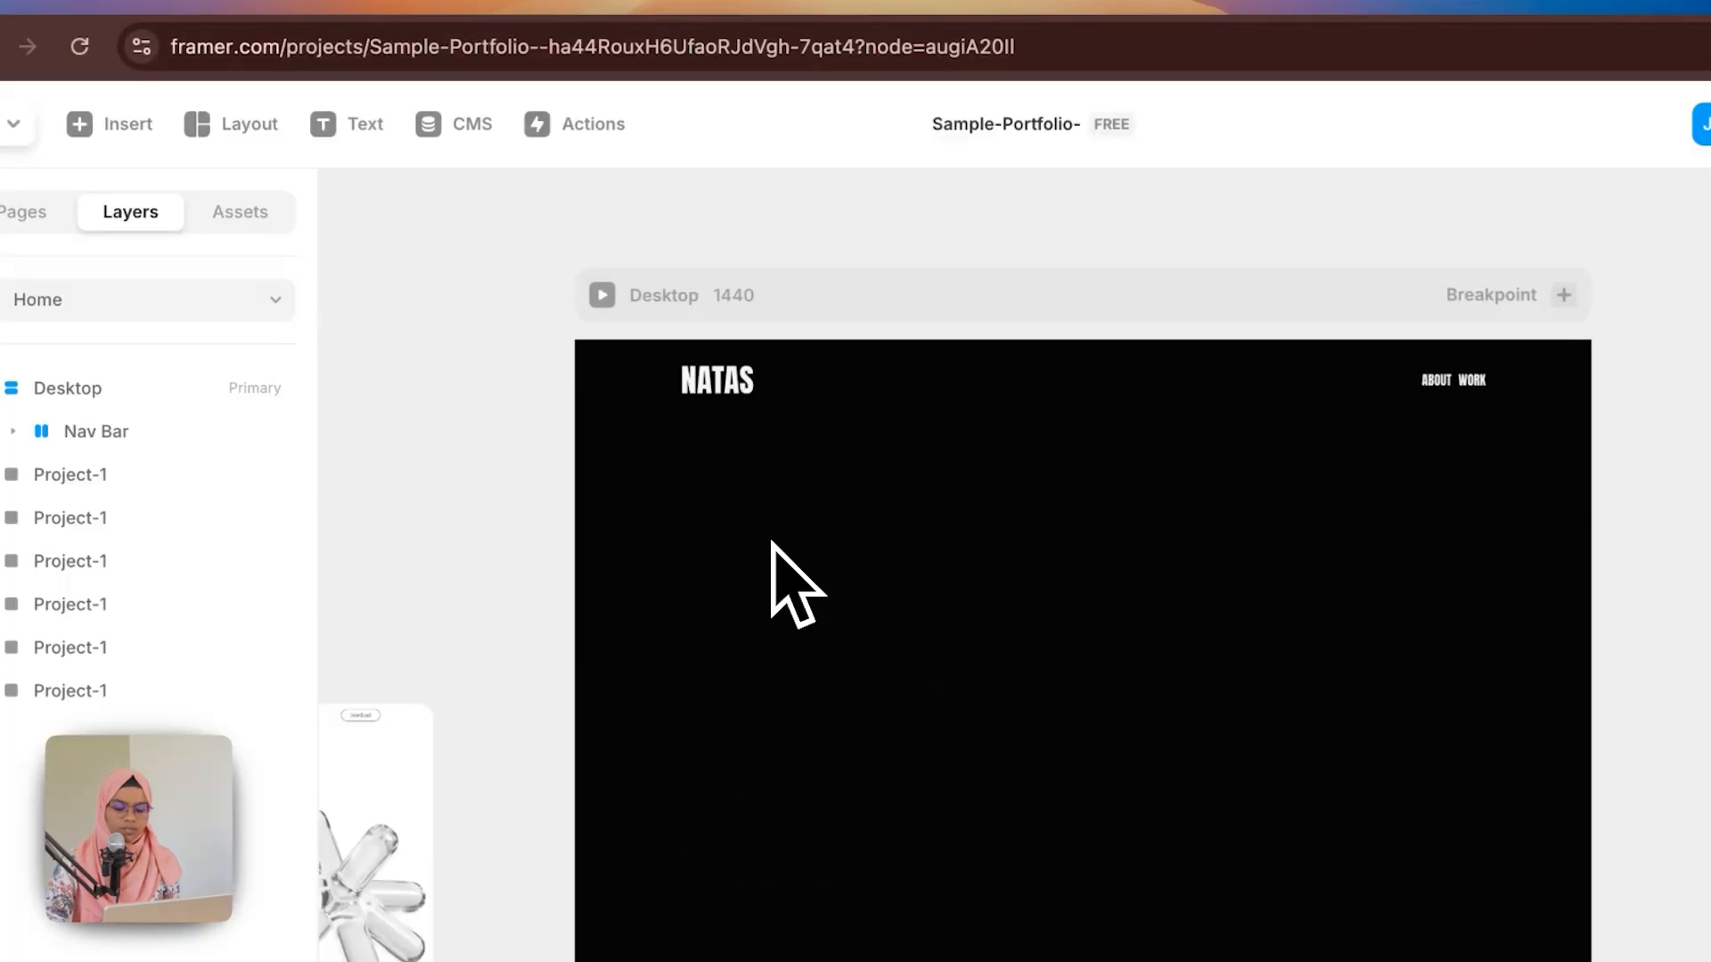
key(f)
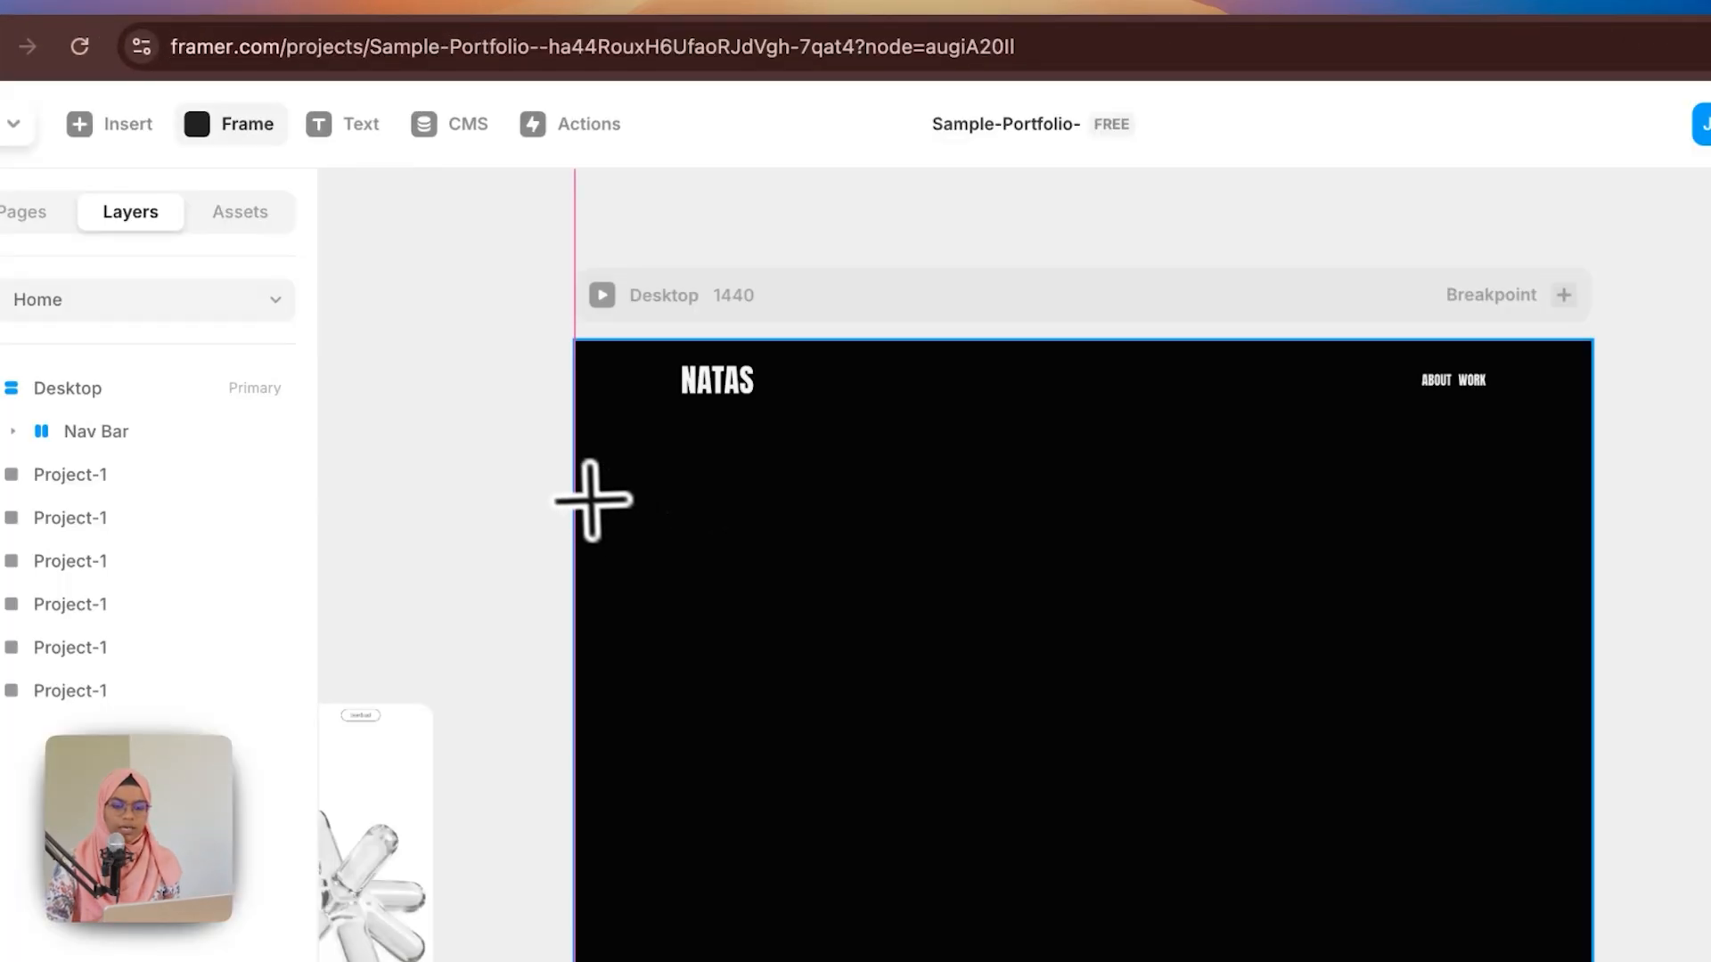
mouse_move(581, 464)
mouse_down()
mouse_move(1126, 572)
mouse_move(1541, 847)
mouse_move(1590, 961)
mouse_up()
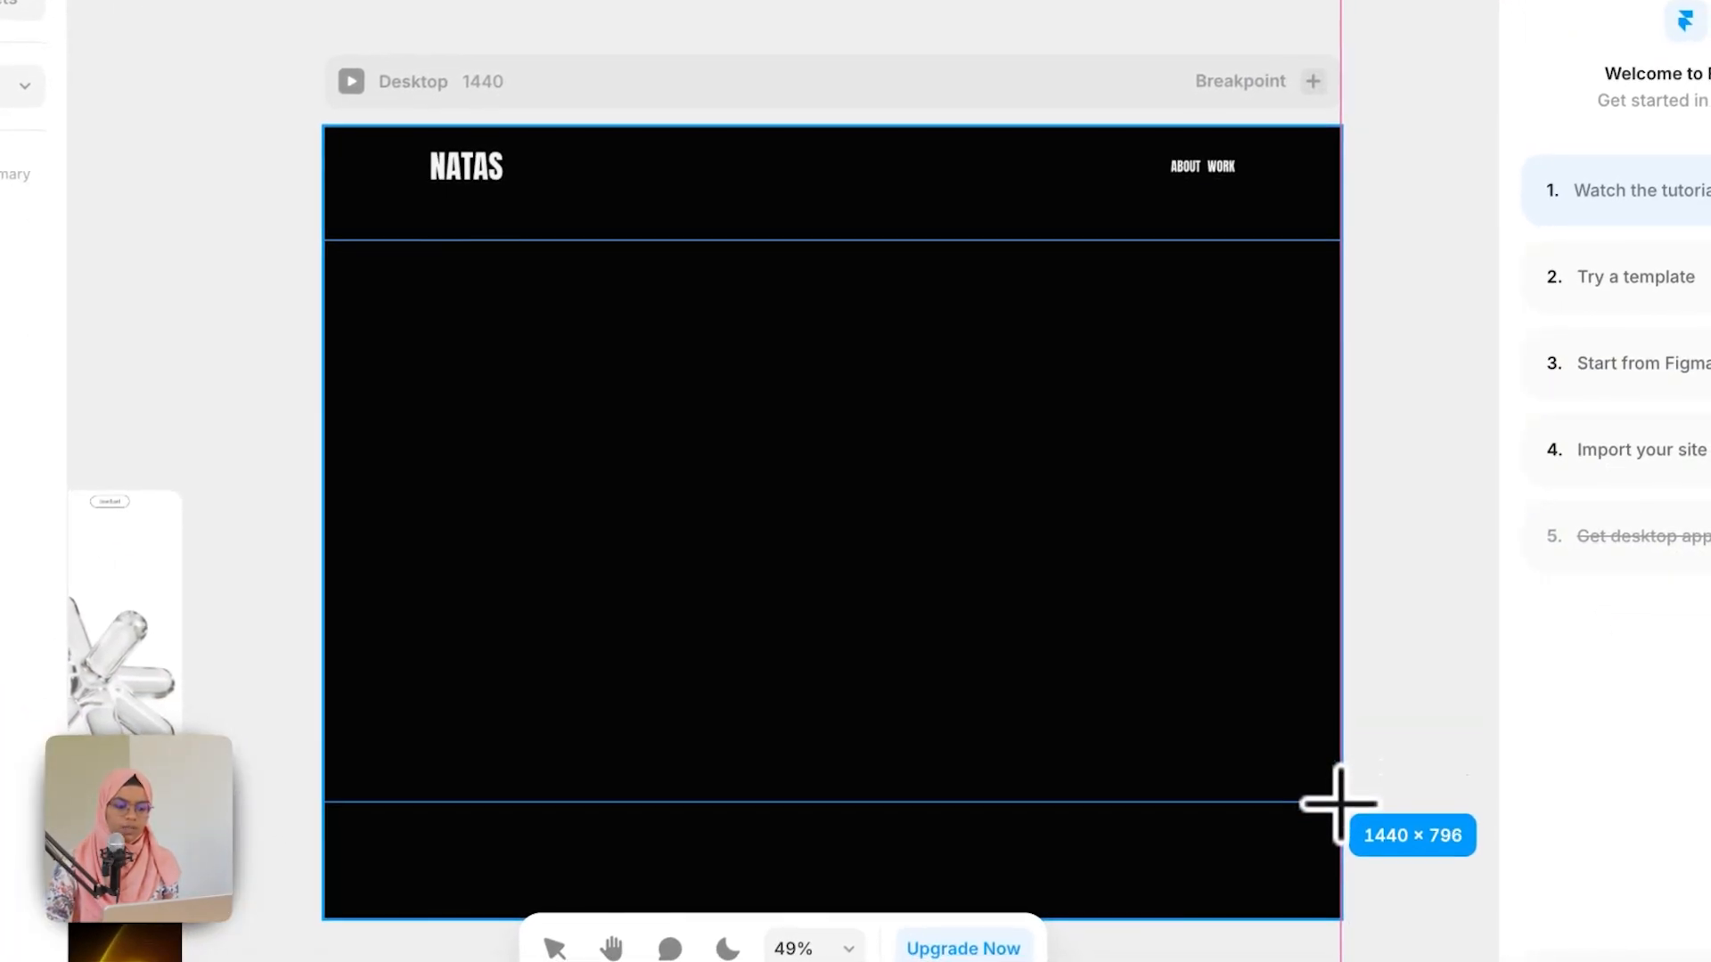
drag(1339, 802, 1333, 805)
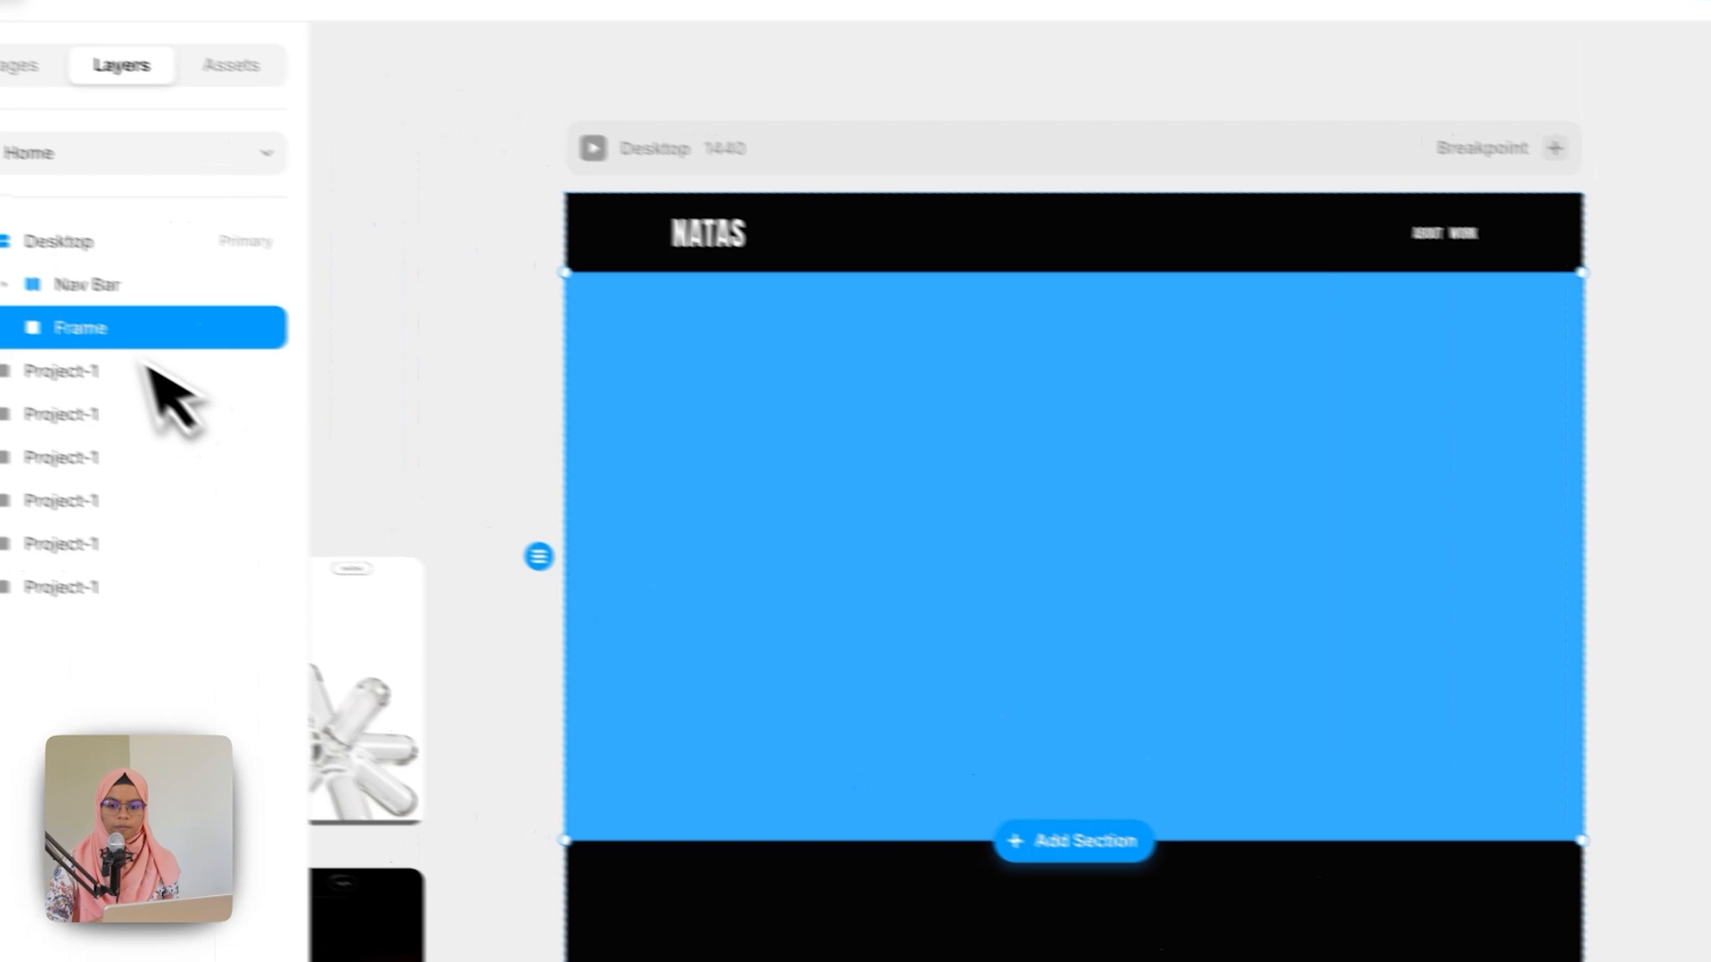
click(165, 354)
double_click(169, 356)
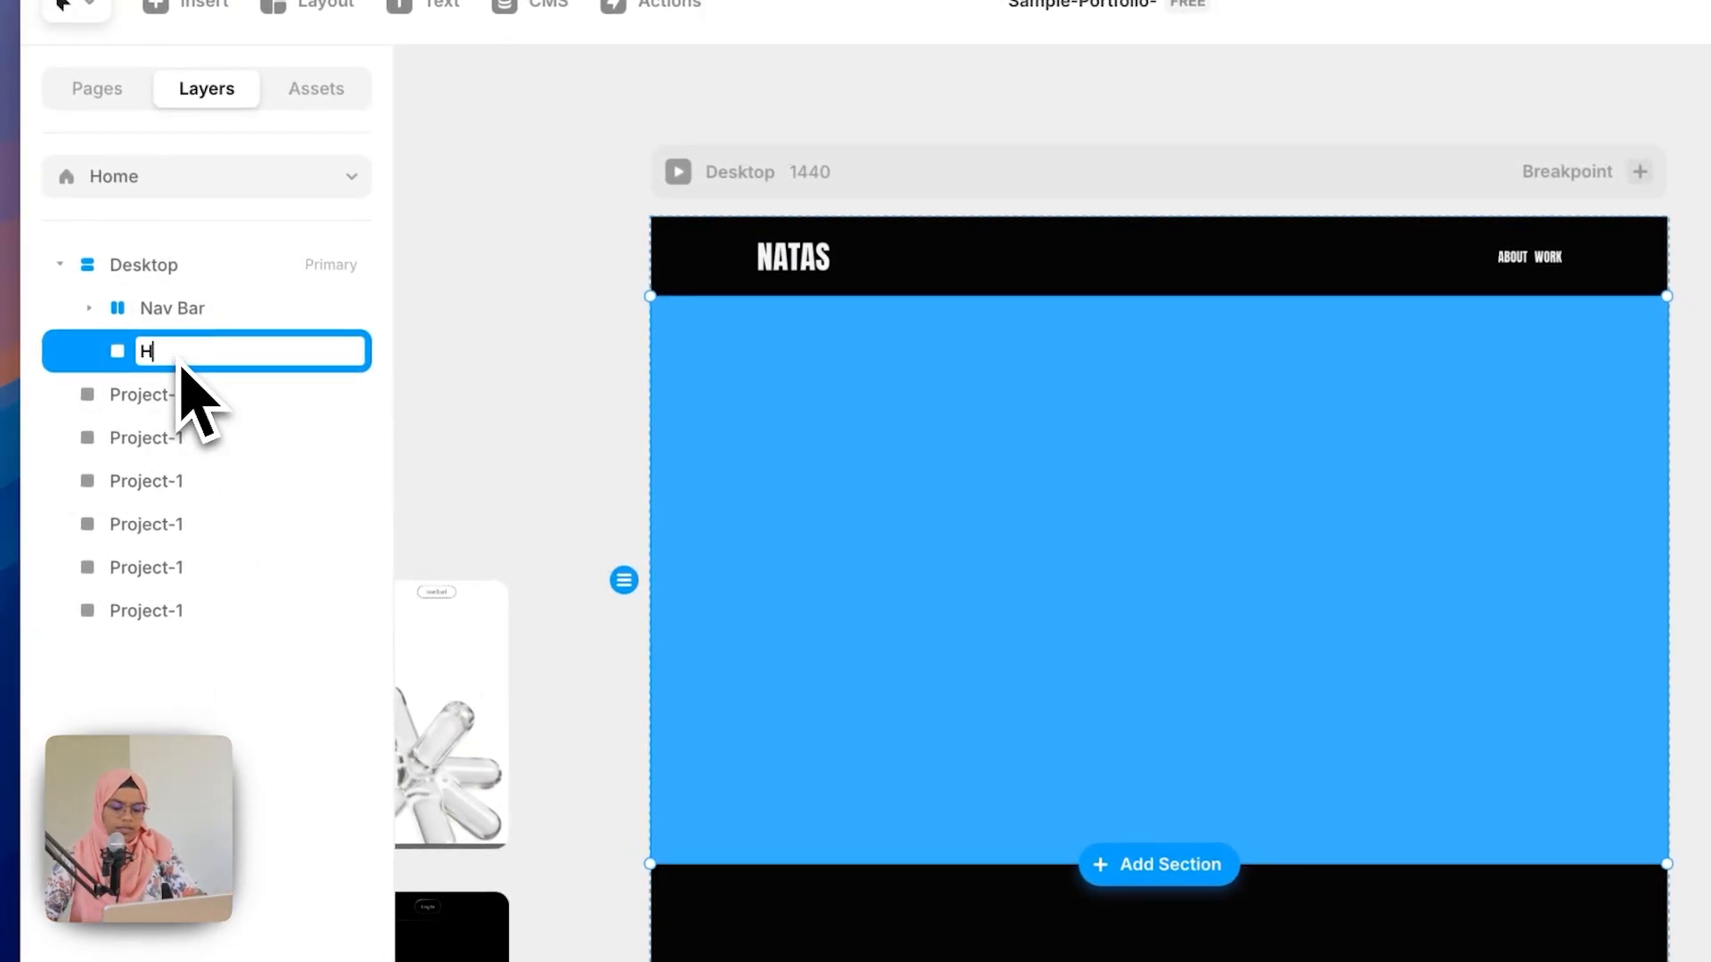
text(HERO SECTION)
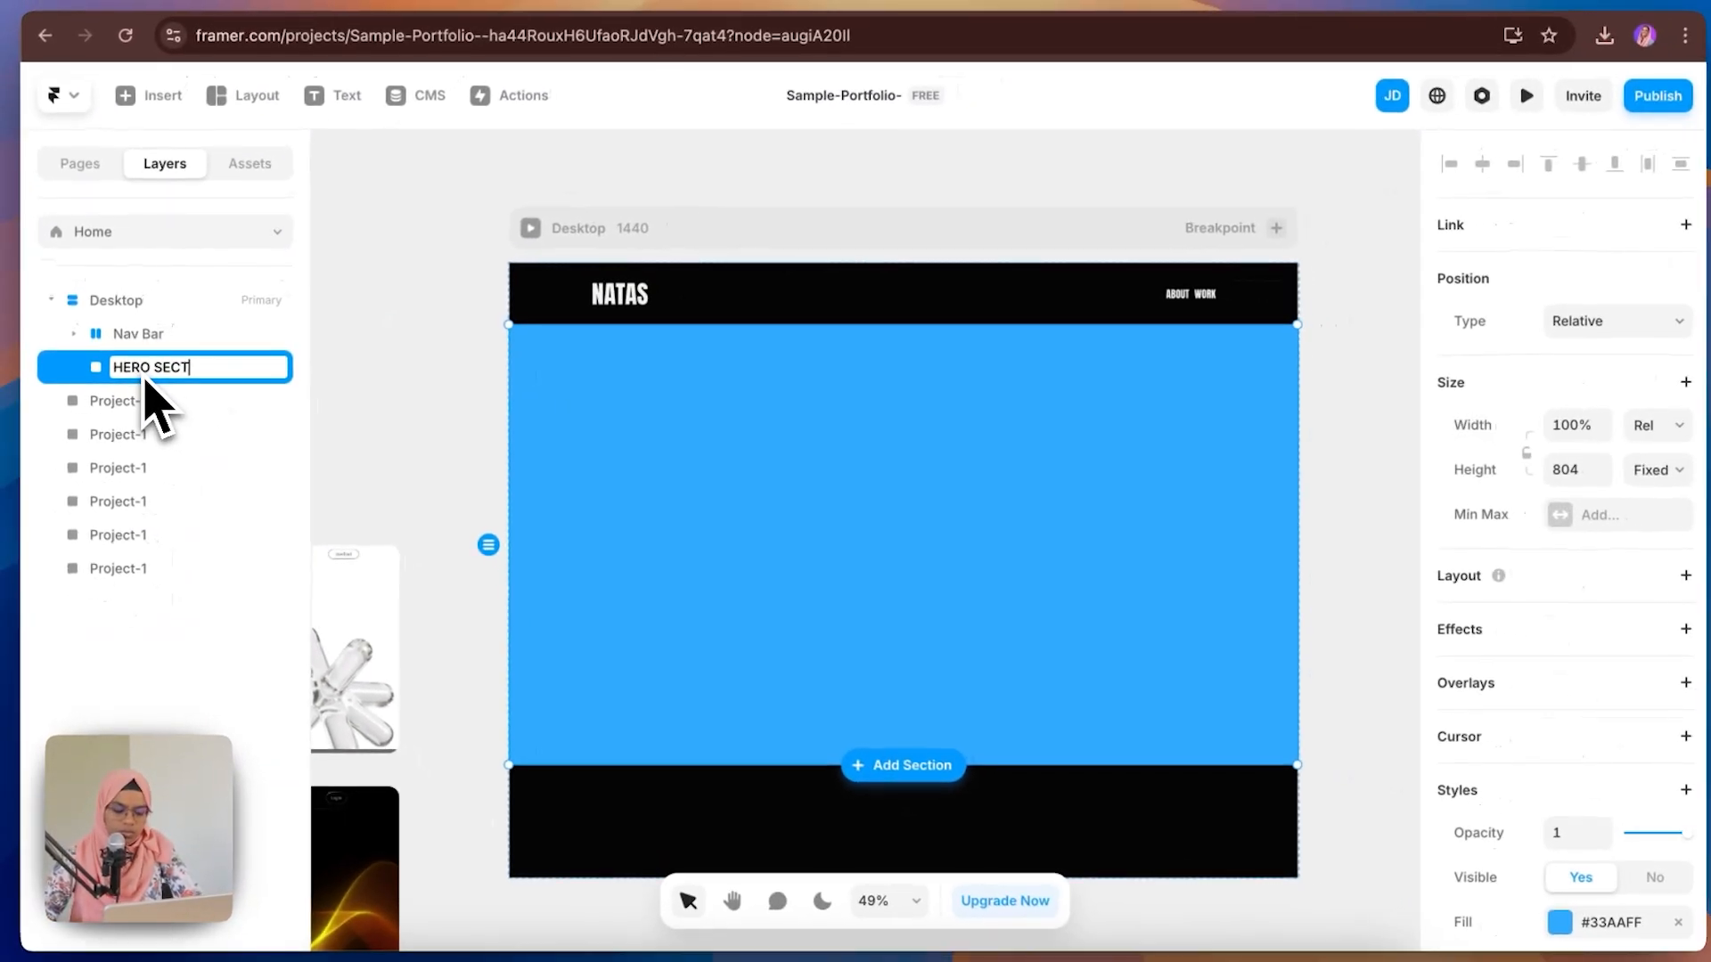
key(Return)
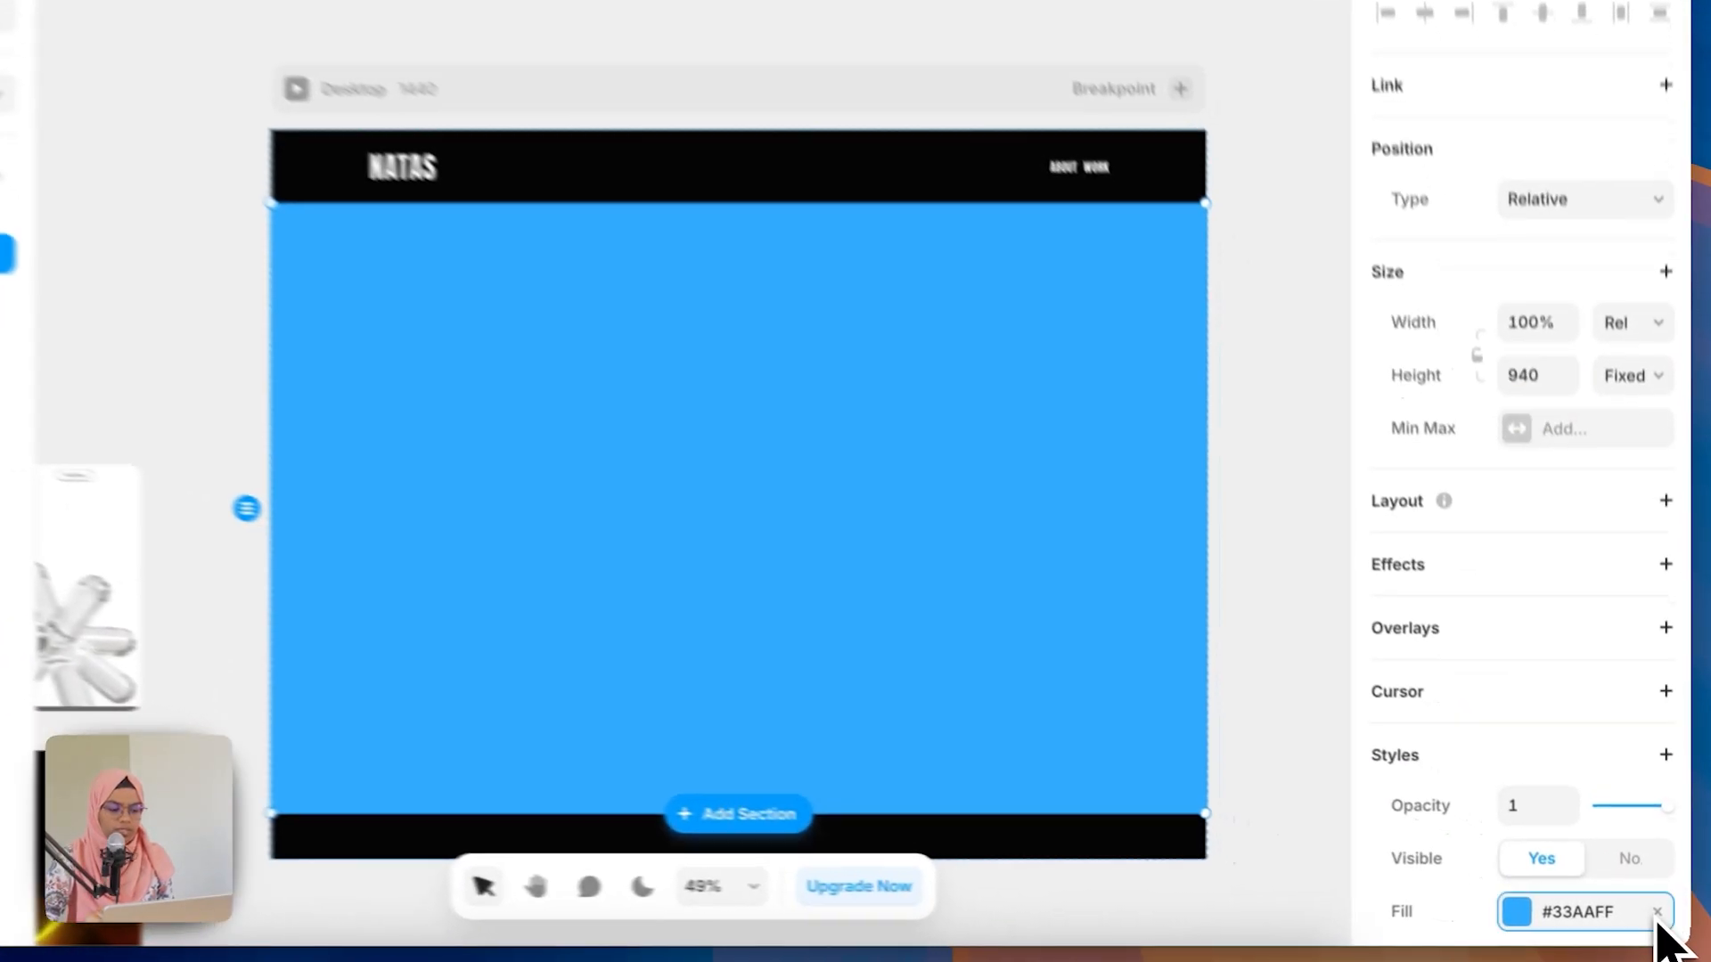
click(1662, 918)
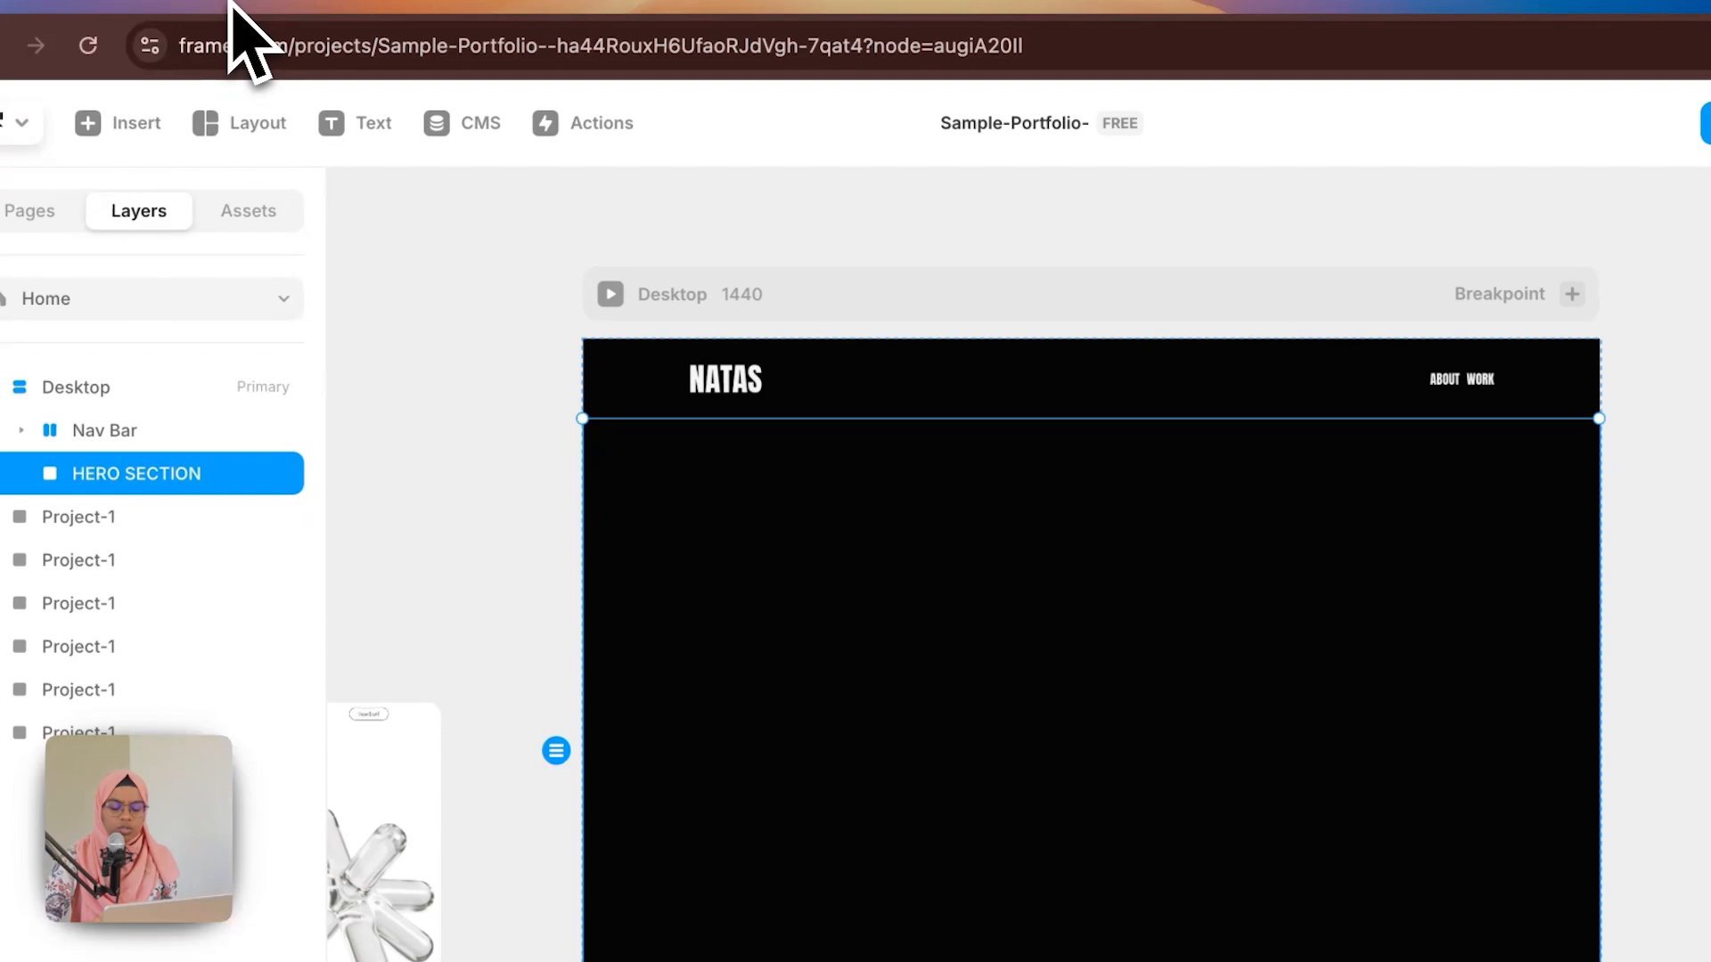
Step: Draw a frame filling the HERO SECTION and name it OVERLAY
key(f)
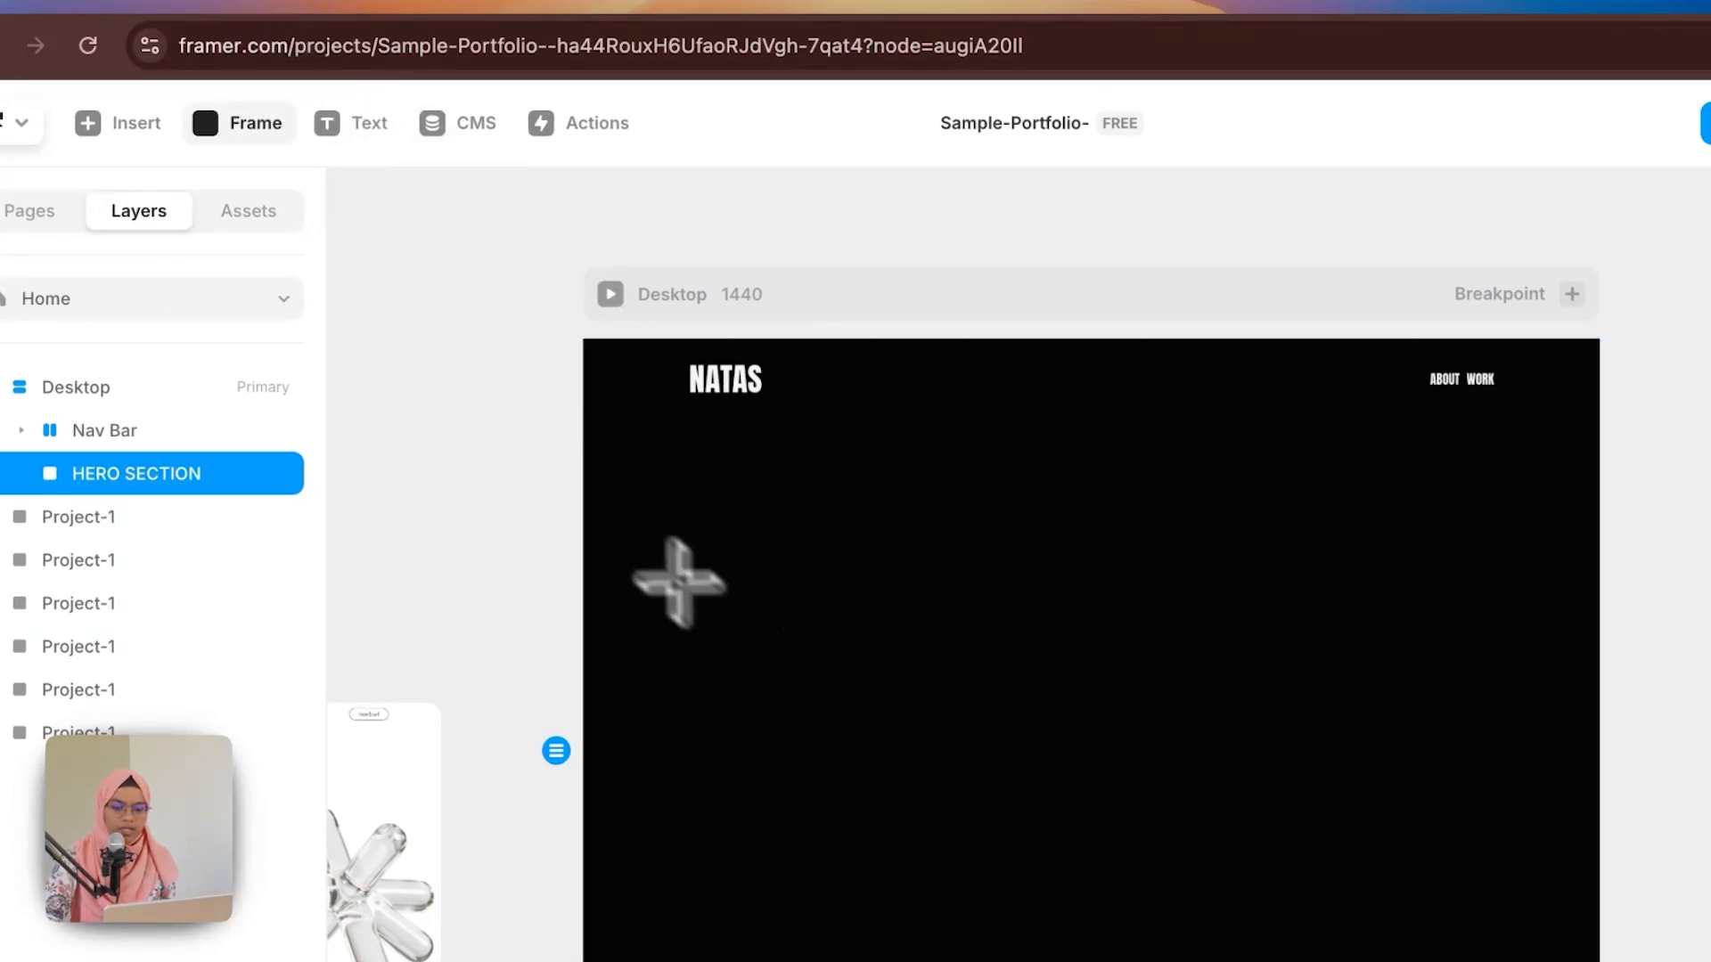
drag(585, 419, 1471, 598)
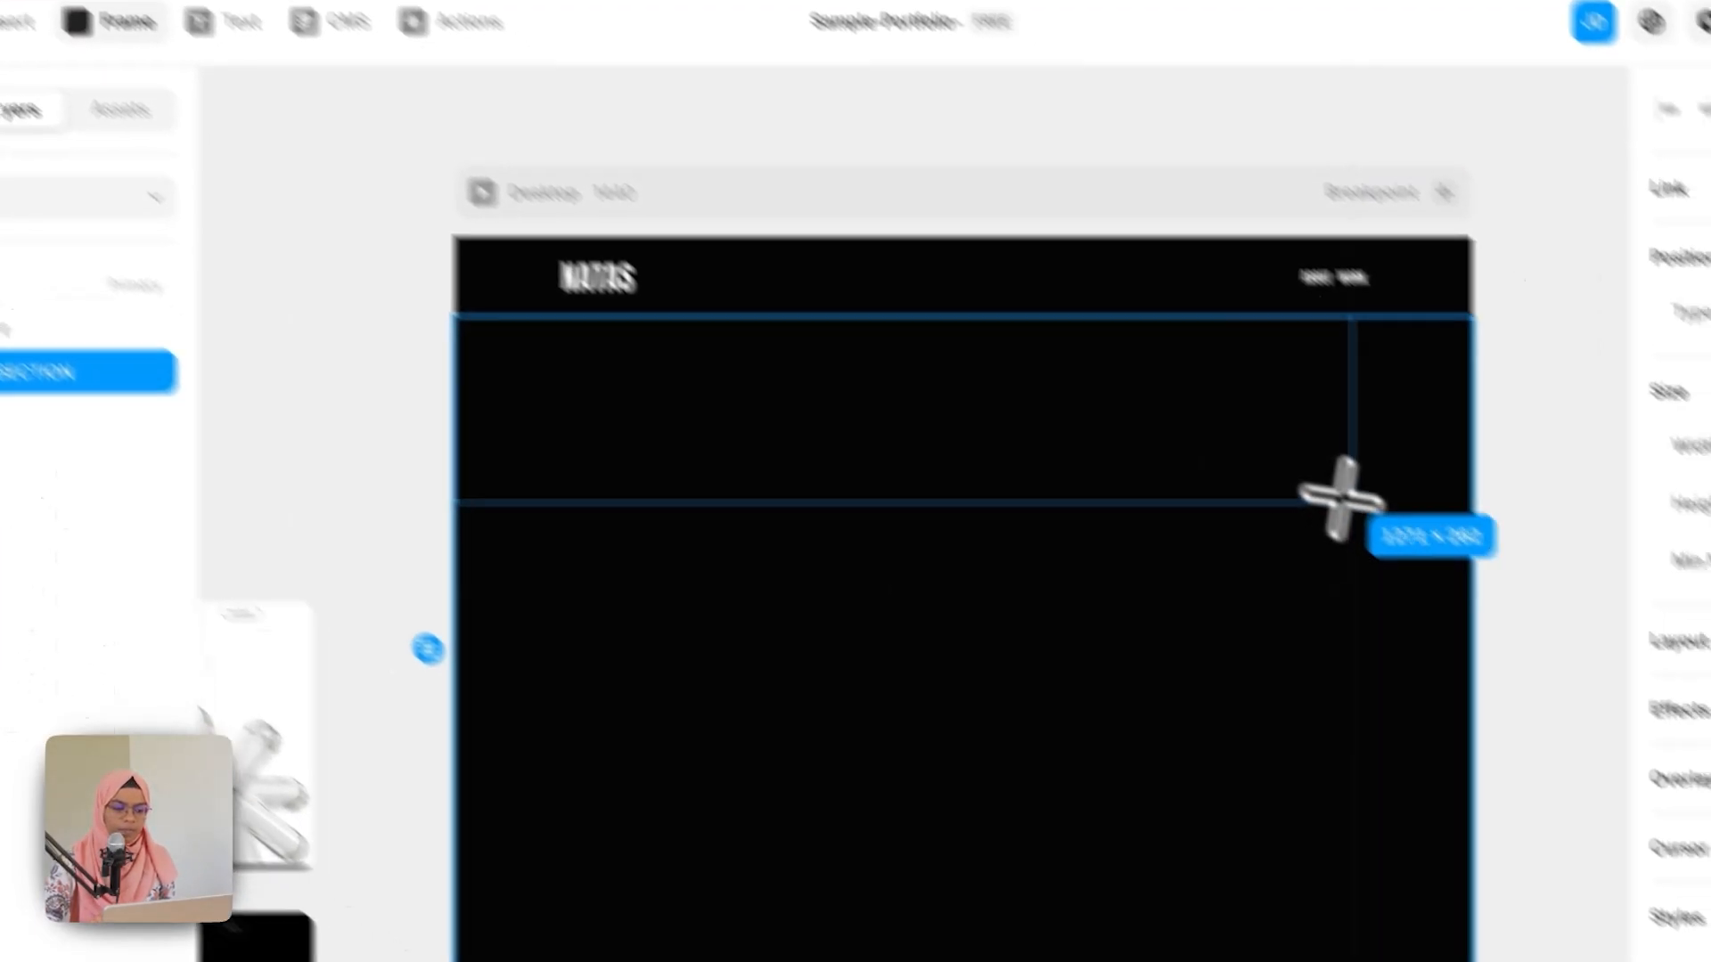
drag(1340, 496, 1340, 496)
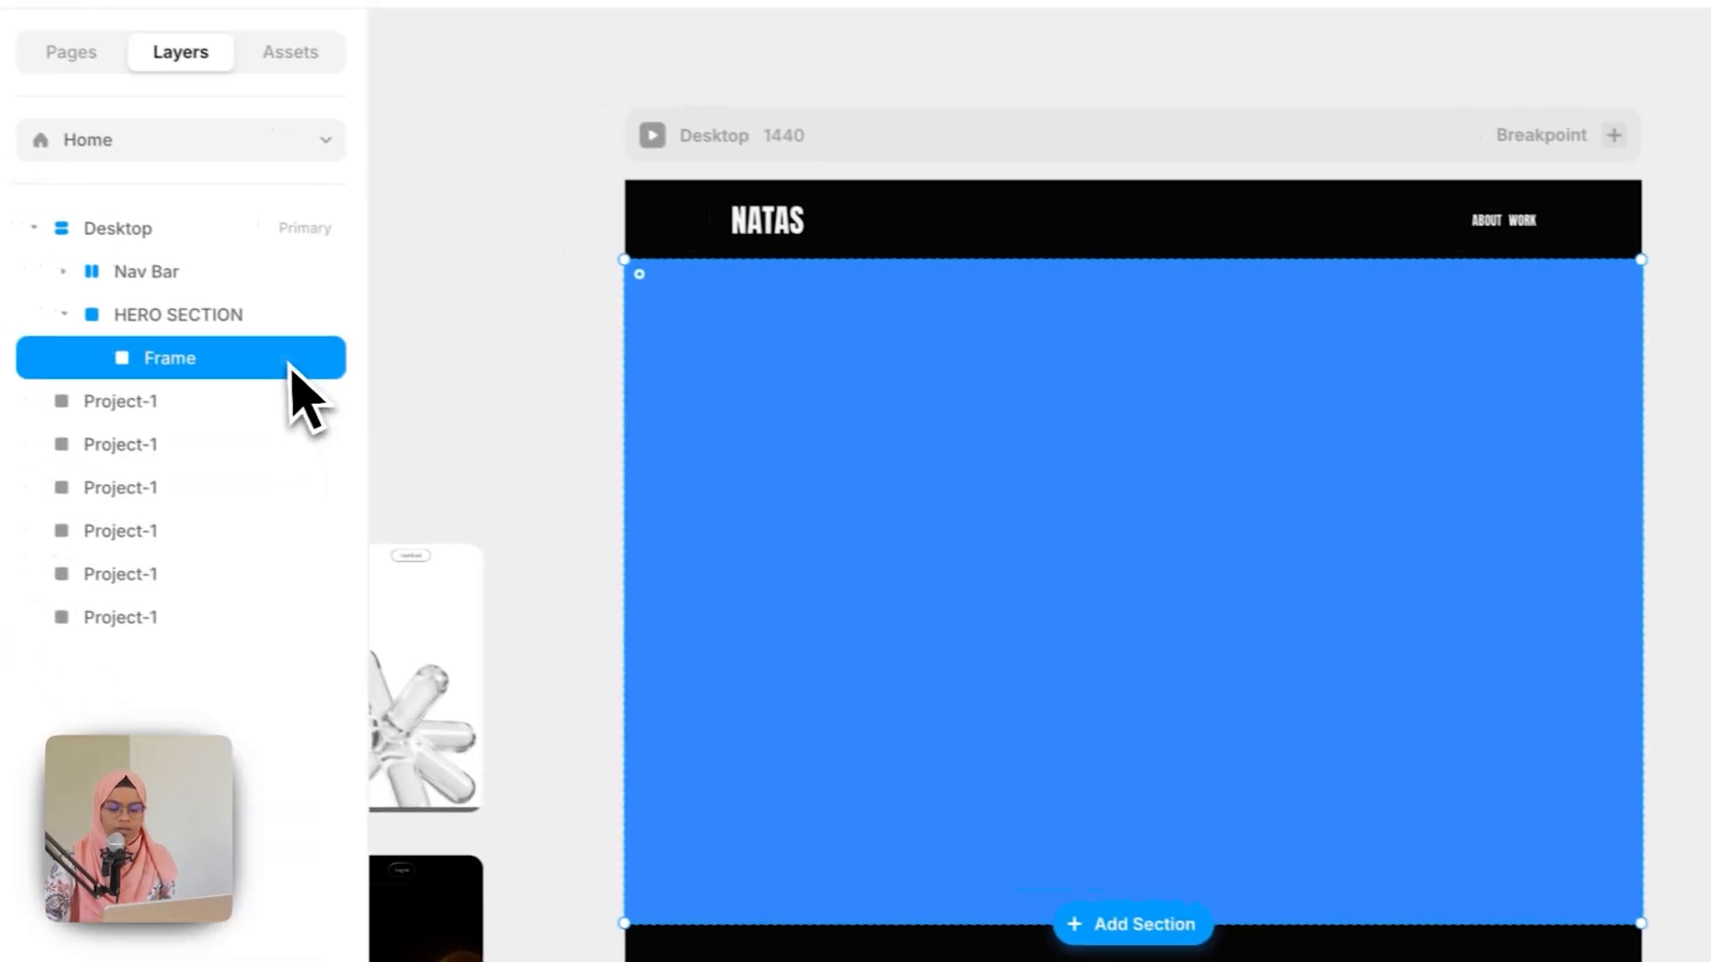
double_click(117, 425)
text(OVERLAY)
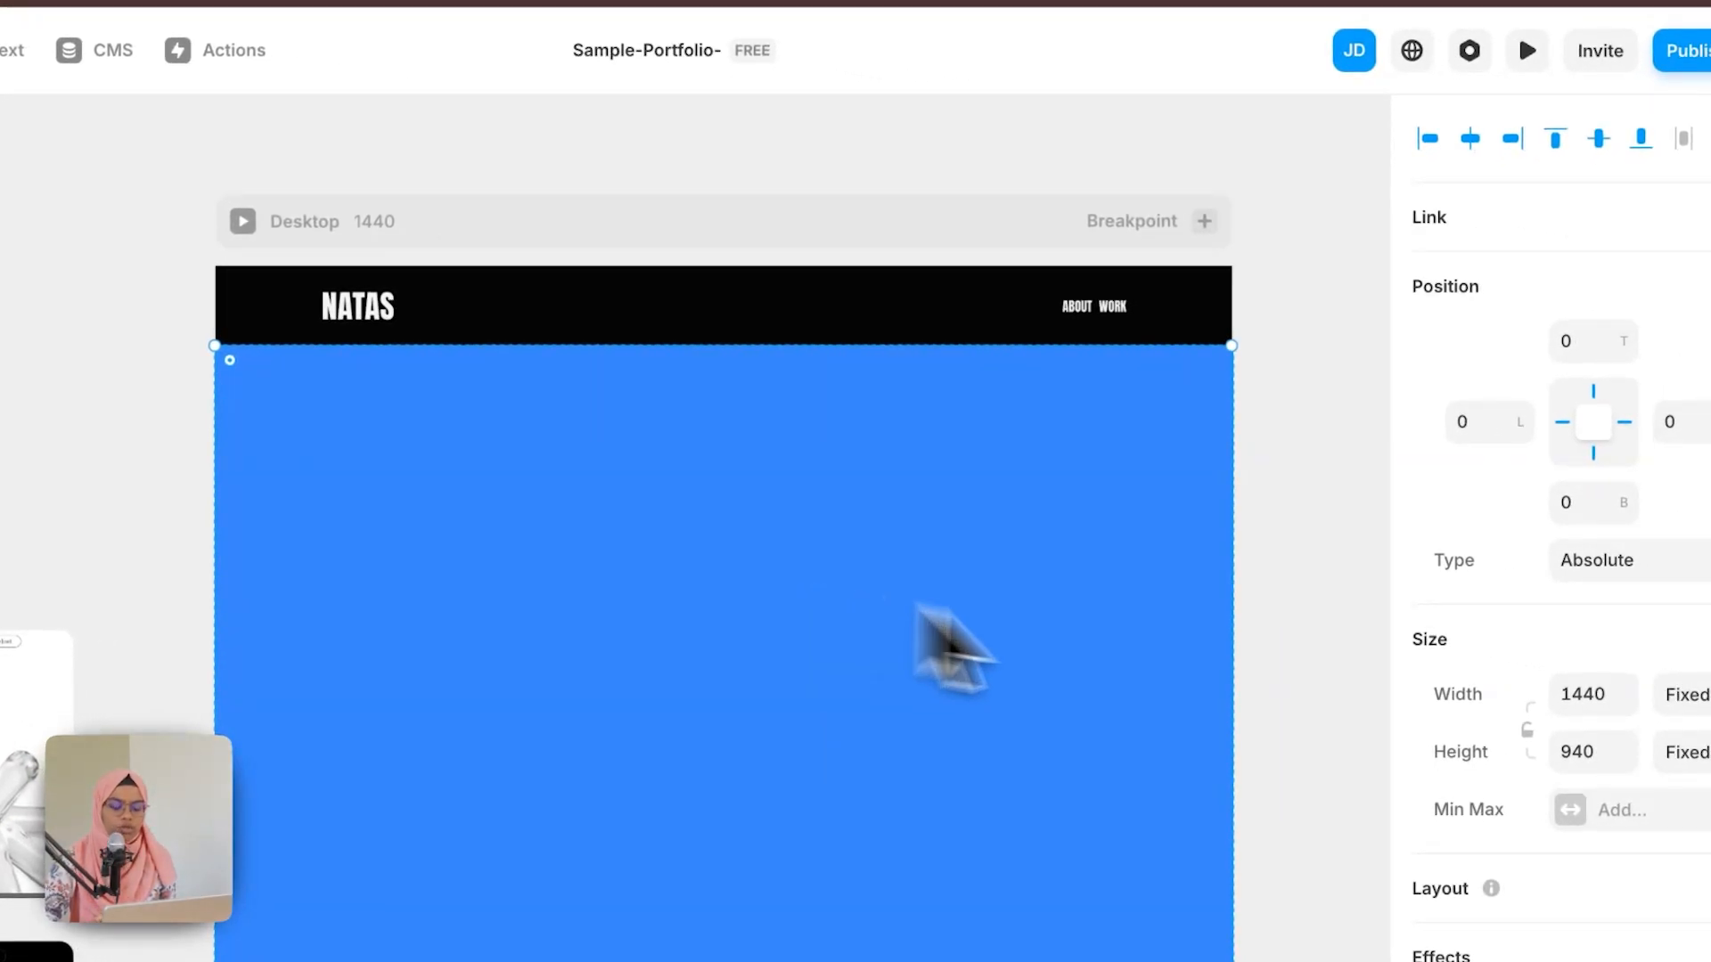
Step: Fill the OVERLAY with an uploaded image and set its opacity to 0.5
scroll(1639, 936, down, 5)
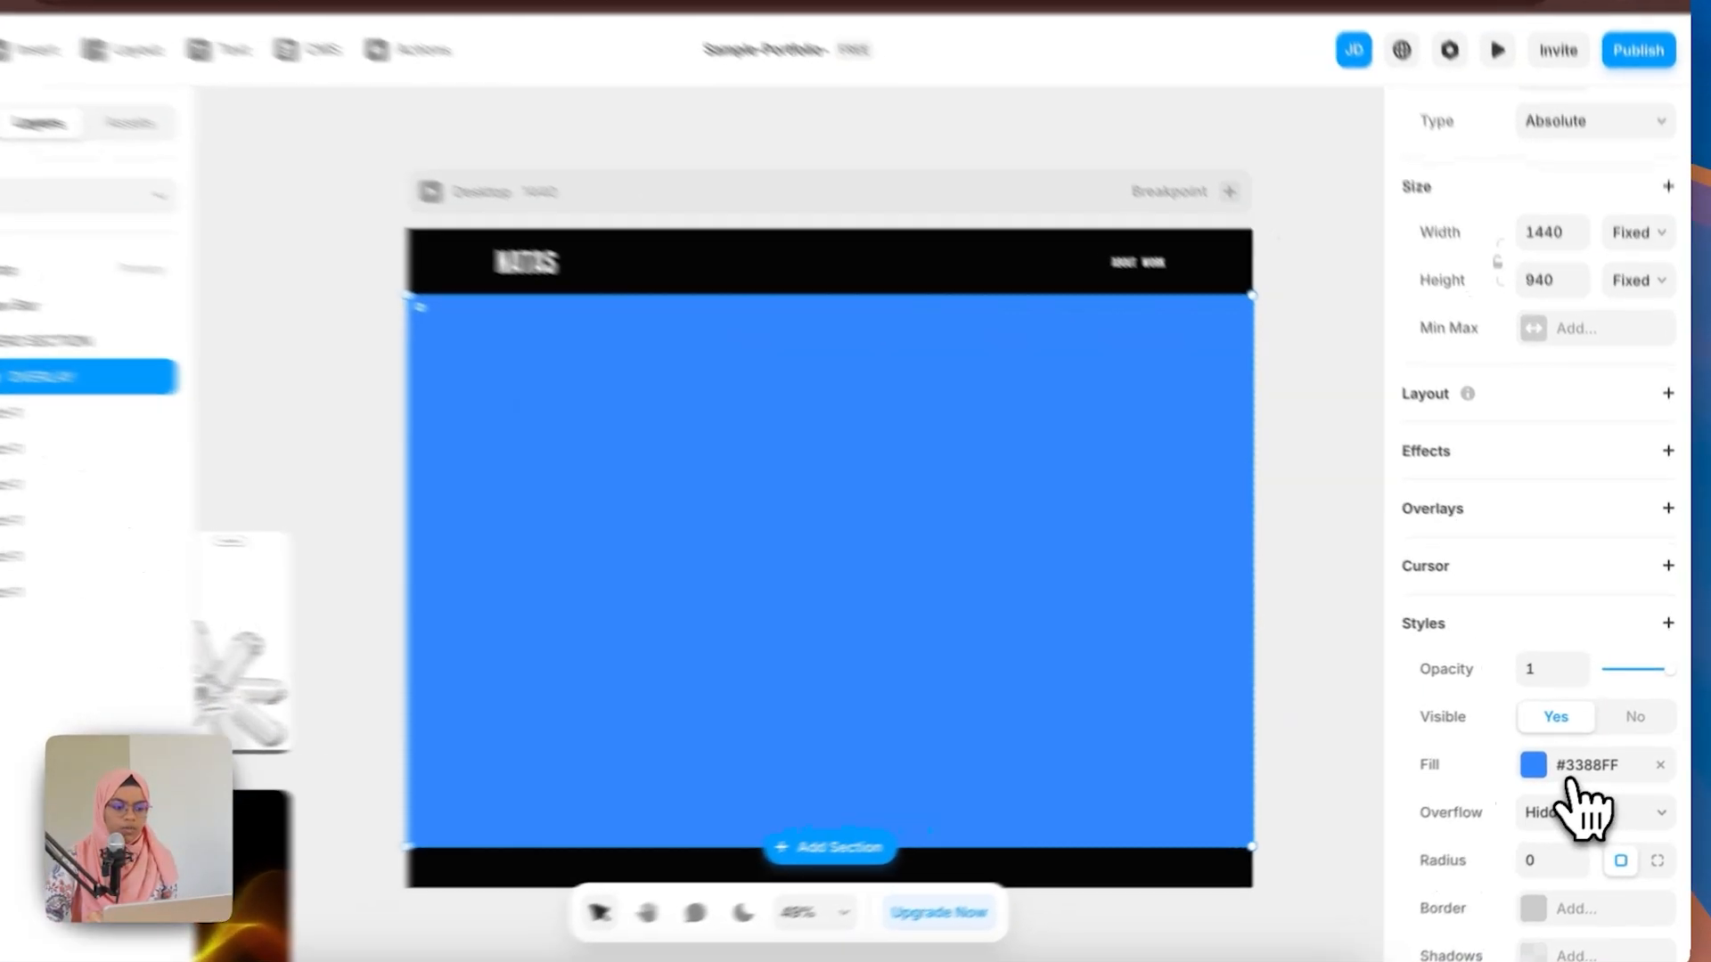
click(1573, 775)
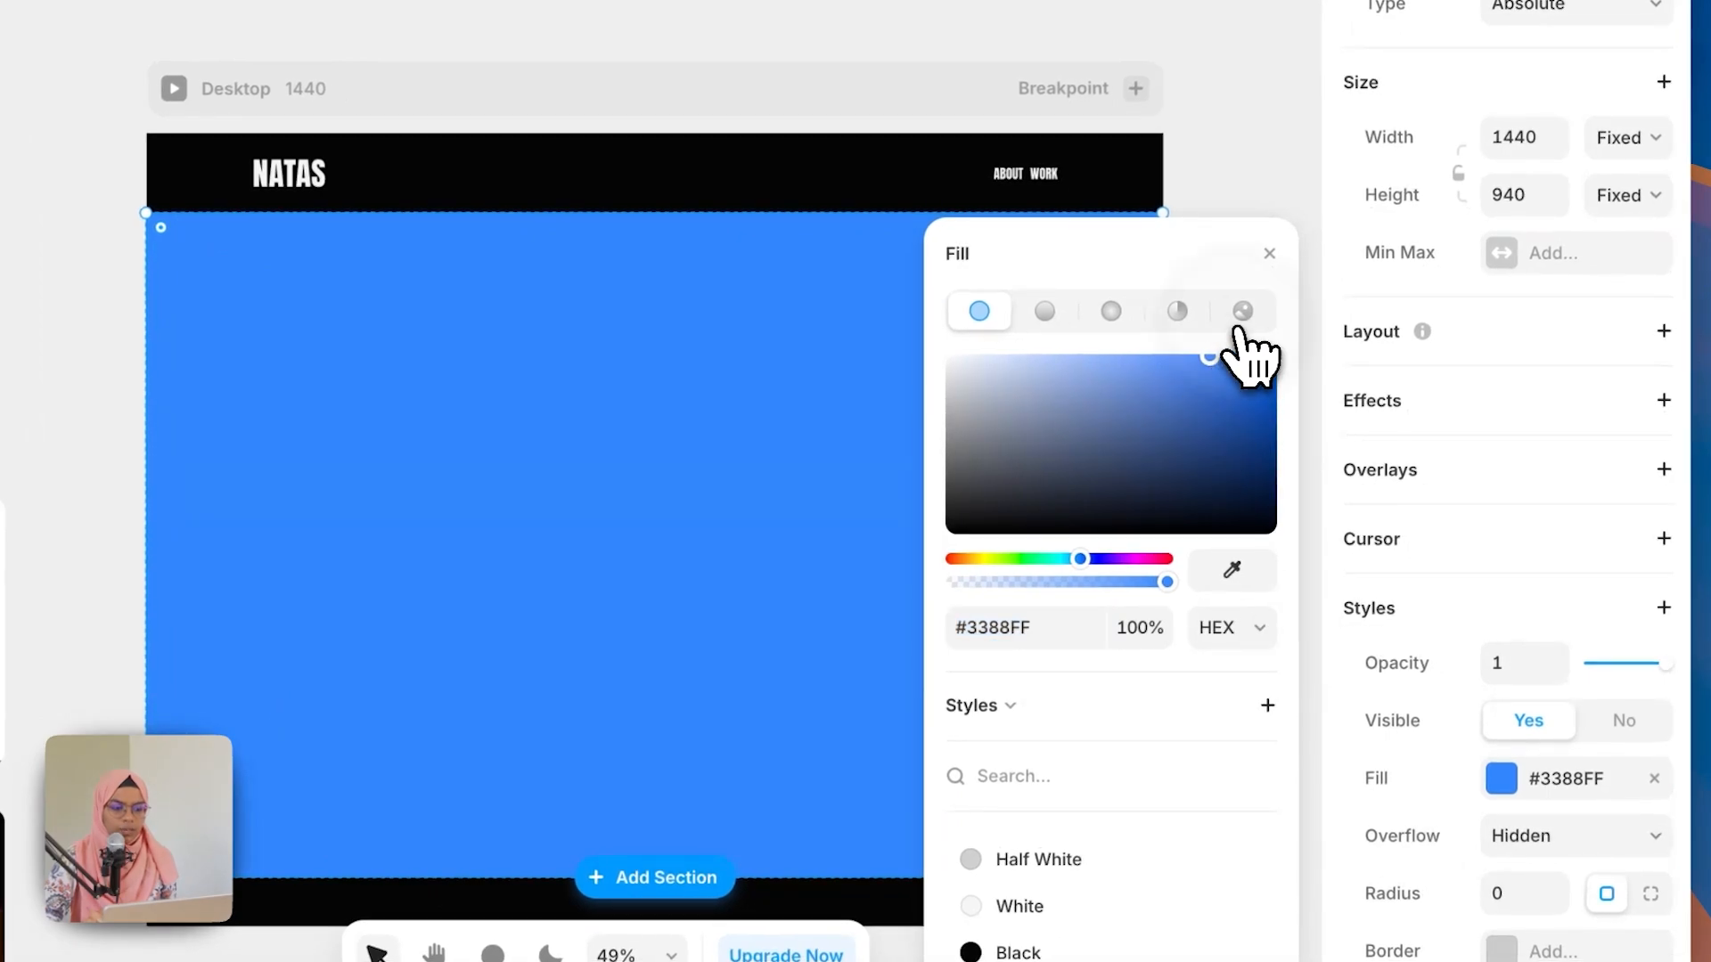
click(1242, 311)
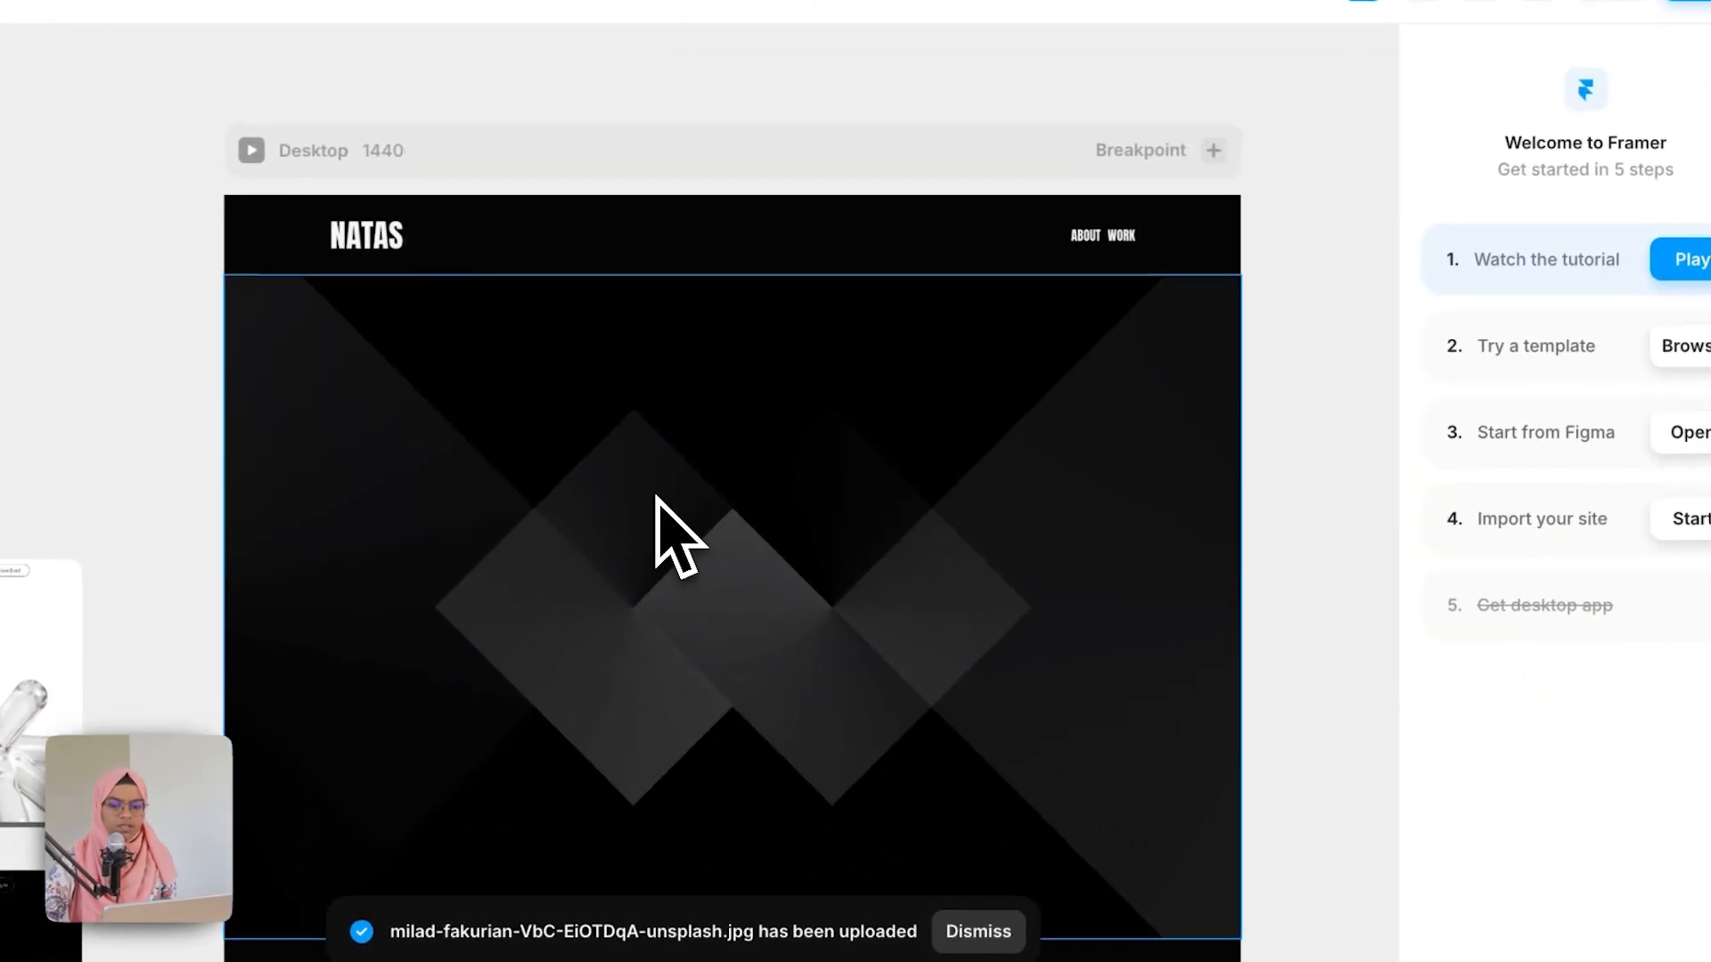
click(656, 497)
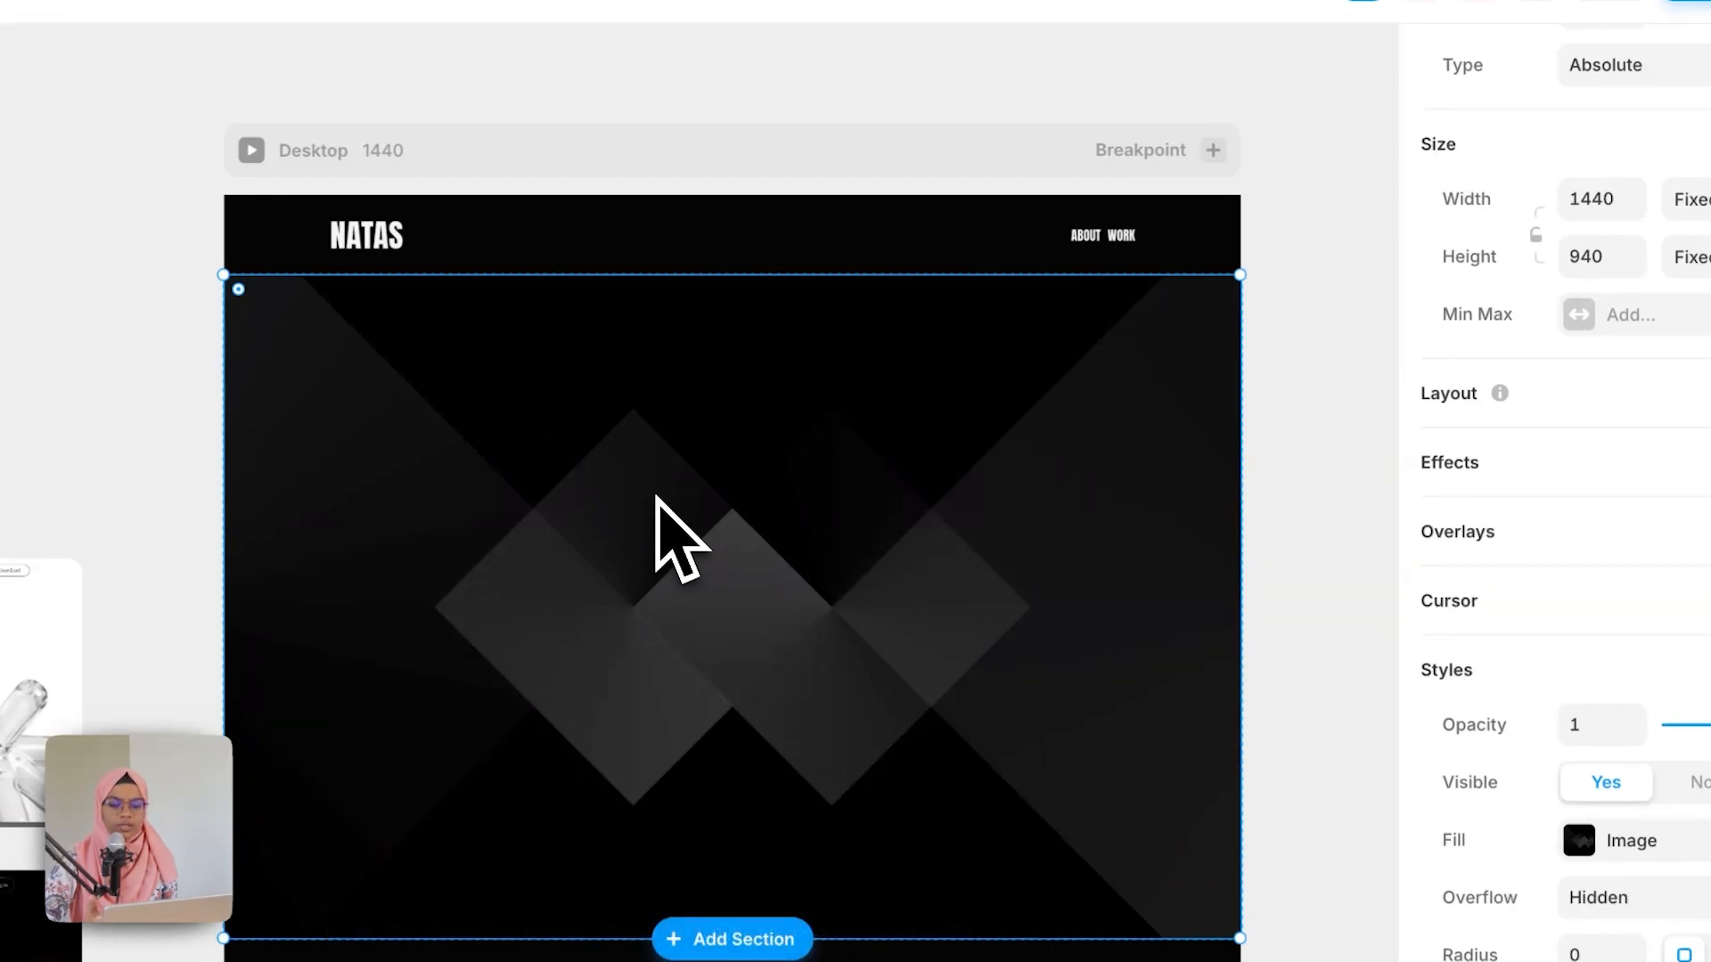
click(1582, 726)
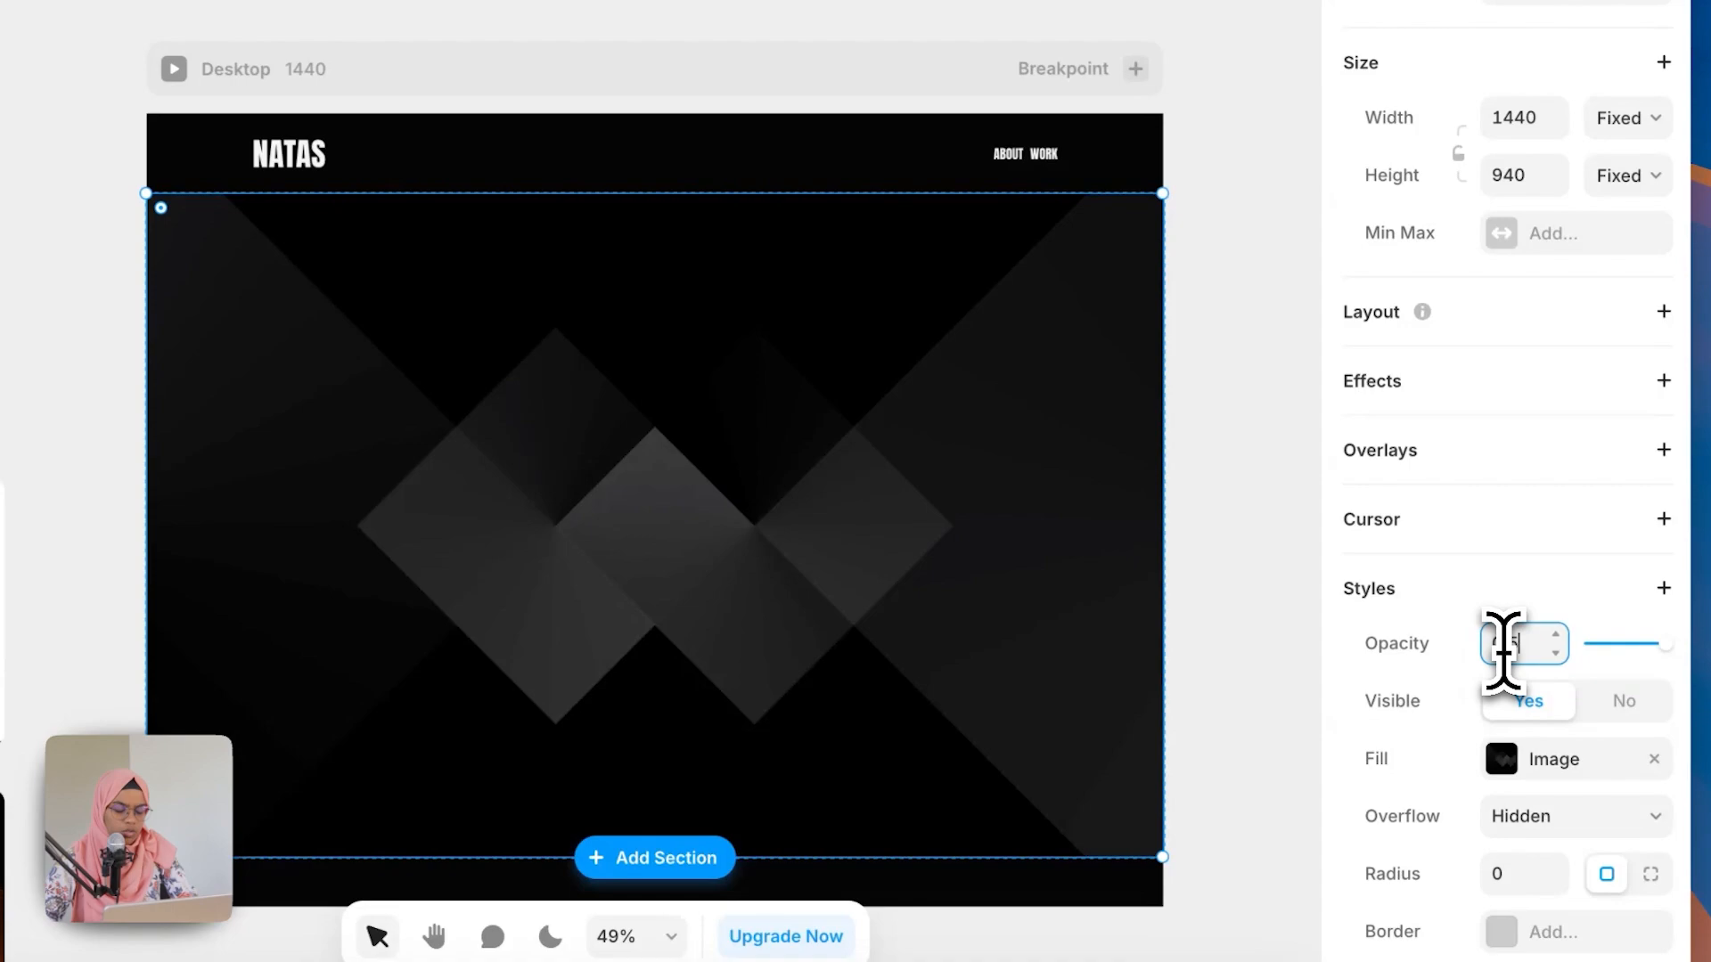
key(Return)
click(818, 661)
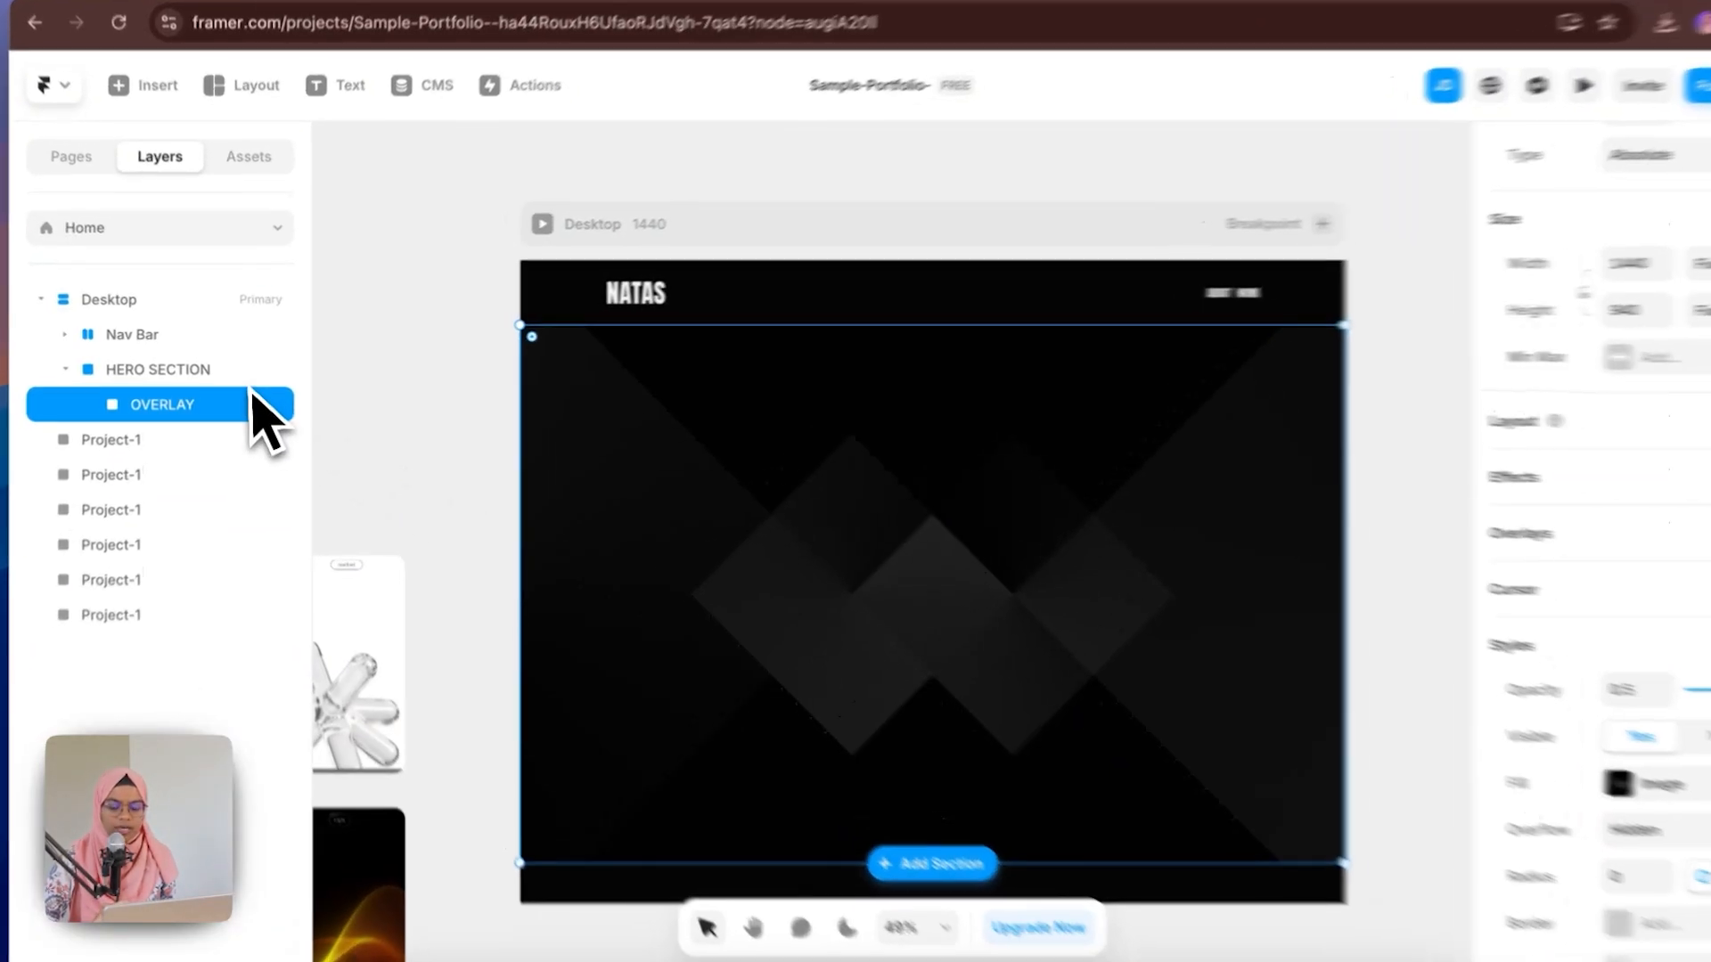
Step: Add a stack layout to the HERO SECTION
click(242, 375)
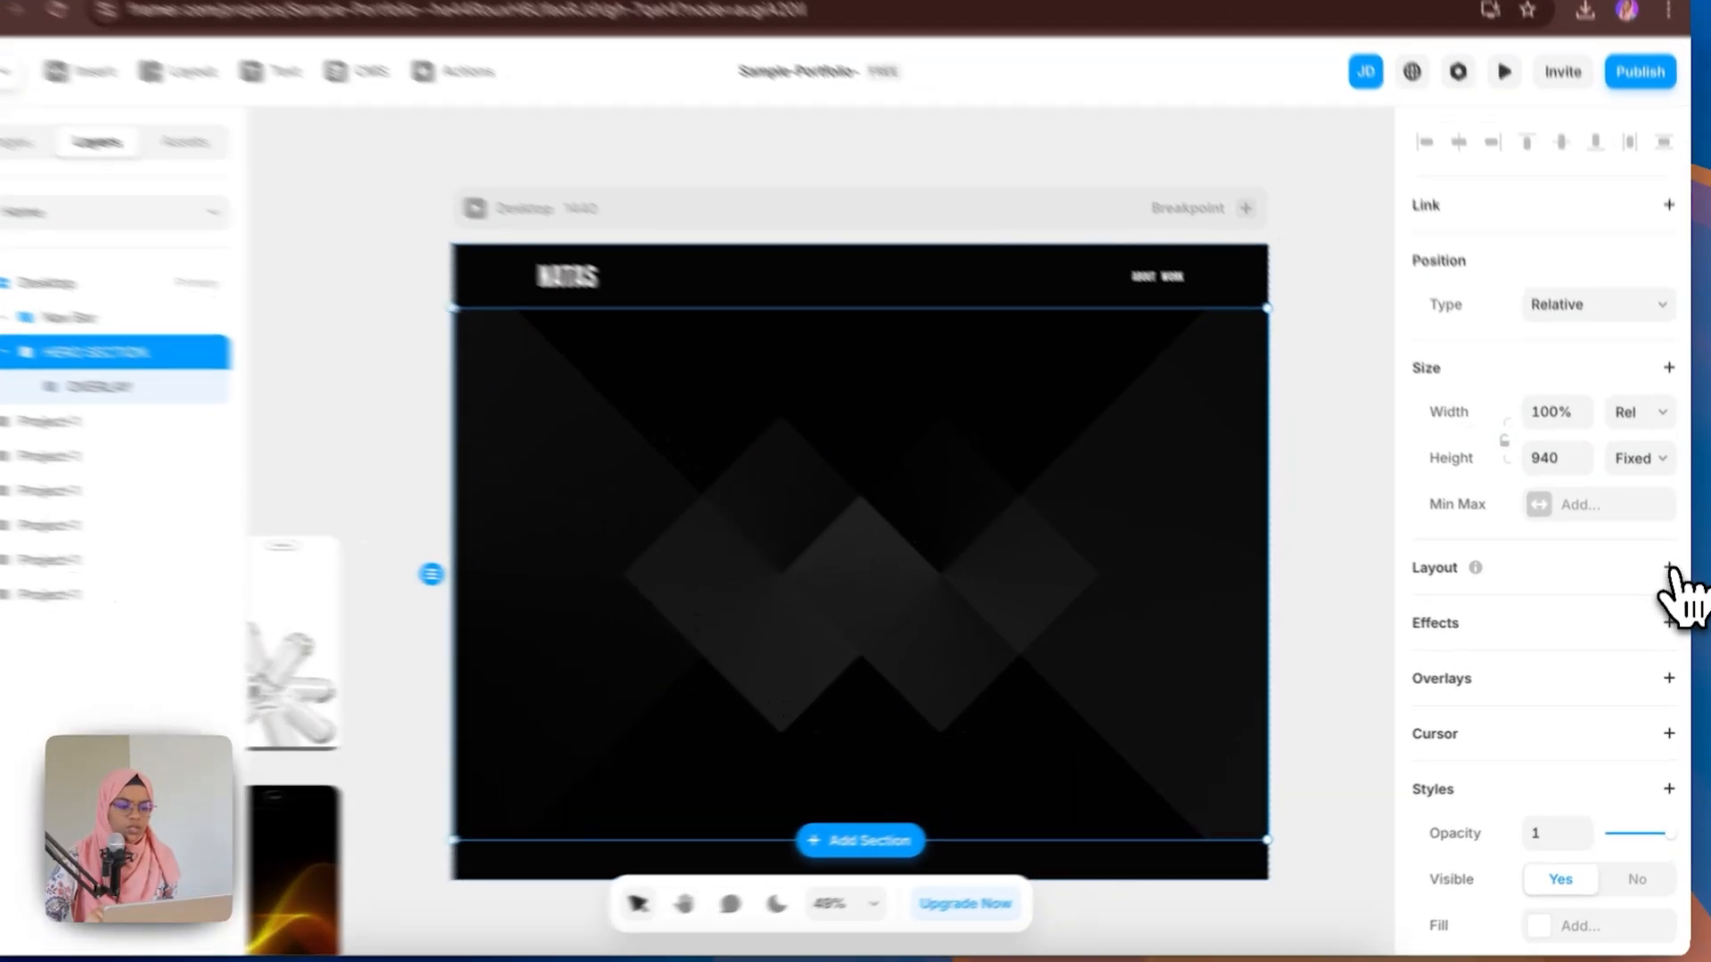
click(1670, 574)
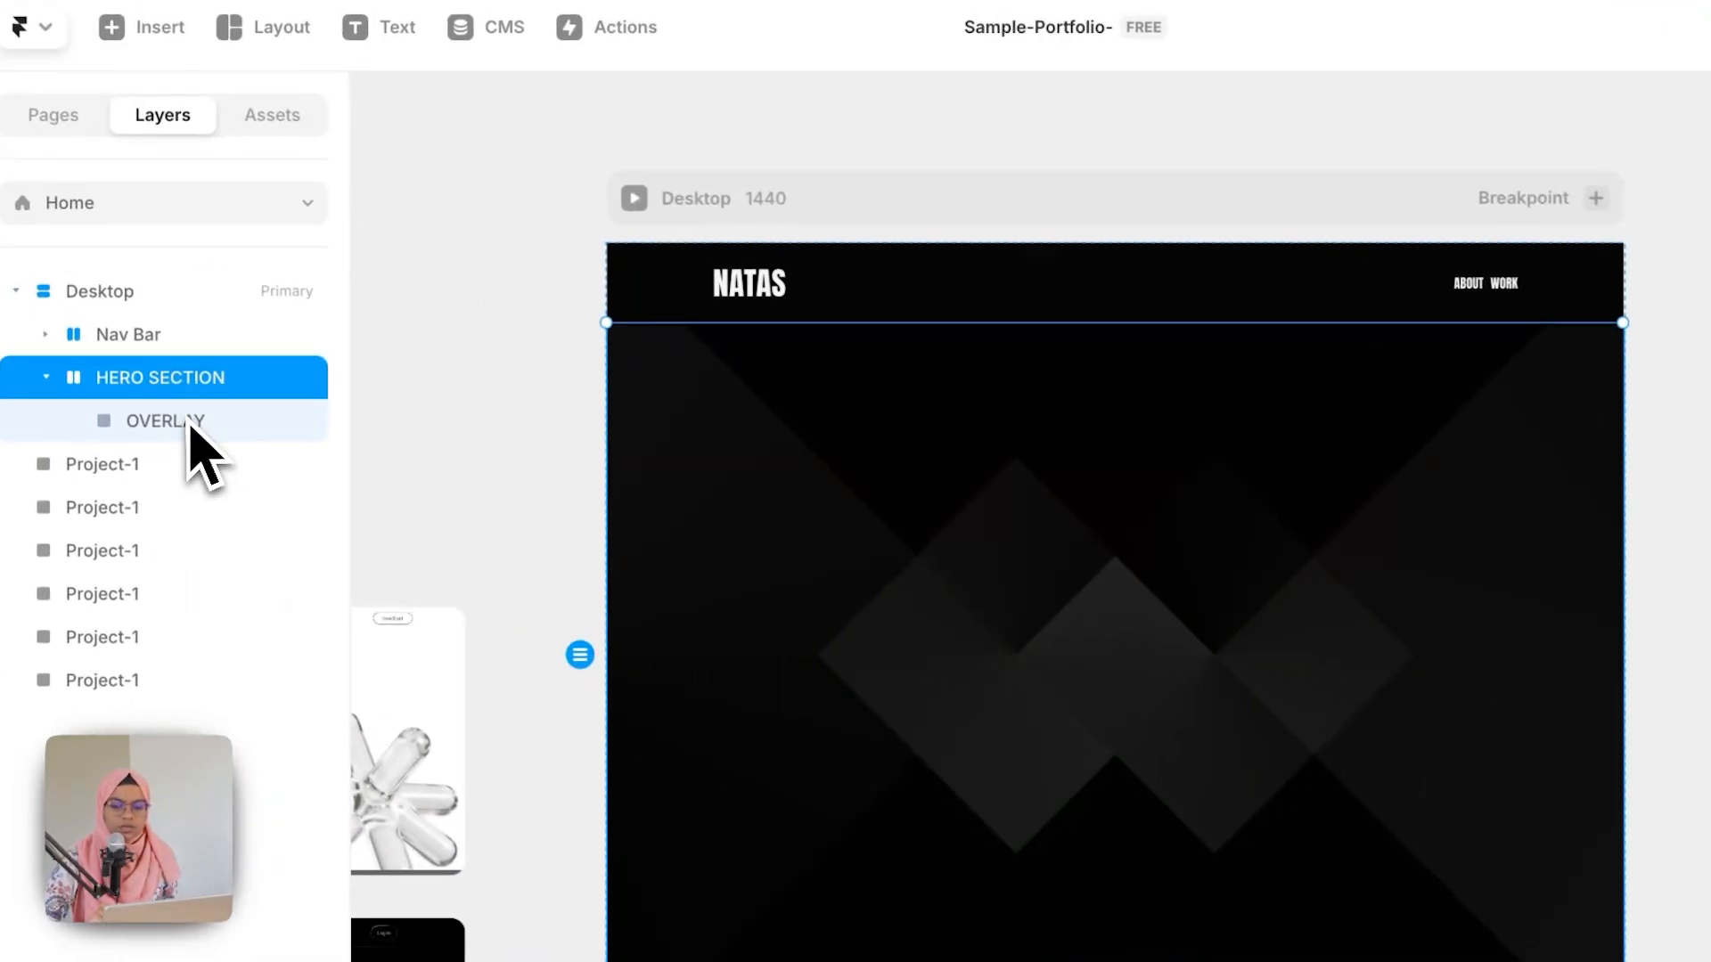
Step: Make the OVERLAY absolutely positioned, pinned to all edges, with width and height Relative at 100%
click(201, 426)
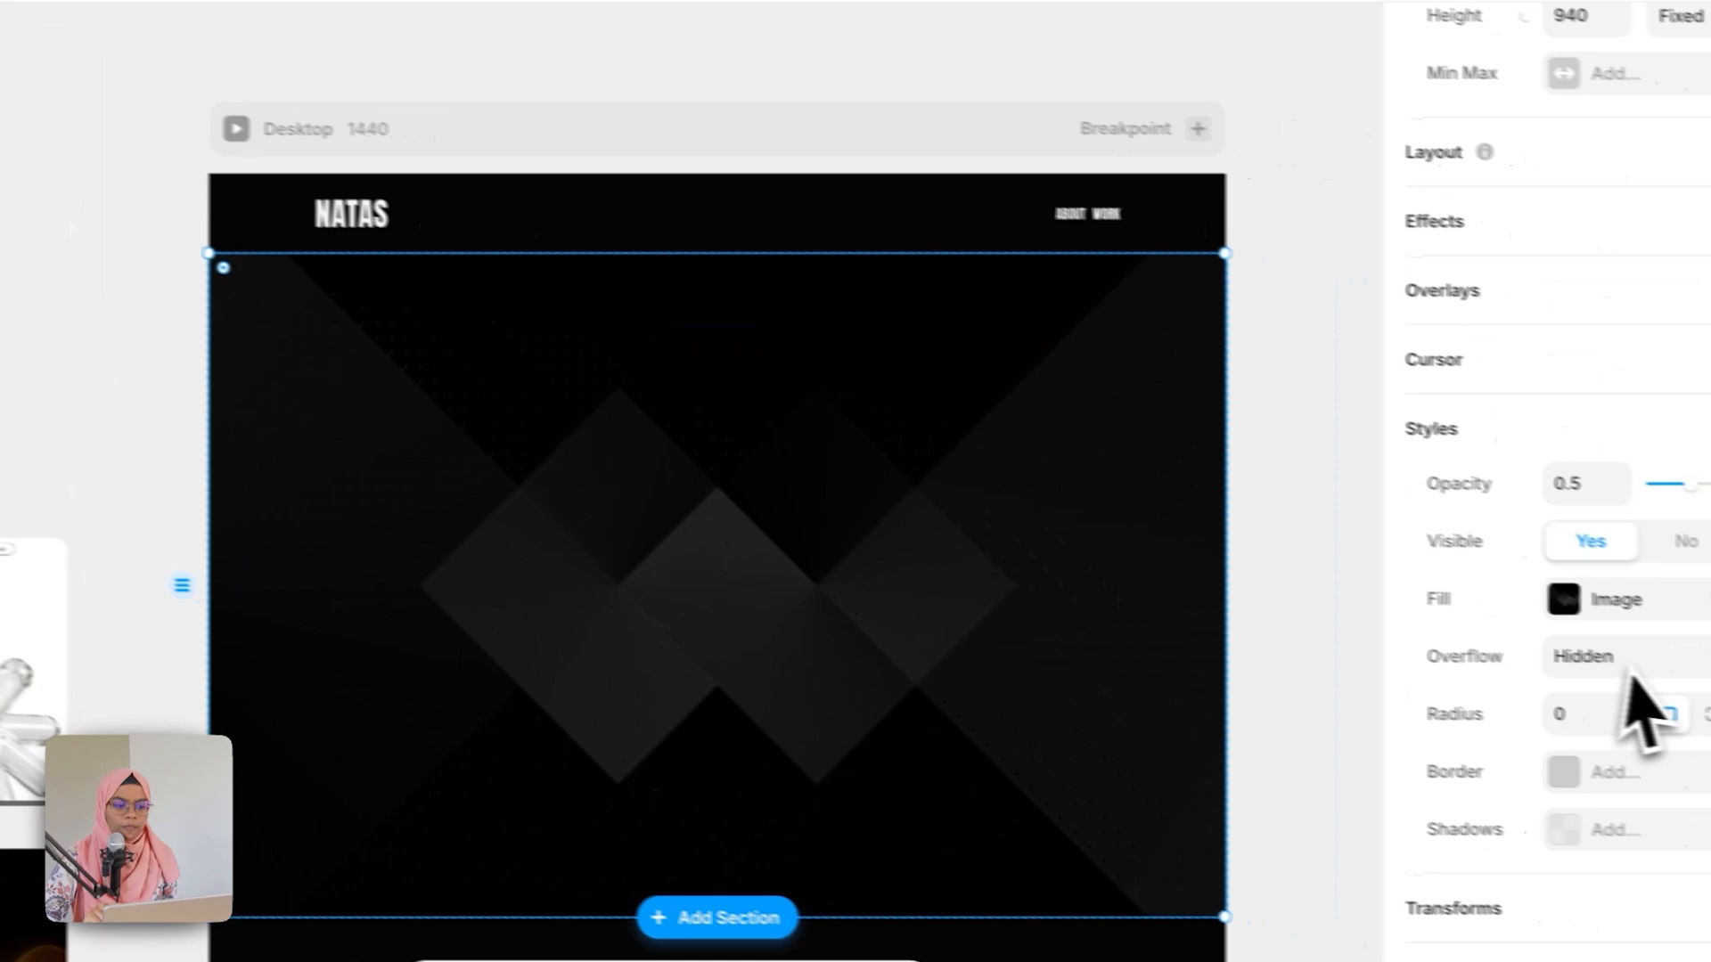
scroll(1642, 706, up, 4)
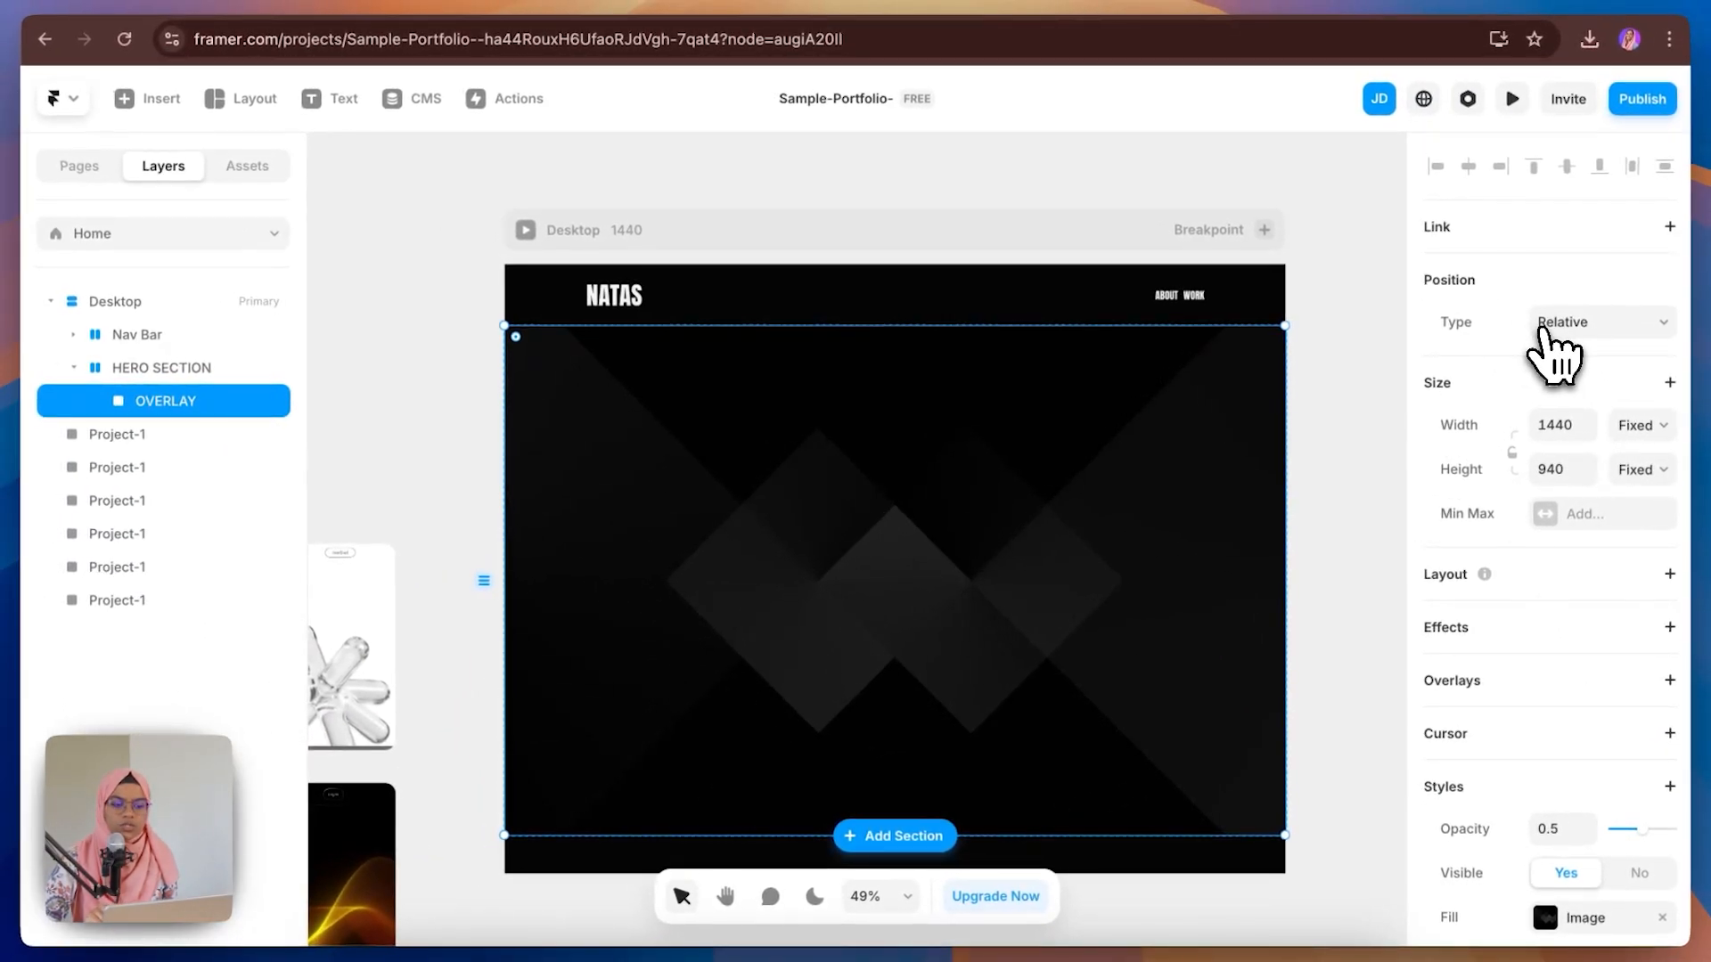
click(1550, 323)
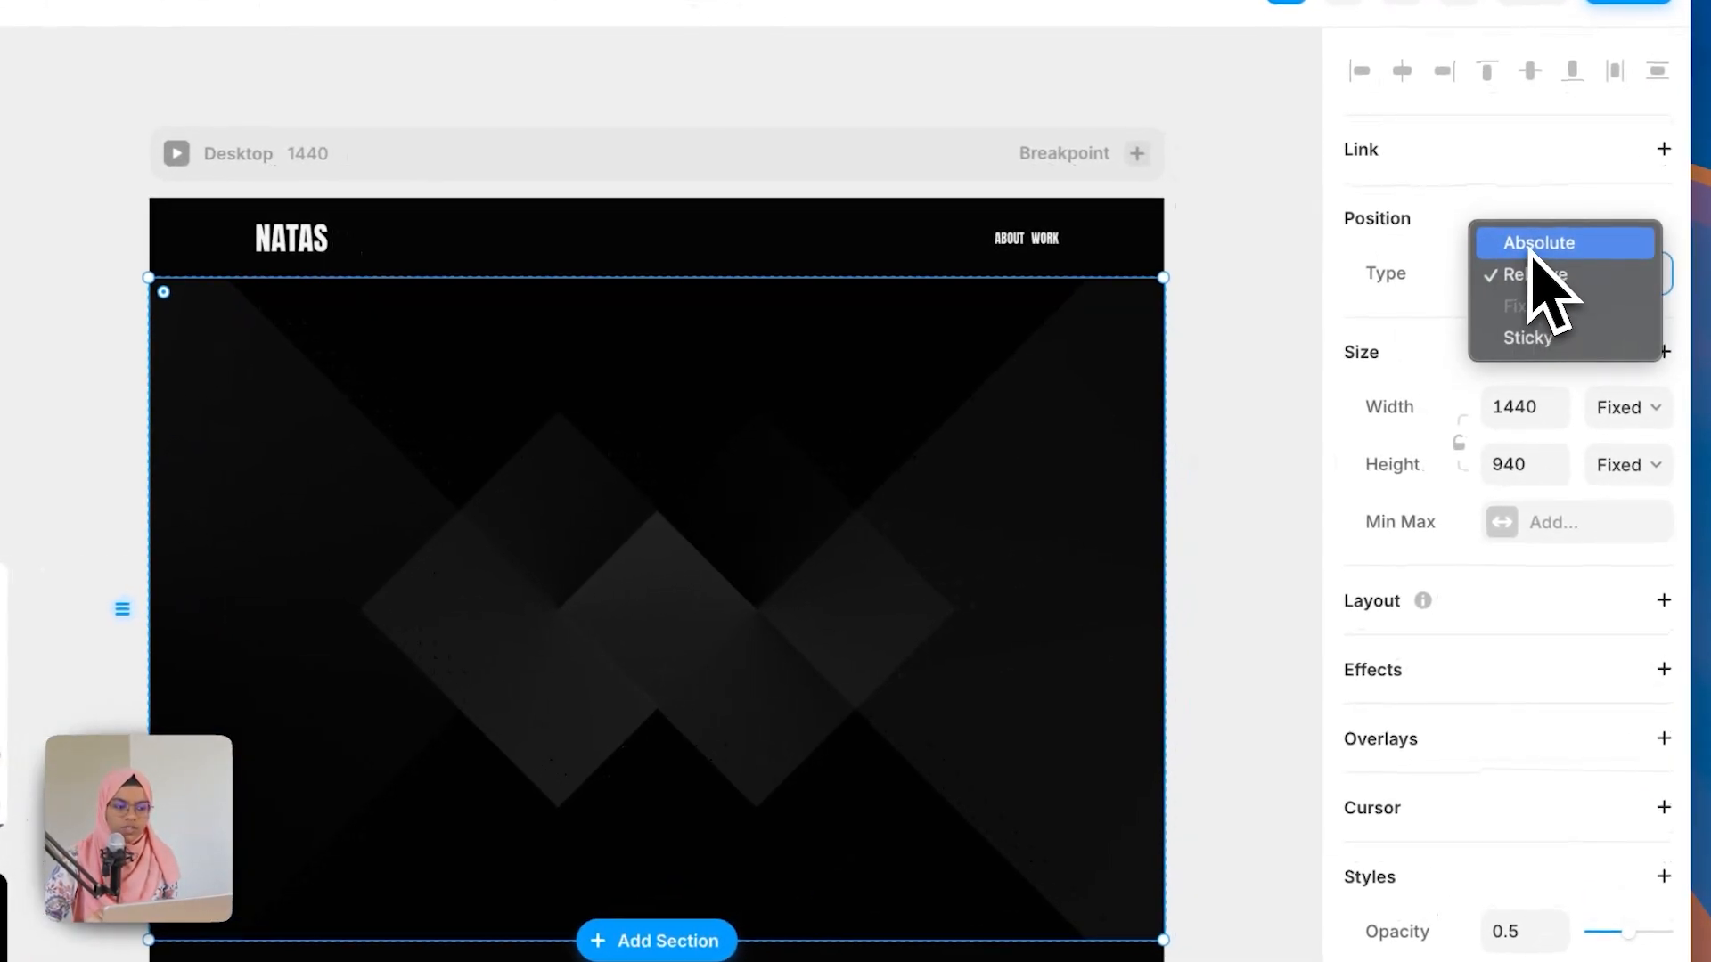
click(1535, 244)
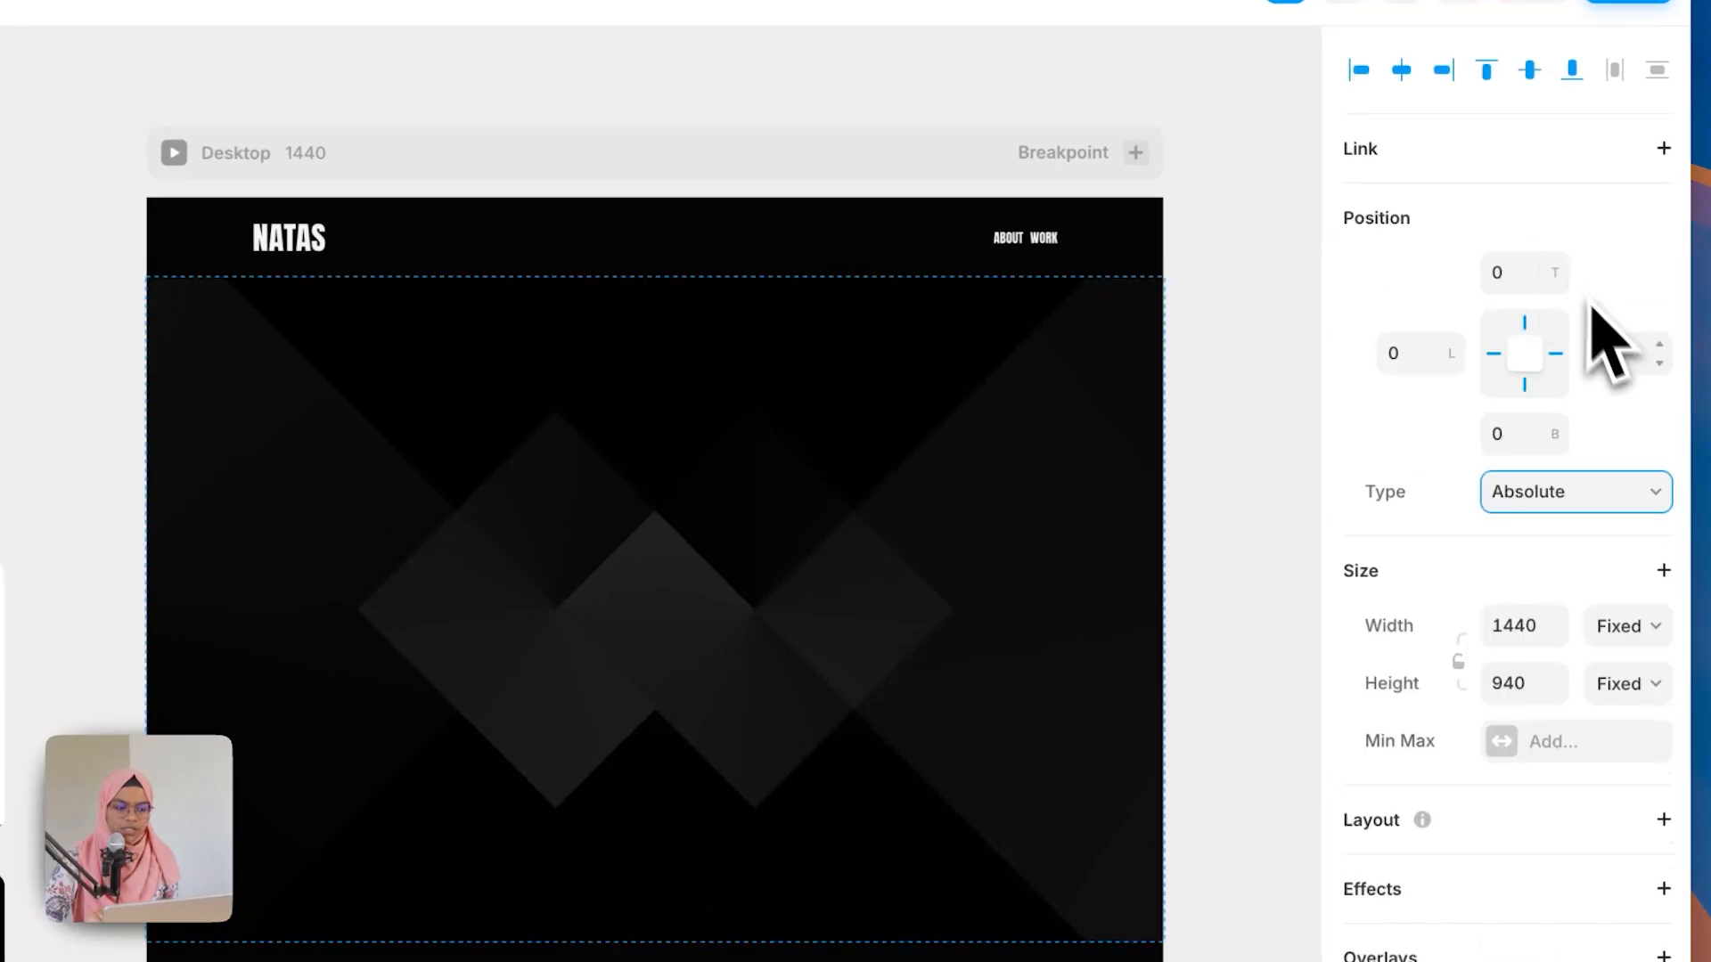
click(1555, 354)
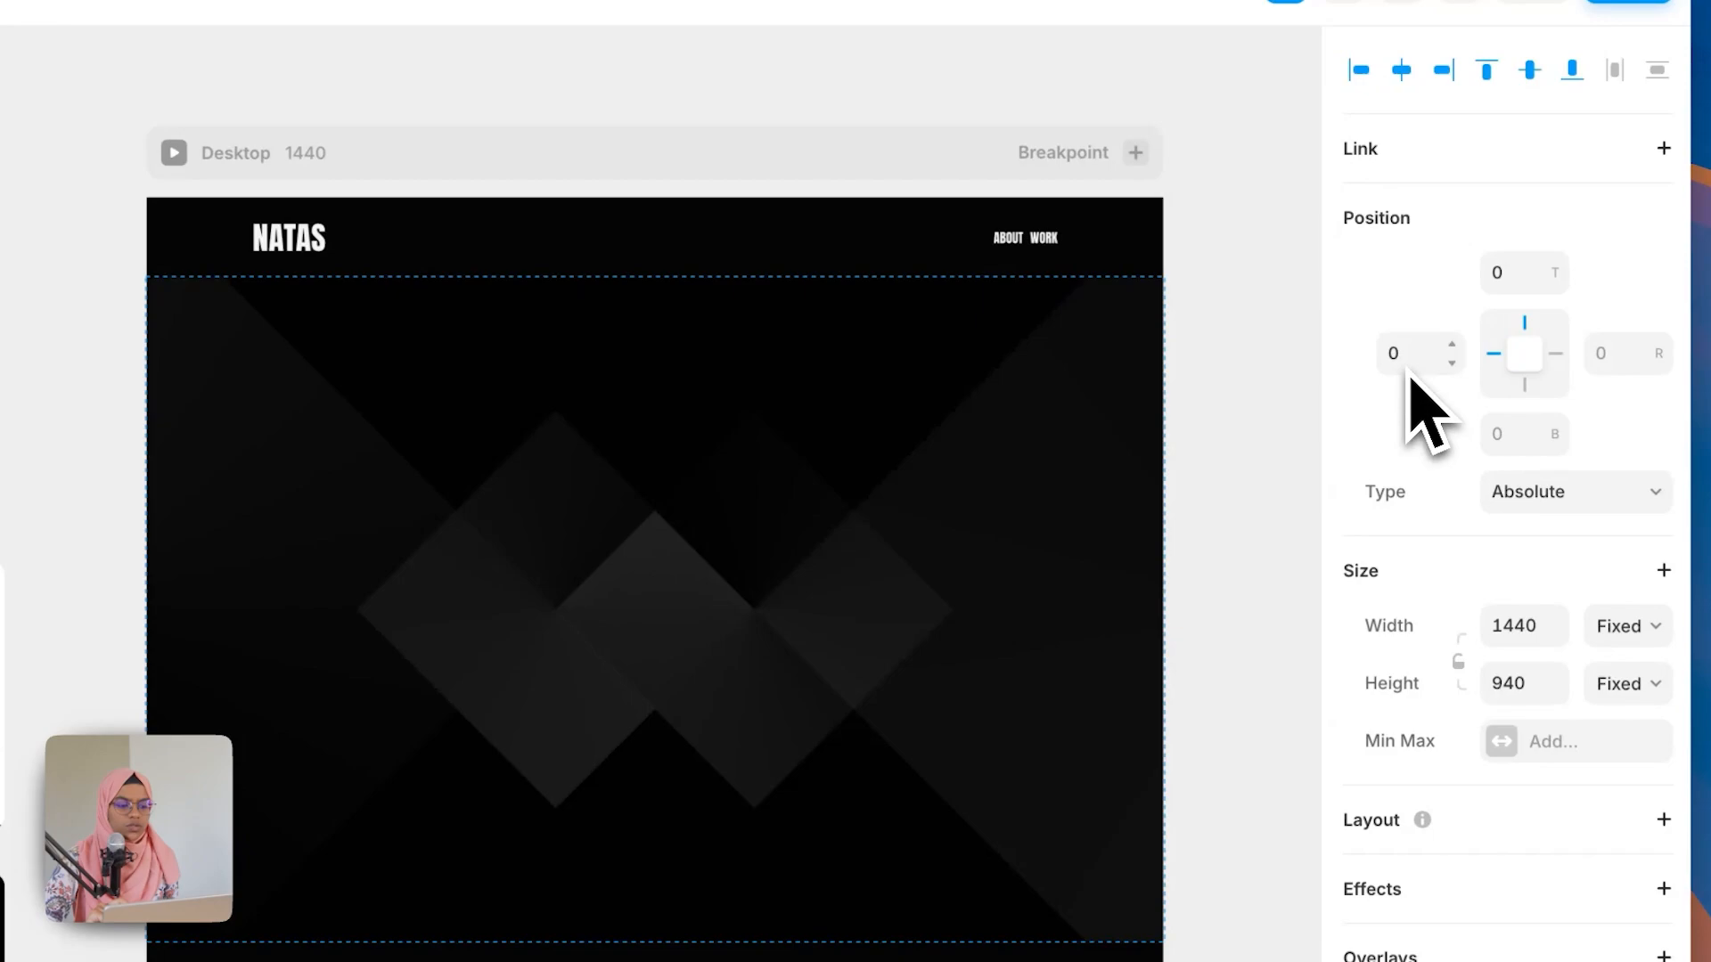
click(1603, 634)
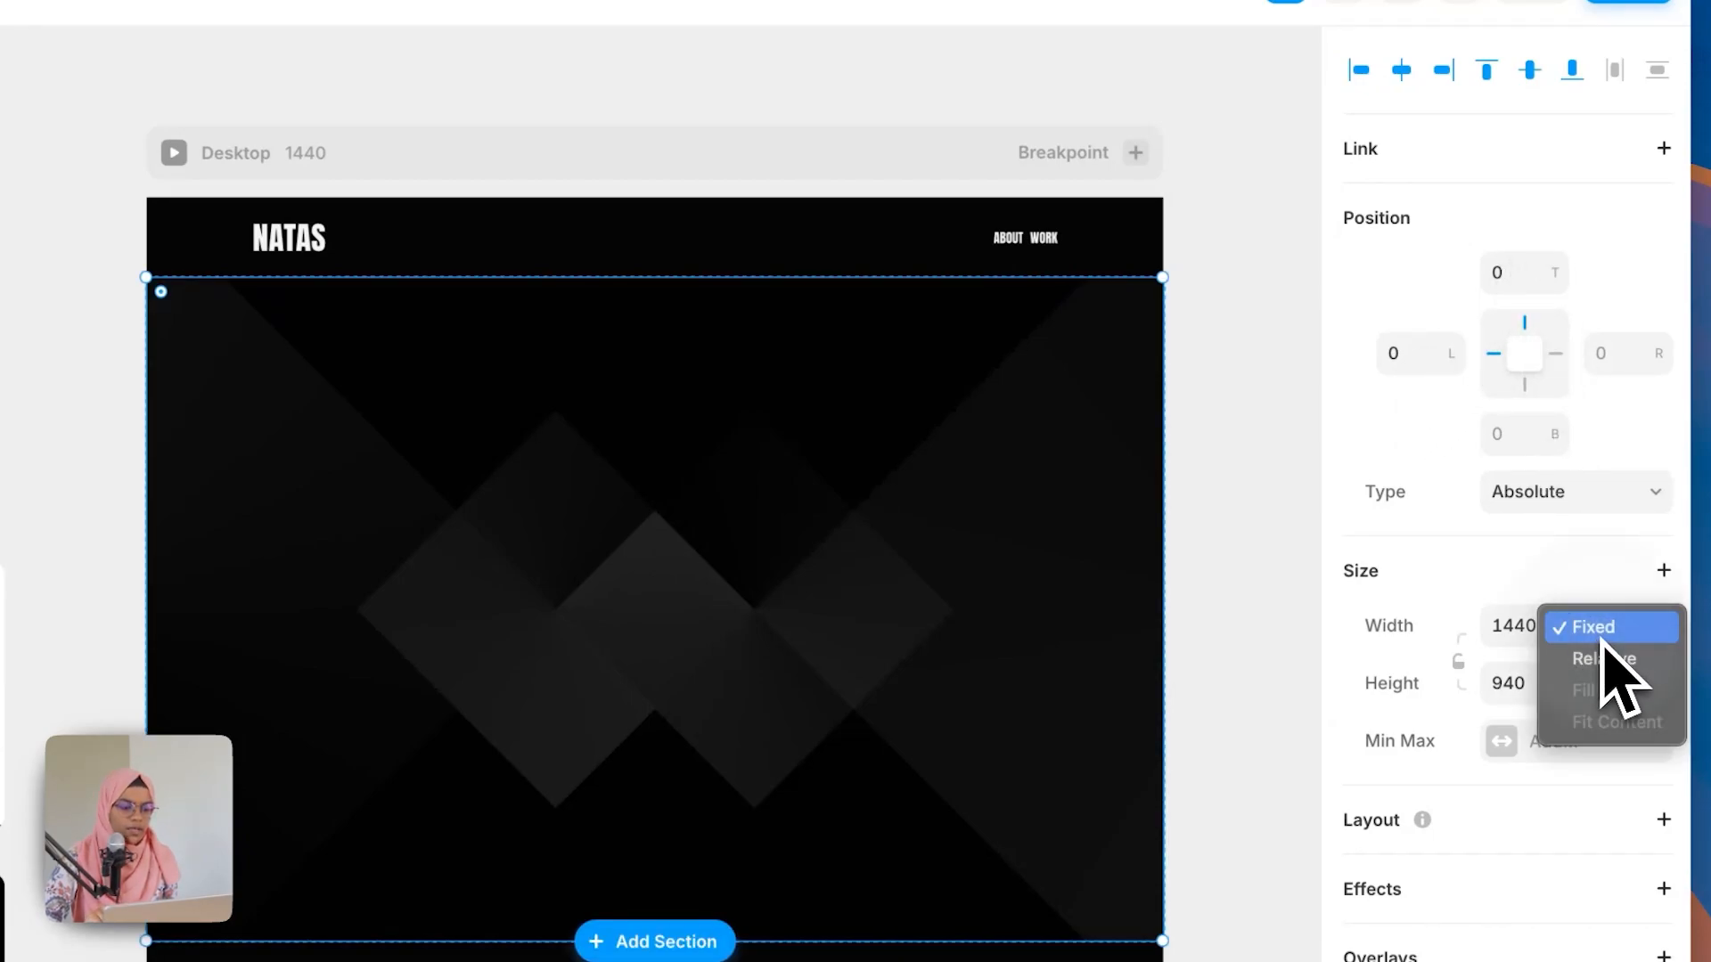
click(1623, 661)
click(1608, 685)
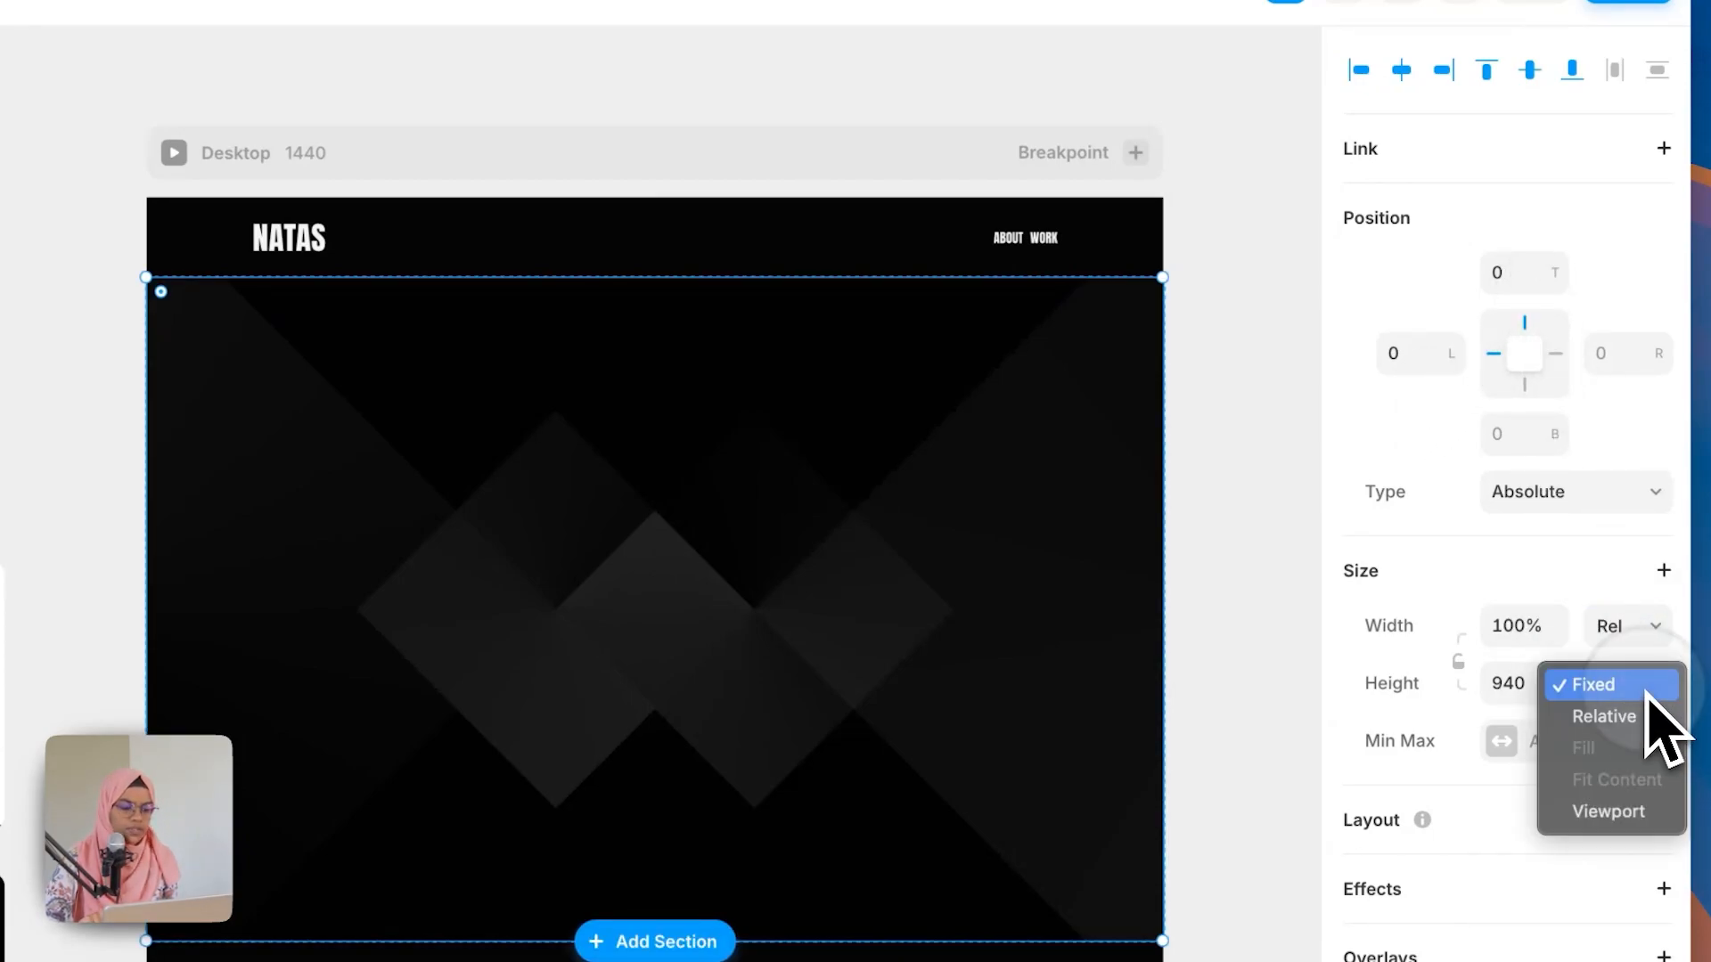
click(1641, 718)
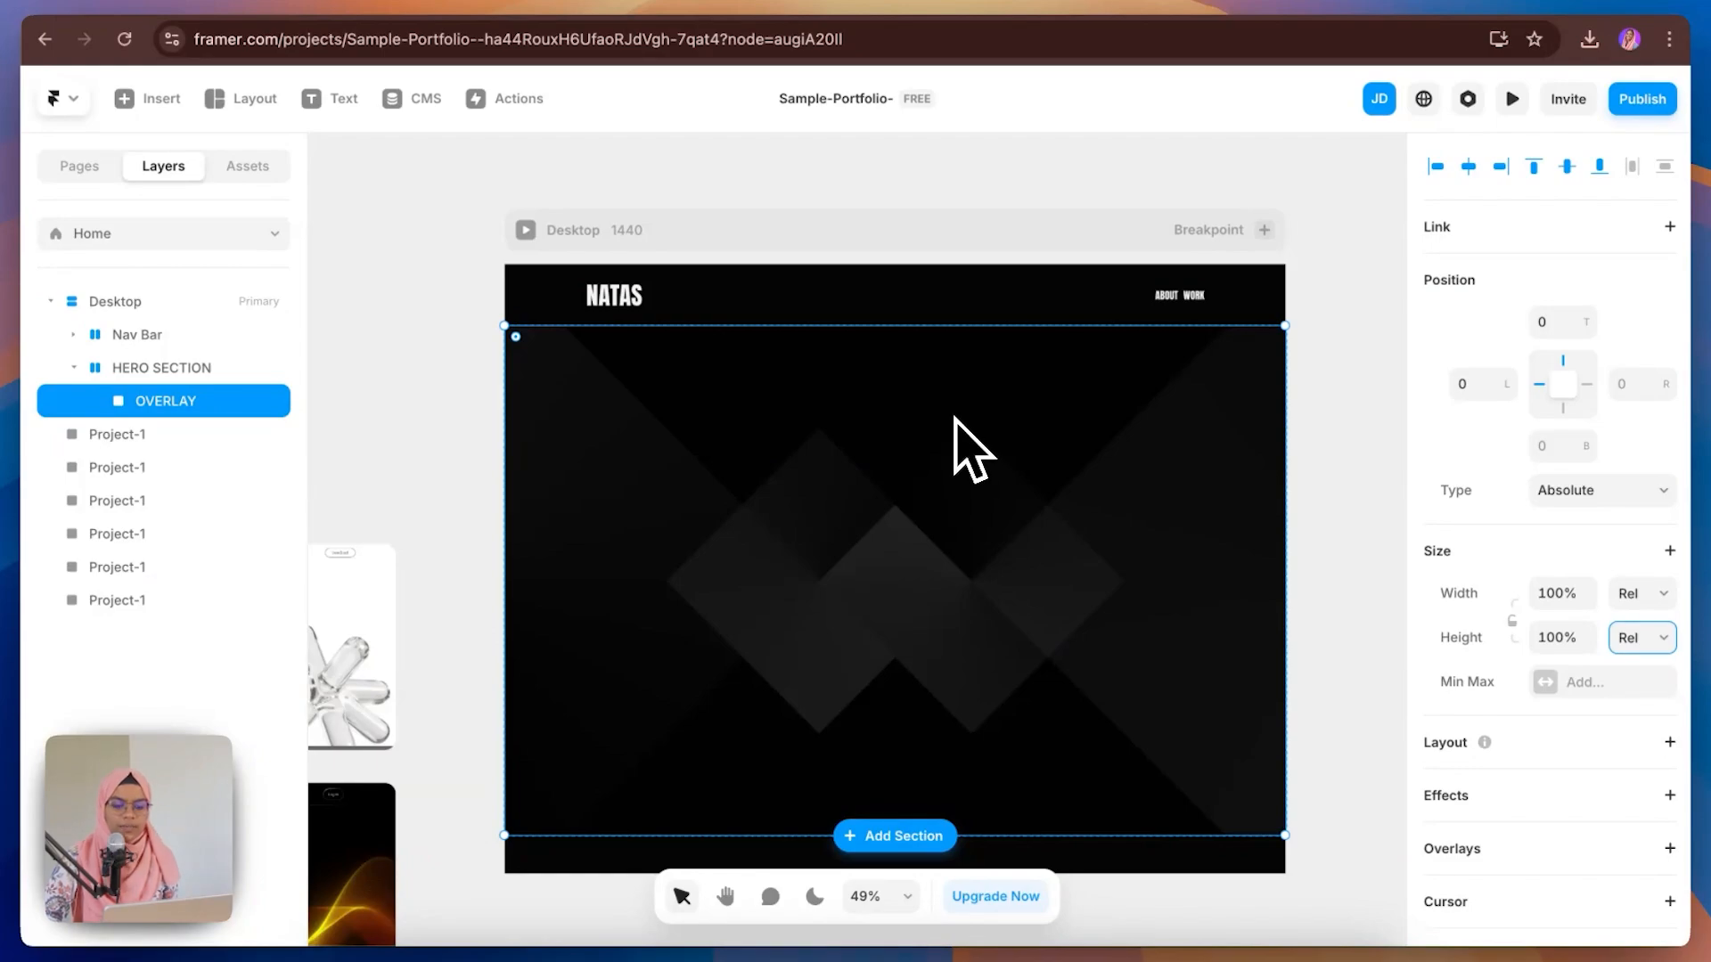
Step: Draw a new frame in the HERO SECTION, move it out of OVERLAY, and name it CONTAINER
key(f)
drag(557, 406, 1338, 807)
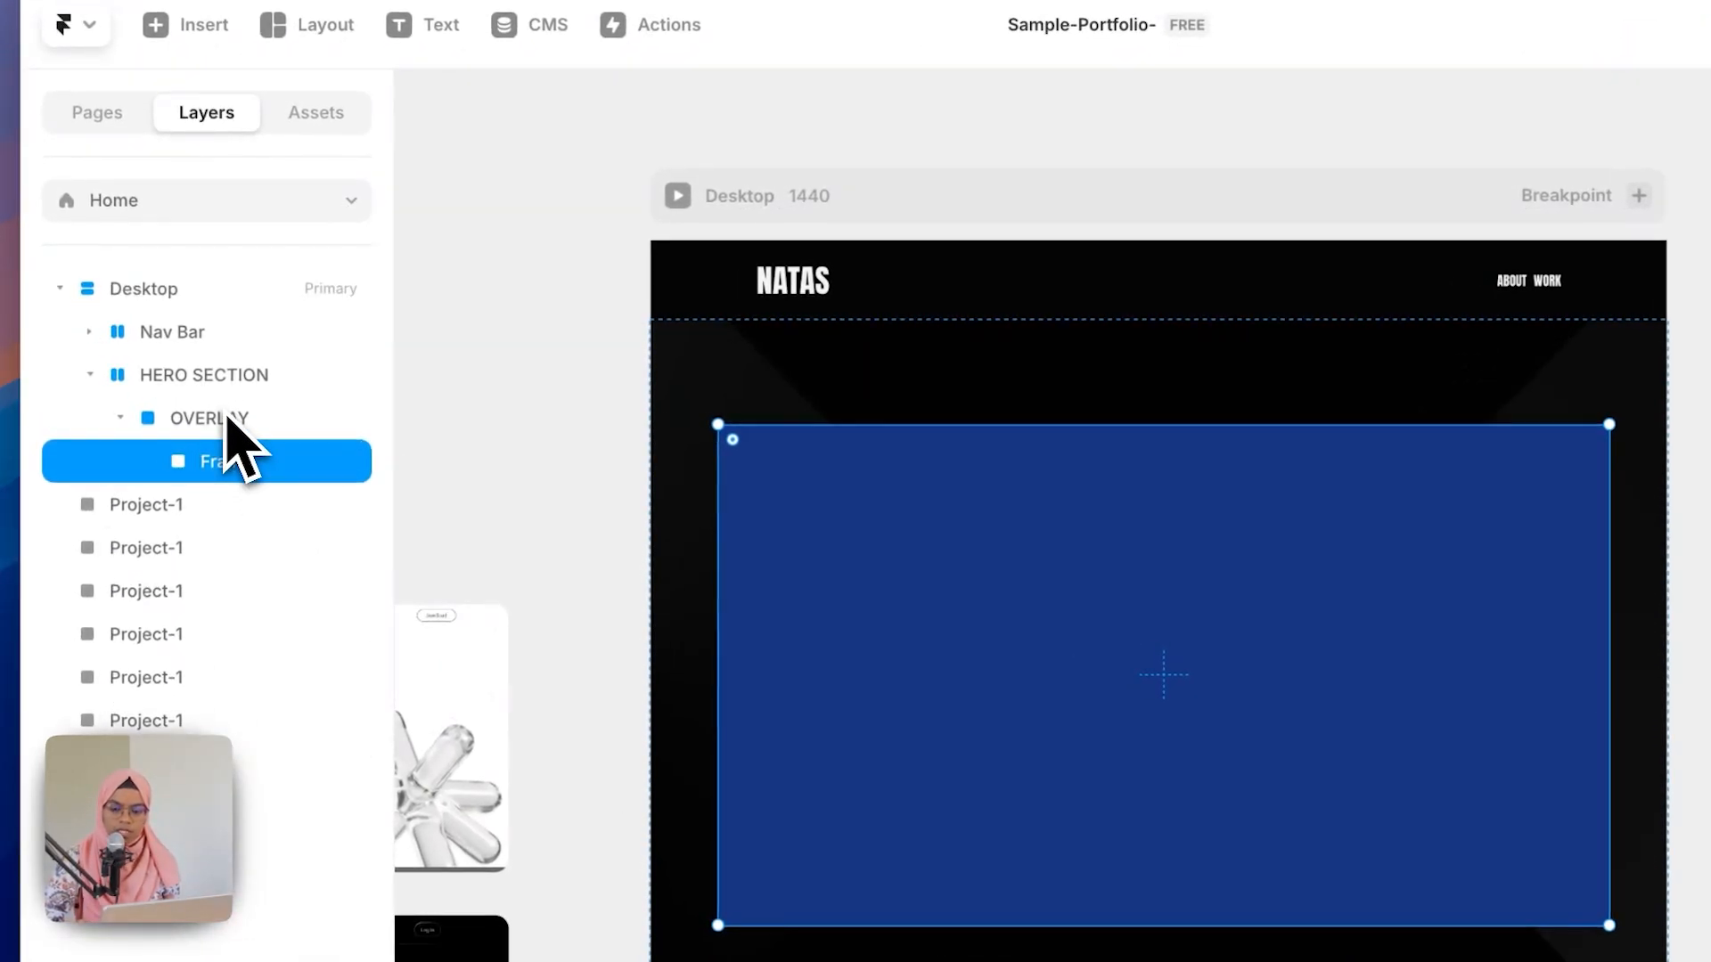
drag(223, 481, 219, 398)
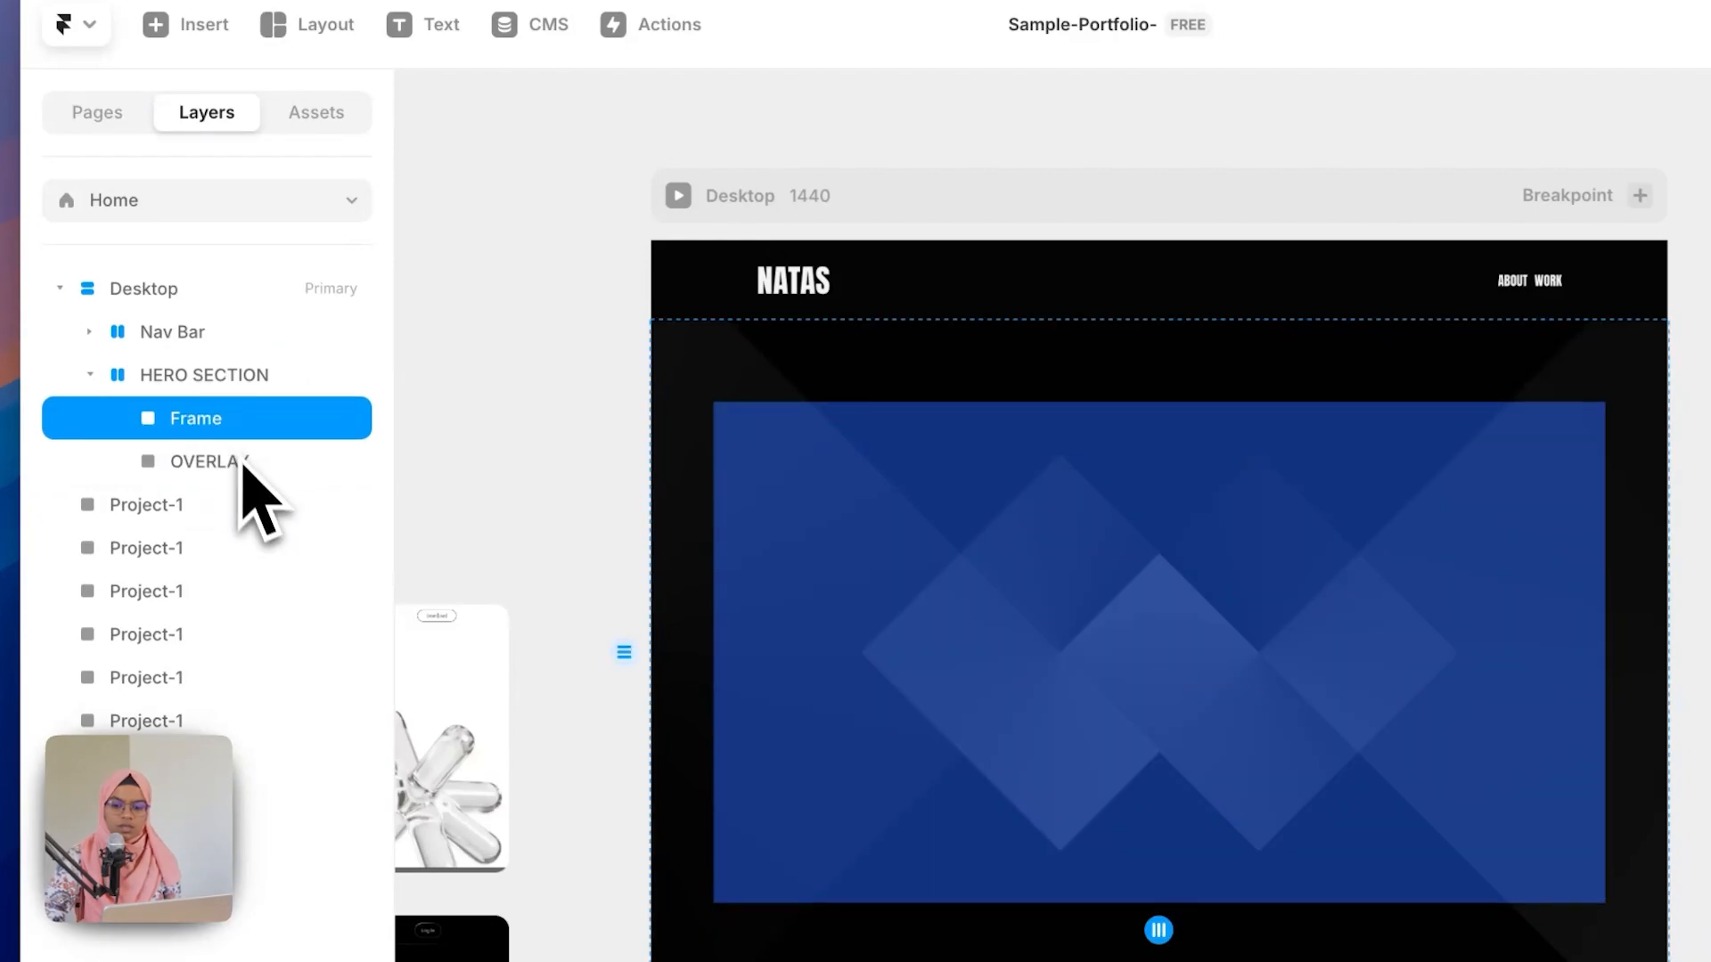
double_click(231, 420)
text(CONTAINER)
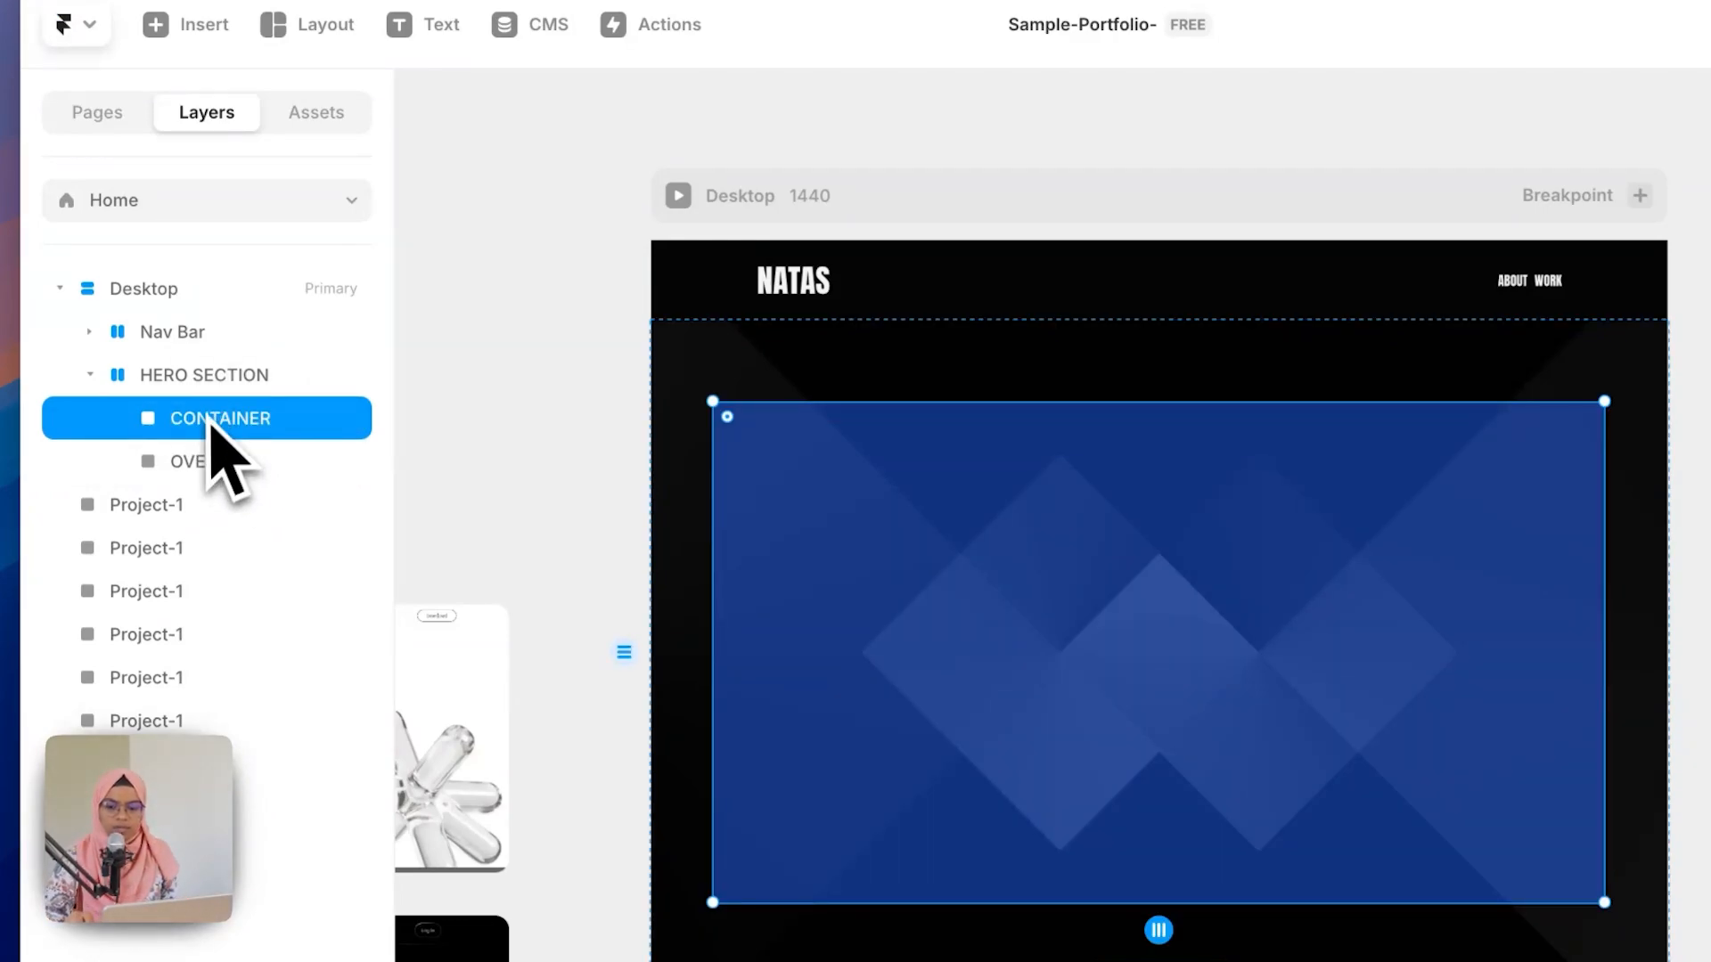
Step: Move OVERLAY above CONTAINER in the layer order and lock it
click(219, 463)
drag(222, 473, 241, 406)
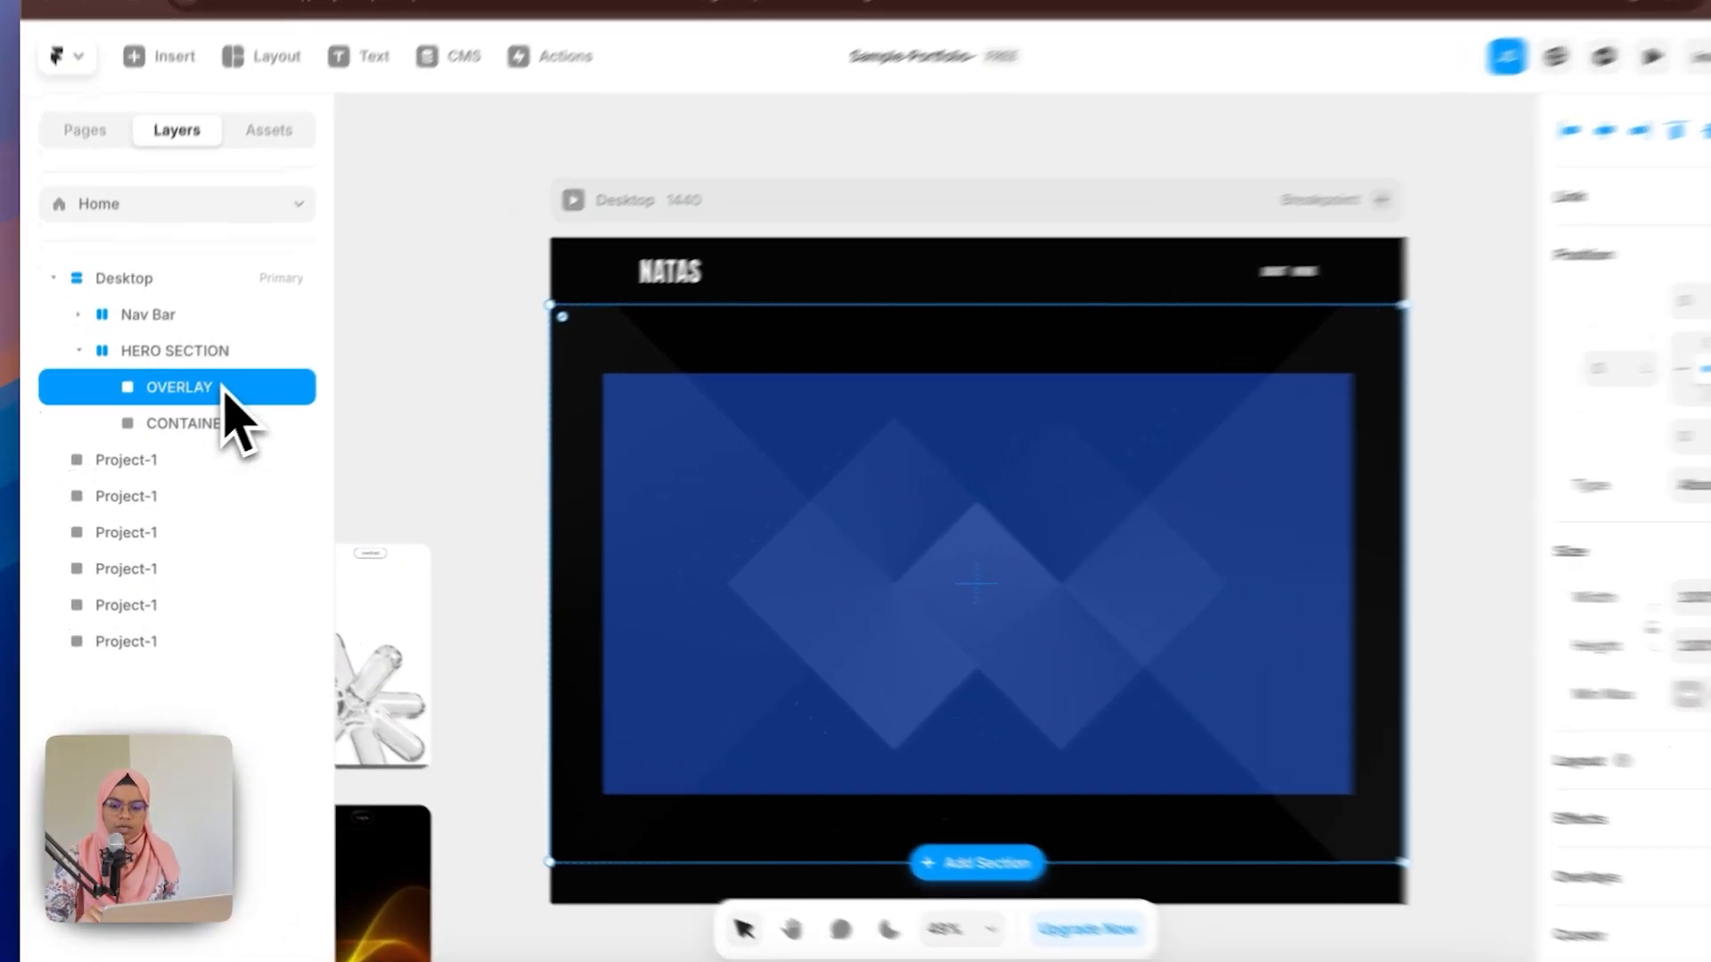
right_click(207, 401)
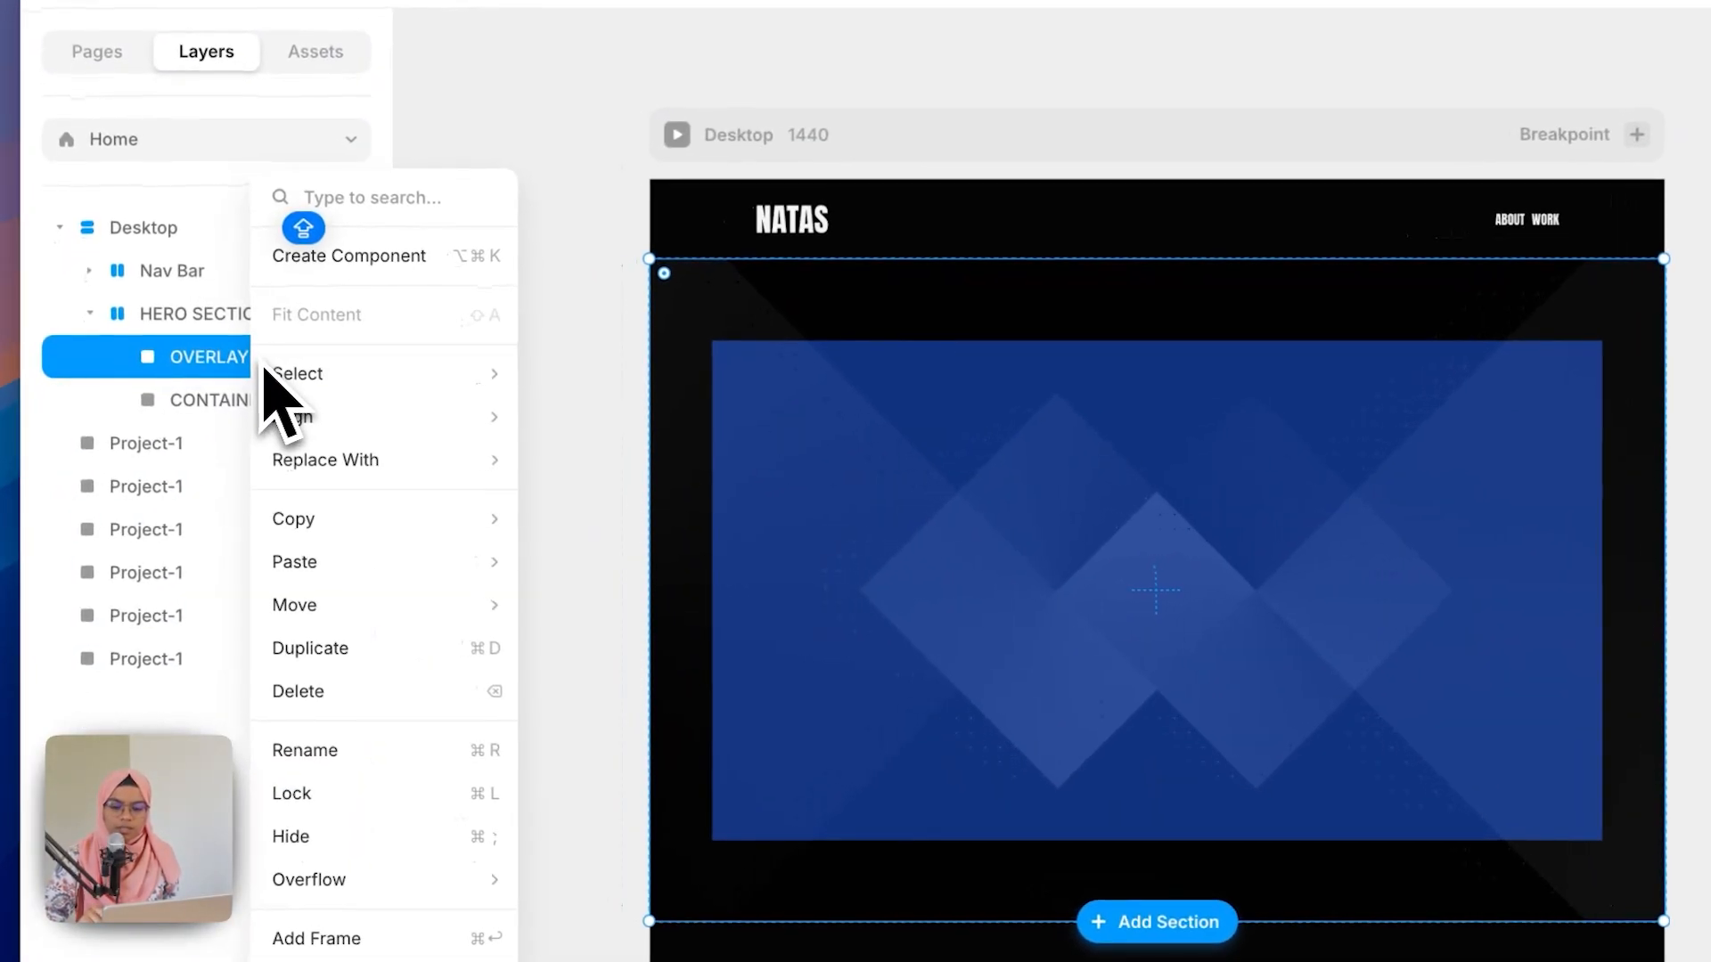
mouse_move(207, 409)
click(306, 794)
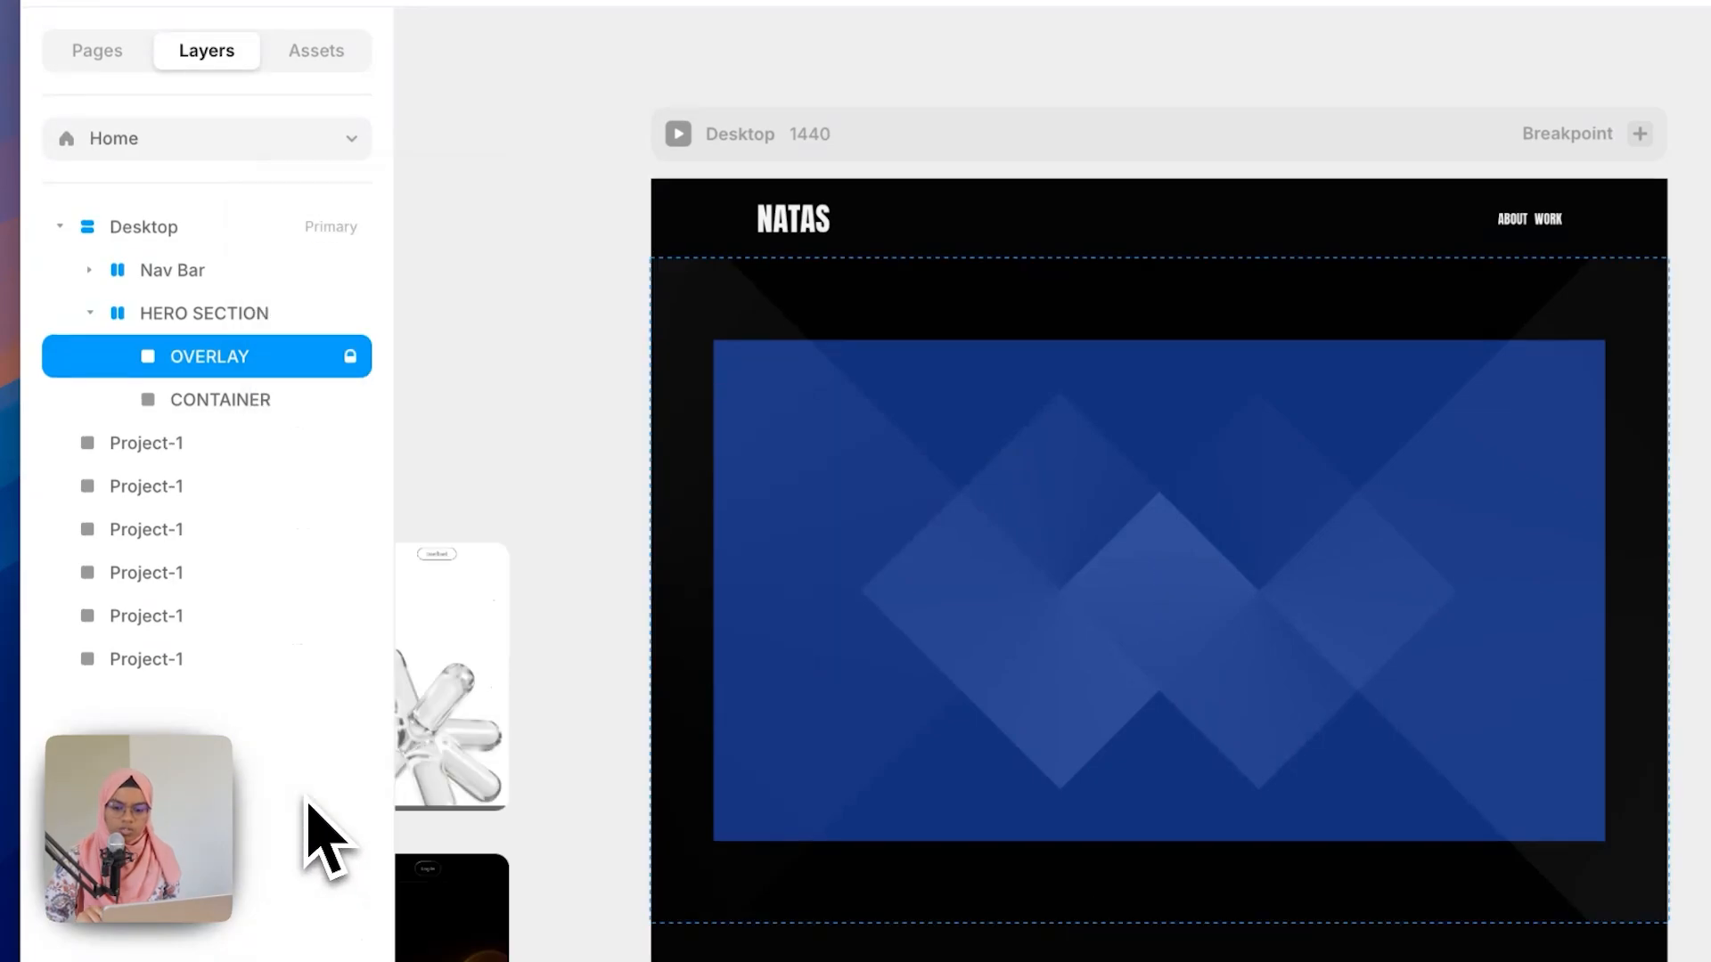
Step: Set CONTAINER's width to Fill and give it a max width of 1300
click(267, 399)
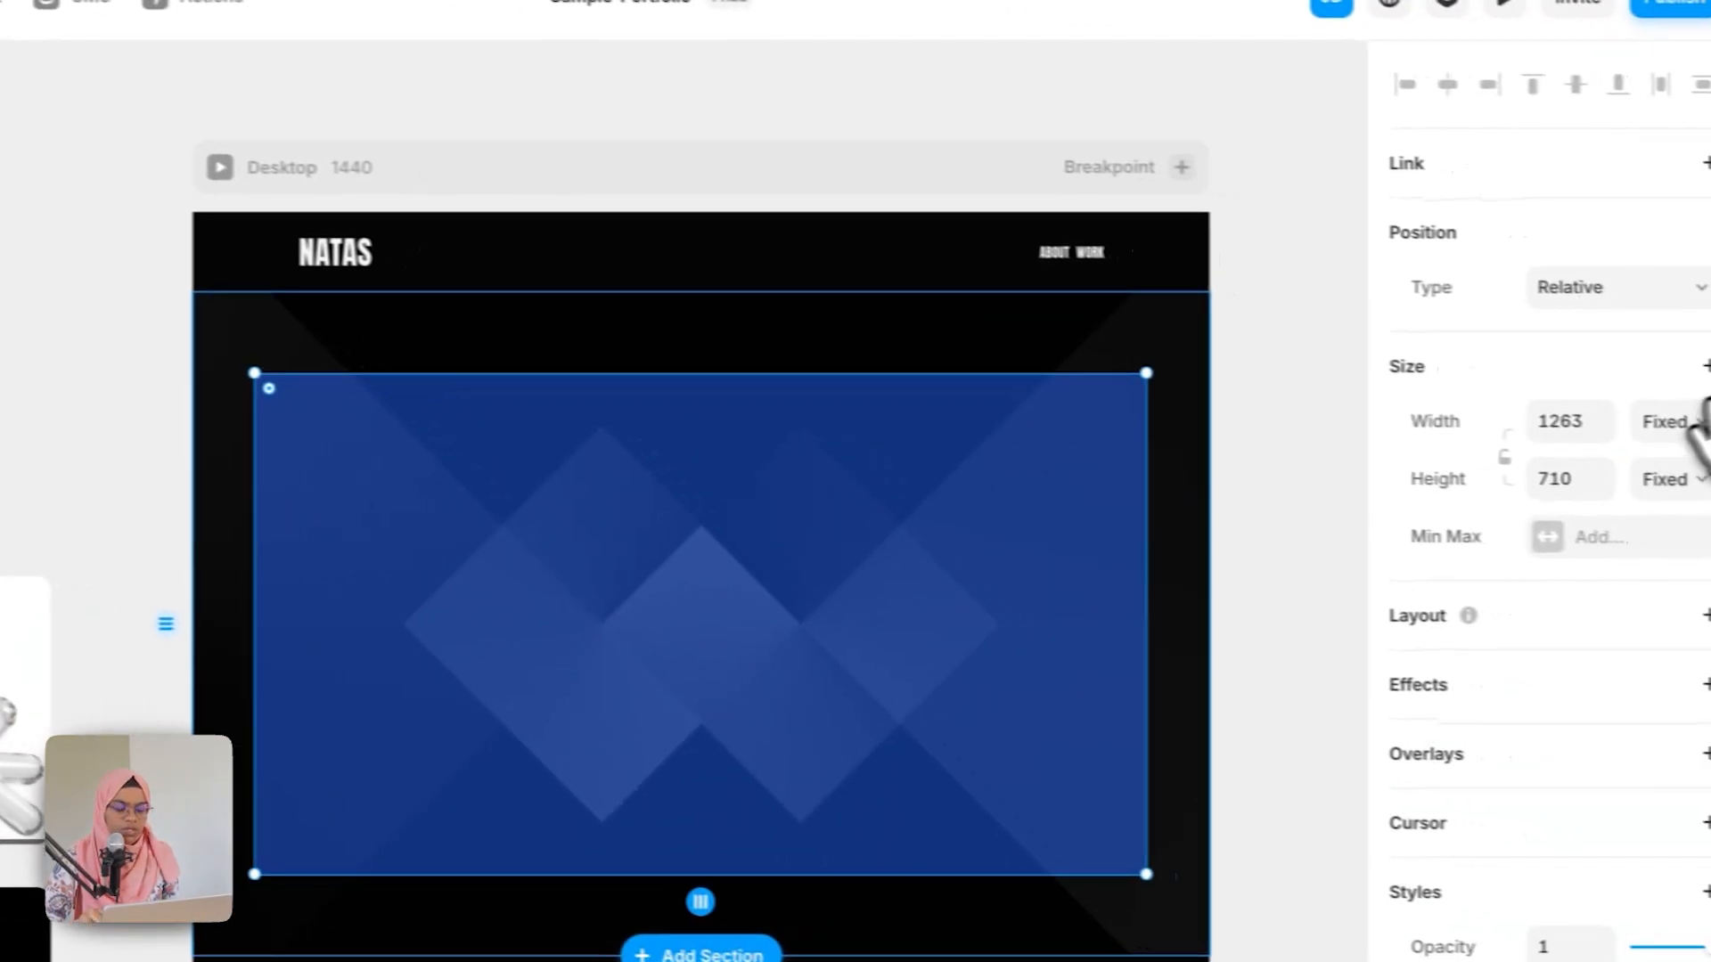
click(1617, 427)
click(1623, 496)
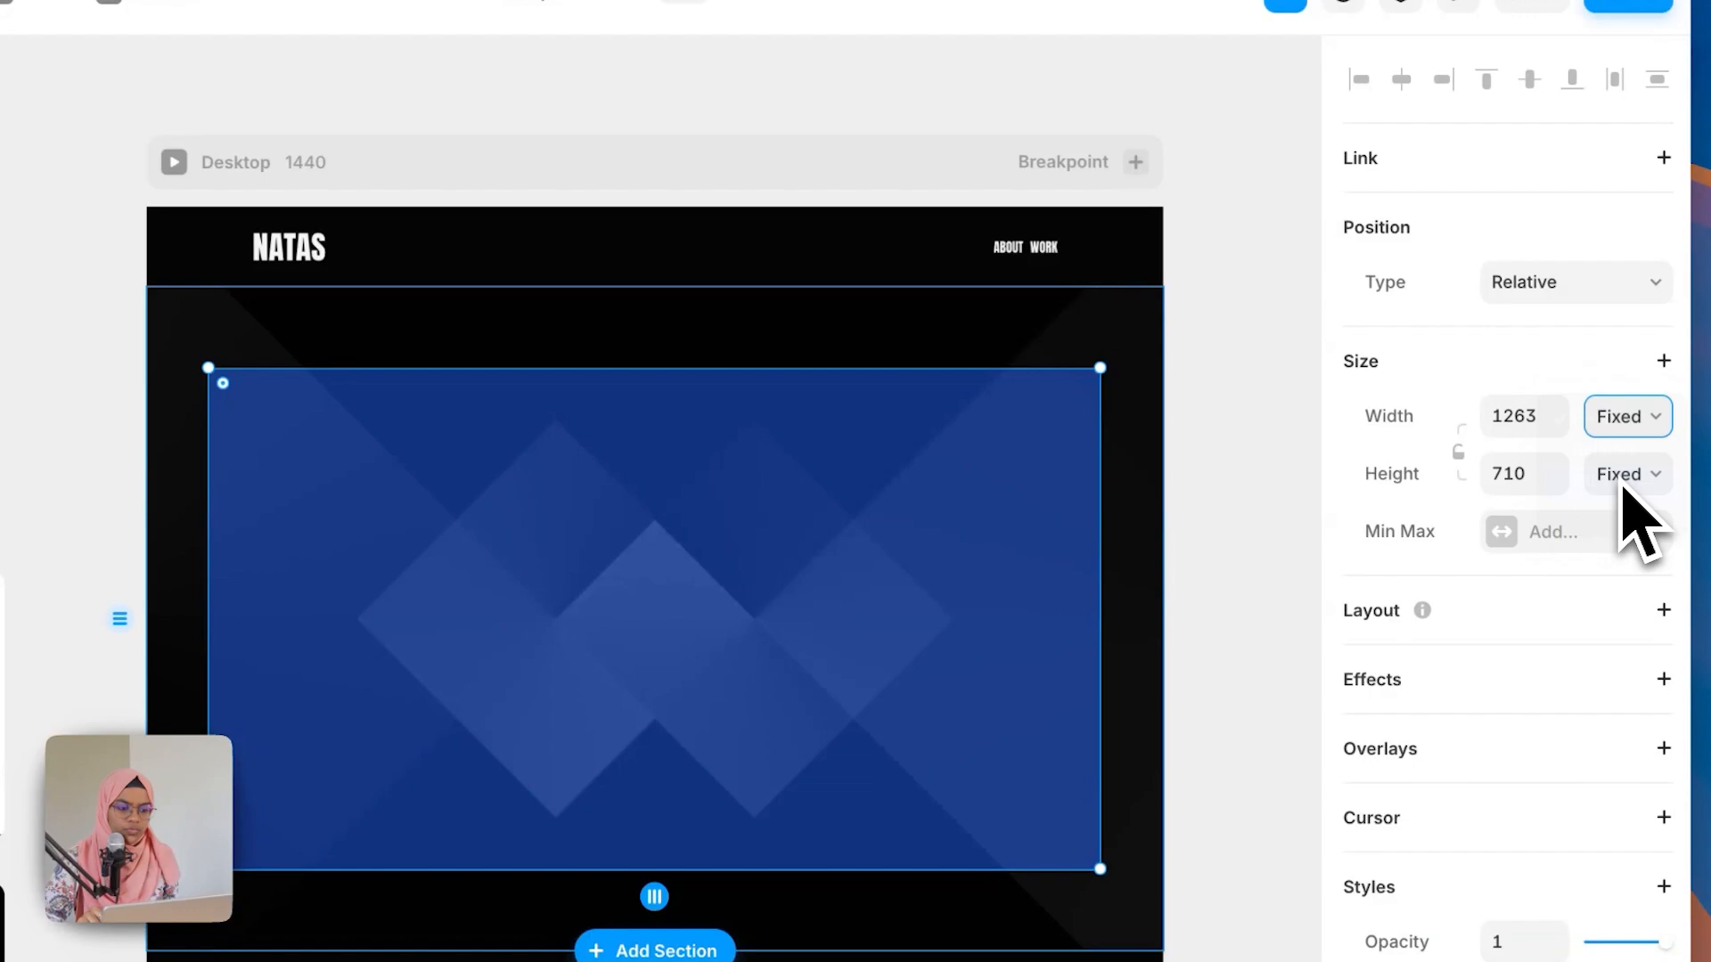
click(1573, 532)
click(1500, 560)
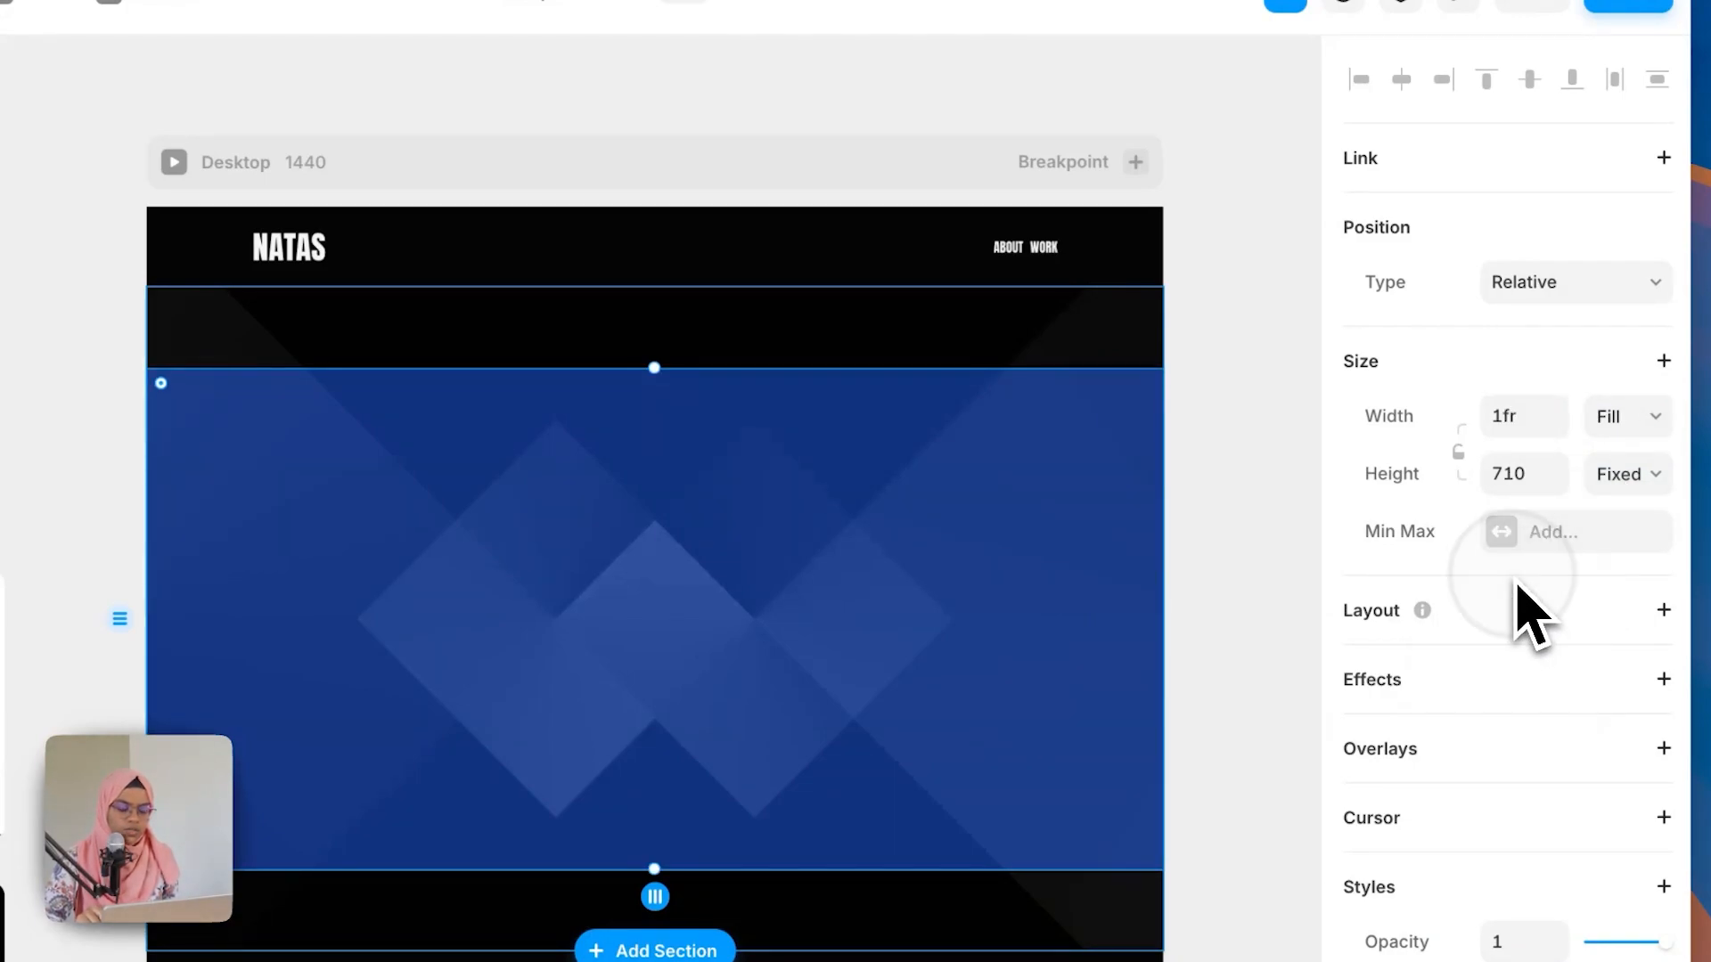
click(1621, 531)
click(1561, 566)
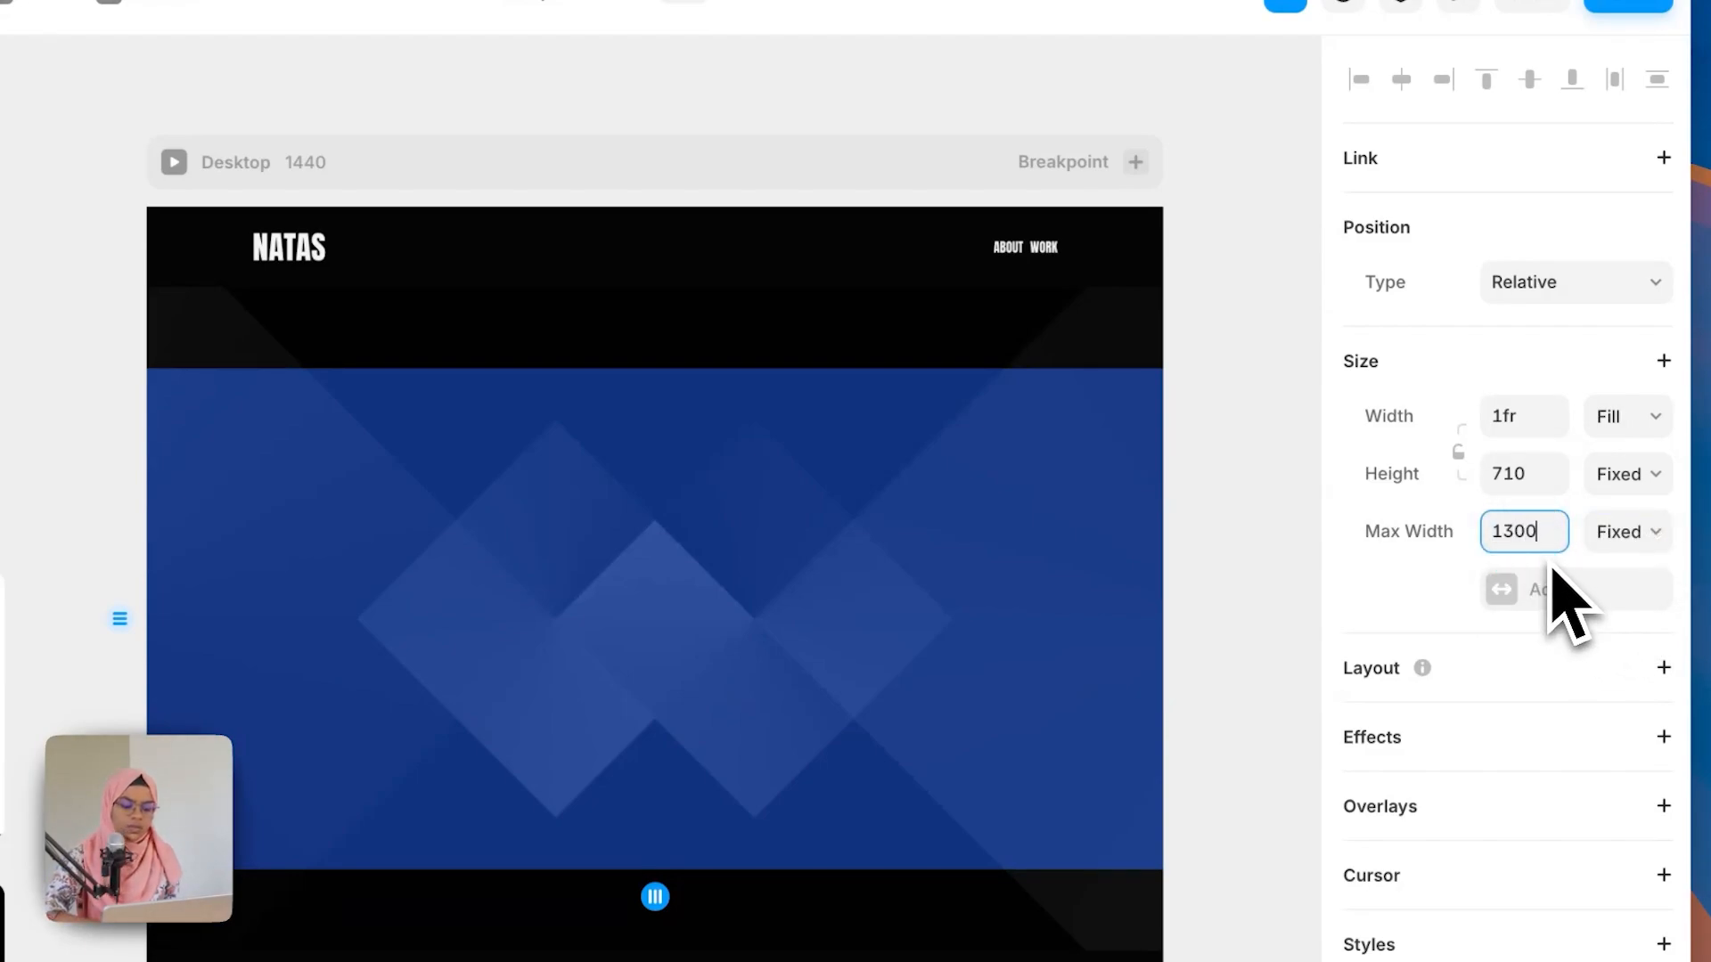
key(Return)
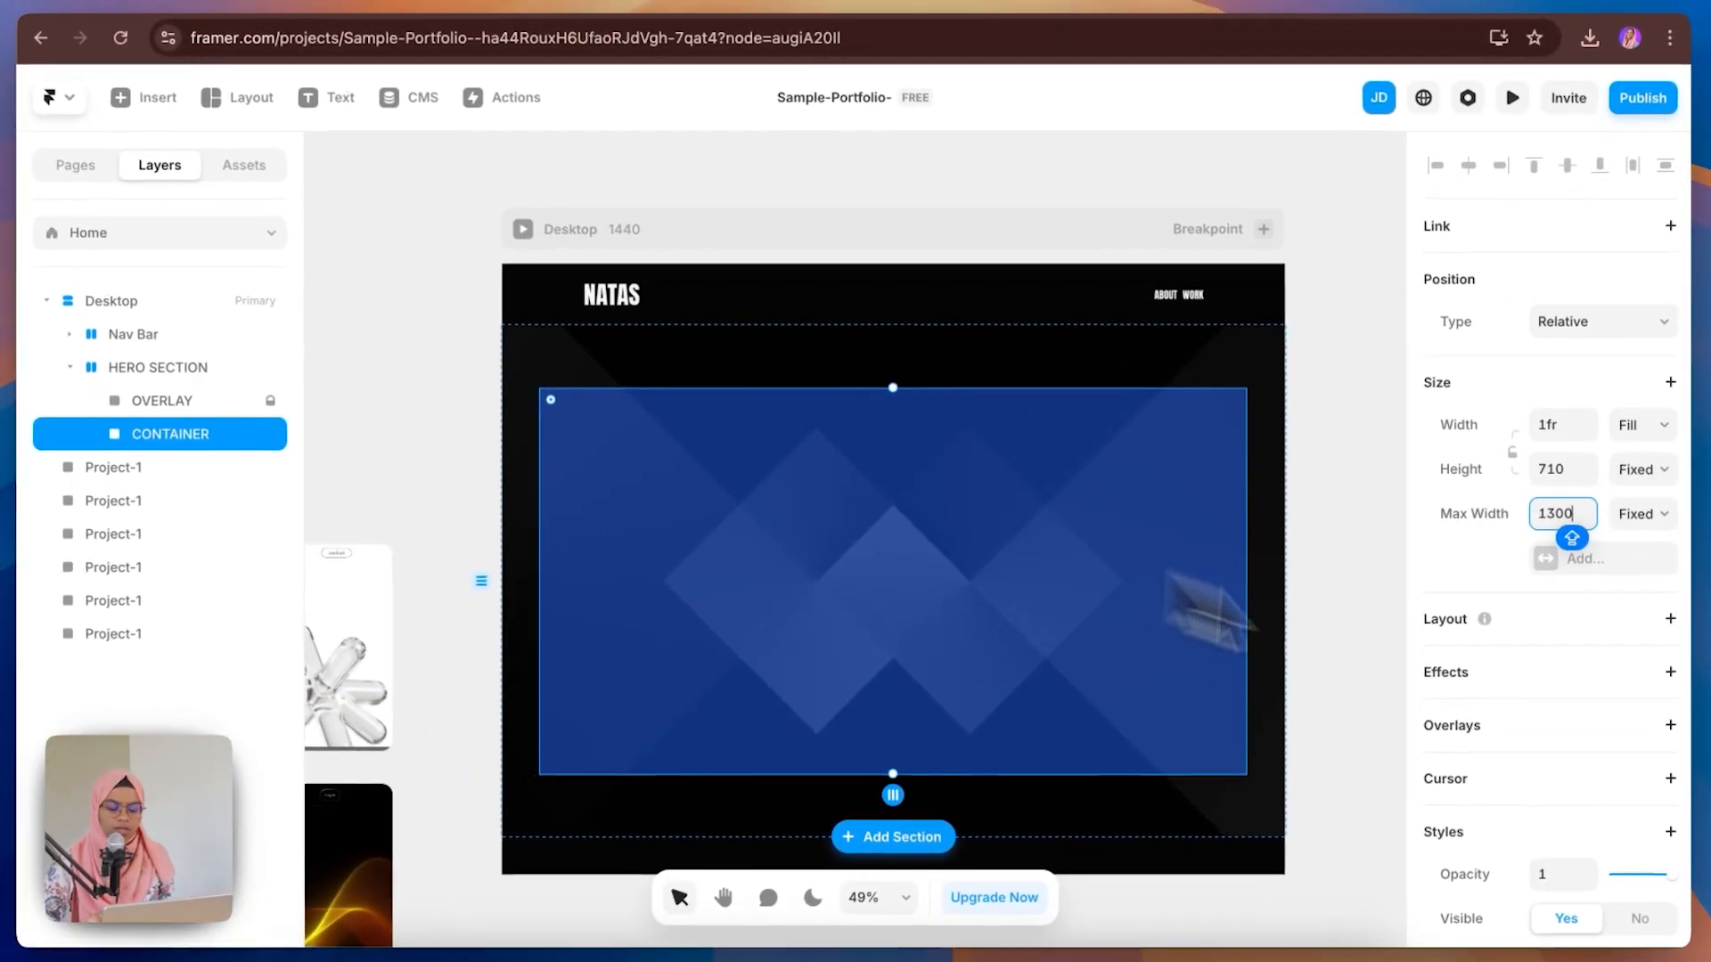
Step: Remove the CONTAINER's fill colour
scroll(1653, 849, down, 5)
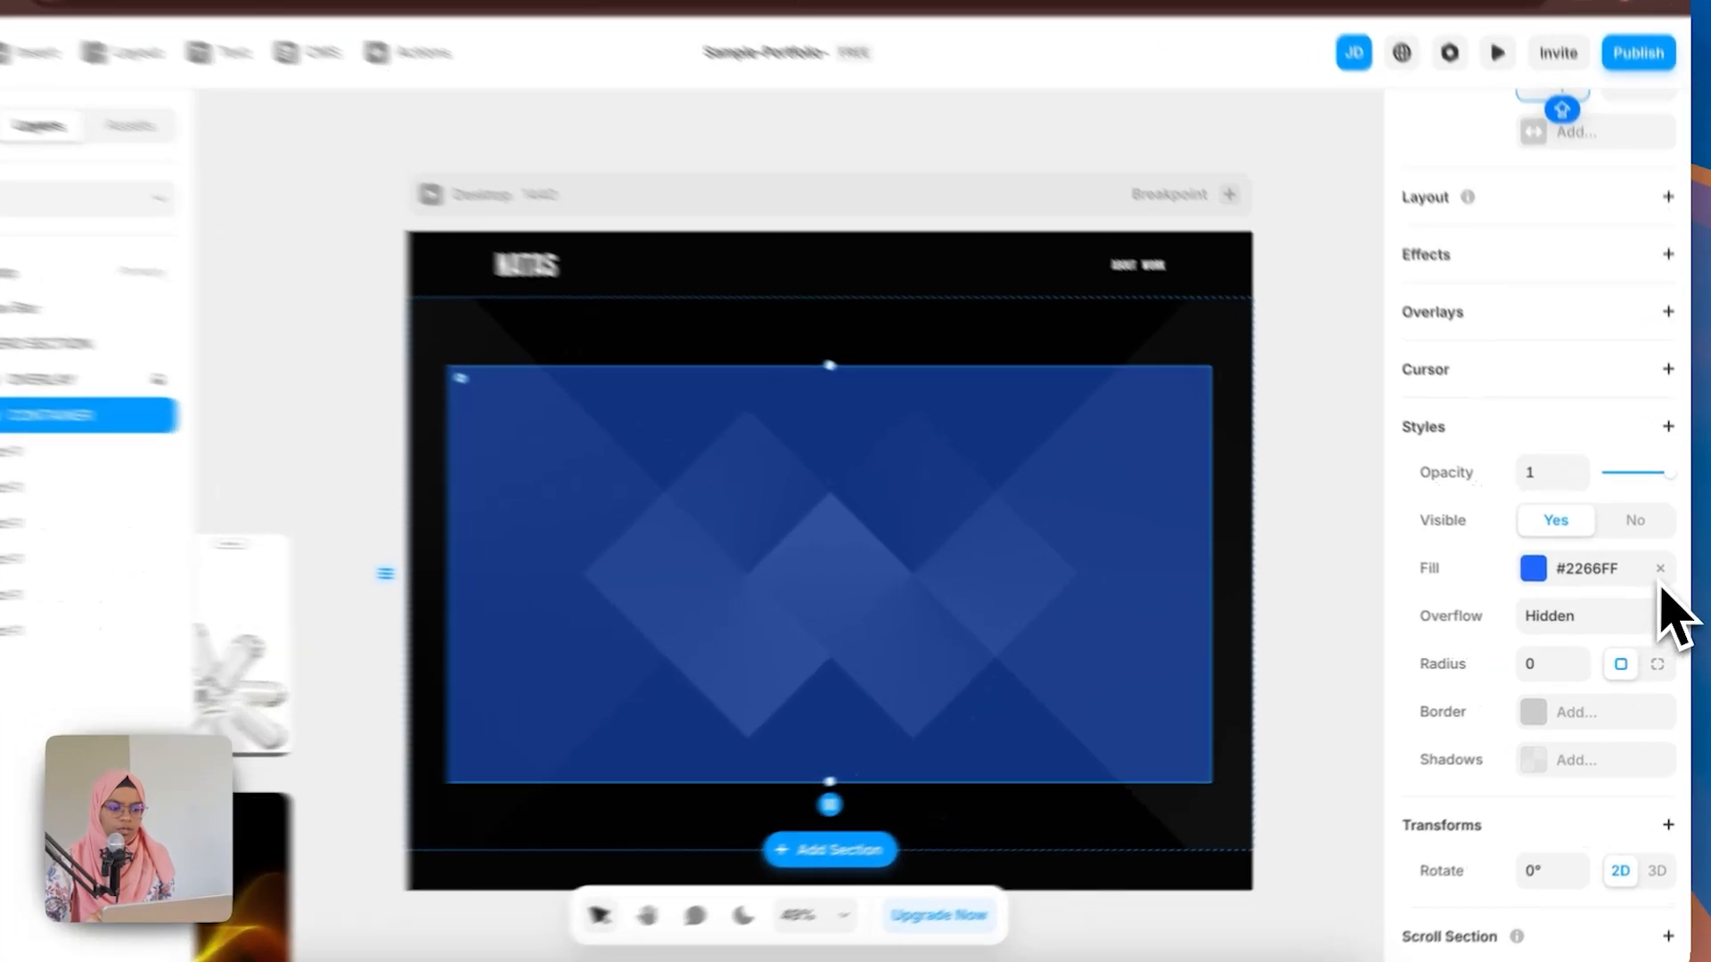
click(1662, 574)
scroll(1658, 588, up, 5)
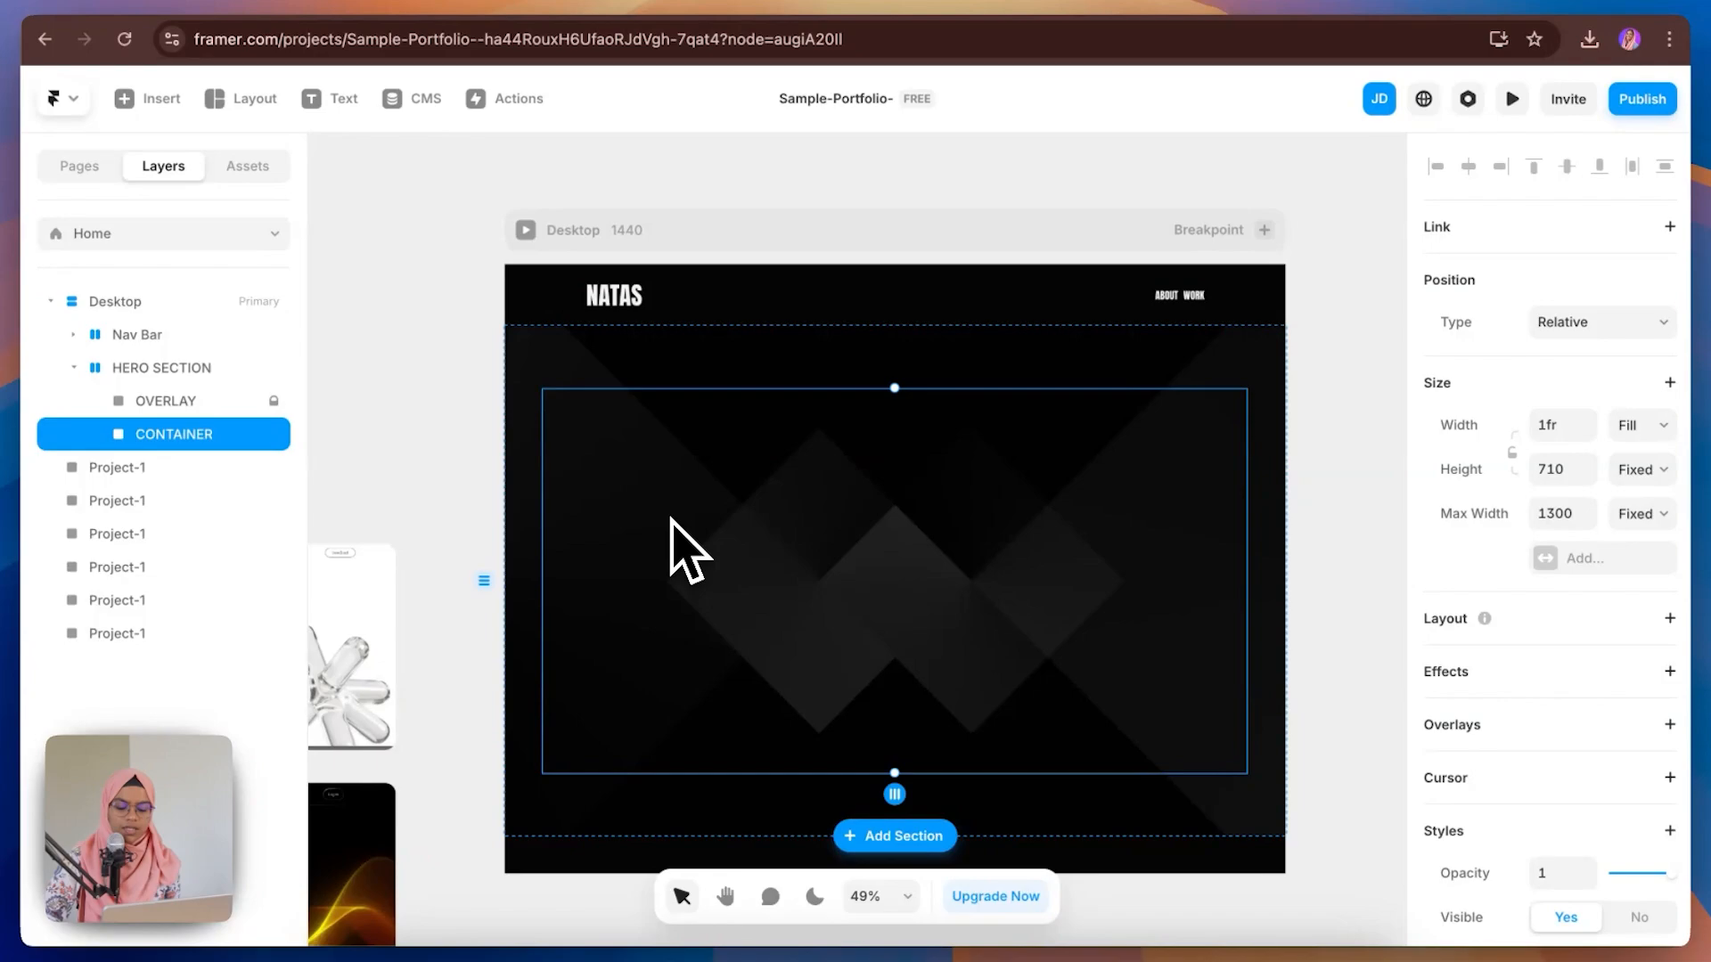
Step: Draw a square frame inside CONTAINER on its left side and reselect CONTAINER
key(f)
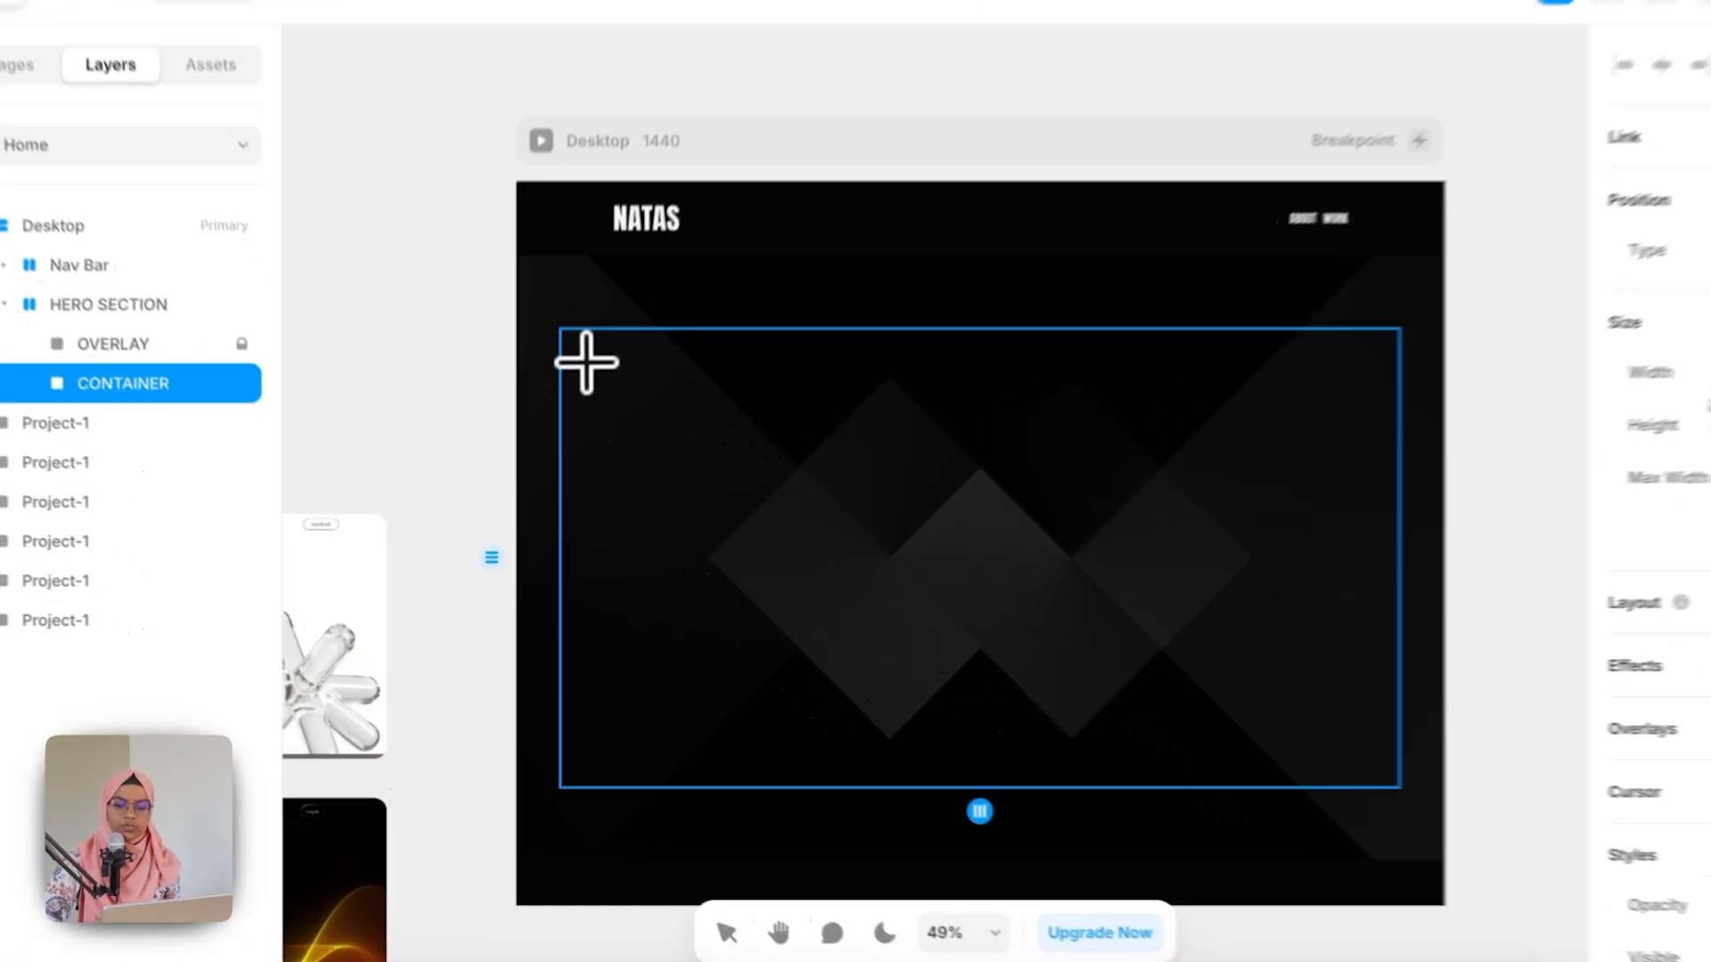
drag(558, 413, 912, 750)
drag(1054, 765, 1053, 764)
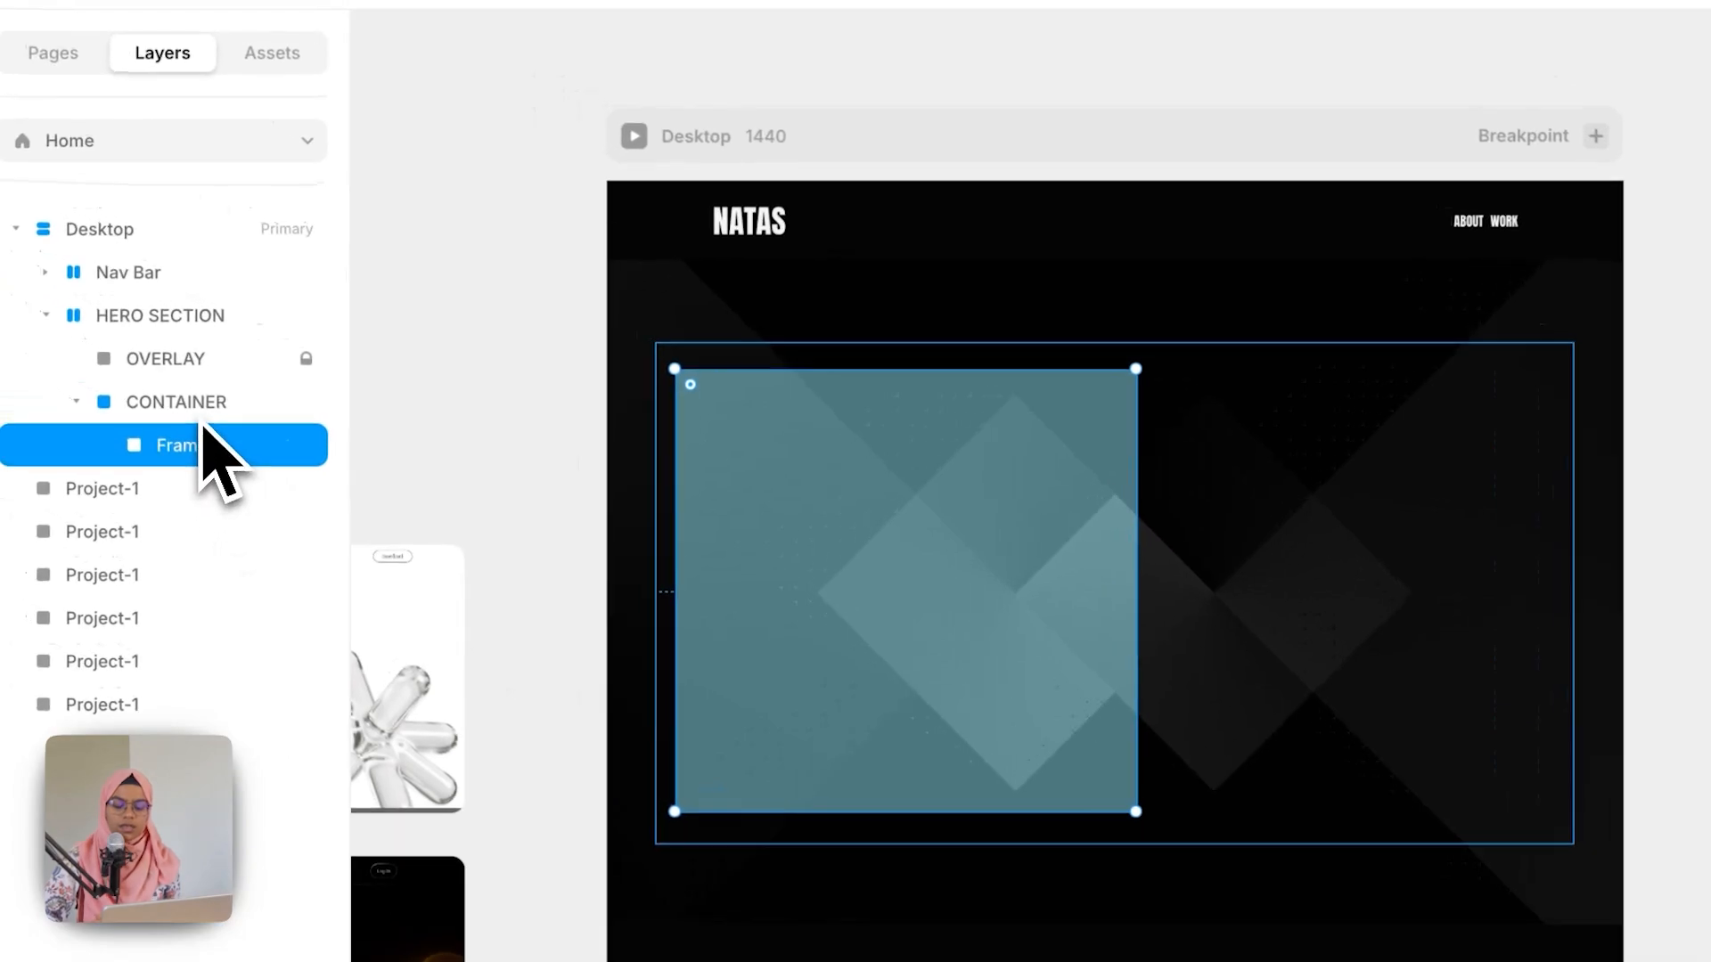
click(206, 417)
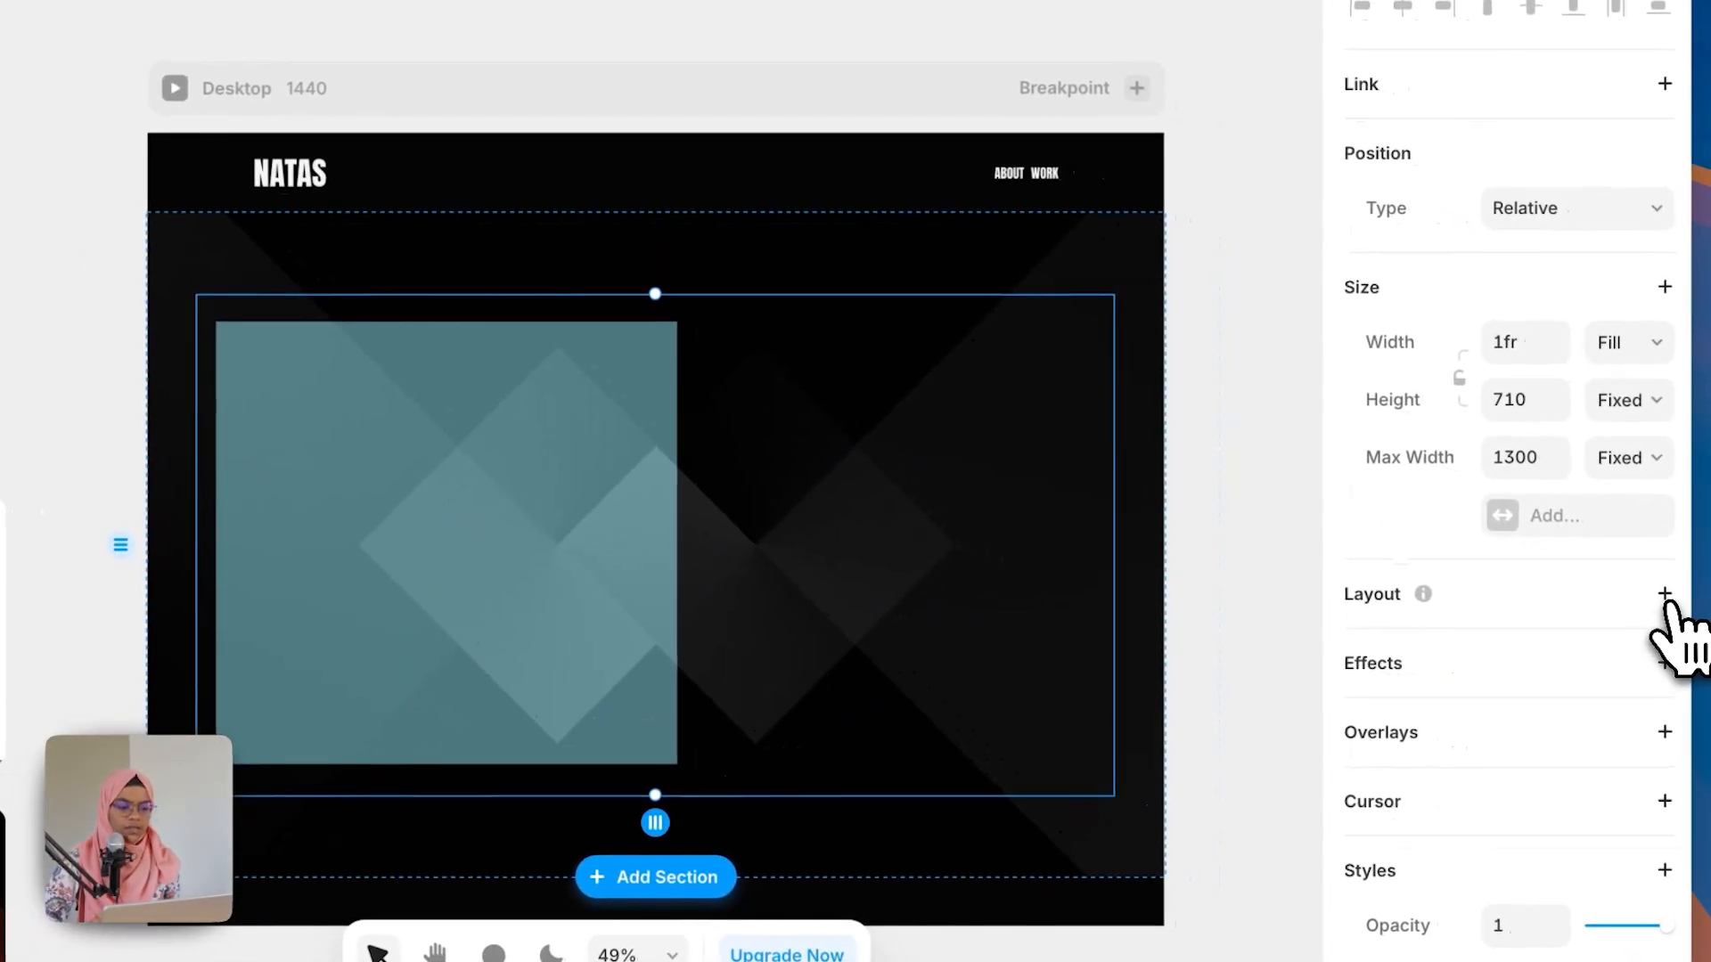
Step: Add a stack layout to CONTAINER and rename the frame inside it IMAGE
click(1667, 599)
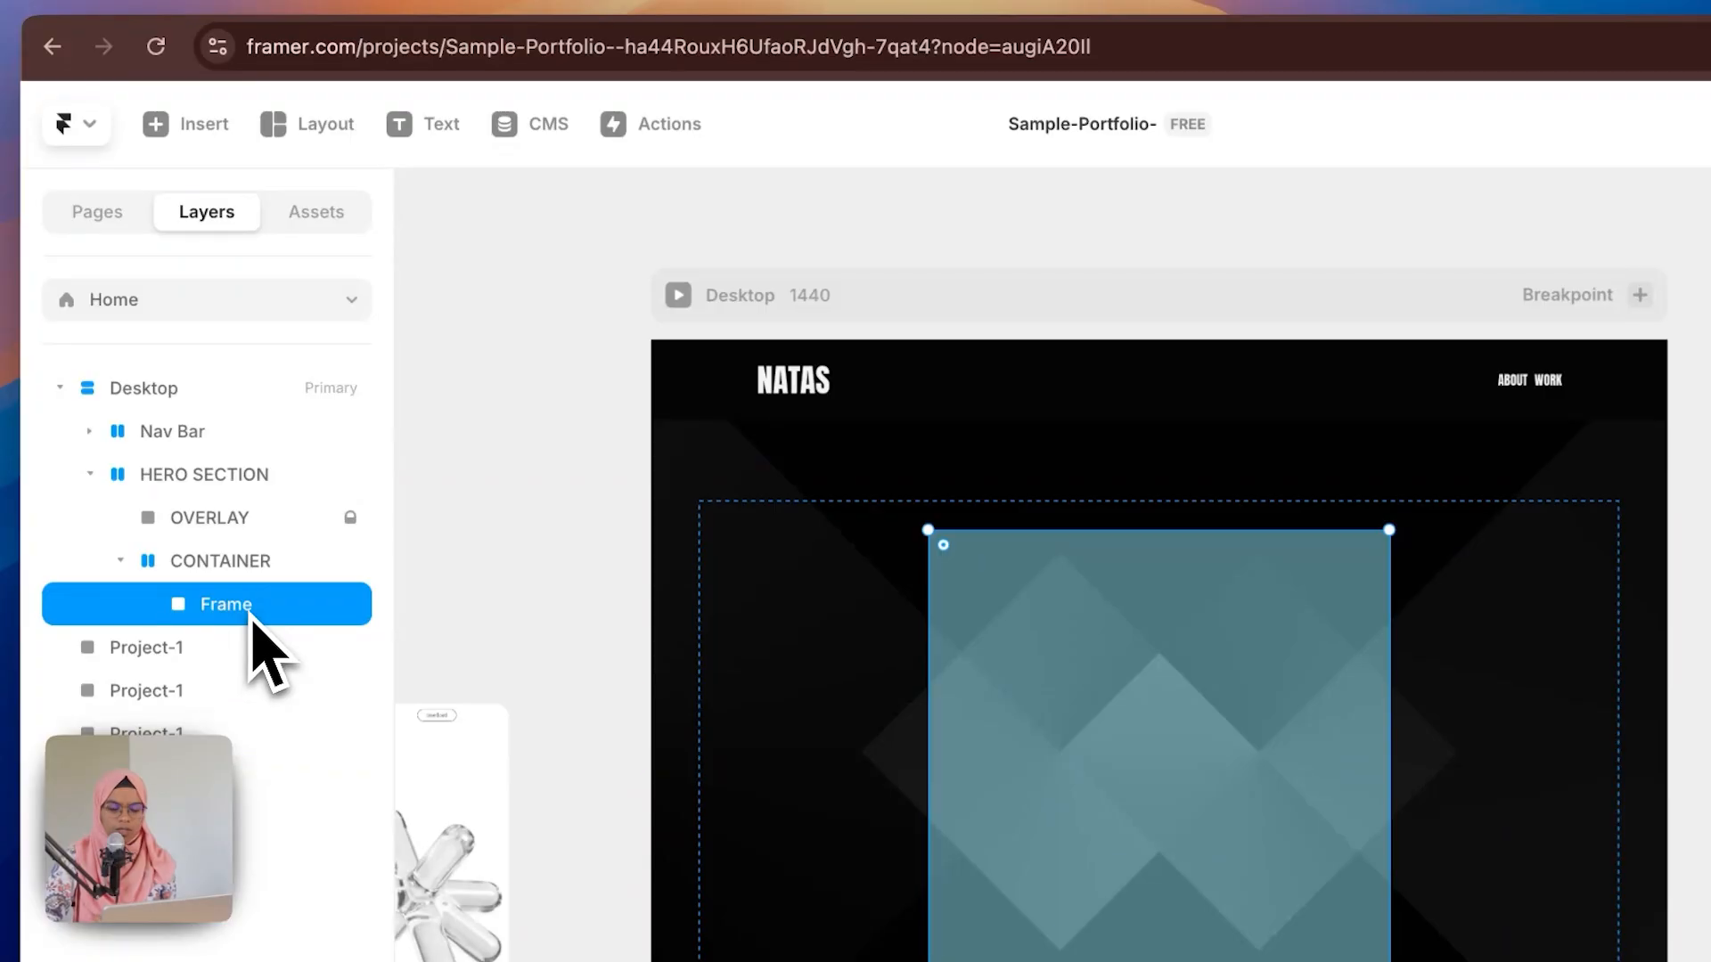
double_click(253, 616)
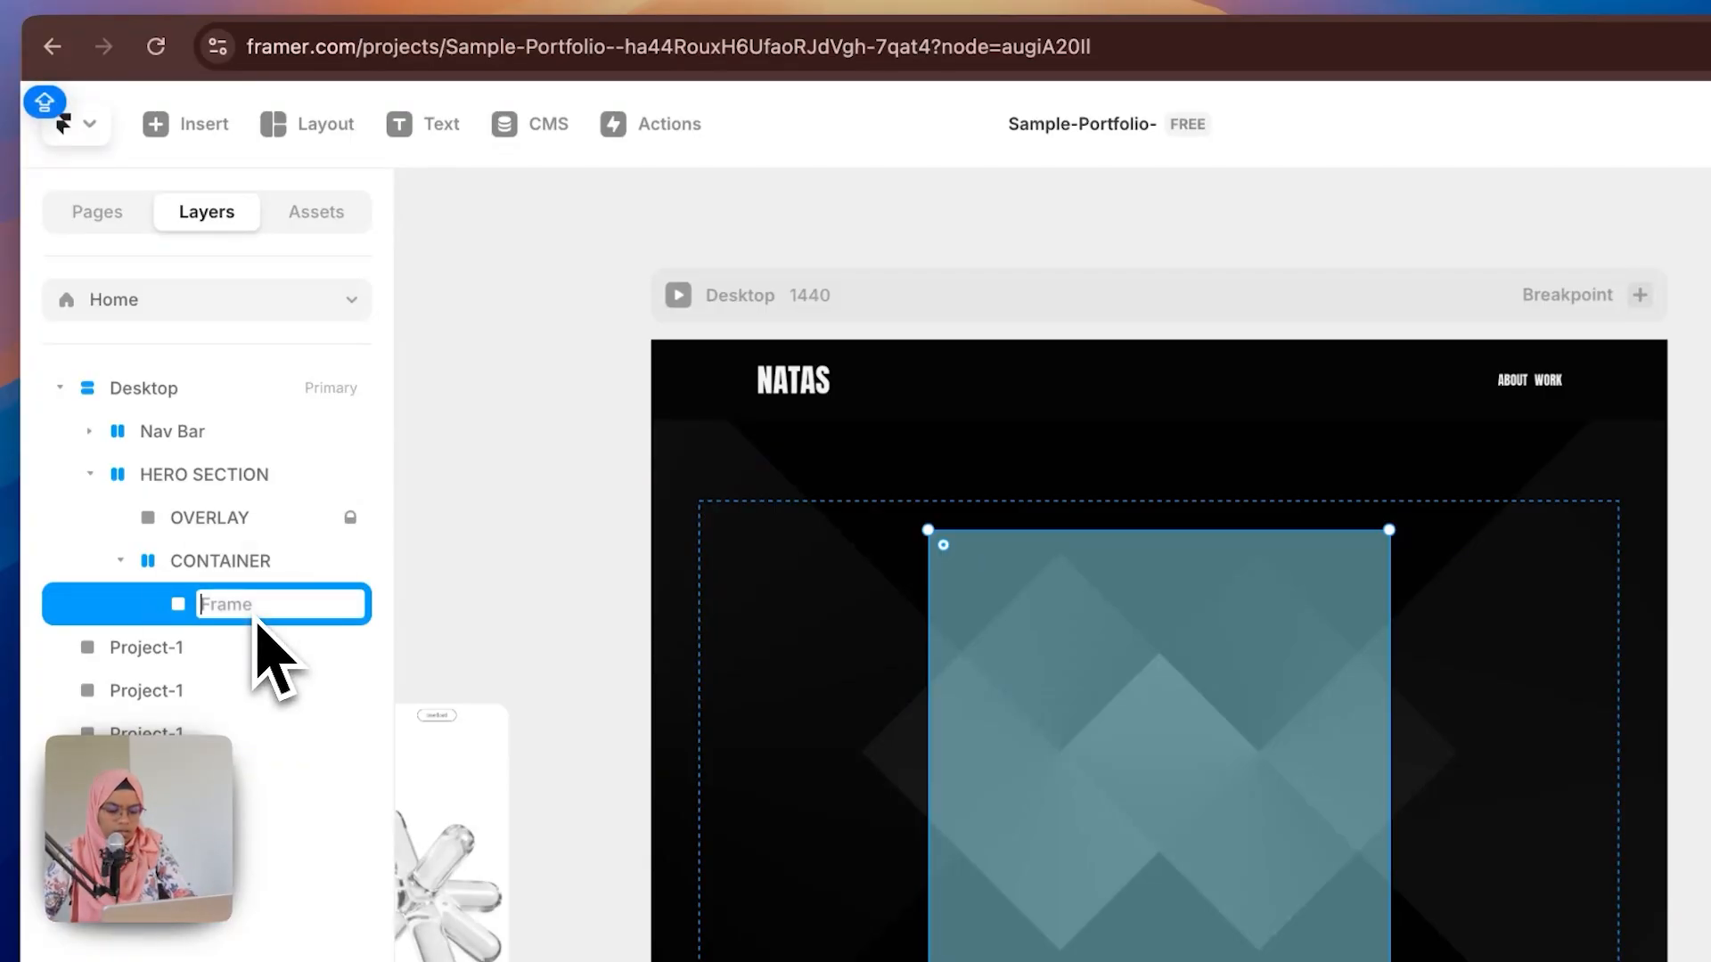
text(IMAGE)
key(Return)
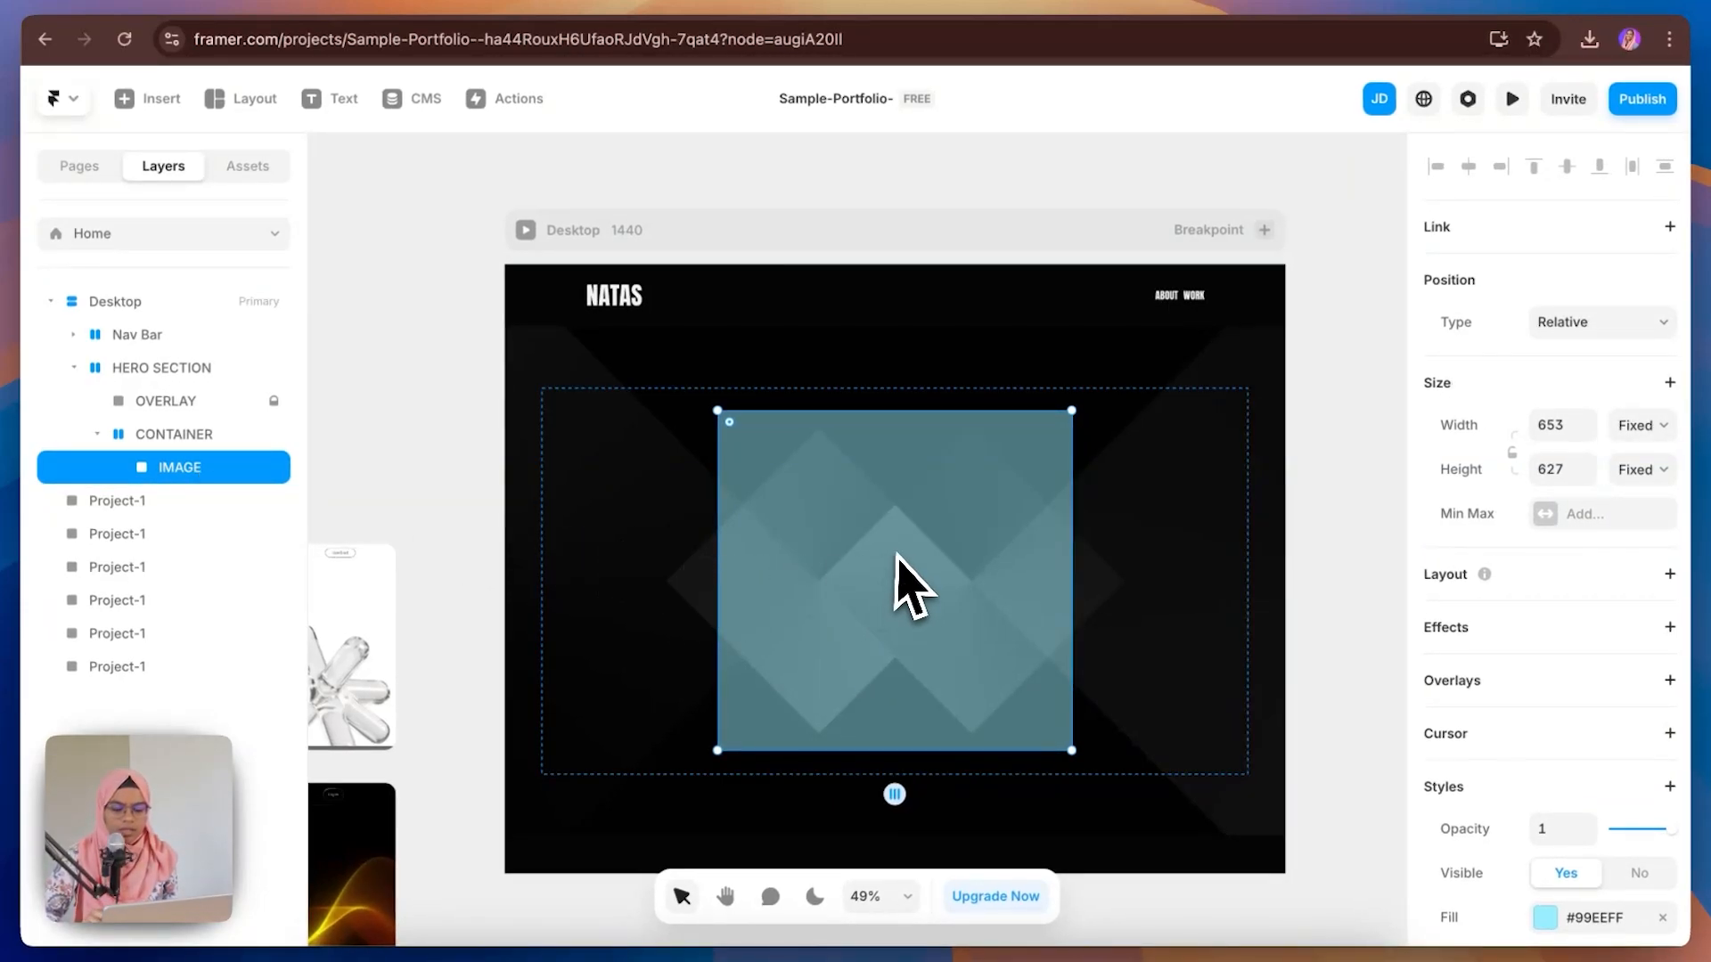
Step: Change the IMAGE frame's fill to an image fill using the portrait photo
click(1545, 917)
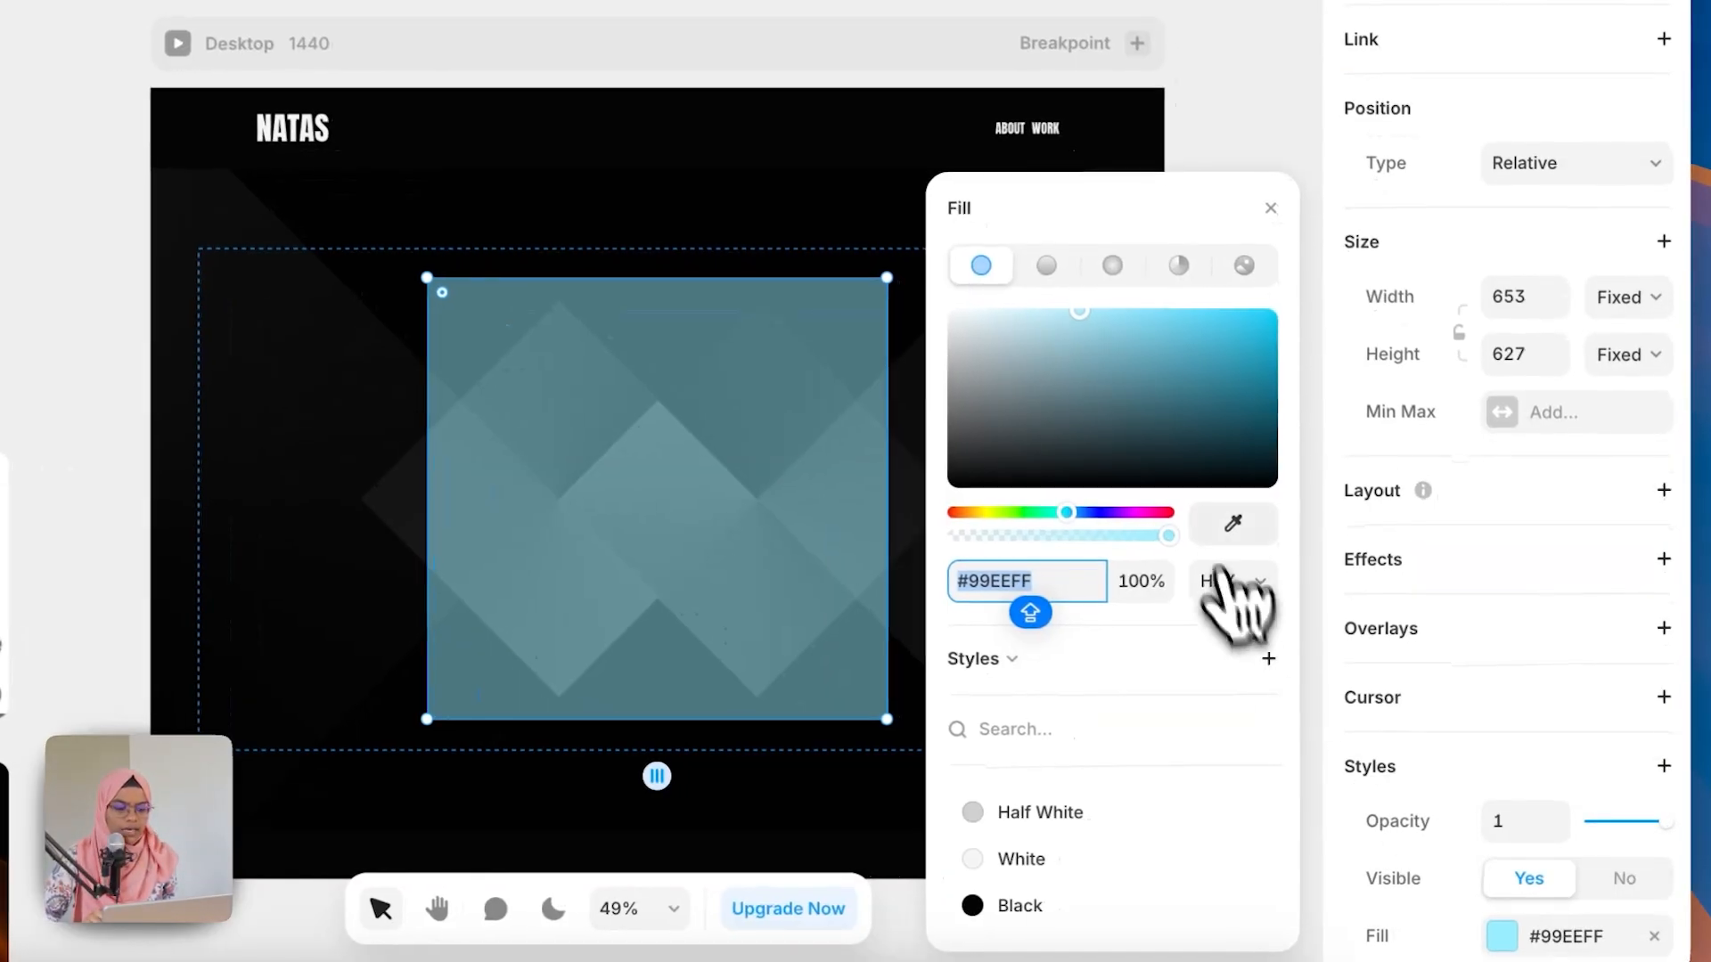
click(1345, 465)
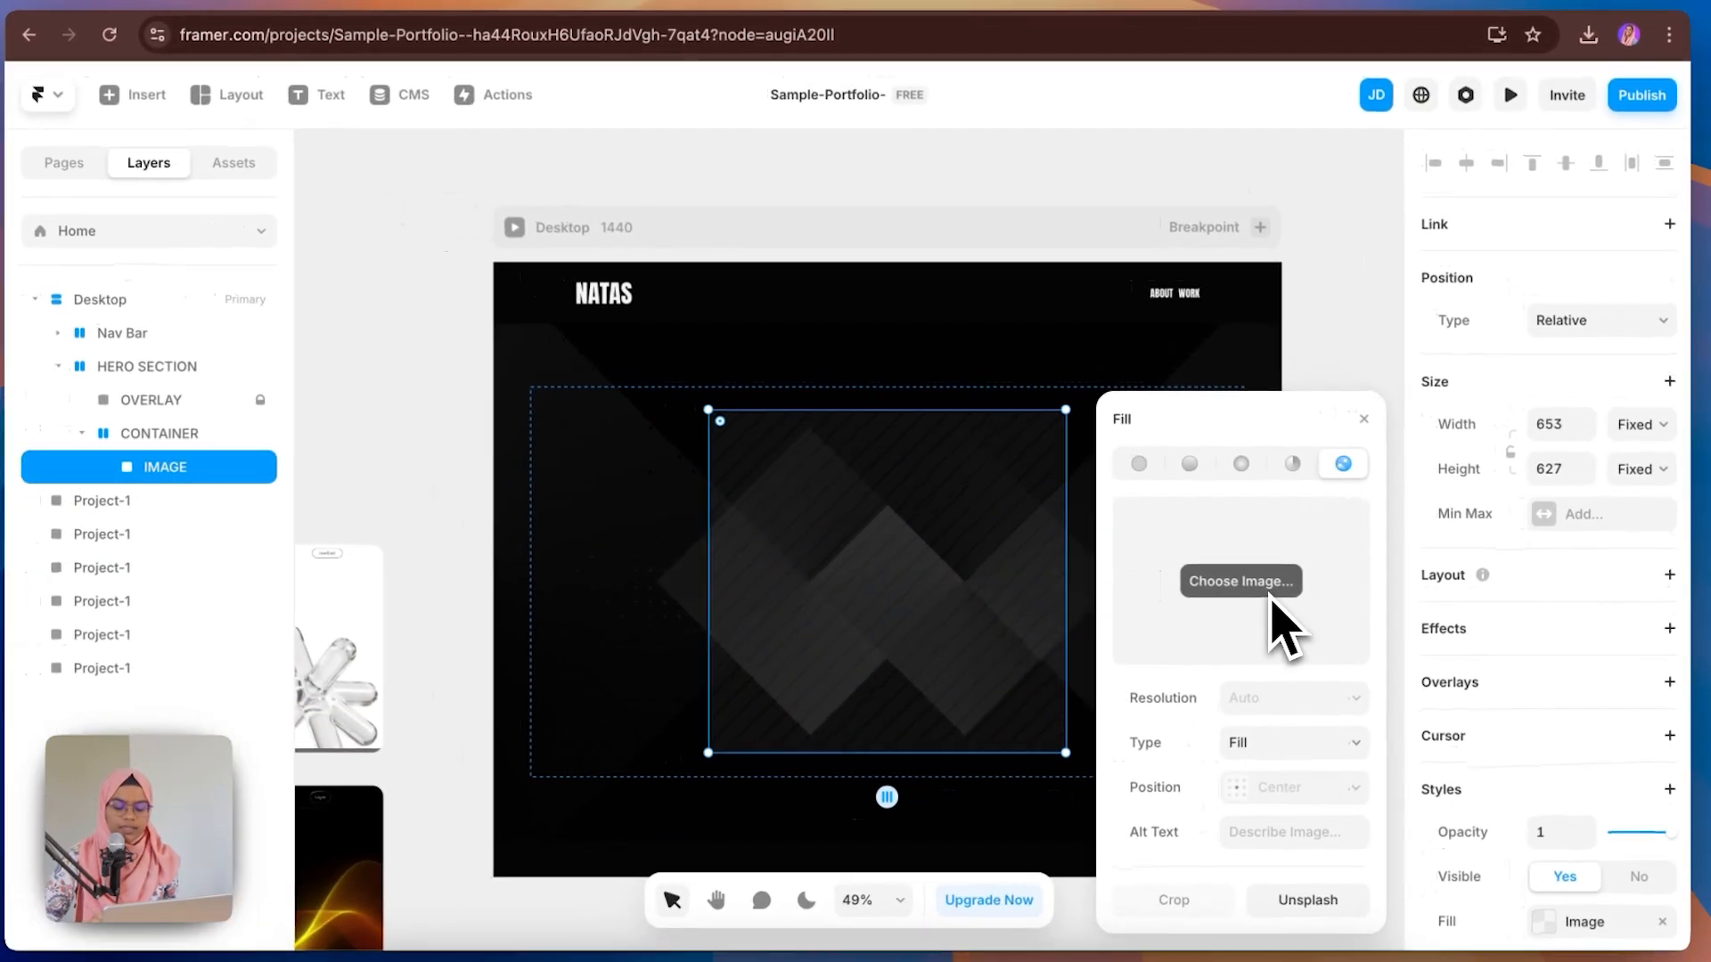
click(1272, 594)
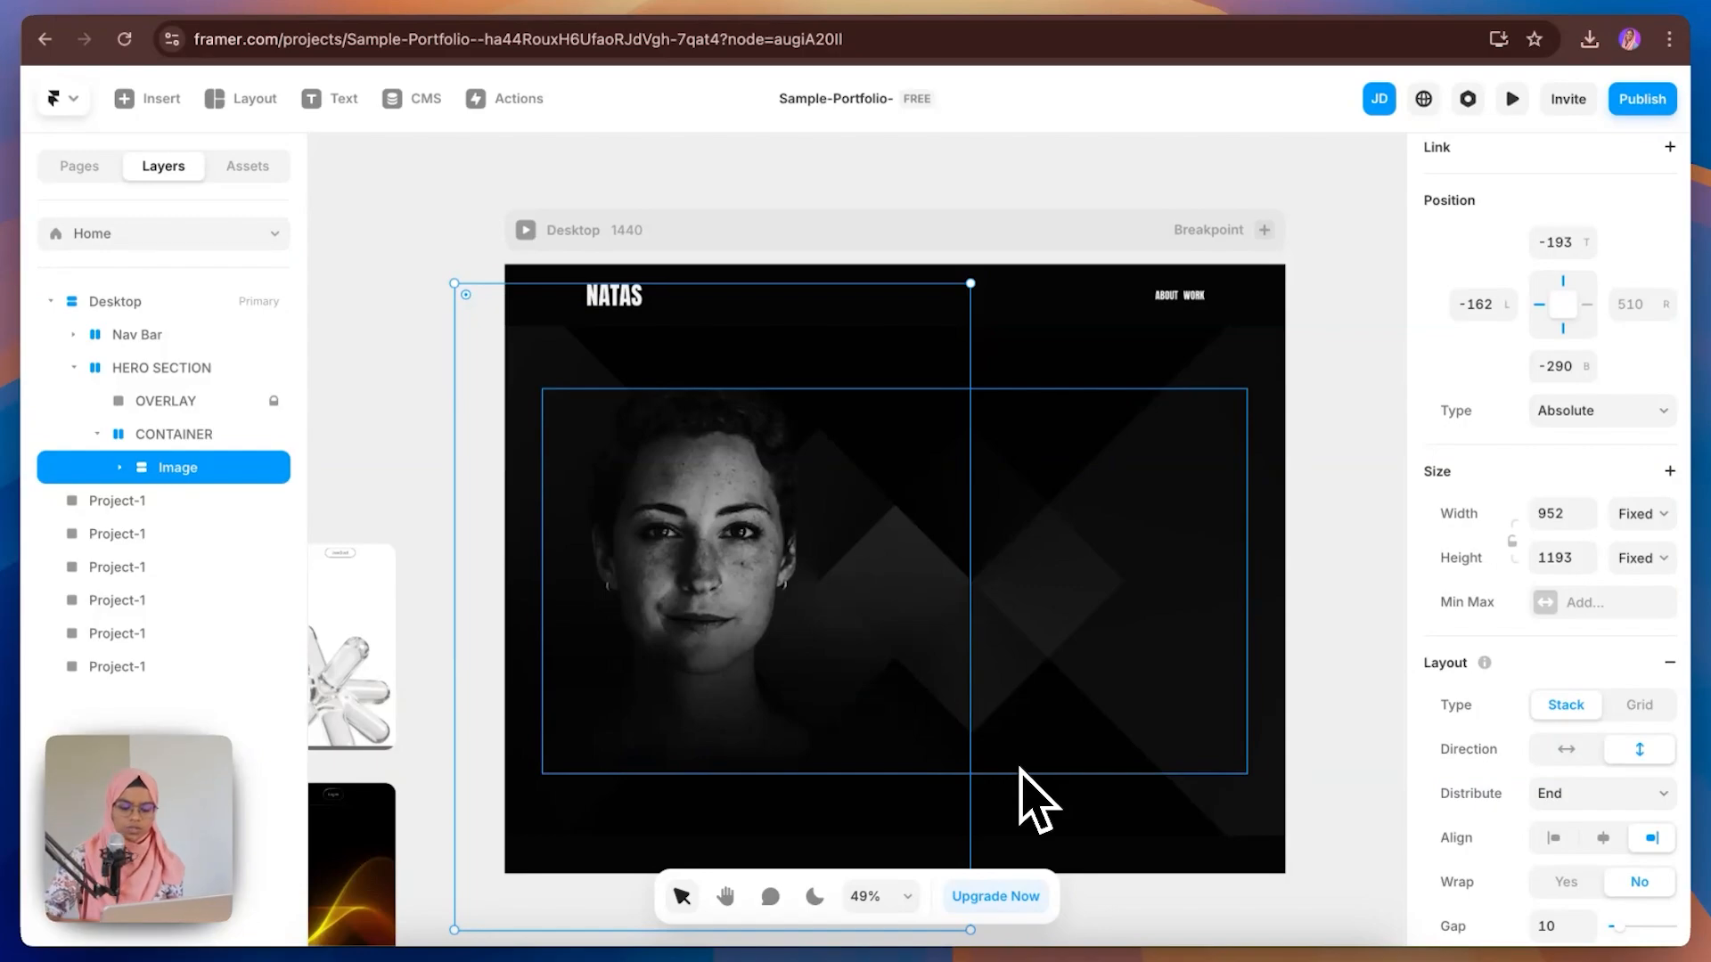
Step: Draw a new frame inside CONTAINER on its right side and name it CONTENT WRAP
key(f)
mouse_move(876, 426)
mouse_down()
mouse_move(1064, 672)
mouse_move(1235, 766)
mouse_up()
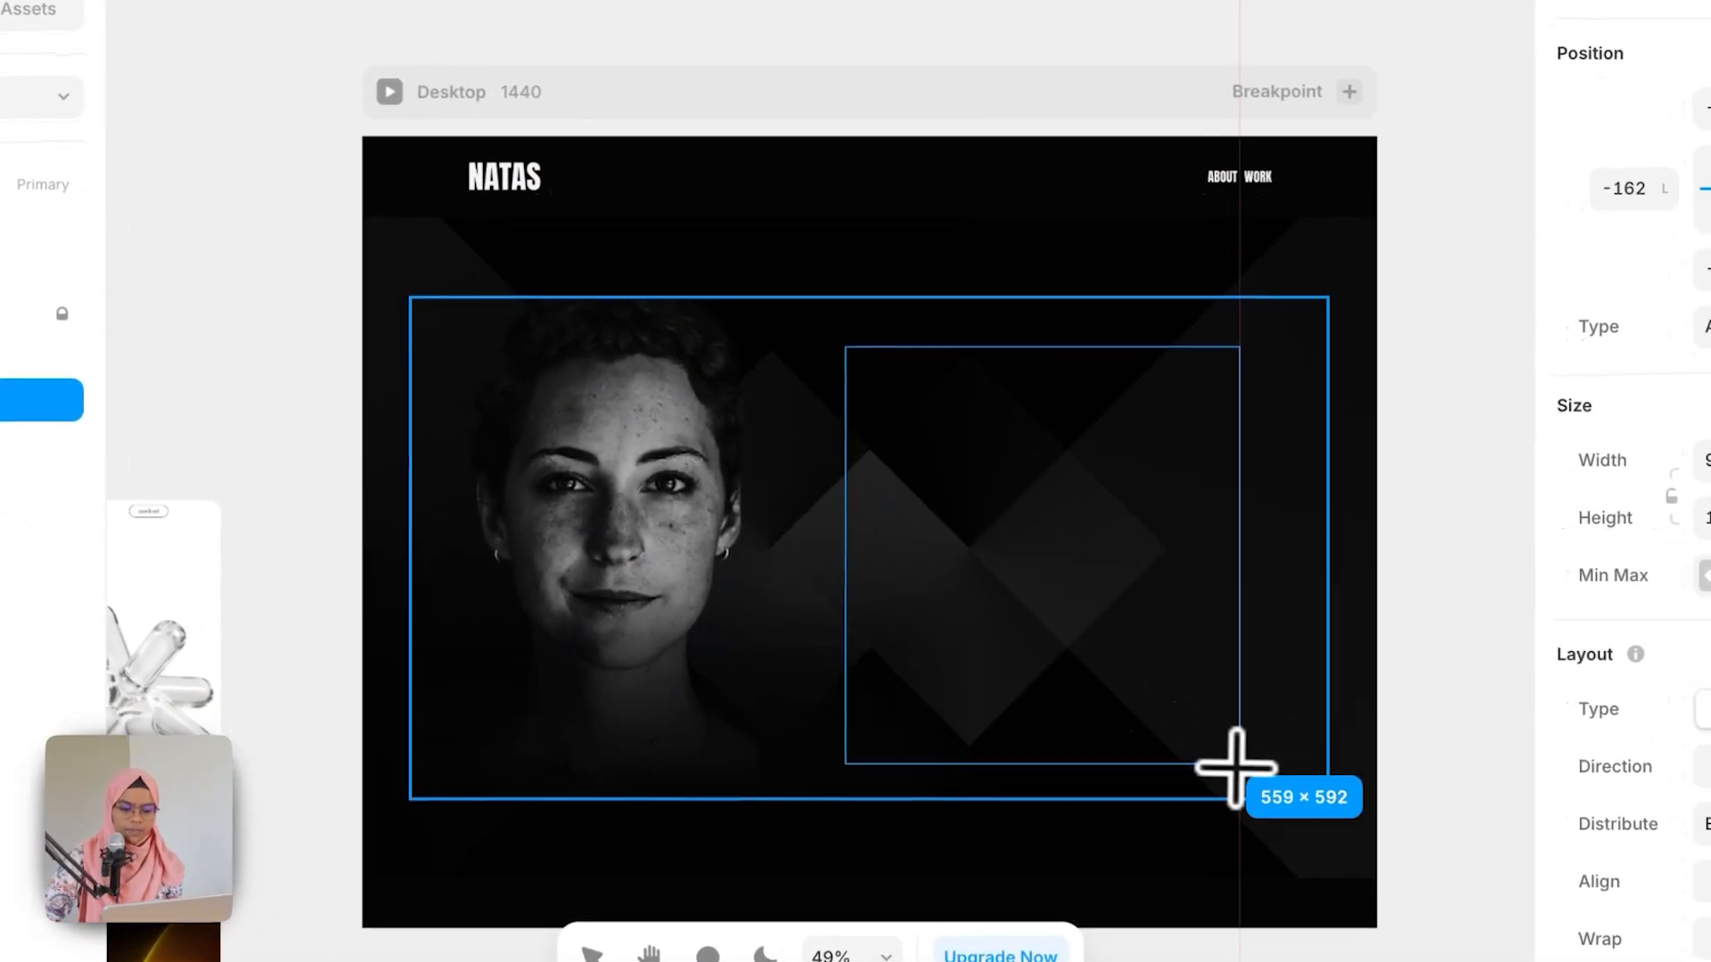
double_click(9, 401)
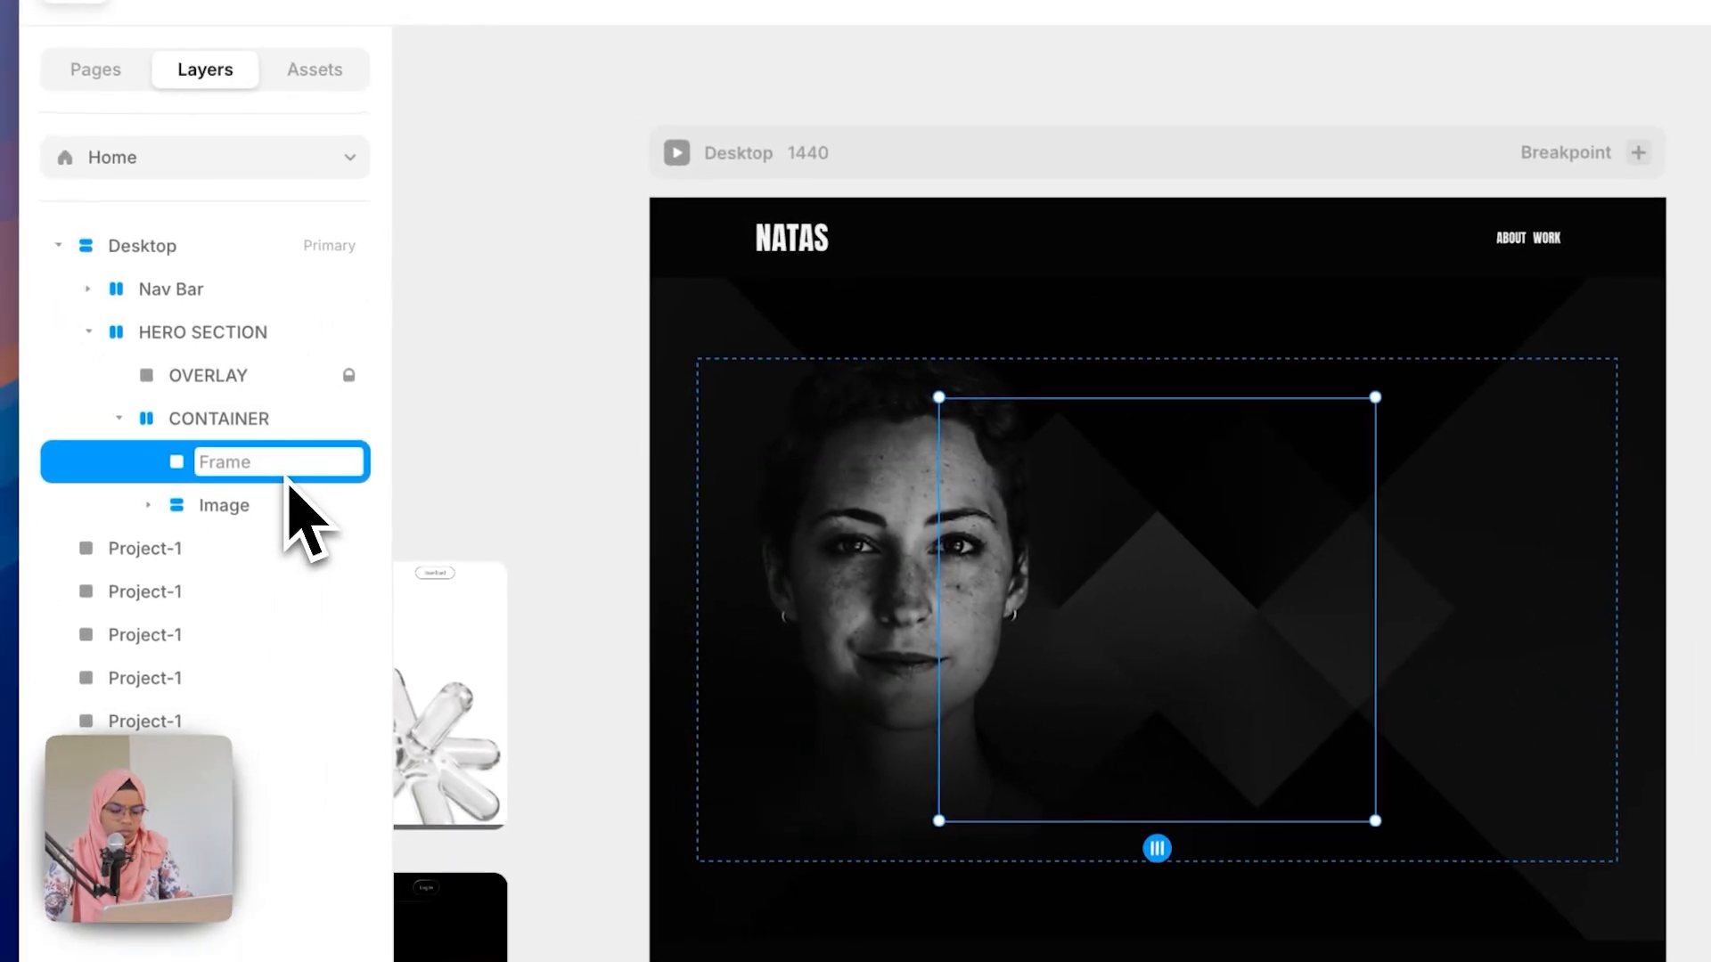
text(coNTENT WRAP)
key(Return)
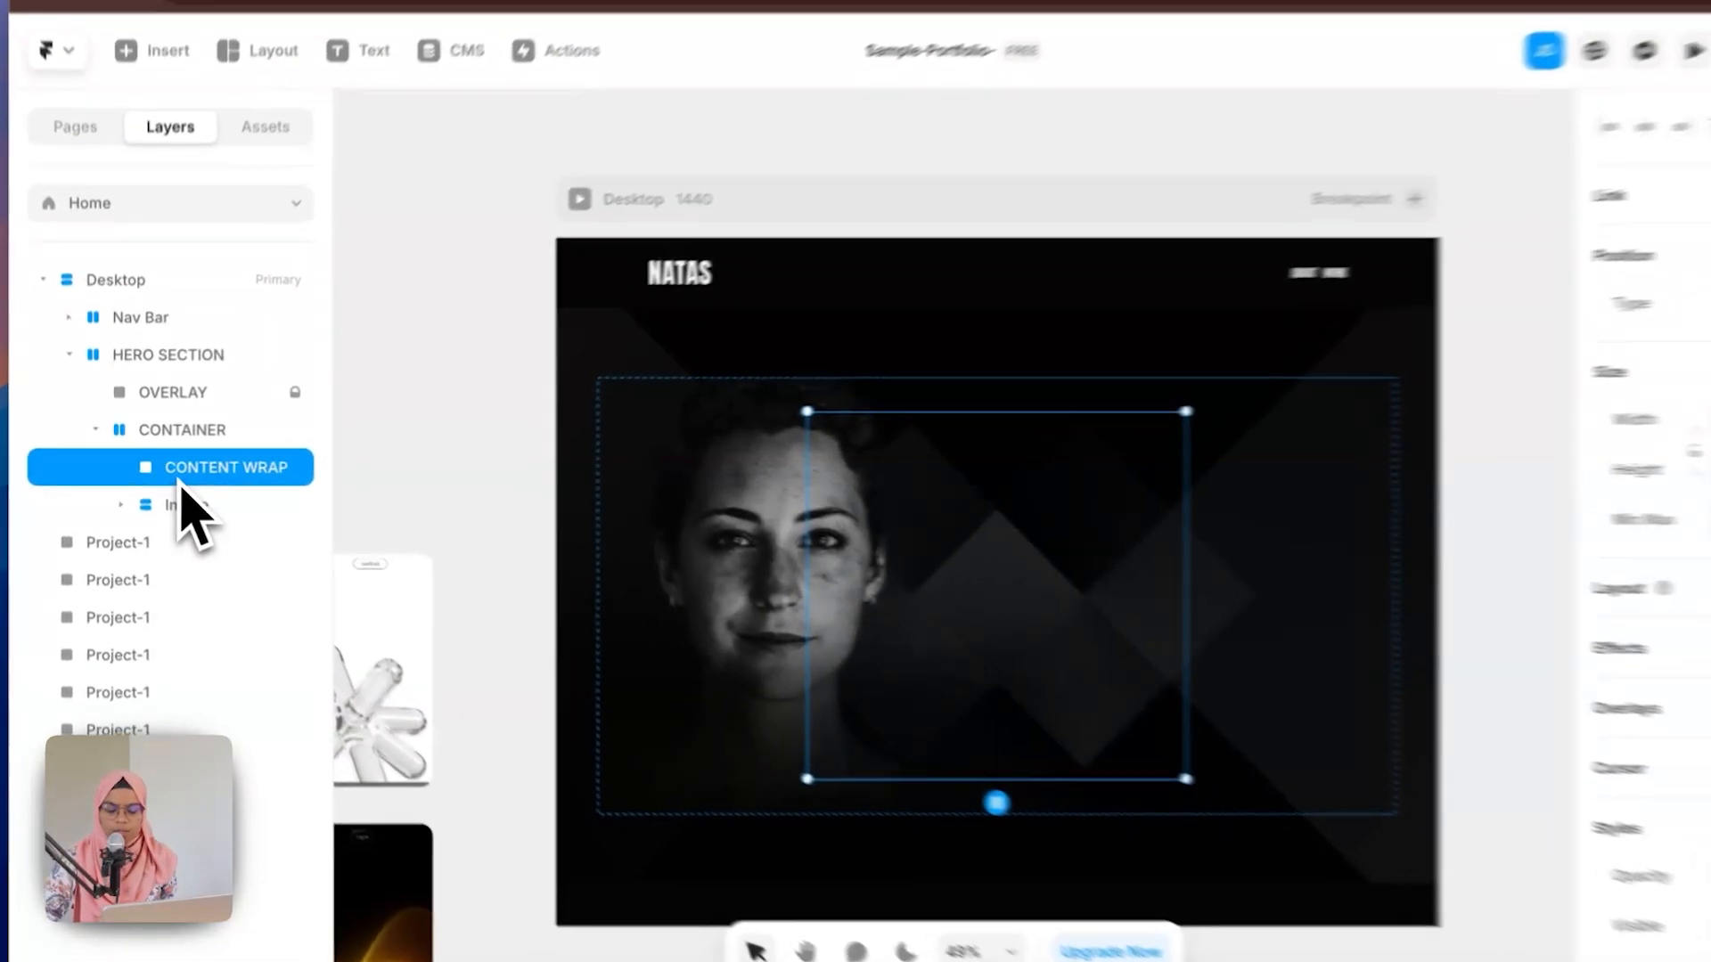
Step: Move CONTENT WRAP below Image in CONTAINER's layer order
drag(169, 475, 175, 508)
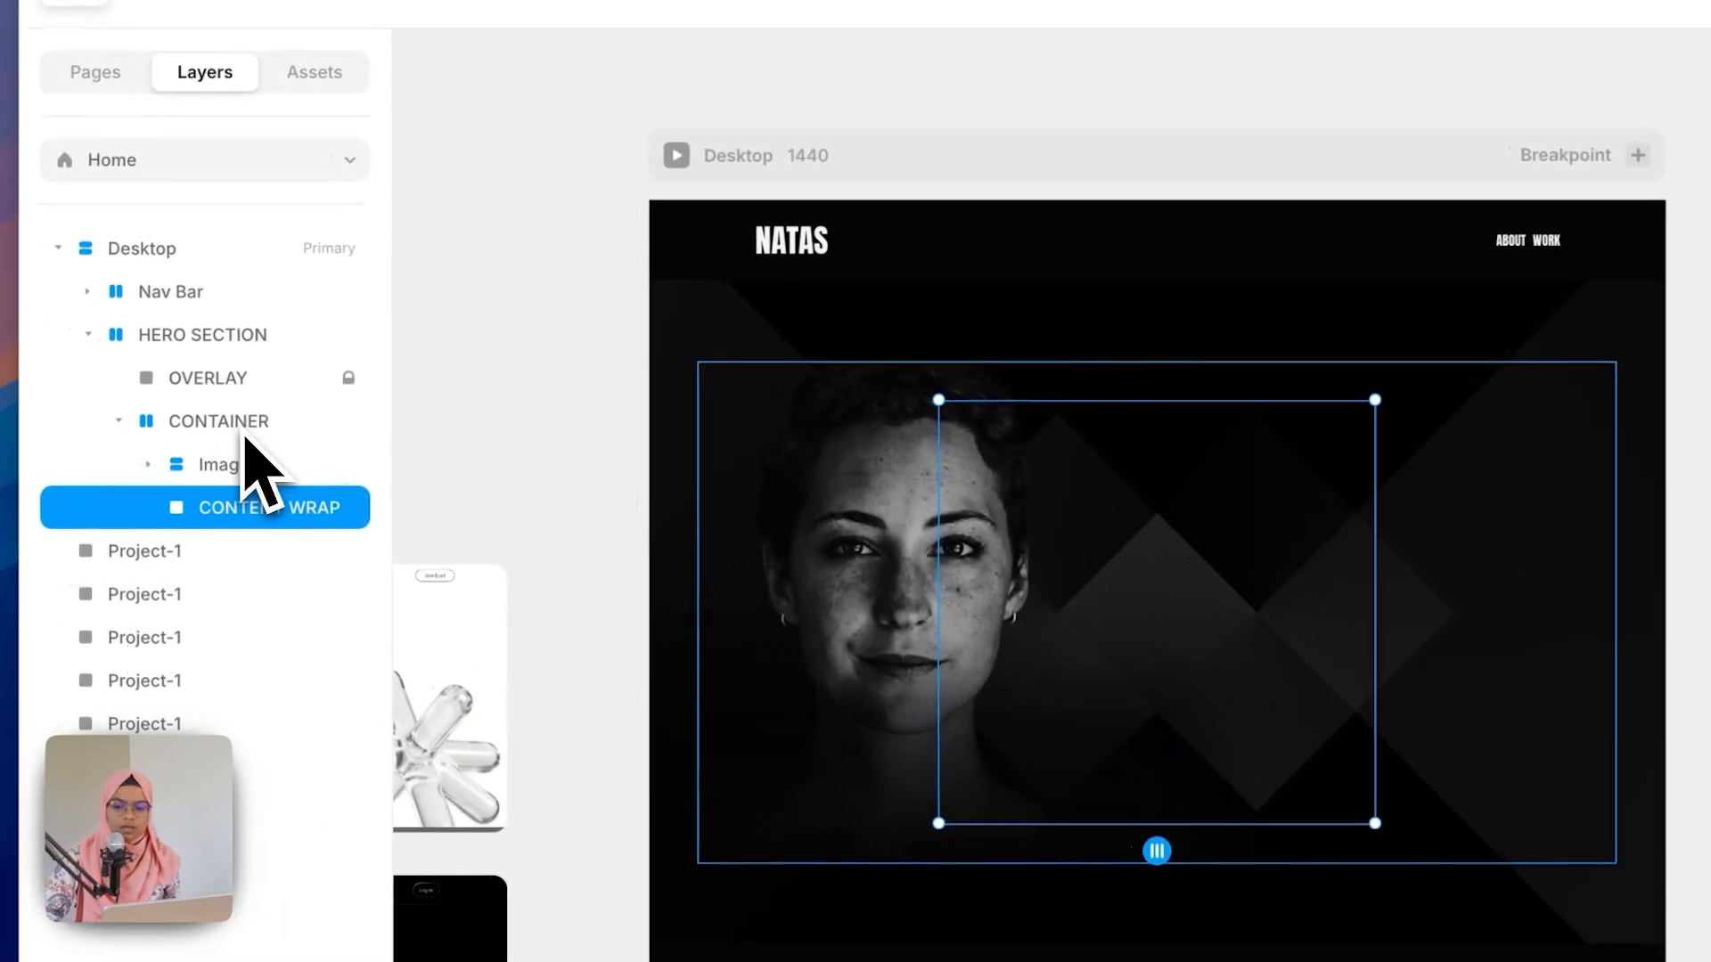
click(146, 423)
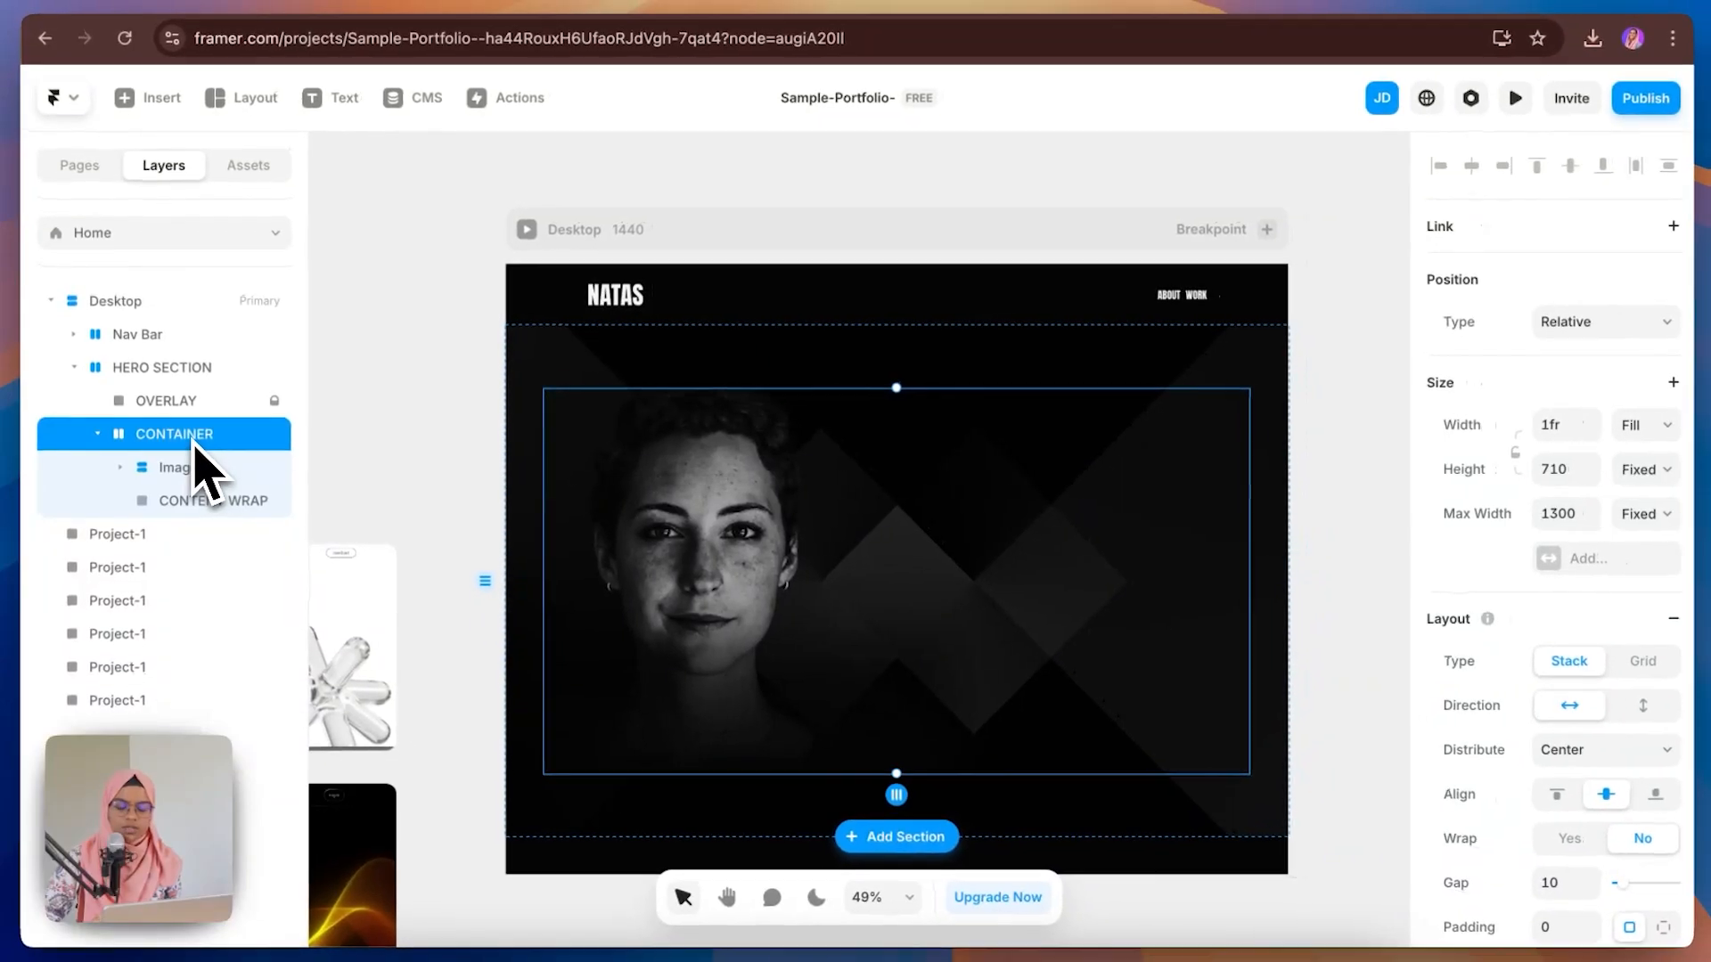
click(202, 466)
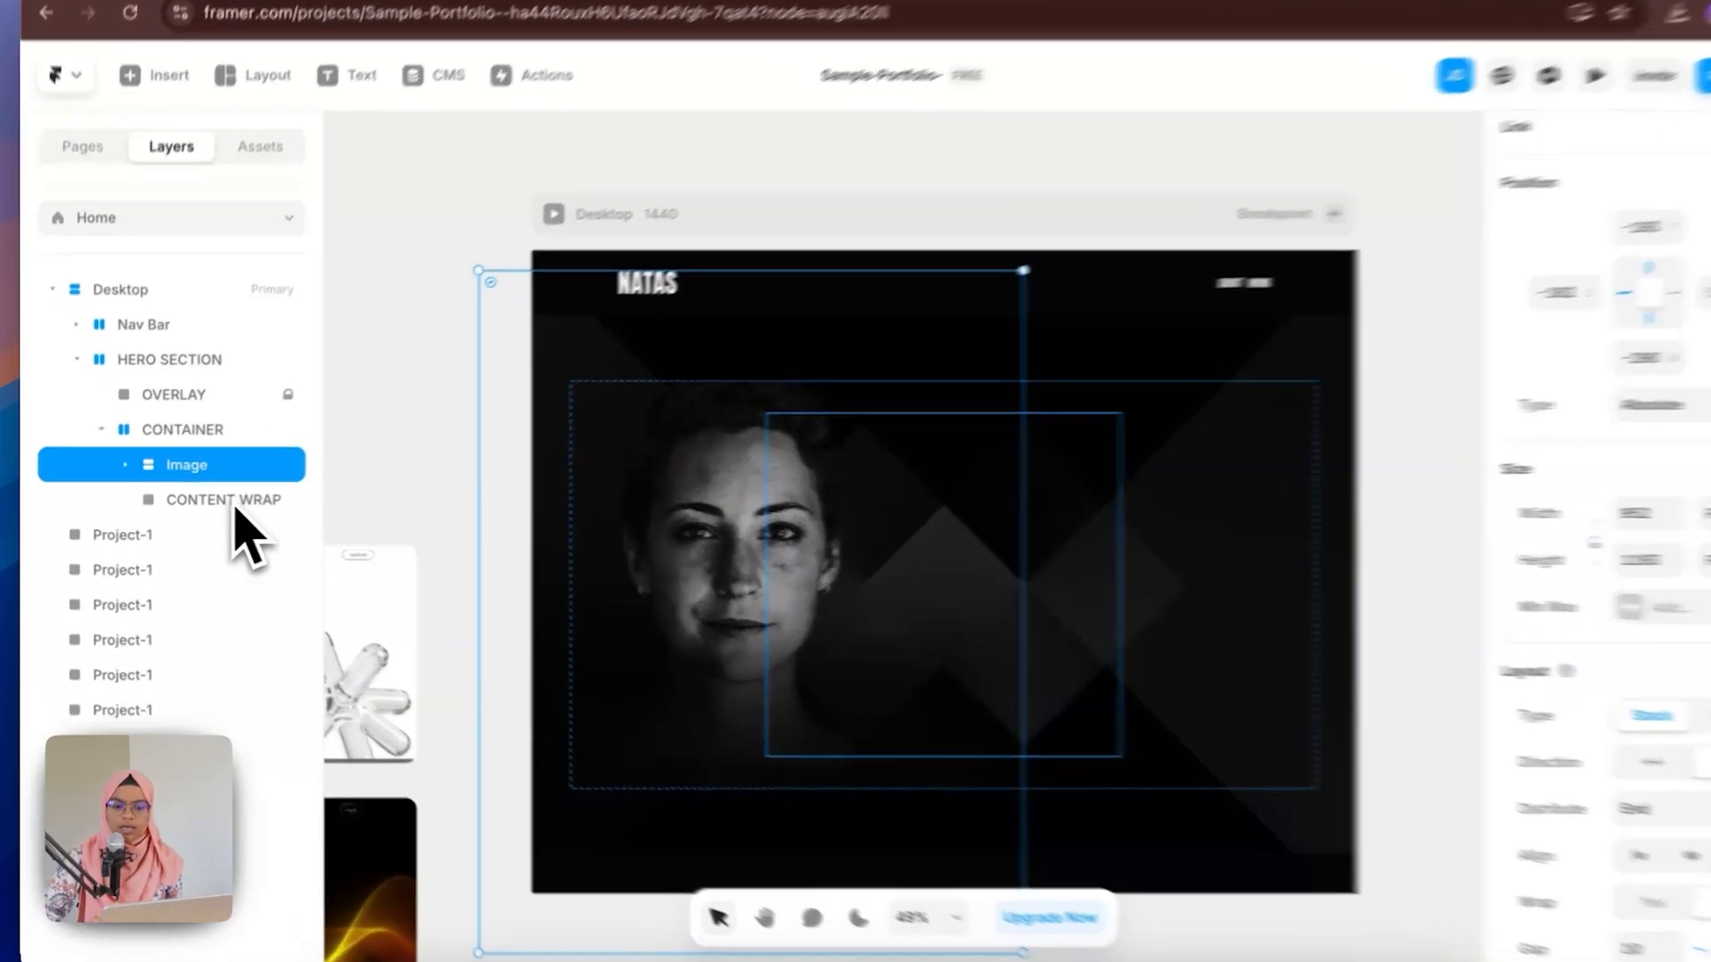
click(224, 501)
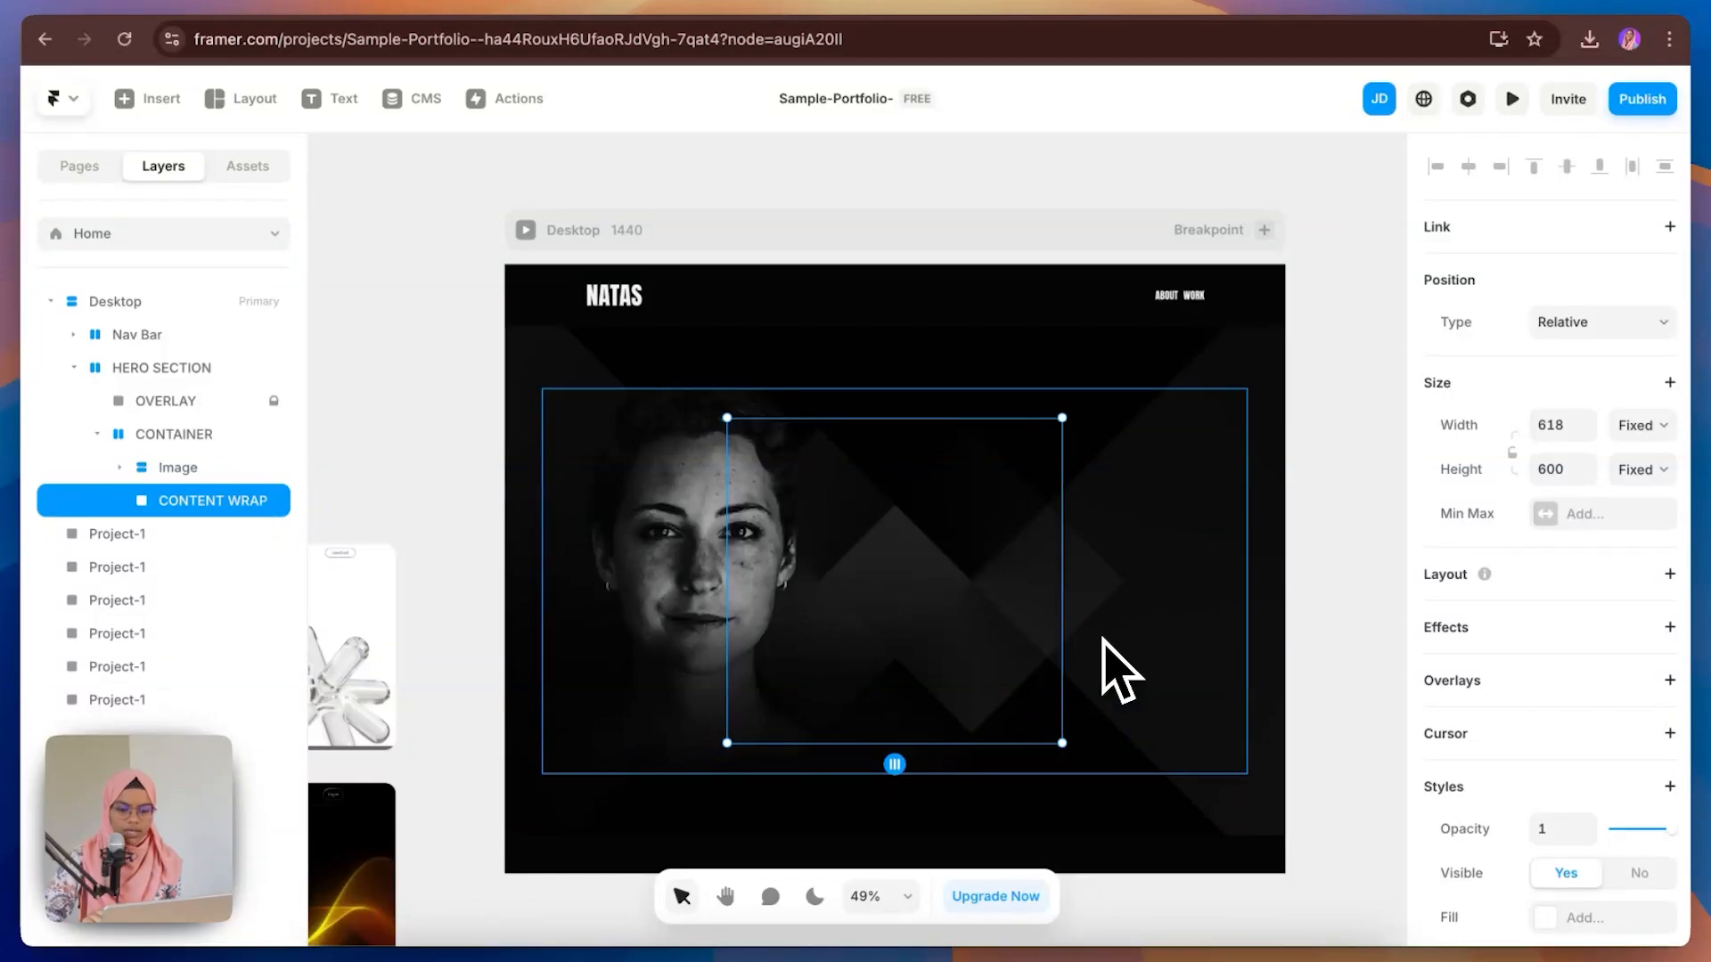
Step: Set CONTAINER's stack distribution to End
click(193, 436)
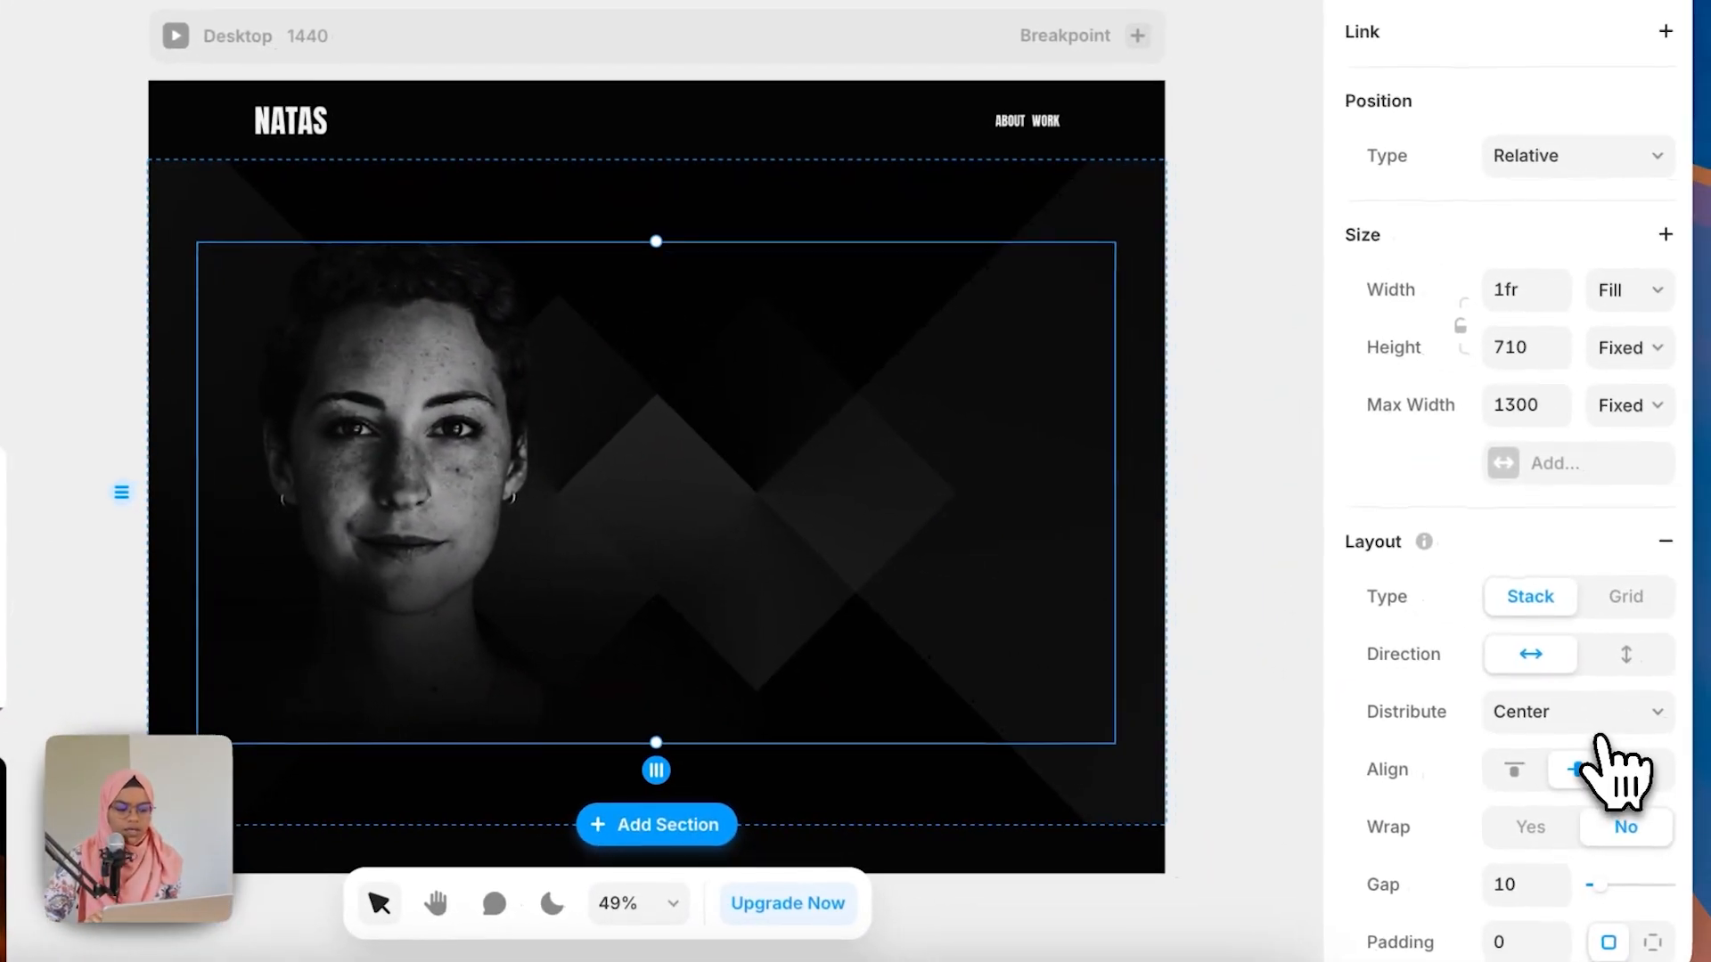
click(1599, 726)
click(1535, 747)
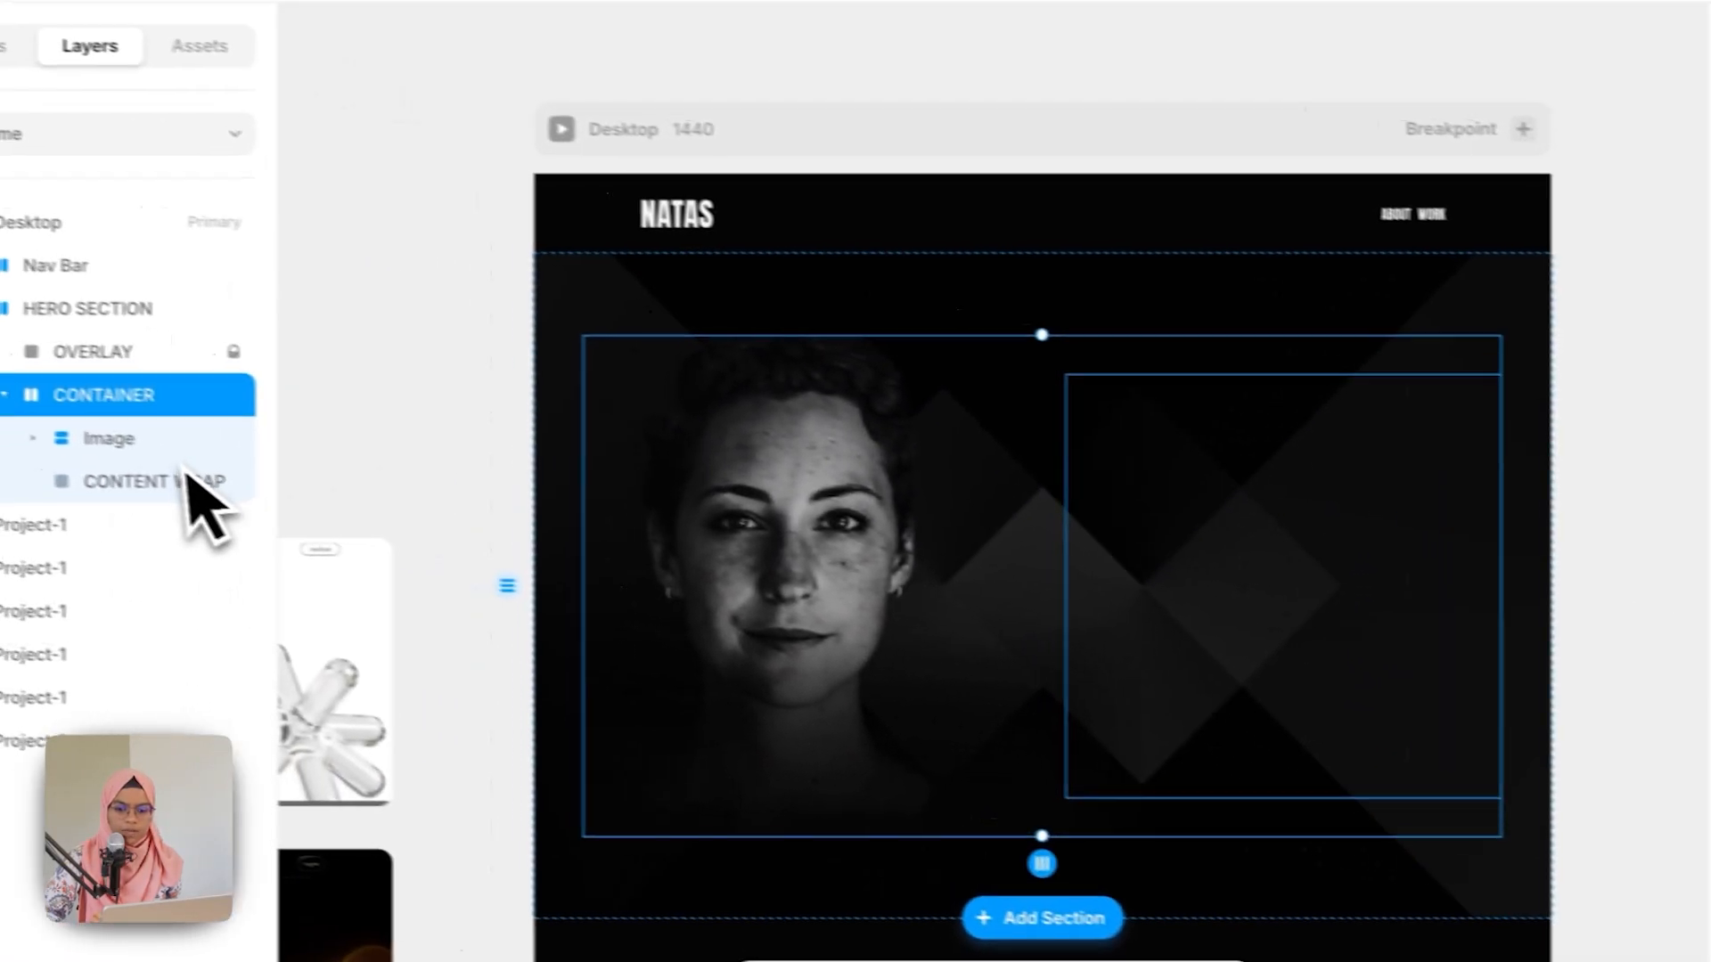
Step: Copy the NATAS W. logo text from the nav bar and paste it inside CONTENT WRAP
click(227, 501)
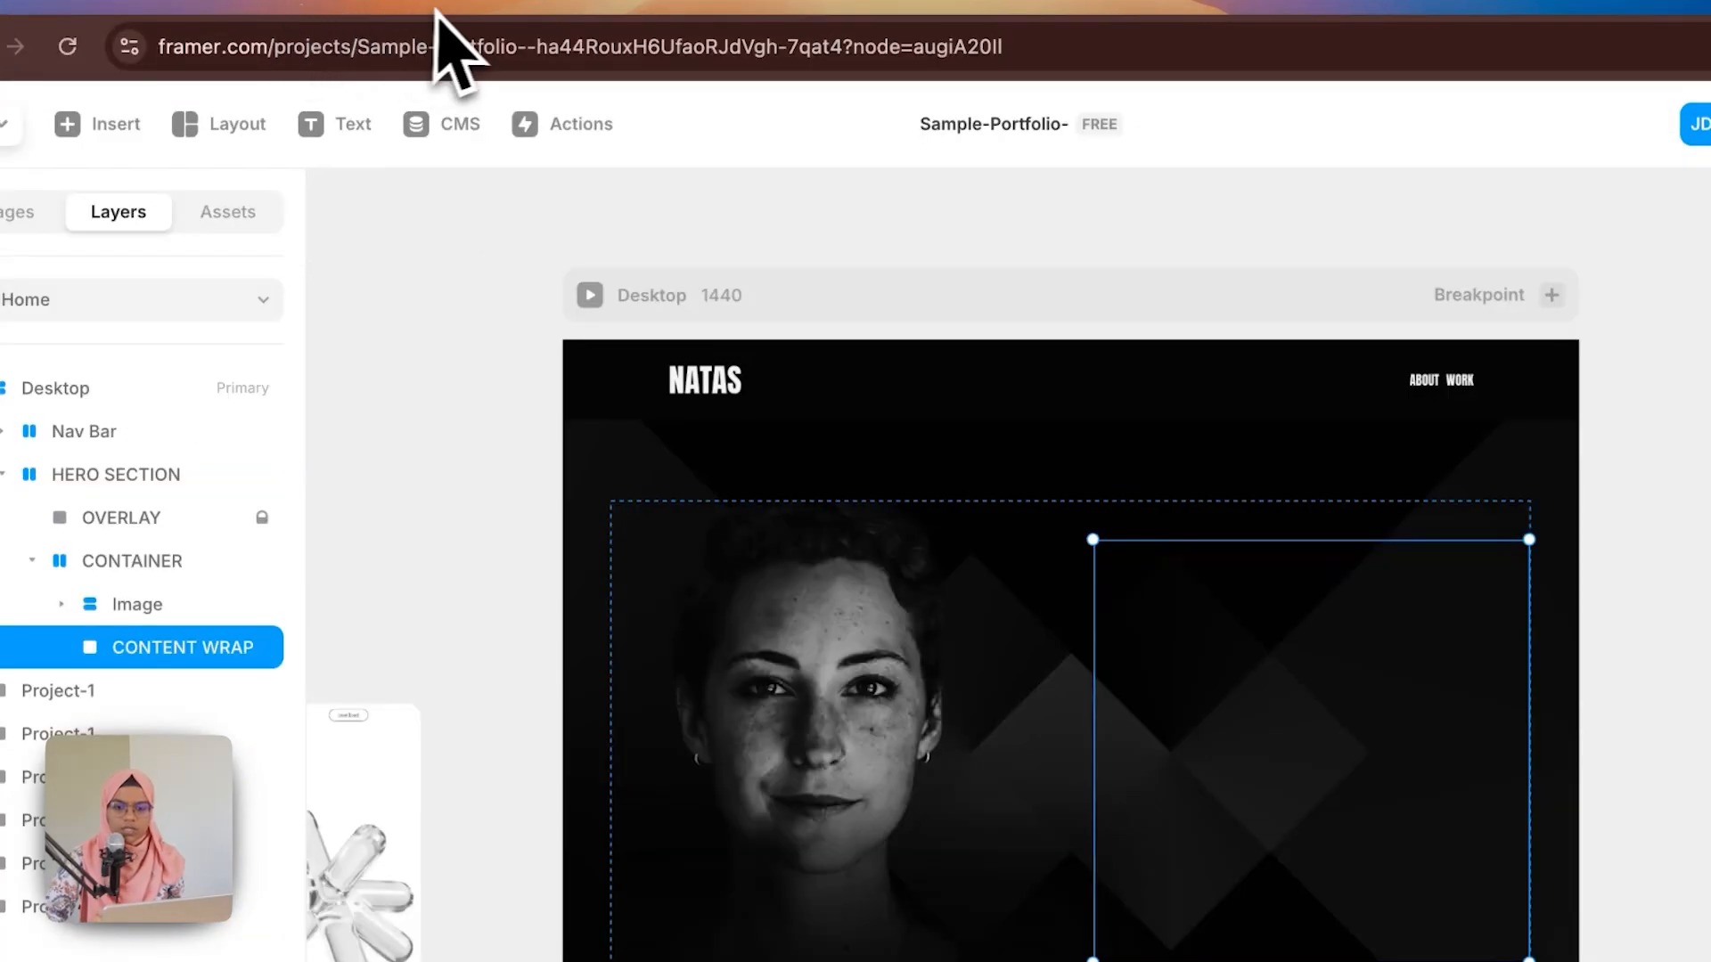
click(461, 4)
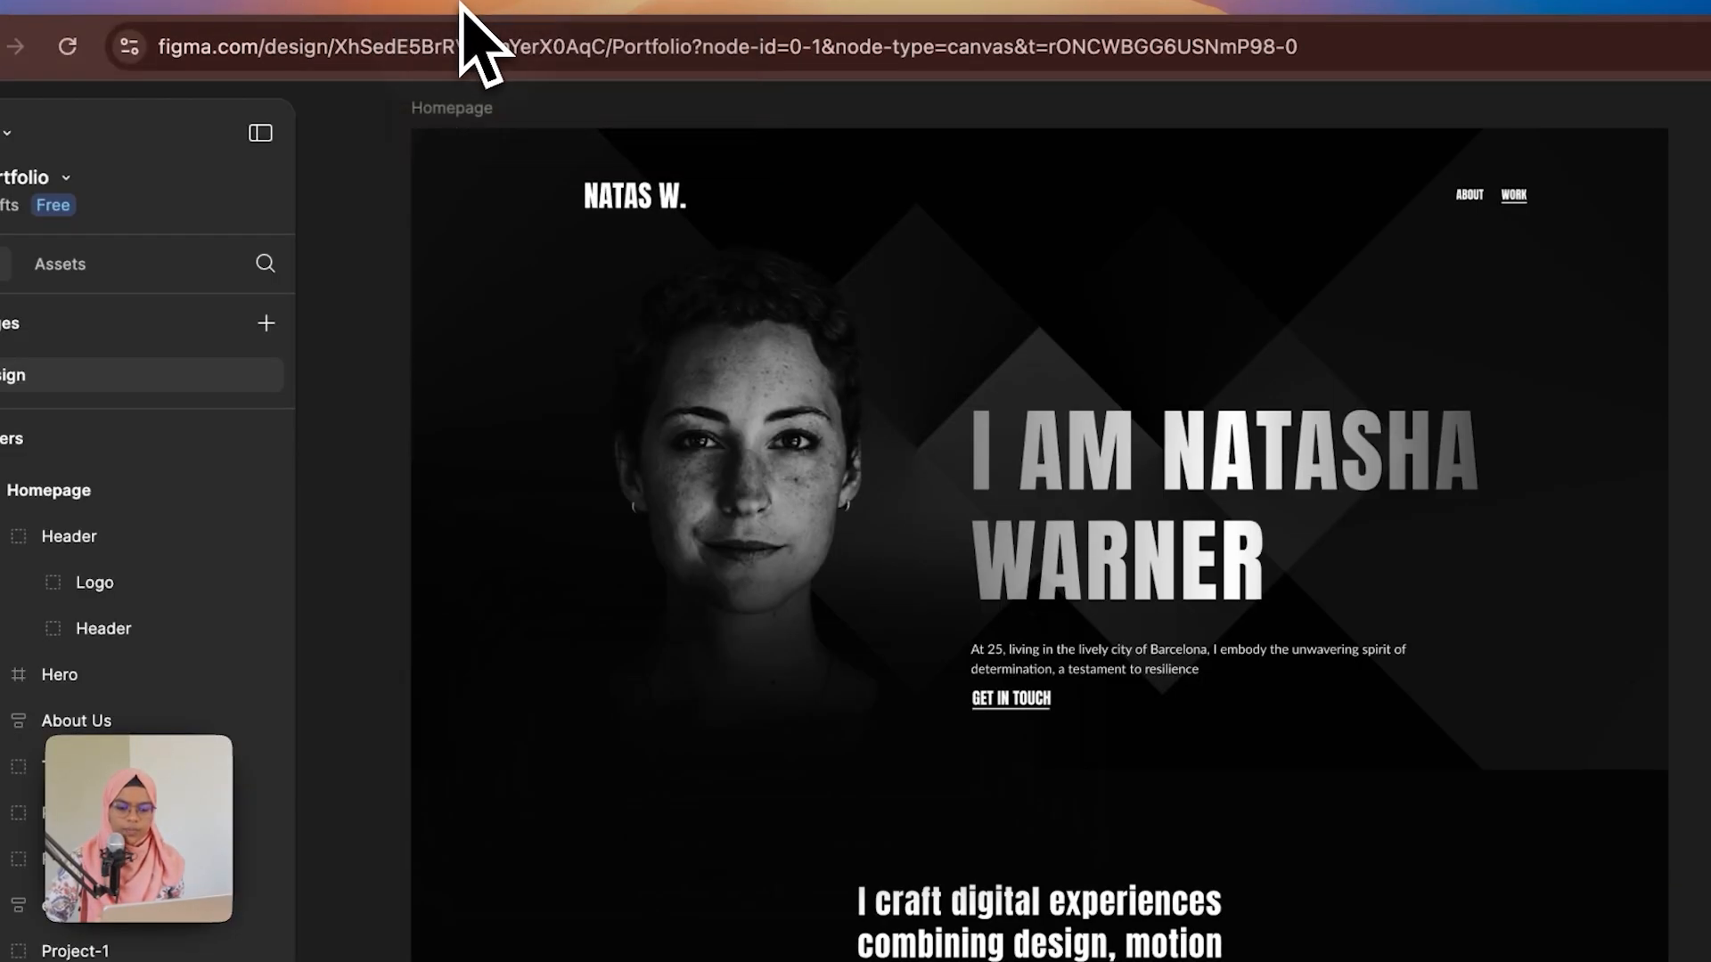
click(1210, 565)
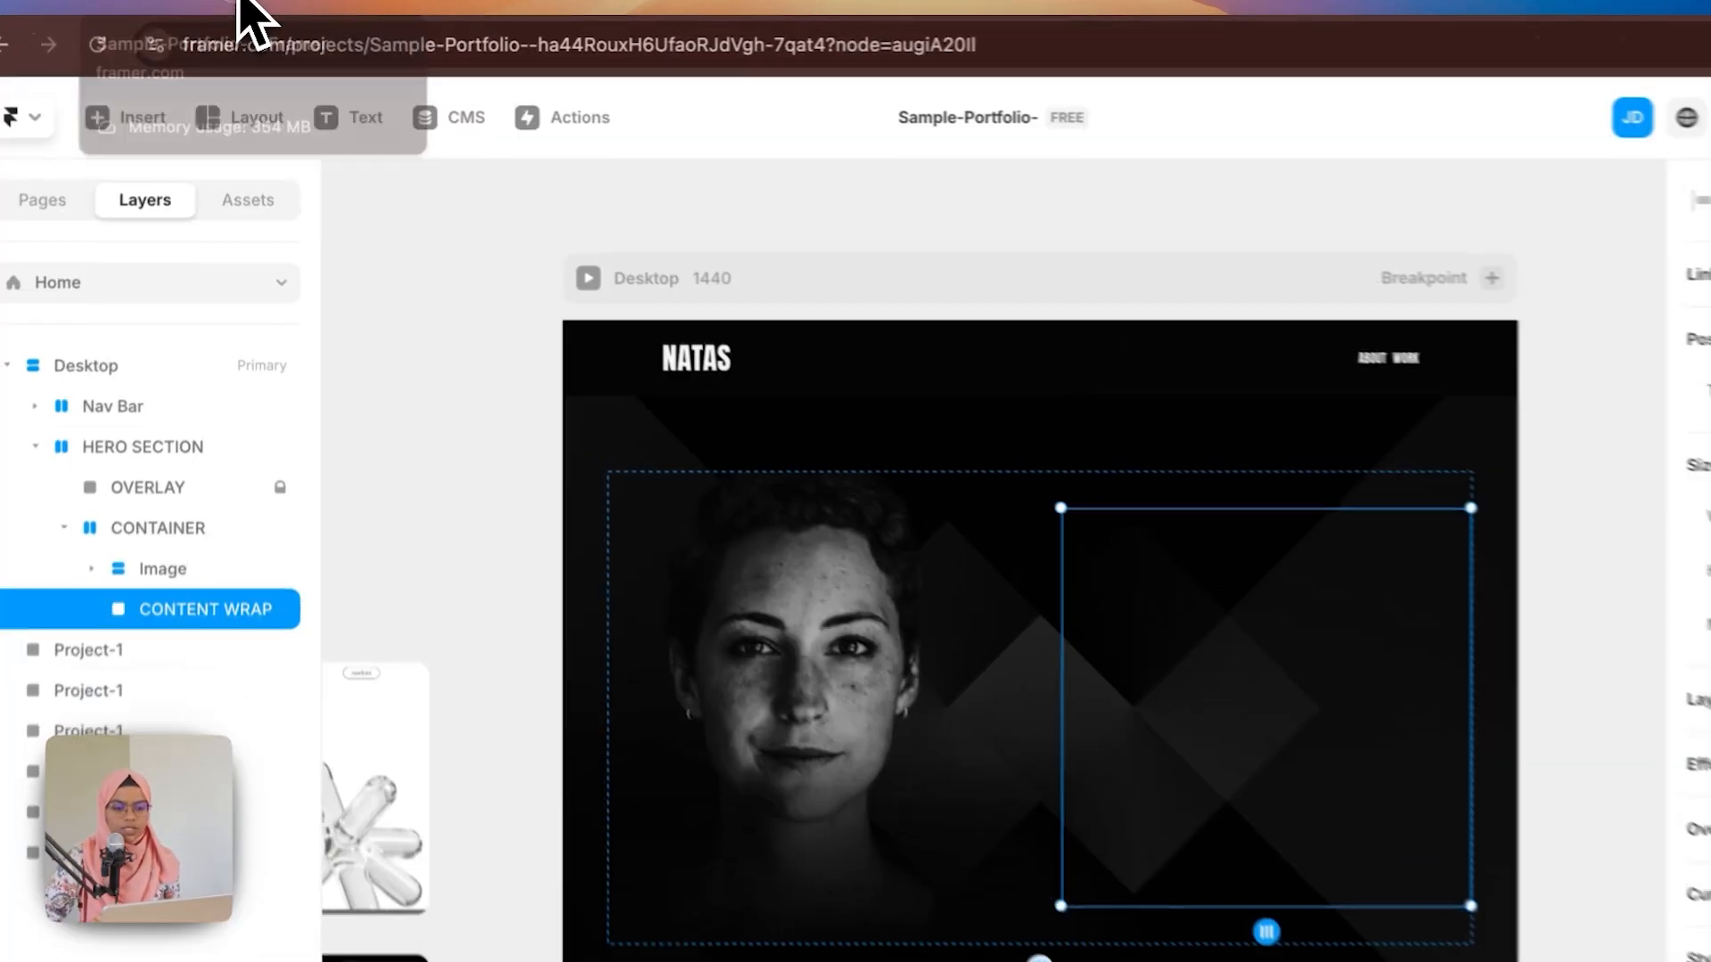
click(677, 354)
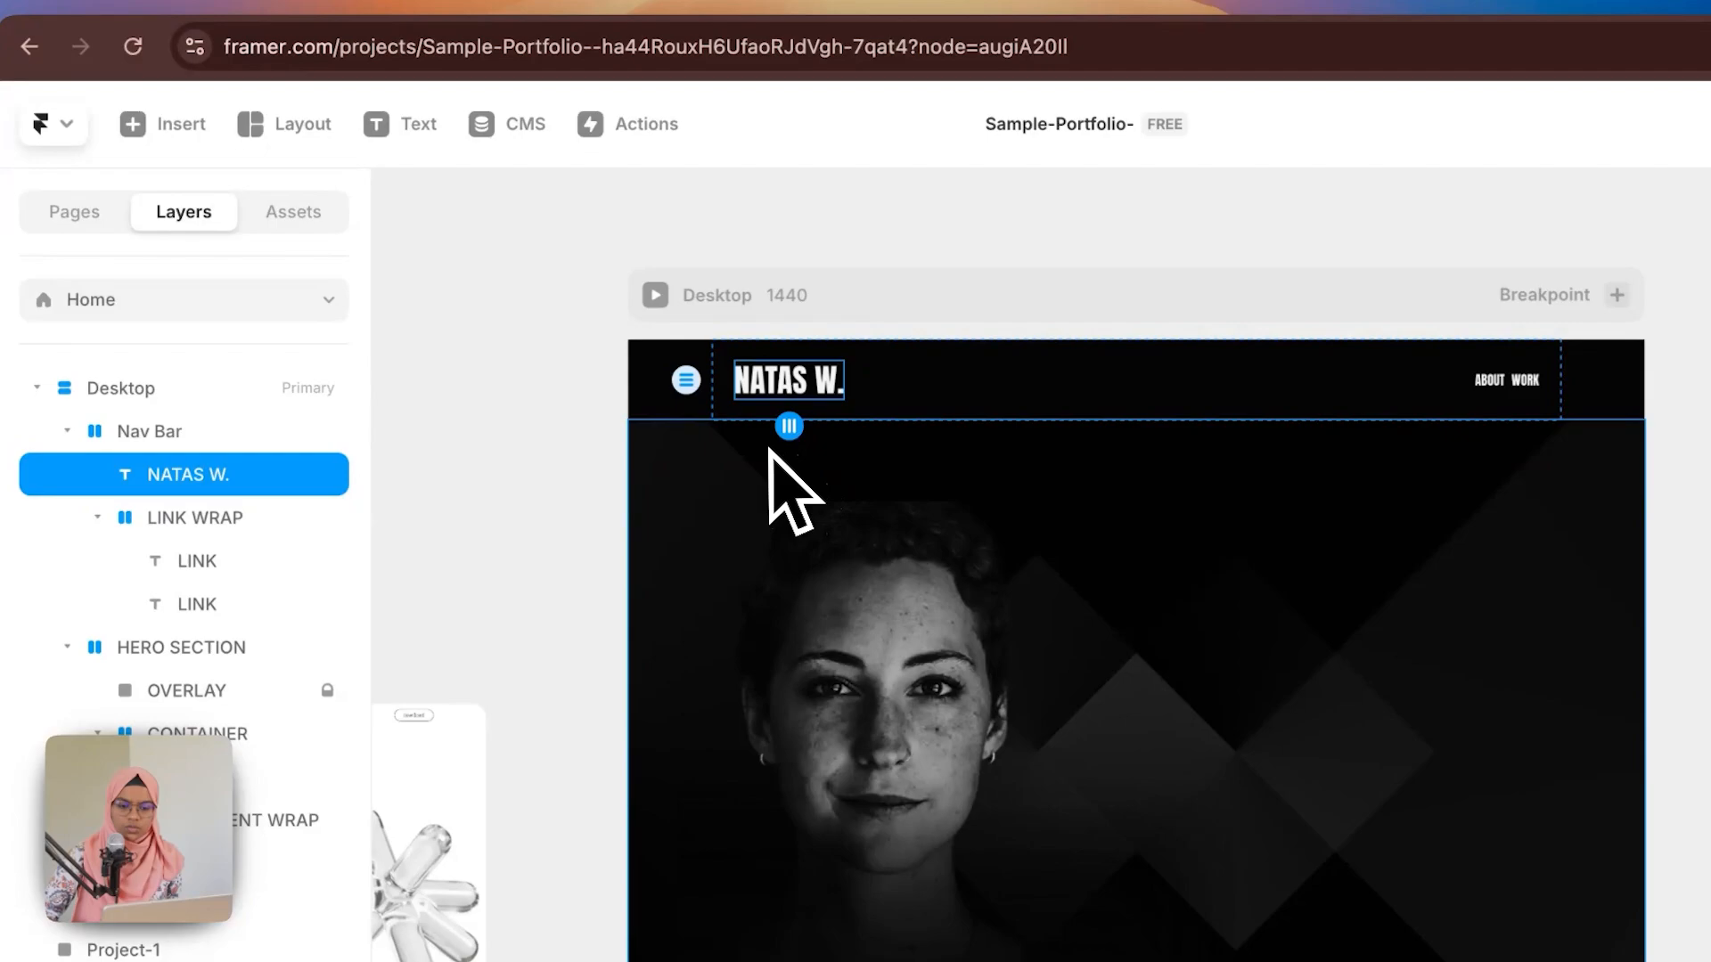
key(Return)
click(237, 821)
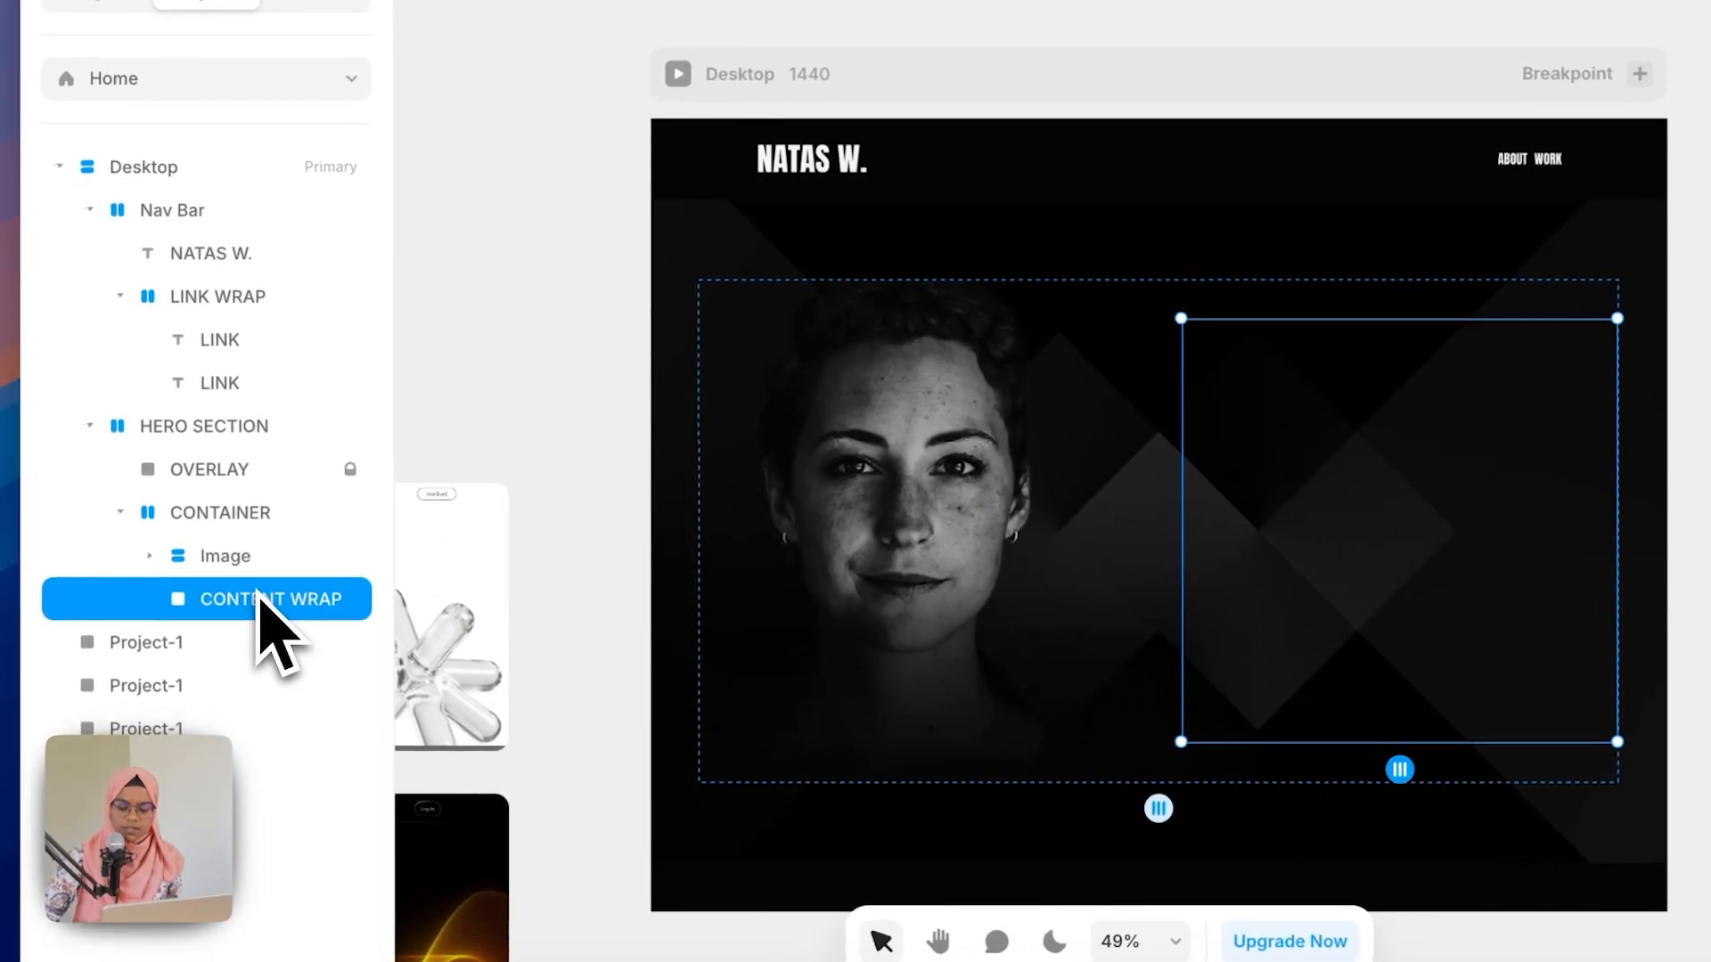
key(super+v)
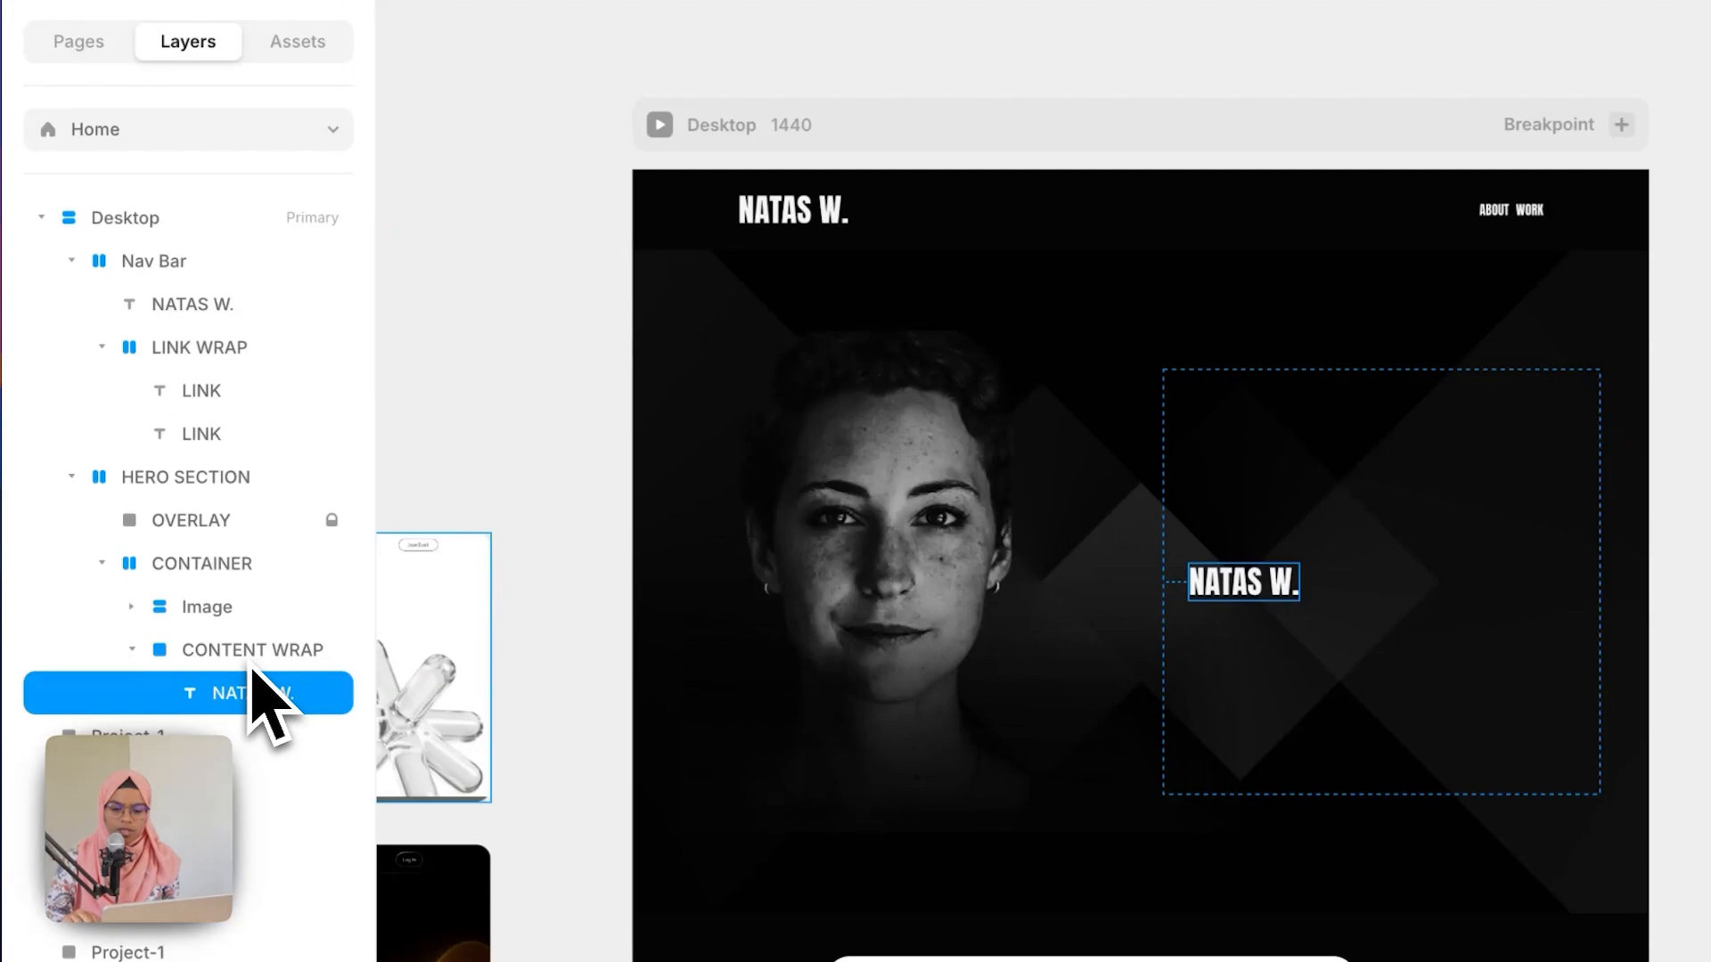
Step: Add a stack layout to CONTENT WRAP and rename the pasted text layer TITLE
click(250, 664)
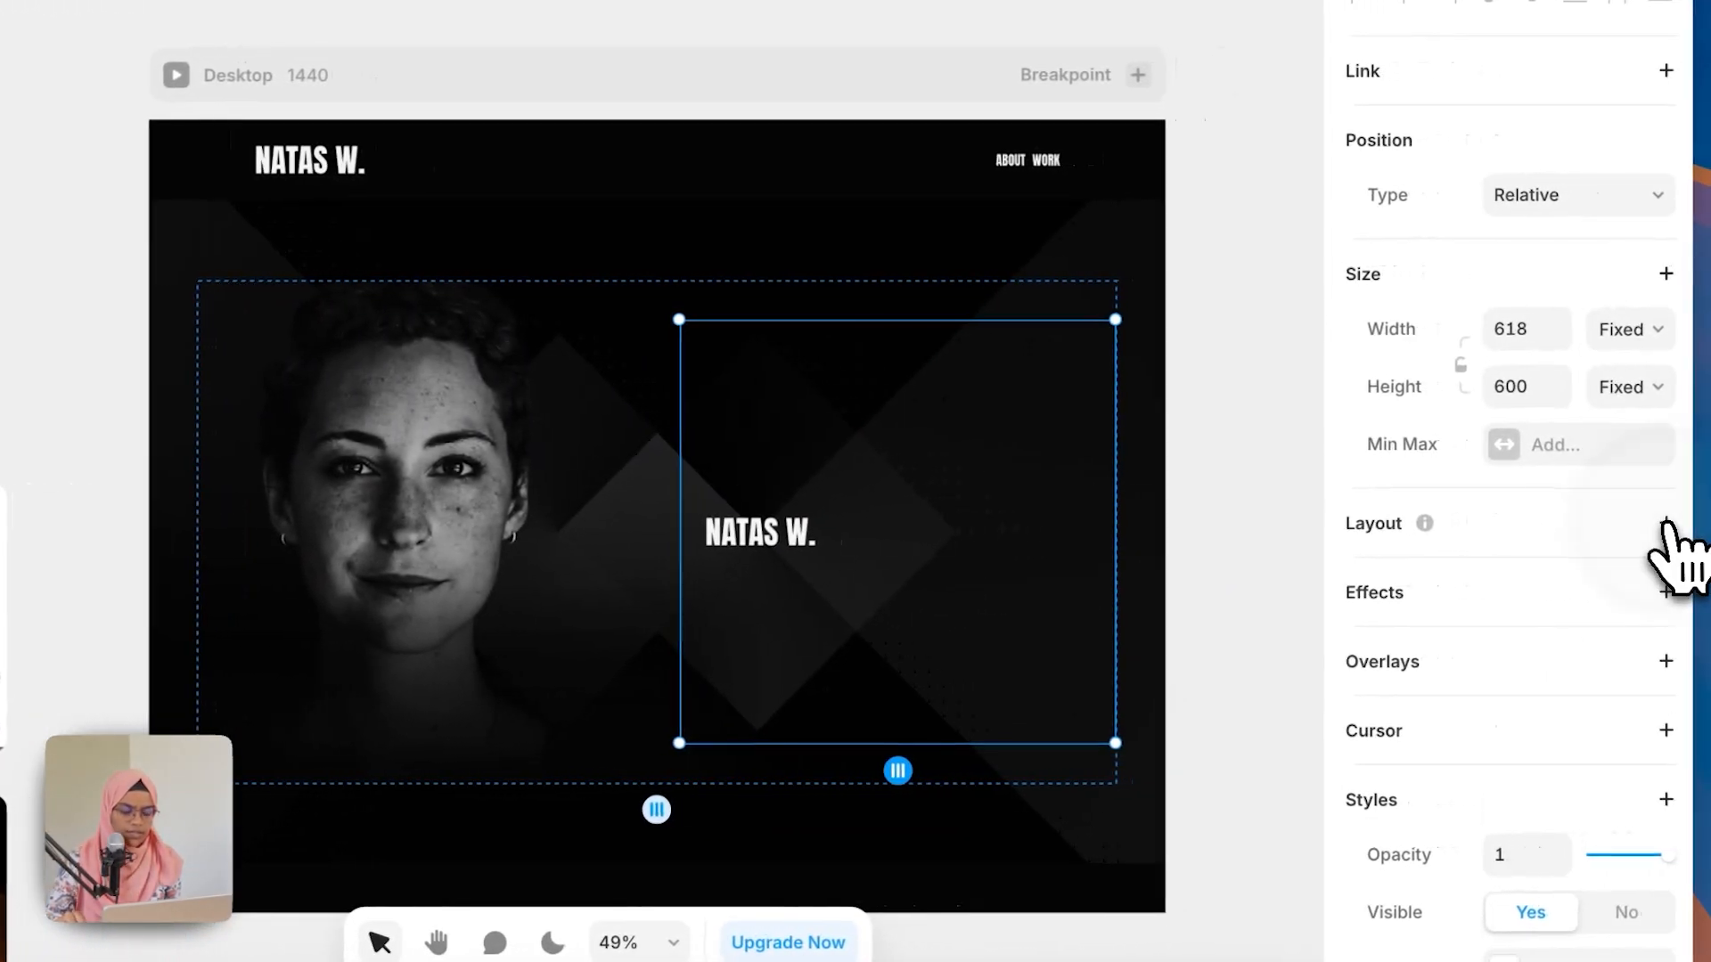
click(1663, 523)
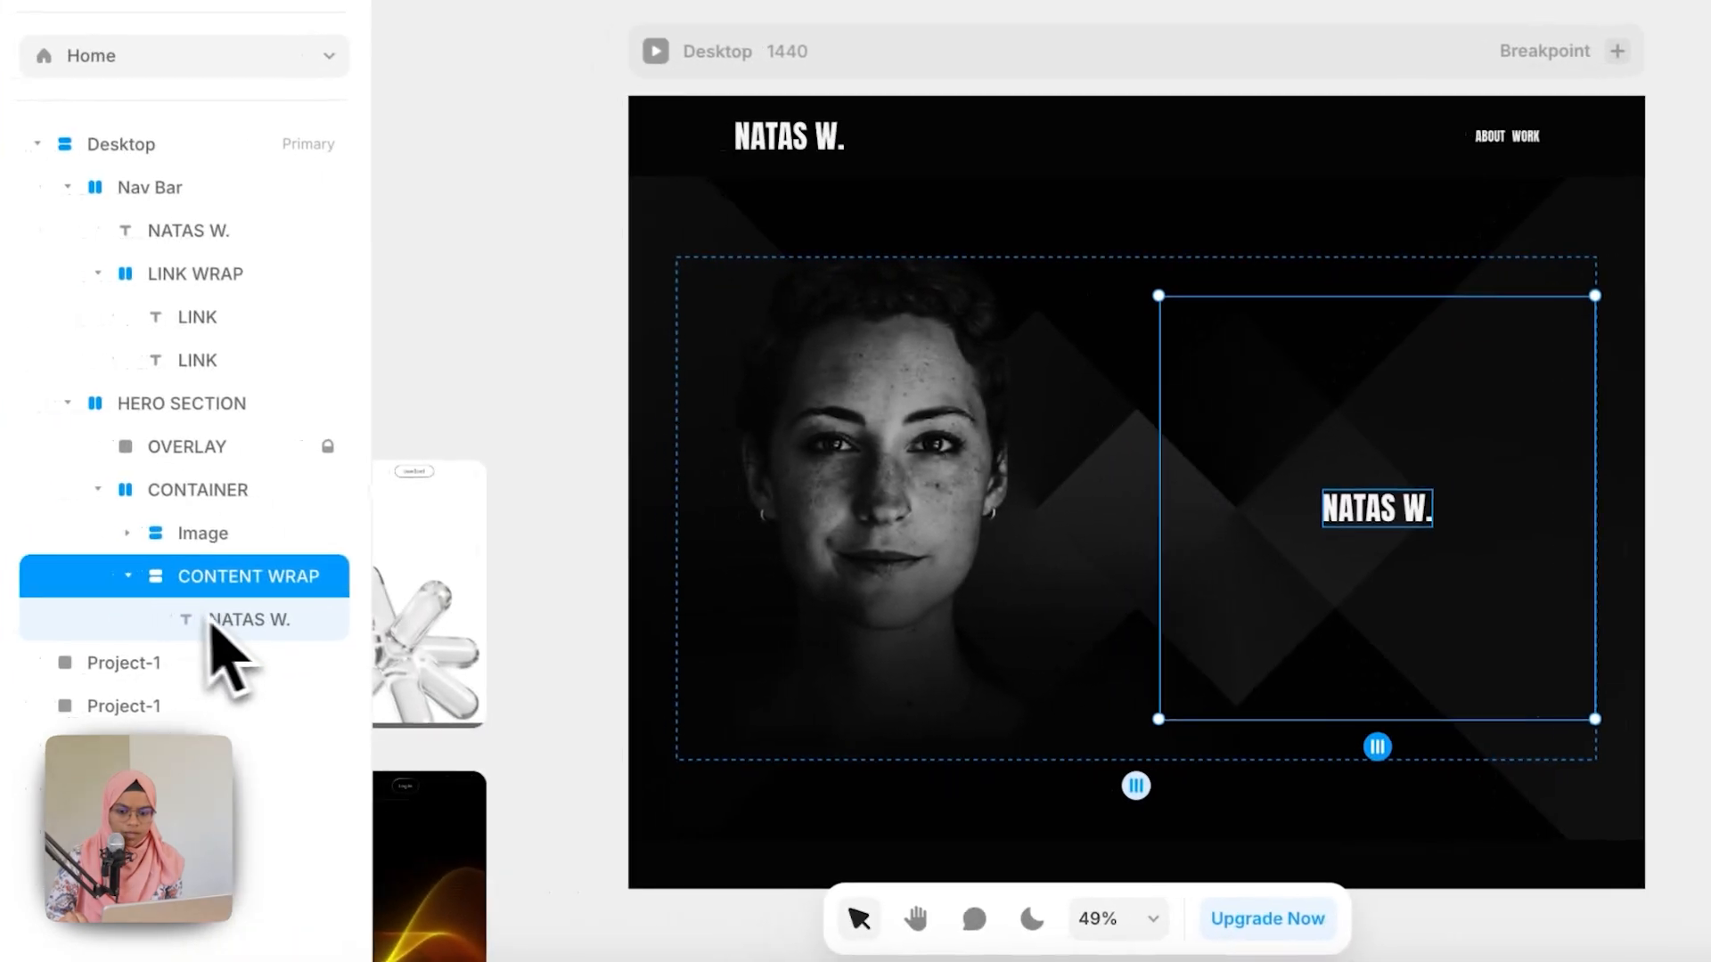
double_click(276, 622)
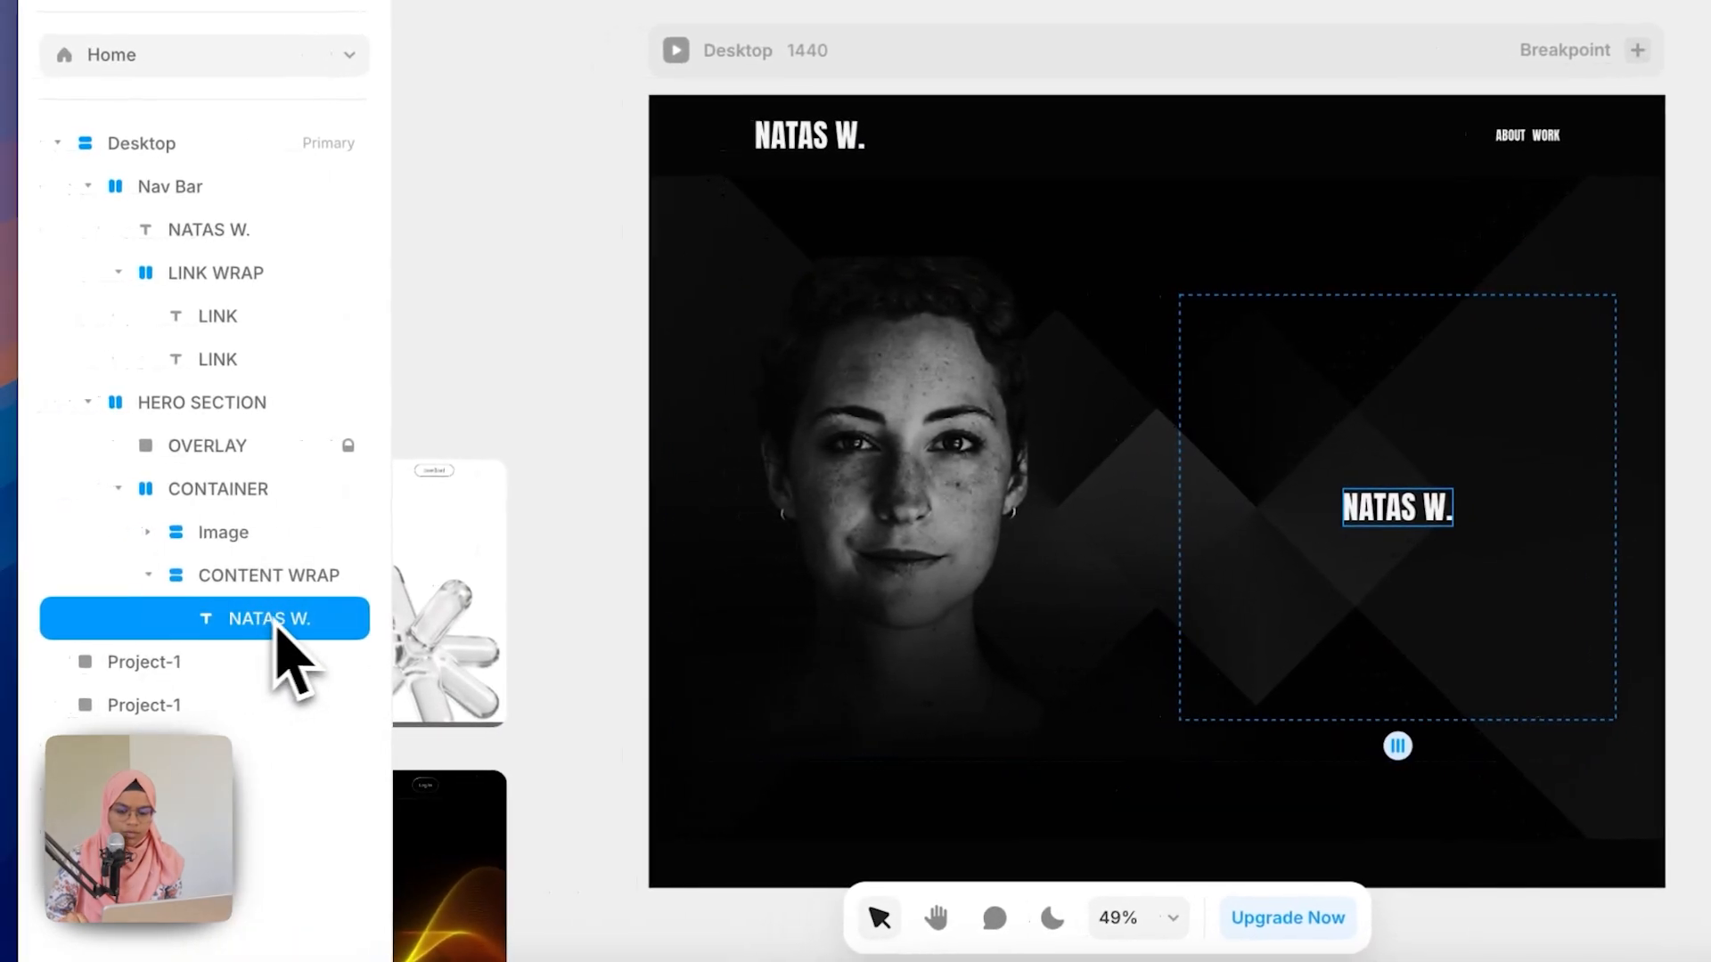
key(Caps_Lock)
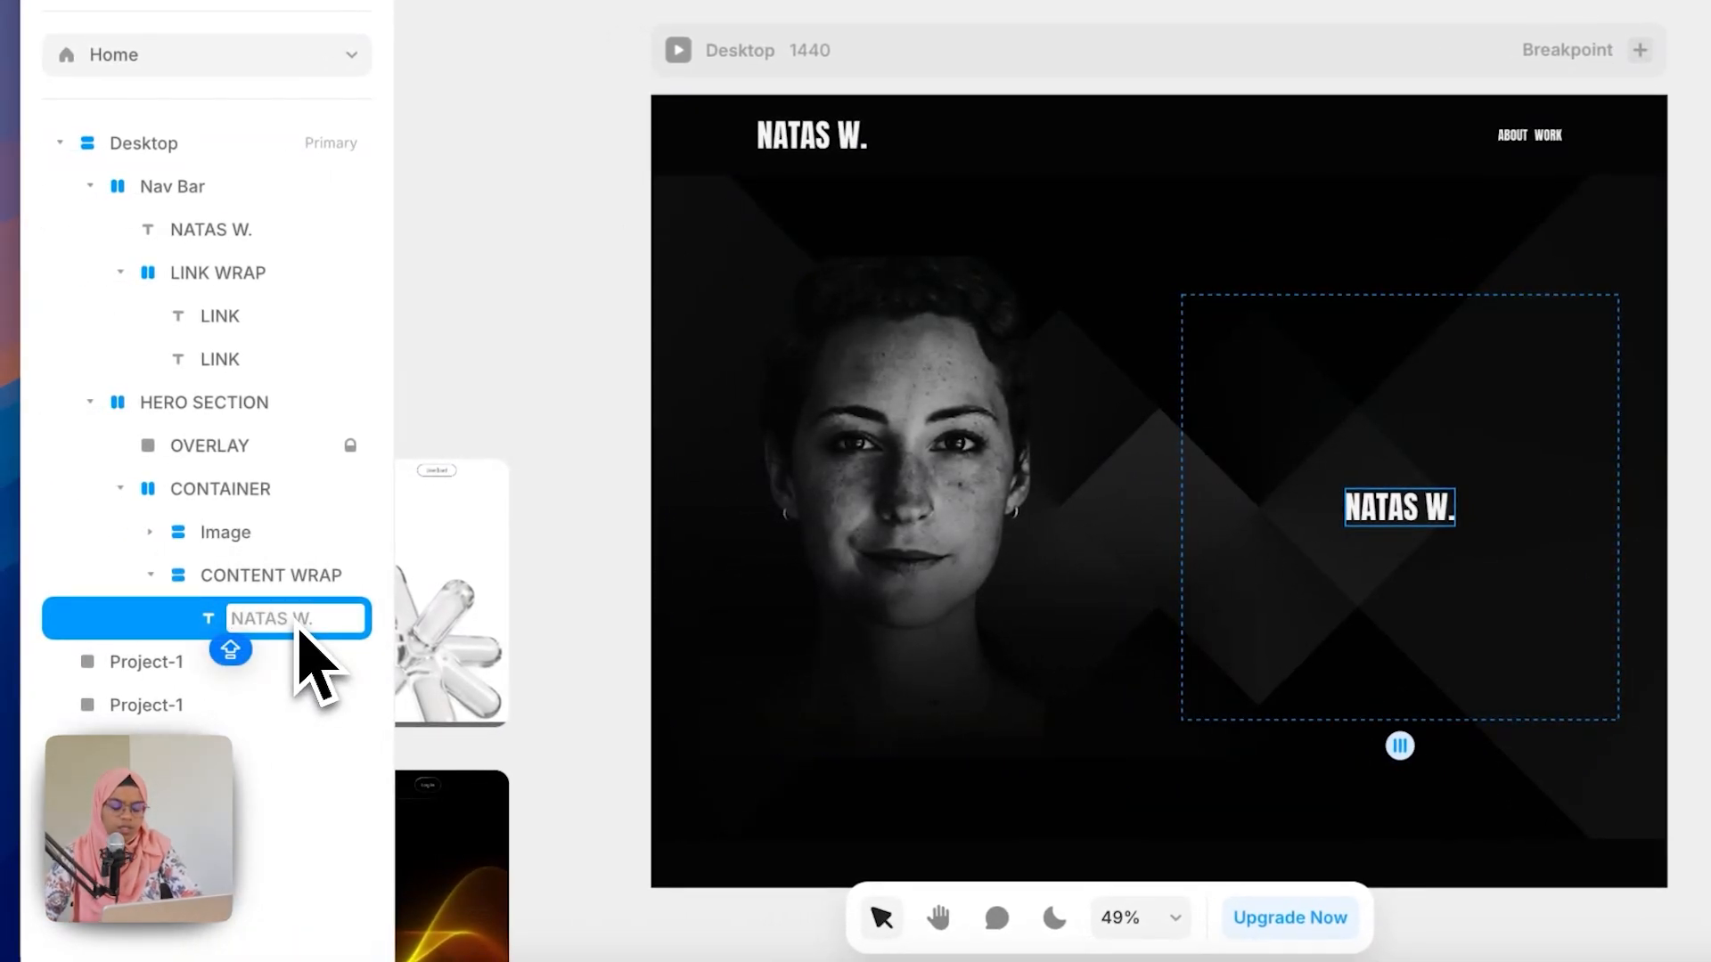
text(TITLE)
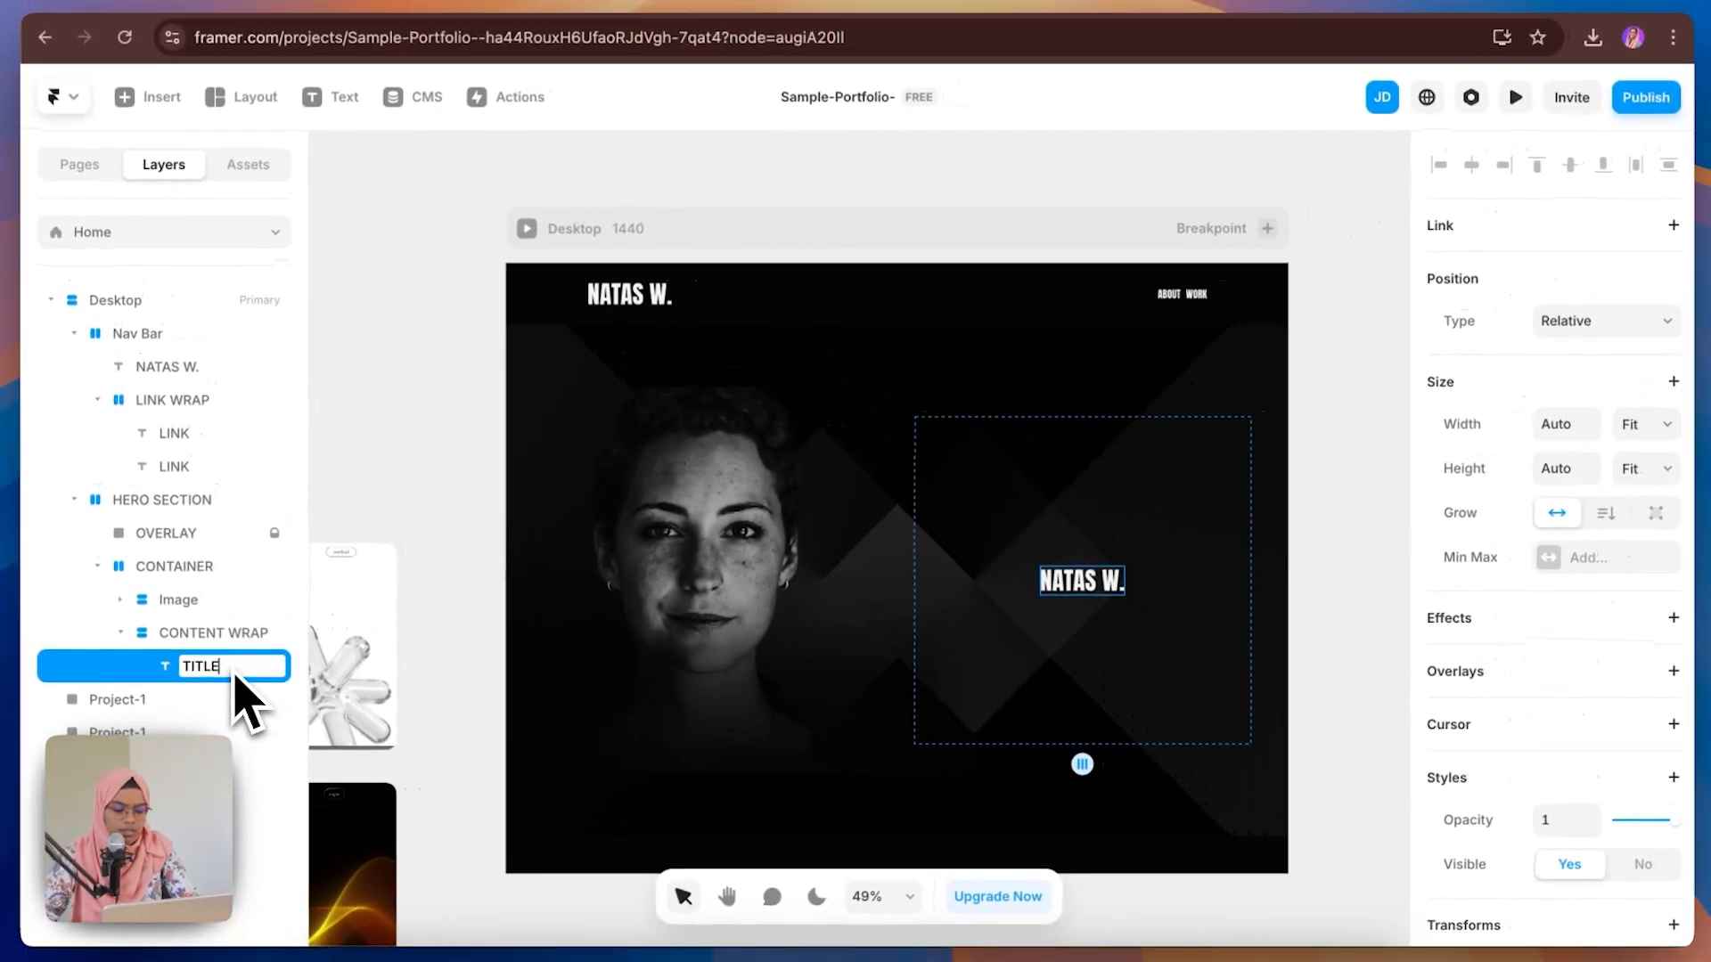
key(Return)
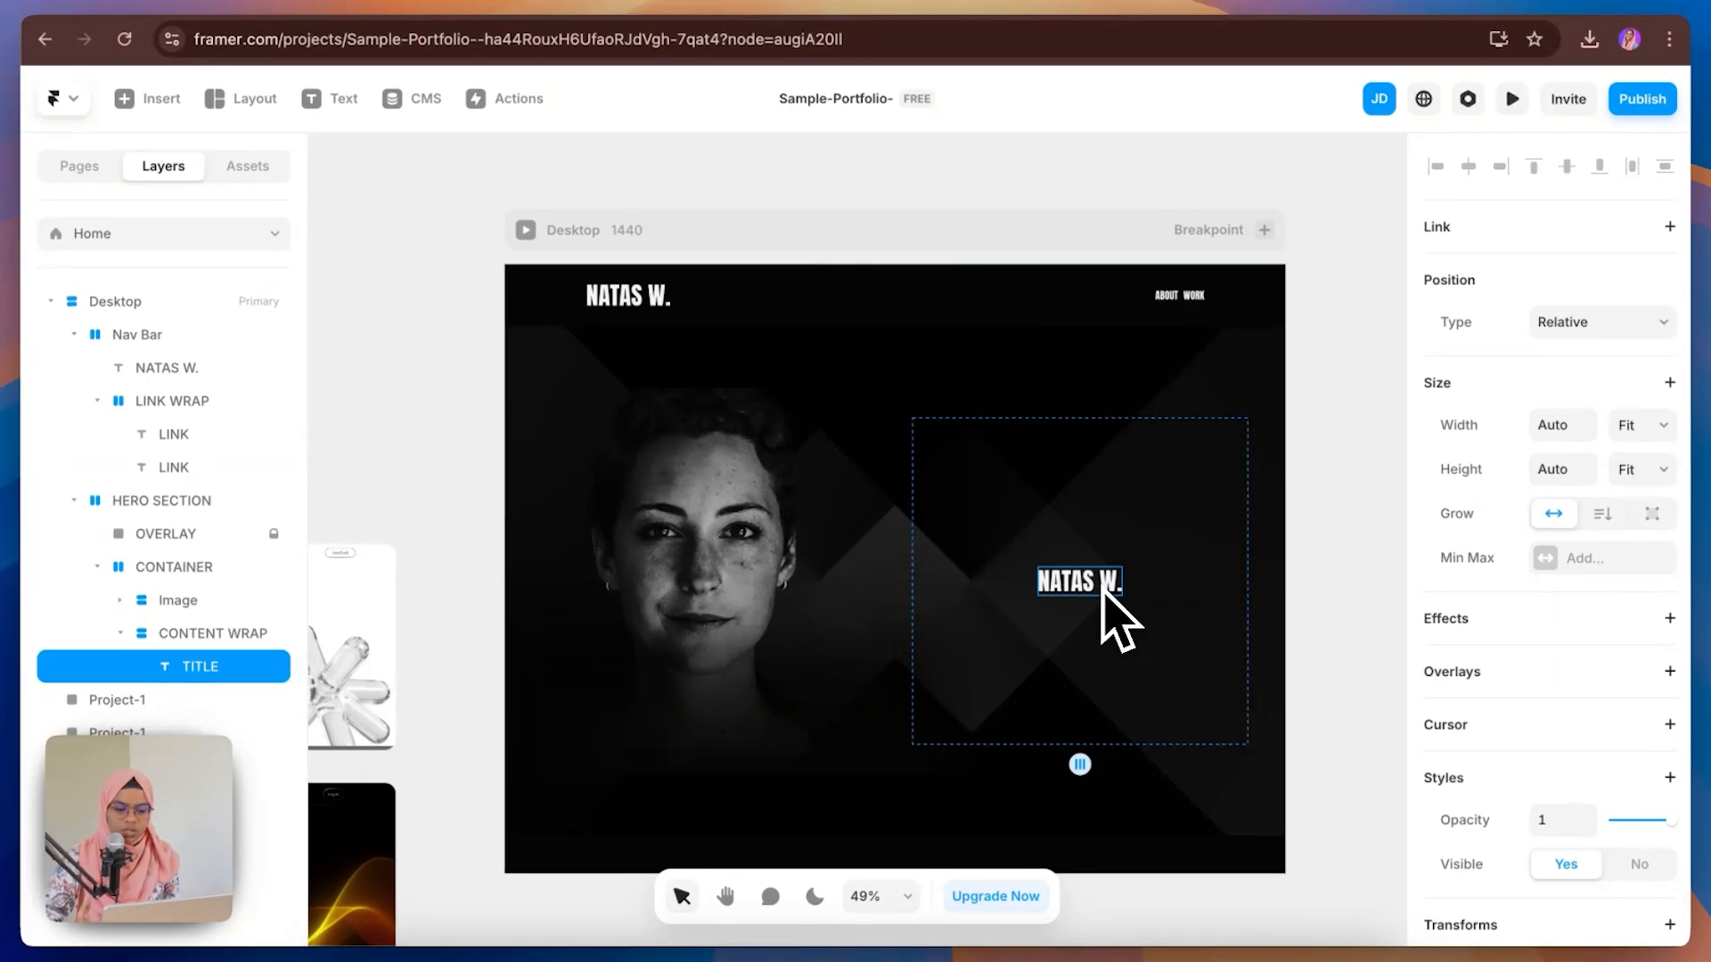
click(515, 5)
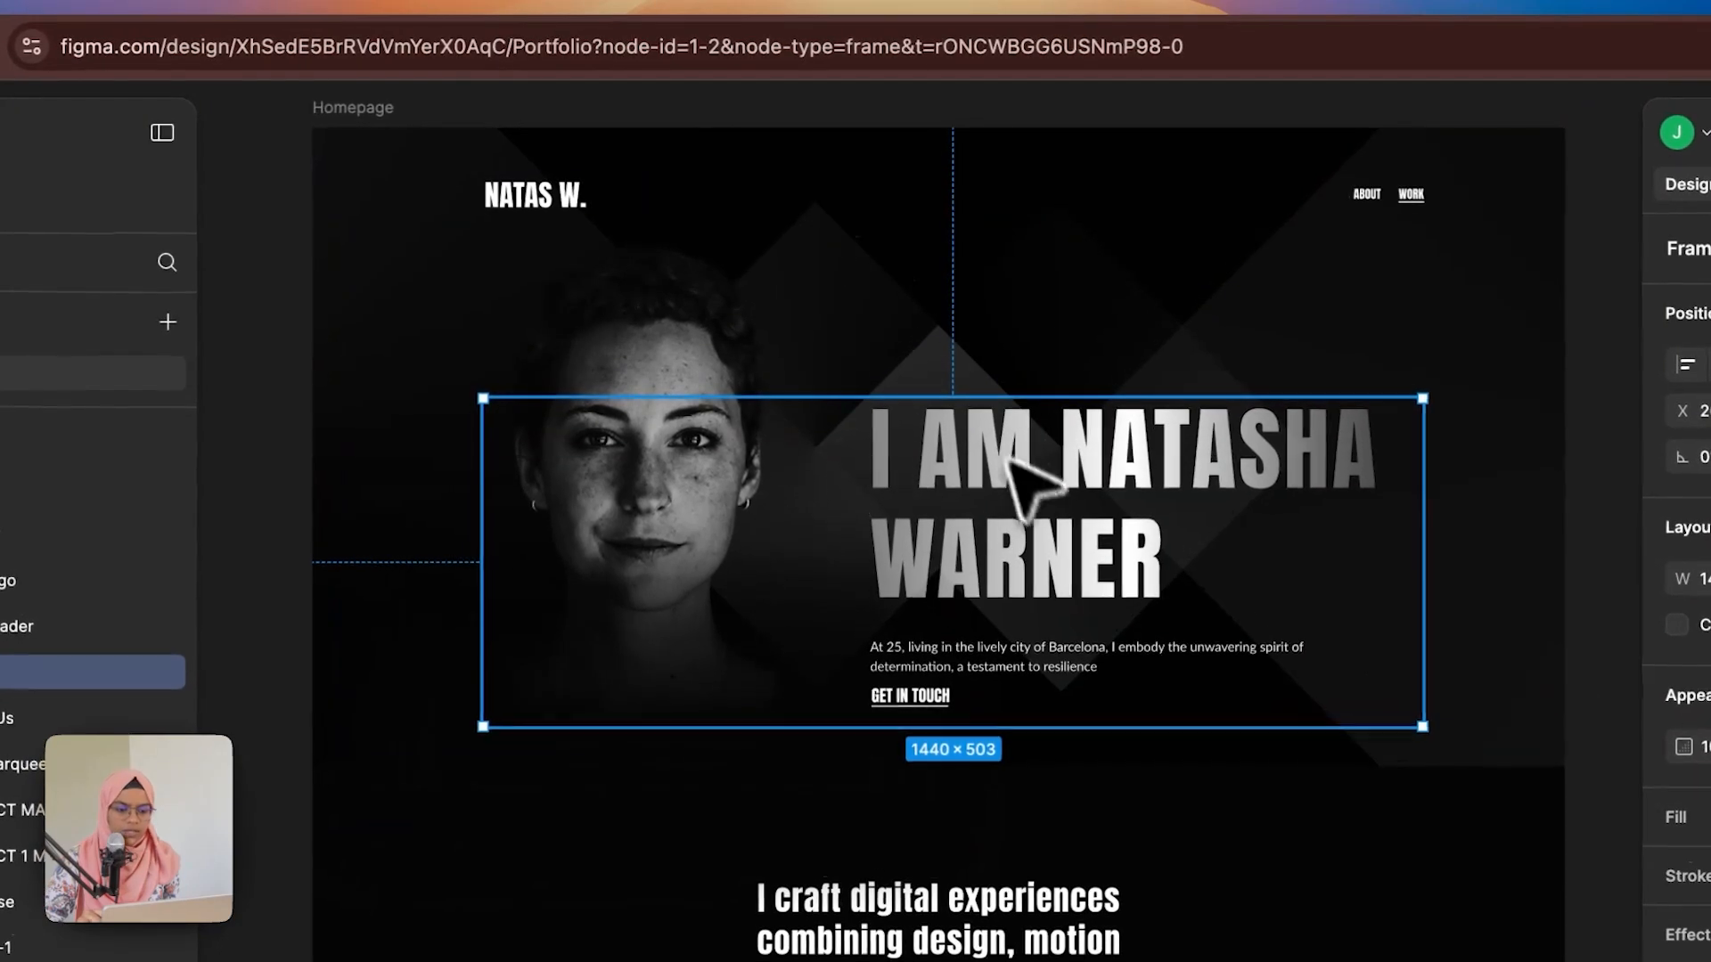
double_click(1008, 463)
double_click(1024, 485)
click(1026, 499)
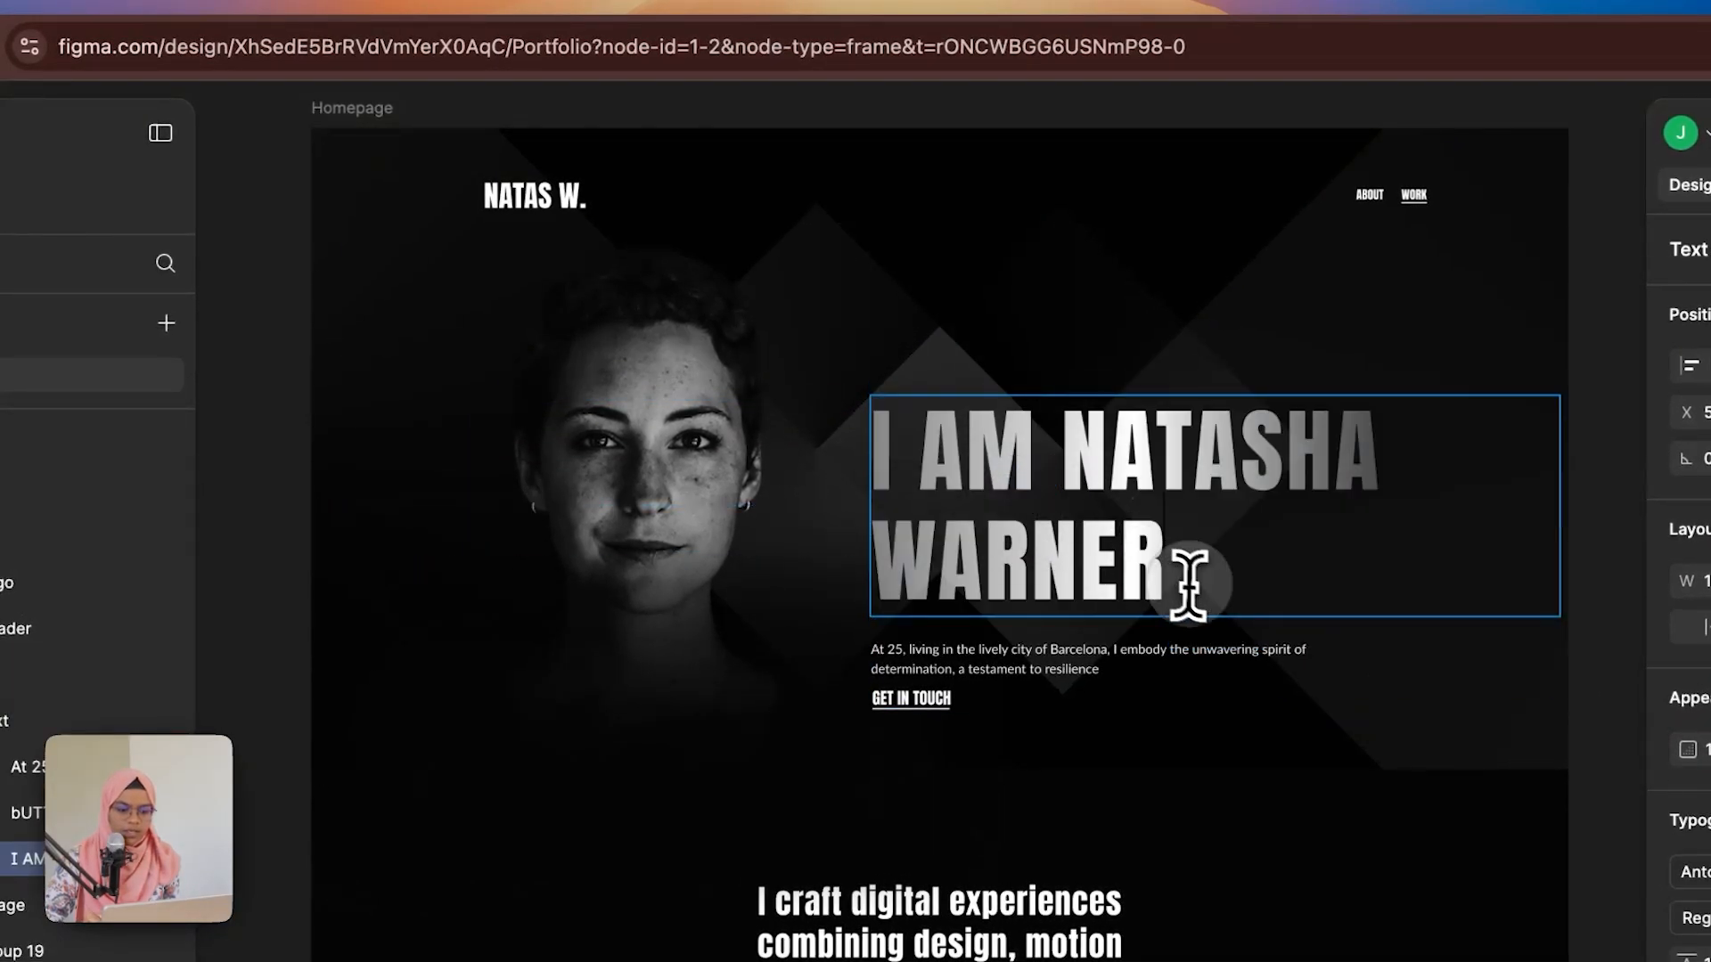
drag(1190, 581, 877, 428)
key(ctrl+c)
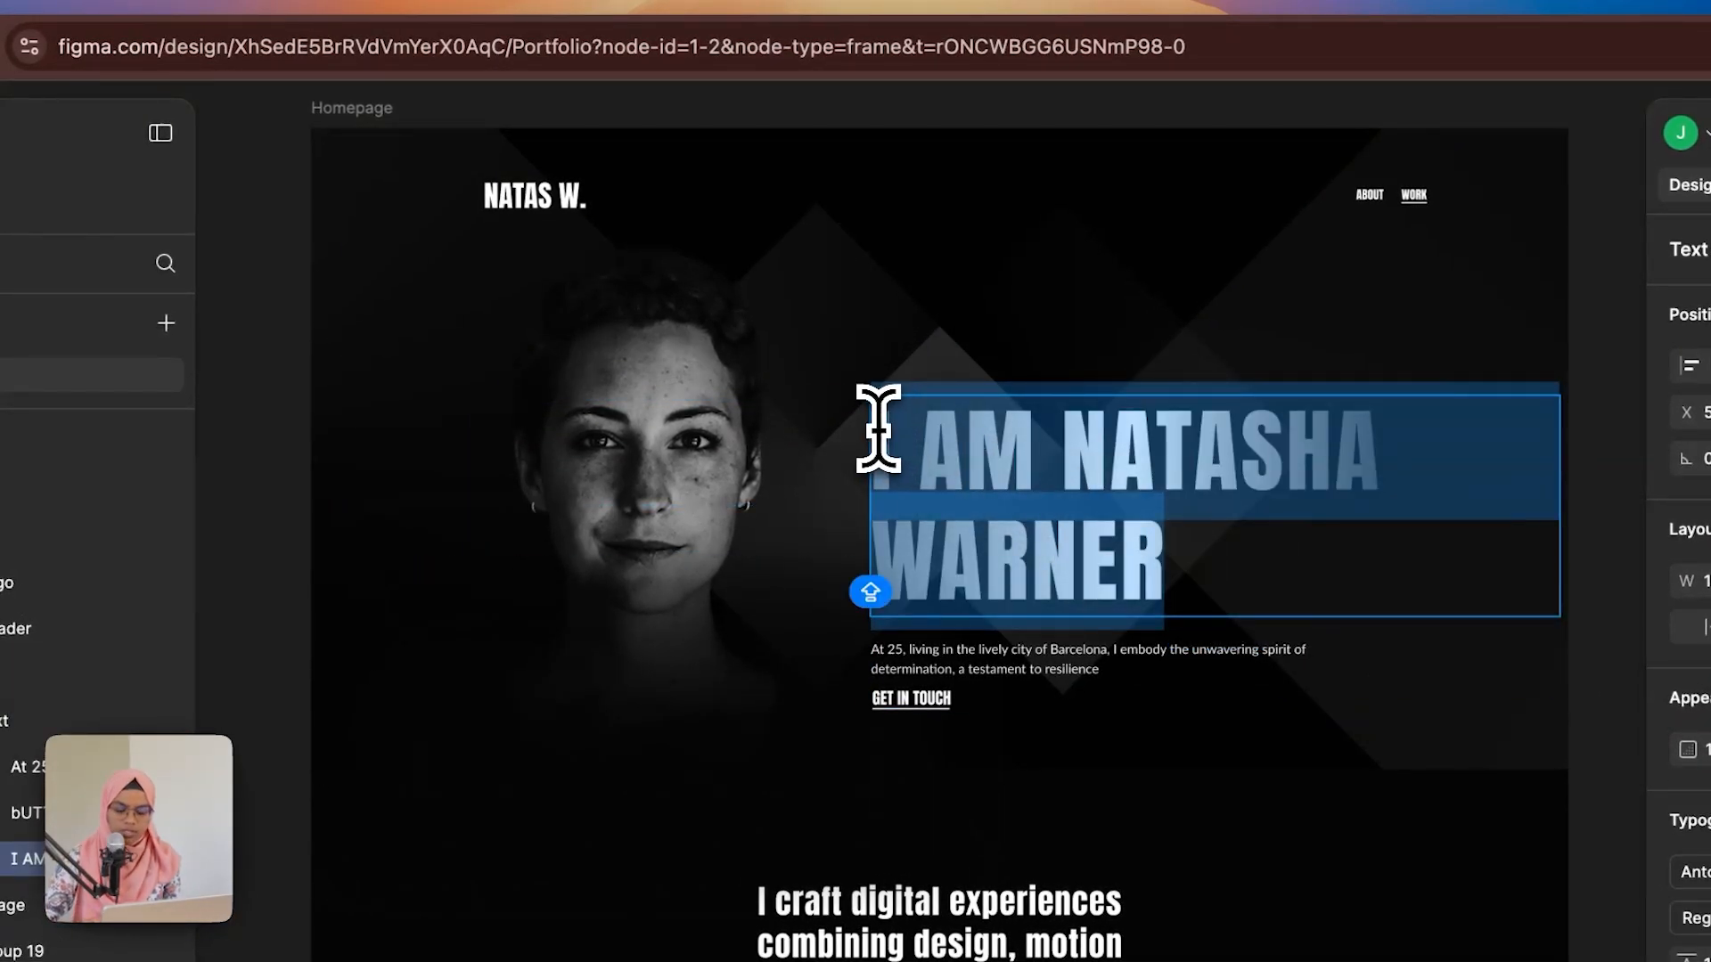
click(153, 5)
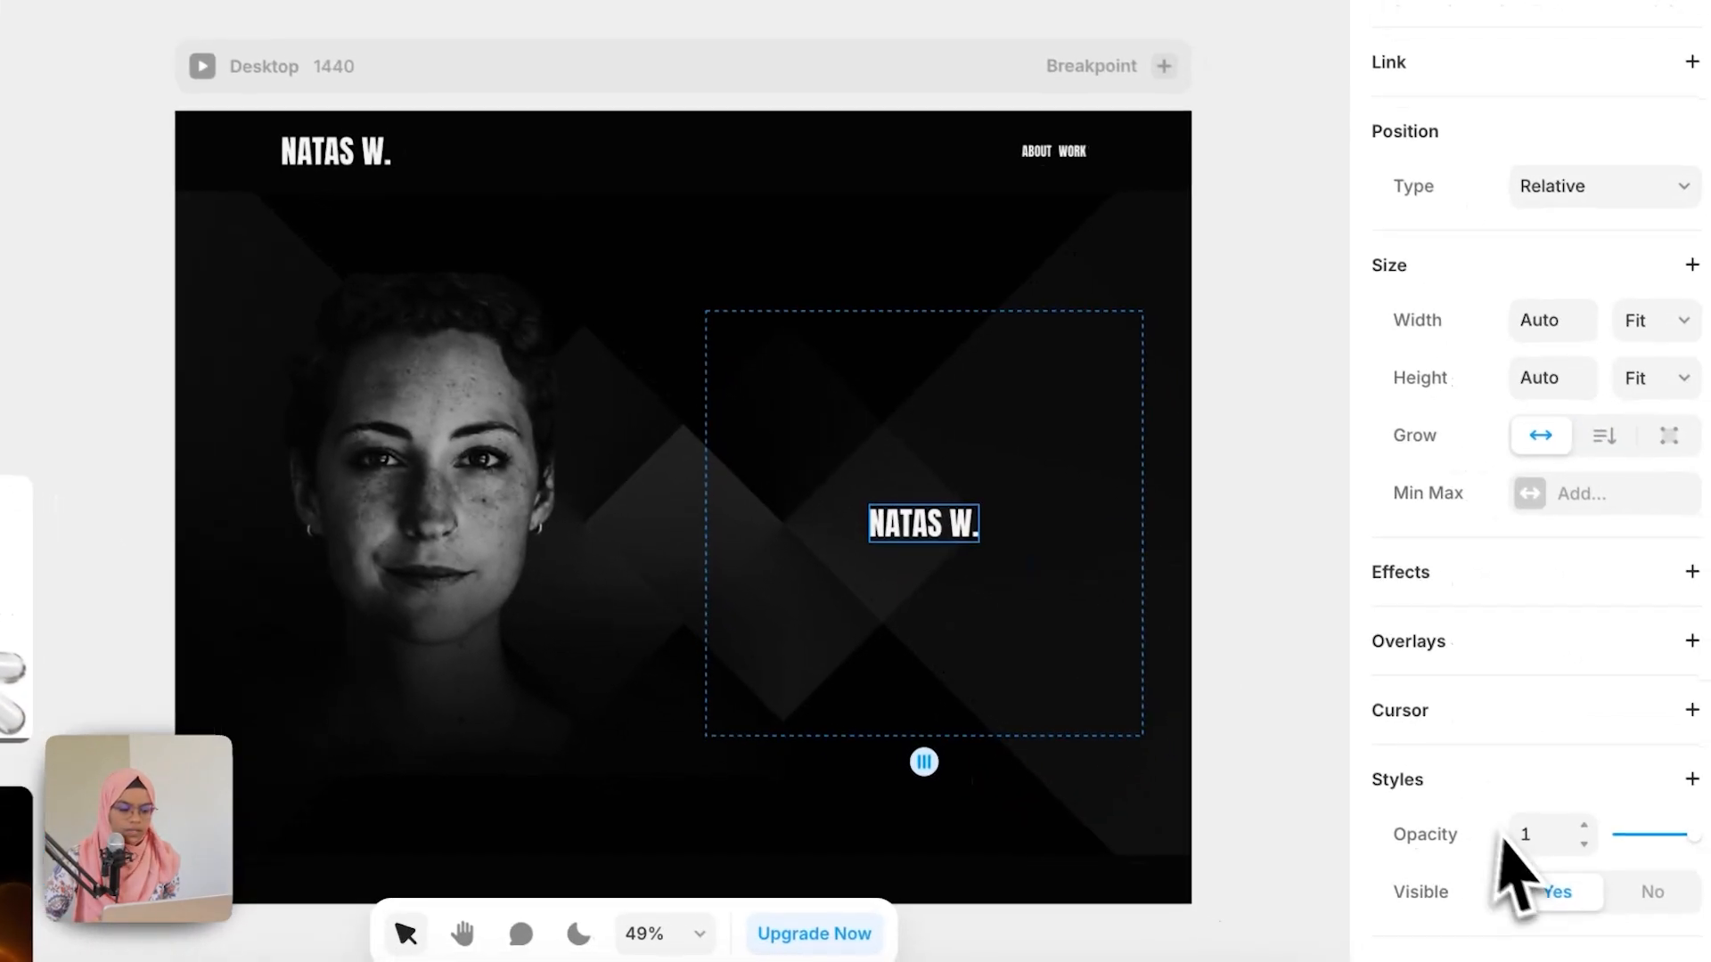
scroll(1502, 842, down, 7)
click(1577, 609)
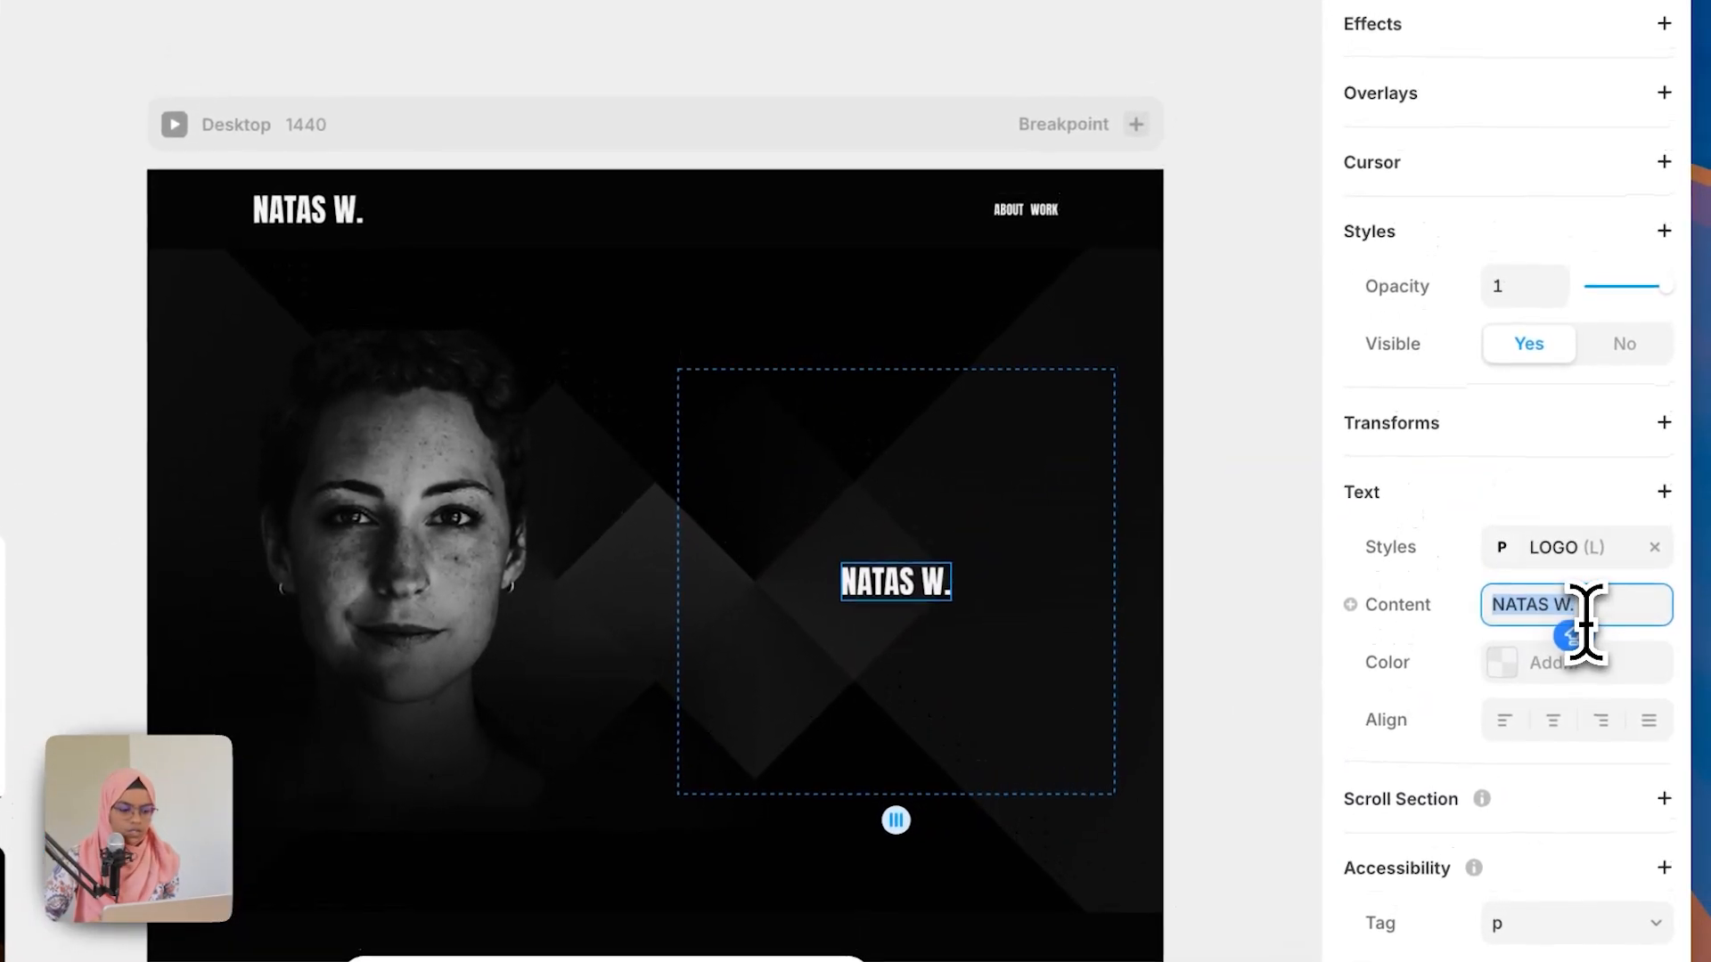
key(ctrl+v)
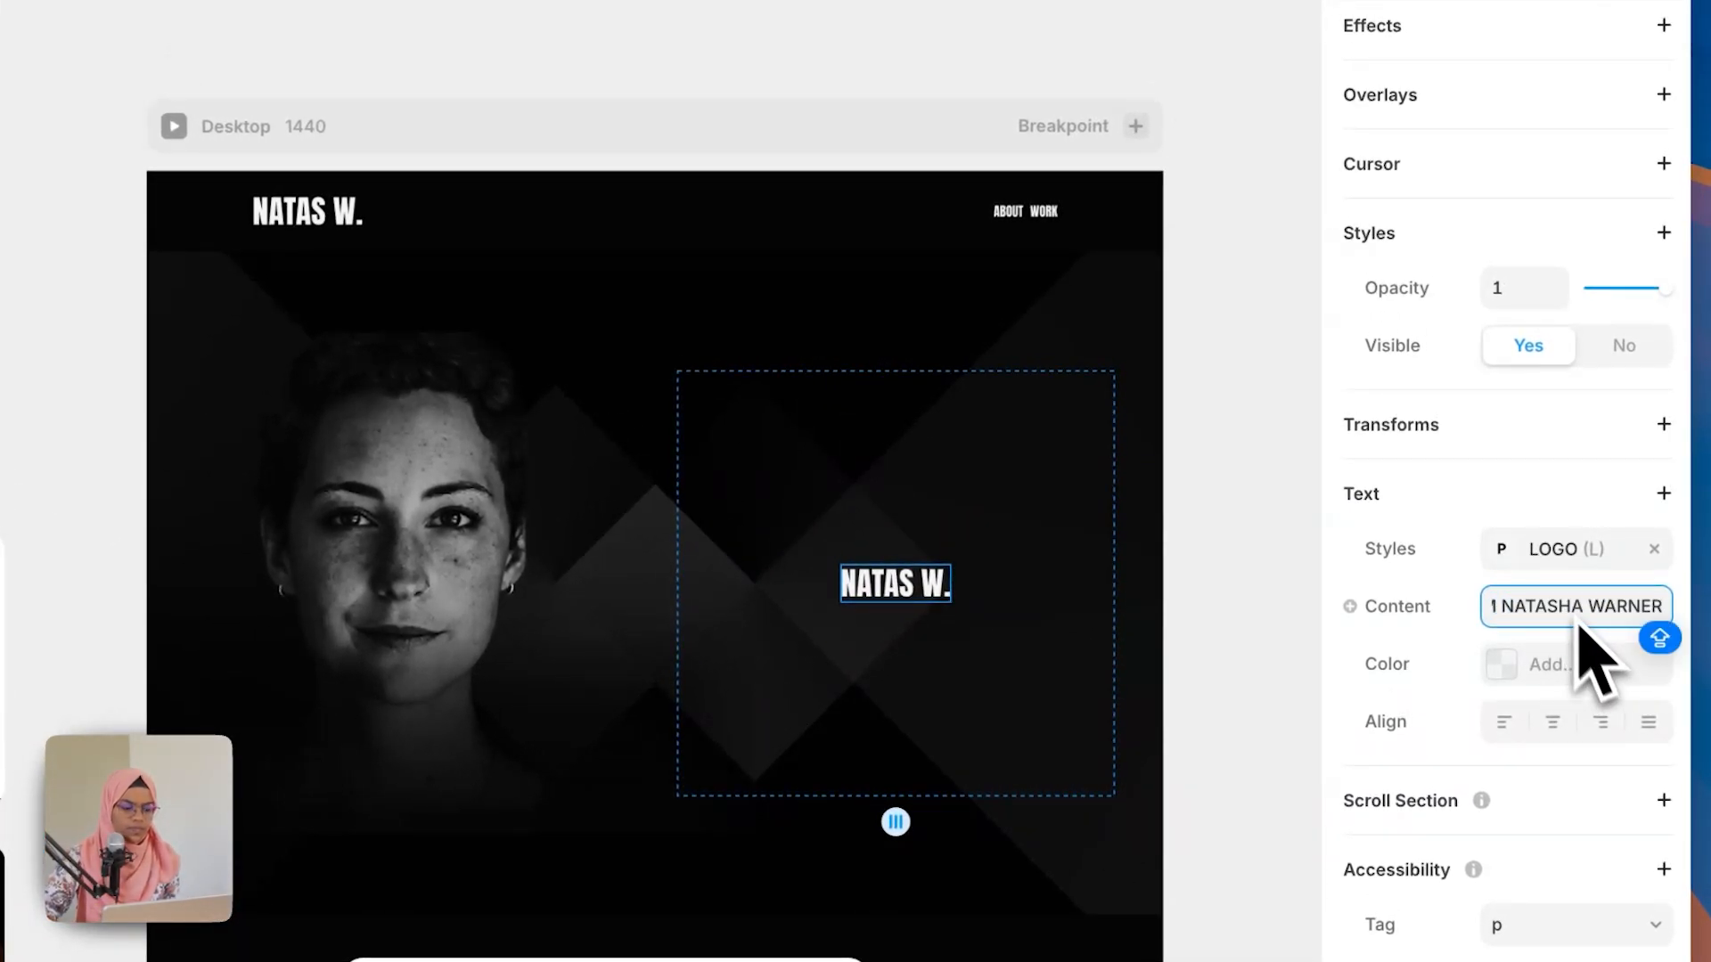
click(1557, 560)
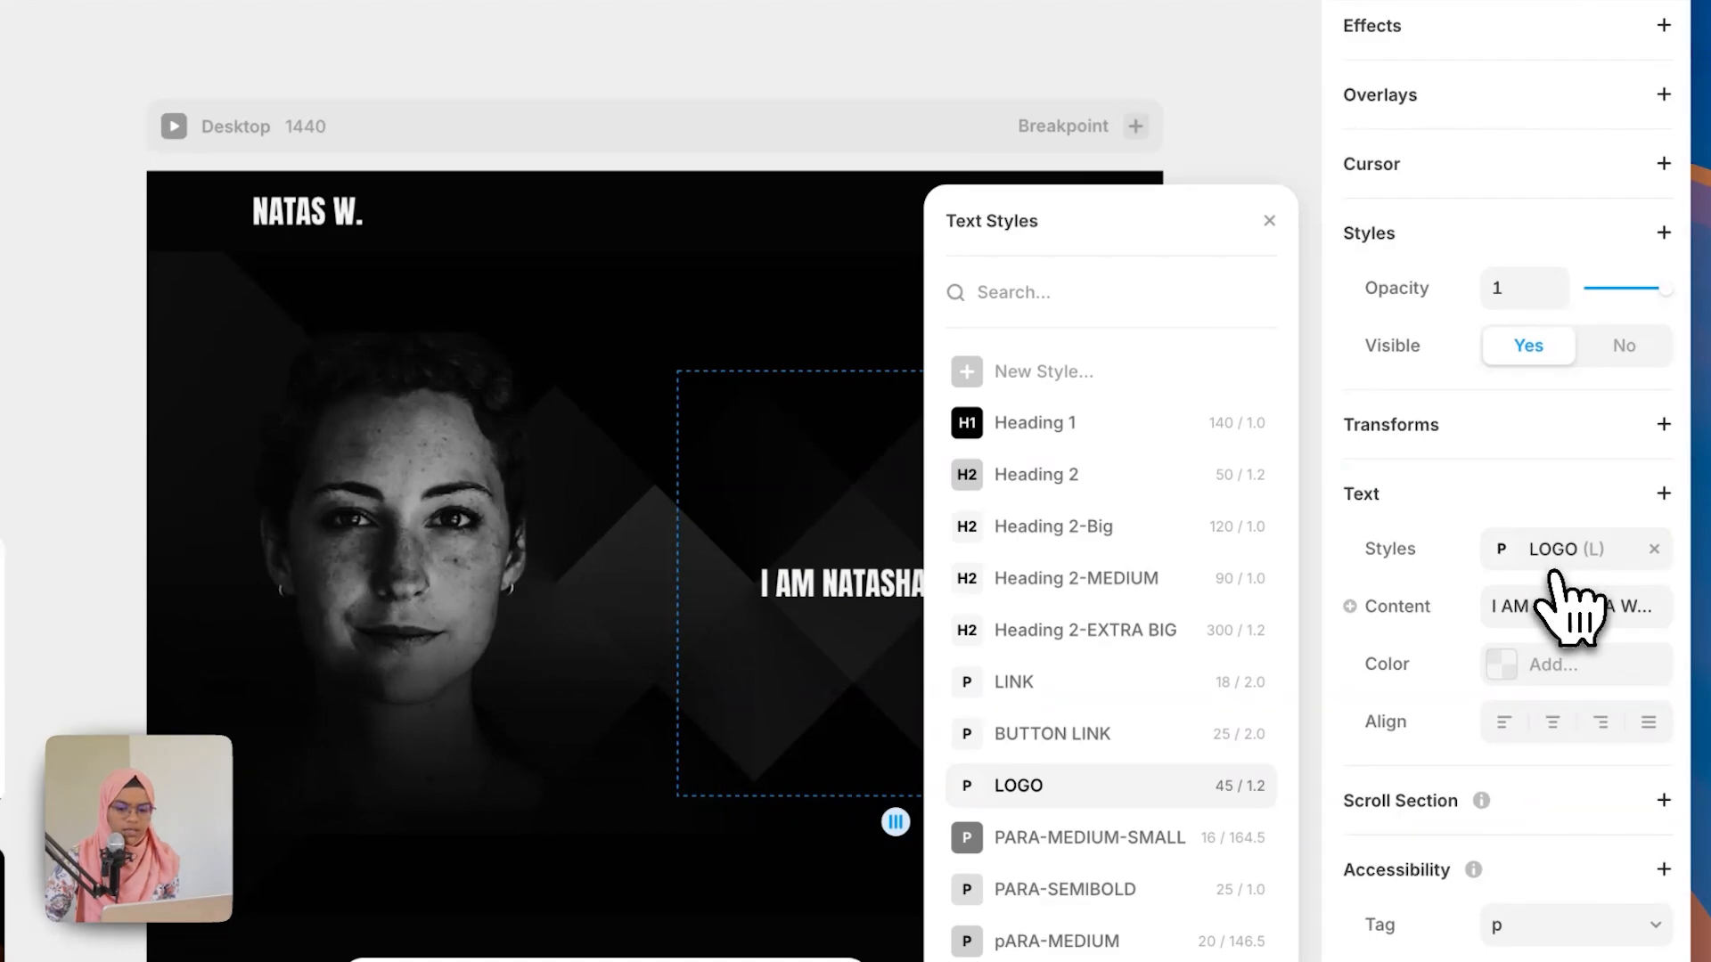
click(1007, 435)
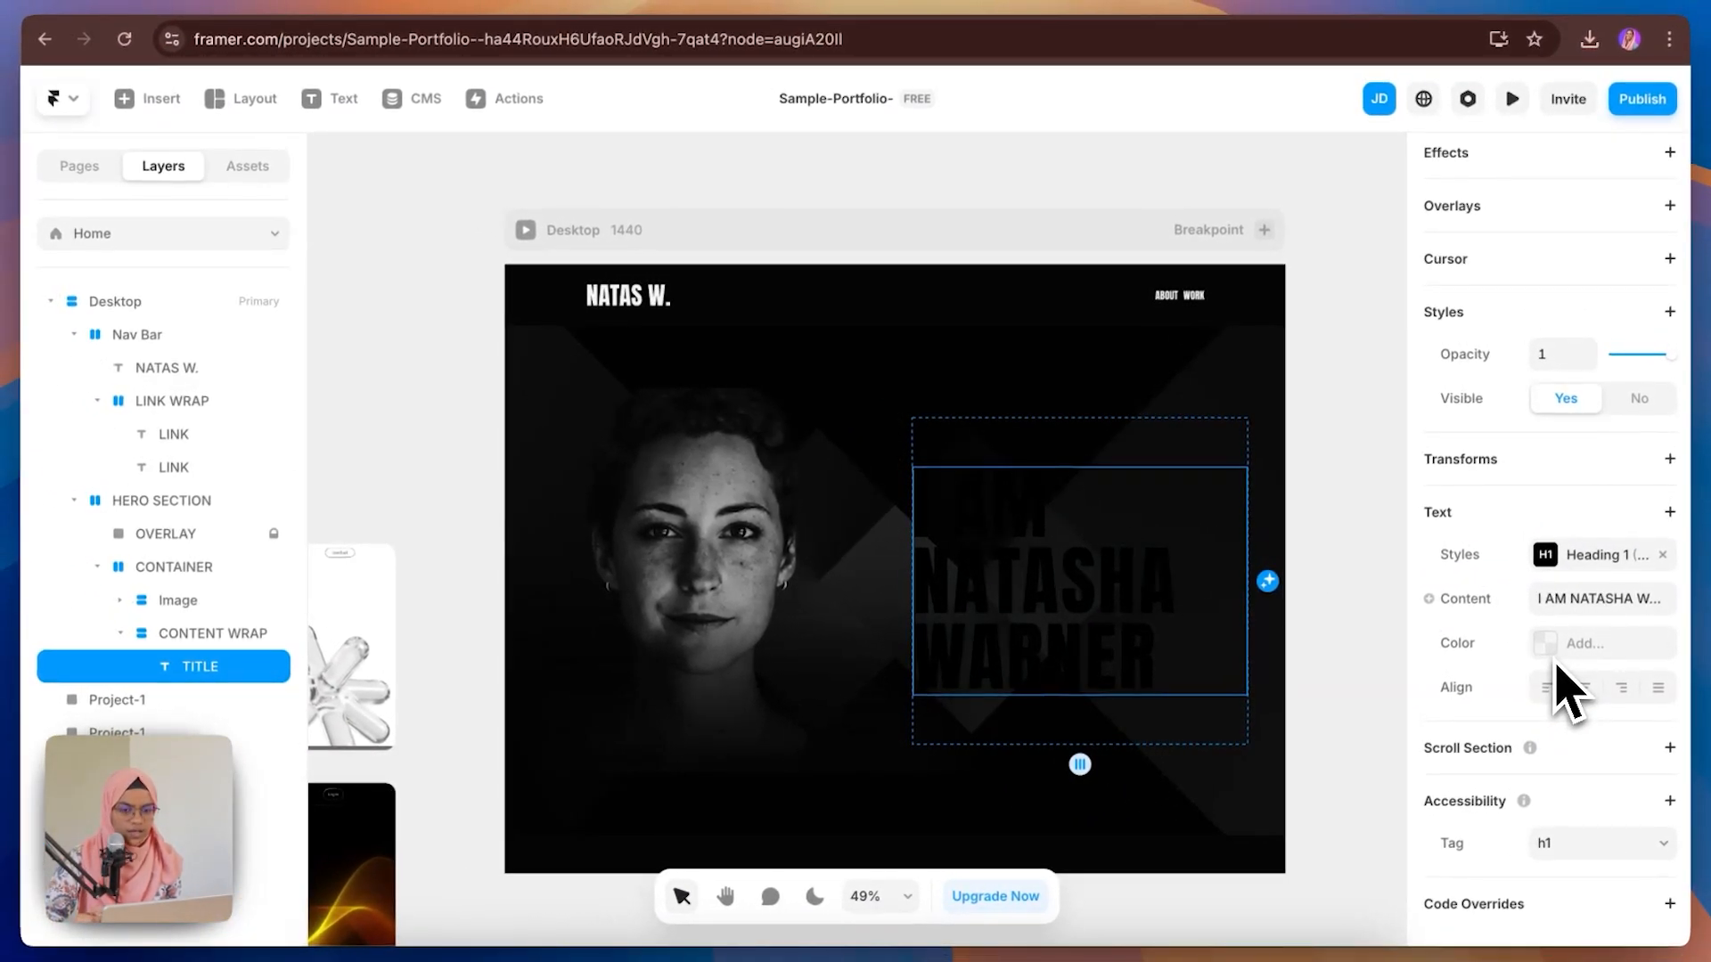
Step: Give TITLE's text a white linear gradient colour, raising the middle gradient stop to 100% opacity
click(1550, 643)
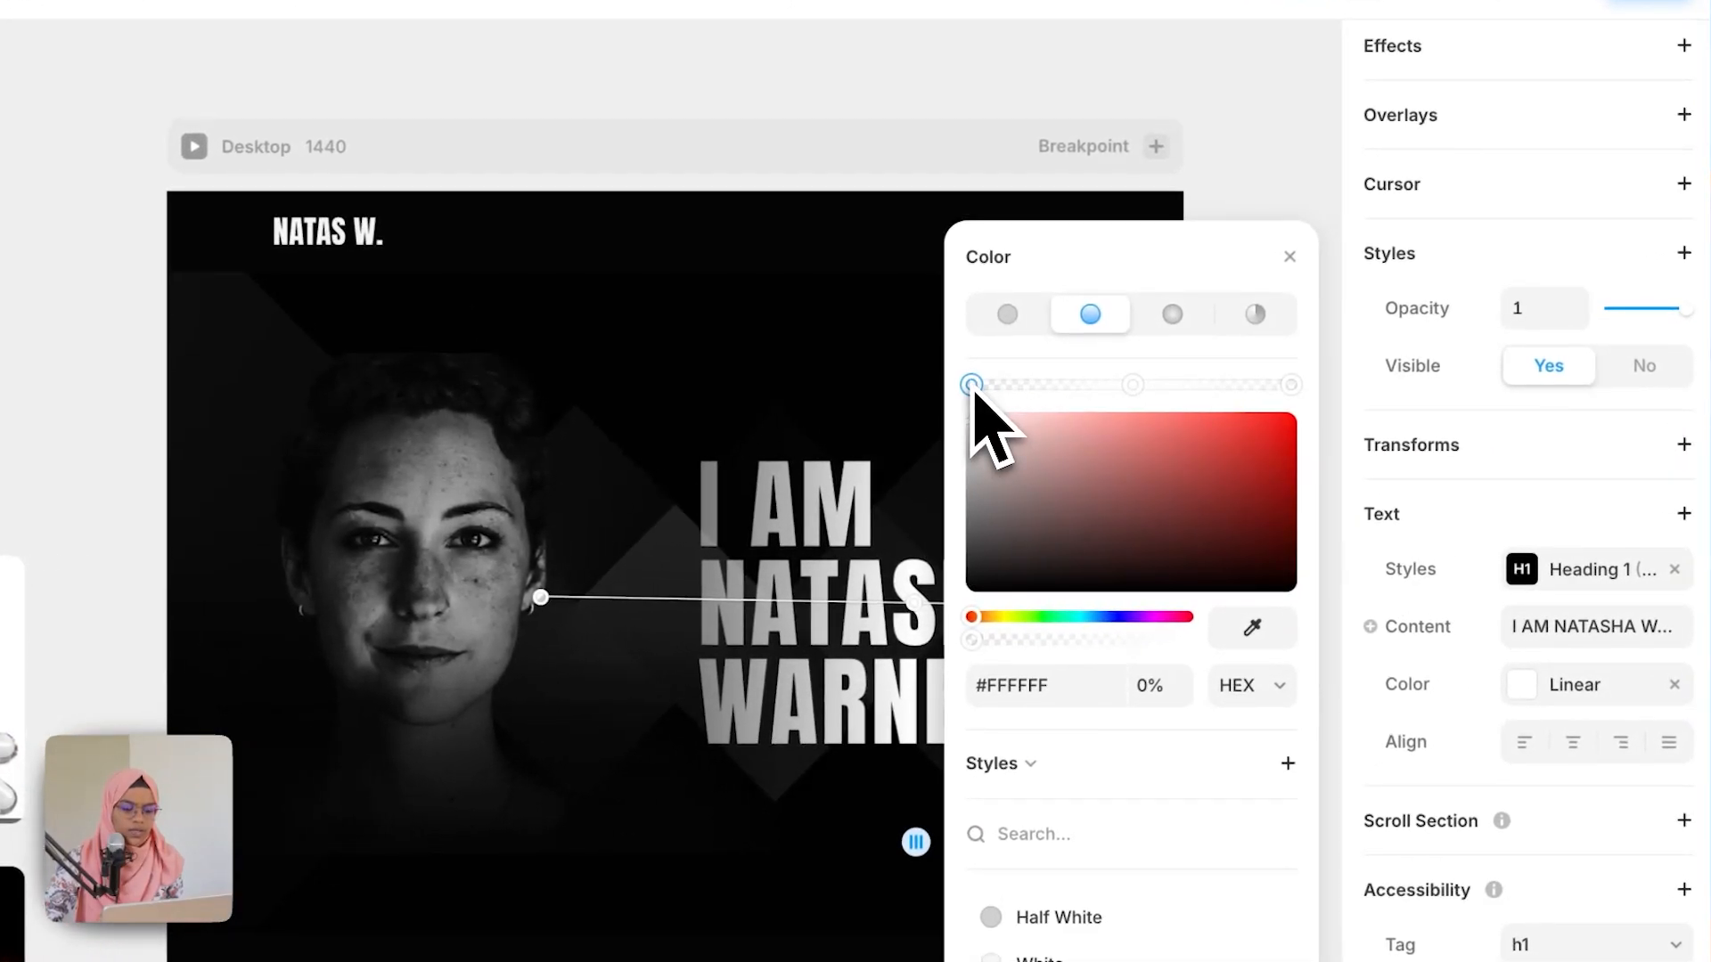
click(1291, 385)
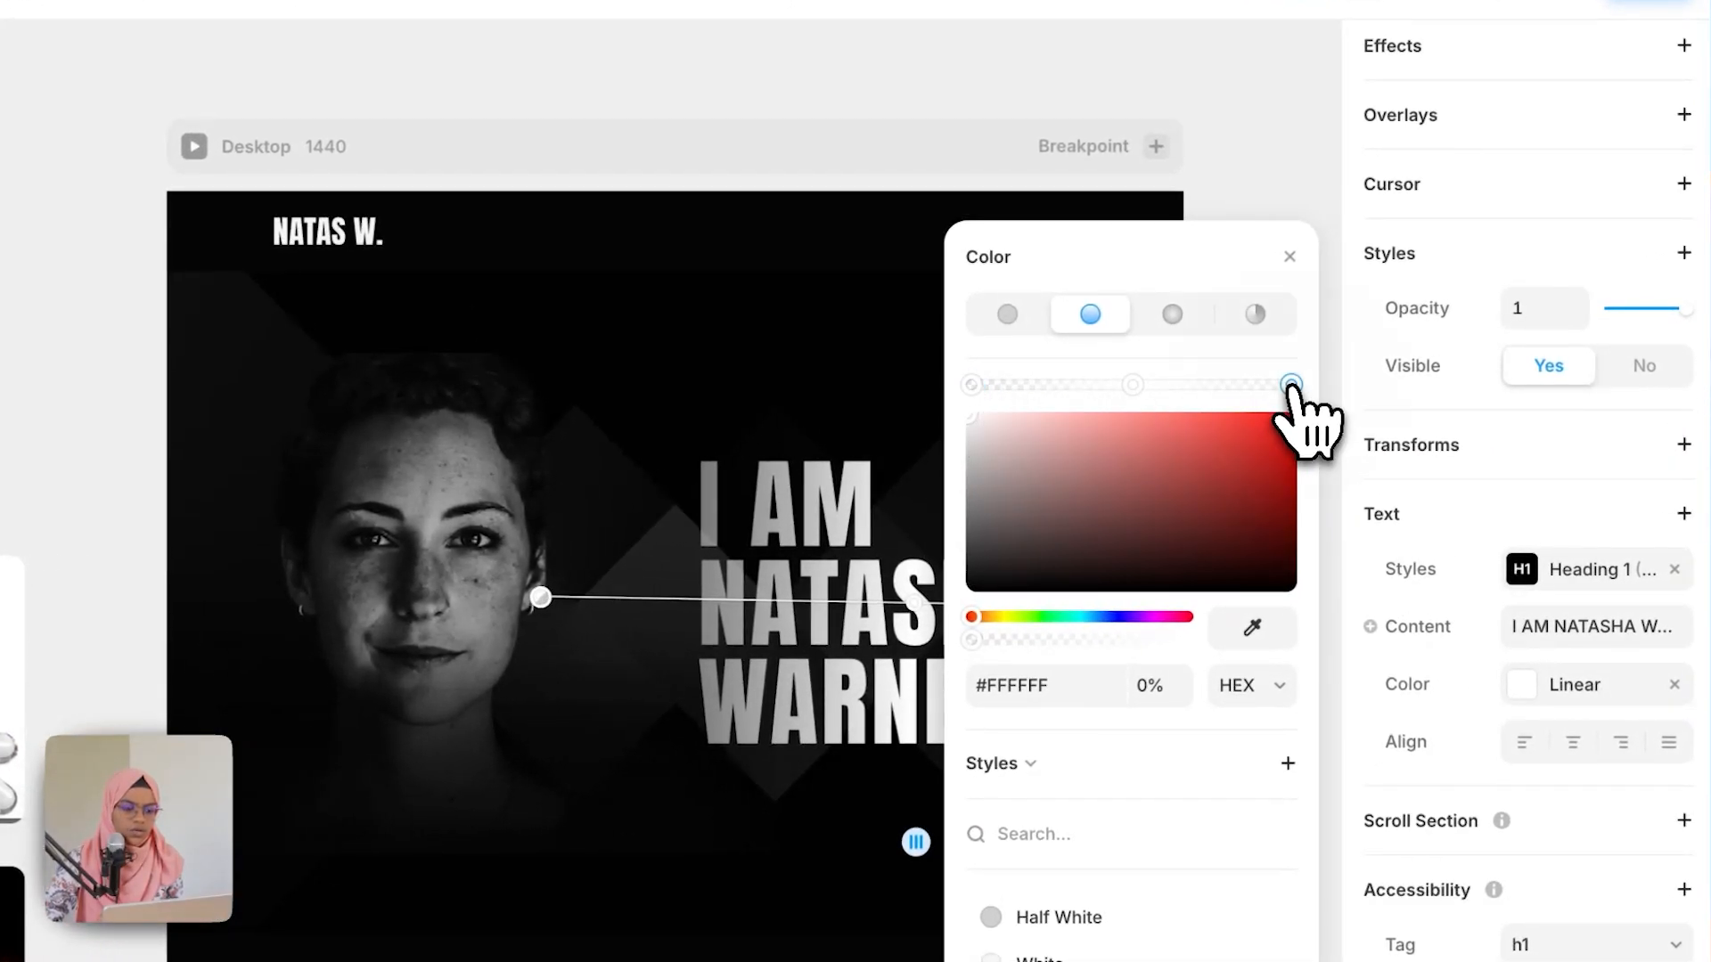
click(1131, 384)
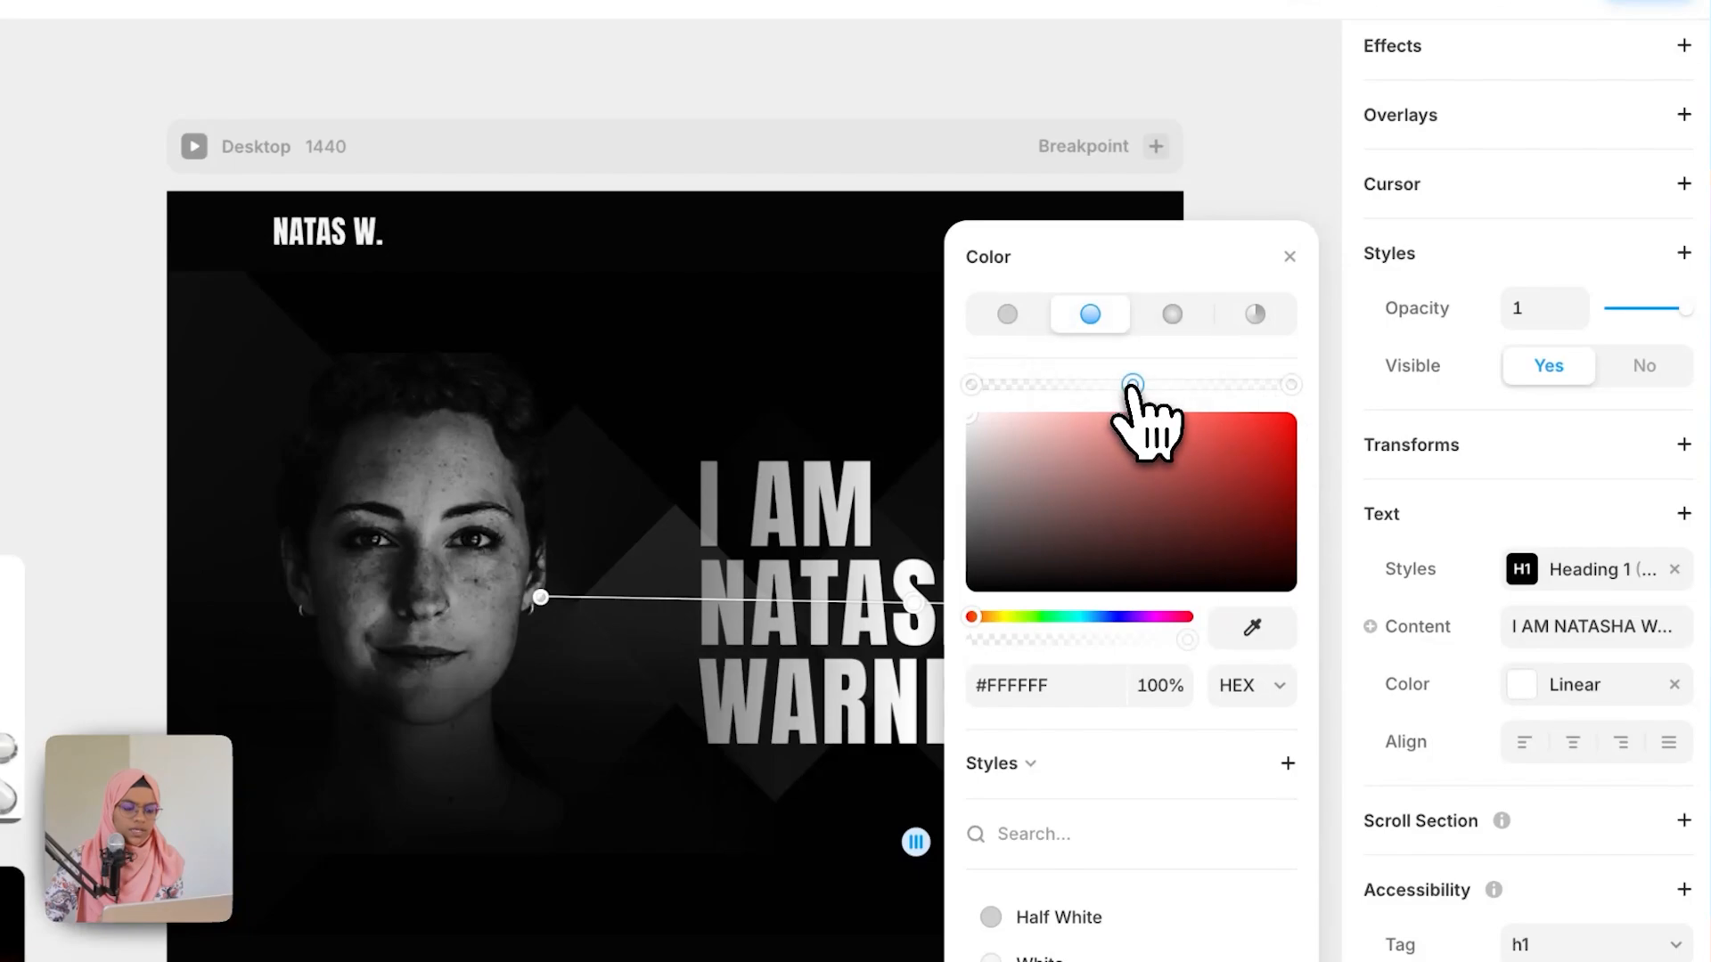
click(1290, 259)
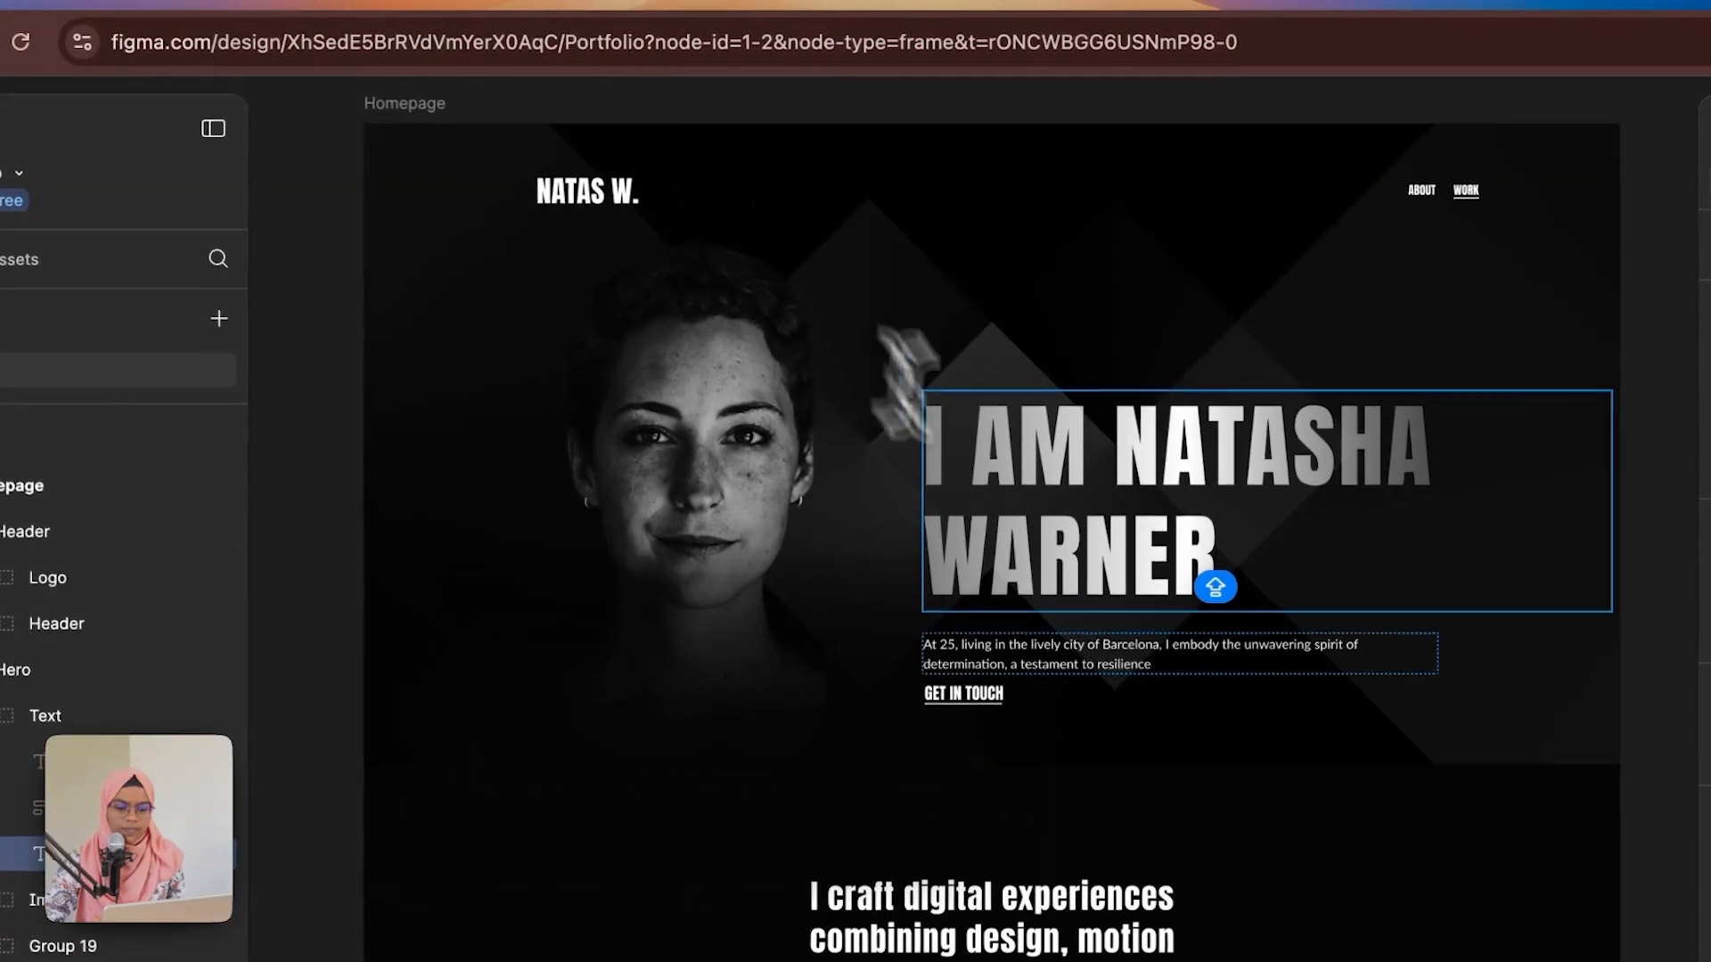
Step: Copy the description paragraph from the Figma design, then duplicate TITLE and rename the copy DESCRIPTION
click(1154, 664)
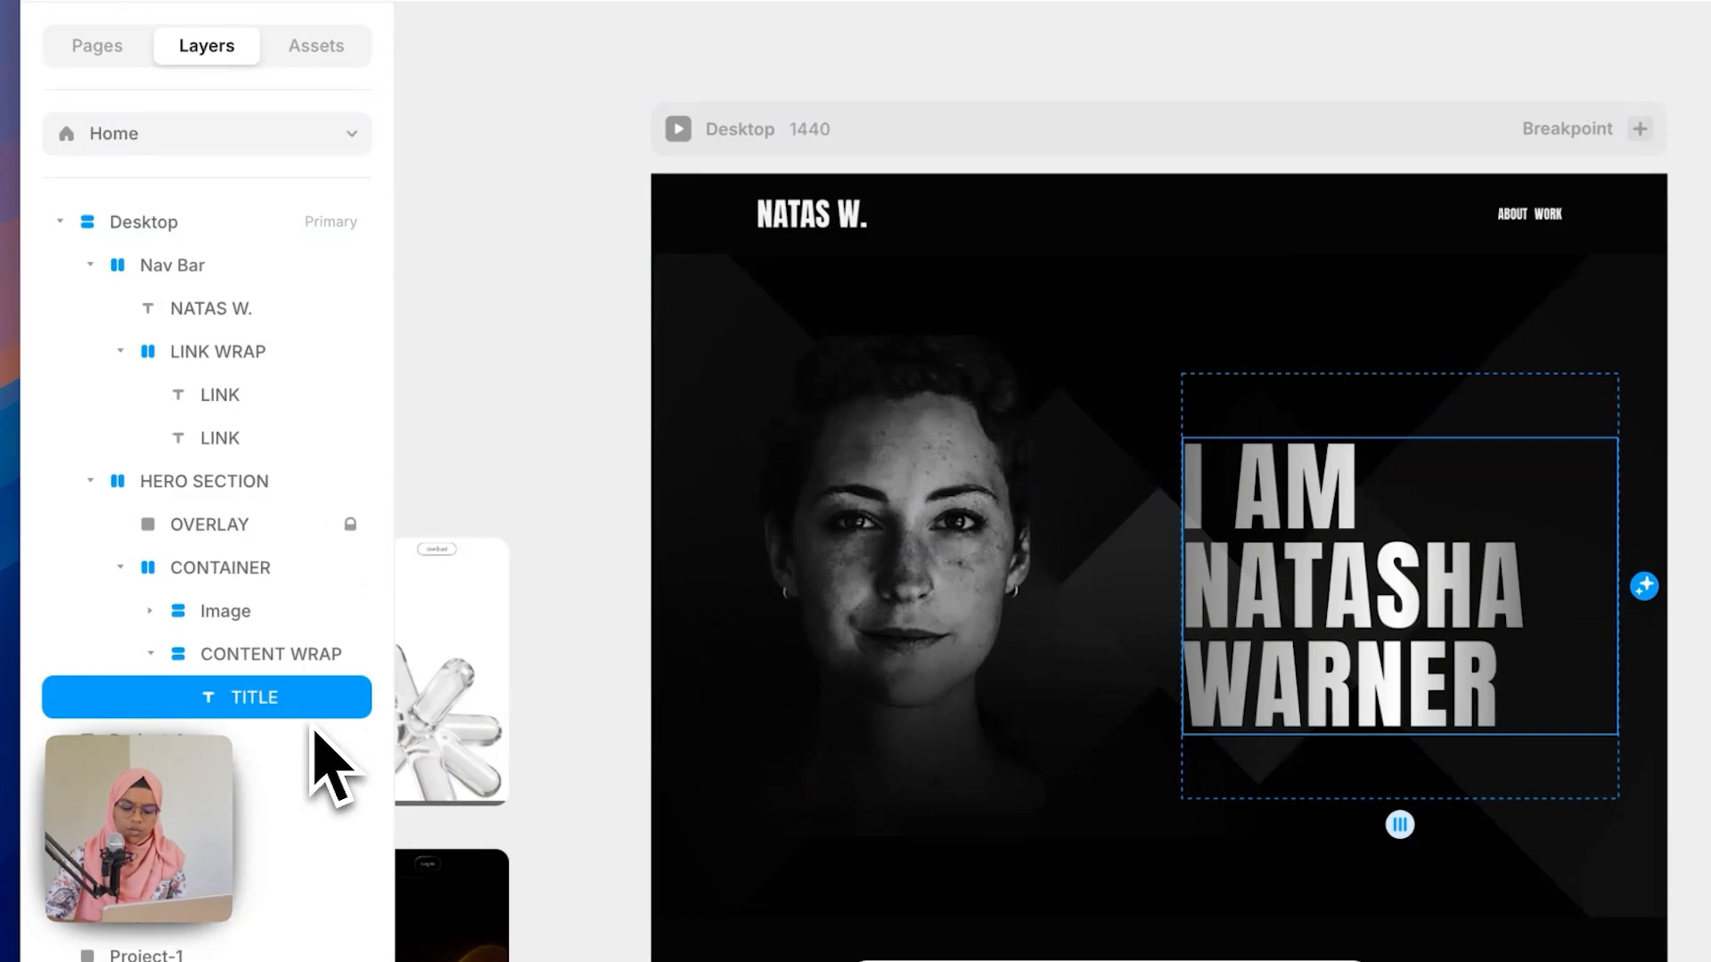
key(super+d)
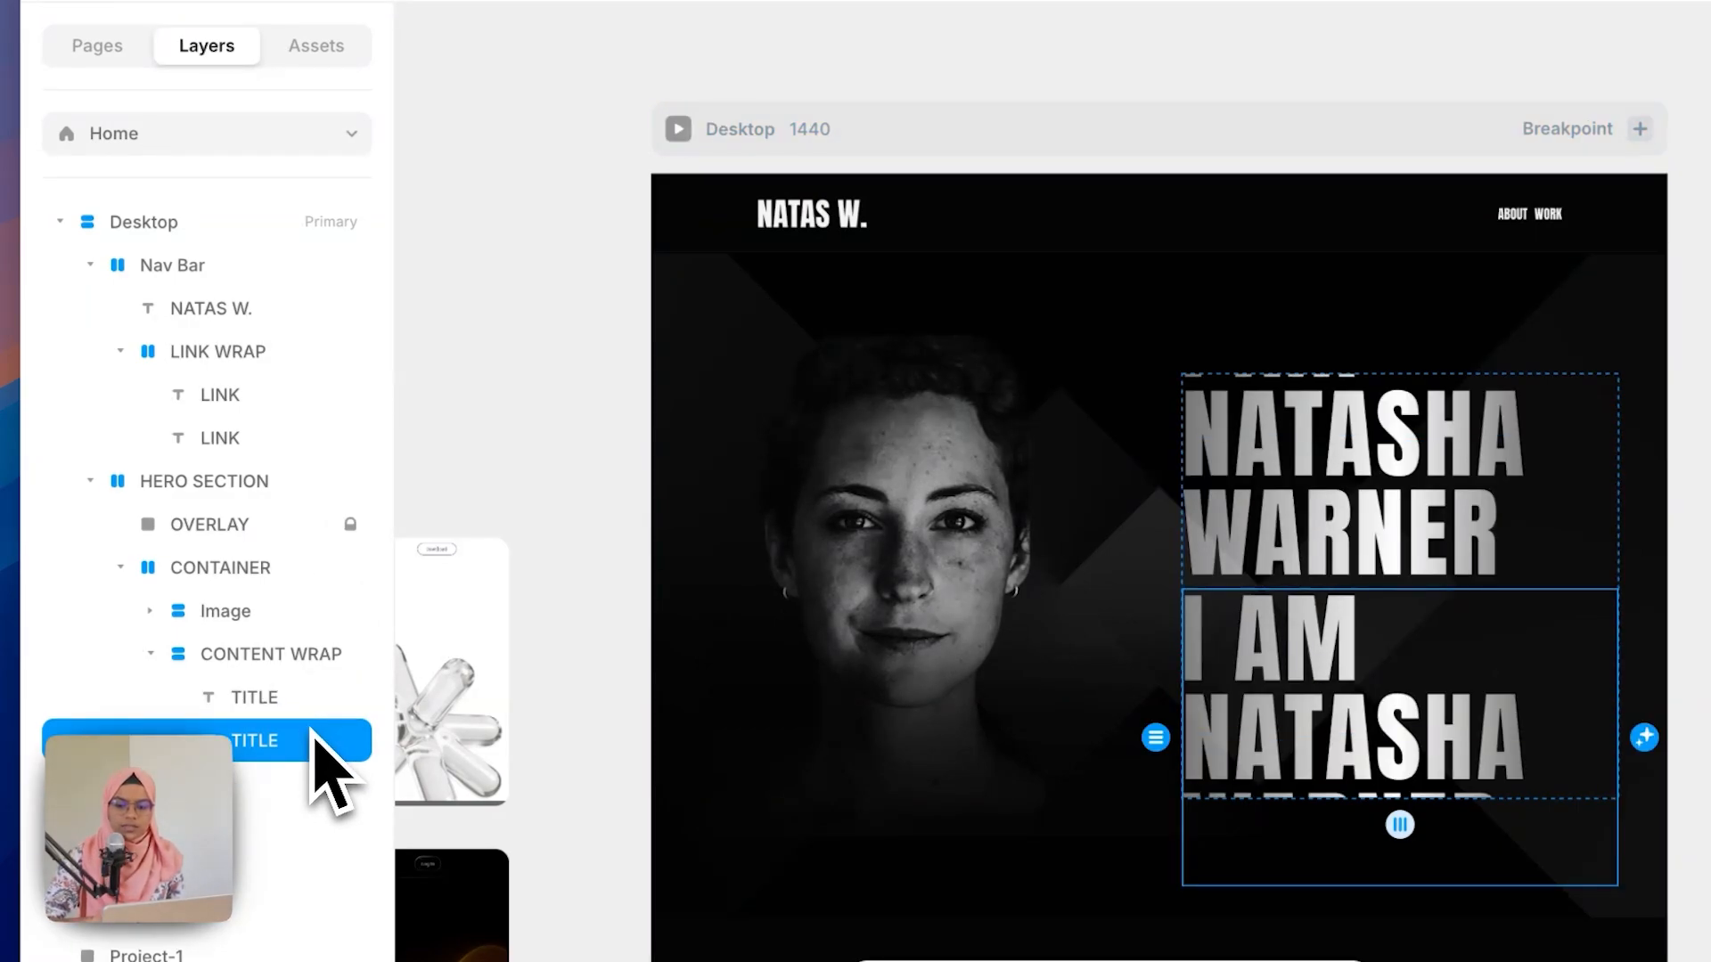
double_click(315, 740)
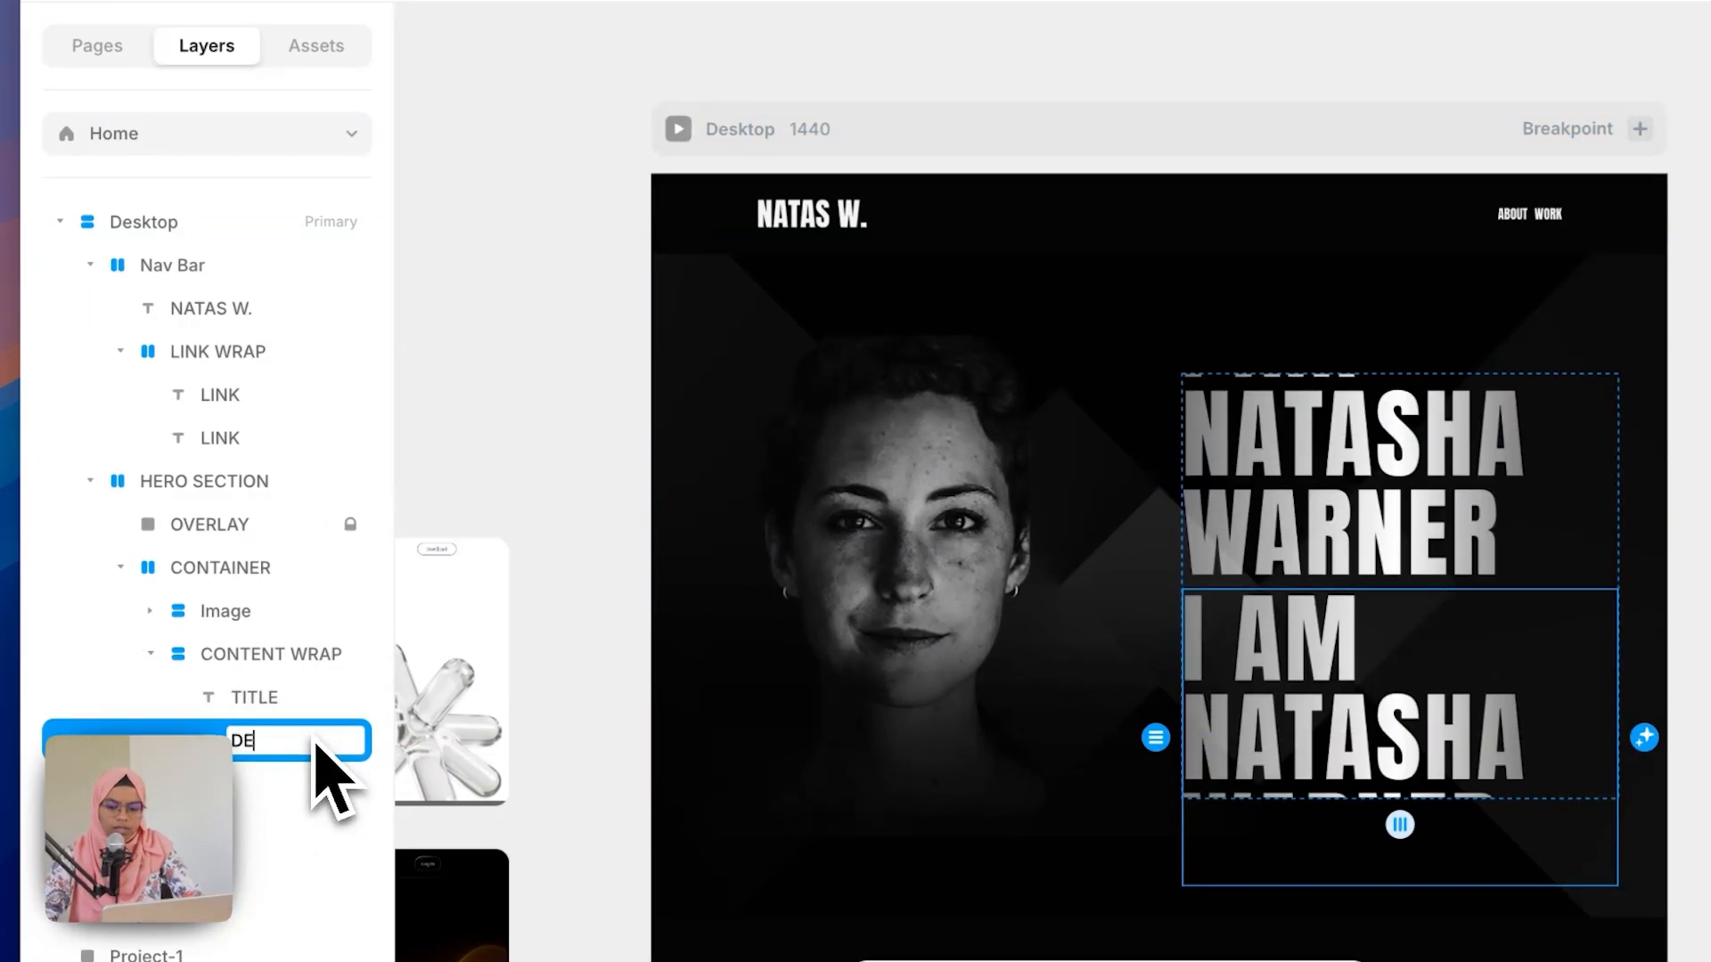
text(DESCRU)
text(IPTION)
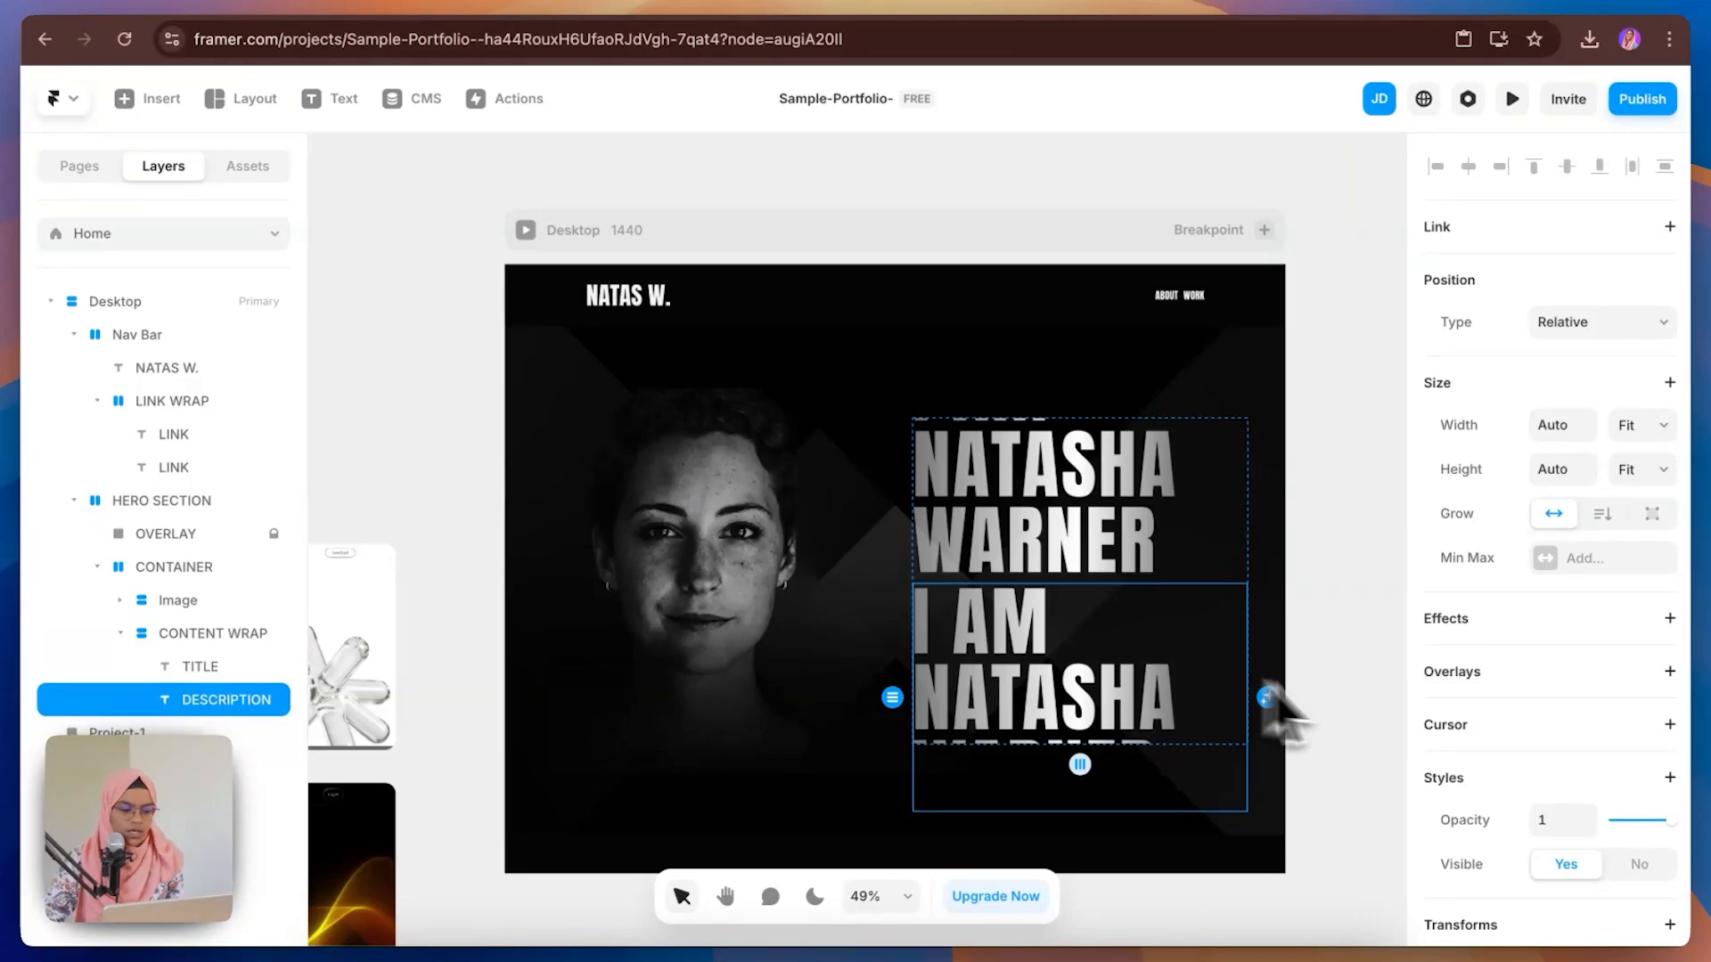
Step: Switch DESCRIPTION's text style from Heading 1 to the Para-REGULAR style
scroll(1603, 882, down, 3)
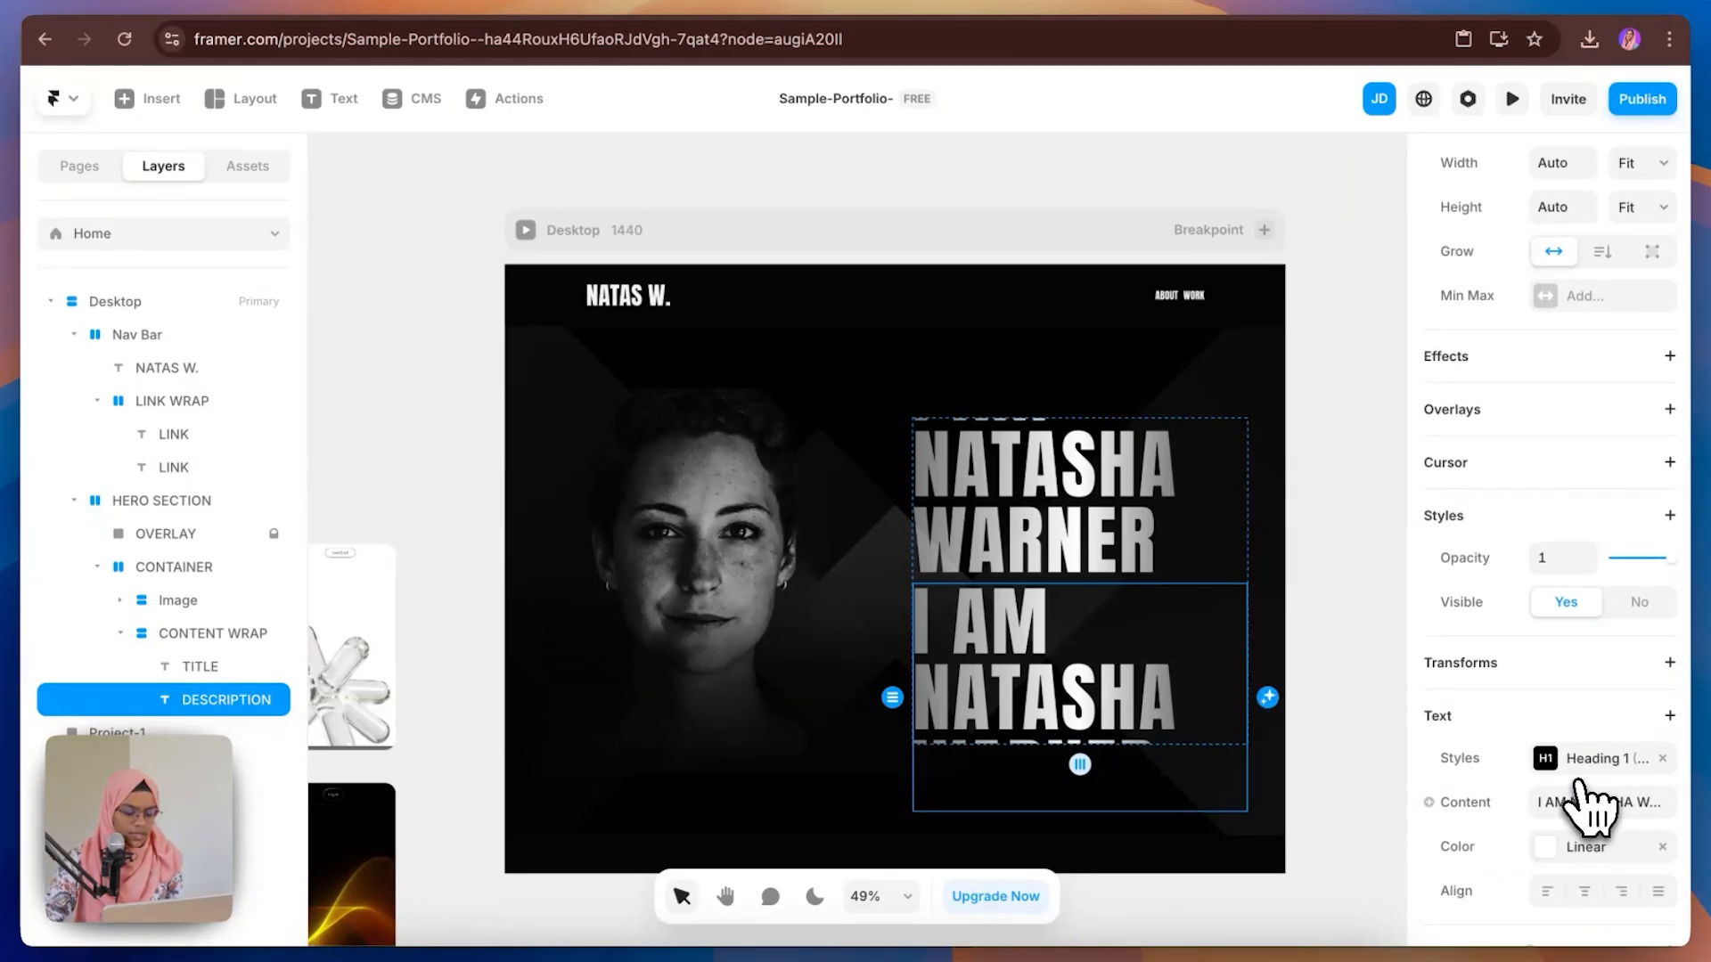
click(1577, 775)
click(1185, 902)
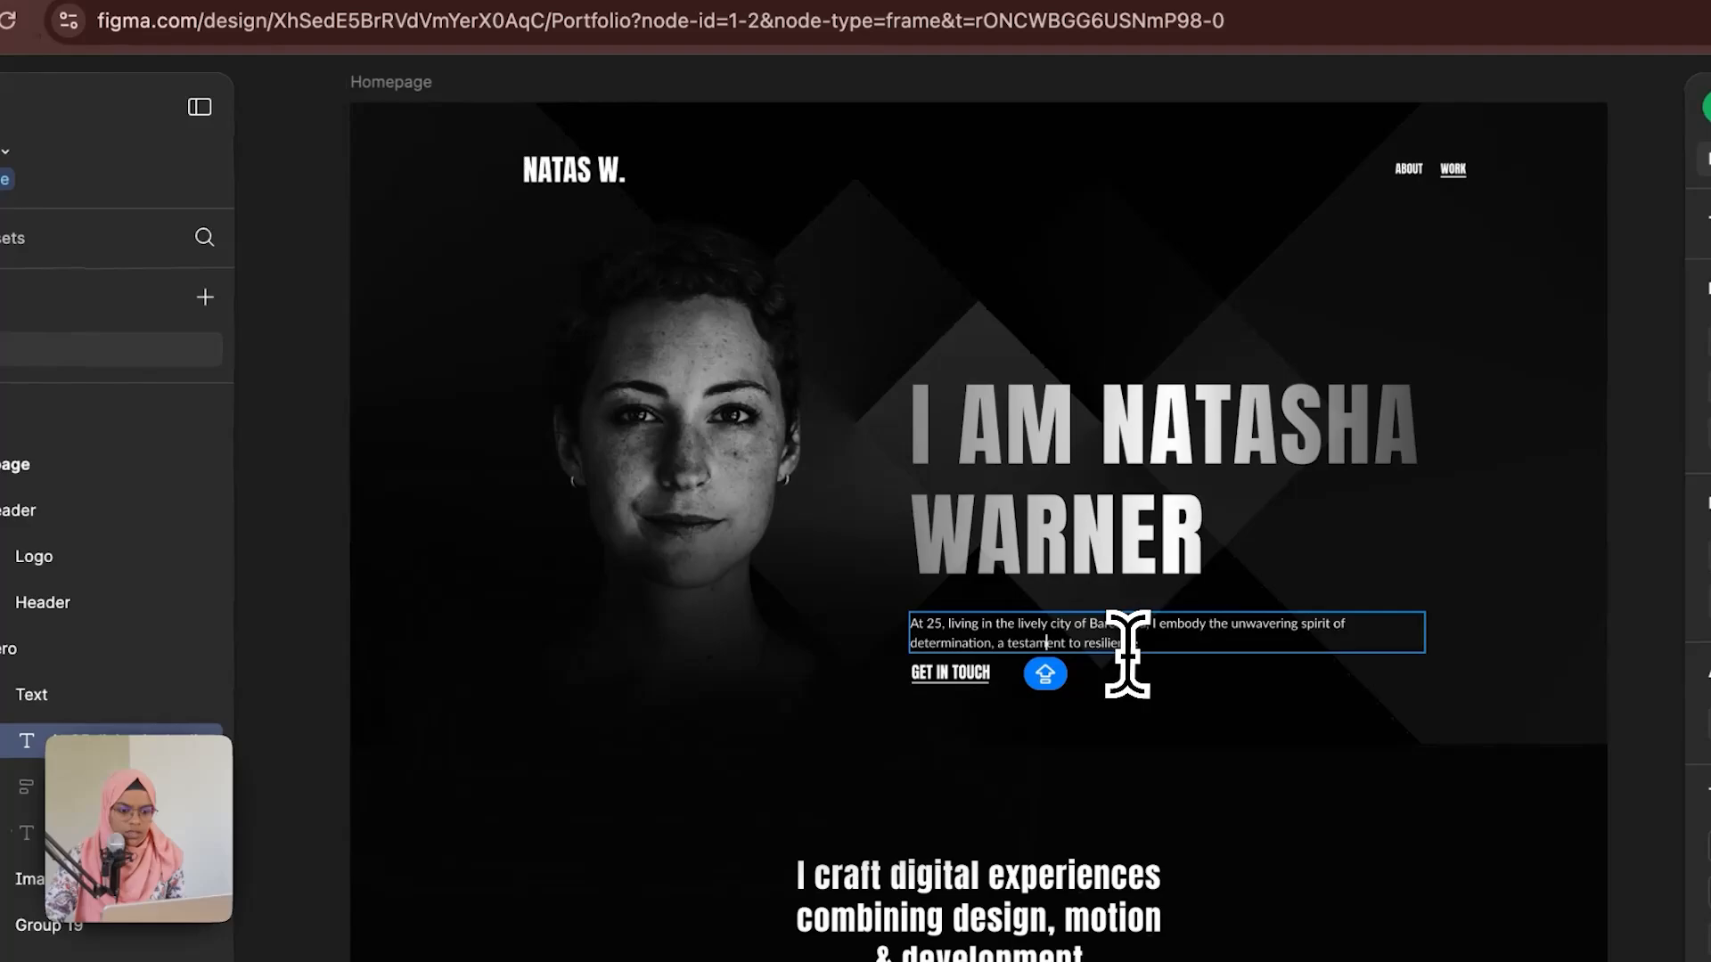
Step: Paste the copied description paragraph as DESCRIPTION's text content
key(super+a)
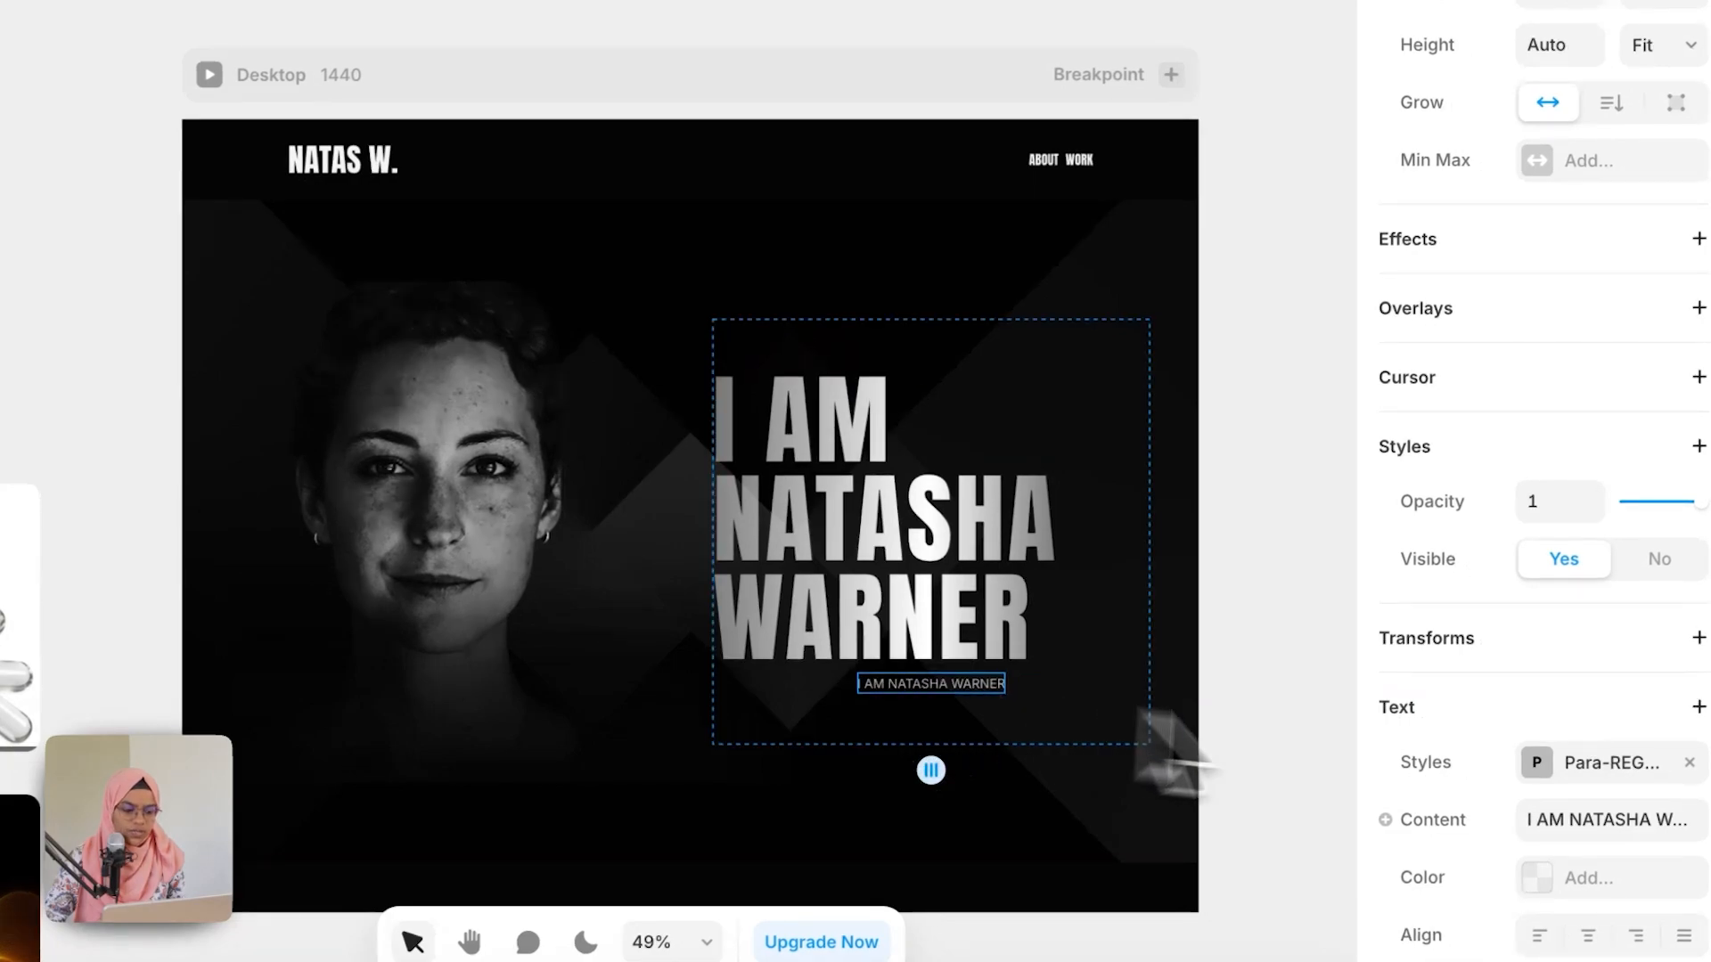
click(1563, 819)
key(super+v)
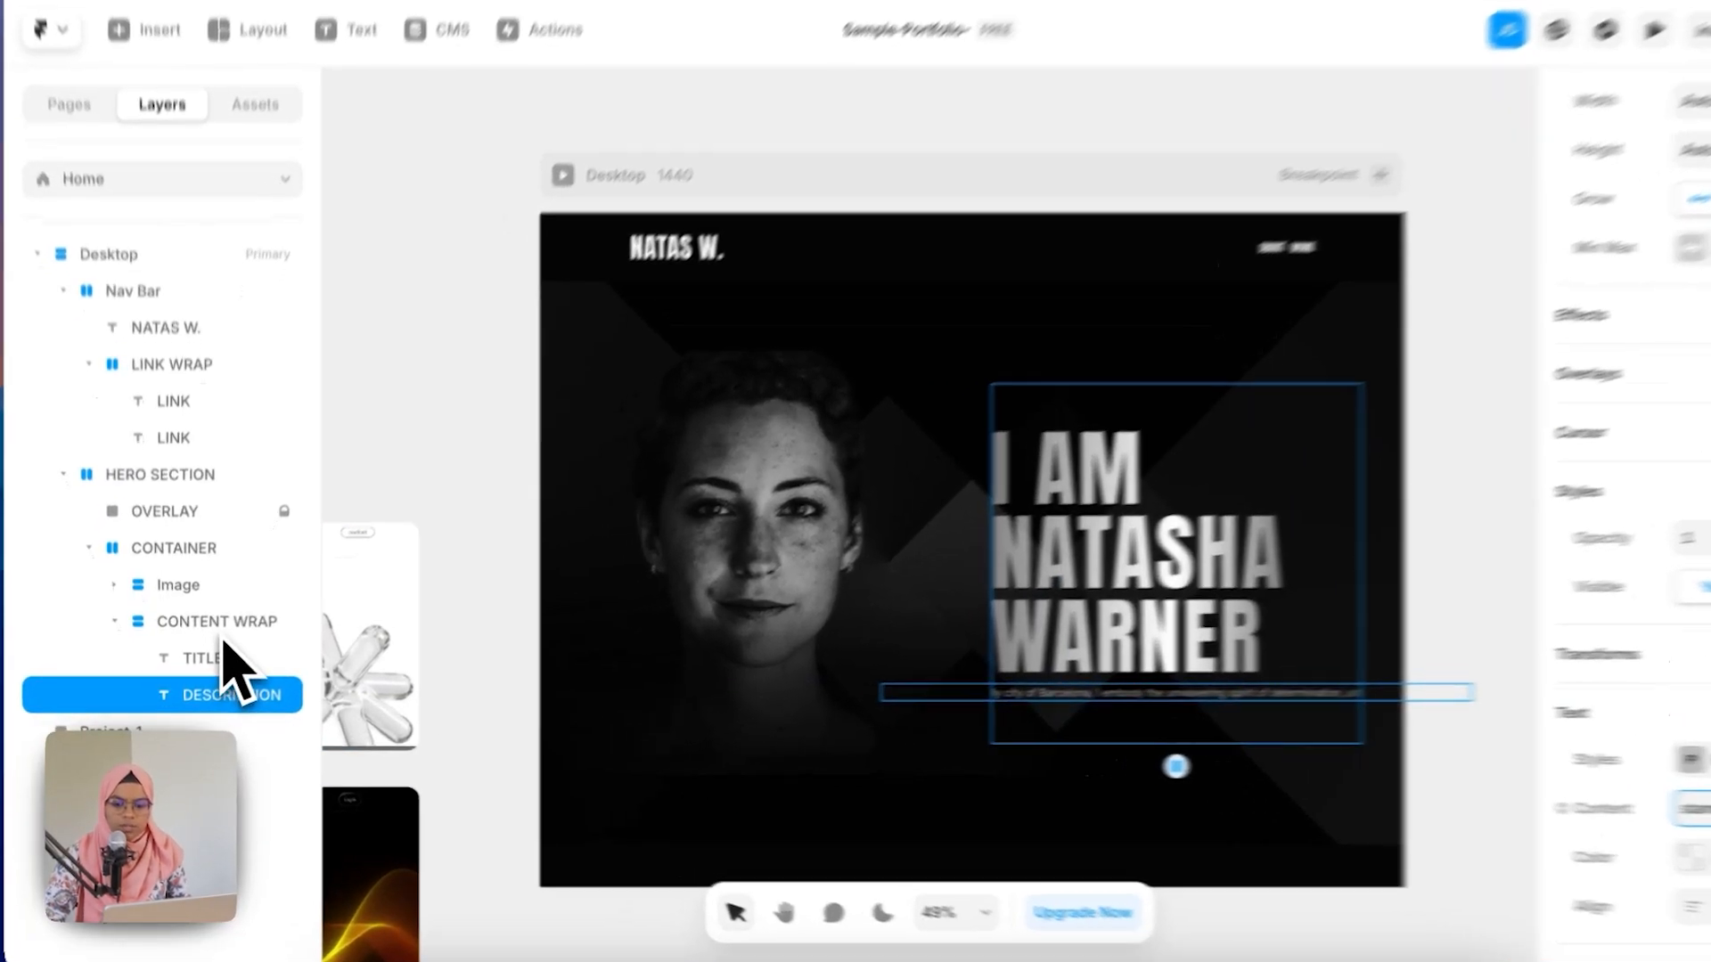
Step: Set CONTENT WRAP's width to 50% relative and its height to fit content
click(223, 623)
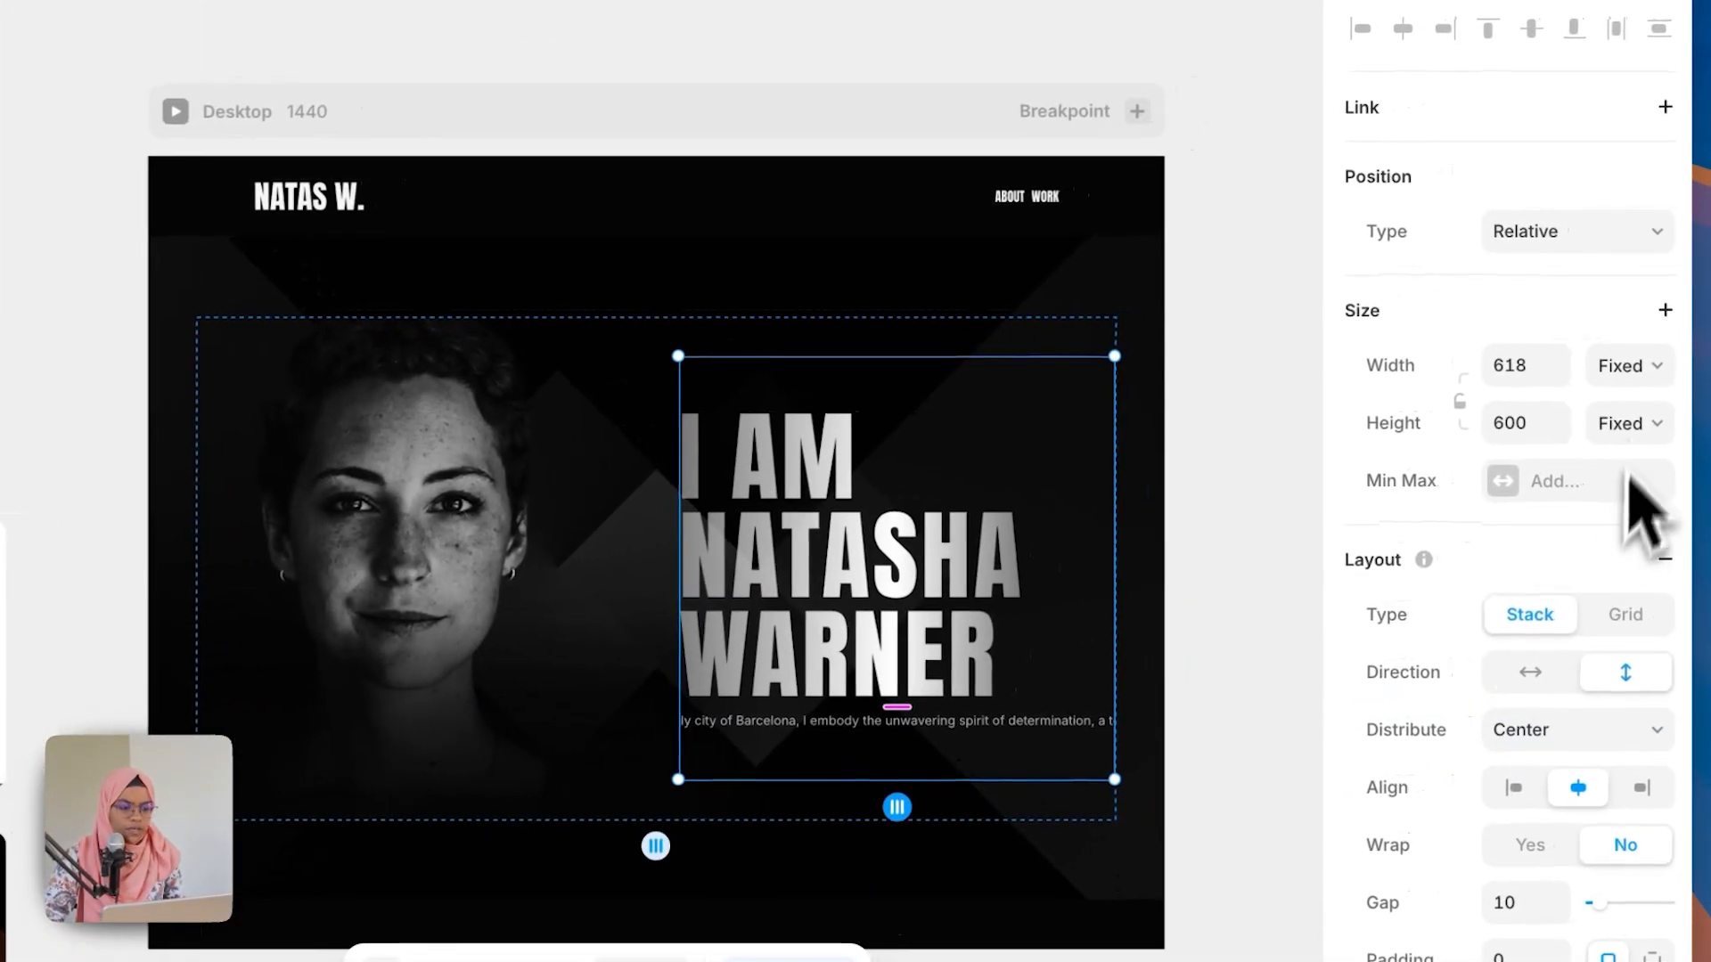
click(1626, 366)
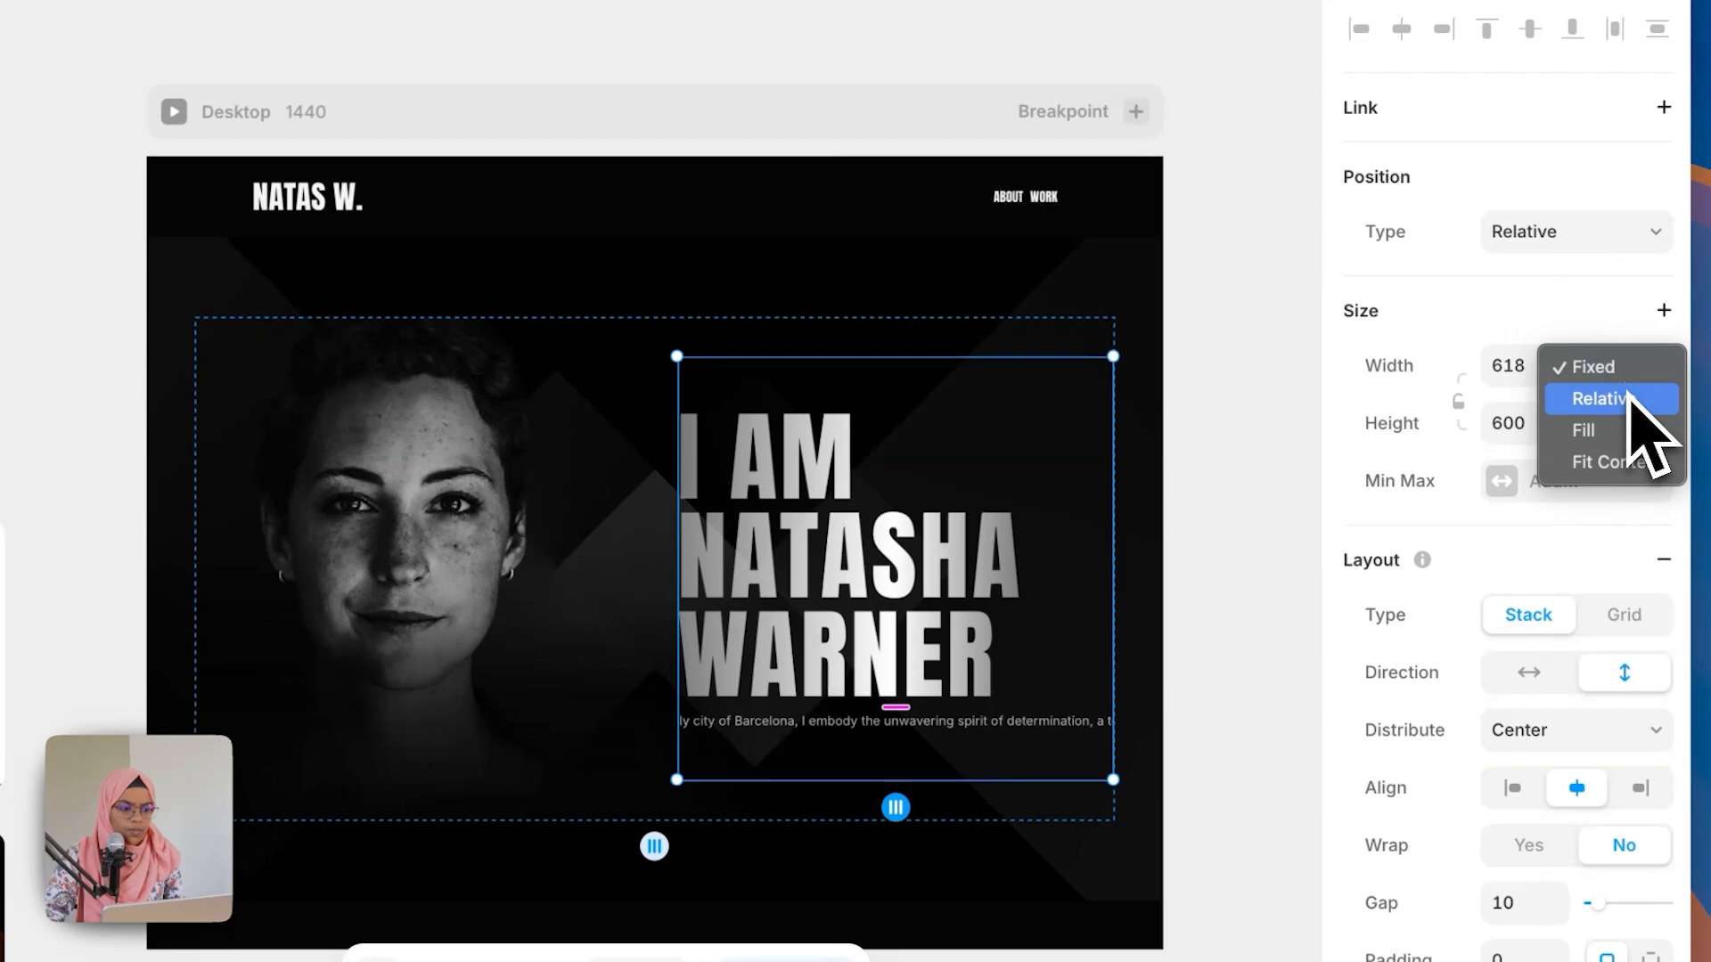
click(1630, 400)
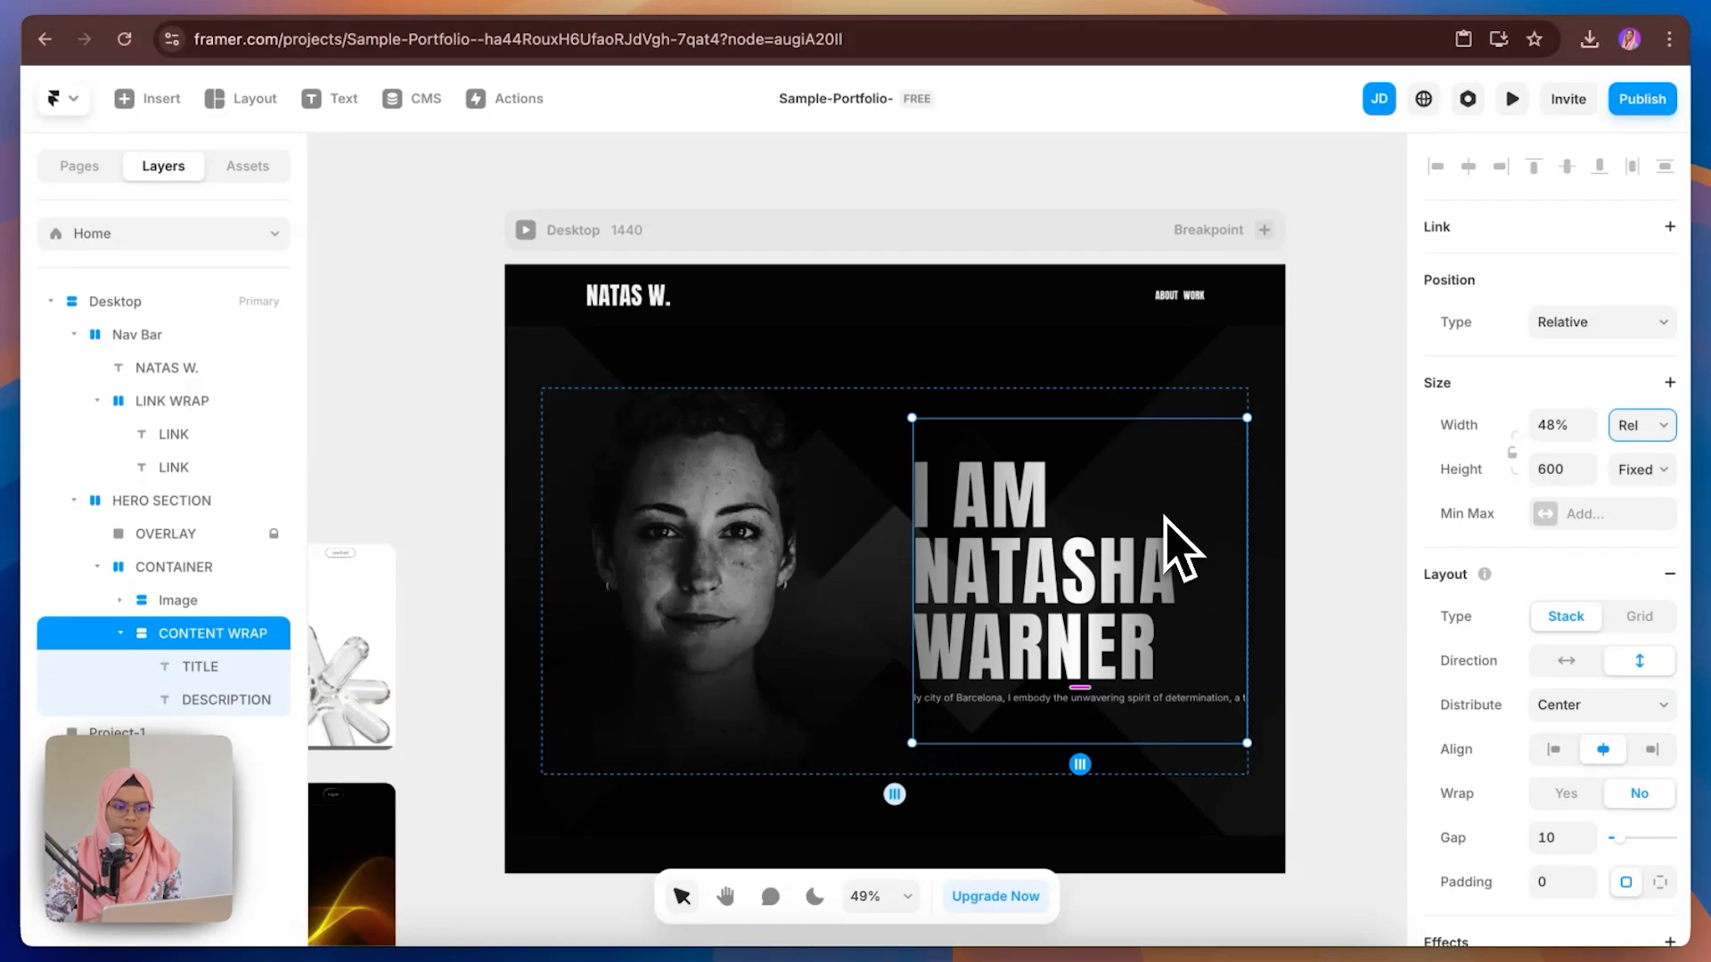
click(1642, 432)
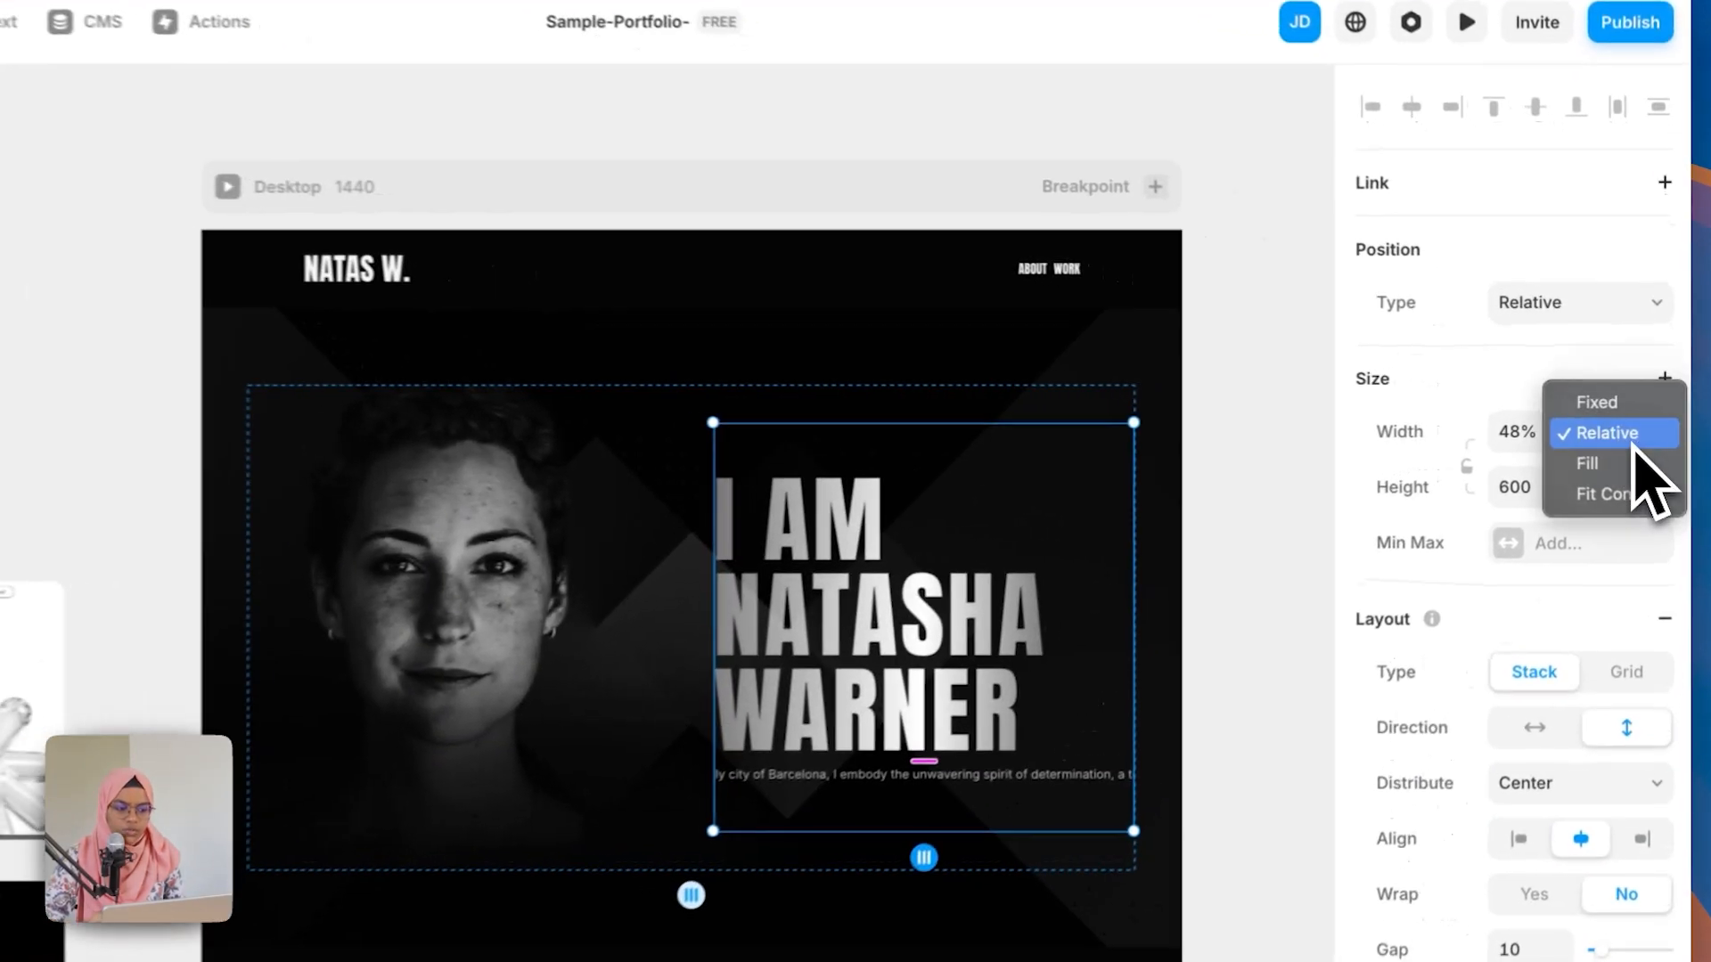
click(1650, 456)
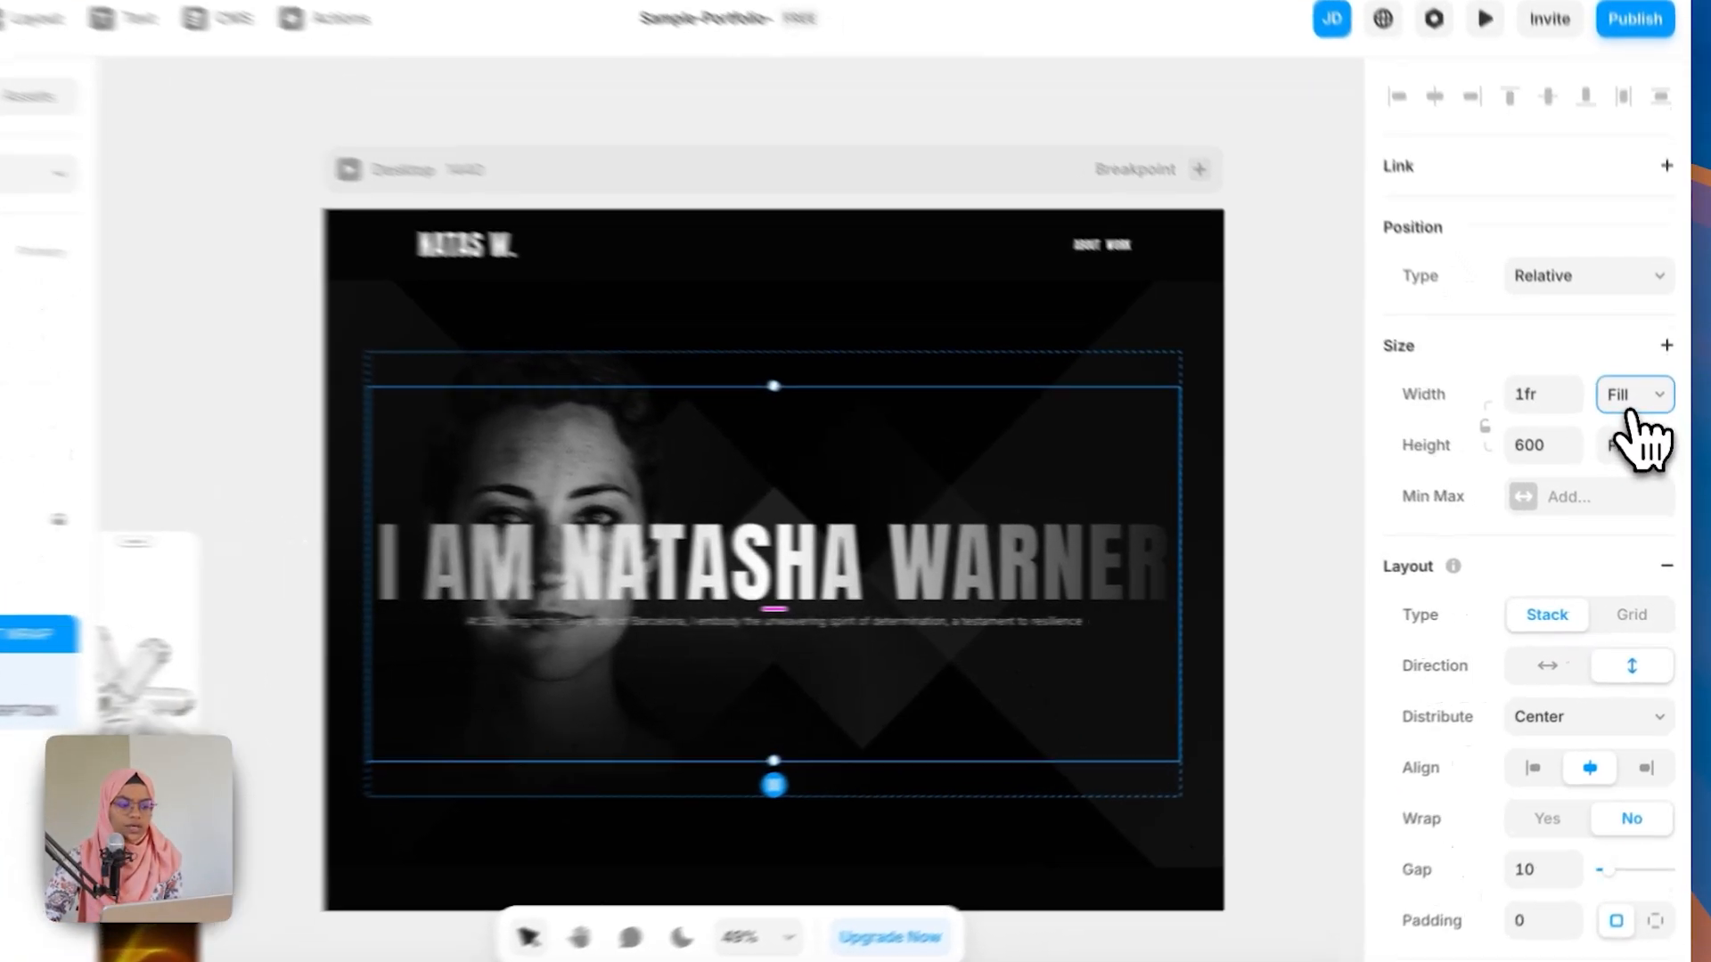
click(1642, 430)
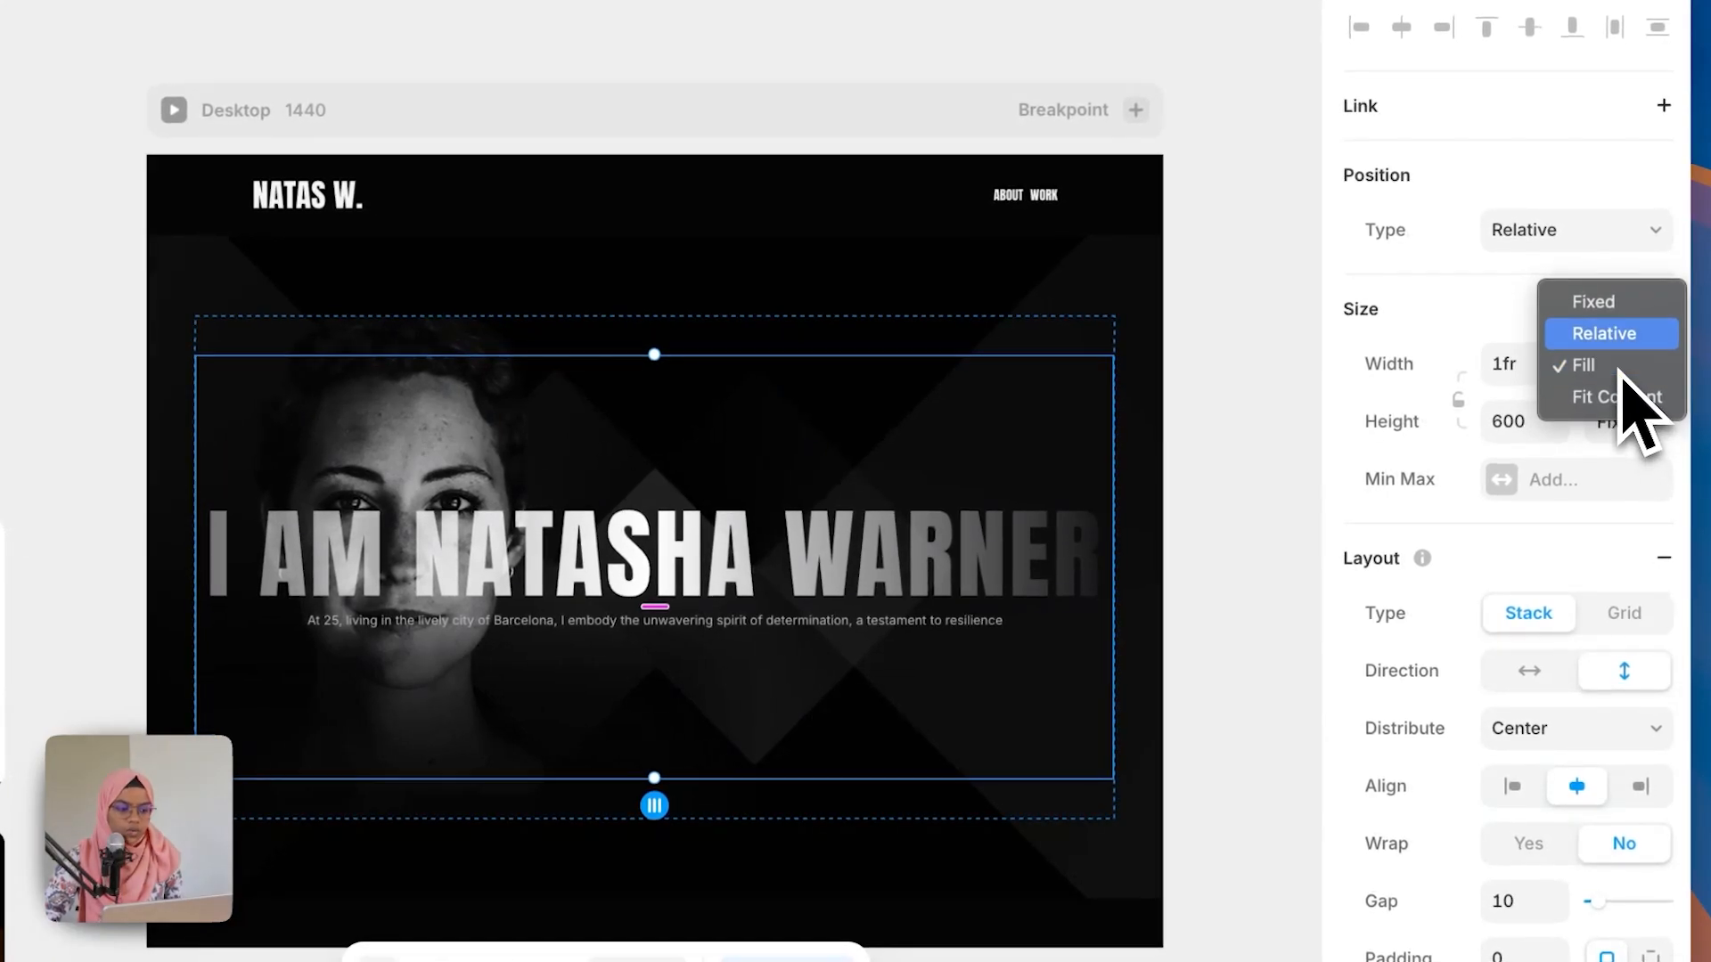
click(1610, 338)
click(1532, 366)
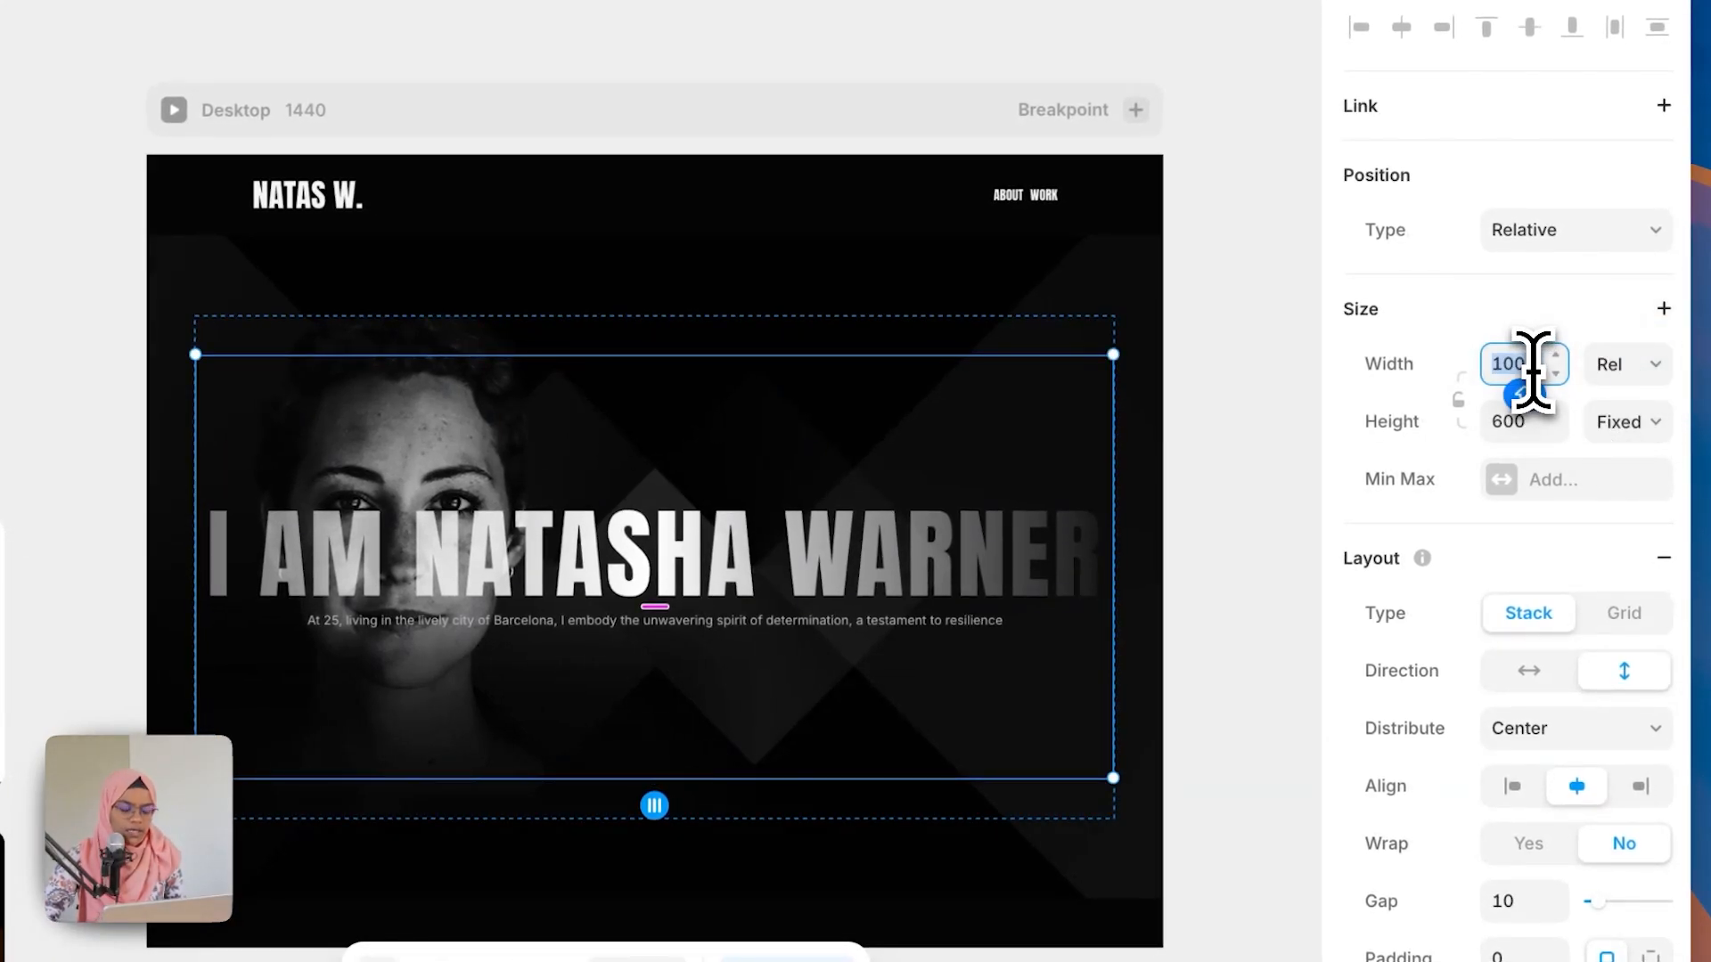
text(50%)
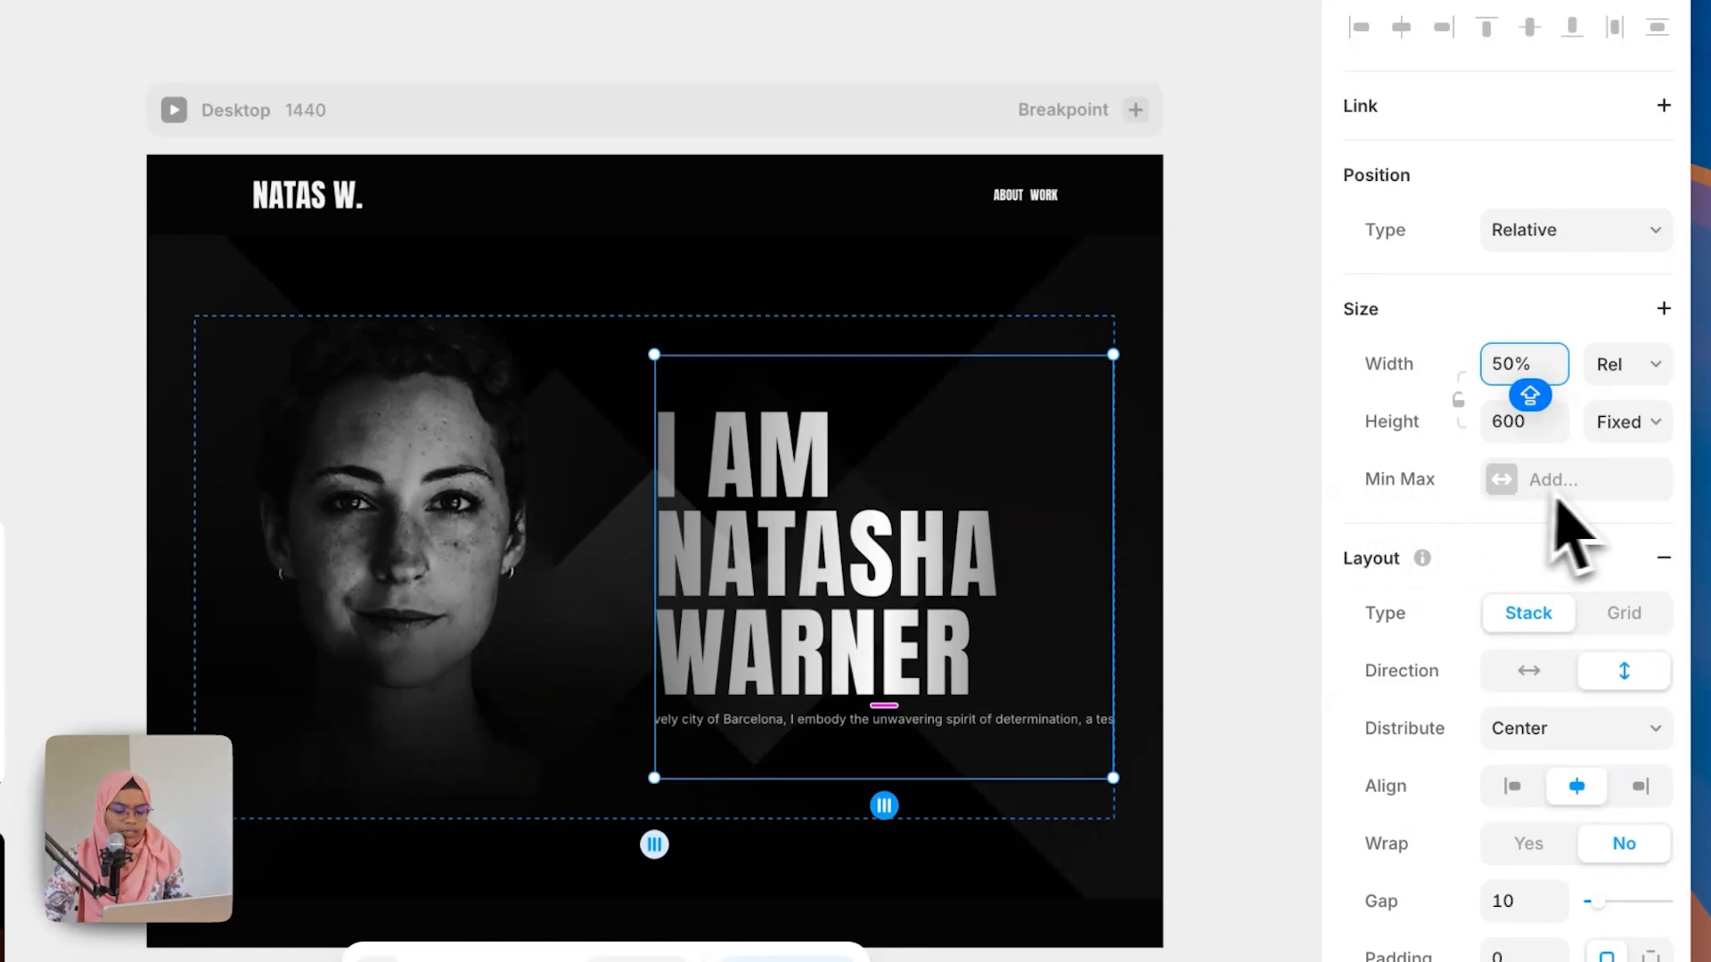
click(1617, 426)
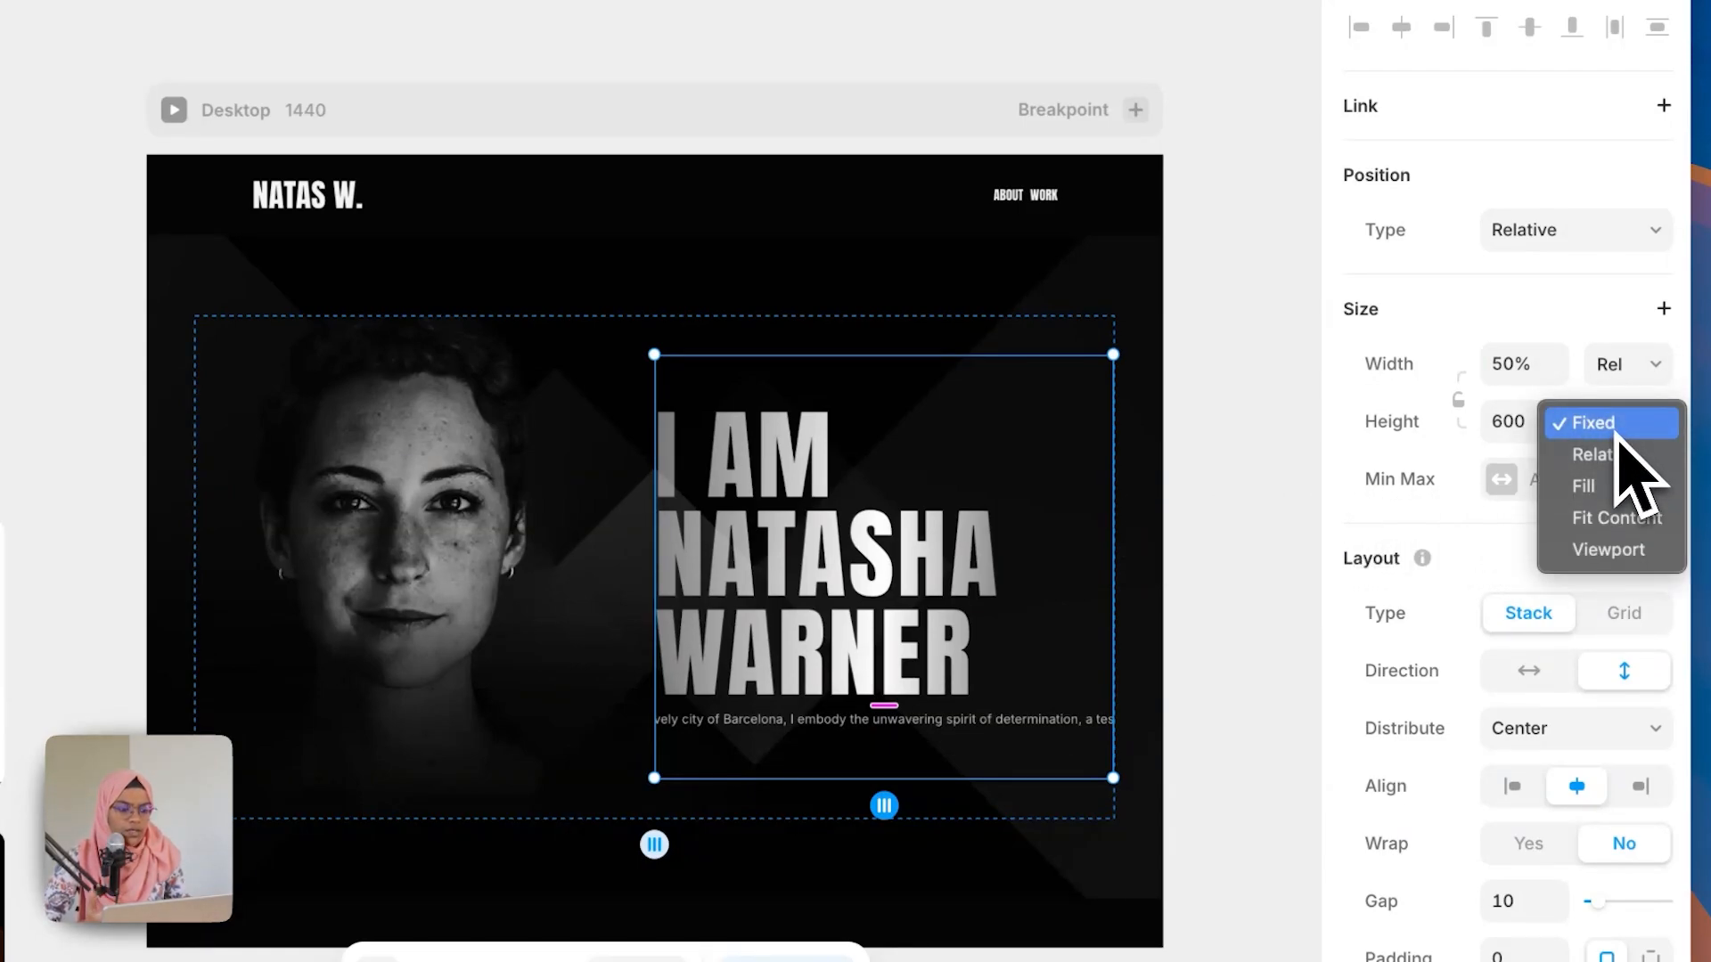
click(1627, 525)
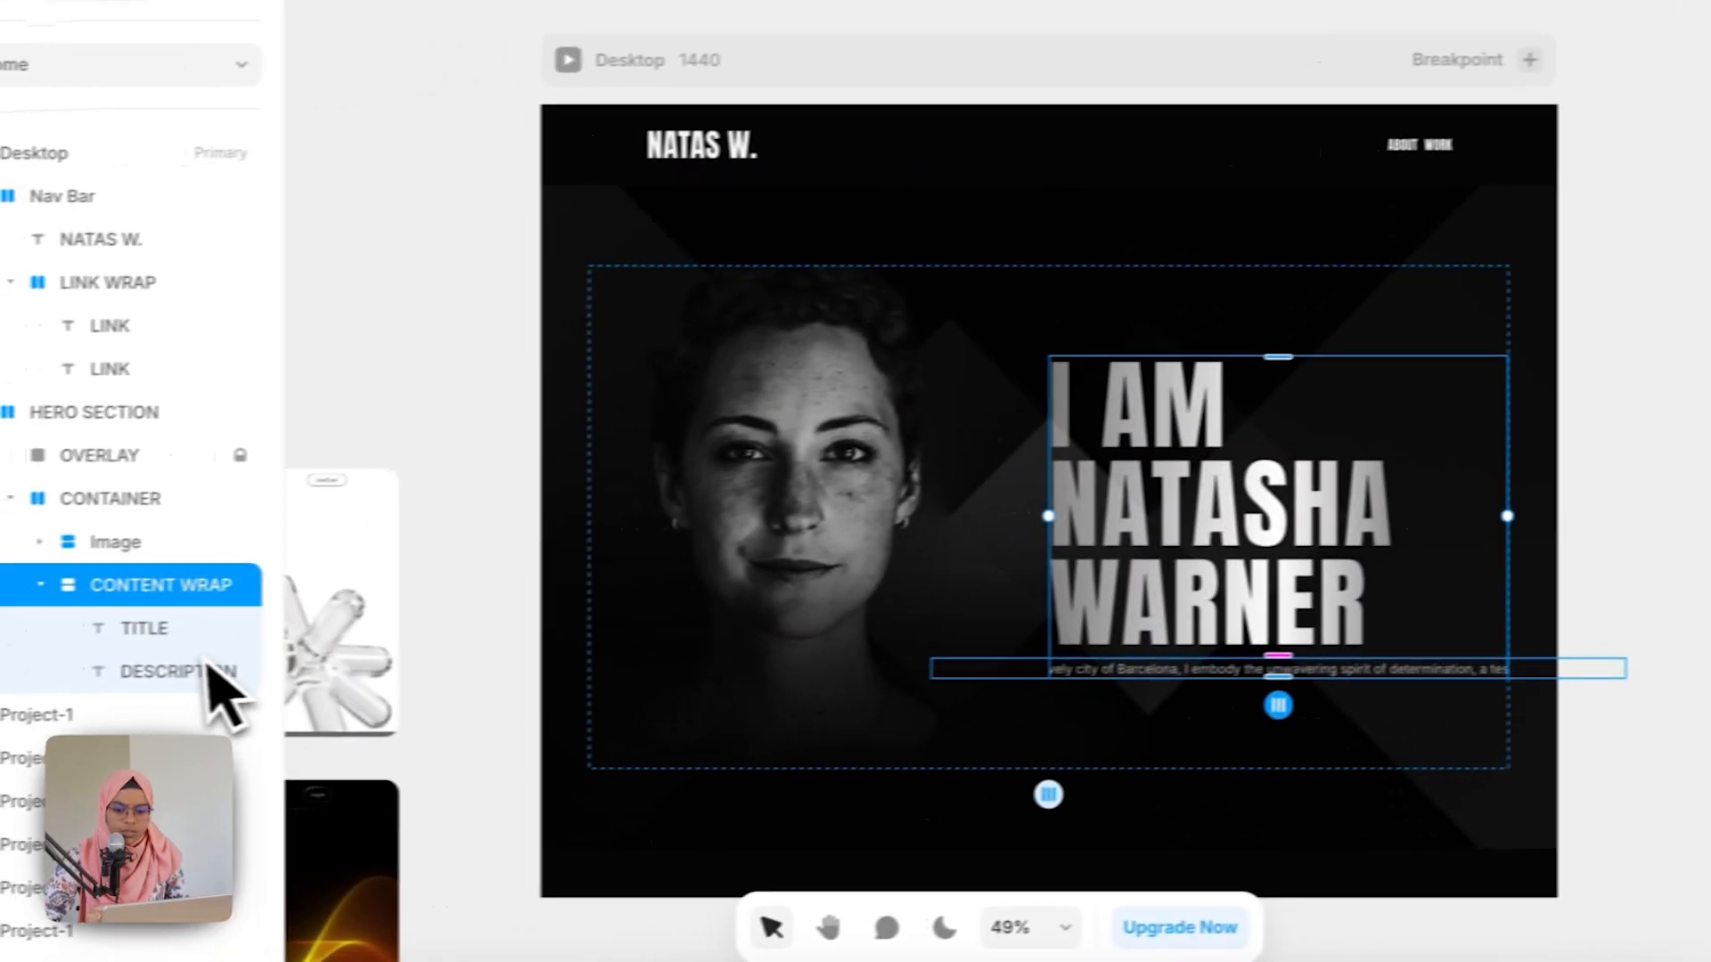
Step: Set the DESCRIPTION text's width to fill its container
click(252, 669)
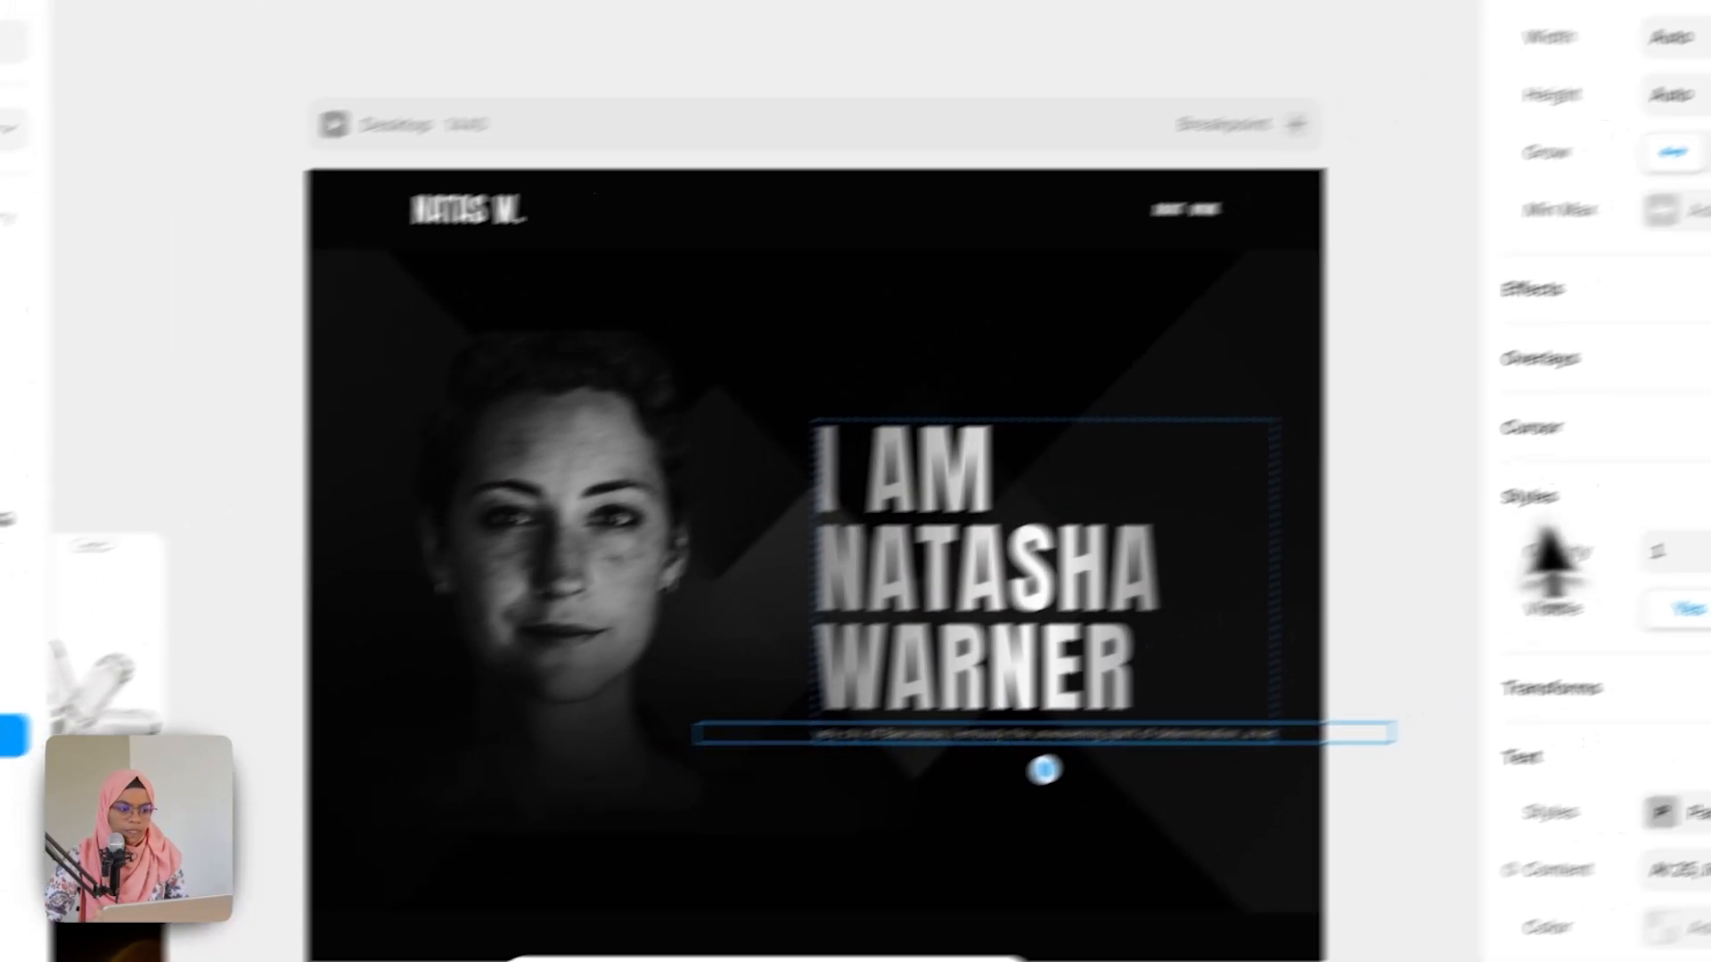
scroll(1675, 514, down, 3)
scroll(1679, 512, up, 5)
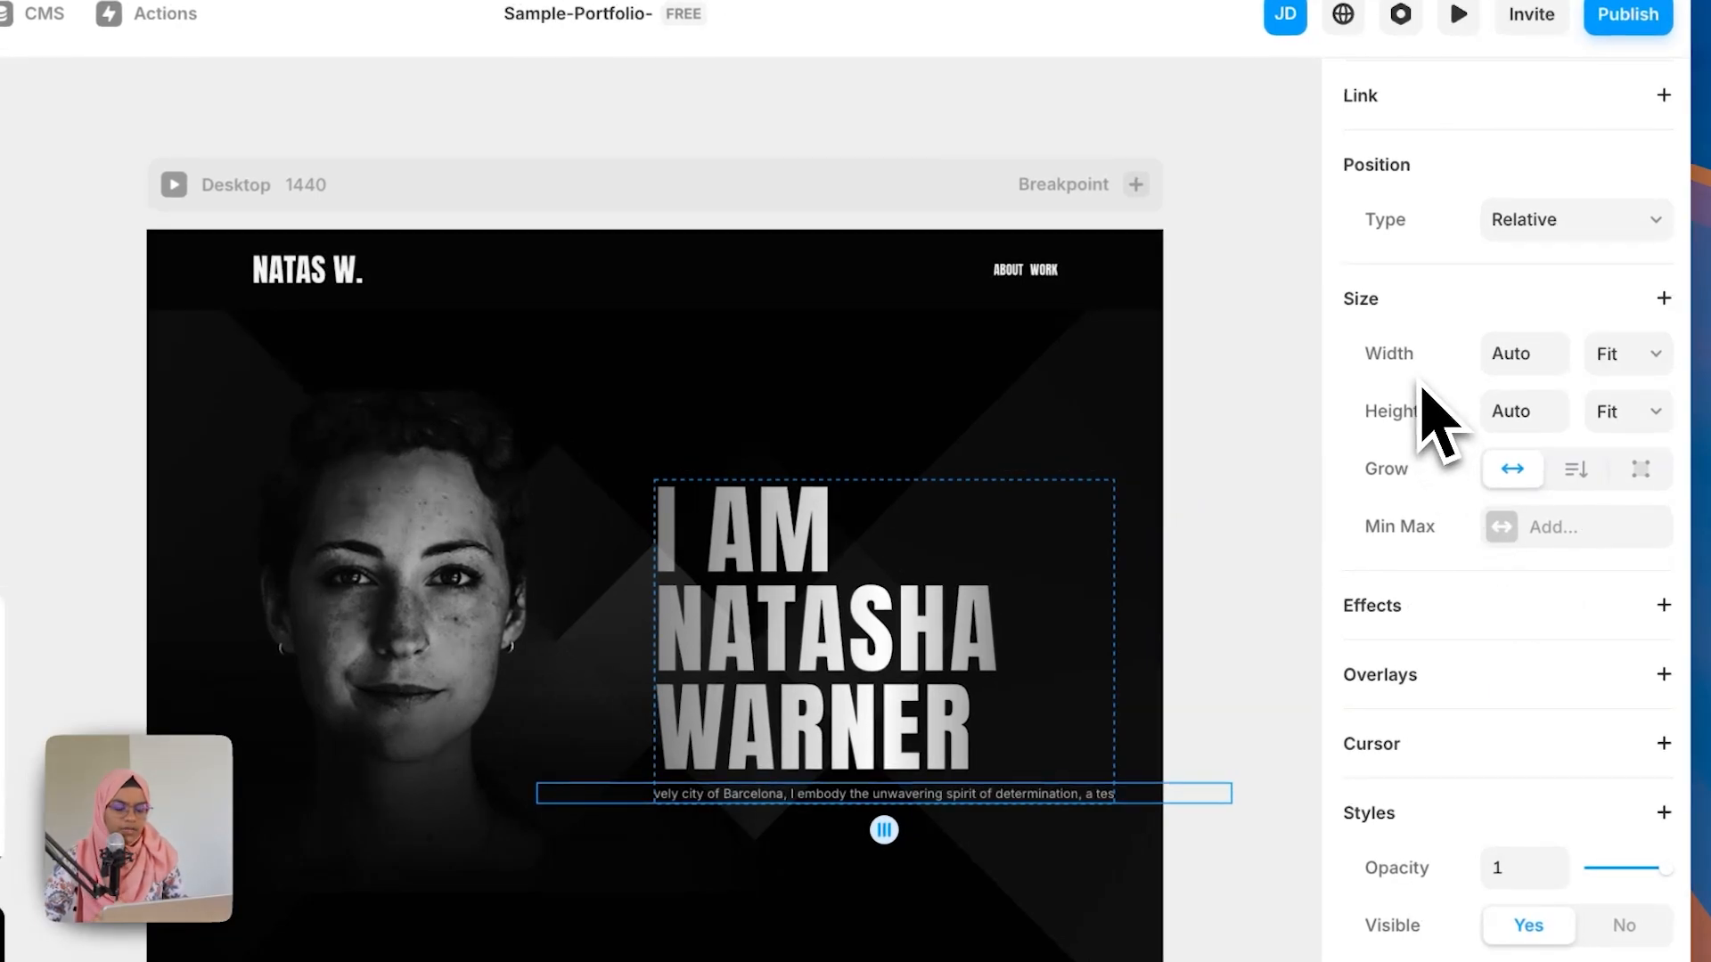
click(1611, 367)
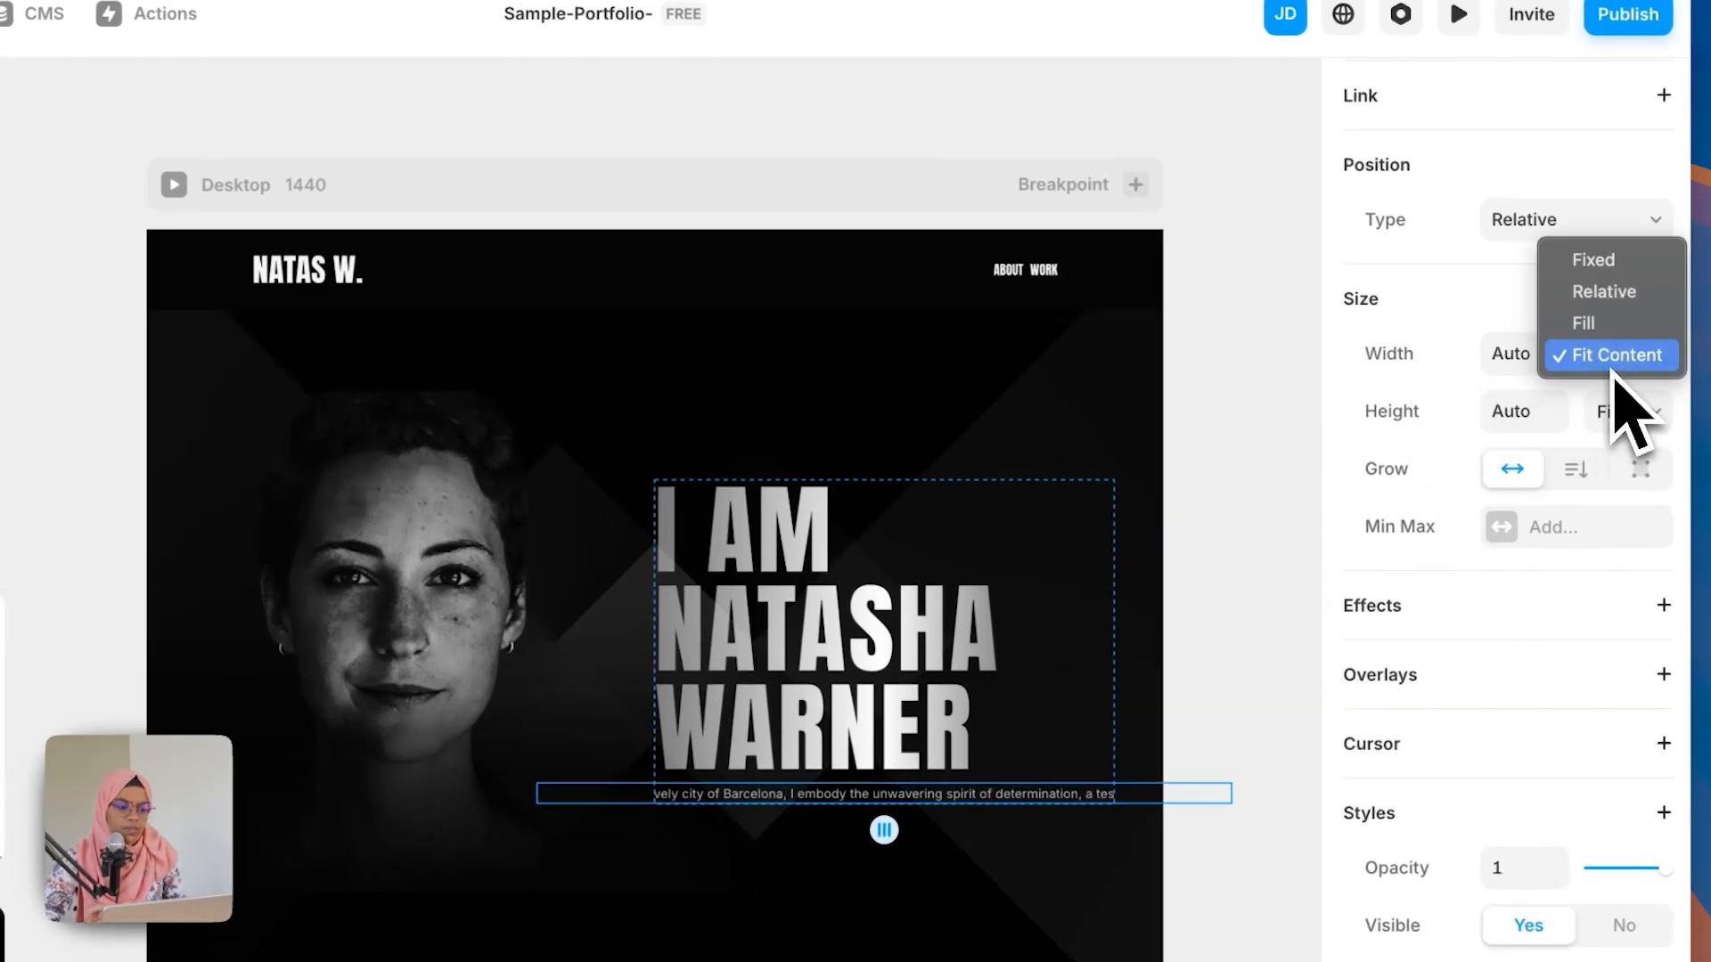
click(1601, 336)
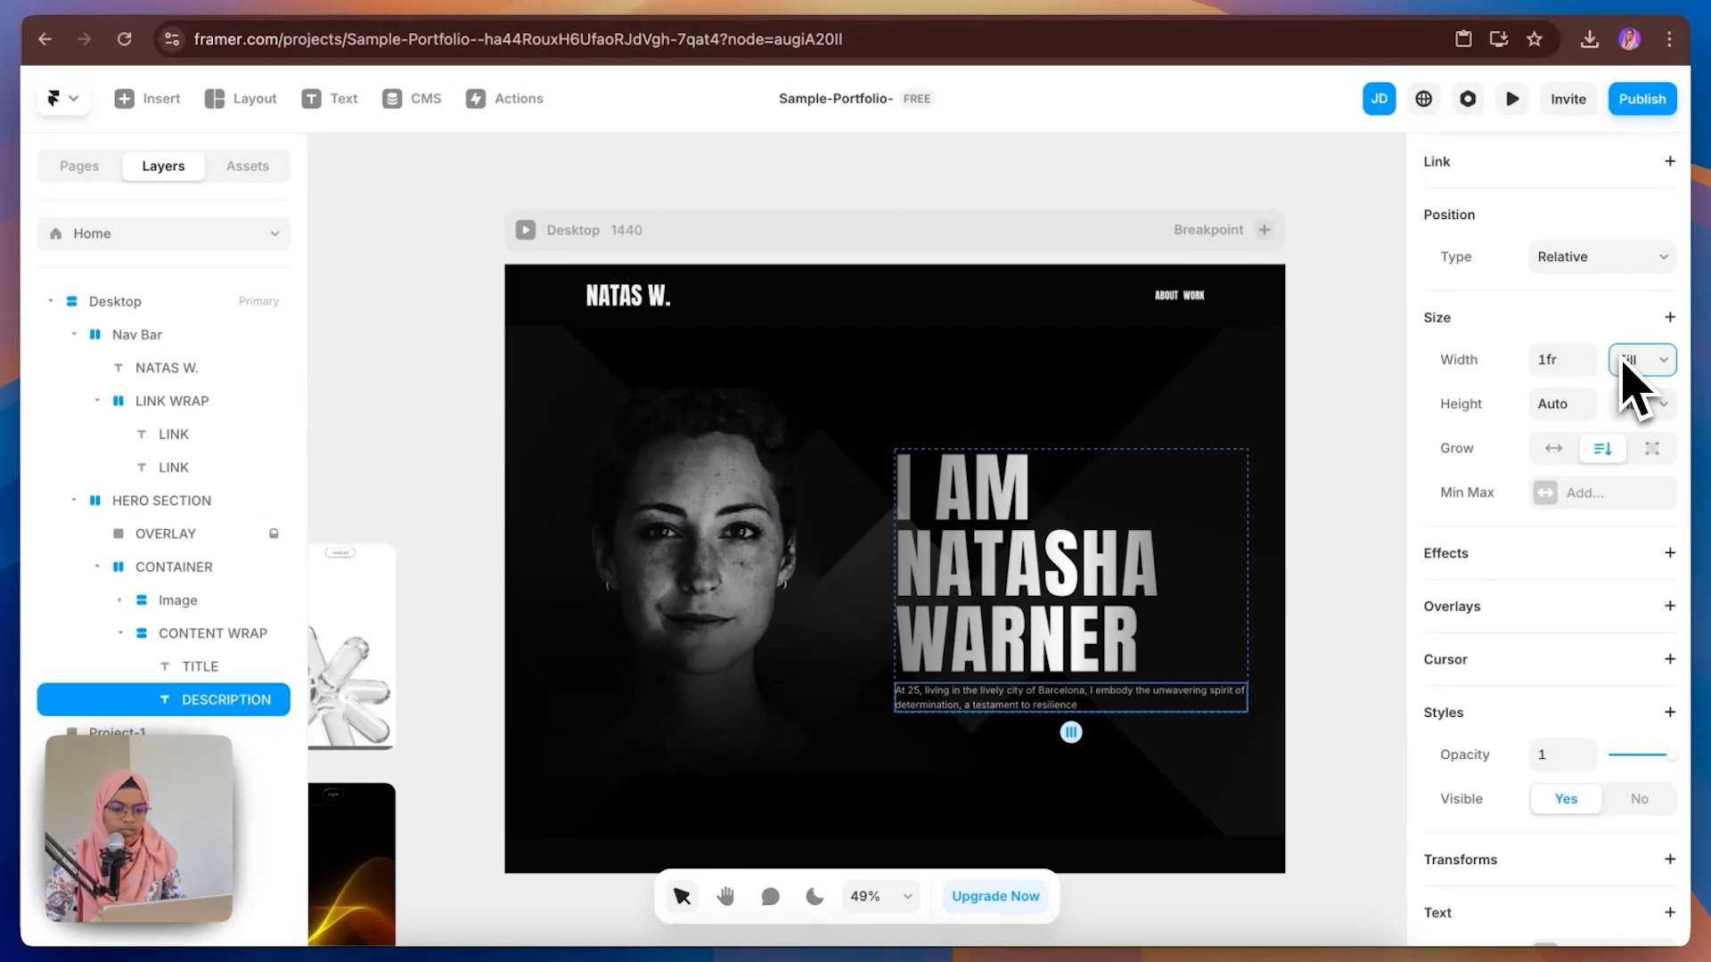
Step: Copy the ABOUT nav link and paste it into CONTENT WRAP below the description
click(1317, 677)
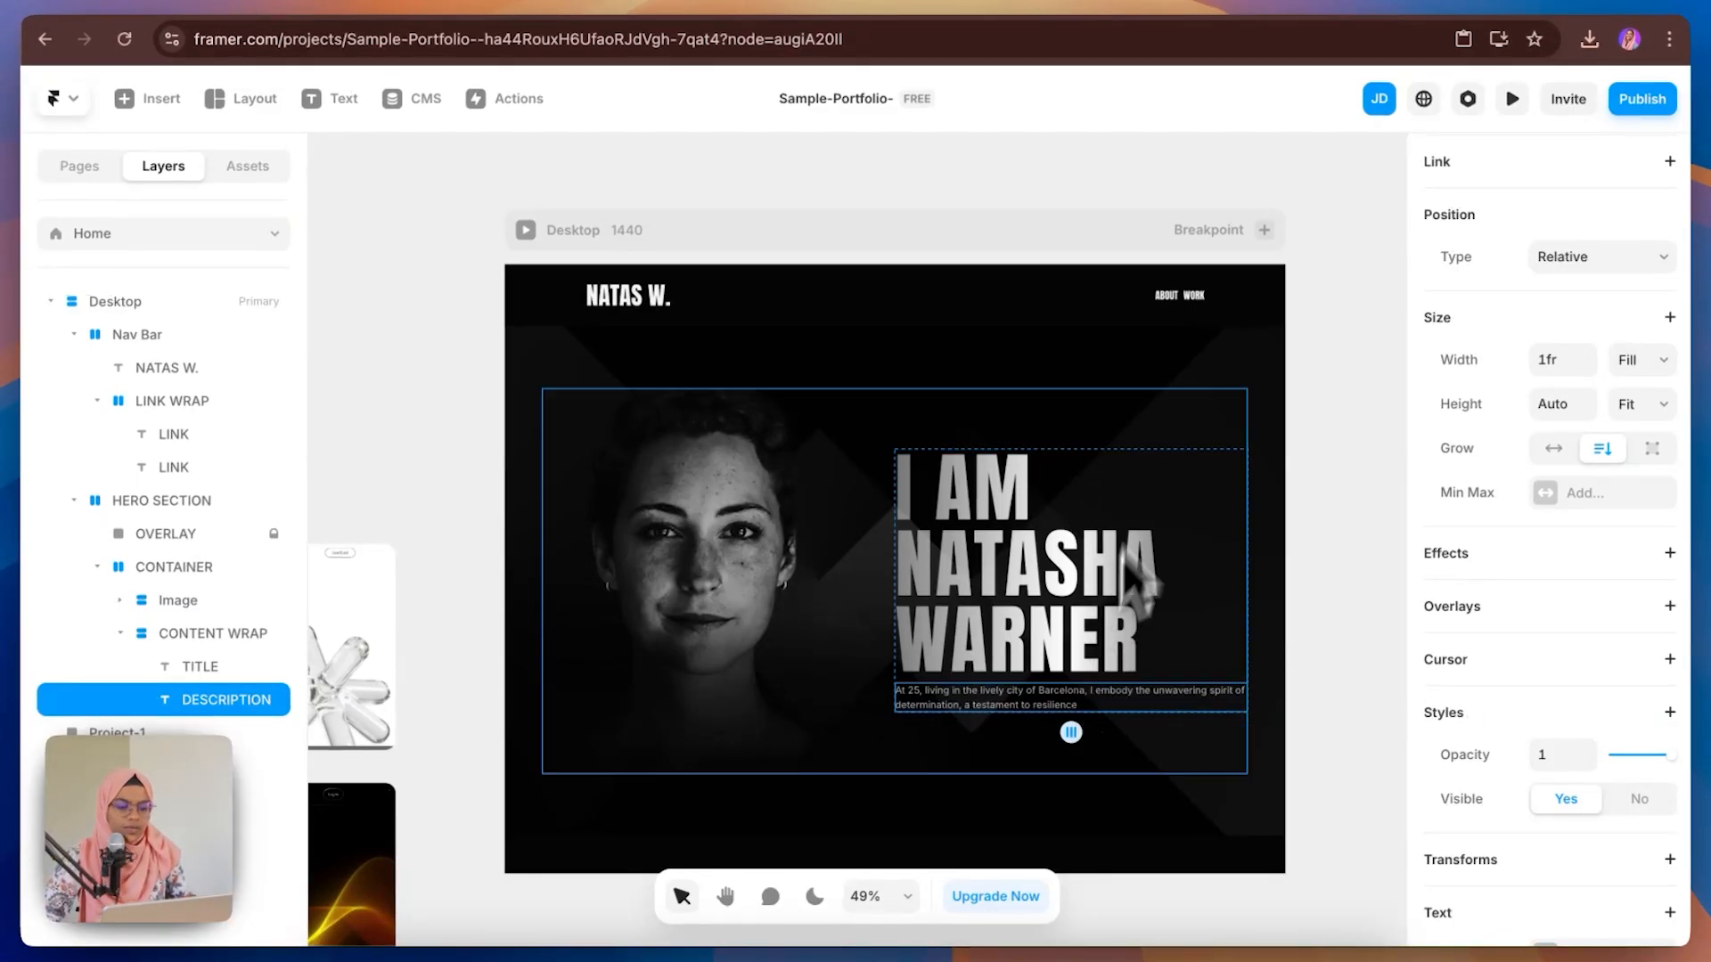
click(1169, 299)
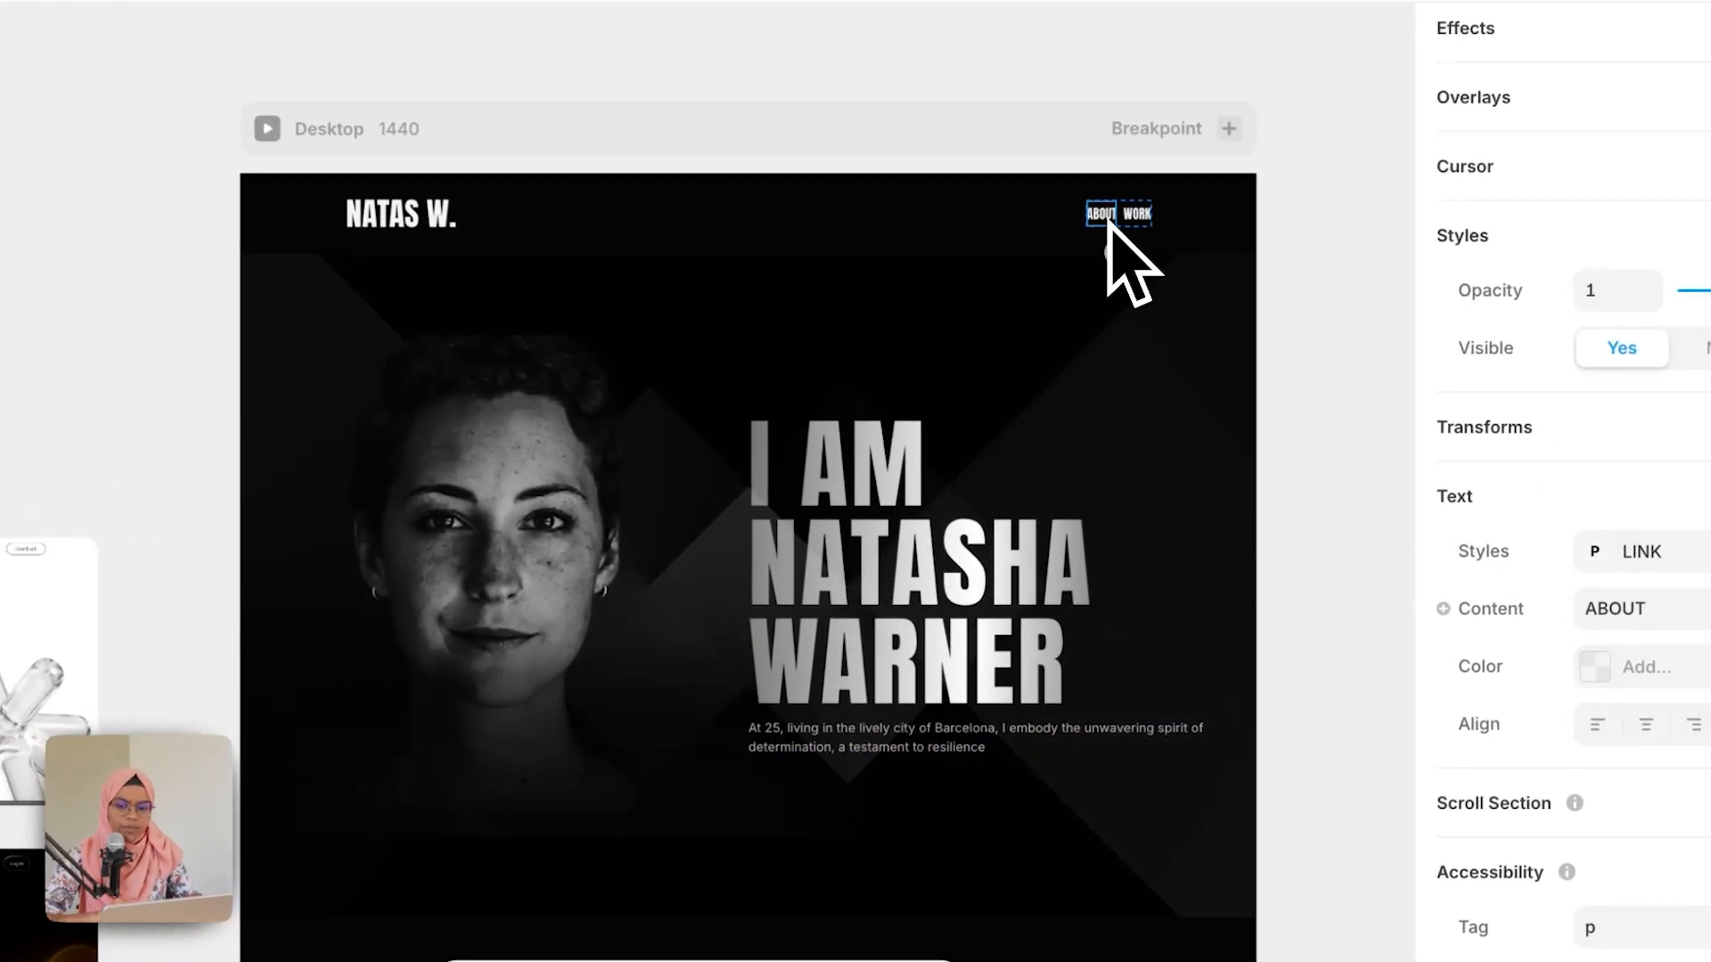
click(1042, 720)
key(ctrl+v)
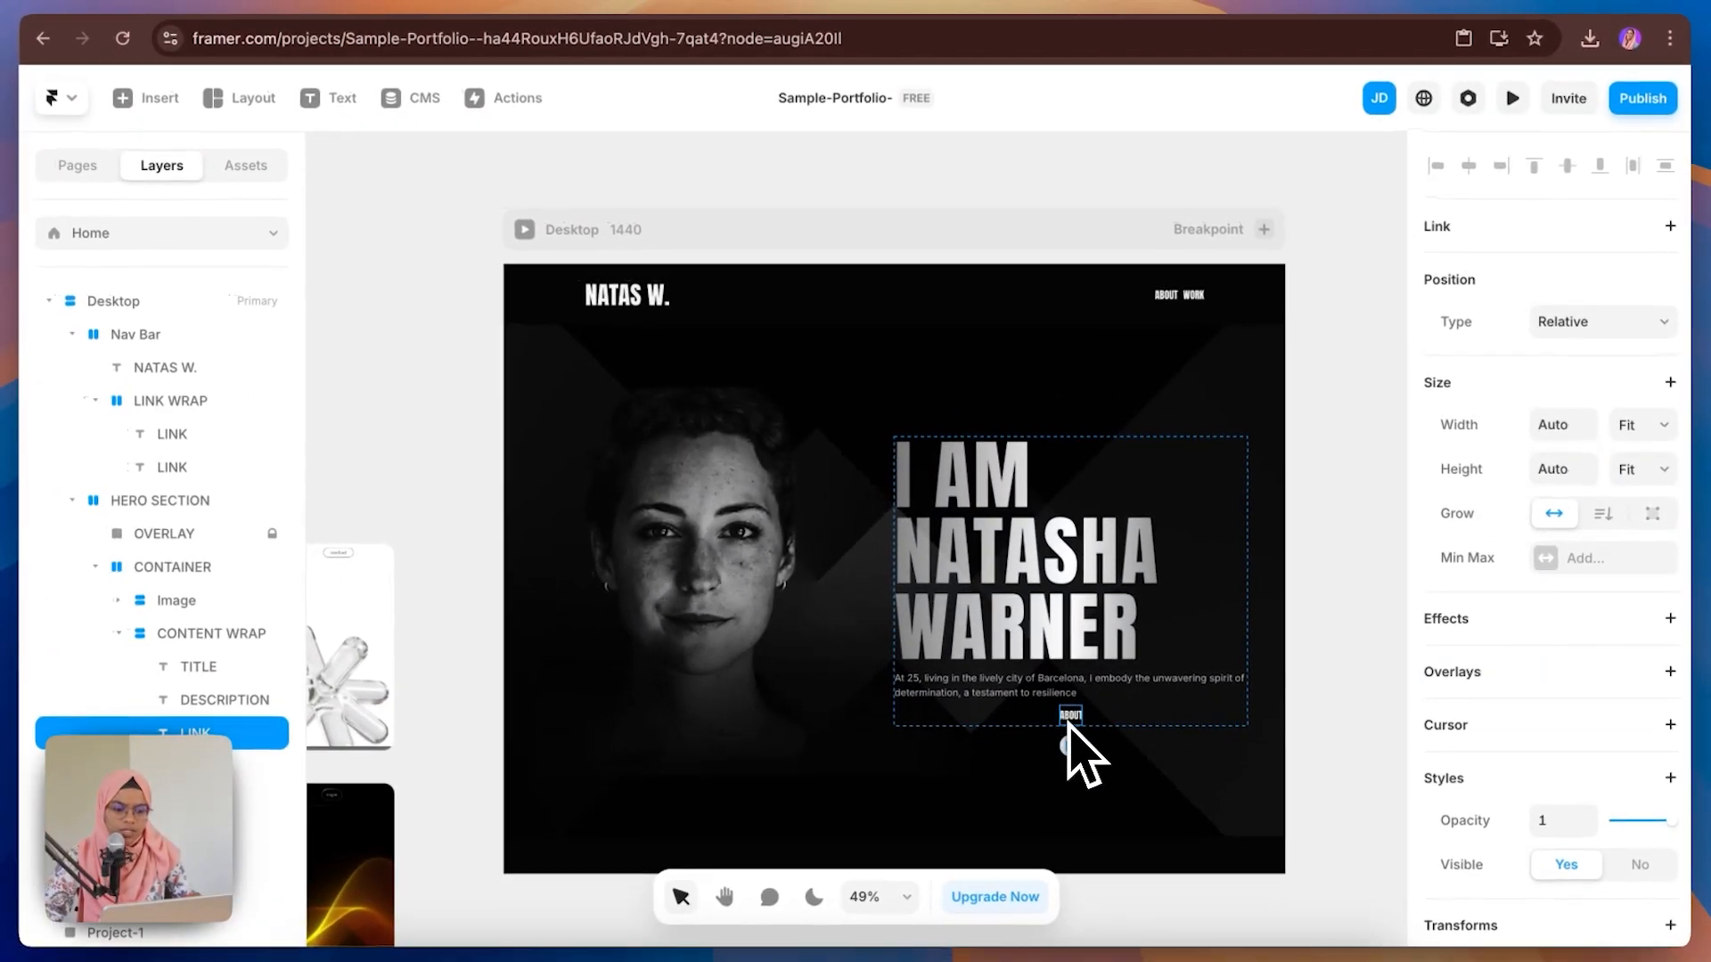
Step: Change the pasted link's text content to GET IN TOUCH
scroll(1577, 821, down, 5)
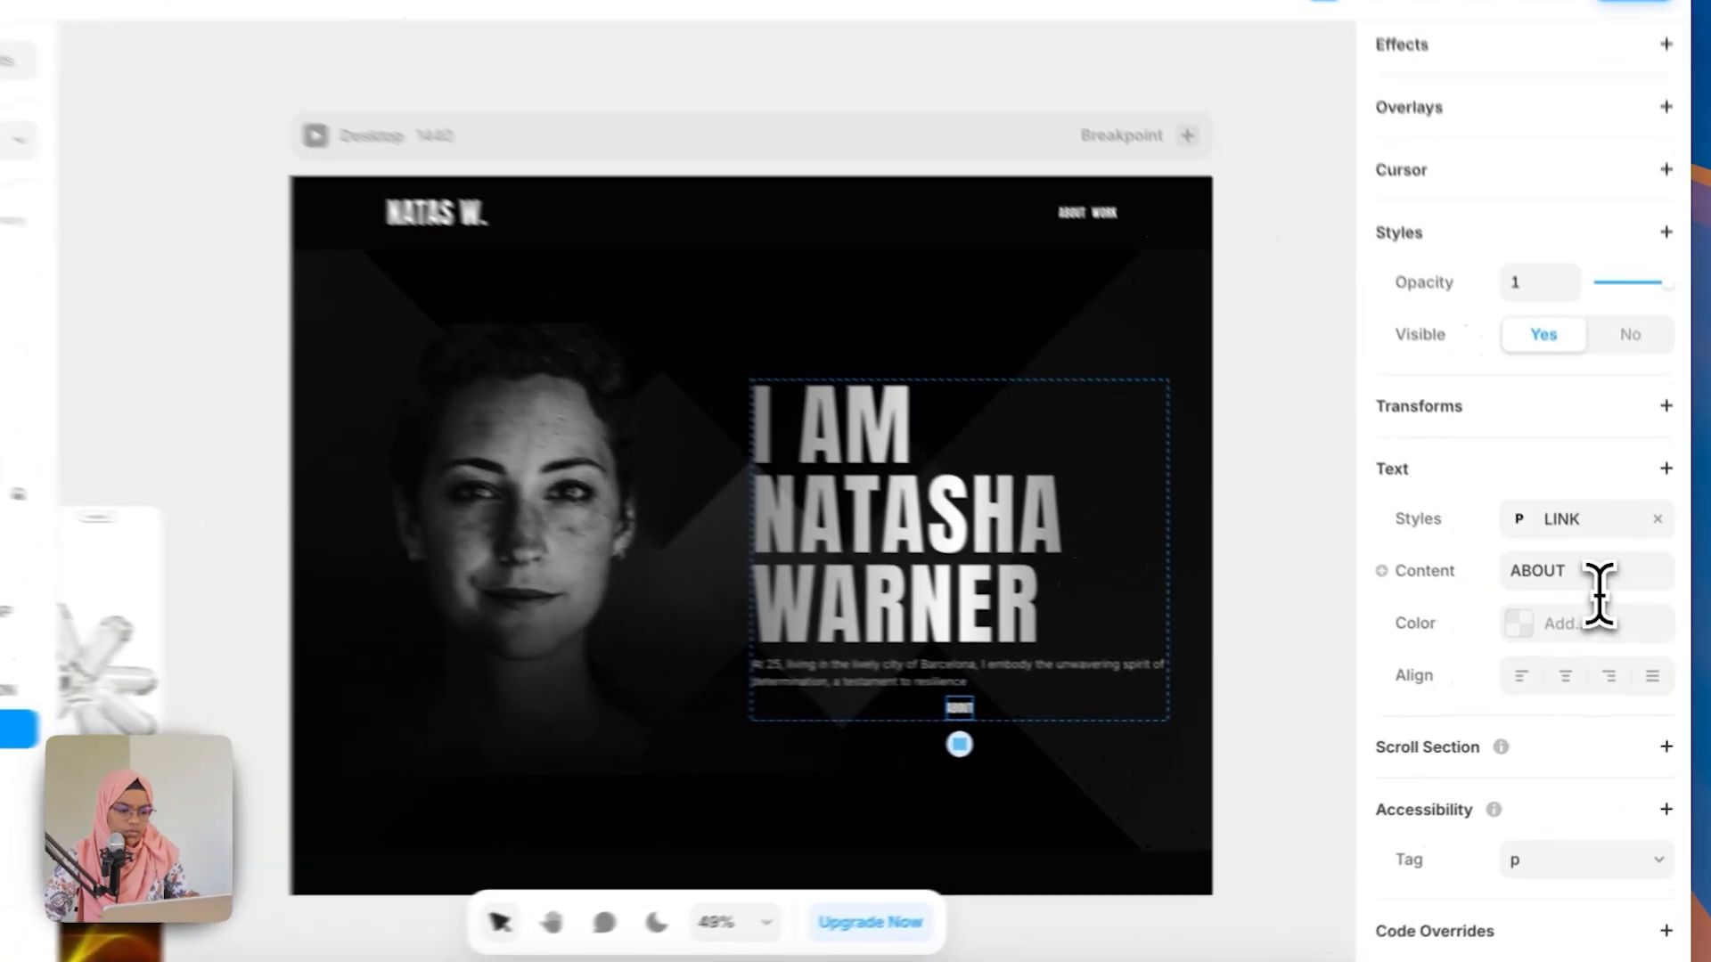
double_click(1594, 574)
text(GET )
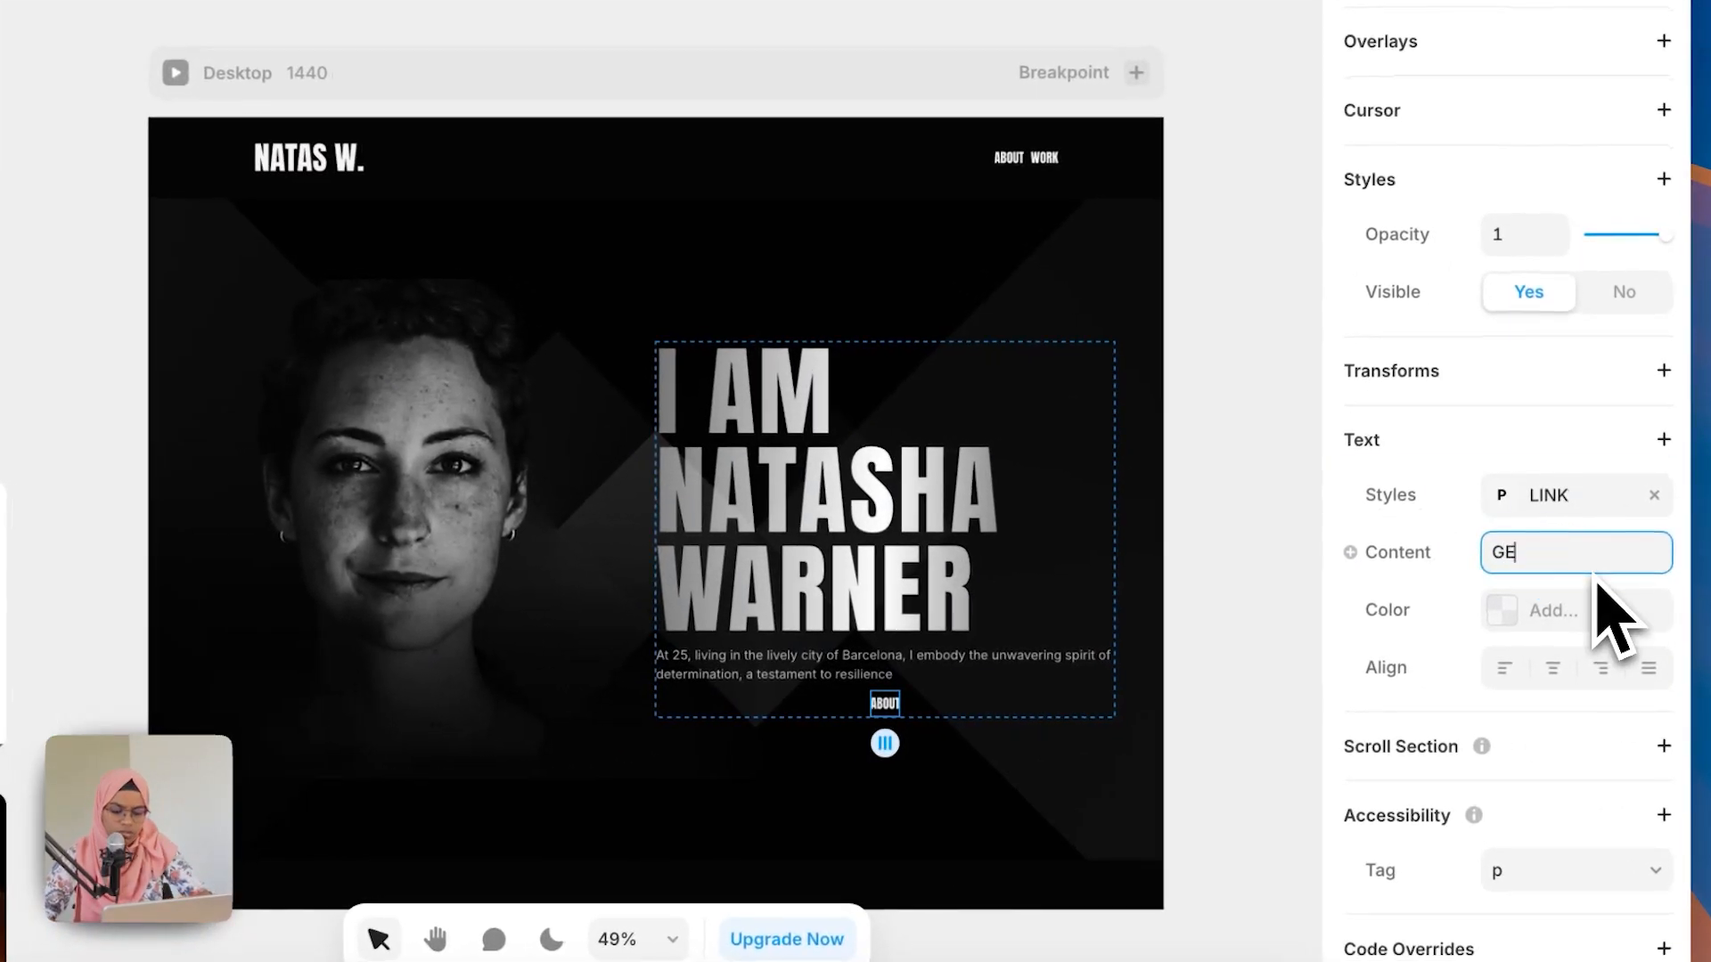
text(IN TOUCH)
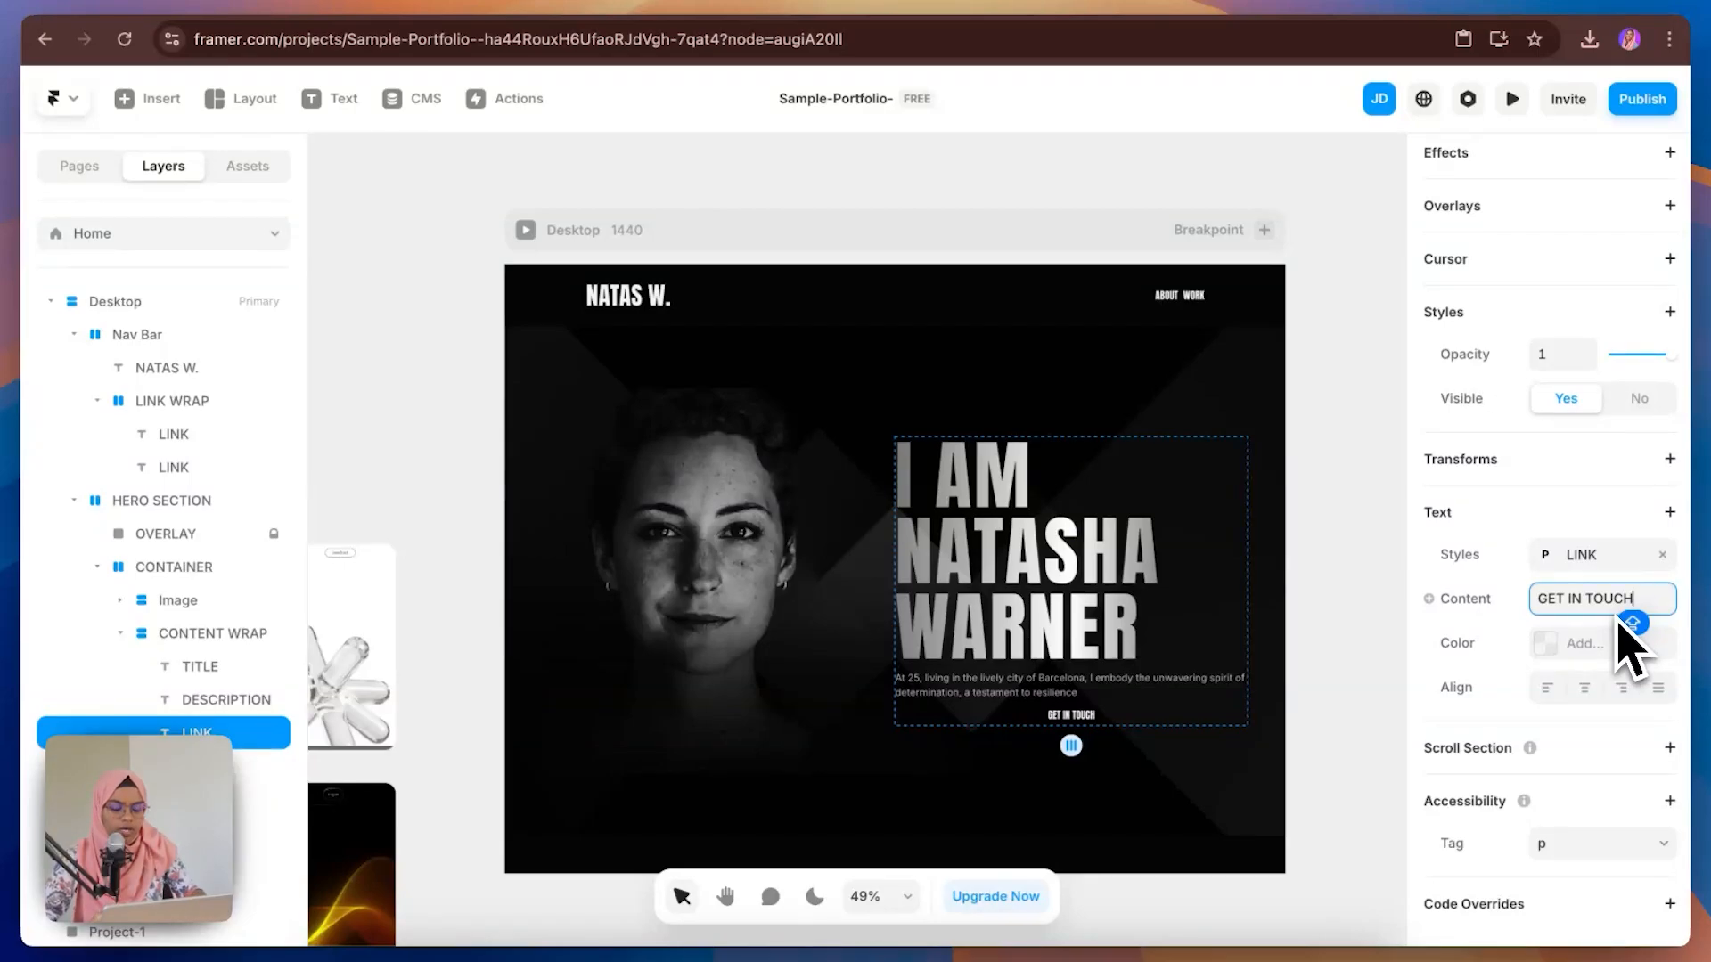
Step: Align CONTENT WRAP's stacked children to the left
click(1125, 713)
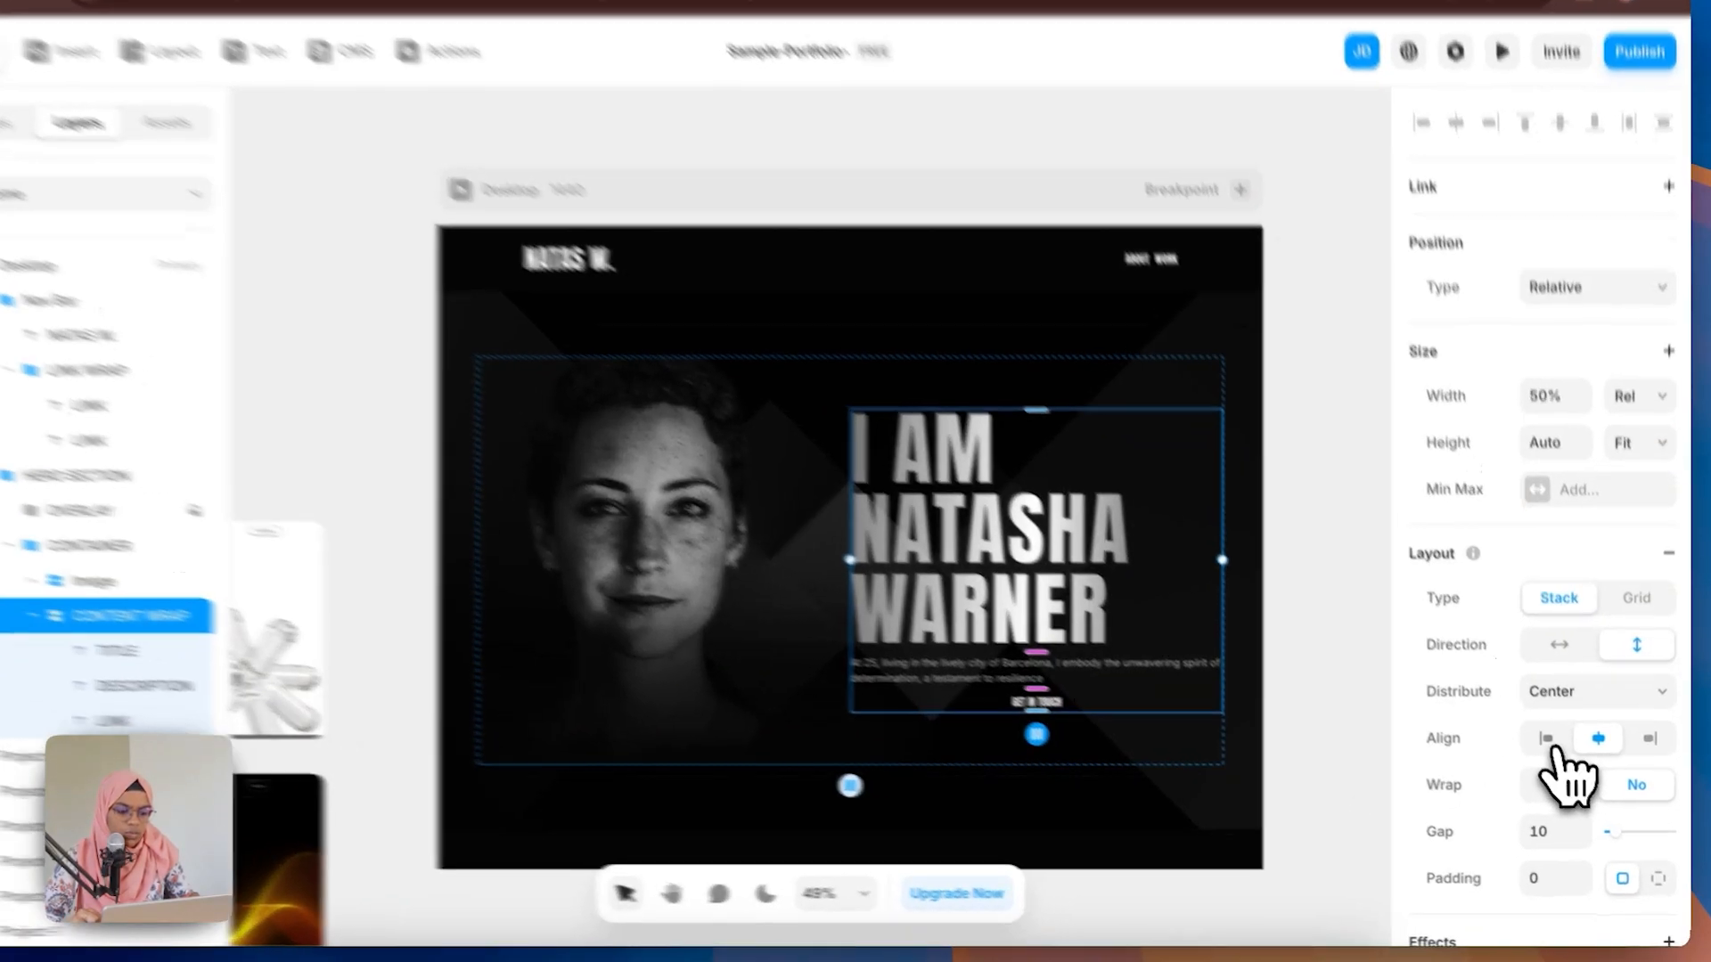
click(1557, 751)
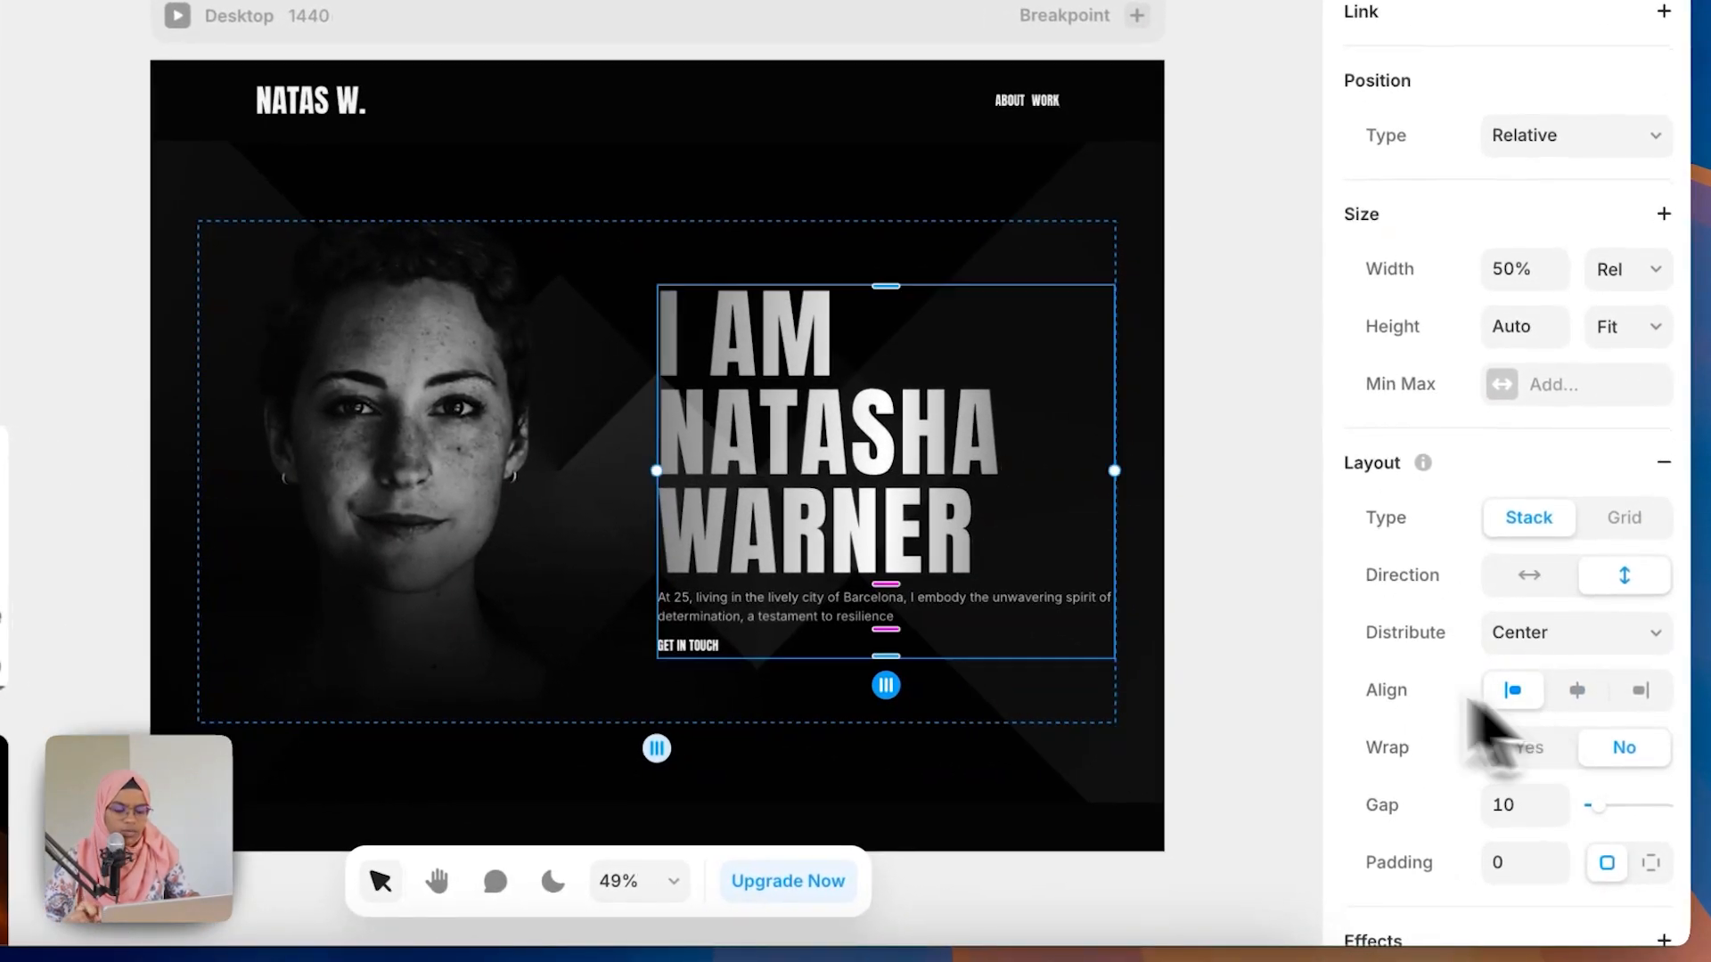
click(1316, 770)
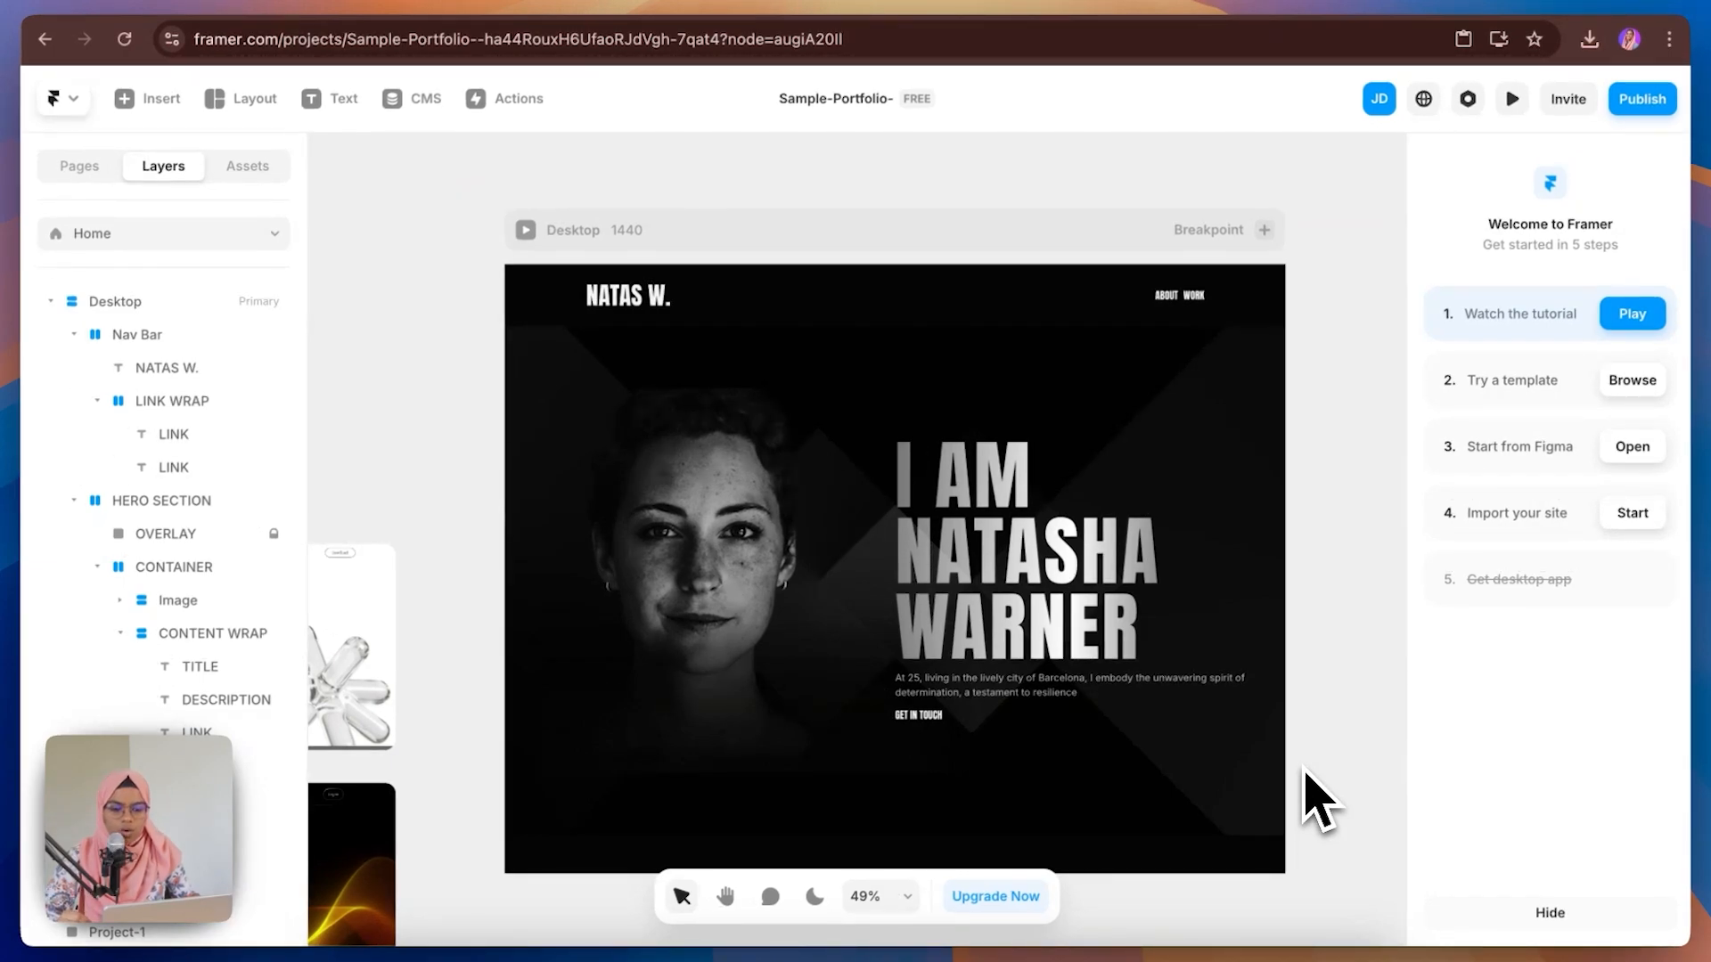
Step: Set the Desktop frame's height to fit its content
click(134, 303)
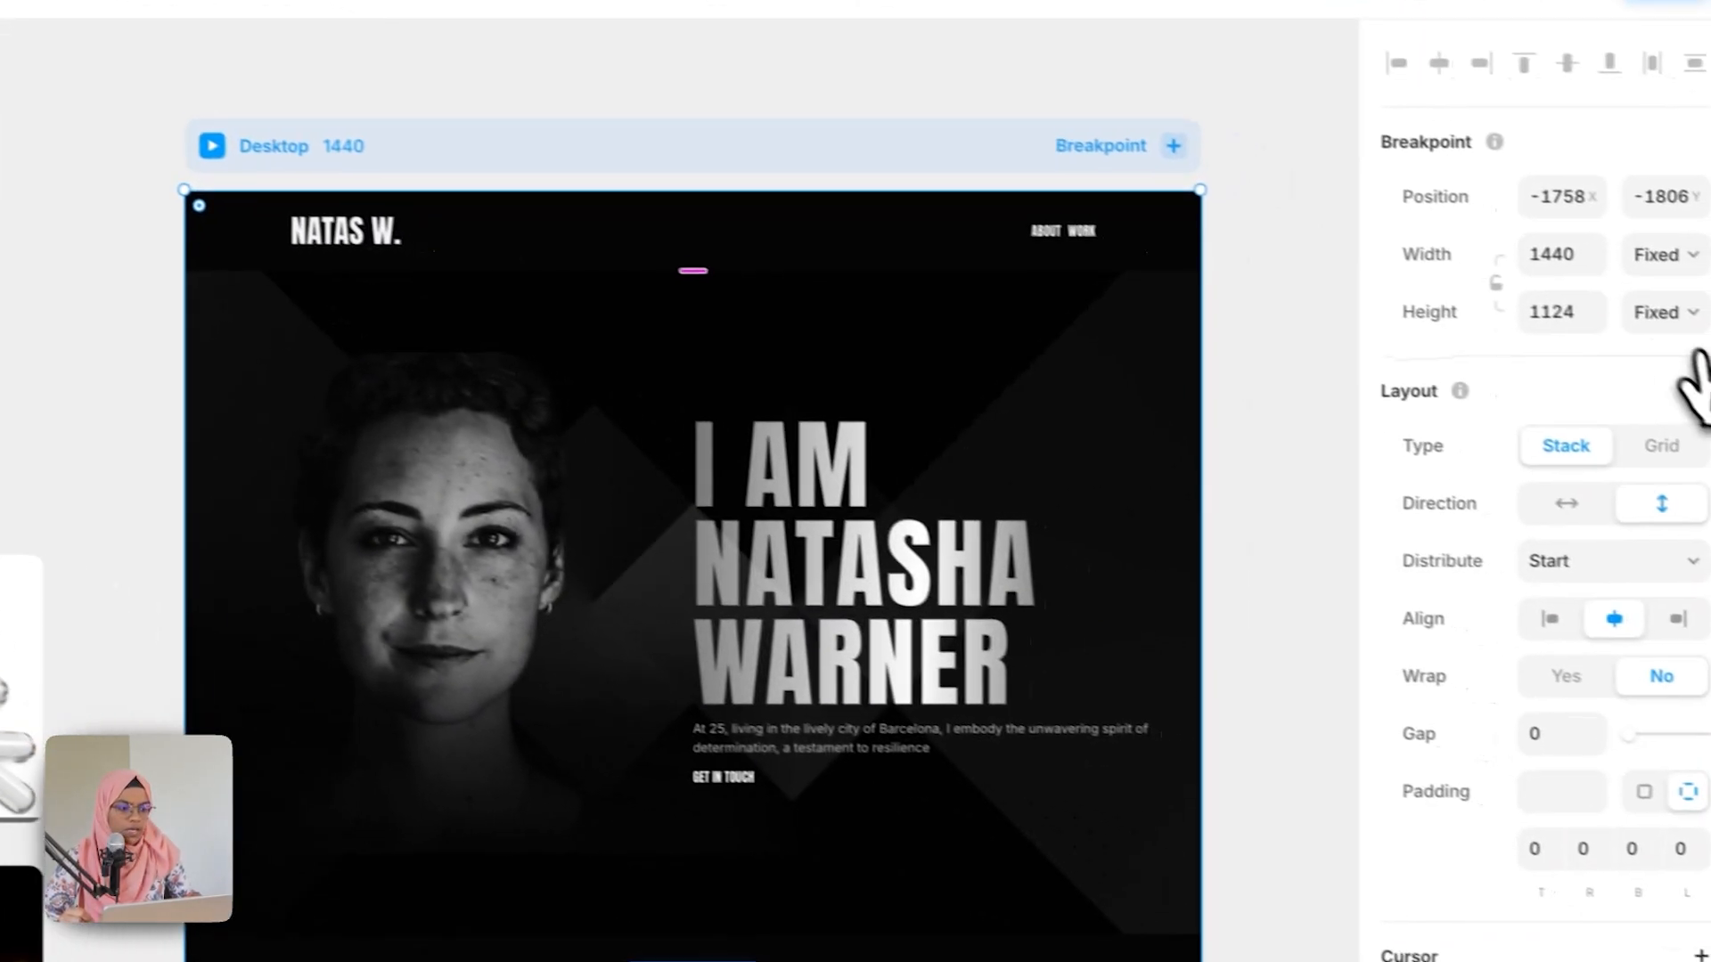
click(1664, 312)
click(1666, 397)
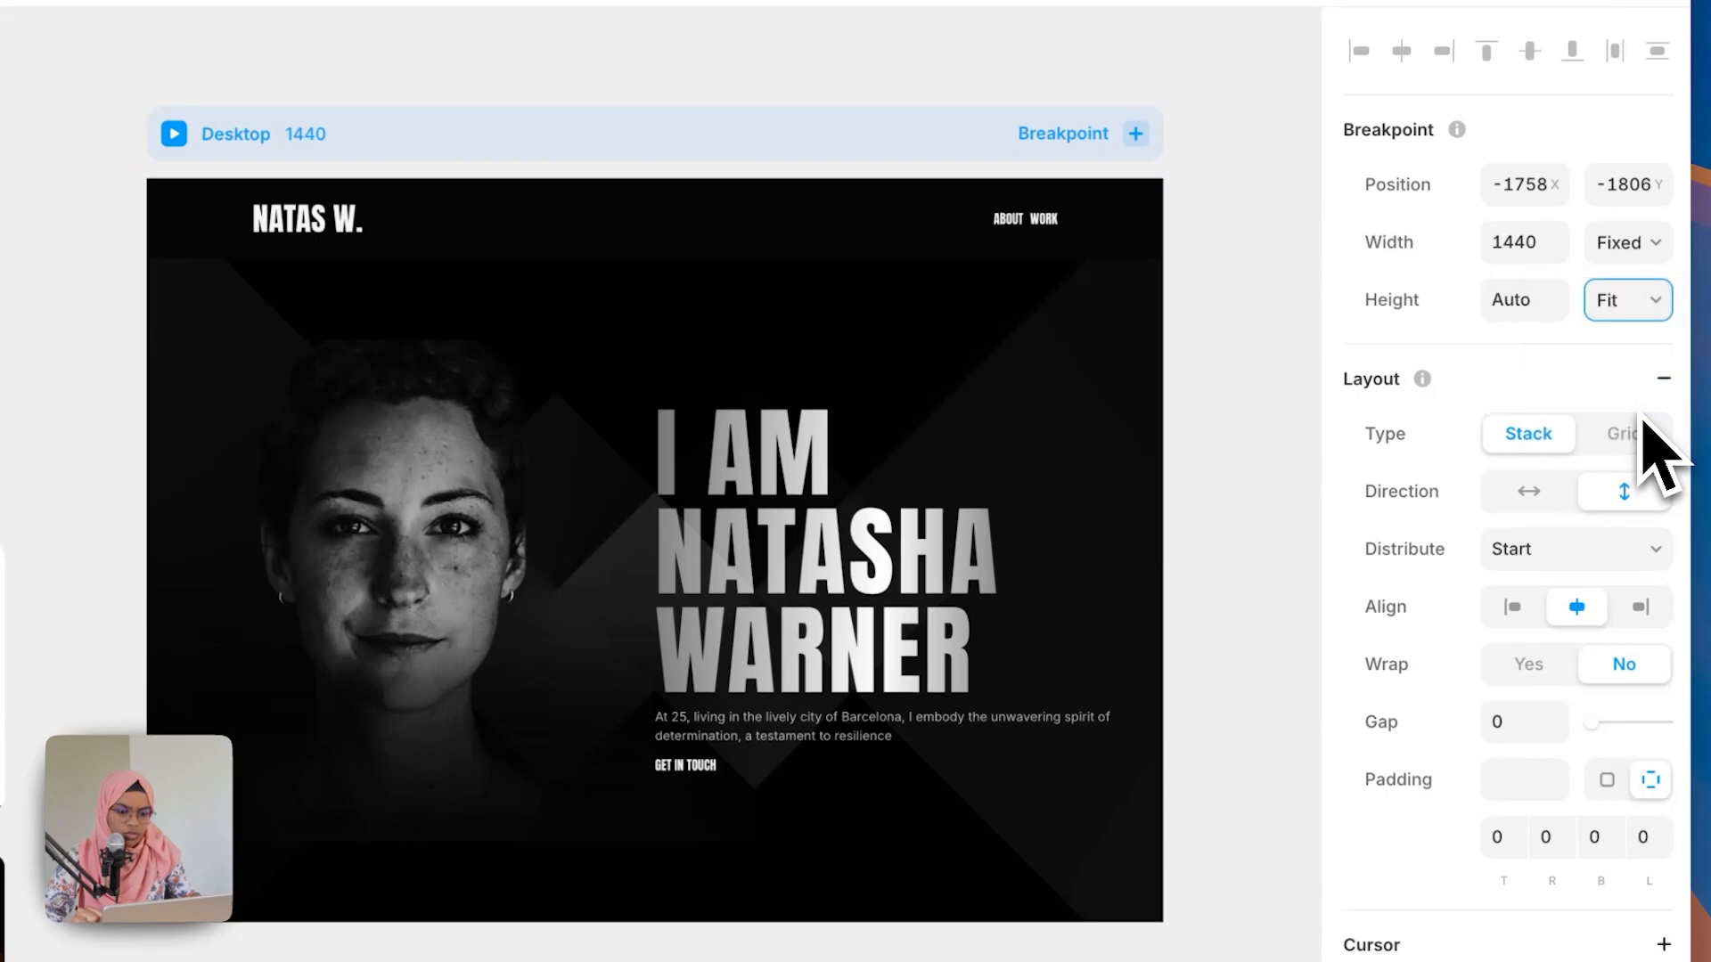
click(1247, 704)
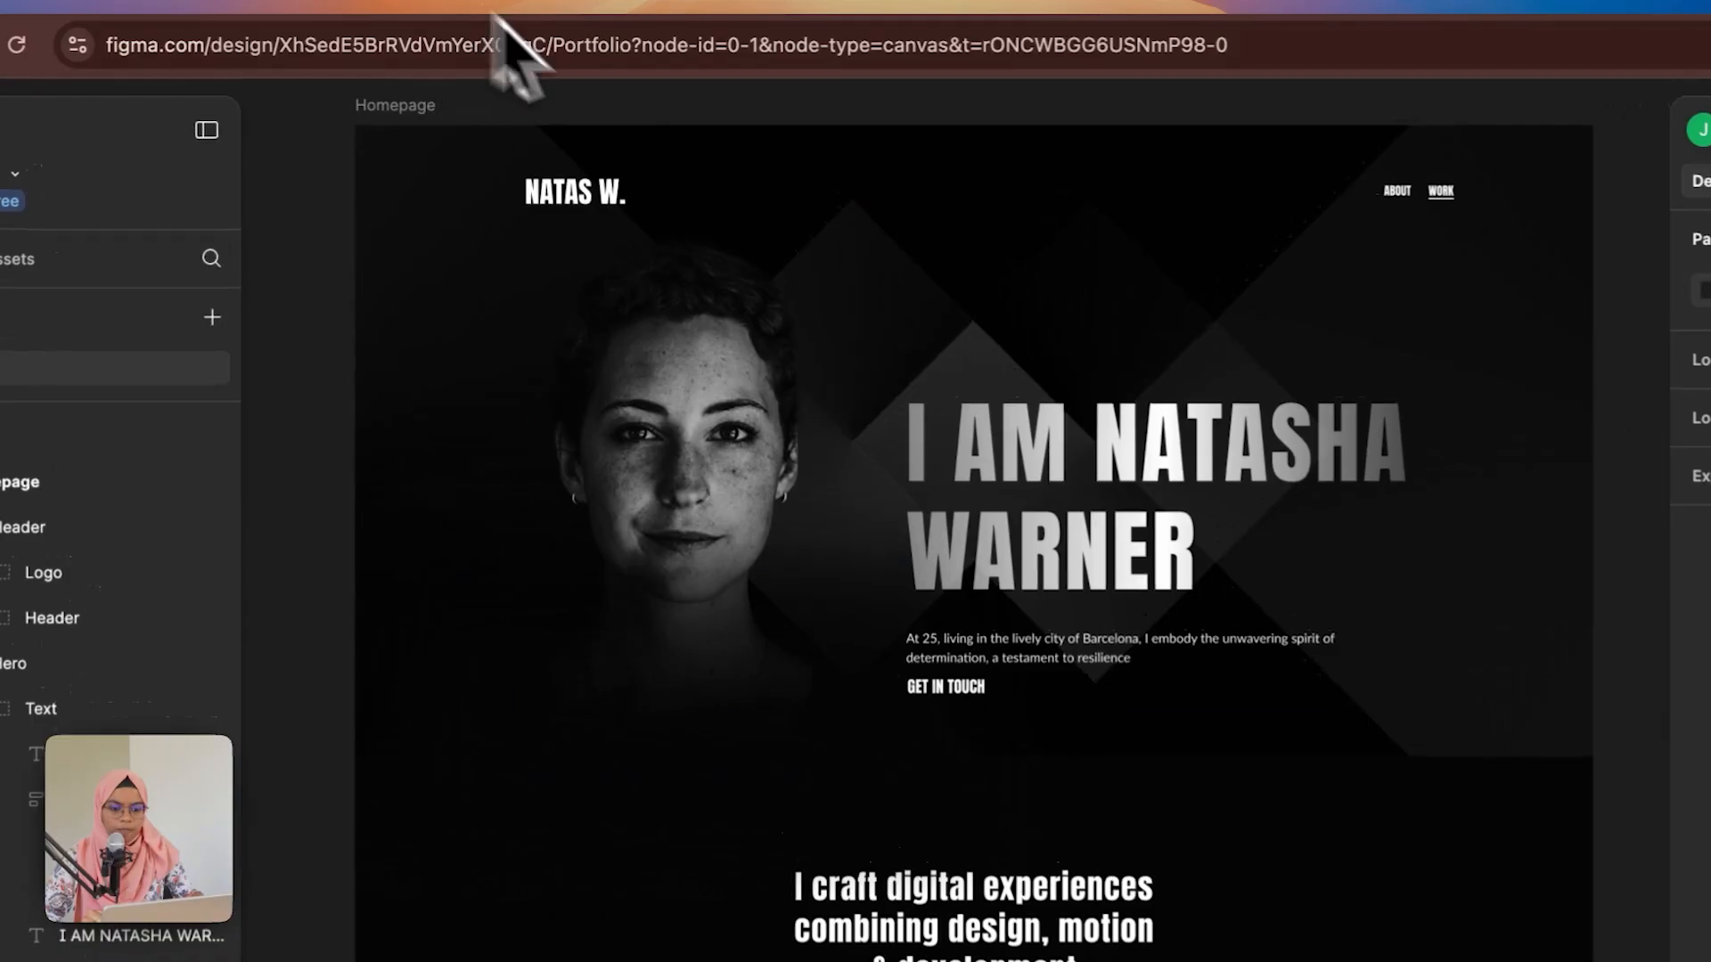
Step: Review the section below the hero in the Figma design
scroll(878, 513, down, 5)
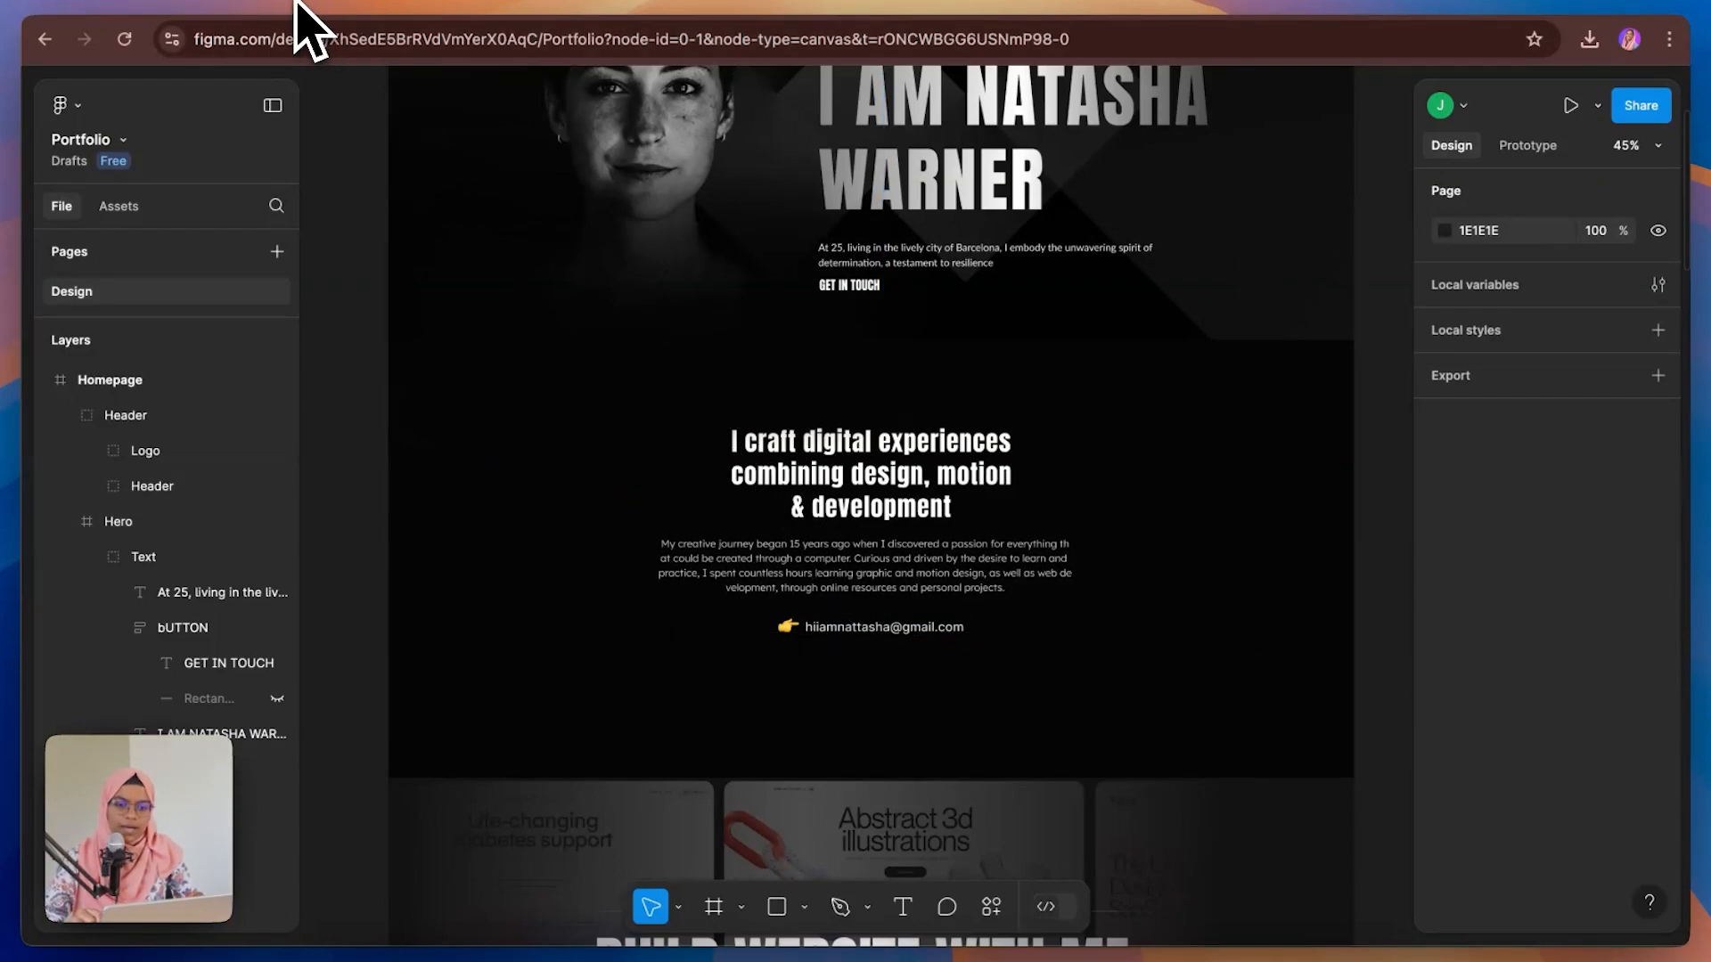
click(307, 31)
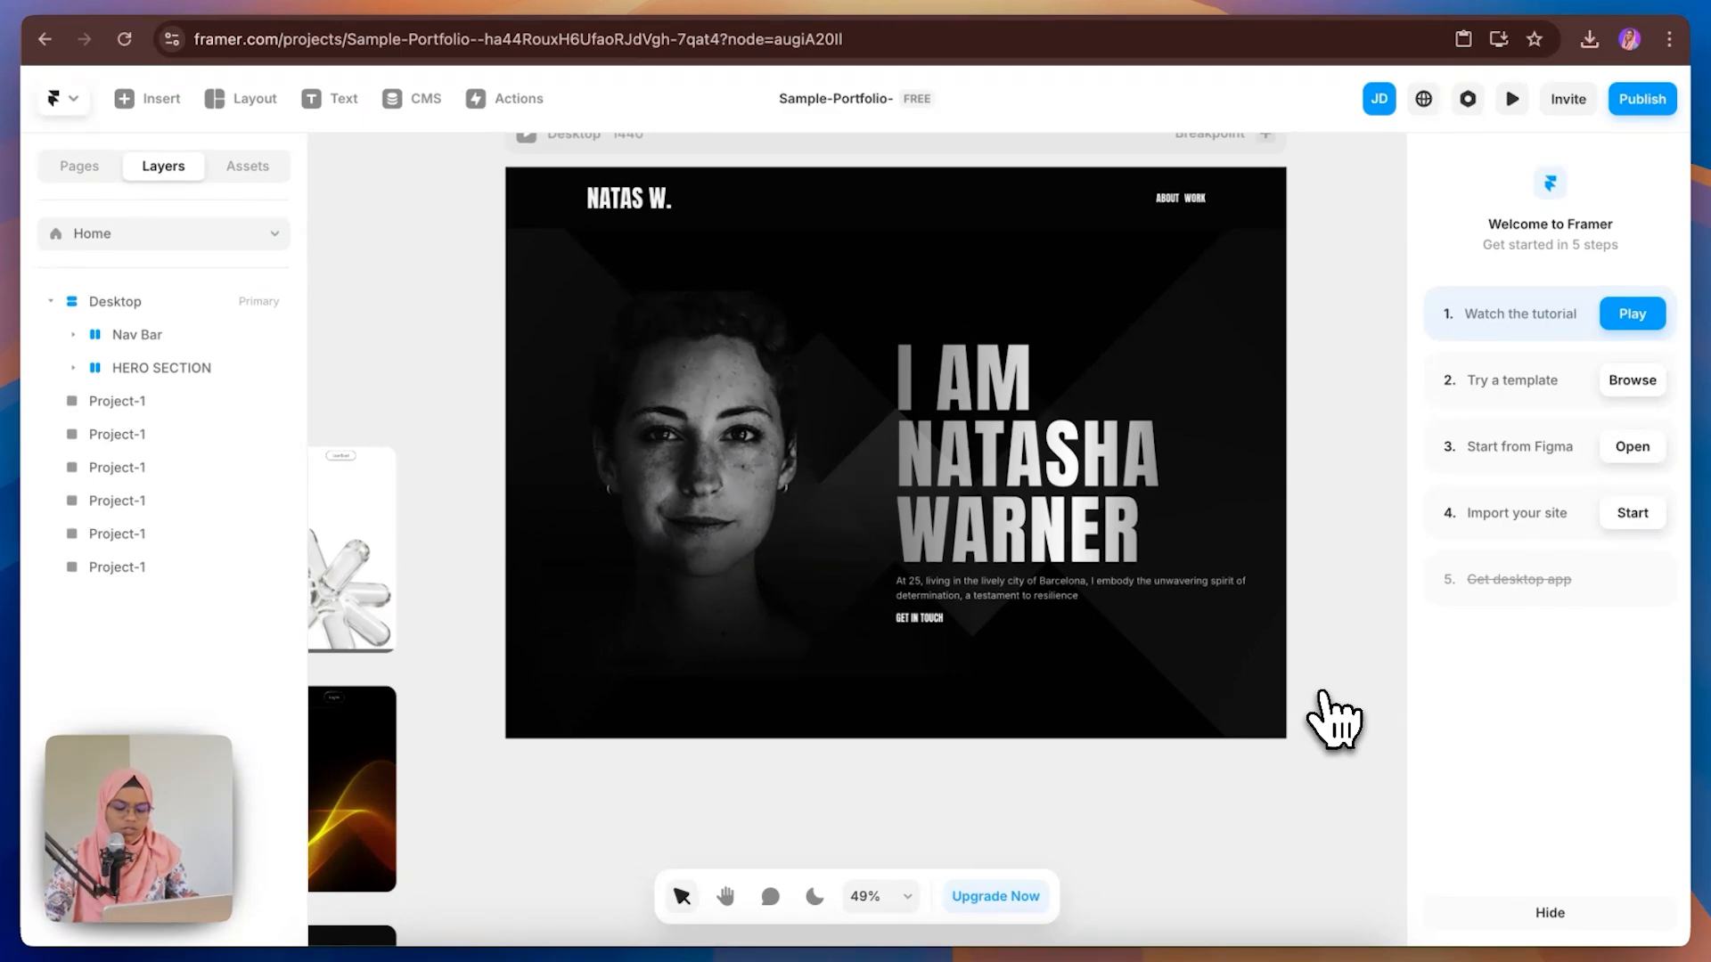
Step: Draw a full-width frame about 699 px tall below the hero and place it in Desktop after HERO SECTION
key(f)
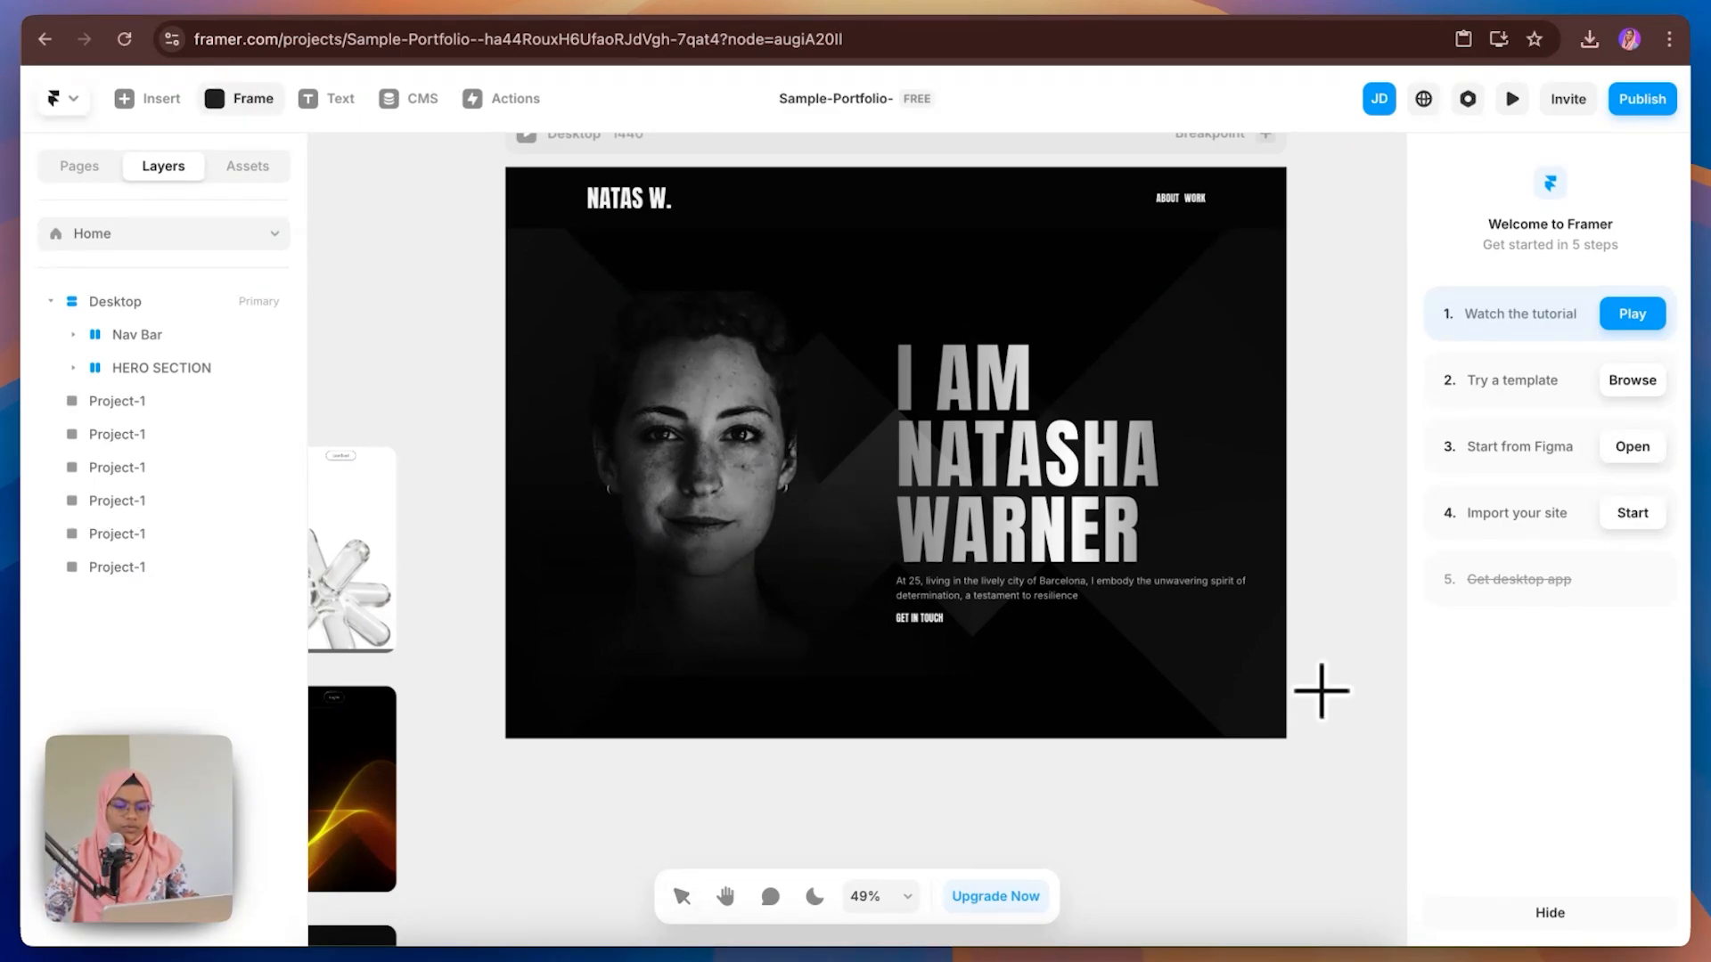
scroll(863, 611, up, 2)
scroll(847, 611, down, 5)
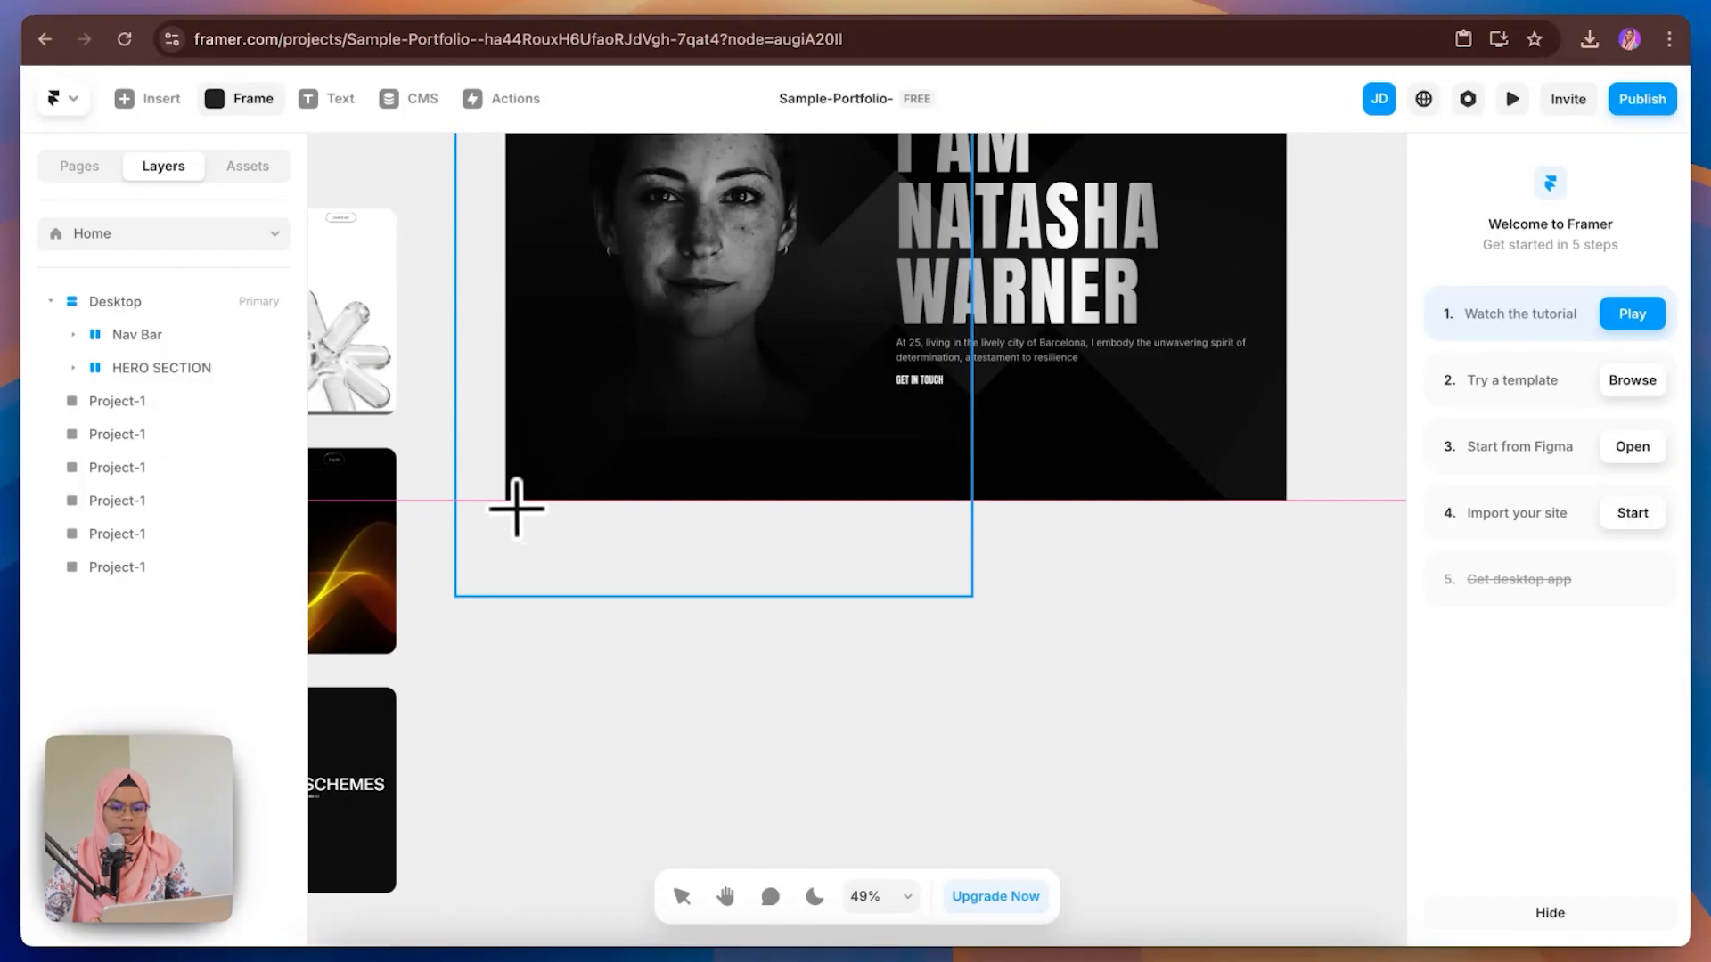
drag(514, 505, 1348, 837)
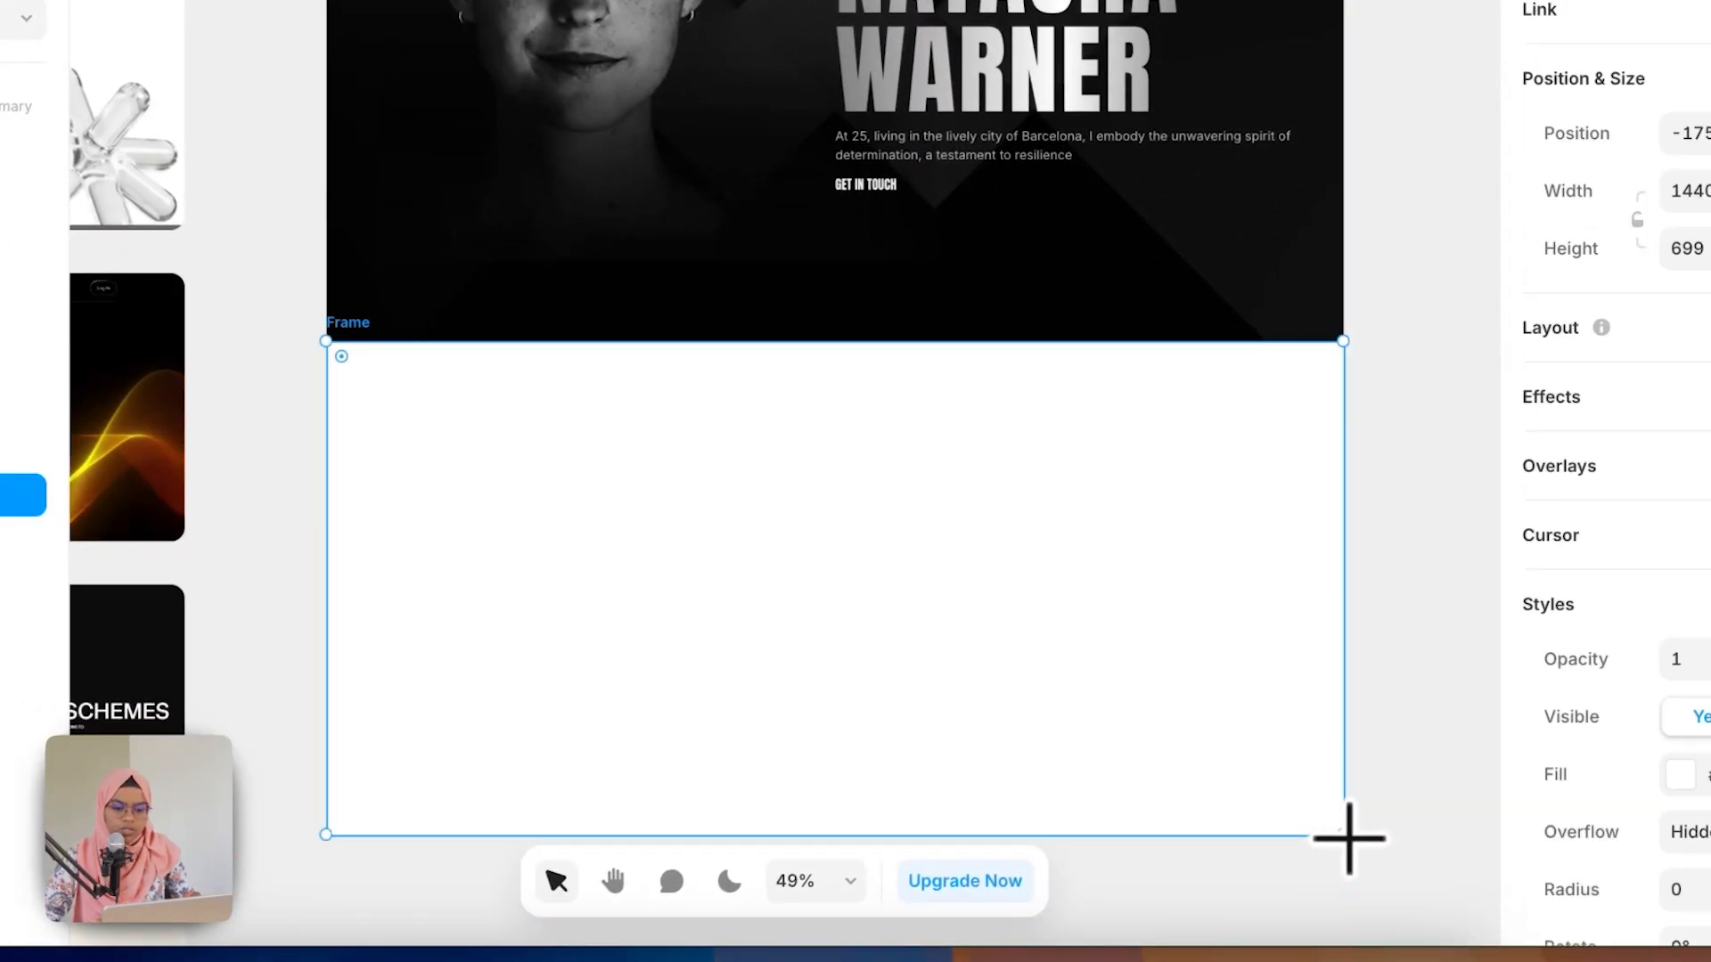
drag(0, 502, 0, 207)
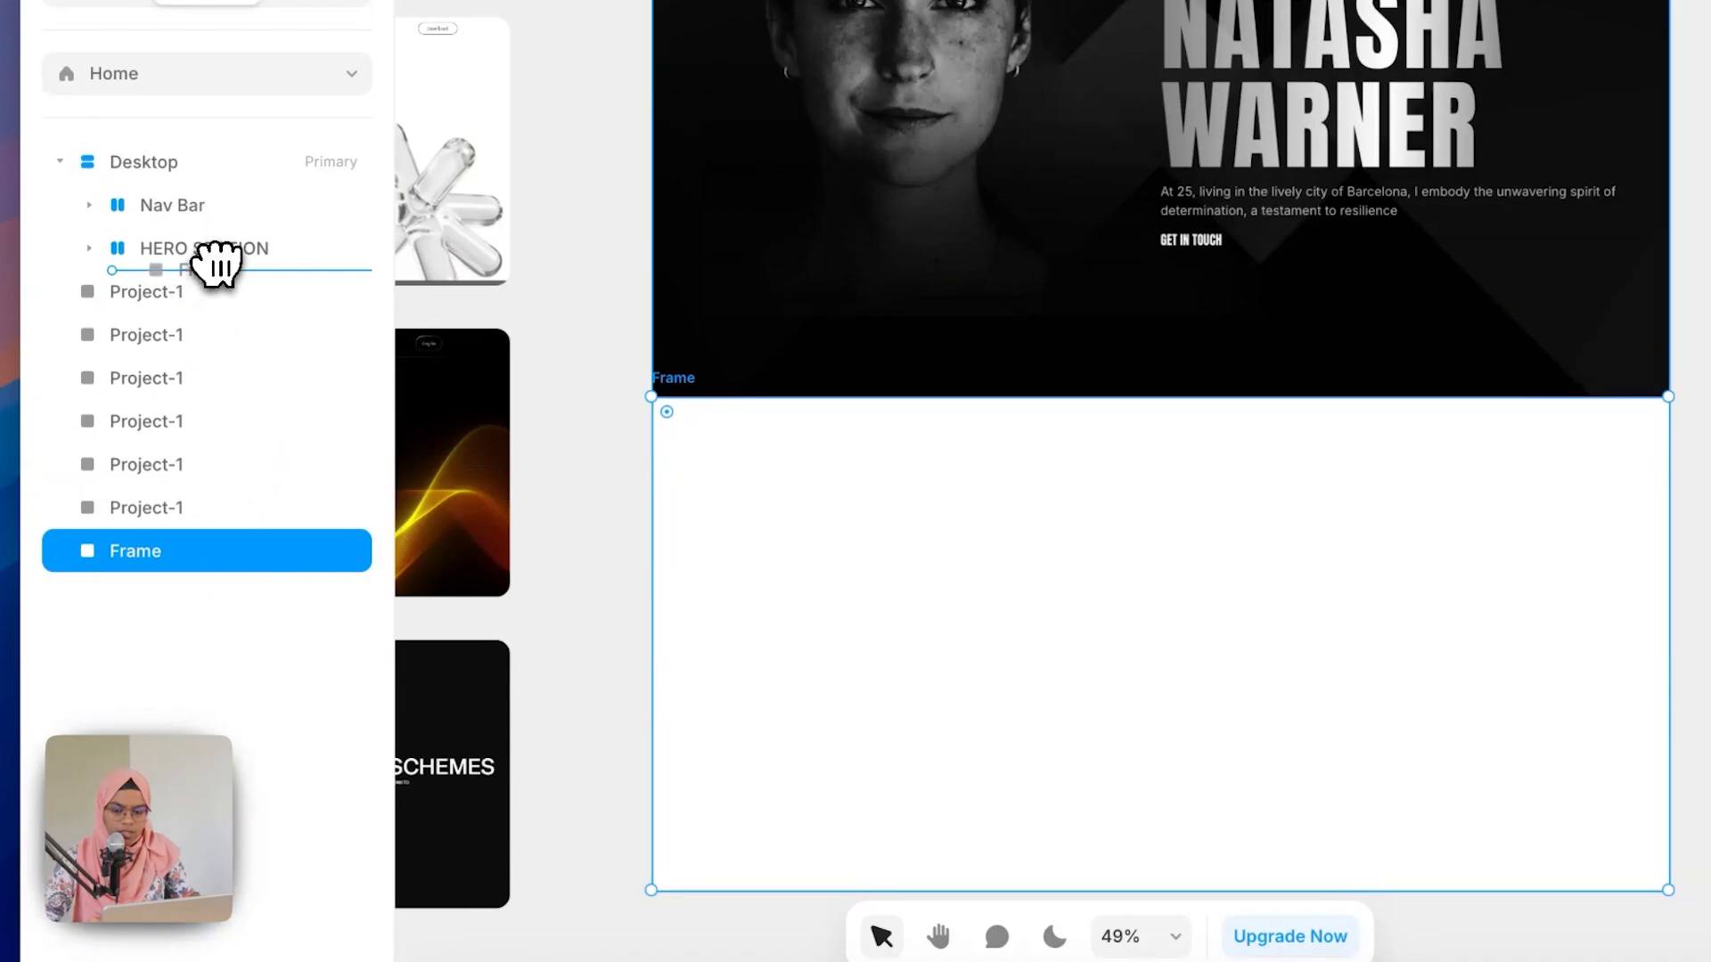
drag(217, 265, 217, 267)
Step: Rename the new frame ABOUT SECTION
double_click(225, 296)
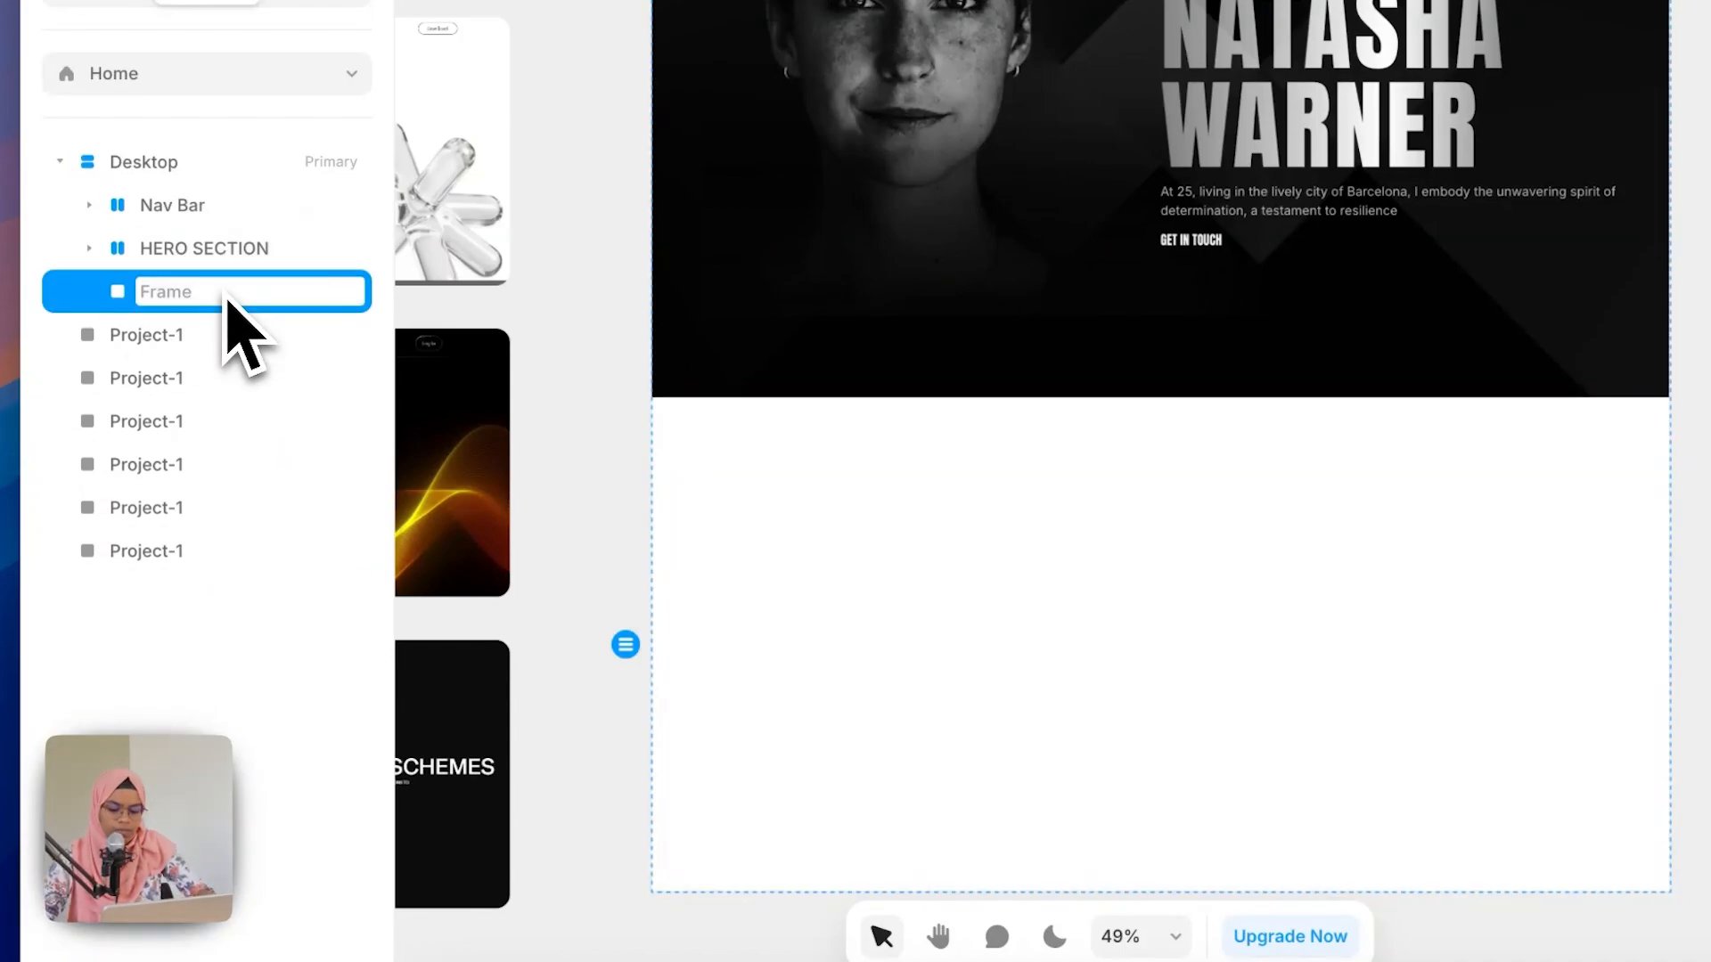
text(ABOUT SECTION)
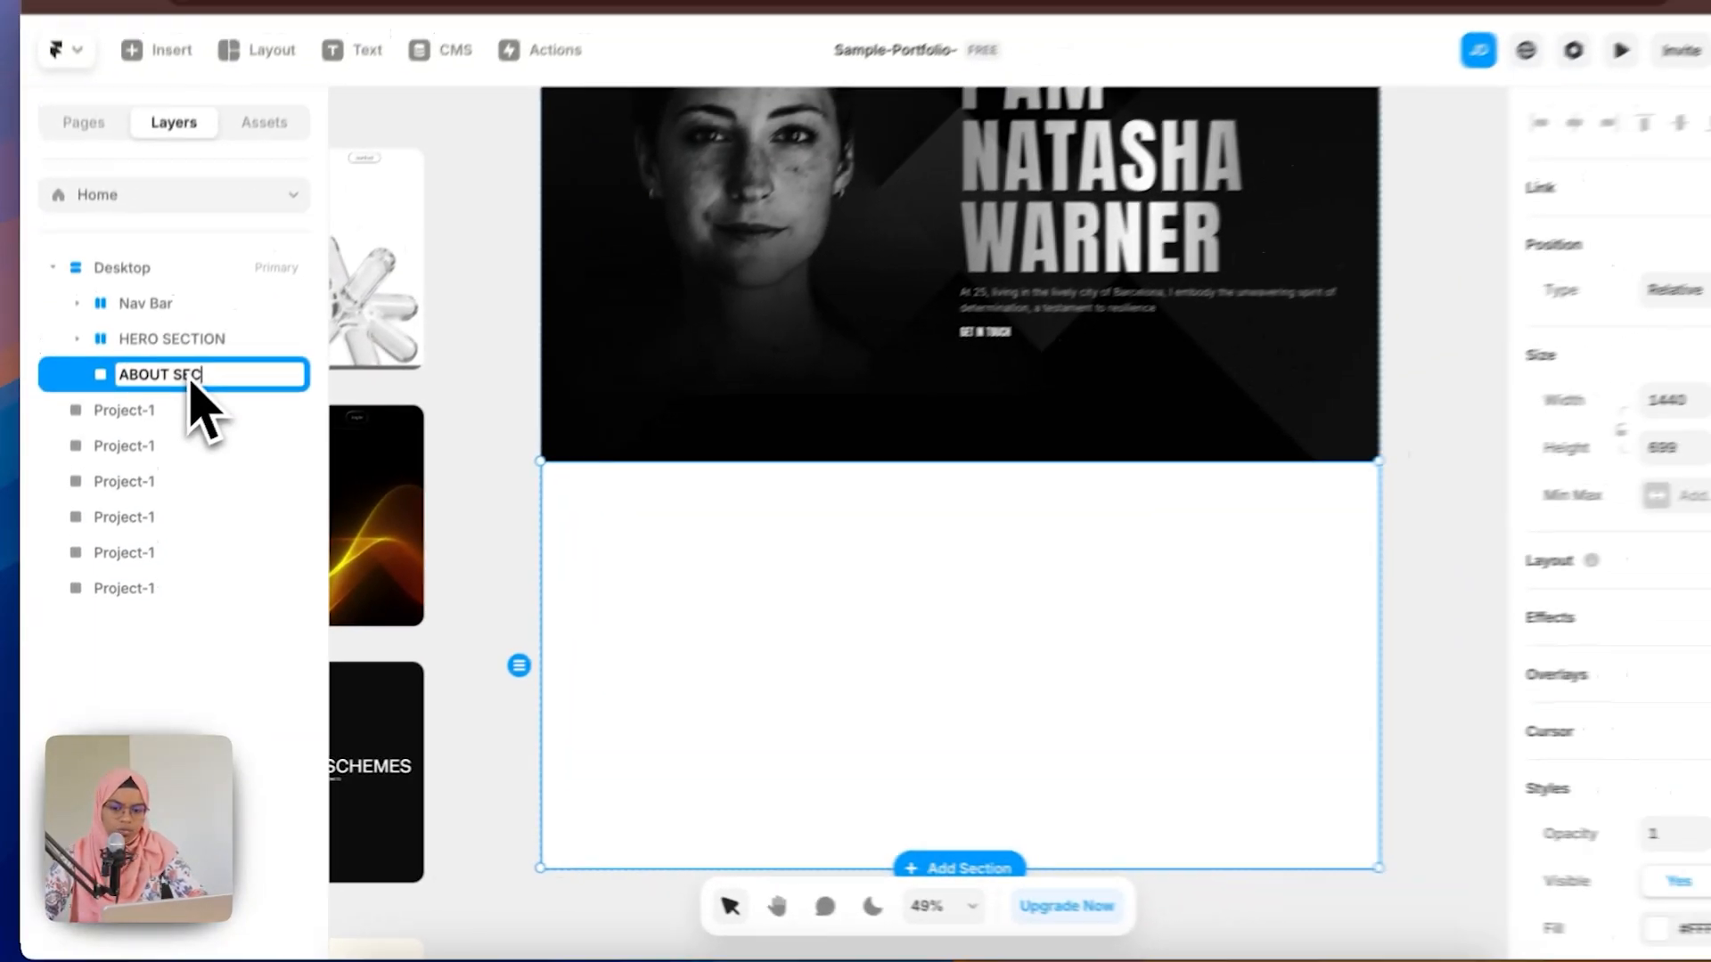
key(Return)
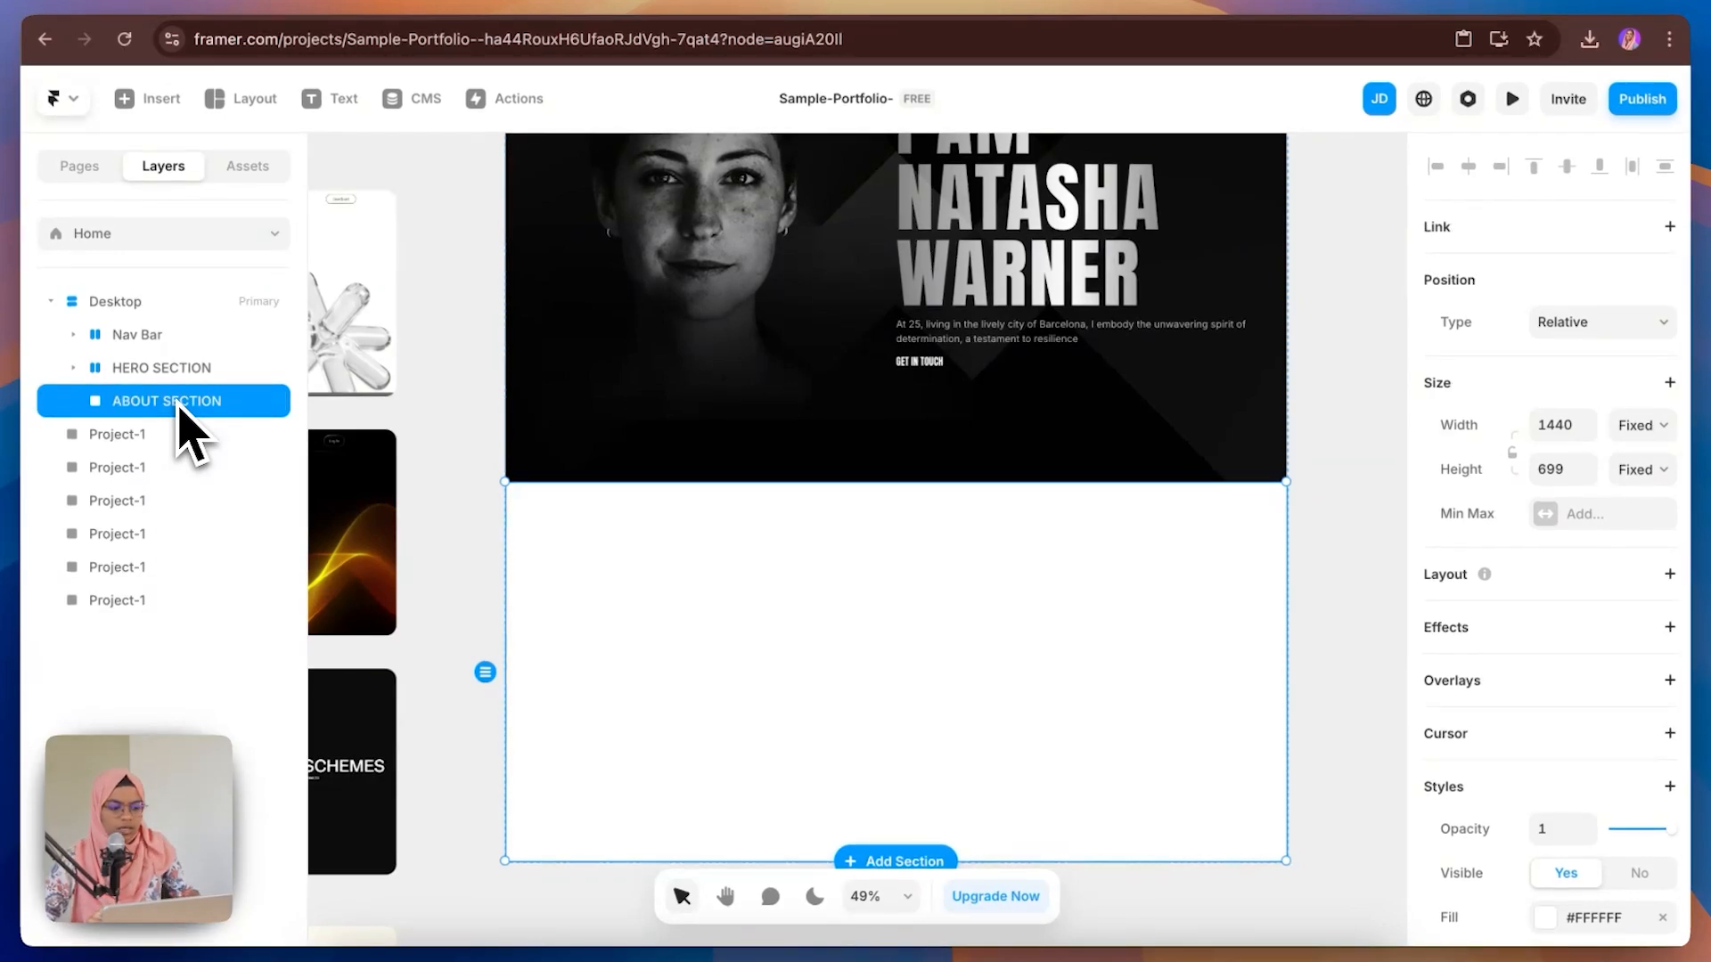
Step: Add a stack layout to ABOUT SECTION and set its width to Fill
click(1669, 575)
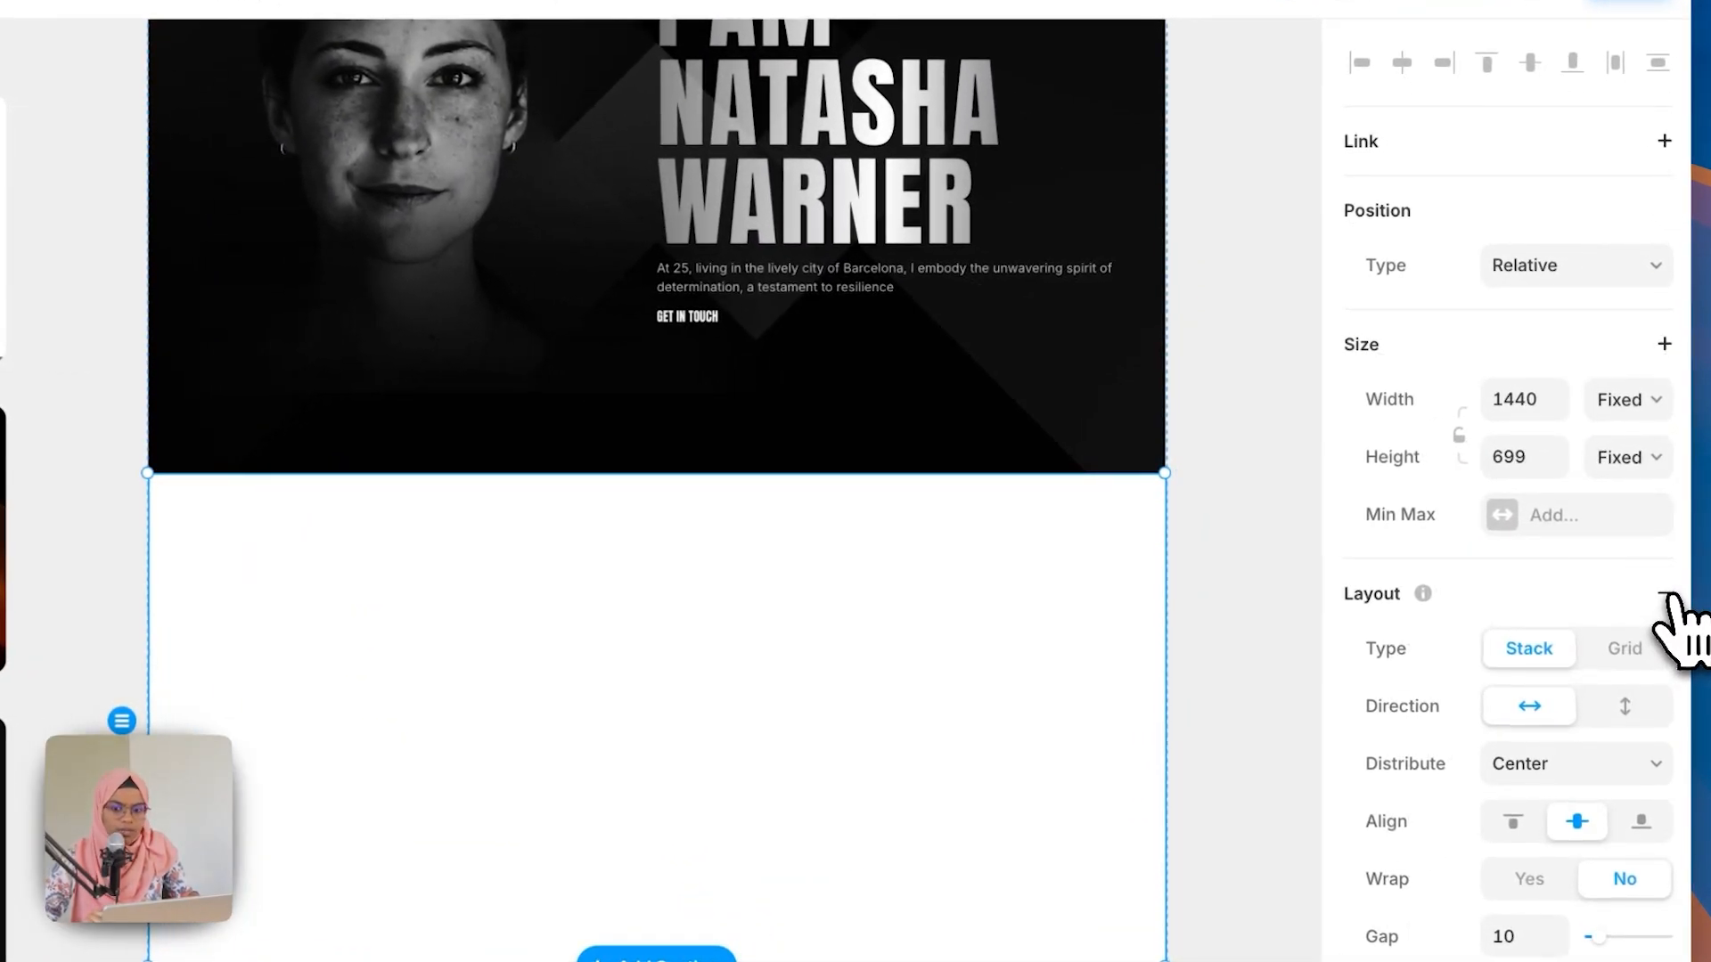
click(1614, 400)
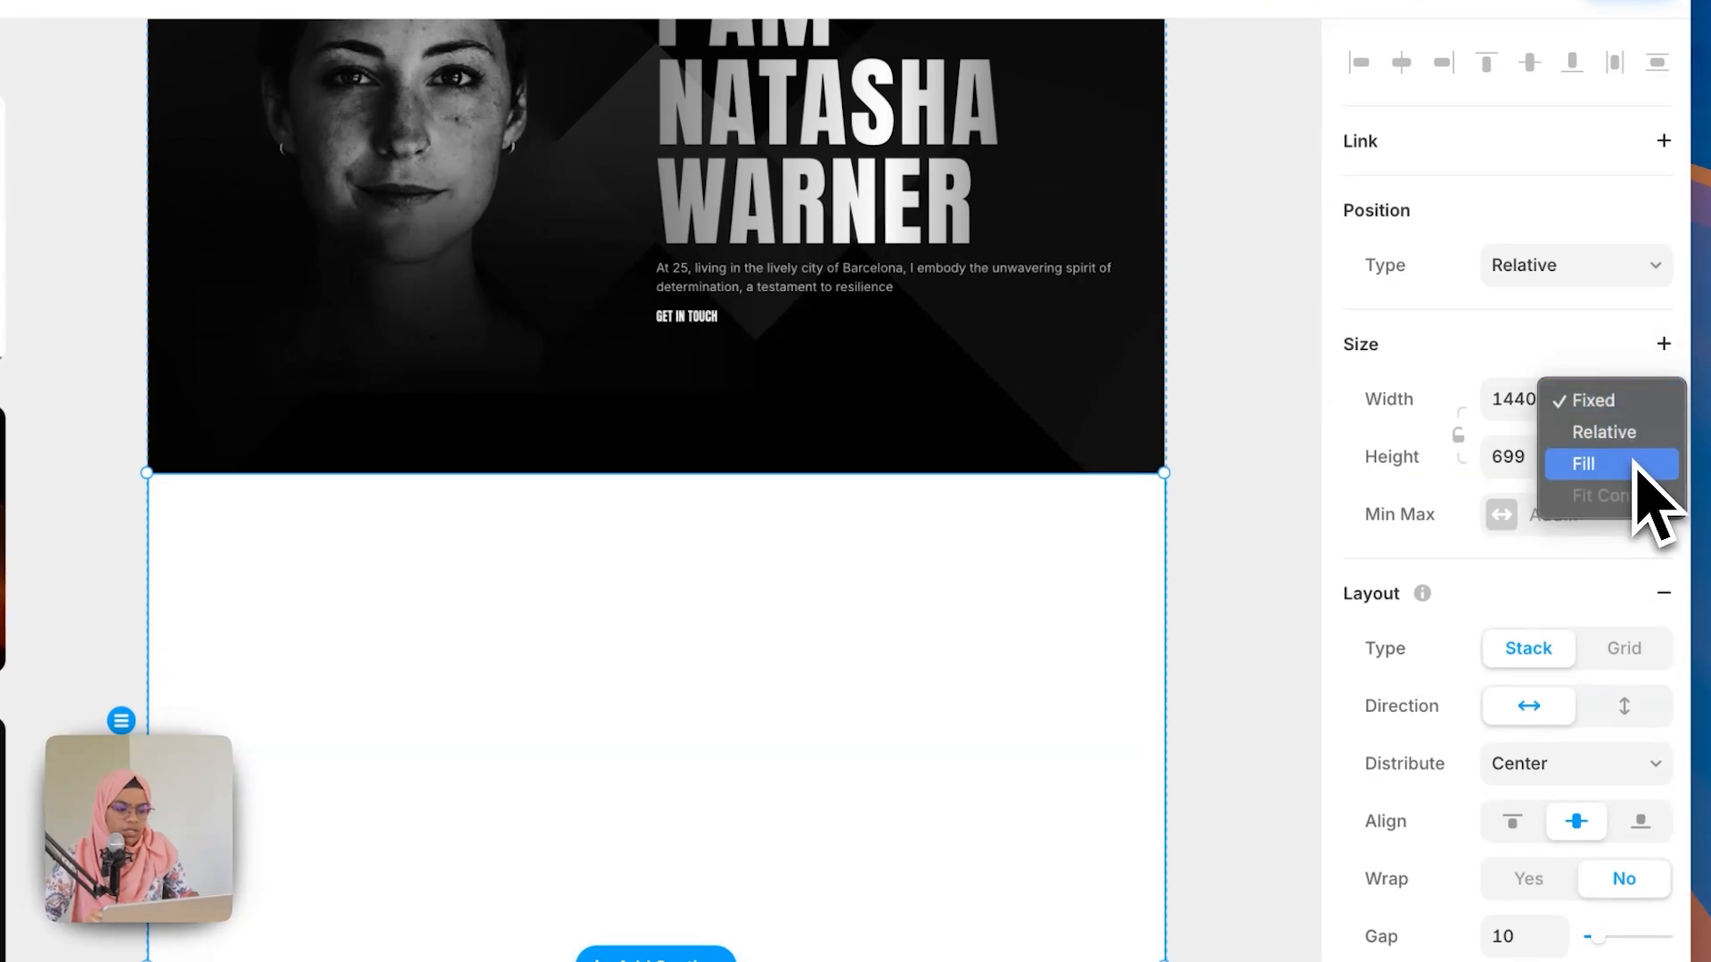
click(1635, 464)
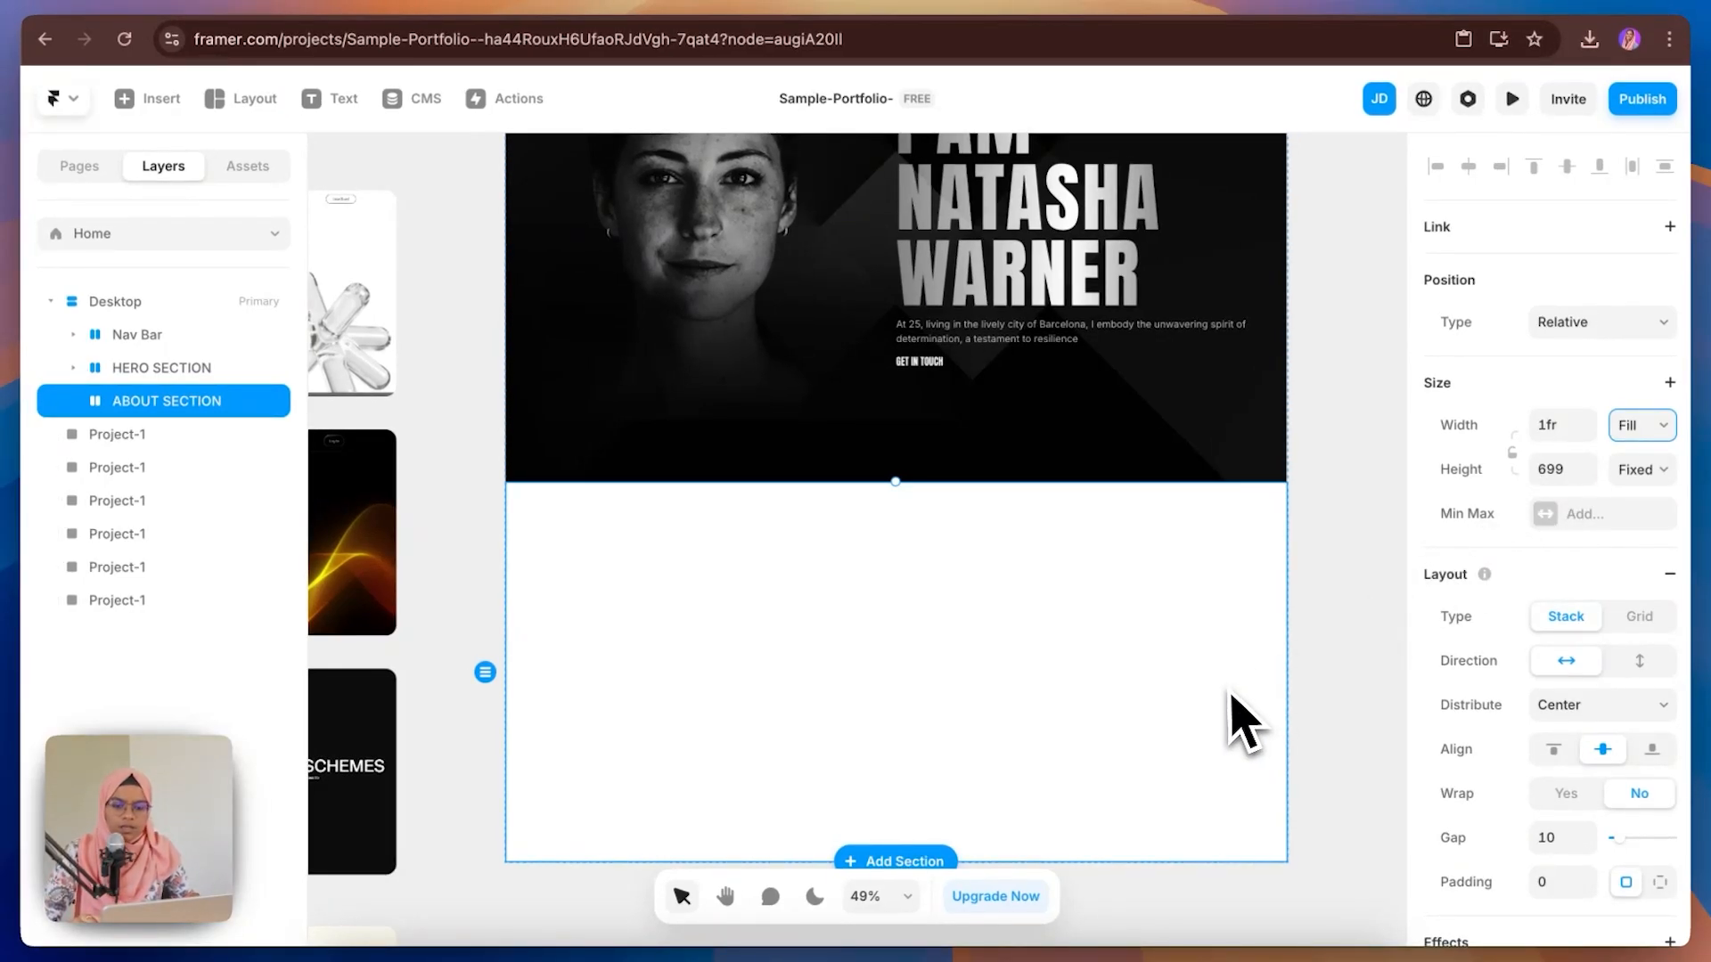
Step: Set ABOUT SECTION's fill to the Black color style
scroll(1603, 783, down, 10)
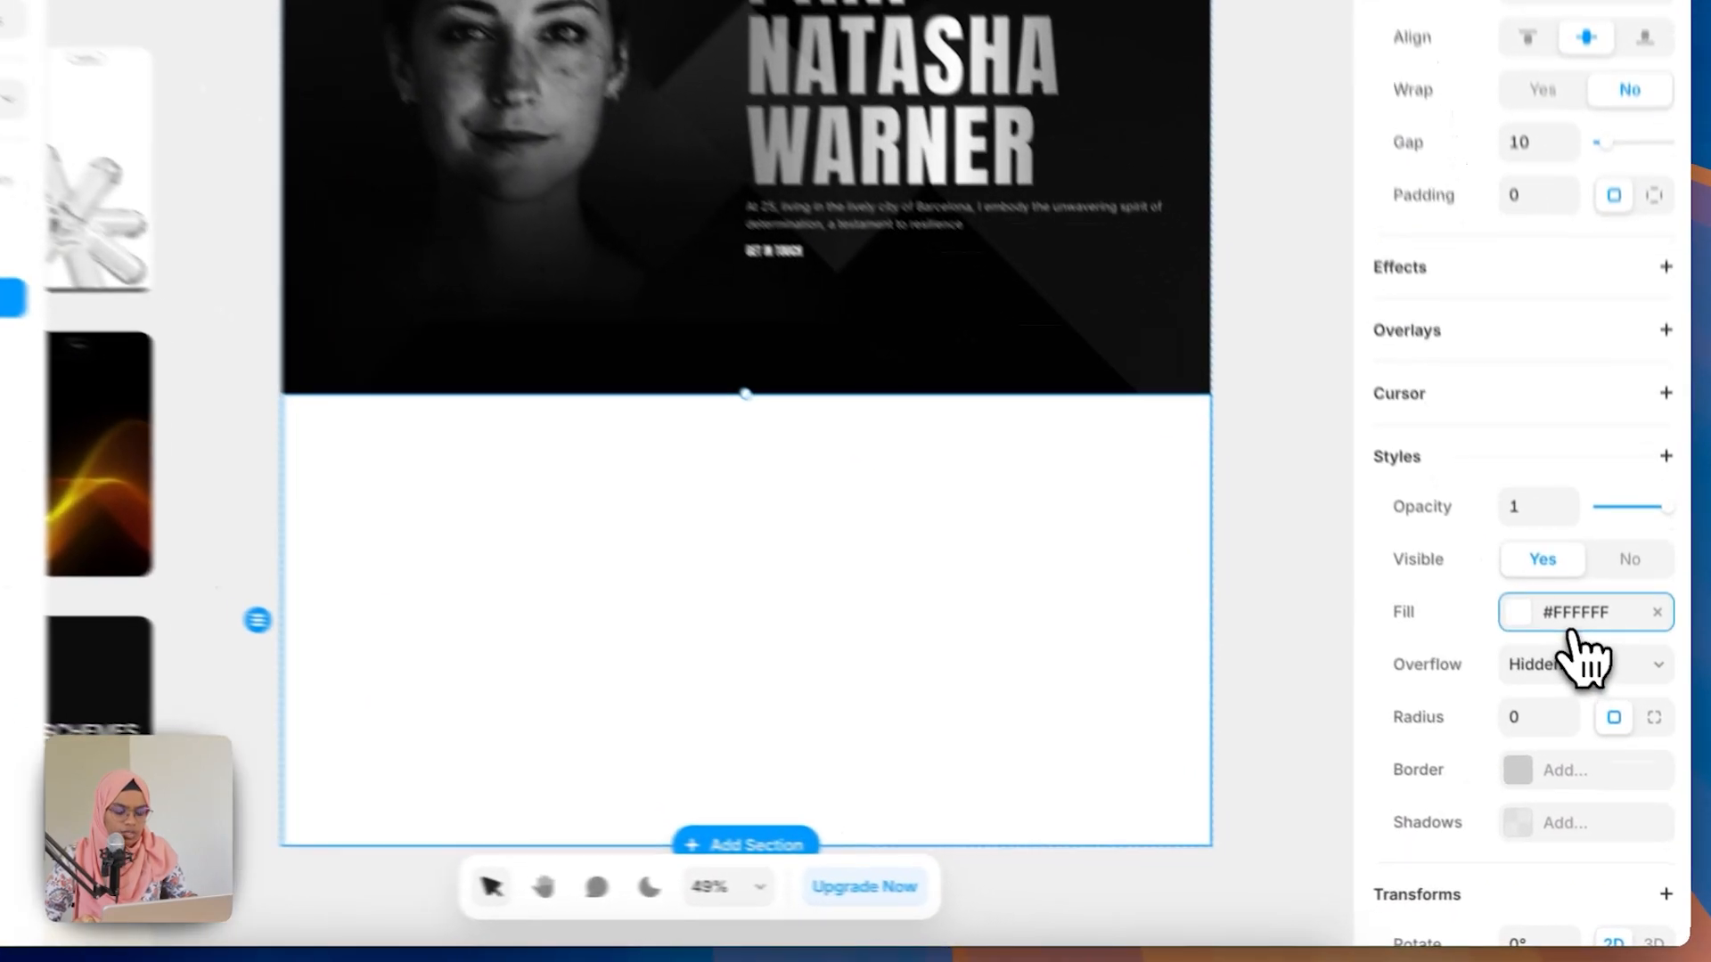
click(1572, 624)
click(1092, 882)
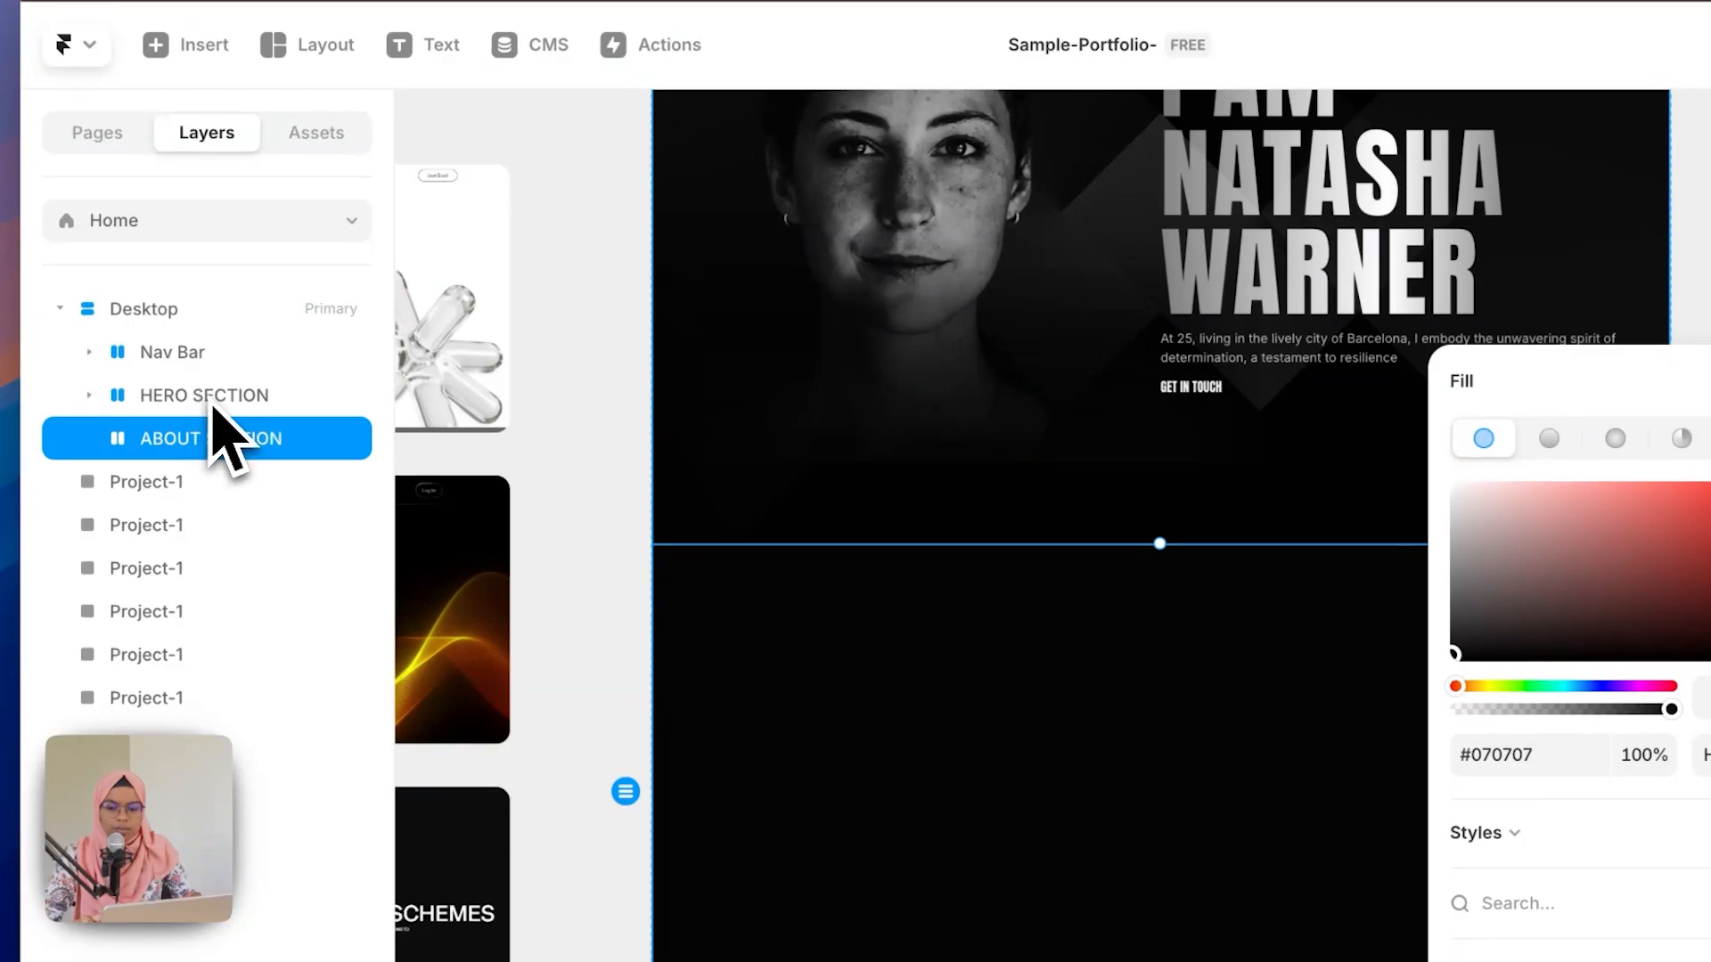
click(213, 399)
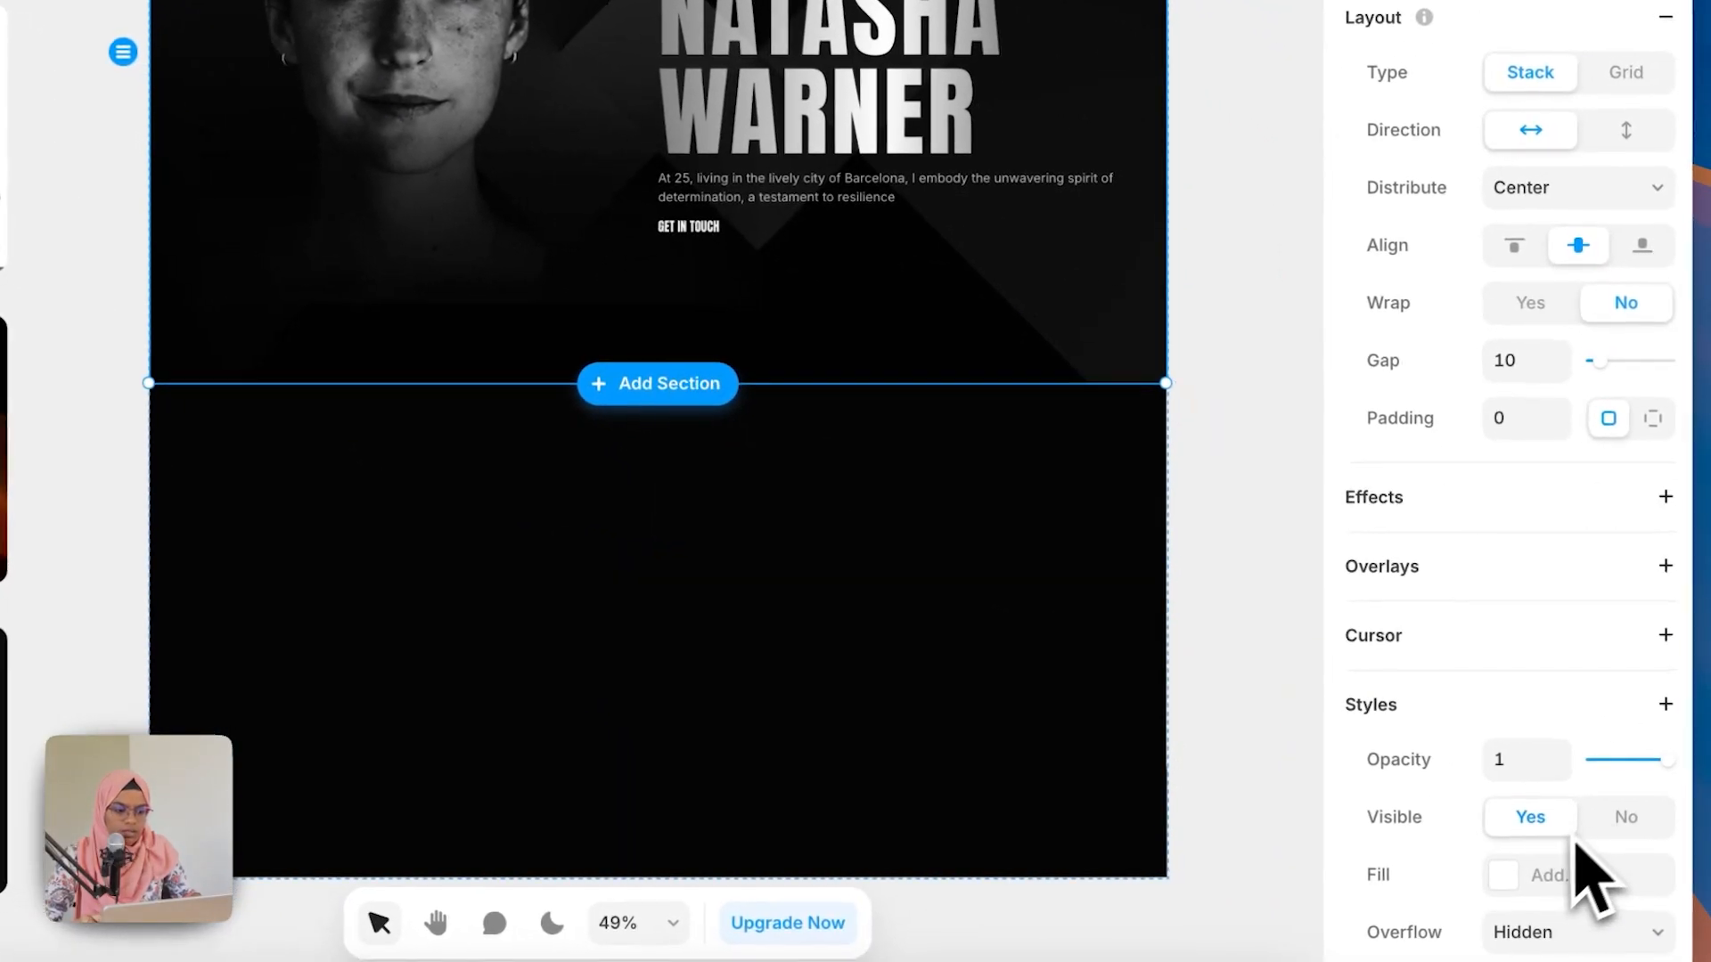
scroll(1590, 859, down, 1)
click(1534, 839)
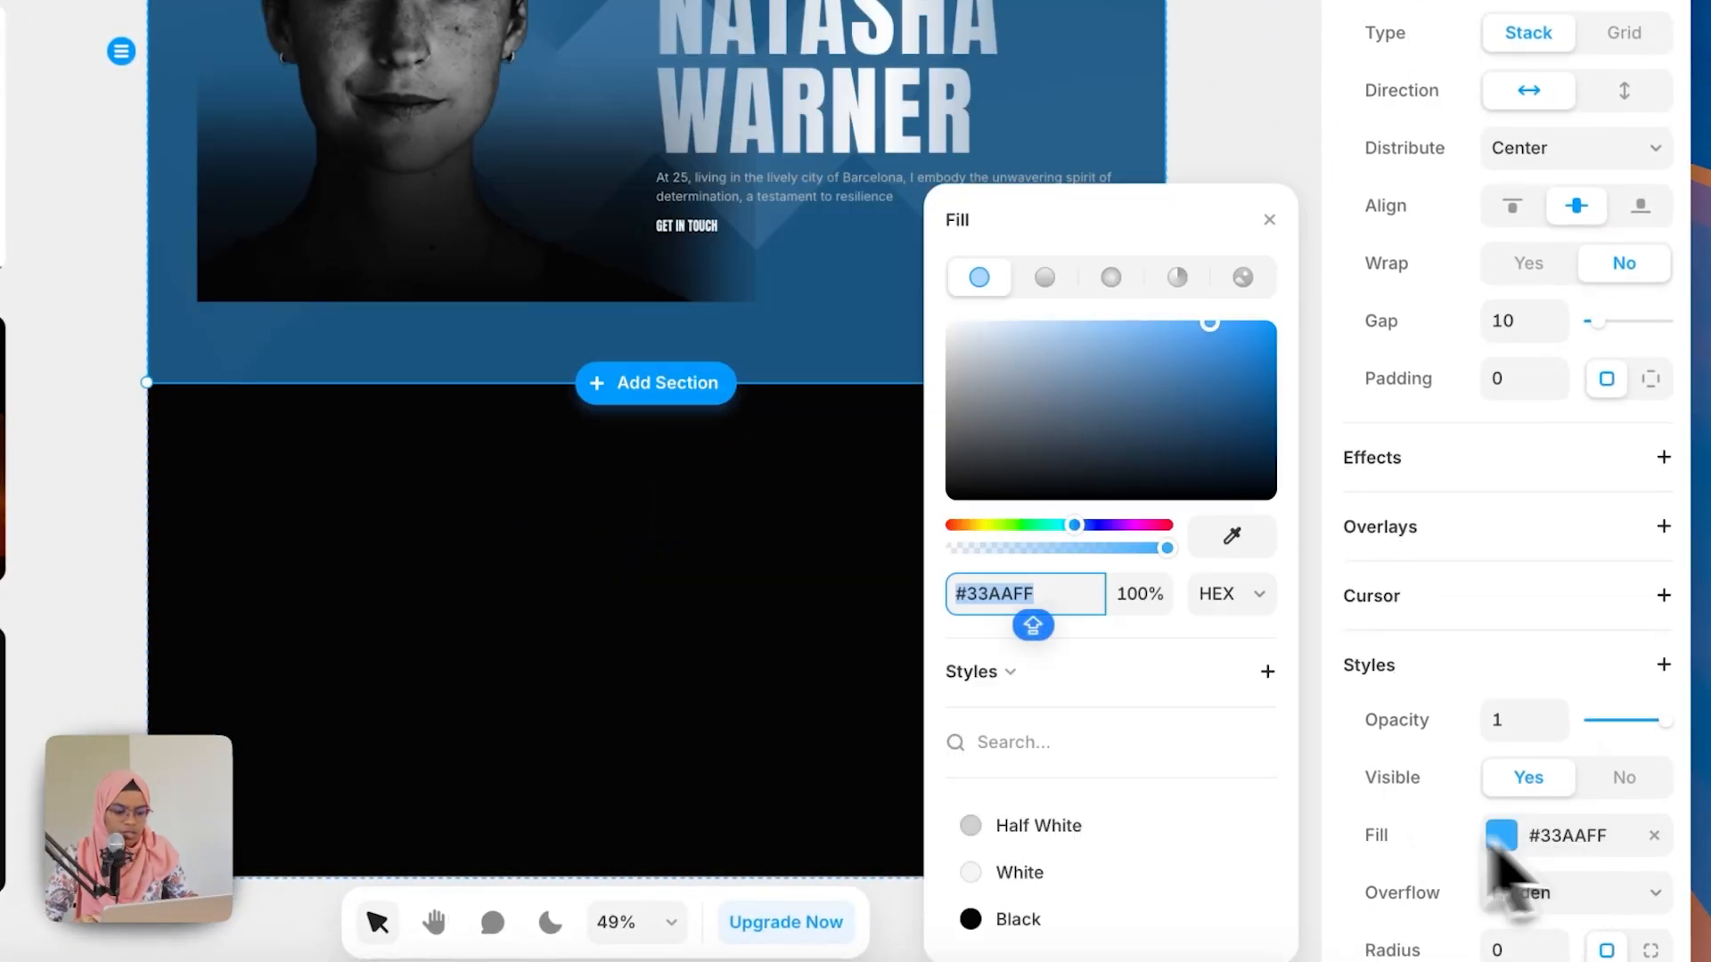
click(1083, 920)
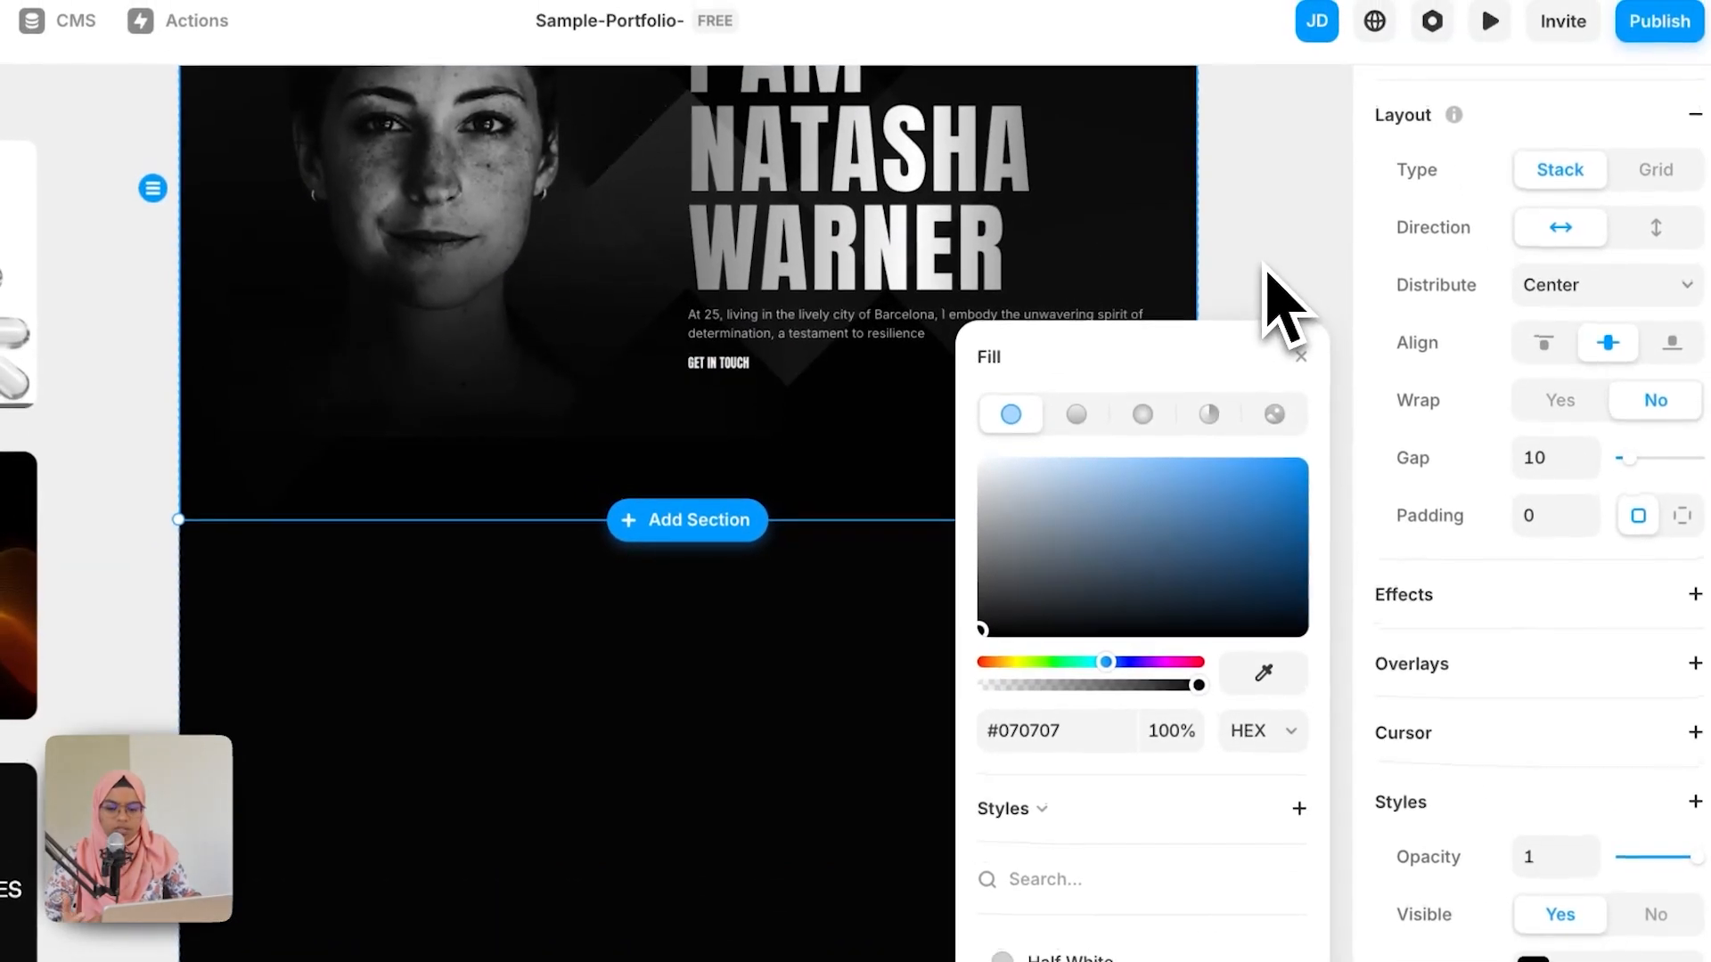
click(1235, 143)
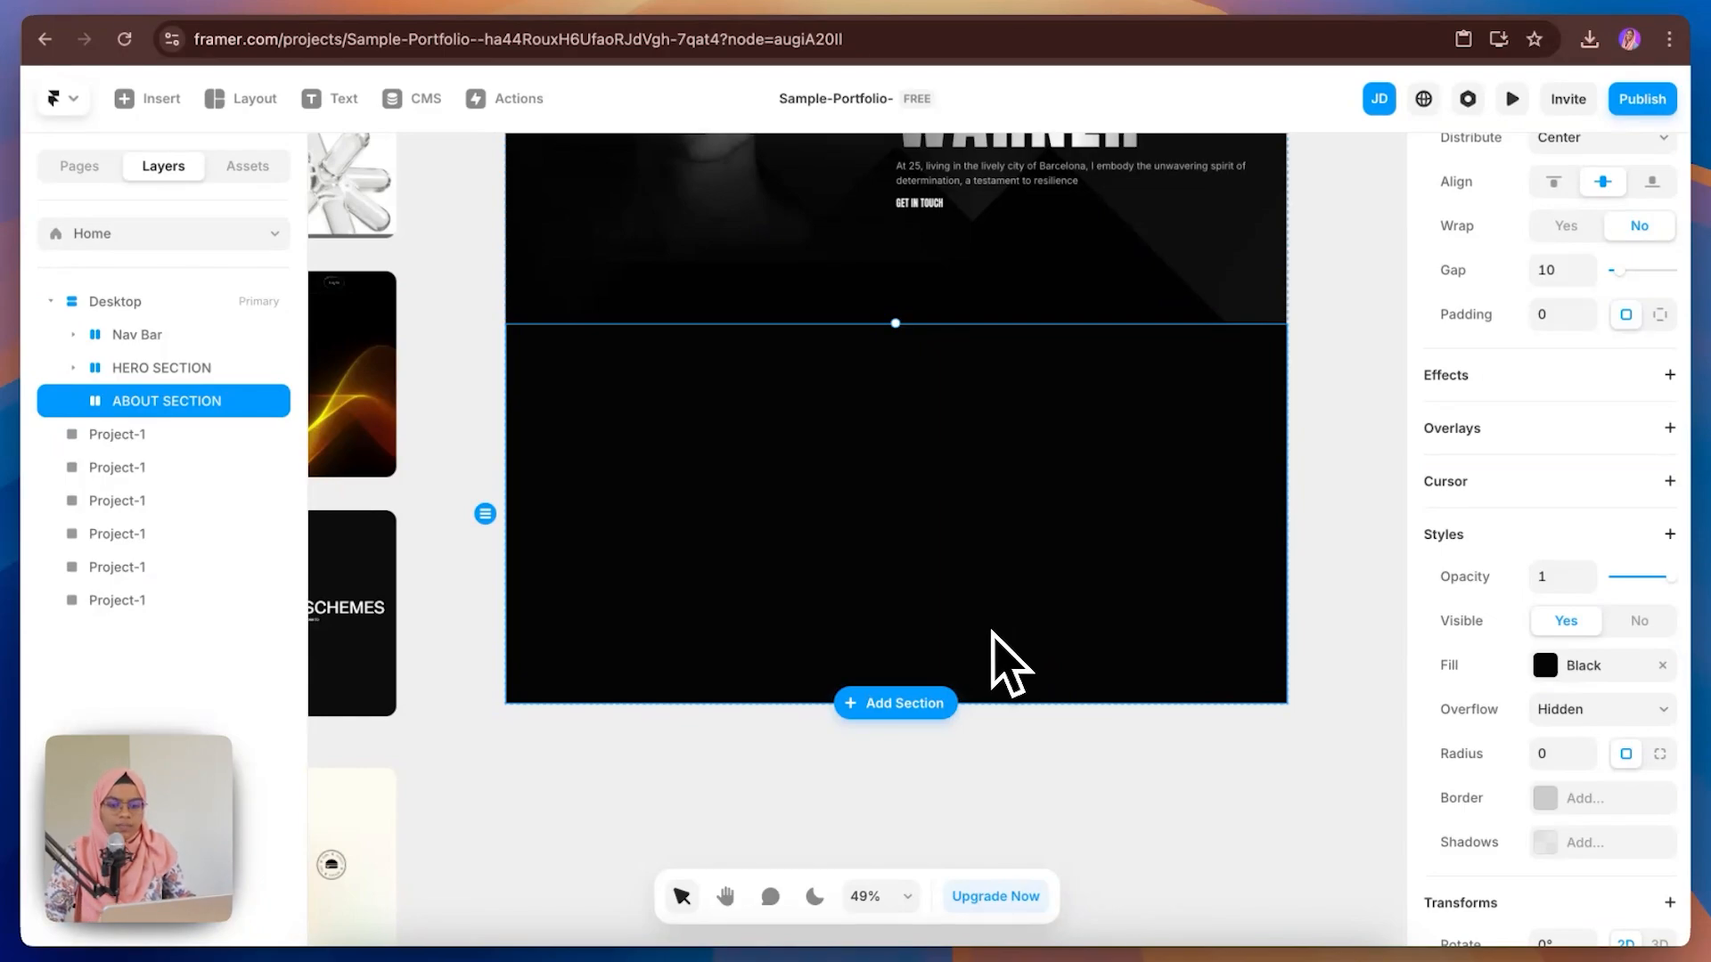
Step: Draw a frame about 1126 × 520 inside ABOUT SECTION and name it CONTAINER
key(f)
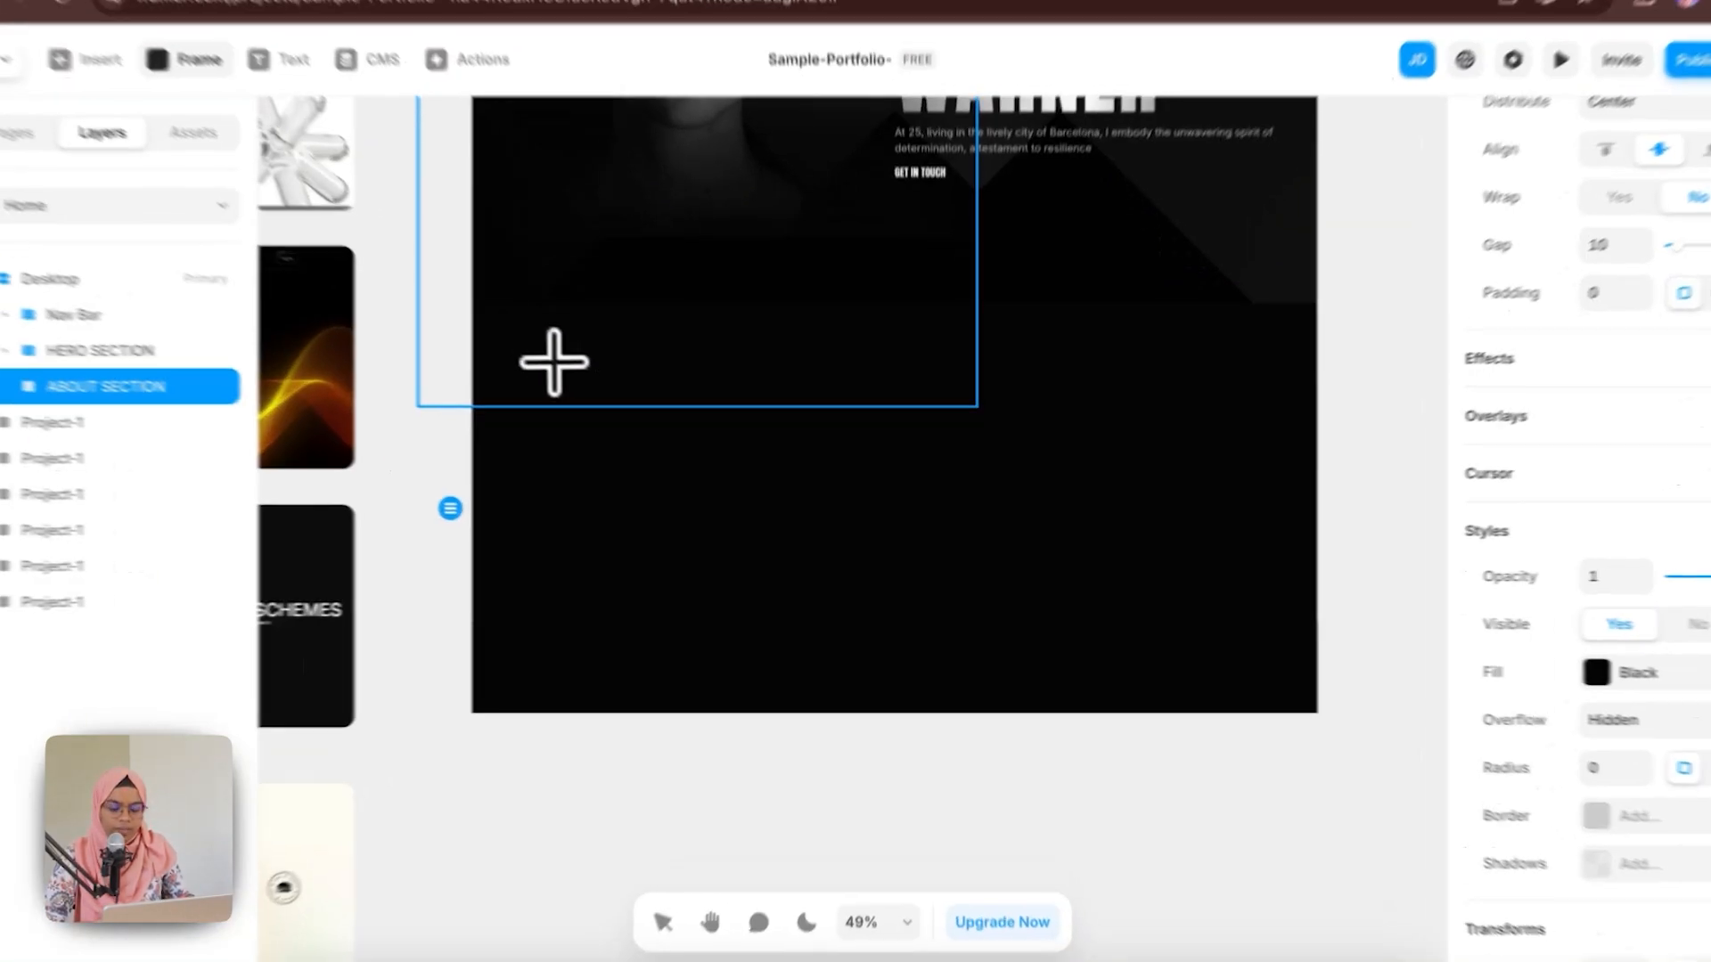
drag(577, 375, 763, 592)
drag(674, 554, 1268, 681)
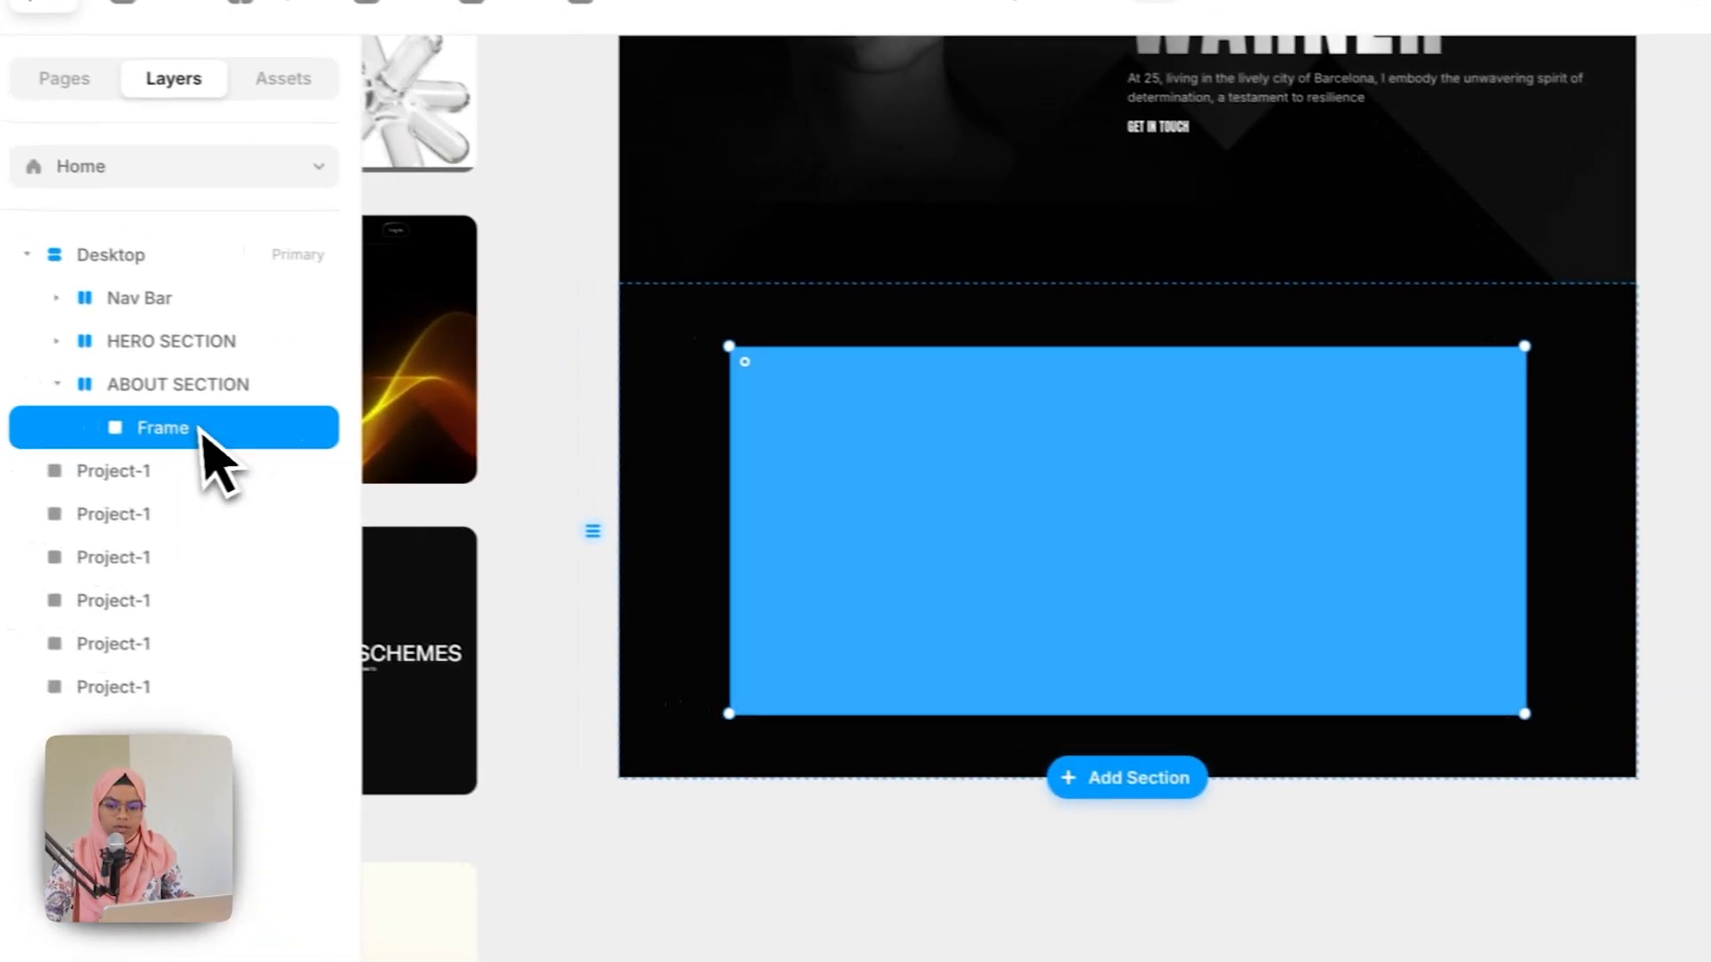
double_click(53, 392)
text(CONTAINER)
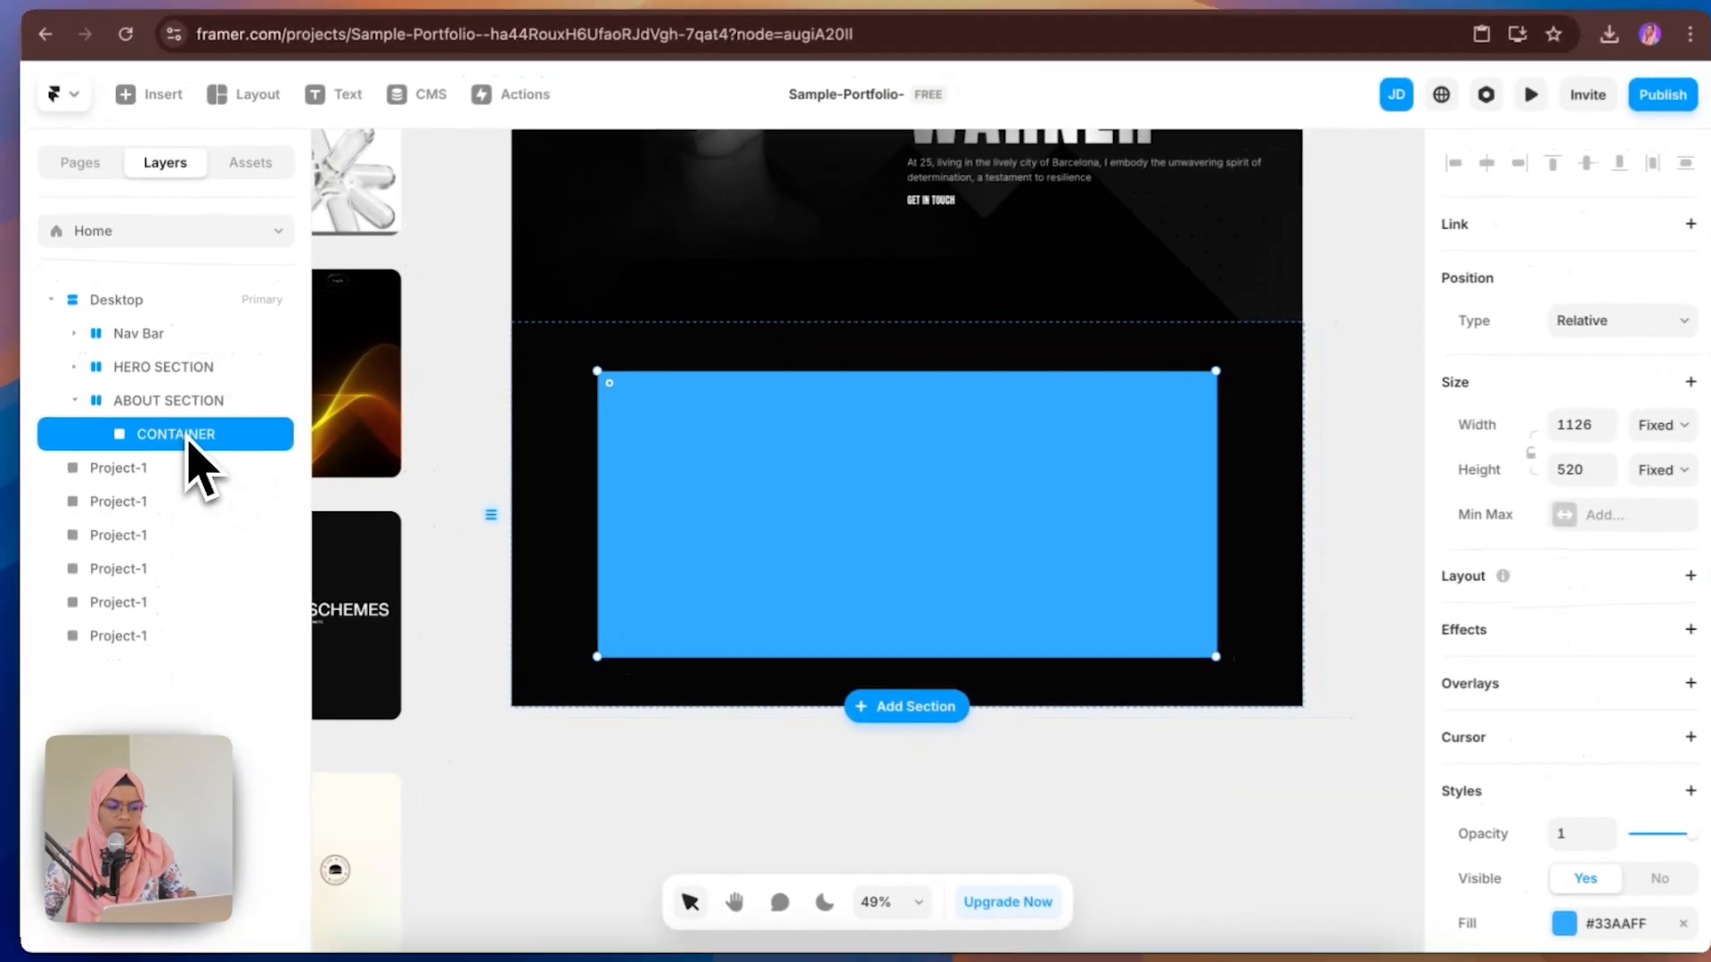
Step: Give CONTAINER a fixed max width of 850 and set its width to Fill
click(1534, 525)
click(1591, 541)
click(1639, 517)
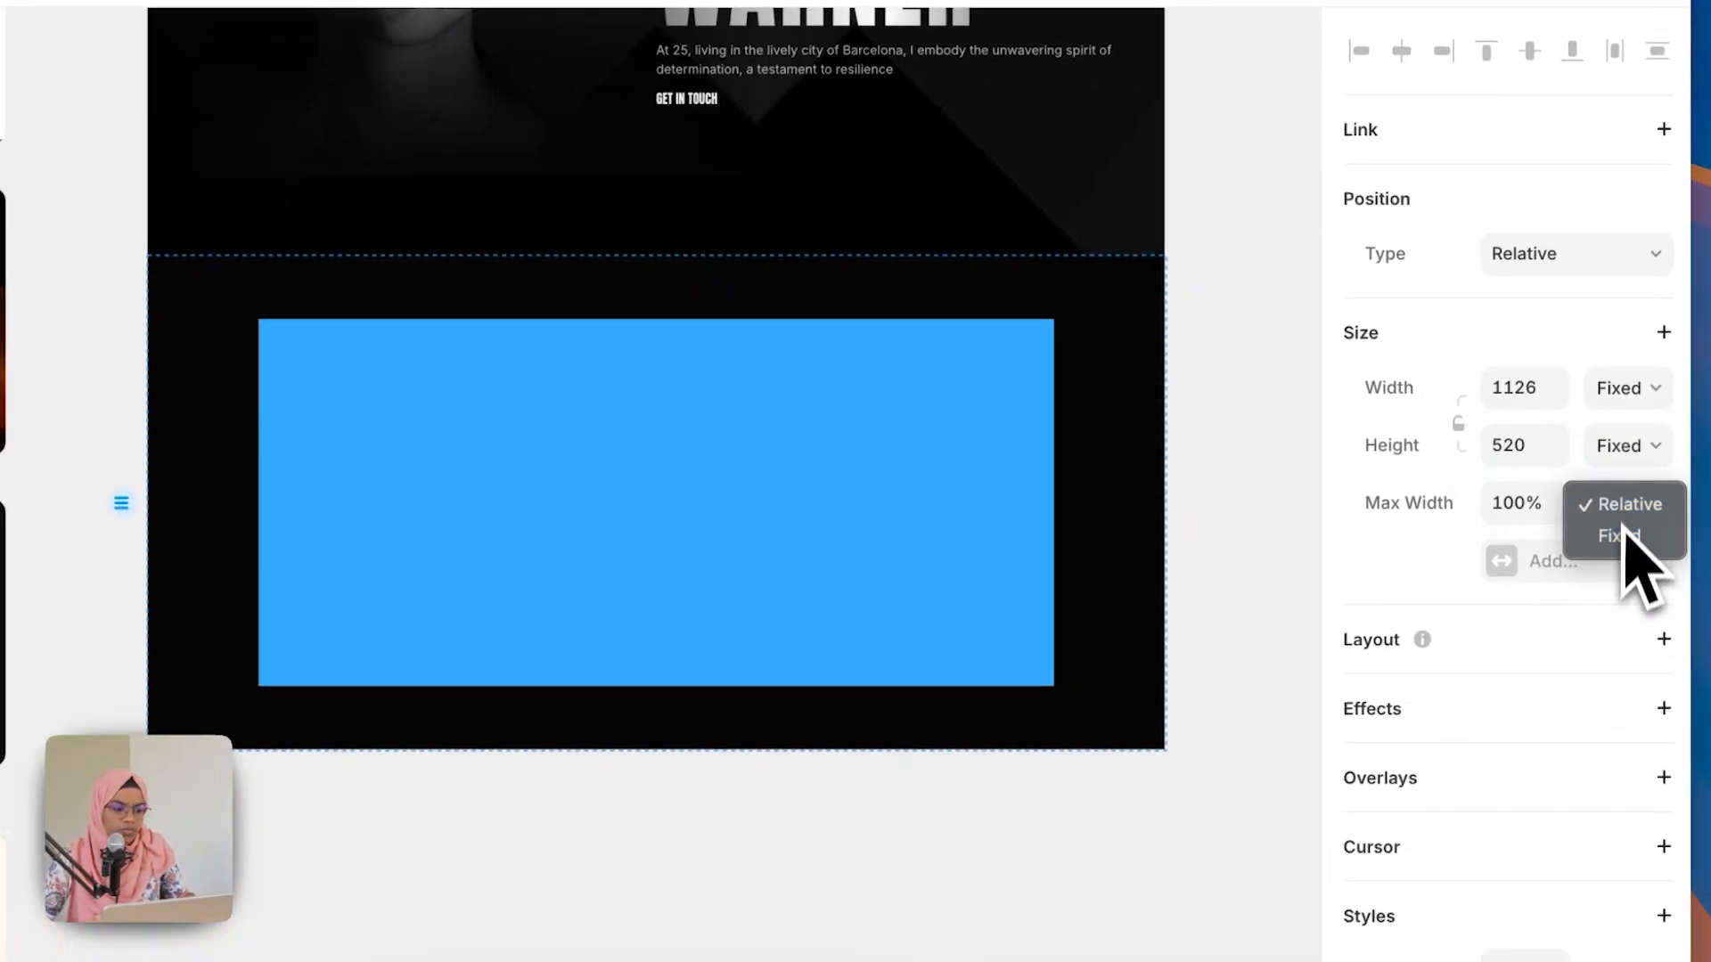
click(1623, 534)
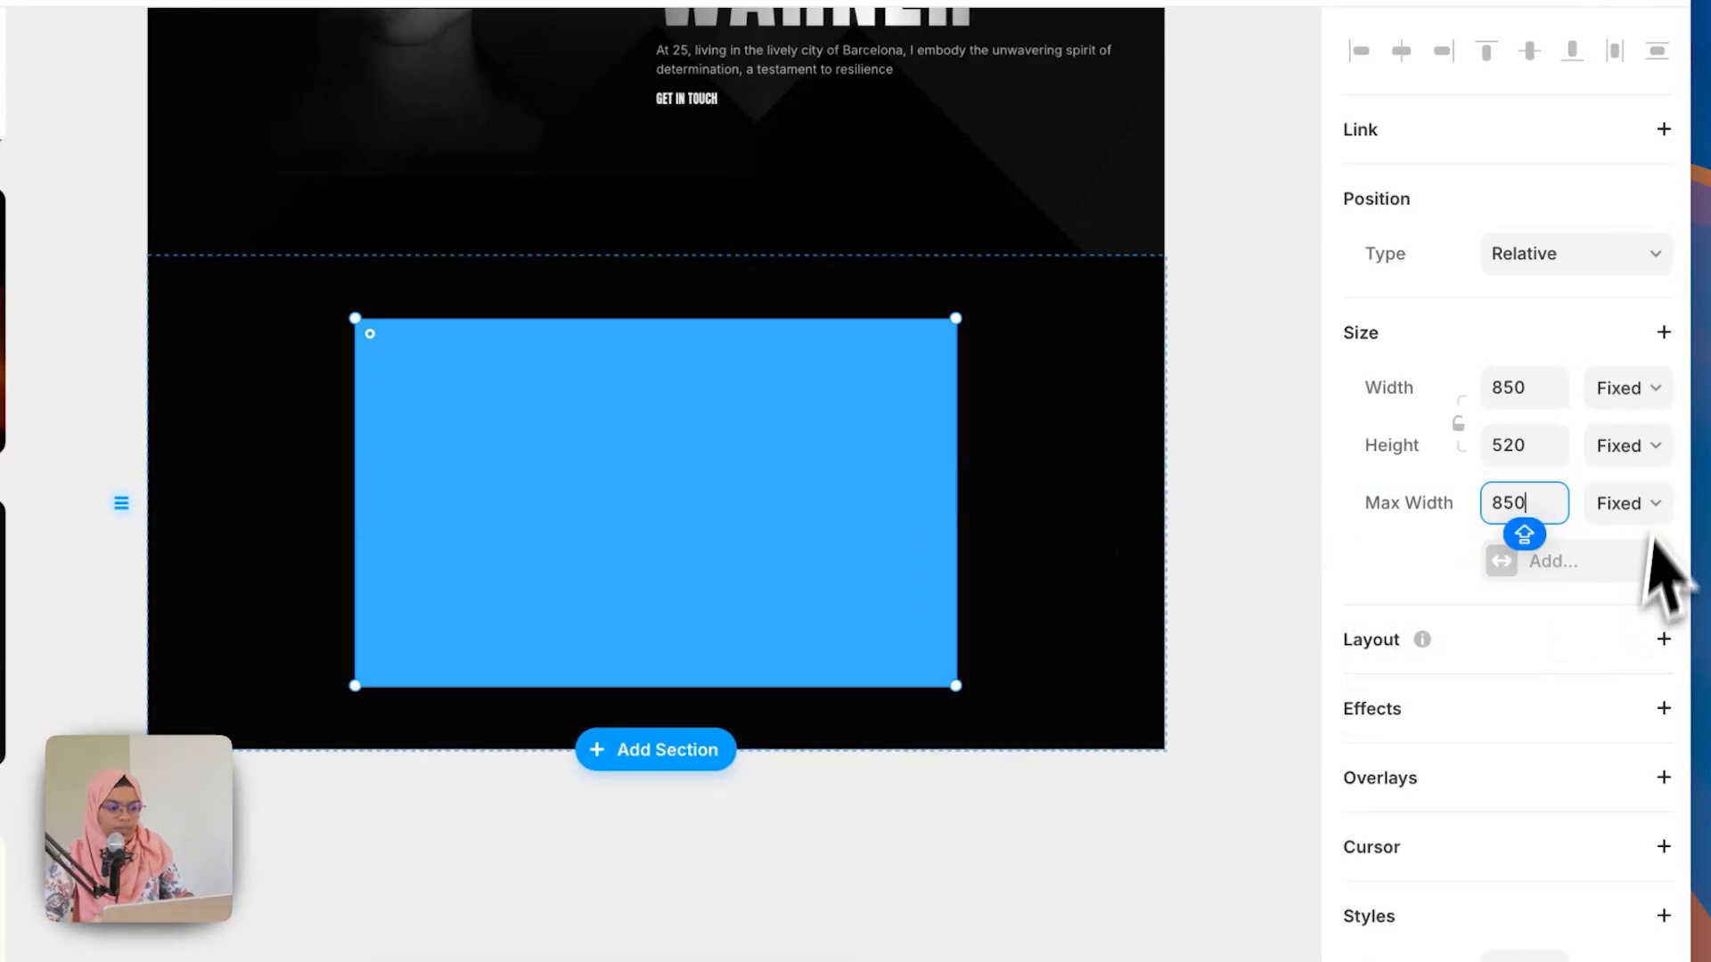
click(1619, 392)
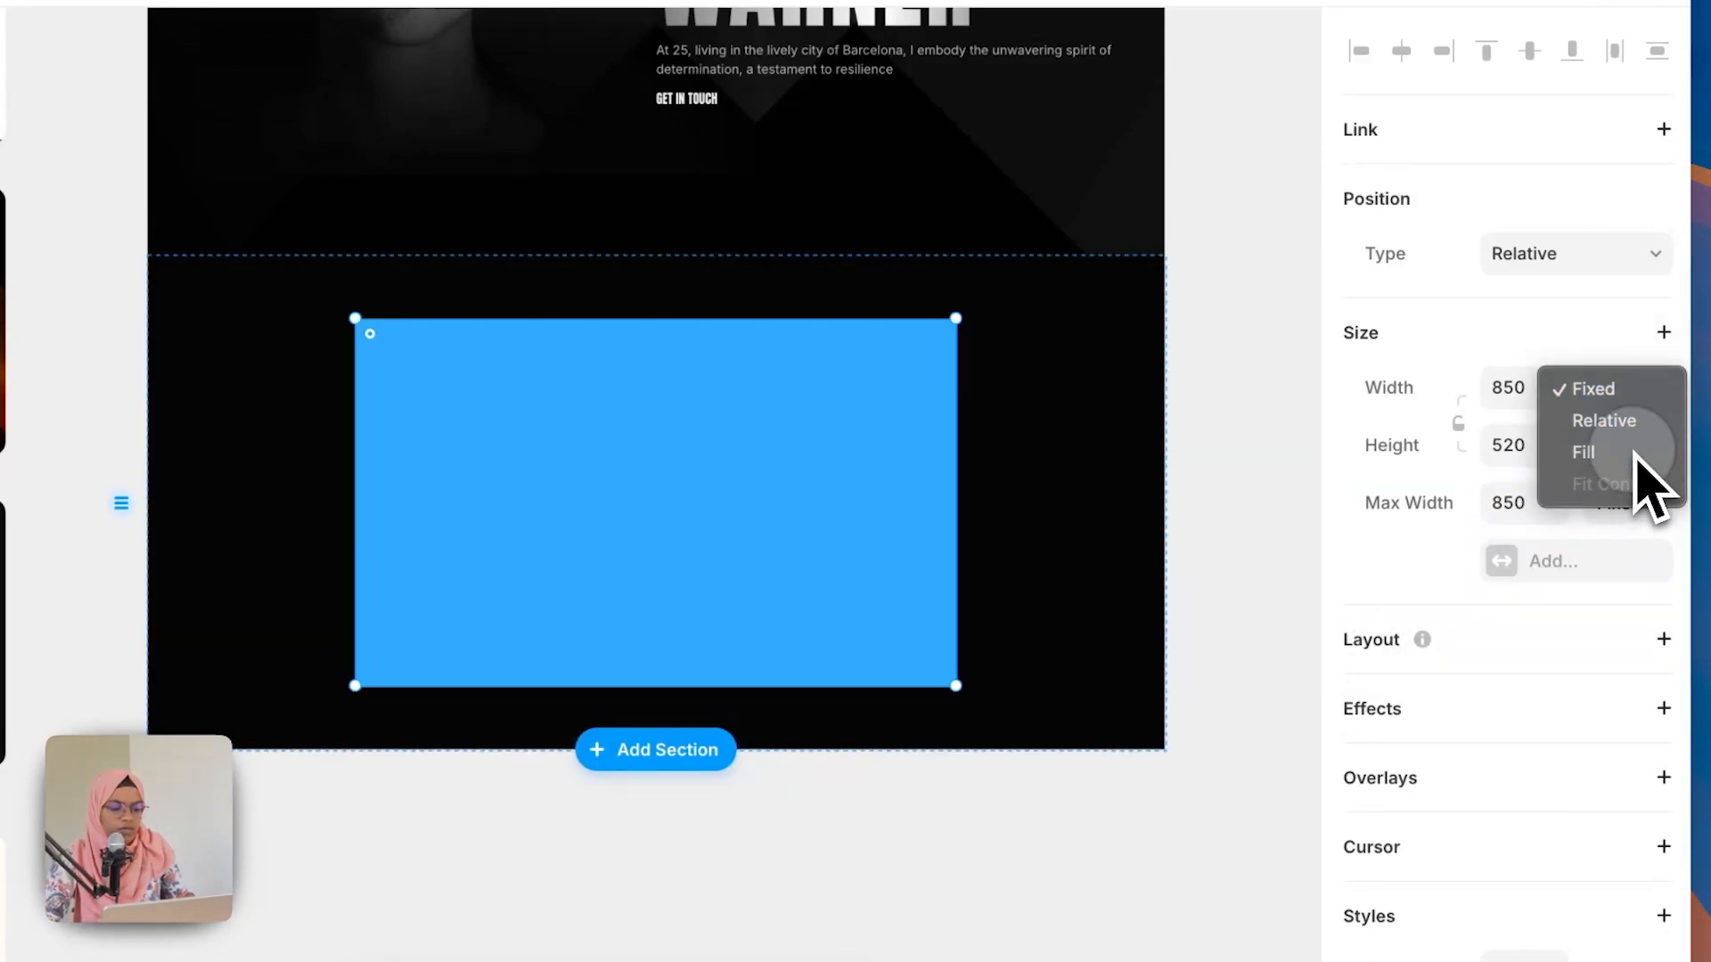
click(1599, 451)
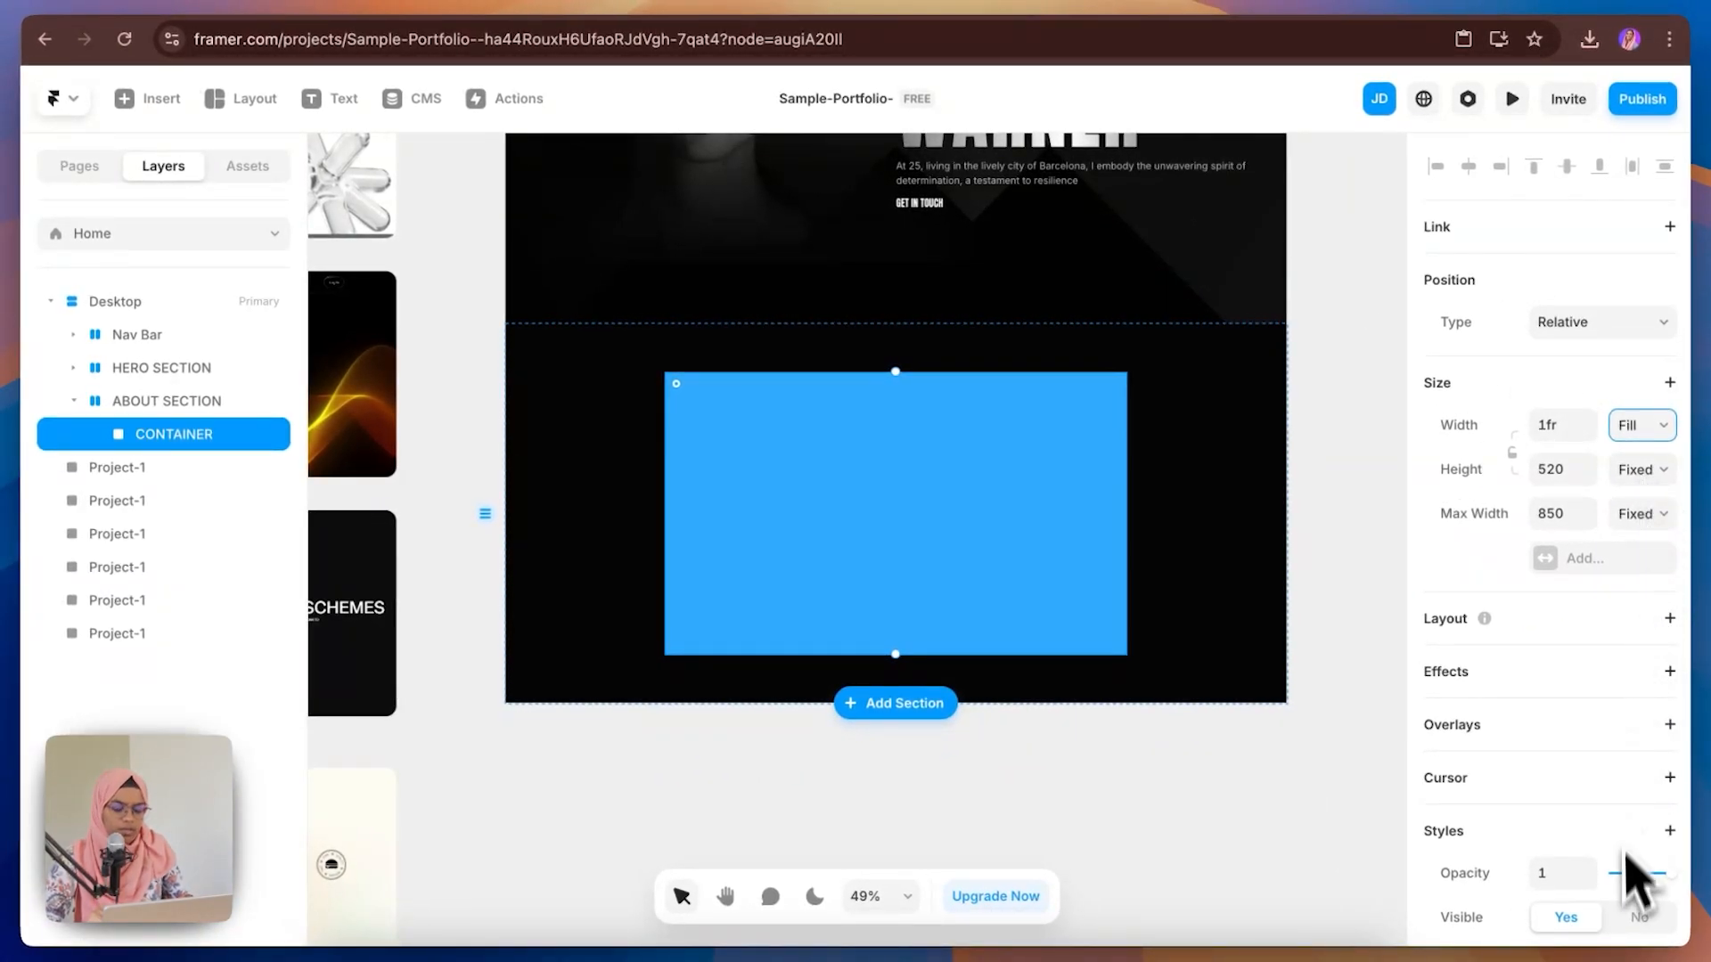
Step: Remove CONTAINER's fill color
scroll(1626, 856, down, 5)
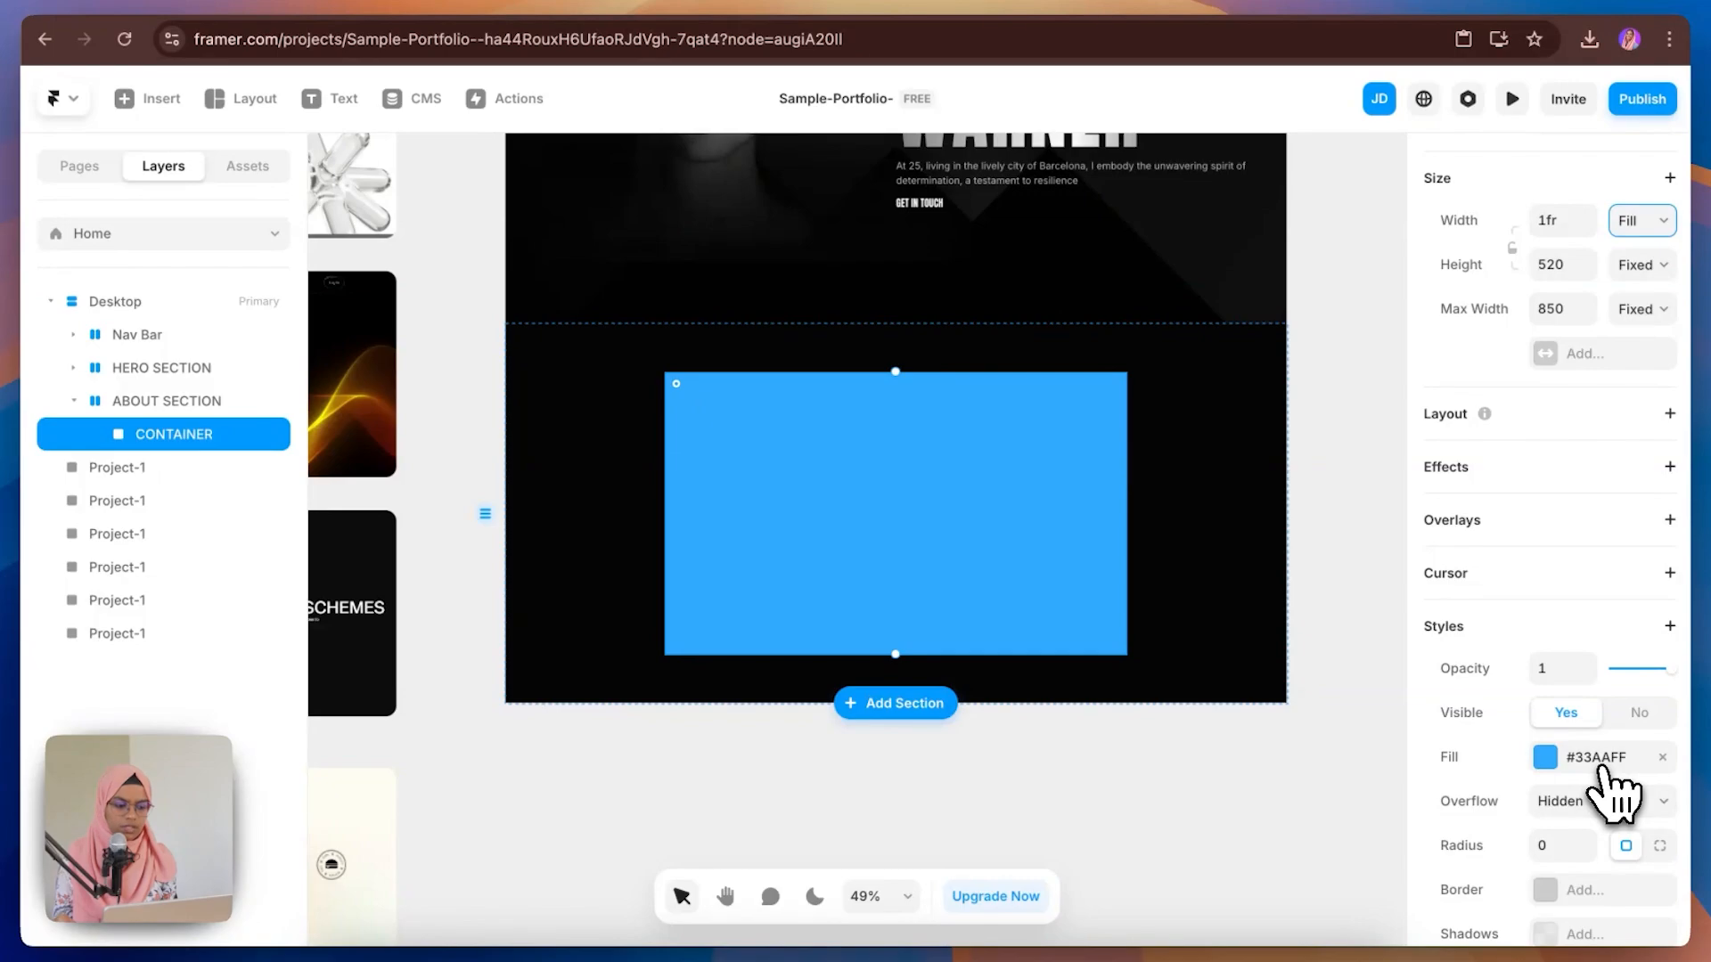
click(1661, 757)
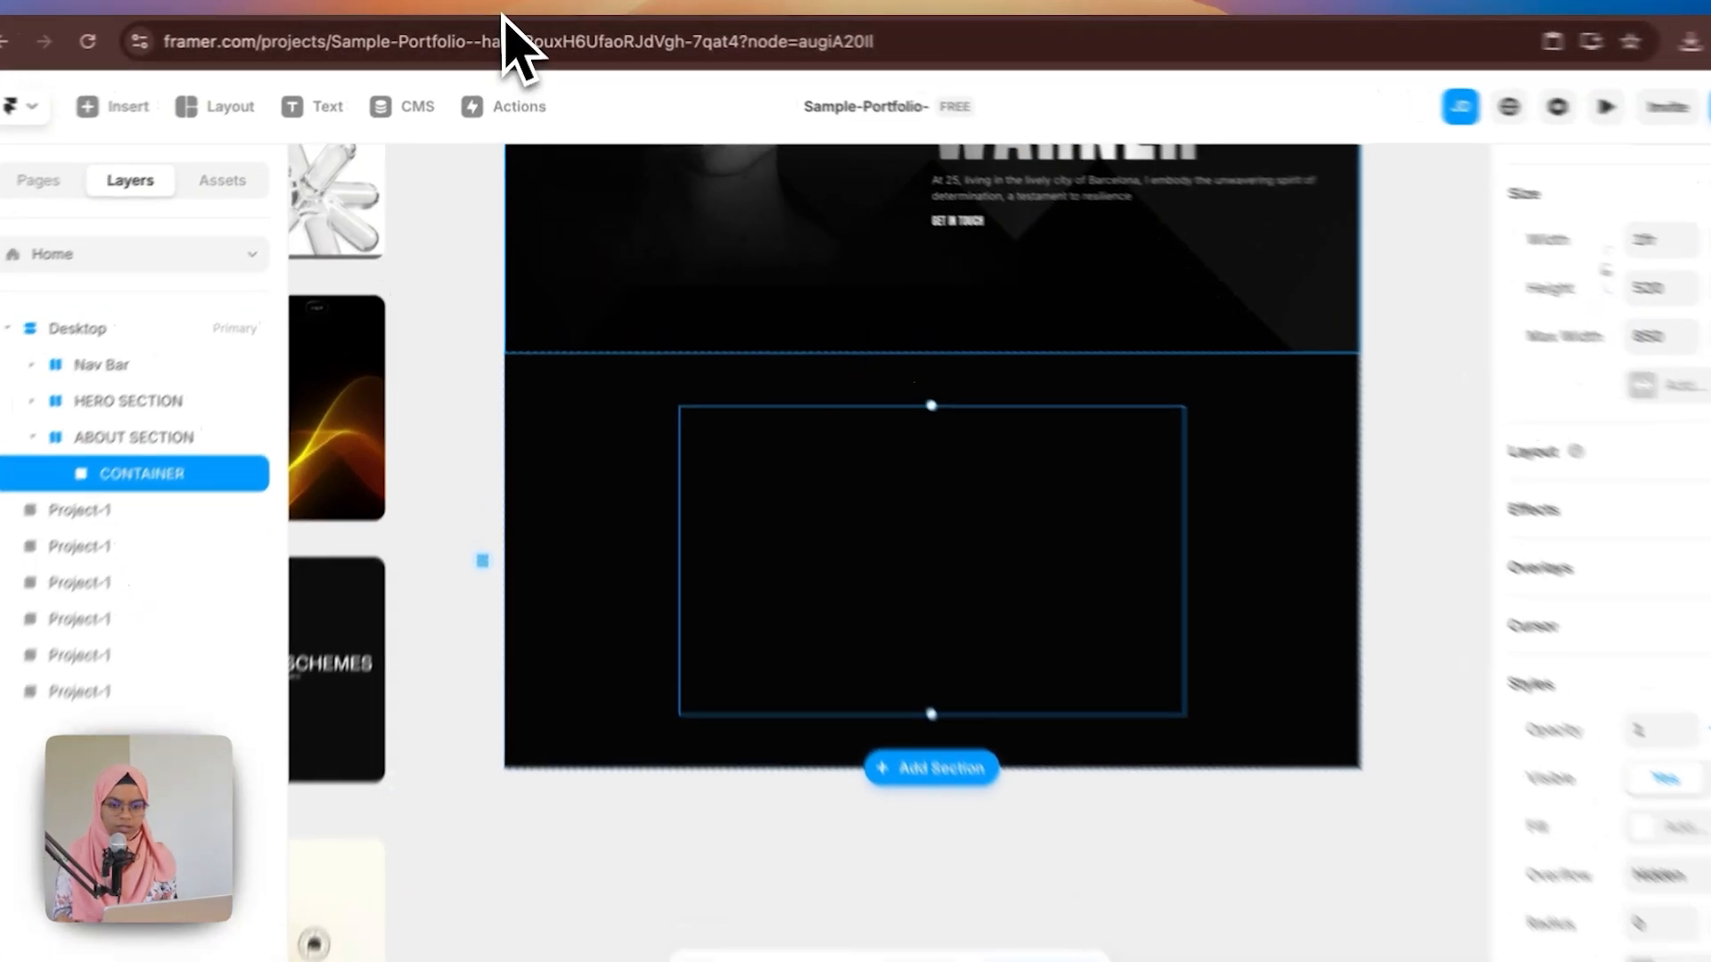
Step: Compare the Figma about section with the hero and new container on the Framer canvas
click(506, 9)
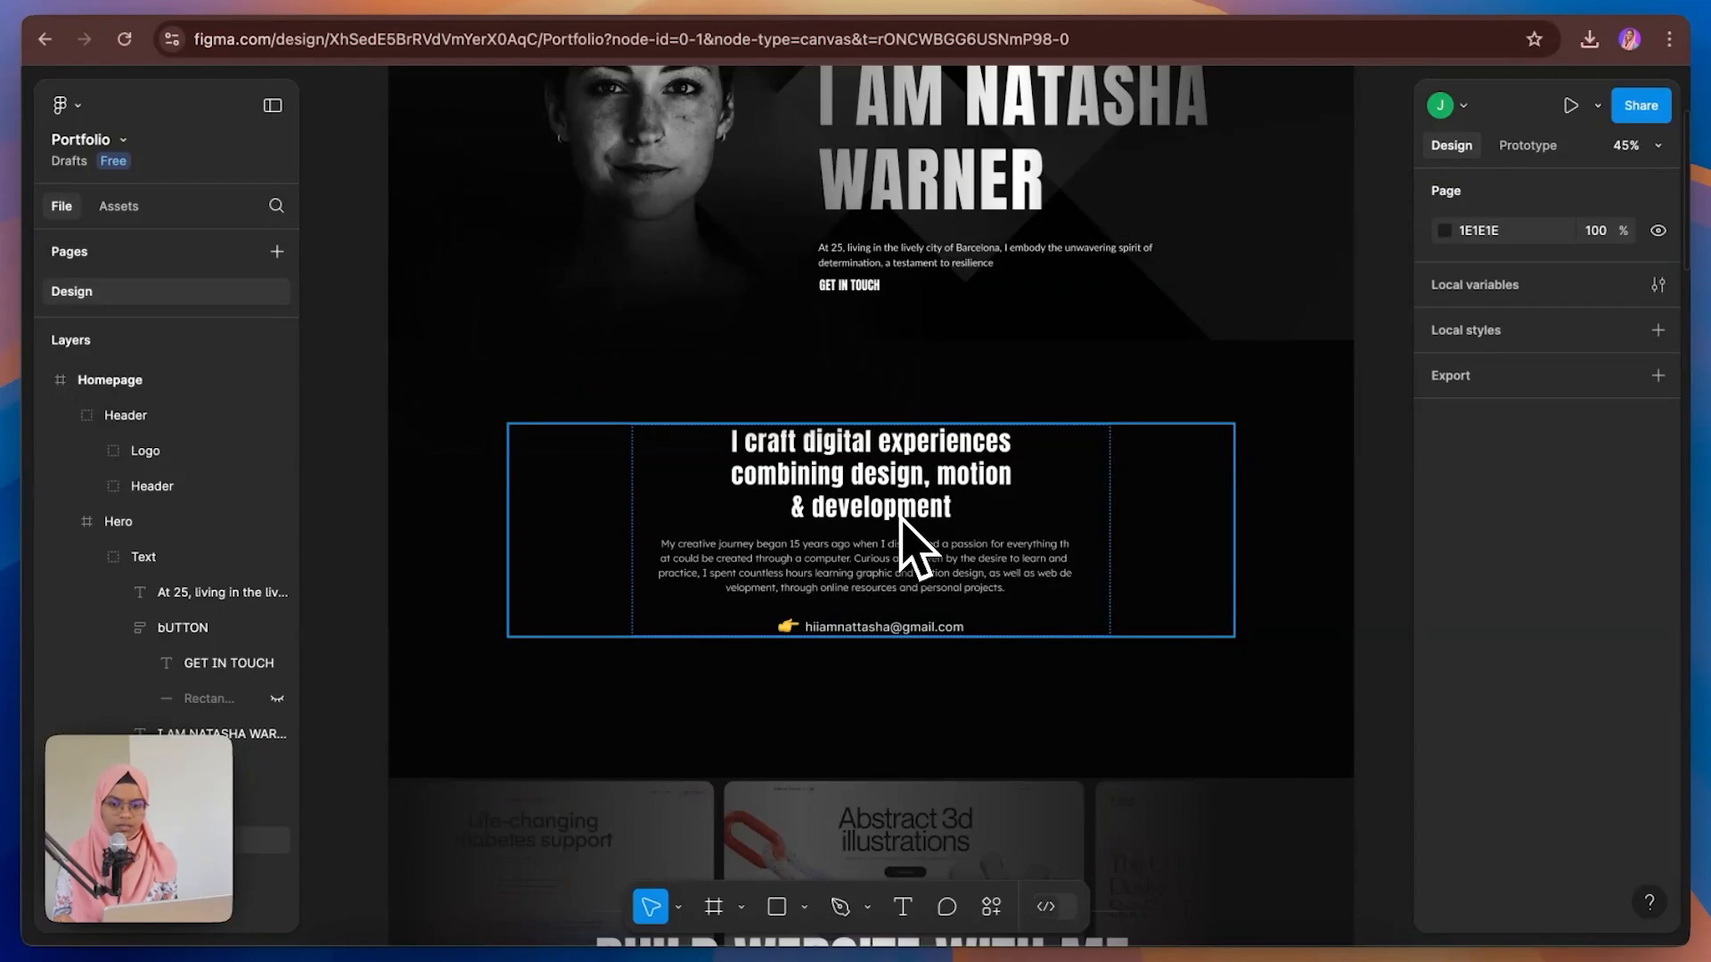
click(276, 6)
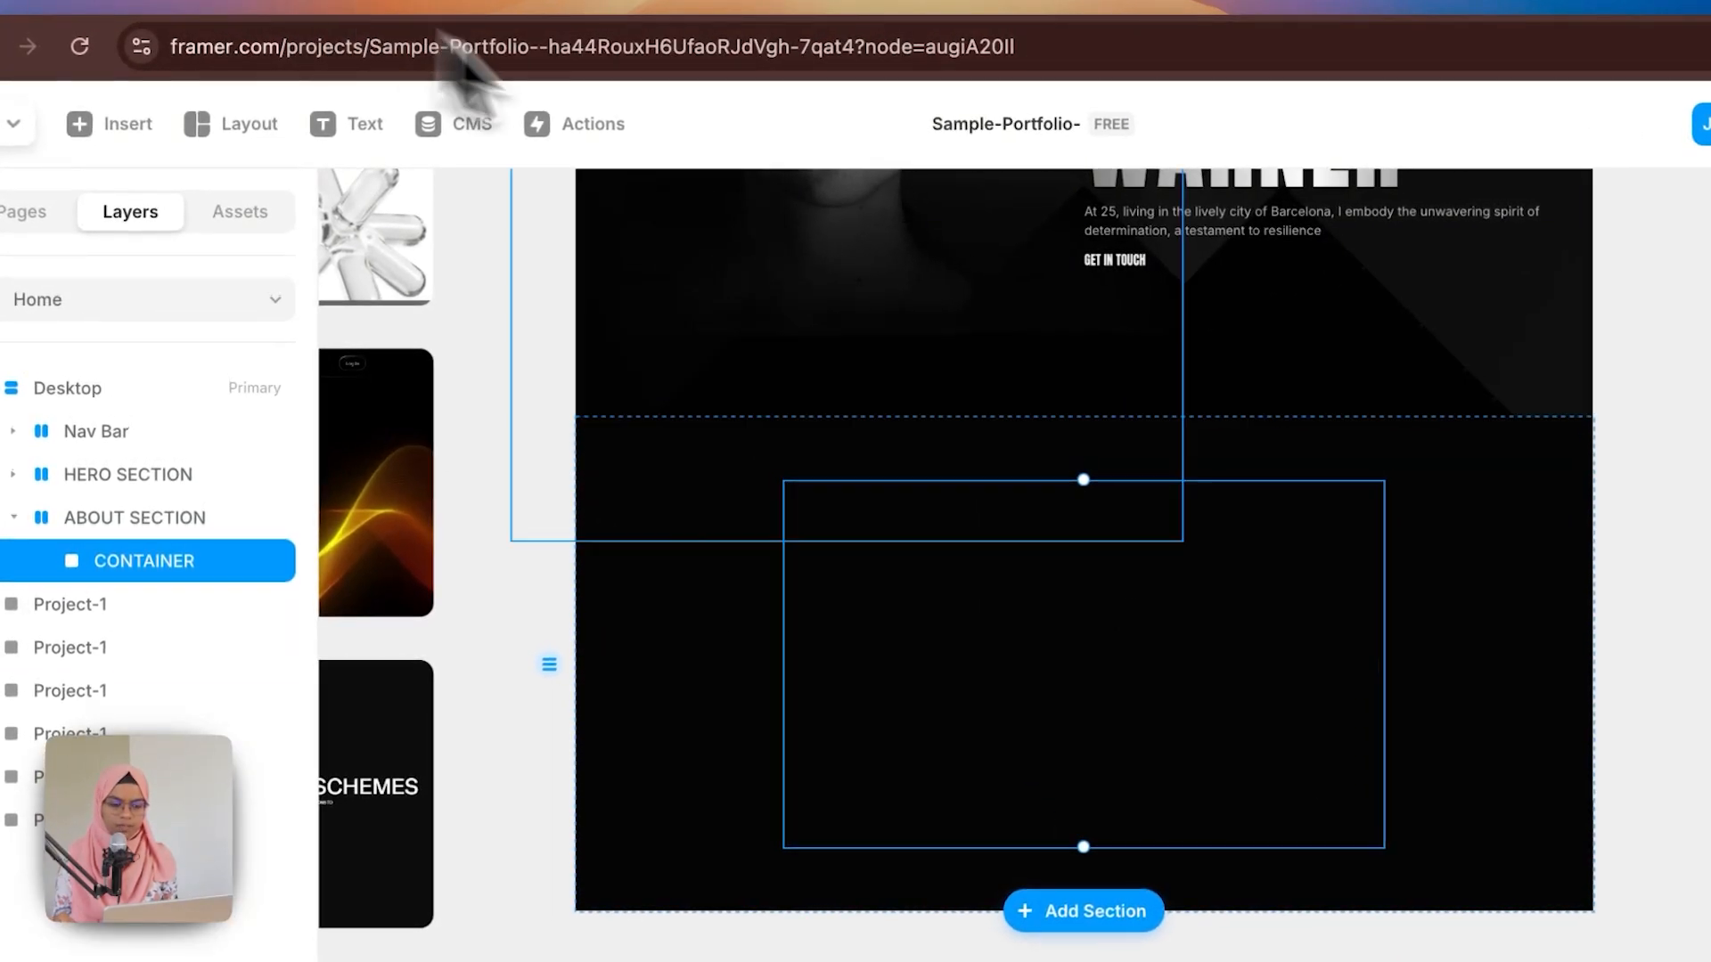
scroll(1031, 649, up, 5)
click(1221, 620)
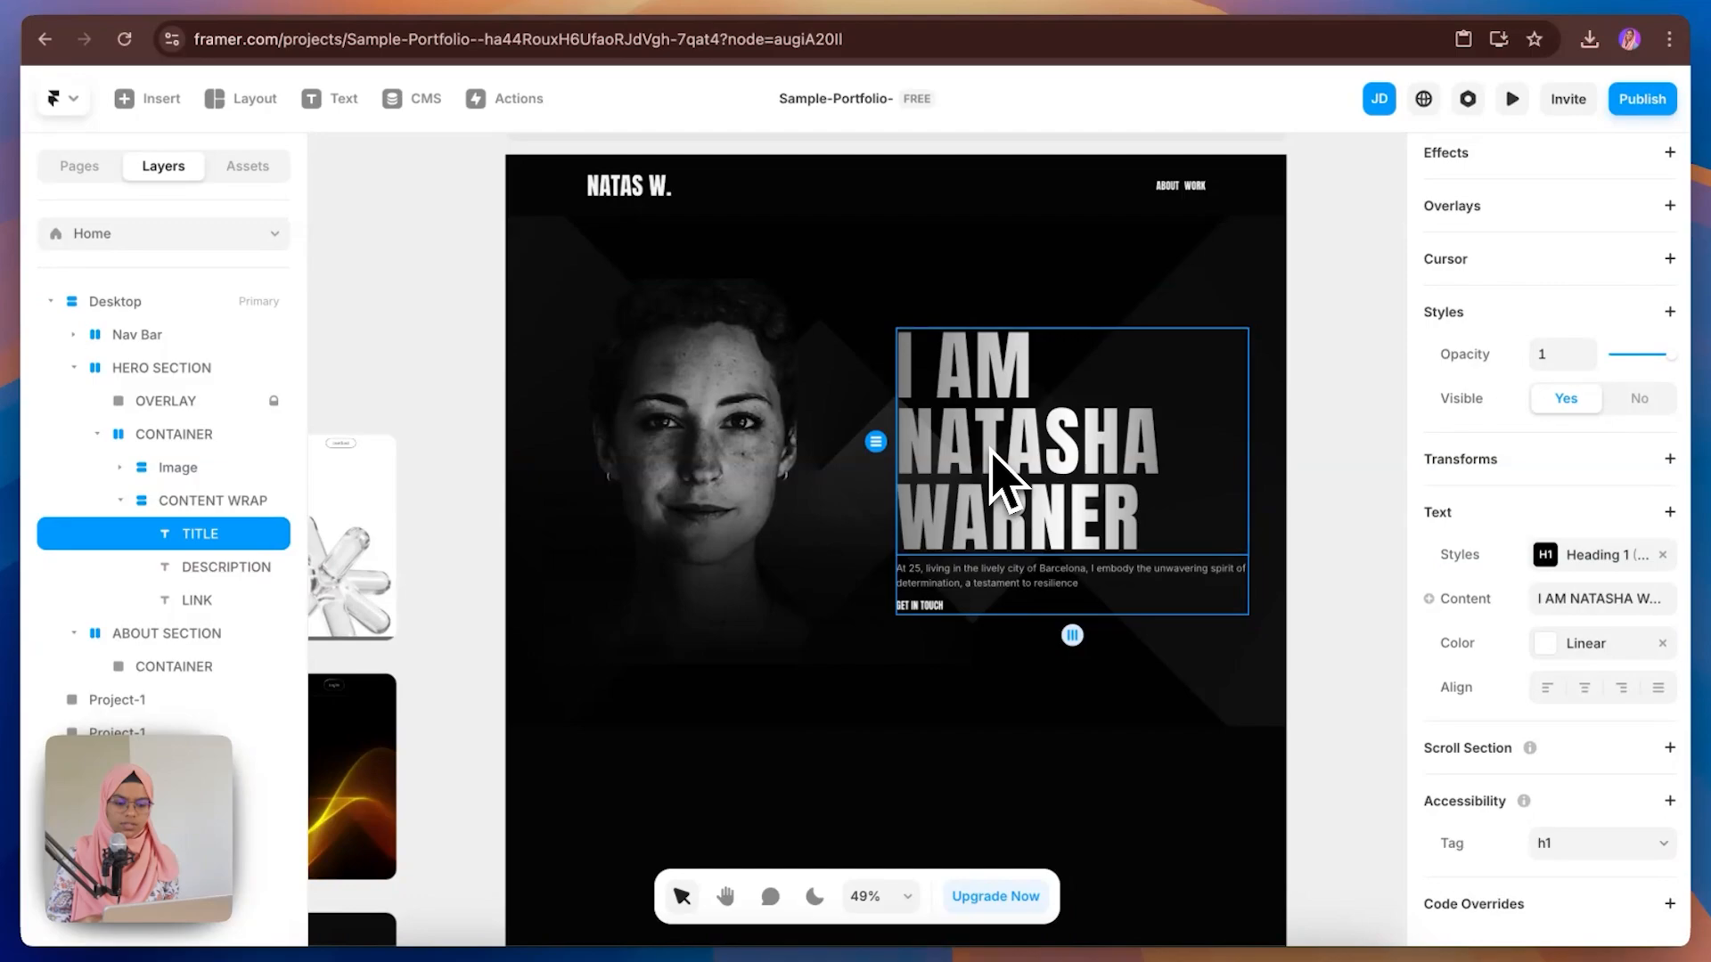
scroll(1007, 499, down, 5)
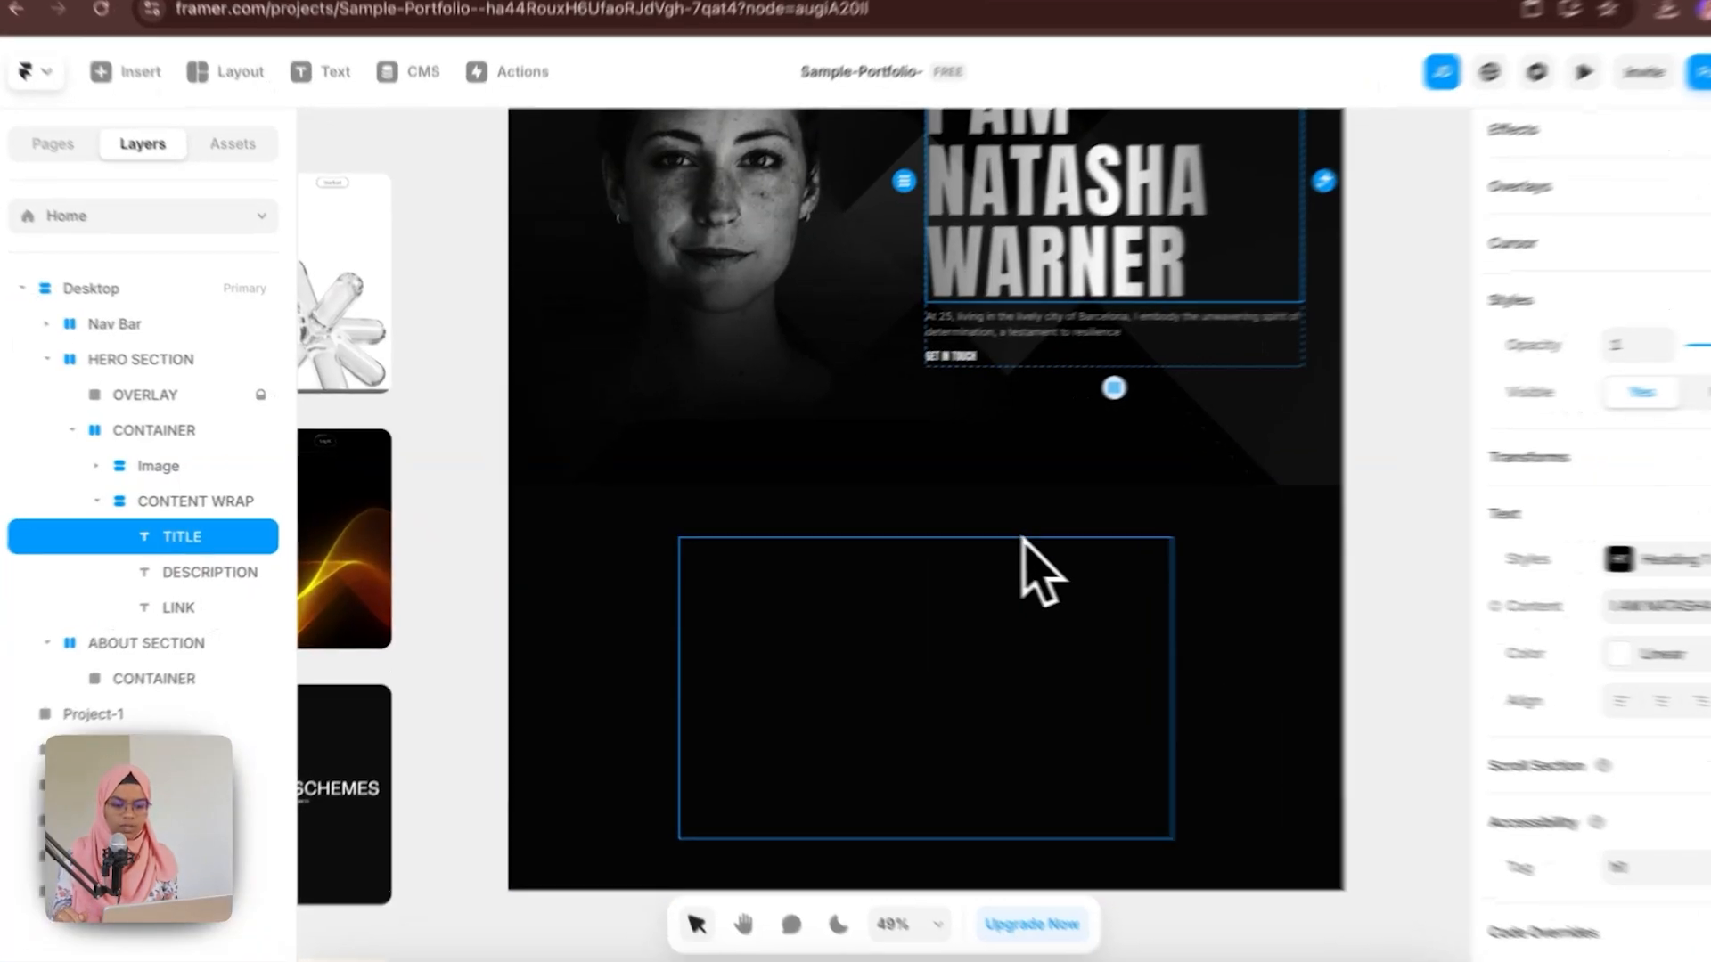
click(1014, 566)
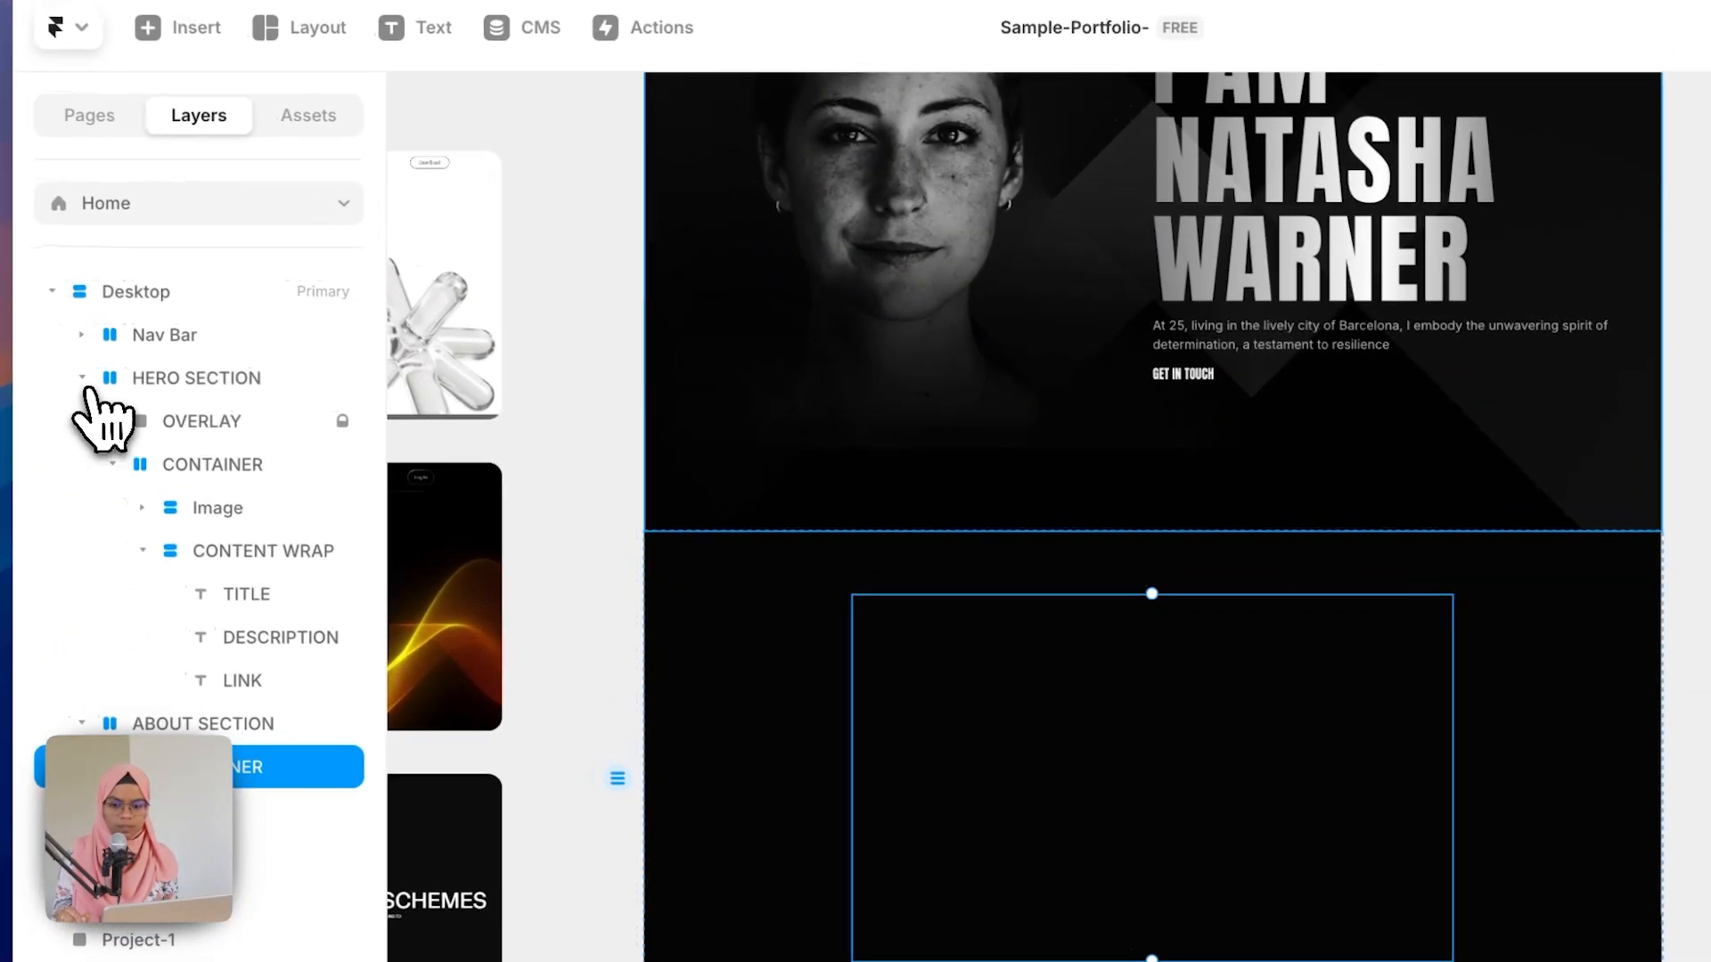
Step: Paste the copied hero title into the about CONTAINER and give CONTAINER a stack layout
click(89, 381)
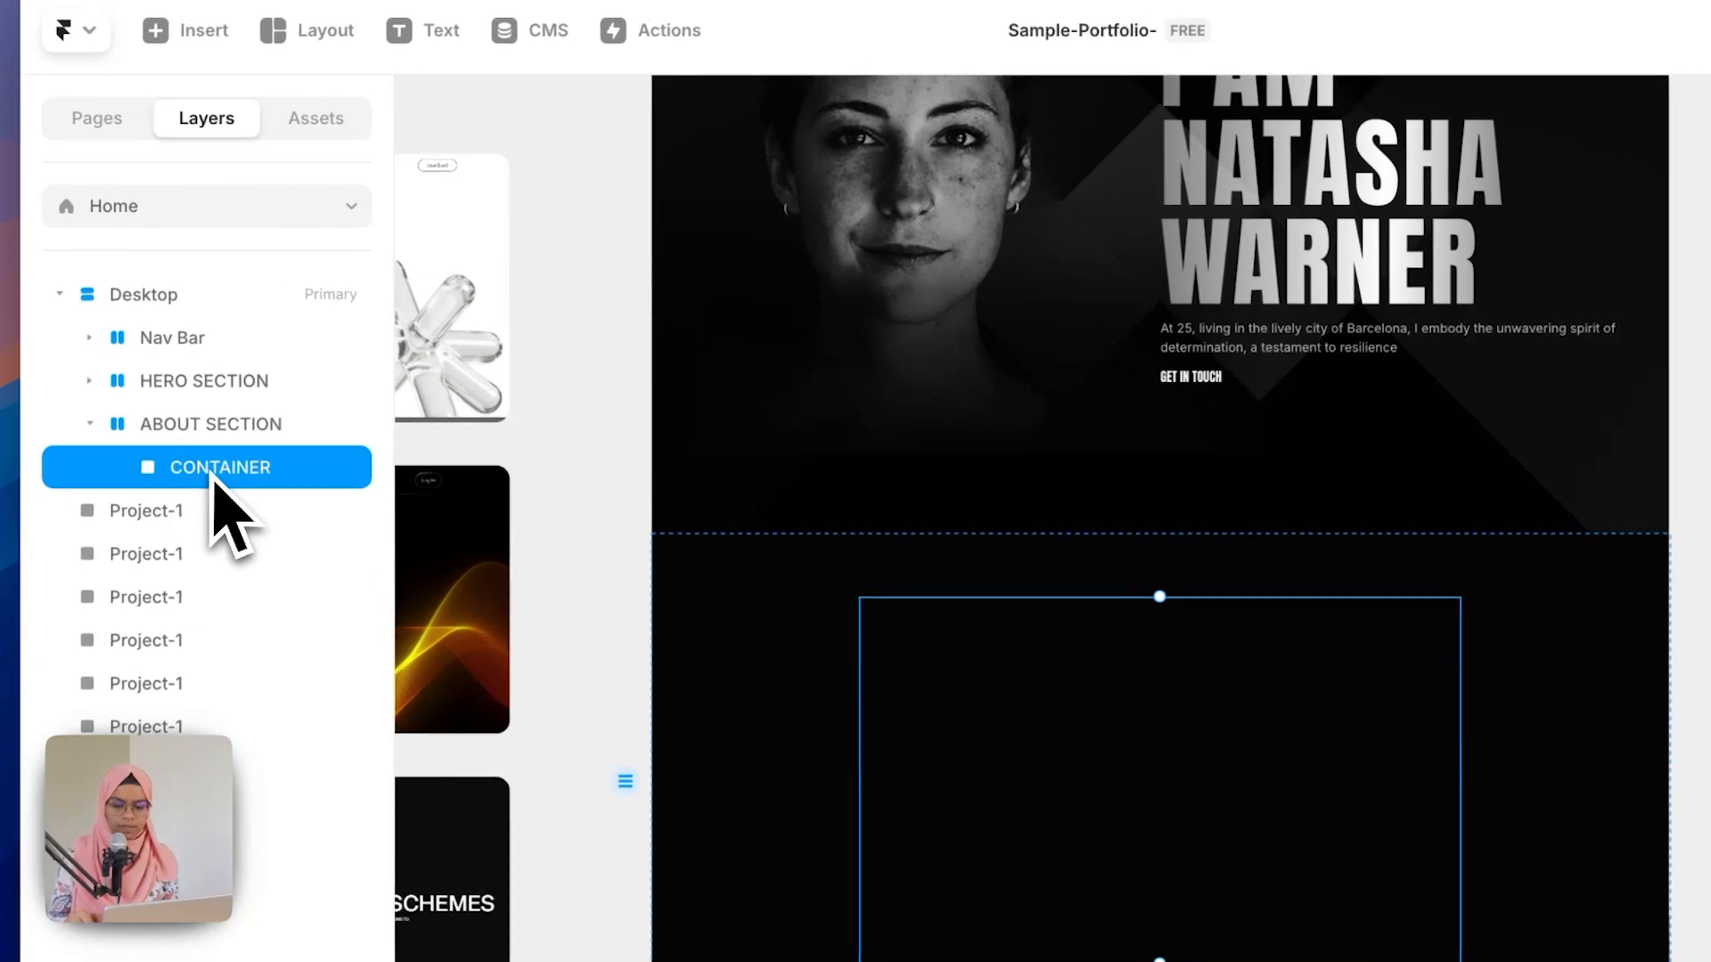
key(ctrl+v)
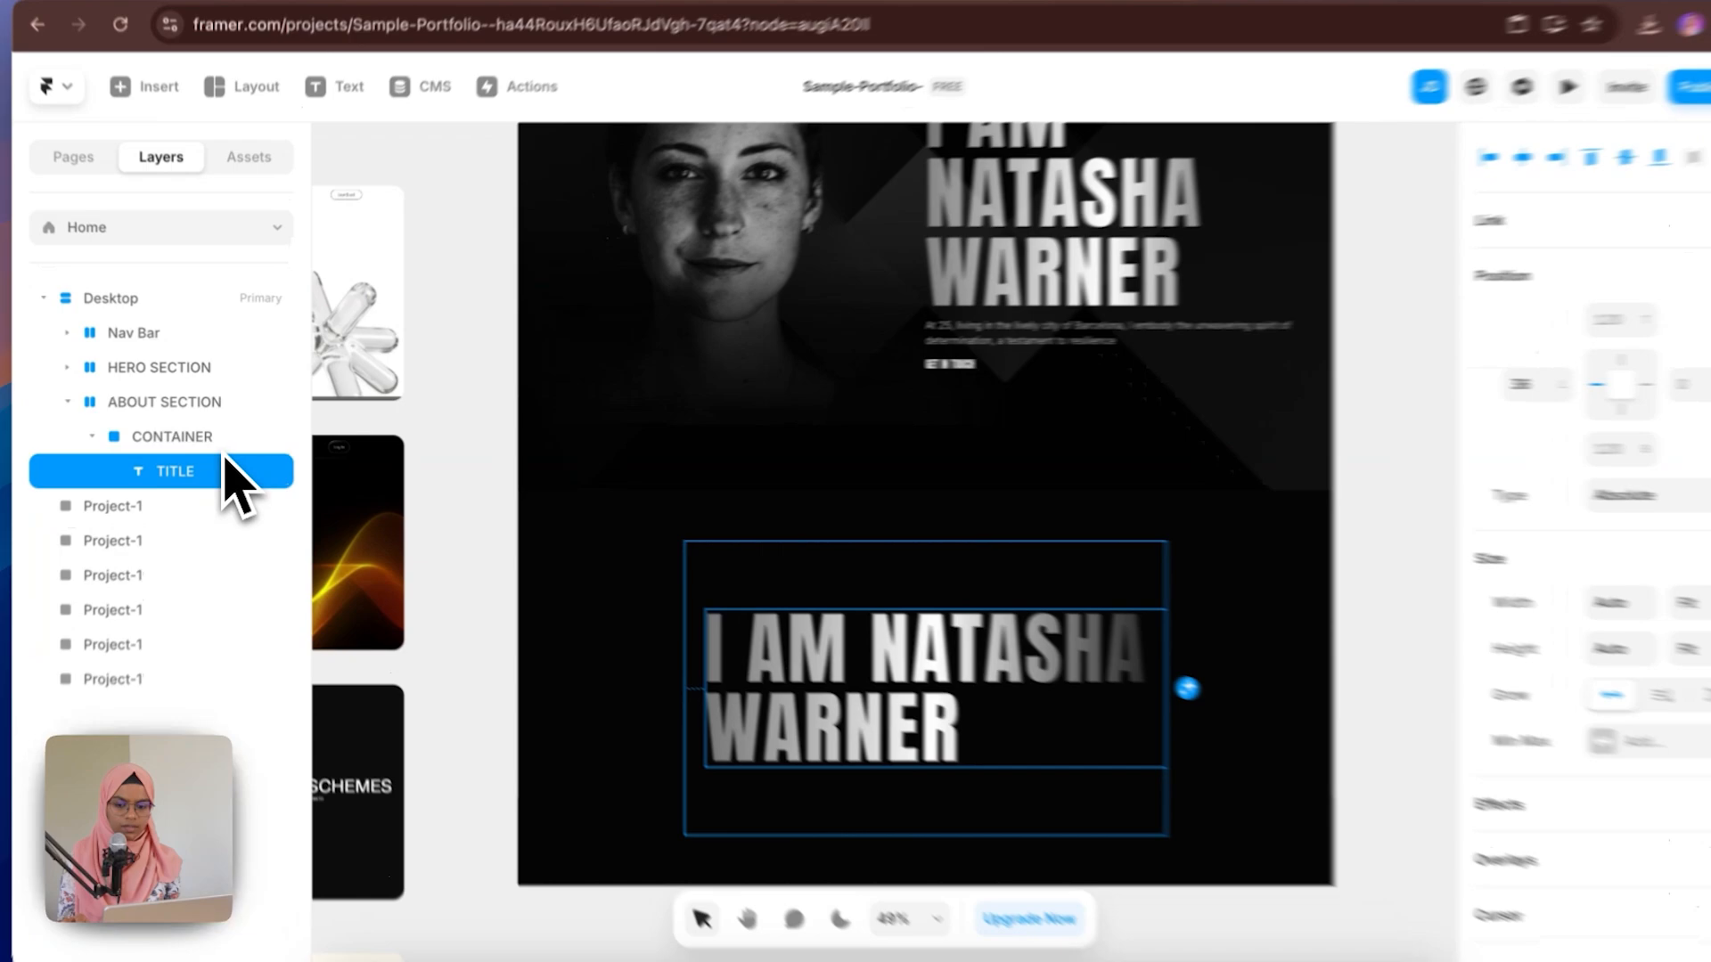
click(222, 446)
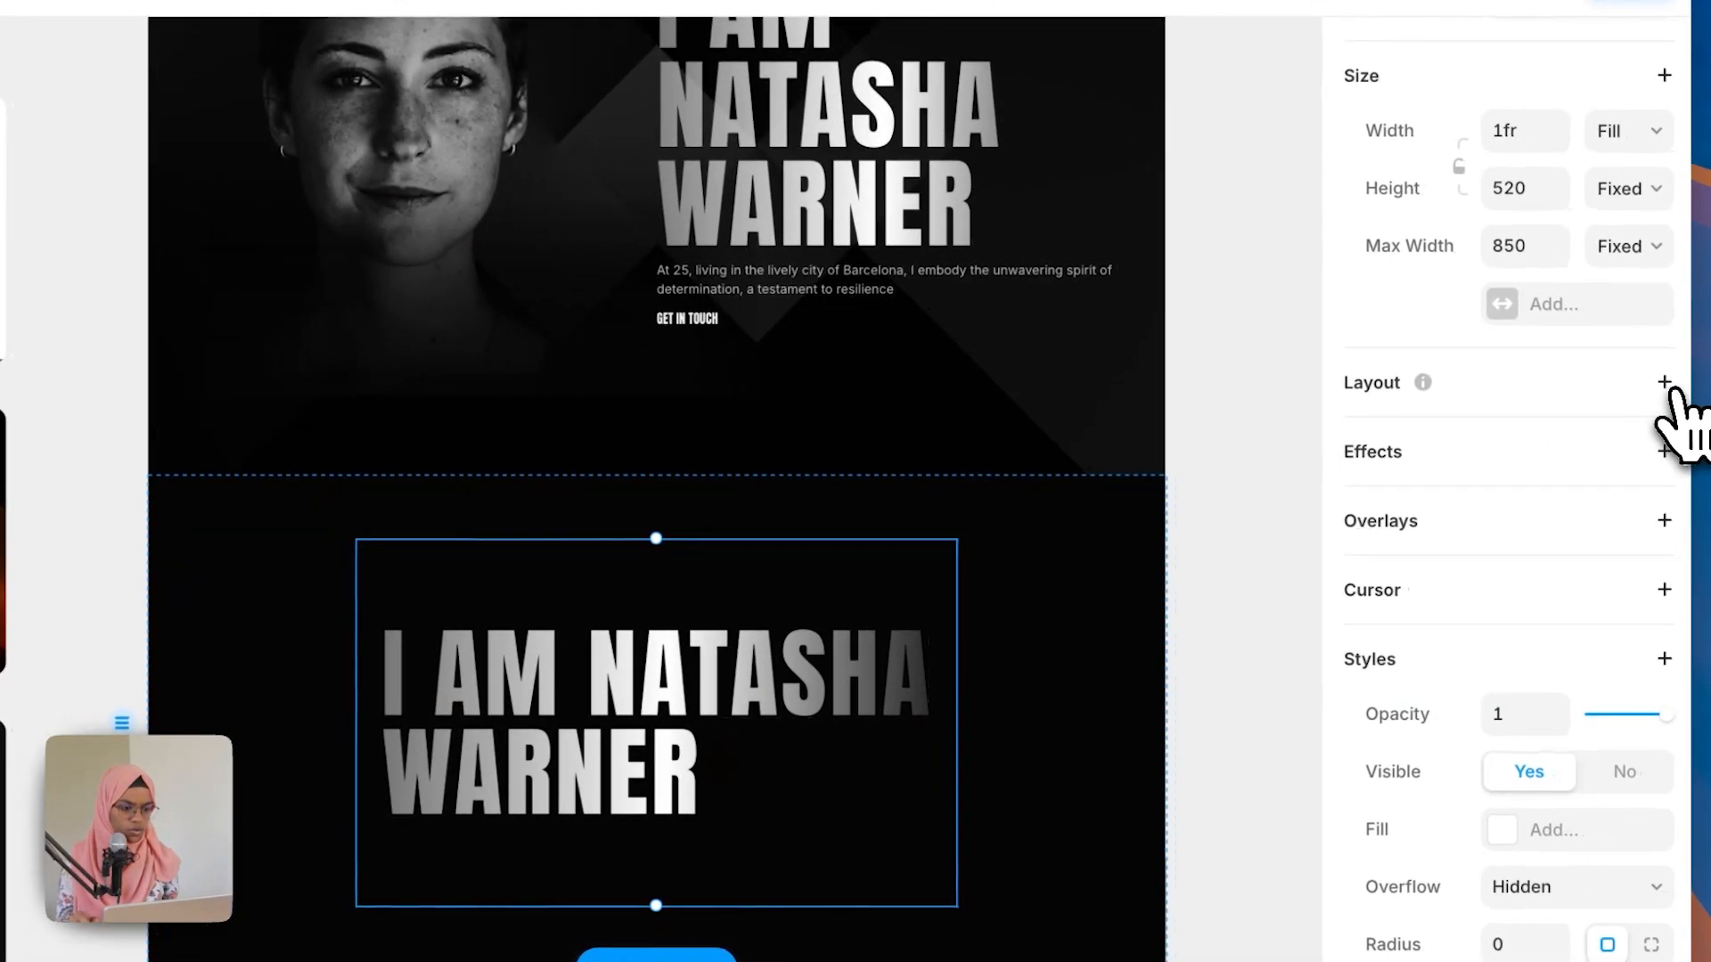
click(1664, 382)
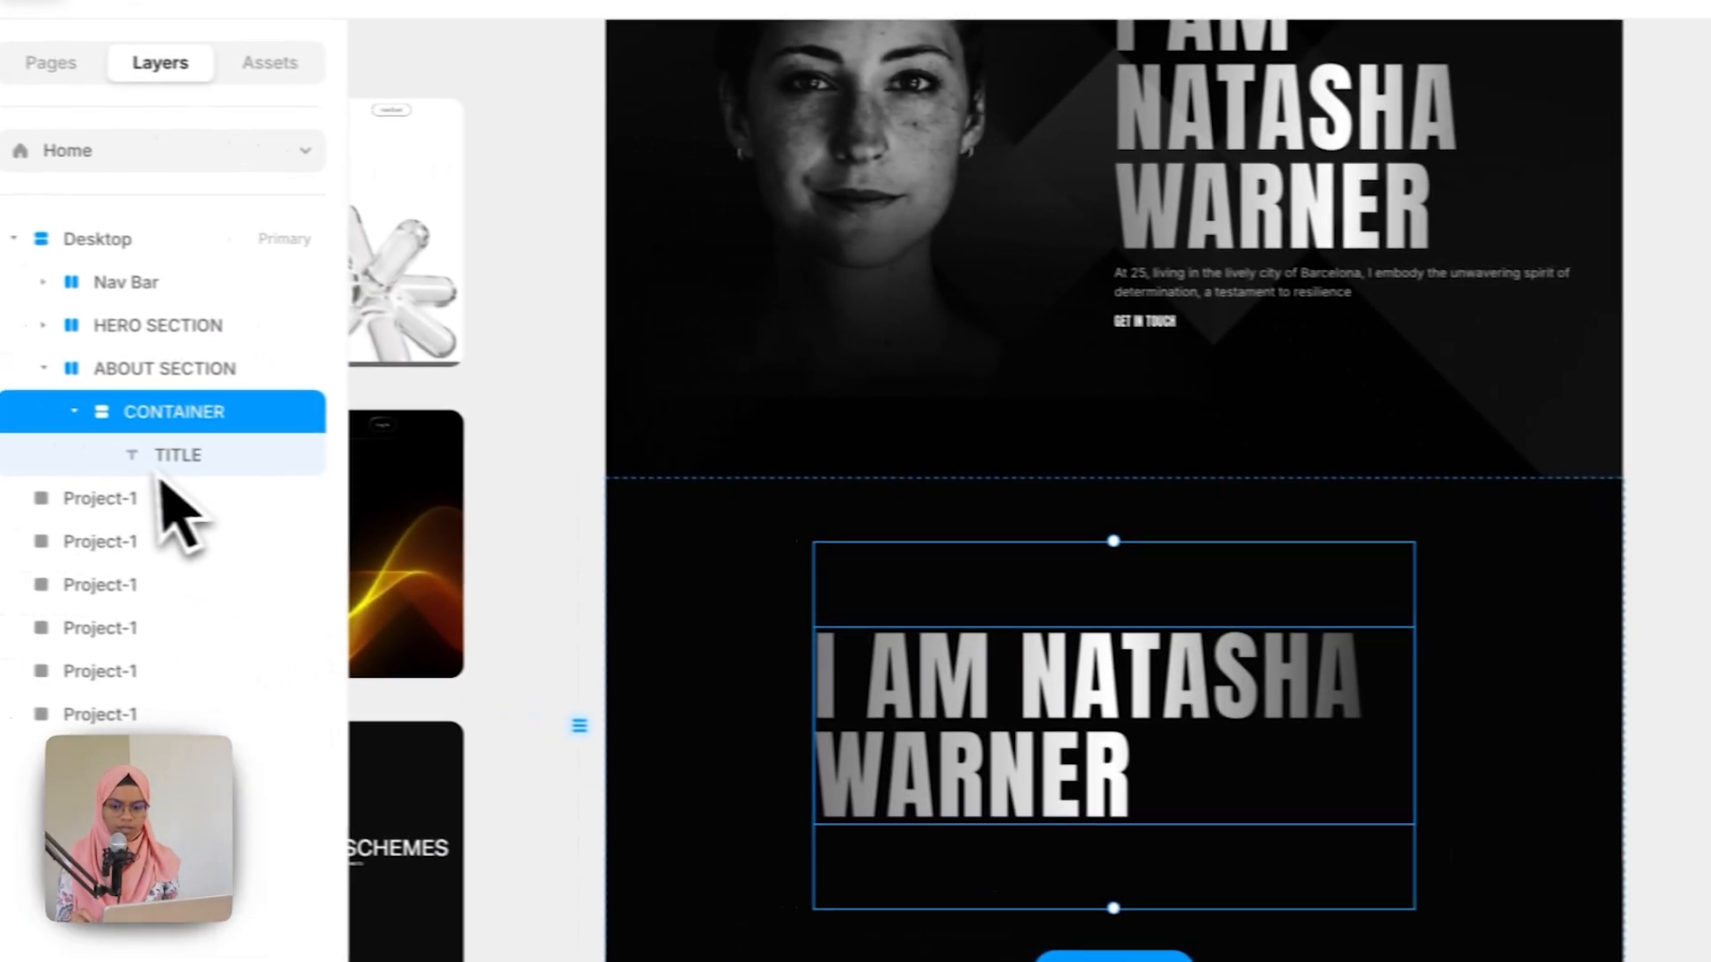
Step: Apply the Heading 2 text style to the pasted TITLE
click(207, 472)
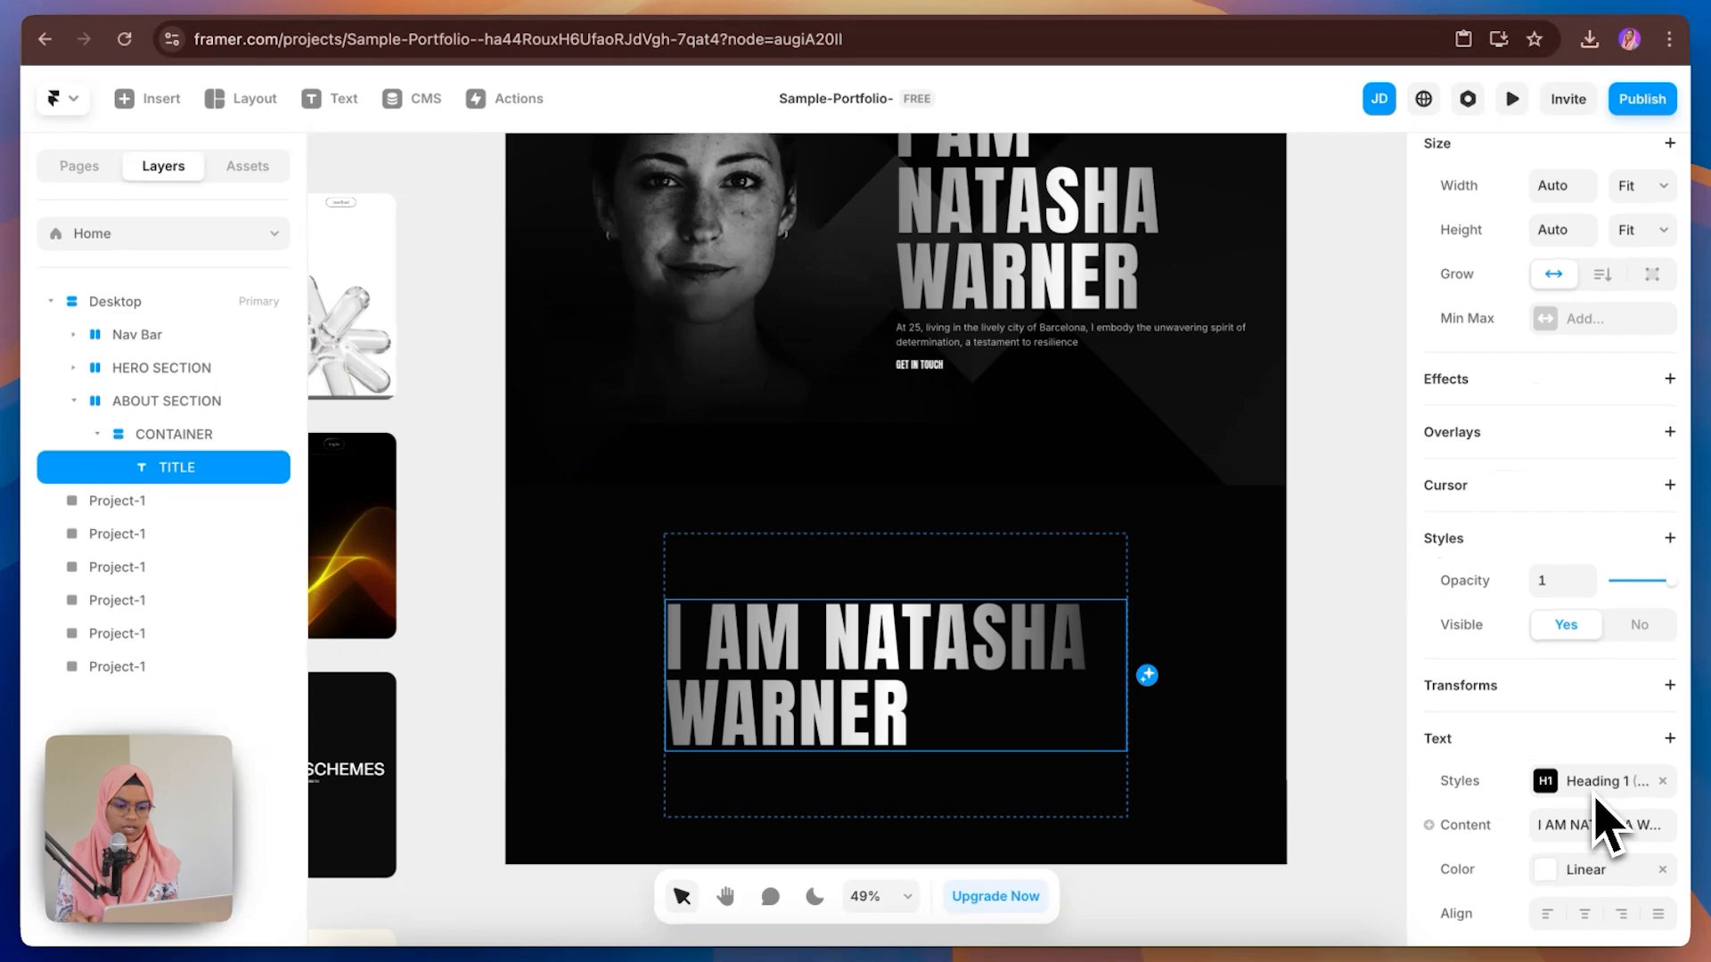
scroll(1601, 824, down, 2)
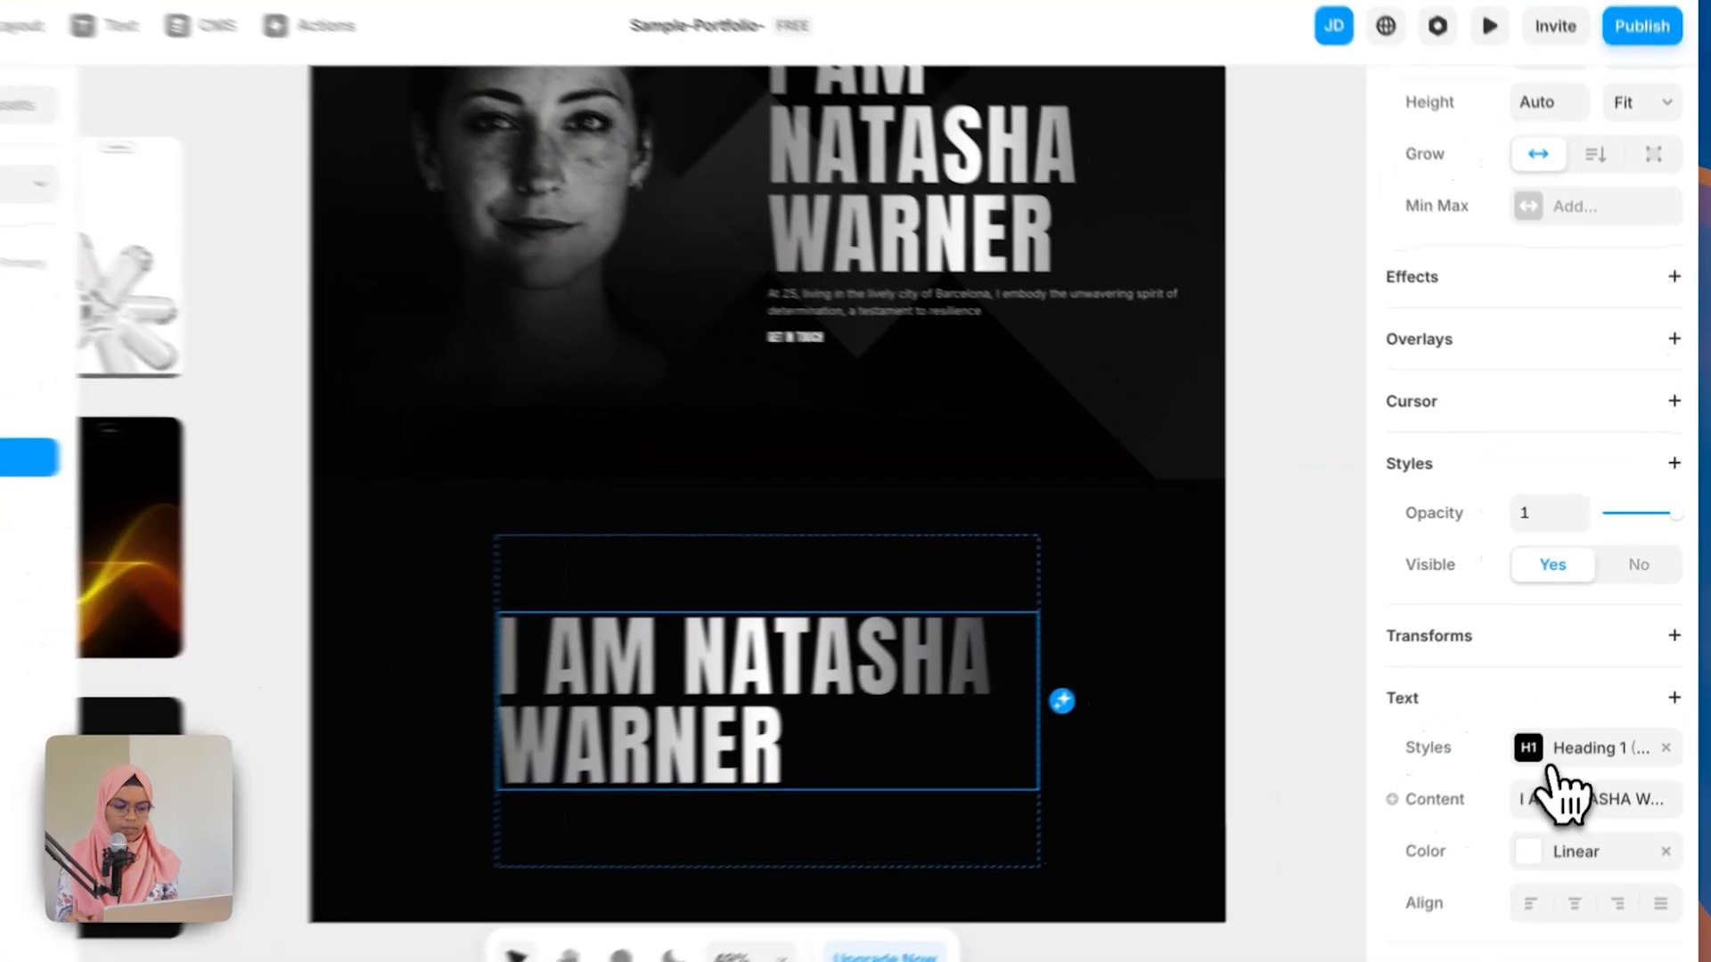
click(1581, 718)
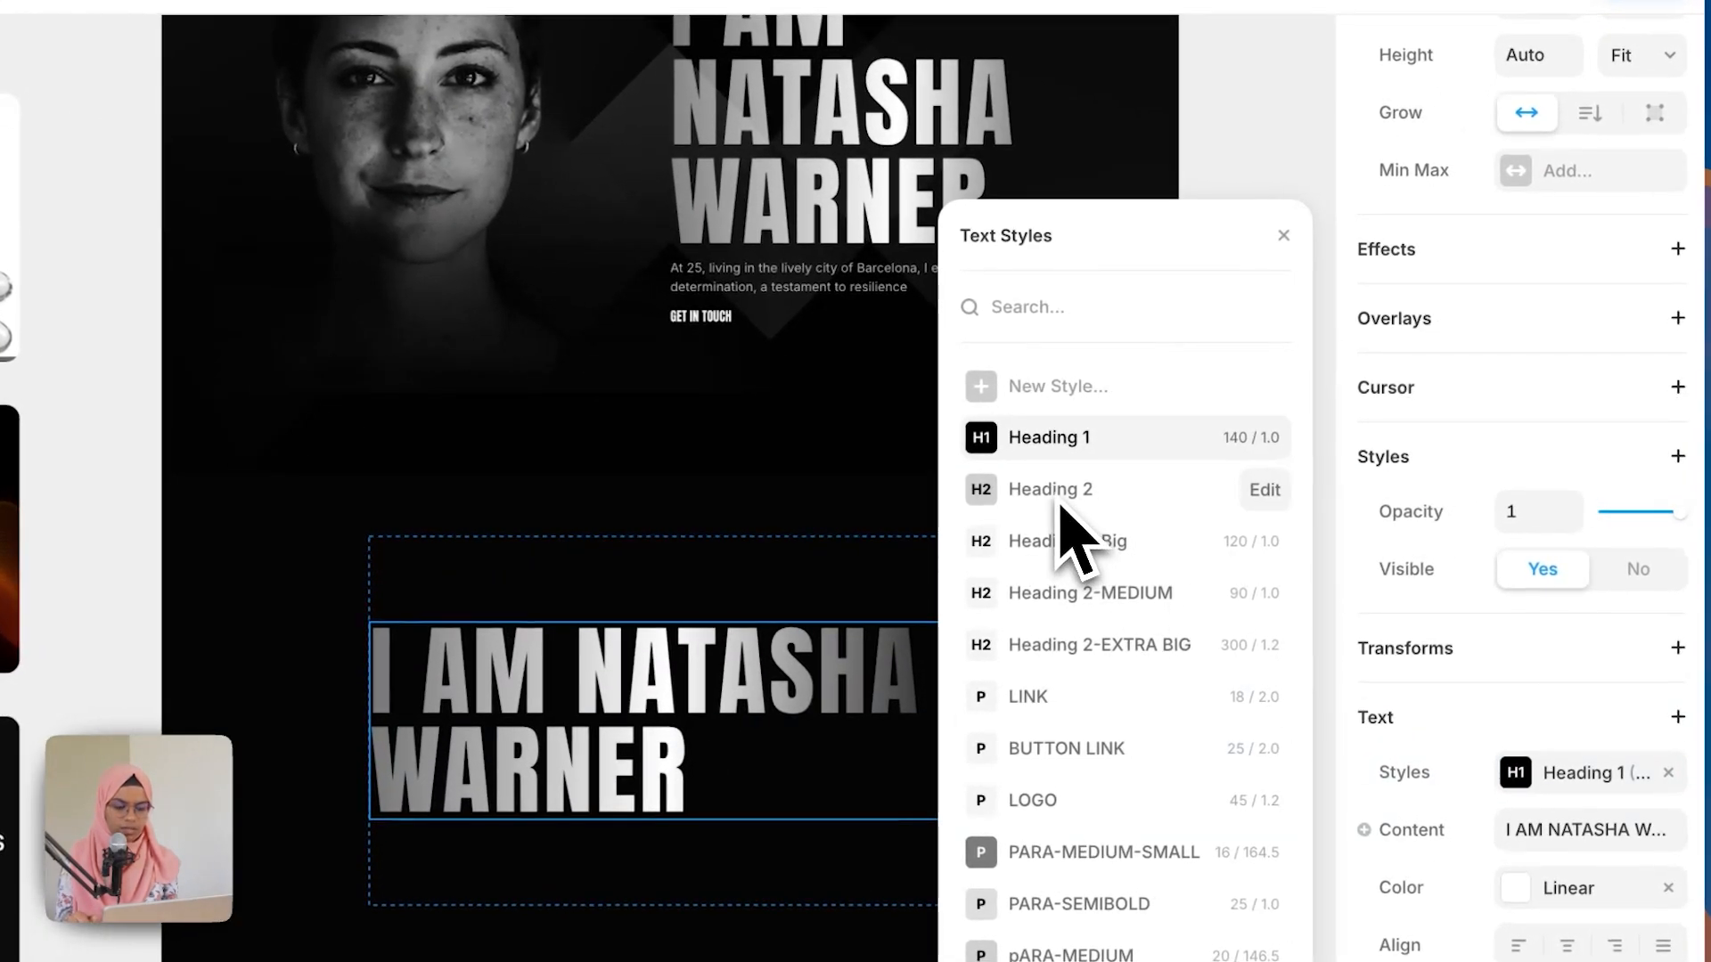
click(1051, 489)
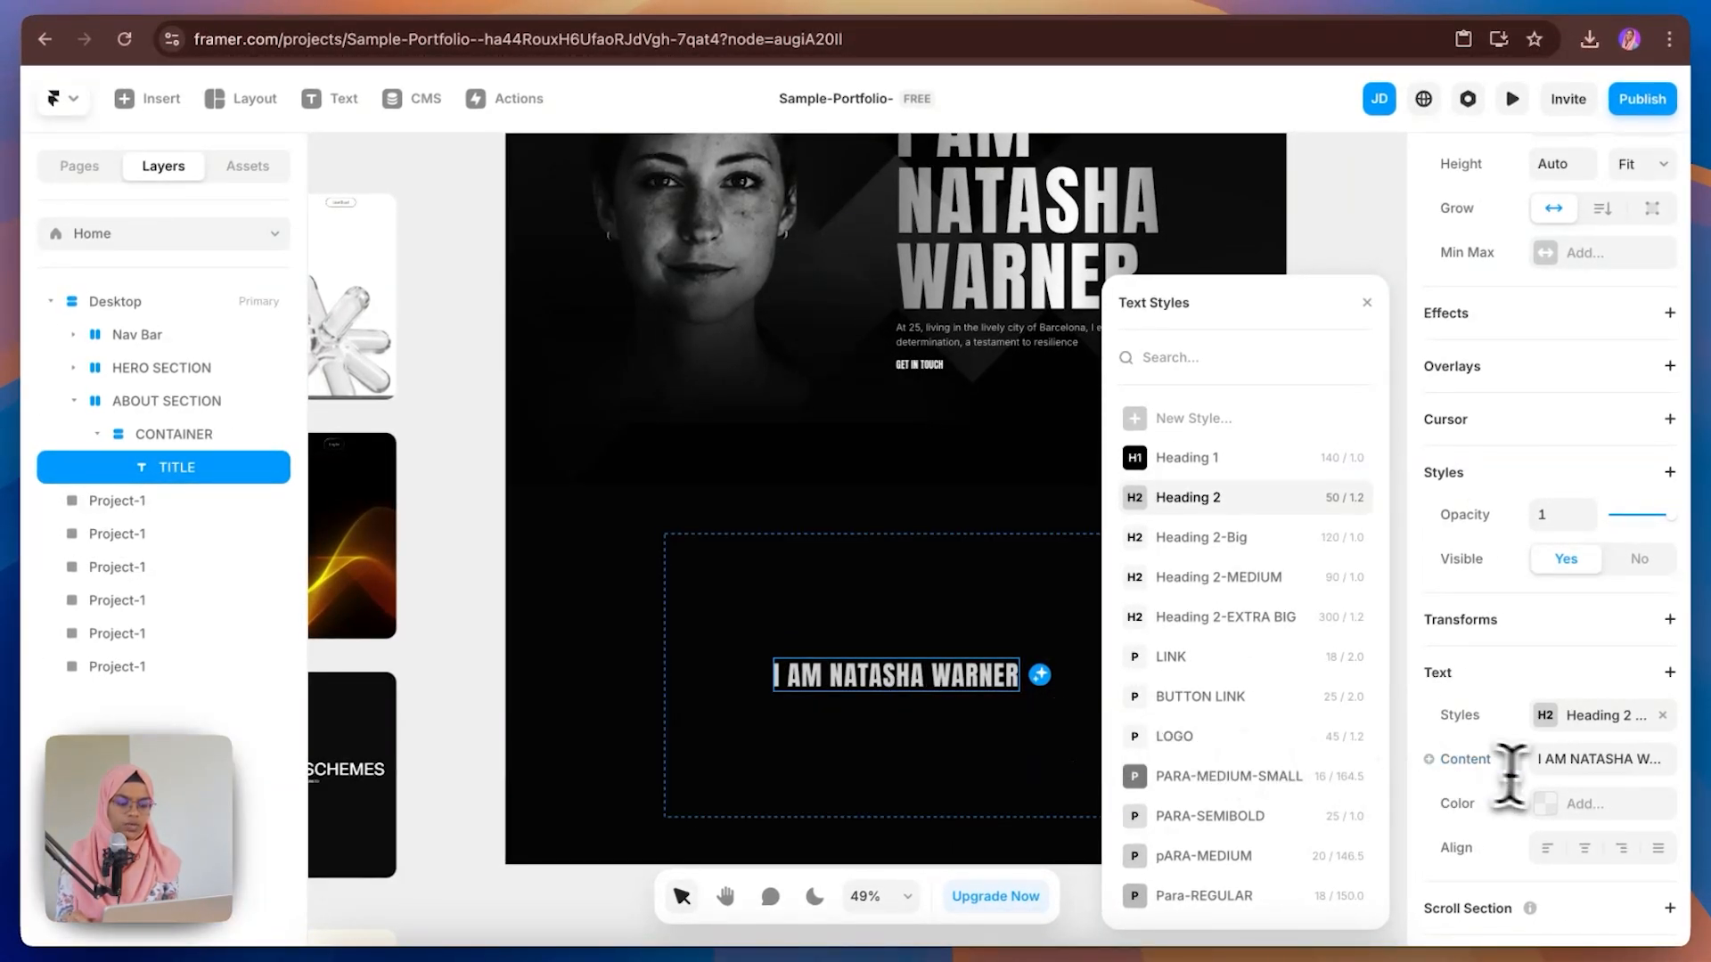
Step: Replace TITLE's content with "I craft digital experiences combining design, motion & development" copied from the Figma design
click(1559, 763)
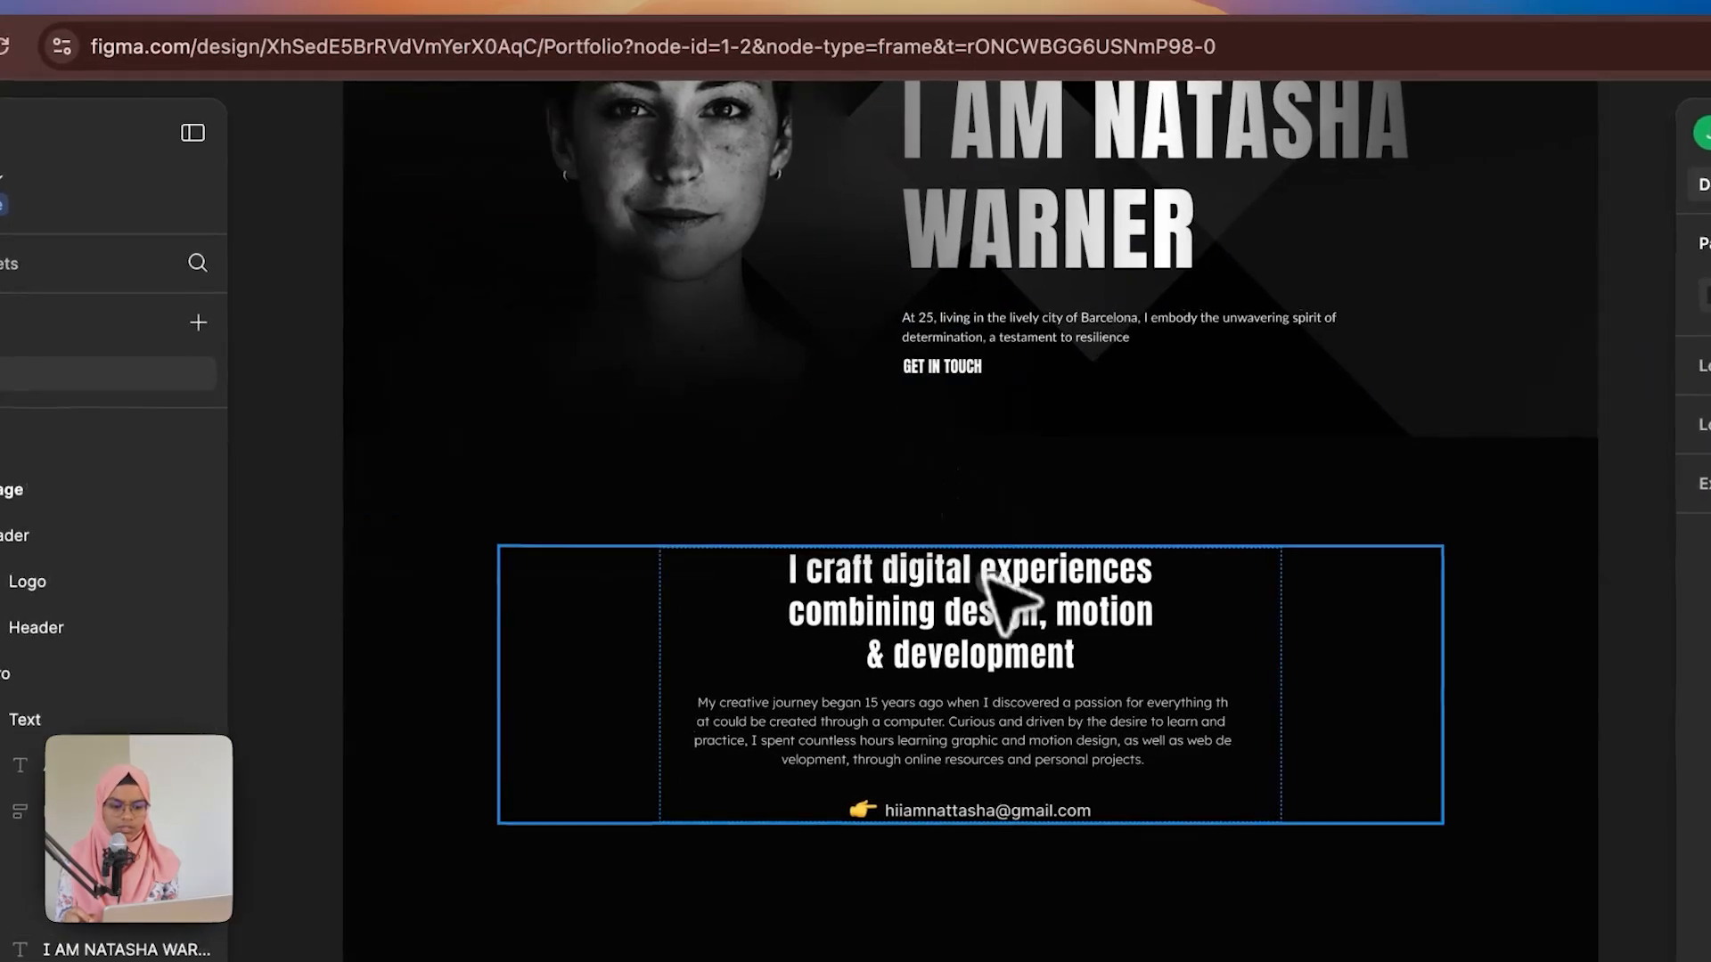
click(998, 599)
double_click(1020, 615)
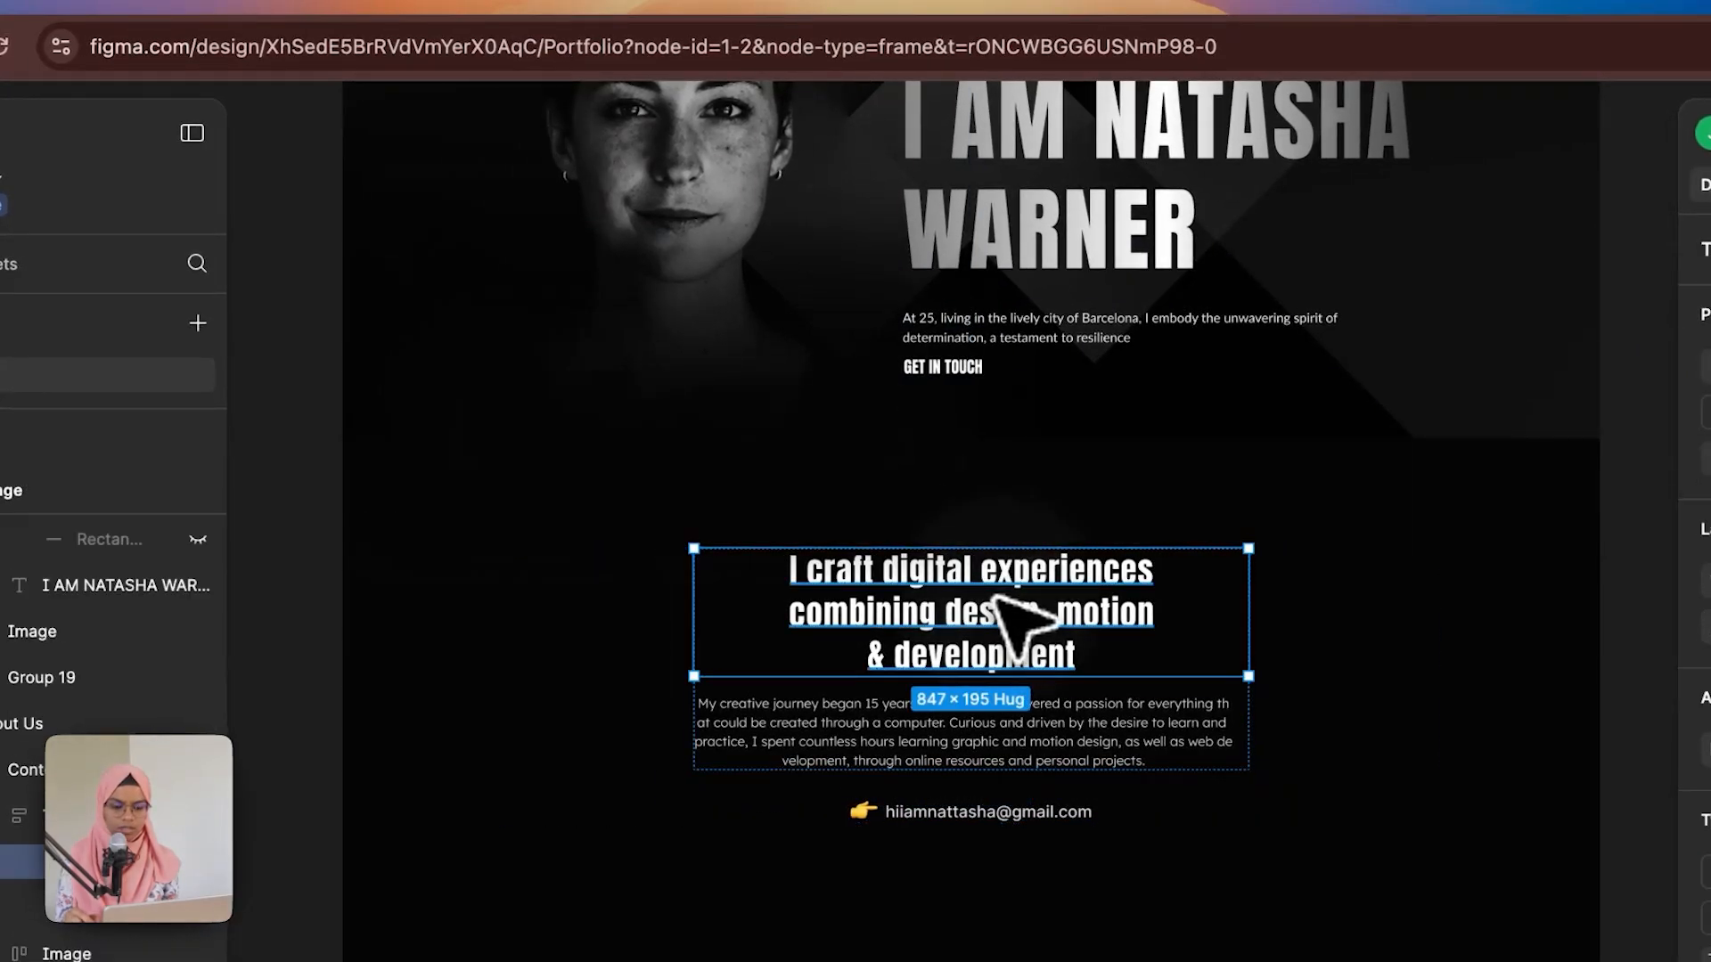
key(Return)
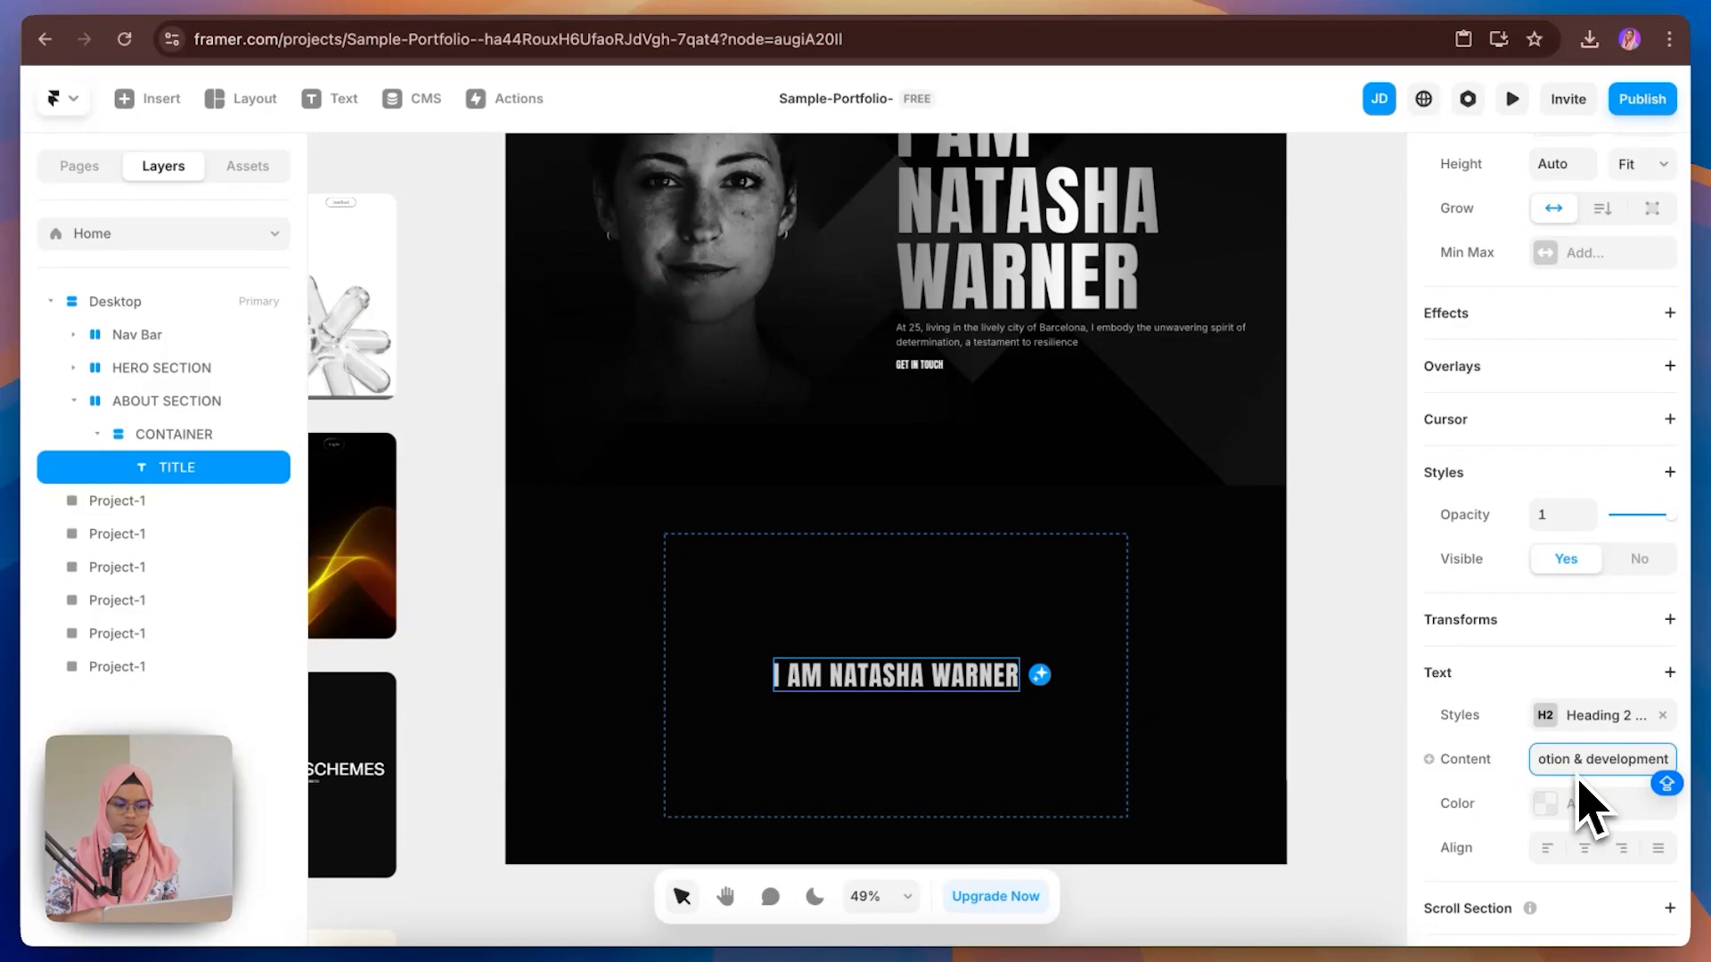
key(Return)
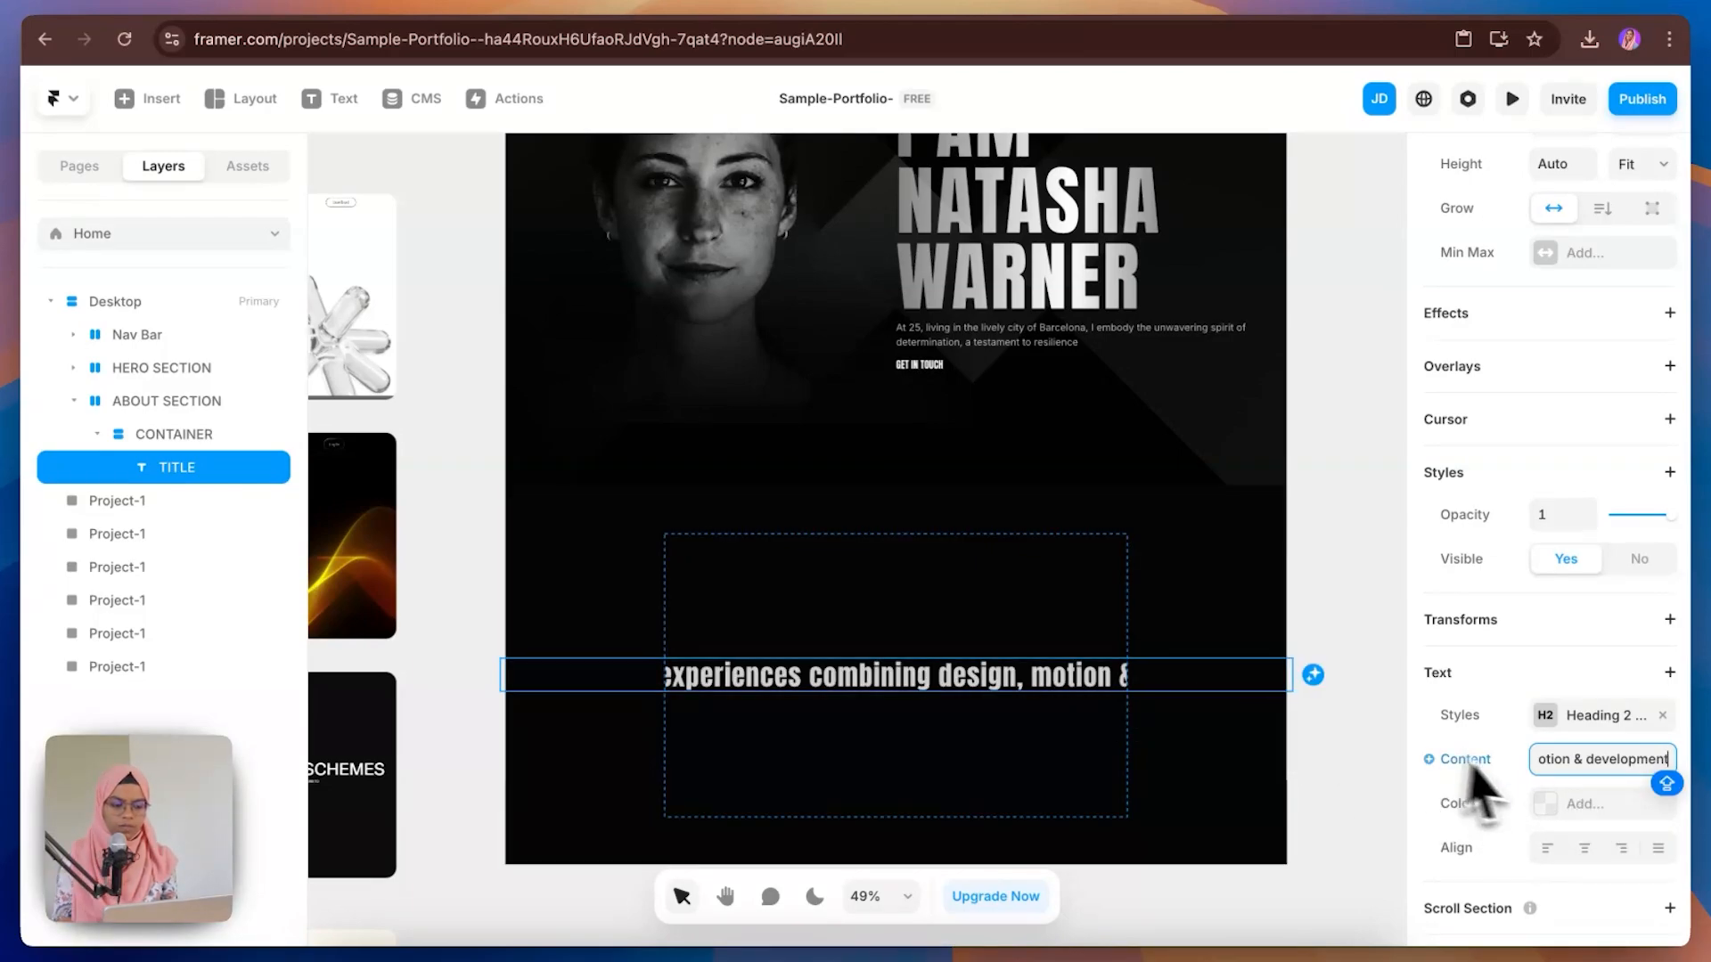
Step: Set TITLE's width to Fill
scroll(1548, 792, down, 2)
scroll(1550, 793, up, 5)
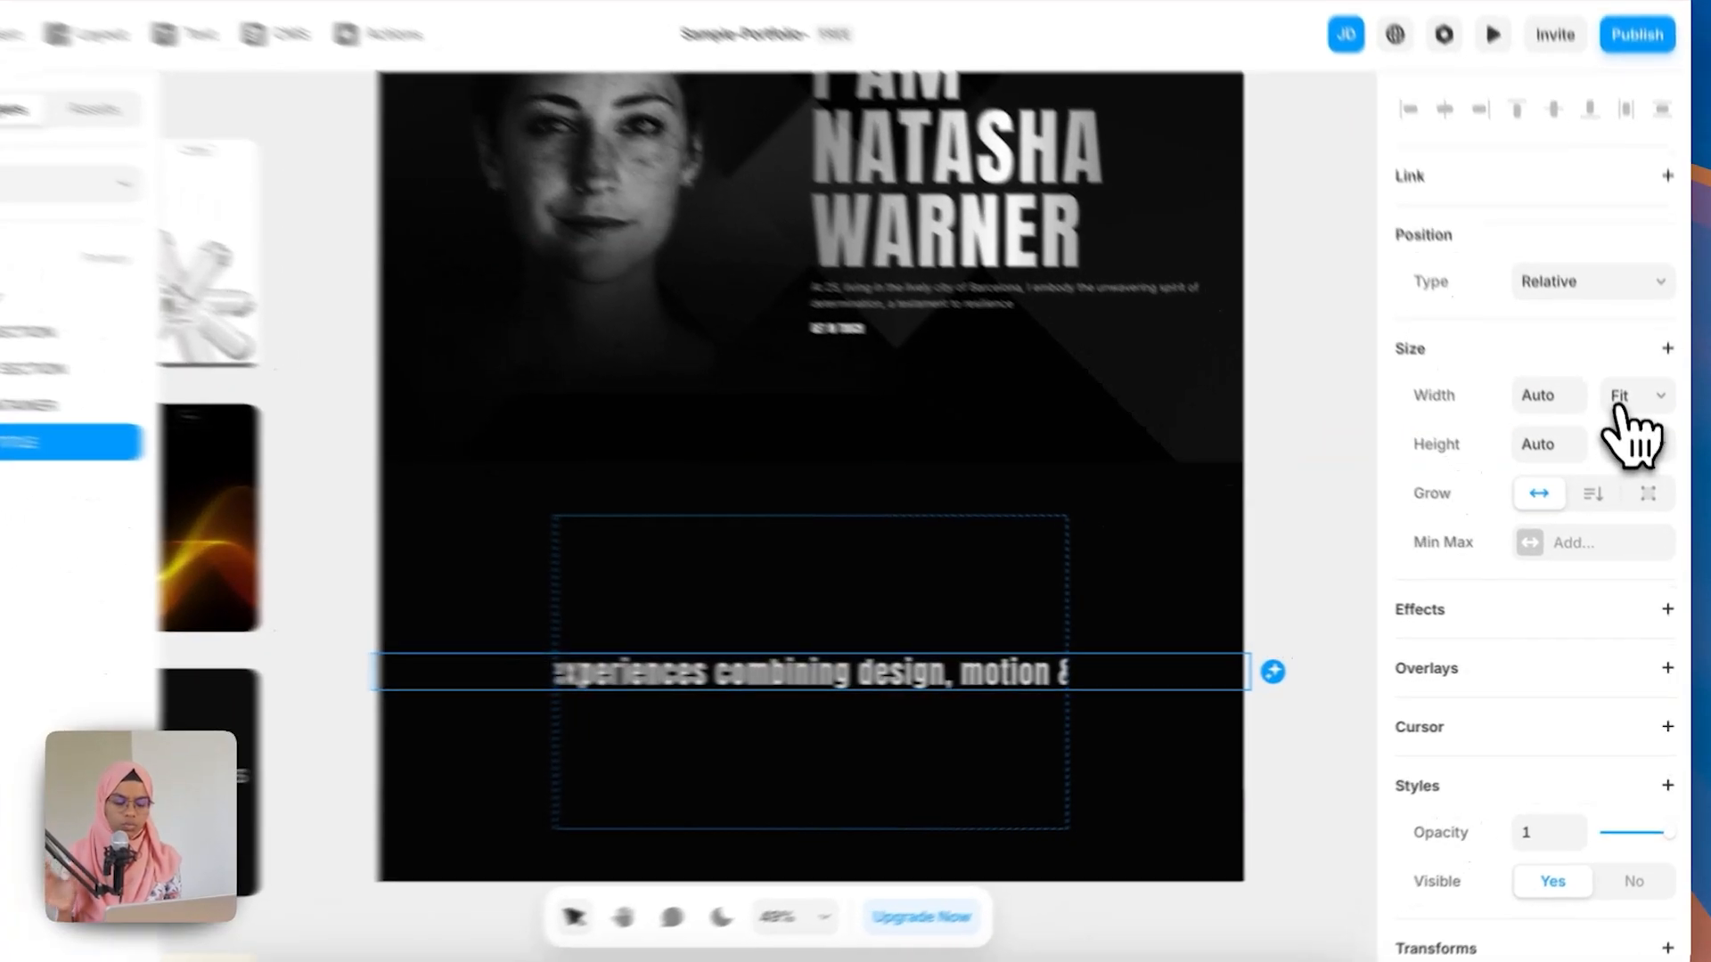
click(1625, 428)
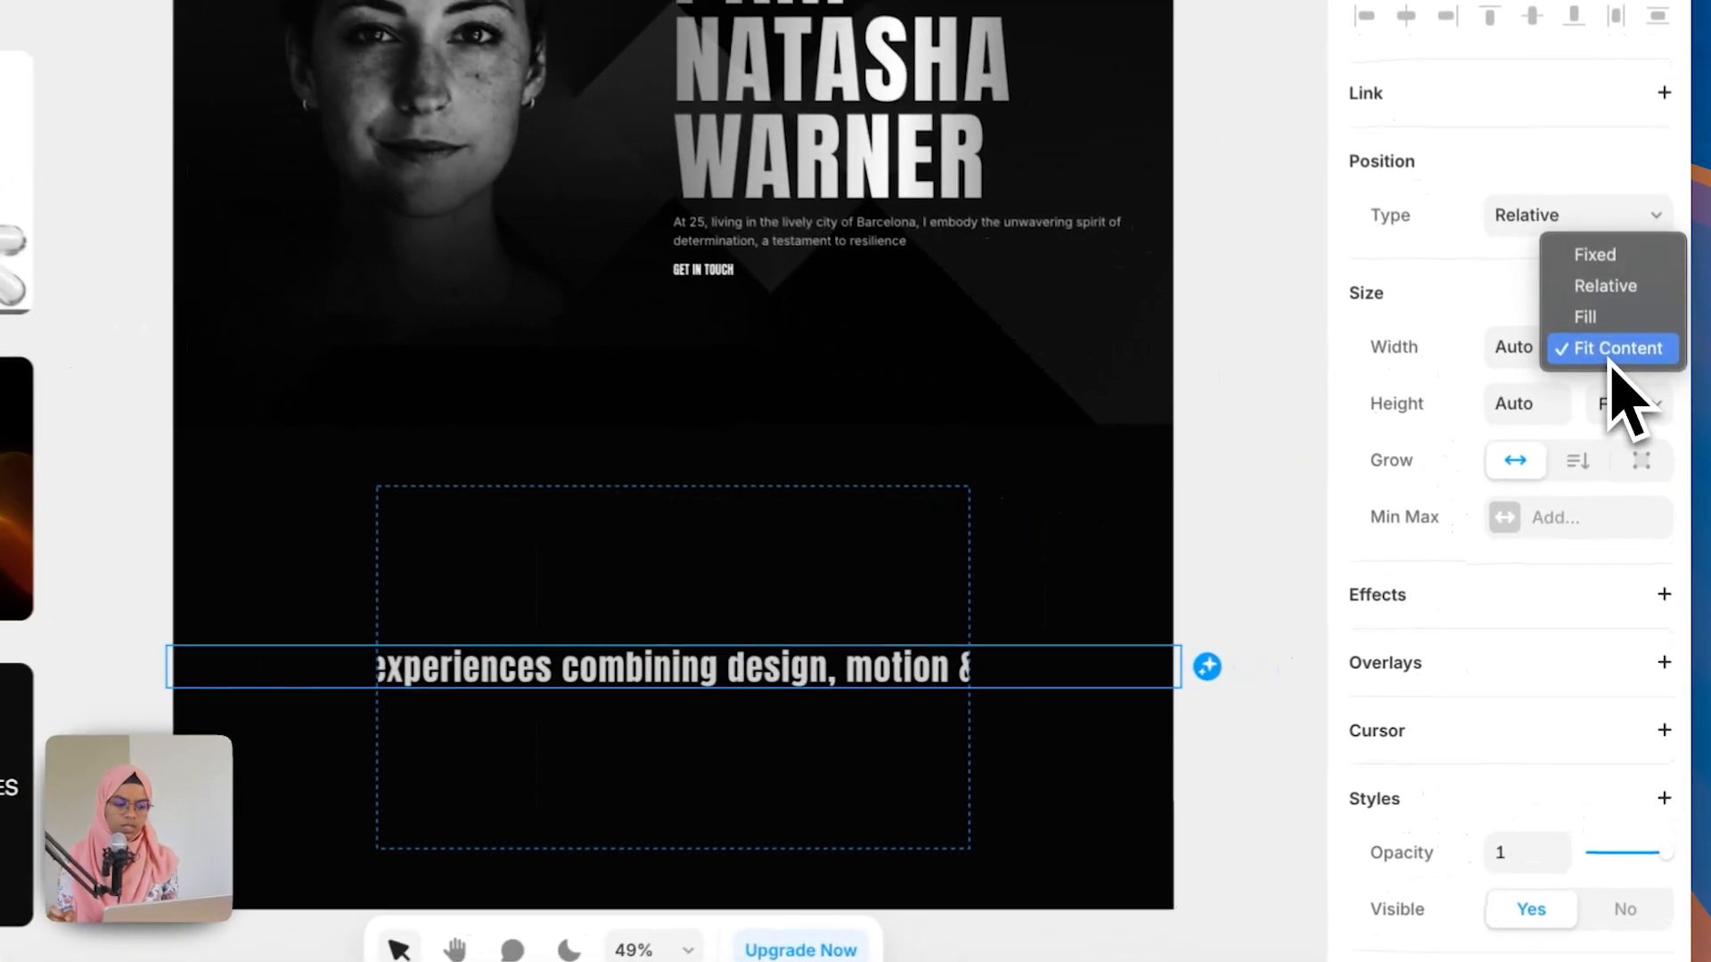
click(1603, 313)
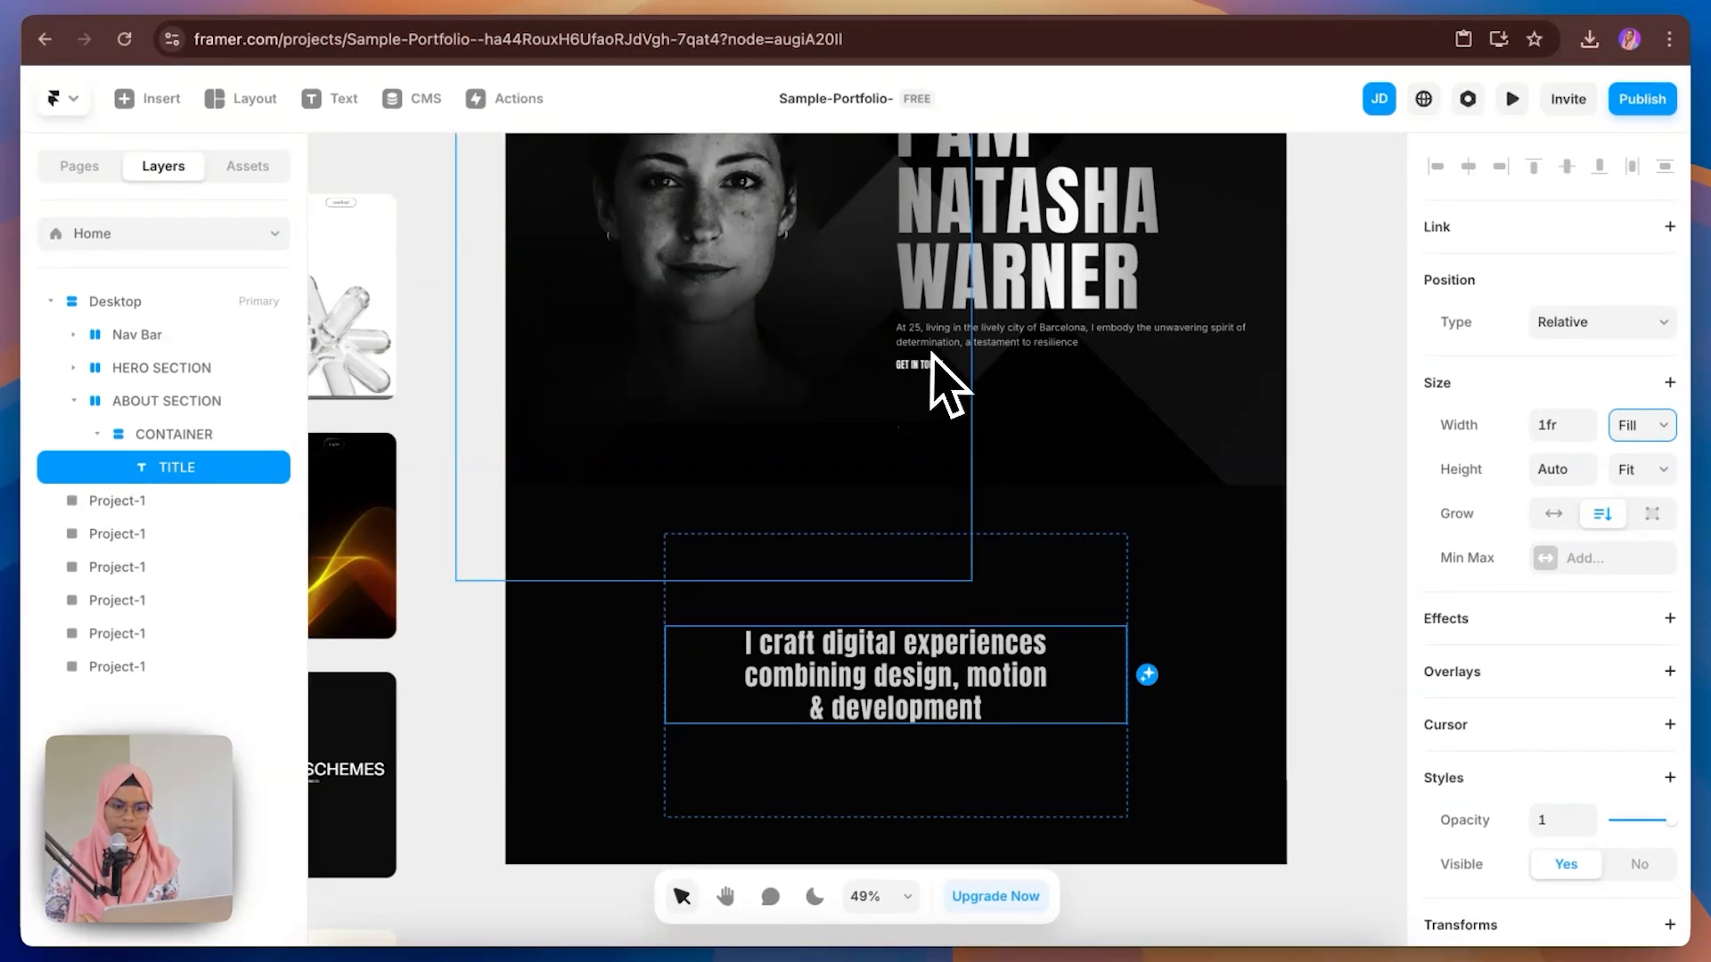
Step: Copy the hero DESCRIPTION and paste it into the about CONTAINER
click(989, 346)
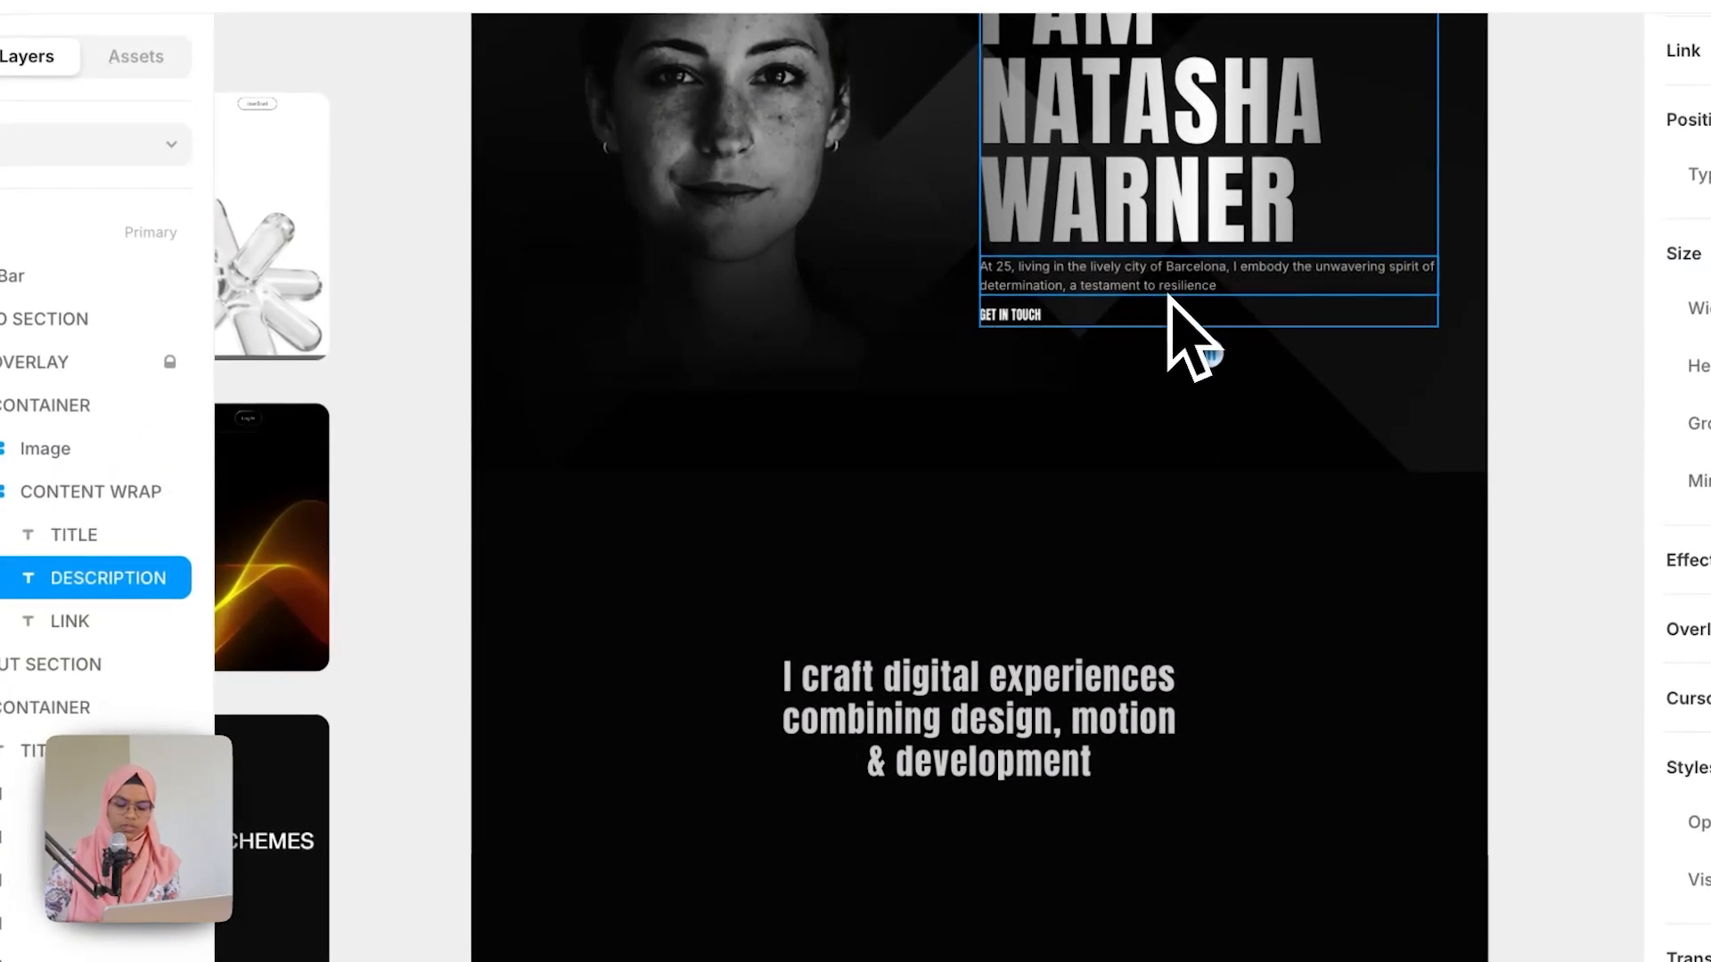
click(1141, 725)
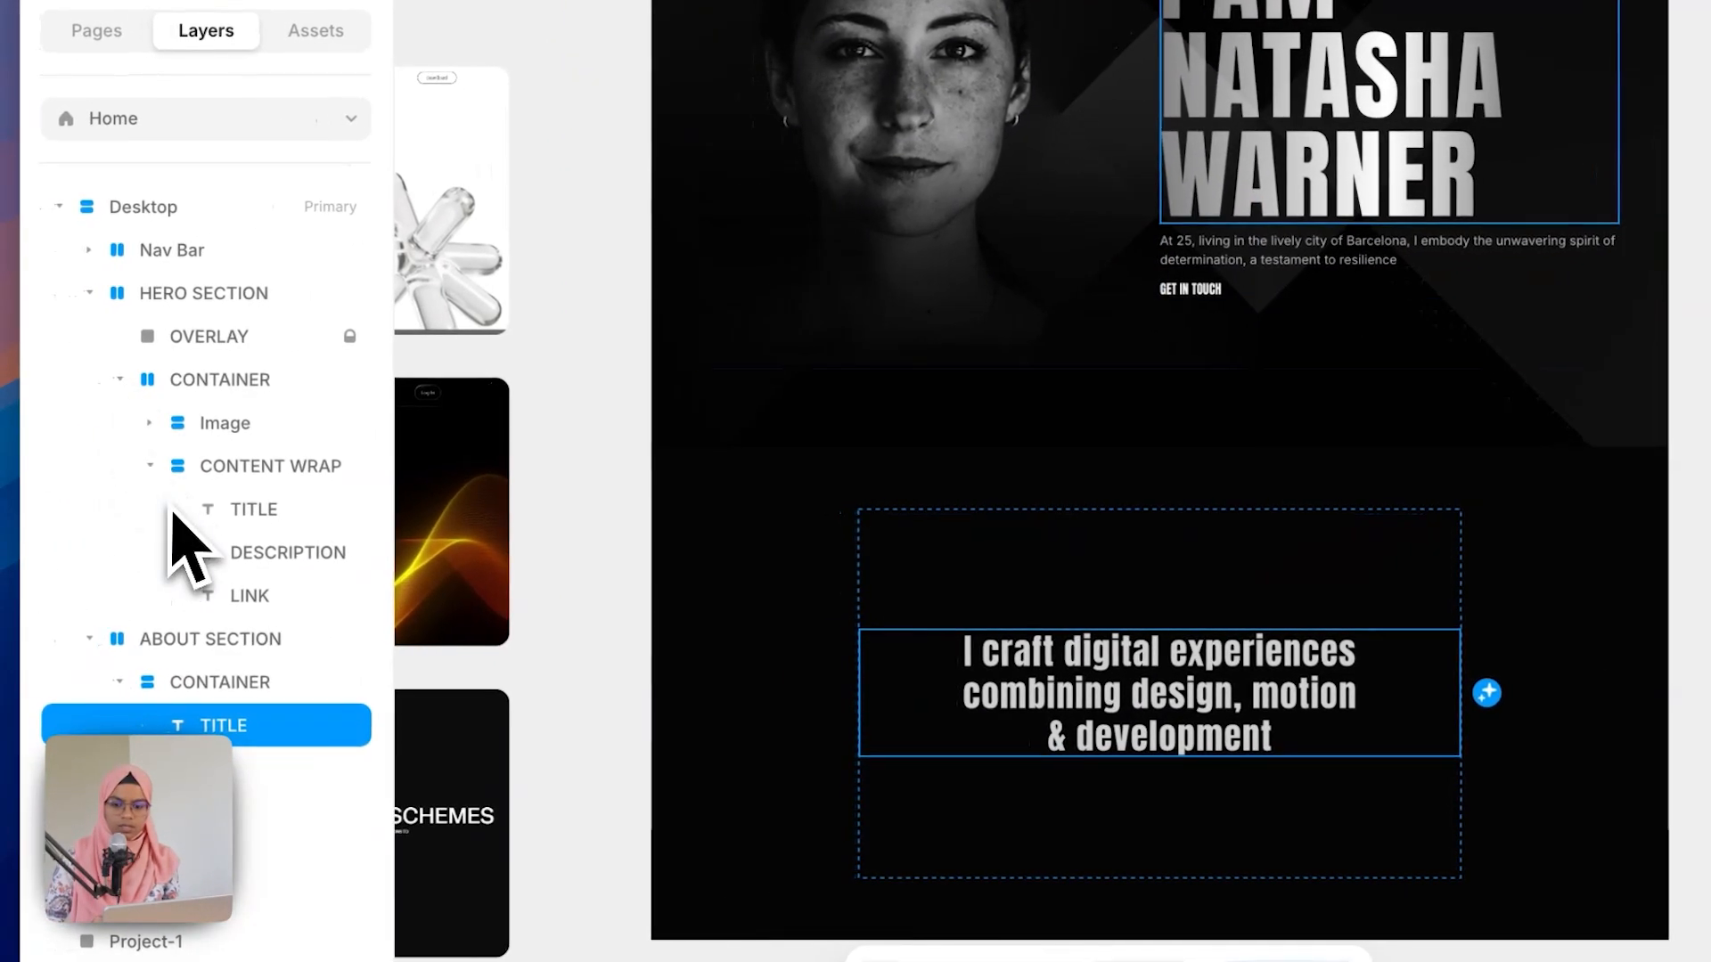
click(0, 492)
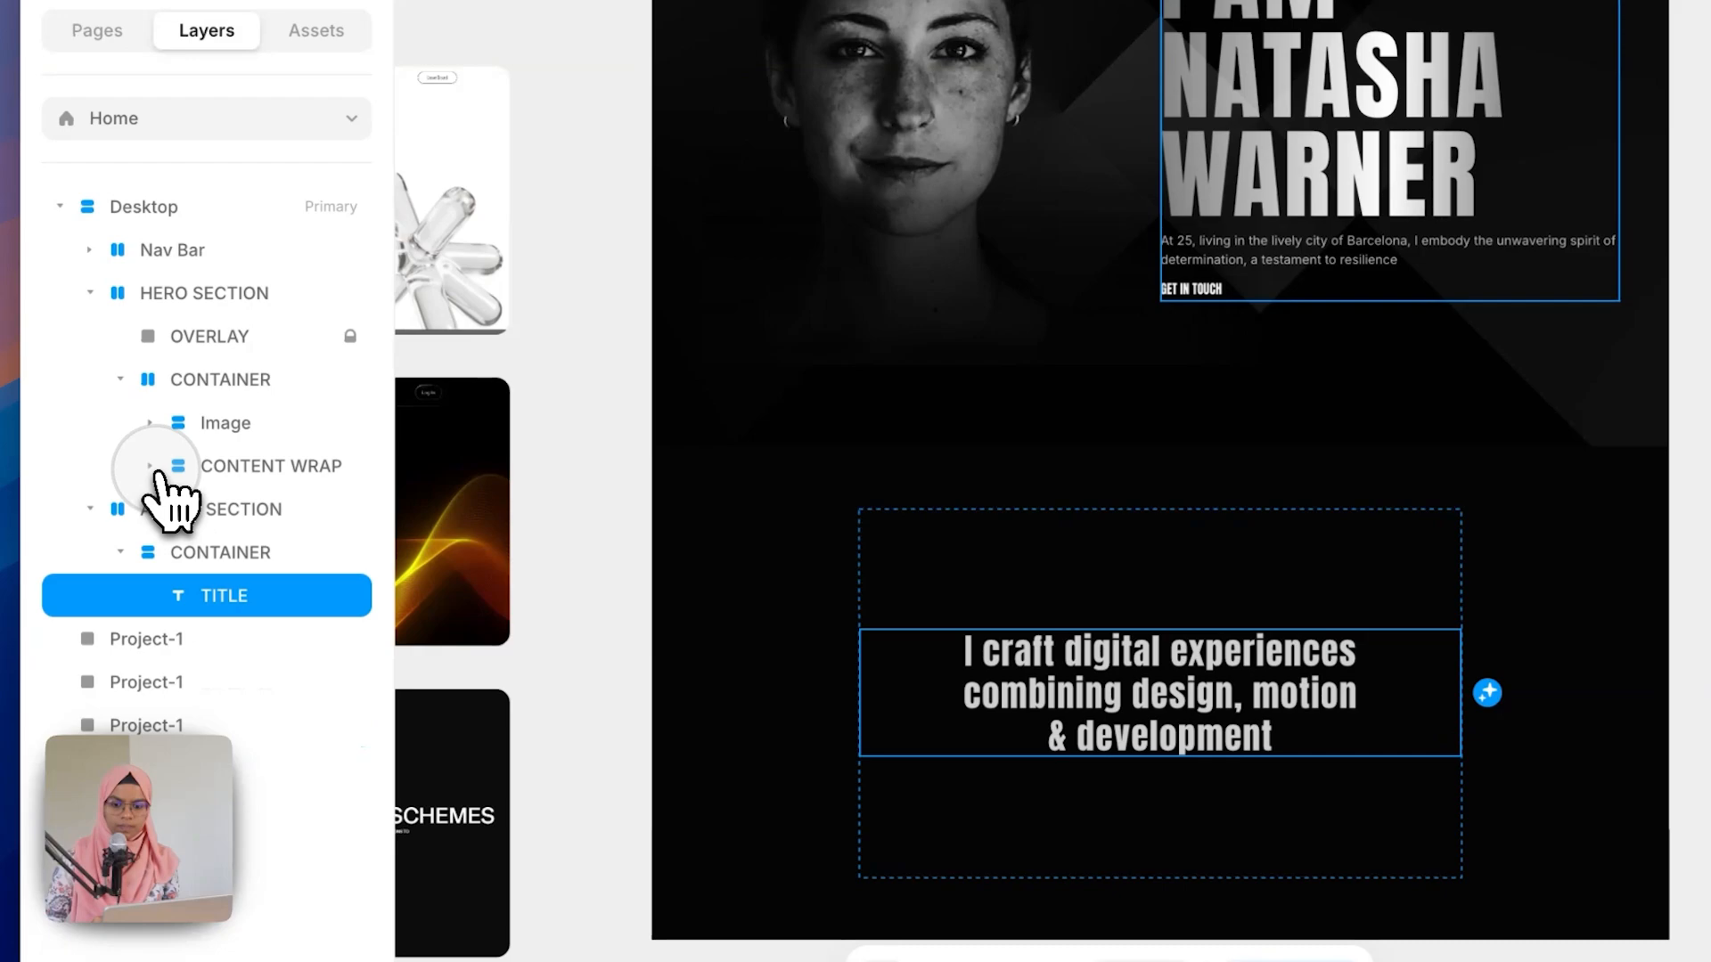
click(89, 293)
click(204, 383)
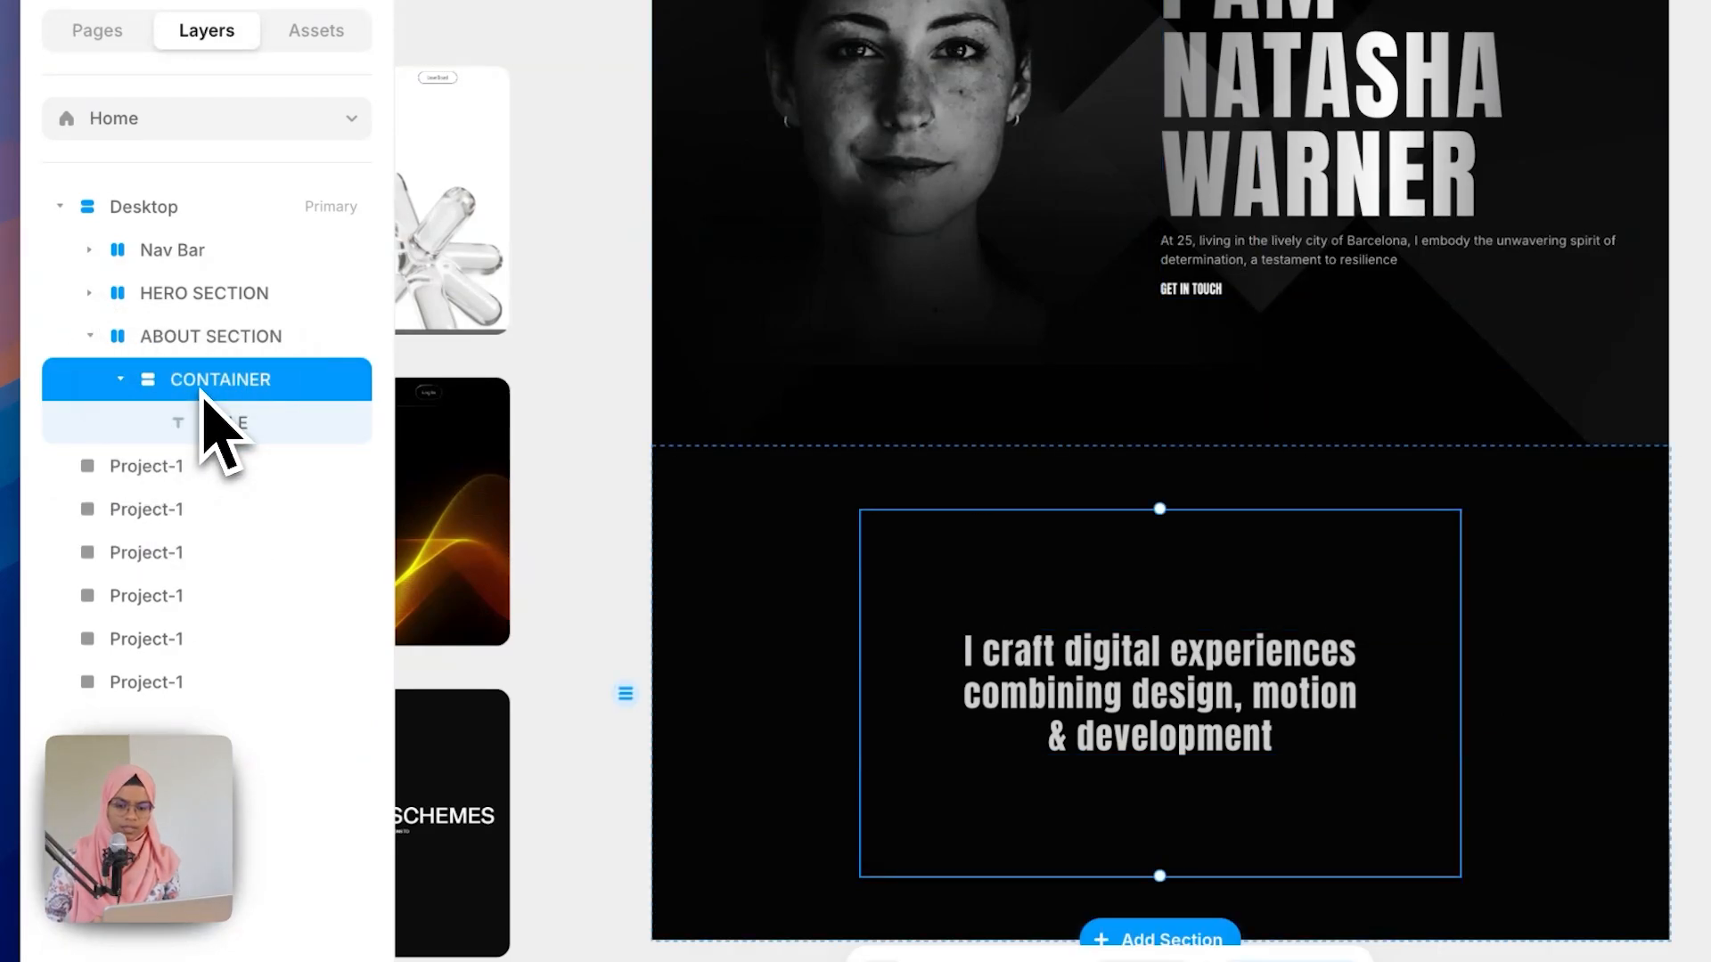
key(super+v)
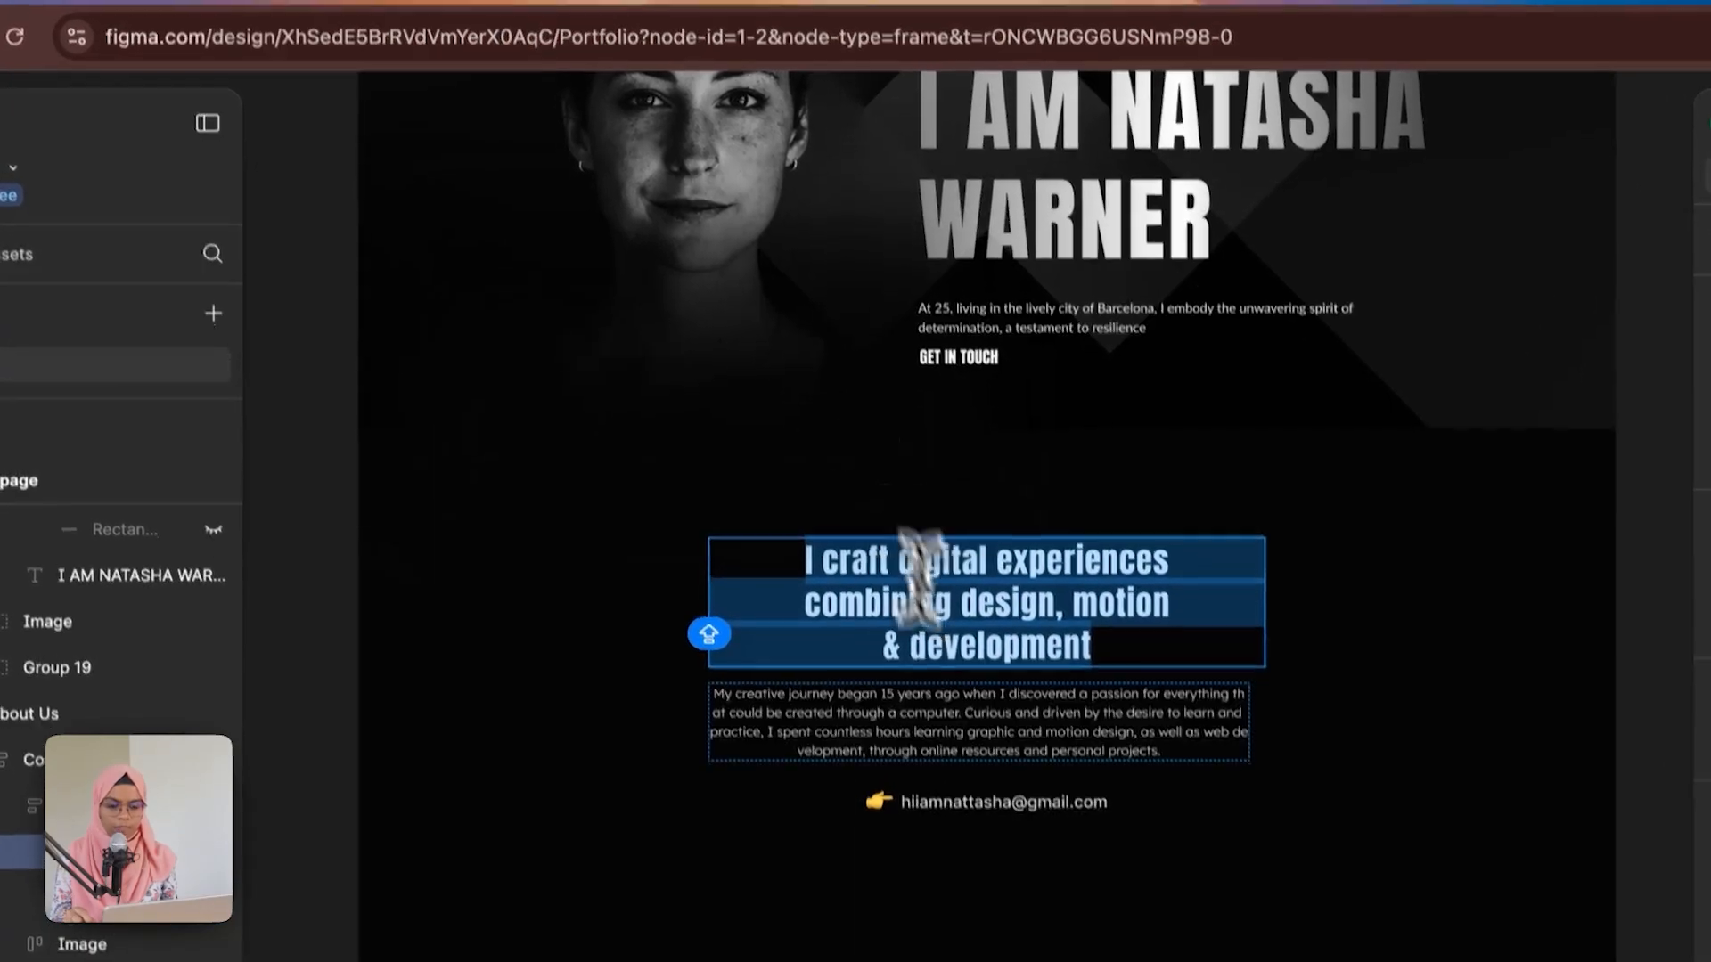
Step: Replace the pasted description's content with the "My creative journey began 15 years ago…" paragraph copied from Figma
click(974, 756)
drag(1155, 699, 682, 619)
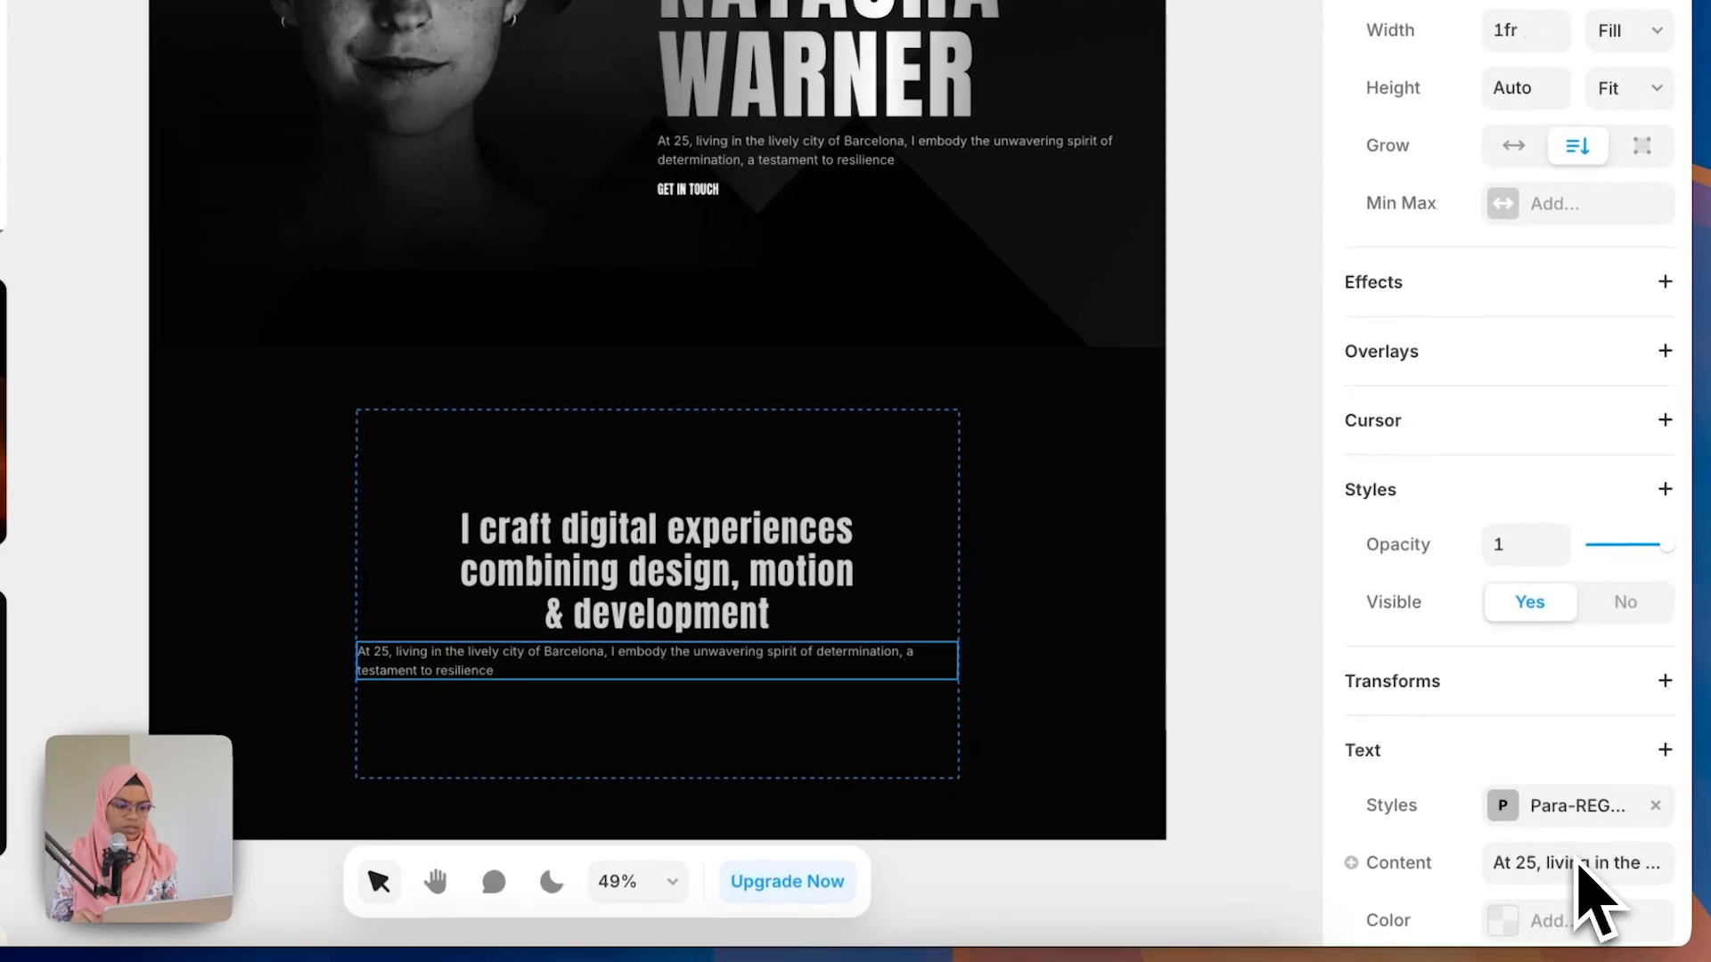
scroll(1572, 863, down, 1)
click(1568, 838)
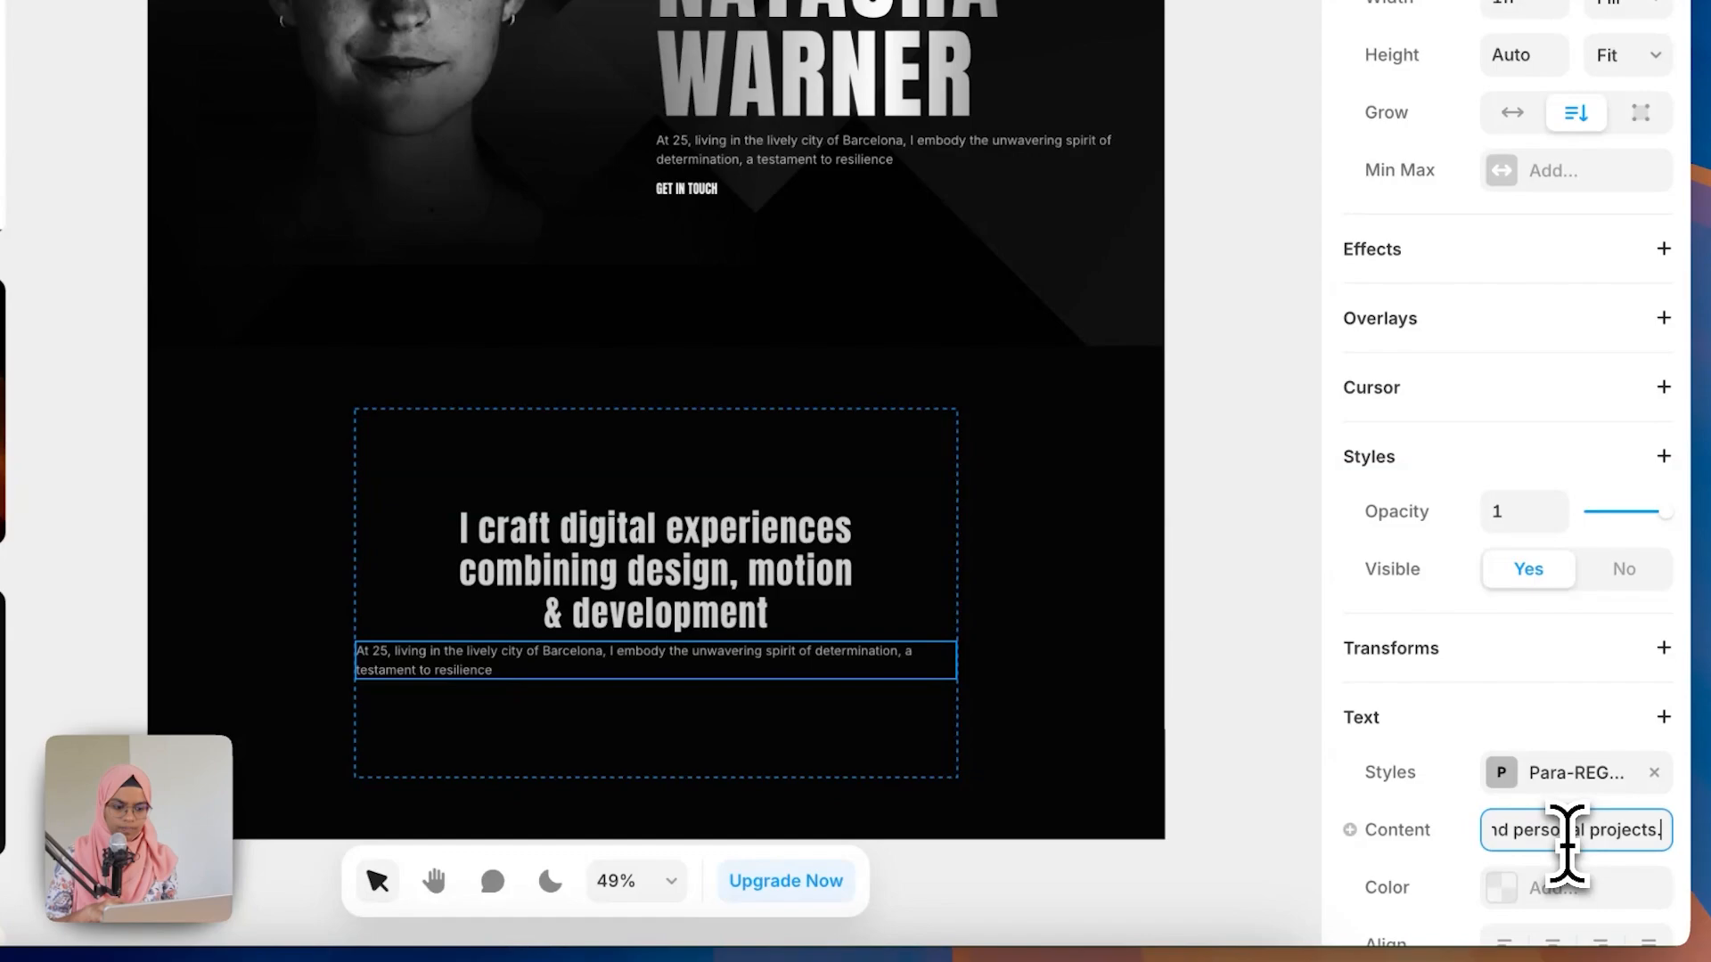
Step: Set the about CONTAINER's height to Fit
click(853, 456)
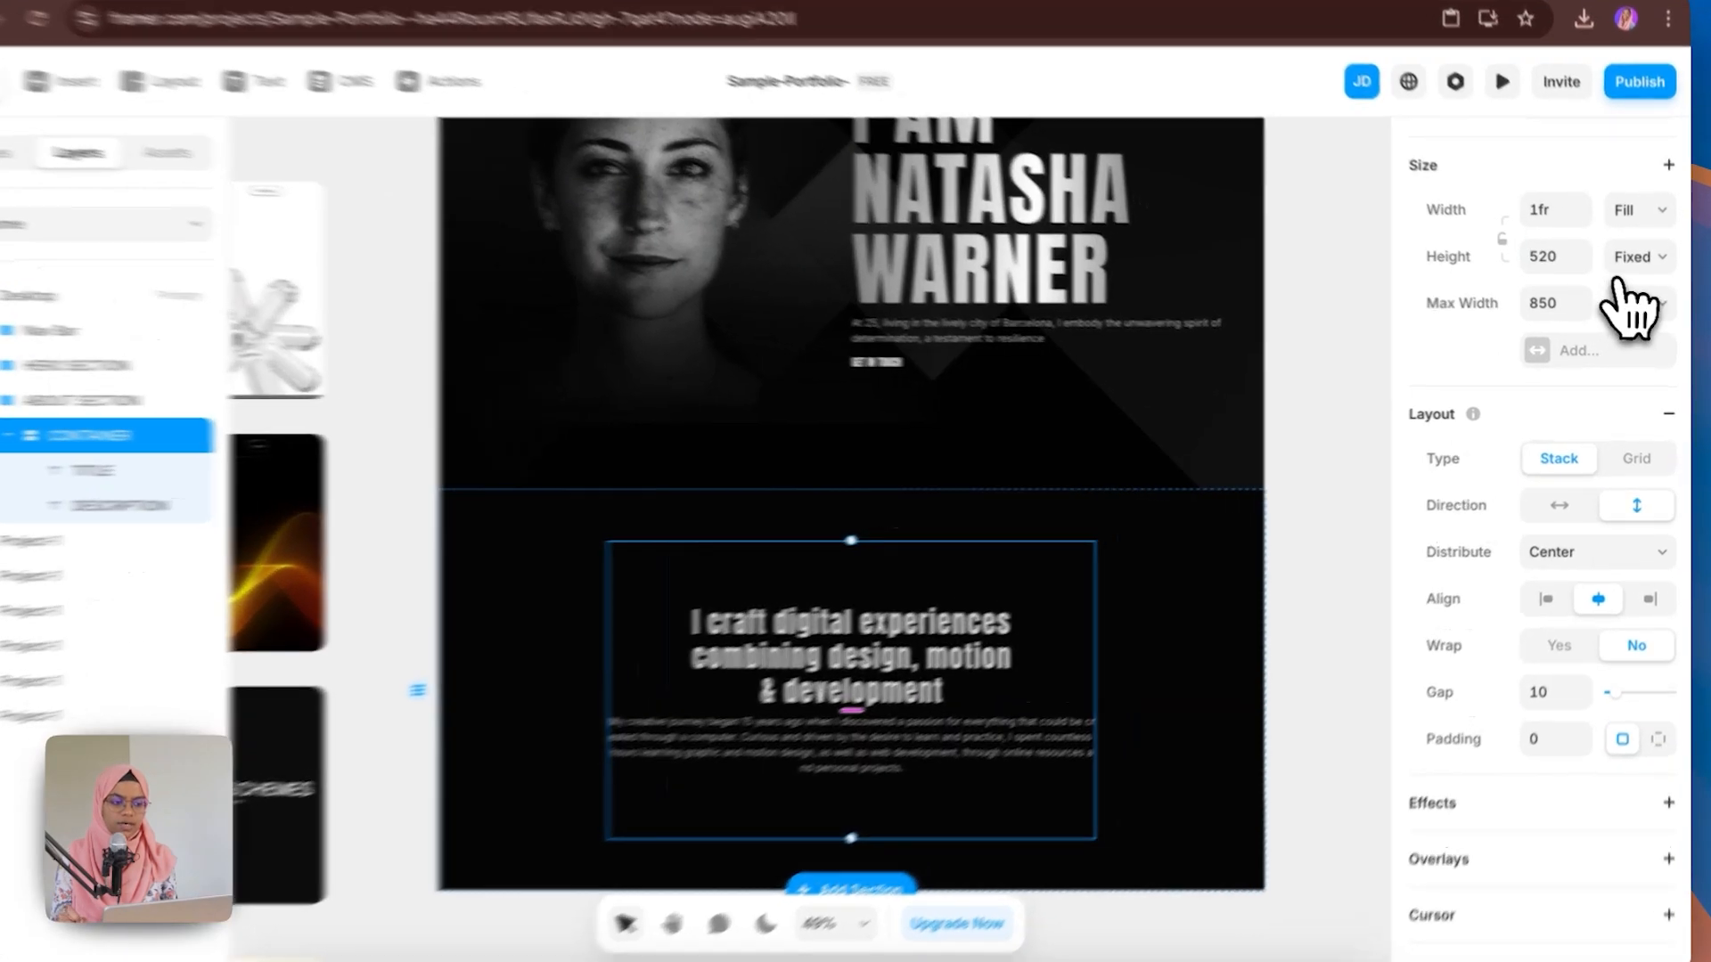
click(1639, 264)
click(1617, 318)
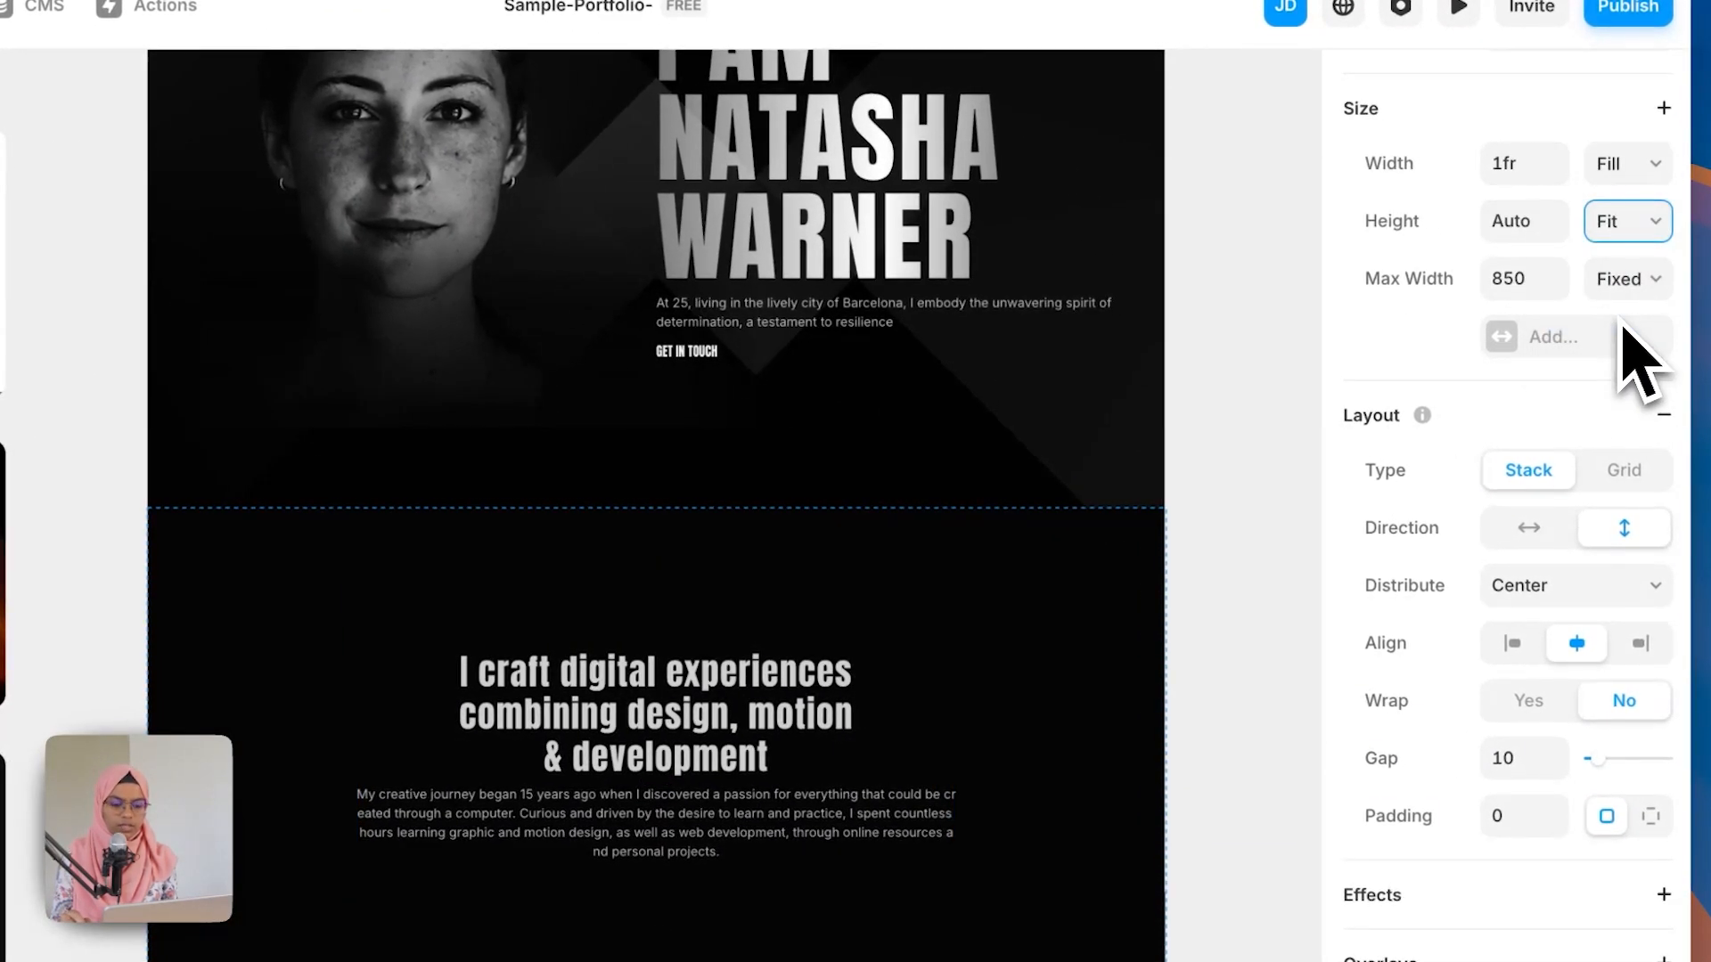
Step: Set ABOUT SECTION's height to Fit Content
click(841, 585)
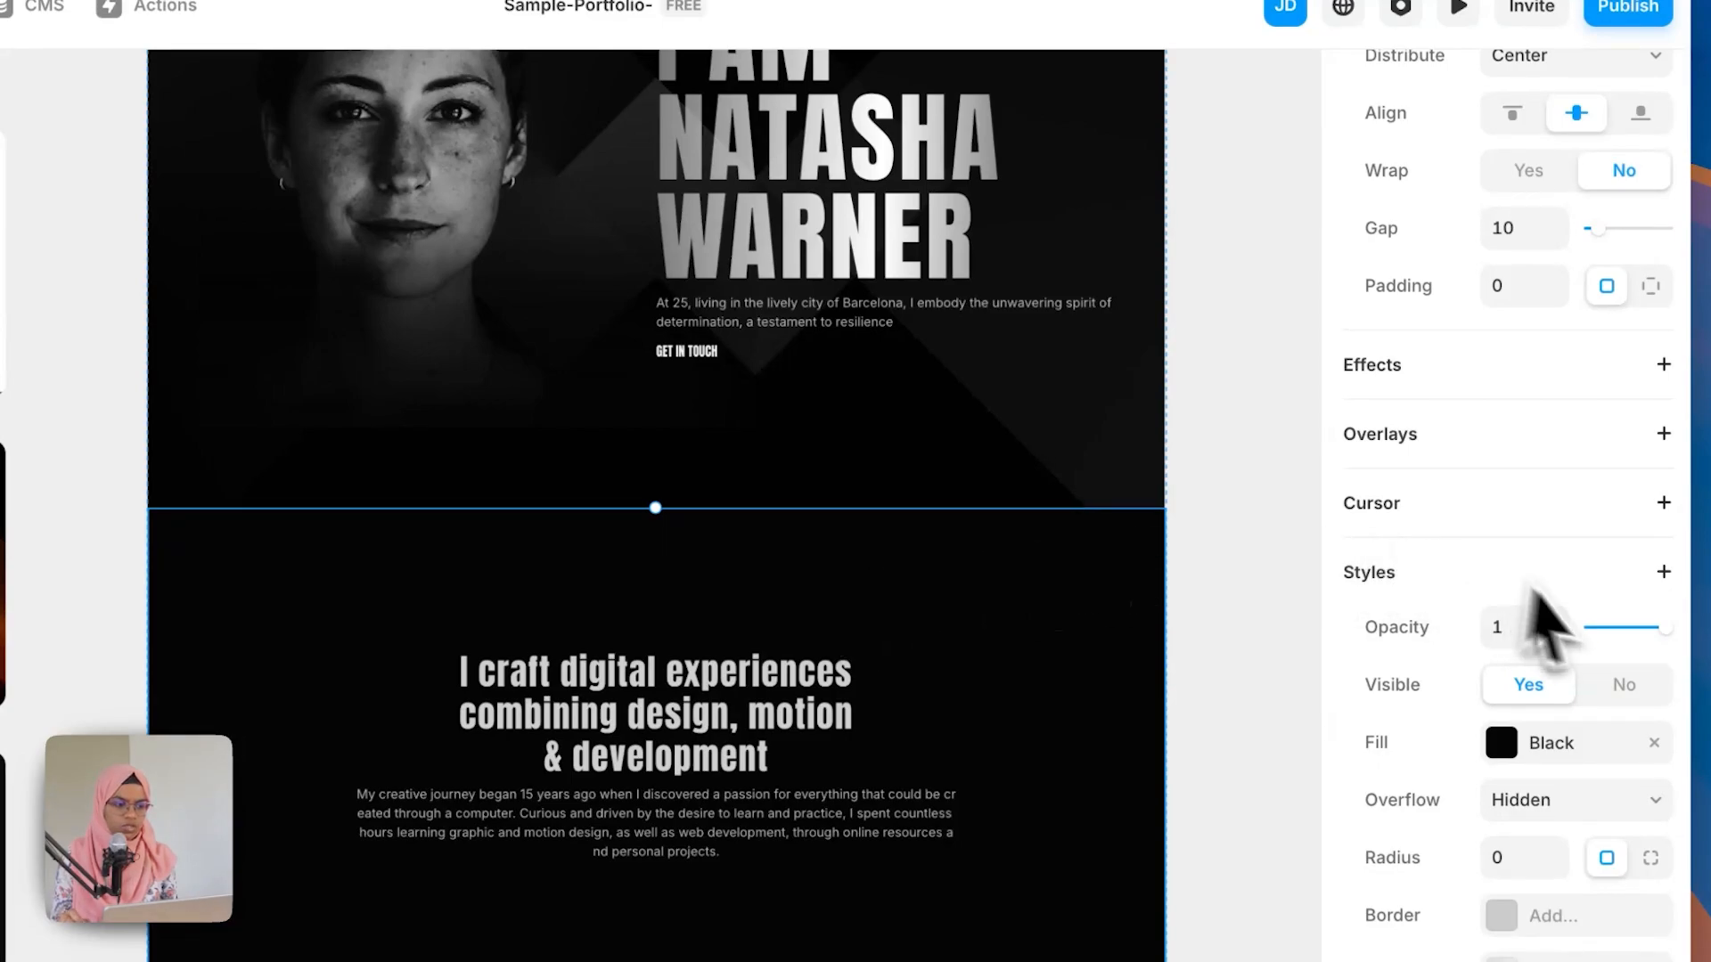
scroll(1589, 629, down, 1)
scroll(1595, 636, up, 3)
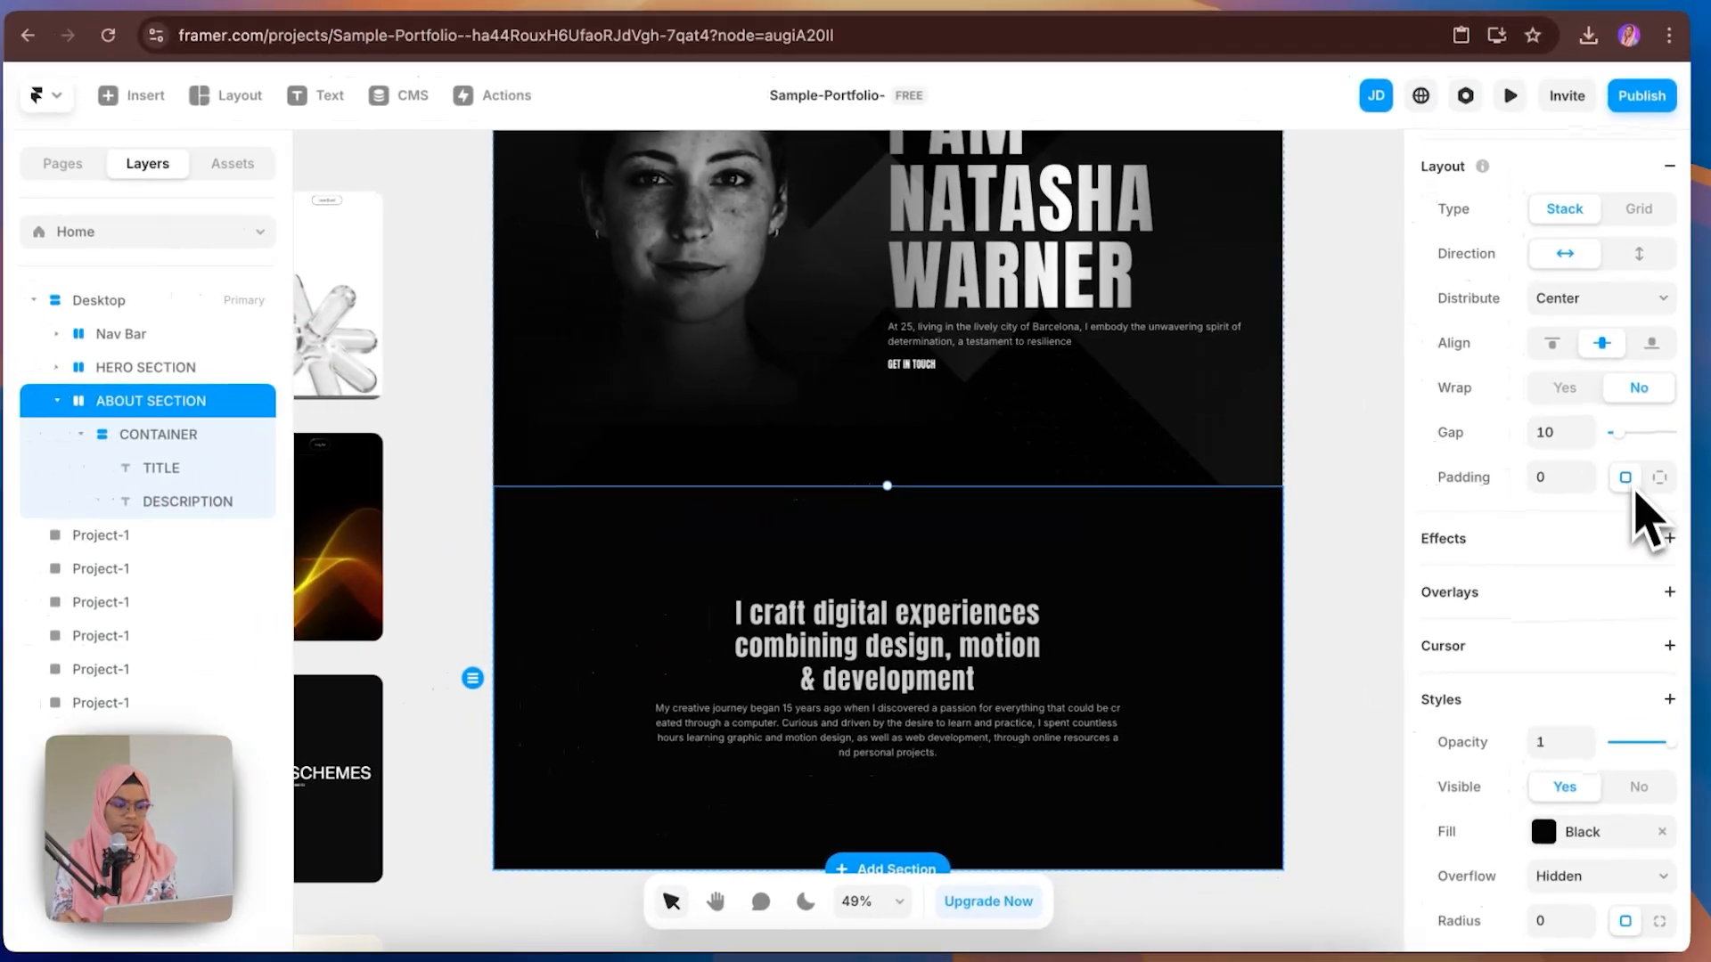
scroll(1645, 521, up, 5)
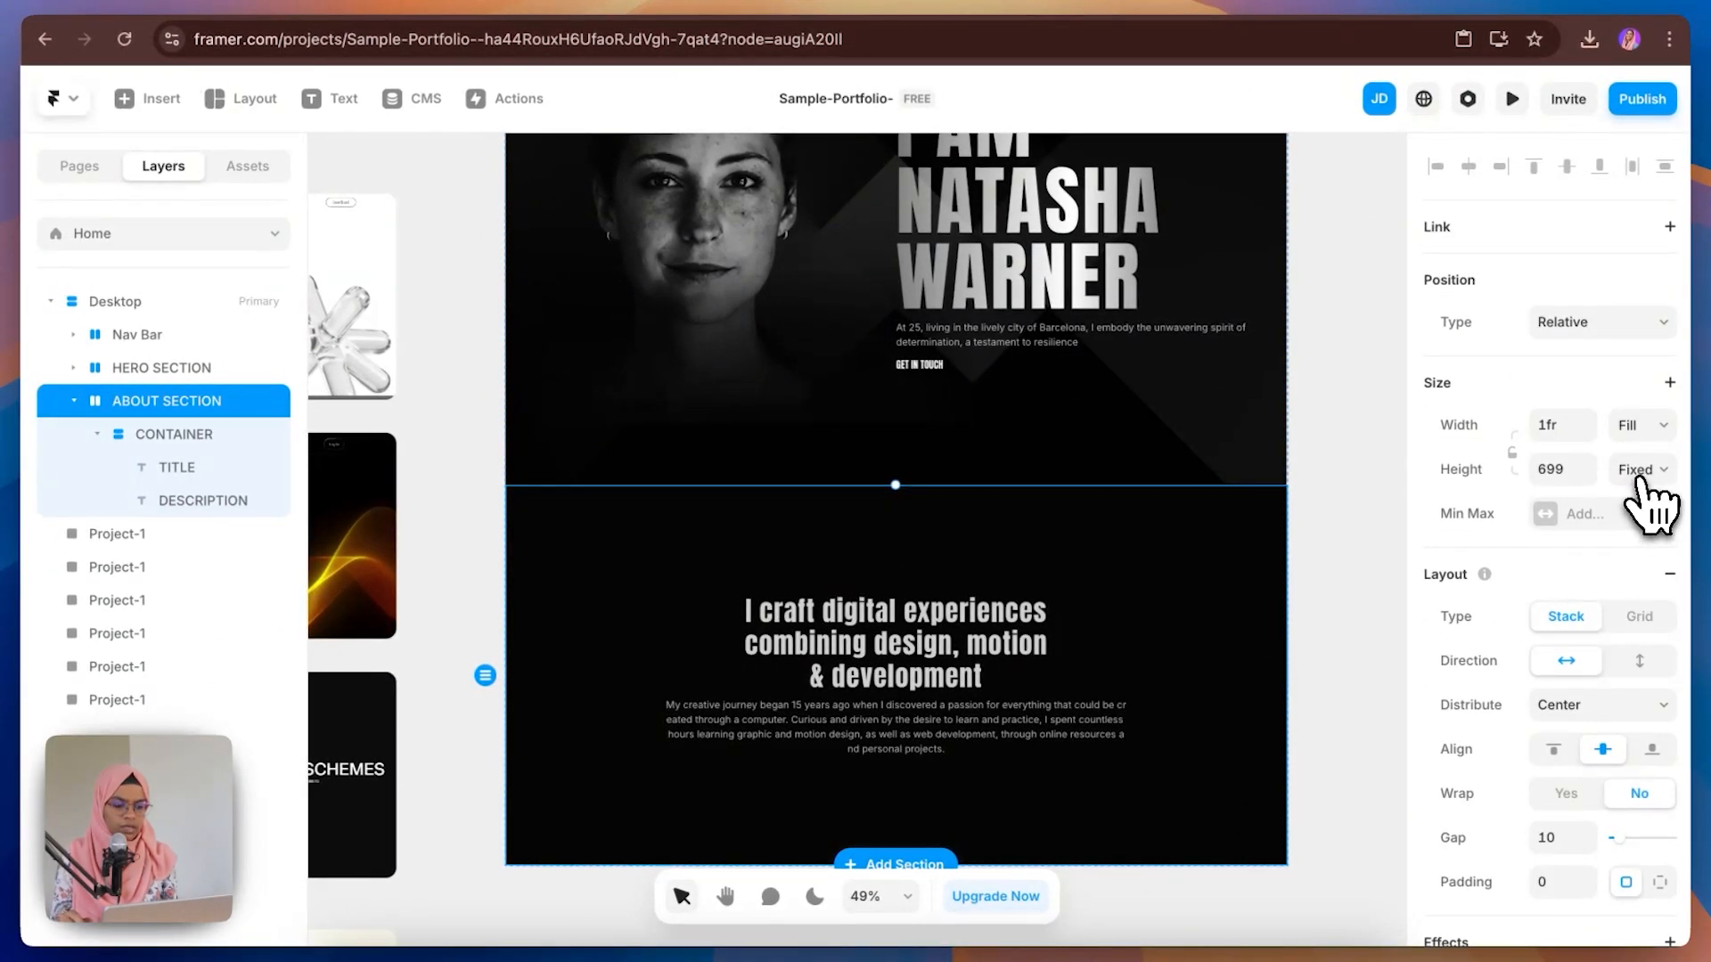
click(1639, 479)
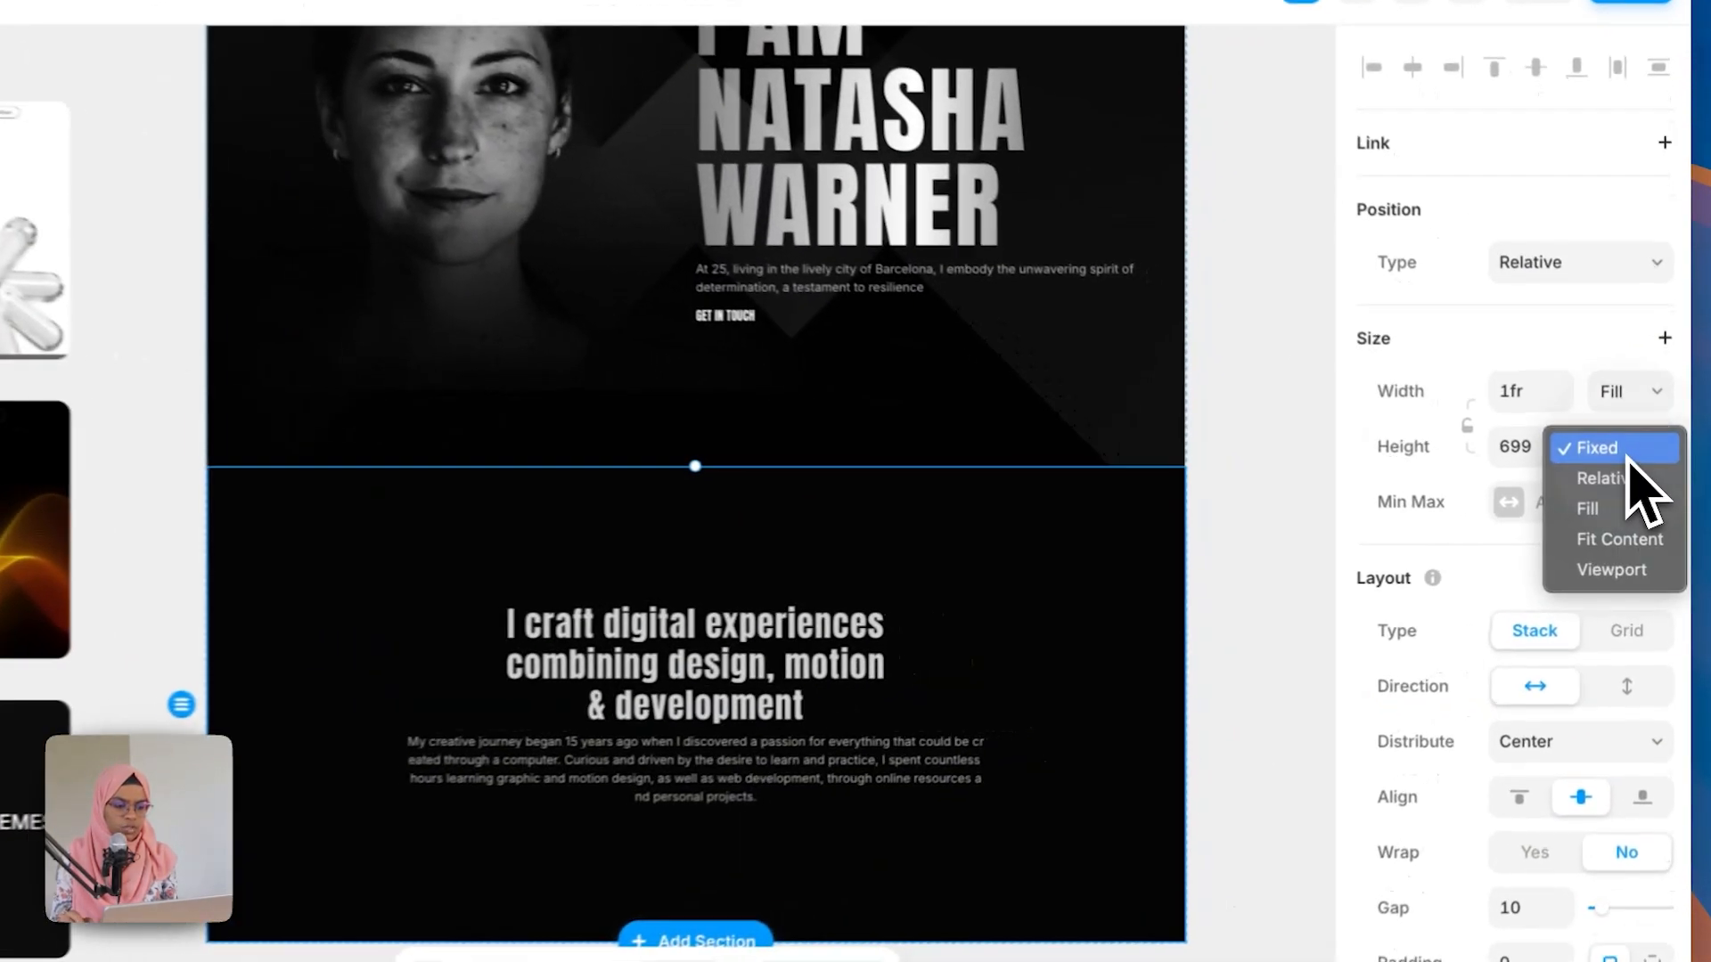
click(1639, 539)
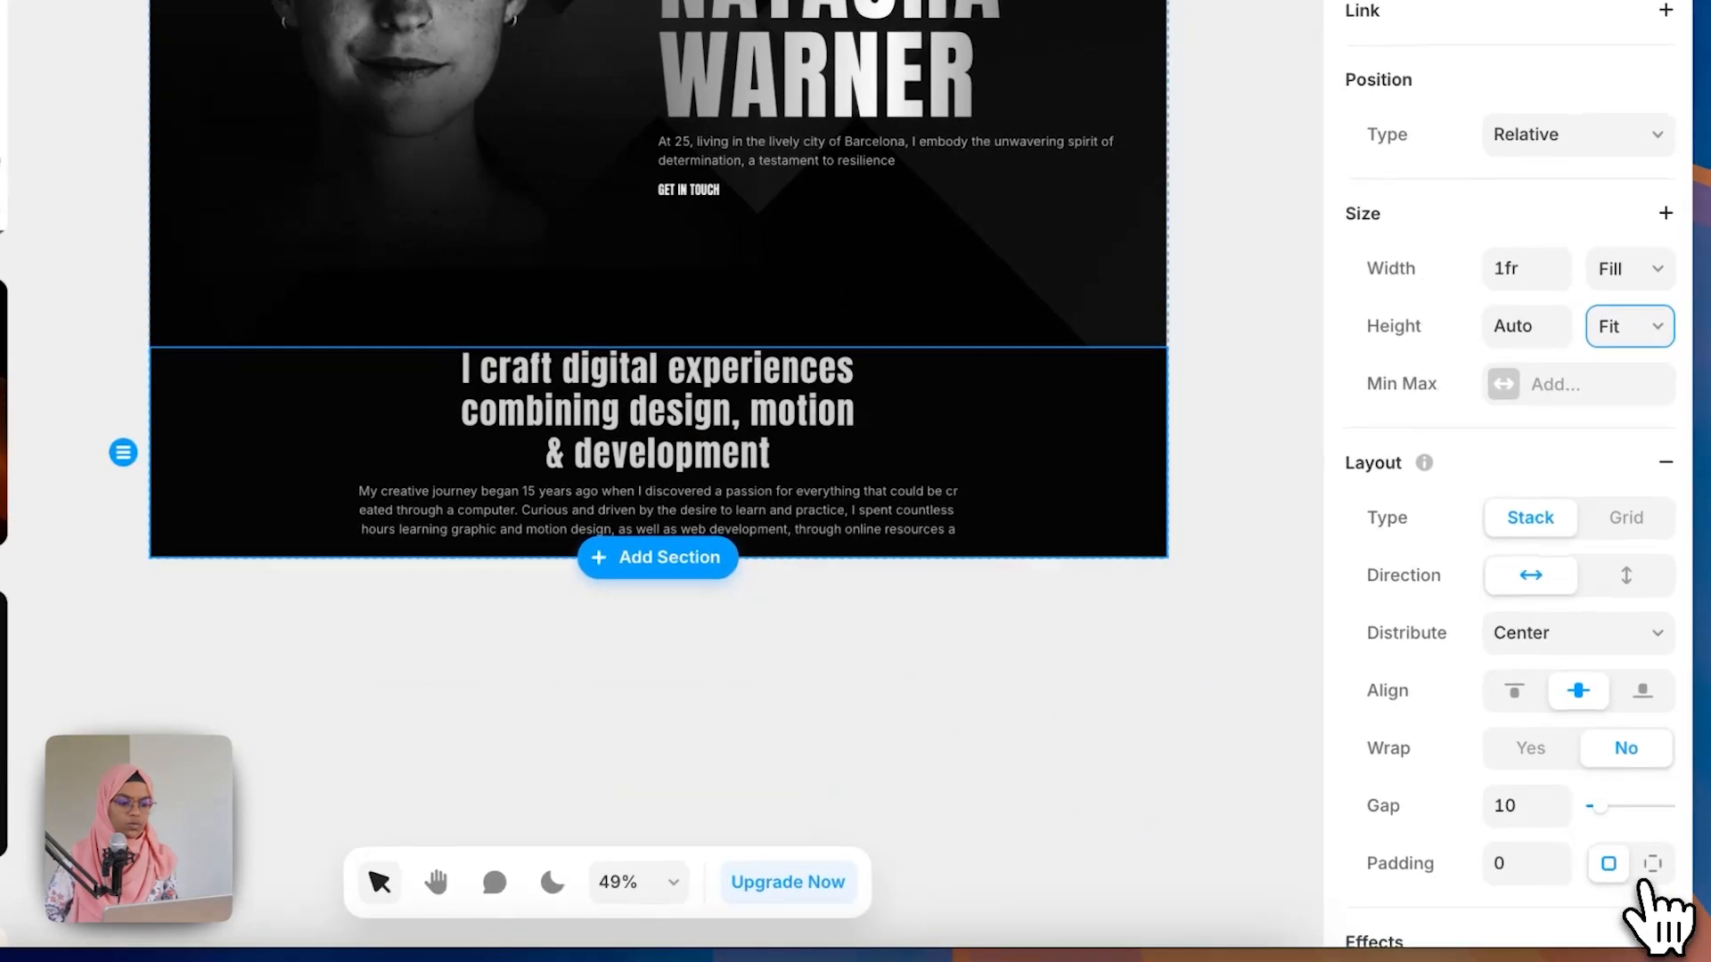
Step: Give ABOUT SECTION individual padding of 140 at the top and 140 at the bottom
click(1650, 861)
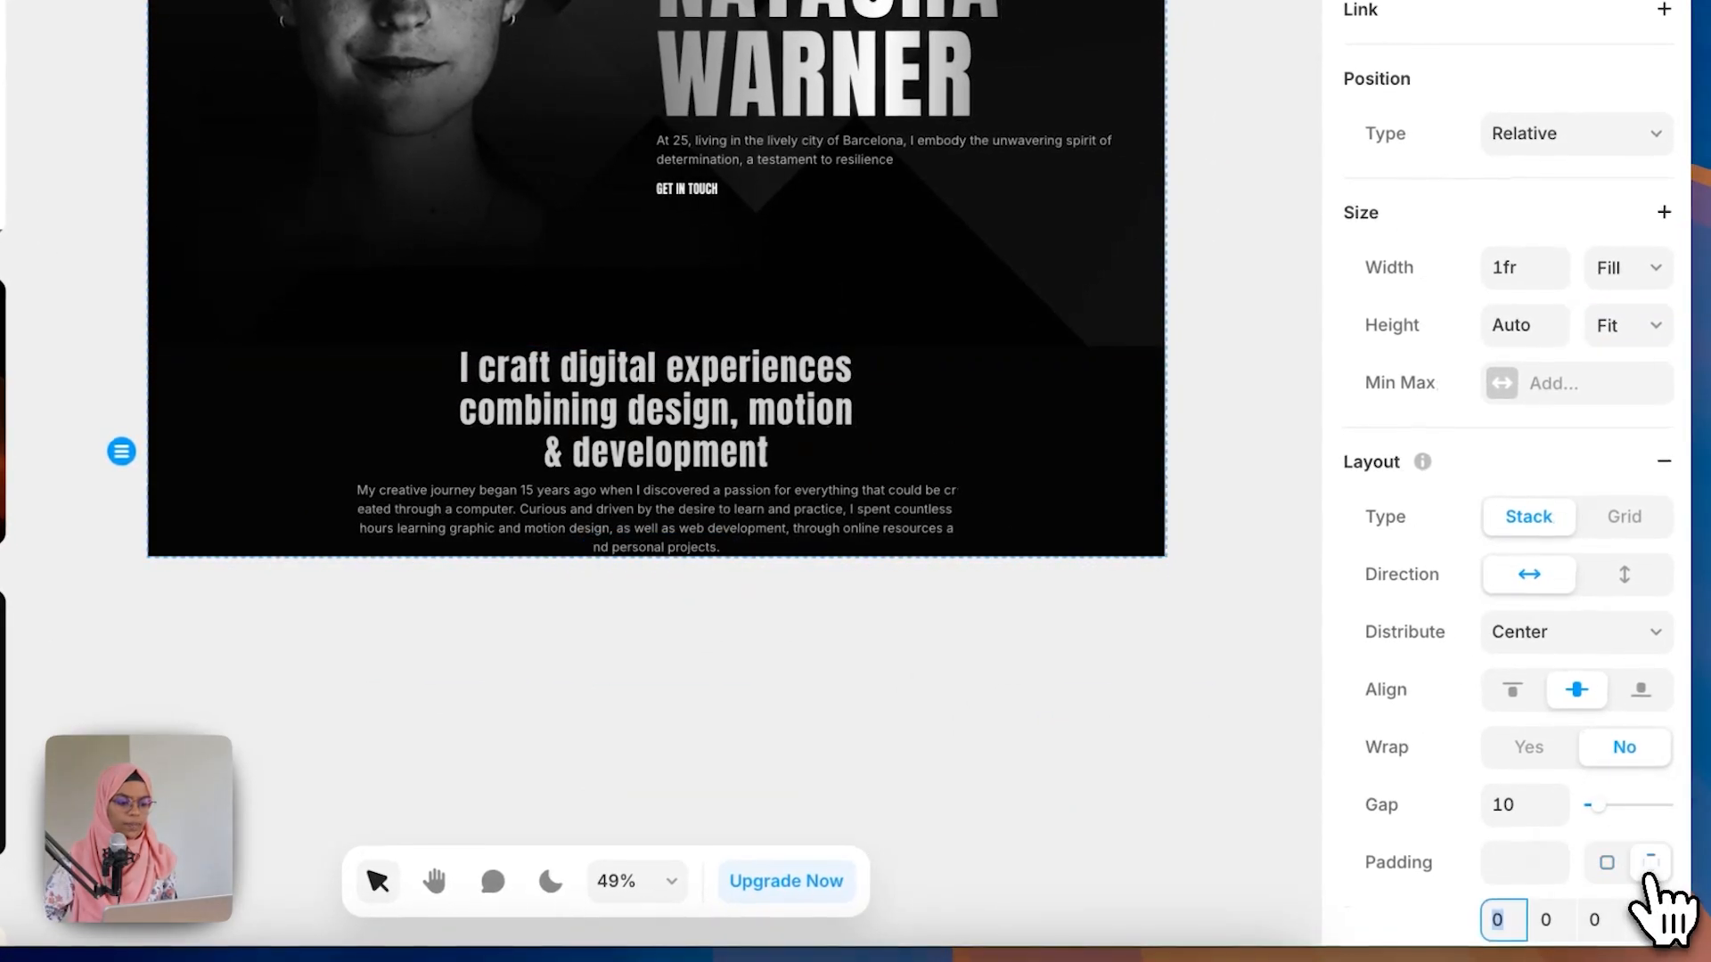
scroll(1599, 914, down, 5)
text(140)
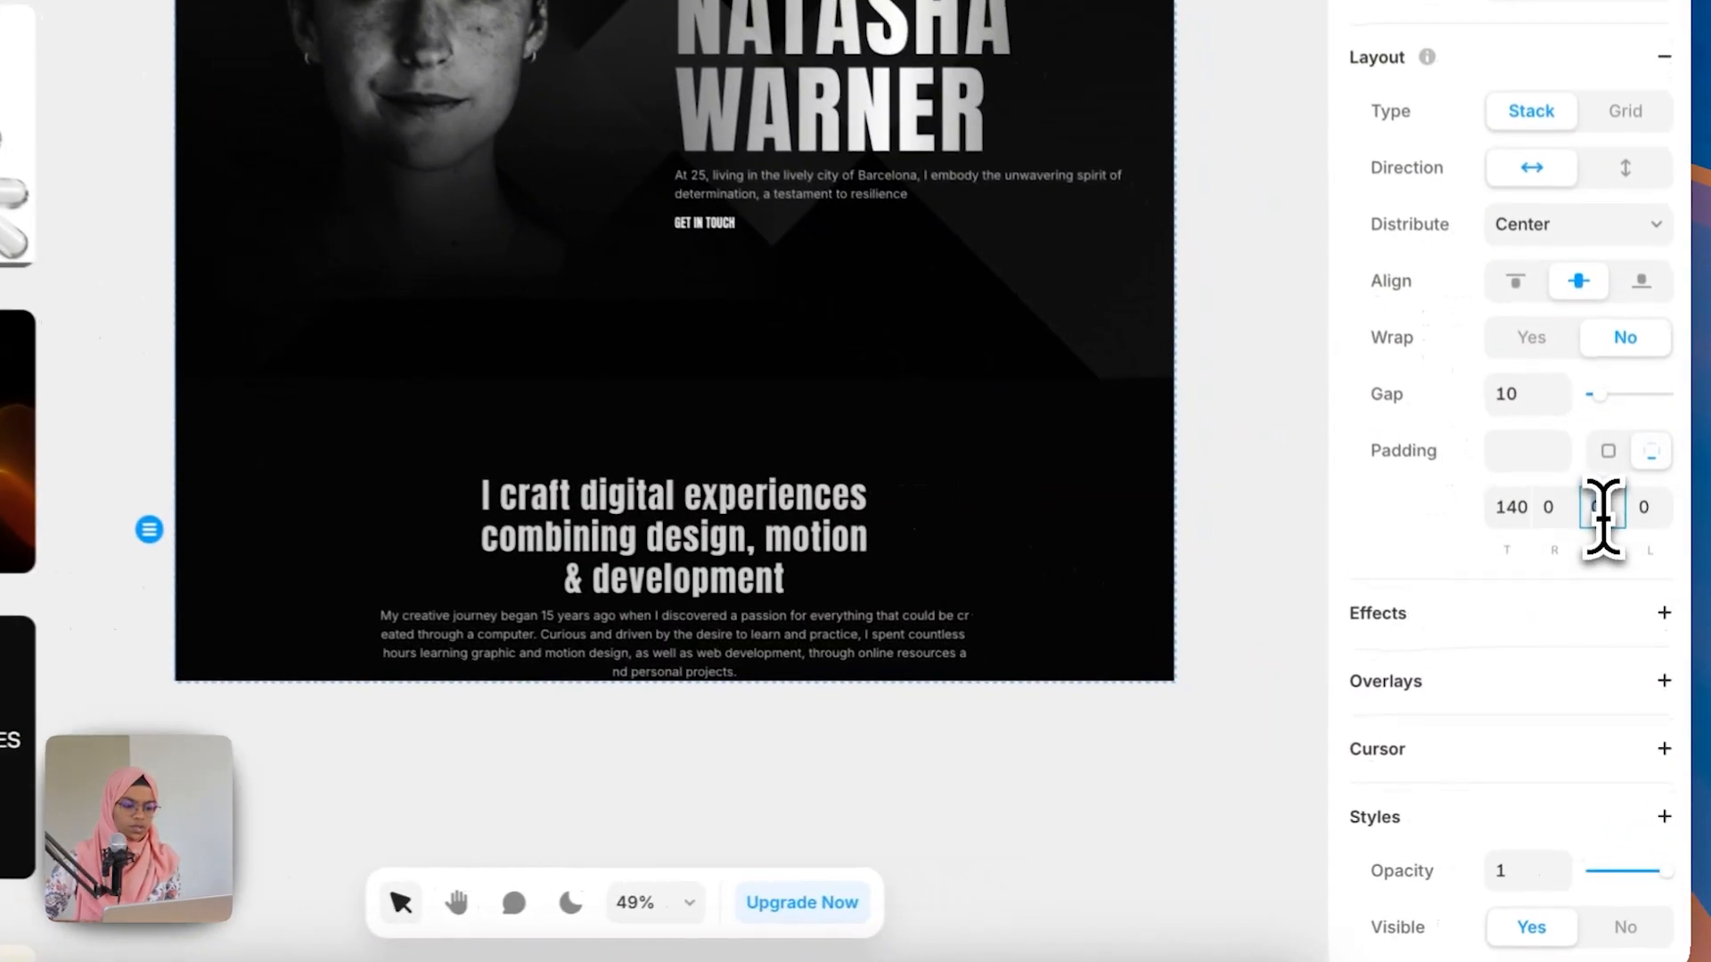
click(1616, 586)
text(140)
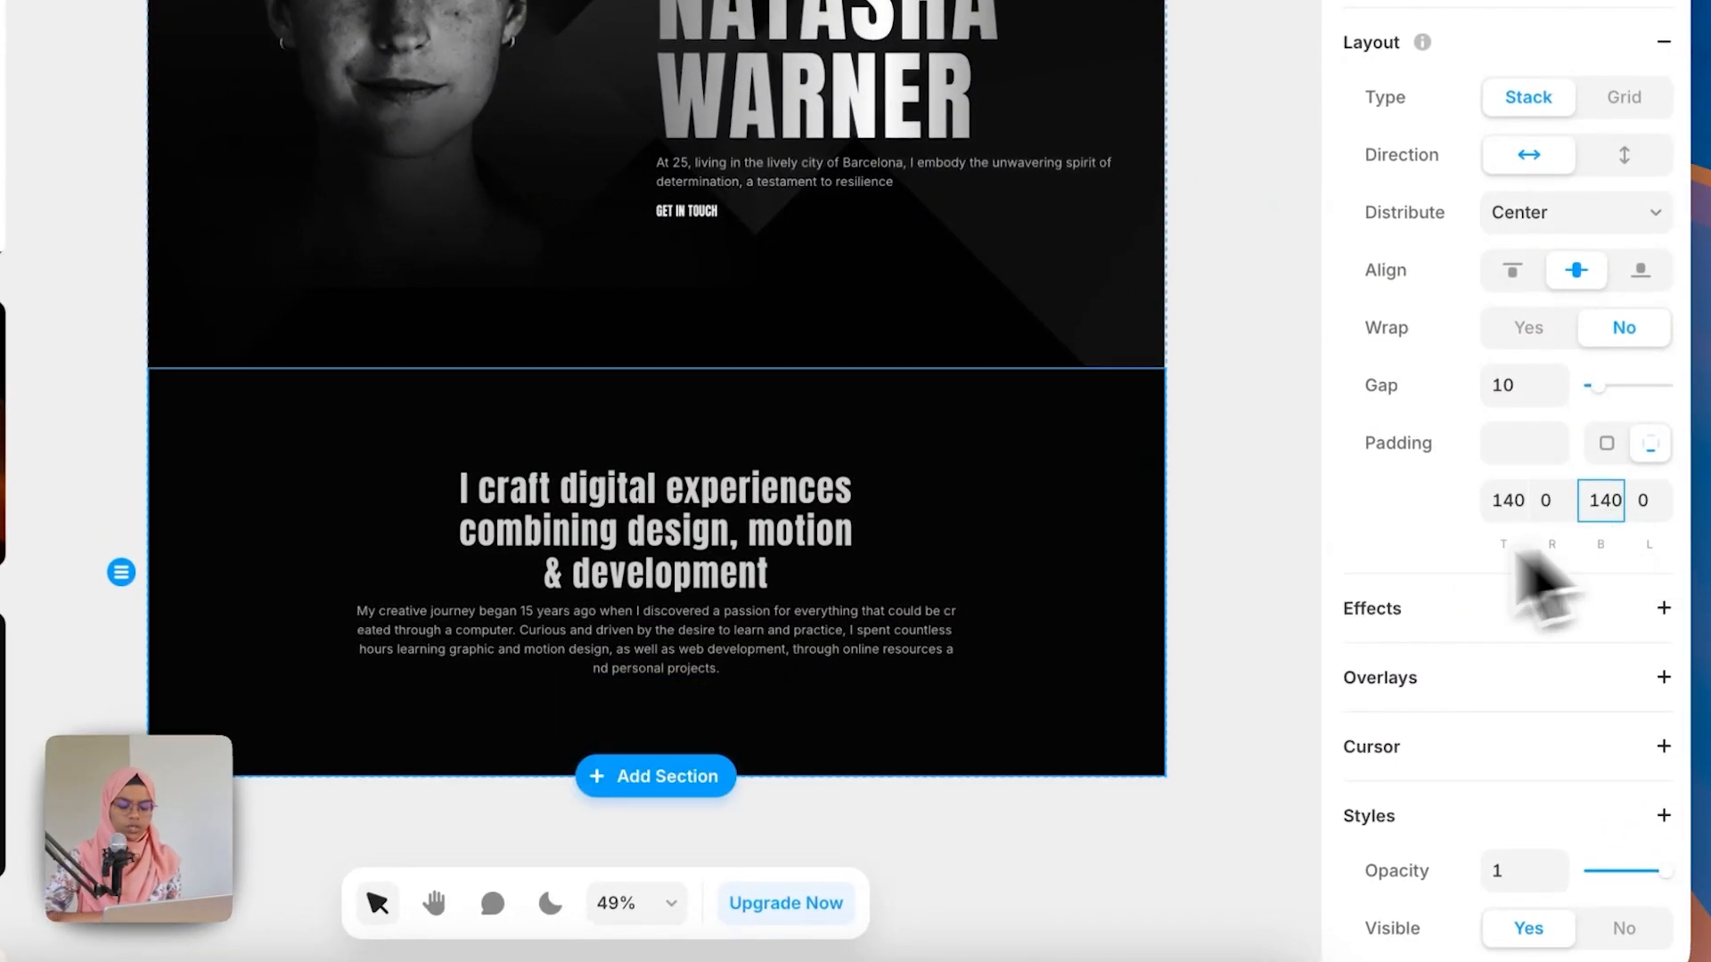
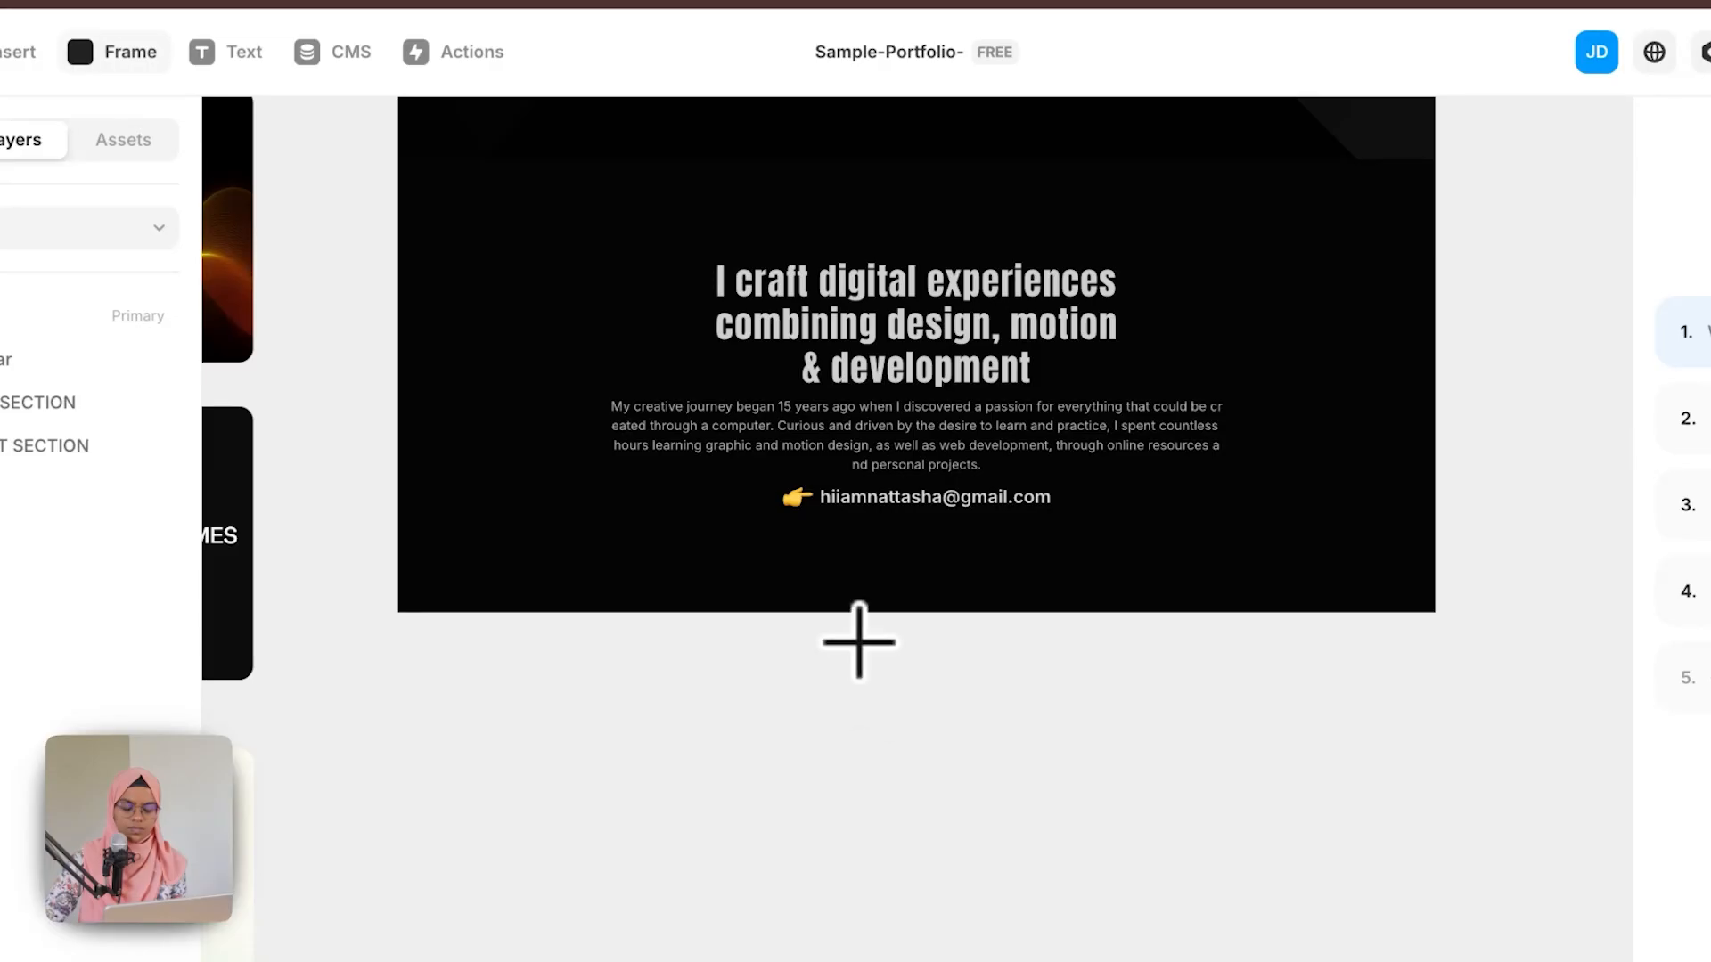
Step: Draw a new frame below the about section and move it directly after ABOUT SECTION in the layer list
drag(399, 612, 1407, 961)
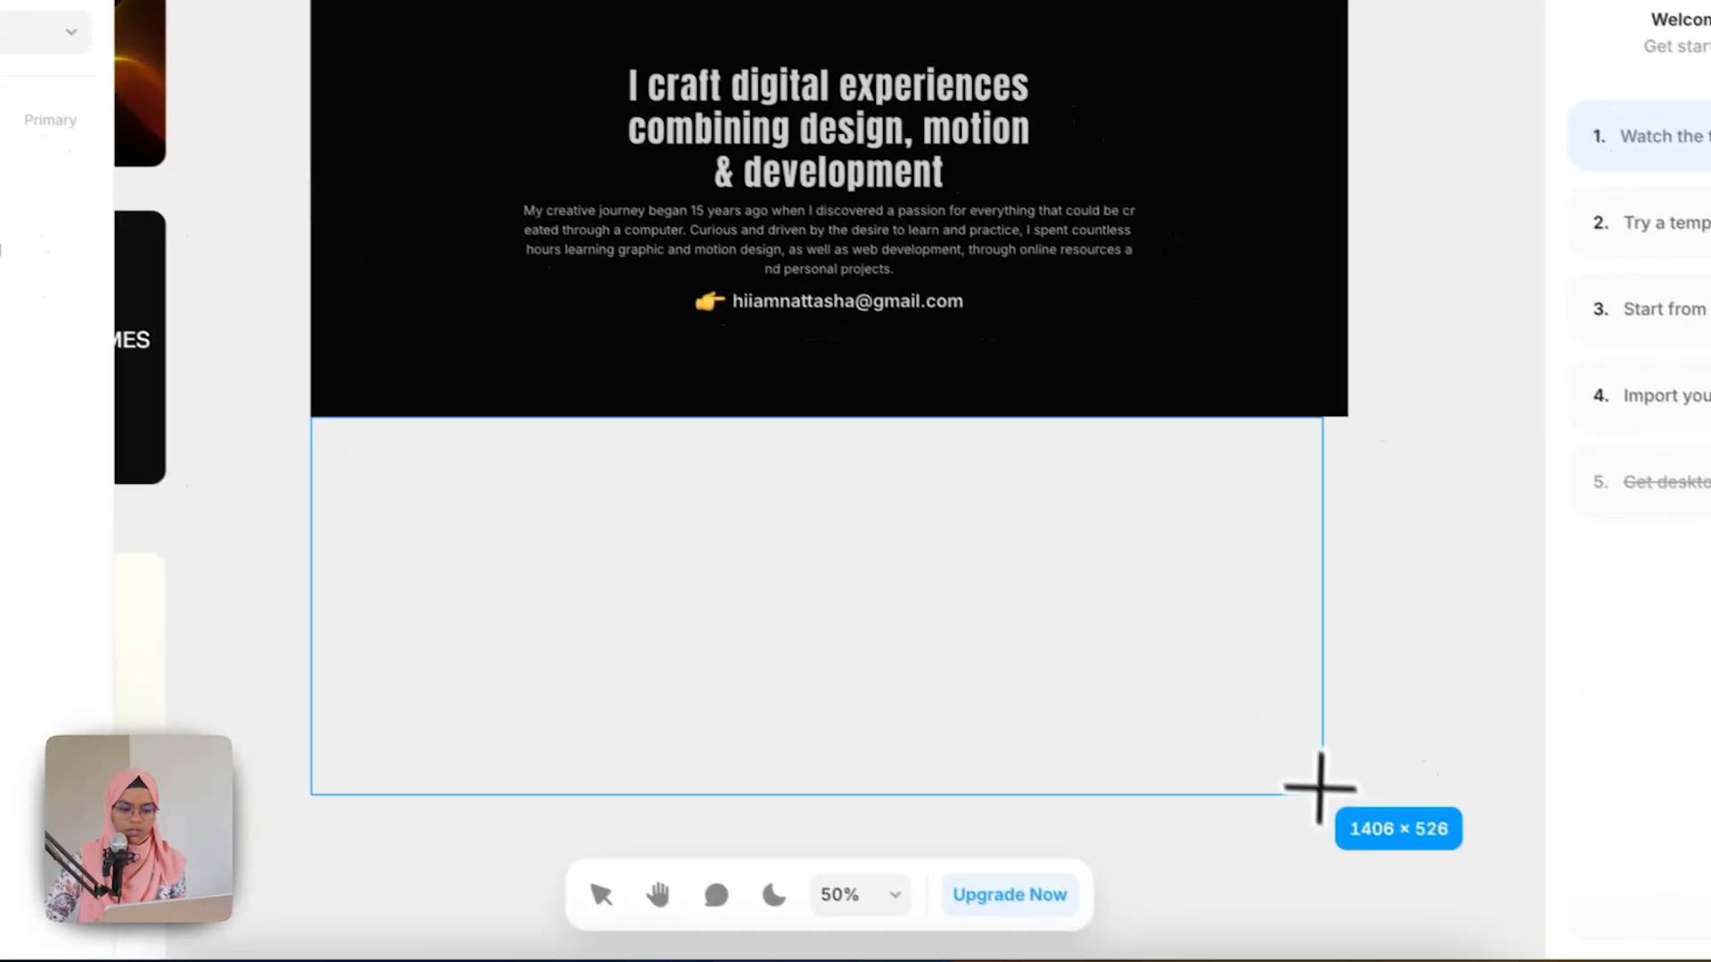
drag(1319, 787, 1345, 841)
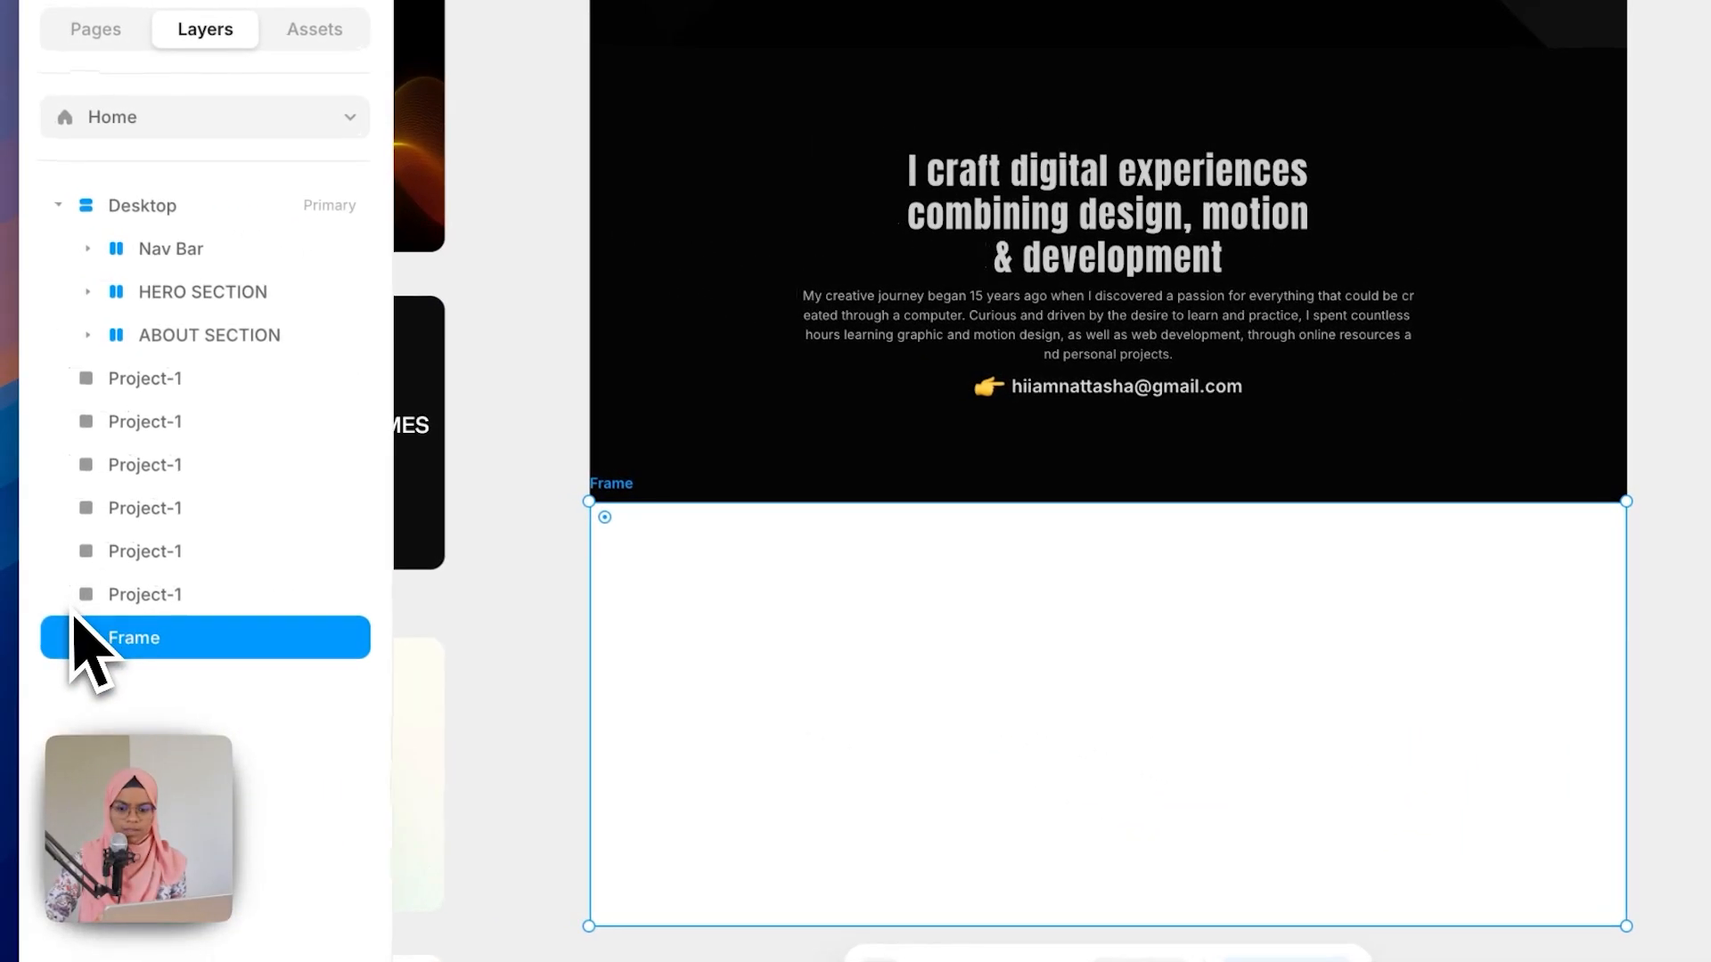
drag(4, 595, 4, 366)
drag(125, 408, 160, 365)
Step: Rename the new frame PROJECT SECTION
double_click(201, 390)
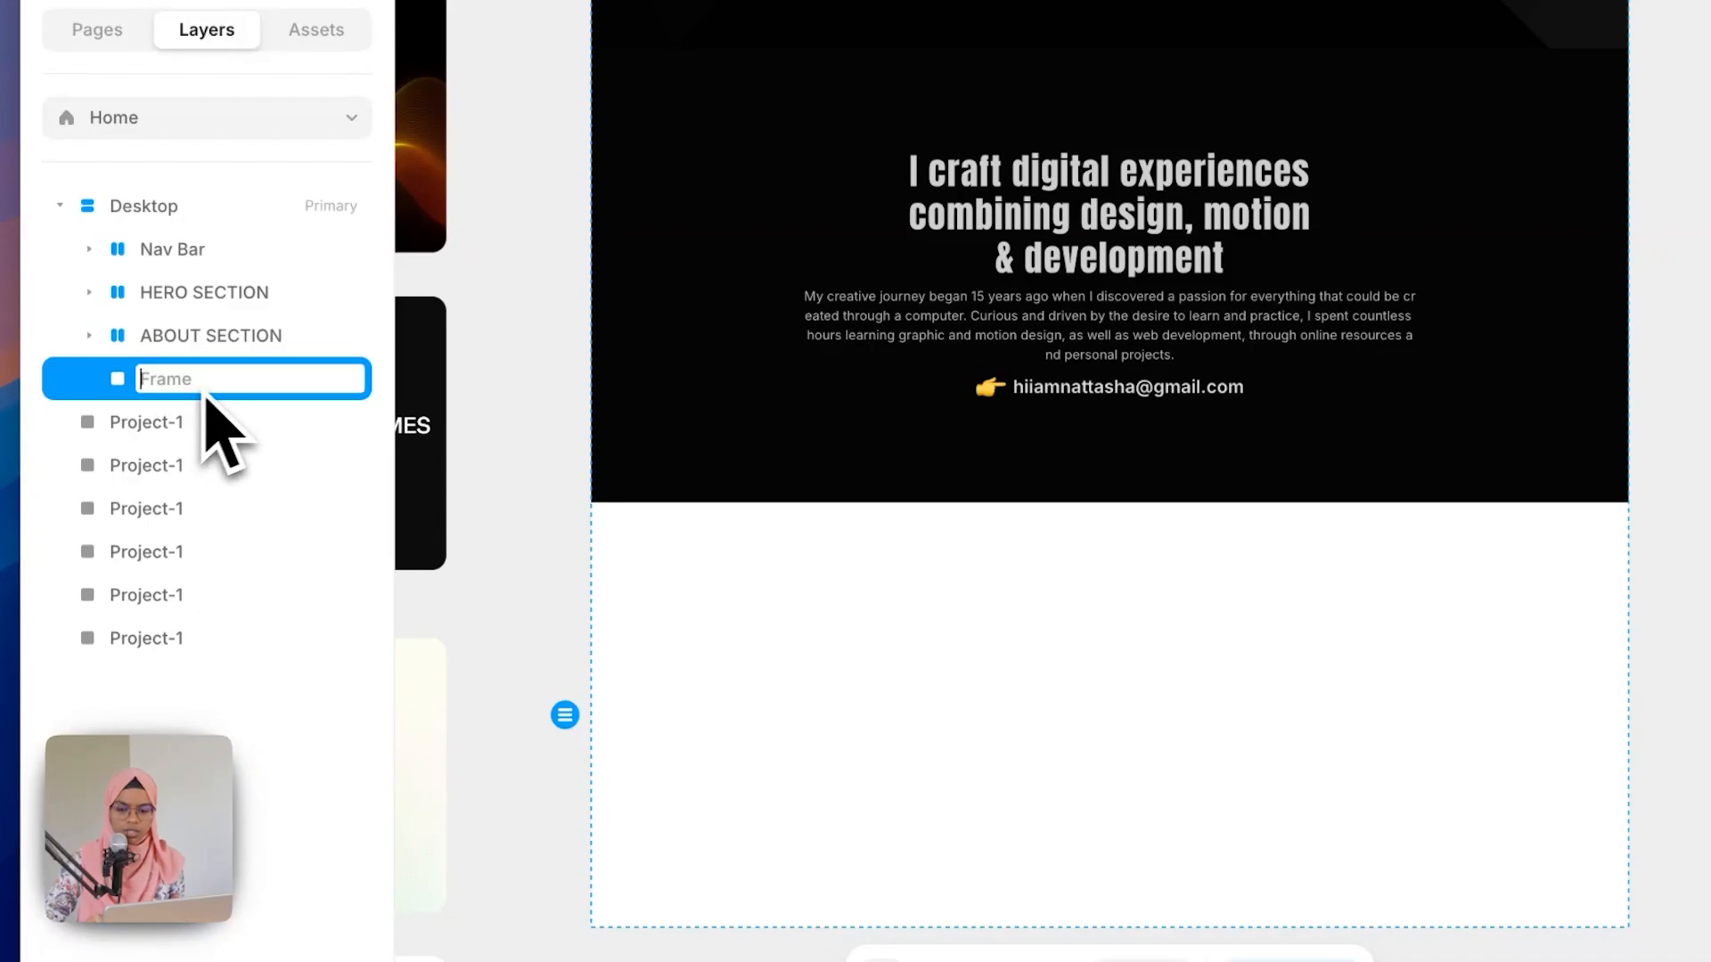
text(PROJEC)
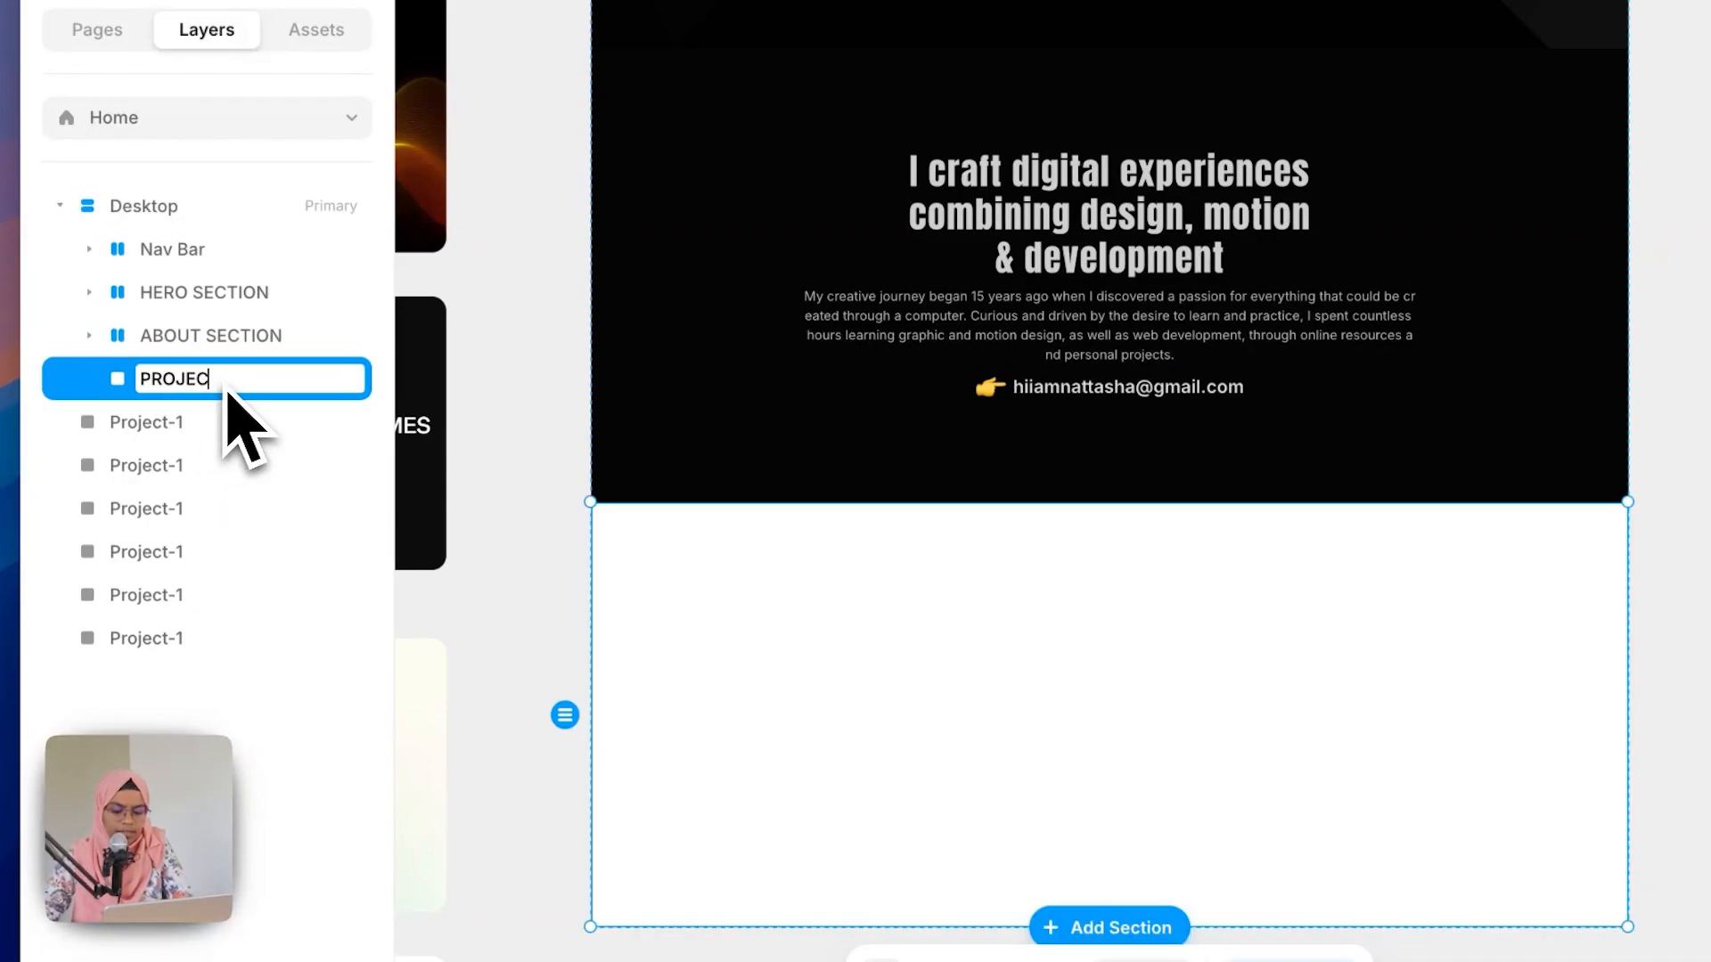
text(T SECTION)
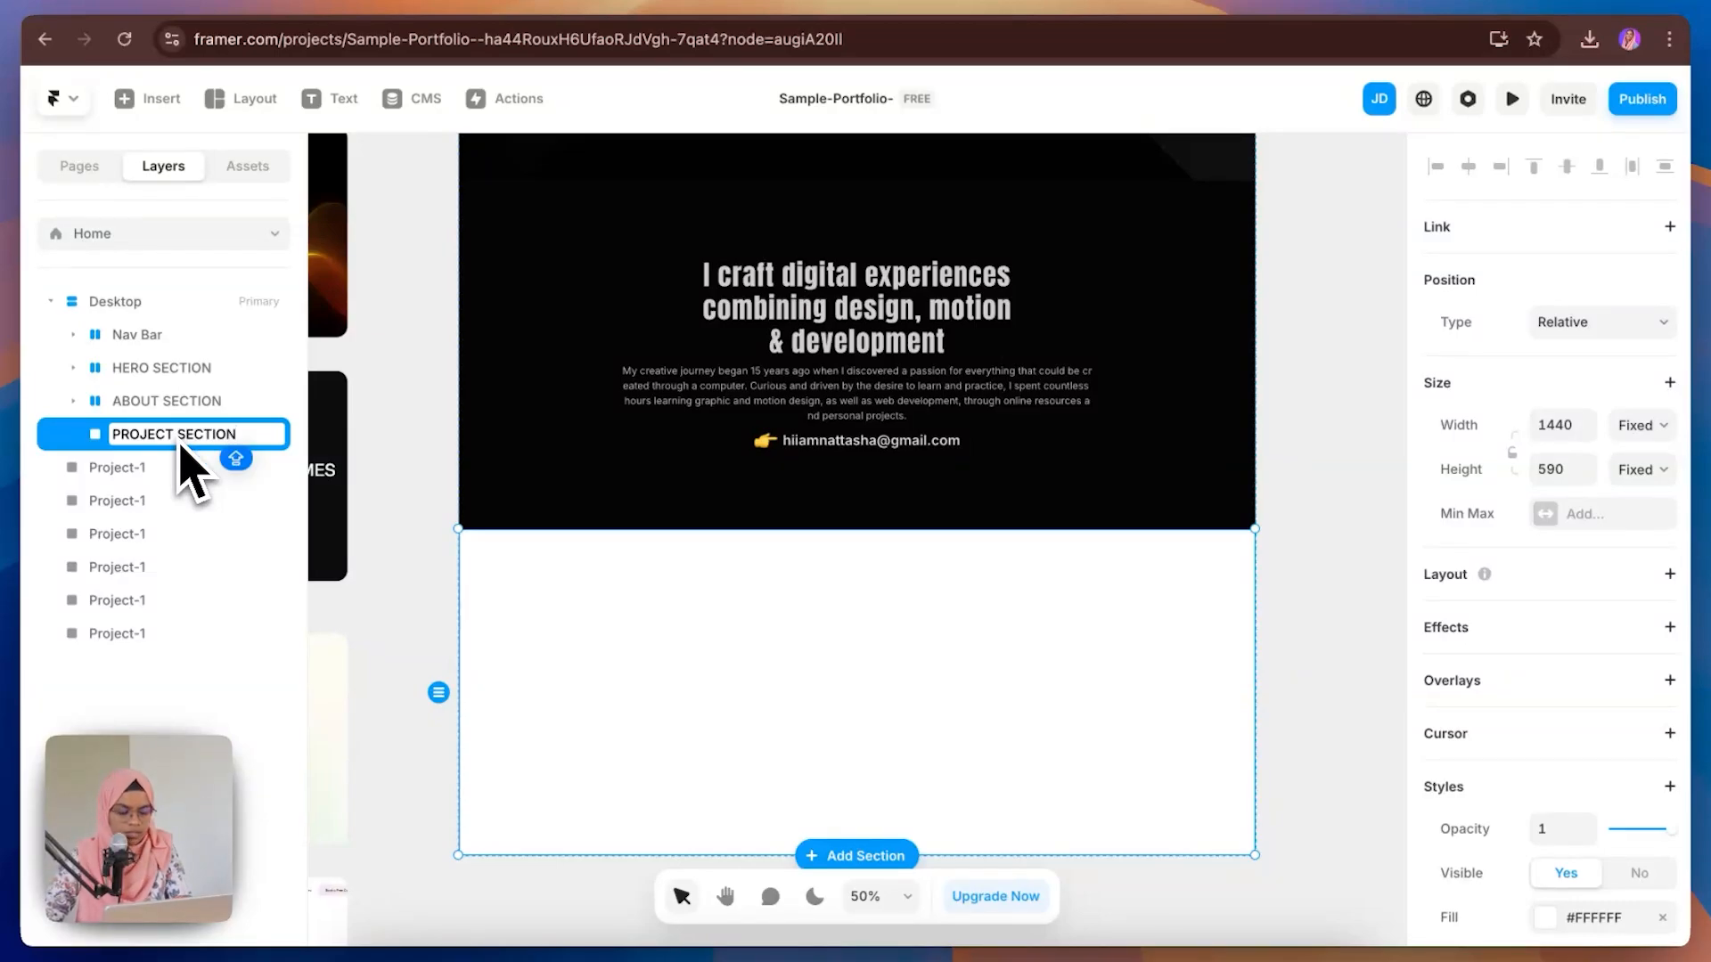
key(Return)
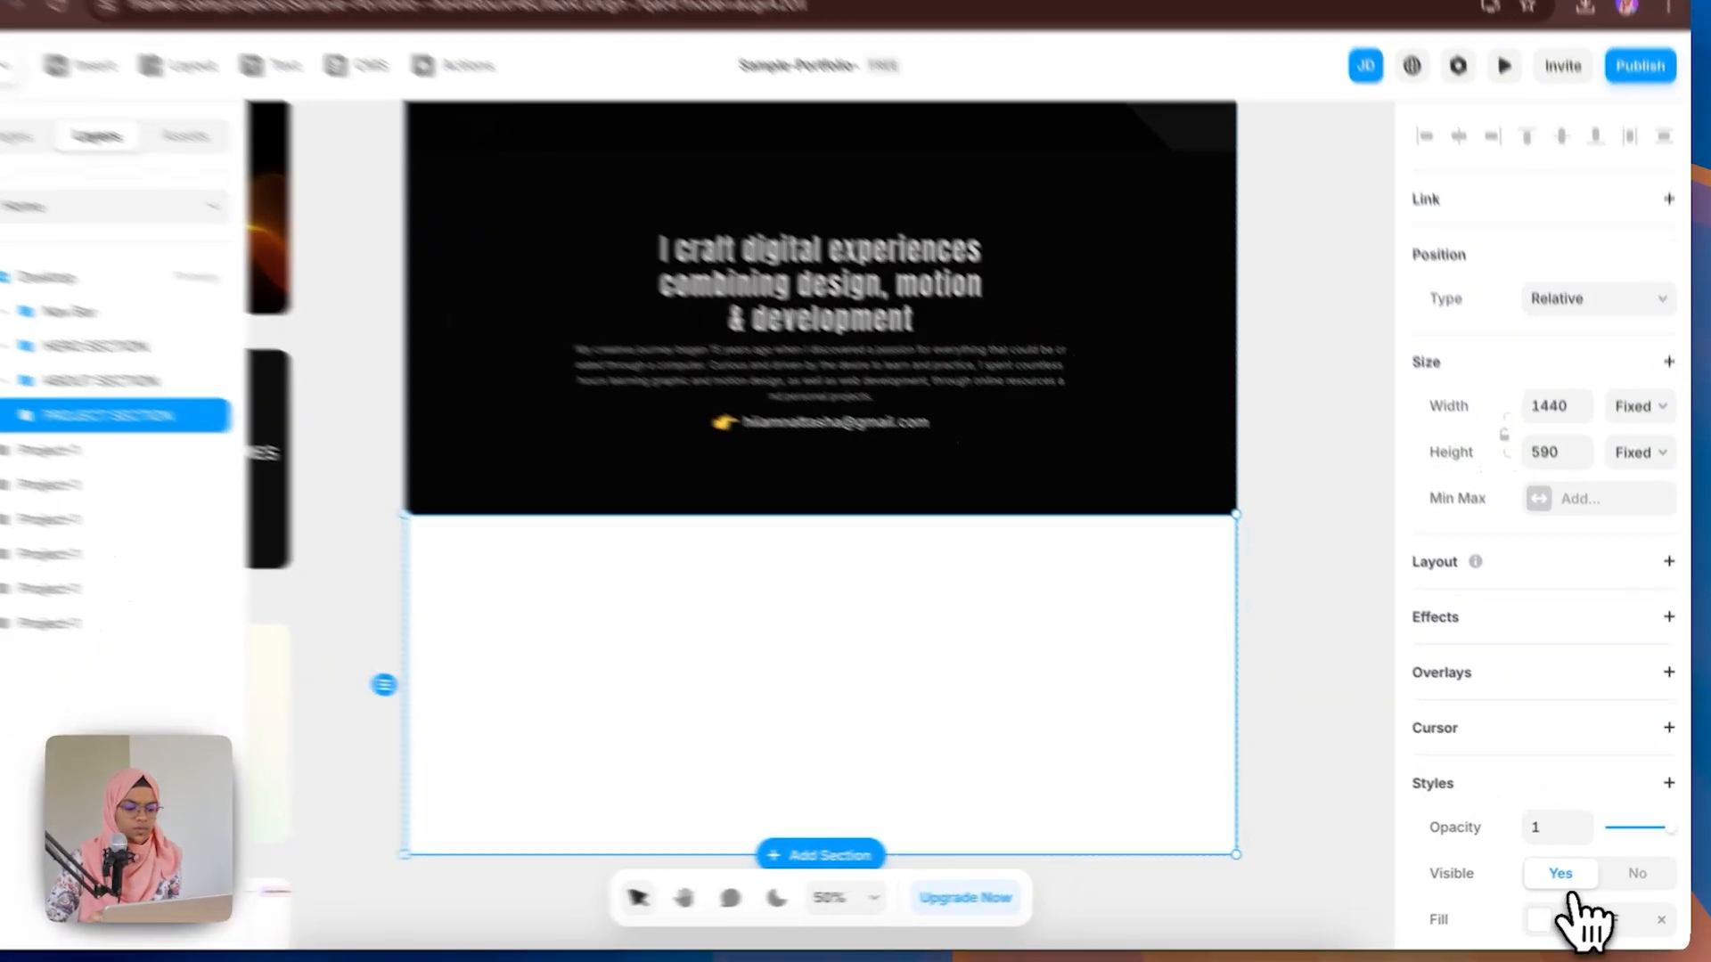
Step: Set PROJECT SECTION's fill colour to Black
click(1573, 919)
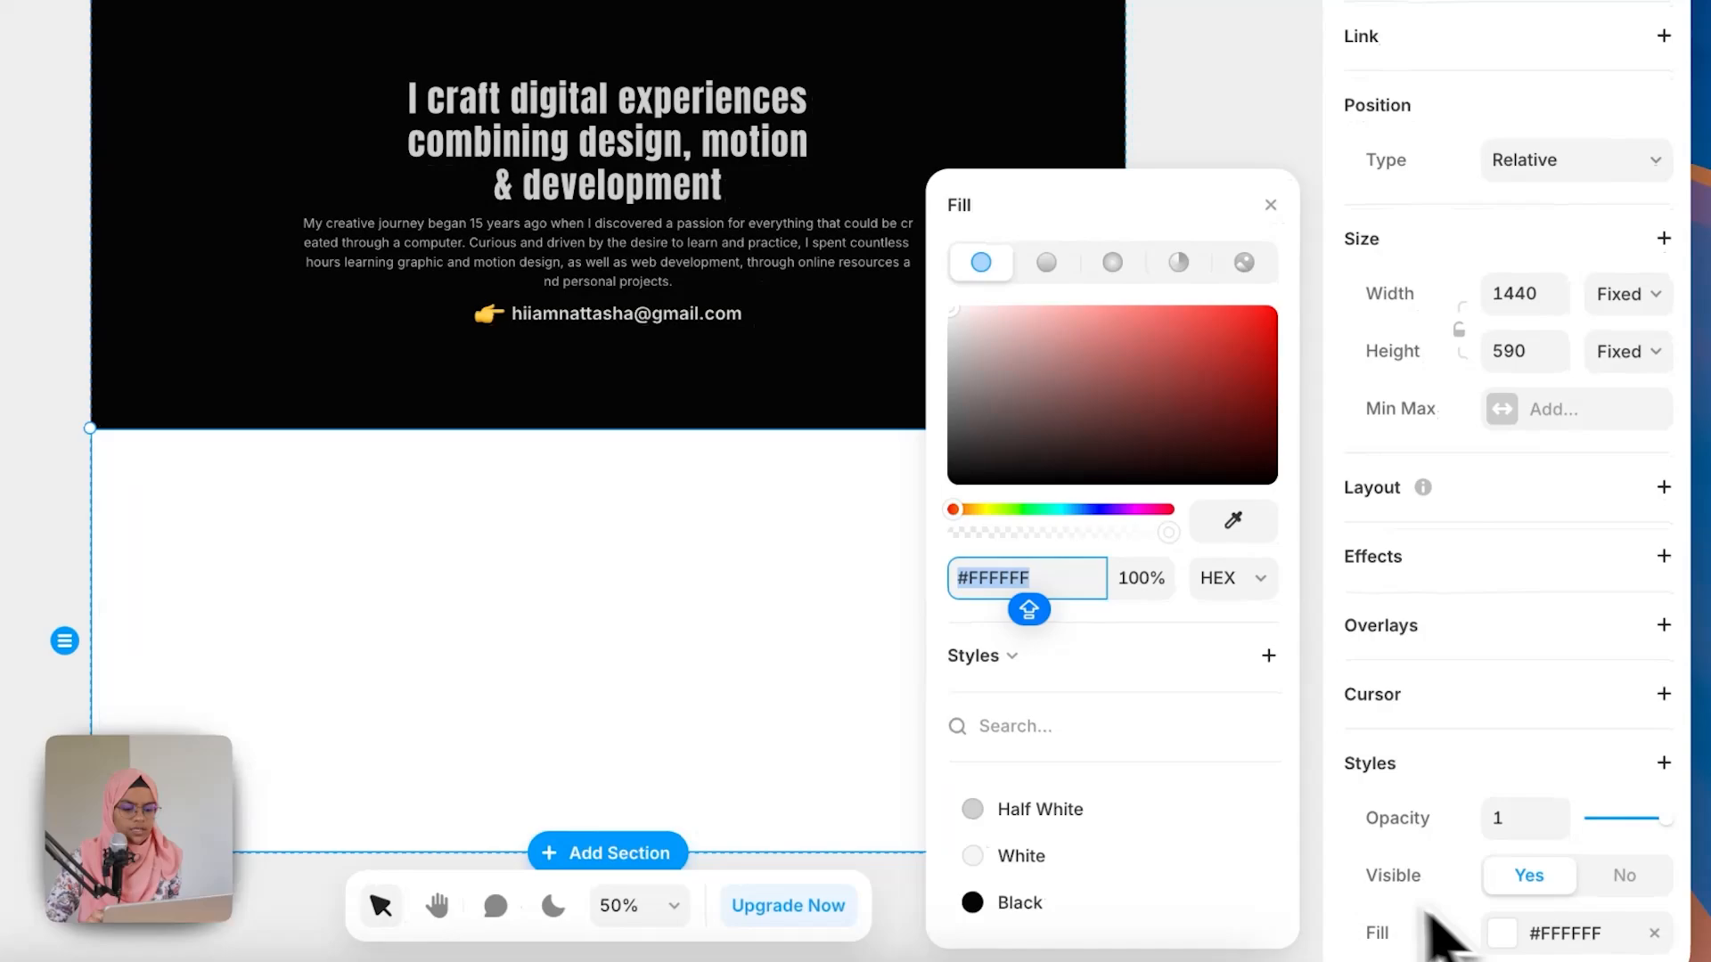
click(1002, 904)
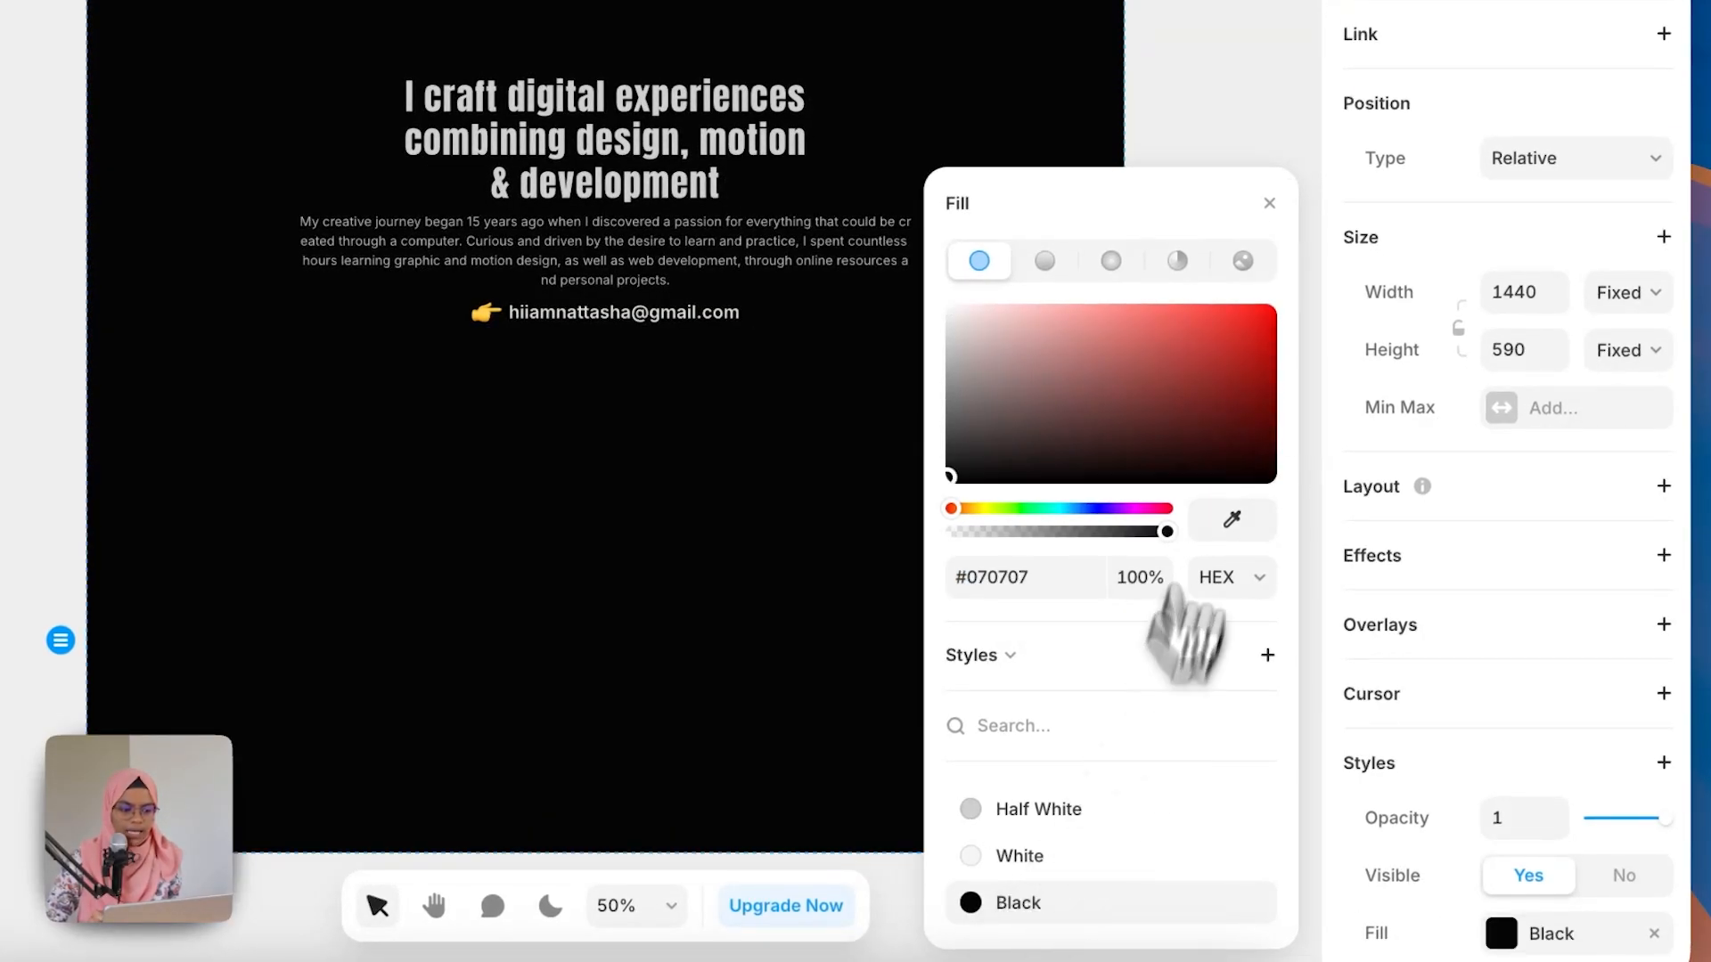
click(1269, 203)
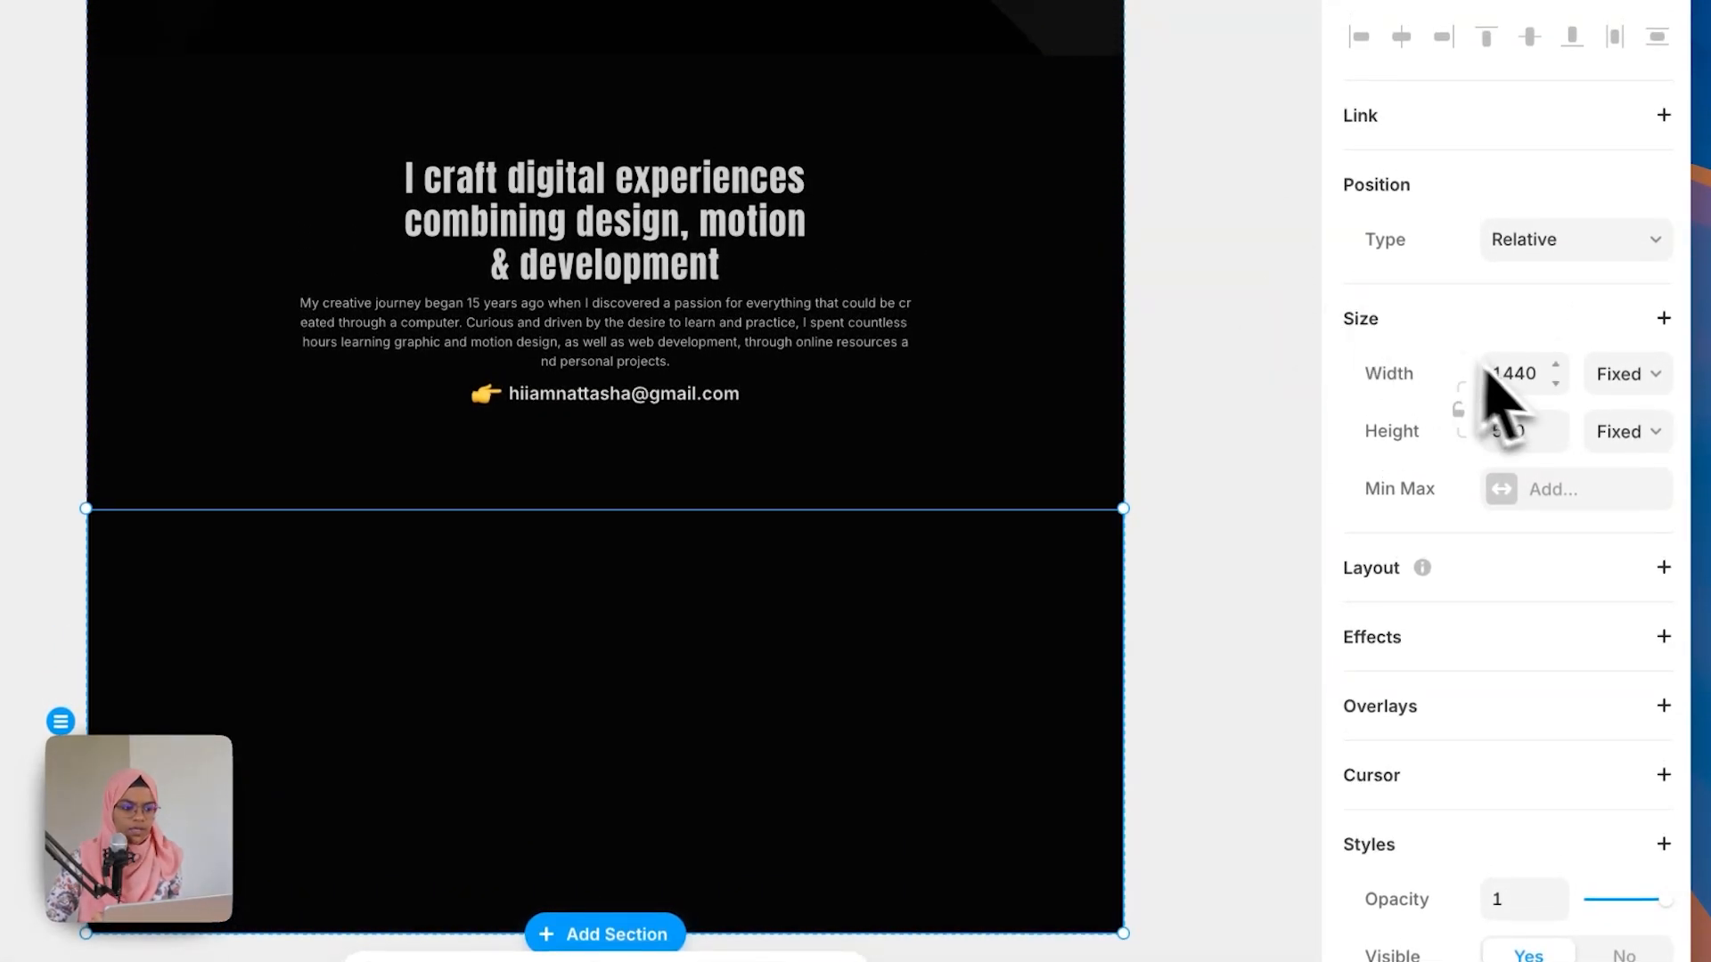
Step: Set PROJECT SECTION's width to Fill
click(1619, 374)
click(1612, 441)
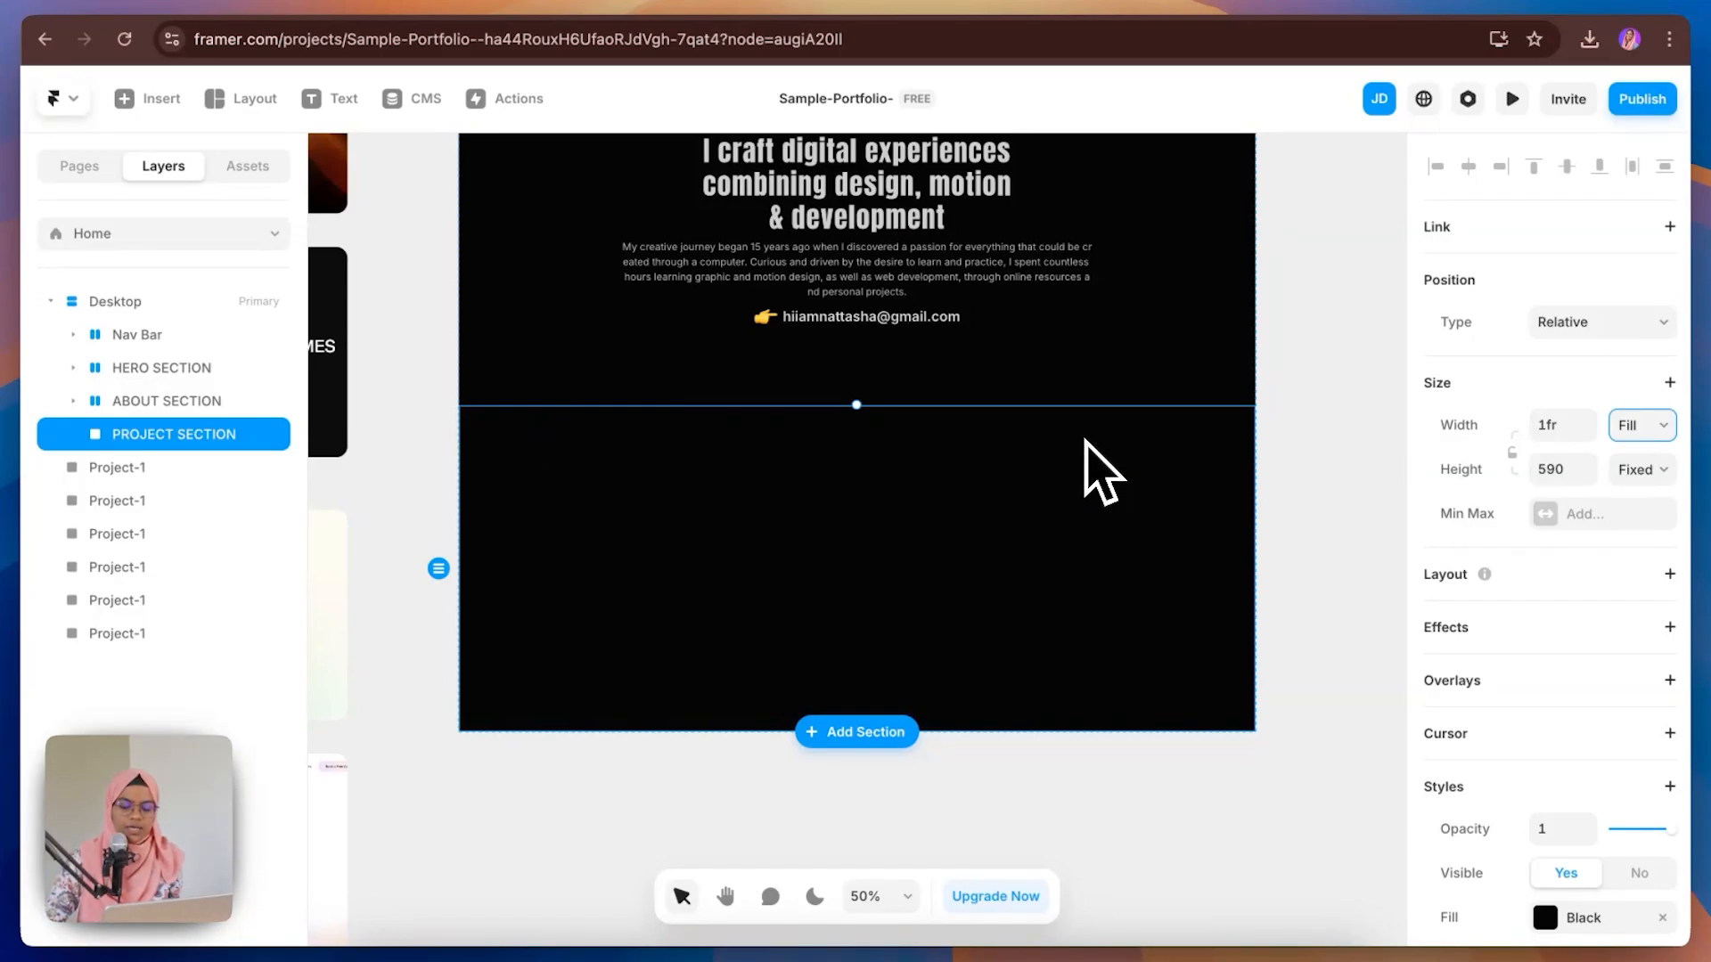
Step: Draw a frame inside PROJECT SECTION and remove its fill
key(f)
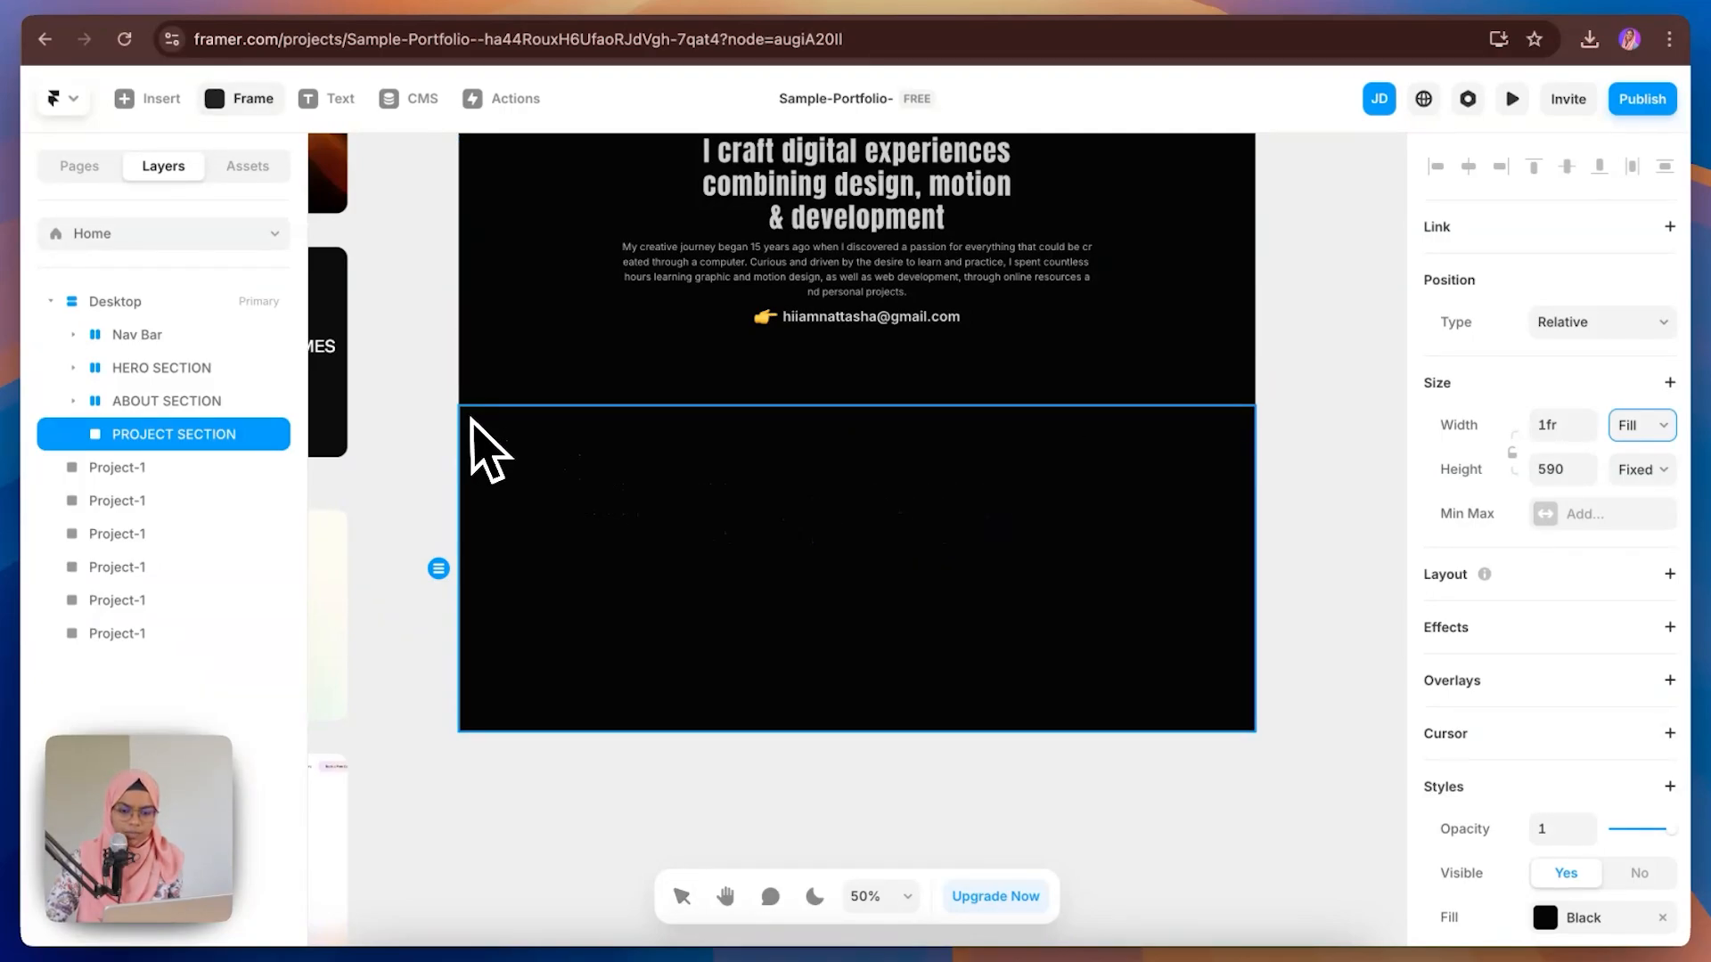
drag(469, 419, 1340, 641)
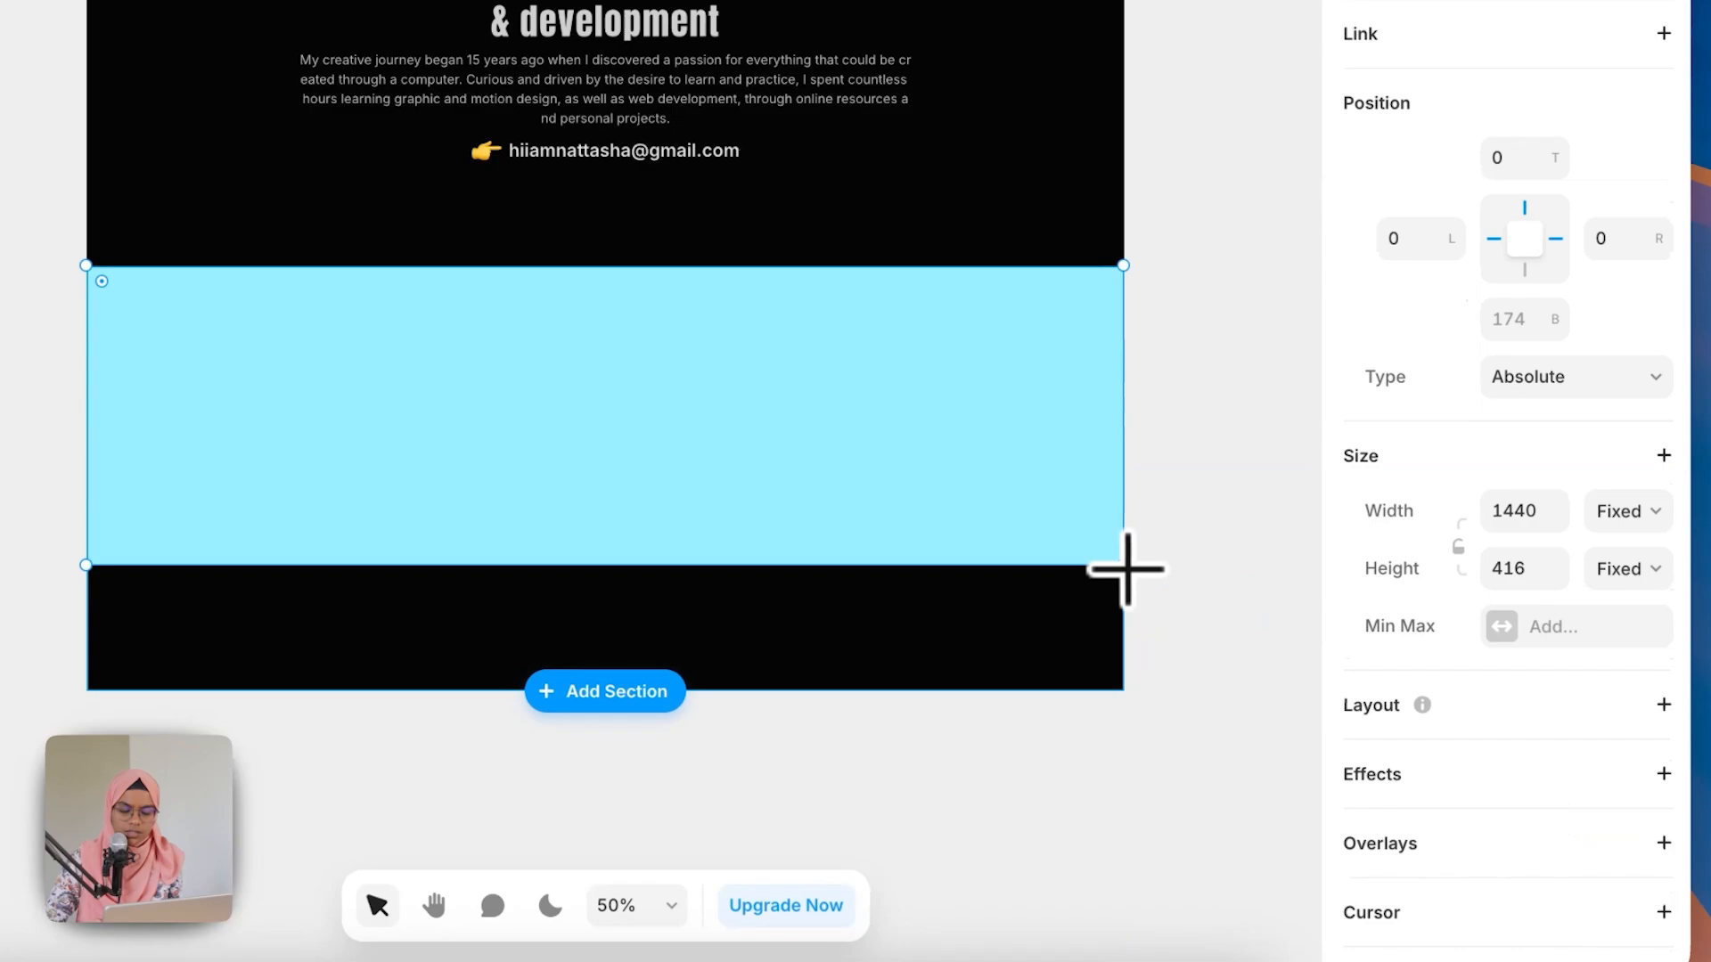
scroll(1618, 820, down, 1)
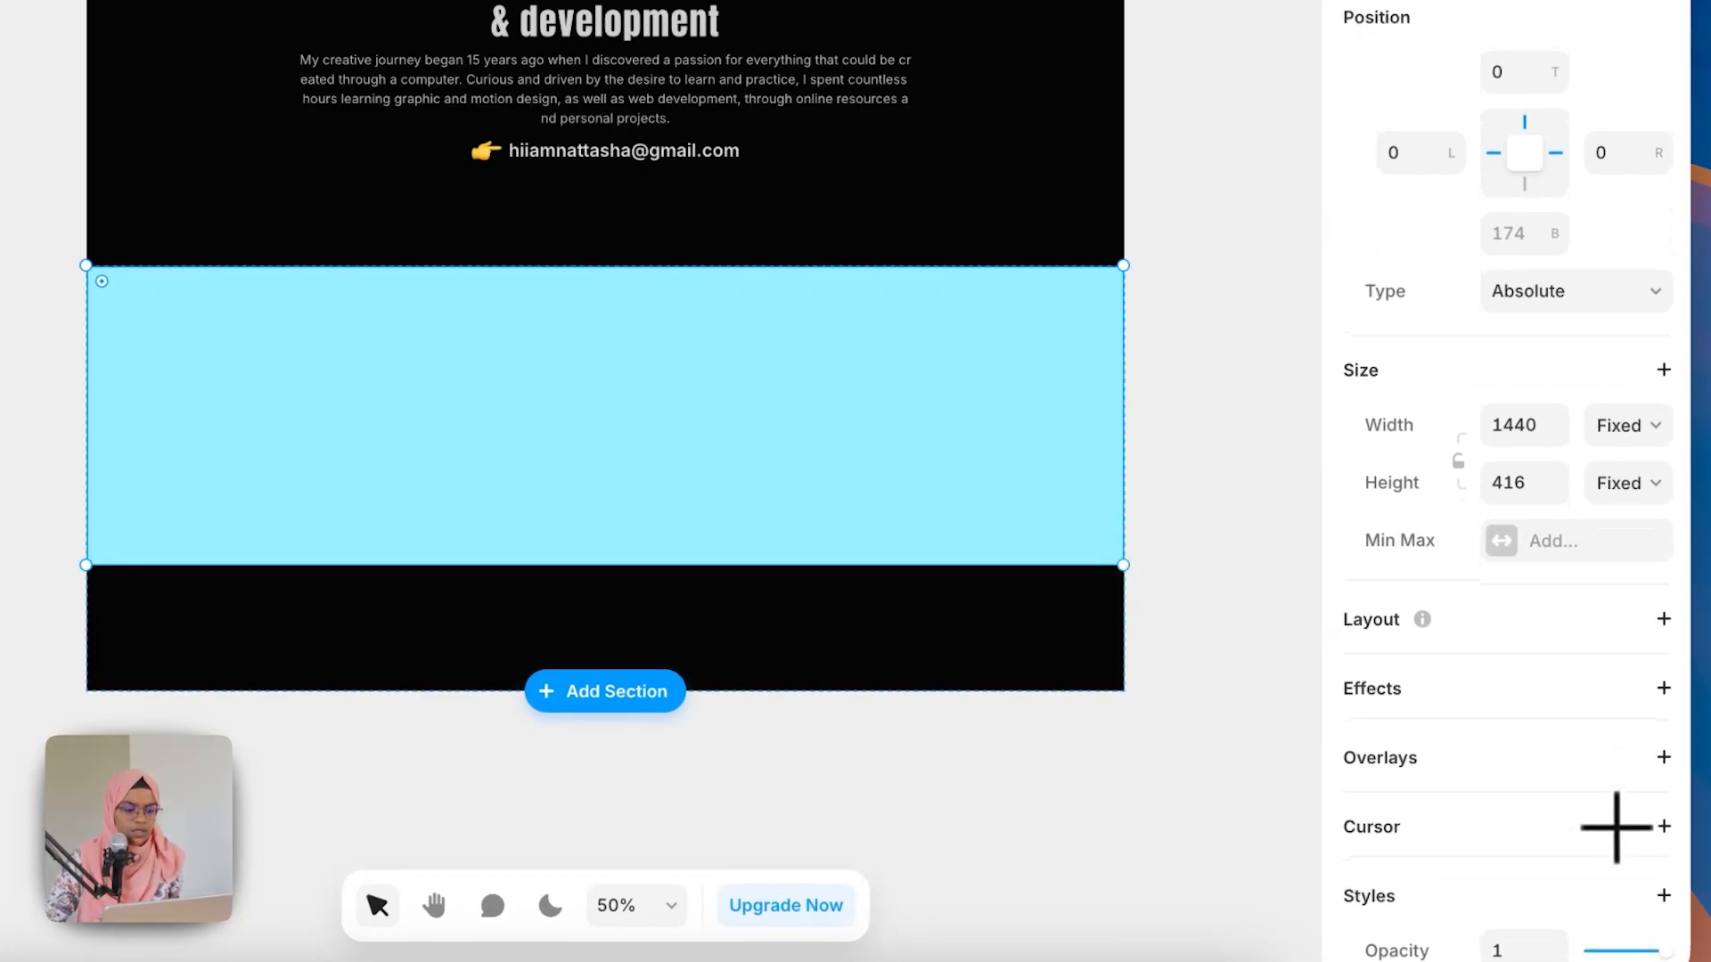
scroll(1616, 826, down, 7)
click(1653, 400)
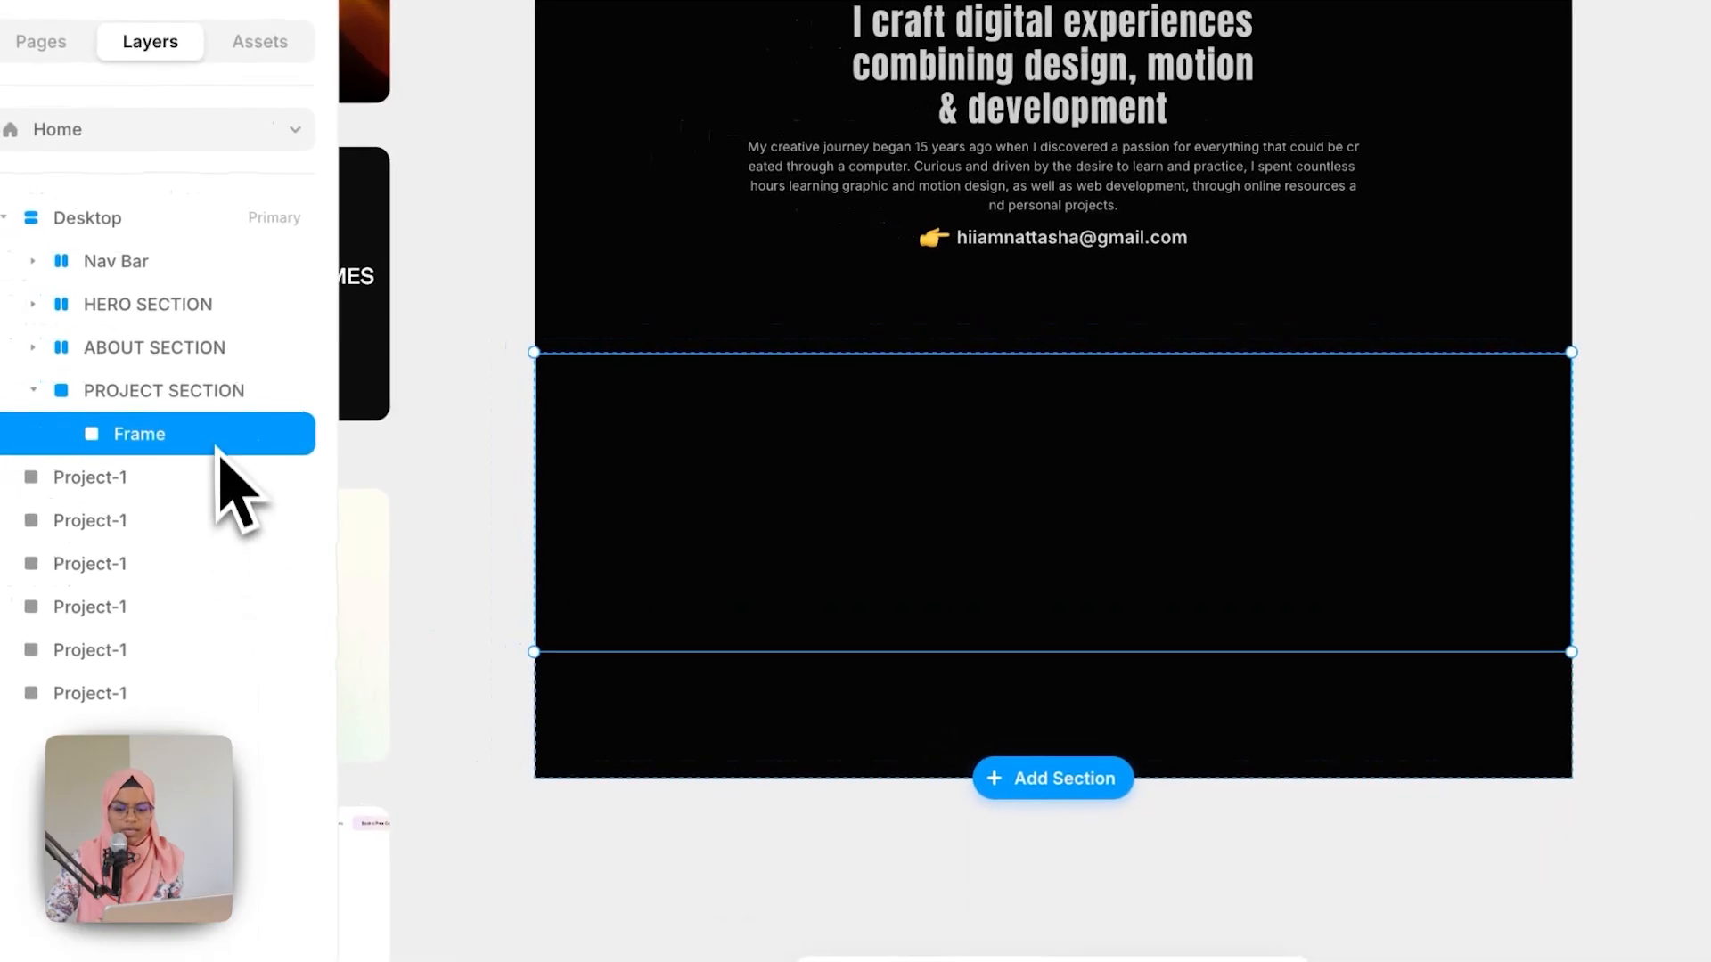
Step: Add a stack layout to PROJECT SECTION
click(211, 403)
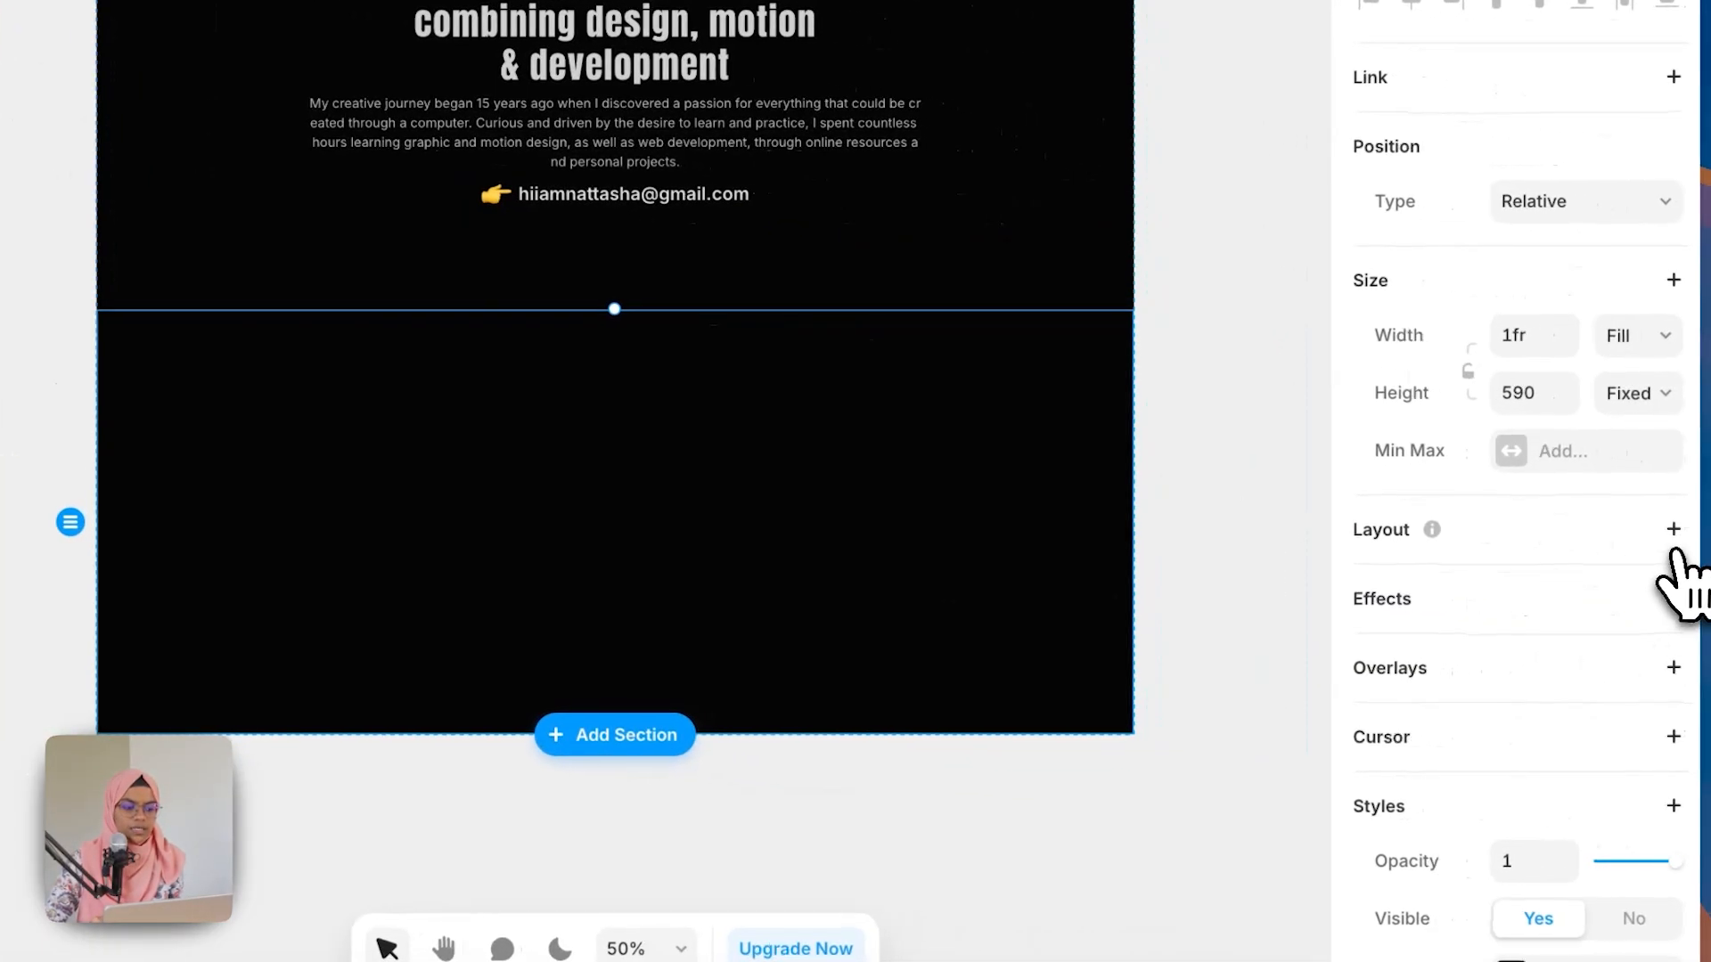
click(1664, 528)
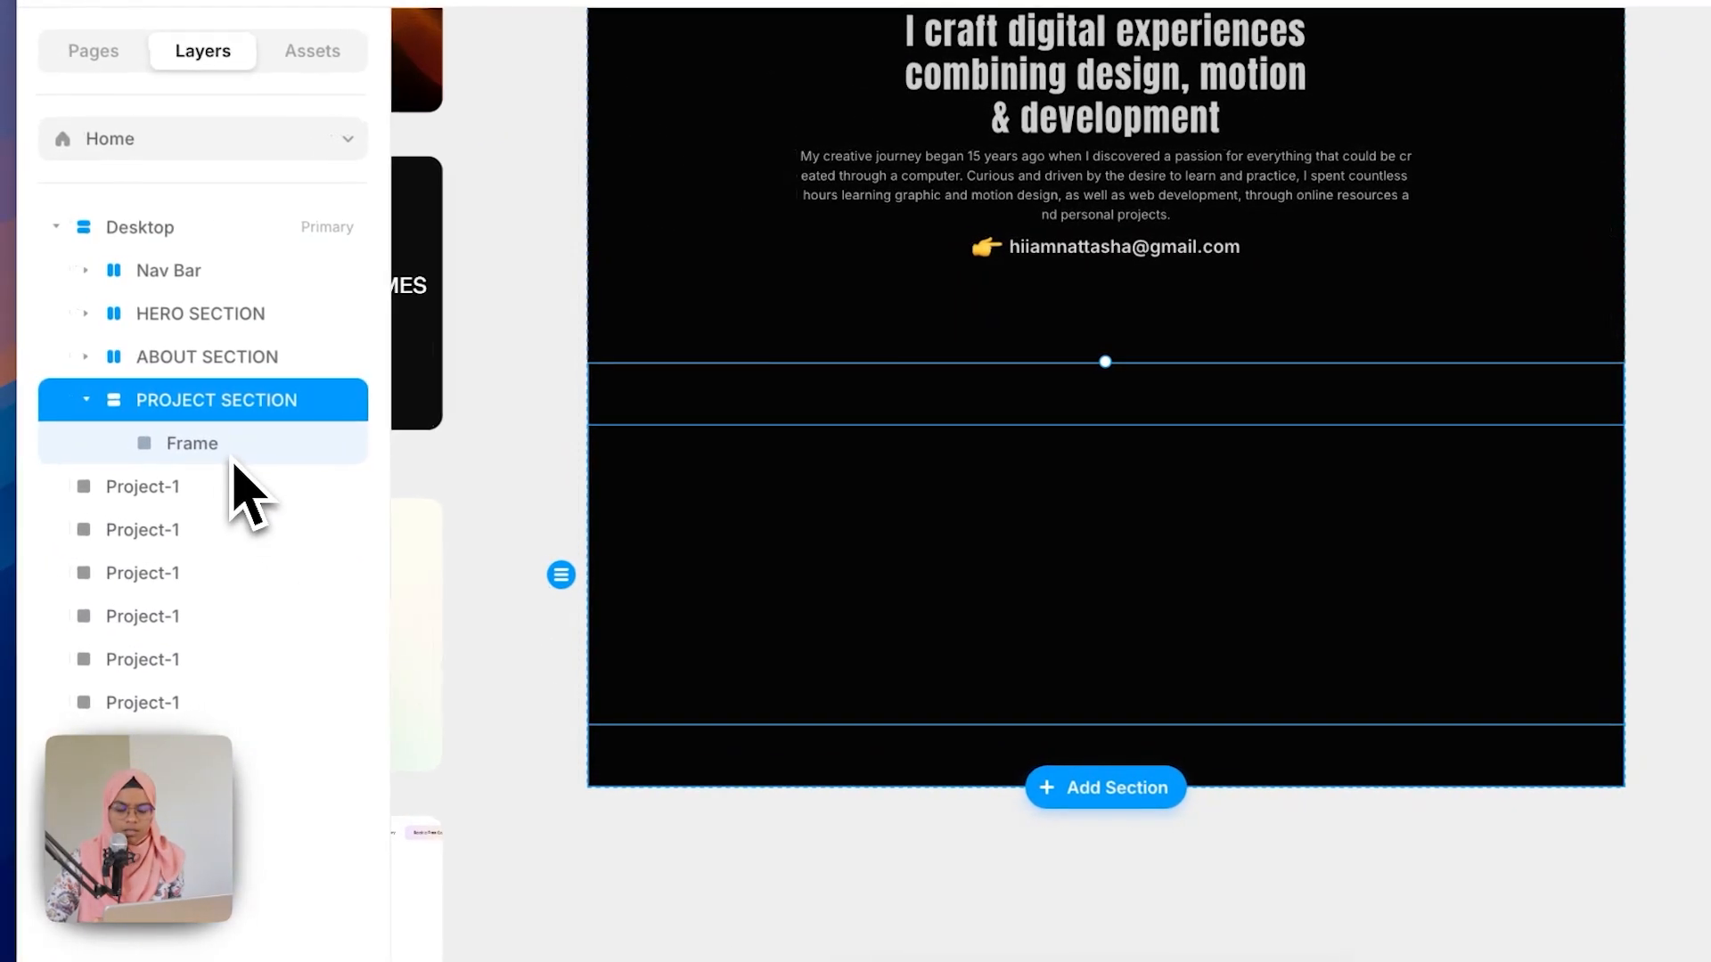
Step: Rename the inner frame TICKER WRAP
click(234, 455)
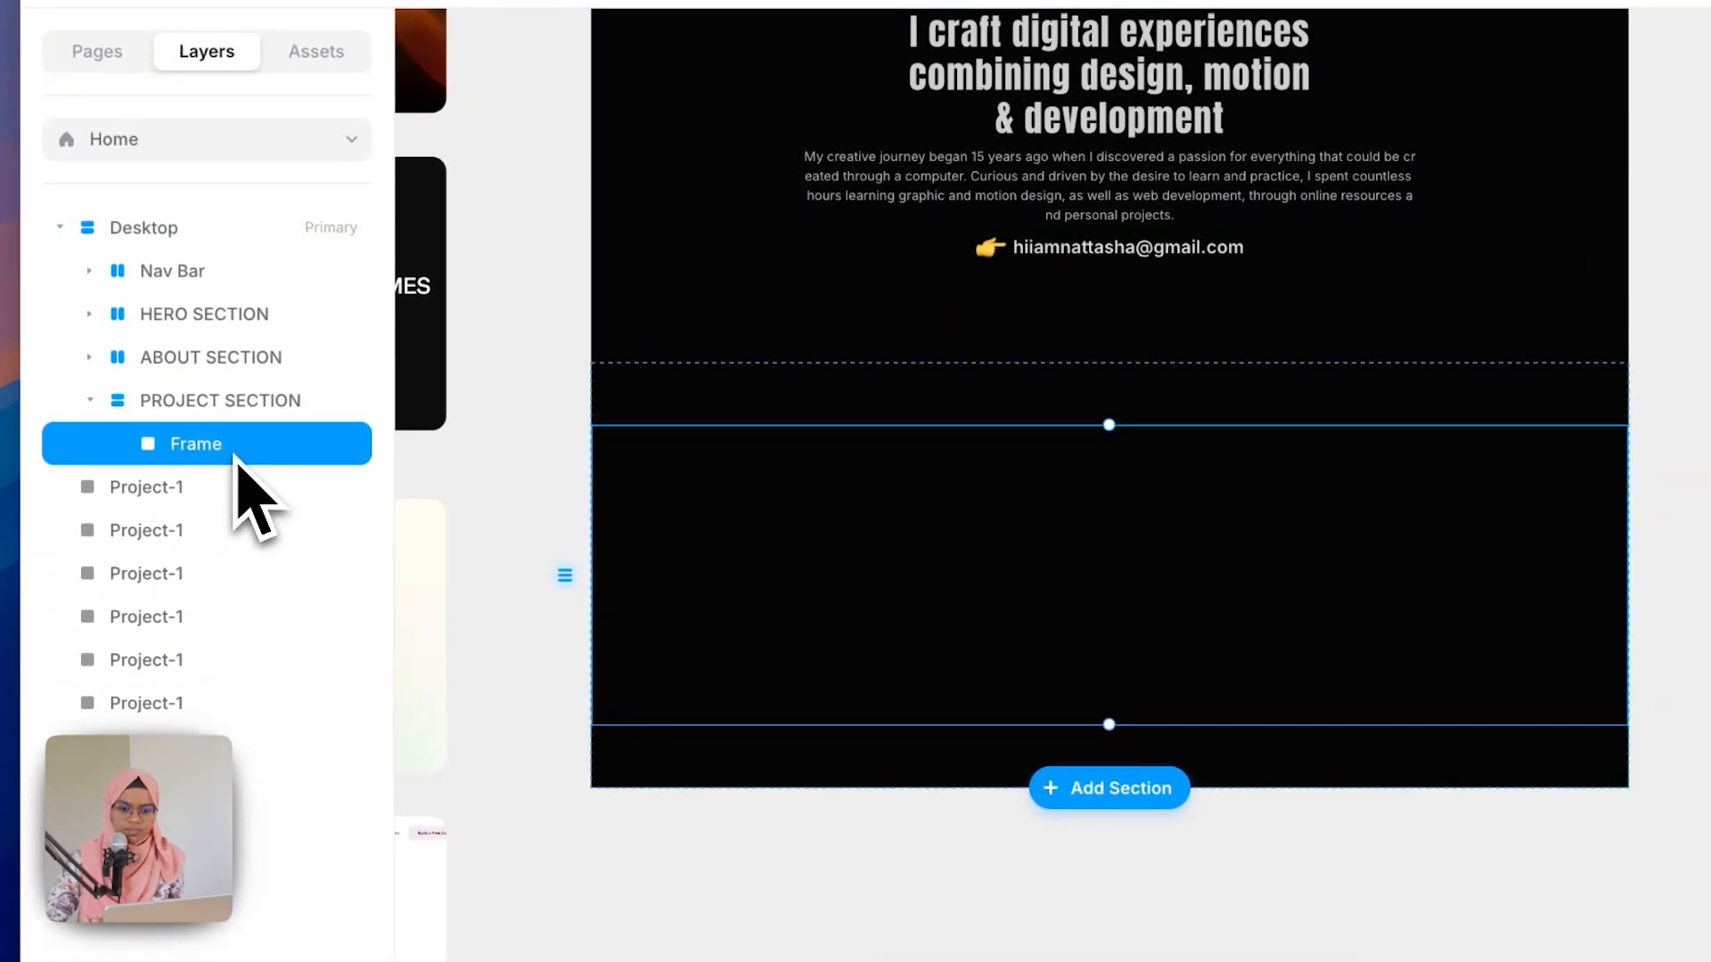
double_click(235, 453)
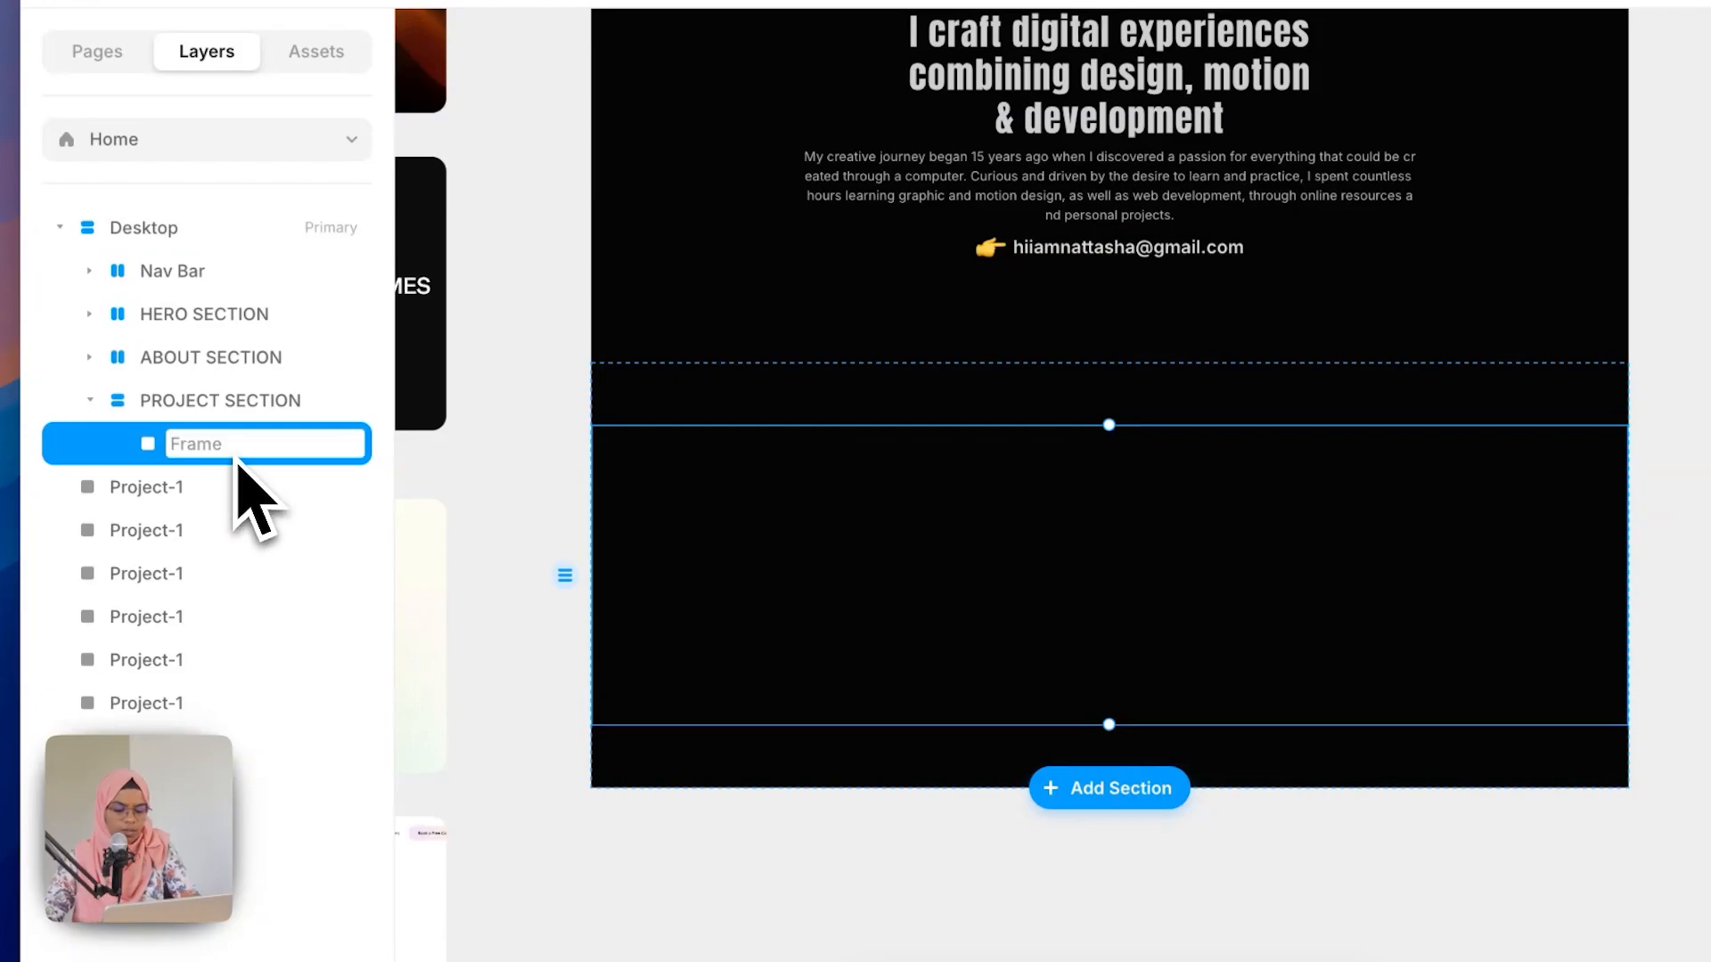
text(TICKER WR)
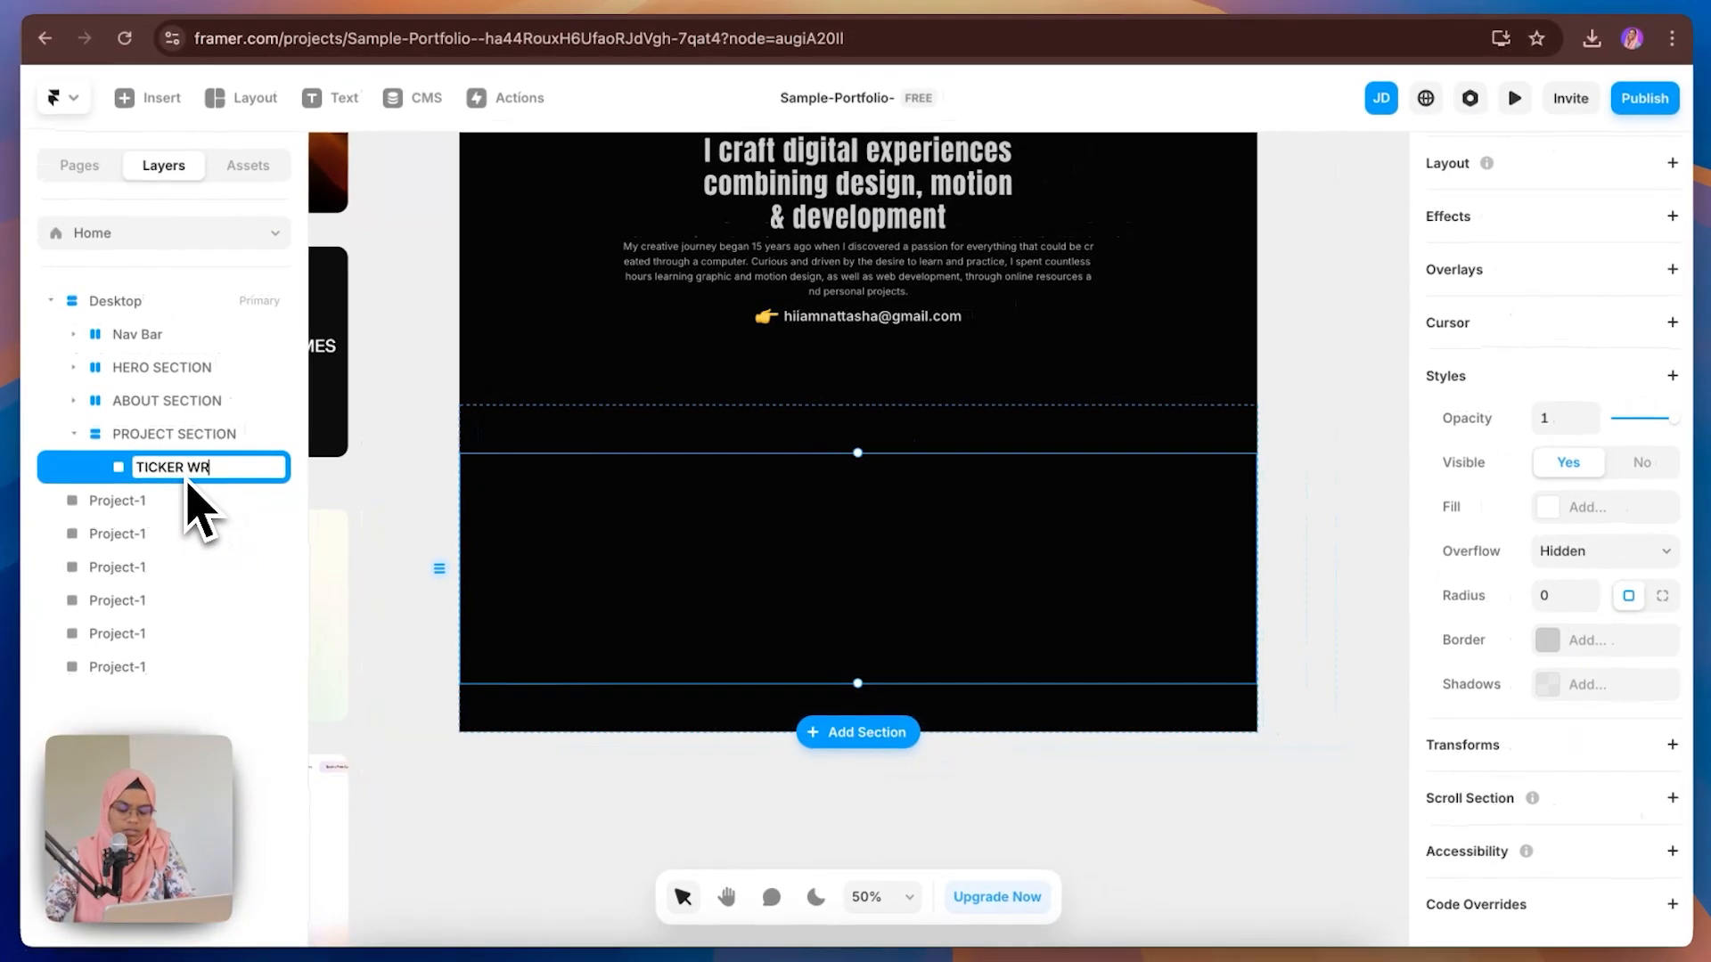
text(AP)
key(Return)
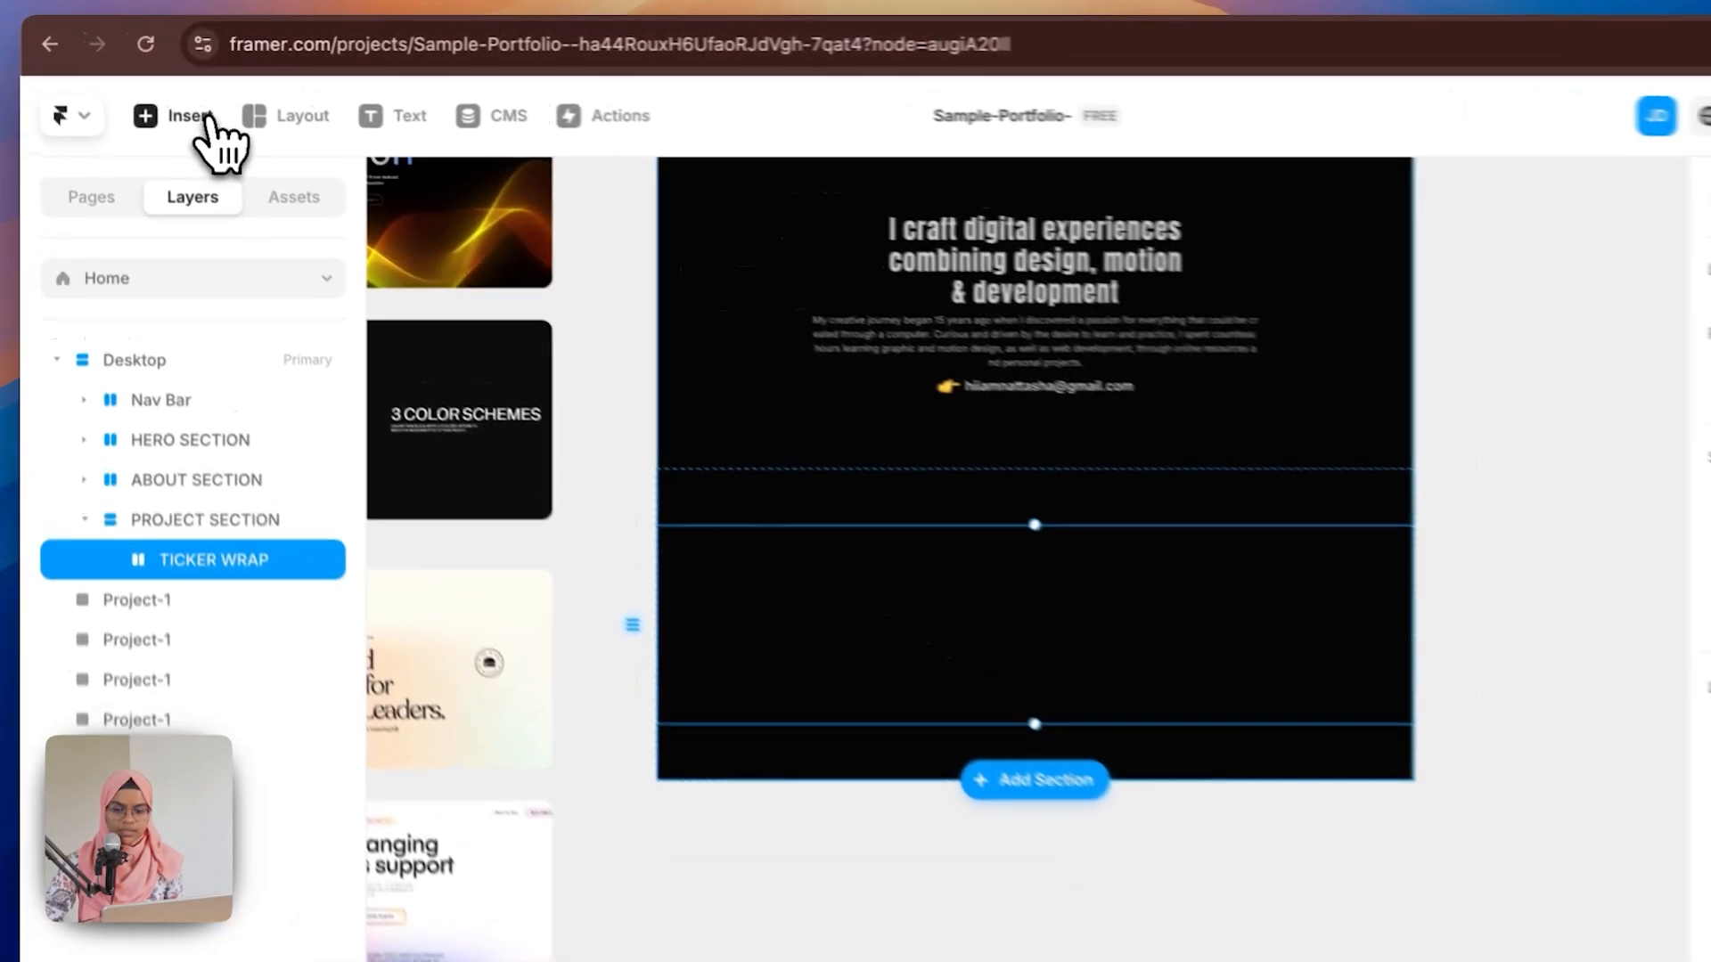
Step: Search the insert library for a ticker and place the Ticker element into TICKER WRAP
click(176, 101)
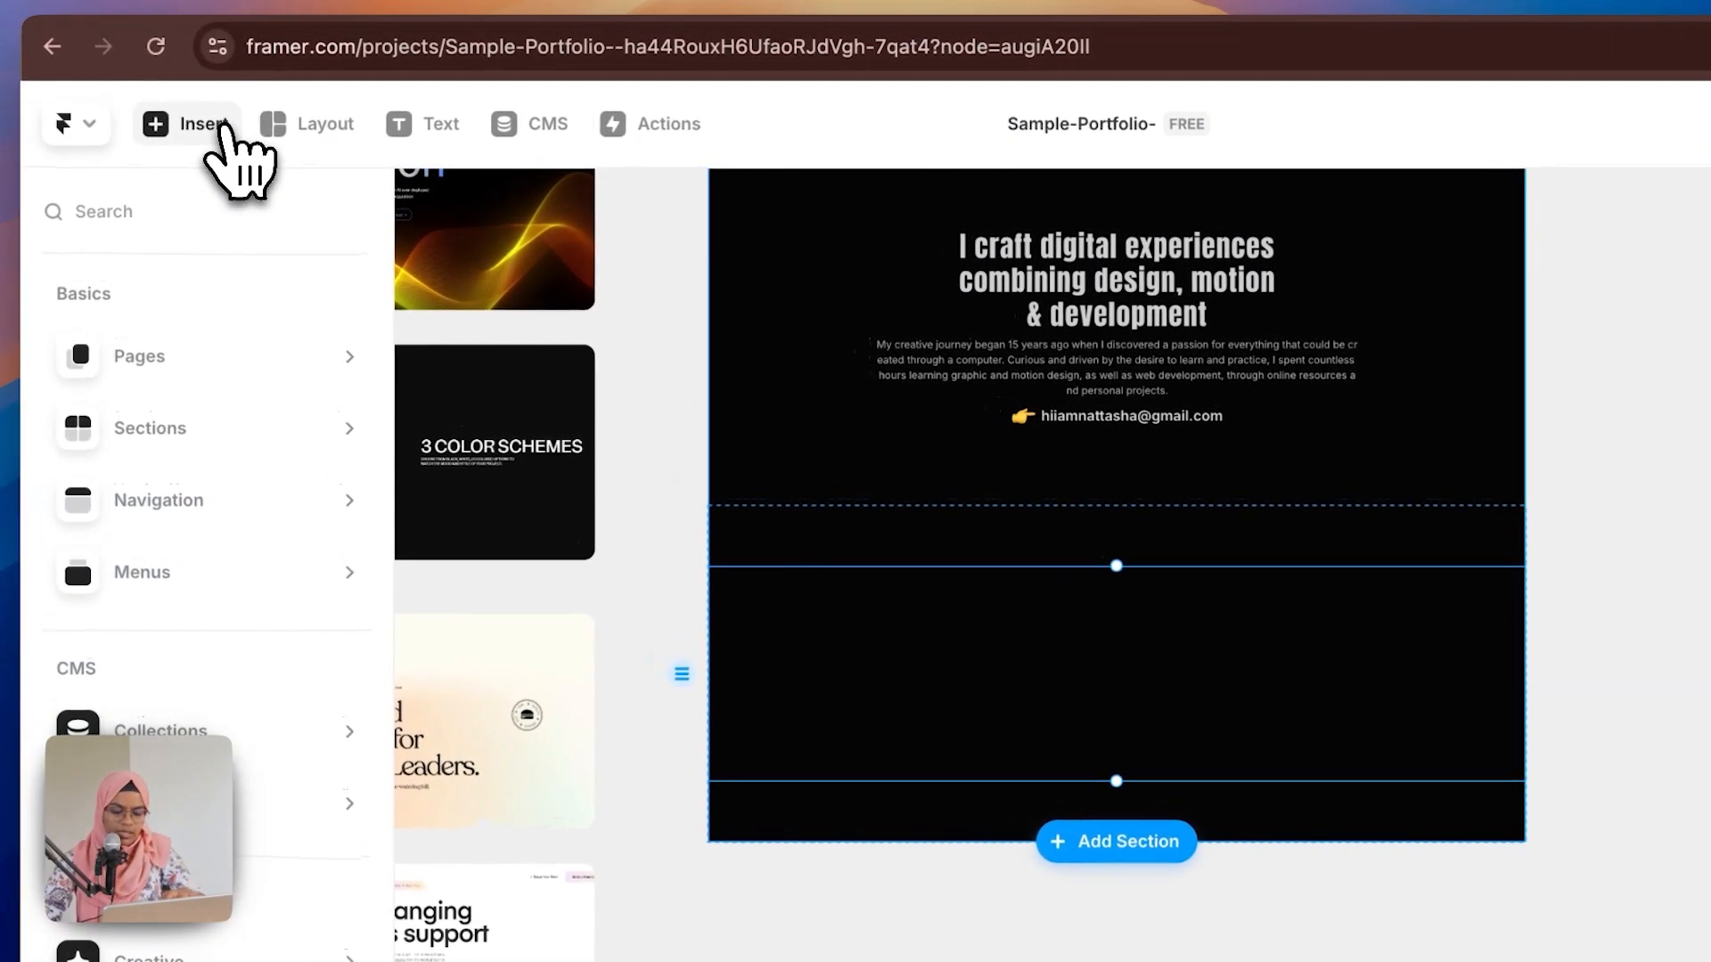
text(ticke)
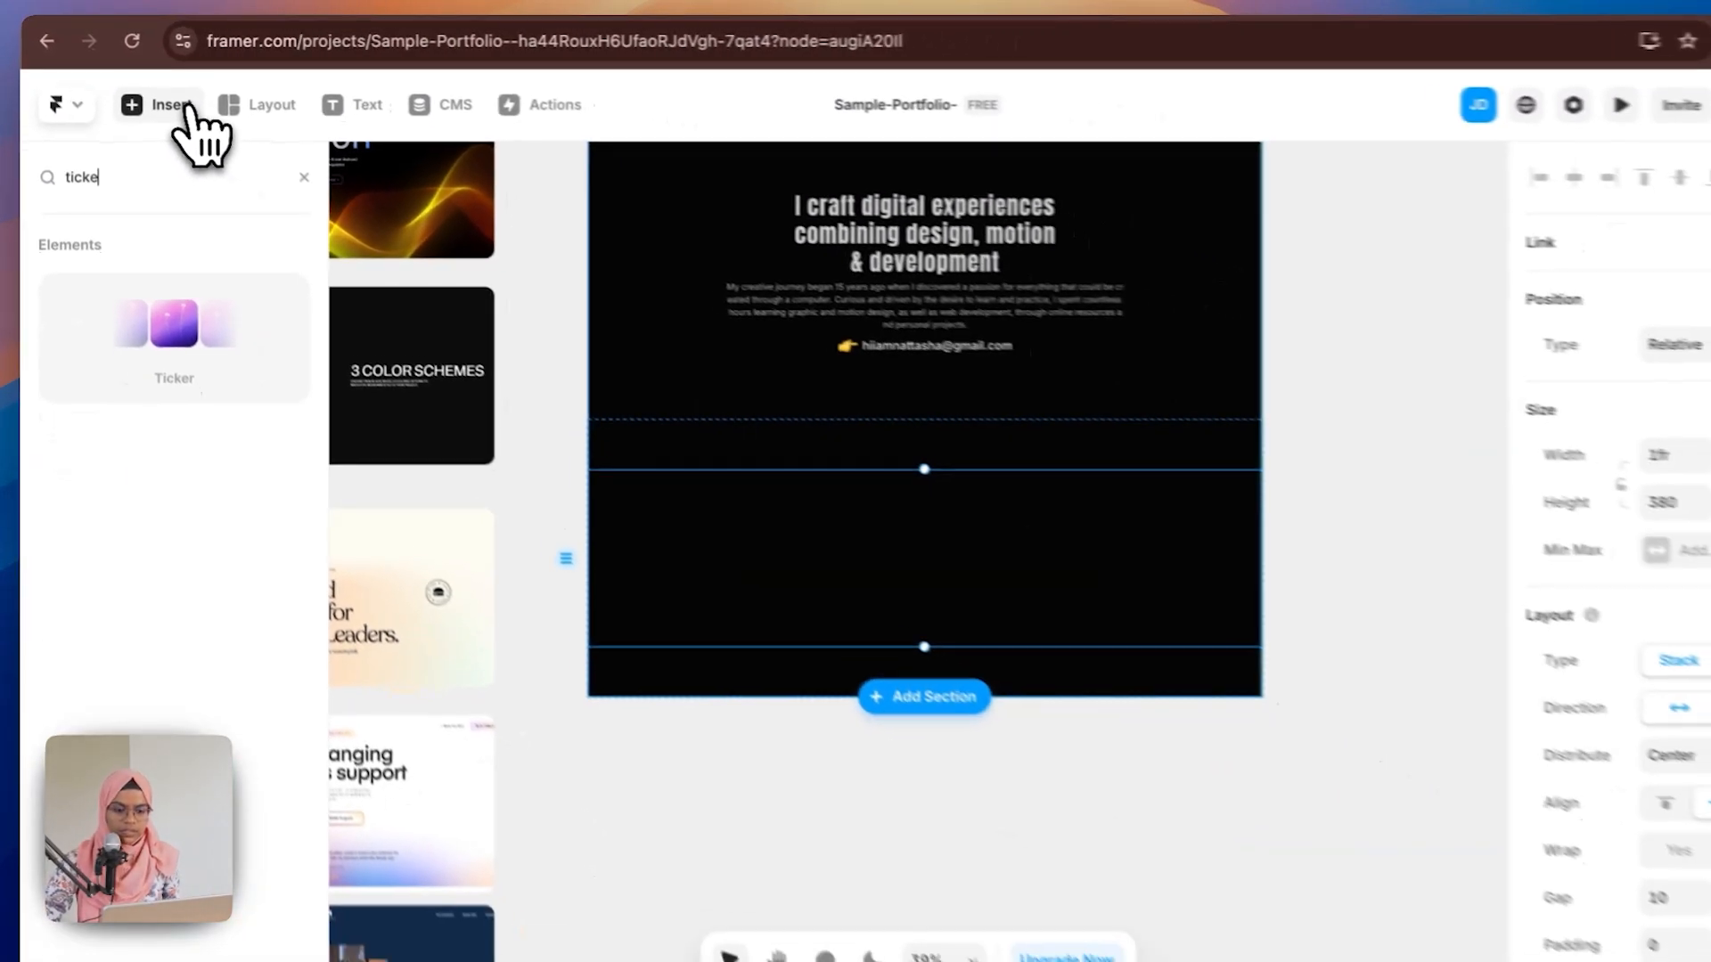
text(r)
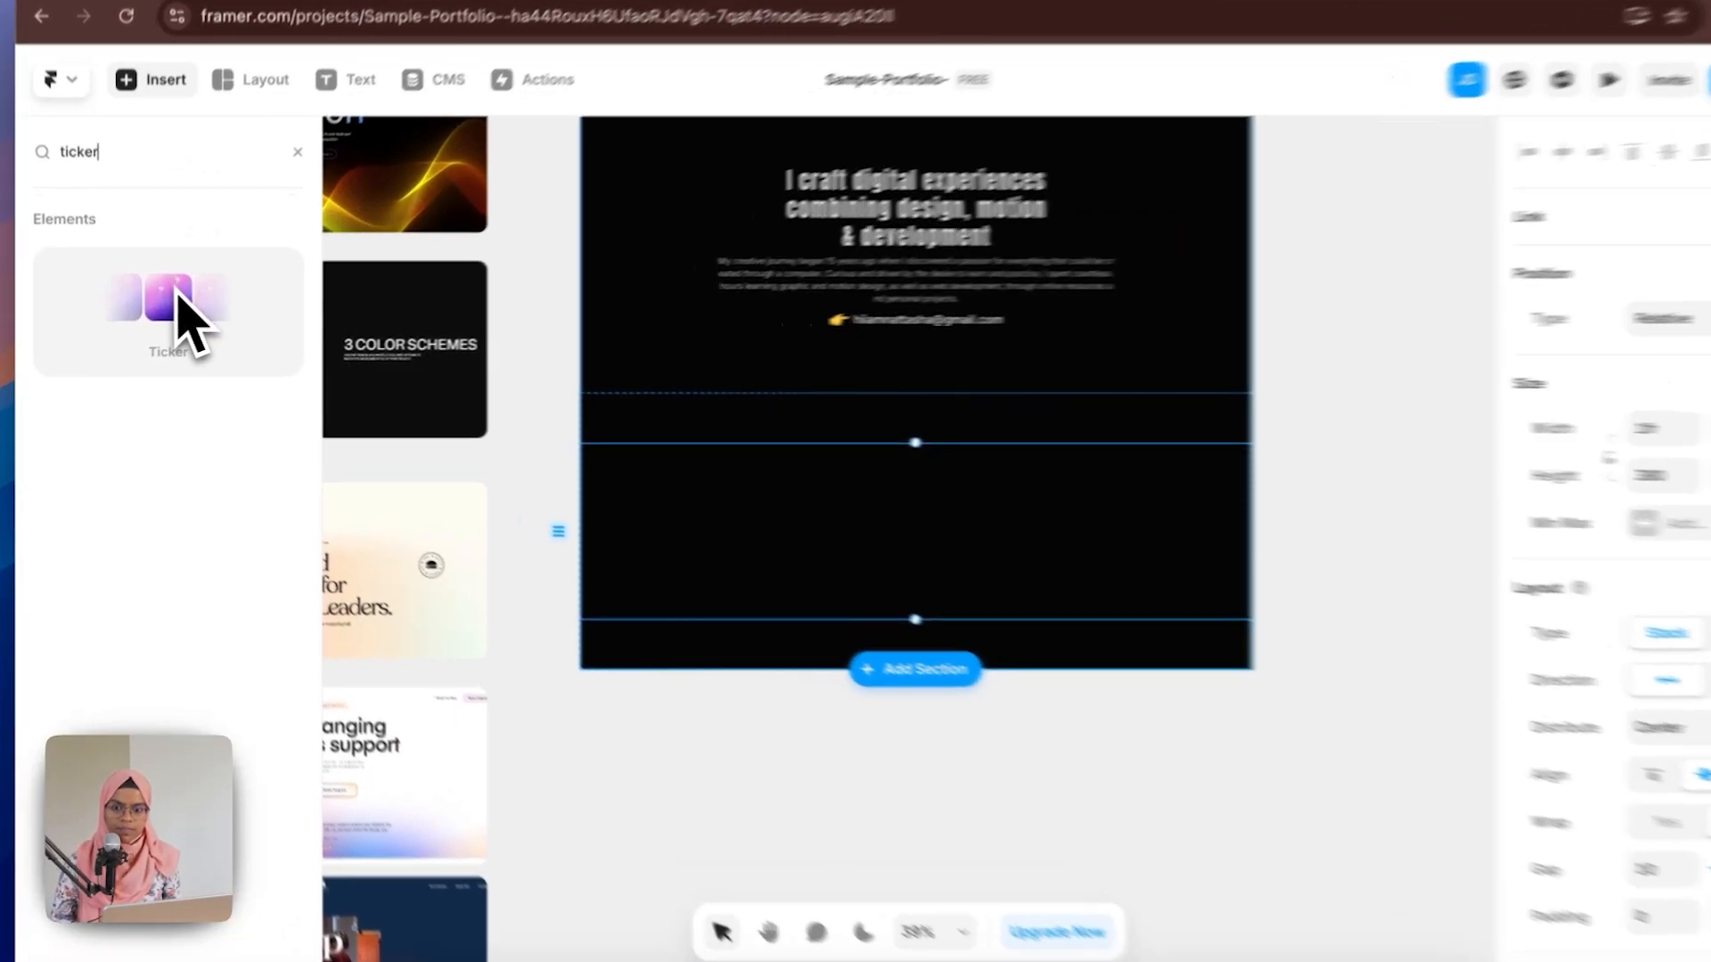
drag(183, 321, 685, 547)
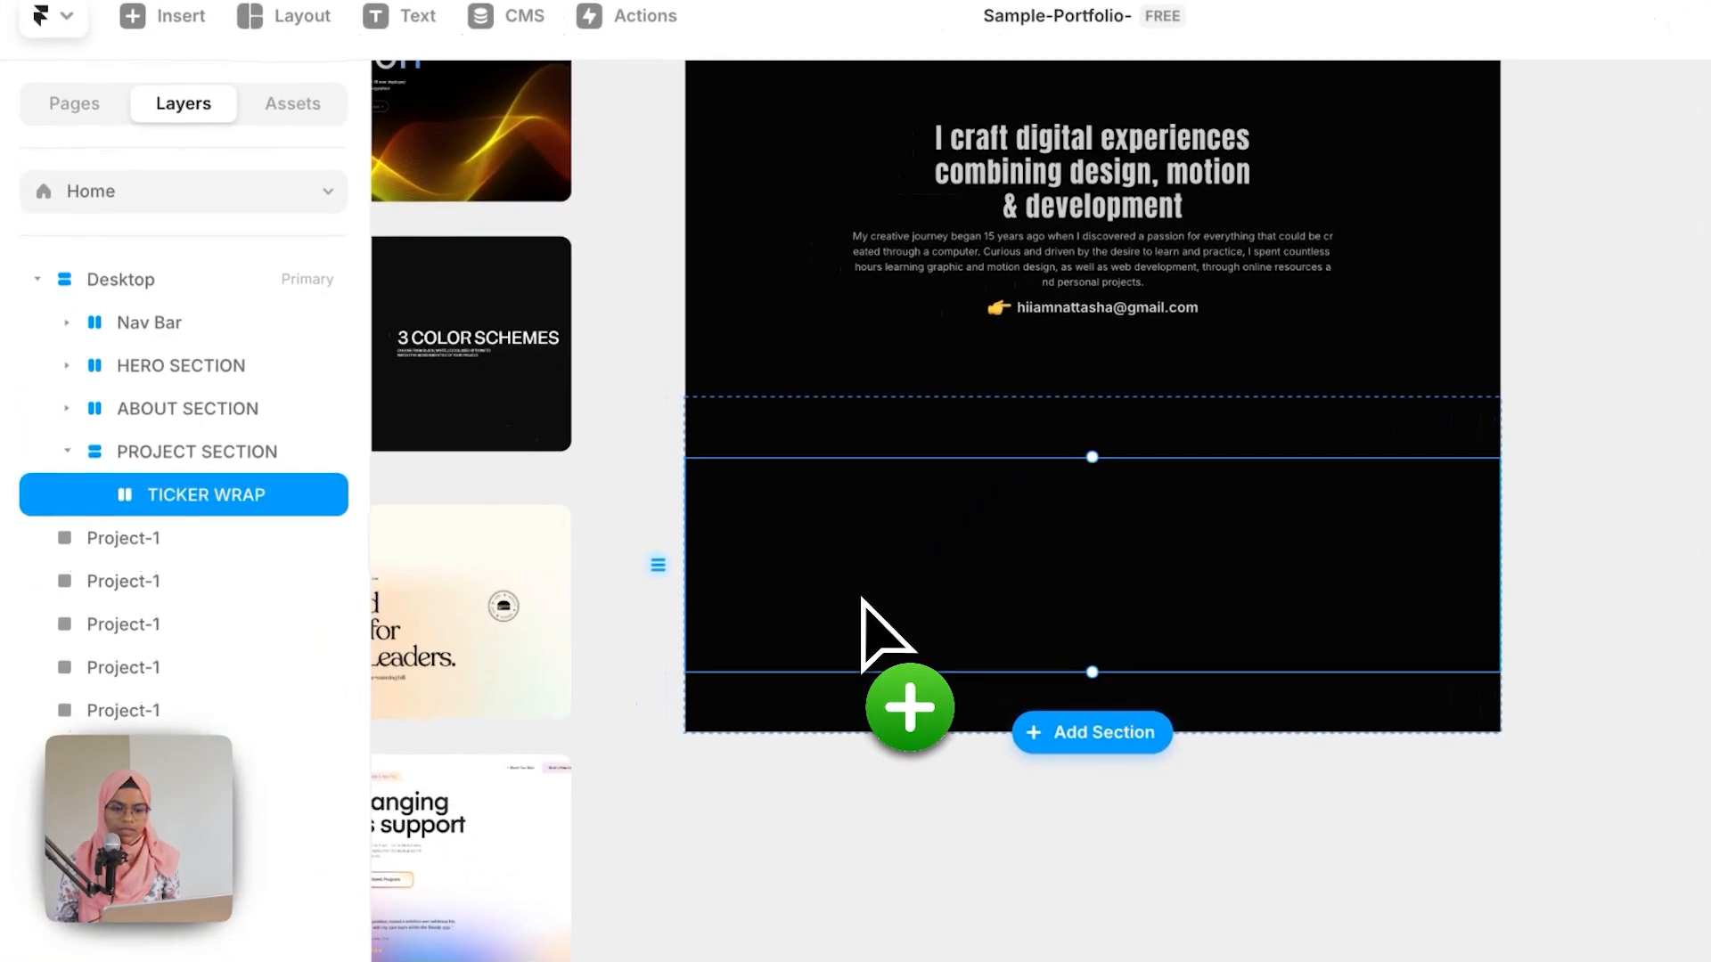
drag(861, 598, 864, 602)
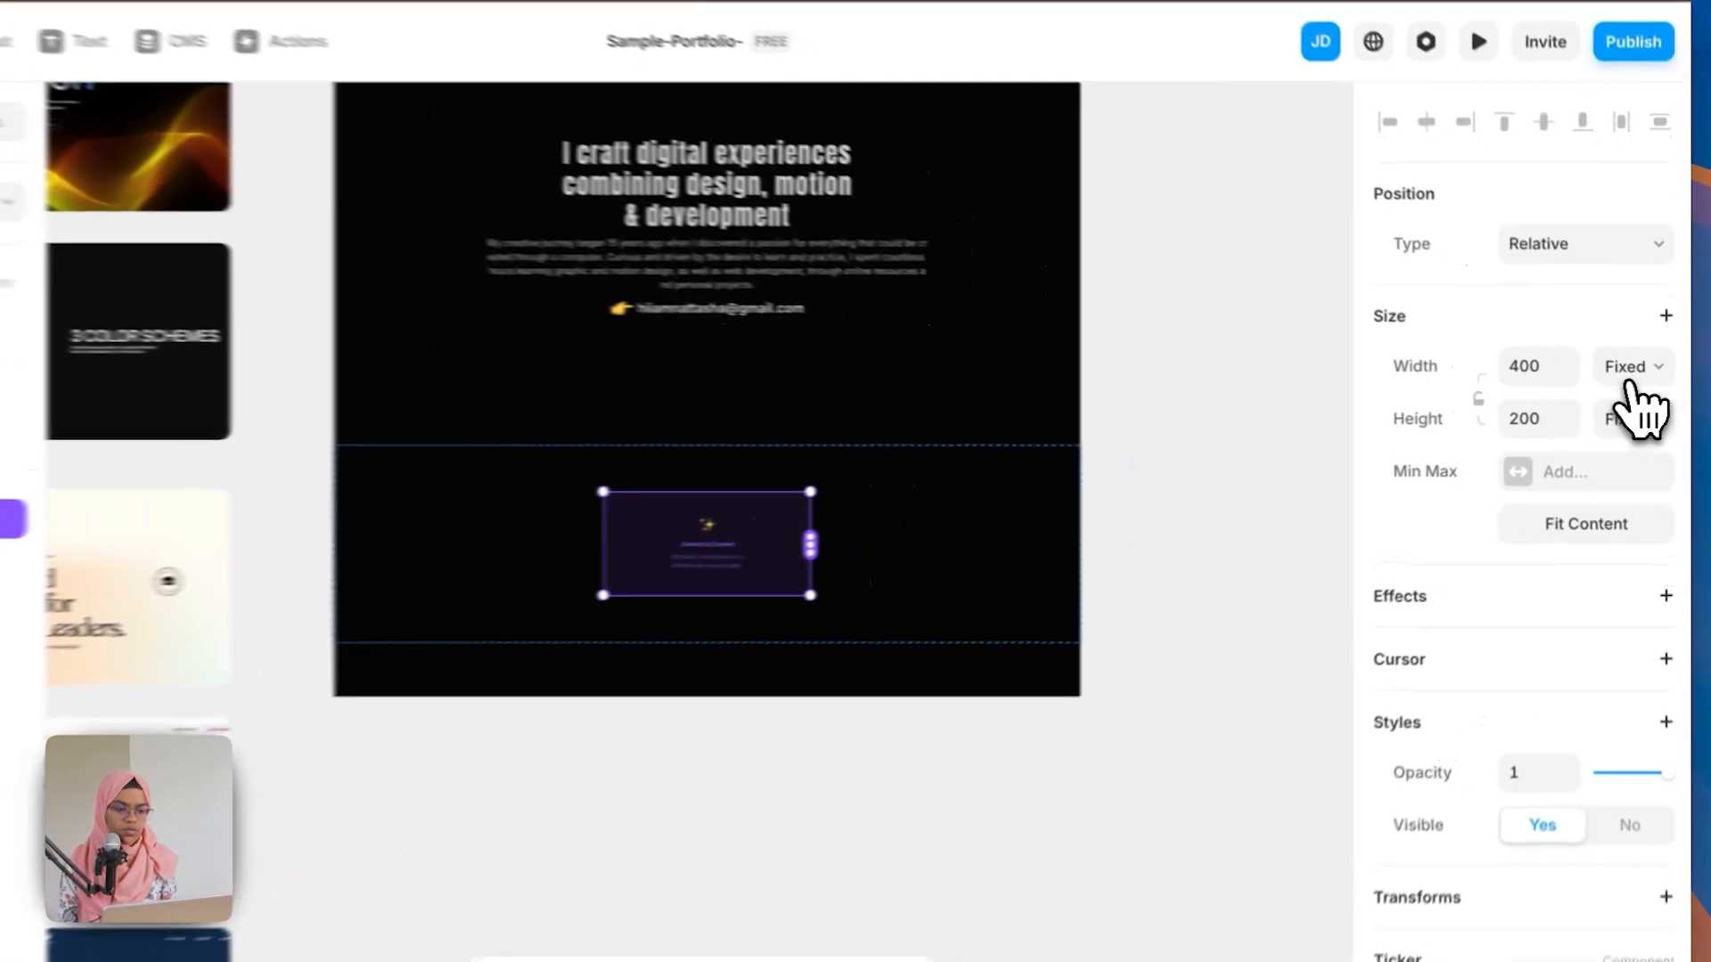
Step: Set the Ticker's width and height both to Fill
click(1637, 373)
click(1613, 421)
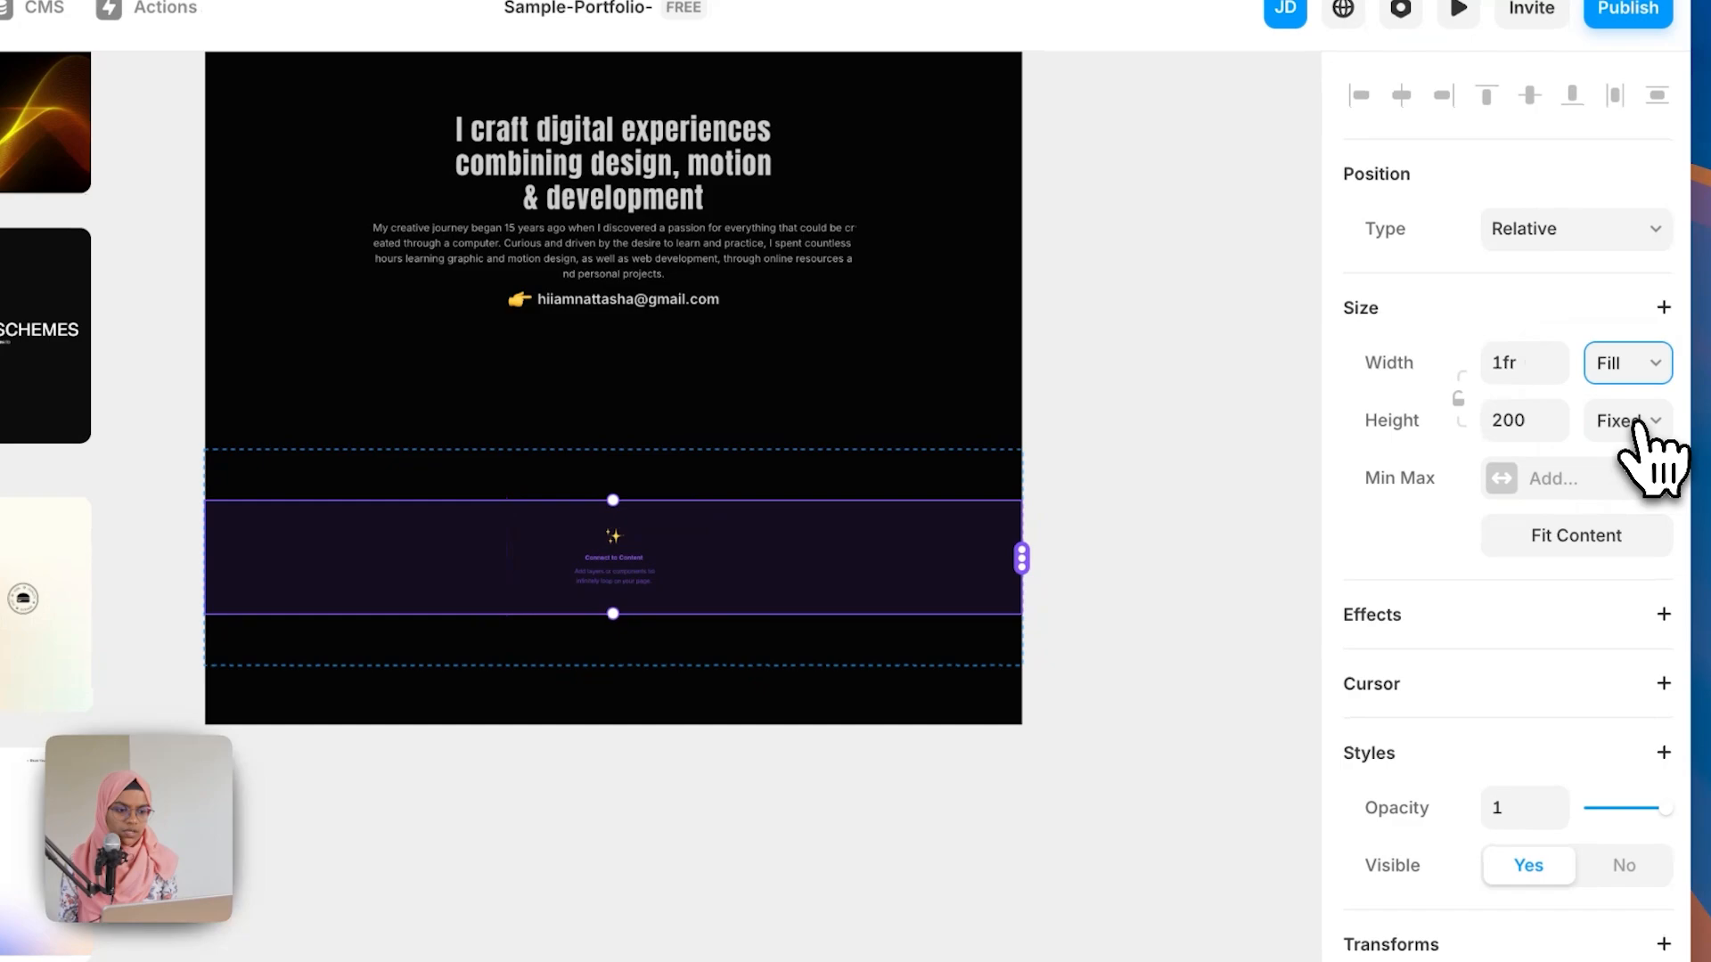
click(1640, 427)
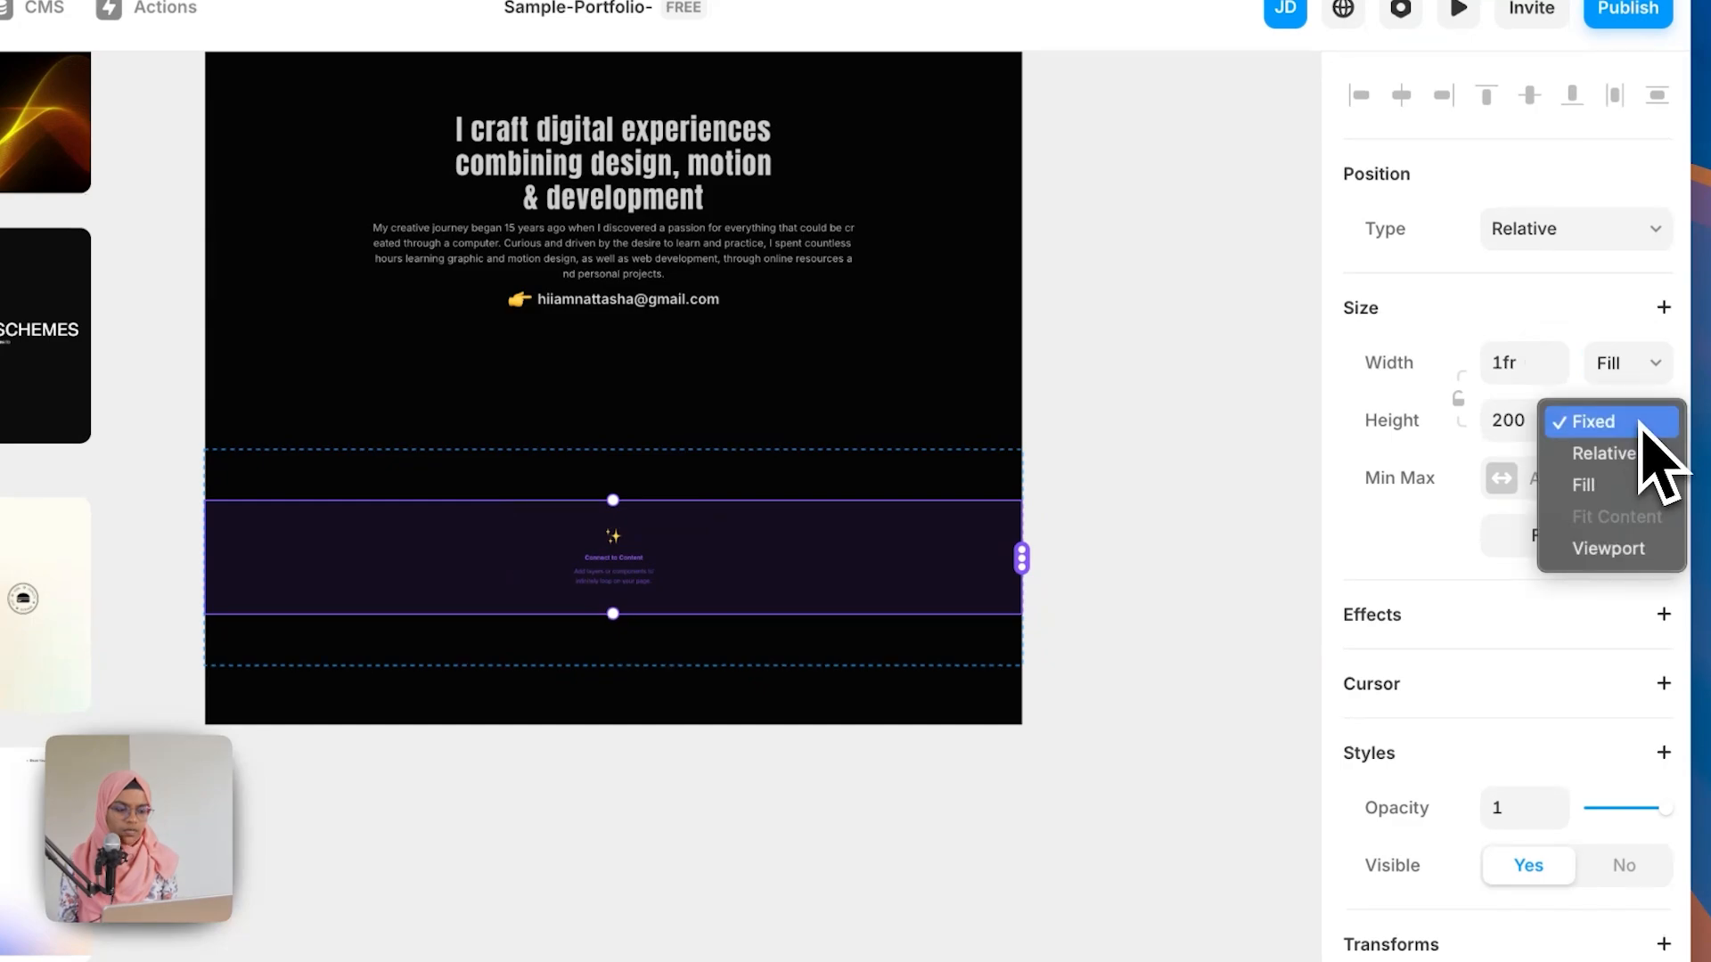
click(1639, 488)
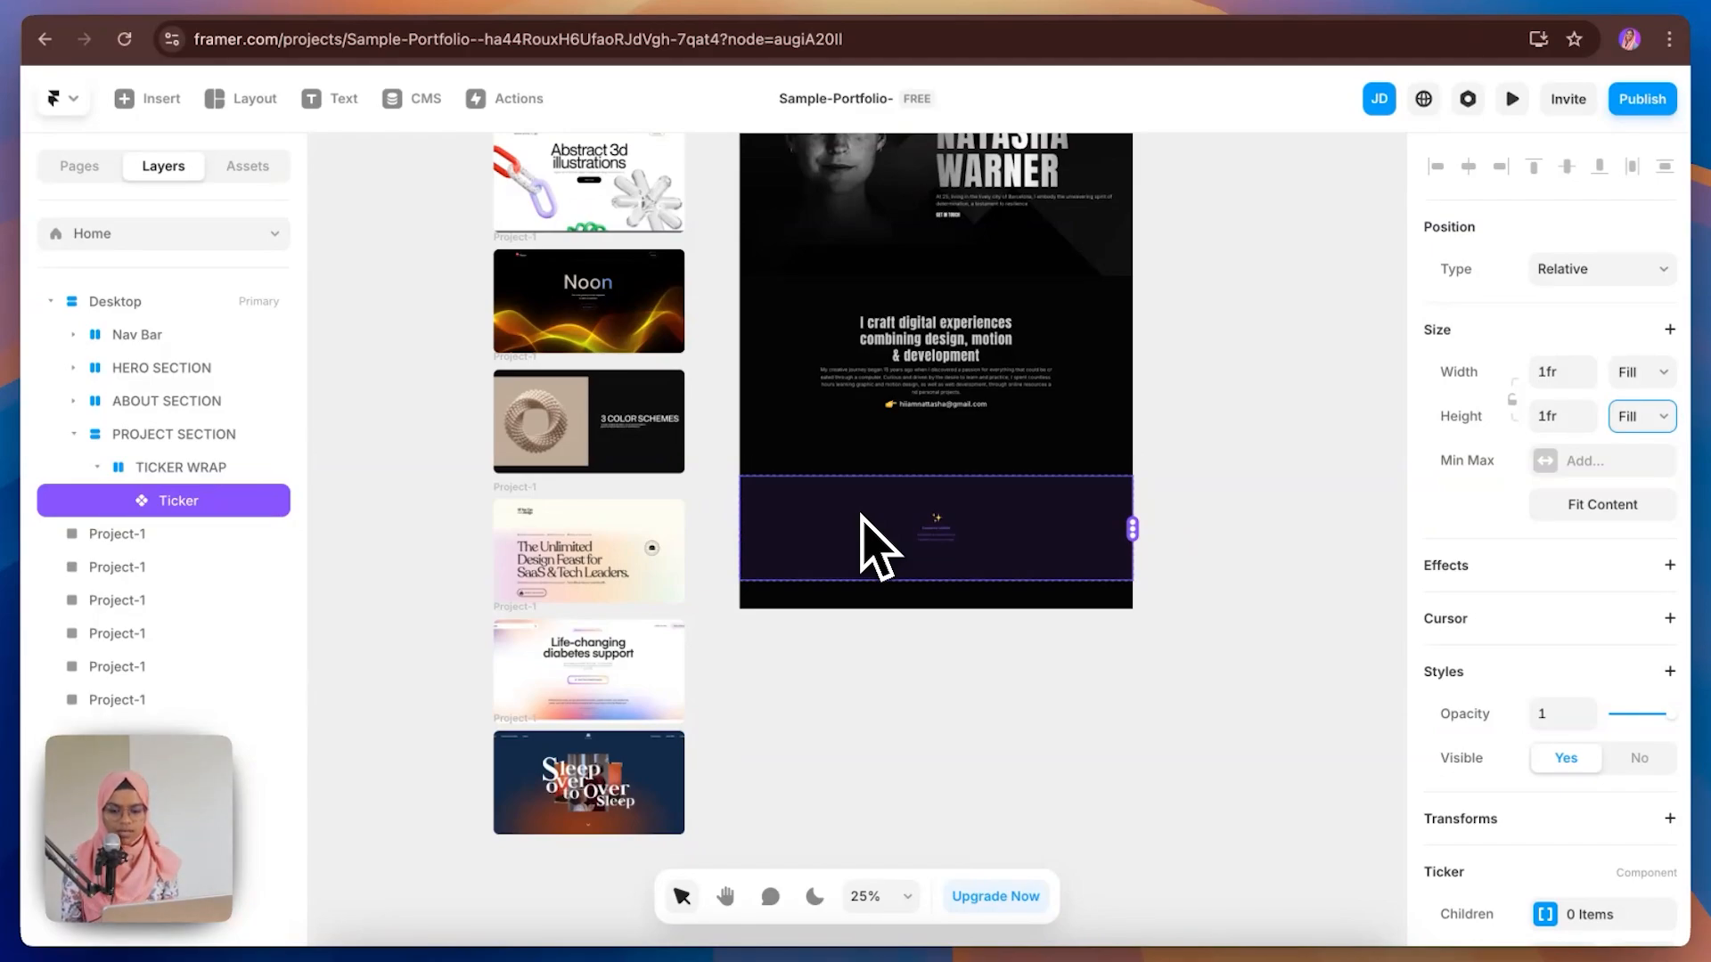
Step: Connect the Project-1 frames to the Ticker as its children
scroll(583, 227, up, 1)
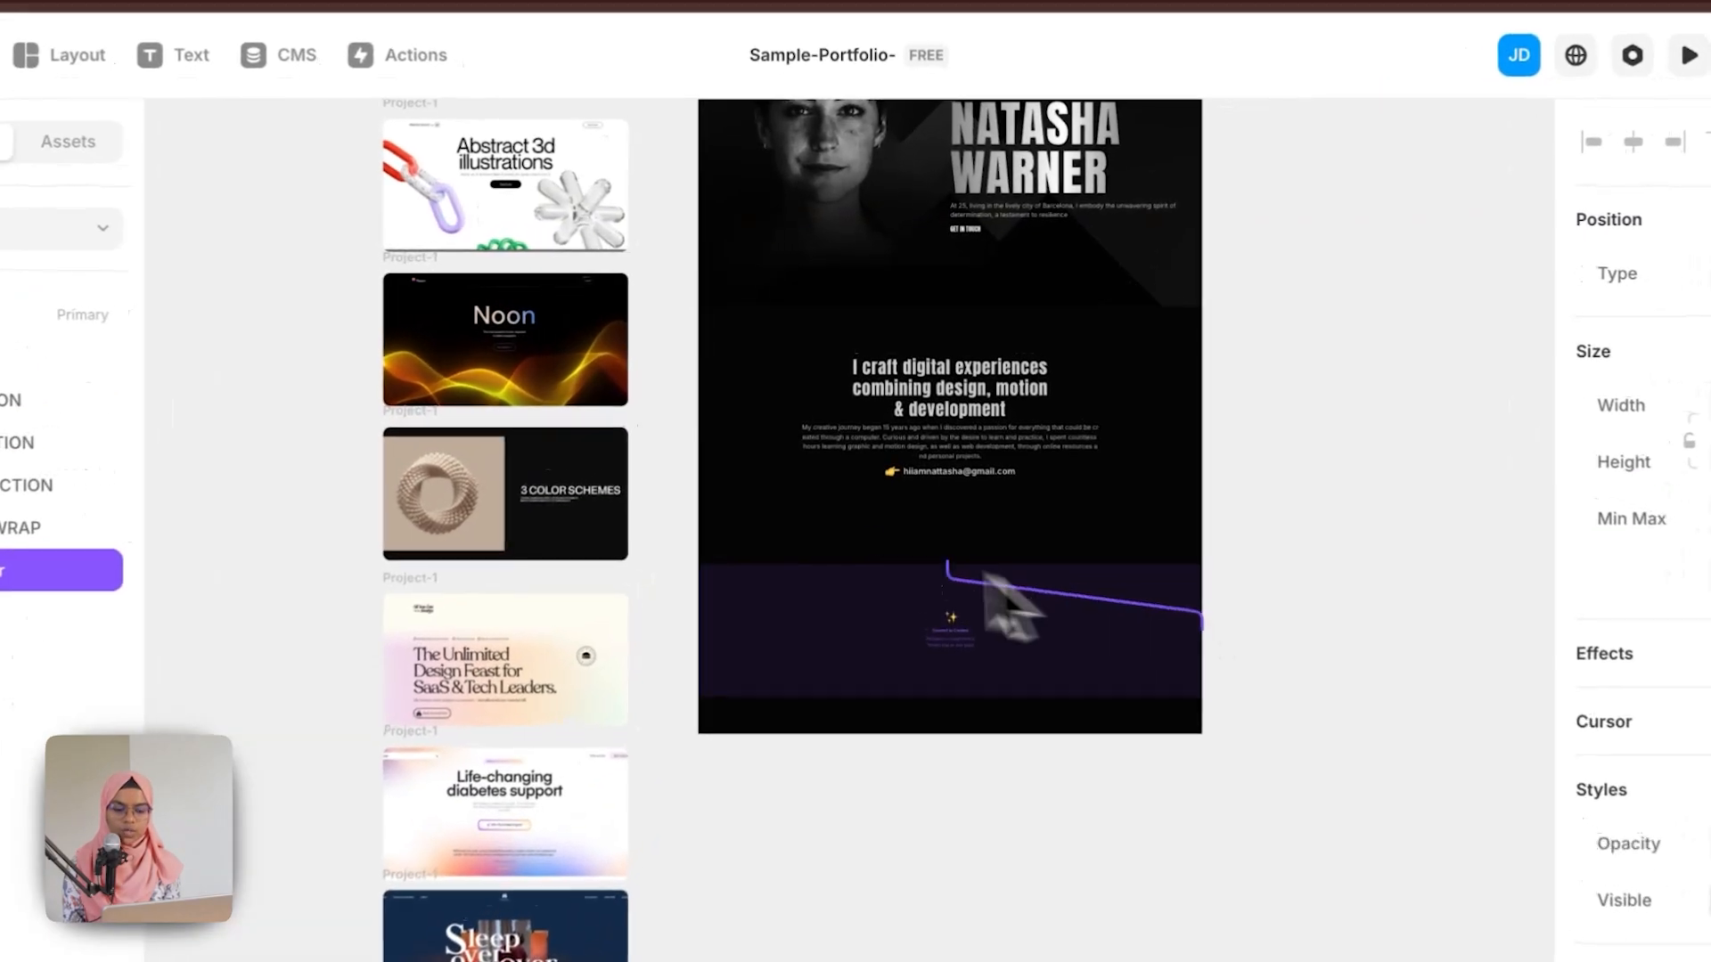
drag(539, 142, 1194, 628)
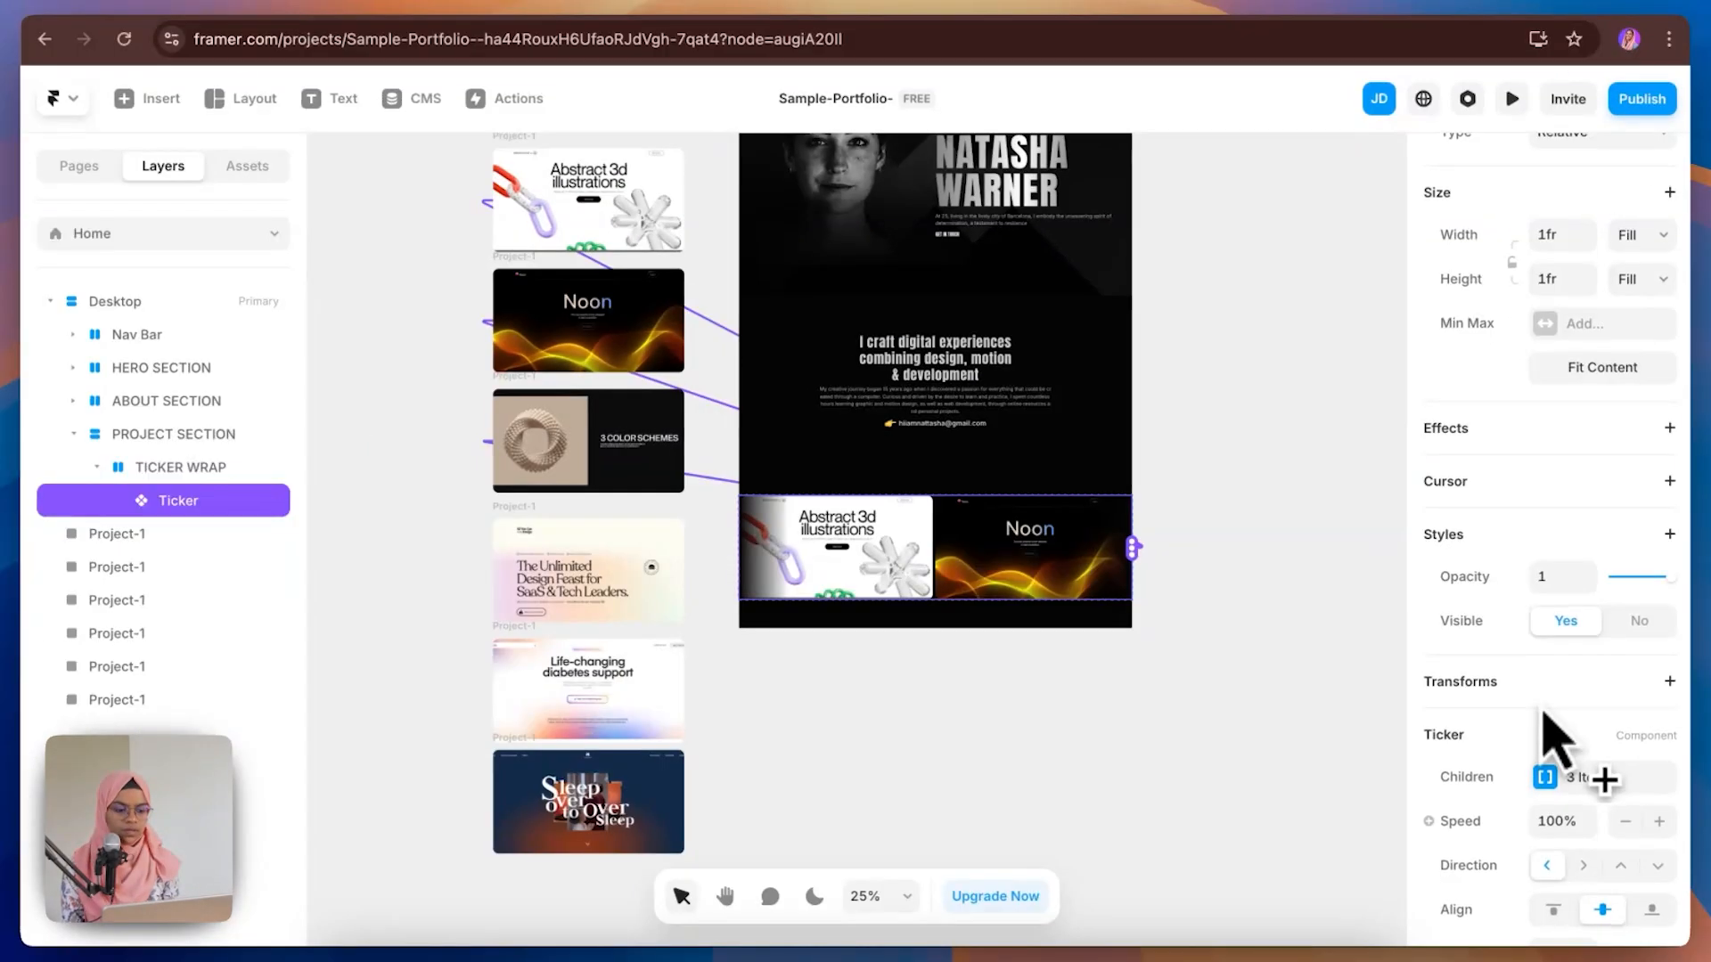
scroll(1546, 734, down, 5)
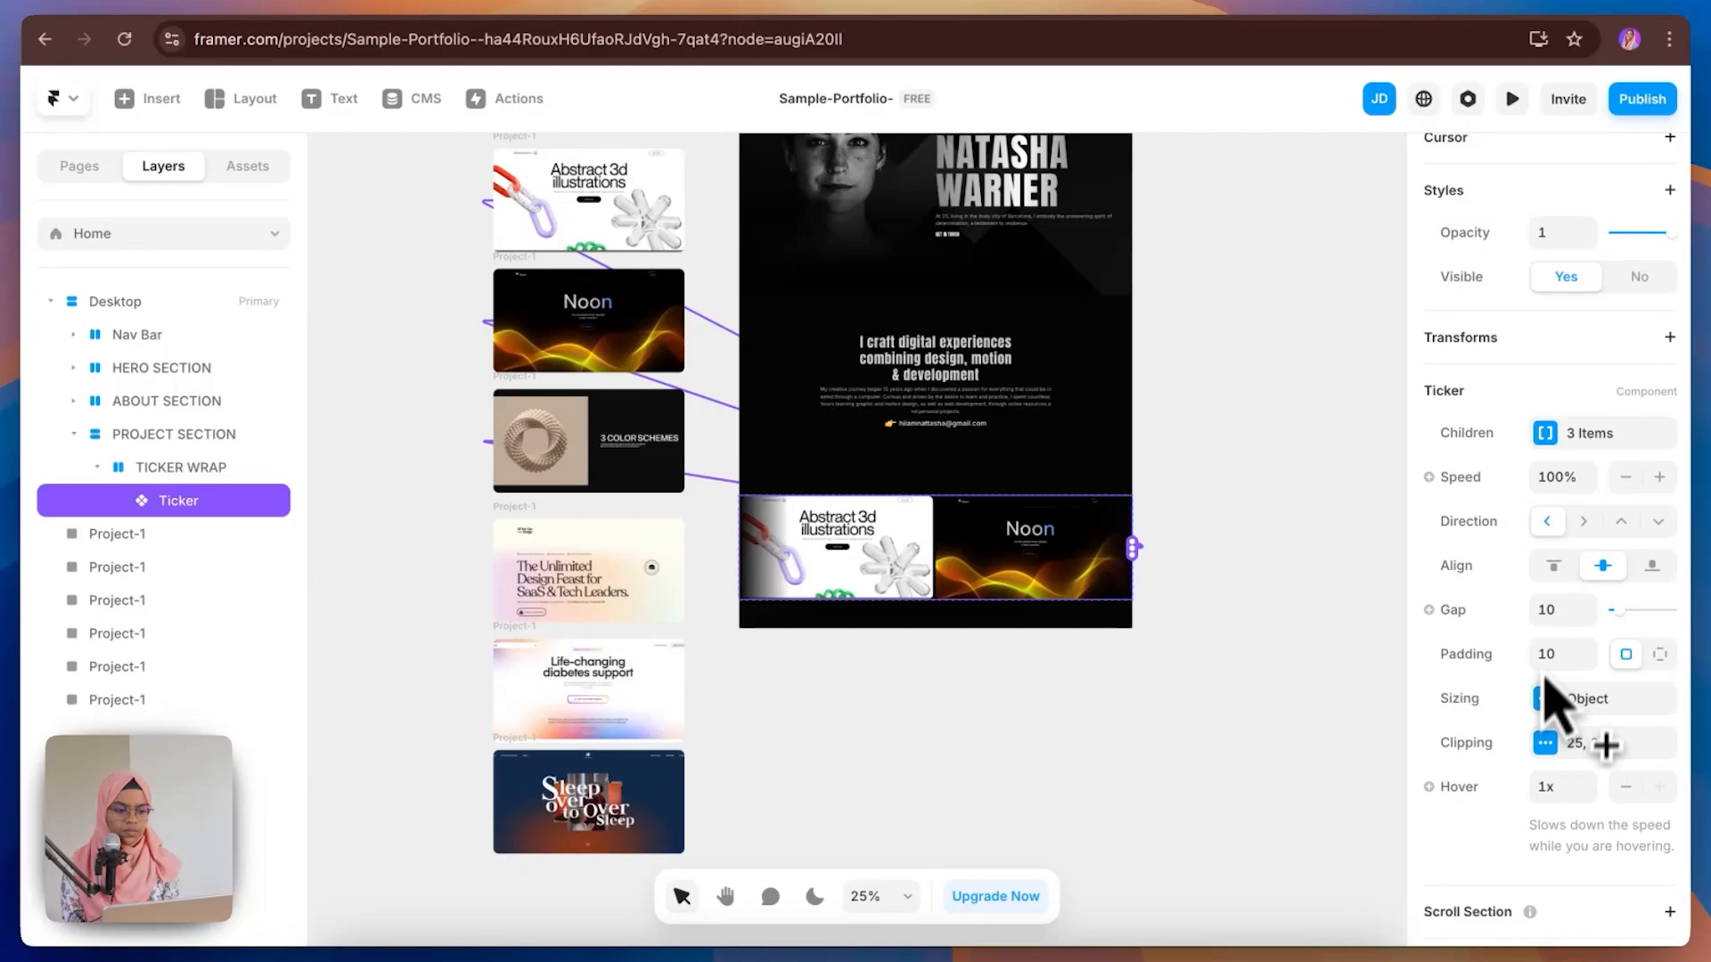
Step: Set the Ticker's gap to 40
click(1546, 603)
text(4)
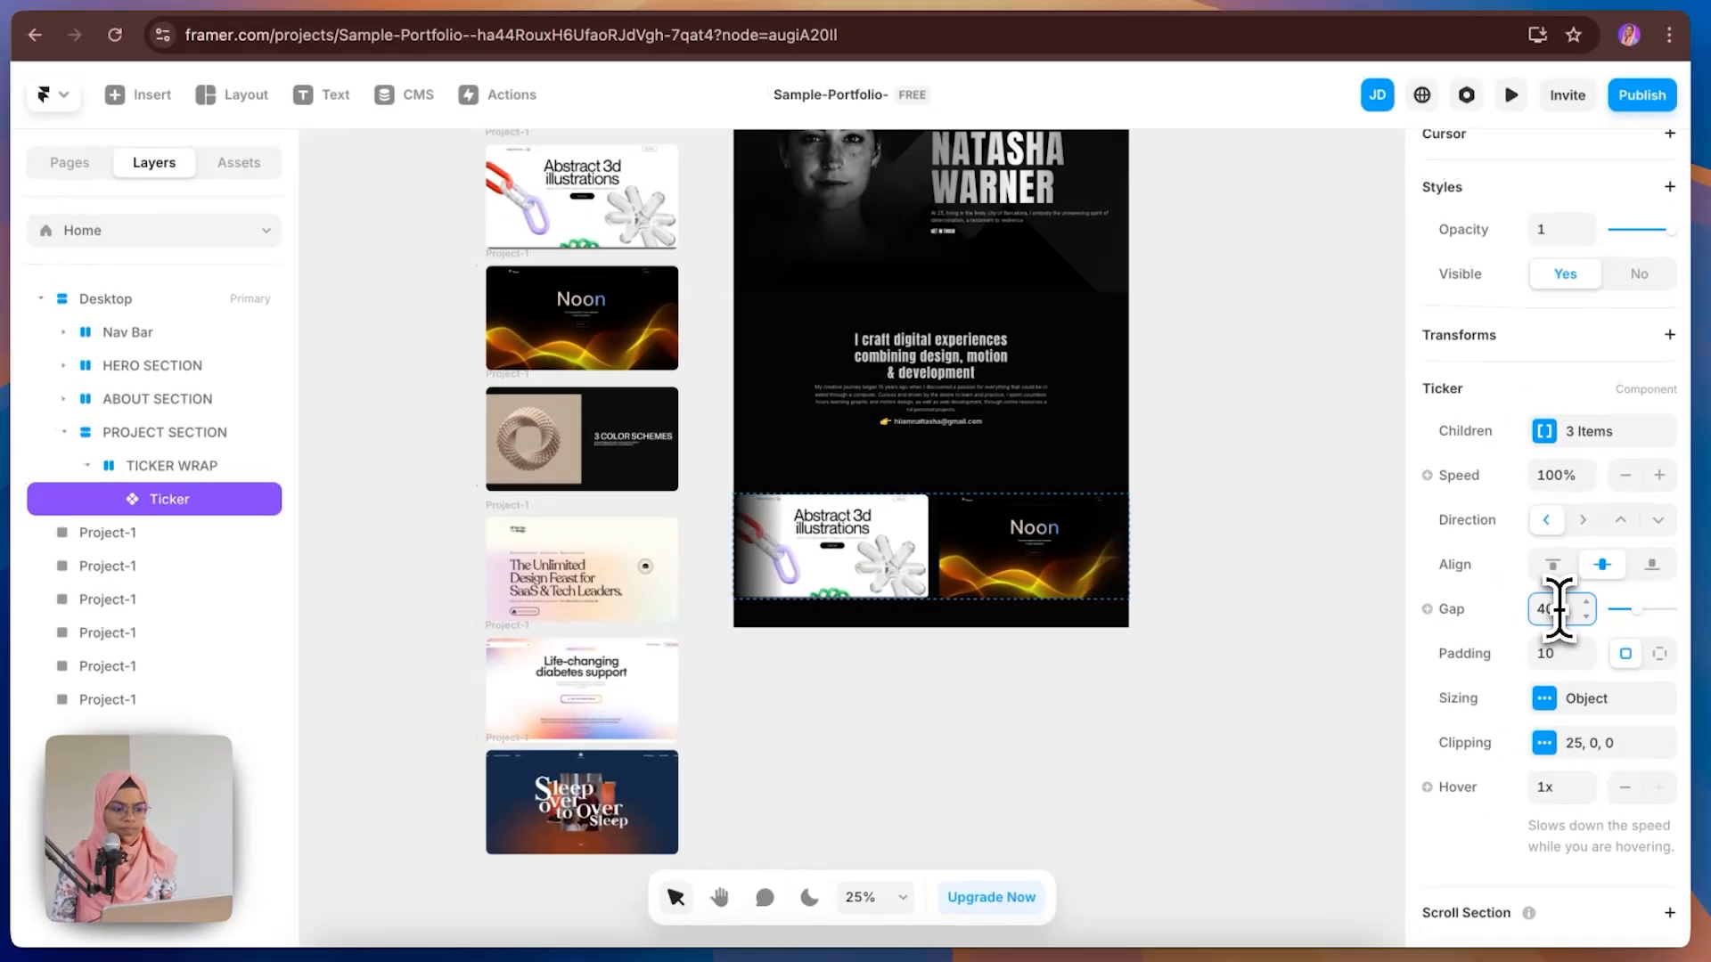
key(Return)
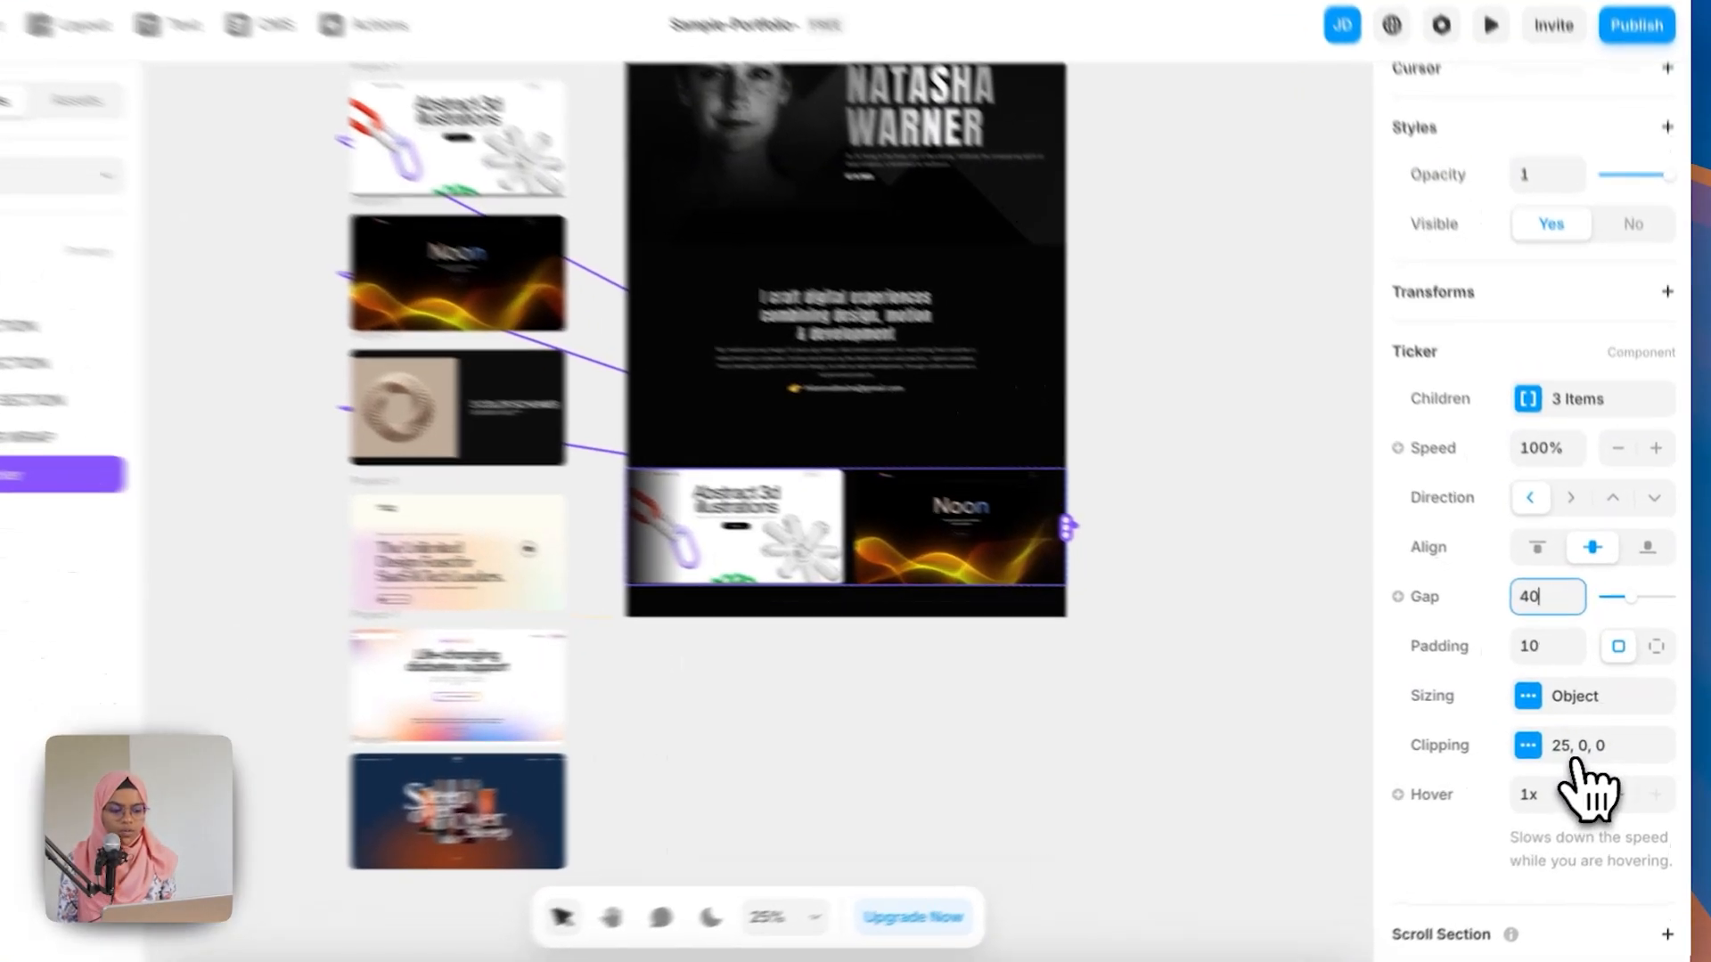
Step: Set the Ticker's clipping fade width to 100%
click(1589, 755)
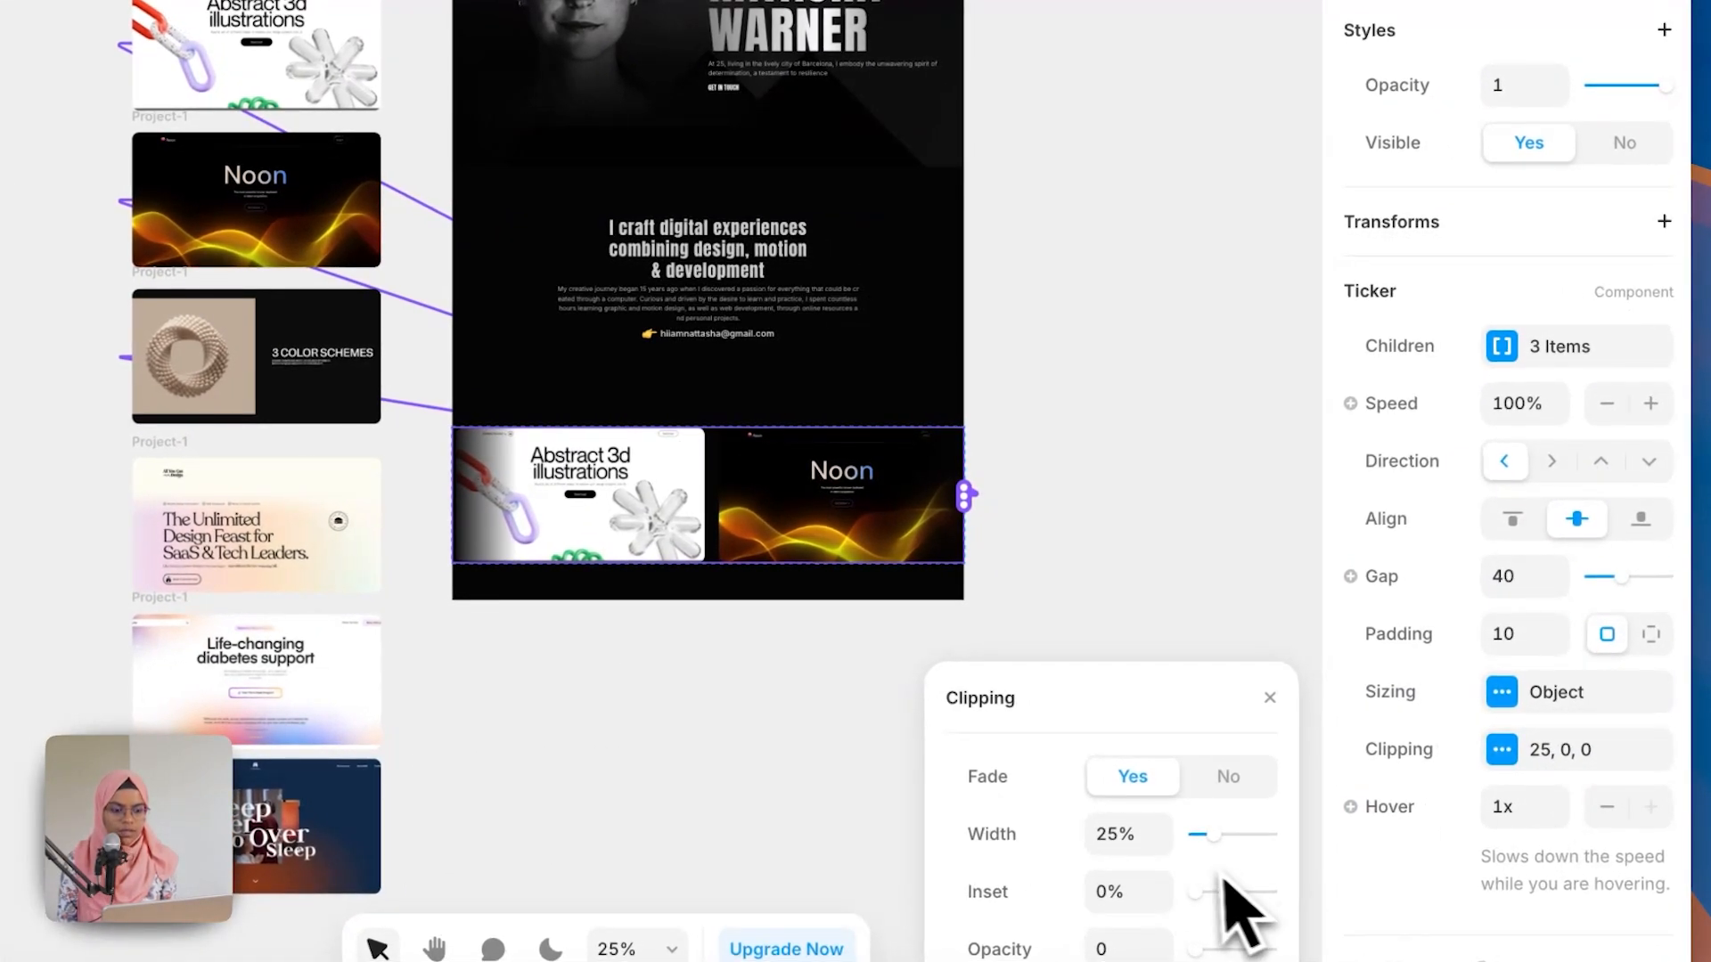
drag(1215, 845, 1307, 863)
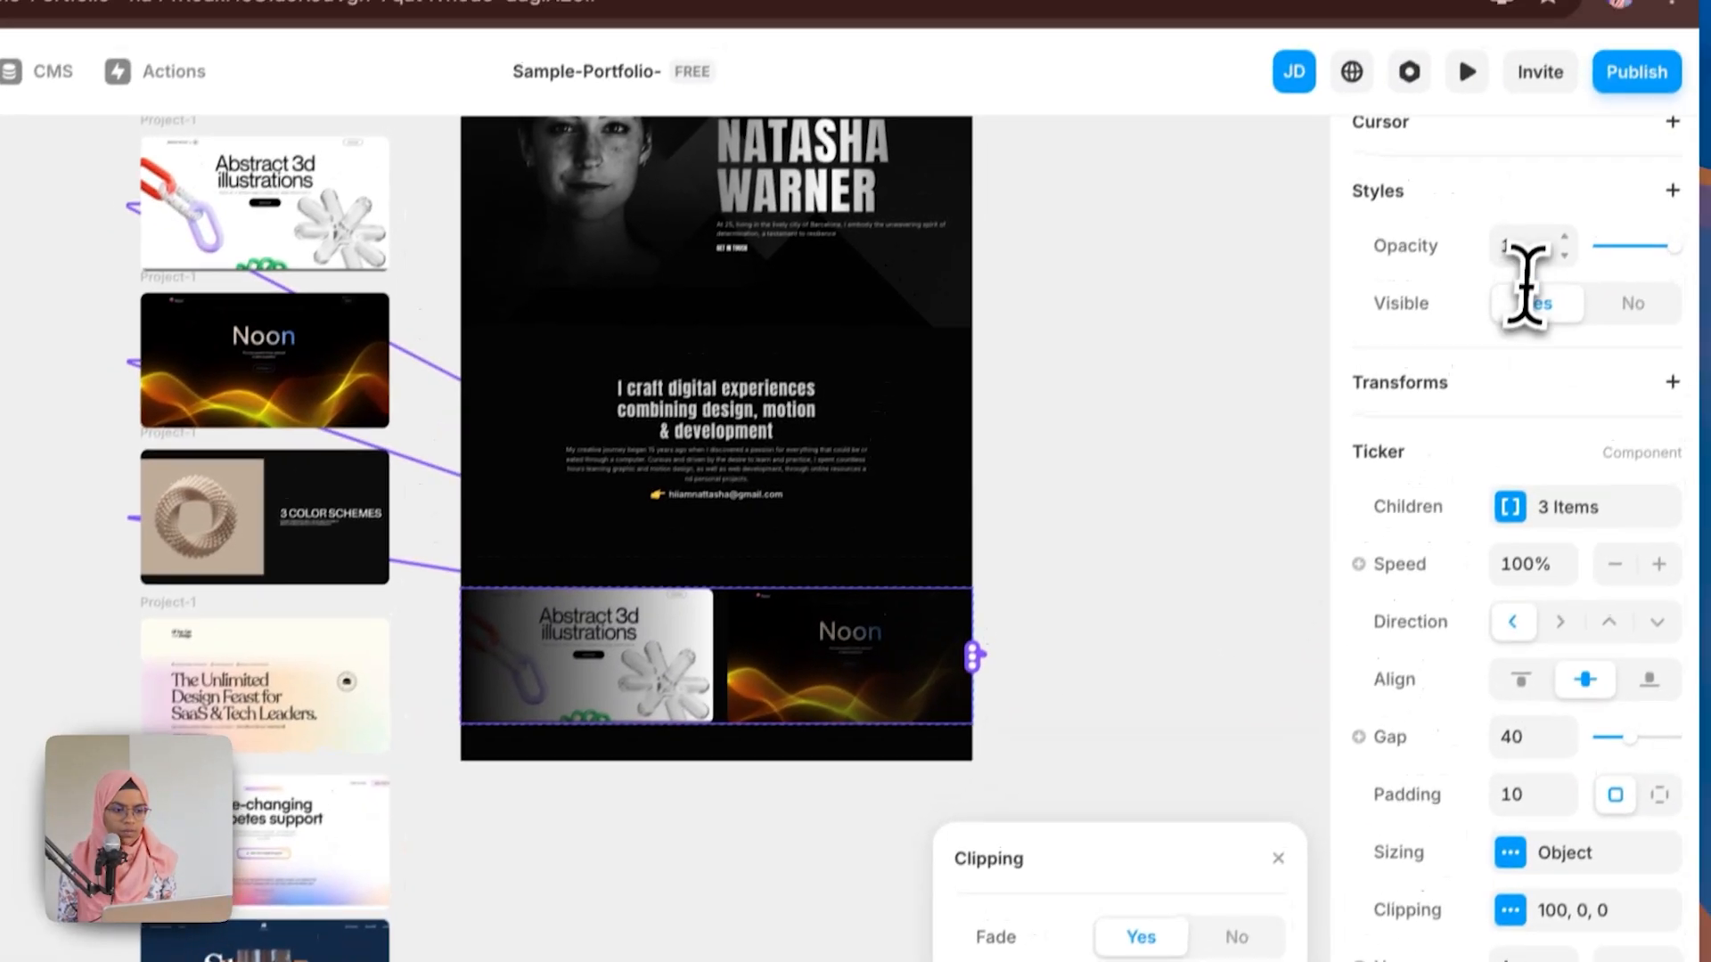
click(1521, 98)
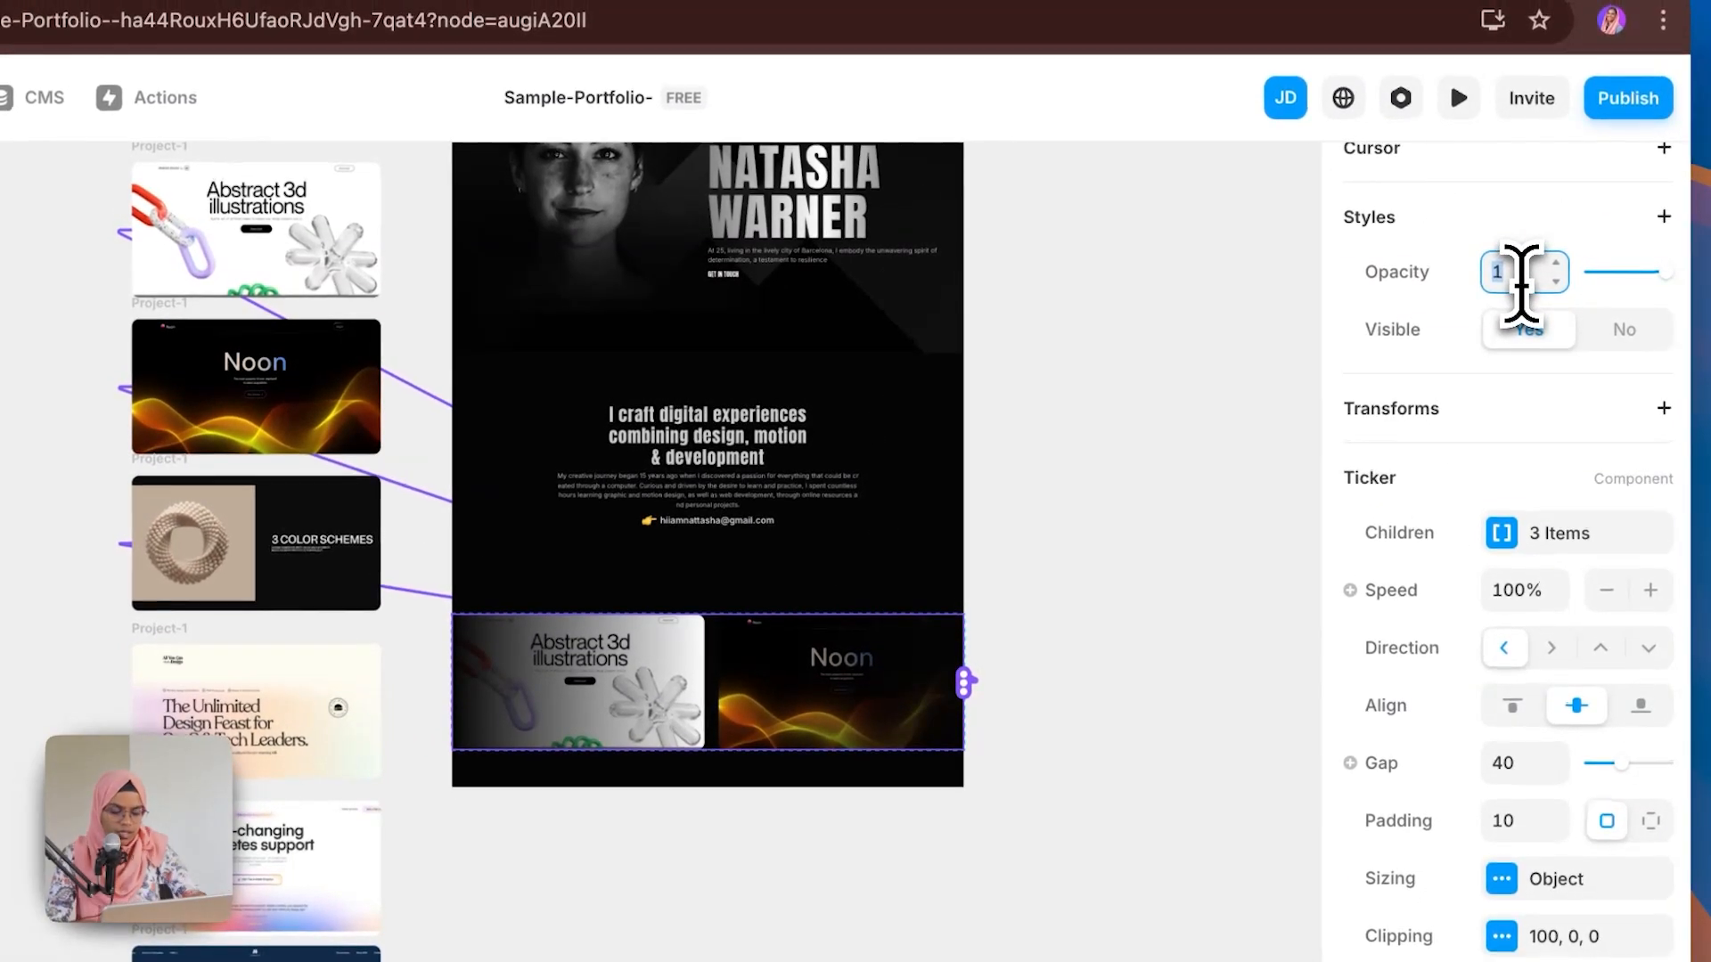
Step: Set the Ticker's opacity to 0.3
text(3)
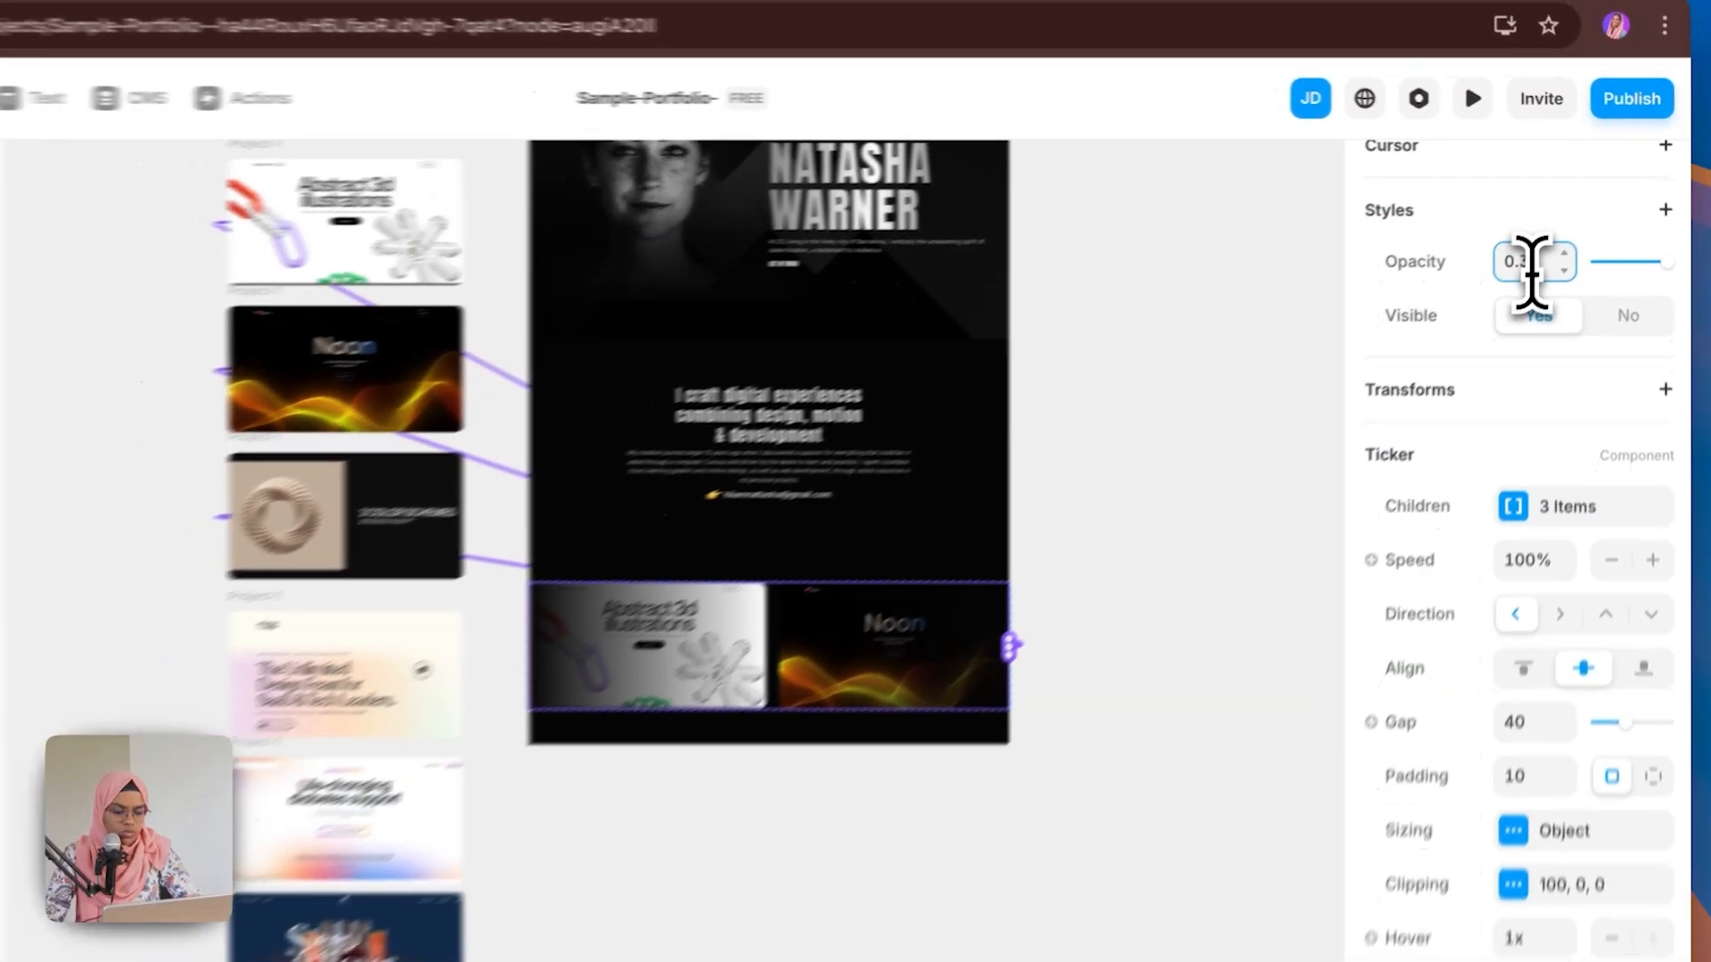
key(Return)
Step: Duplicate the TICKER WRAP frame inside the Project section
scroll(627, 723, up, 3)
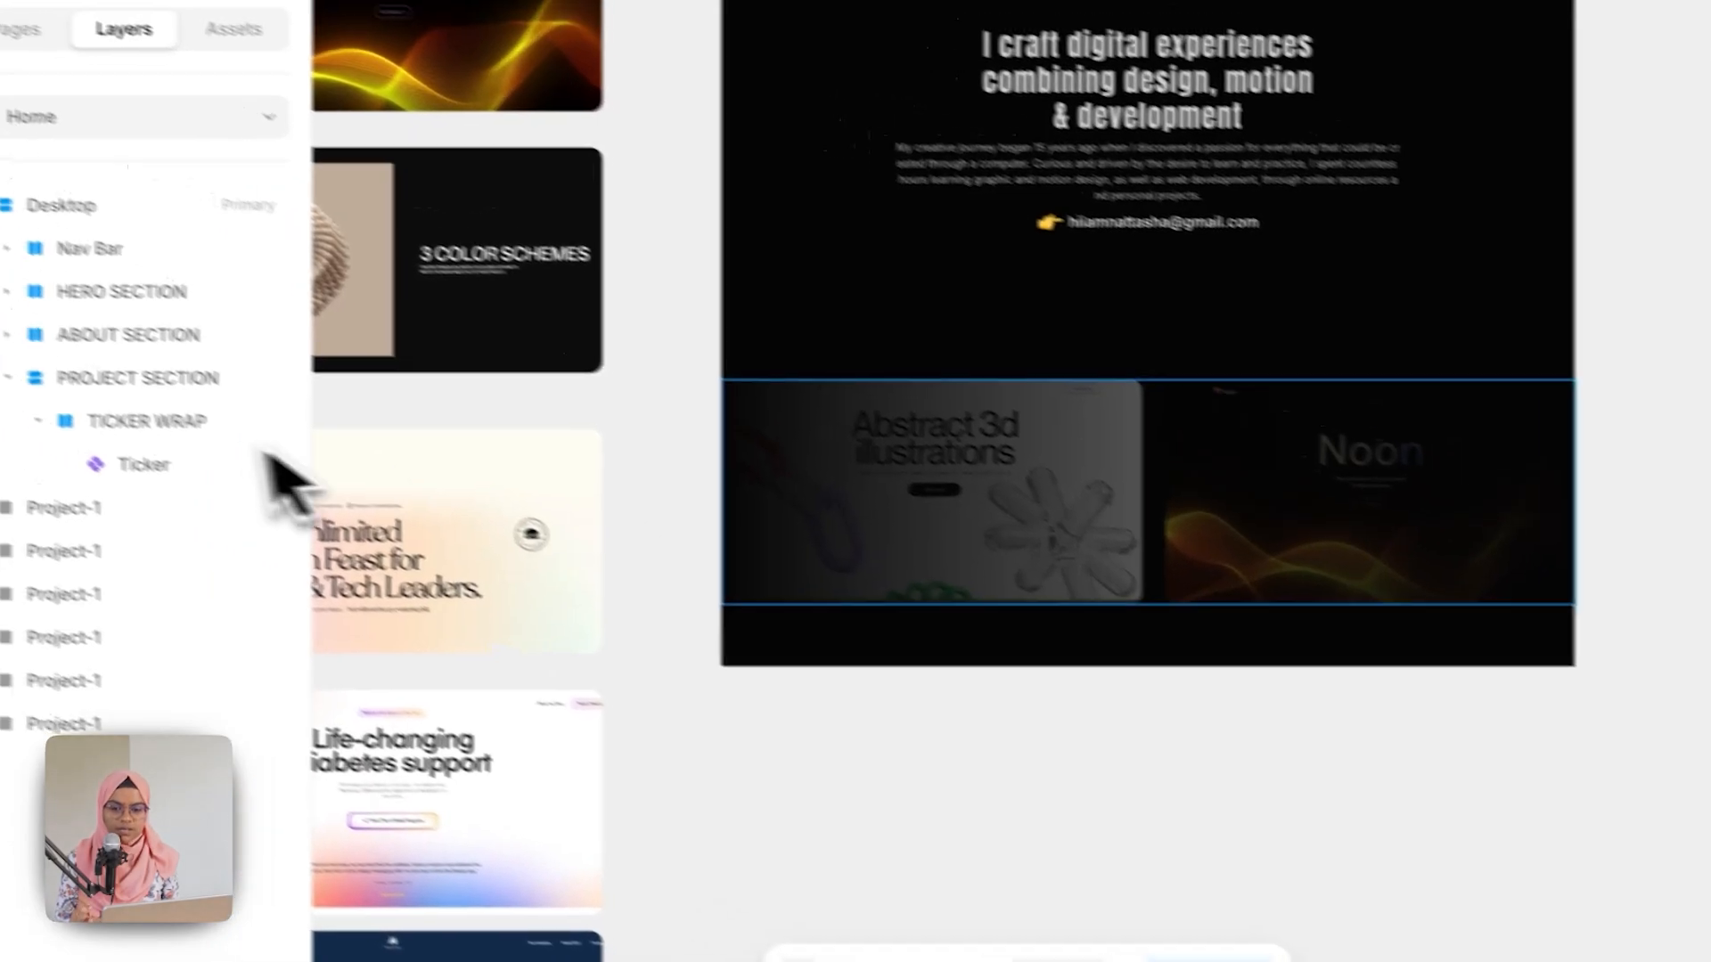
click(13, 381)
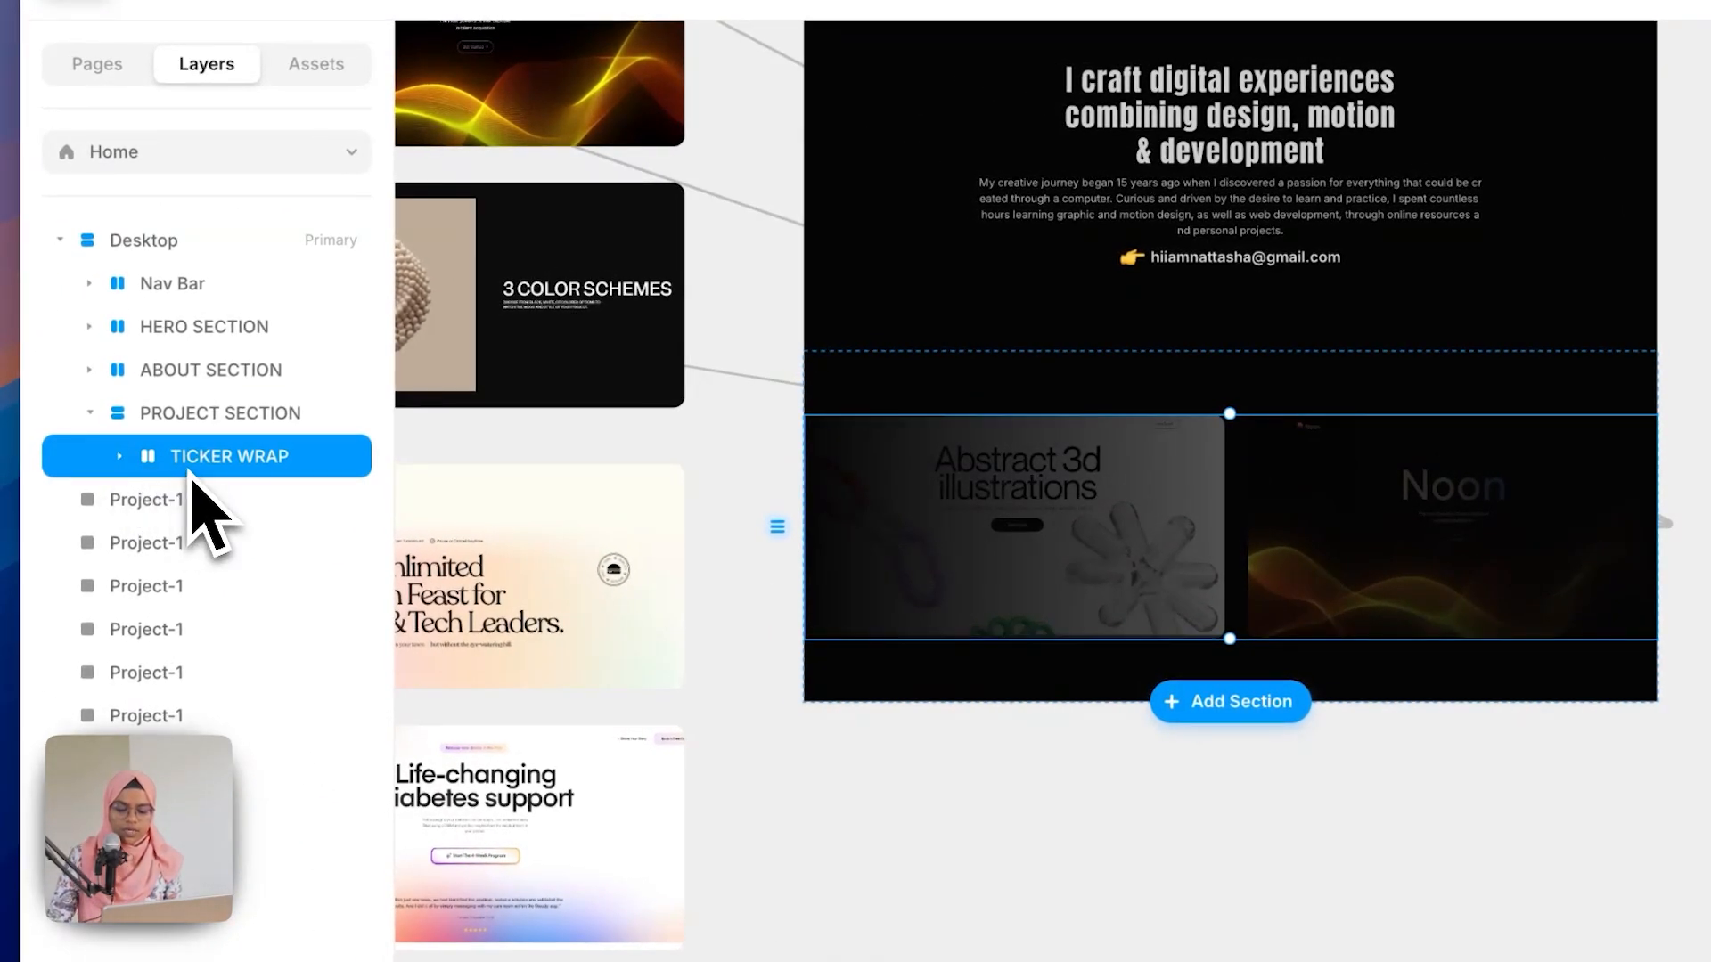
key(ctrl+d)
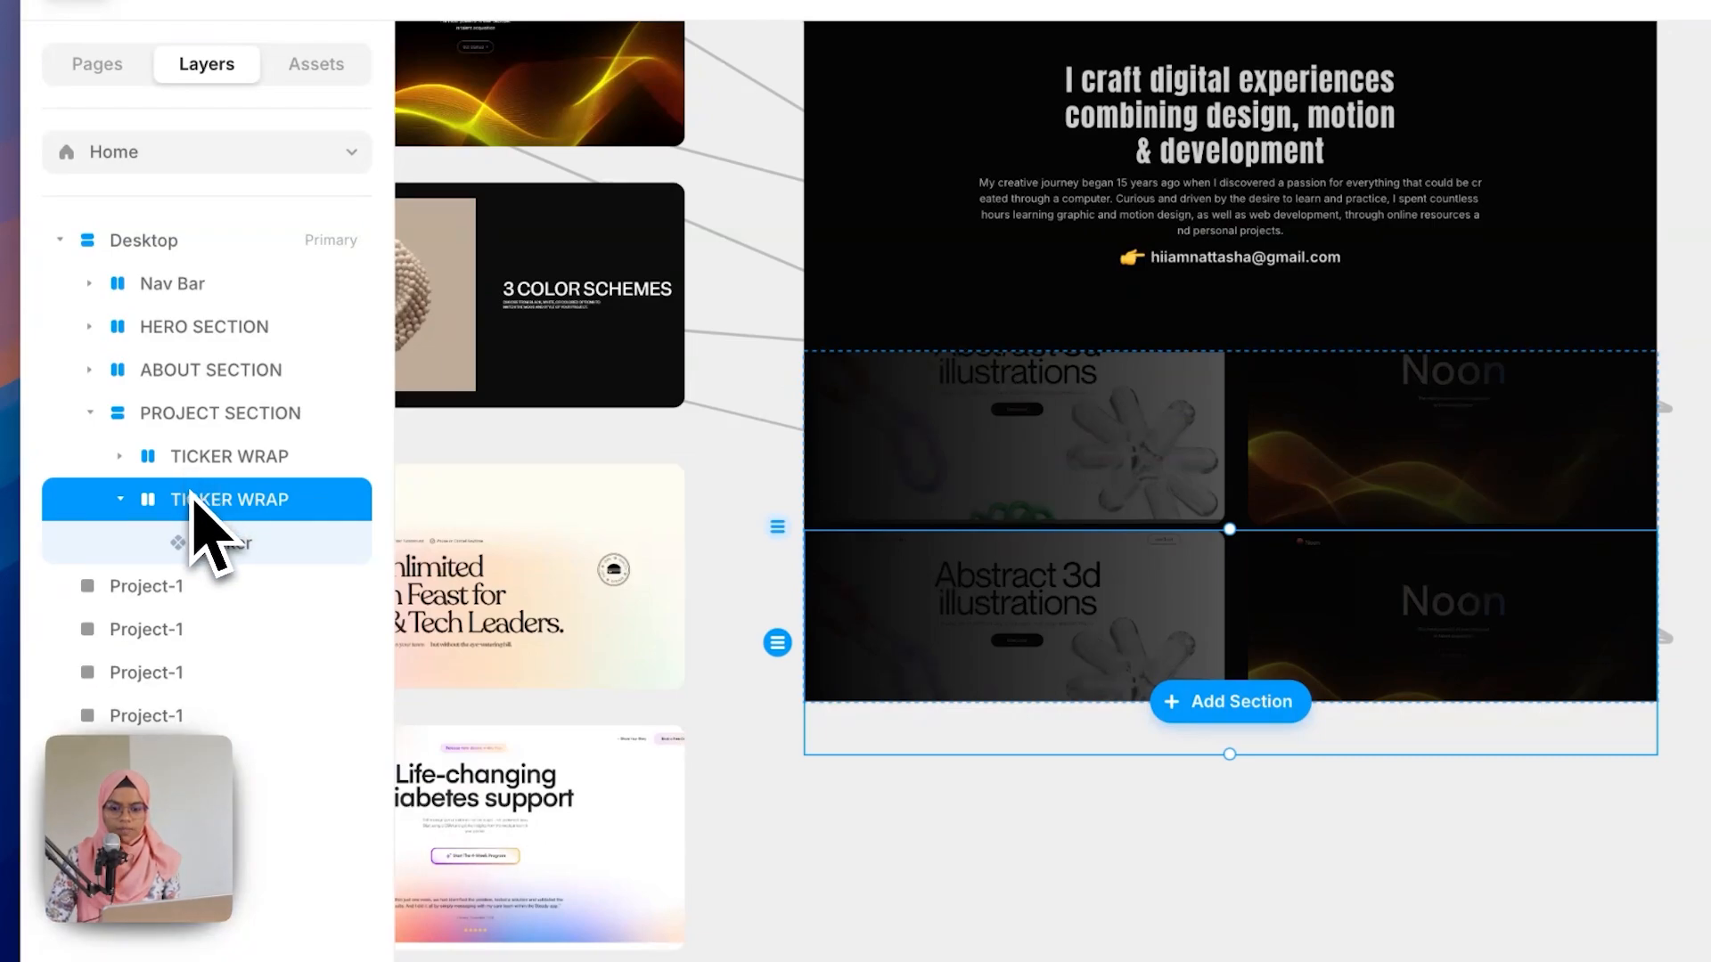
Step: Set the PROJECT SECTION's height to Fit
click(119, 500)
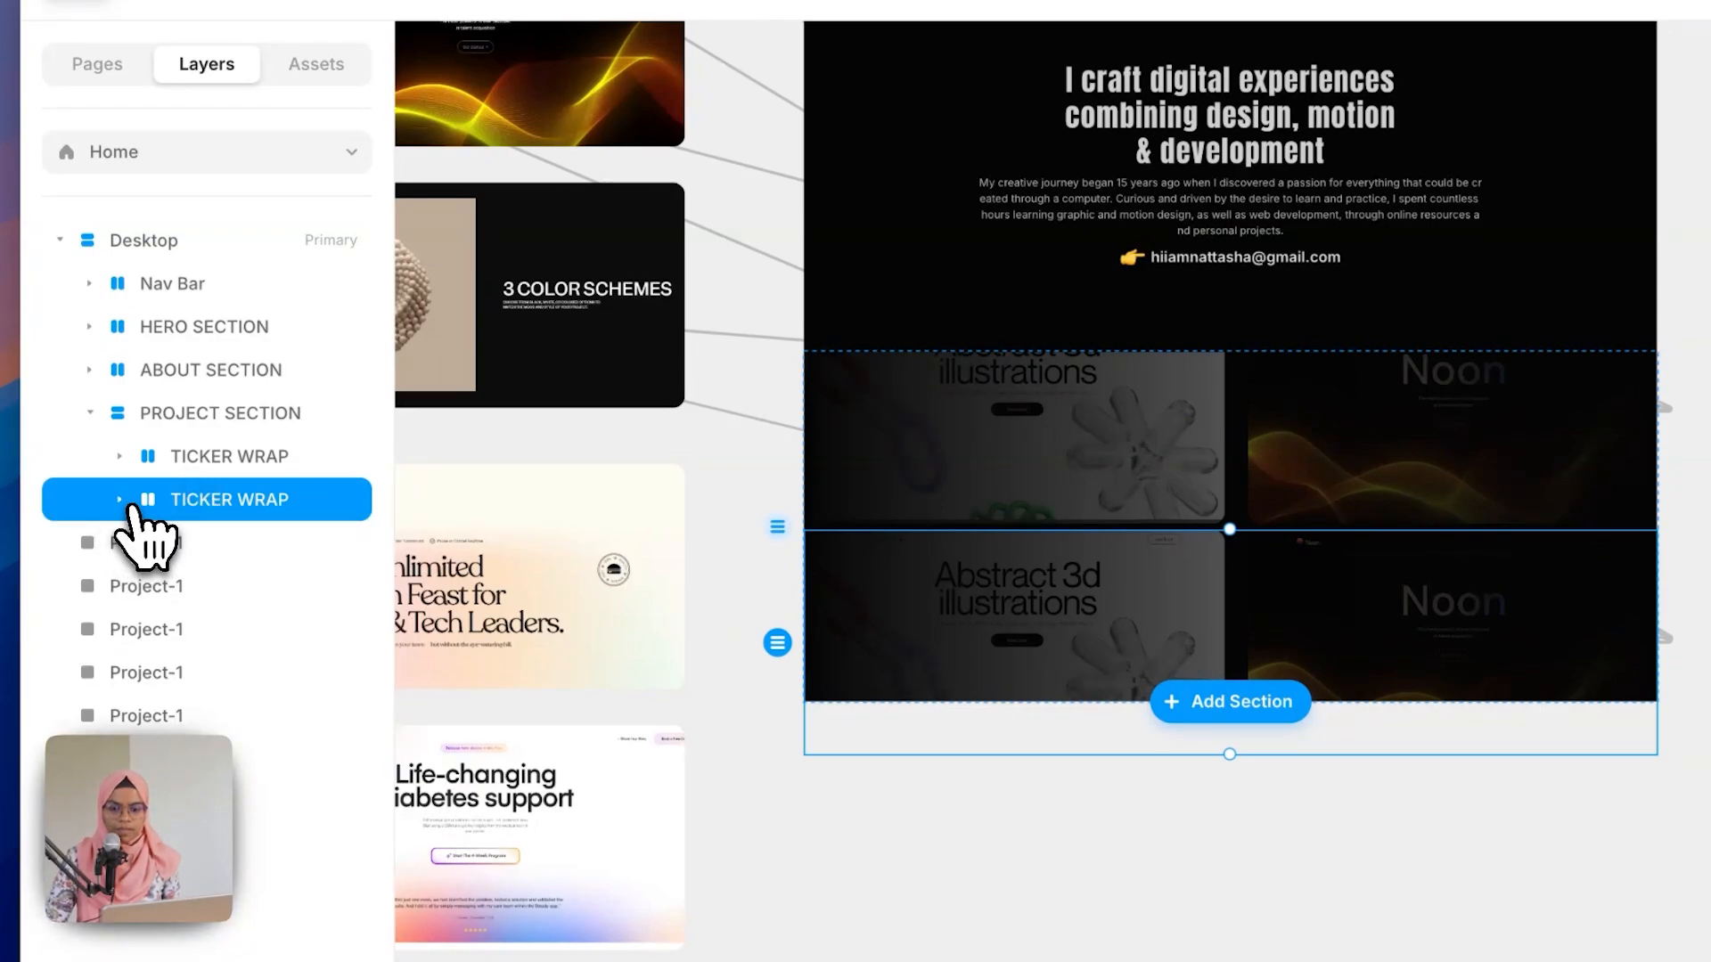
click(123, 501)
click(254, 554)
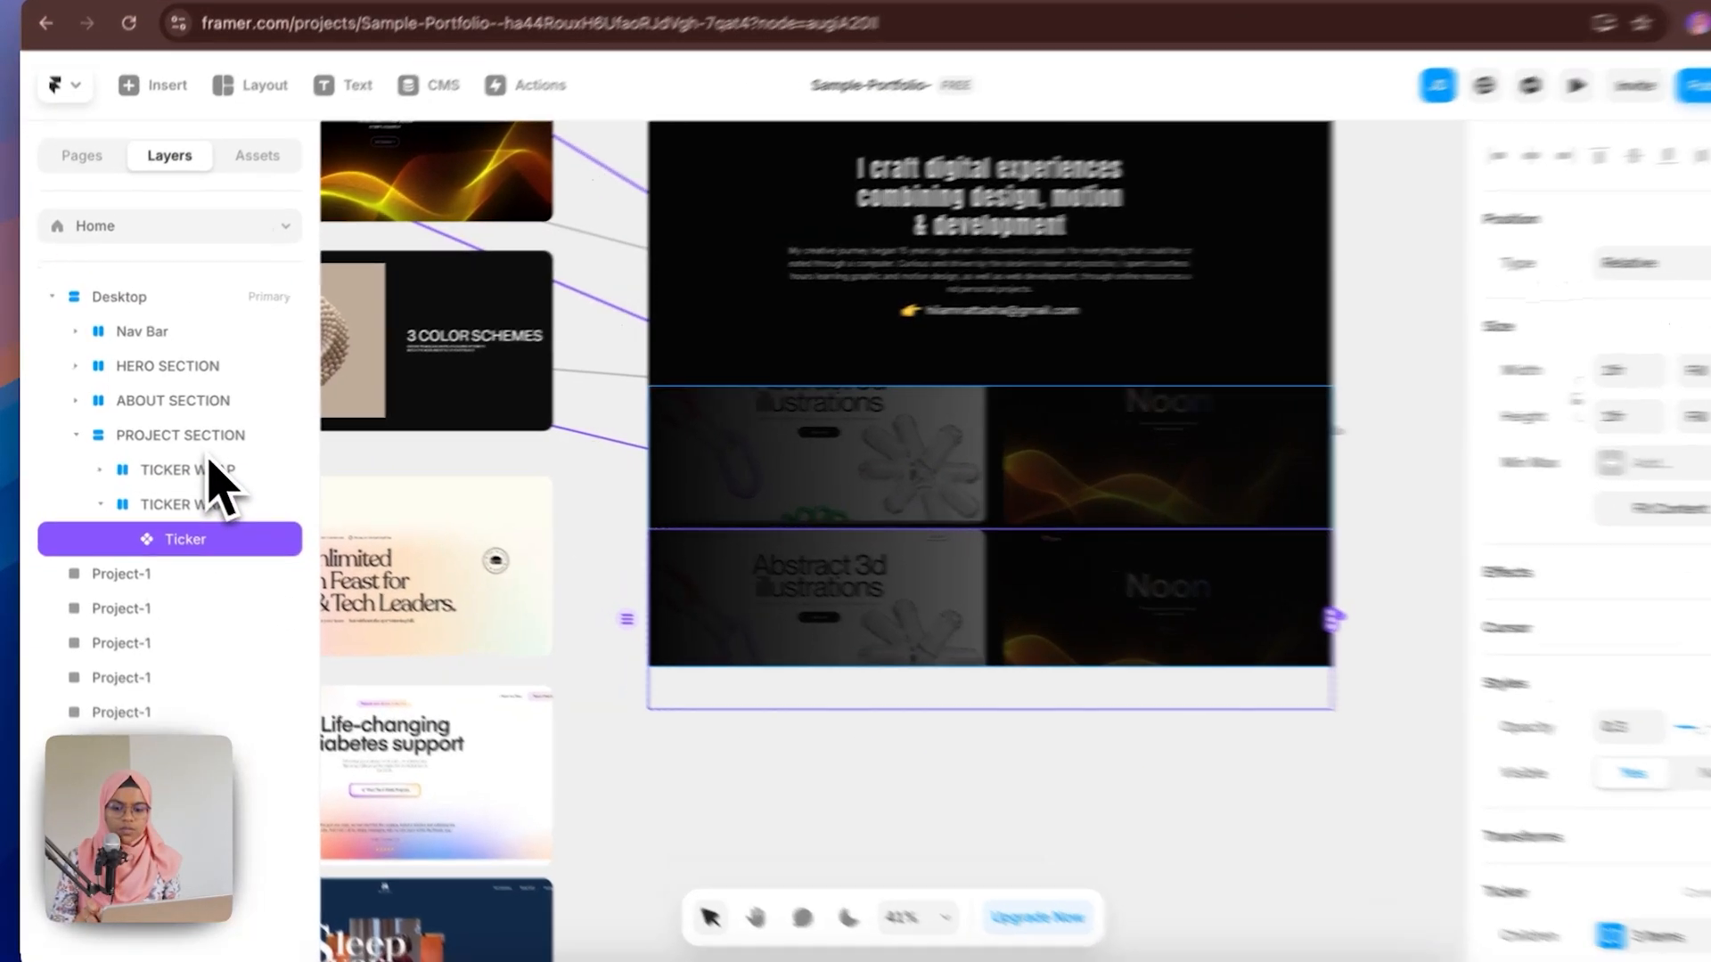
click(201, 445)
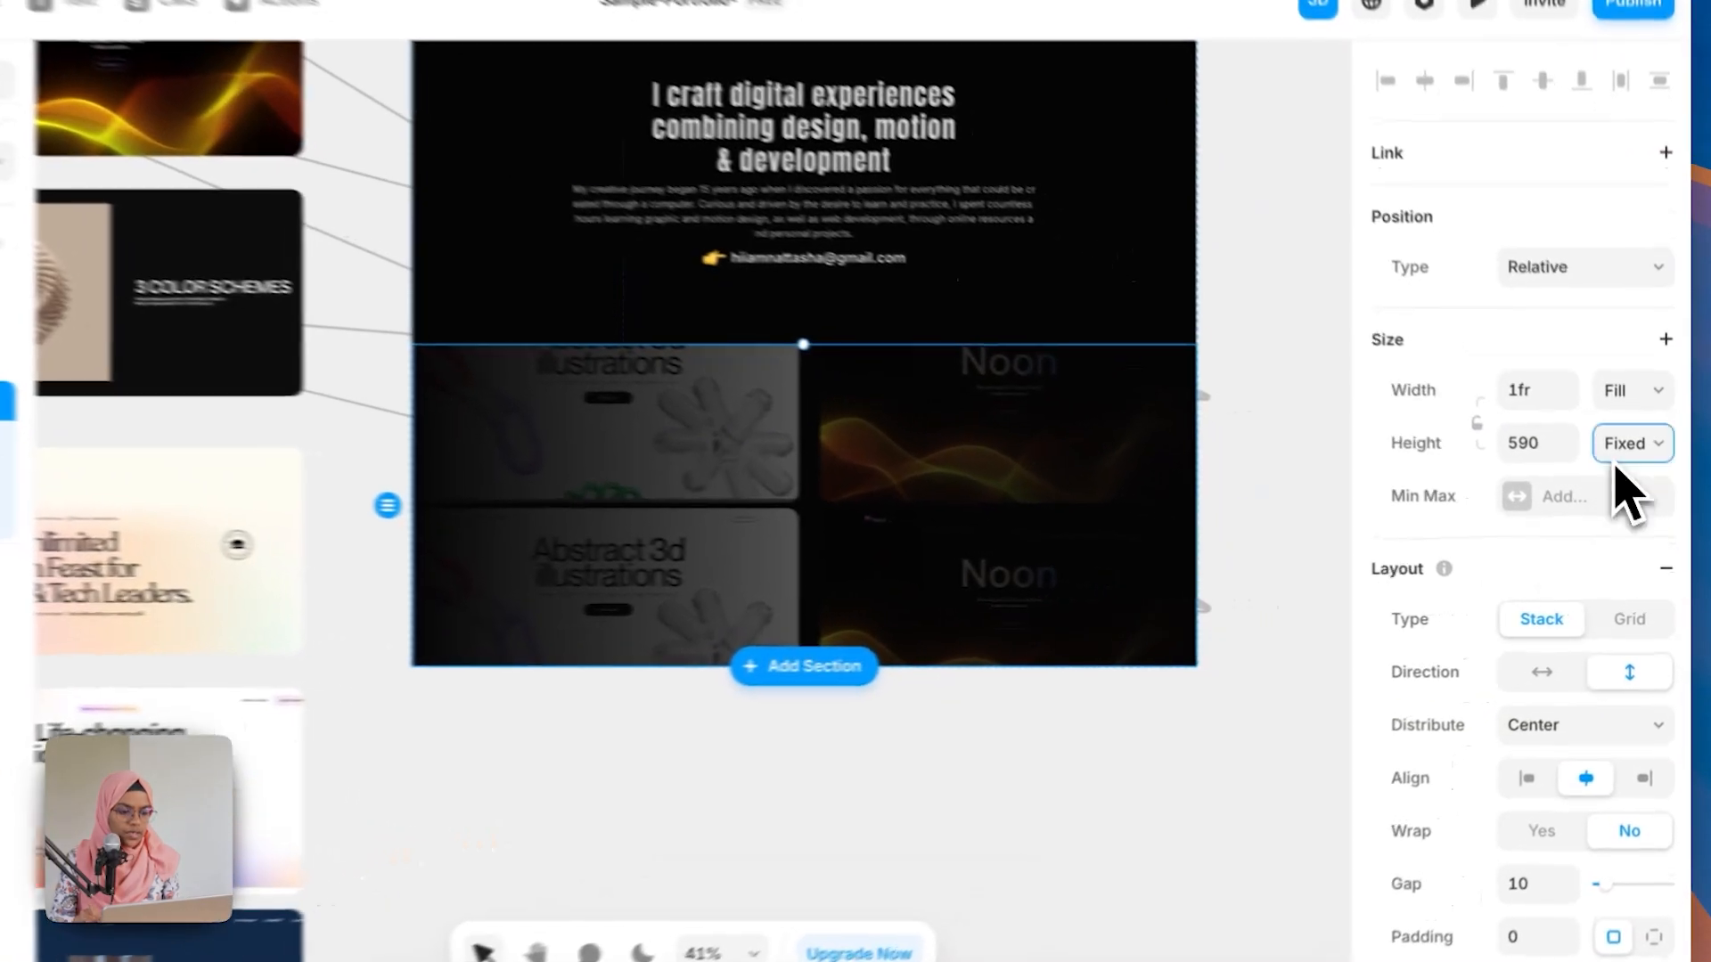
click(1640, 469)
click(1613, 543)
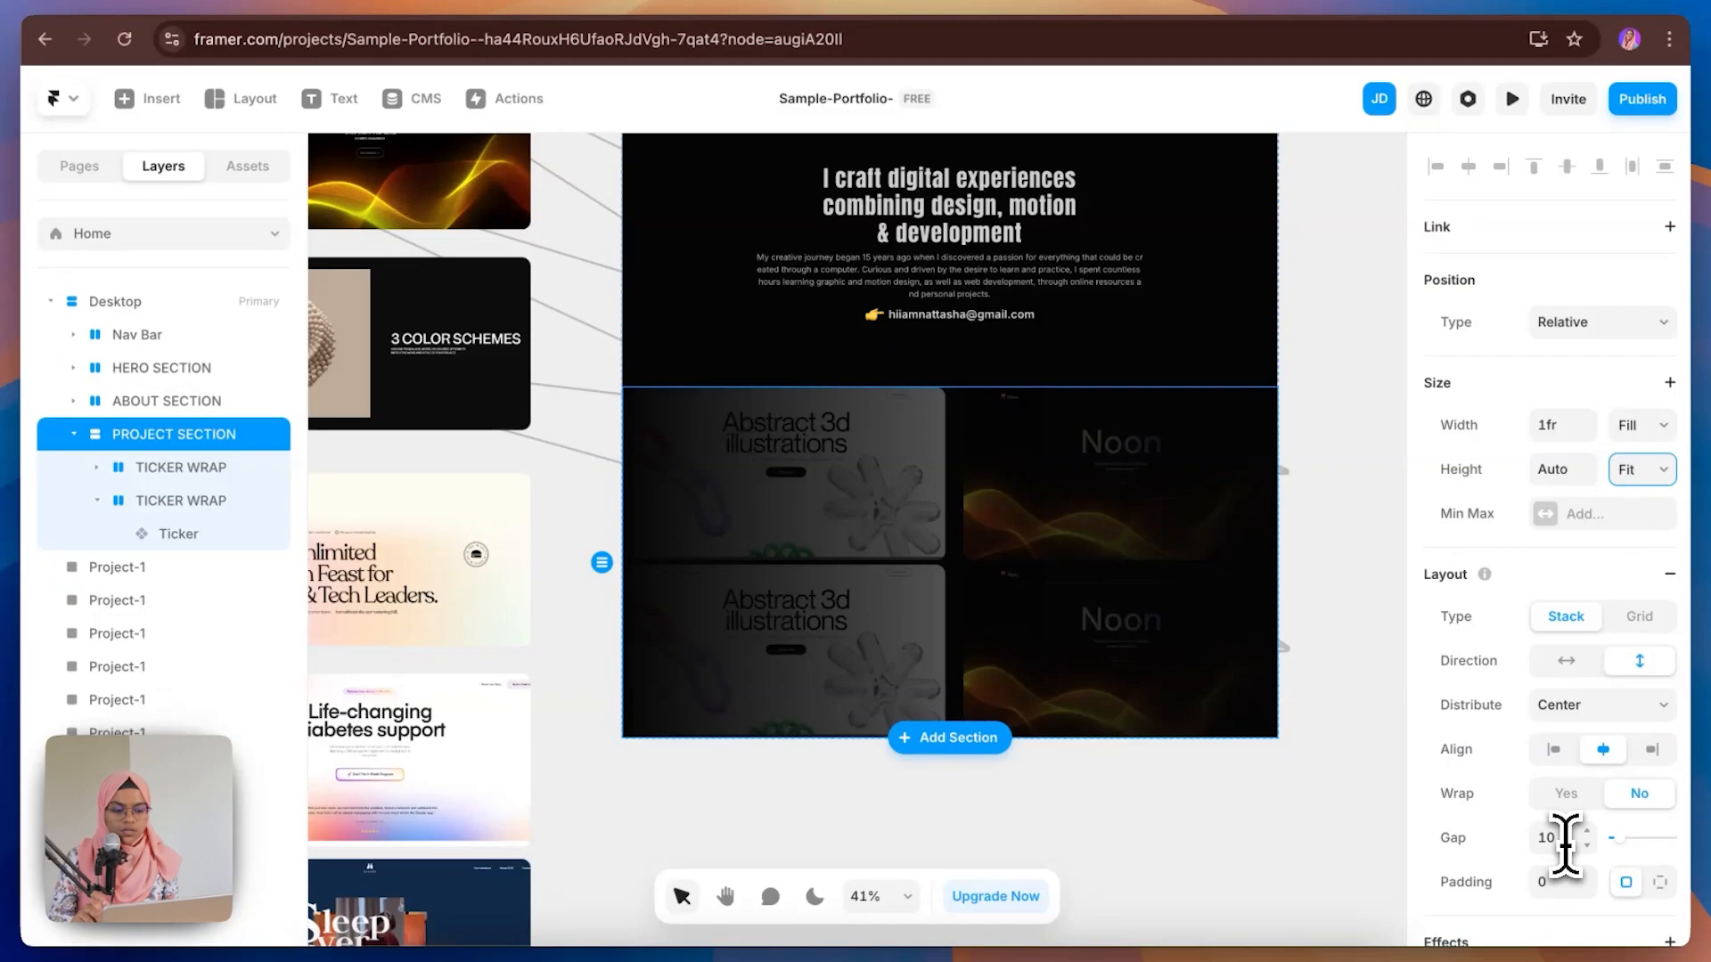
Step: Set the PROJECT SECTION's gap to 40
click(1566, 839)
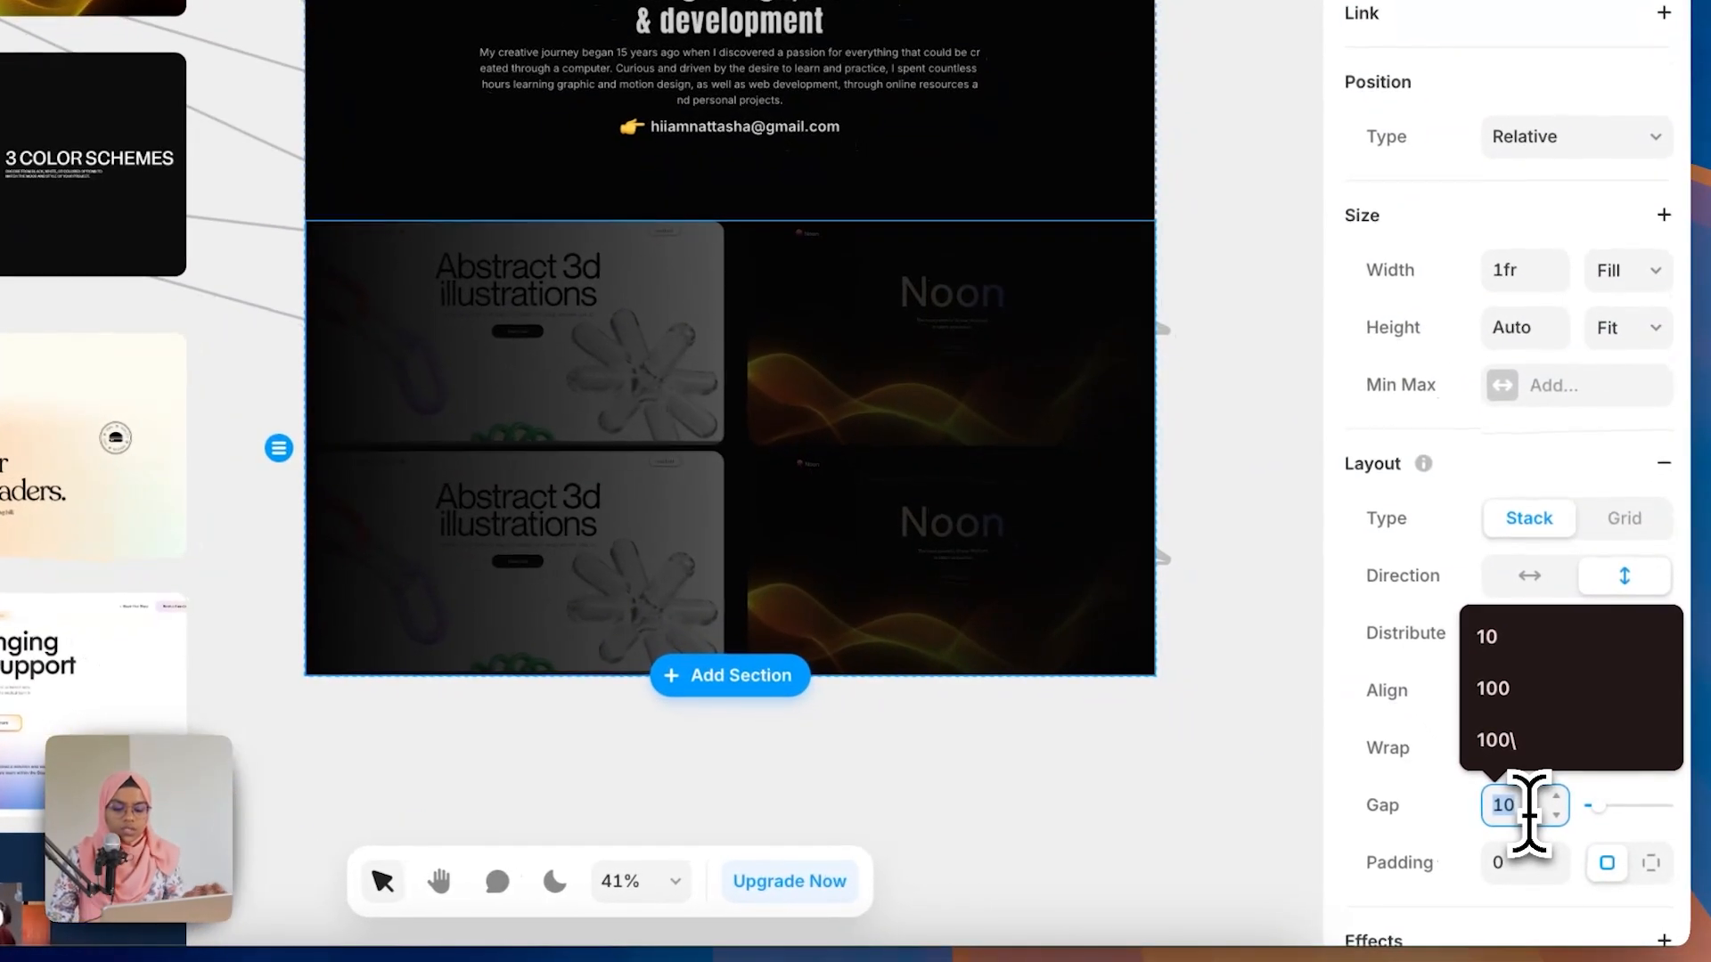
text(40)
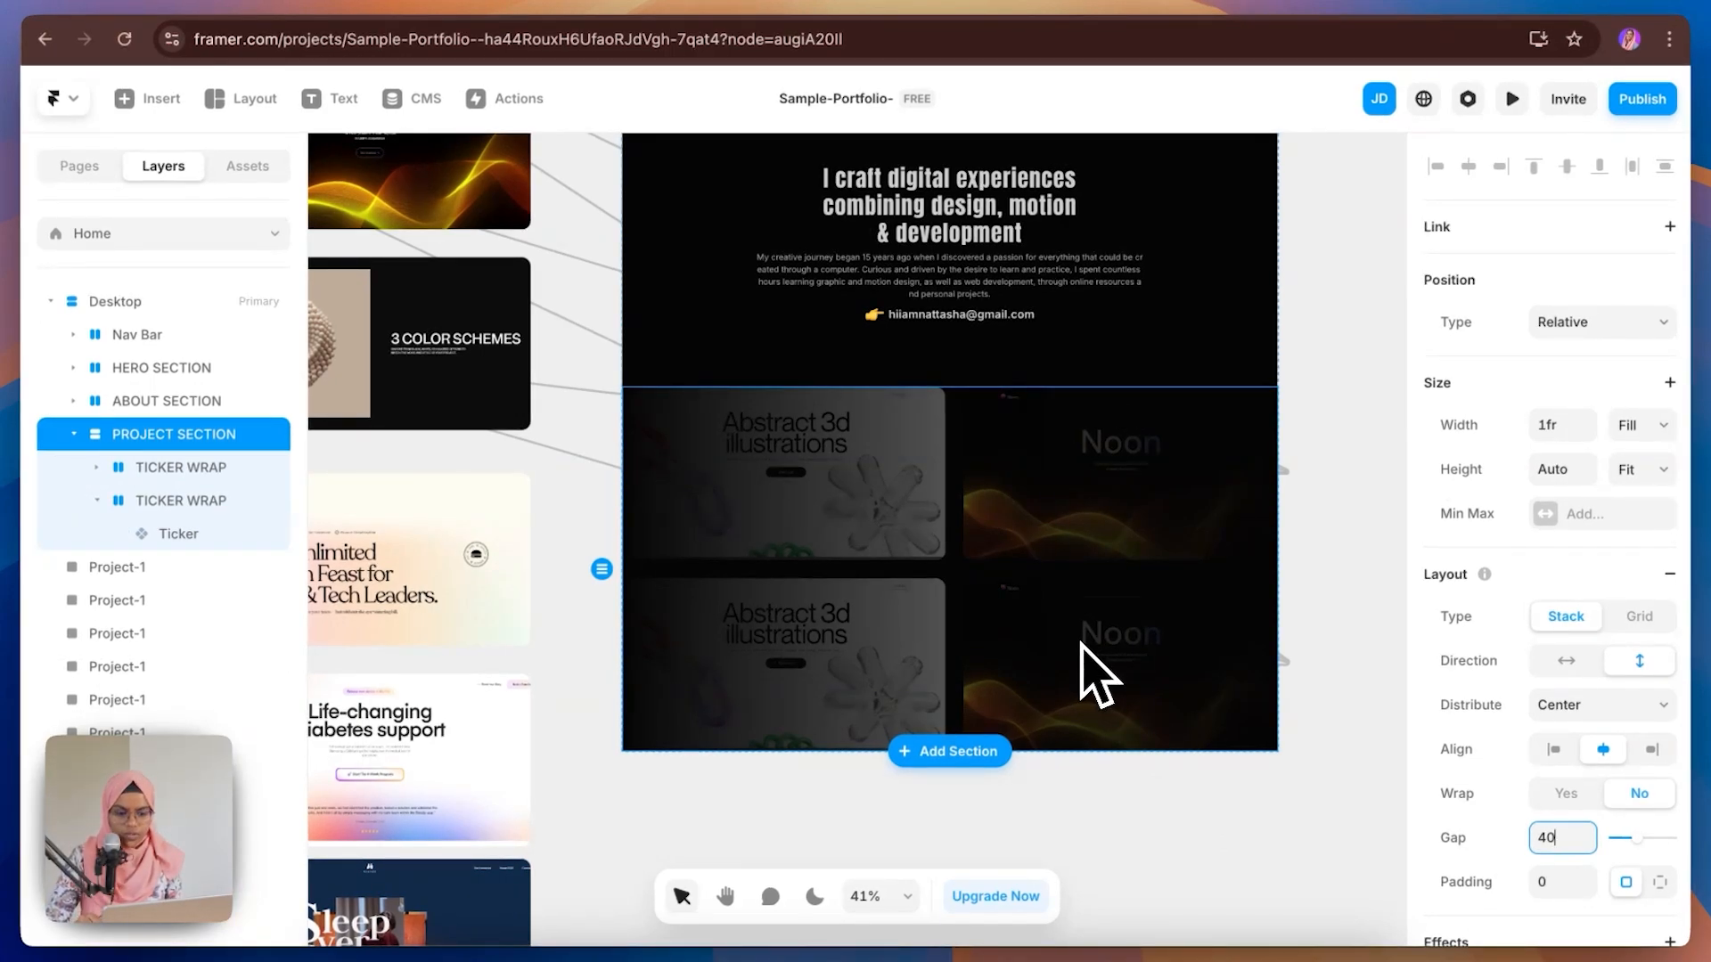
Step: Remove all children from the duplicated Ticker
scroll(1082, 646, down, 3)
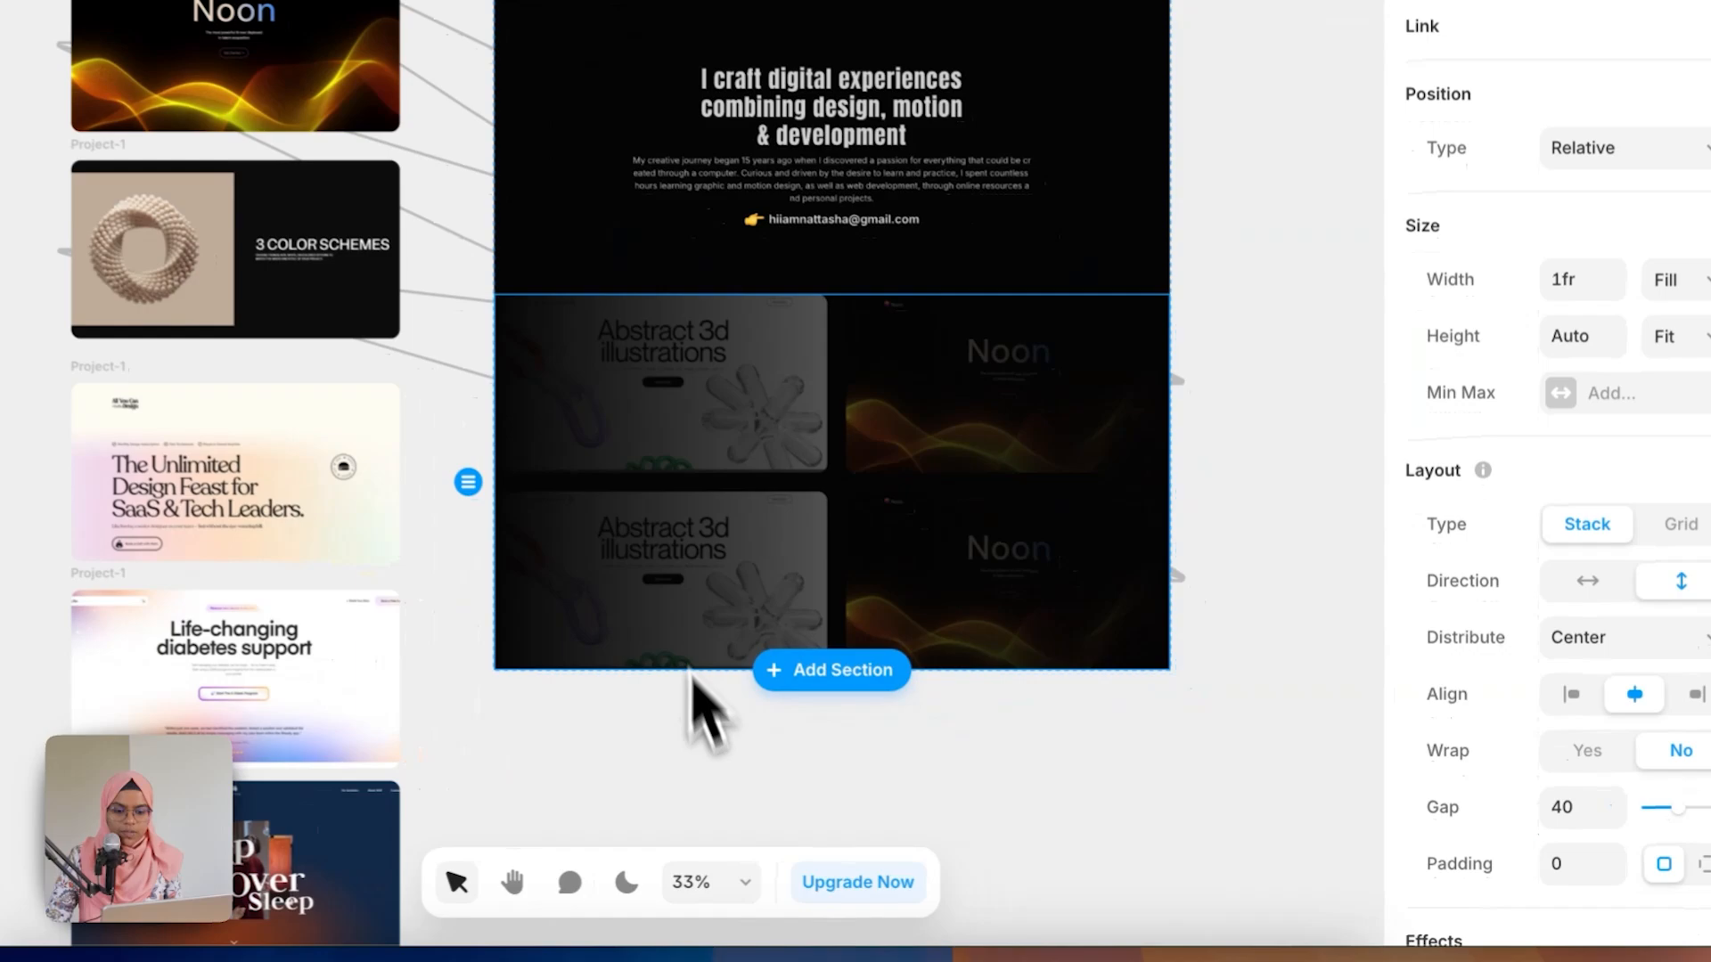
click(874, 677)
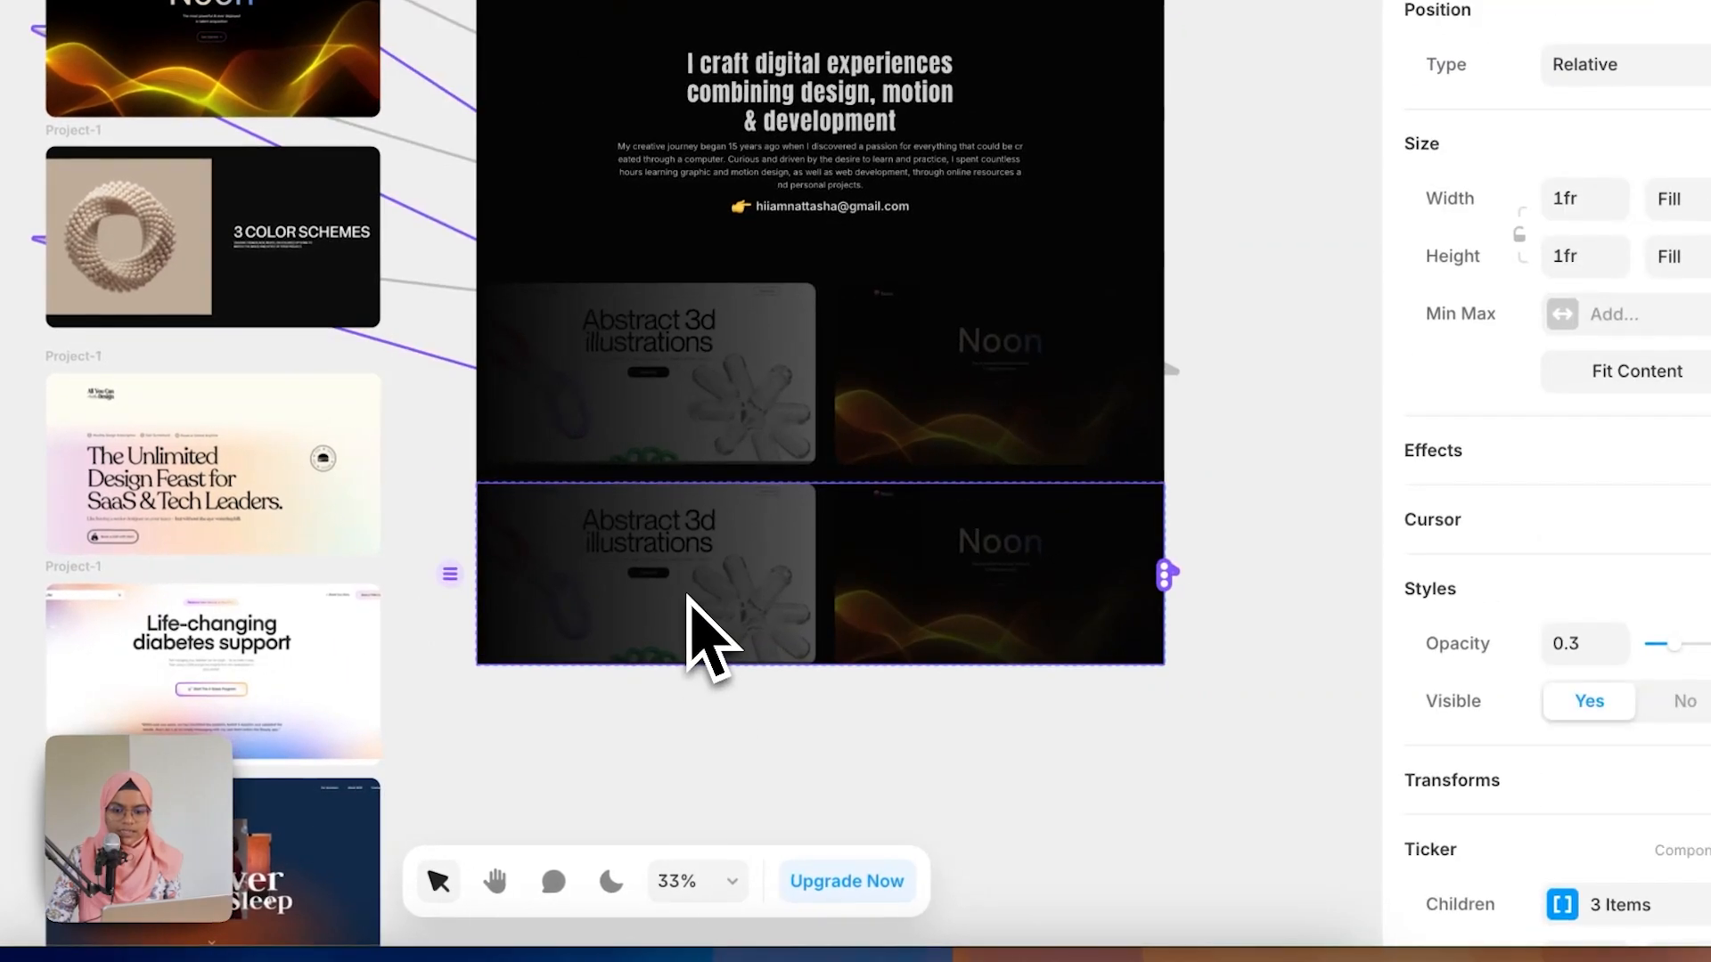
scroll(1562, 897, down, 1)
click(1562, 831)
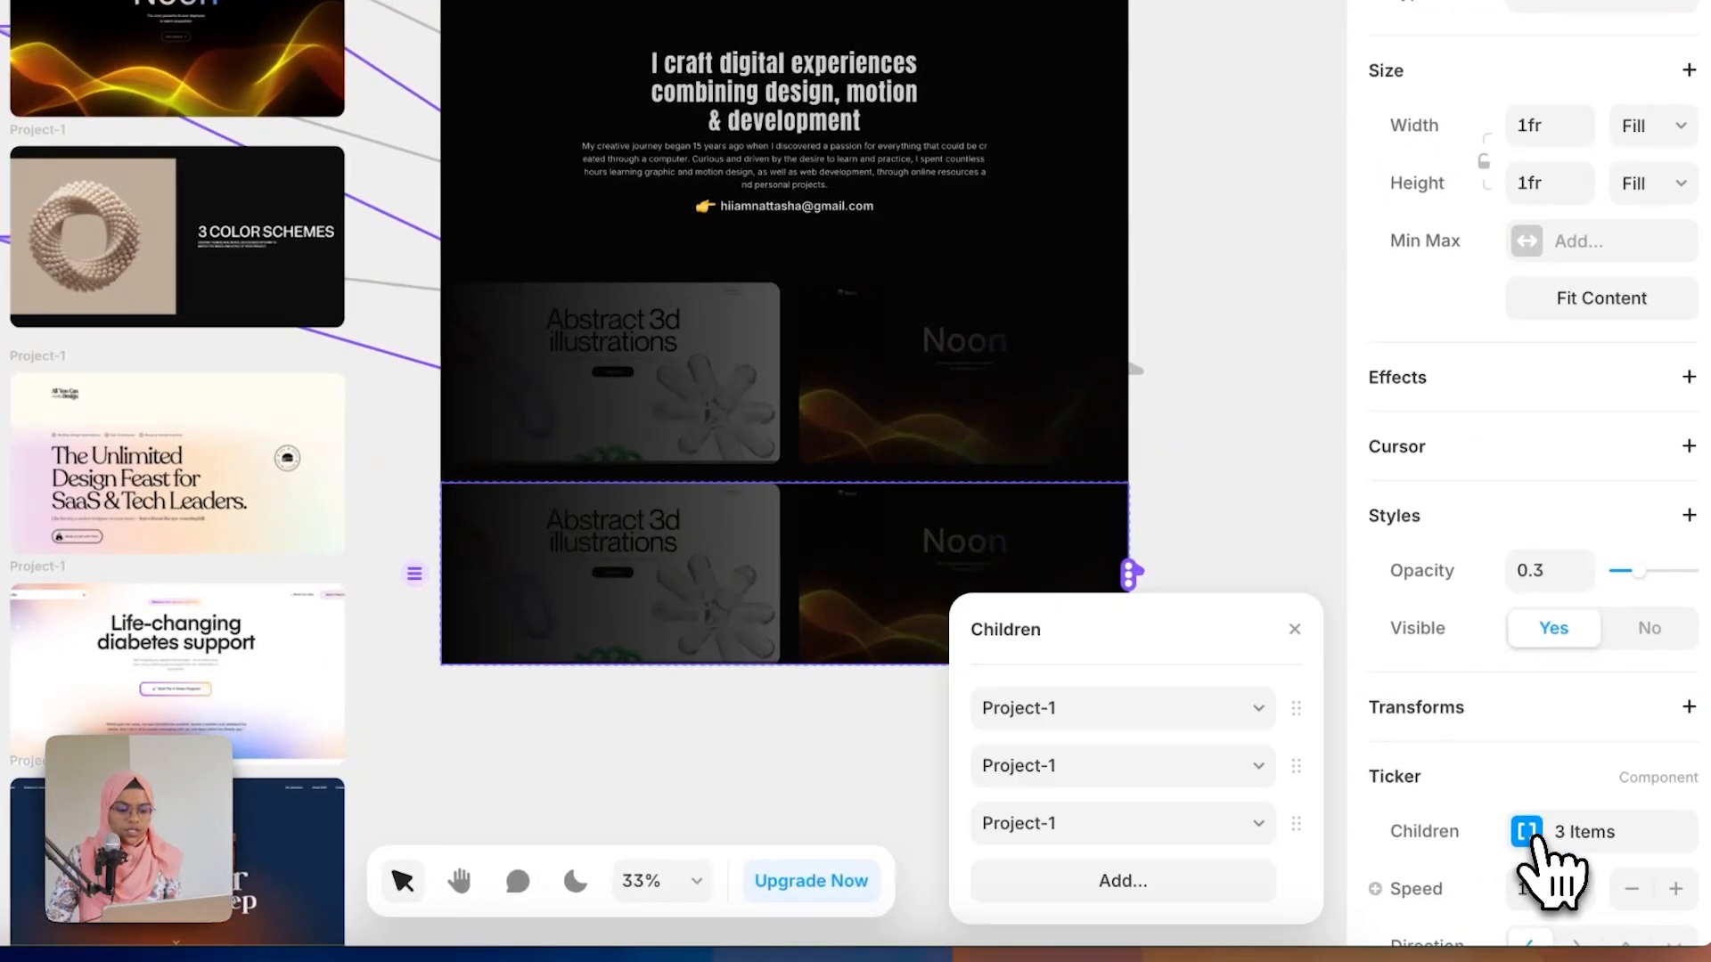
right_click(1287, 824)
click(1336, 902)
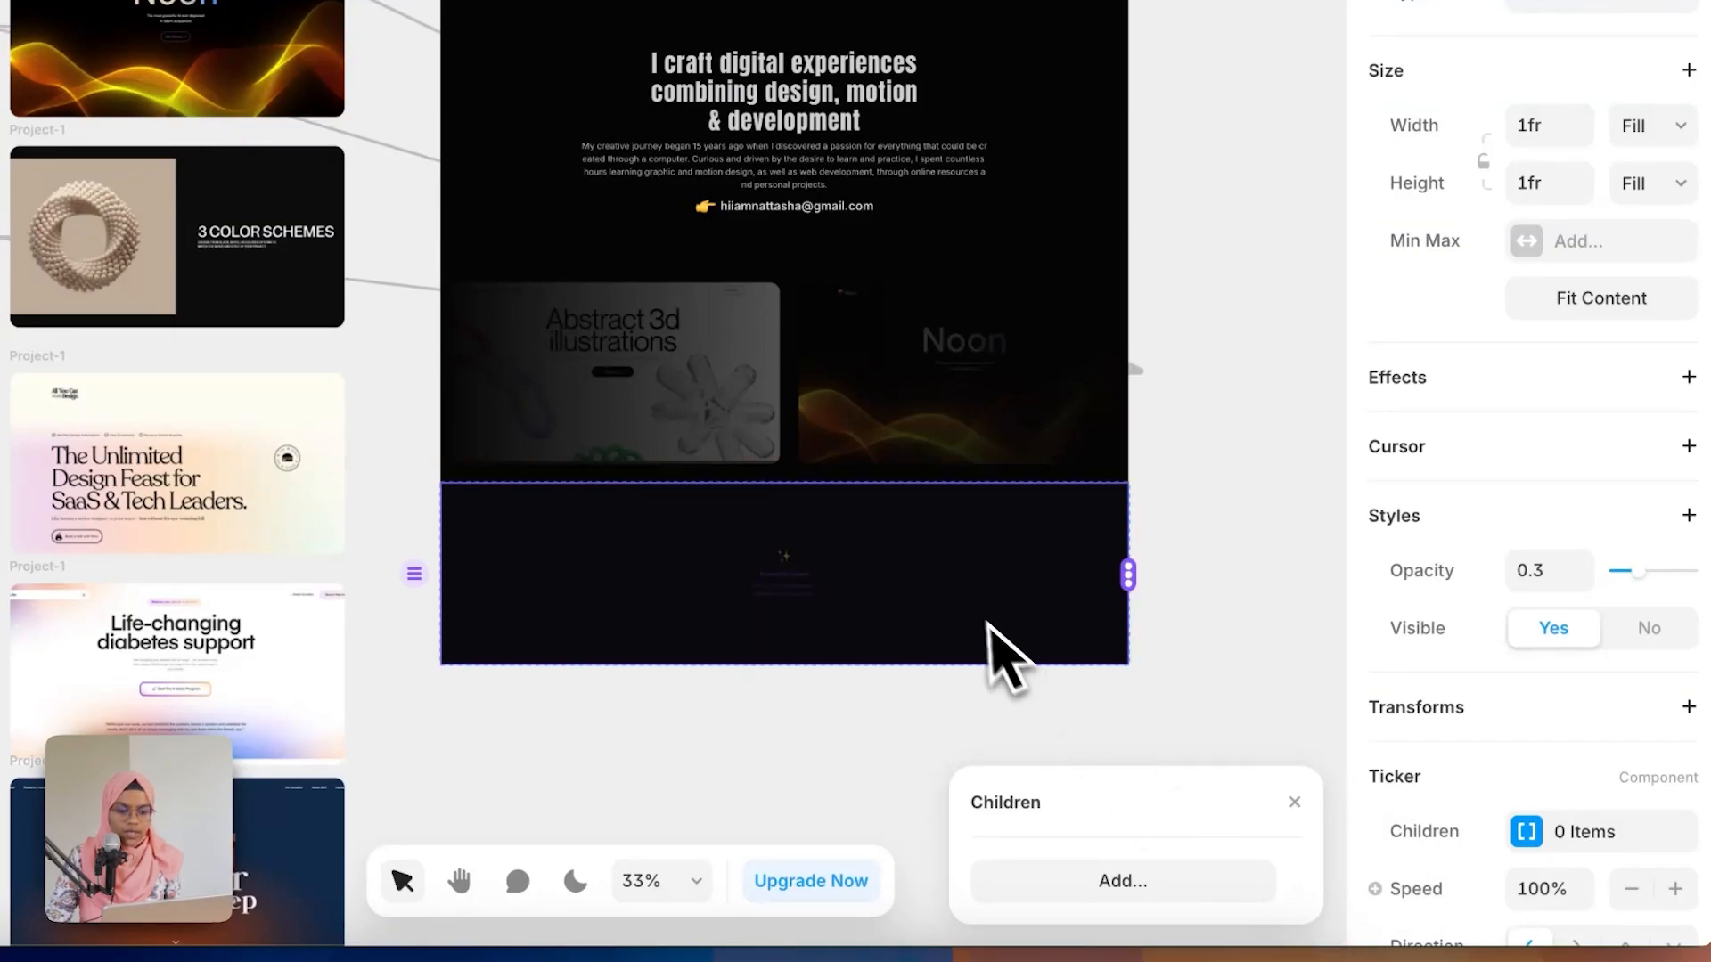
Step: Connect the next three Project-1 frames (The Unlimited, Life-changing, Sleep Over) to the duplicated Ticker as children
drag(1129, 576, 303, 481)
drag(1129, 575, 436, 650)
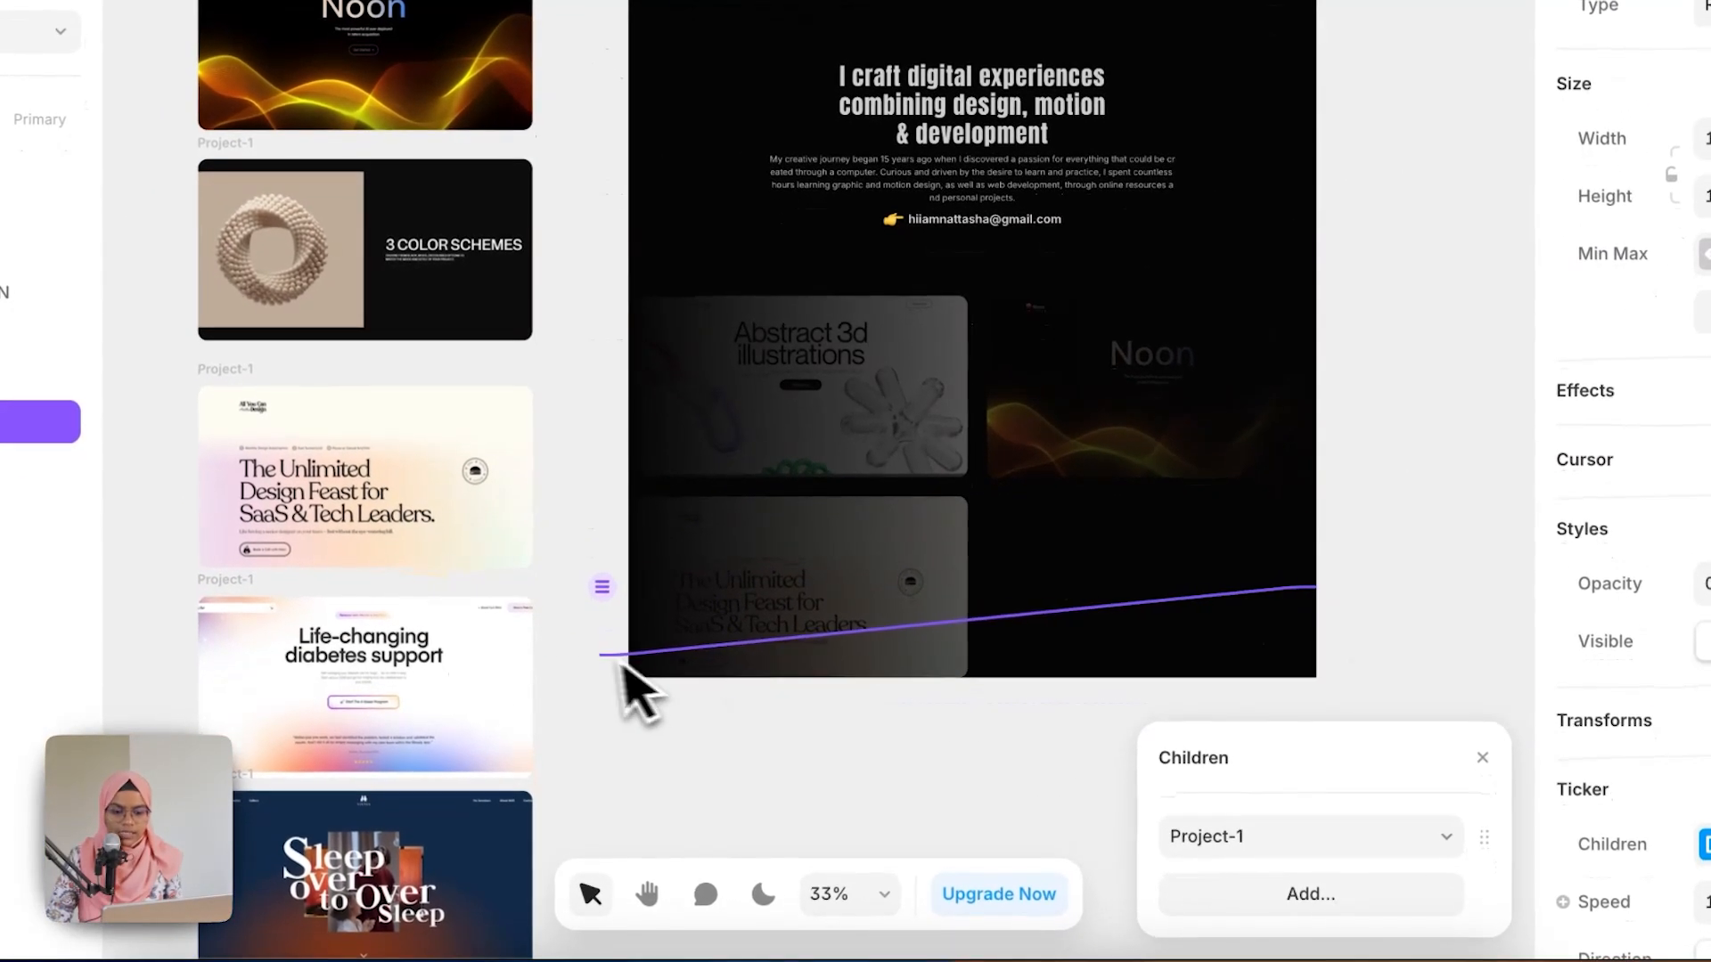
drag(619, 662, 481, 678)
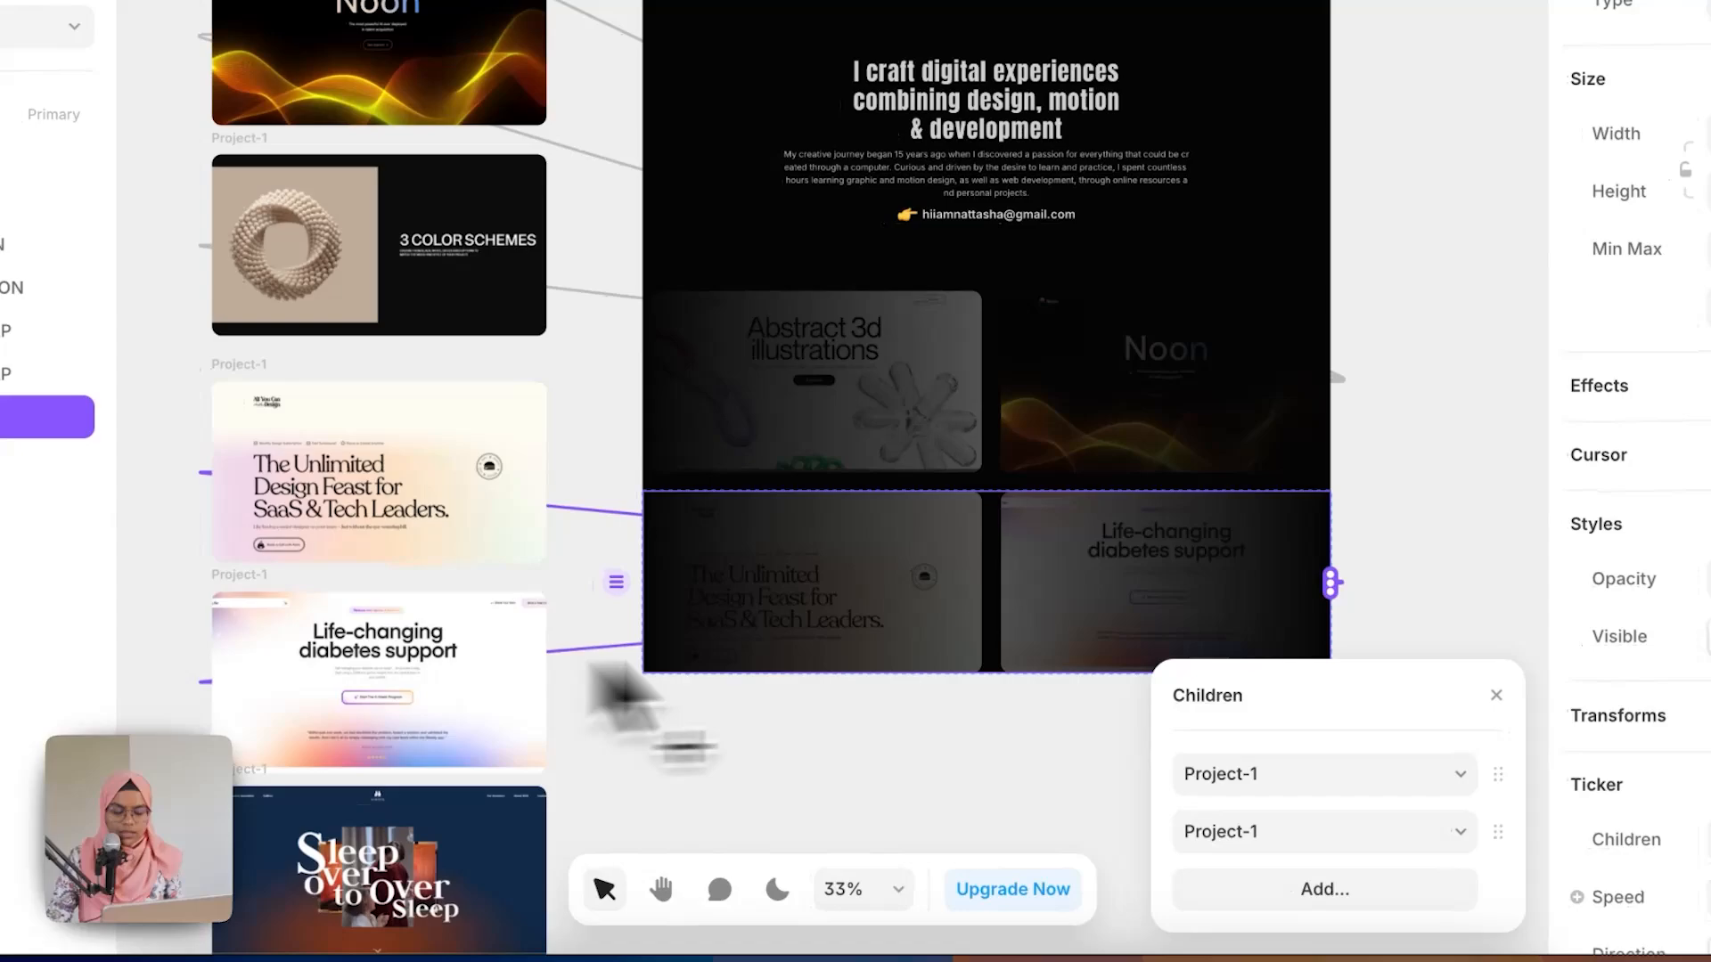
drag(1323, 587, 492, 832)
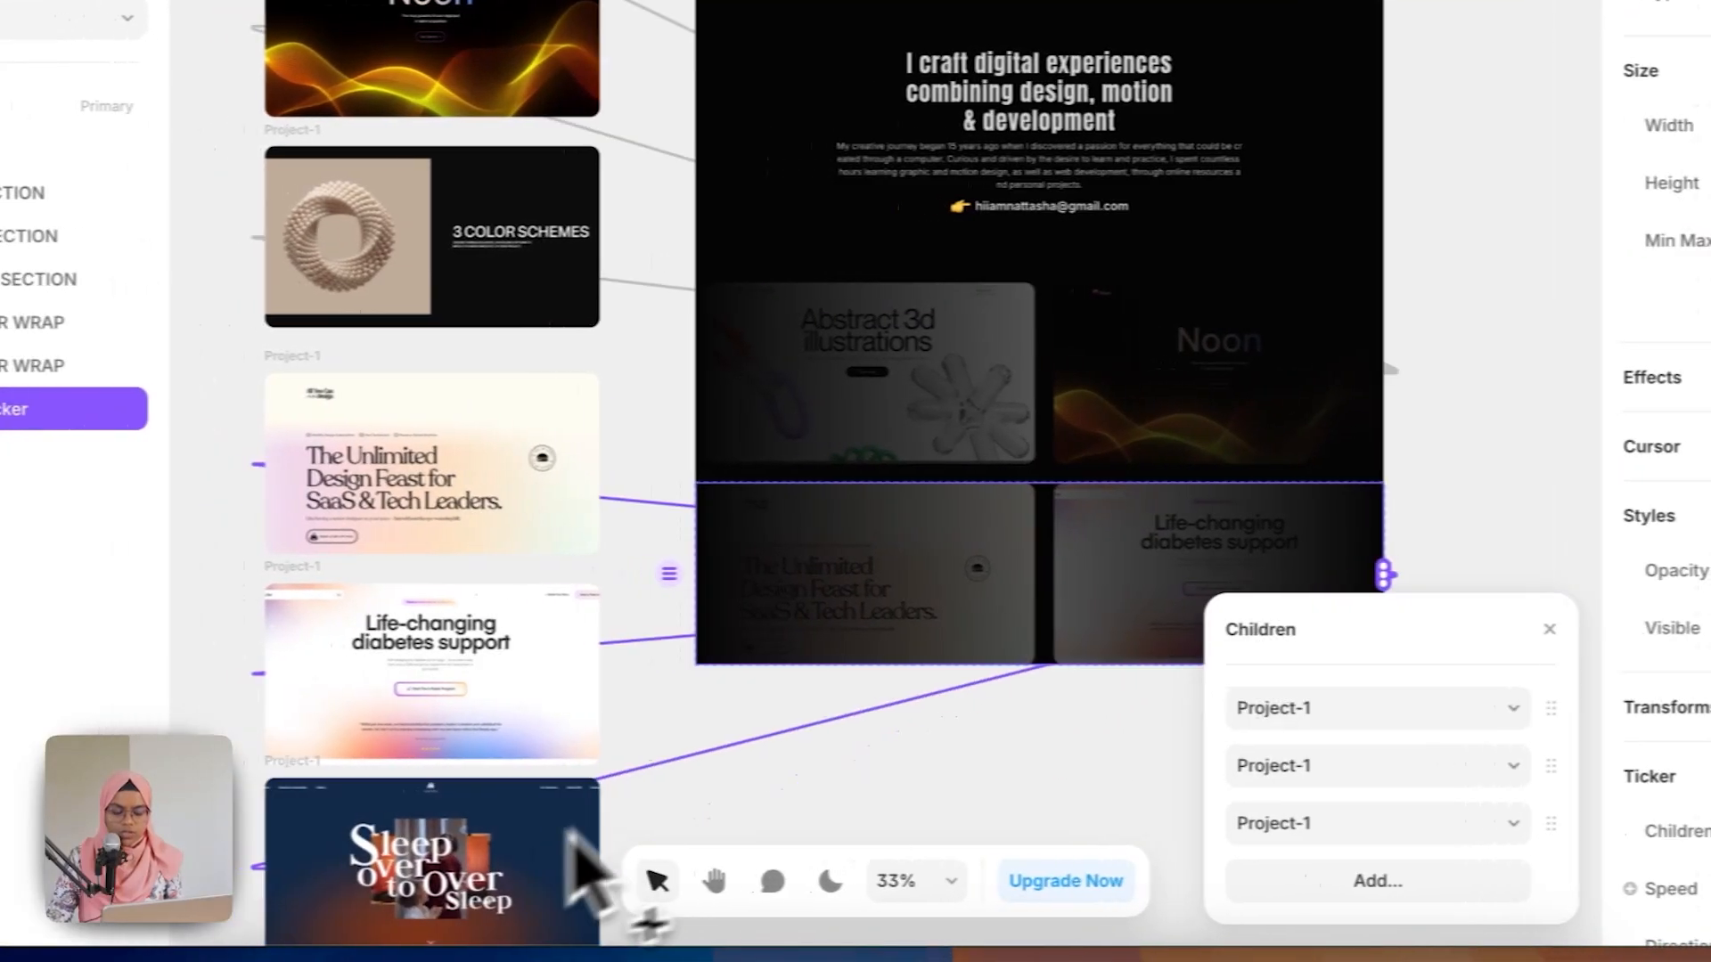
click(877, 806)
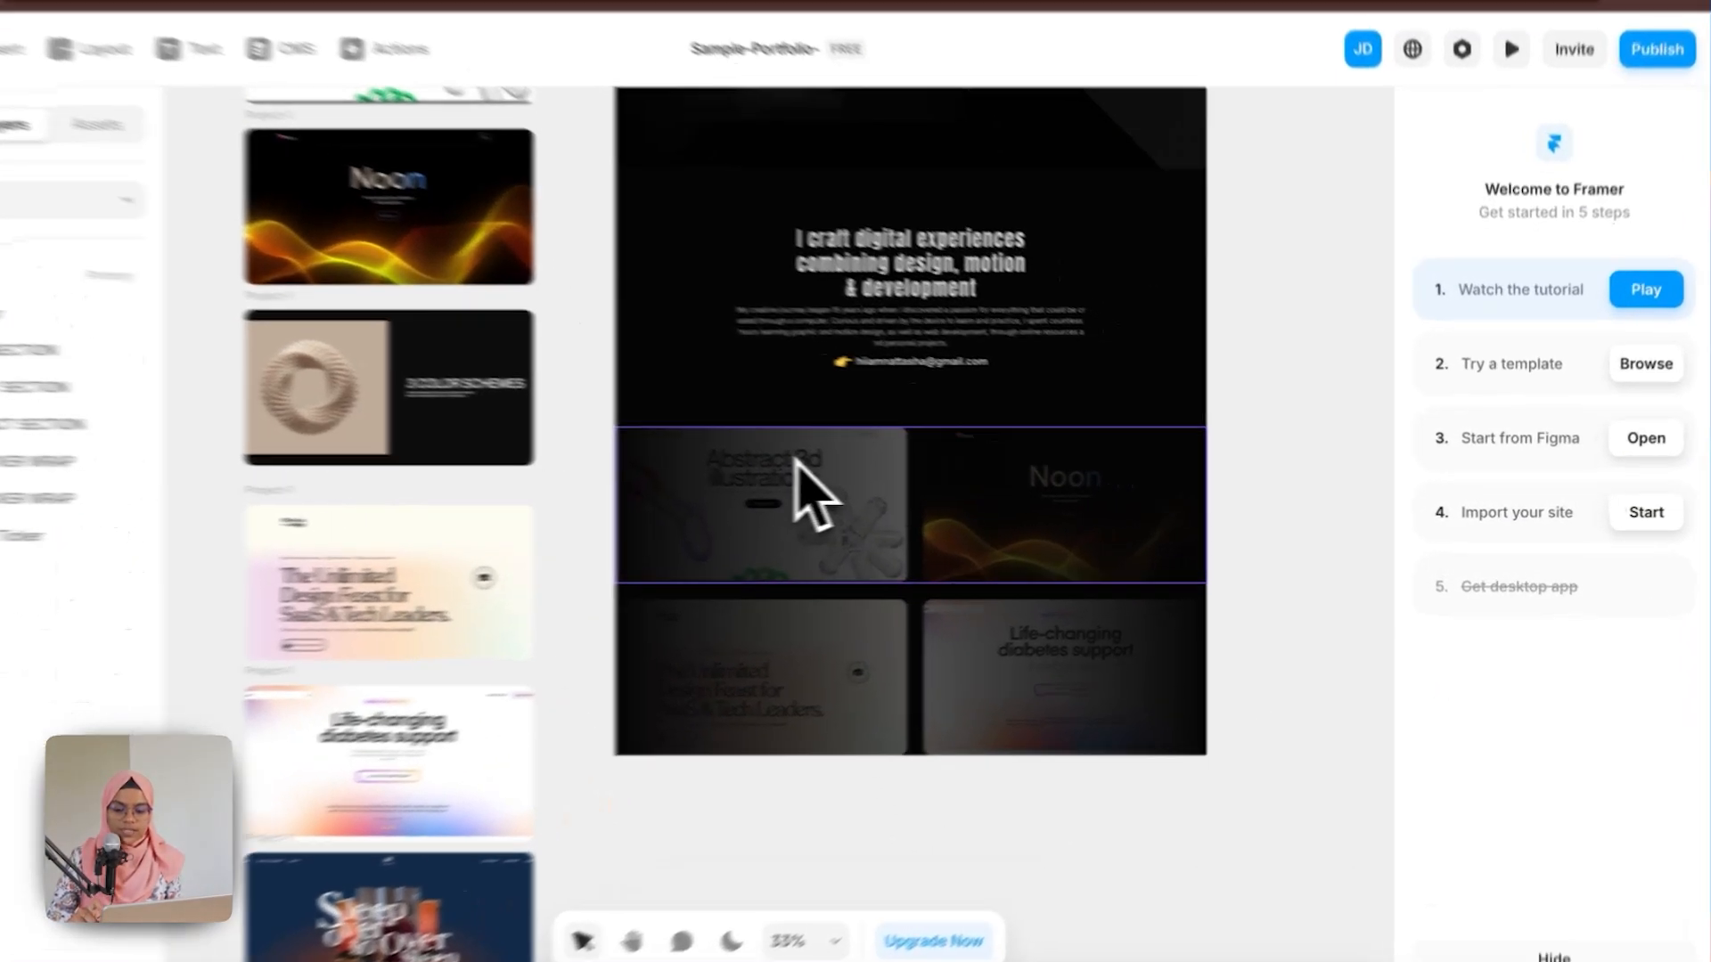
Step: Set the second Ticker's direction to right
click(887, 492)
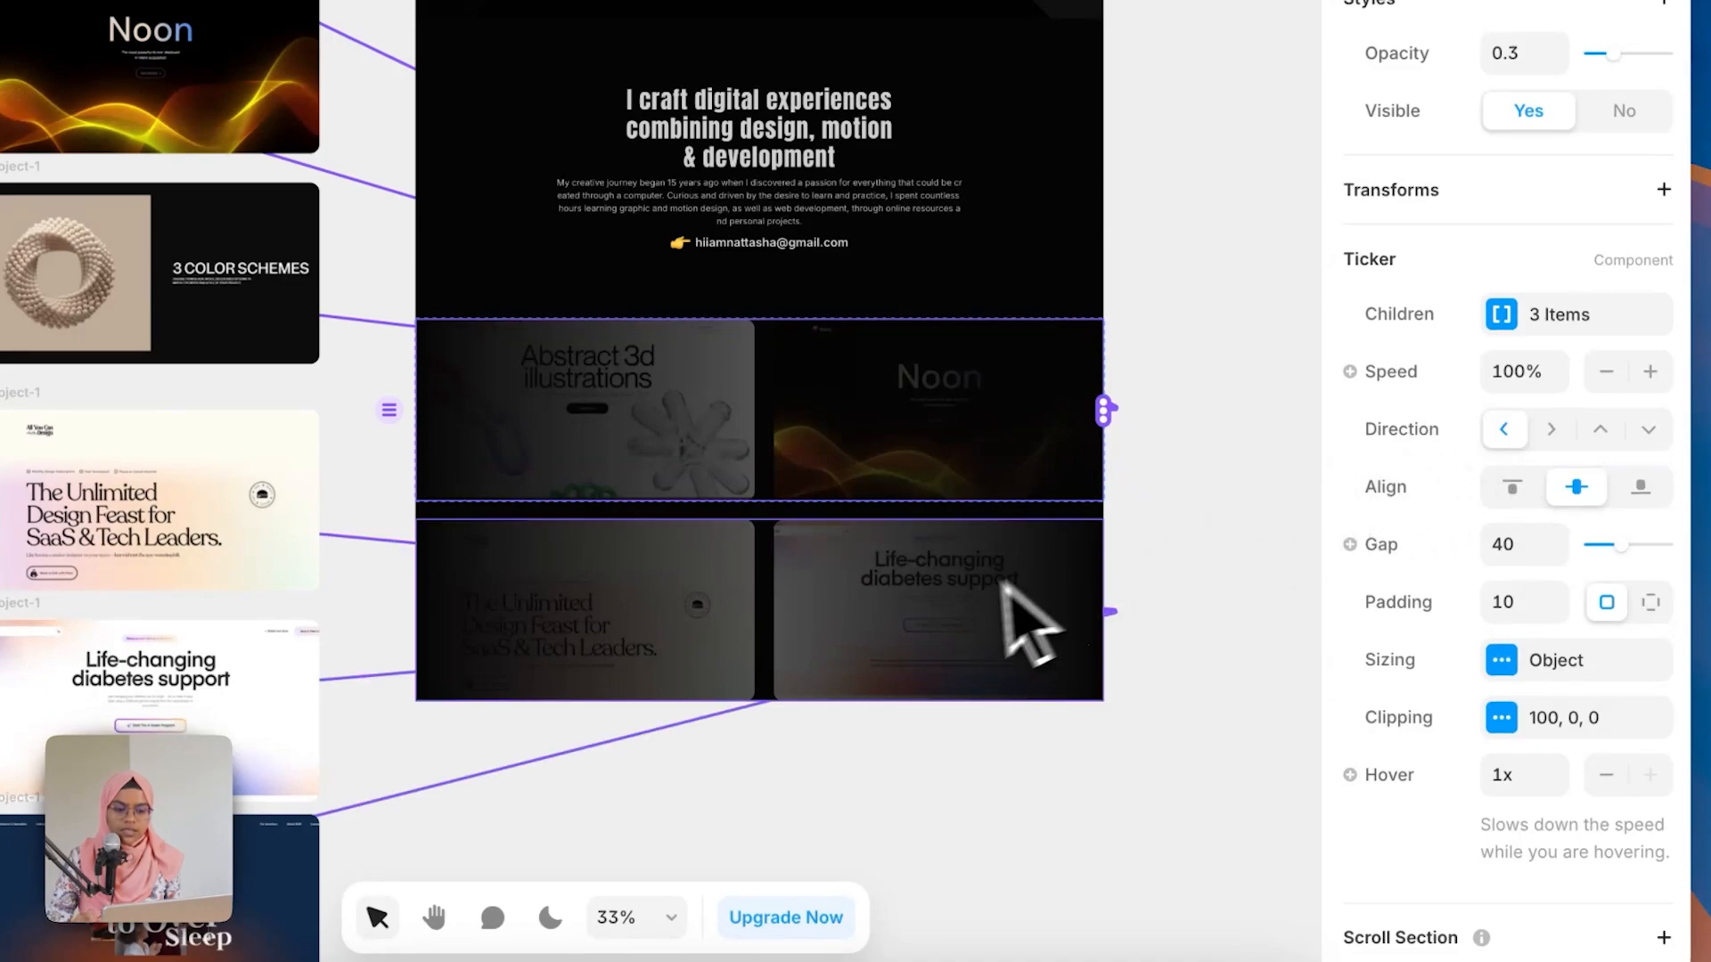
click(980, 642)
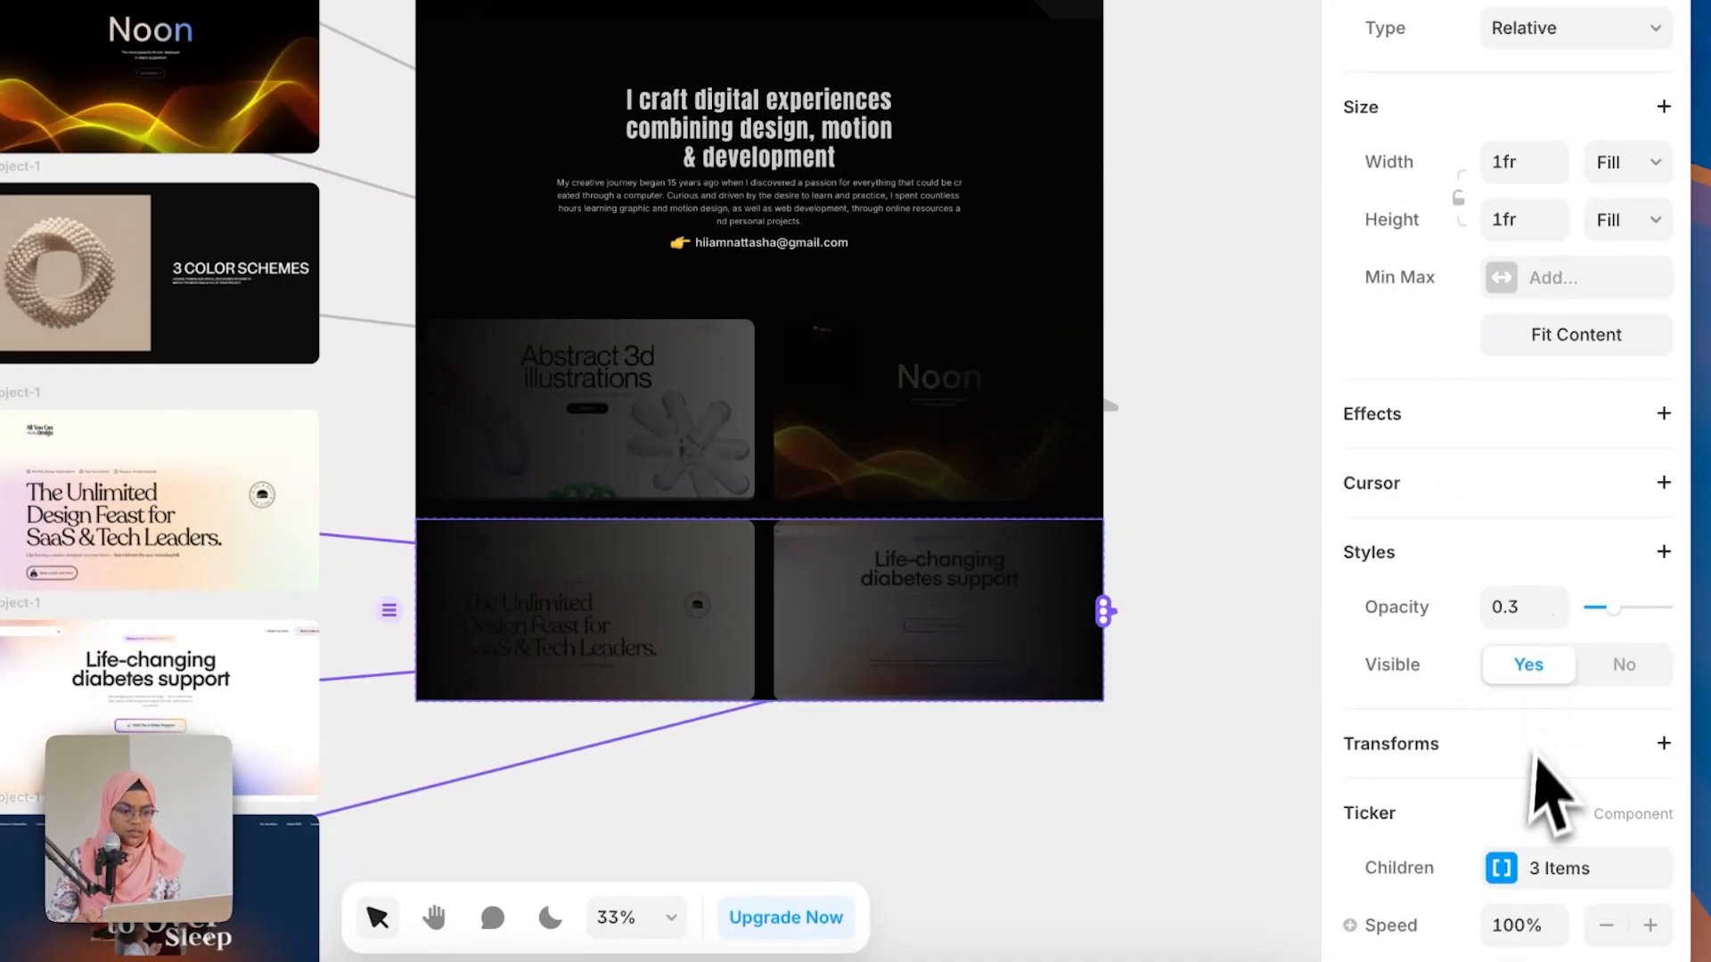
scroll(1550, 793, down, 5)
scroll(1534, 701, down, 1)
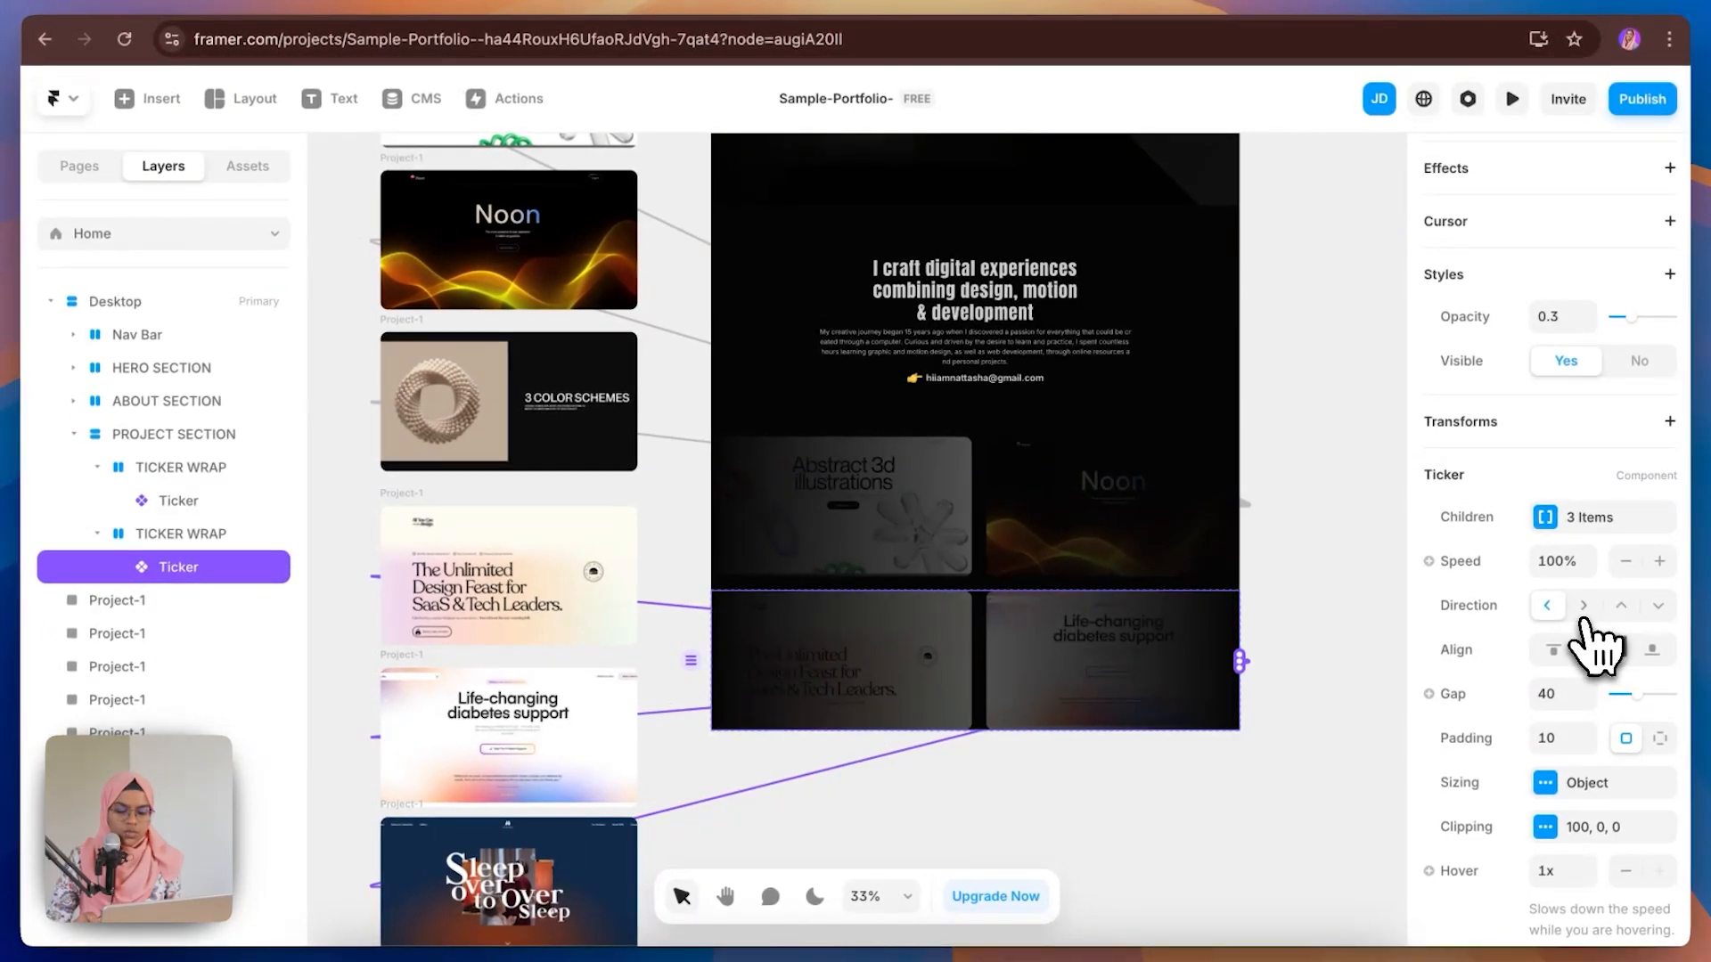
click(1584, 608)
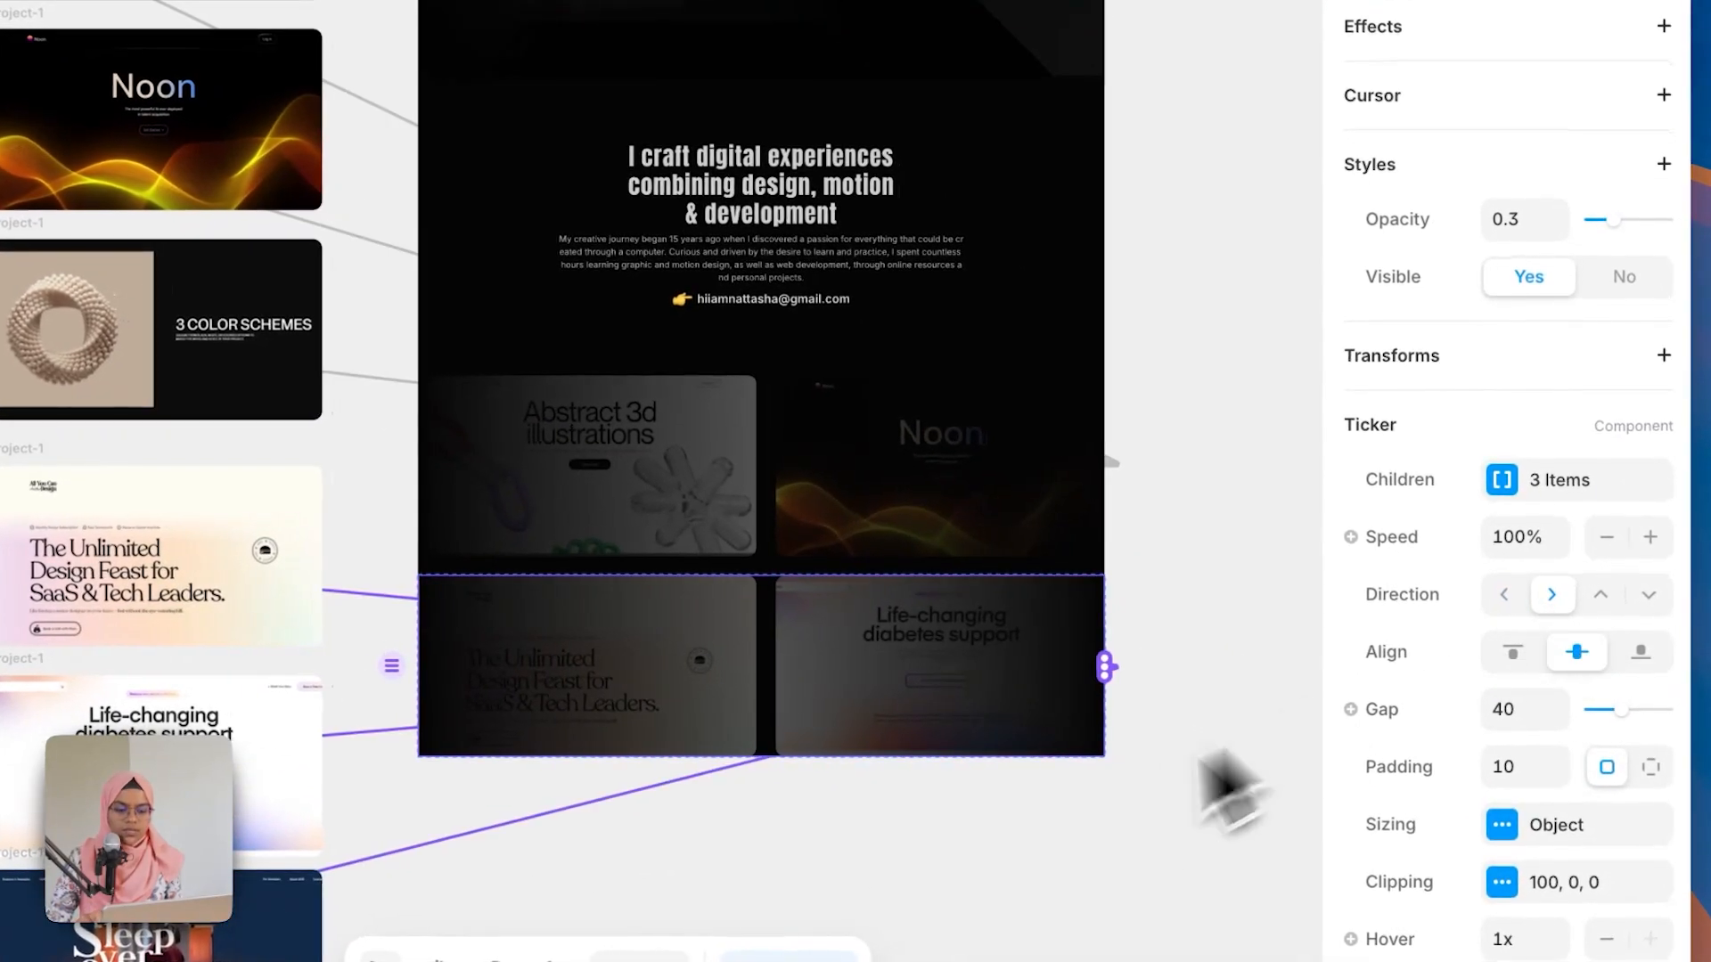
click(1014, 871)
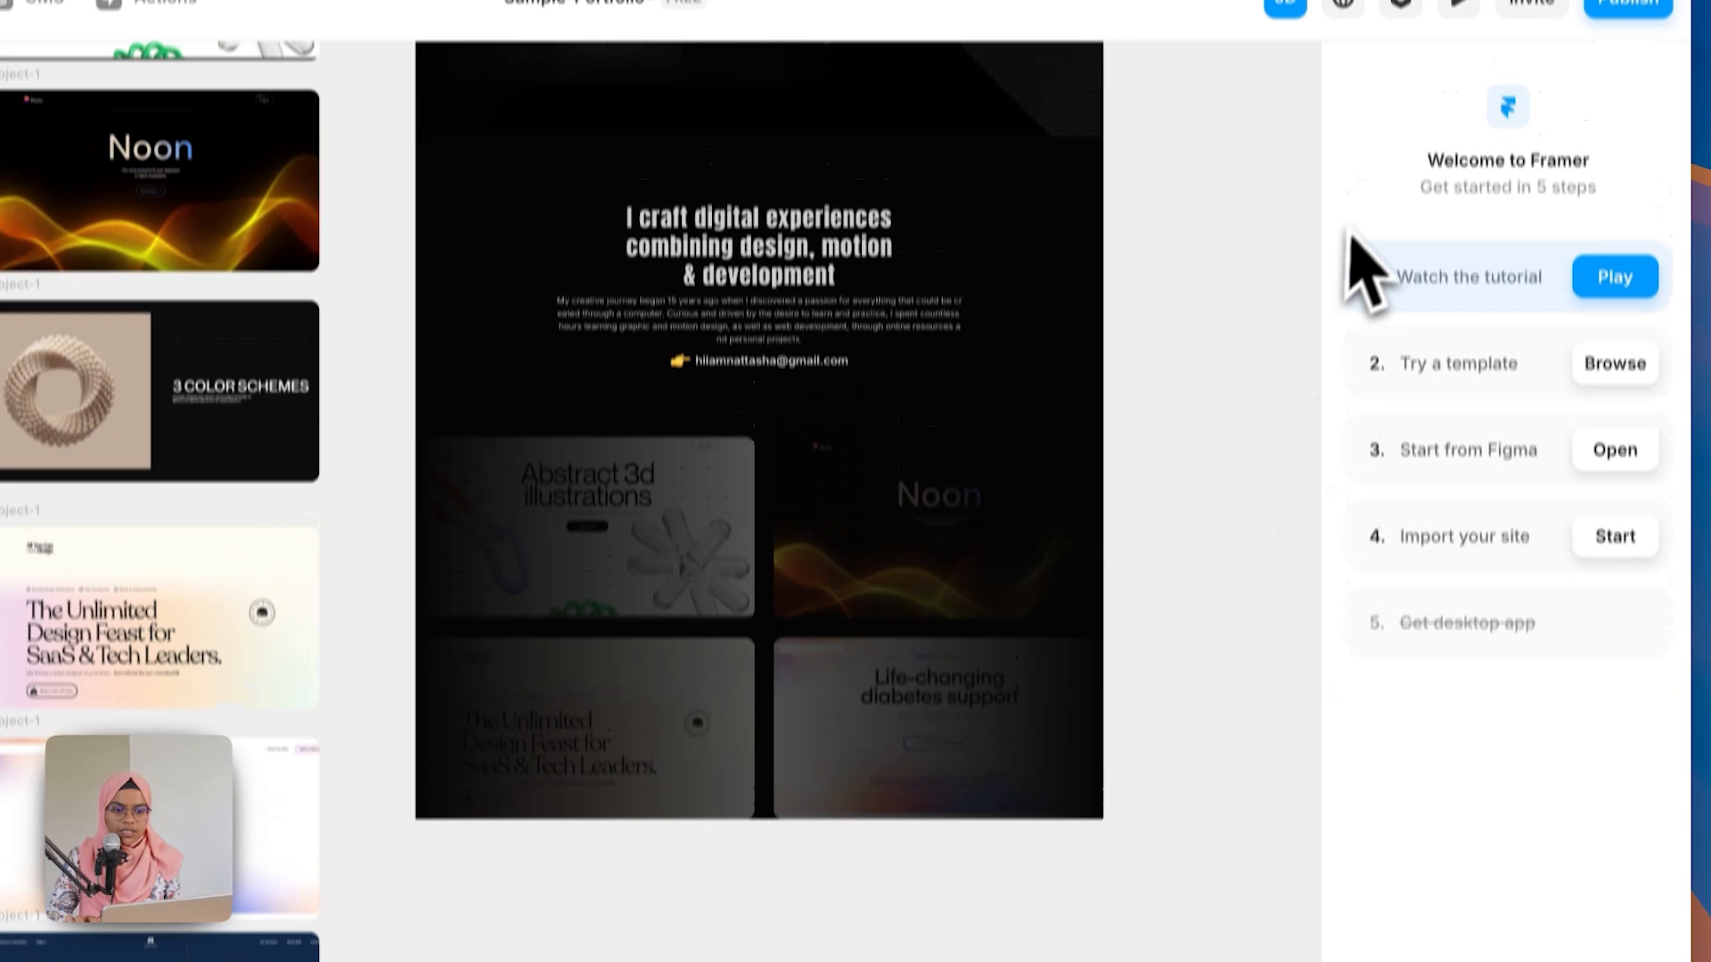
Step: Draw a frame about 1200 × 317 over the middle of the Project section between the two tickers
click(1455, 57)
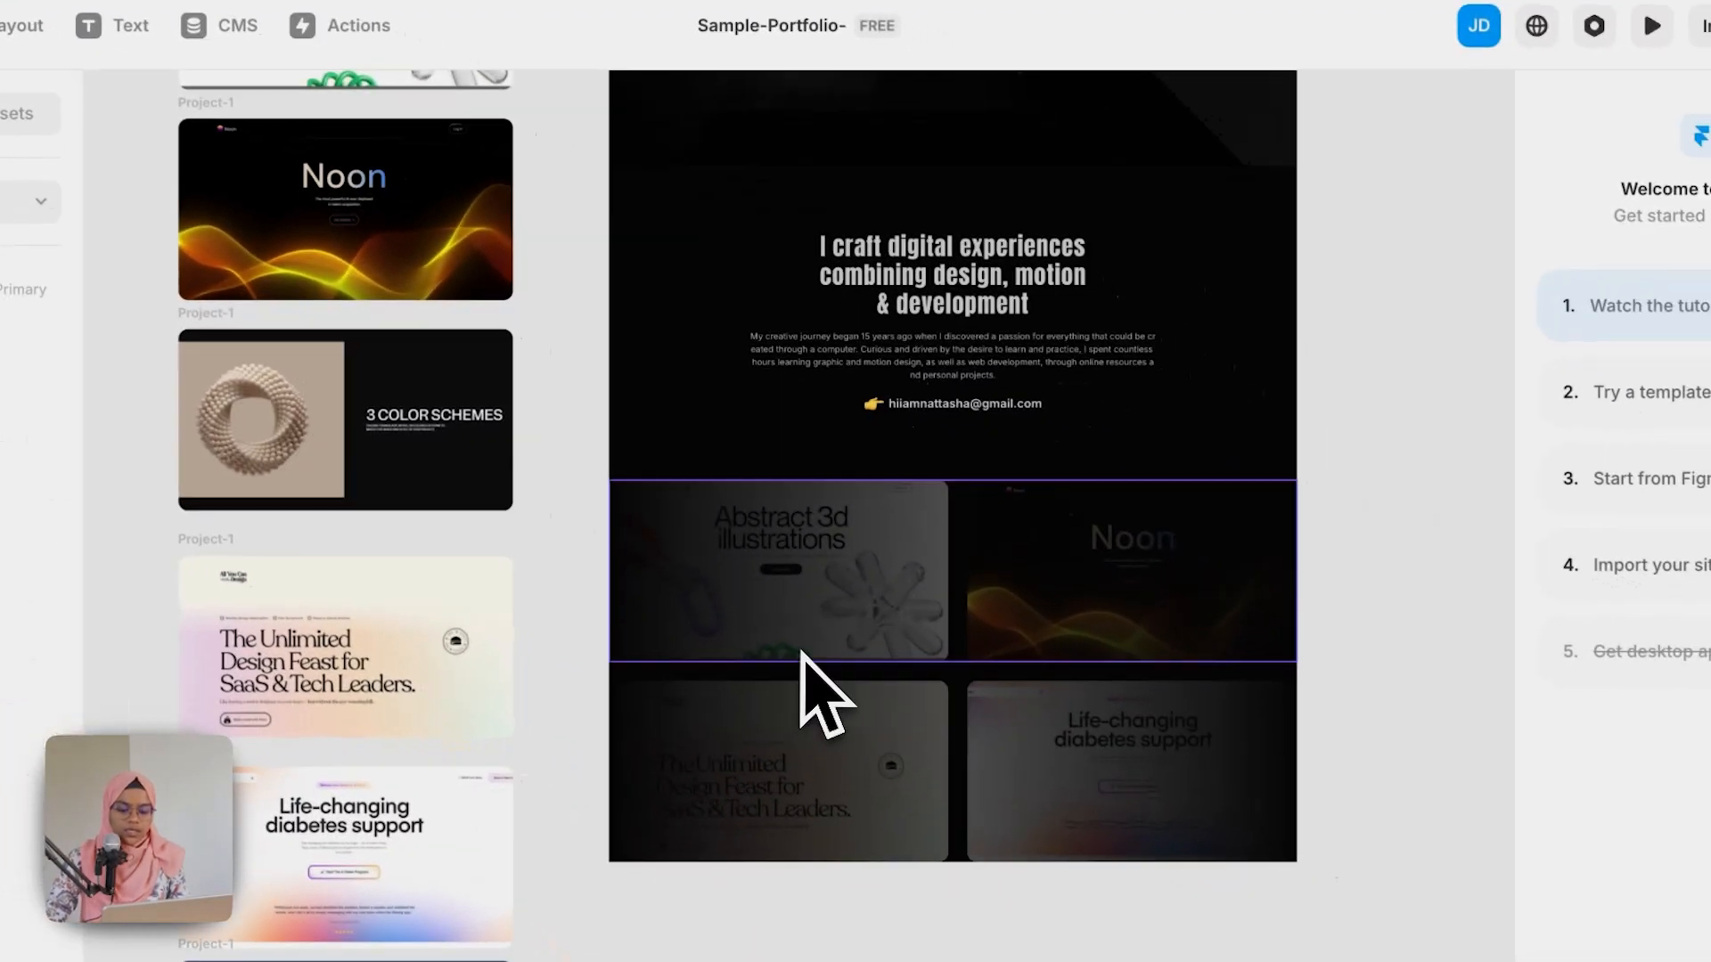
key(f)
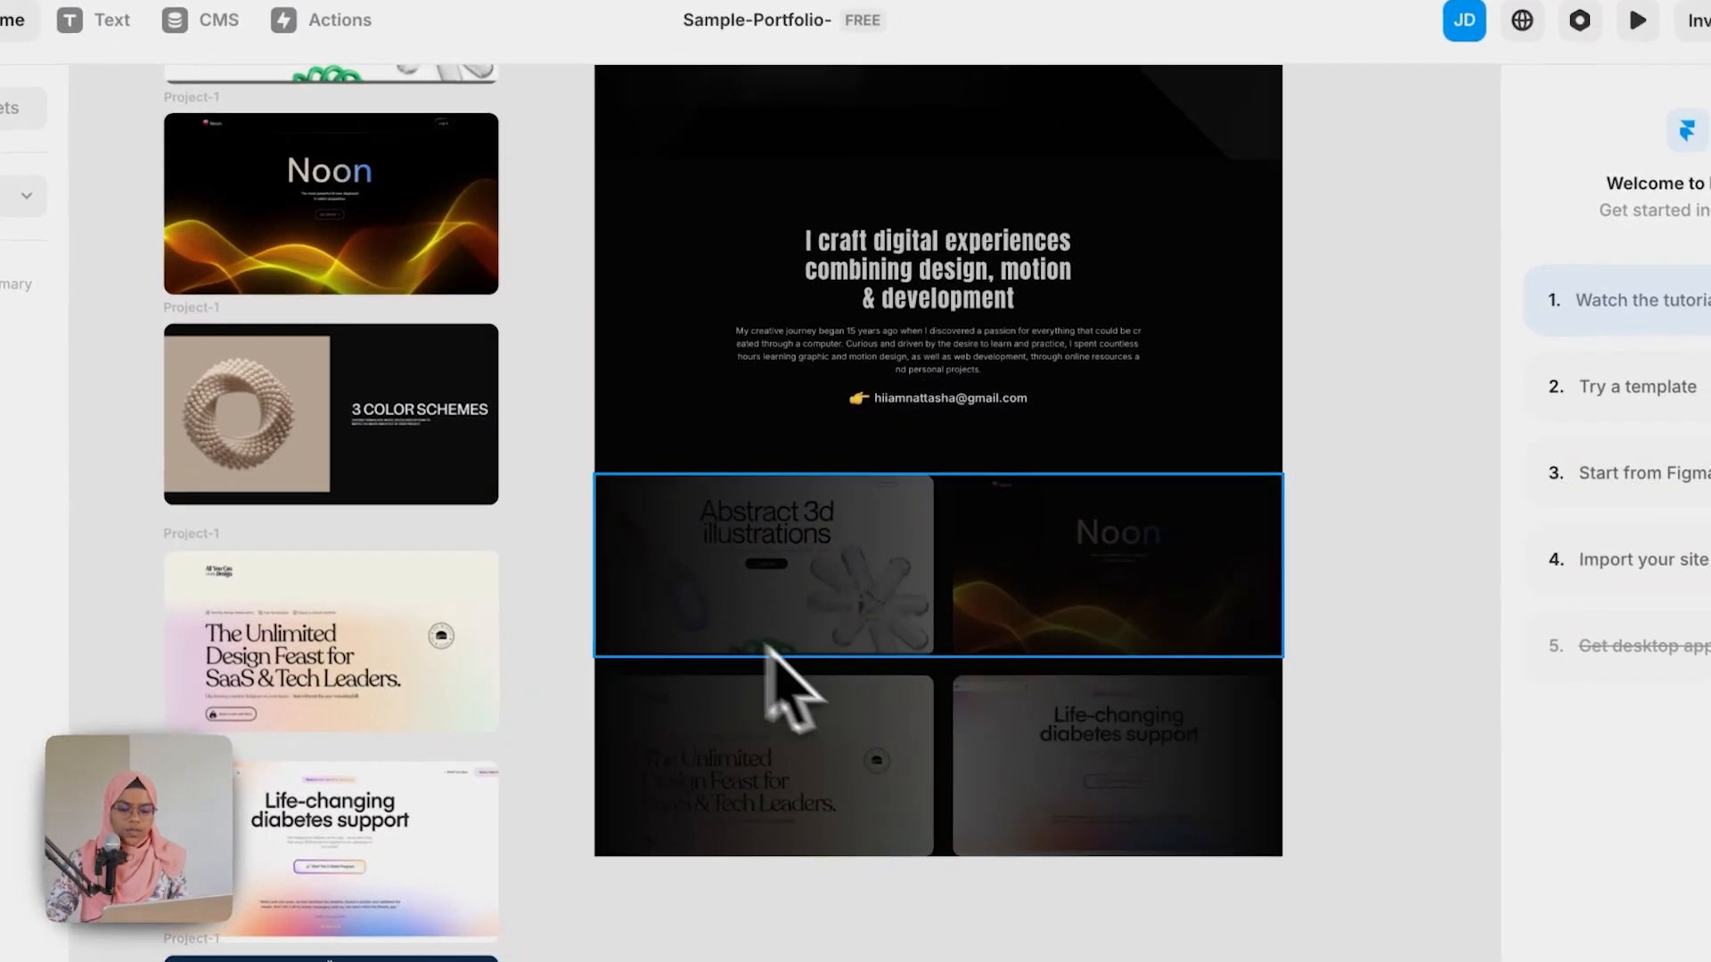
drag(805, 651, 817, 665)
mouse_move(664, 606)
mouse_down()
mouse_move(1039, 737)
mouse_move(1231, 747)
mouse_up()
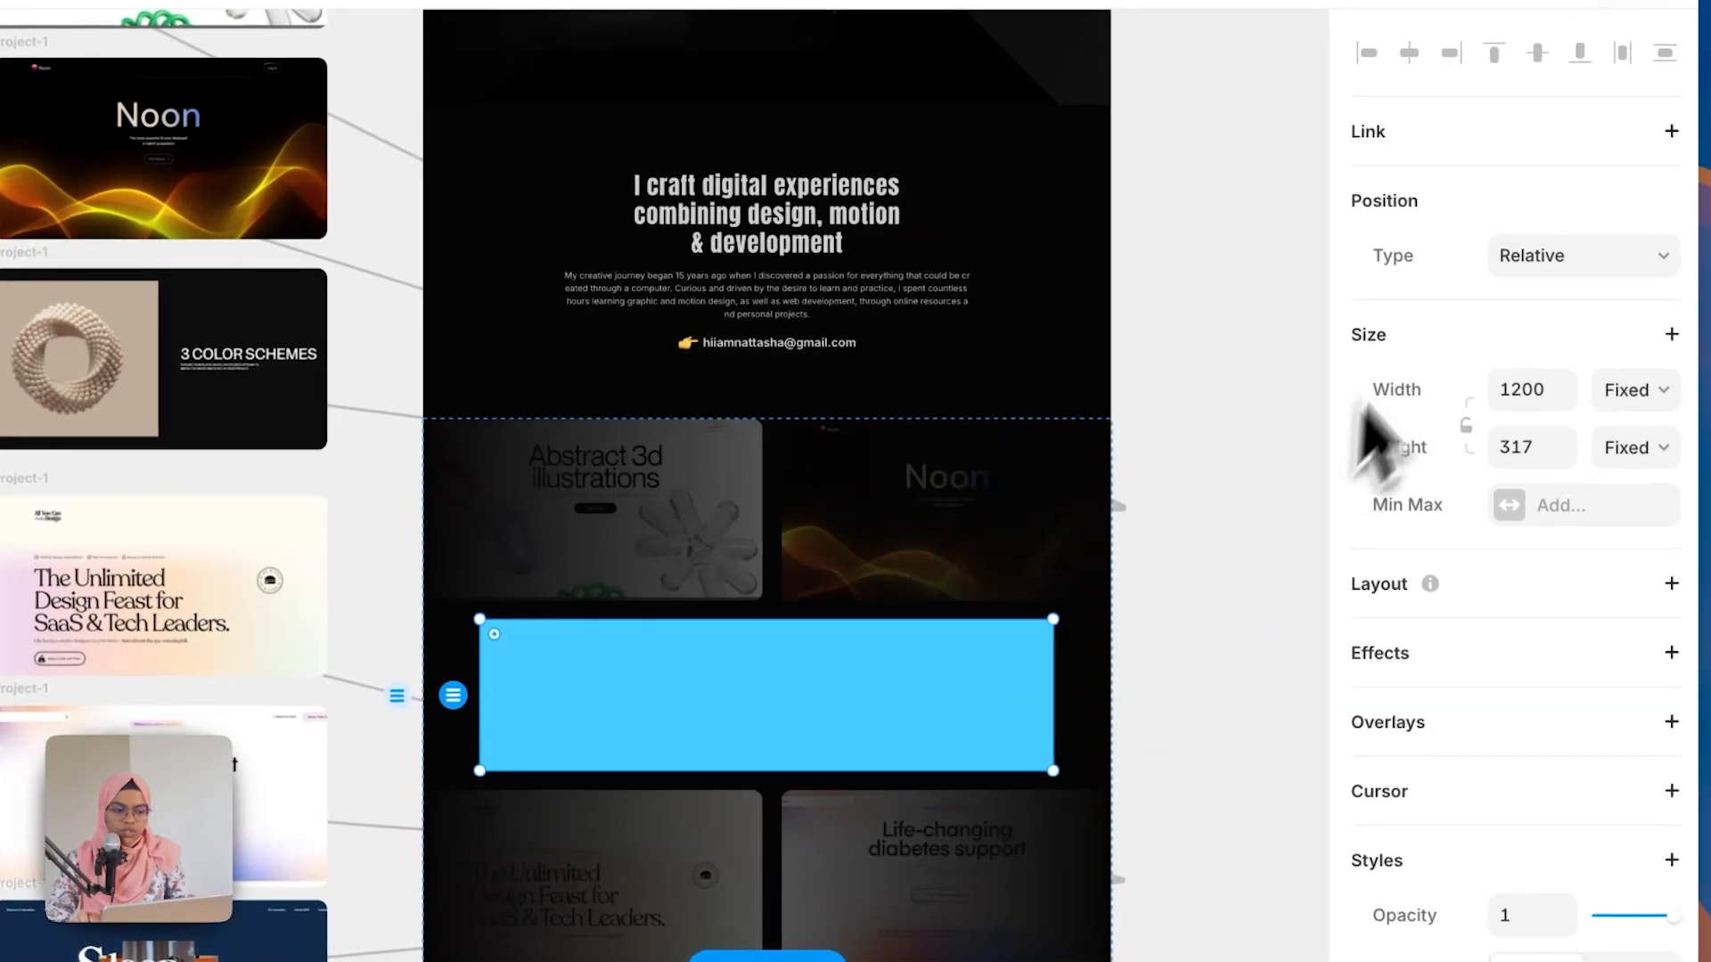
Step: Set the new frame's position type to Absolute and remove its fill
click(1538, 276)
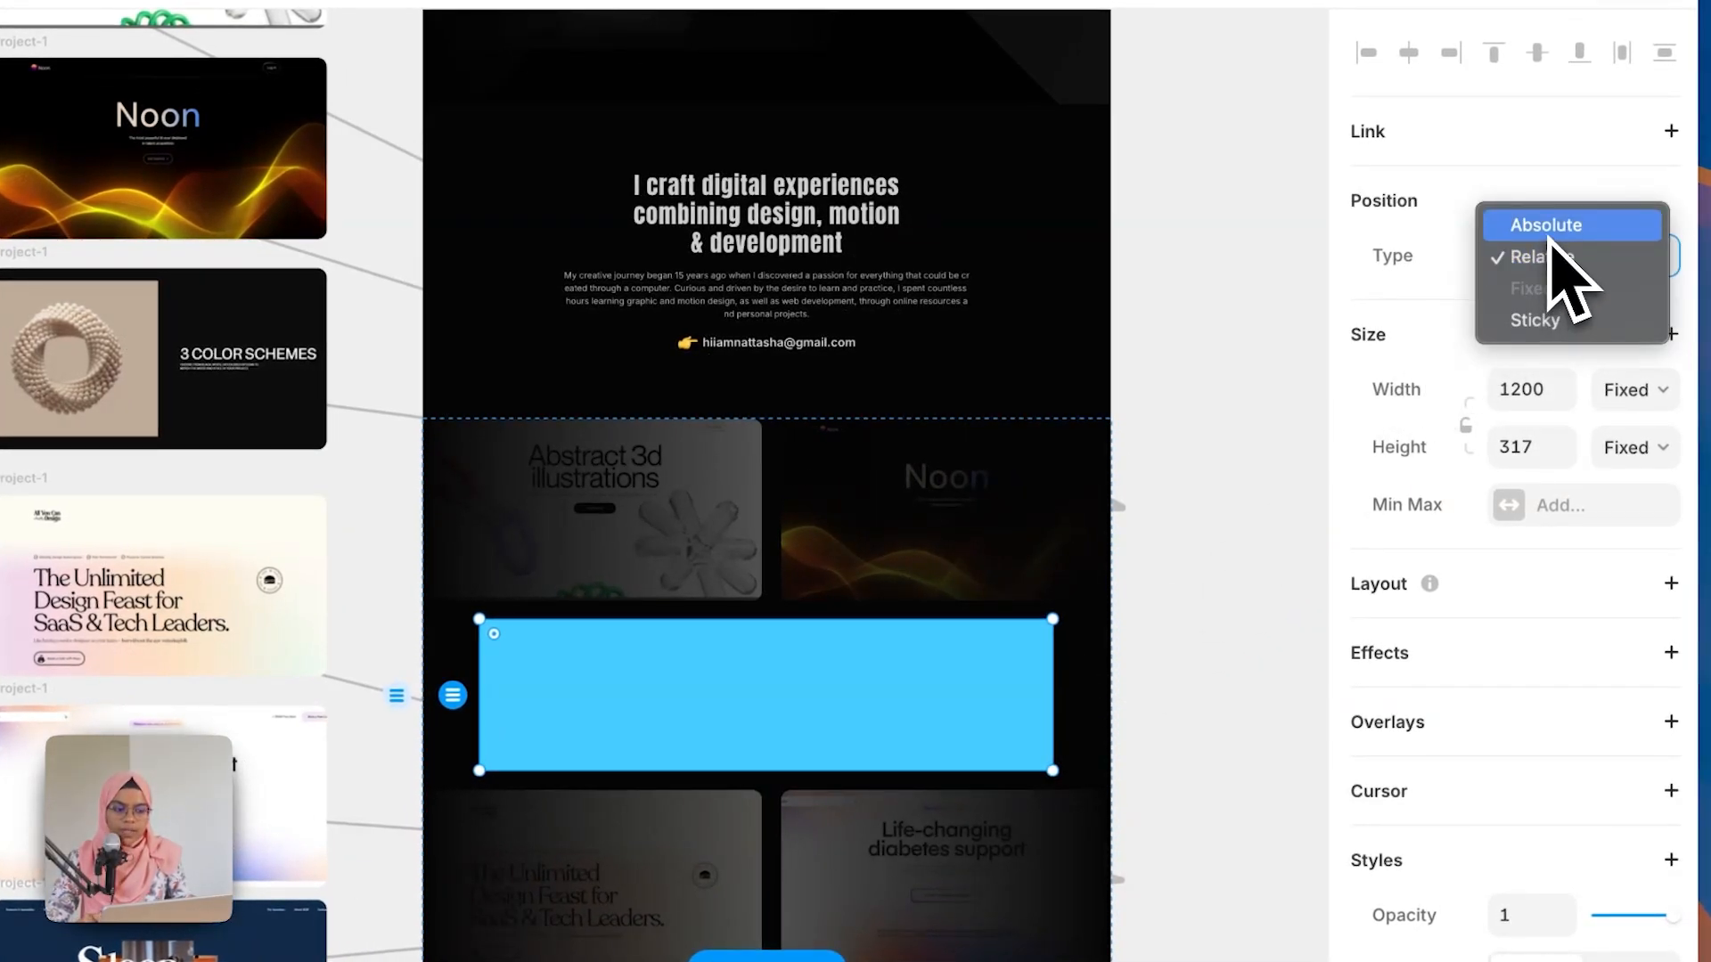
click(1550, 231)
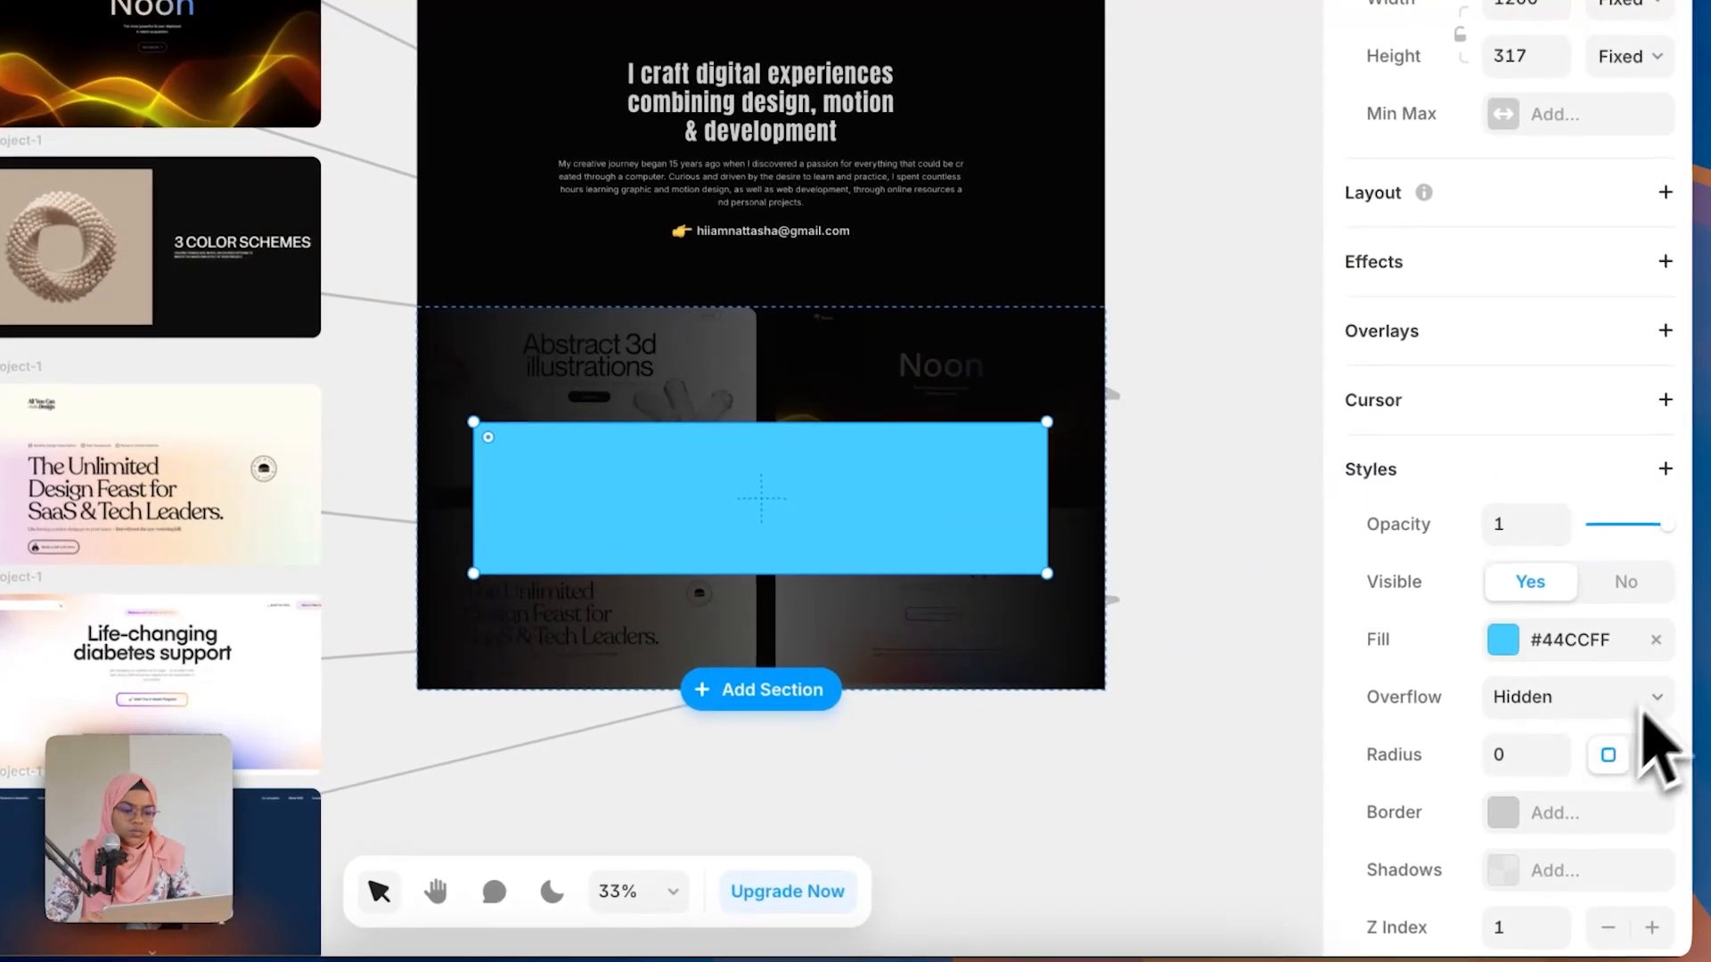
click(1654, 641)
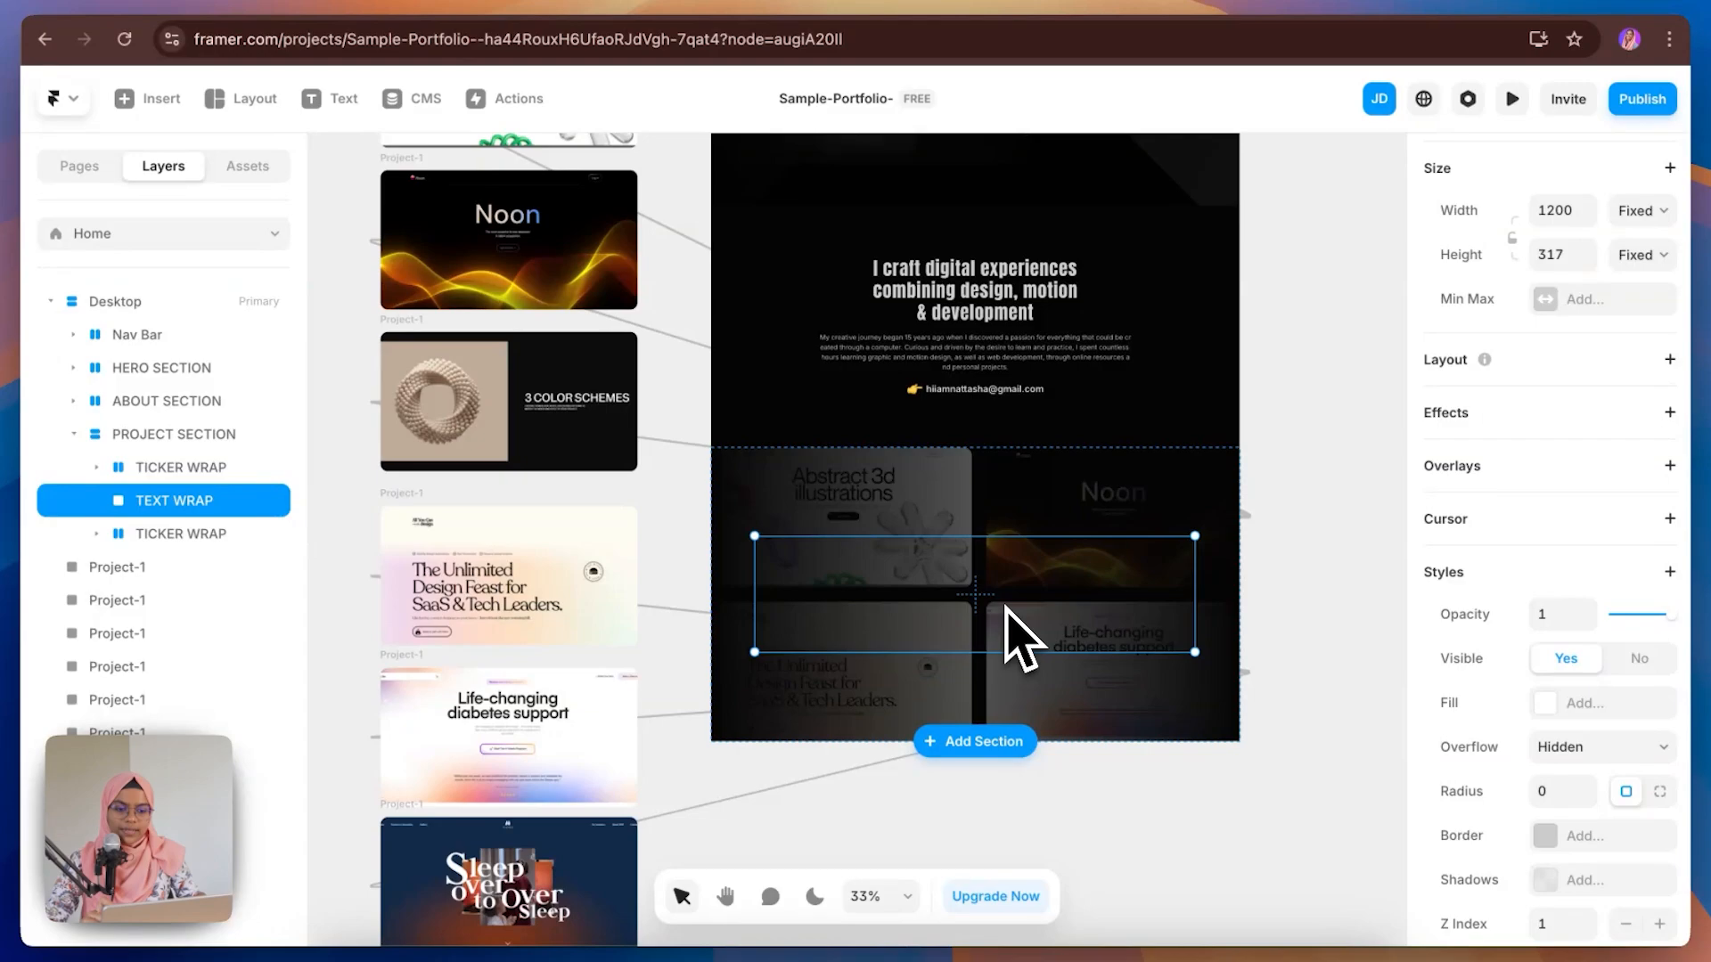
scroll(1020, 635, up, 3)
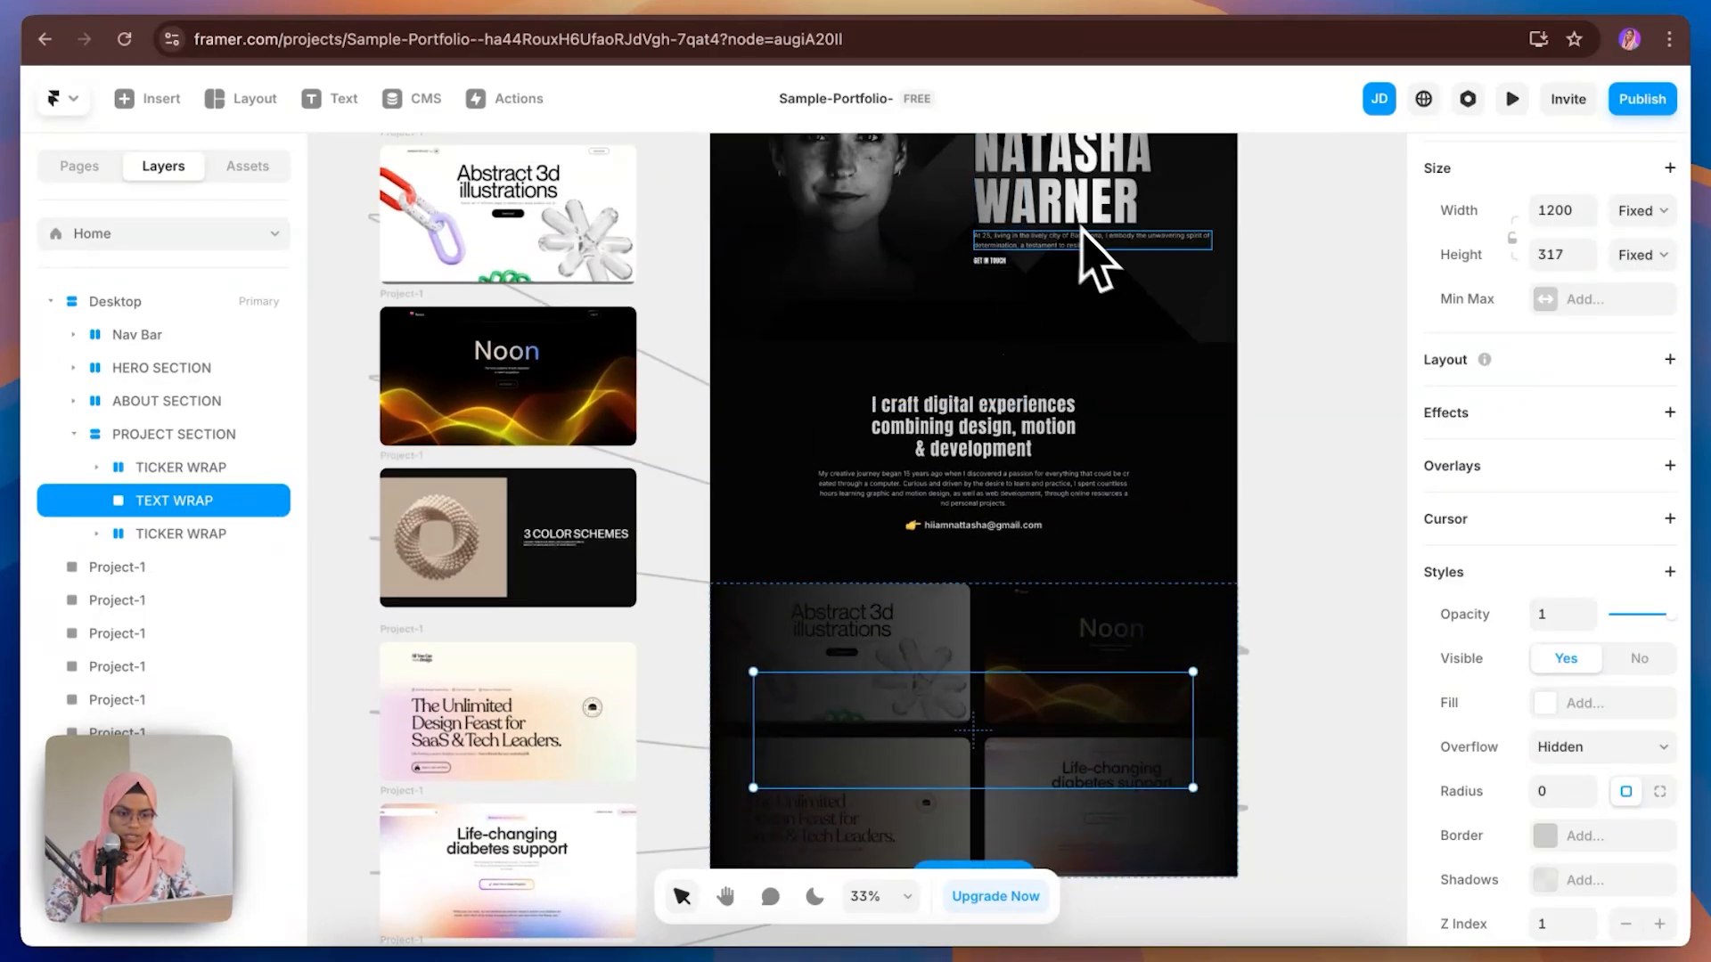
scroll(1105, 325, up, 5)
click(1115, 579)
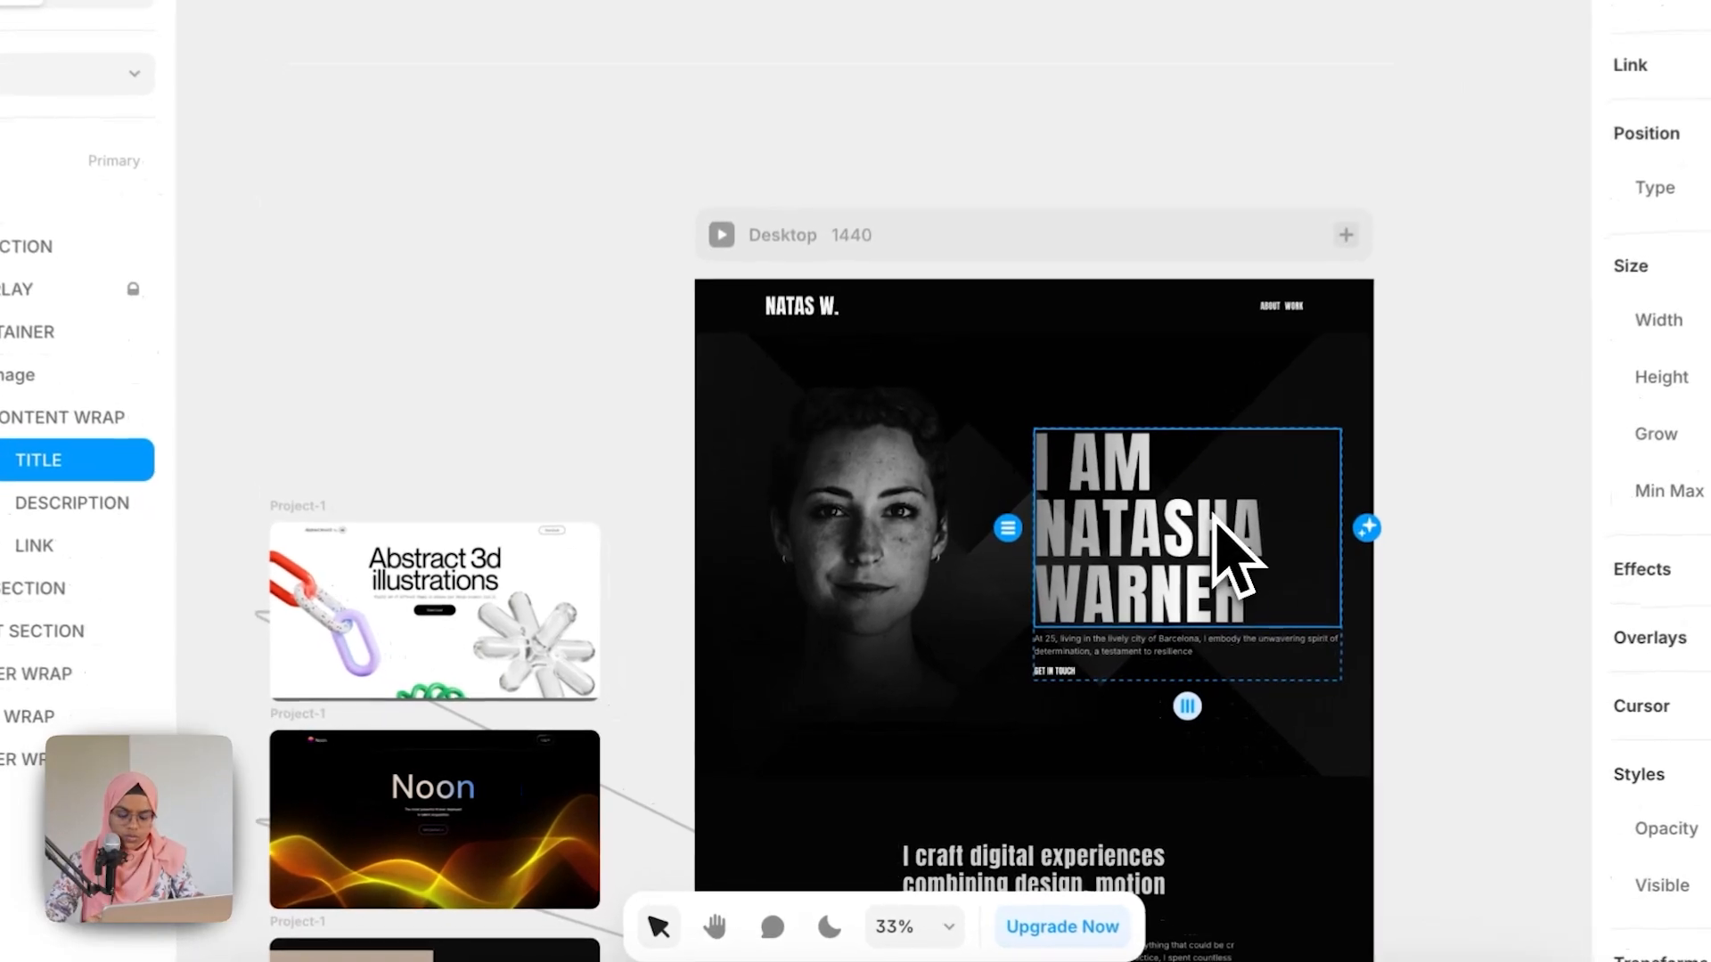
scroll(1230, 544, down, 5)
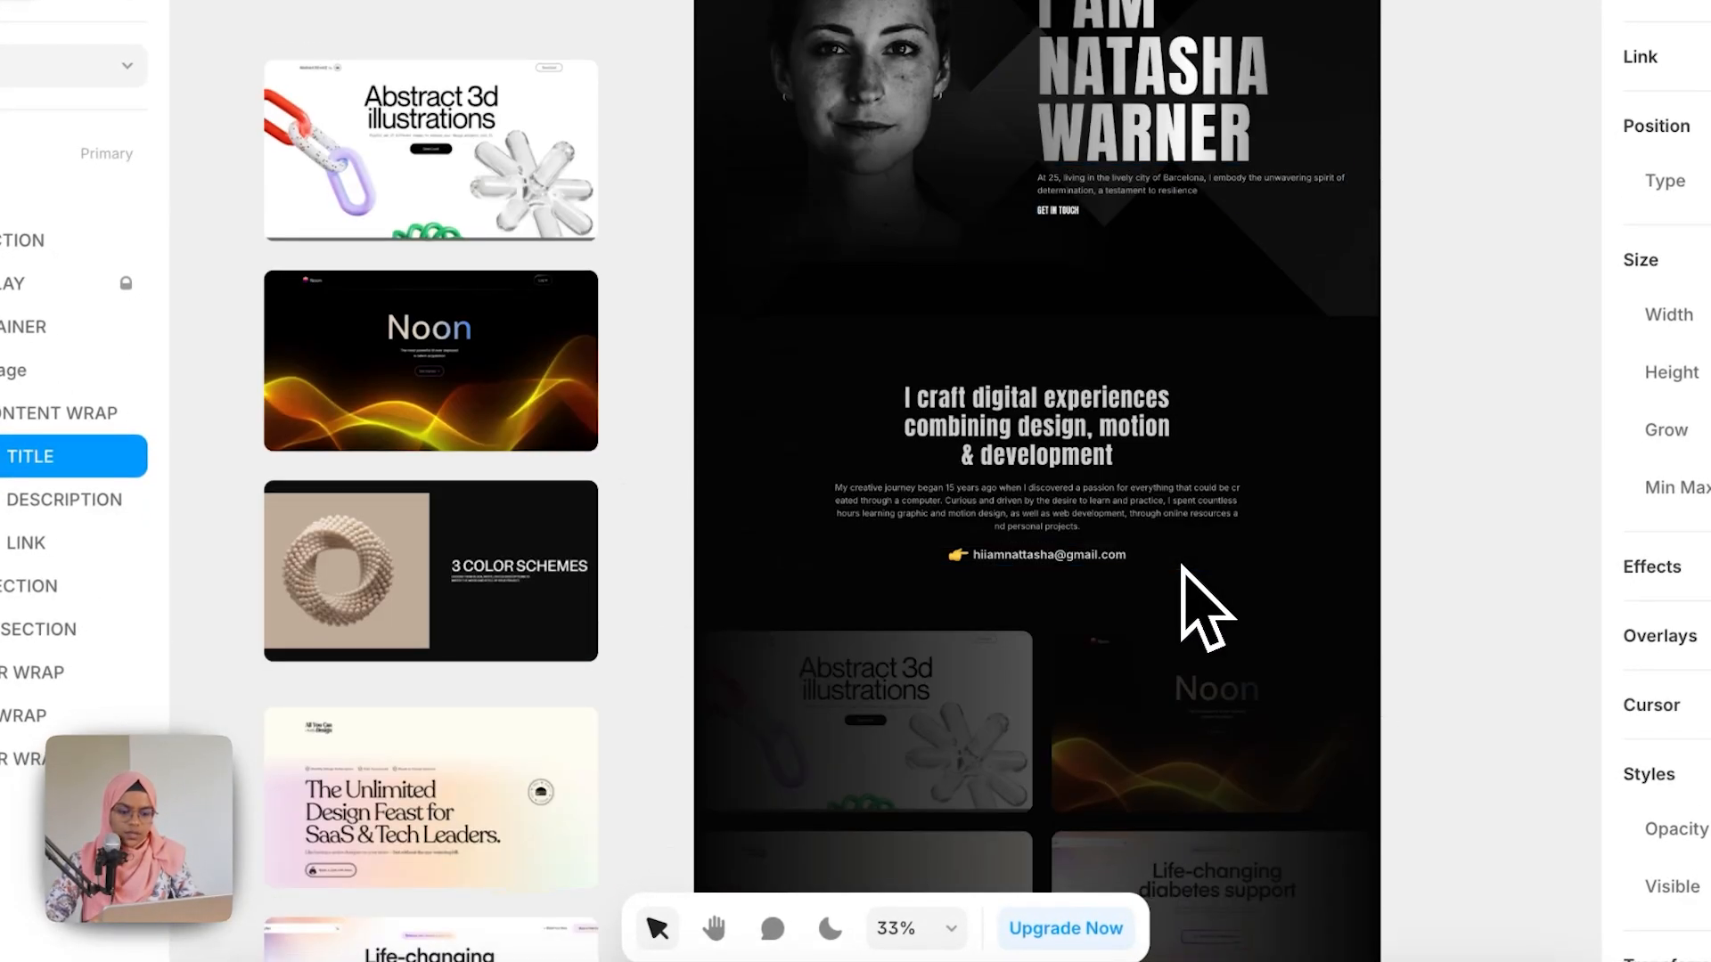
click(1126, 713)
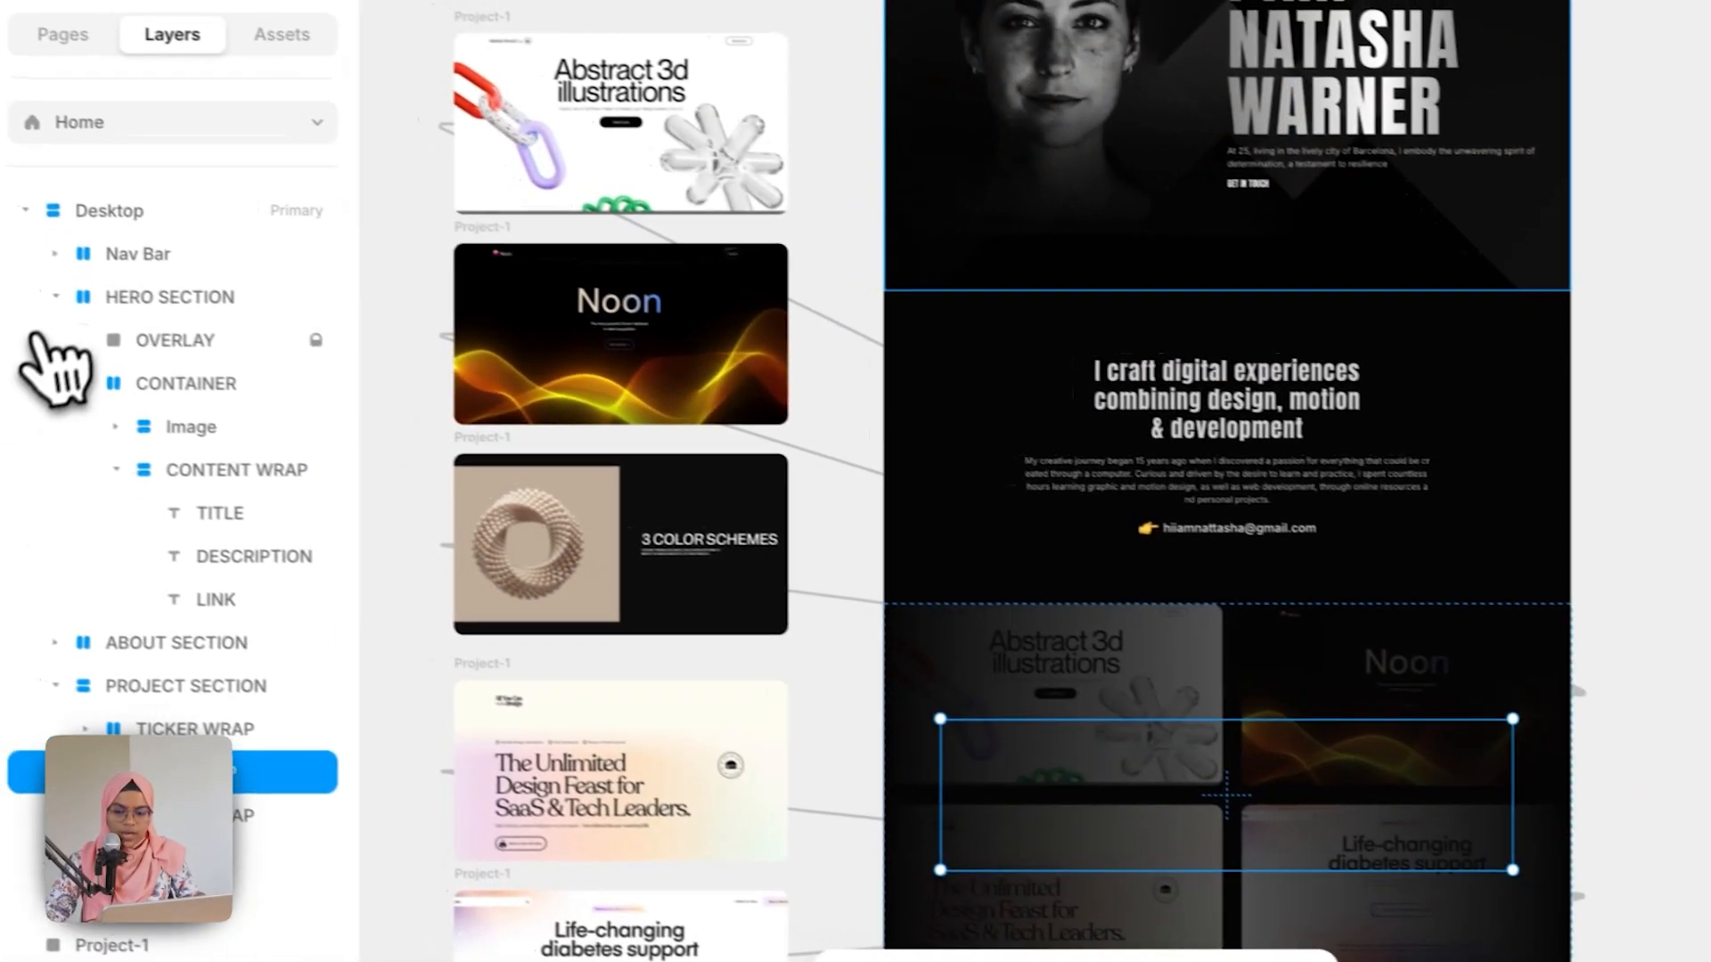
click(56, 297)
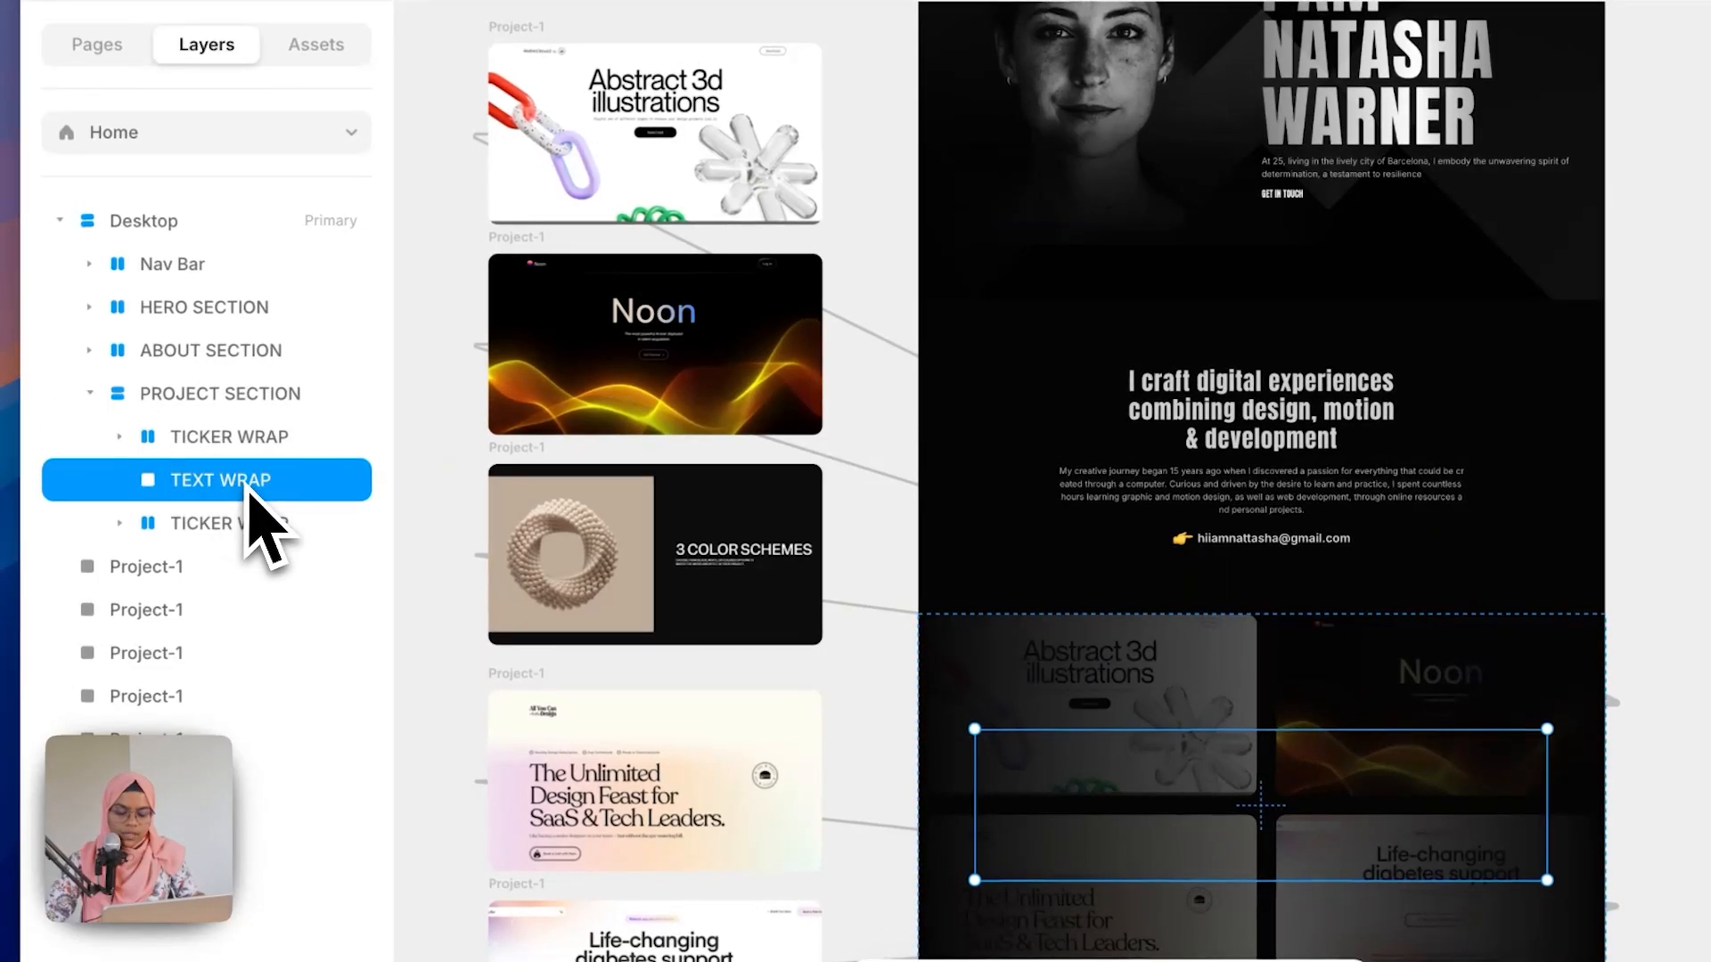
key(super+v)
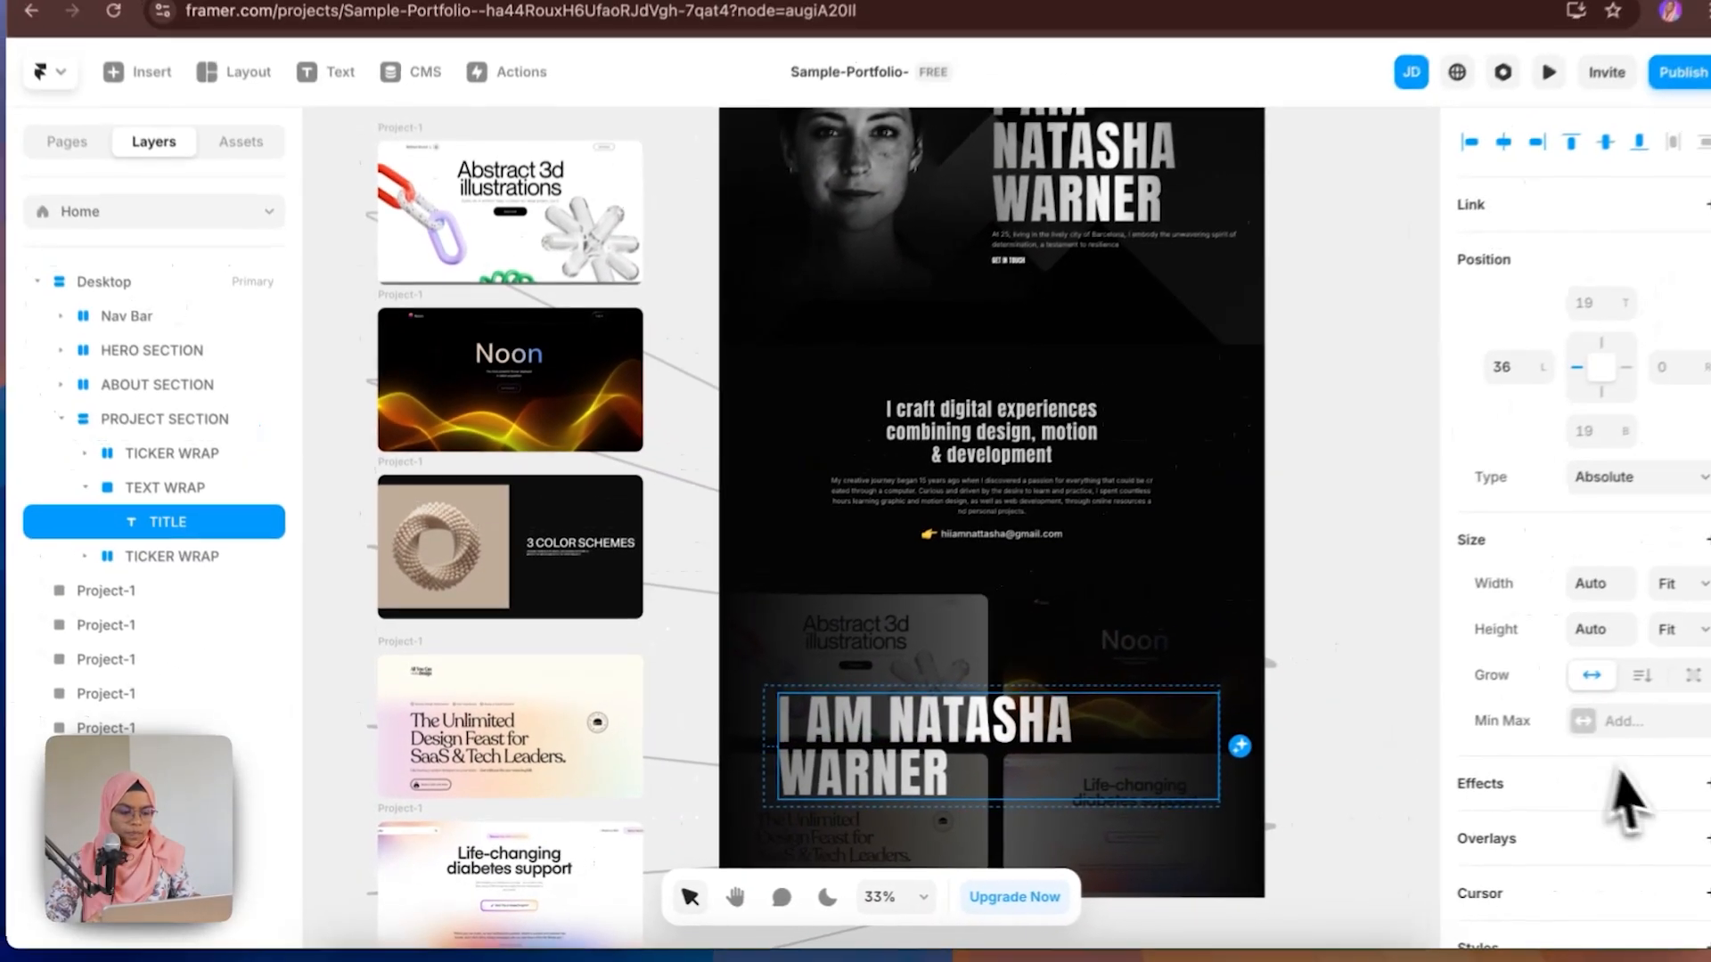
scroll(1620, 798, down, 3)
scroll(1623, 815, up, 1)
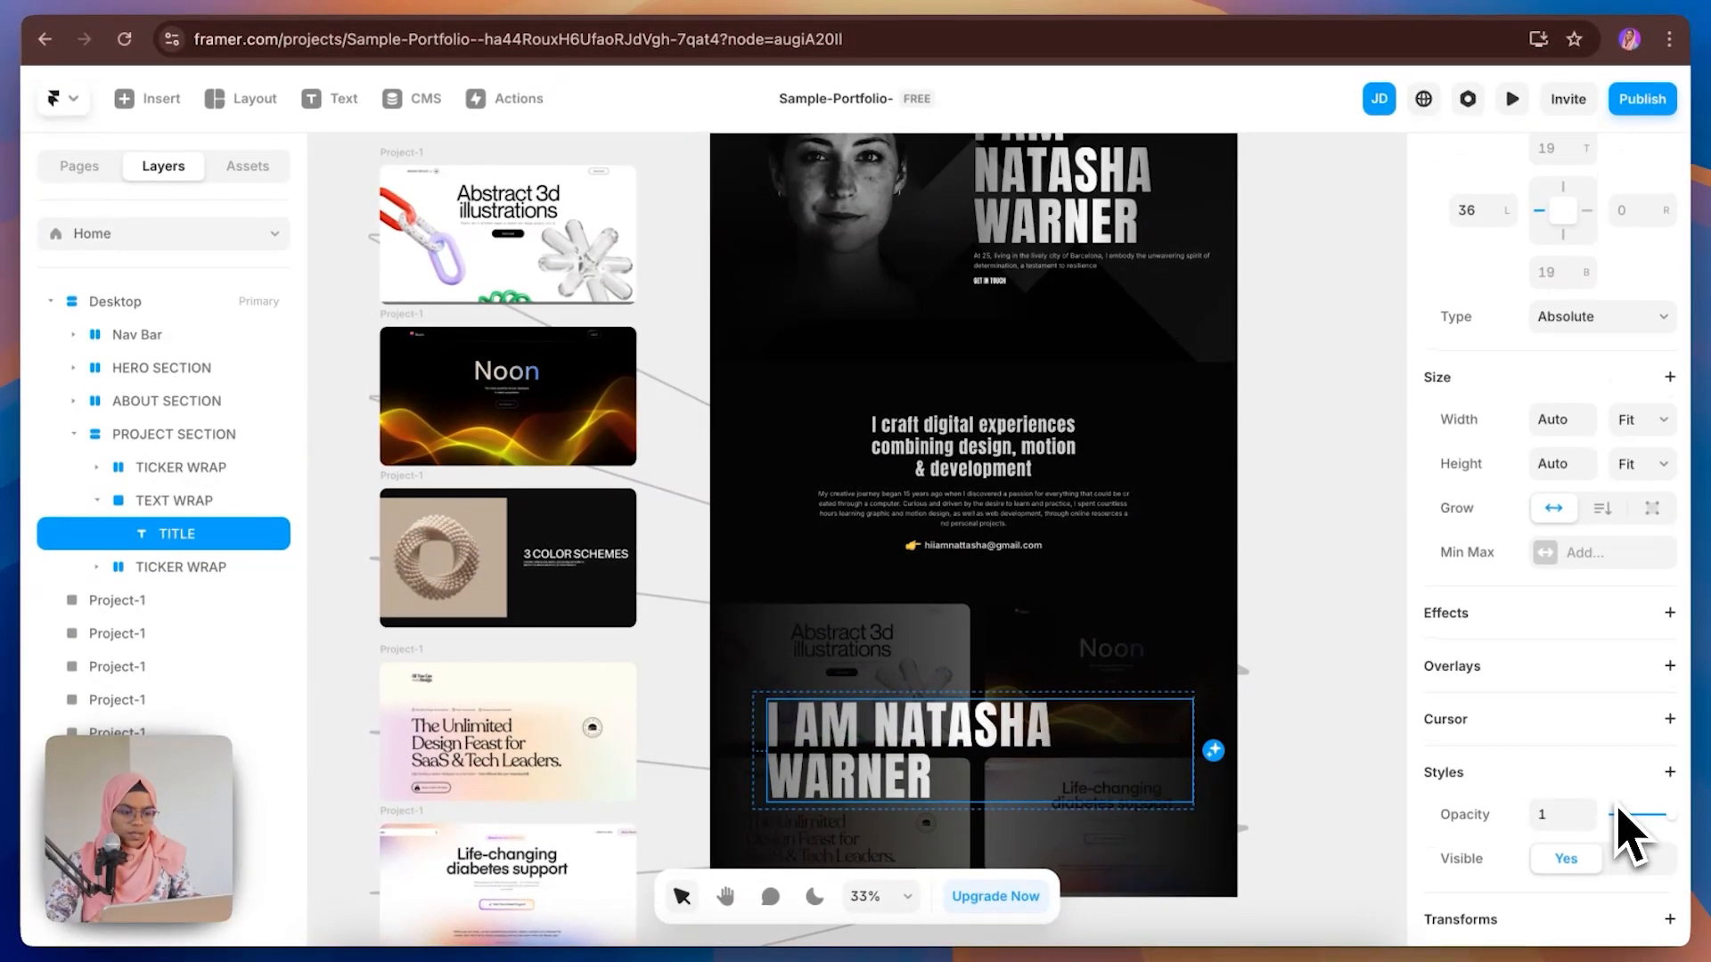
Step: Add a stack layout to the TEXT WRAP frame
click(188, 508)
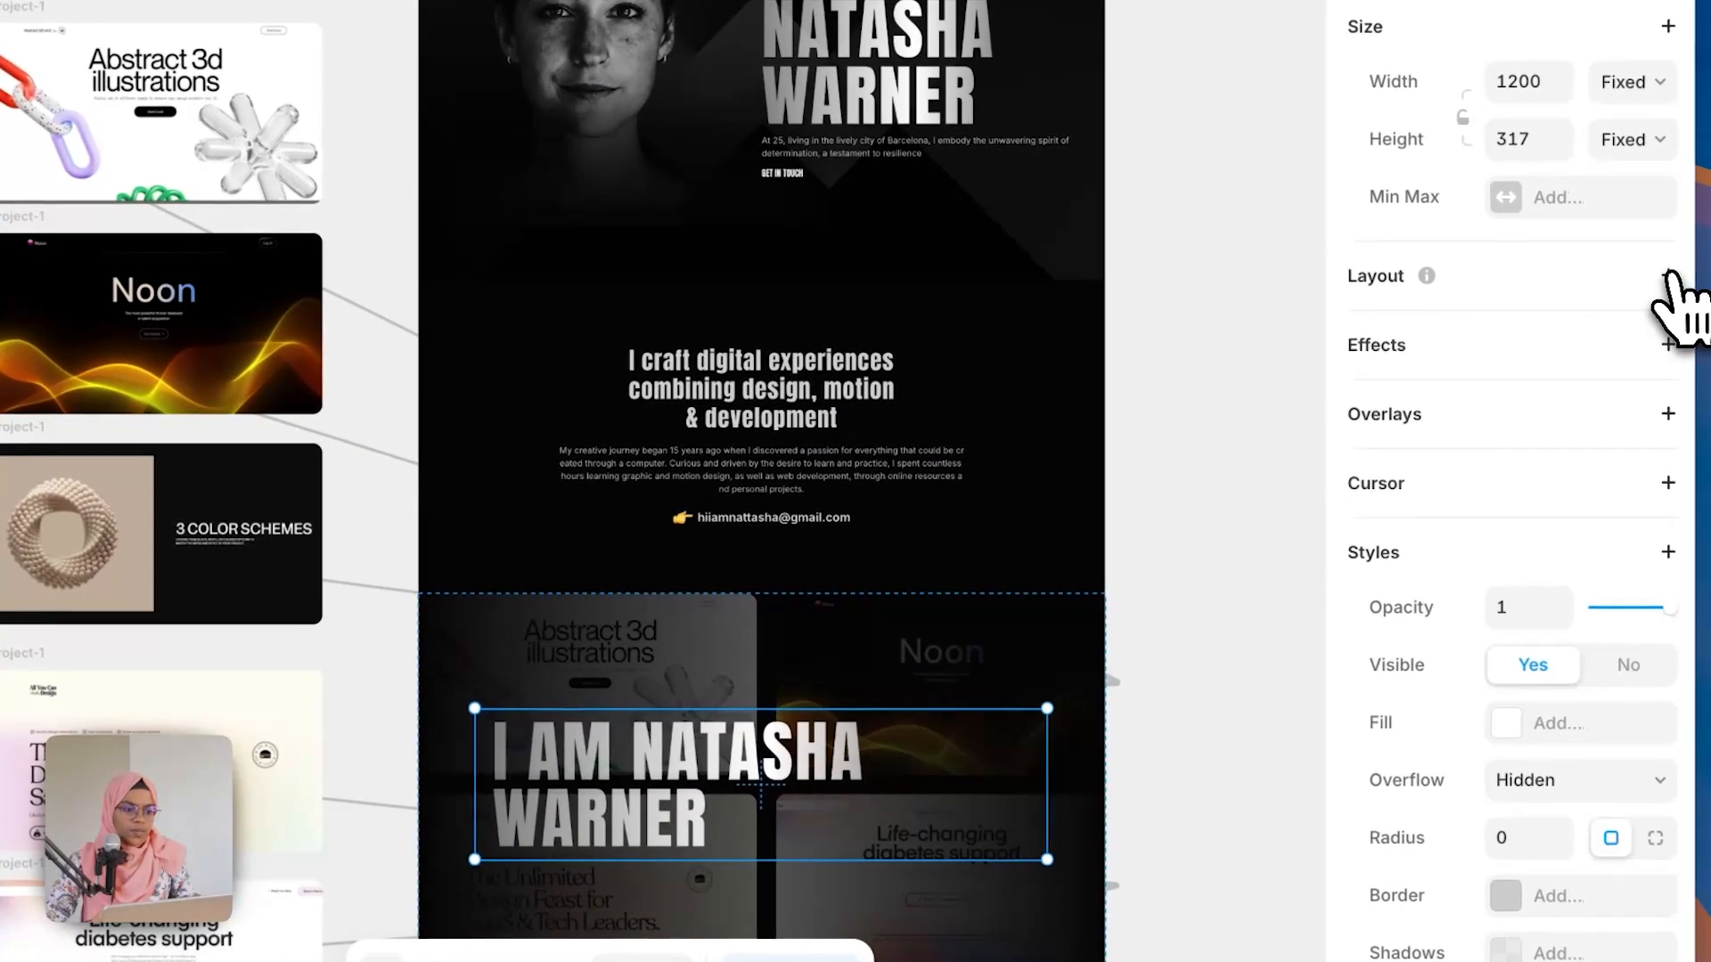
click(1668, 276)
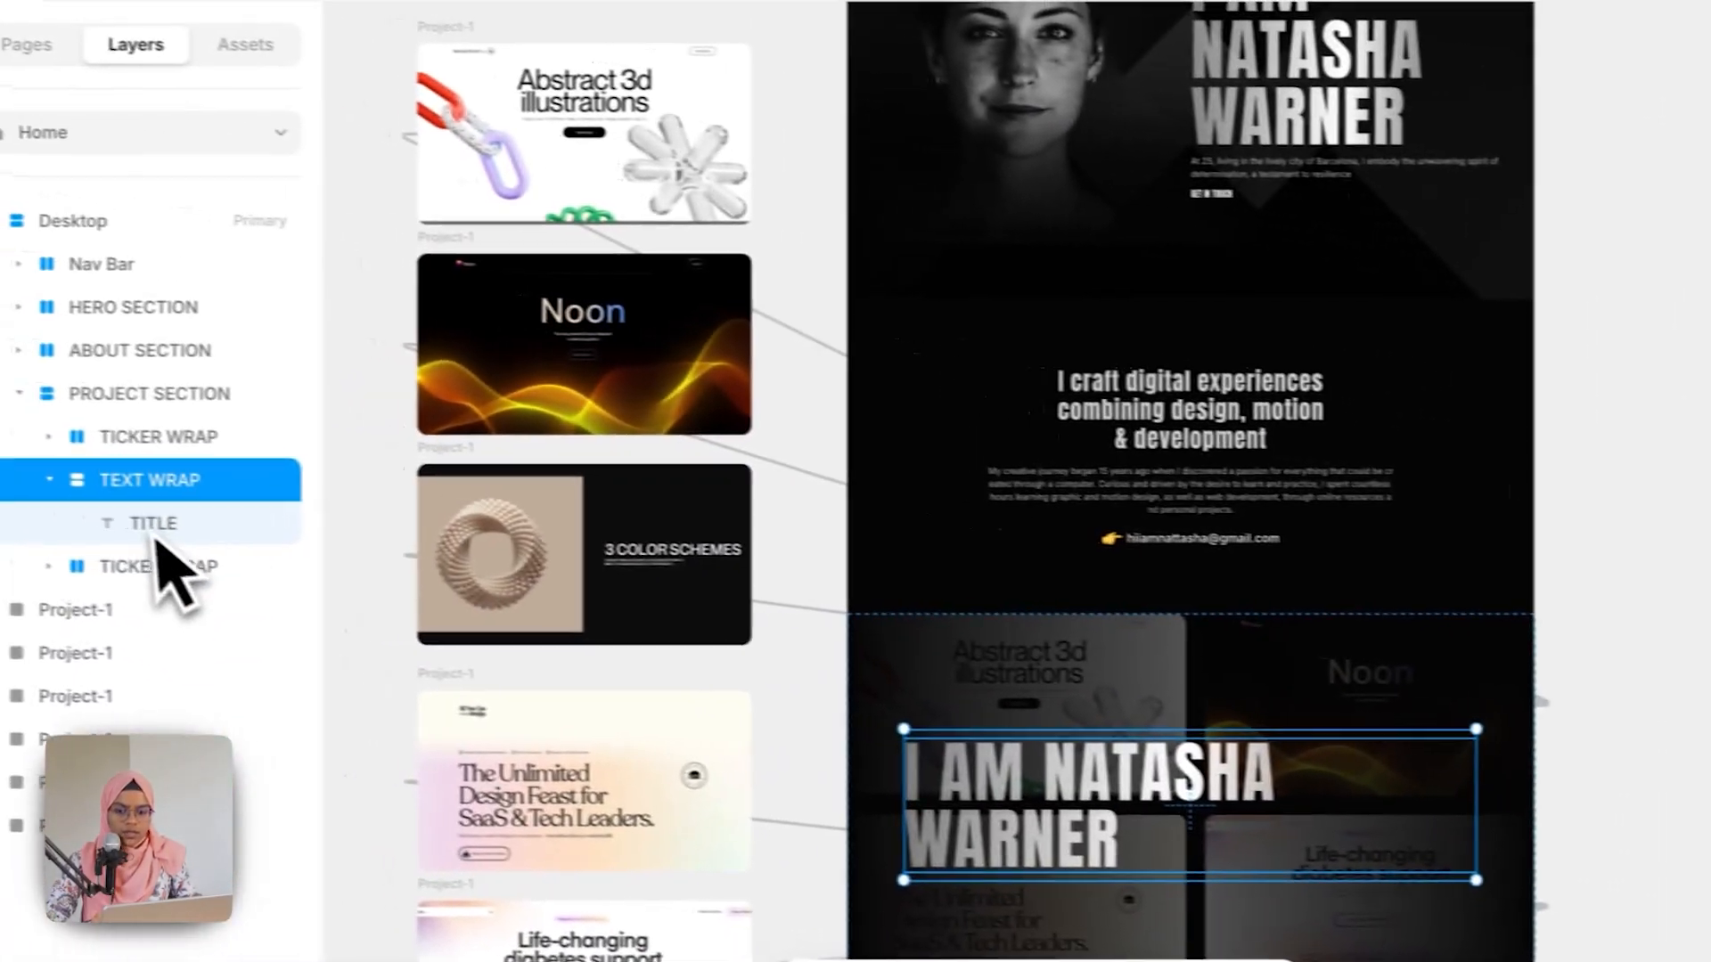
Step: Change the title's text to 'BUILD WEBSITE WITH ME' and its text style to Heading 2
click(191, 534)
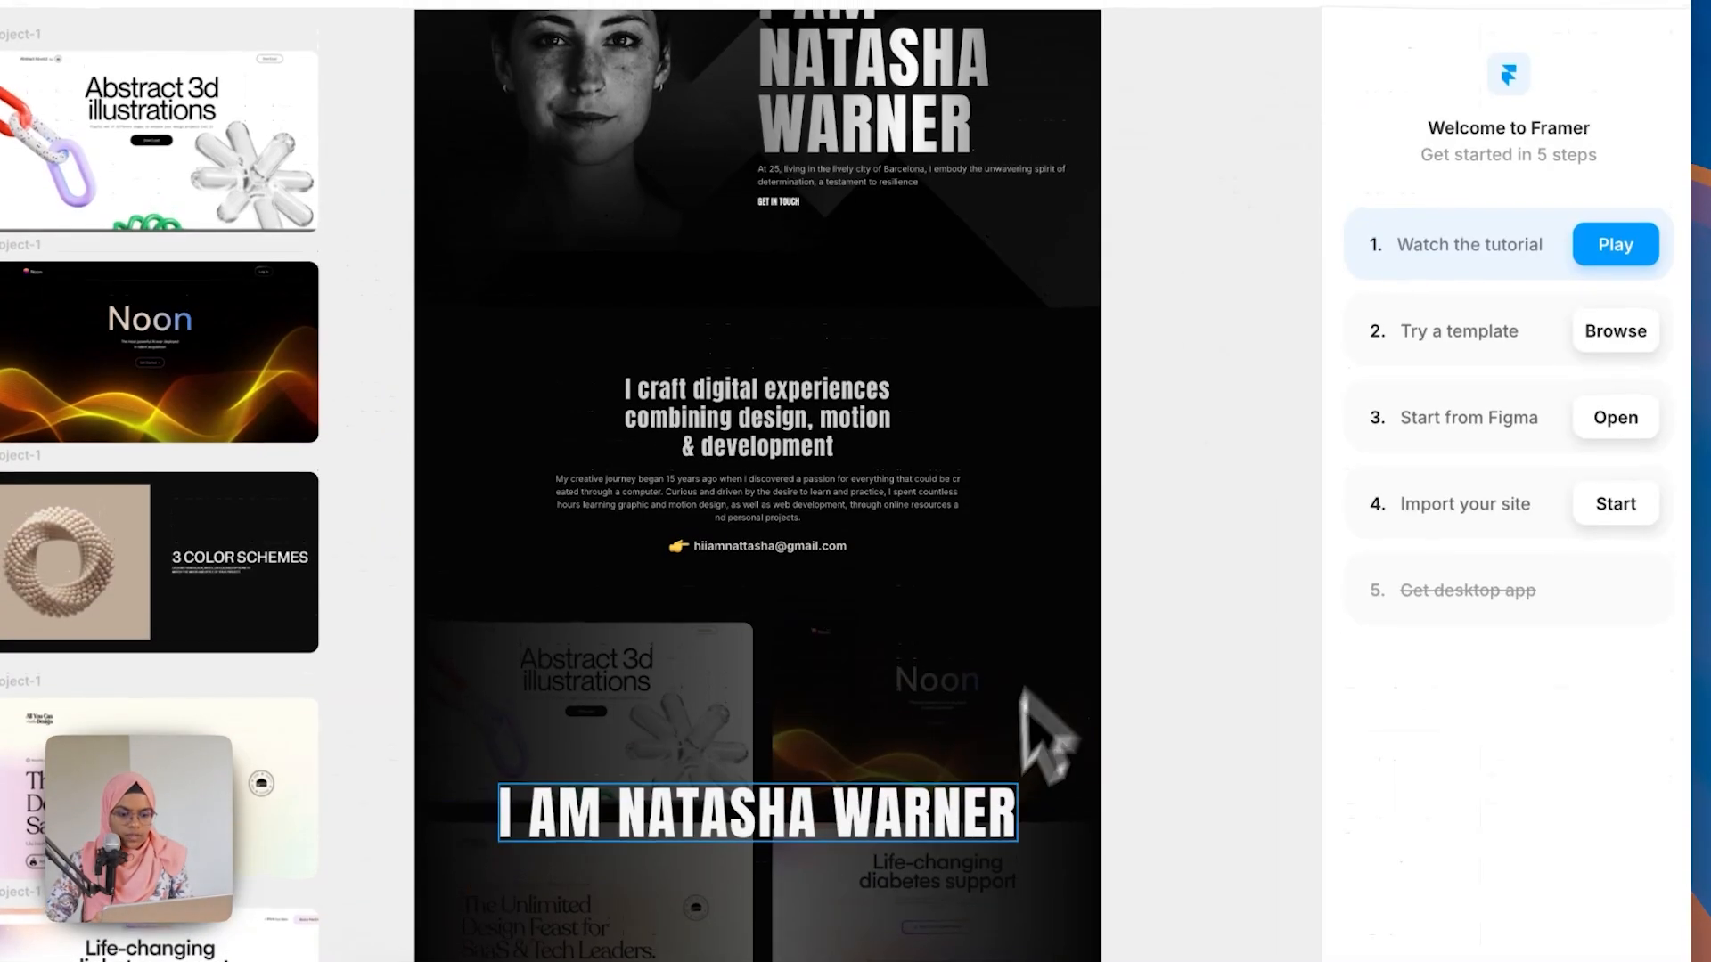
click(1159, 765)
click(1630, 826)
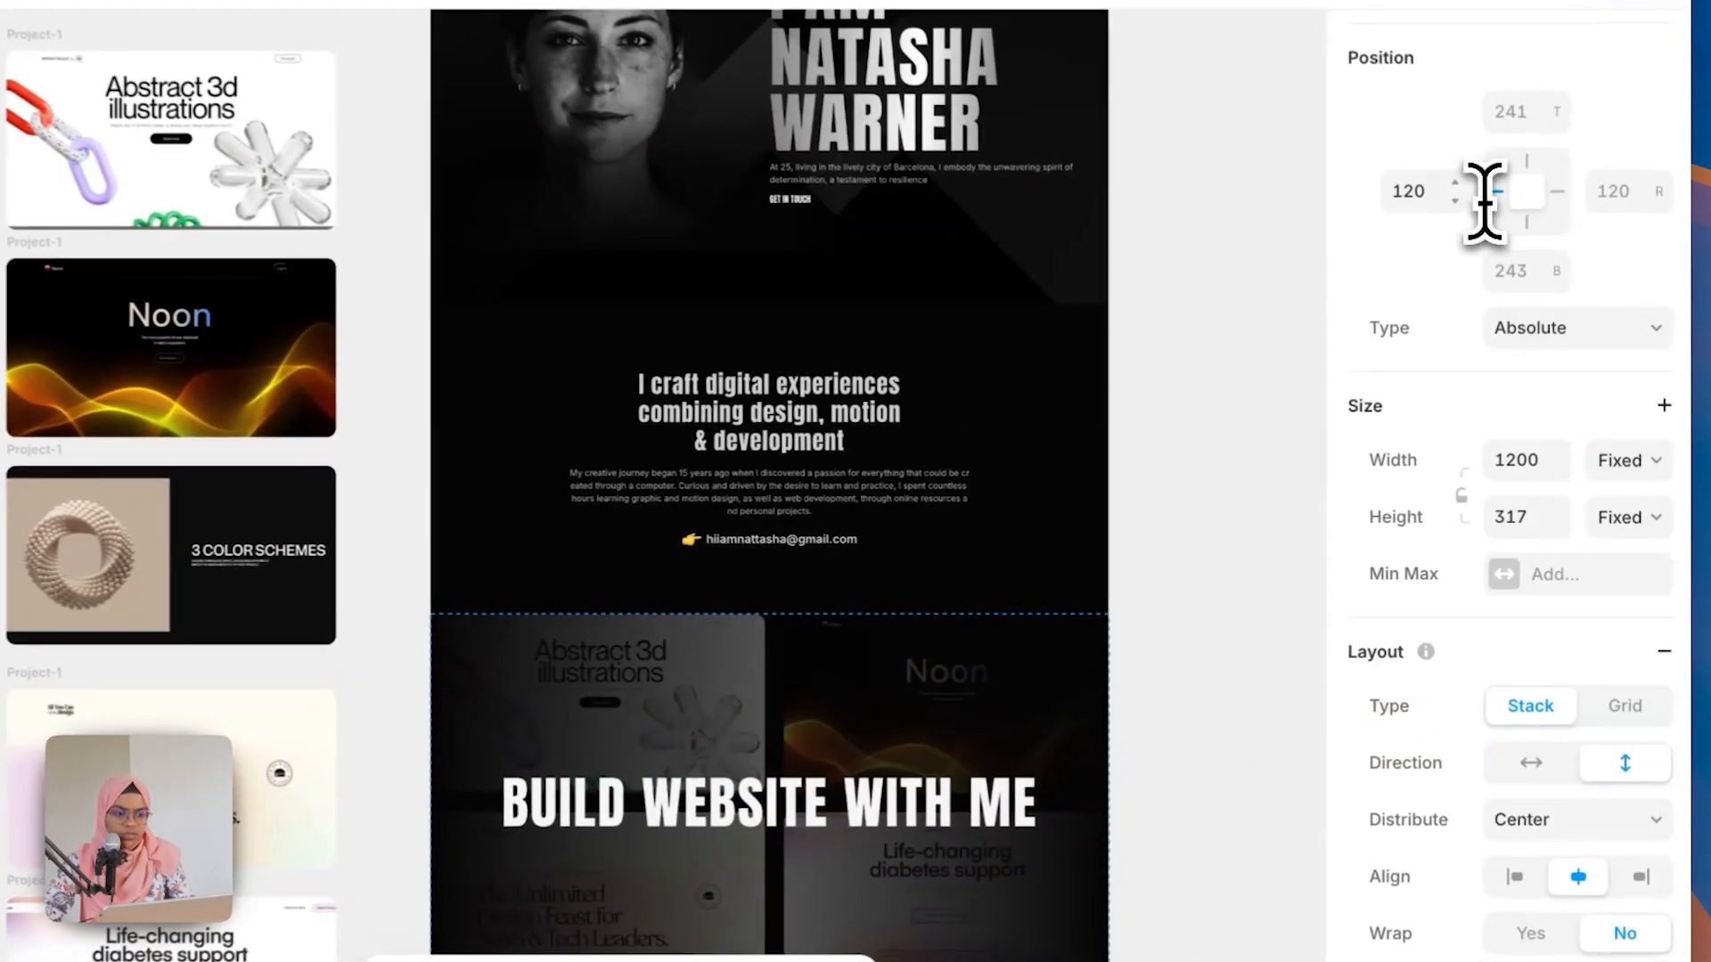
Step: Set the TEXT WRAP frame's left offset to 0, its width to 100% relative and its height to Fit Content
click(1485, 281)
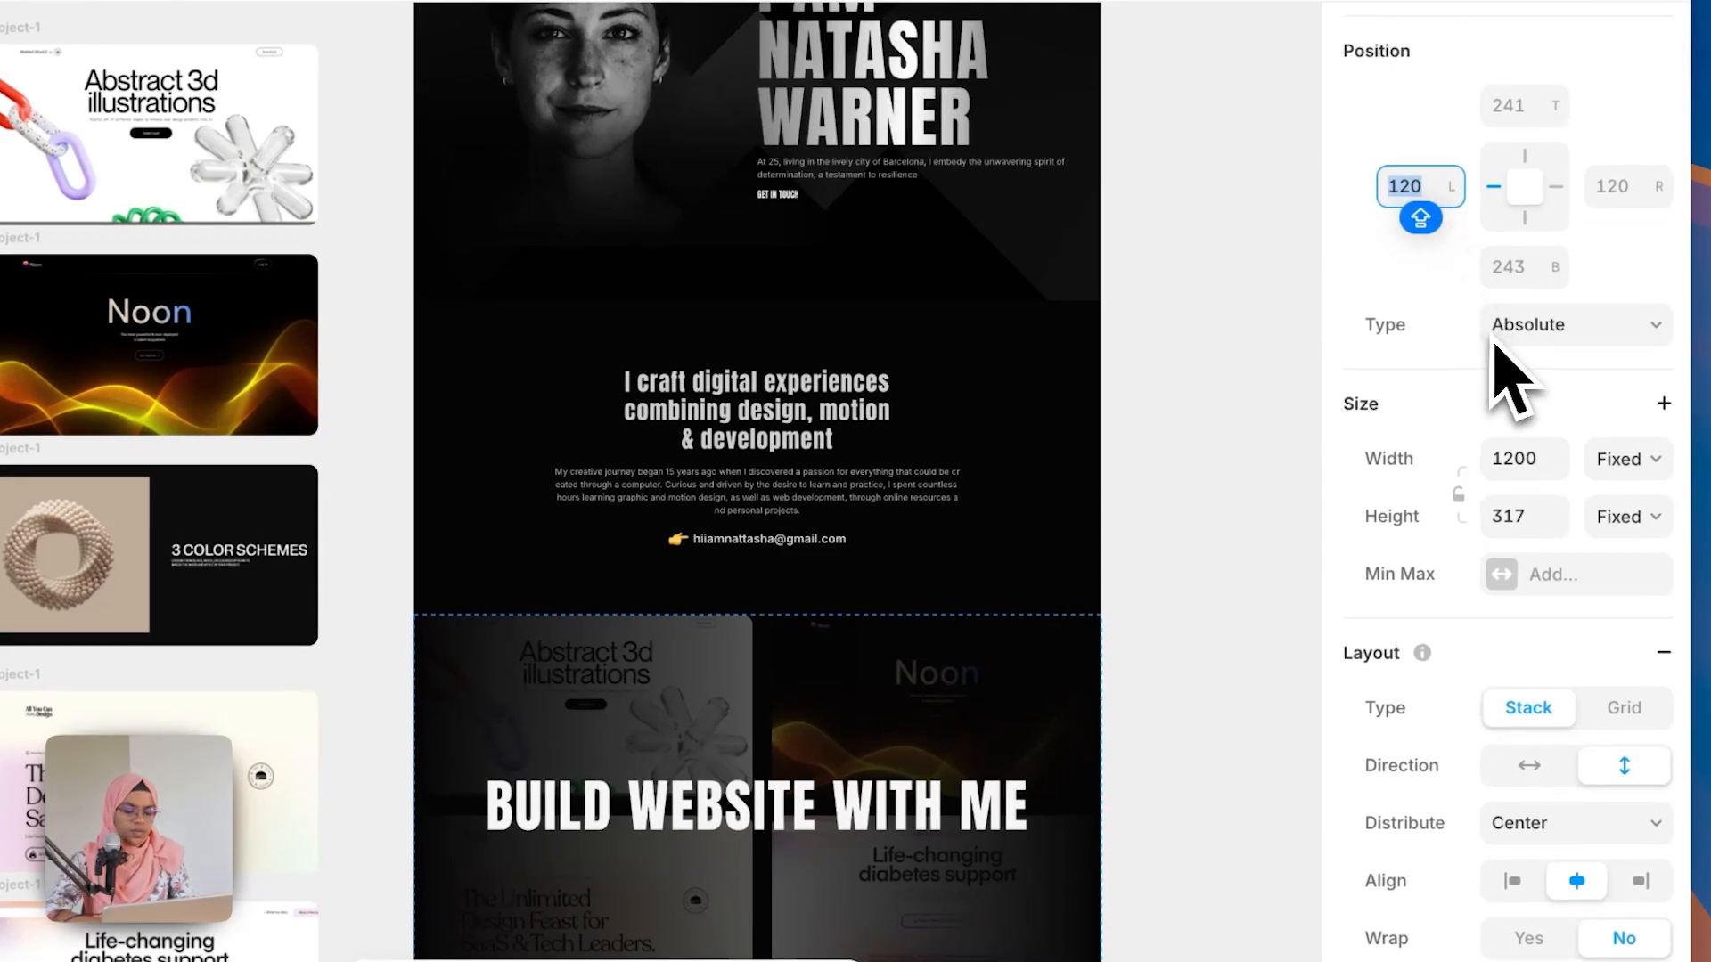
text(0)
key(Return)
click(1629, 459)
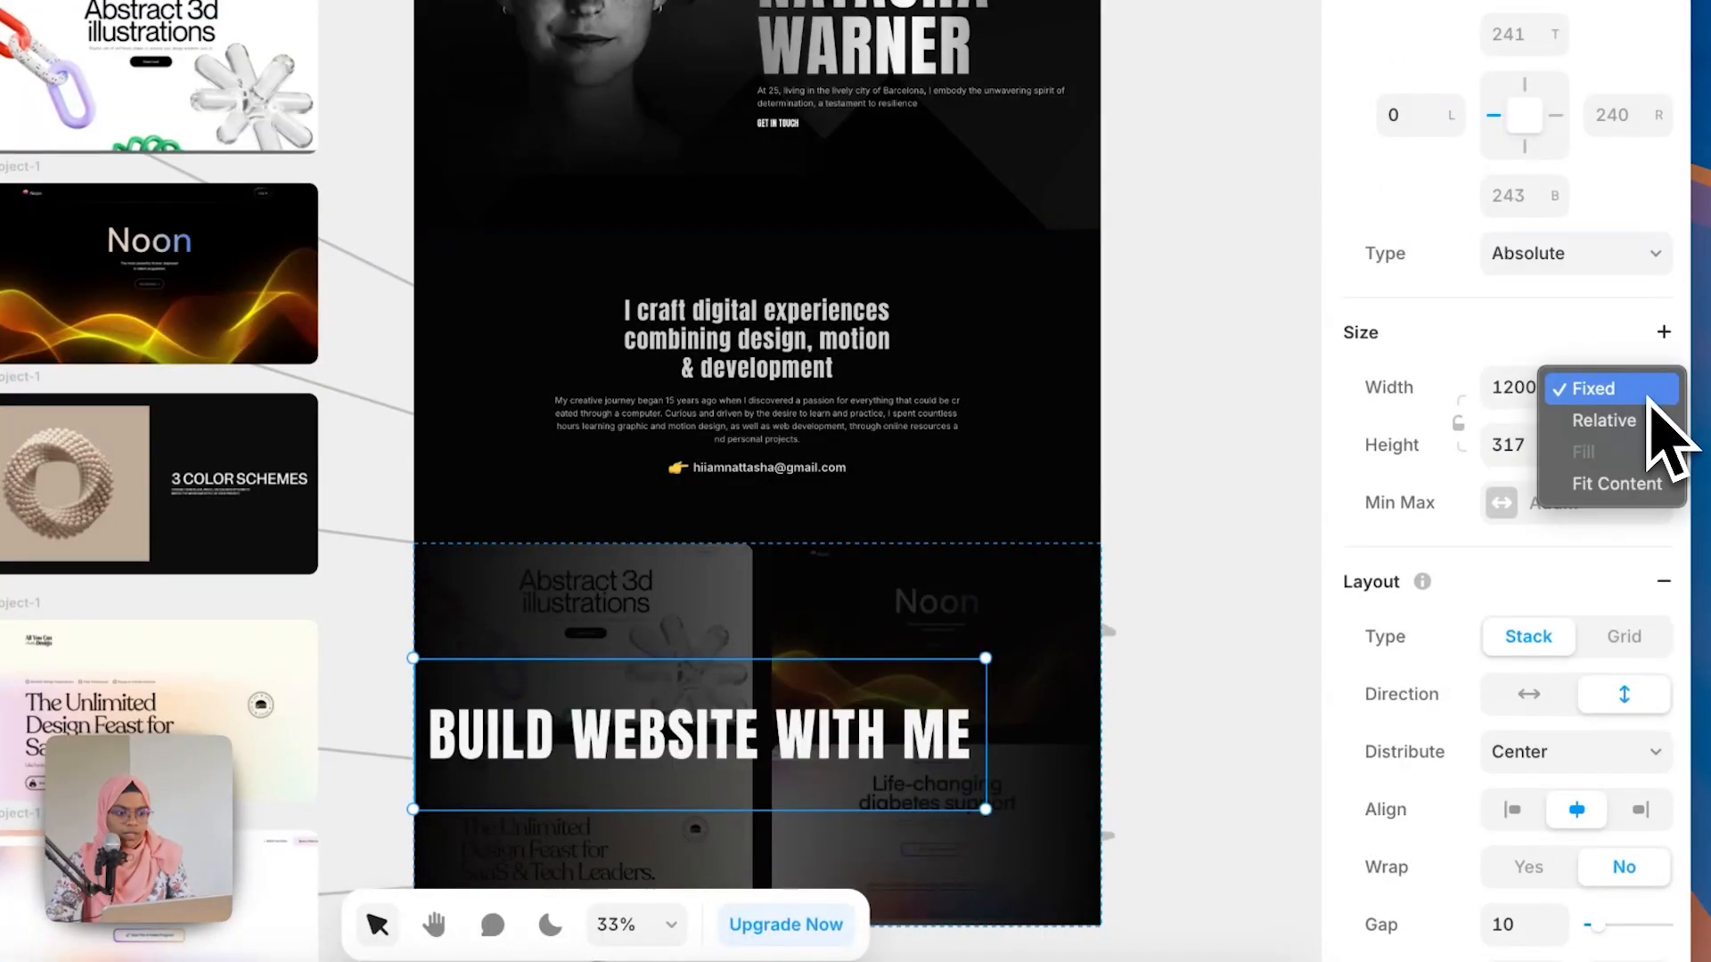
click(1647, 497)
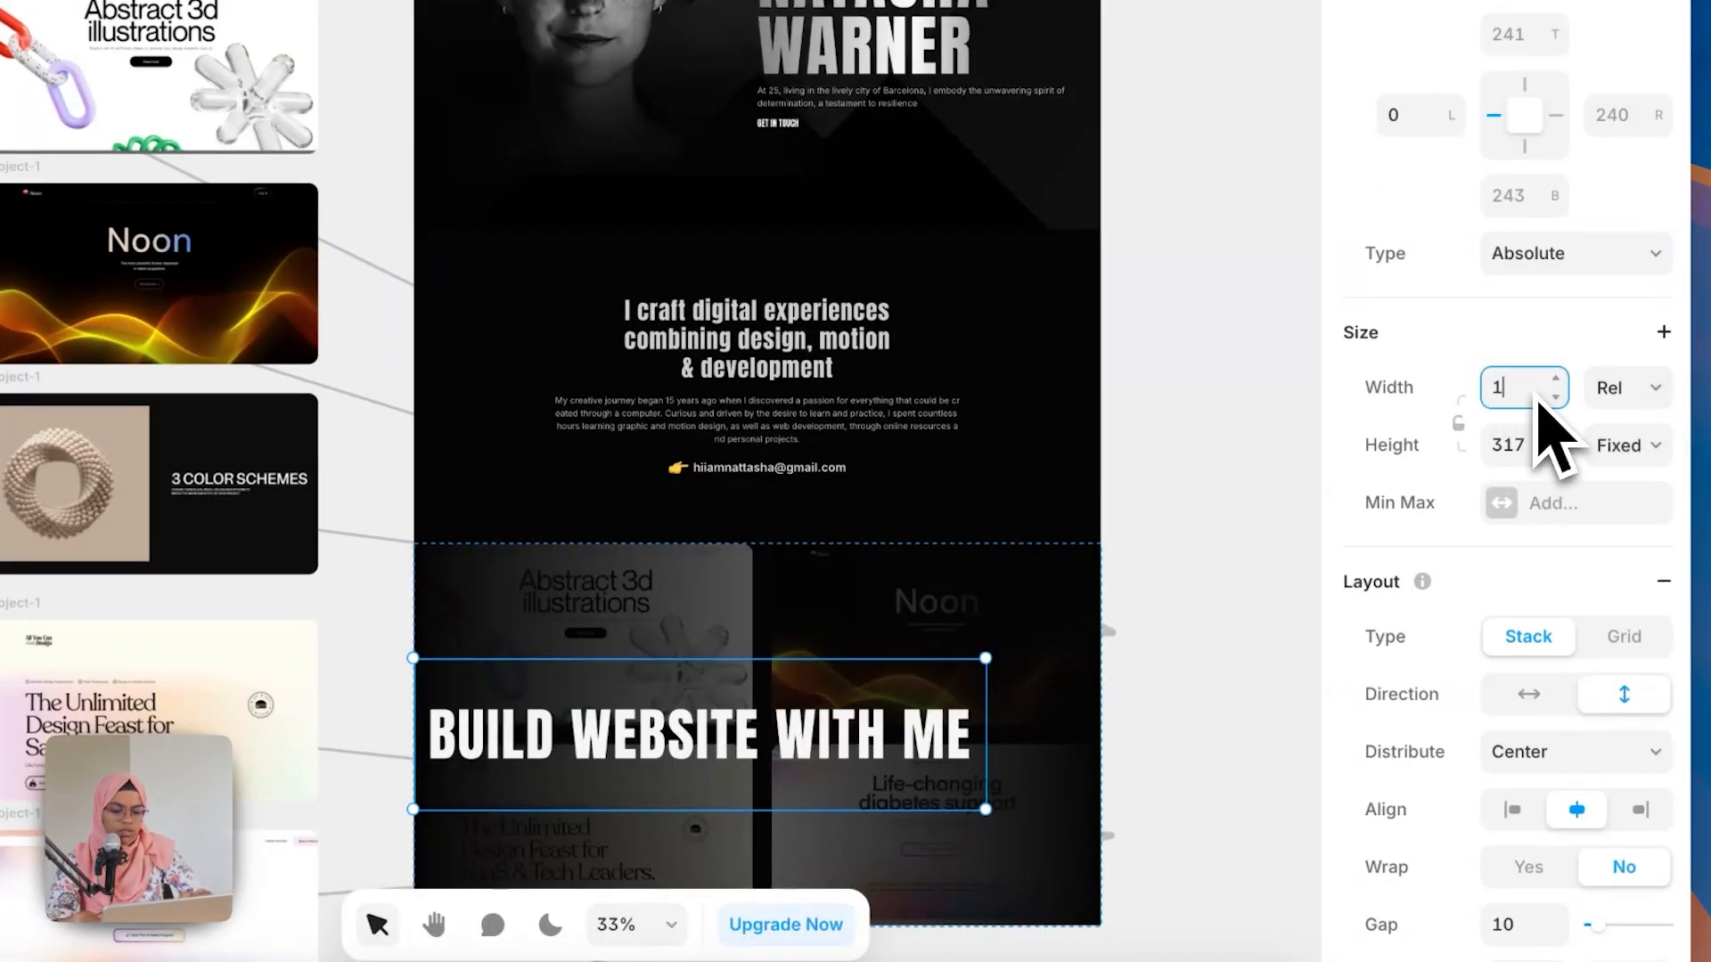
click(1537, 401)
text(100)
key(Return)
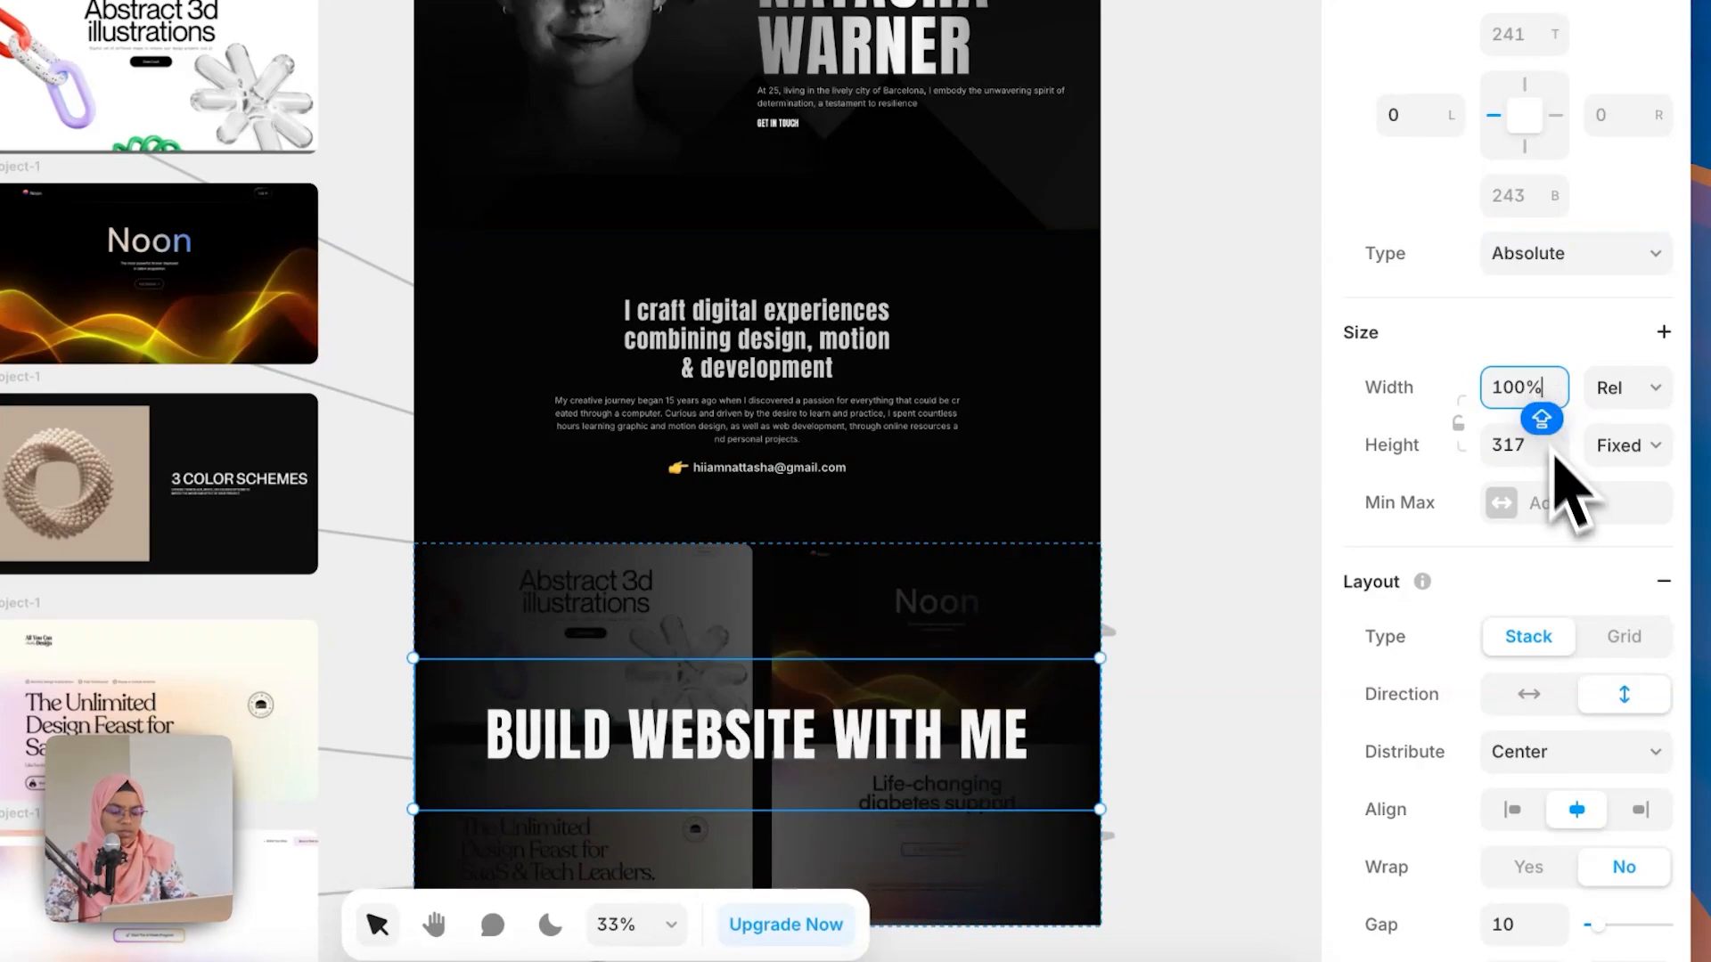
click(1617, 450)
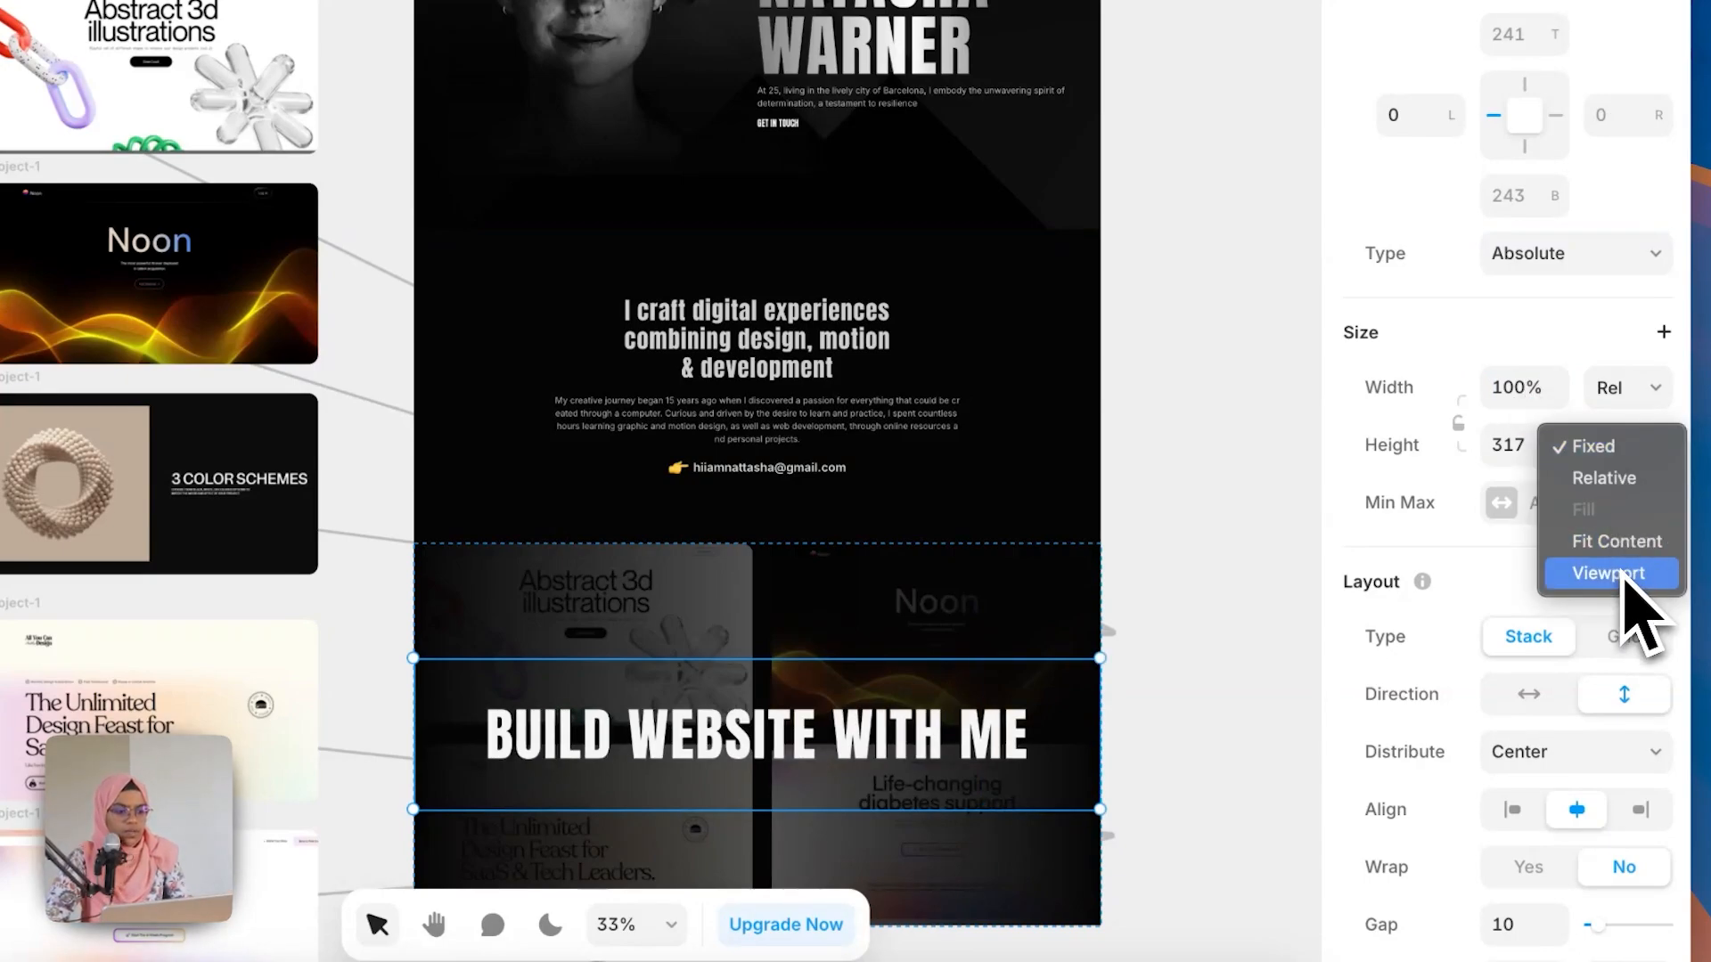
click(1616, 541)
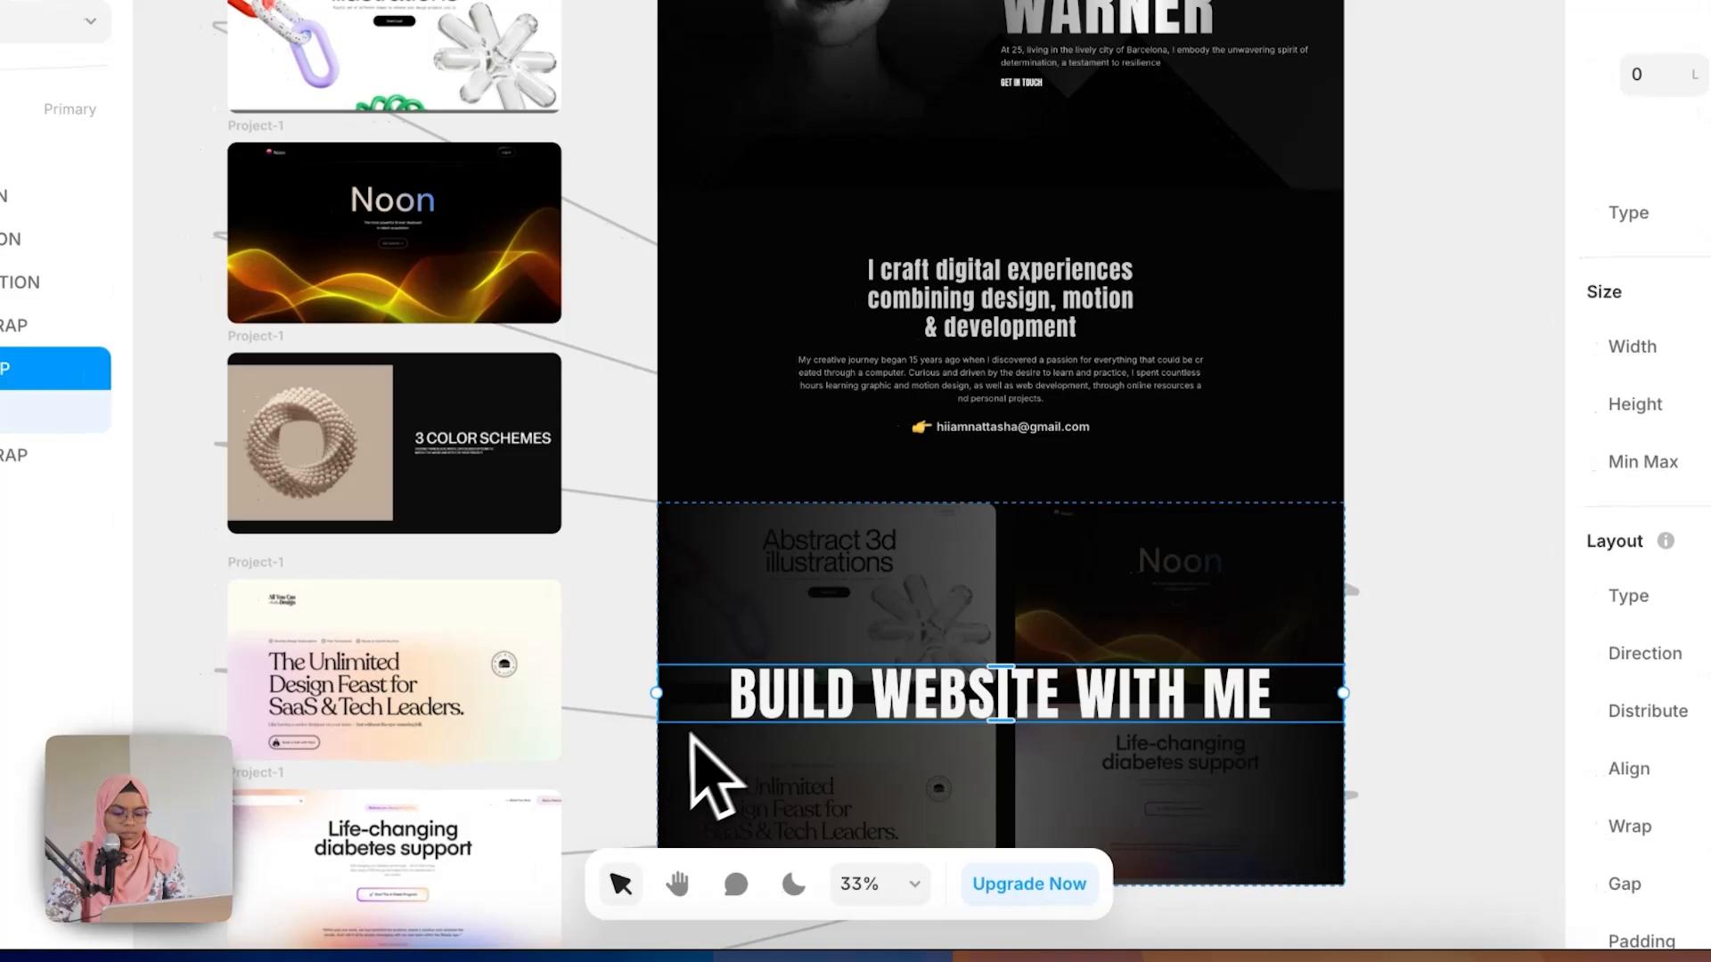
Step: Draw a thin line frame, nest it in TEXT WRAP above the title, and set its width to Fill and height to 1
scroll(655, 735, up, 3)
click(655, 735)
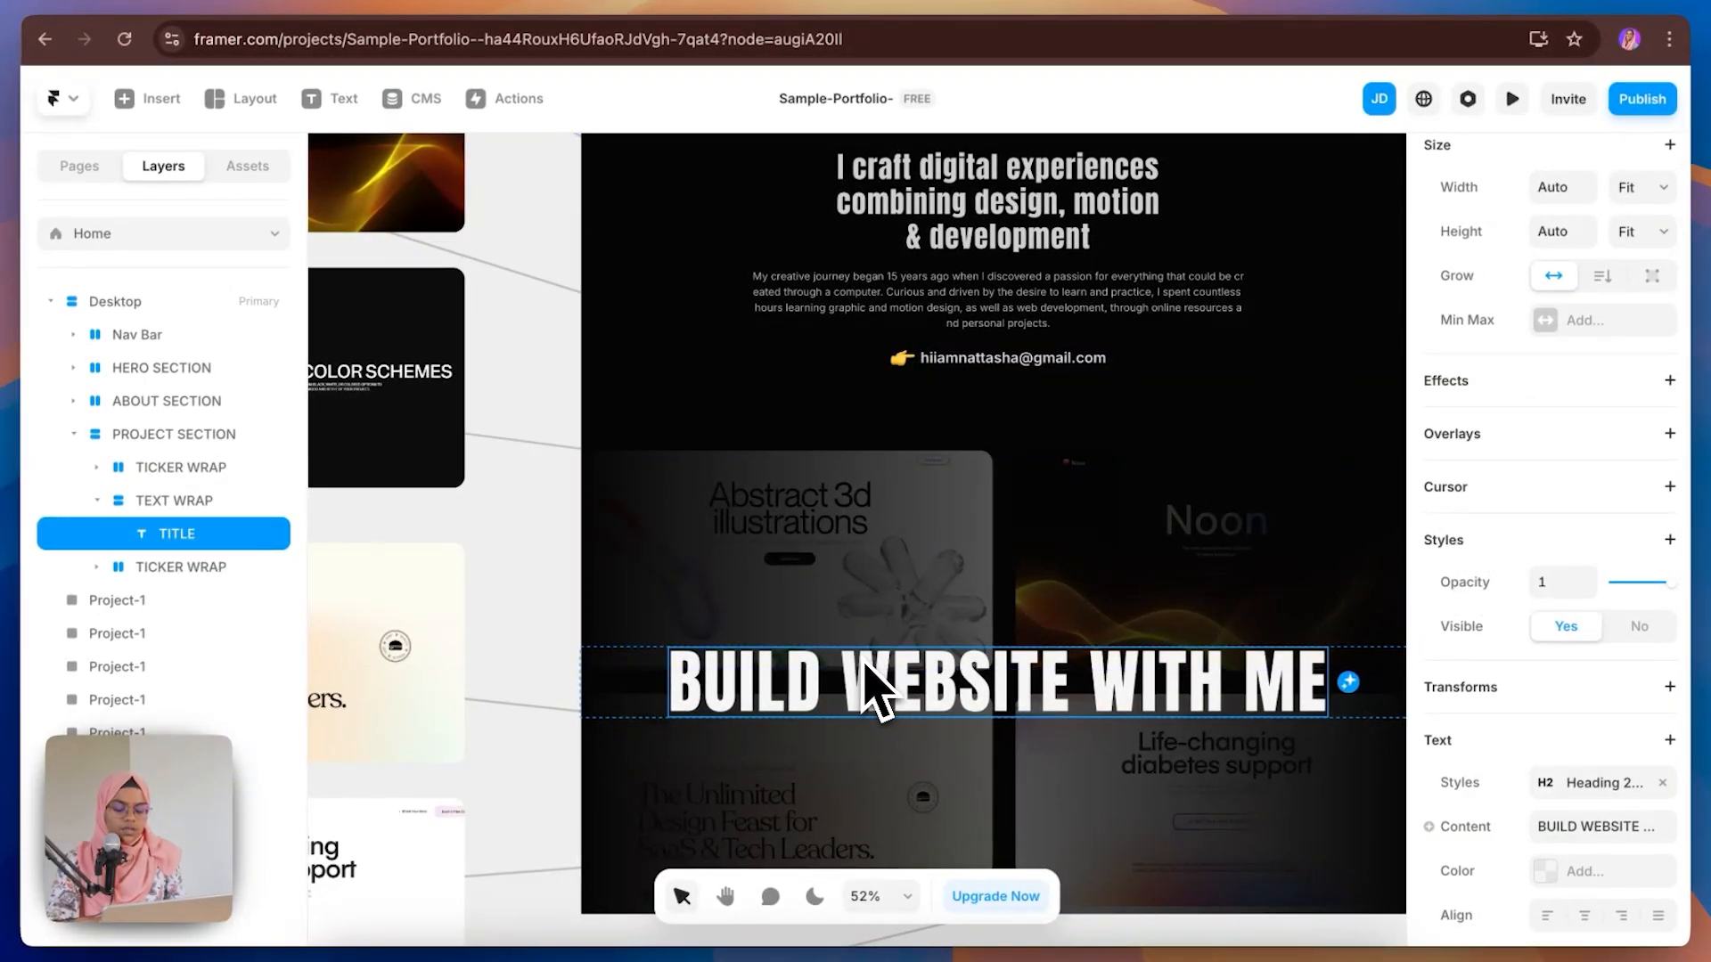
key(f)
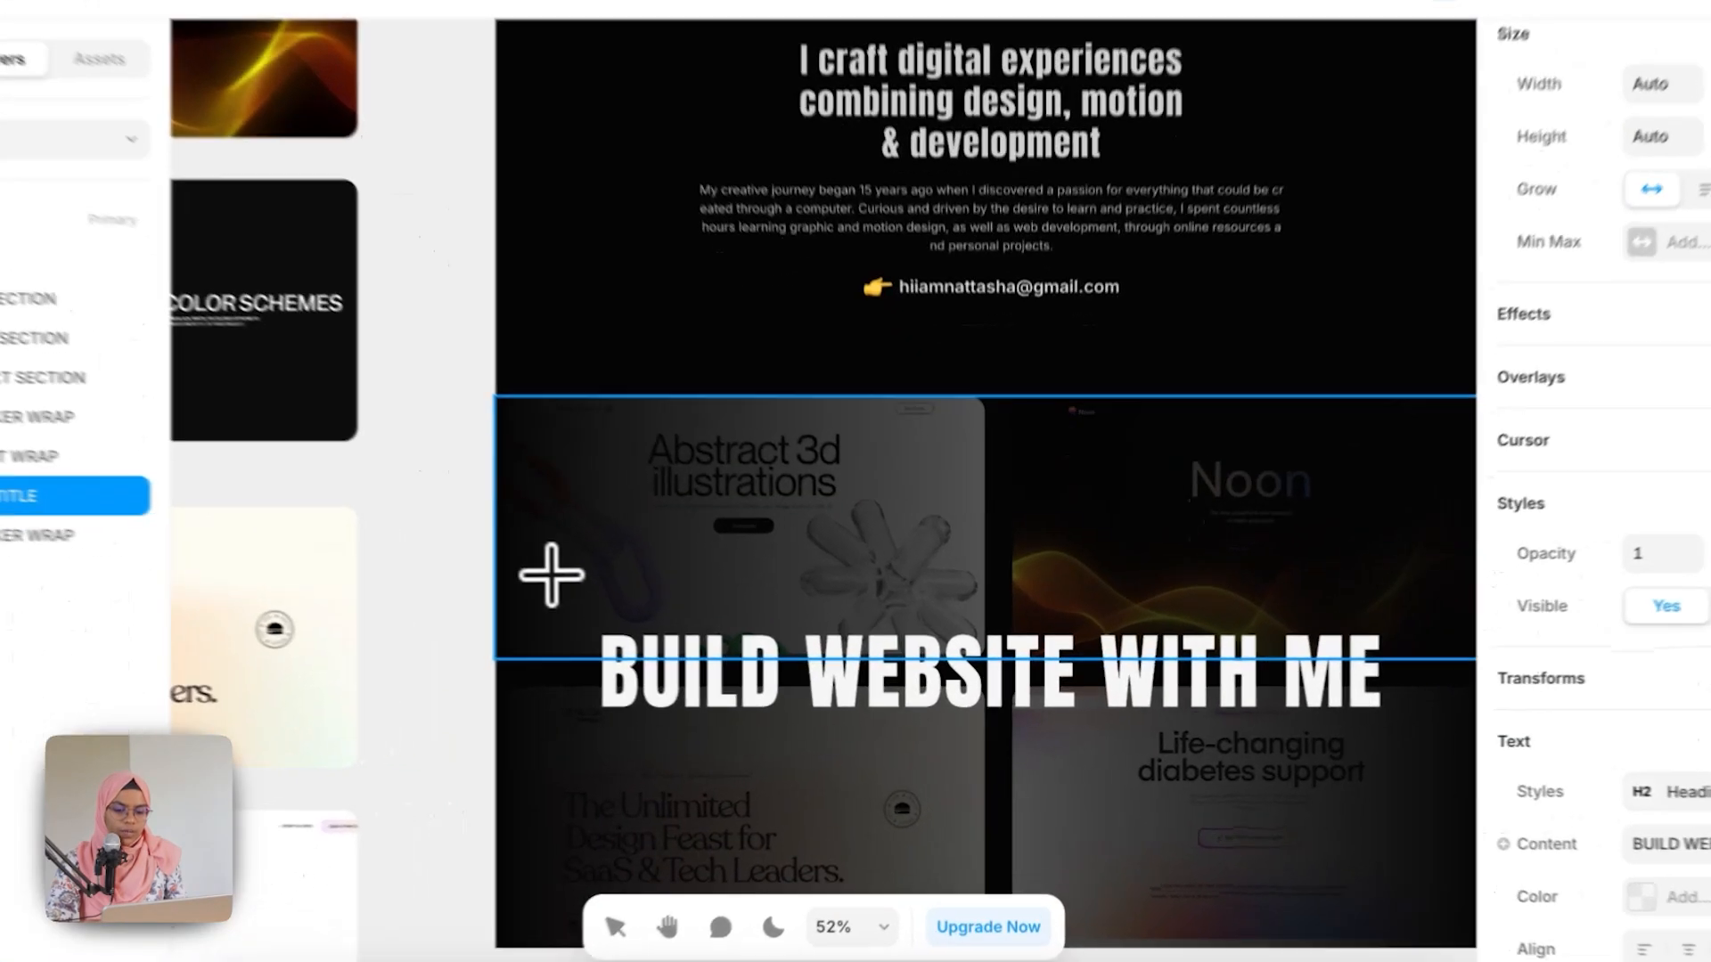
drag(627, 599, 1415, 553)
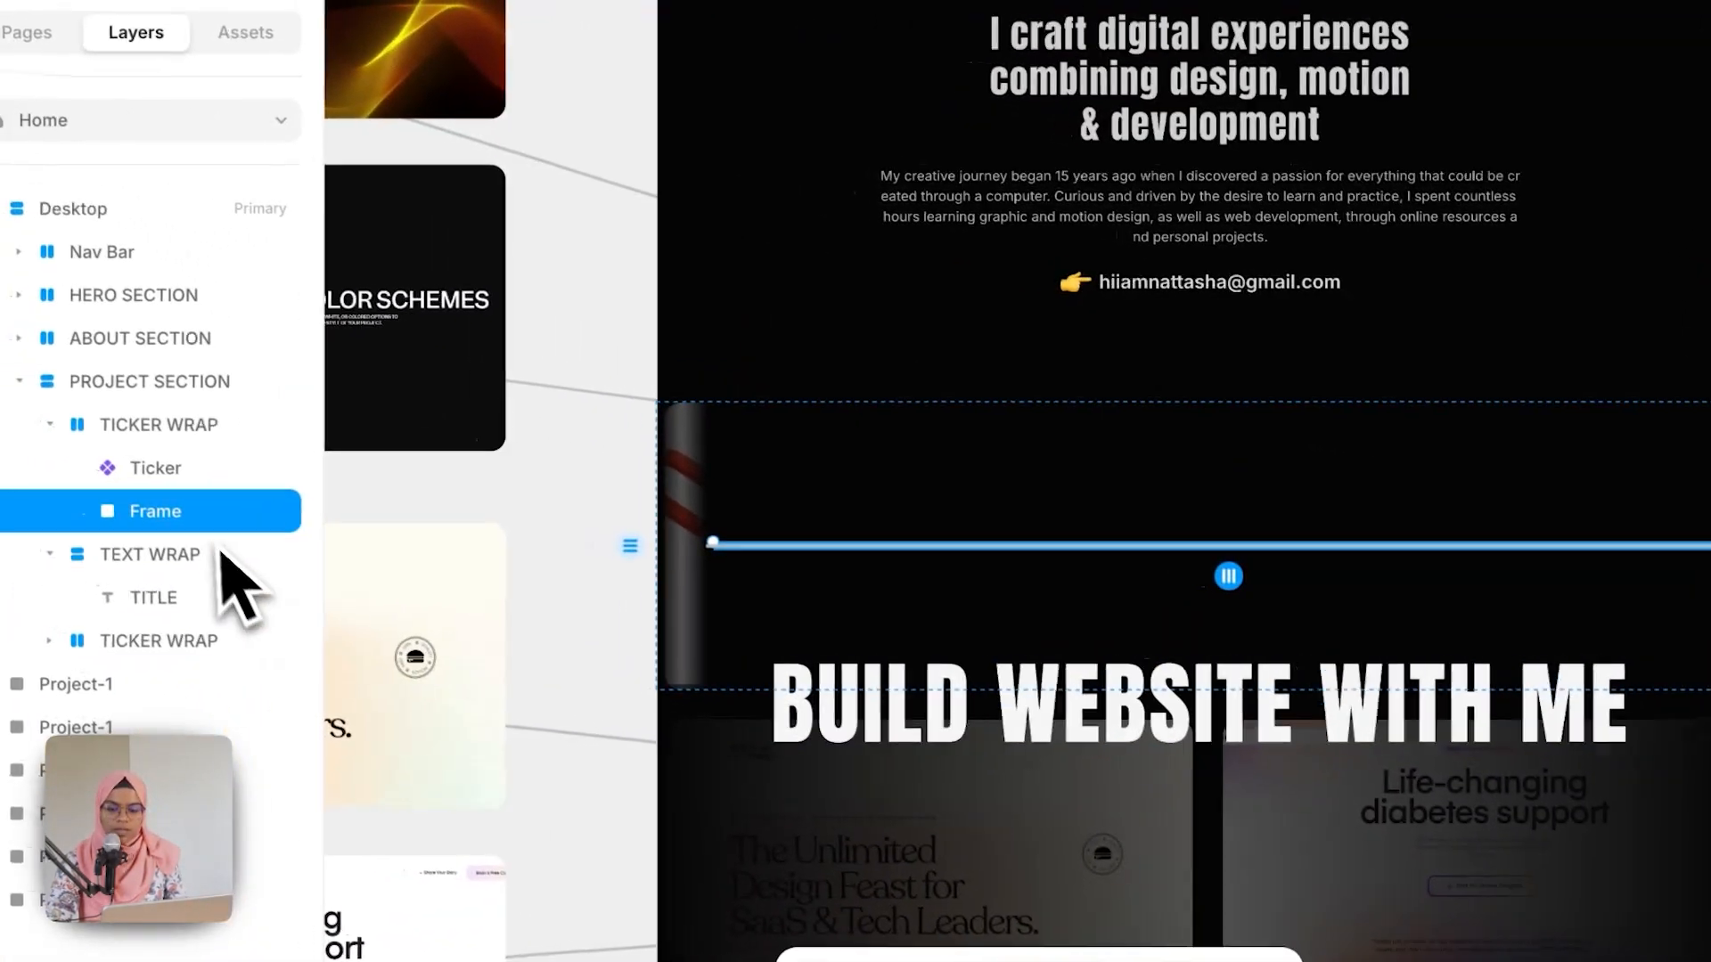
drag(188, 526, 239, 599)
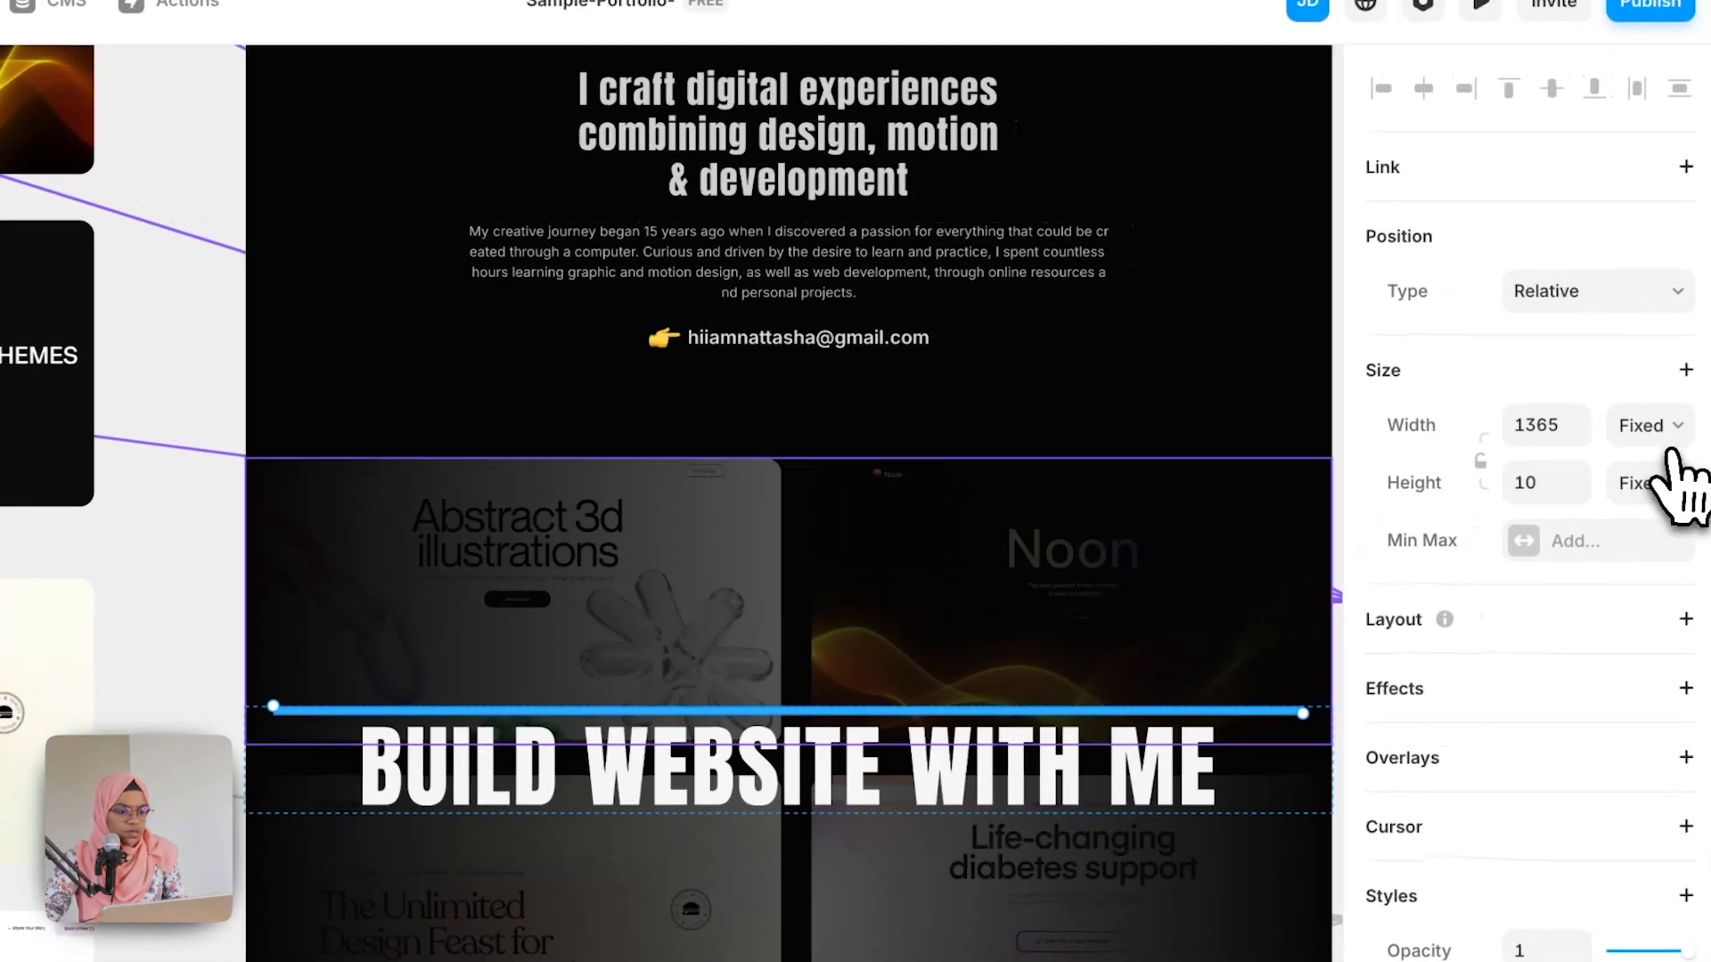
click(1648, 431)
click(1640, 492)
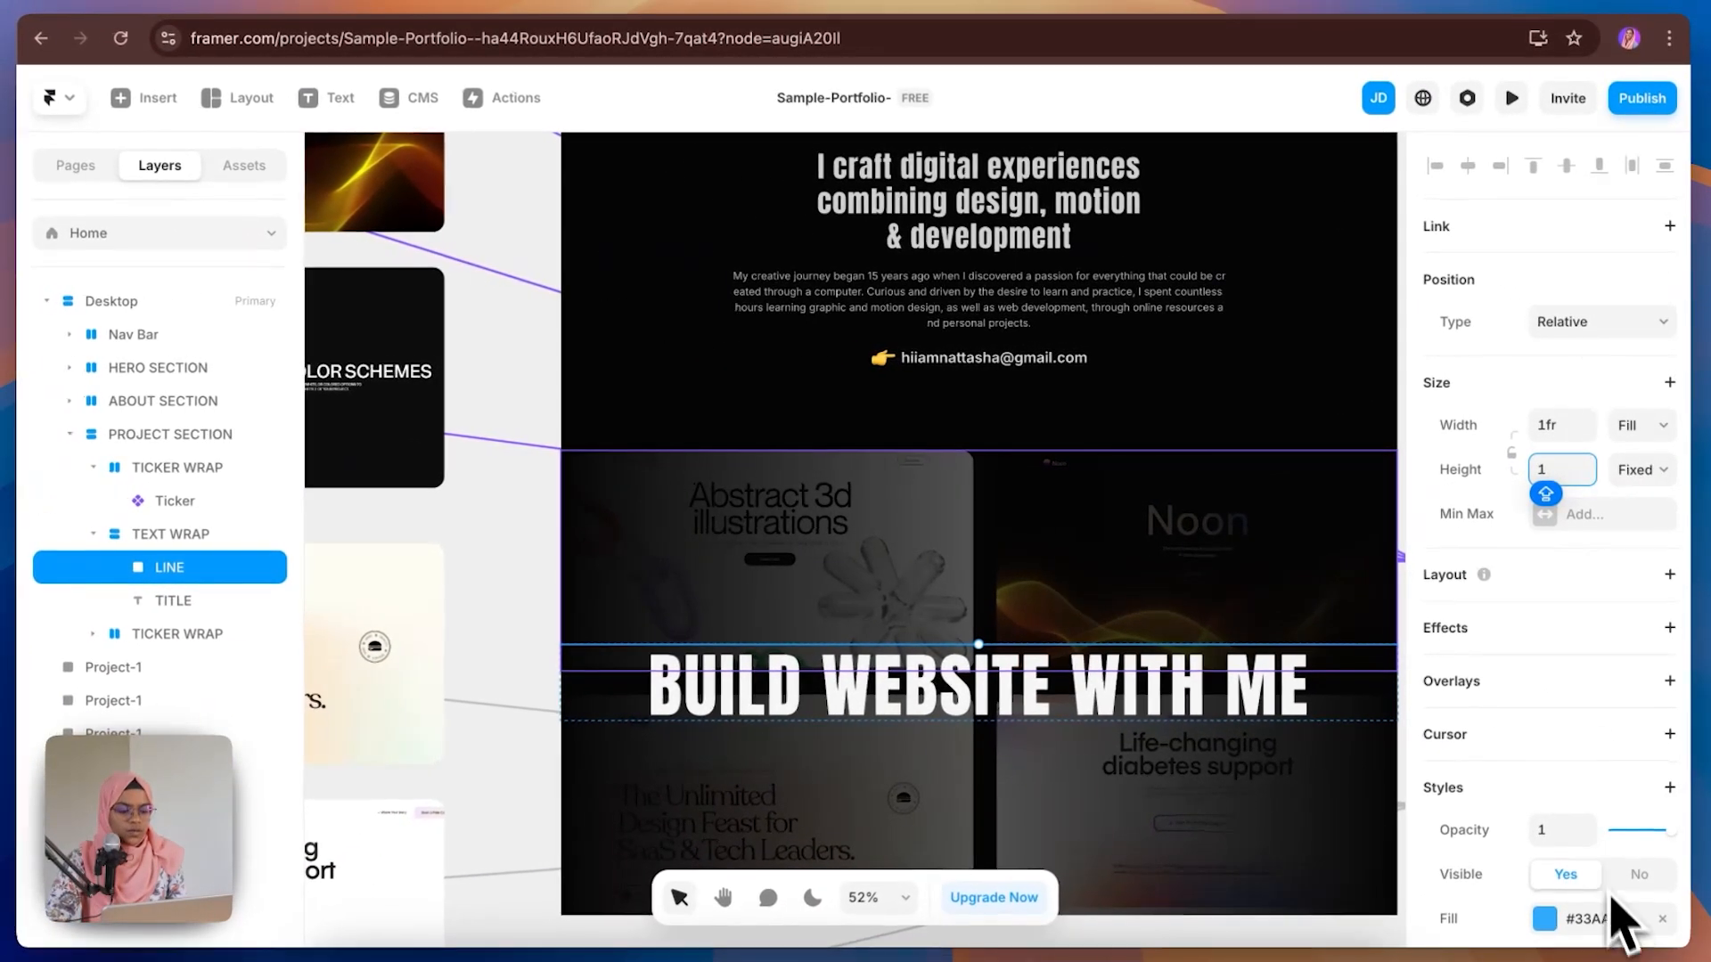
Step: Give the line a linear gradient fill that is white in the middle and fades to transparent at both ends
scroll(1617, 922, down, 5)
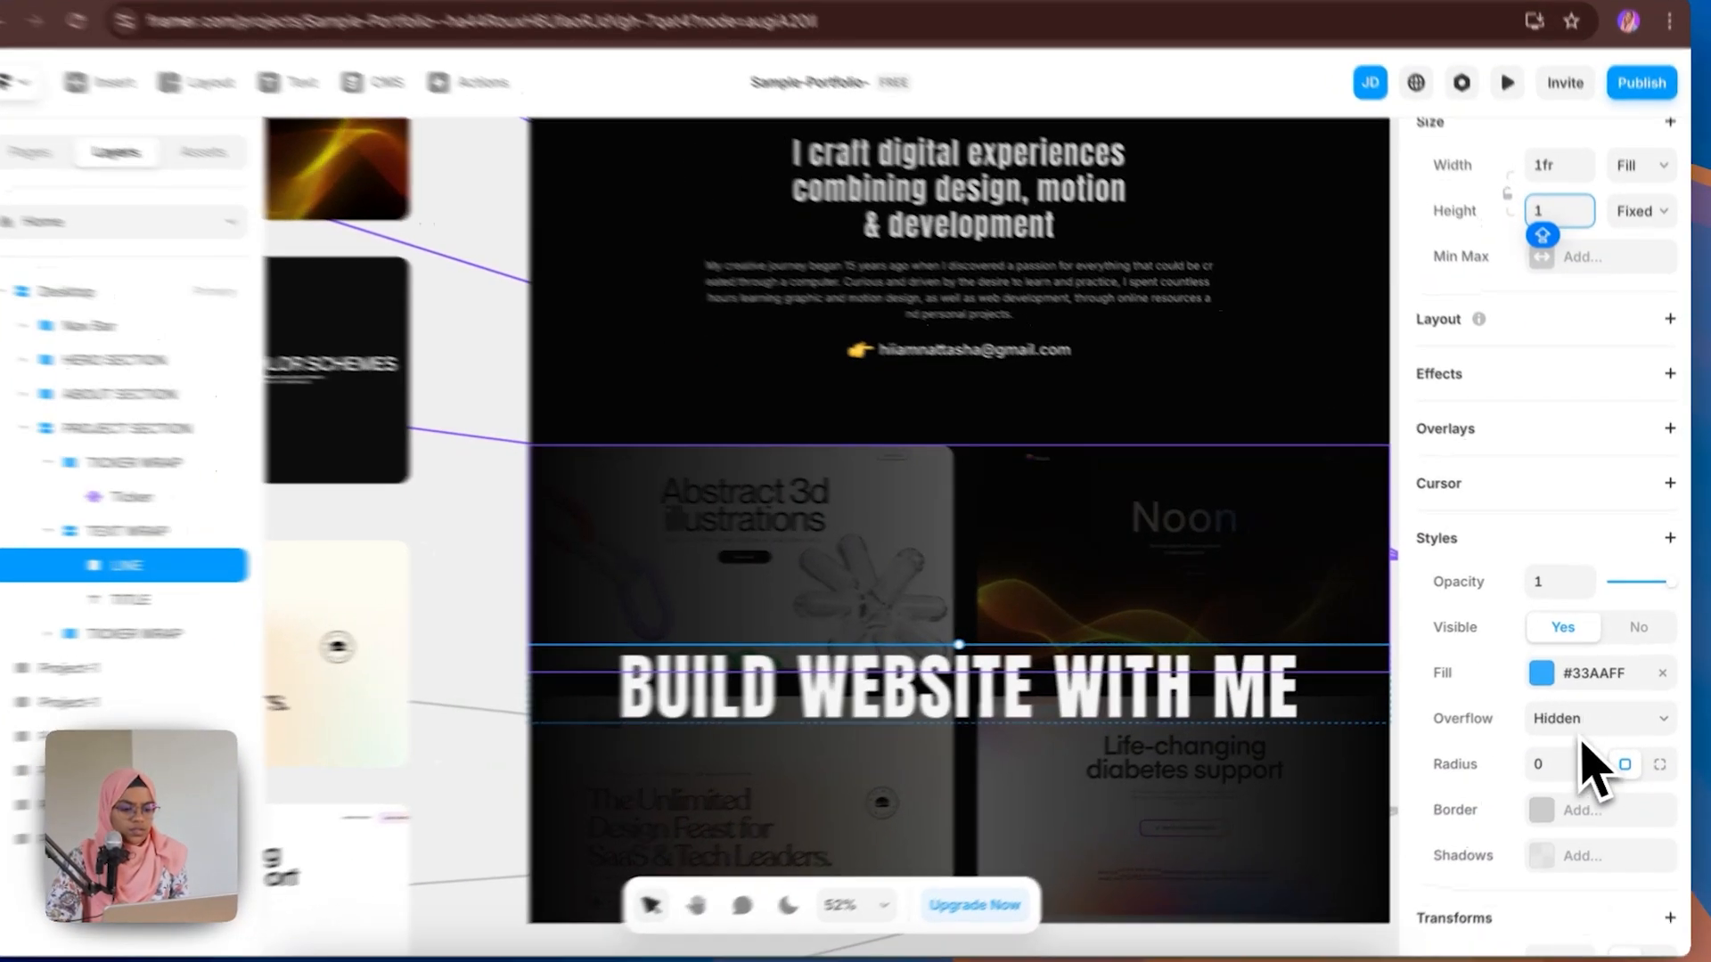
click(1590, 672)
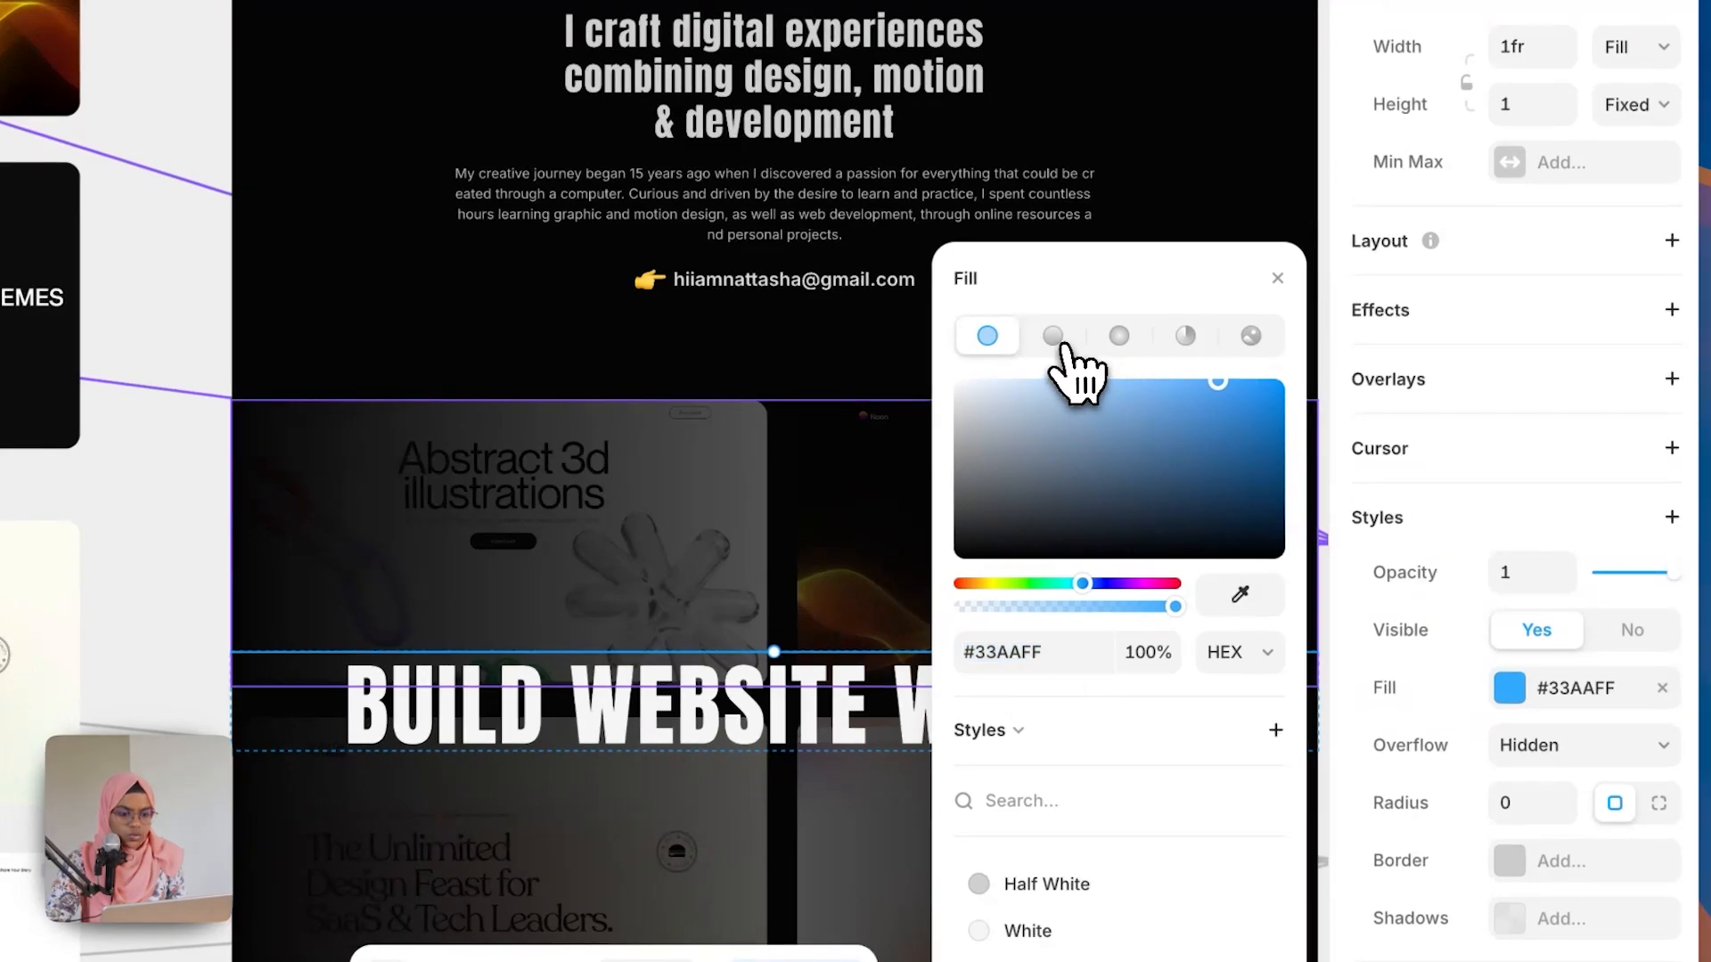
click(1068, 343)
drag(776, 618, 687, 649)
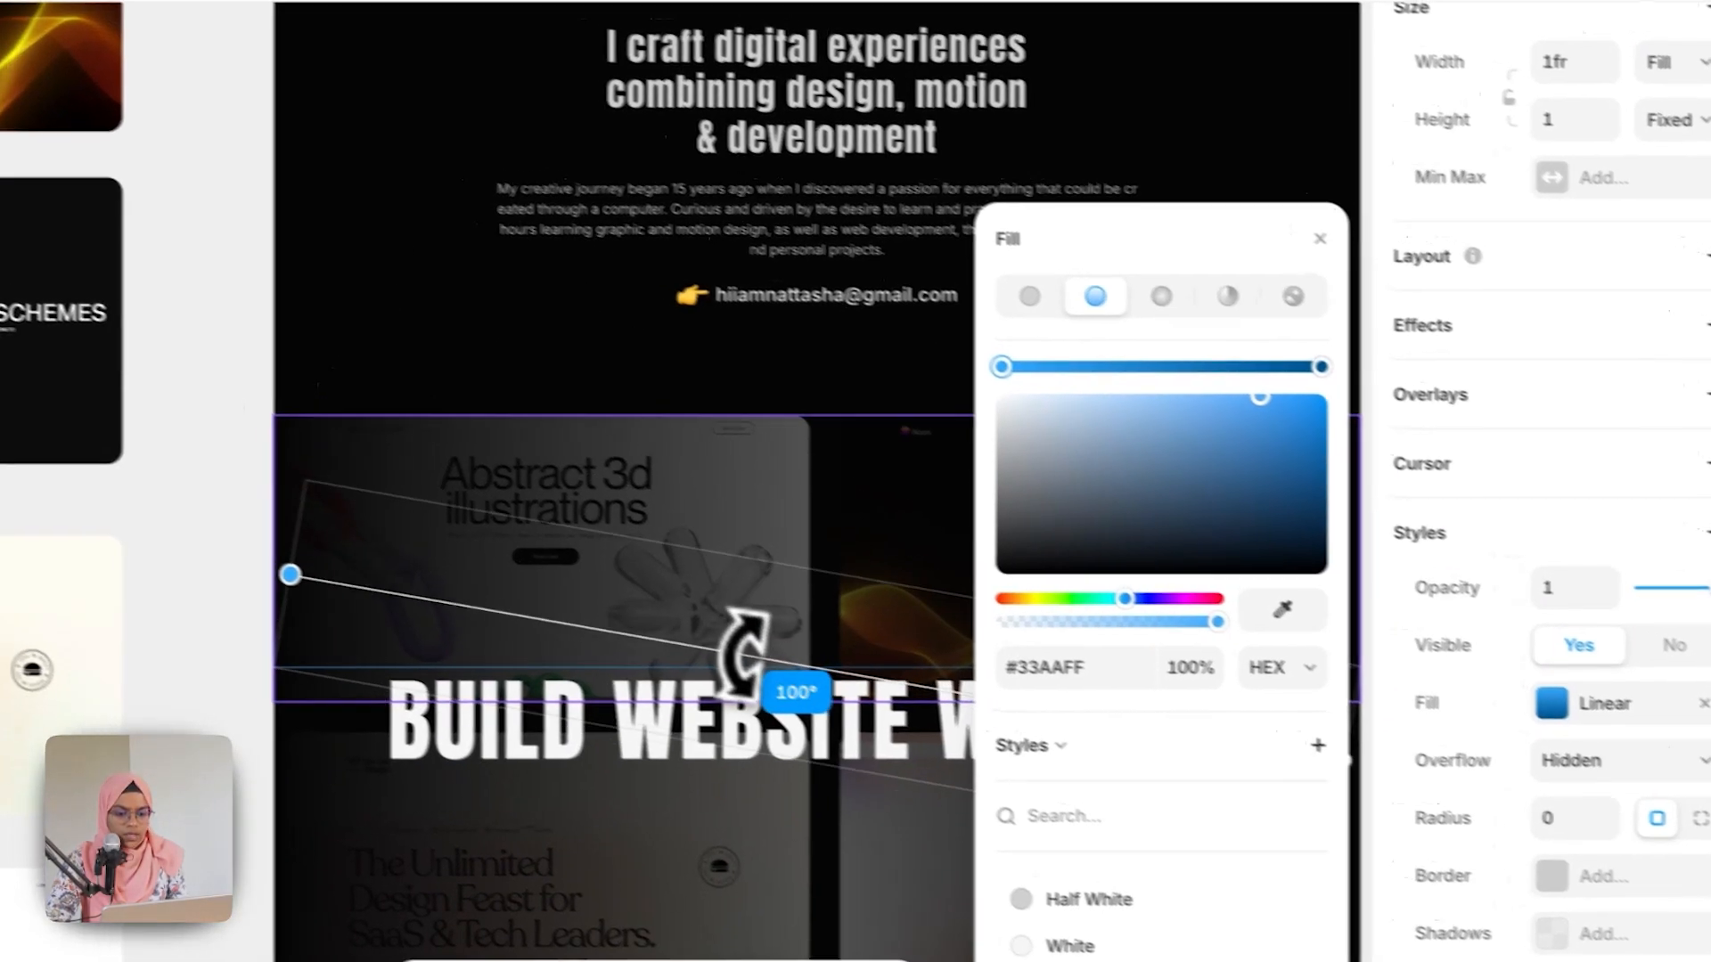
drag(791, 686, 804, 692)
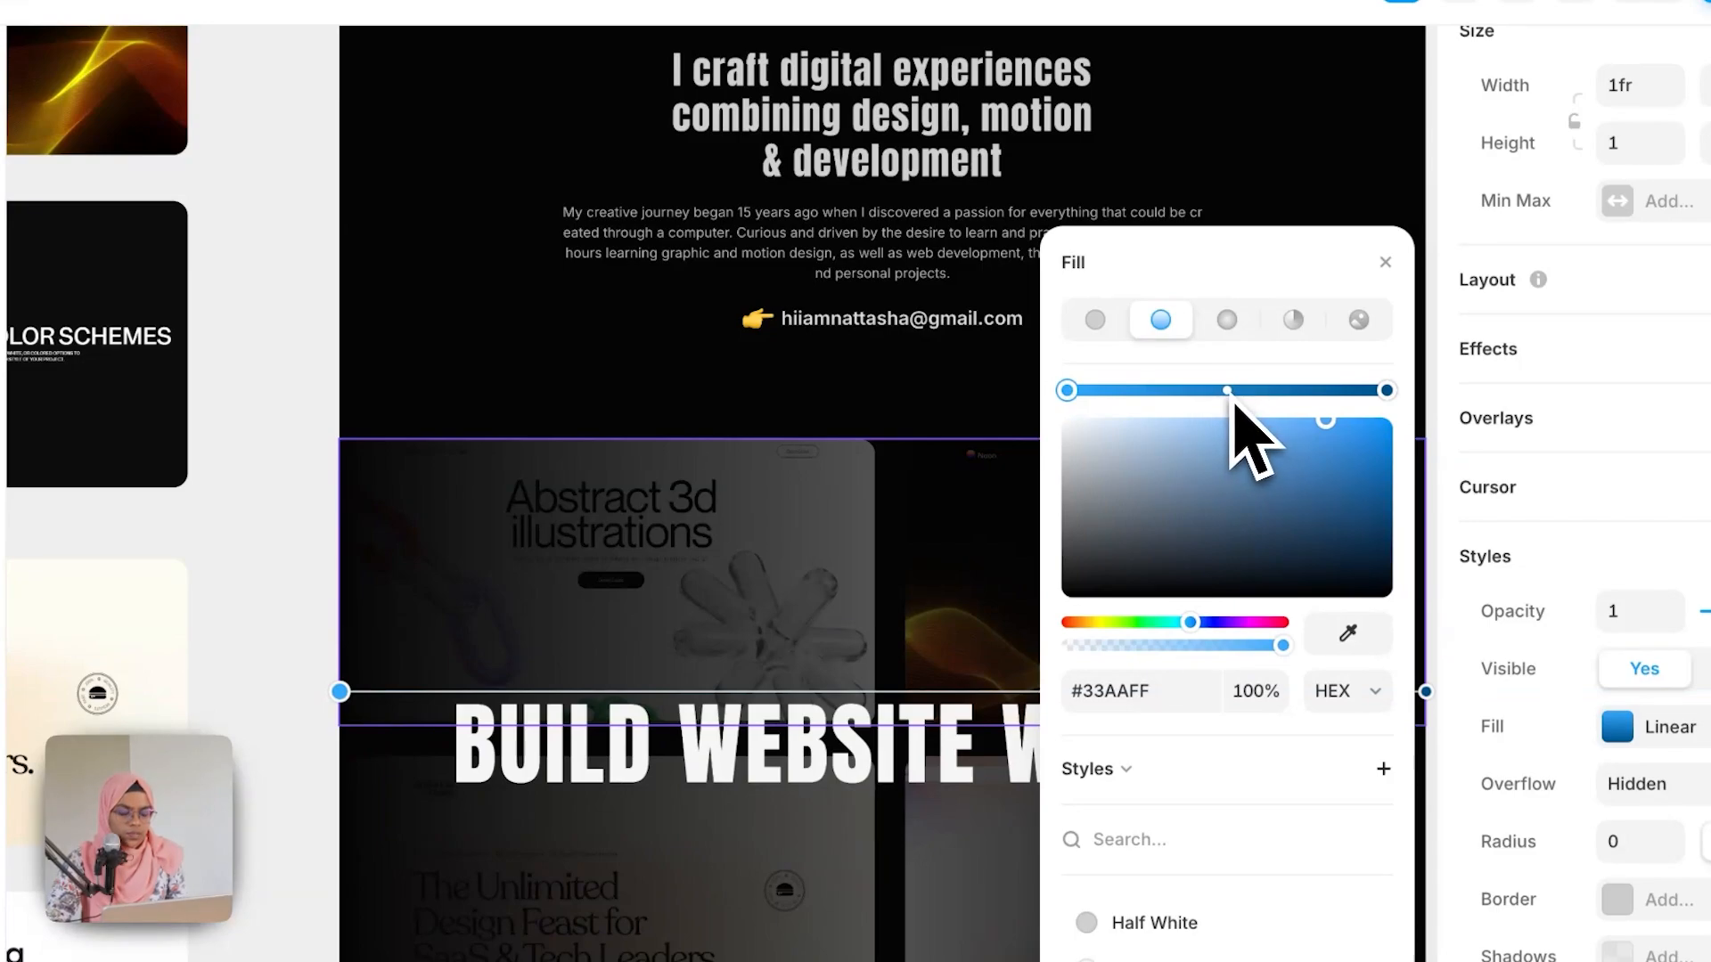
click(1228, 392)
drag(1333, 454, 1080, 428)
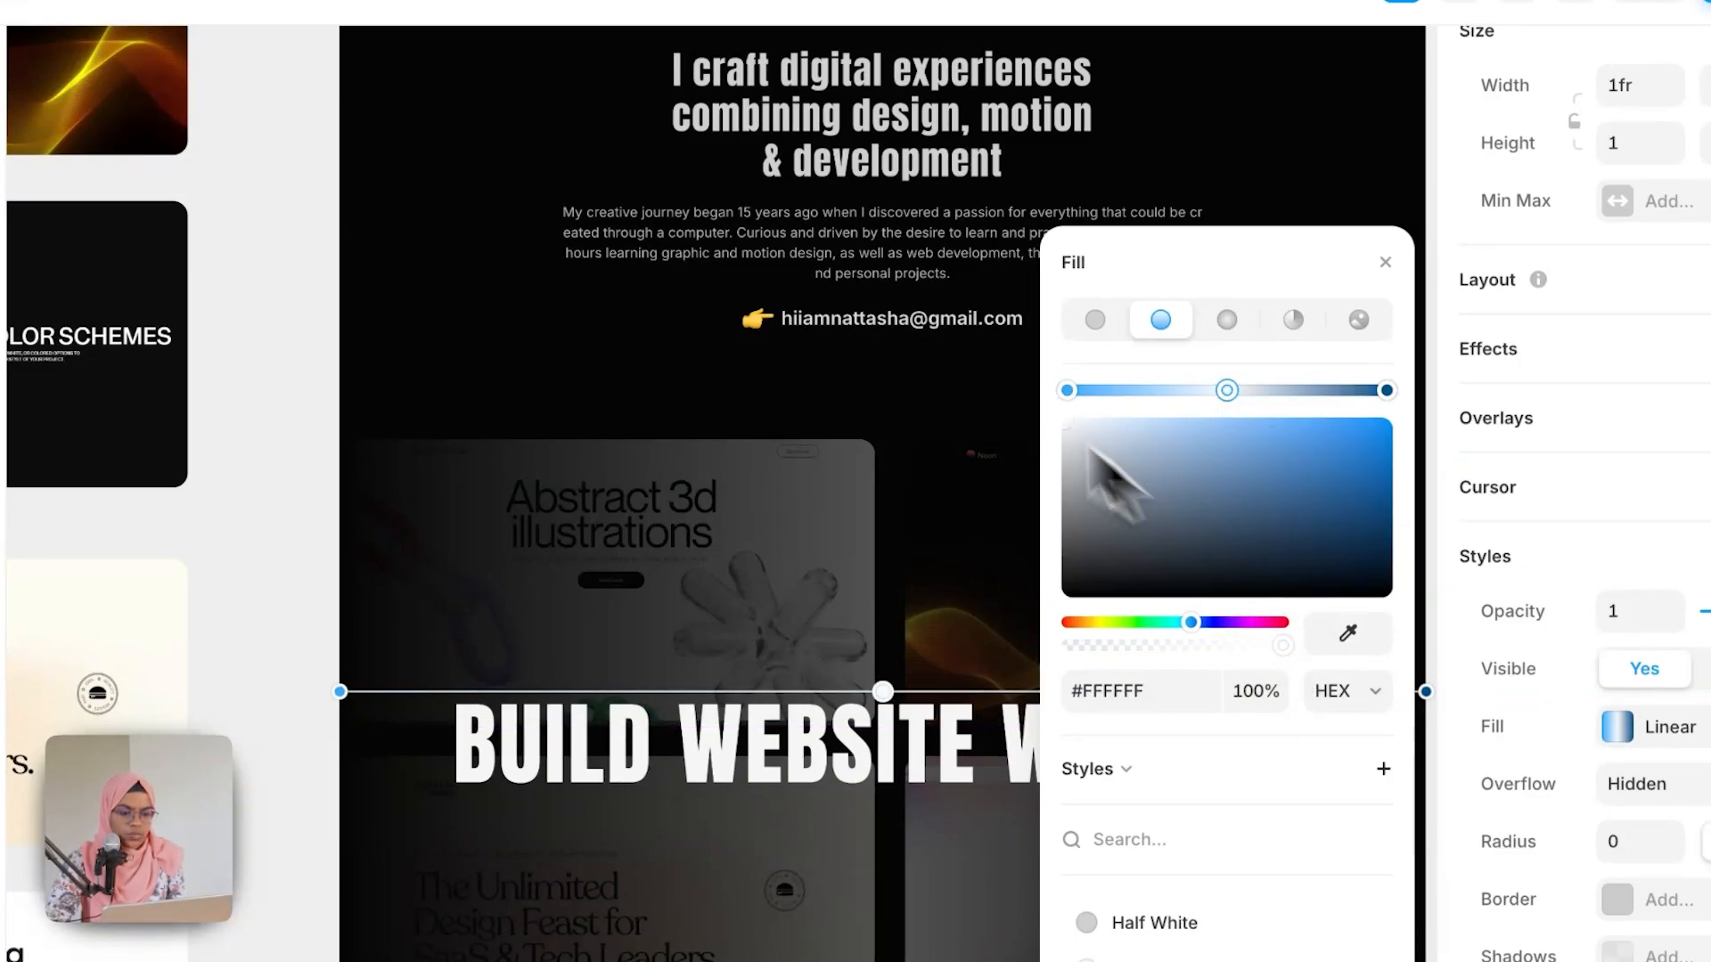
click(1068, 392)
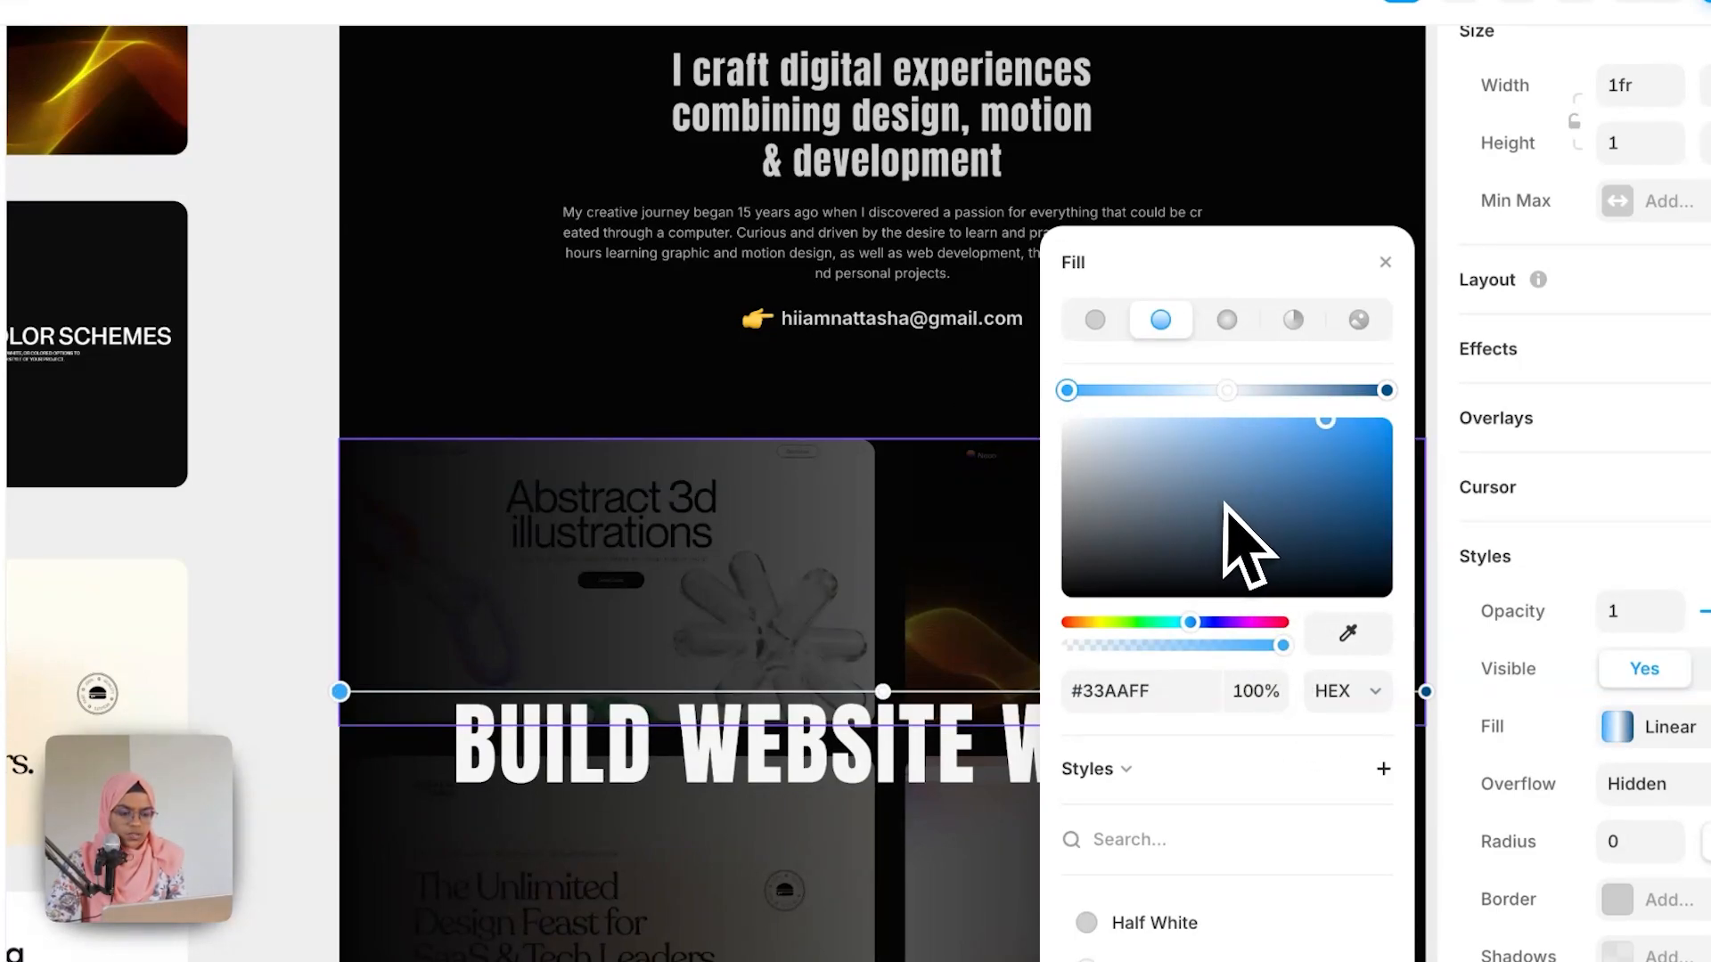
drag(1224, 504, 1042, 425)
drag(1281, 647, 1024, 649)
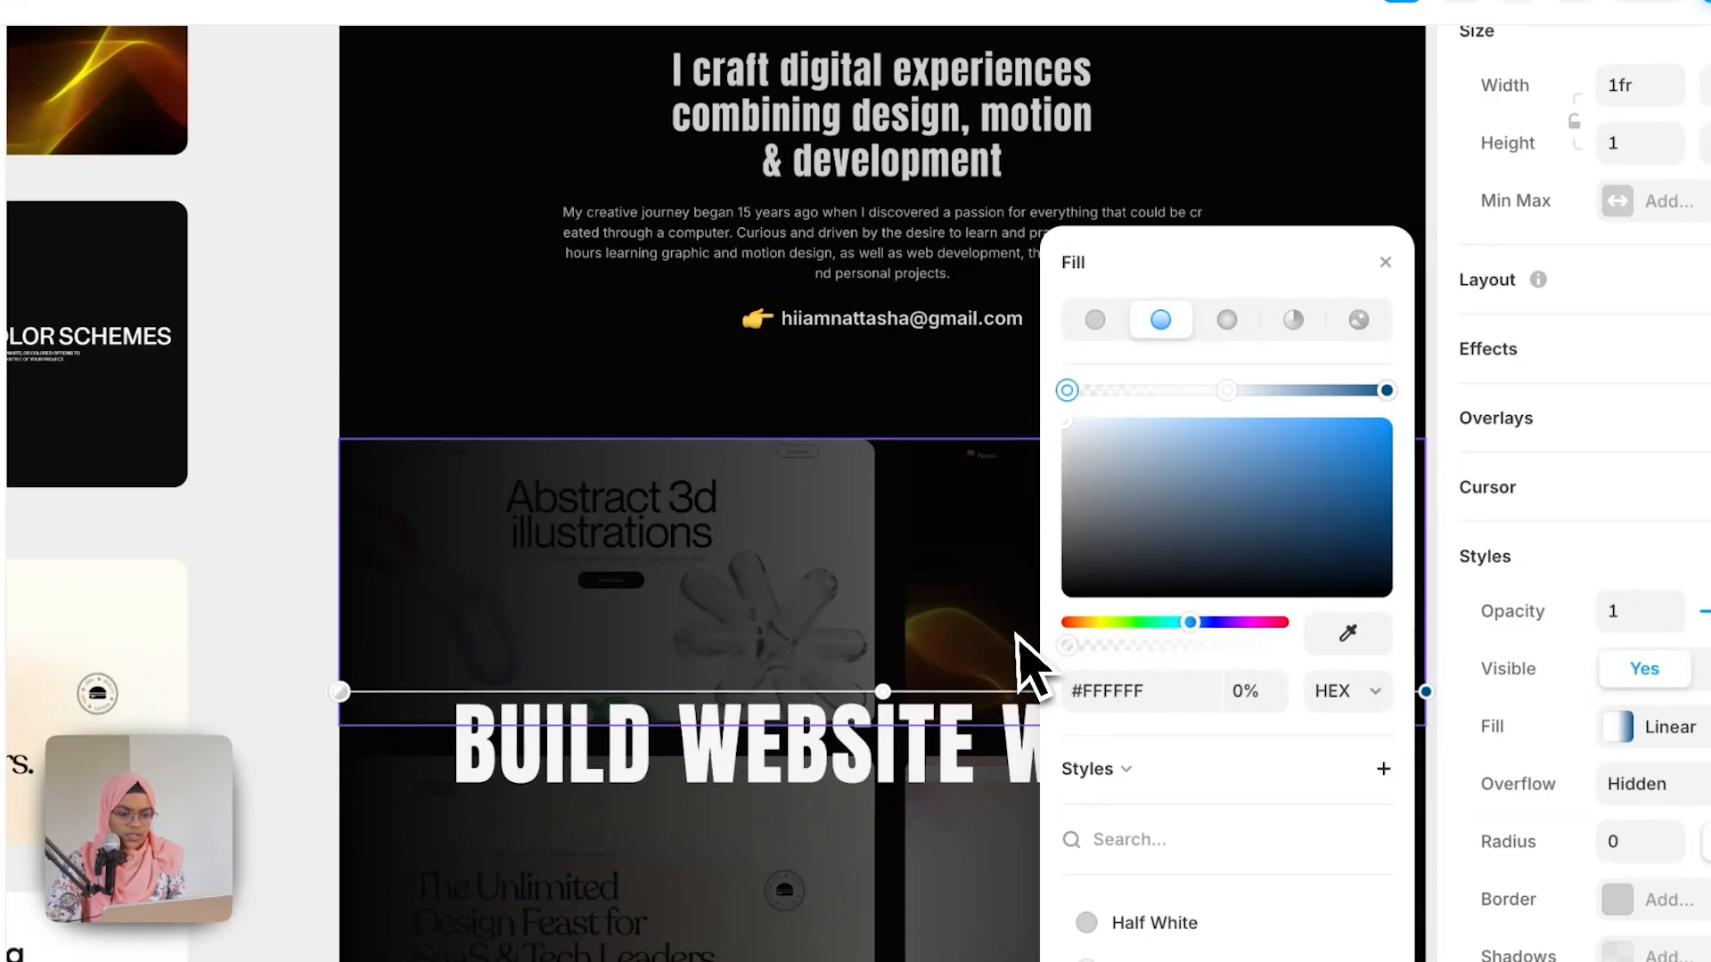
click(1386, 389)
drag(1318, 535, 909, 419)
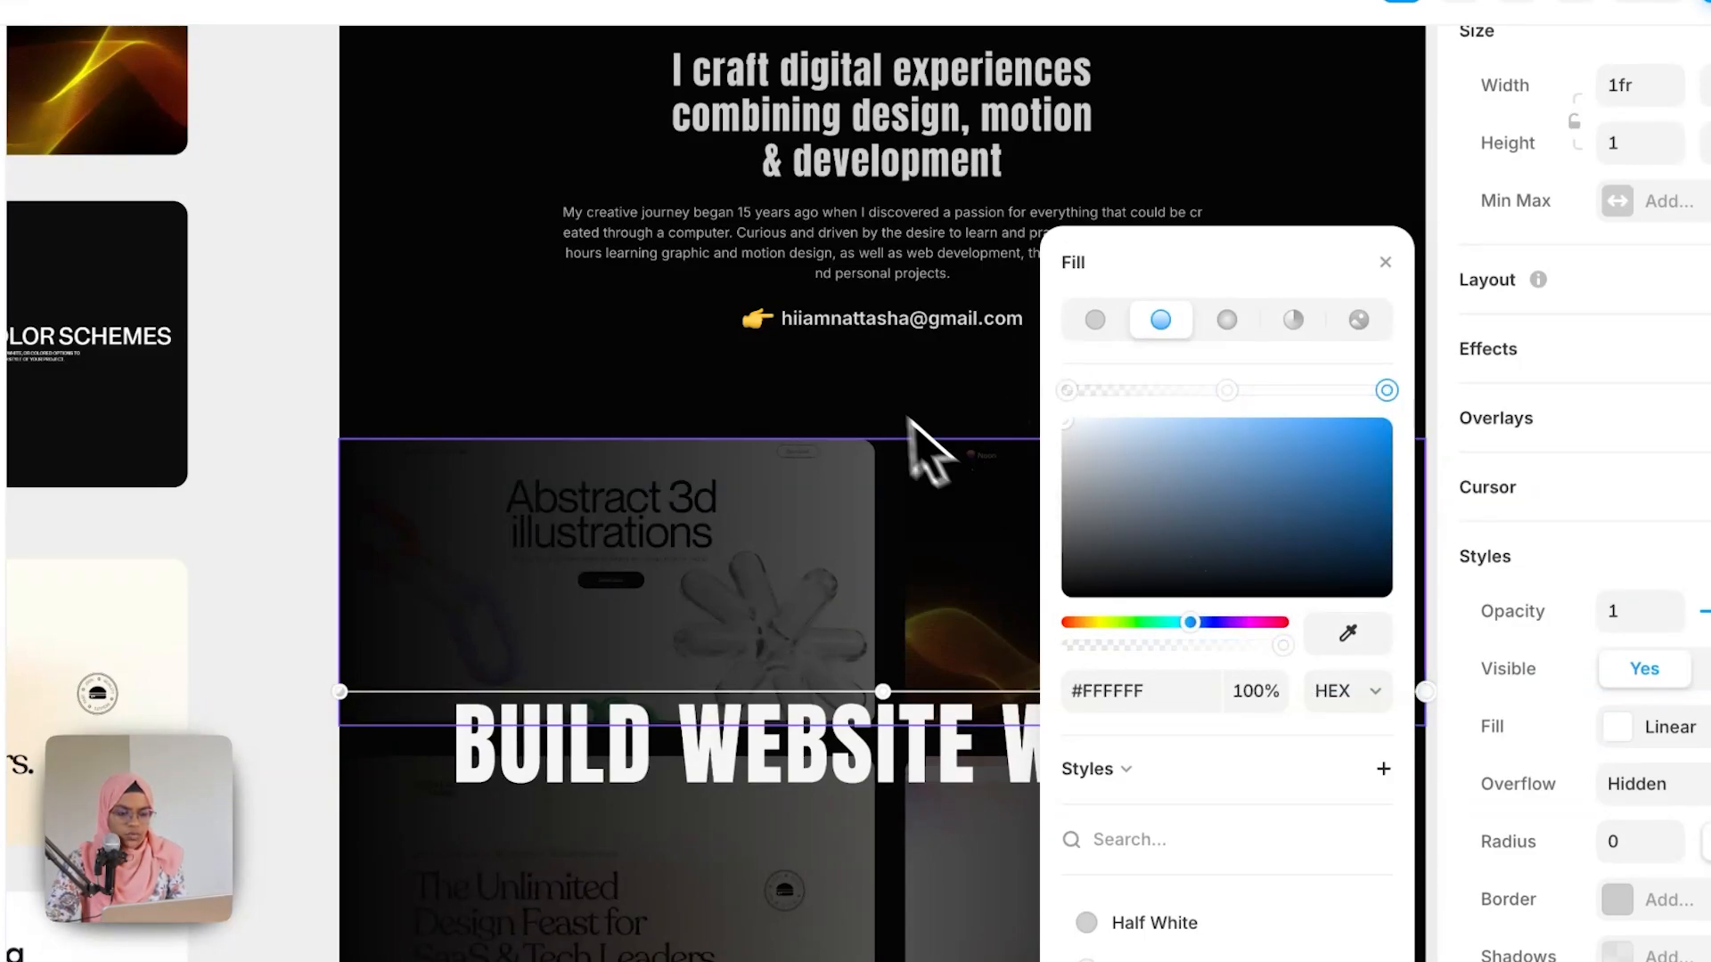
drag(1282, 646, 967, 628)
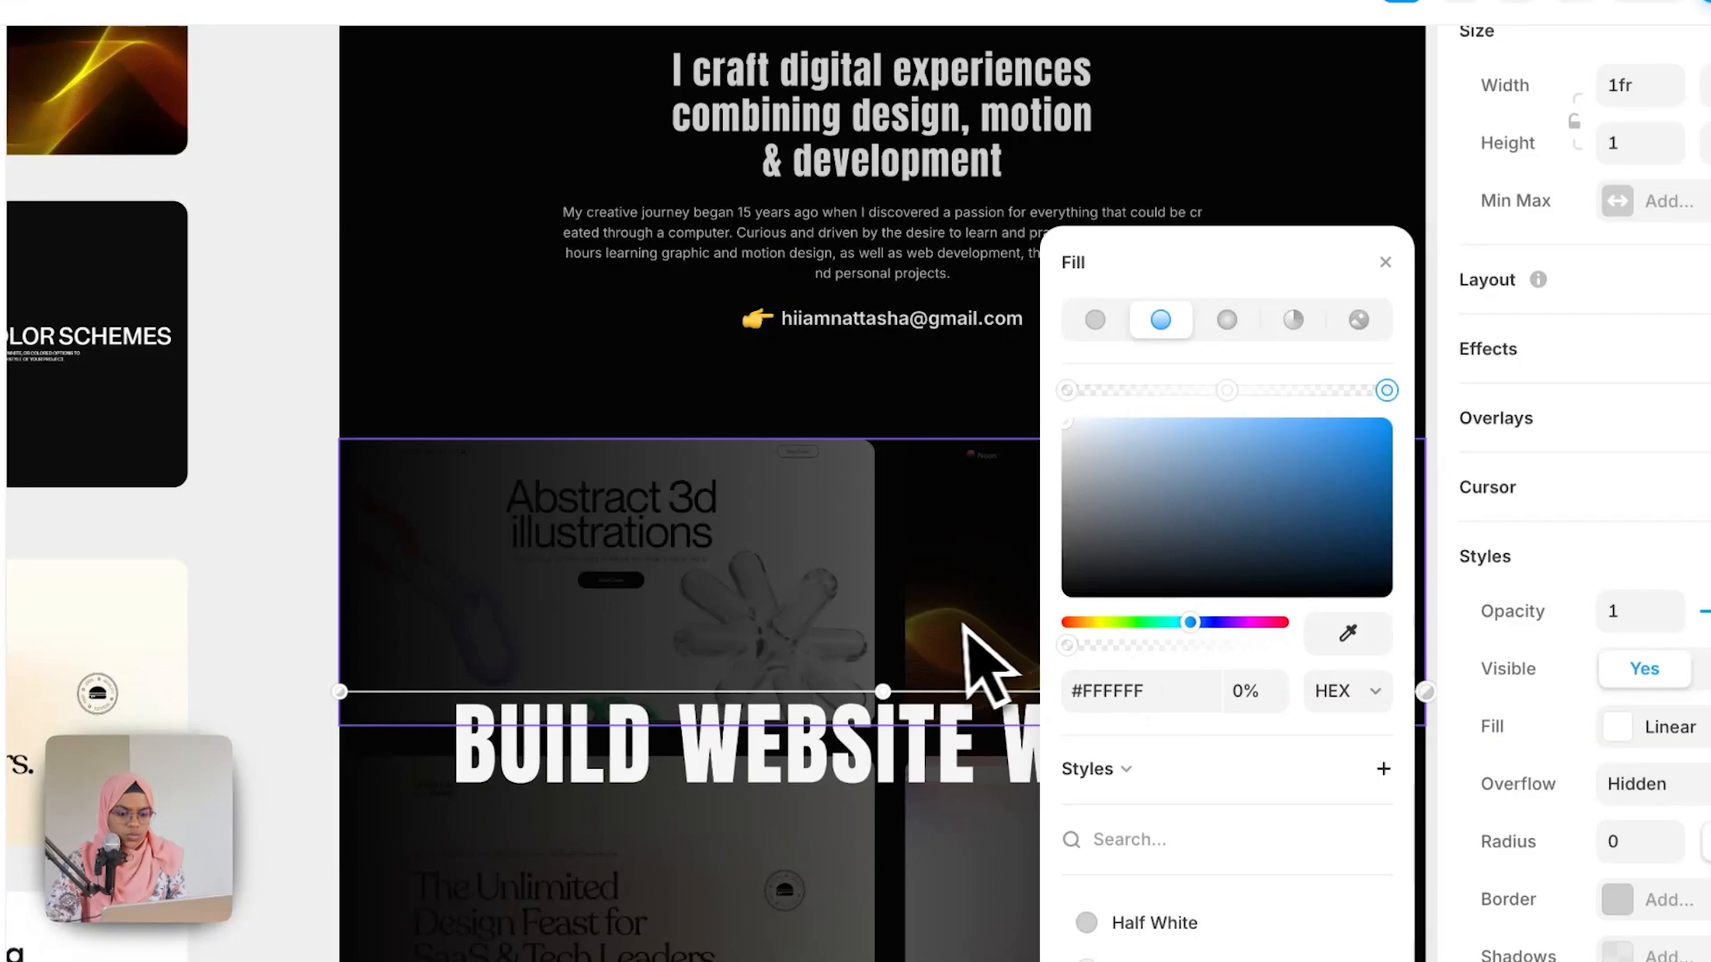
click(1384, 261)
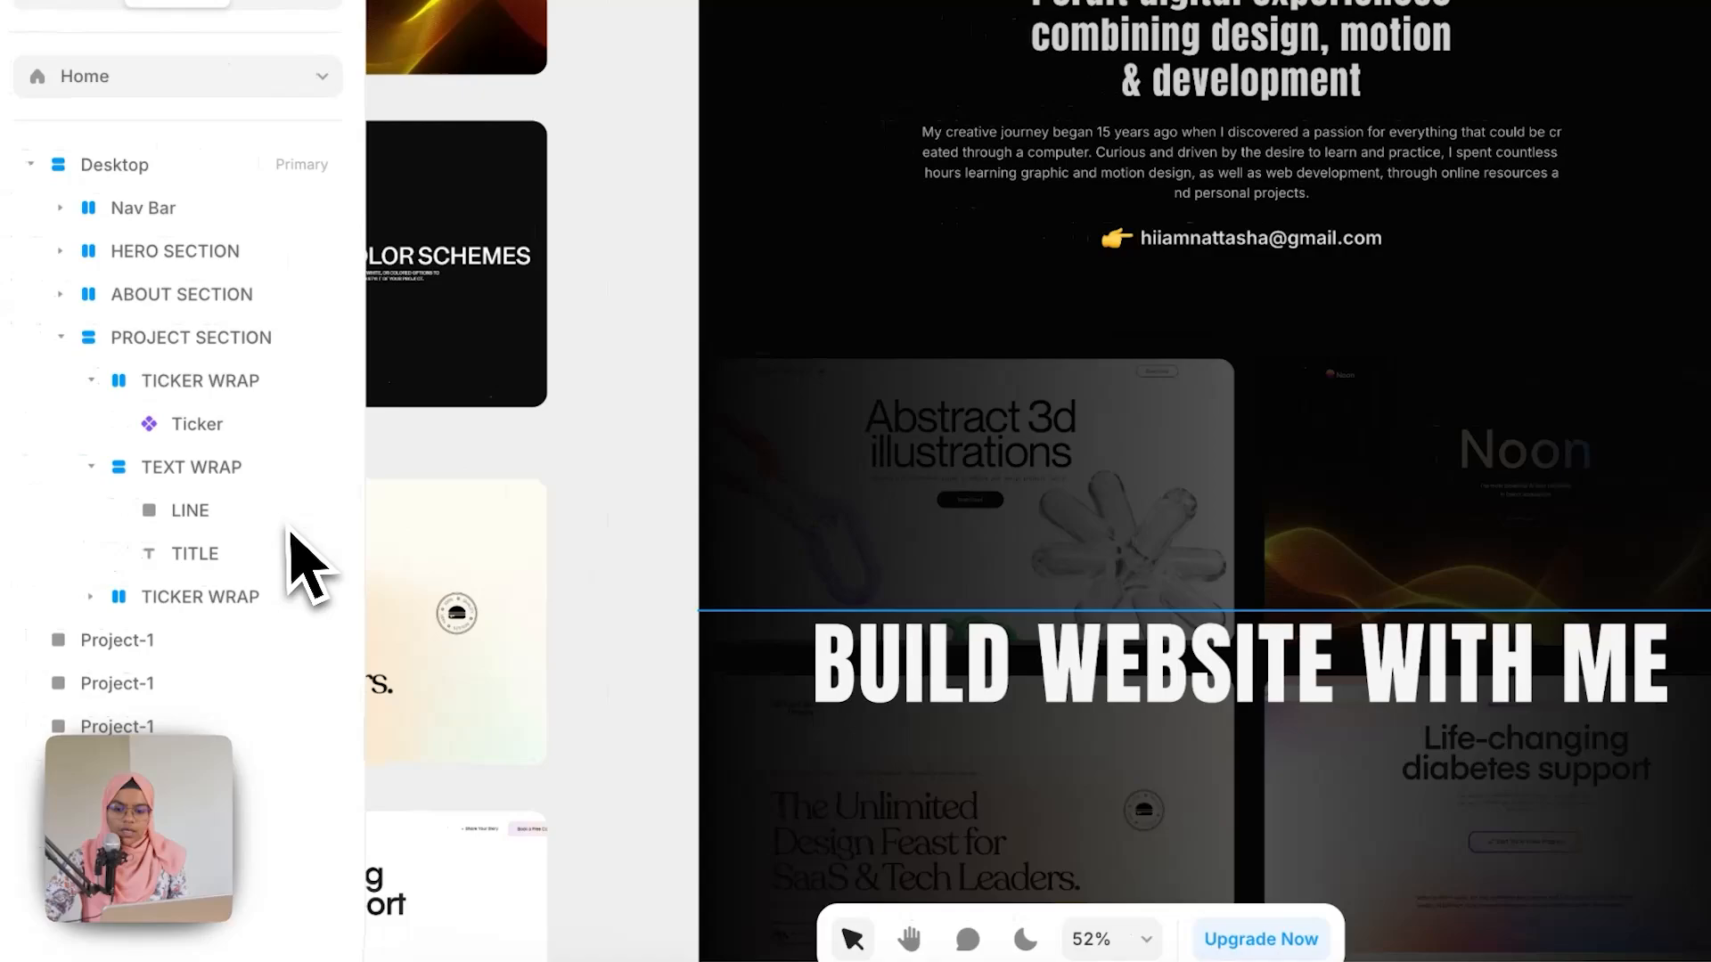
Step: Duplicate the line and move the copy below the title inside TEXT WRAP
click(88, 494)
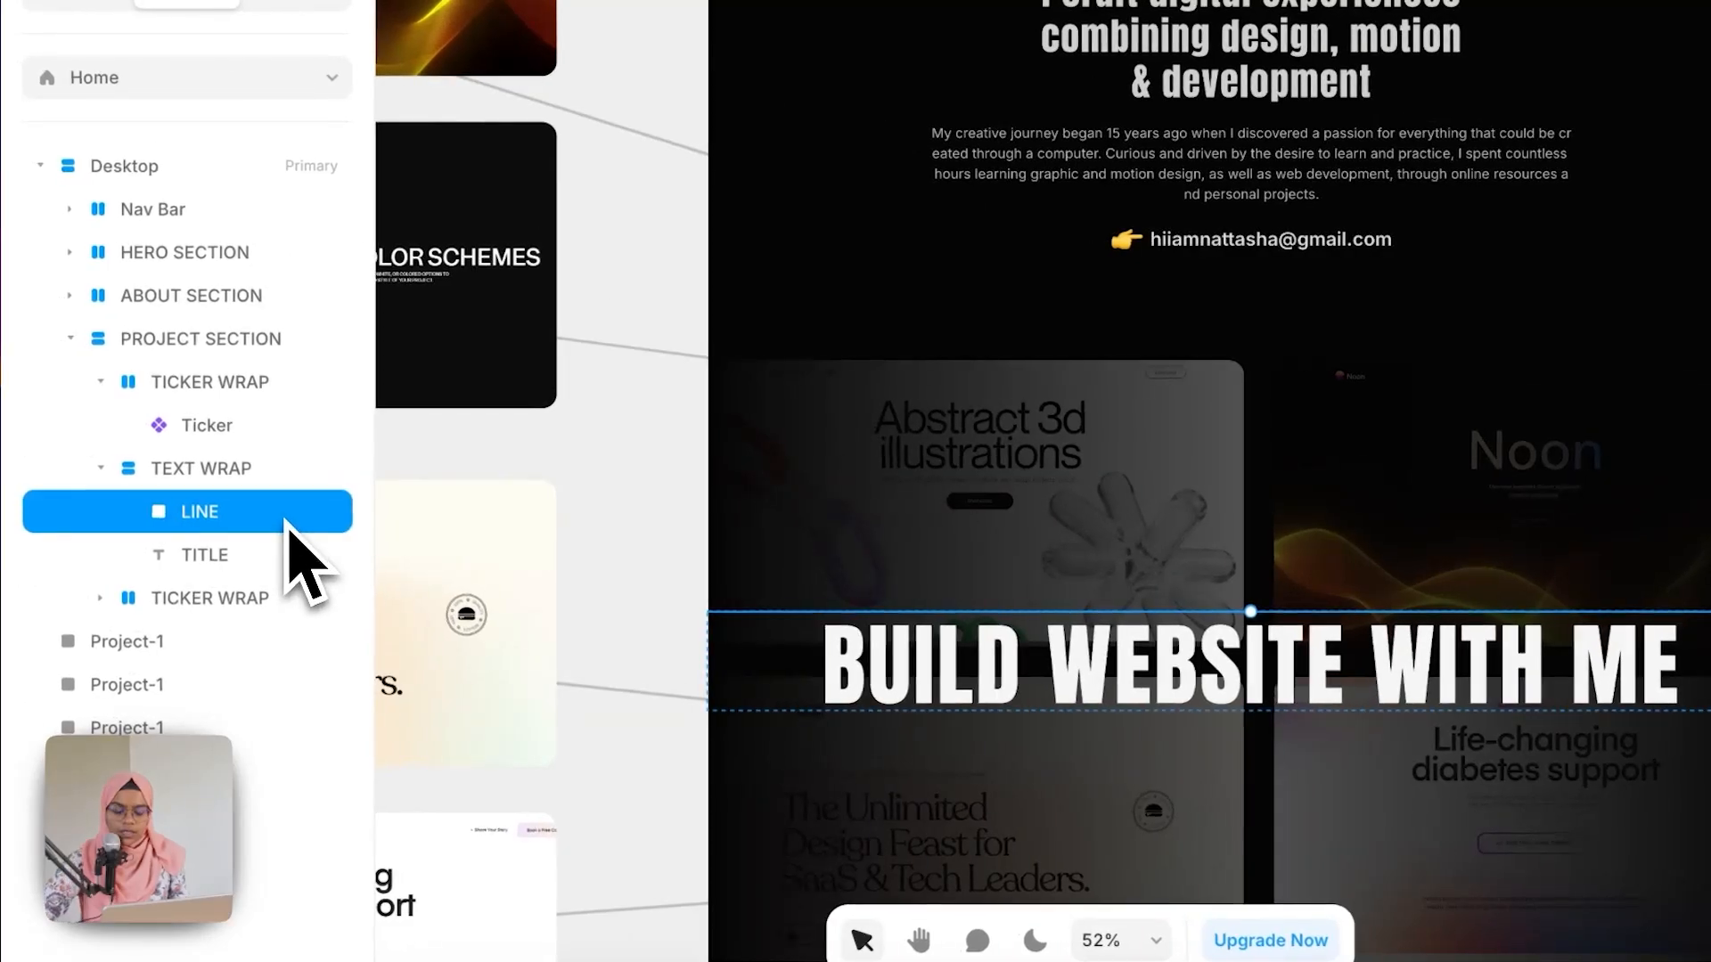
key(ctrl+d)
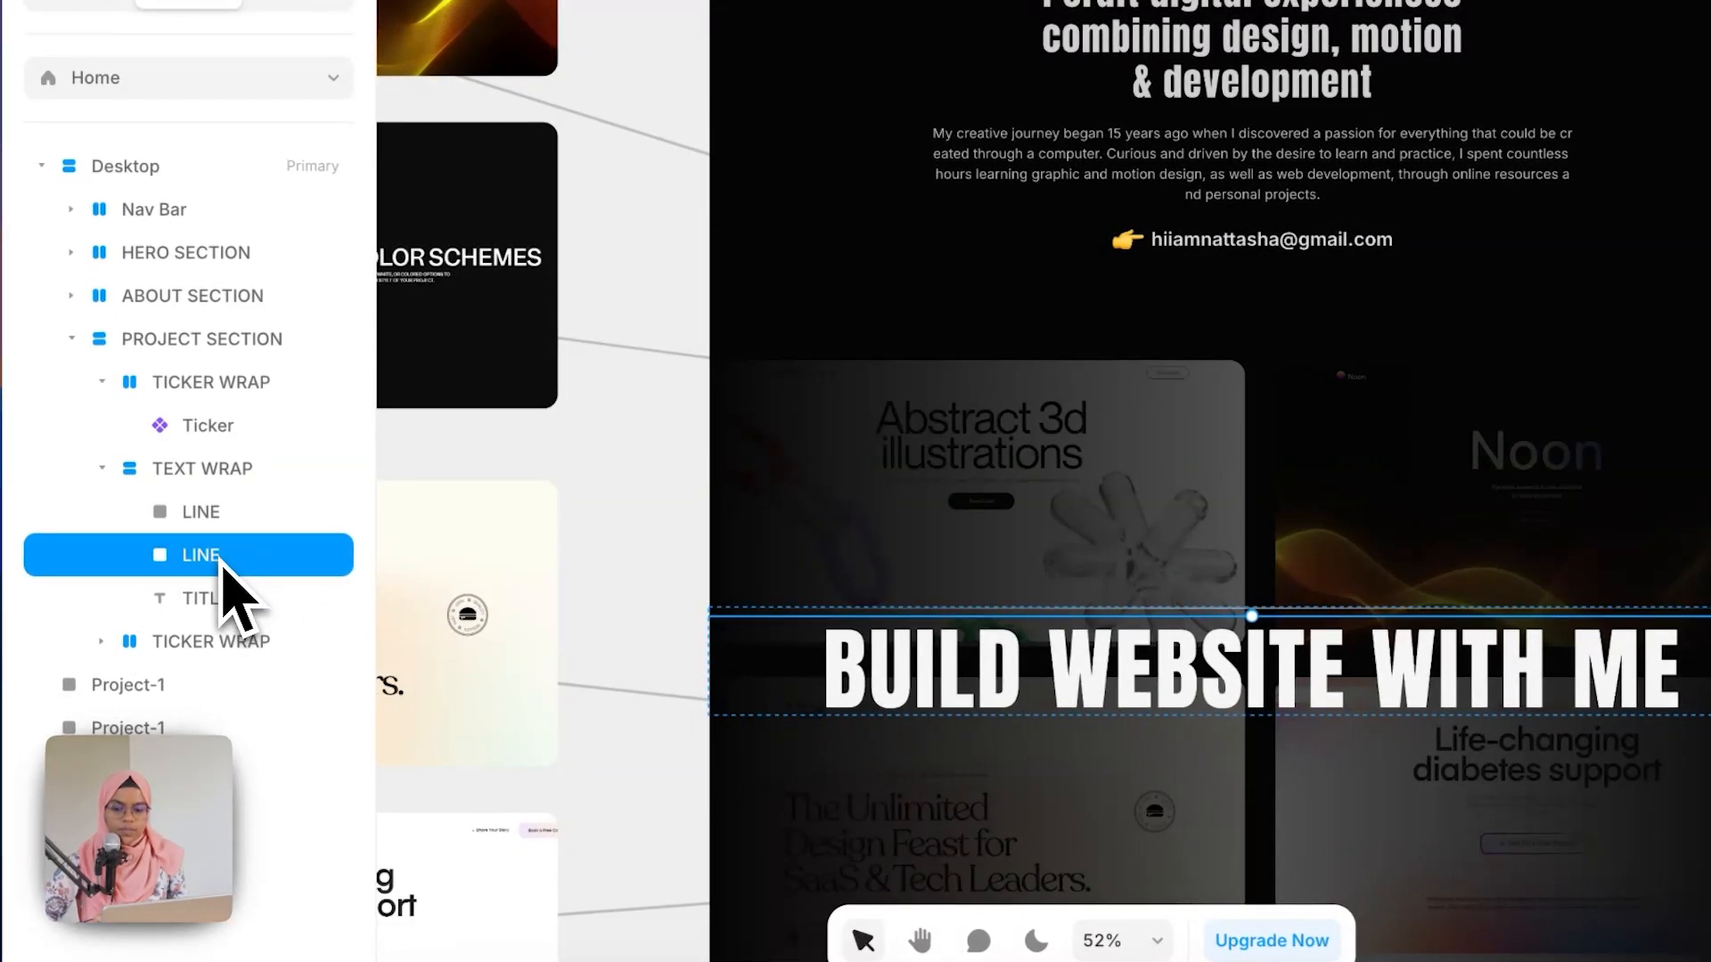
drag(221, 562, 231, 599)
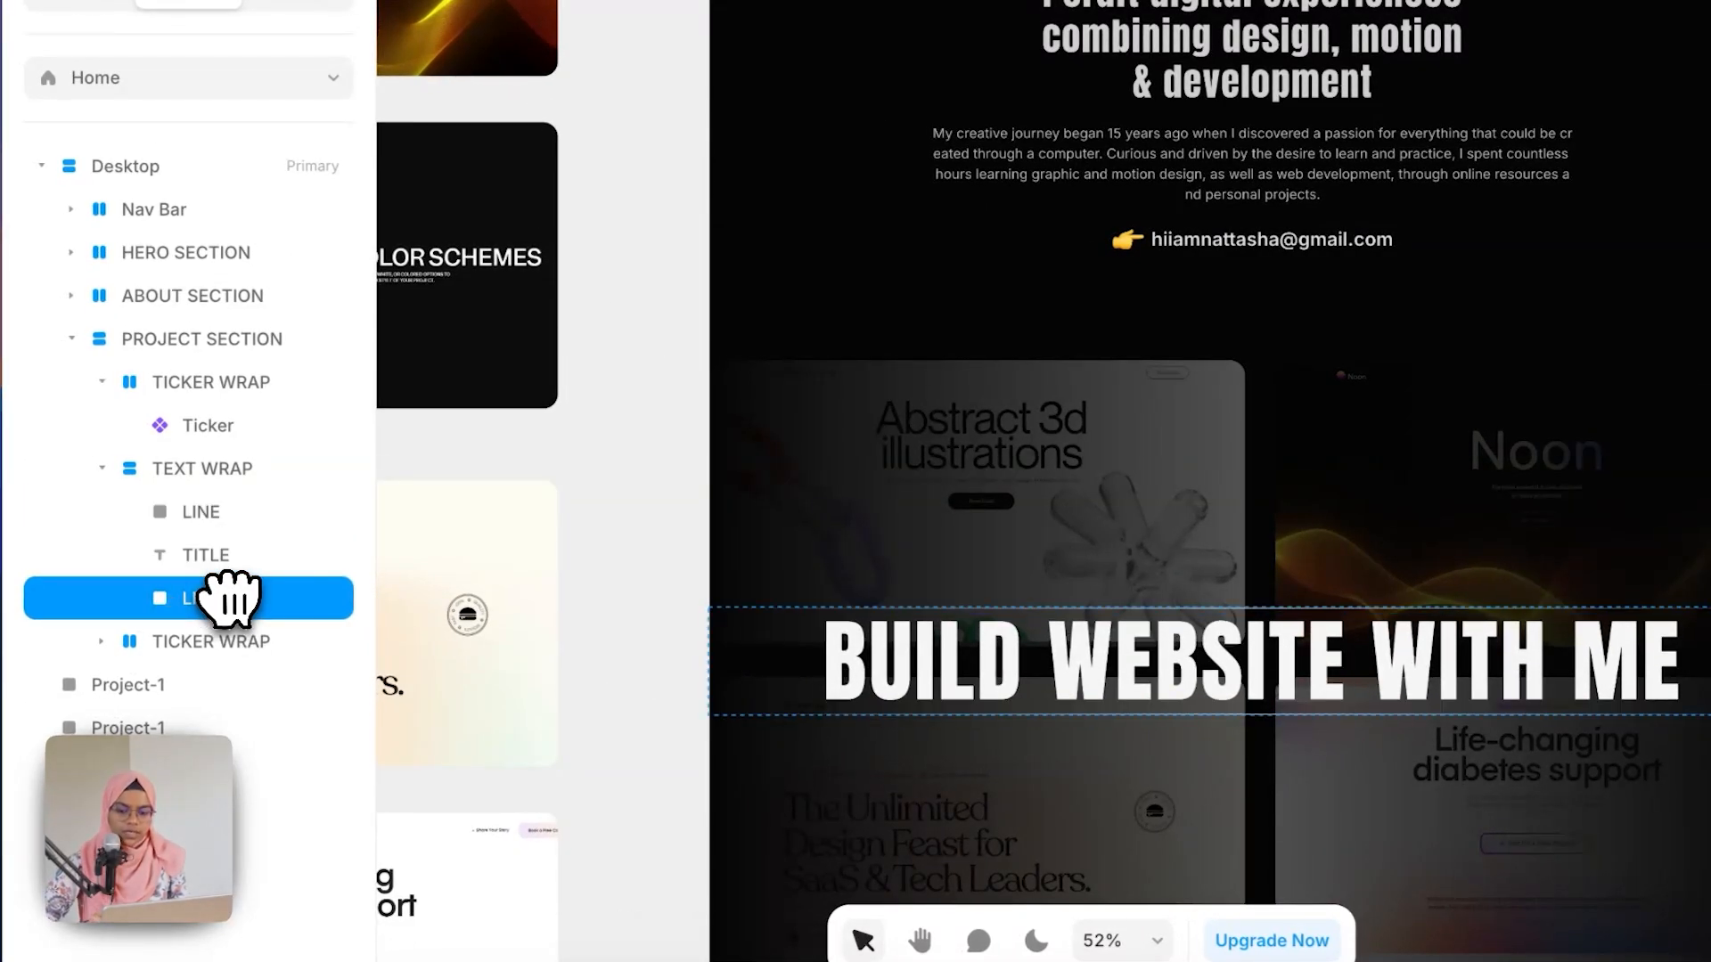
Step: Set the TEXT WRAP stack's gap to 45
click(259, 470)
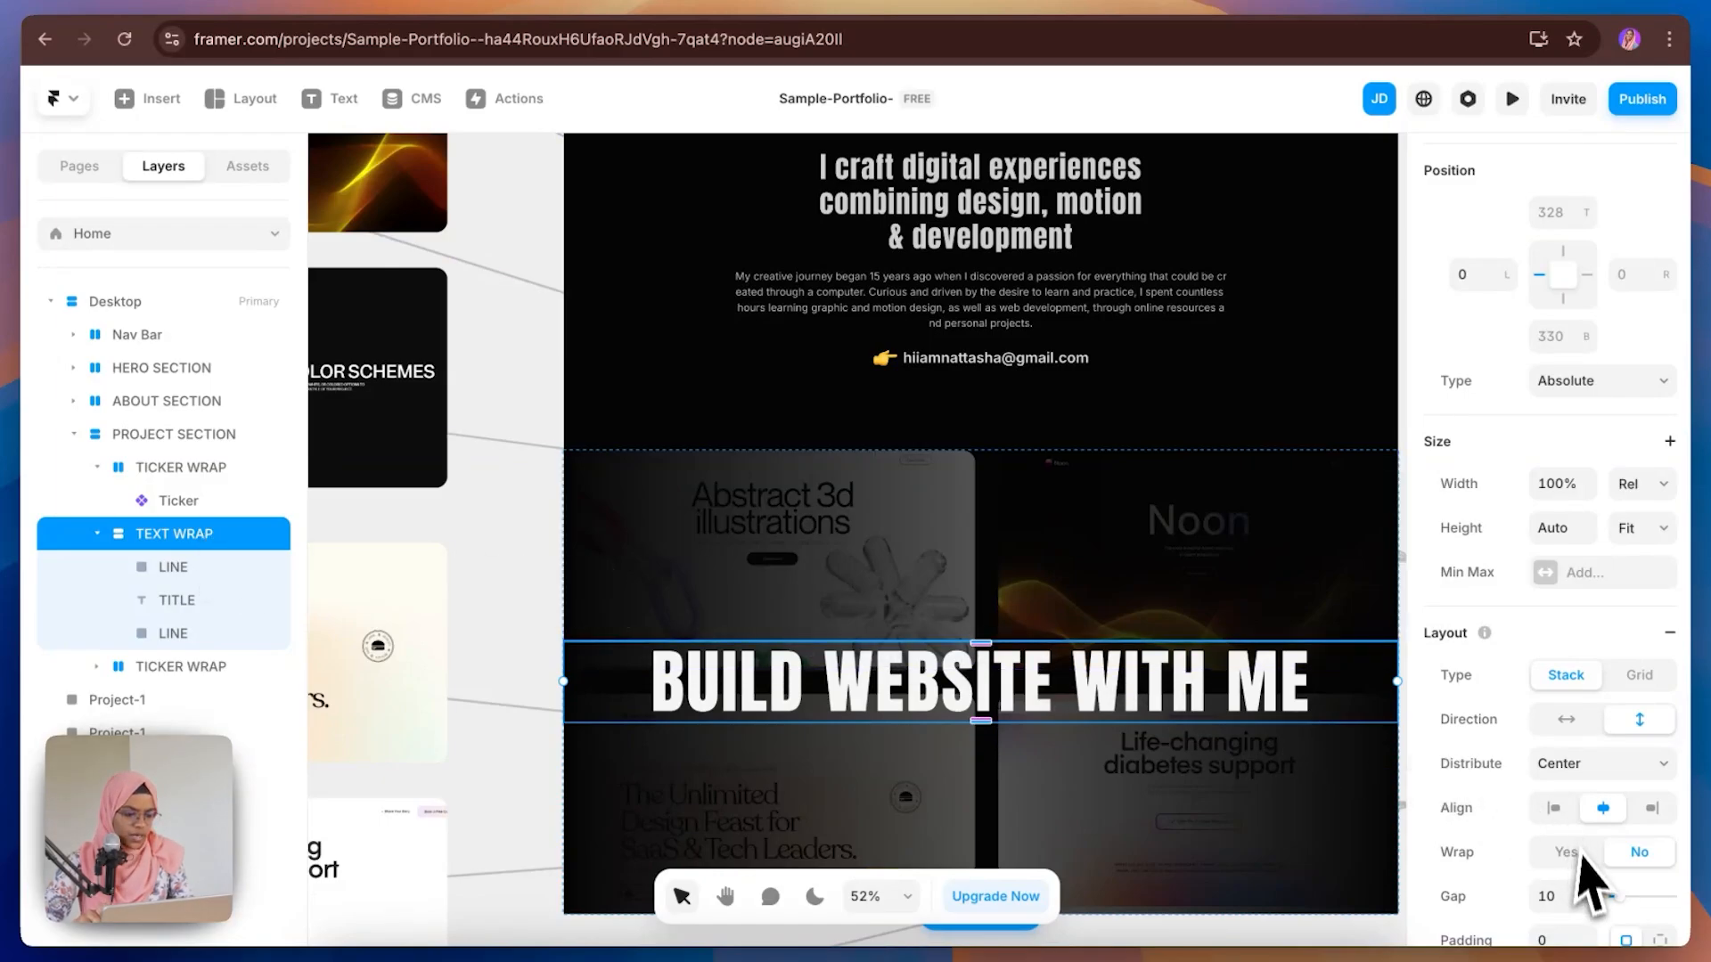
click(1550, 895)
text(45)
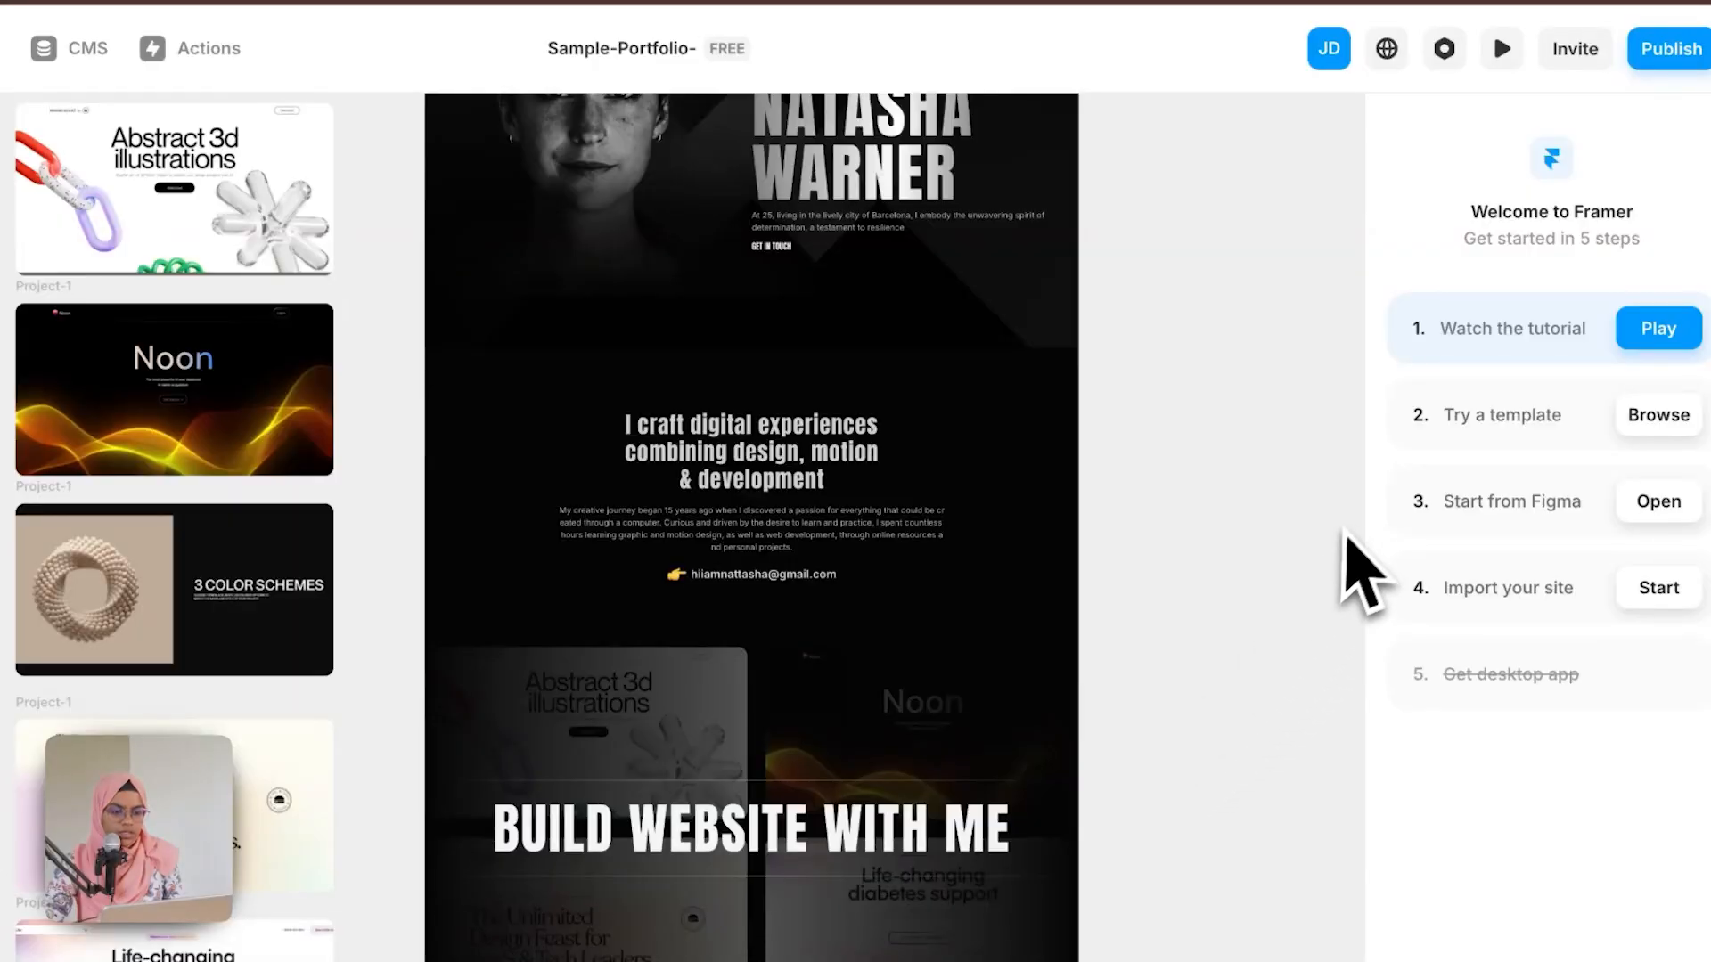
Step: Preview the page and compare the Project section's title and lines with the Figma design
click(1502, 48)
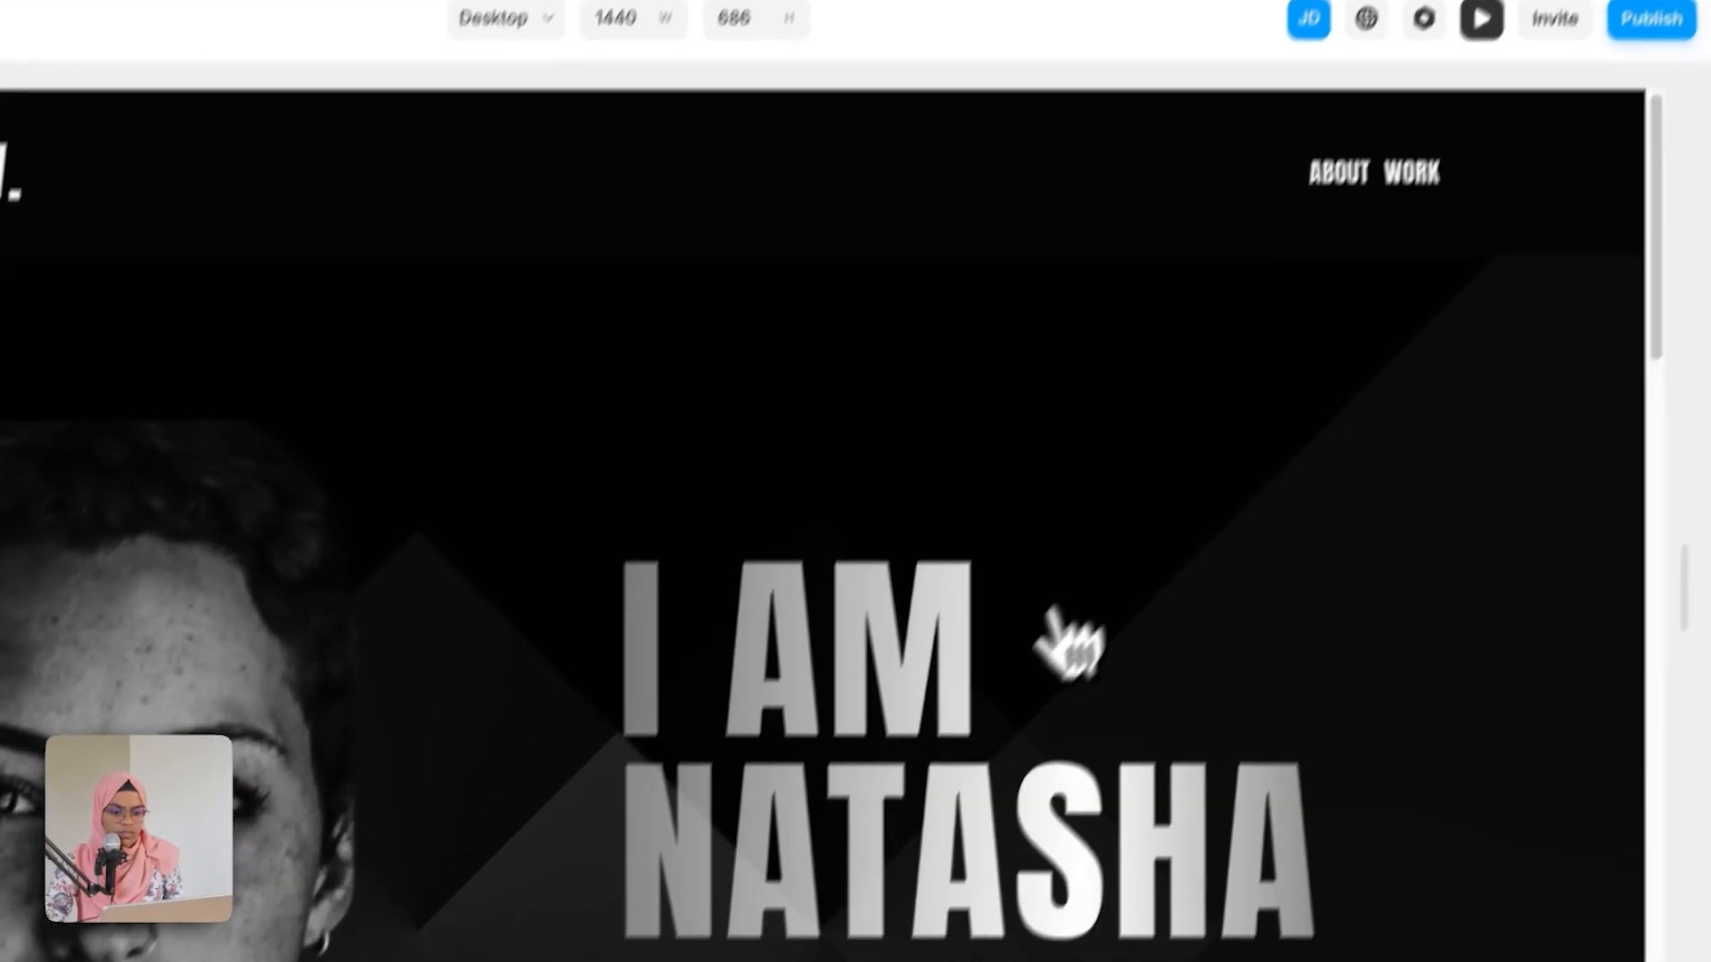
scroll(1052, 606, down, 10)
scroll(1060, 610, down, 6)
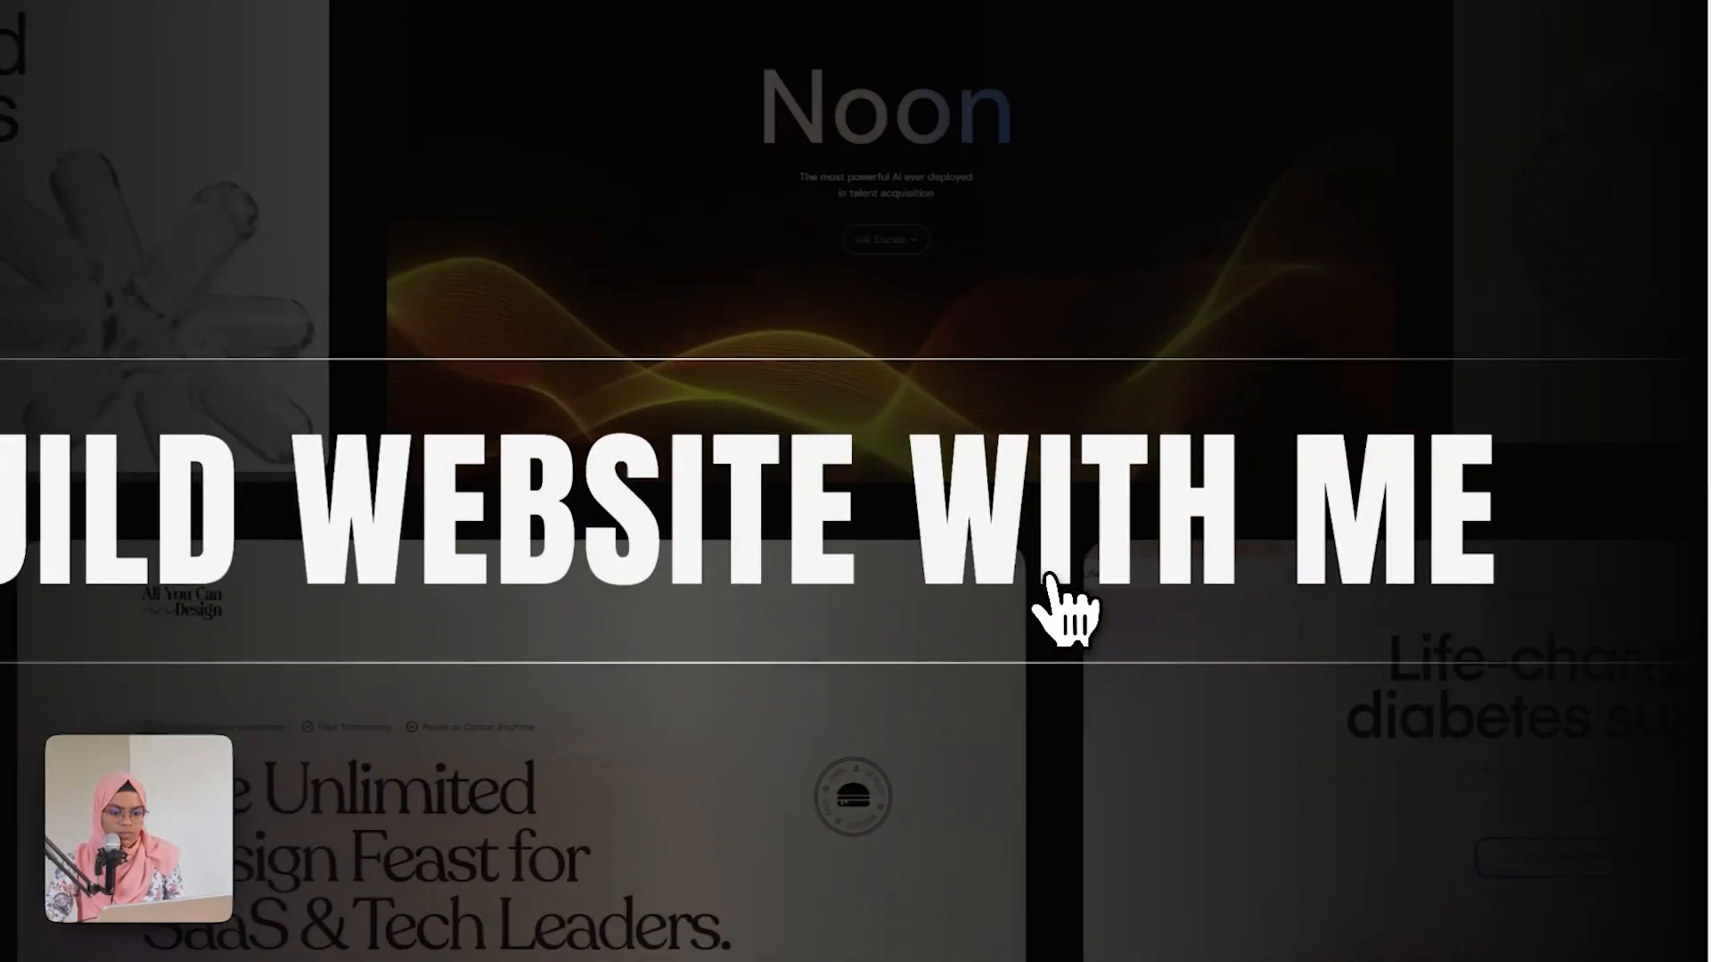
scroll(1132, 615, up, 15)
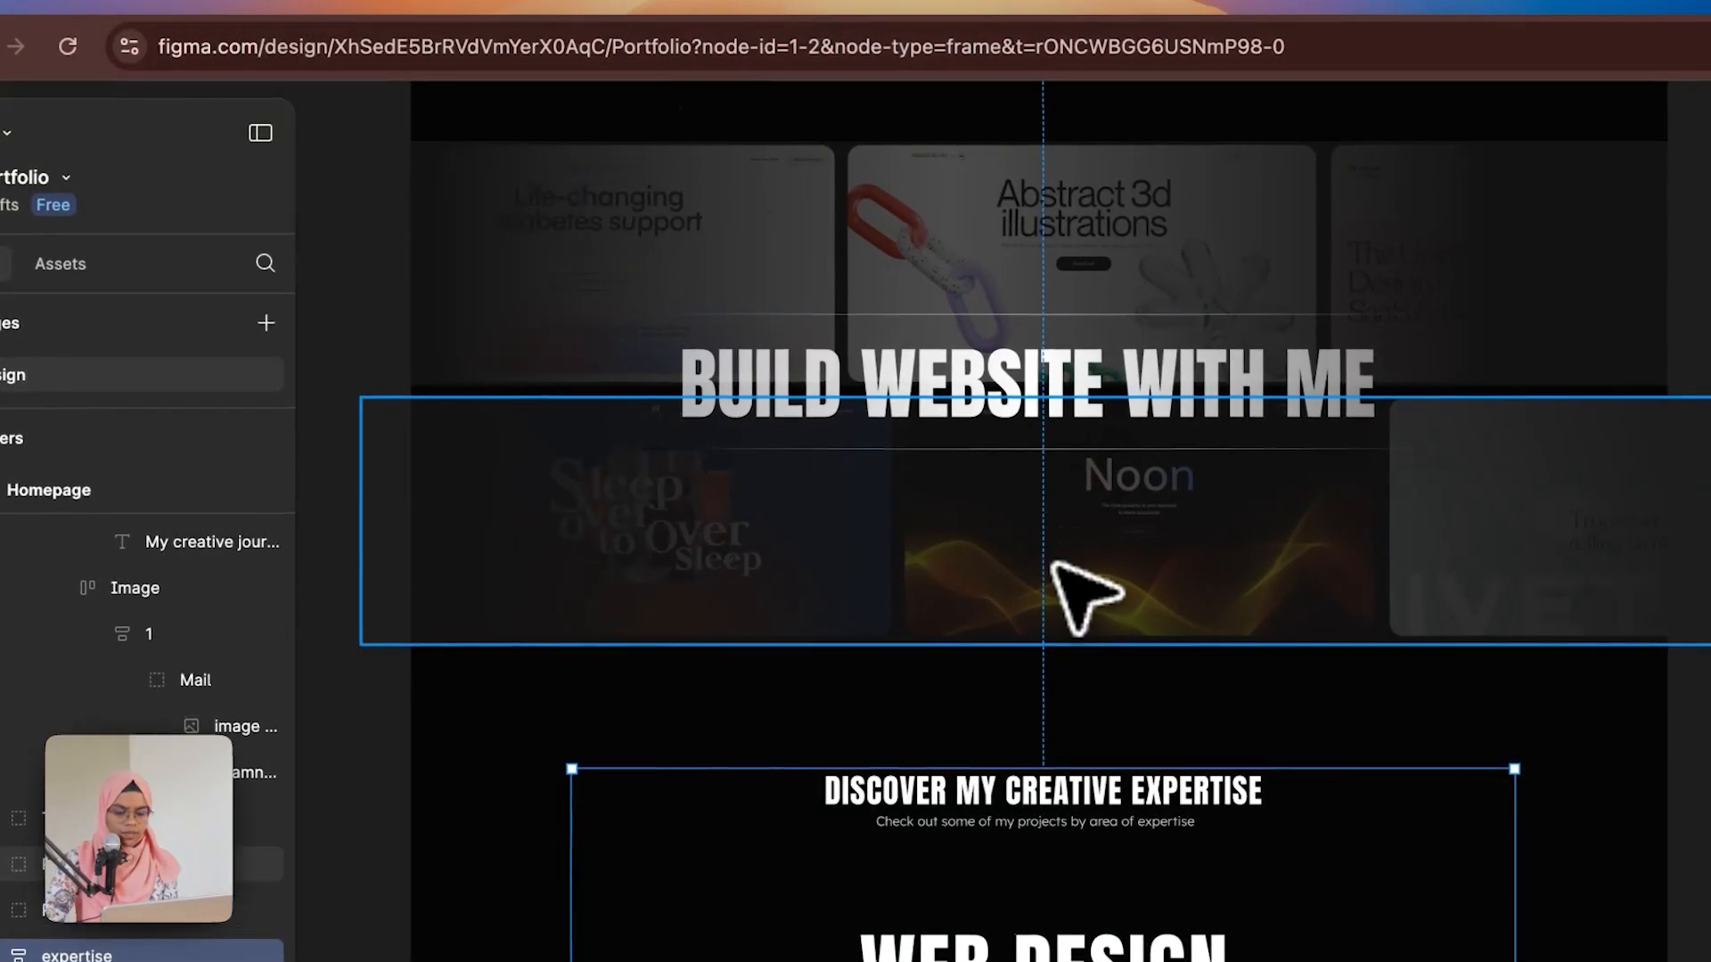
click(1020, 405)
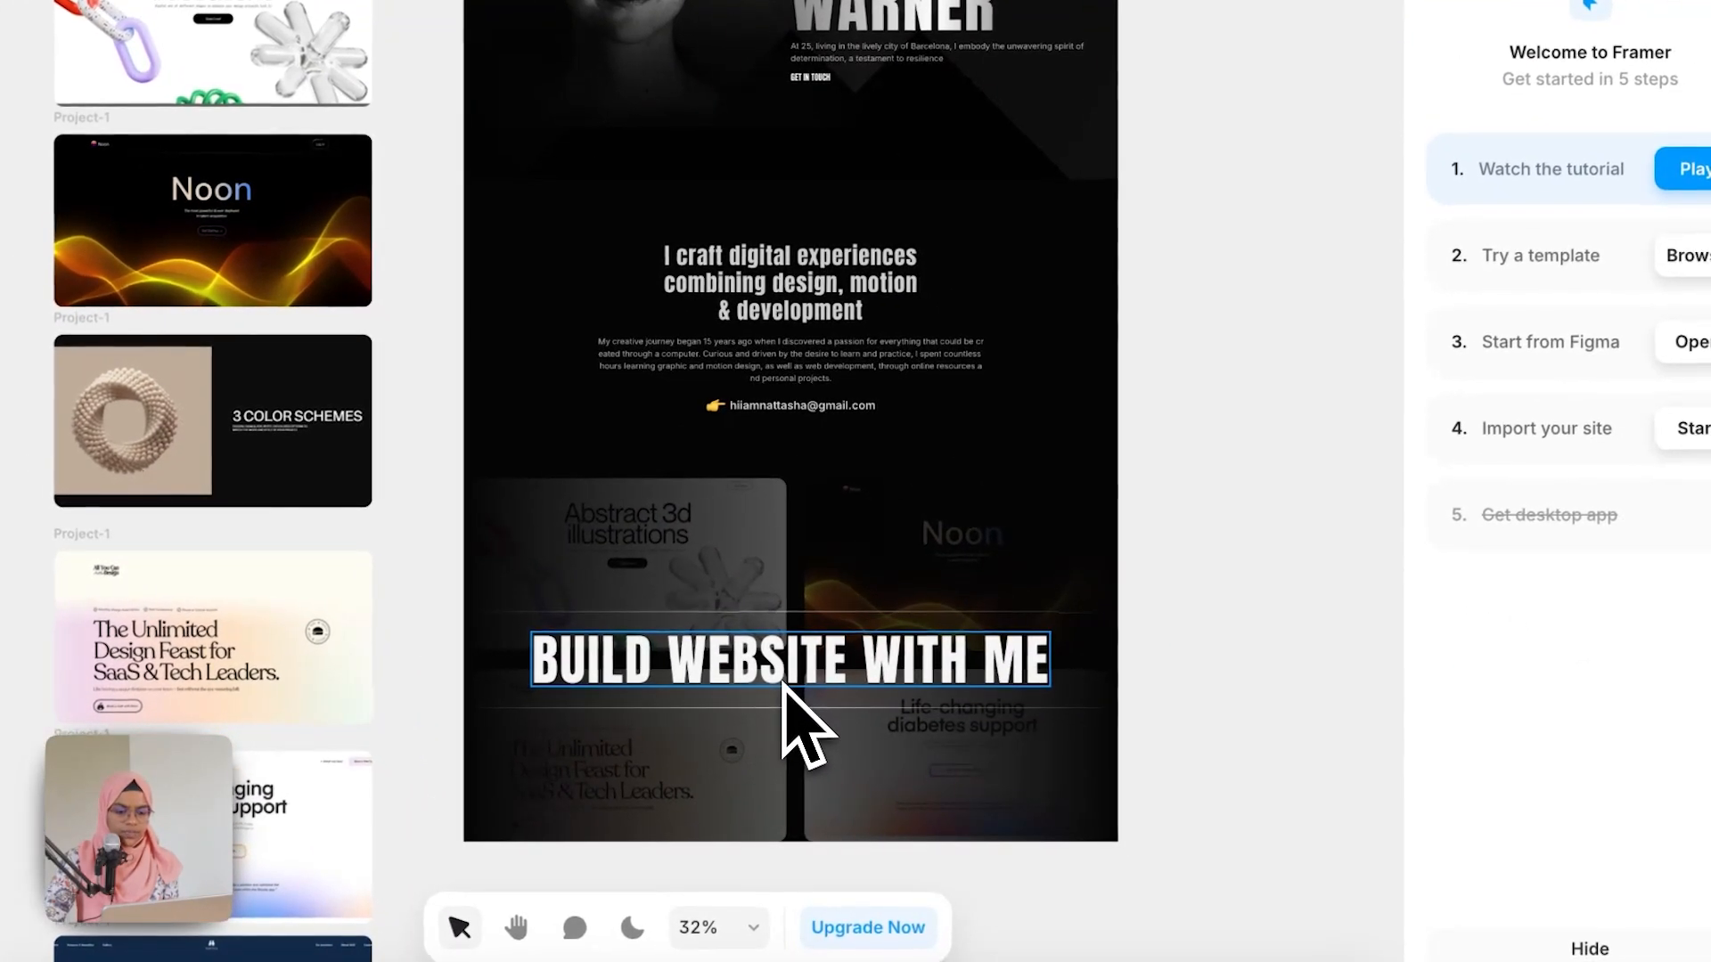
Step: Give the BUILD WEBSITE WITH ME title a linear gradient text colour, angled across it, with a White middle stop
click(783, 684)
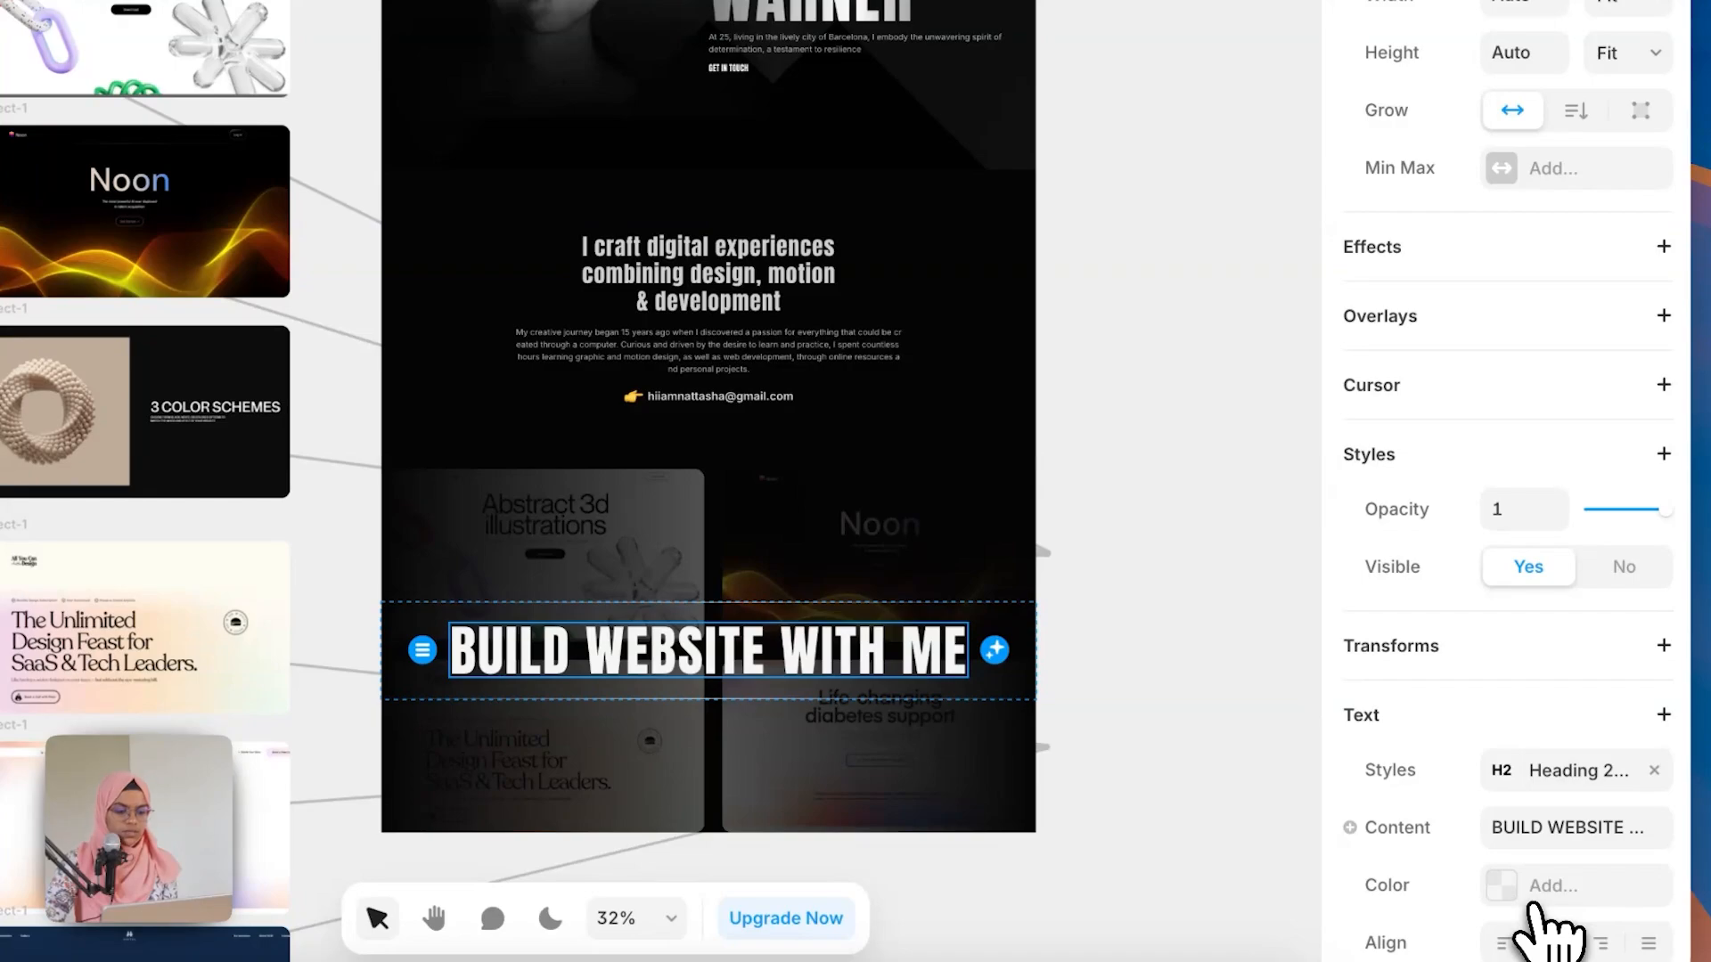
click(1532, 896)
click(1024, 593)
click(1073, 271)
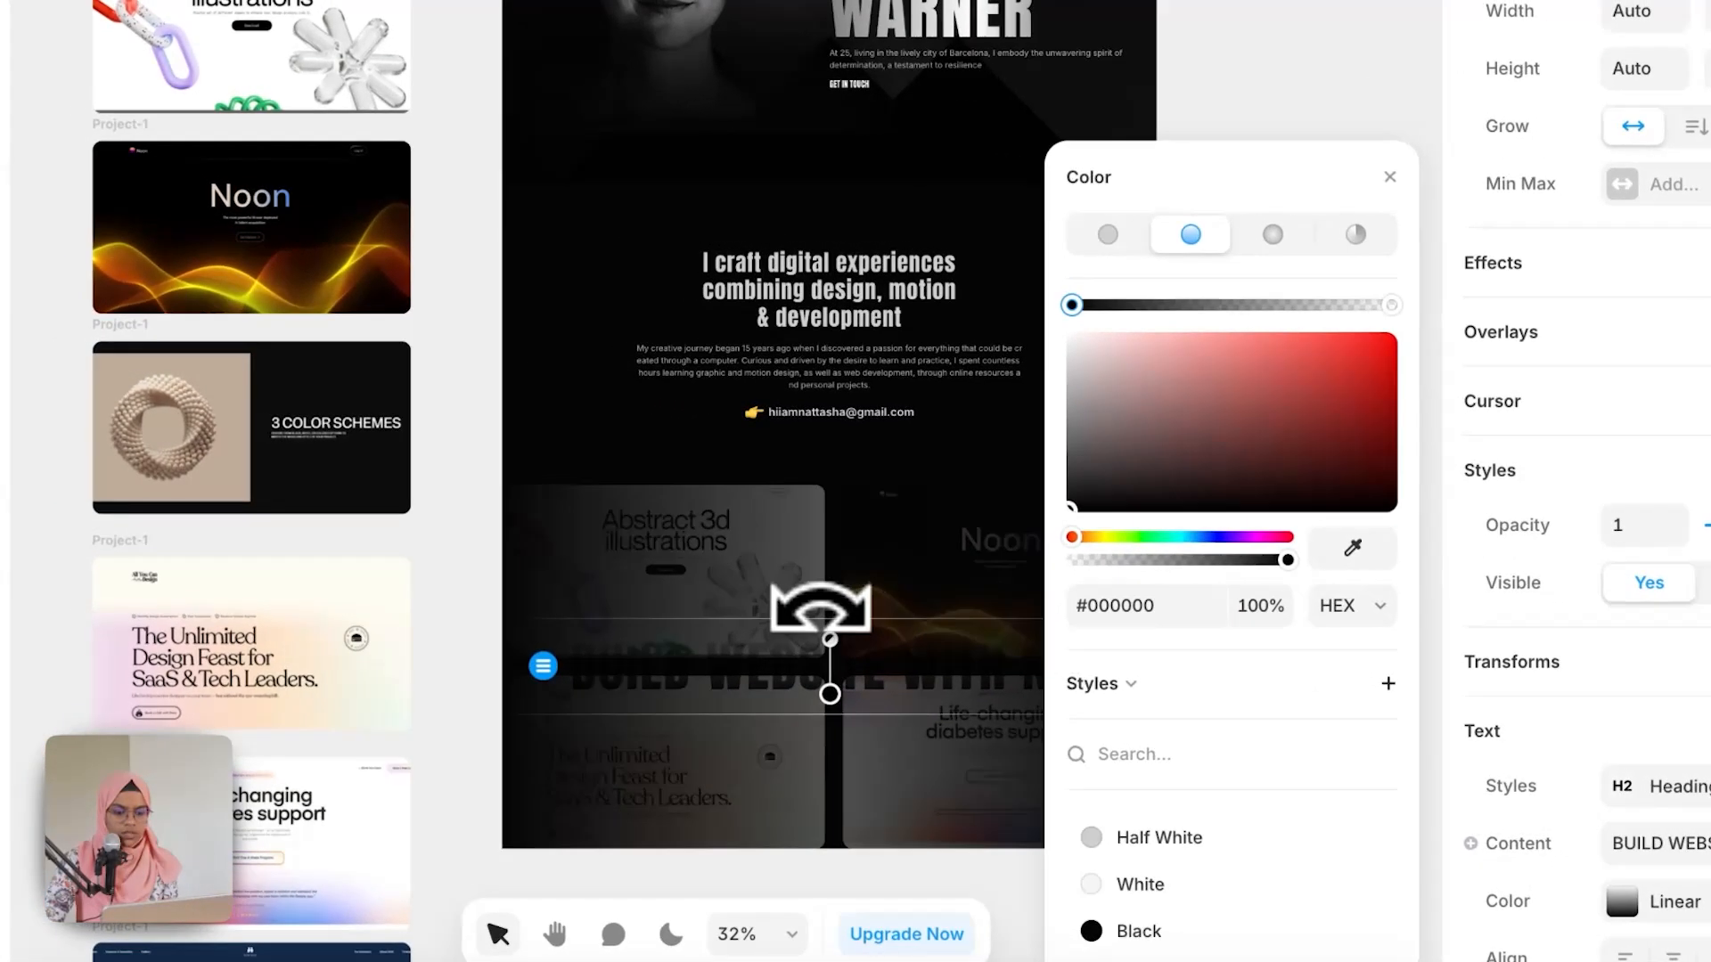
drag(686, 599, 591, 638)
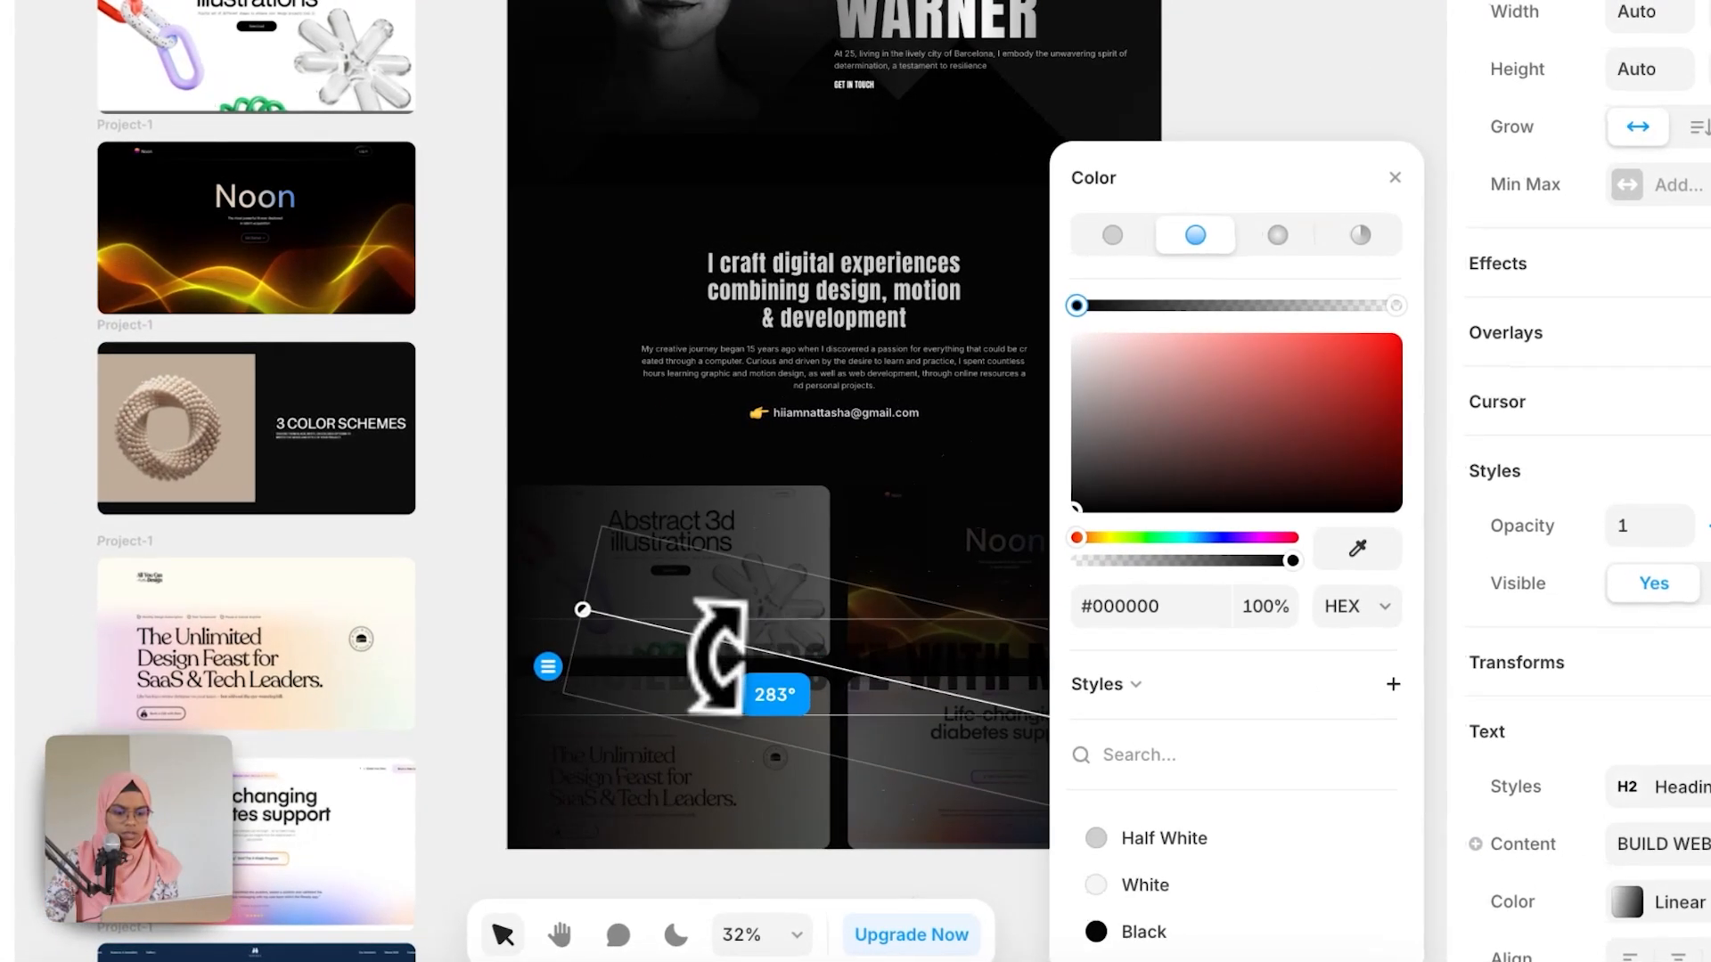
drag(717, 657, 718, 688)
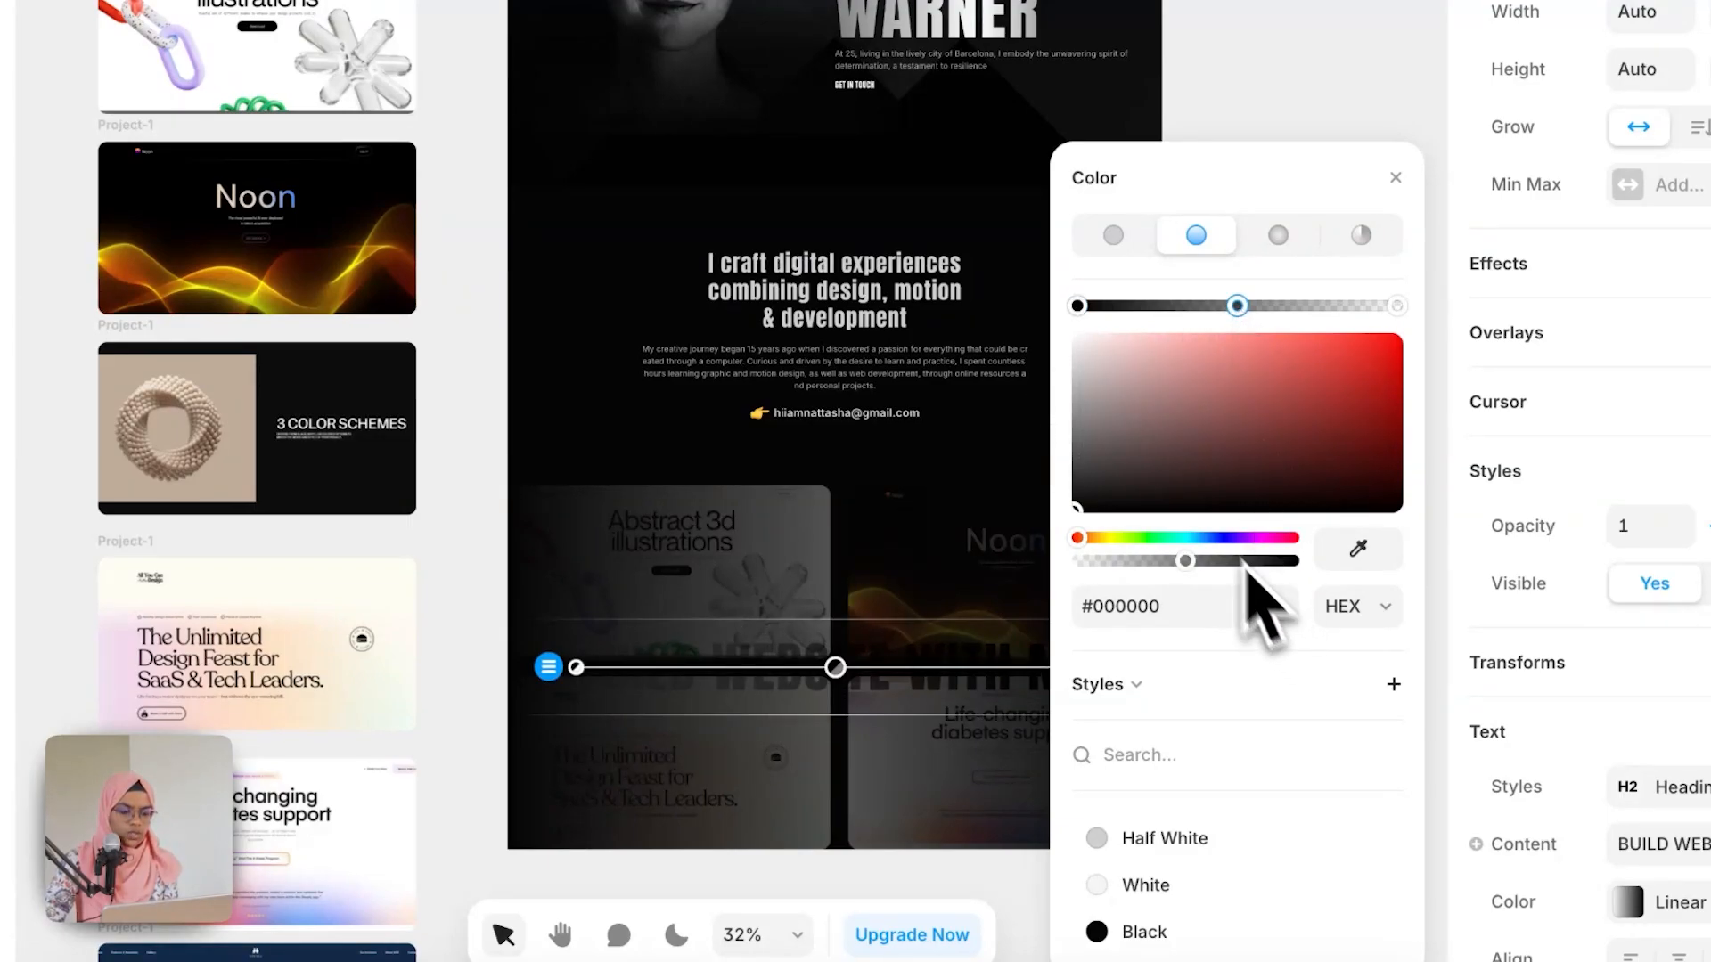
click(1157, 488)
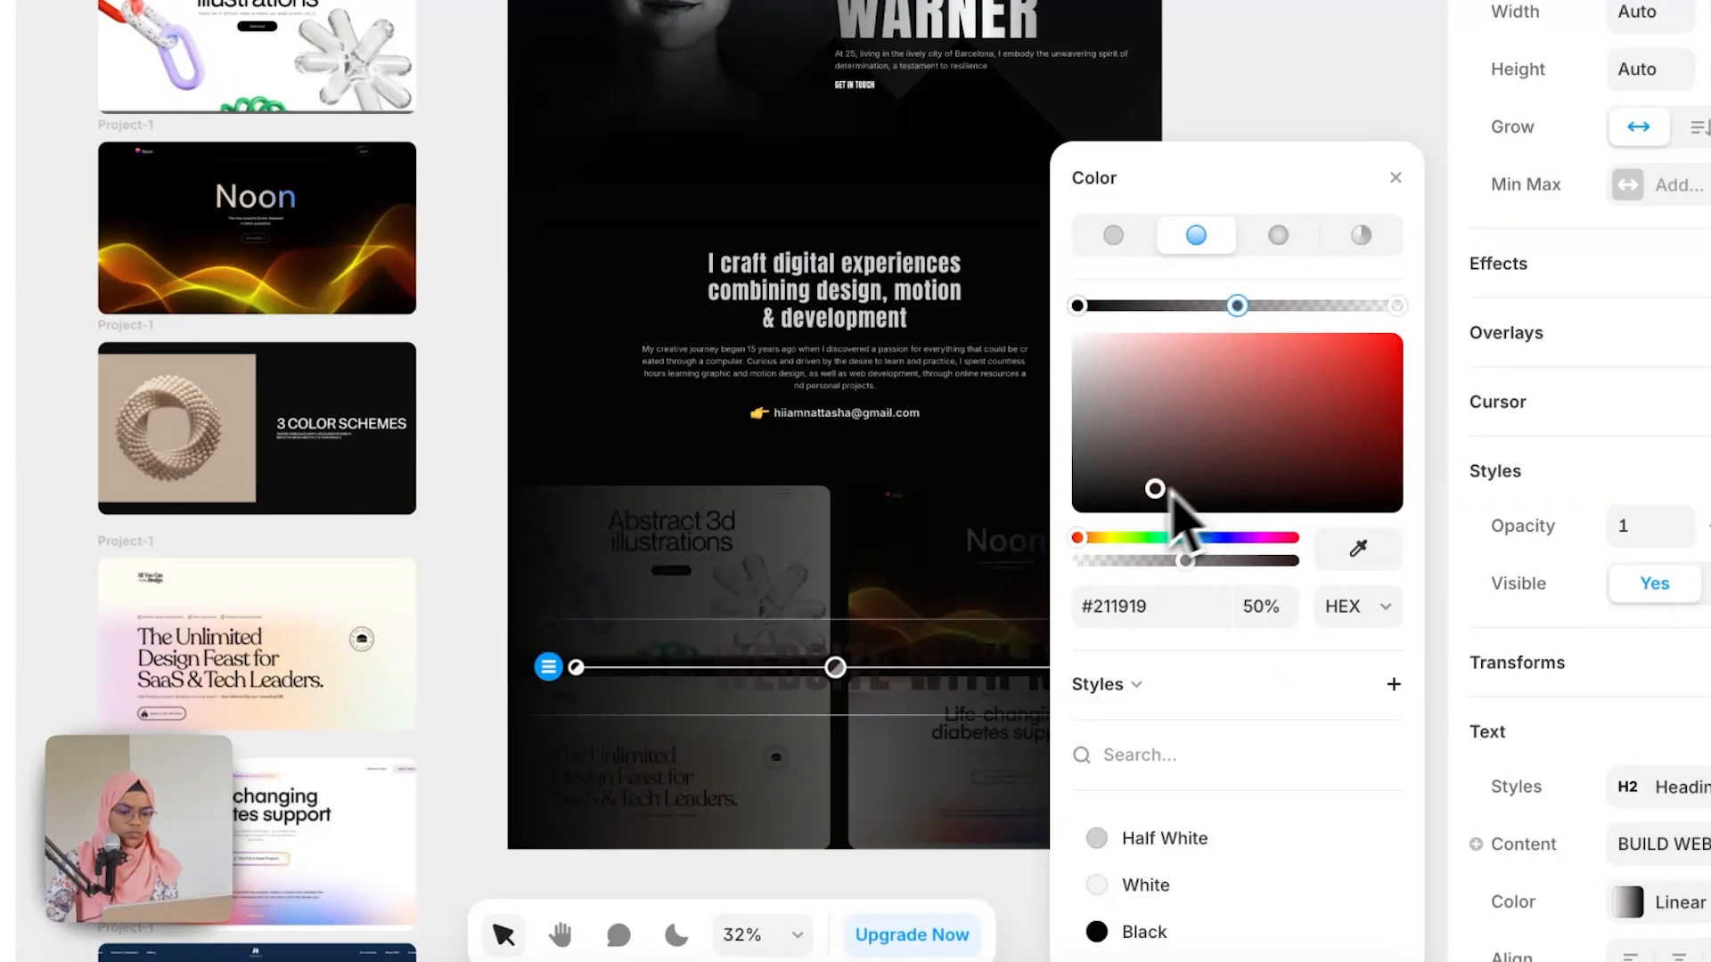
click(1152, 891)
Step: Make the gradient's end stops transparent white and stretch the gradient handles across the title's full width
click(1076, 307)
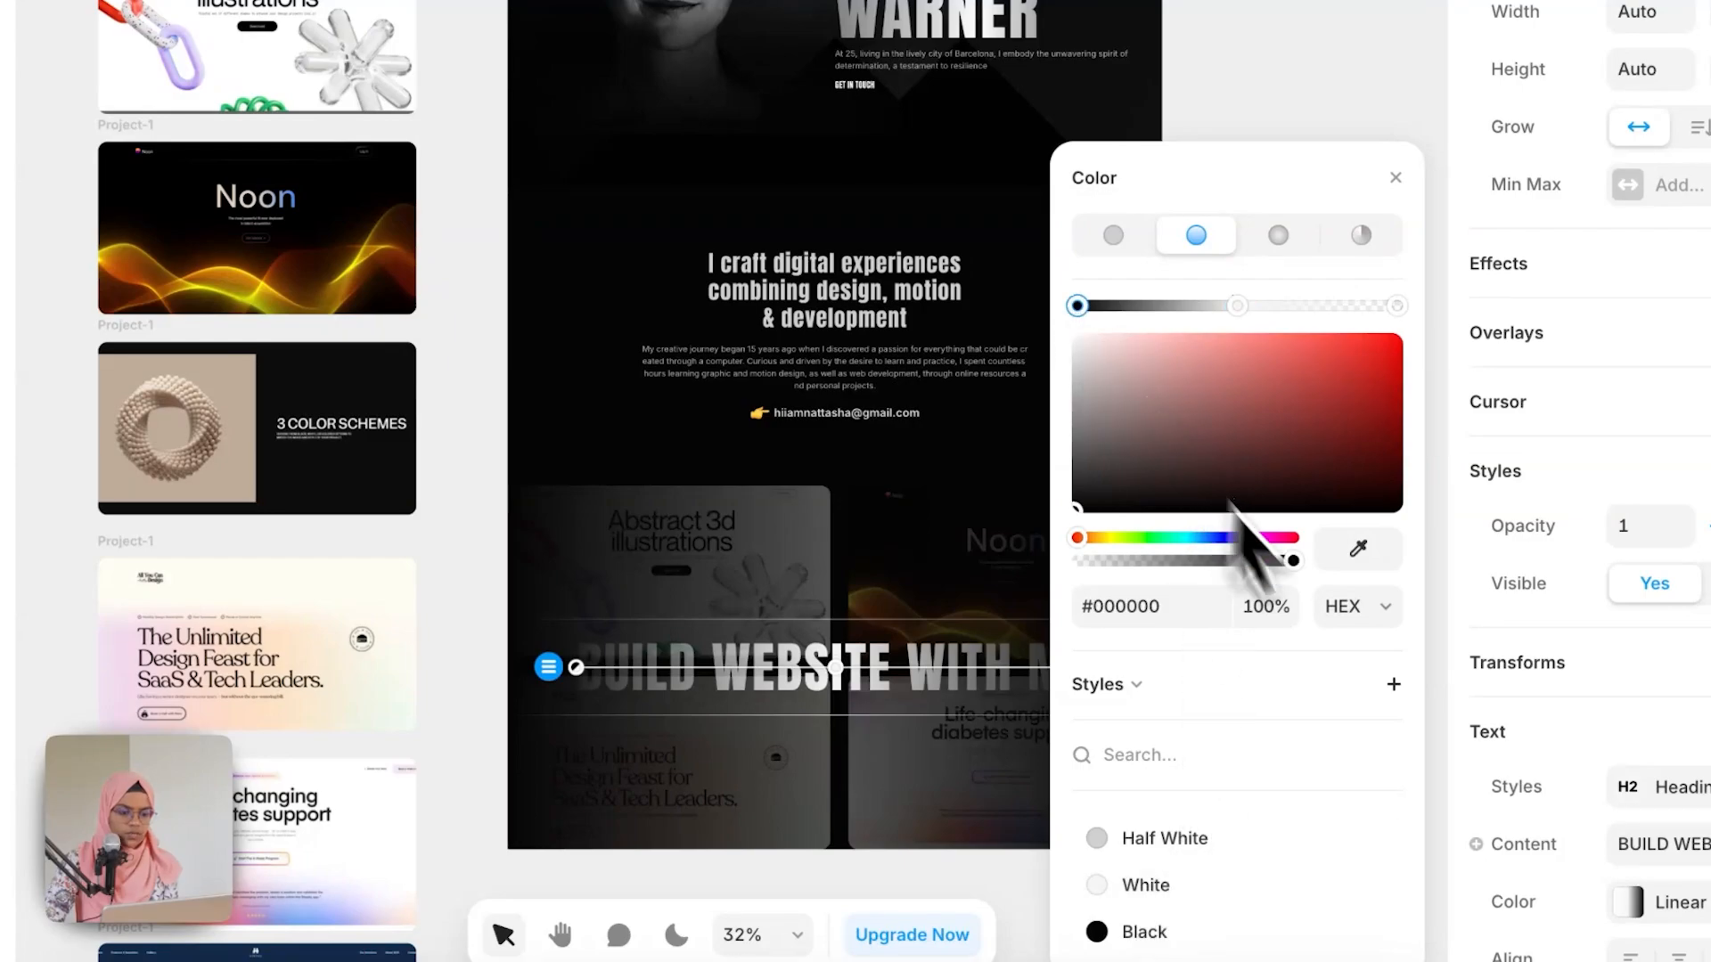
drag(1292, 561, 1076, 570)
drag(1373, 452, 989, 276)
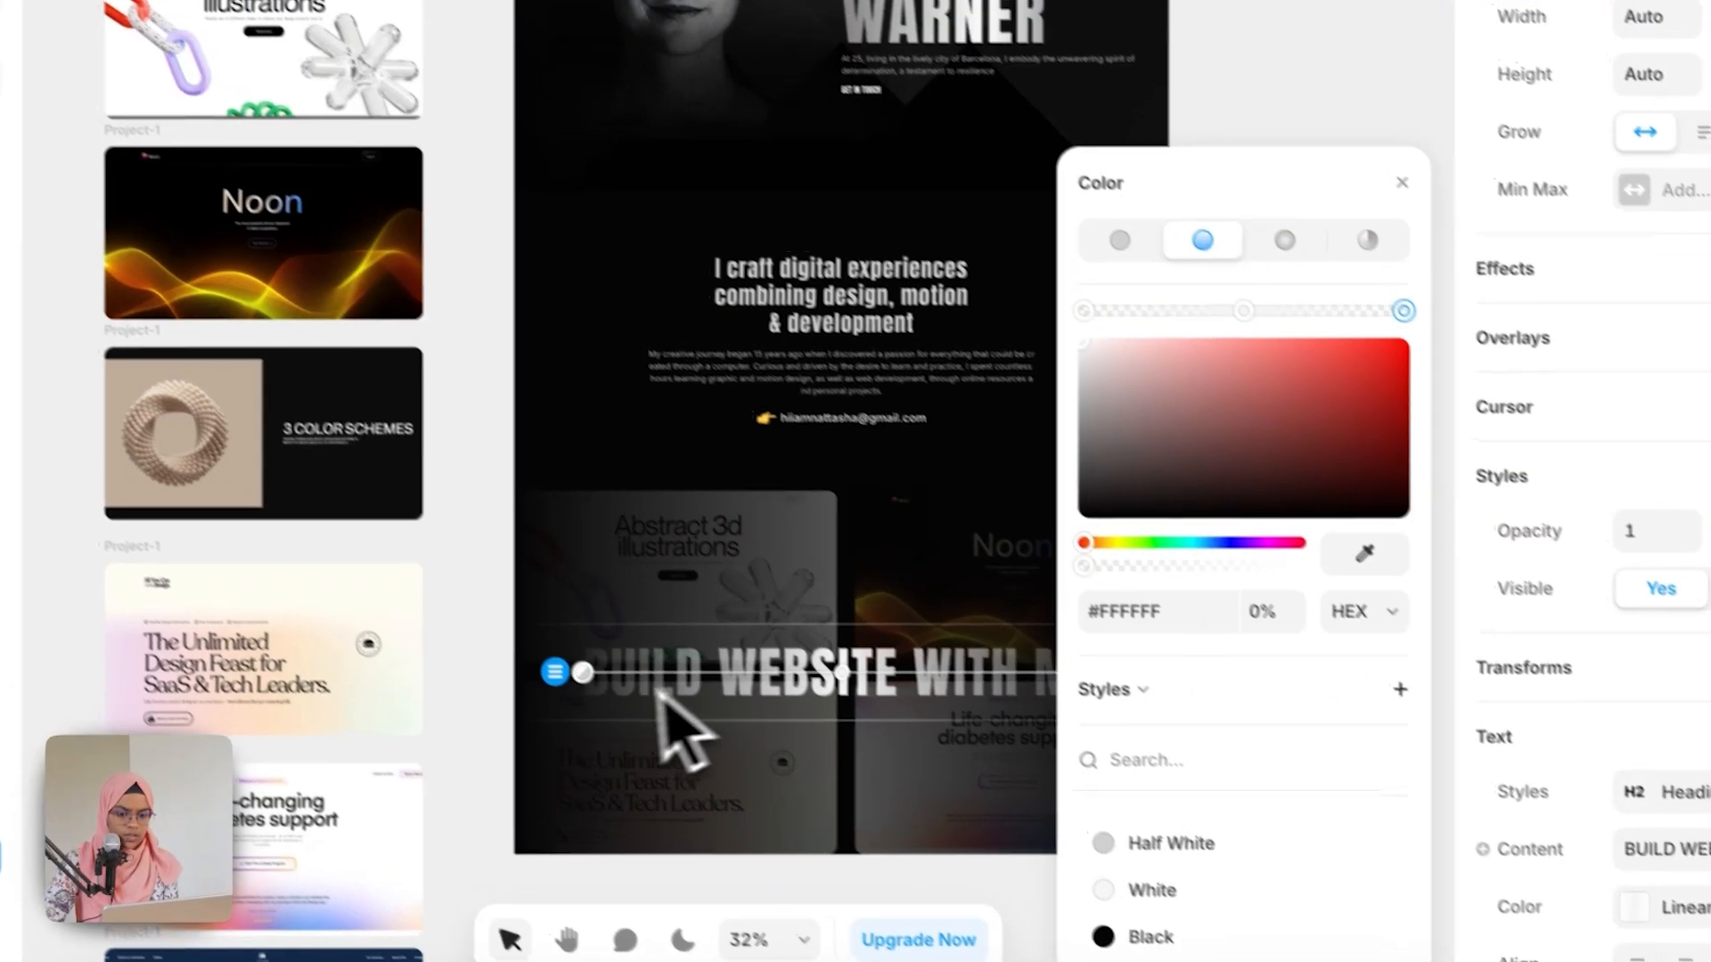
drag(657, 689, 460, 688)
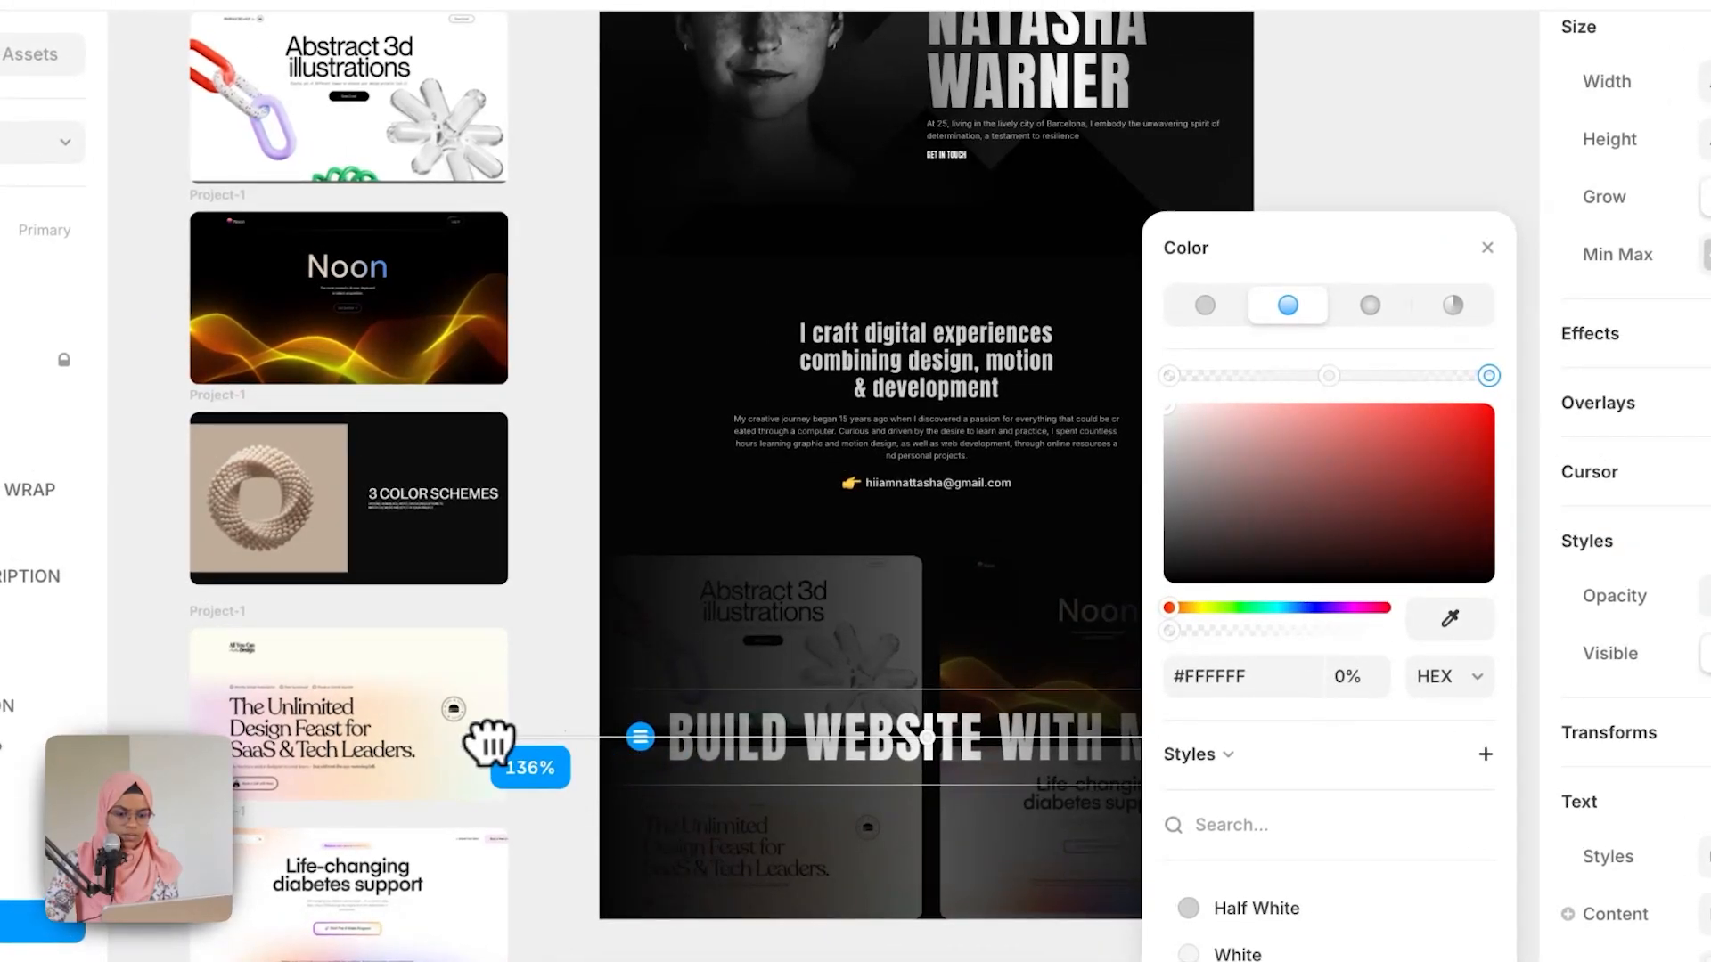
drag(1220, 263, 539, 272)
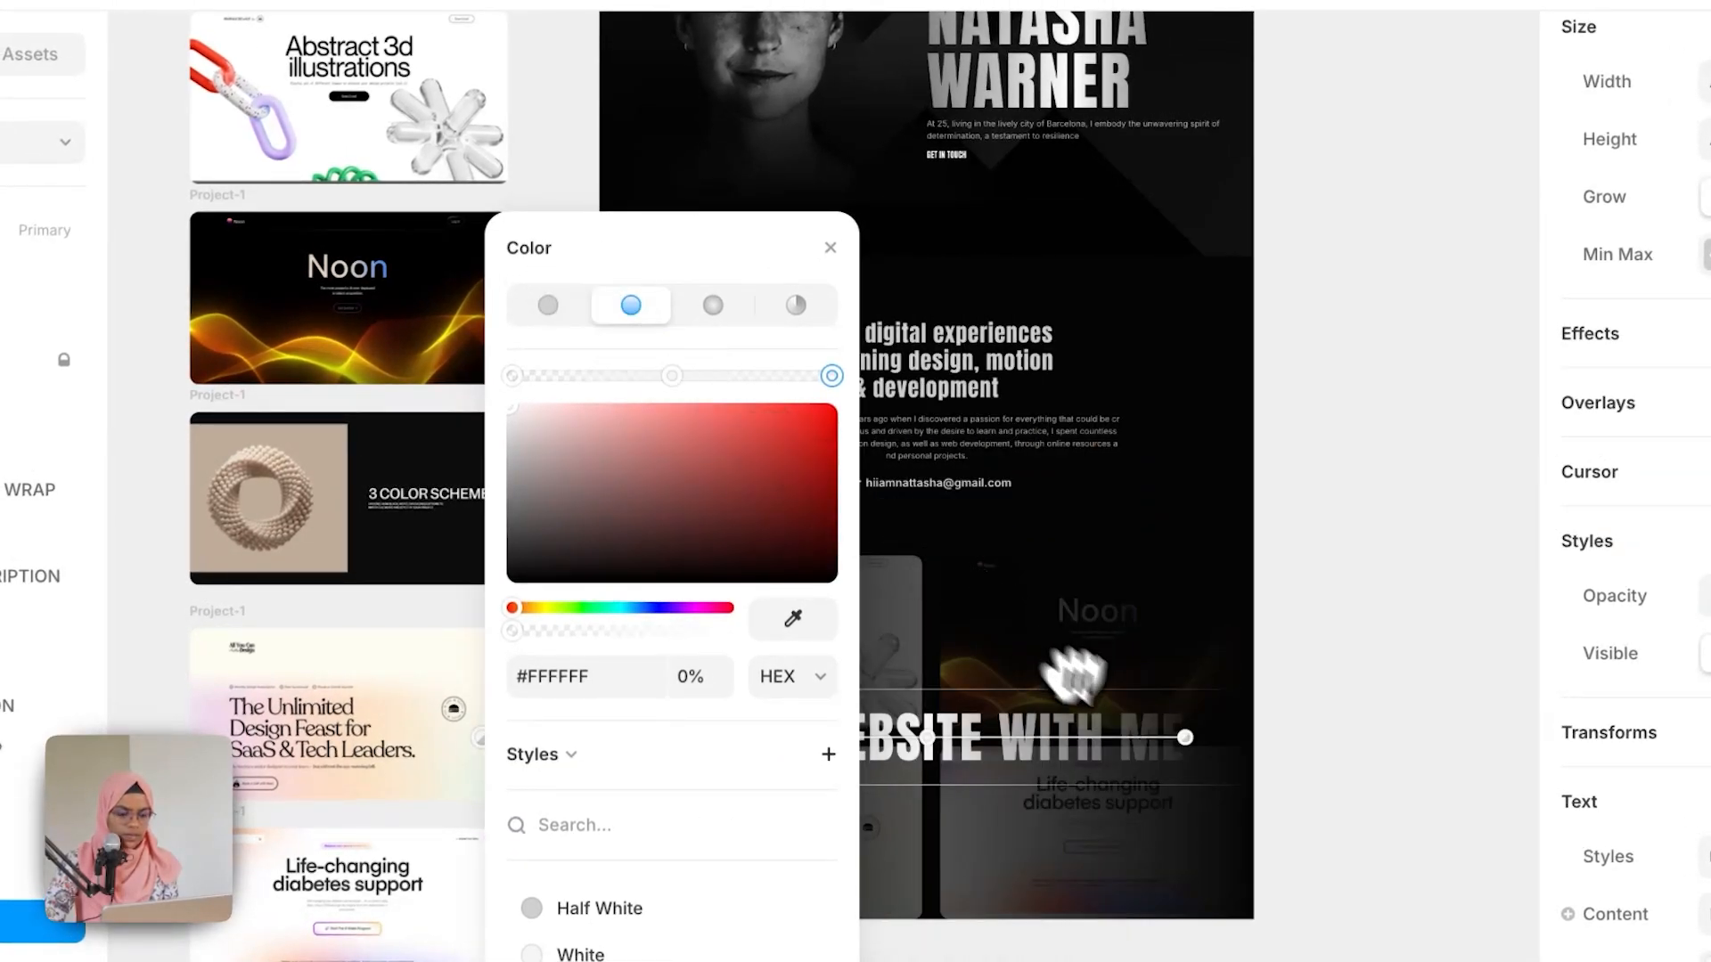
drag(1182, 737, 1224, 743)
click(714, 248)
click(1299, 763)
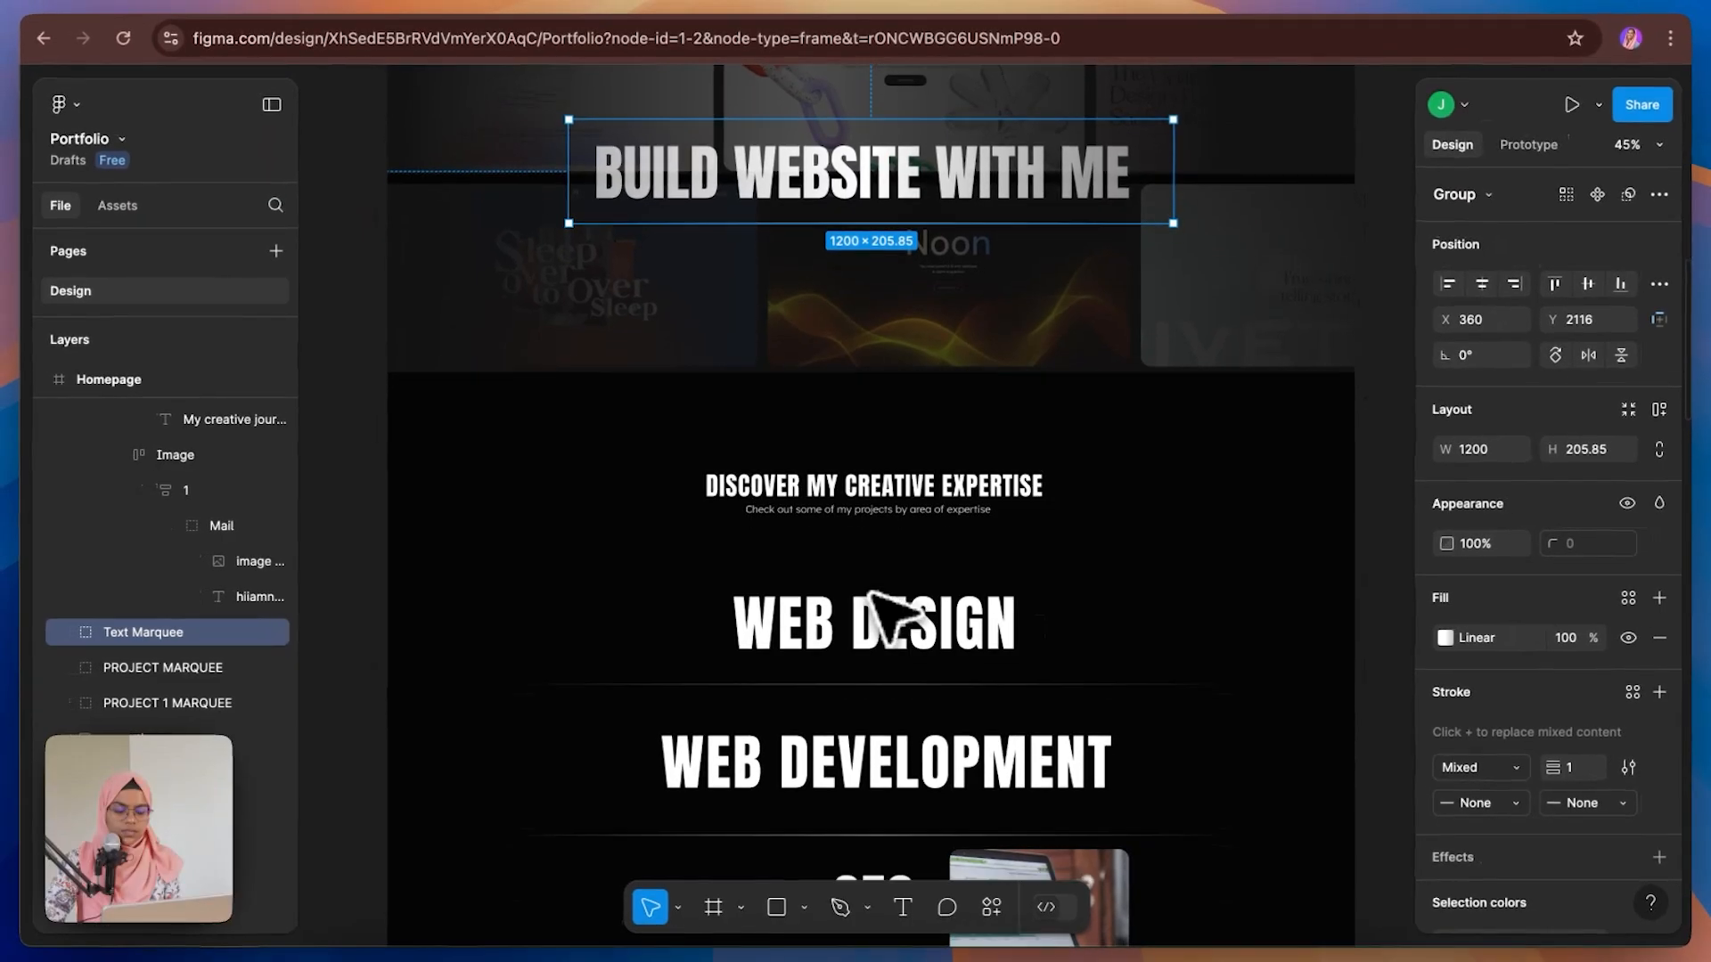
Step: Examine the Expertise section layout in the Figma design
scroll(890, 619, down, 5)
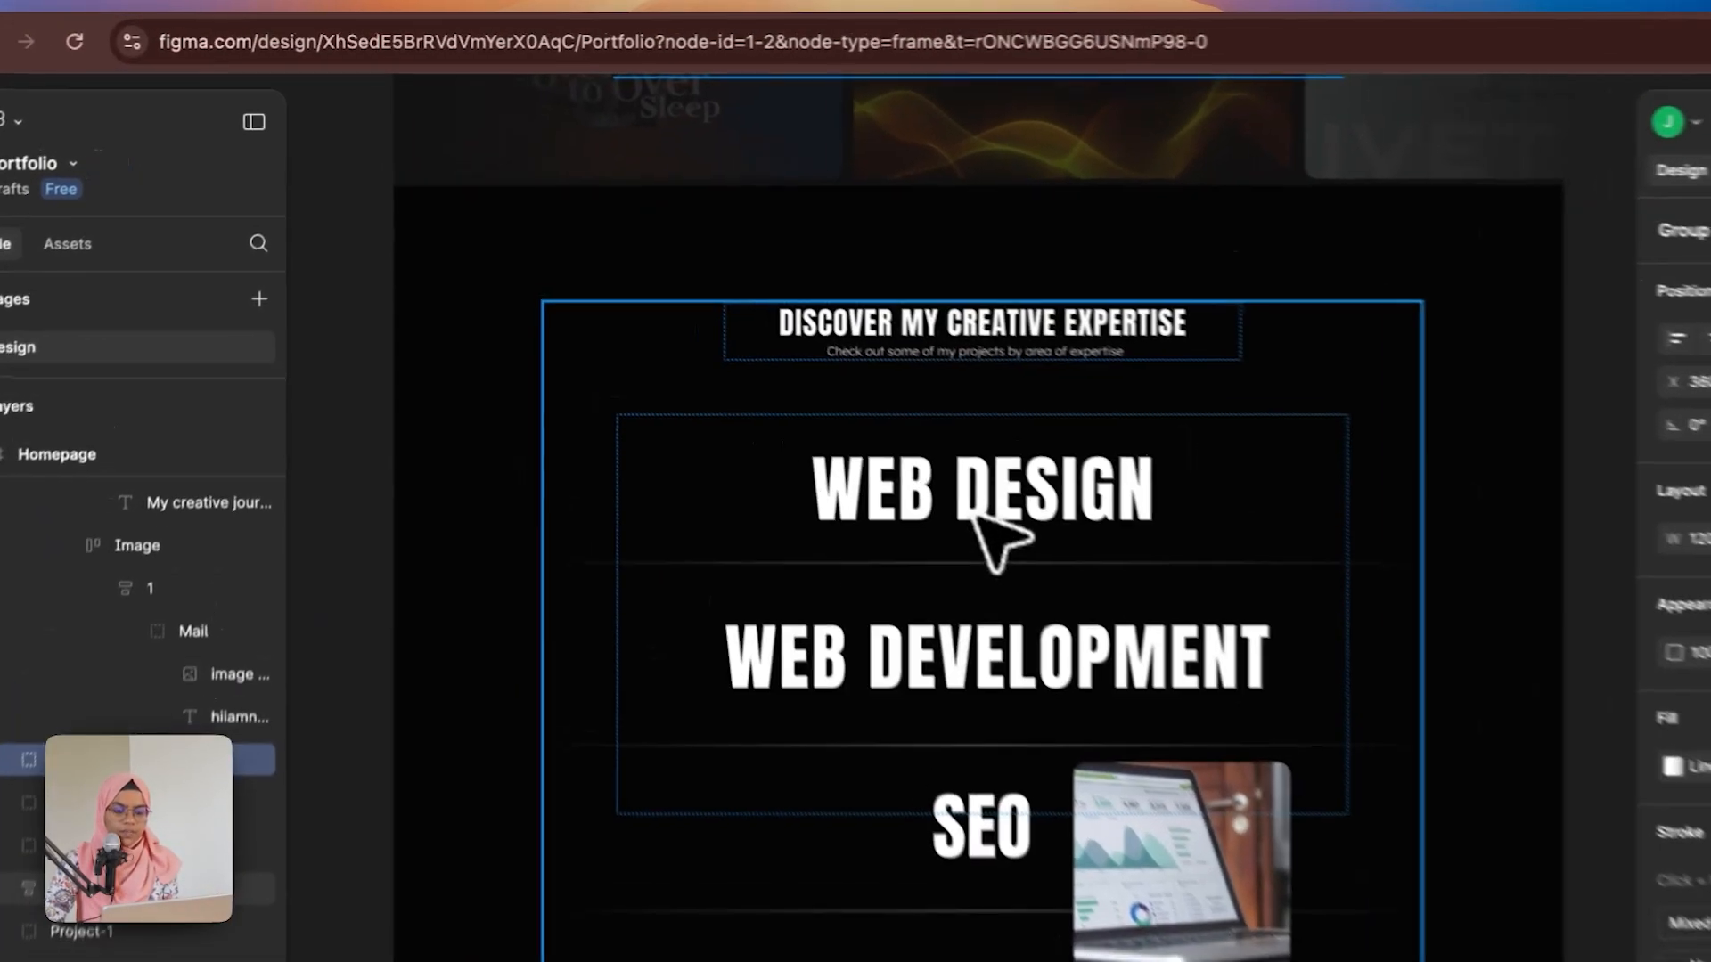
click(886, 454)
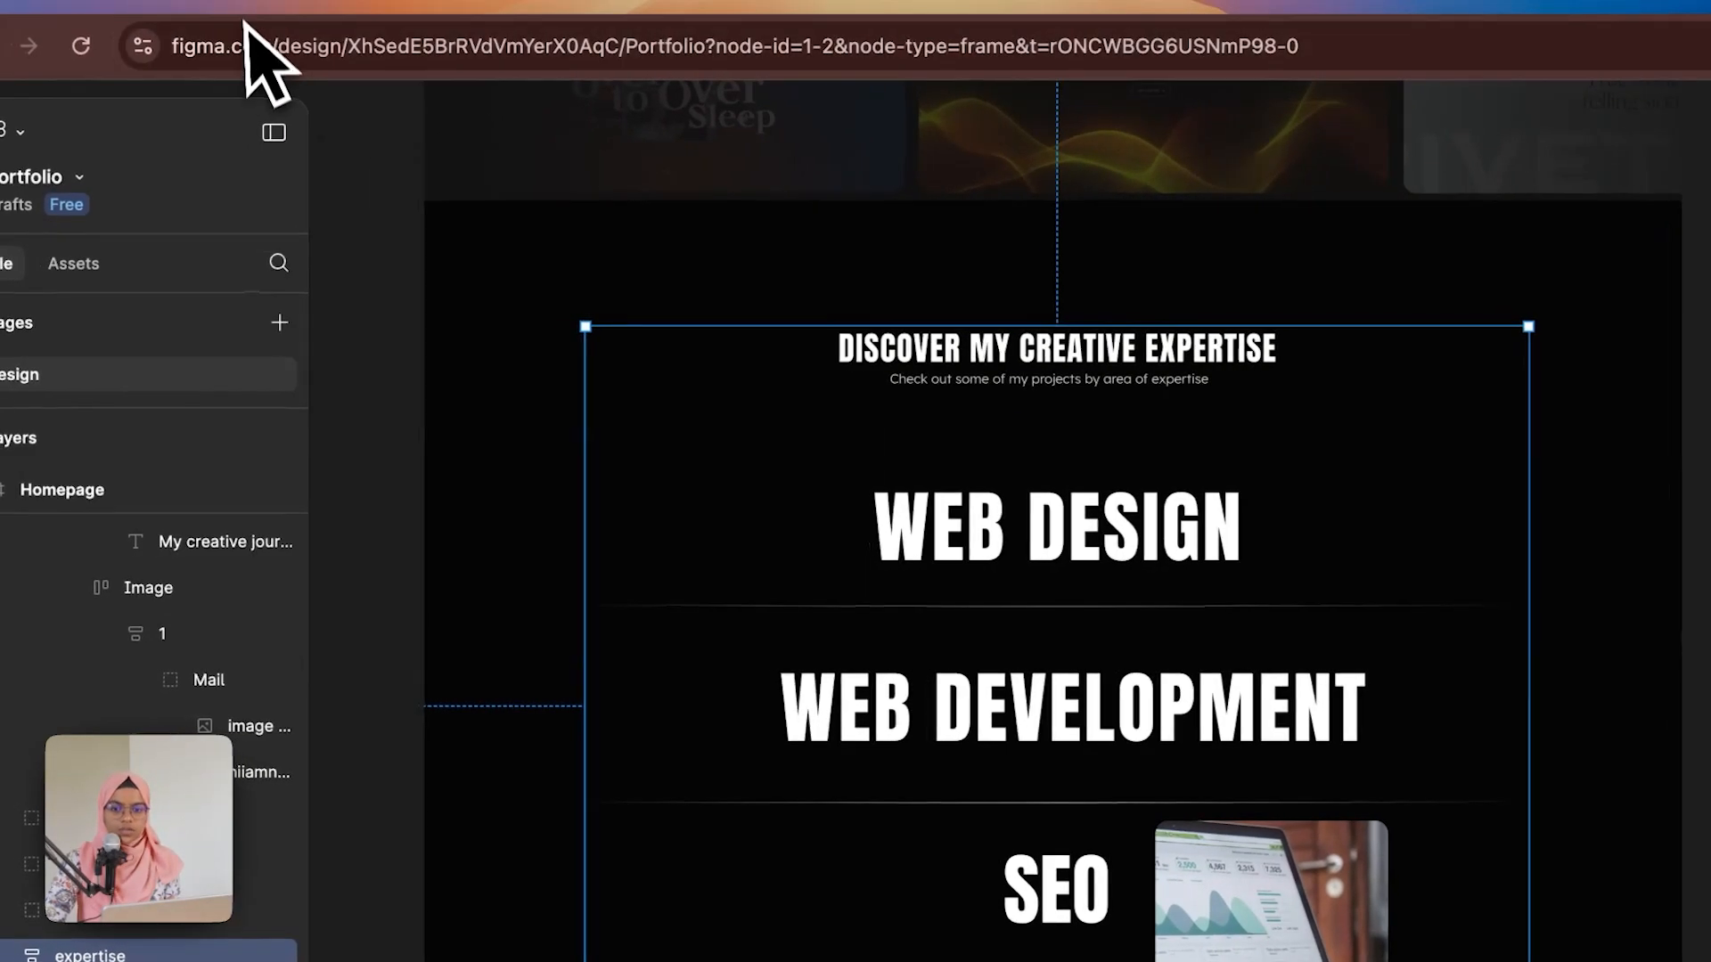
click(254, 7)
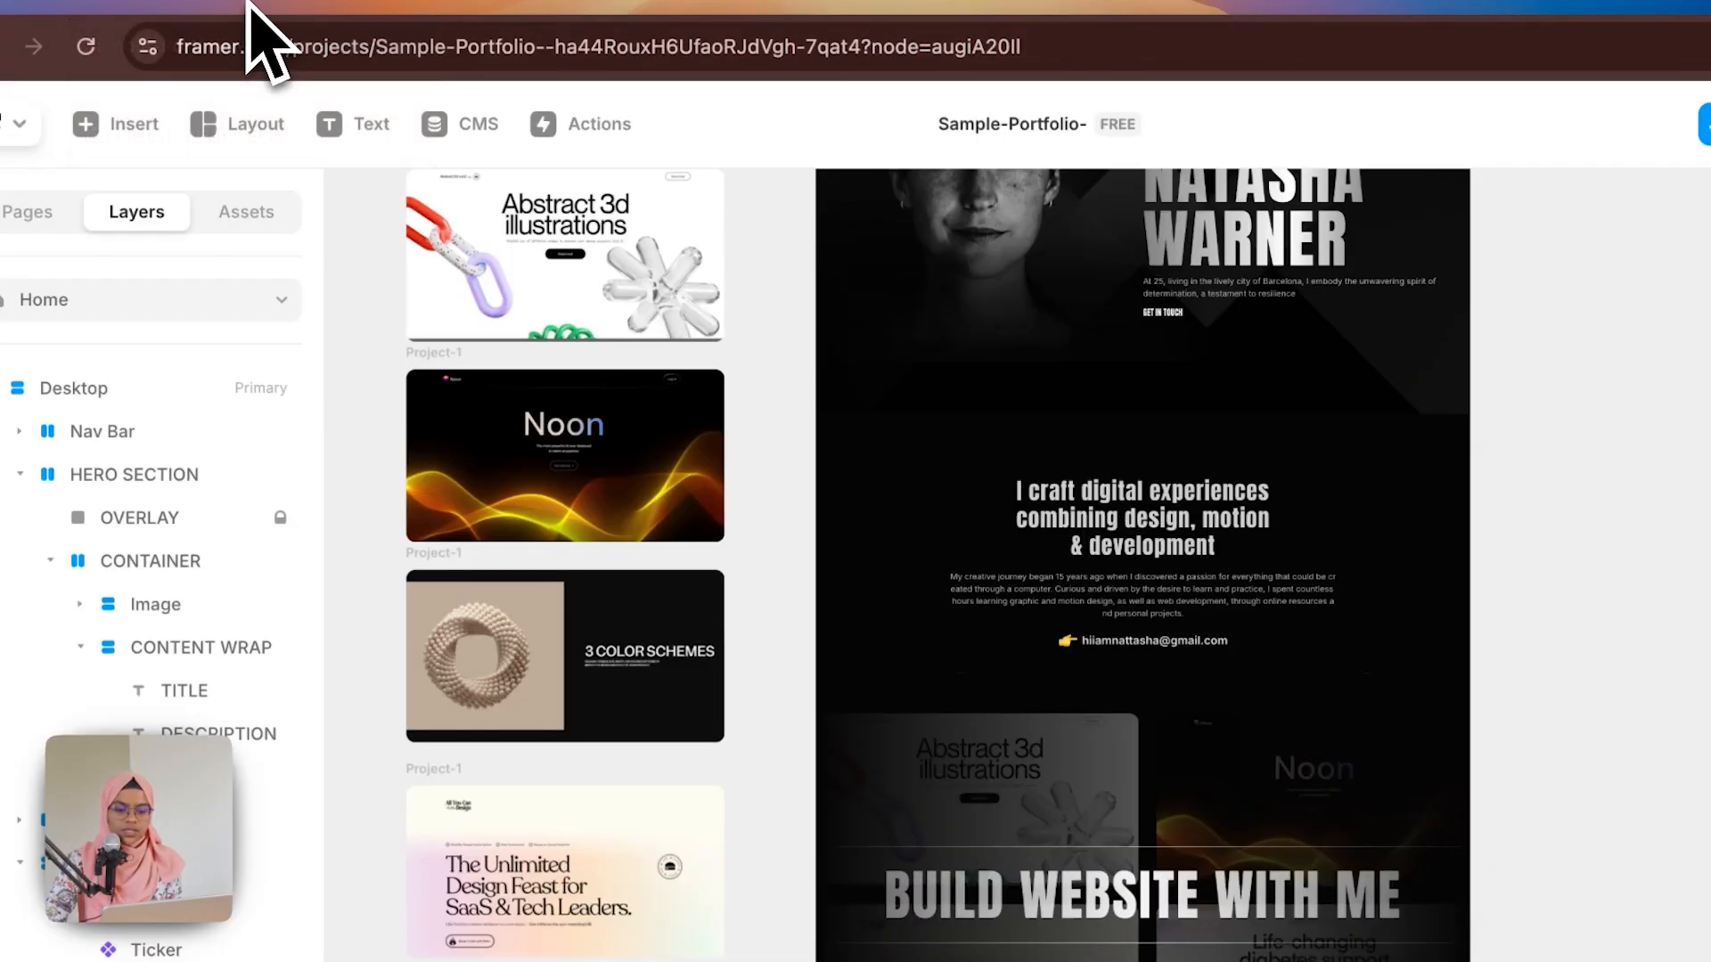
Step: Add a new section below the Project section with a Black fill and its width set to Fill
scroll(1270, 758, down, 5)
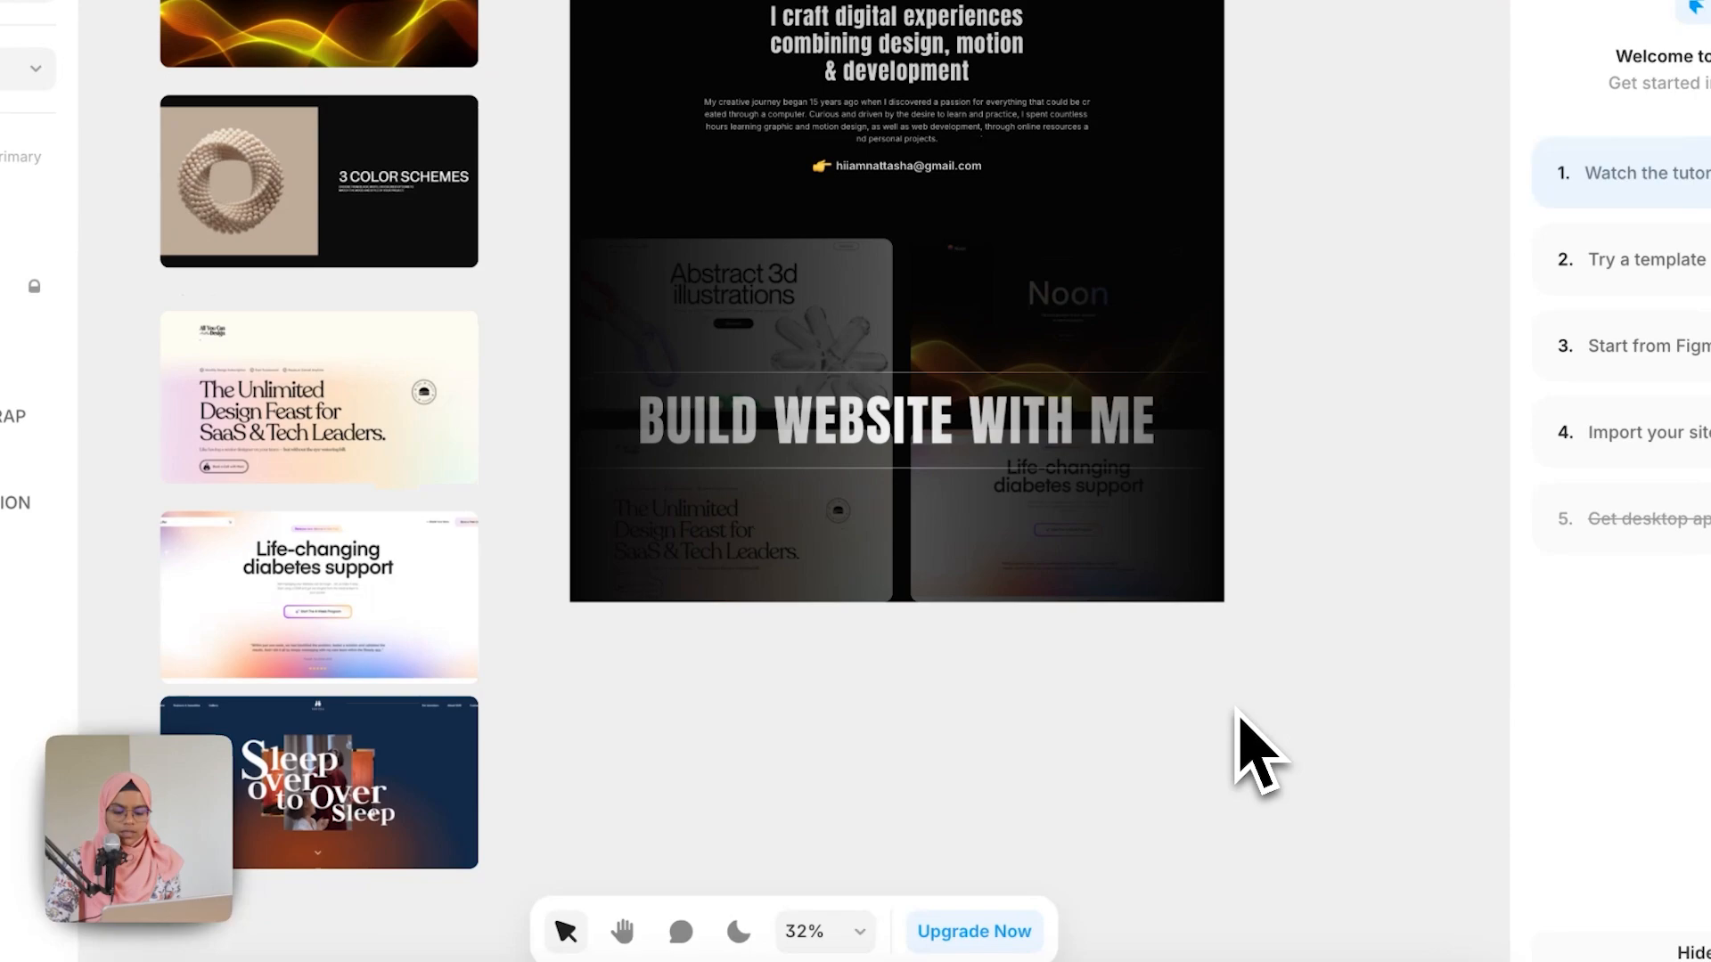
drag(575, 600, 1225, 923)
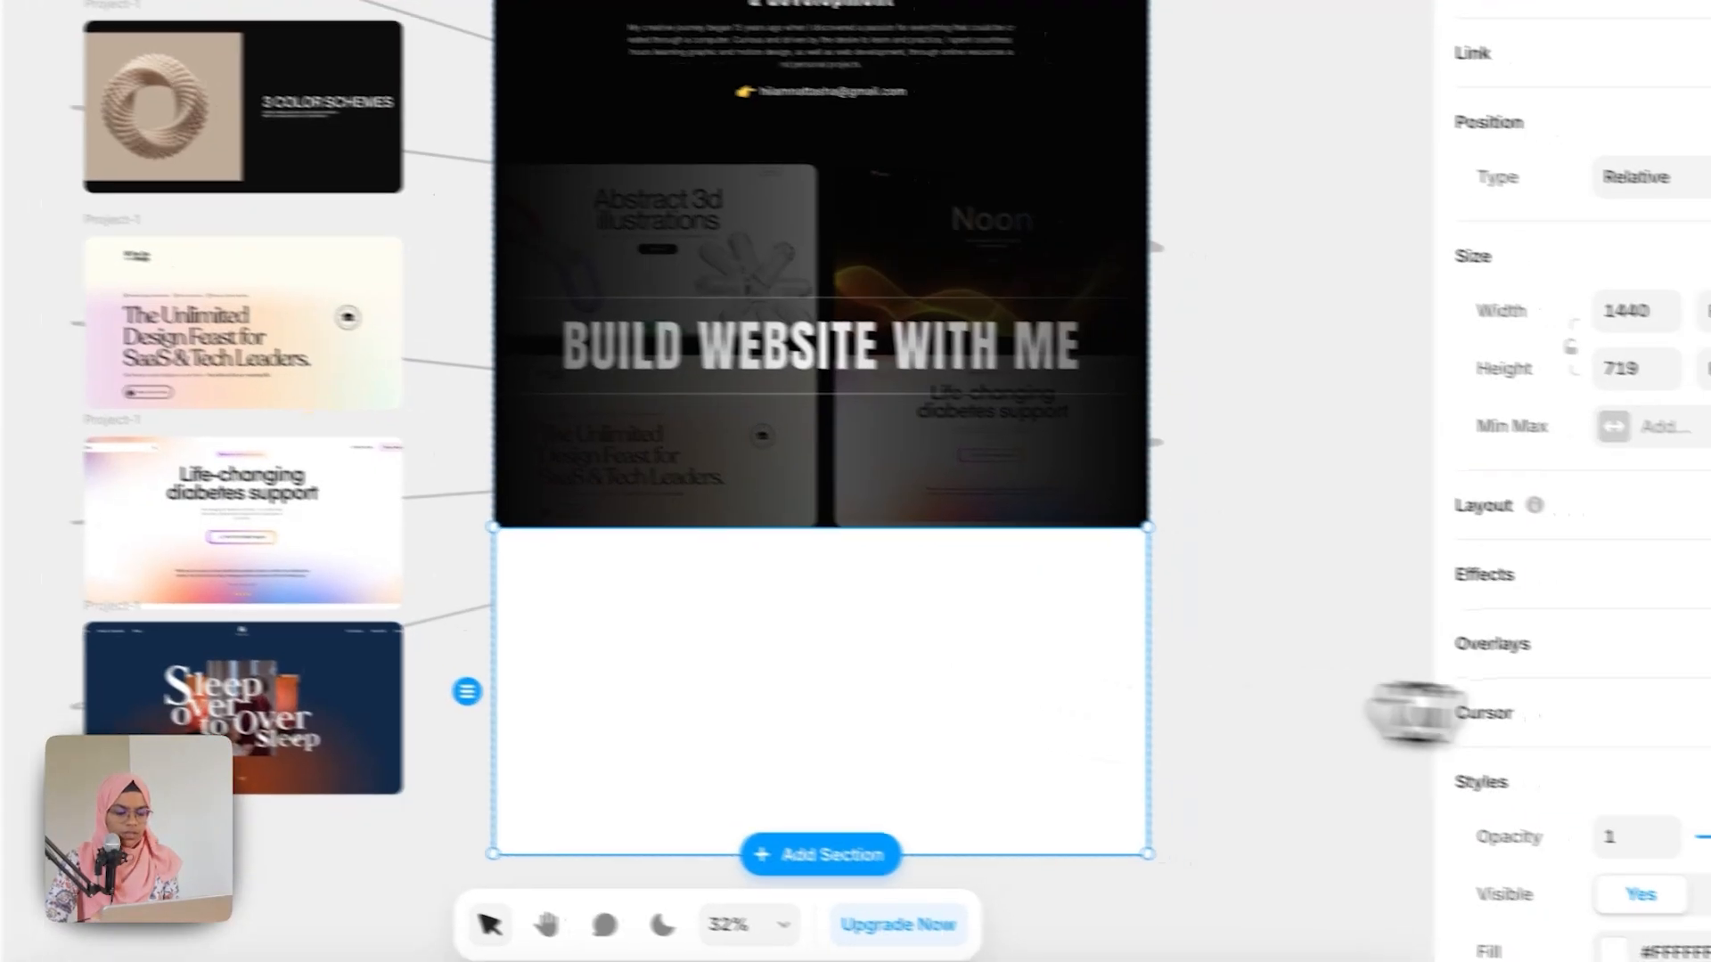
click(1575, 941)
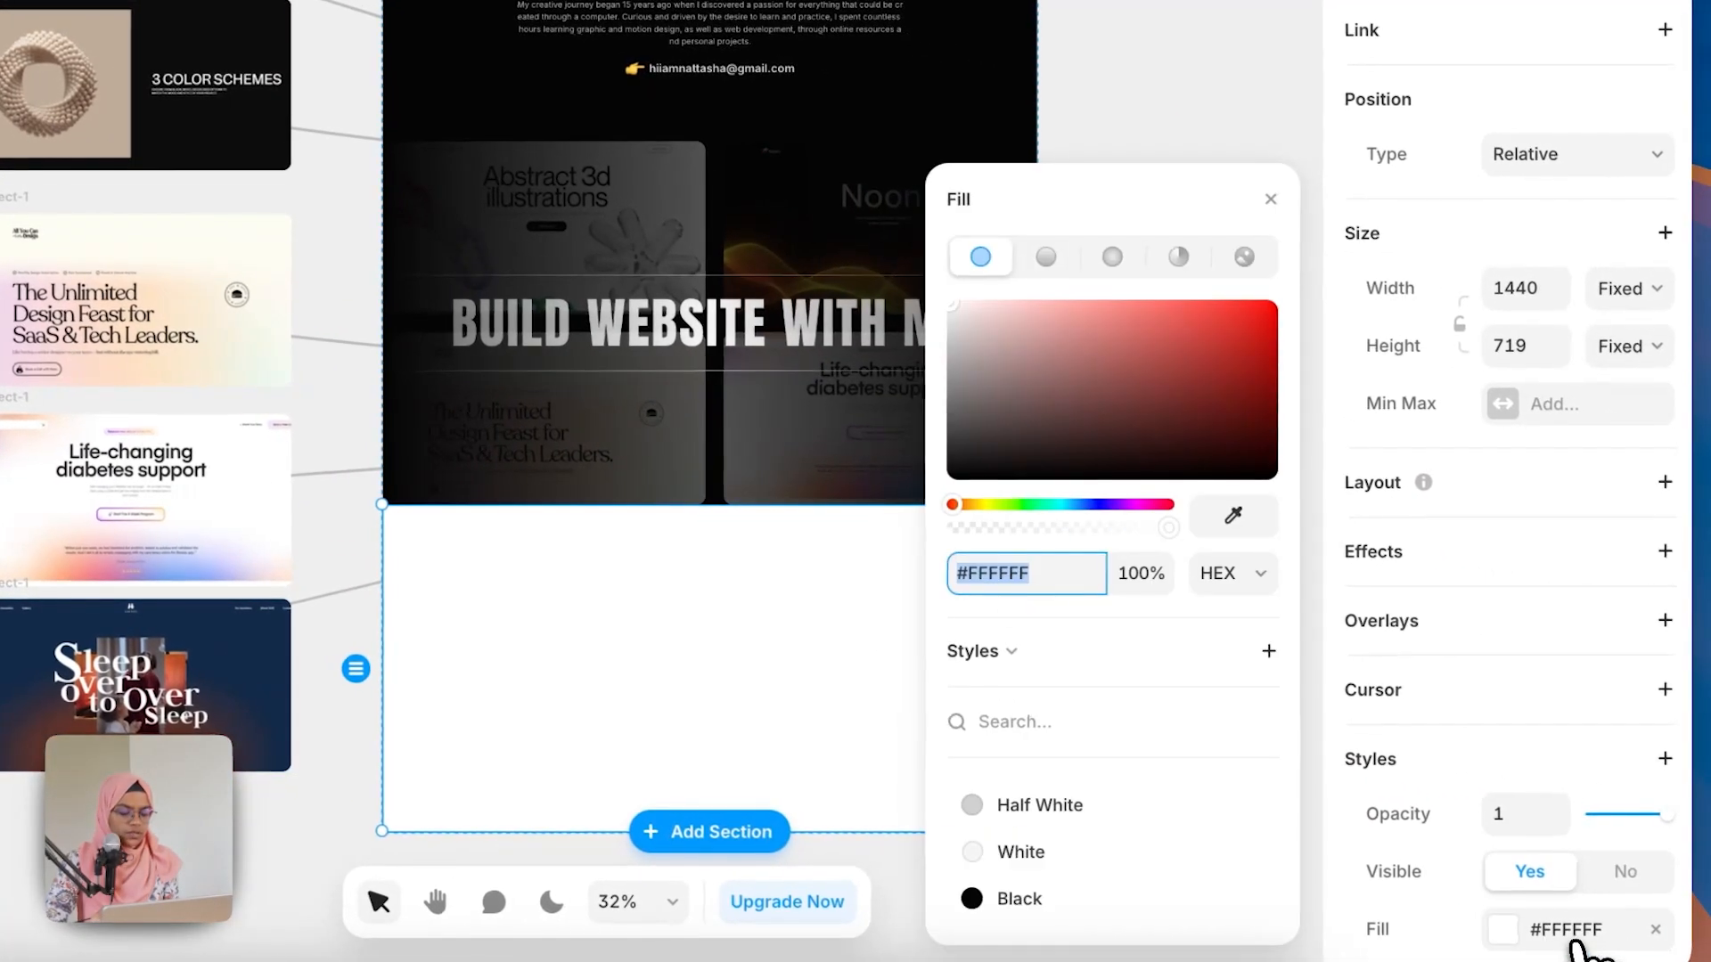
click(1057, 895)
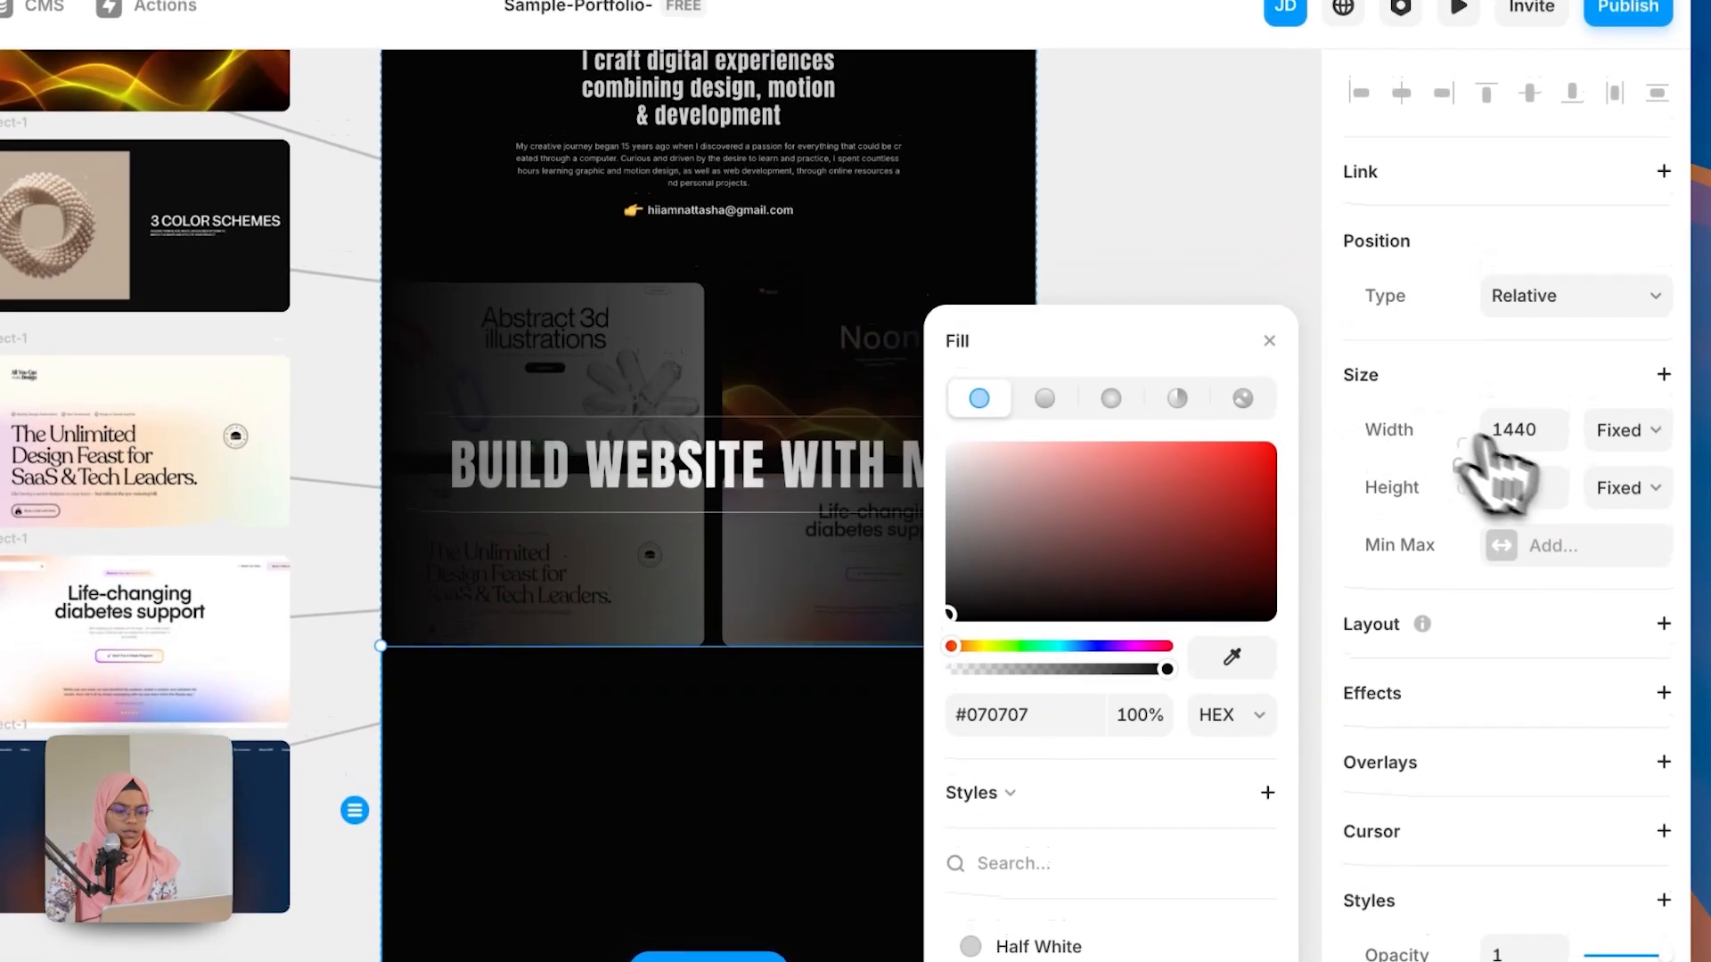
click(1627, 289)
click(1627, 290)
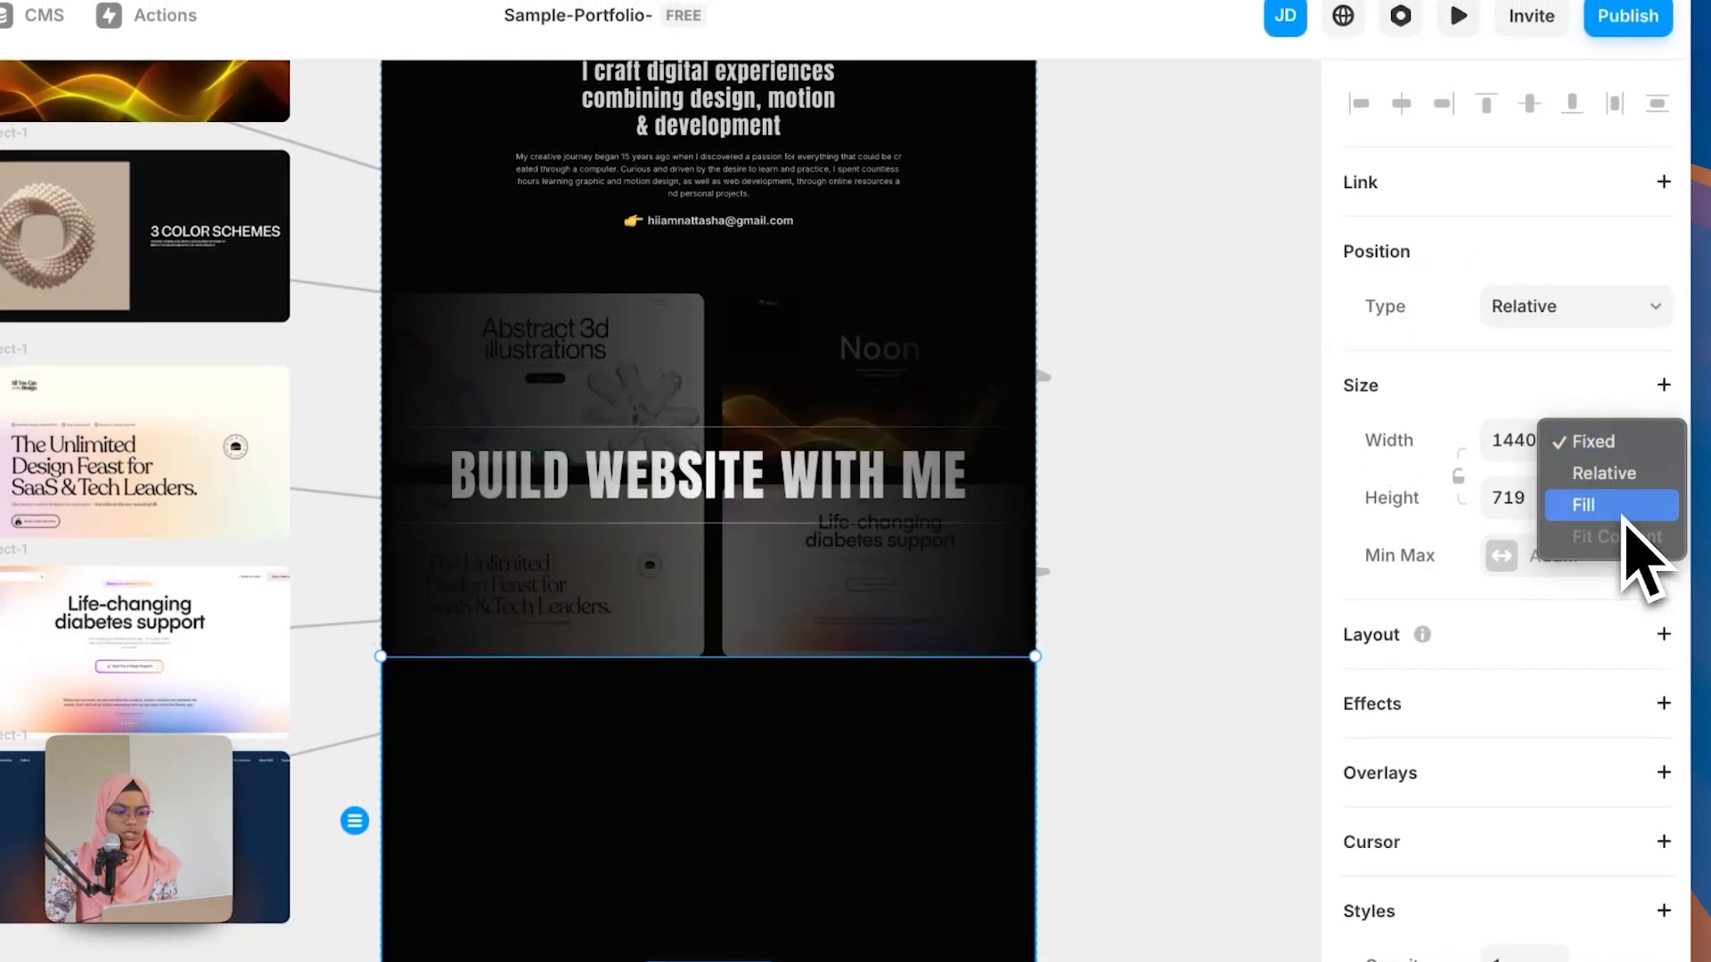
click(1623, 516)
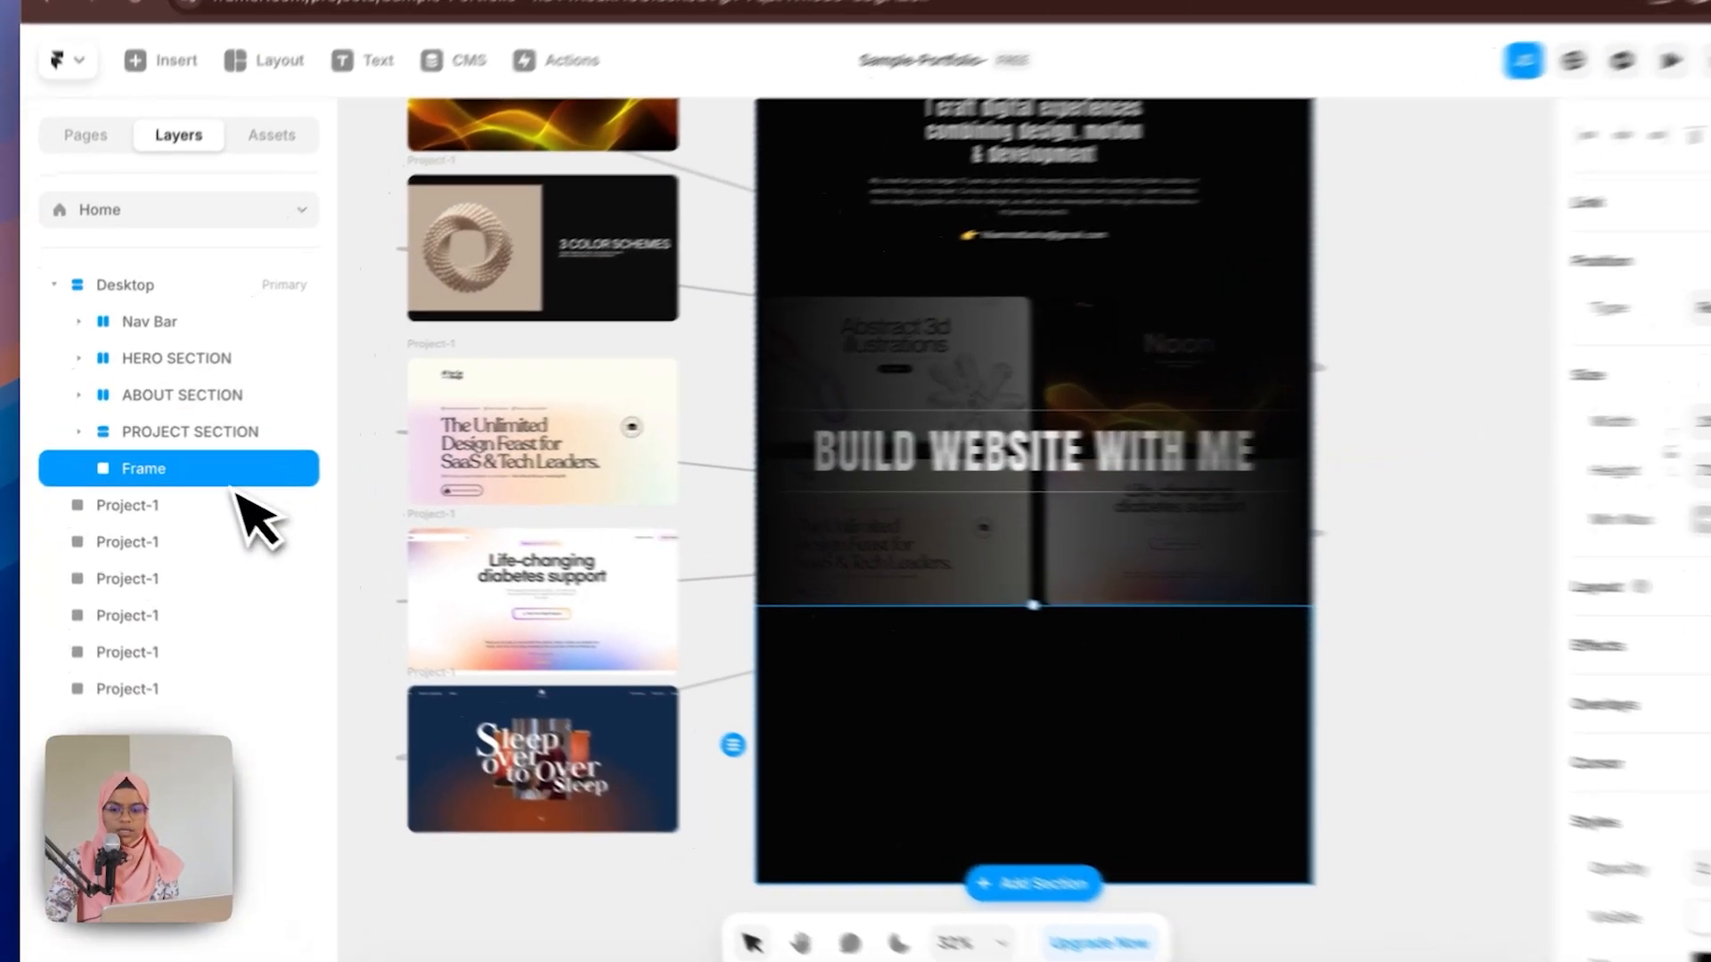
Step: Rename the new section EXPERTISE SECTION and add a stack layout to it
double_click(142, 470)
text(E)
text(XPERTISE SECTION)
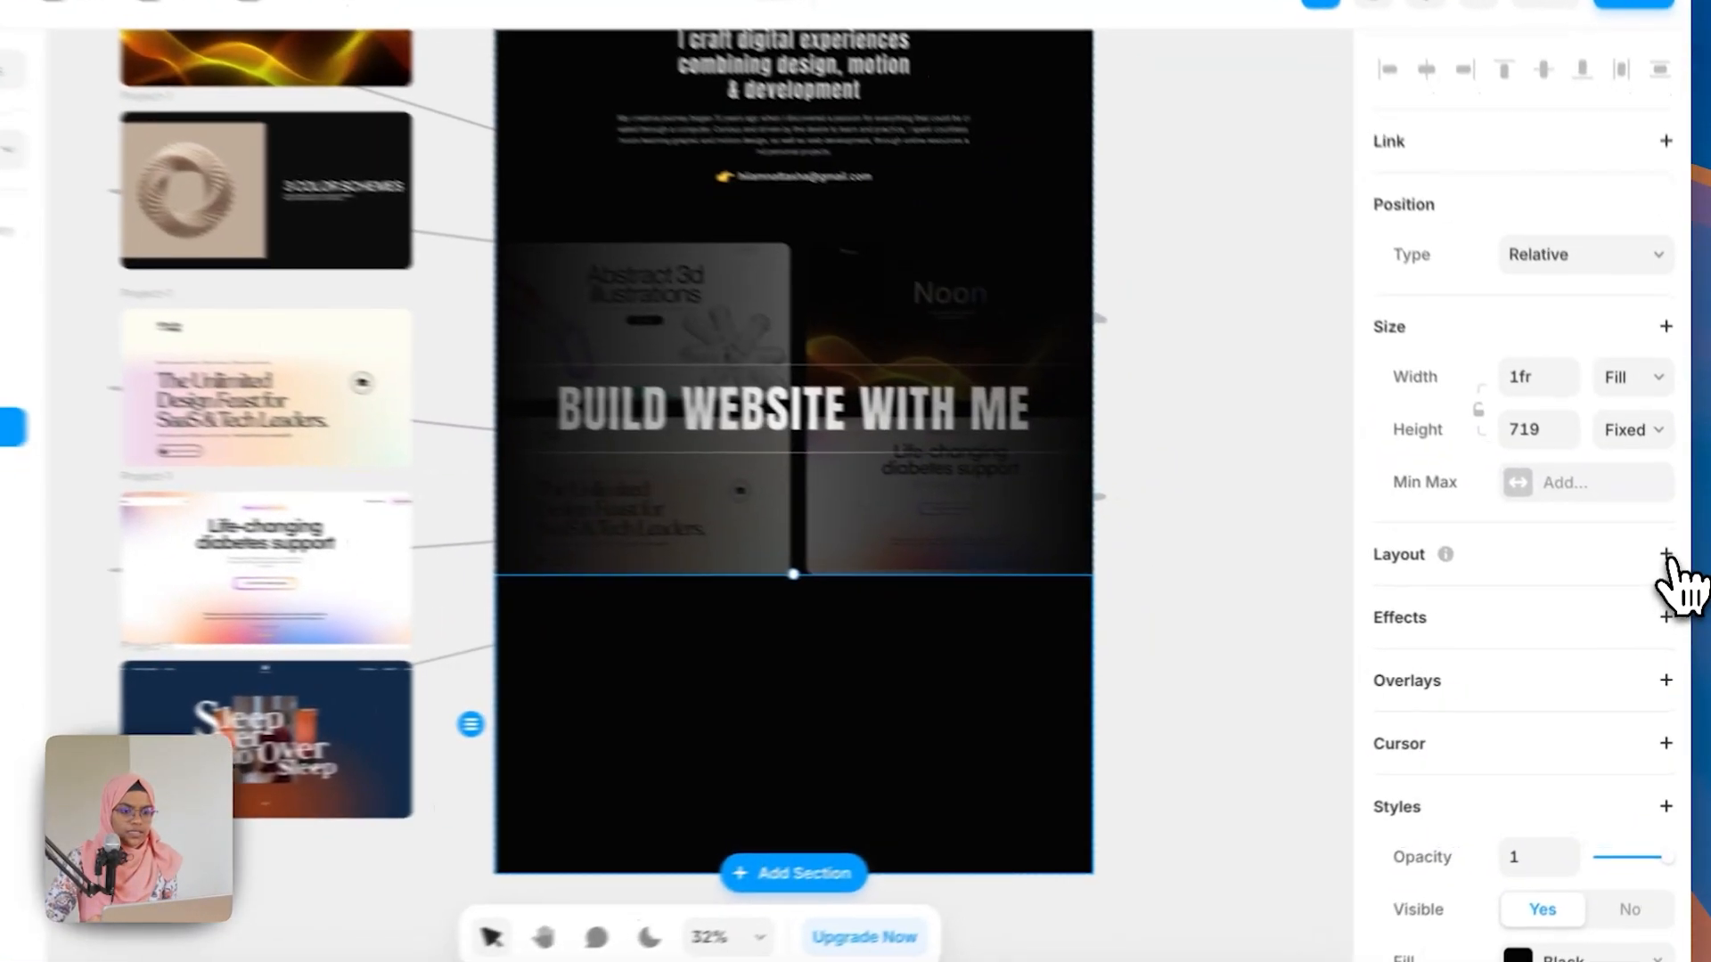
click(1670, 574)
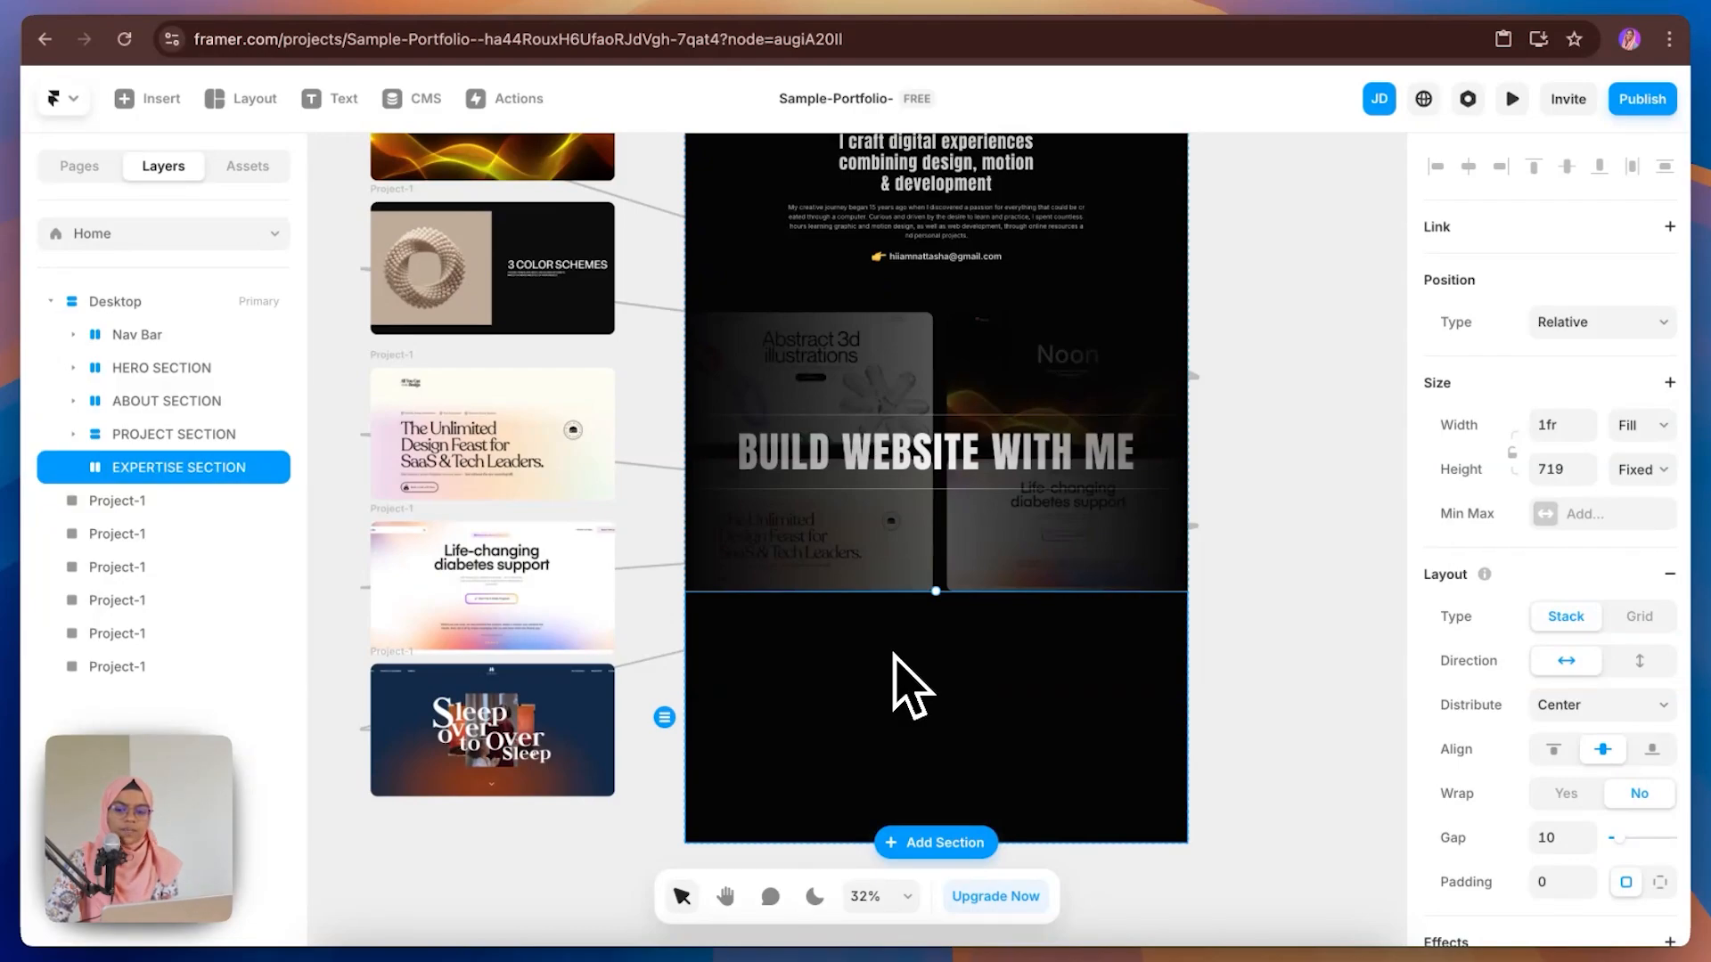
Step: Draw a frame inside the Expertise section and rename it CONTENT WRAP
key(f)
drag(770, 633, 839, 690)
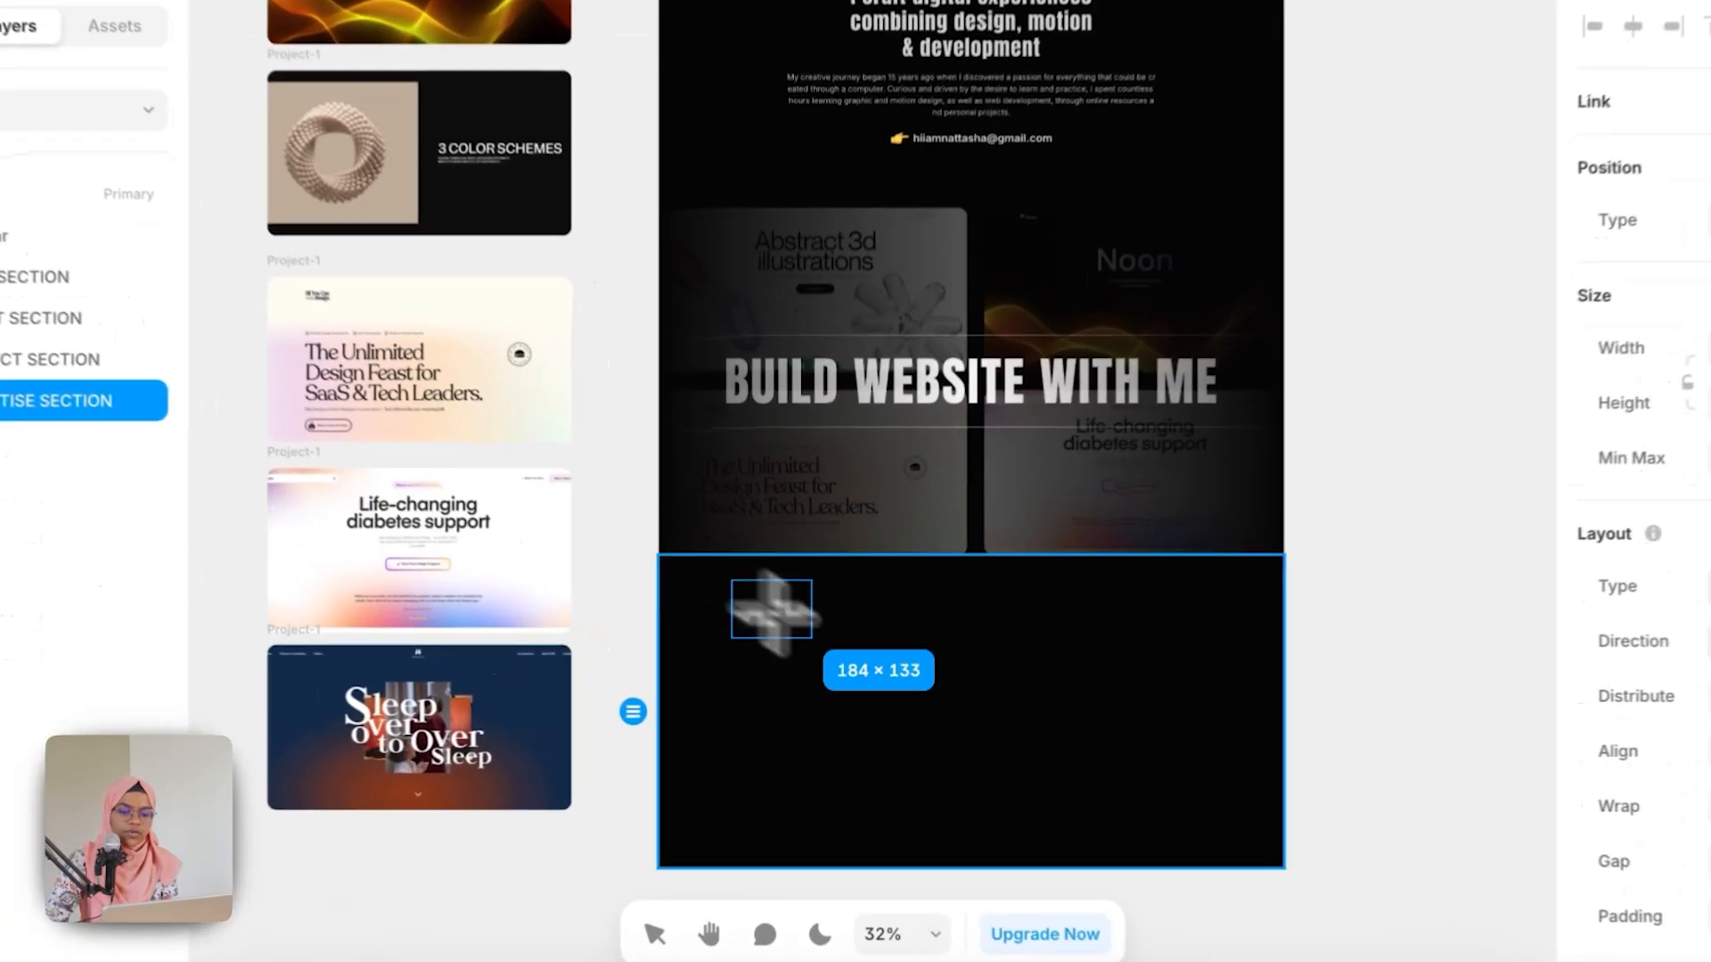
double_click(199, 498)
text(CONTENT)
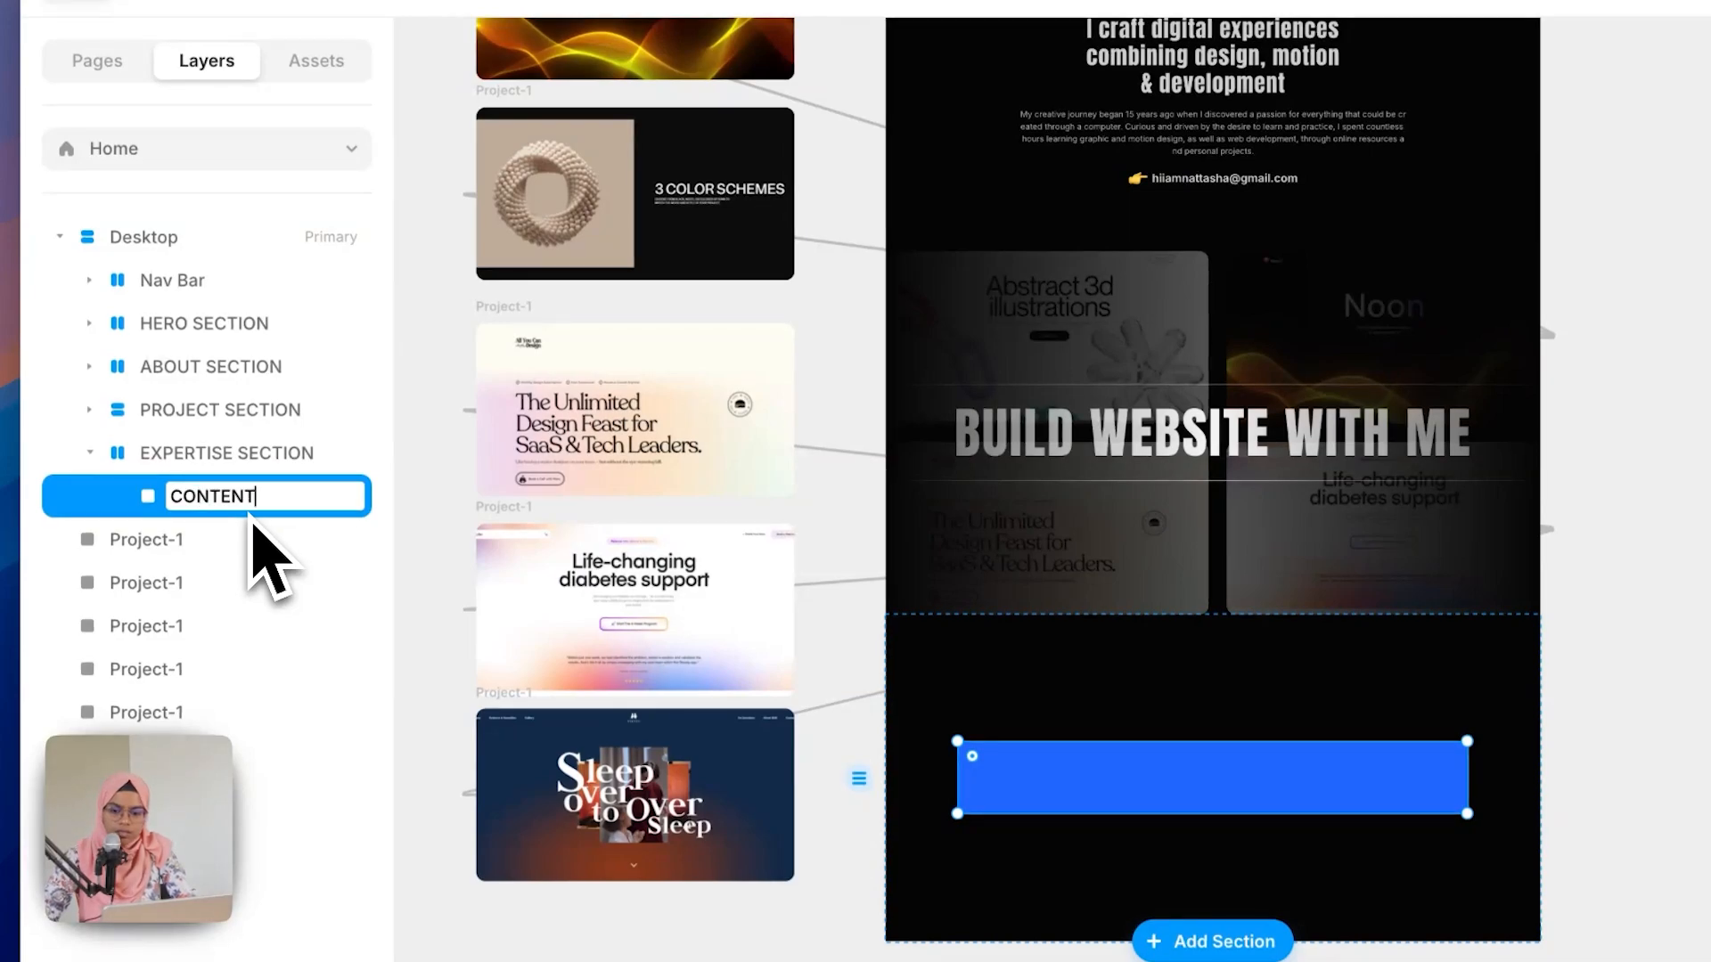
text( WRAP)
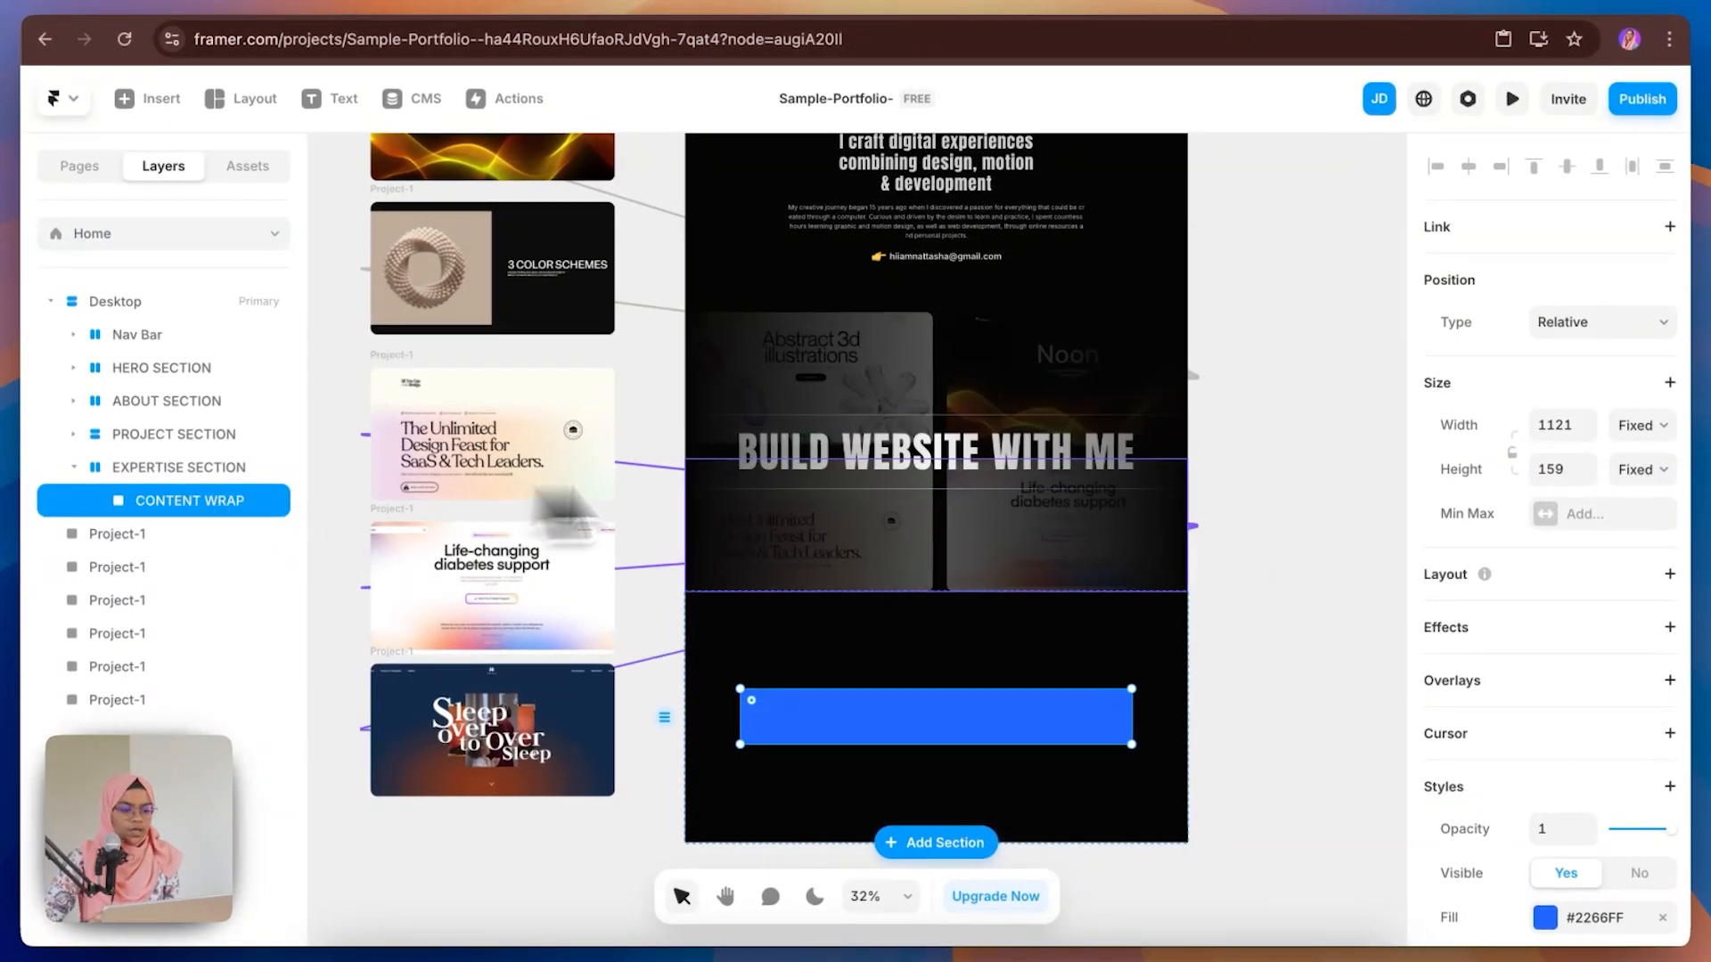
Step: Give CONTENT WRAP a stack layout, set its width to Fill, and remove its fill
click(1668, 577)
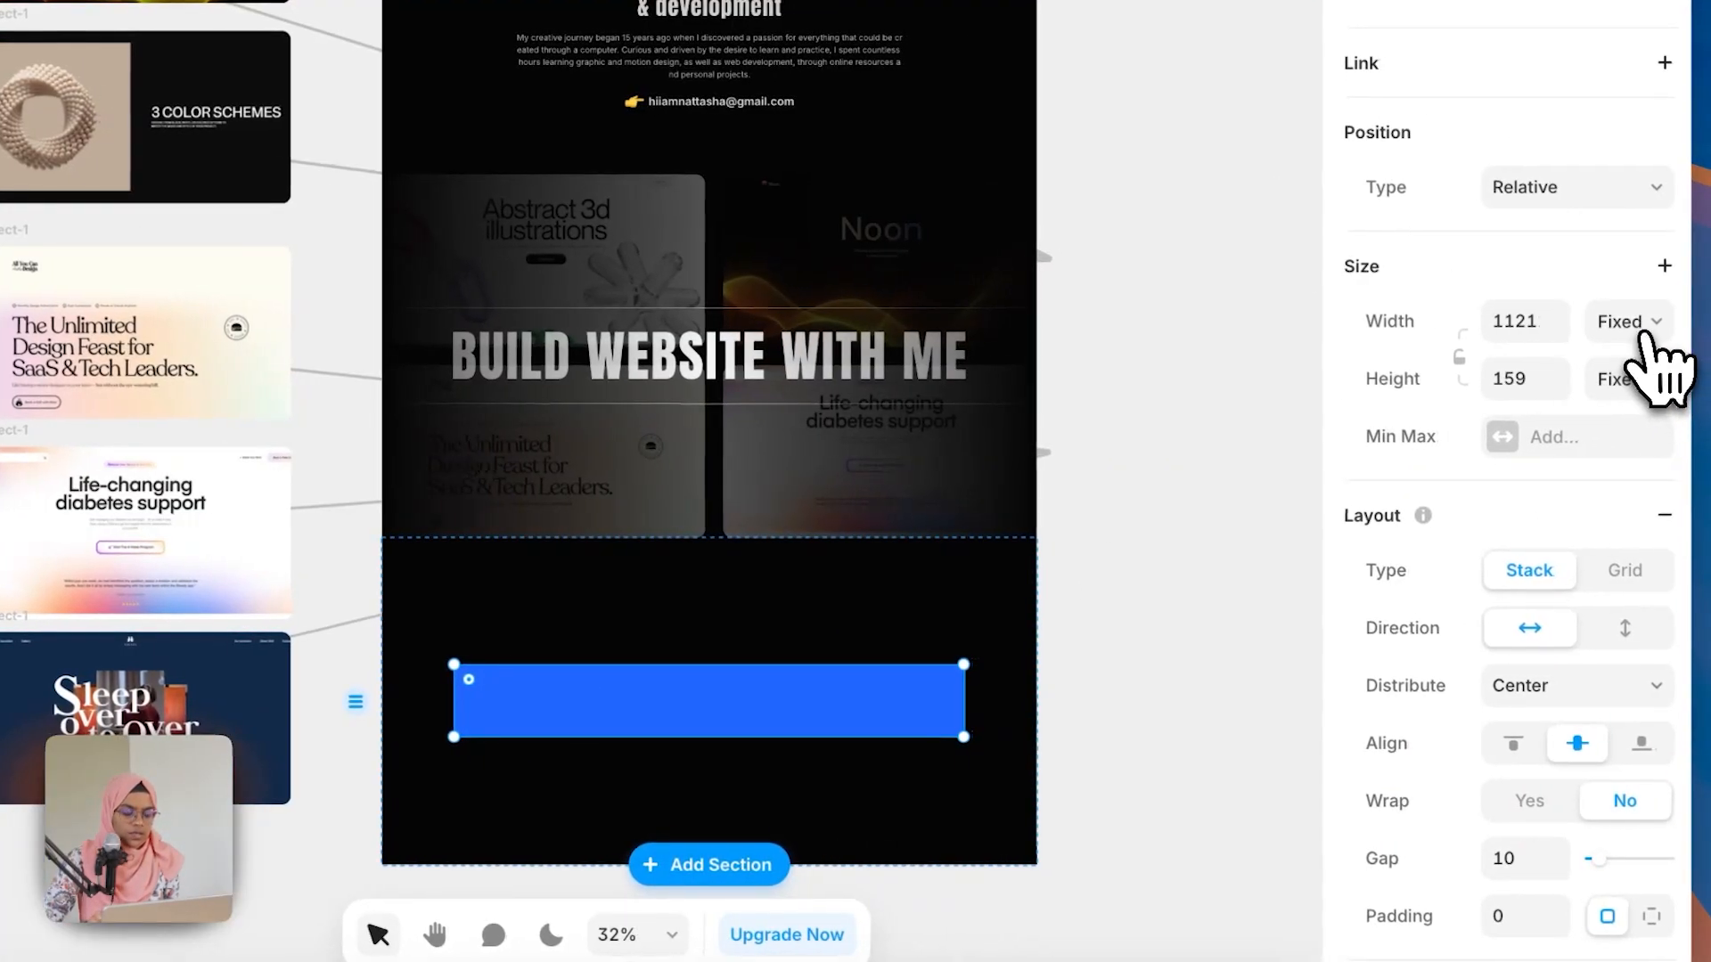
click(1647, 334)
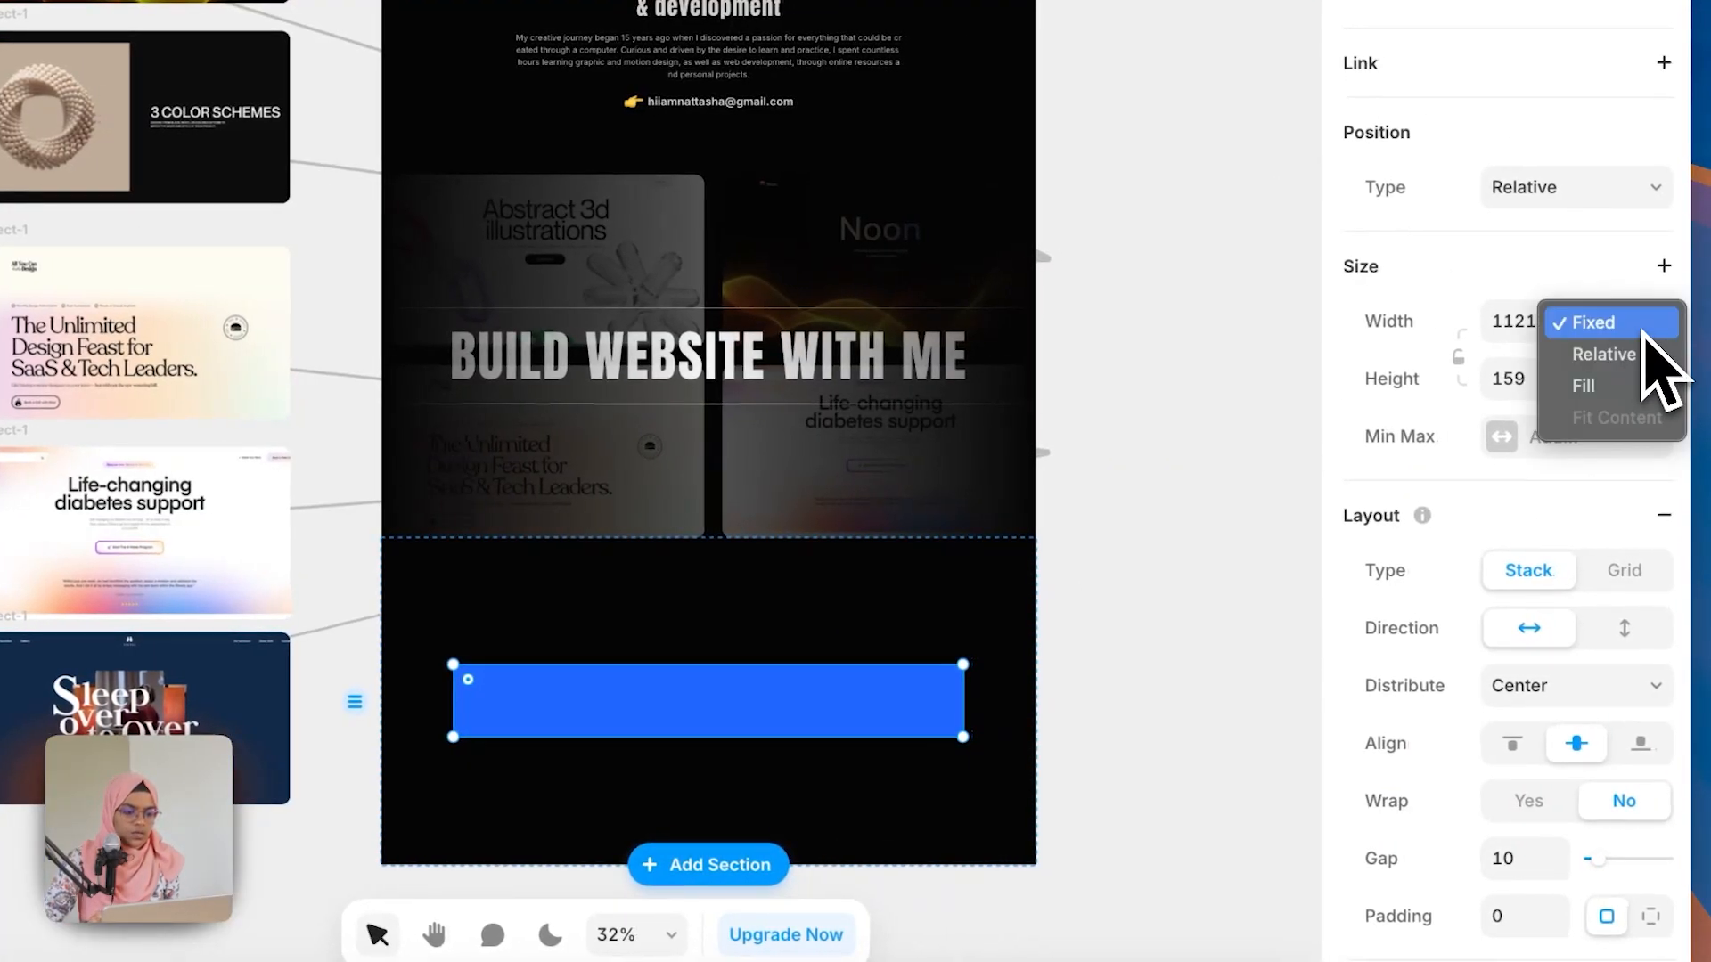
click(1648, 386)
scroll(1632, 842, down, 10)
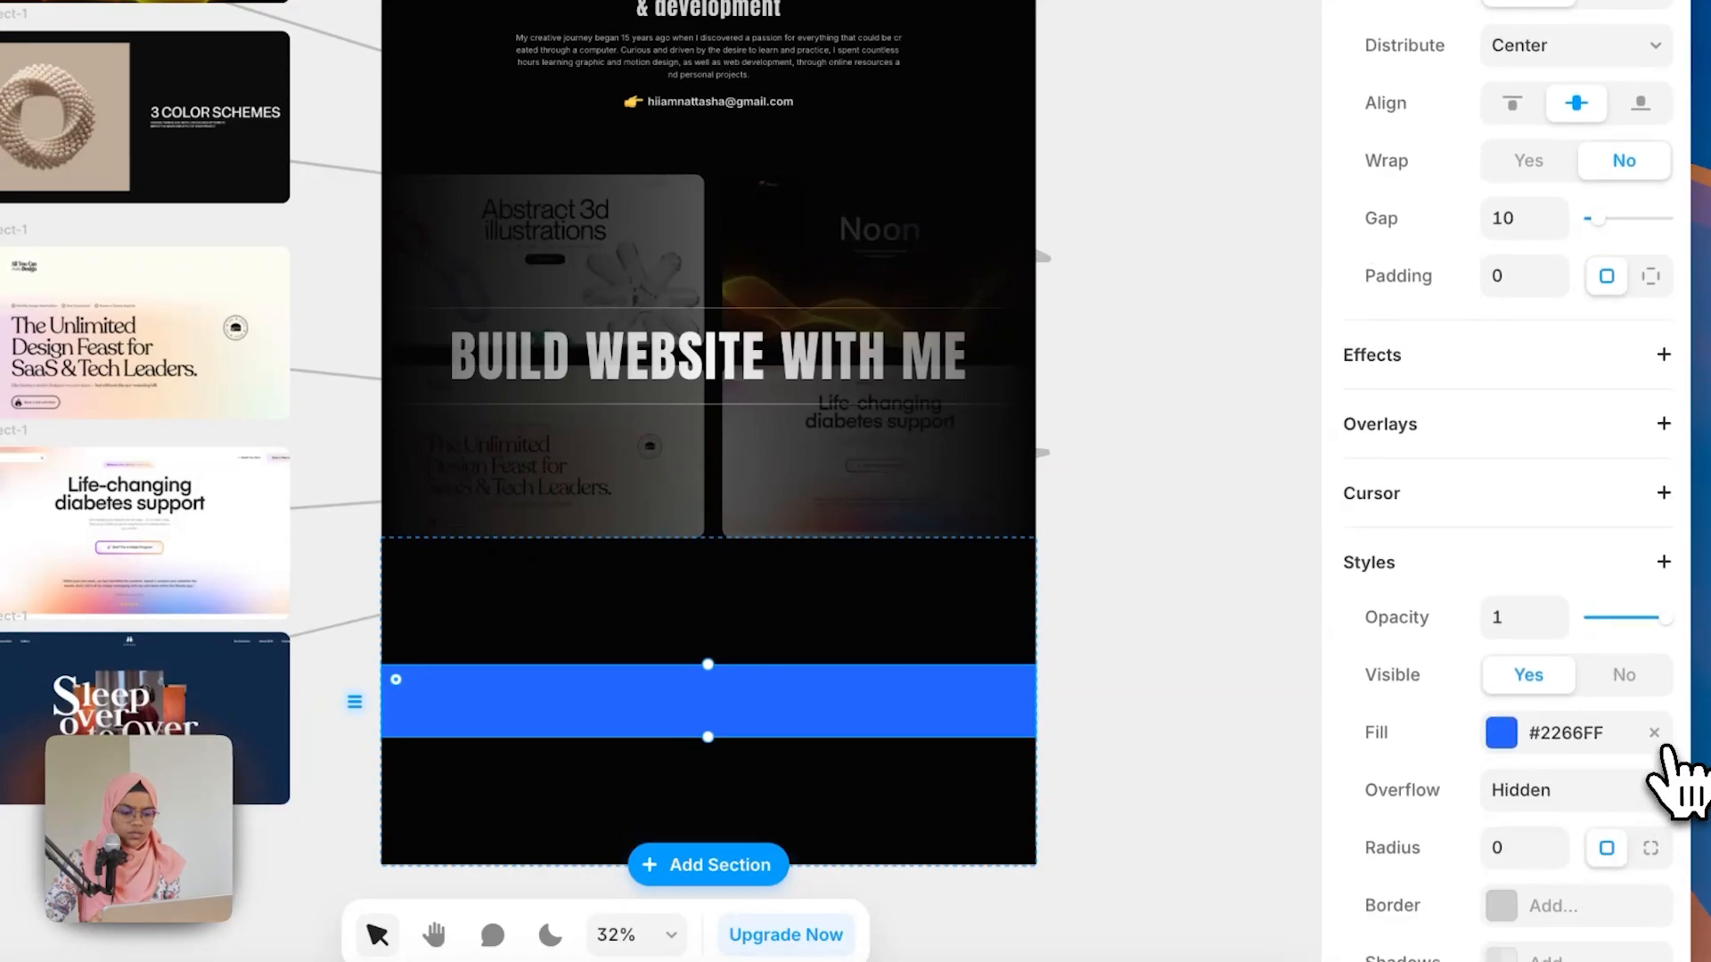
click(1654, 734)
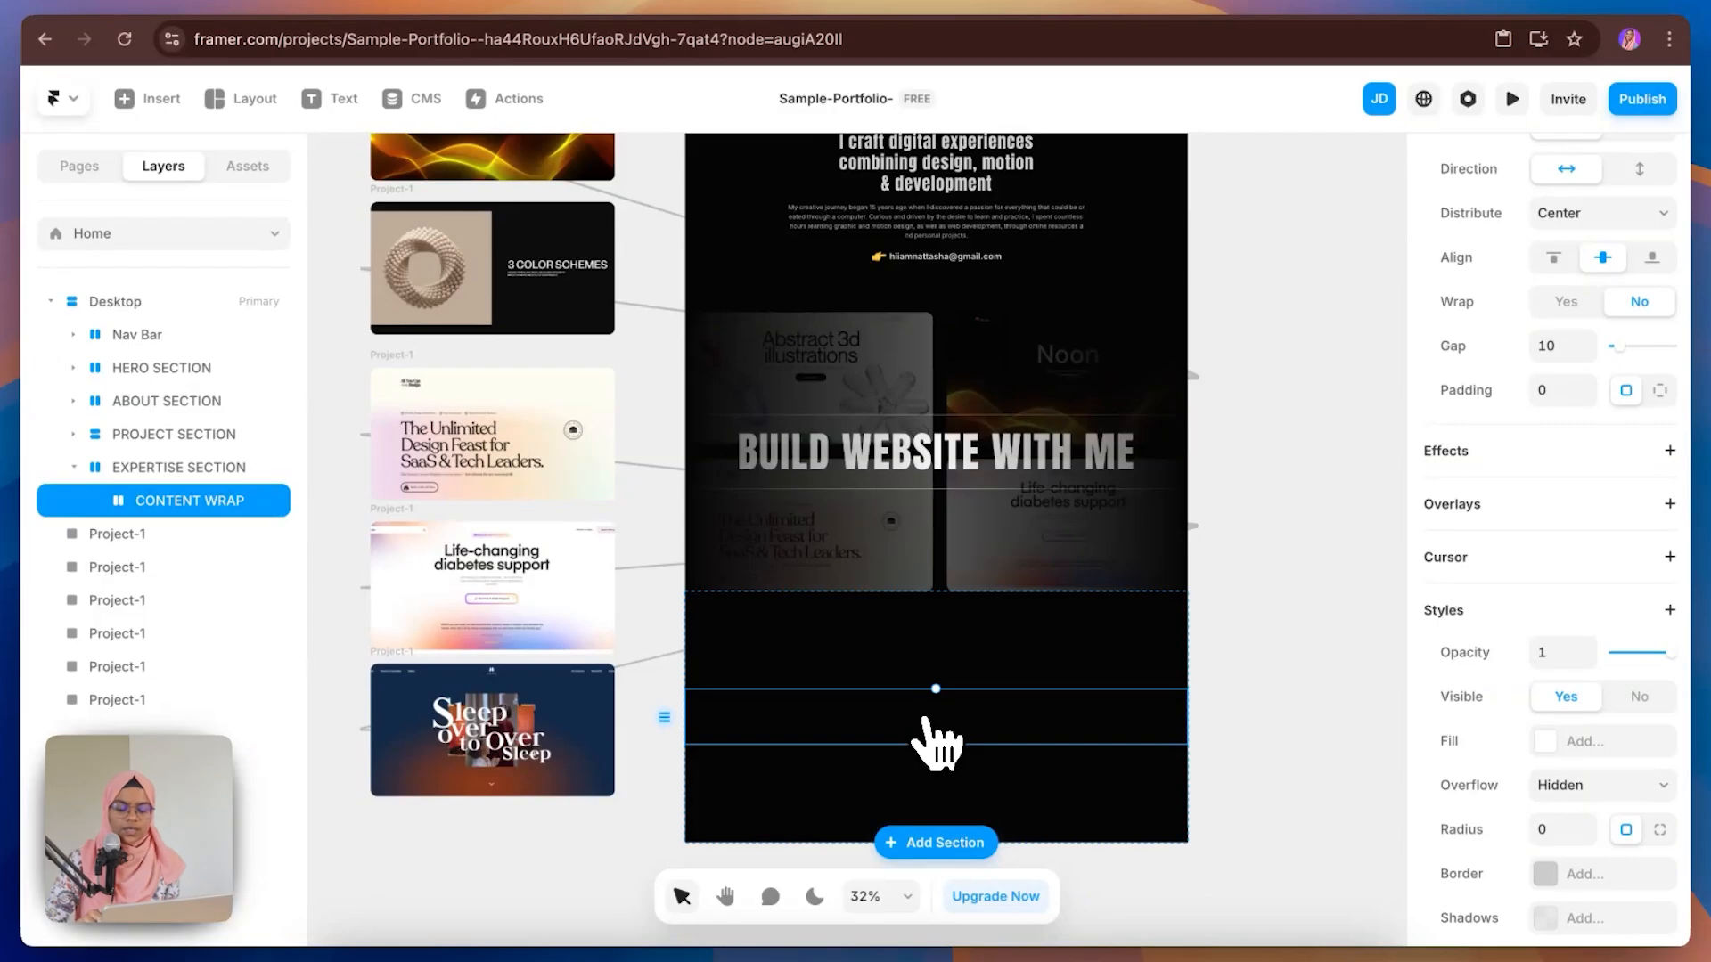
Step: Paste a copy of the About section's title into CONTENT WRAP and change its text to DISCOVER MY CREATIVE EXPERTISE
scroll(954, 603, up, 3)
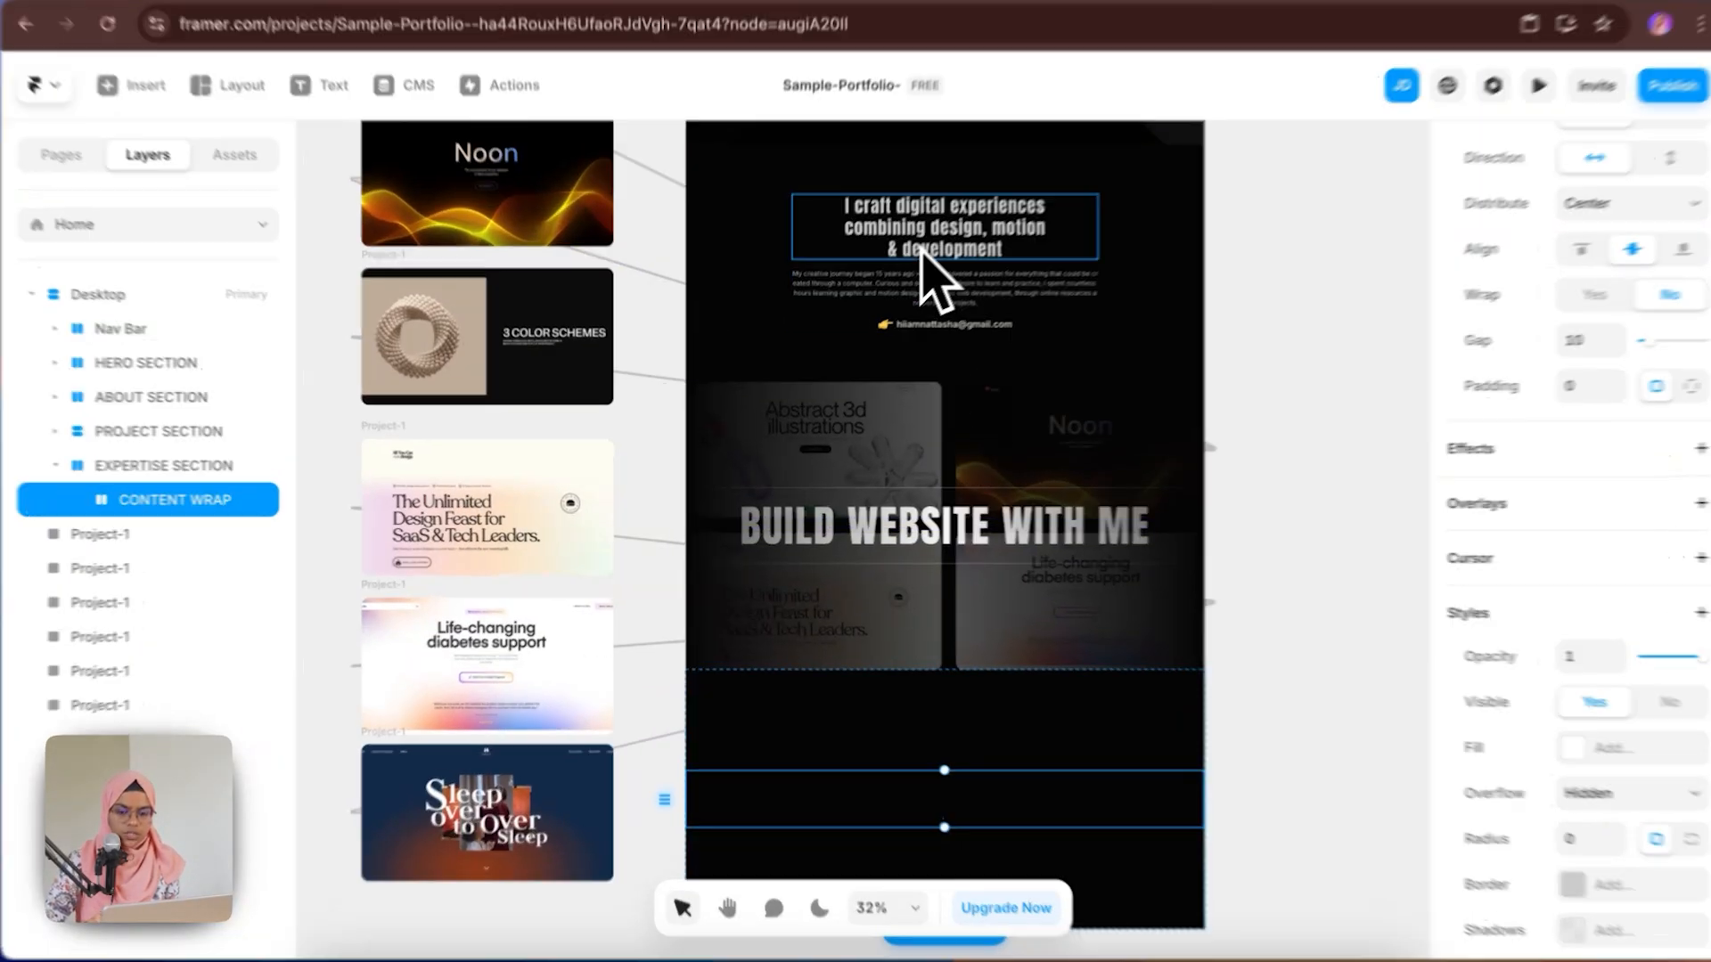
click(915, 267)
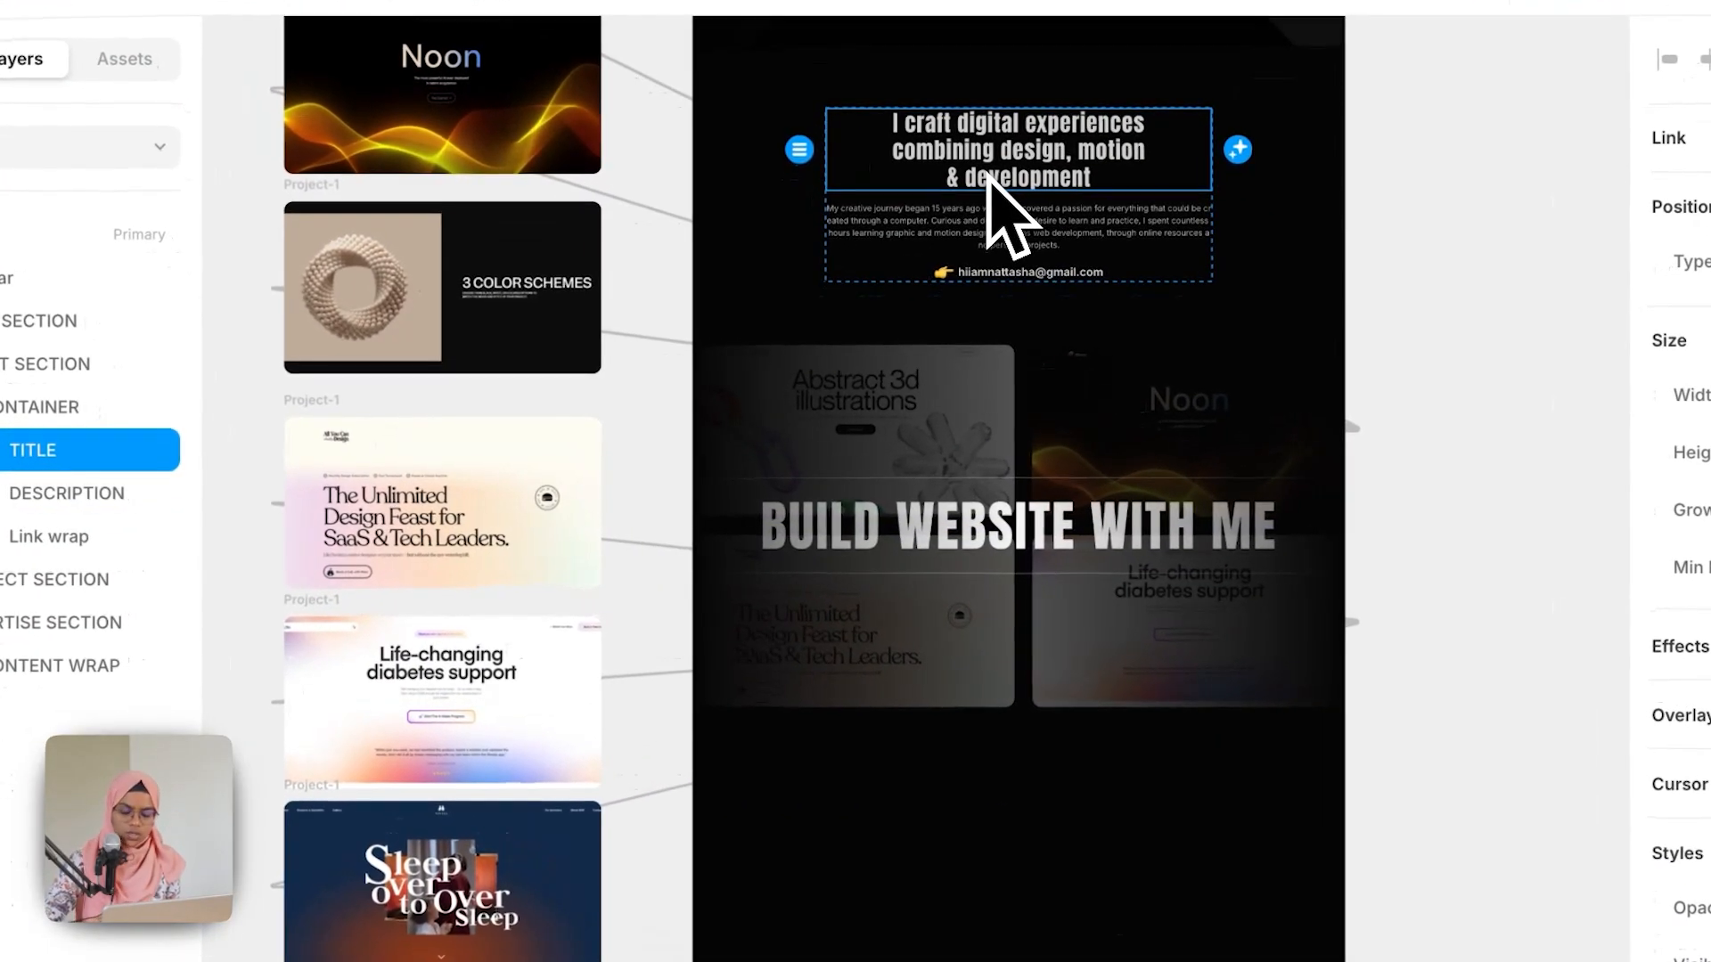
scroll(1119, 591, down, 1)
click(1034, 818)
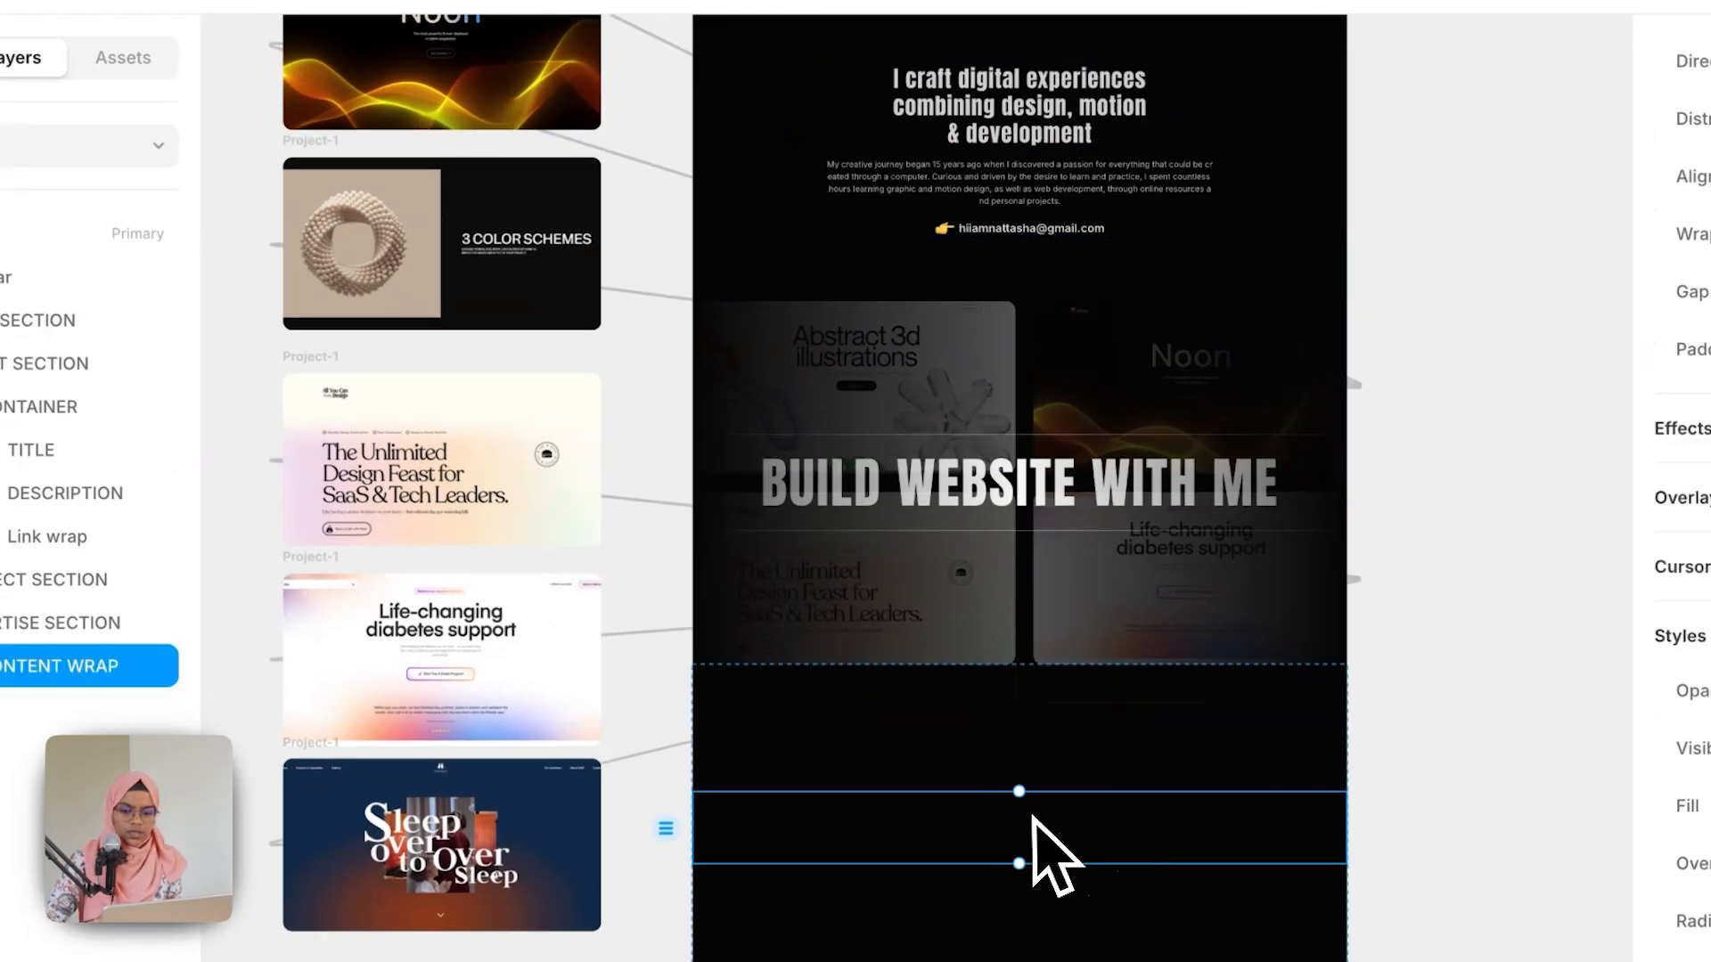
text(I craft digital experiences combining design, motion & development)
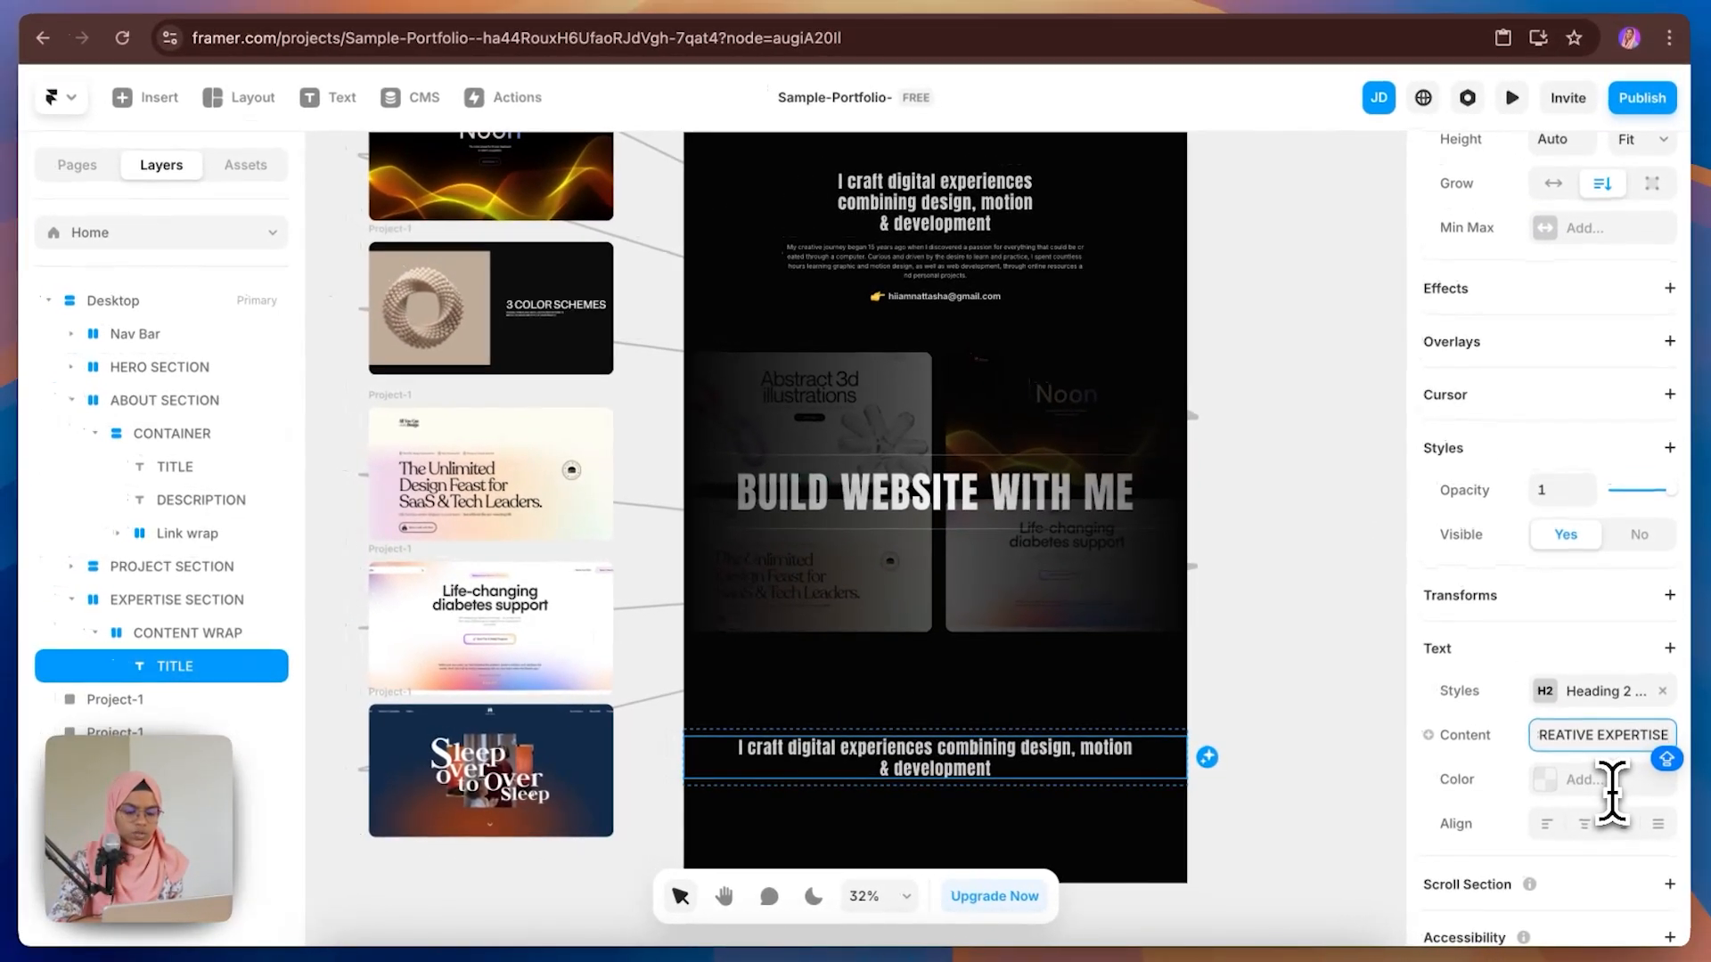
key(Return)
click(1002, 773)
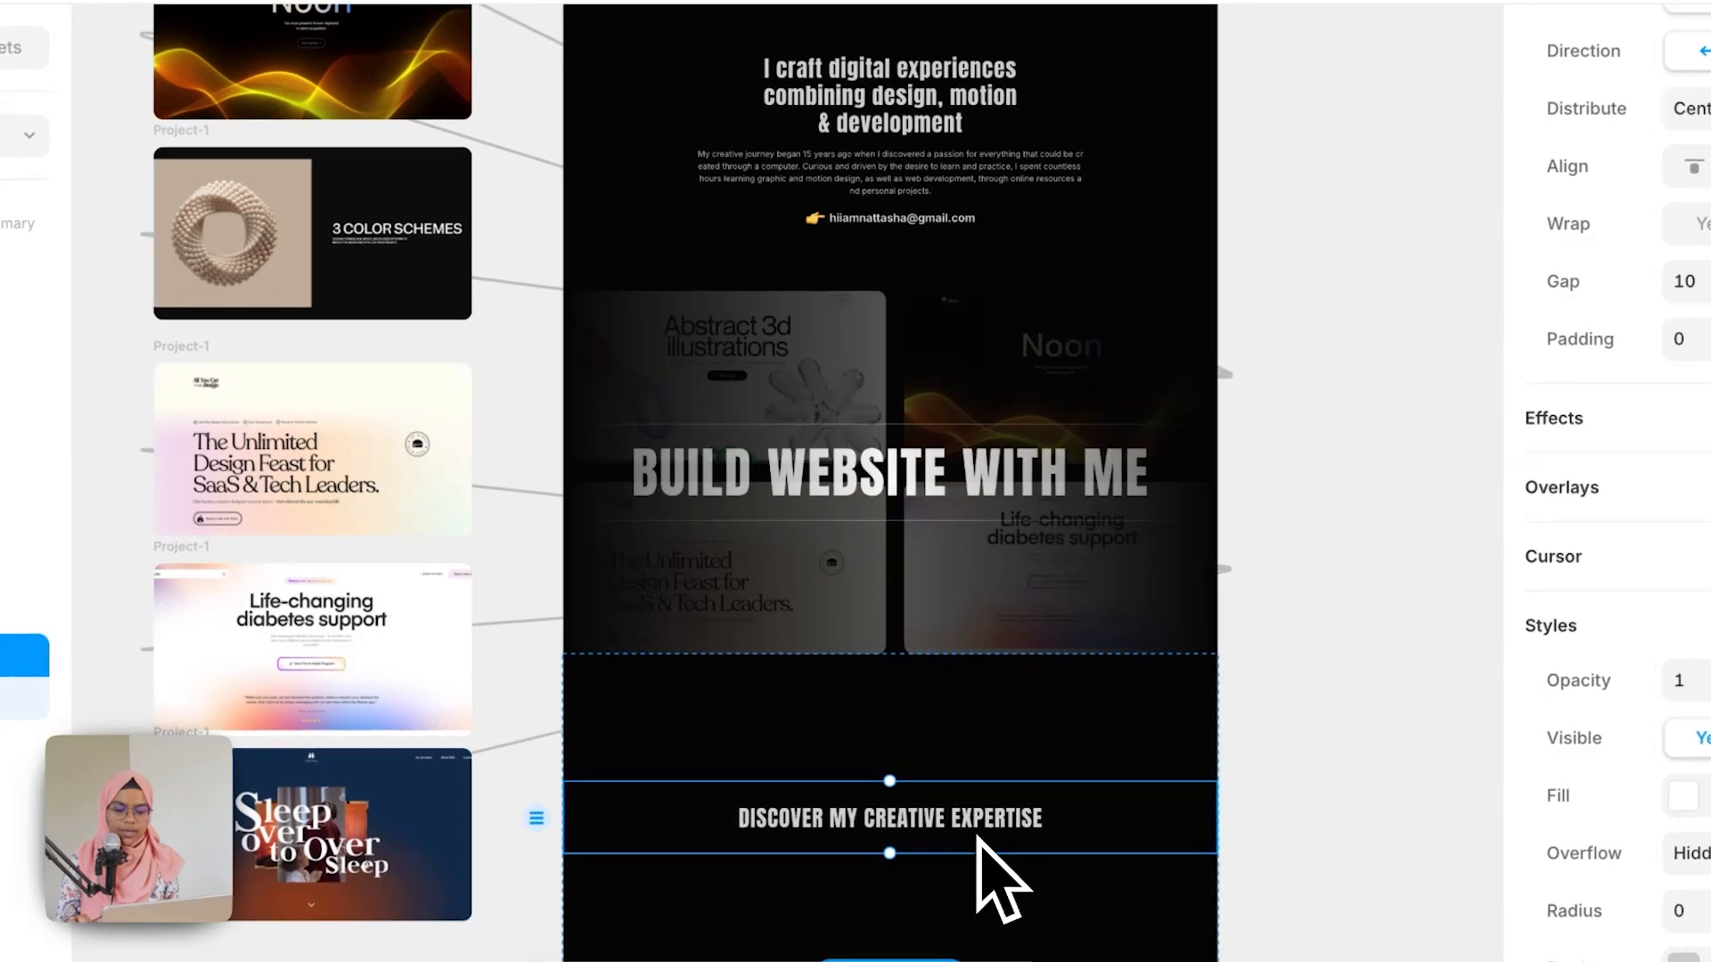
Step: Copy the About section's description and paste it into CONTENT WRAP beside the title
click(907, 182)
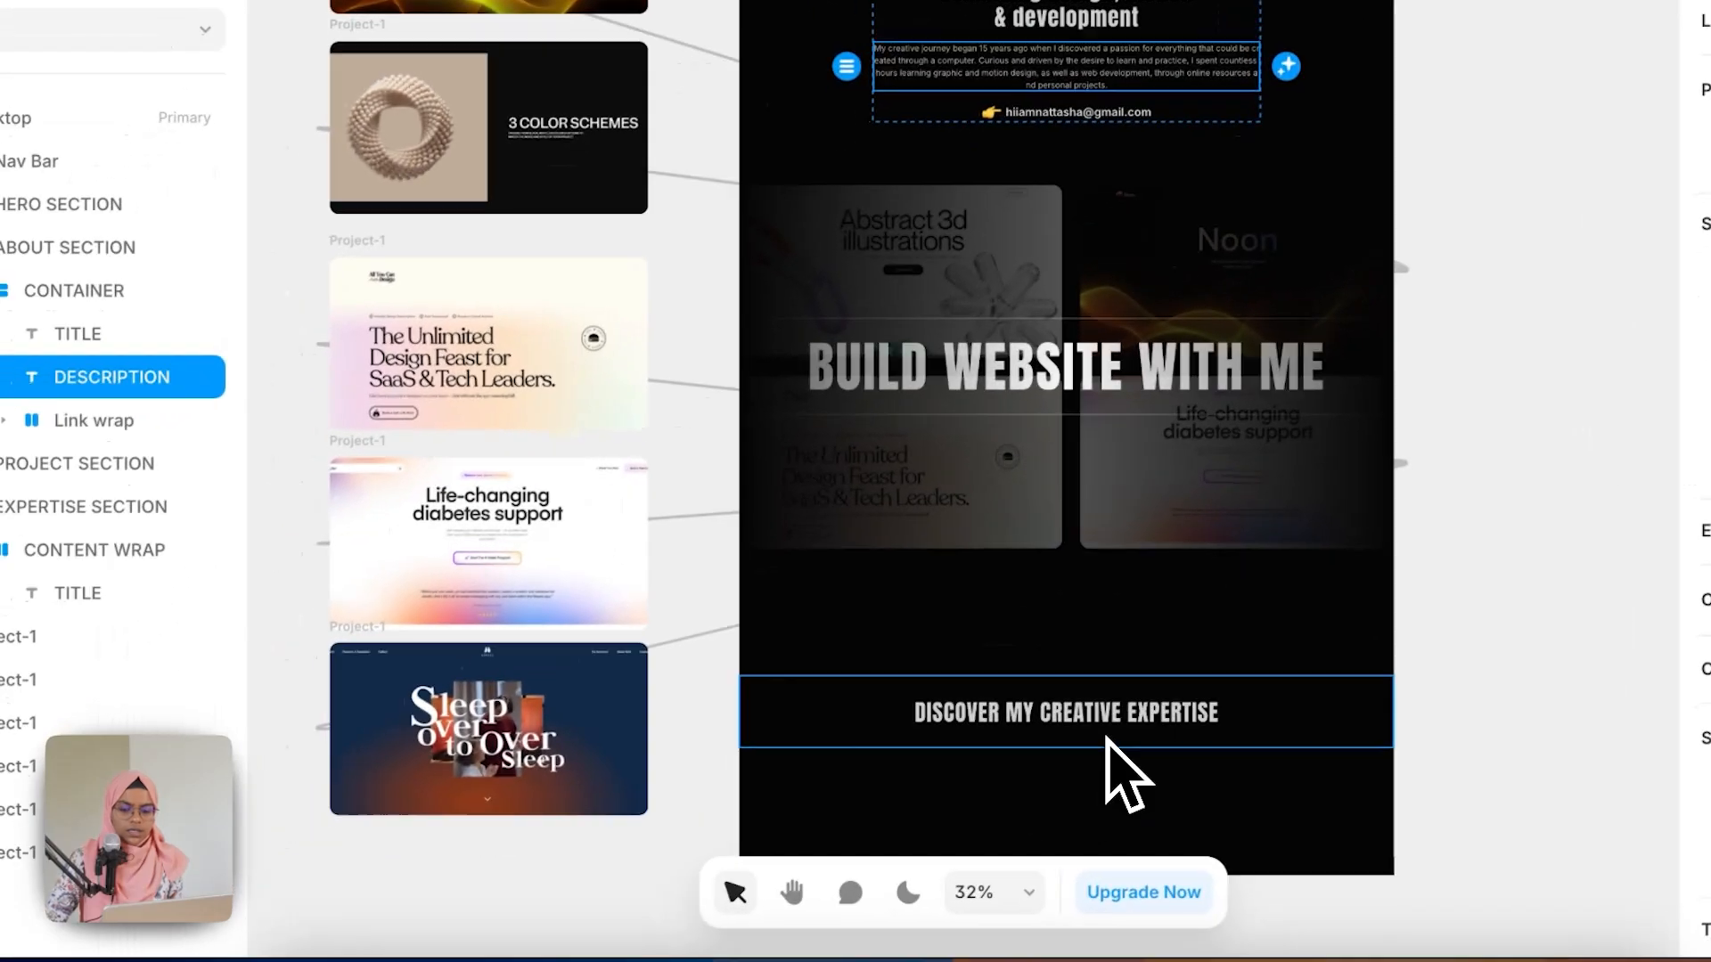
click(941, 849)
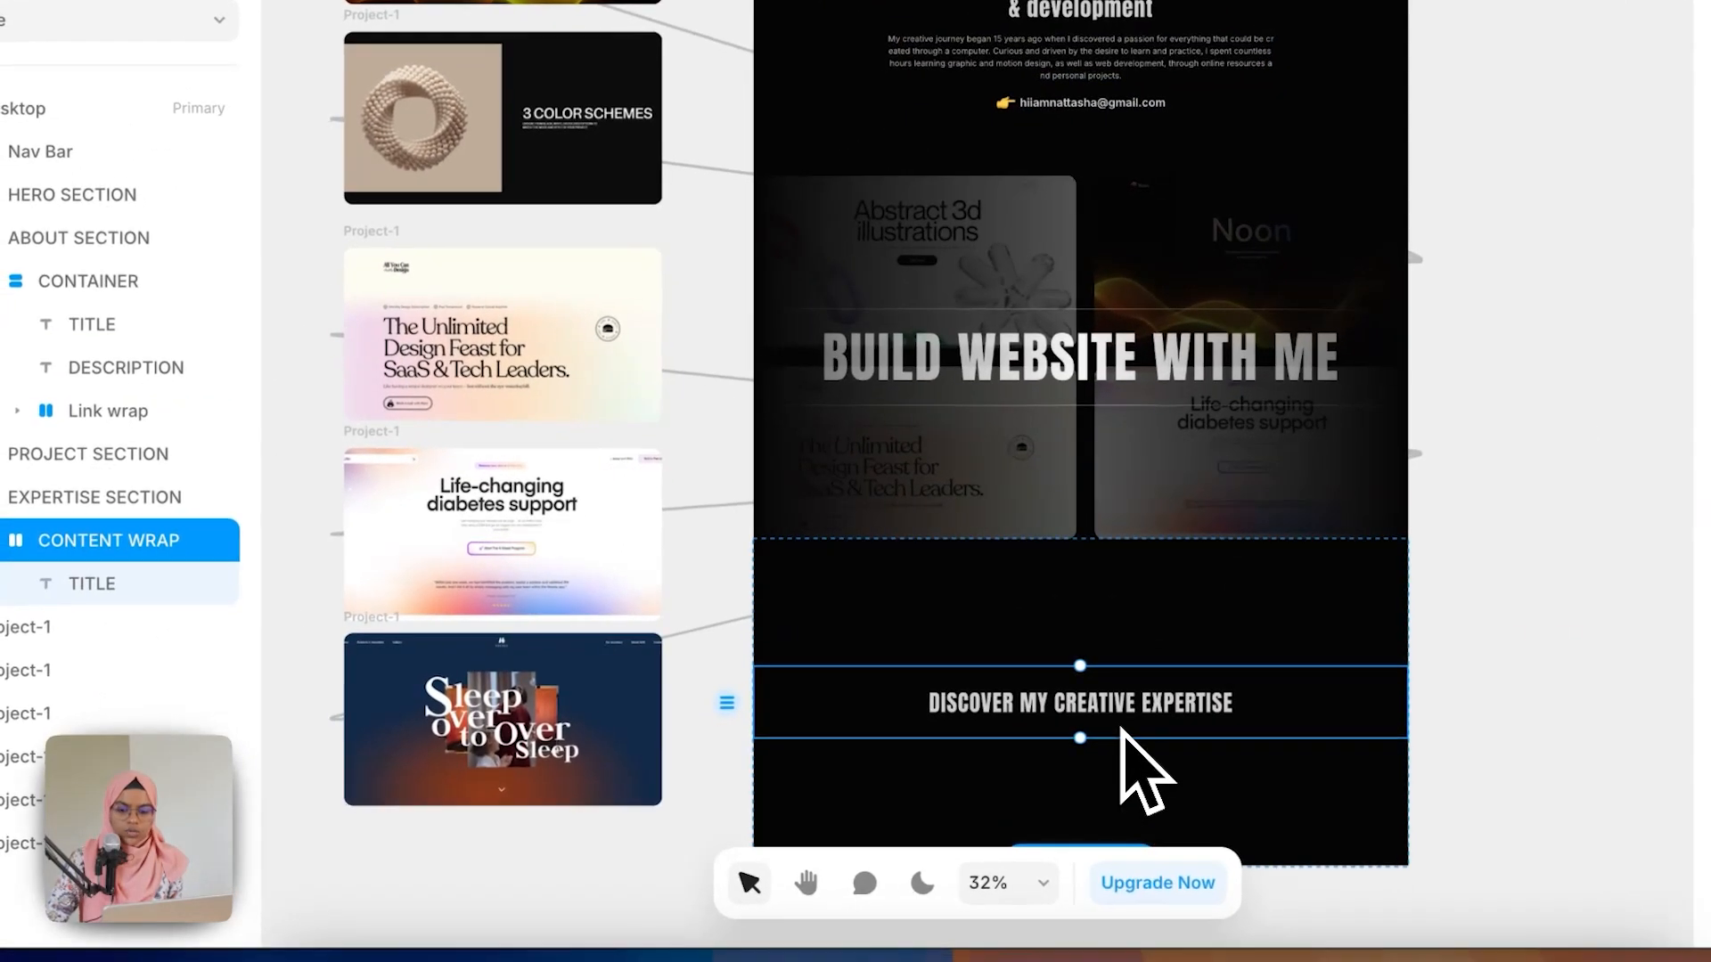
key(ctrl+v)
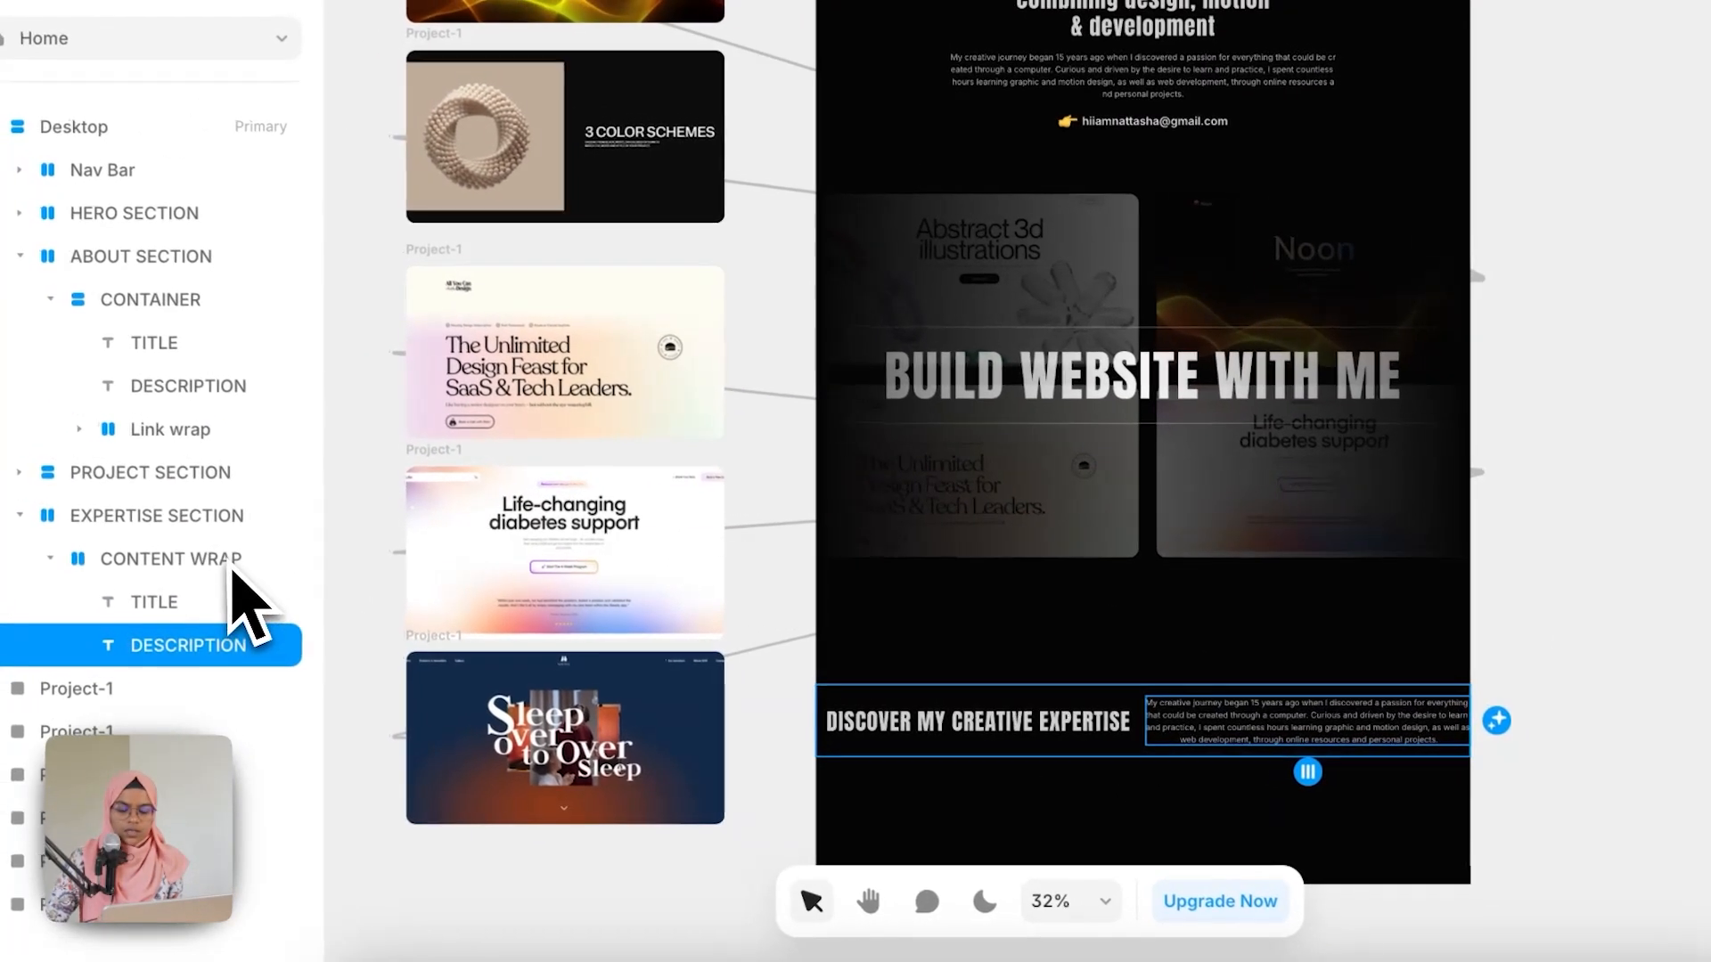
Step: Stack CONTENT WRAP's title and description vertically and set its height to Fit Content
click(164, 542)
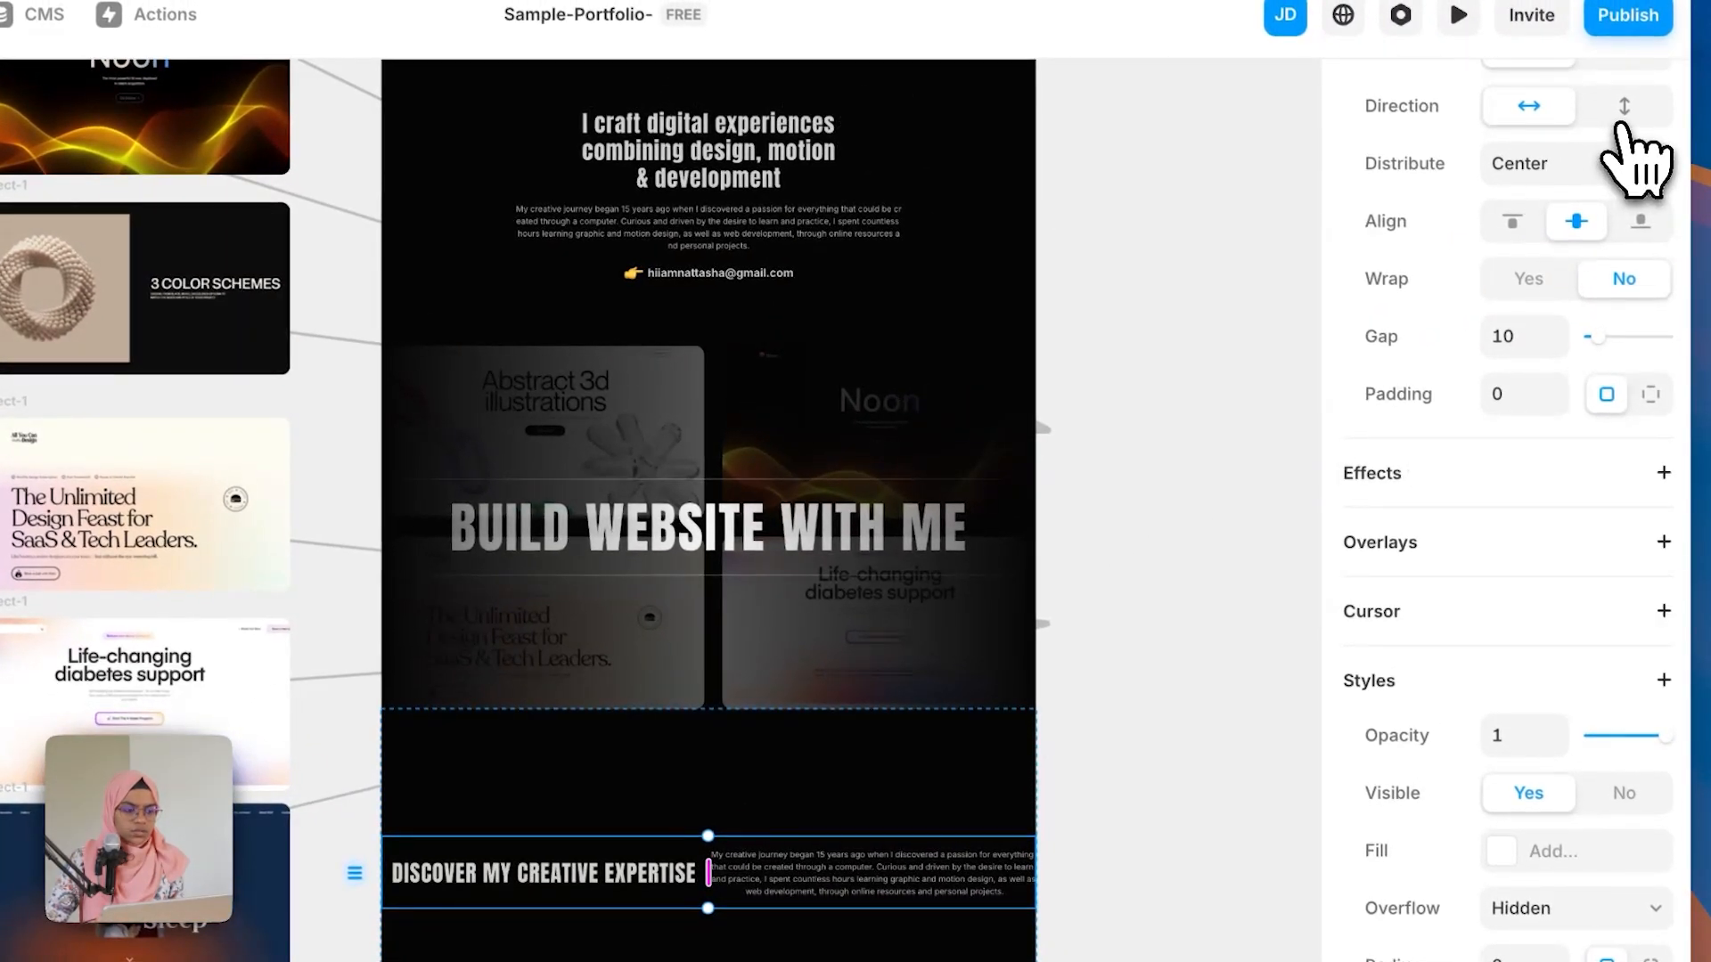
click(1623, 108)
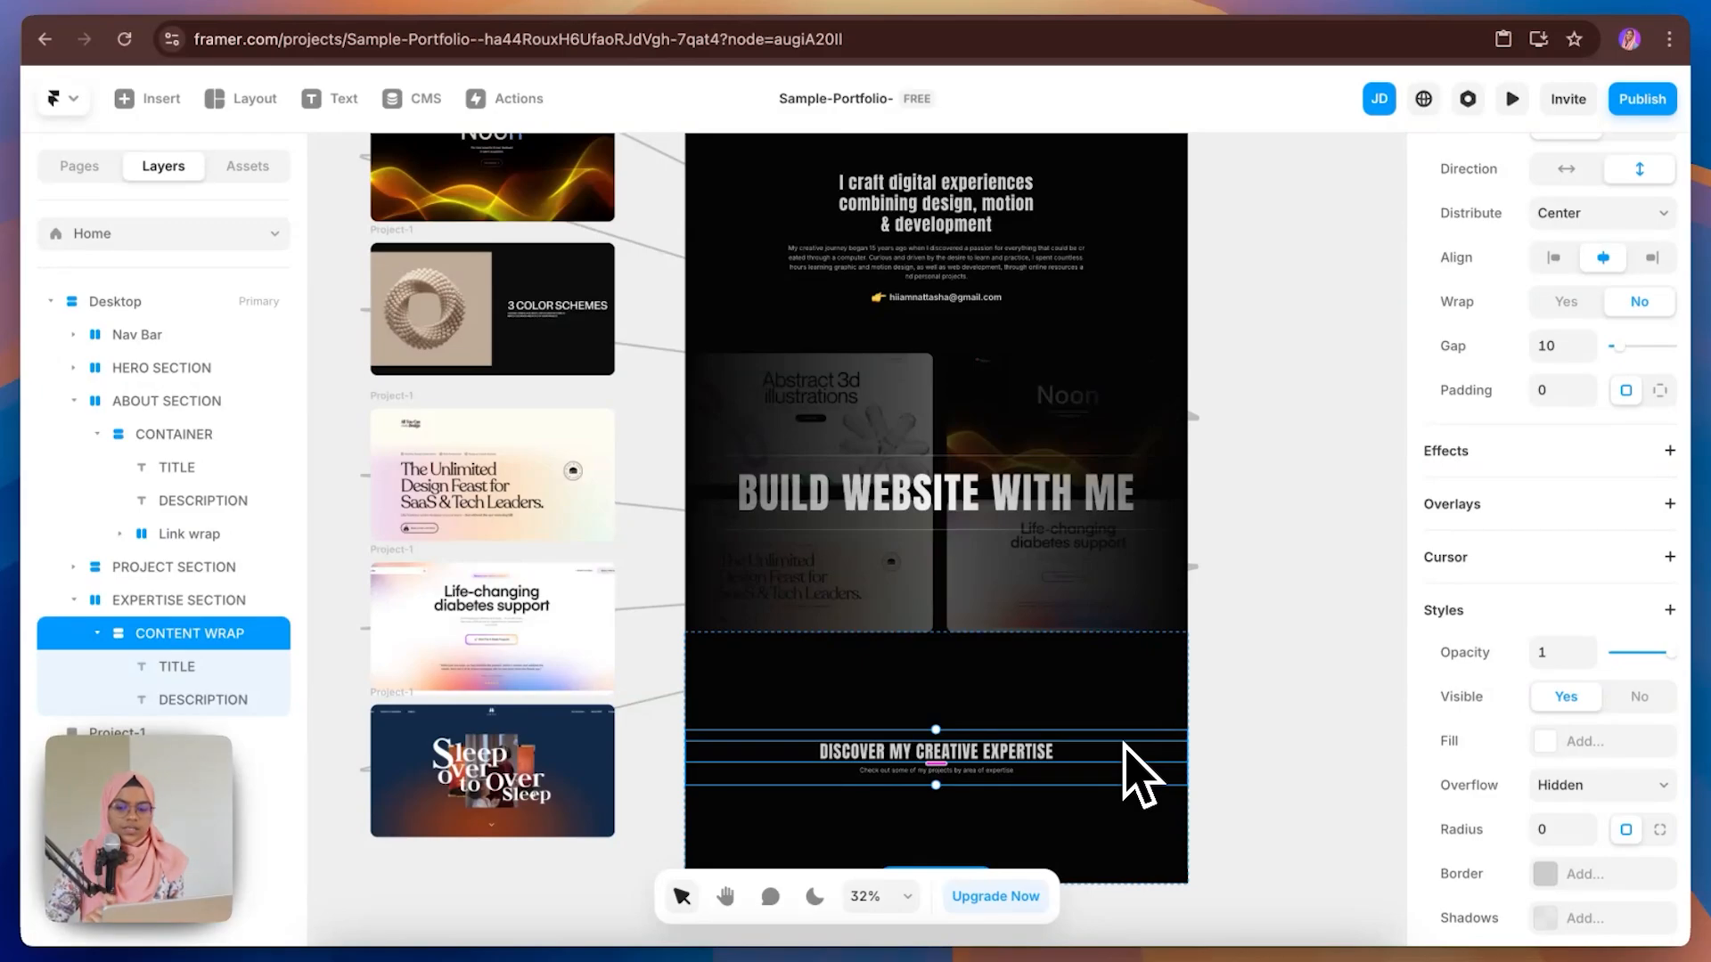
scroll(1647, 513, up, 5)
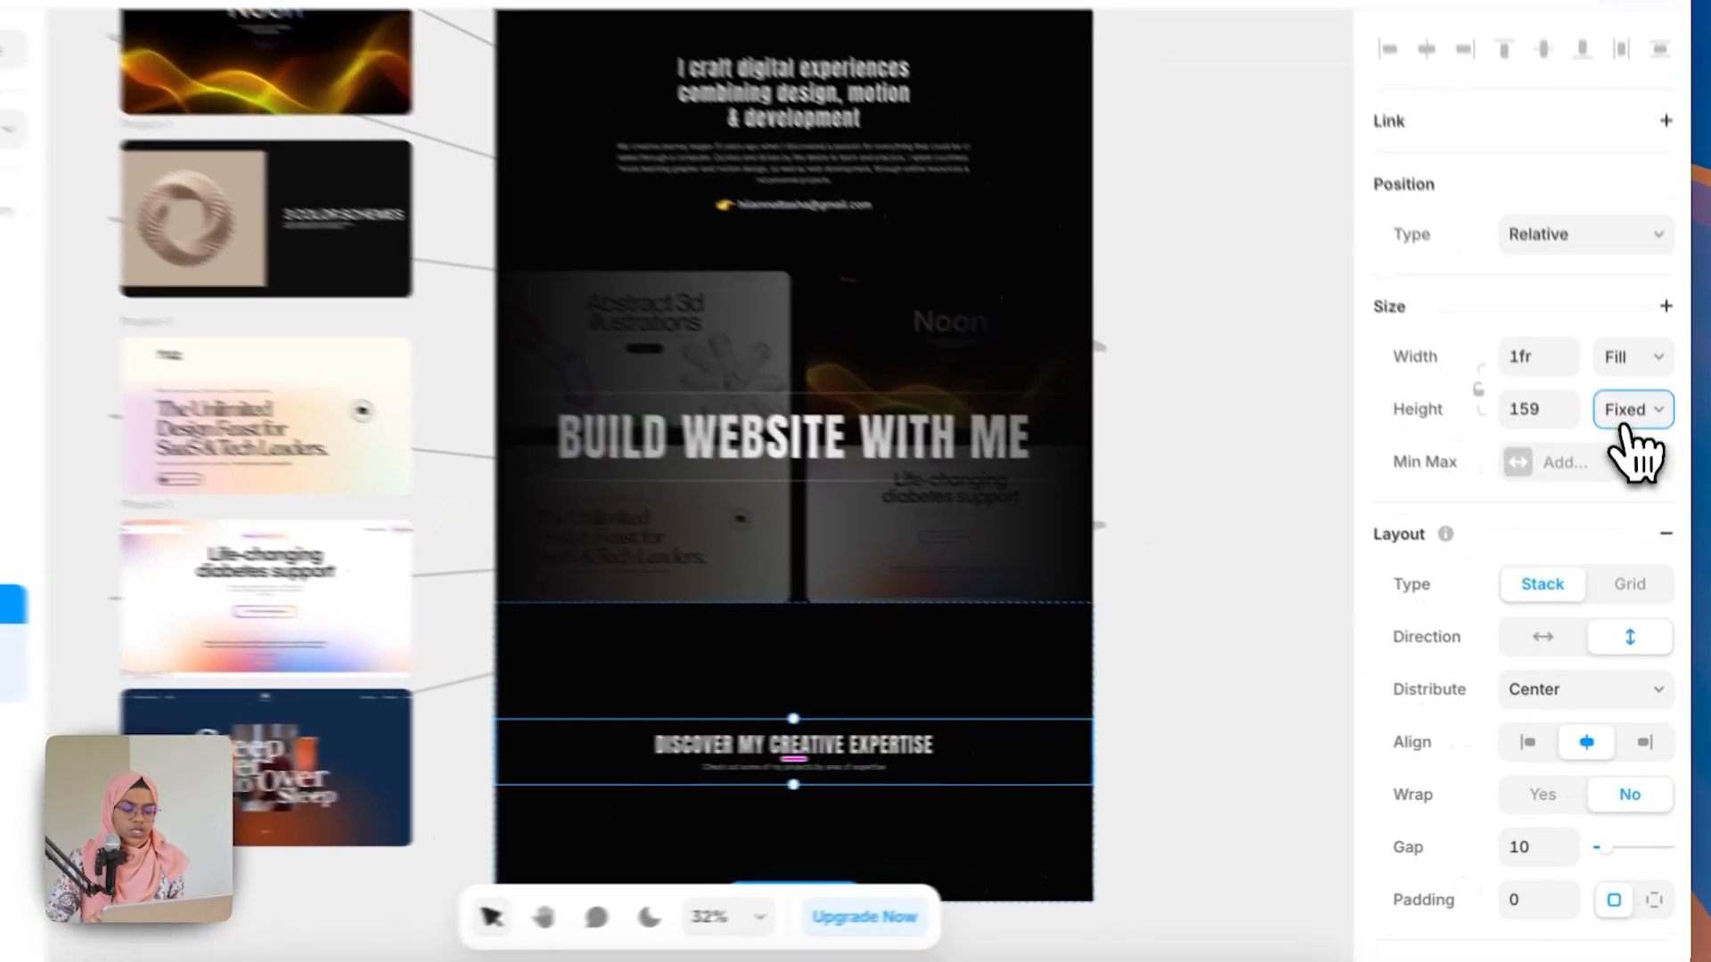
click(1636, 472)
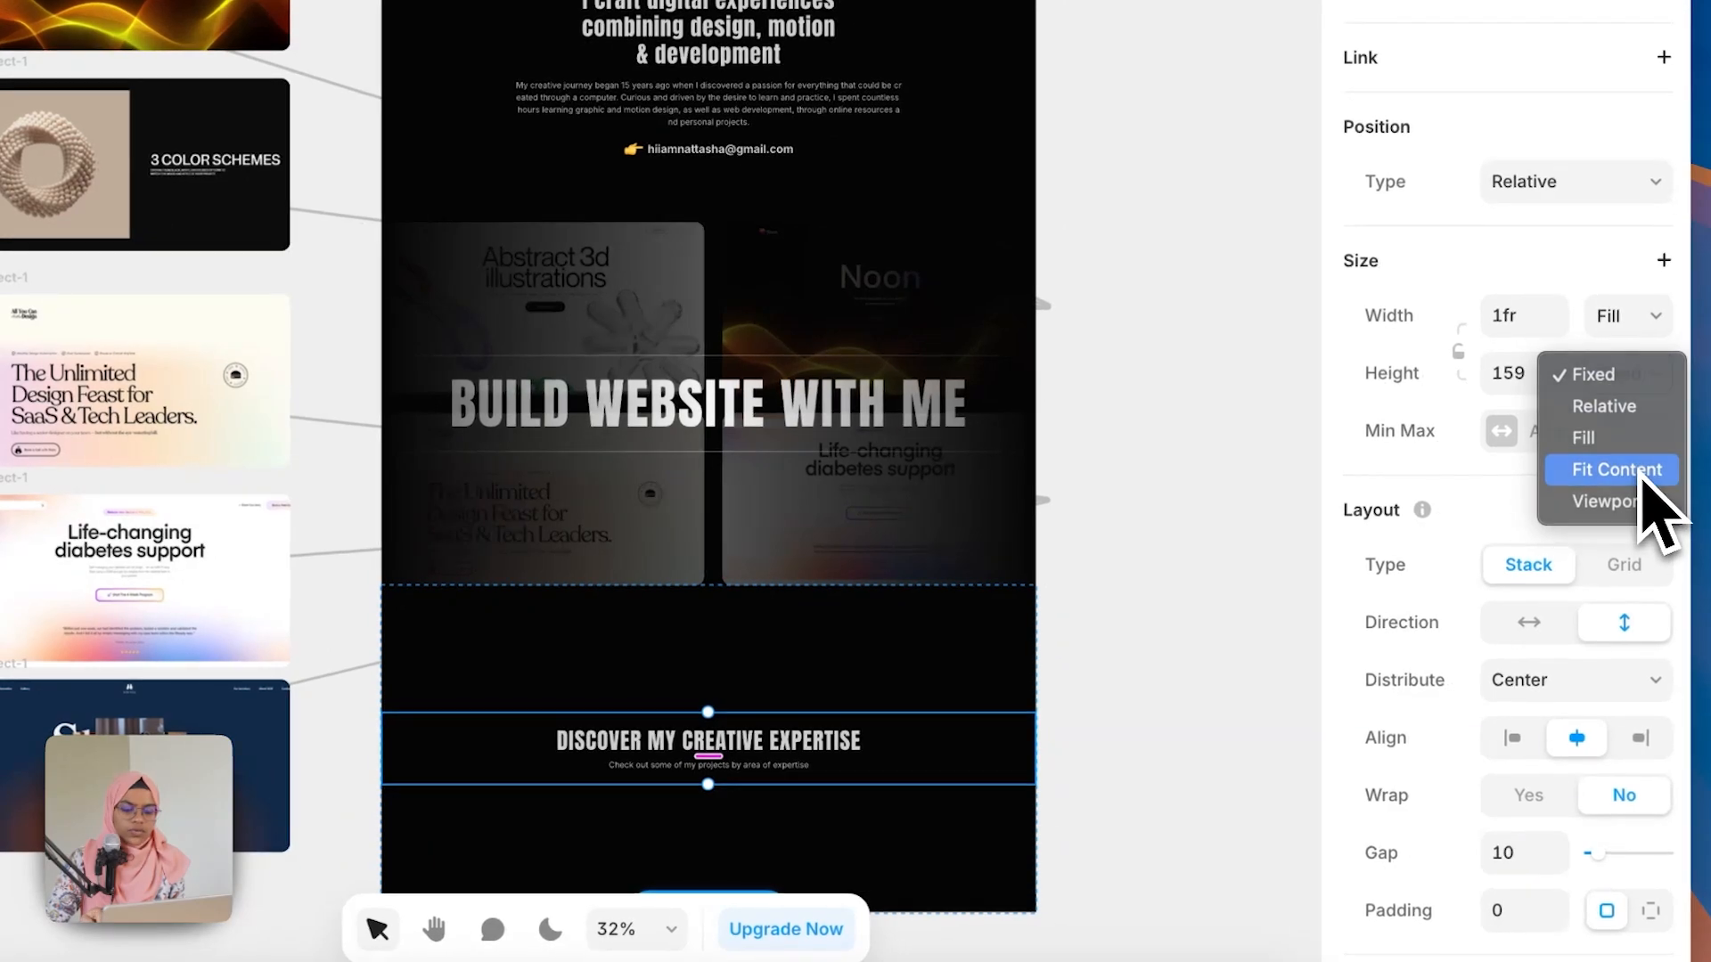
click(1642, 475)
key(Escape)
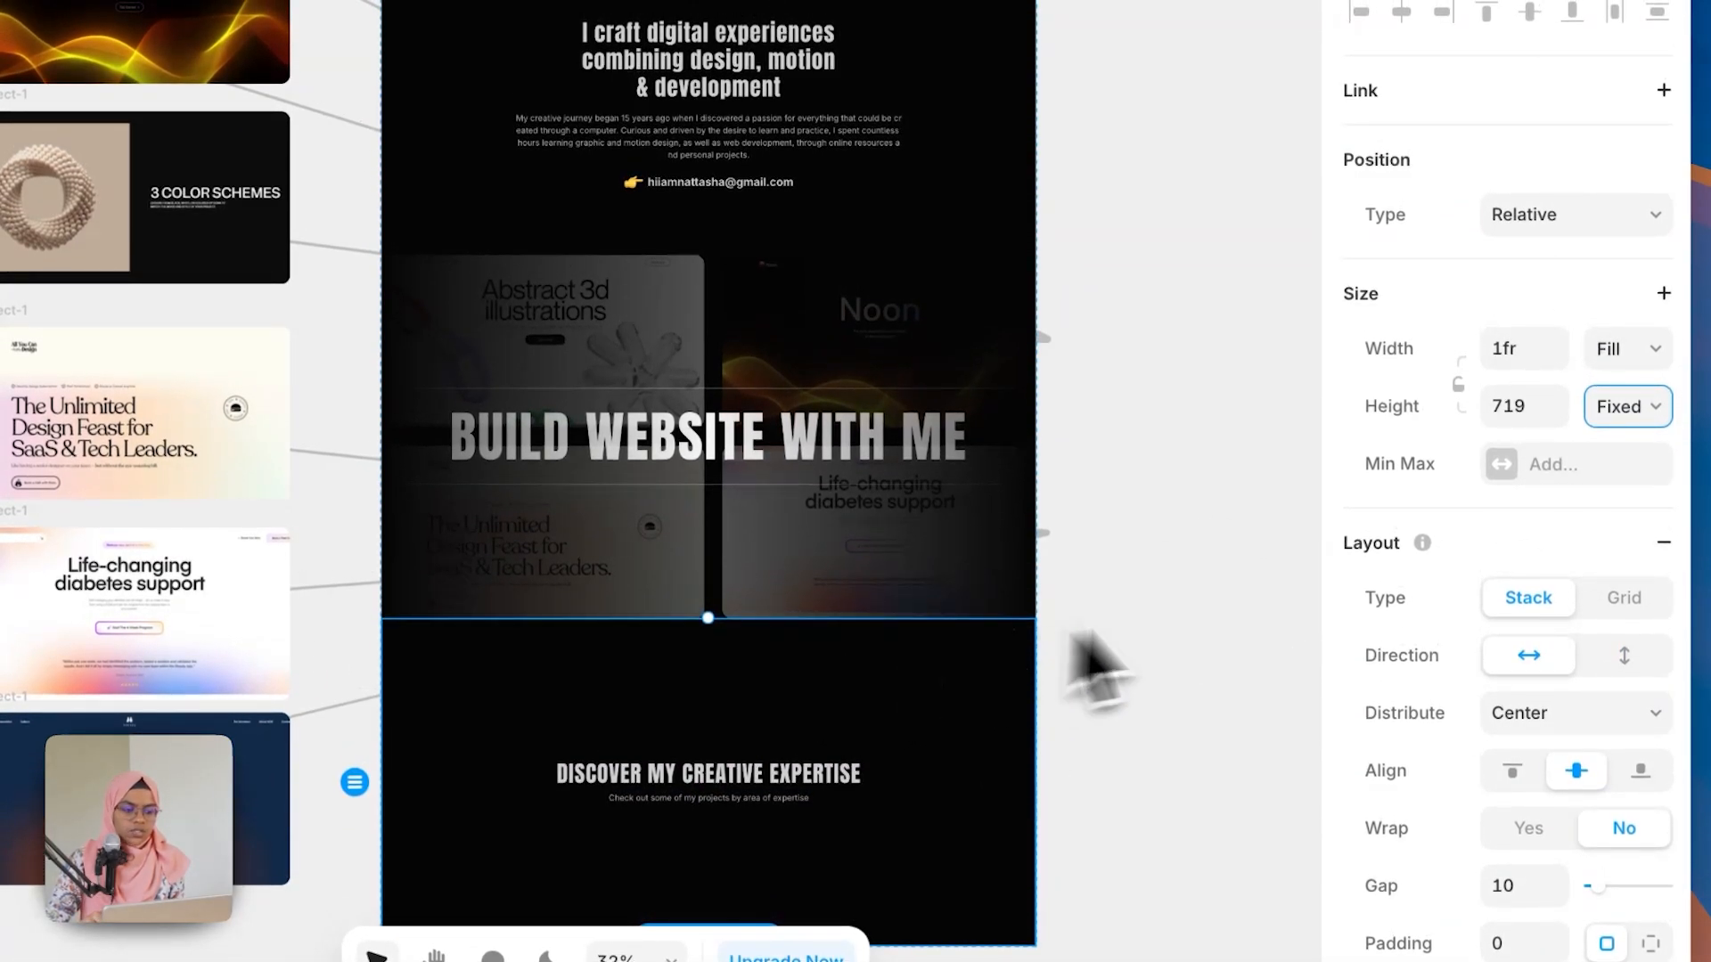
Step: Set EXPERTISE SECTION's height to Fit Content and give it 140 top and bottom padding
click(1595, 419)
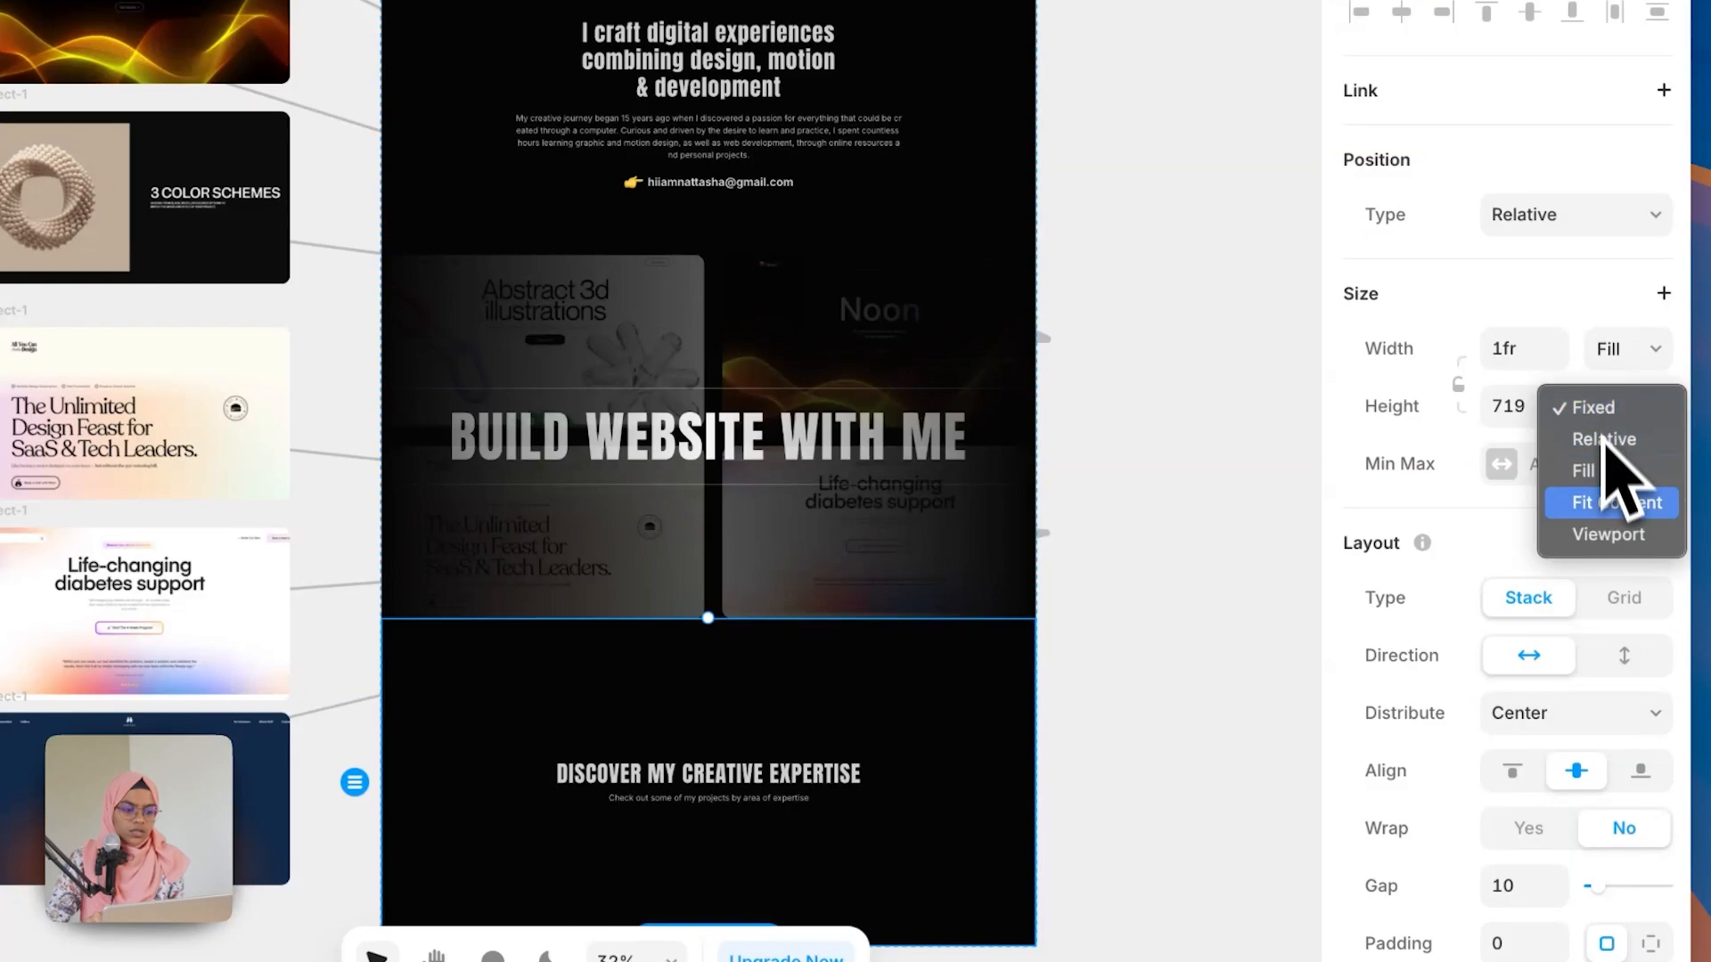
click(1606, 505)
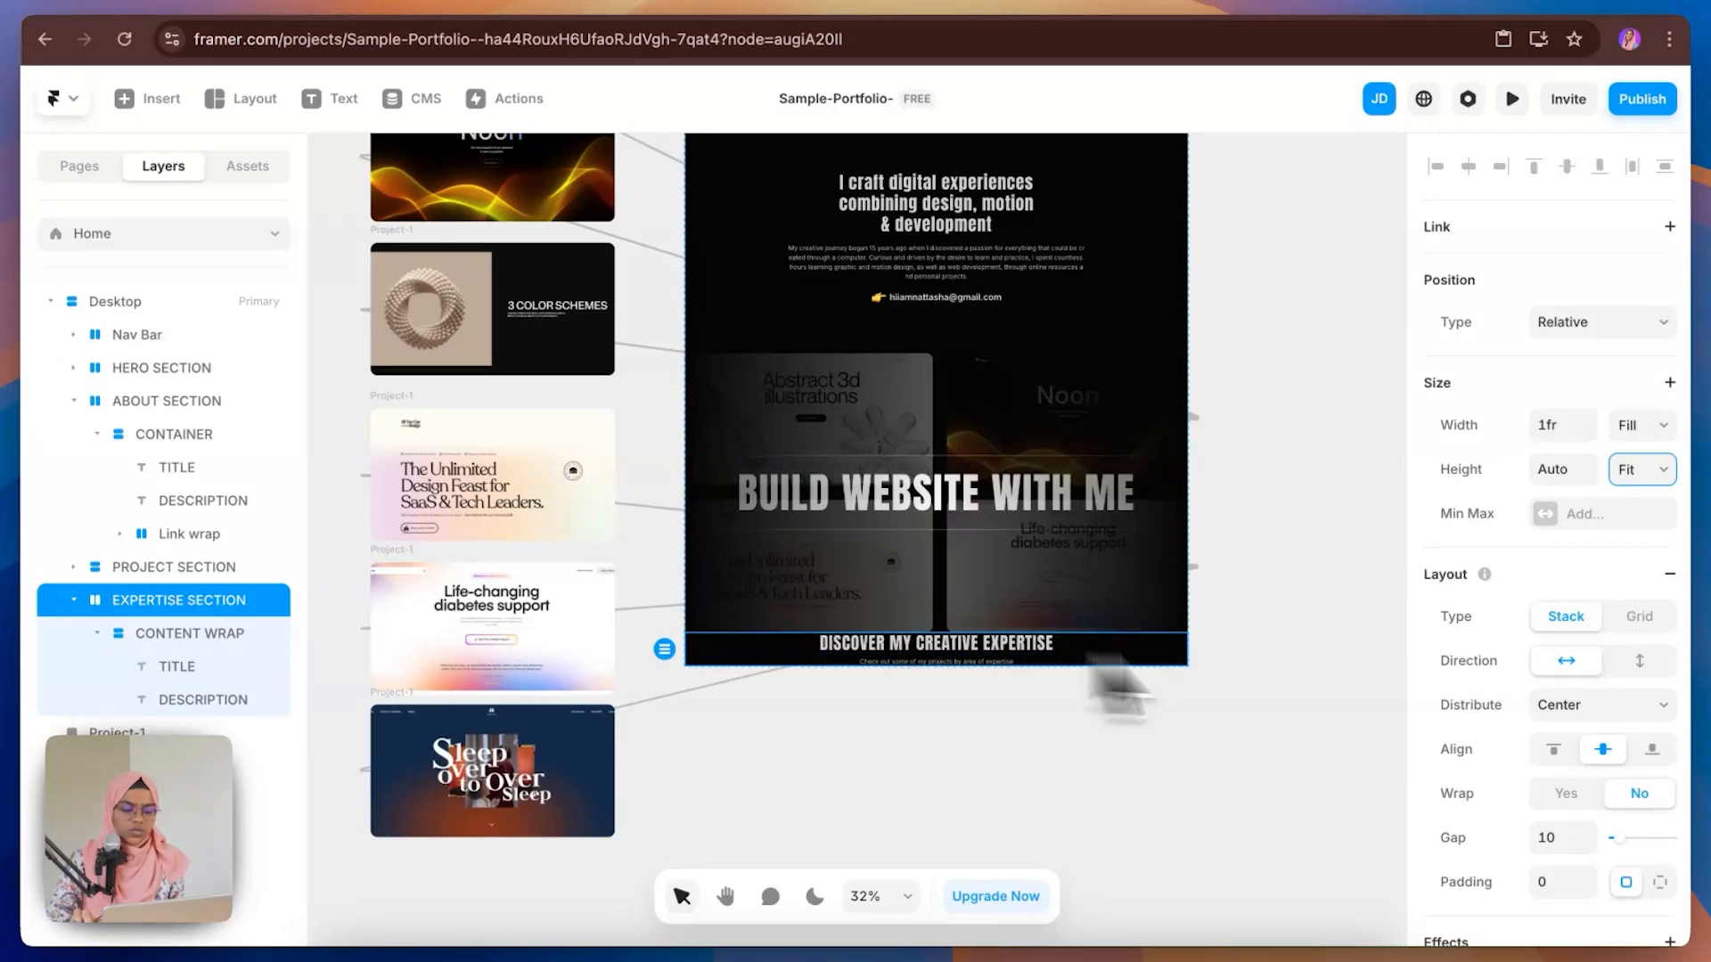
click(1626, 882)
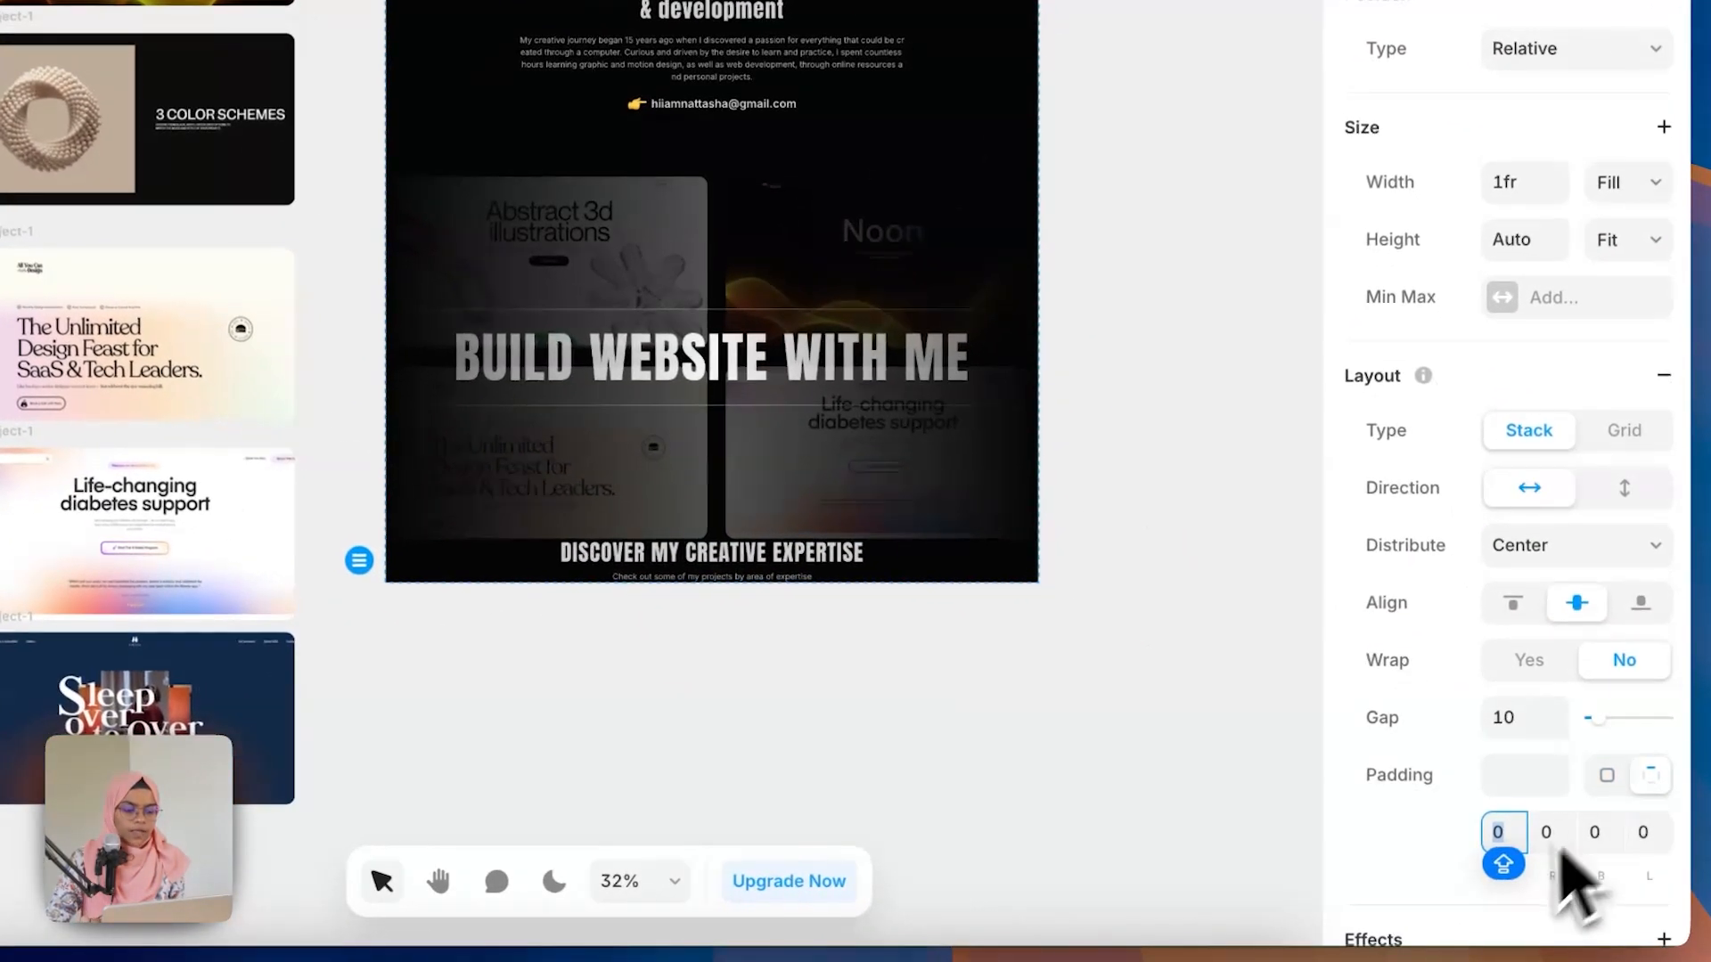
text(140)
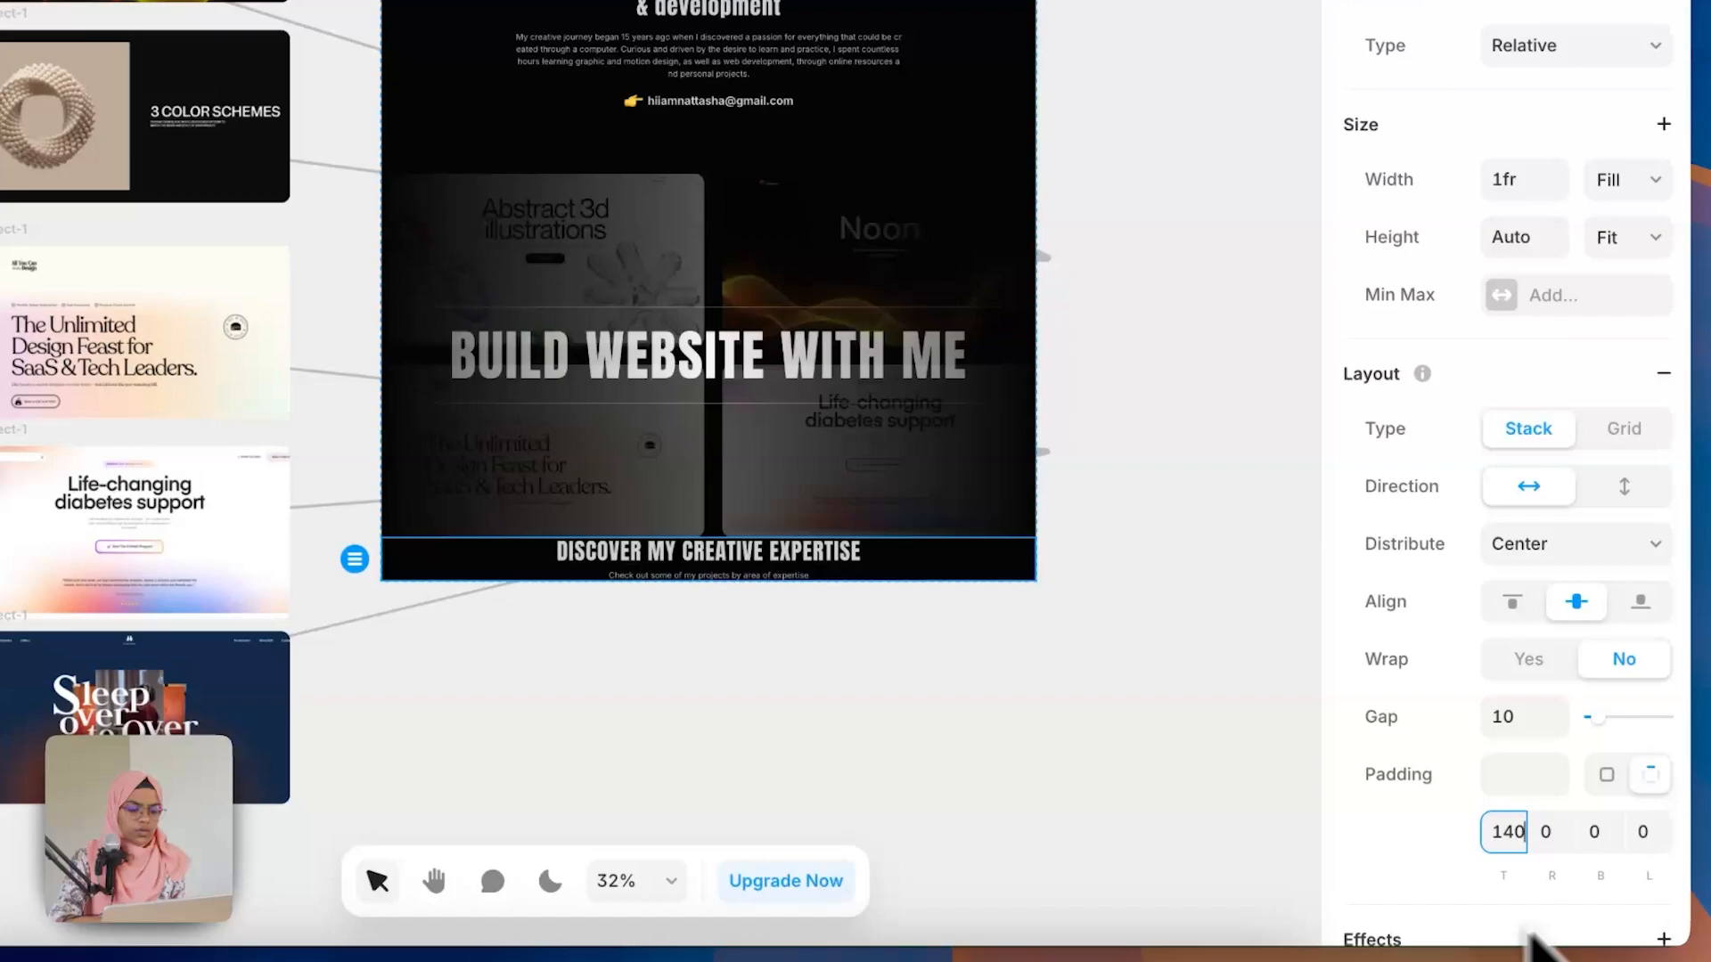
click(1600, 831)
text(140)
key(Return)
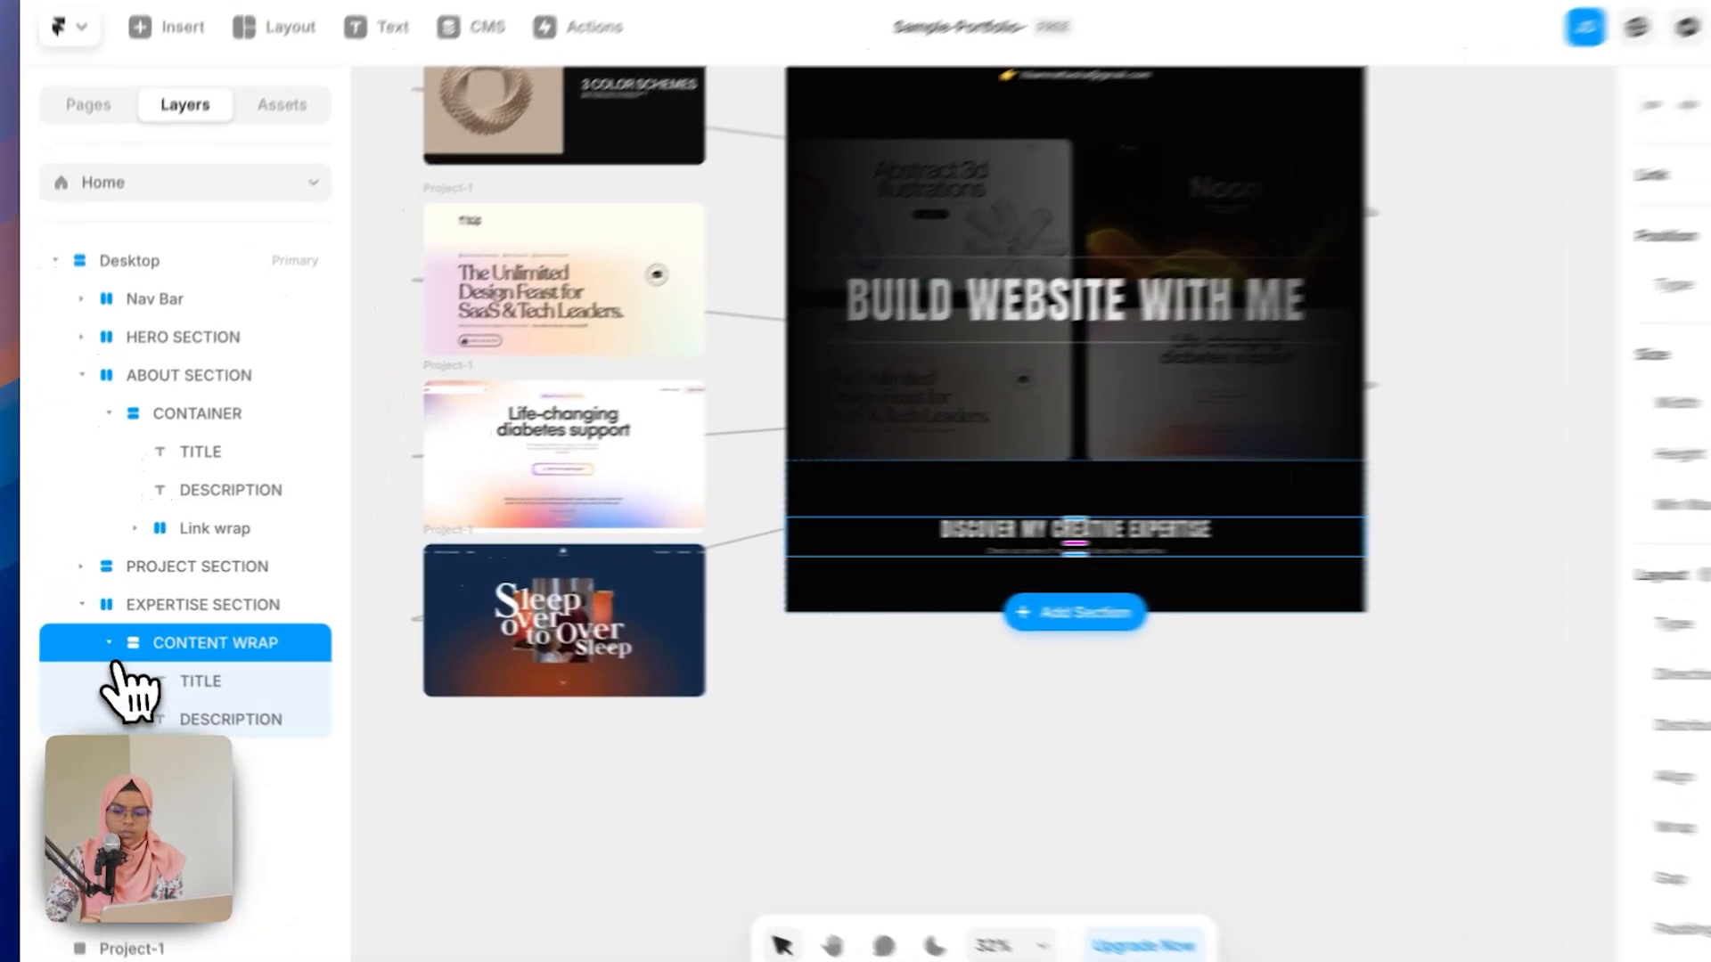
Step: Draw a new frame inside EXPERTISE SECTION beside CONTENT WRAP and rename it EXPERTISE WRAP
click(97, 633)
click(74, 401)
click(949, 568)
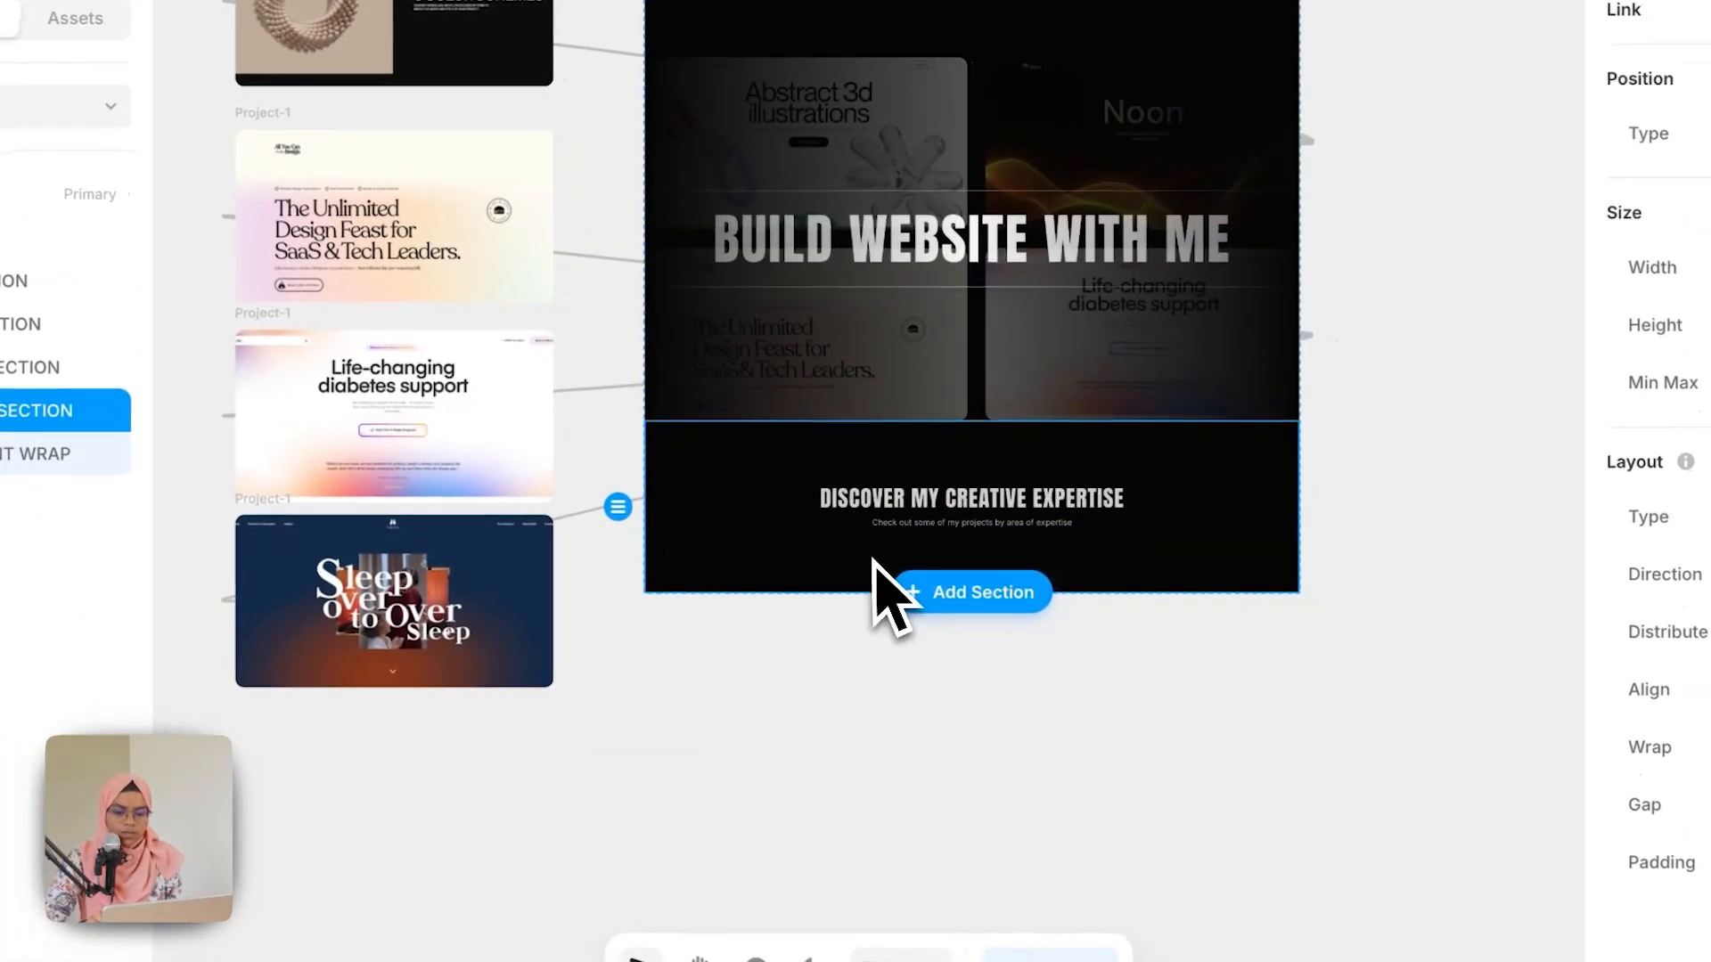
key(f)
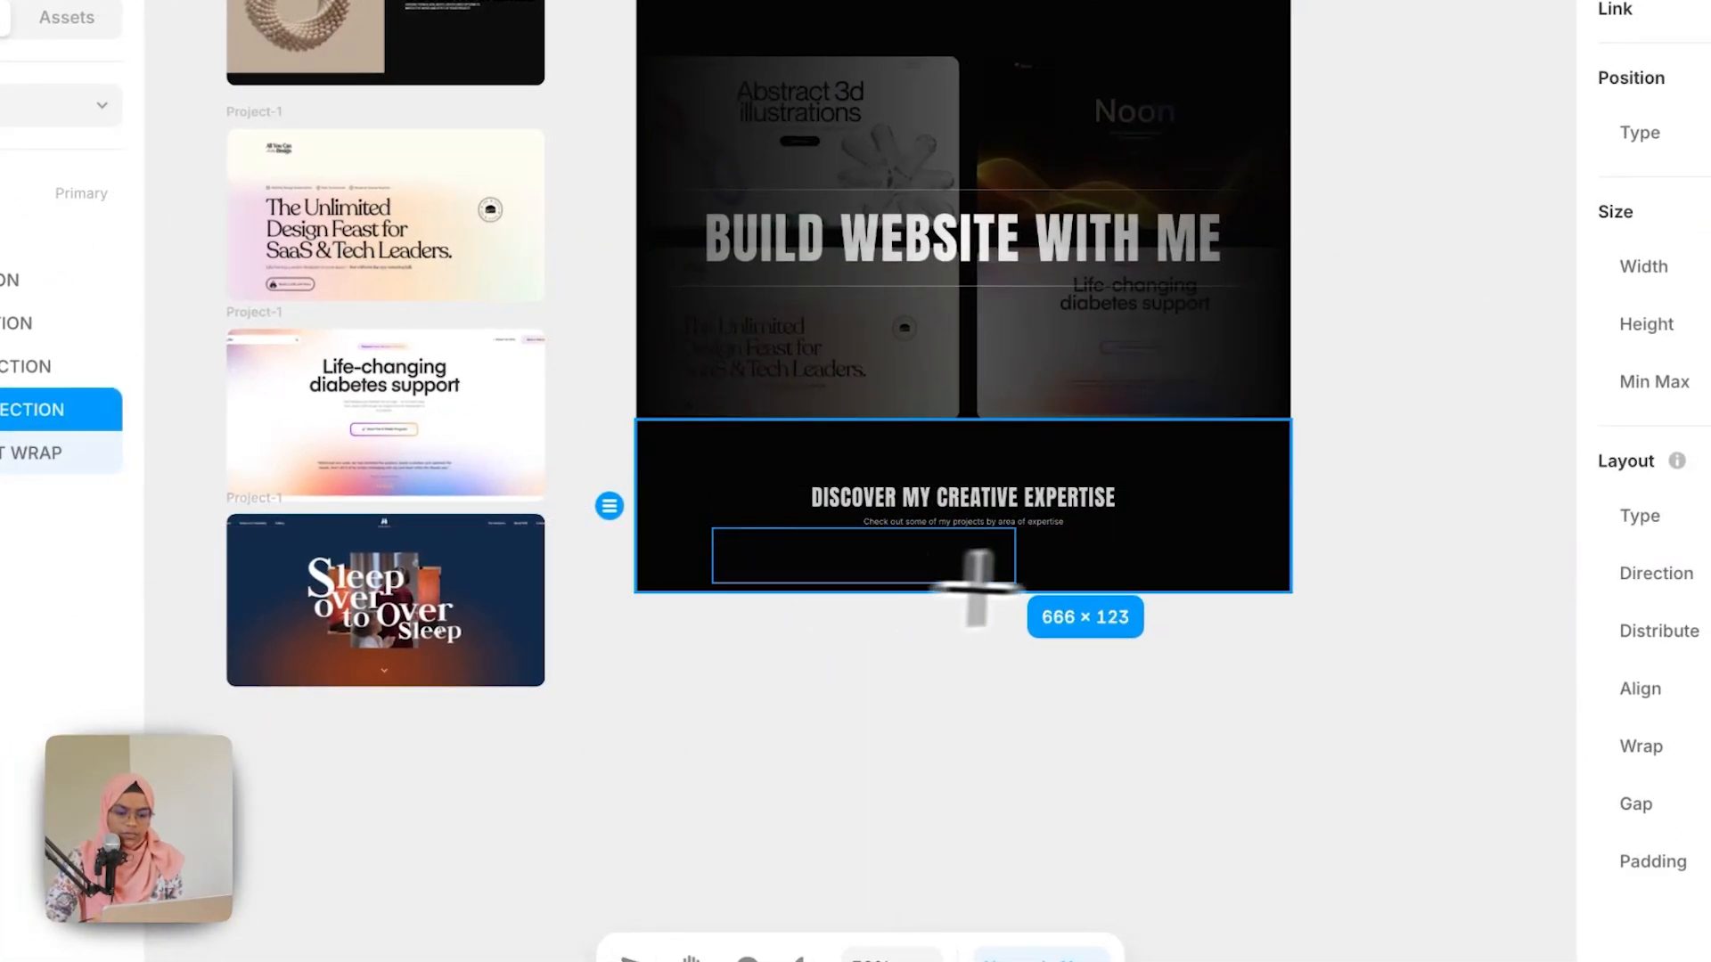
drag(977, 585, 1242, 595)
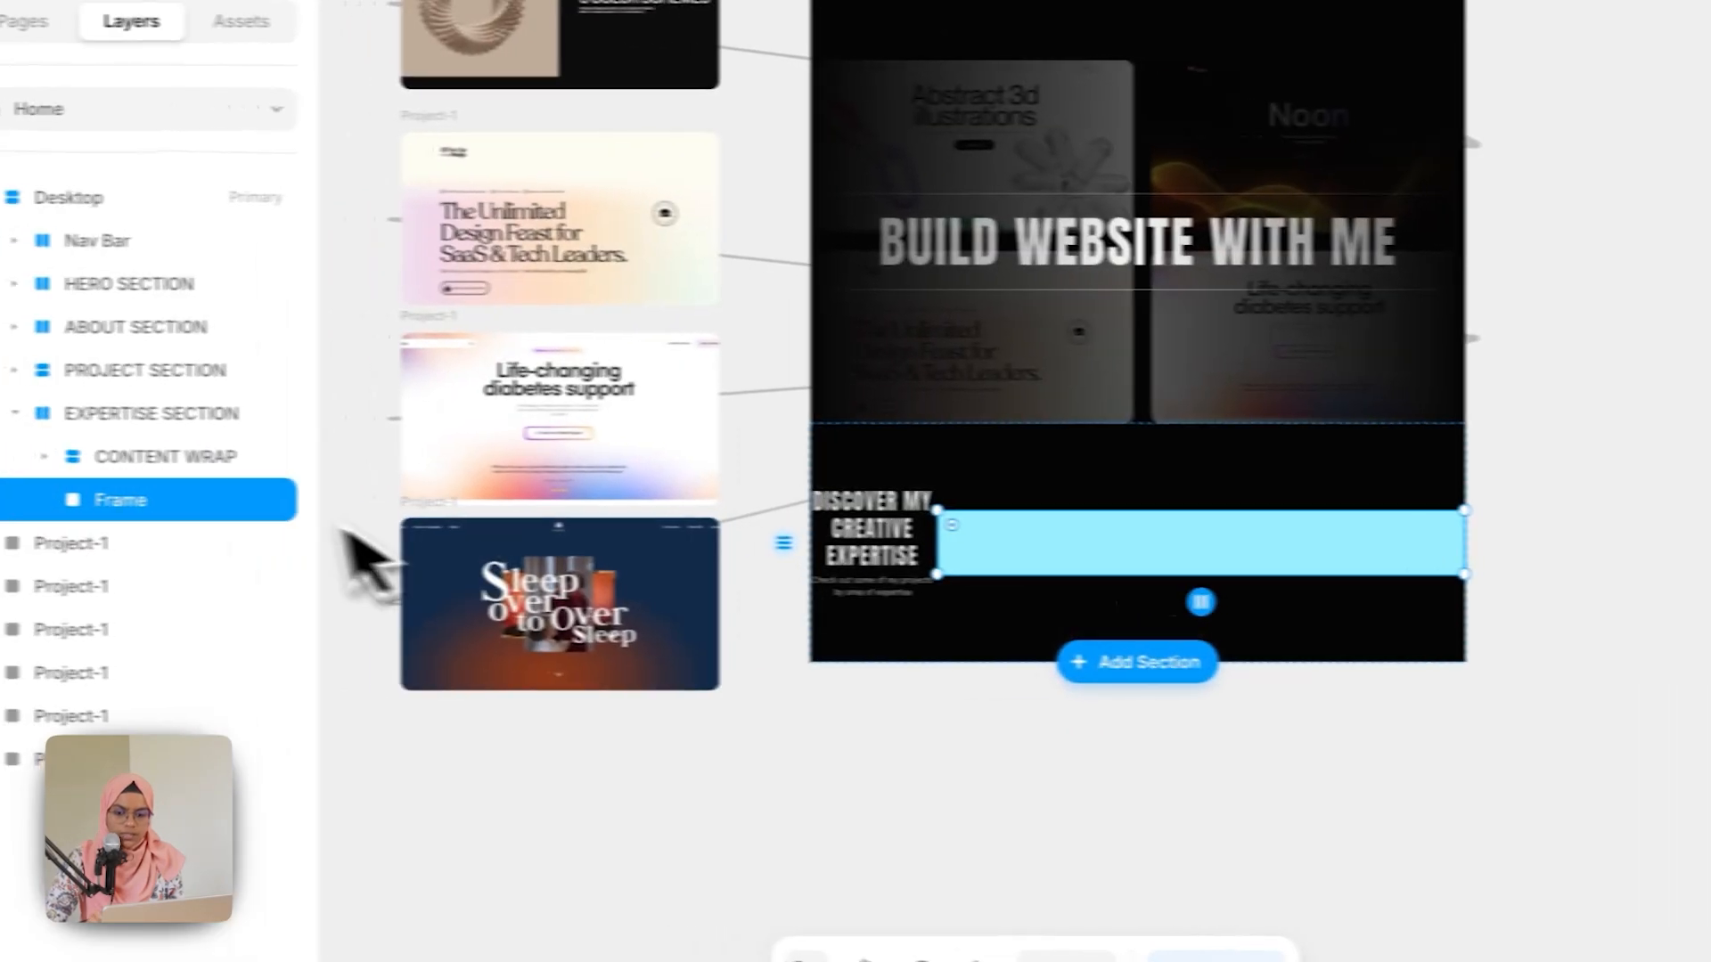
double_click(55, 499)
text(EXPE)
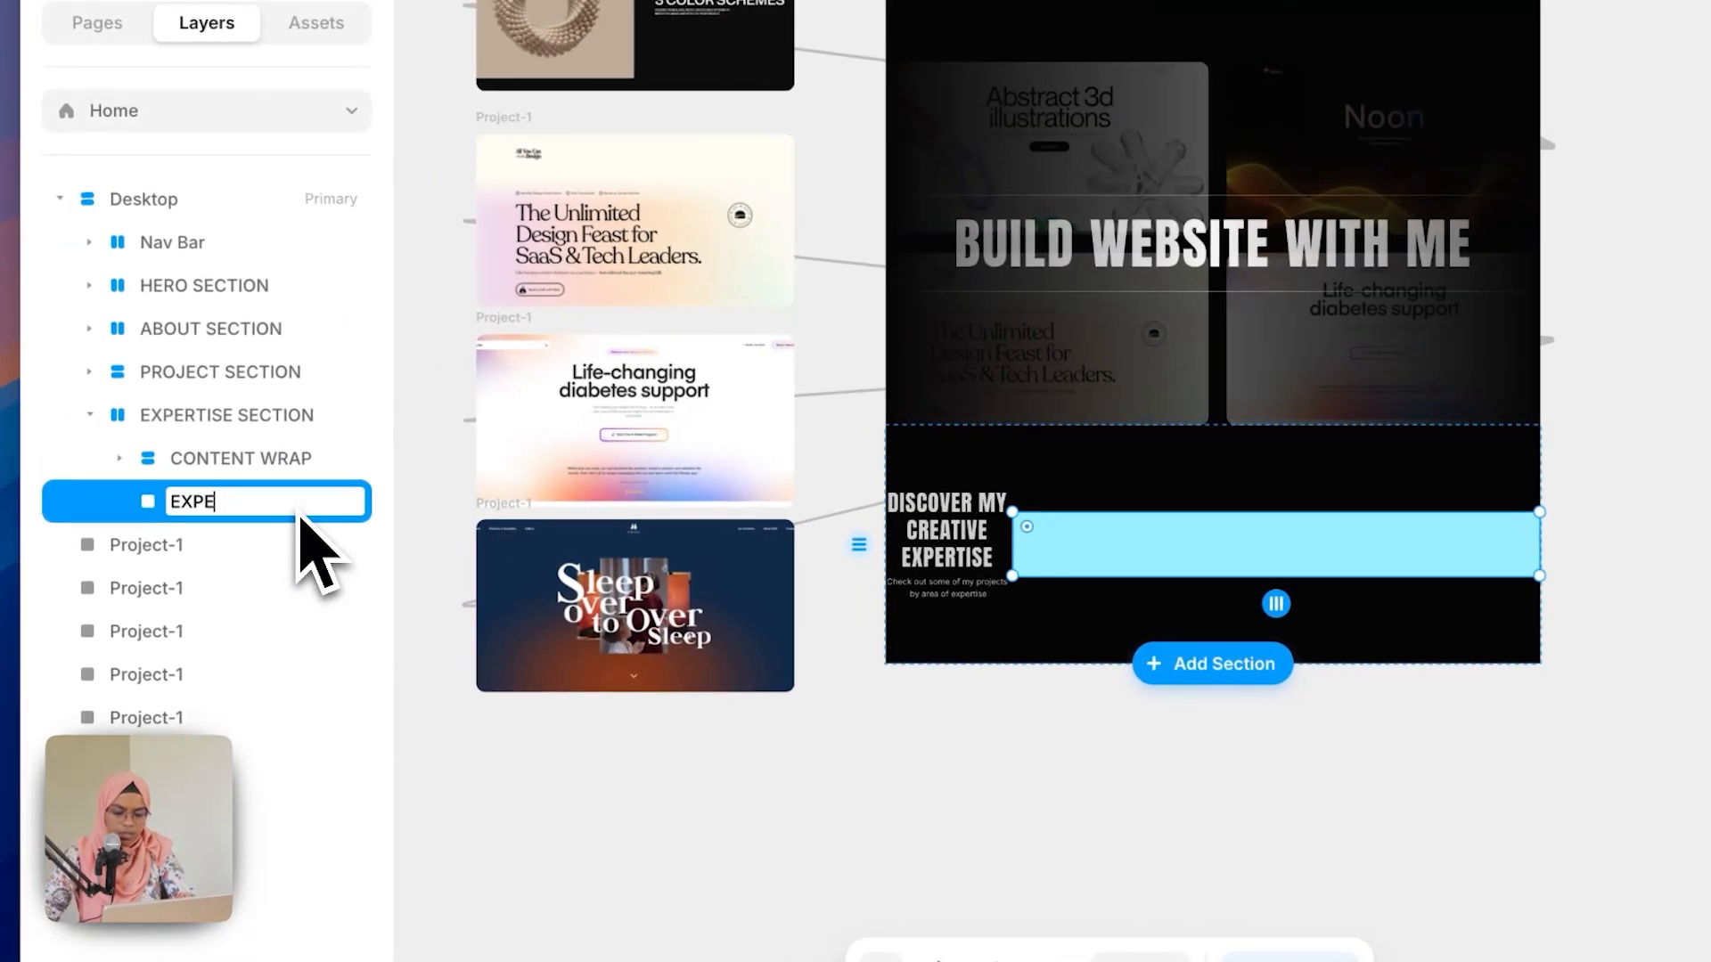
text(RTISE WR)
key(BackSpace)
text(TISE WR)
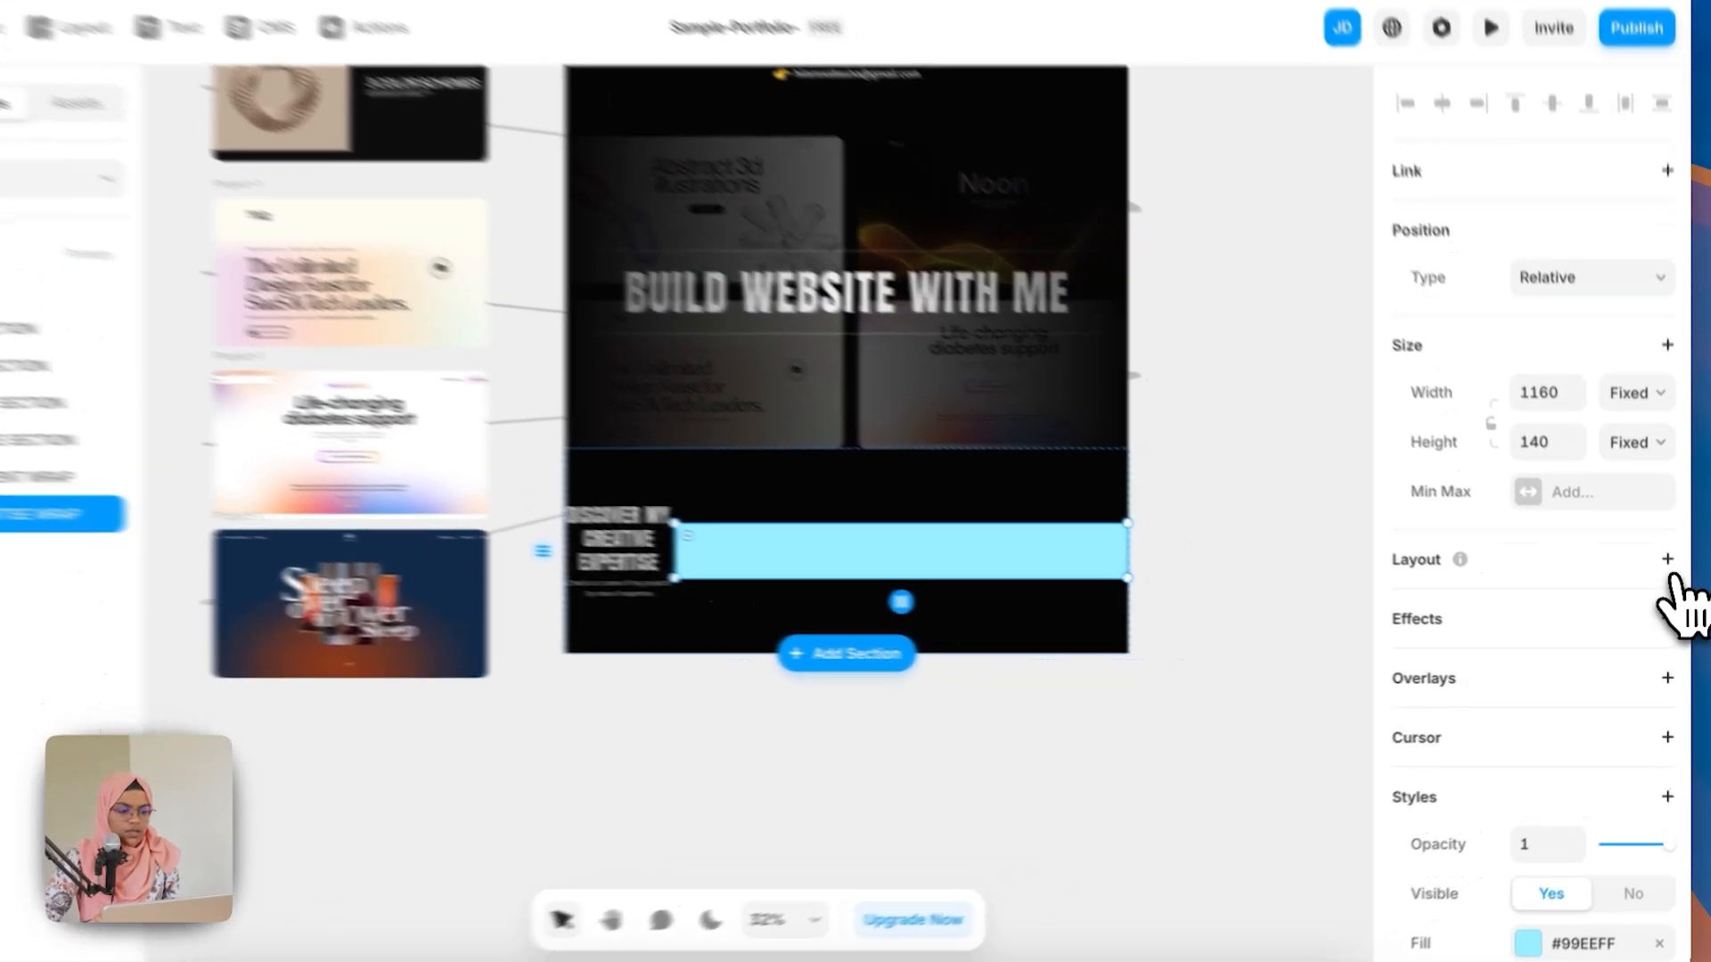
Step: Give EXPERTISE WRAP a stack layout and stack EXPERTISE SECTION's contents vertically
click(1670, 574)
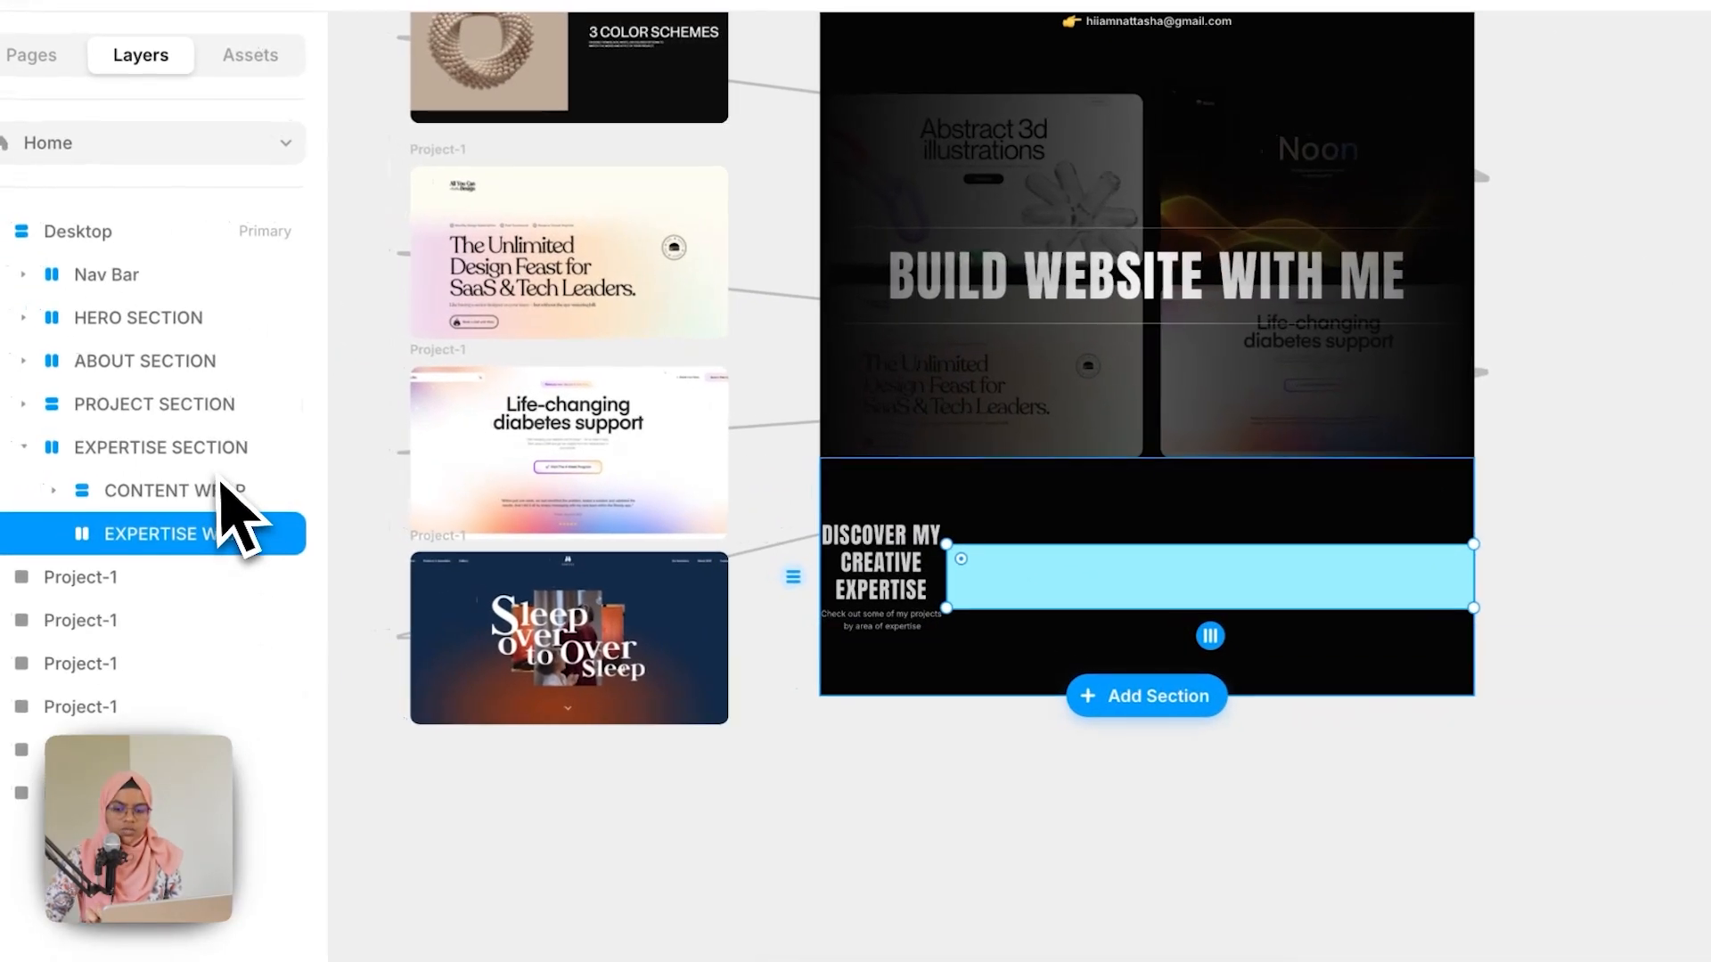
click(219, 463)
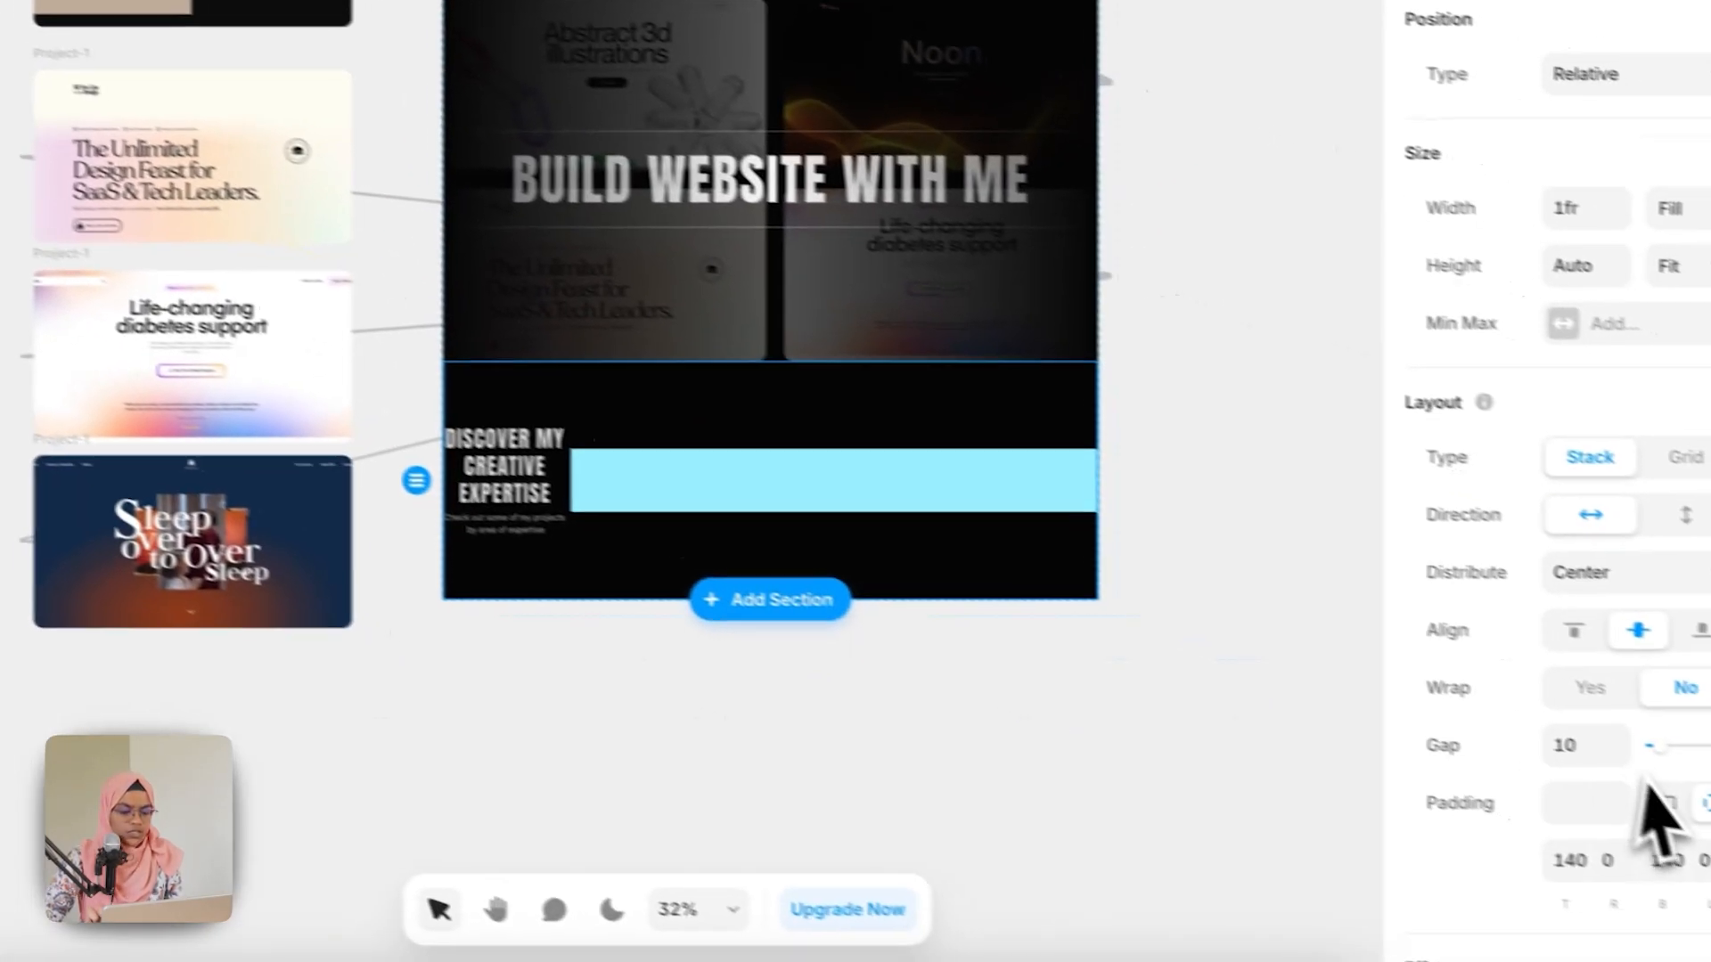
click(1624, 594)
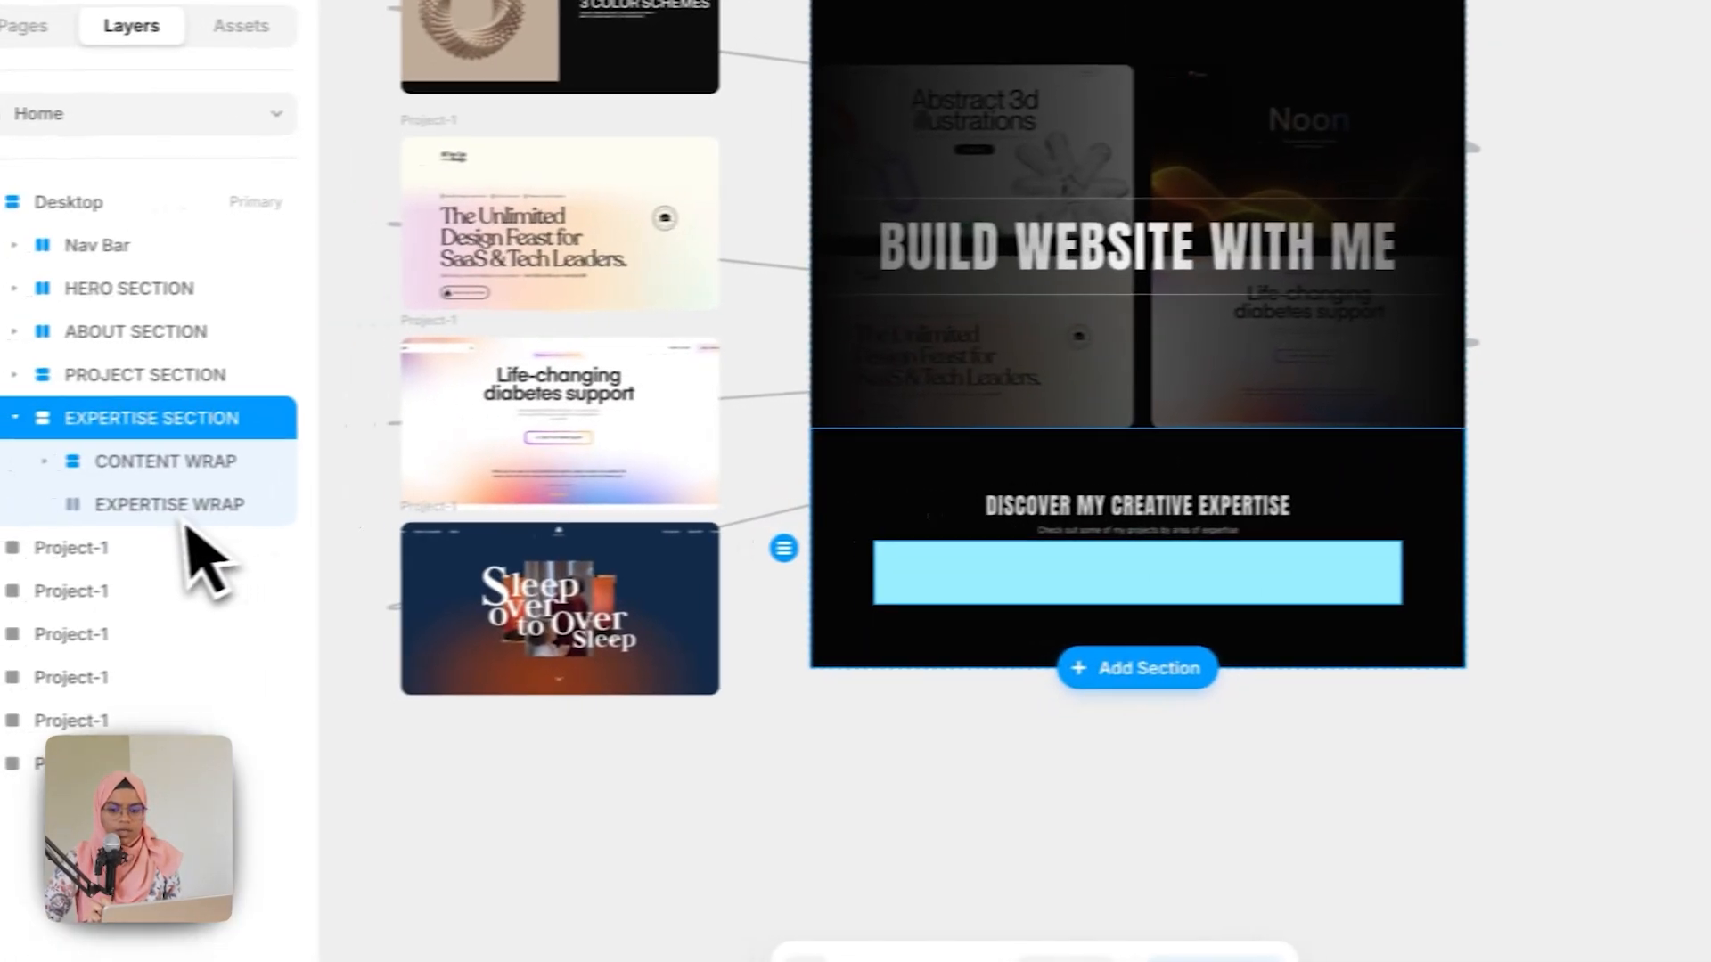
Step: Remove the fill from EXPERTISE WRAP
click(196, 520)
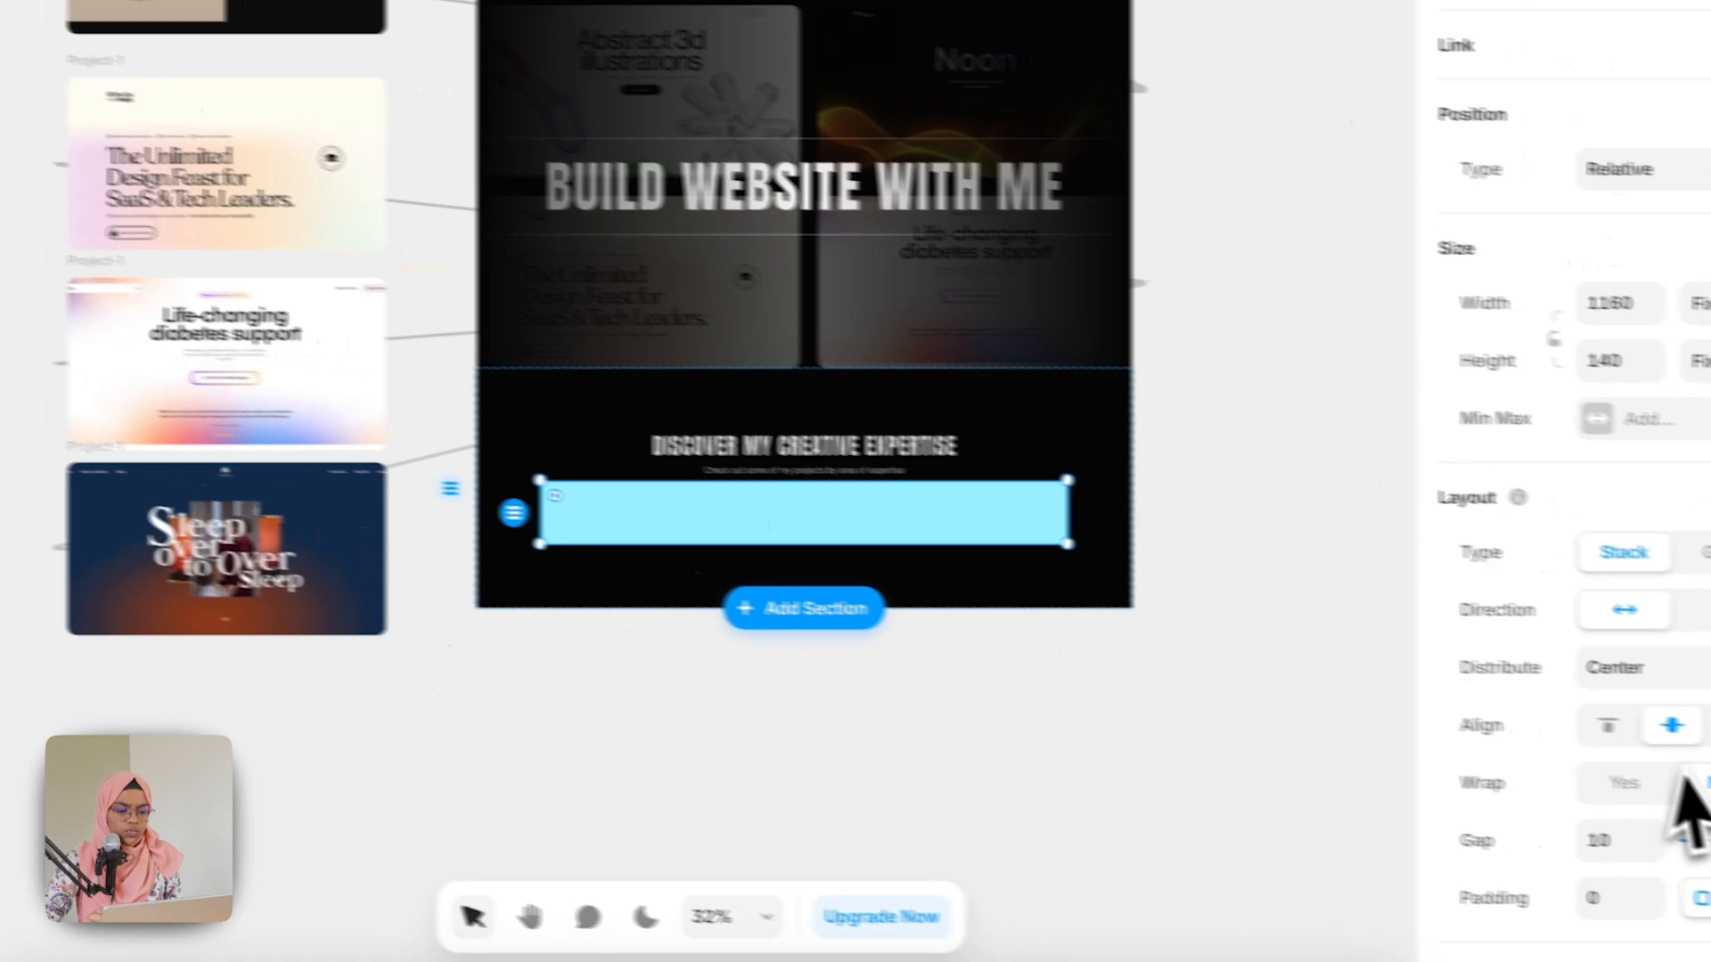
scroll(1648, 828, down, 6)
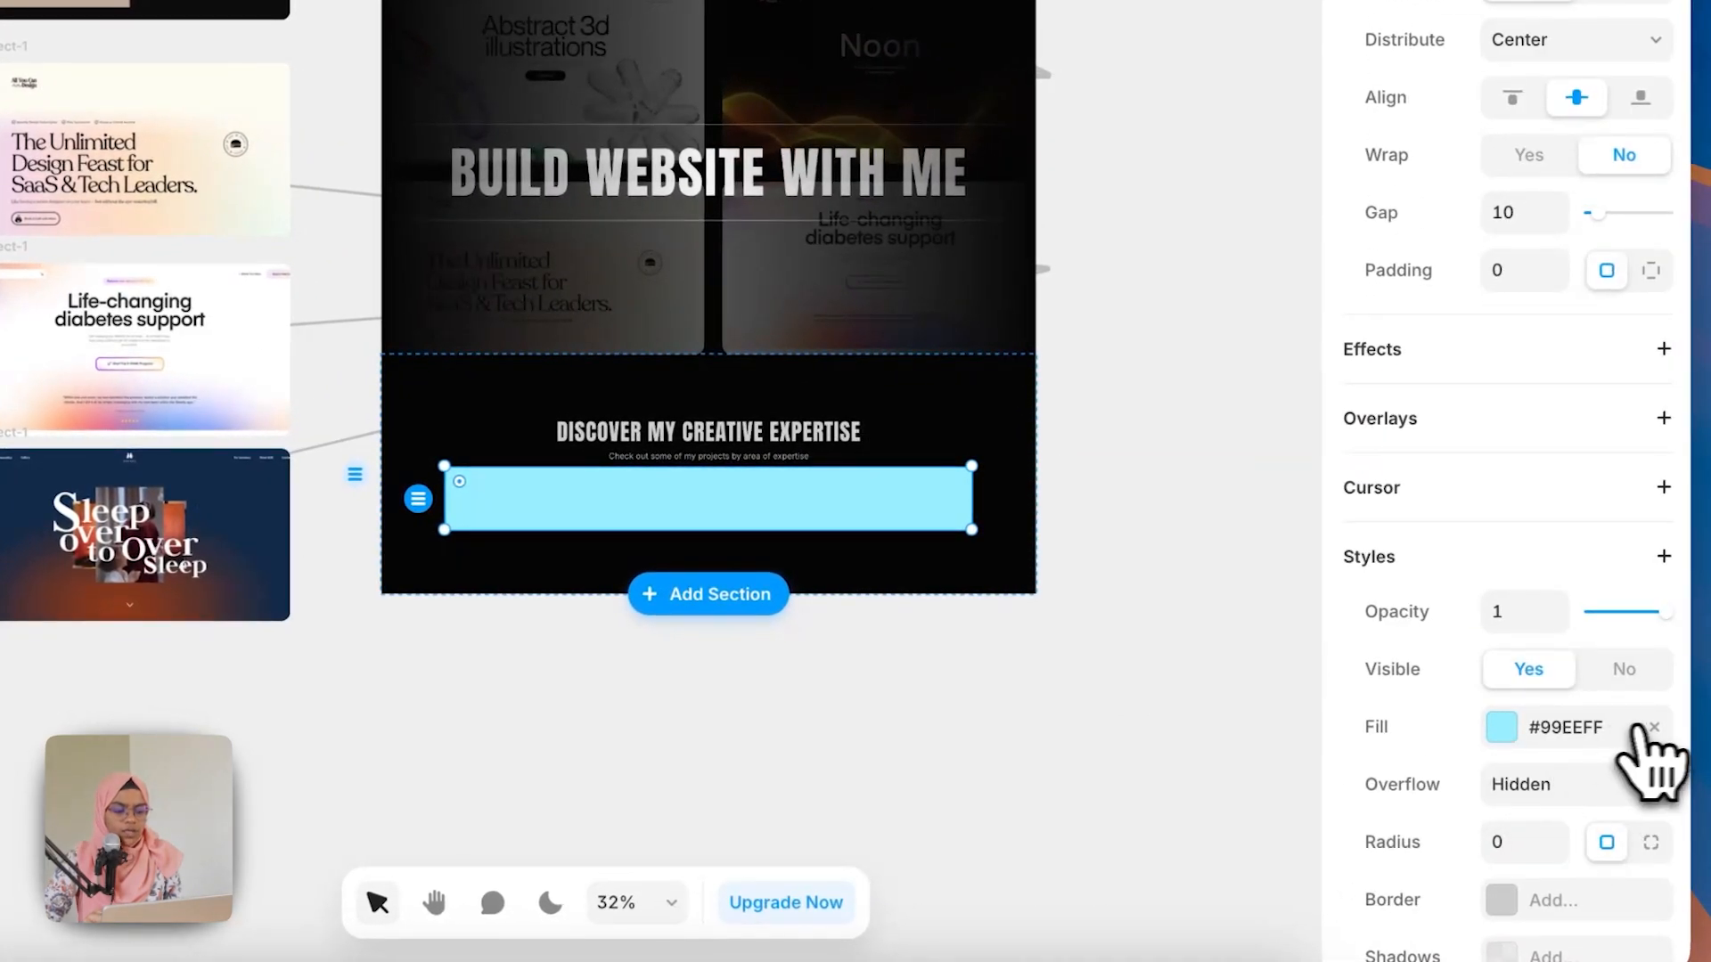
click(1653, 727)
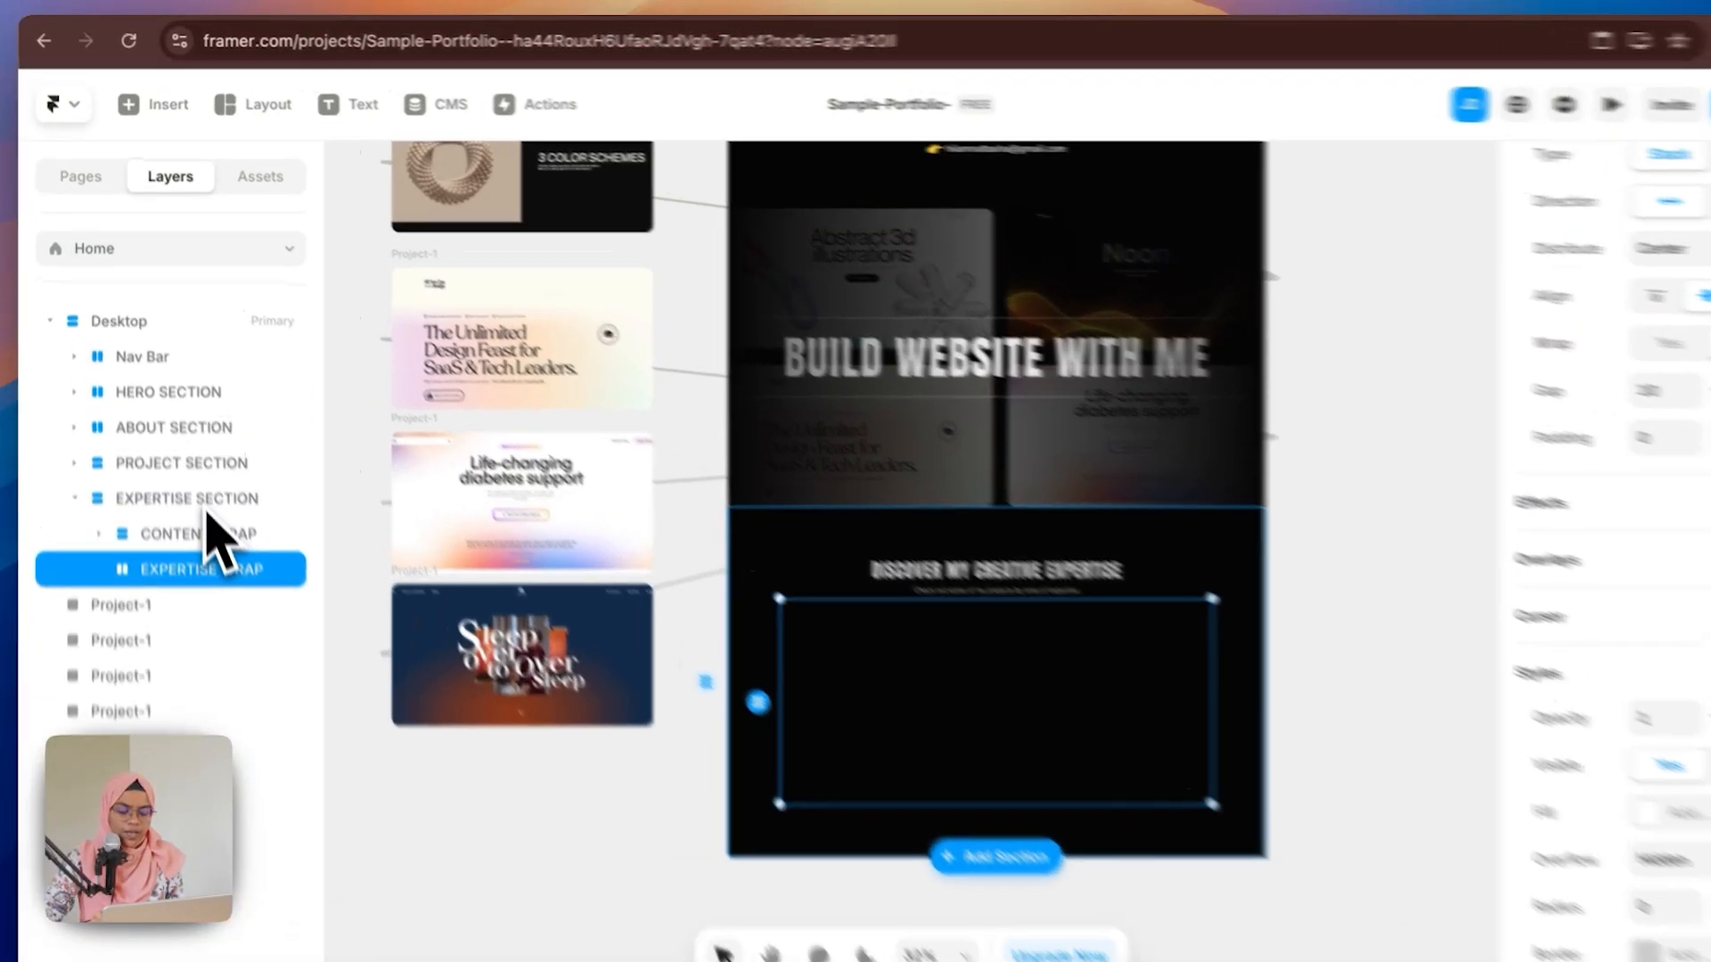
Step: Set EXPERTISE SECTION's gap to 80
click(198, 467)
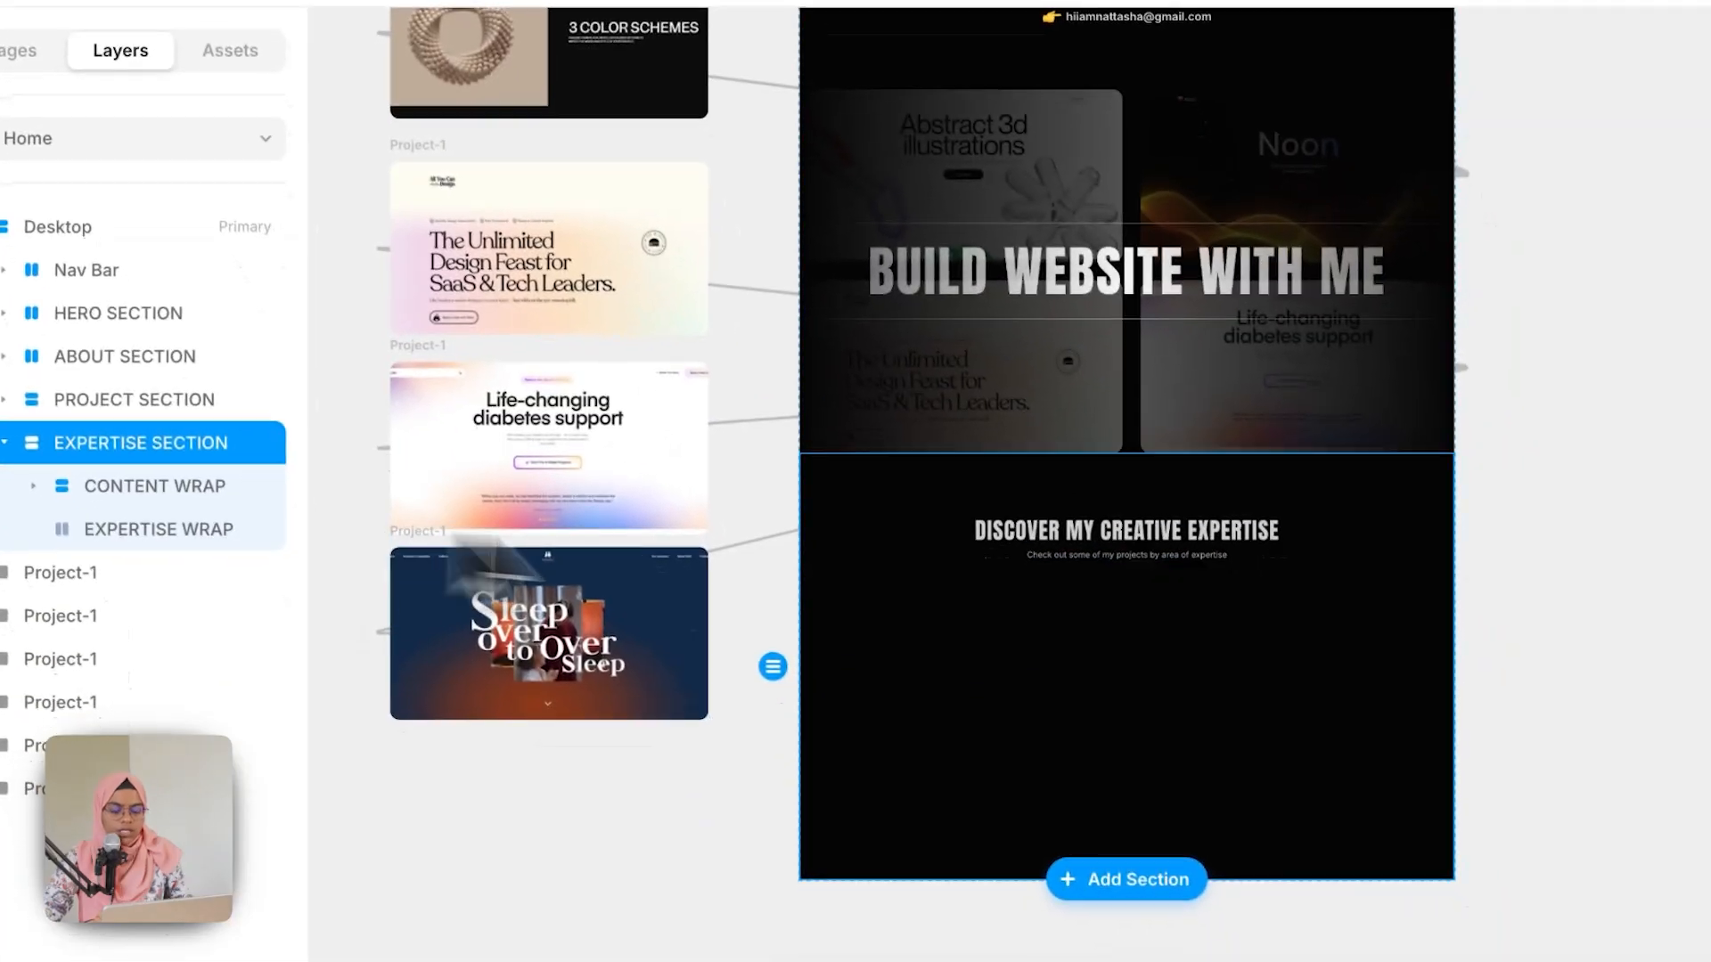
click(1537, 733)
text(8)
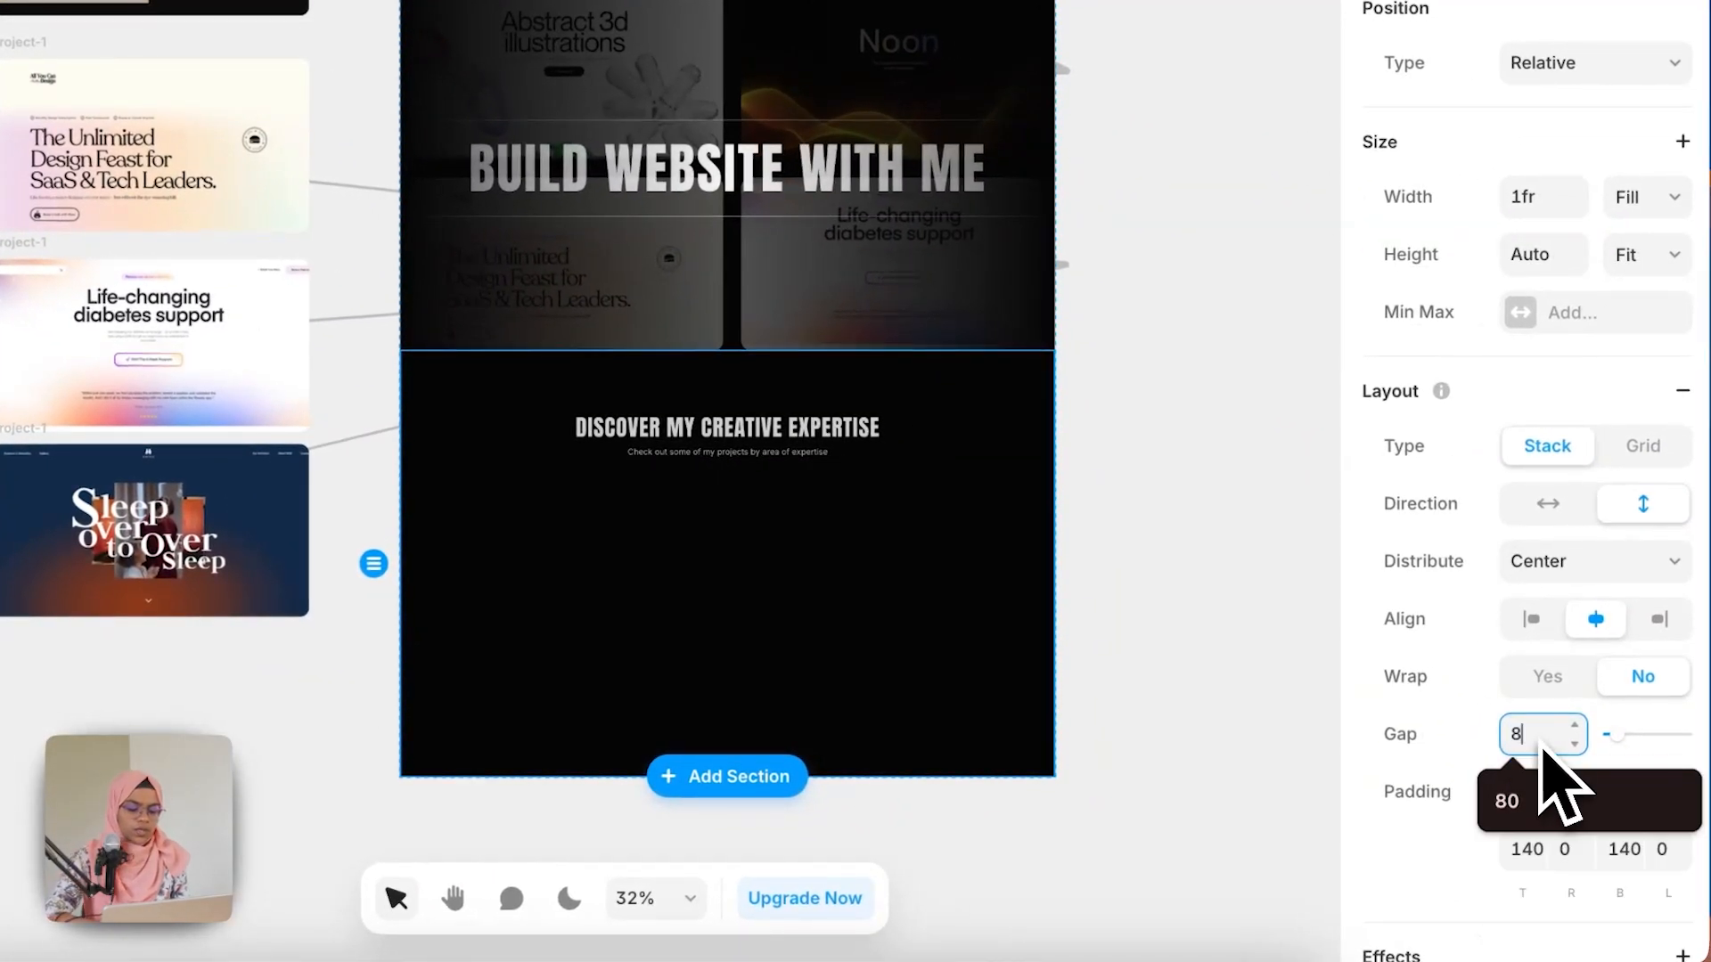
text(0)
key(Return)
Step: Draw a new frame inside EXPERTISE WRAP
click(997, 599)
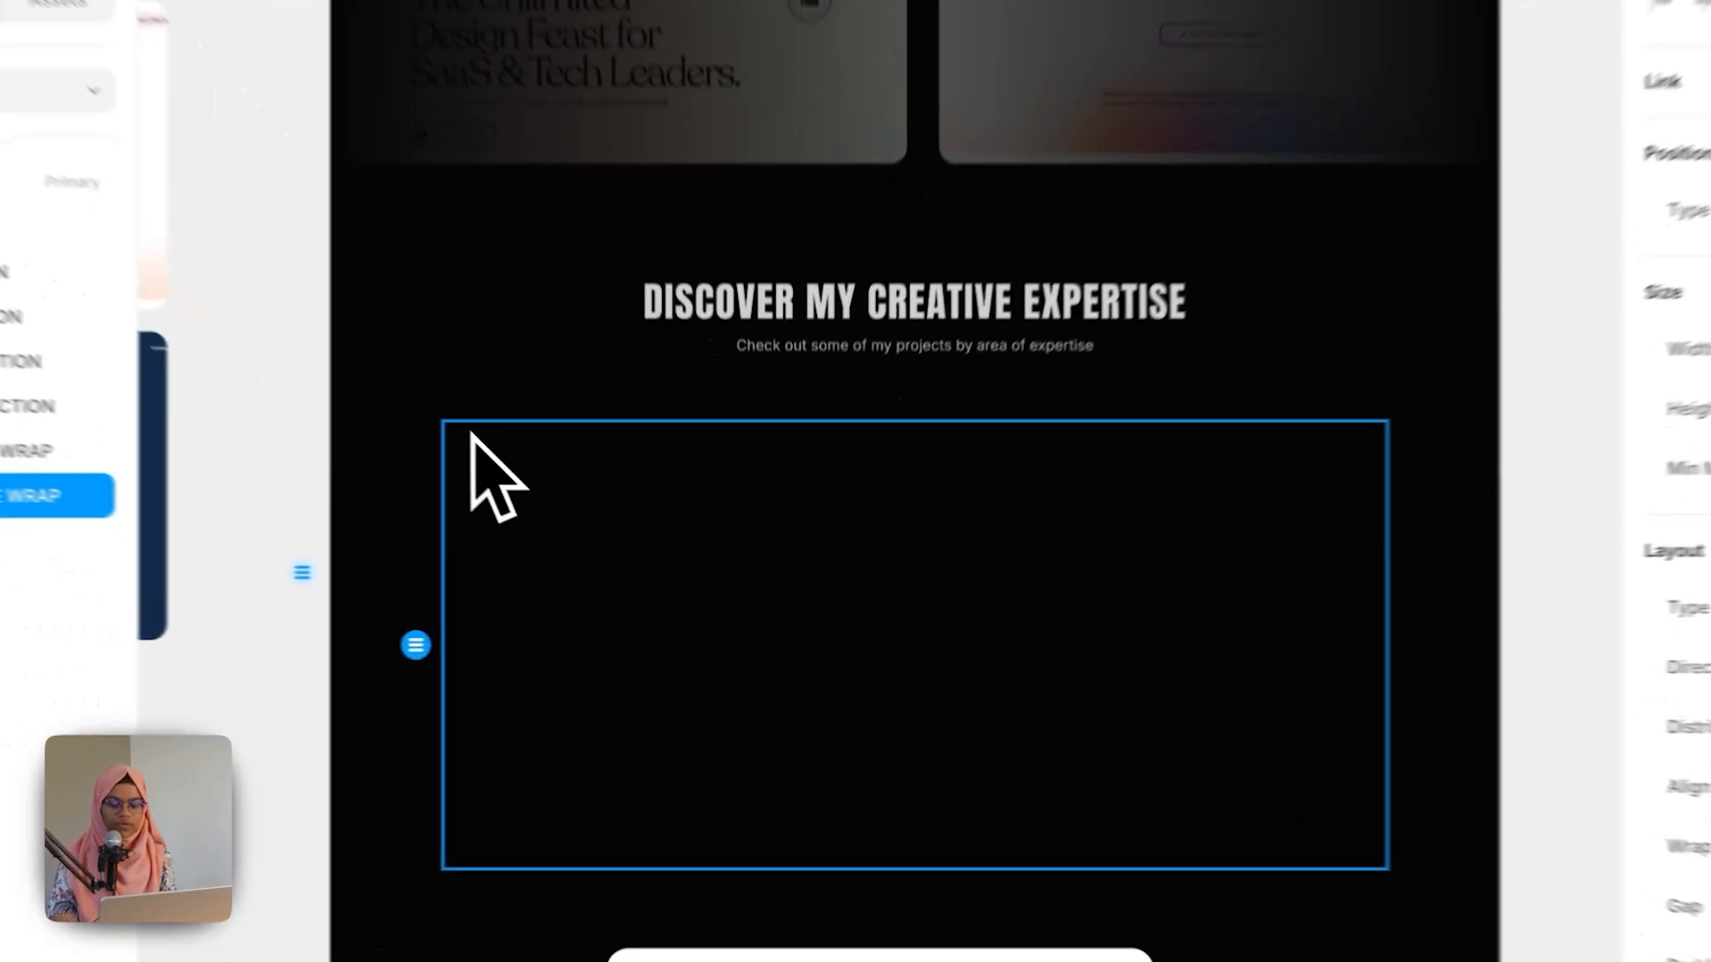
key(f)
drag(554, 483, 1150, 615)
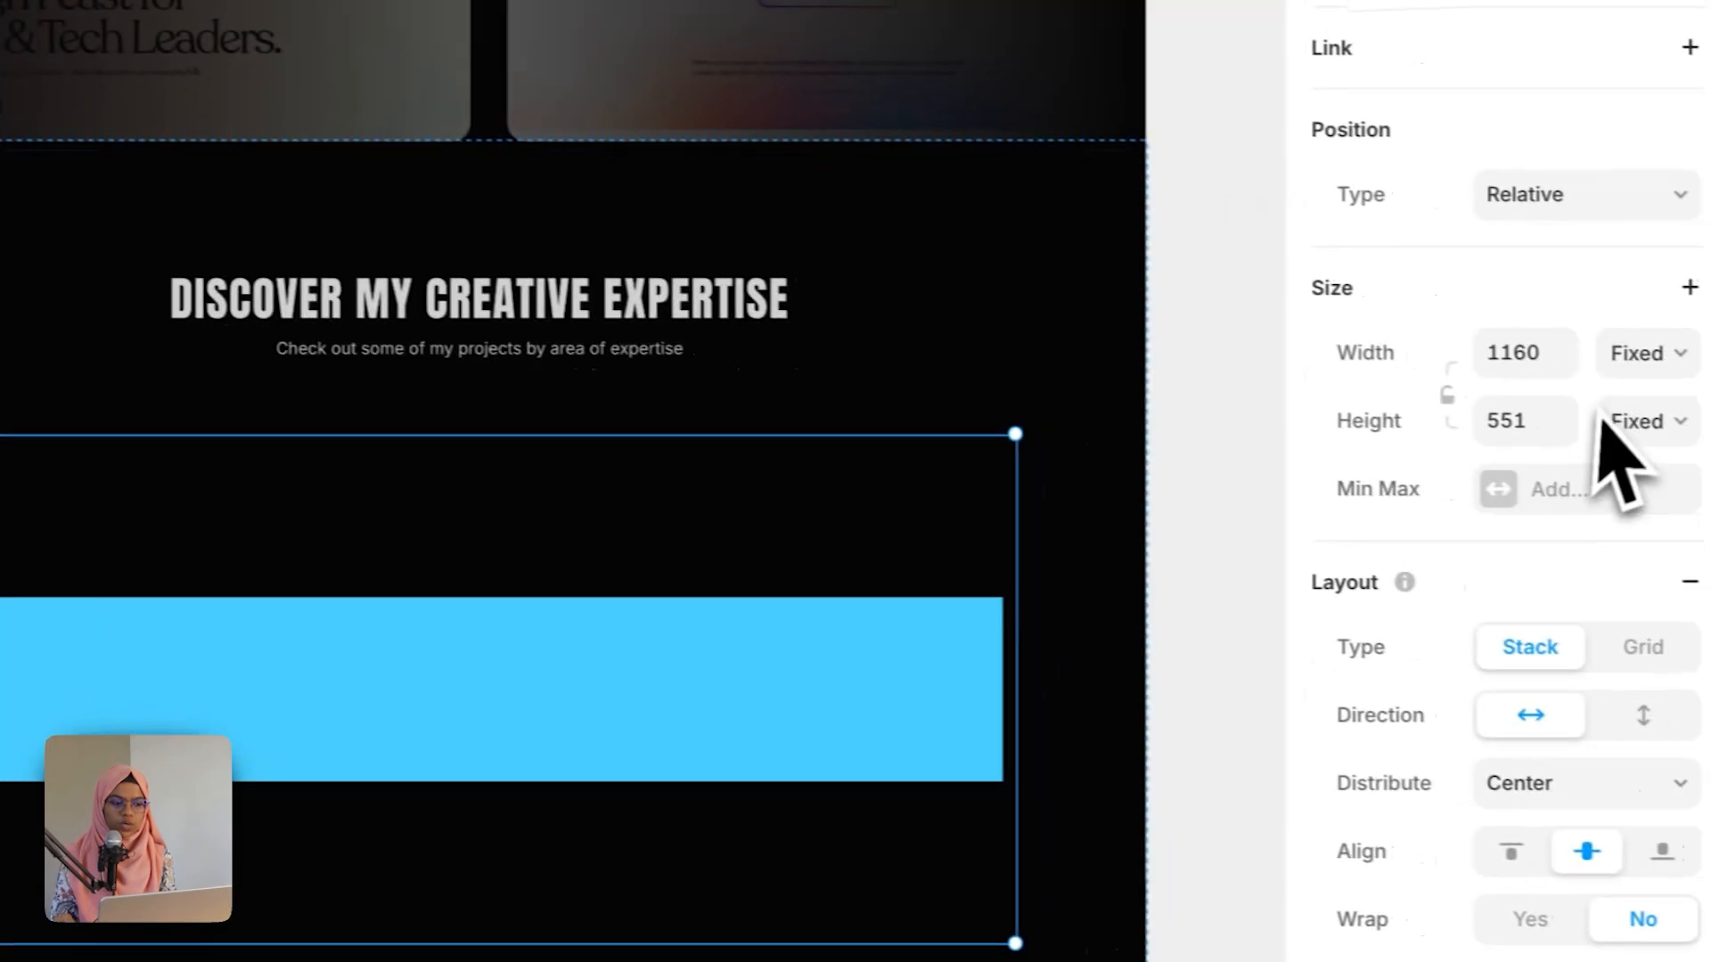
Step: Set the widths of EXPERTISE WRAP and the new frame inside it to Fill
click(1575, 350)
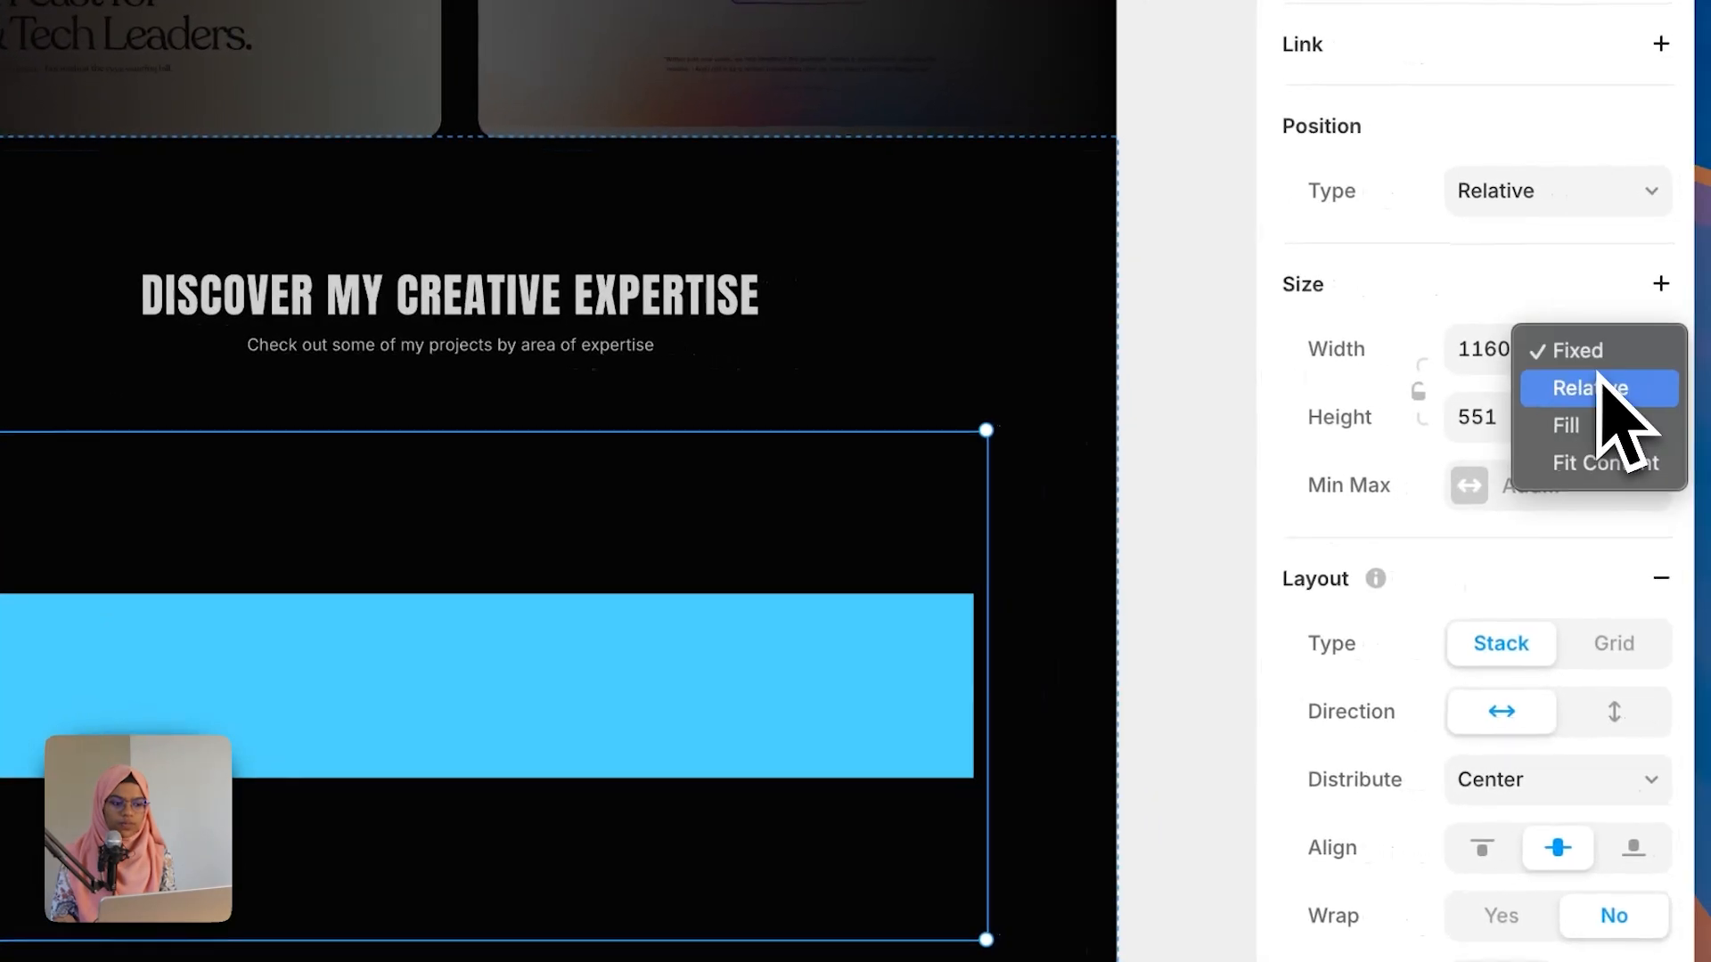
click(1604, 428)
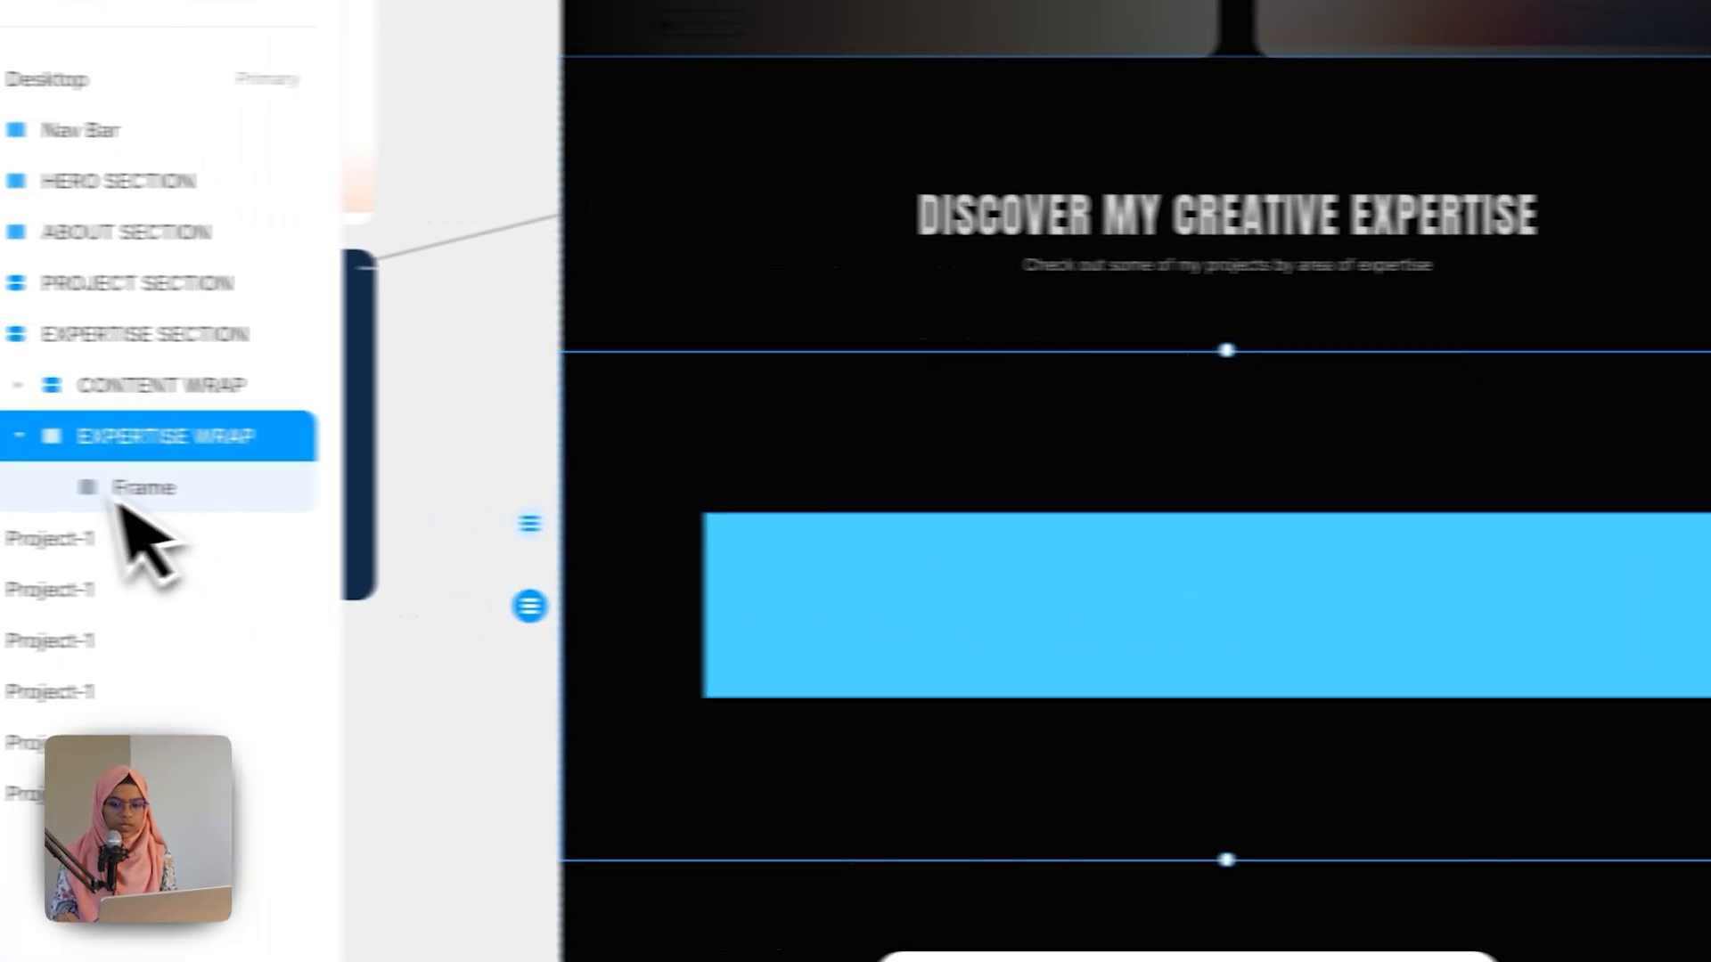
click(198, 494)
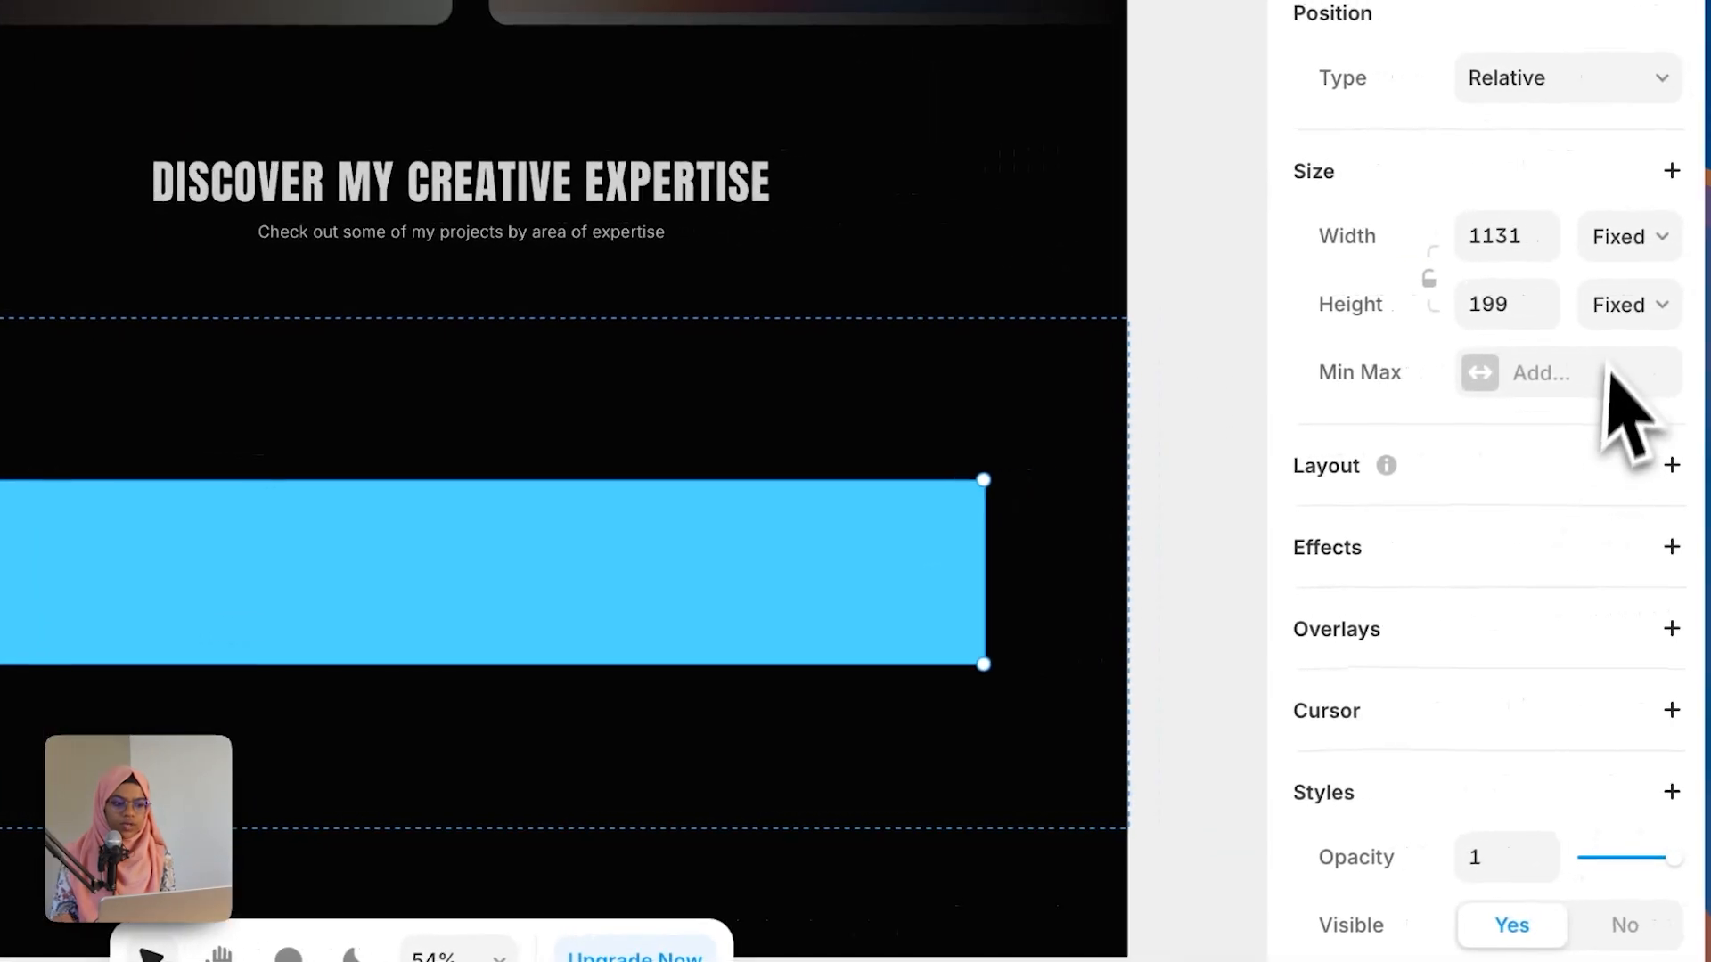
click(1638, 236)
click(1603, 314)
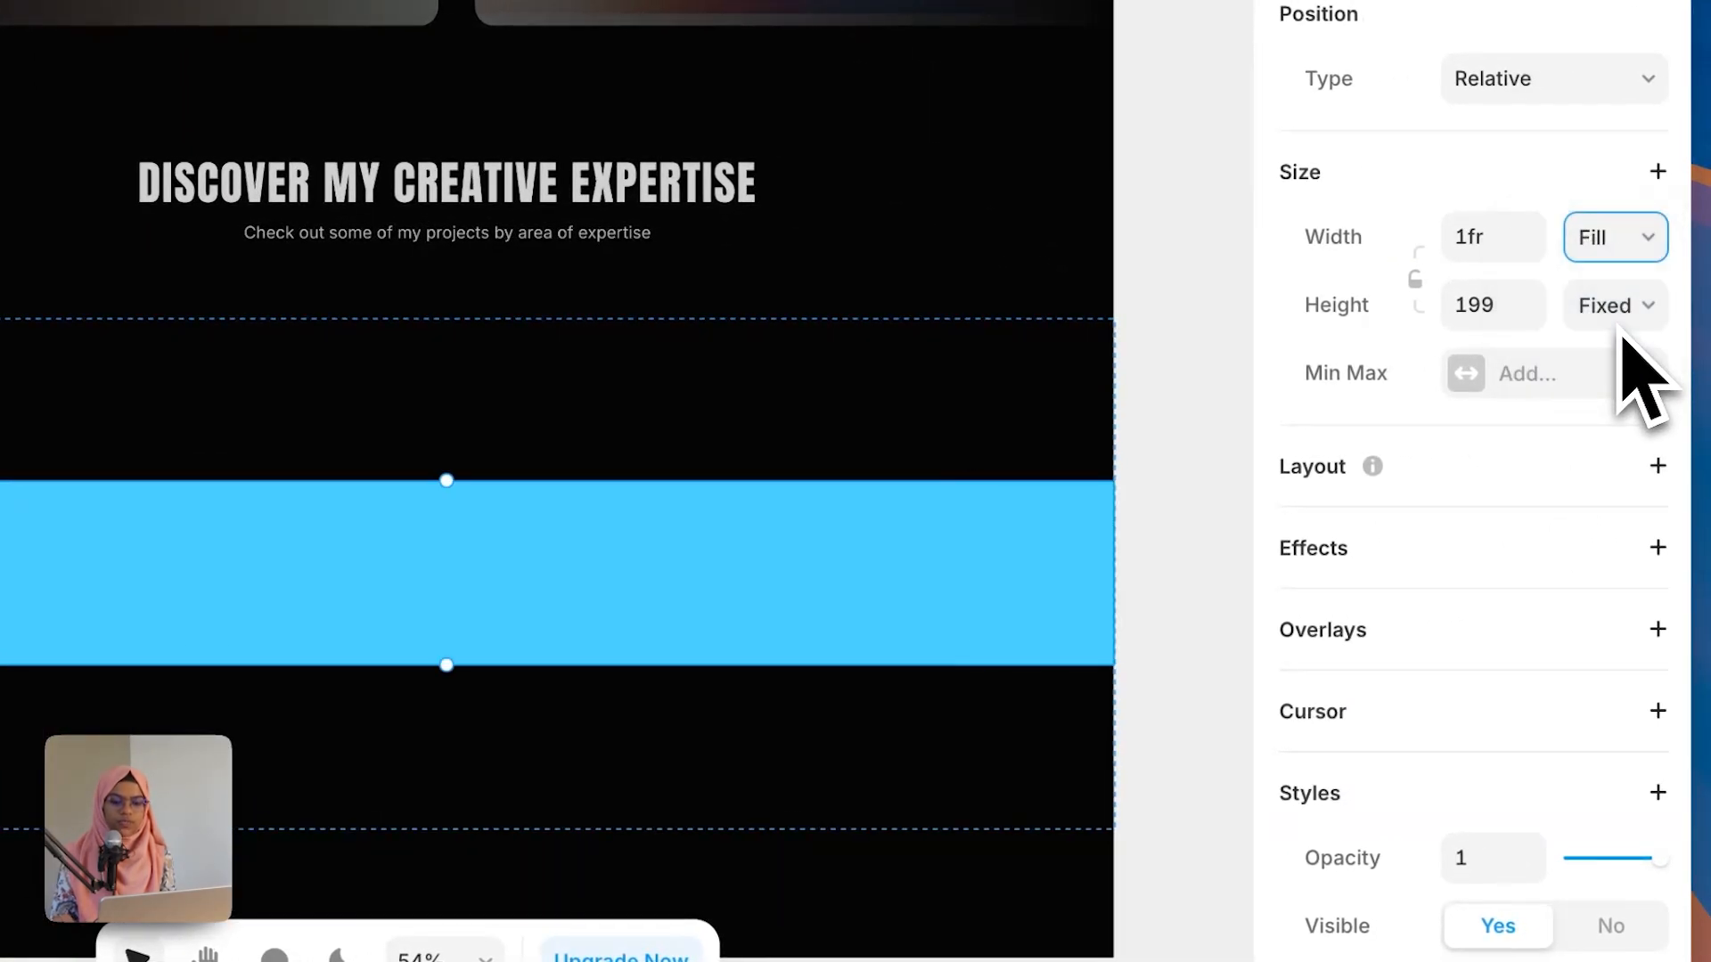
Step: Remove the inner frame's fill and rename it Expertise Wrap
click(1642, 905)
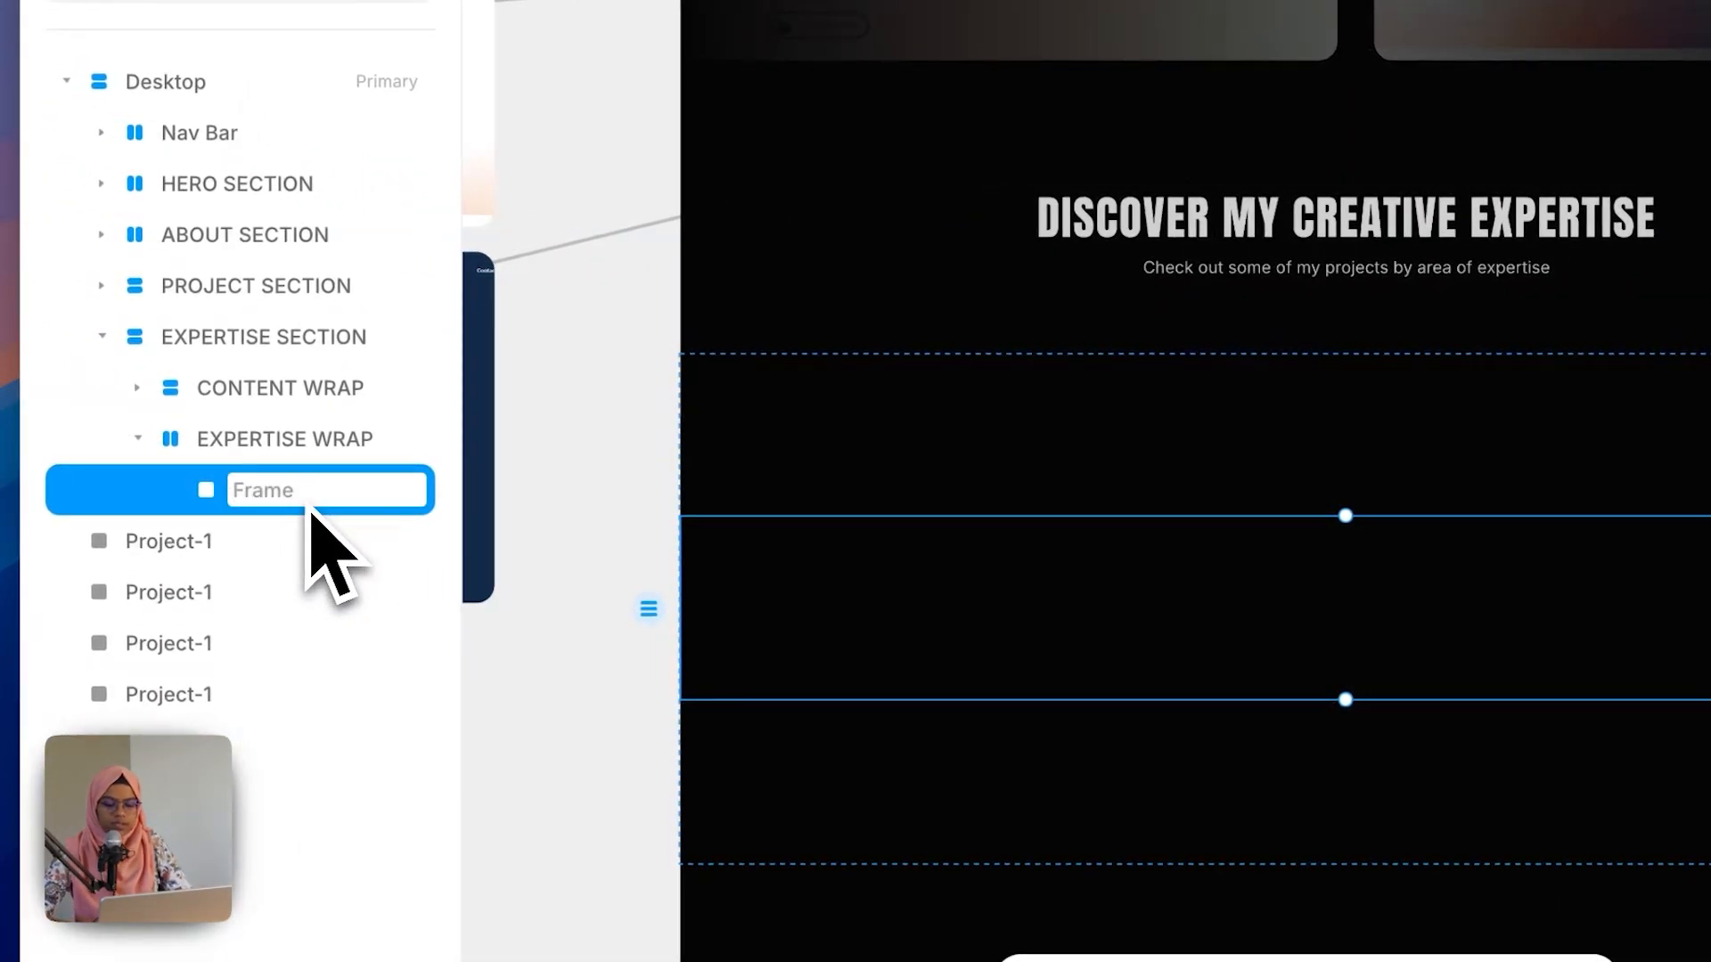
text(Expertise Wrap)
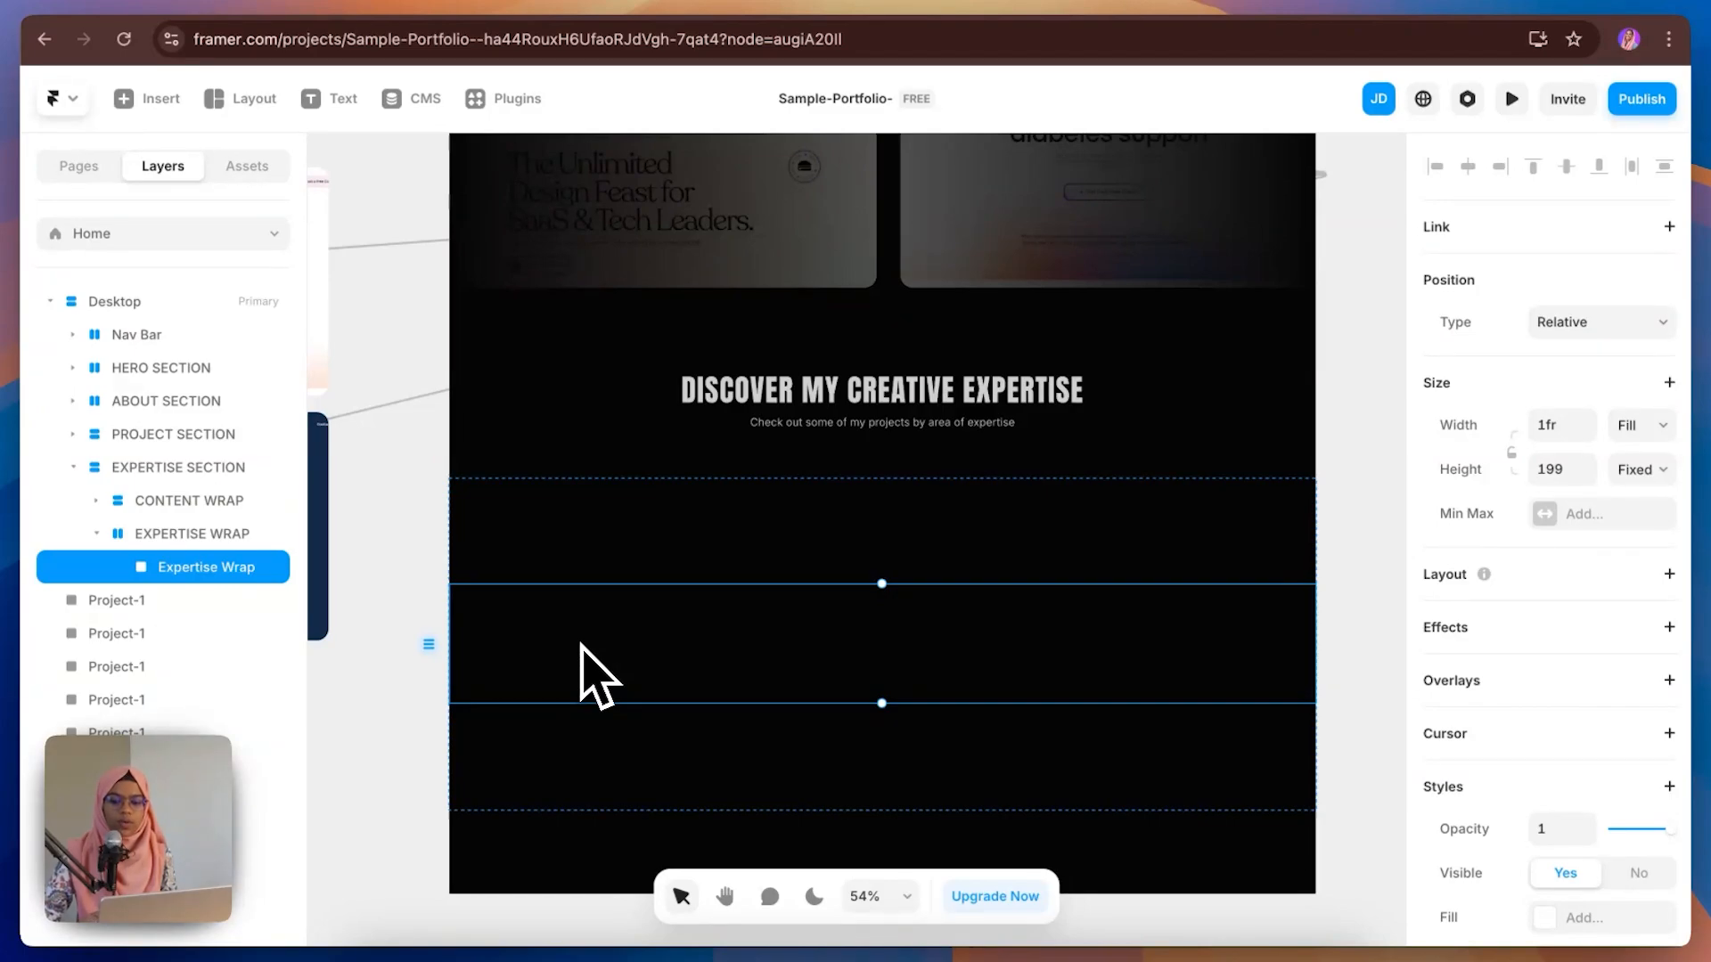
Step: Copy the BUILD WEBSITE WITH ME title and paste it into the inner Expertise Wrap frame
scroll(745, 611, up, 5)
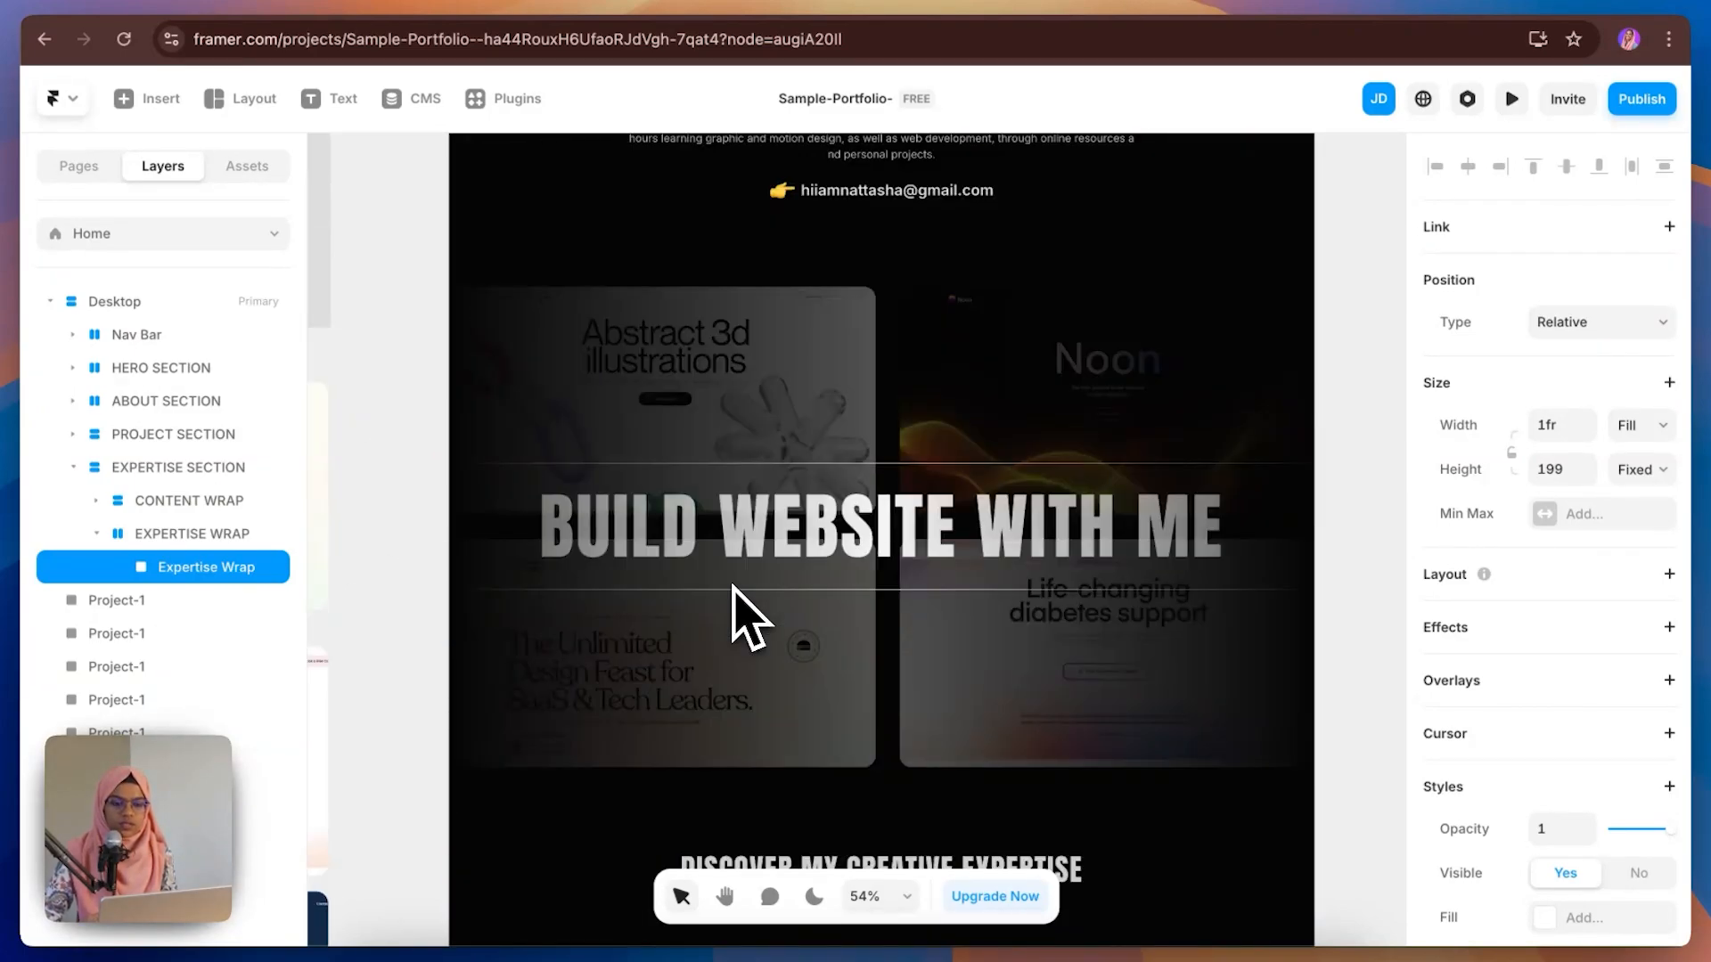
click(748, 552)
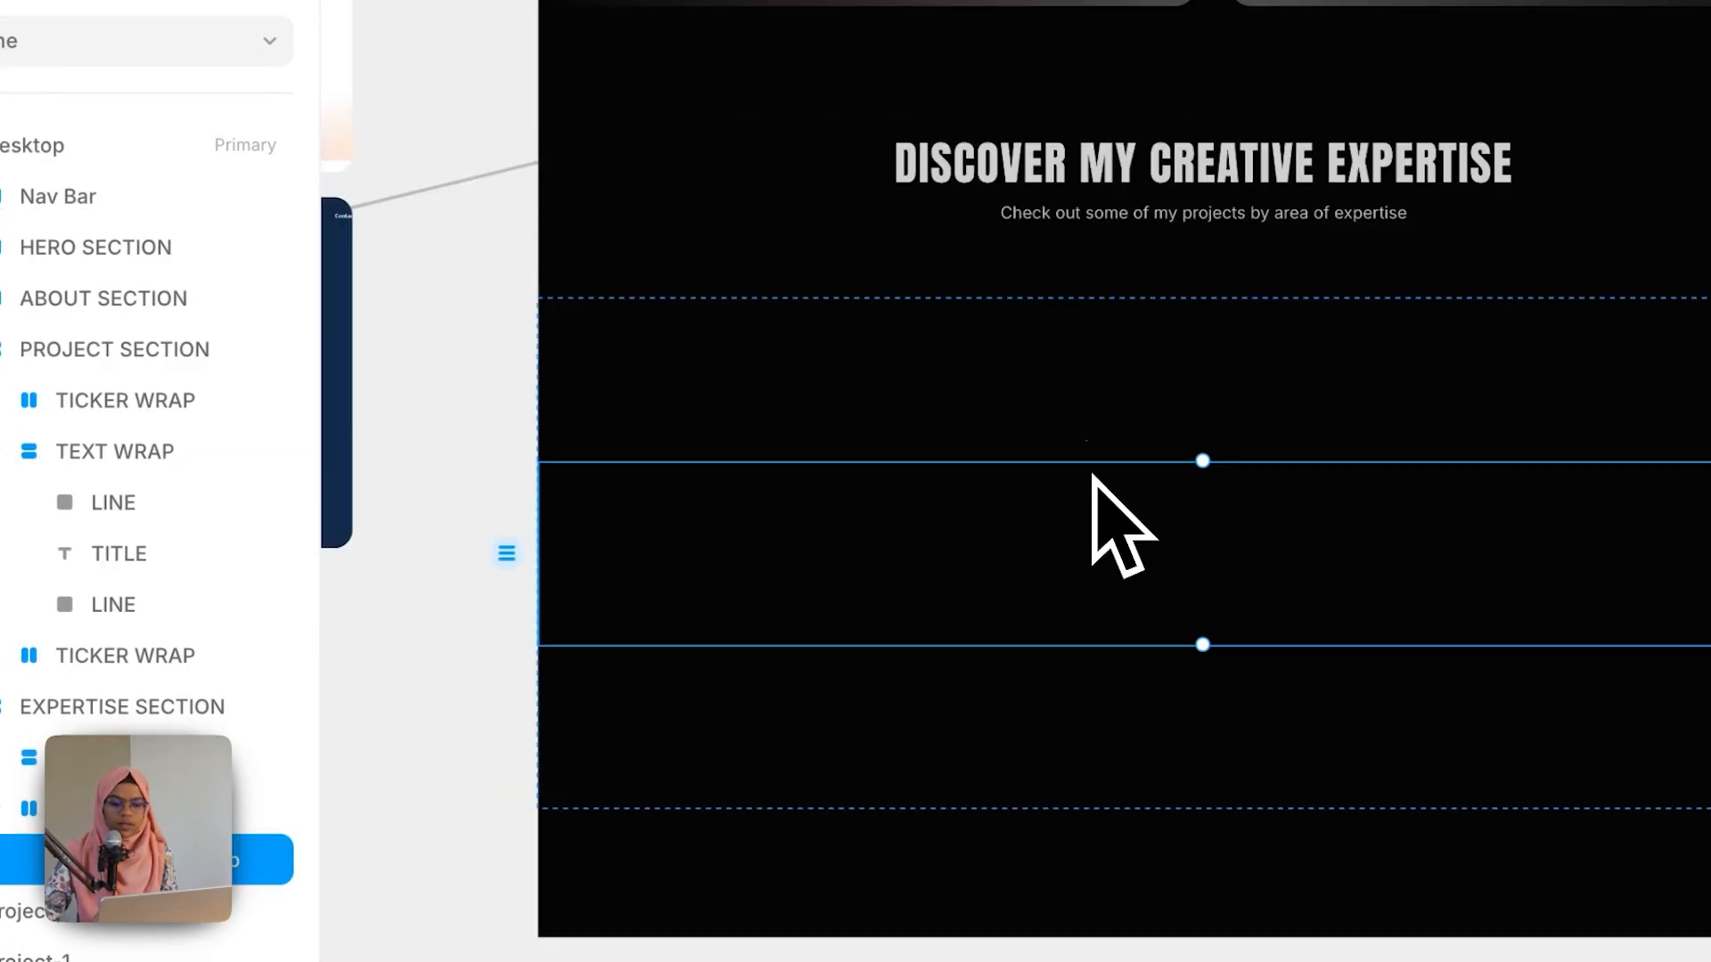
click(99, 370)
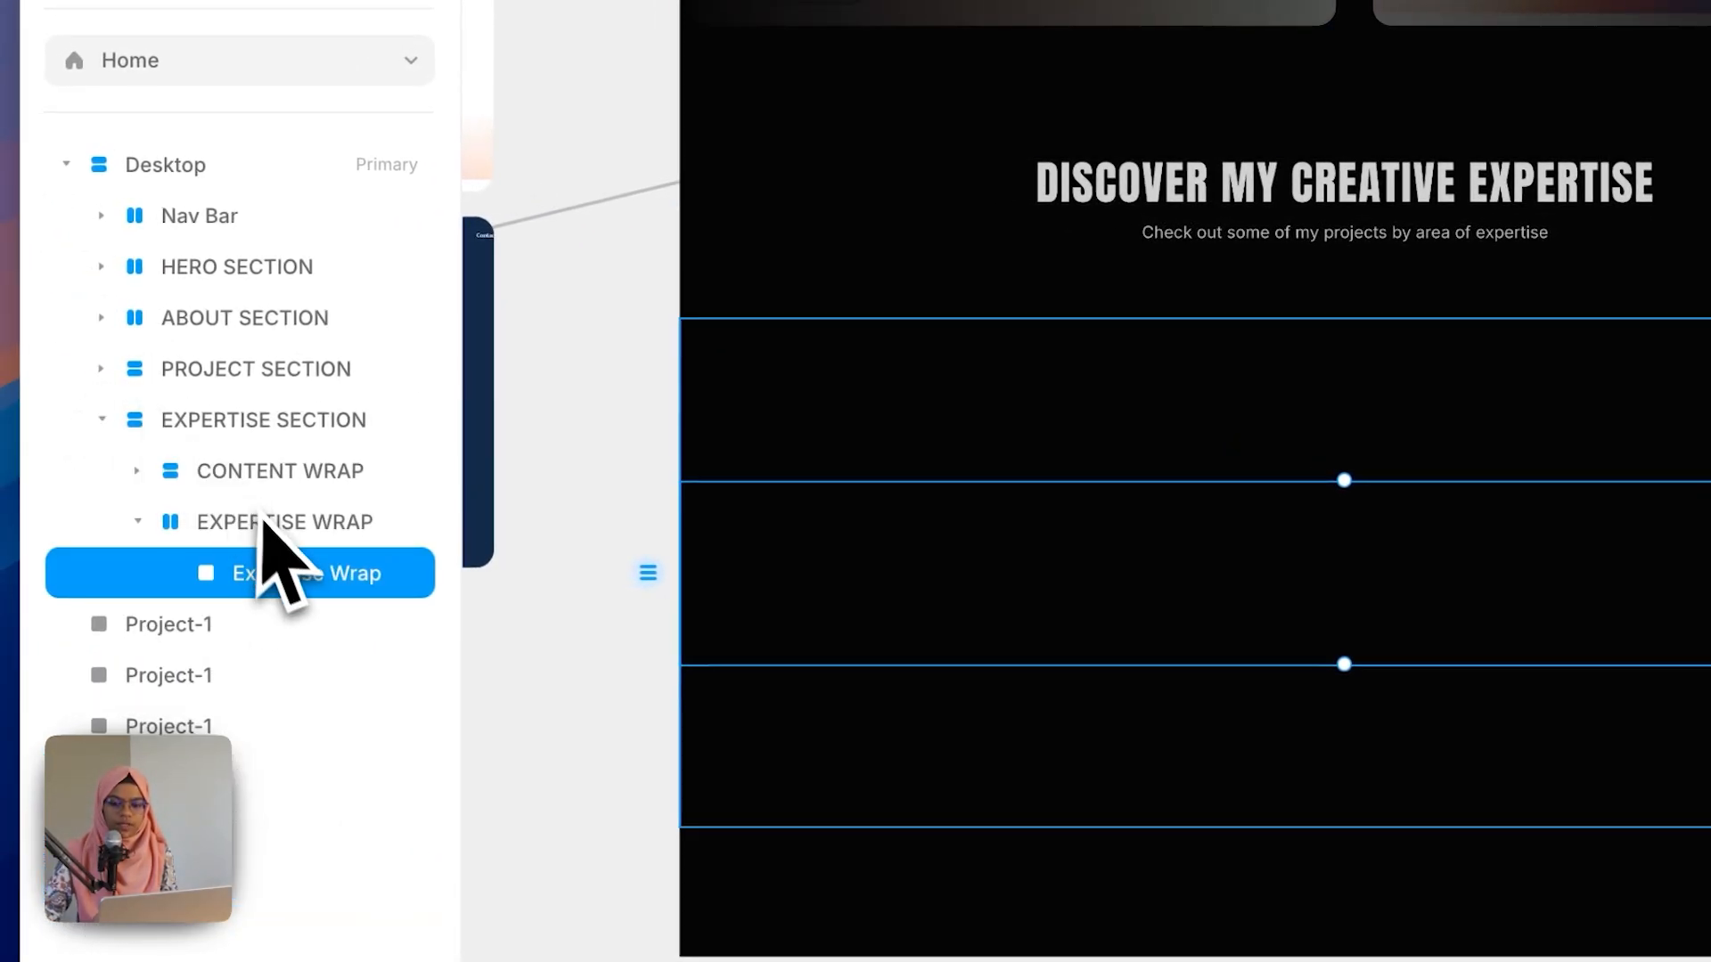
key(super+v)
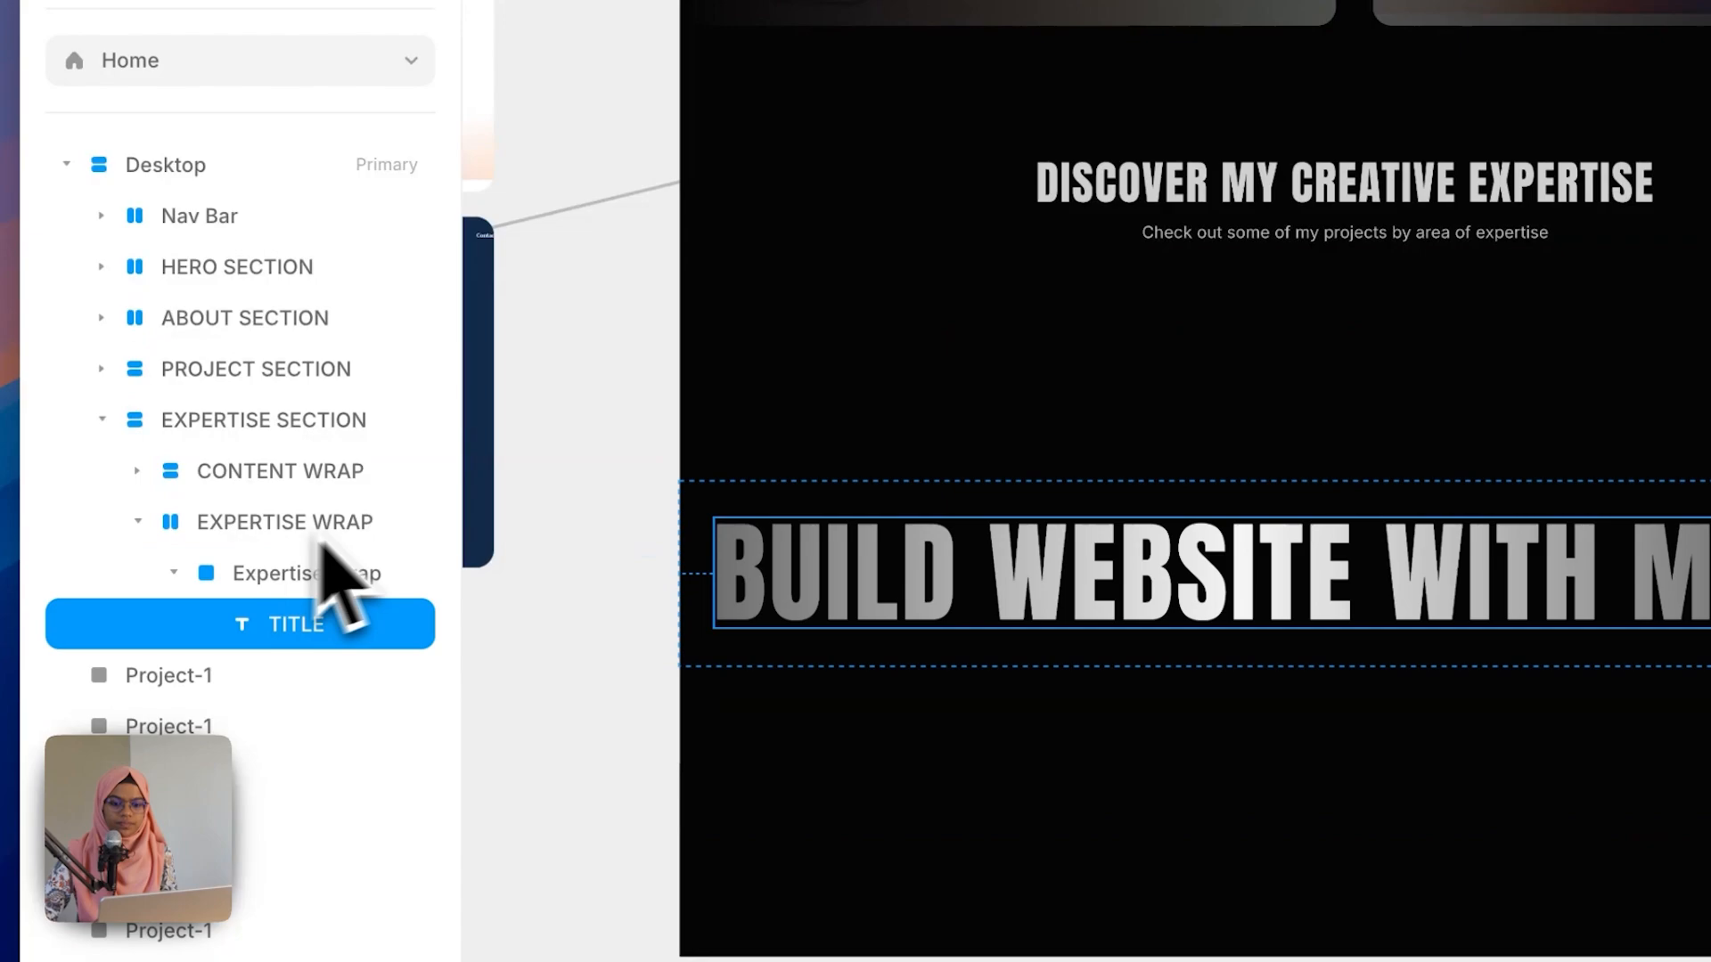
Step: Select the inner Expertise Wrap frame and add a stack layout to it
click(346, 572)
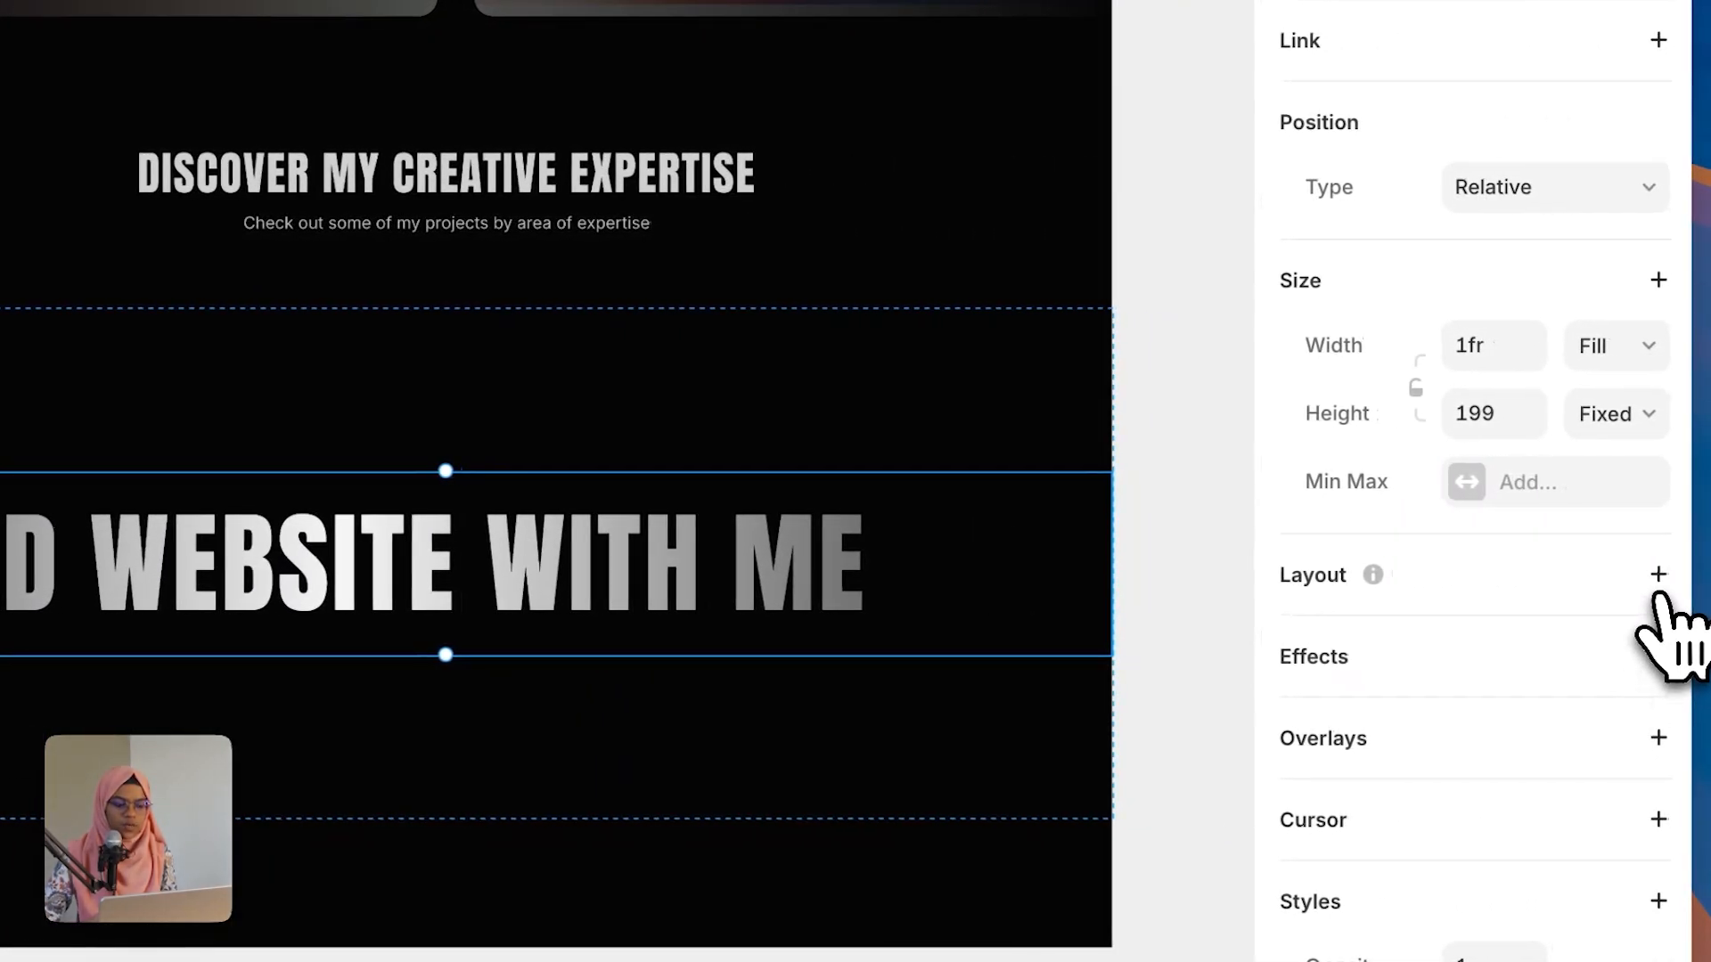
click(1656, 581)
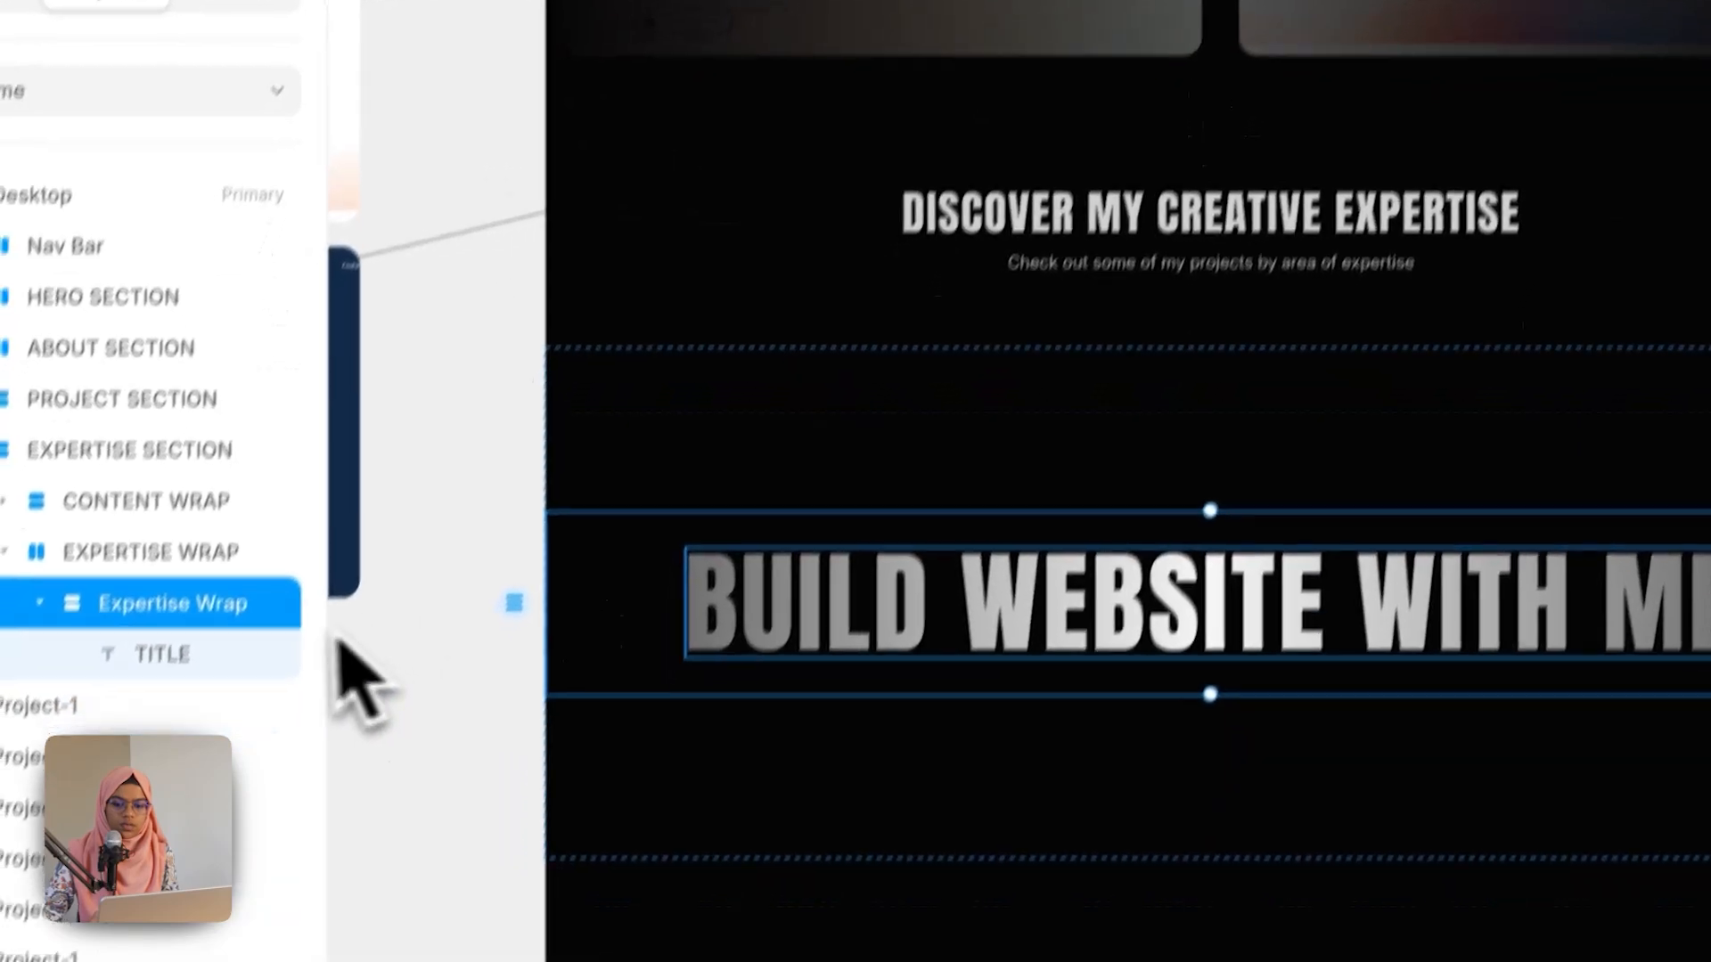
Step: Select the pasted title and remove its gradient text colour
click(352, 910)
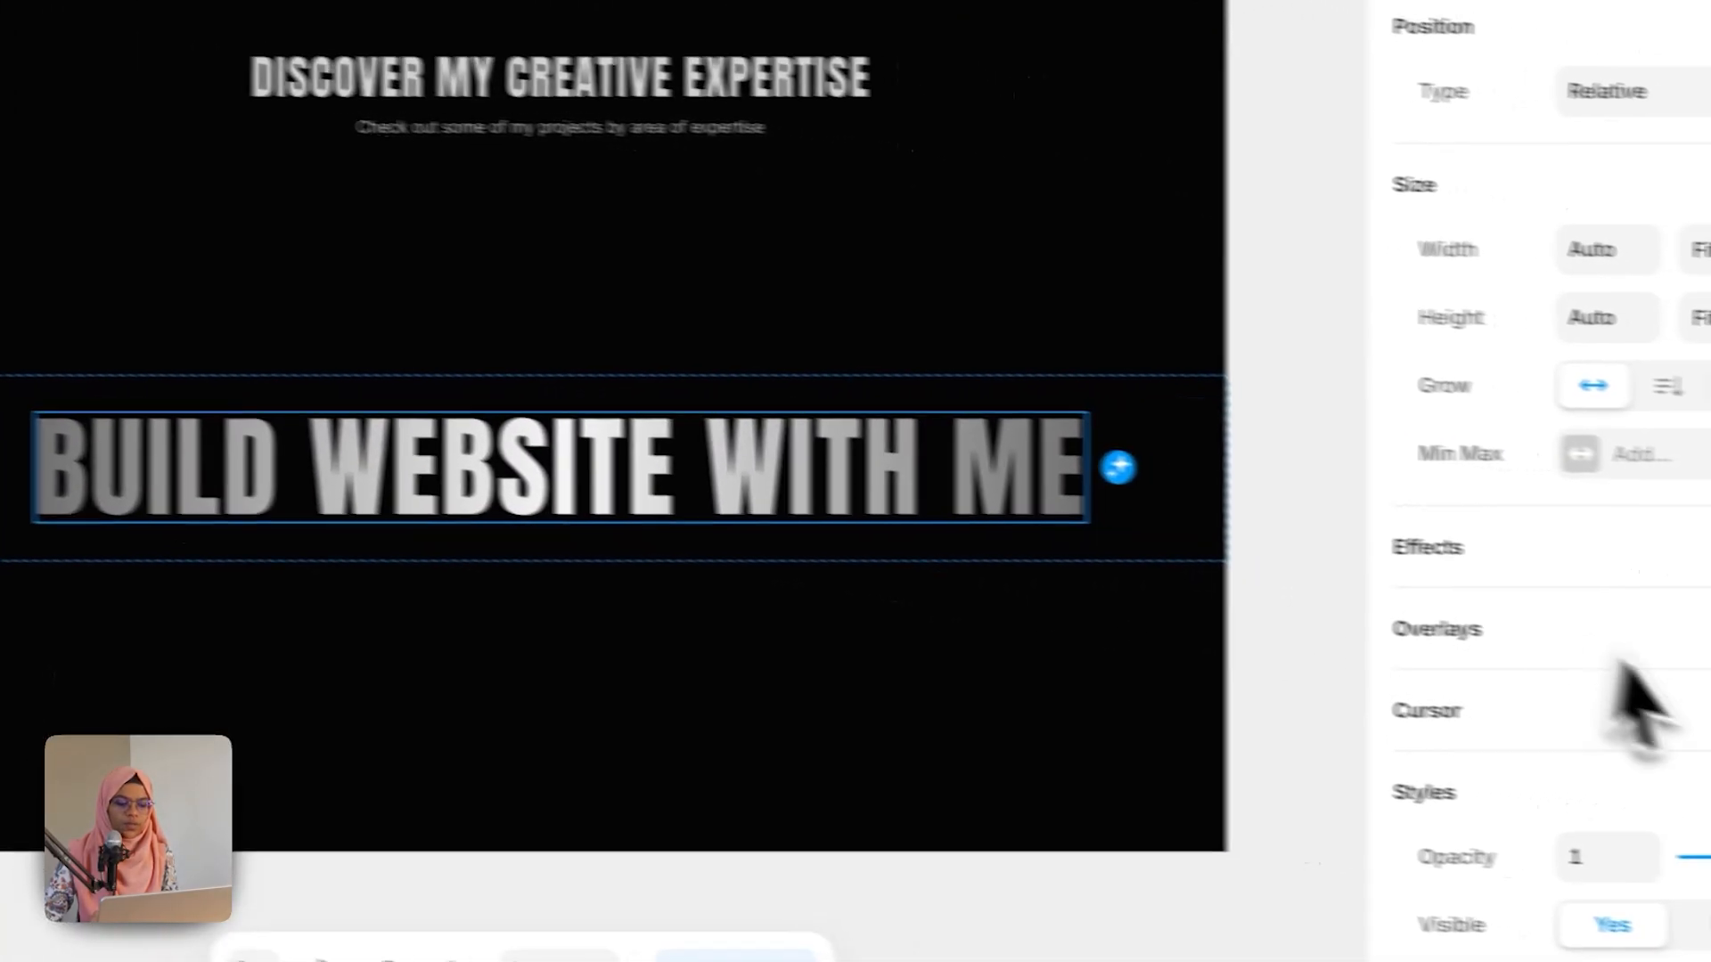
scroll(1595, 802, down, 5)
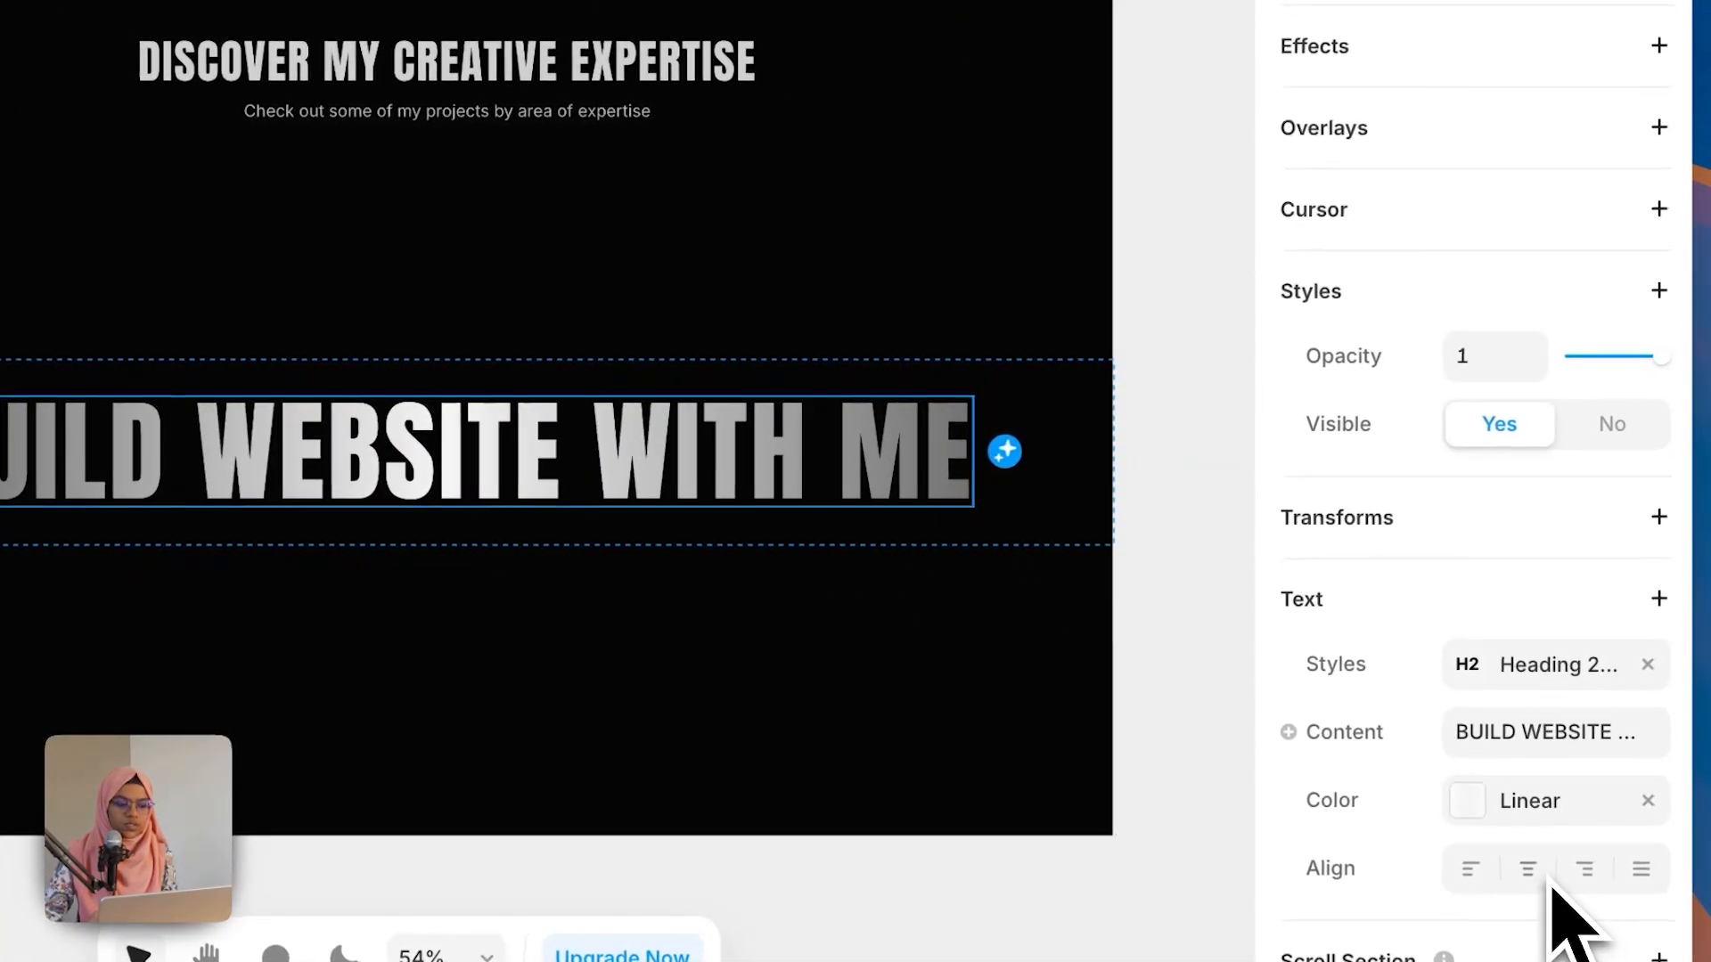
click(1645, 801)
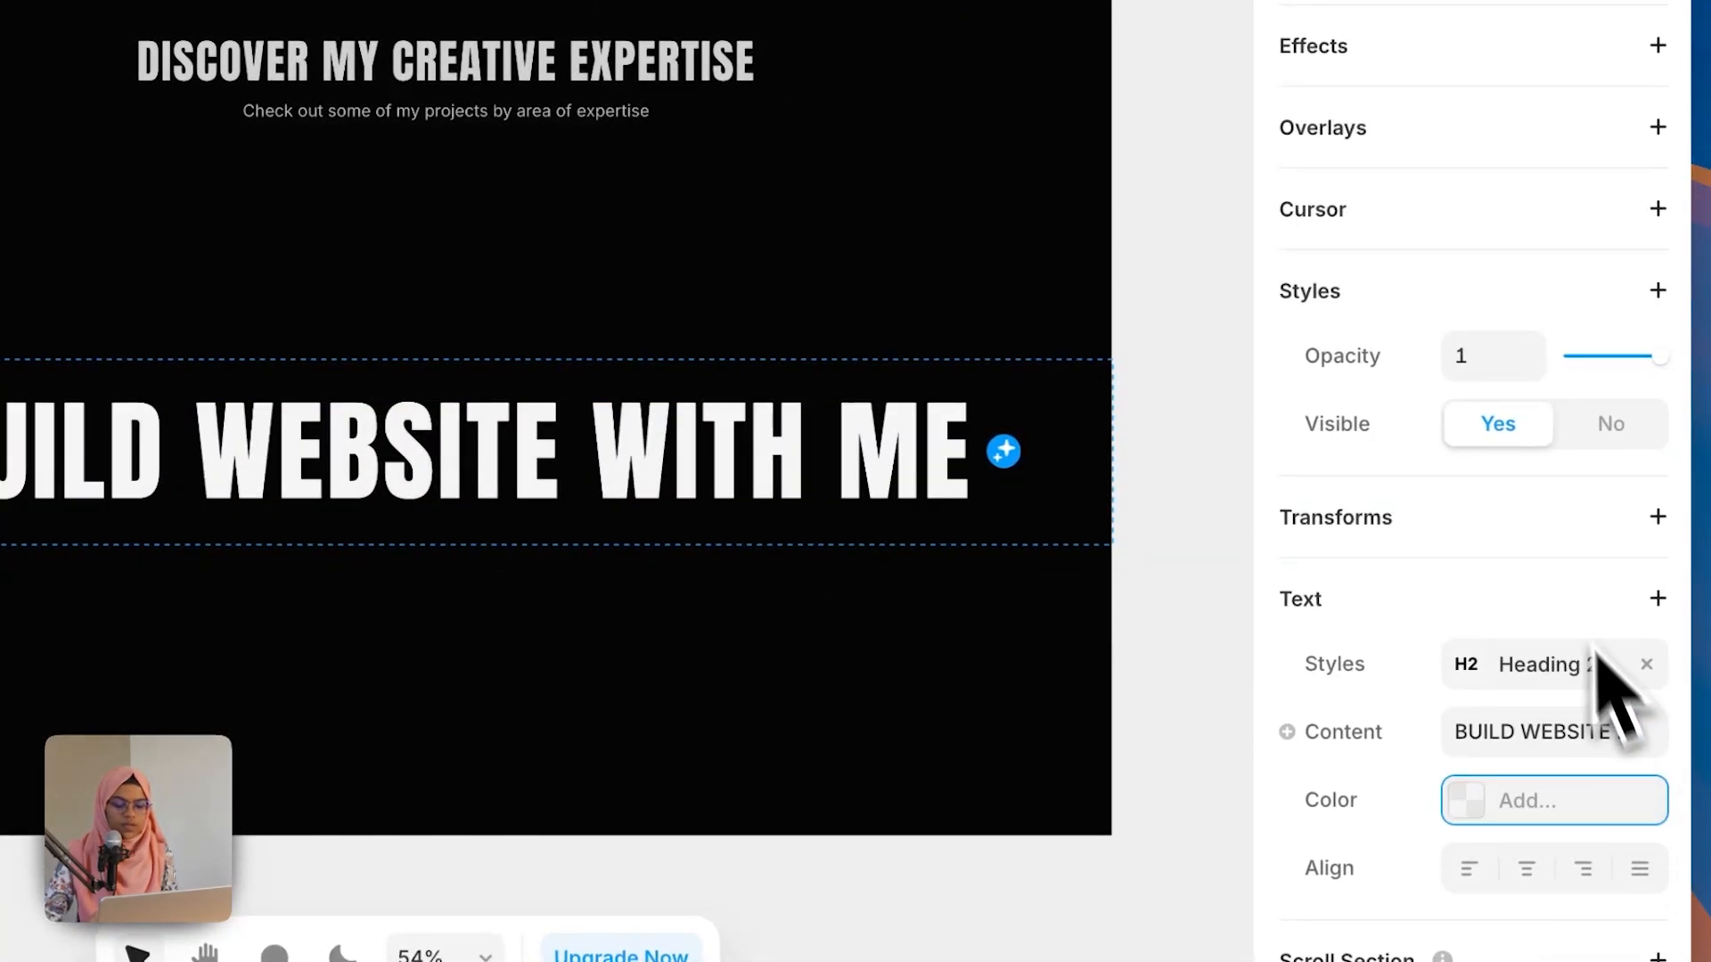
Step: Set the title's width to Fill and centre-align its text
click(1599, 245)
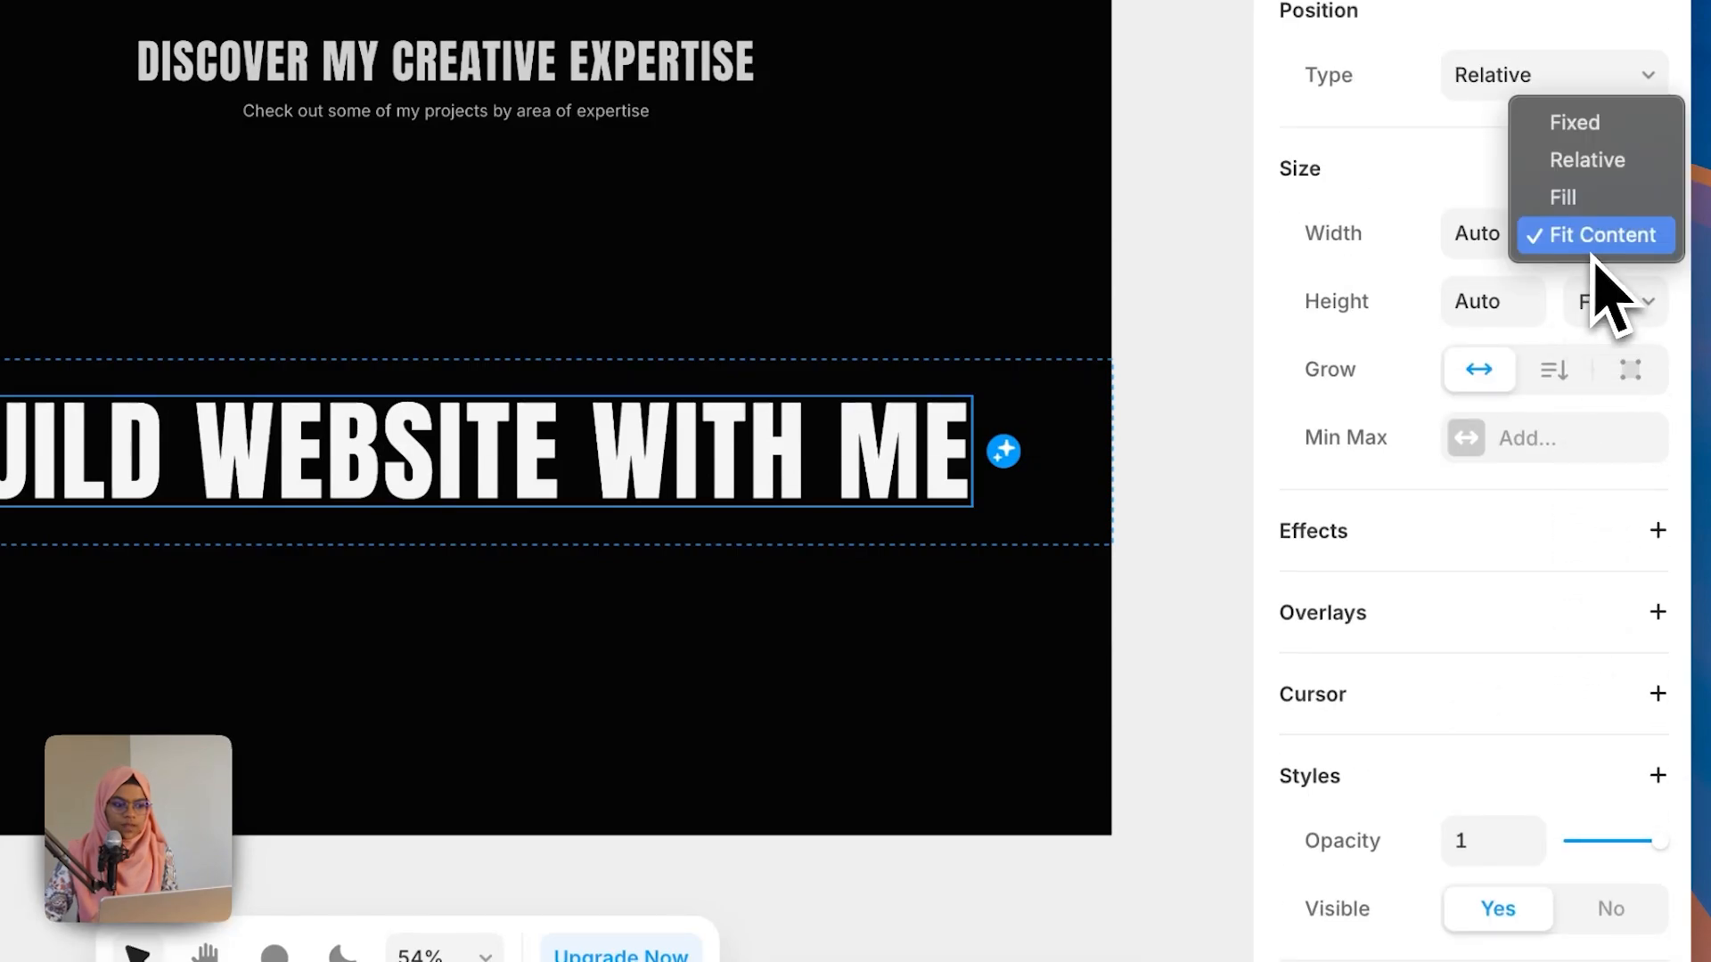
click(1590, 198)
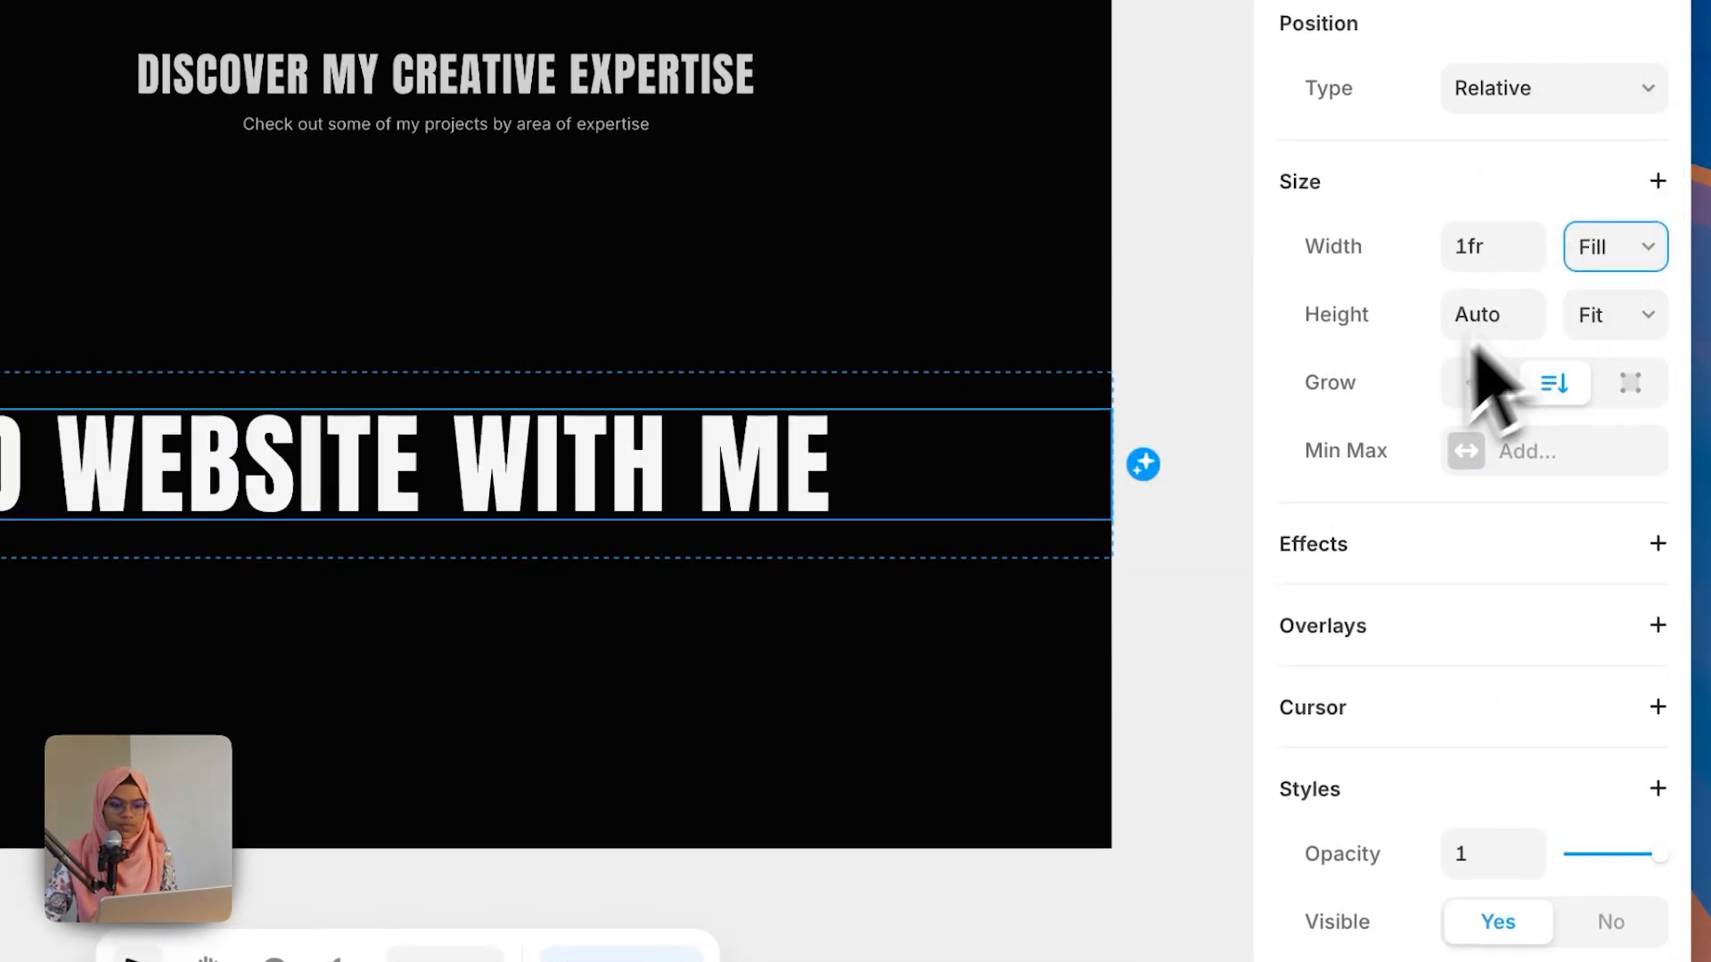
scroll(1594, 855, down, 5)
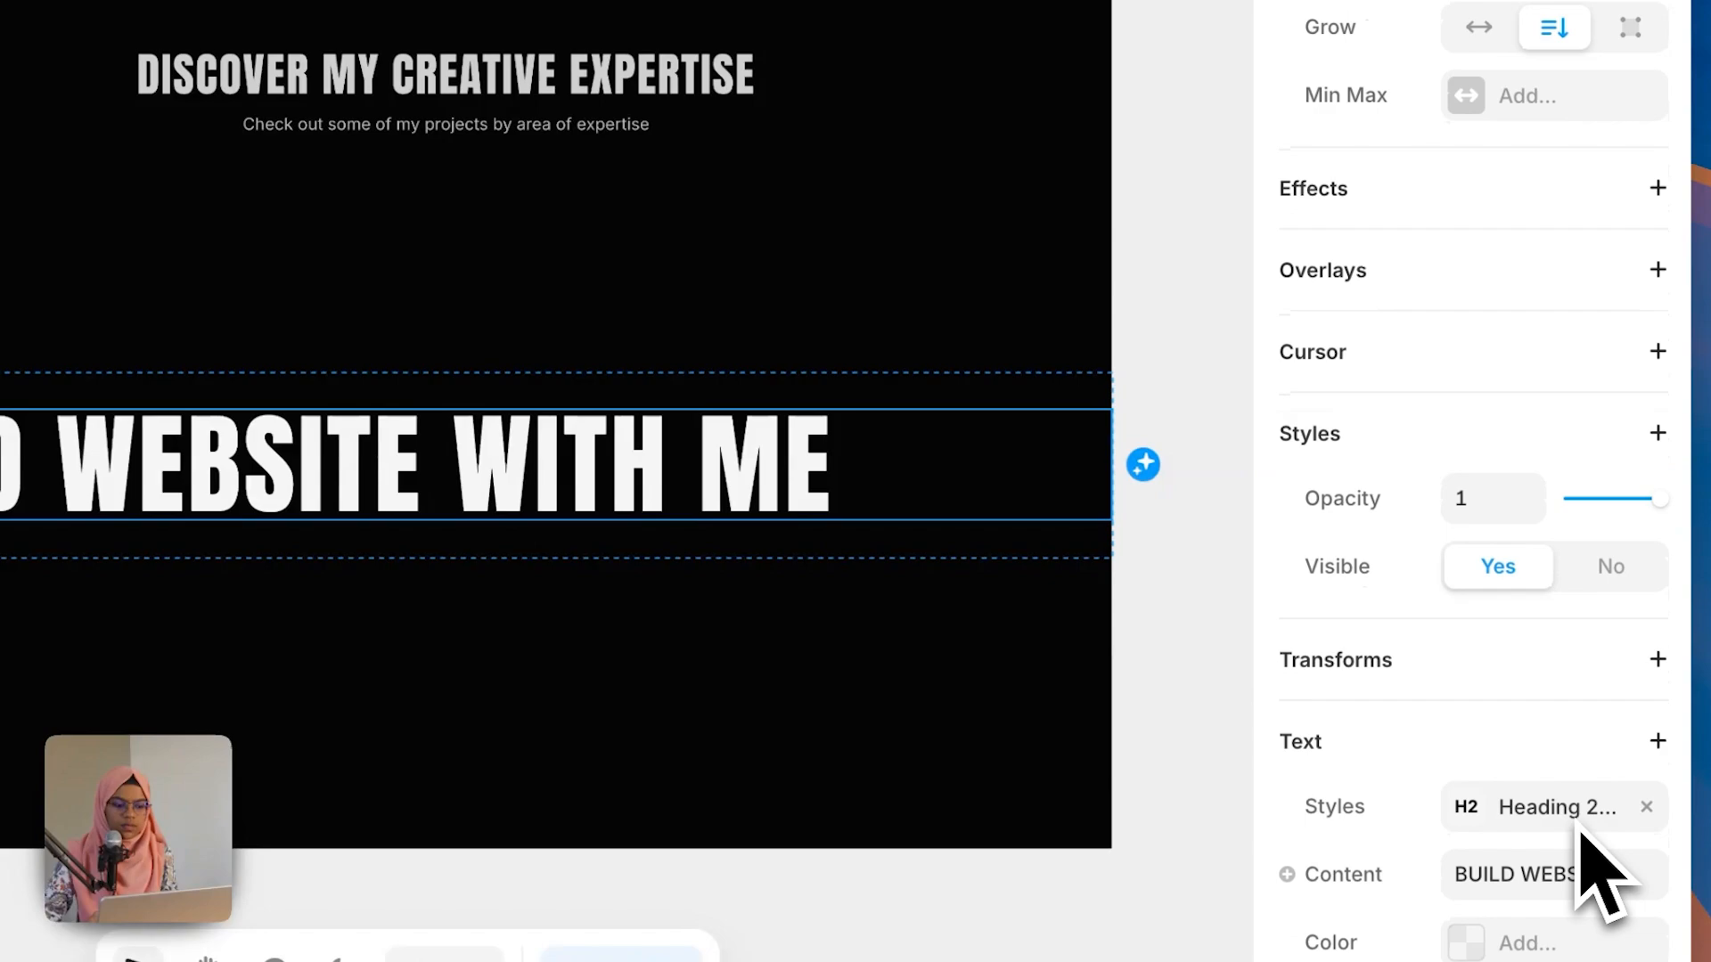
click(1525, 931)
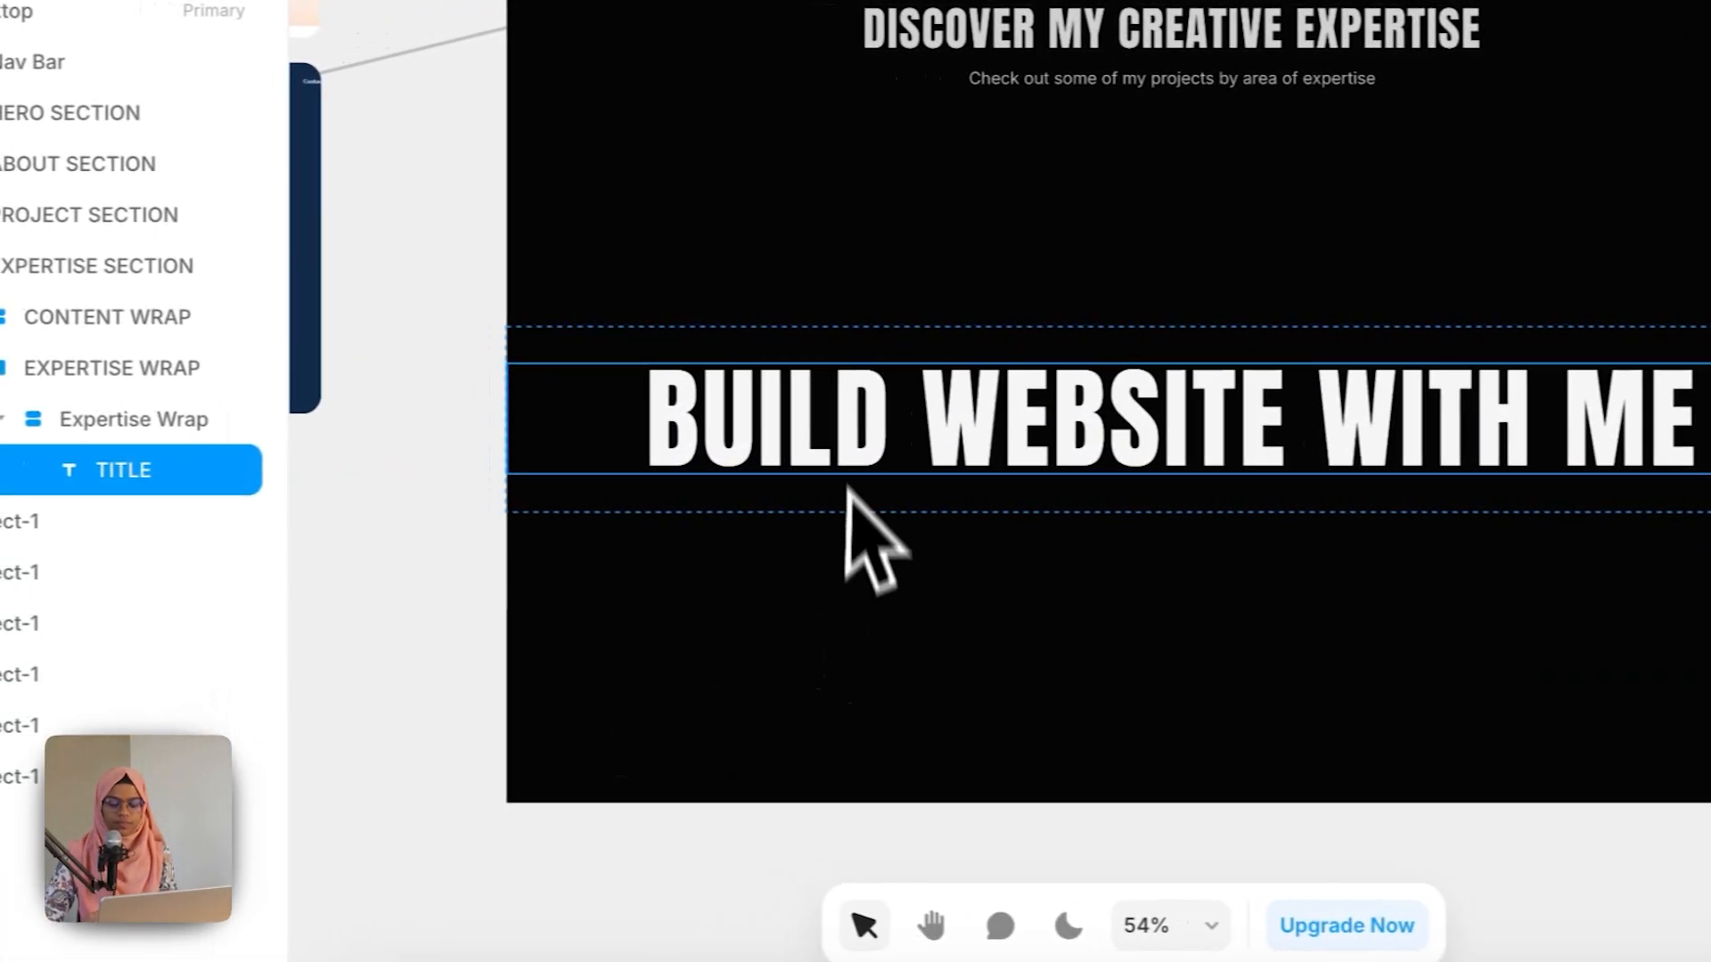
Step: Set the inner Expertise Wrap frame's height to Fit Content
click(160, 361)
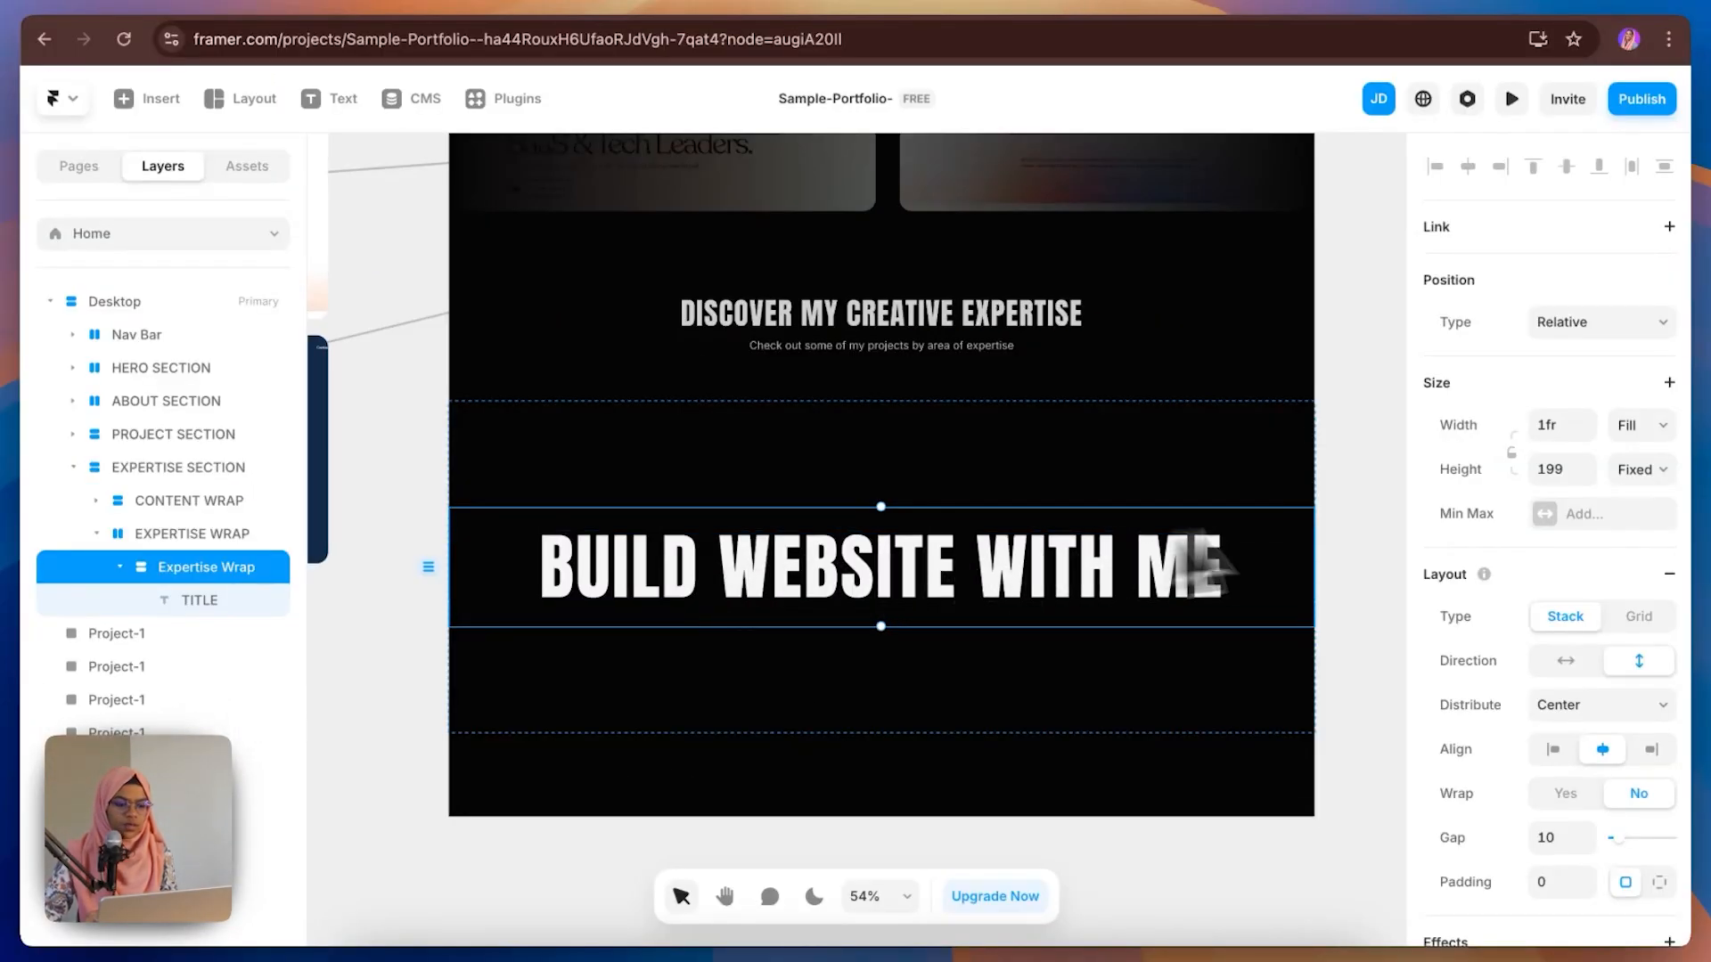
click(1641, 469)
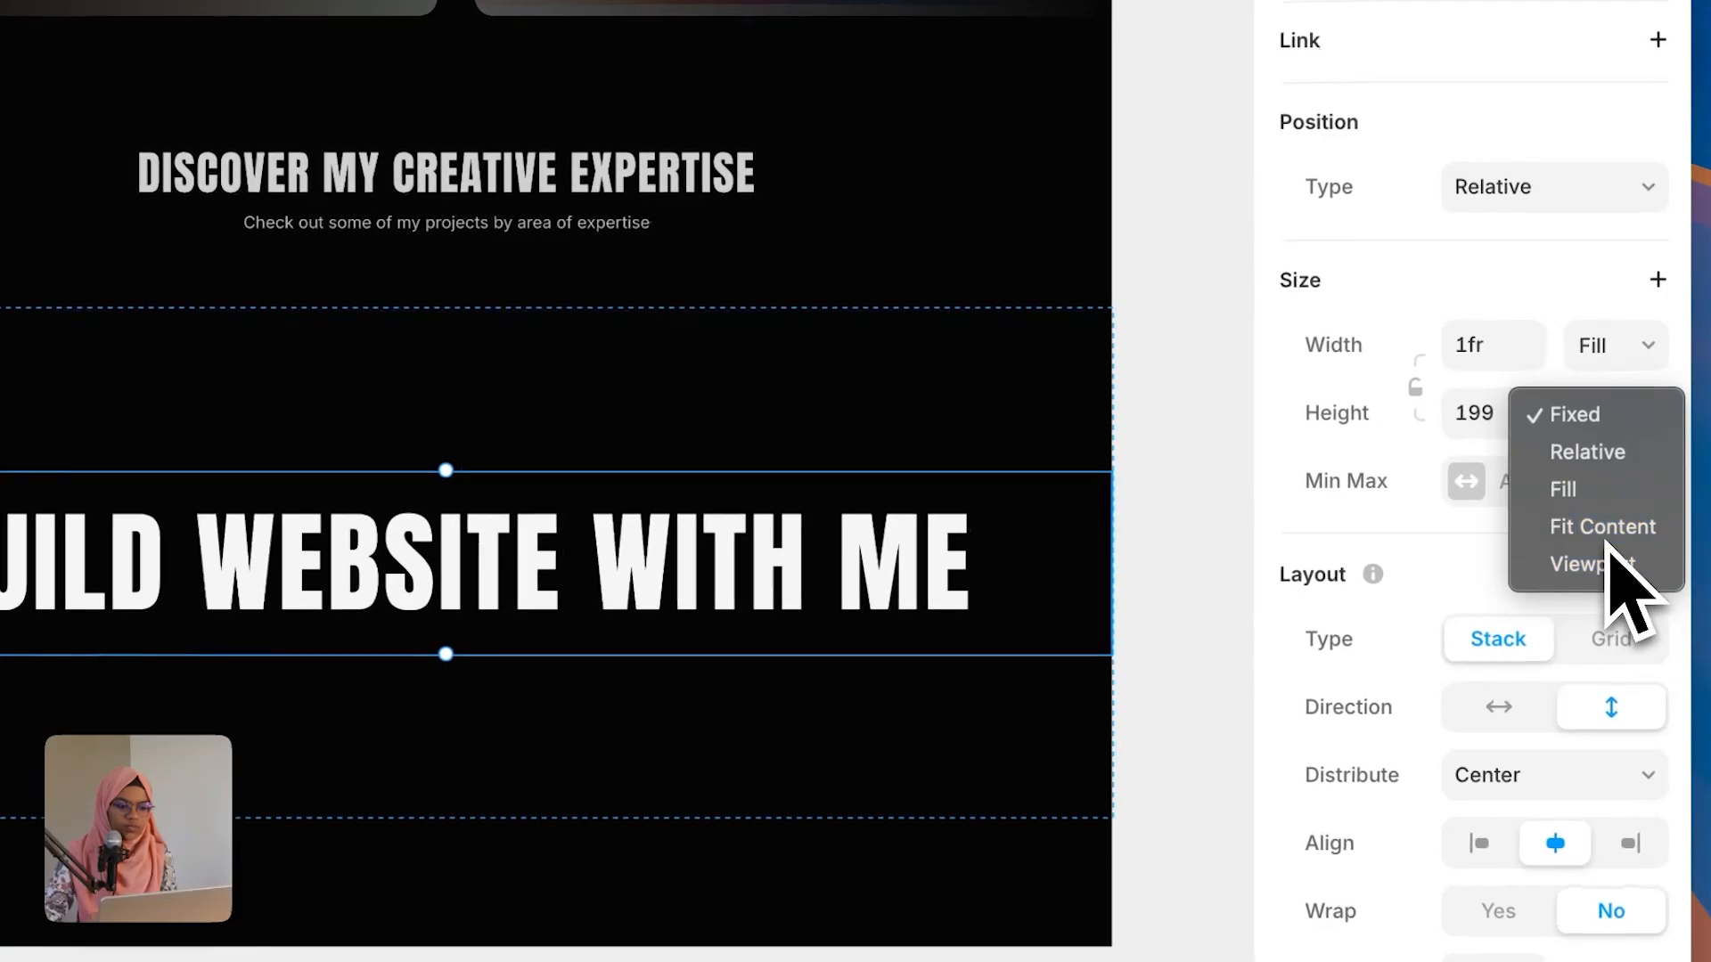
click(1601, 526)
Step: Change the title's text content to WEB DESIGN
click(277, 556)
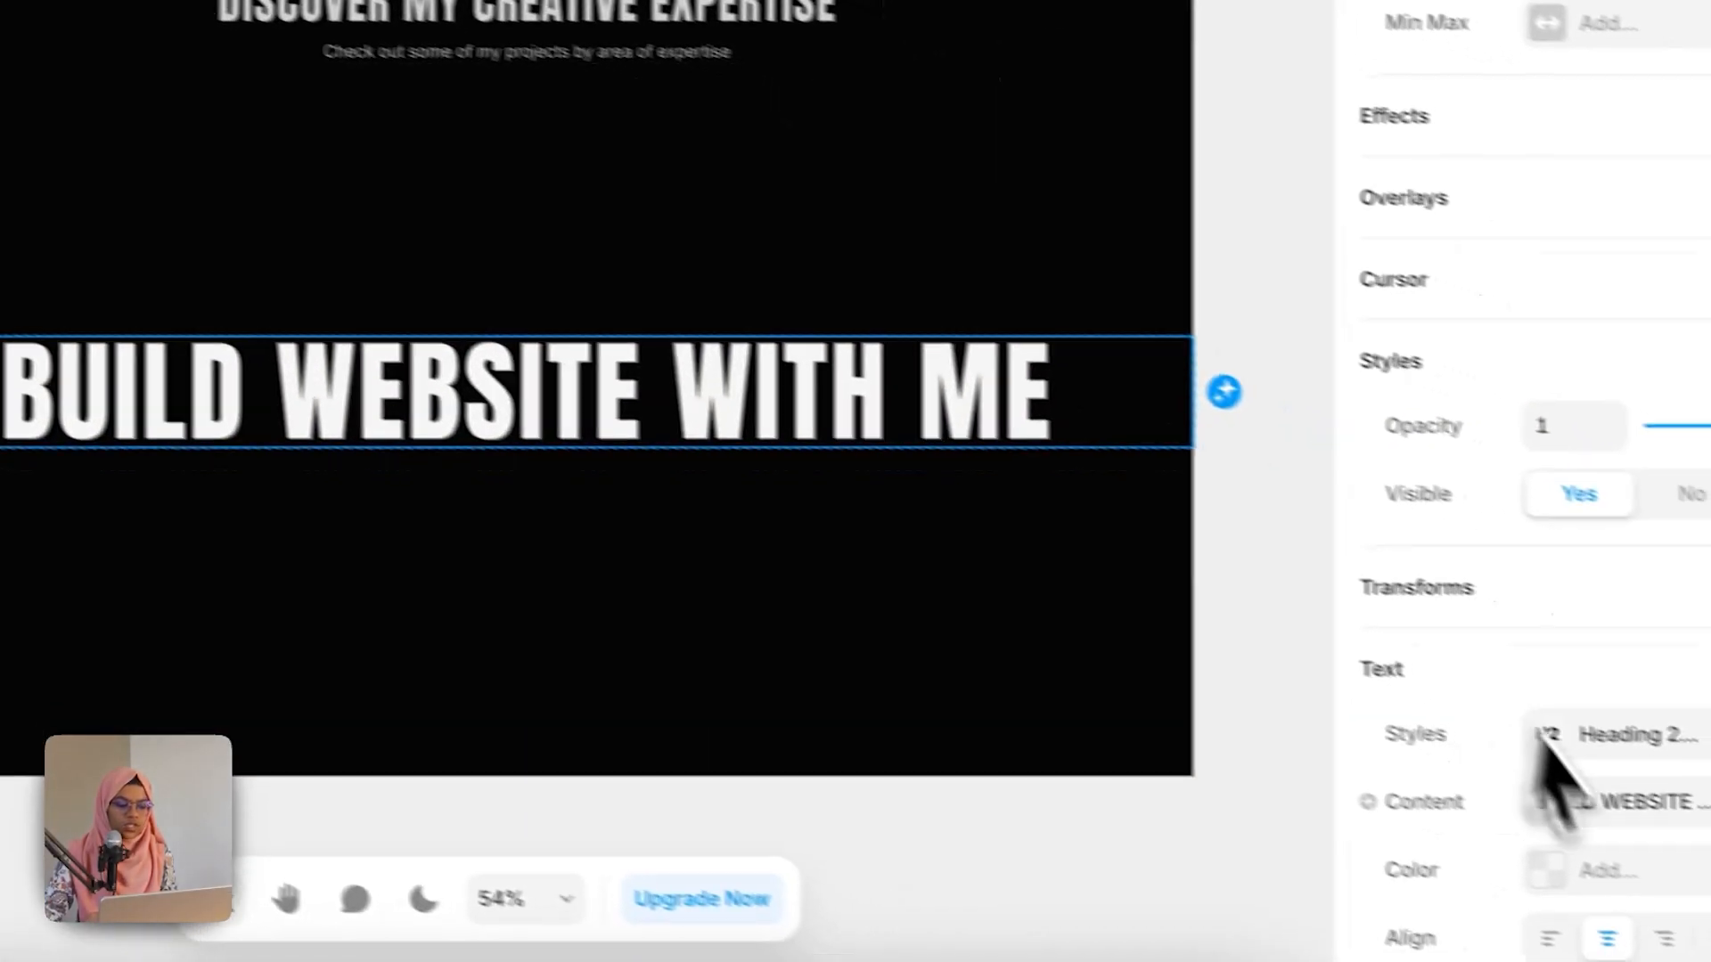
click(1629, 784)
key(super+a)
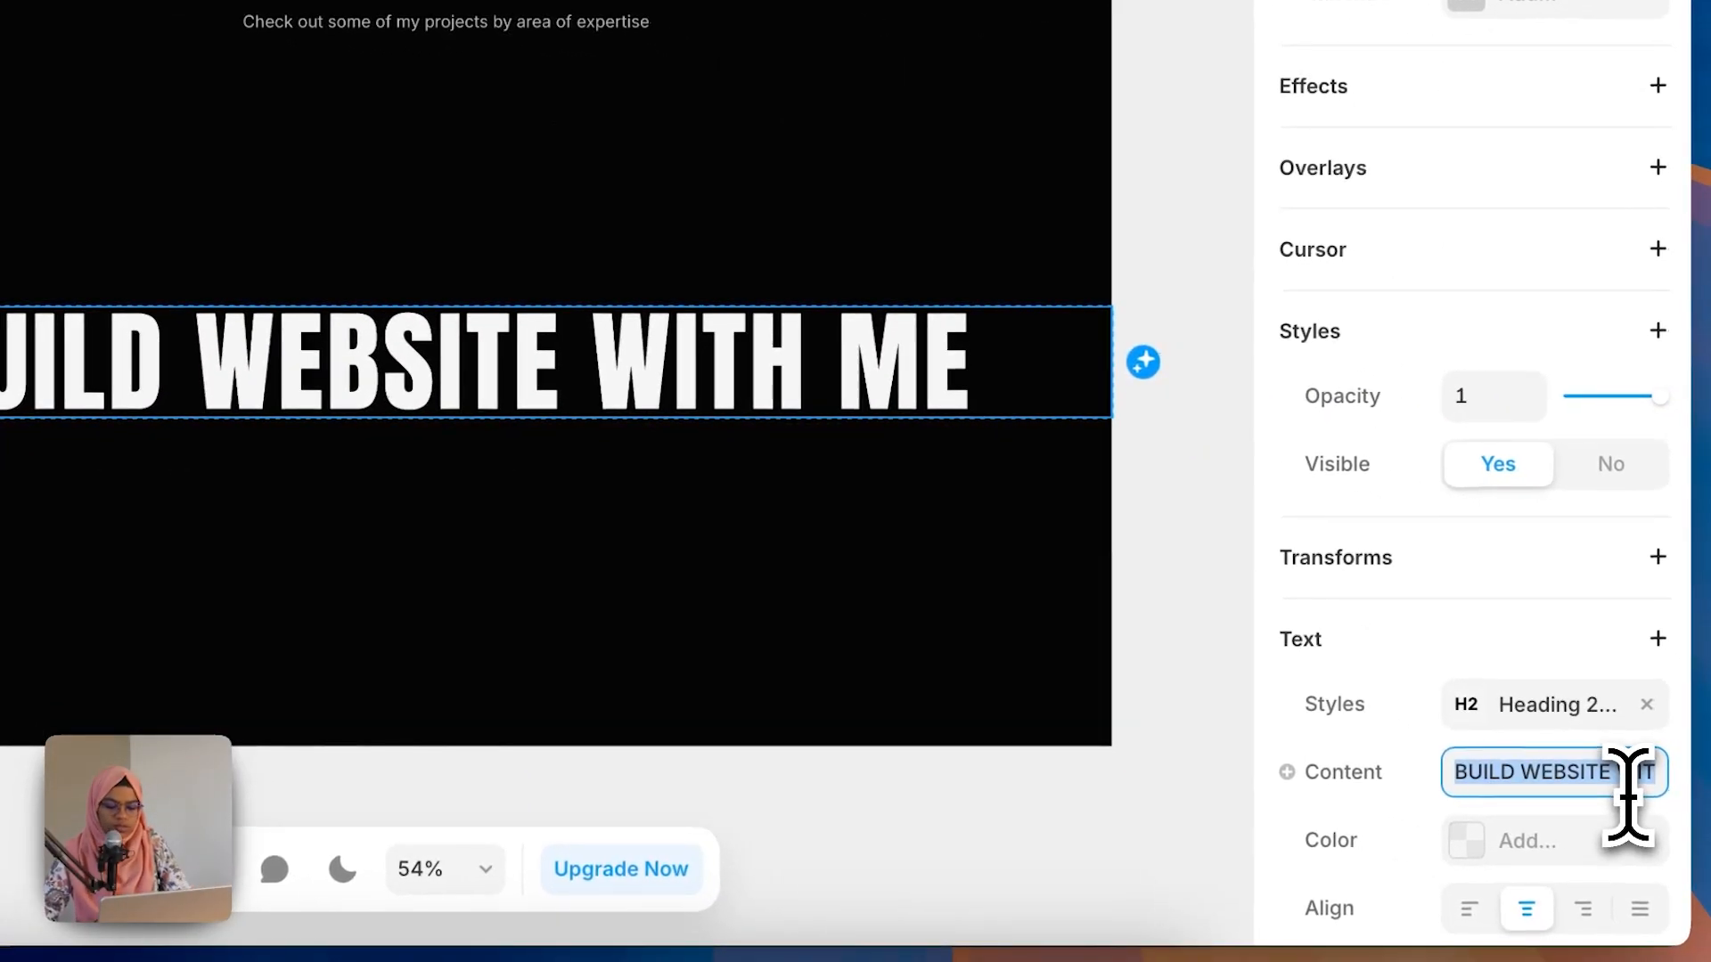
text(WEB DESIGN)
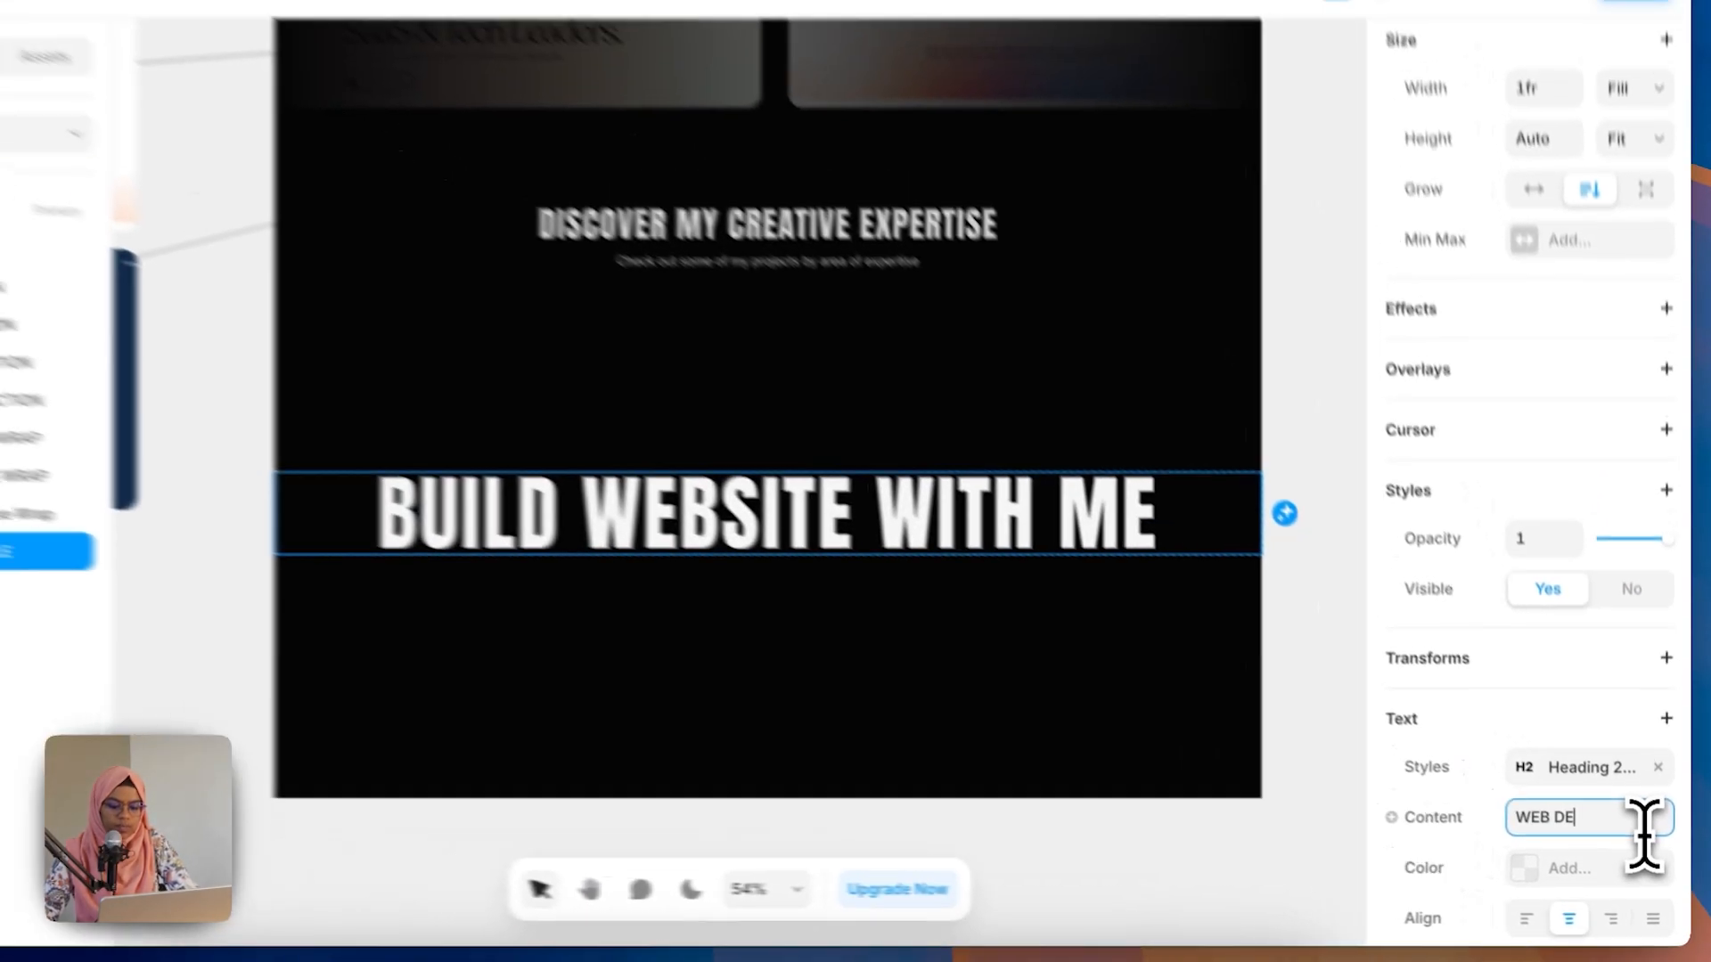
key(Return)
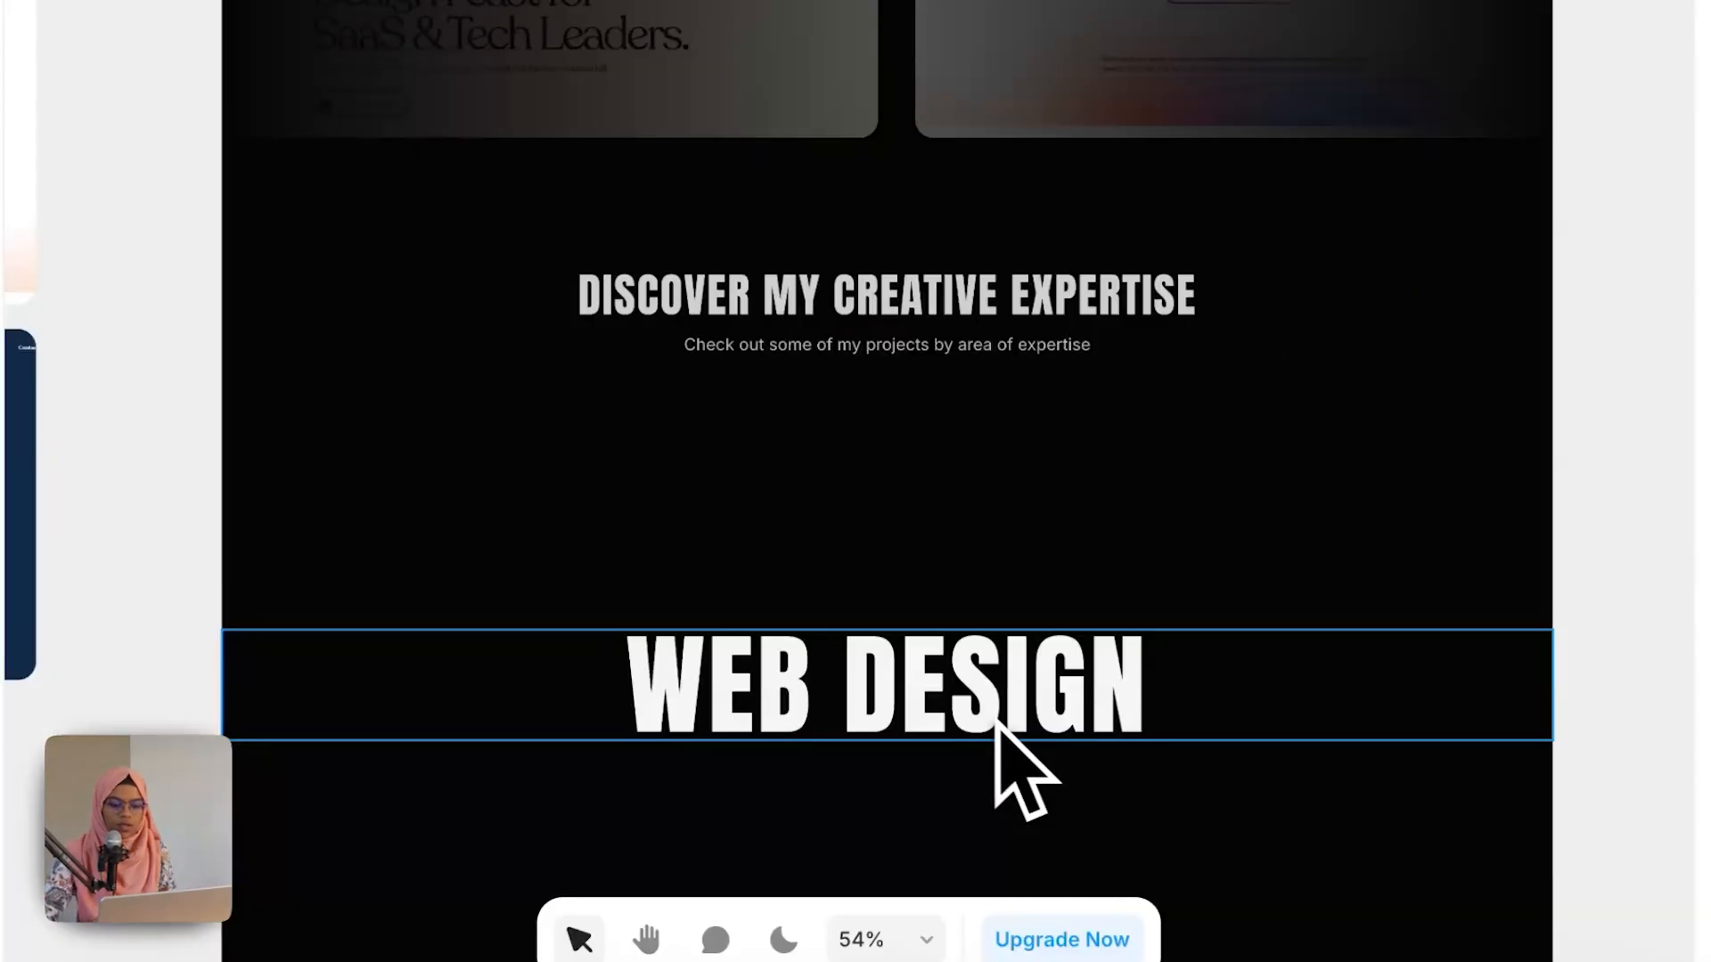
key(Escape)
Step: Copy a LINE from the project section's TEXT WRAP and paste it into the inner Expertise Wrap below the title
scroll(879, 784, up, 3)
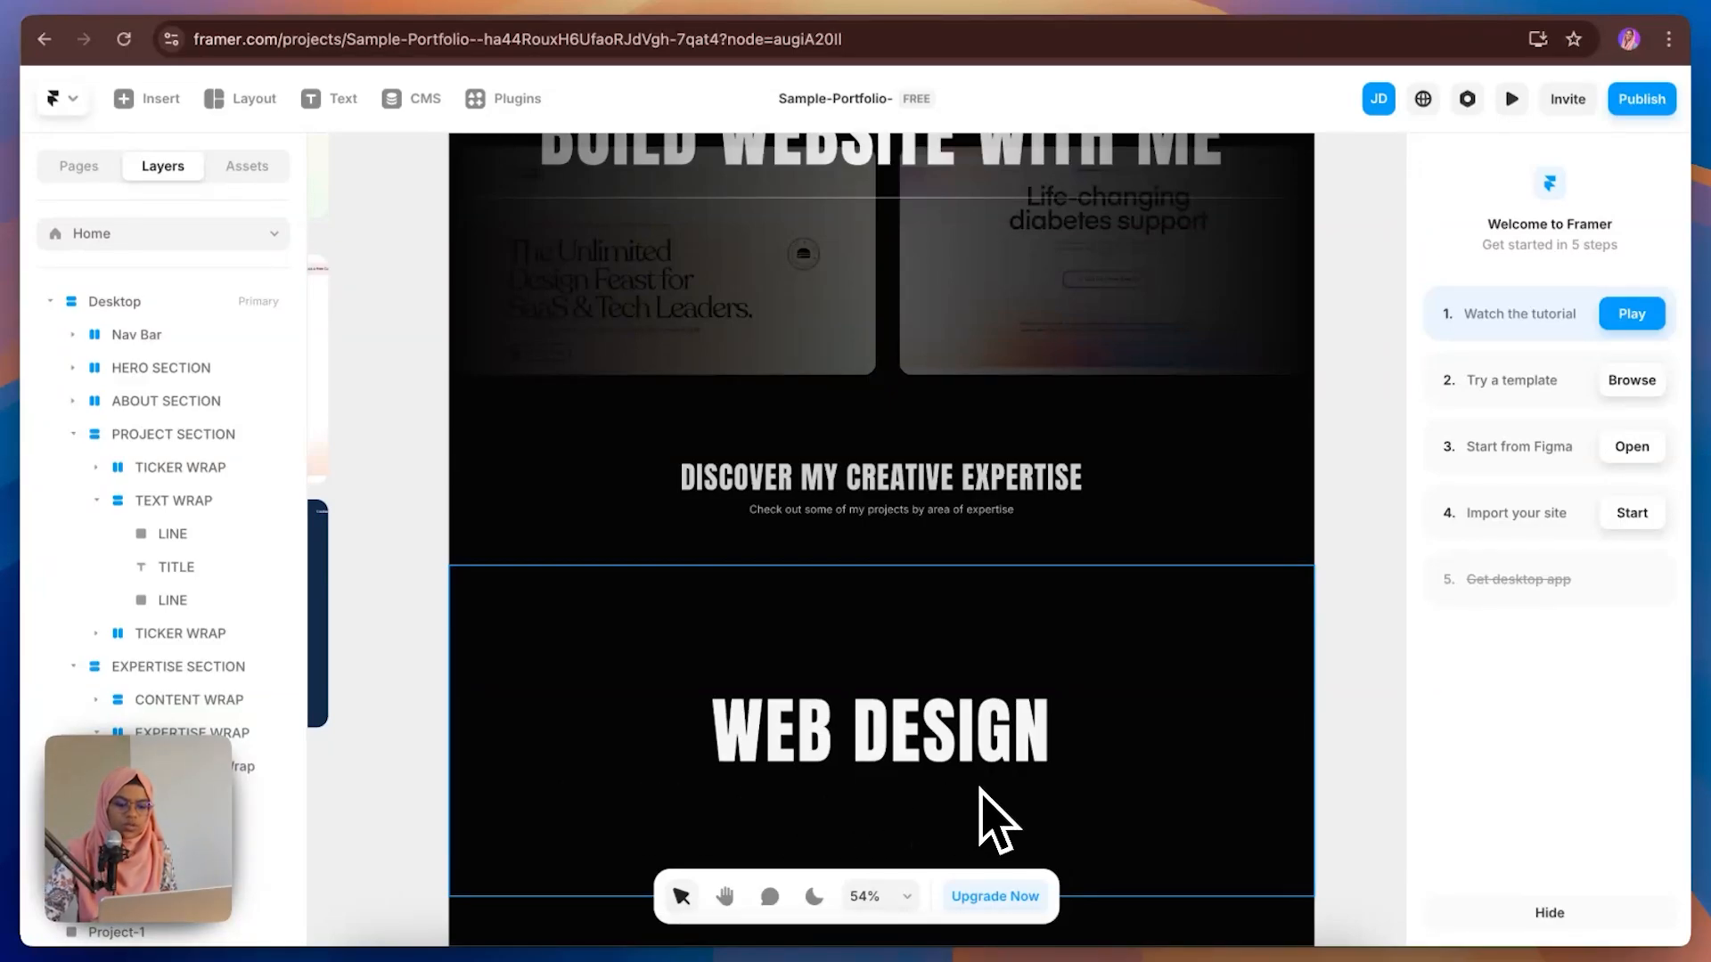
scroll(980, 789, up, 3)
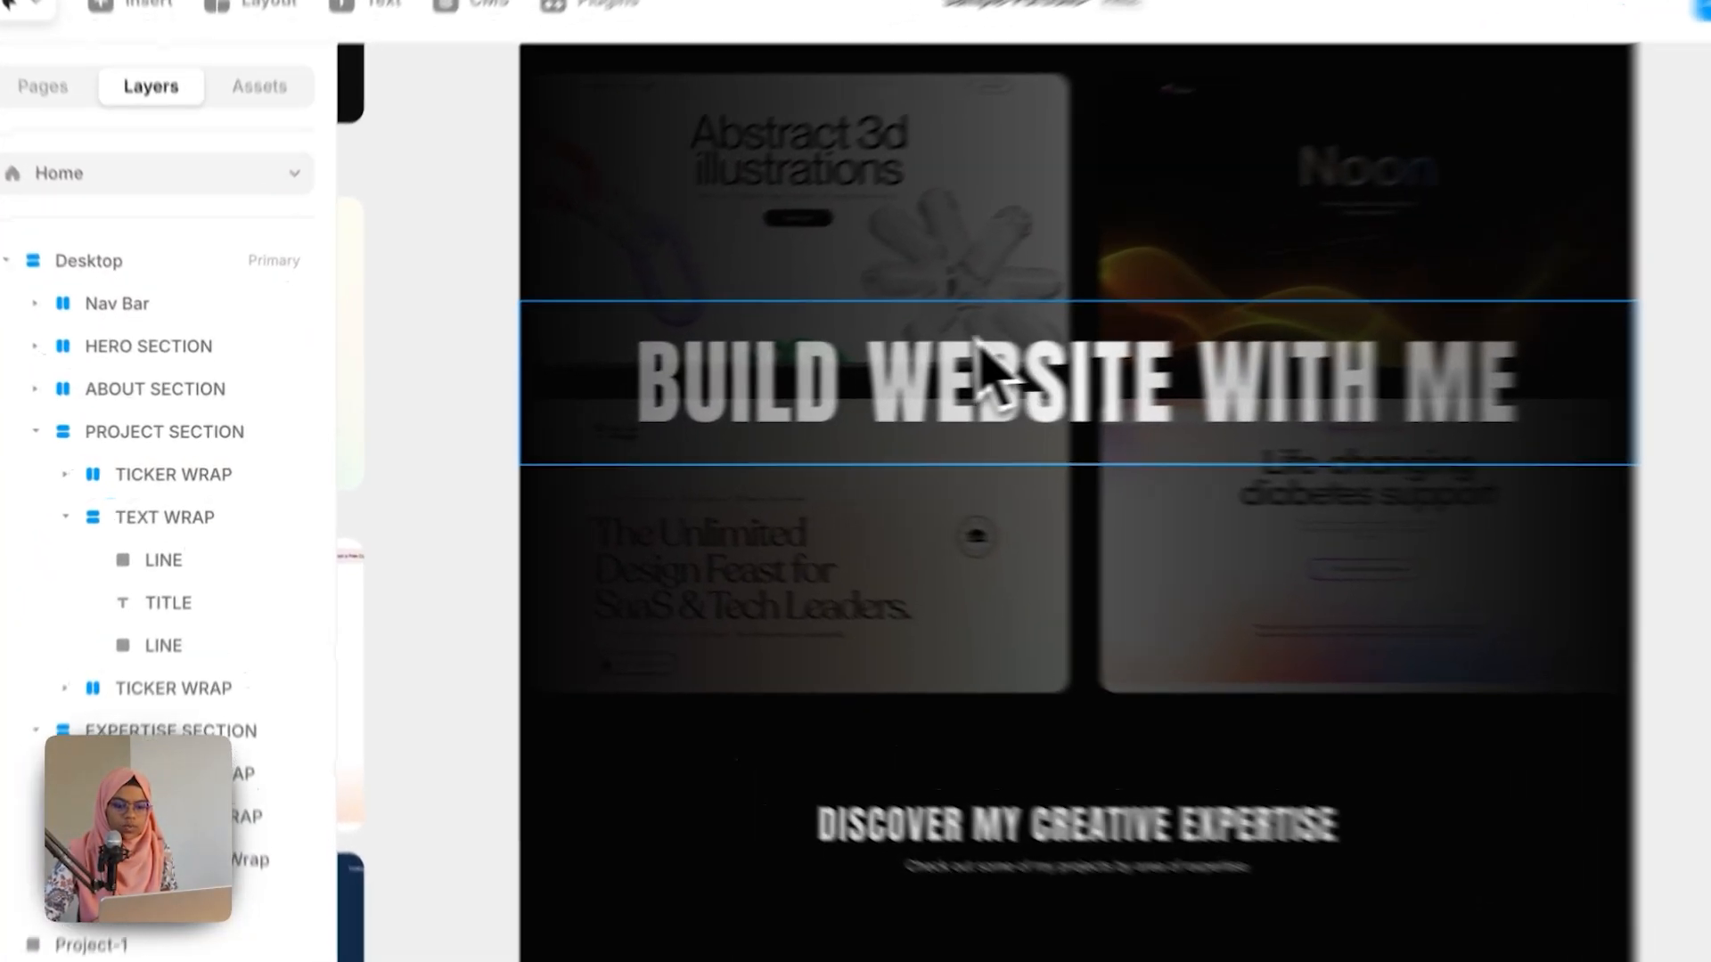
click(802, 392)
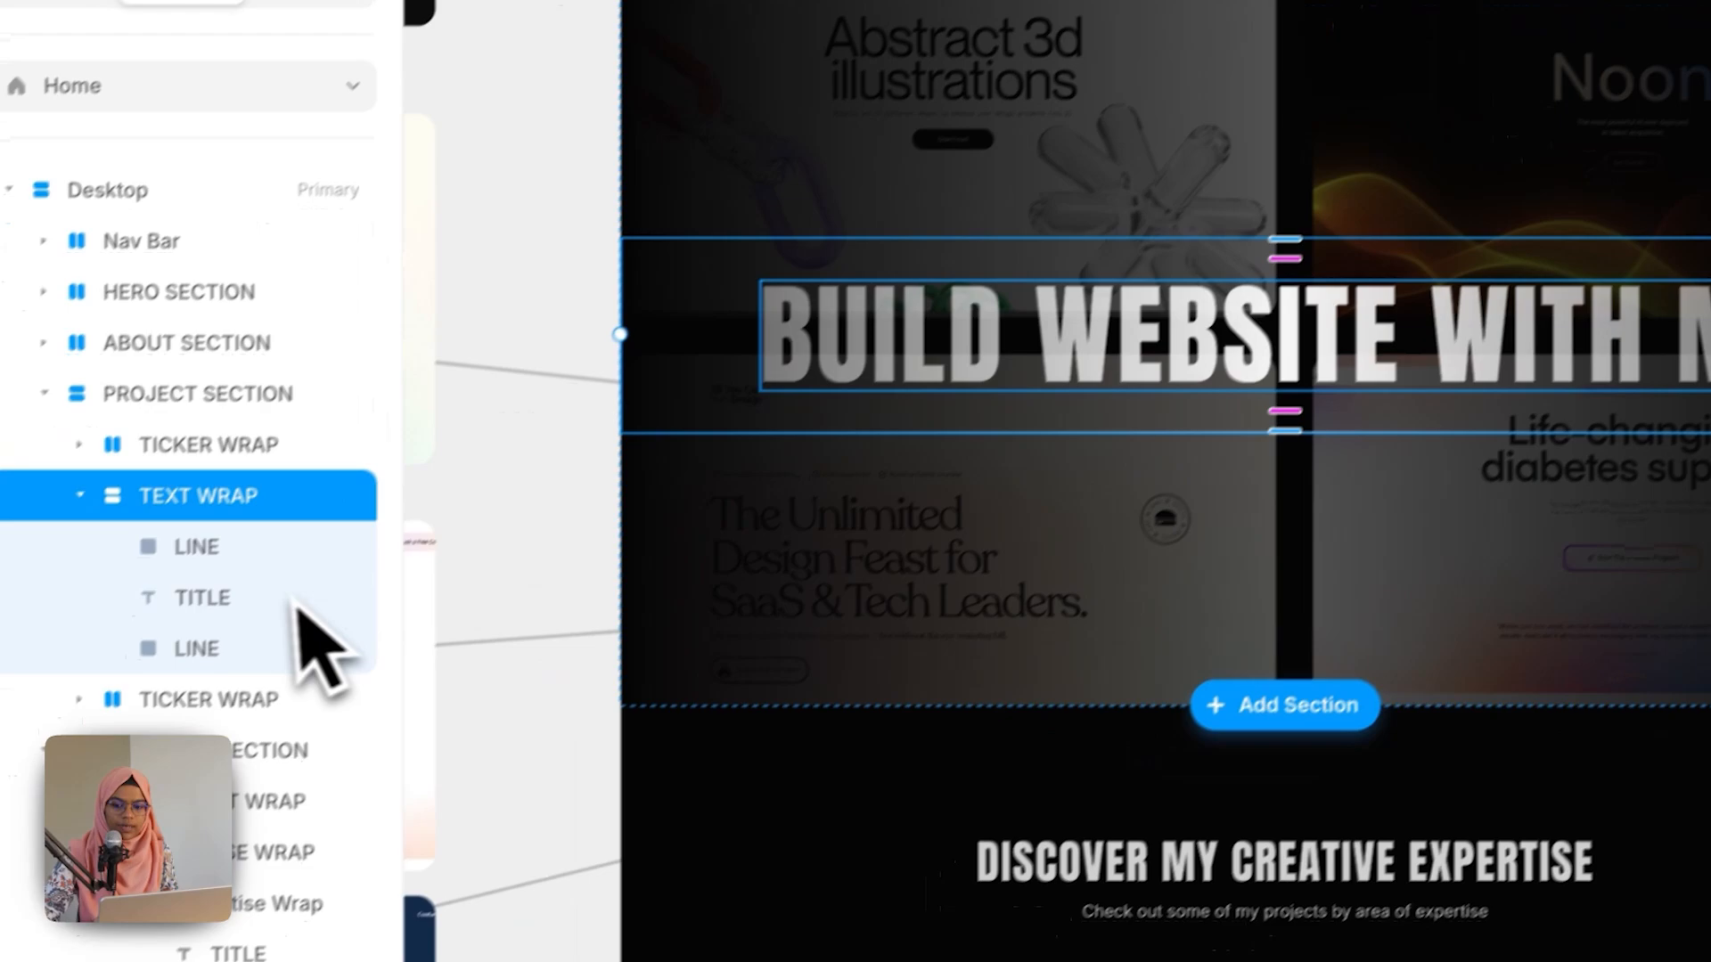
click(201, 538)
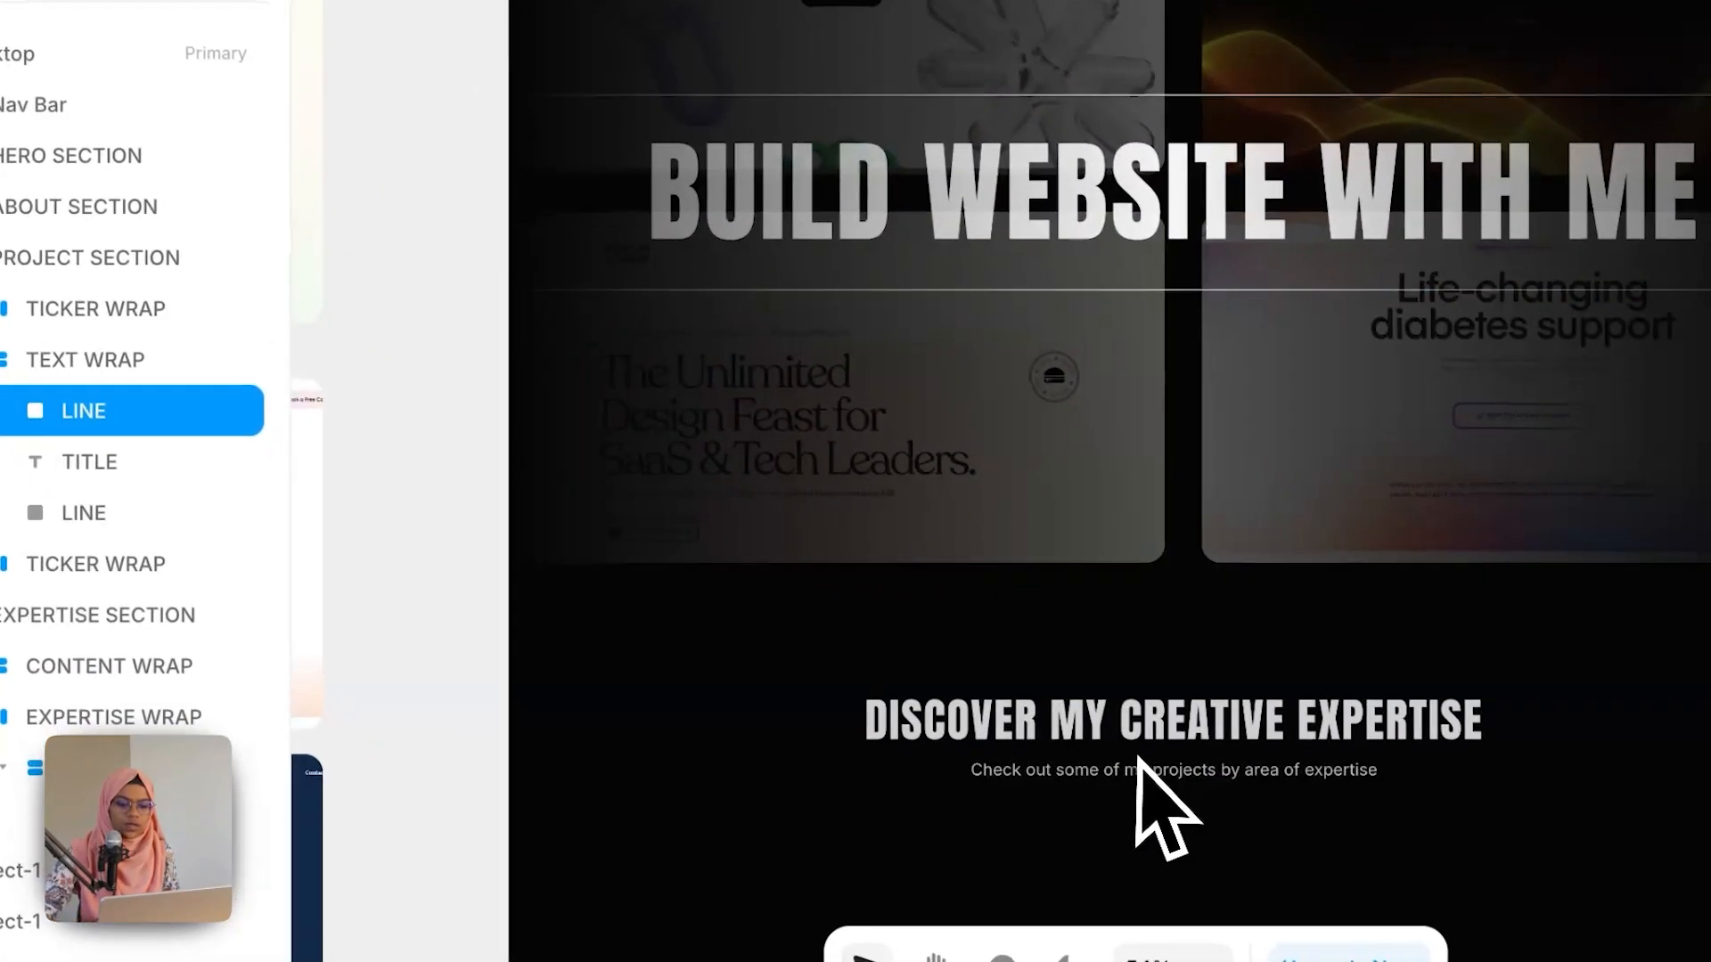
scroll(1305, 917, down, 5)
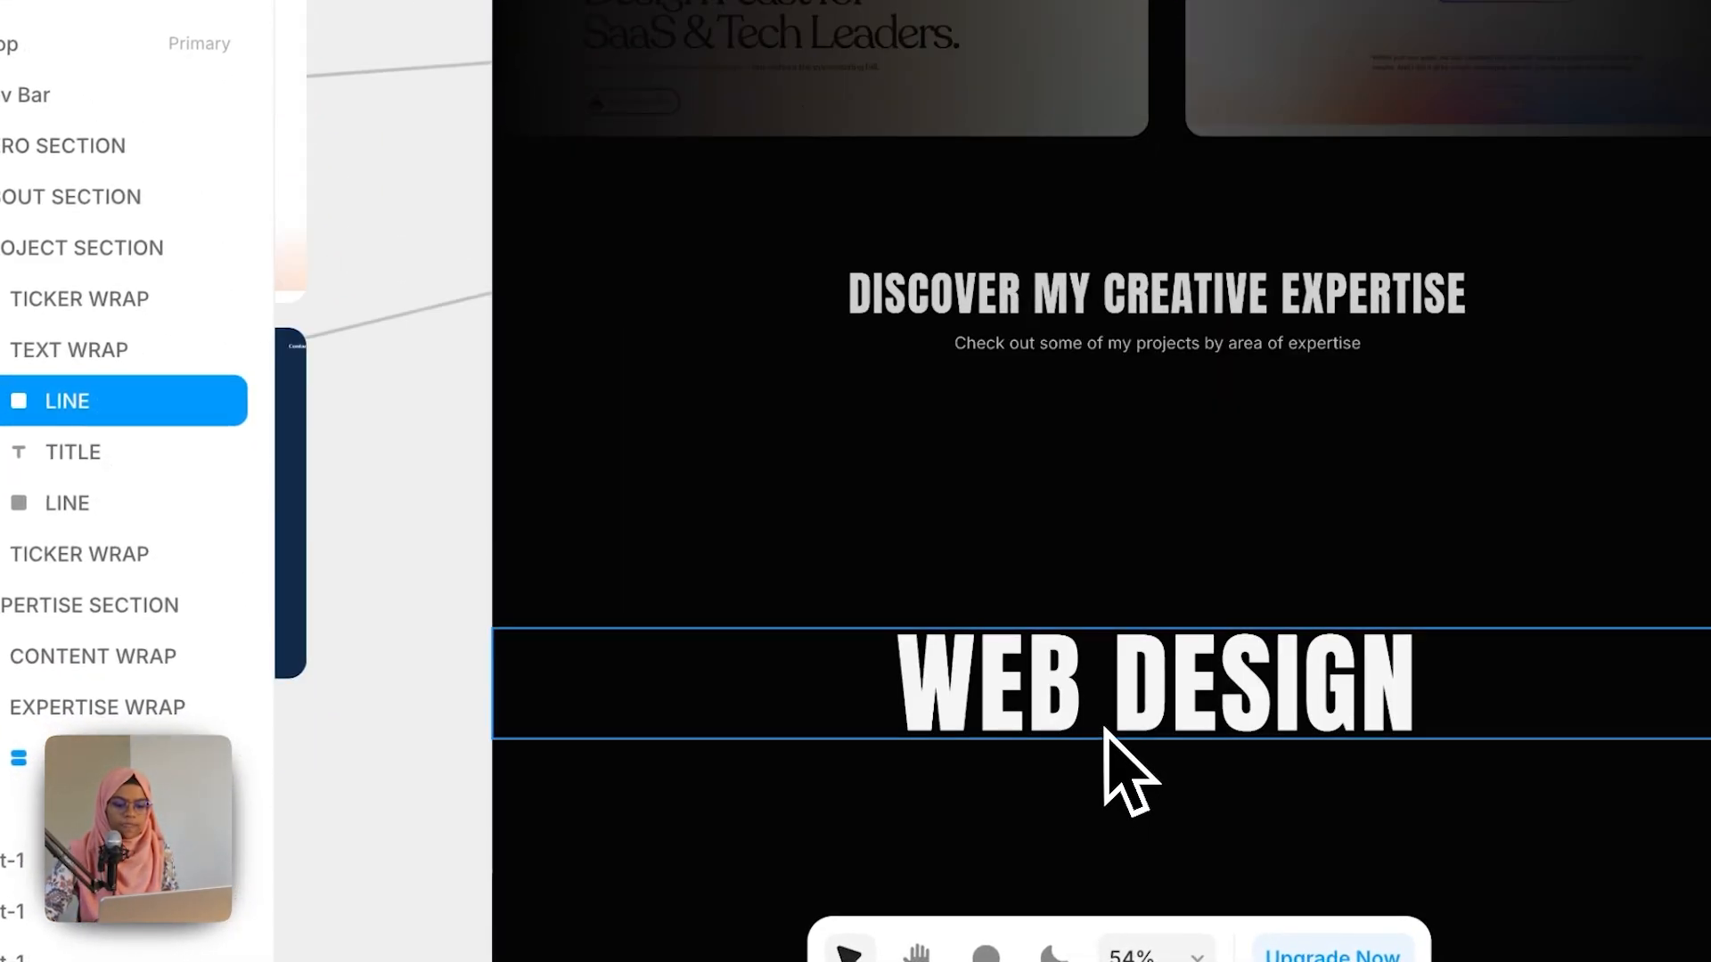
click(1106, 731)
click(100, 381)
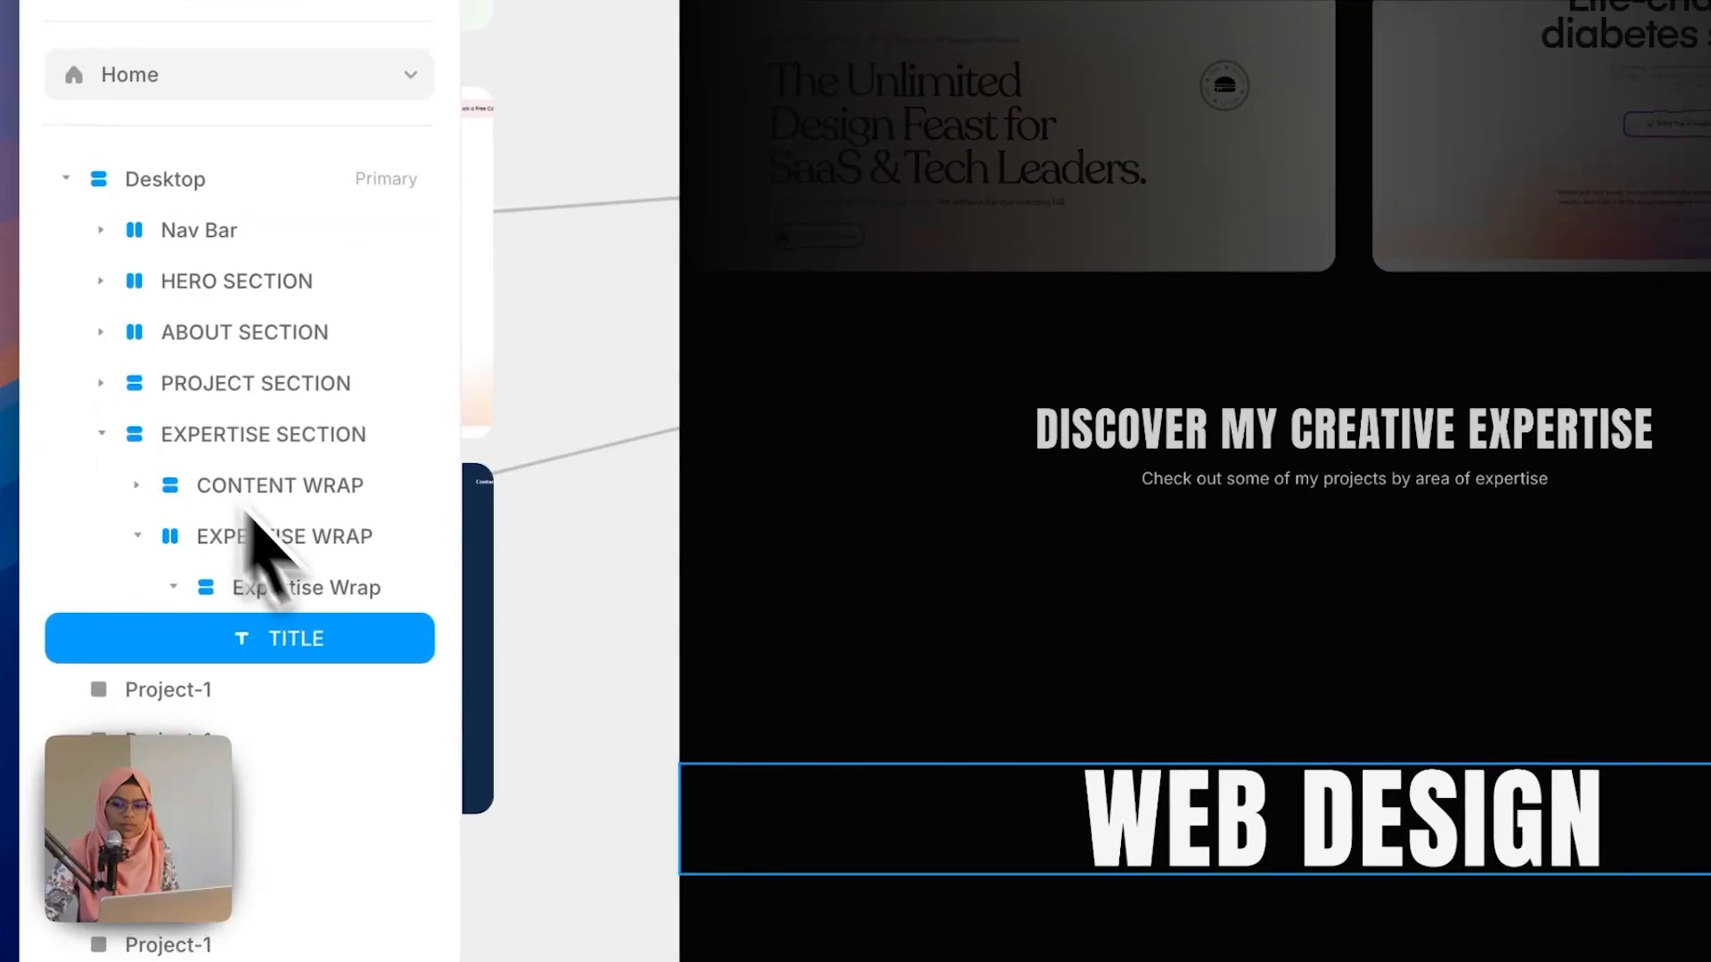
click(337, 604)
key(super+v)
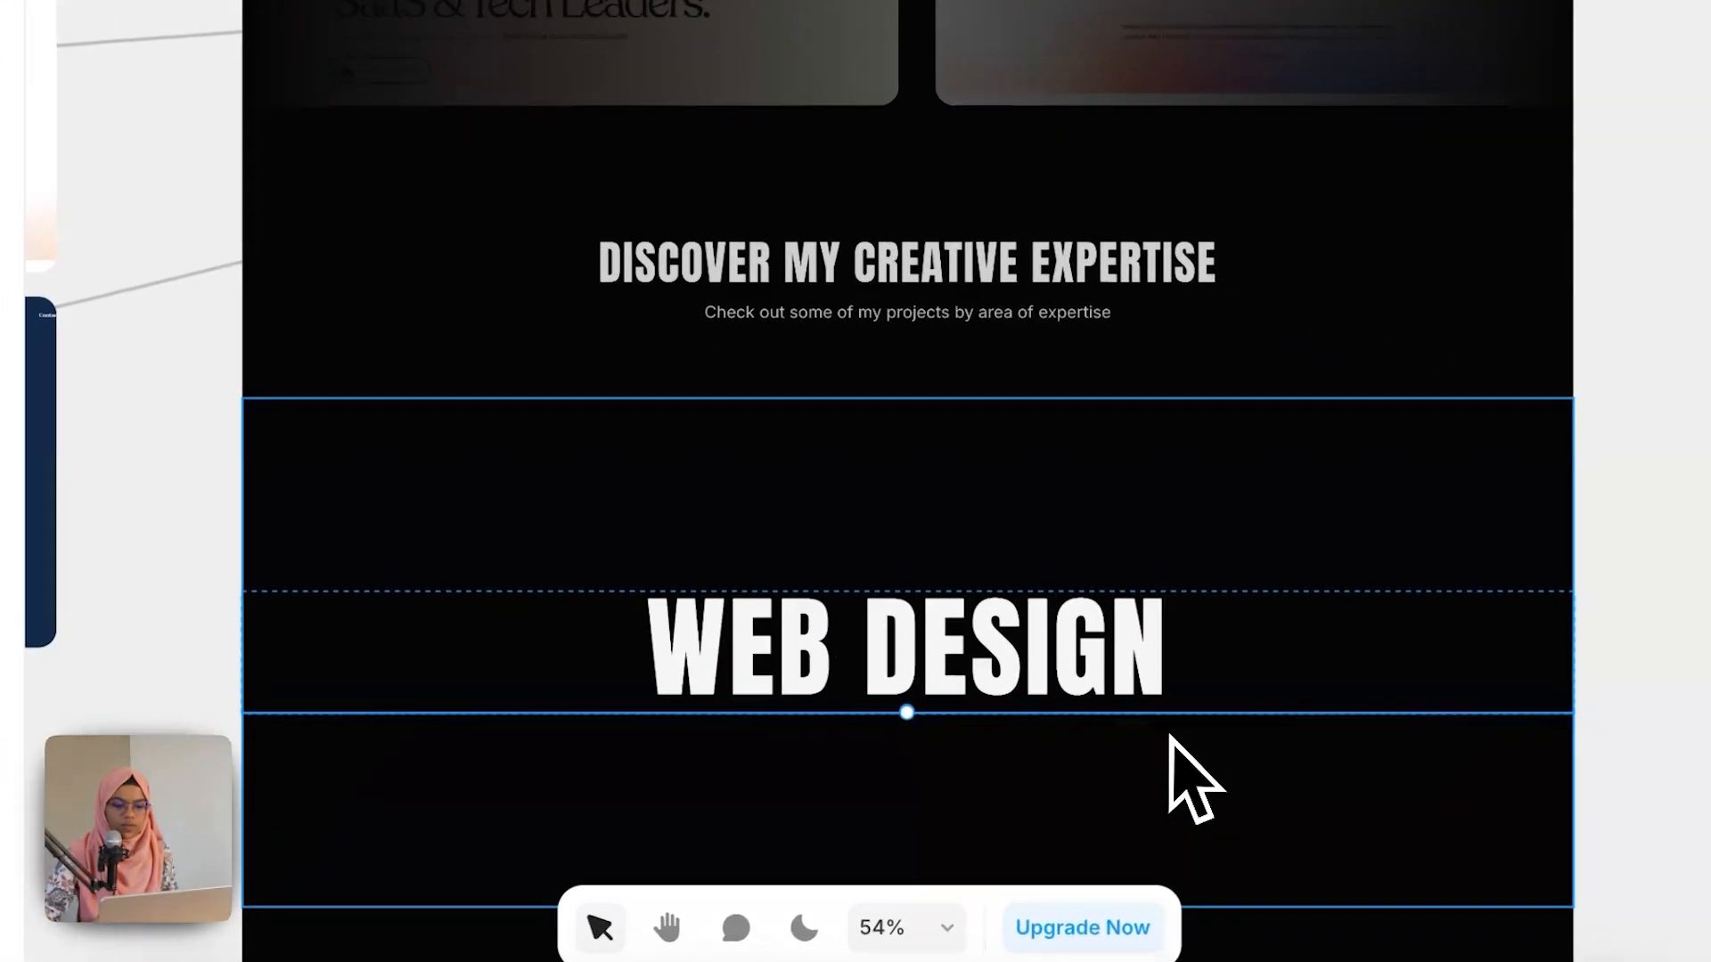
Step: Set the inner Expertise Wrap's stack gap to 60
click(1170, 735)
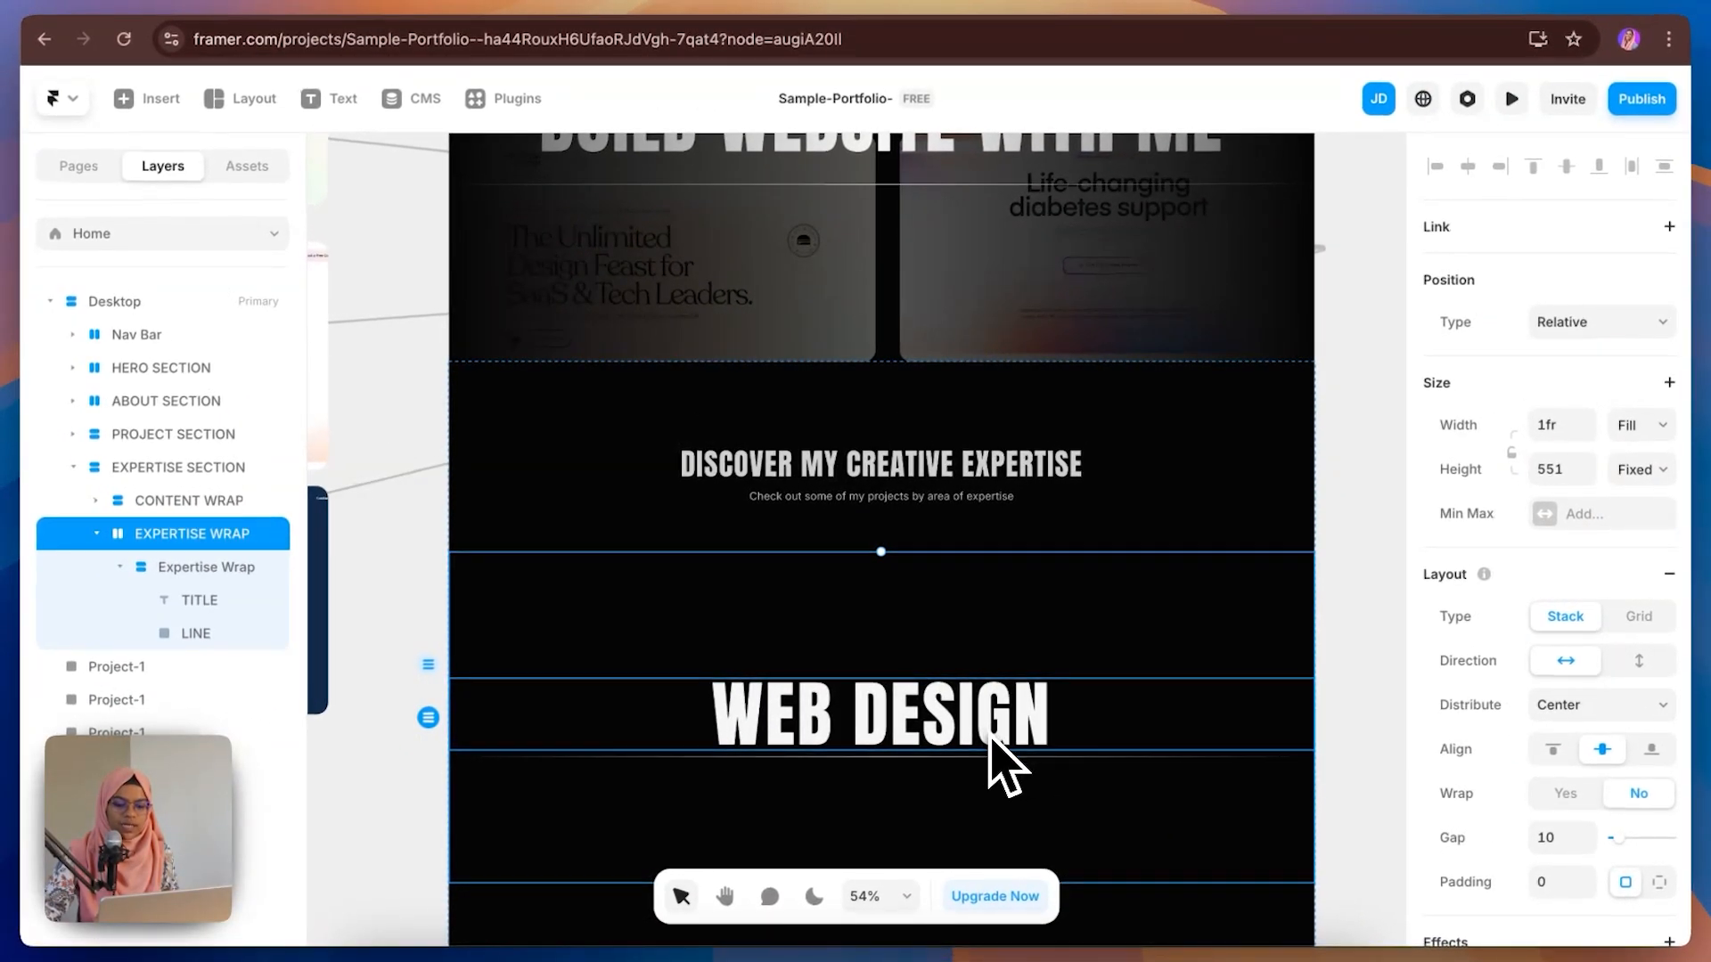
click(998, 746)
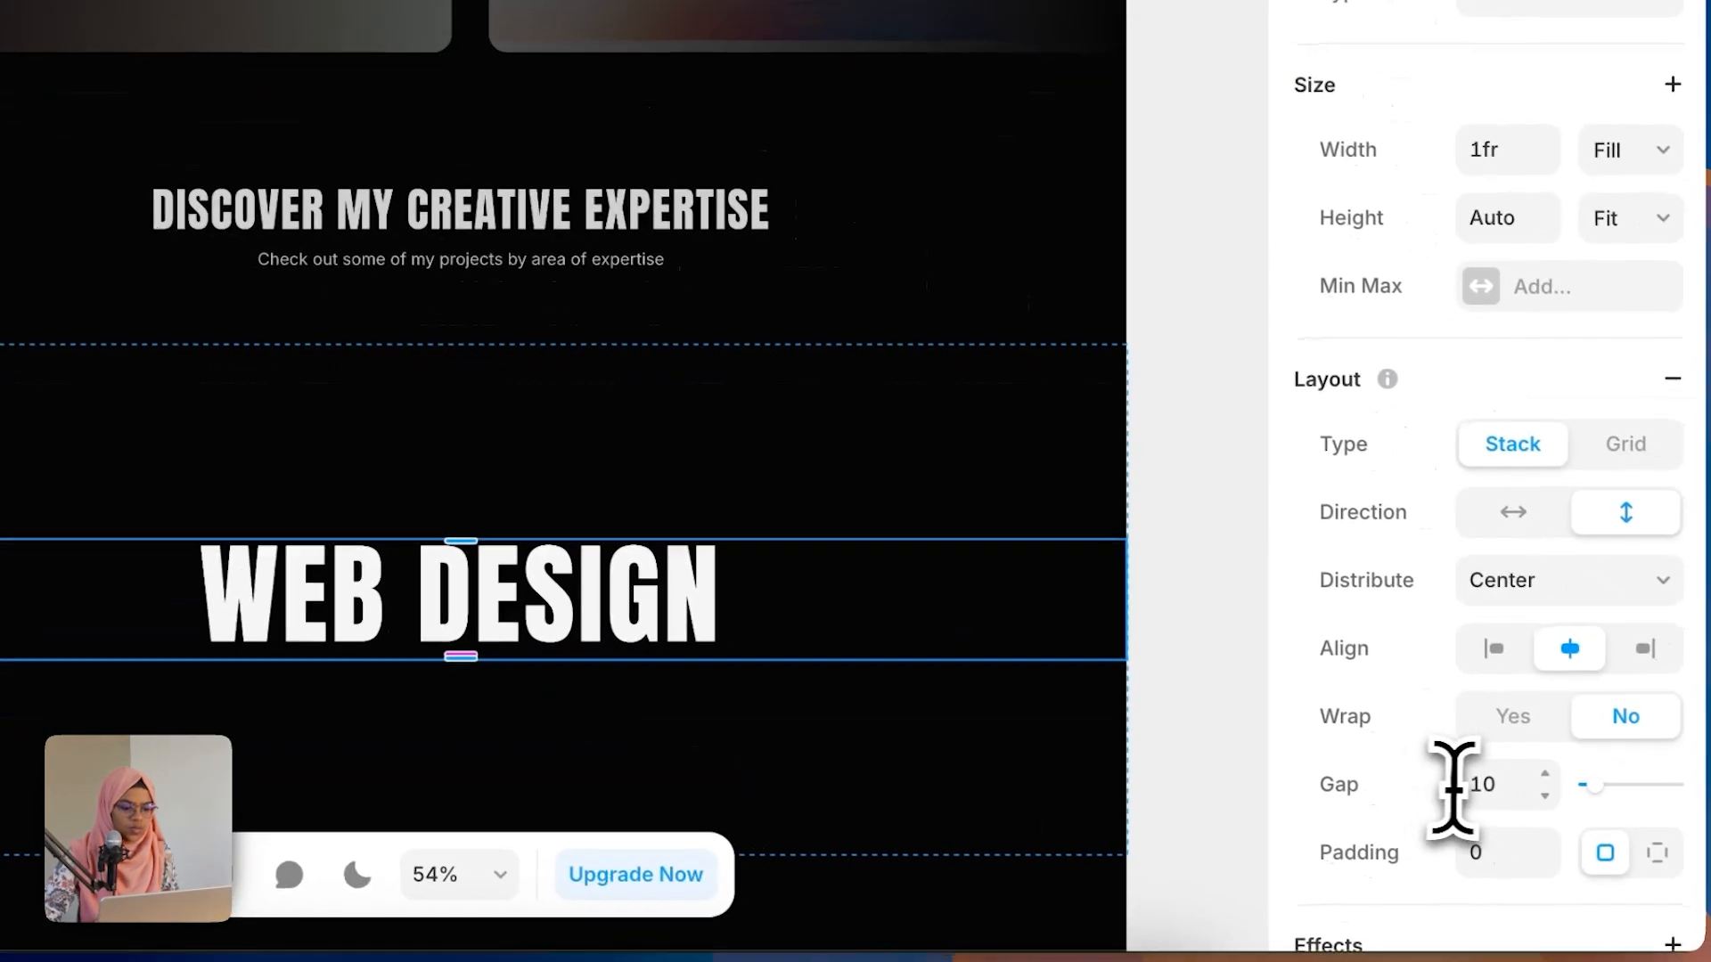
click(1479, 777)
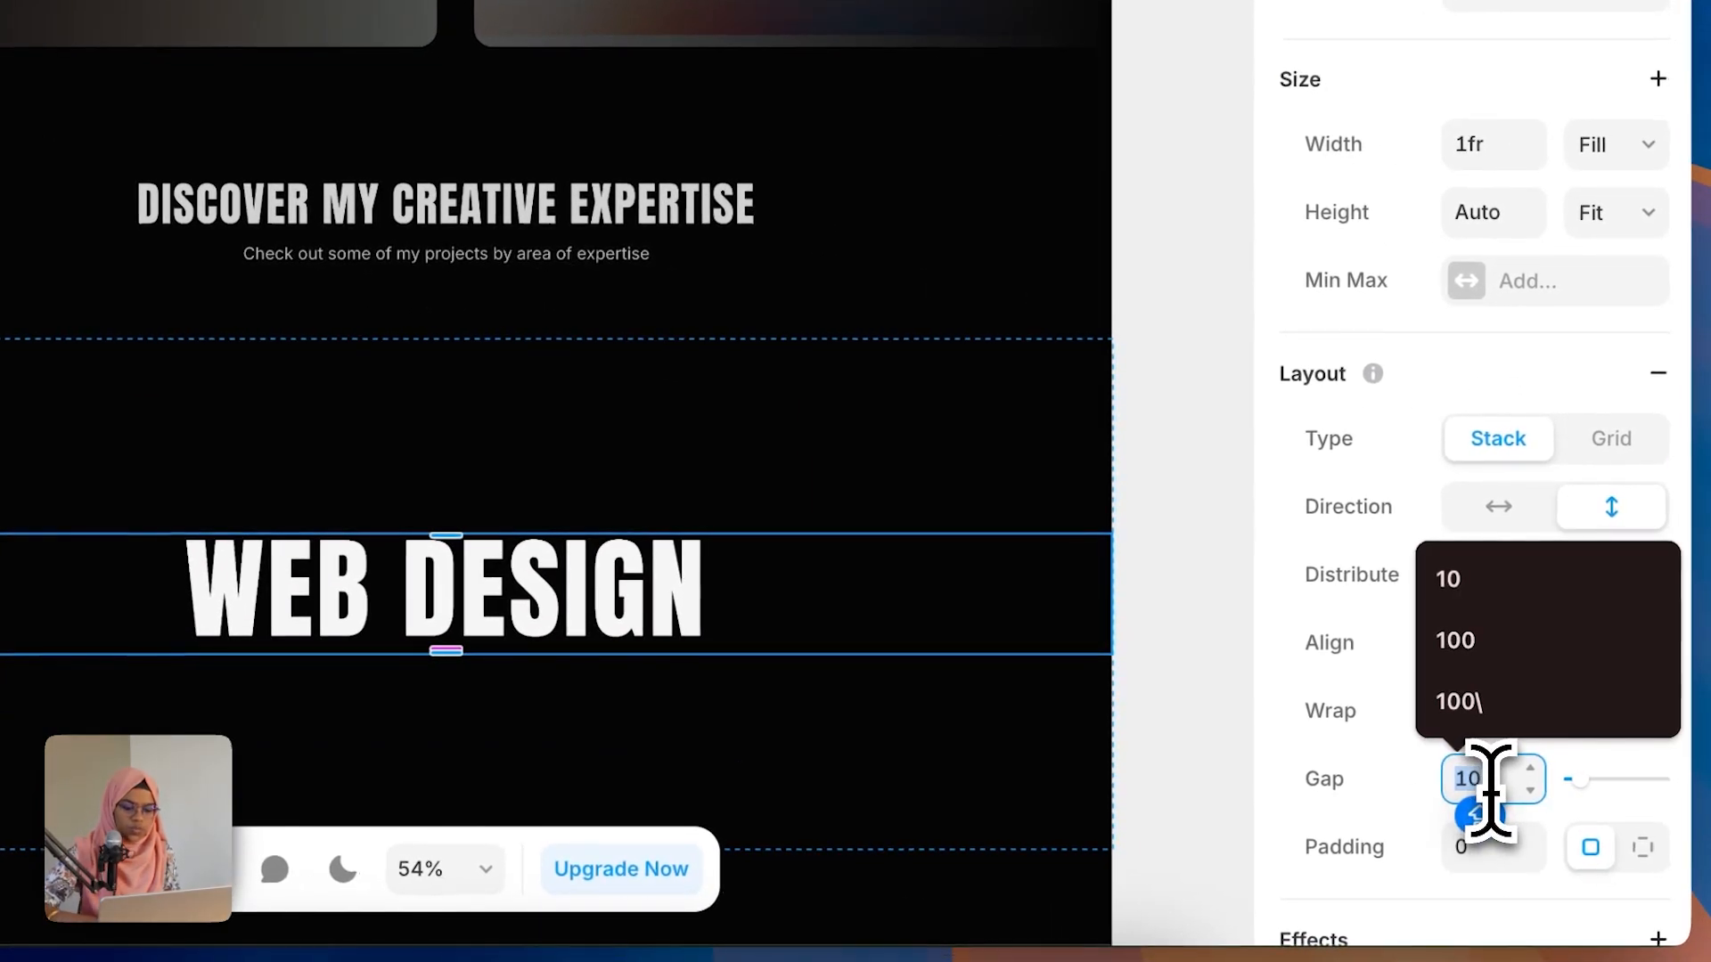
text(60)
key(Return)
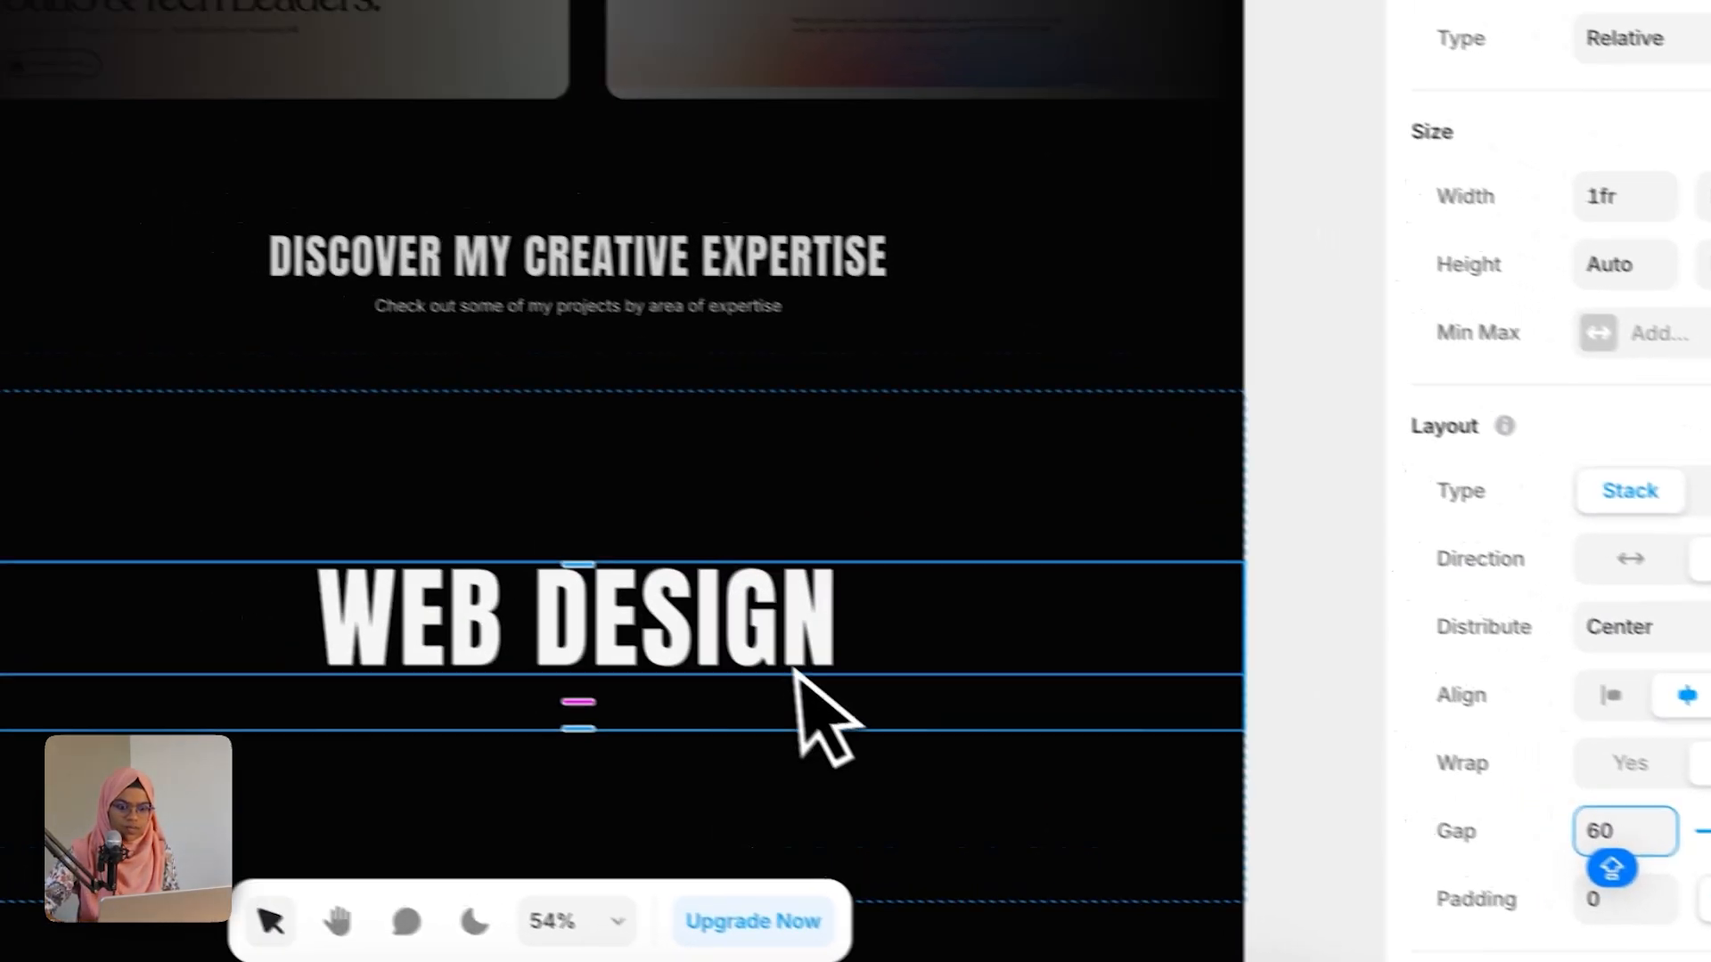
Step: Turn the inner Expertise Wrap frame into a component named Expertise Wrap
click(1321, 718)
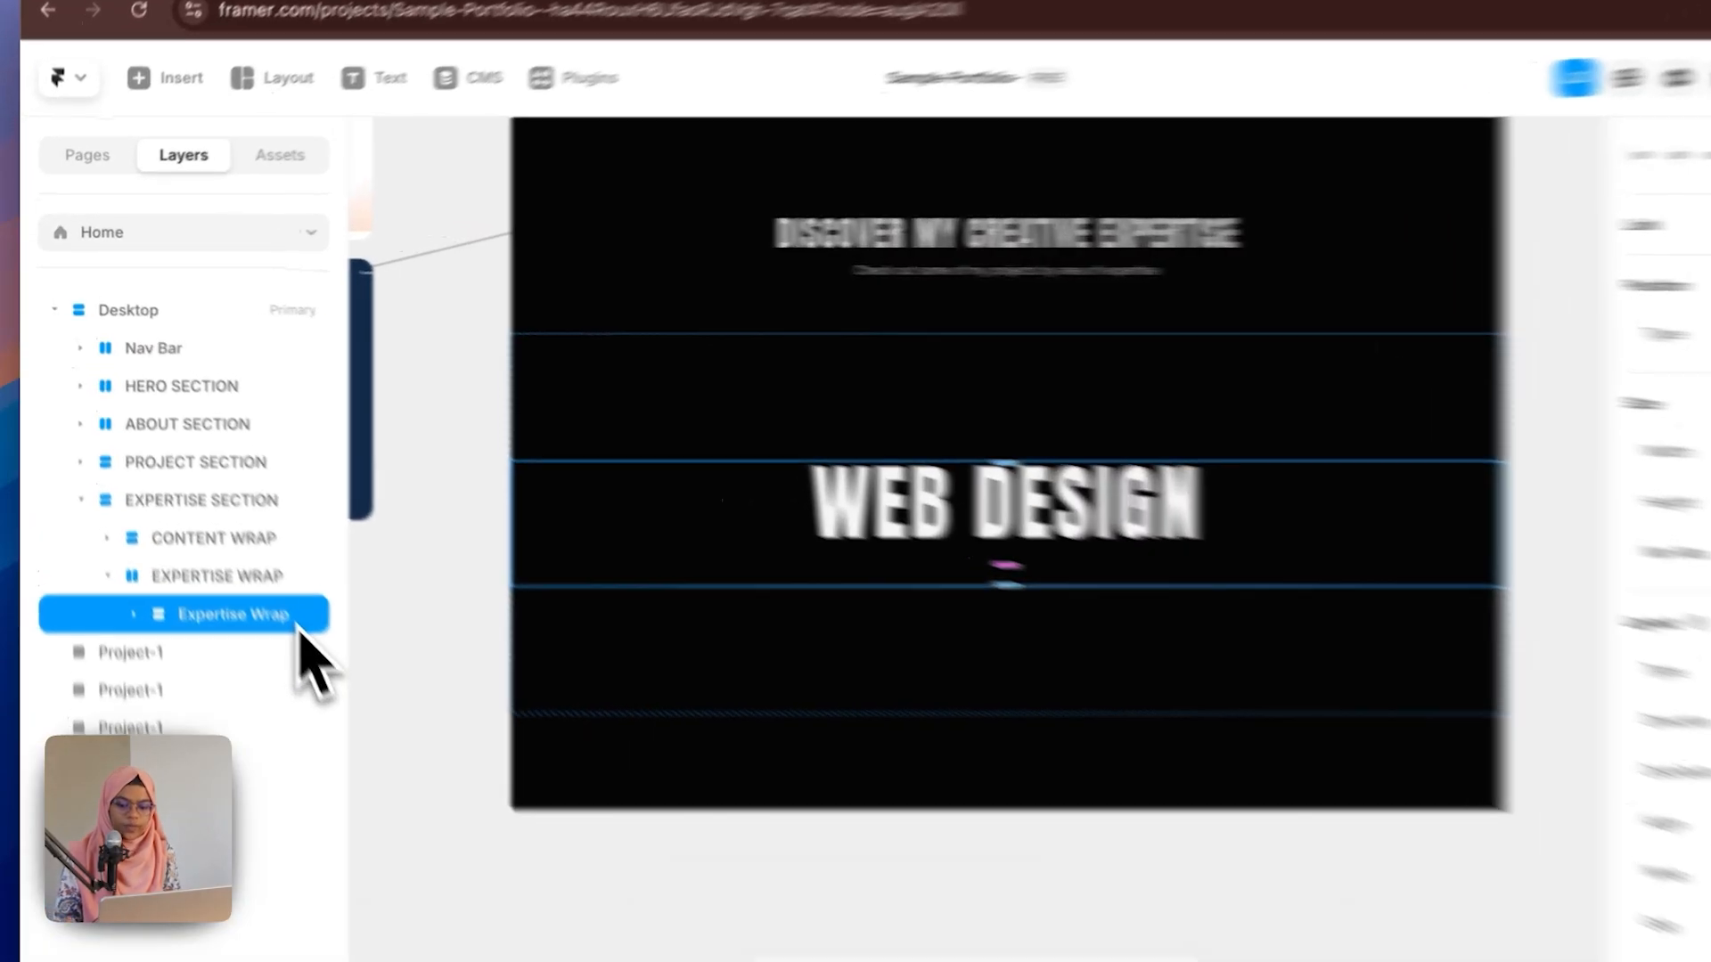
right_click(263, 577)
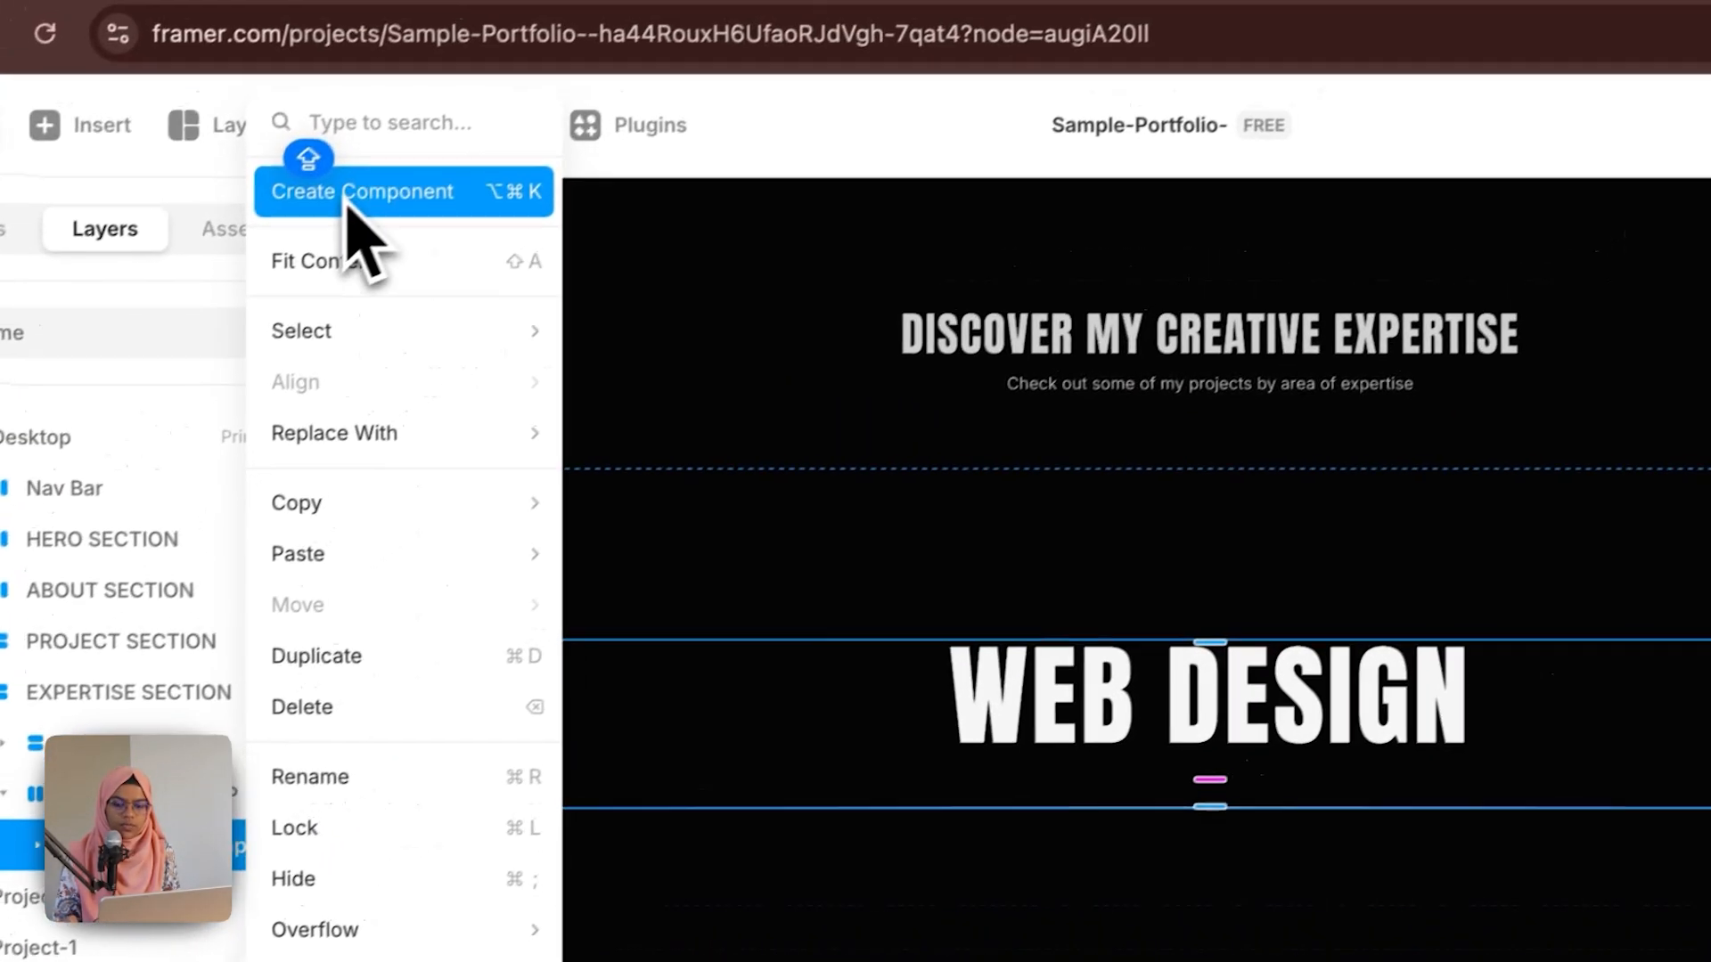
click(486, 91)
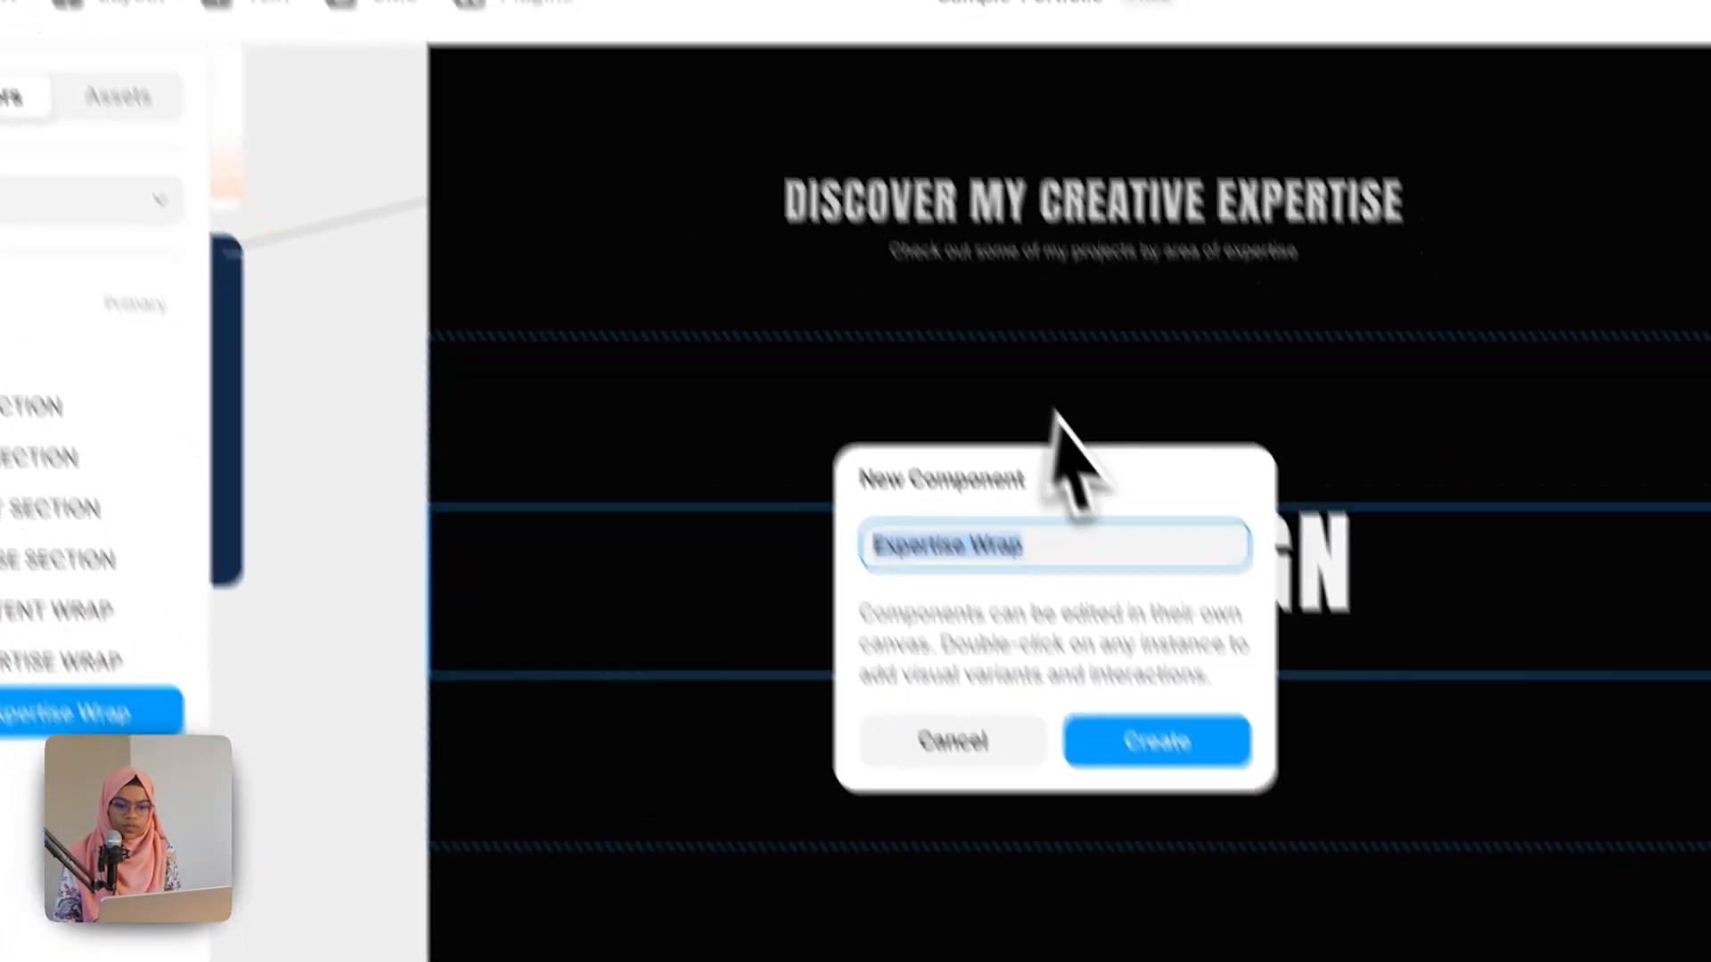
key(Return)
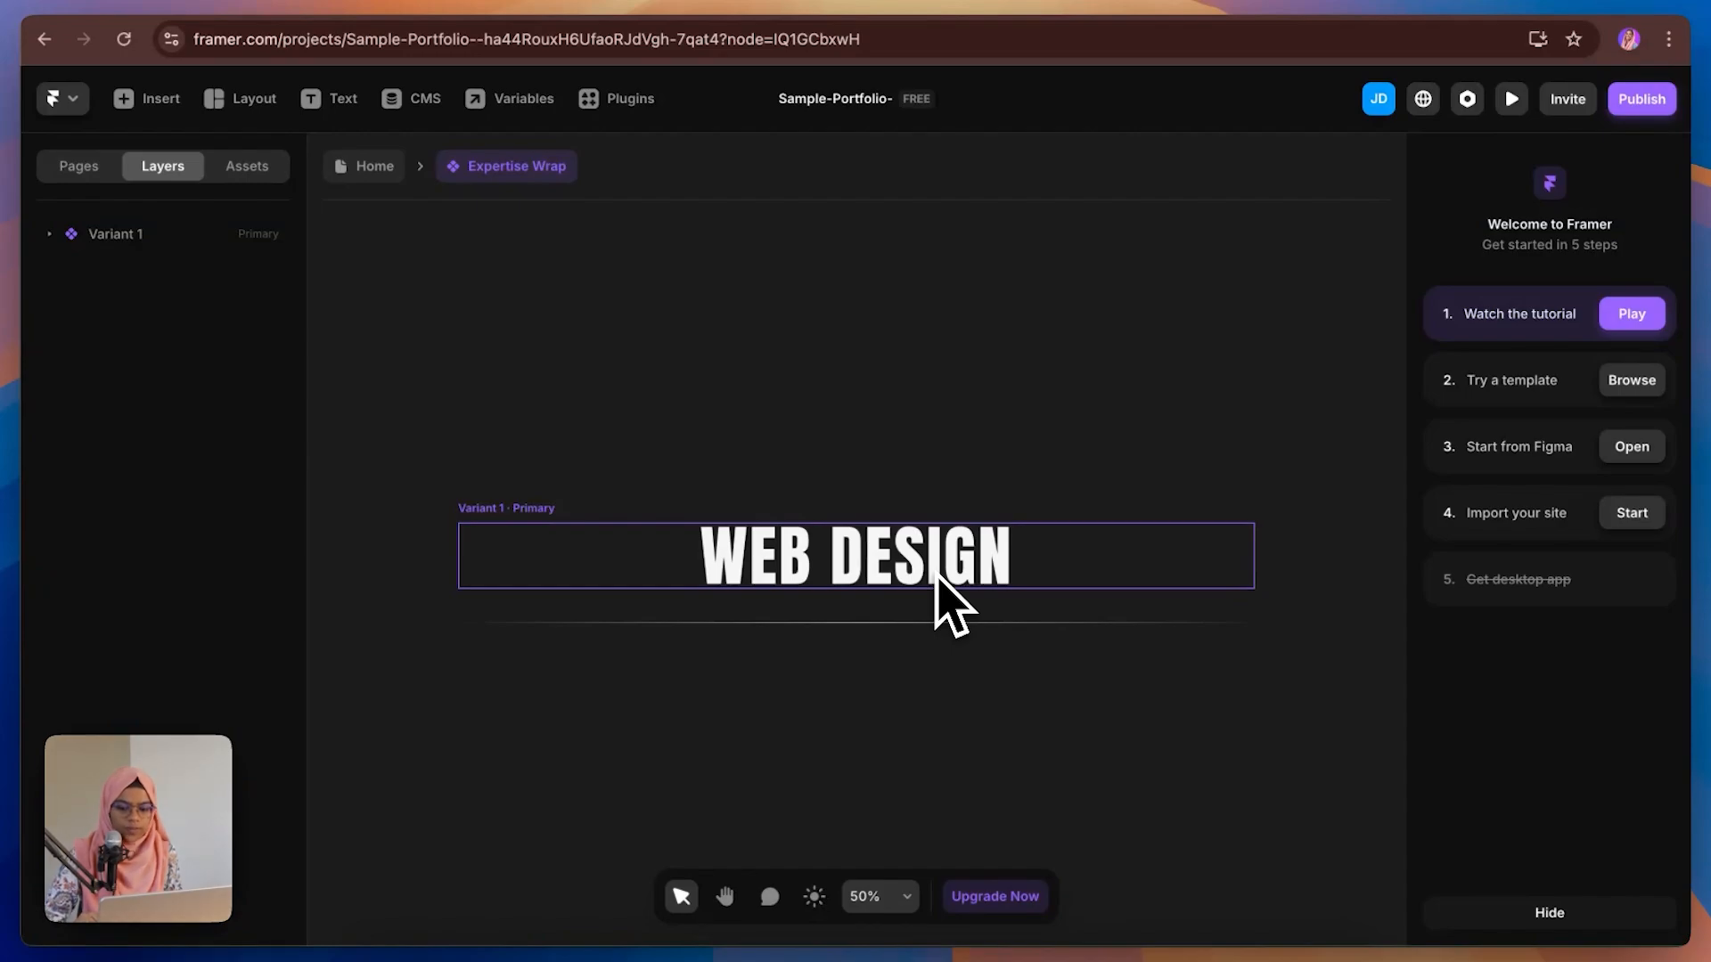
Step: In the component, create a plain text variable from the title's content
click(937, 578)
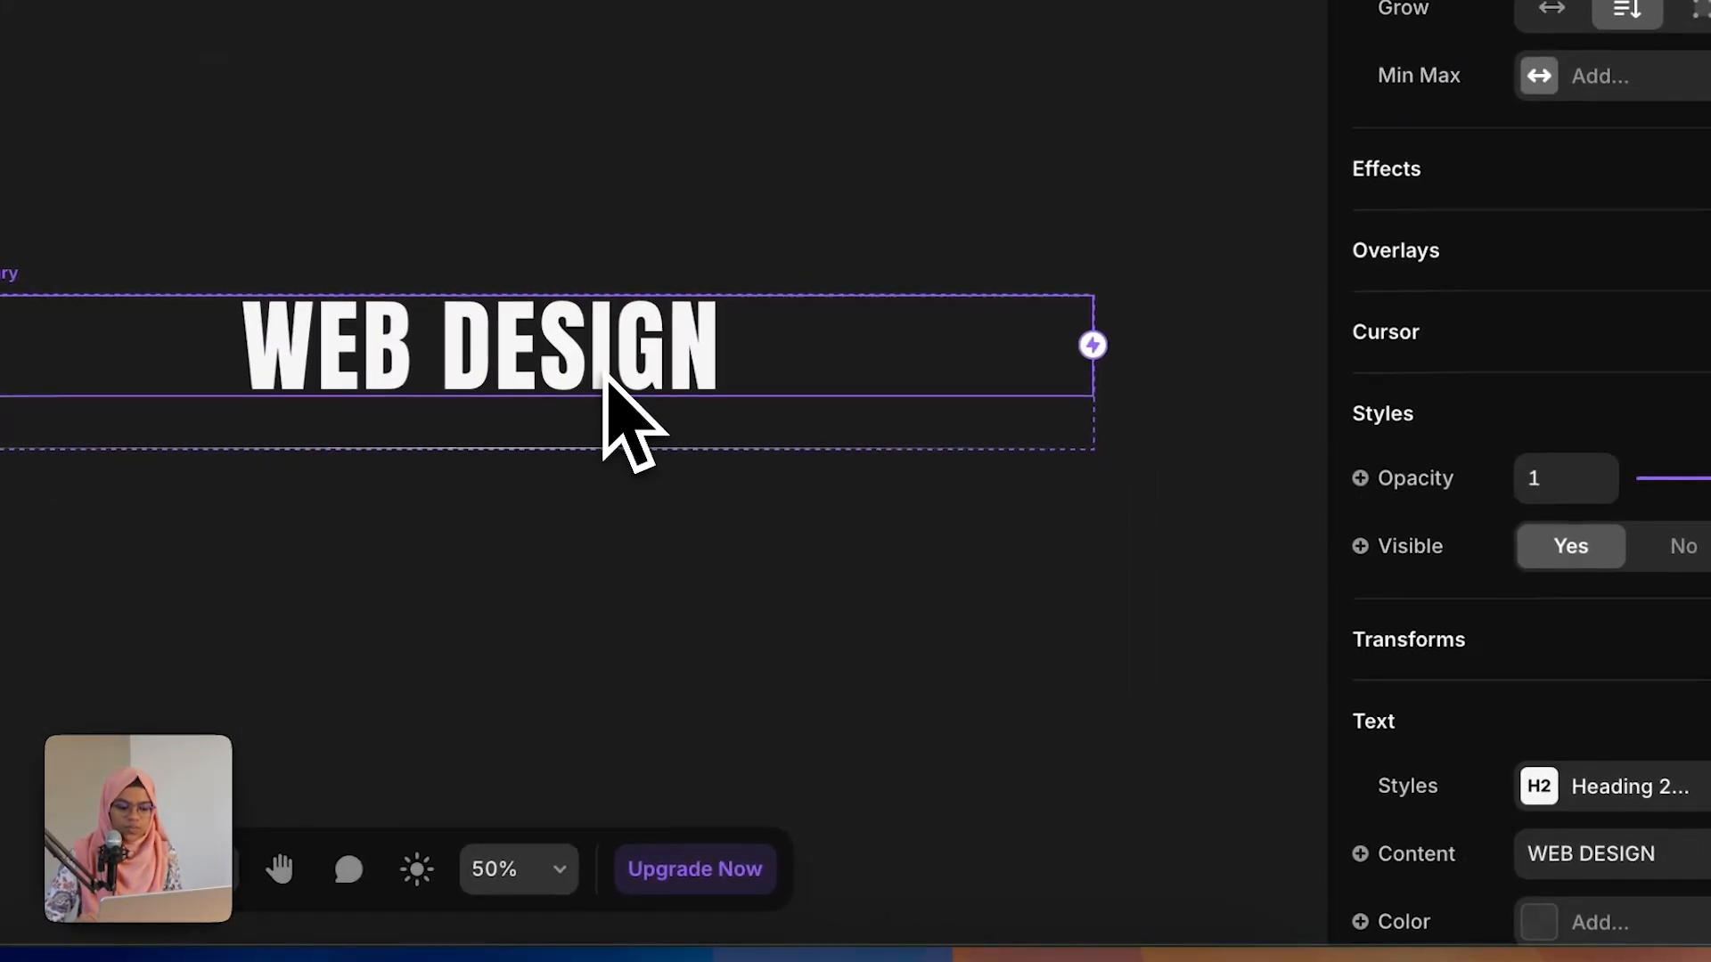
scroll(1435, 856, down, 3)
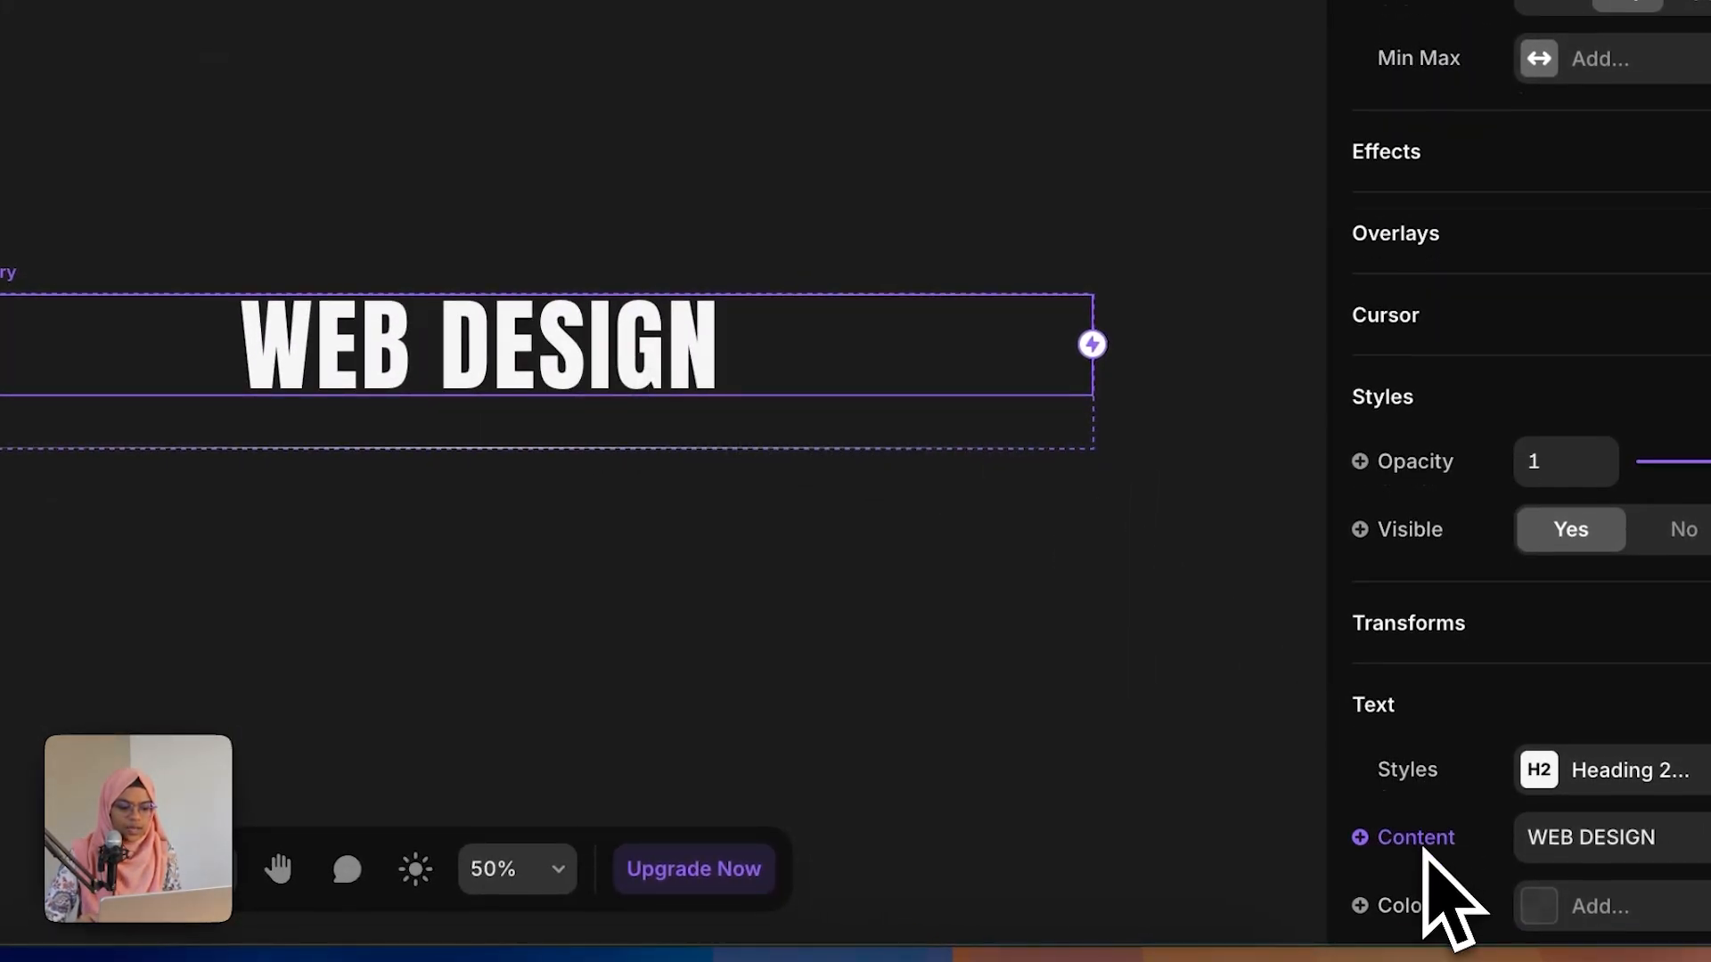
scroll(1435, 837, down, 1)
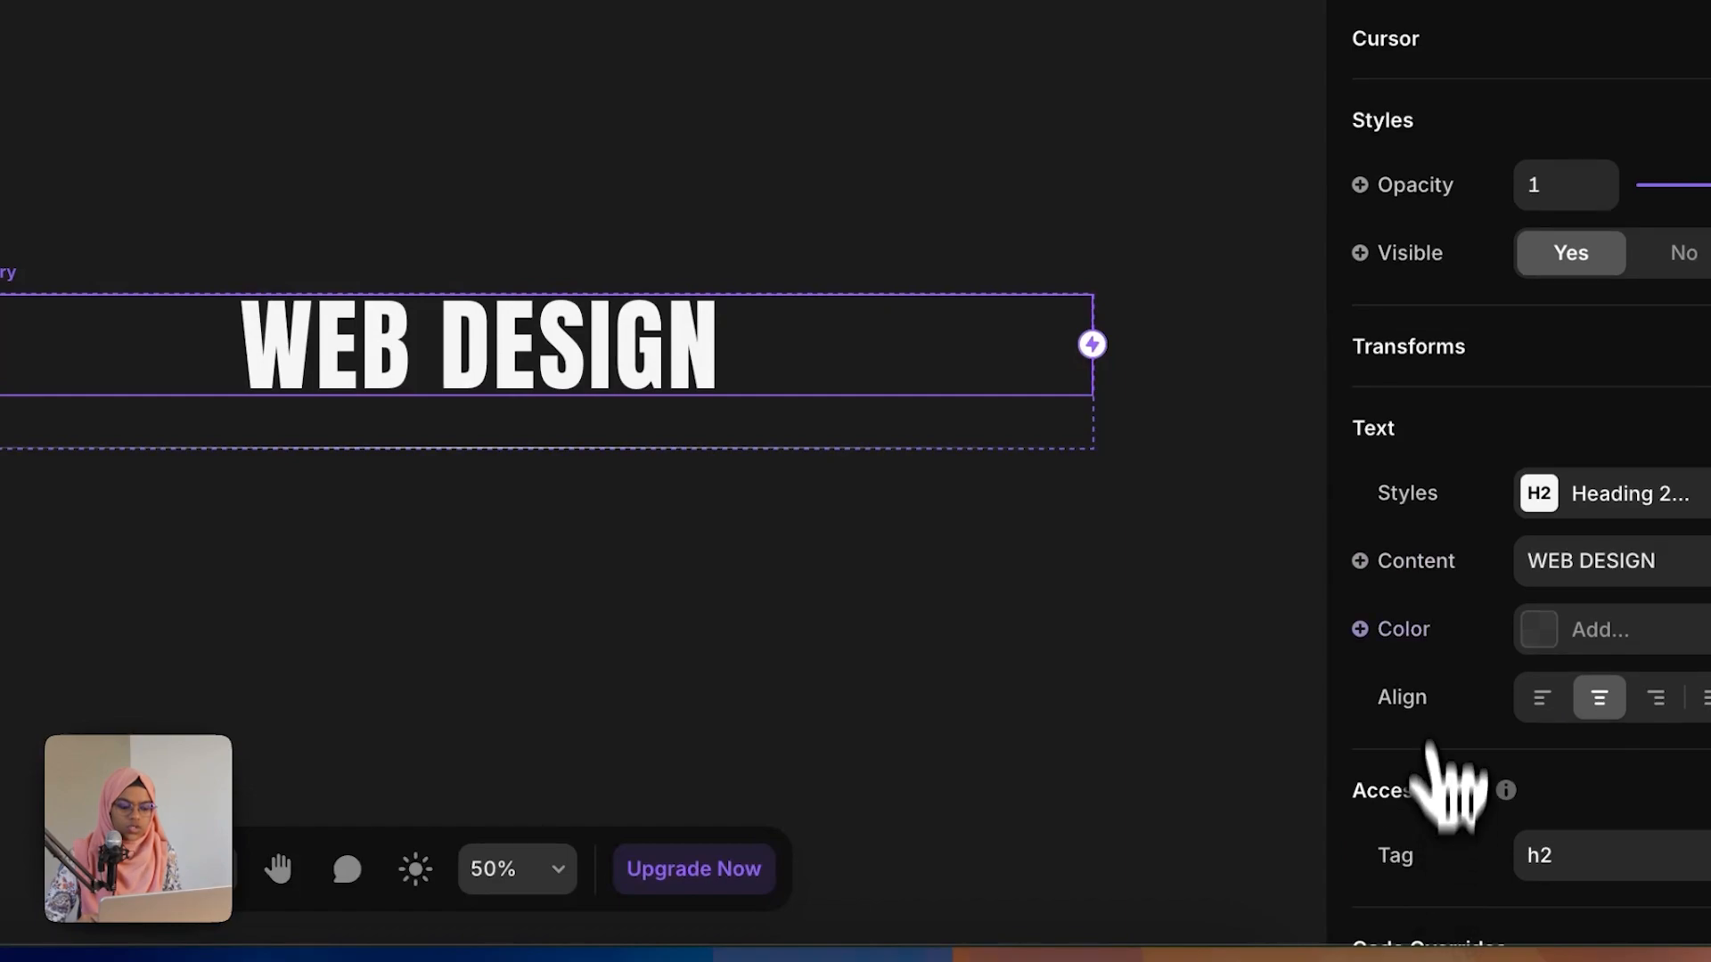
click(1428, 579)
mouse_move(1447, 627)
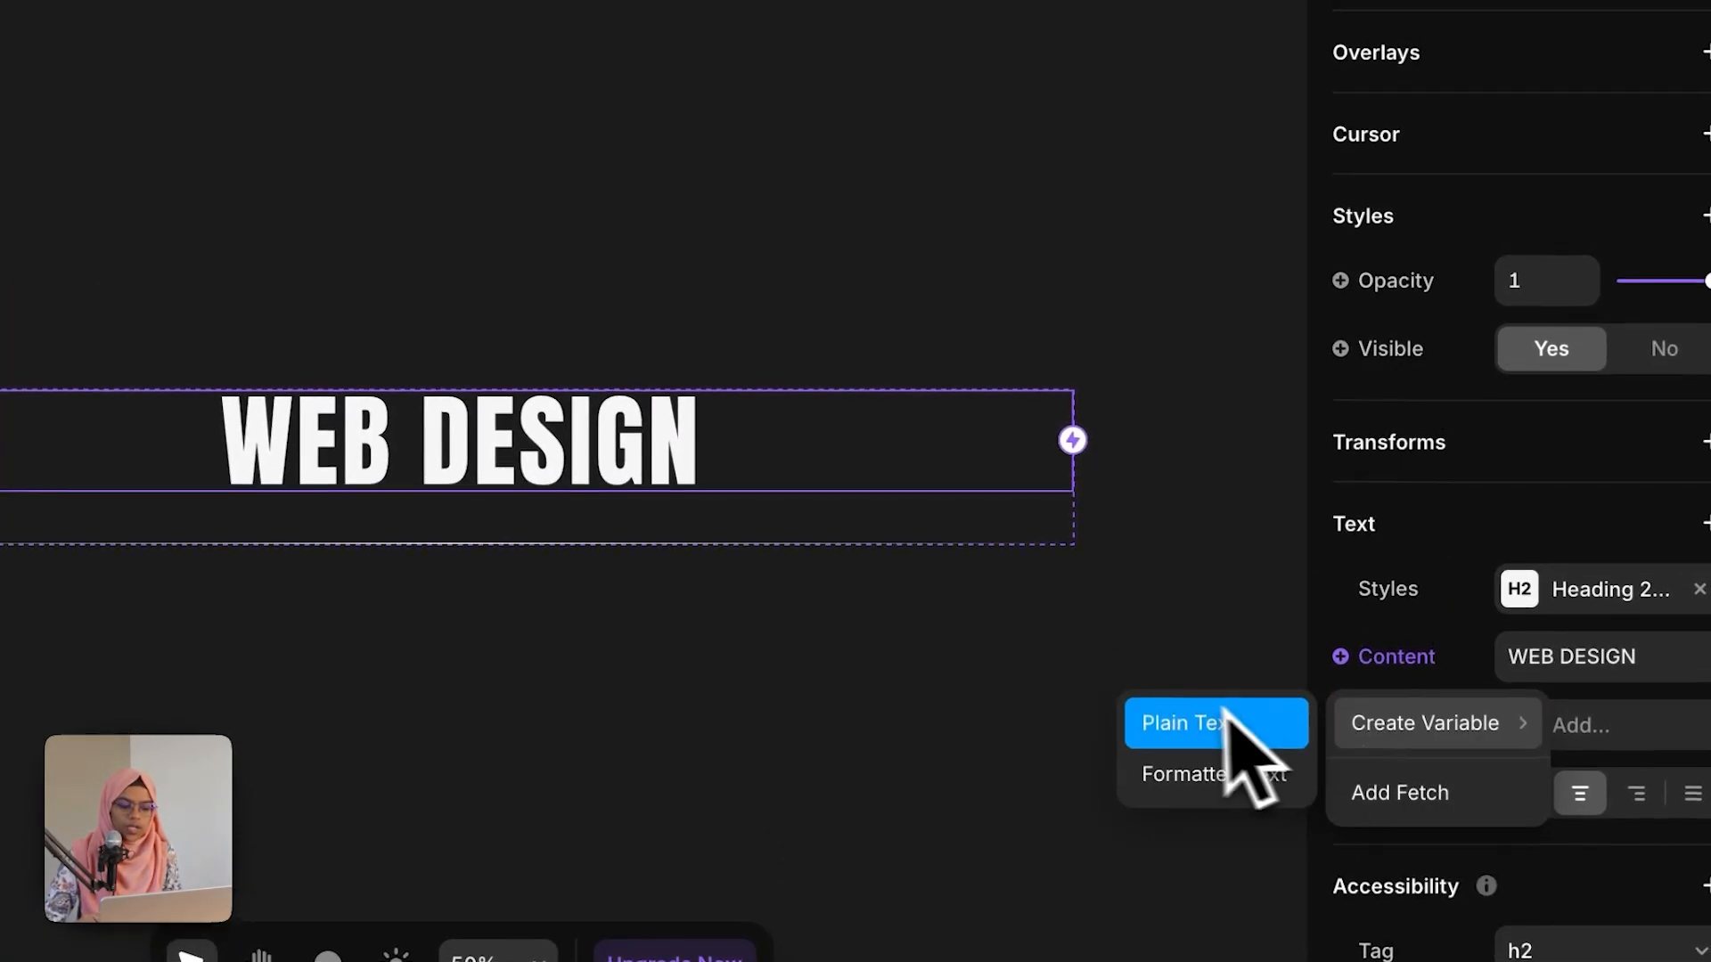
click(1202, 727)
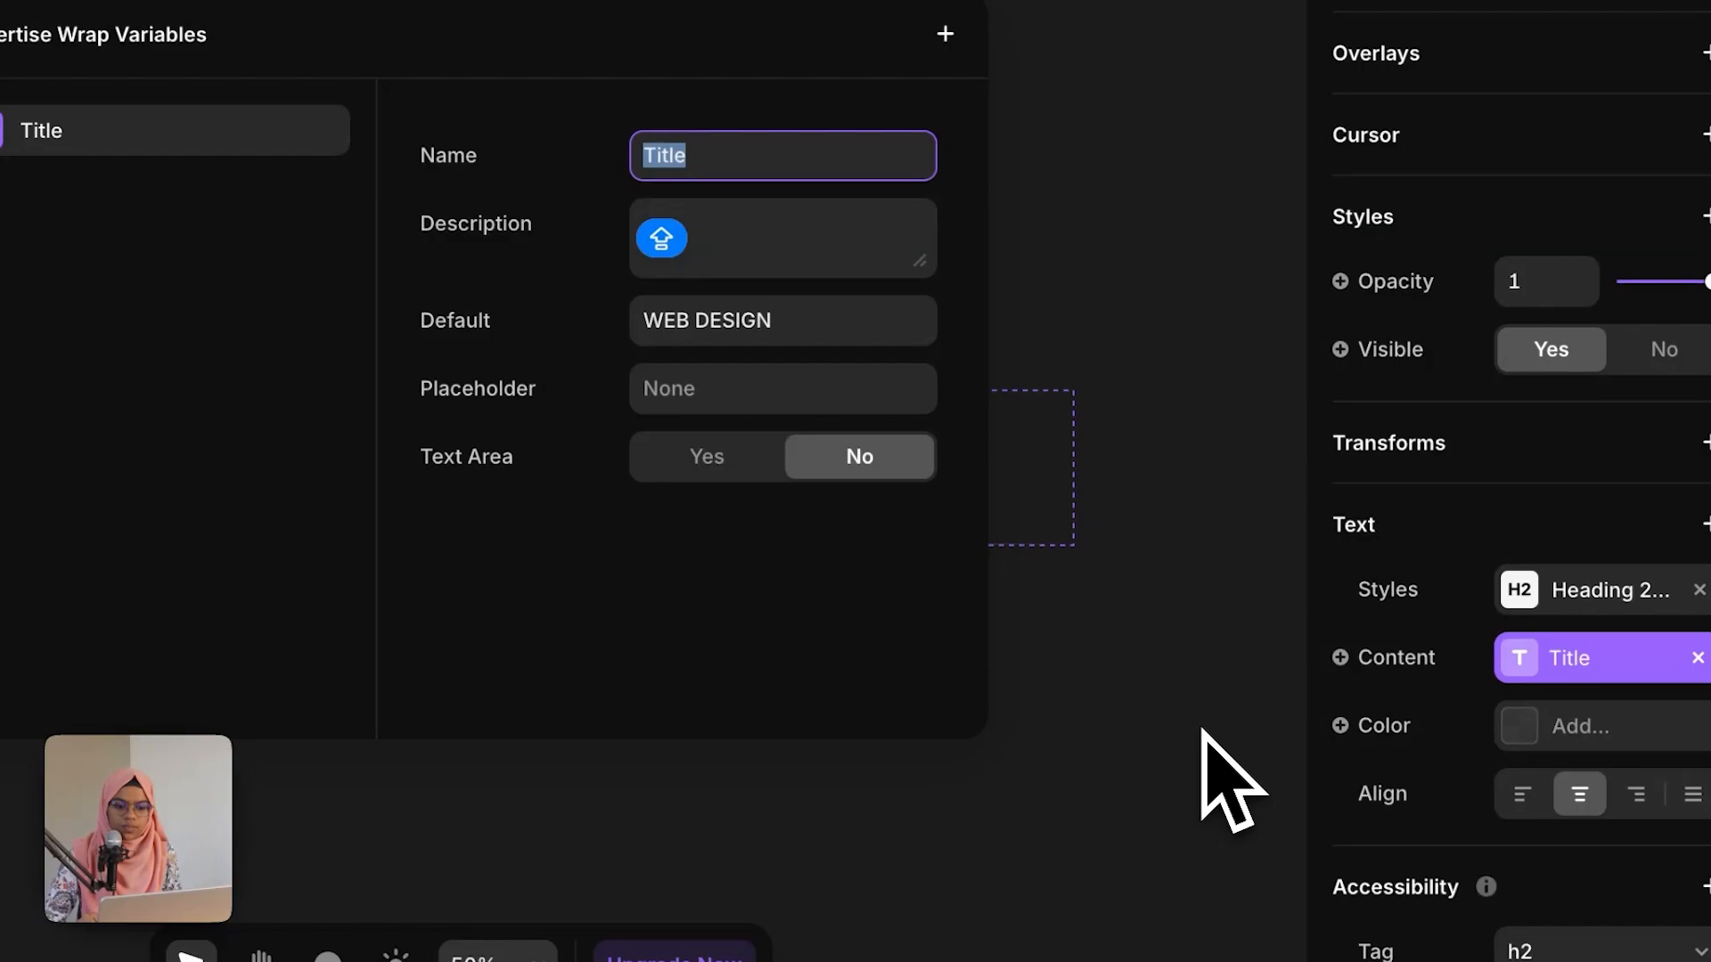
Step: Close the variables dialog and duplicate the Expertise Wrap component instance twice inside the outer EXPERTISE WRAP
click(1060, 237)
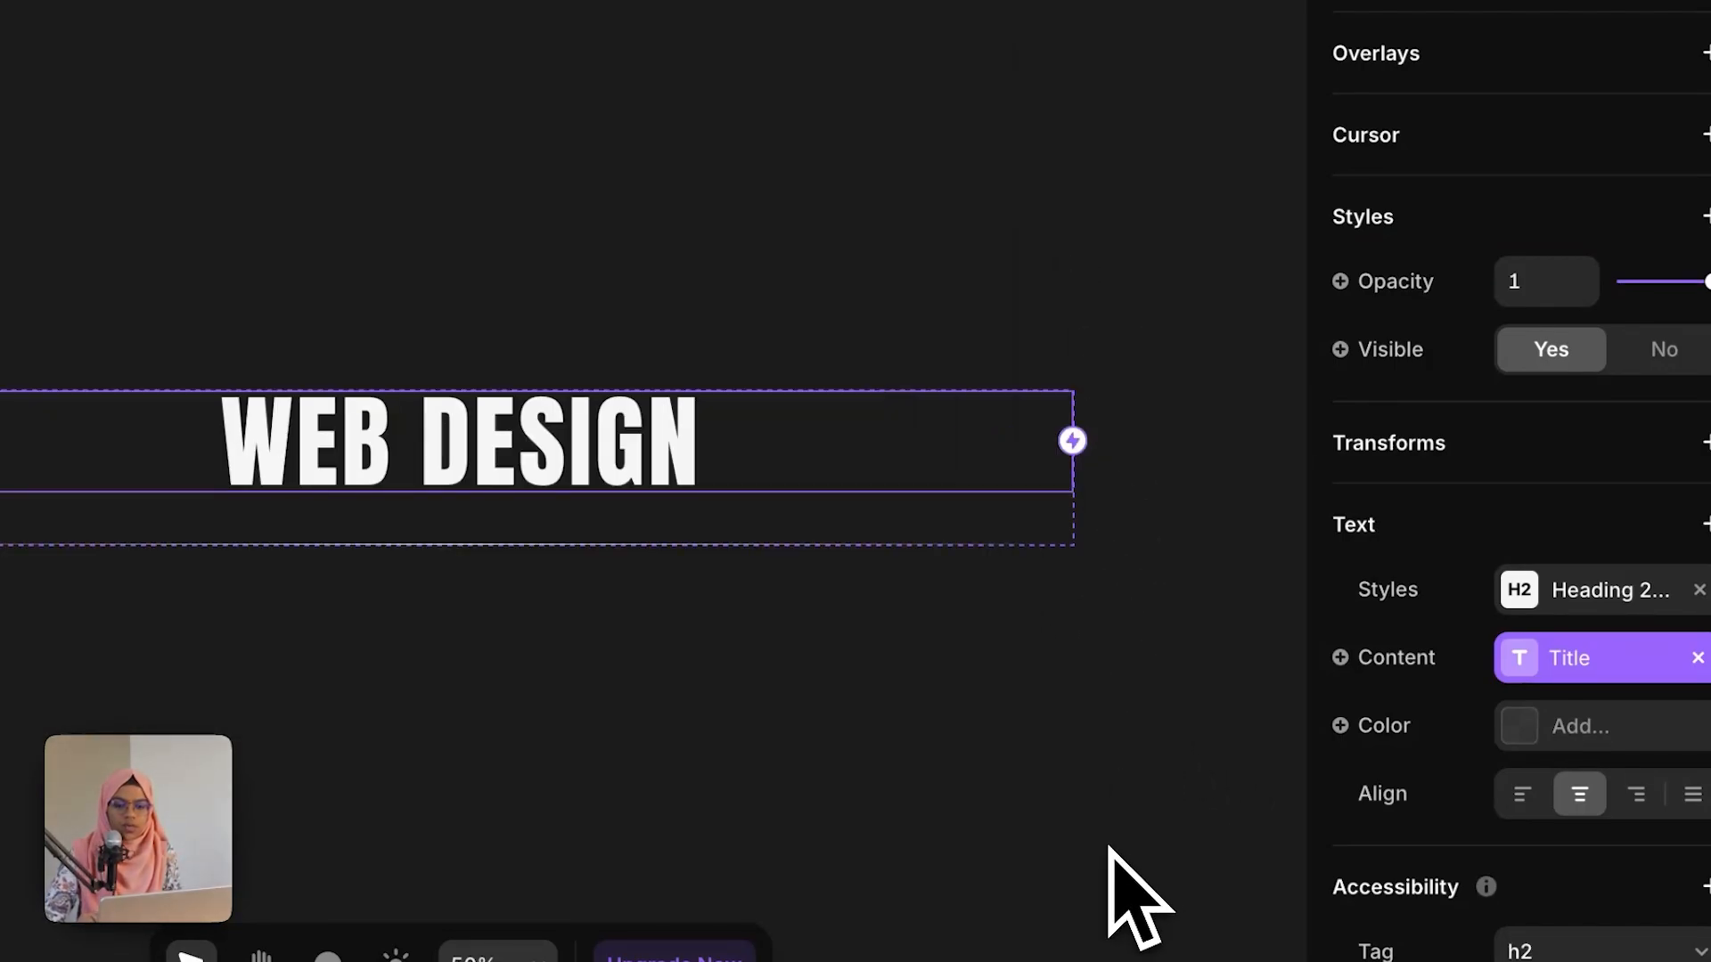
click(320, 196)
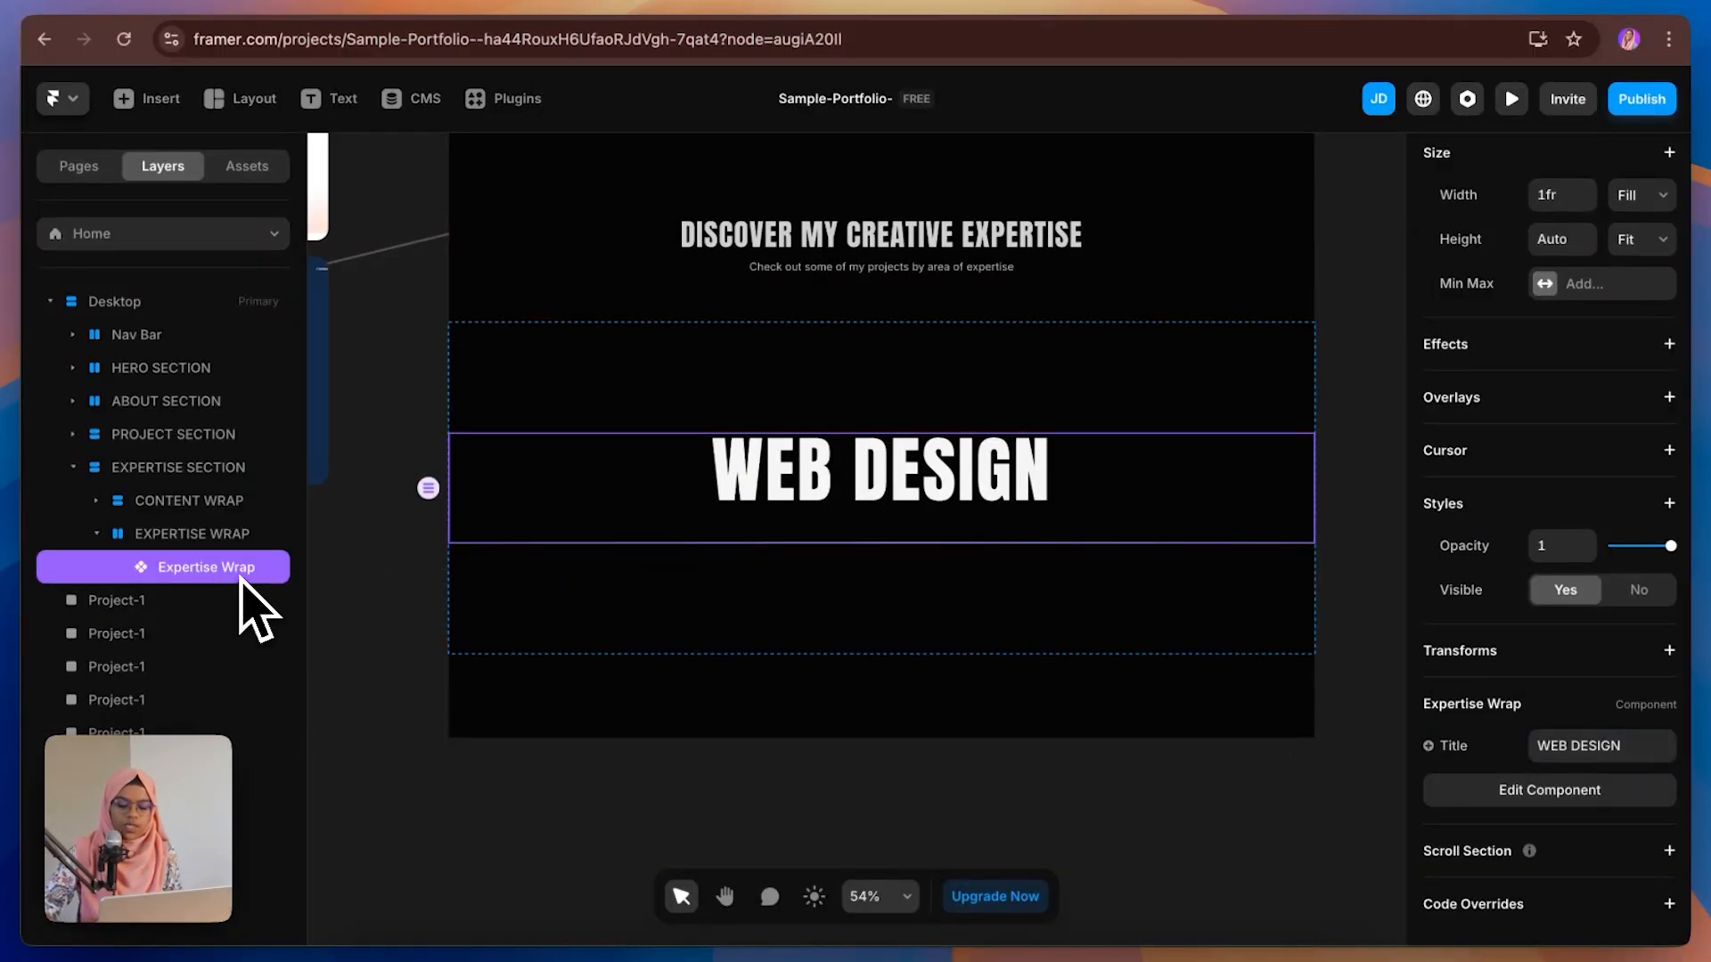
key(super+d)
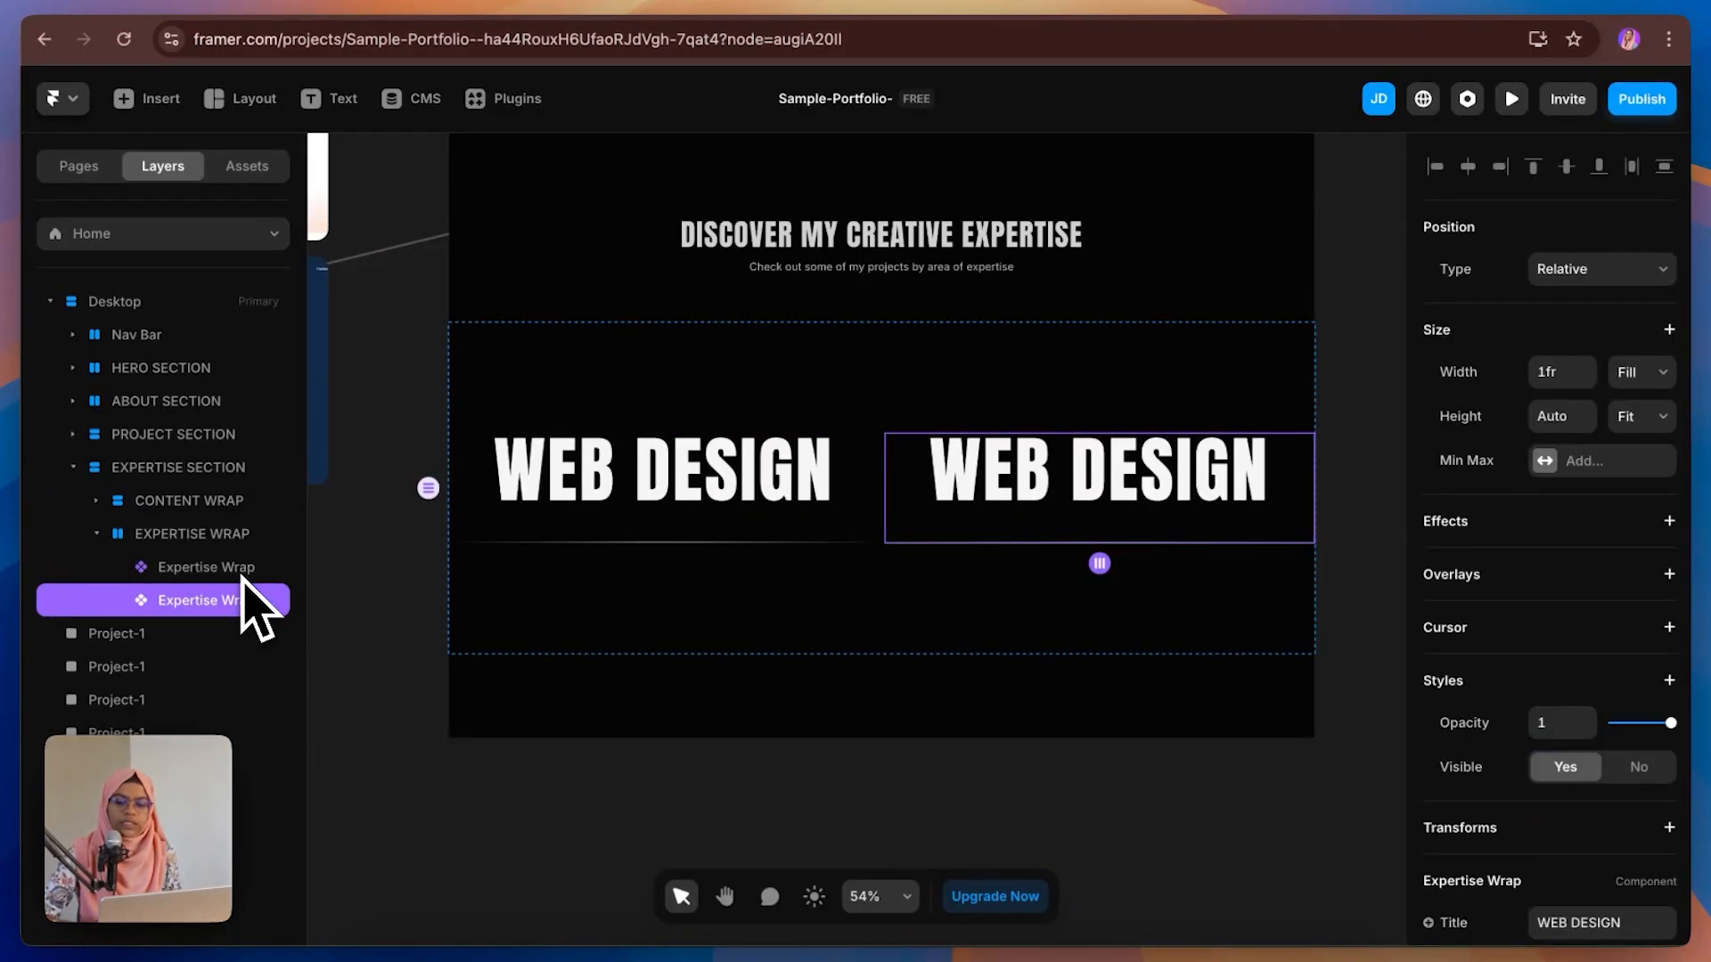
key(super+d)
Step: Set the outer EXPERTISE WRAP stack to a vertical direction with a gap of 60
click(219, 535)
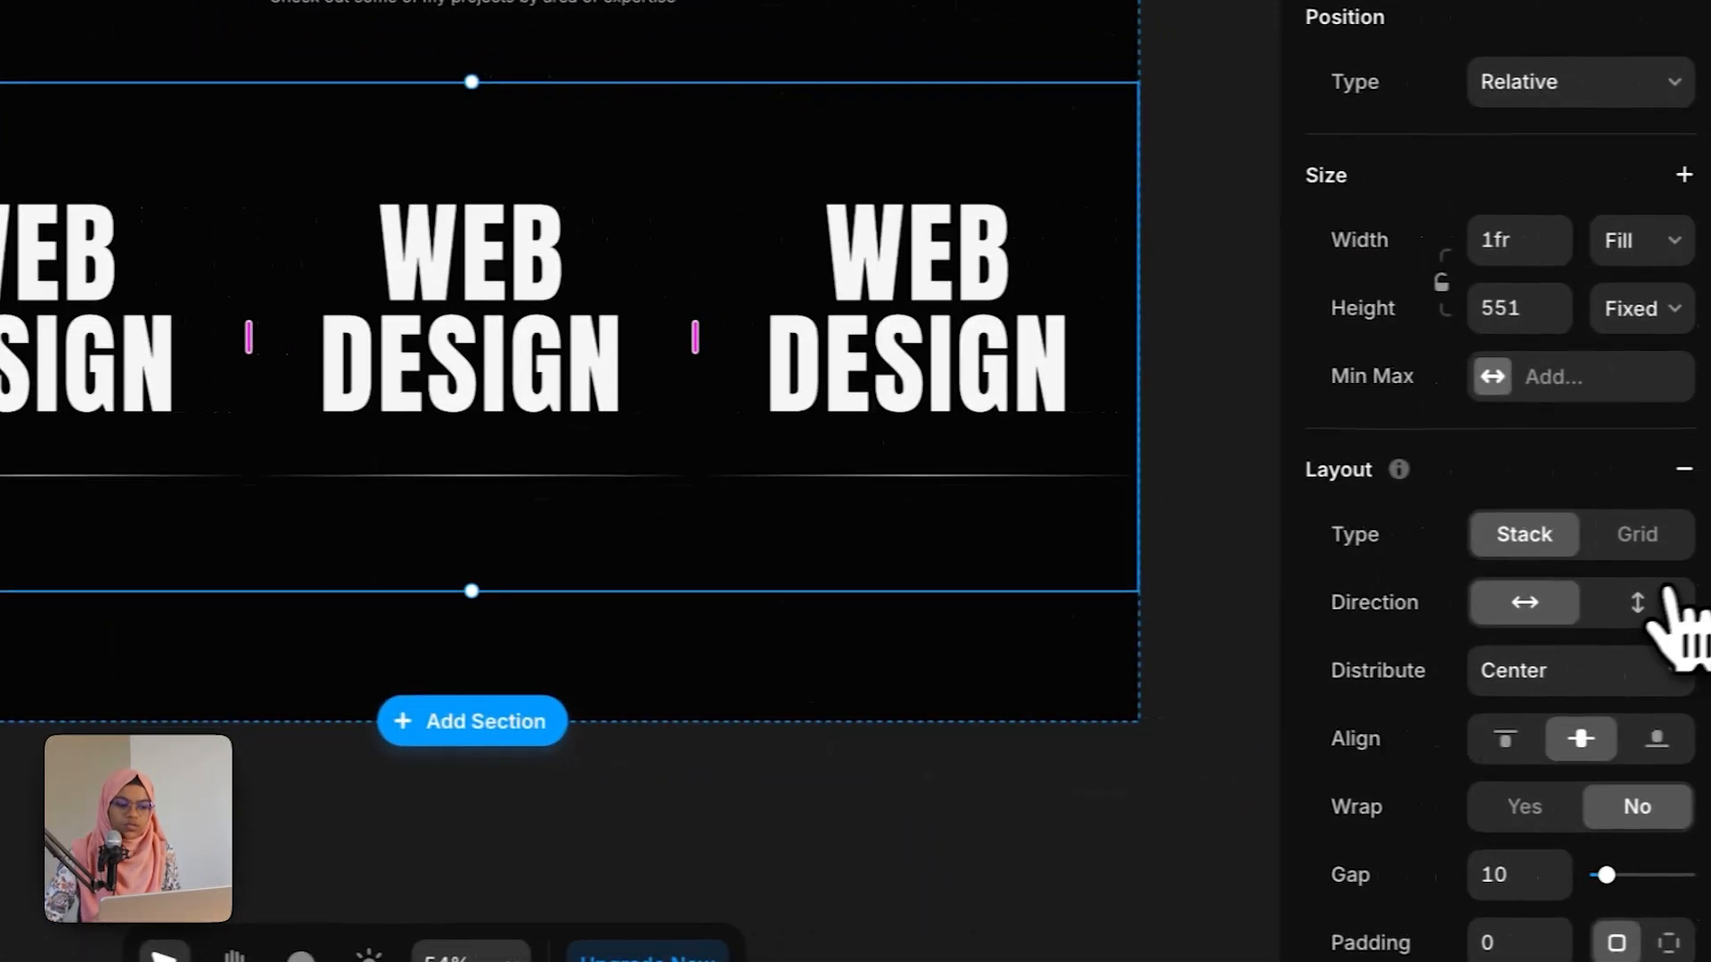
click(1639, 603)
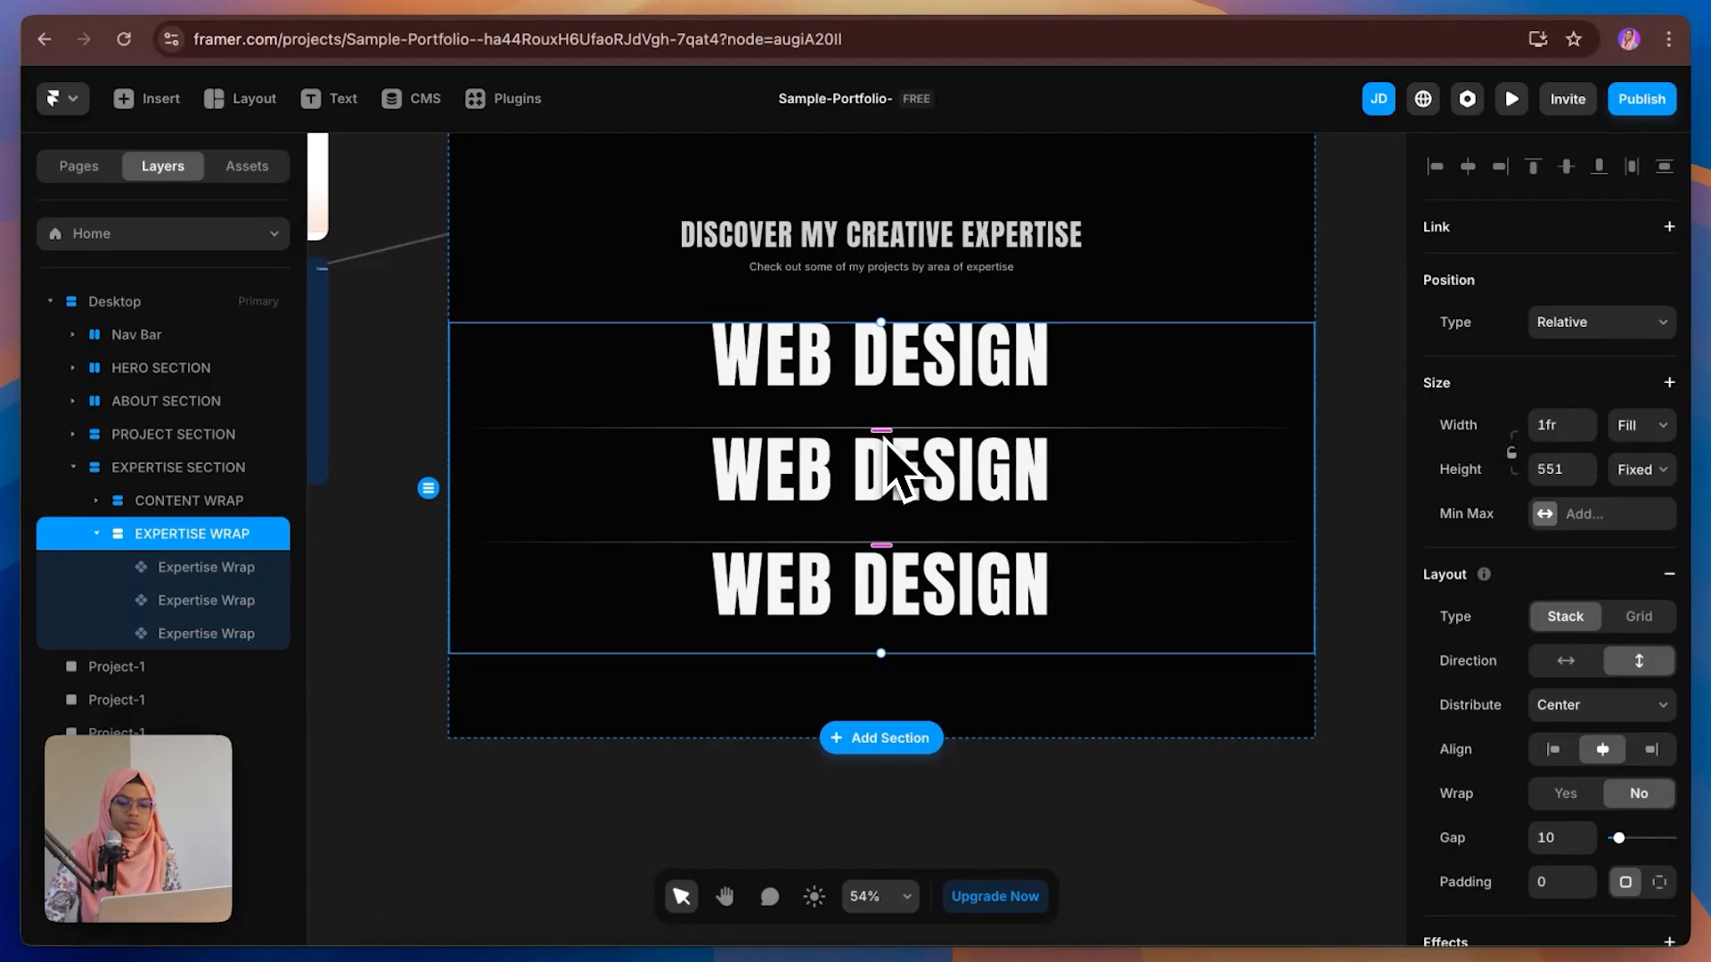
click(1561, 838)
text(6)
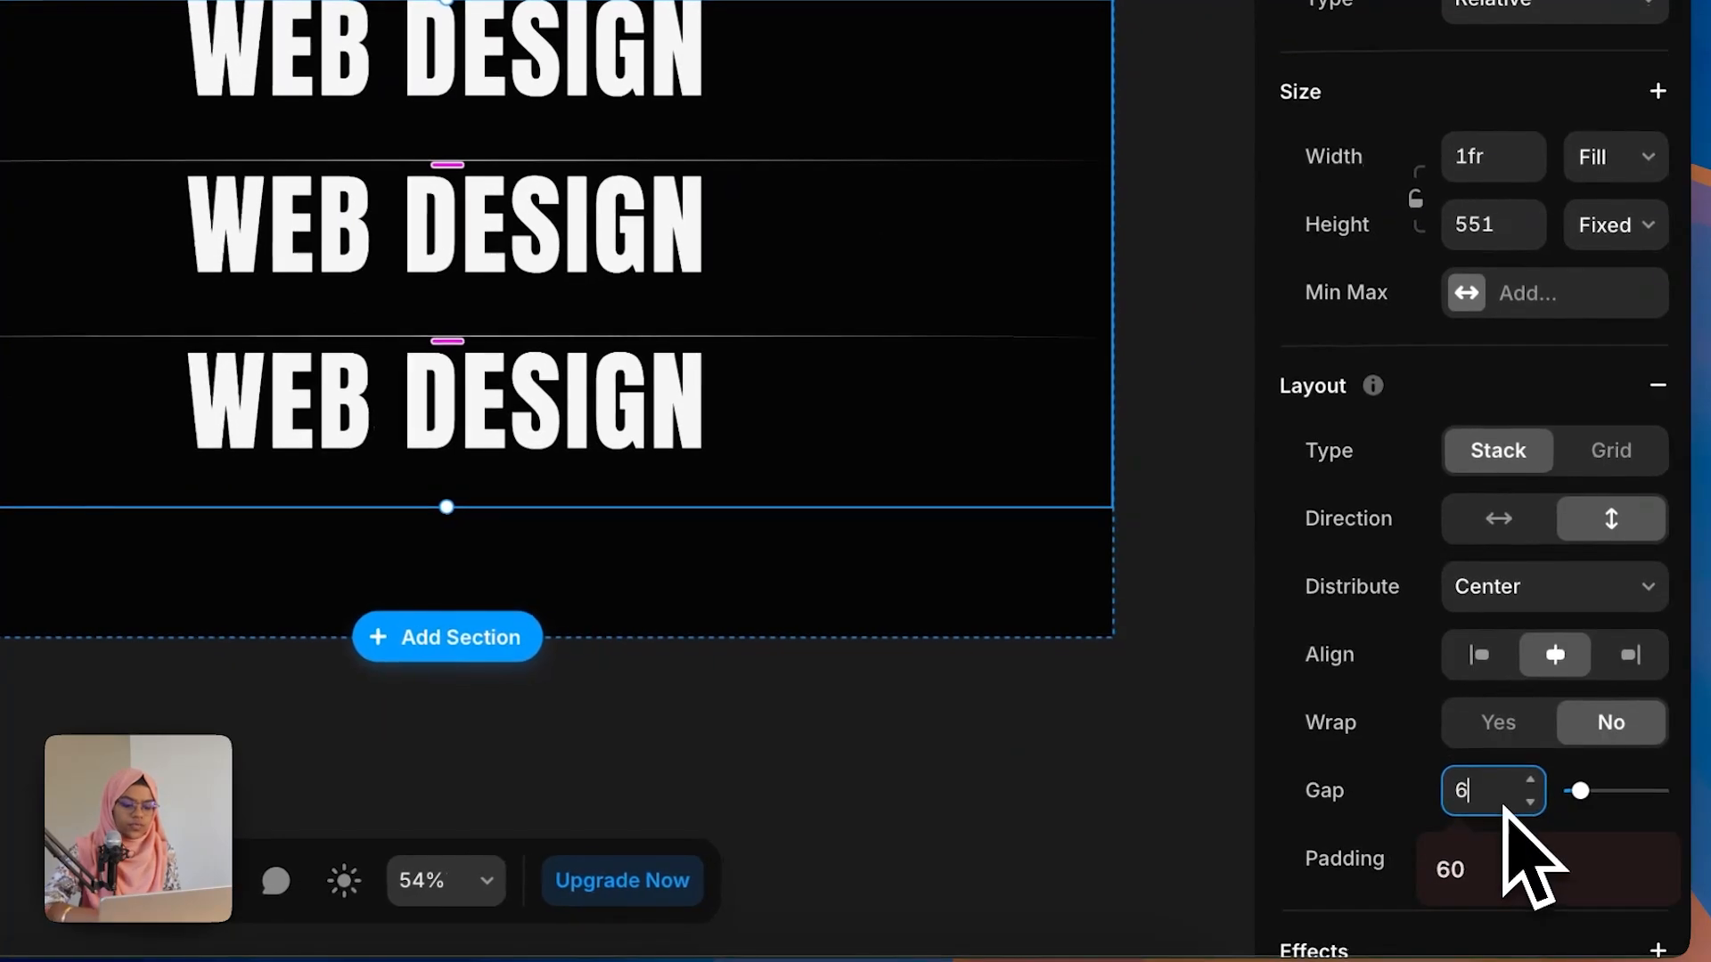
text(0)
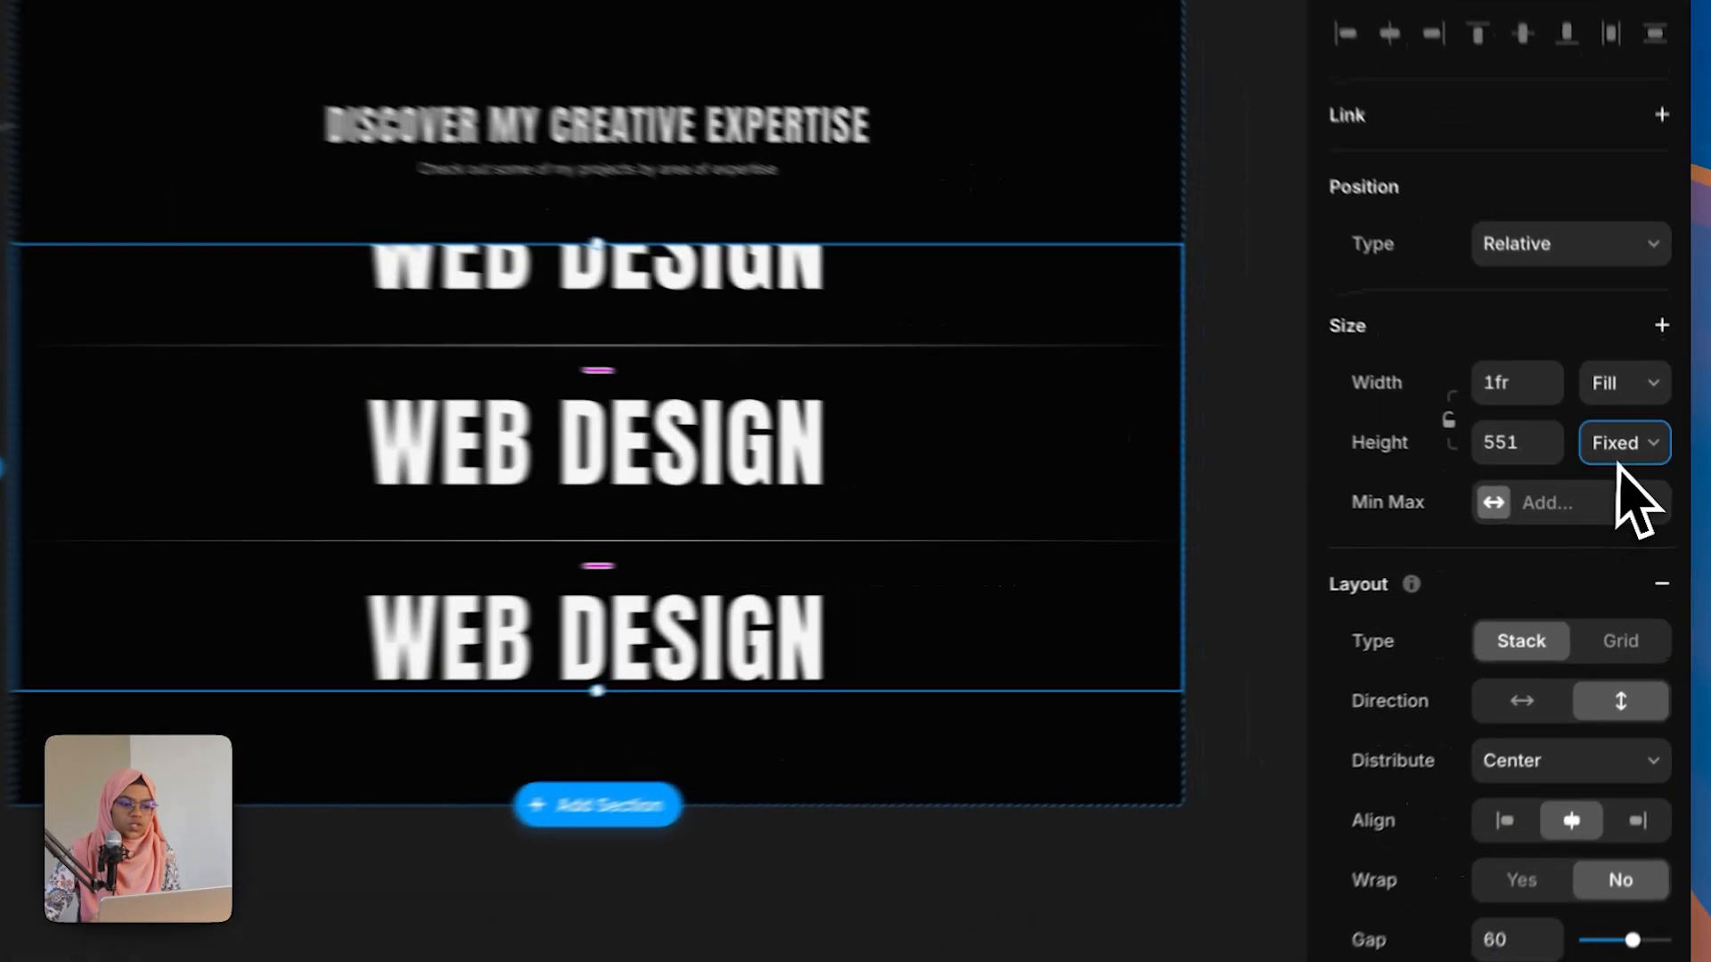
Step: Change the outer EXPERTISE WRAP's height to Fit content
click(1641, 470)
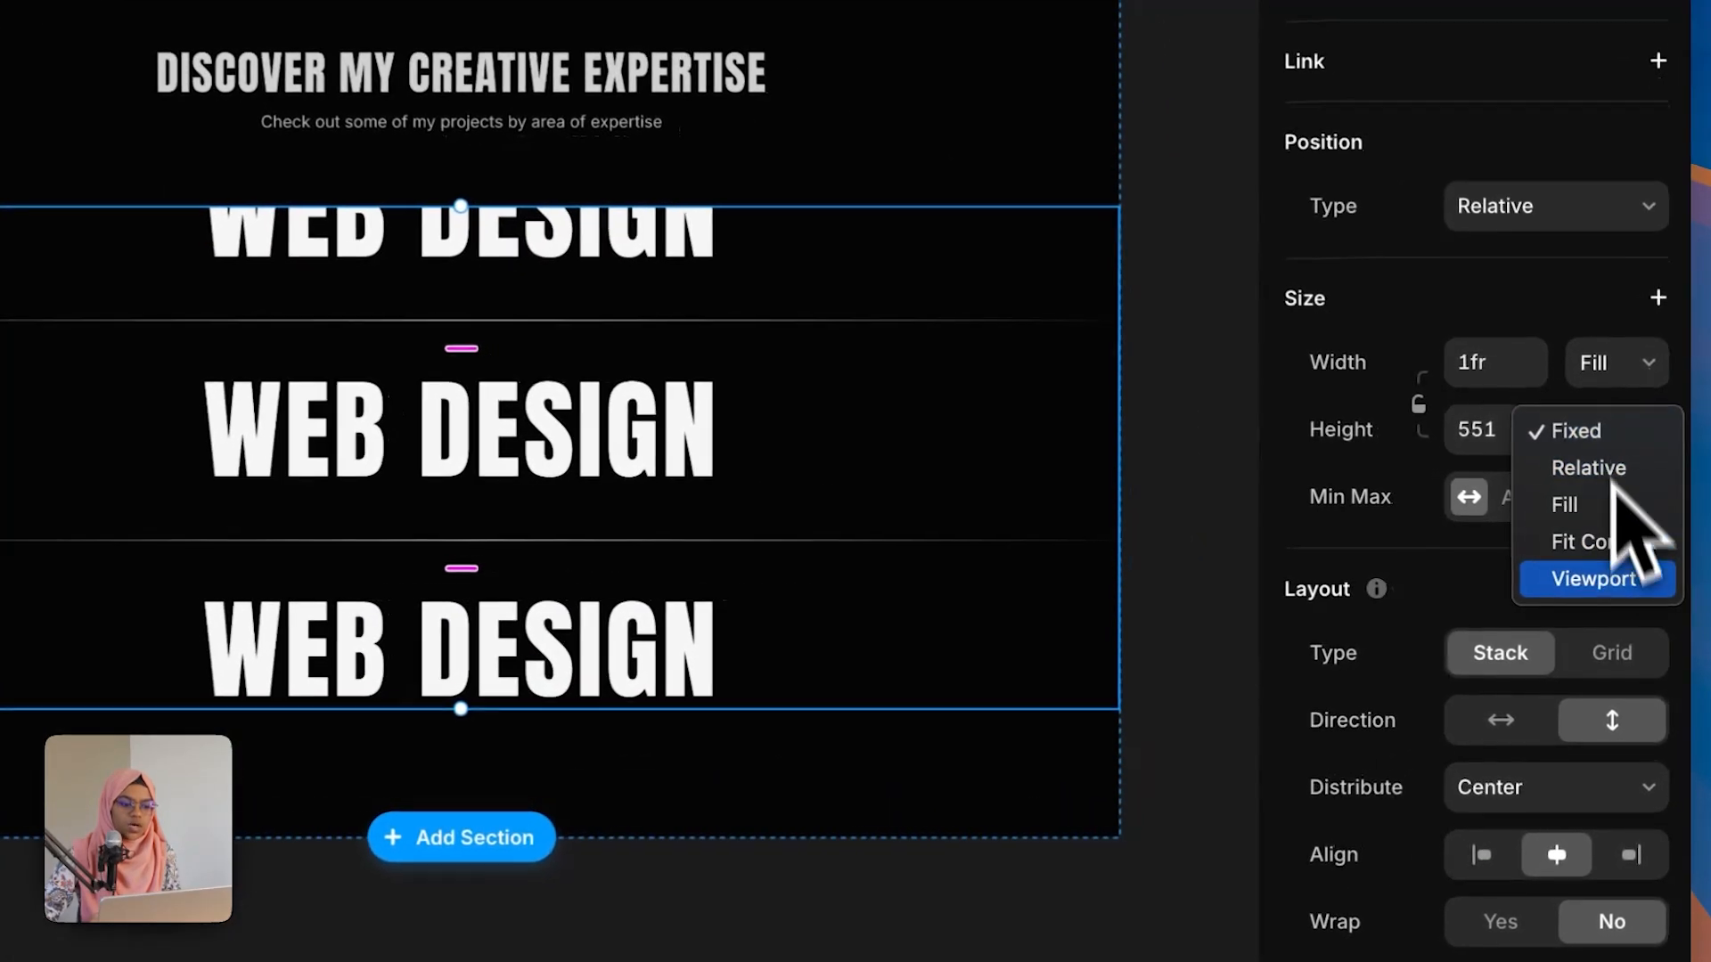
click(1606, 553)
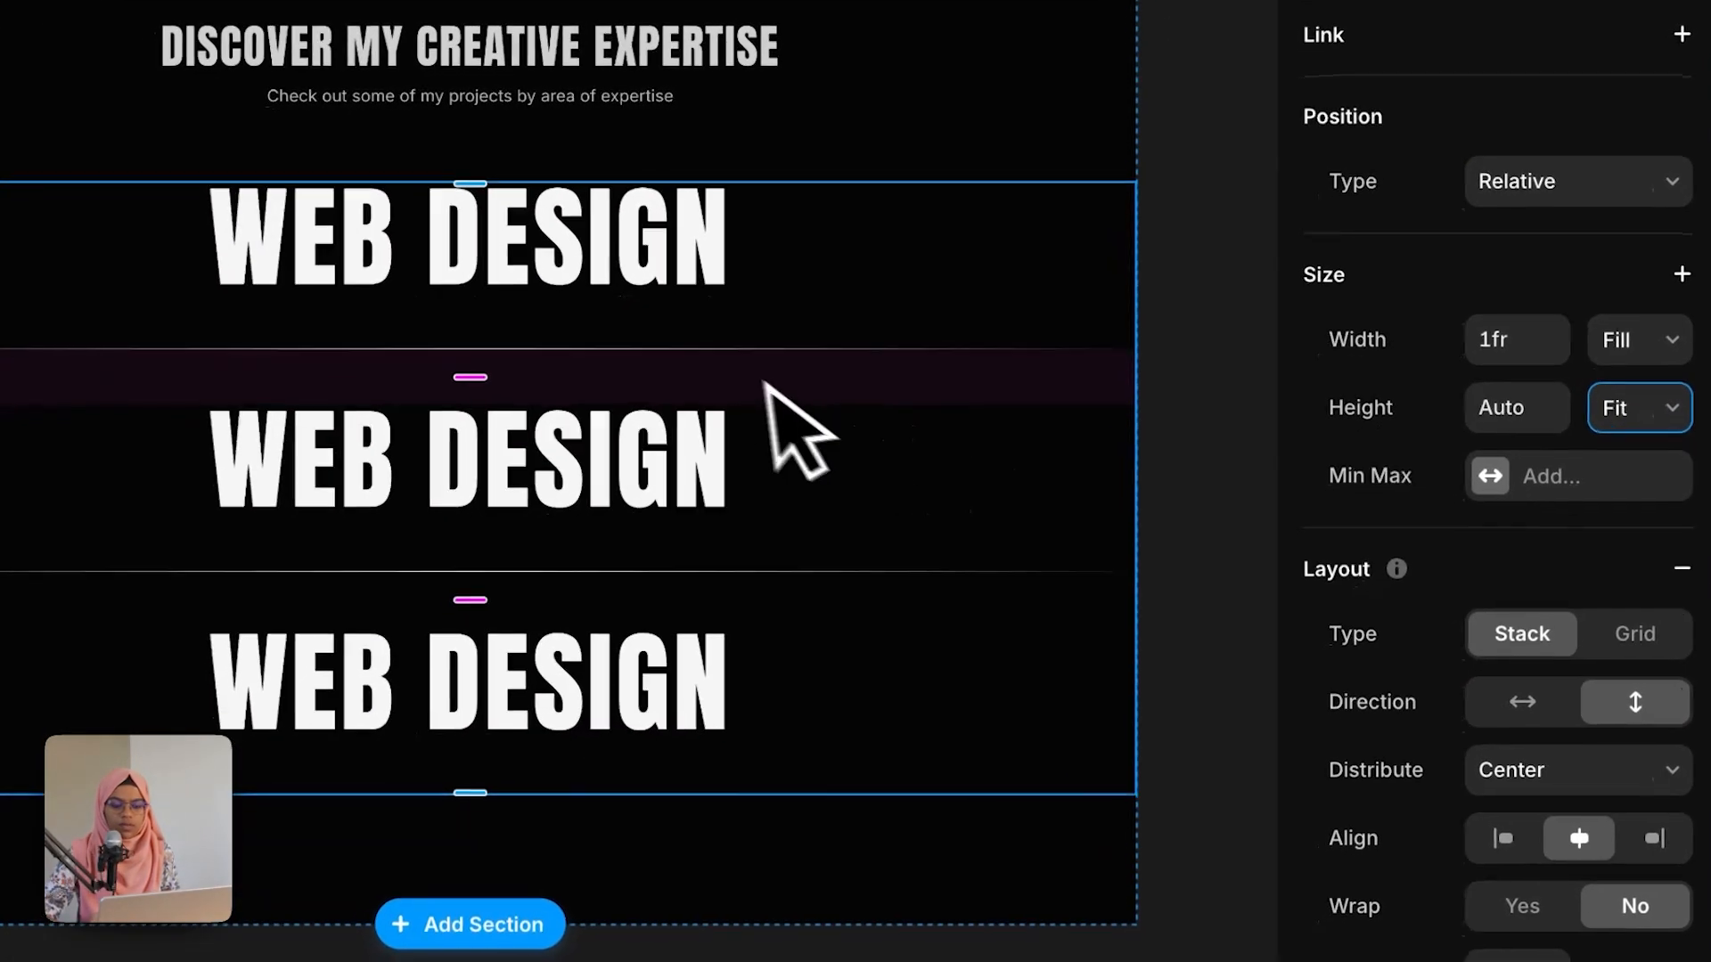
click(1195, 554)
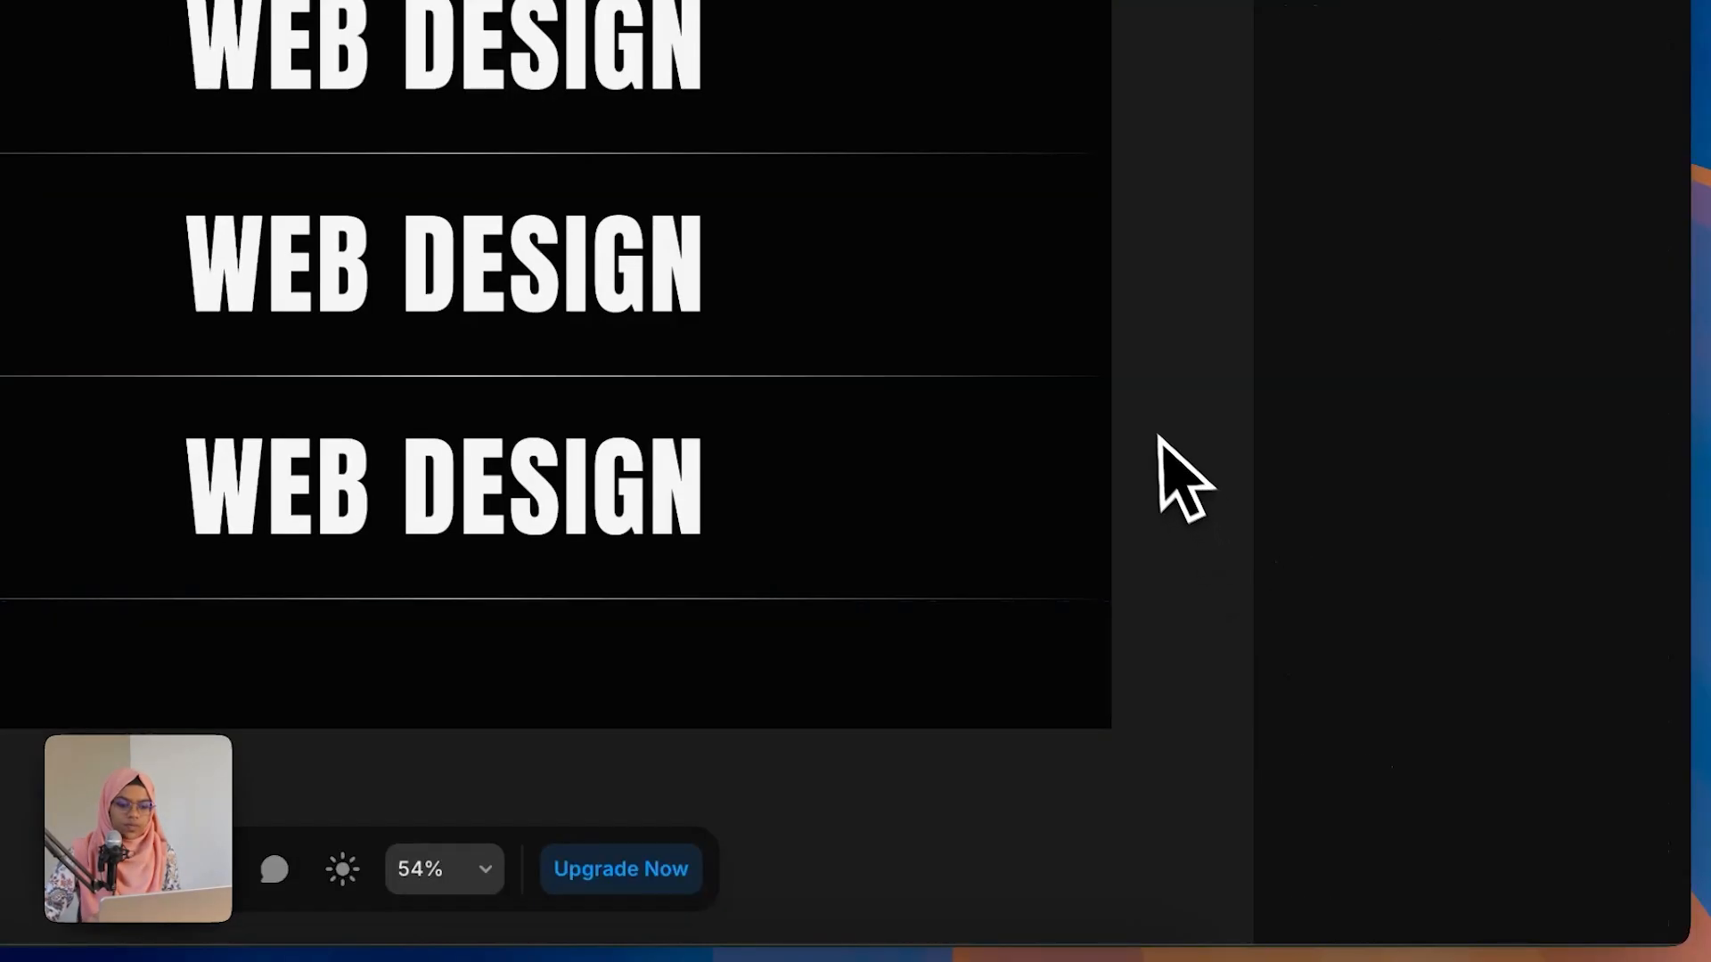
Step: Set the second Expertise Wrap instance's Title to WEB DEVELOPMENT
click(751, 450)
scroll(1604, 856, down, 3)
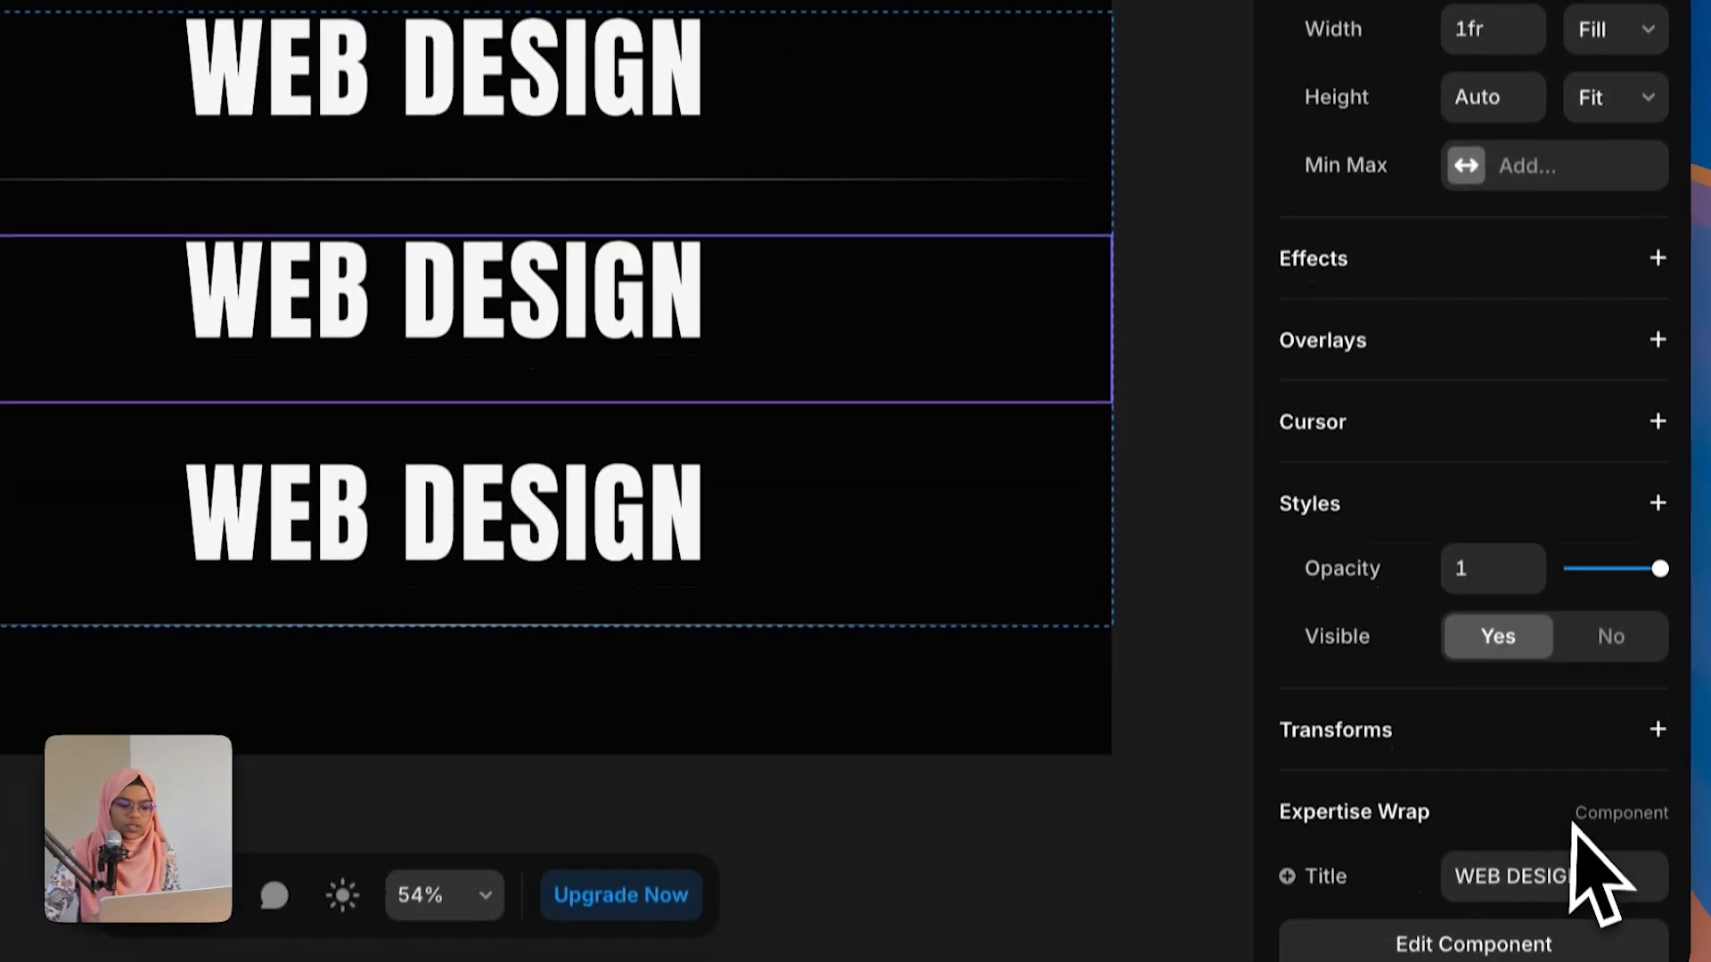
click(1597, 748)
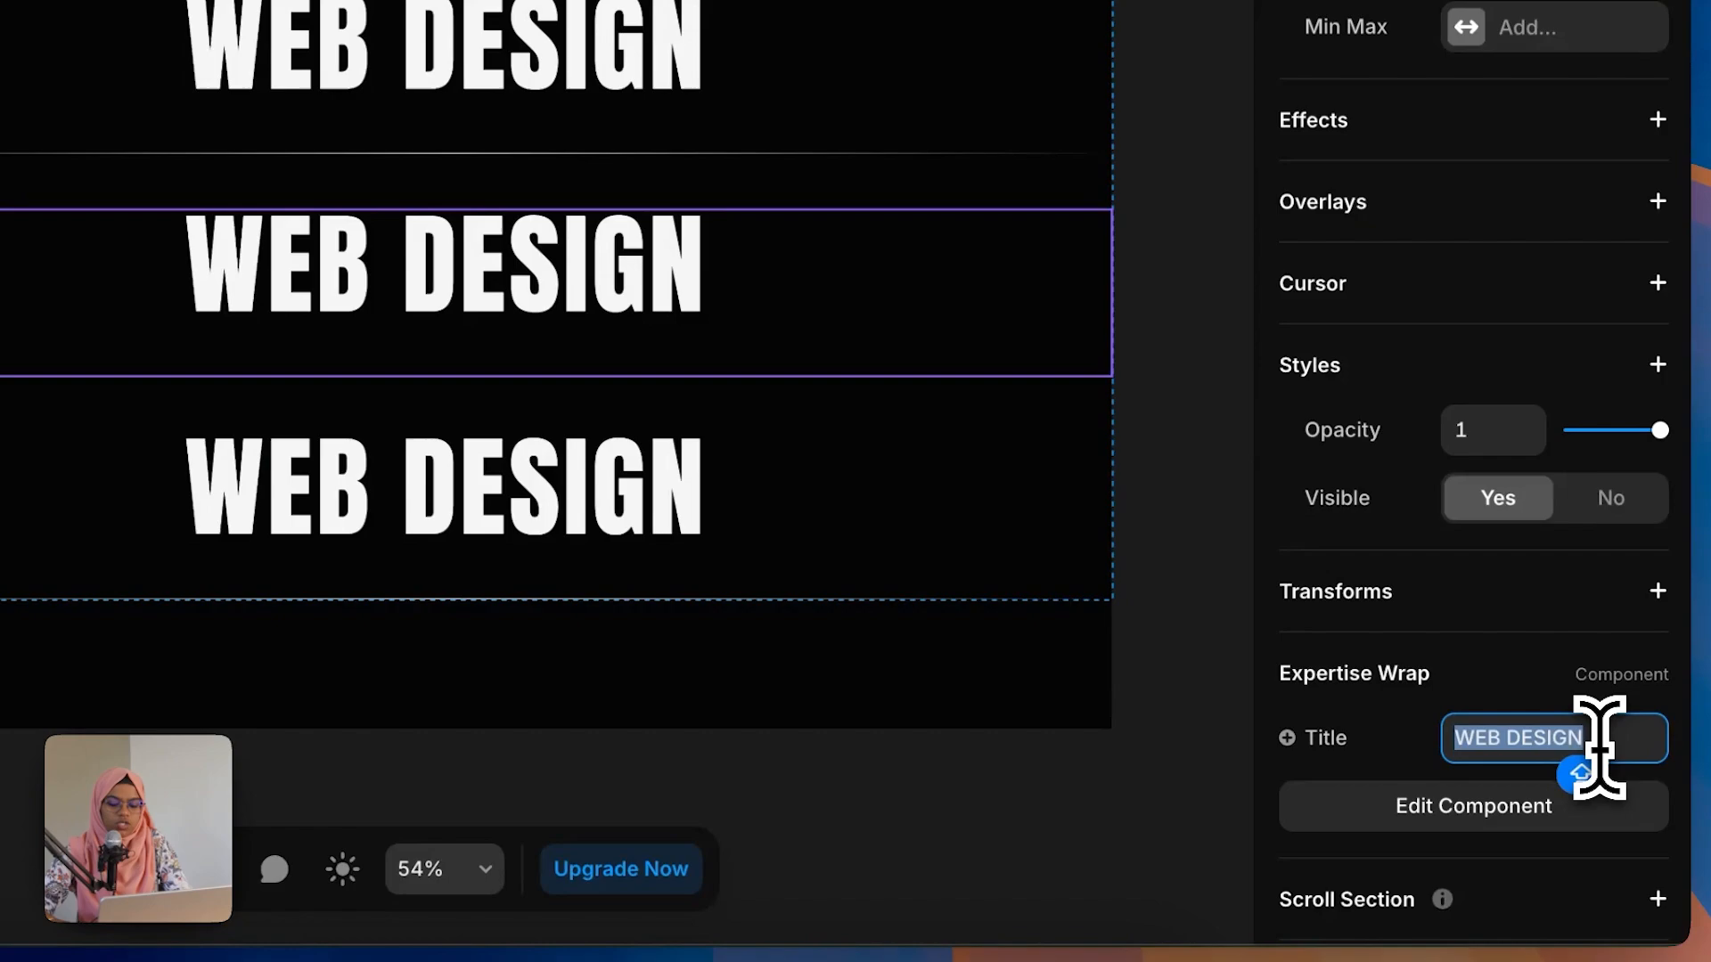
text(WEB DEVE)
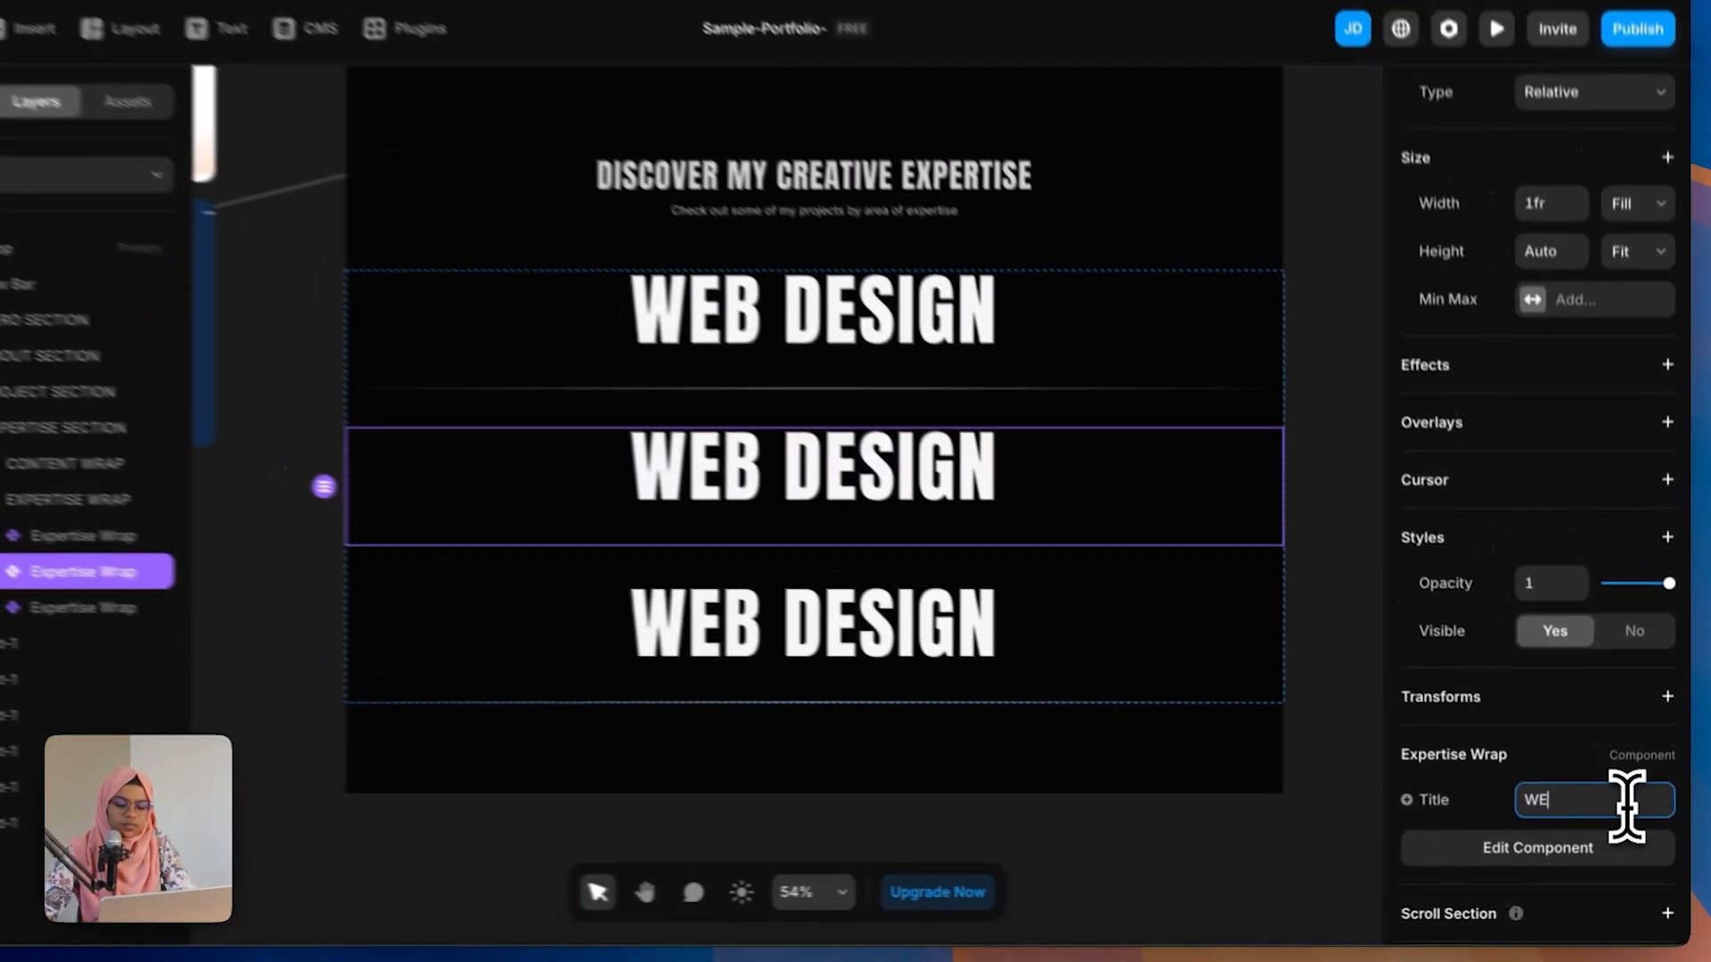
text(LO)
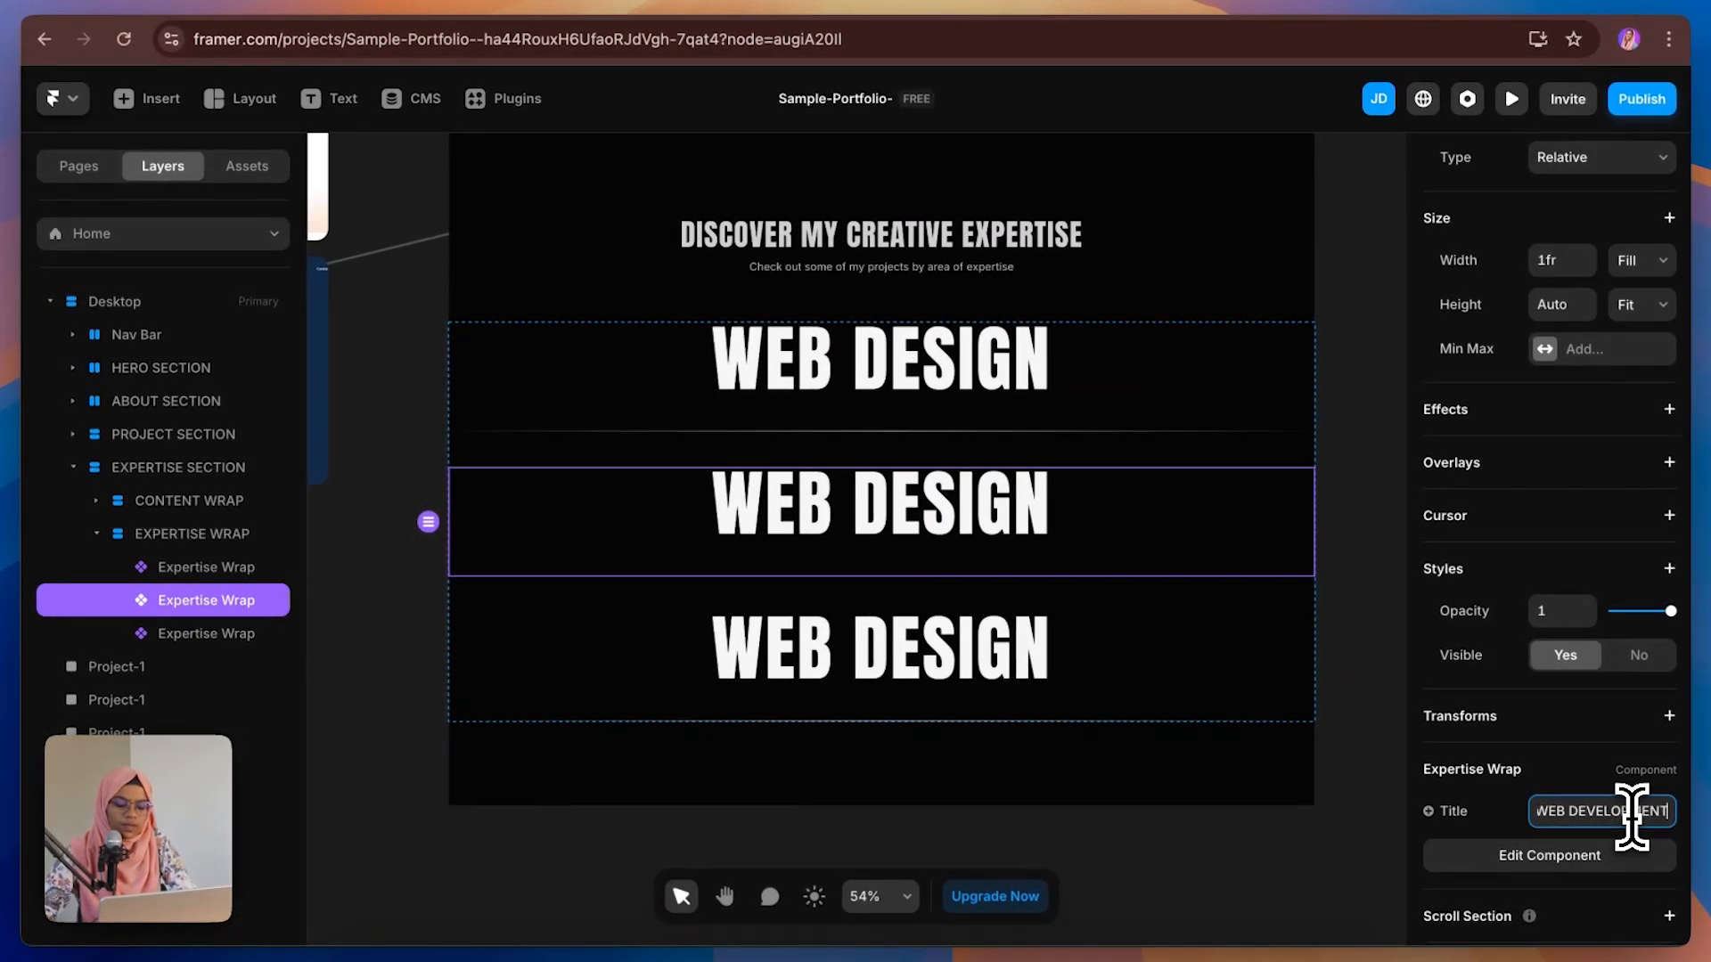
text(PMENT)
key(Return)
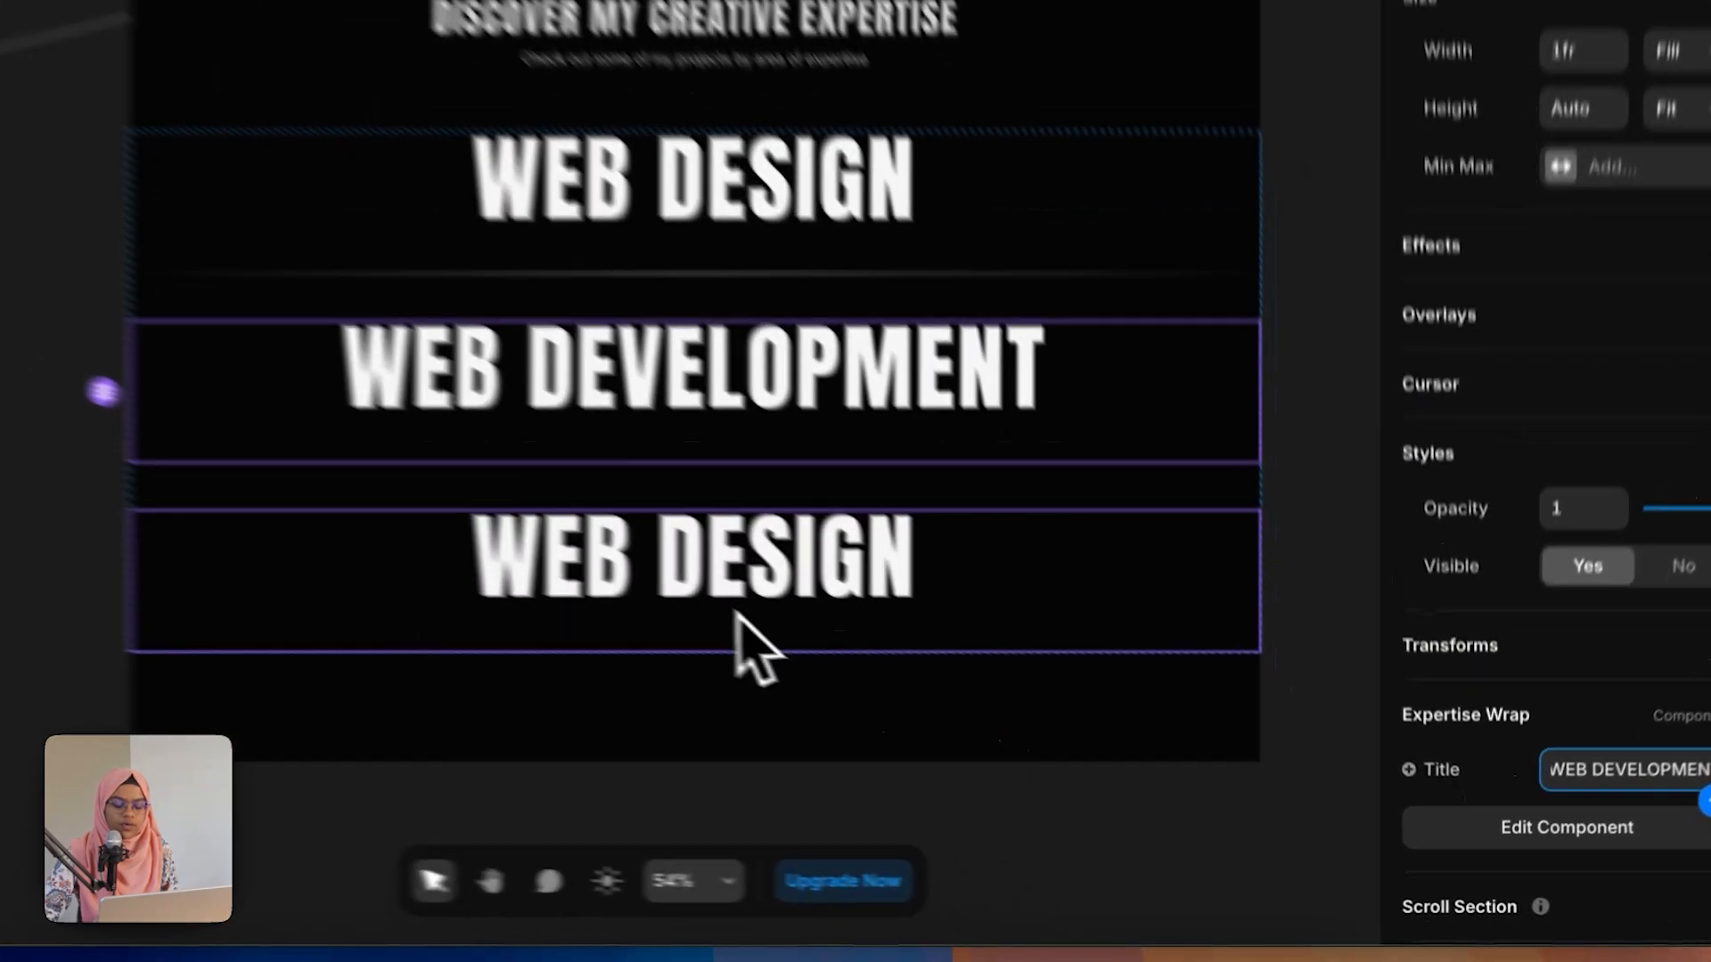
Step: Set the third Expertise Wrap instance's Title to SEO
click(918, 704)
click(1608, 915)
text(SEO)
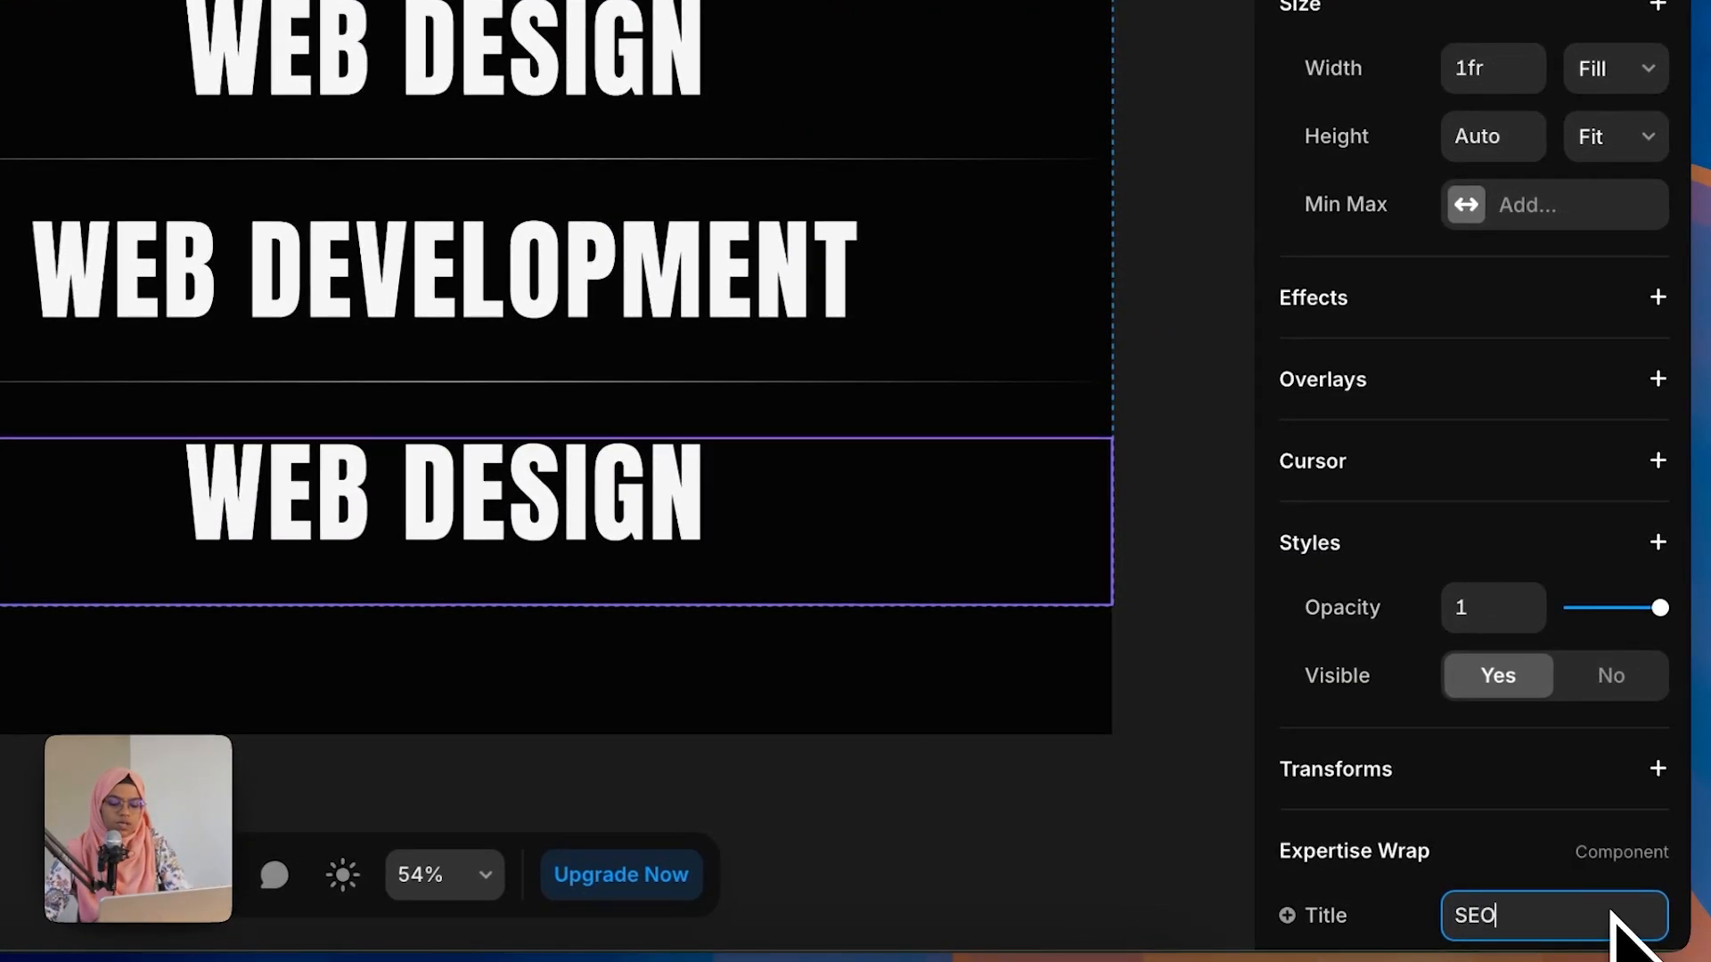
key(Return)
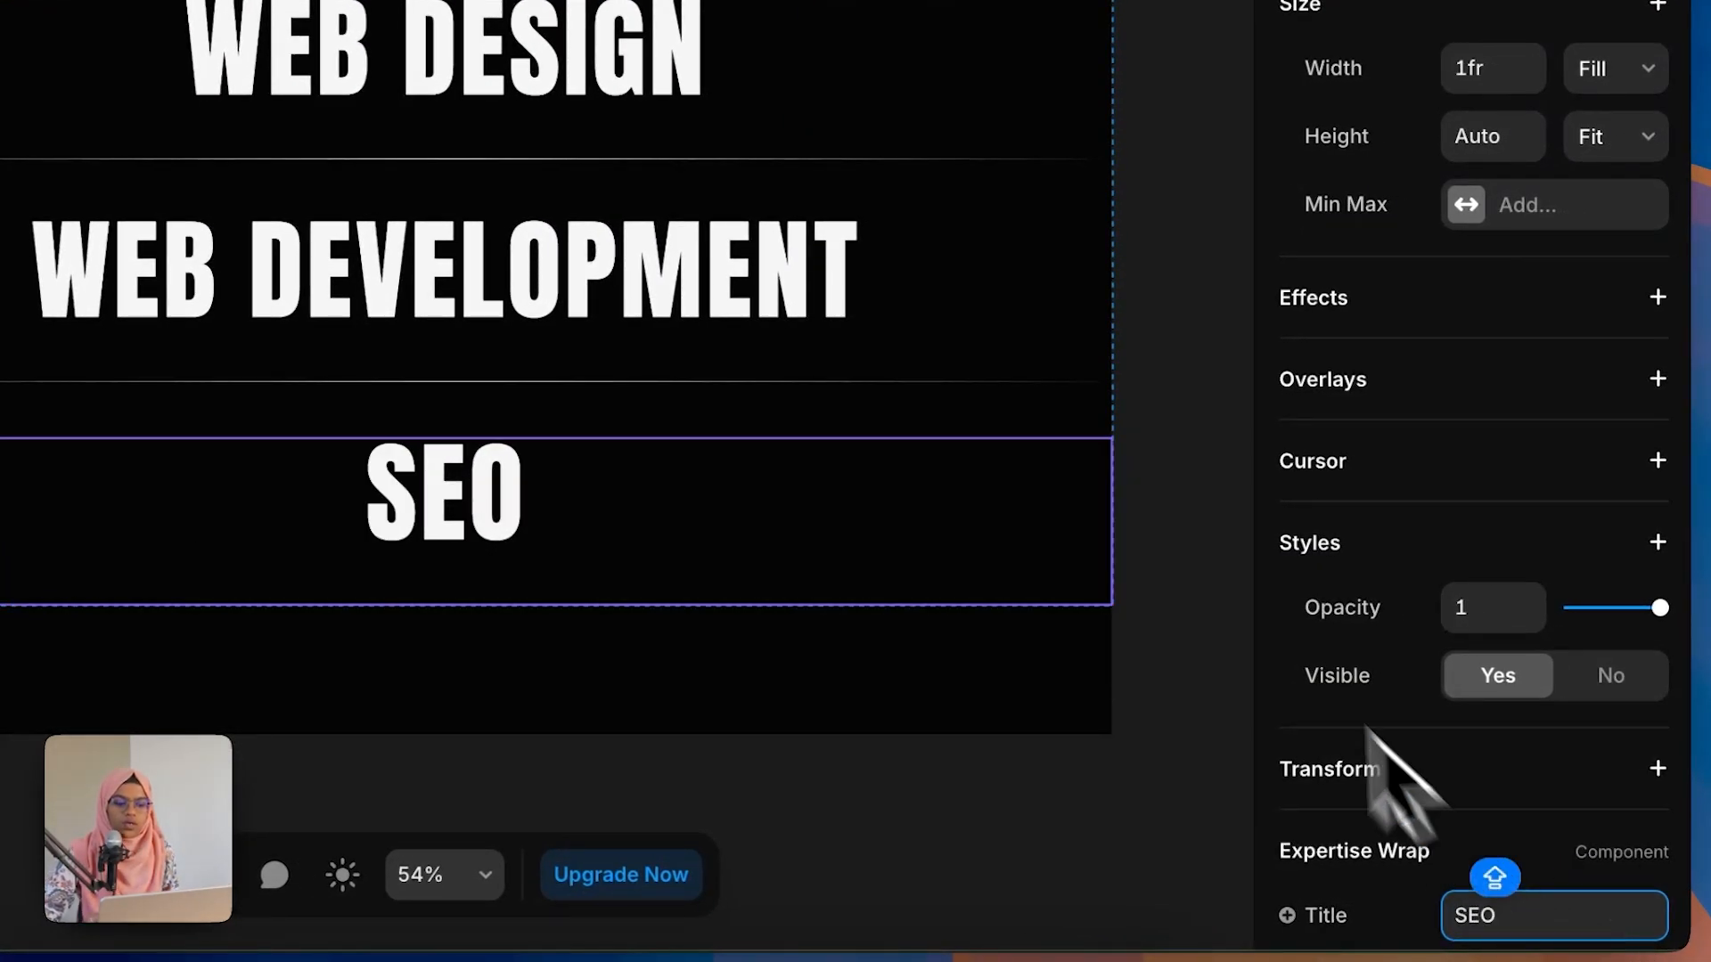
click(1183, 584)
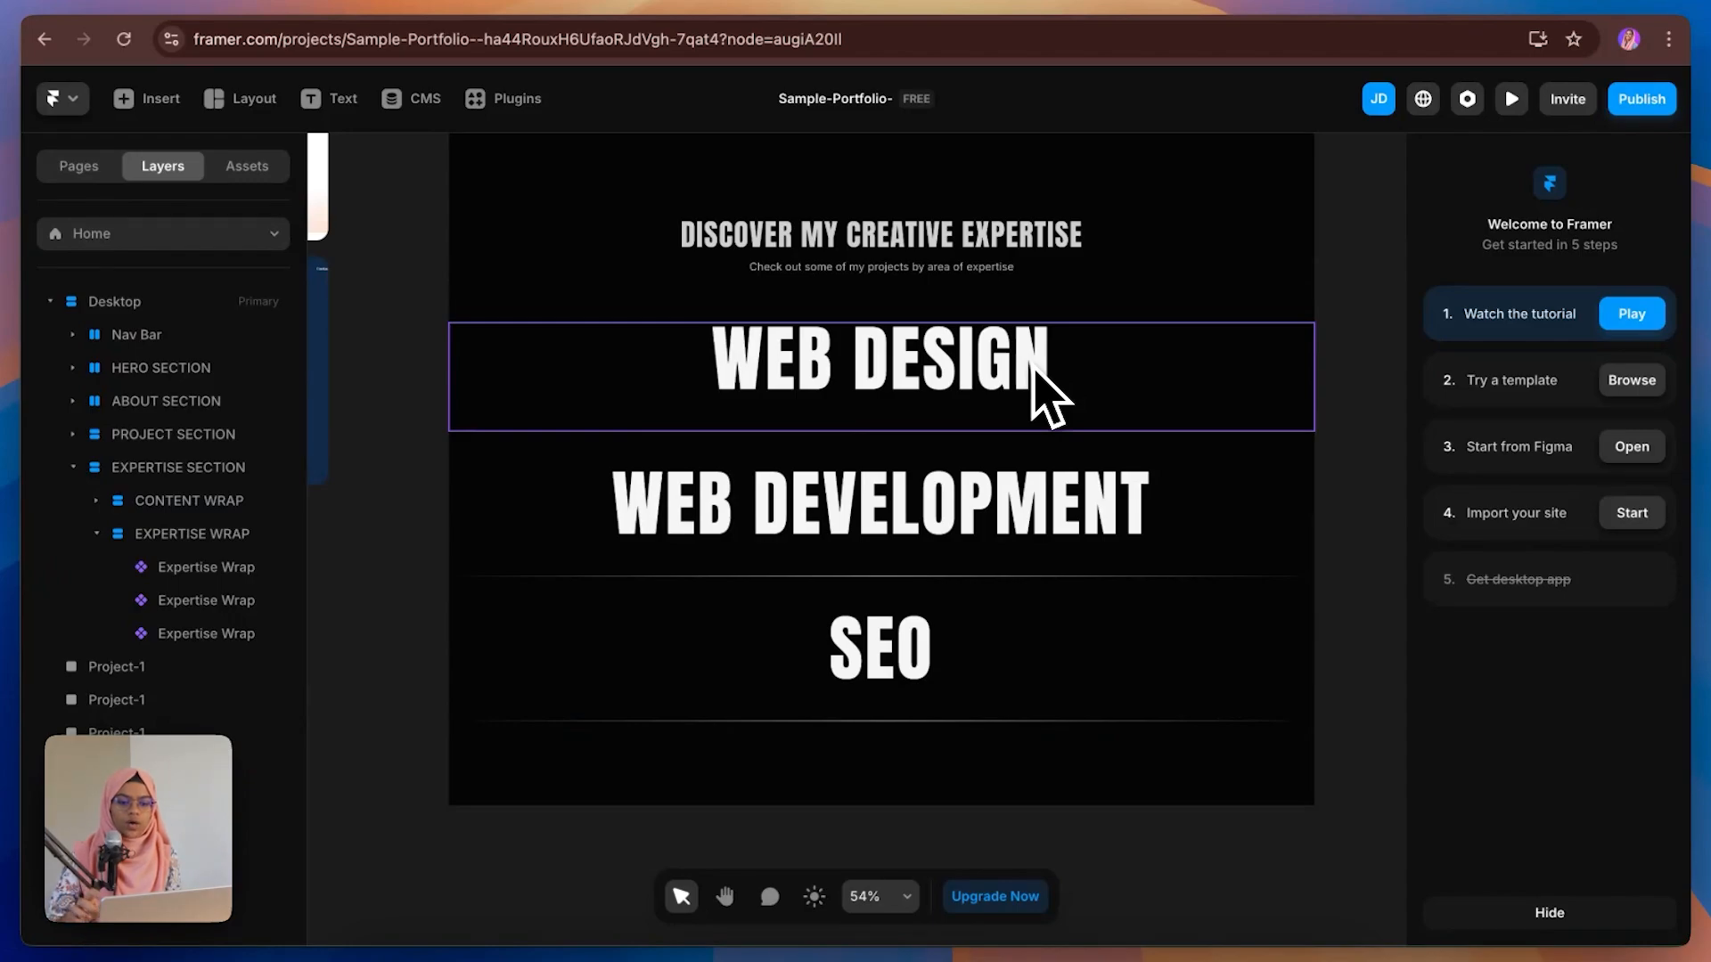
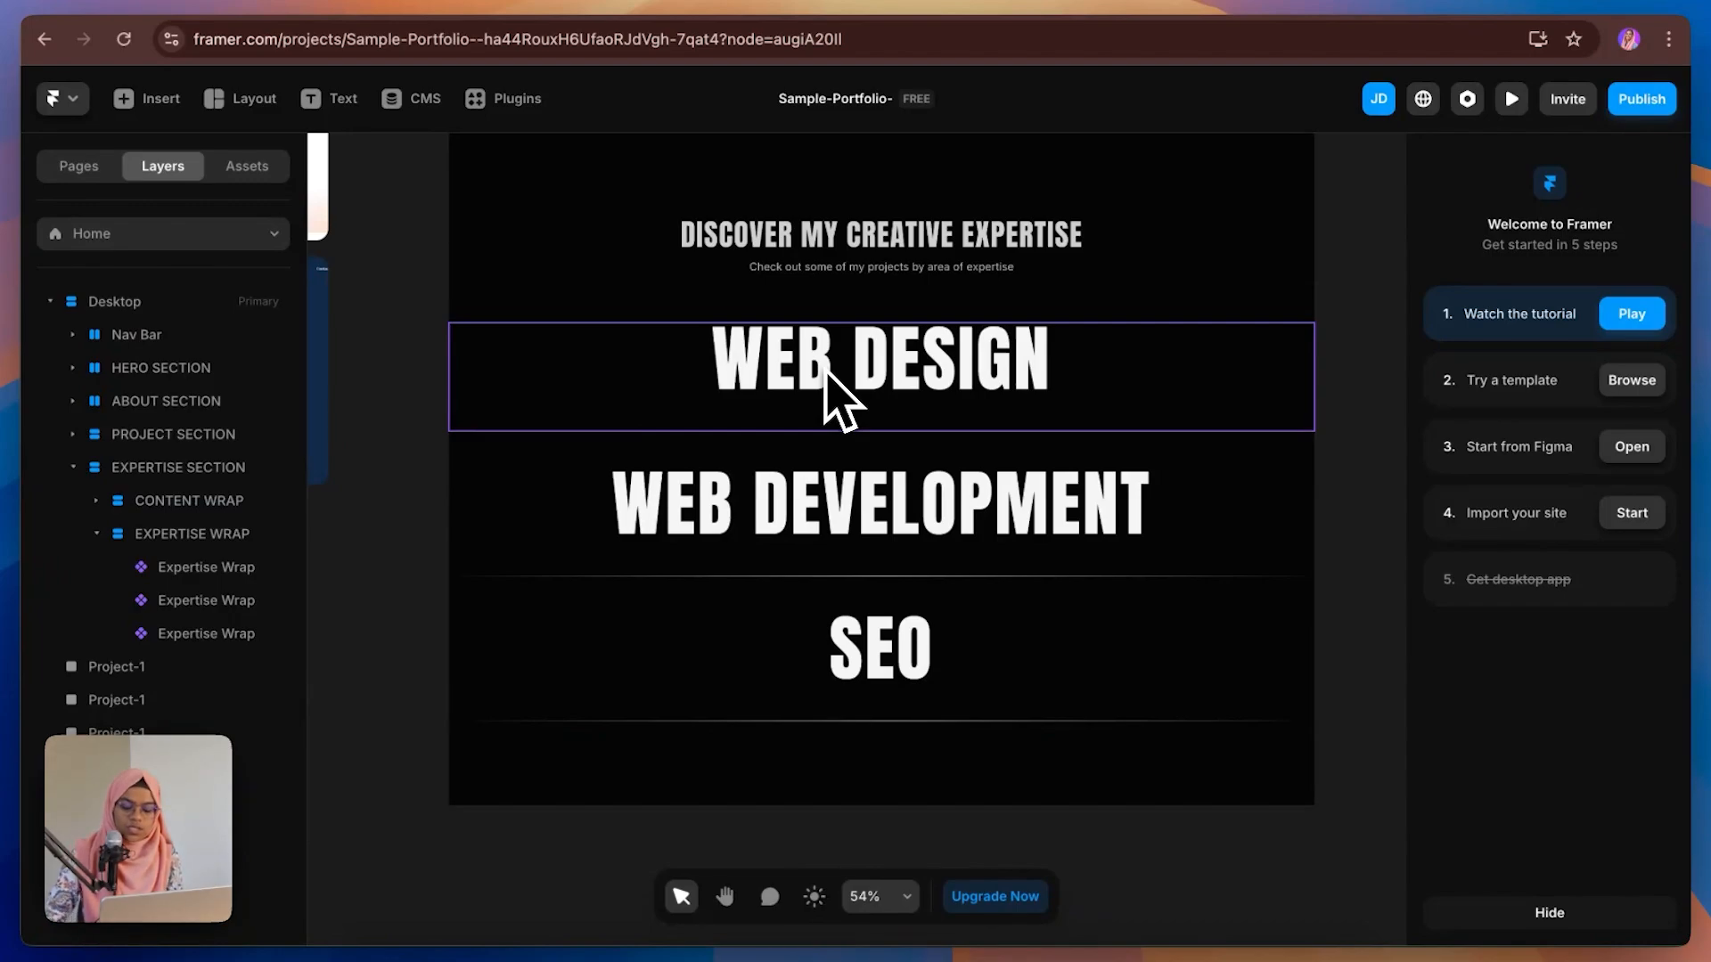
Step: Draw a new frame beside the page and size it to 300 by 300
scroll(828, 378, down, 5)
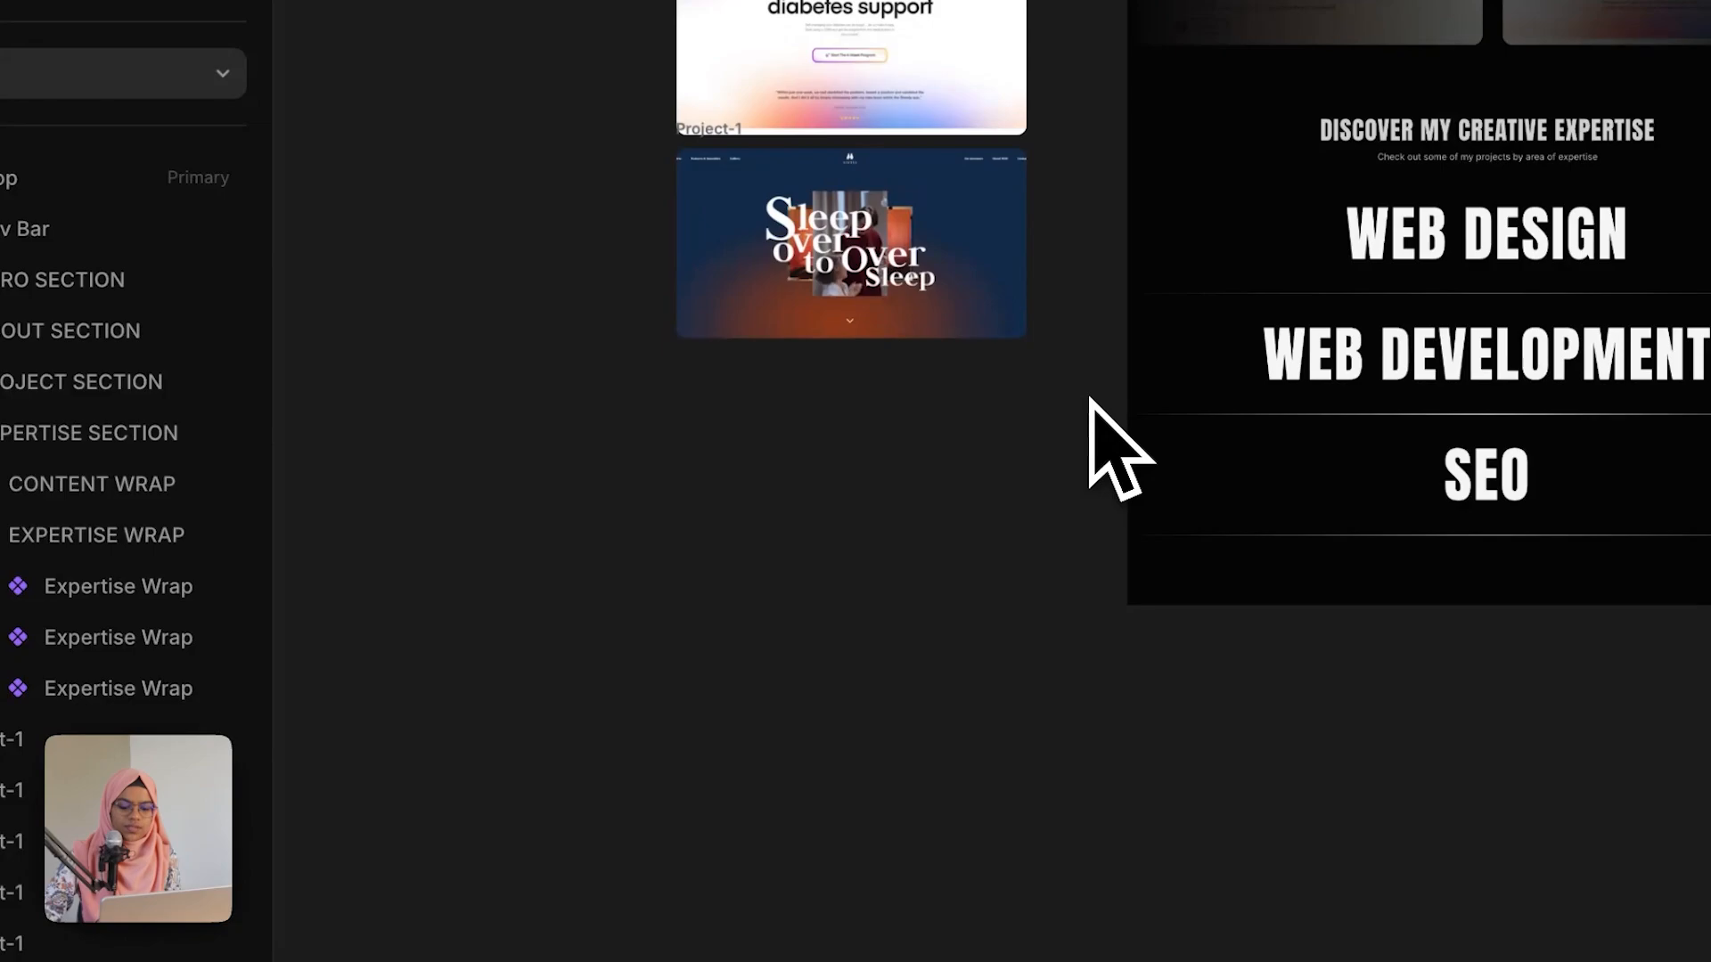
key(f)
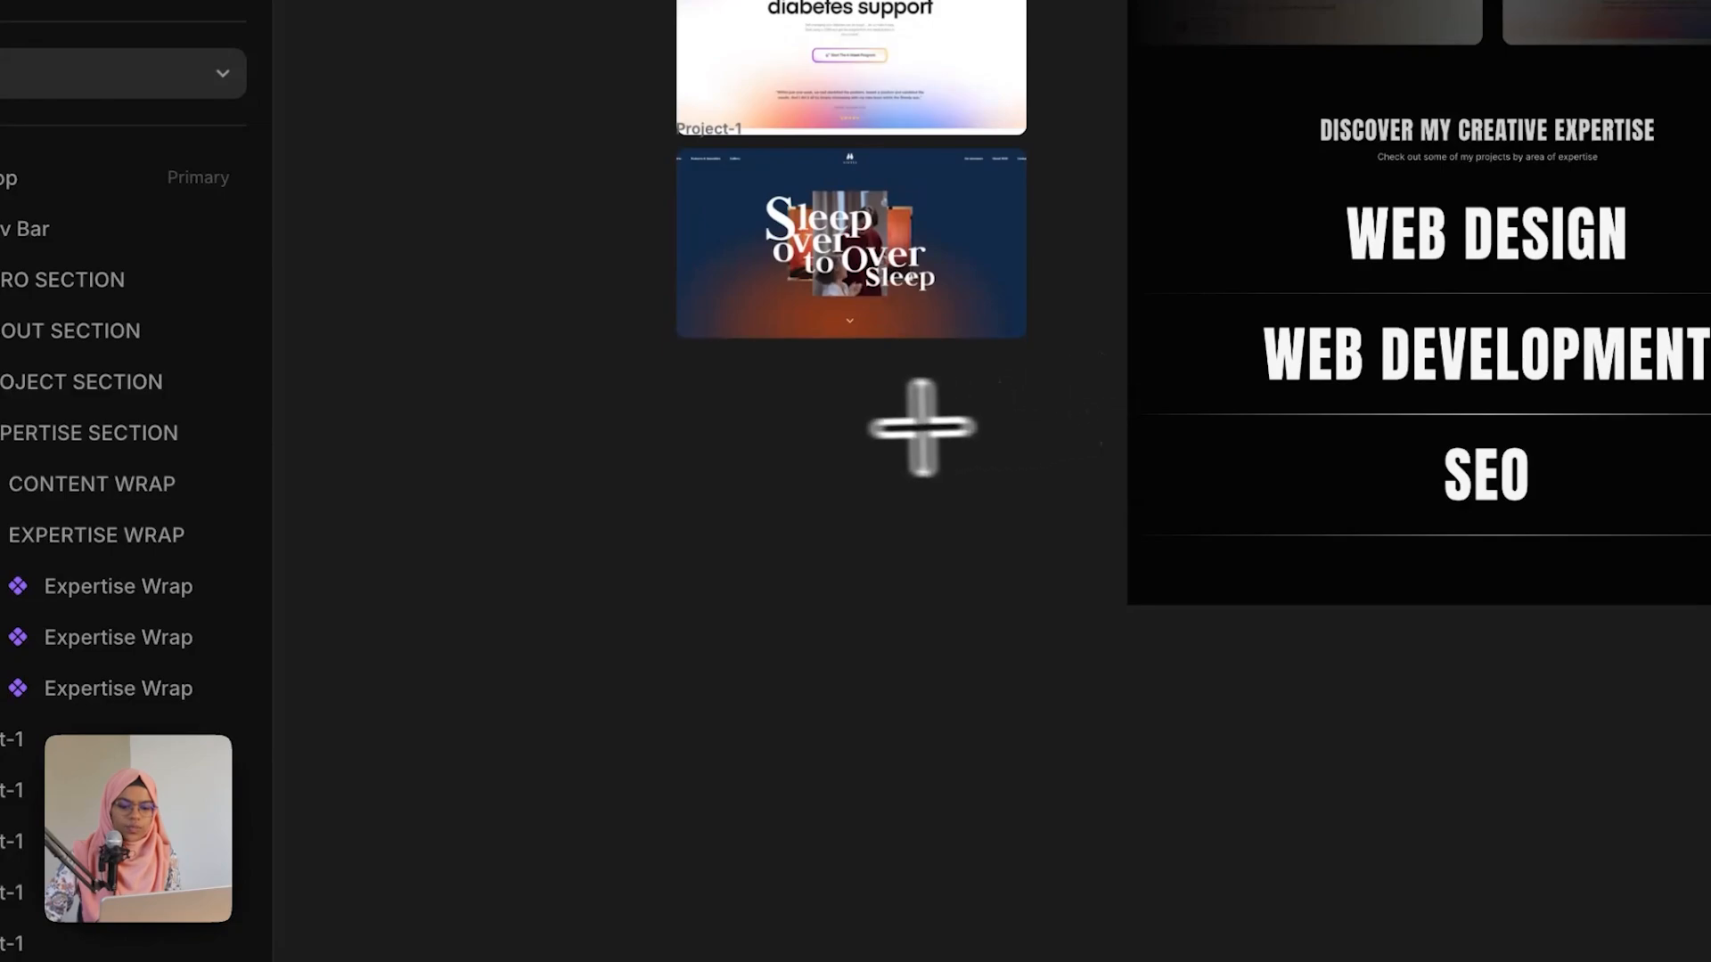
drag(741, 393, 978, 631)
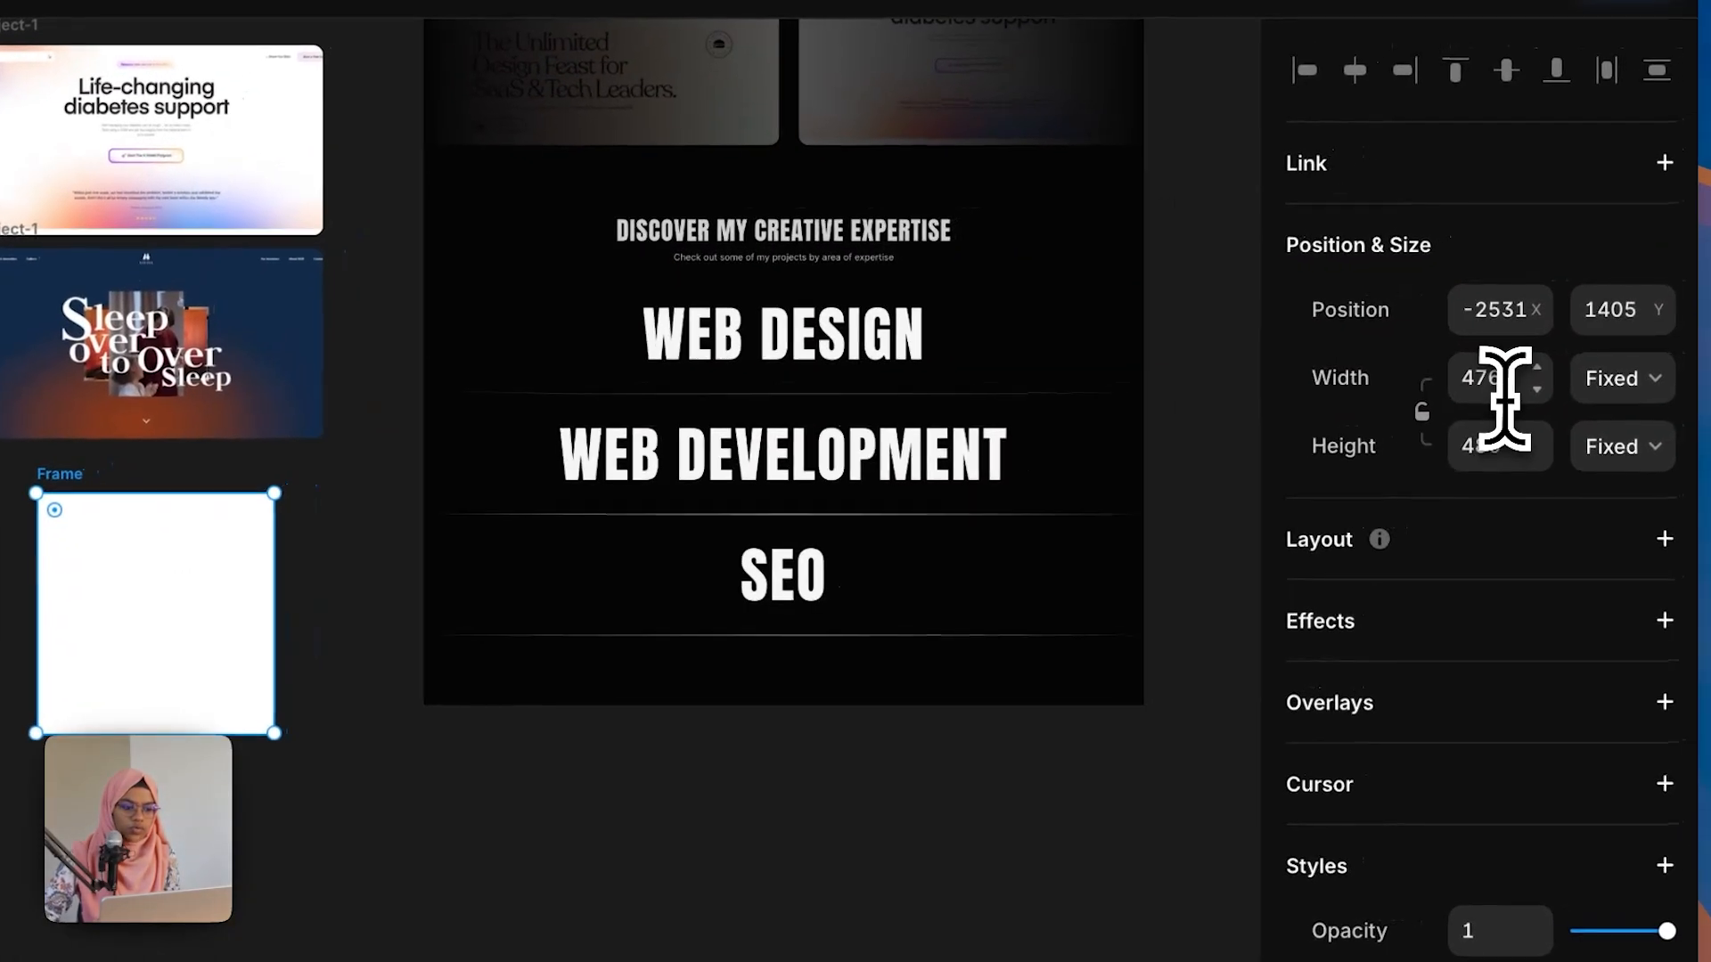
click(1503, 392)
text(3)
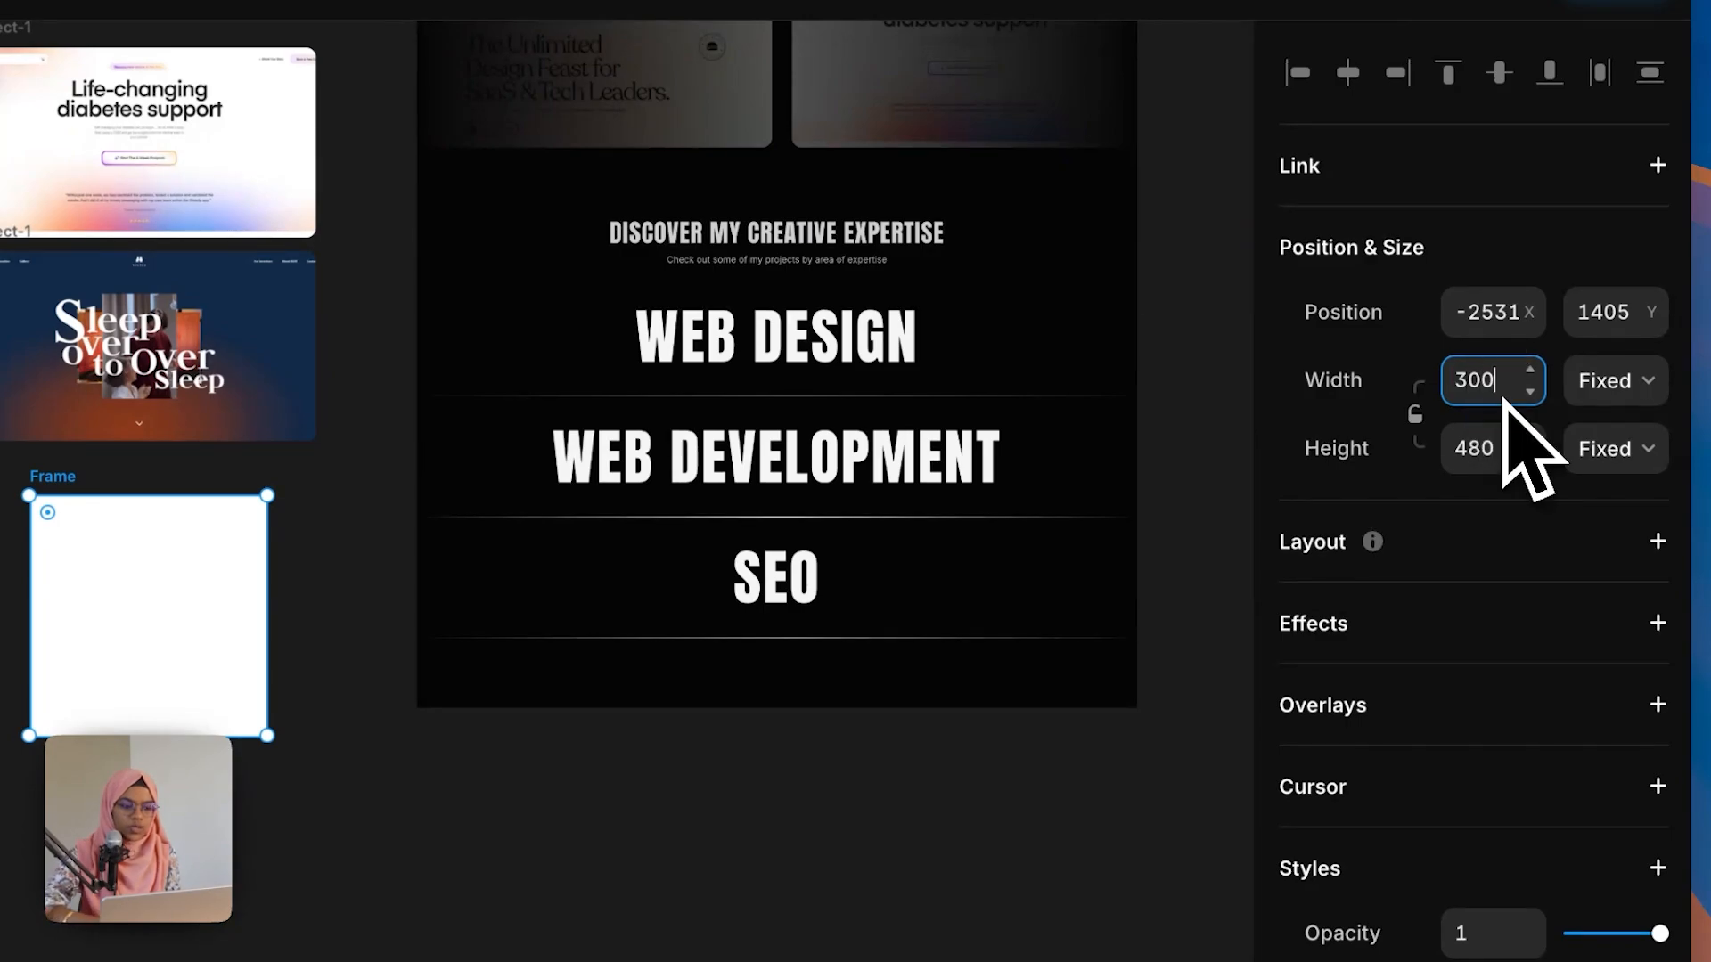
text(00)
click(1502, 448)
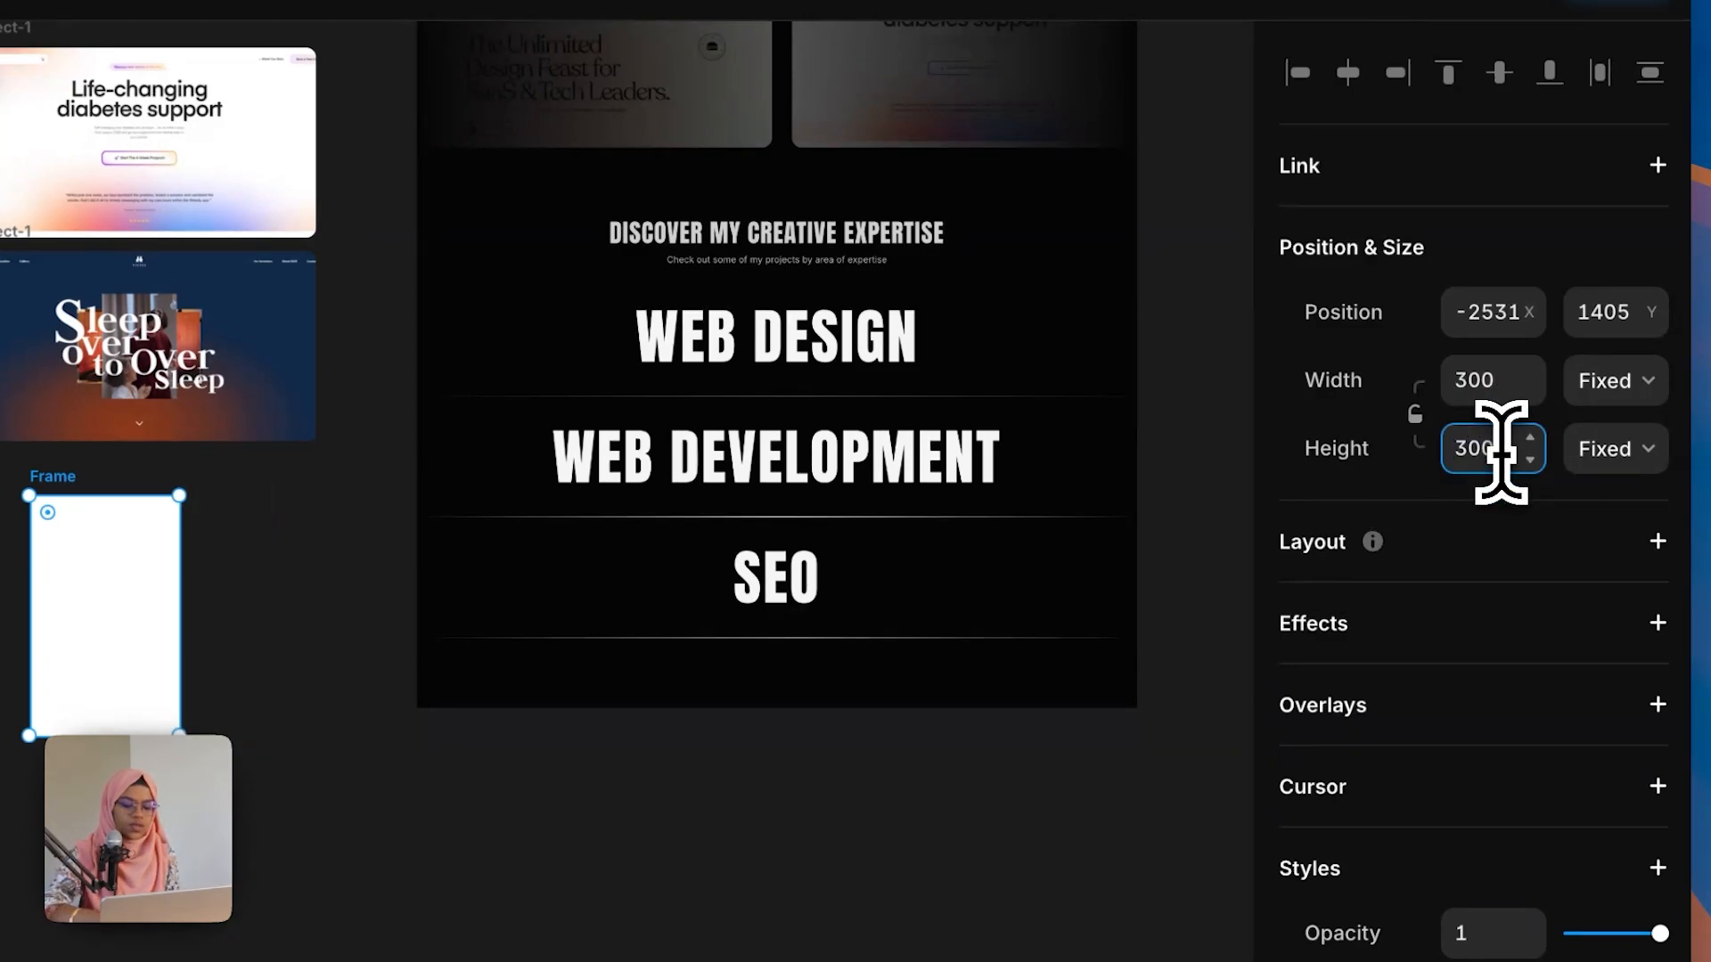
text(300)
key(Return)
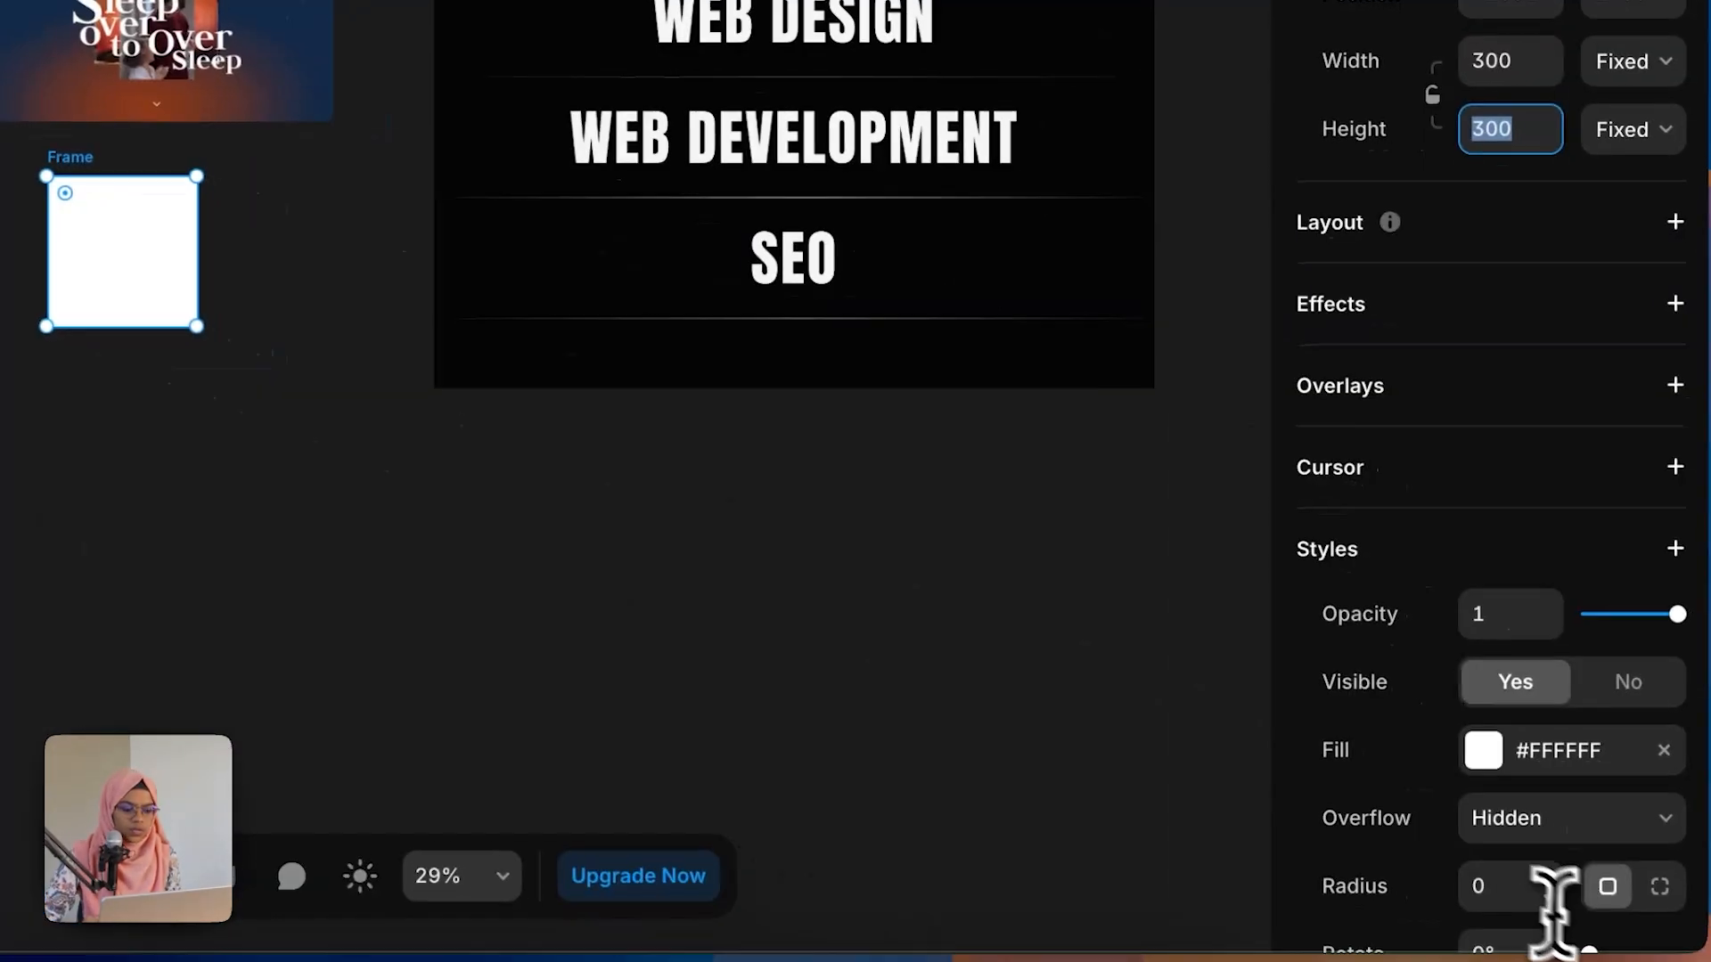
Step: Set the frame's corner radius to 20 and rename it CURSOR
click(1528, 890)
text(2)
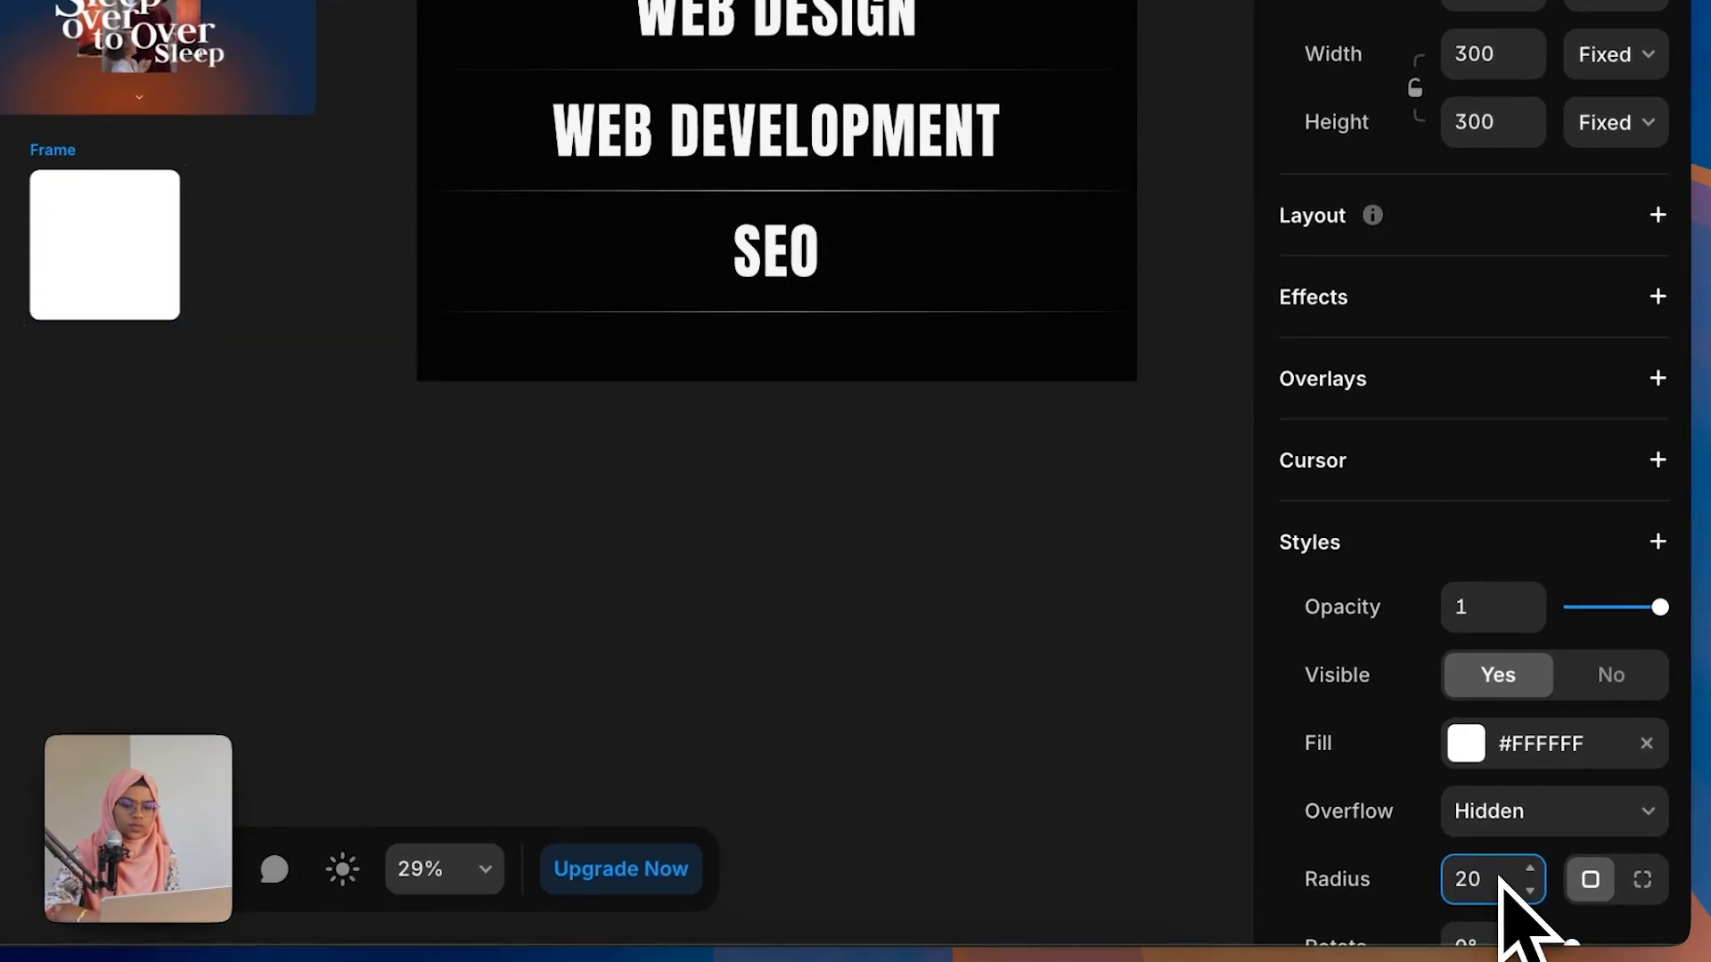
key(Return)
double_click(214, 373)
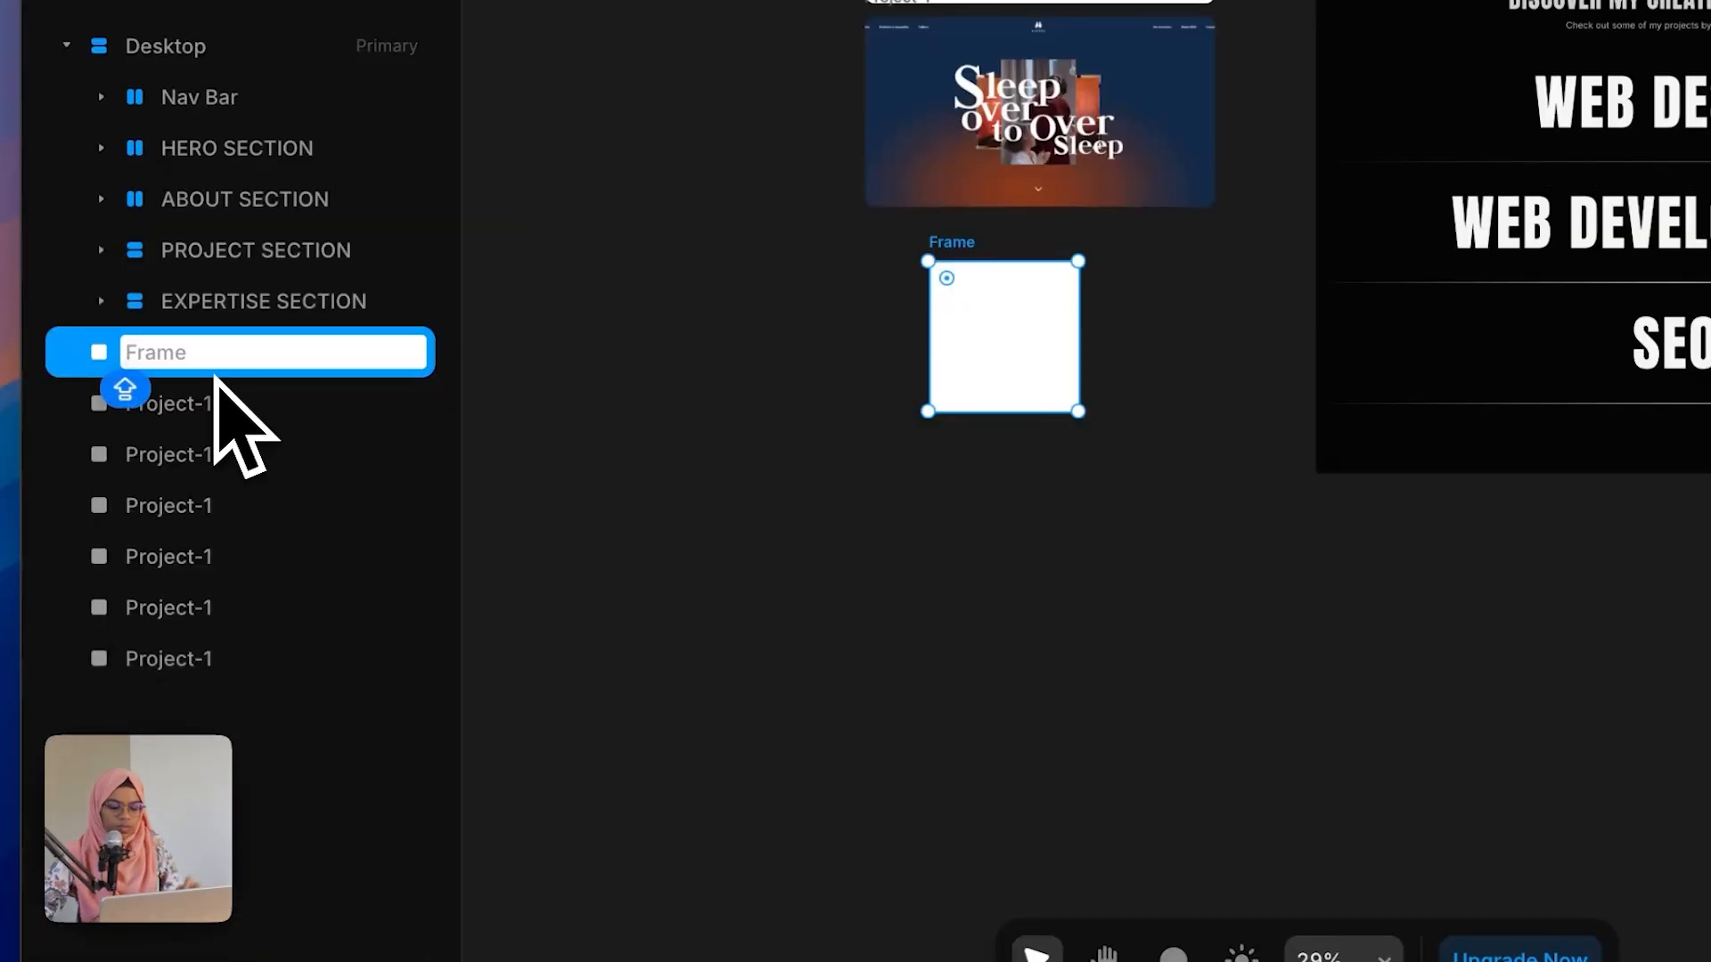
text(CURSOR)
key(Return)
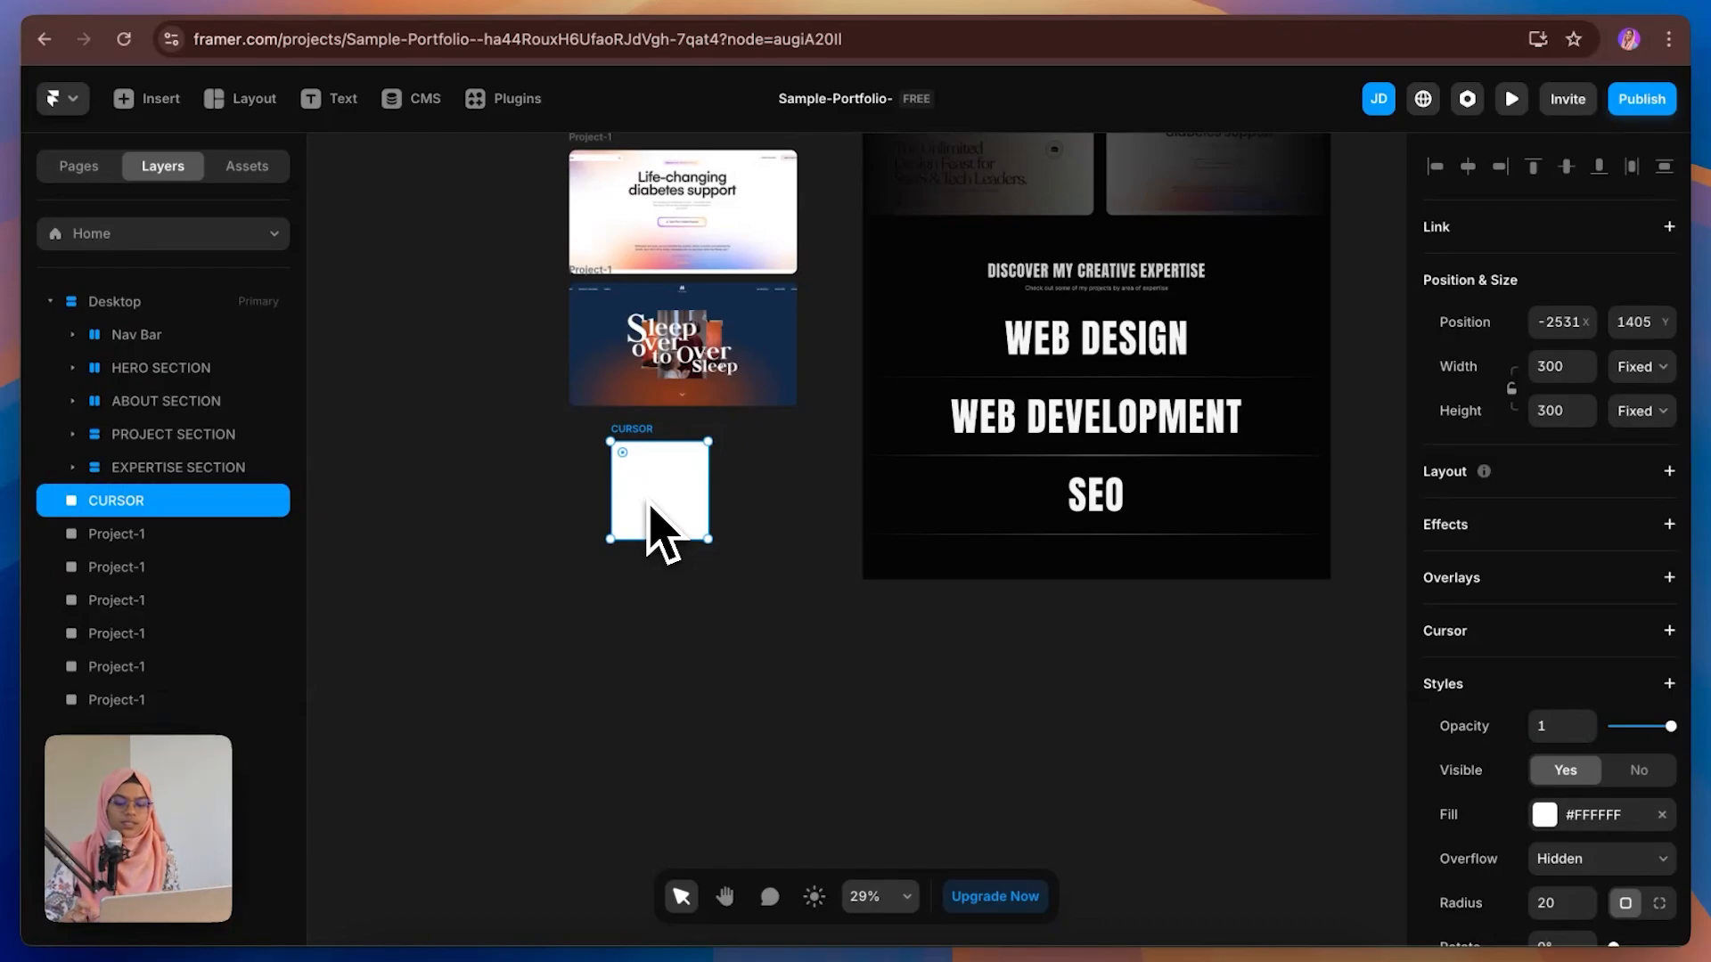
Step: Turn the CURSOR frame into a component named CURSOR
right_click(189, 508)
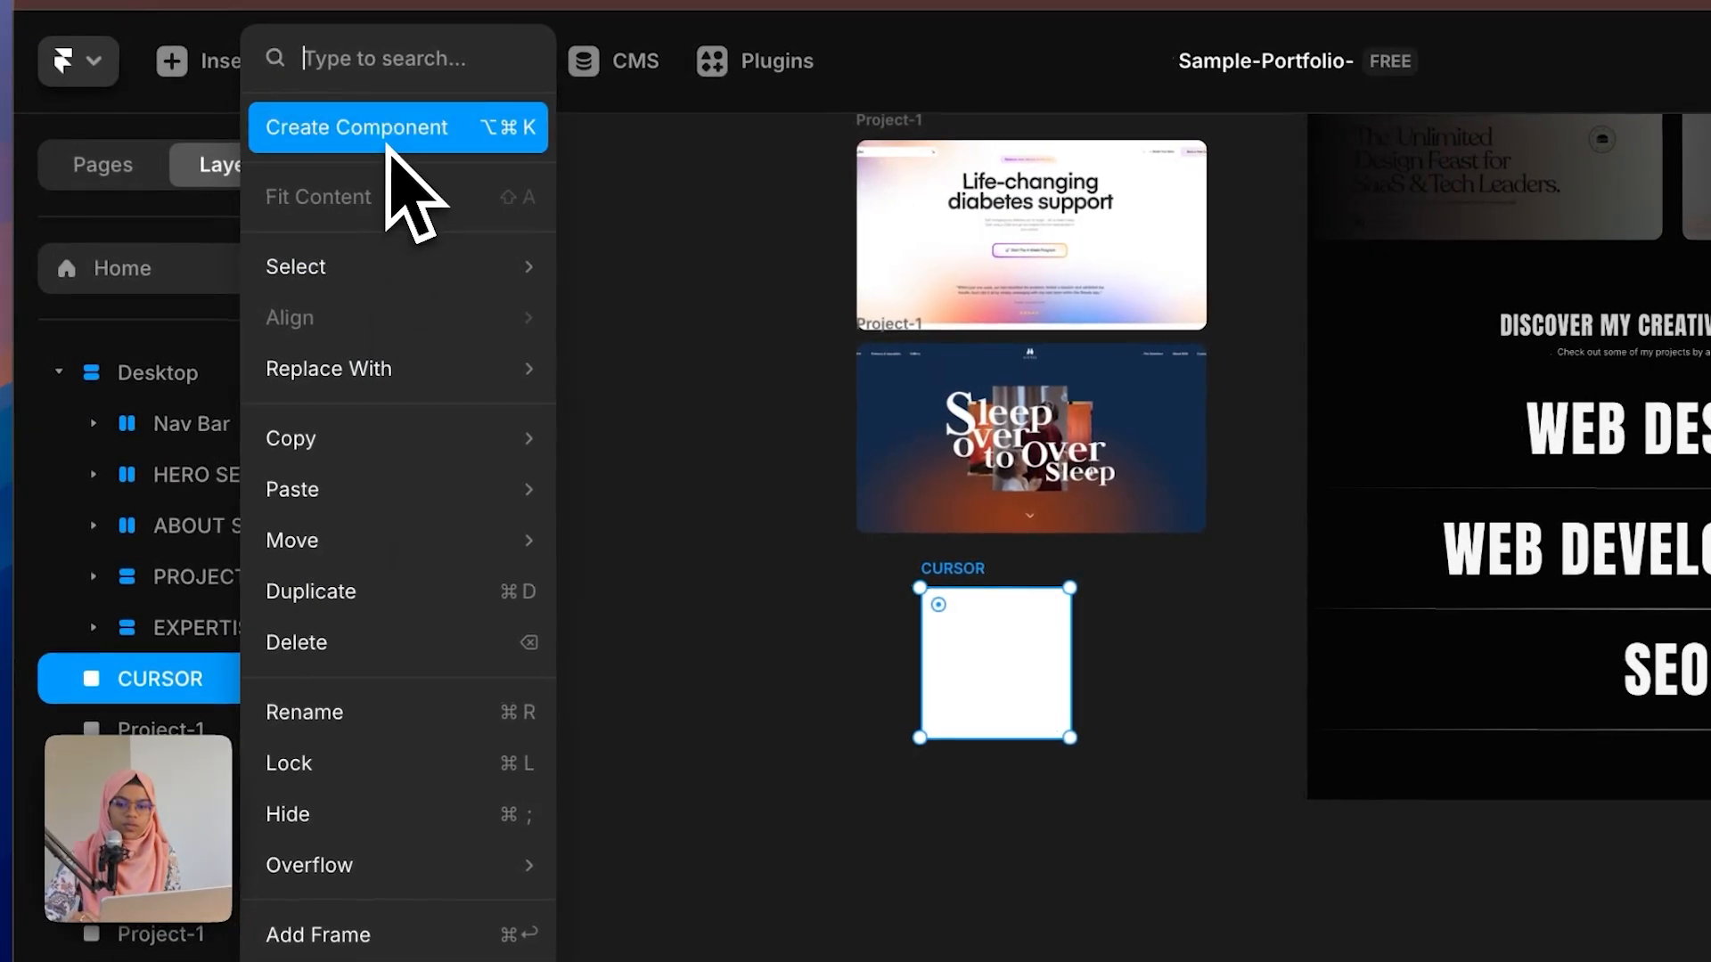
click(390, 145)
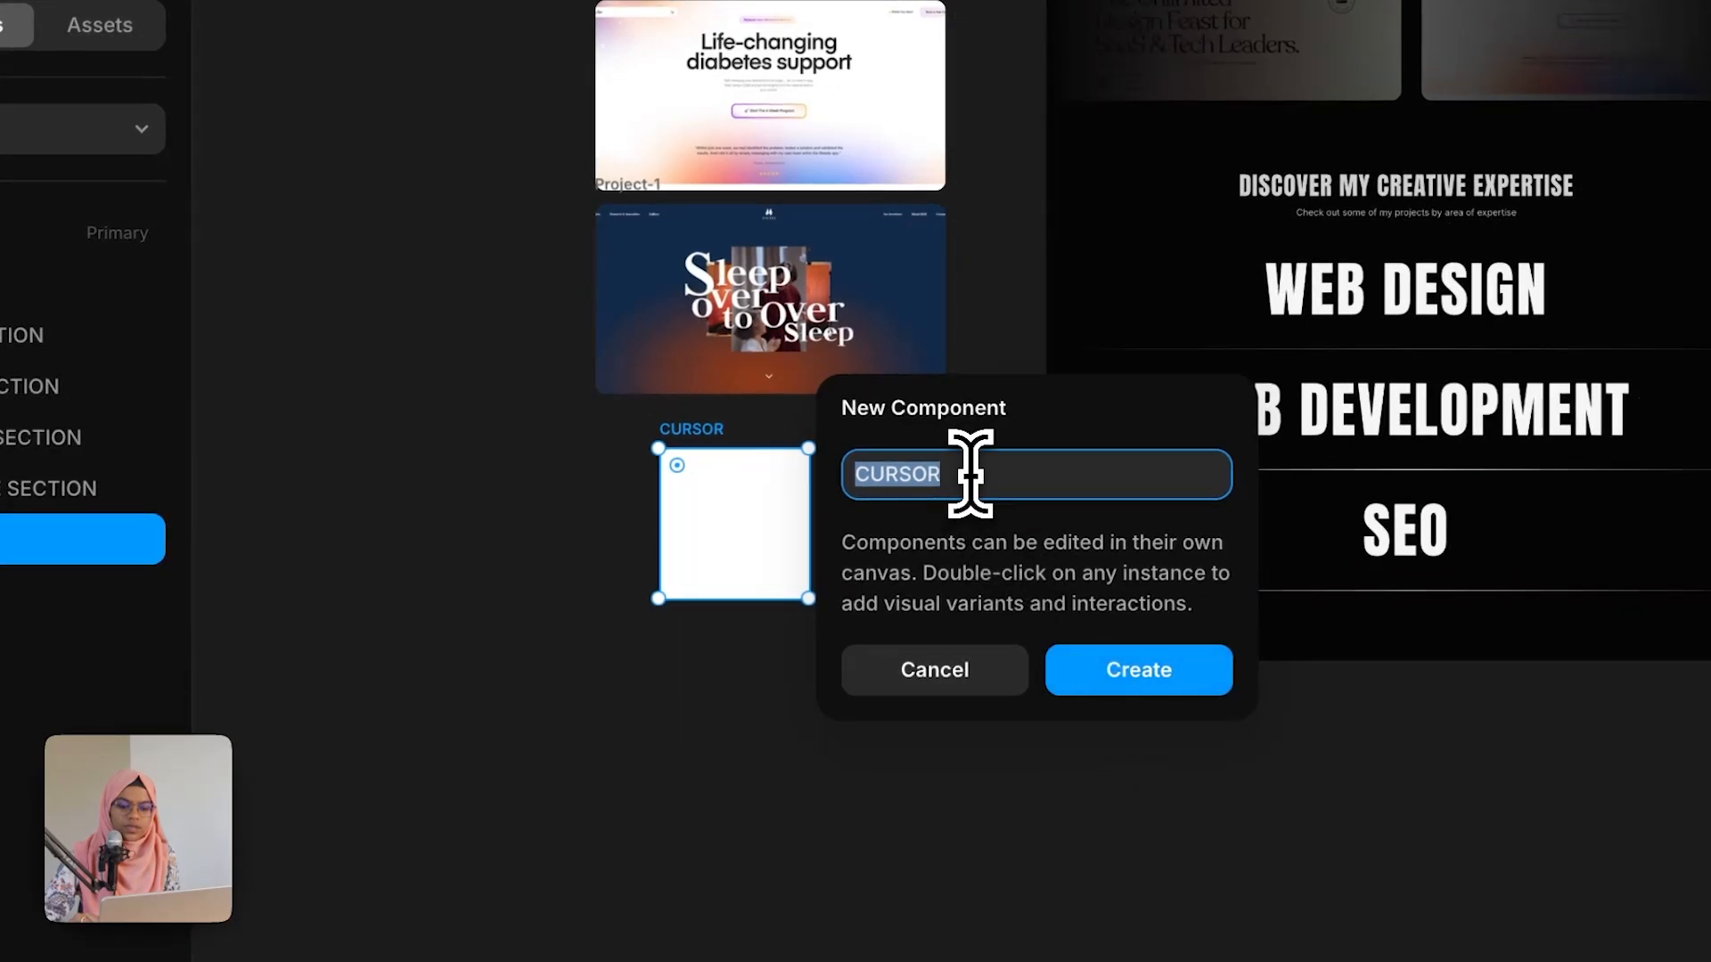
key(Return)
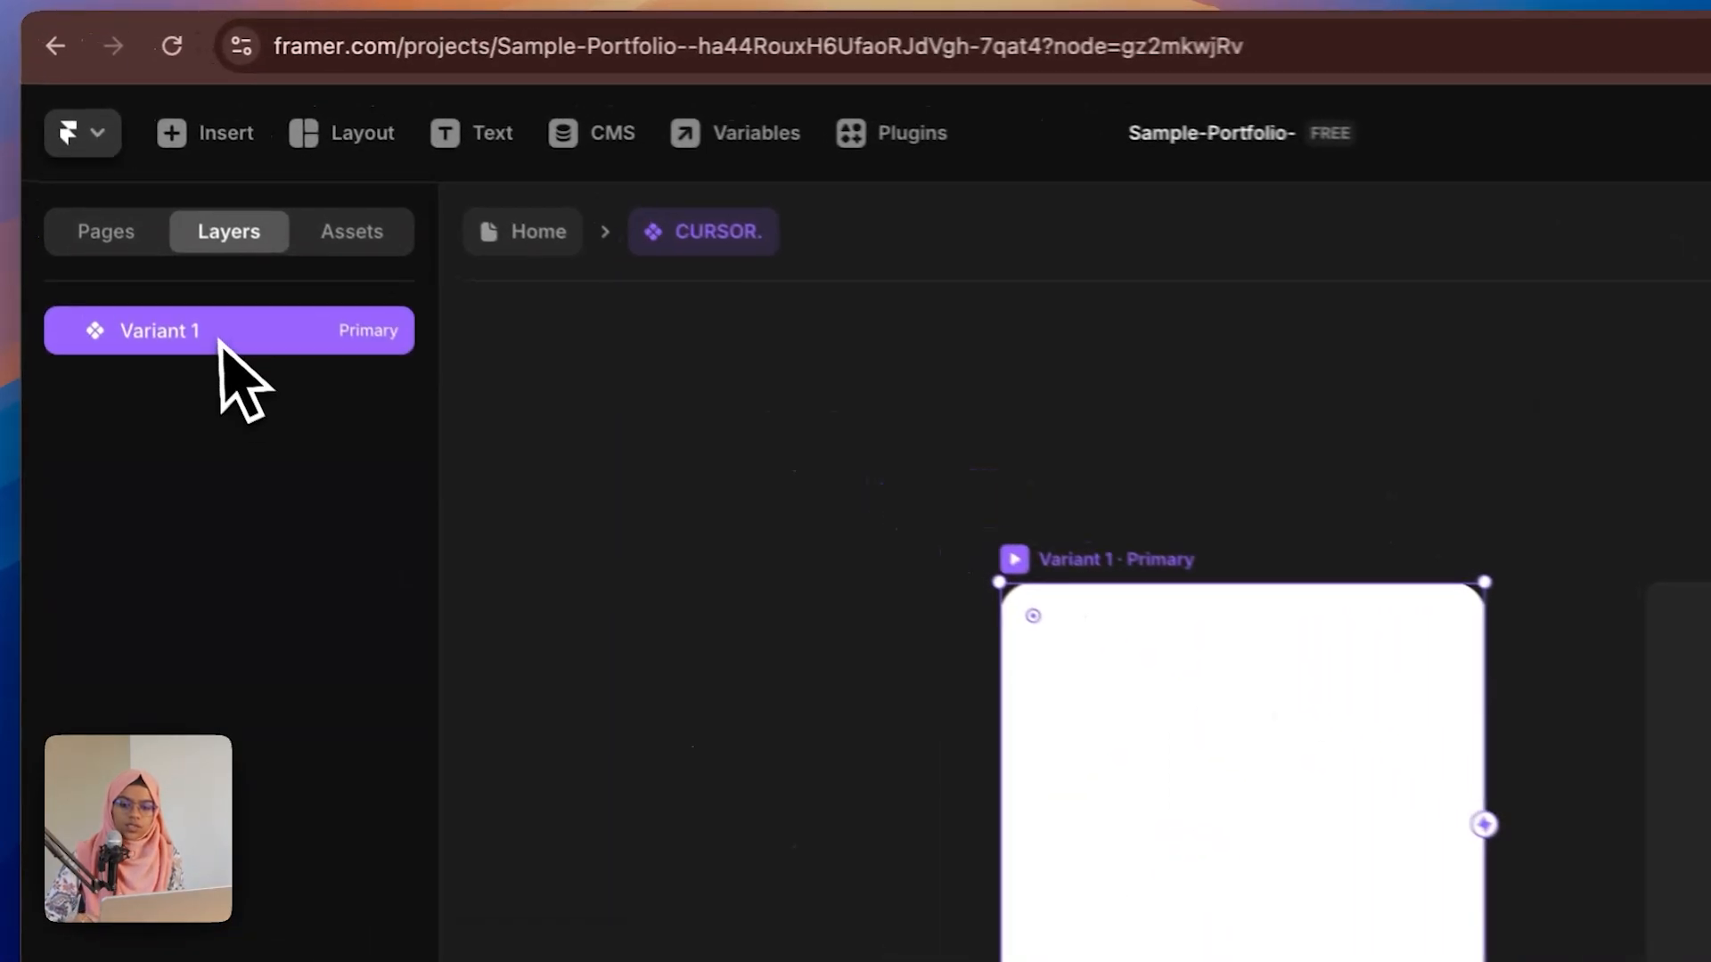
Step: Rename the component's primary variant to WEB DESIGN
double_click(156, 239)
text(WE)
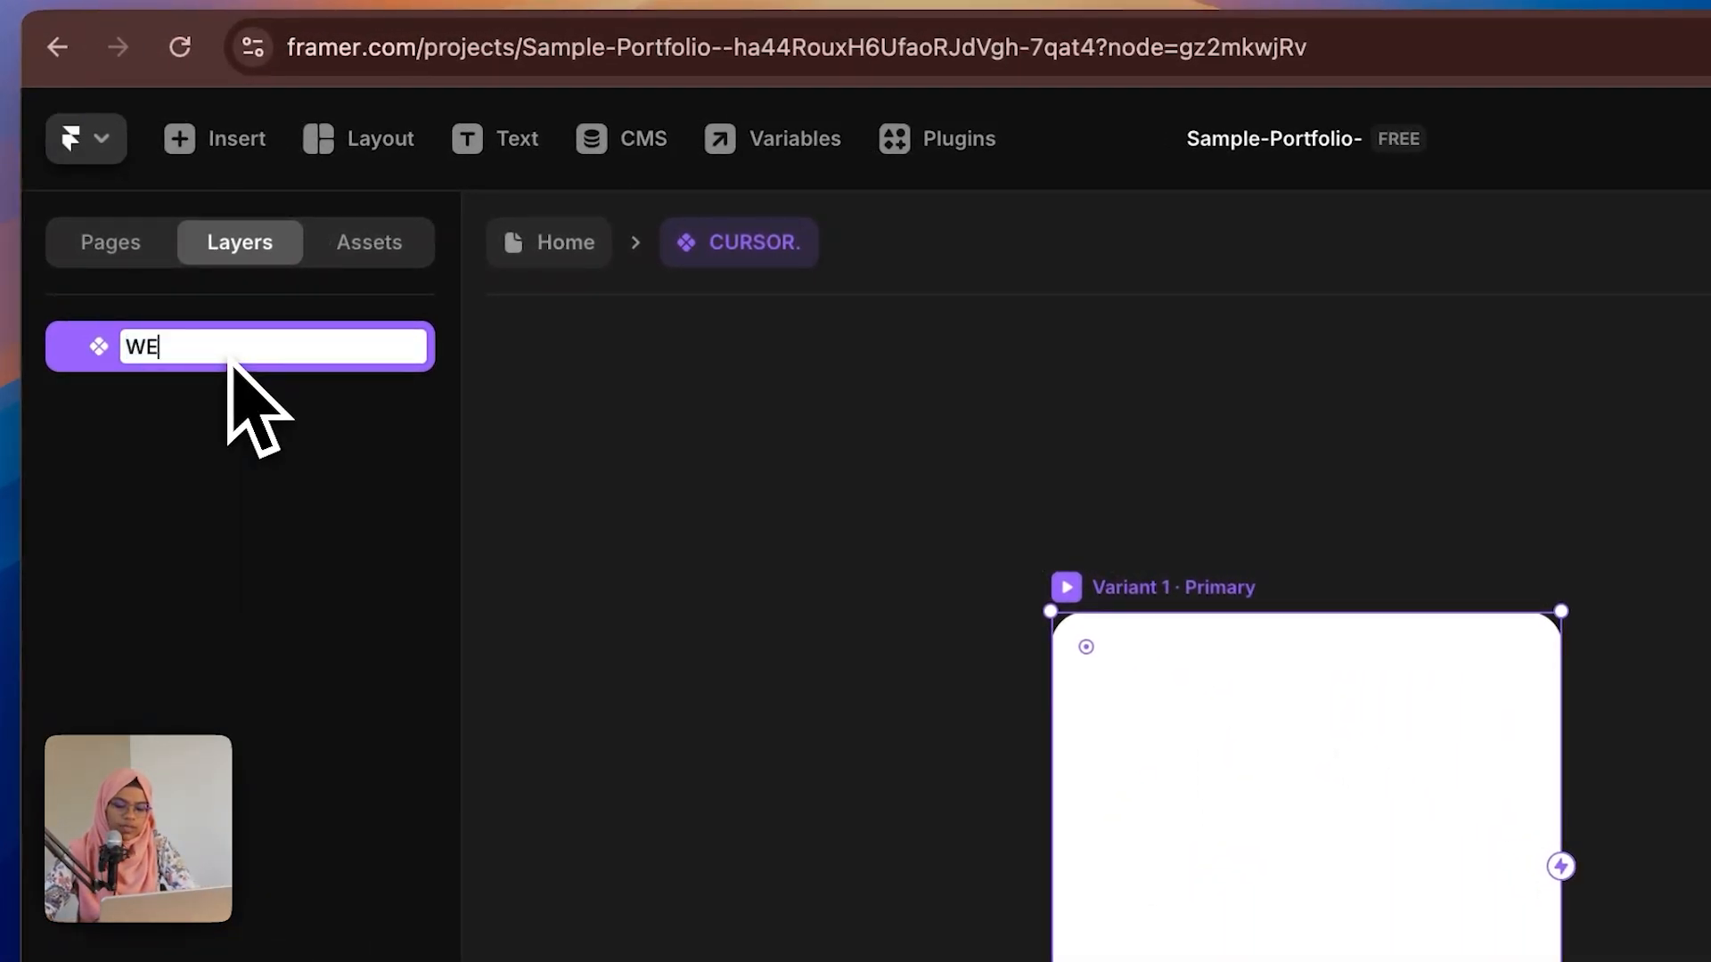
text(B DESIGN)
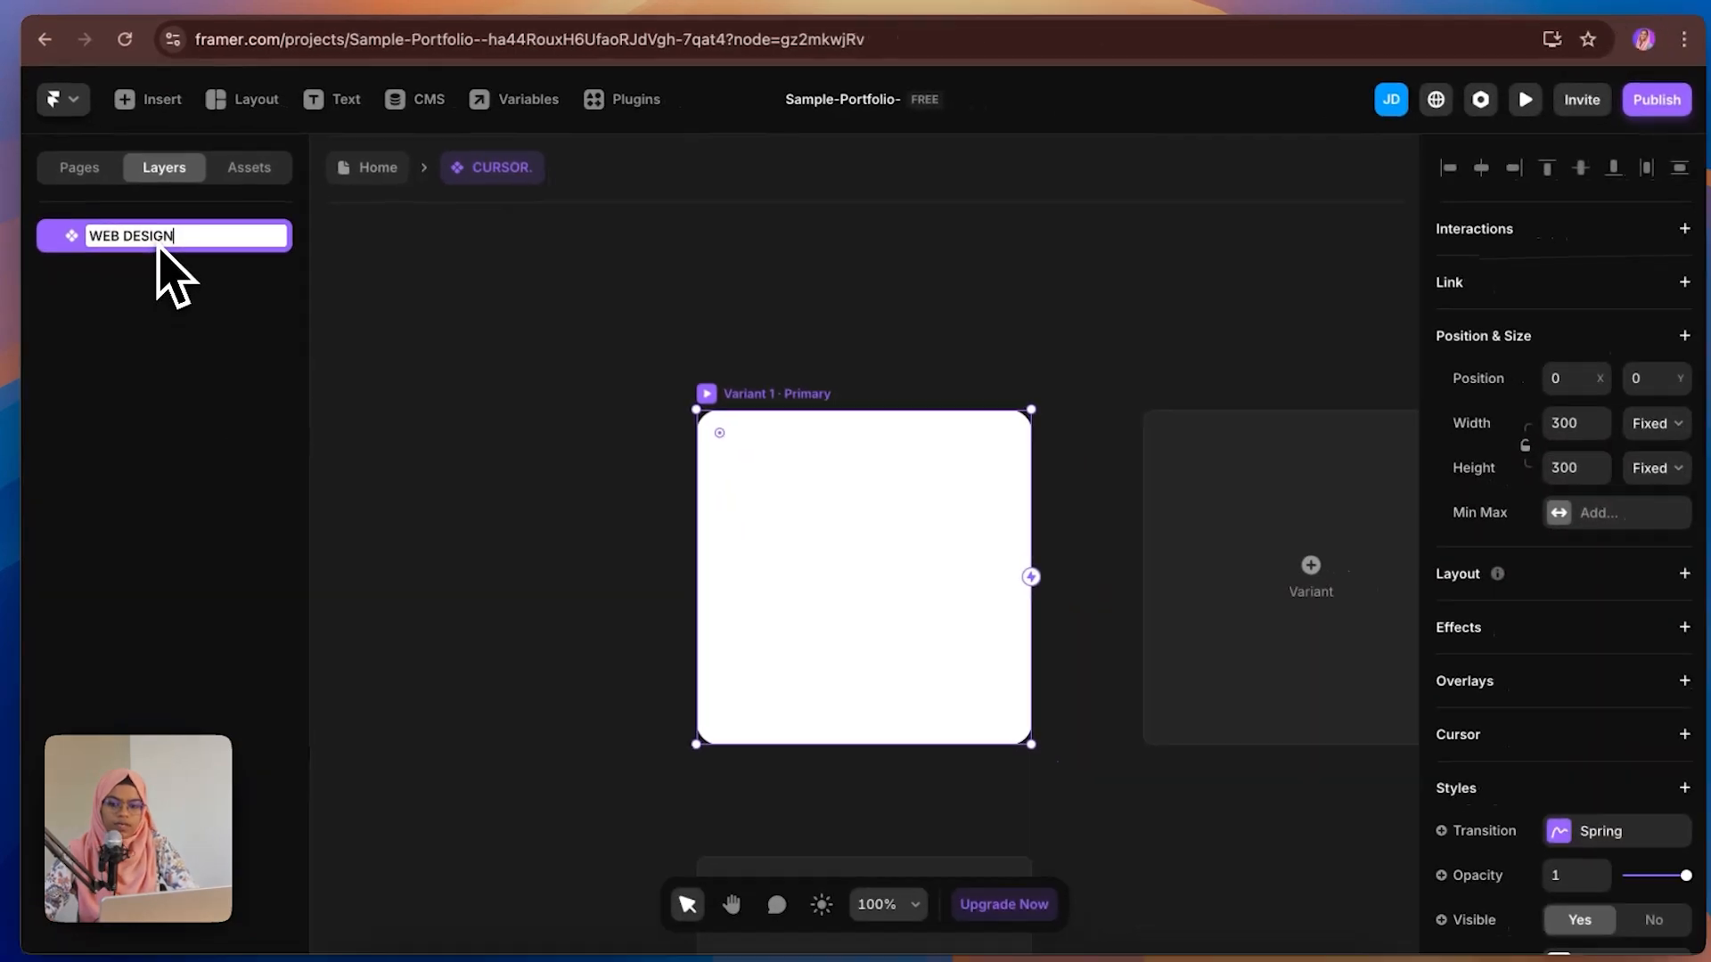
key(Return)
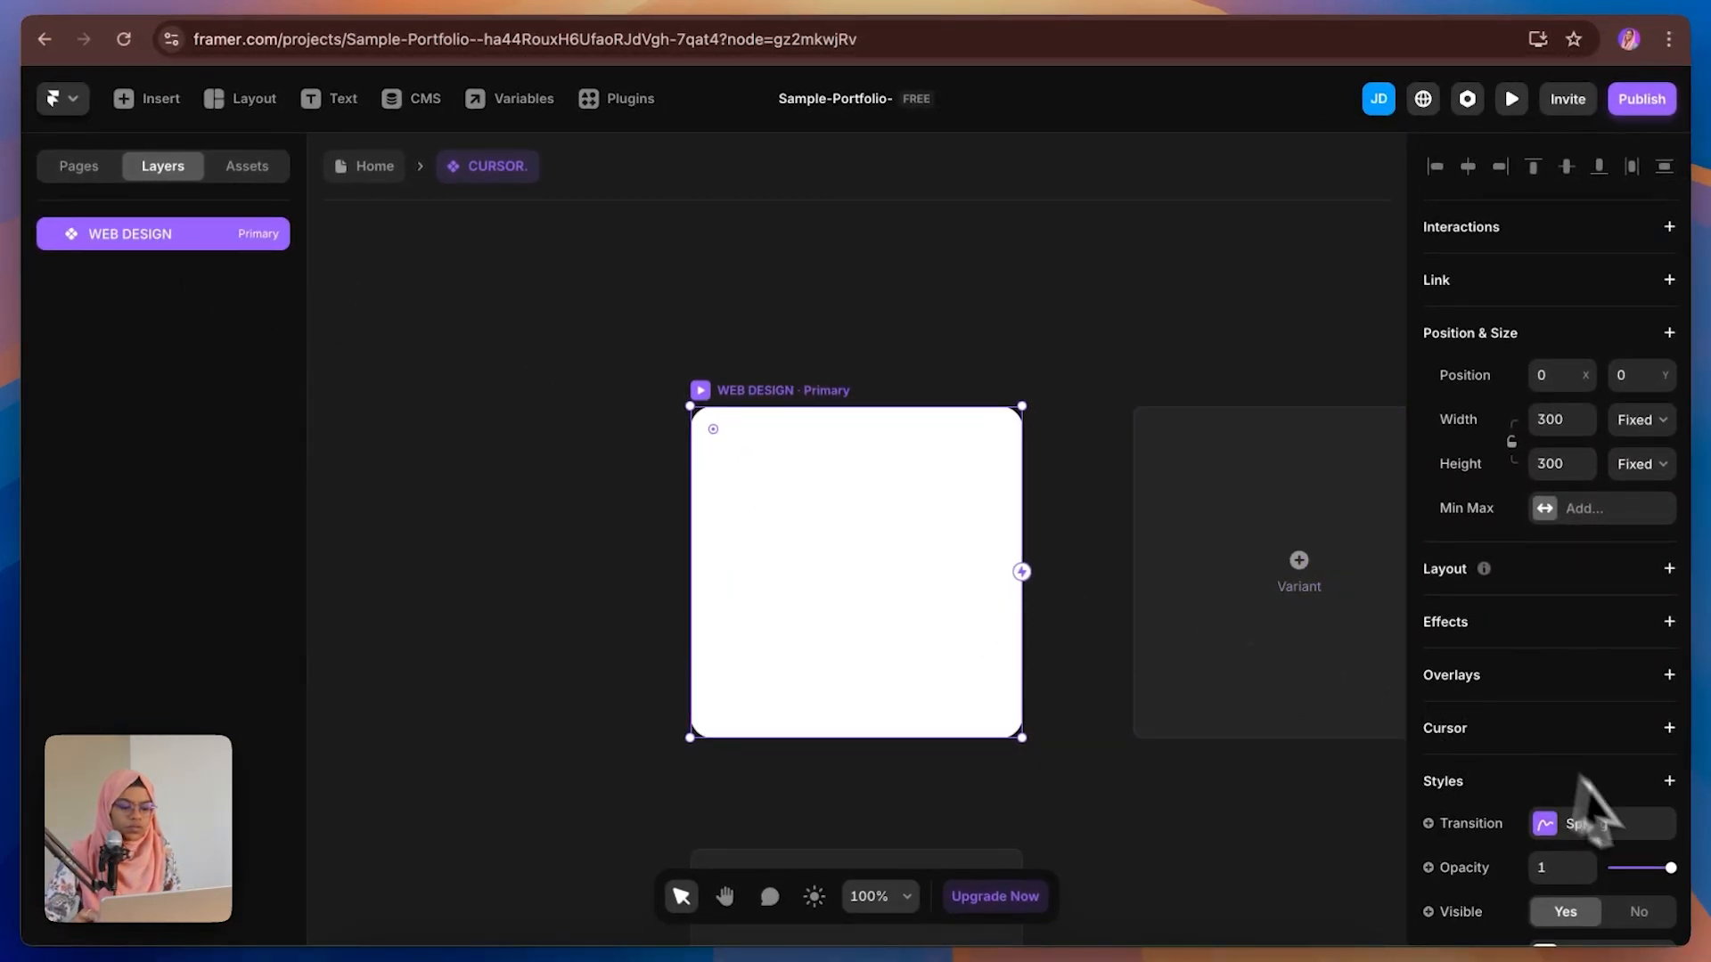
Step: Change the WEB DESIGN variant's fill to an image of a hand sketching wireframes
scroll(1641, 838, down, 4)
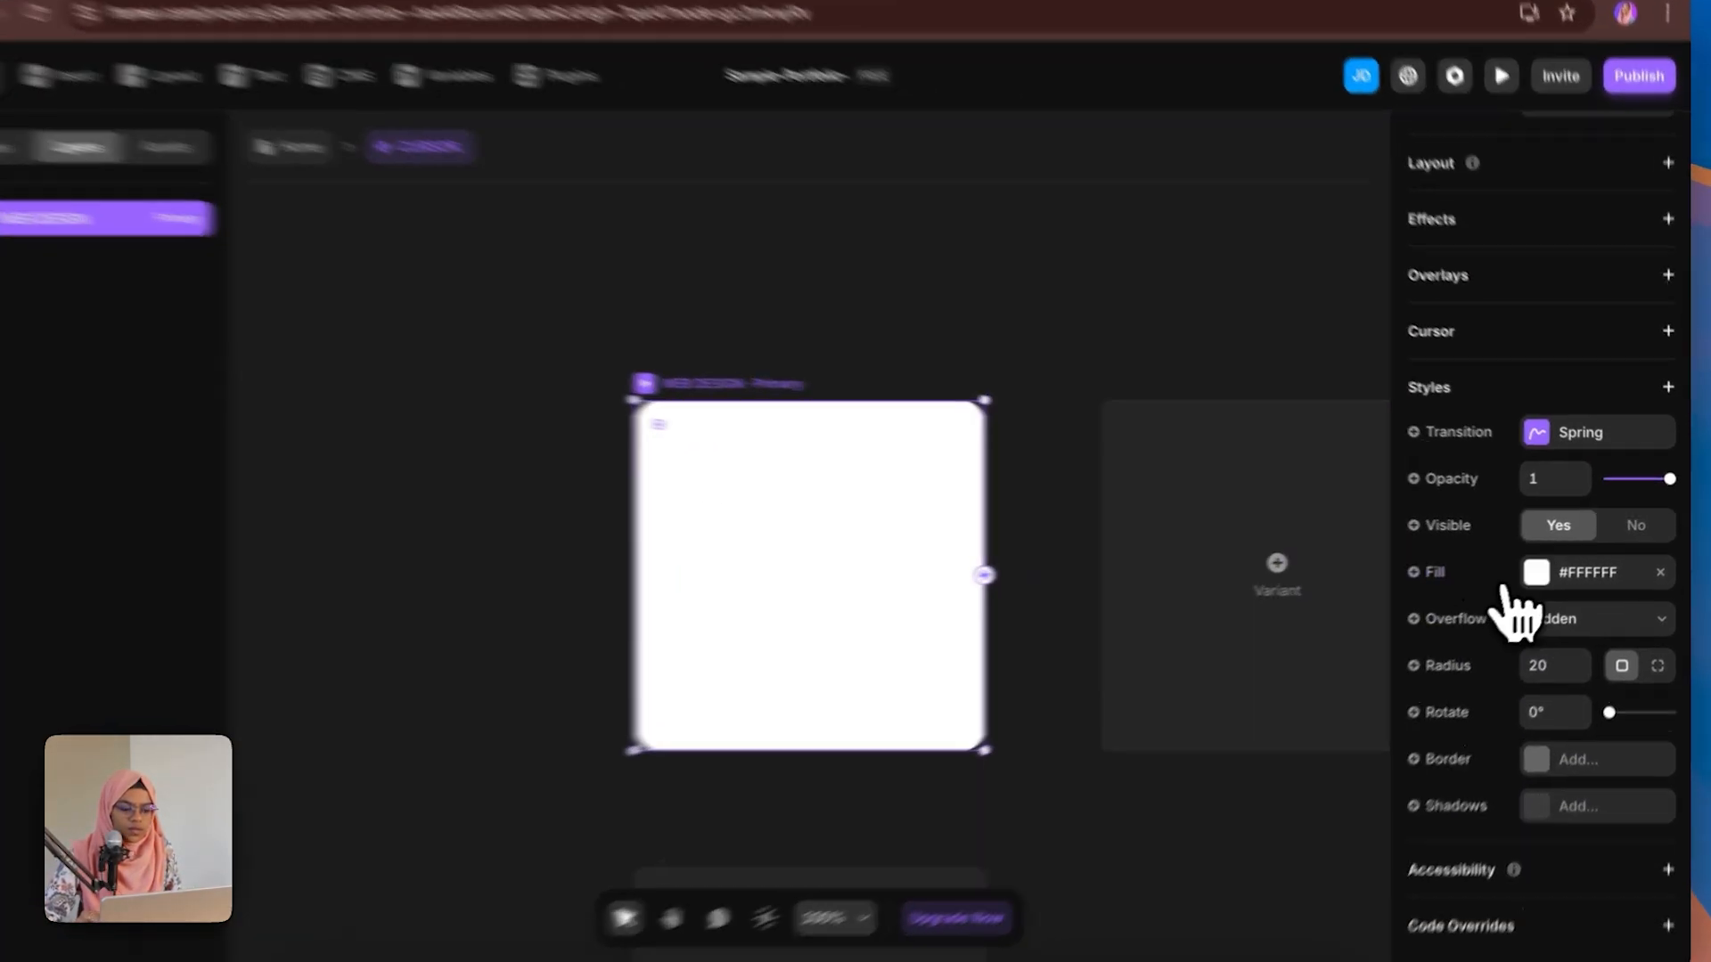
click(1544, 568)
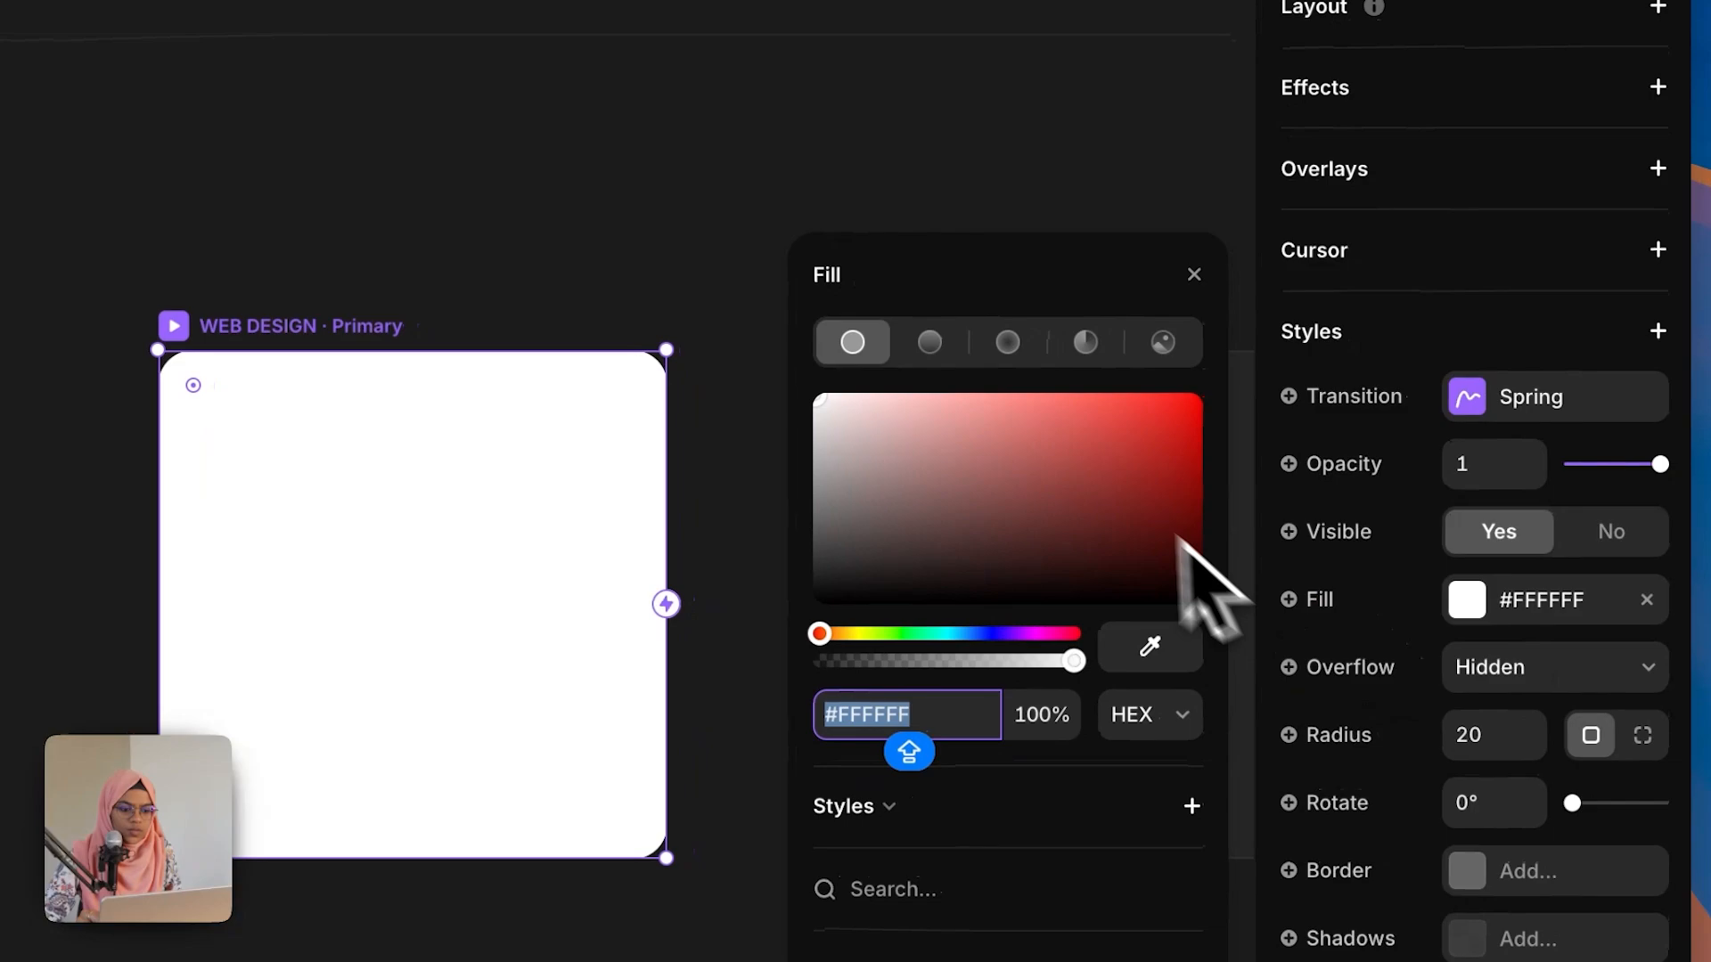
click(1162, 343)
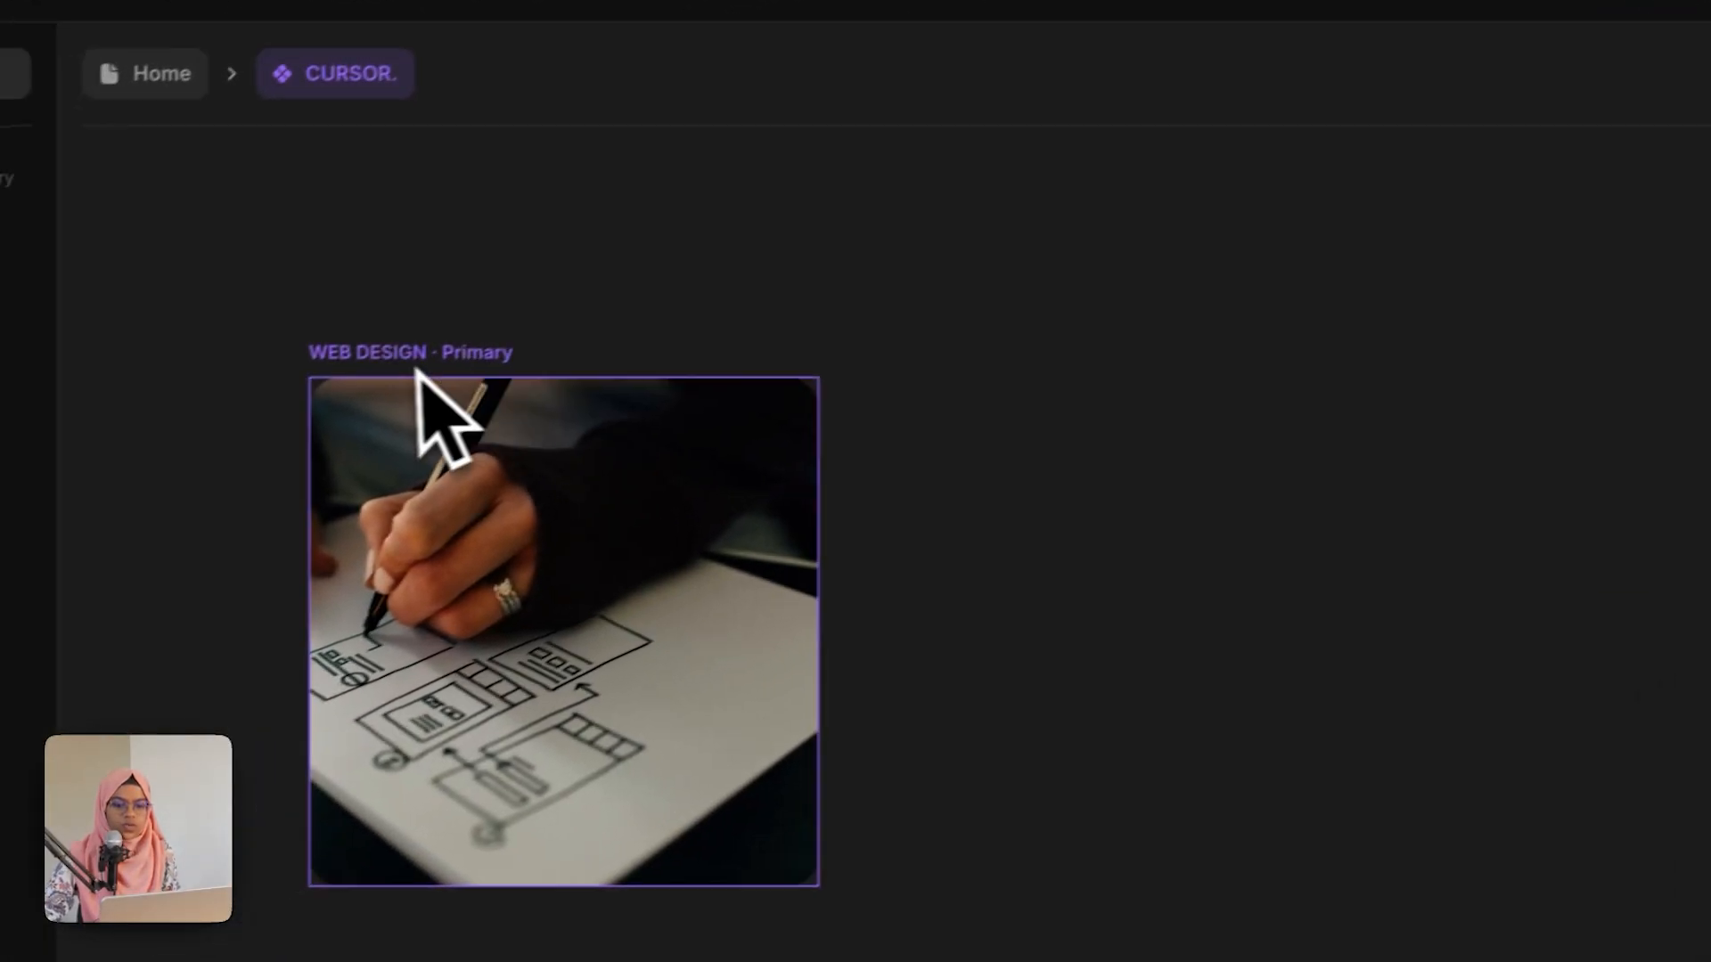
click(401, 370)
Step: Add a second variant to the component and name it WEB DEVELOPMENT
click(1328, 635)
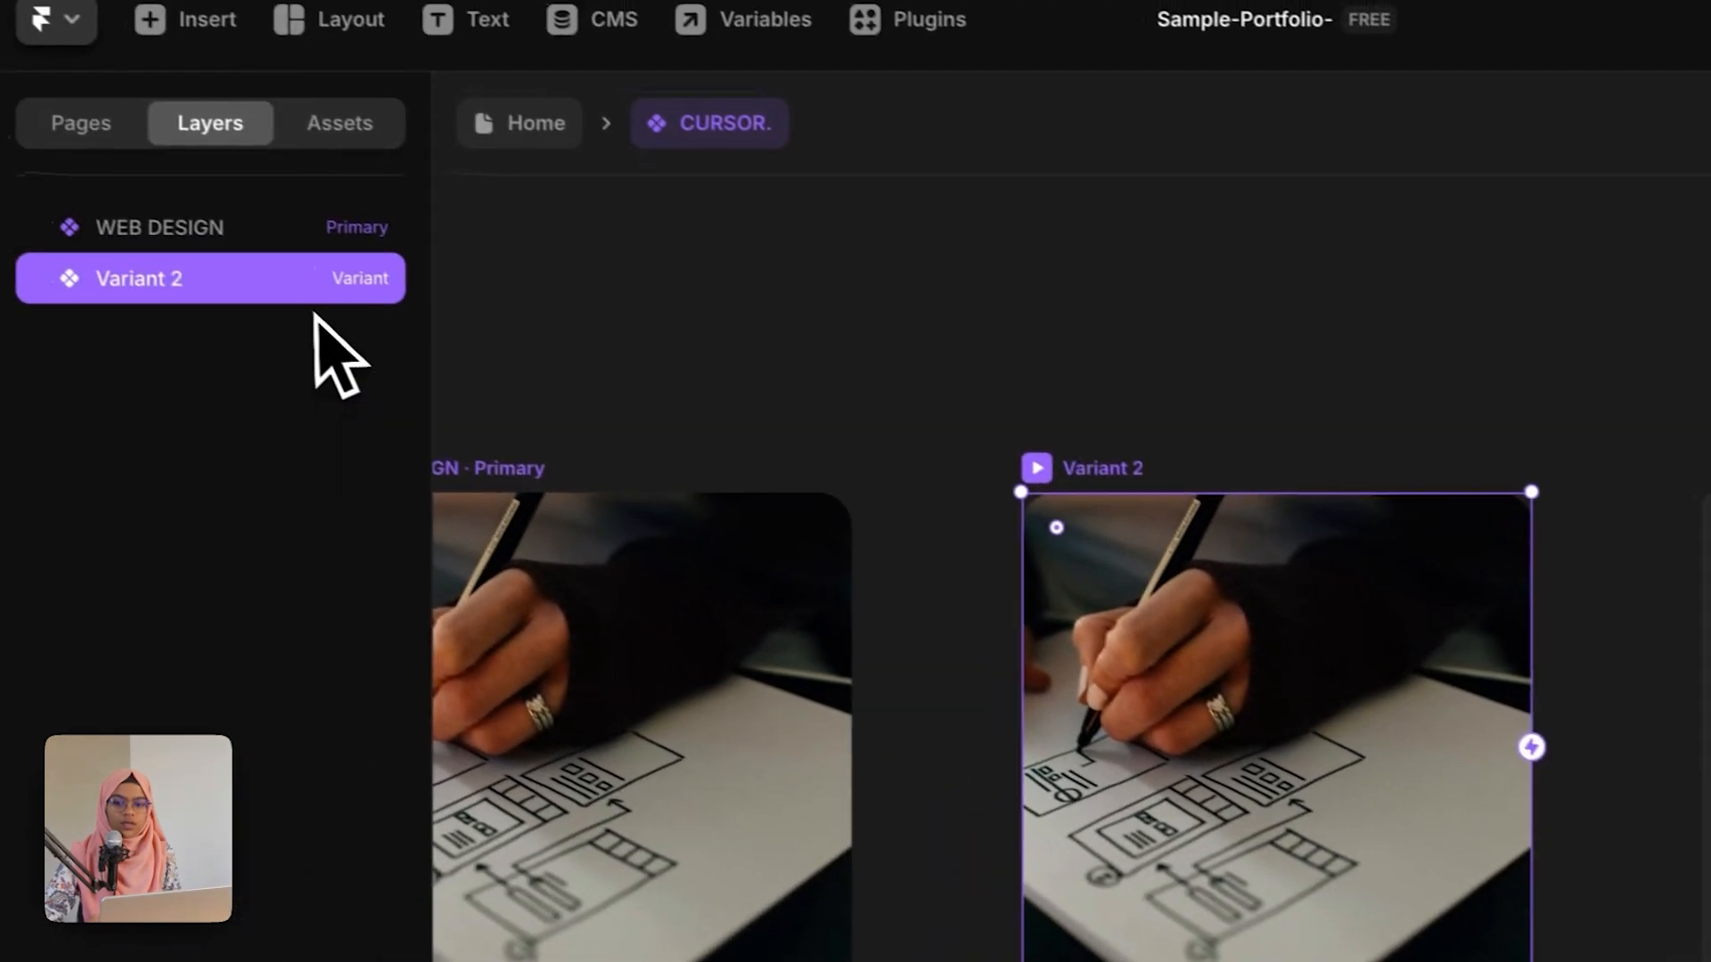
double_click(308, 297)
text(WEB D)
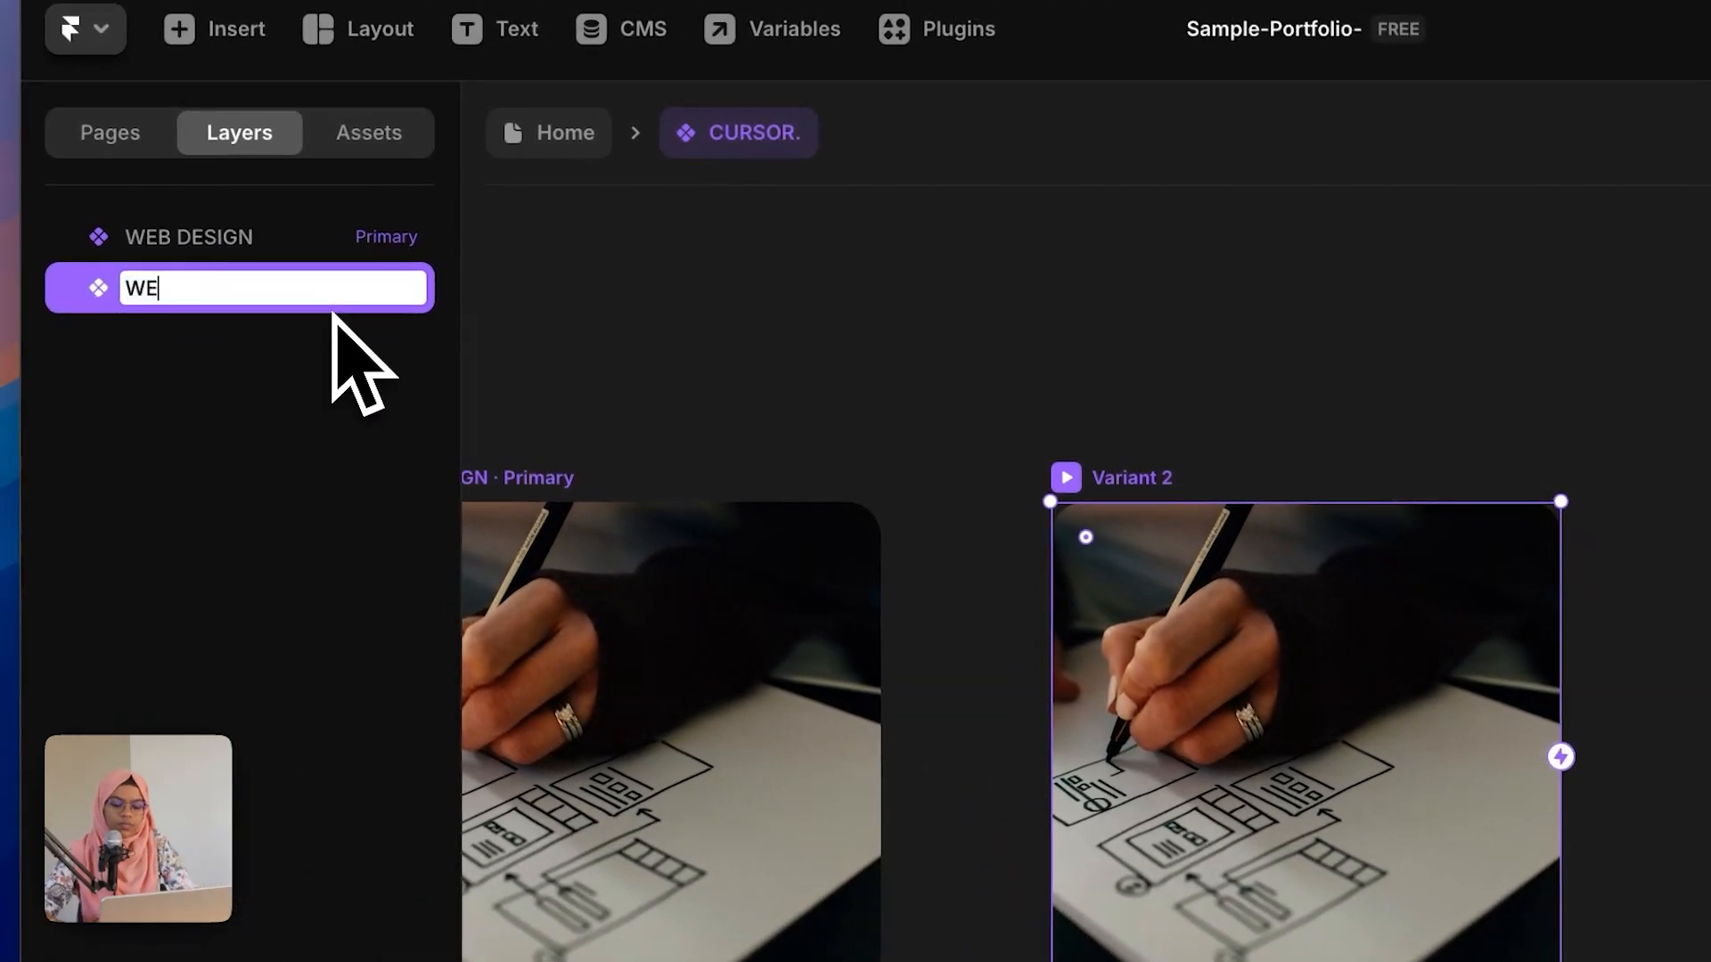
text(EVCE)
key(BackSpace)
key(BackSpace)
text(ELOPMEN)
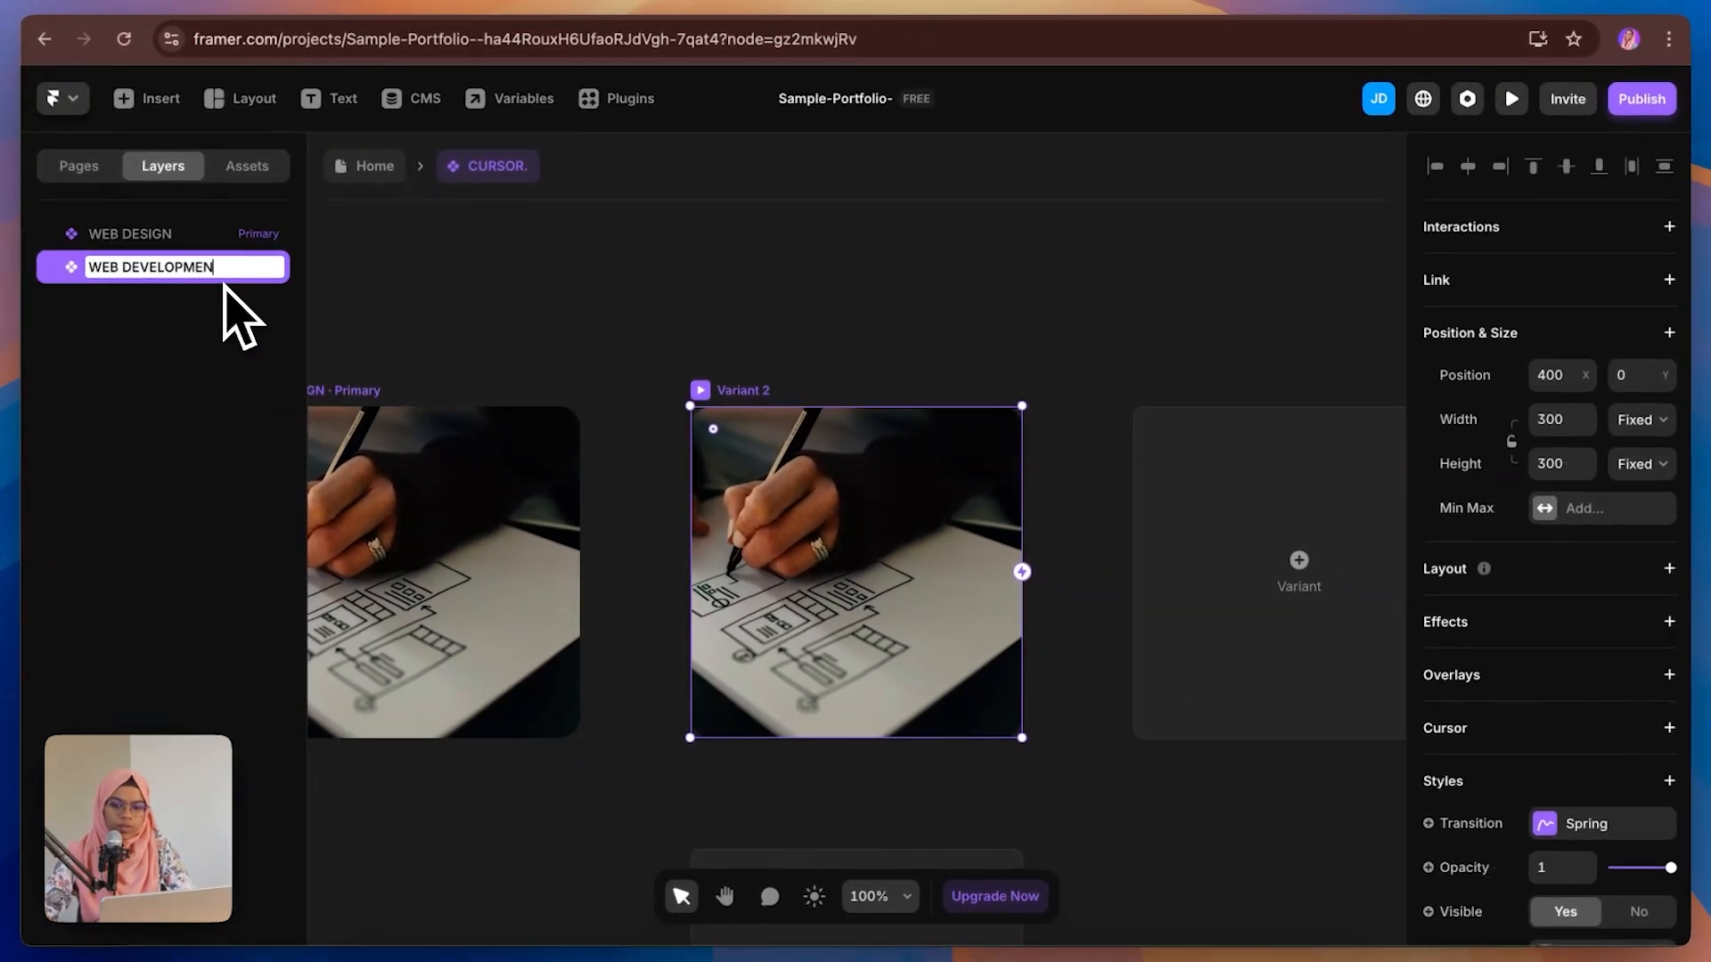
text(T)
key(Return)
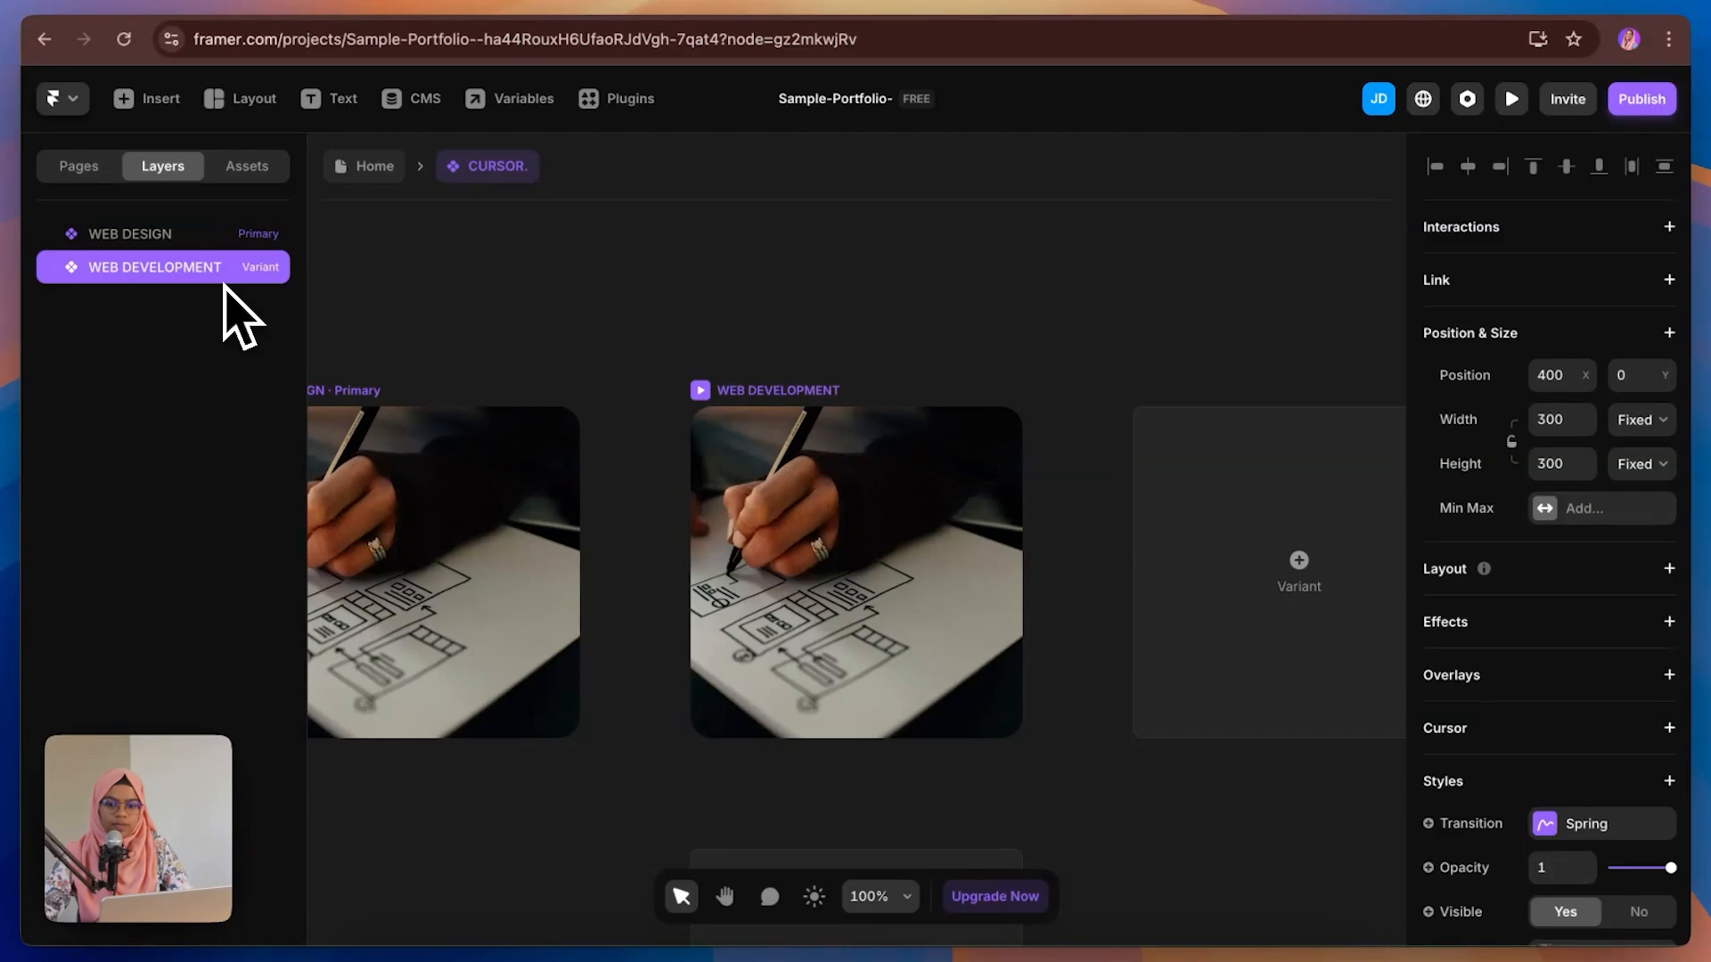
Step: Replace the WEB DEVELOPMENT variant's image fill with a photo of hands typing on a laptop
scroll(1599, 864, down, 3)
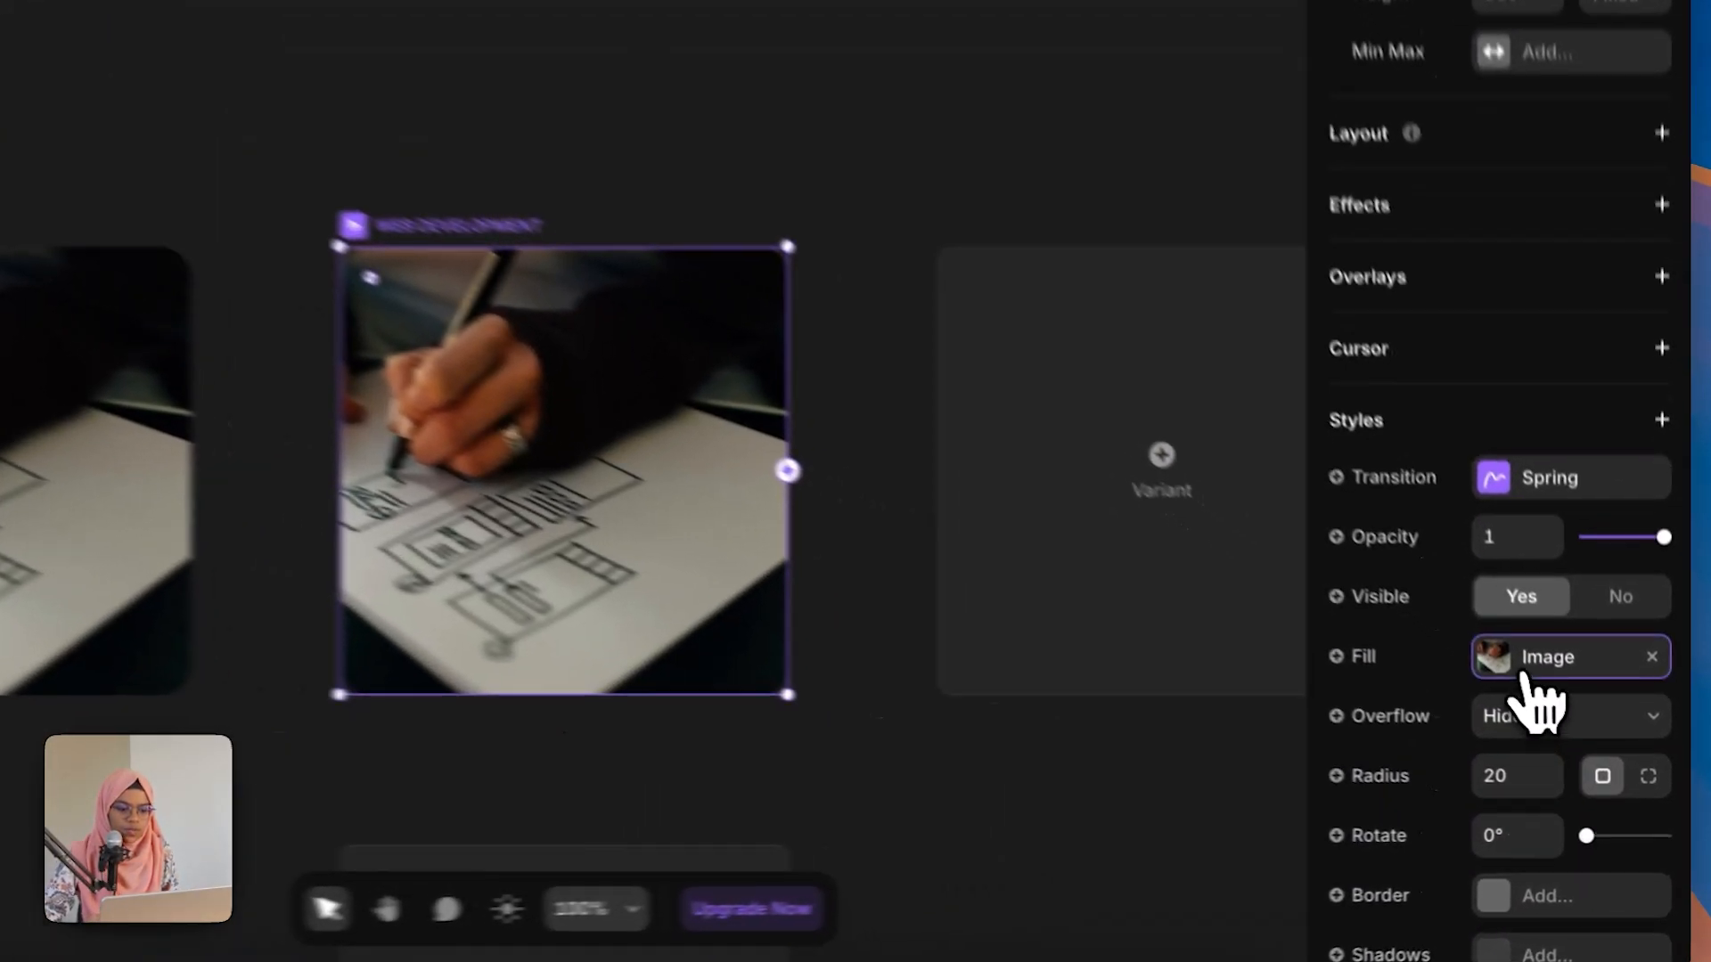
click(1526, 677)
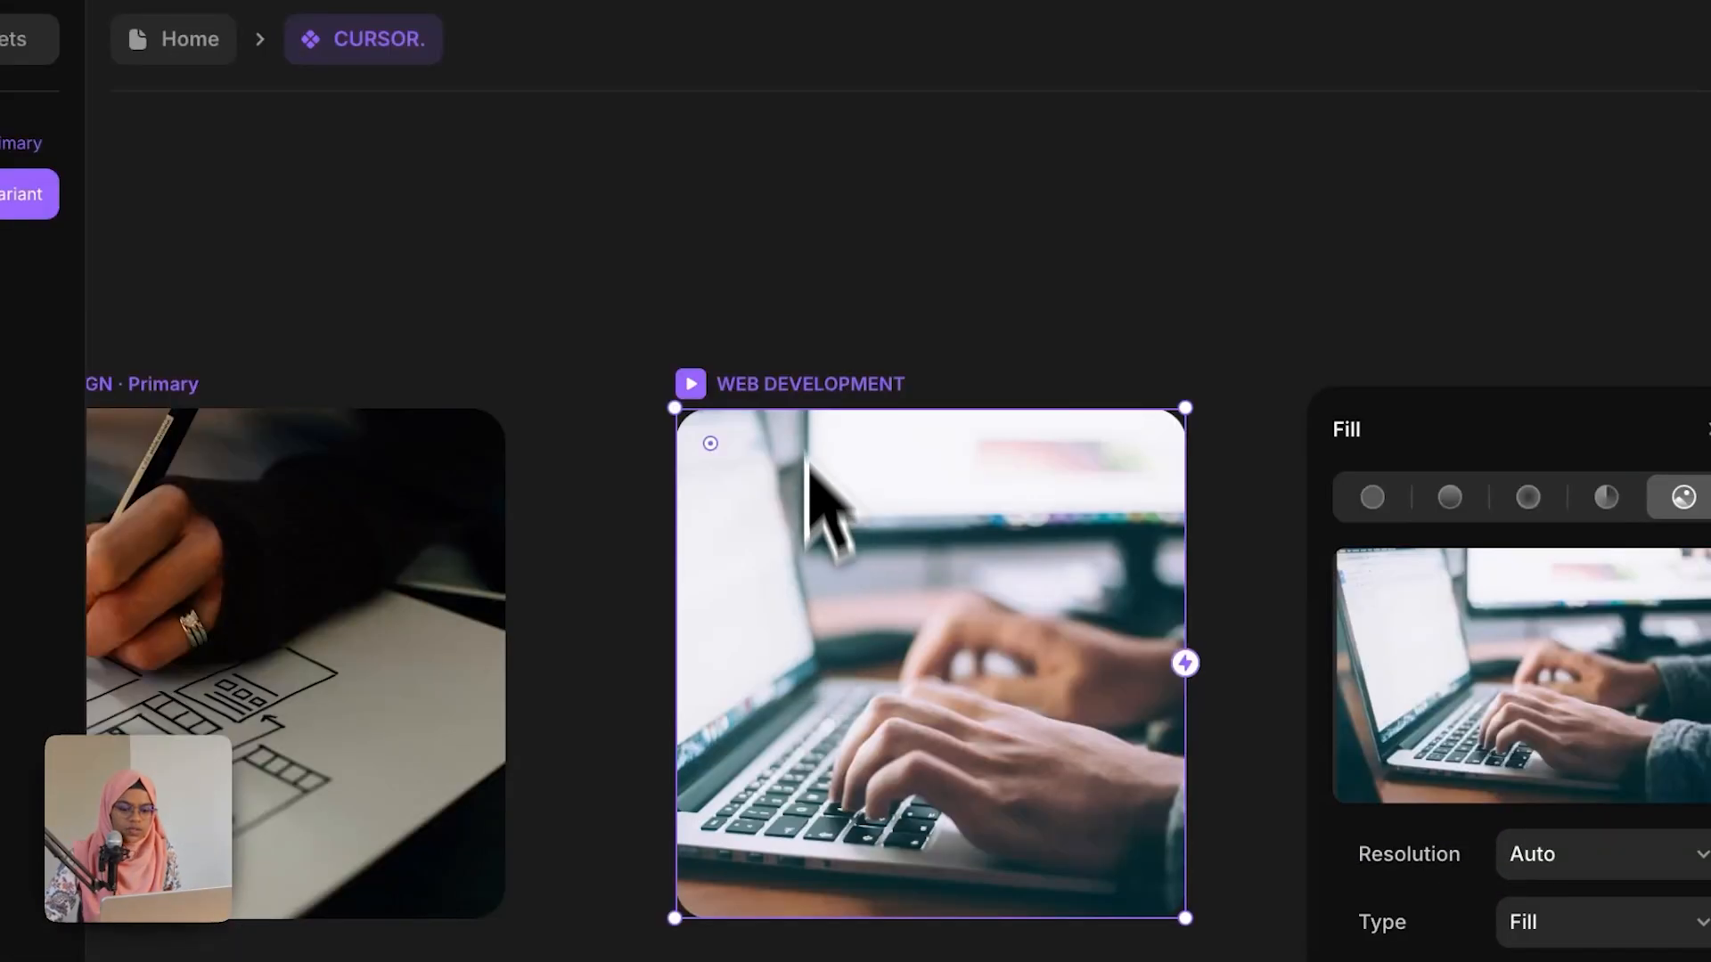
click(788, 321)
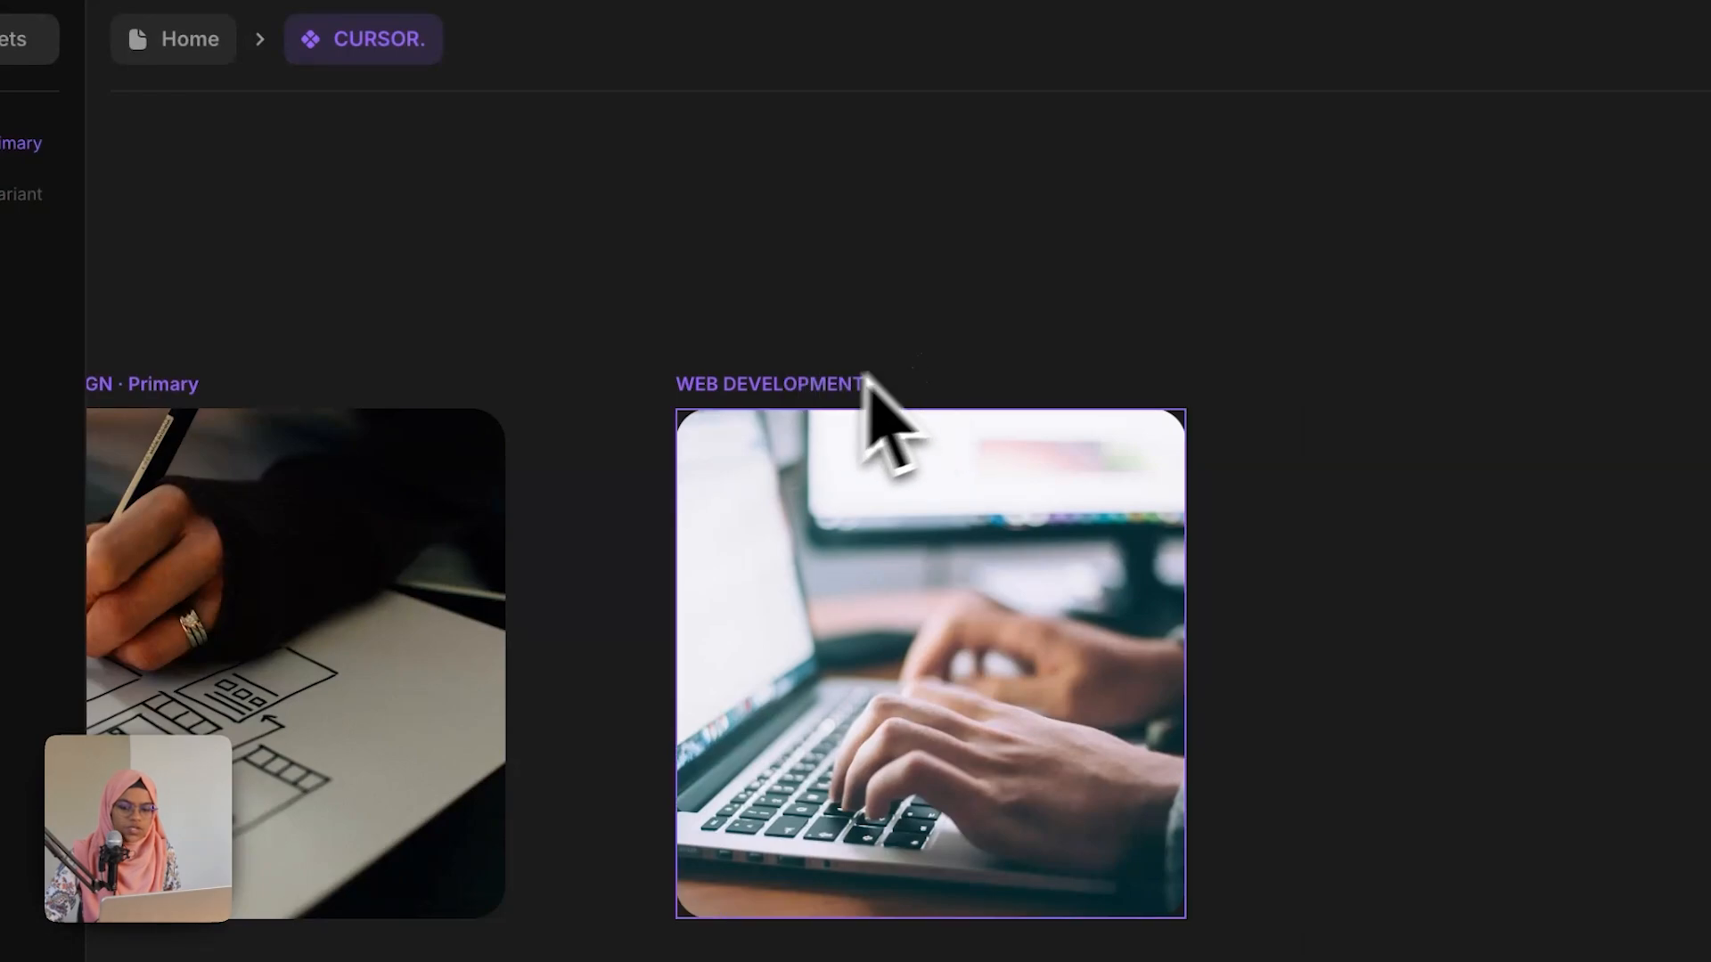
drag(865, 393, 416, 396)
click(626, 503)
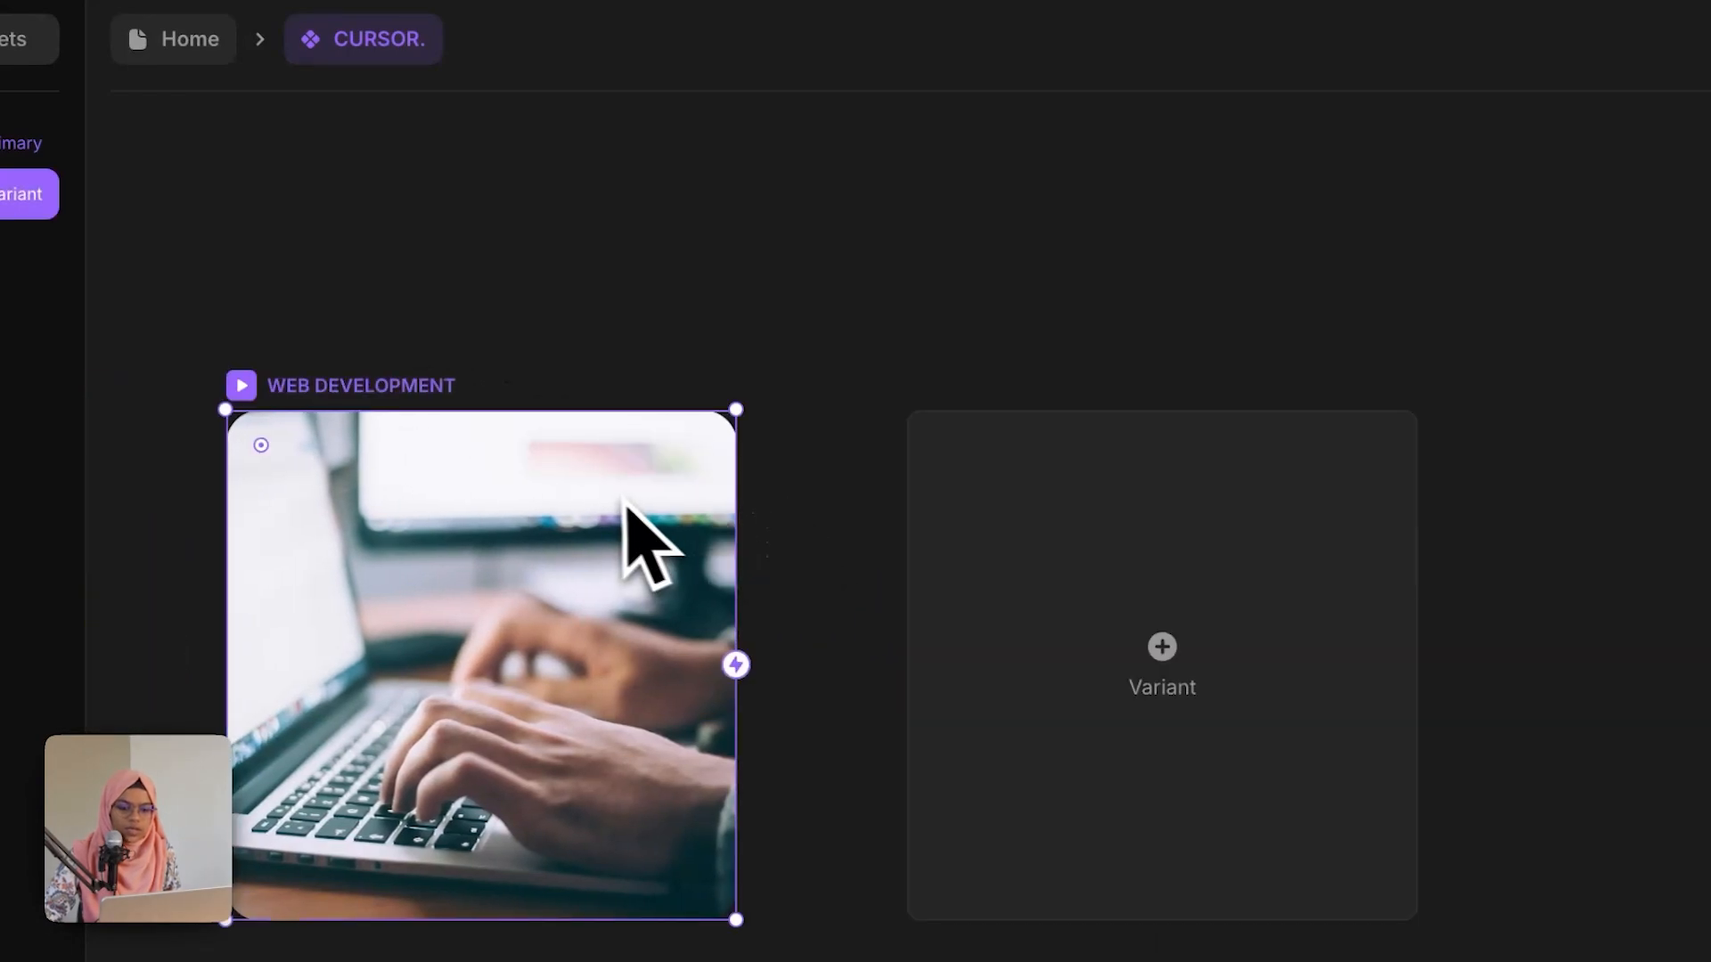
Step: Add a third variant named SEO and return to the Home page
click(1057, 607)
double_click(265, 233)
text(SEO)
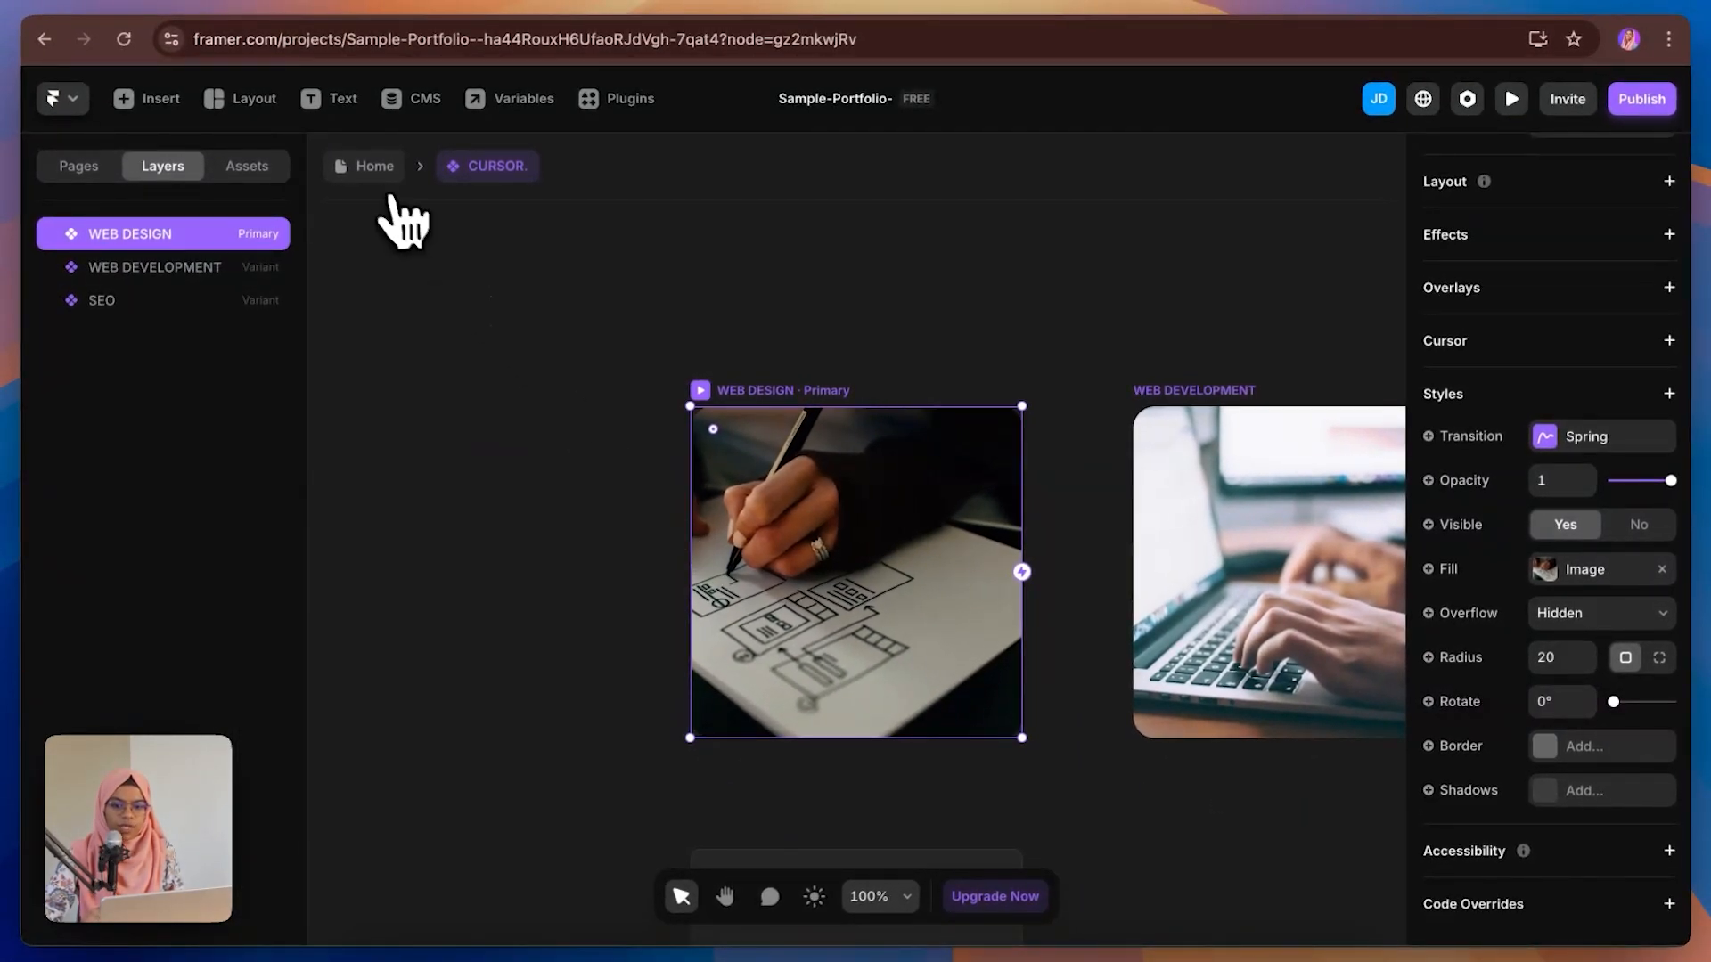
click(374, 169)
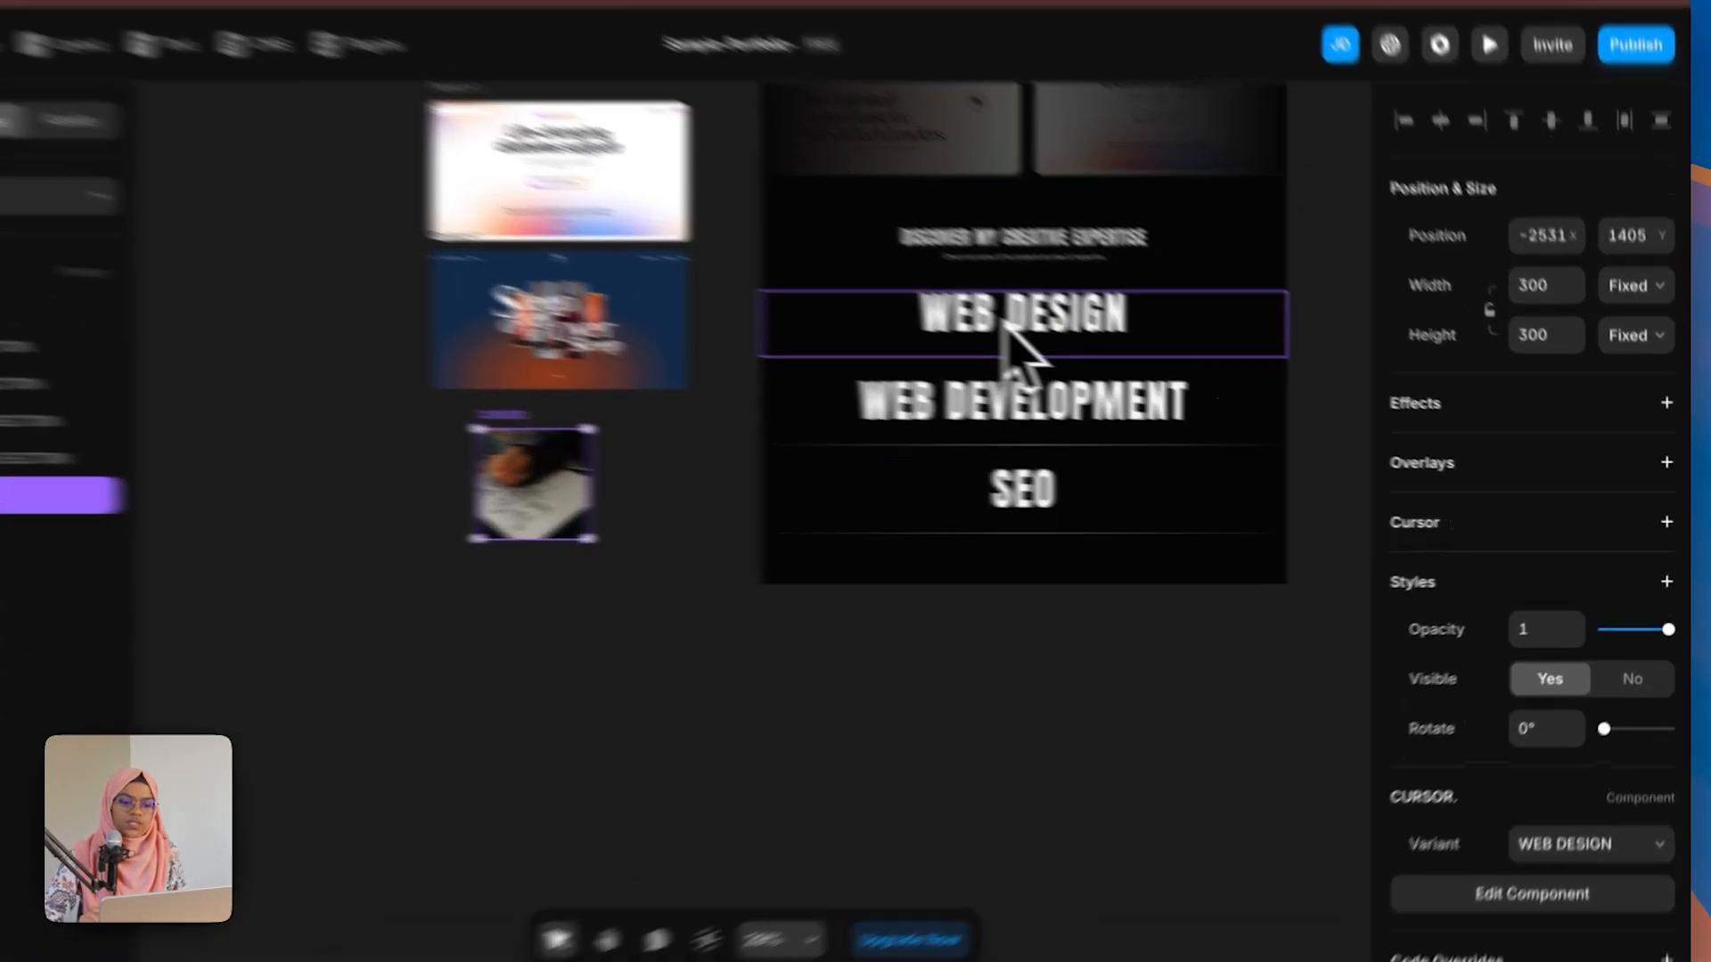
Step: Give the WEB DESIGN Expertise Wrap a custom cursor using the CURSOR. component, WEB DESIGN variant, with a Spring transition
click(1080, 347)
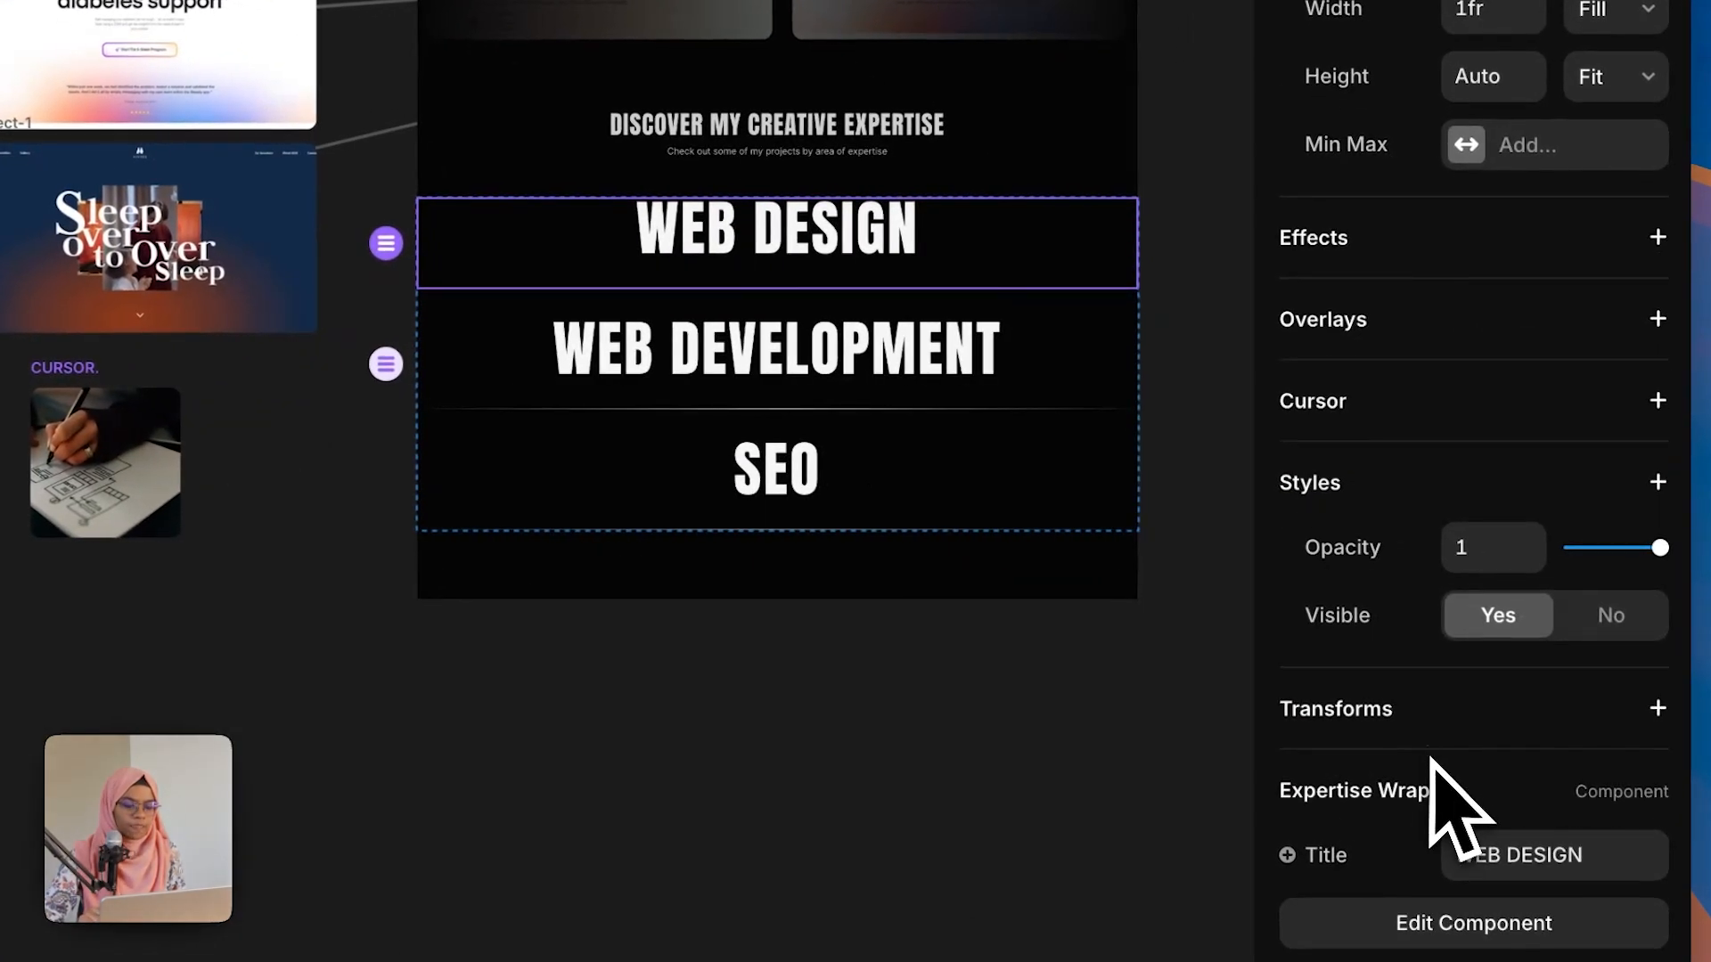
click(1657, 400)
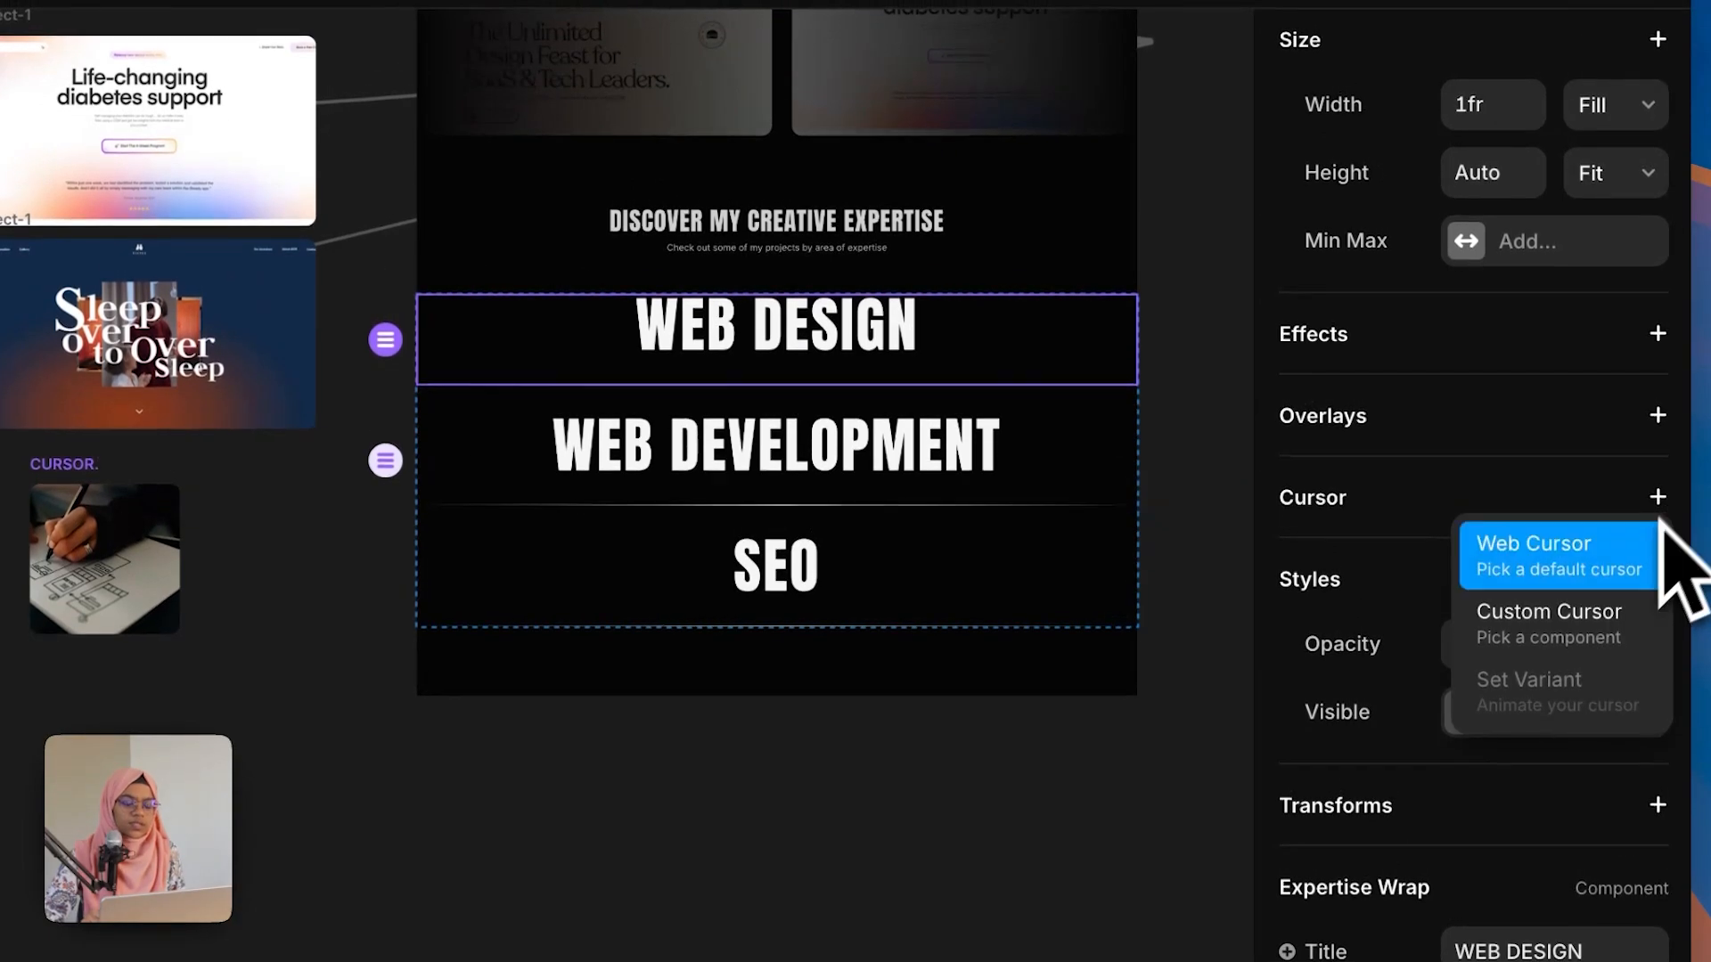
click(1568, 624)
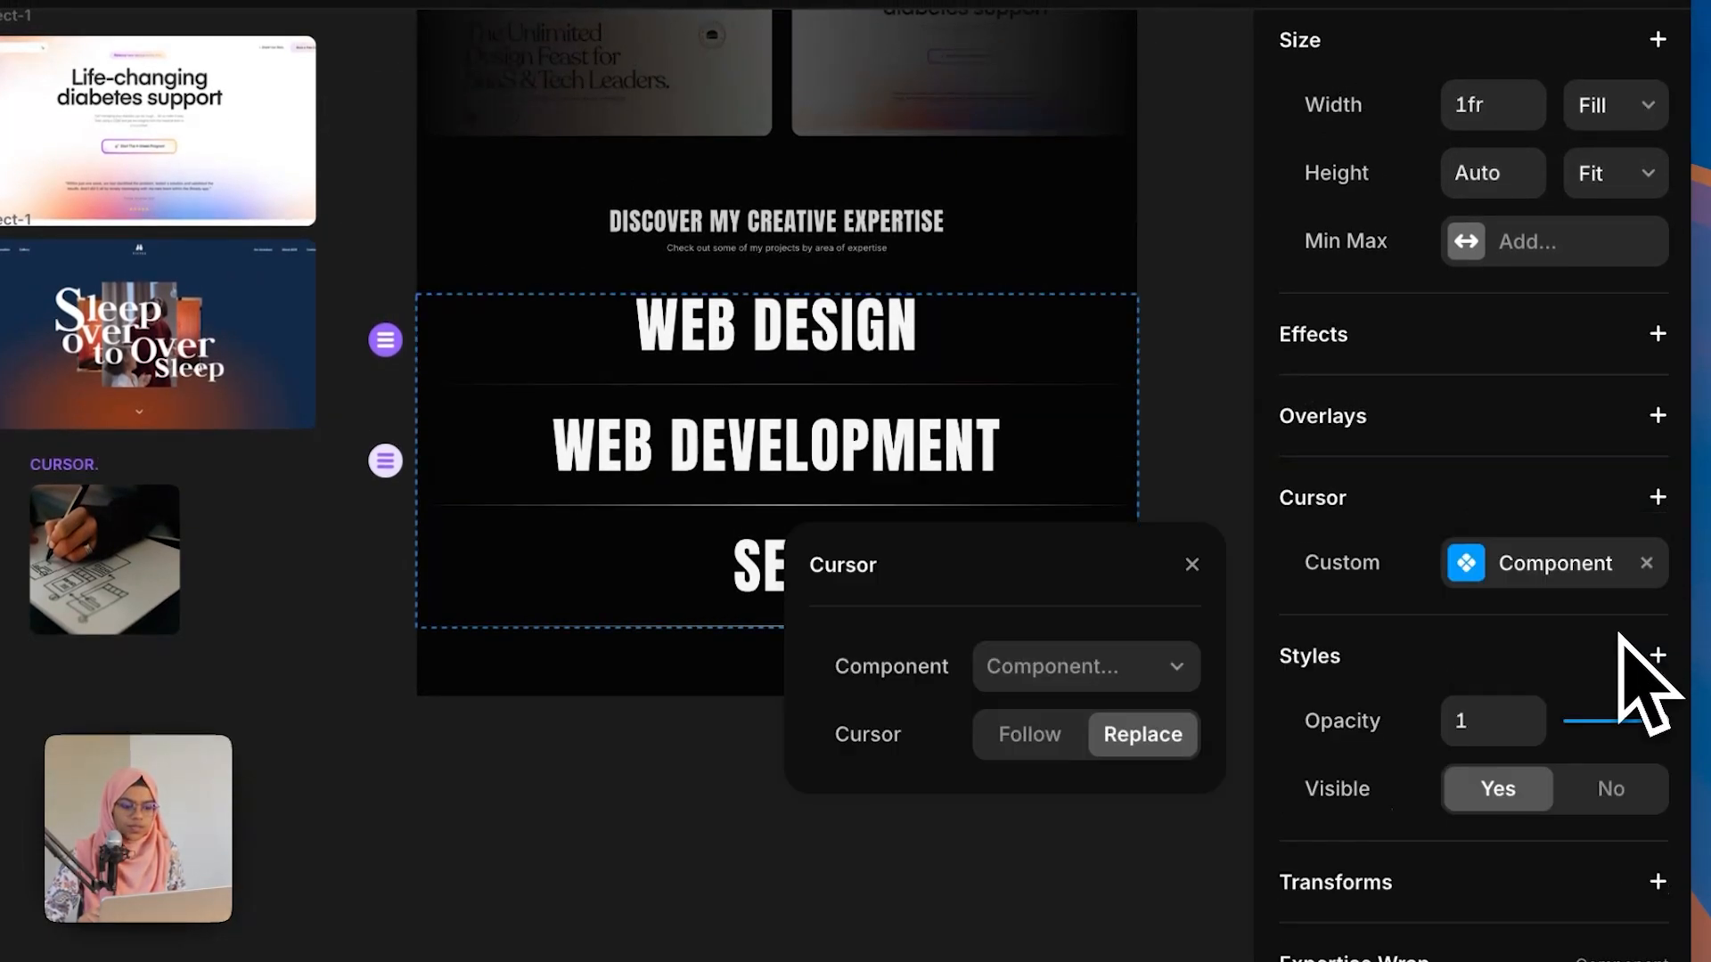
click(1085, 673)
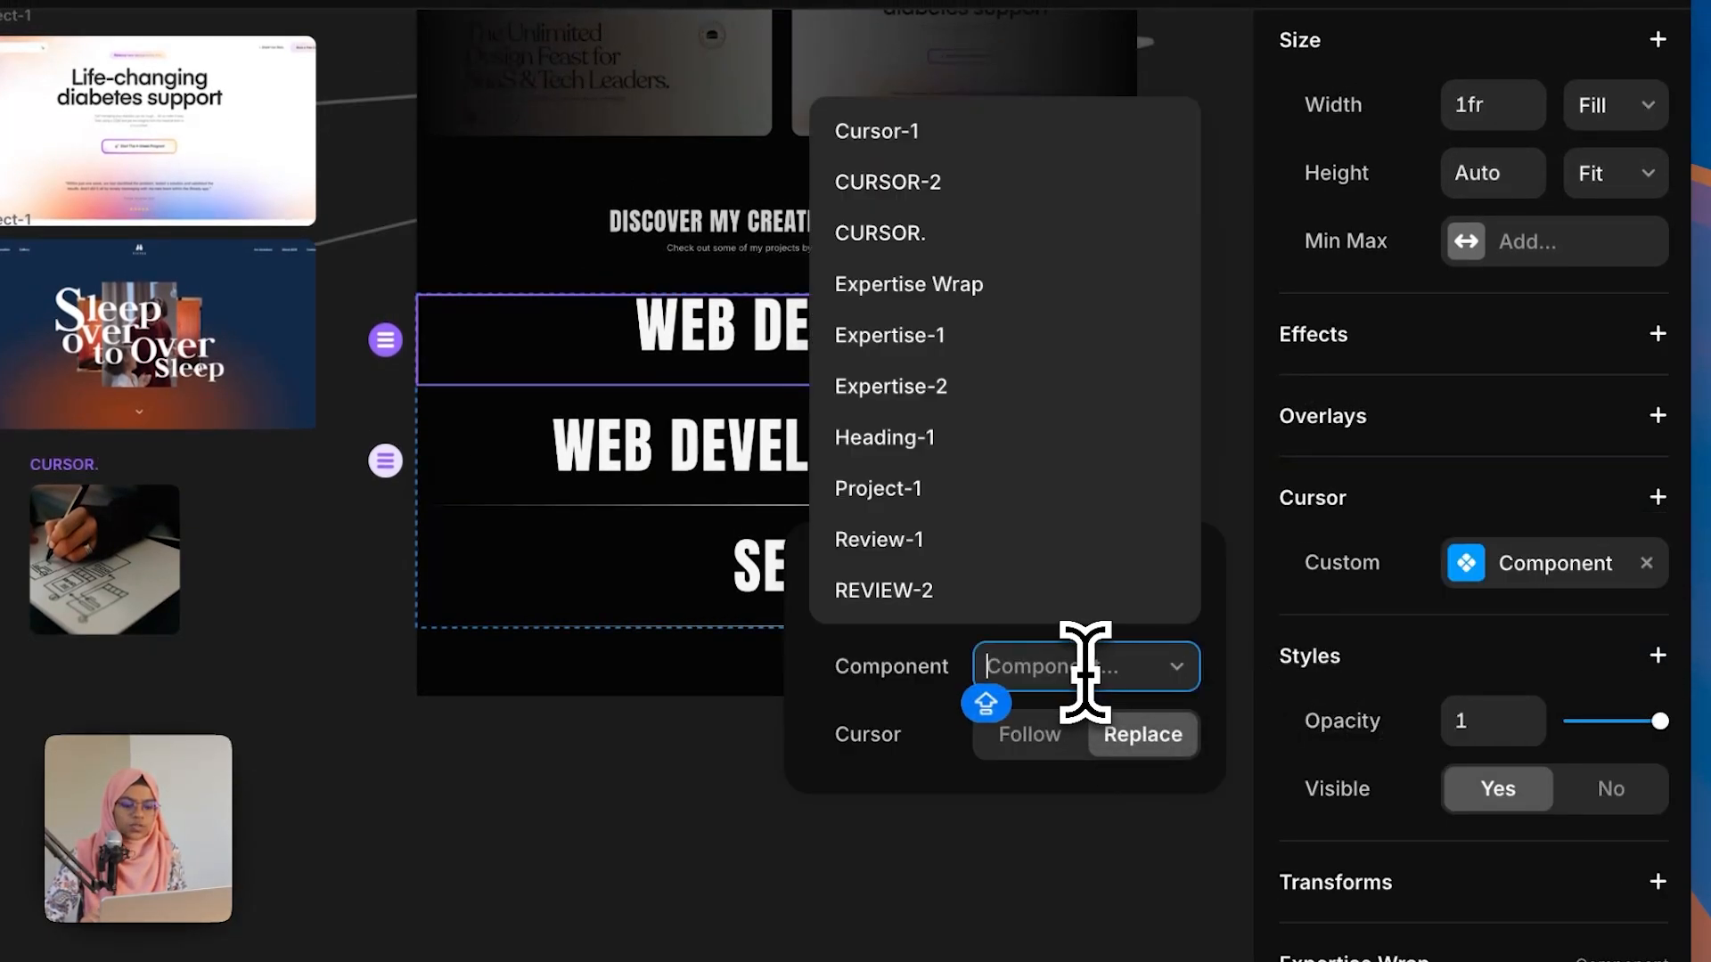
click(926, 251)
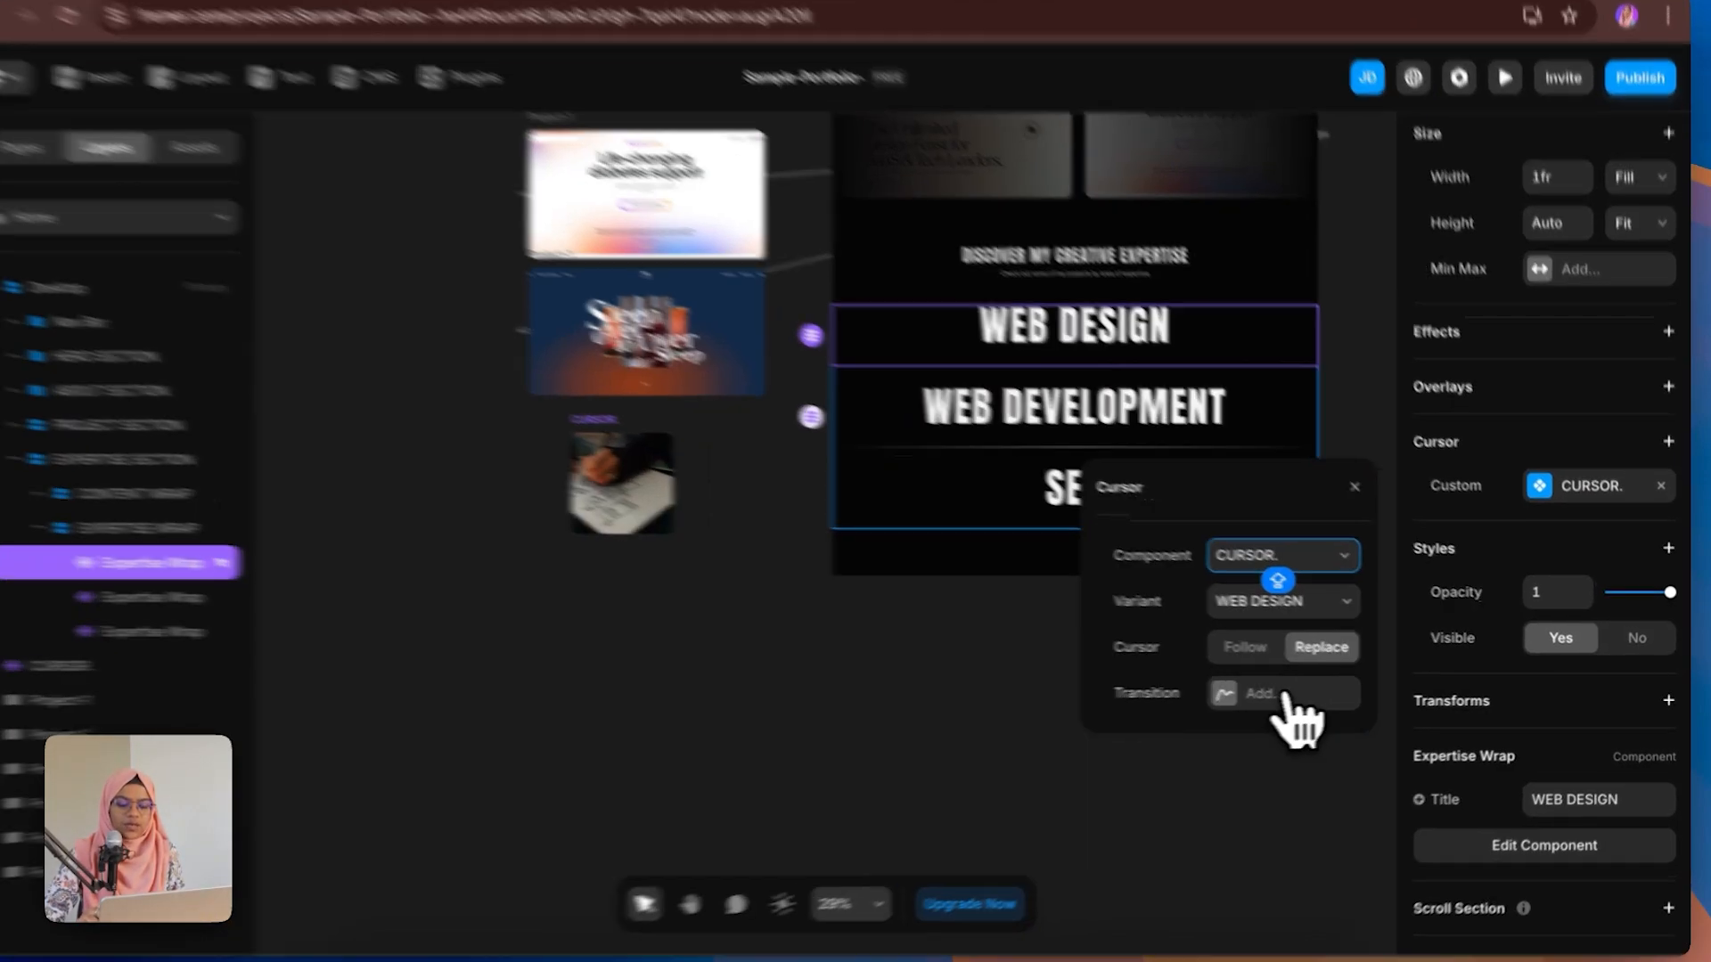
click(1299, 695)
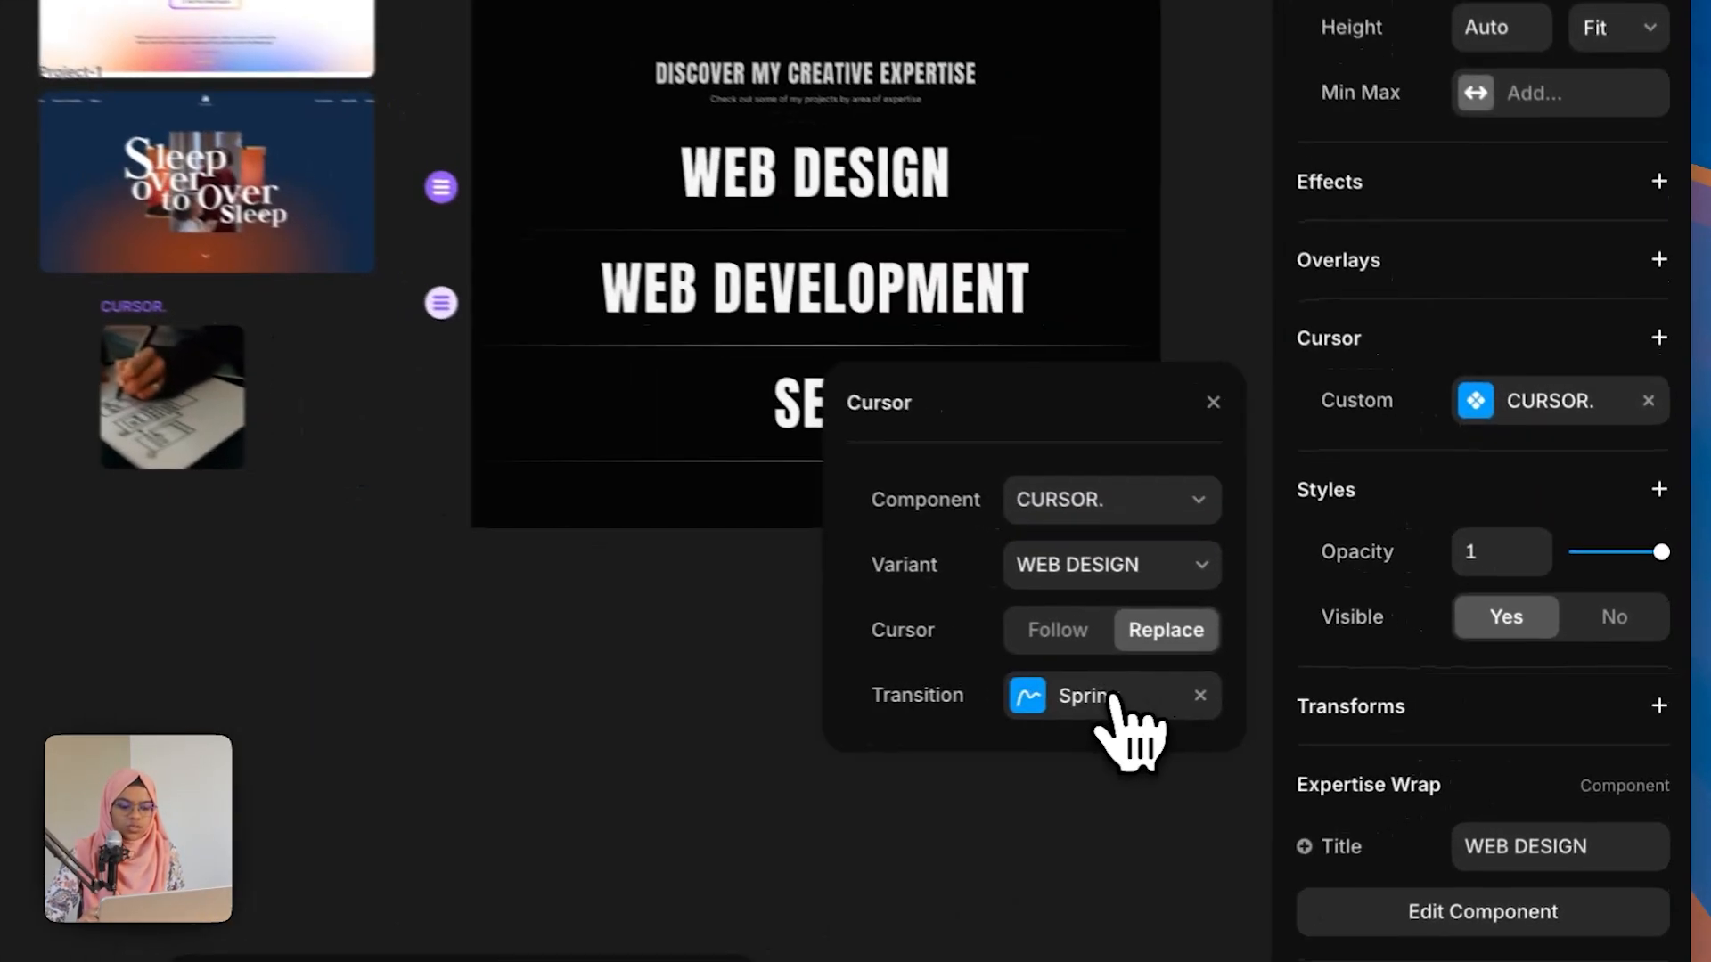
click(1104, 775)
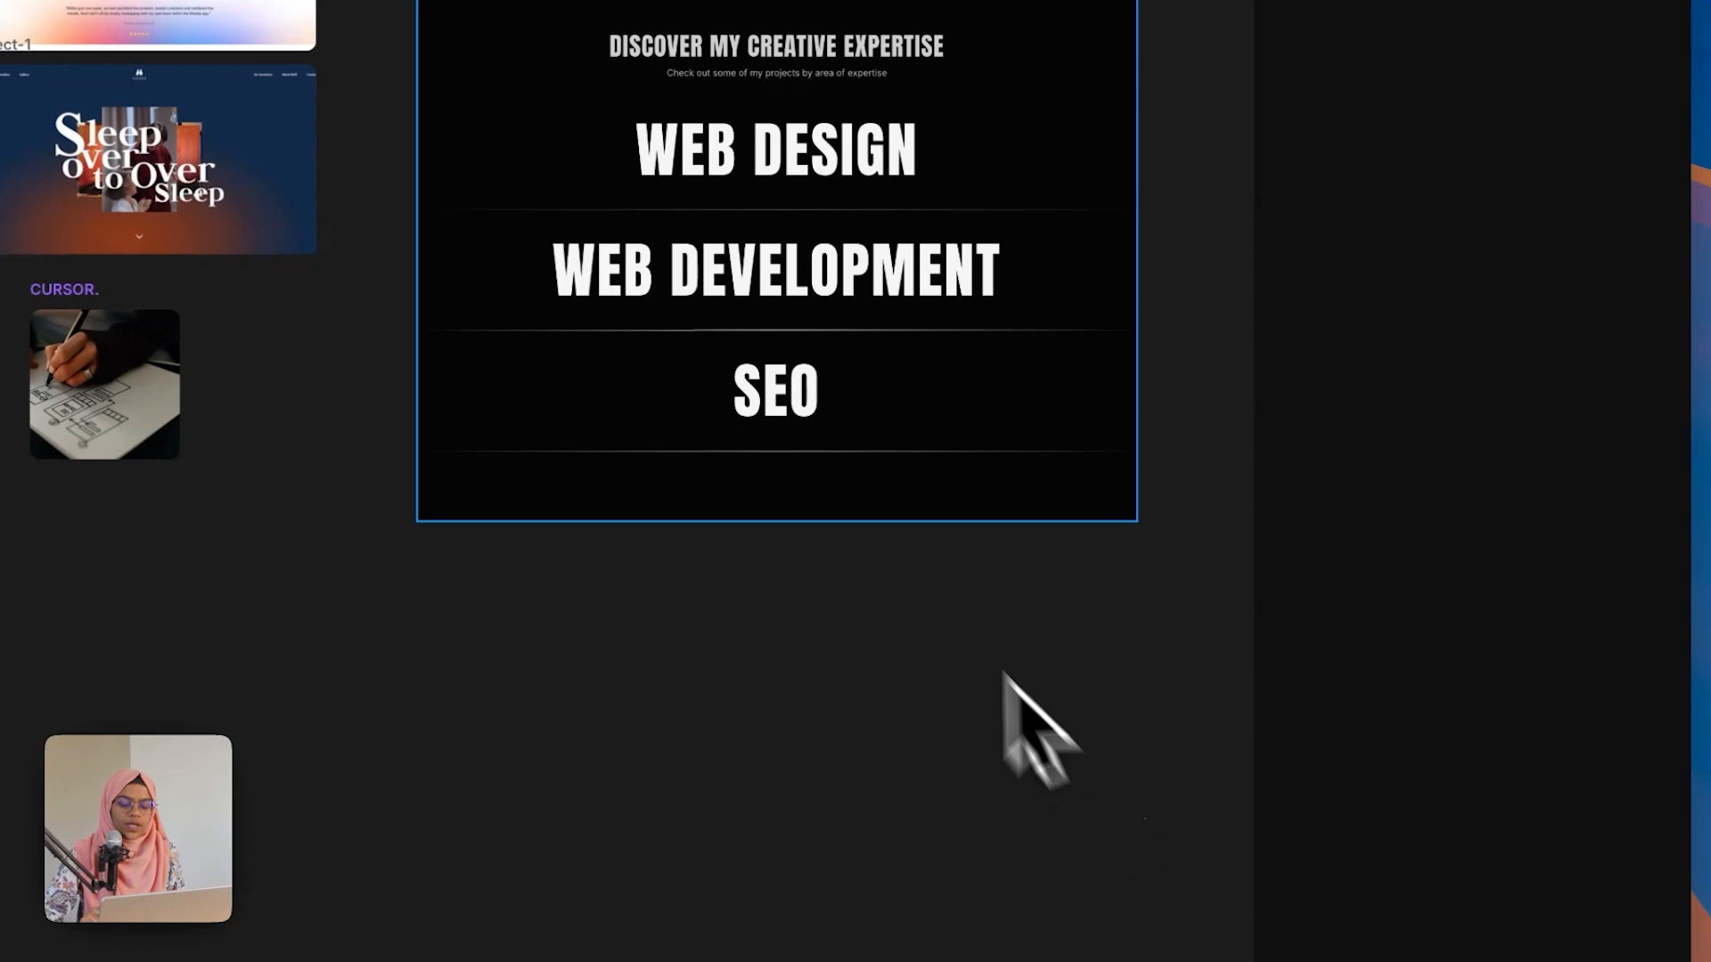
Step: Give the WEB DEVELOPMENT Expertise Wrap a custom cursor using the CURSOR. component, WEB DEVELOPMENT variant, and add a transition
click(750, 296)
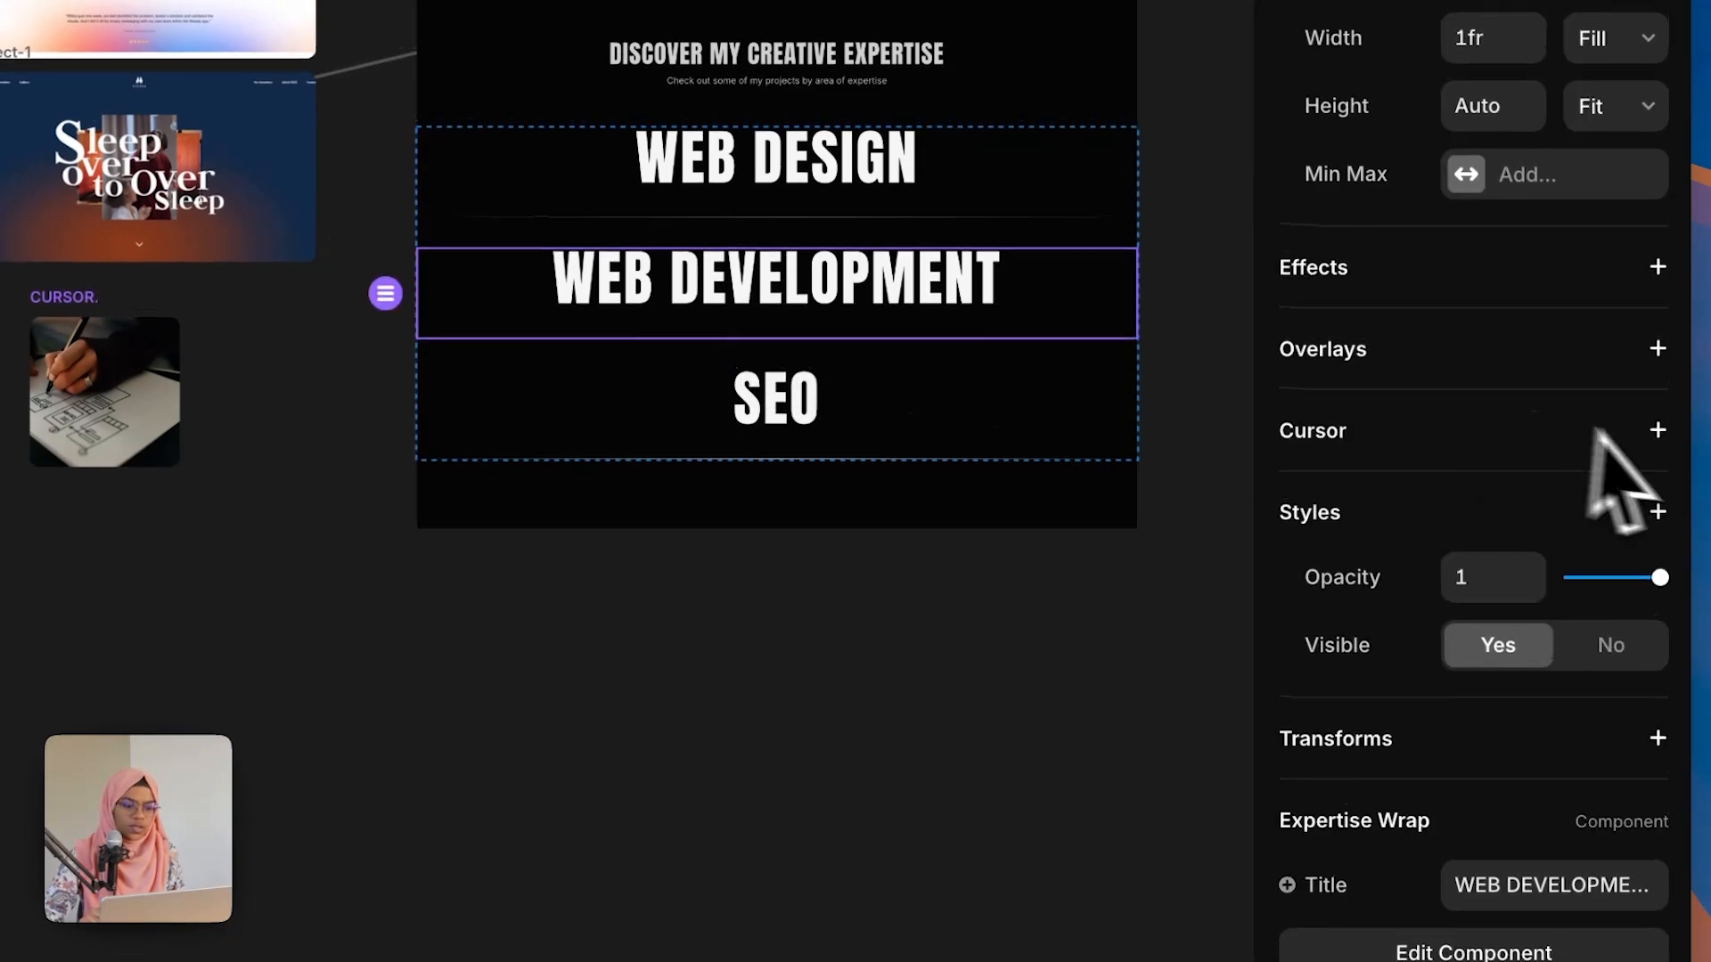
click(1657, 422)
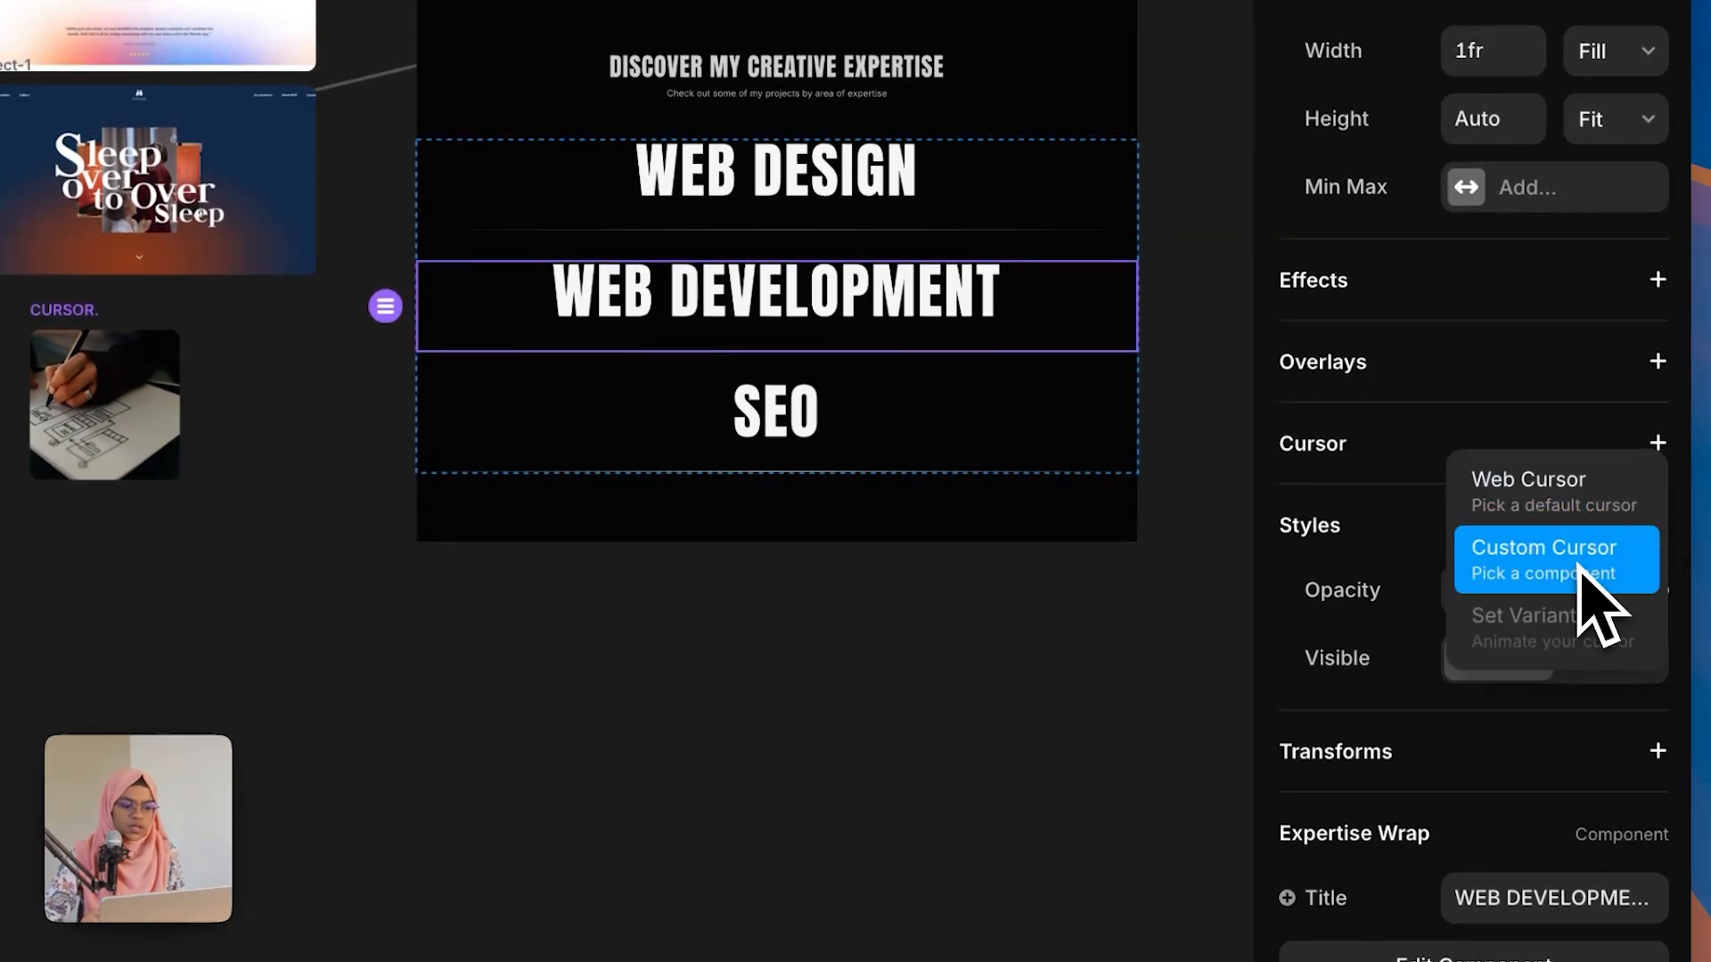
click(1599, 614)
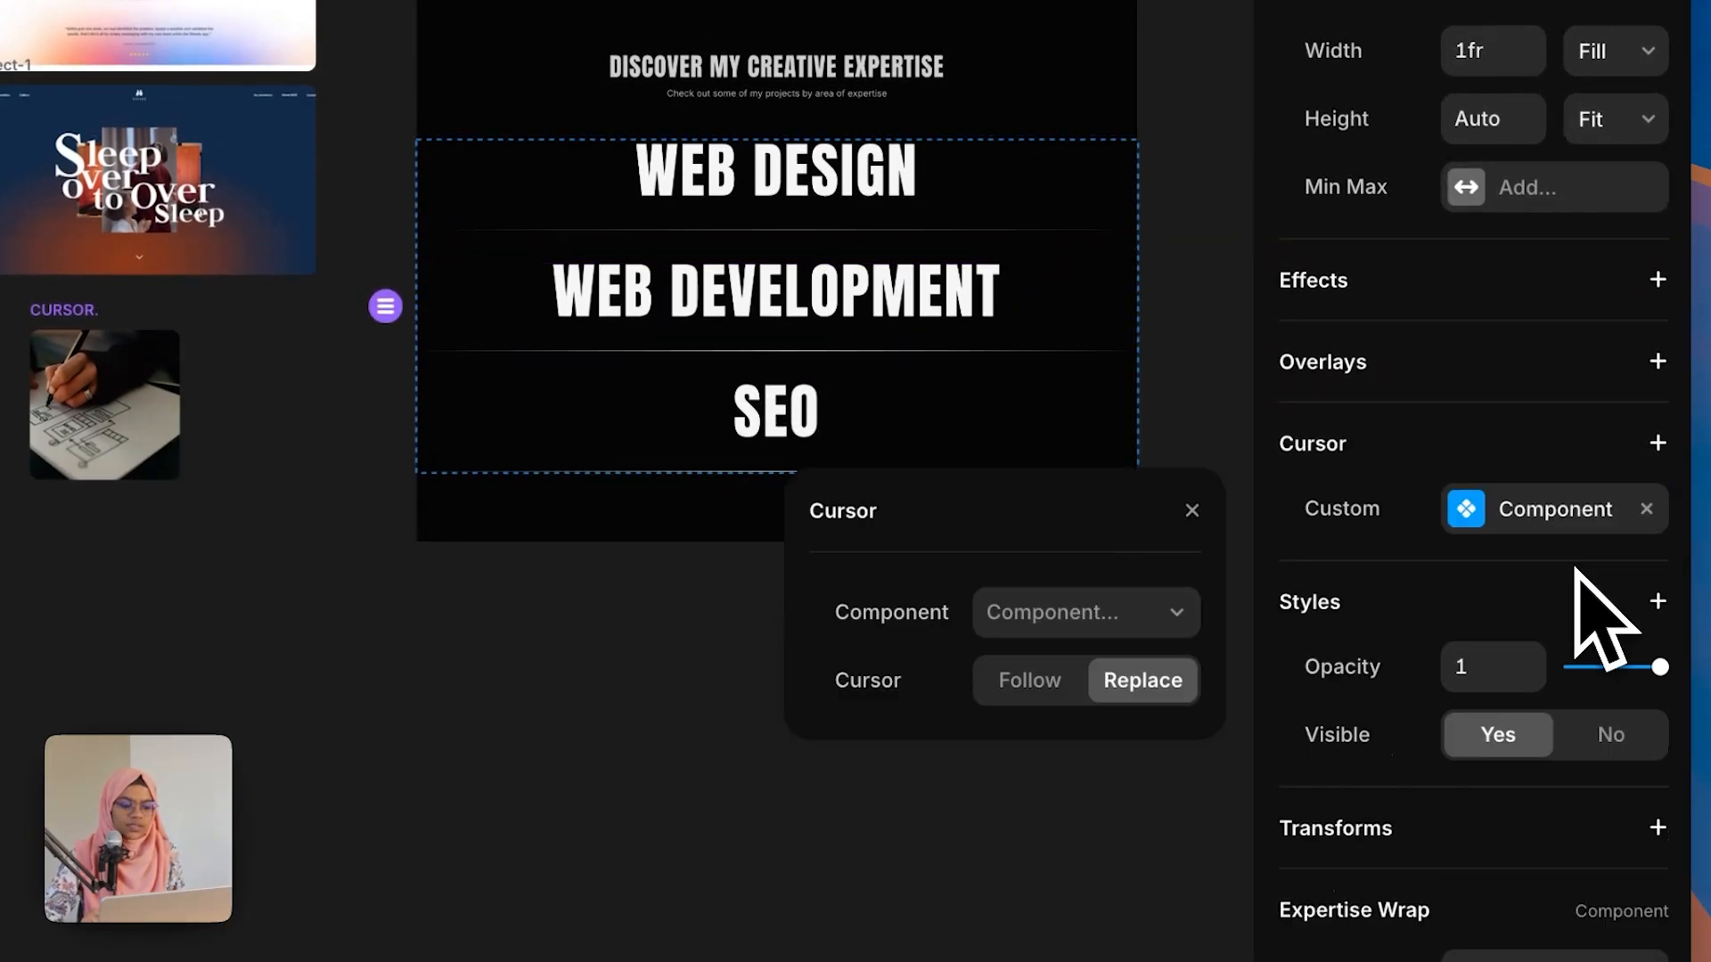
click(1150, 614)
click(1007, 202)
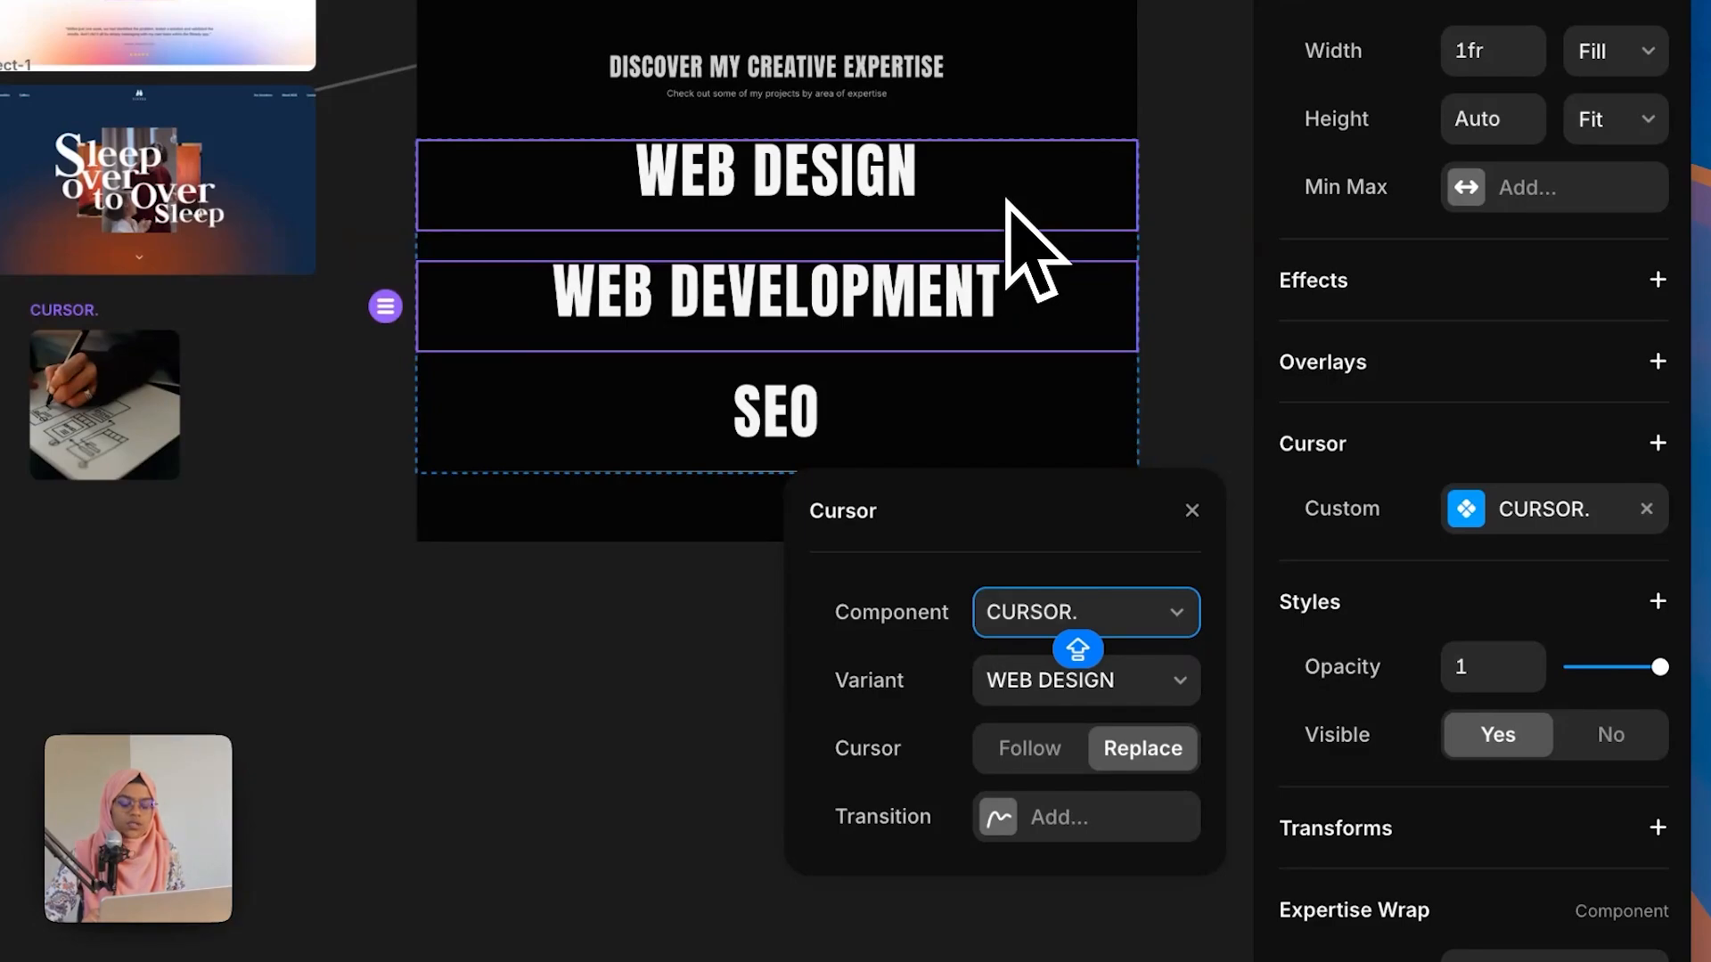
click(1018, 693)
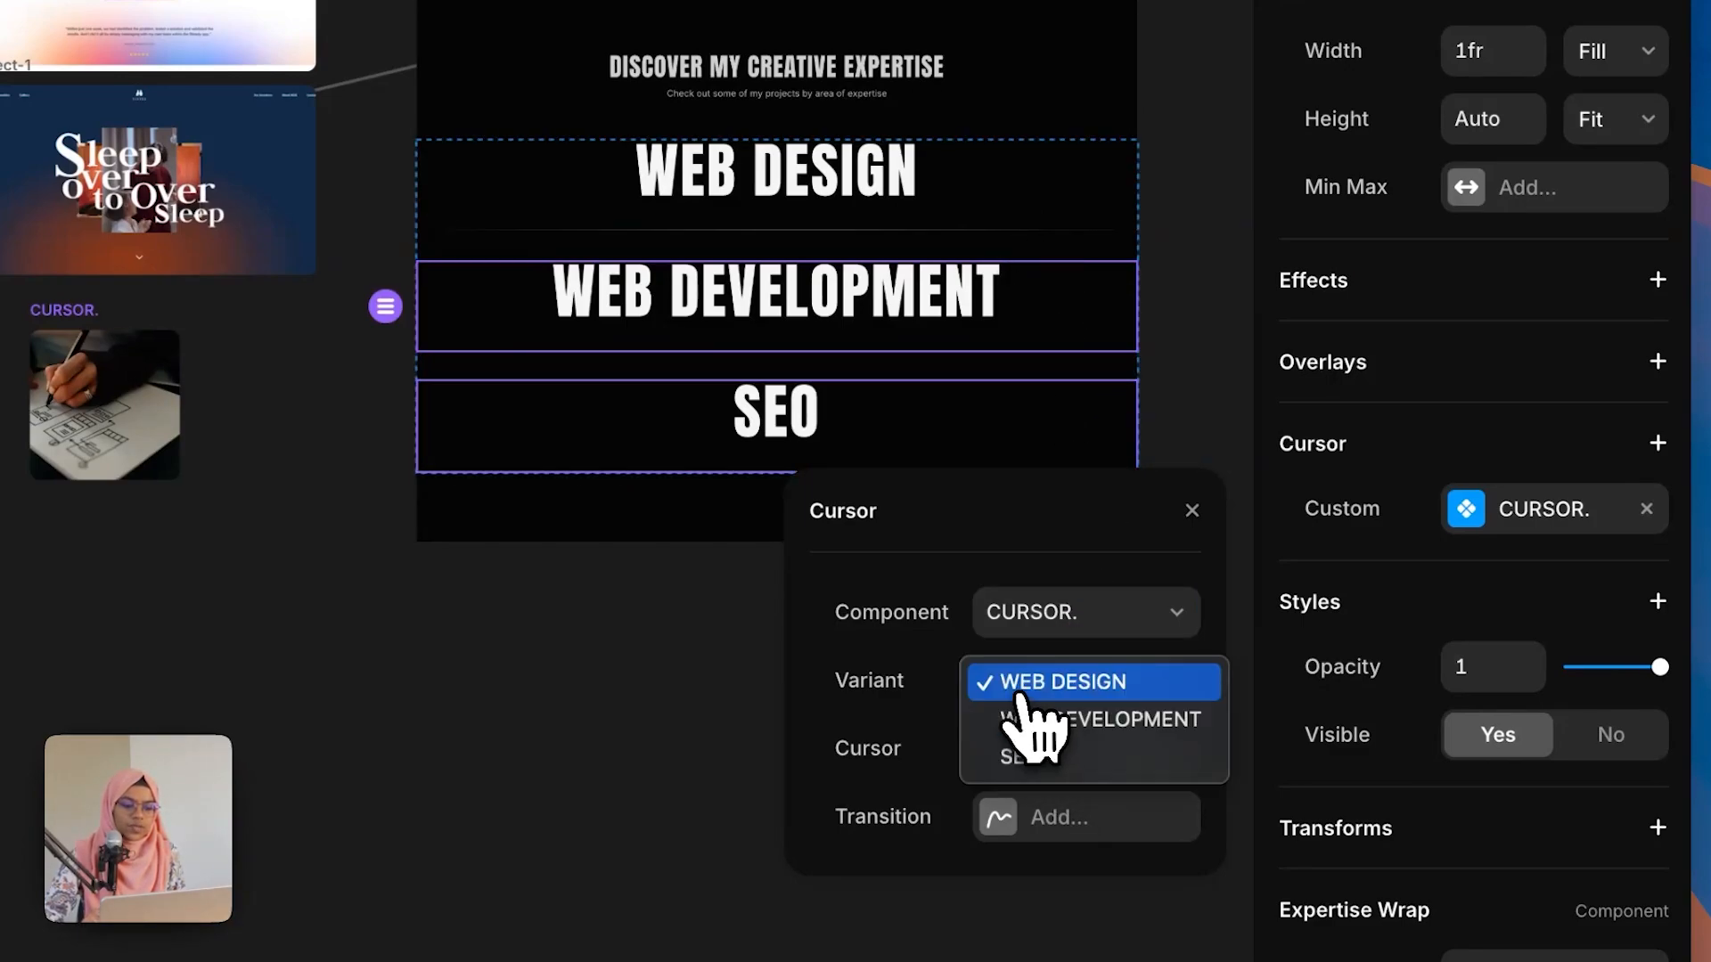
click(1034, 722)
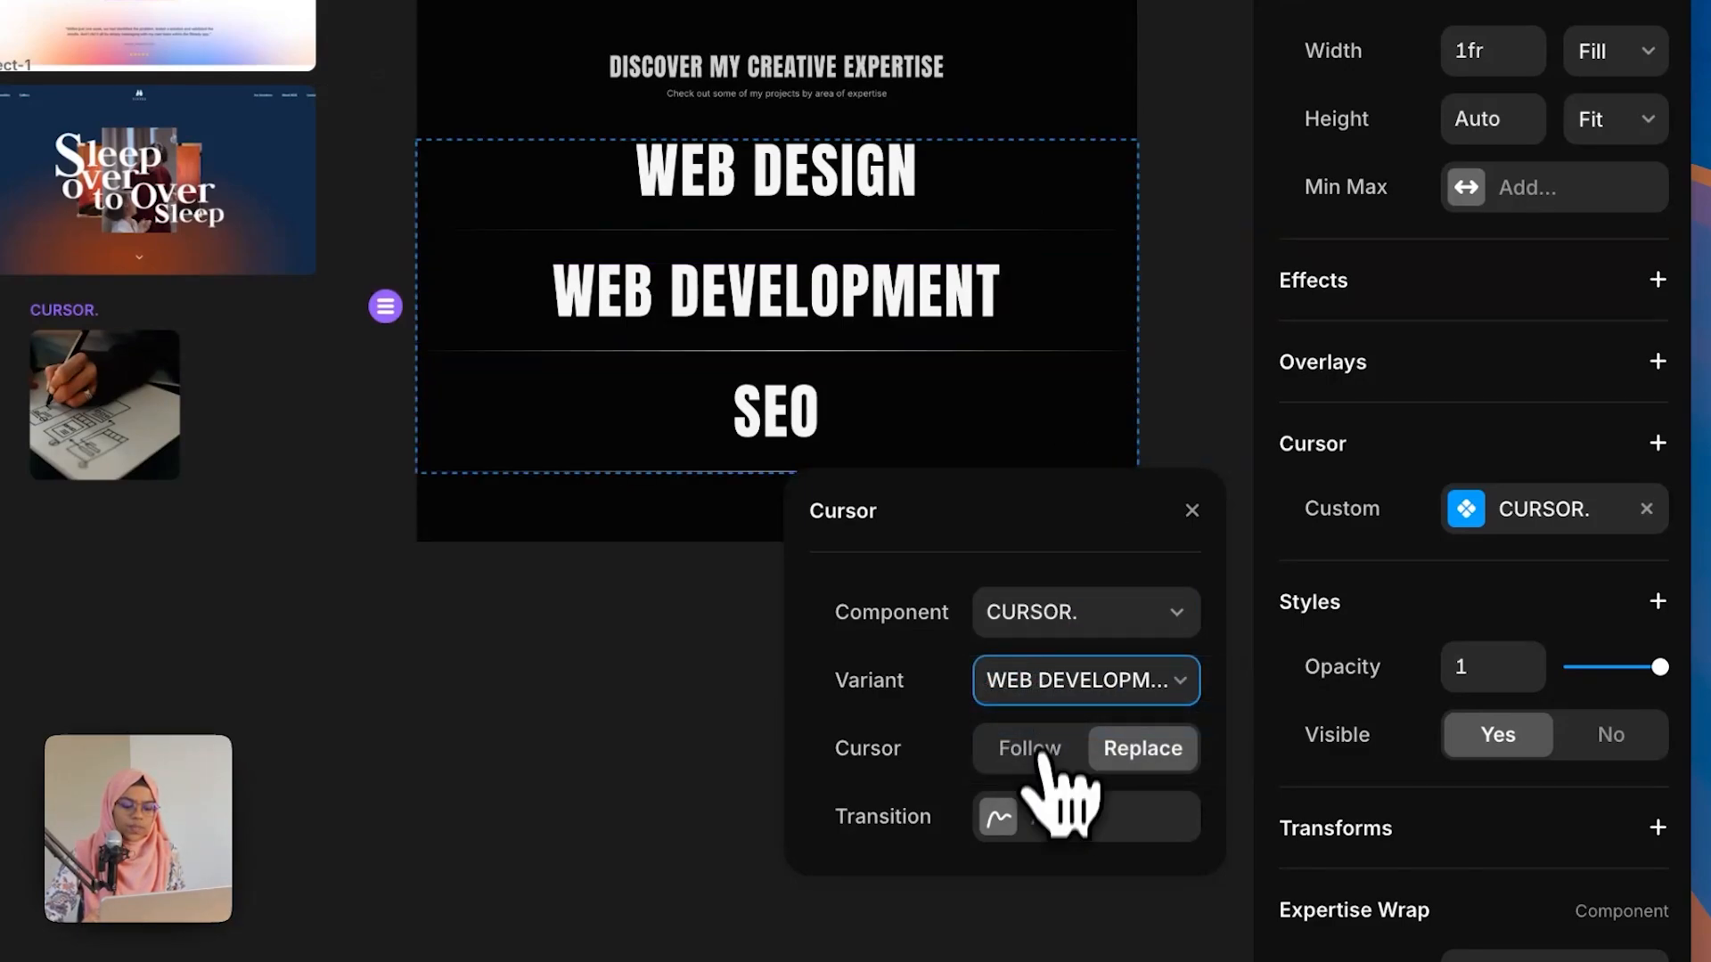
click(1023, 825)
click(1049, 890)
Step: Give the SEO Expertise Wrap a custom cursor using the CURSOR. component and add a transition
click(703, 401)
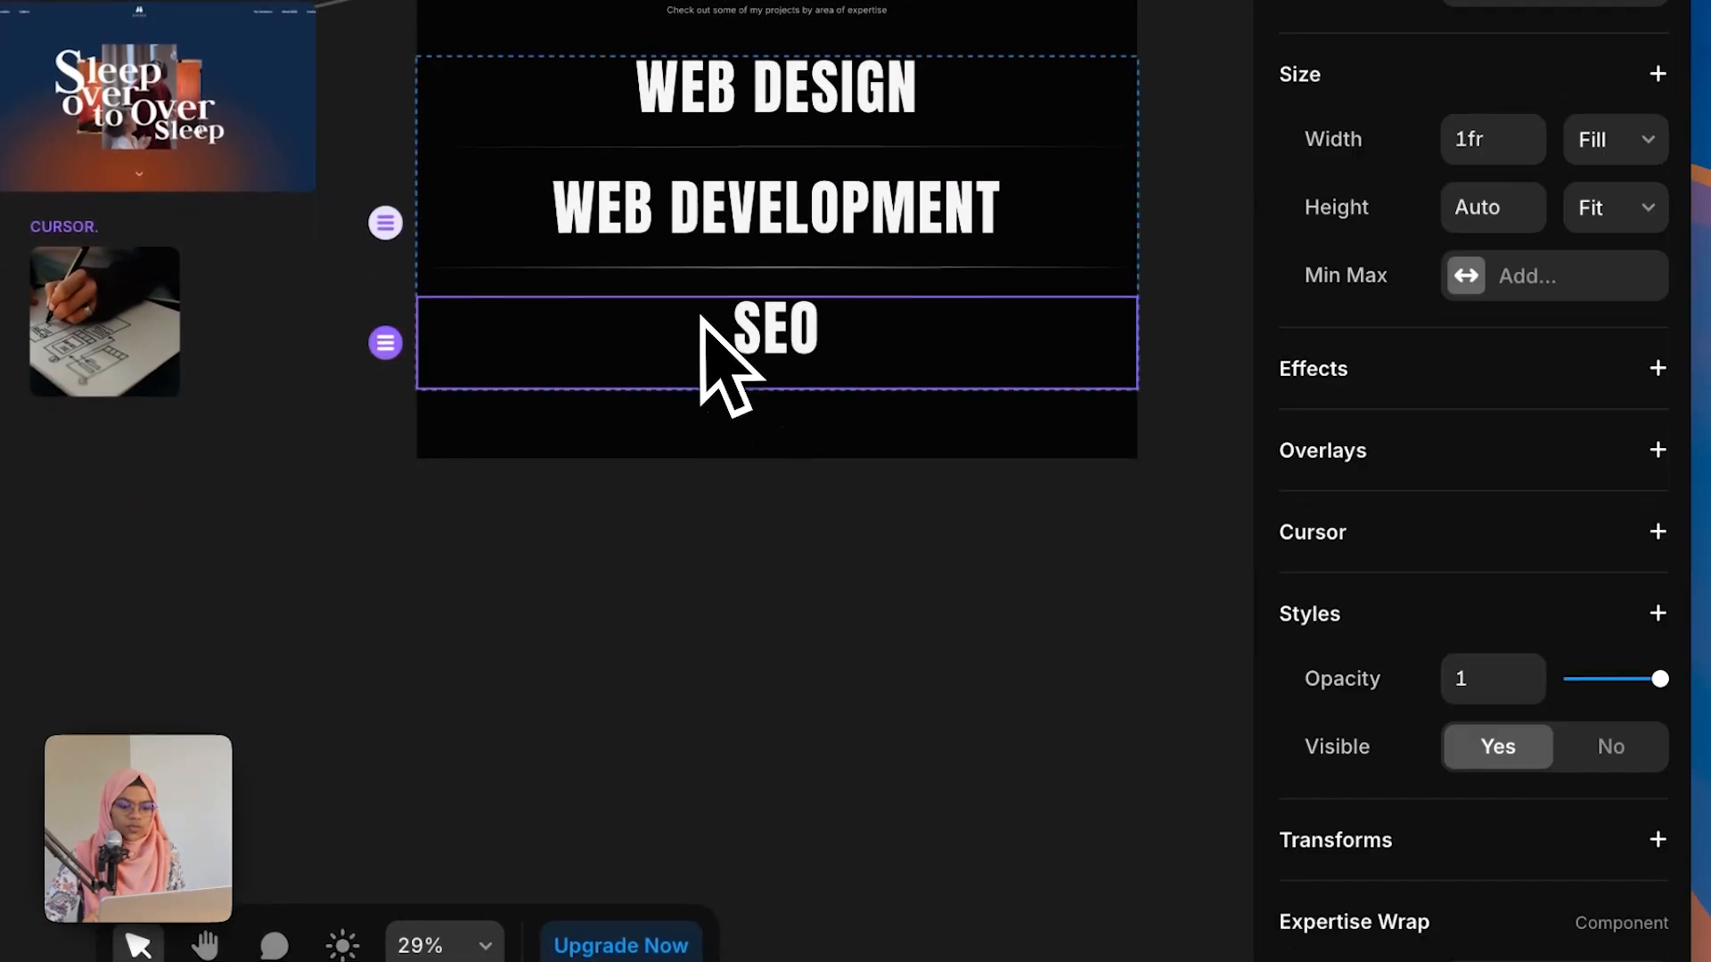
click(1657, 532)
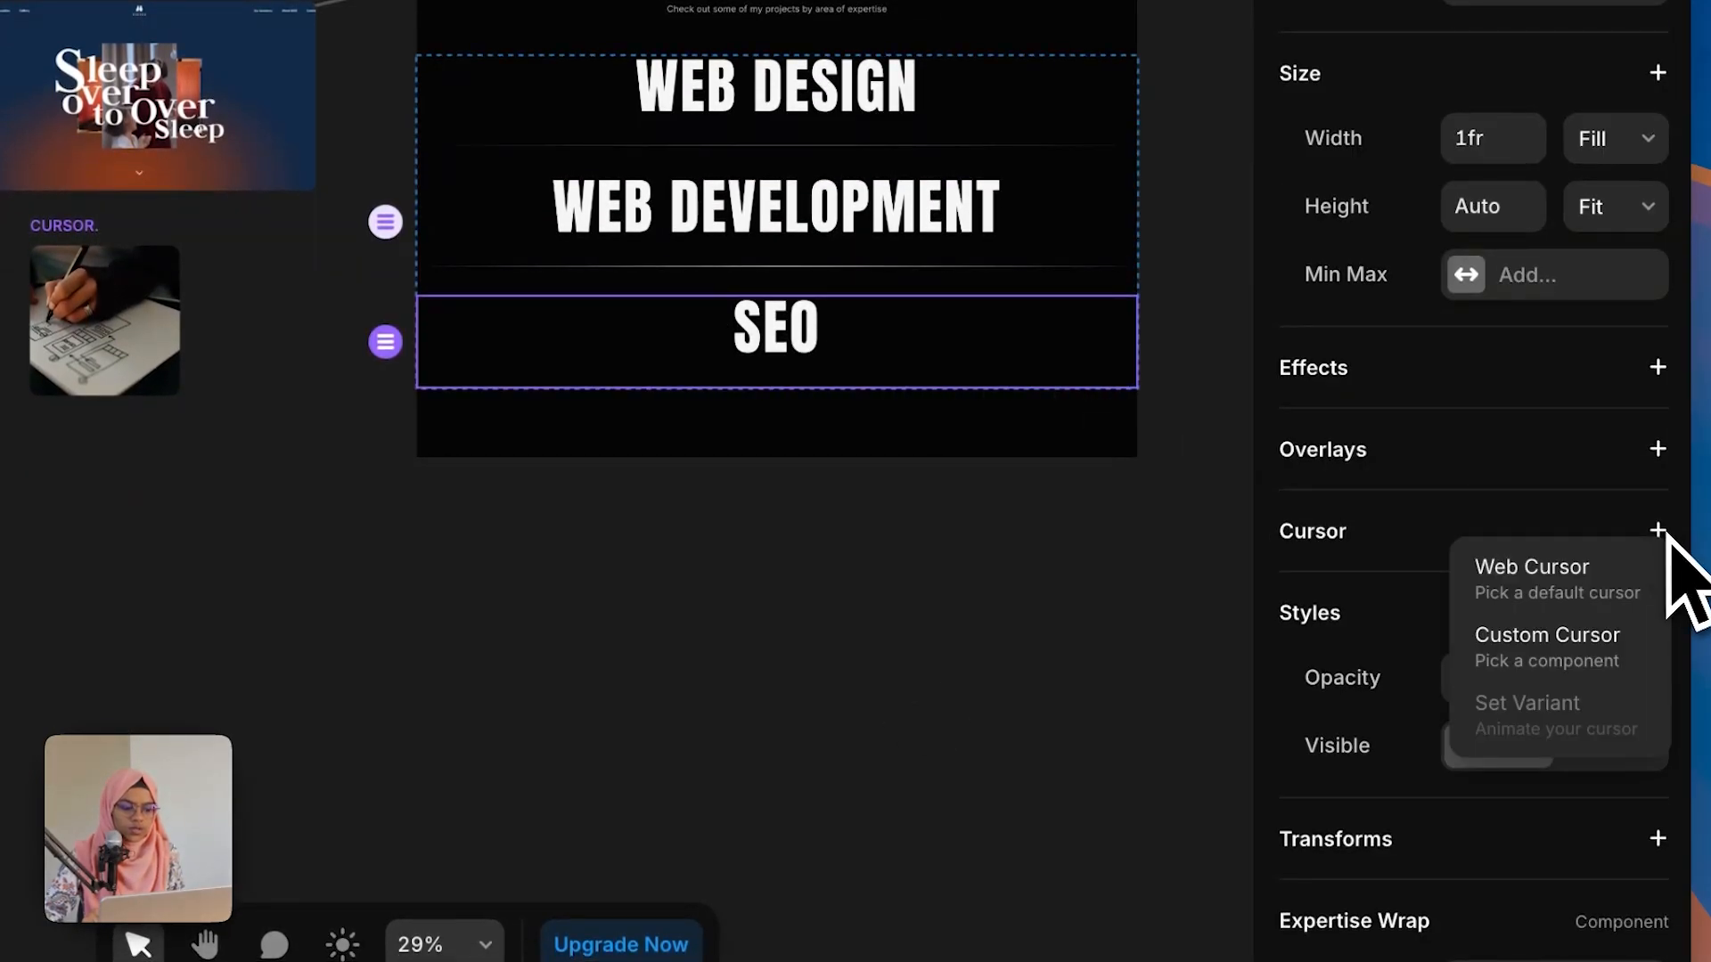
click(1609, 674)
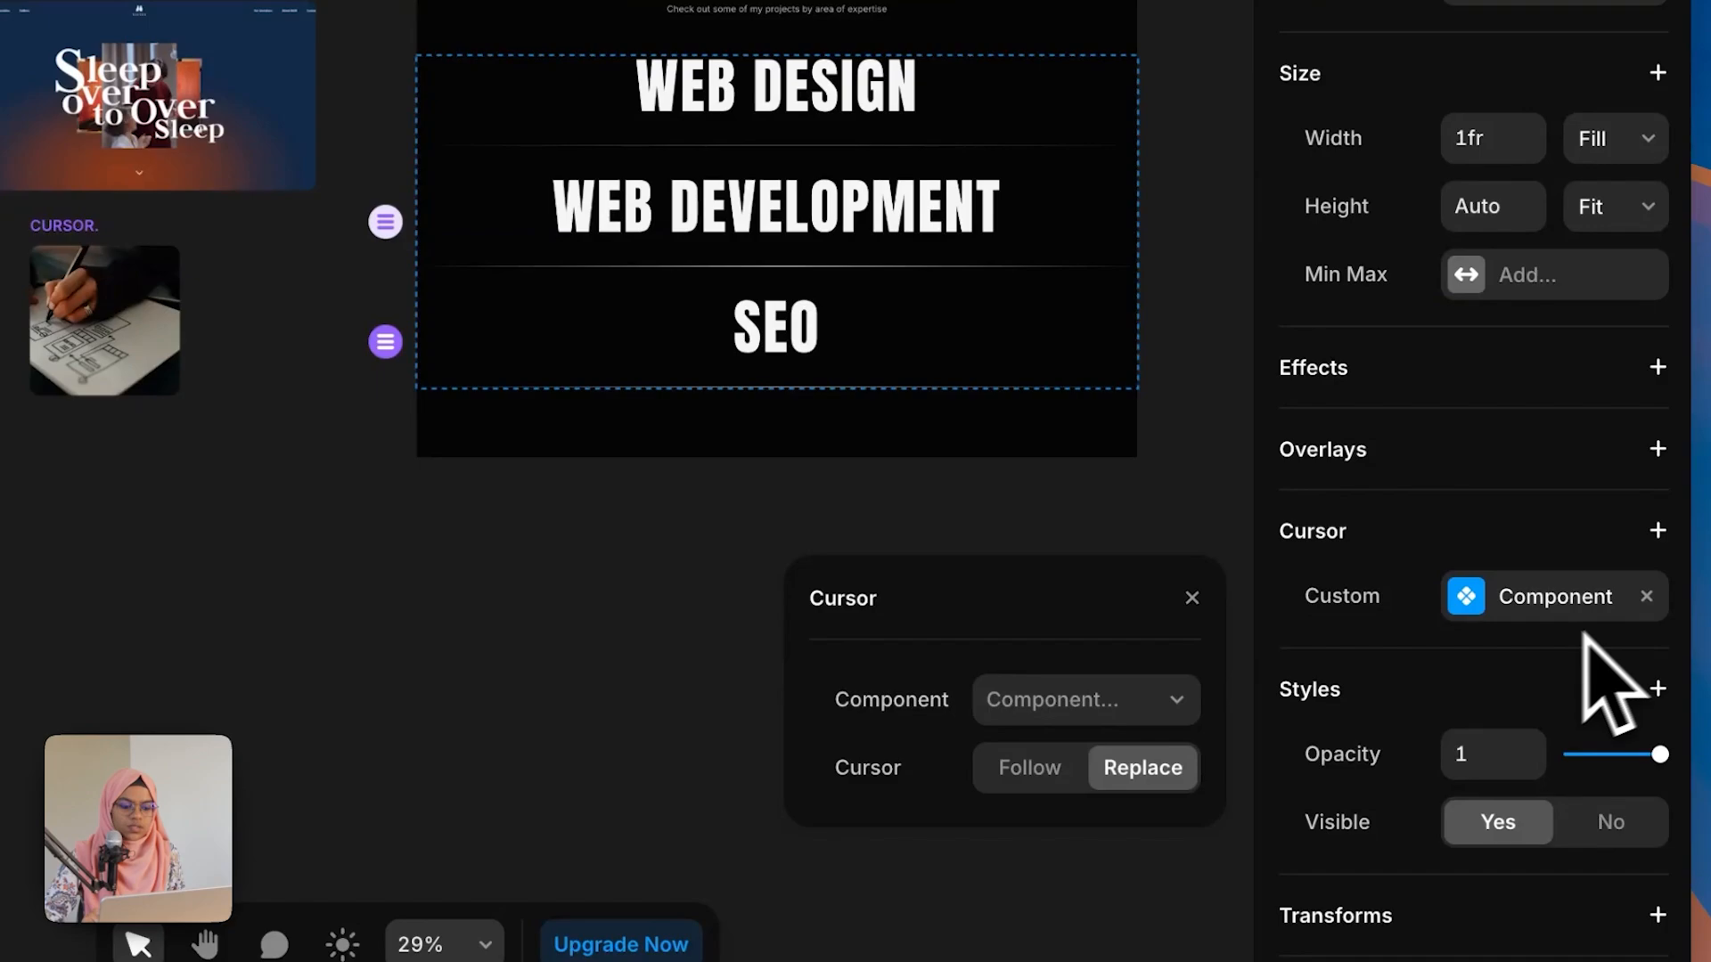
click(1090, 713)
click(895, 276)
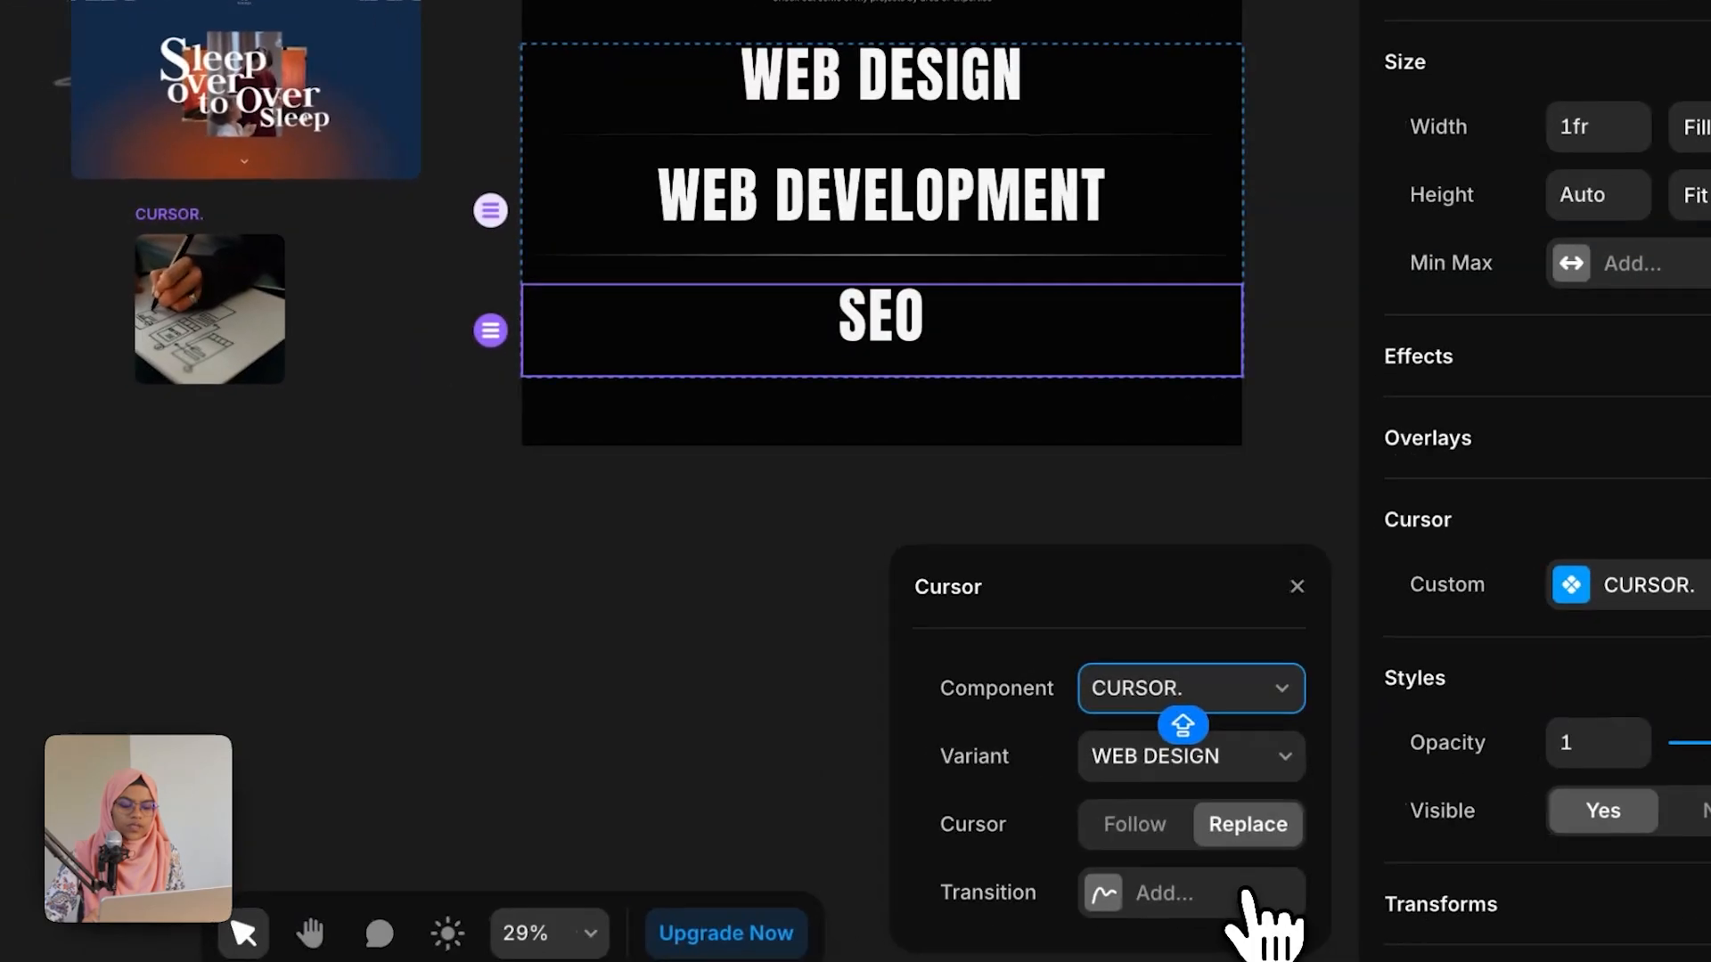
click(1145, 904)
click(661, 693)
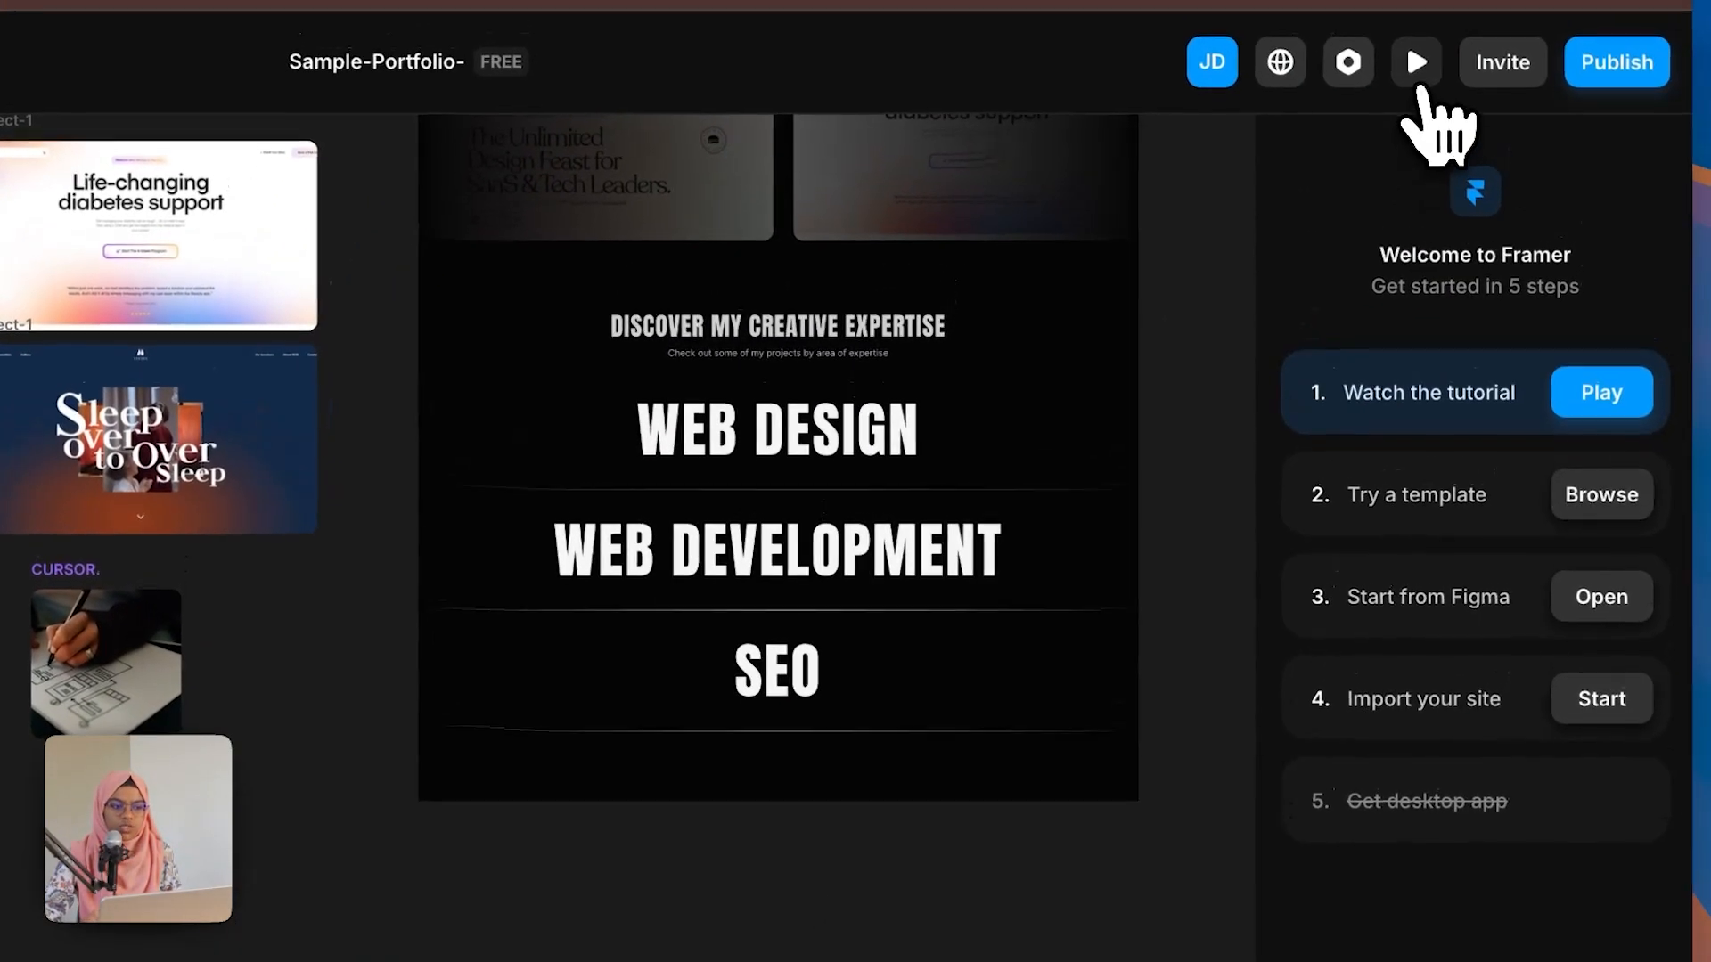
Step: Preview the expertise section's hover cursors on the page
click(1416, 62)
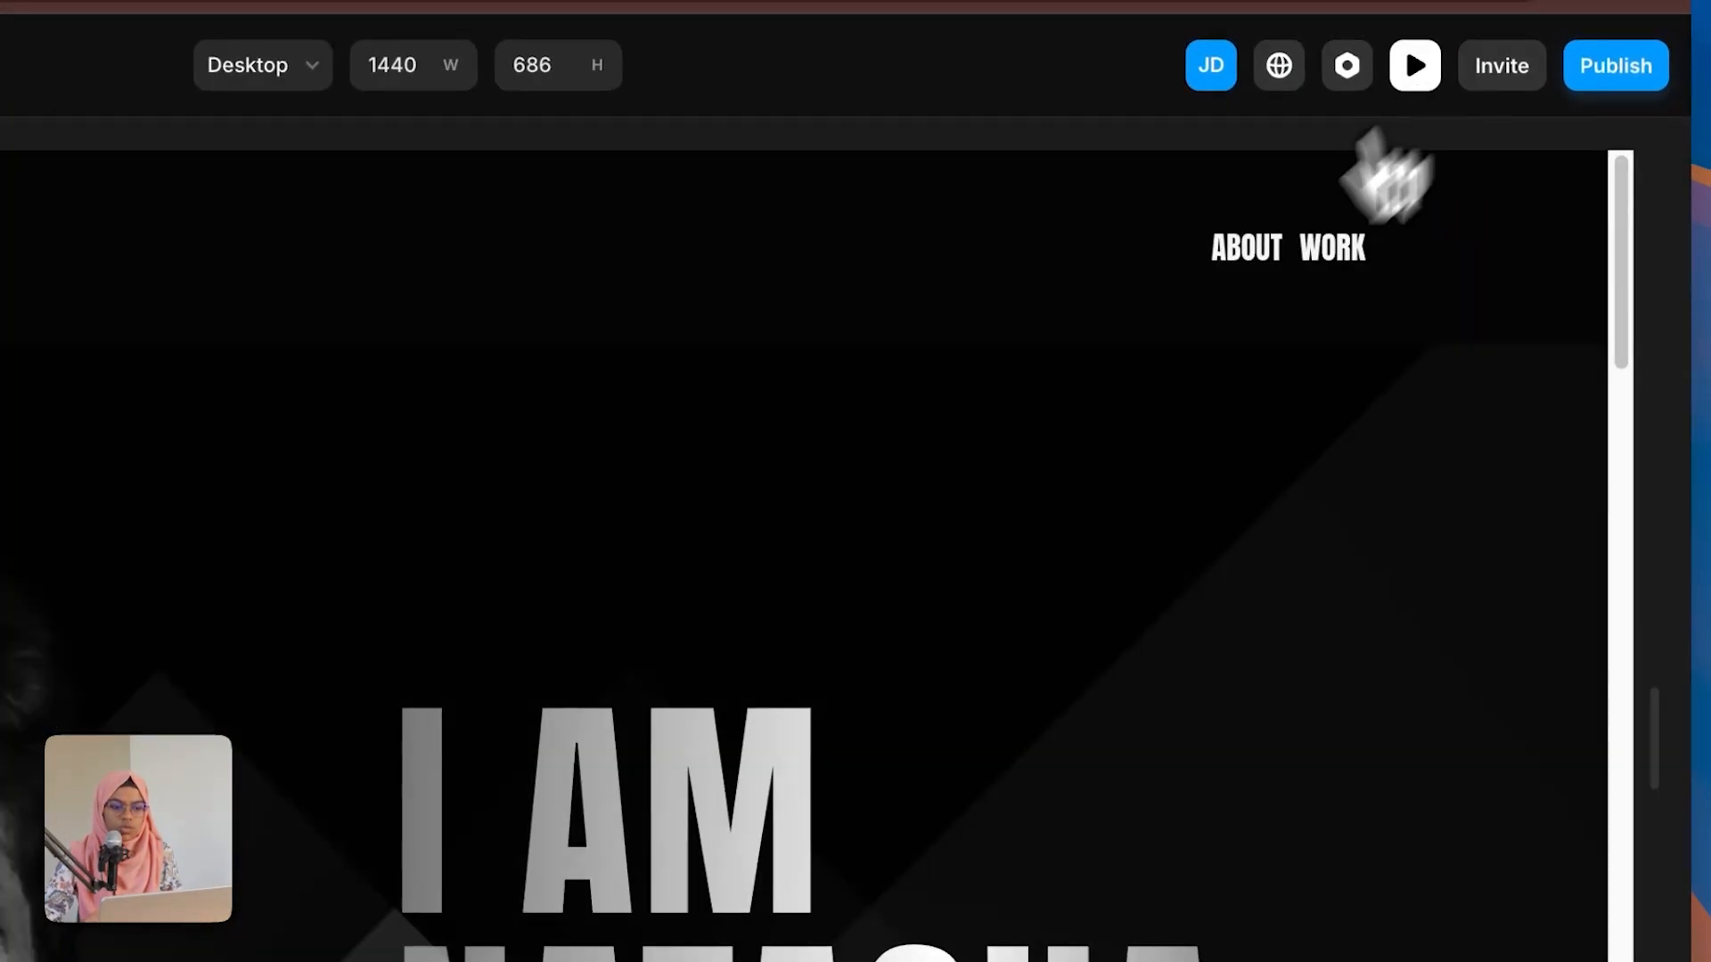
scroll(624, 357, down, 10)
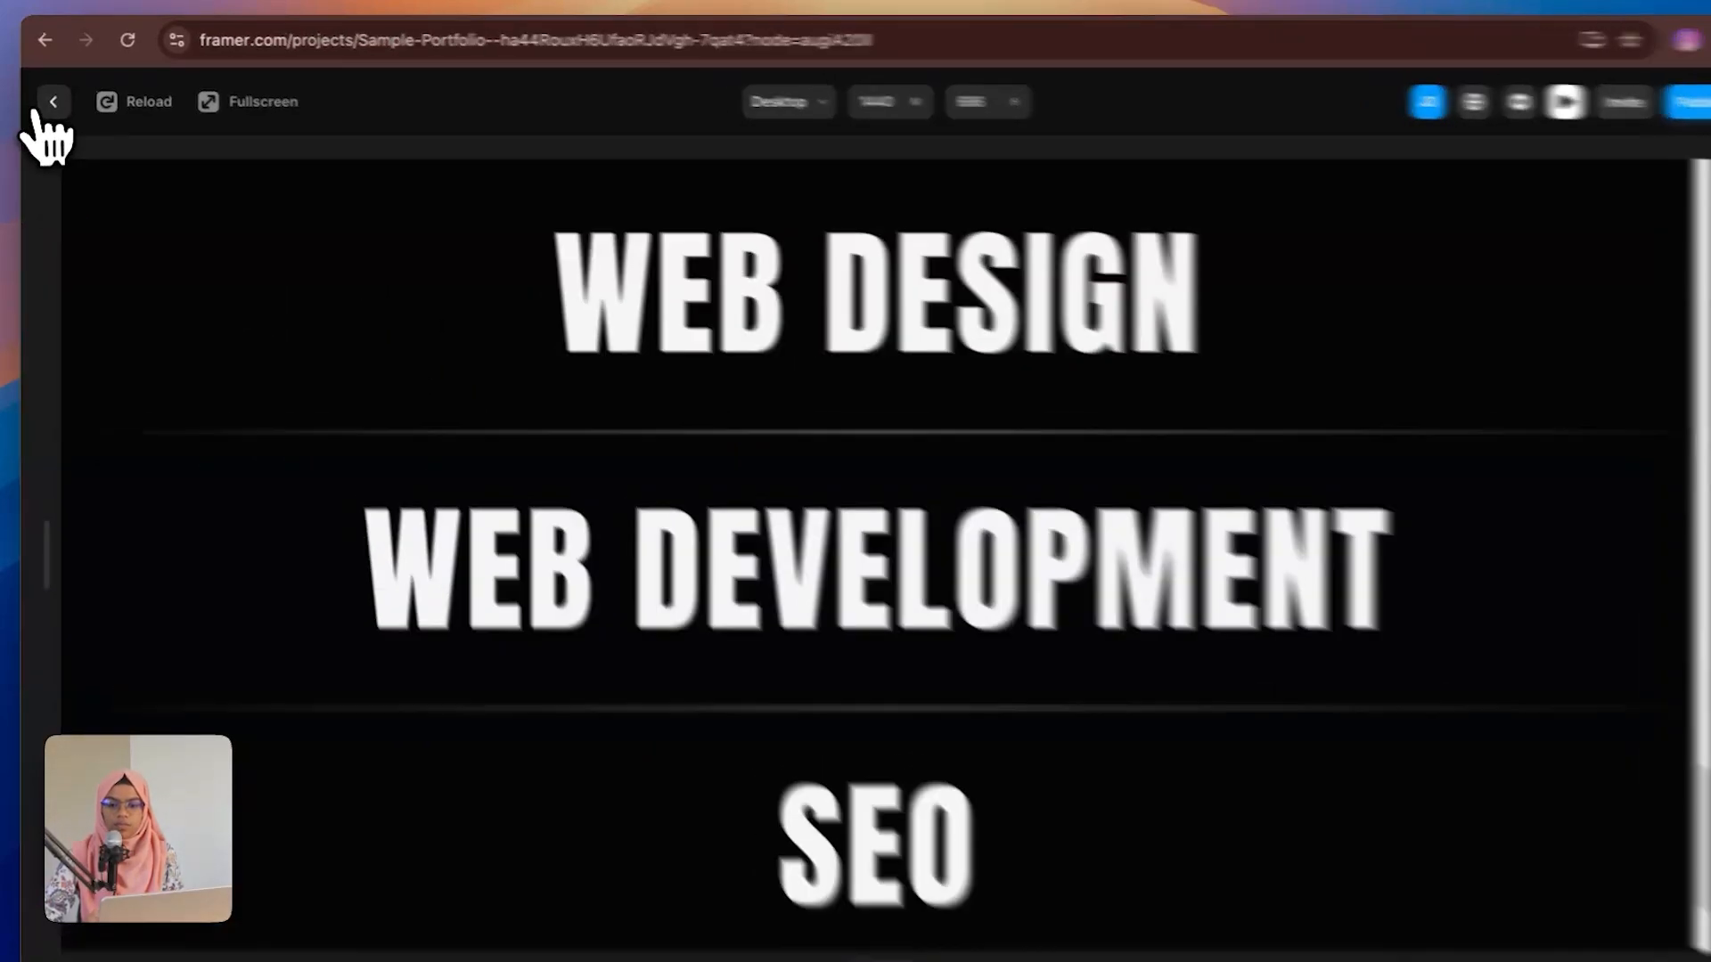
click(54, 102)
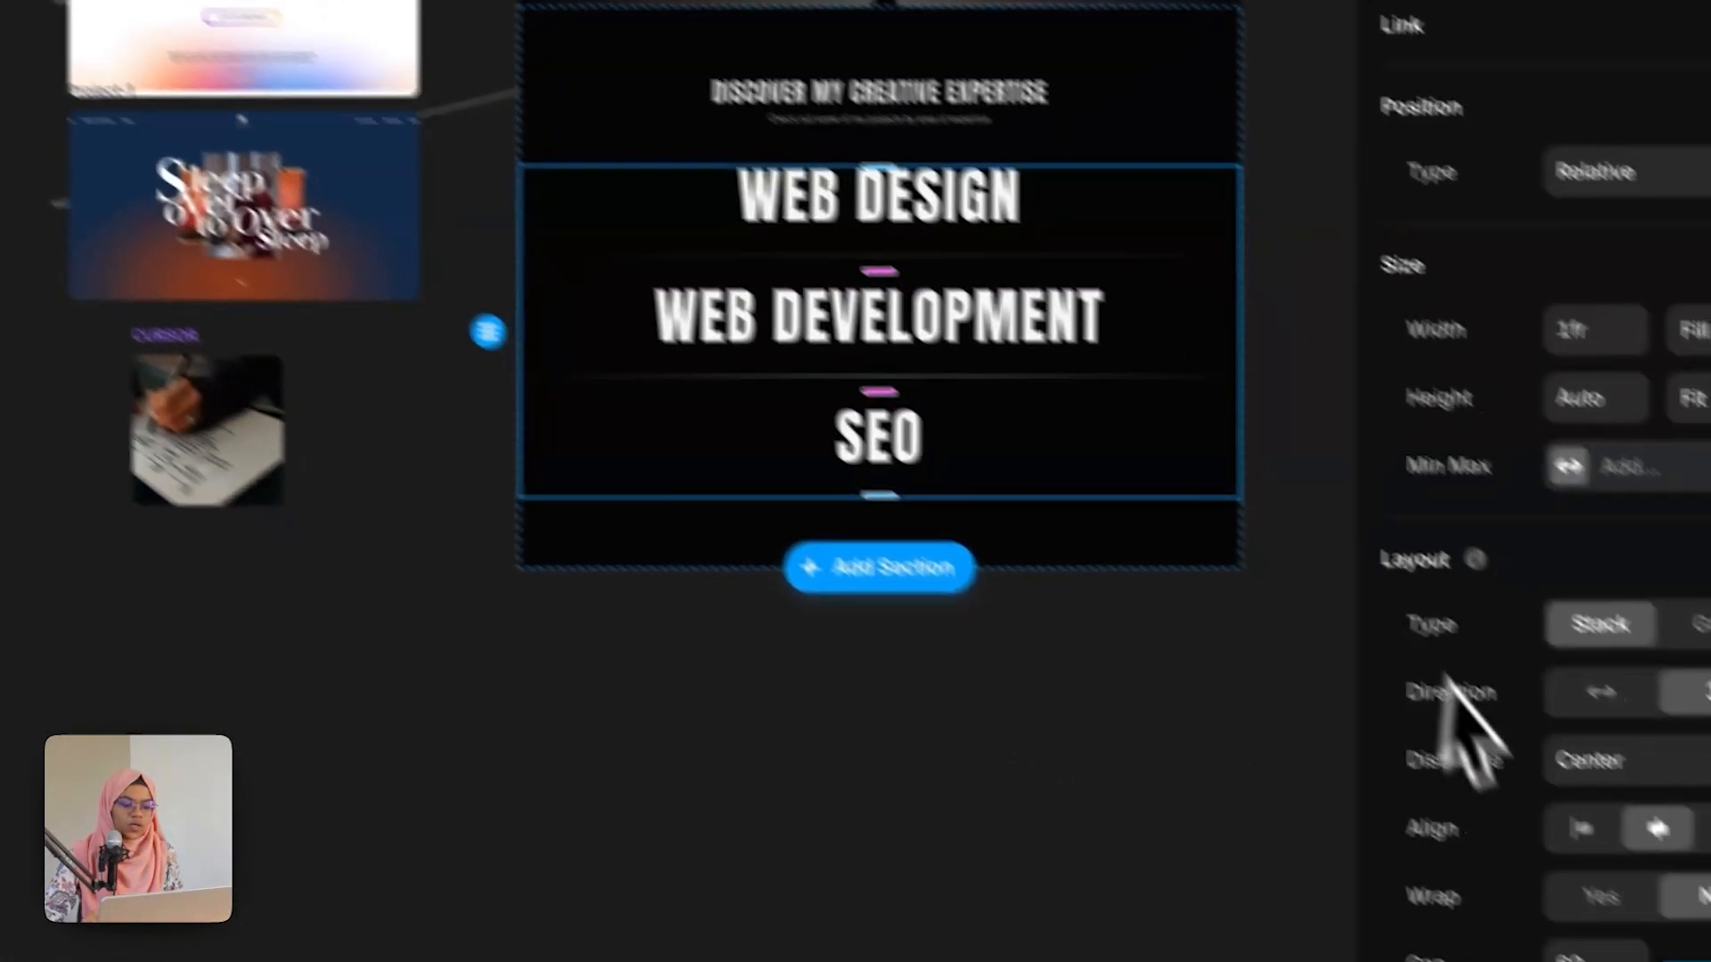
Step: Set the gap of the stack holding the Expertise Wrap items to 0
click(1493, 879)
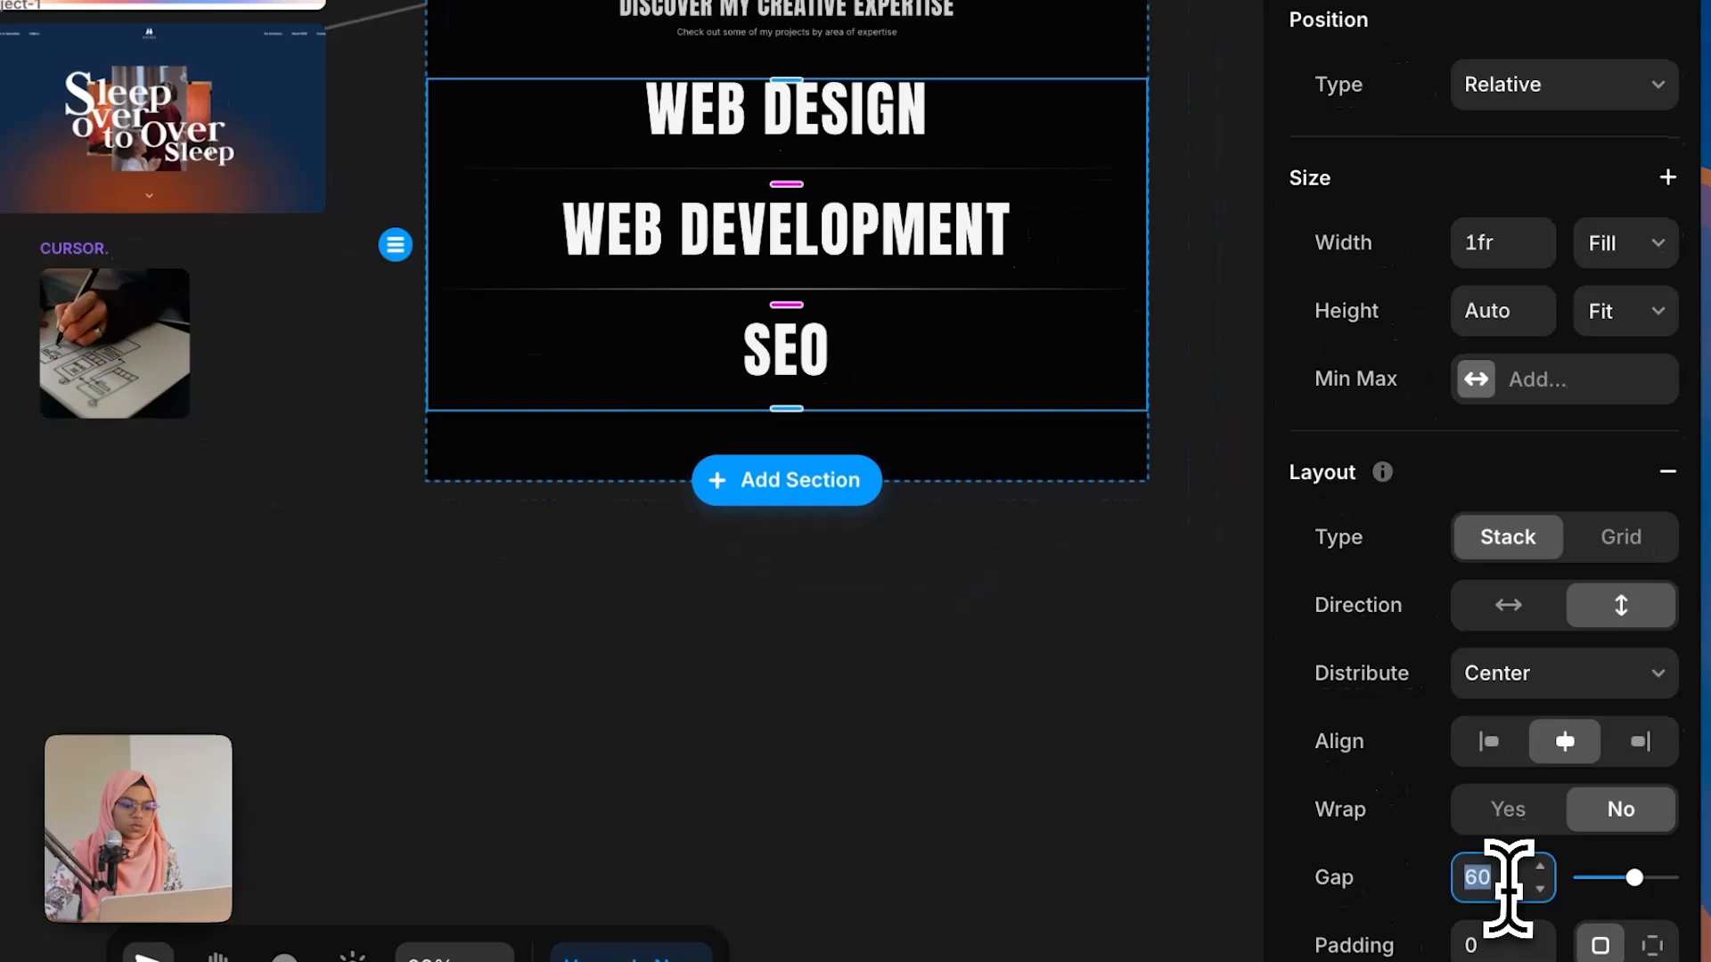
text(0)
key(Return)
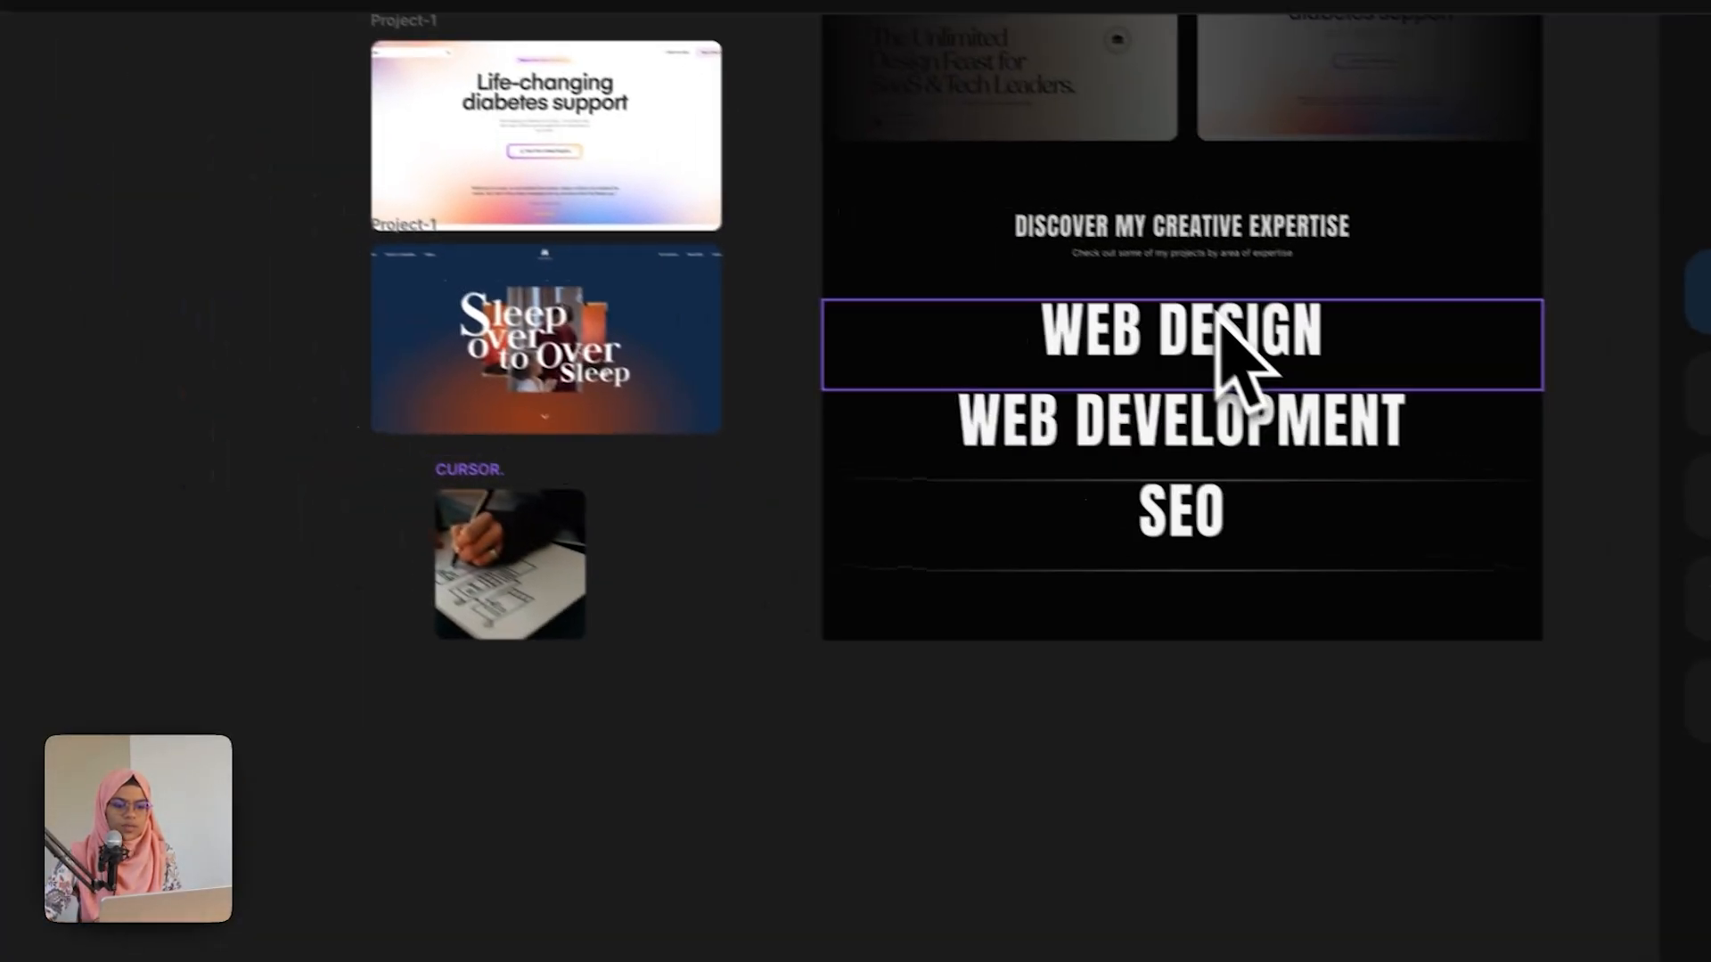
Step: Open the Expertise Wrap component and set its top padding to 60
double_click(1218, 321)
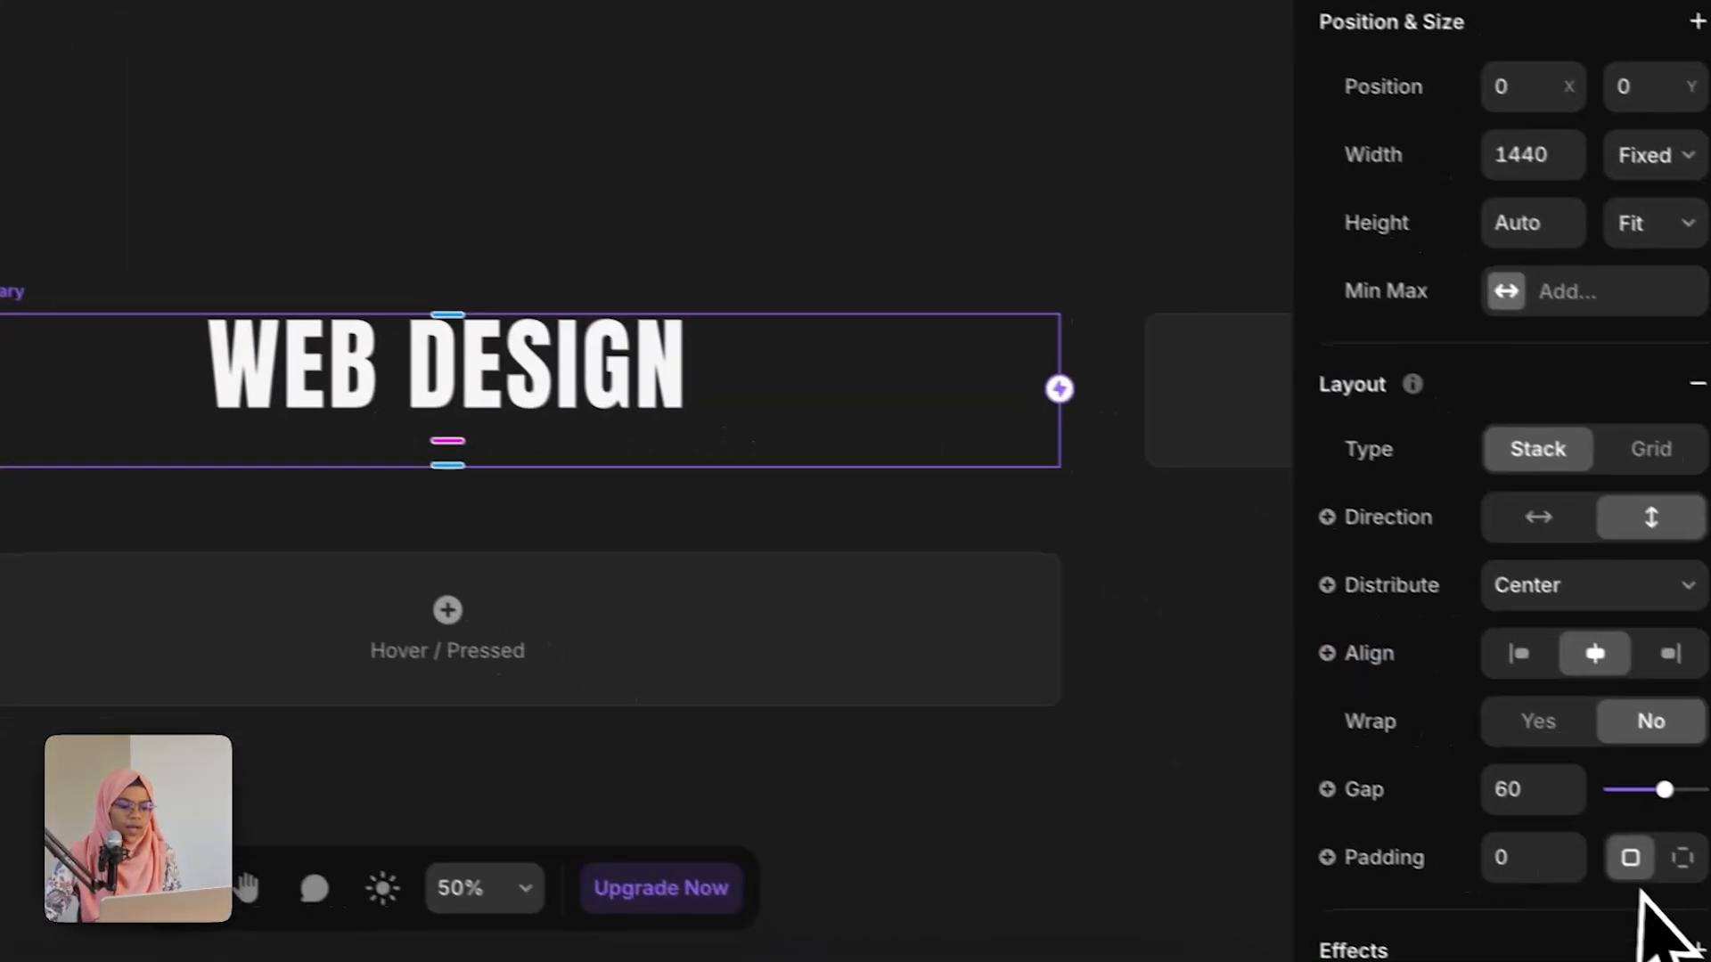
click(1680, 857)
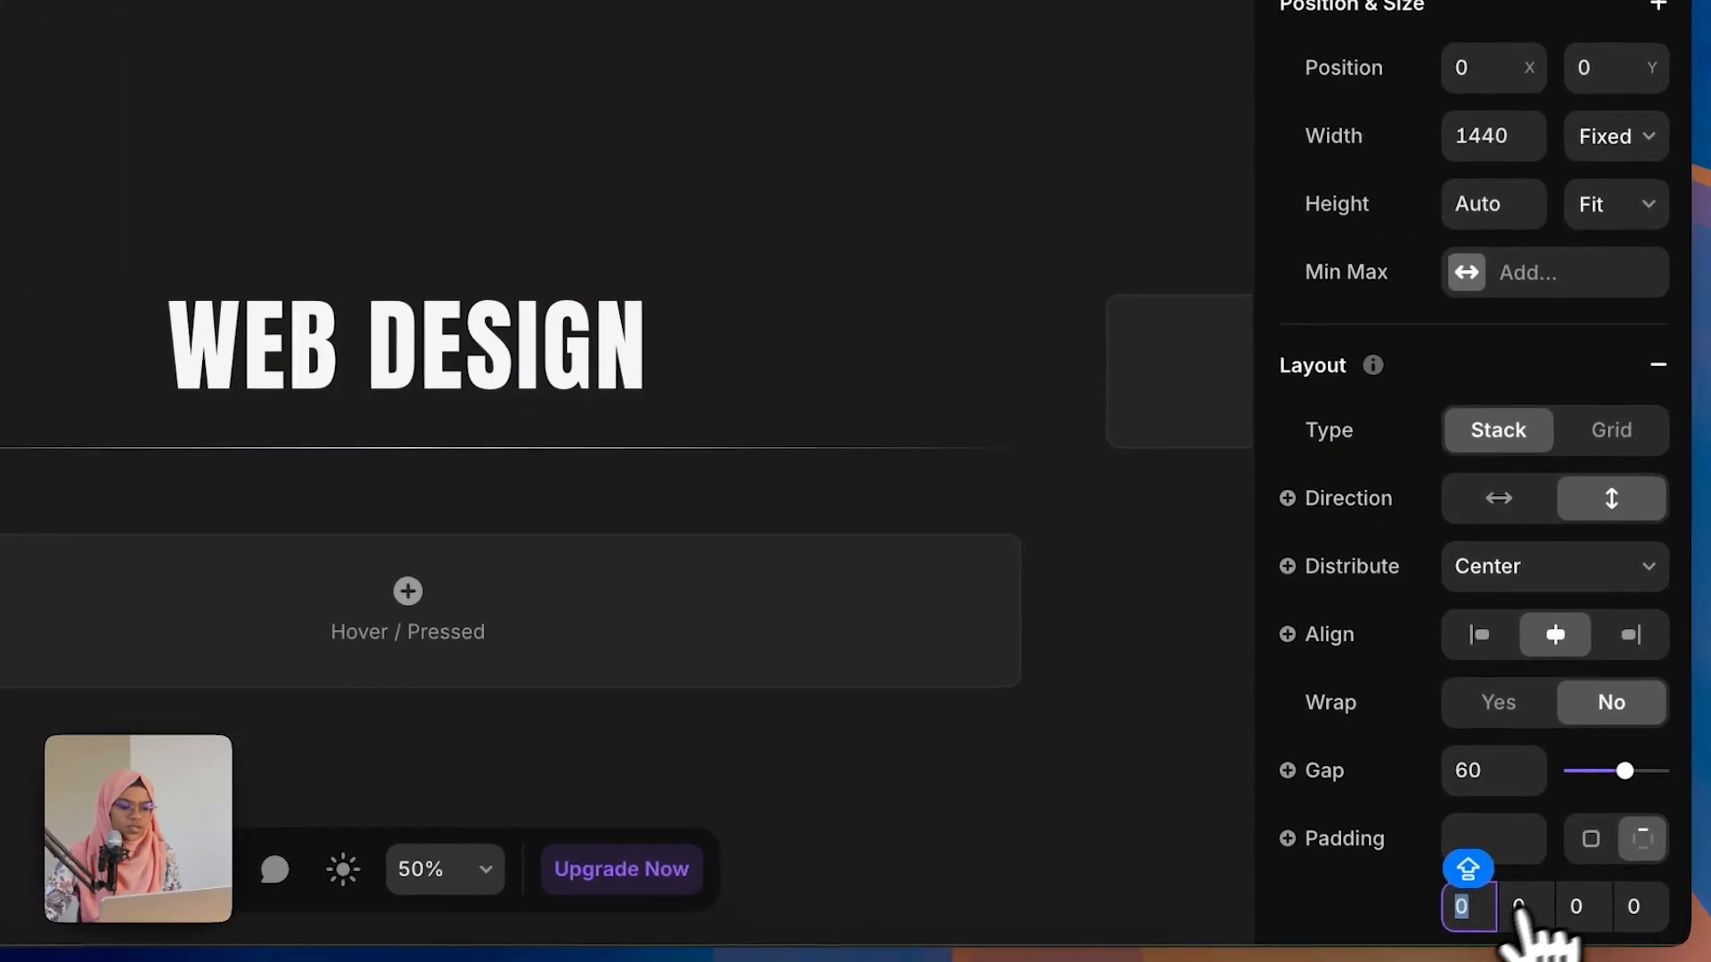
text(60)
key(Return)
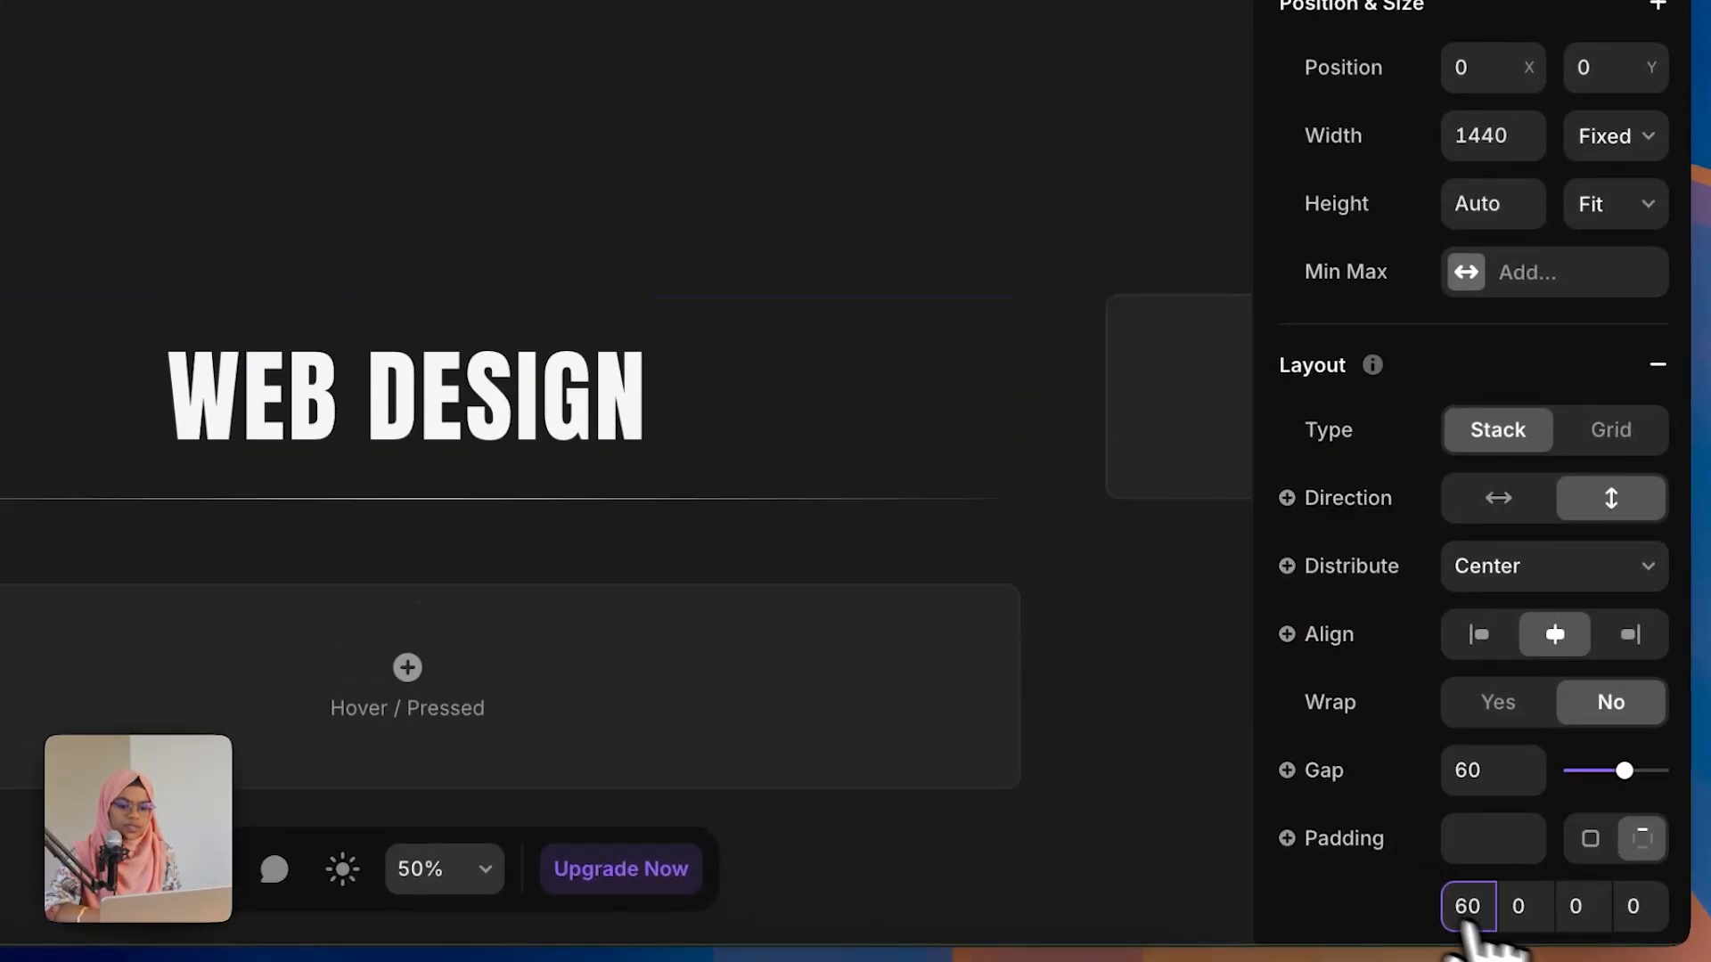
Step: Return to the Home page and preview the expertise section's cursors again
click(334, 192)
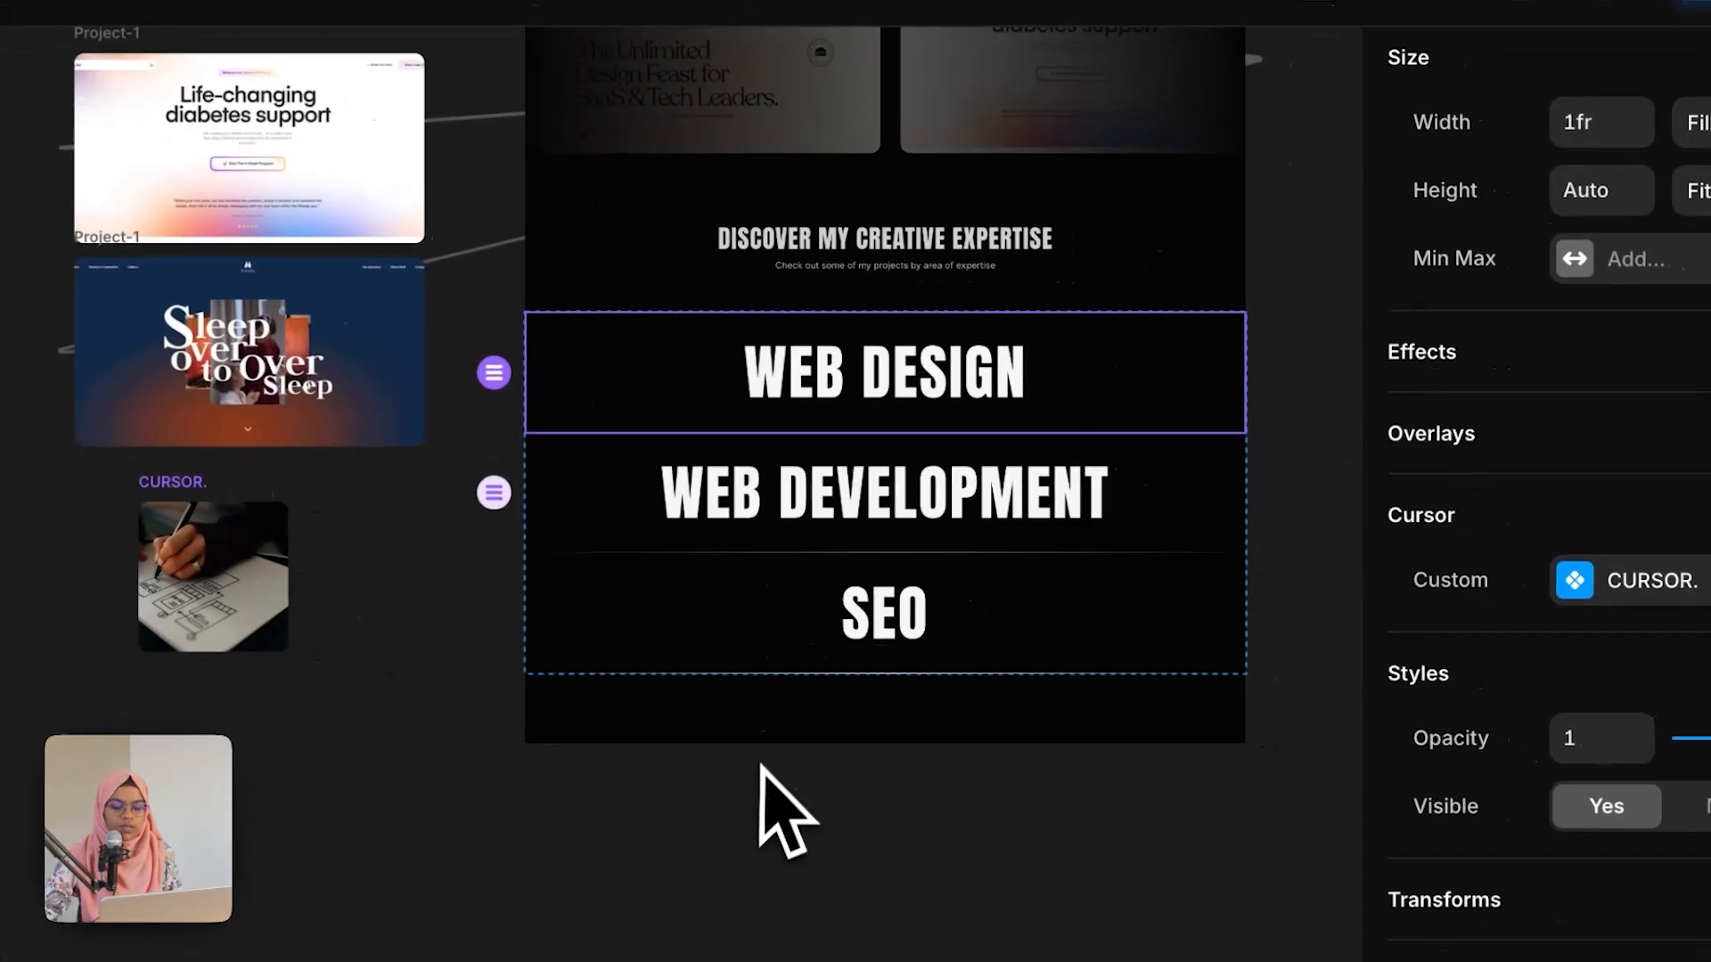
click(1262, 881)
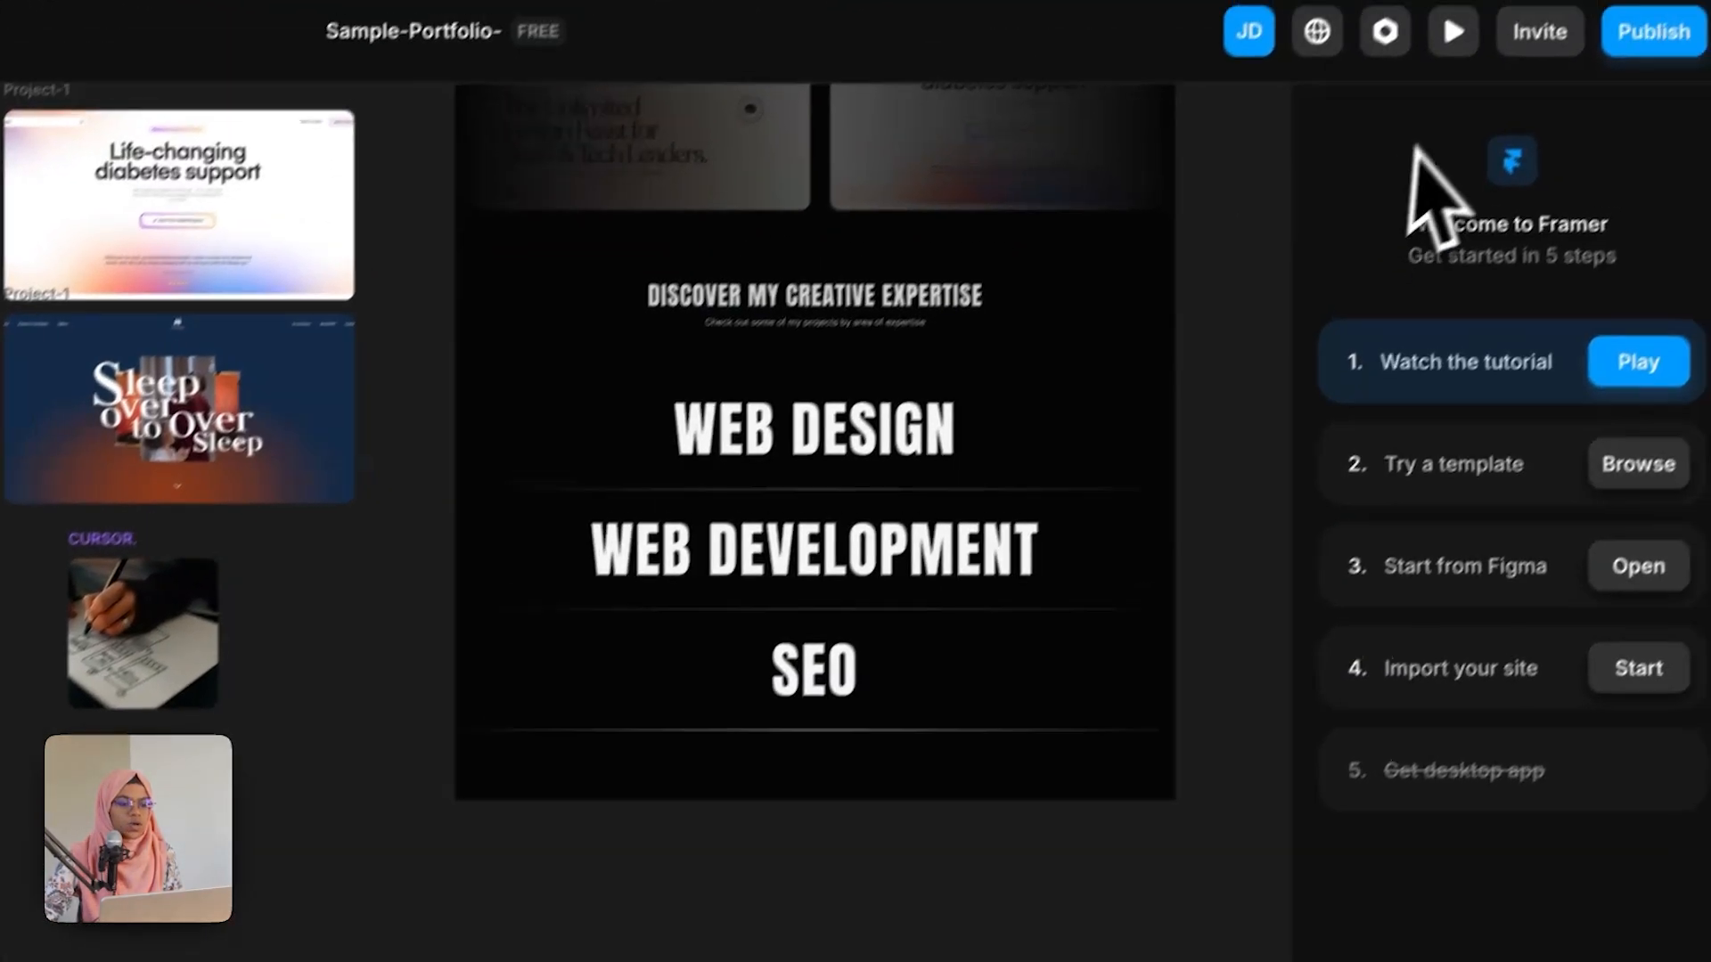
click(1452, 32)
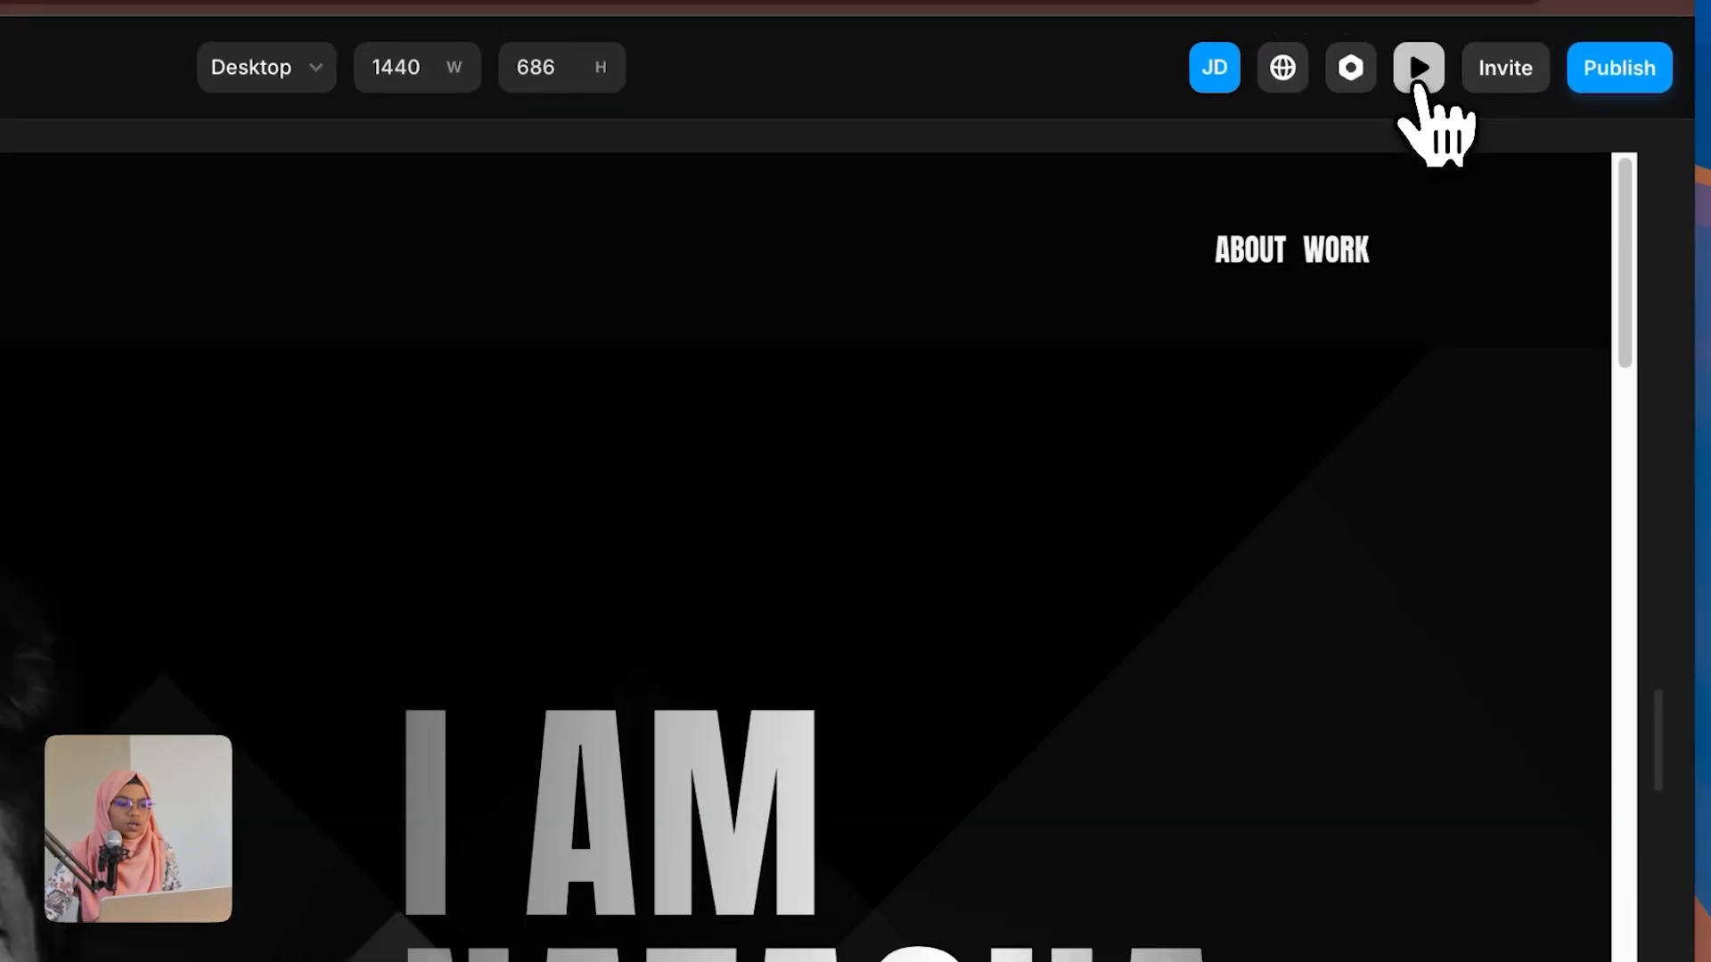
scroll(801, 766, down, 5)
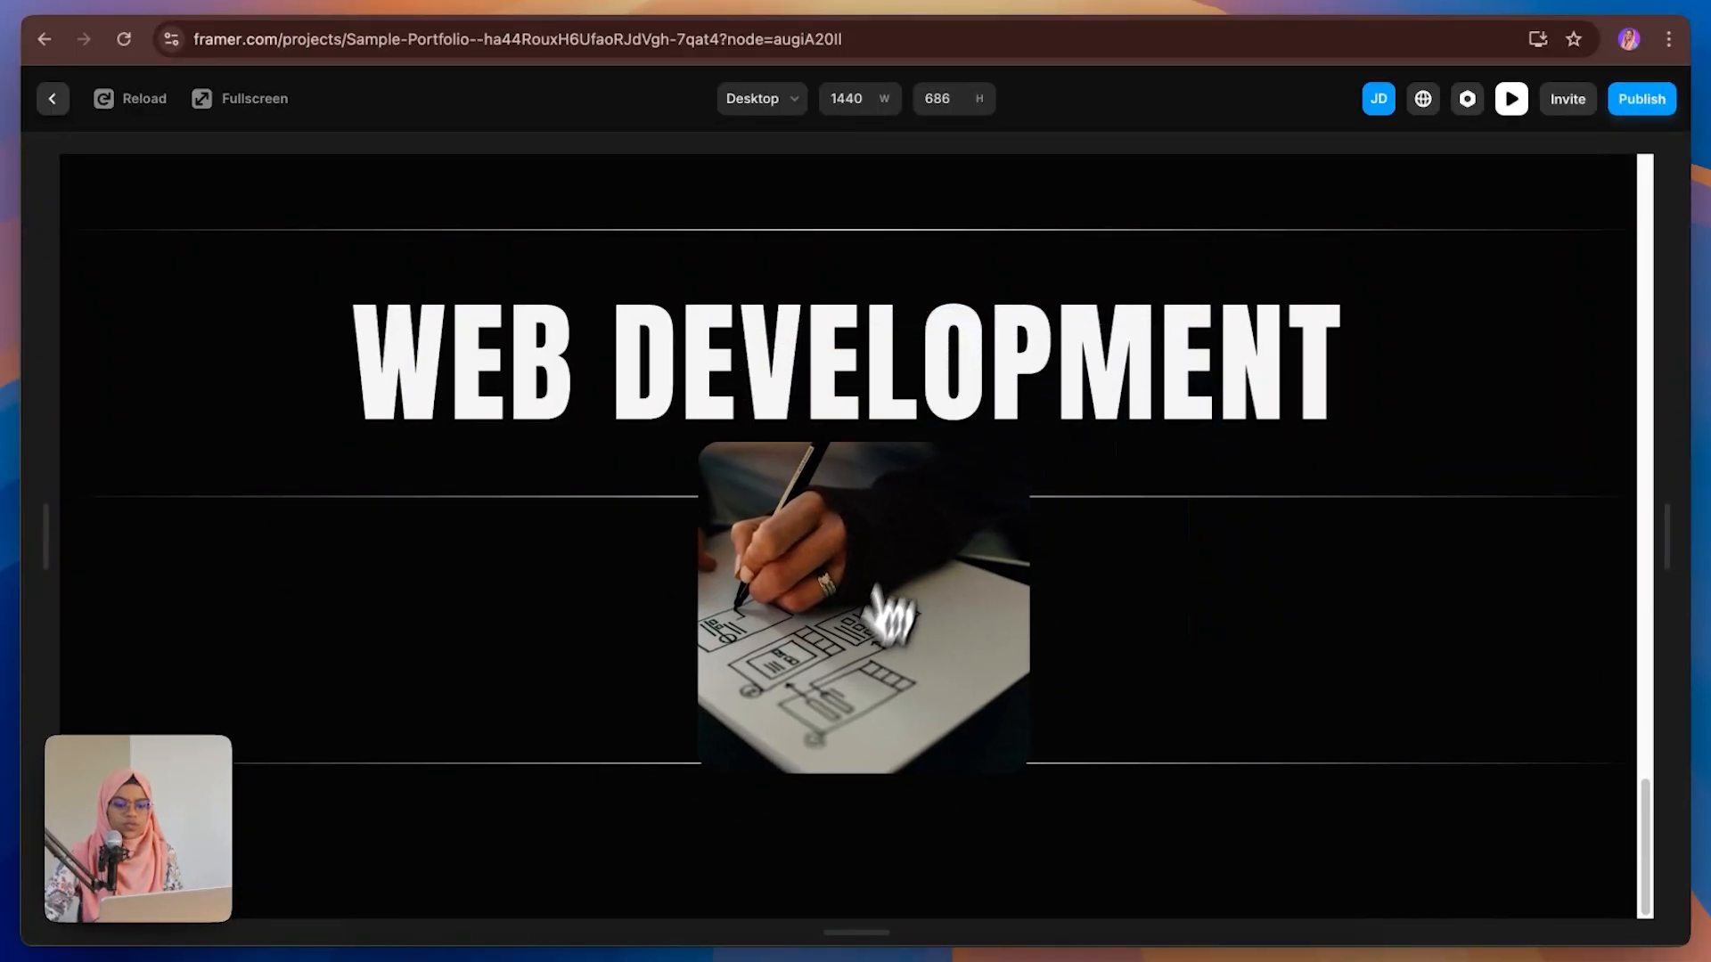
scroll(486, 454, down, 5)
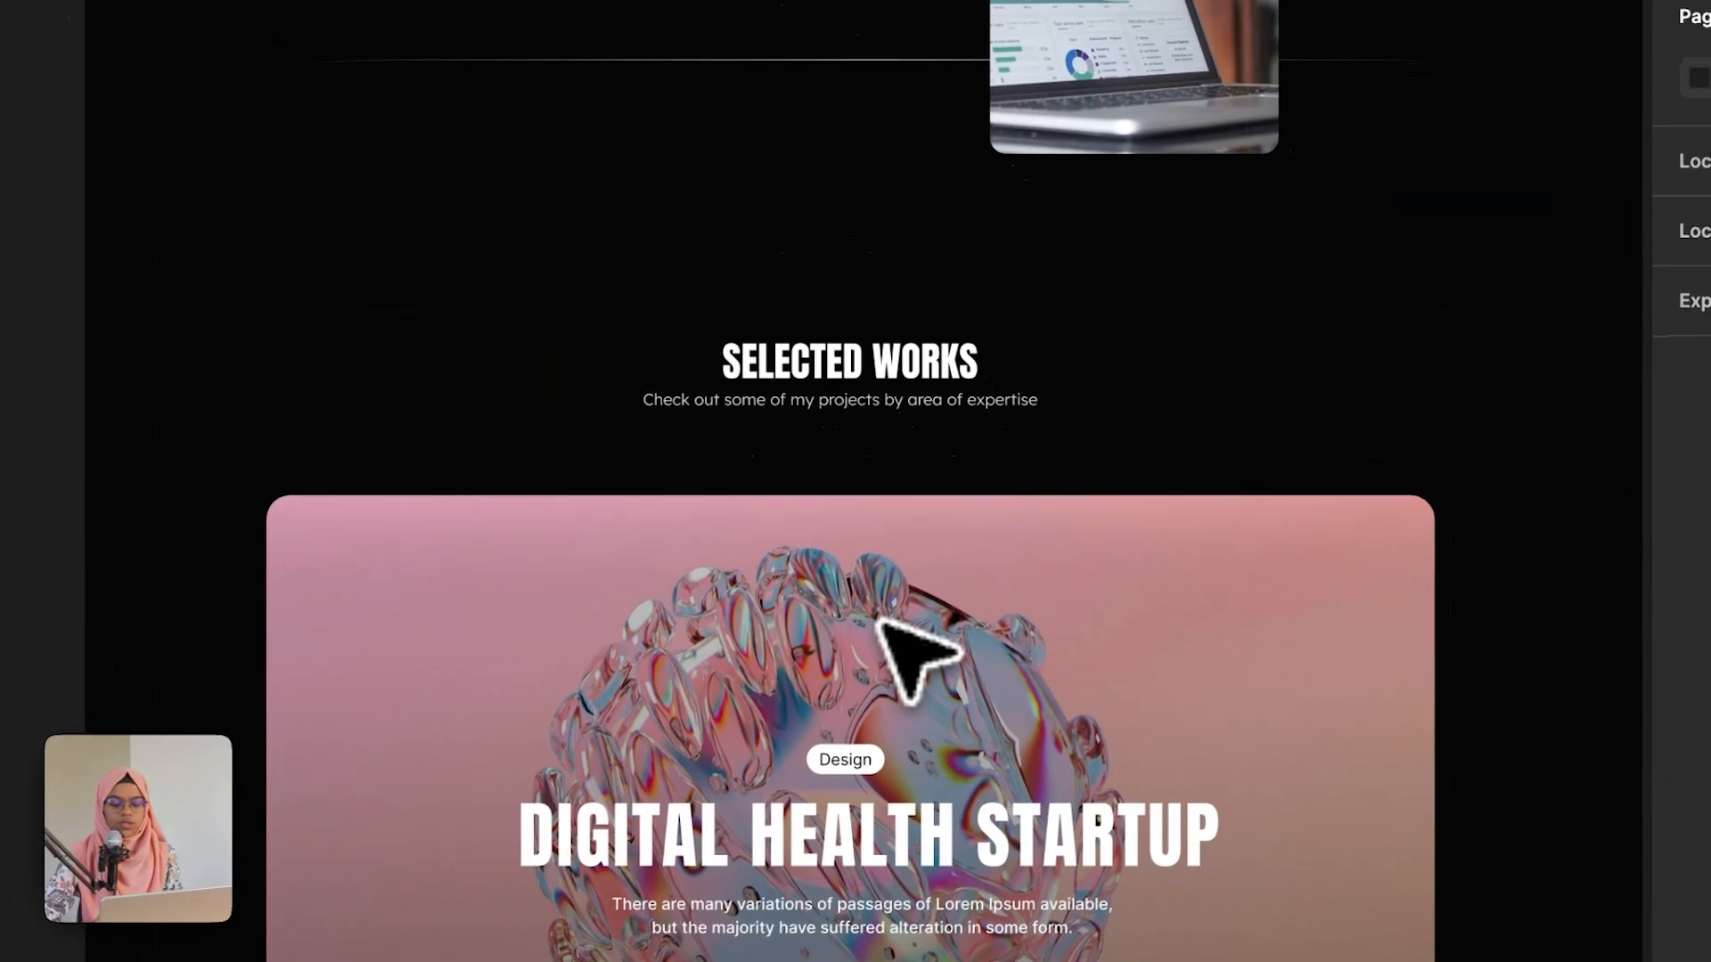
Step: Review the Selected Works section of the Figma design
scroll(855, 534, down, 2)
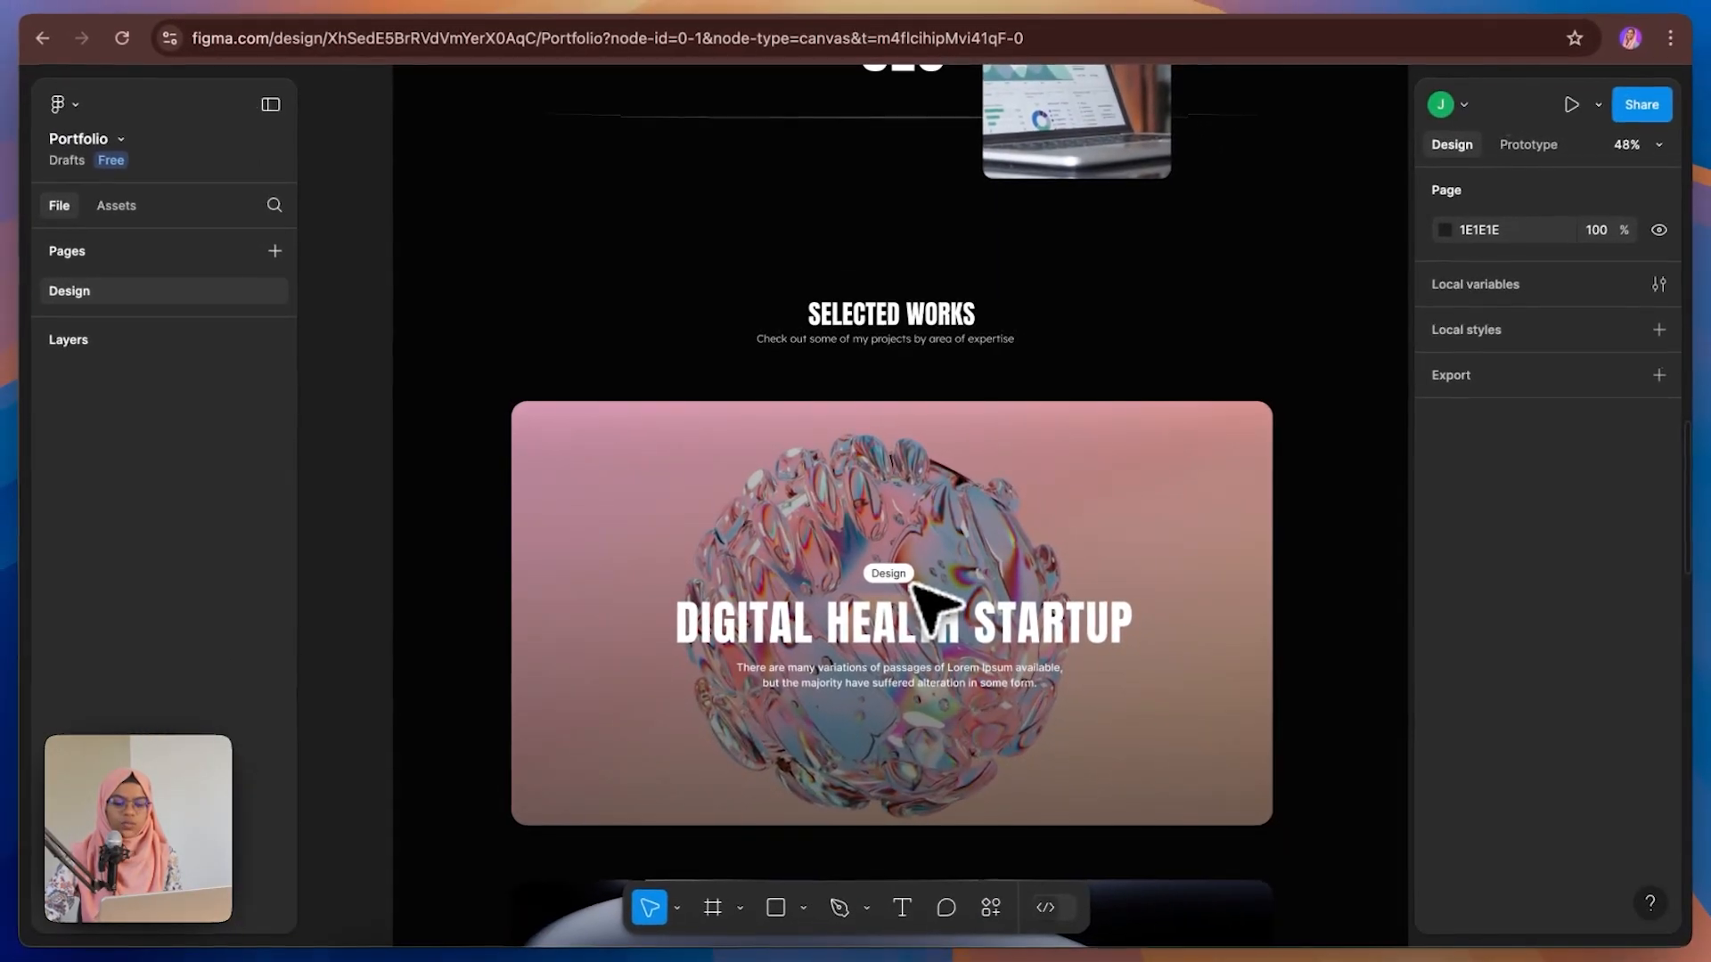
scroll(927, 623, down, 4)
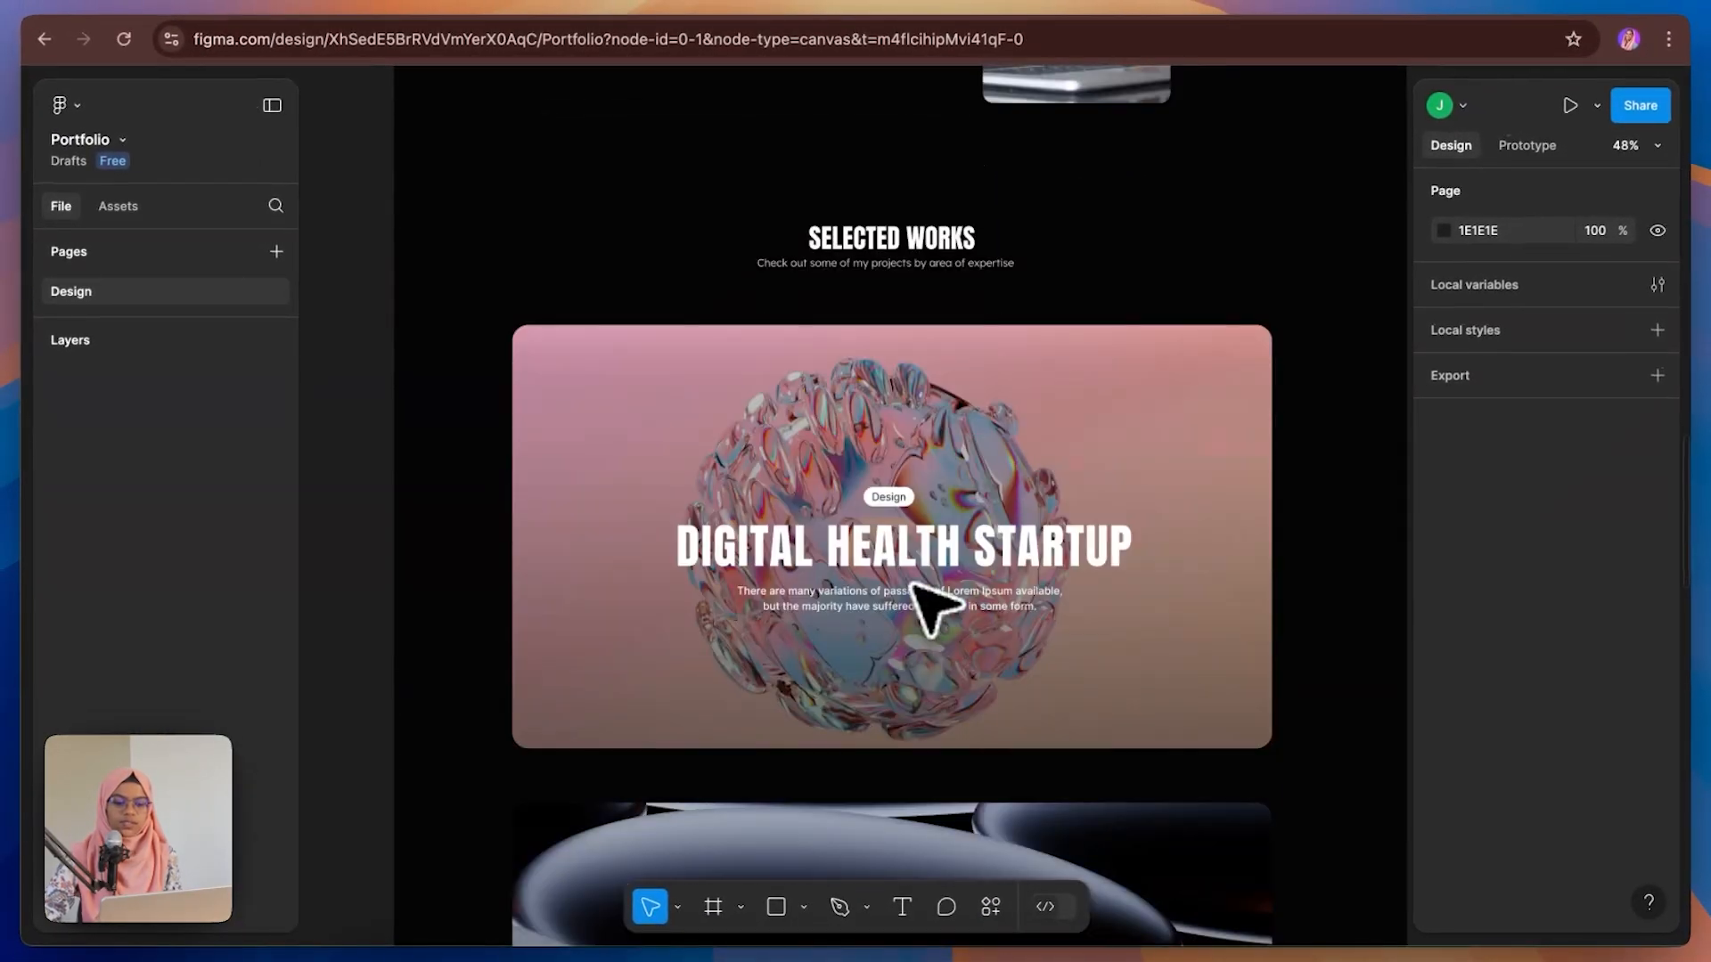
scroll(934, 609, down, 6)
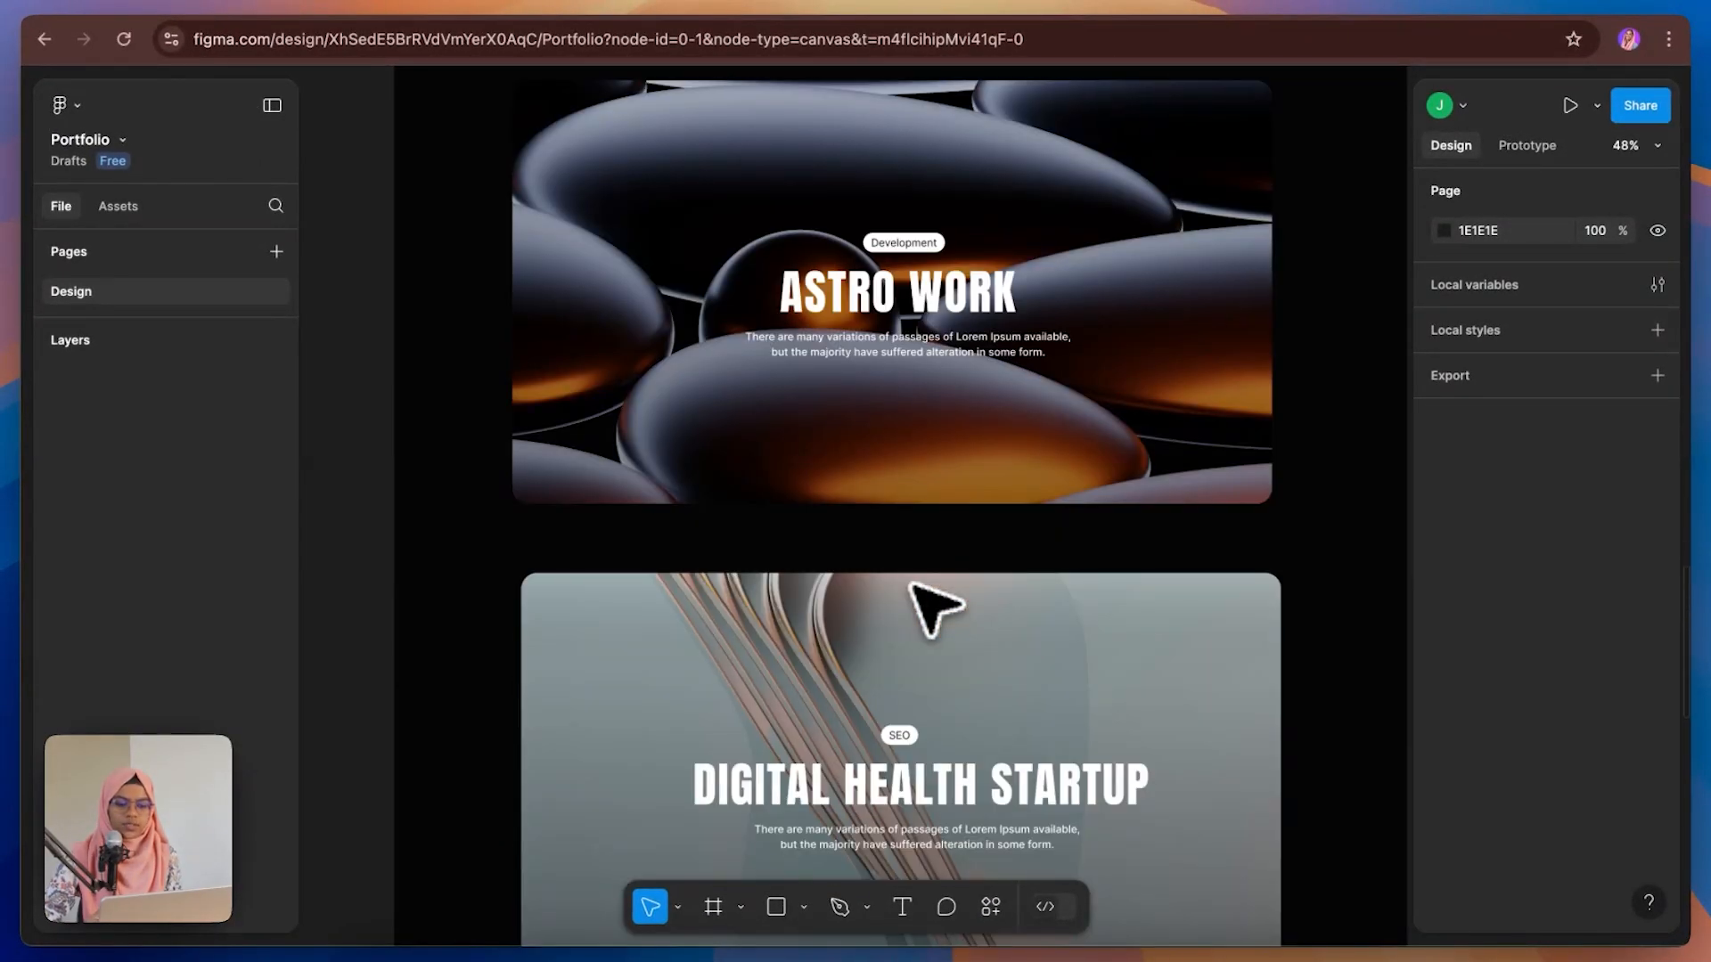
scroll(933, 609, up, 8)
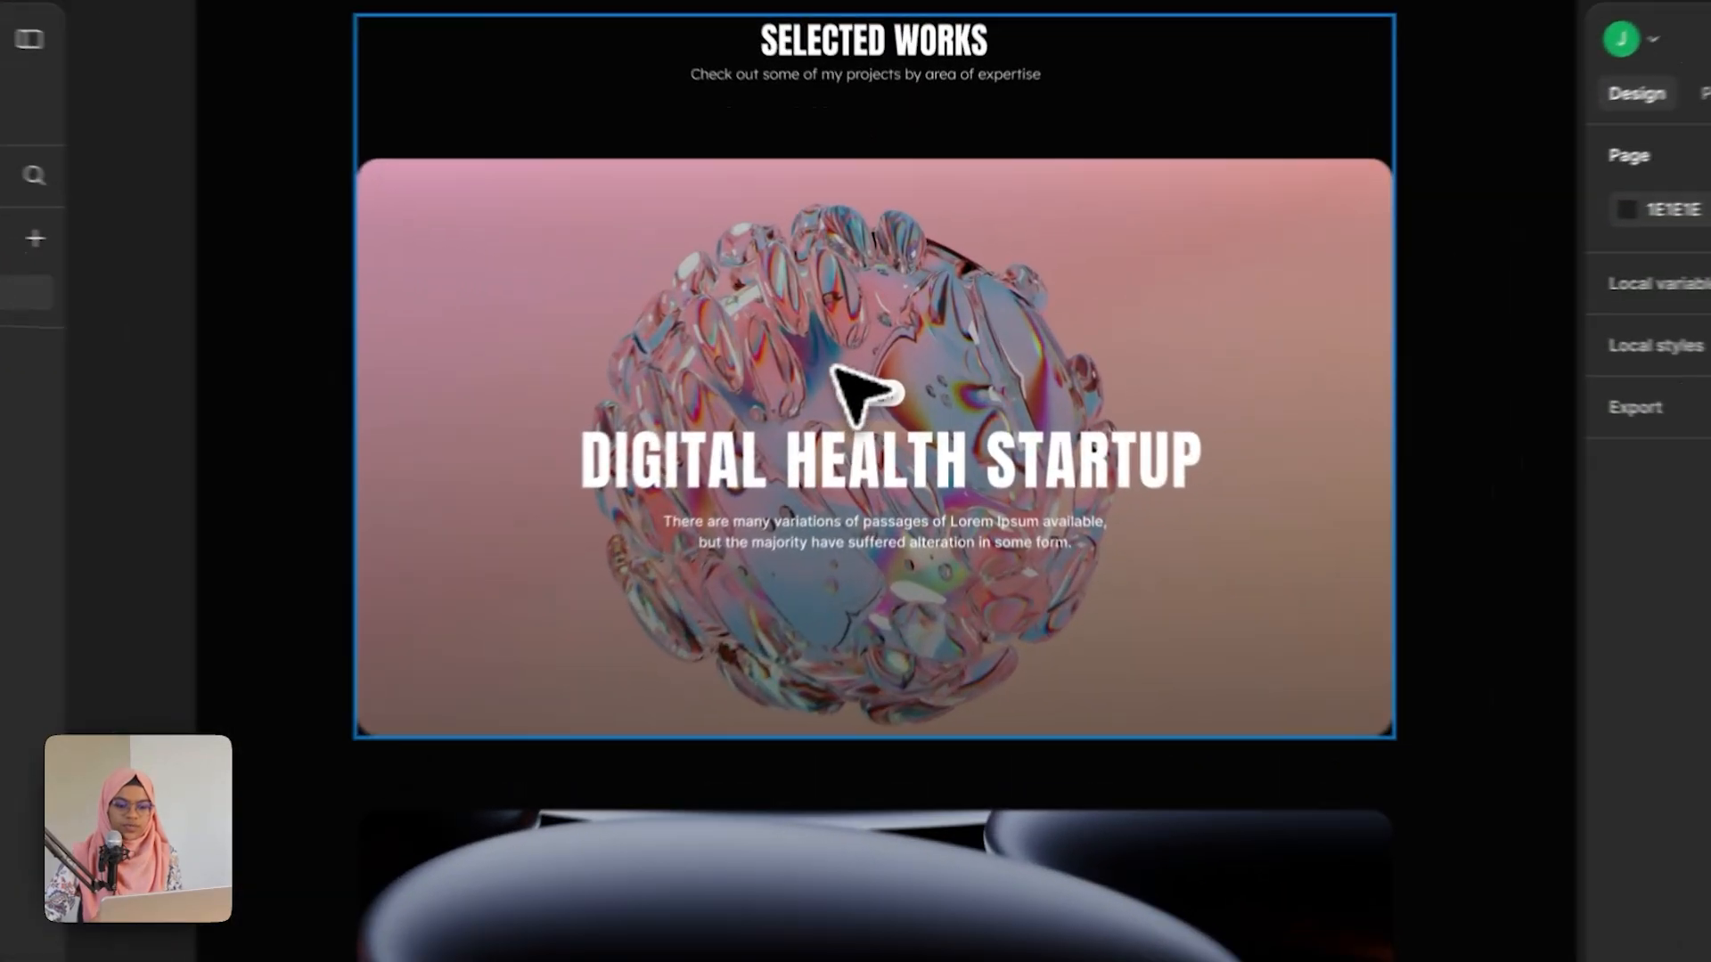
click(878, 357)
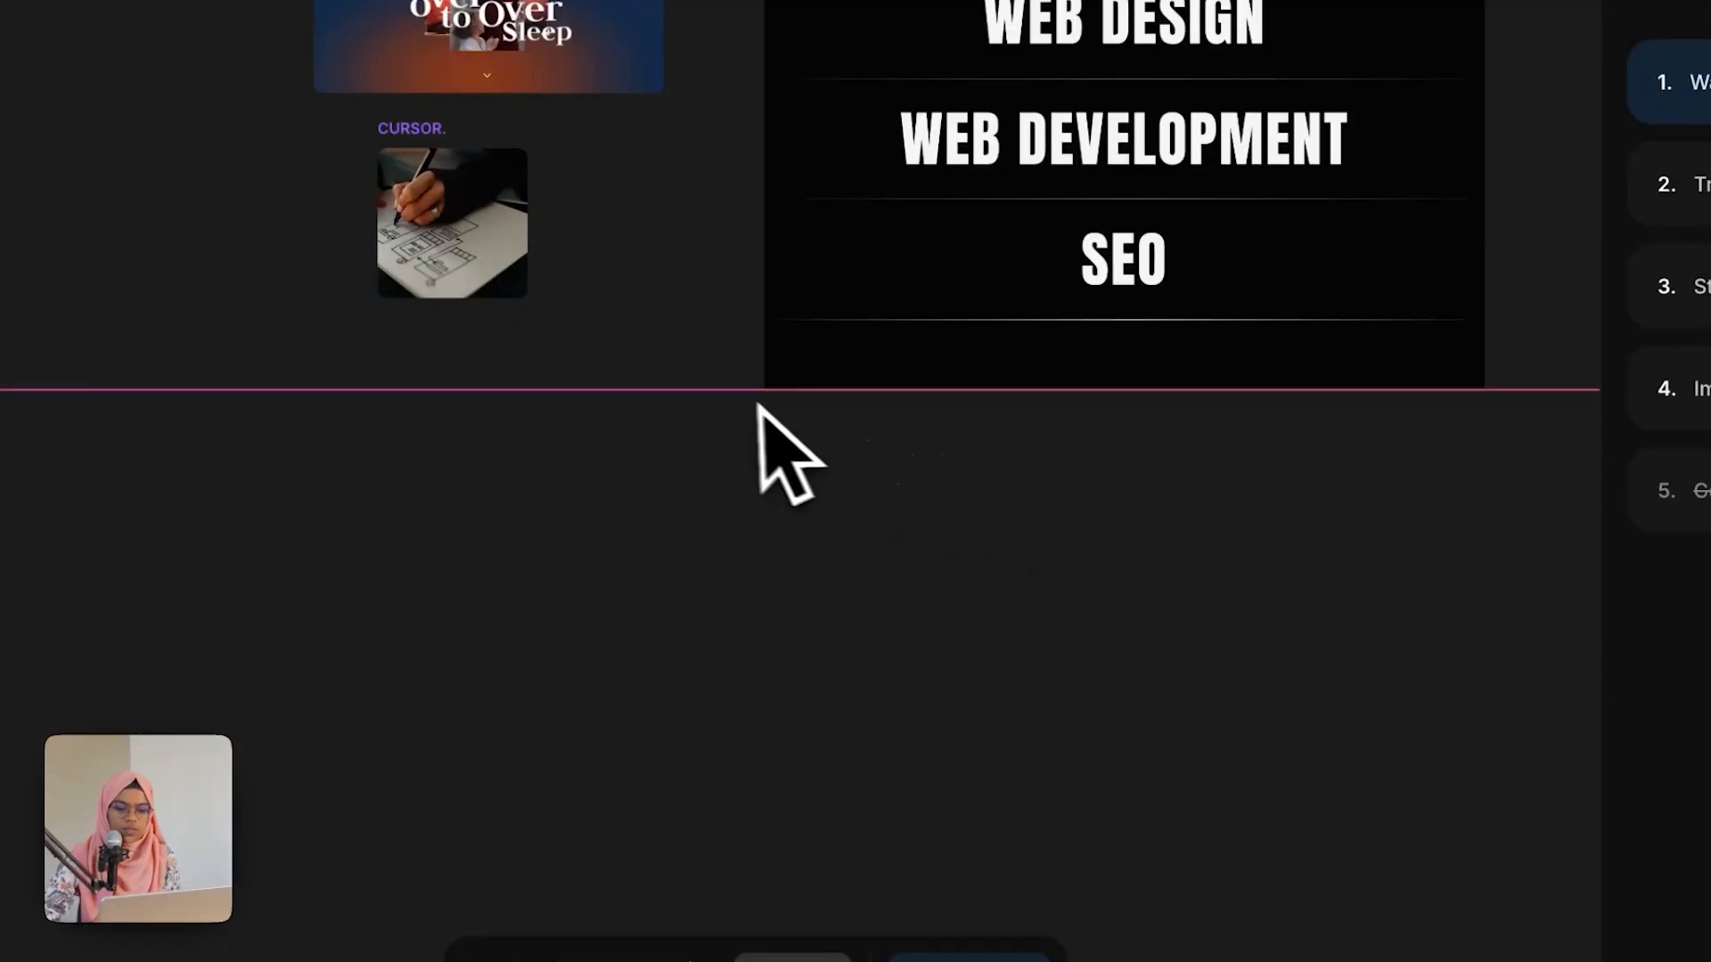
Step: Draw a frame about 1440 × 800 below the expertise section and name it WORK SECTION
drag(764, 389, 1485, 770)
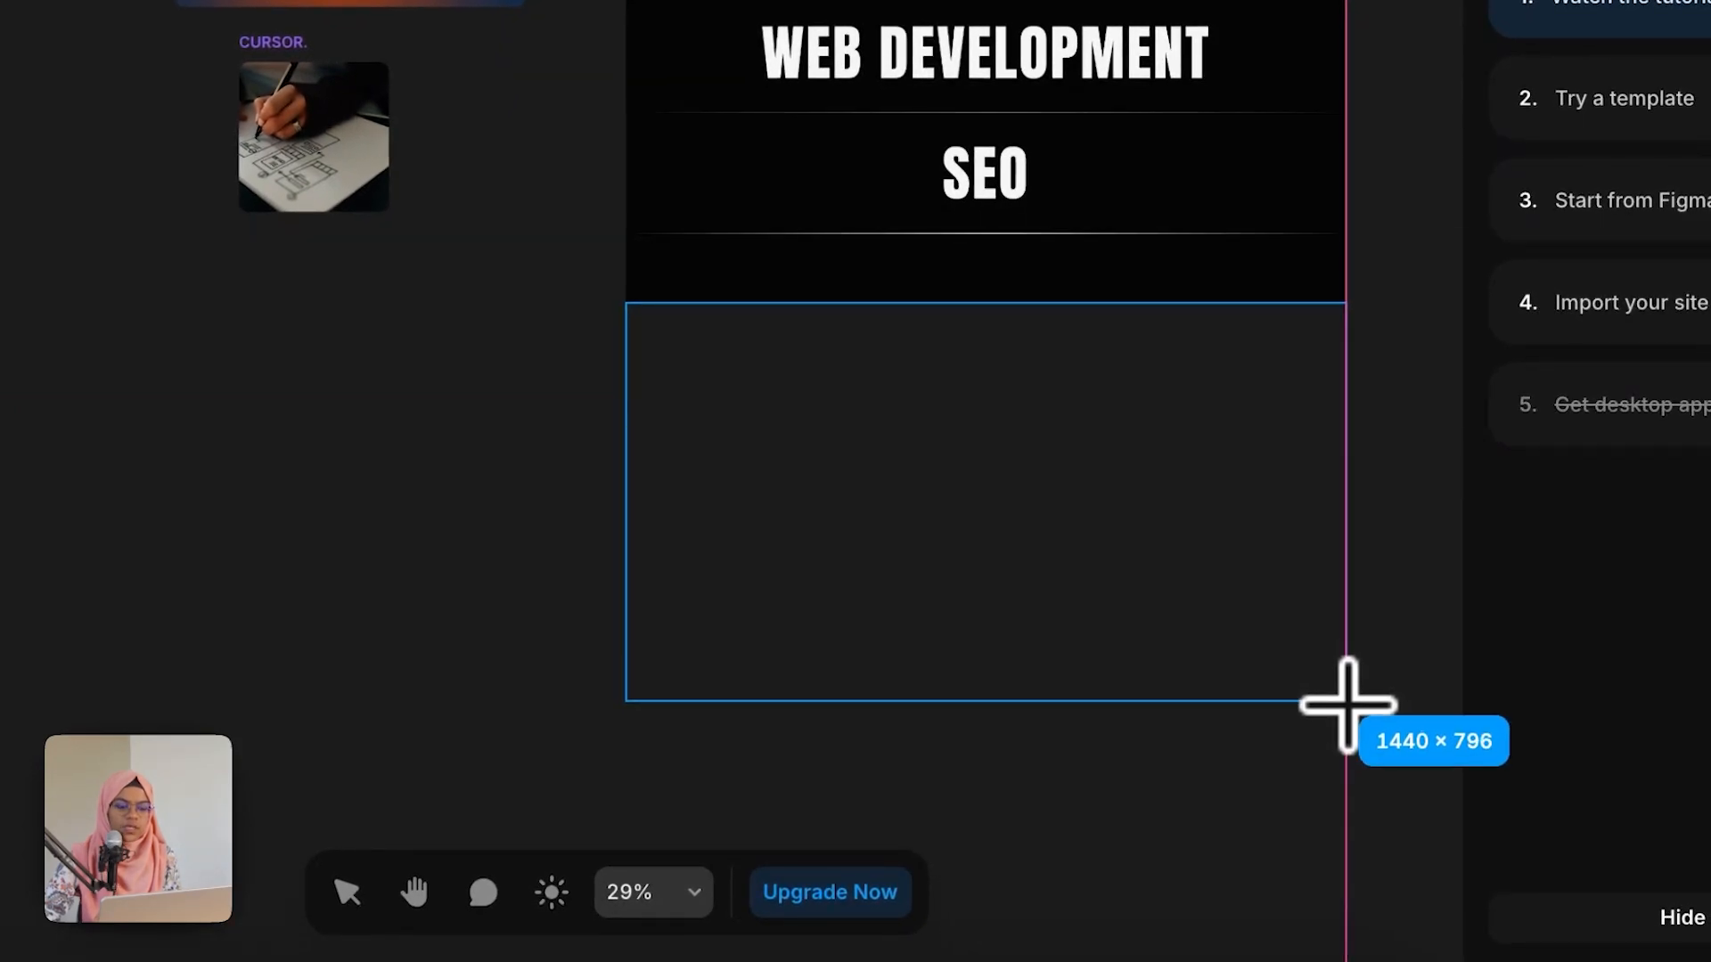
drag(1347, 711, 1345, 710)
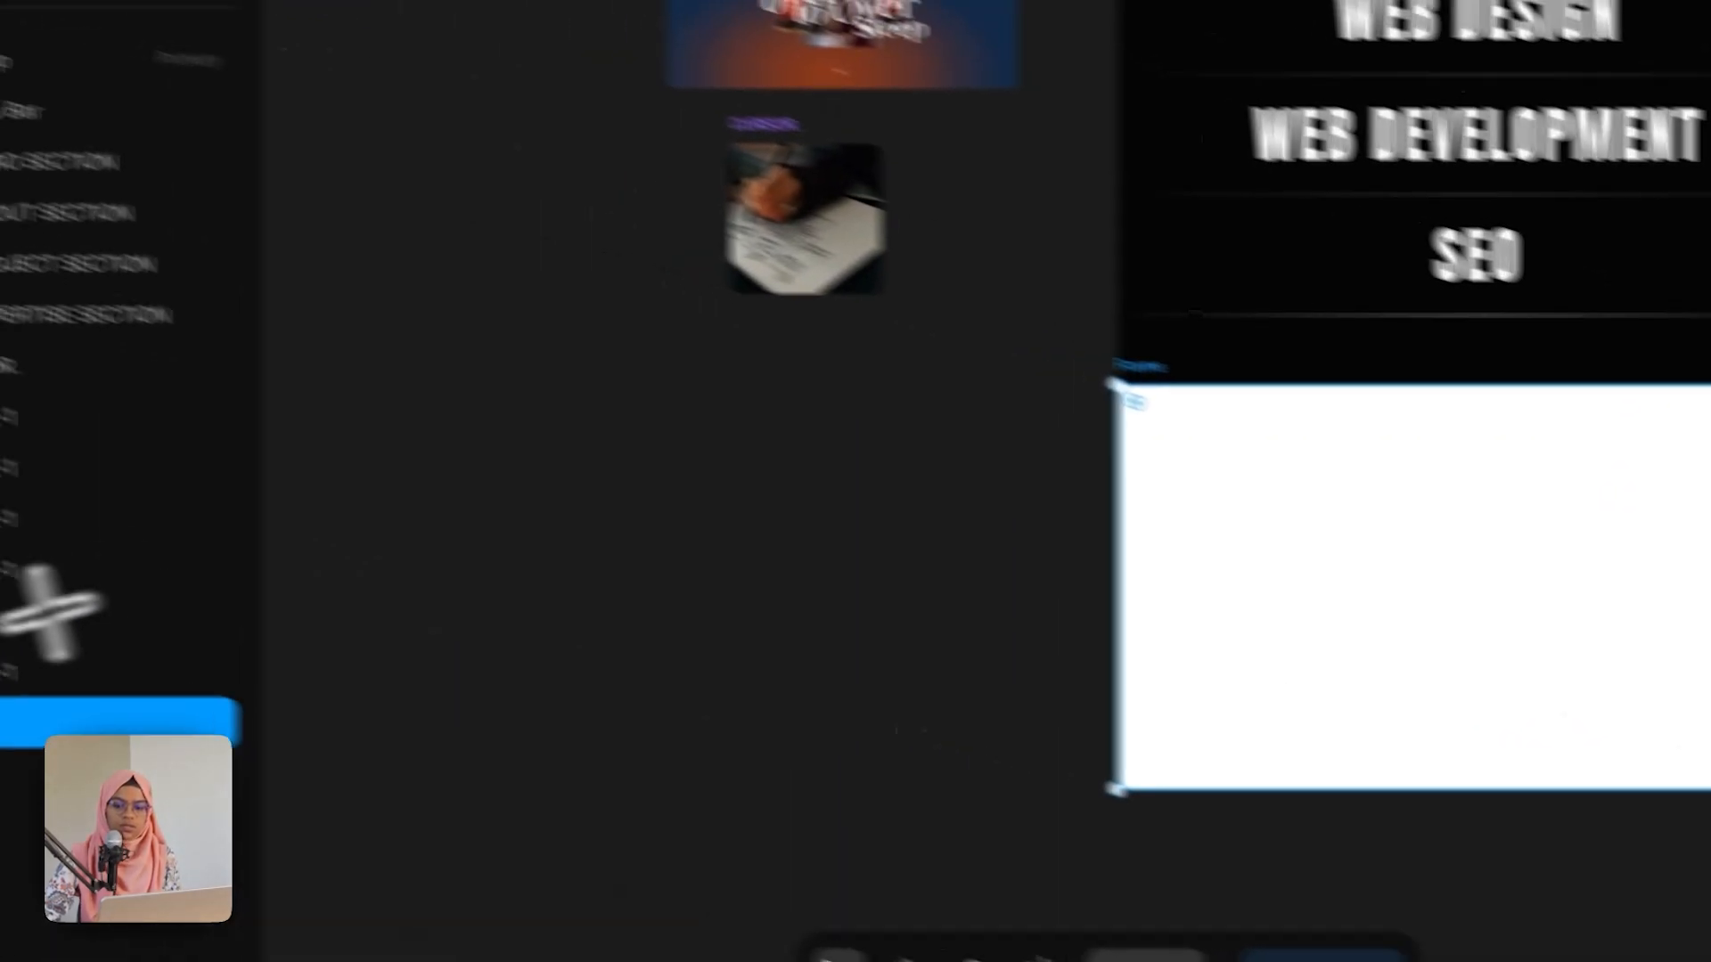
double_click(234, 534)
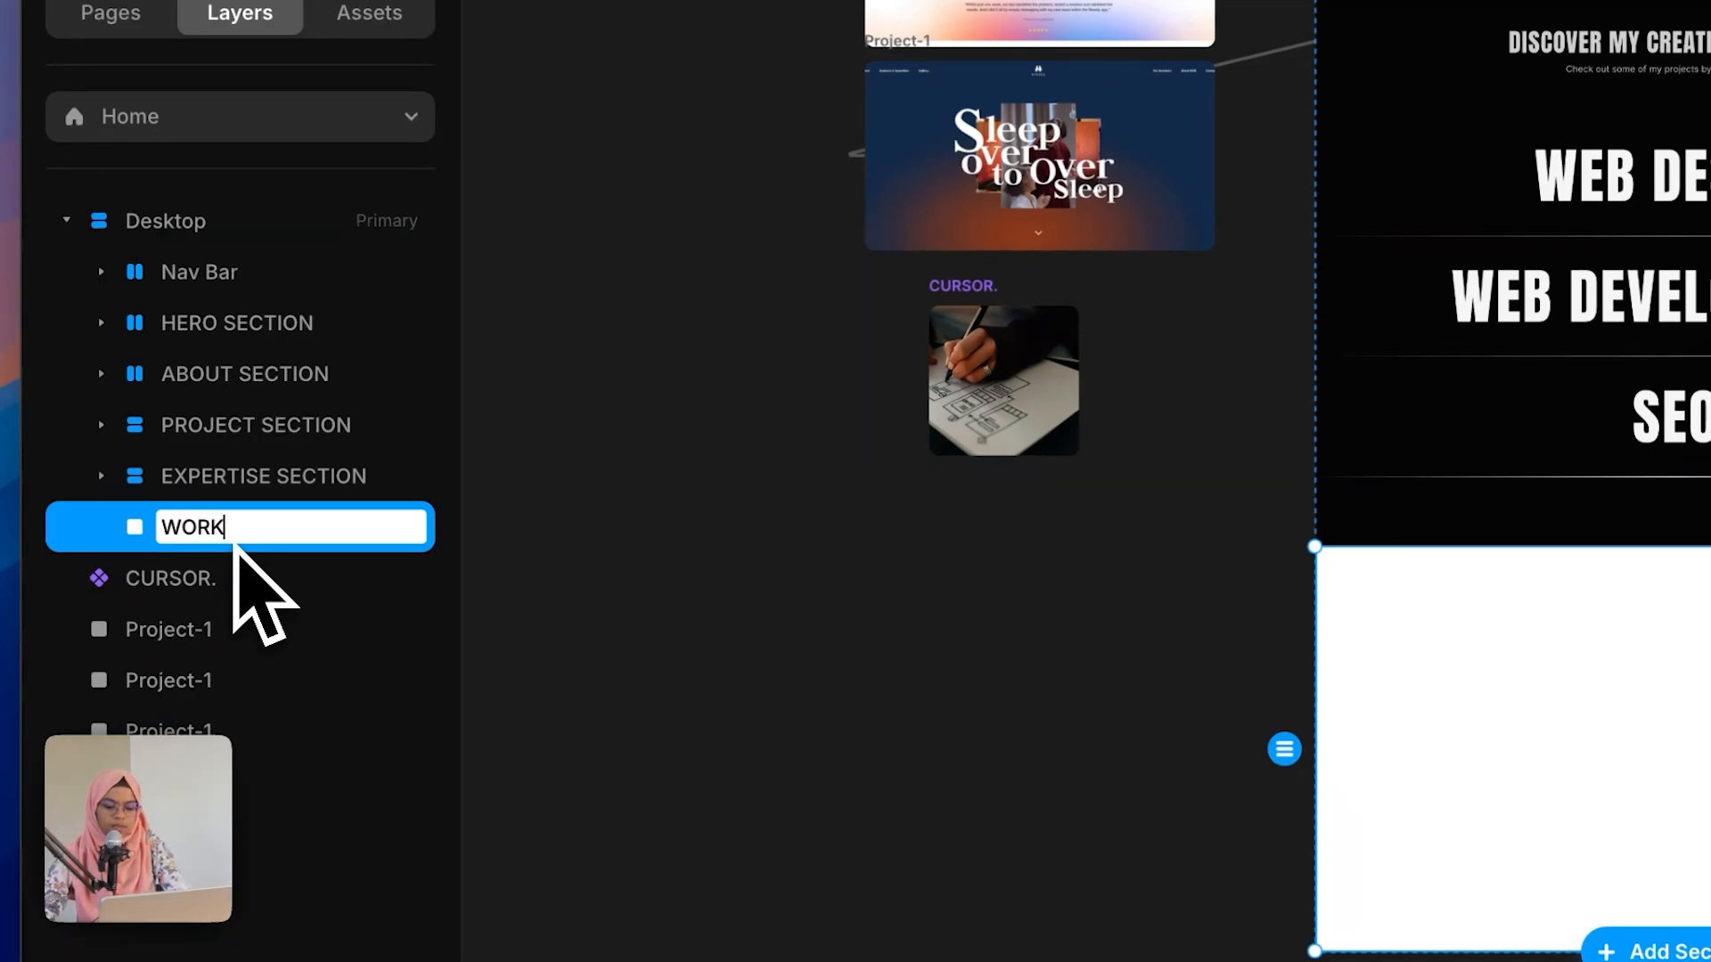
text(WORK SECTION)
key(Return)
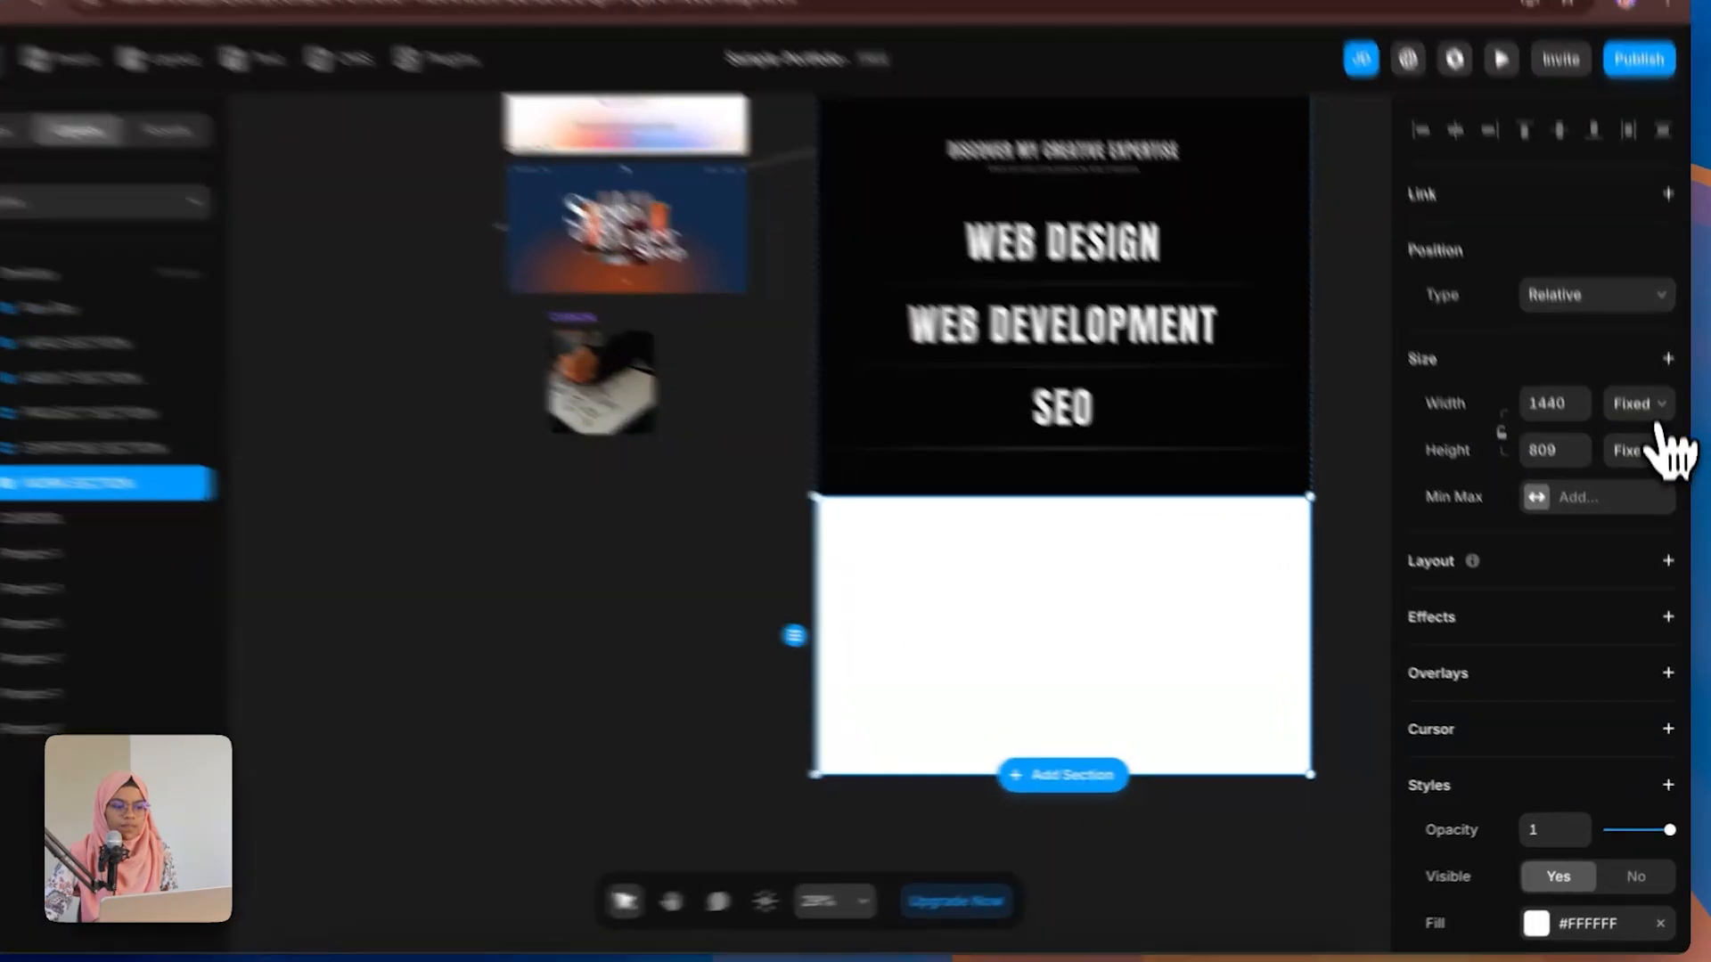
Step: Set the WORK SECTION frame's width to Fill and its fill to the Black style
click(1648, 408)
click(1604, 312)
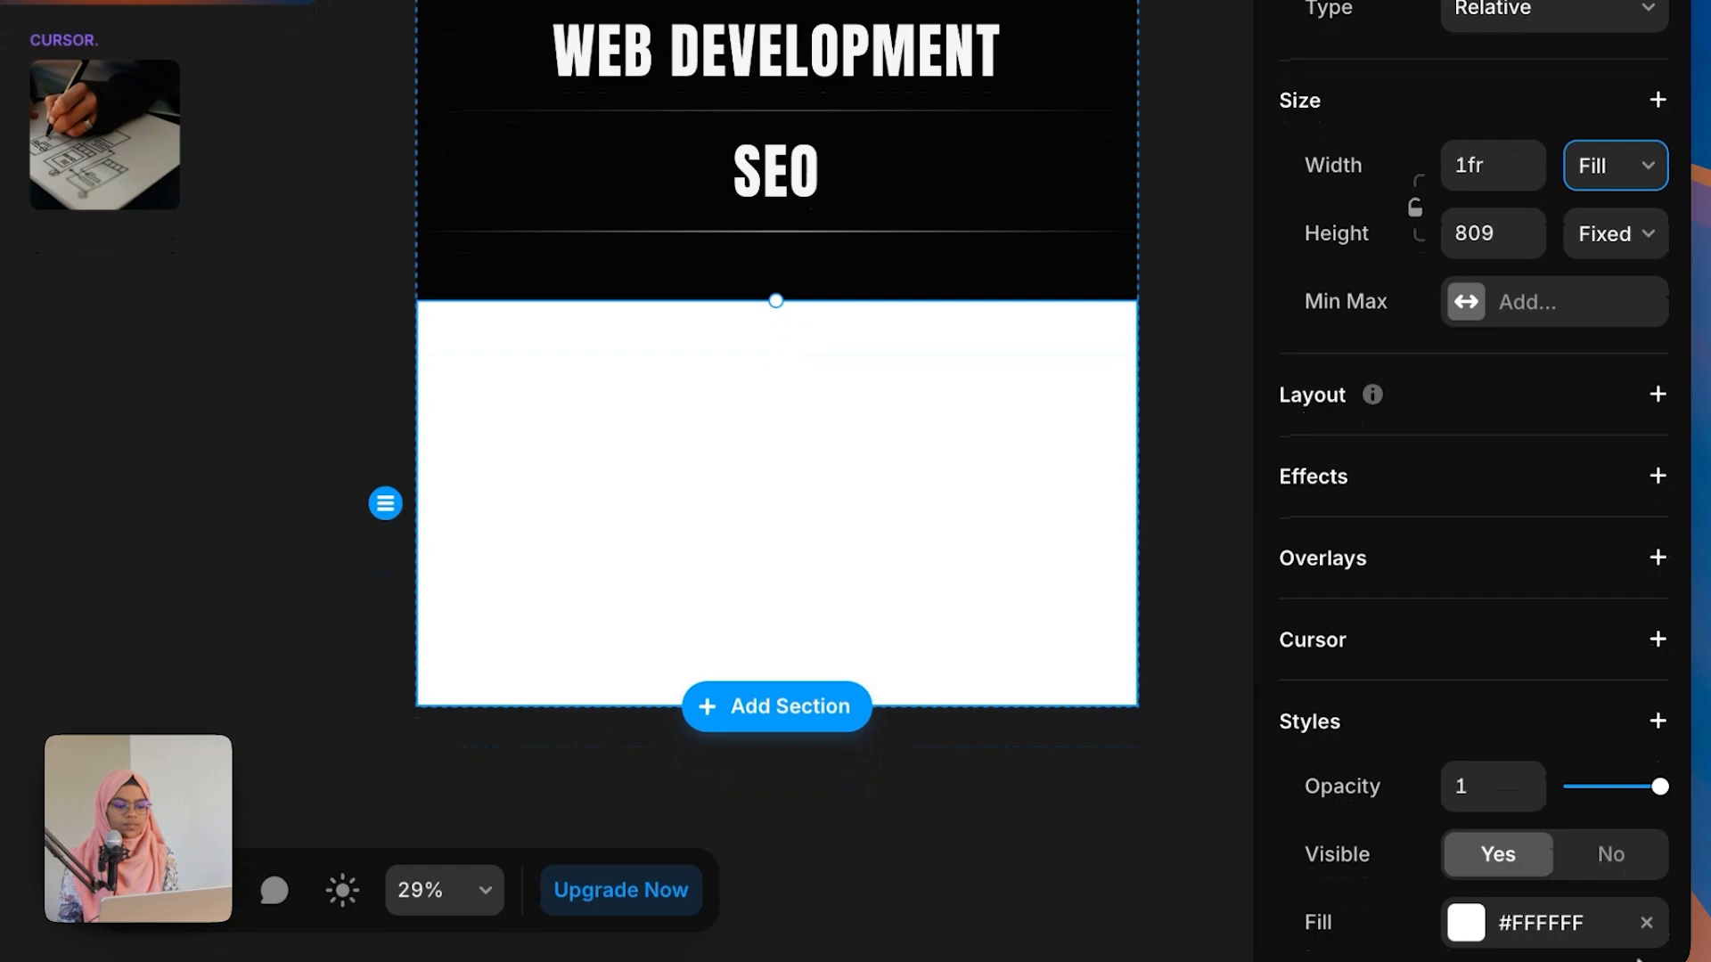
click(1575, 925)
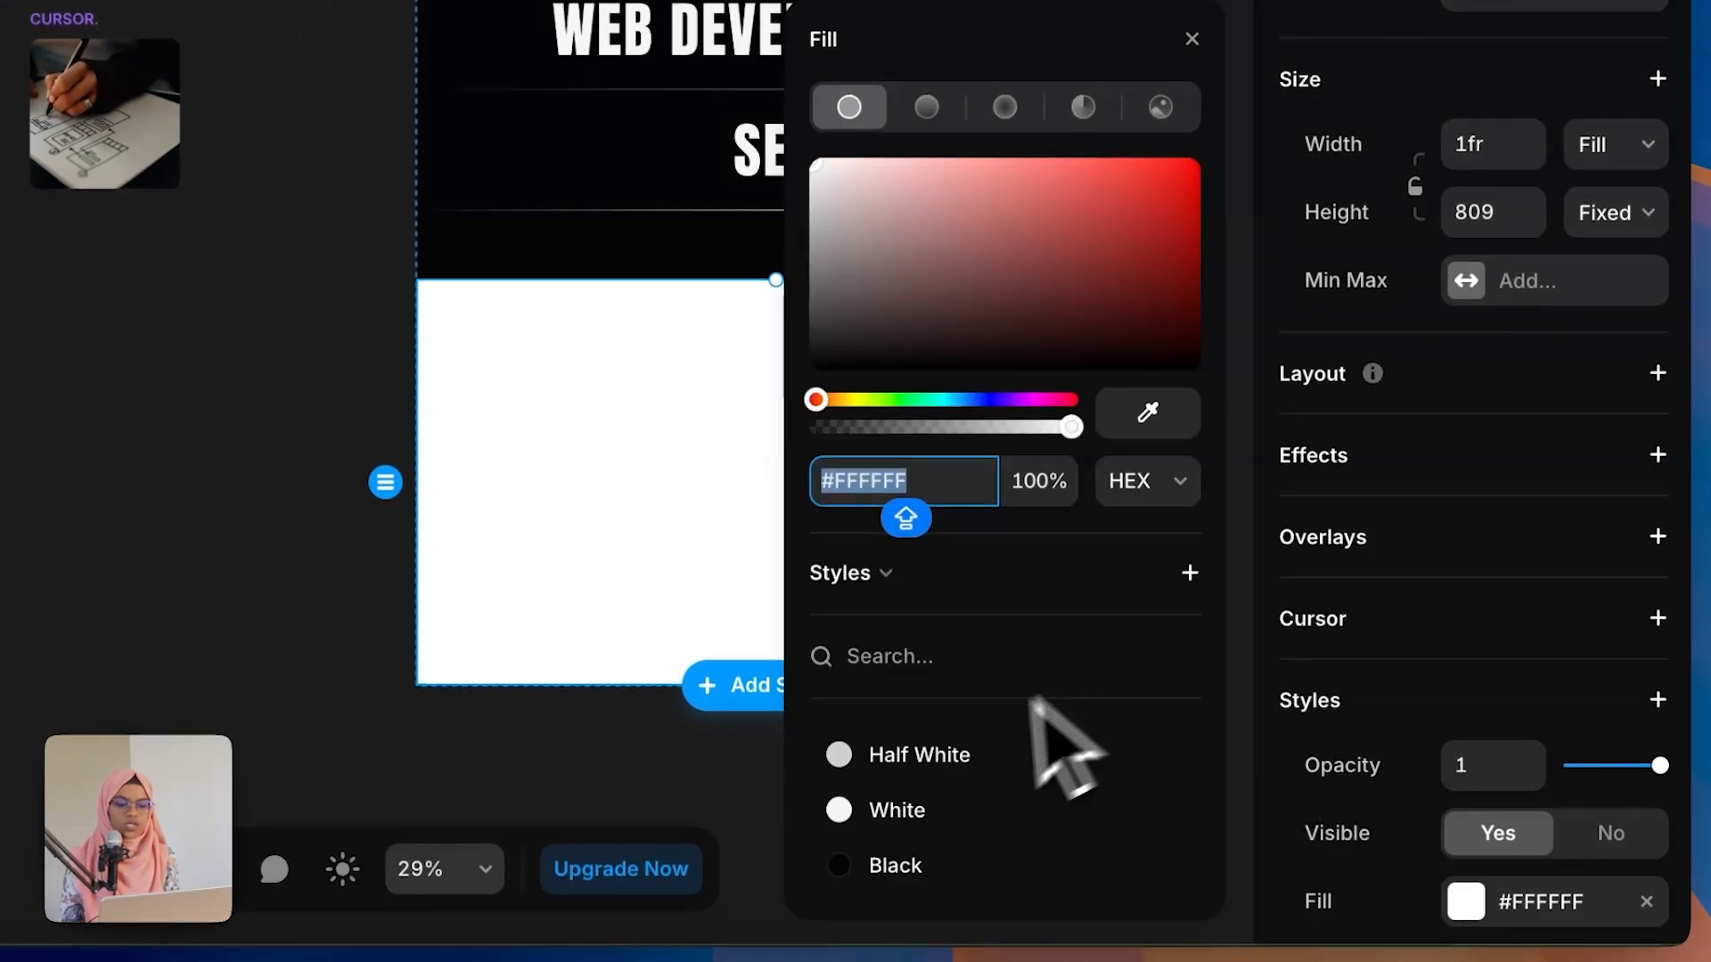
click(931, 877)
key(Escape)
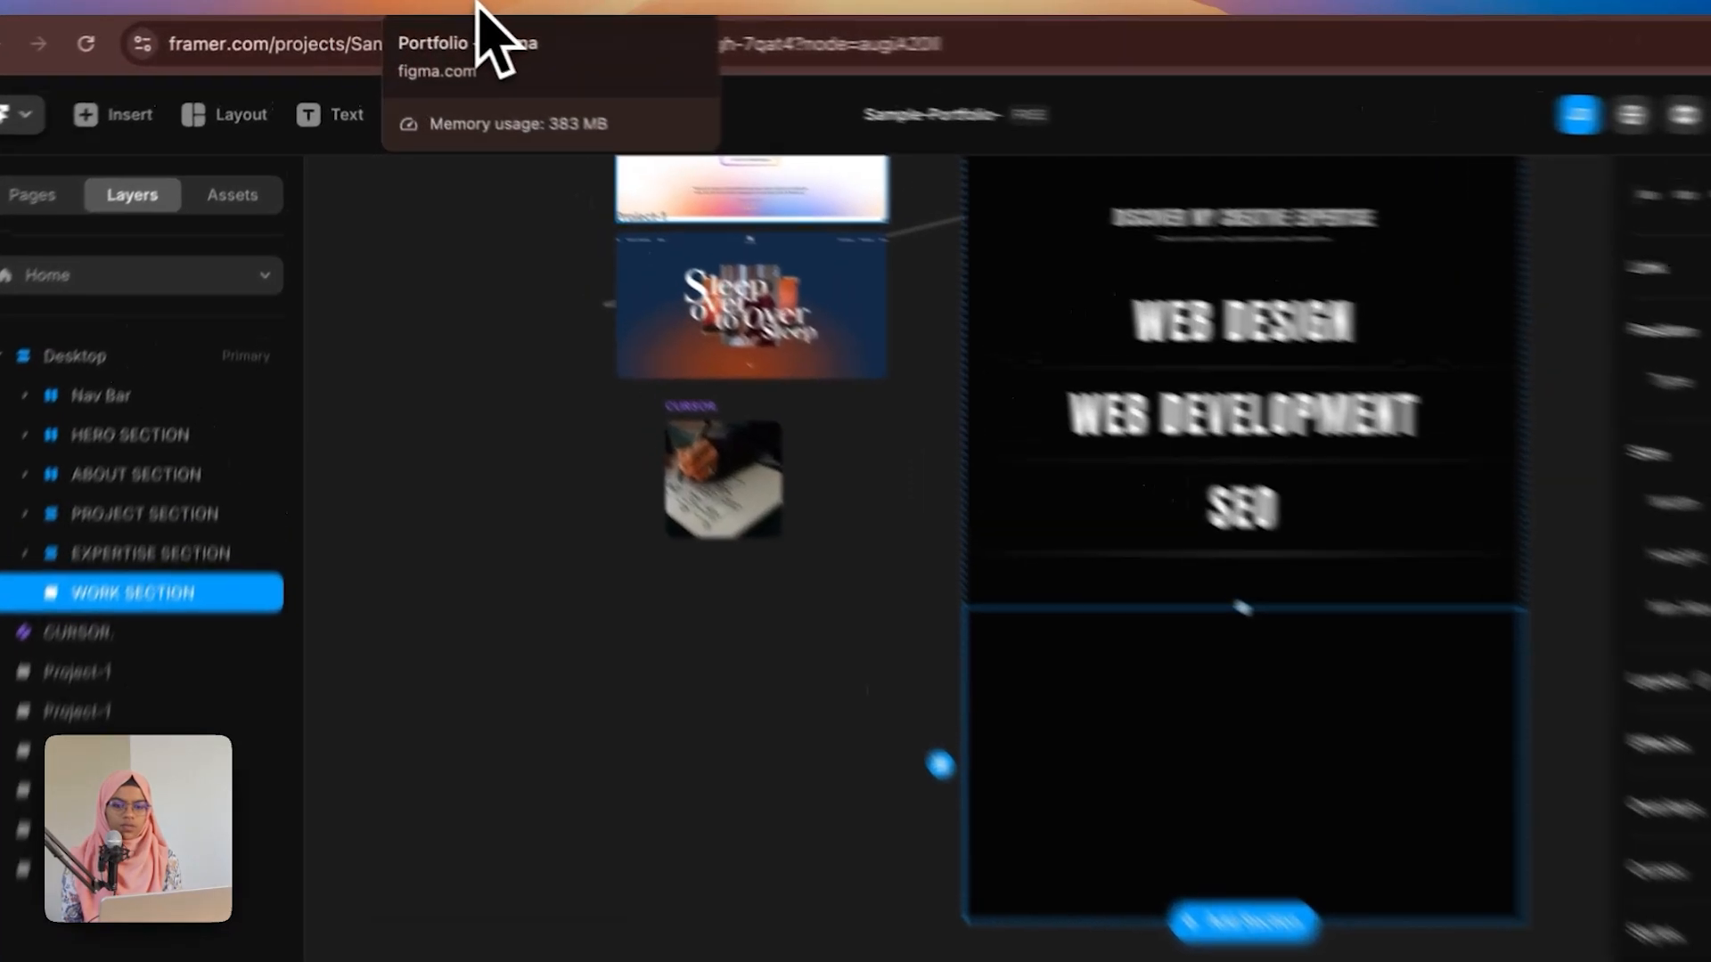
Step: Copy the expertise section's title content wrap and paste it into the WORK SECTION frame
click(473, 7)
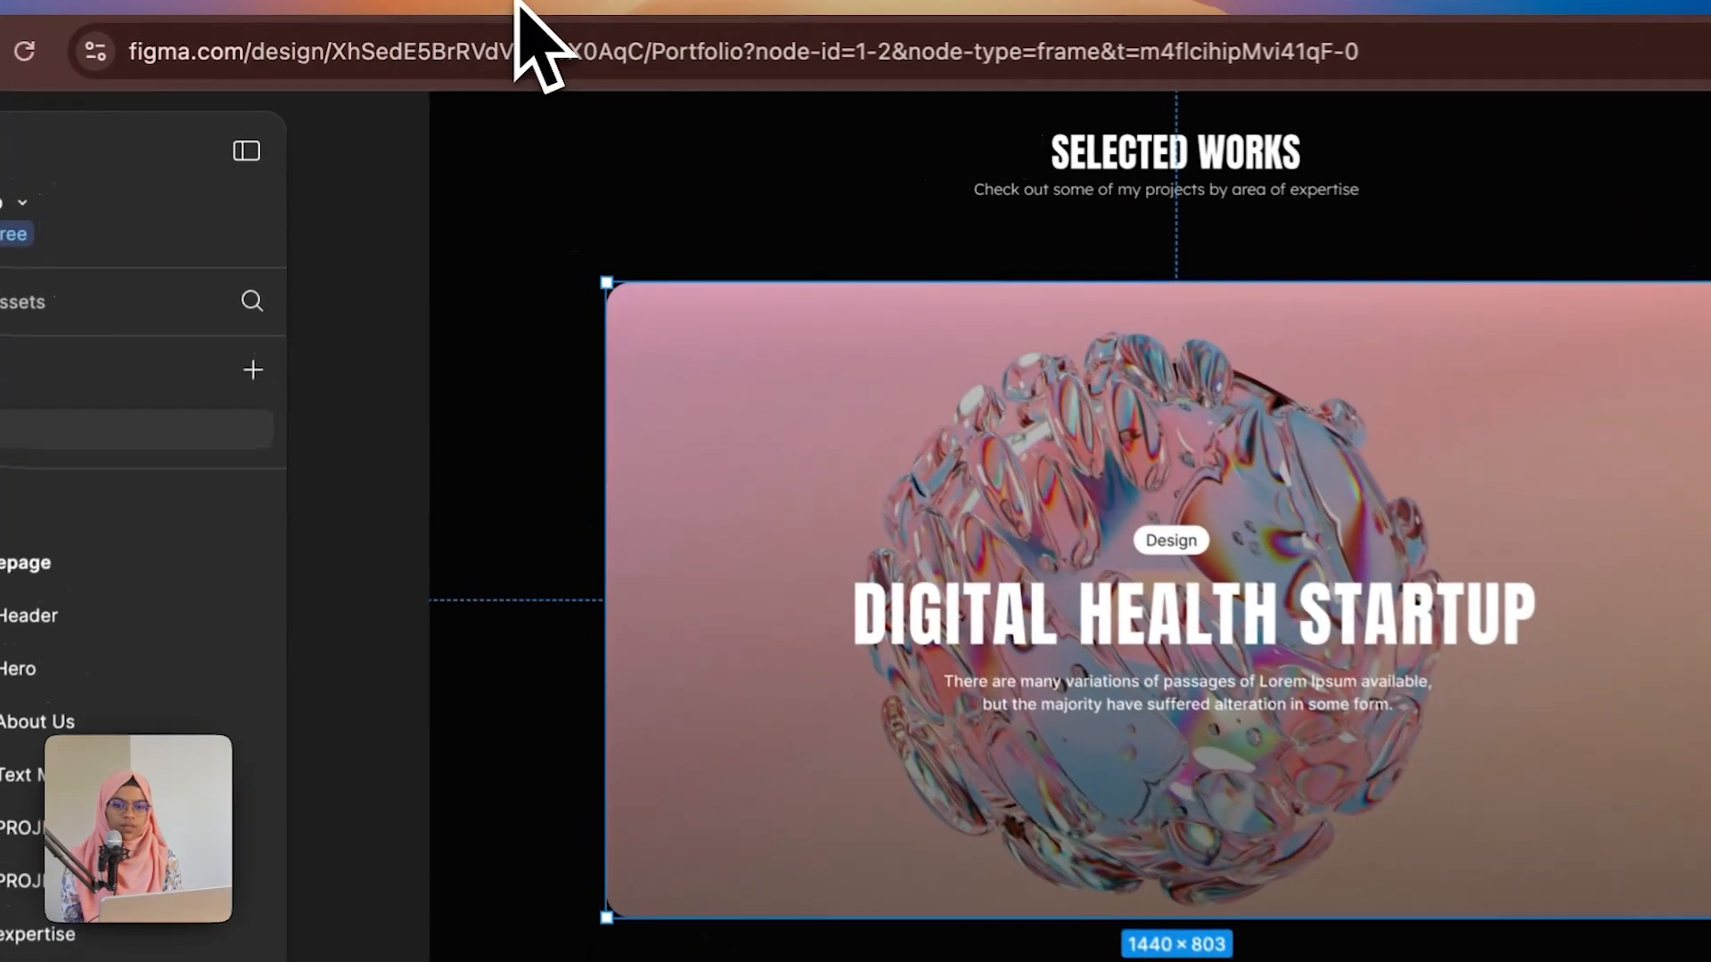
click(1089, 144)
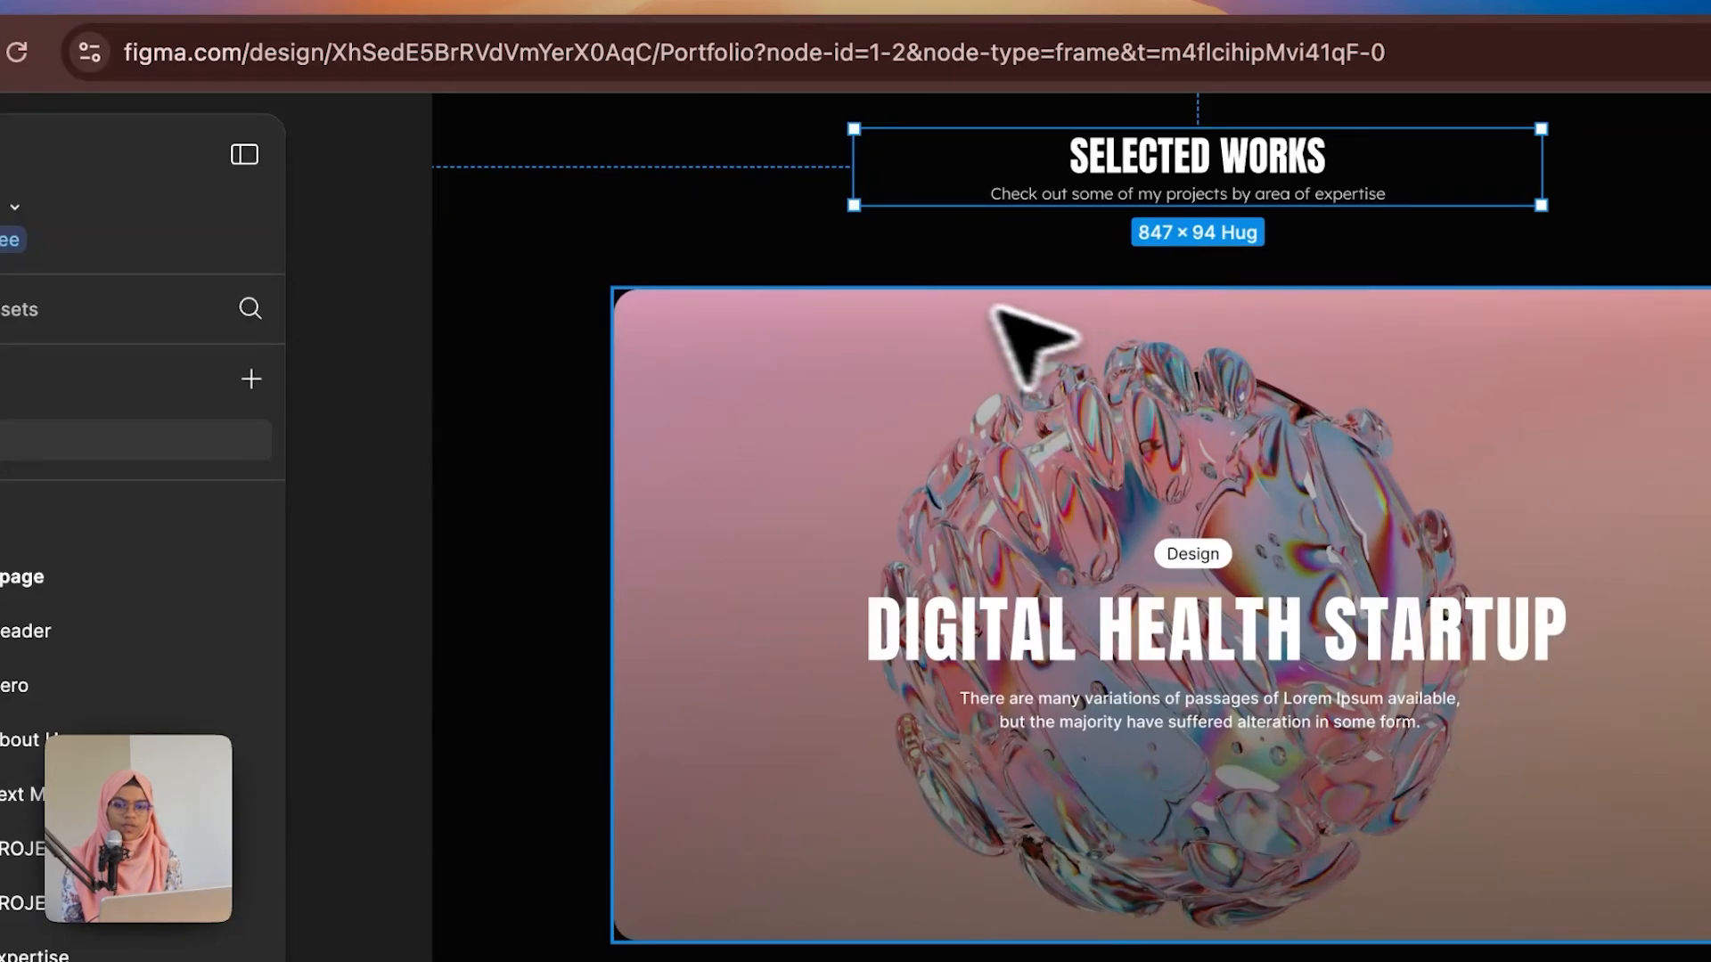
click(252, 7)
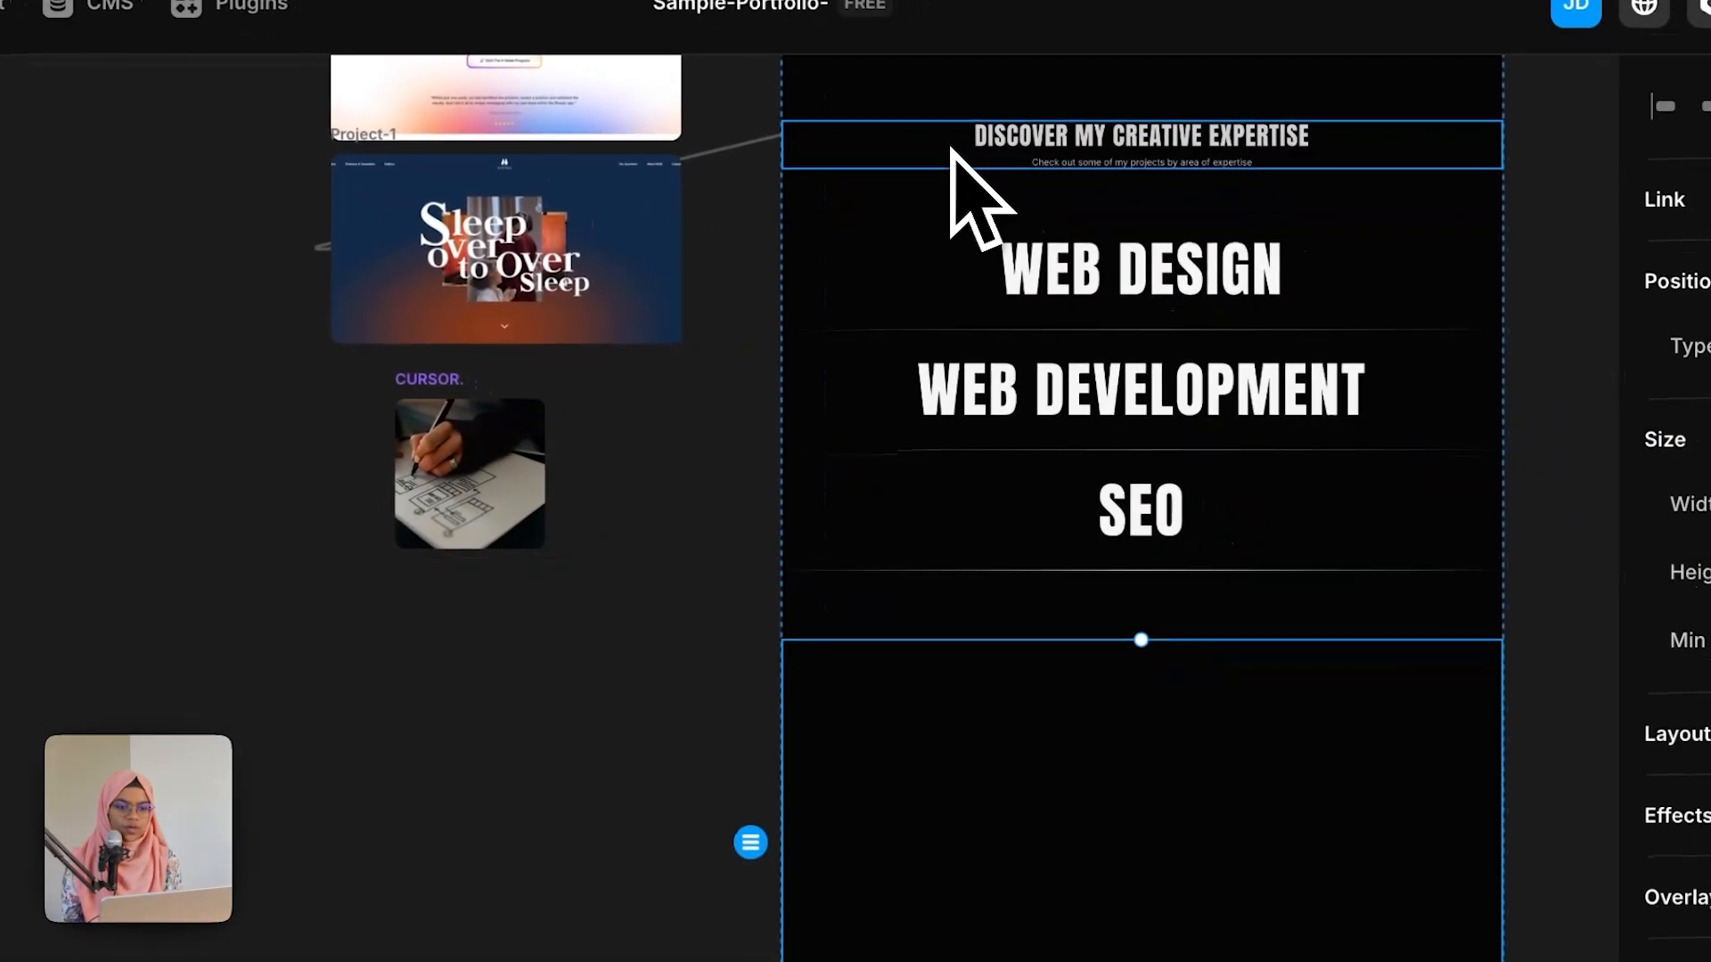
click(960, 156)
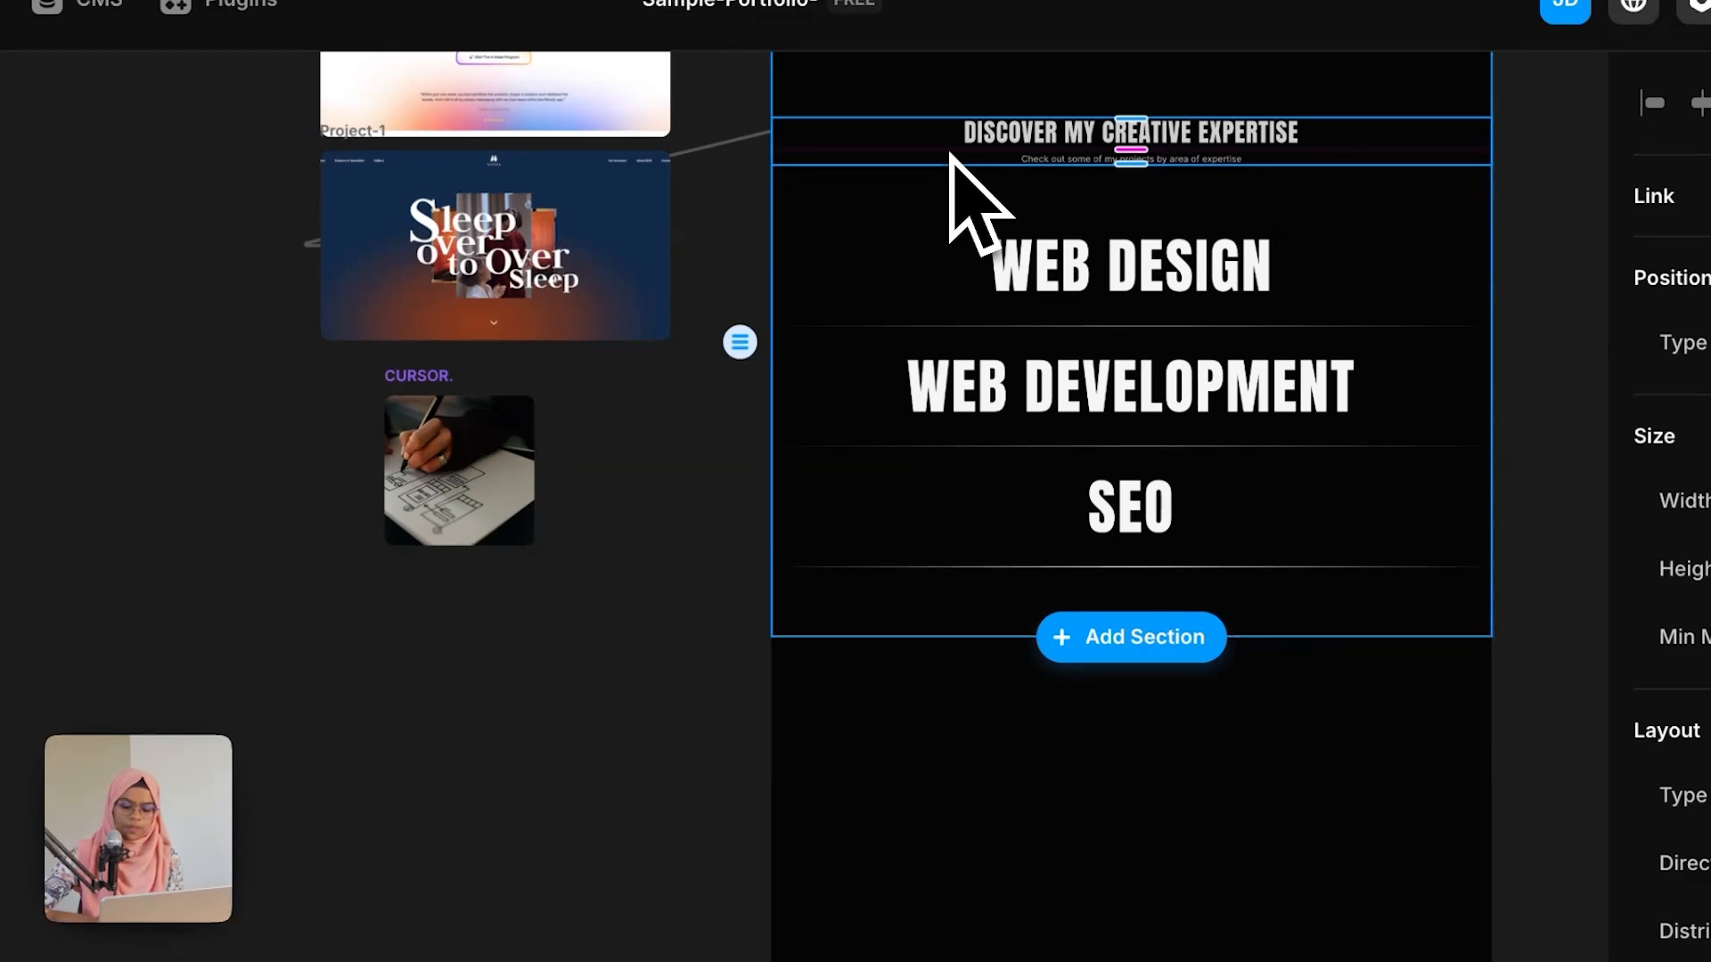
click(1130, 636)
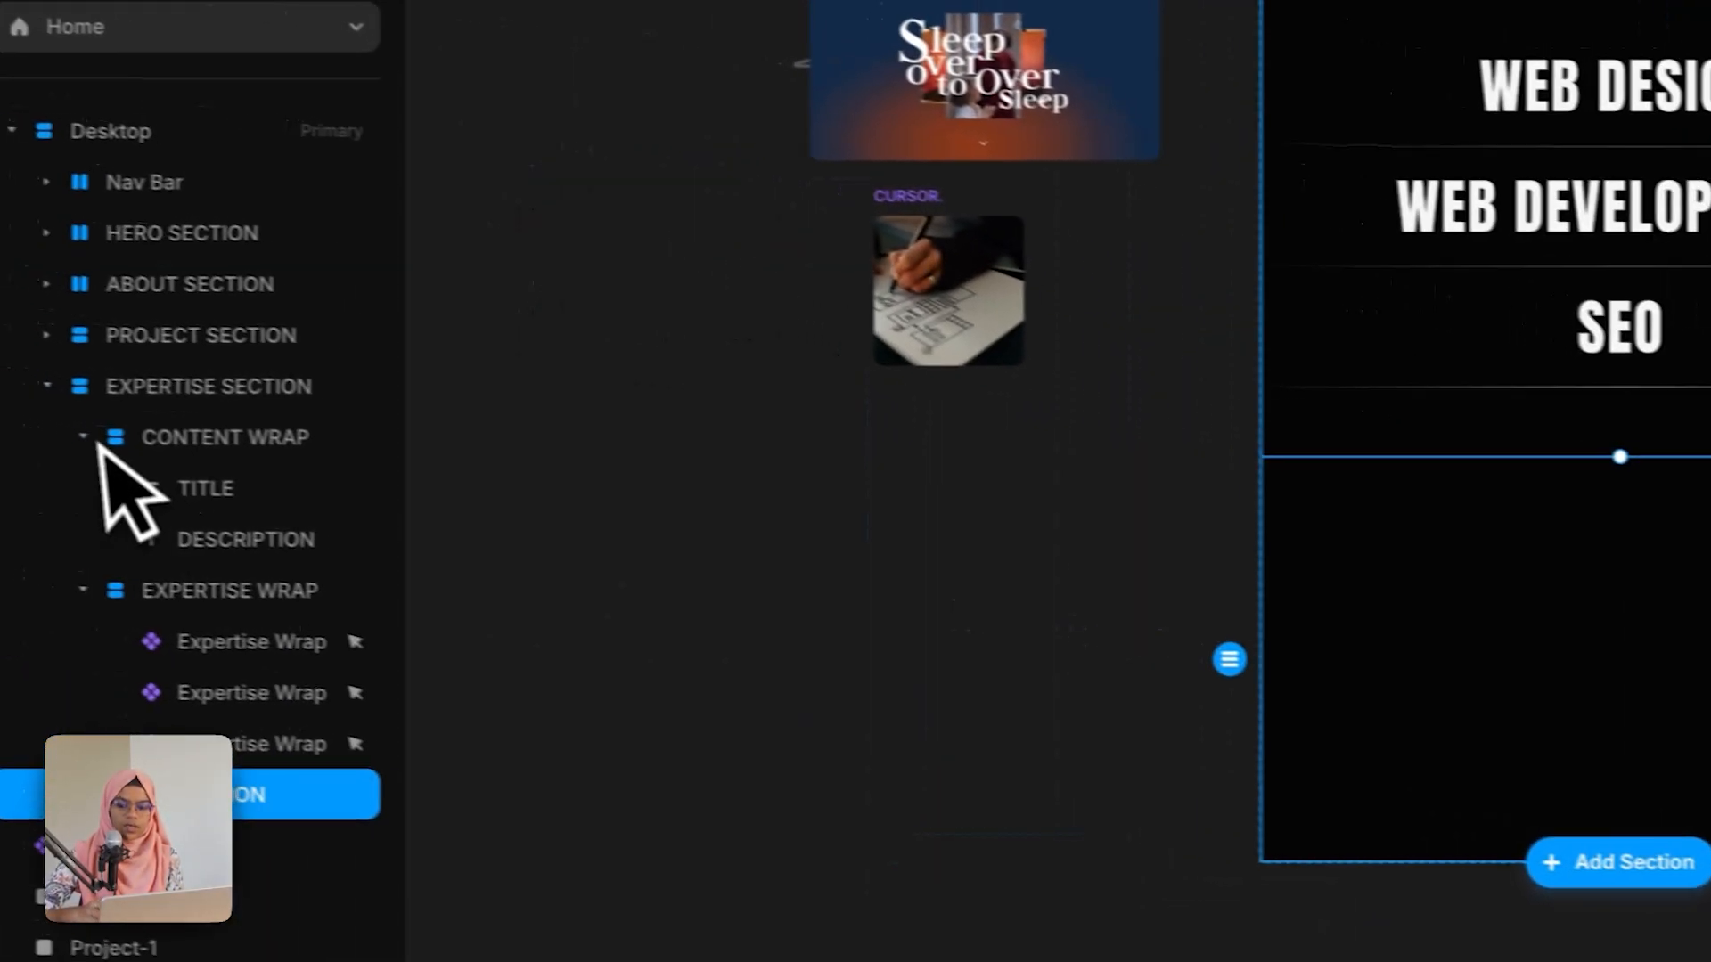
click(50, 385)
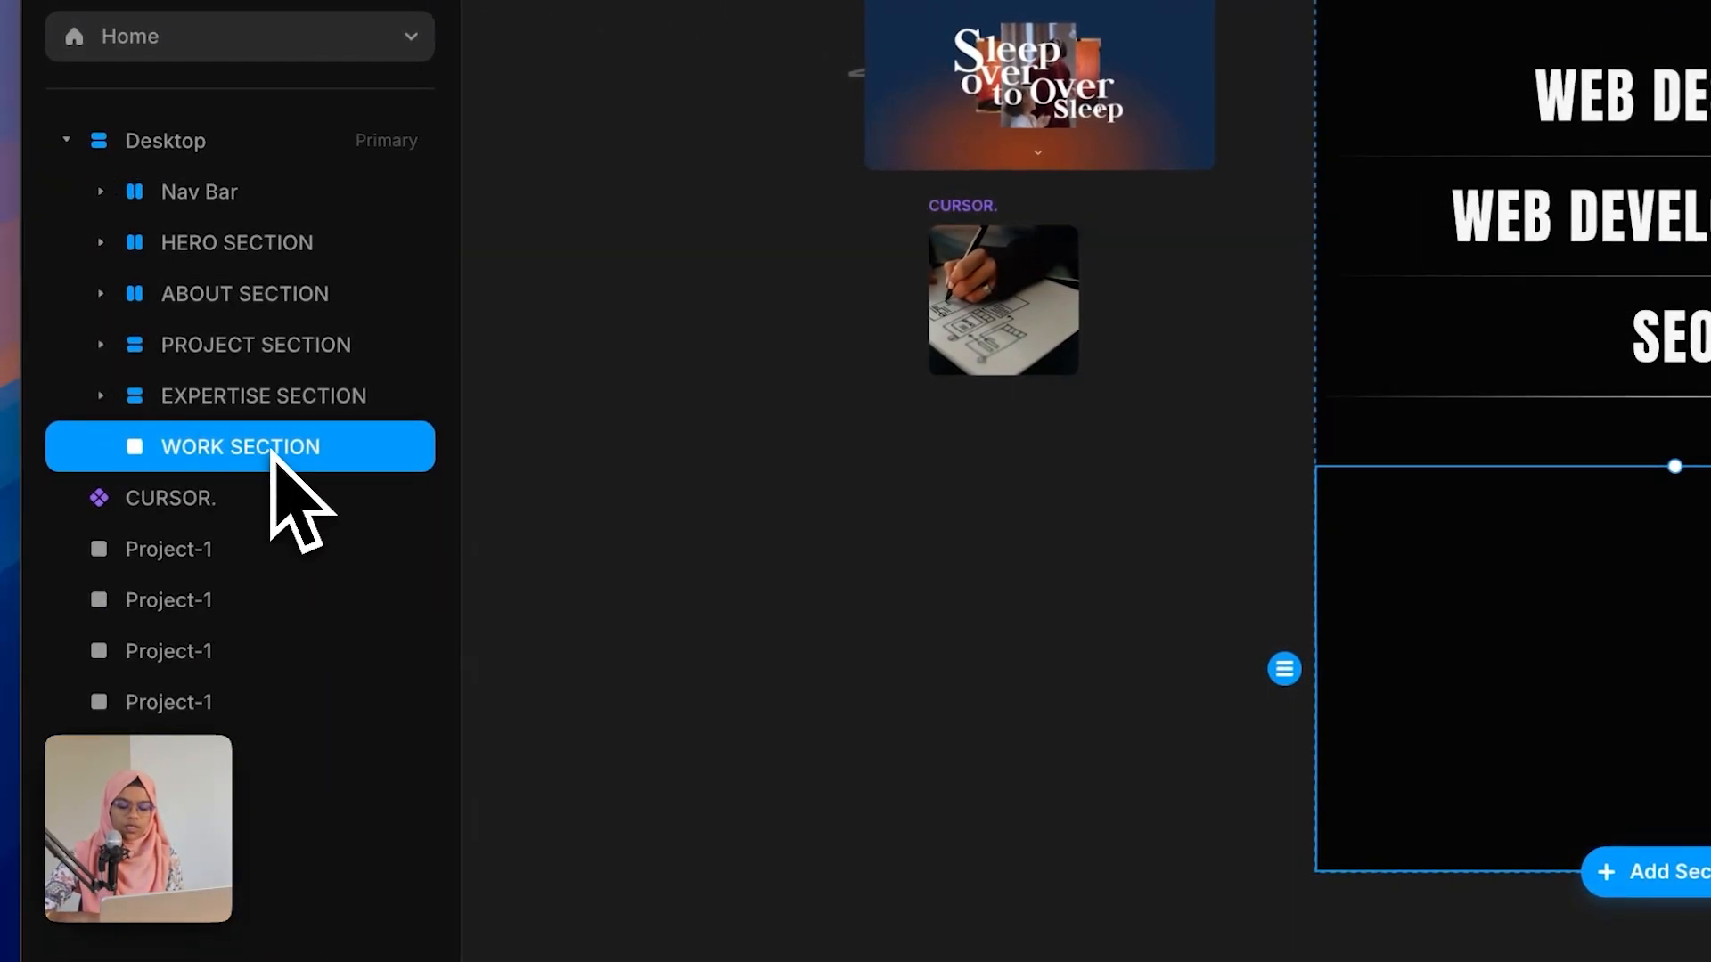
key(ctrl+v)
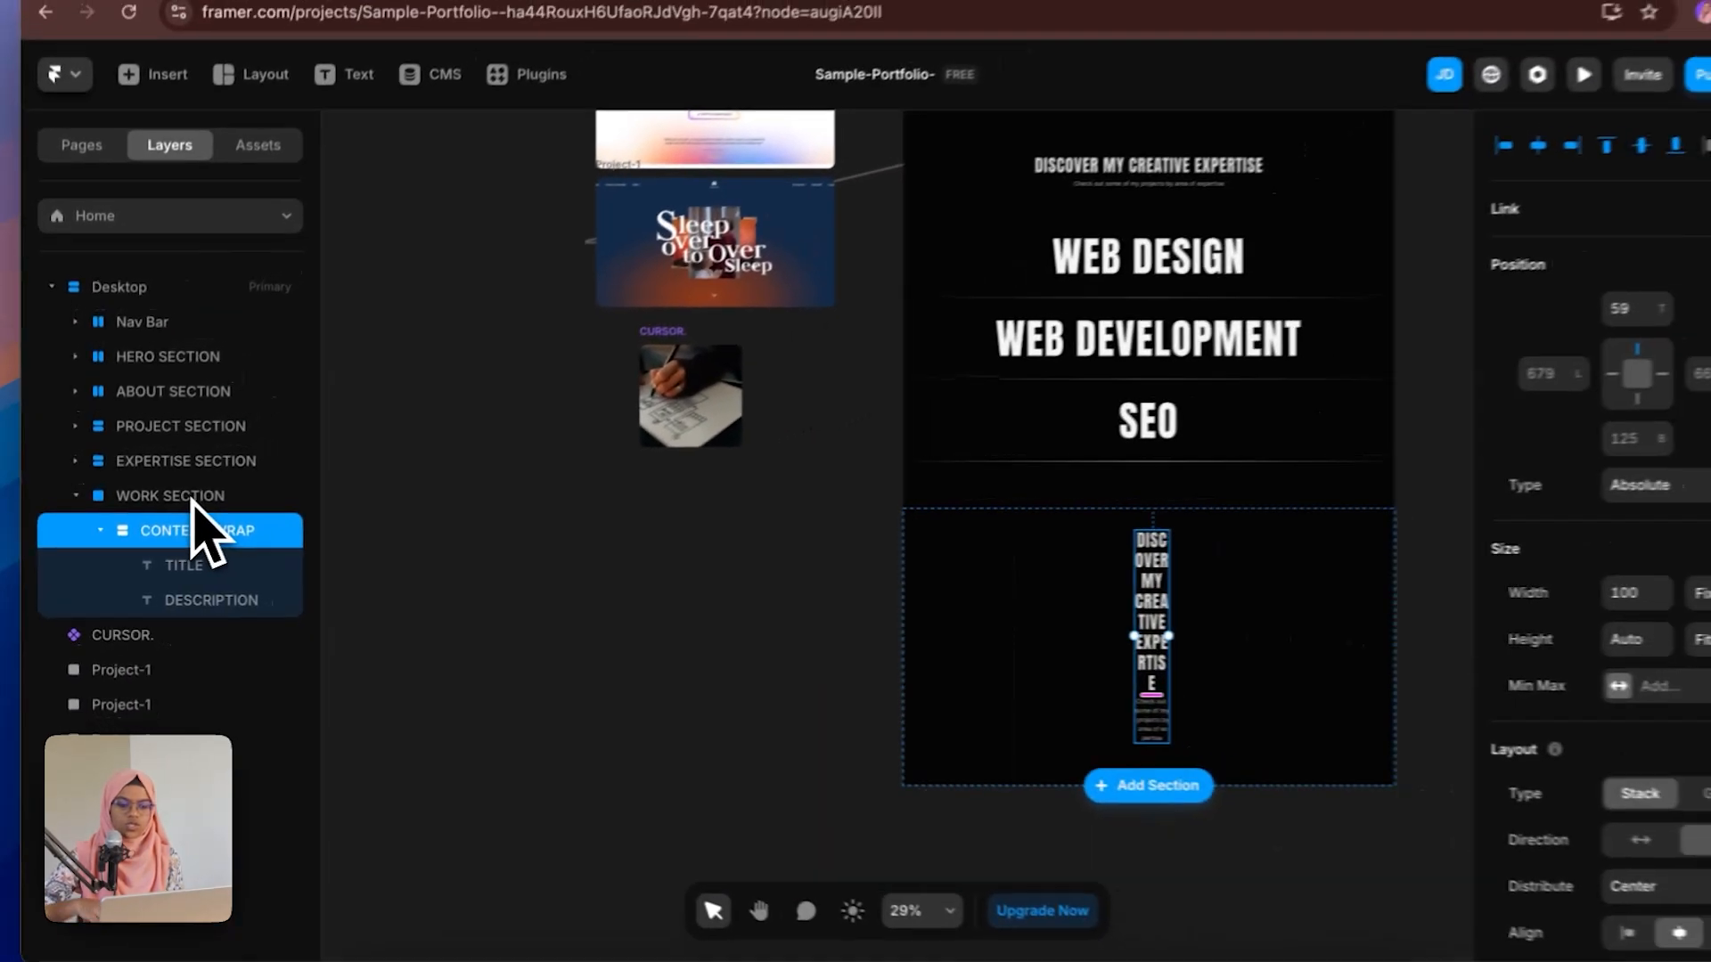
Step: Add a stack layout to the WORK SECTION frame
click(185, 502)
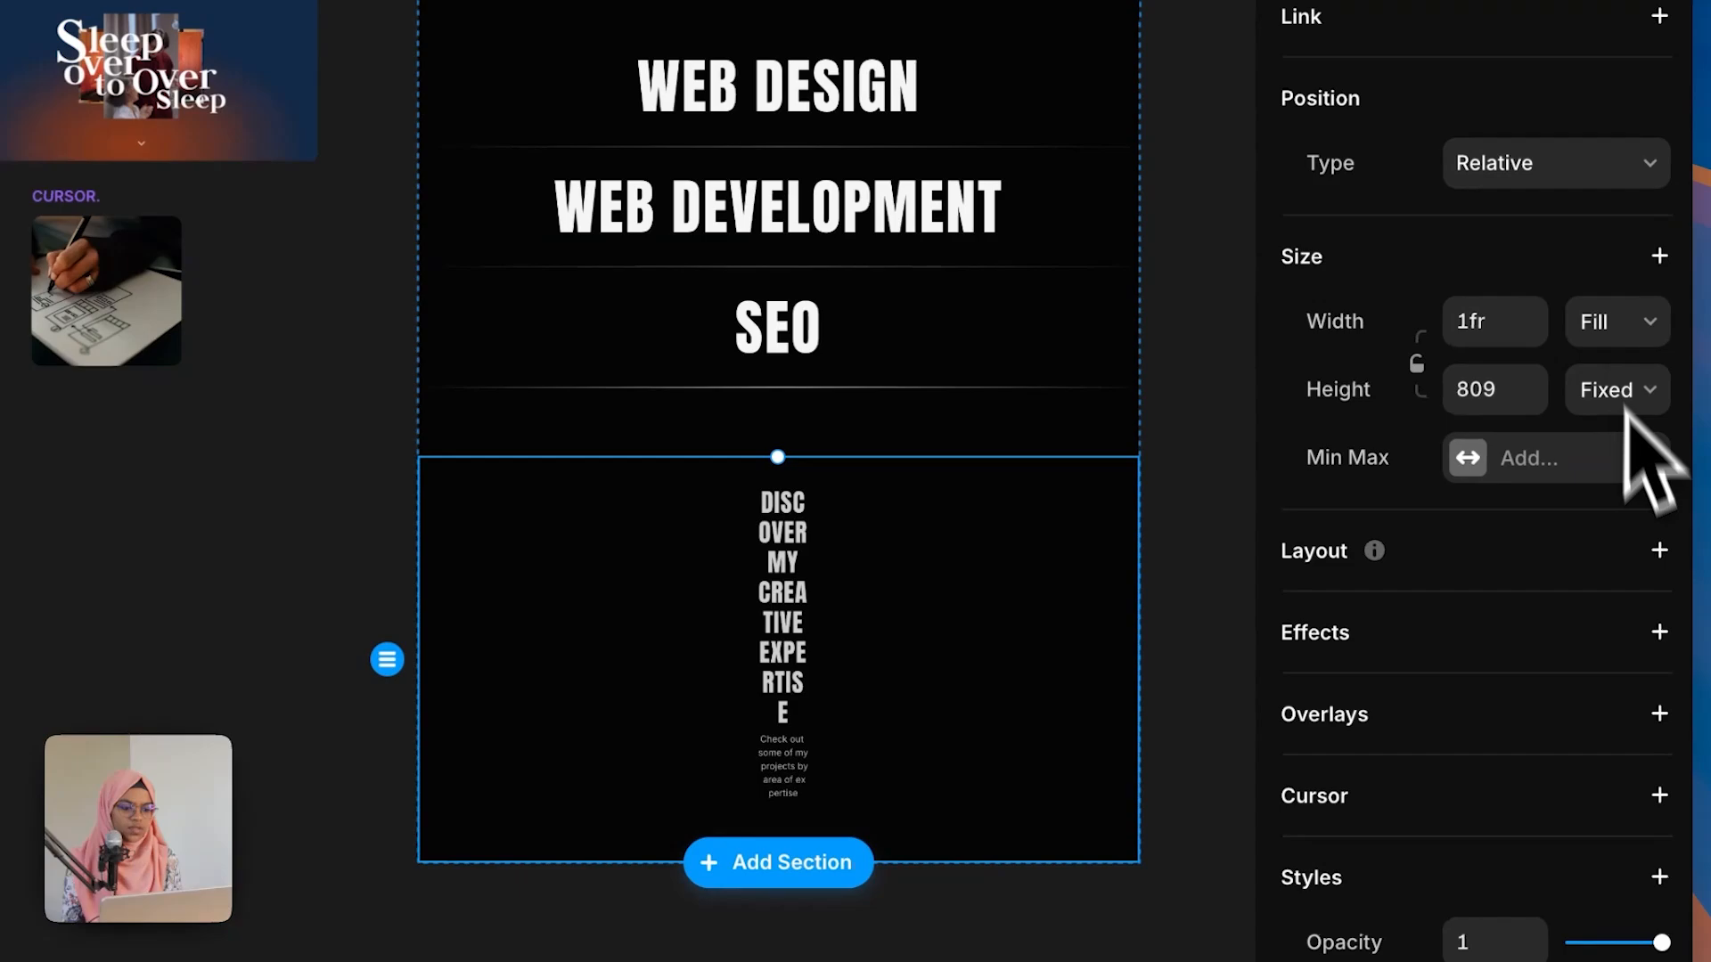
click(1659, 554)
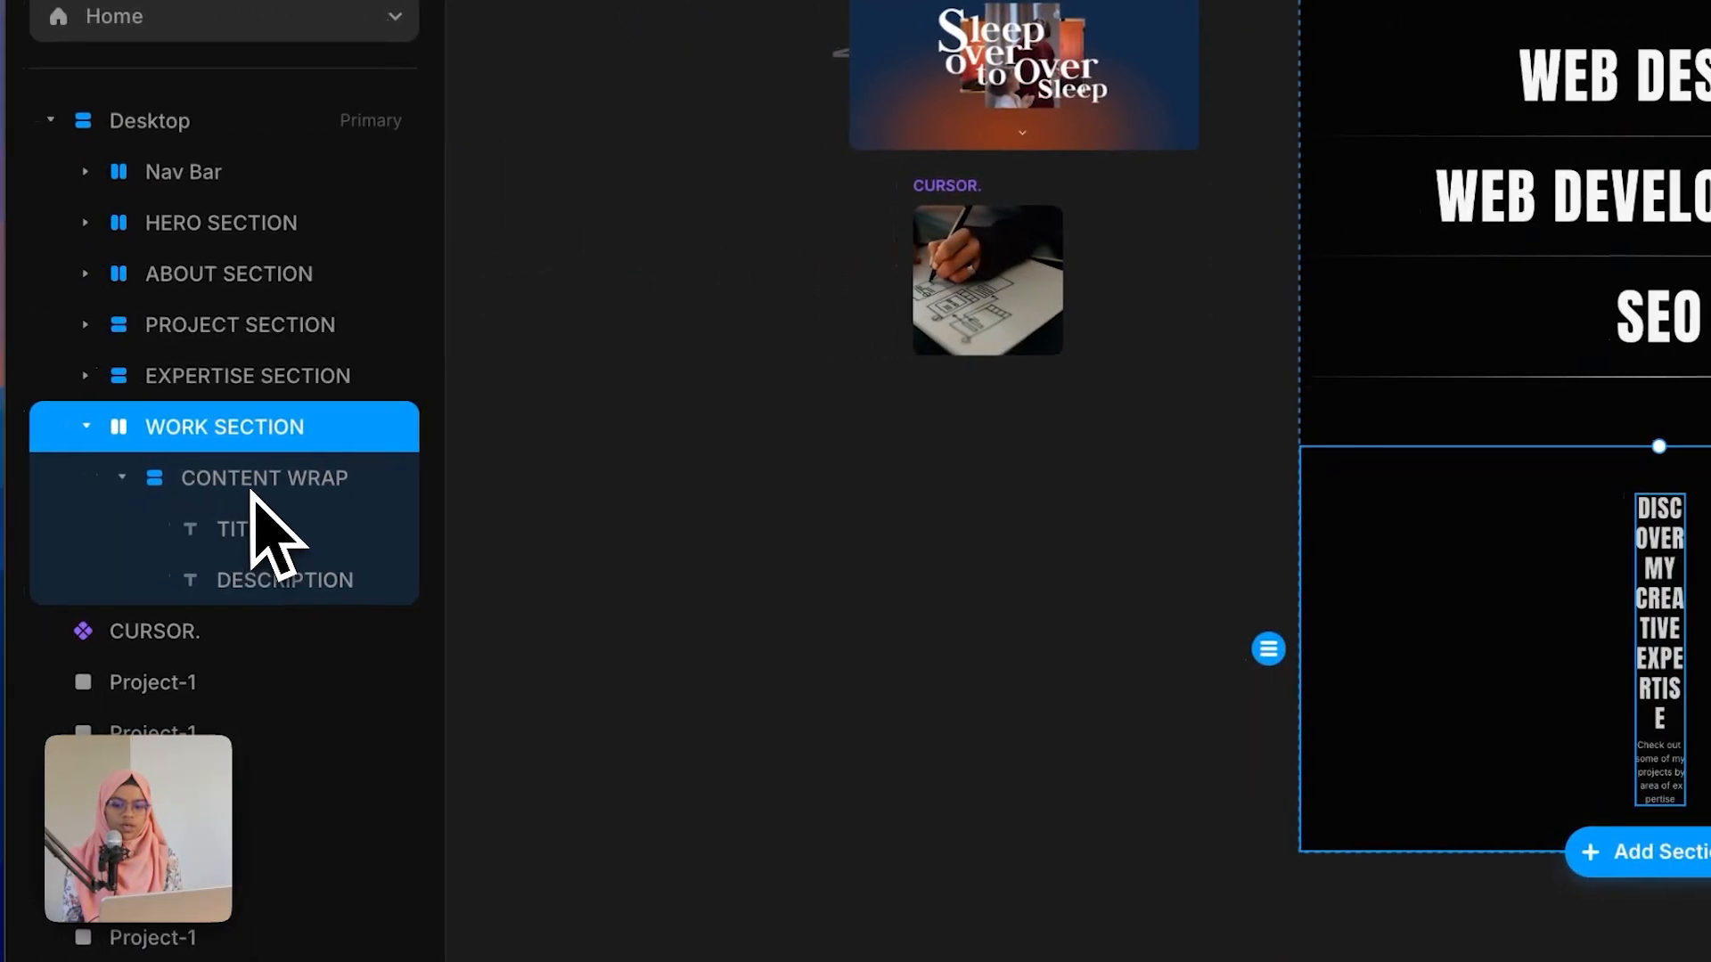
Step: Set the pasted content wrap's width to Fill
click(260, 481)
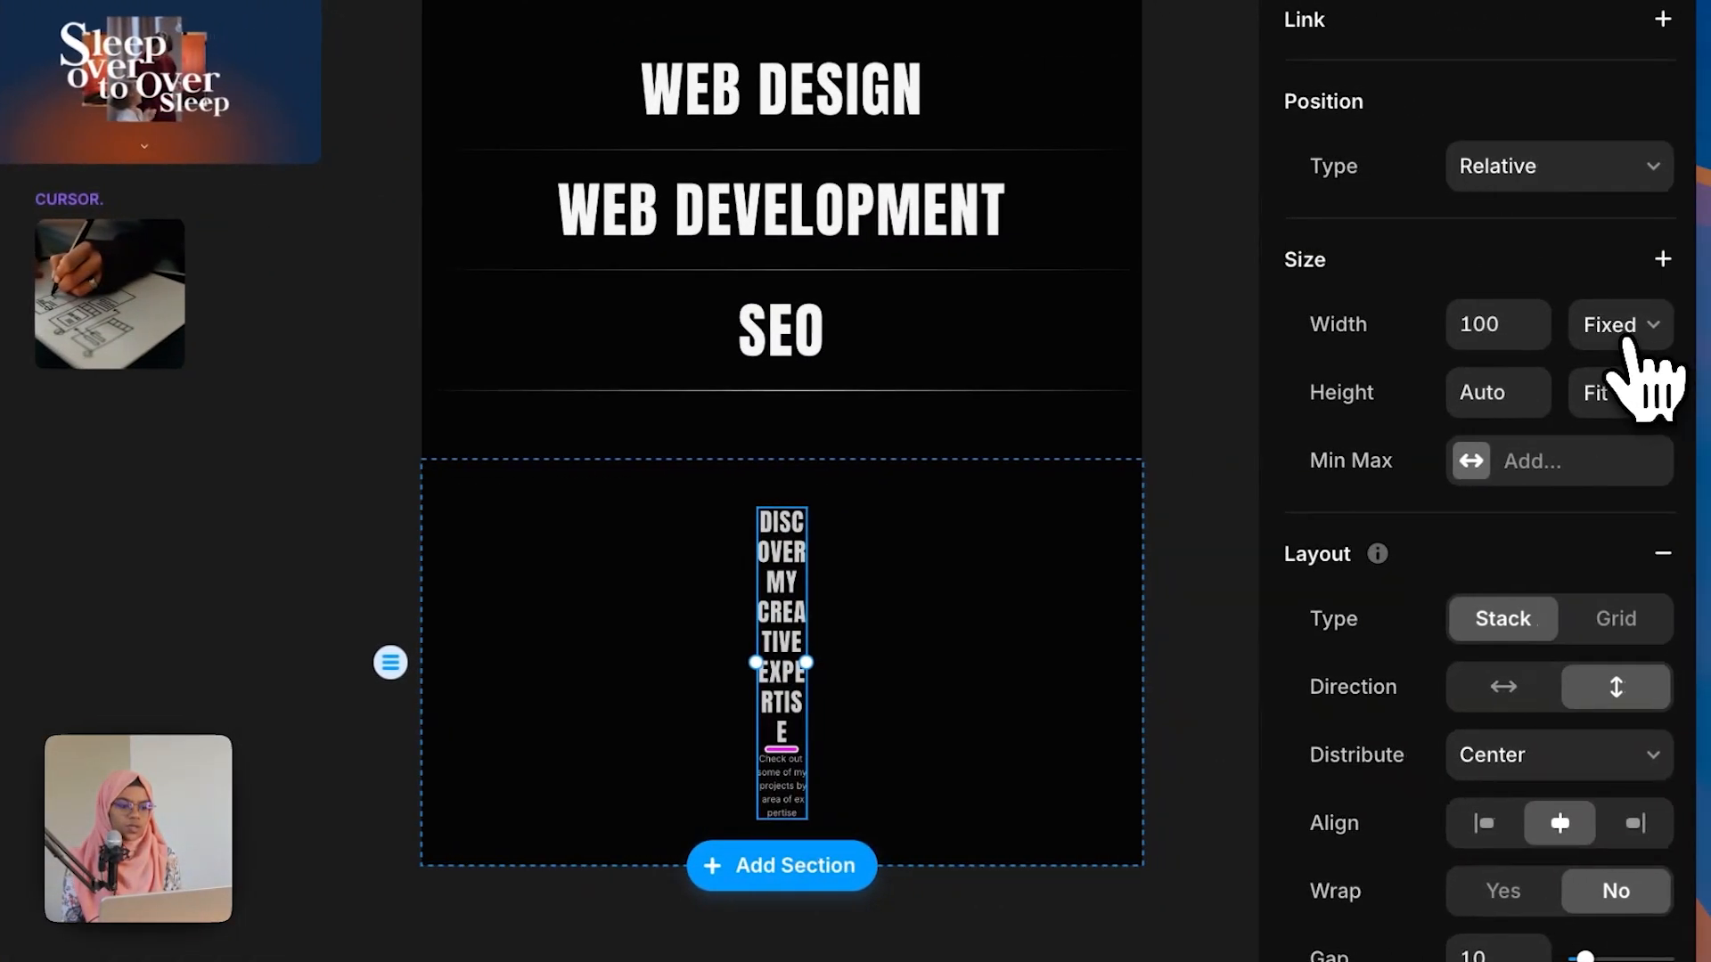
click(1630, 346)
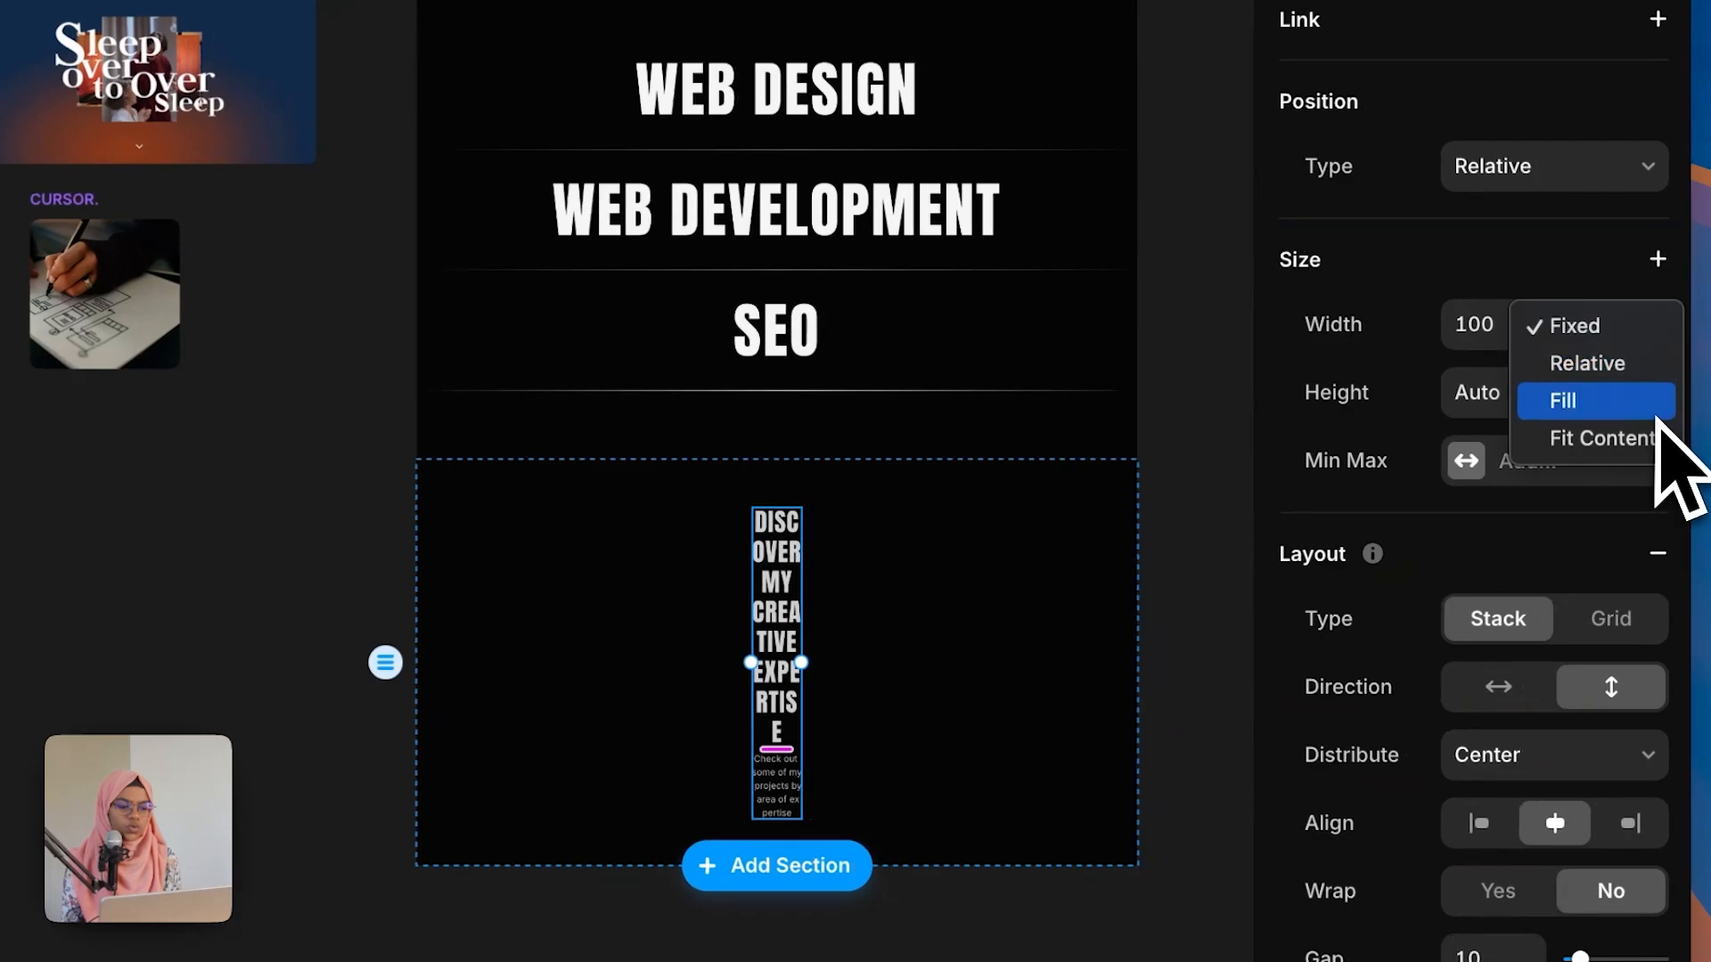
click(1644, 405)
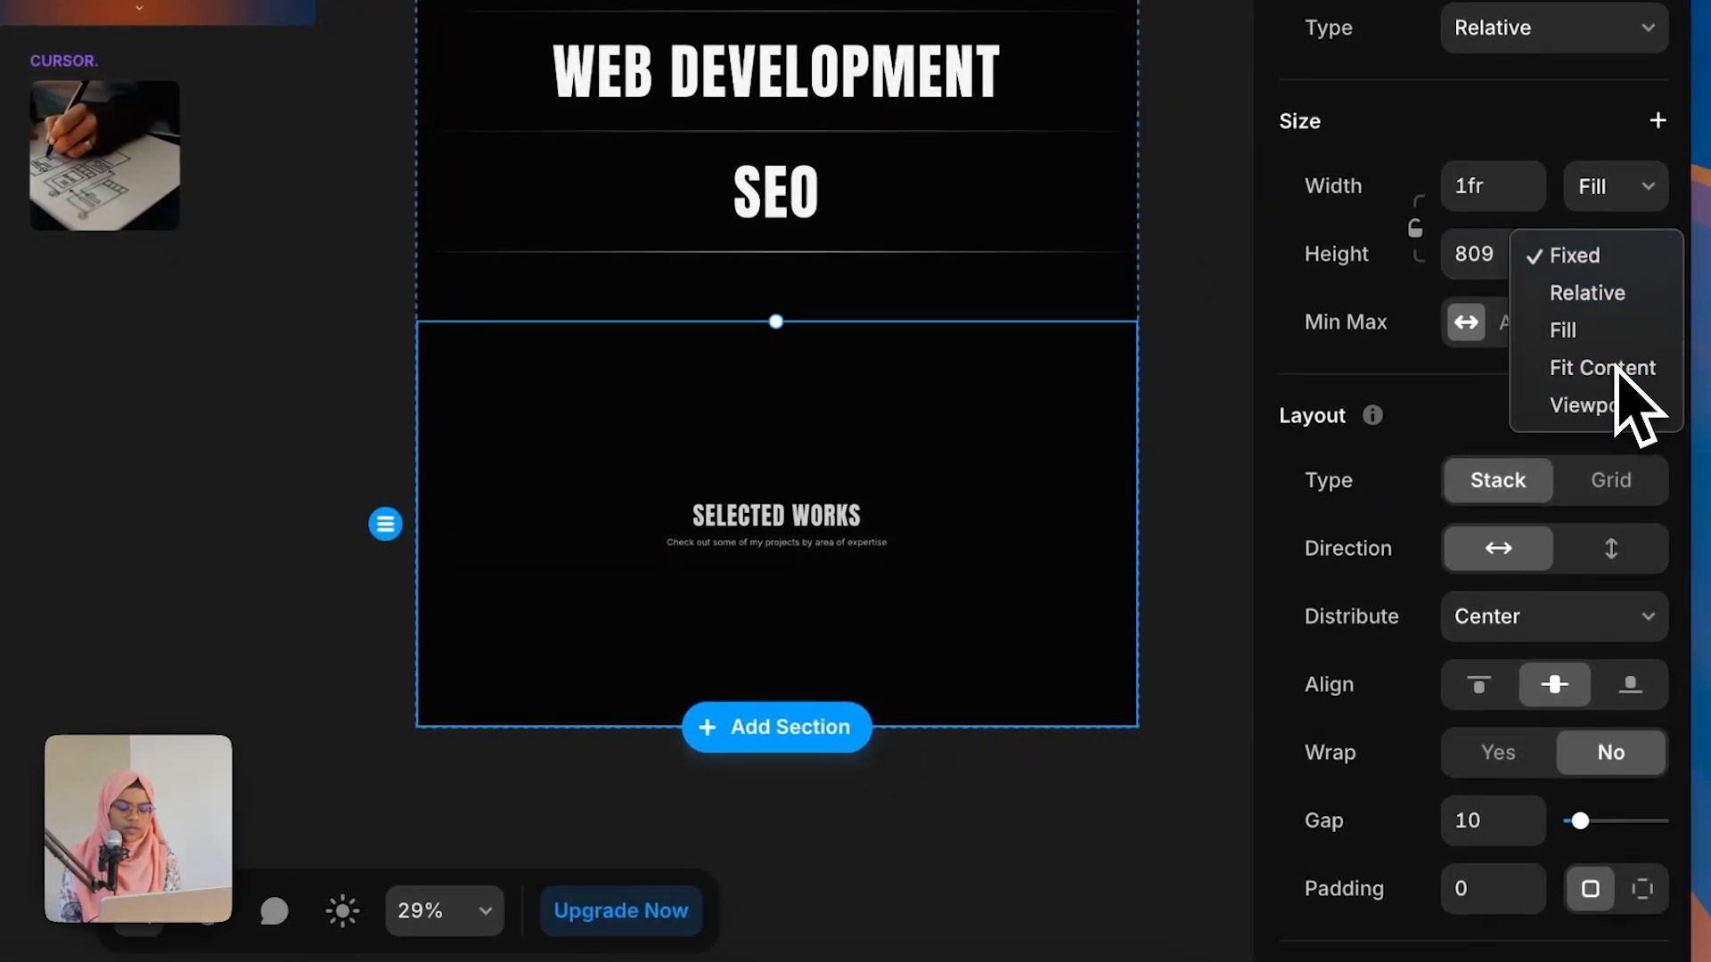
Step: Set the WORK SECTION height to Fit Content with 140 top and bottom padding
click(1602, 368)
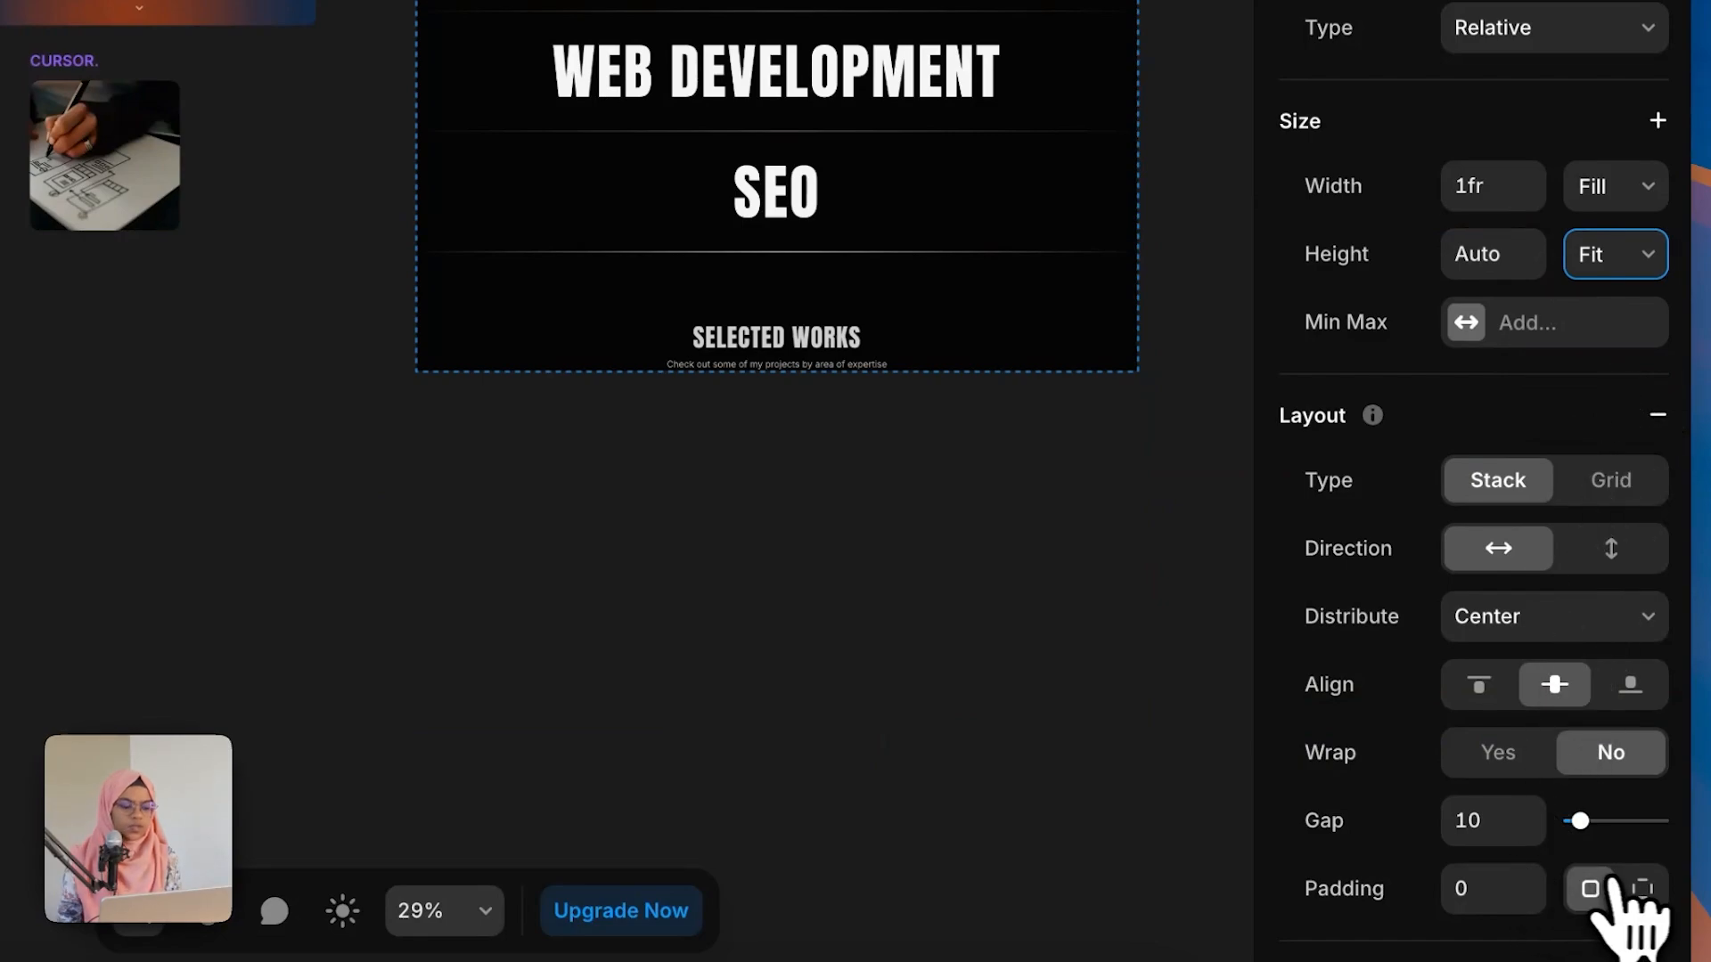
text(1)
scroll(1603, 891, down, 5)
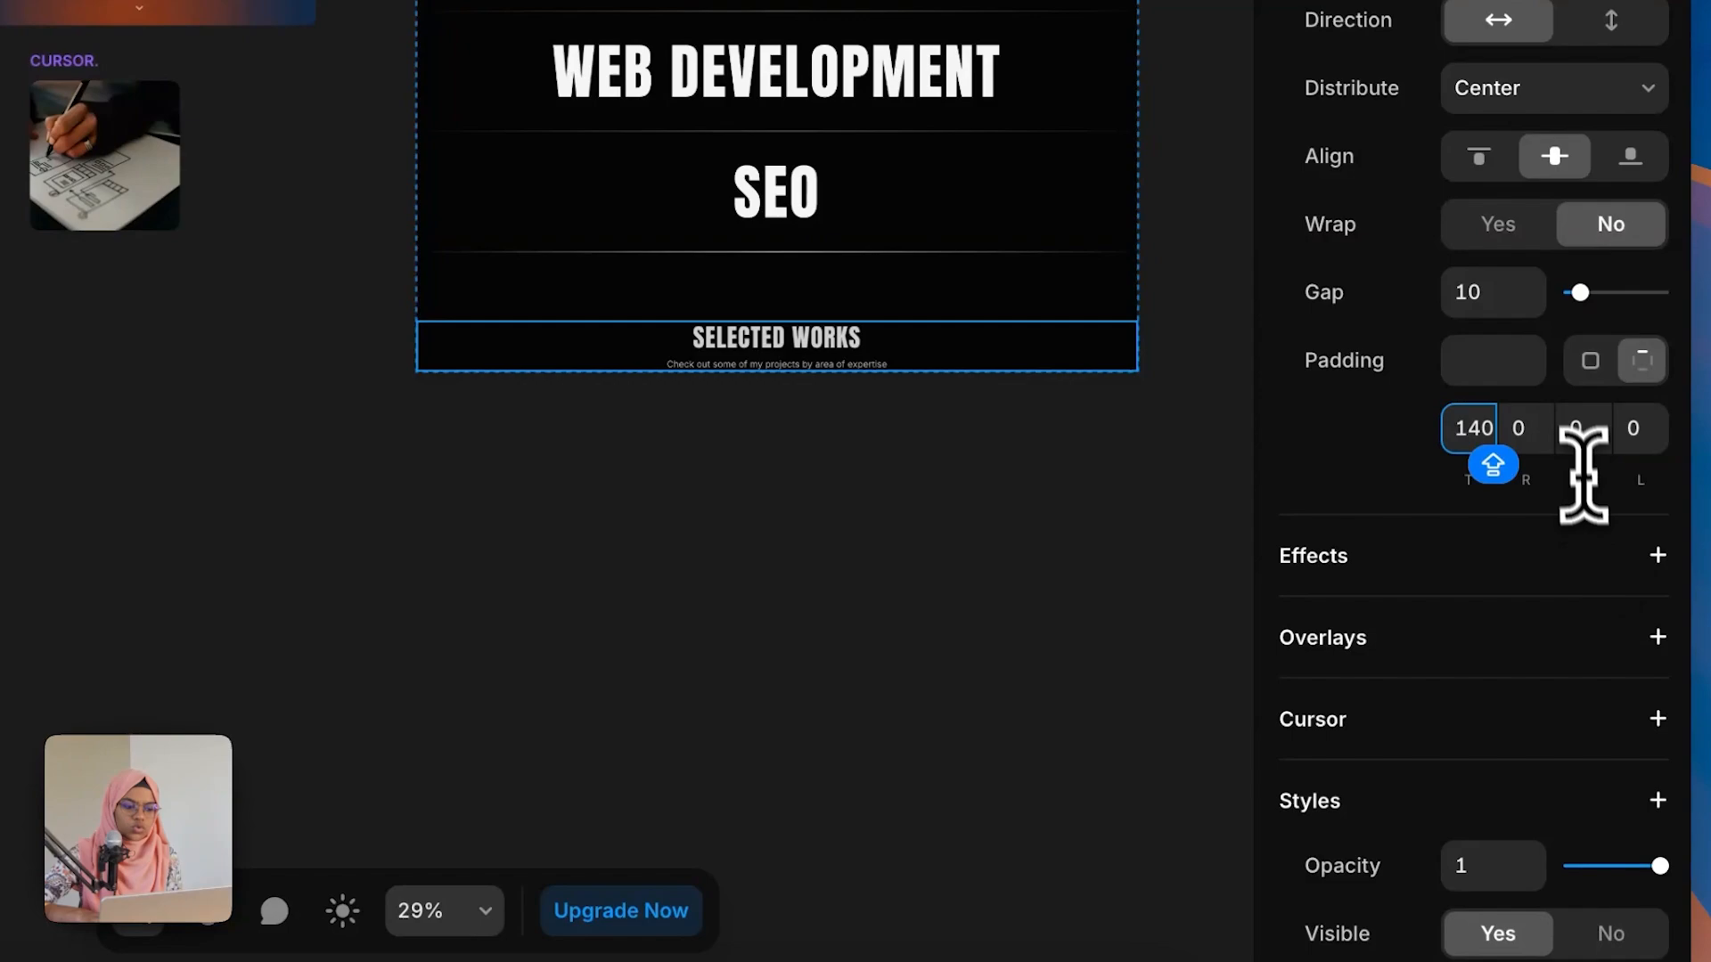
click(1579, 431)
text(14)
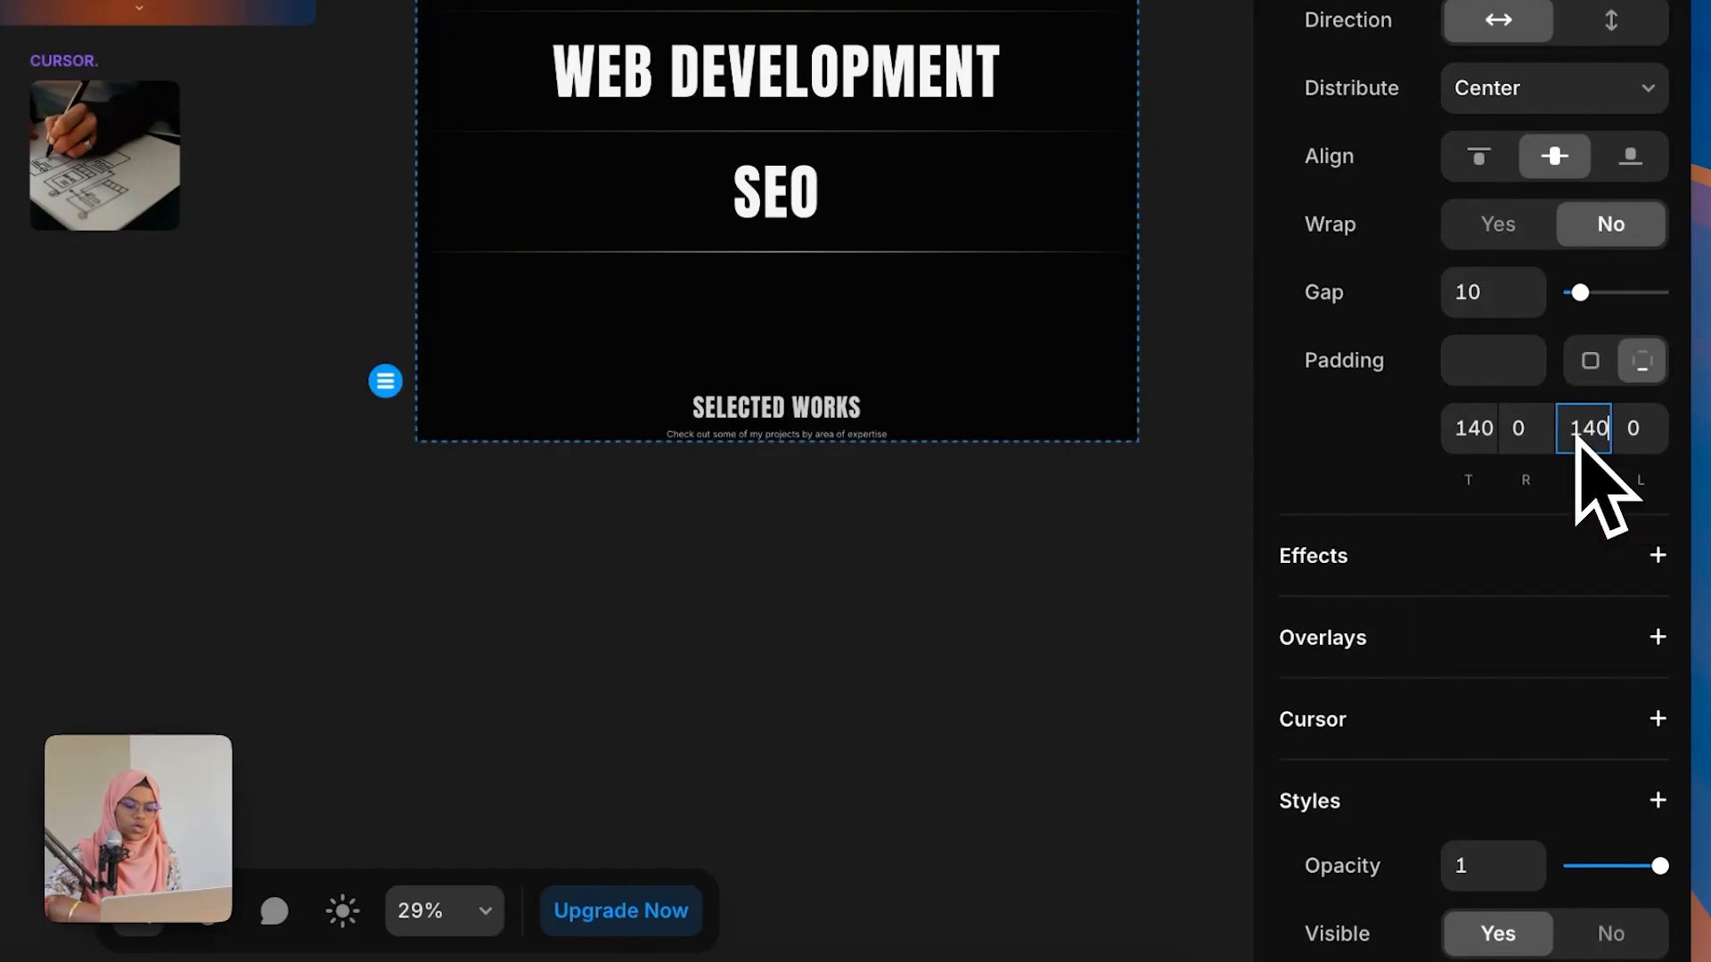
key(Return)
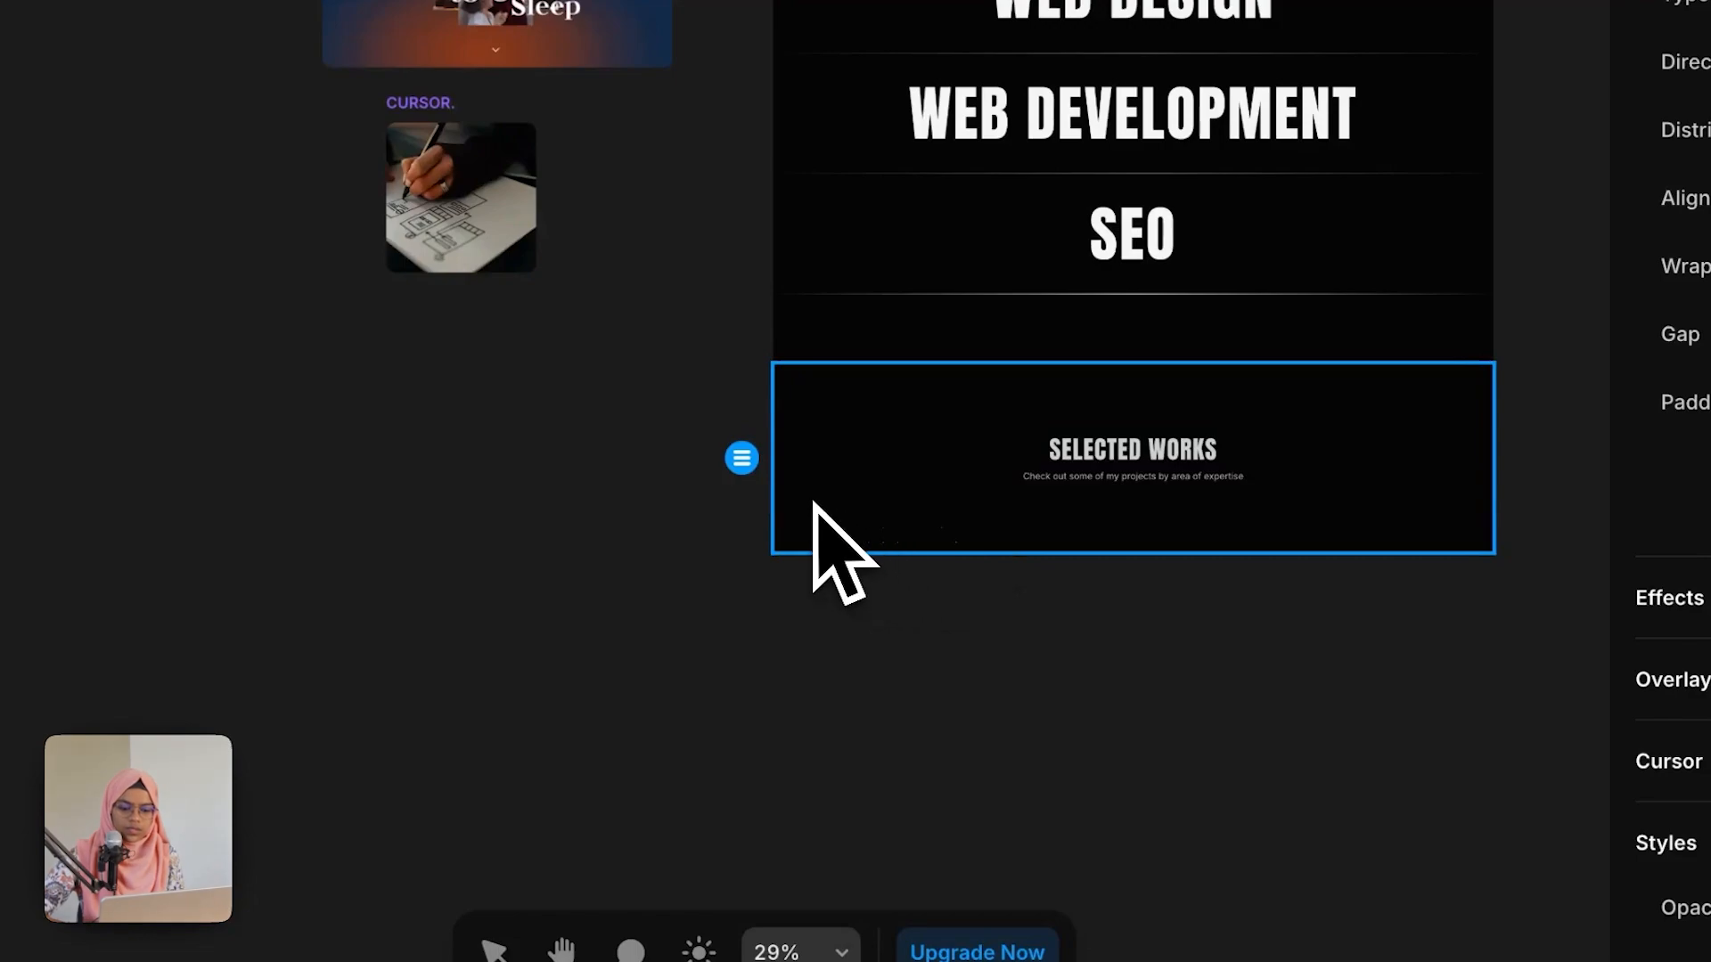
Step: Draw a frame about 1276 × 548 in the work section and nest it inside WORK SECTION
key(f)
mouse_move(813, 503)
mouse_down()
mouse_move(1521, 694)
mouse_move(1444, 777)
mouse_up()
mouse_move(267, 794)
mouse_down()
mouse_move(191, 409)
mouse_move(229, 398)
mouse_up()
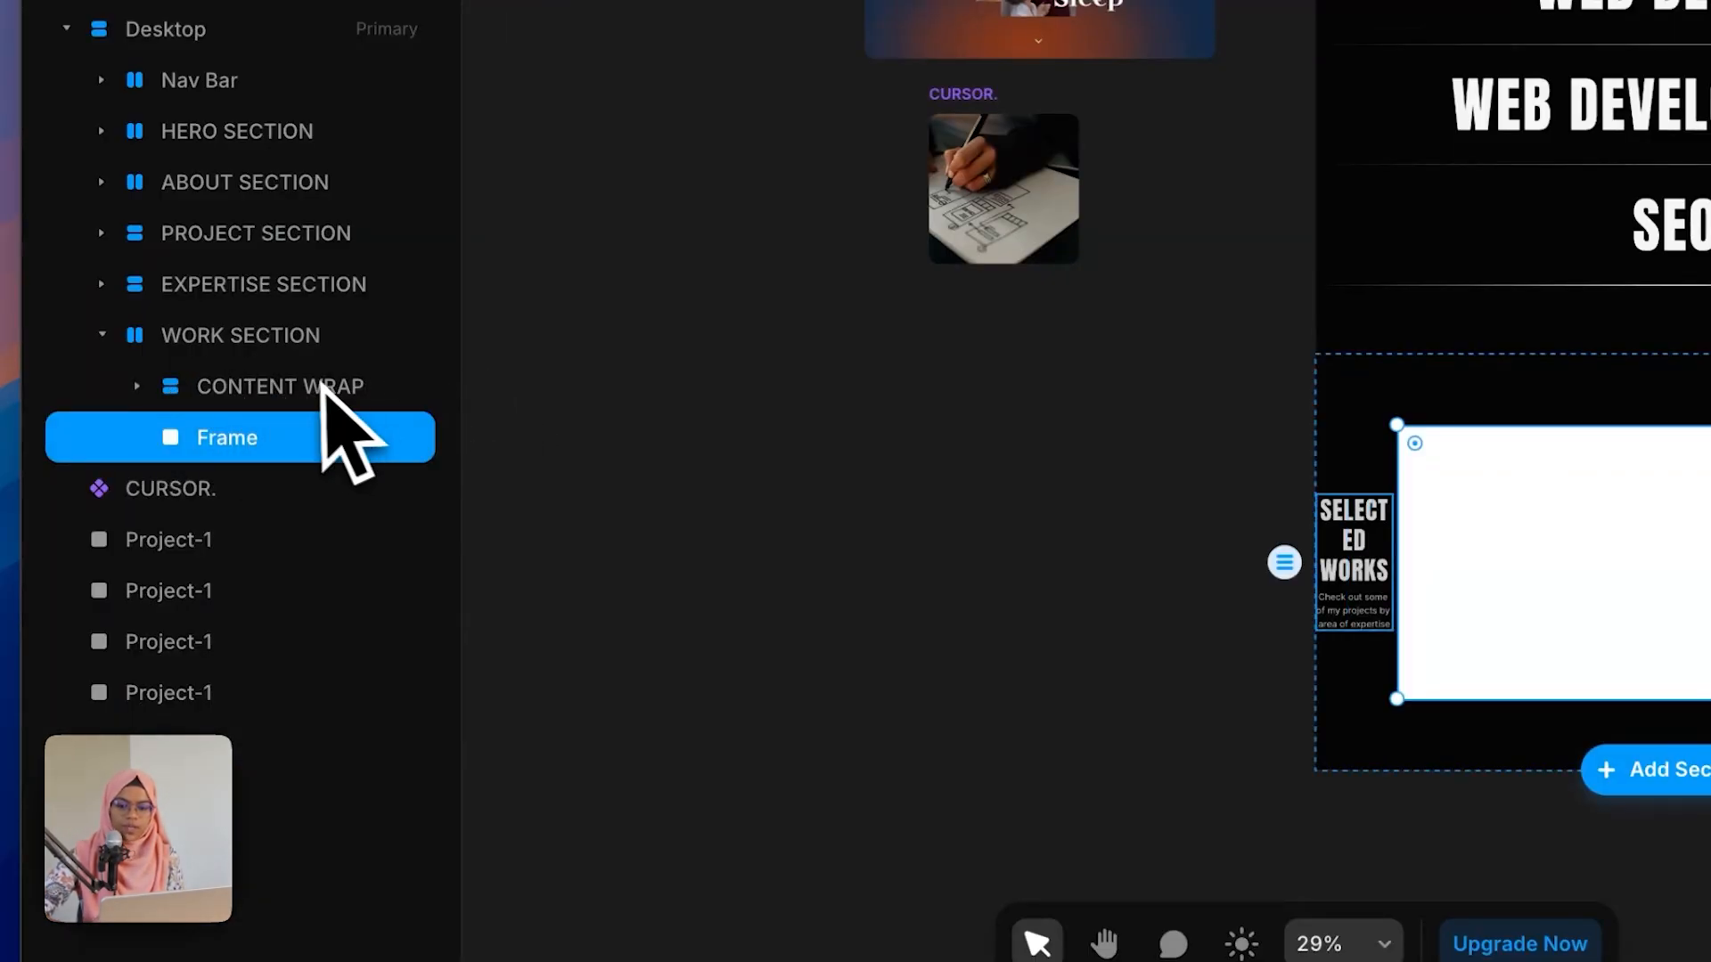
Step: Set the WORK SECTION stack direction to vertical with a gap of 80
click(298, 343)
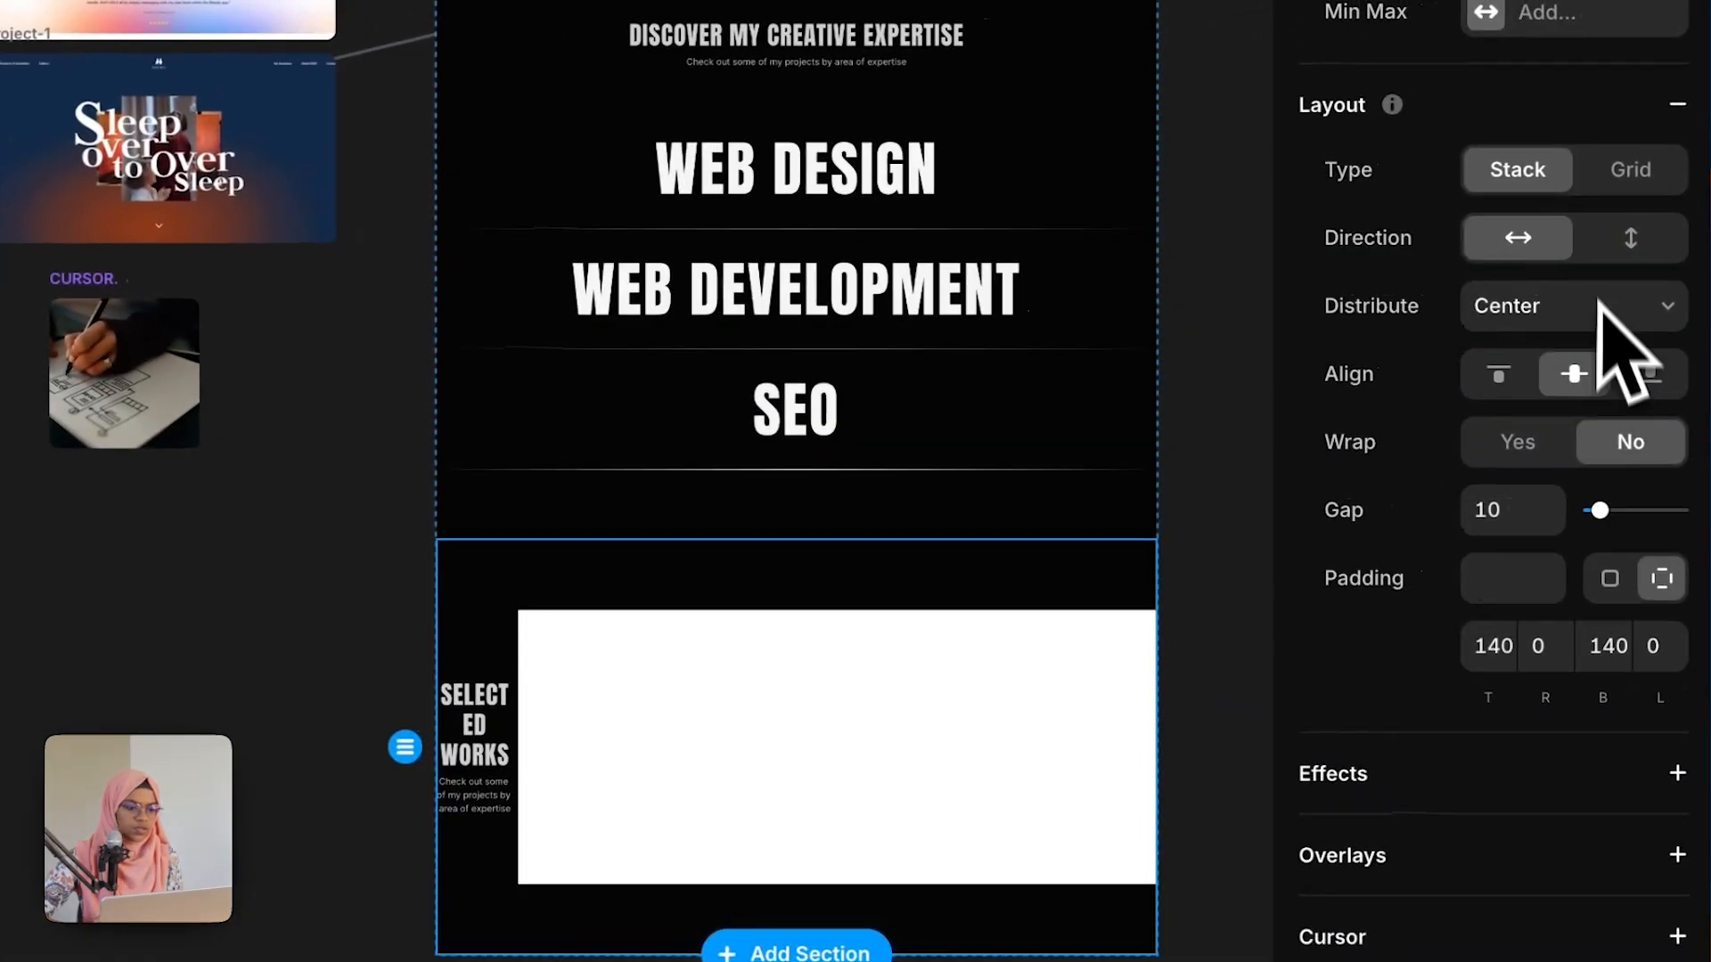
click(1604, 254)
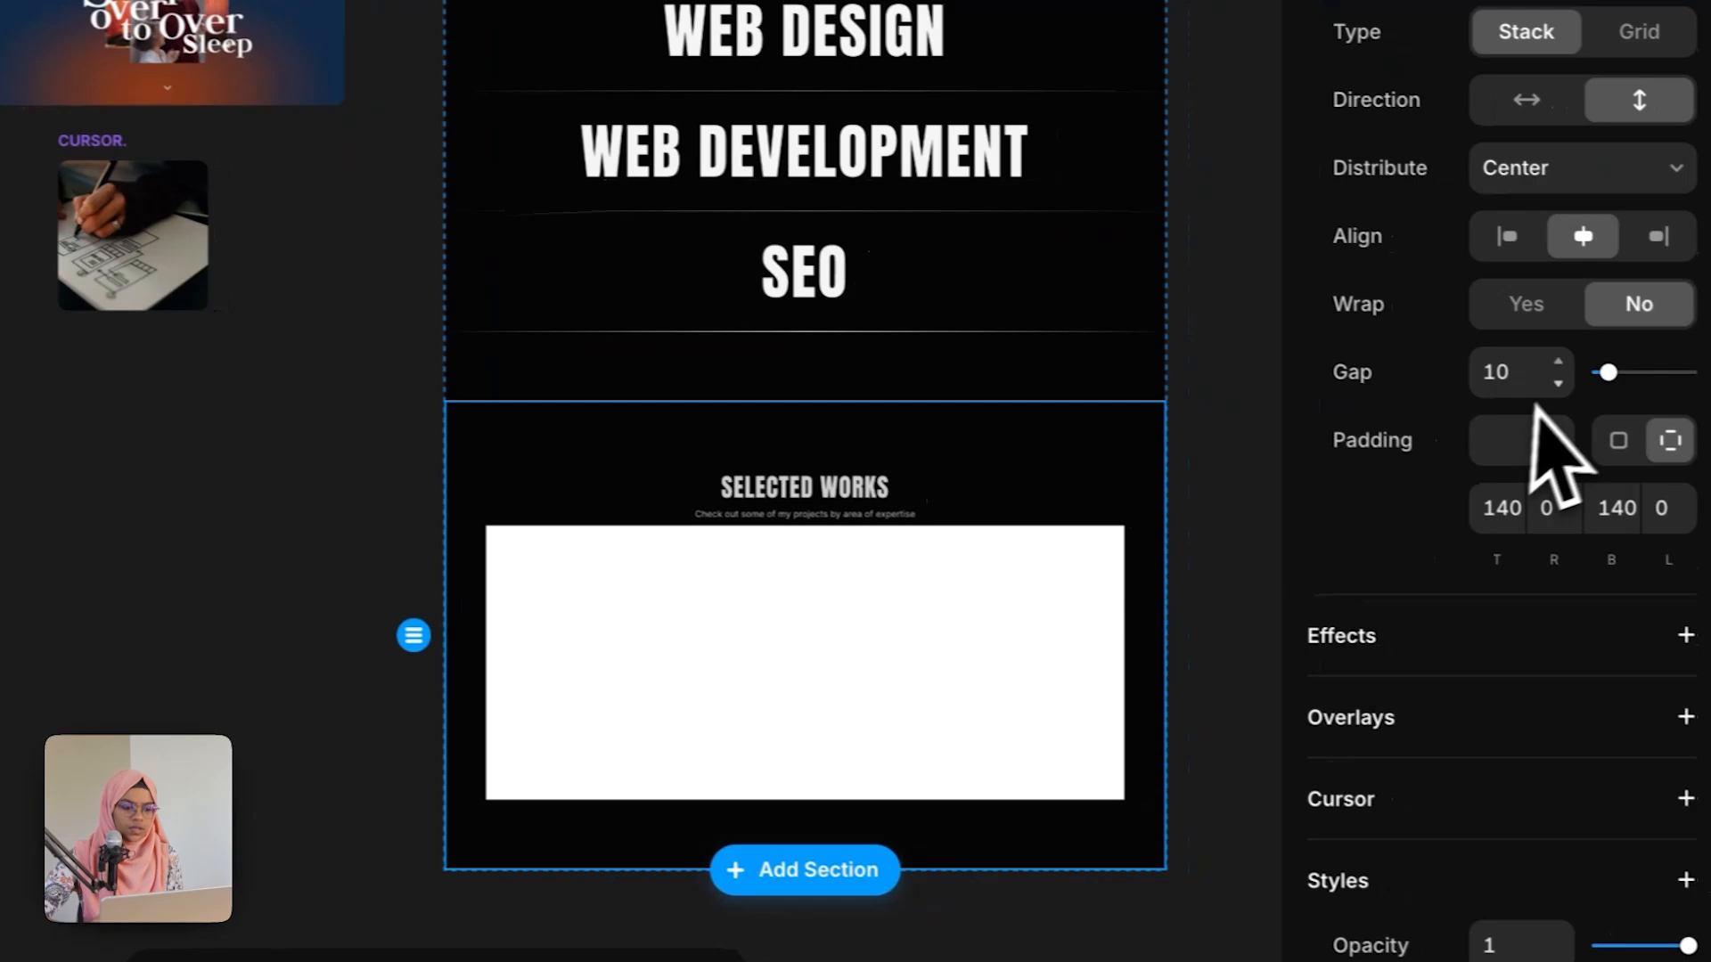
click(1500, 513)
text(80)
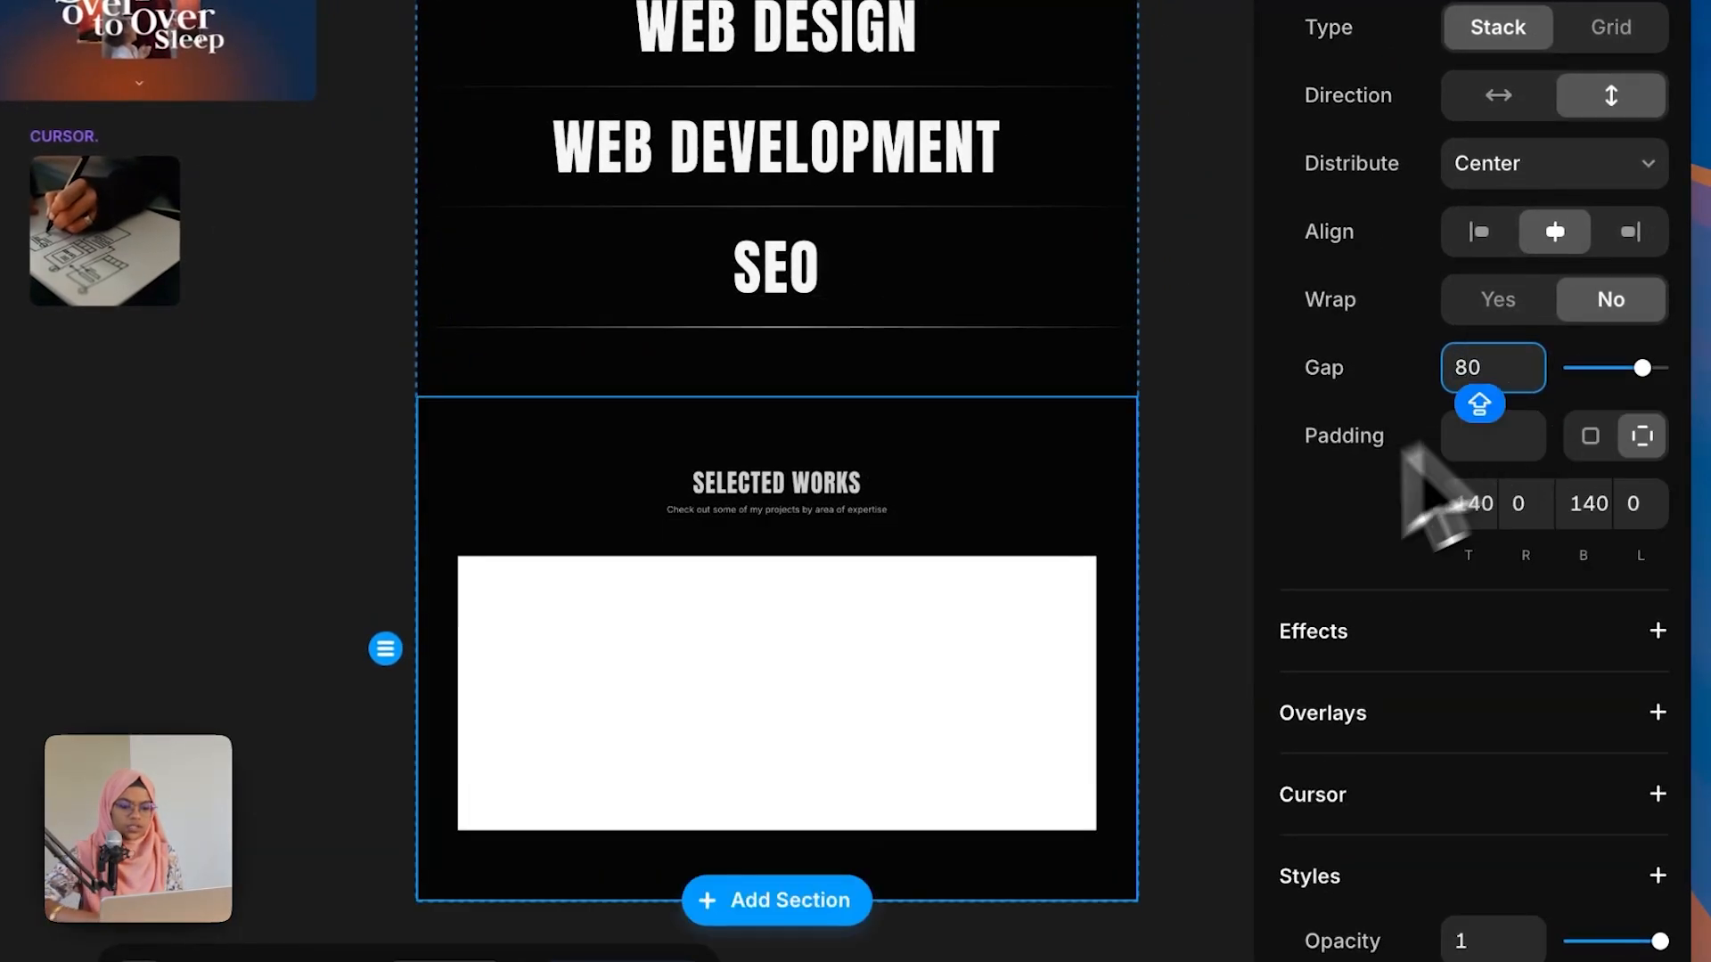
click(1180, 683)
Step: Rename the new frame WORK WRAP
click(292, 604)
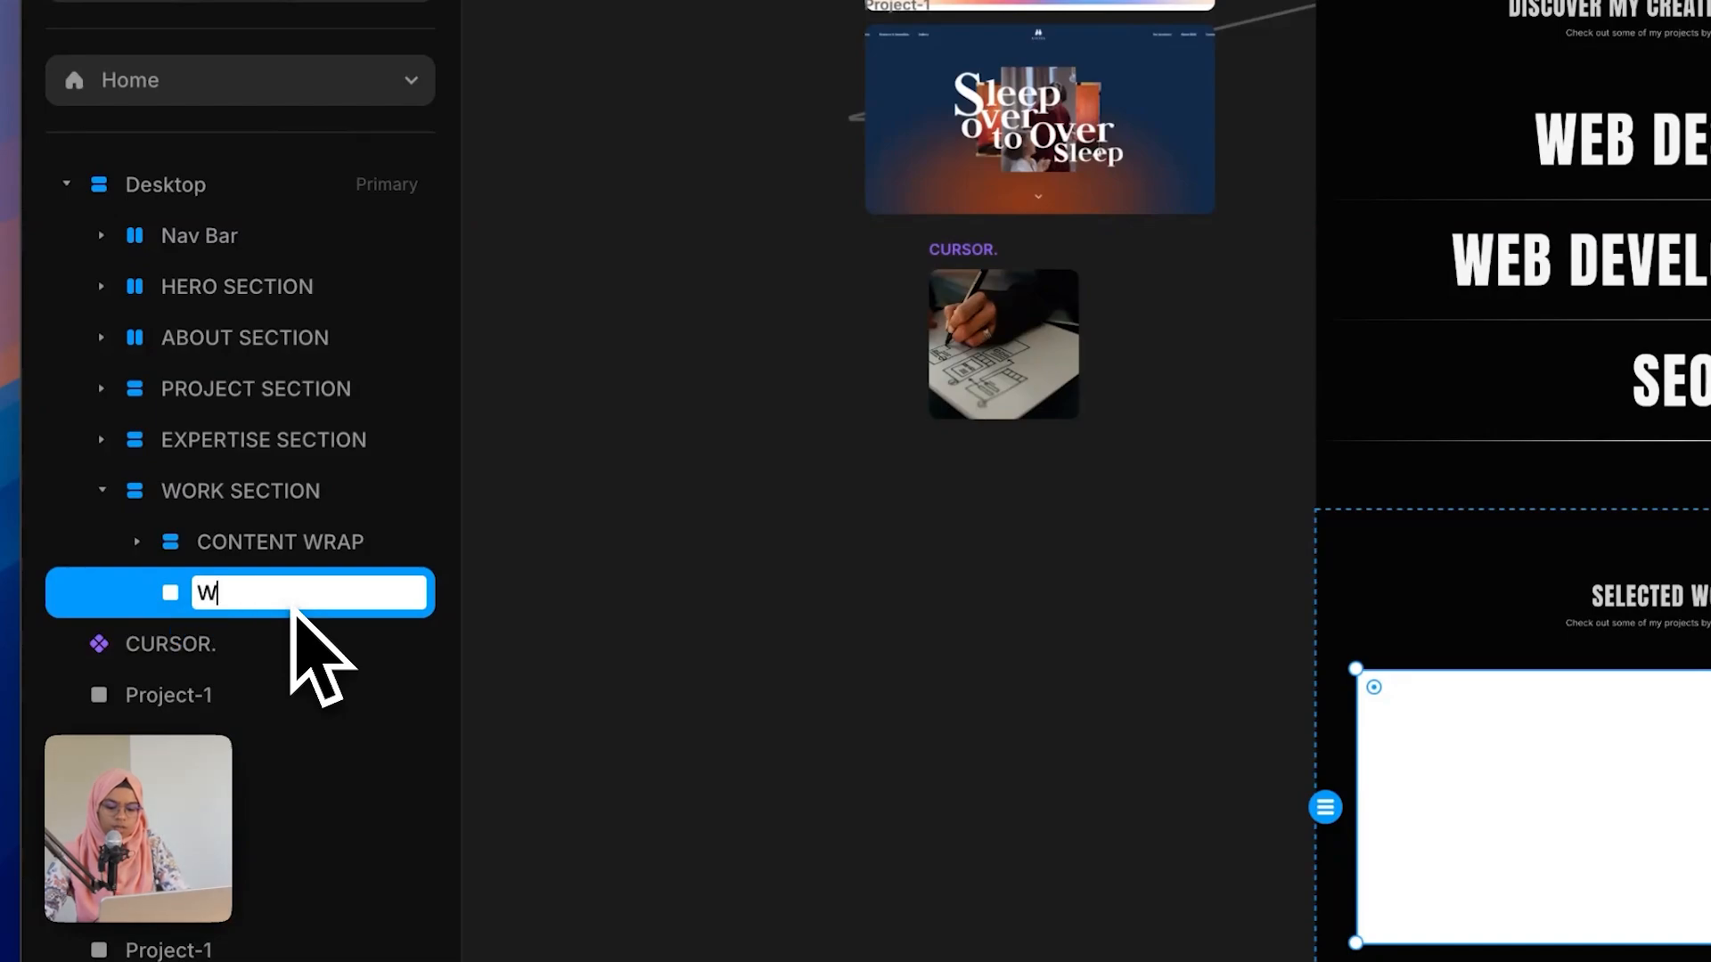
text(WORK WRAP)
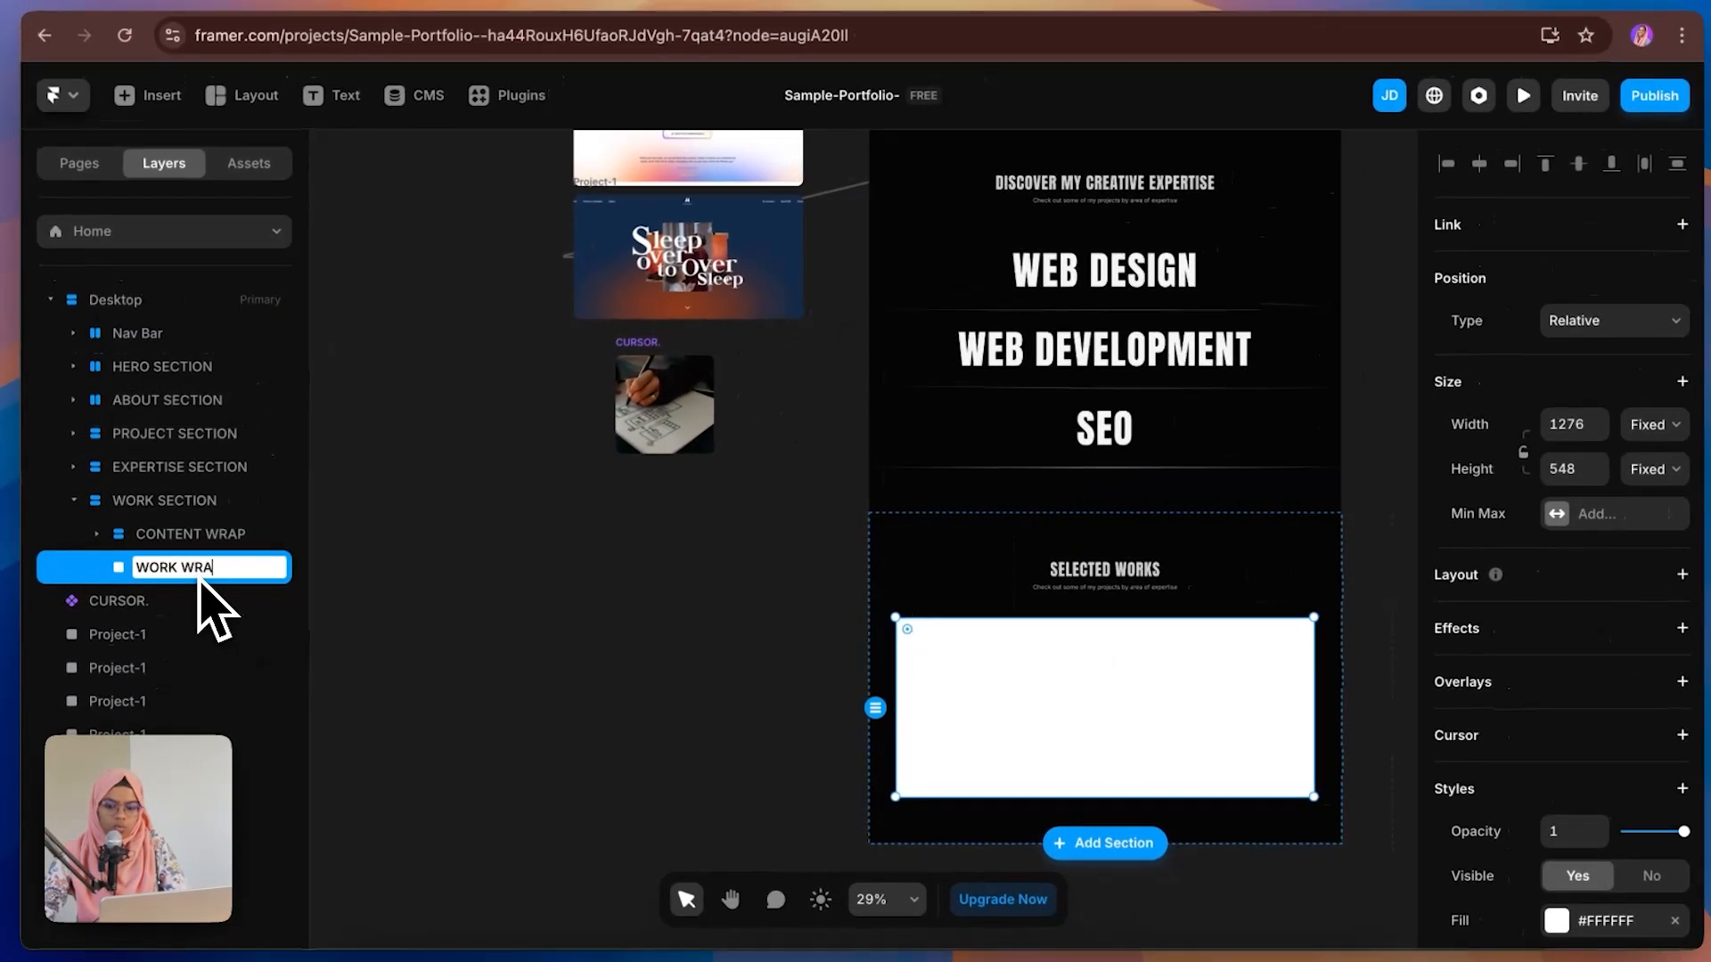
key(Return)
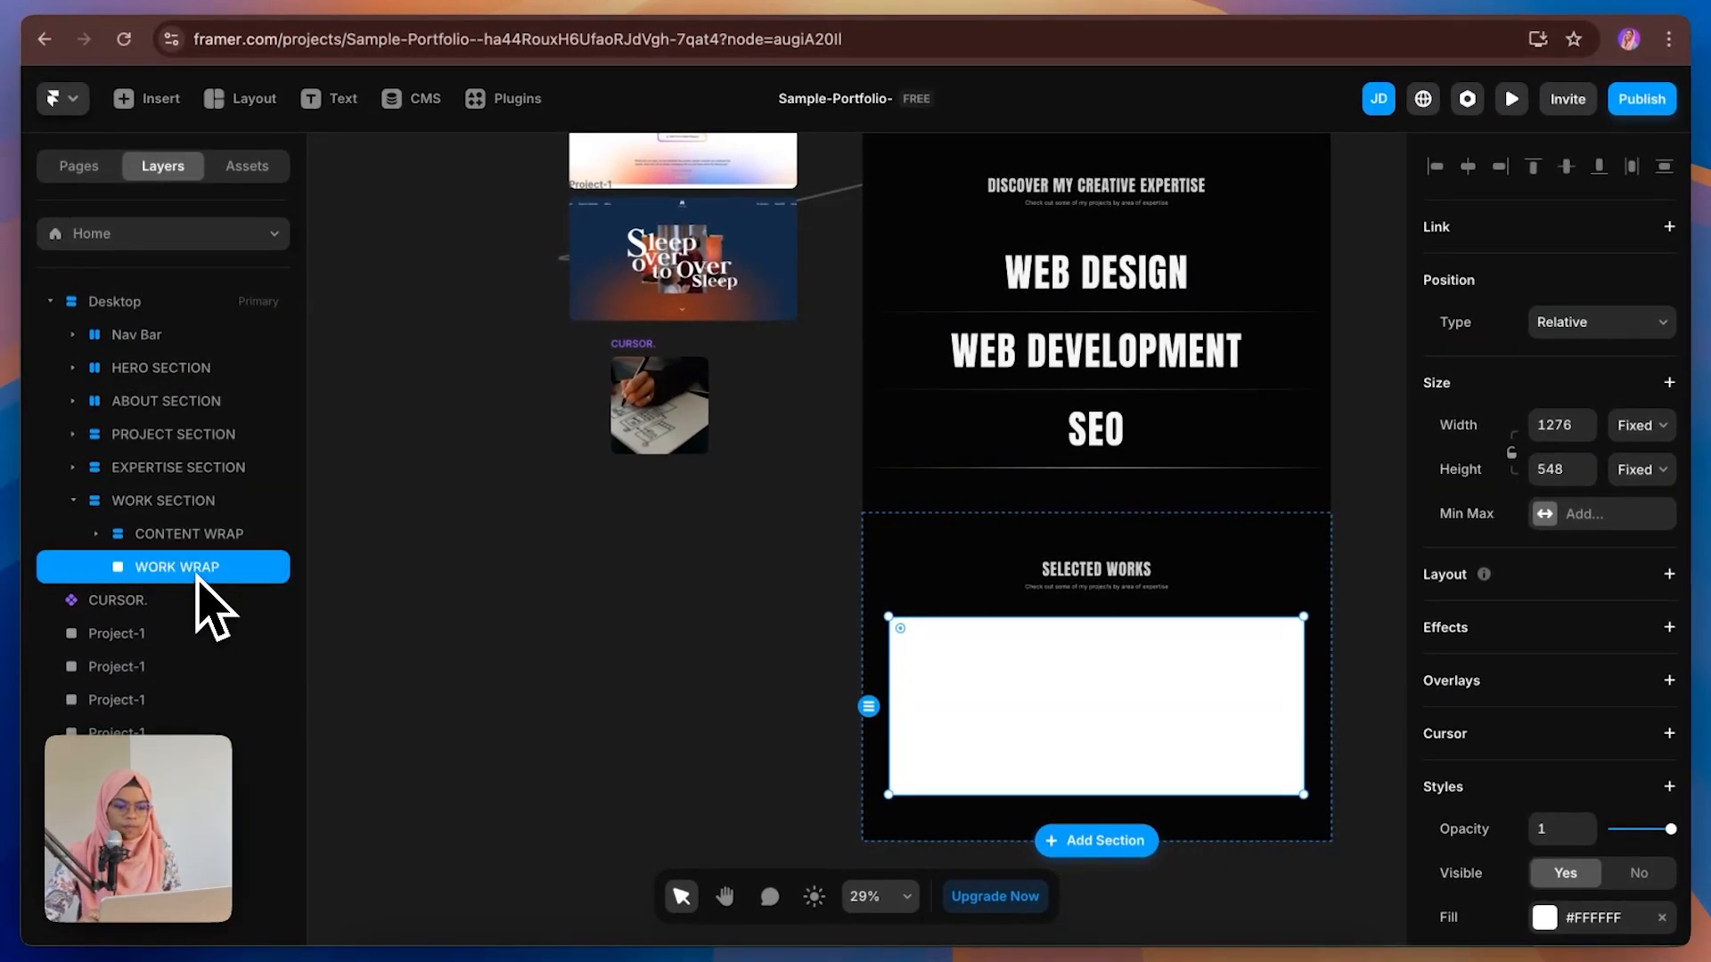
Step: Set the WORK WRAP frame's size to 1300 × 800
click(1568, 425)
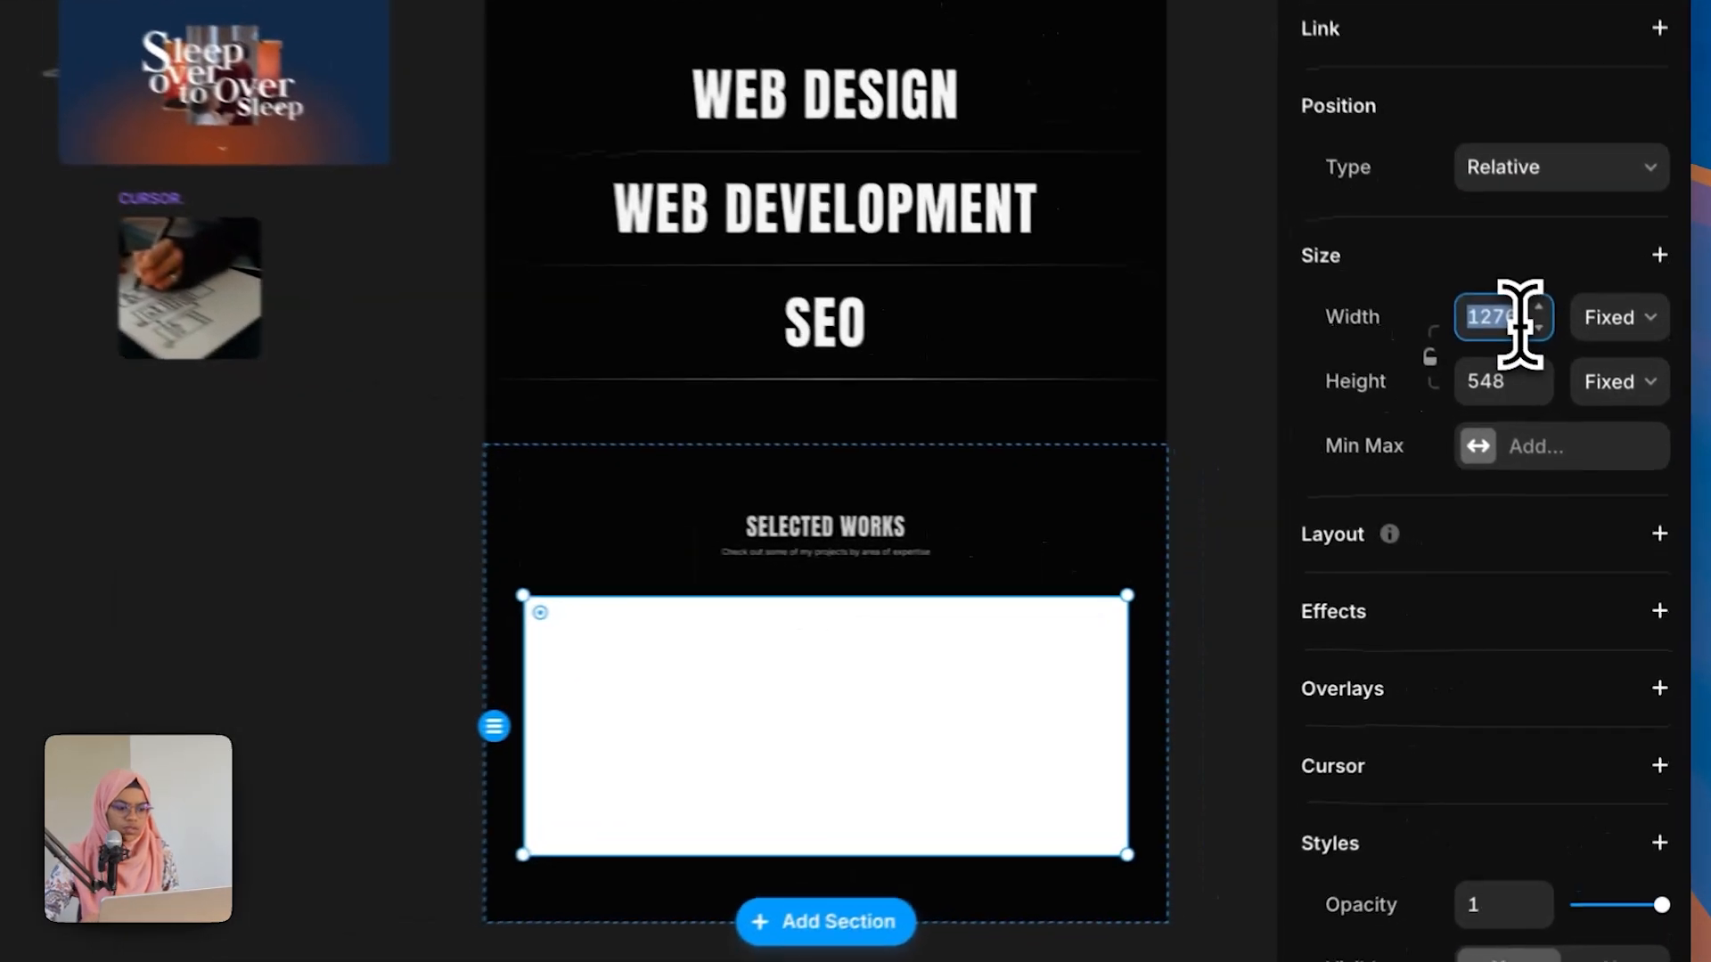
text(1300)
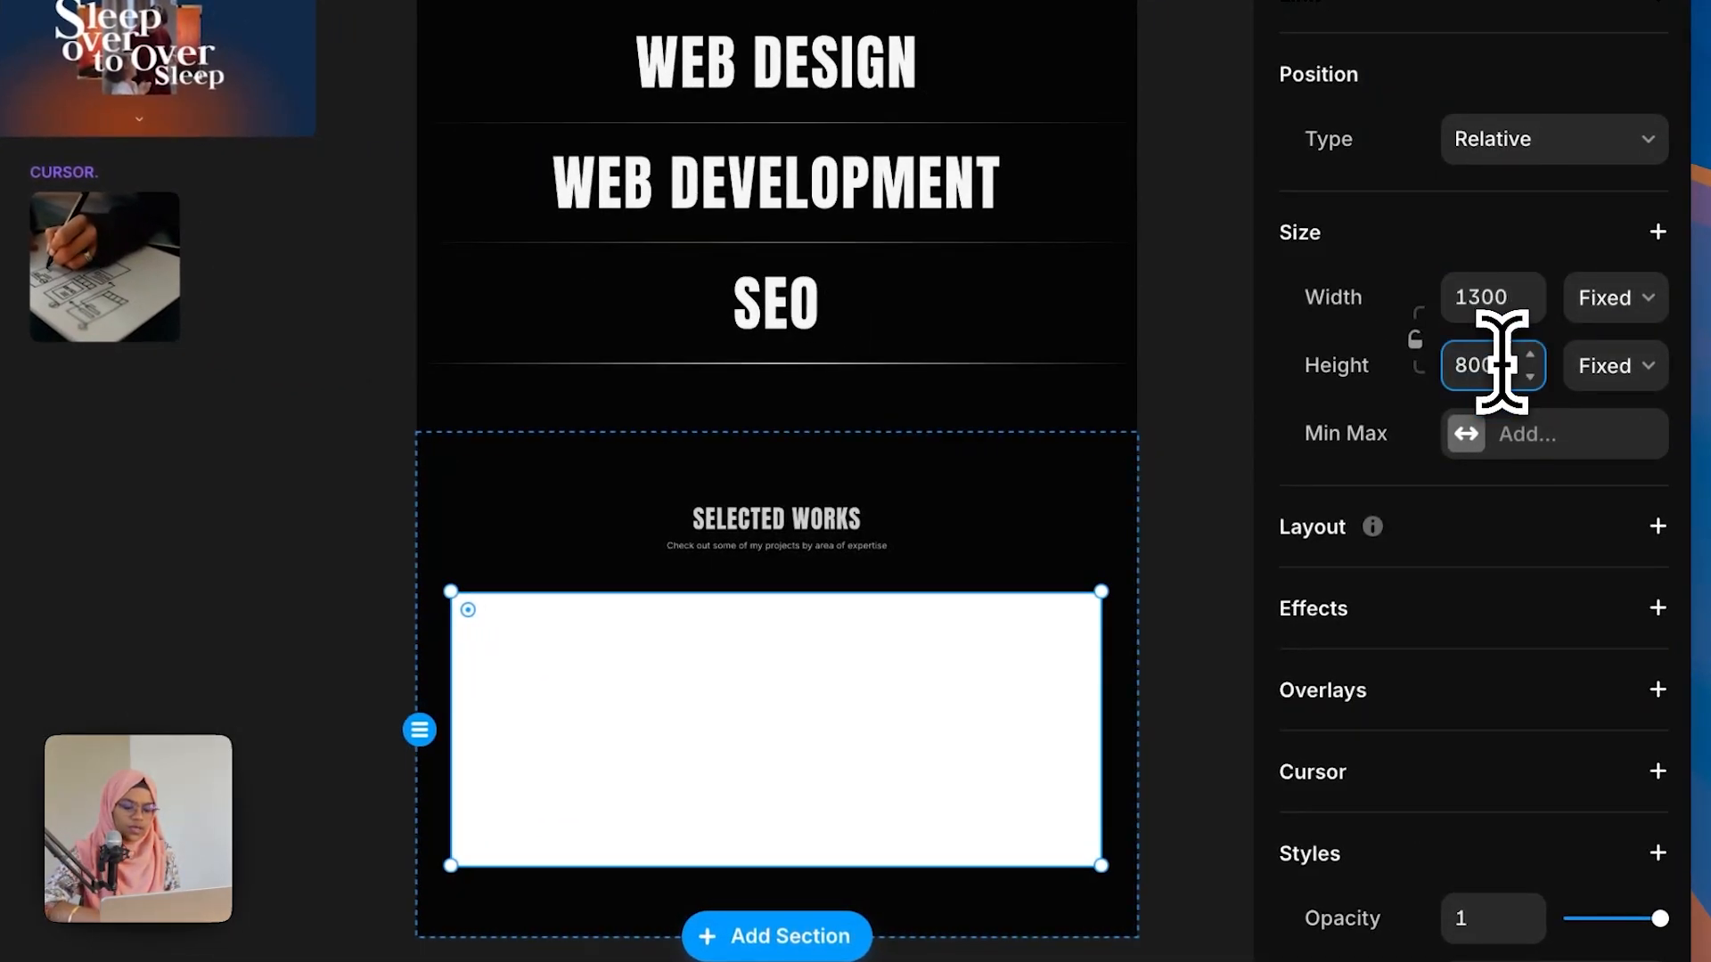
key(Return)
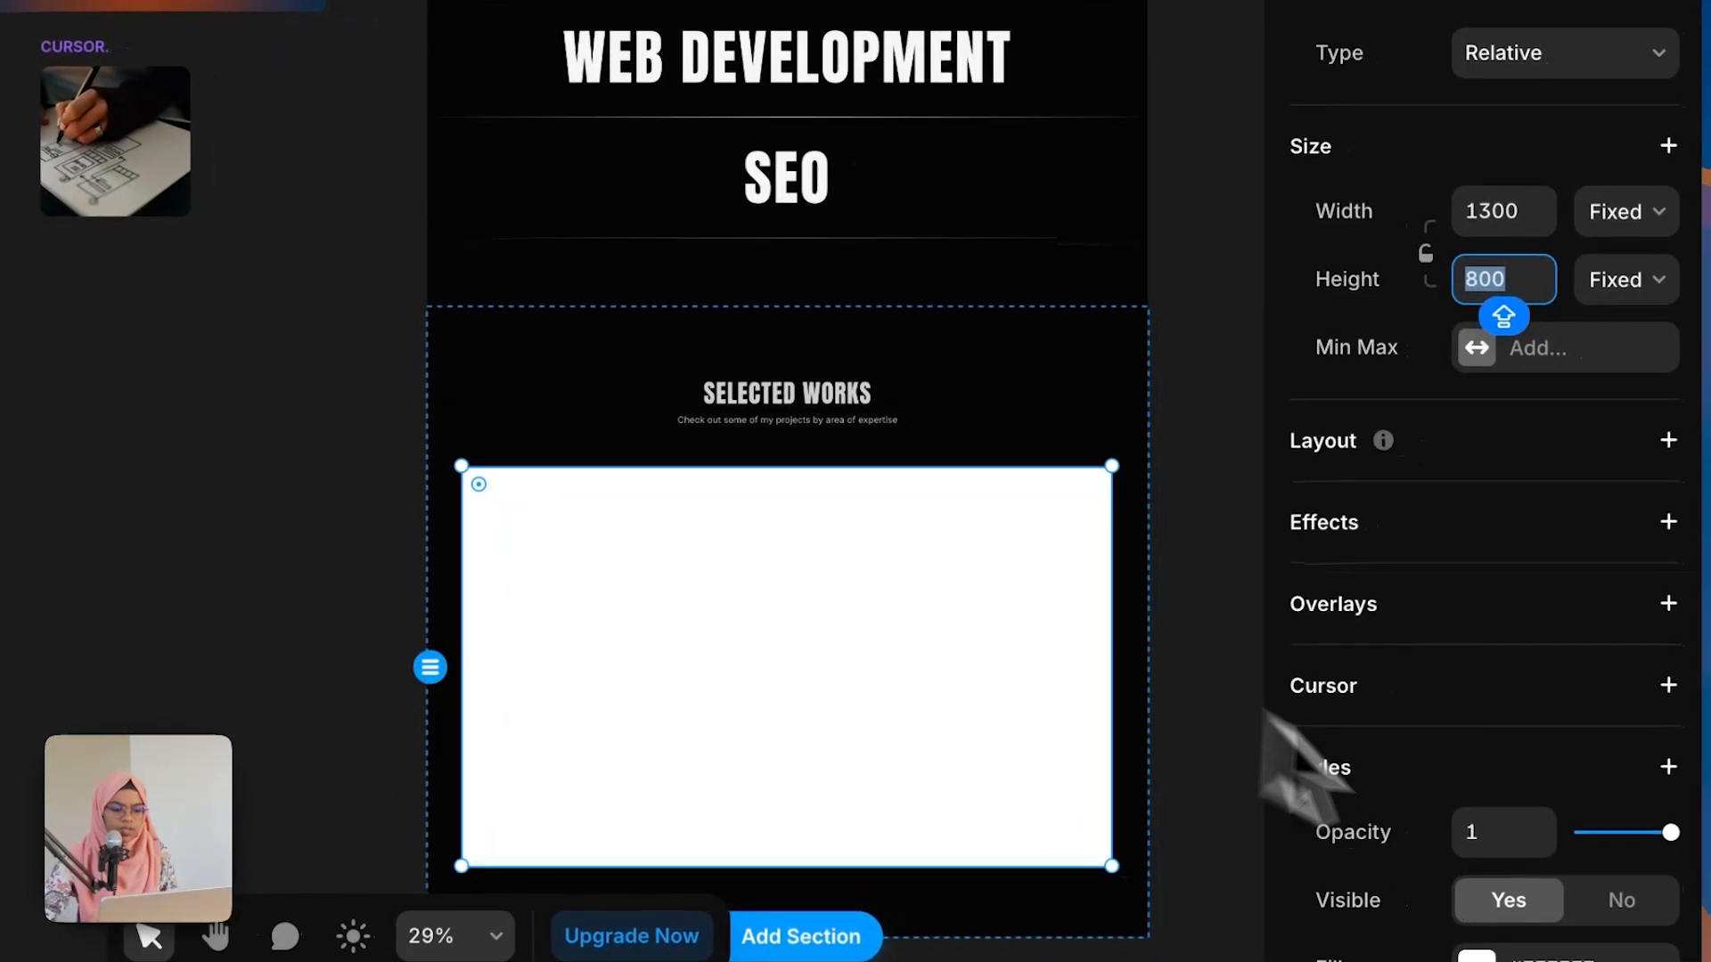
Step: Set the WORK WRAP corner radius to 20 and remove its white fill
scroll(1470, 846, down, 6)
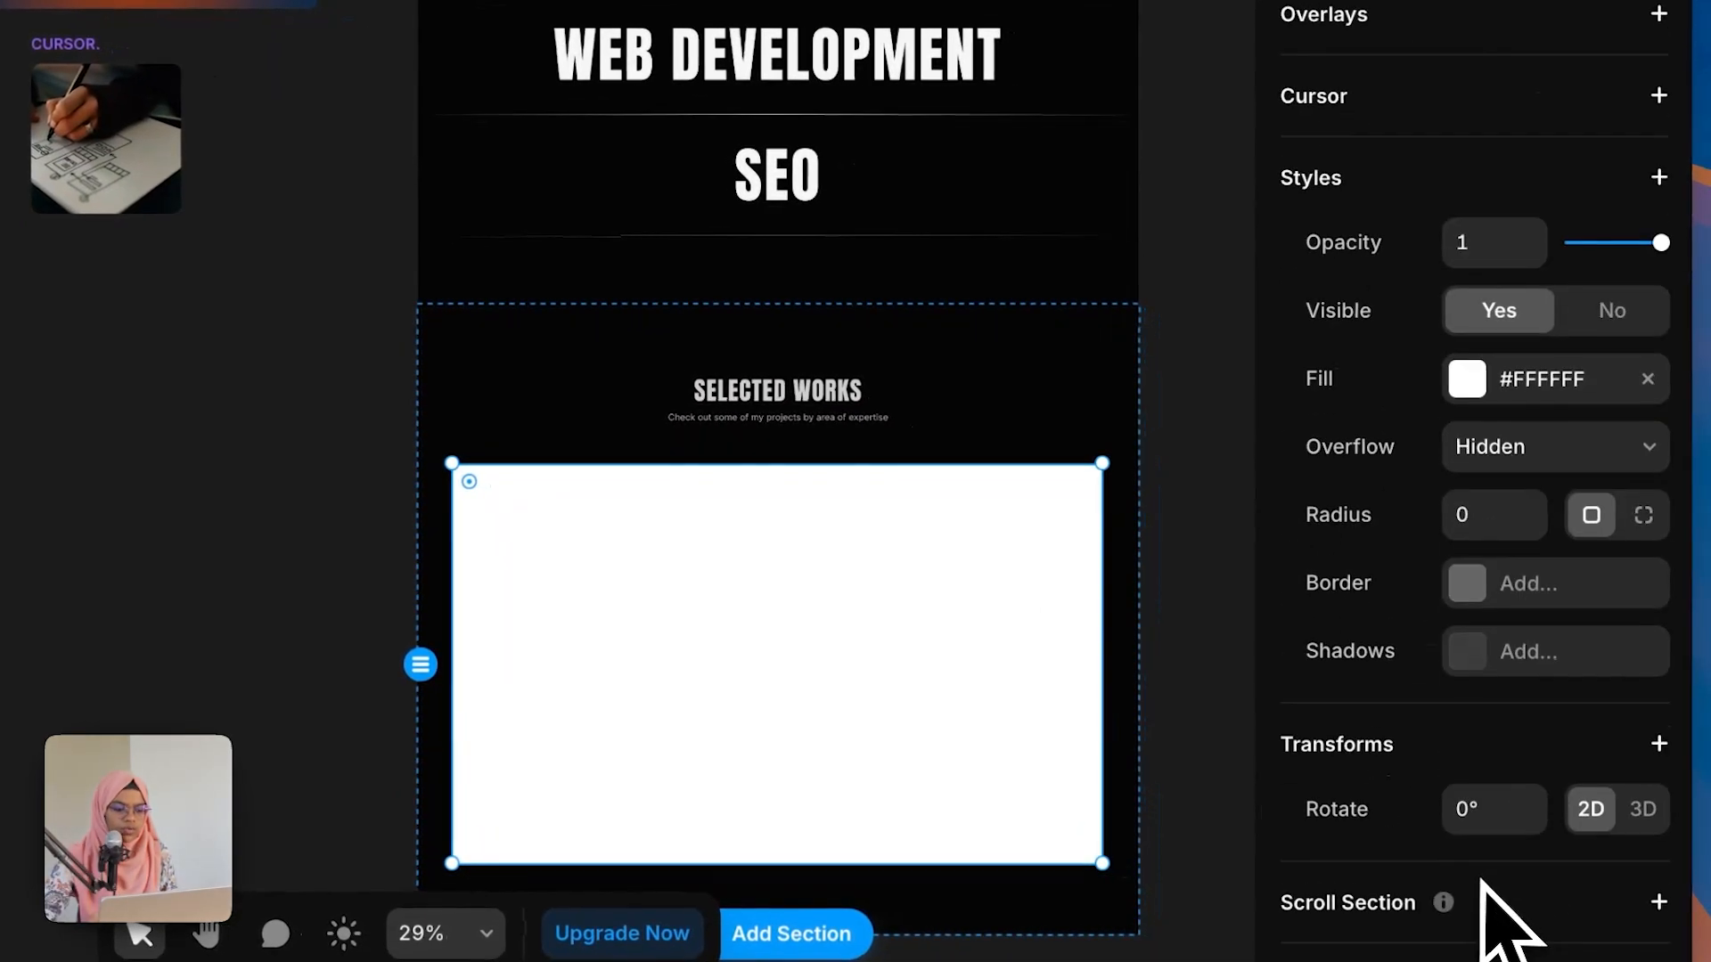
click(1491, 530)
text(20)
key(Return)
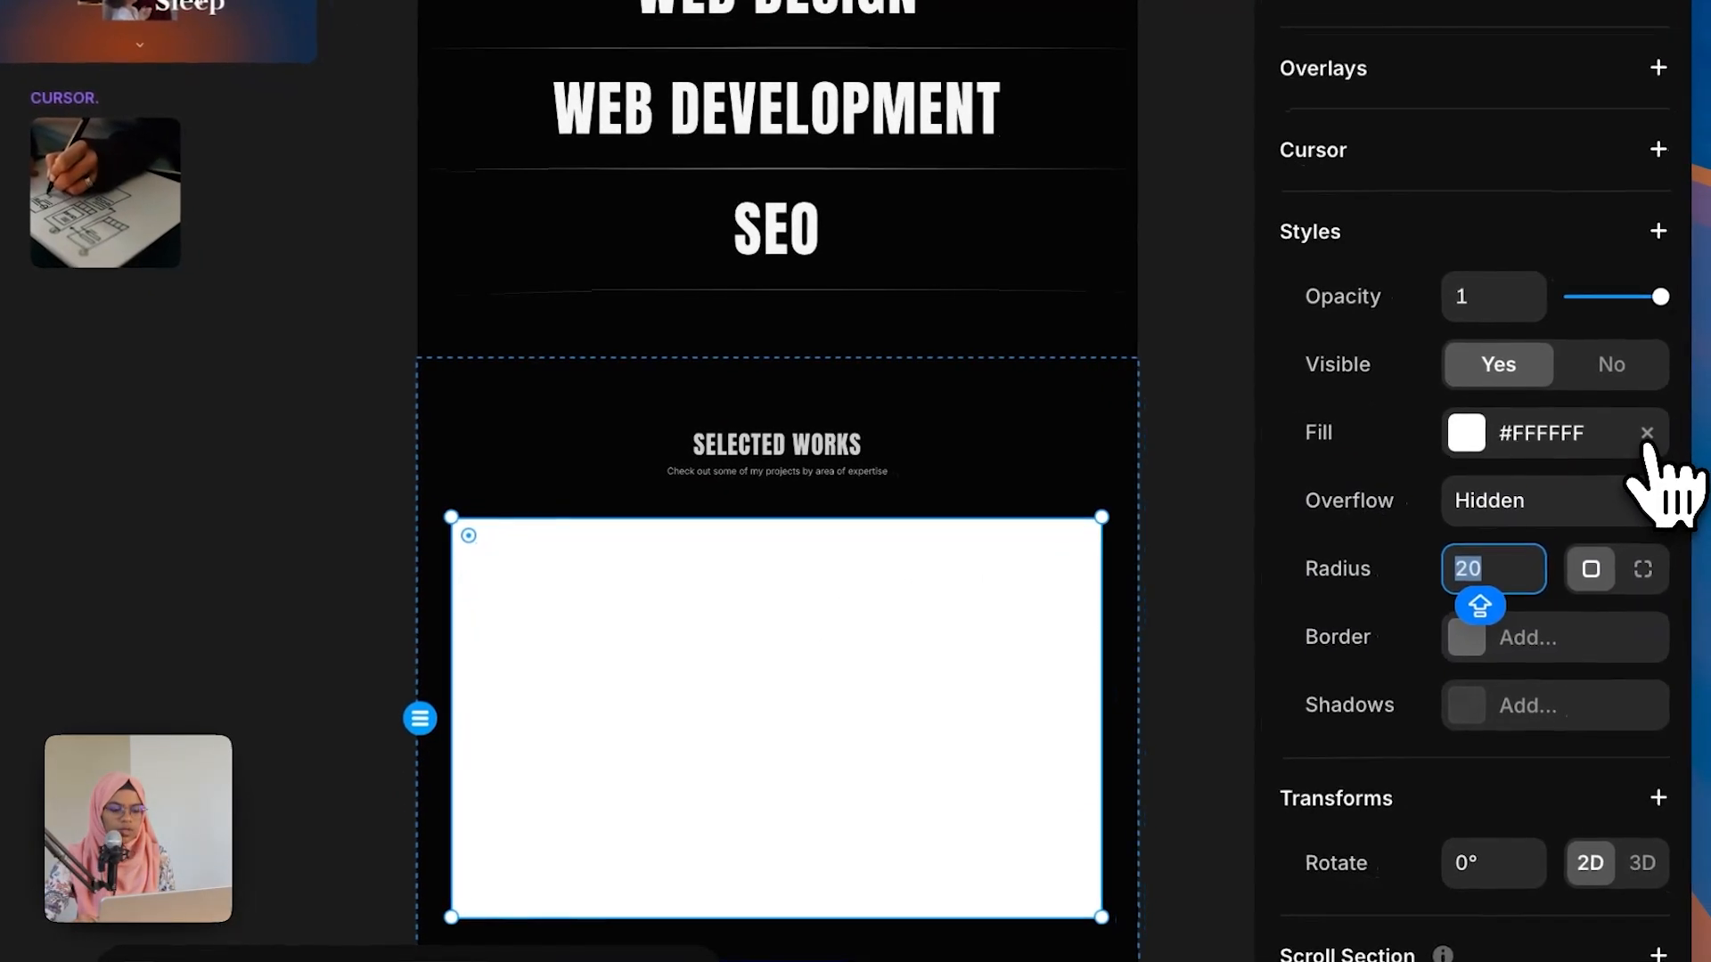
click(1646, 436)
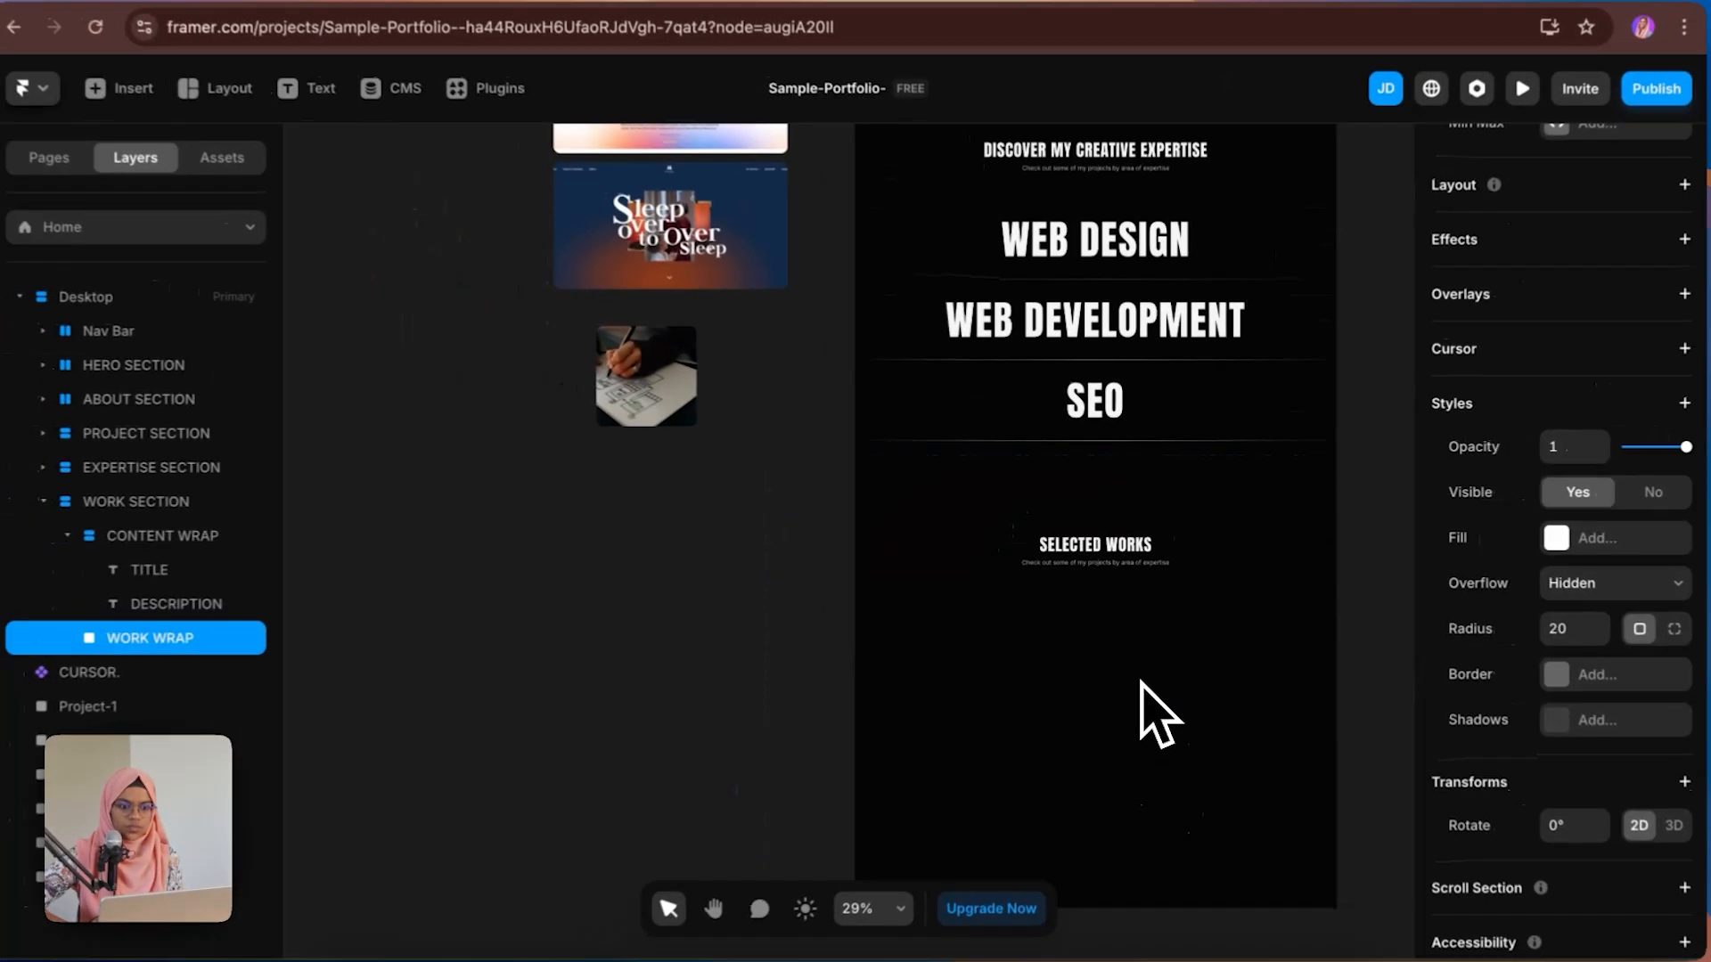
Step: Copy the expertise section's content wrap and paste it into WORK WRAP
scroll(1167, 767, up, 3)
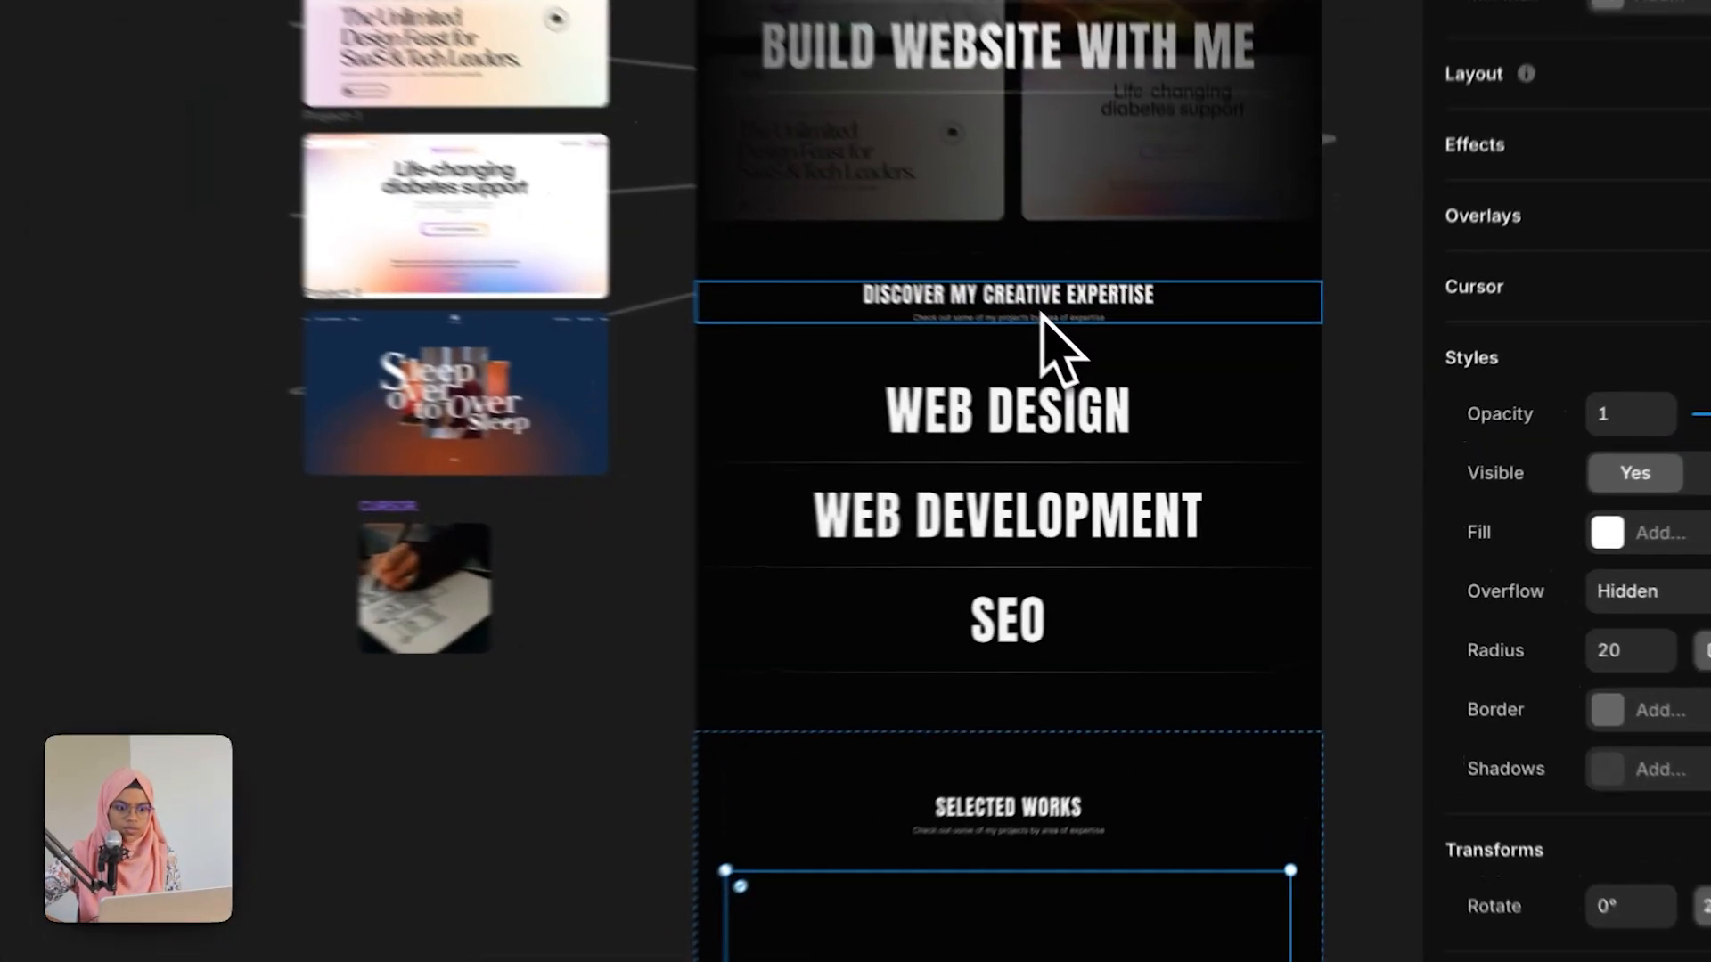
click(1117, 368)
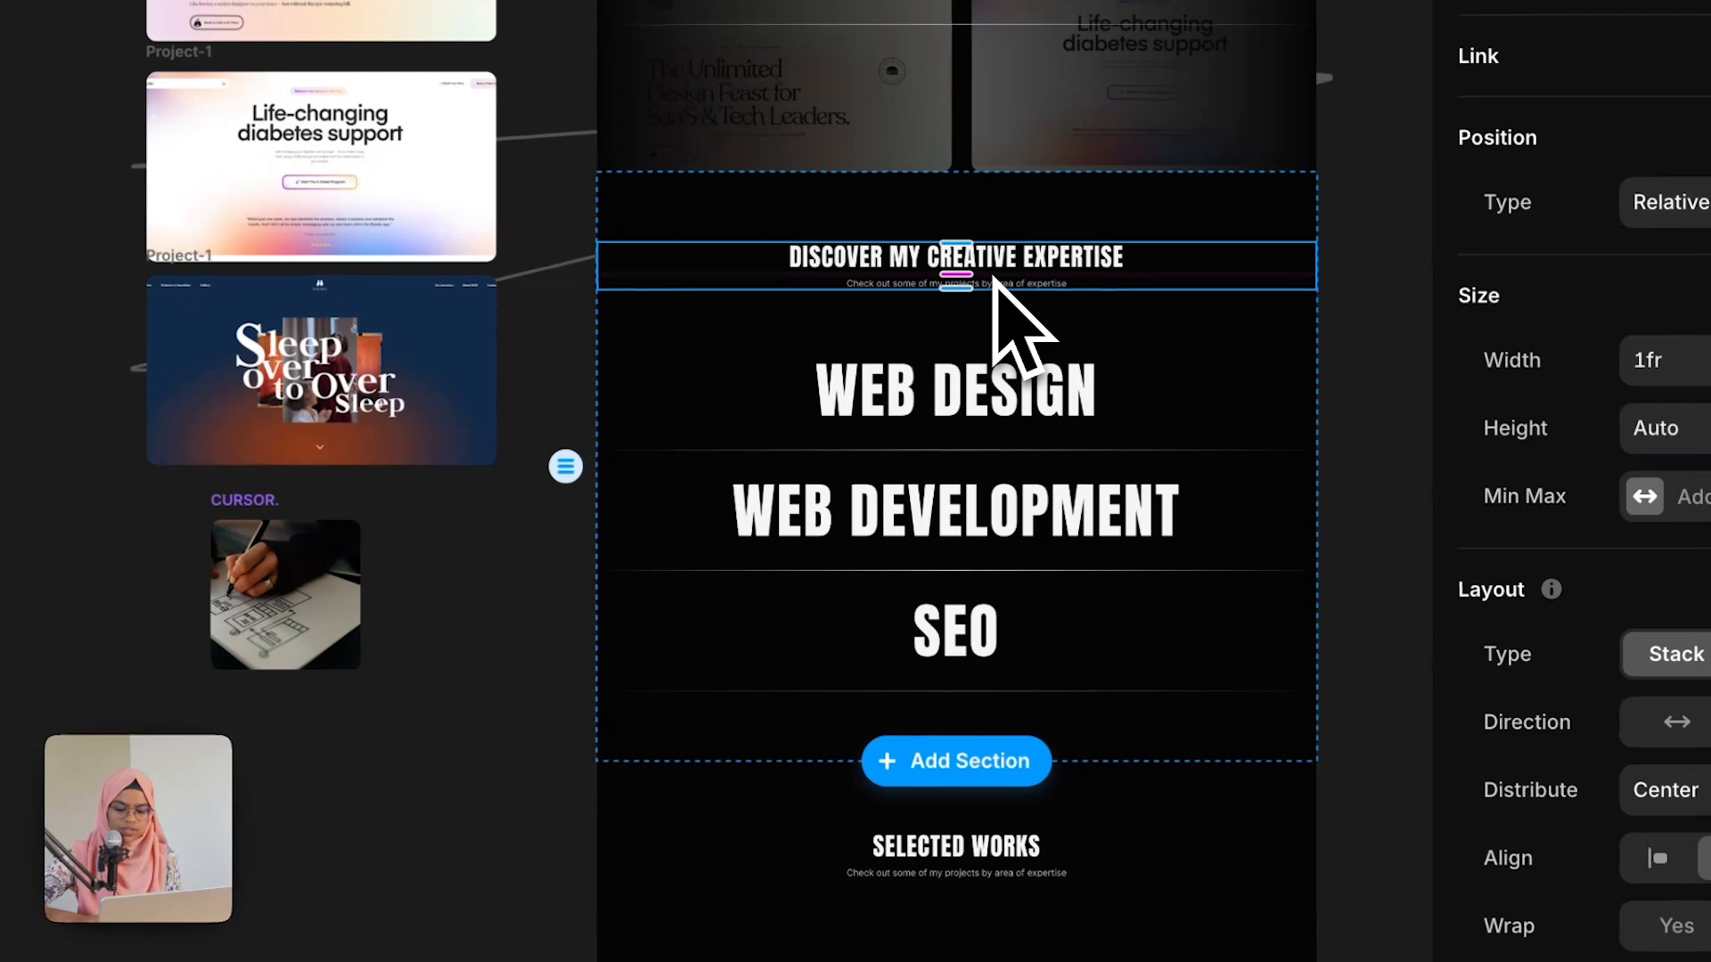
scroll(967, 669, down, 5)
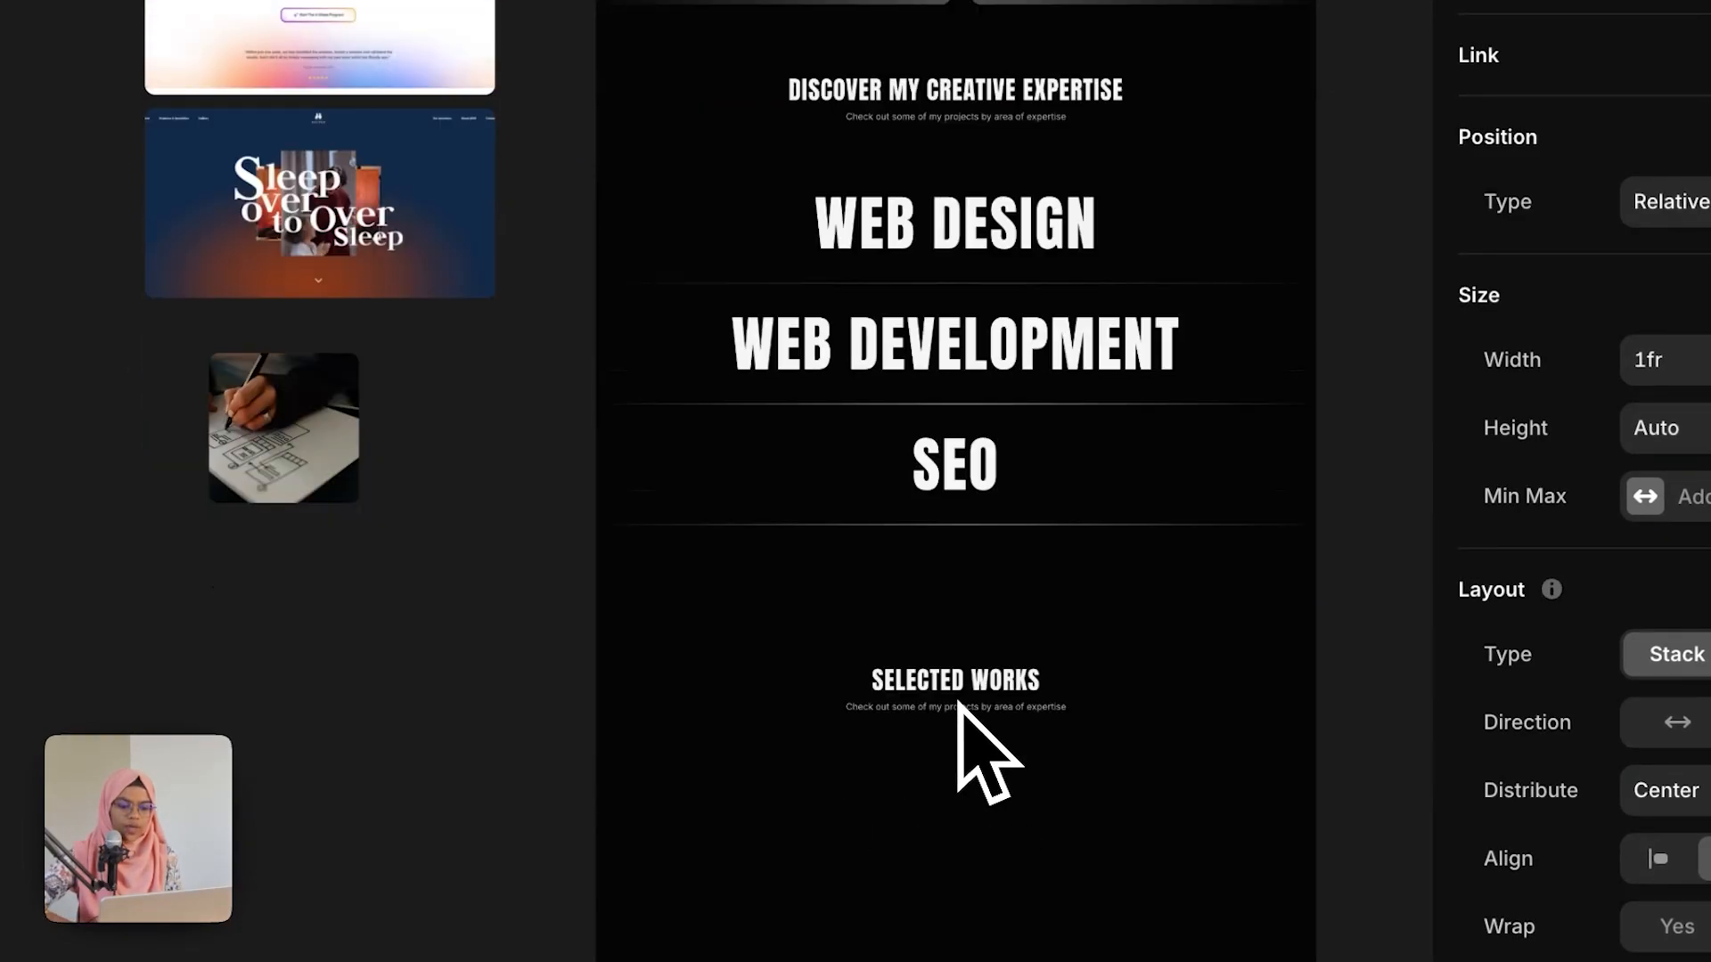
click(958, 724)
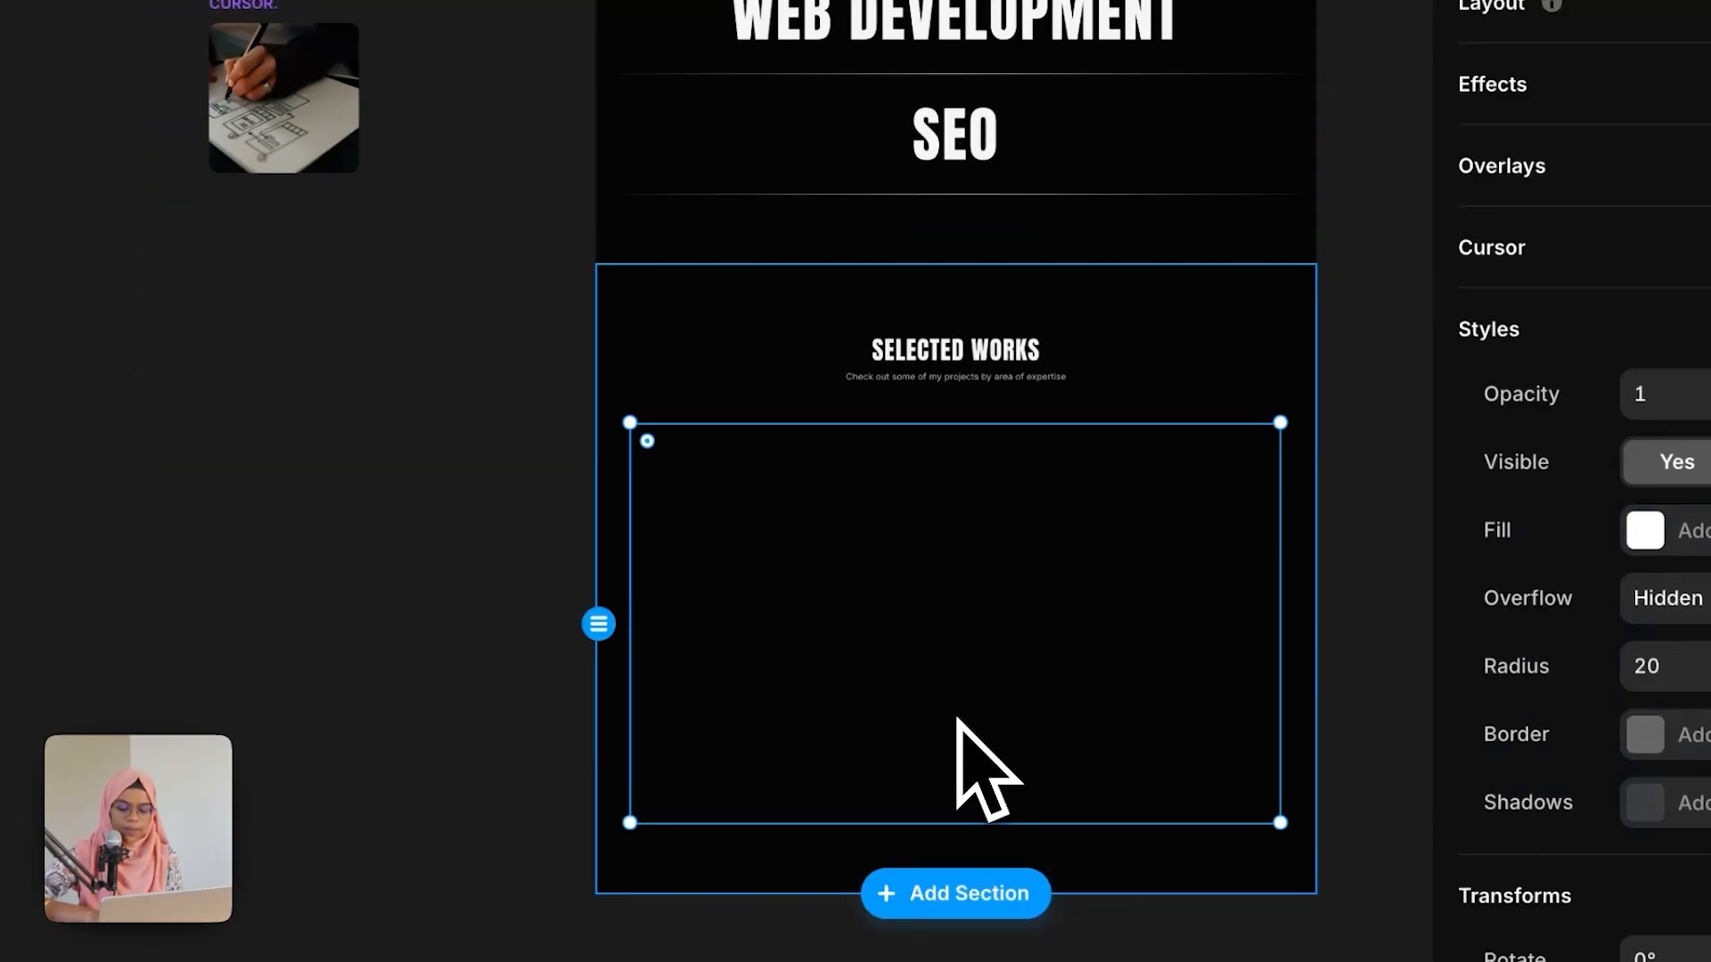
key(super+v)
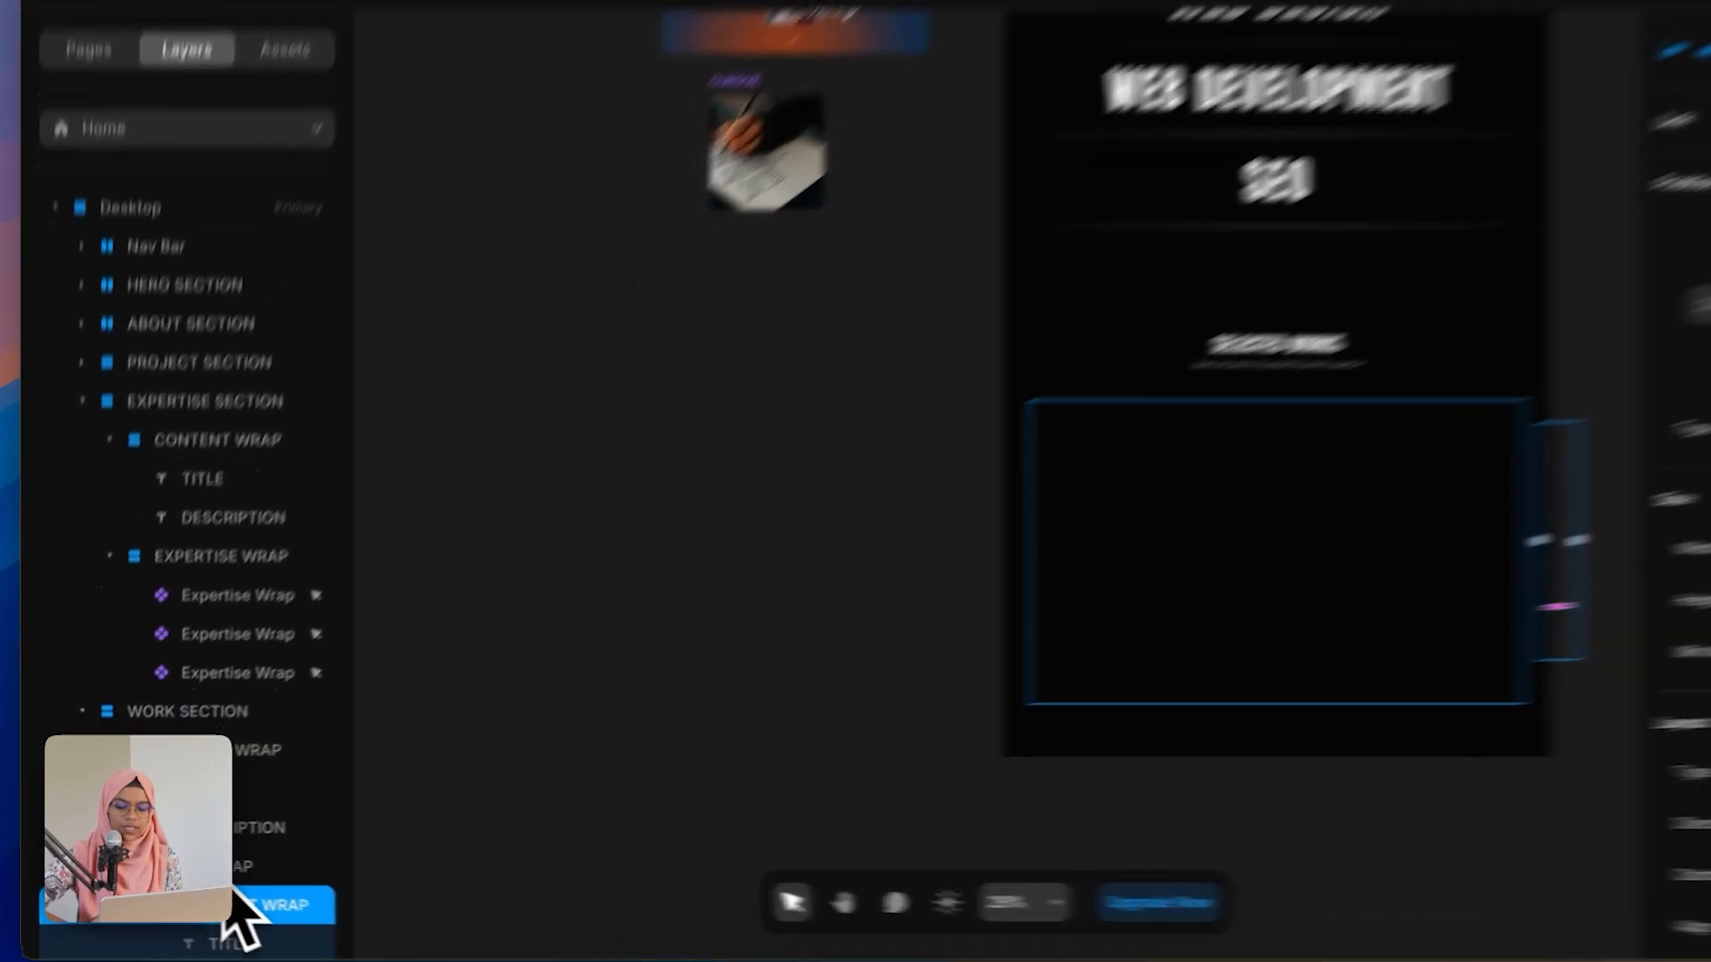
click(194, 868)
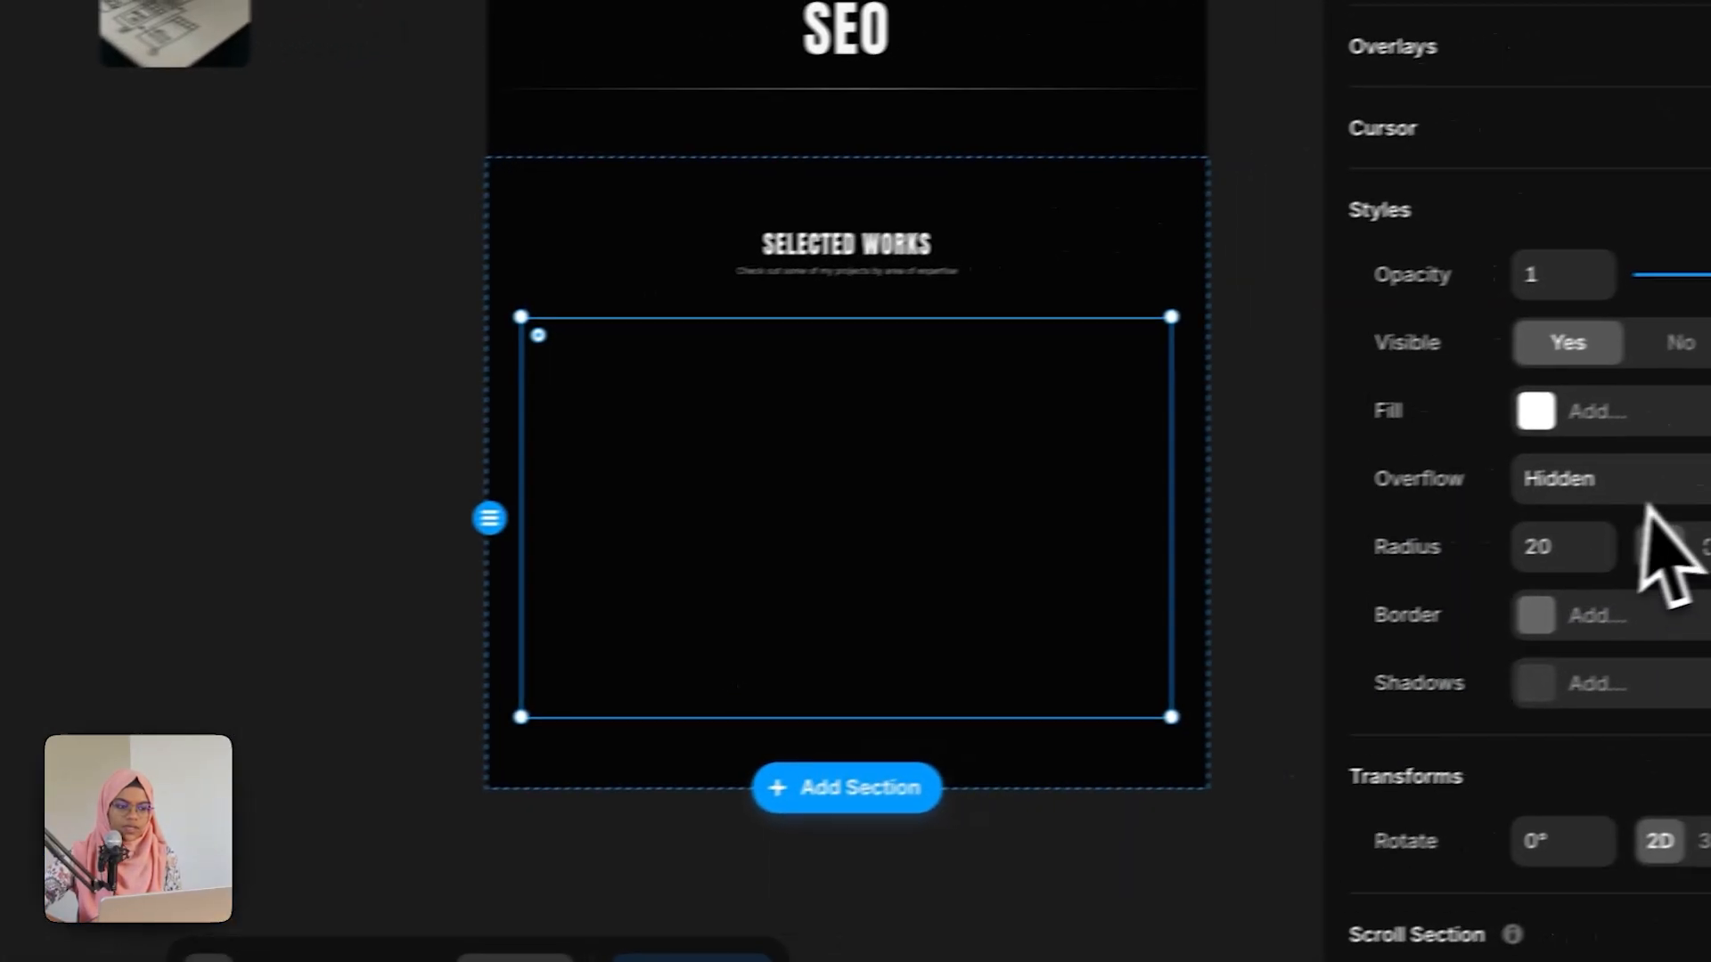
scroll(1594, 534, up, 6)
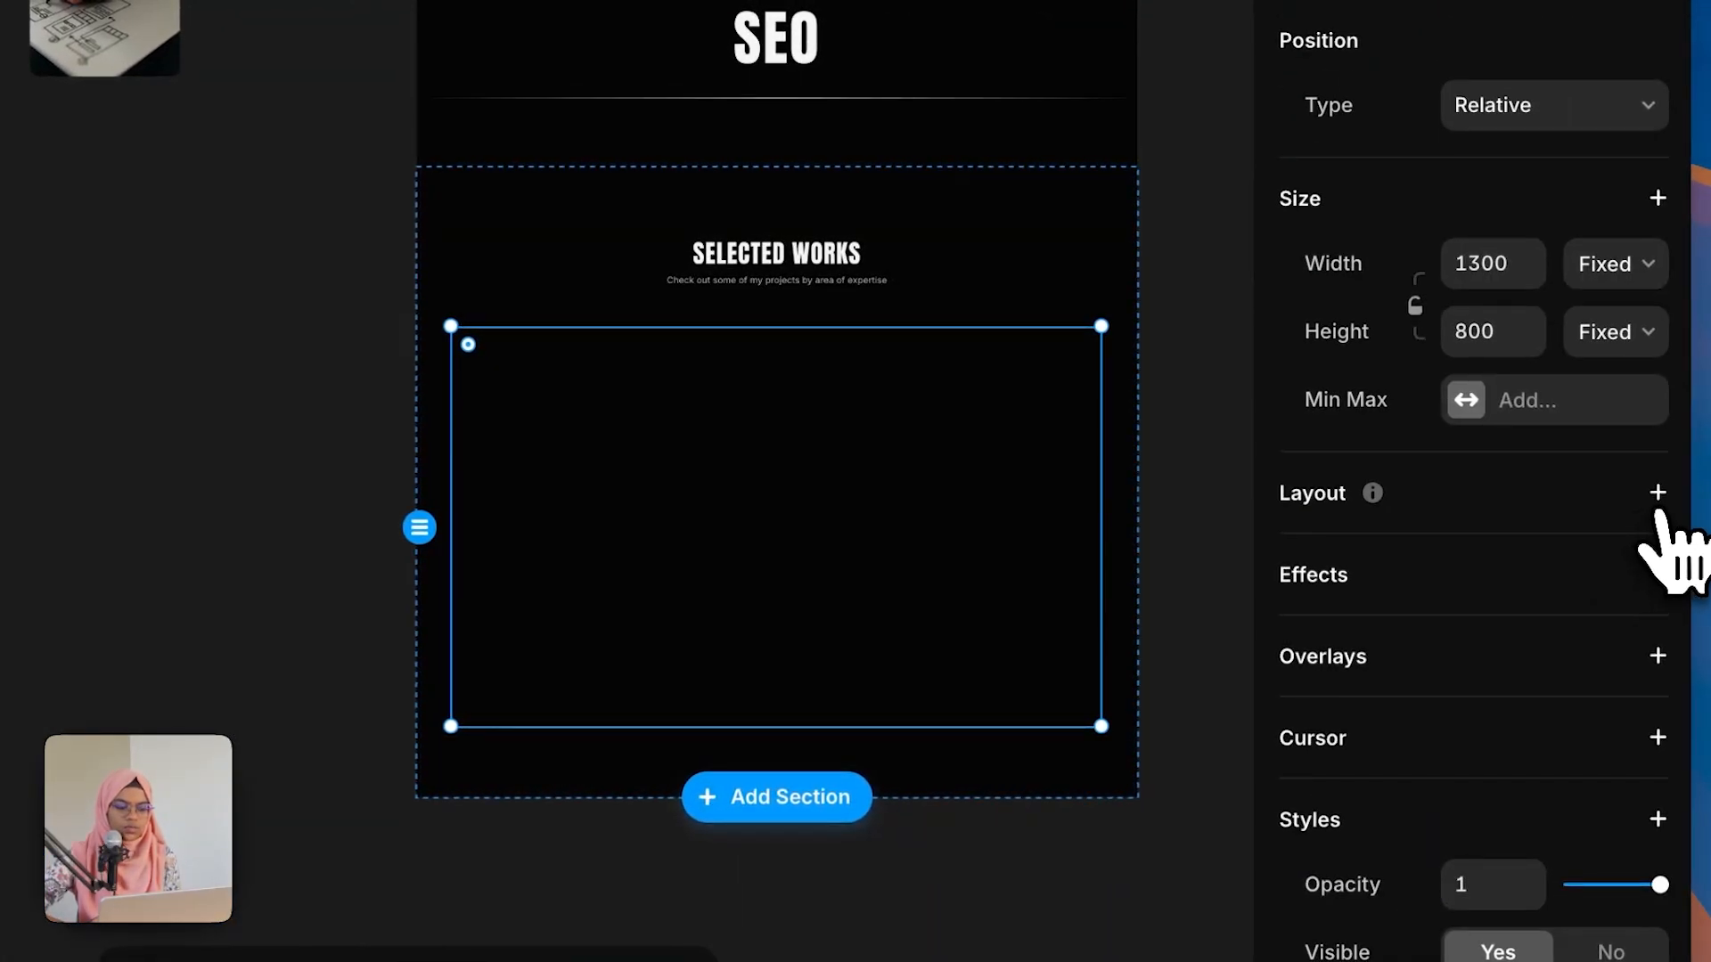
Step: Add a stack layout to WORK WRAP and set the pasted content wrap's width to Fill
click(1657, 495)
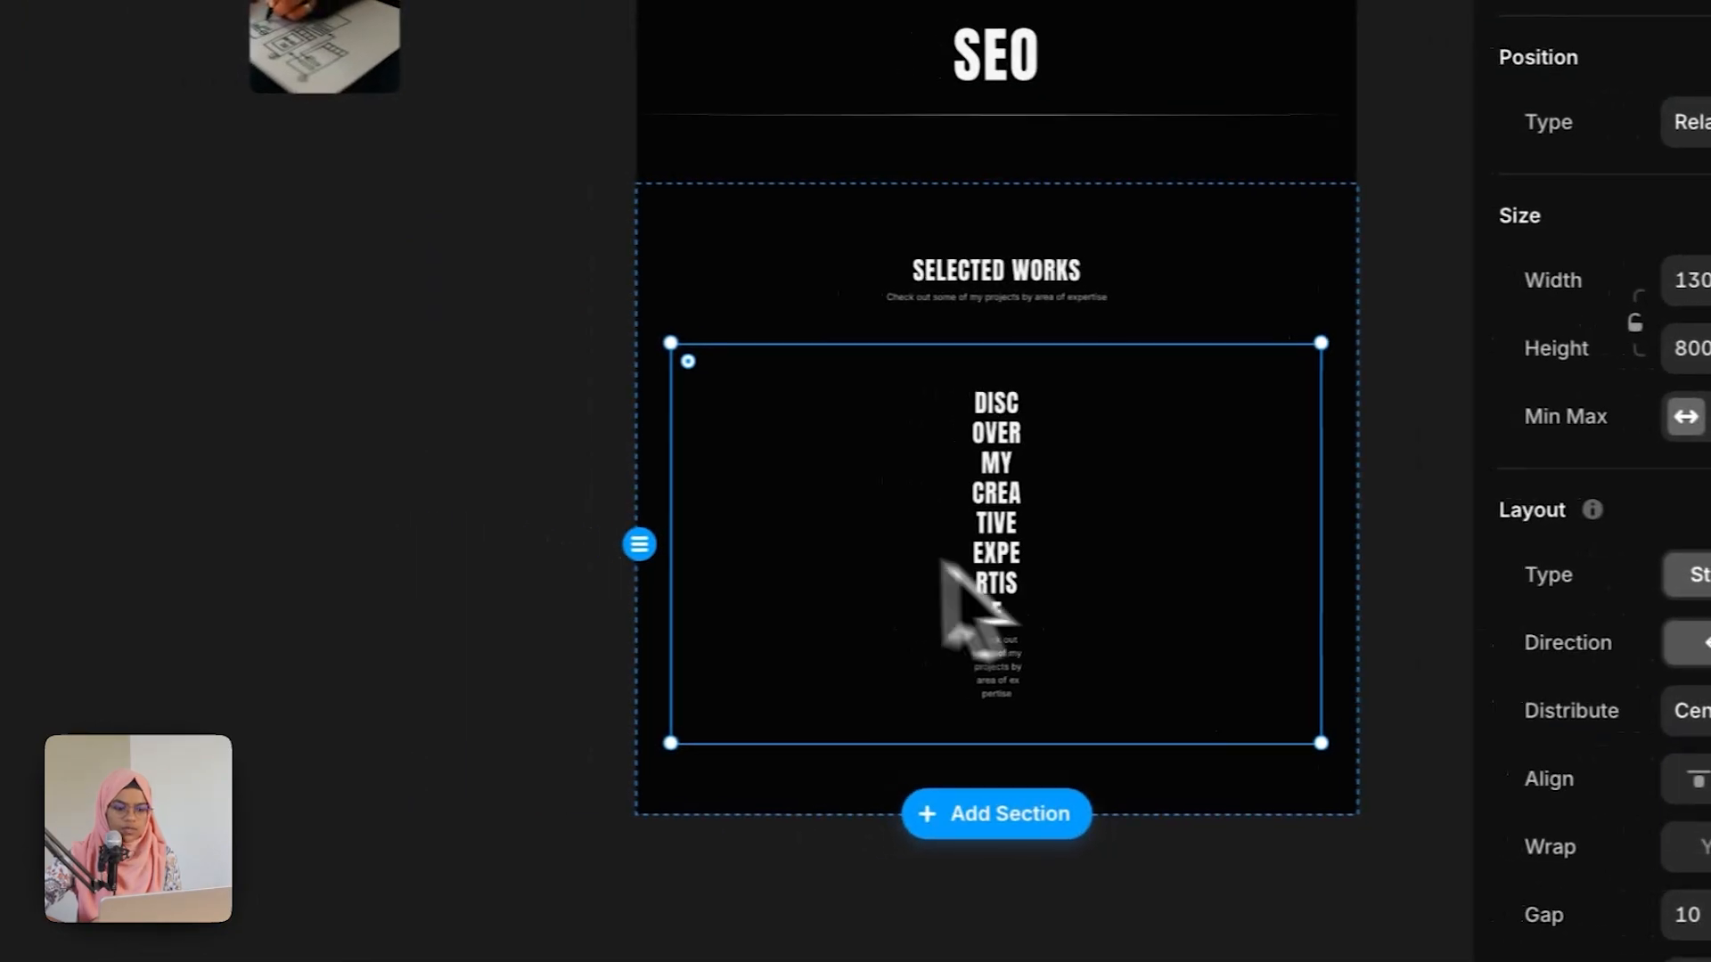
click(343, 536)
click(1029, 631)
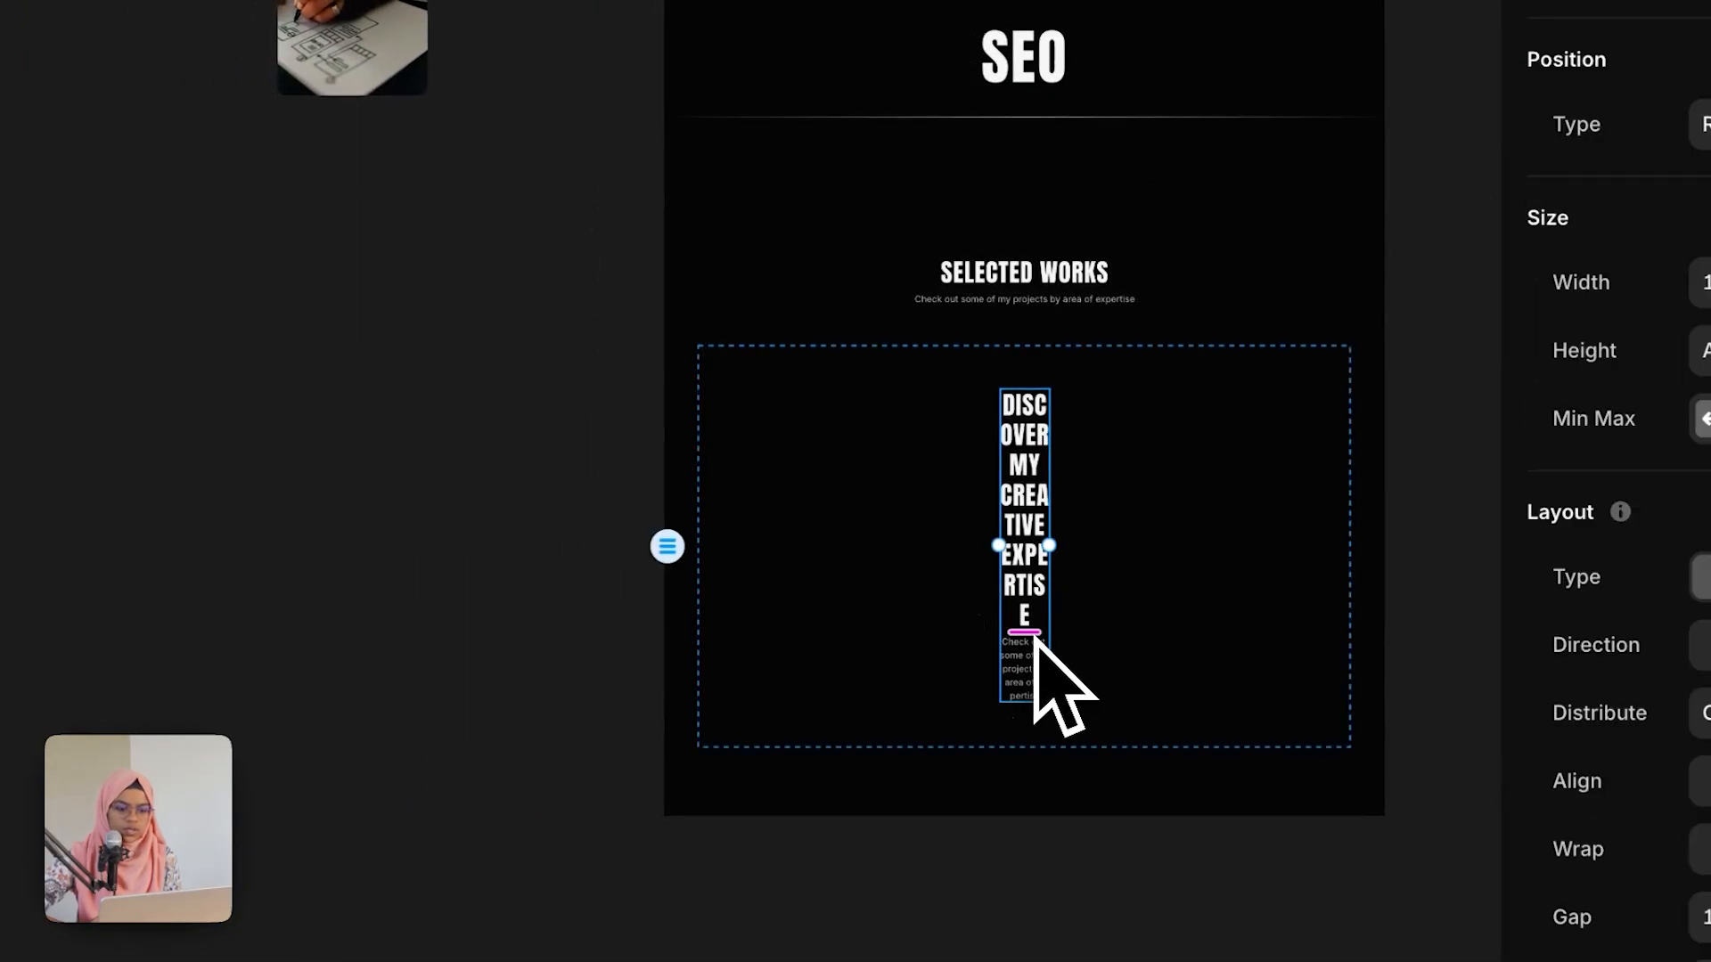
click(1590, 237)
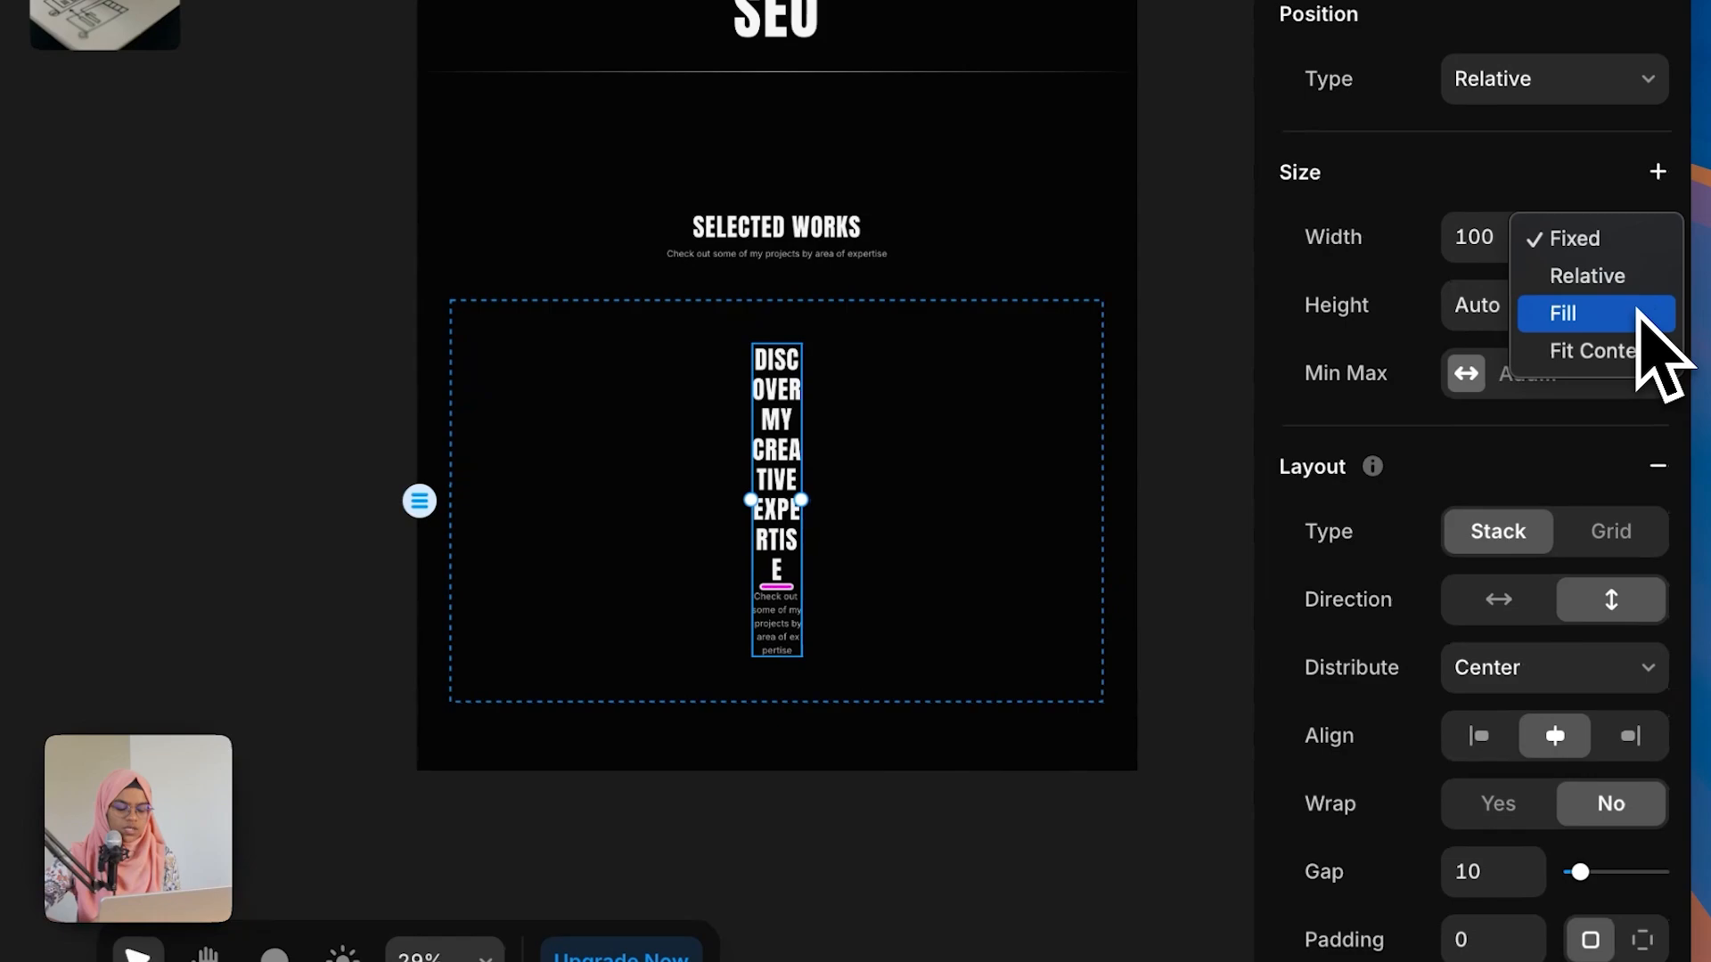
click(1640, 313)
click(840, 833)
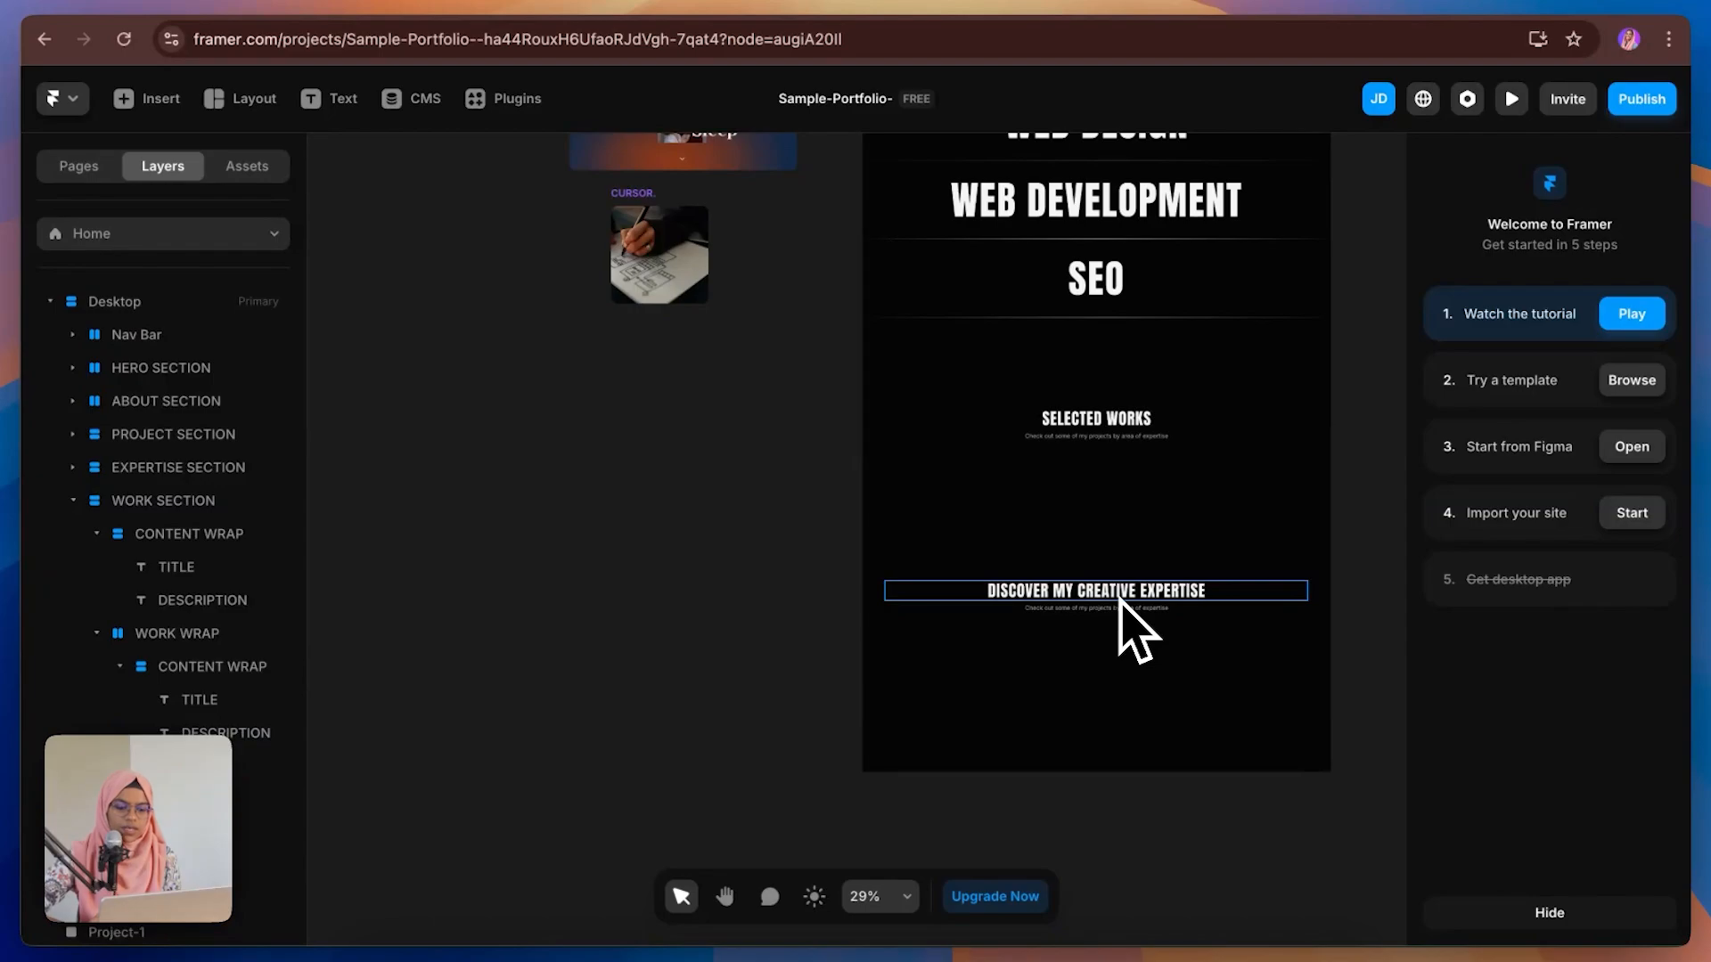
Step: Apply the Heading 2-MEDIUM style to the content wrap's title and center-align its text
click(1119, 595)
scroll(1470, 713, down, 8)
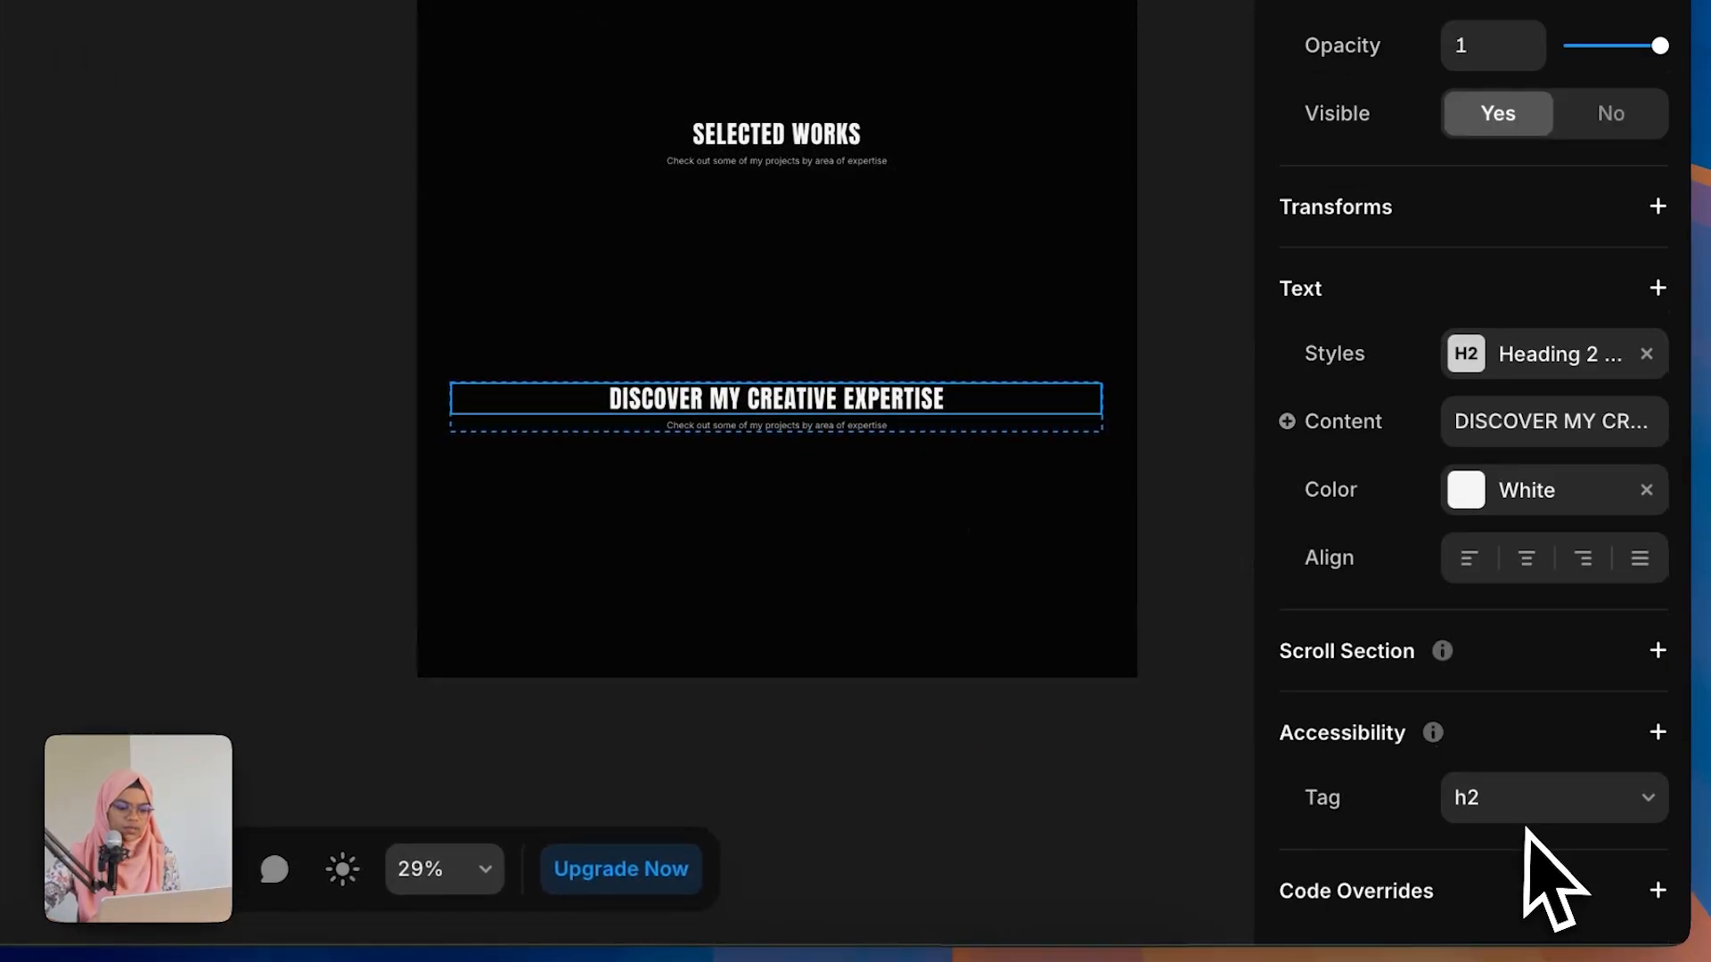
click(1550, 357)
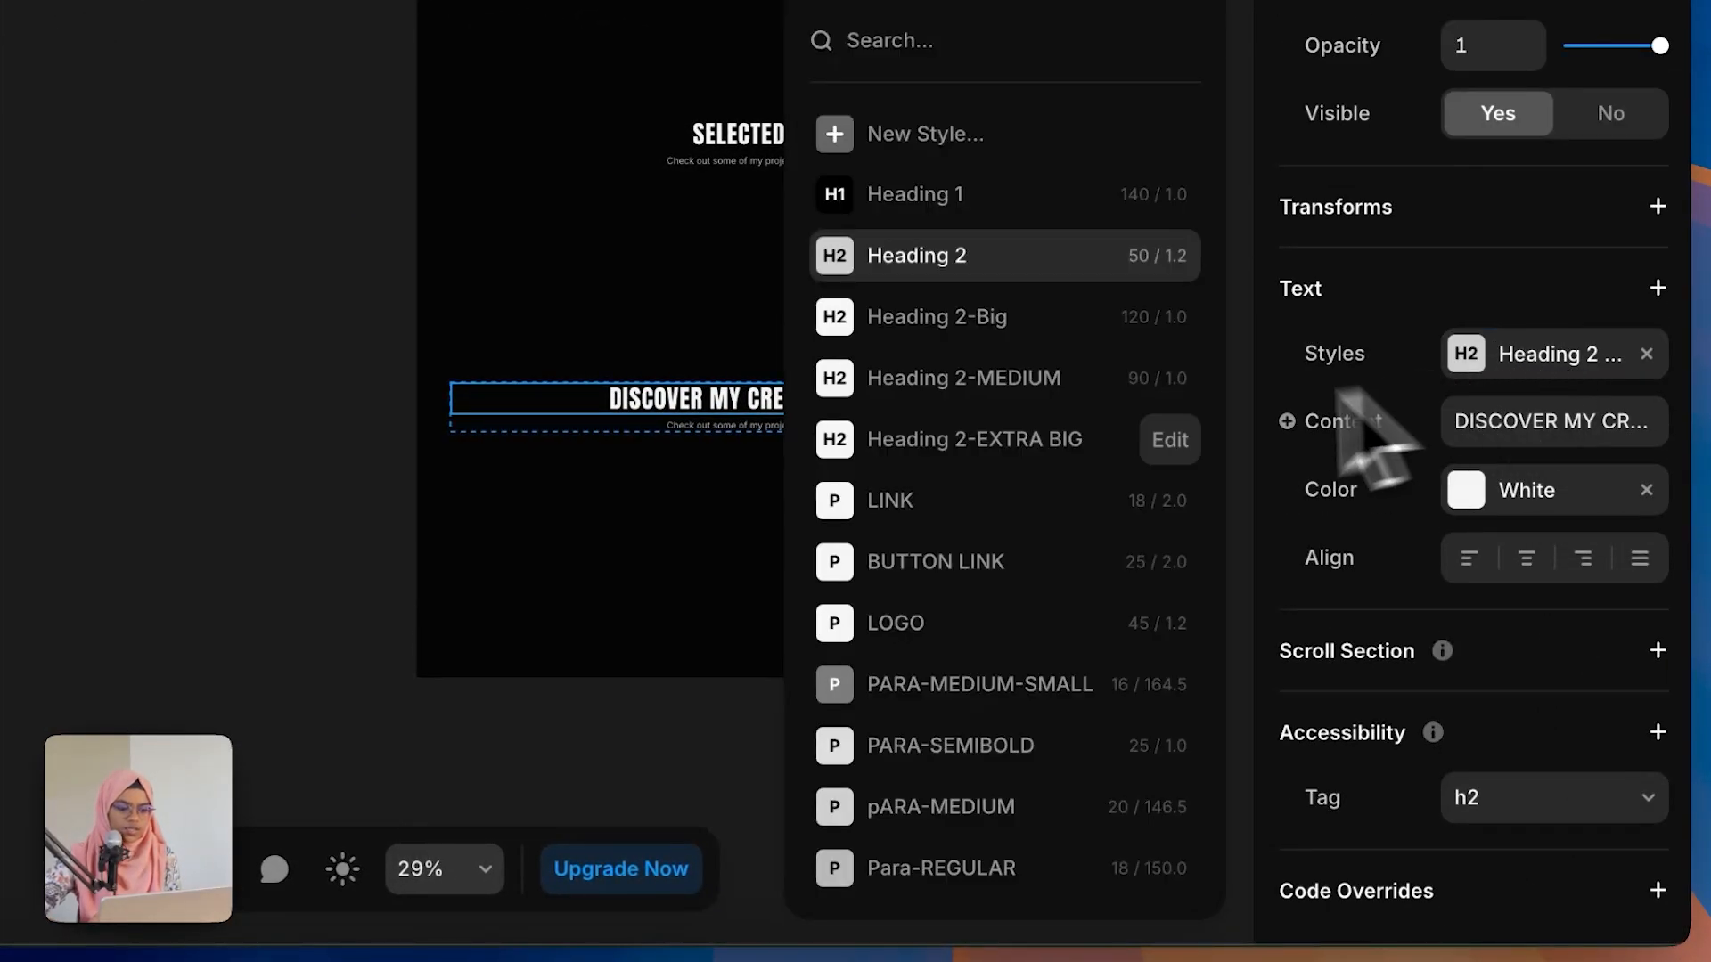
click(993, 382)
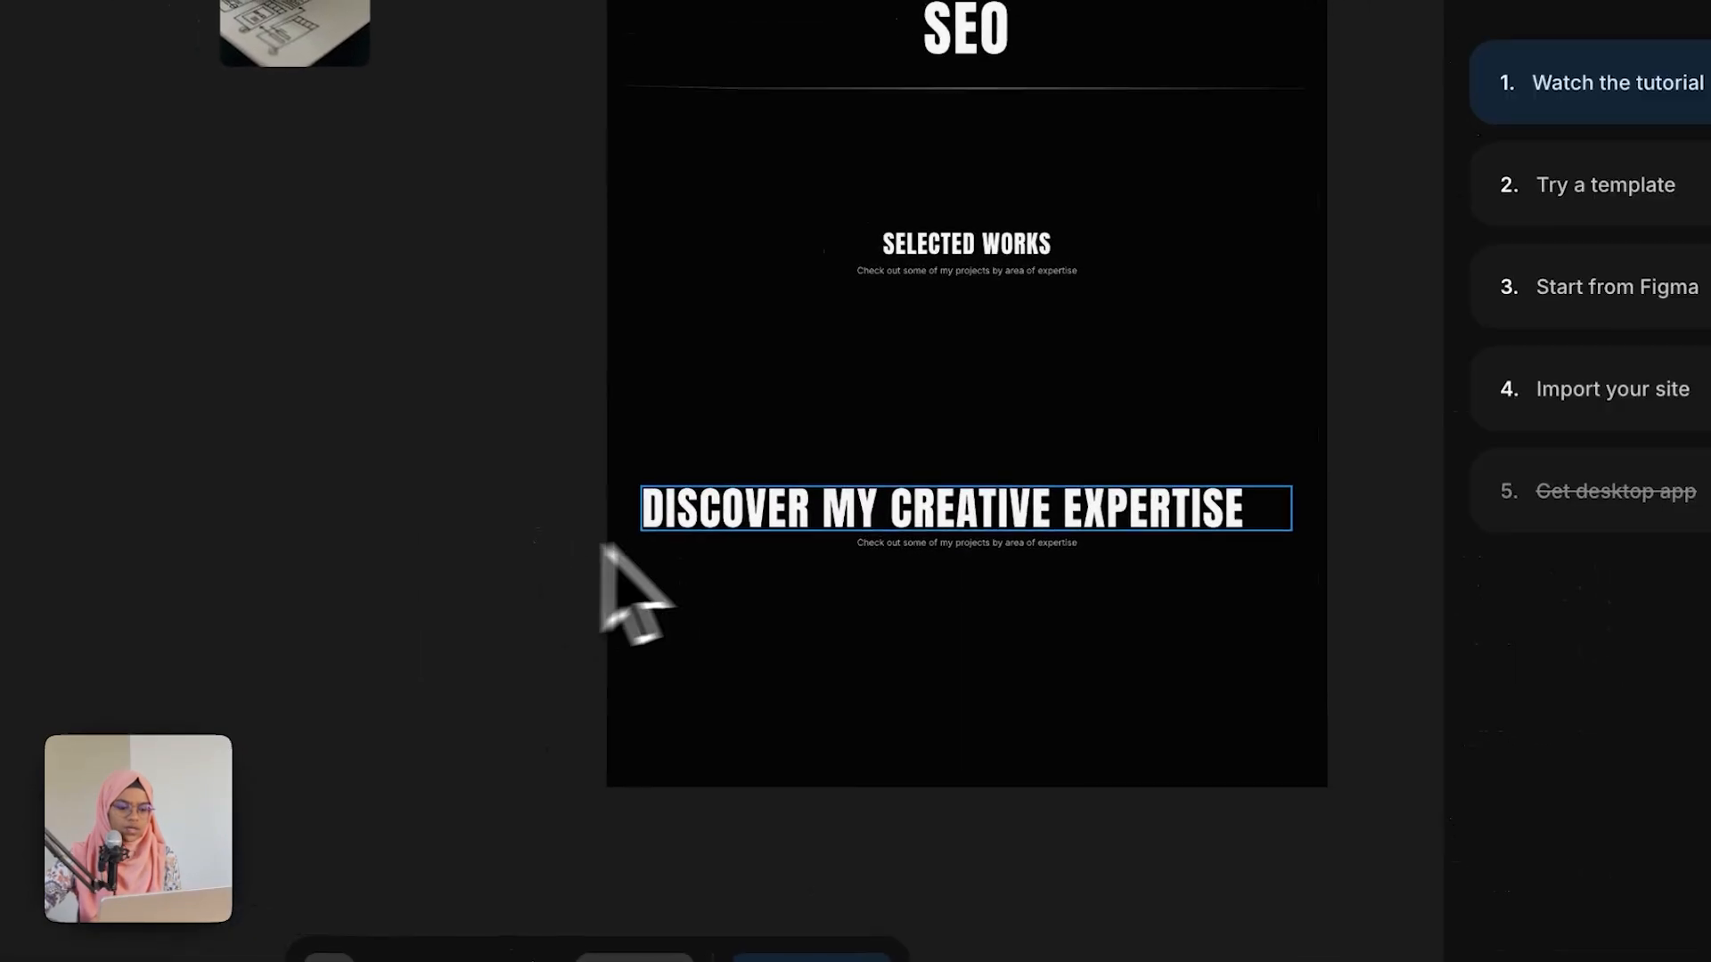
click(792, 525)
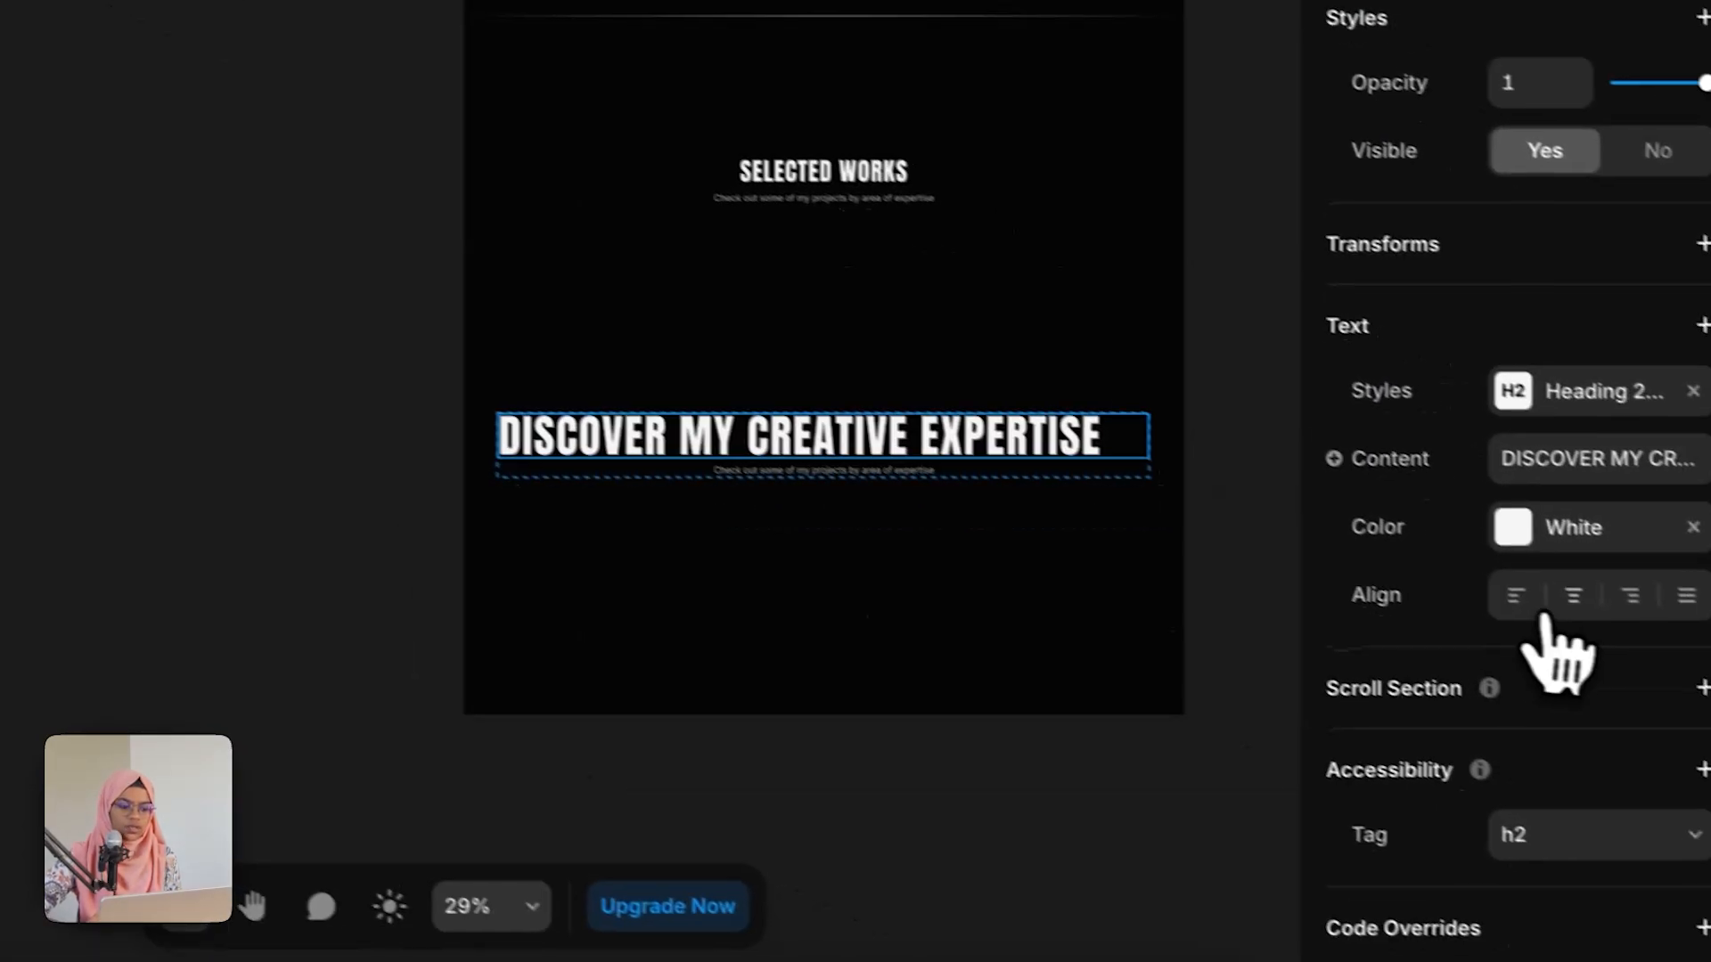
click(1573, 595)
click(867, 817)
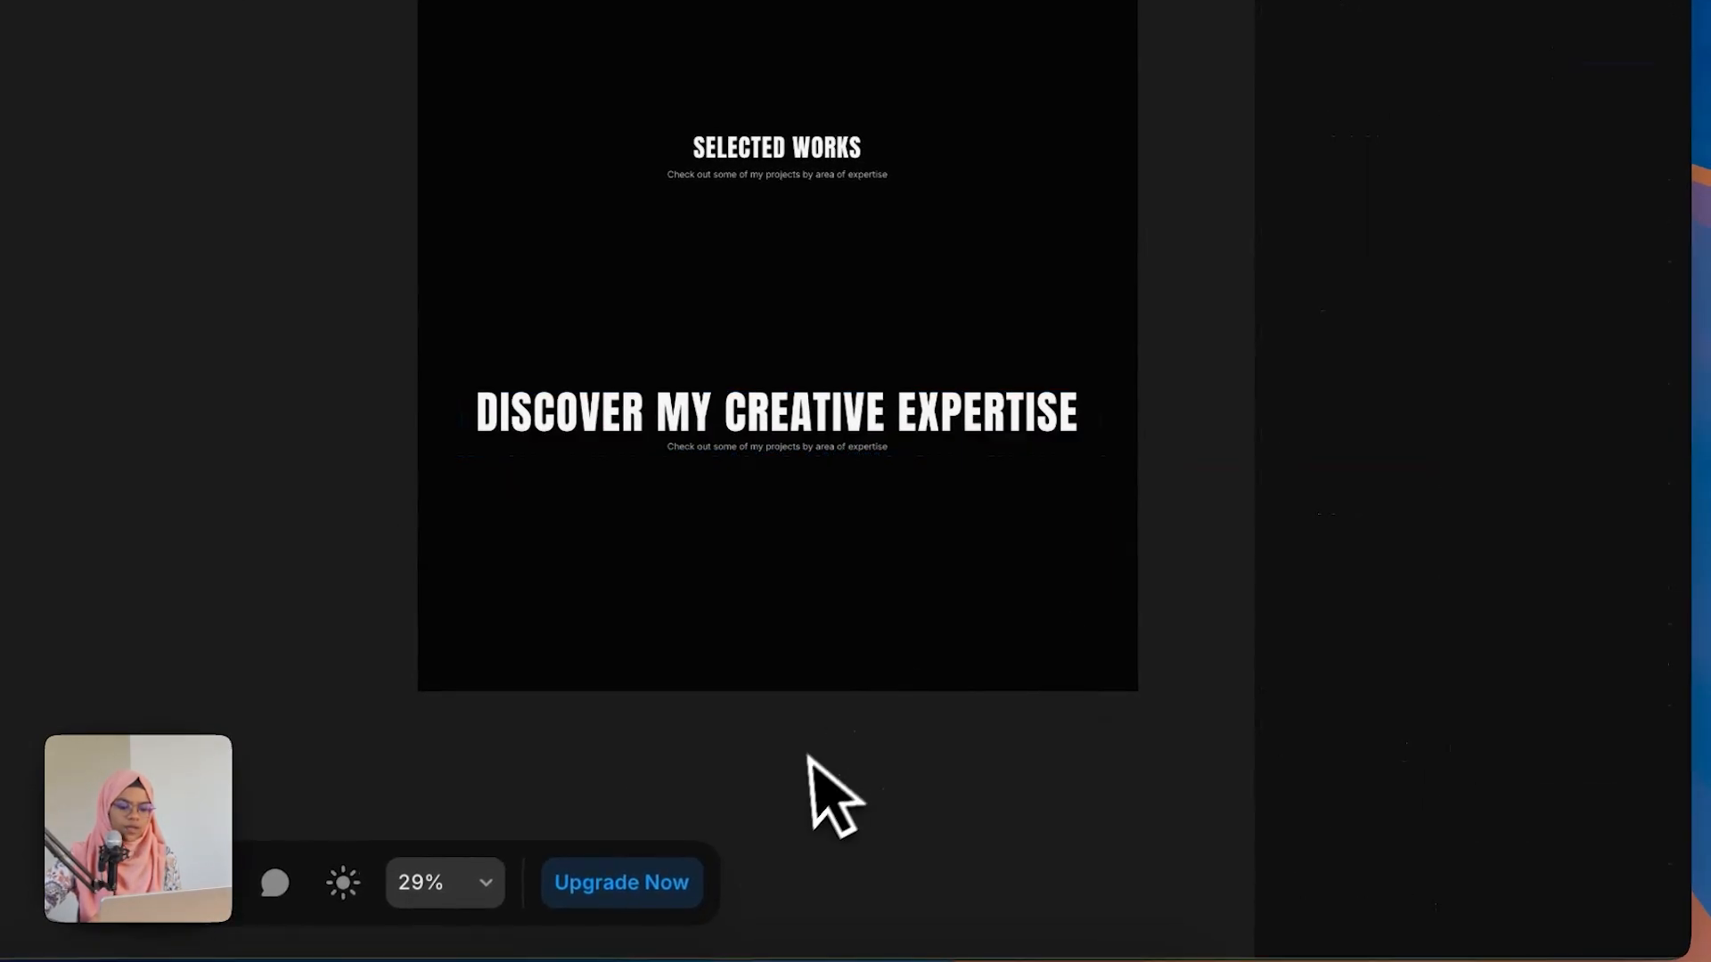
Step: Set the content wrap's width to Relative at 65%
click(744, 441)
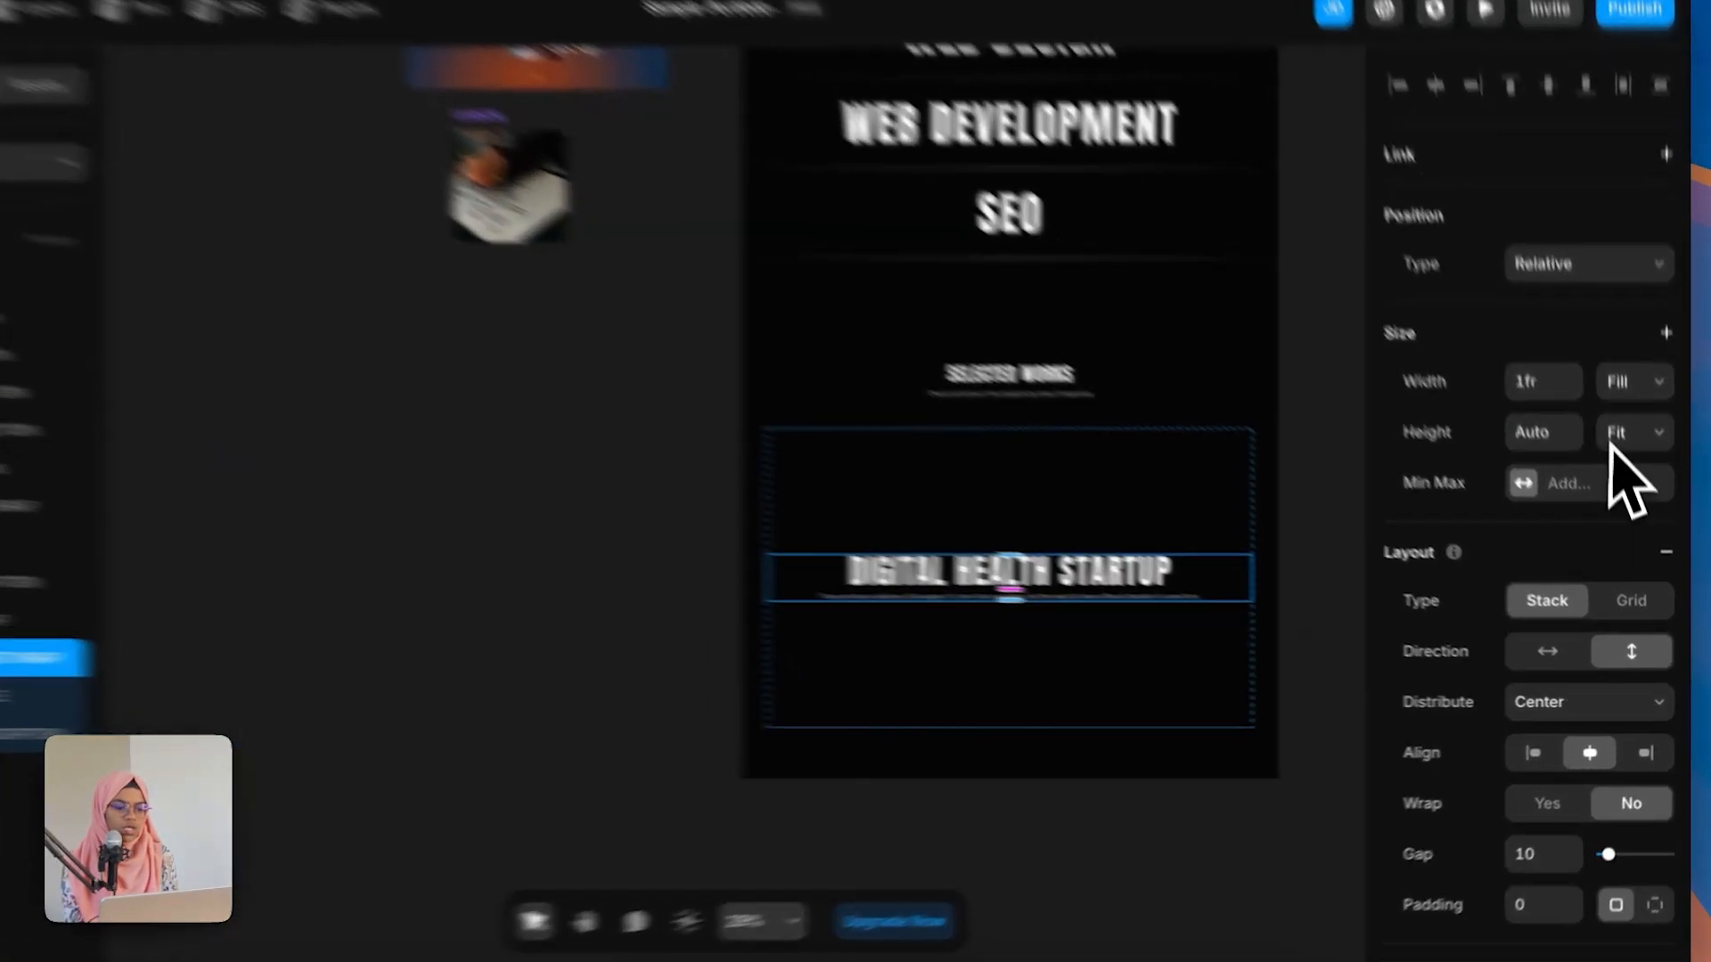
click(1639, 425)
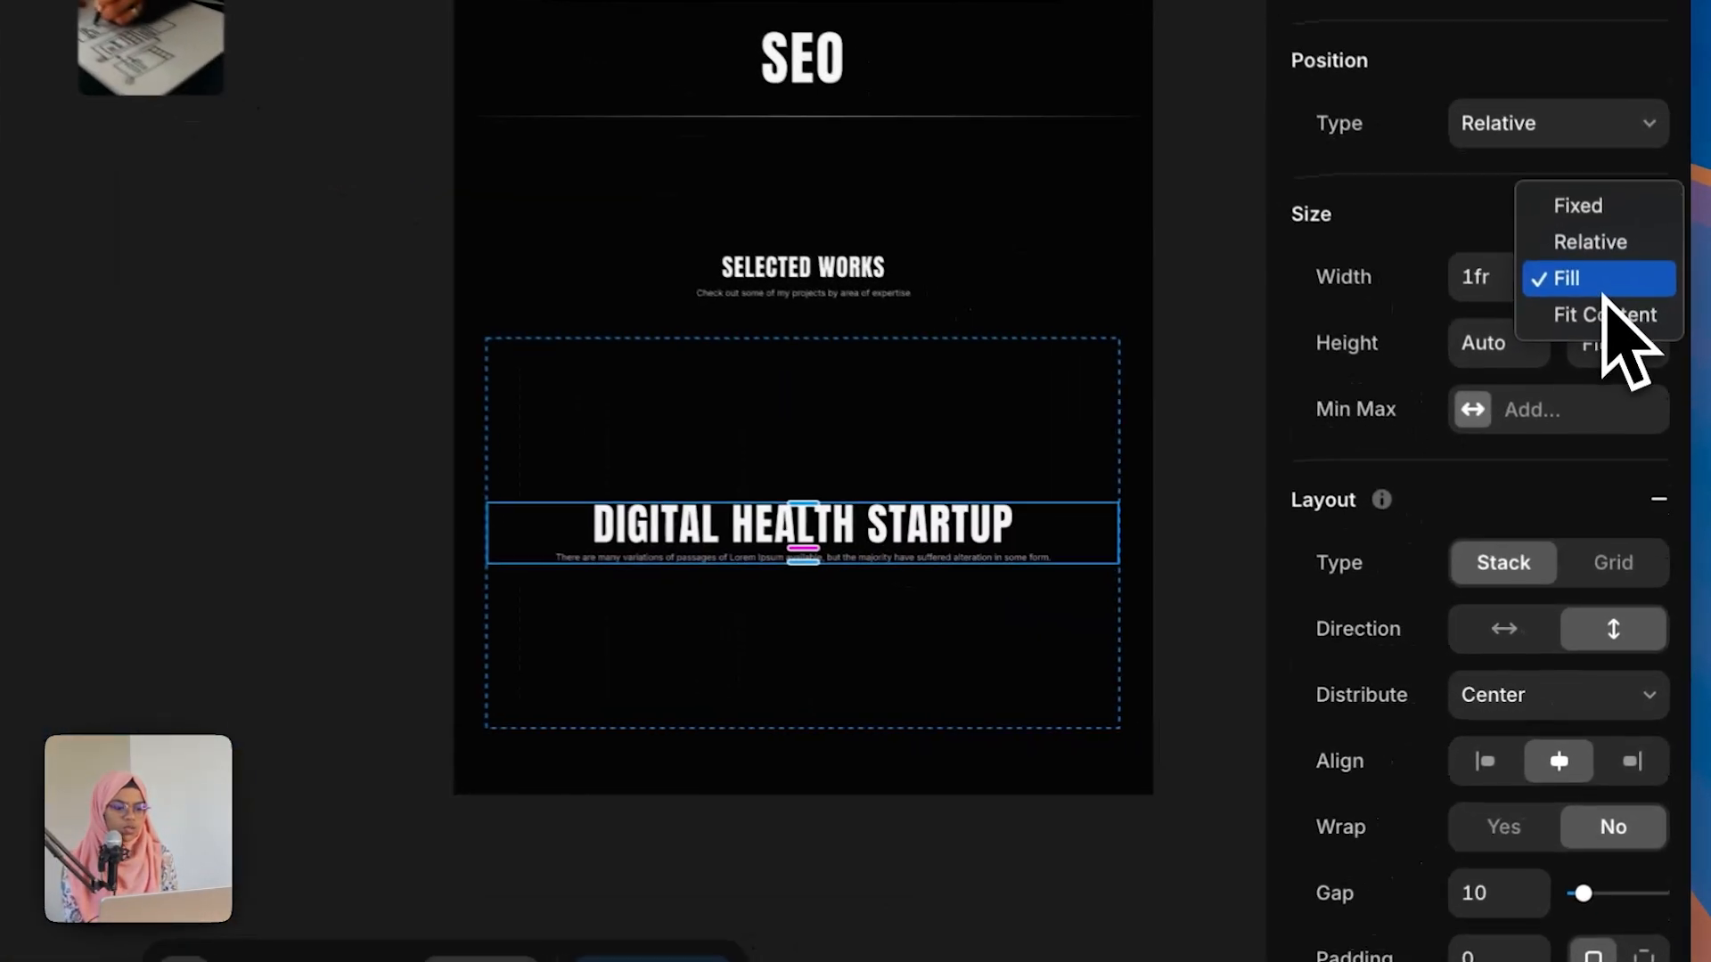
click(1612, 228)
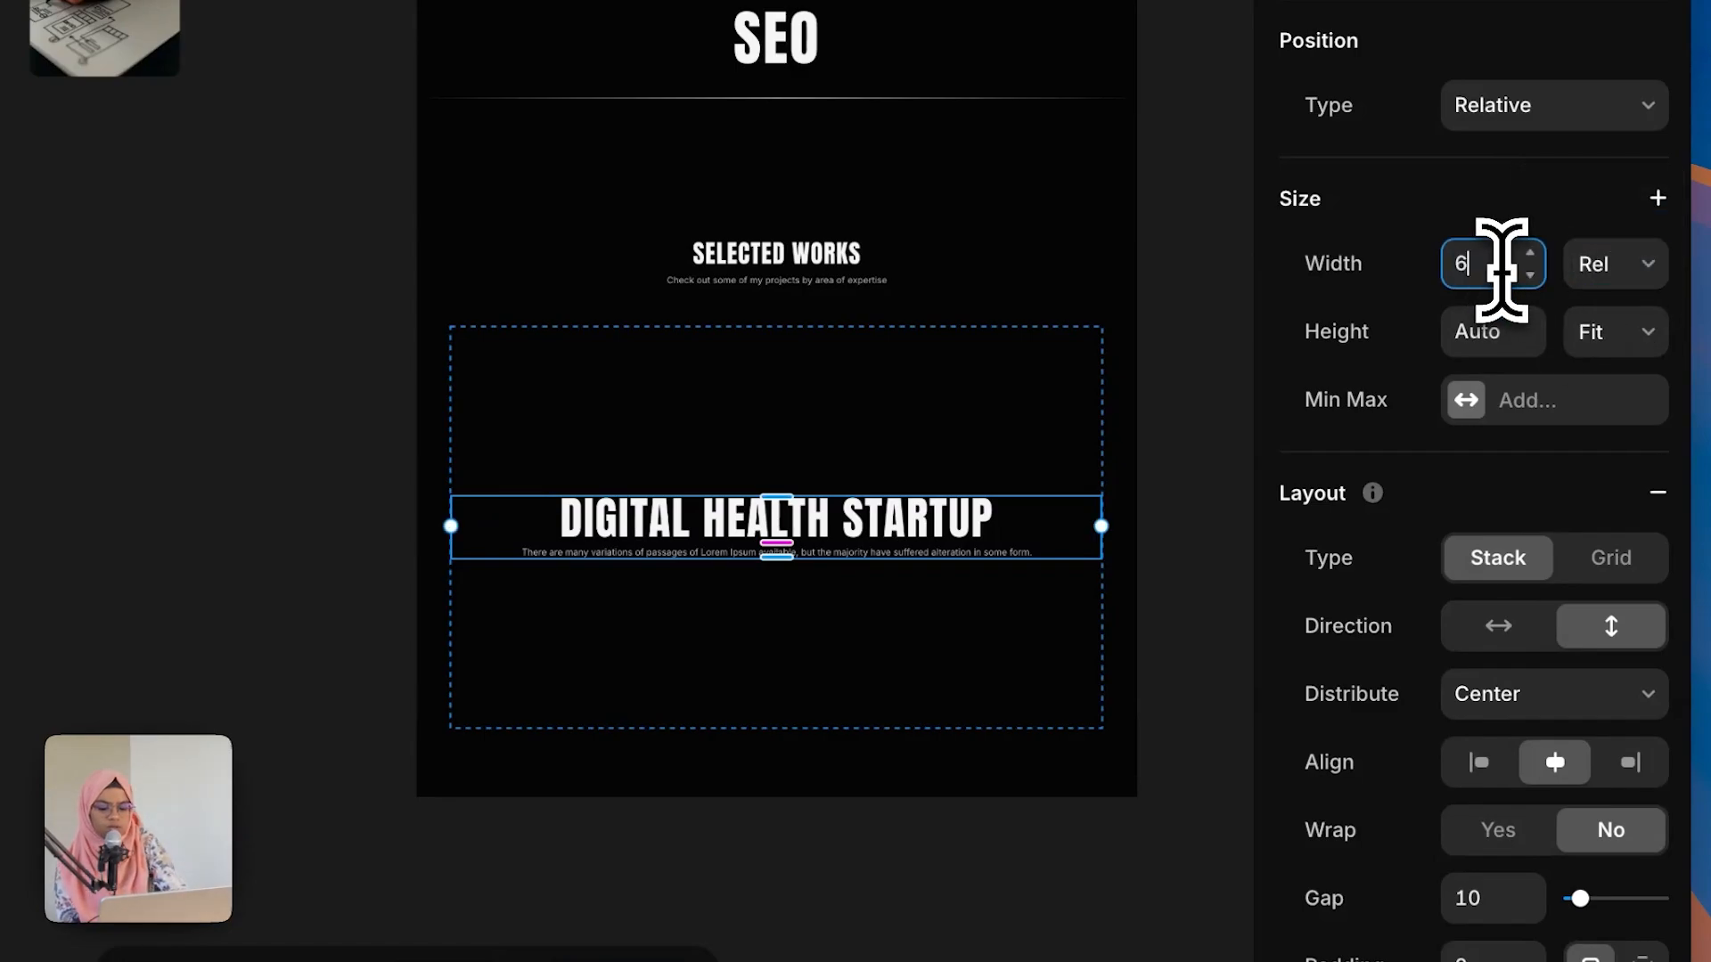
key(Return)
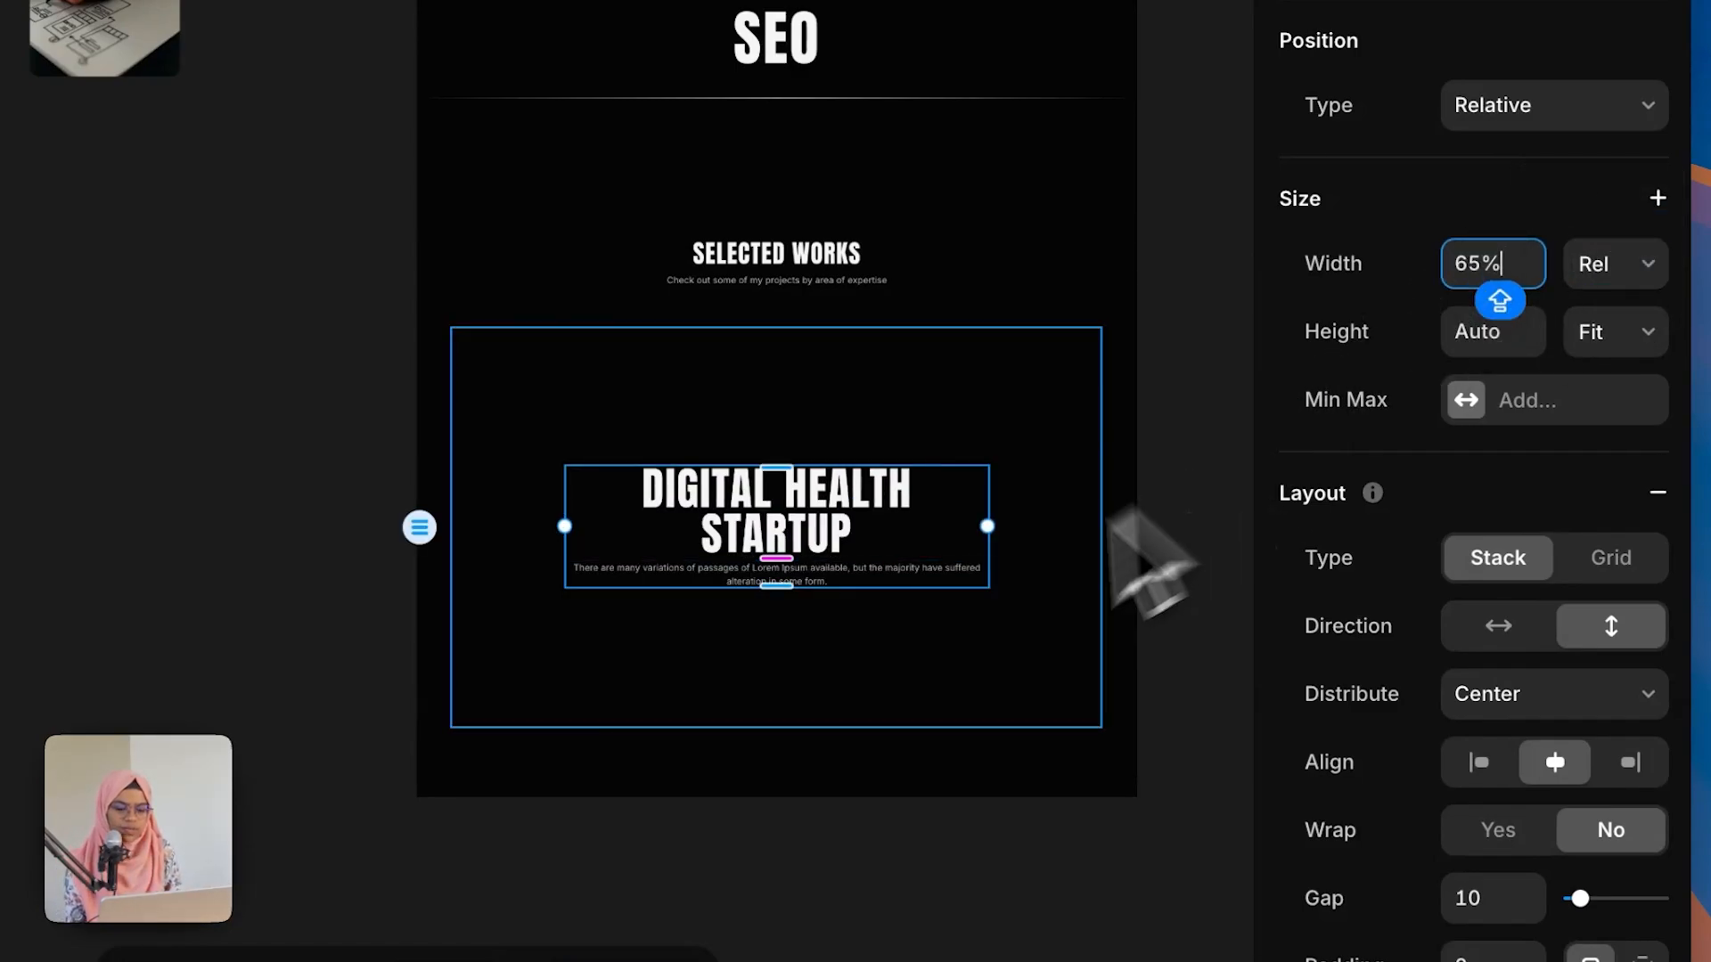
click(866, 839)
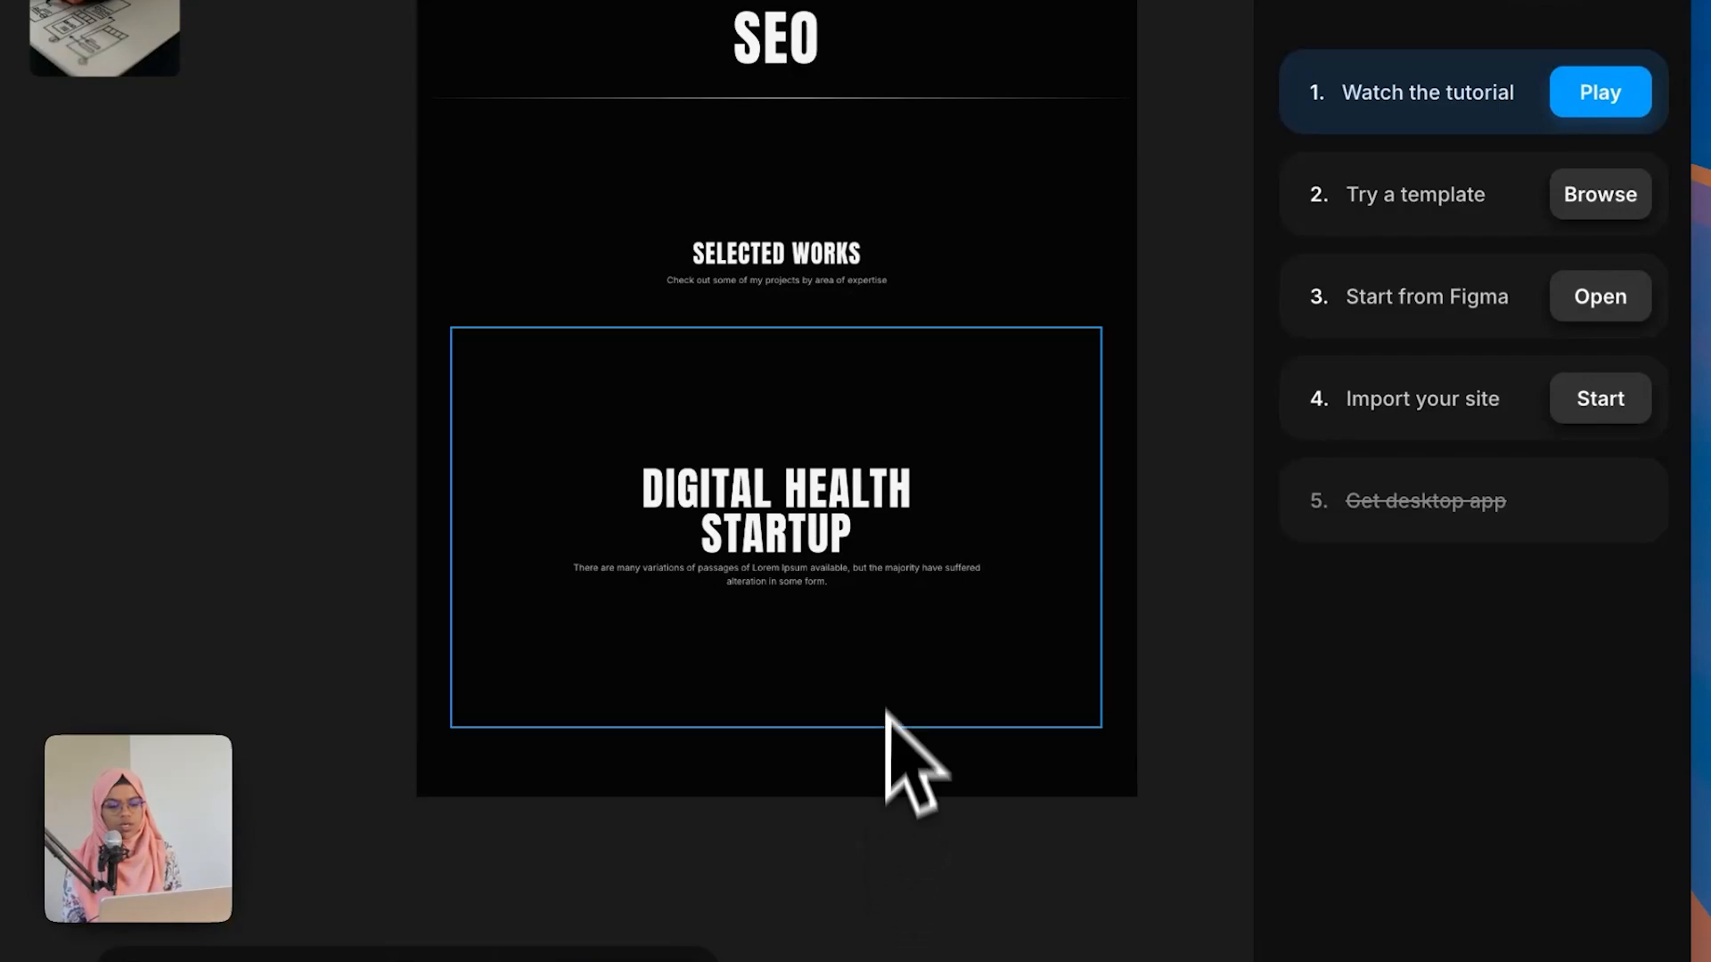
Step: Set the content wrap's gap to 24
click(820, 575)
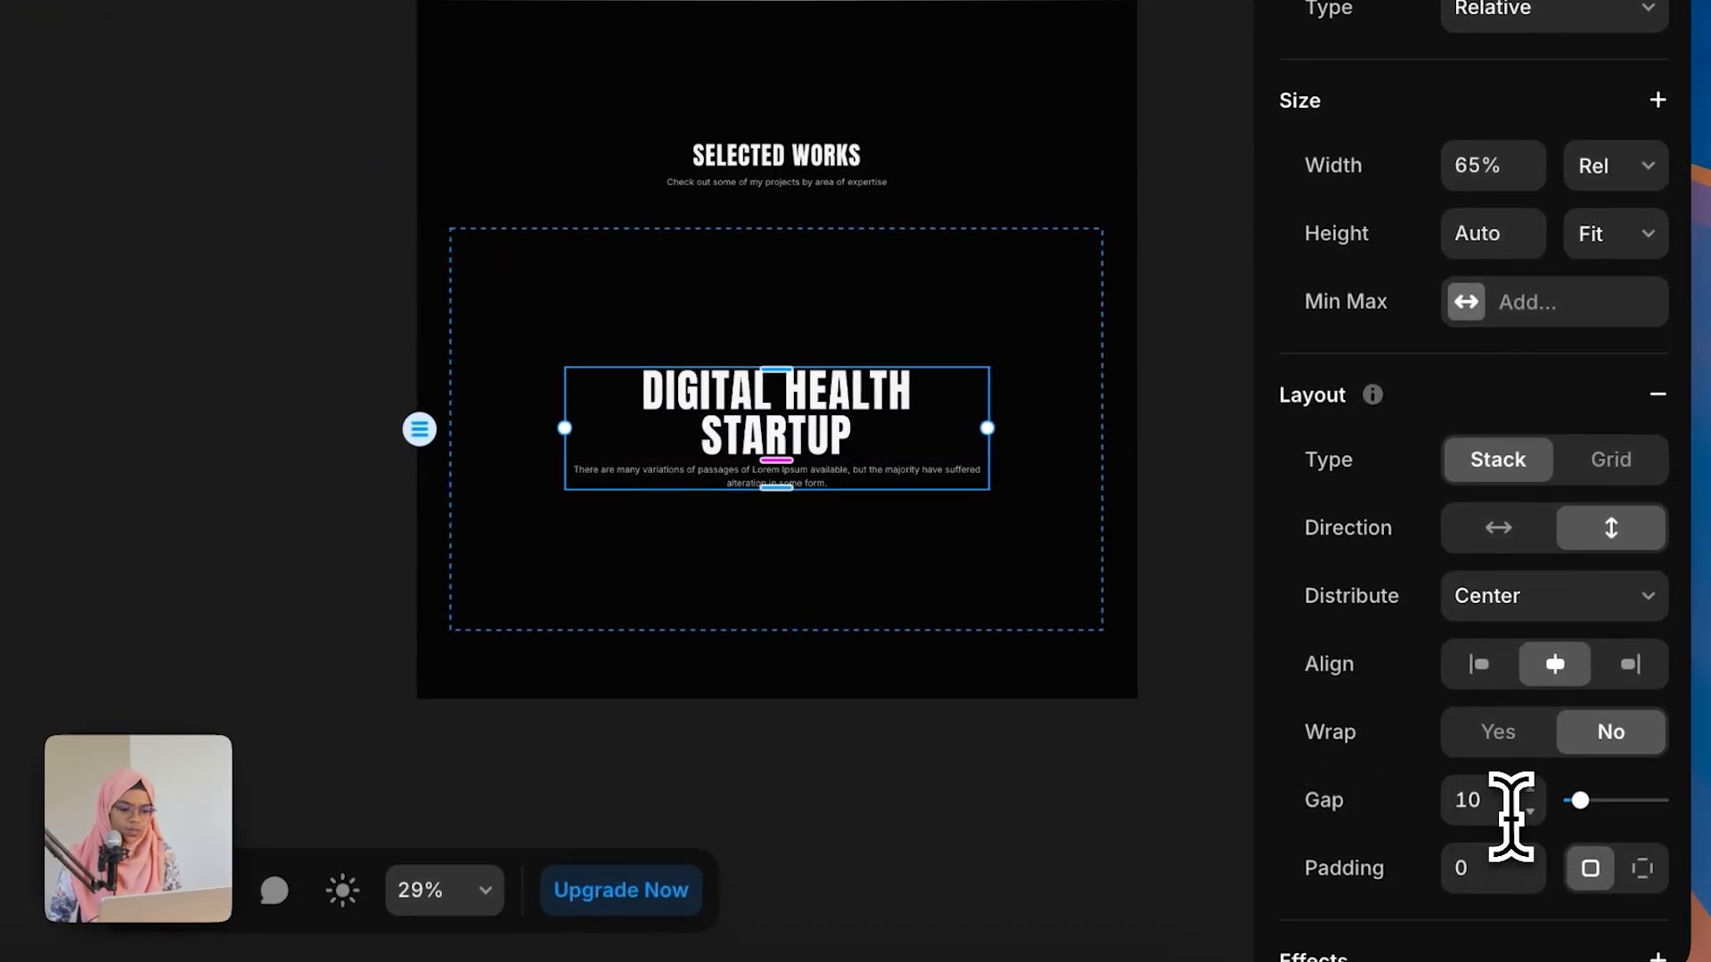
click(1509, 815)
text(24)
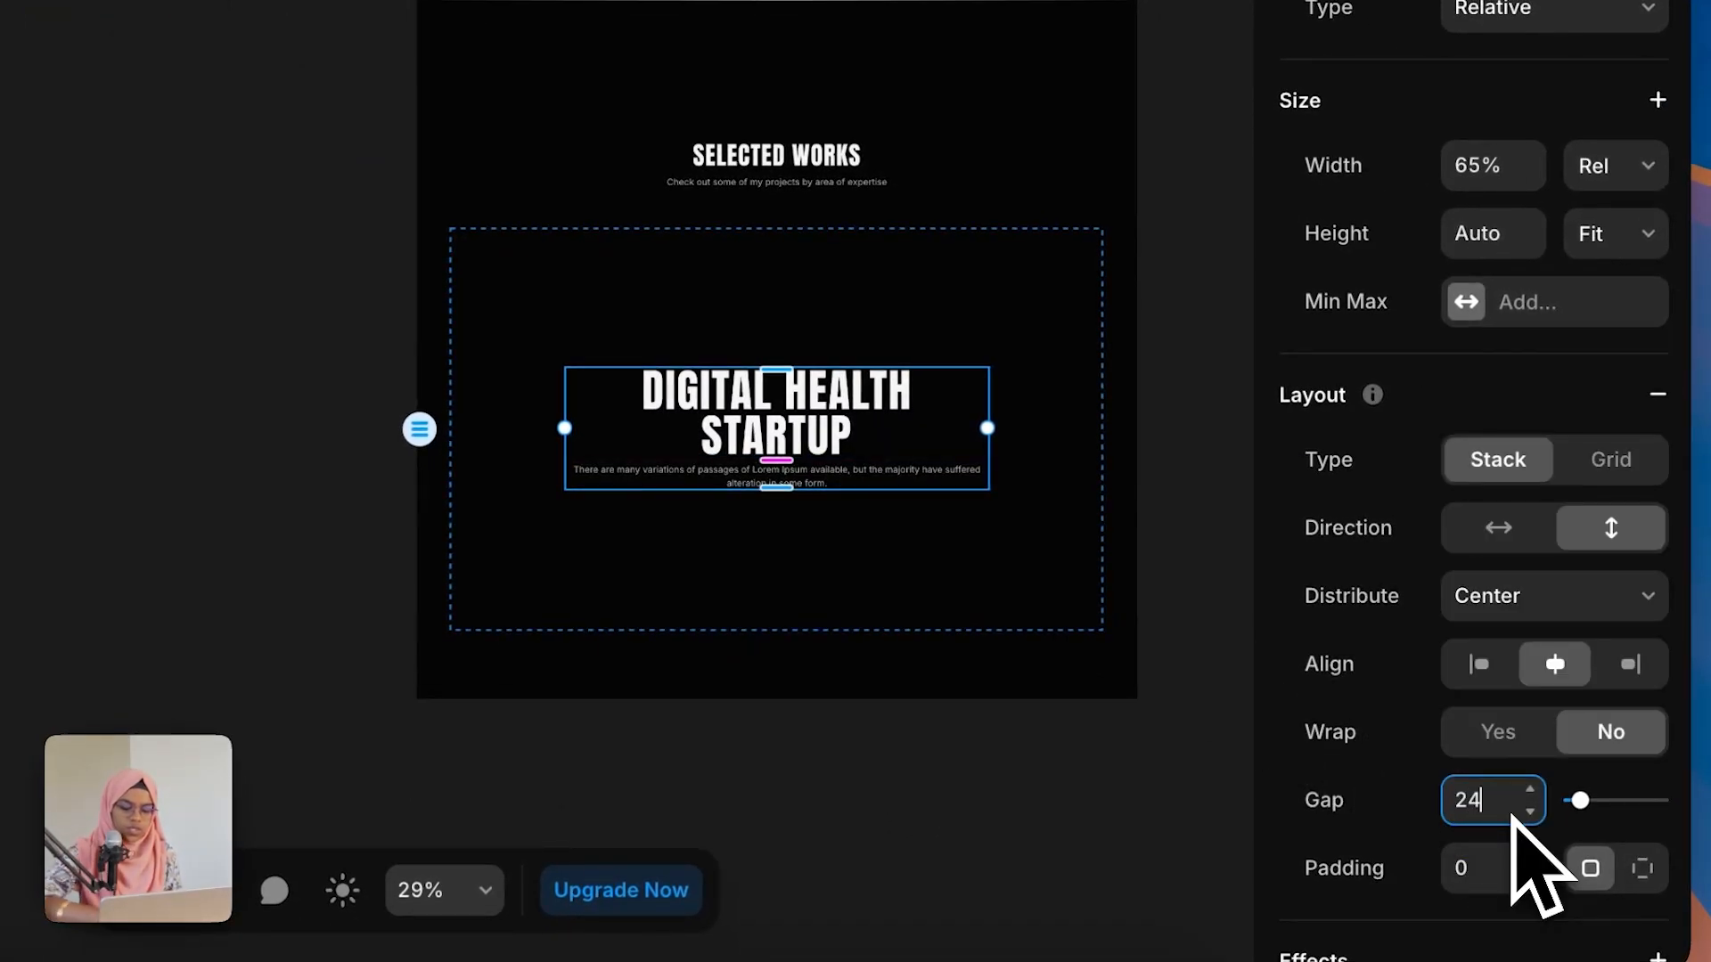
key(Return)
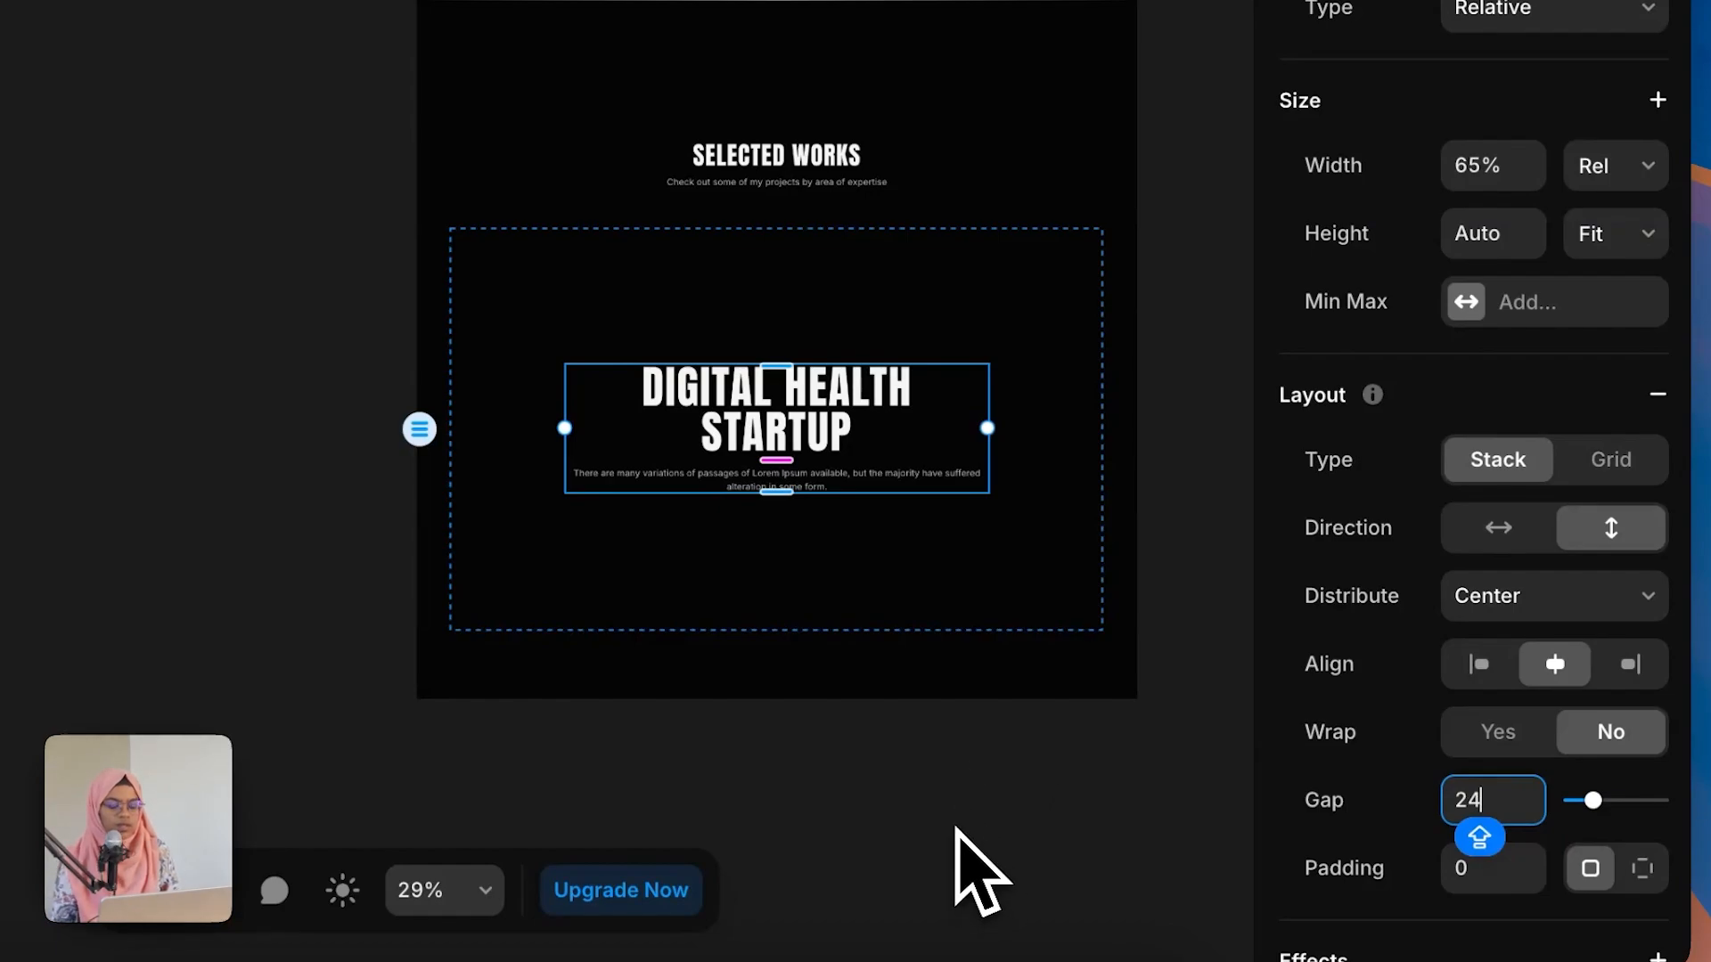
click(980, 868)
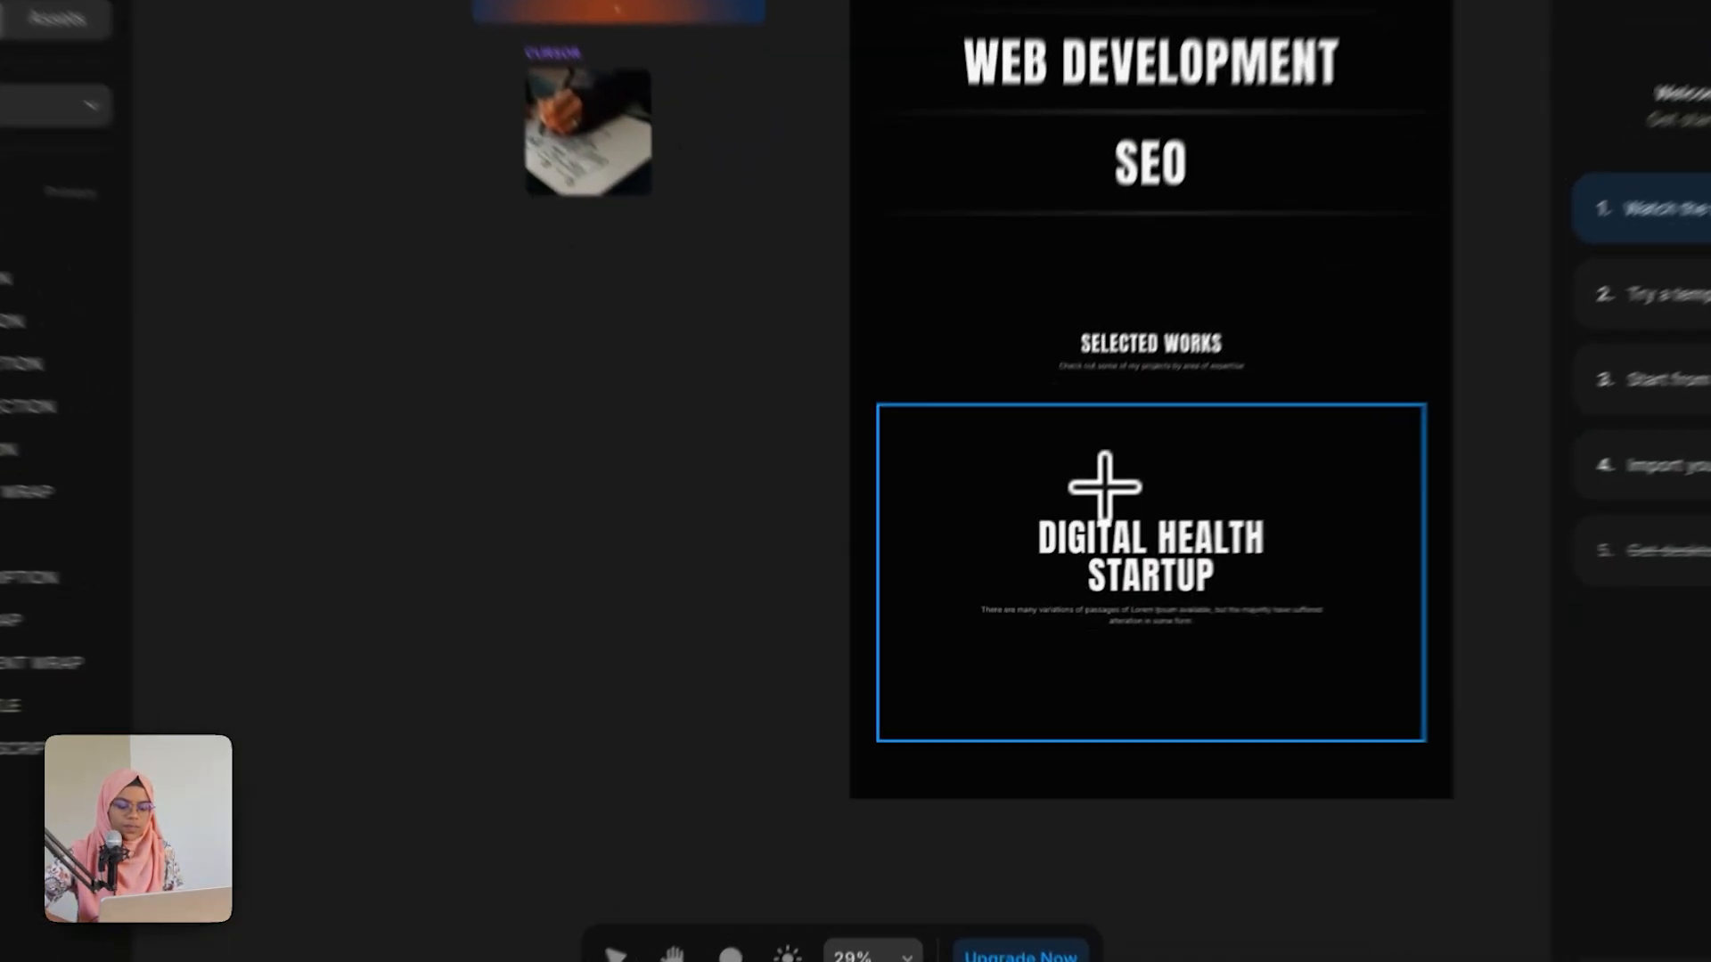
Step: Draw a new frame above the title inside the content wrap and rename it TAG
drag(1058, 528, 1116, 543)
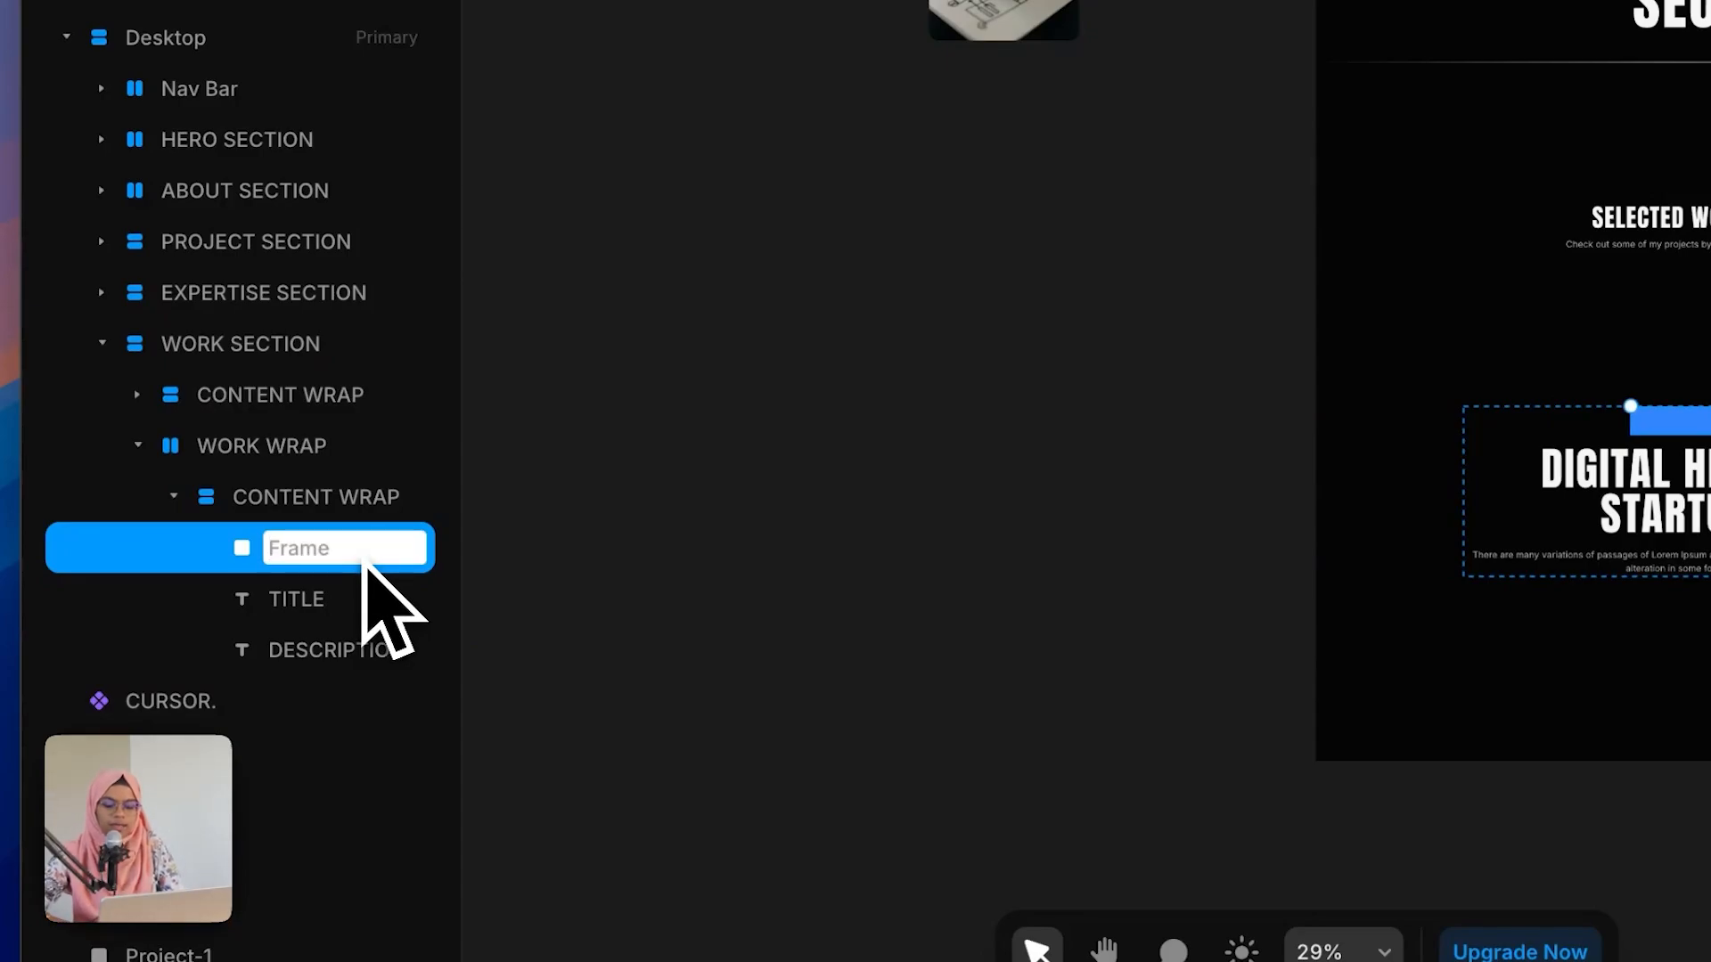
text(TAG)
key(Return)
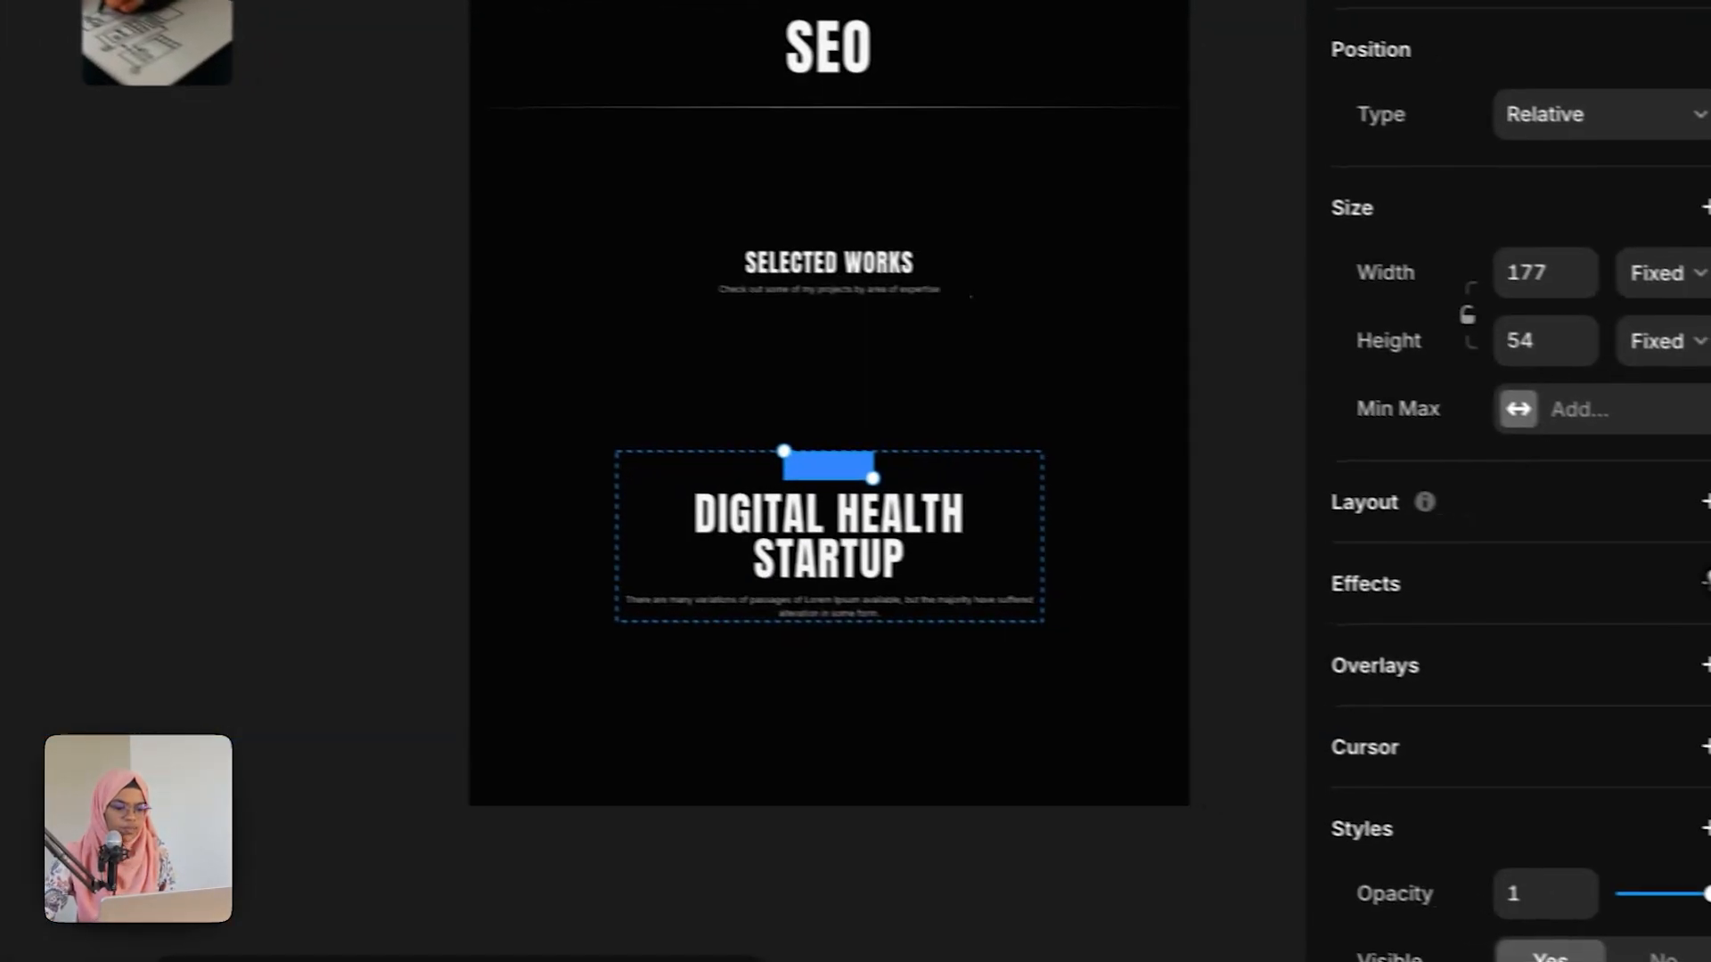
Step: Add a stack layout to TAG and paste the copied title text into it
click(1658, 495)
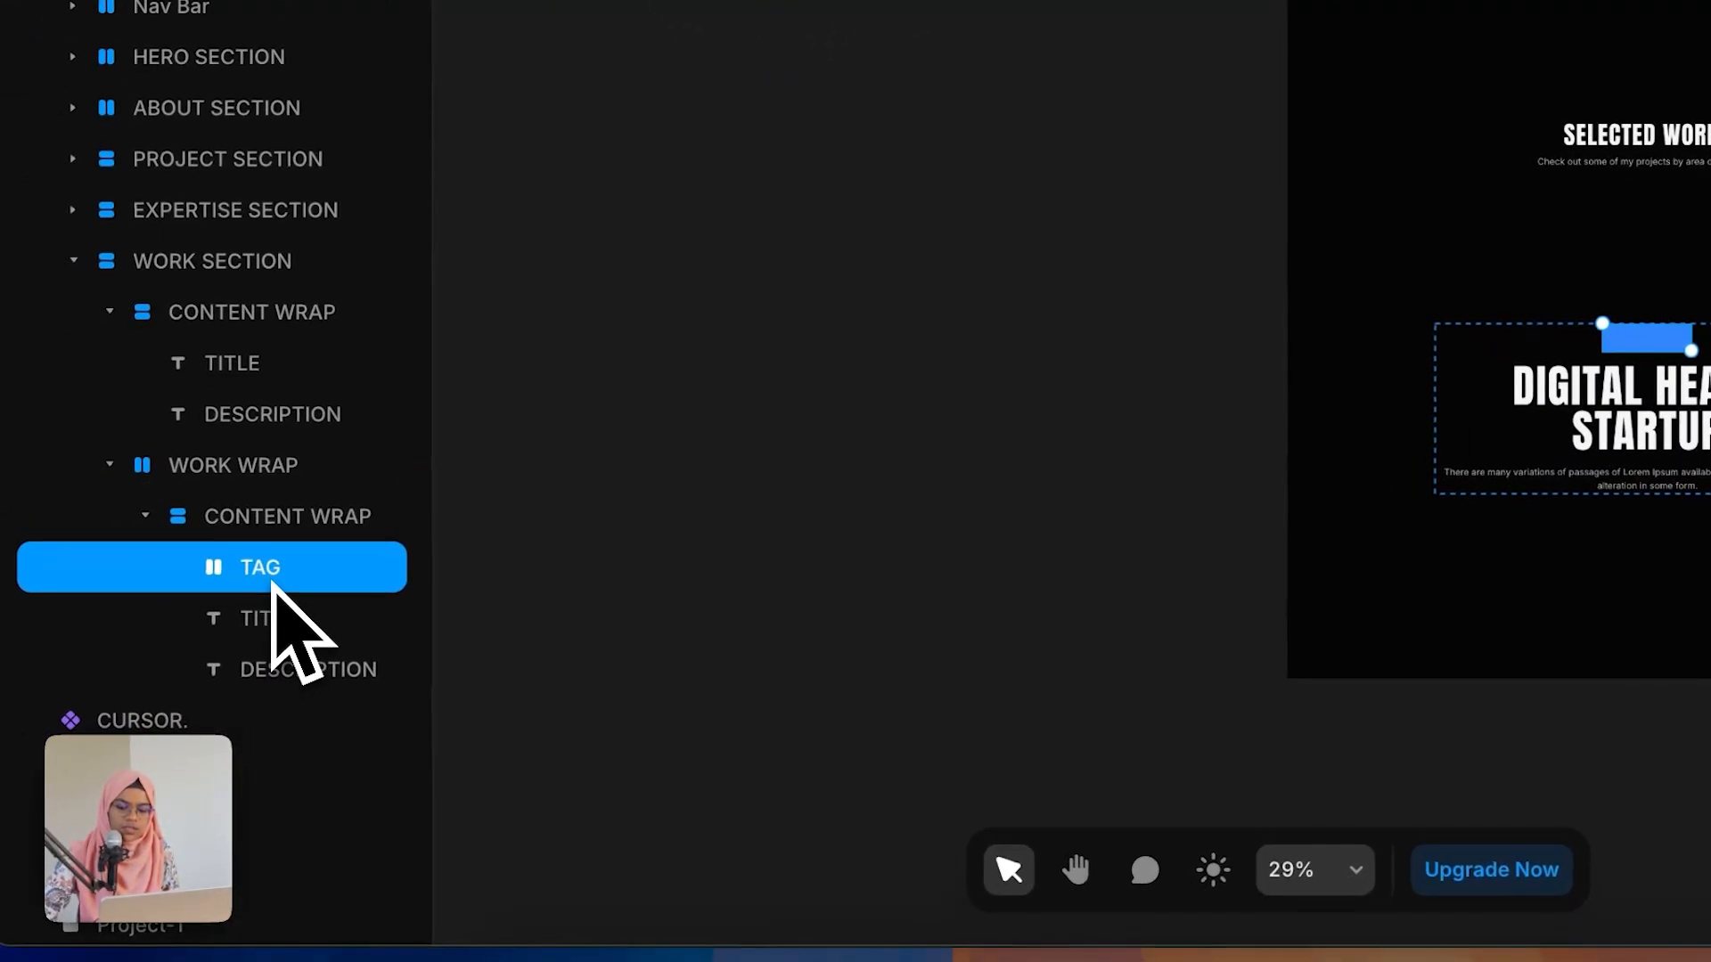
key(super+v)
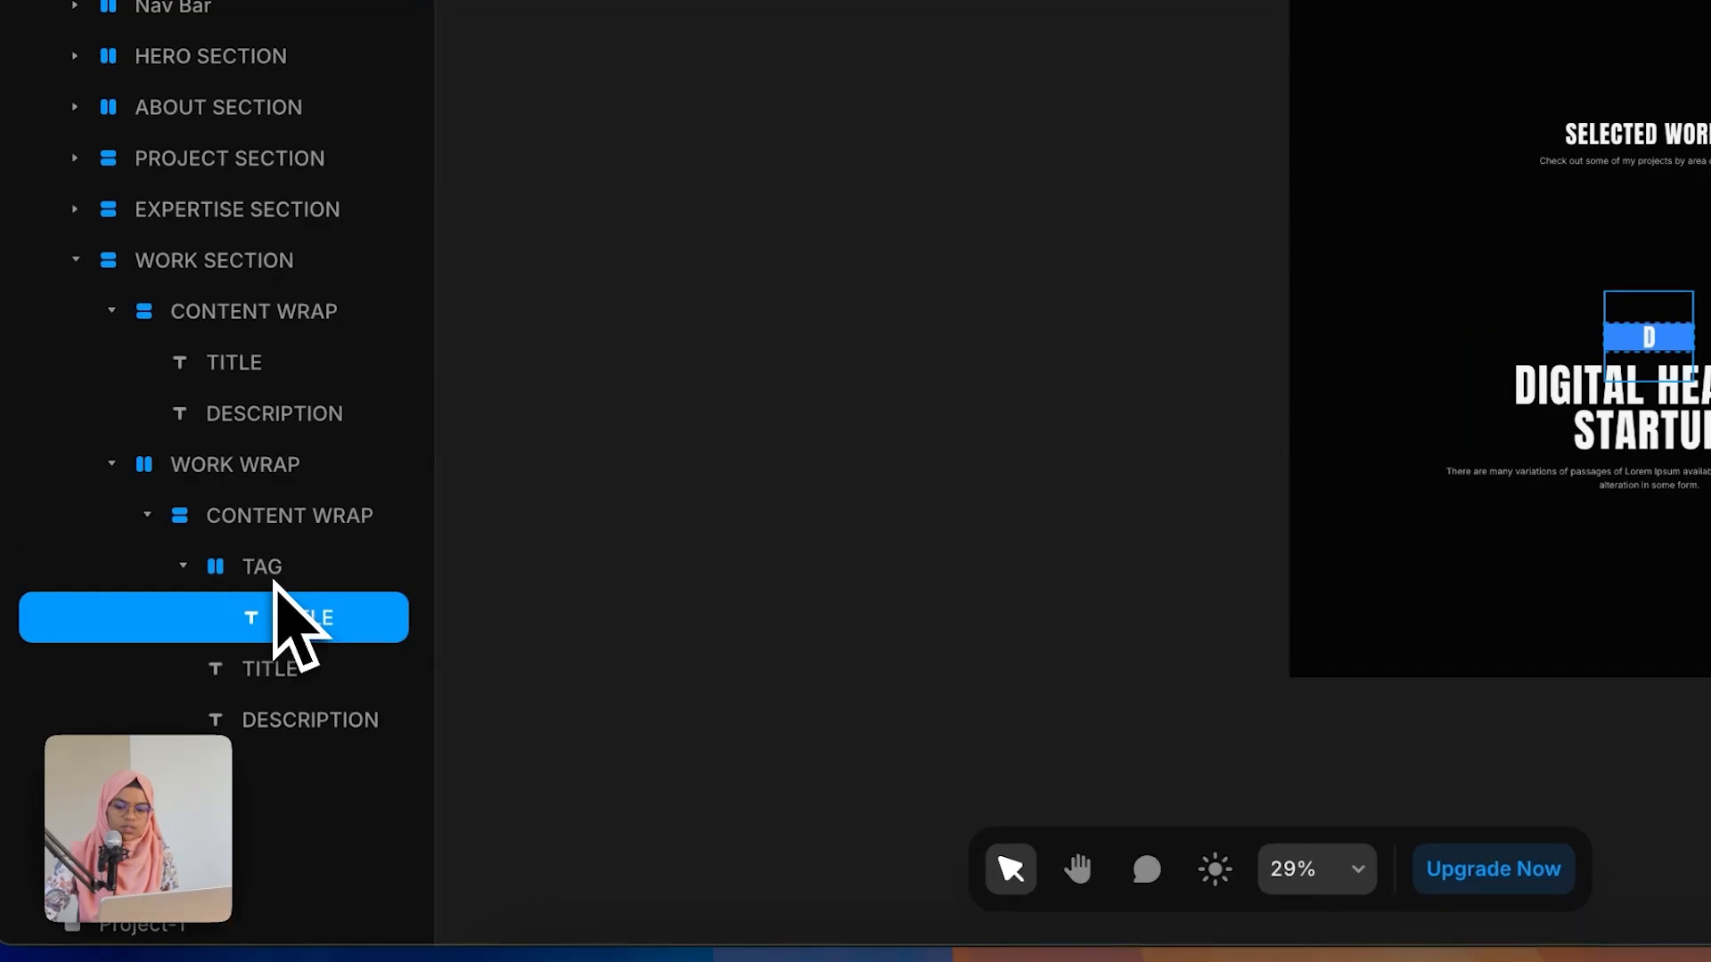
Step: Change the pasted text's content inside TAG to DESIGN
click(277, 577)
click(319, 628)
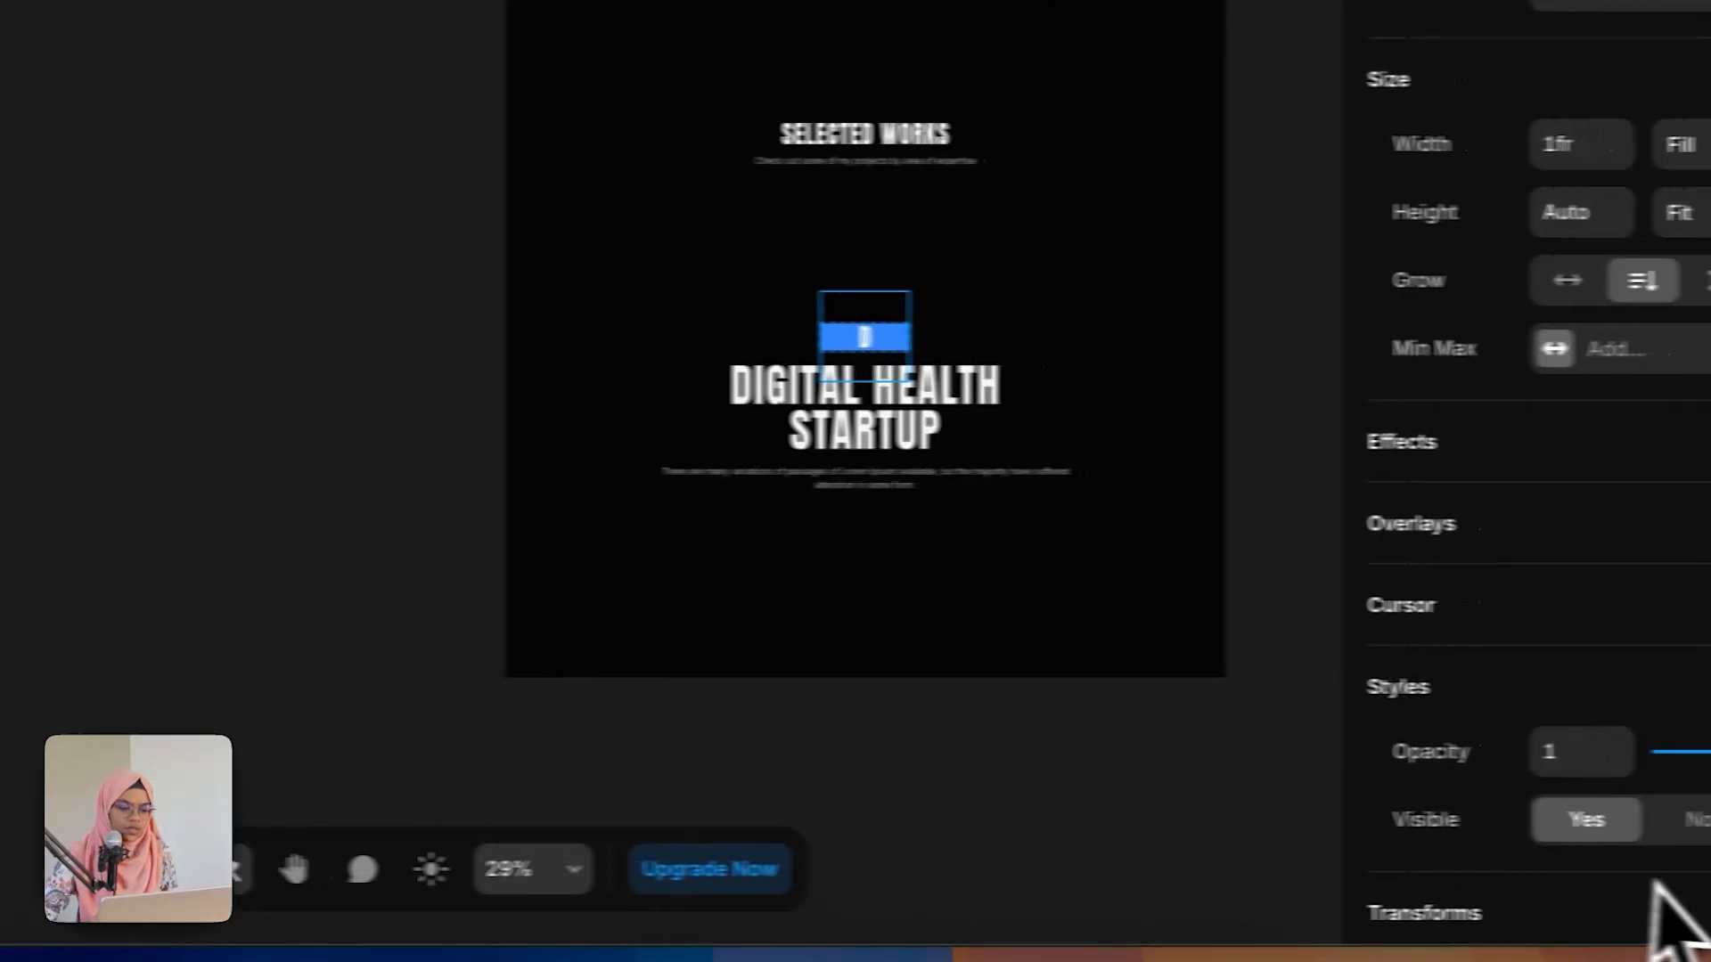
scroll(1655, 891, down, 8)
click(1646, 410)
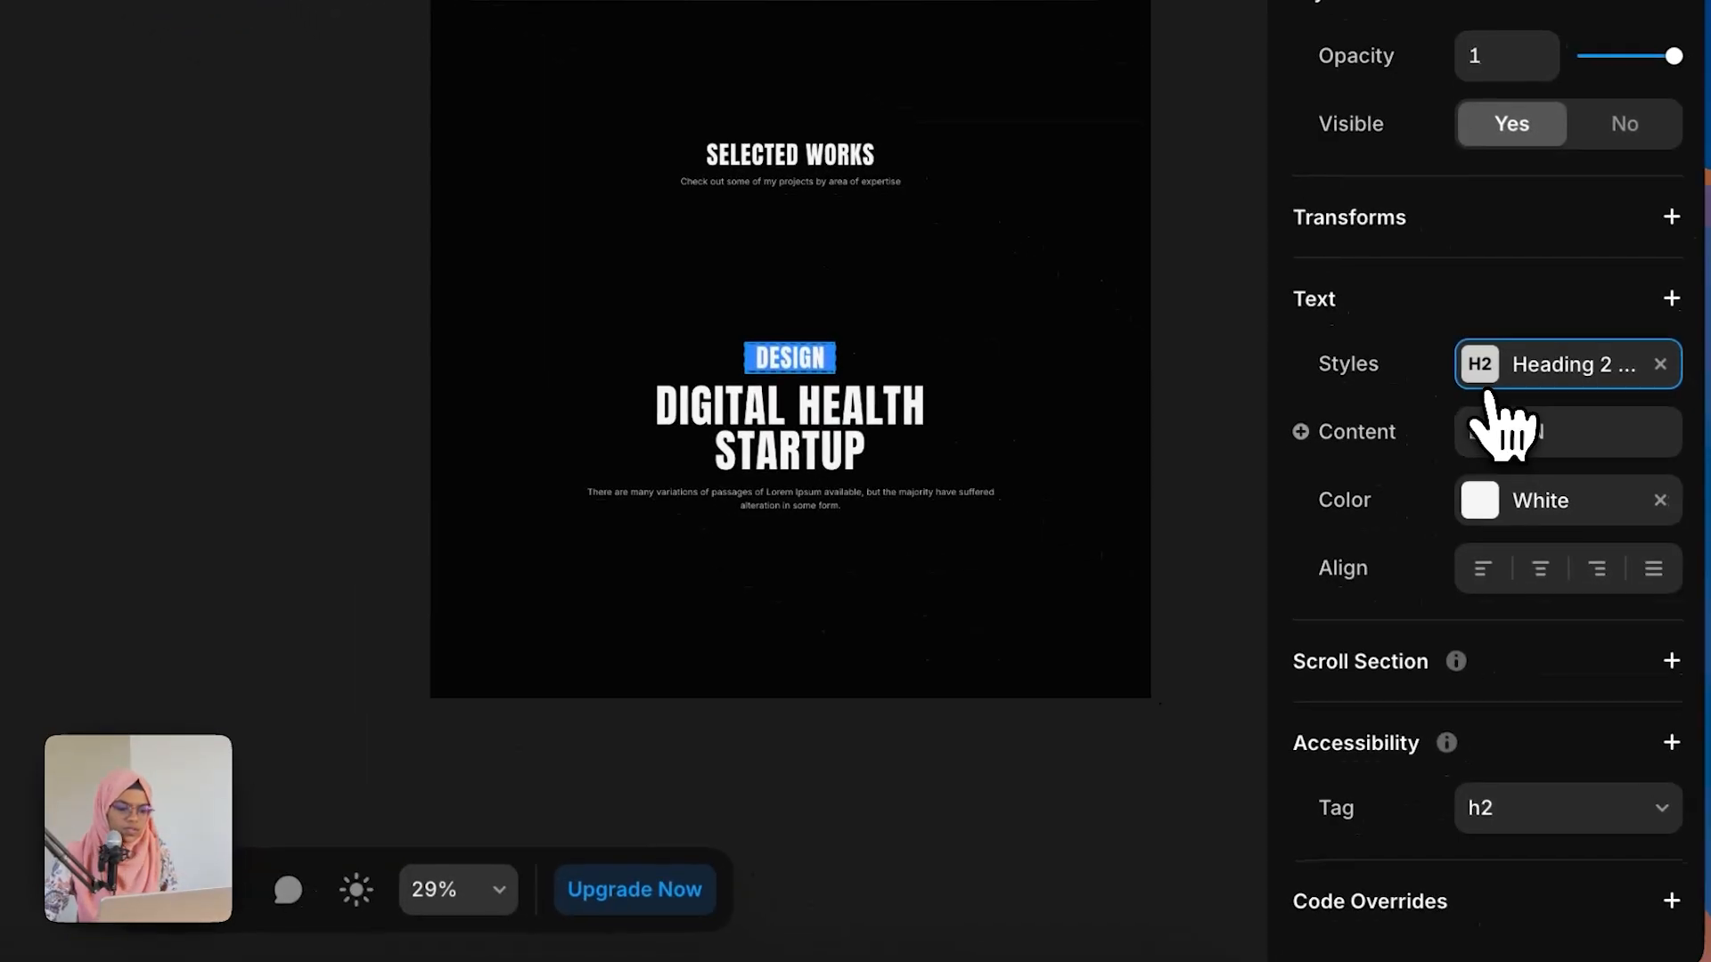
Step: Apply the PARA-MEDIUM-SMALL text style to the DESIGN text
click(1481, 357)
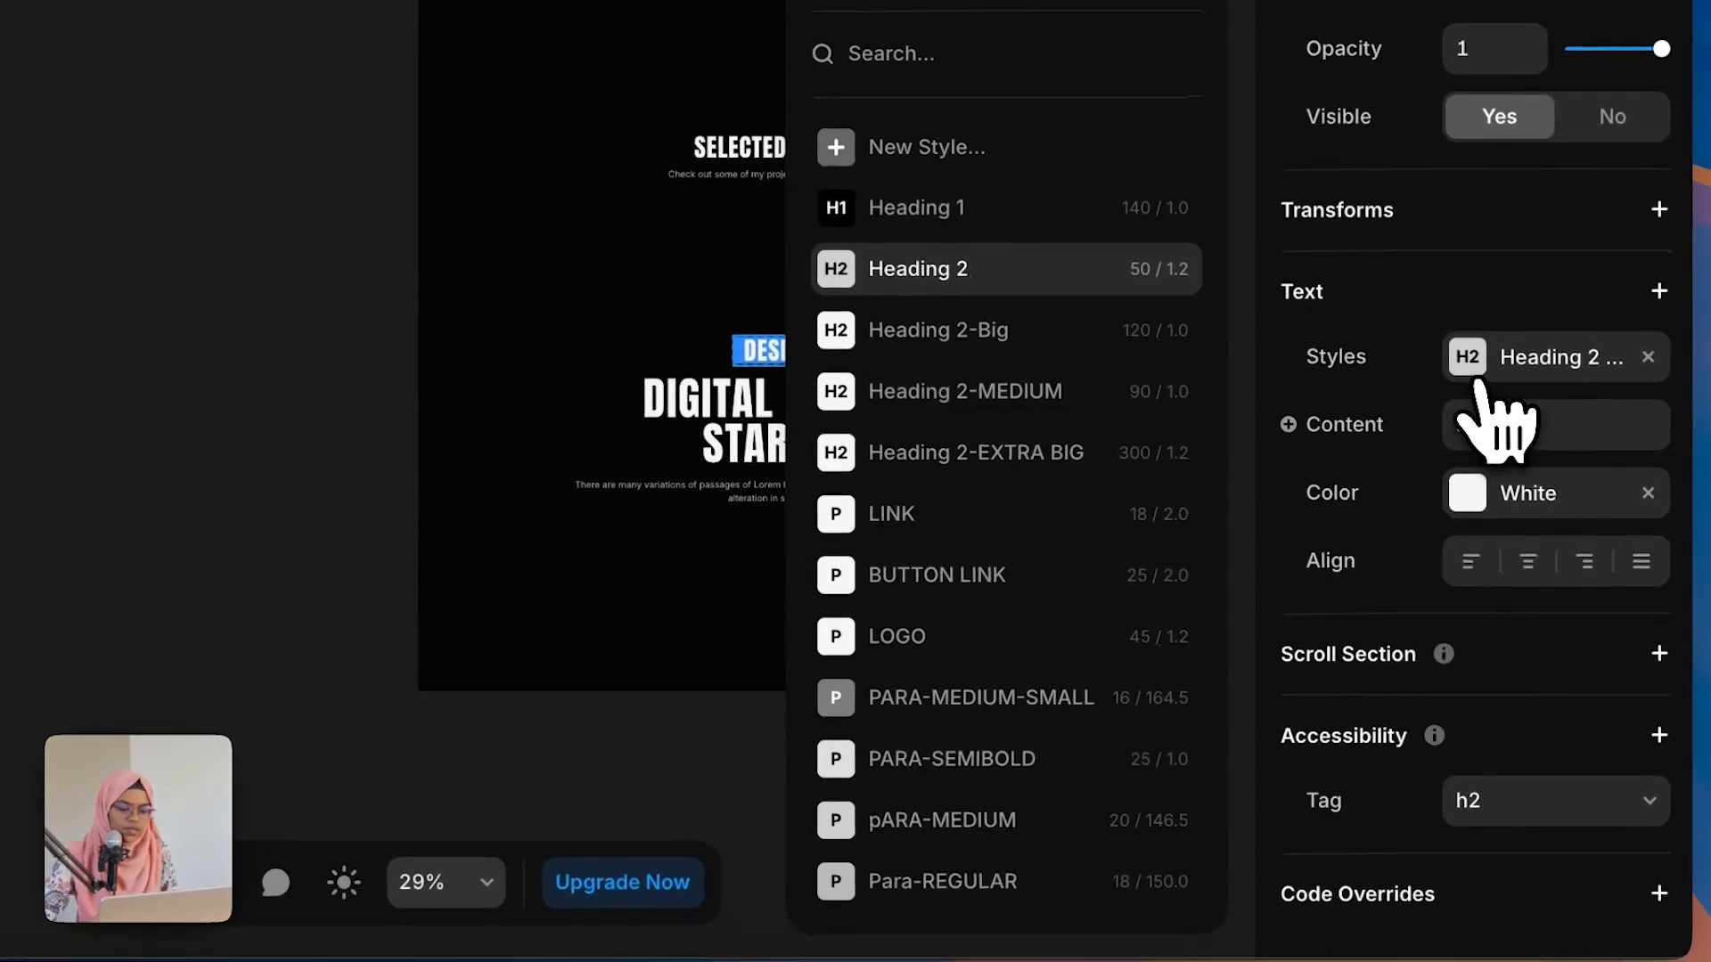
click(977, 704)
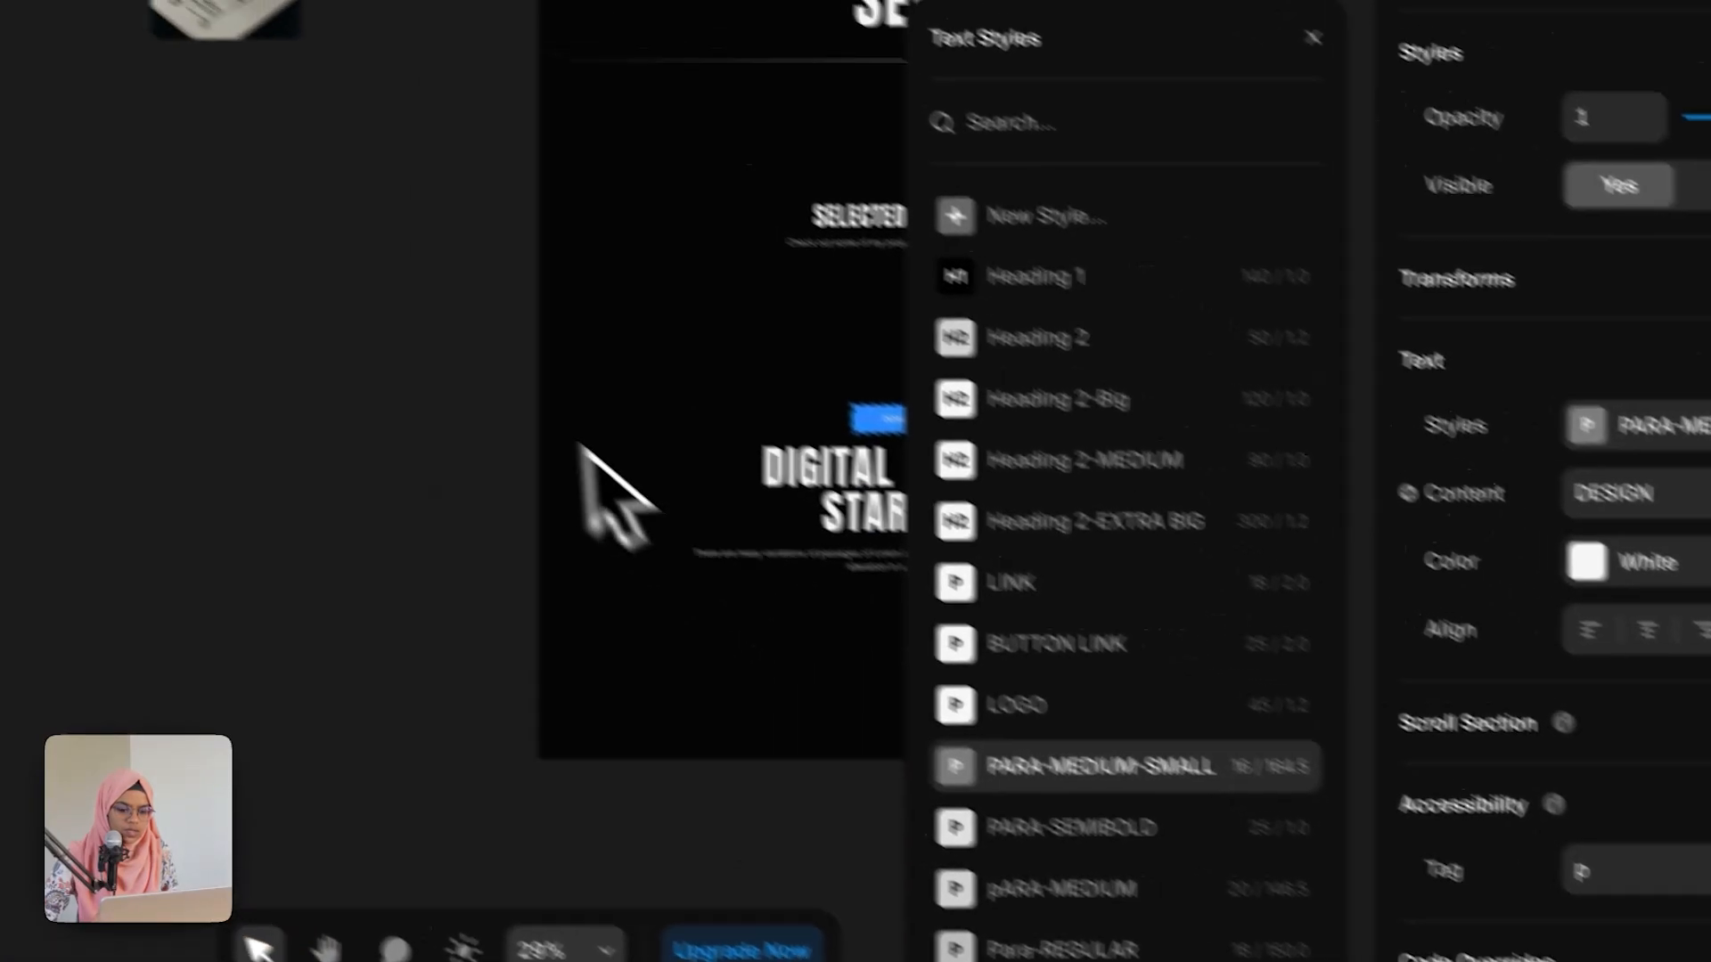
click(378, 298)
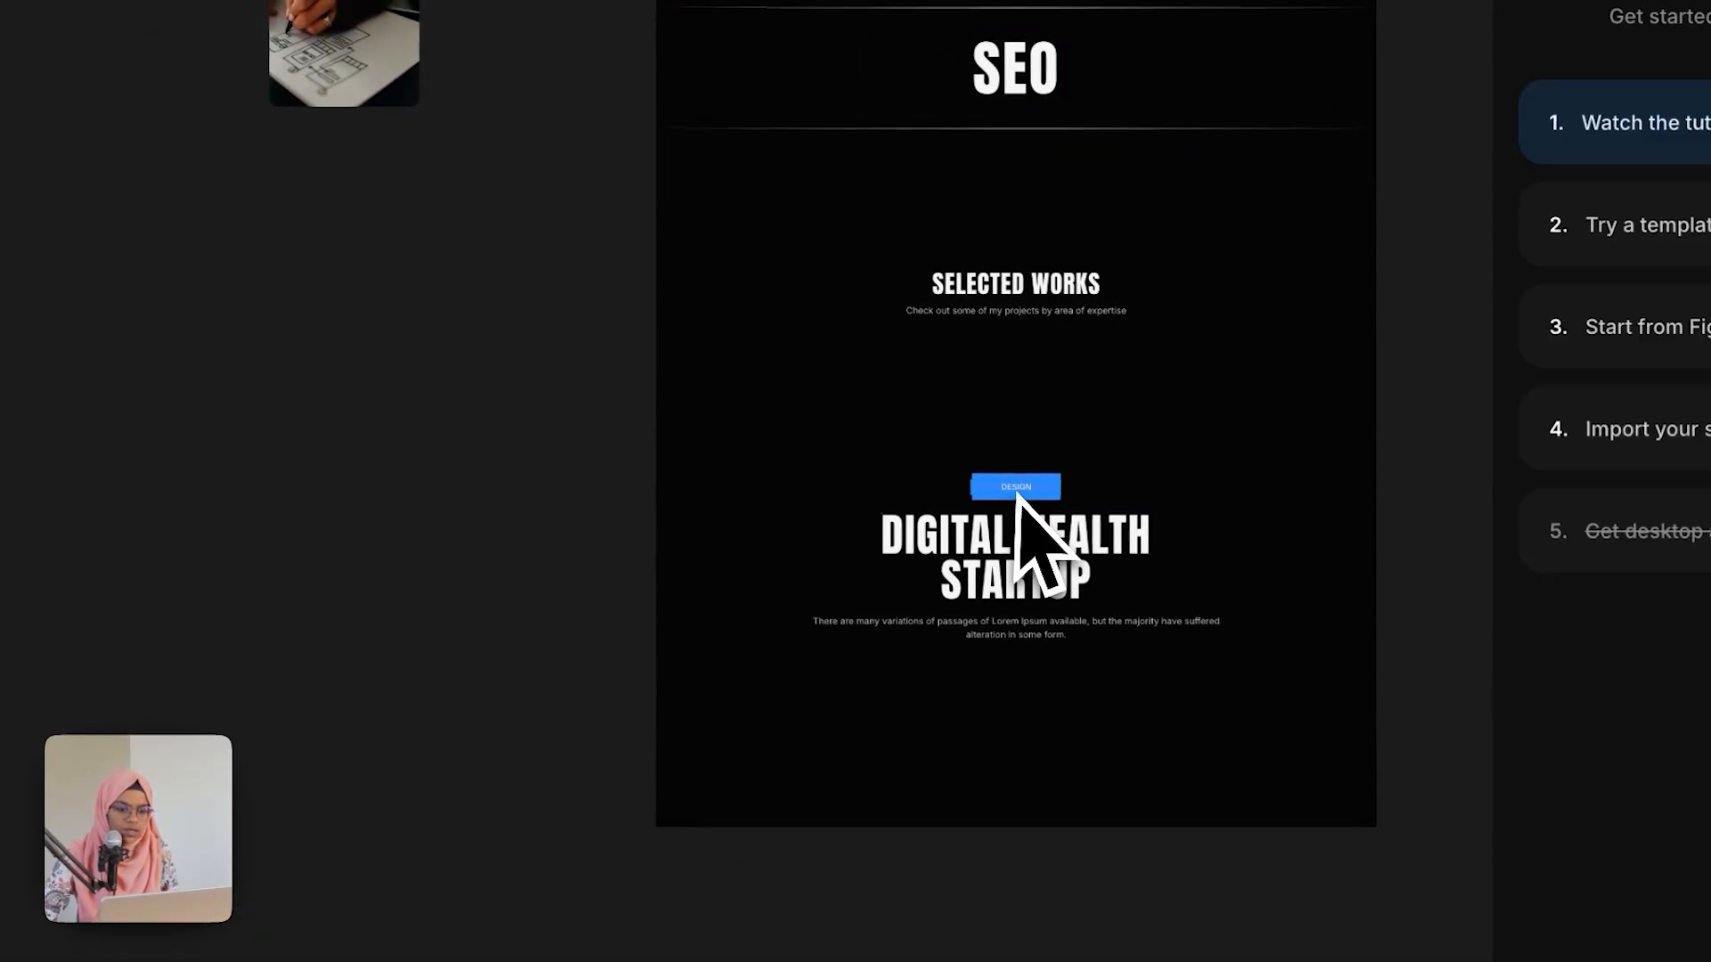
Step: Set the TAG frame's width and height to Fit Content
click(785, 360)
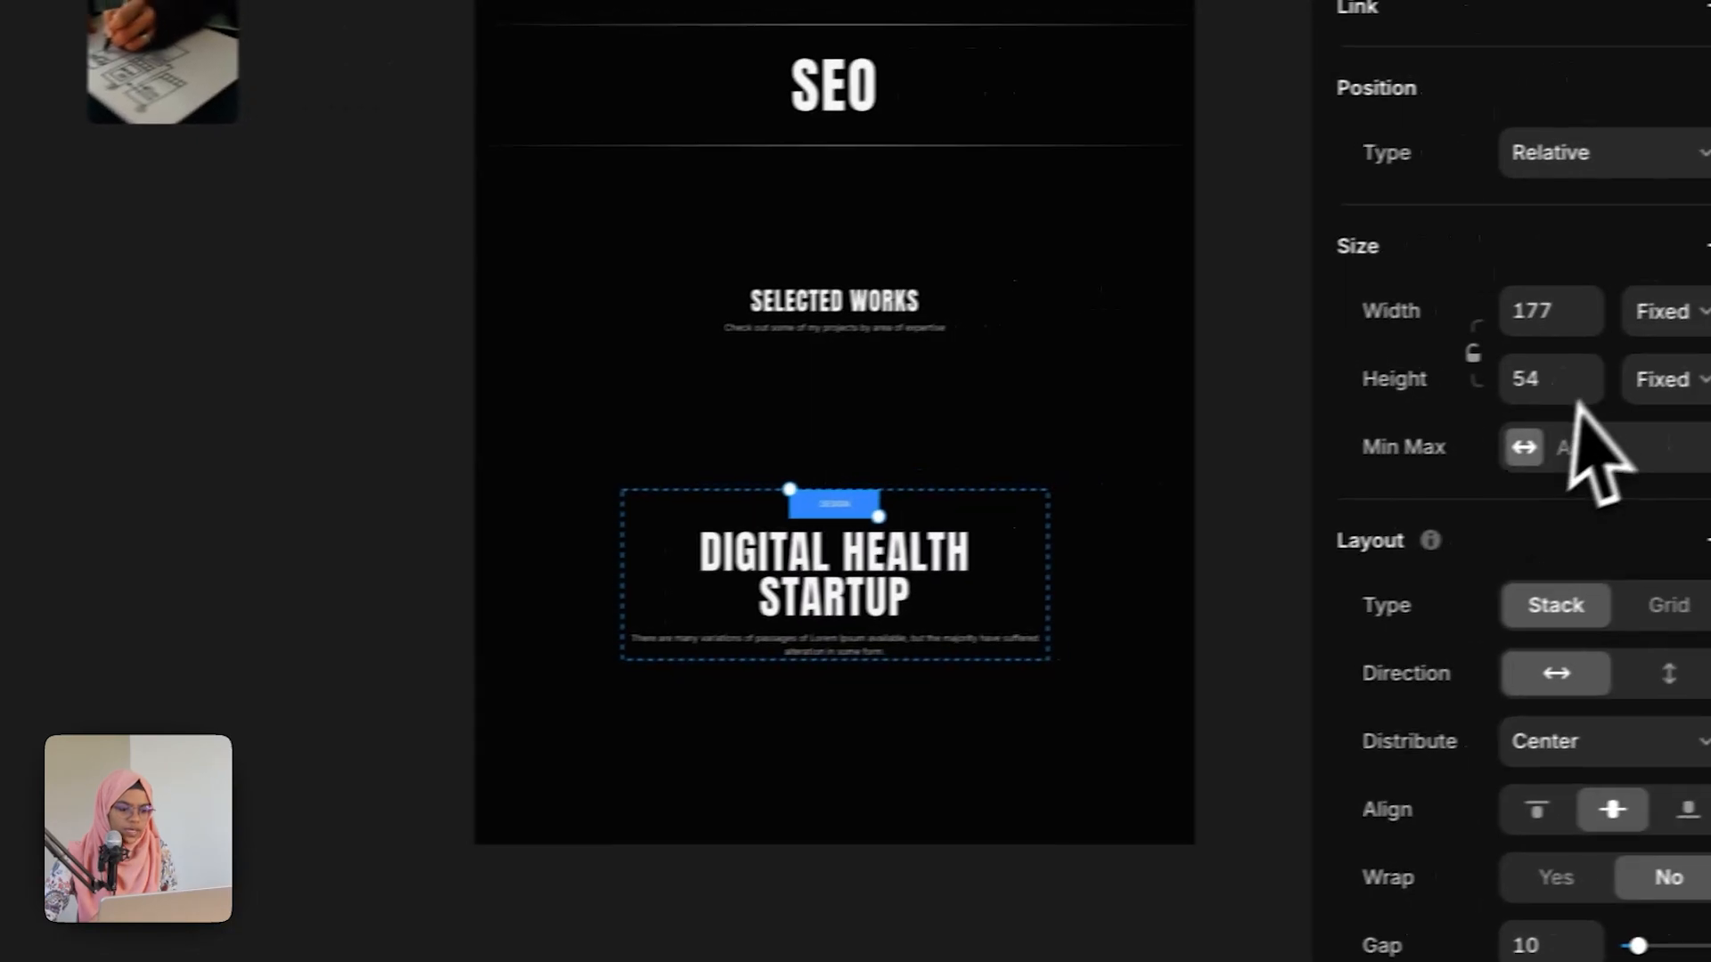
click(1604, 321)
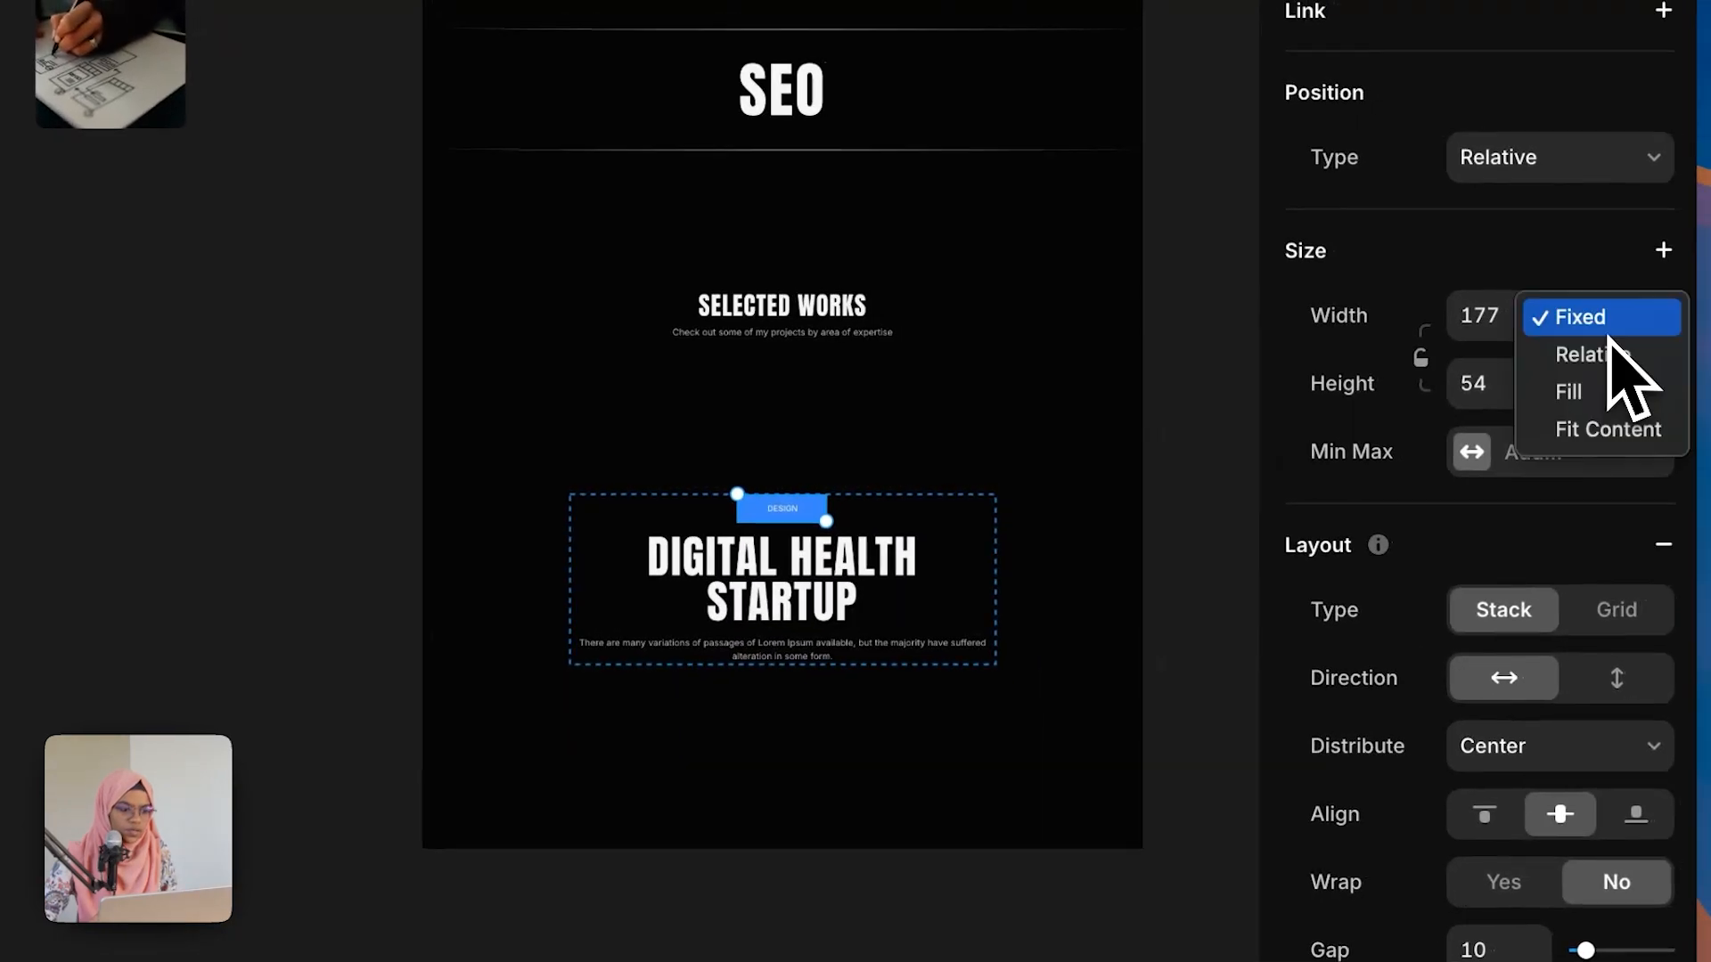
click(1615, 429)
click(1621, 384)
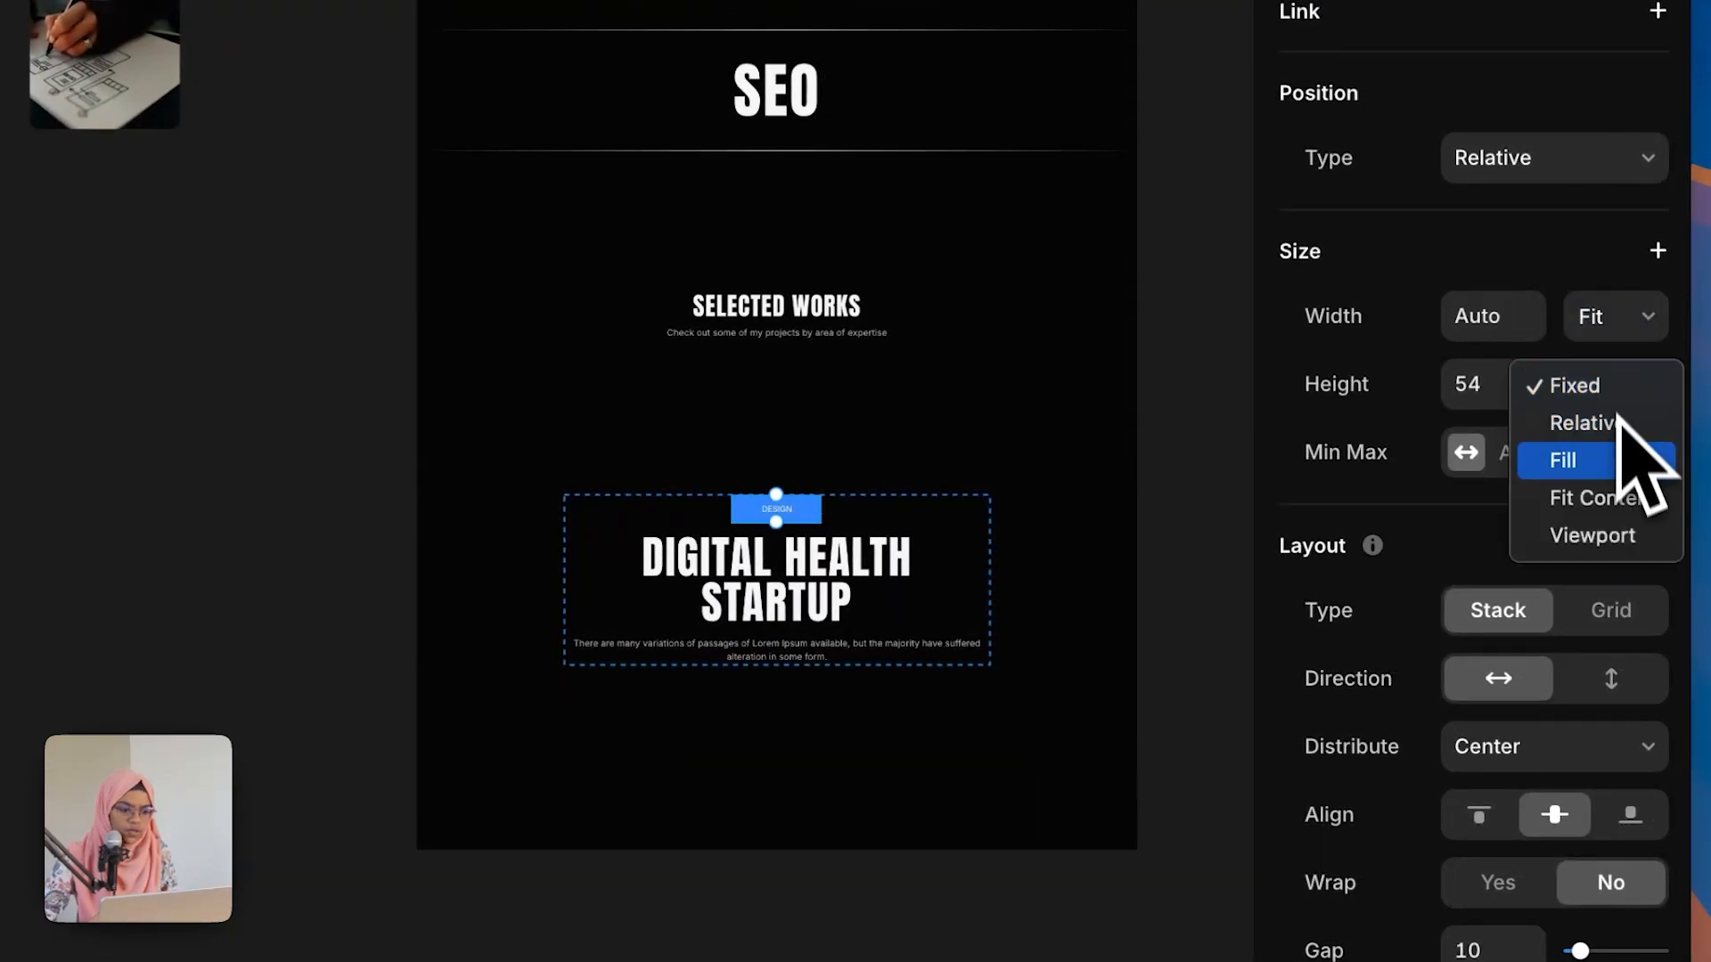
click(1619, 499)
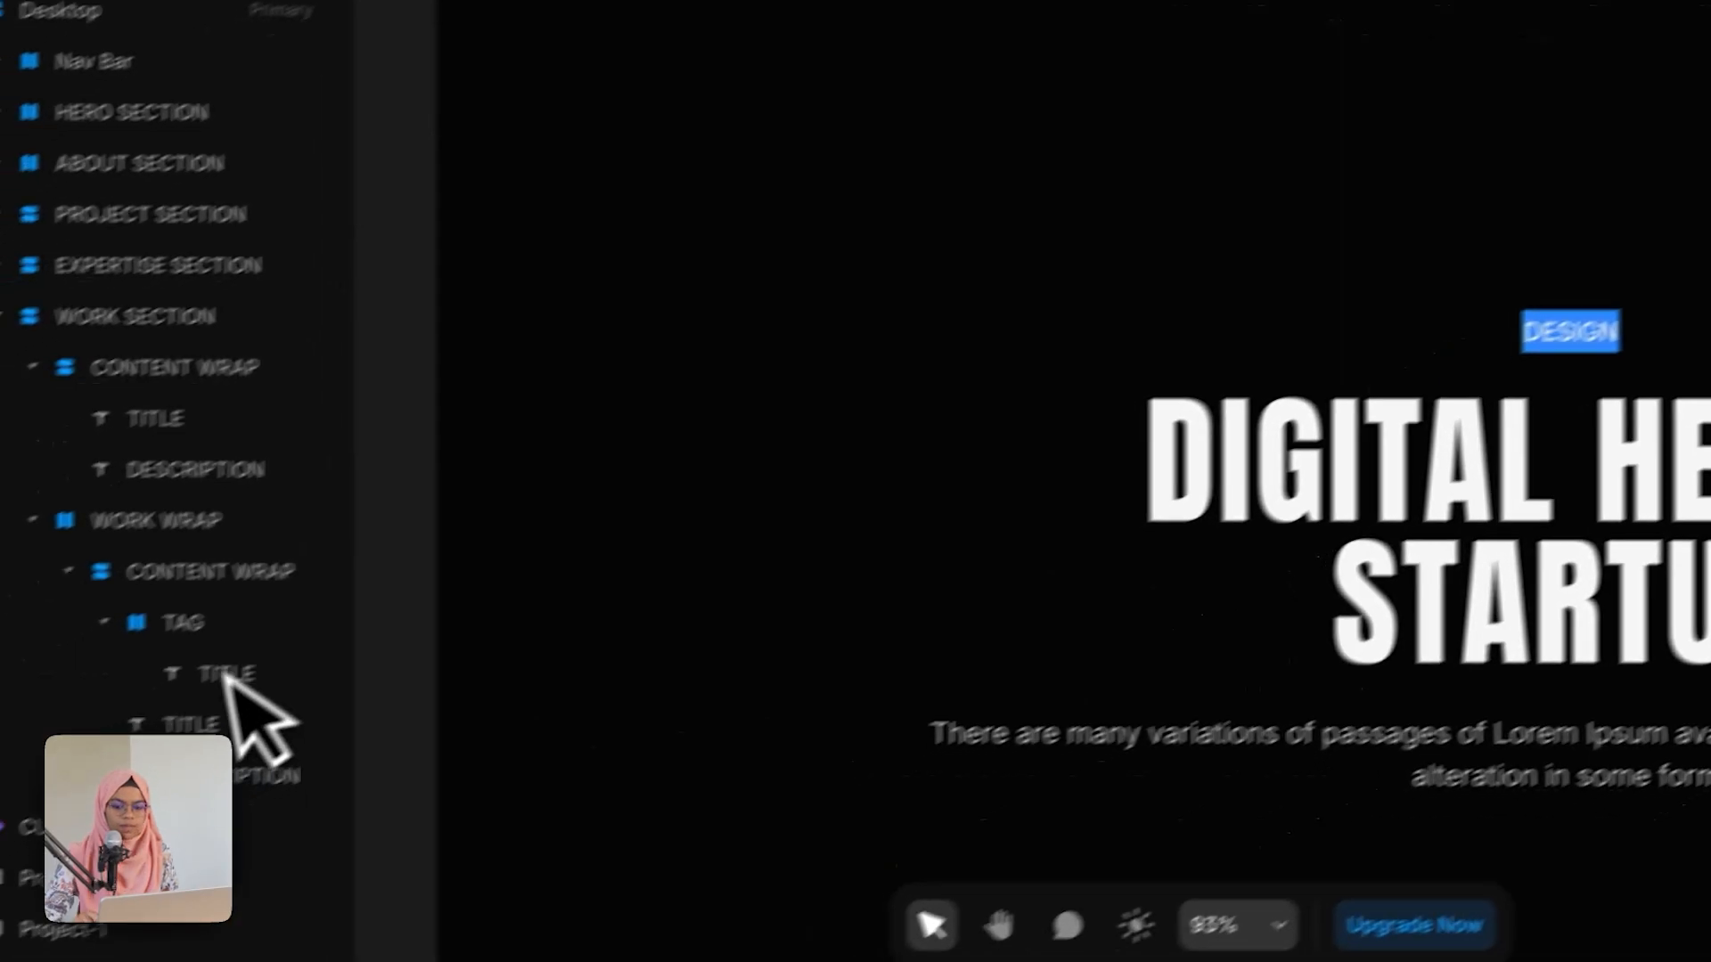
Step: Set TAG's padding to 3 on top and bottom and 20 on left and right
click(286, 581)
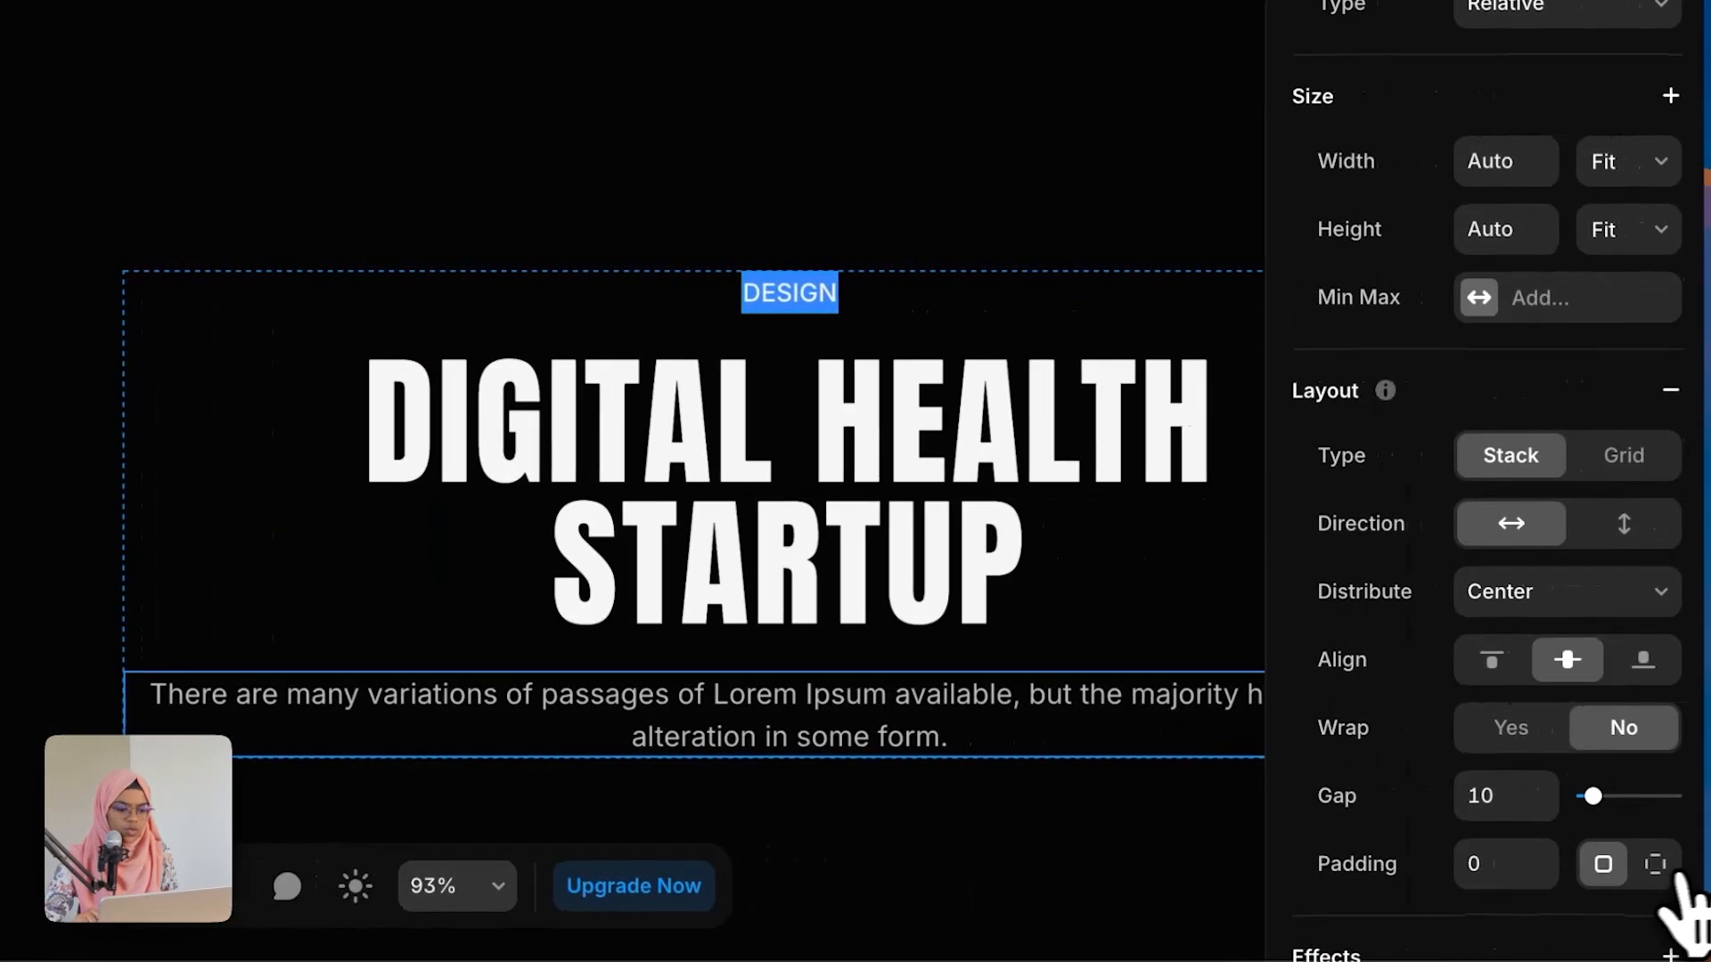
click(1644, 863)
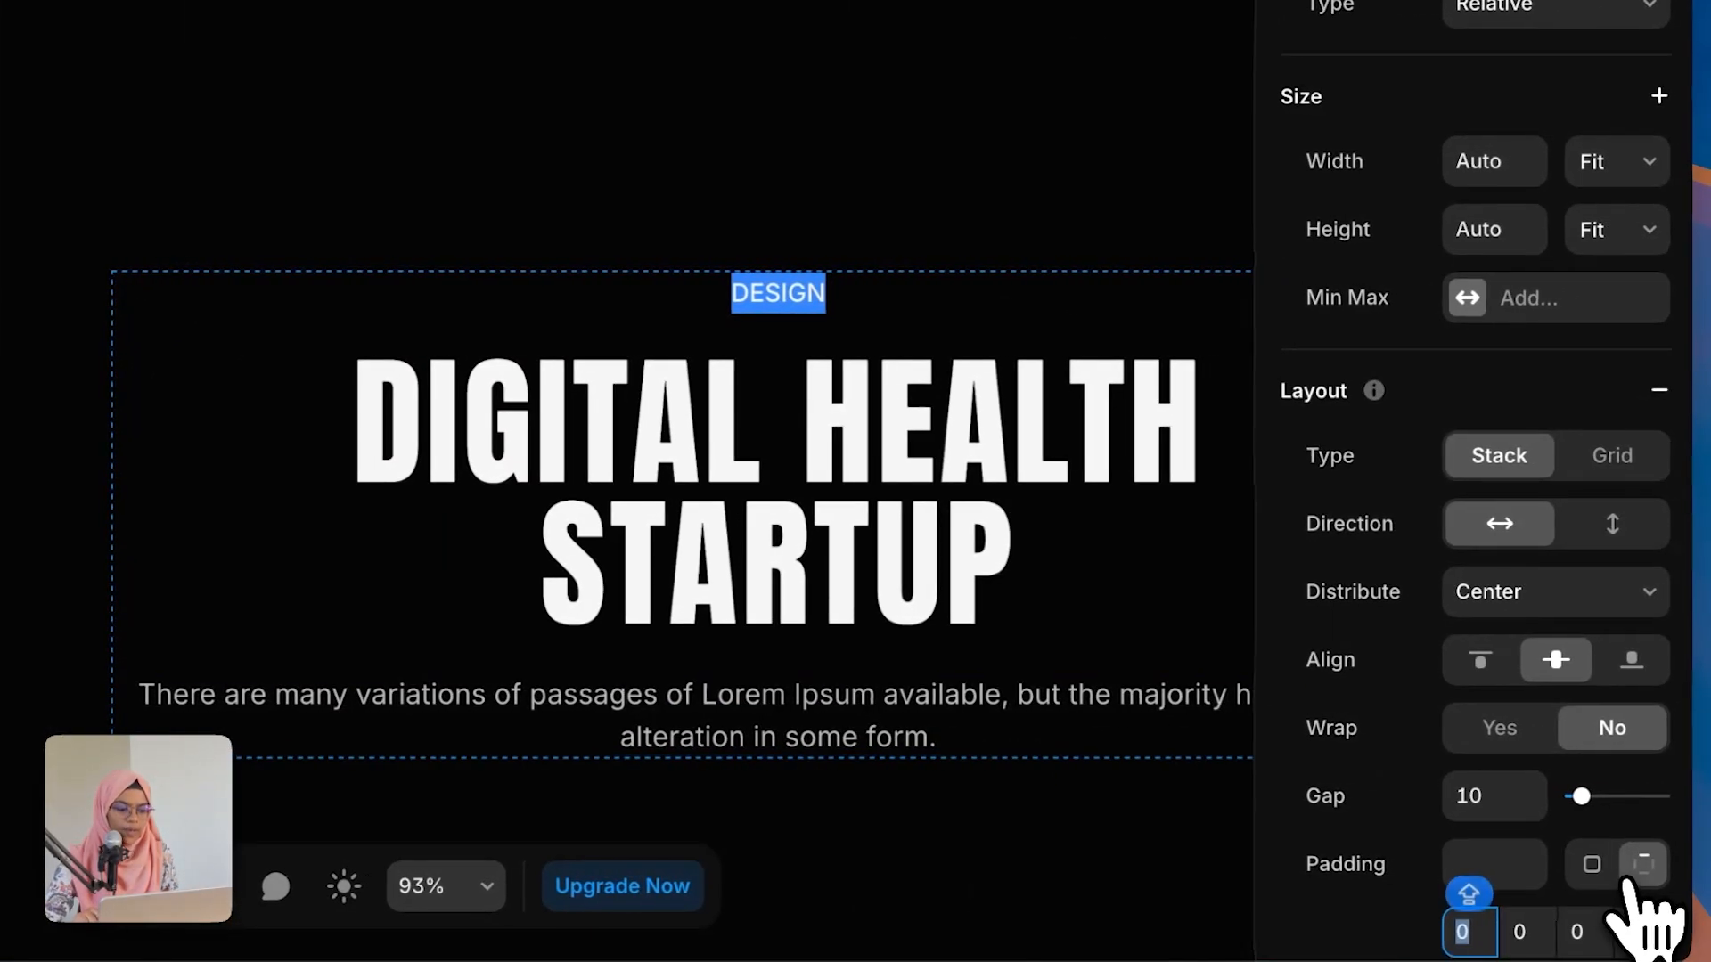
scroll(1539, 866, down, 5)
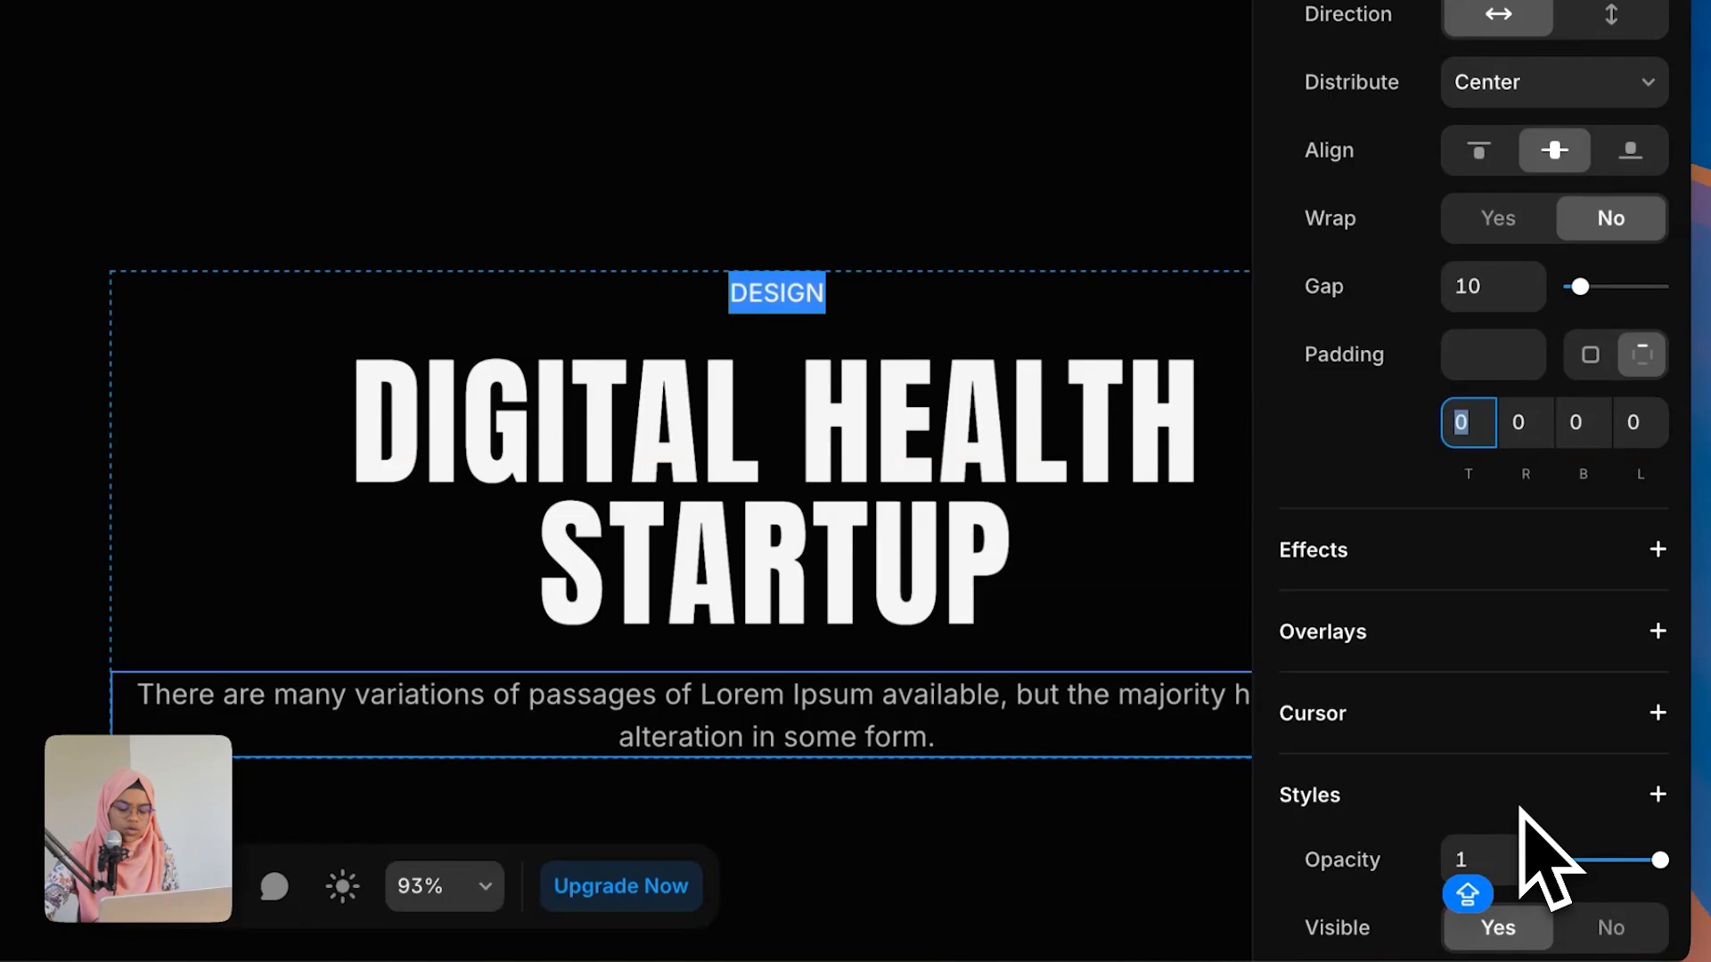
text(3)
click(1585, 426)
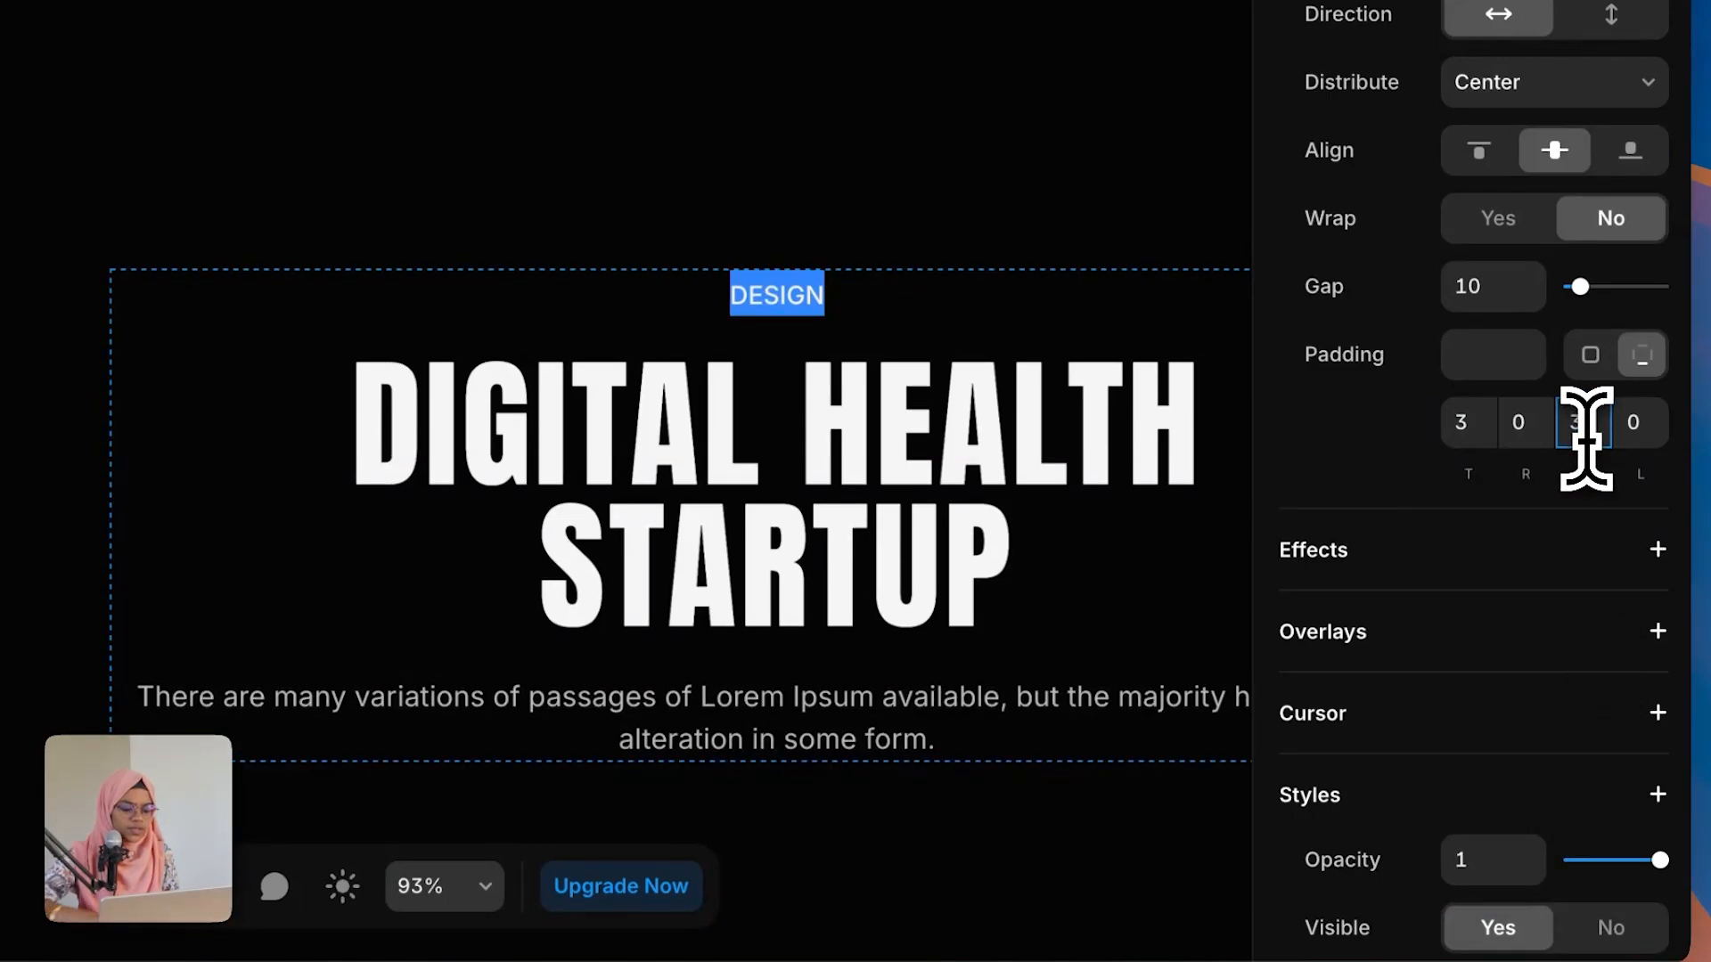
key(shift+Tab)
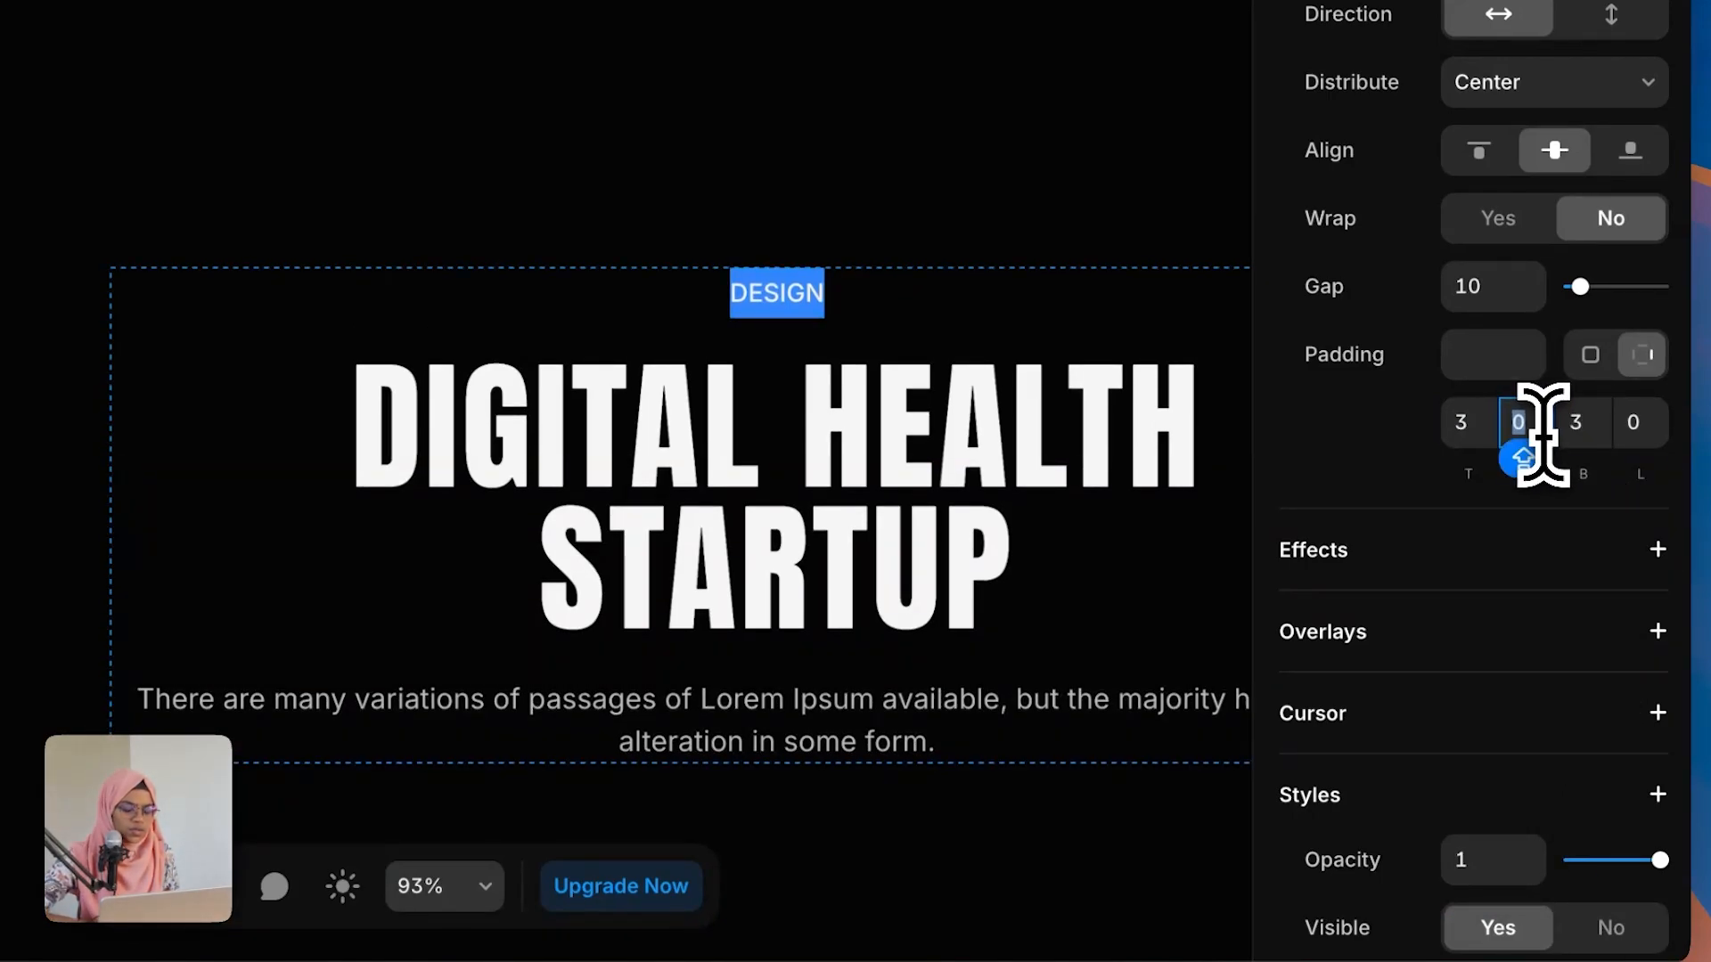
text(2)
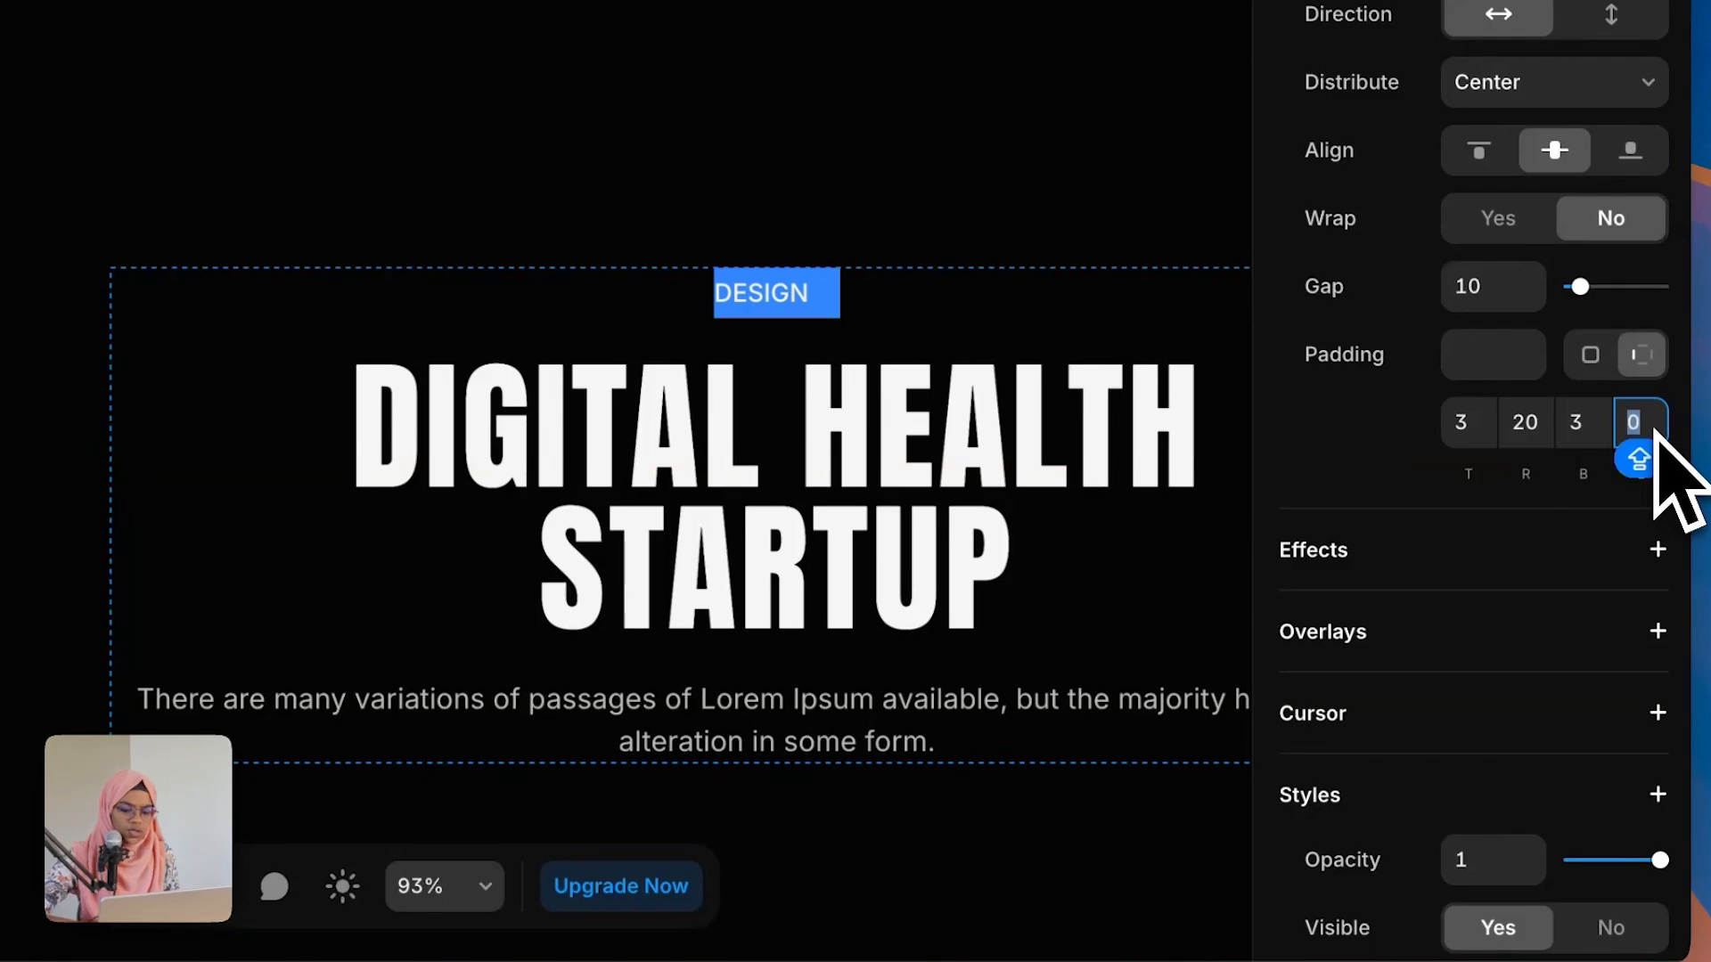
text(20)
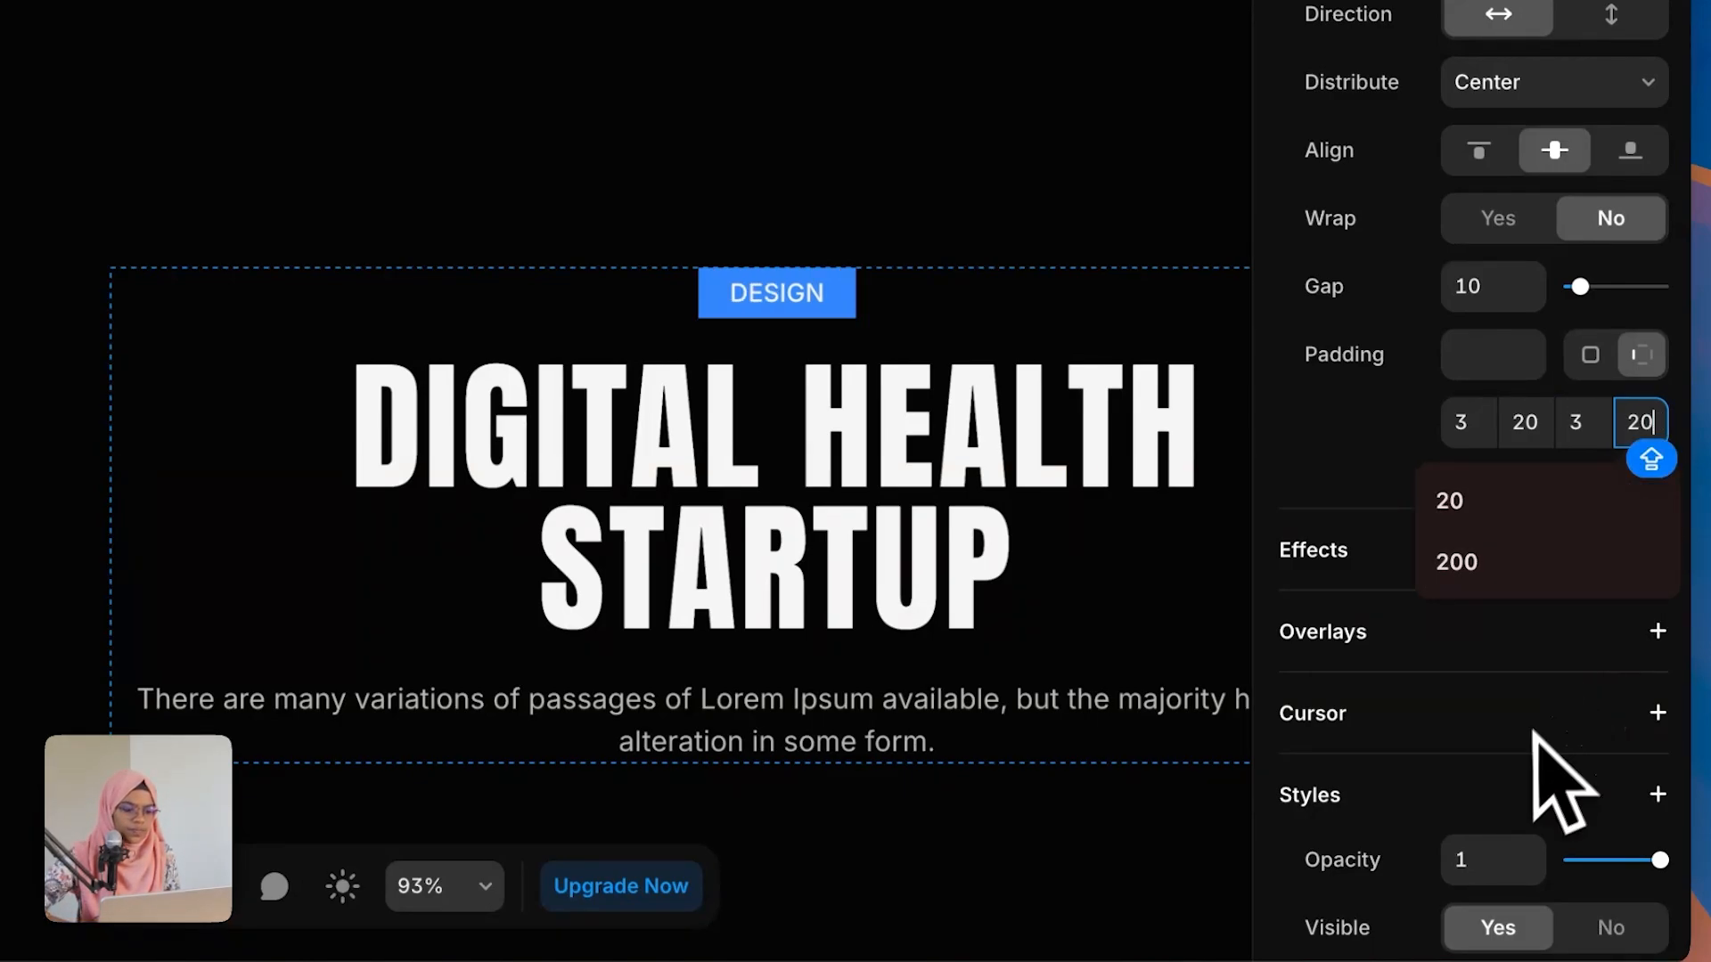
Step: Replace TAG's blue fill with the White color style and give it a corner radius of 50
scroll(1532, 838, down, 3)
click(1642, 720)
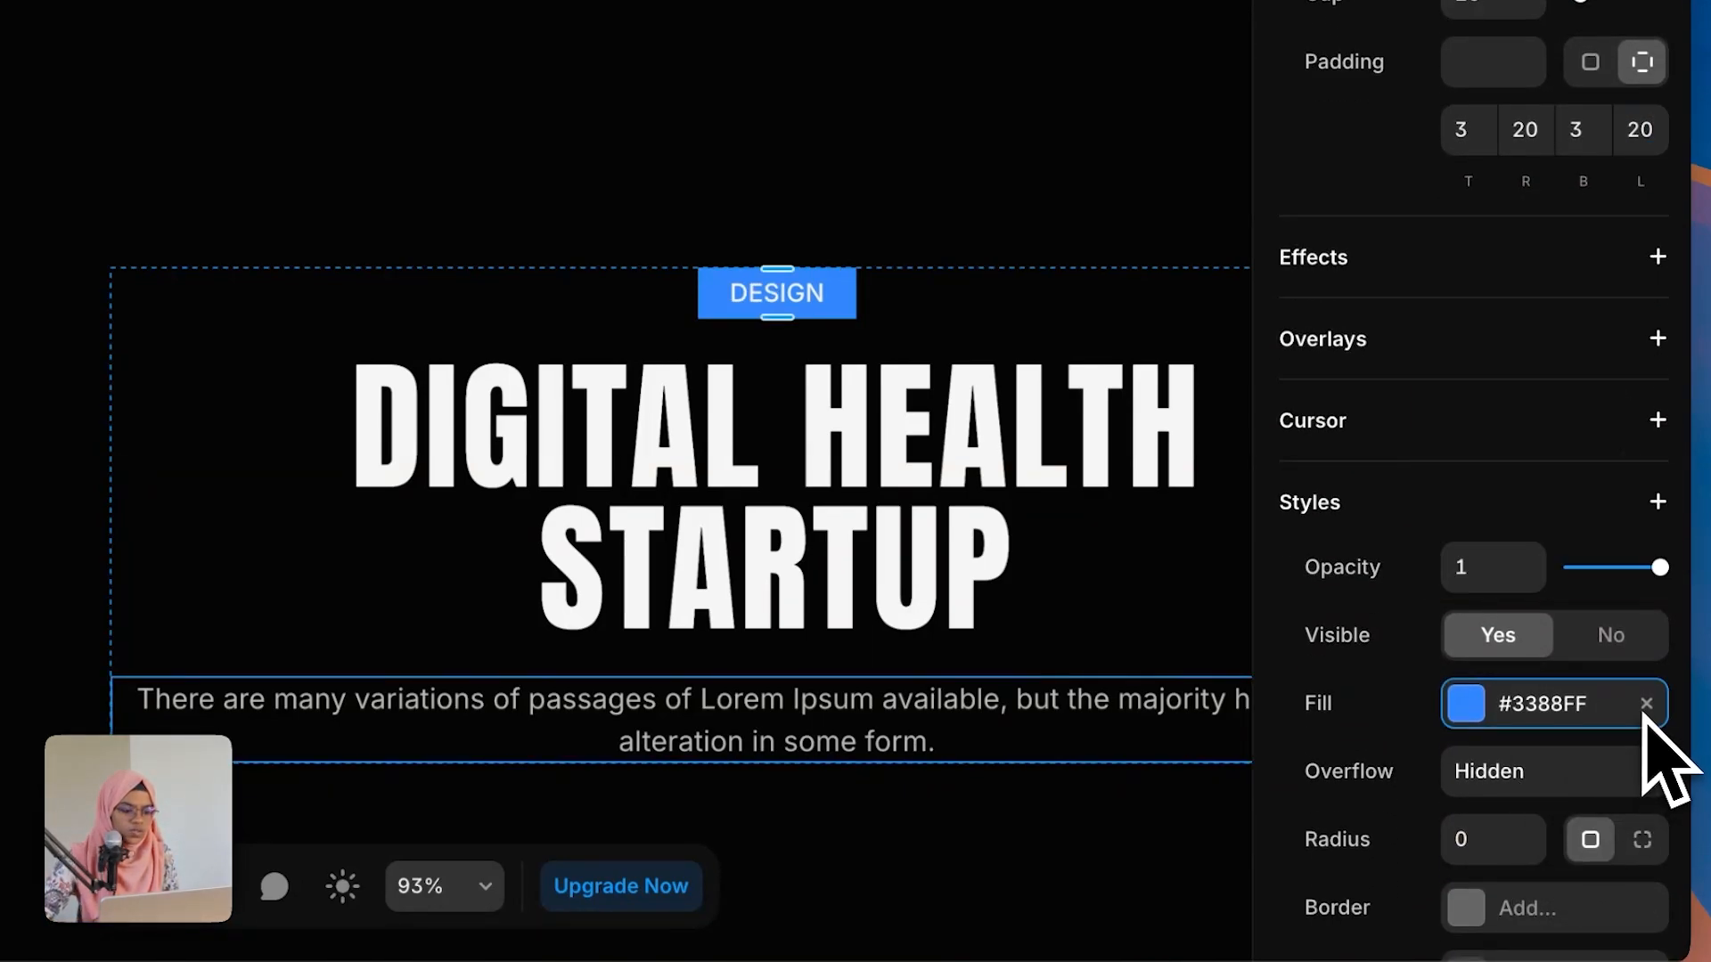
click(1645, 705)
click(1479, 840)
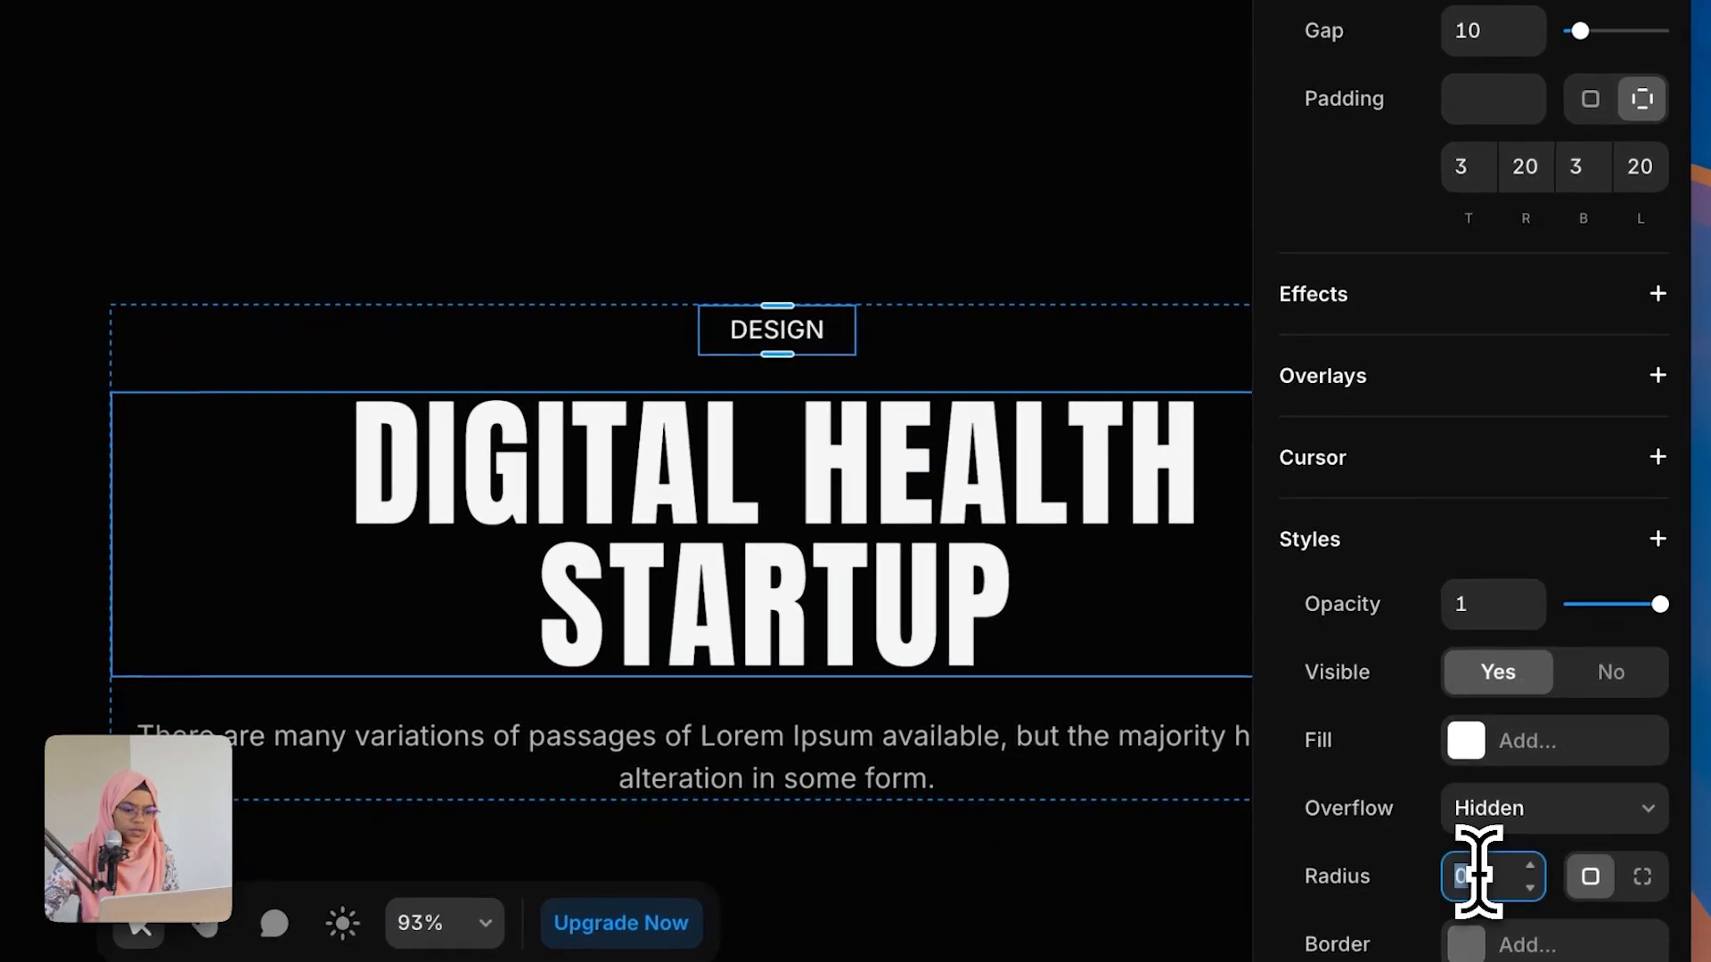
key(Return)
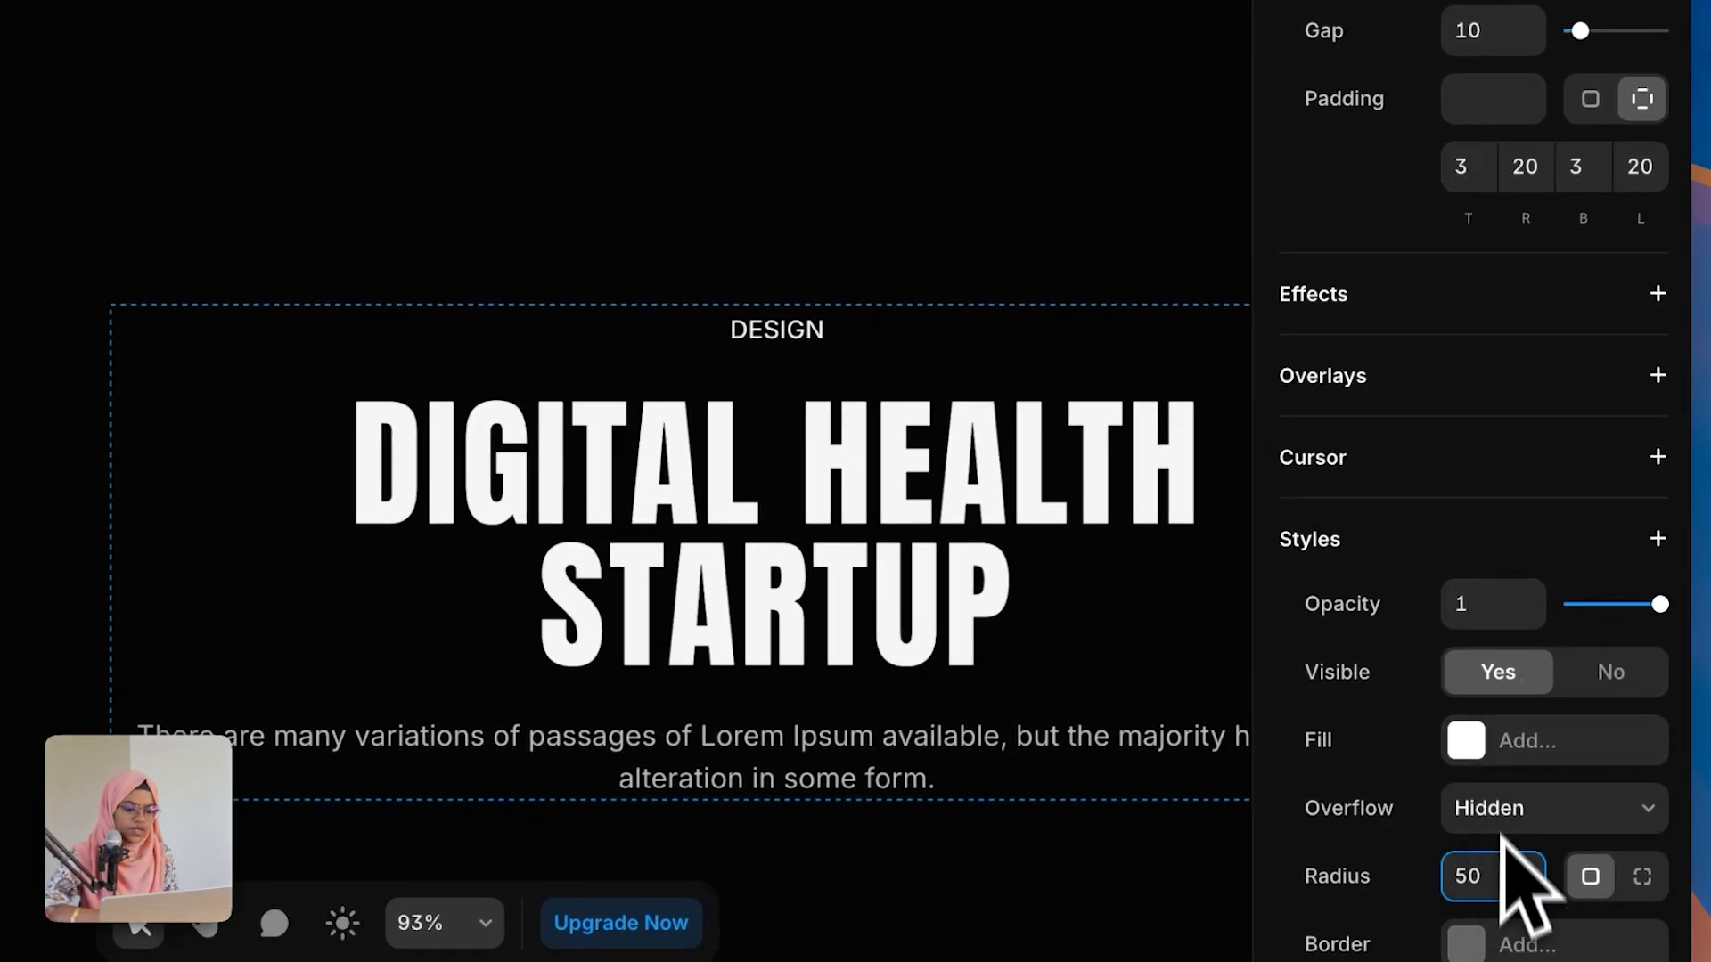
click(1483, 743)
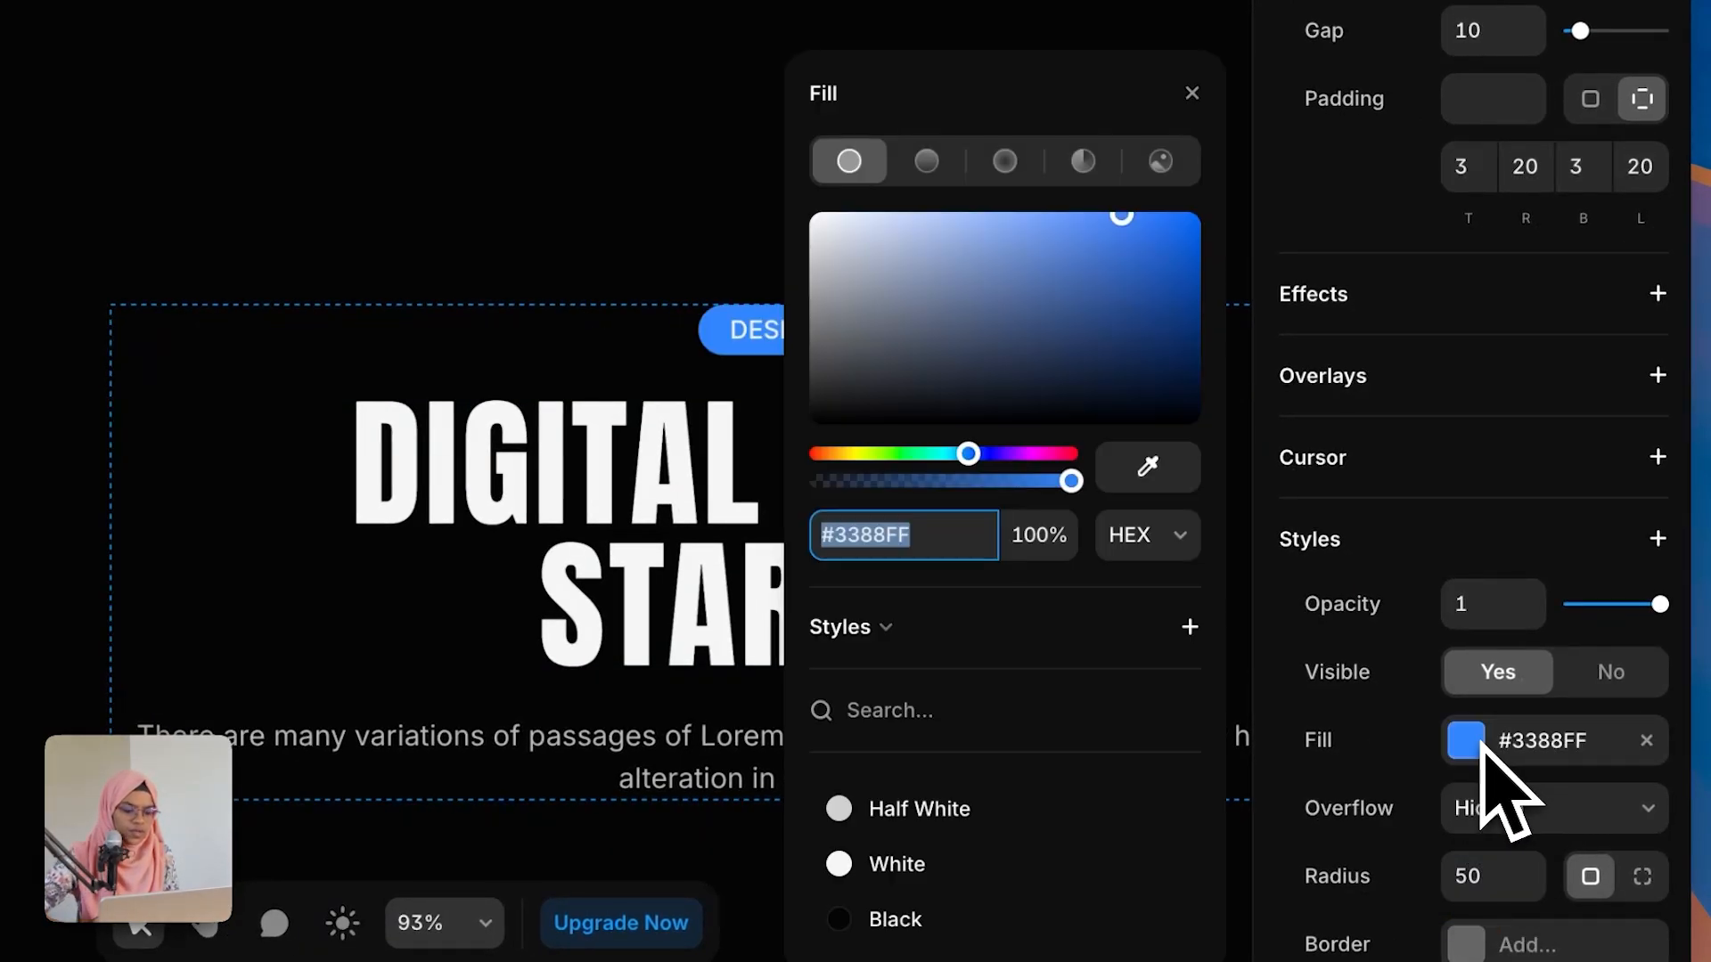
click(944, 882)
click(653, 201)
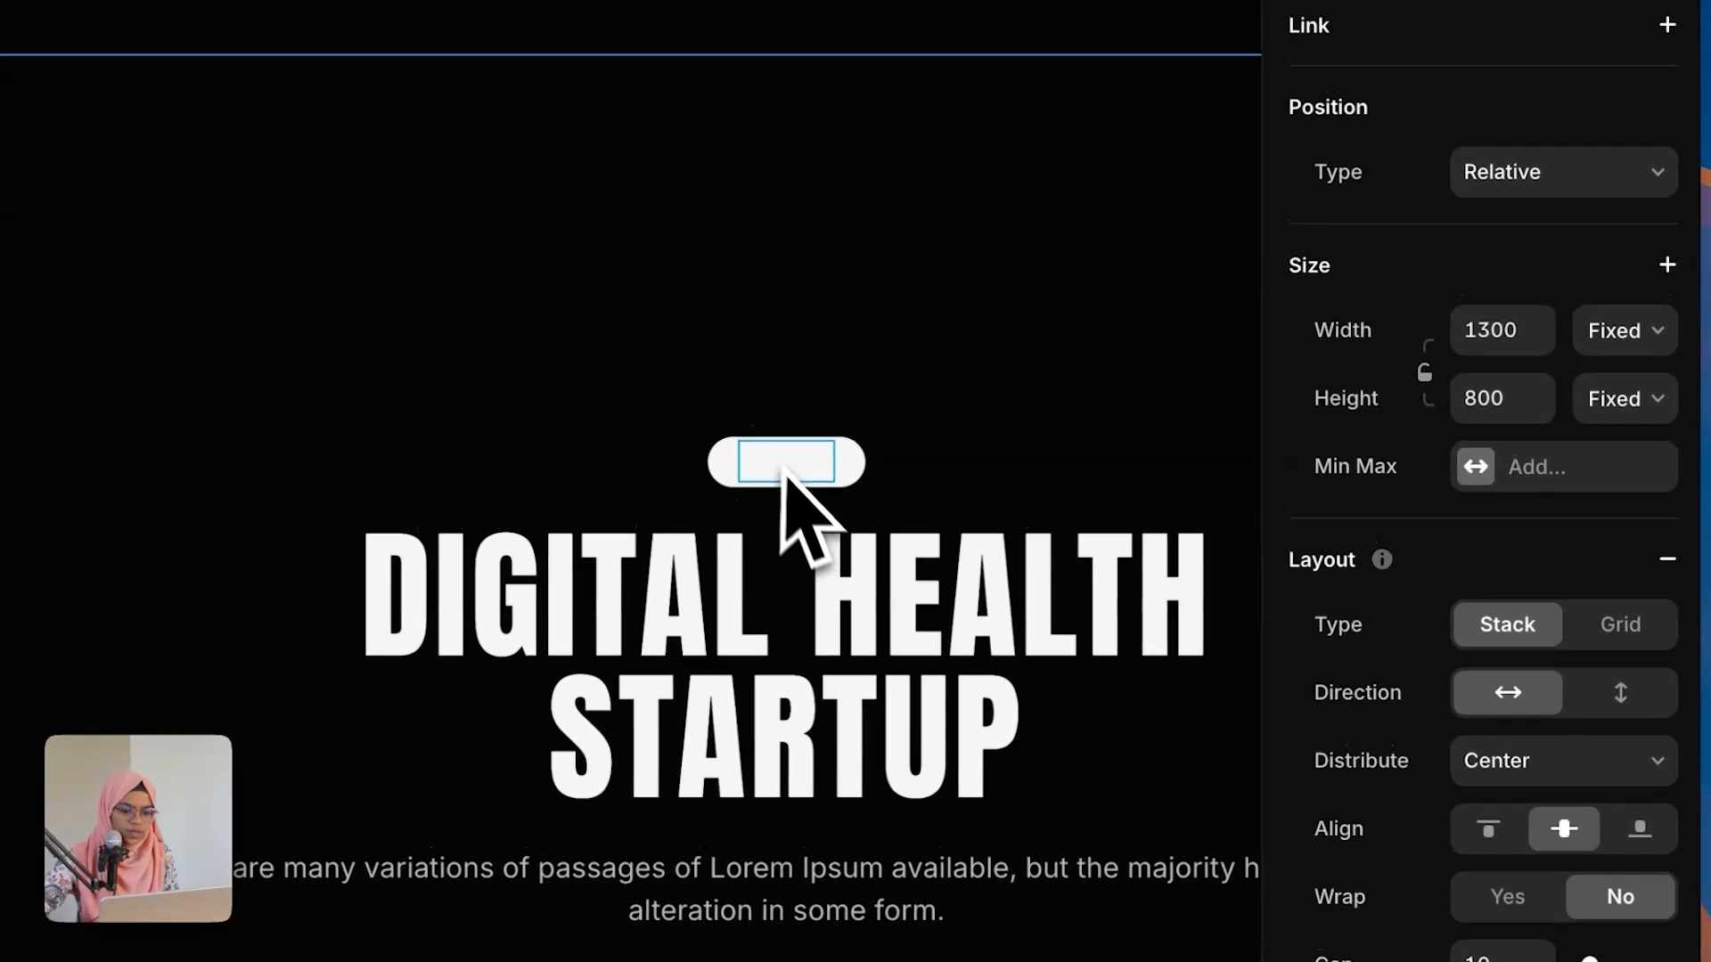
Step: Set the DESIGN text color to the Black color style
double_click(787, 337)
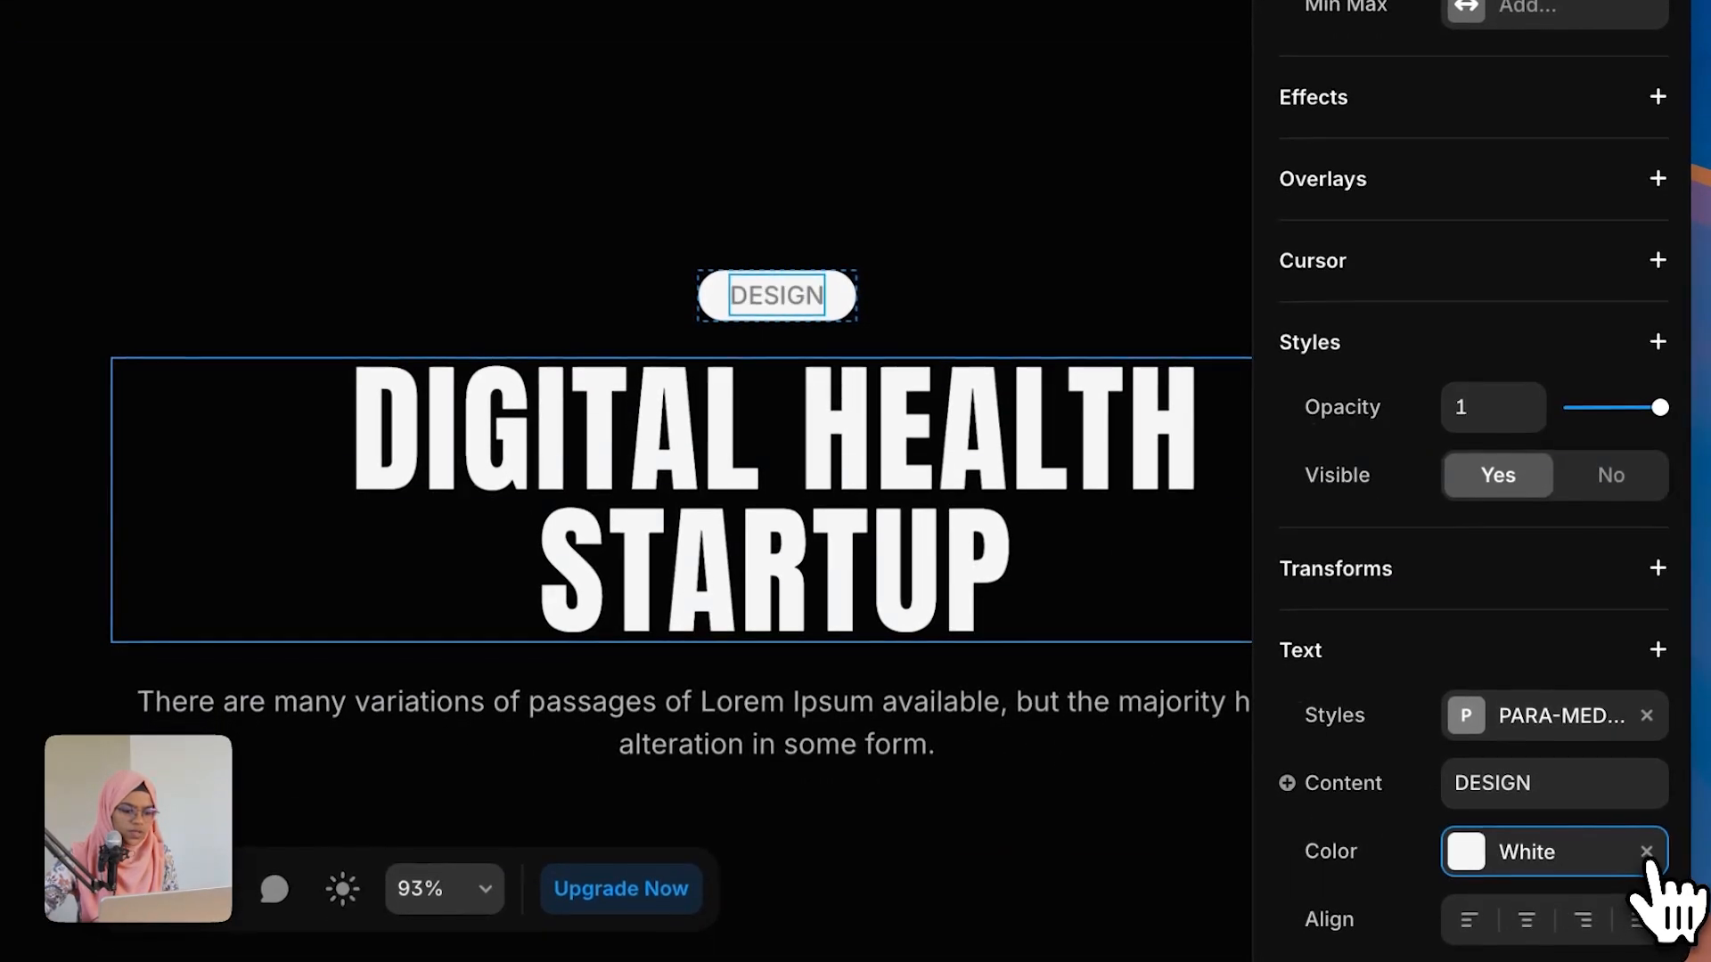
click(1649, 898)
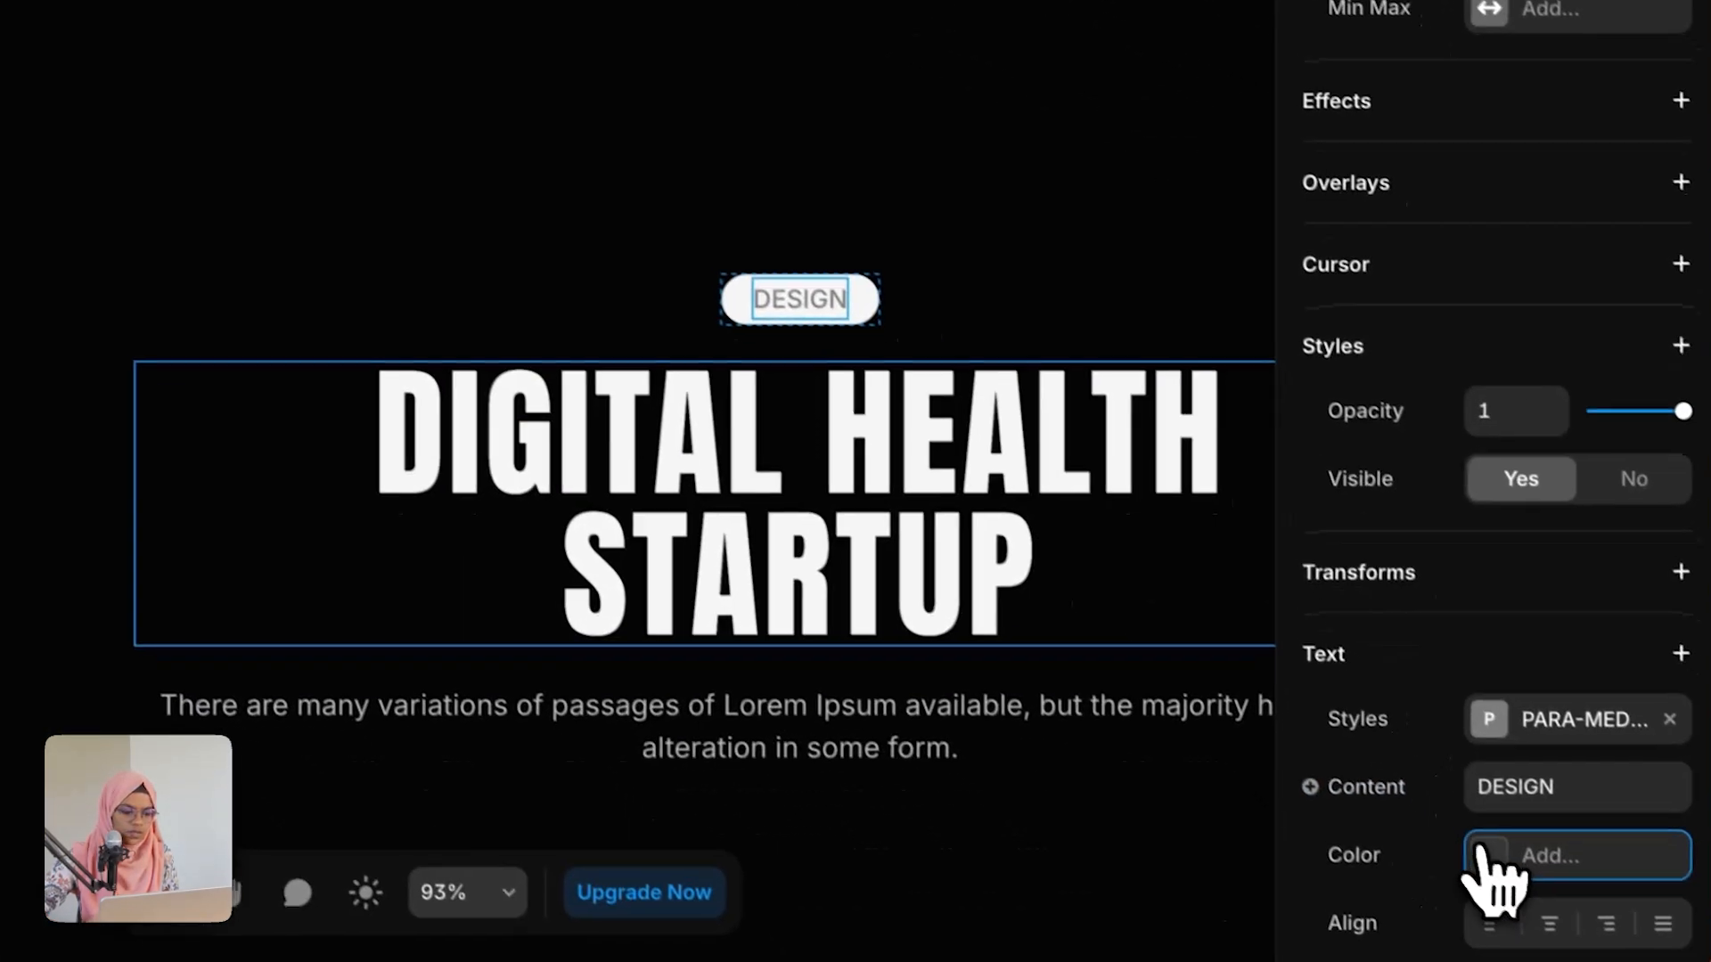
click(1481, 855)
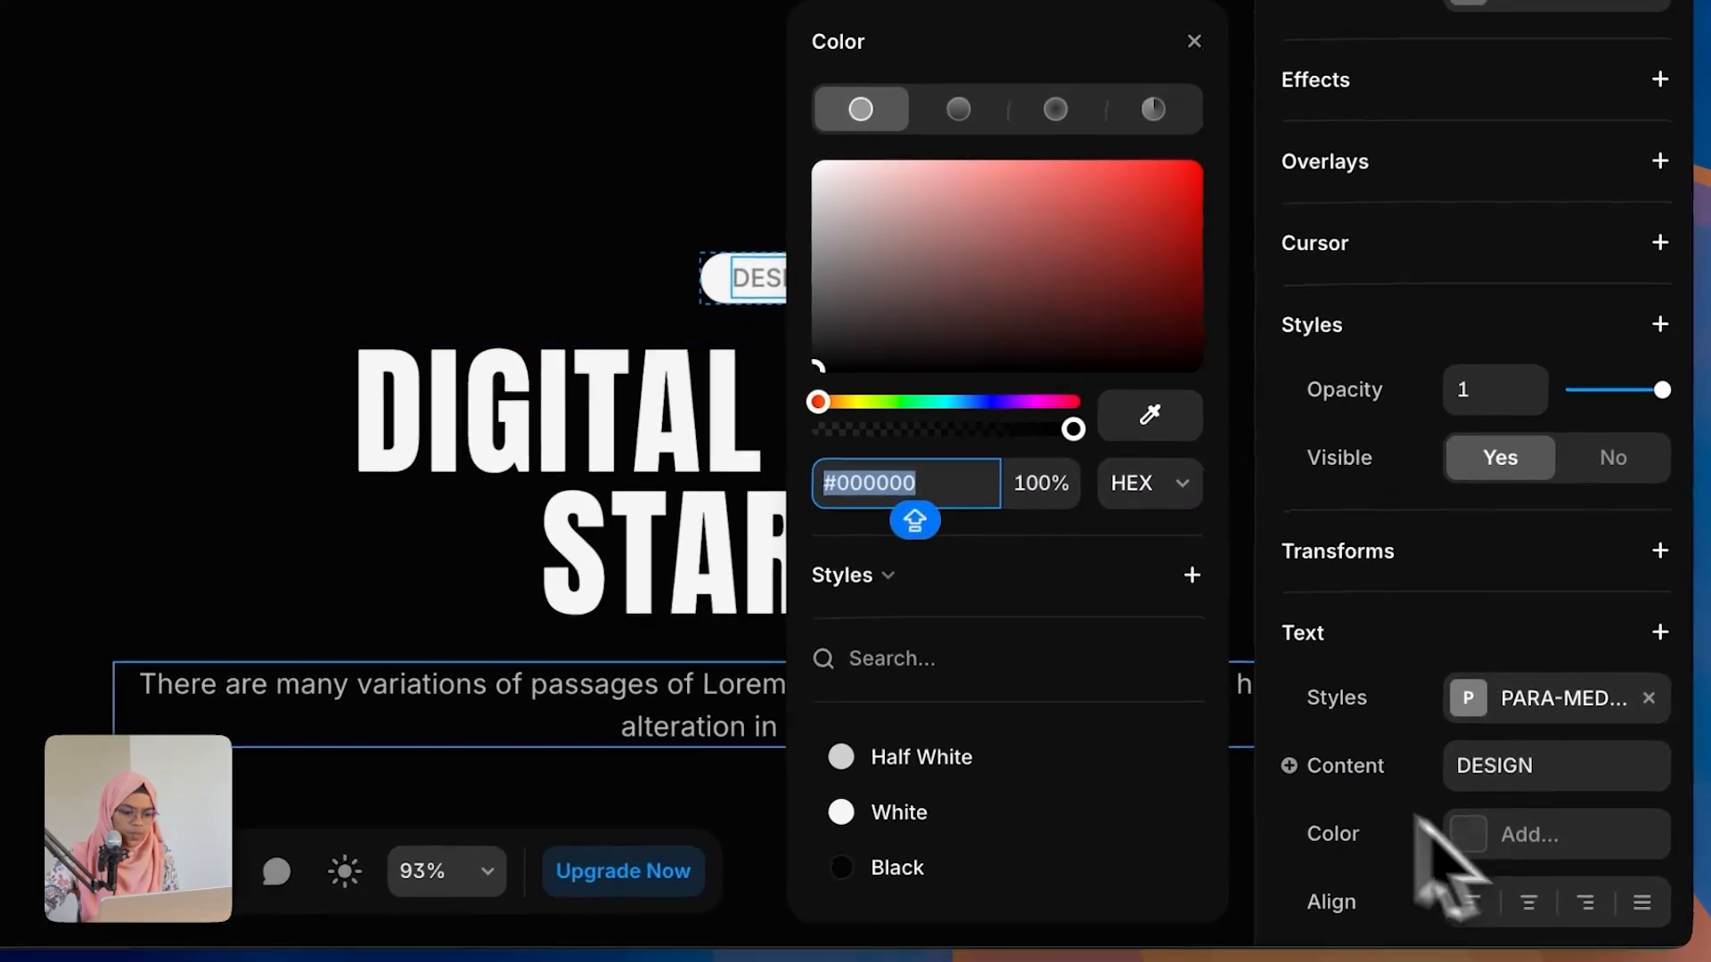
click(922, 885)
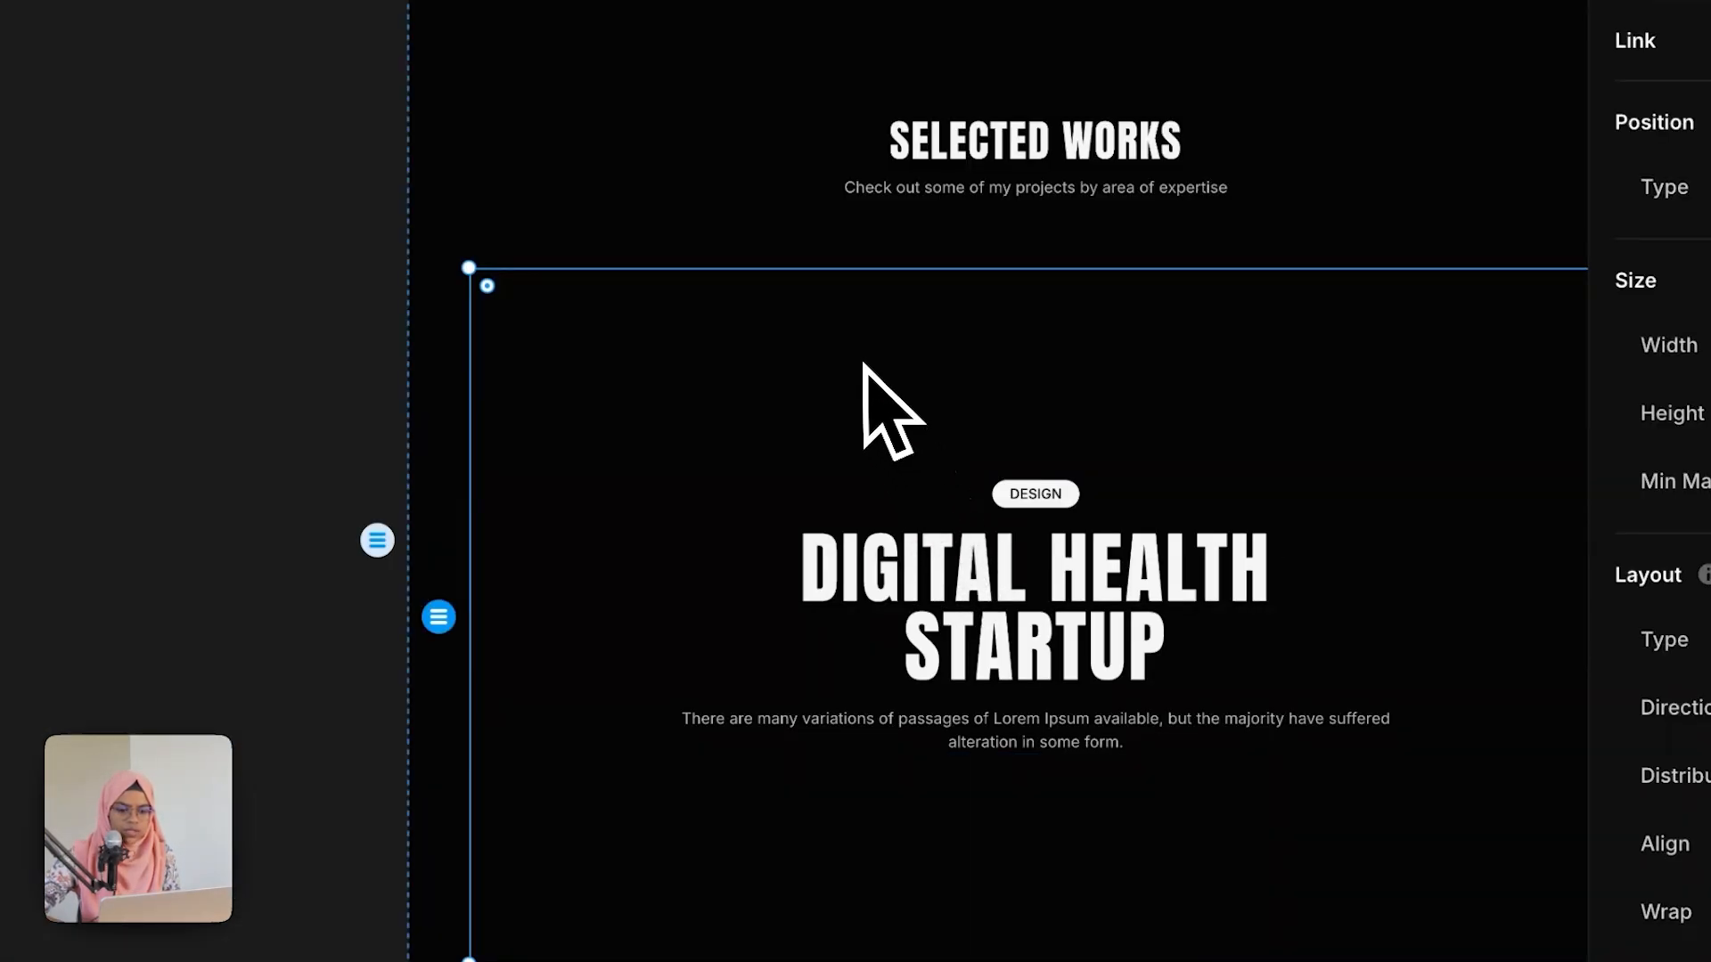
Step: Set the WORK WRAP card's corner radius to 20
scroll(862, 361, down, 3)
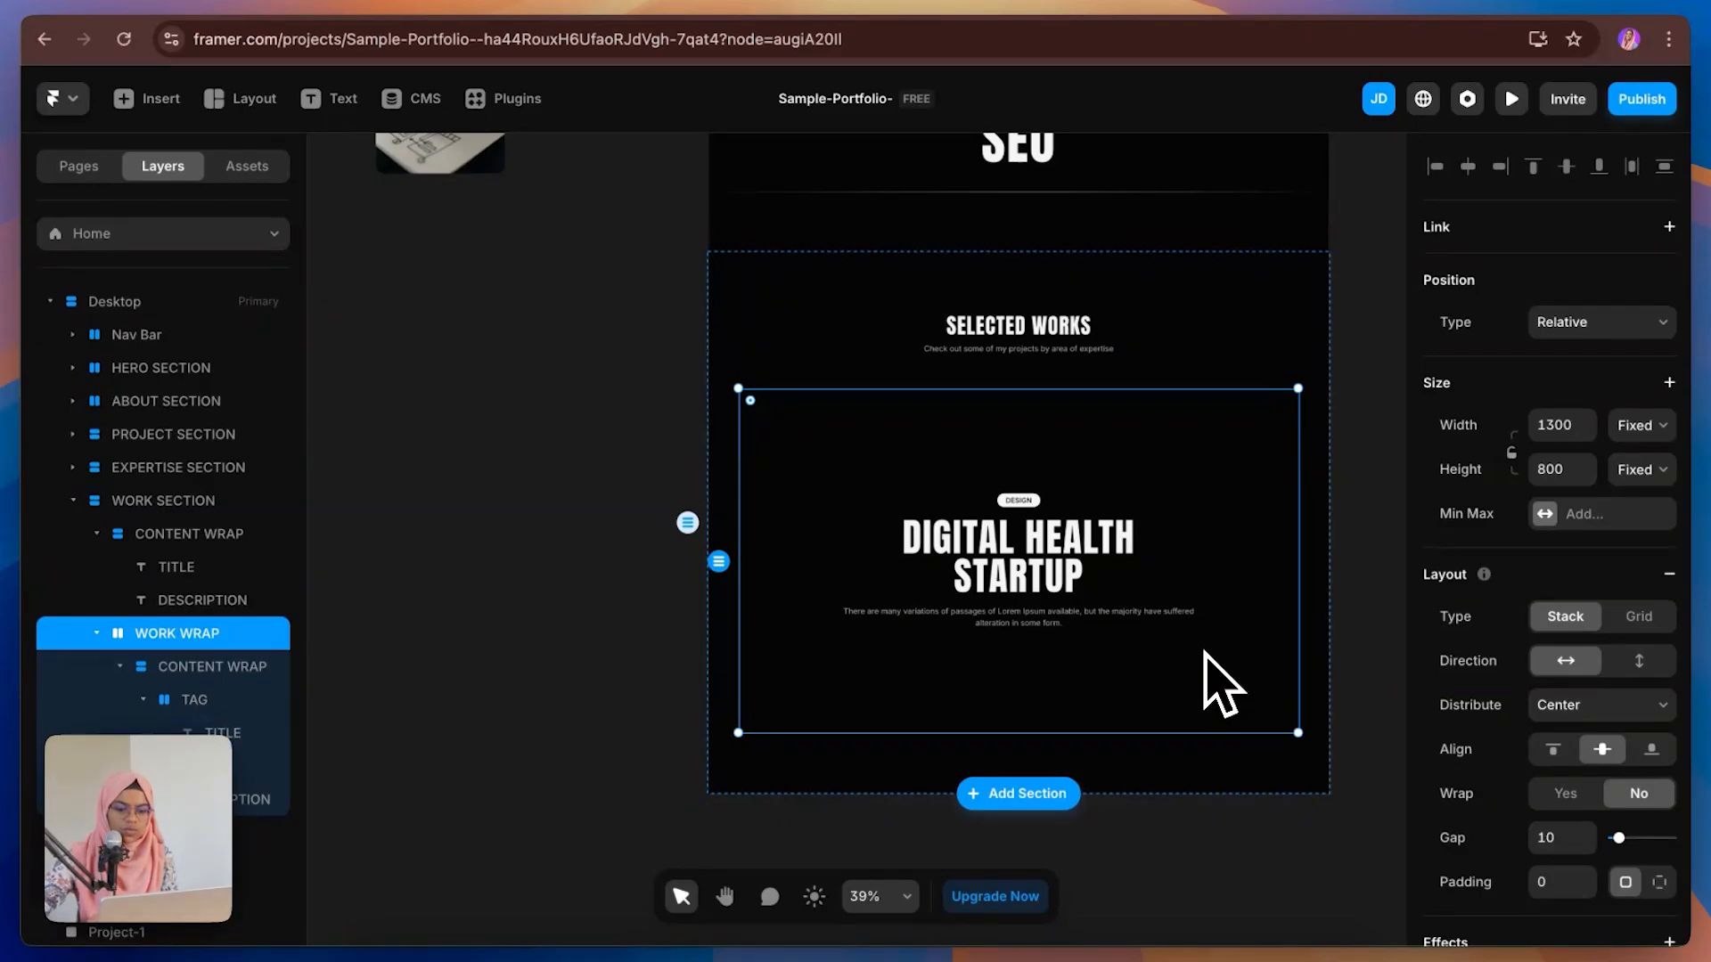
scroll(1595, 717, down, 5)
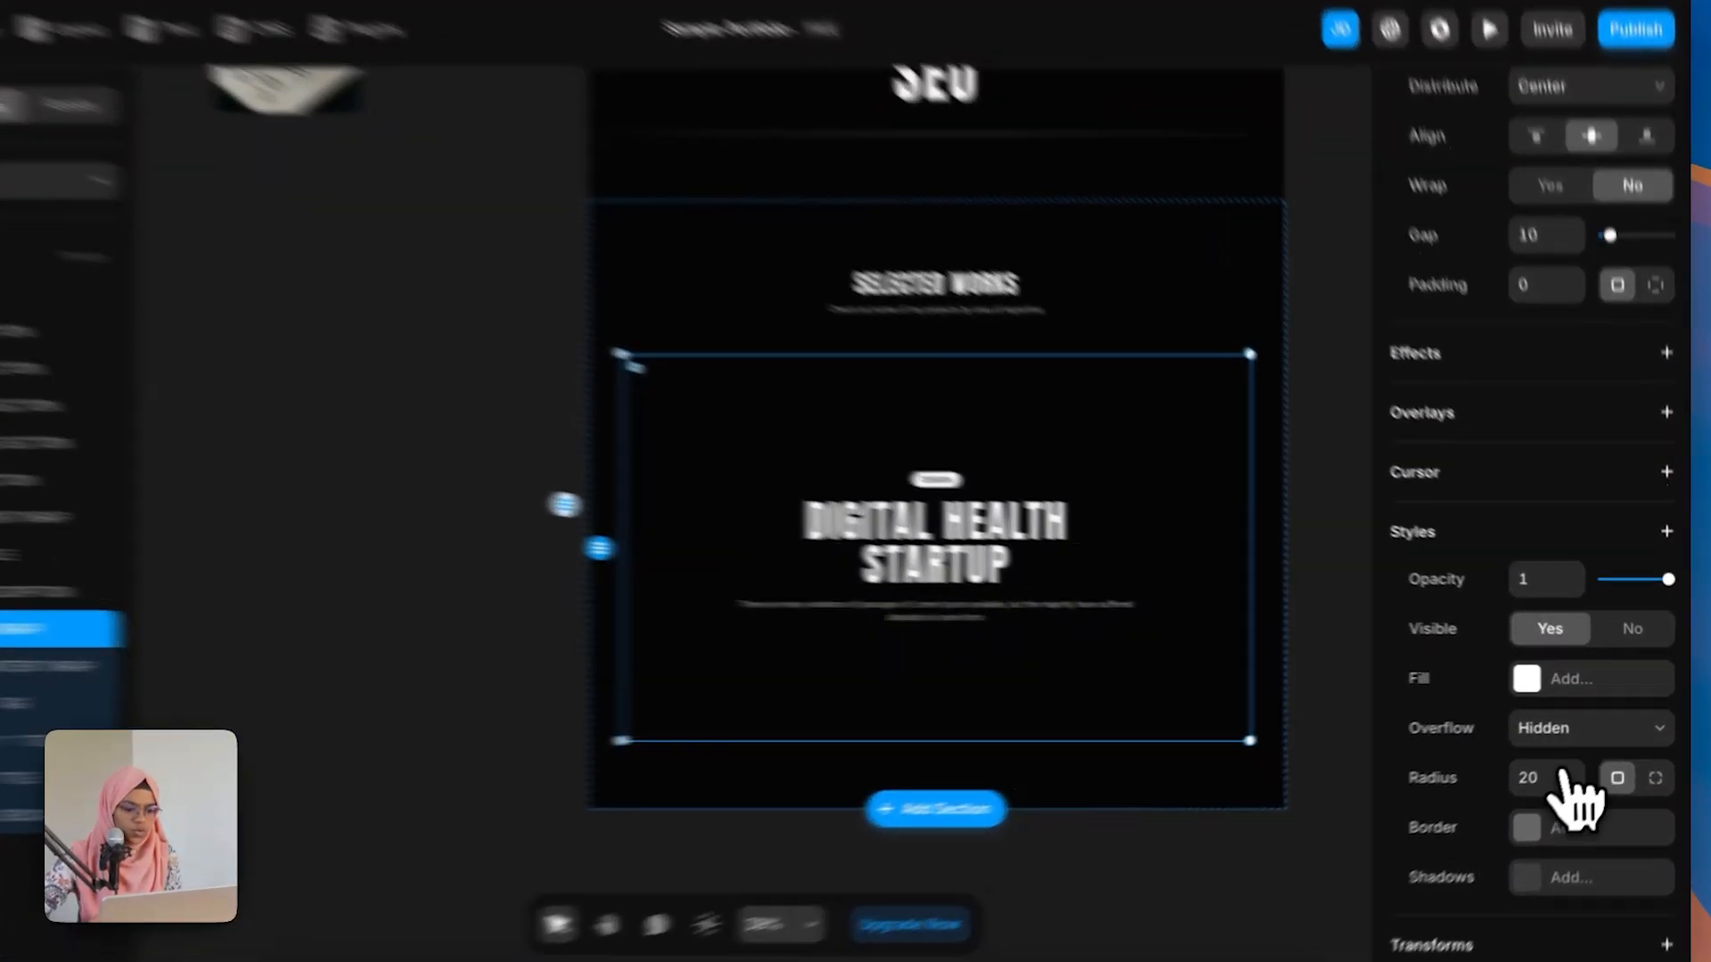
click(1545, 794)
click(1174, 271)
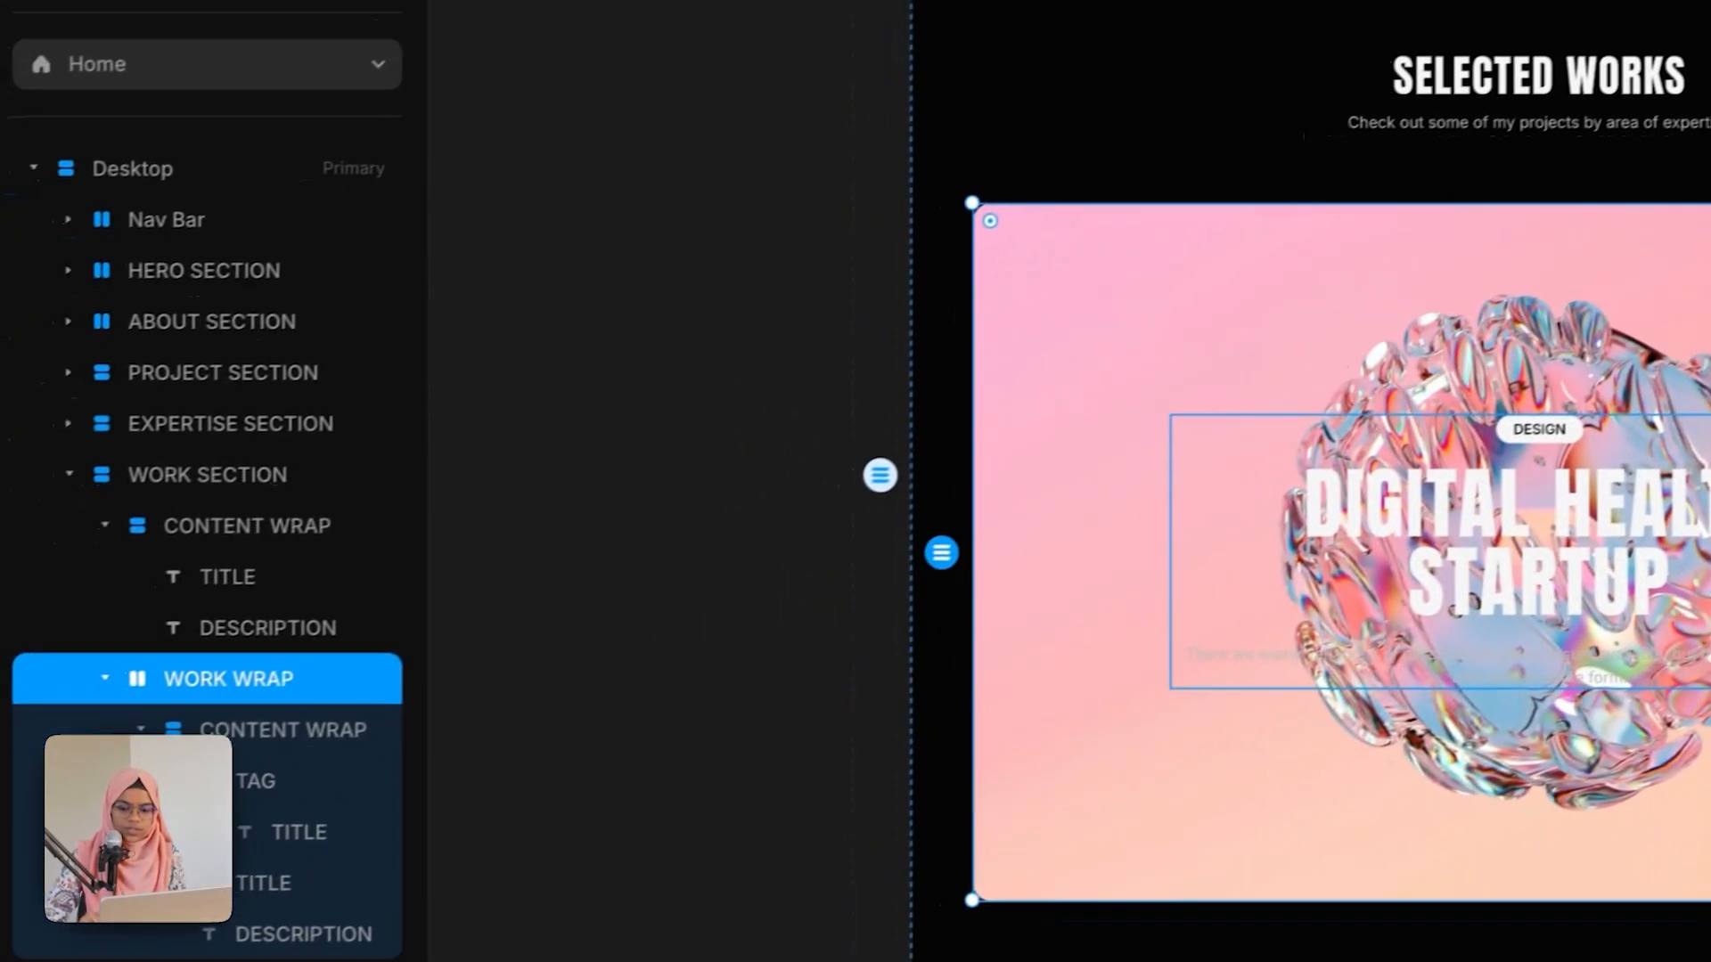
Step: Set the OVERLAY layer's width and height to 100% relative
click(162, 723)
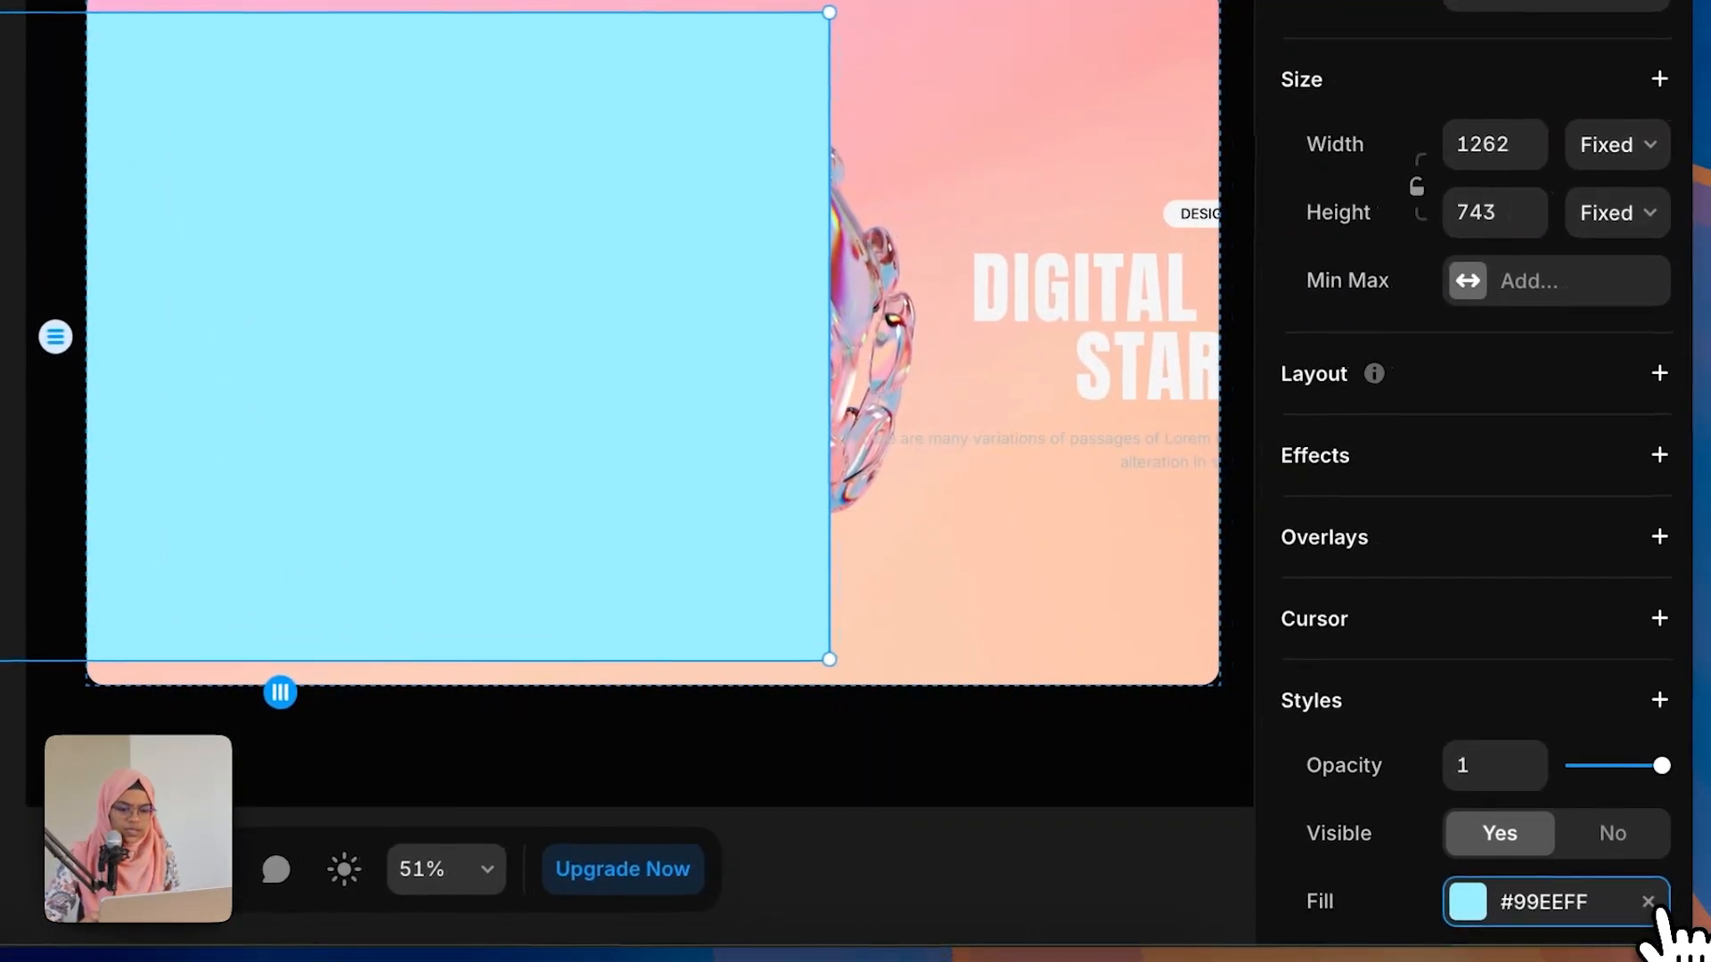
click(1650, 903)
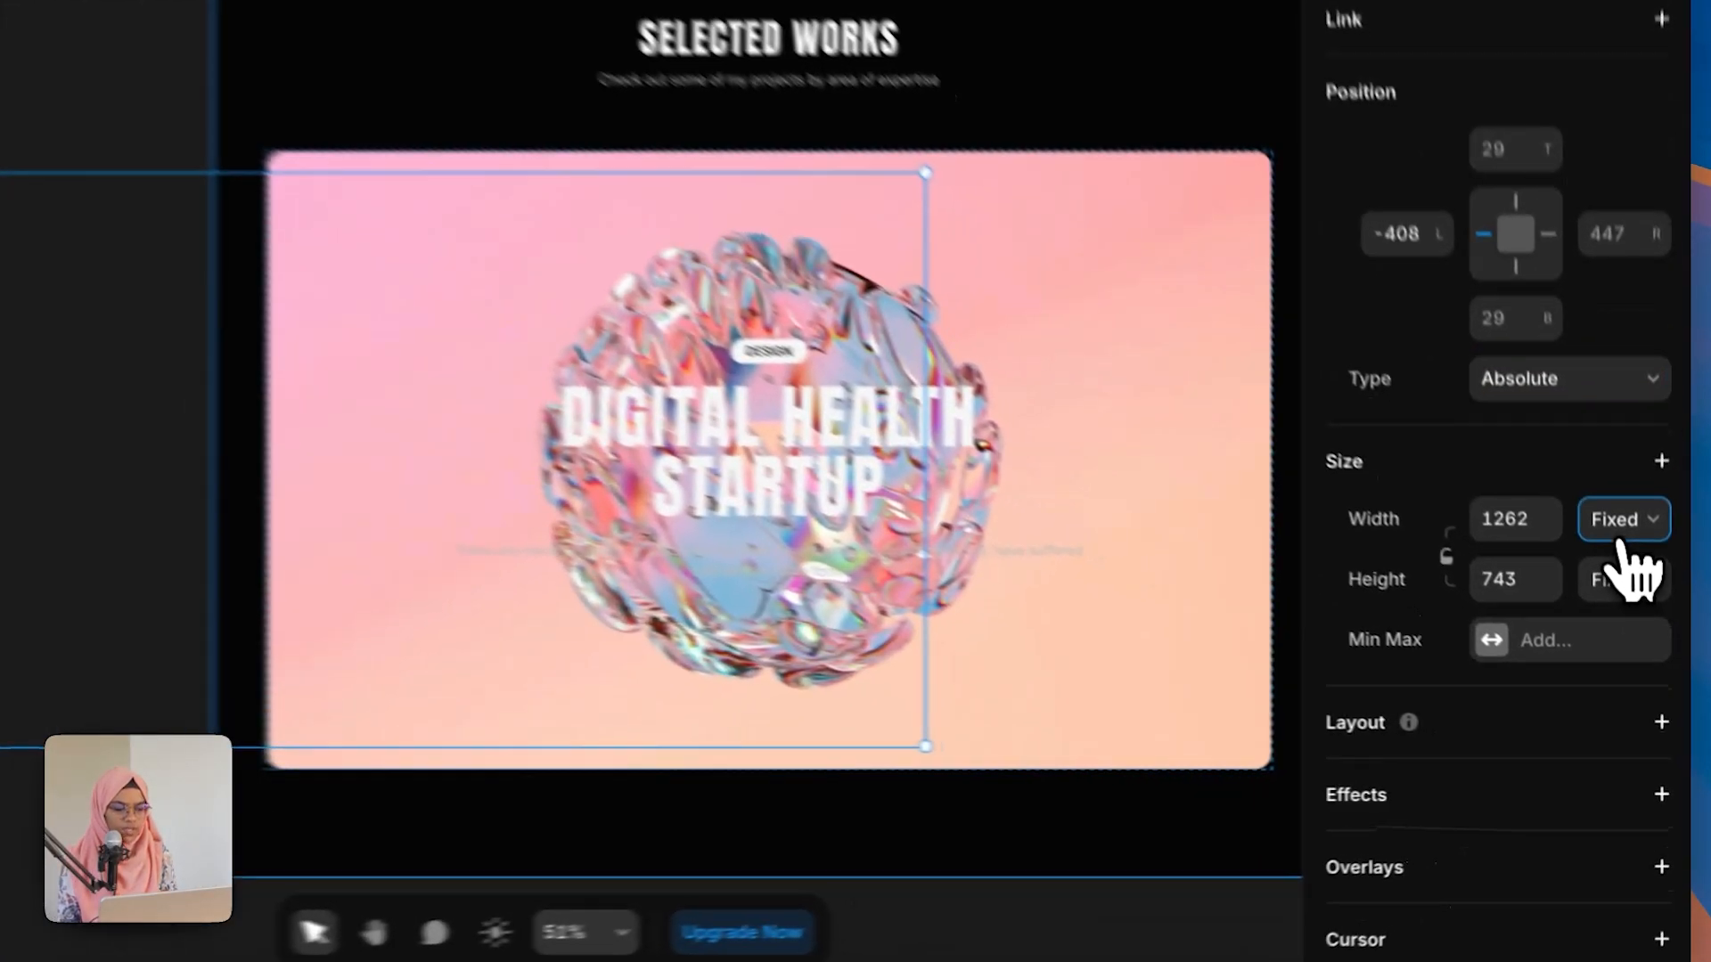
click(1642, 592)
click(1603, 524)
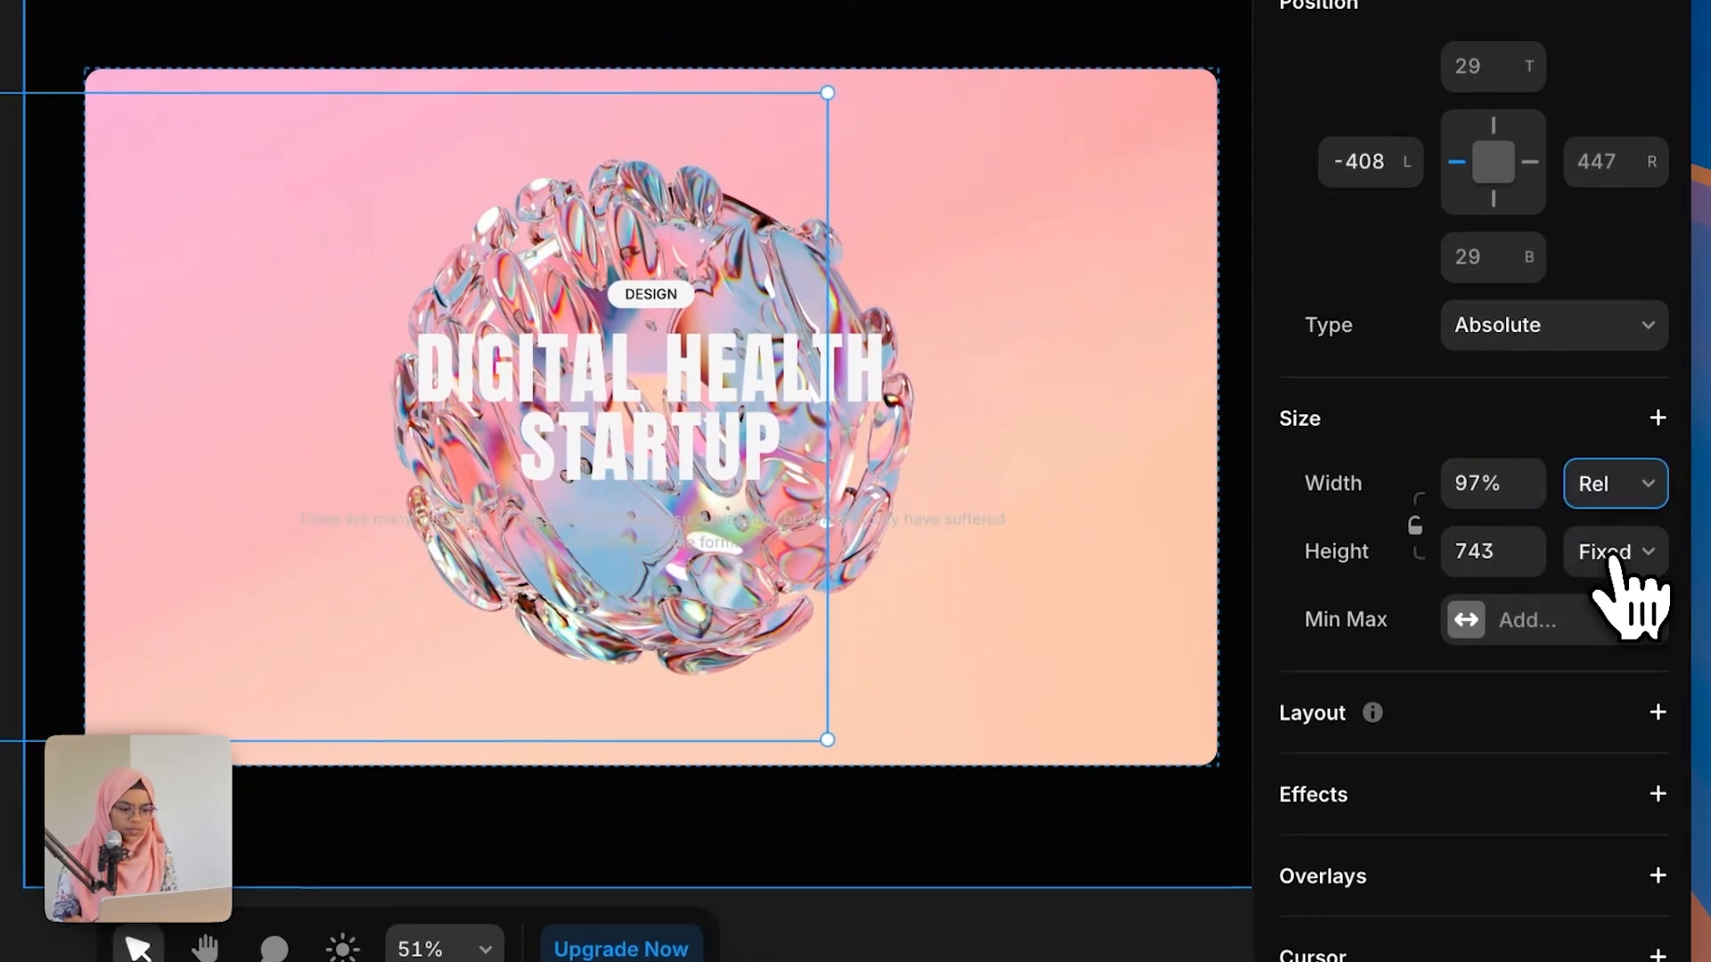
click(1608, 553)
click(1617, 602)
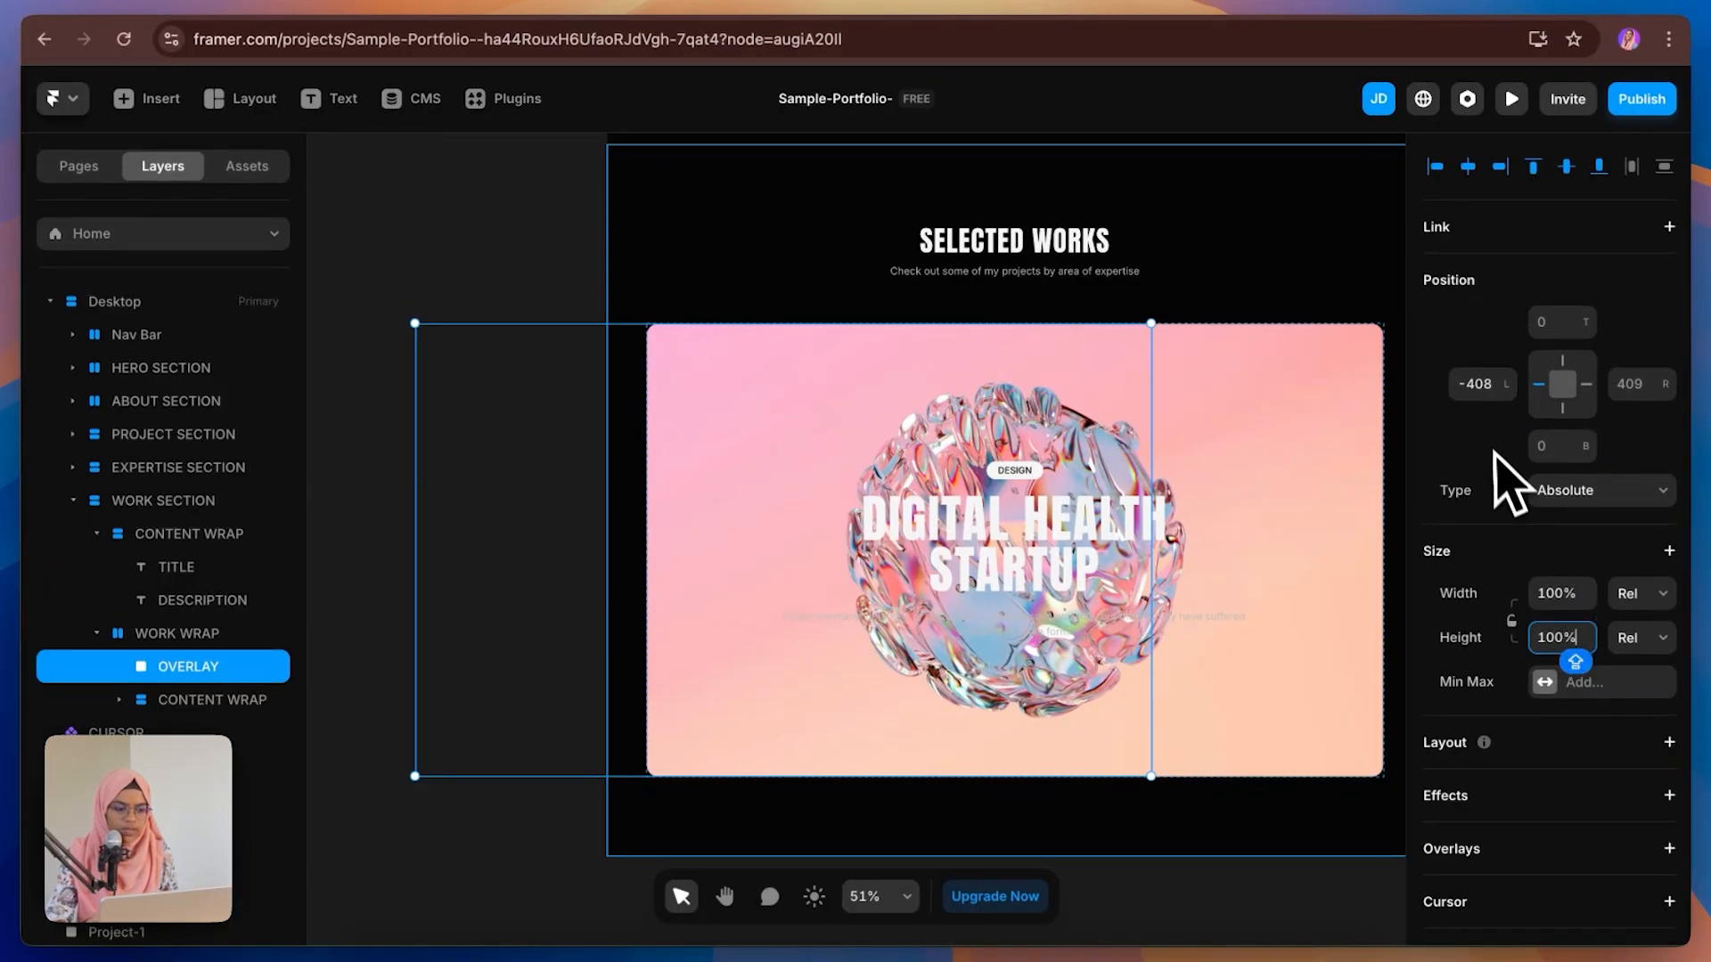
Step: Set the OVERLAY's position offsets to 0 on all sides and confirm its #080808 fill
click(1490, 385)
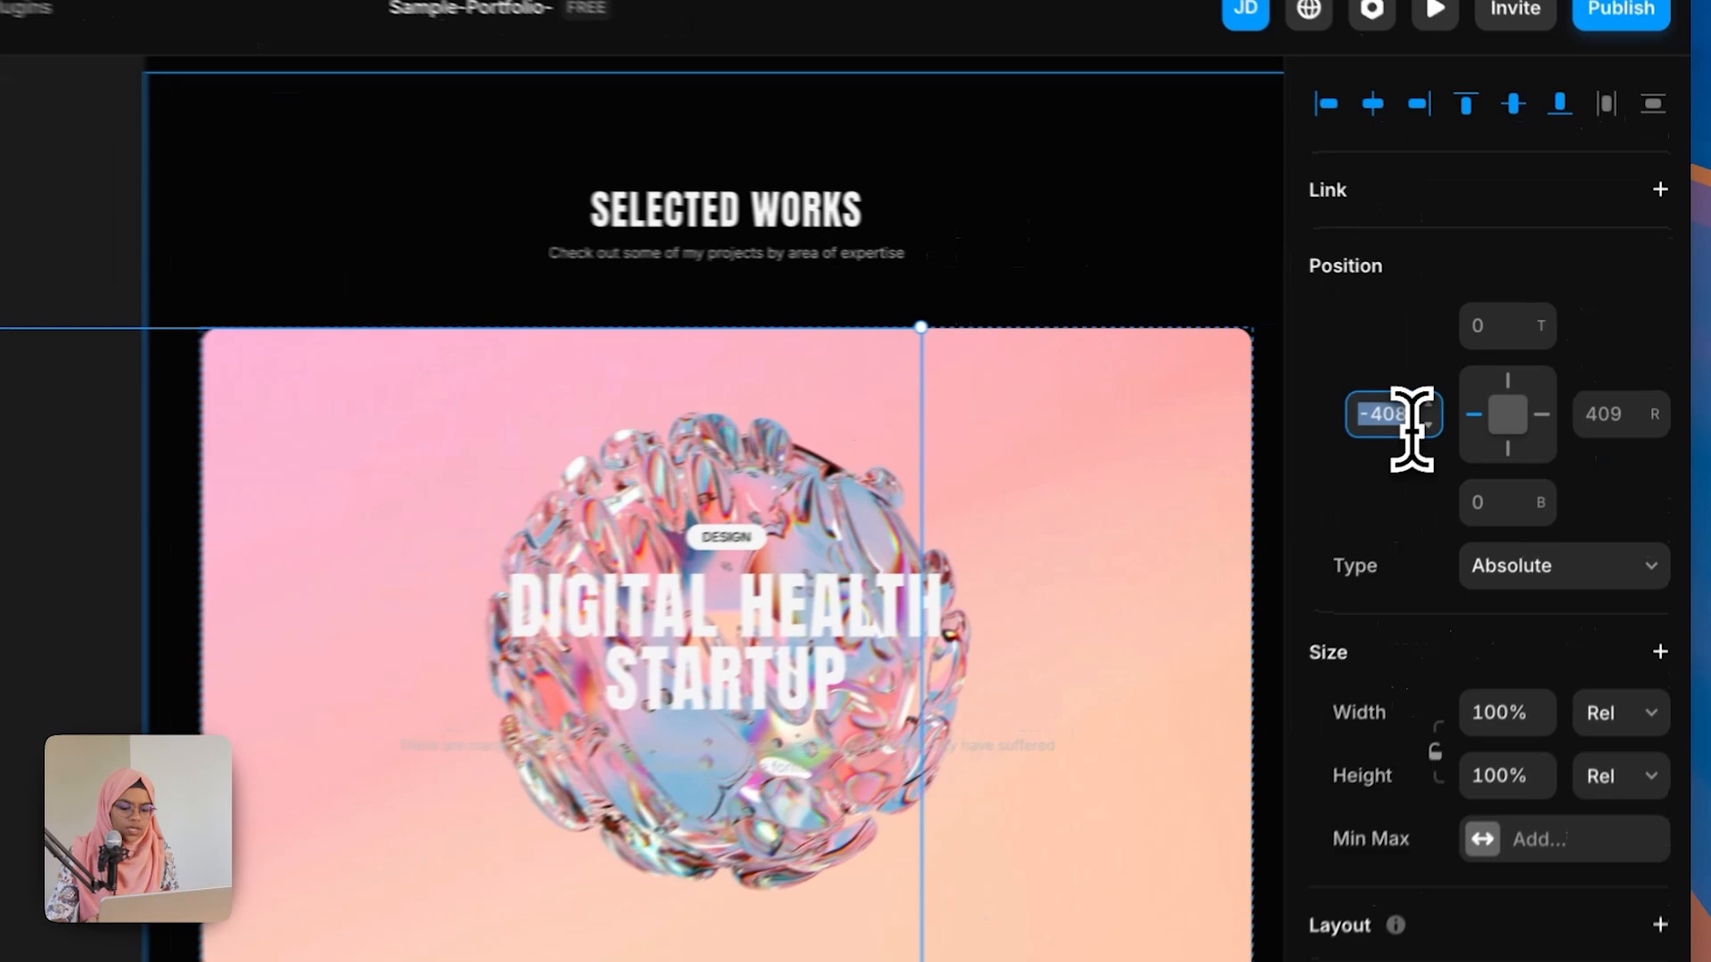
text(0)
key(Return)
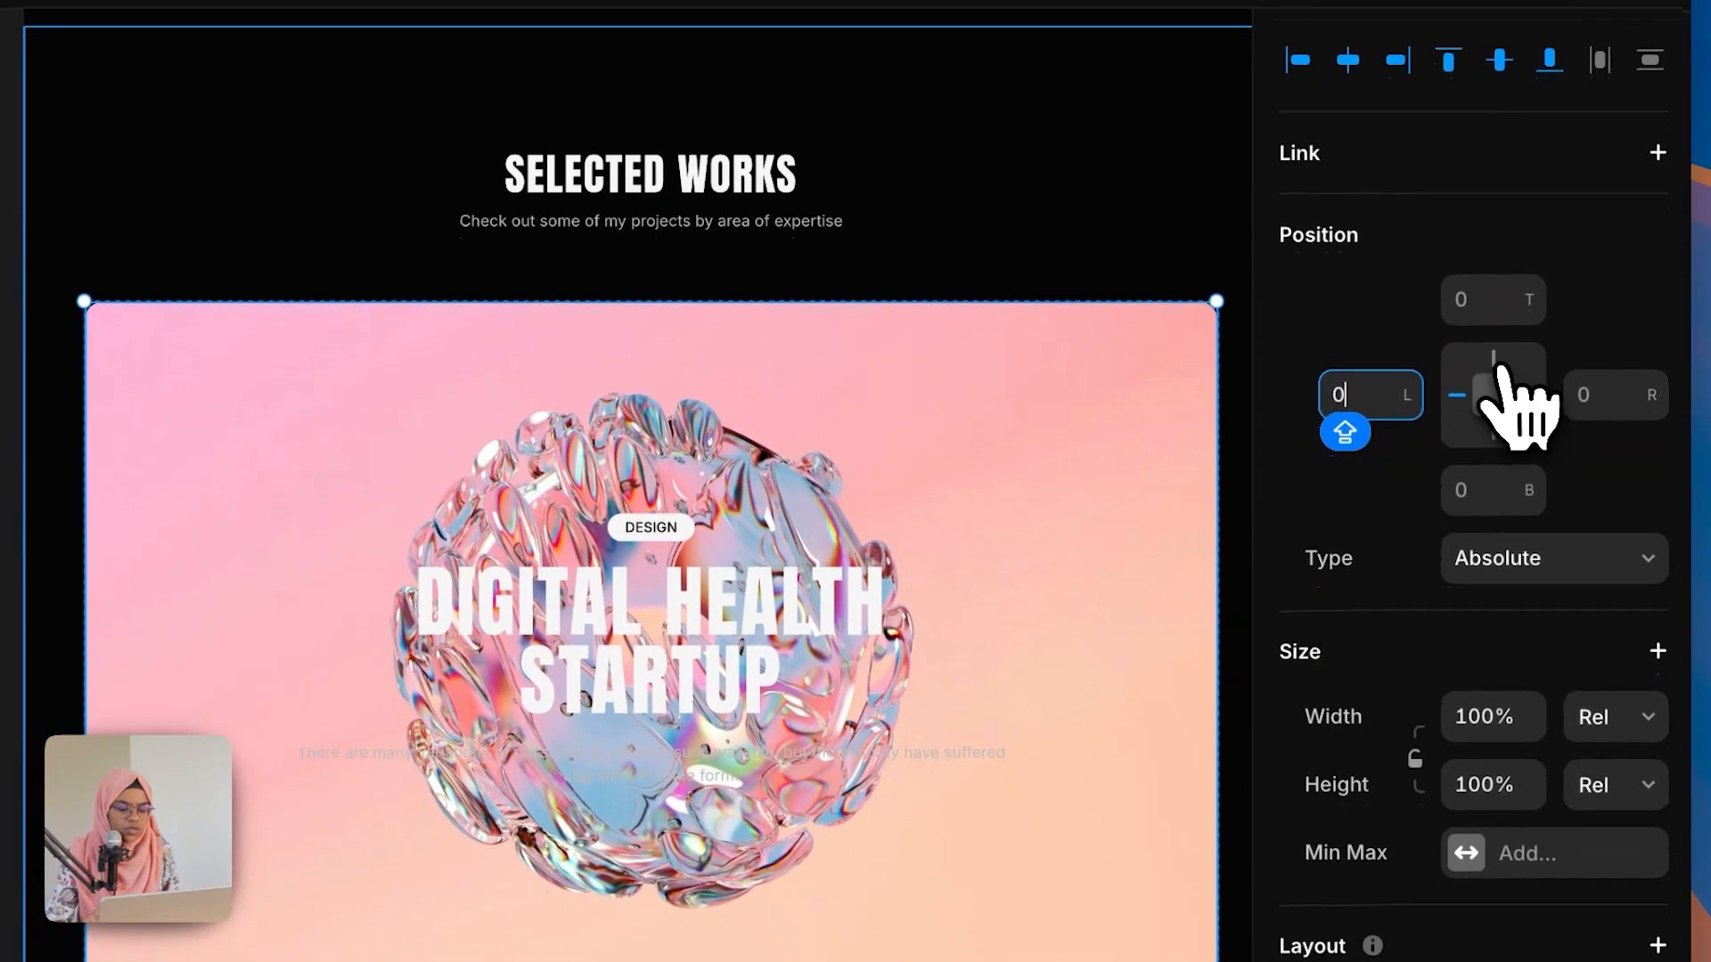
click(1497, 358)
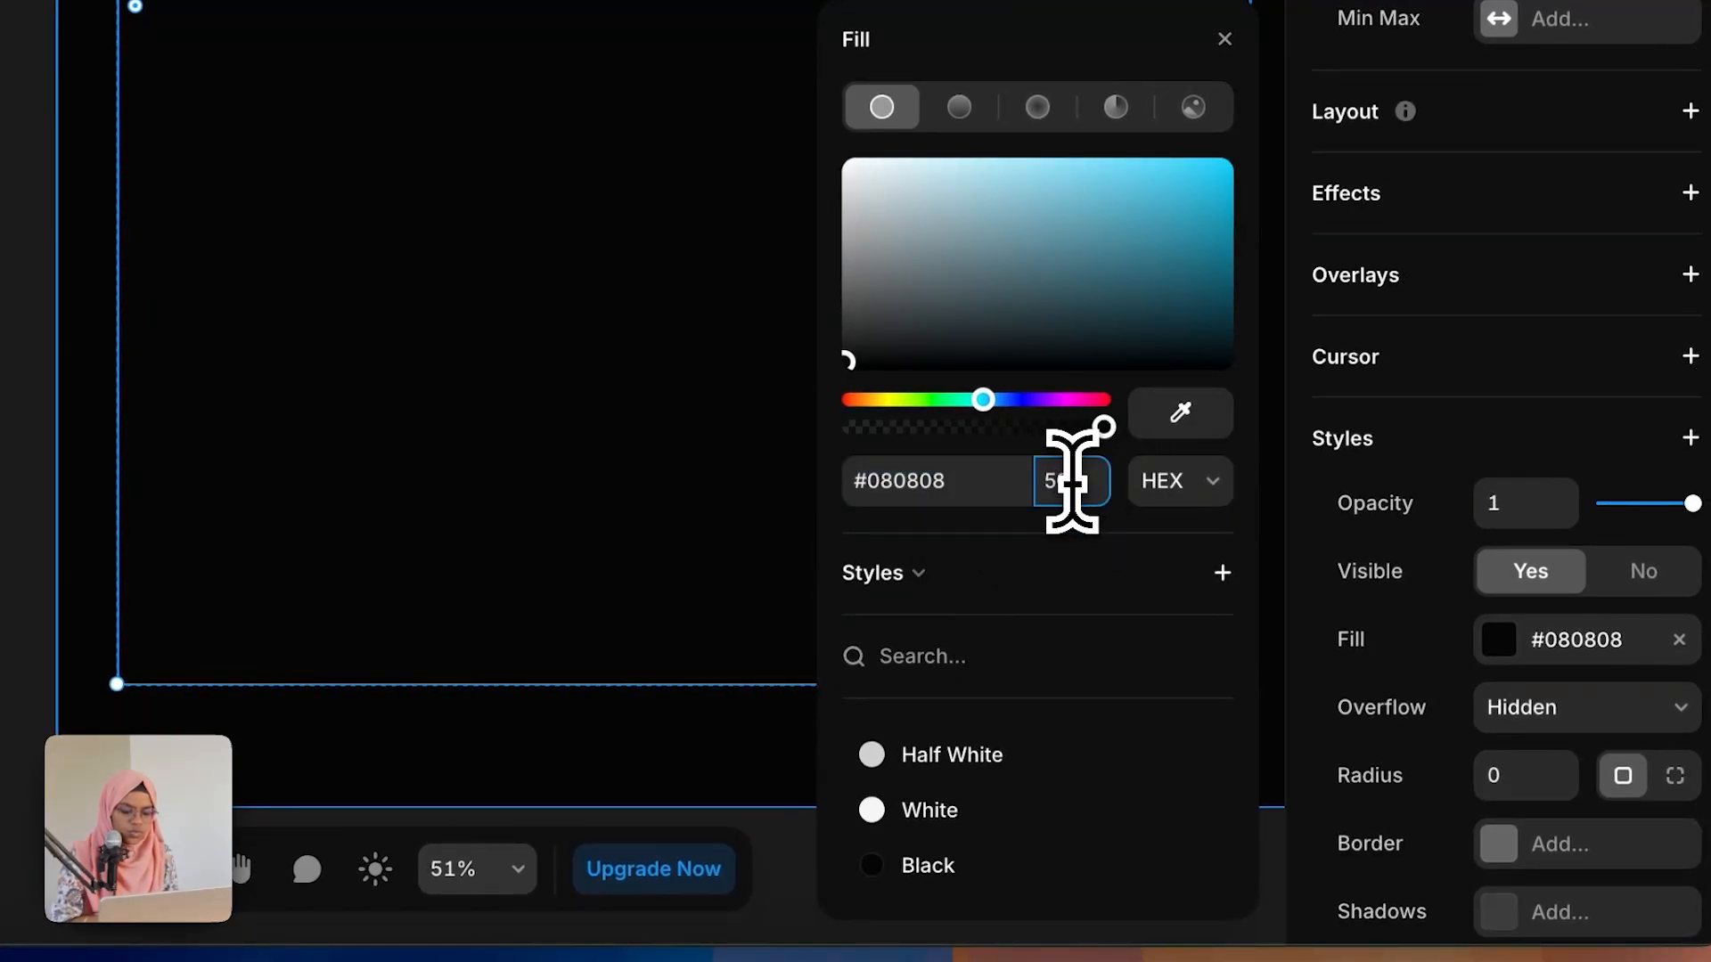
key(Return)
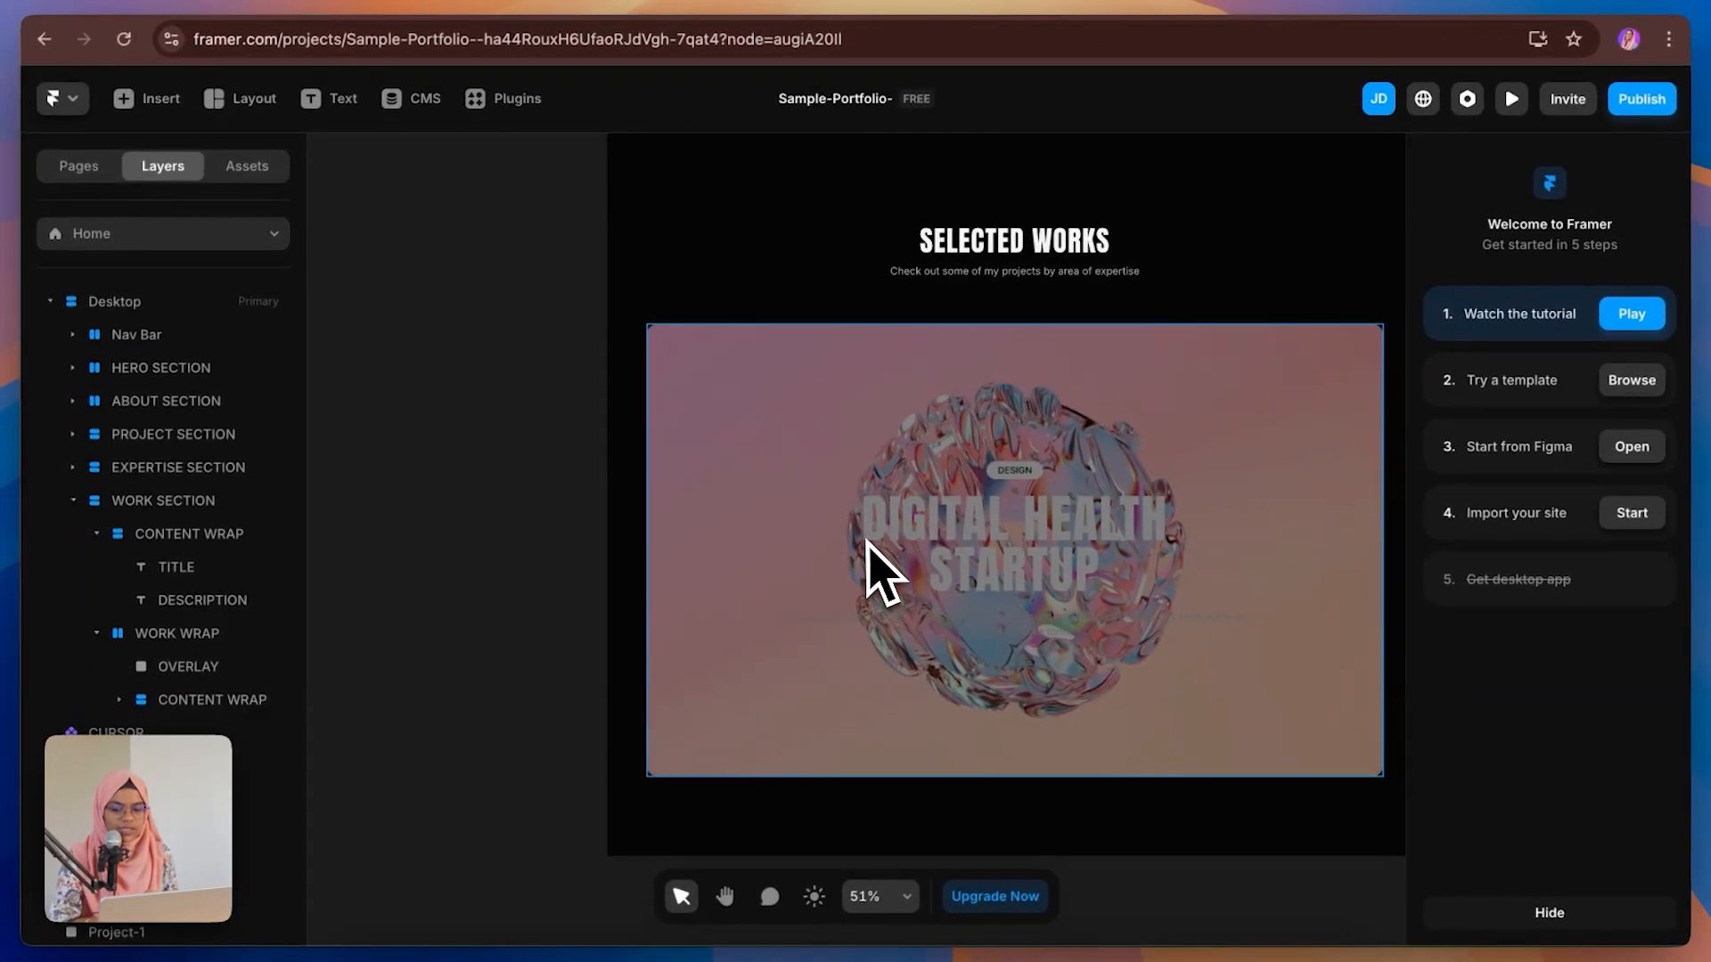
Step: Decrease the OVERLAY's Z index by one
click(230, 668)
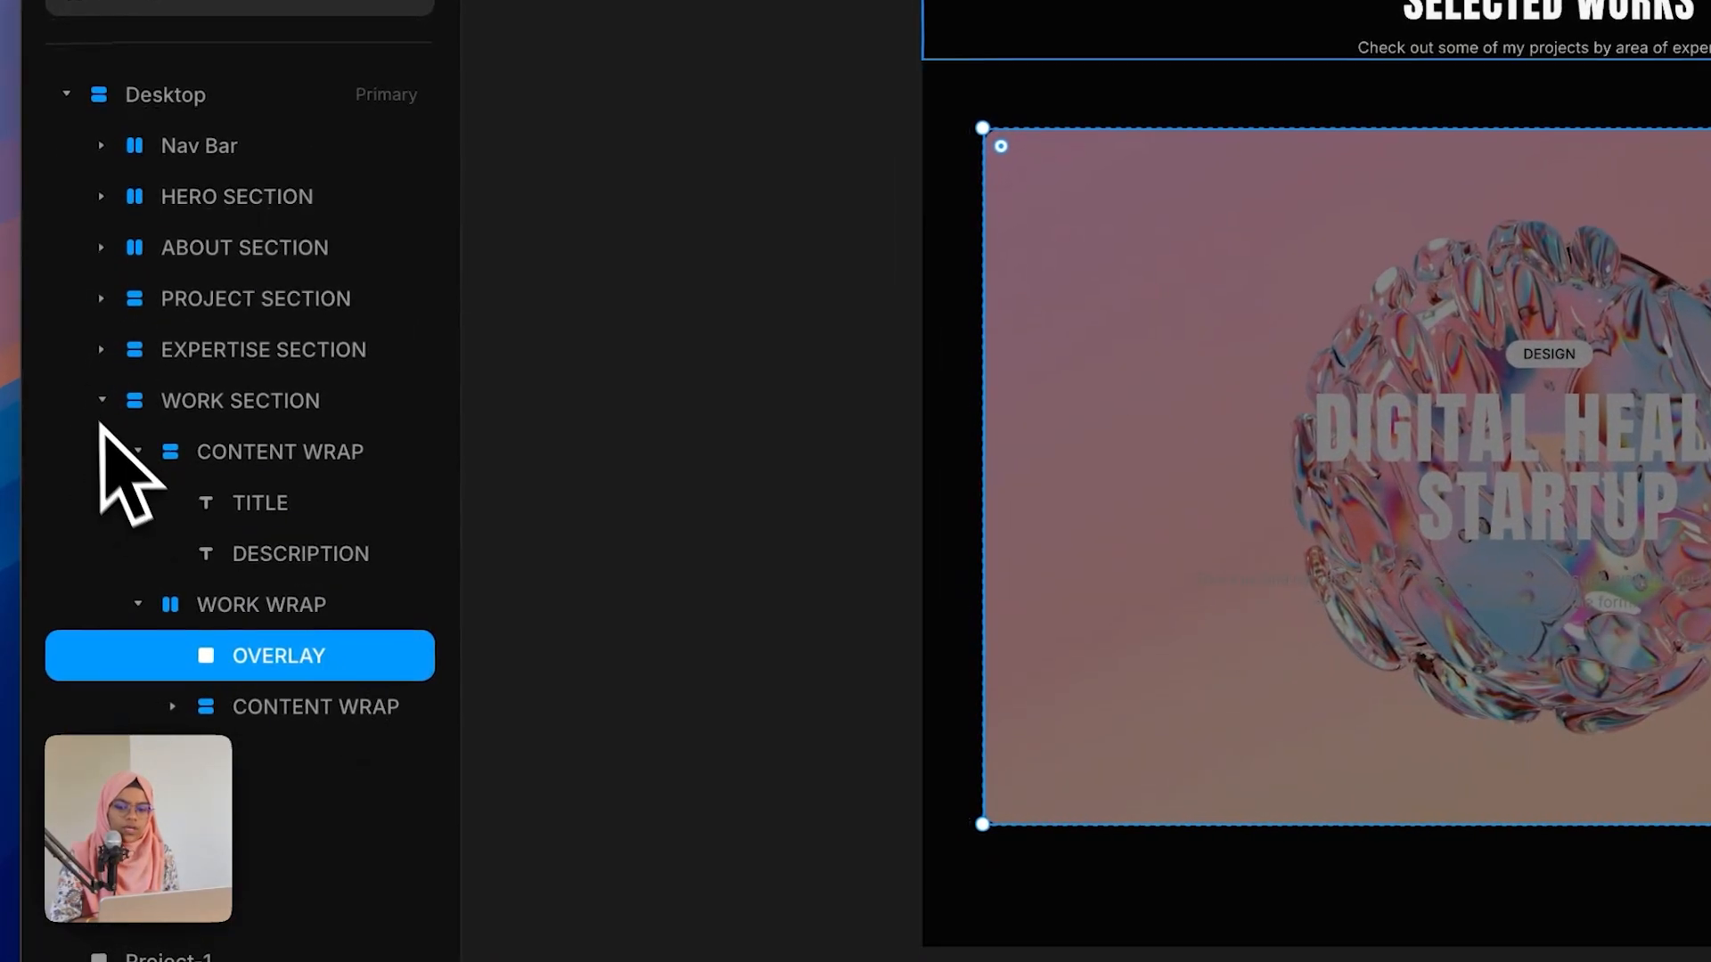
click(138, 451)
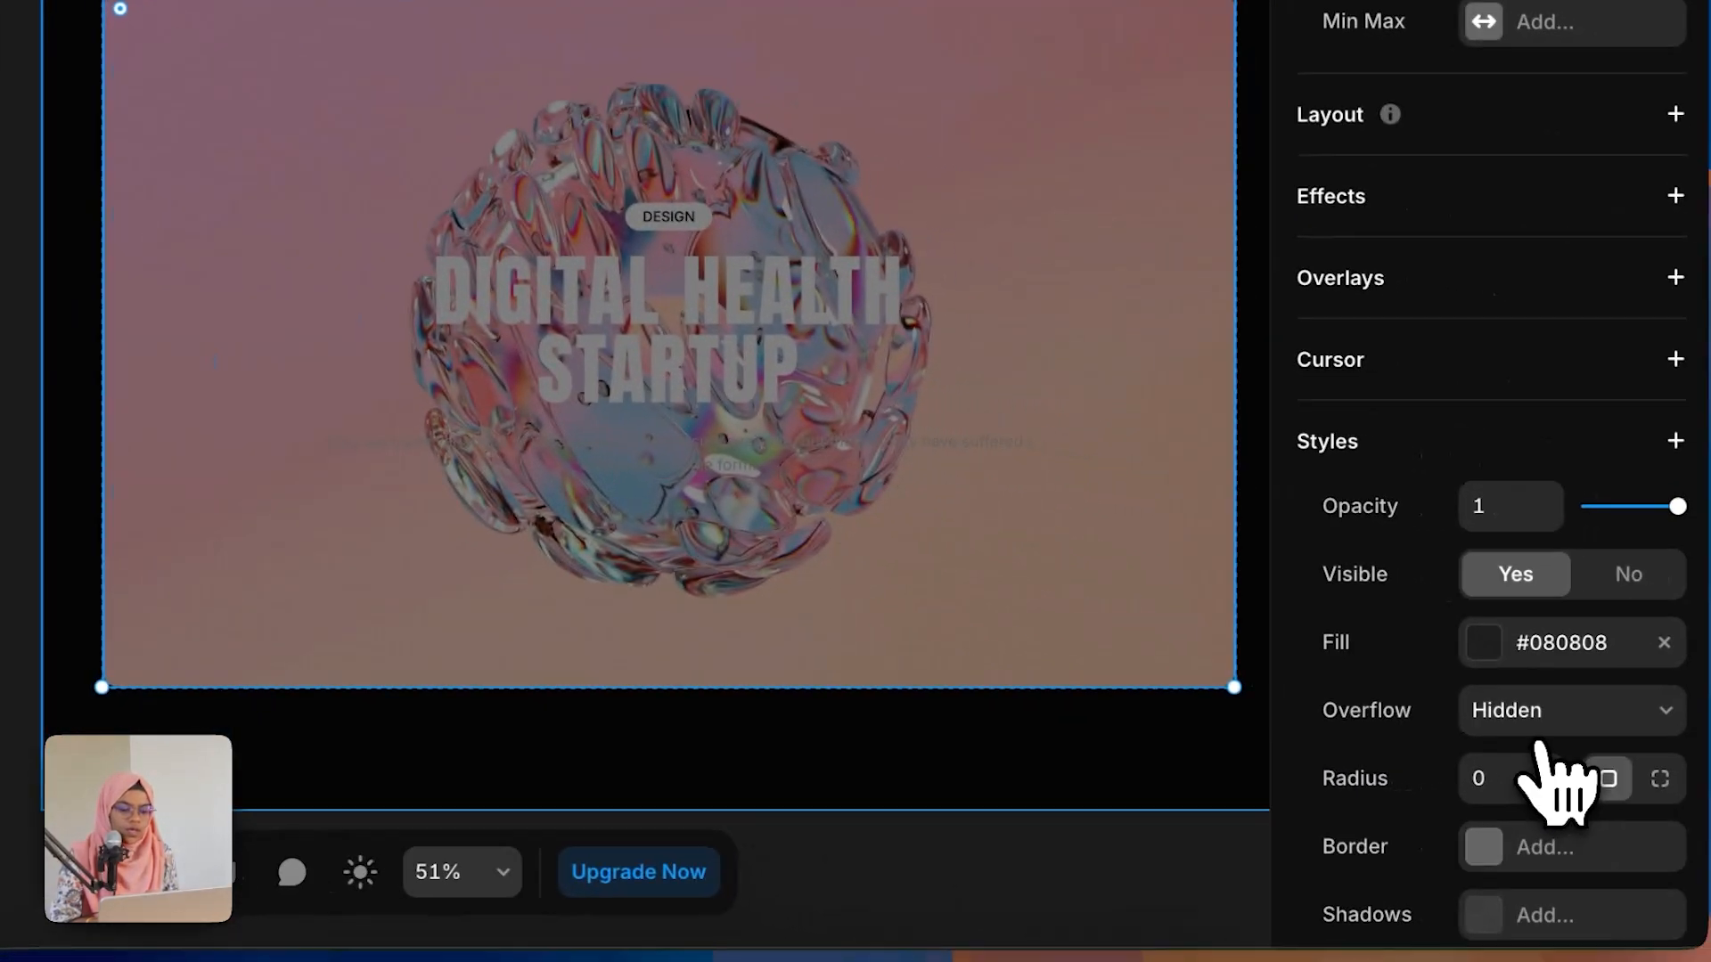
scroll(1540, 750, down, 6)
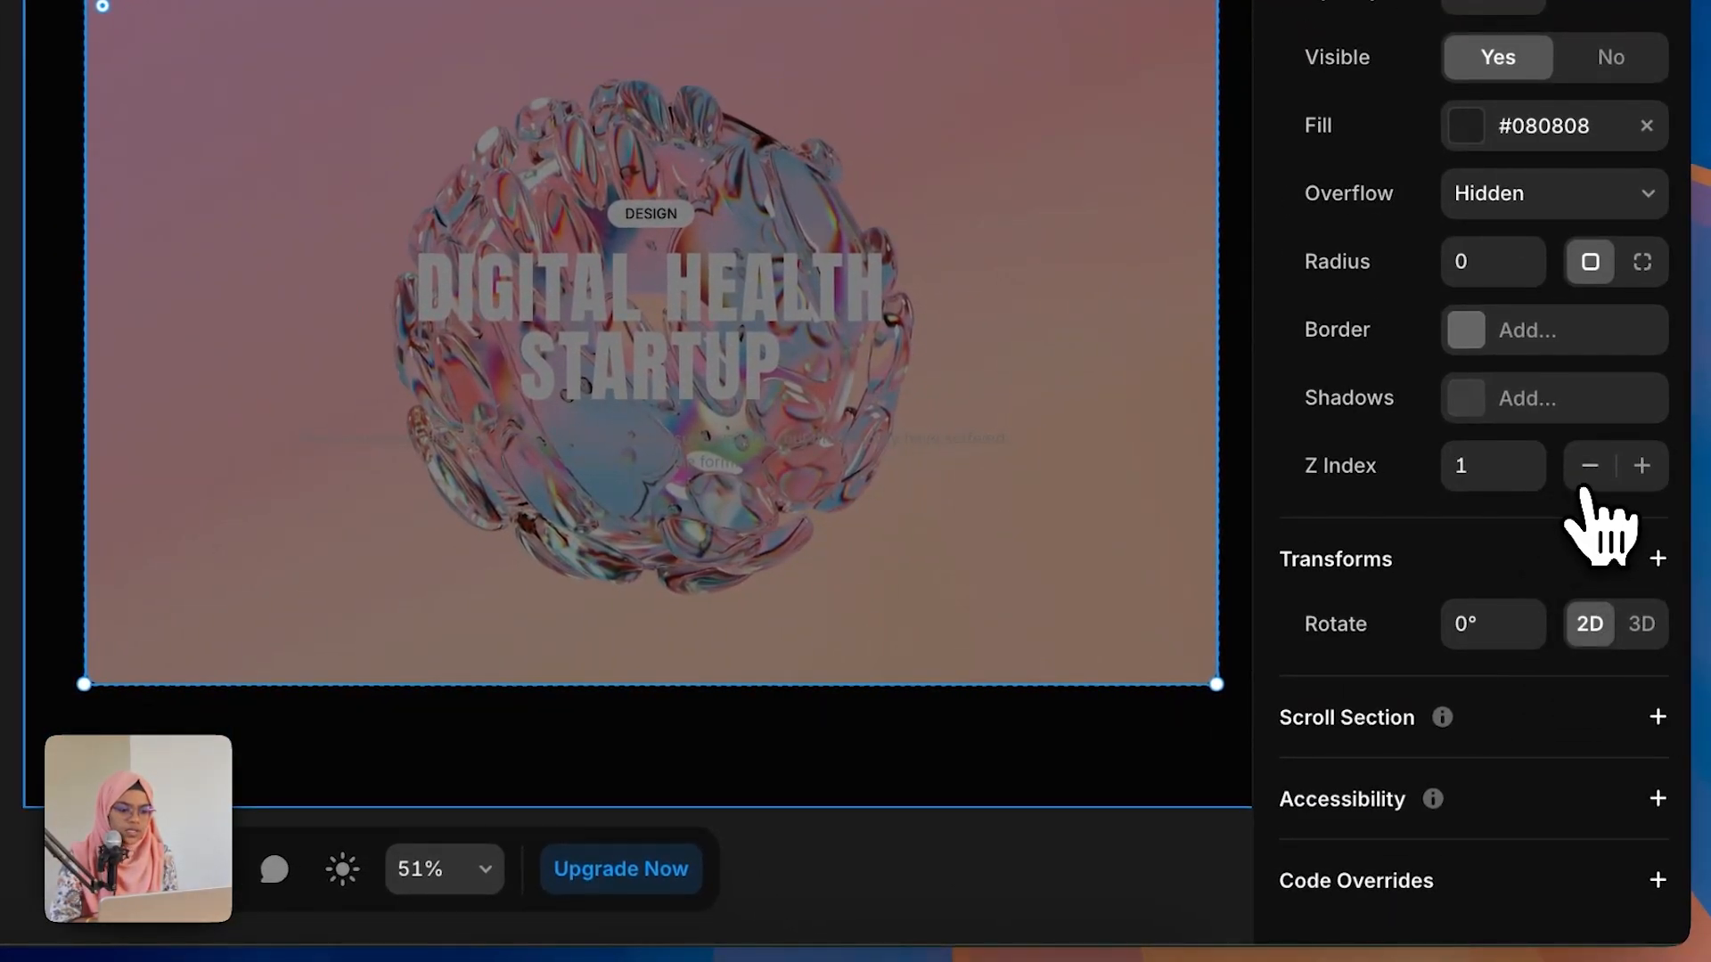
click(1585, 489)
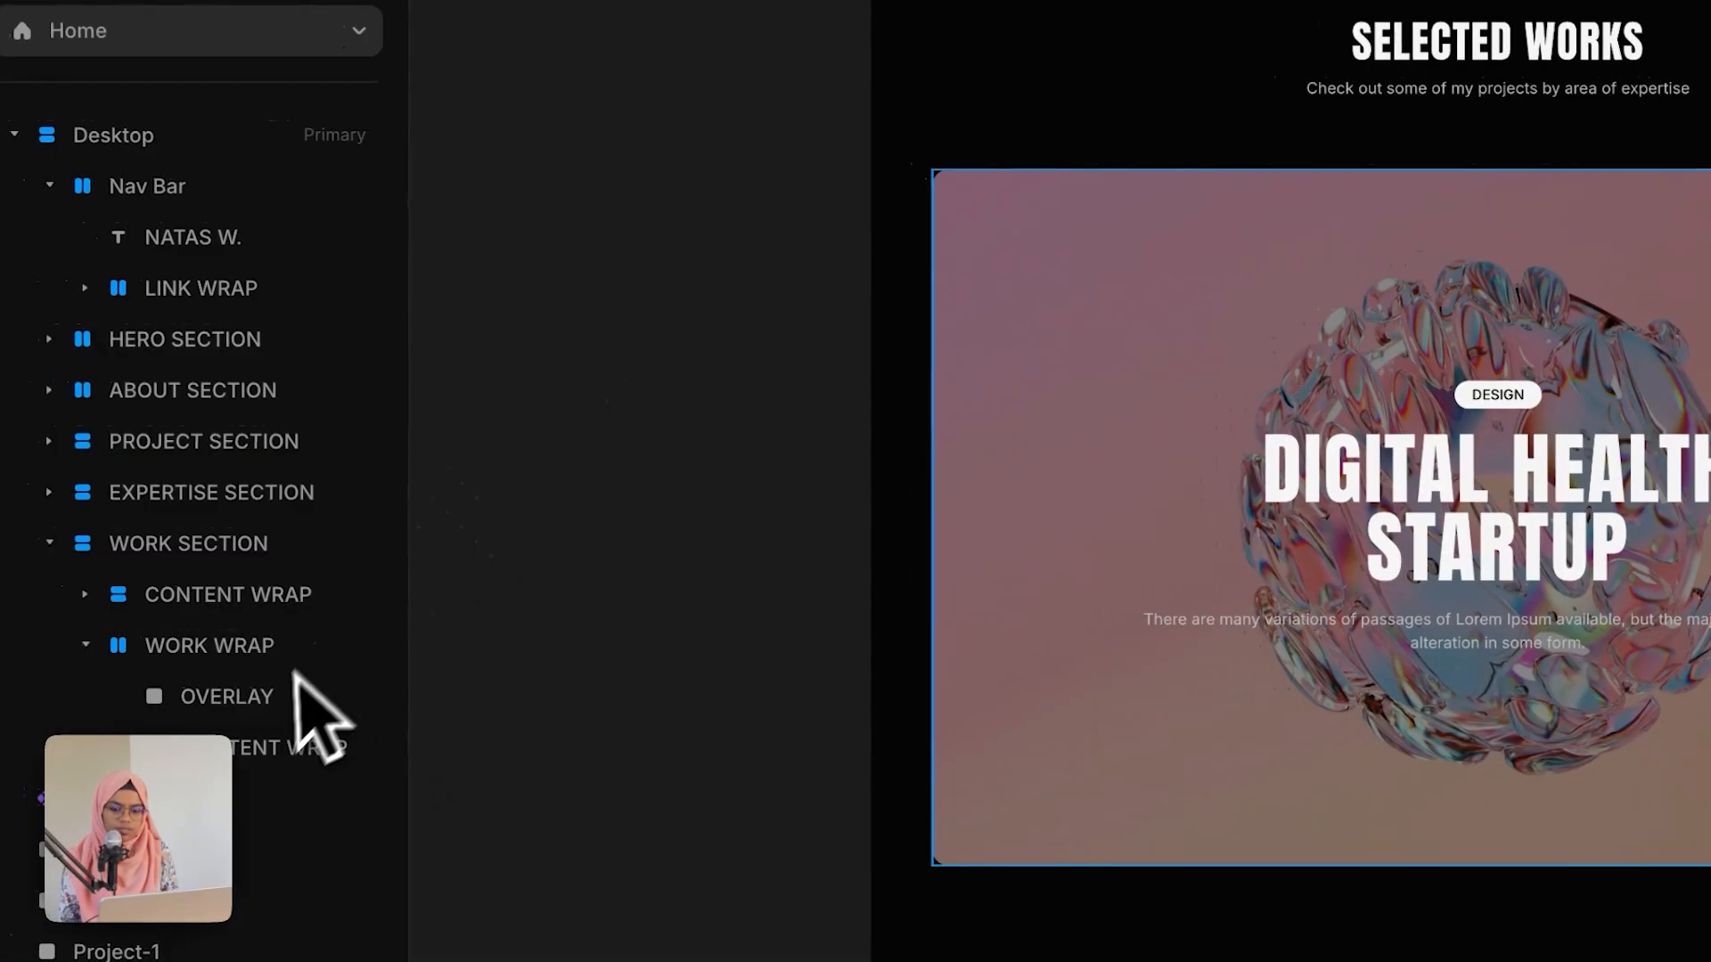
Step: Lock the OVERLAY layer
right_click(273, 697)
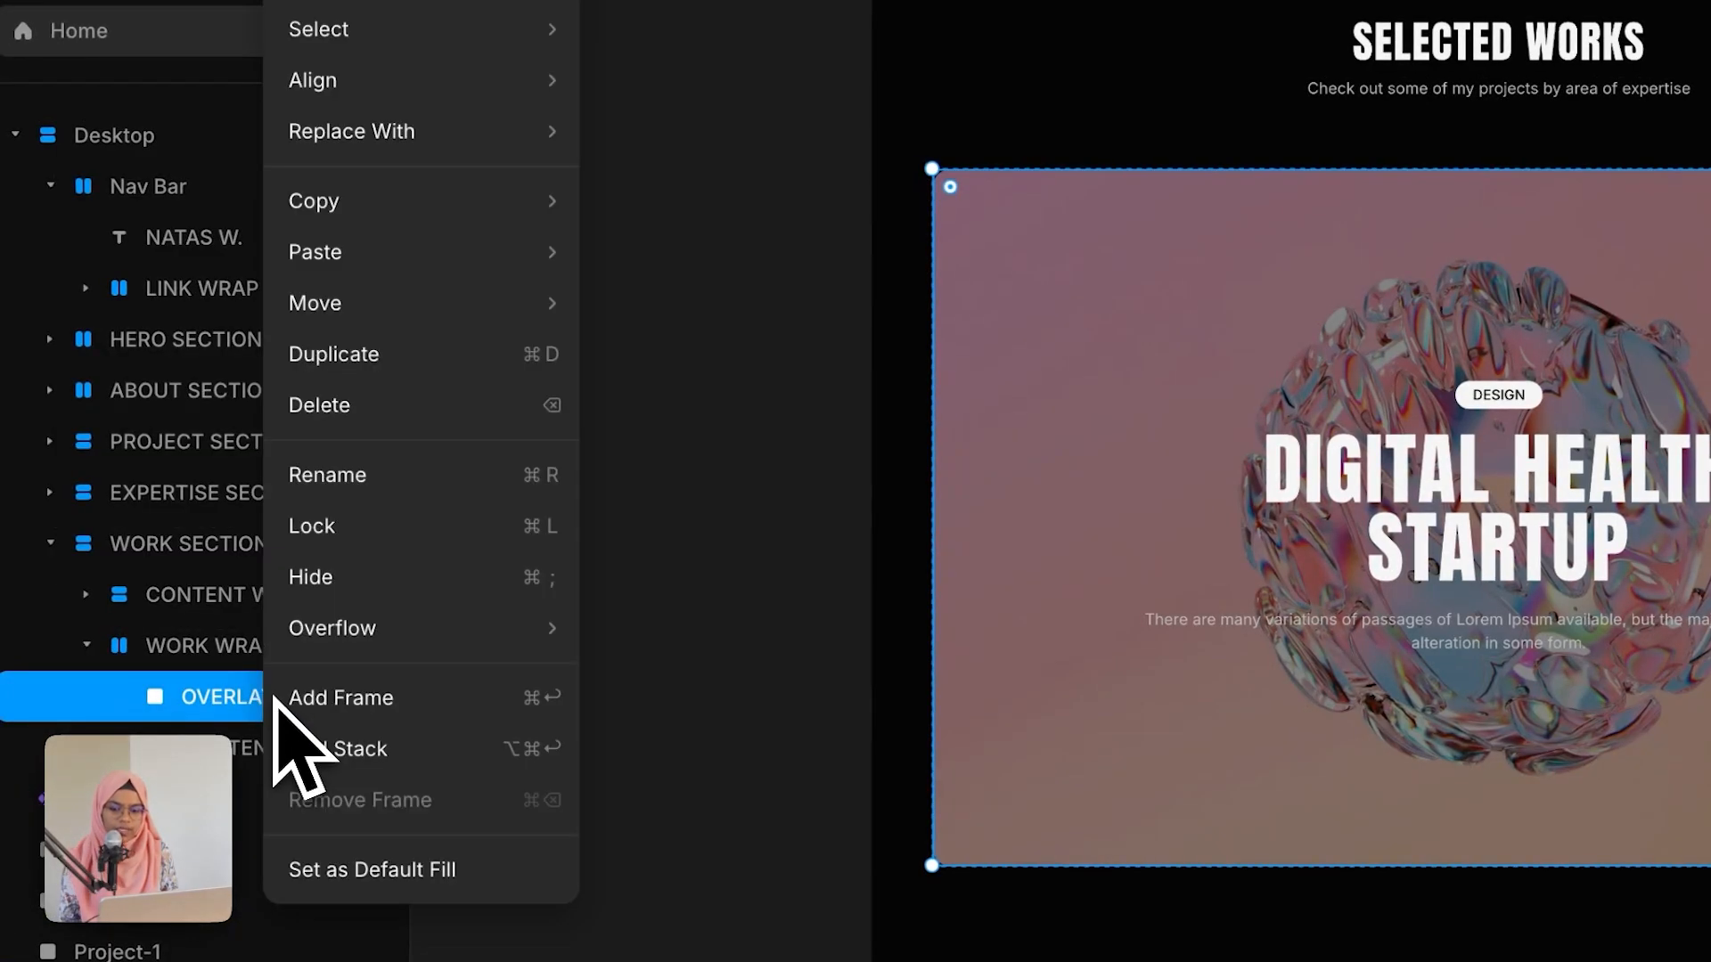
click(323, 526)
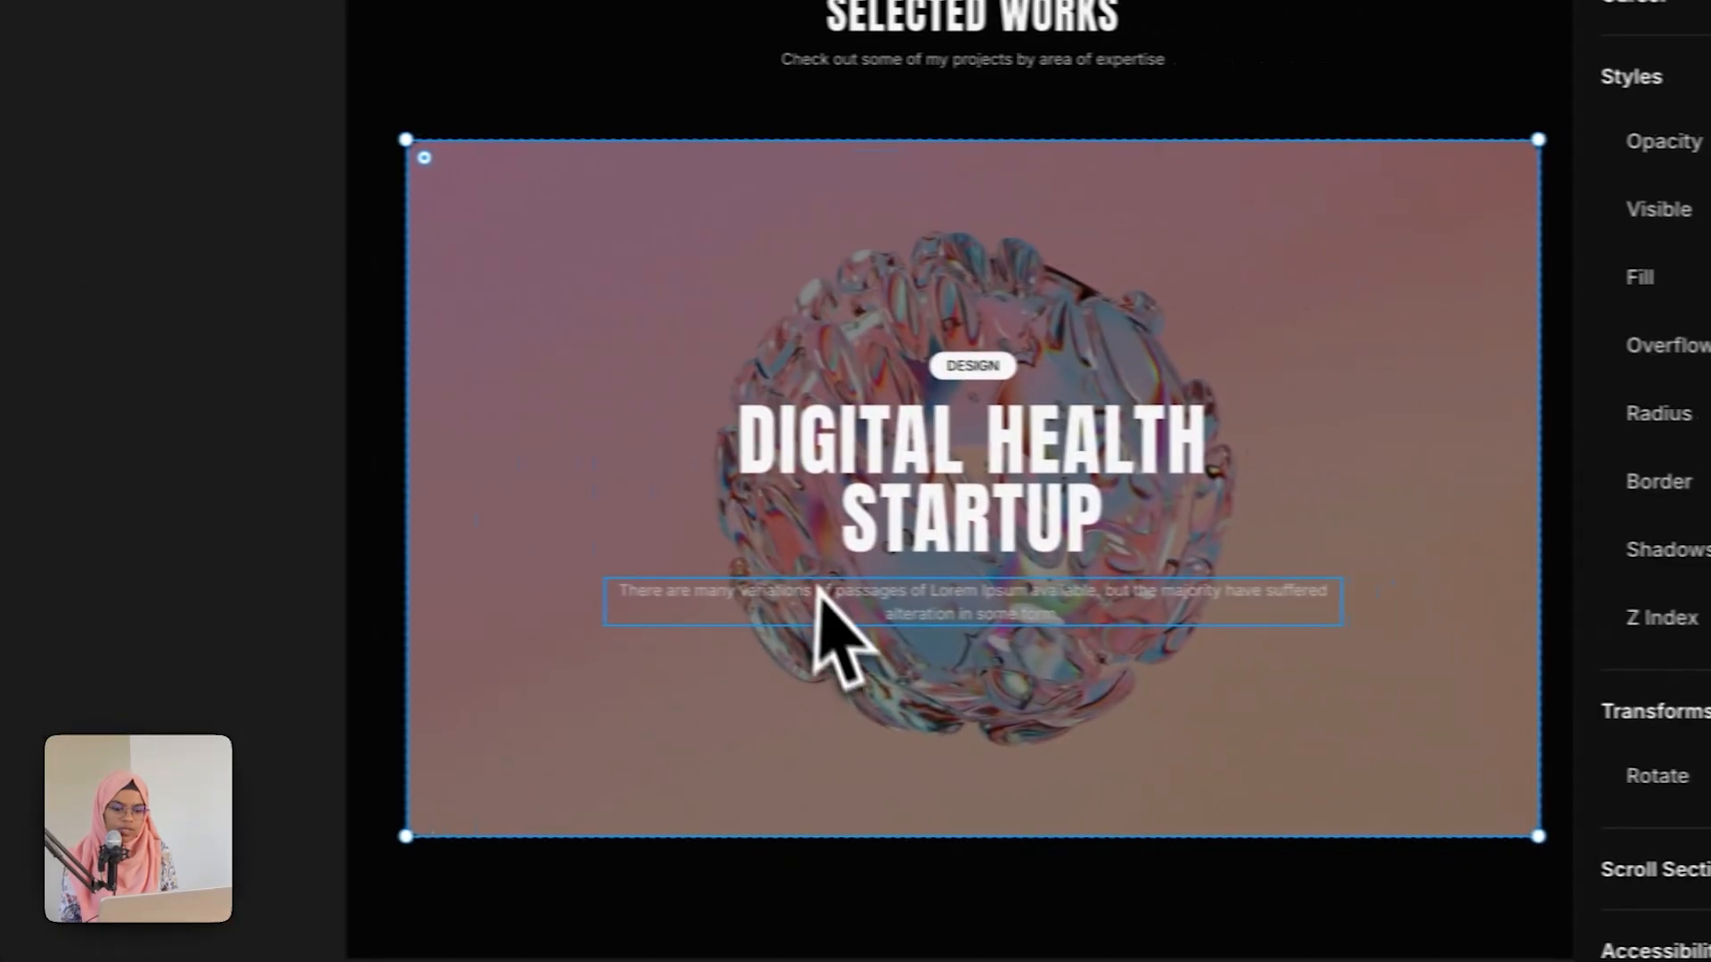
Step: Set the card description text color to the White color style
click(1354, 628)
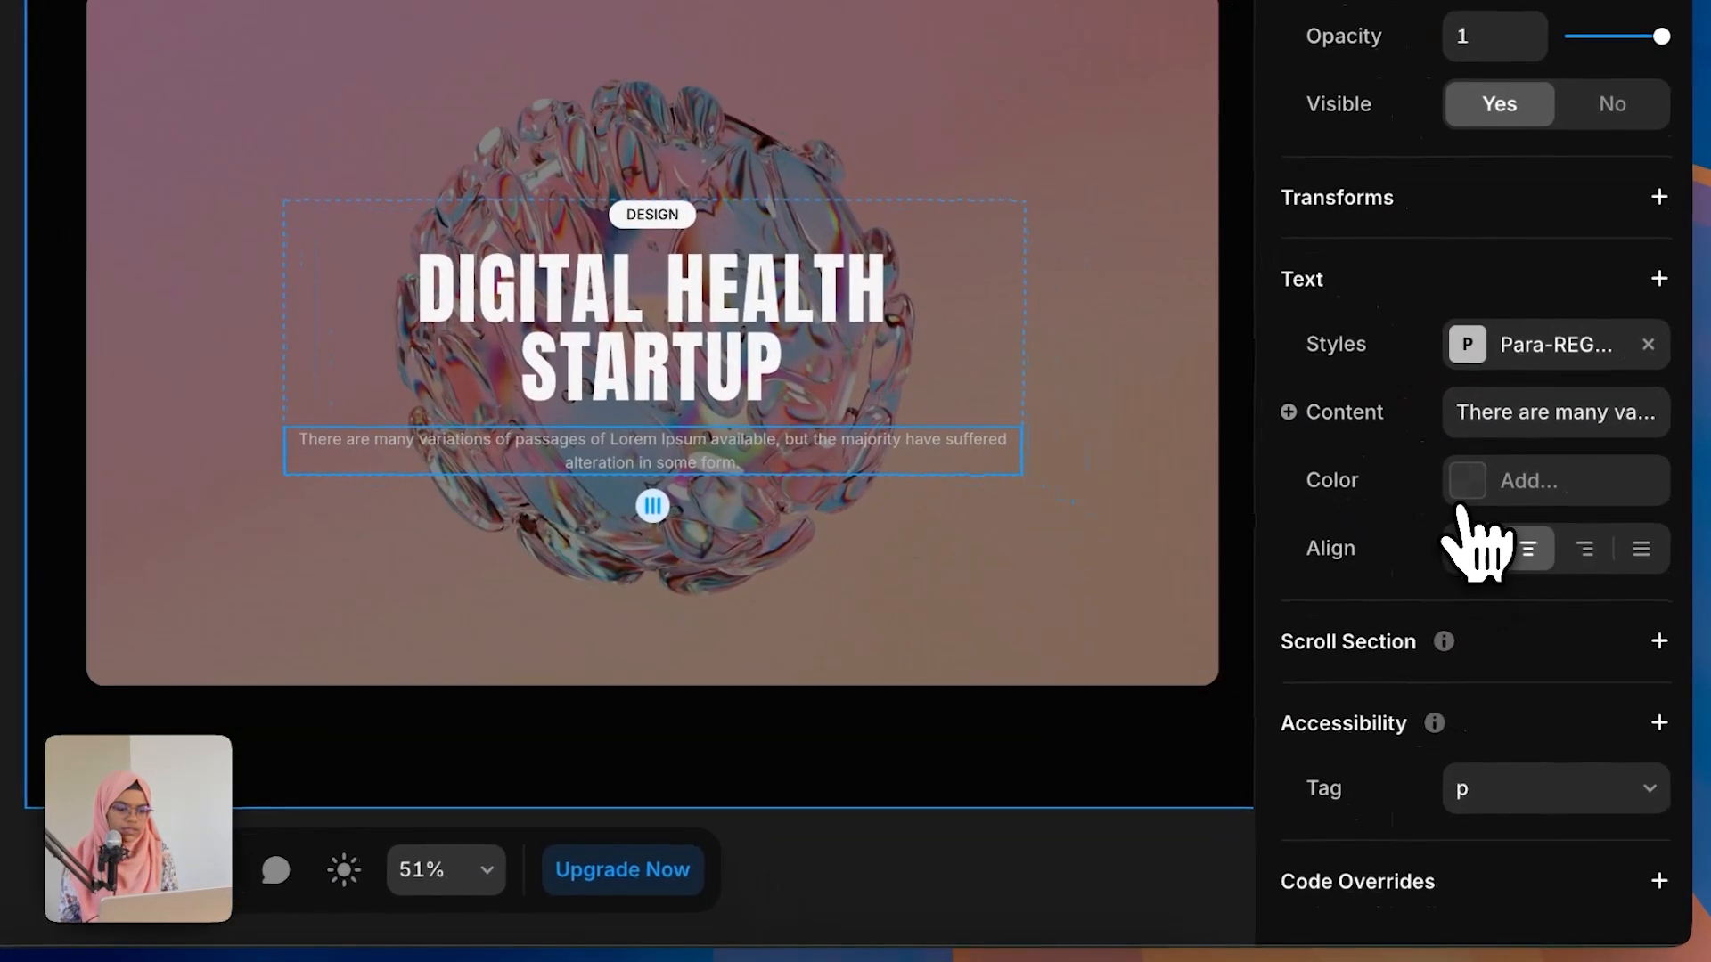
click(1465, 498)
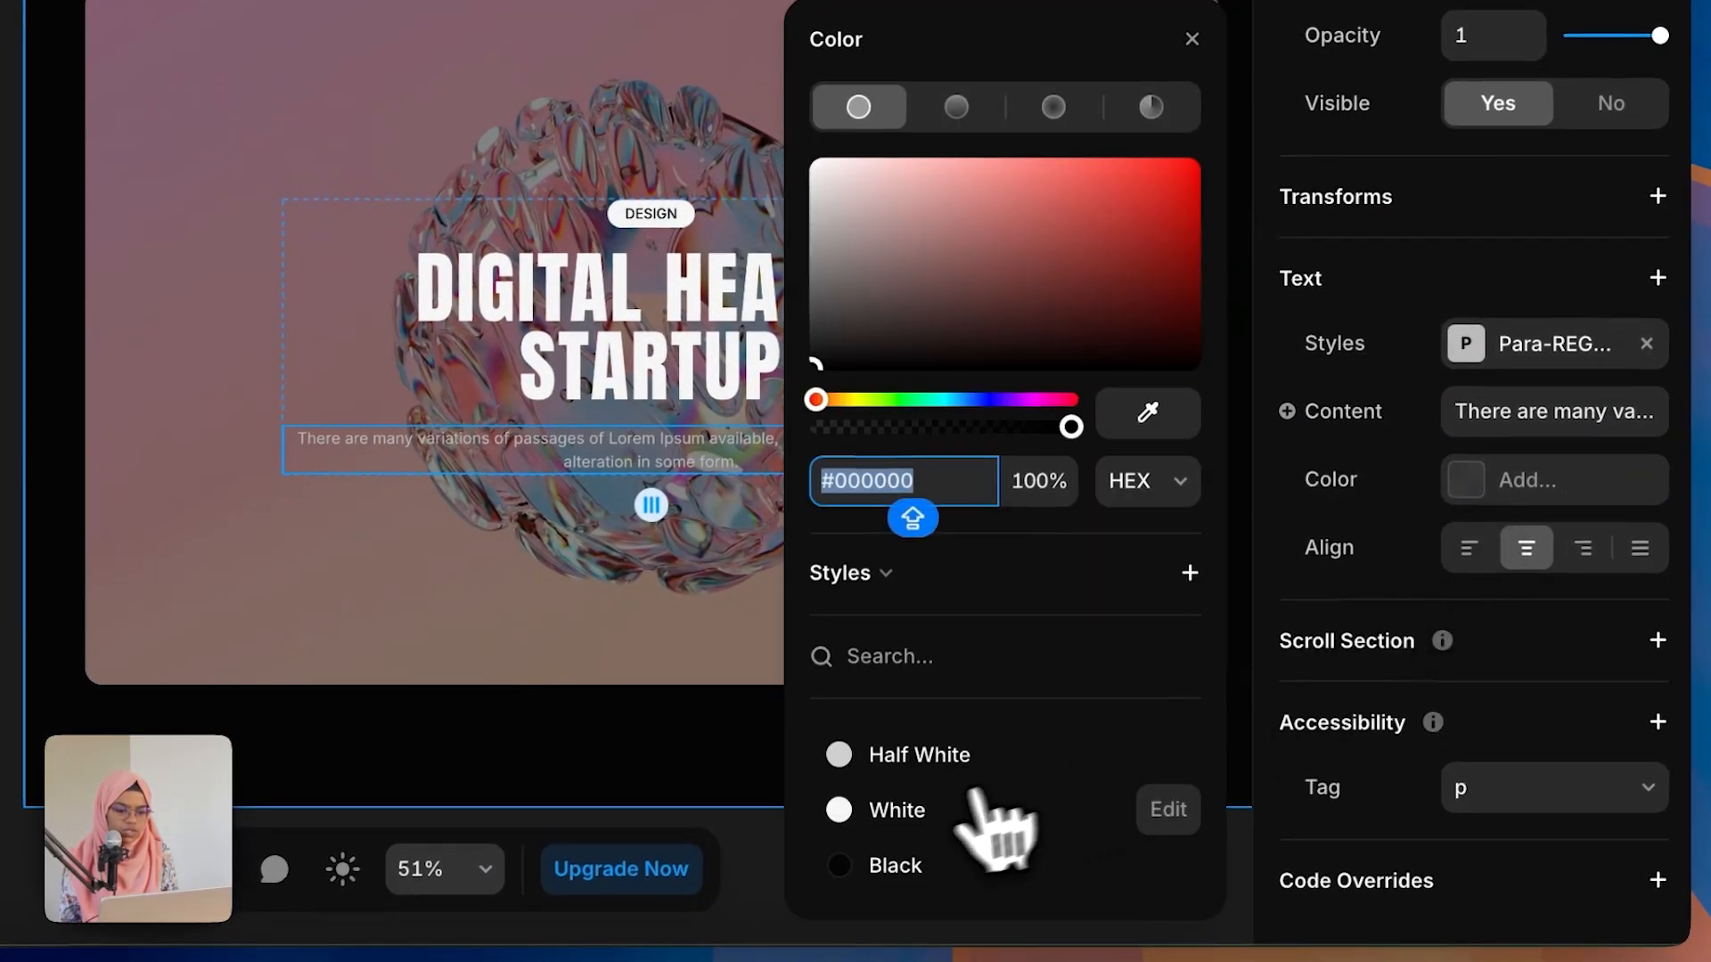
click(894, 831)
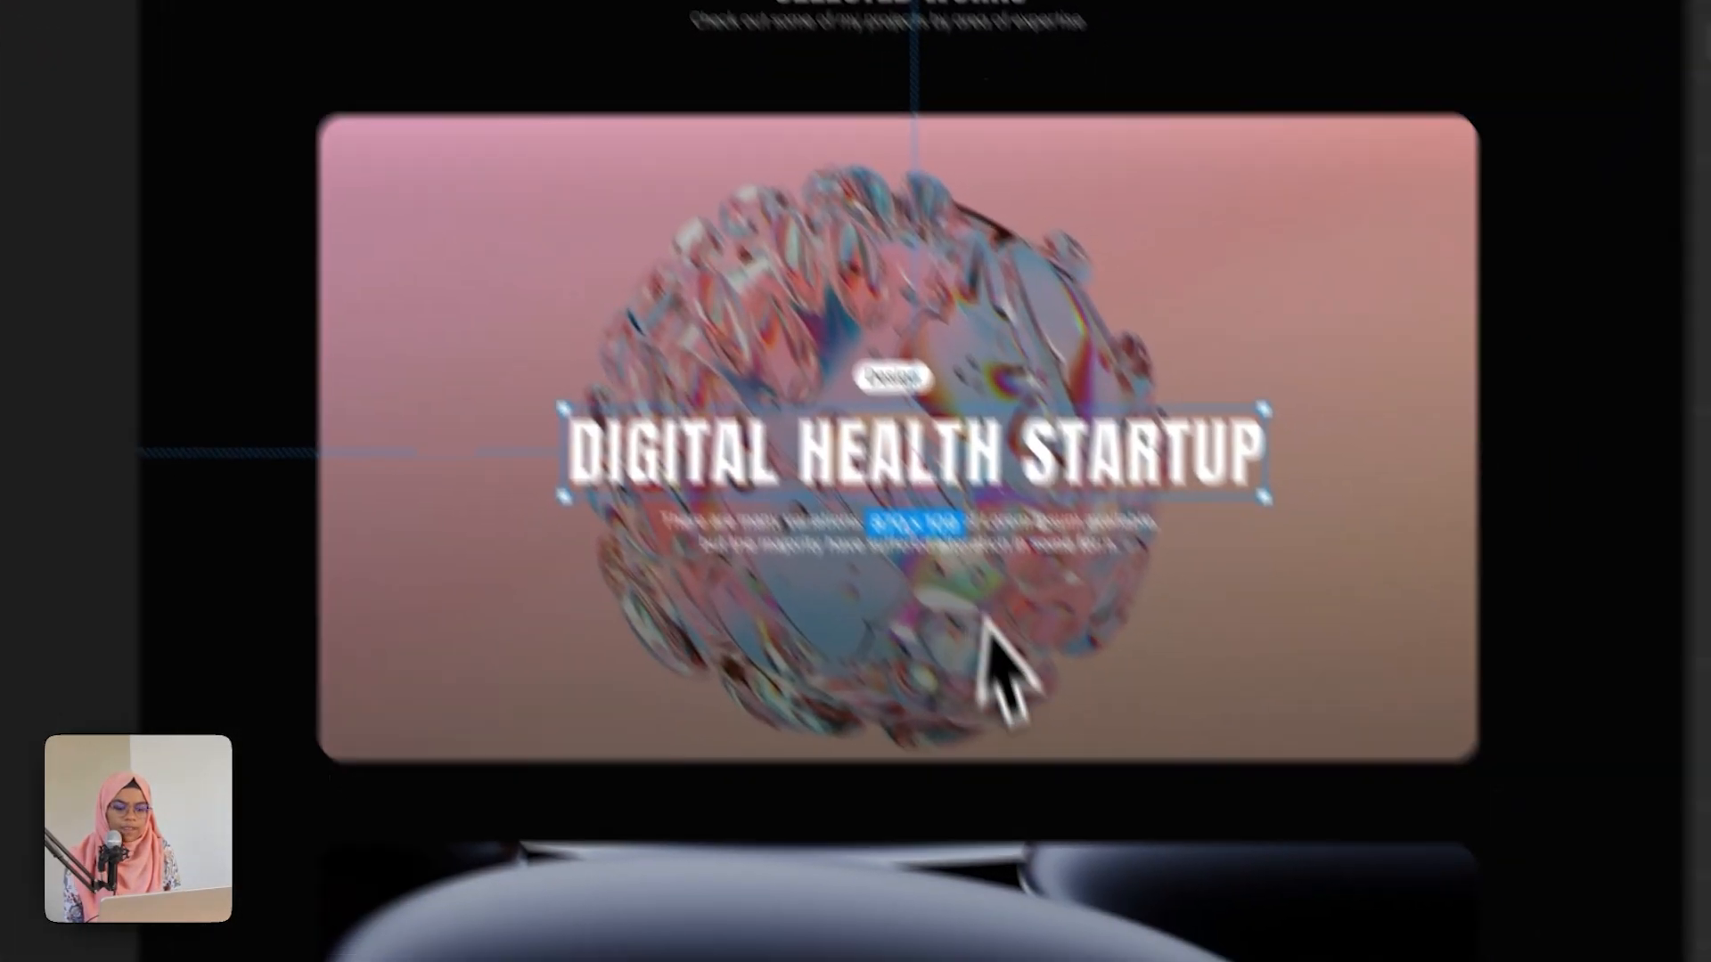
Step: Convert the WORK WRAP project card into a component
scroll(947, 707, down, 5)
scroll(904, 659, down, 4)
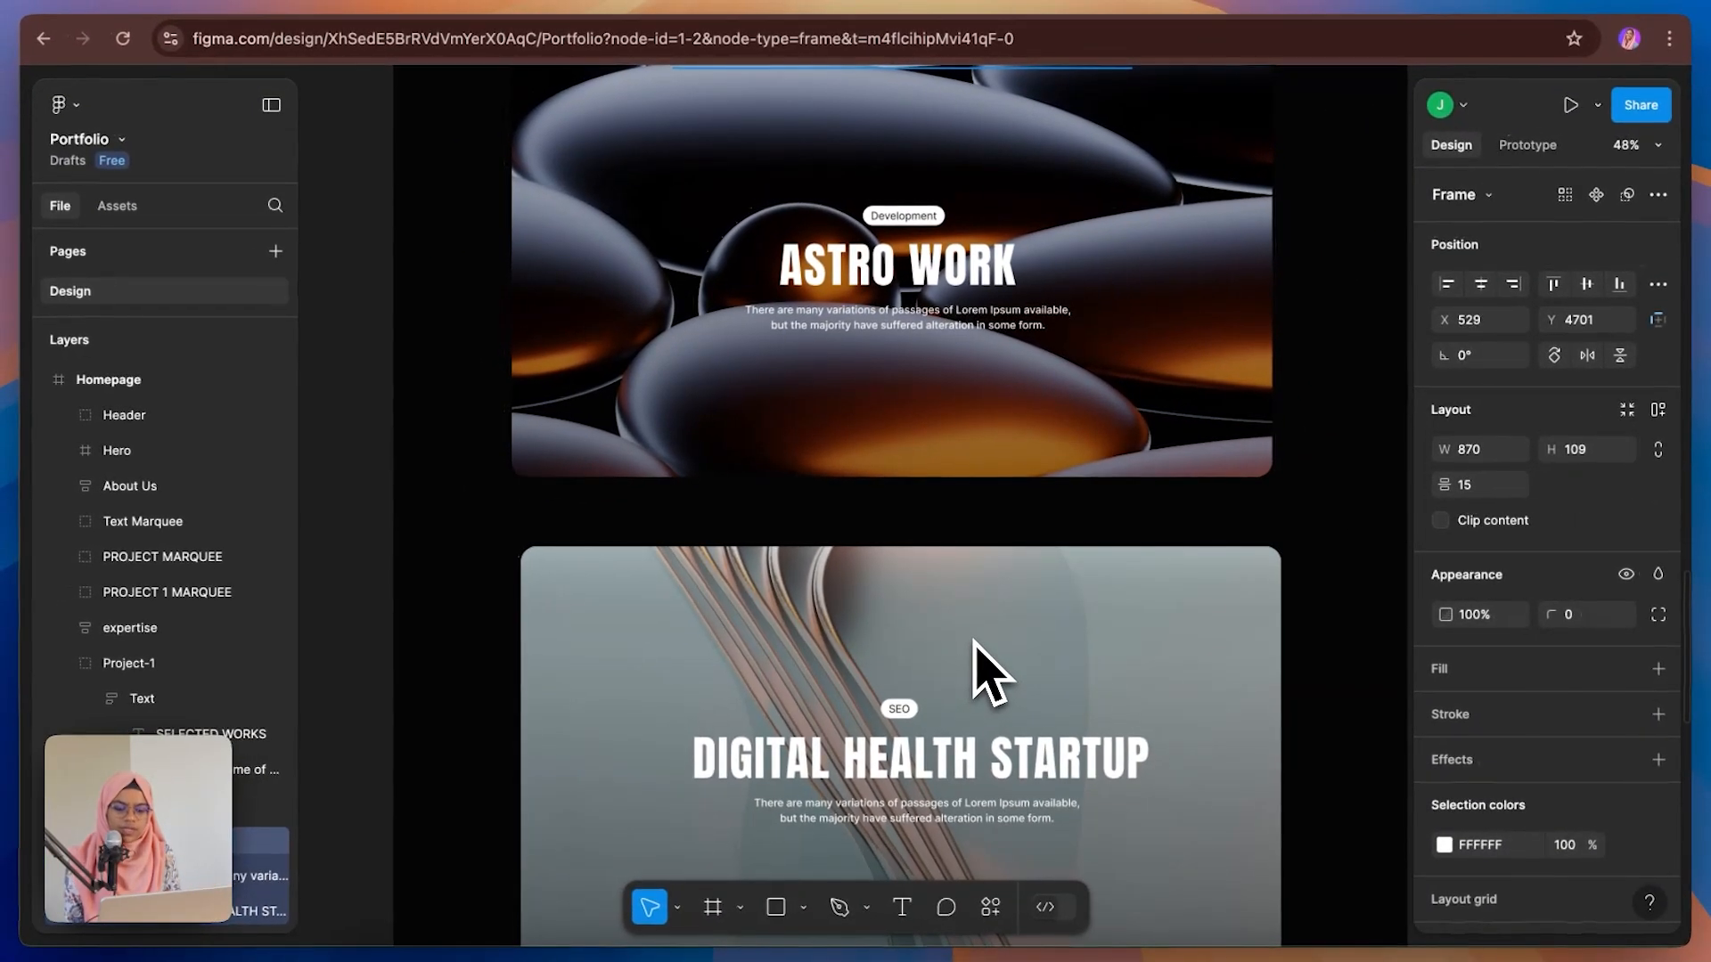
scroll(904, 660, up, 5)
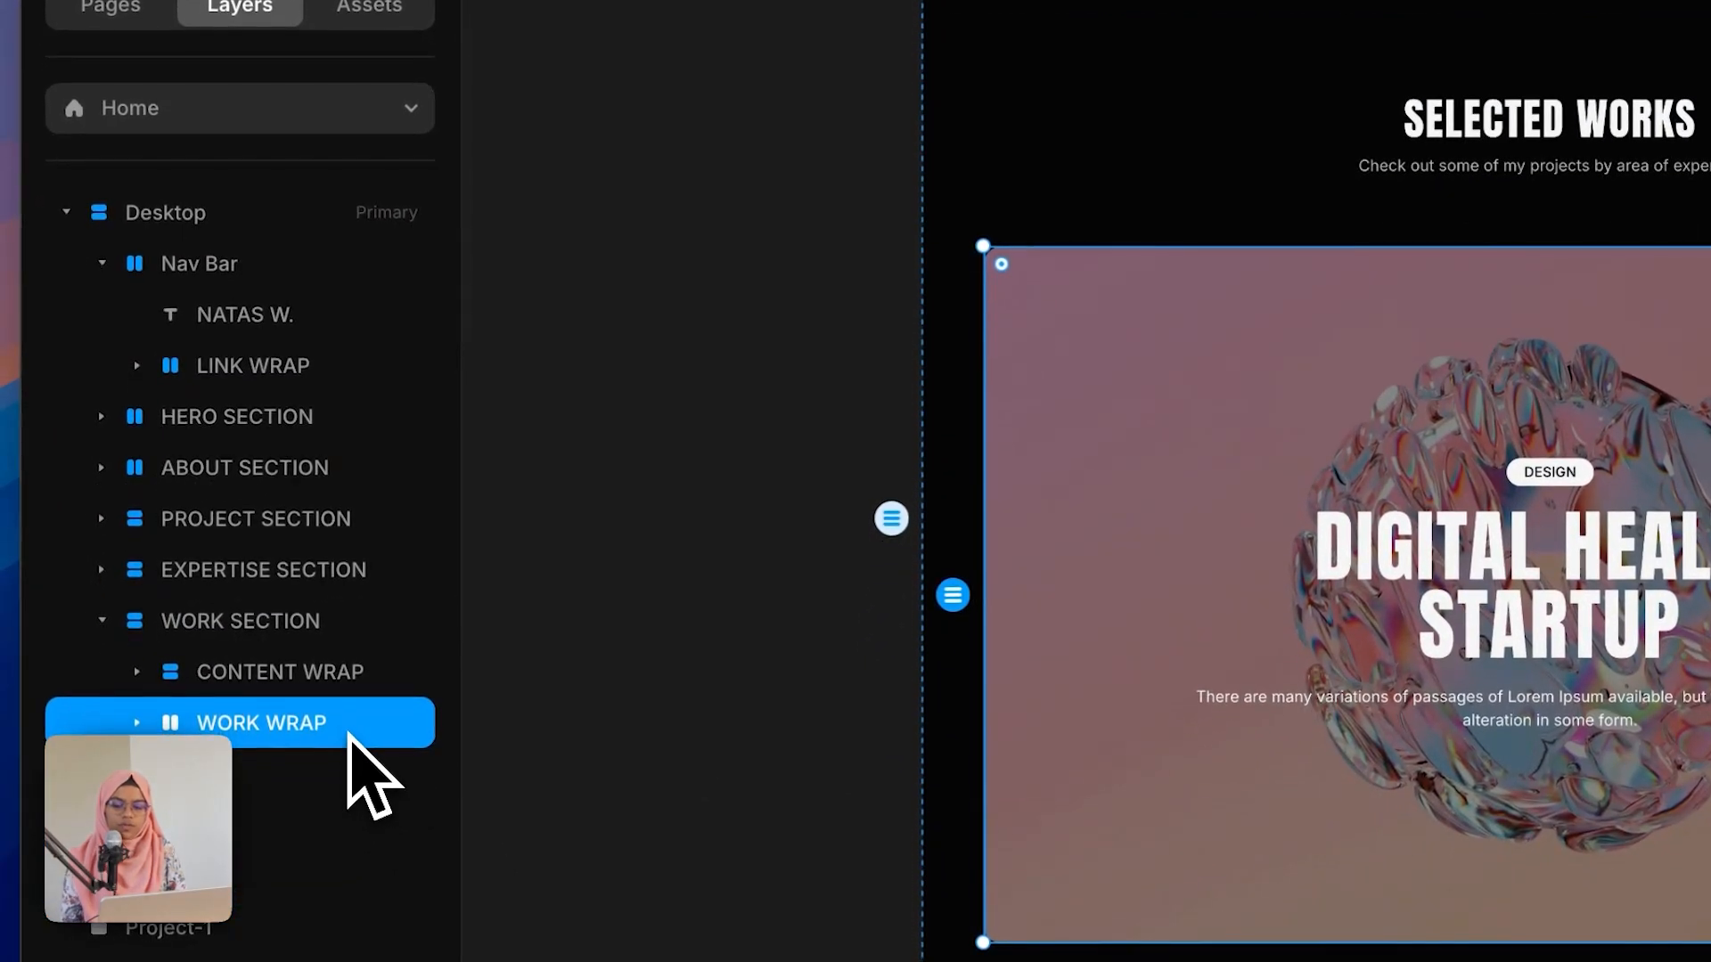
right_click(328, 917)
click(469, 1)
key(Return)
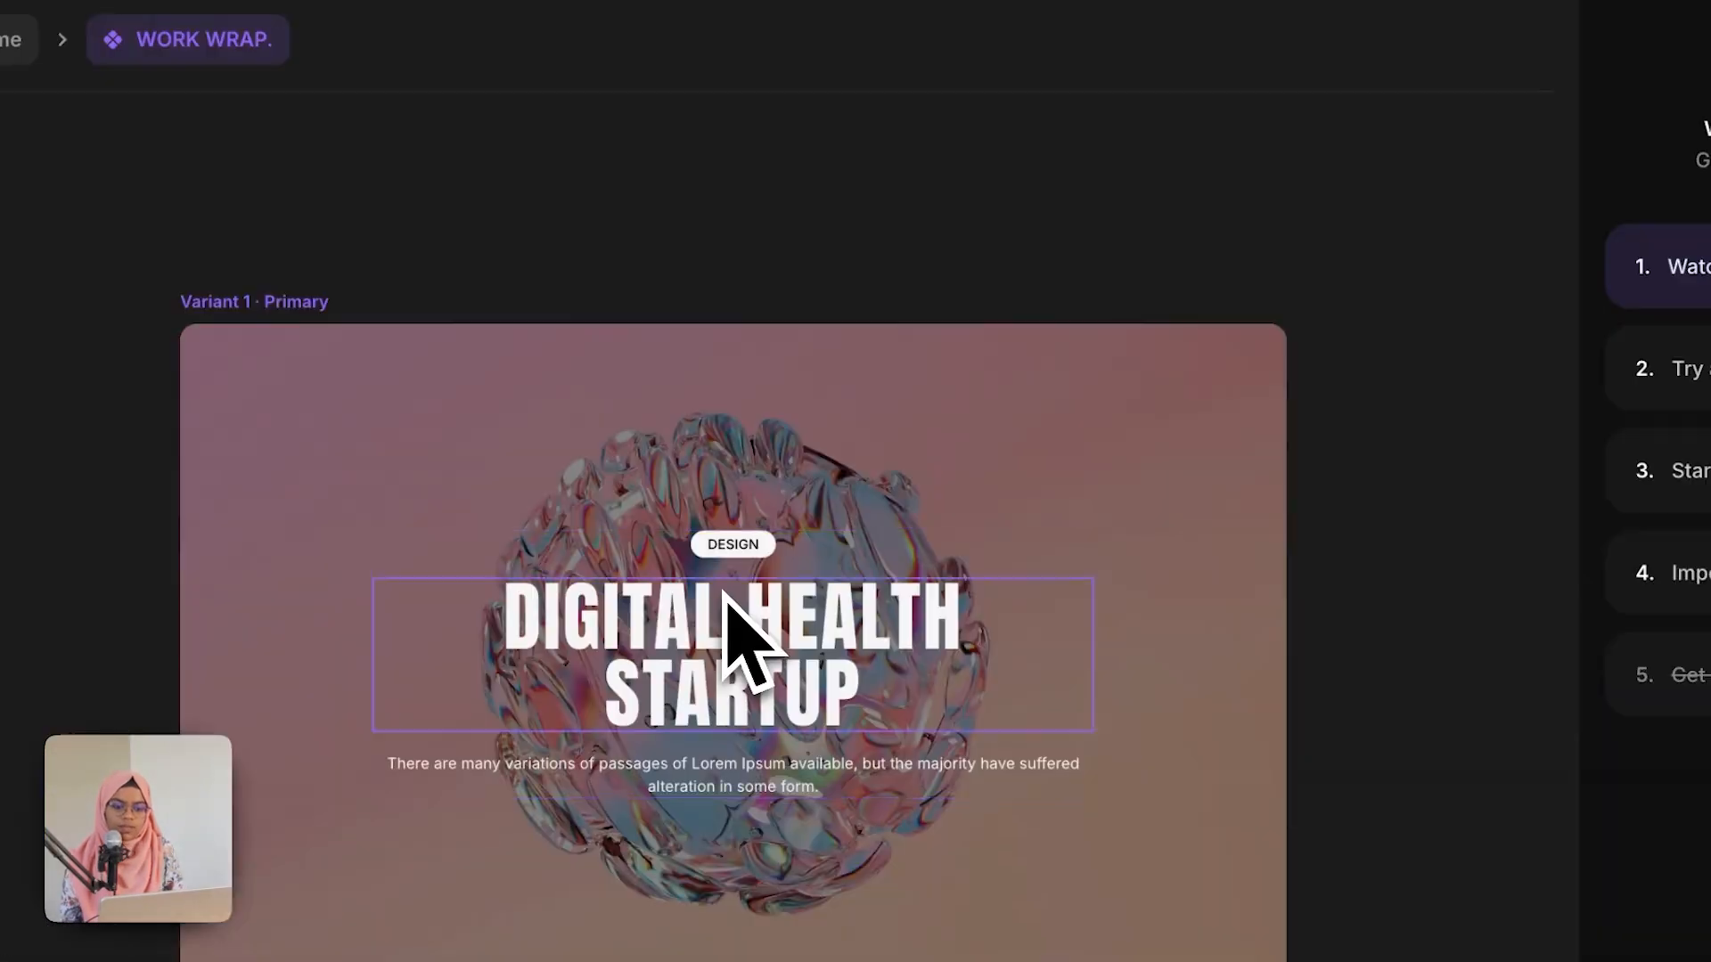
Step: Turn the tag's text content into a component variable named TAG
click(743, 555)
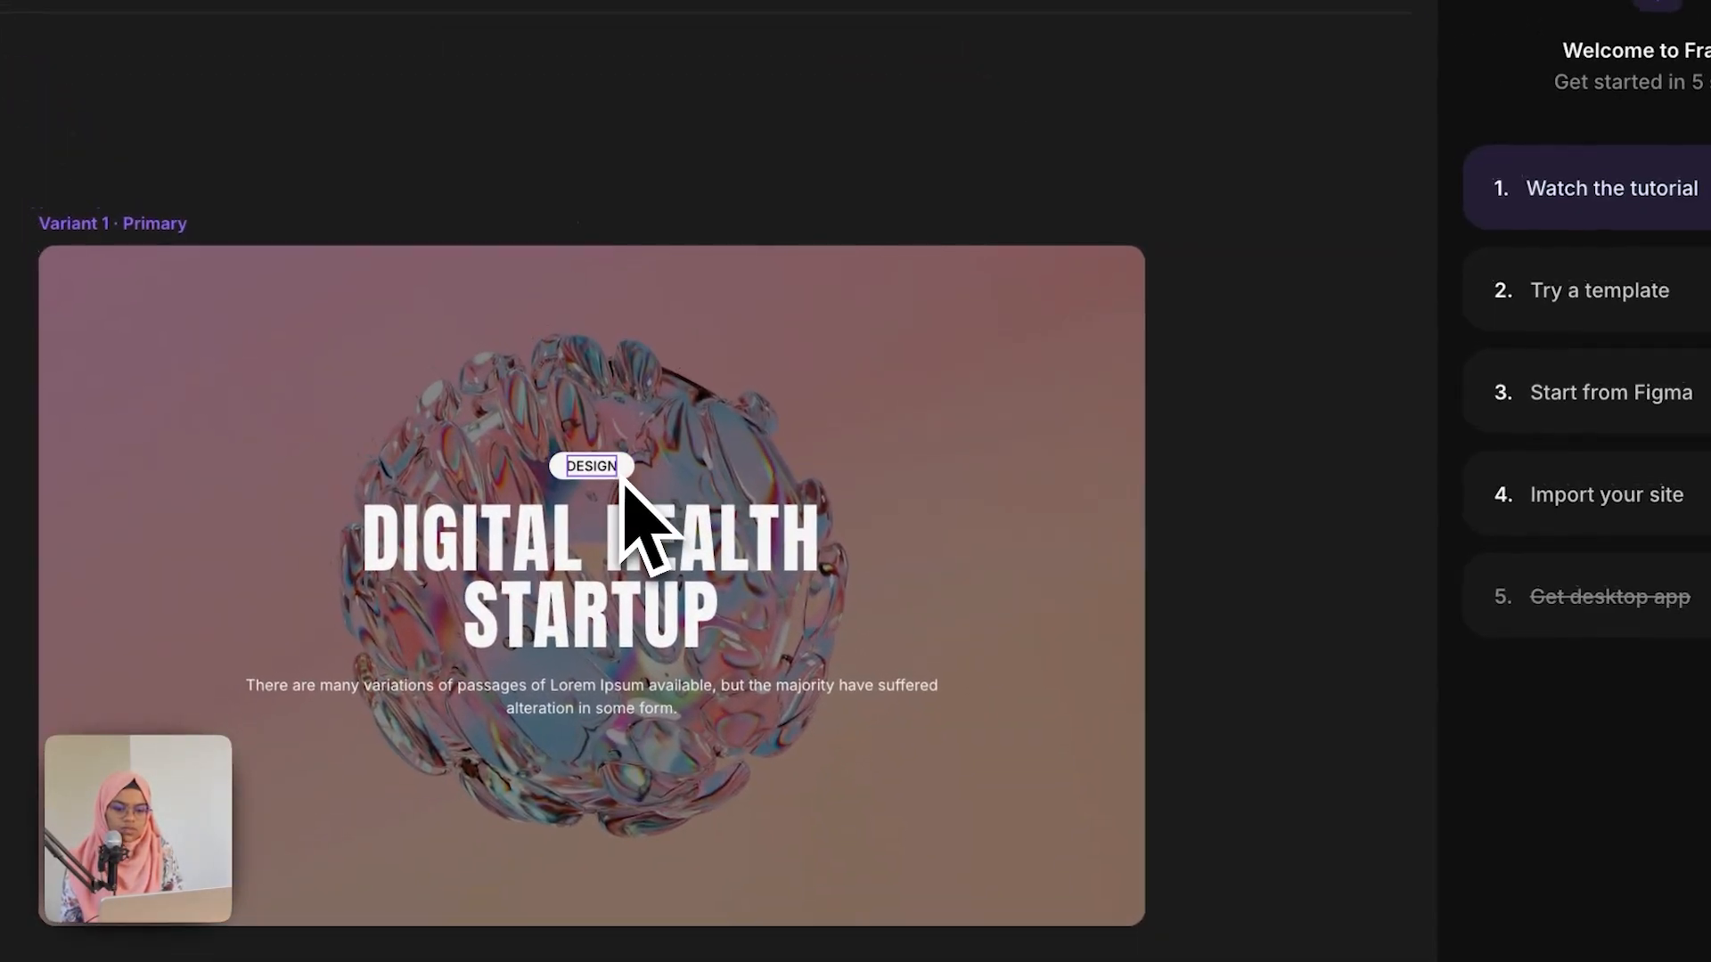
click(410, 253)
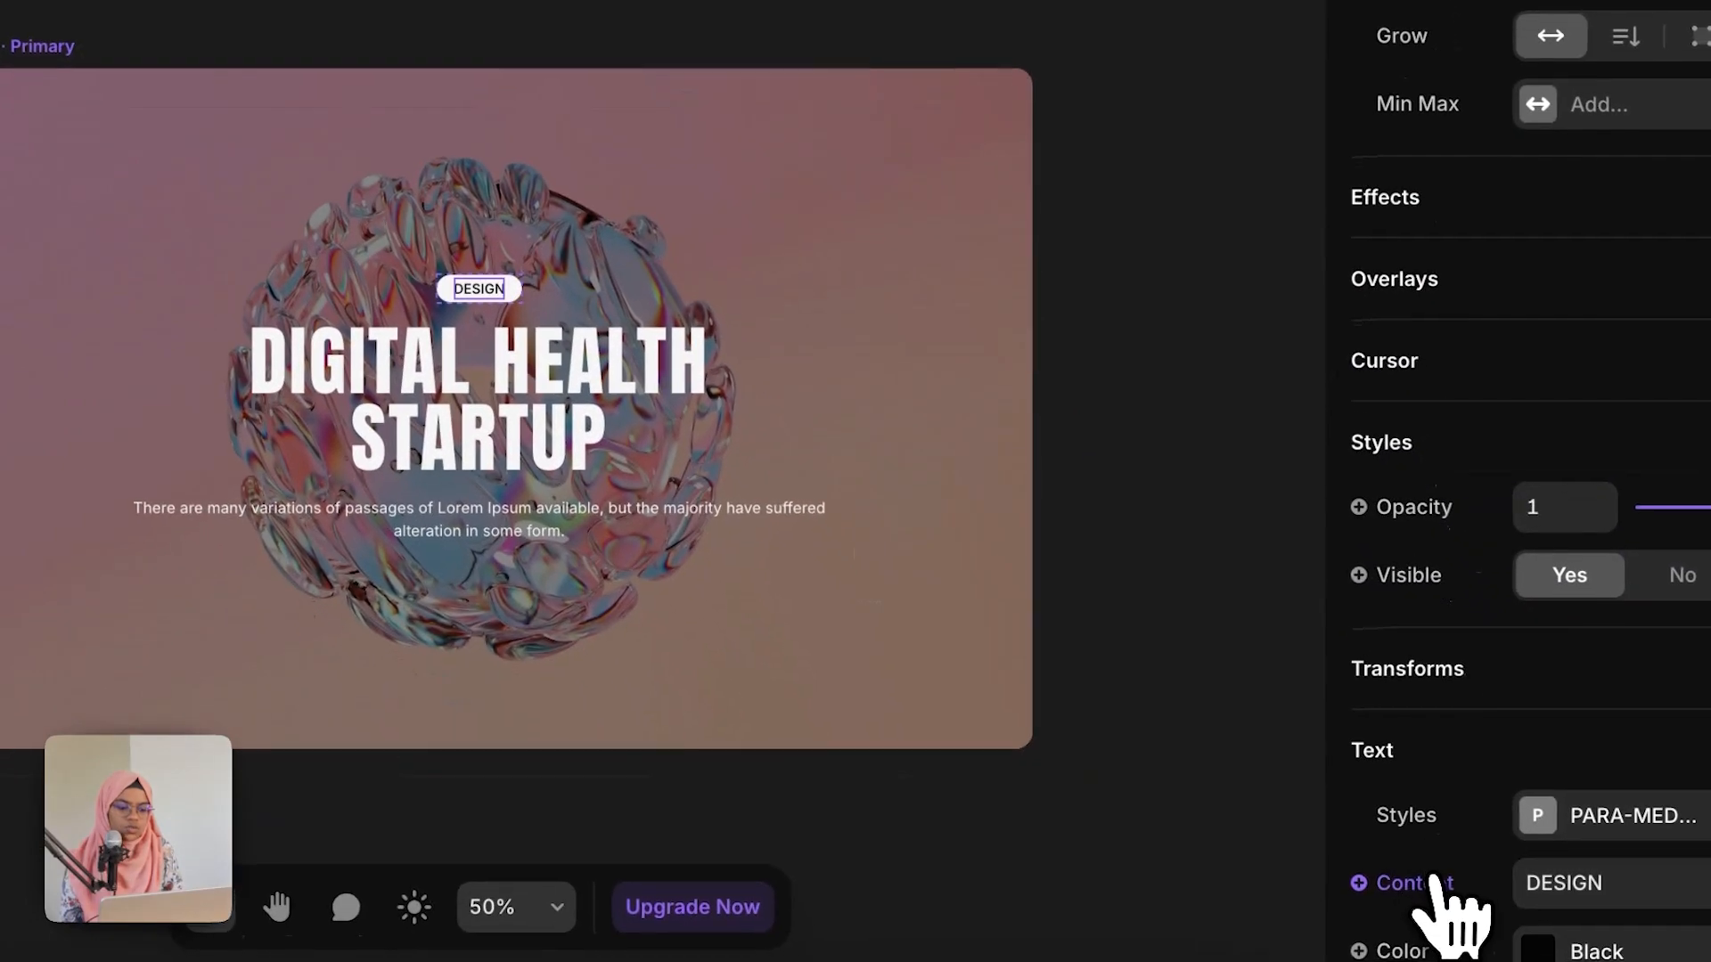
click(1436, 878)
click(1283, 793)
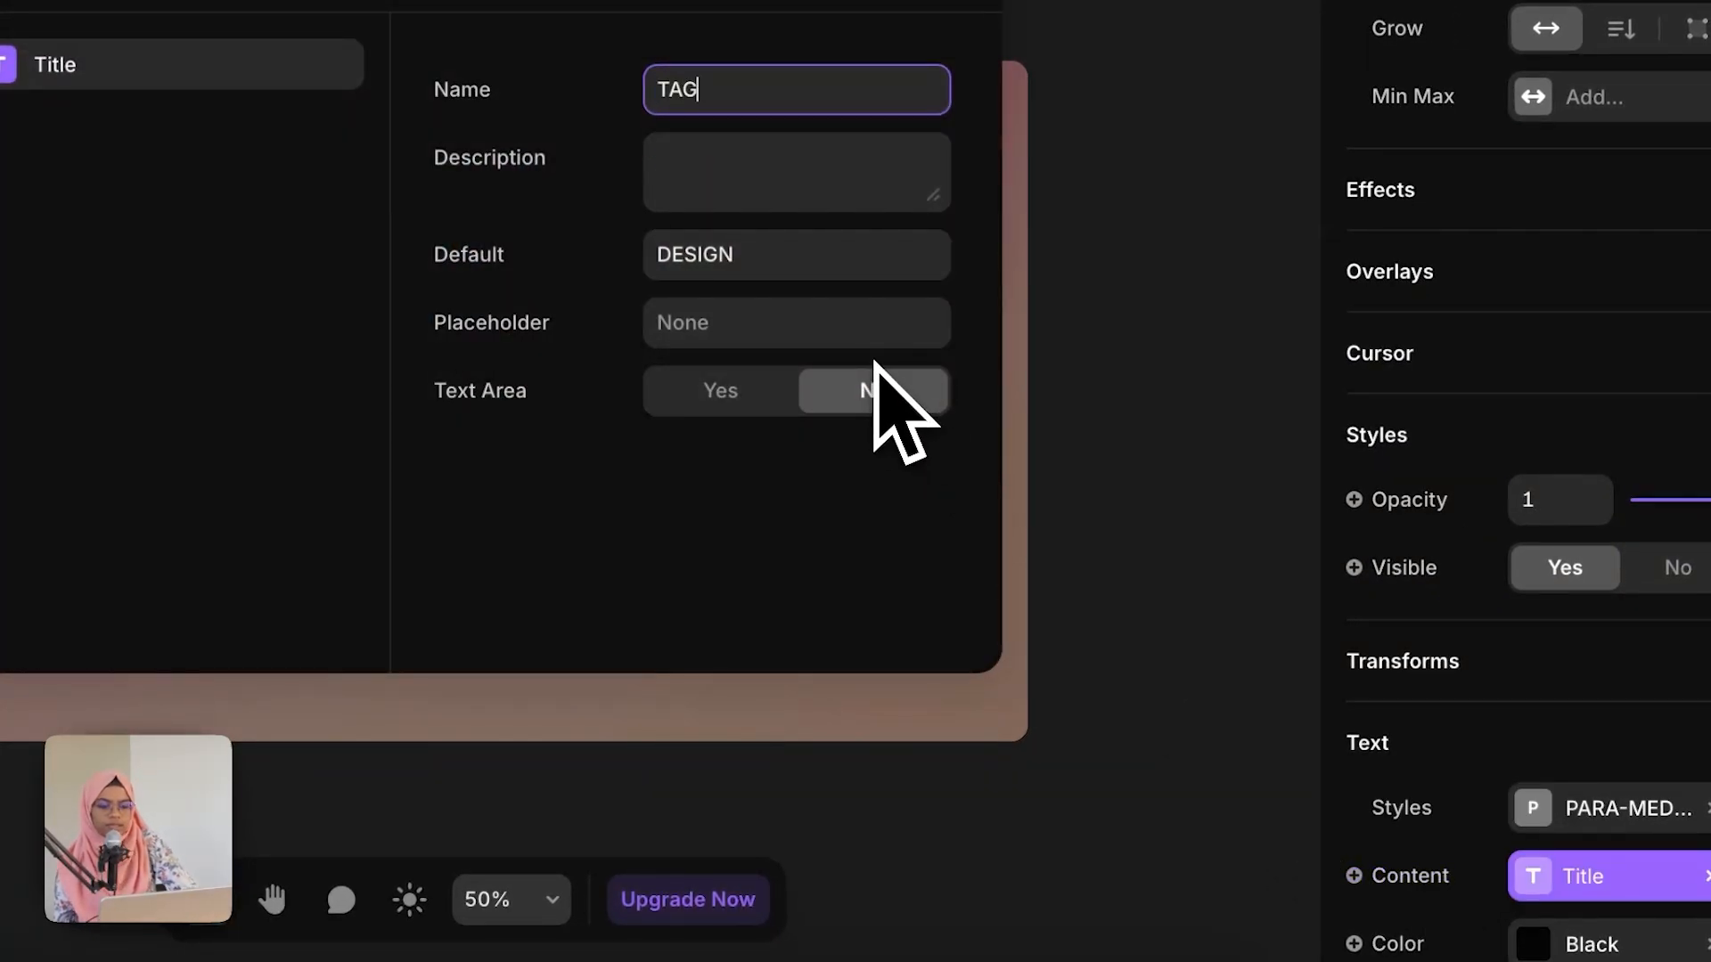
click(1127, 475)
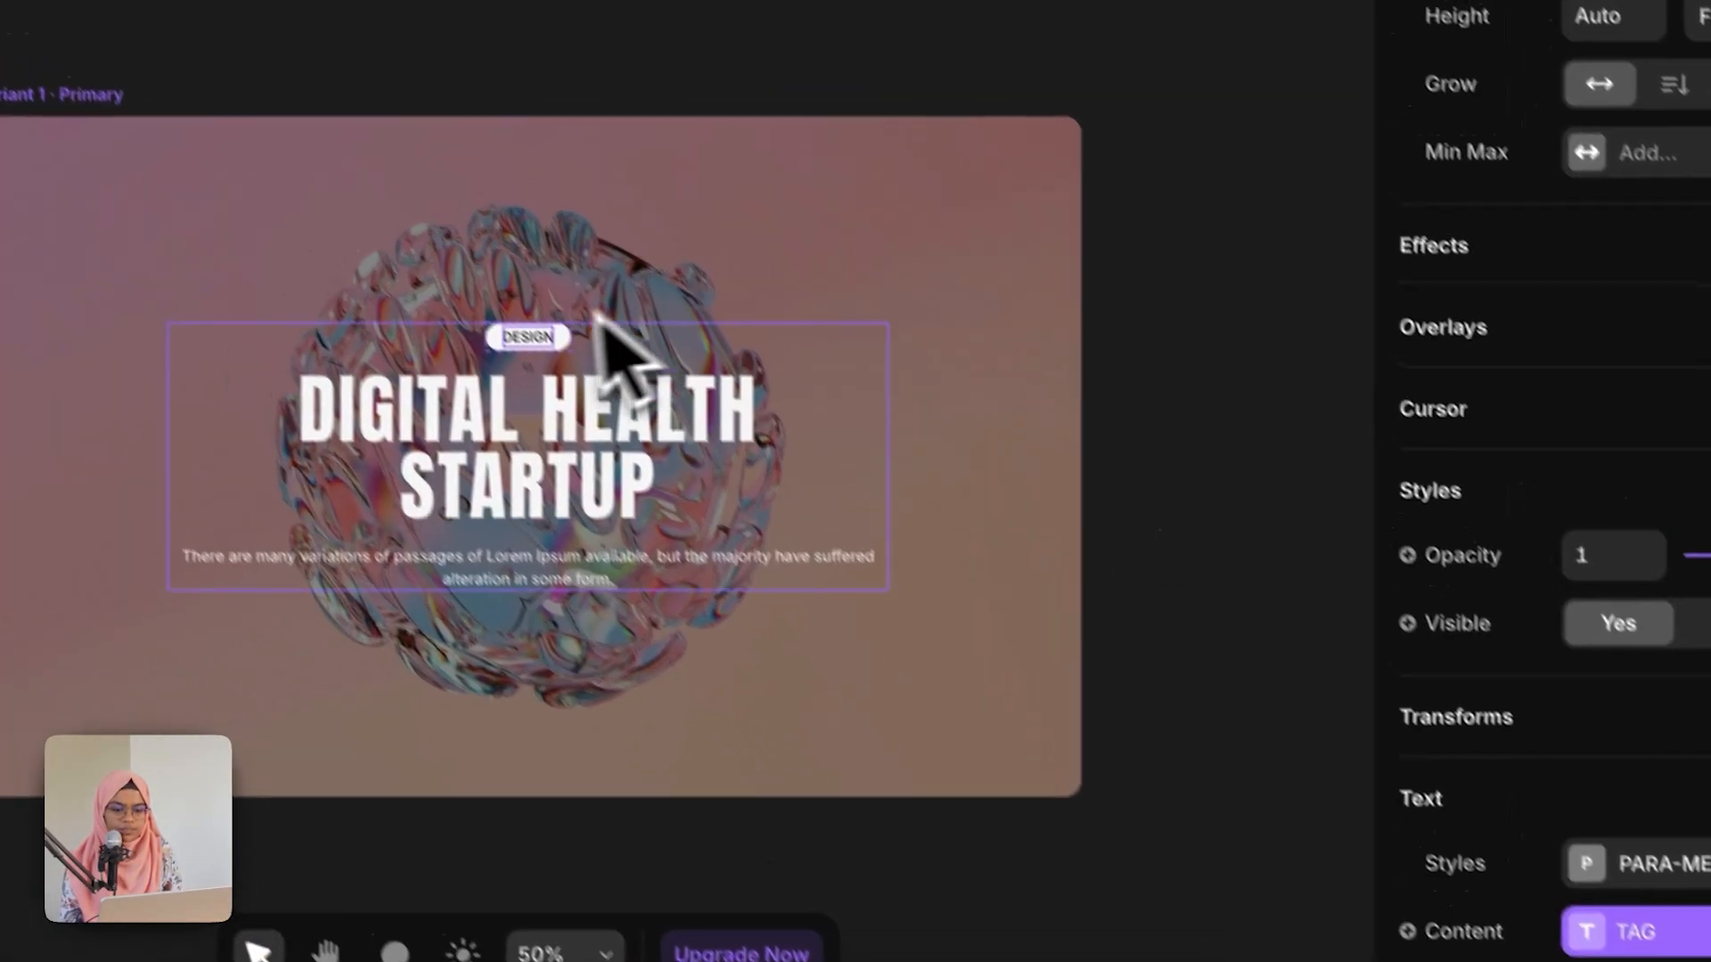
Step: Add text content variables for the card's title and description, named Title and CONTENT
click(480, 422)
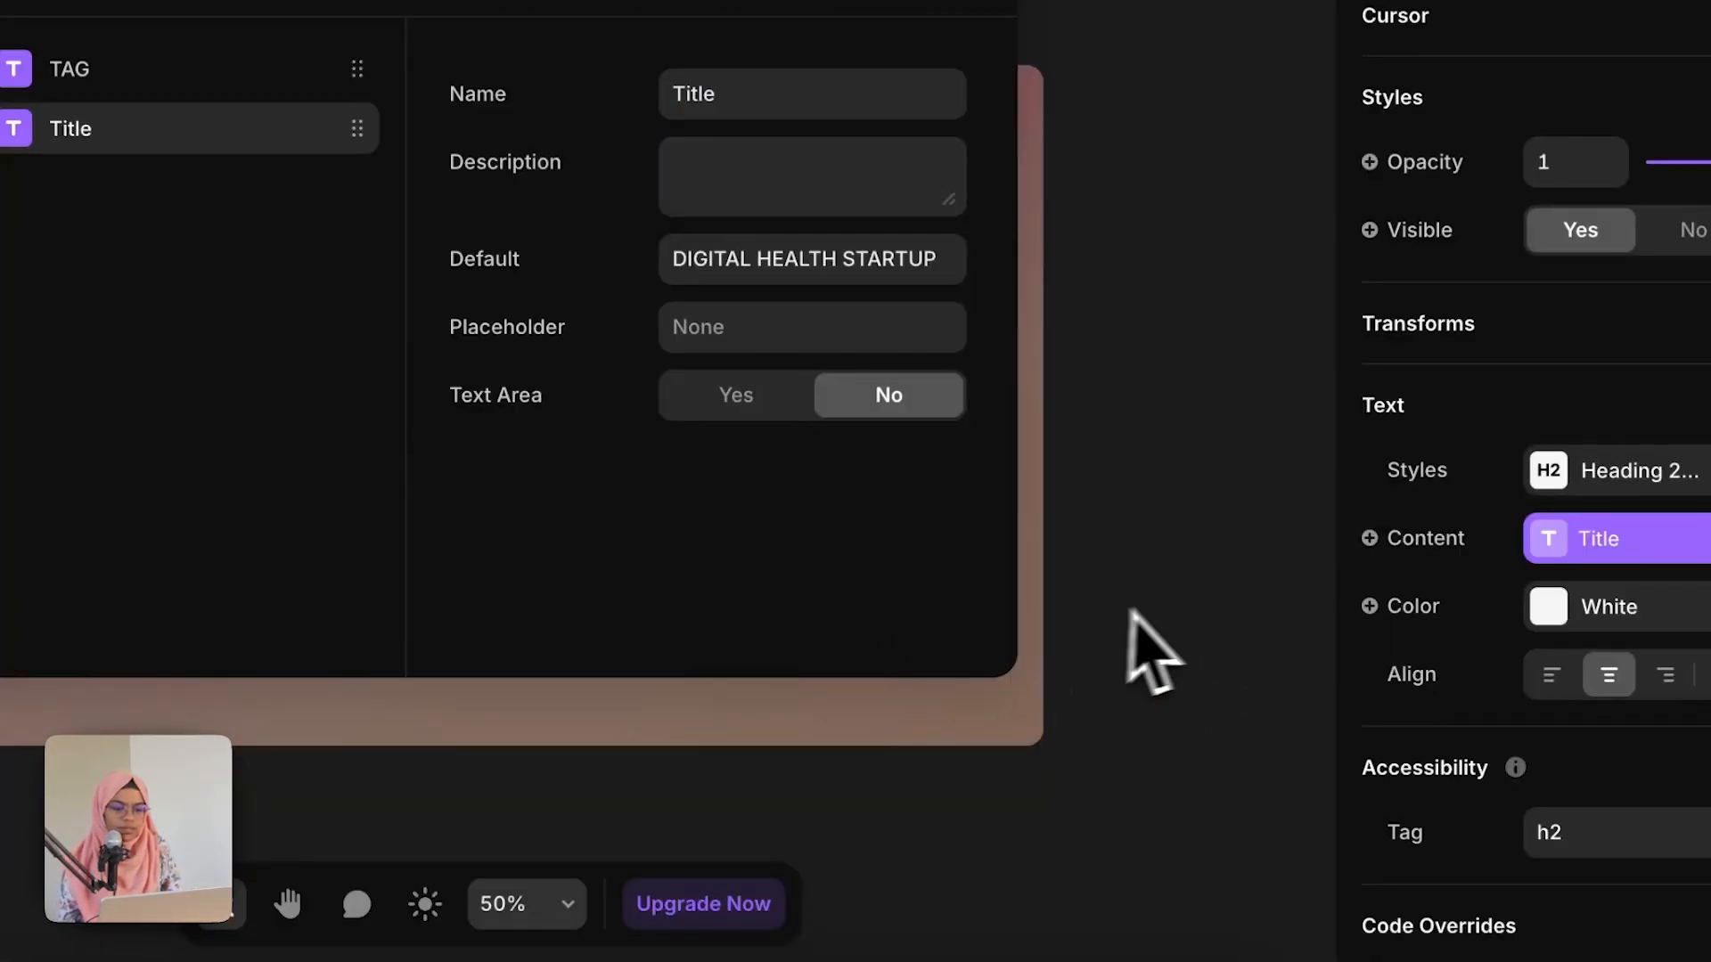
click(1130, 613)
click(731, 507)
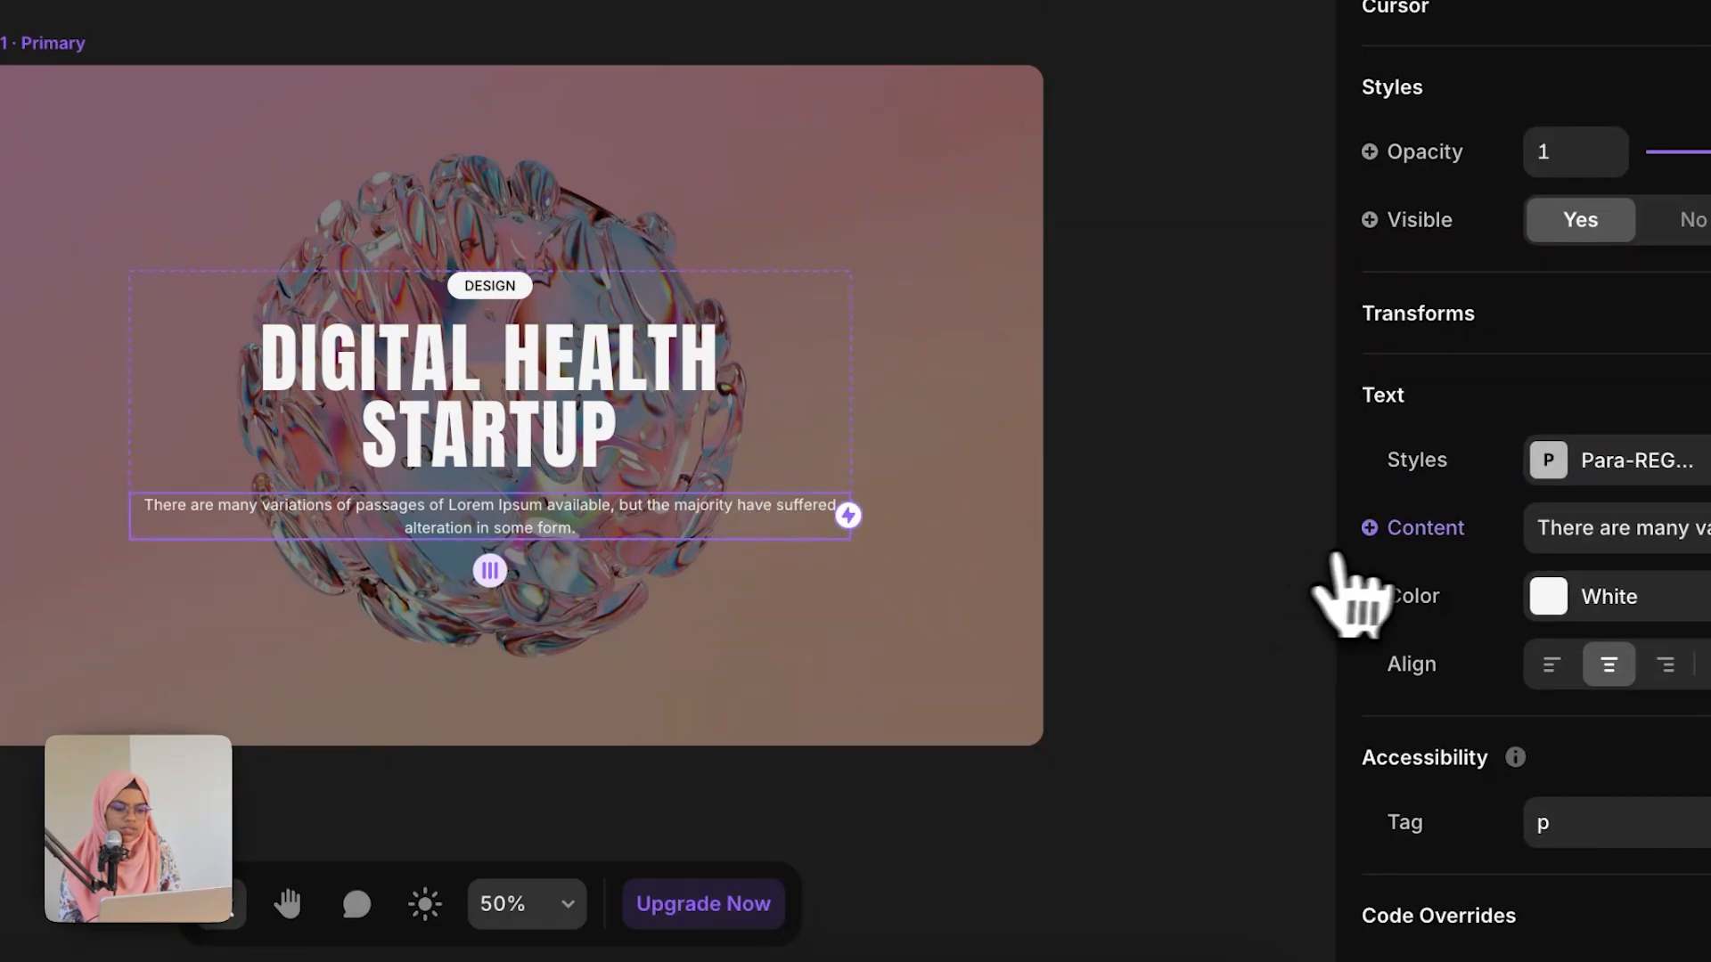
click(1417, 528)
click(1234, 586)
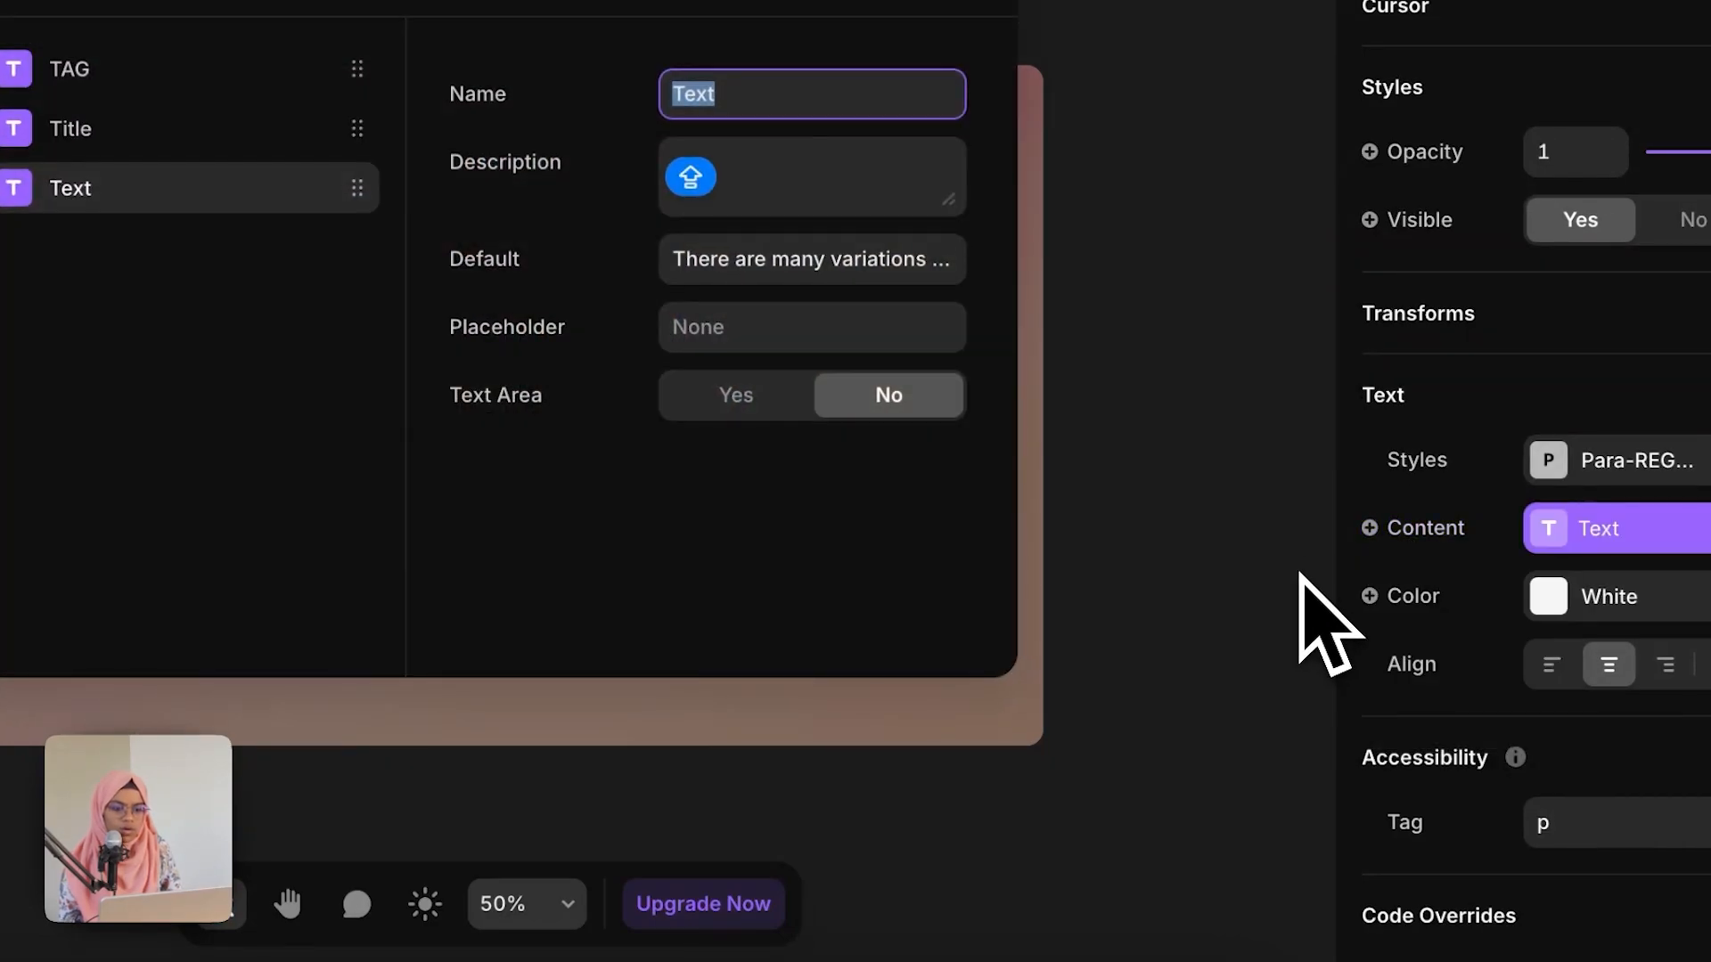
click(1283, 572)
Step: Bind the card's image fill to a new Image component variable
click(448, 305)
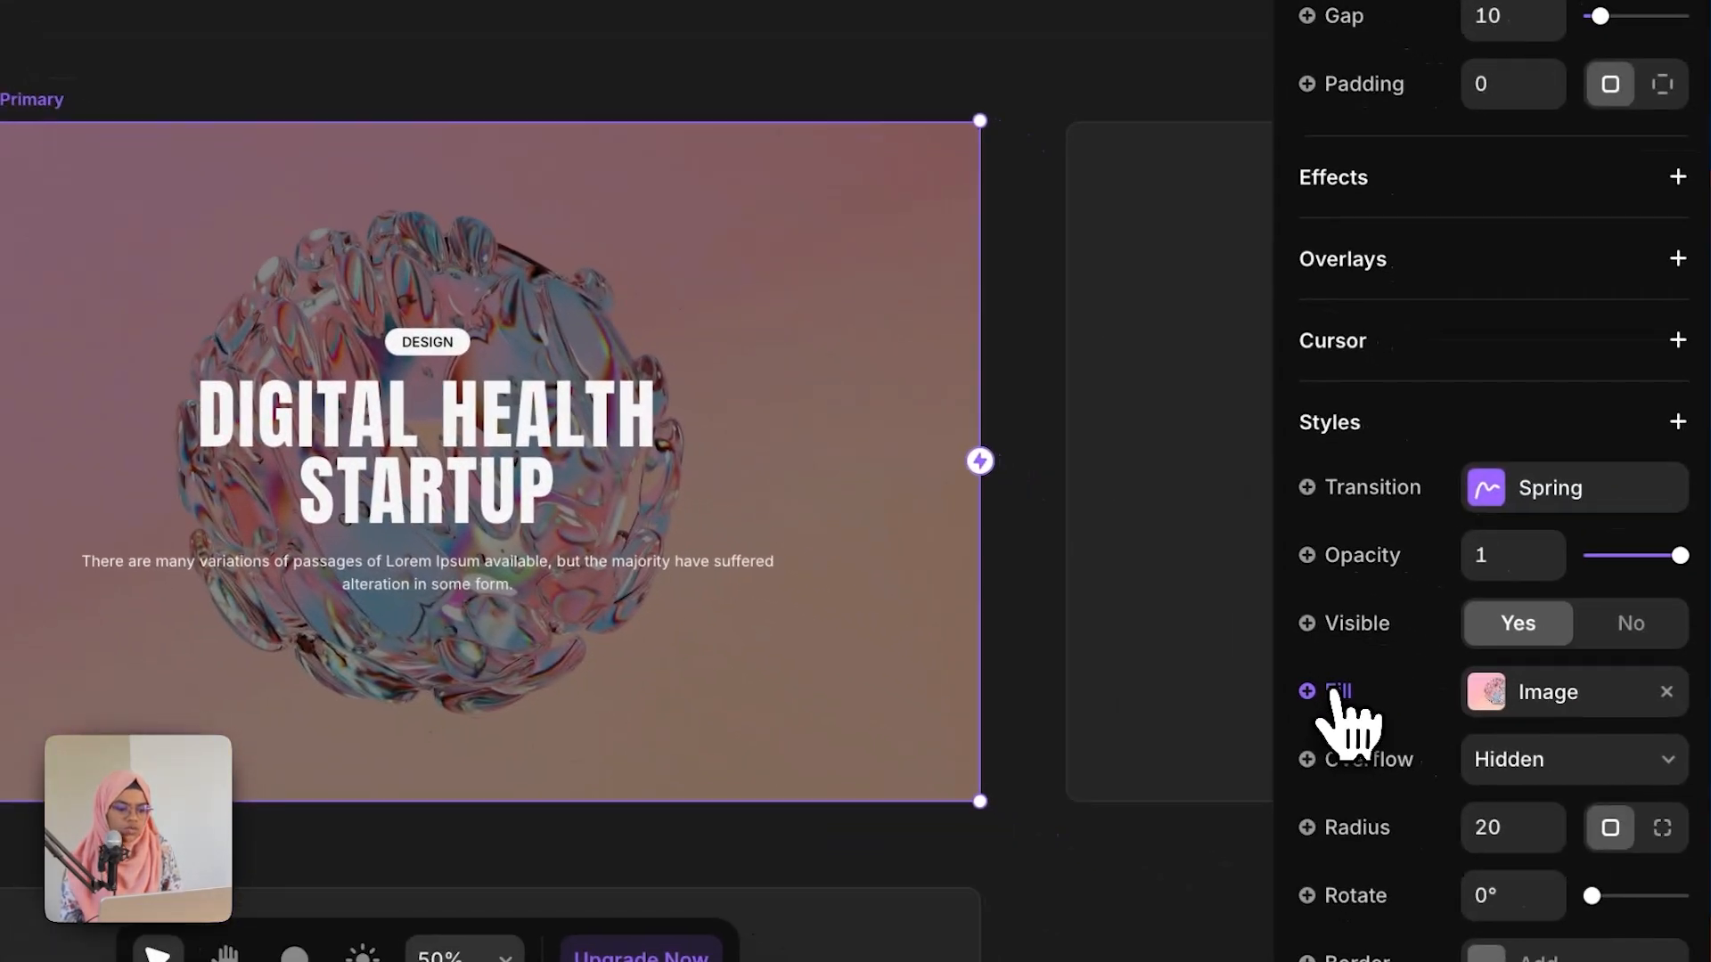
click(1321, 688)
mouse_move(1336, 866)
mouse_move(1328, 824)
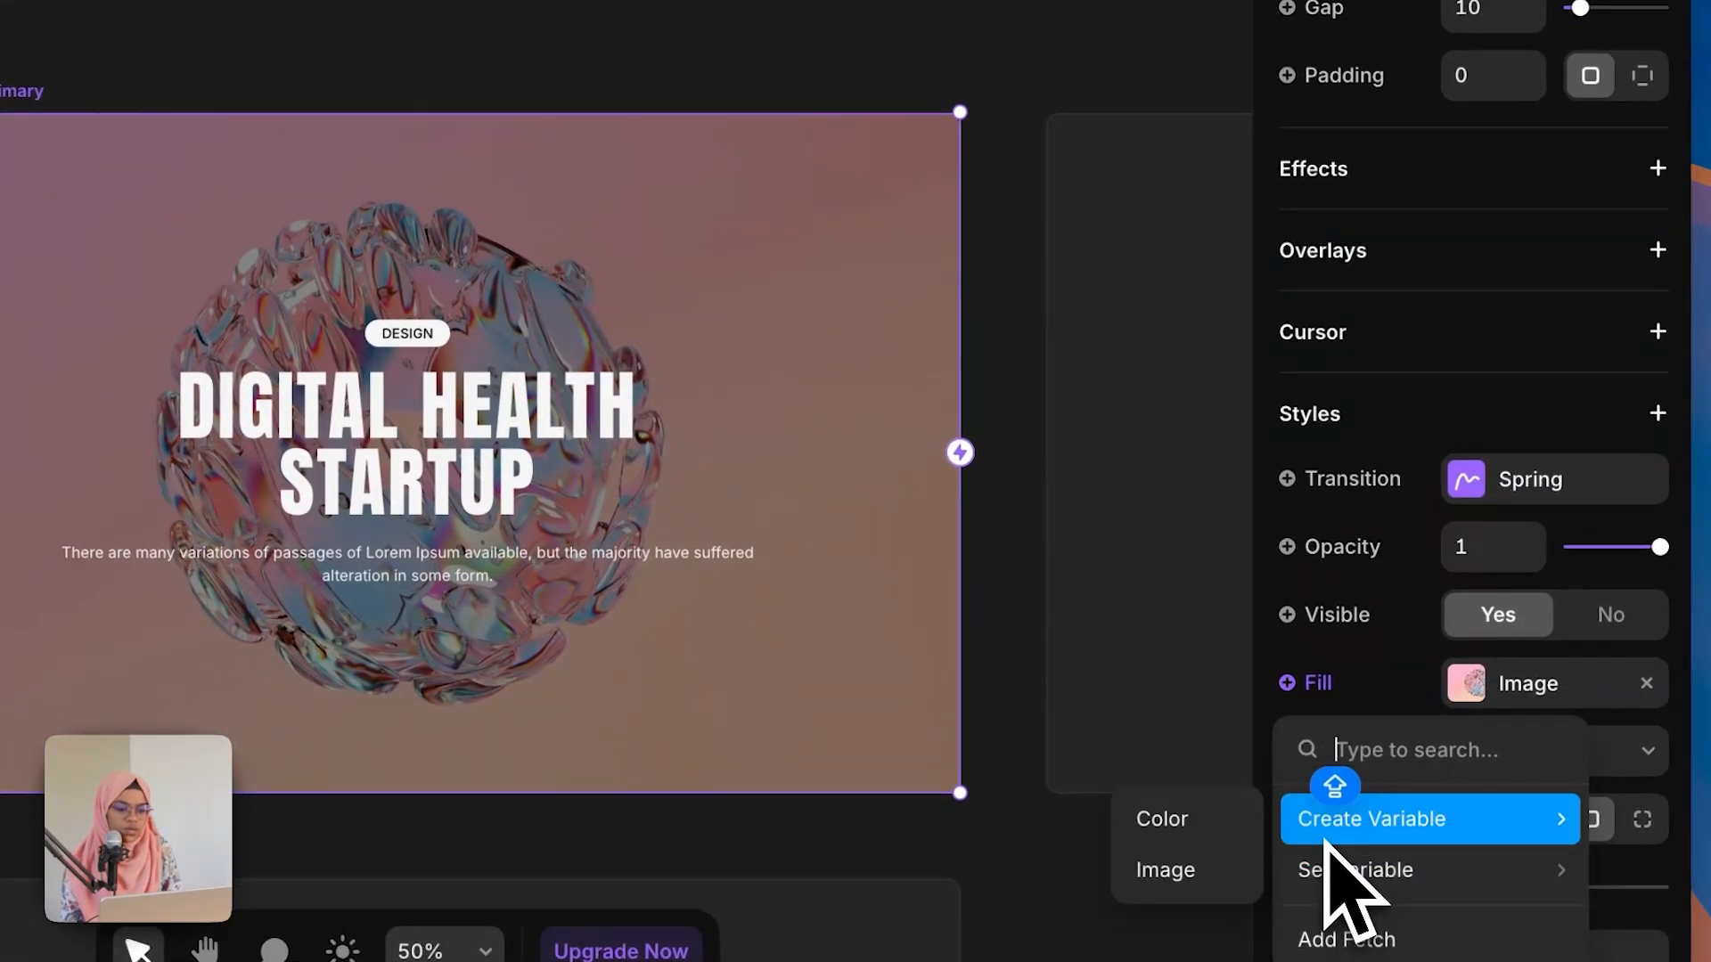
click(1174, 873)
click(981, 23)
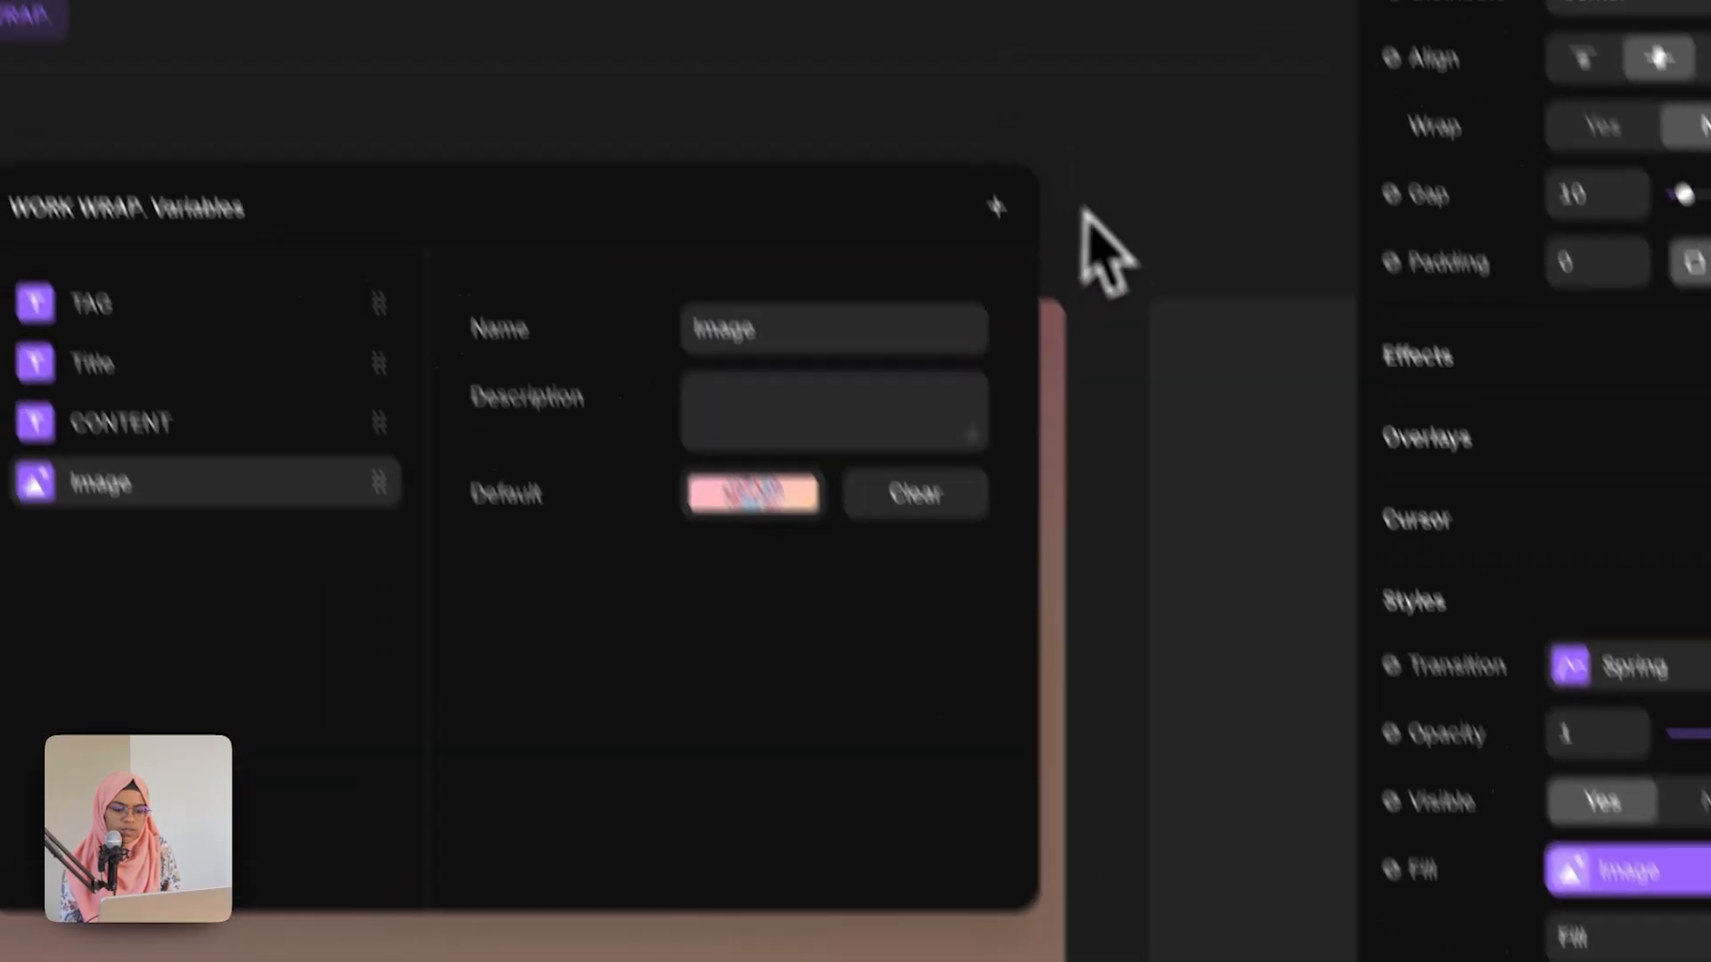
click(755, 301)
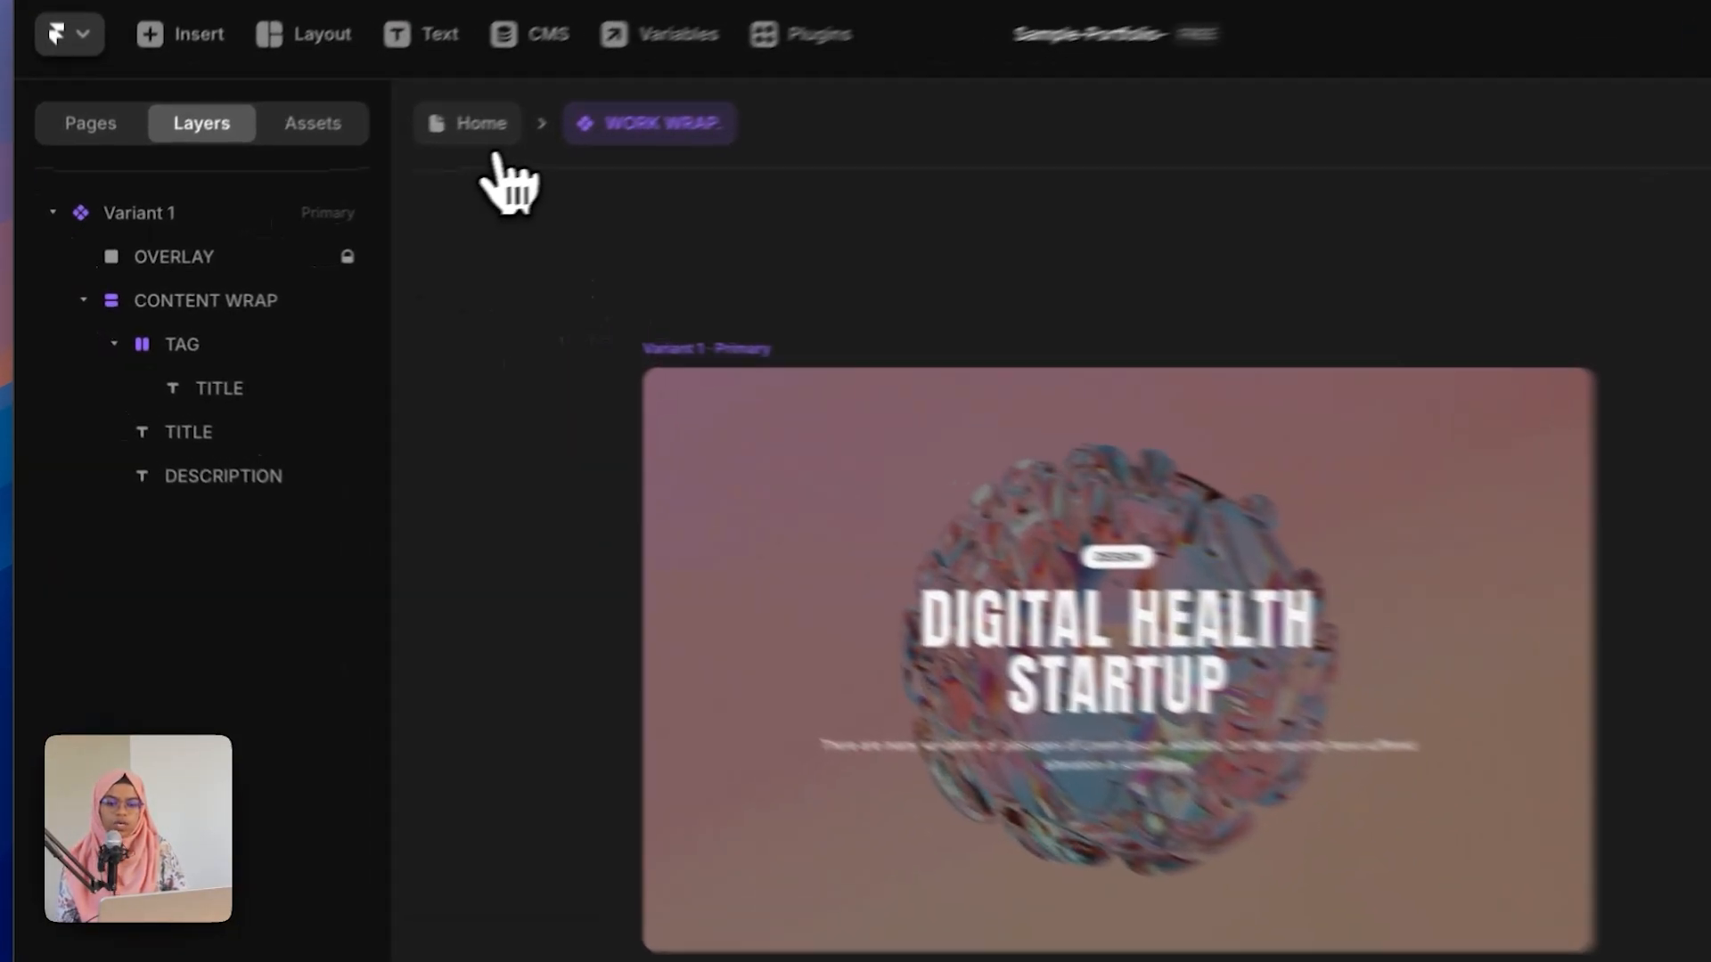
Step: Return to the Home page and duplicate the WORK WRAP card instance to get three cards
click(369, 165)
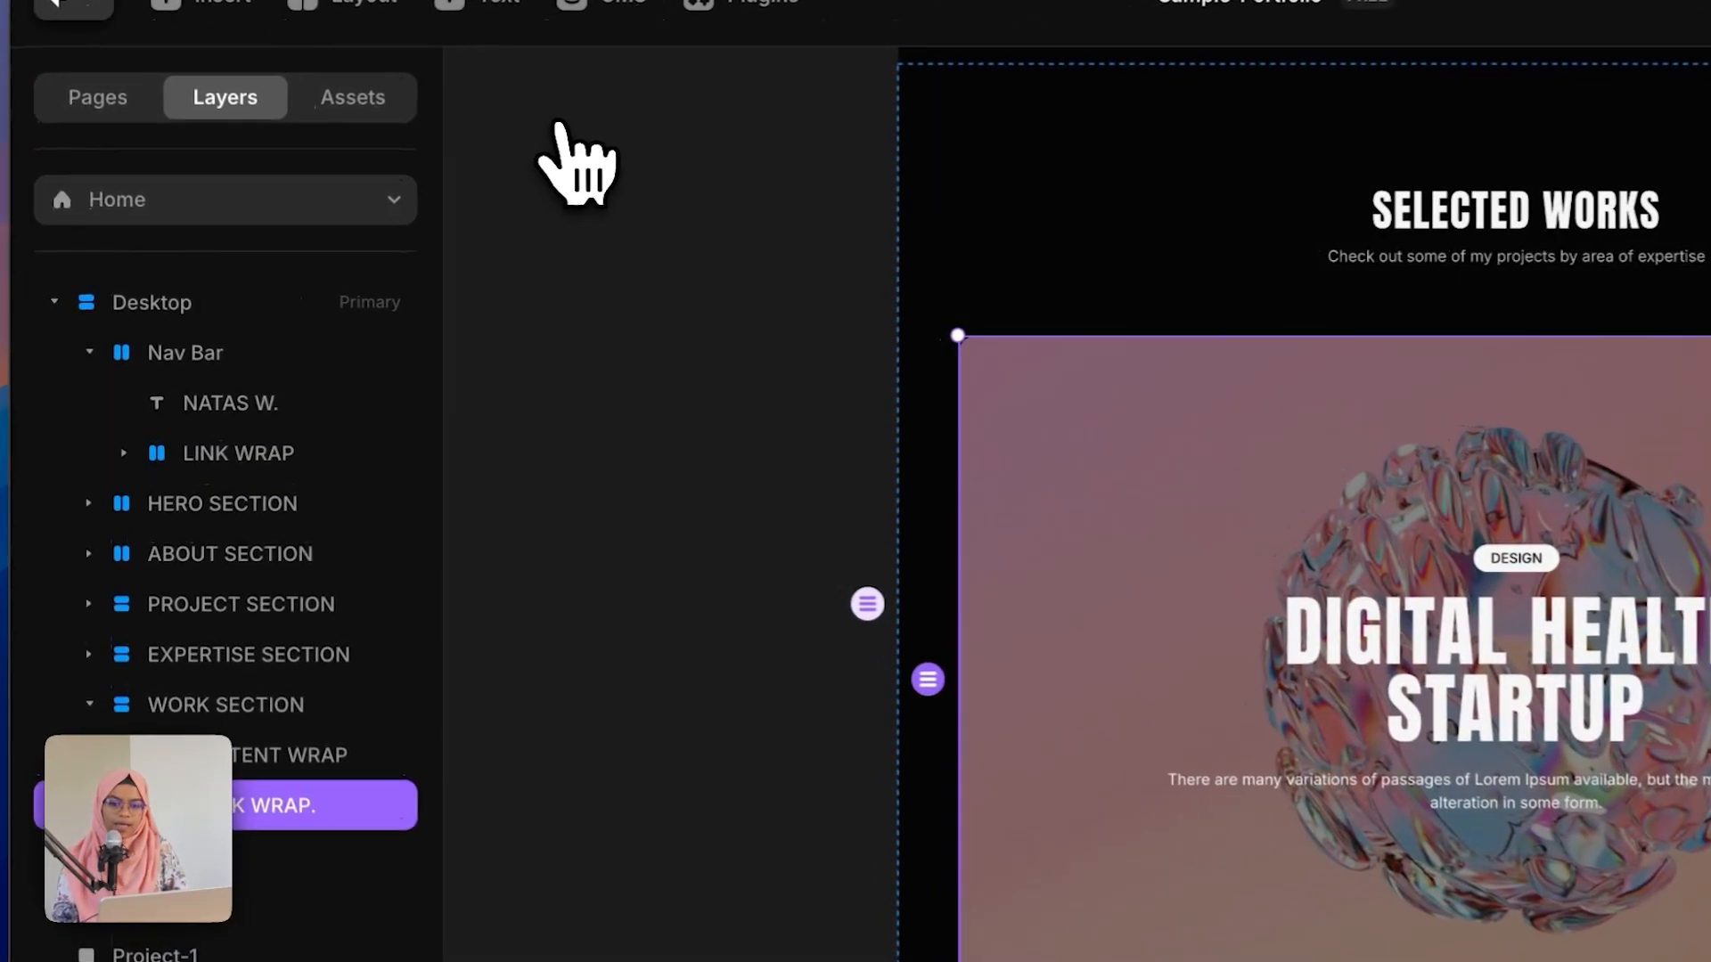
key(ctrl+d)
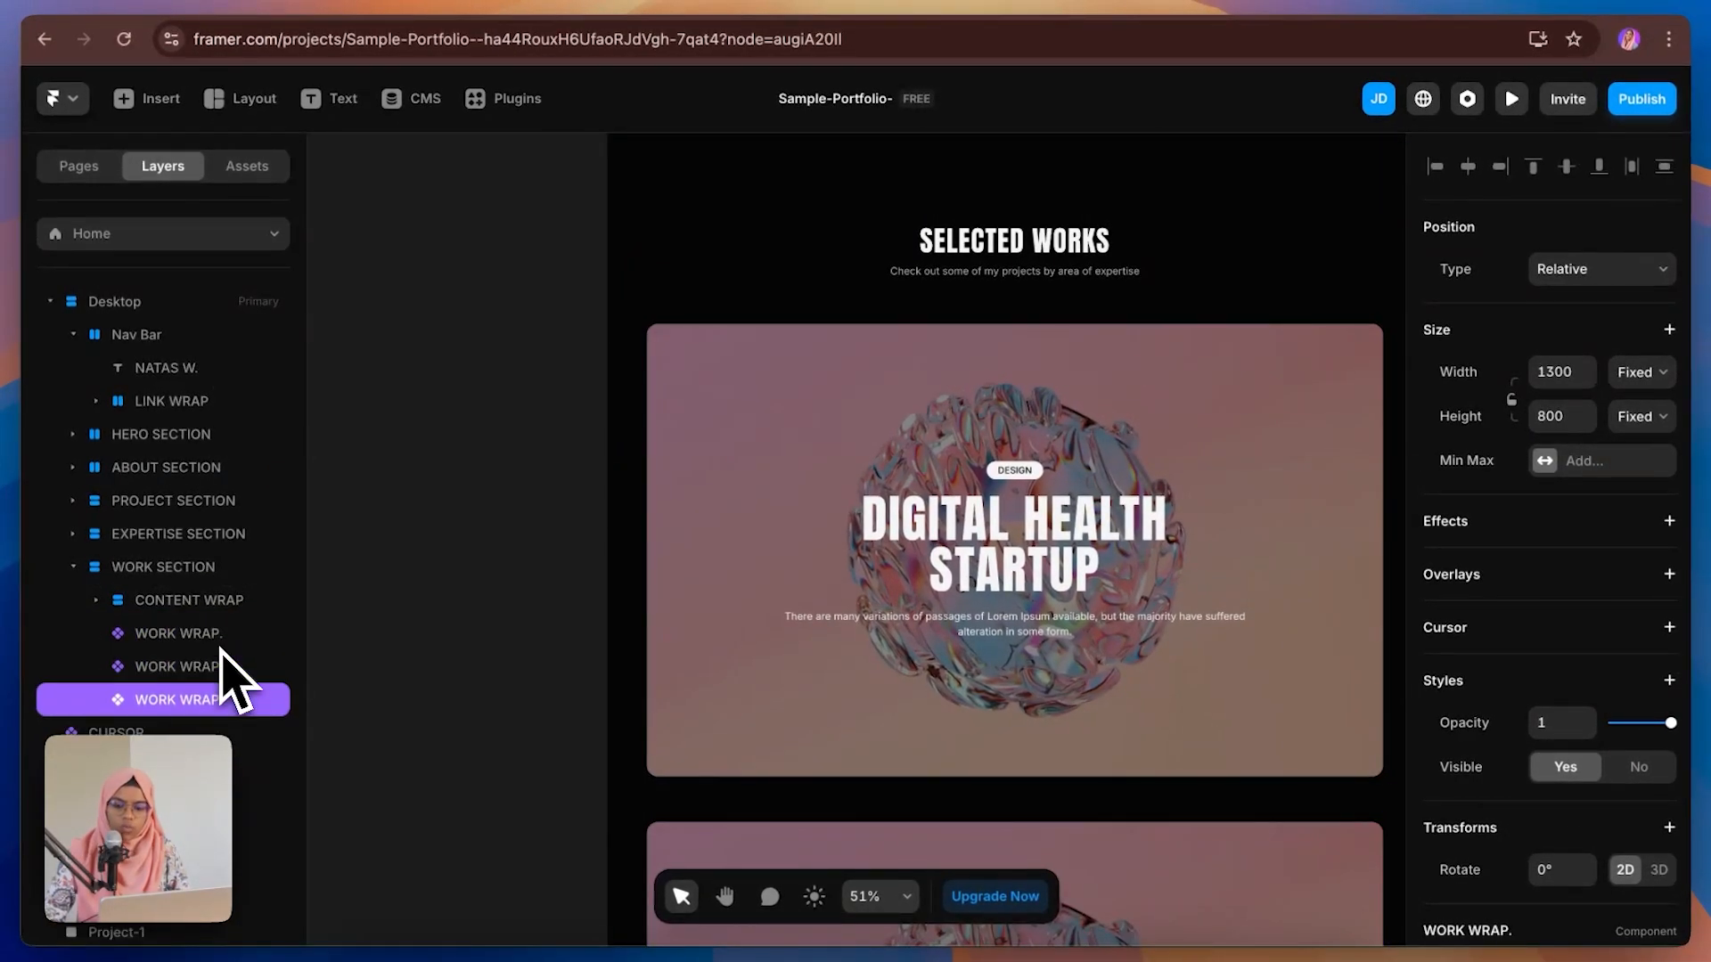
Step: Set the second card instance's TAG to DEVELOPMENT
click(220, 666)
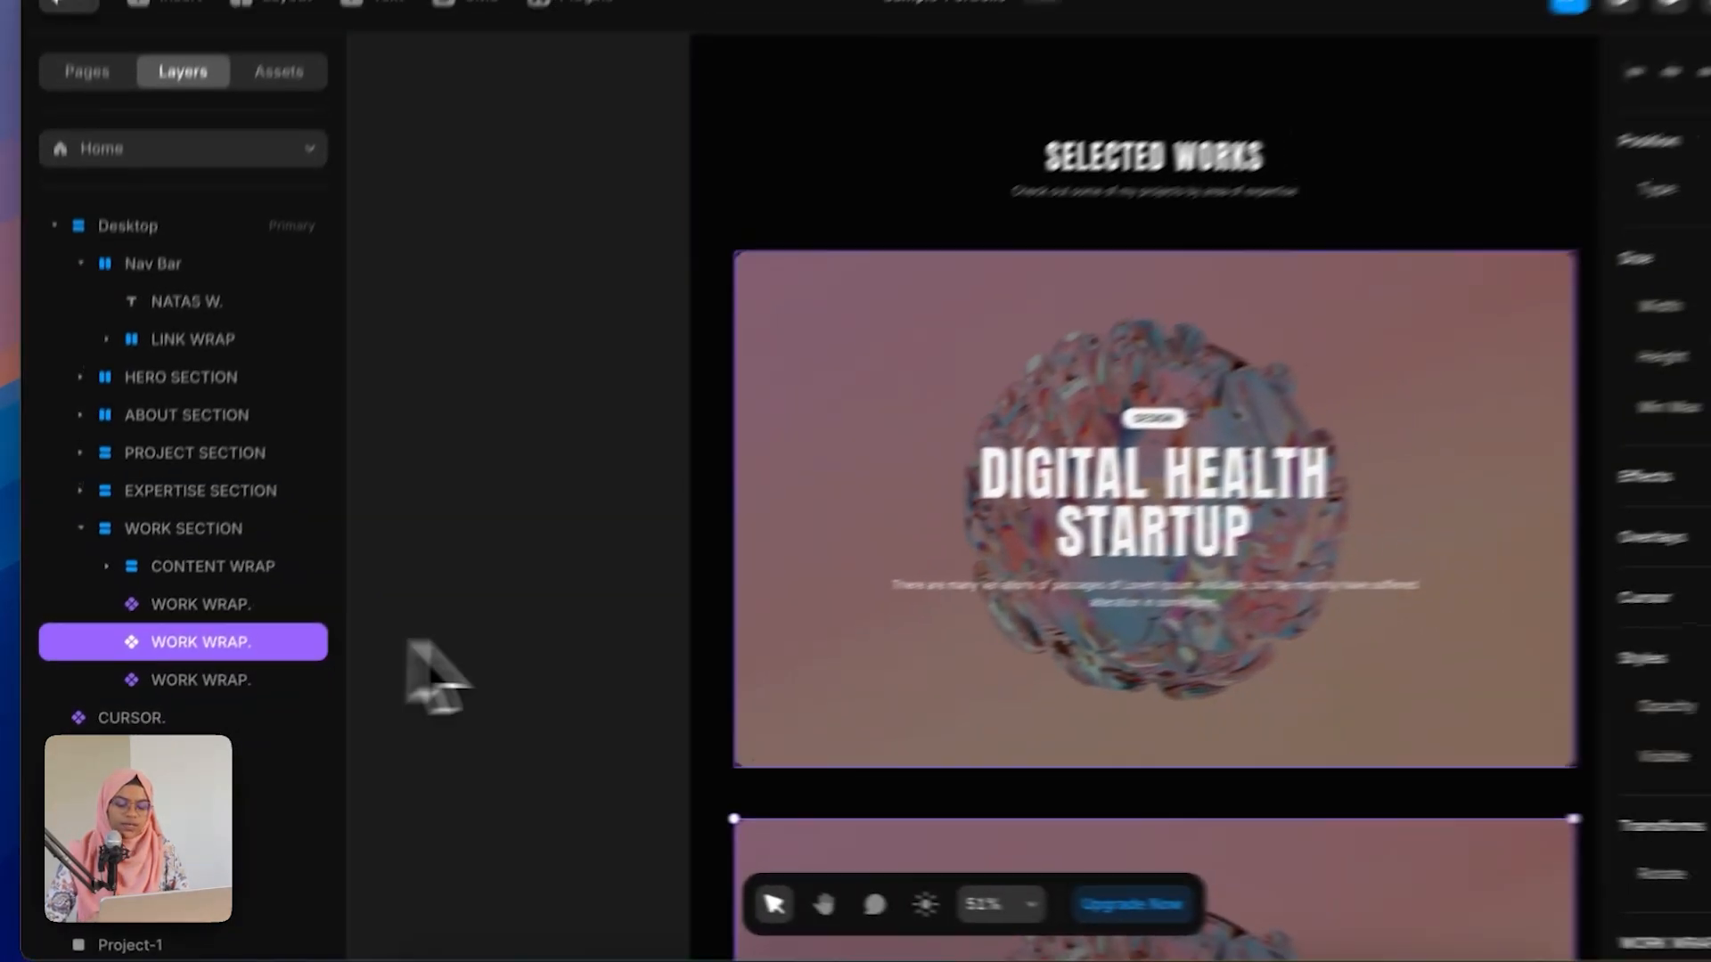
scroll(1240, 768, down, 5)
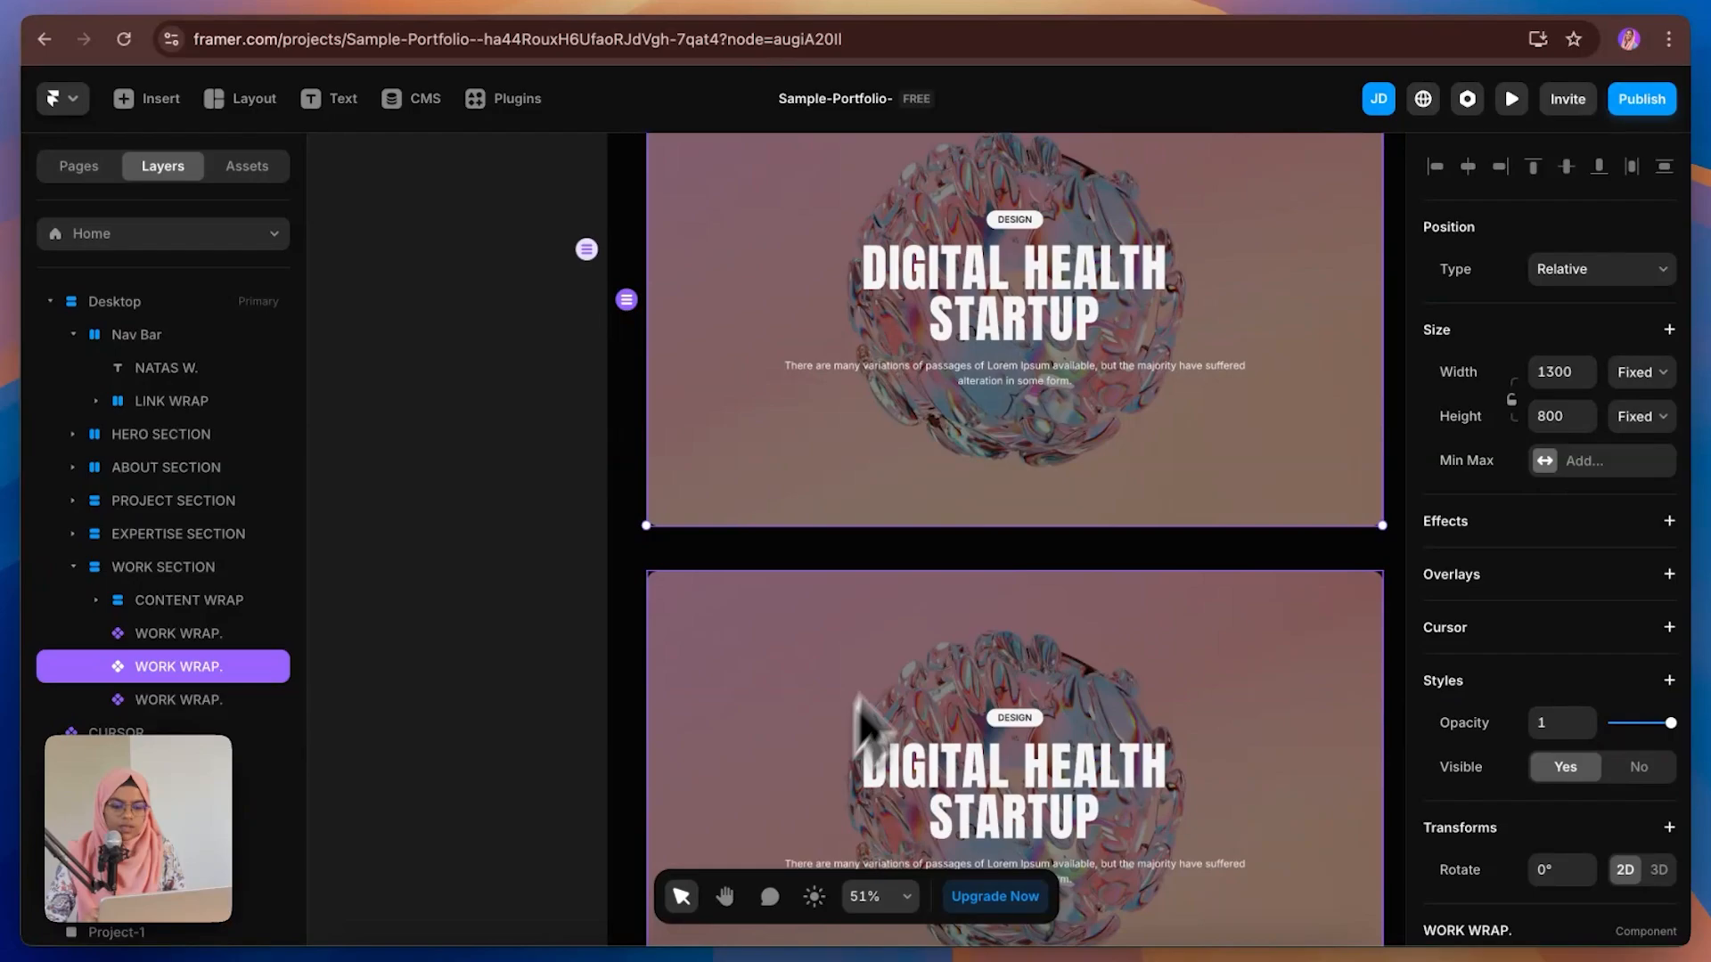
scroll(1582, 862, down, 4)
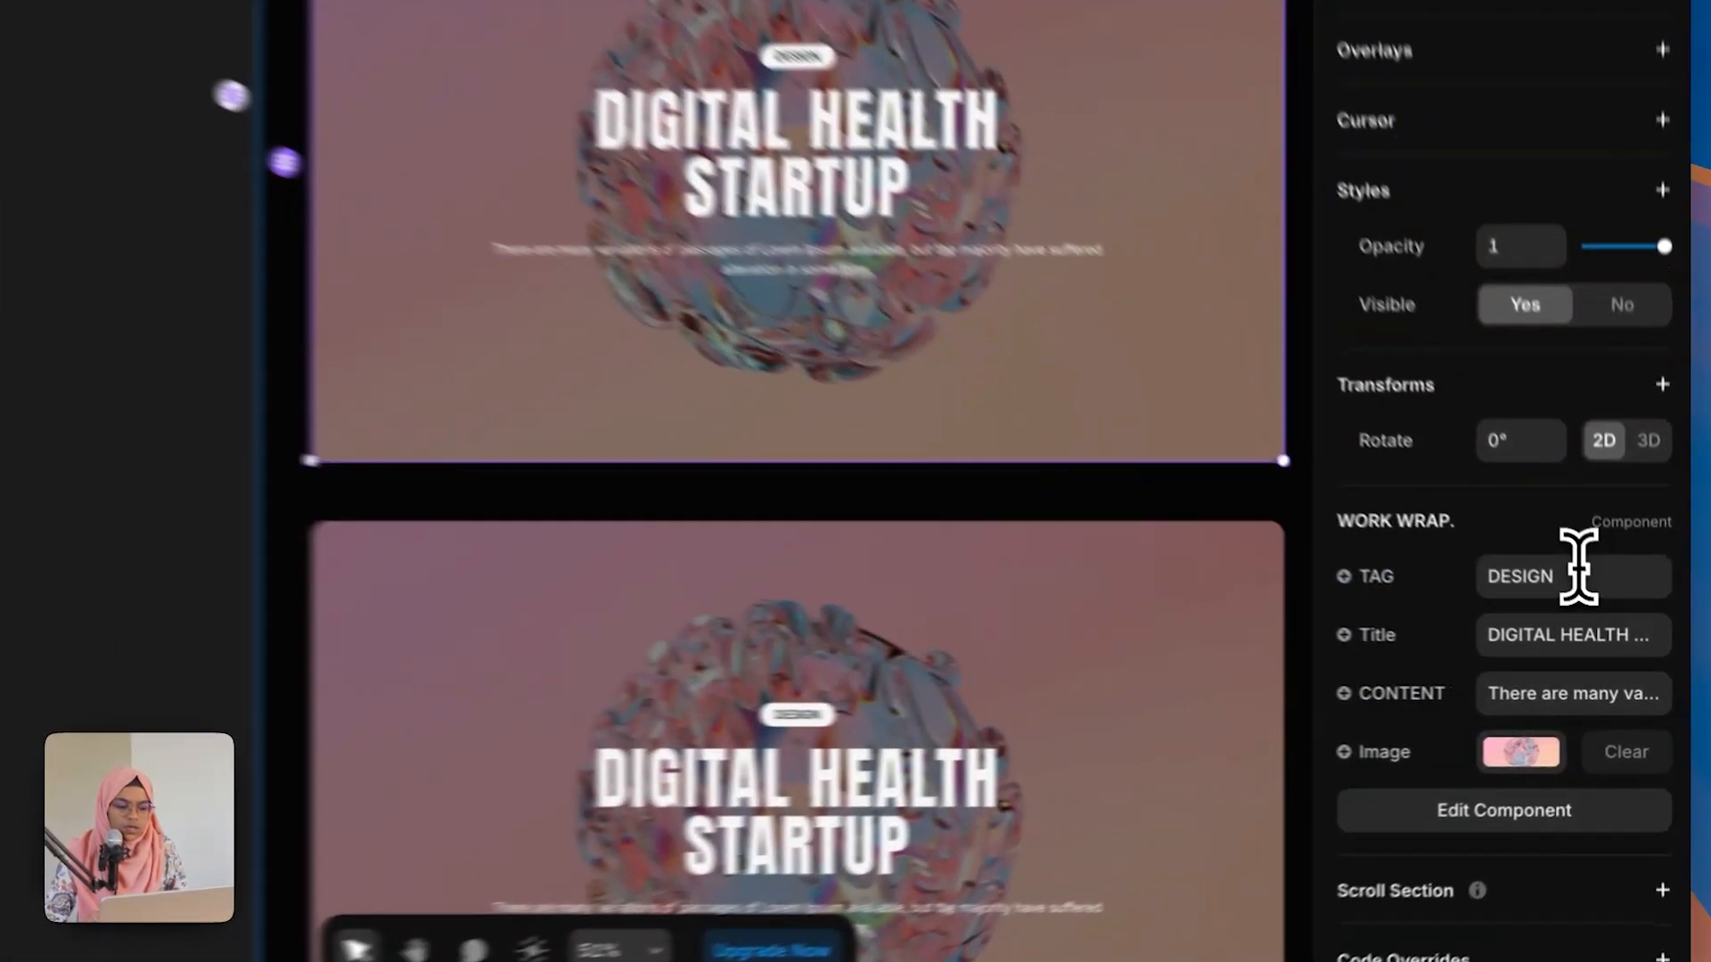
click(1597, 607)
text(DEVELO)
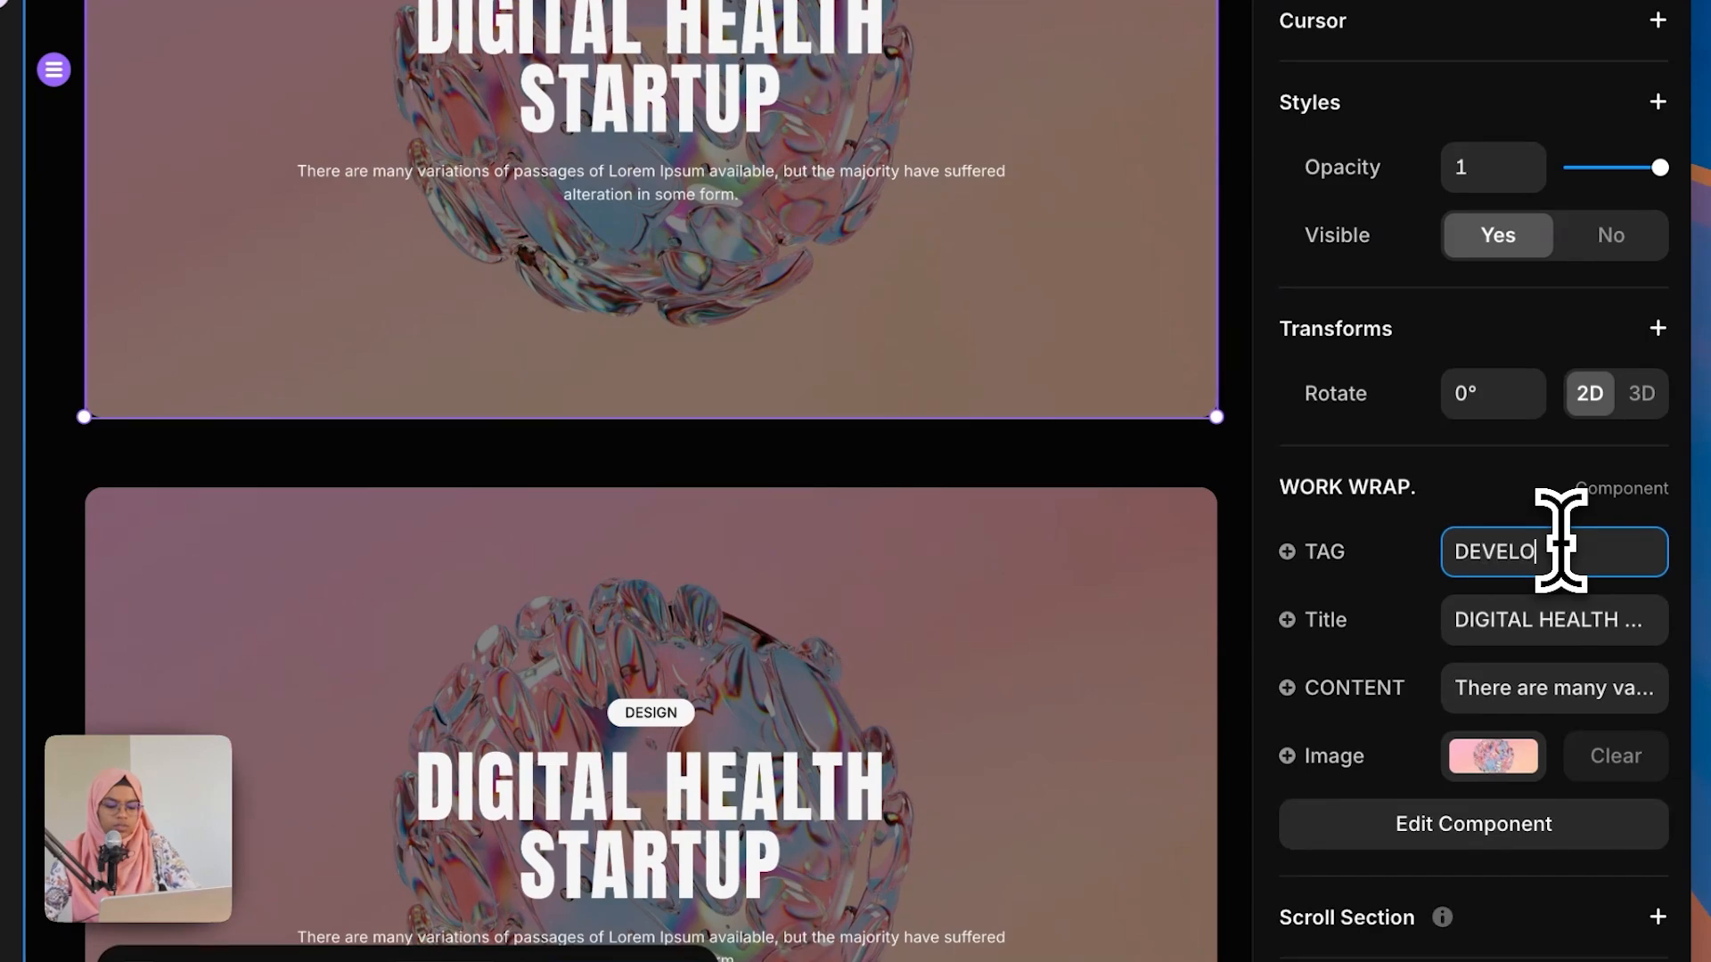
text(PMENT)
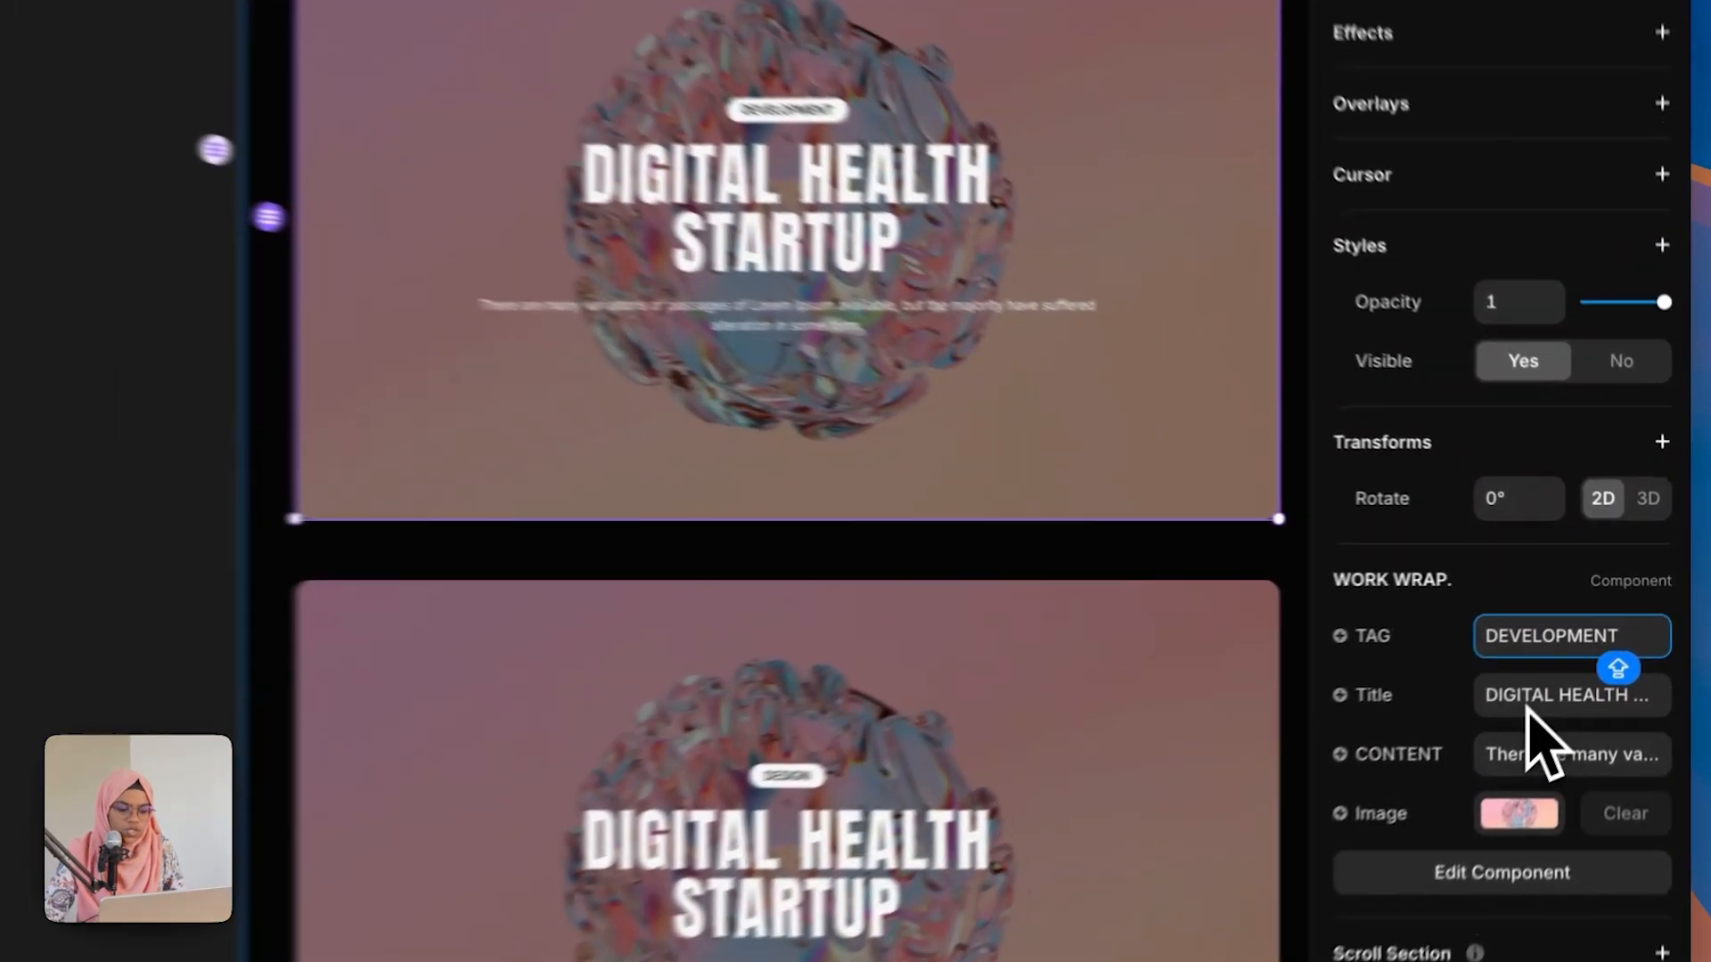
Step: Set the second card's Title to ASTRO WORK and replace its image
click(1573, 659)
text(ASTRO WORK)
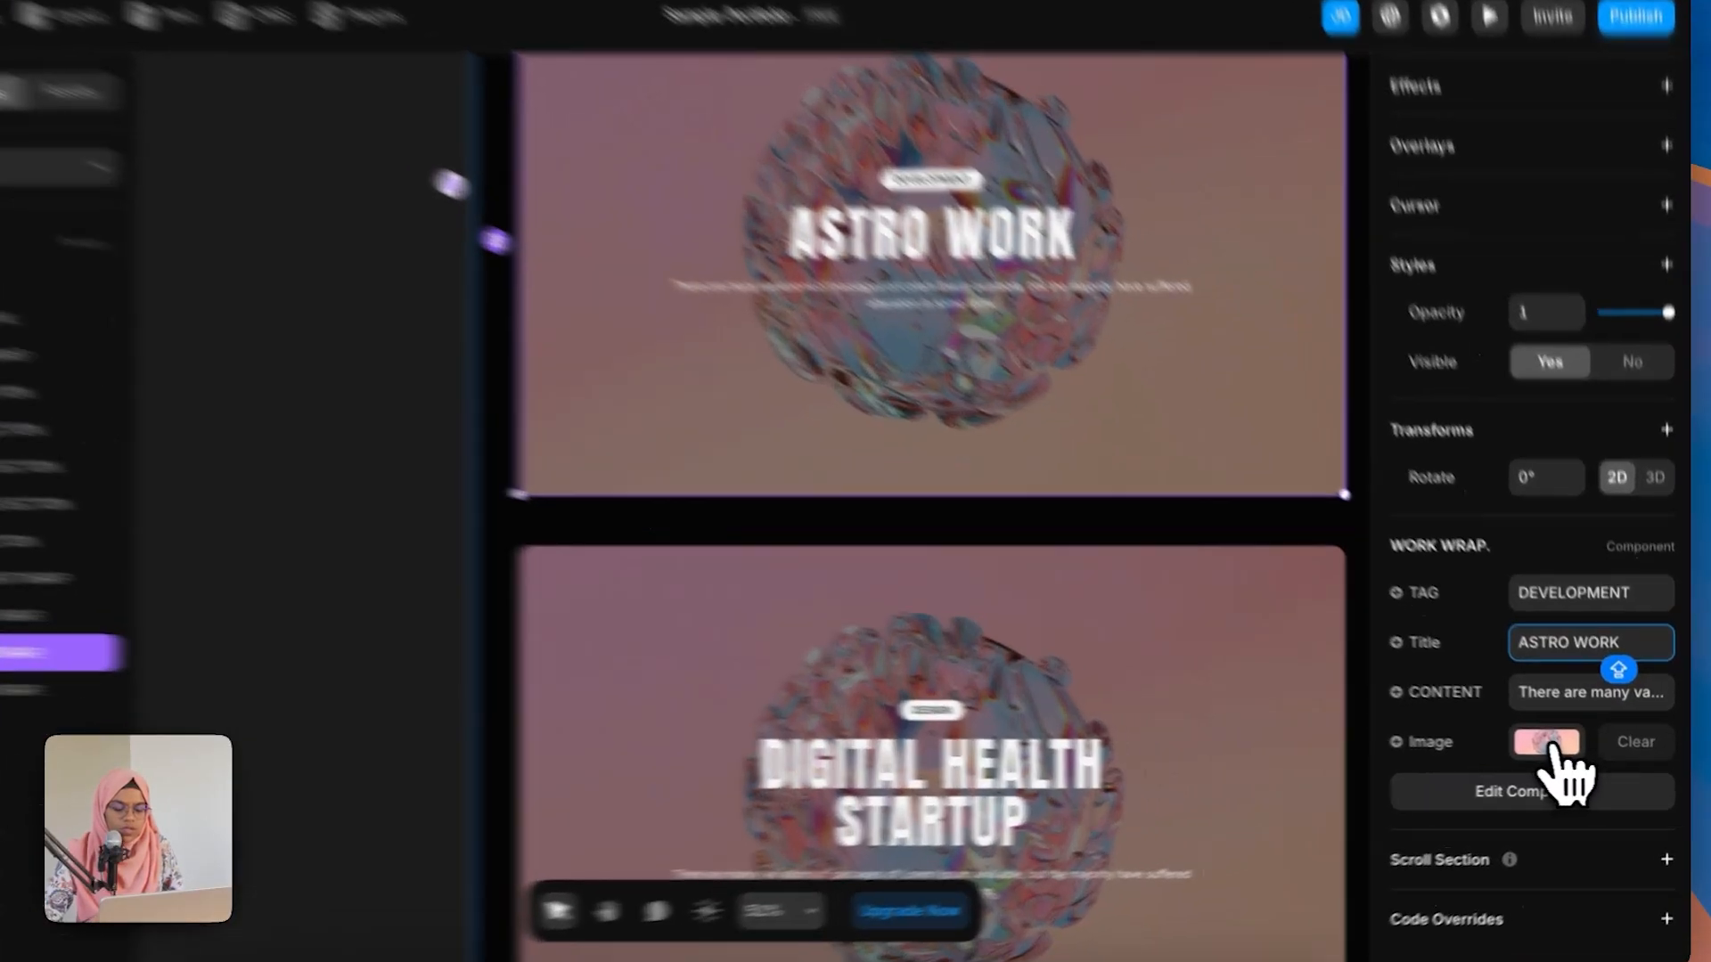
click(1561, 745)
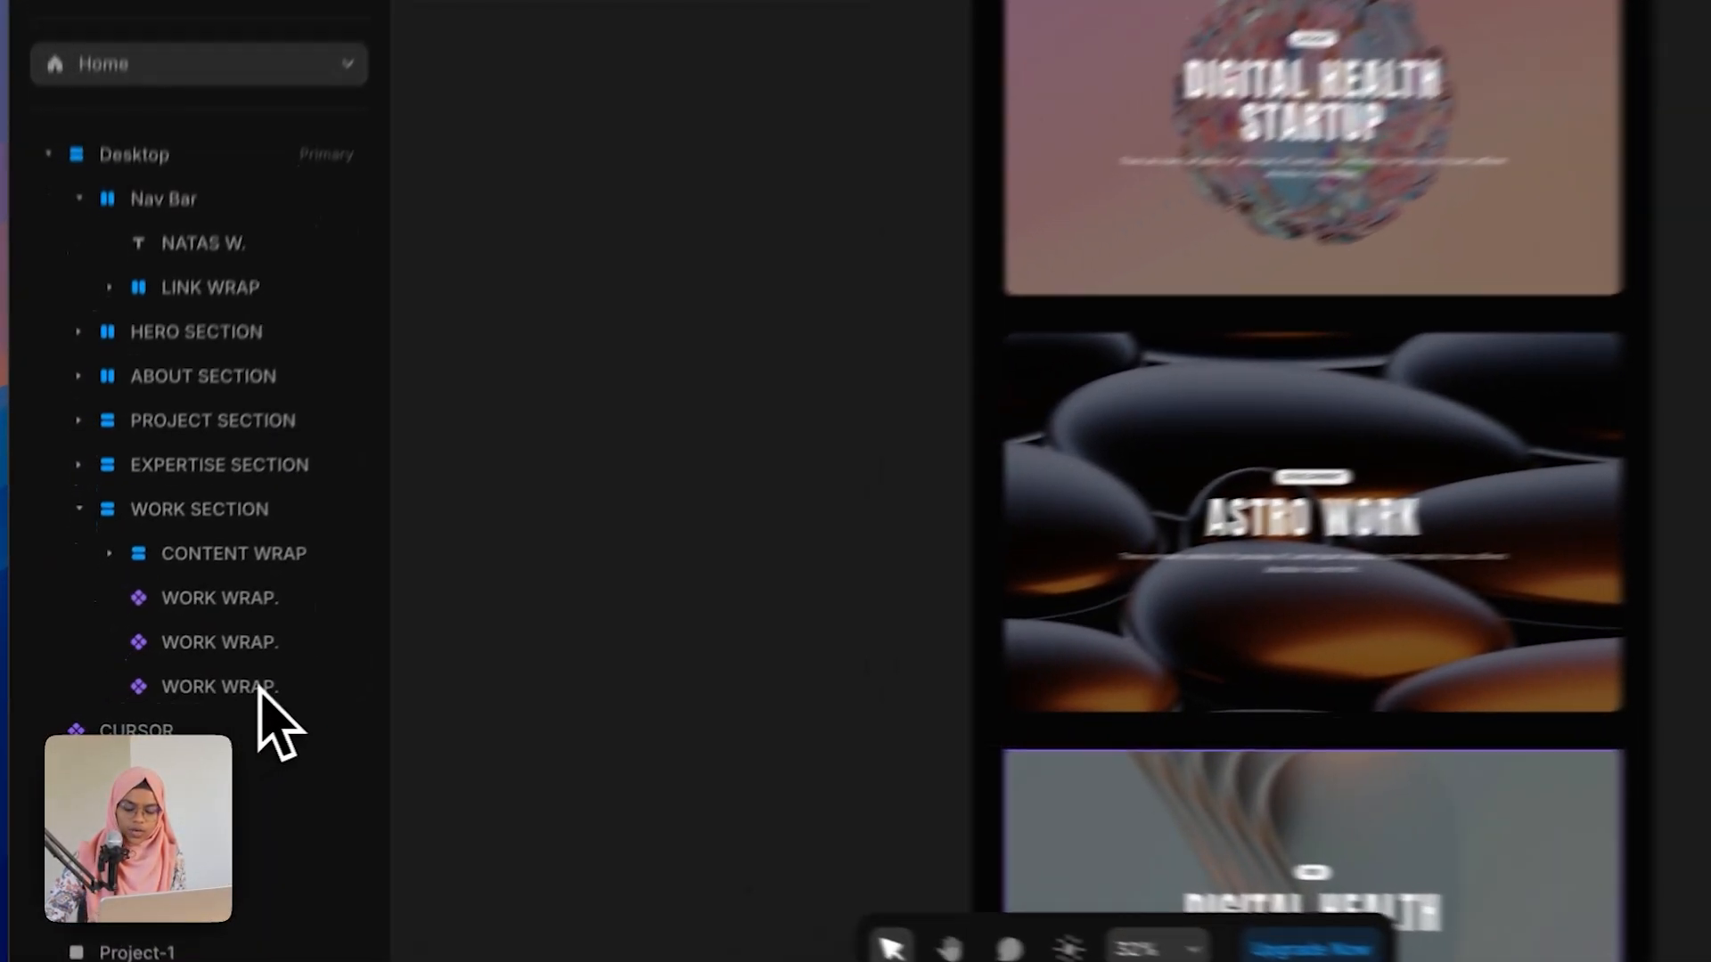
Step: Wrap all three WORK WRAP cards in a stack and name it FULL WRAP
click(212, 700)
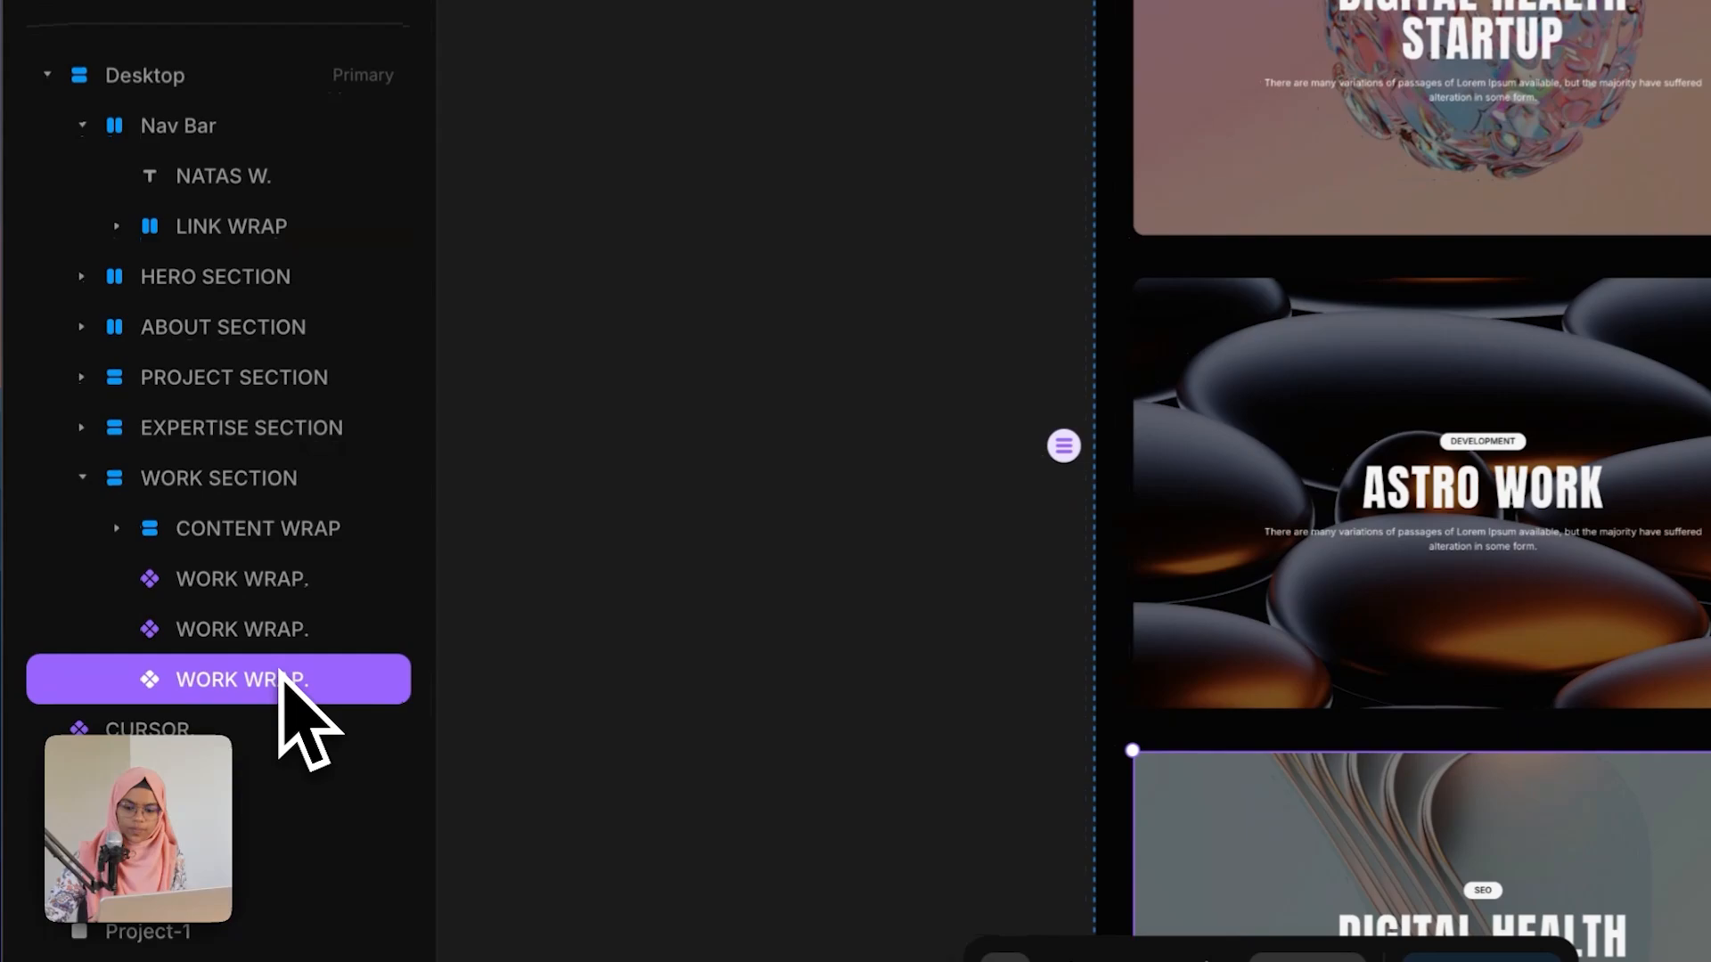
shift+click(272, 596)
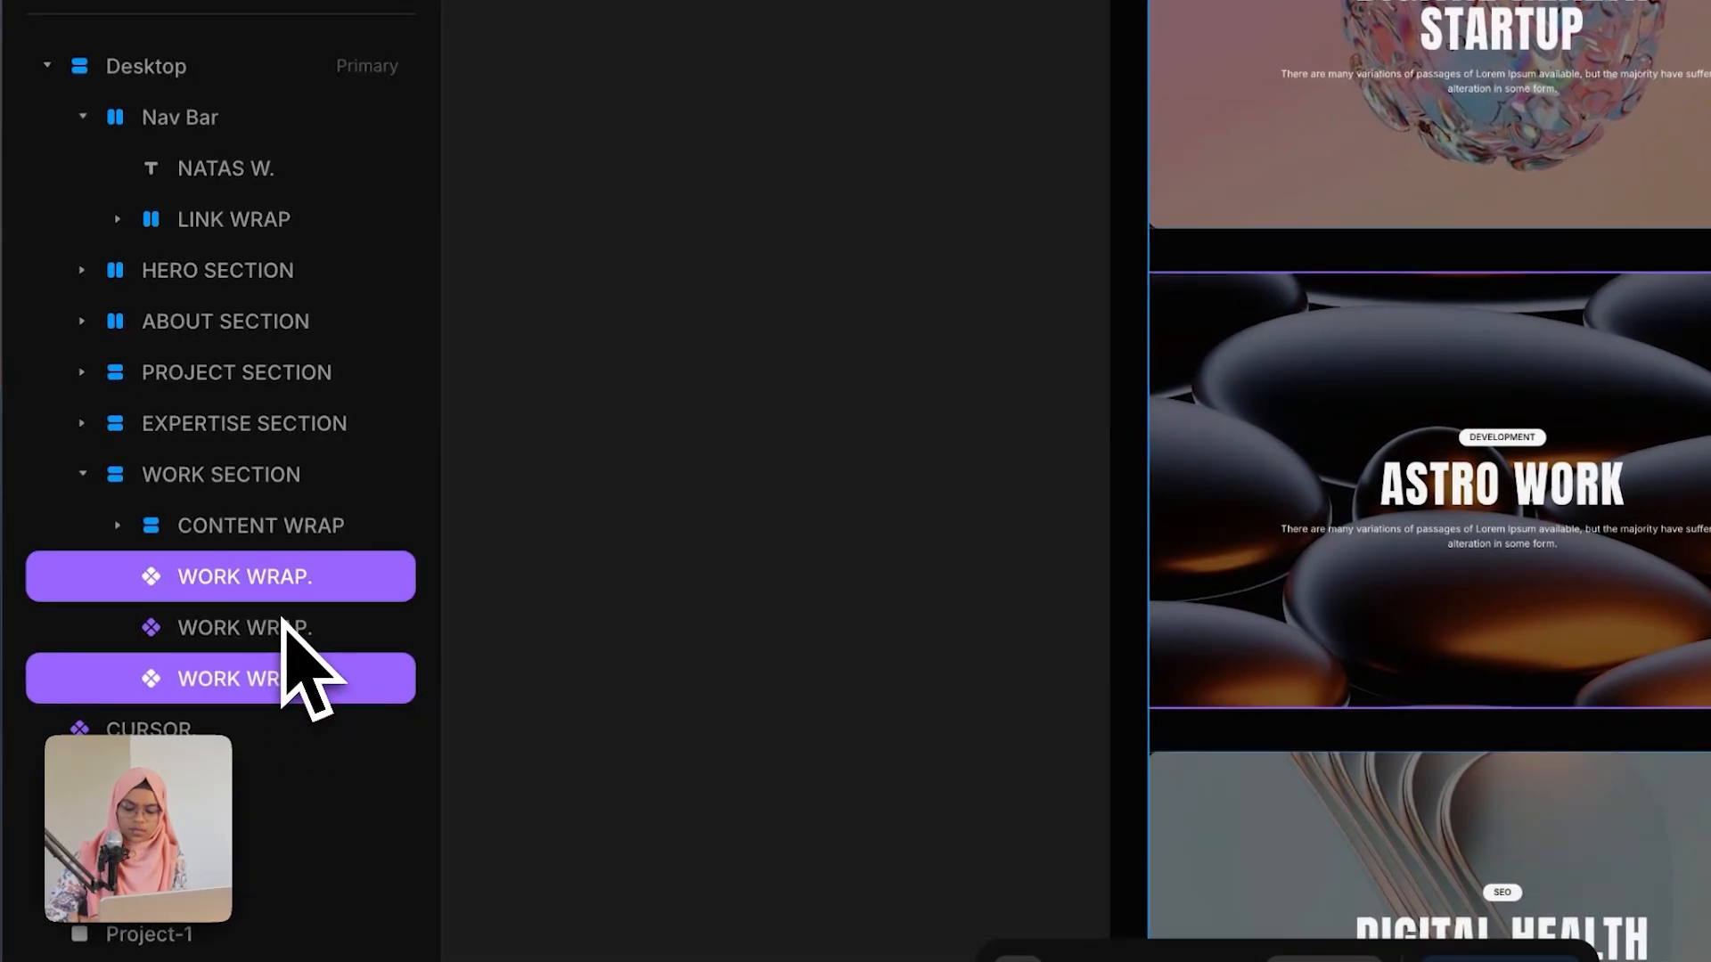
shift+click(298, 634)
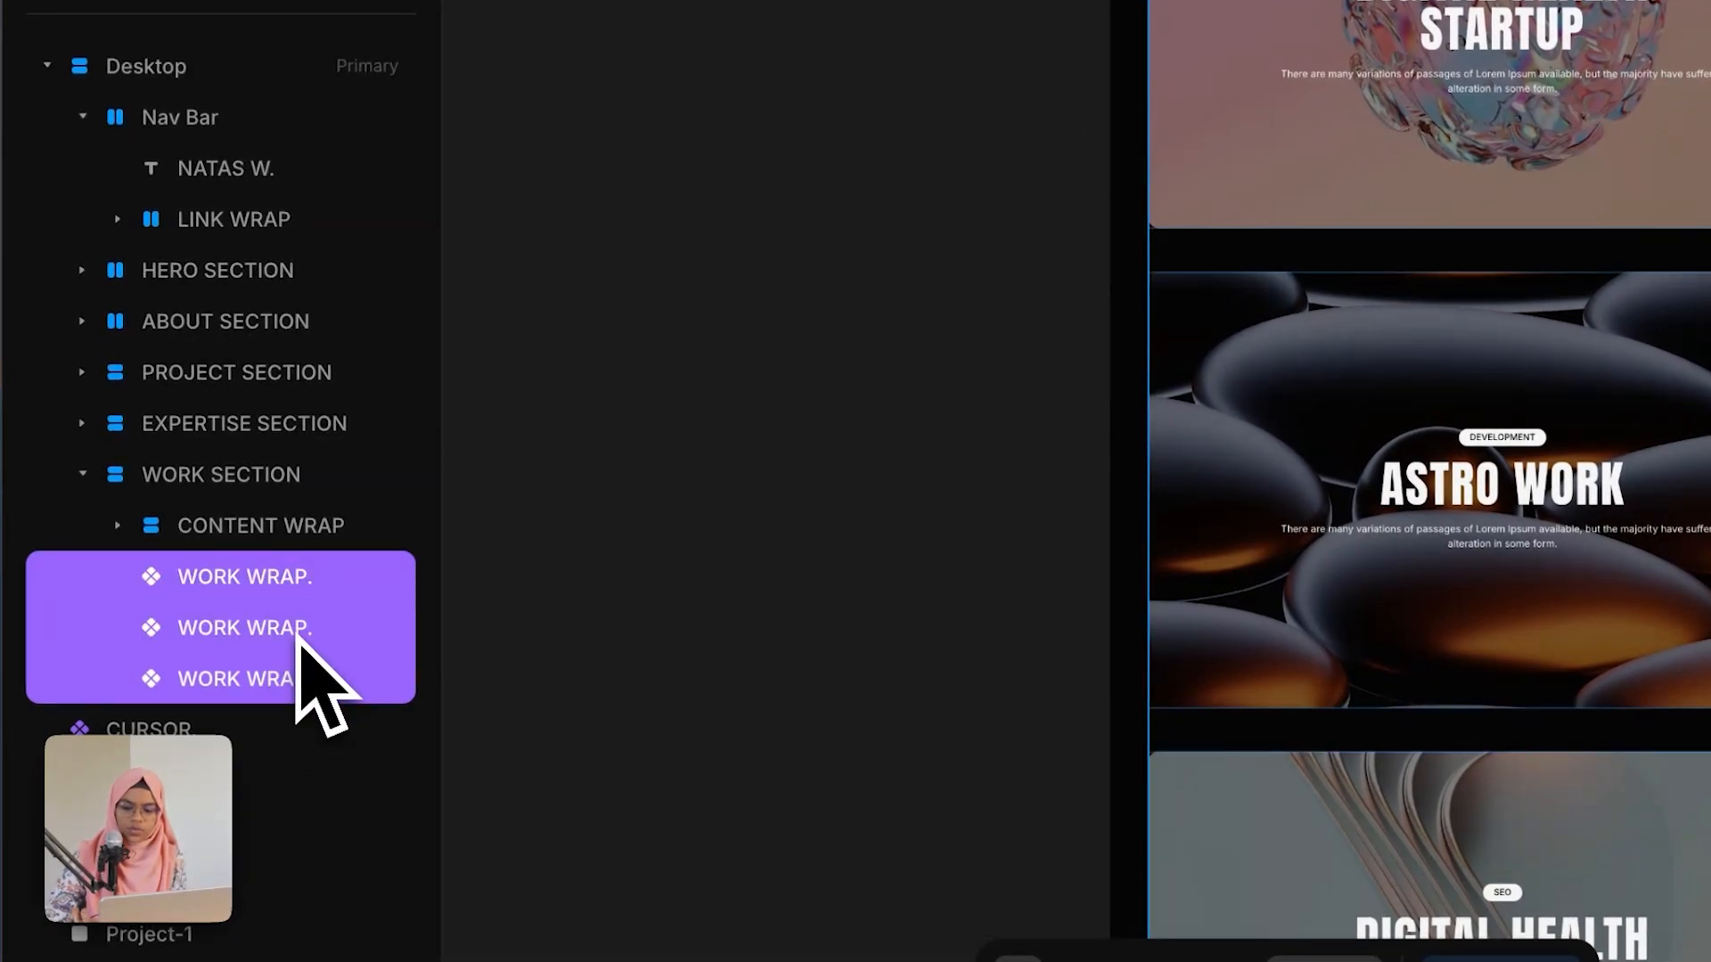
right_click(299, 642)
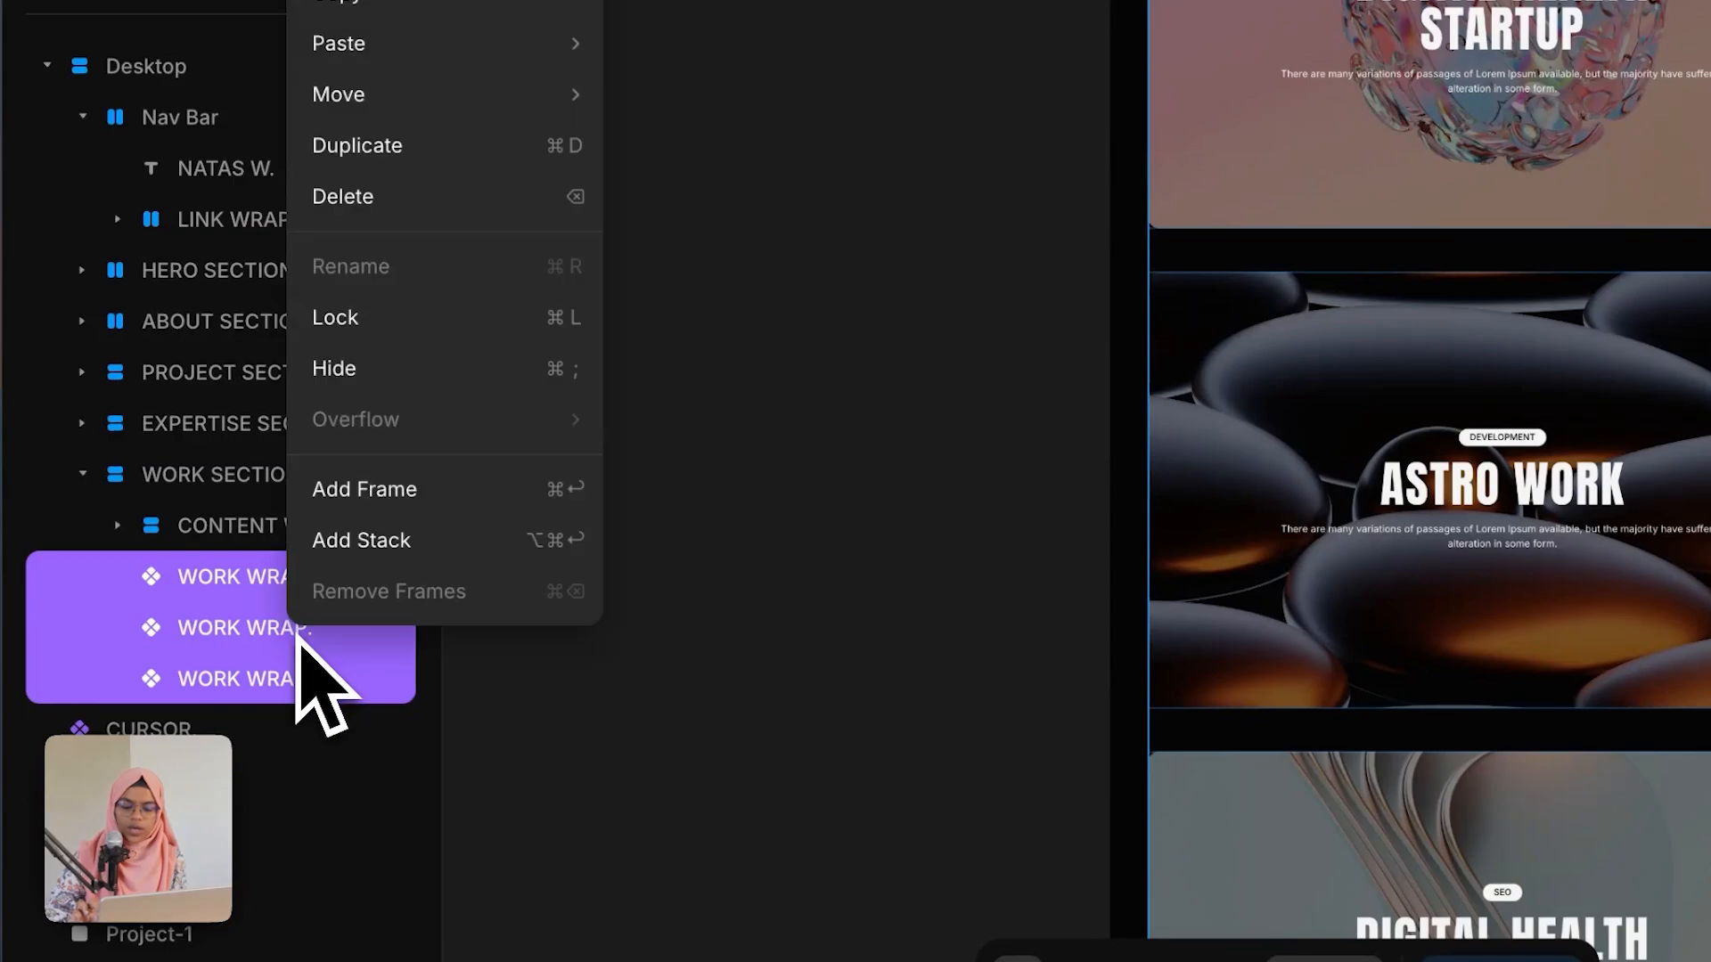
double_click(319, 575)
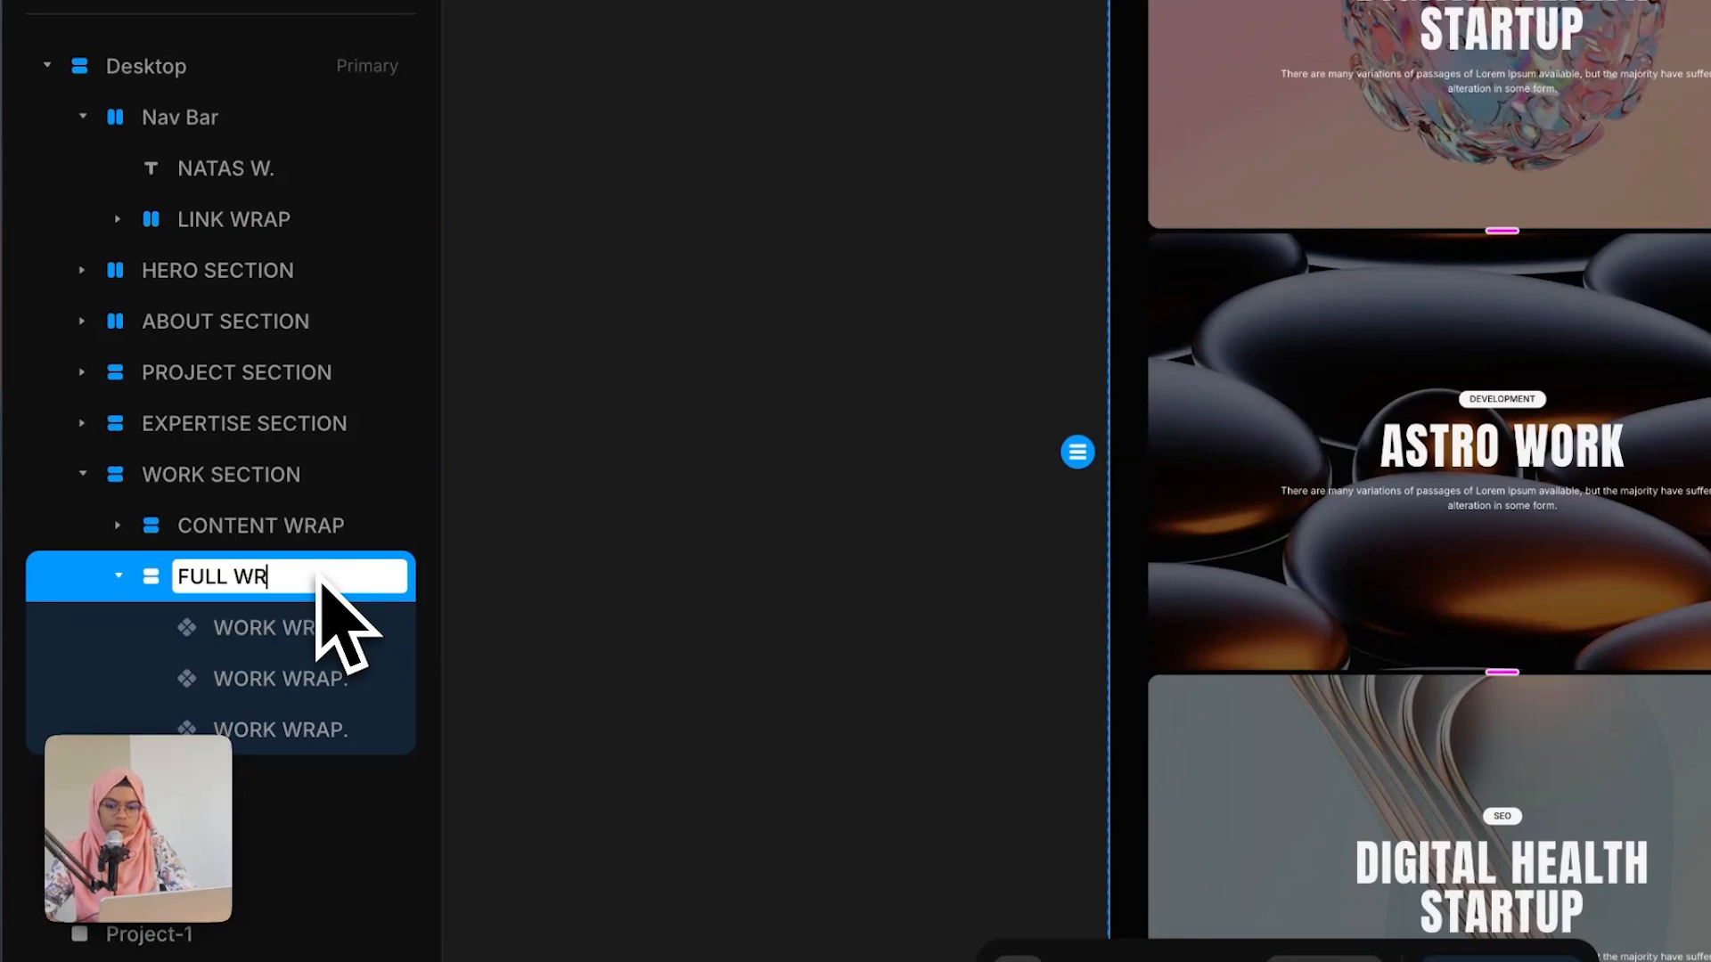
text(FULL WRAP)
key(Return)
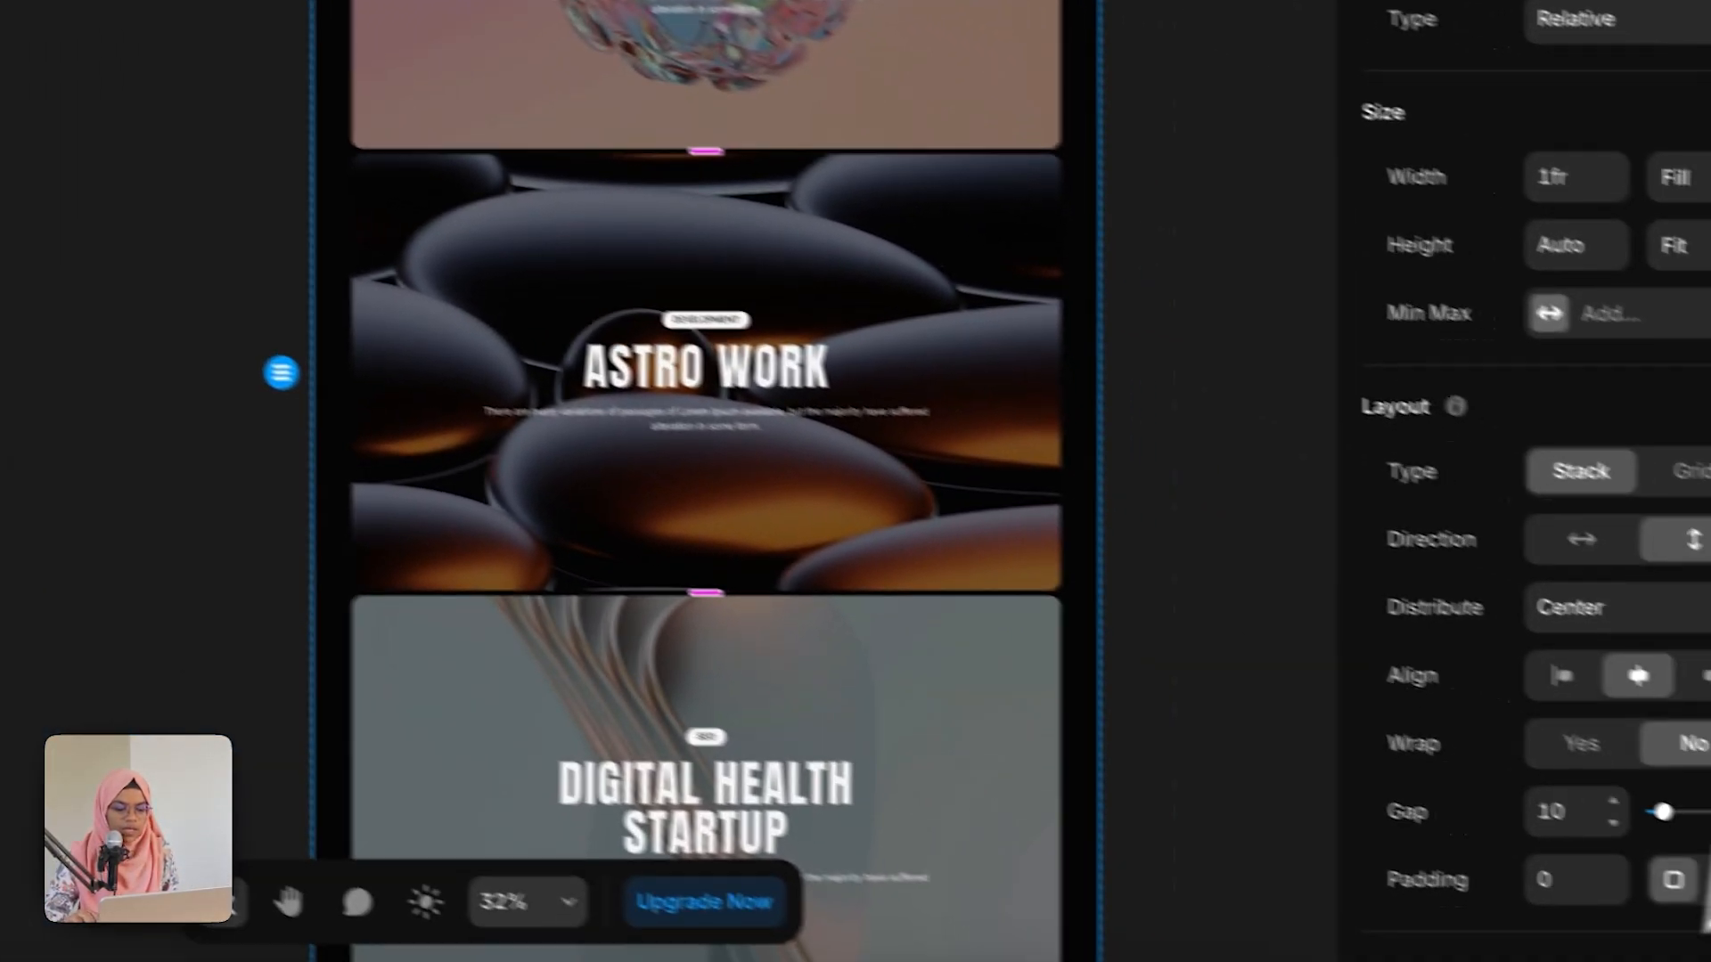
Step: Set the FULL WRAP stack's gap to 80
click(1573, 820)
text(80)
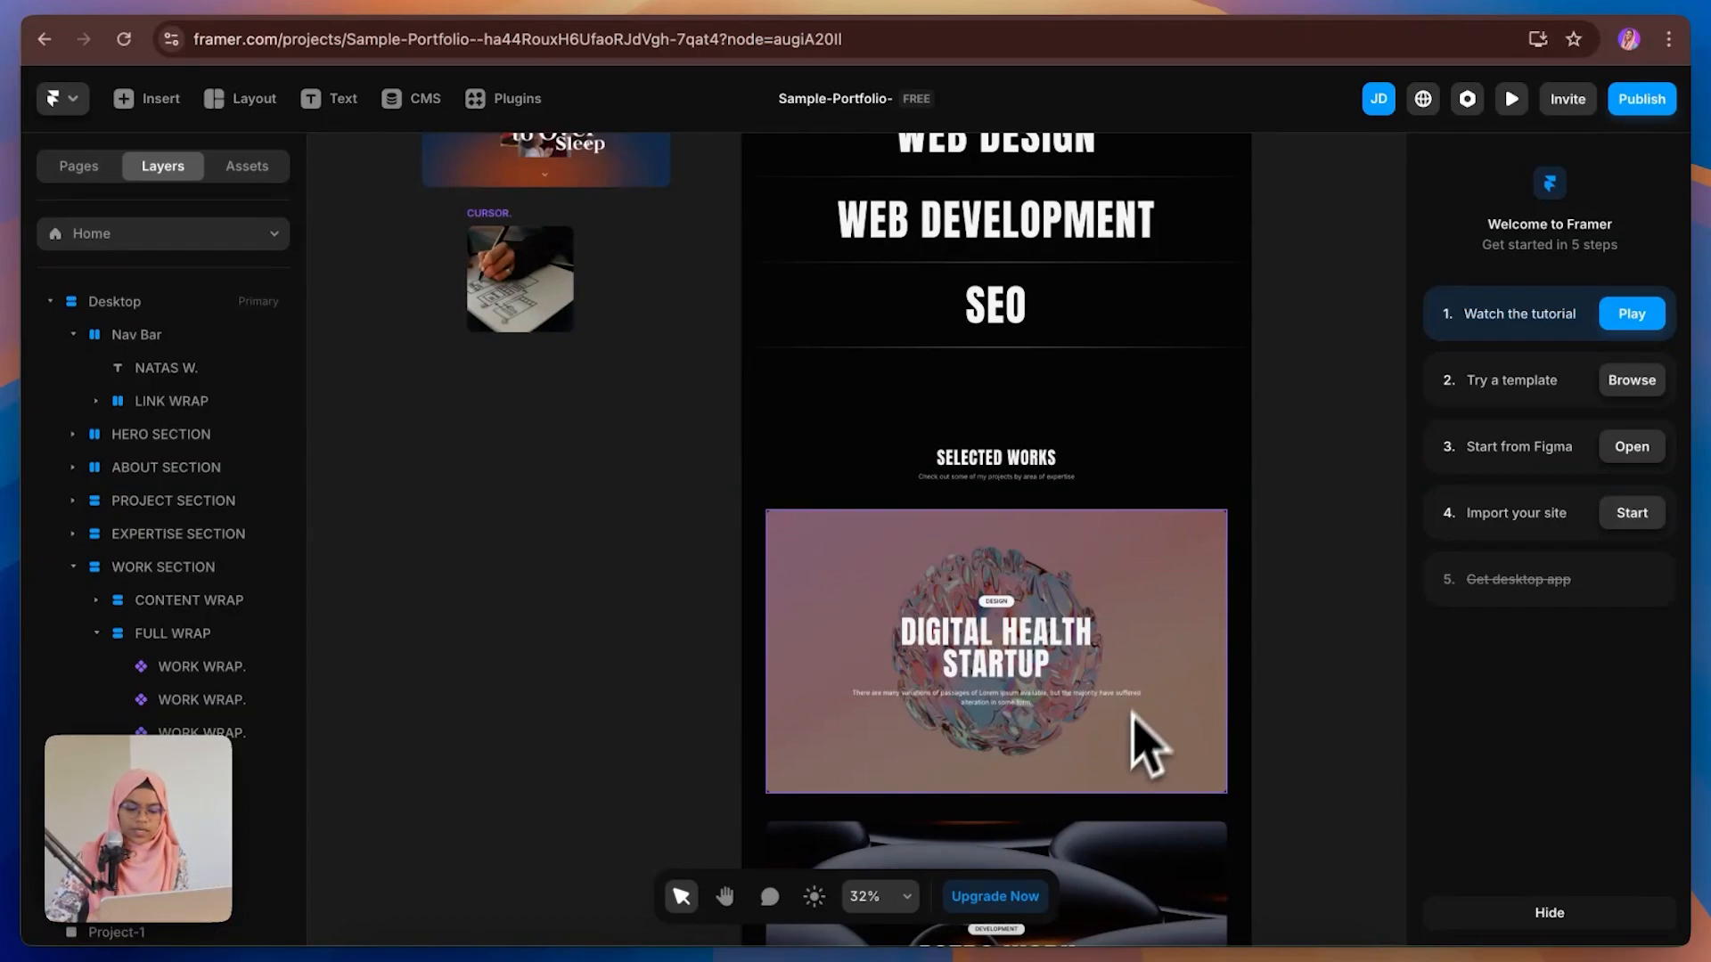
scroll(1121, 813, down, 3)
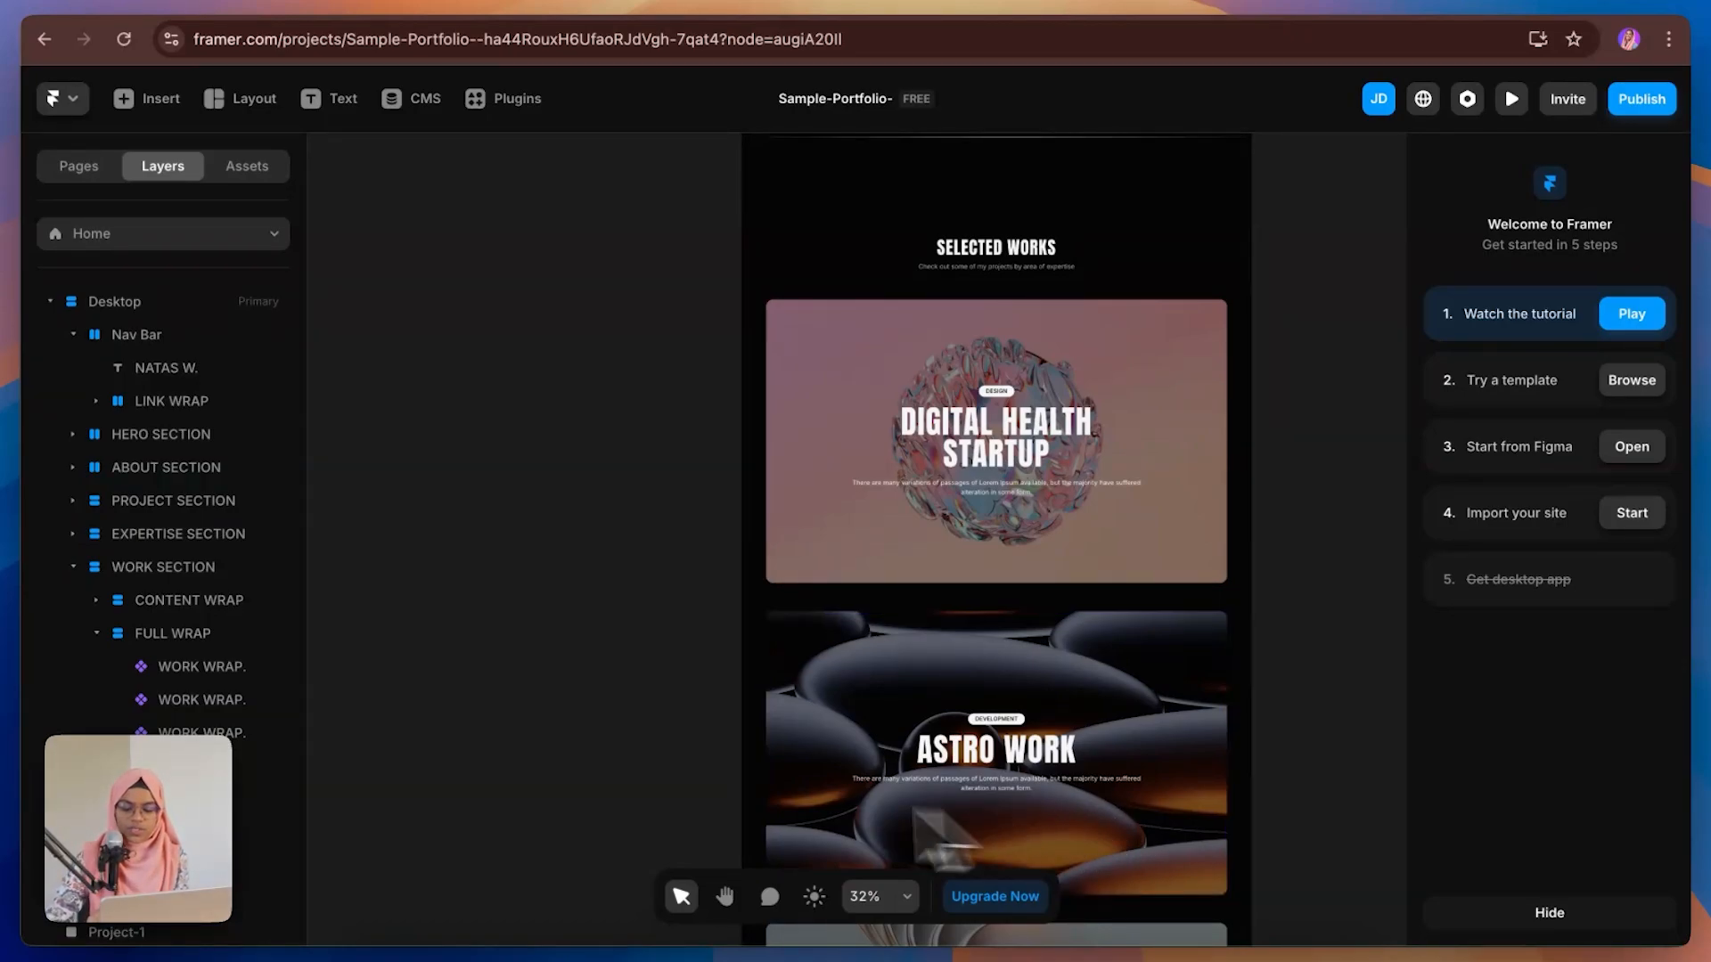
click(178, 634)
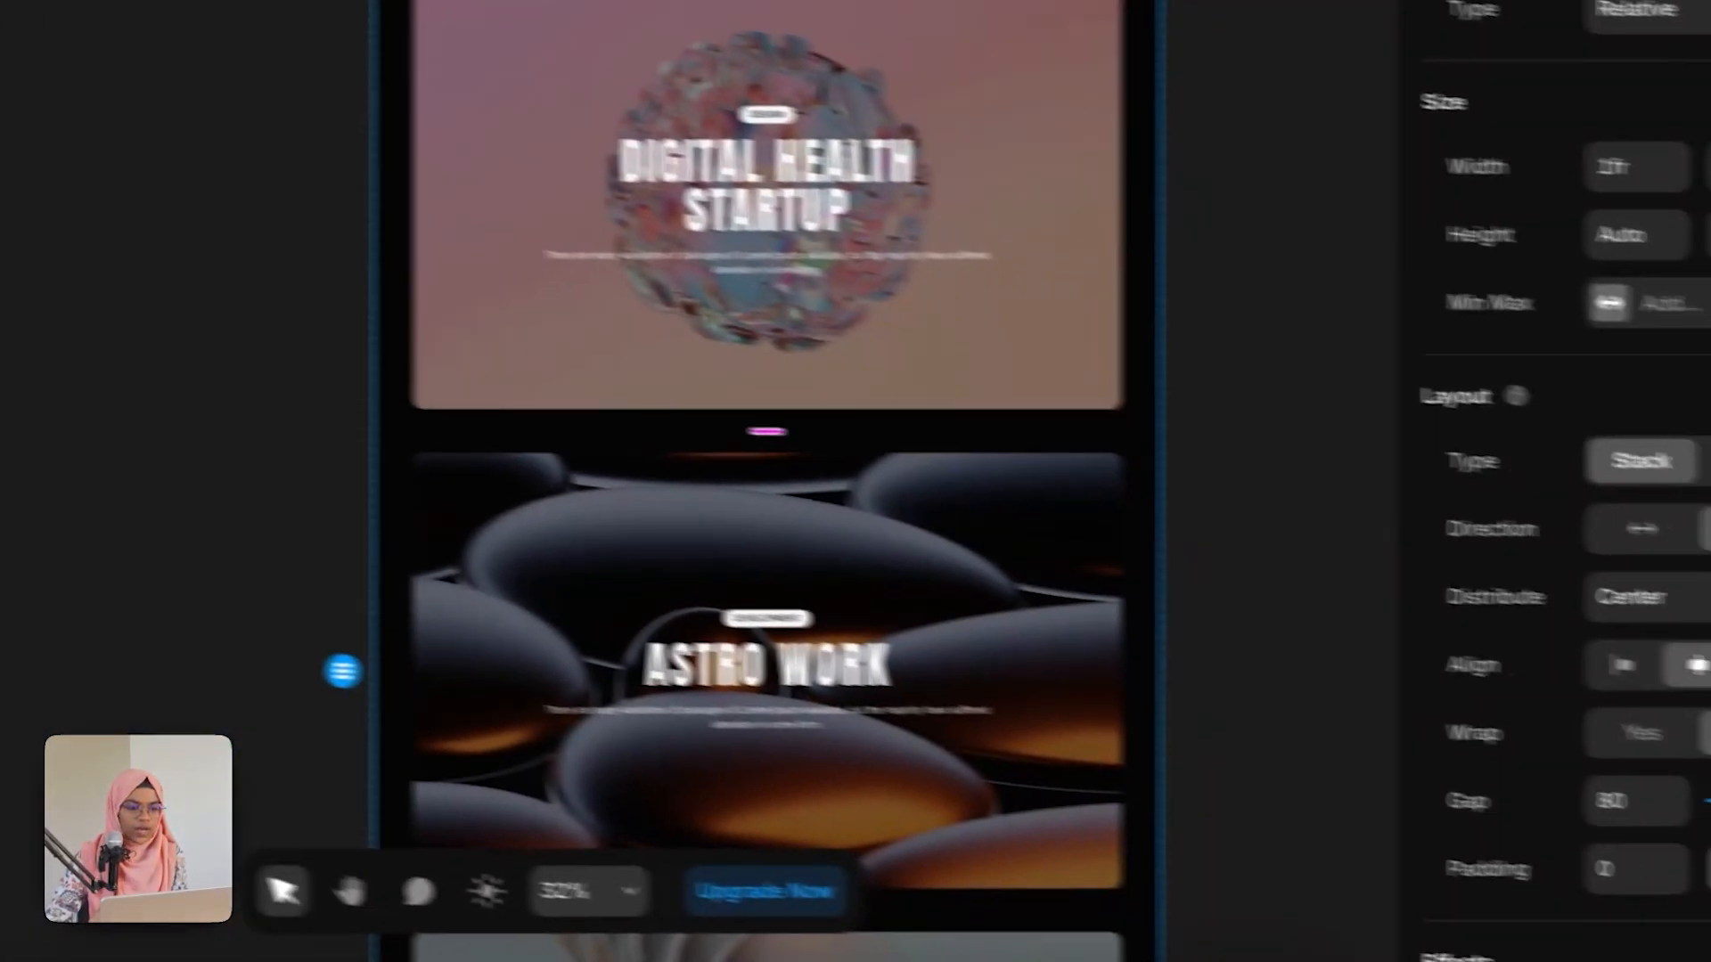
scroll(1622, 859, down, 6)
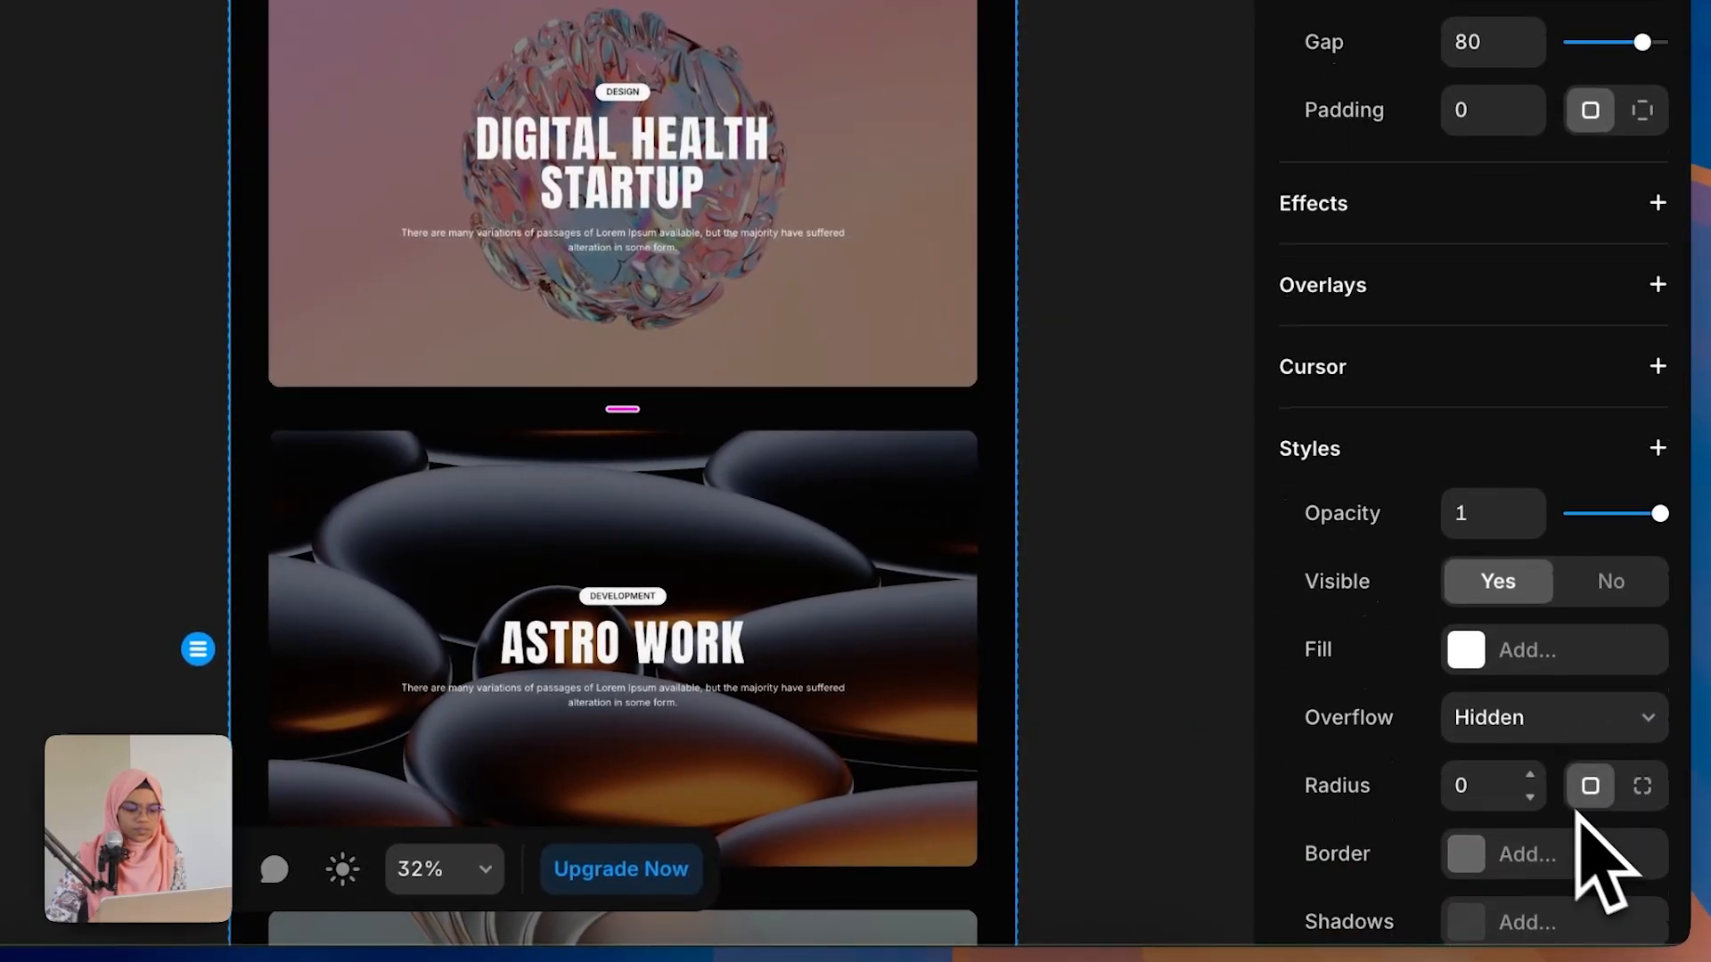
click(1532, 733)
click(1530, 766)
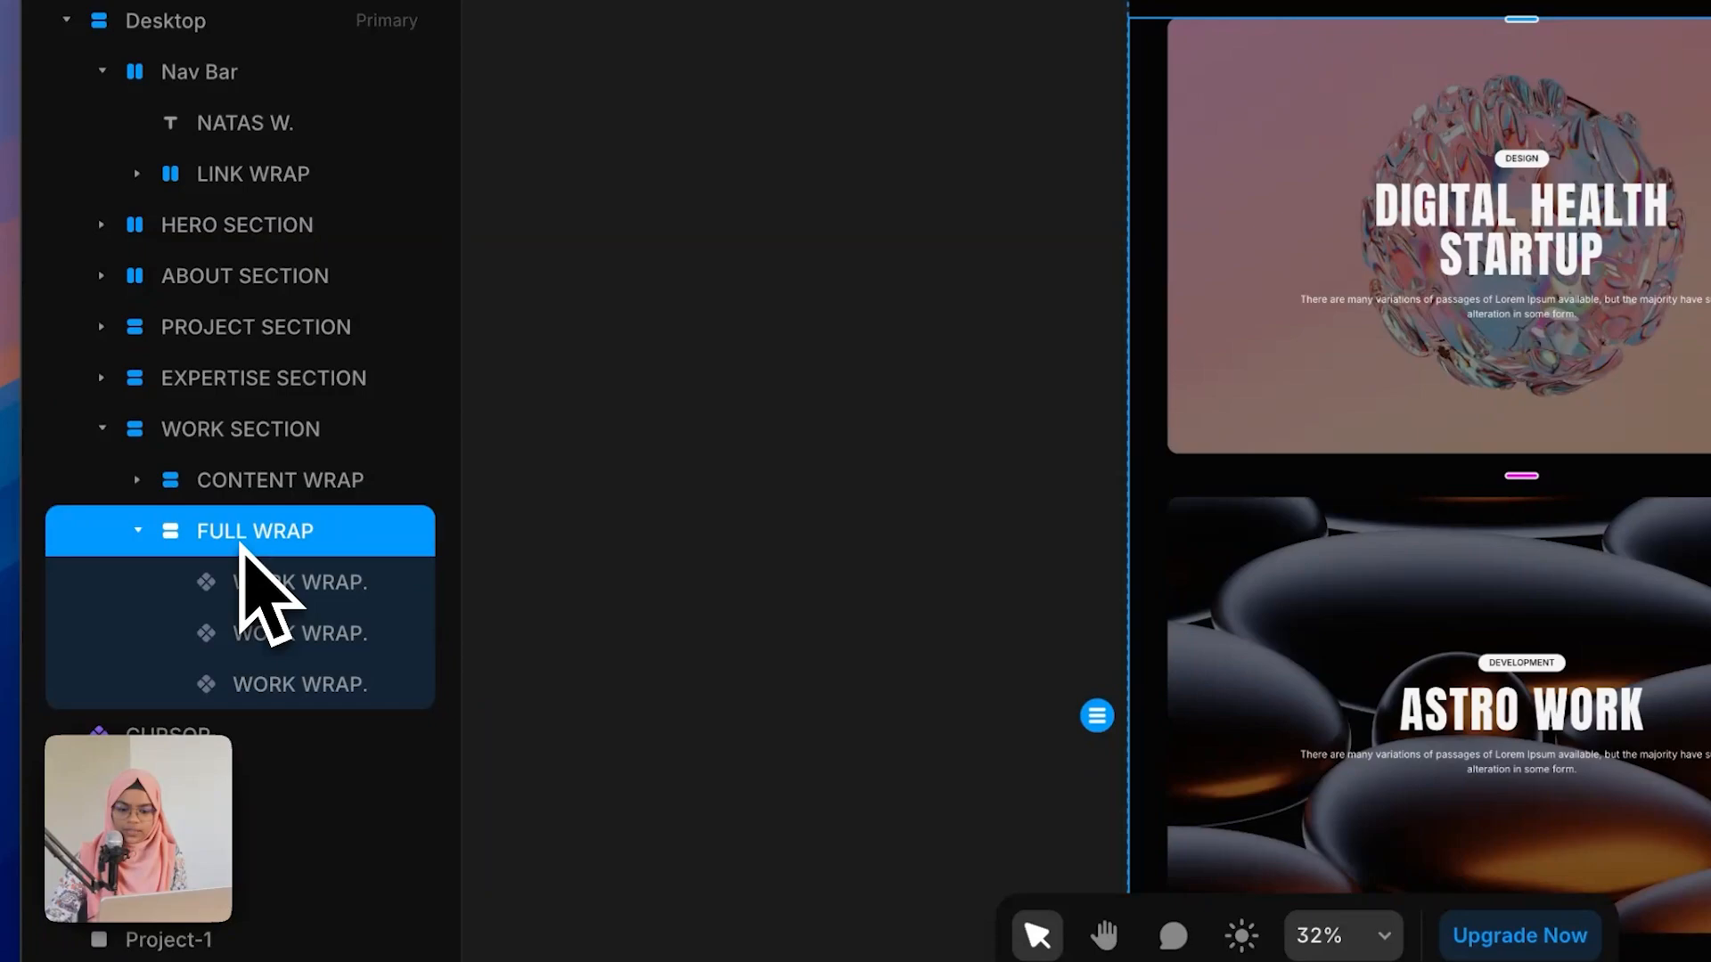
click(239, 441)
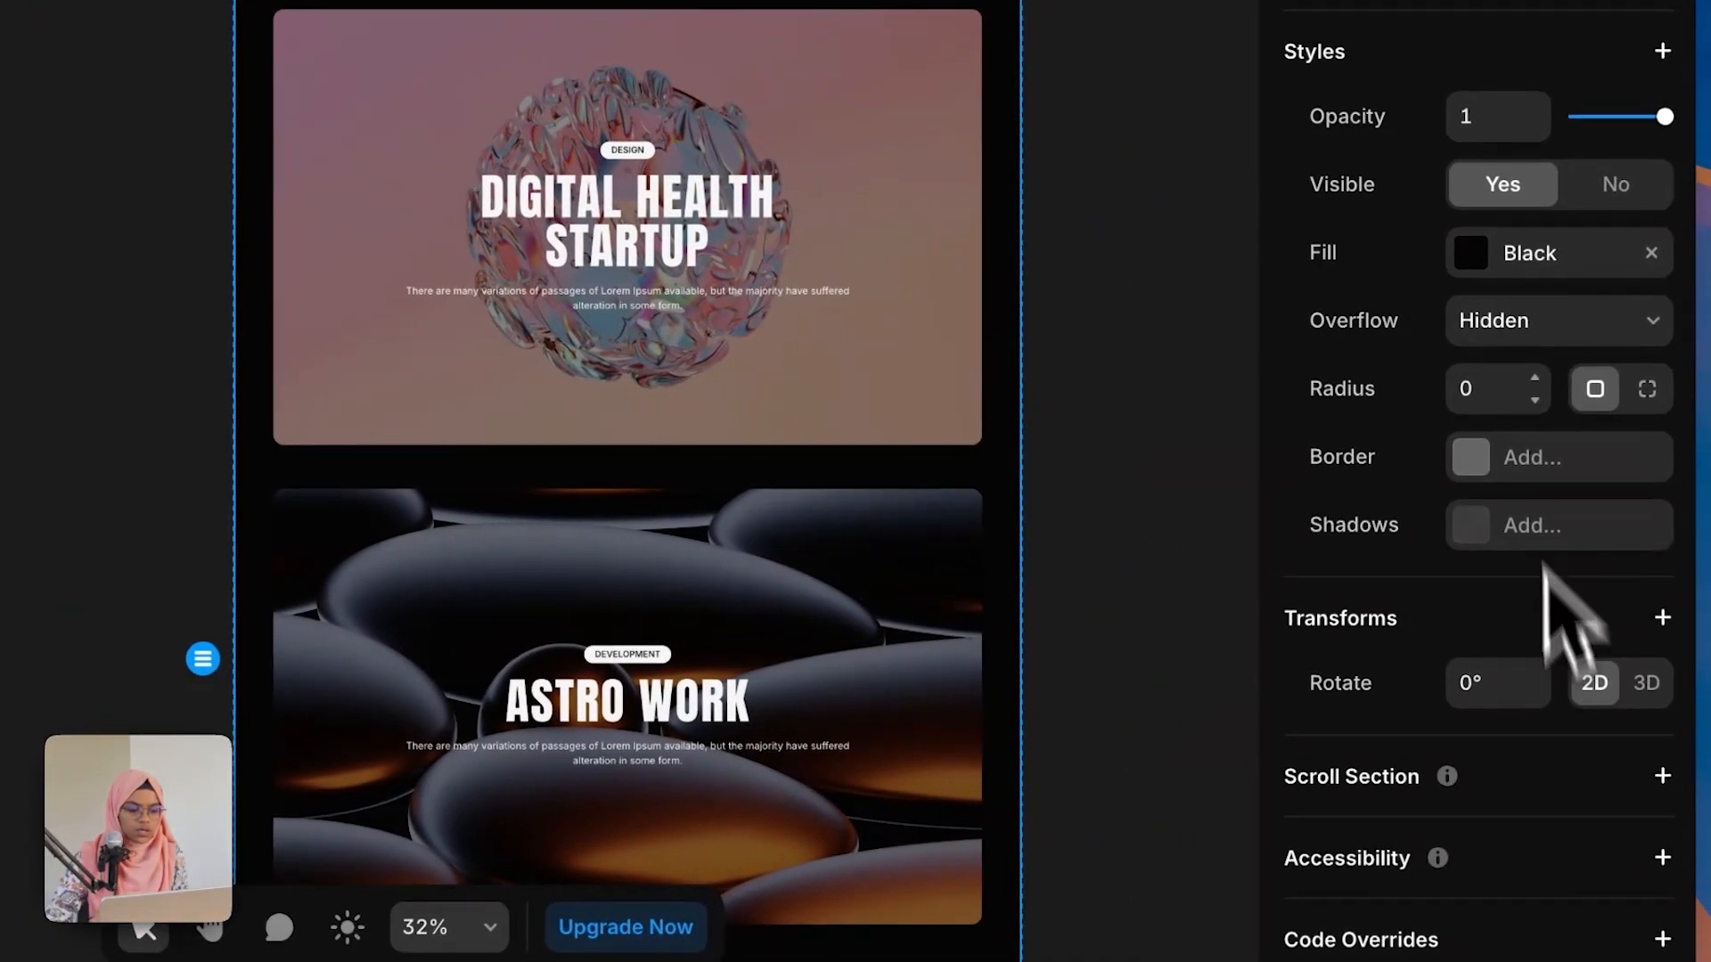
Step: Set the FULL WRAP stack's overflow to Visible
click(1494, 325)
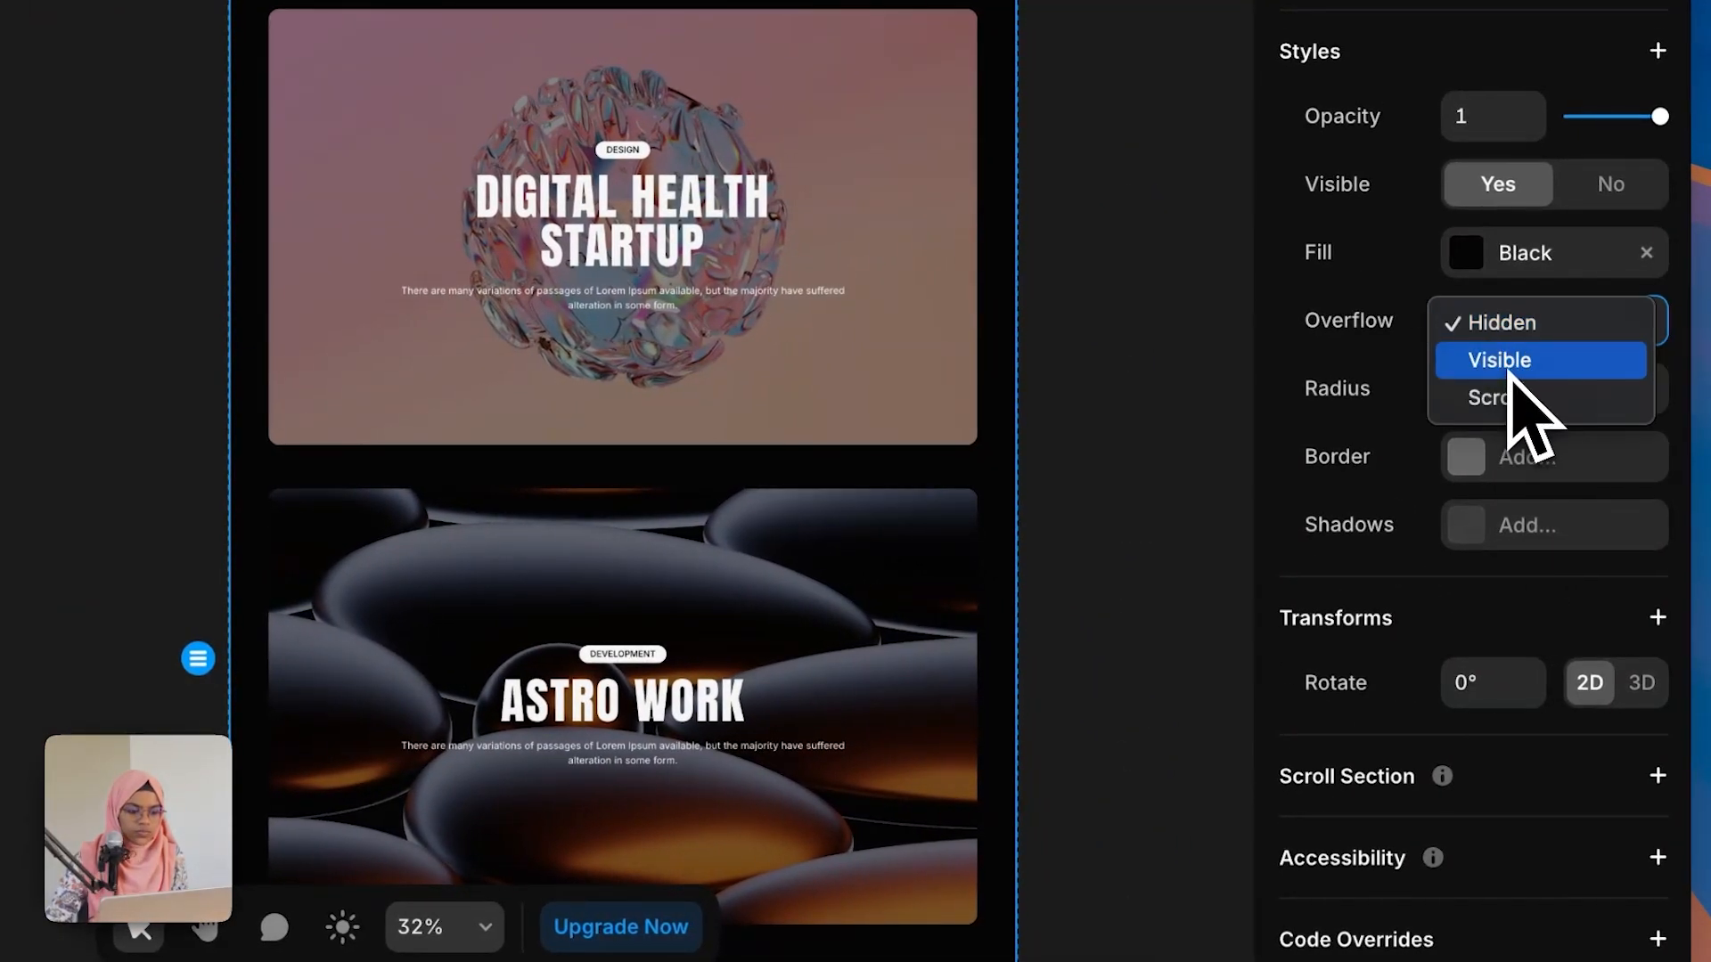
click(1509, 367)
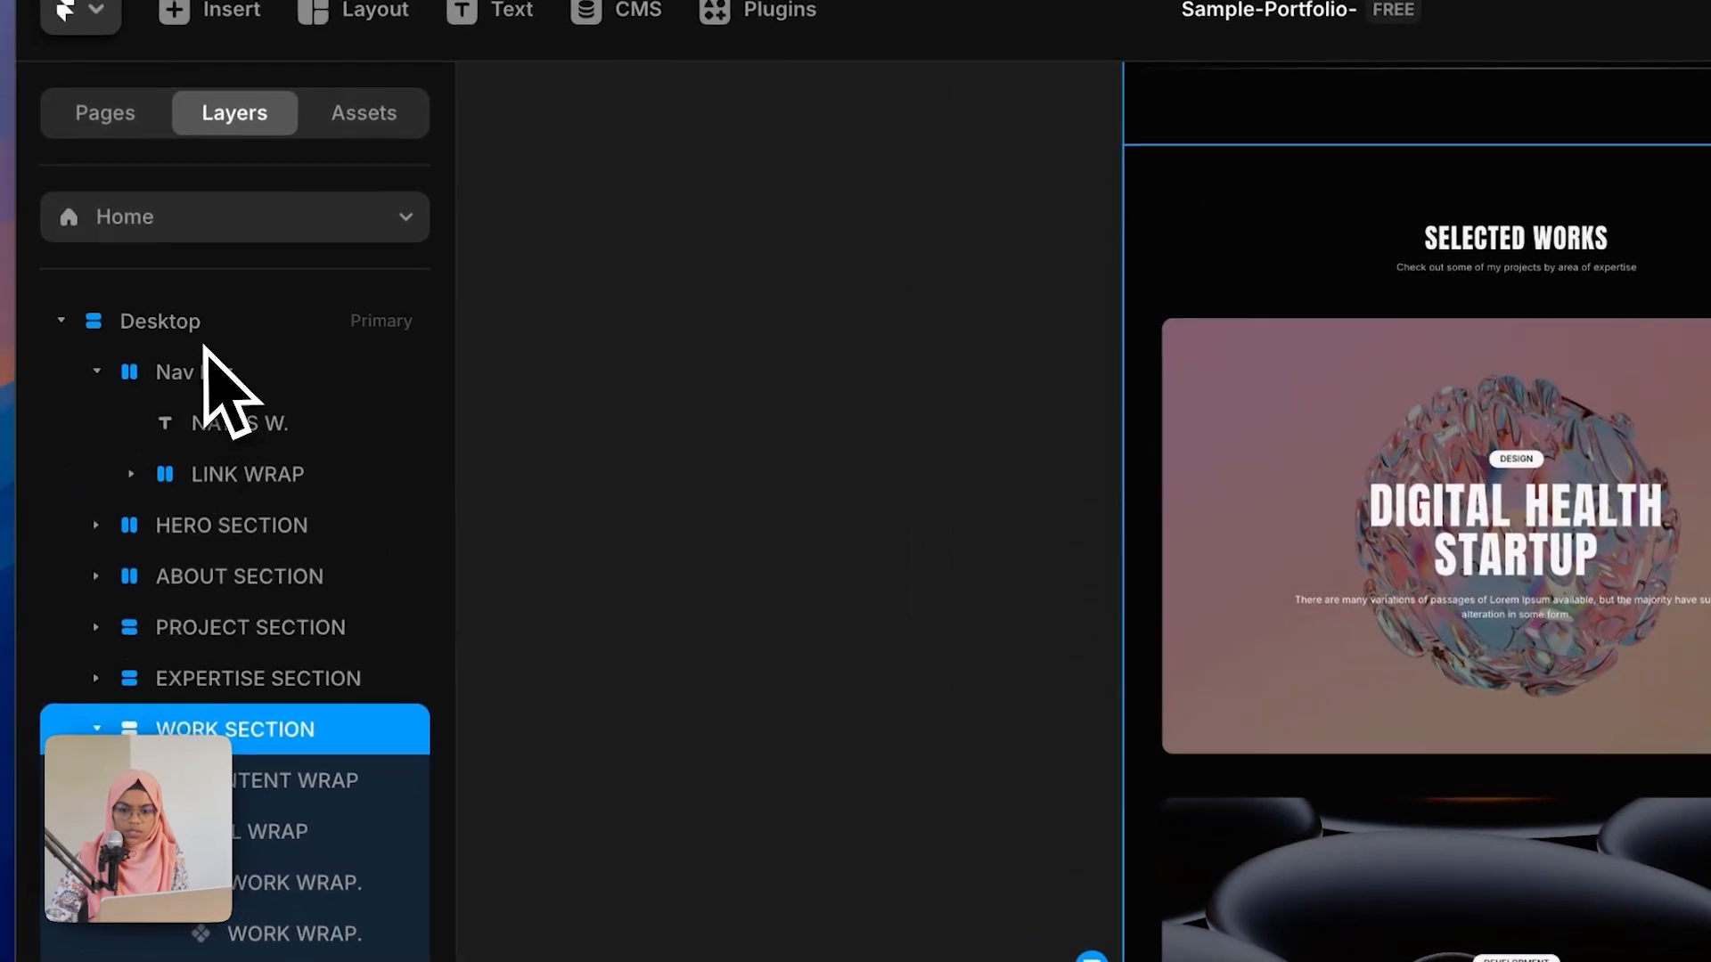
Step: Set the first project card's position type to Sticky
scroll(1697, 820, down, 4)
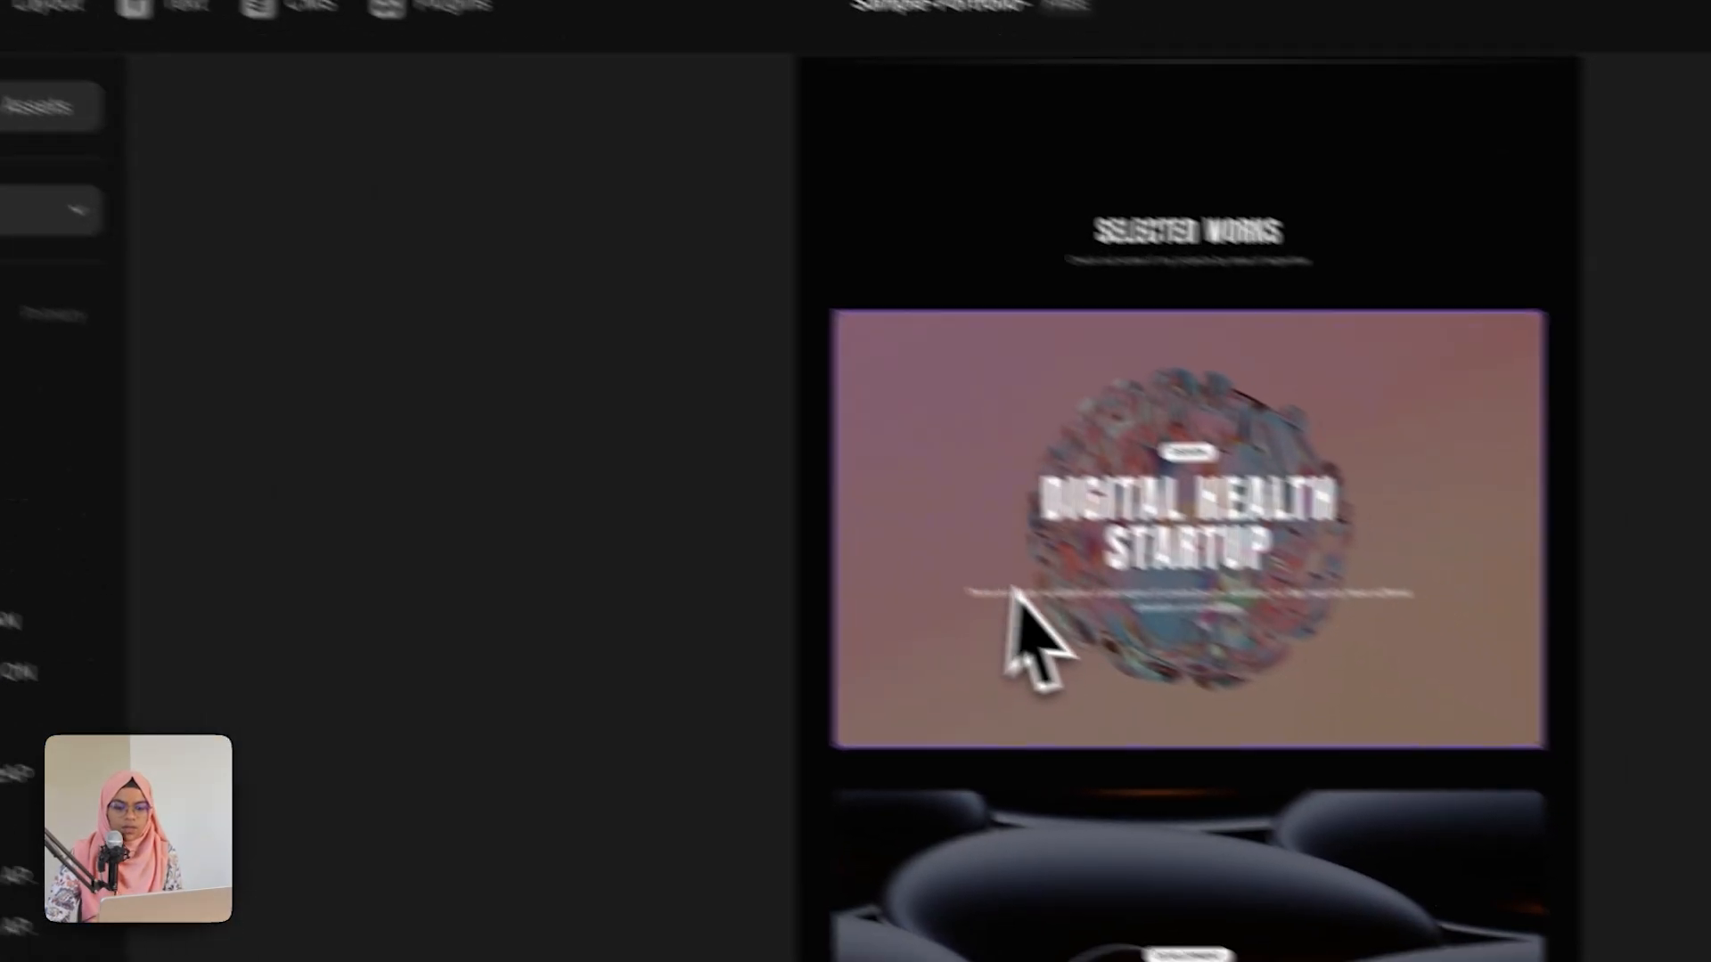
click(927, 510)
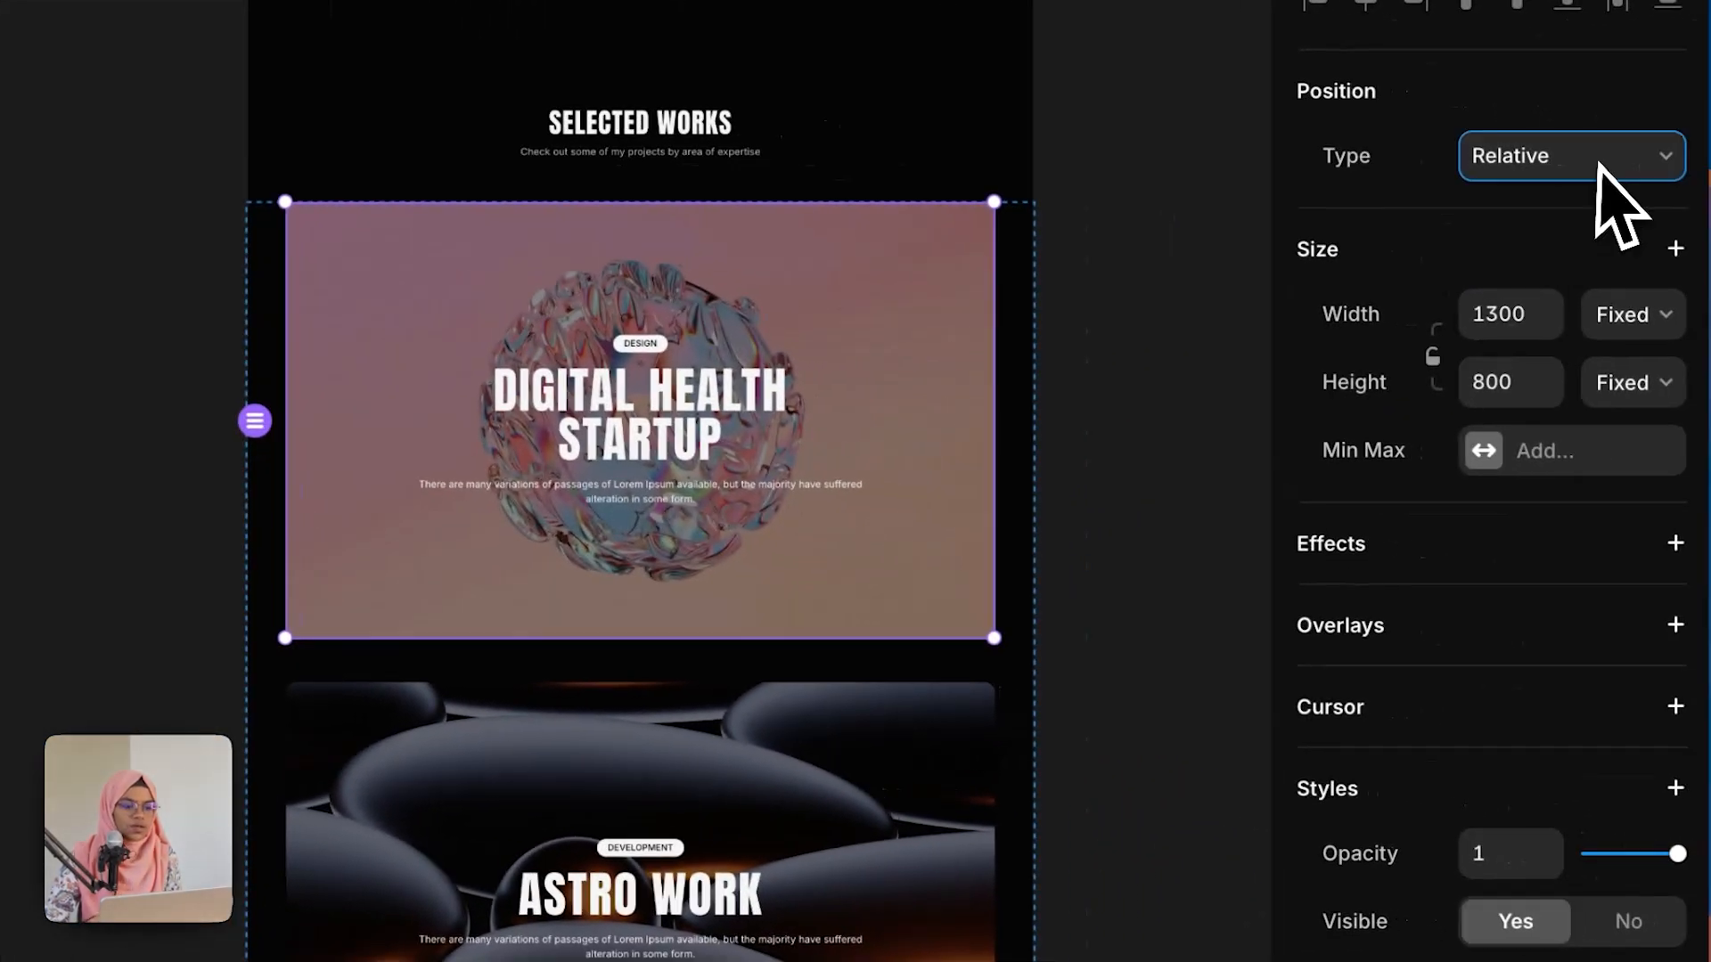
click(1693, 175)
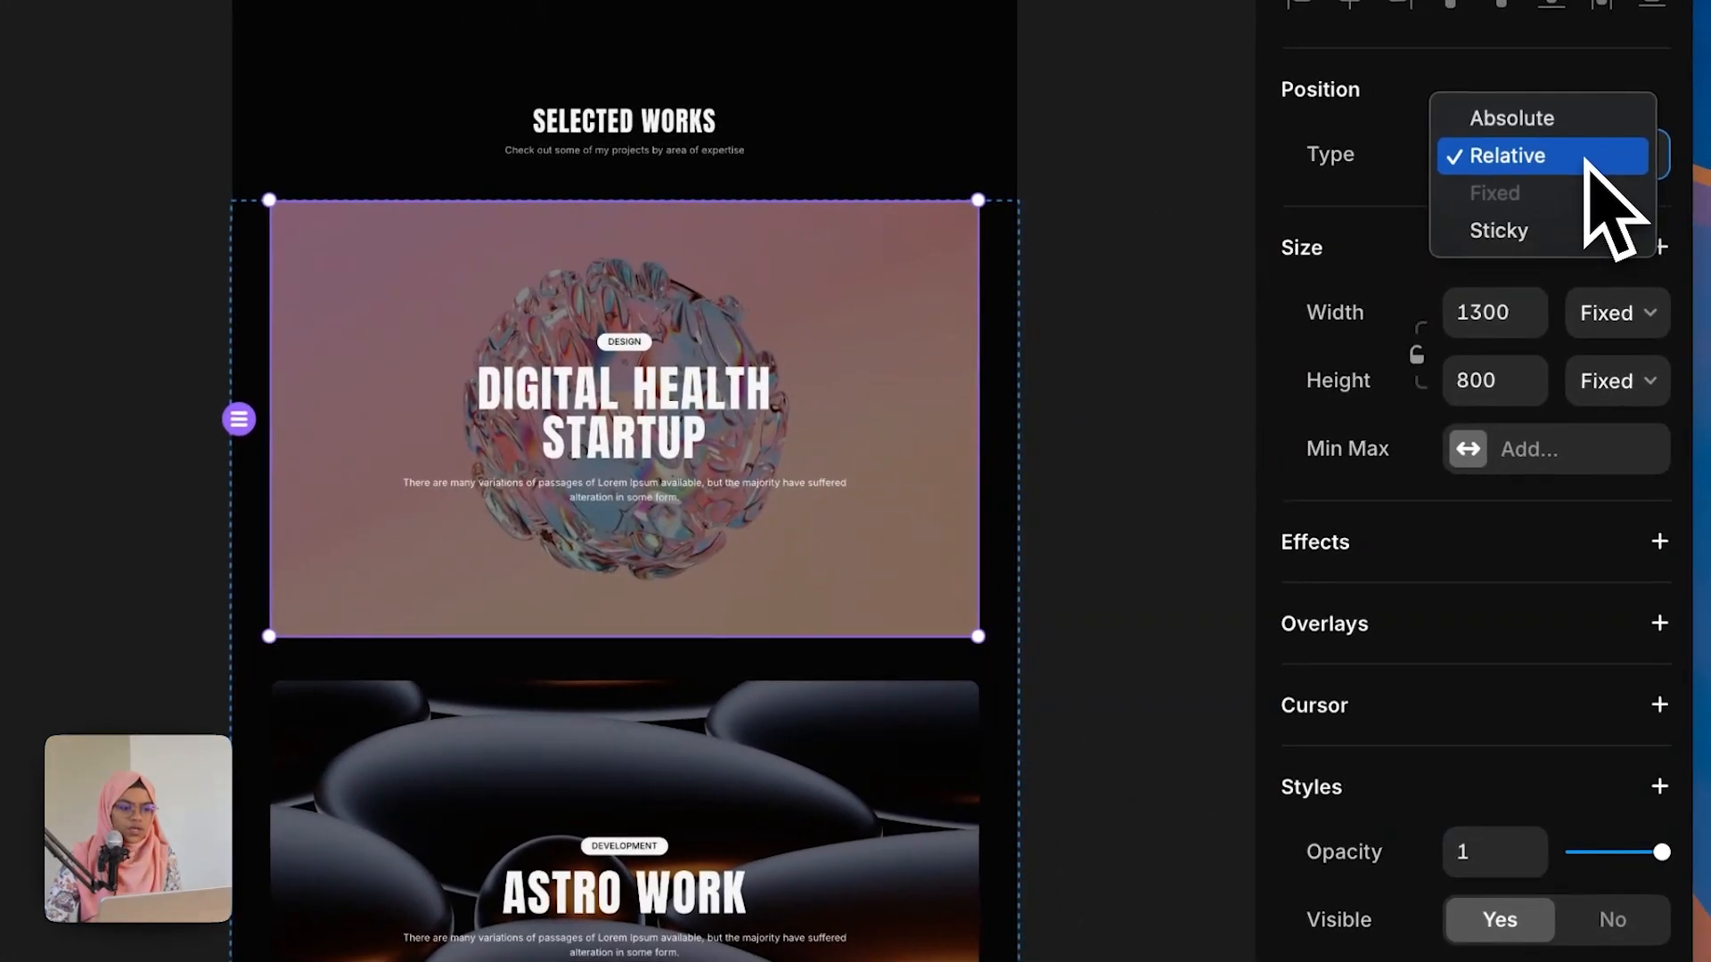
click(1559, 230)
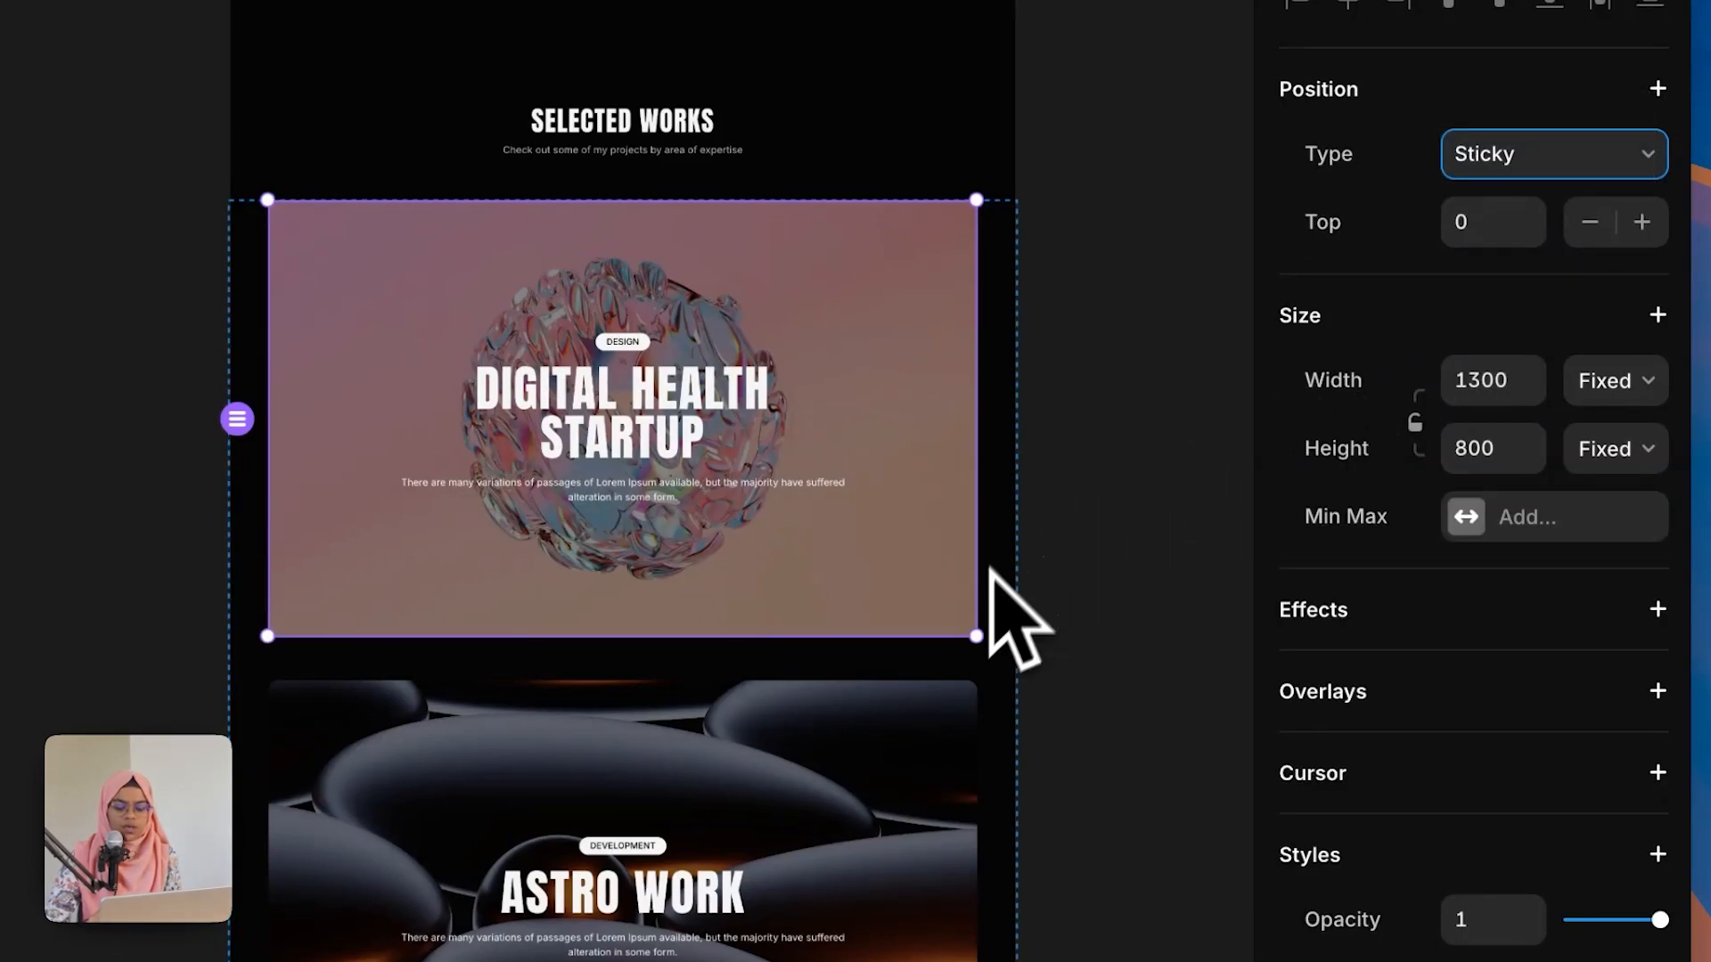
Step: Set the second ASTRO WORK card's position type to Sticky
scroll(870, 885, down, 1)
click(864, 885)
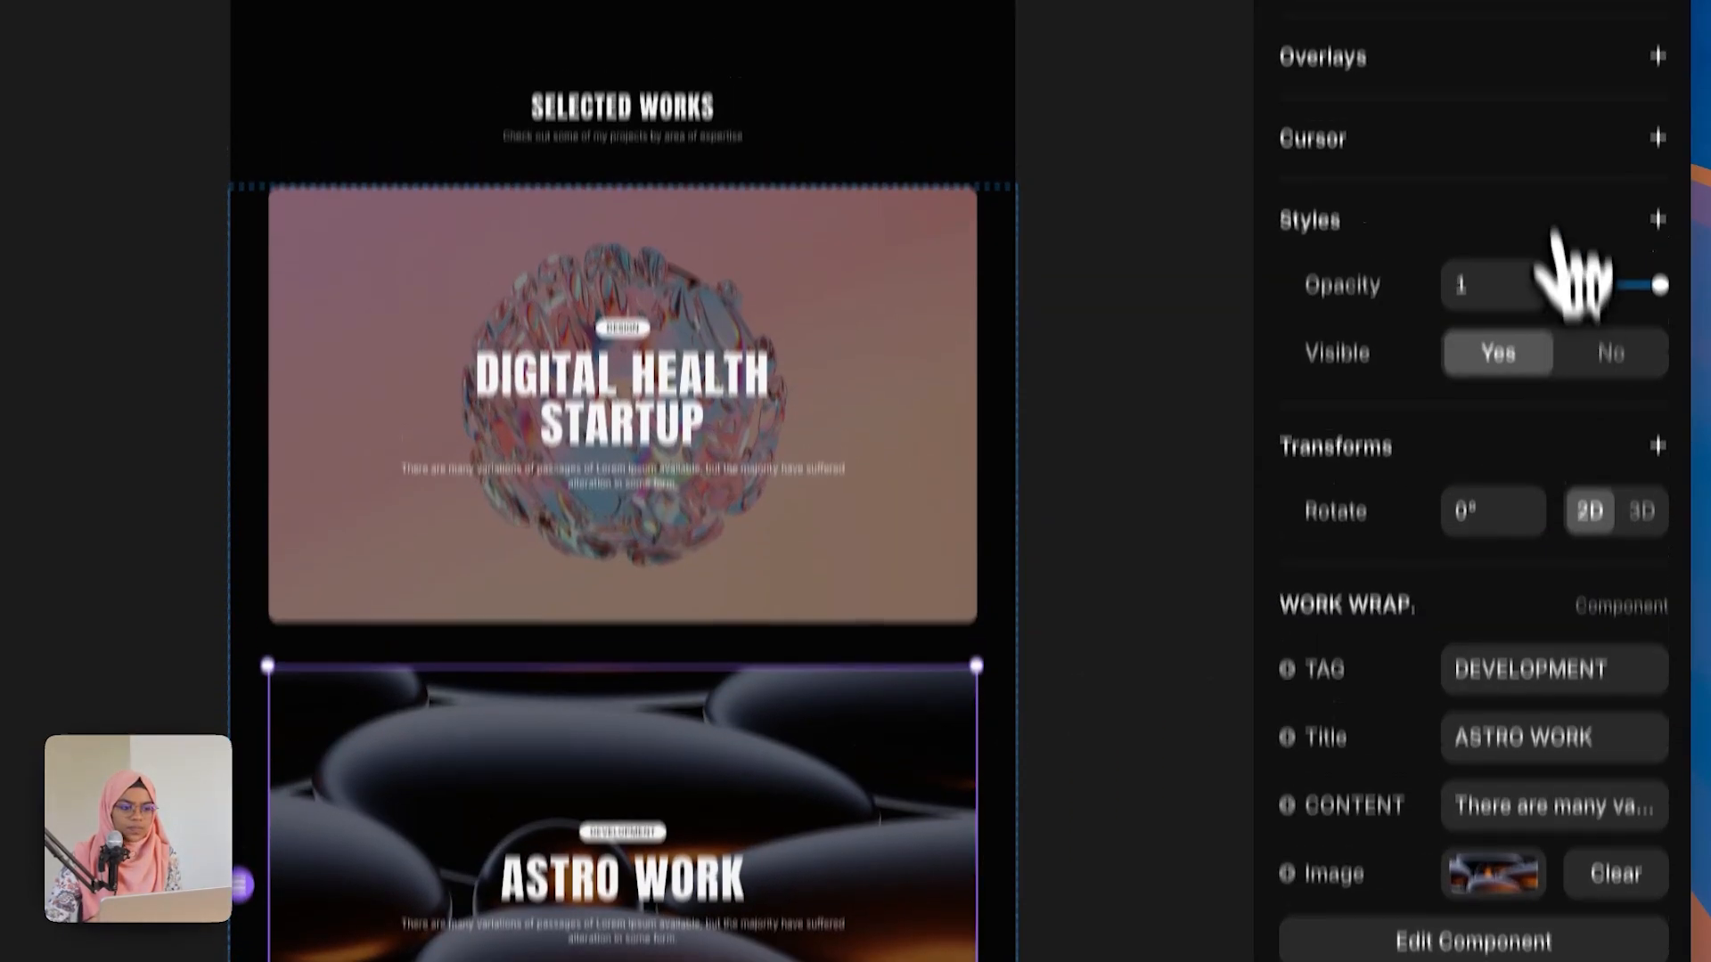
scroll(1528, 329, up, 6)
click(1515, 301)
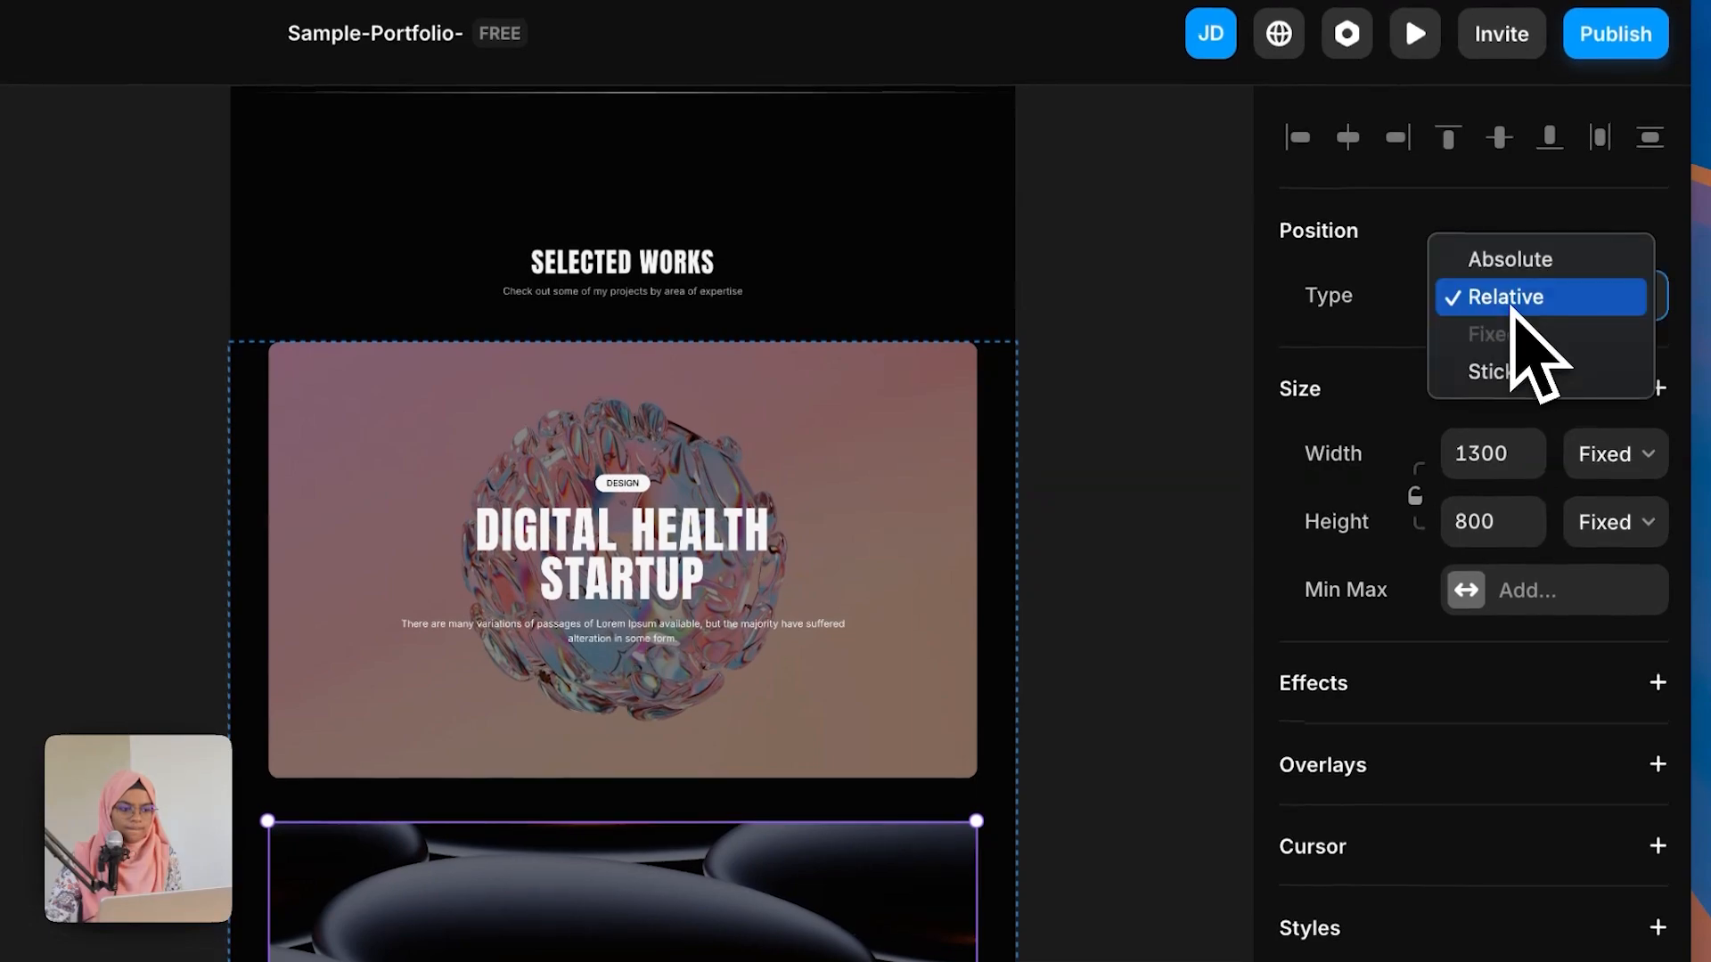
click(1527, 375)
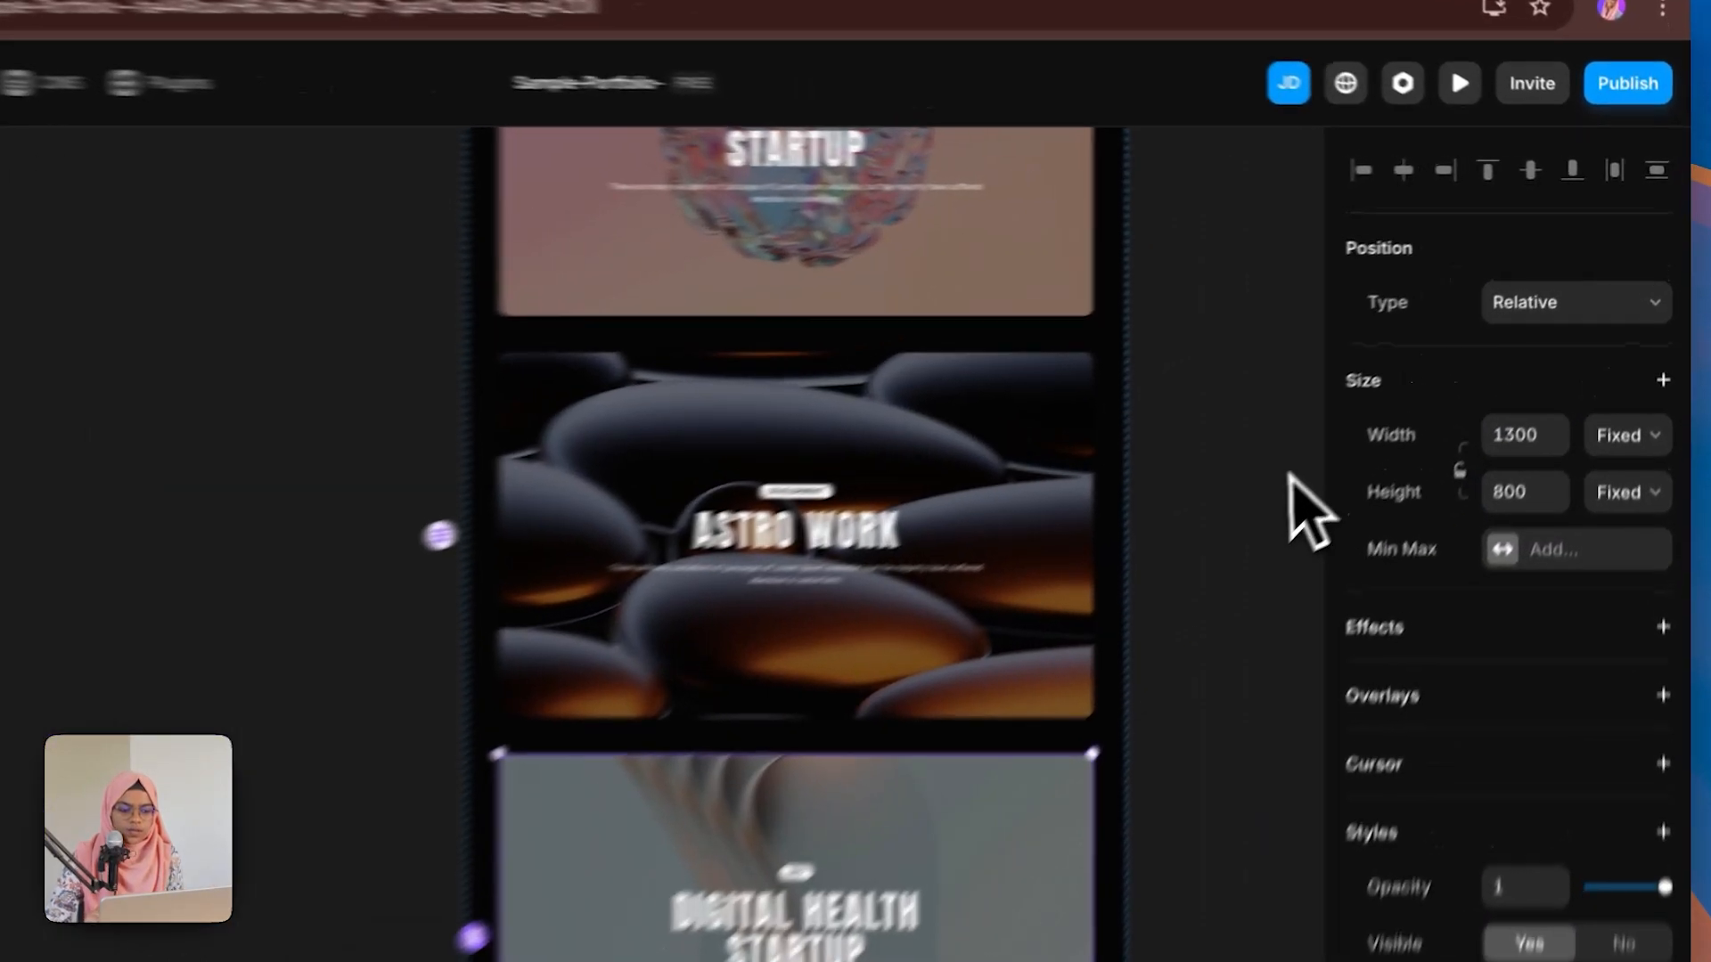
Step: Preview the page and scroll through the stacked Selected Works cards, then return to the editor
click(1376, 407)
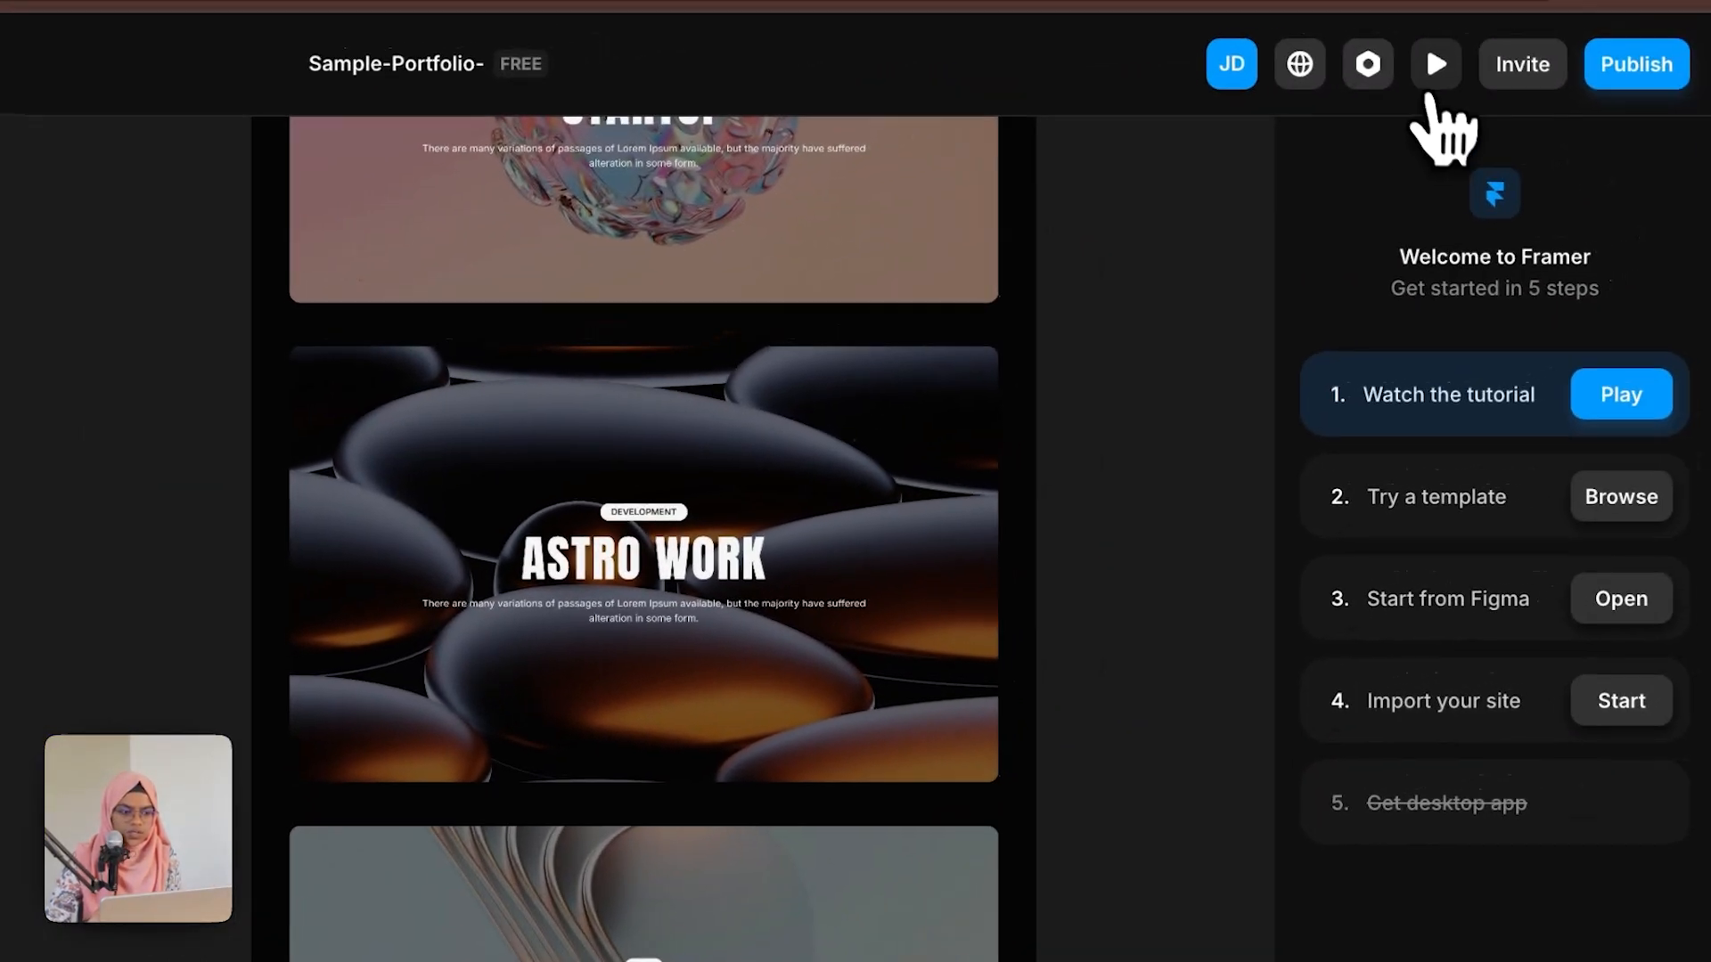
click(1421, 84)
scroll(1167, 566, down, 10)
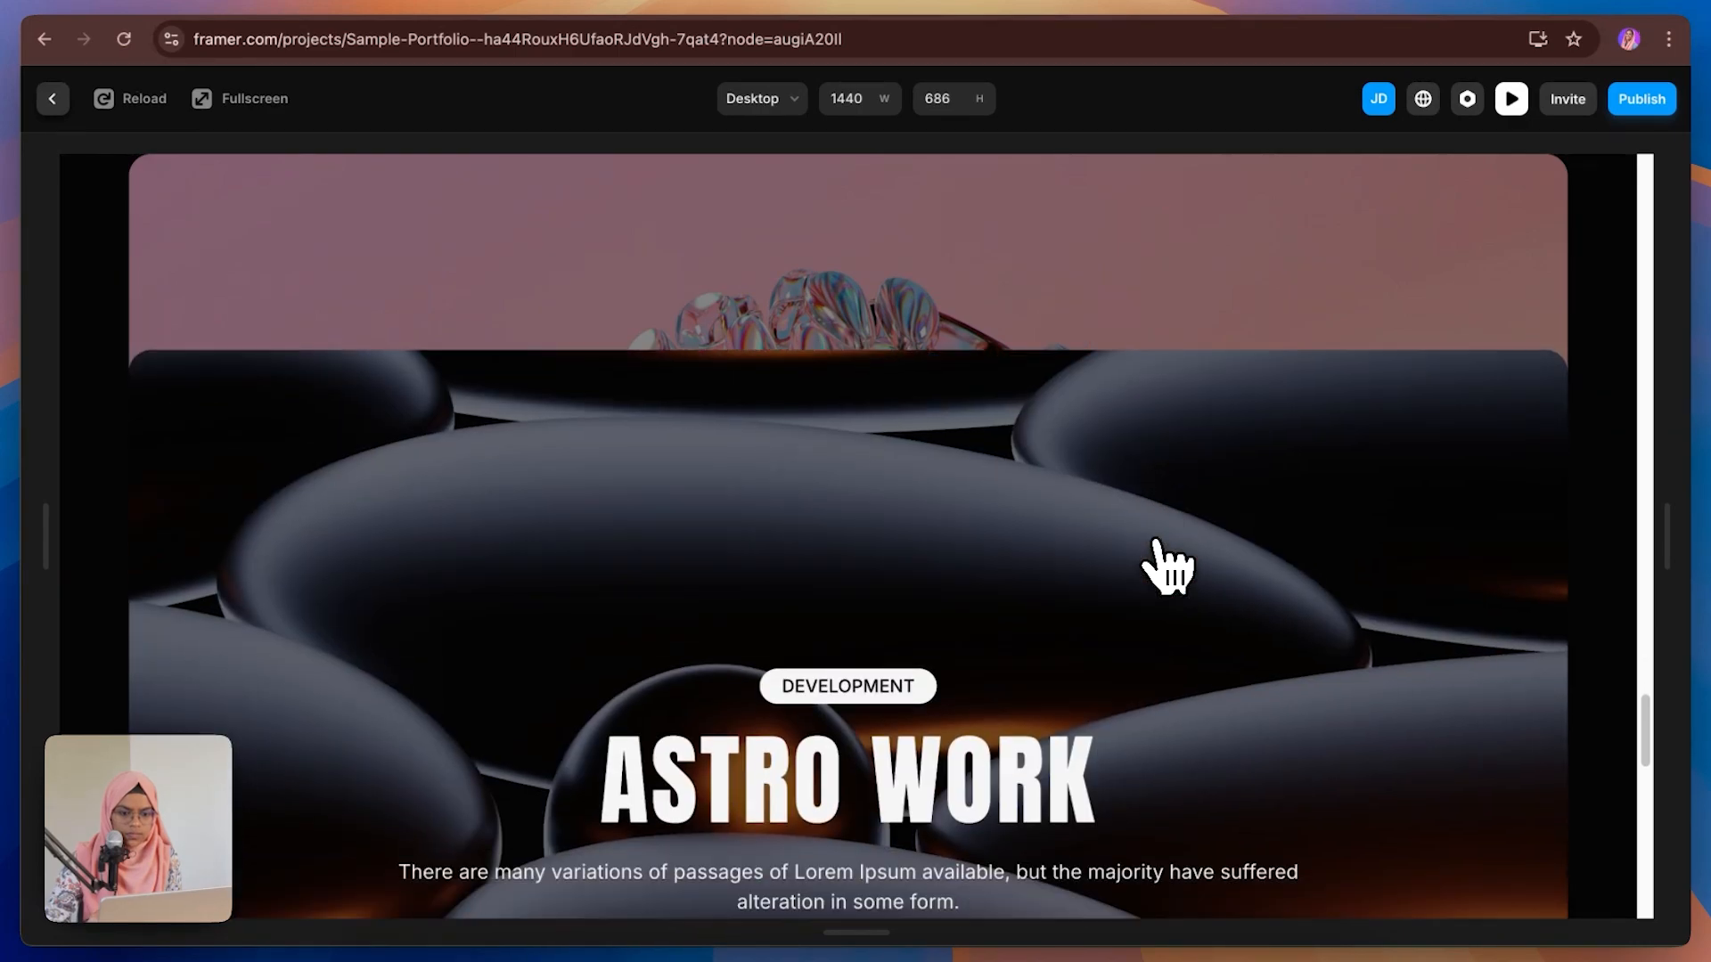
scroll(1167, 566, down, 3)
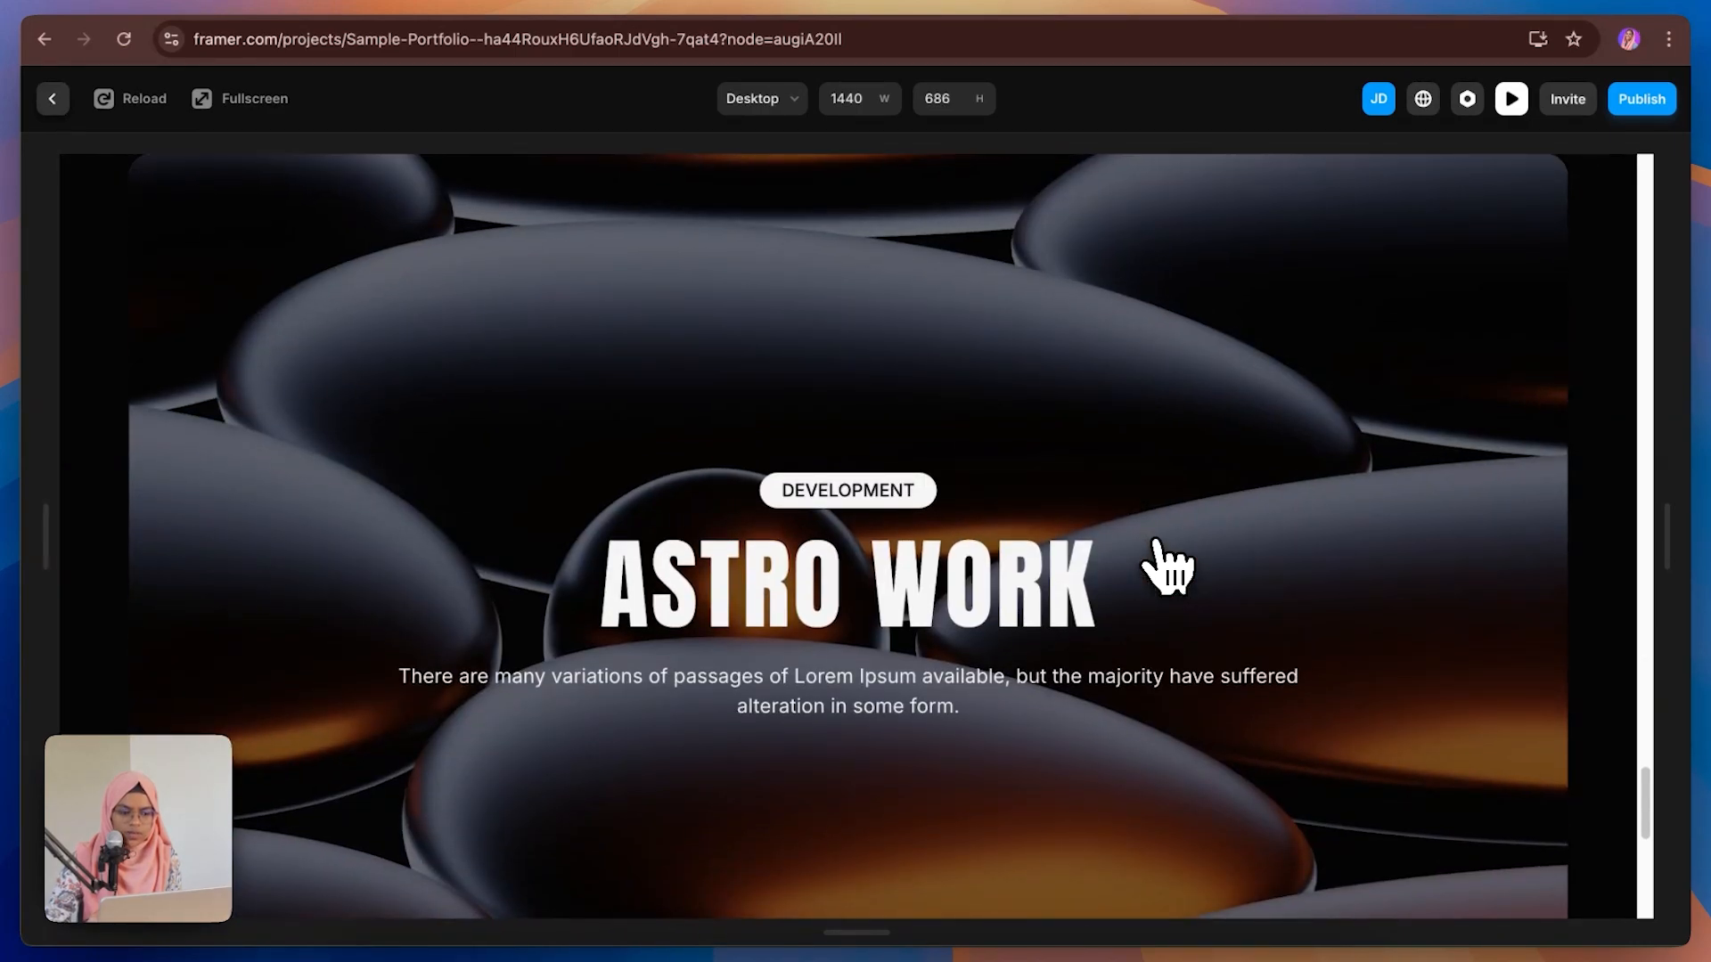
scroll(1168, 565, down, 3)
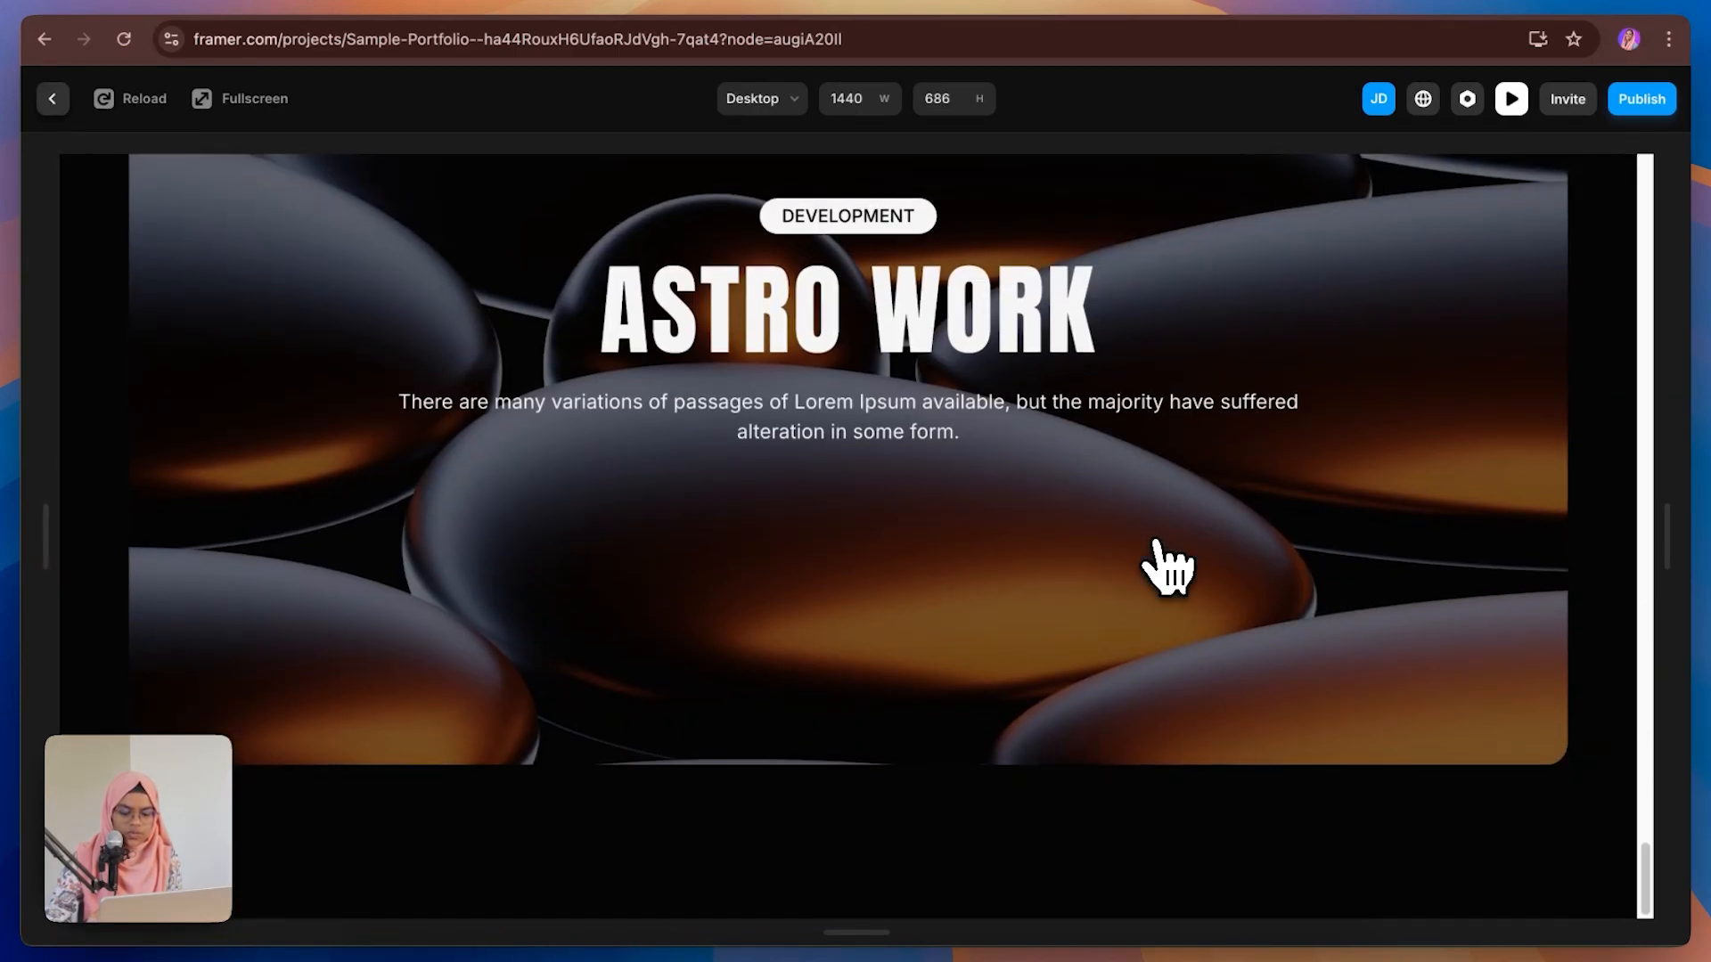
scroll(1167, 565, up, 3)
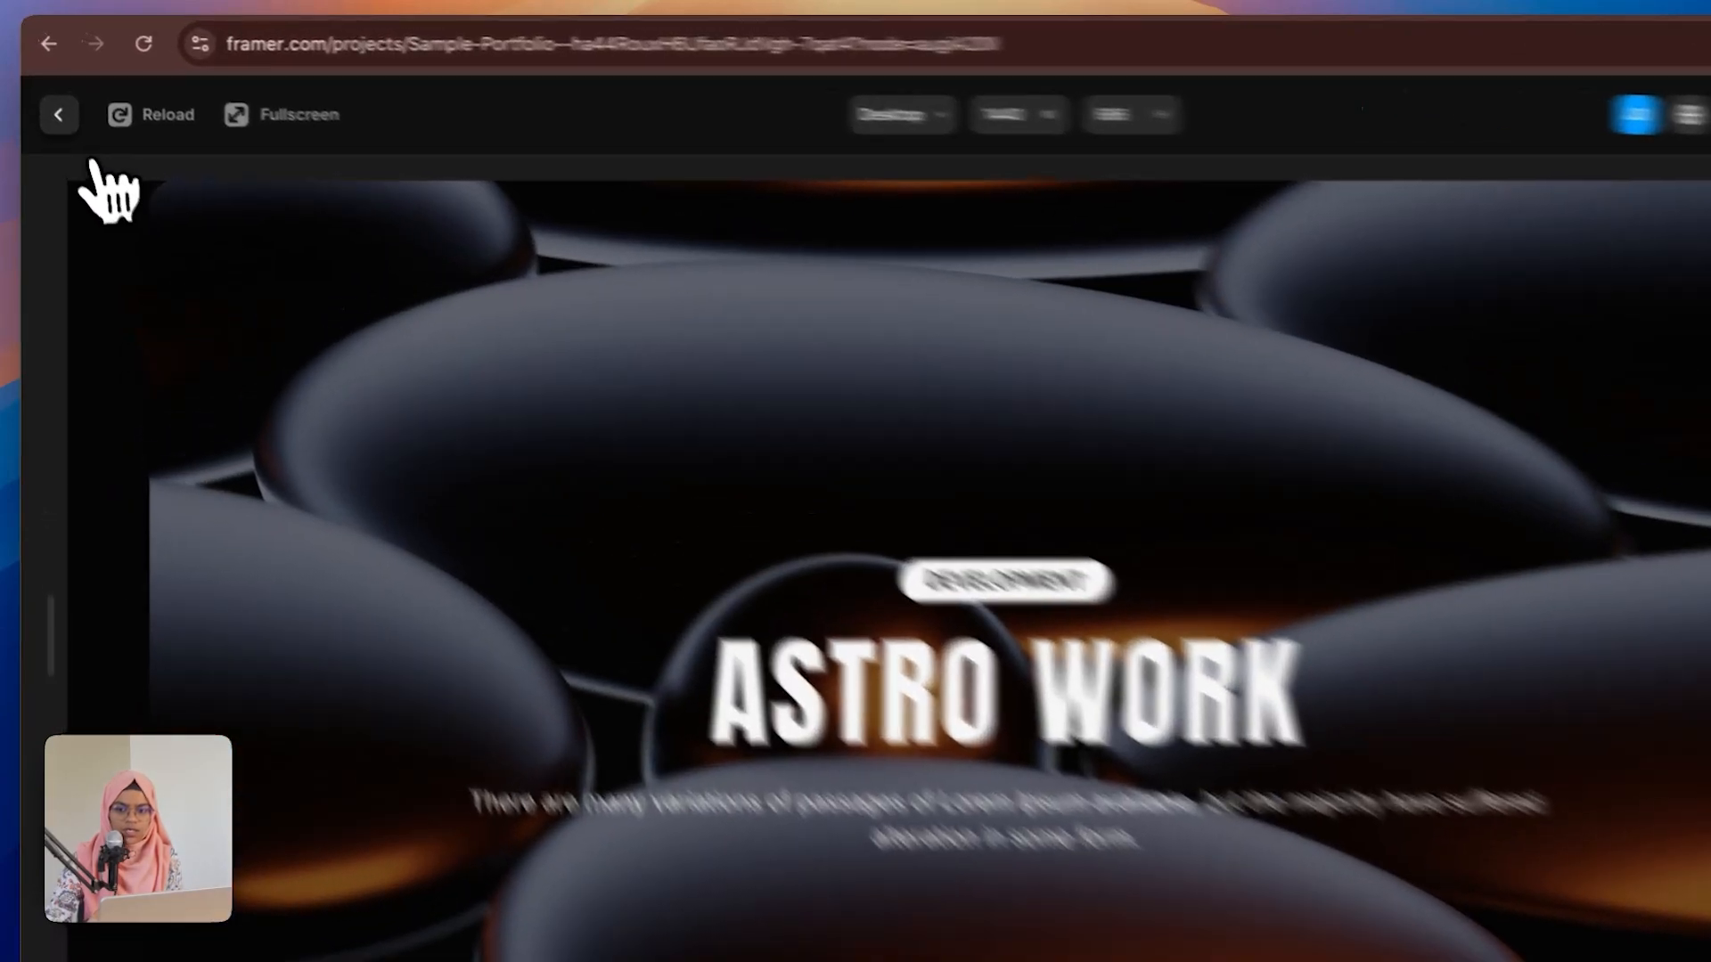
click(58, 114)
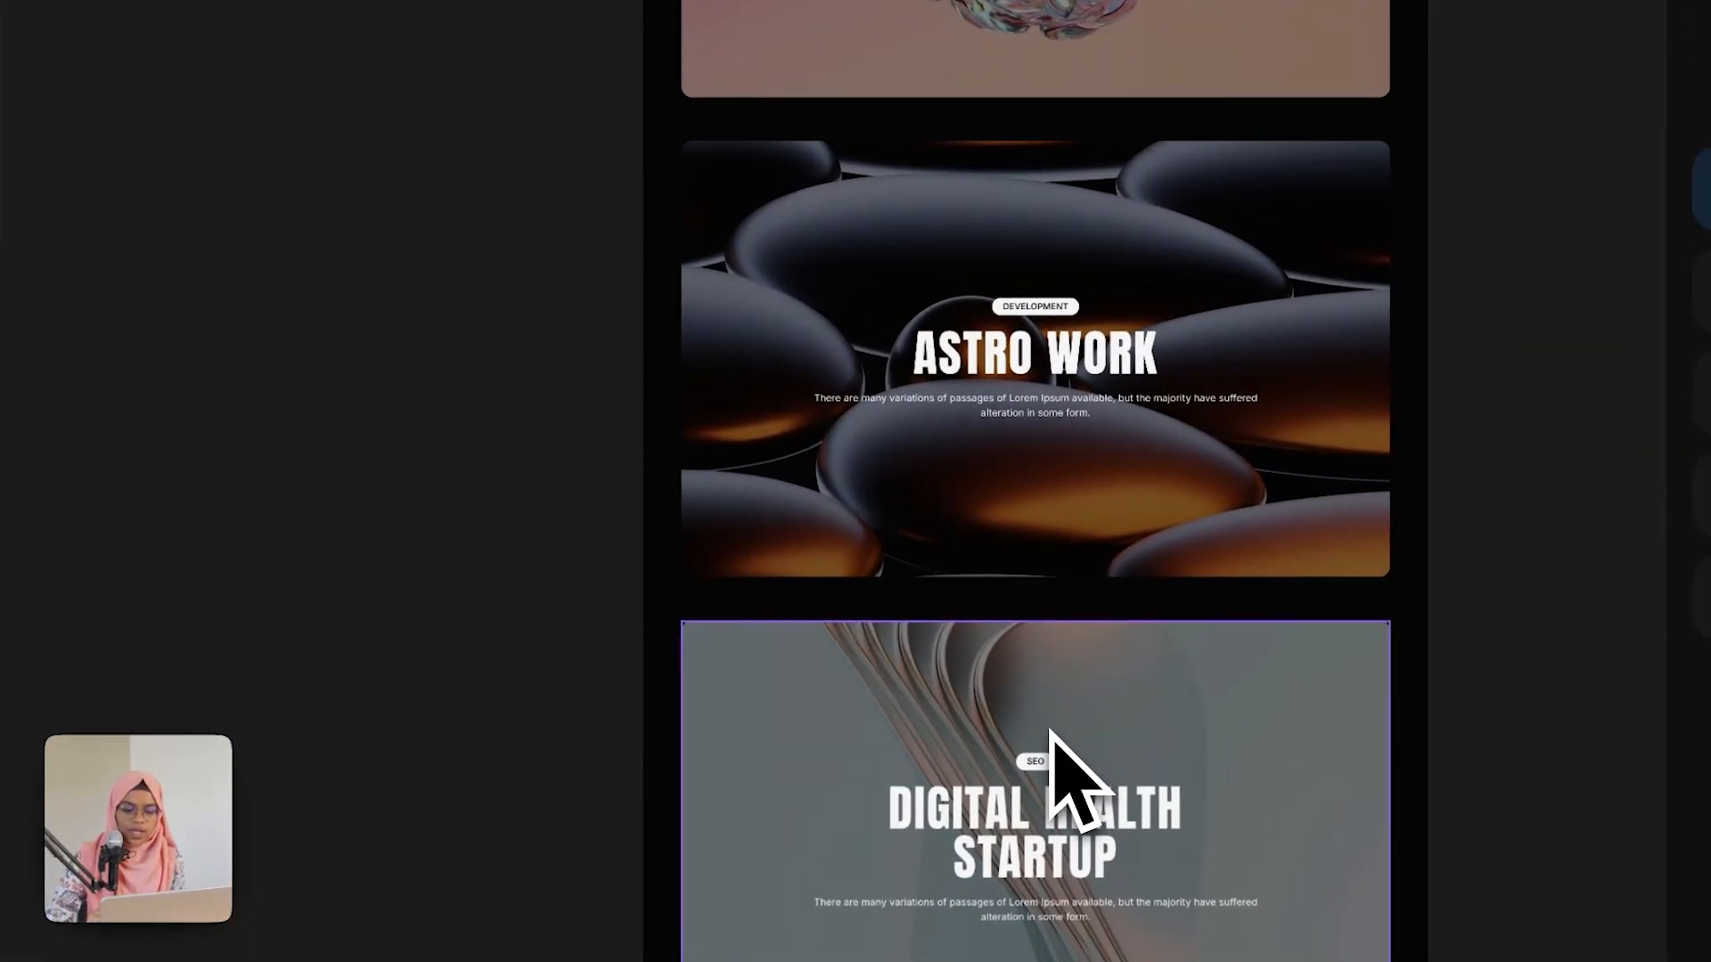
Step: Add a Z Index style to the third project card and set it to 2
click(1050, 730)
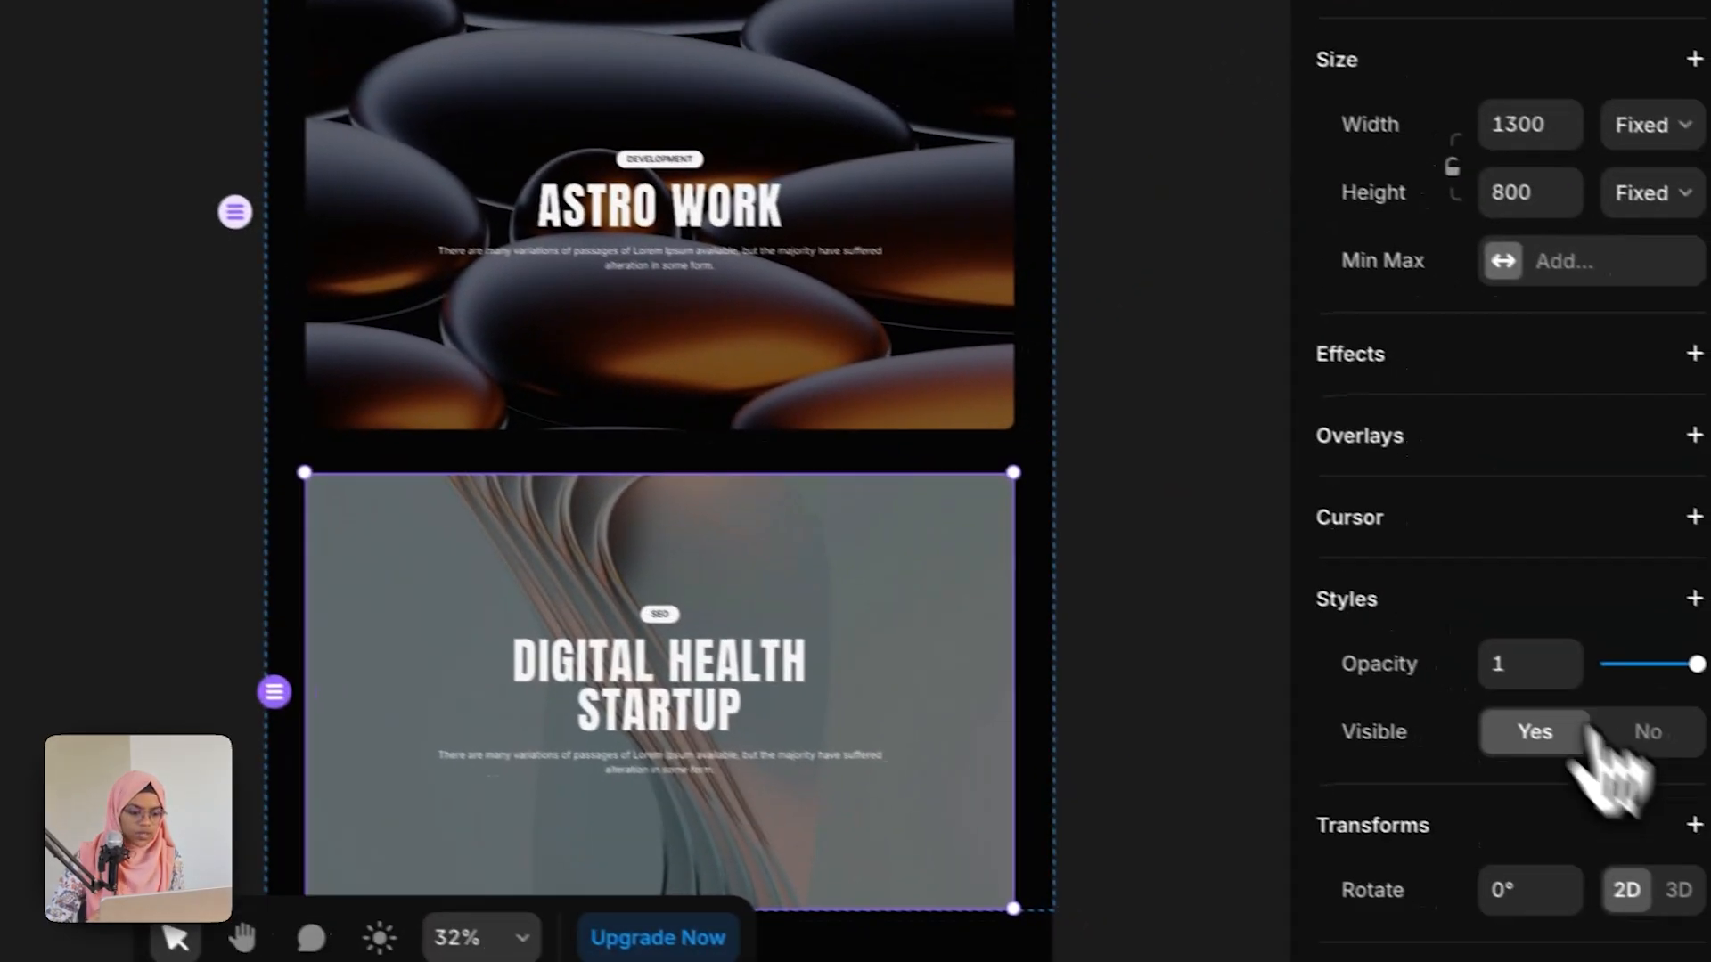
click(1446, 595)
click(1319, 560)
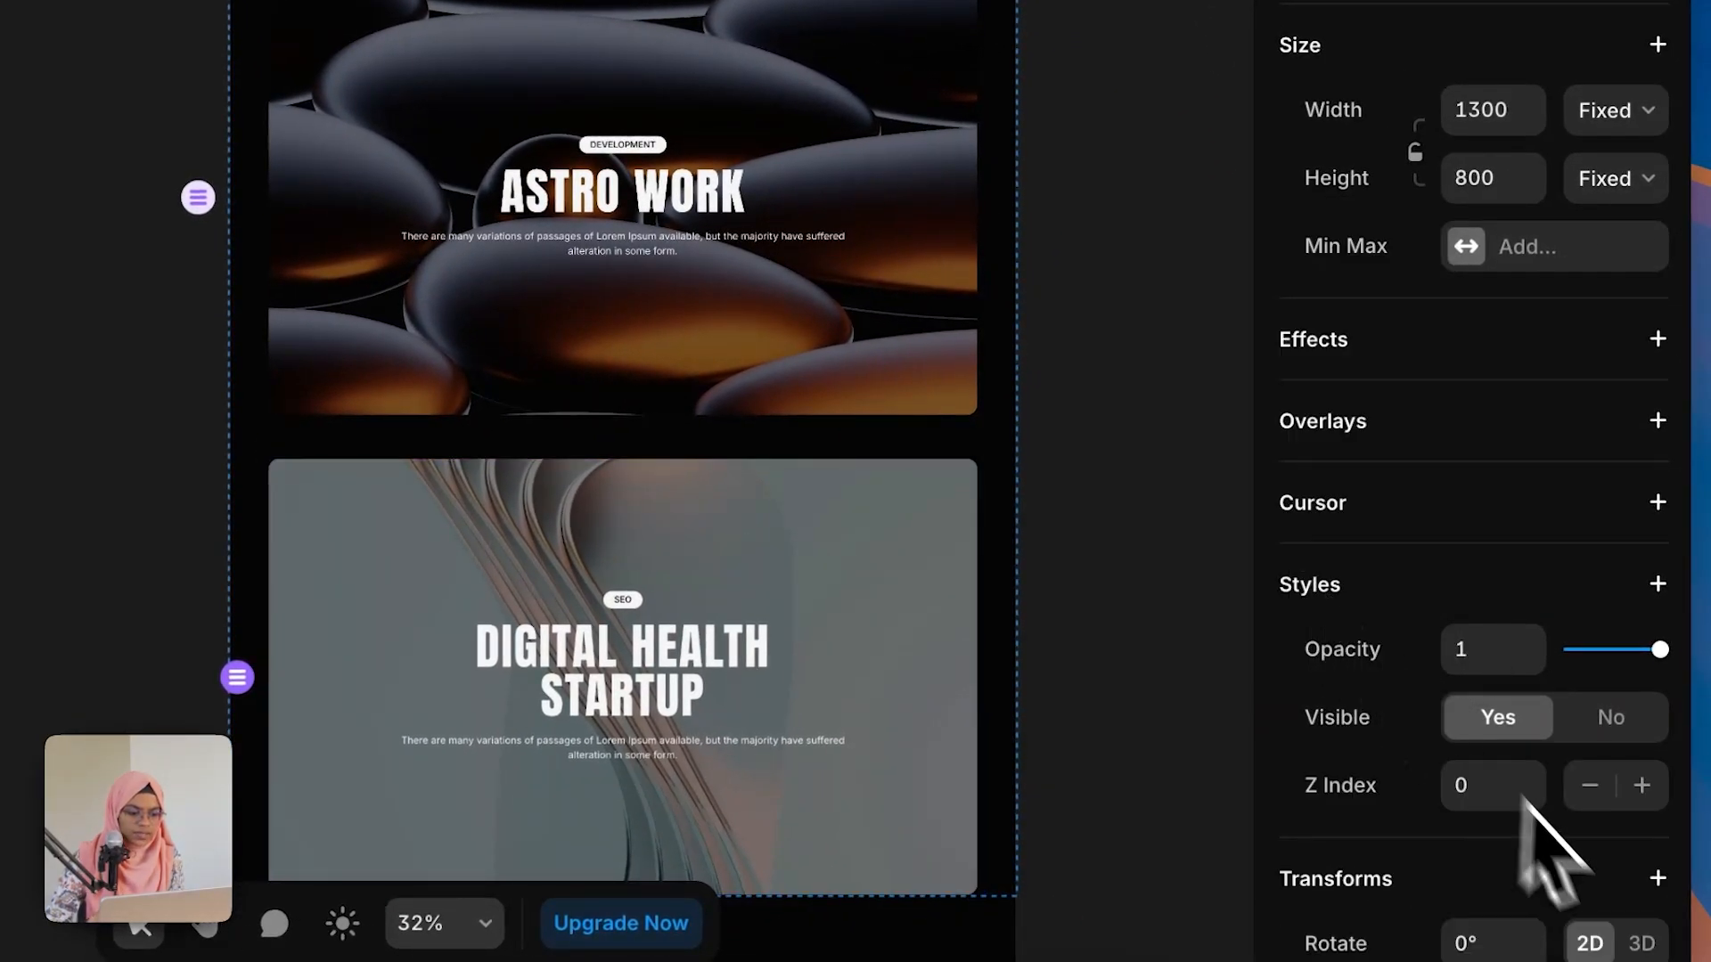
text(2)
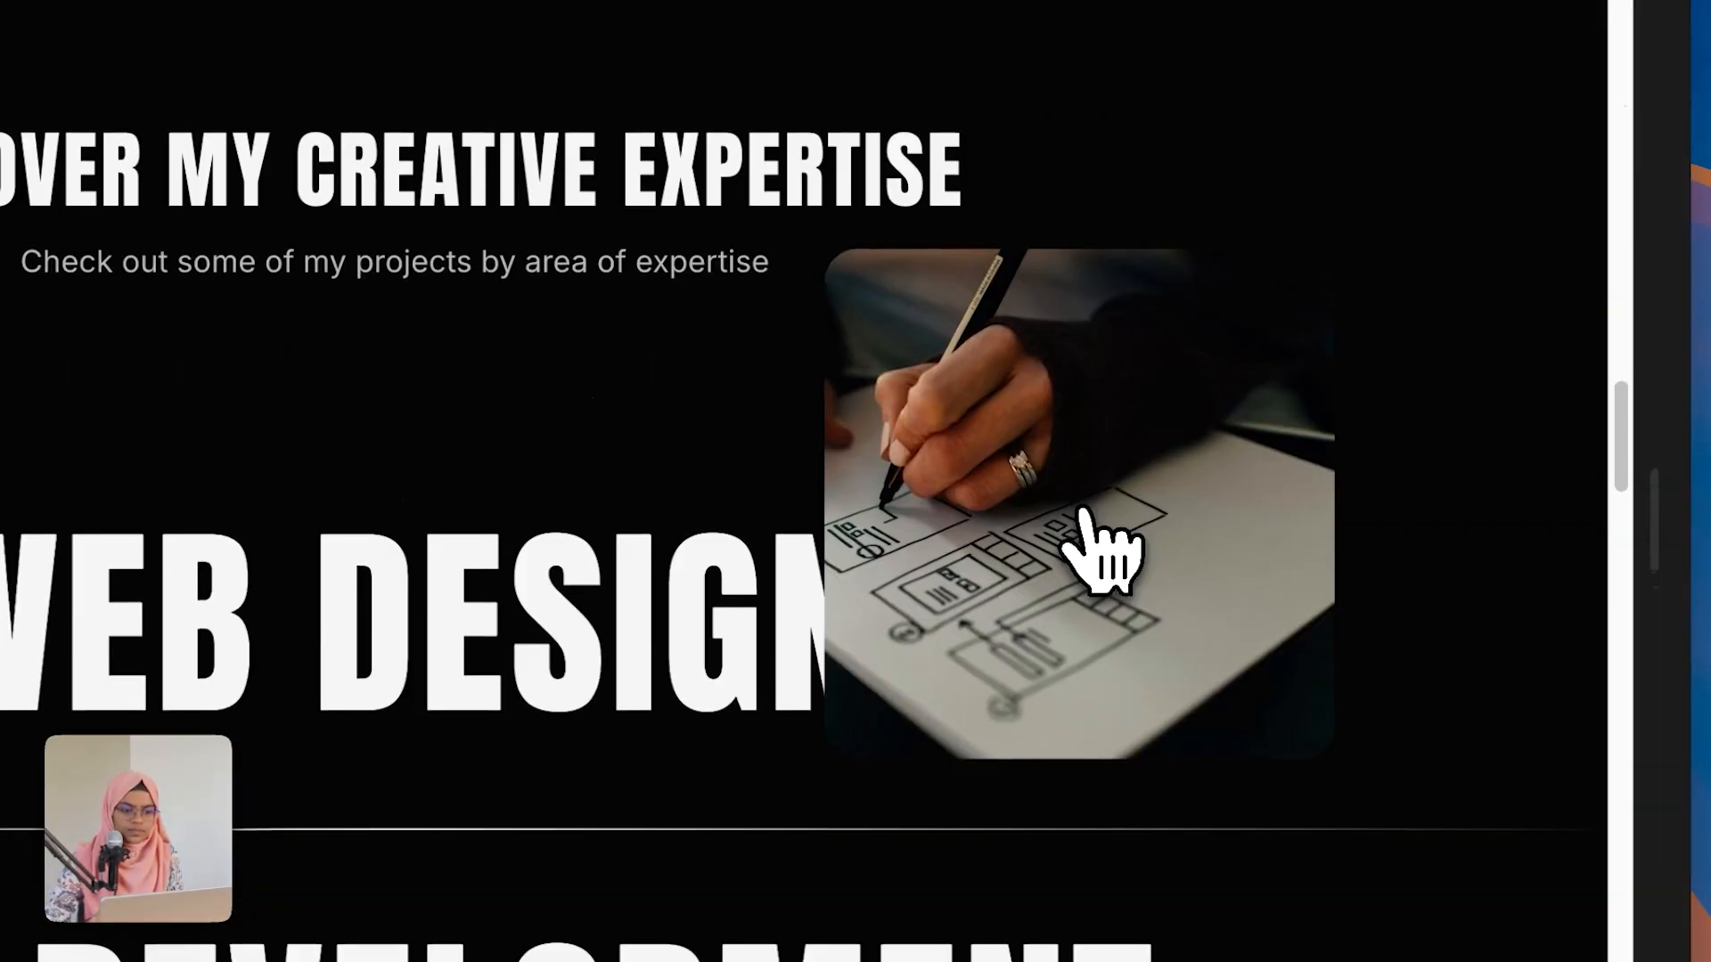
Step: Scroll through the preview to check how the cards stack while scrolling
scroll(1099, 553, down, 10)
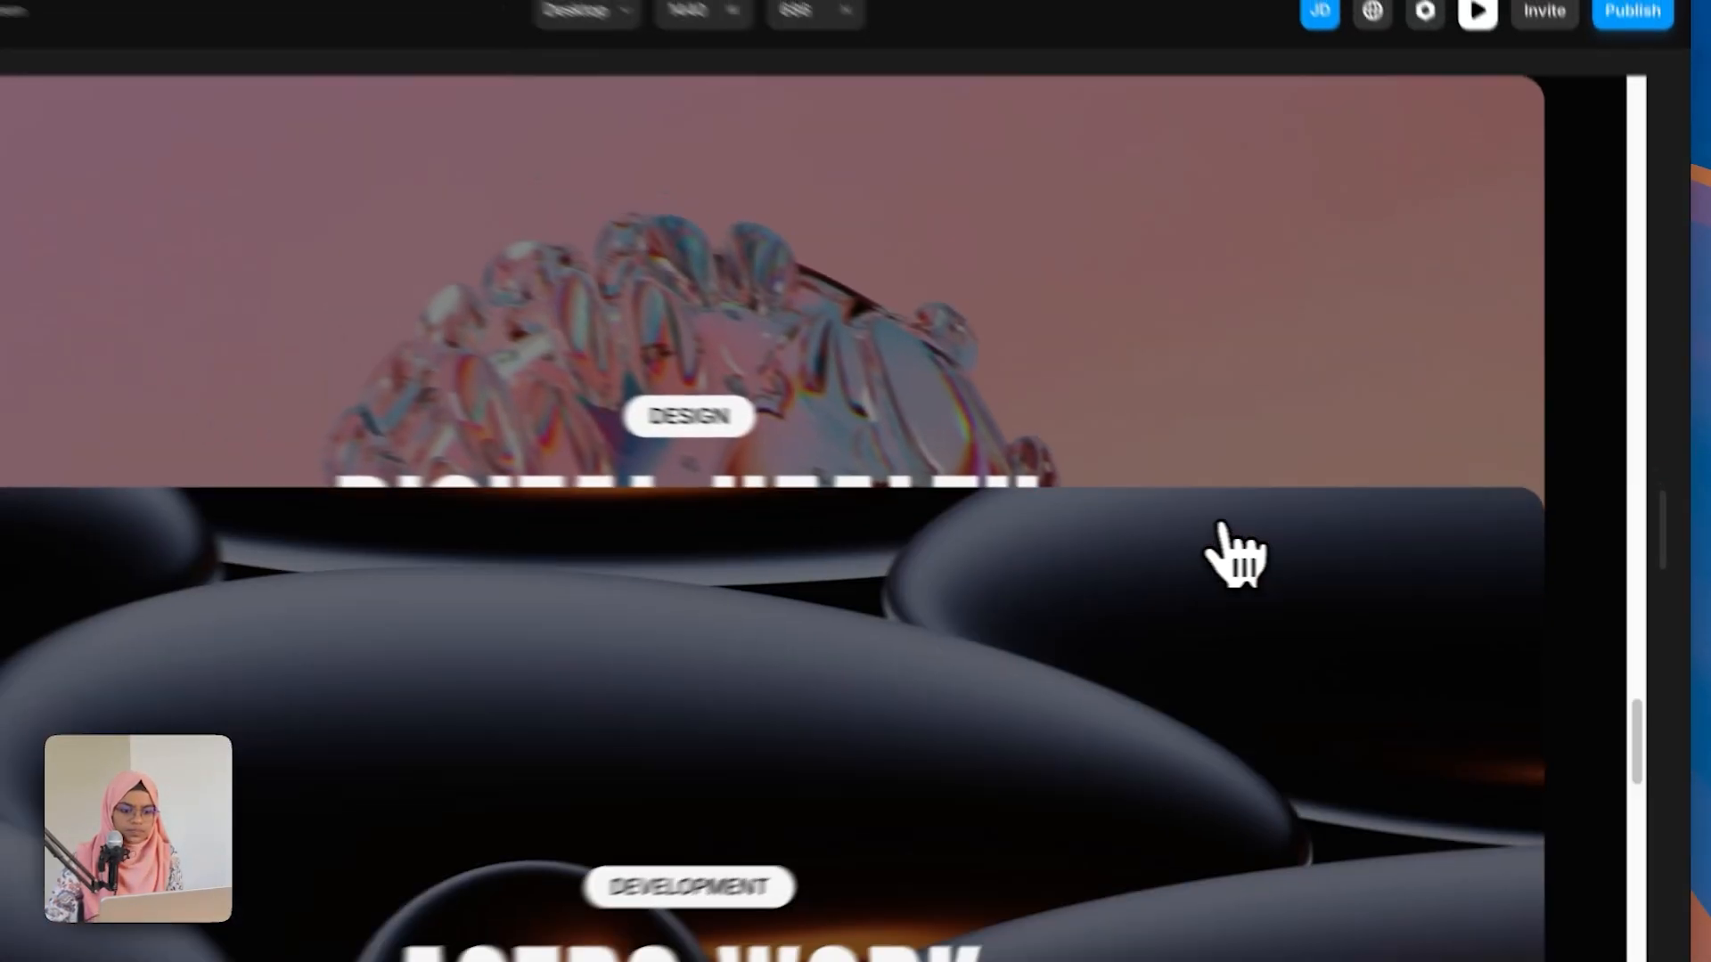
scroll(1234, 555, down, 10)
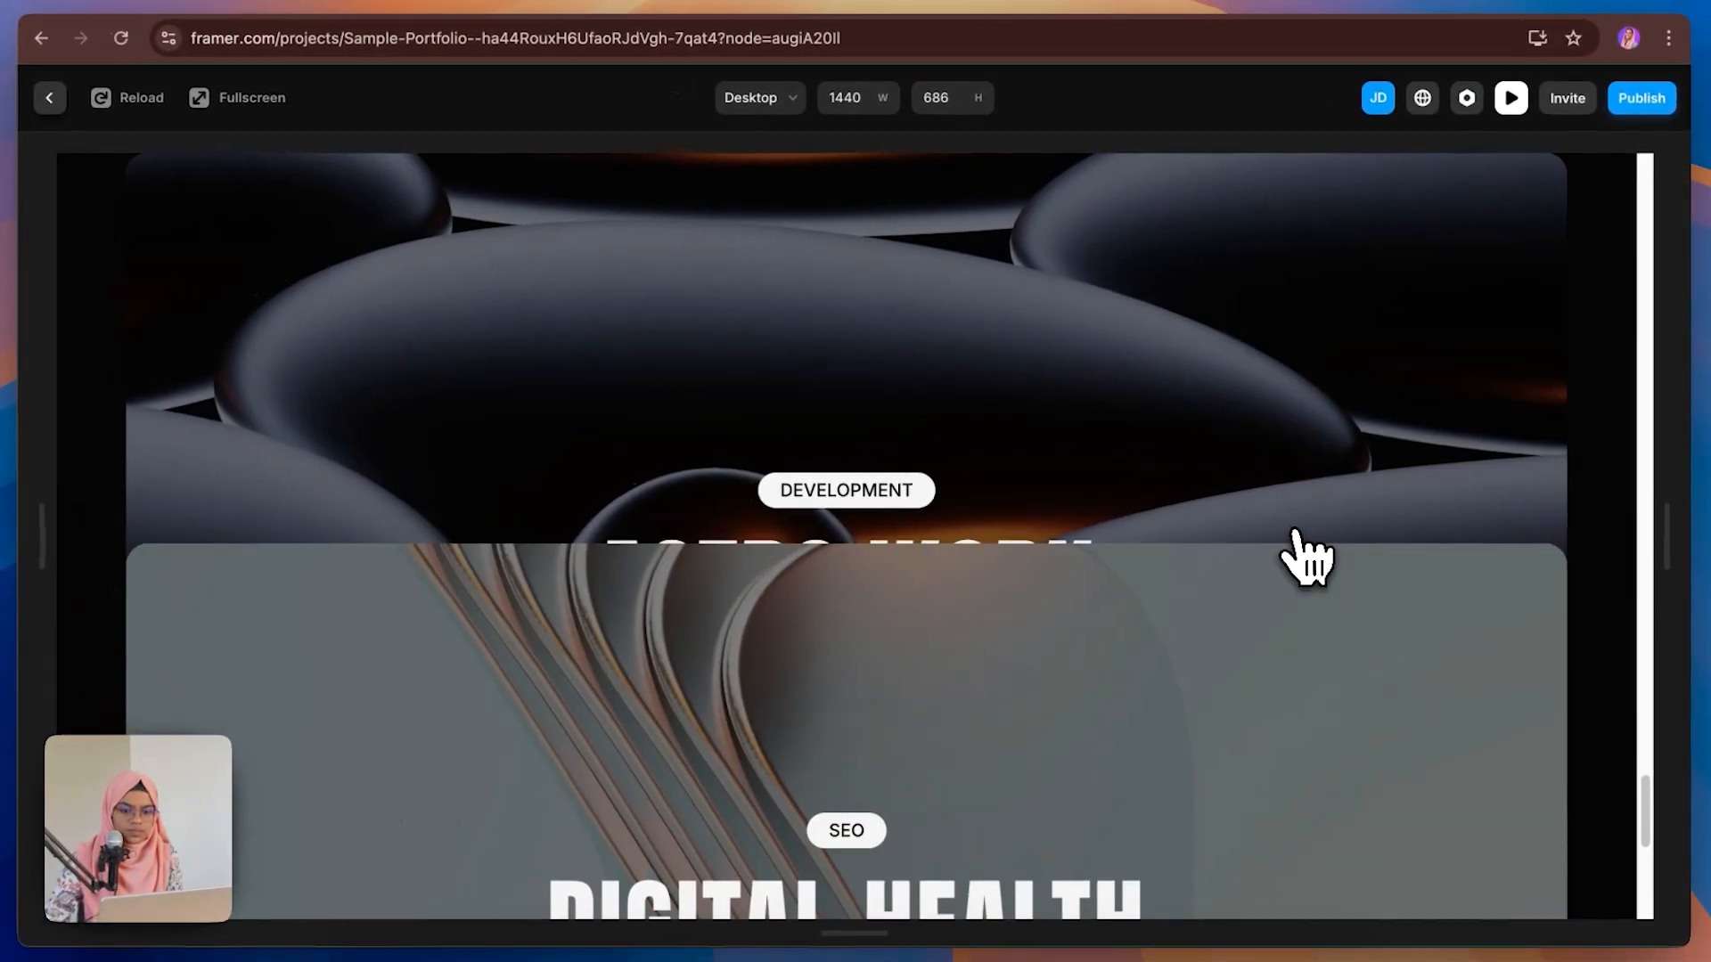
scroll(1305, 557, down, 3)
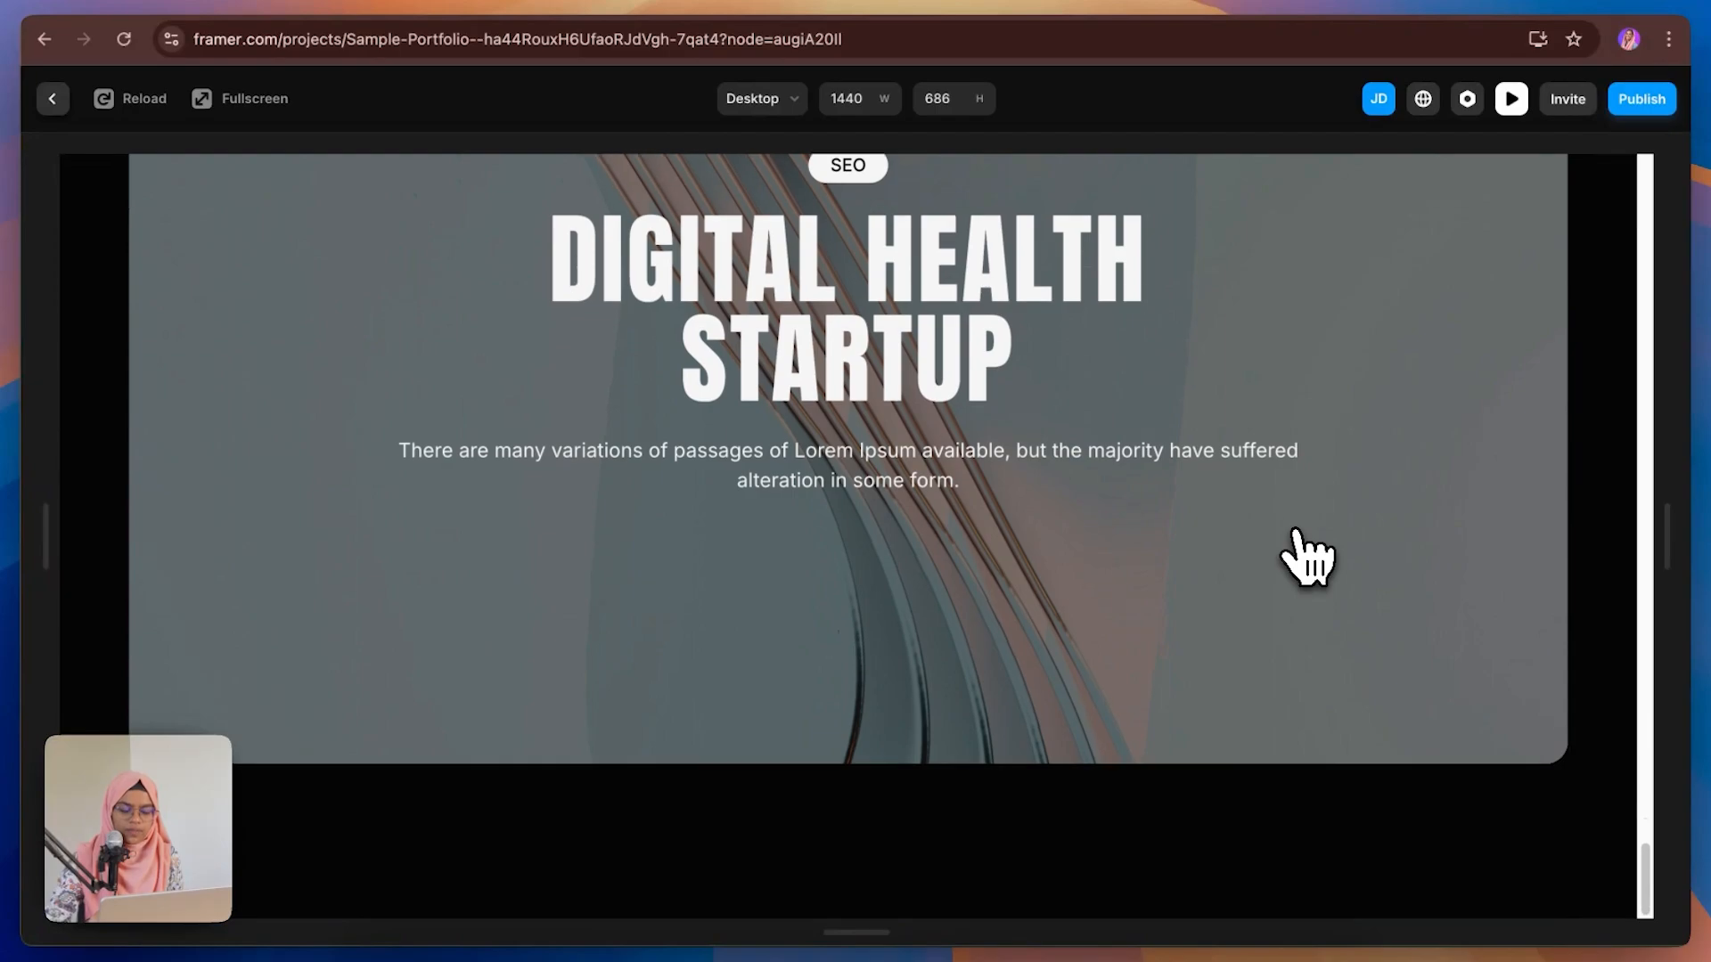
scroll(1305, 557, up, 6)
scroll(1305, 557, up, 5)
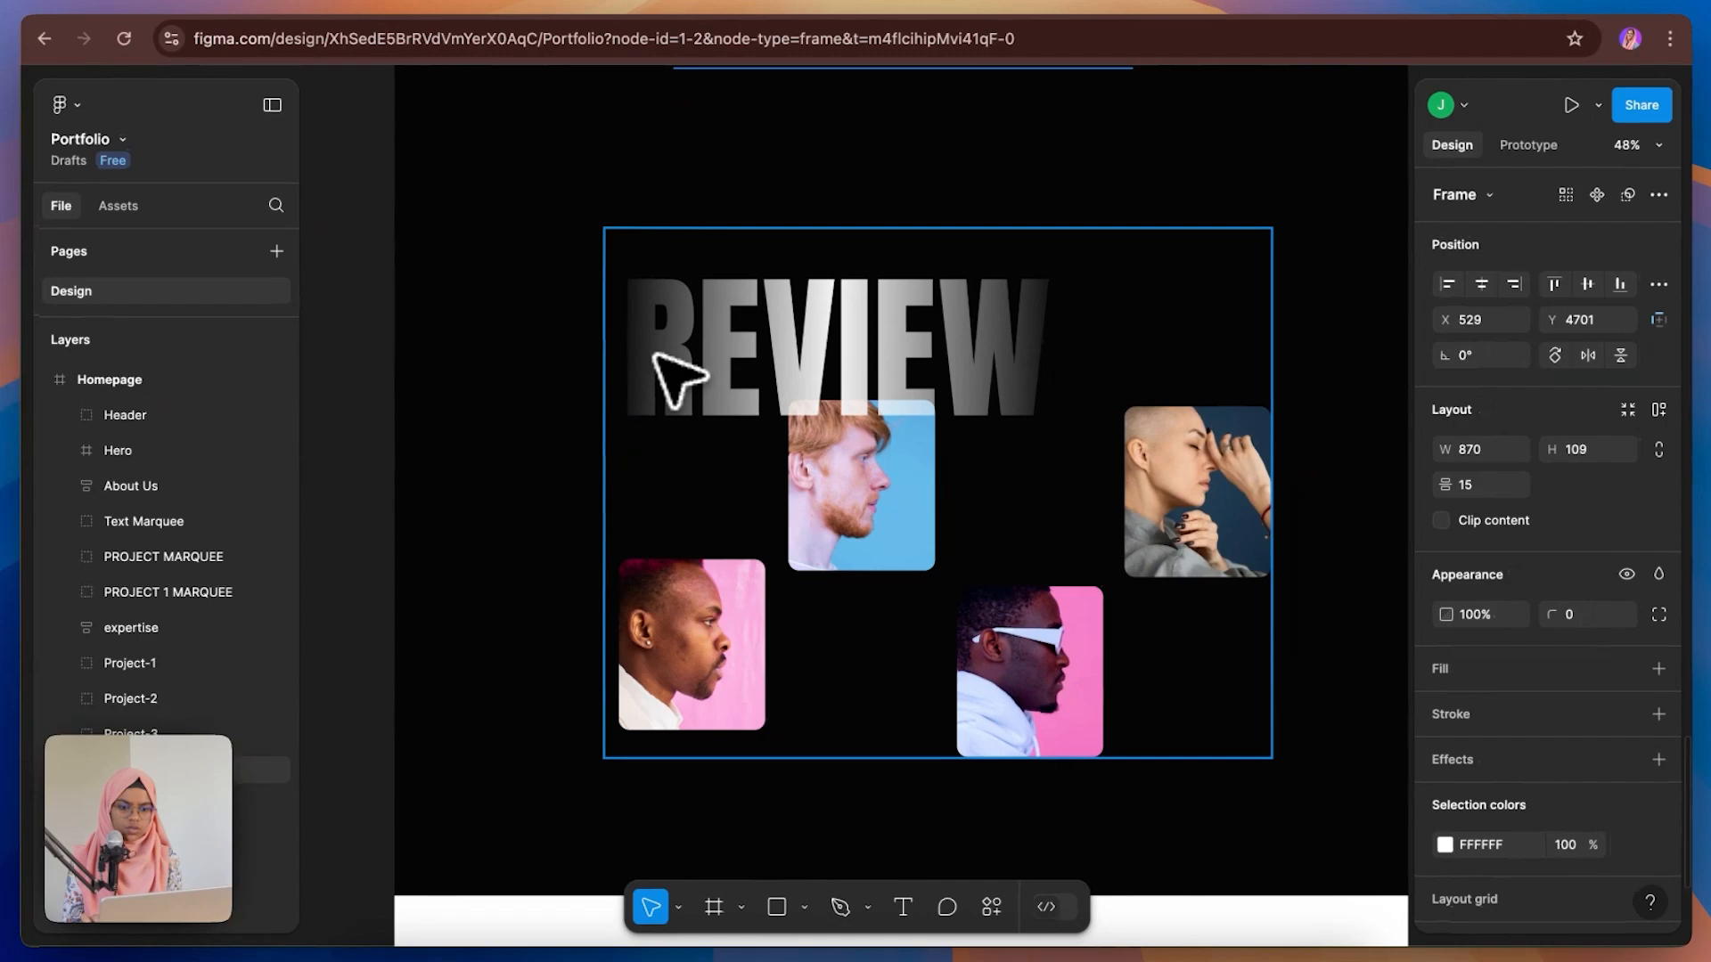
Step: Draw a new frame below the work section and move it into Desktop after WORK SECTION
click(834, 467)
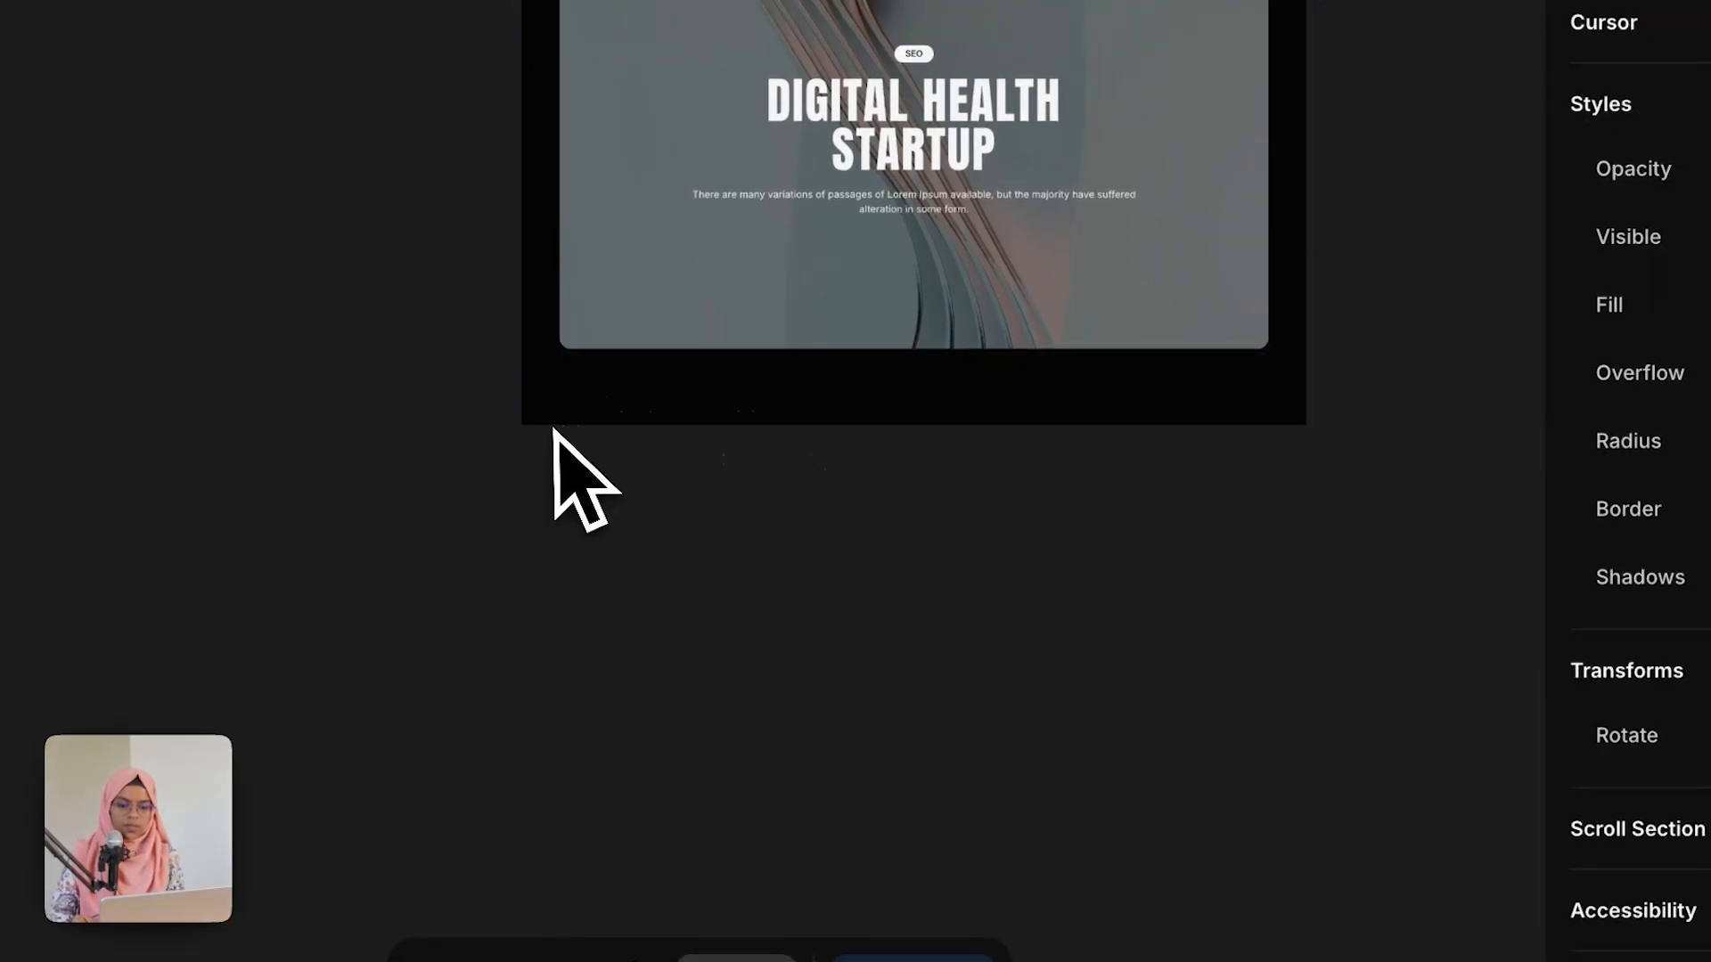
mouse_move(522, 426)
mouse_down()
mouse_move(1221, 580)
mouse_move(1322, 740)
mouse_move(1307, 838)
mouse_up()
mouse_move(165, 835)
mouse_down()
mouse_move(246, 656)
mouse_move(268, 434)
mouse_move(278, 444)
mouse_up()
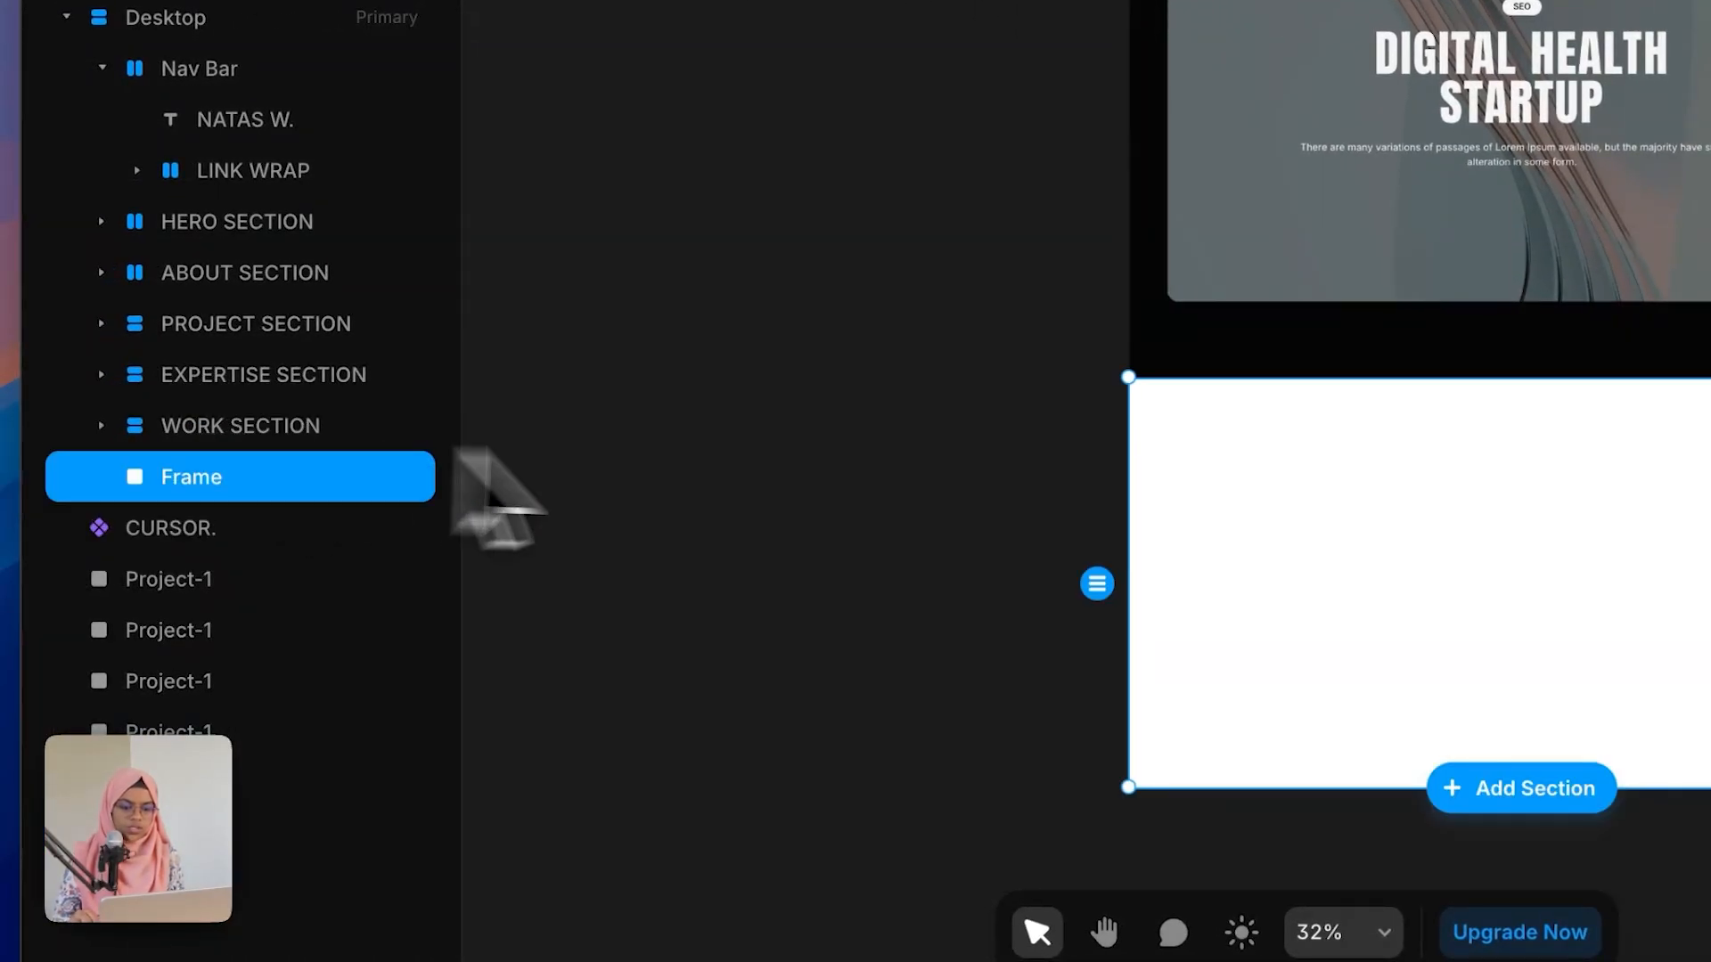
Step: Rename the new frame TESTIMONIAL SECTION
double_click(252, 485)
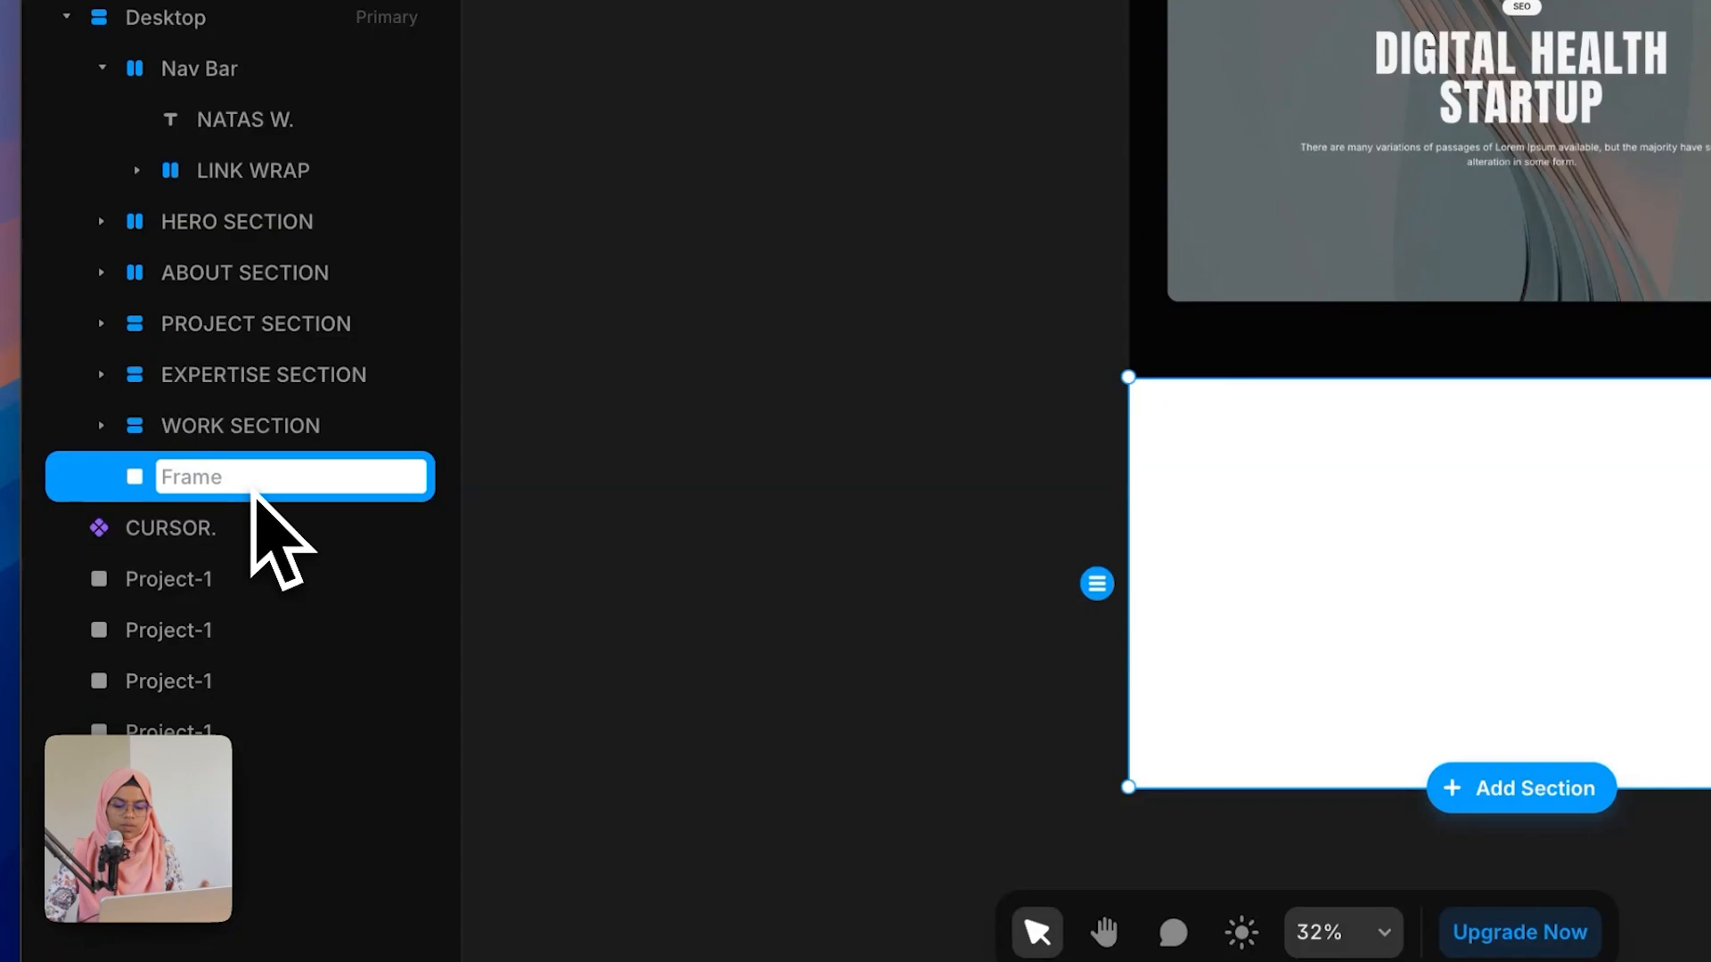
text(TESTIMONIAL SECTION)
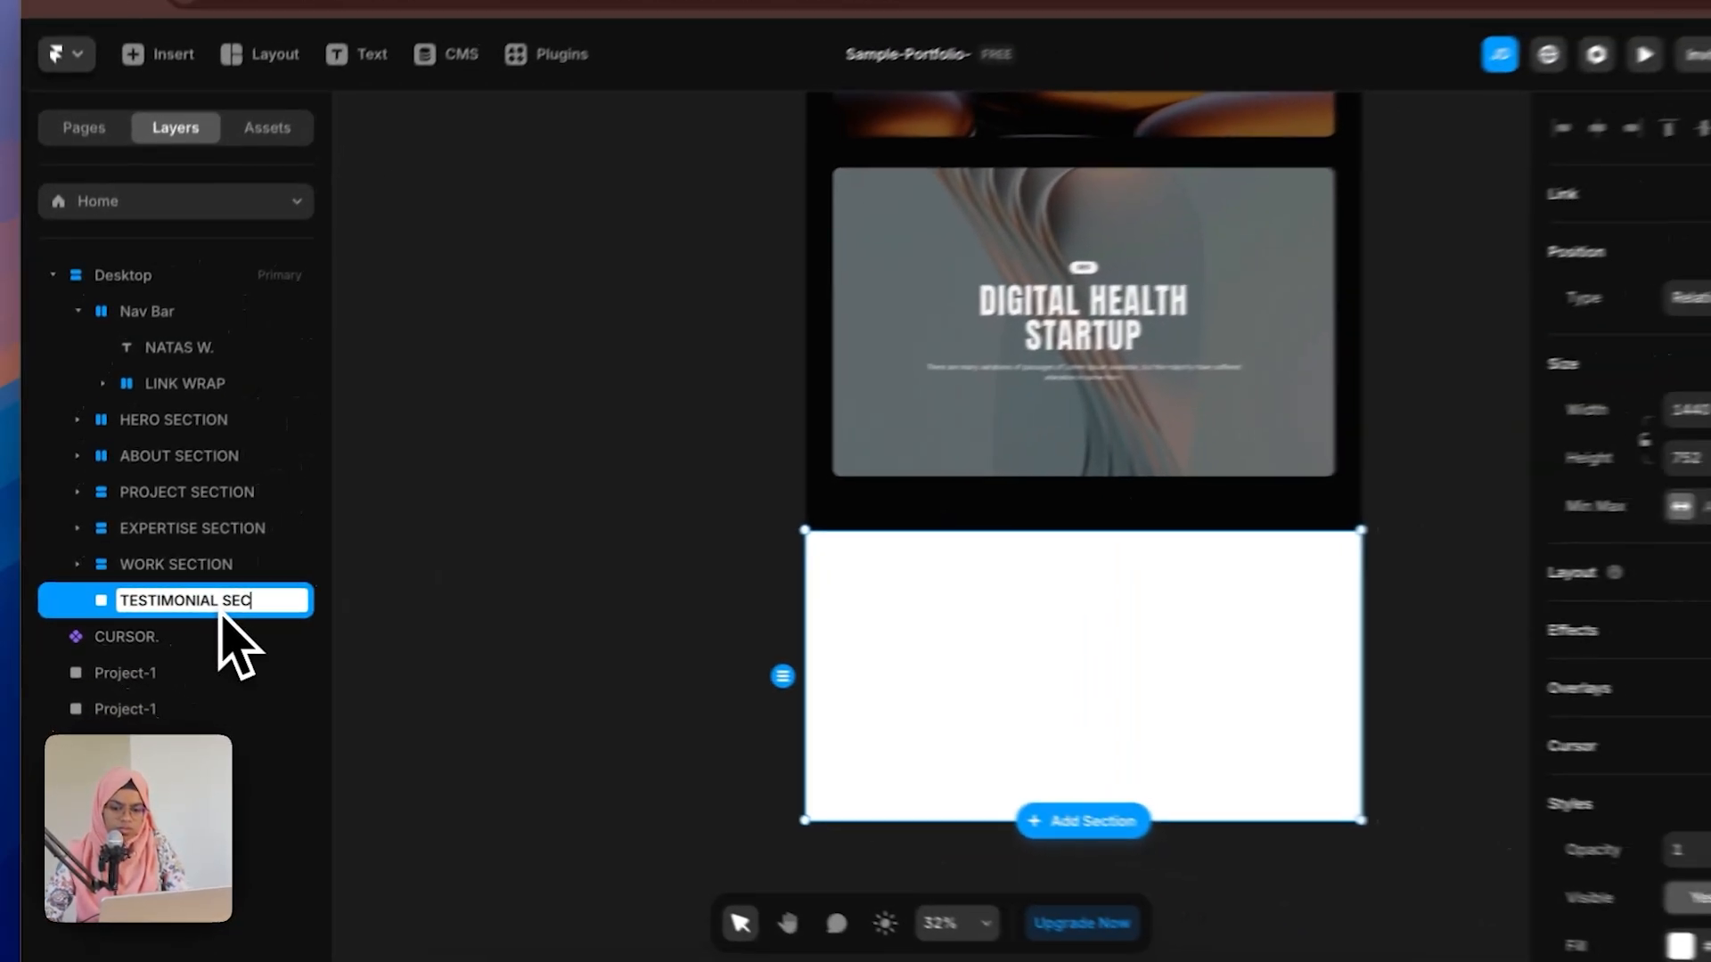
key(Return)
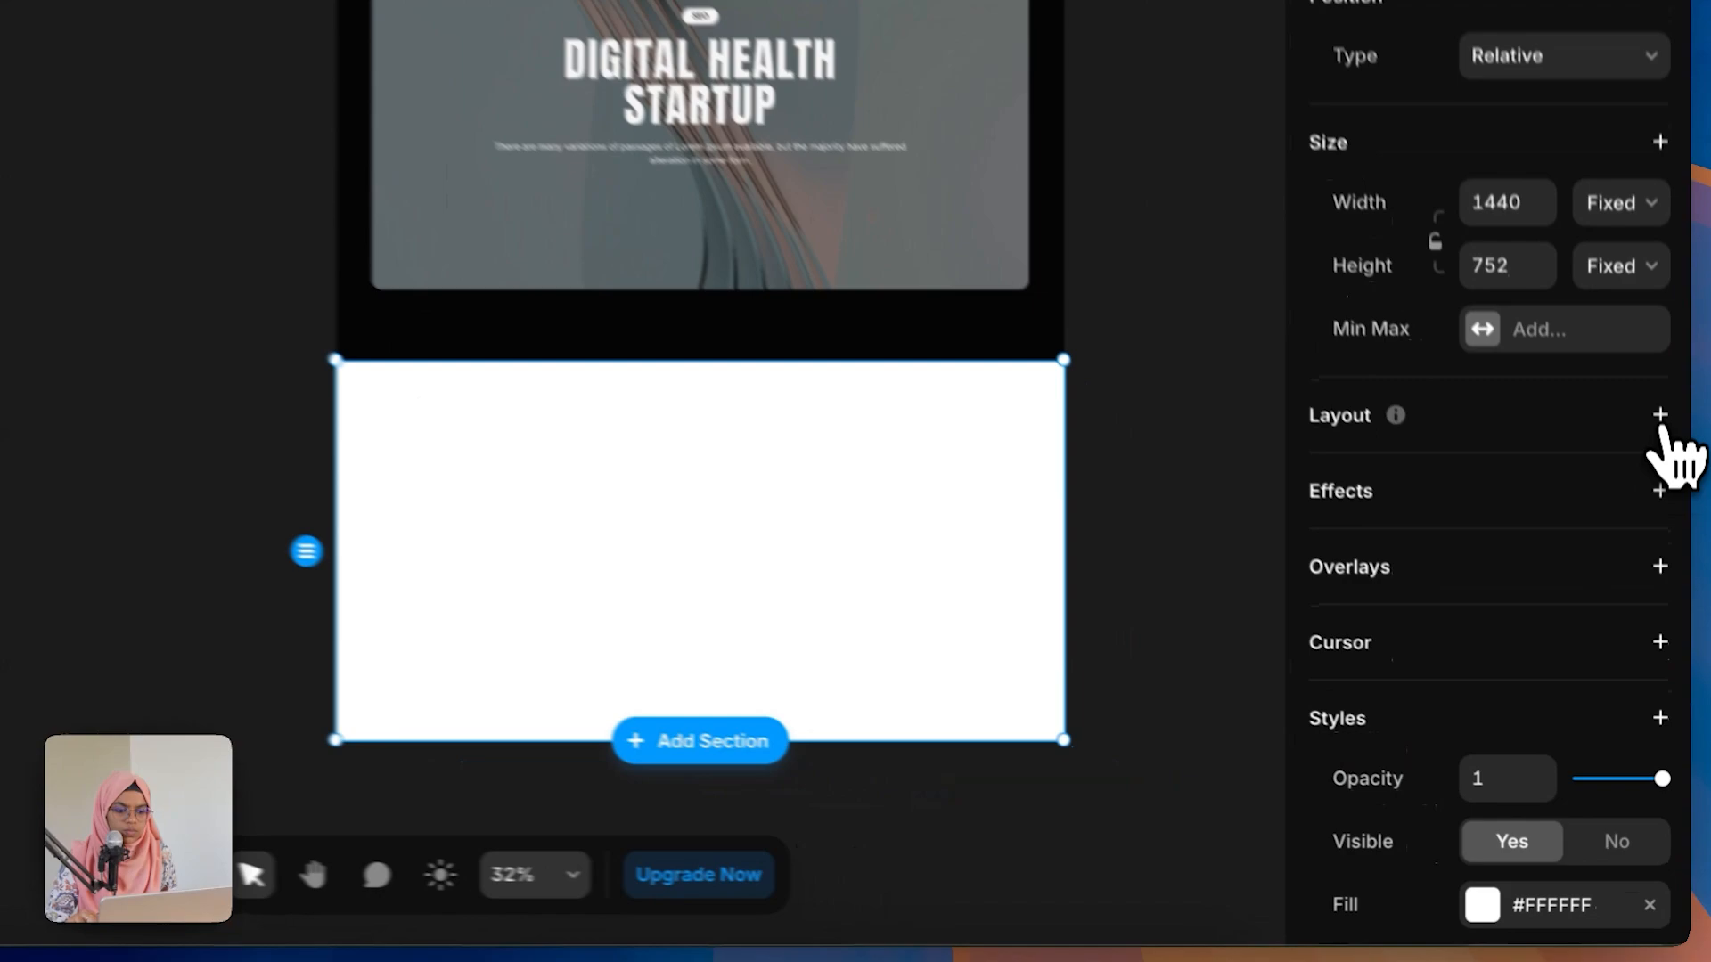
Step: Add a stack layout to the testimonial section and set its fill to Black
click(1669, 574)
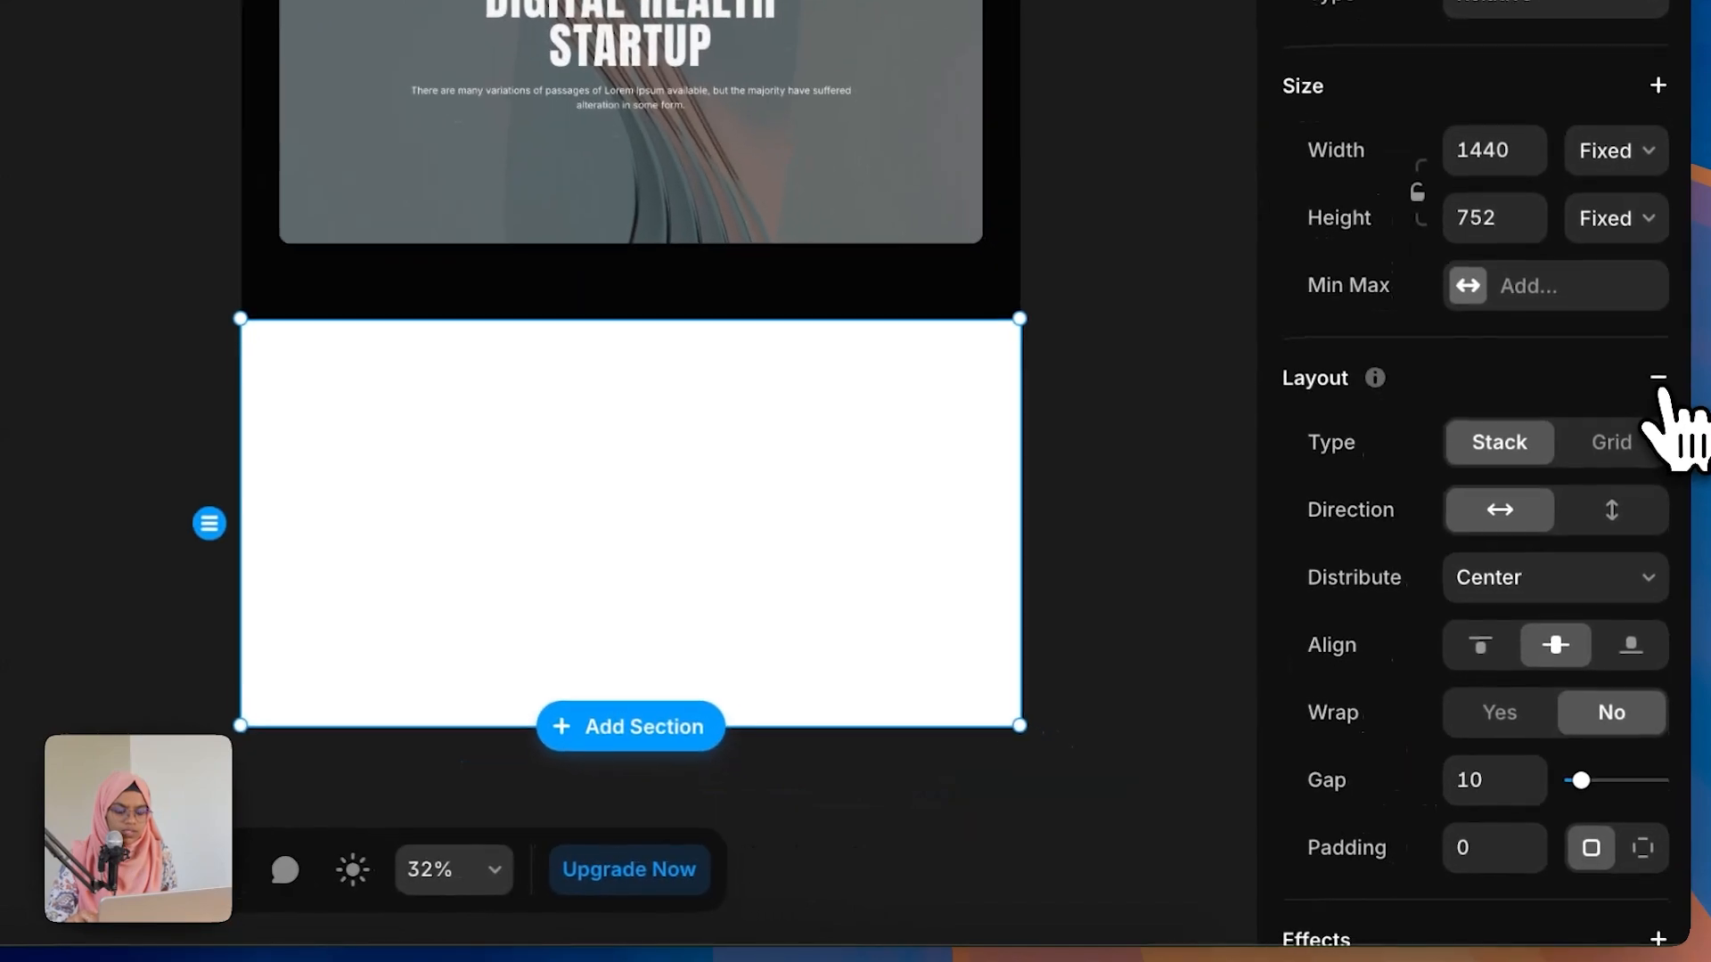
scroll(1620, 680, down, 10)
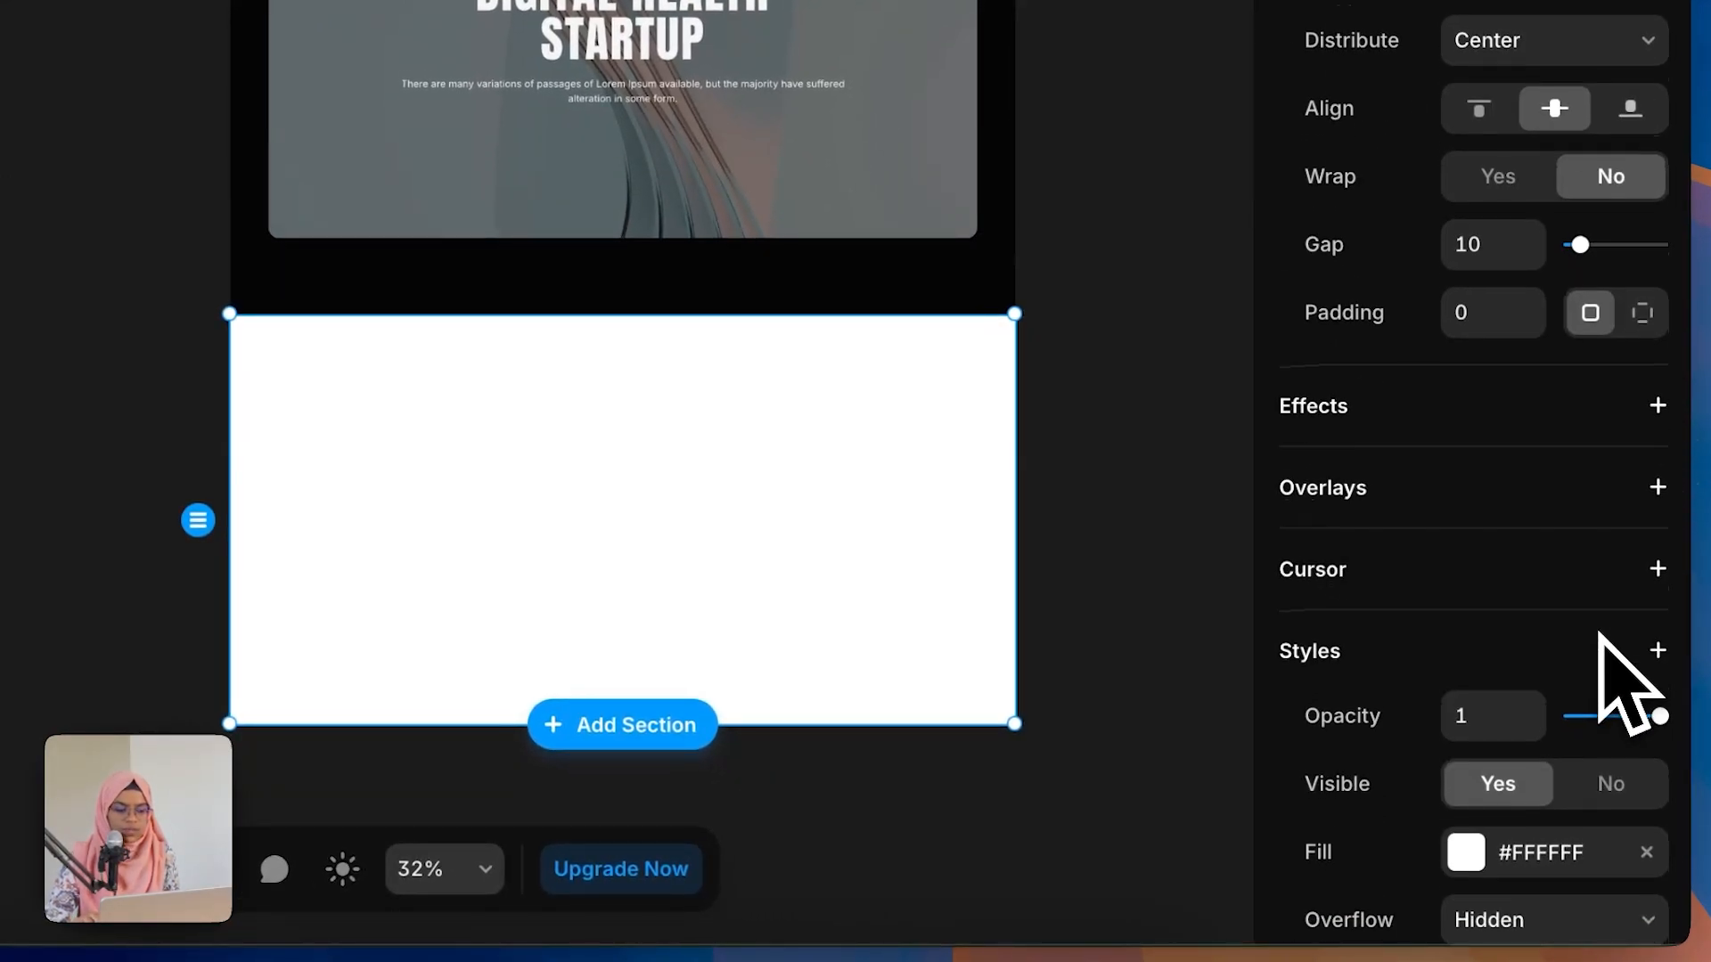
click(1548, 615)
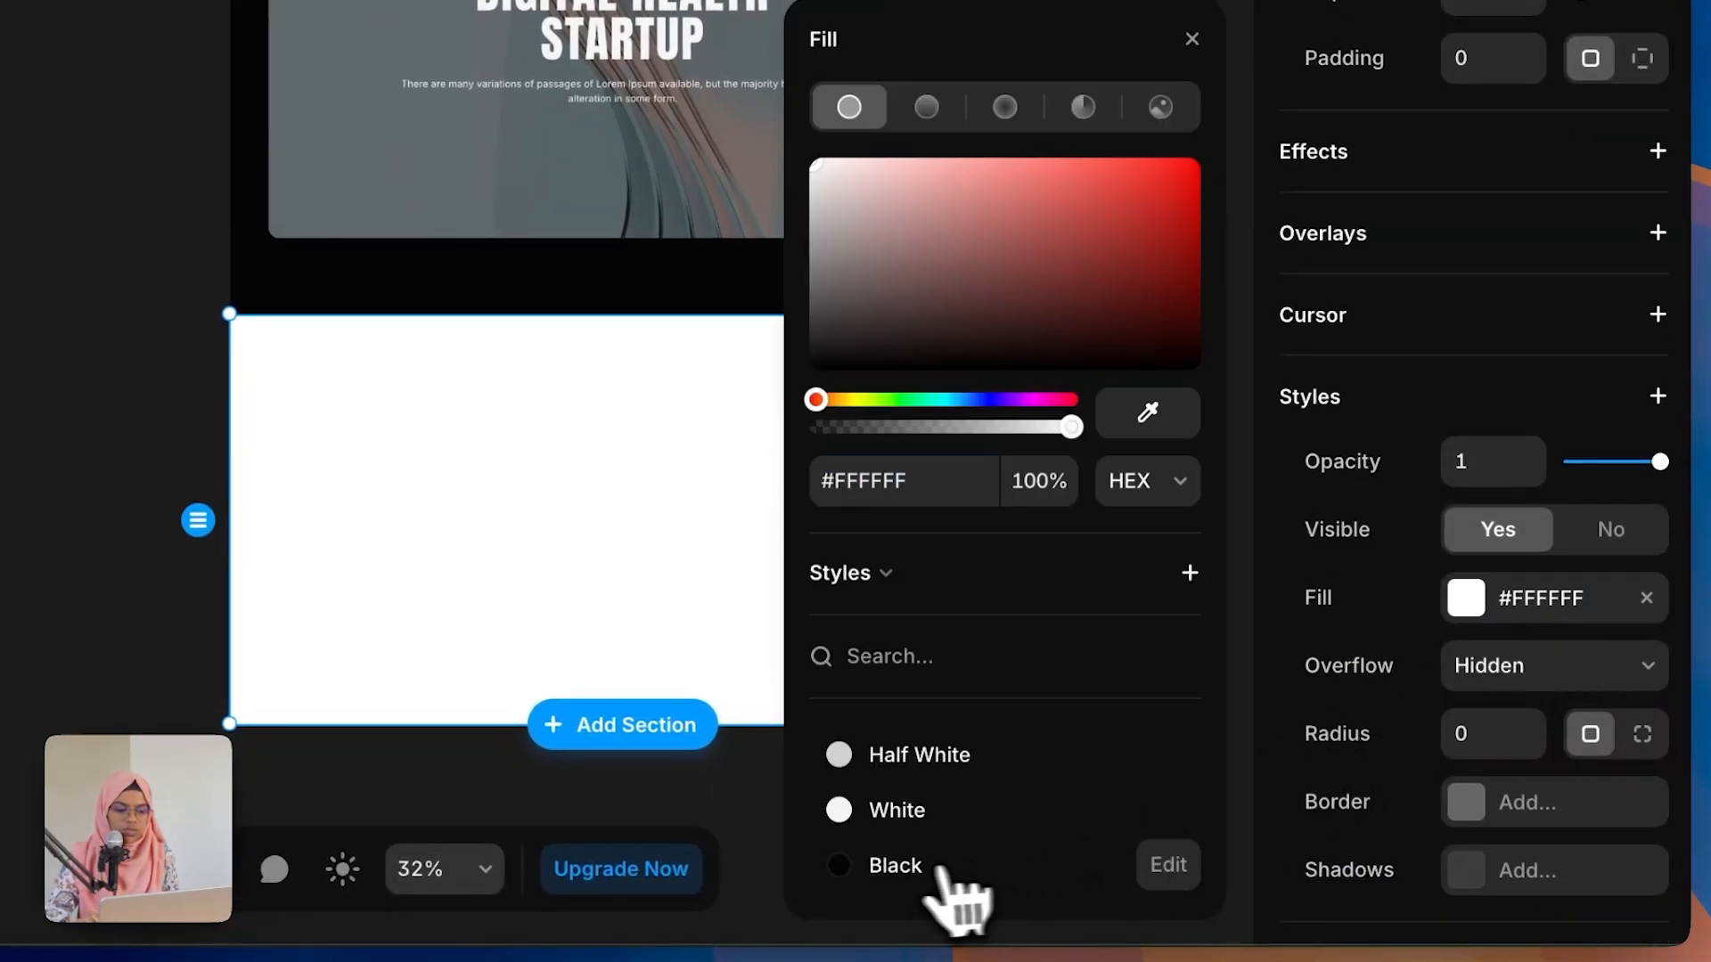
click(904, 869)
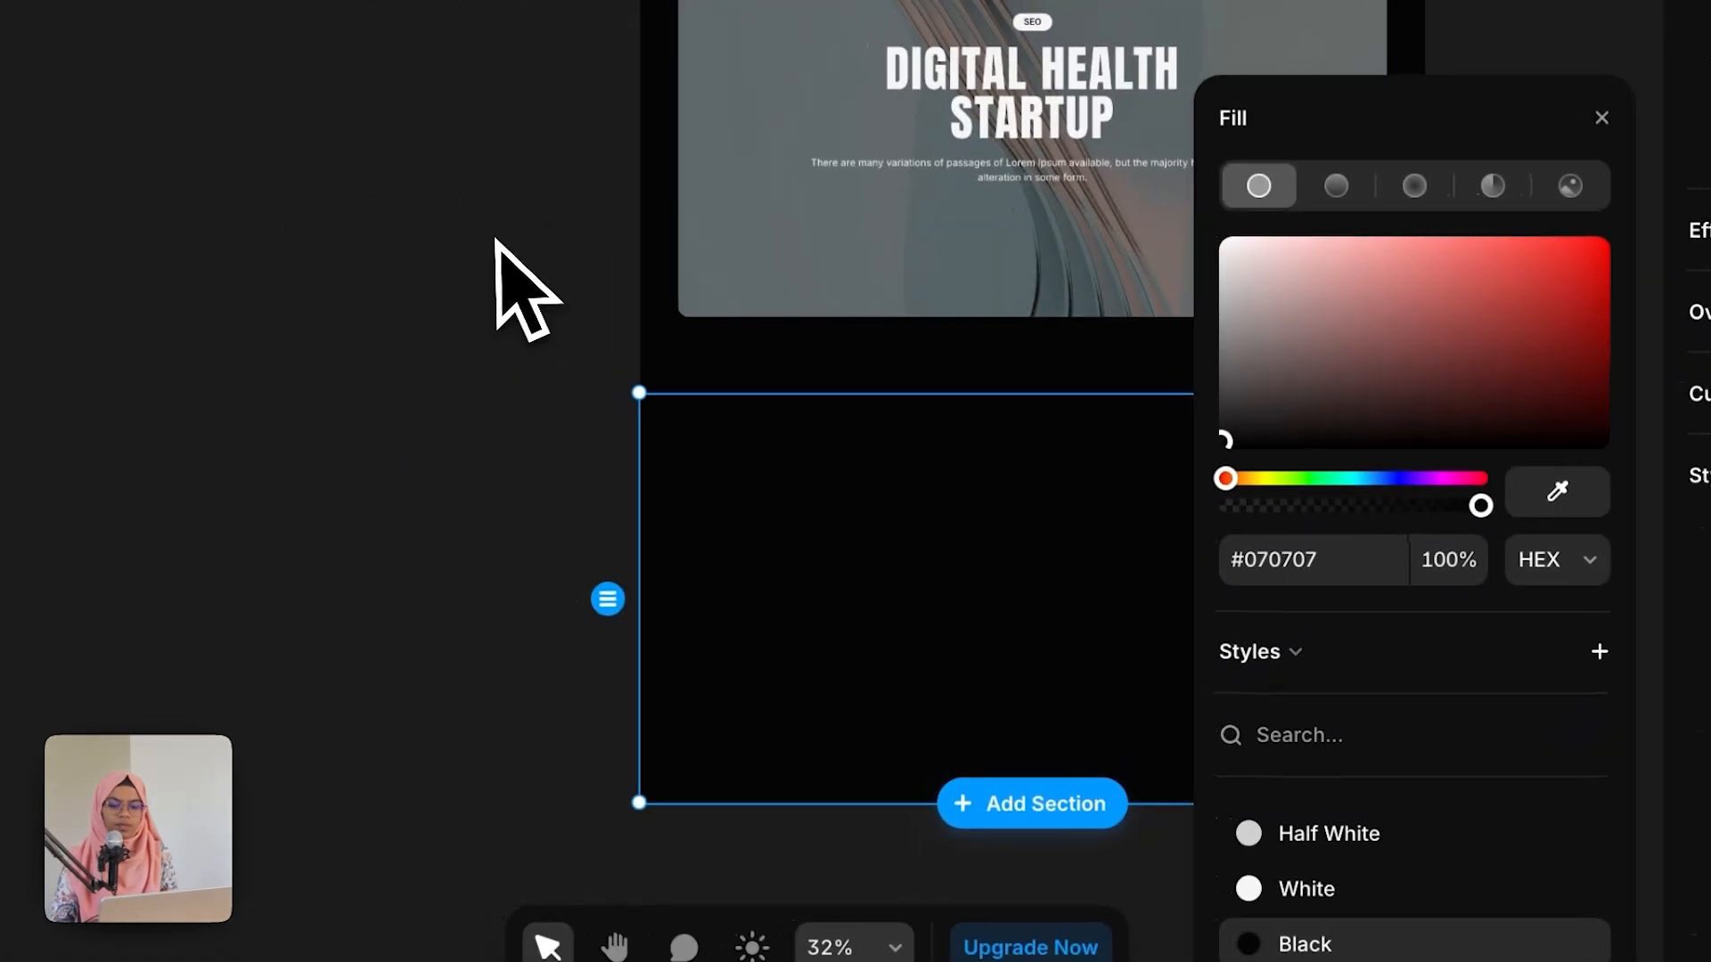
click(391, 219)
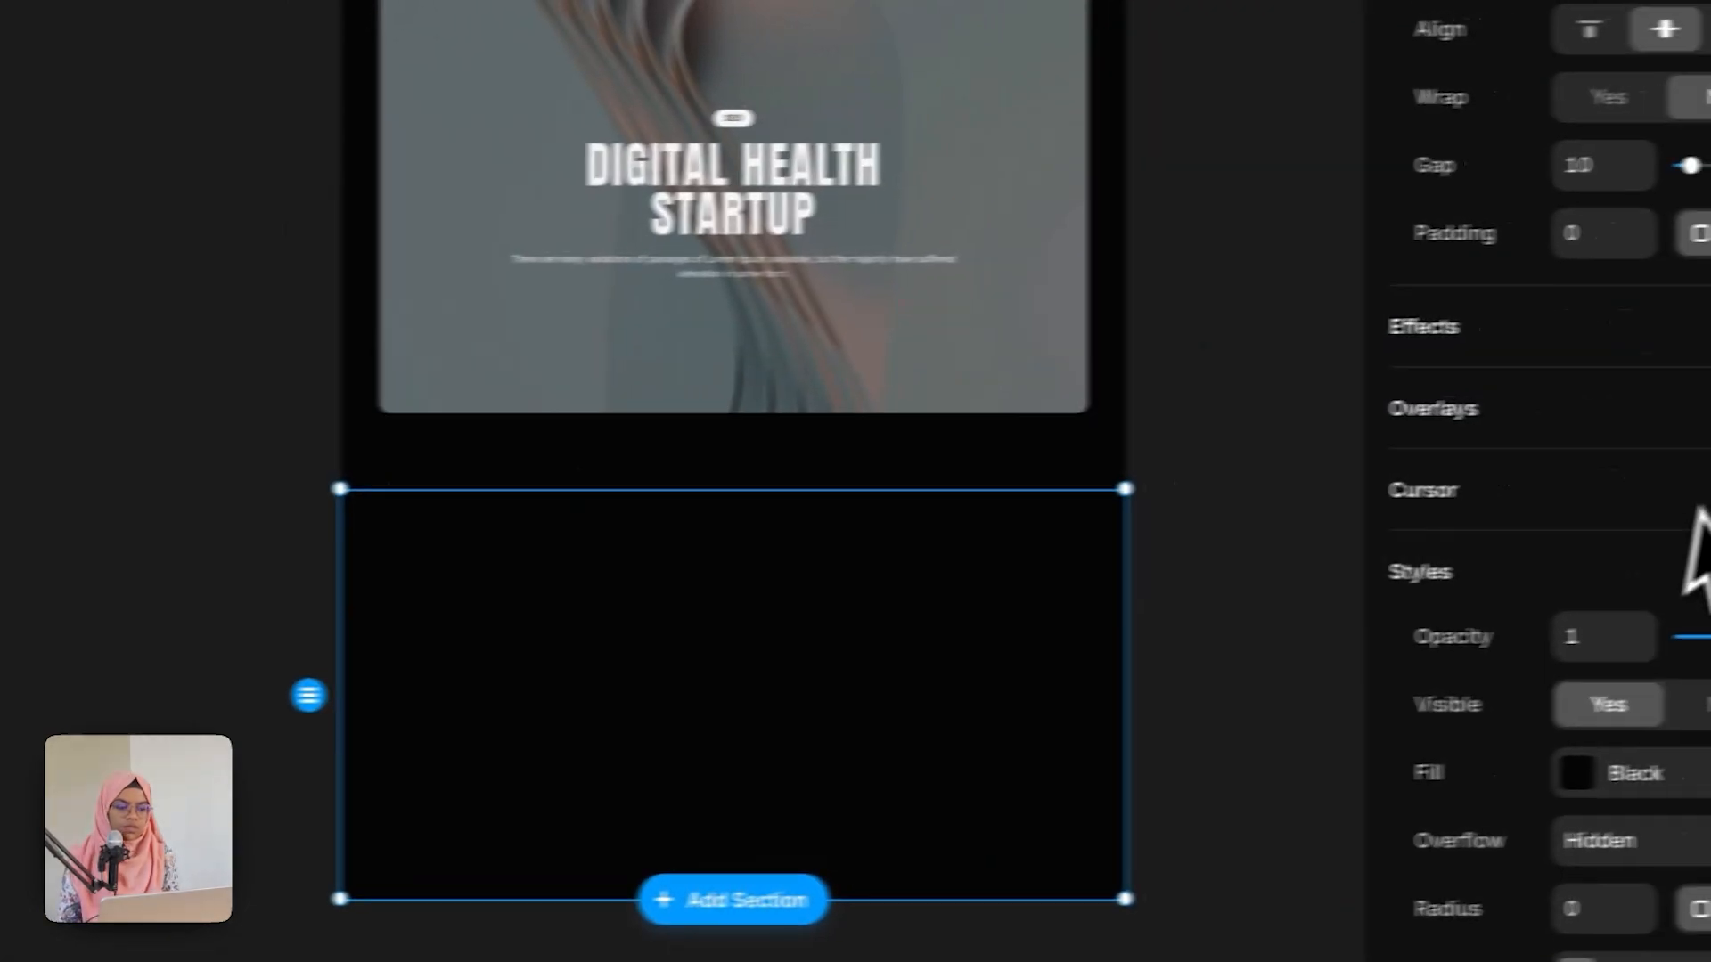
Step: Set the testimonial section's width to Fill
scroll(1692, 516, up, 10)
click(1615, 325)
click(1603, 401)
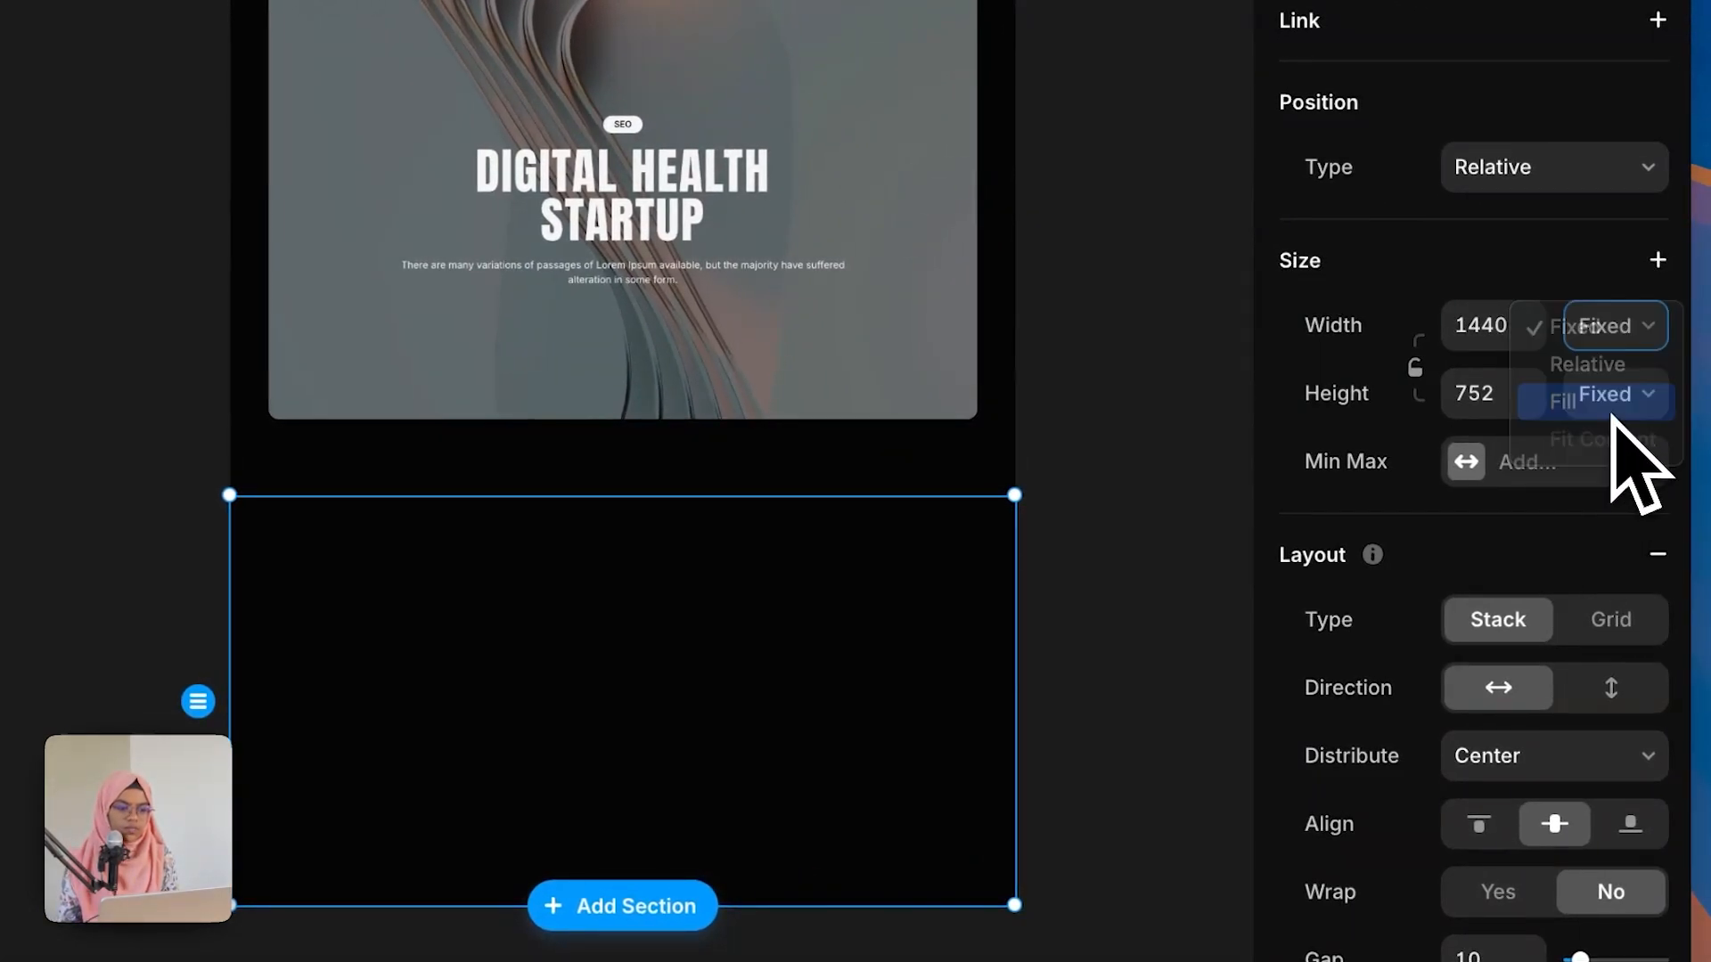
Step: Draw a frame about 1285 × 543 inside the testimonial section
click(1047, 630)
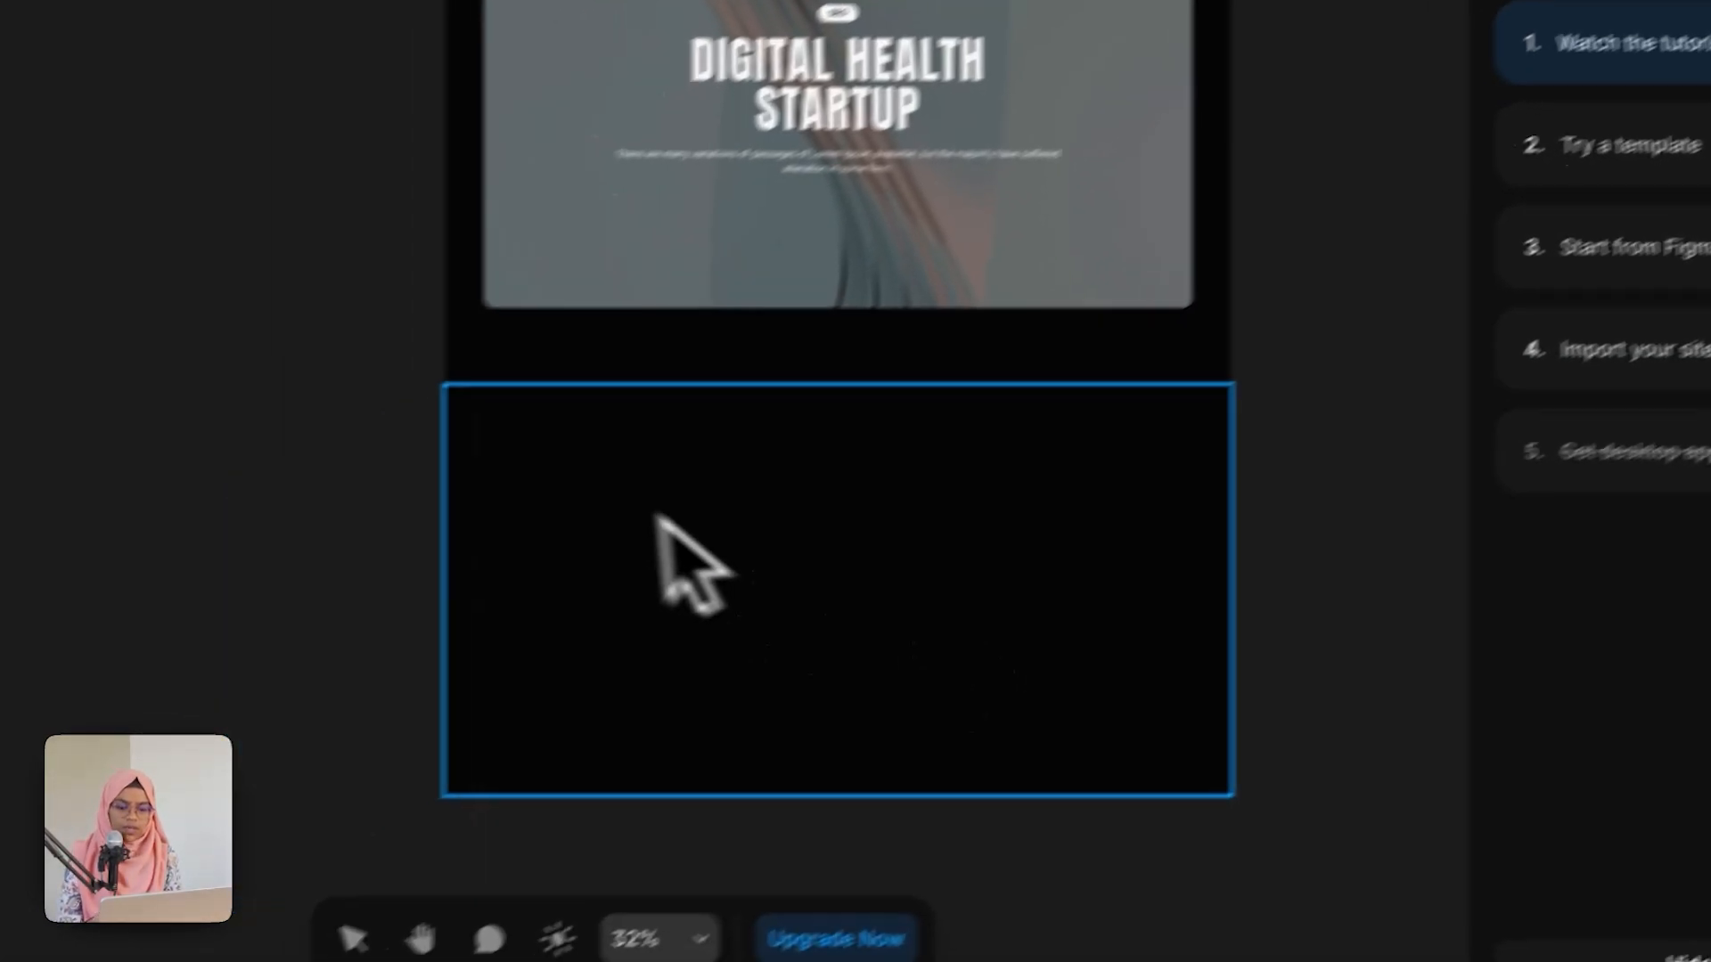
key(f)
drag(268, 563, 372, 861)
drag(689, 697, 1291, 687)
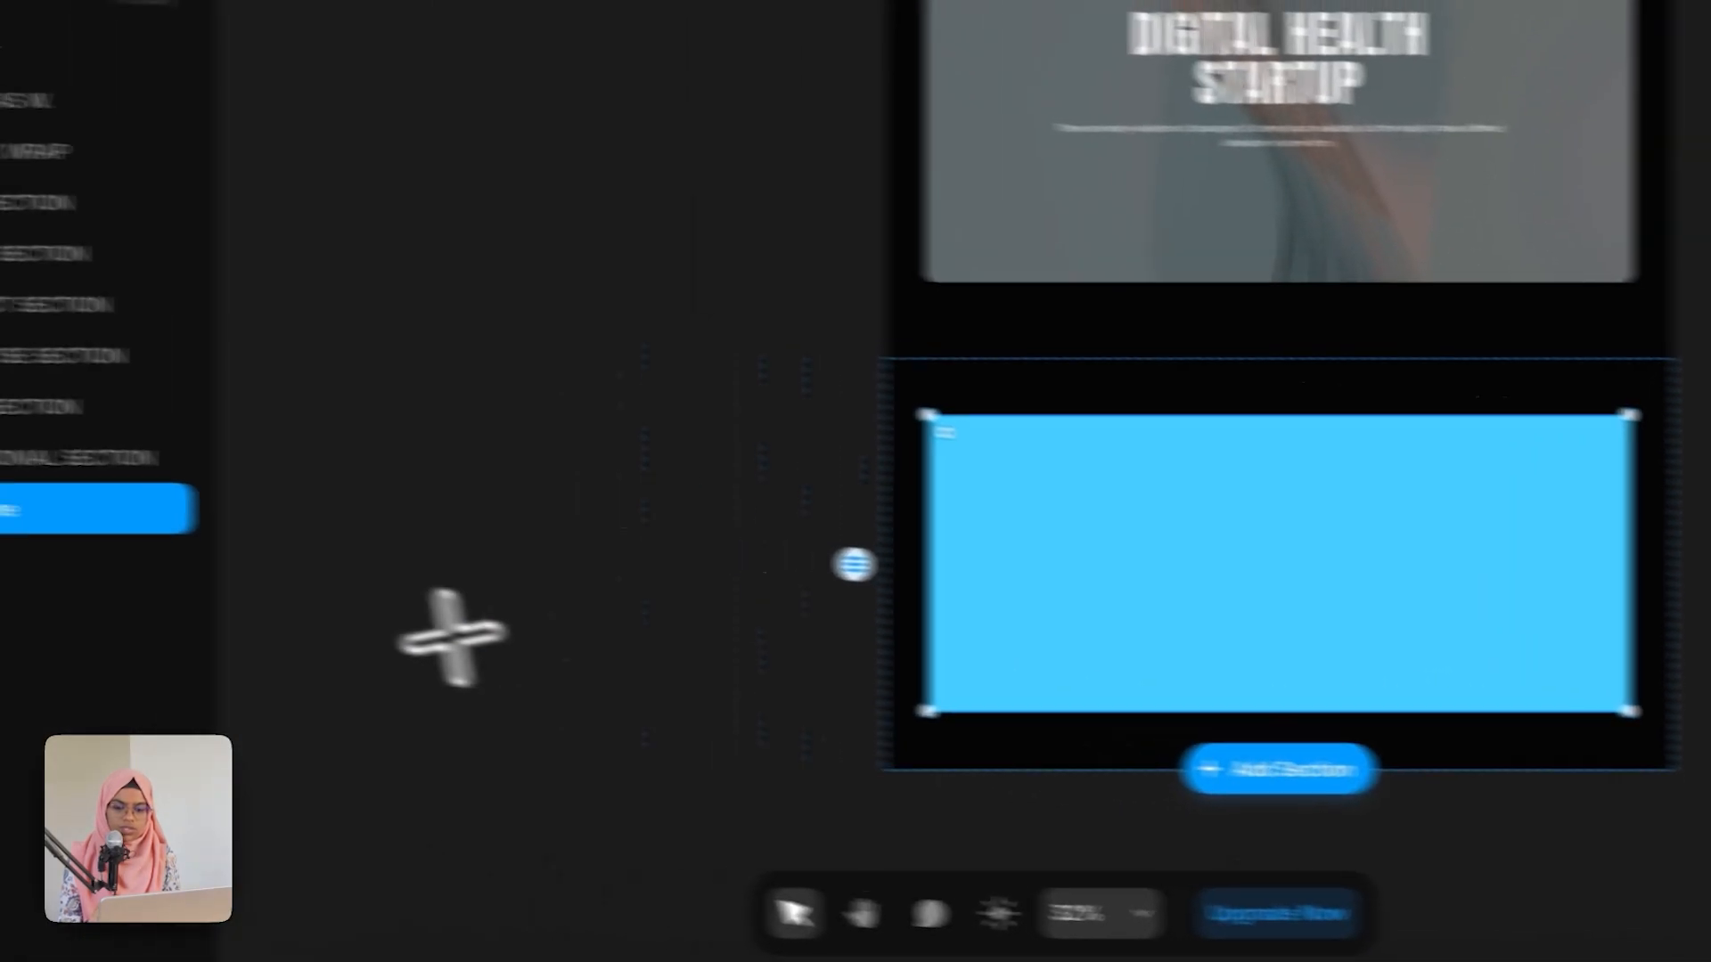
Step: Rename the inner frame CONTAINER and set its width to Fill
double_click(89, 517)
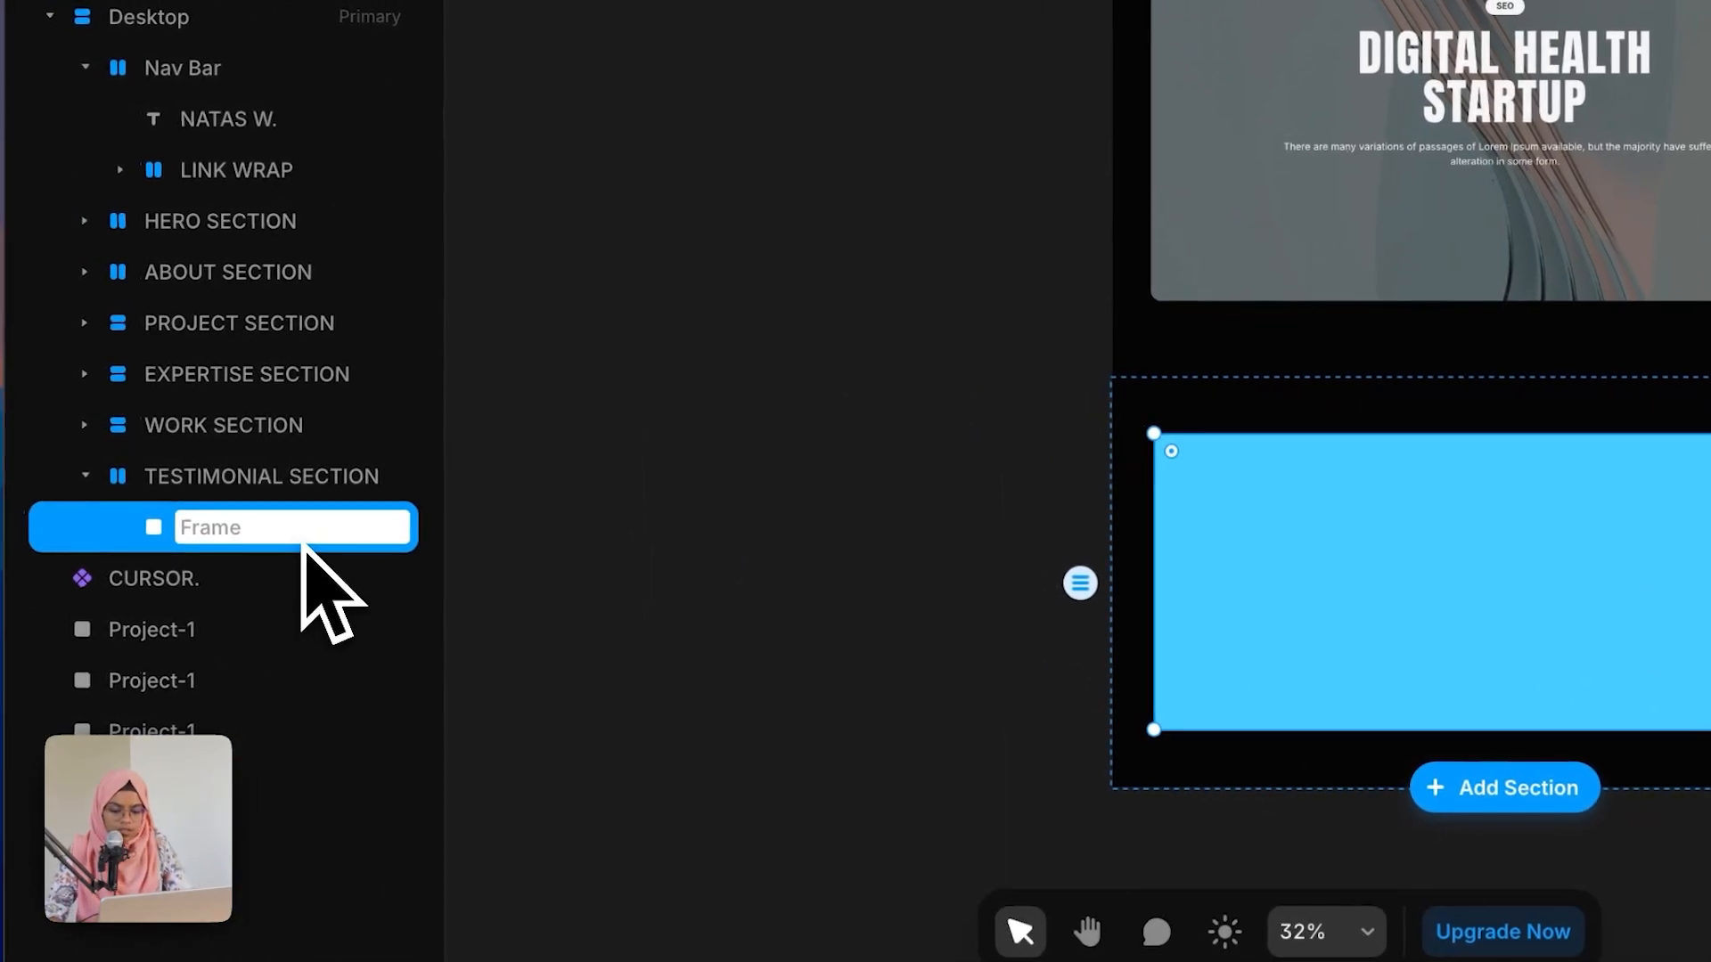
text(CONTAIN)
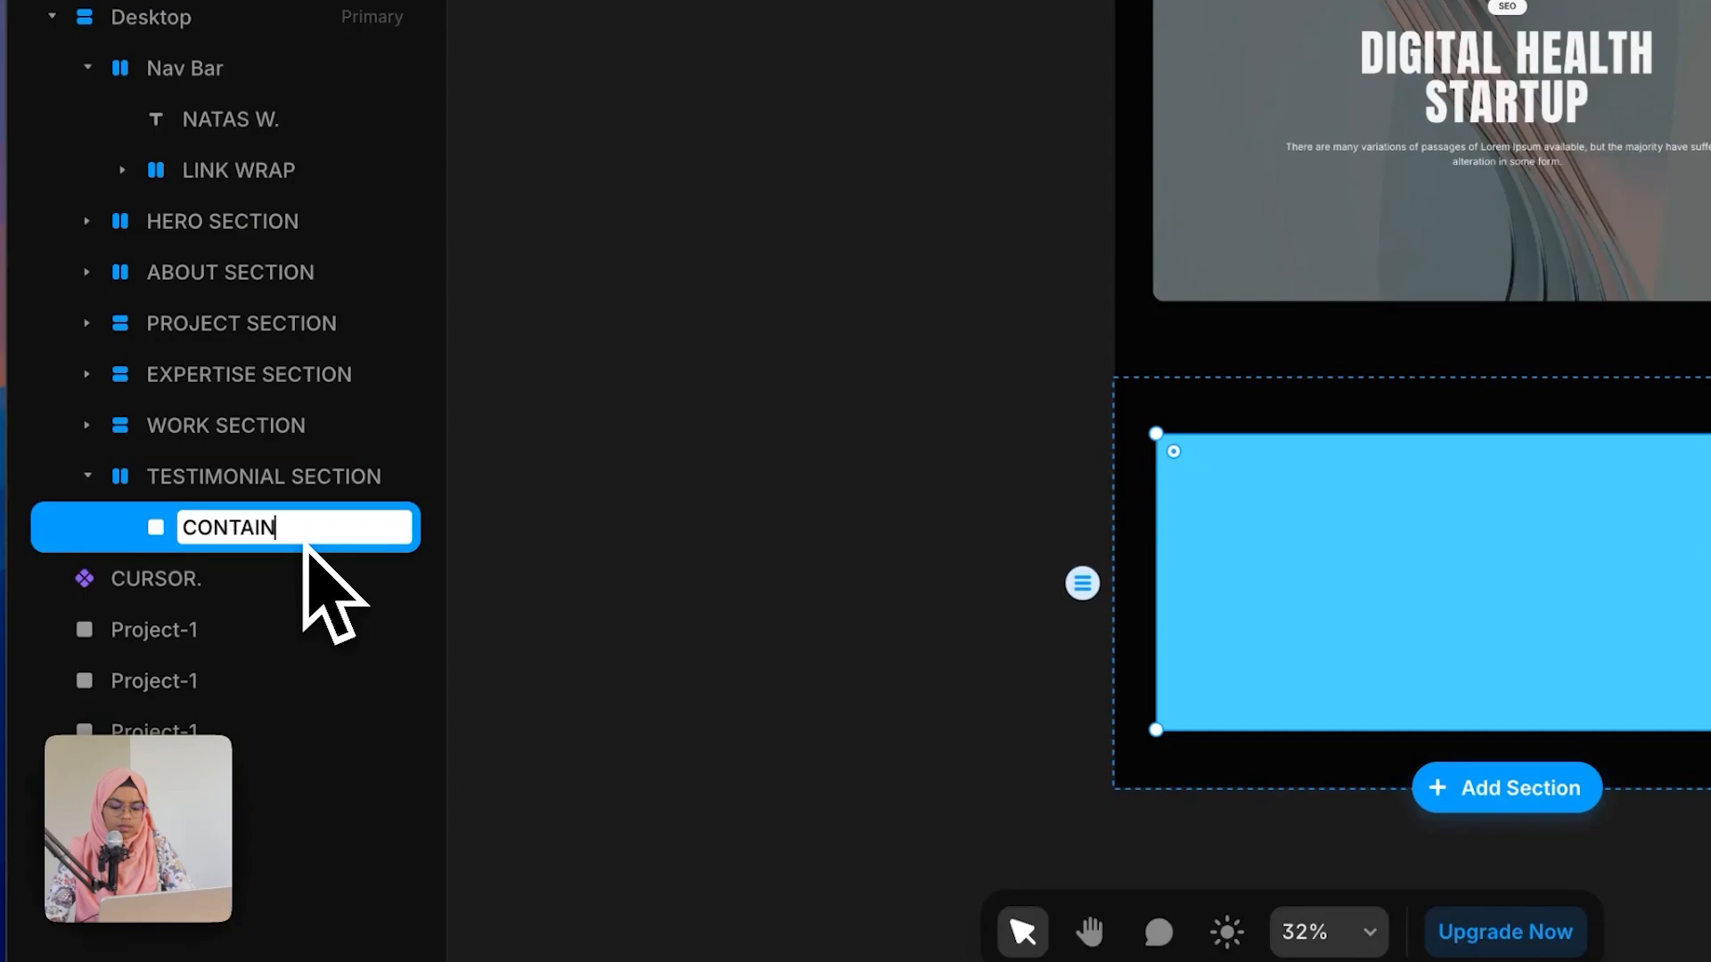
text(ER)
key(Return)
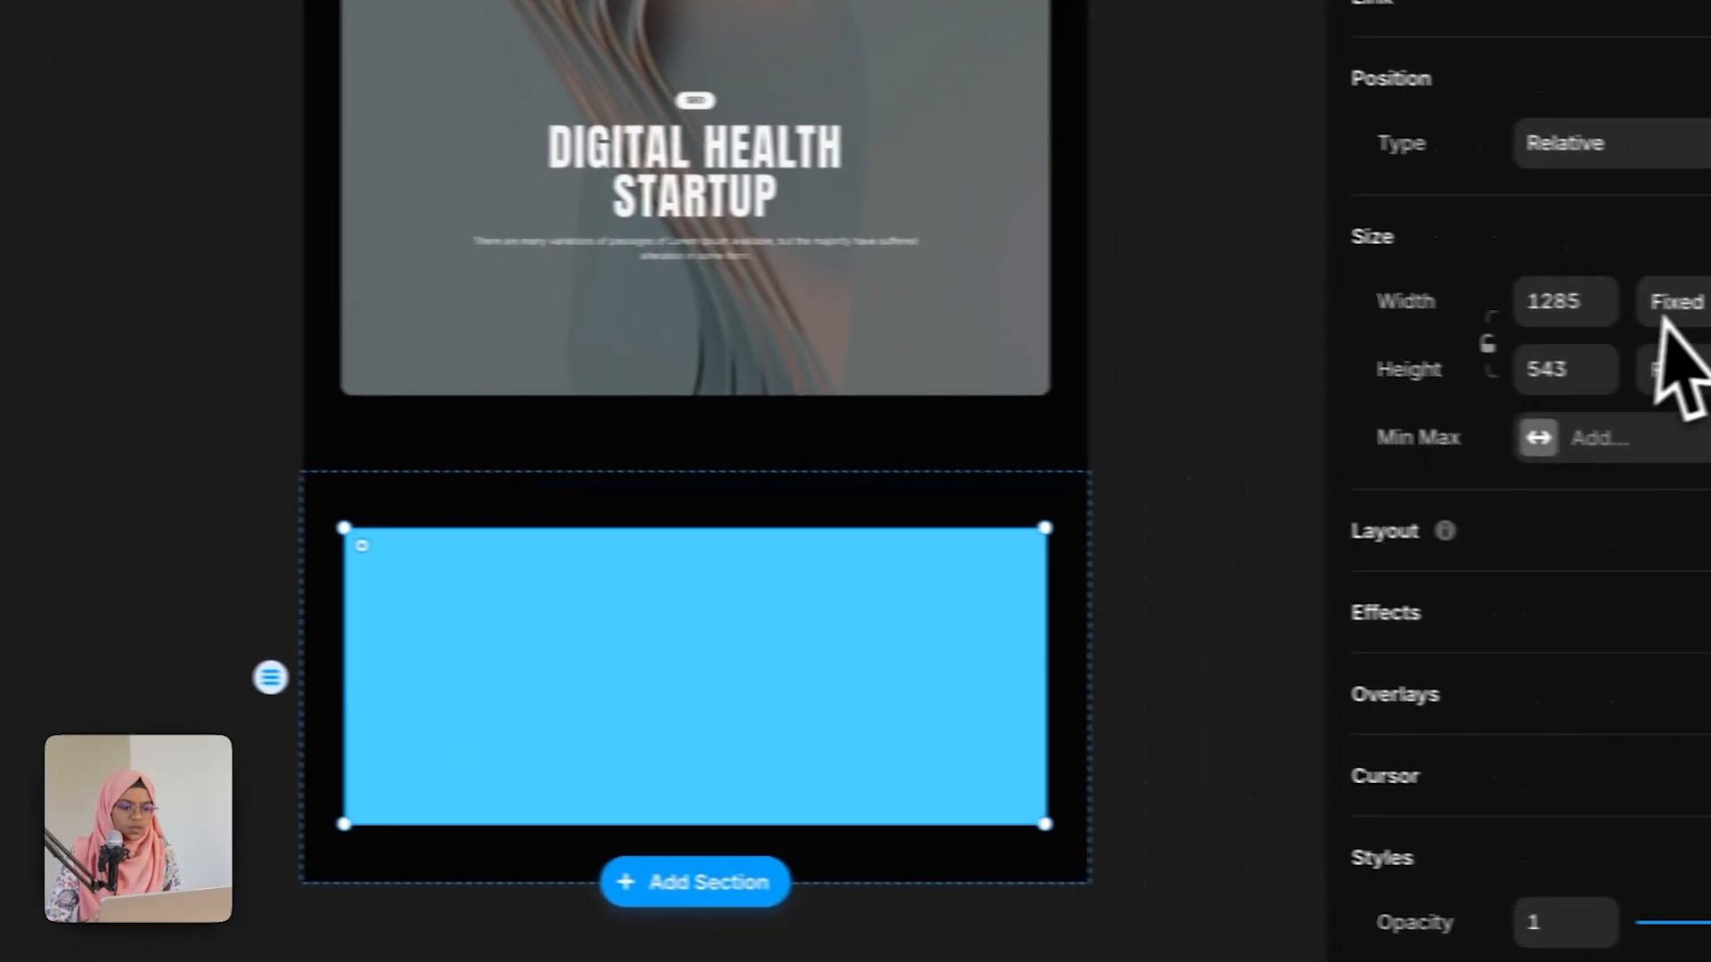
click(1679, 298)
click(1620, 374)
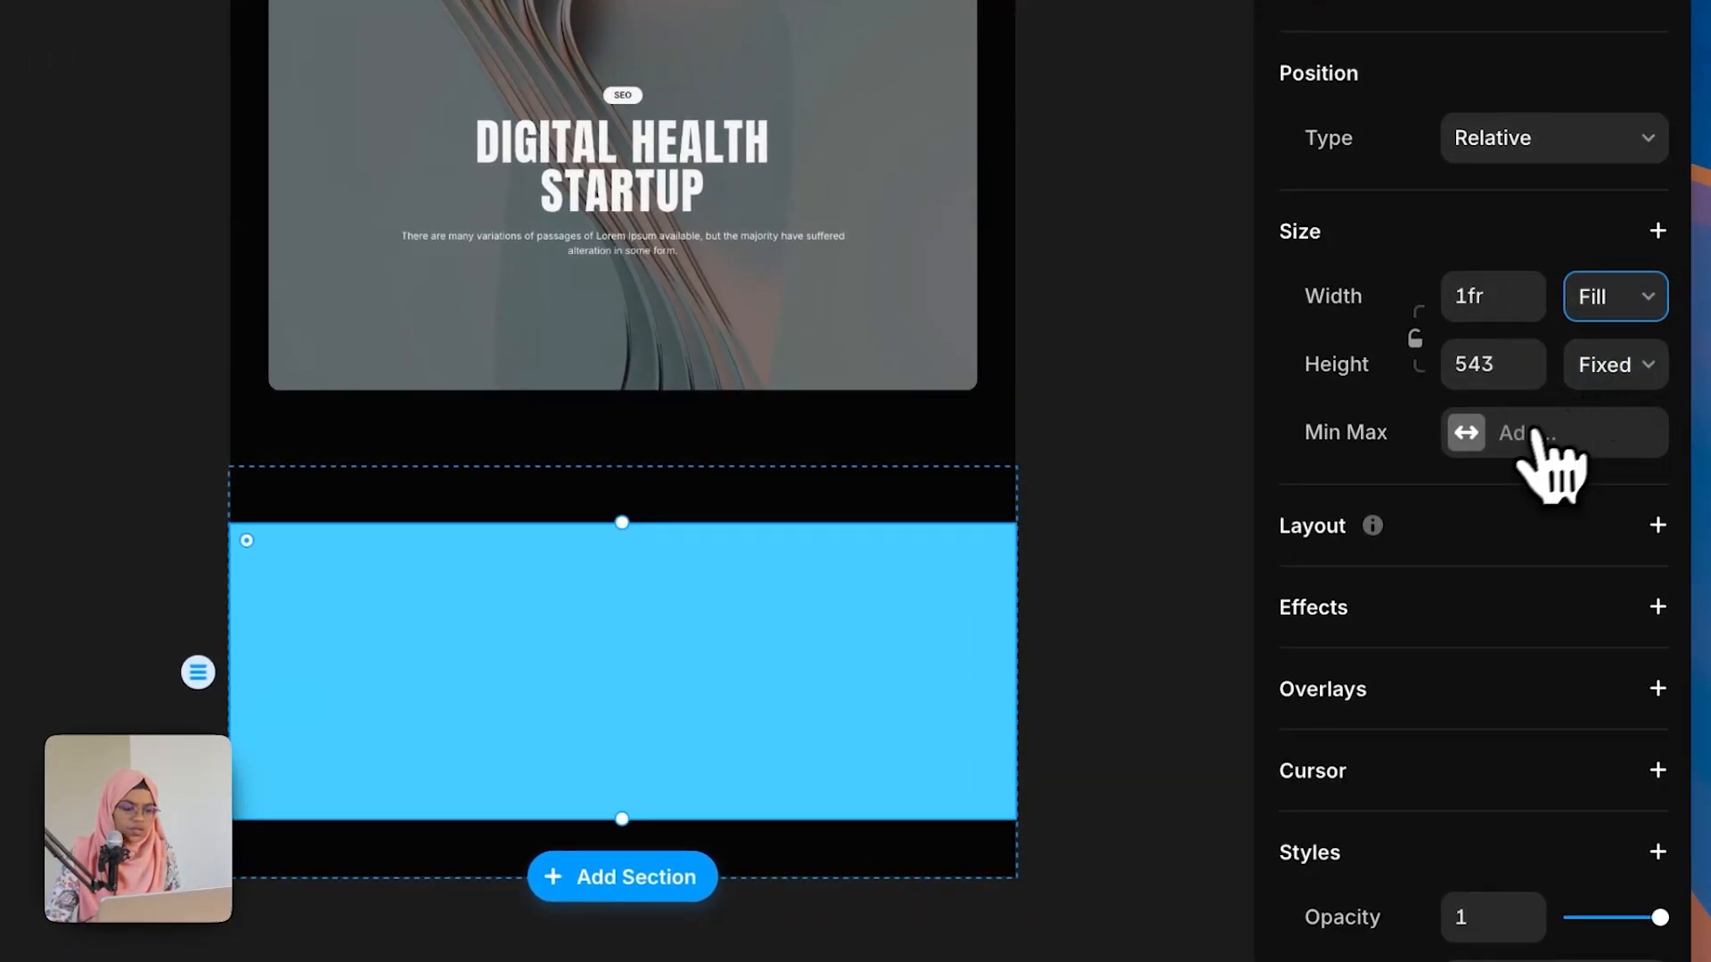
Step: Add a max width to the container and set it to a fixed 1200
click(1540, 452)
click(1500, 472)
click(1608, 441)
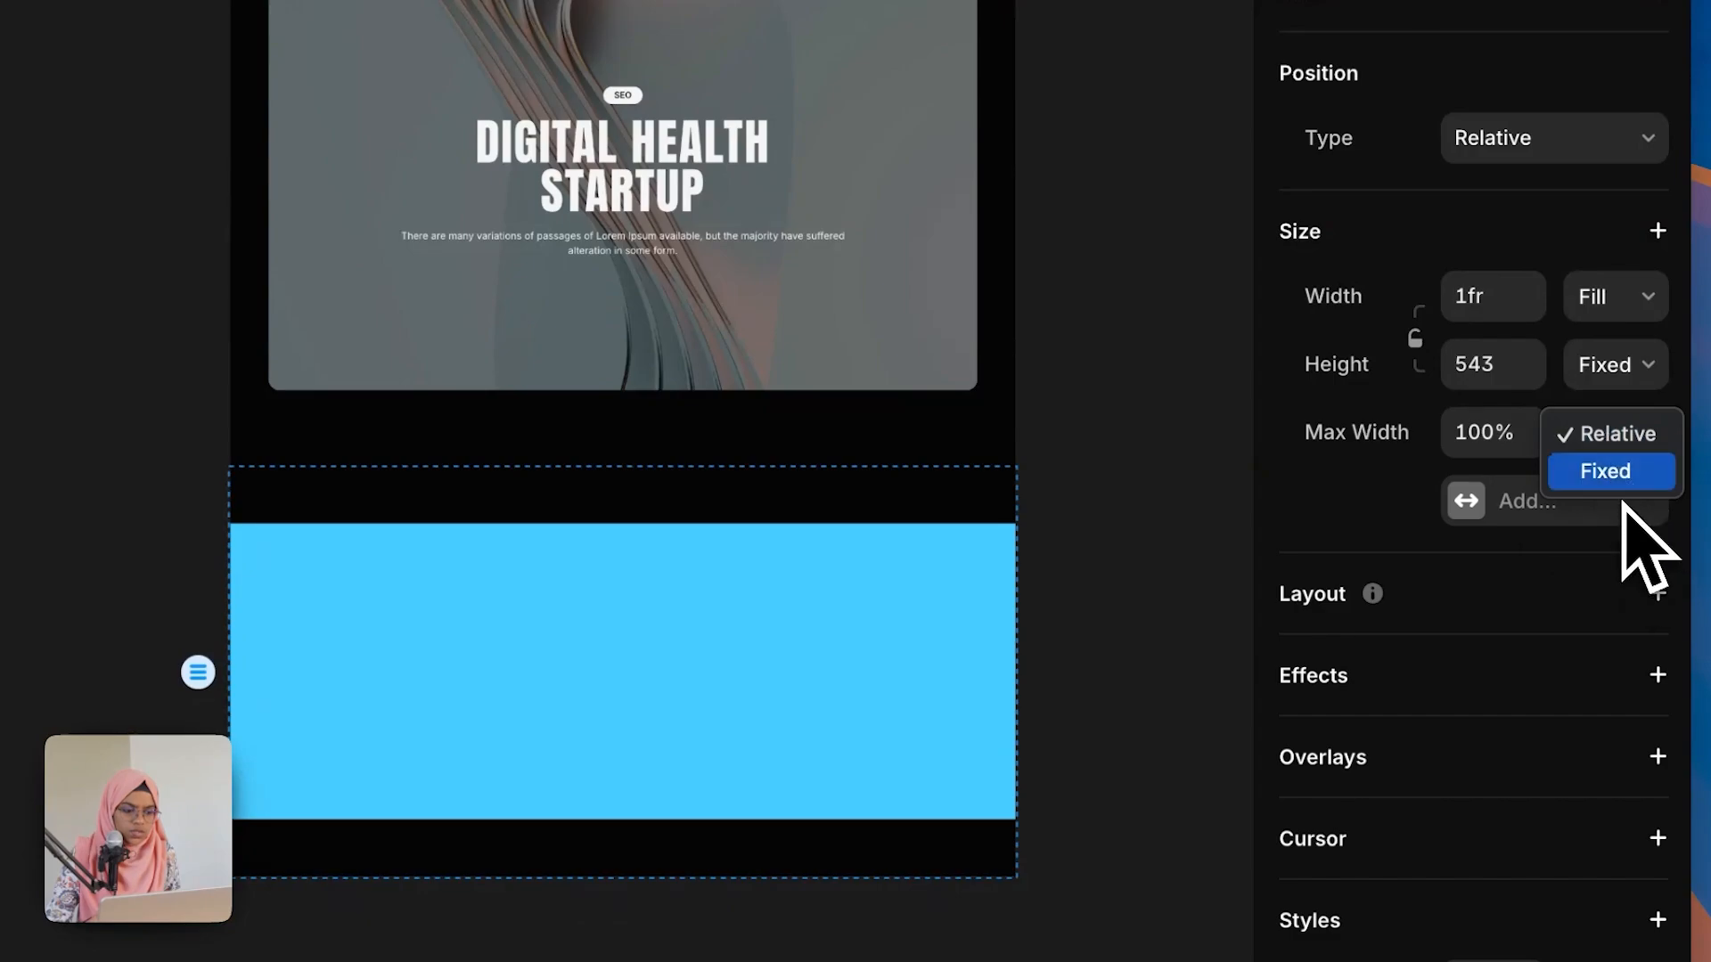
click(1604, 469)
click(1495, 441)
text(12)
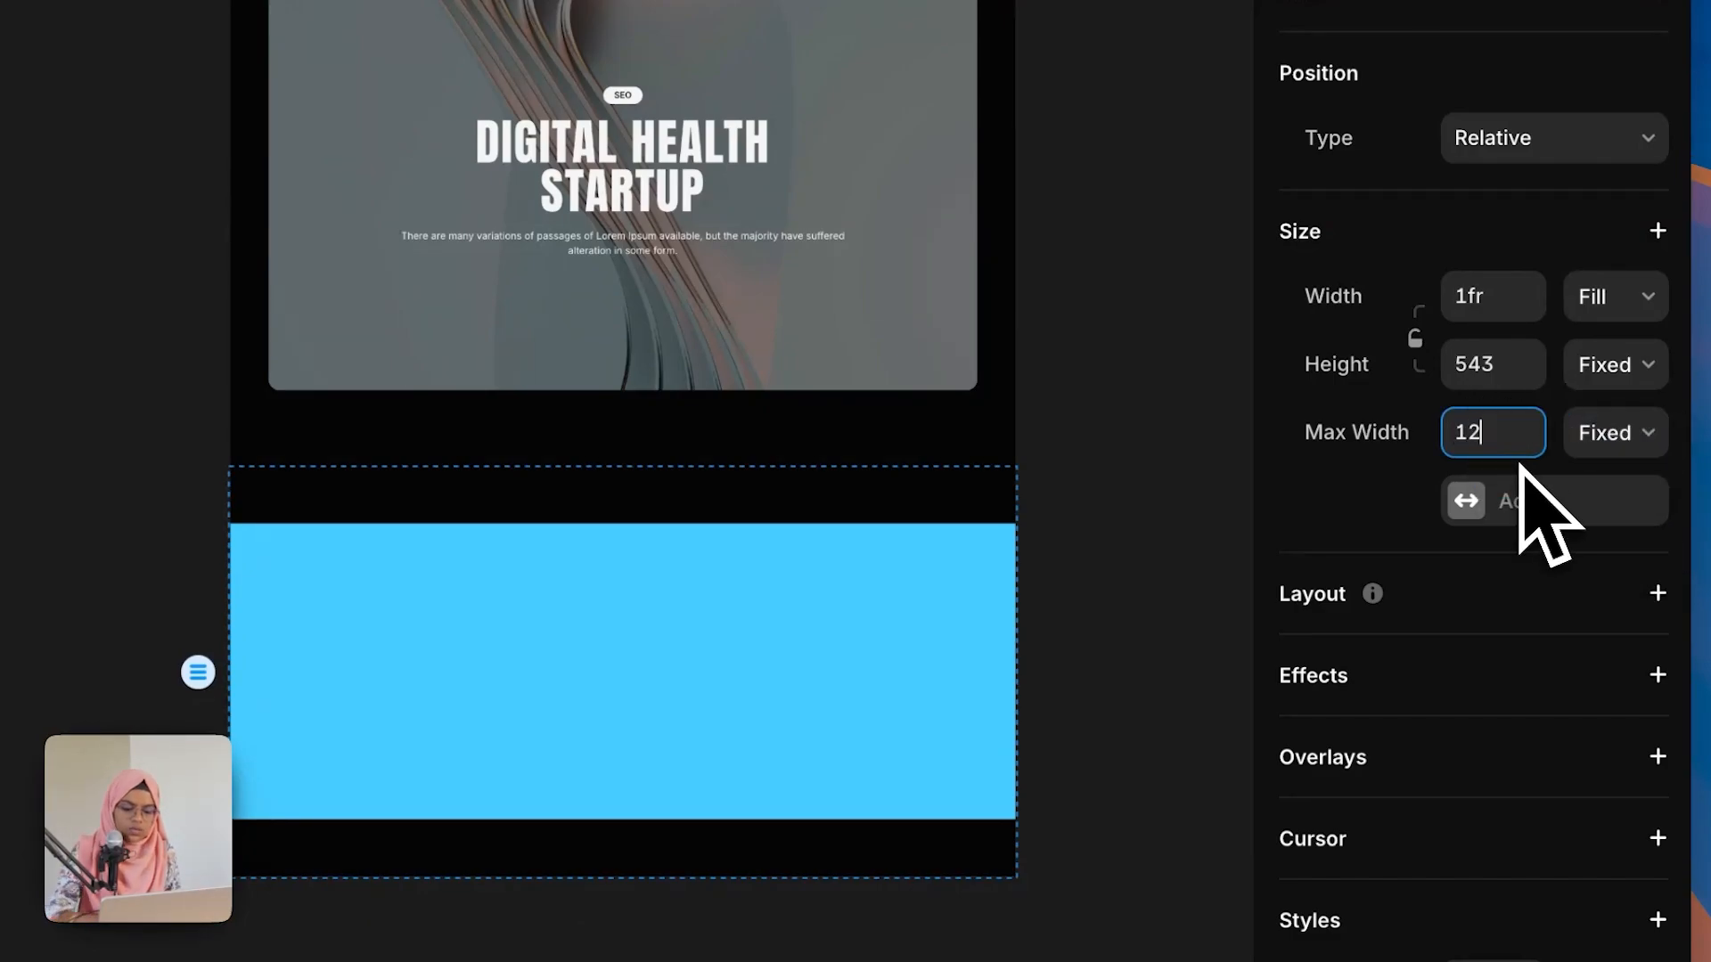
text(00)
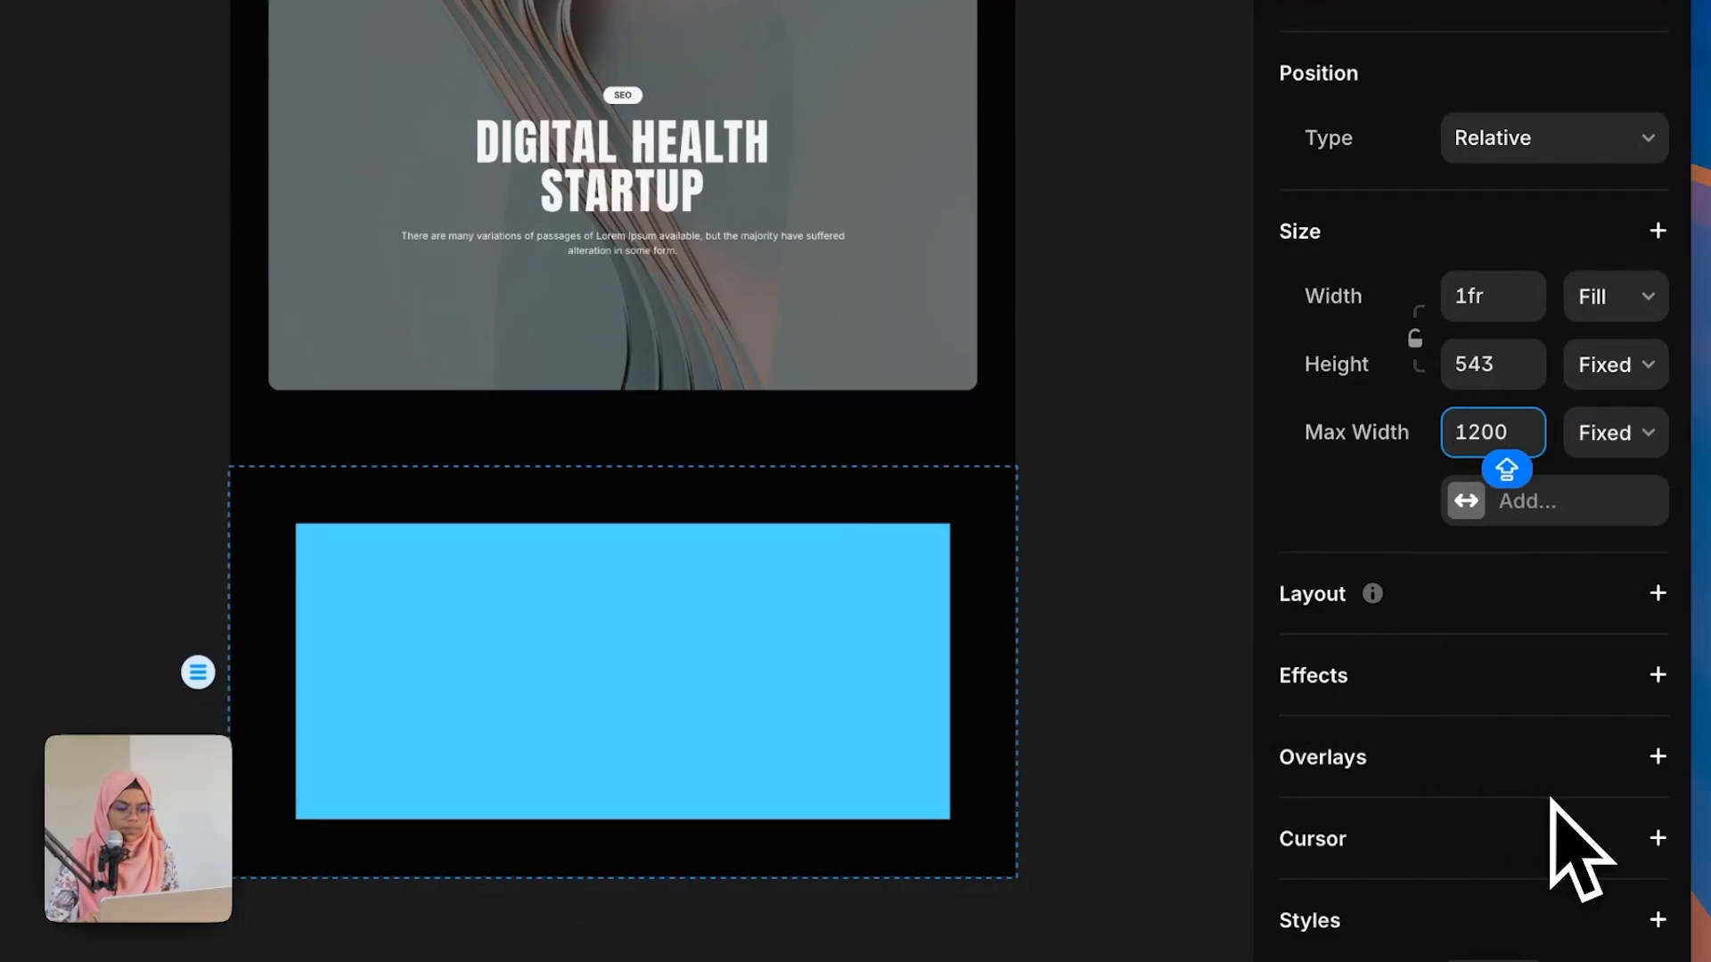
Step: Select the REVIEW heading and draw a frame below it inside the container
scroll(1552, 802, down, 8)
click(1648, 423)
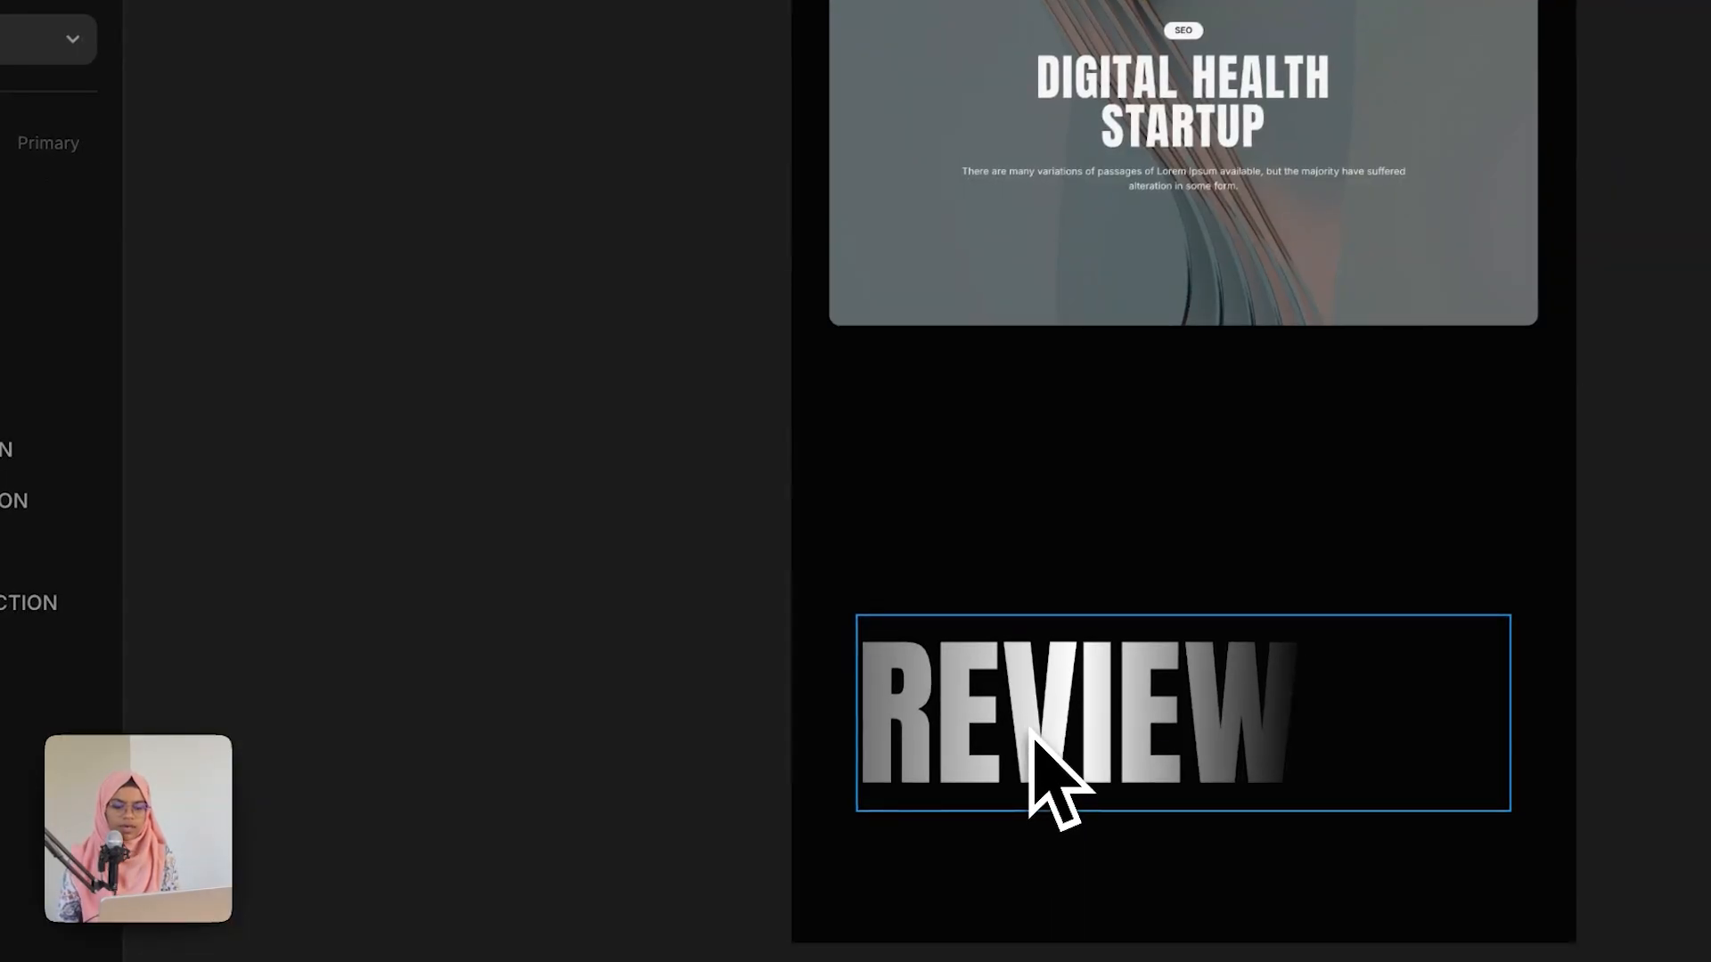
click(1031, 731)
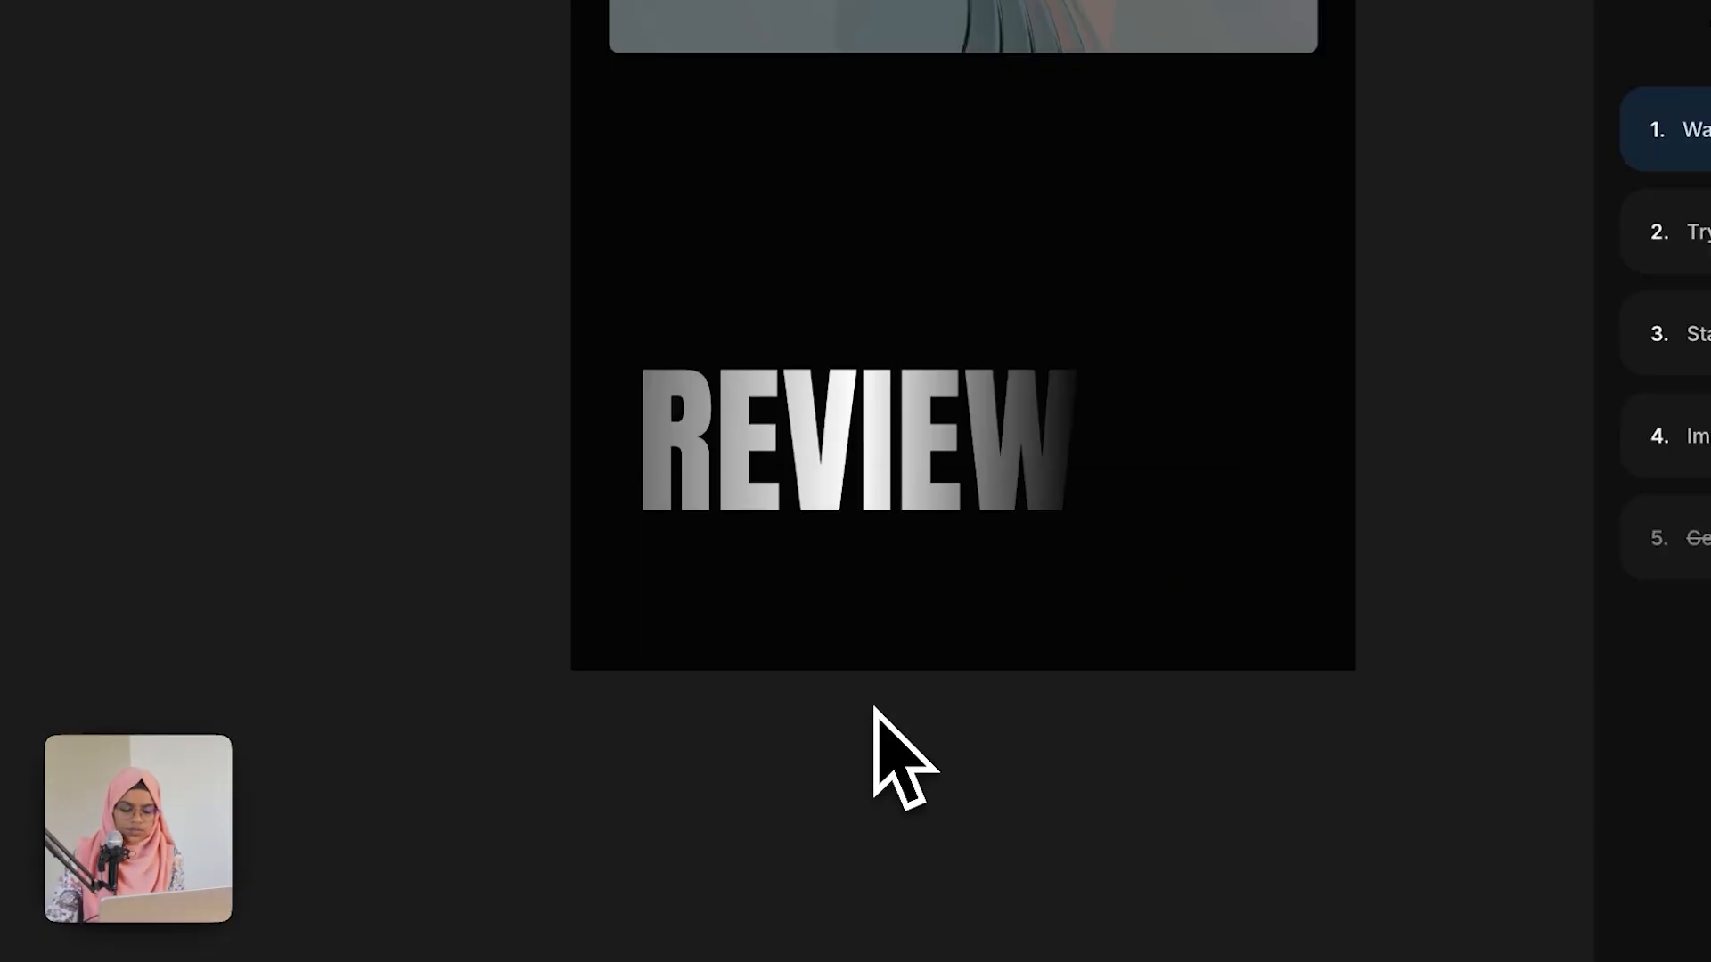
key(f)
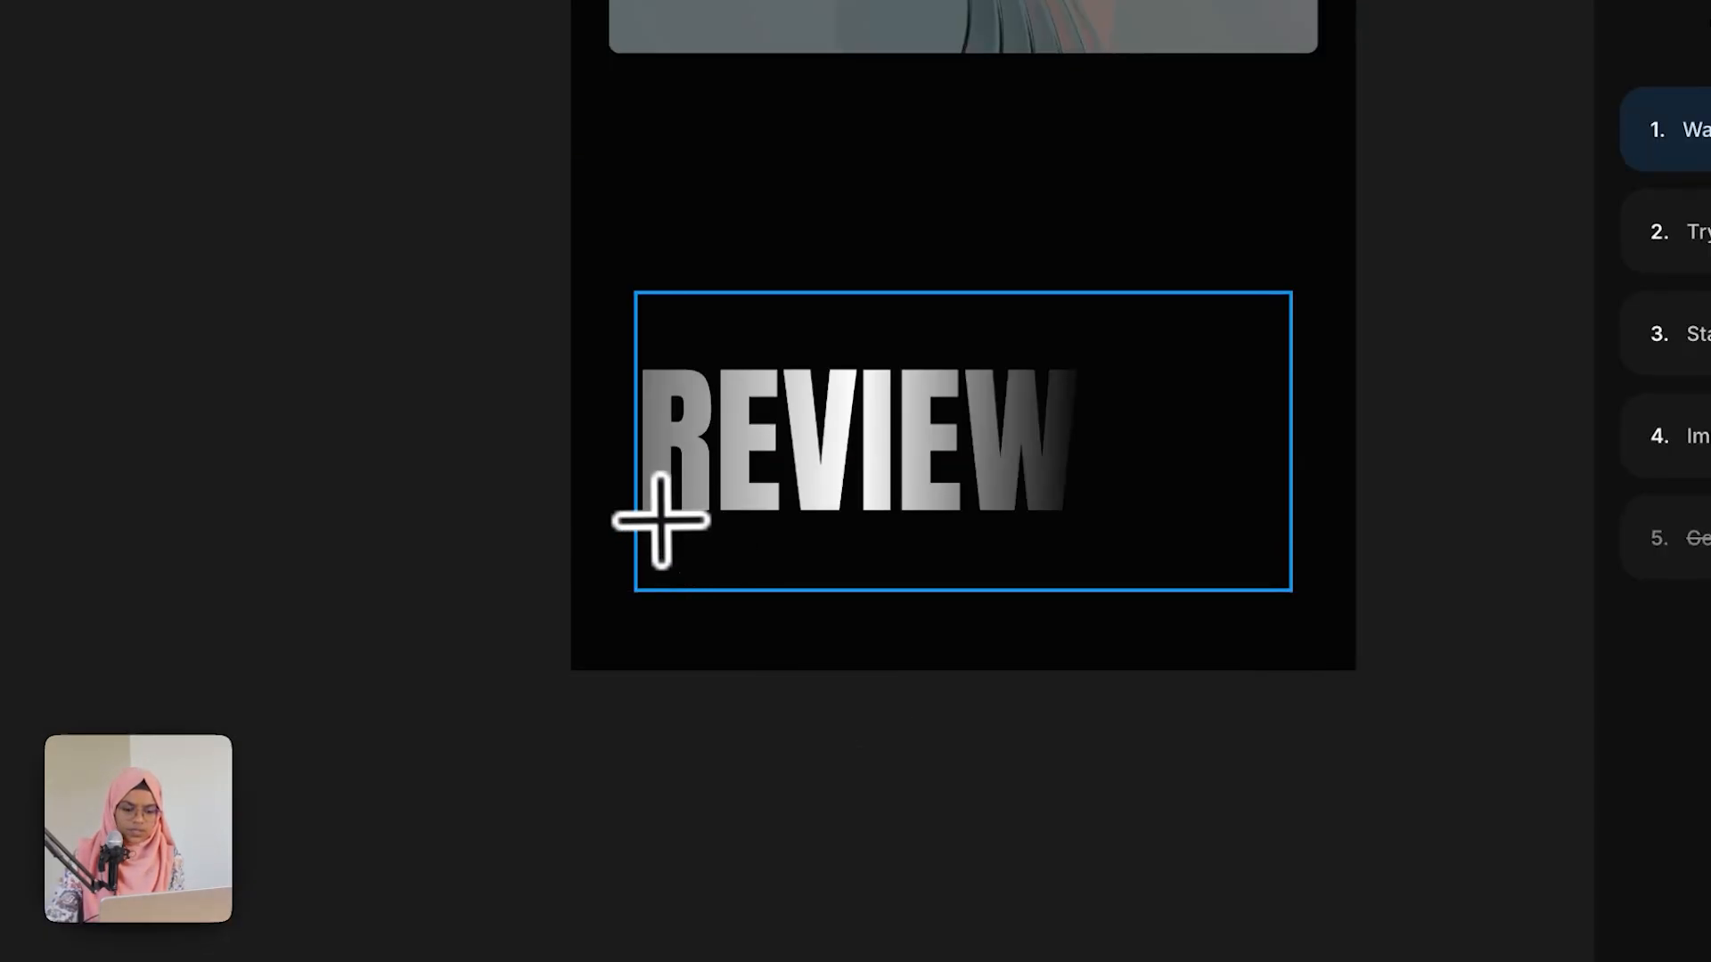
mouse_move(658, 515)
mouse_down()
mouse_move(1120, 576)
mouse_move(1268, 622)
mouse_move(1307, 665)
mouse_up()
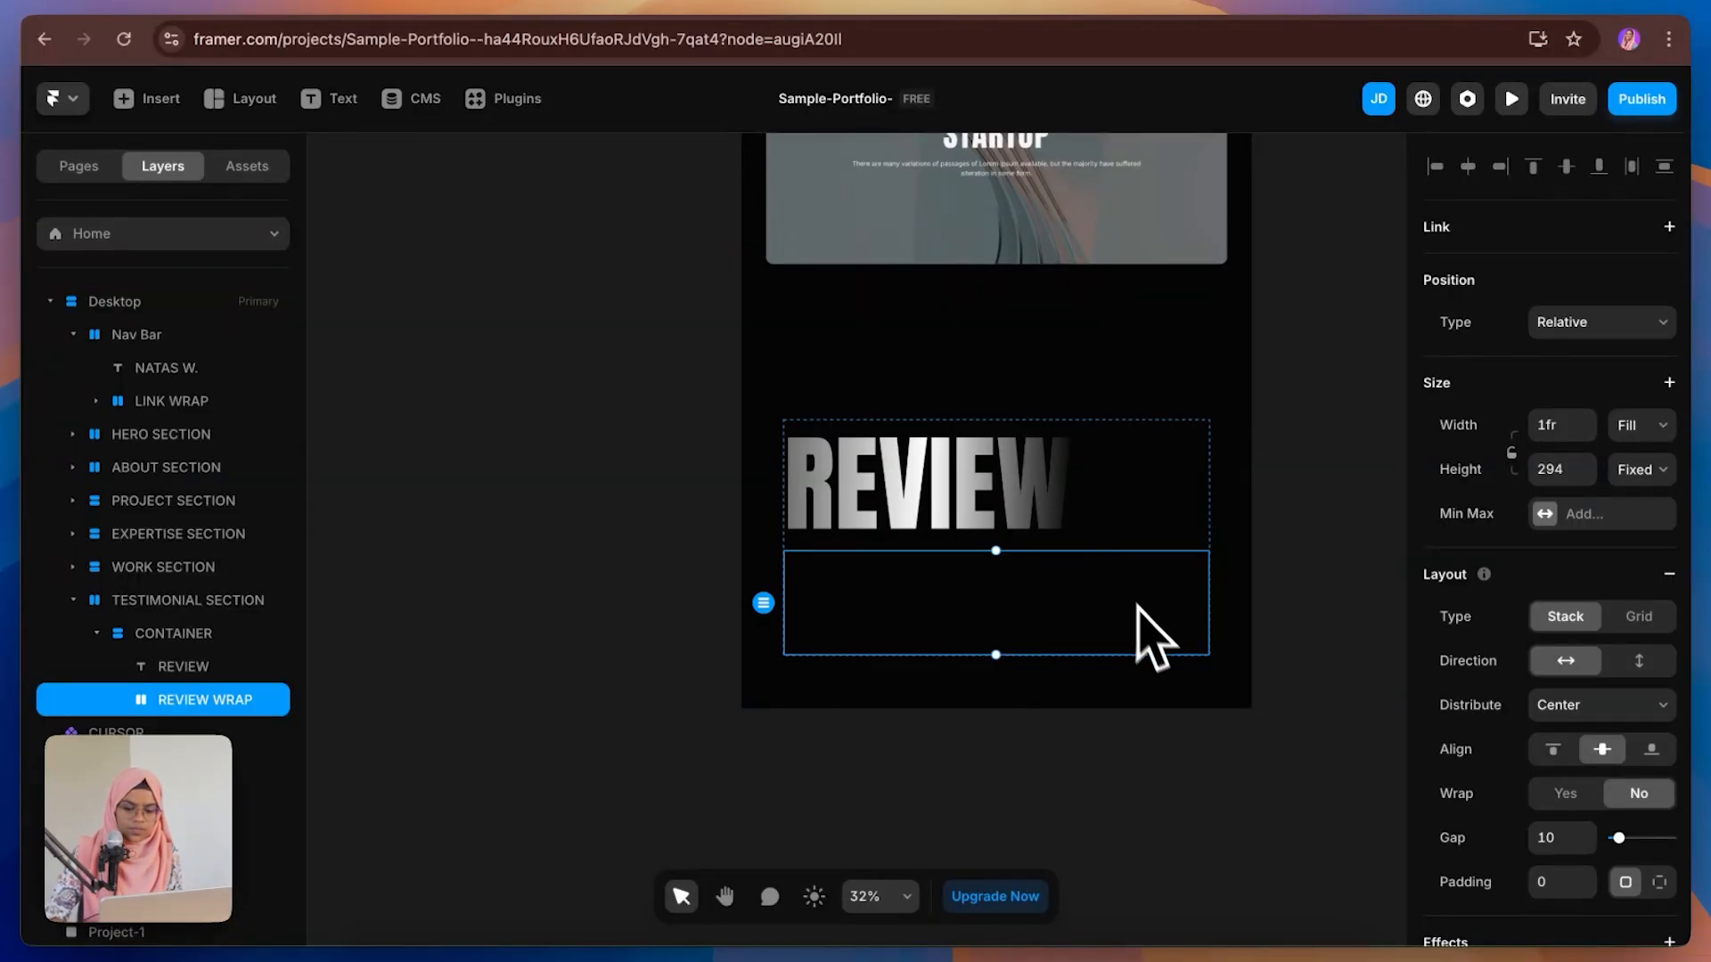
Step: Draw a frame about 387 × 276 inside the review wrap frame and rename its layer
key(f)
drag(992, 466, 1181, 596)
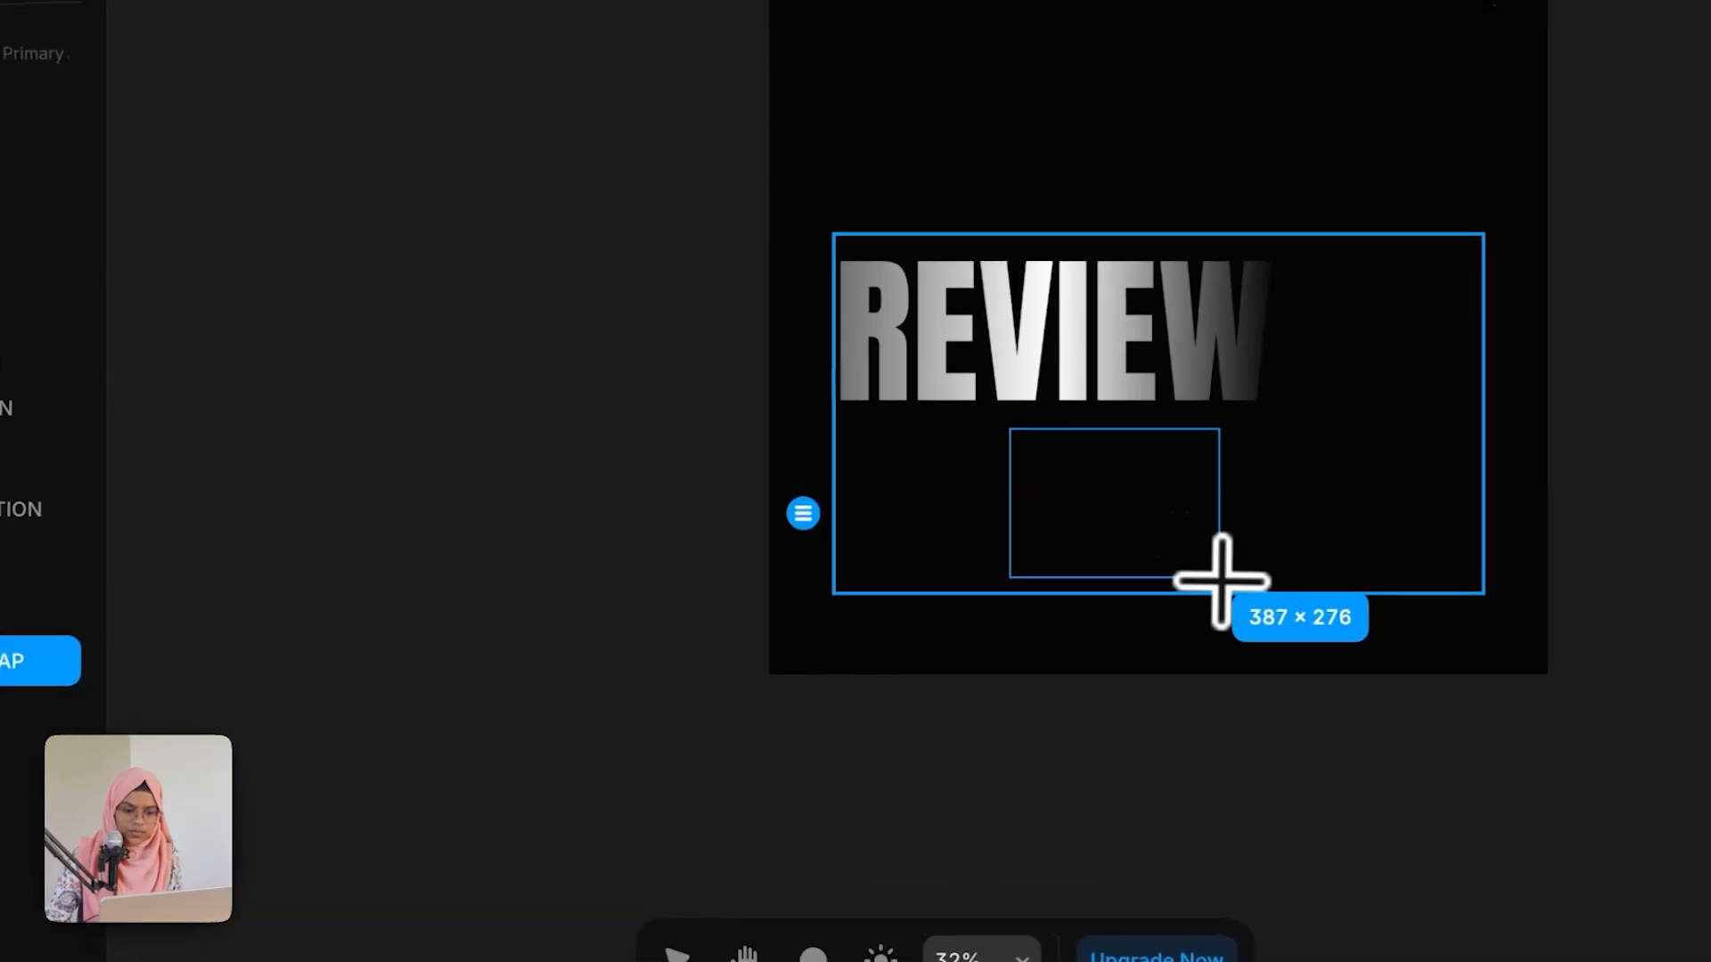
double_click(304, 806)
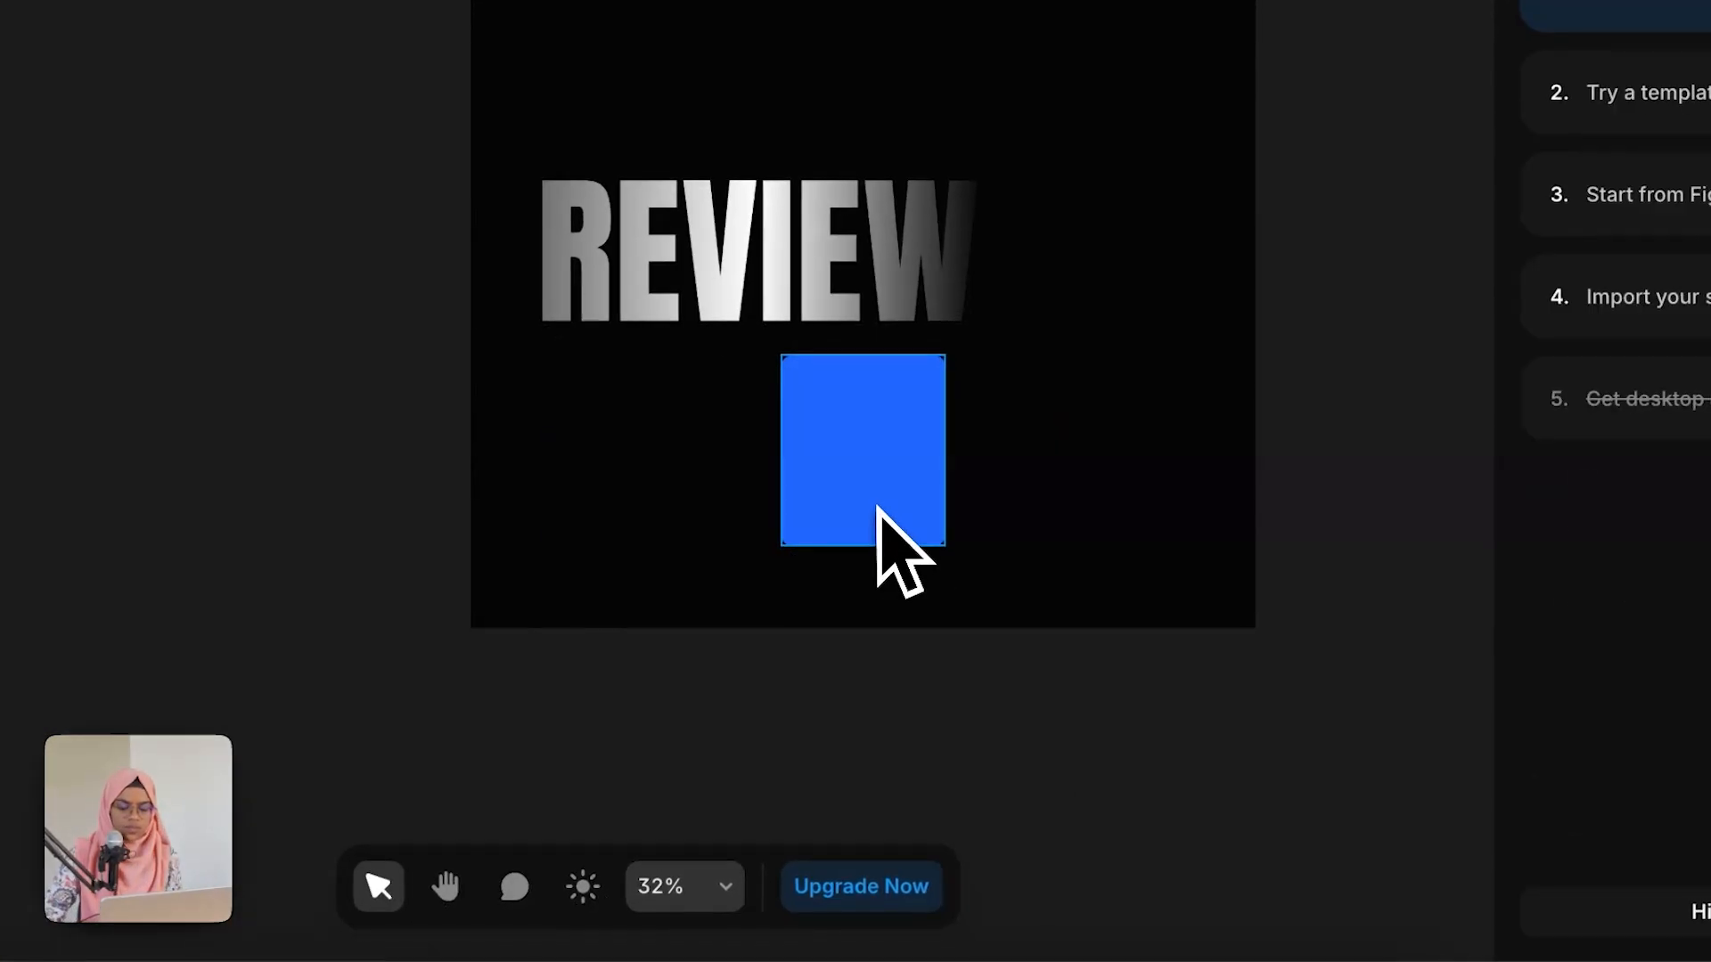
click(876, 506)
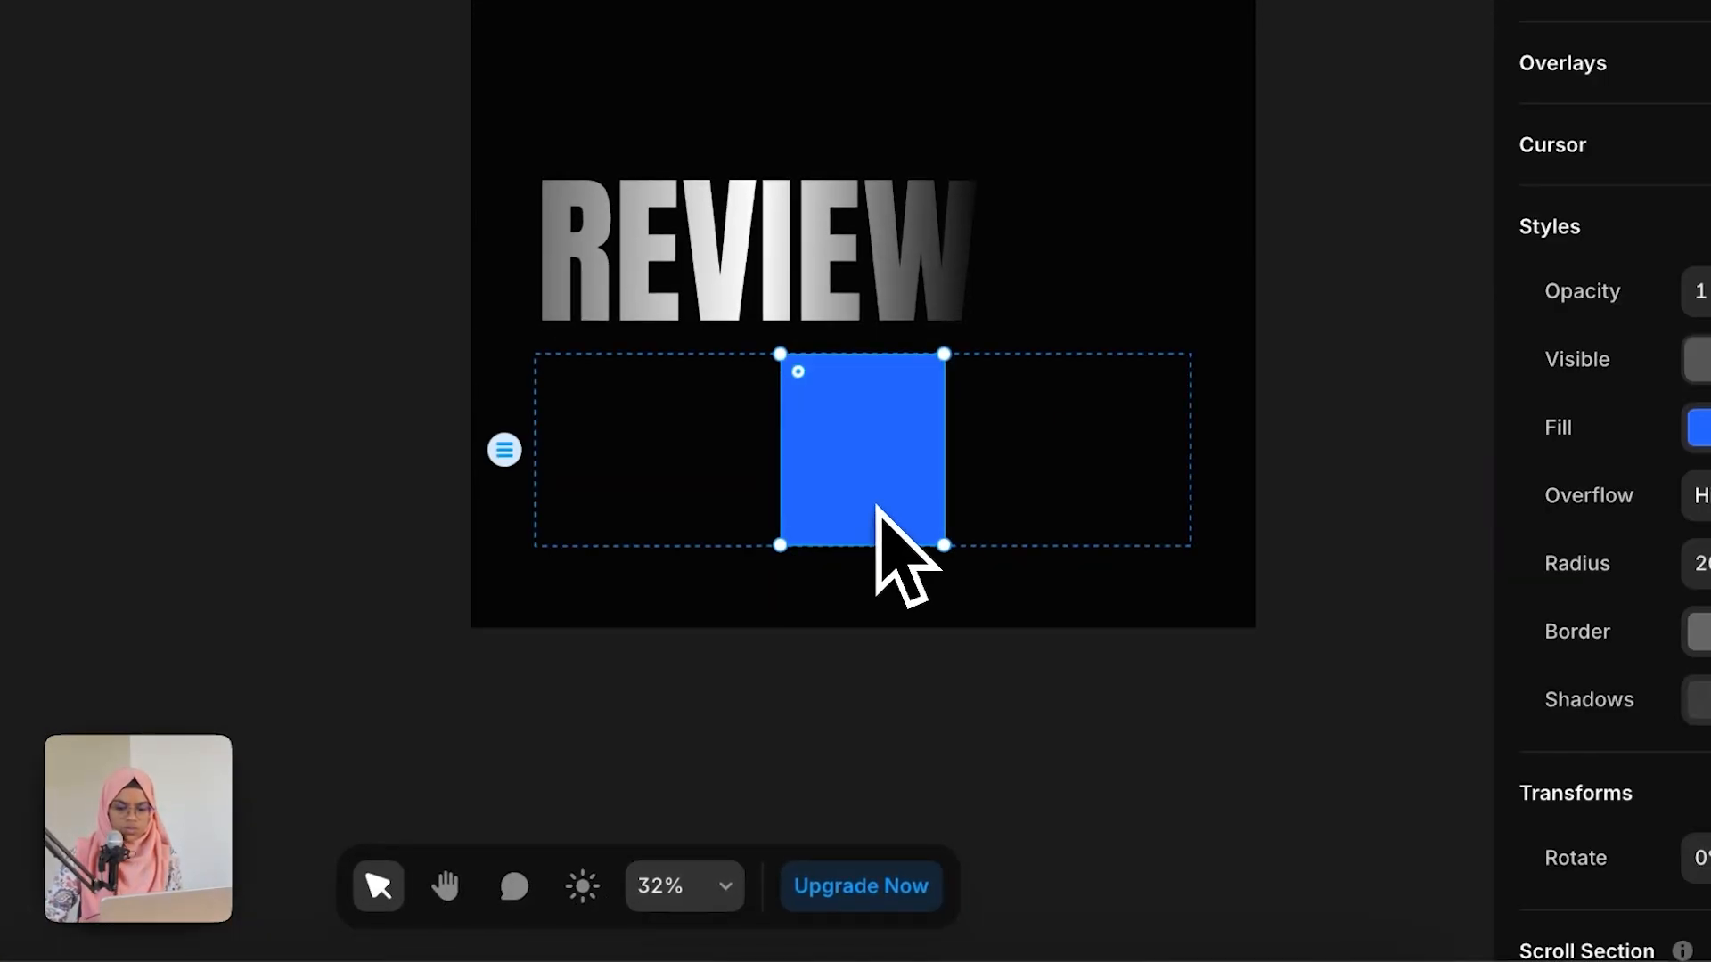
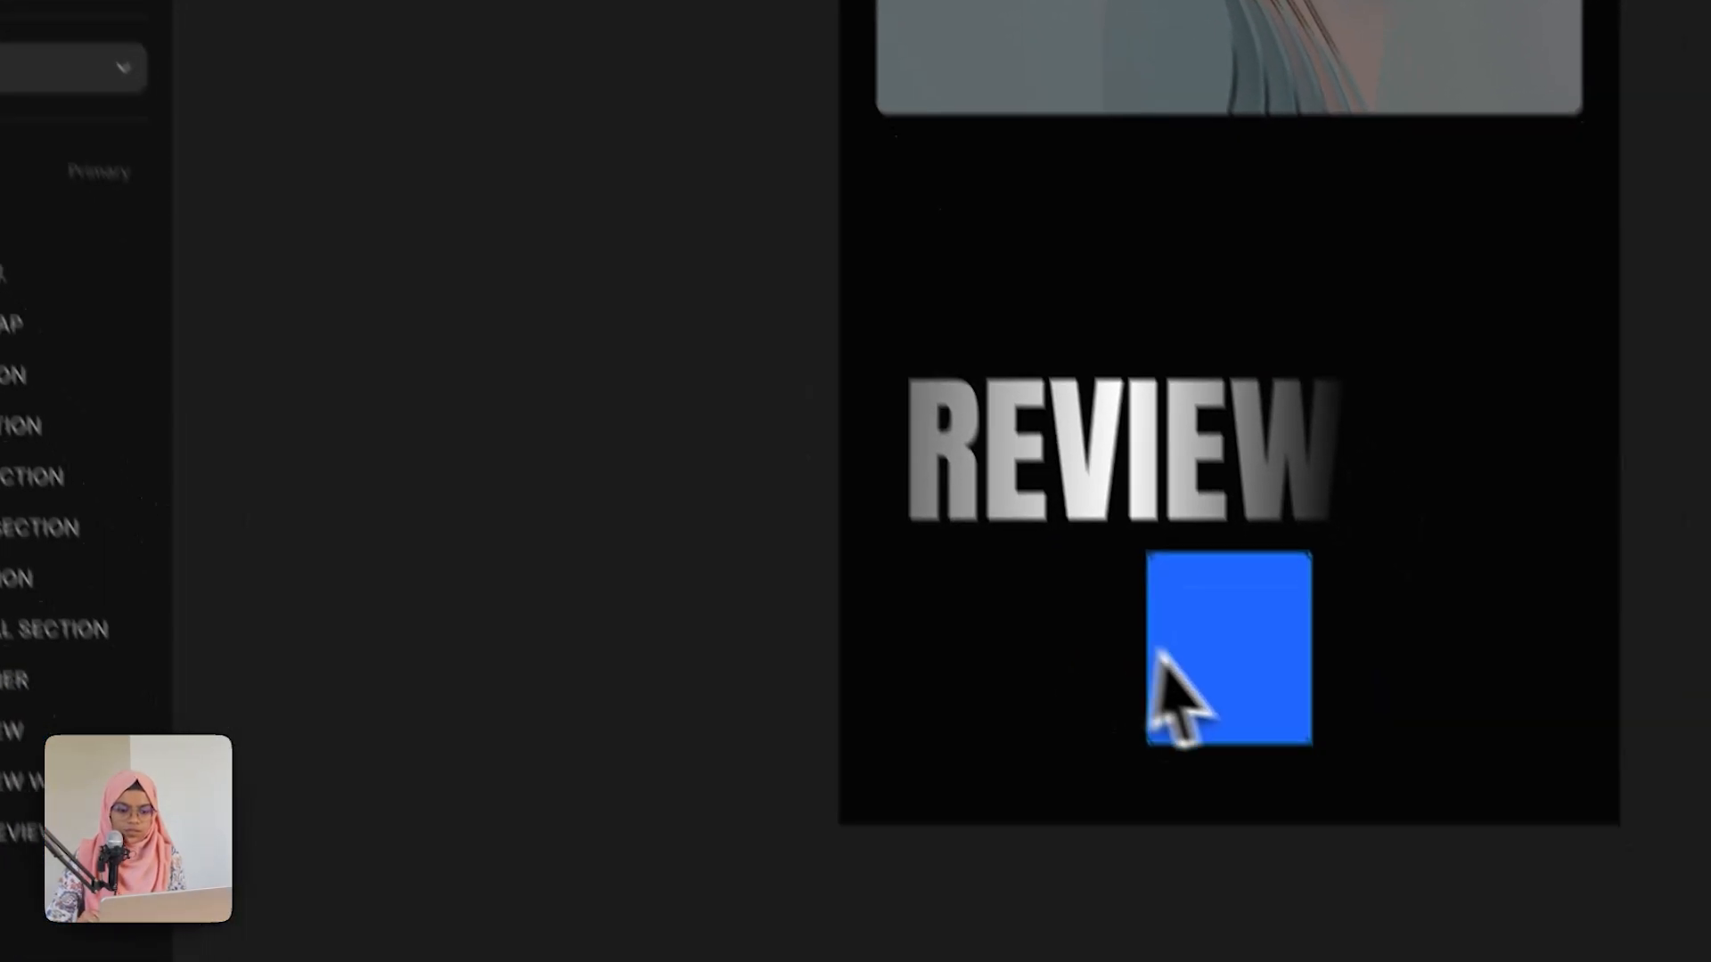
Step: Turn the review card frame into a new component named REVIEW
click(1152, 657)
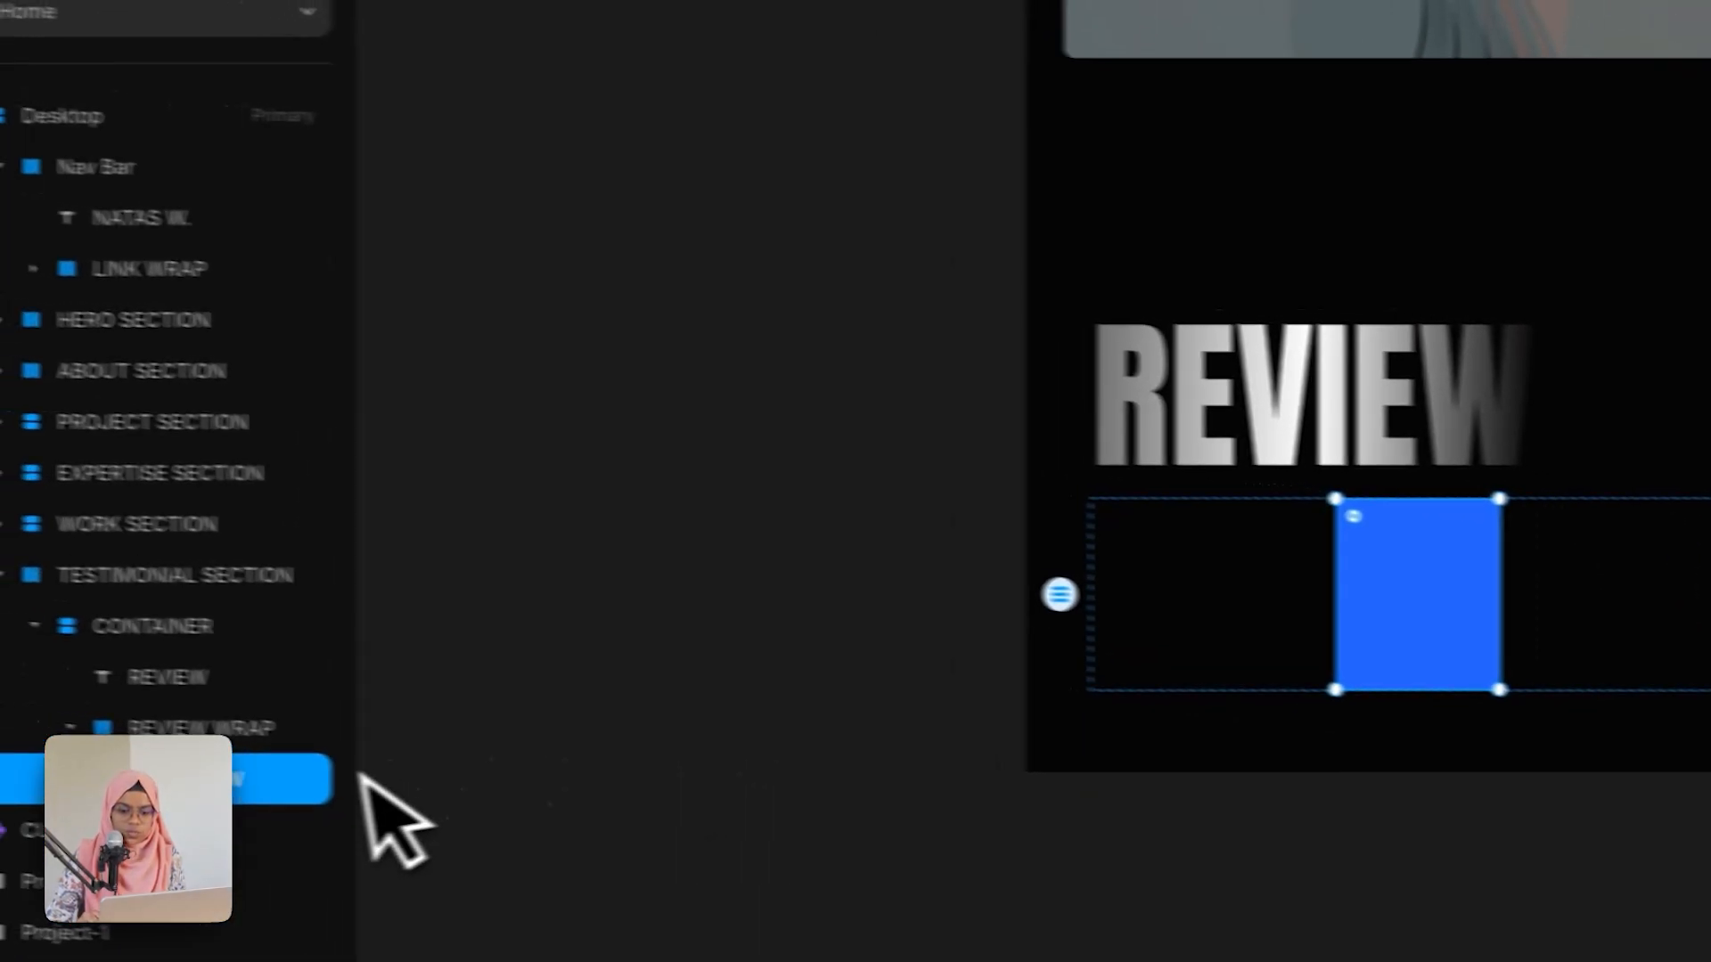
right_click(84, 763)
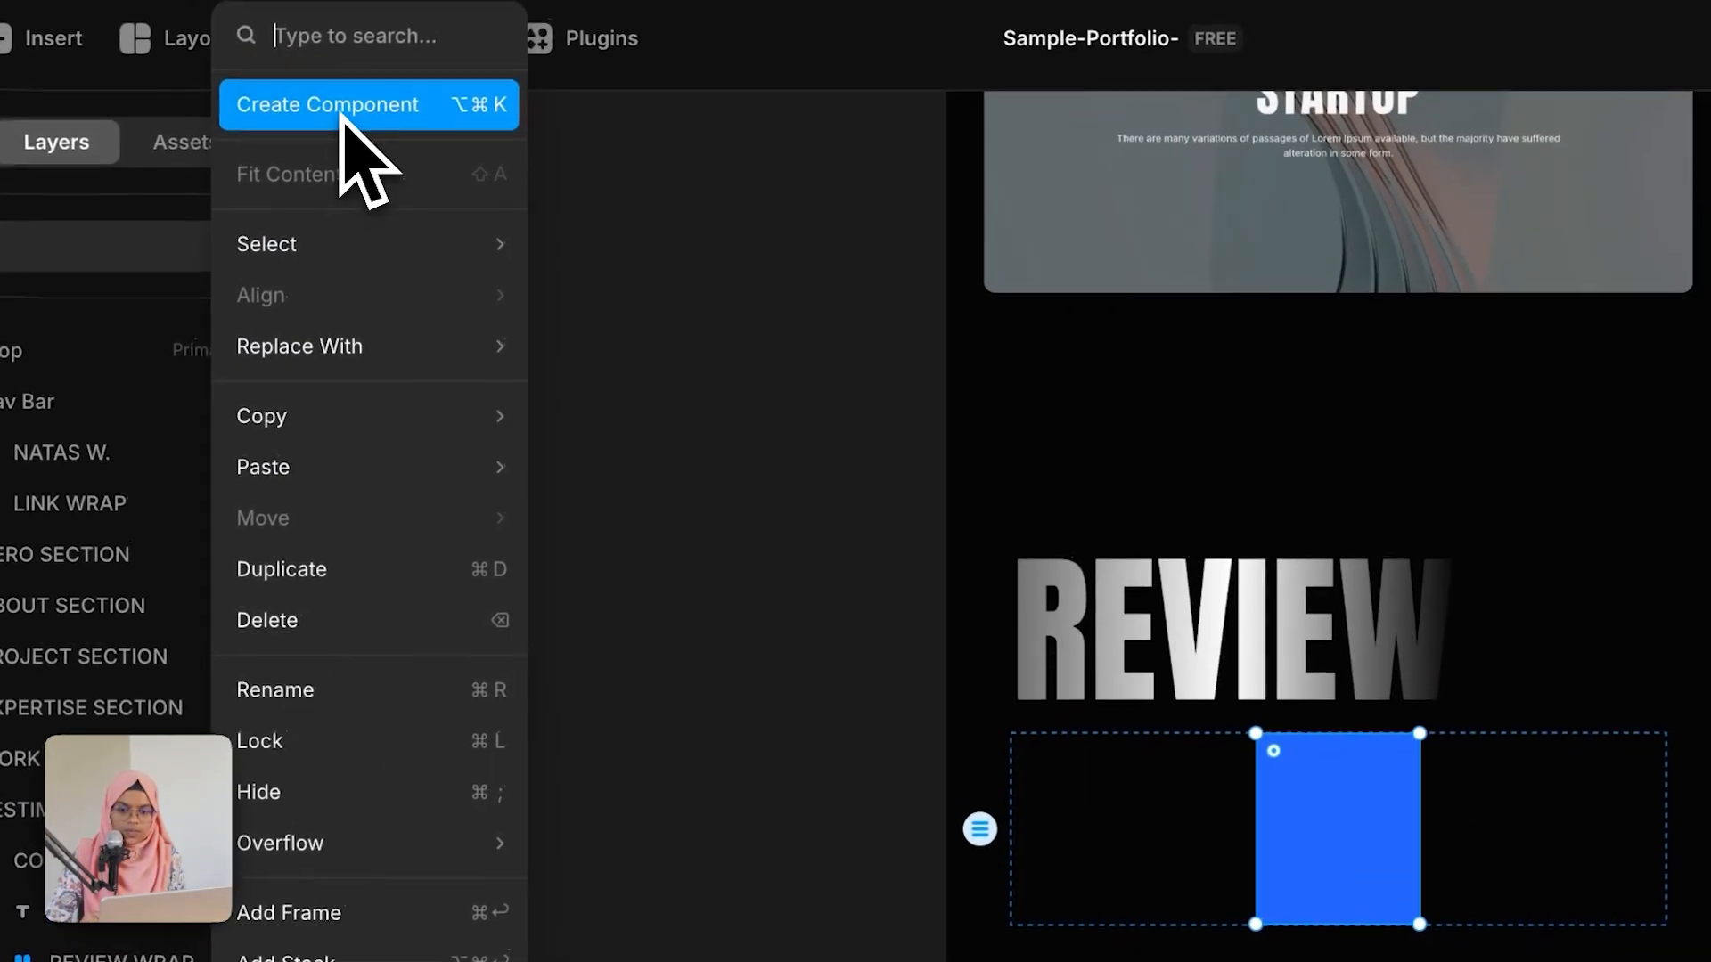
click(341, 107)
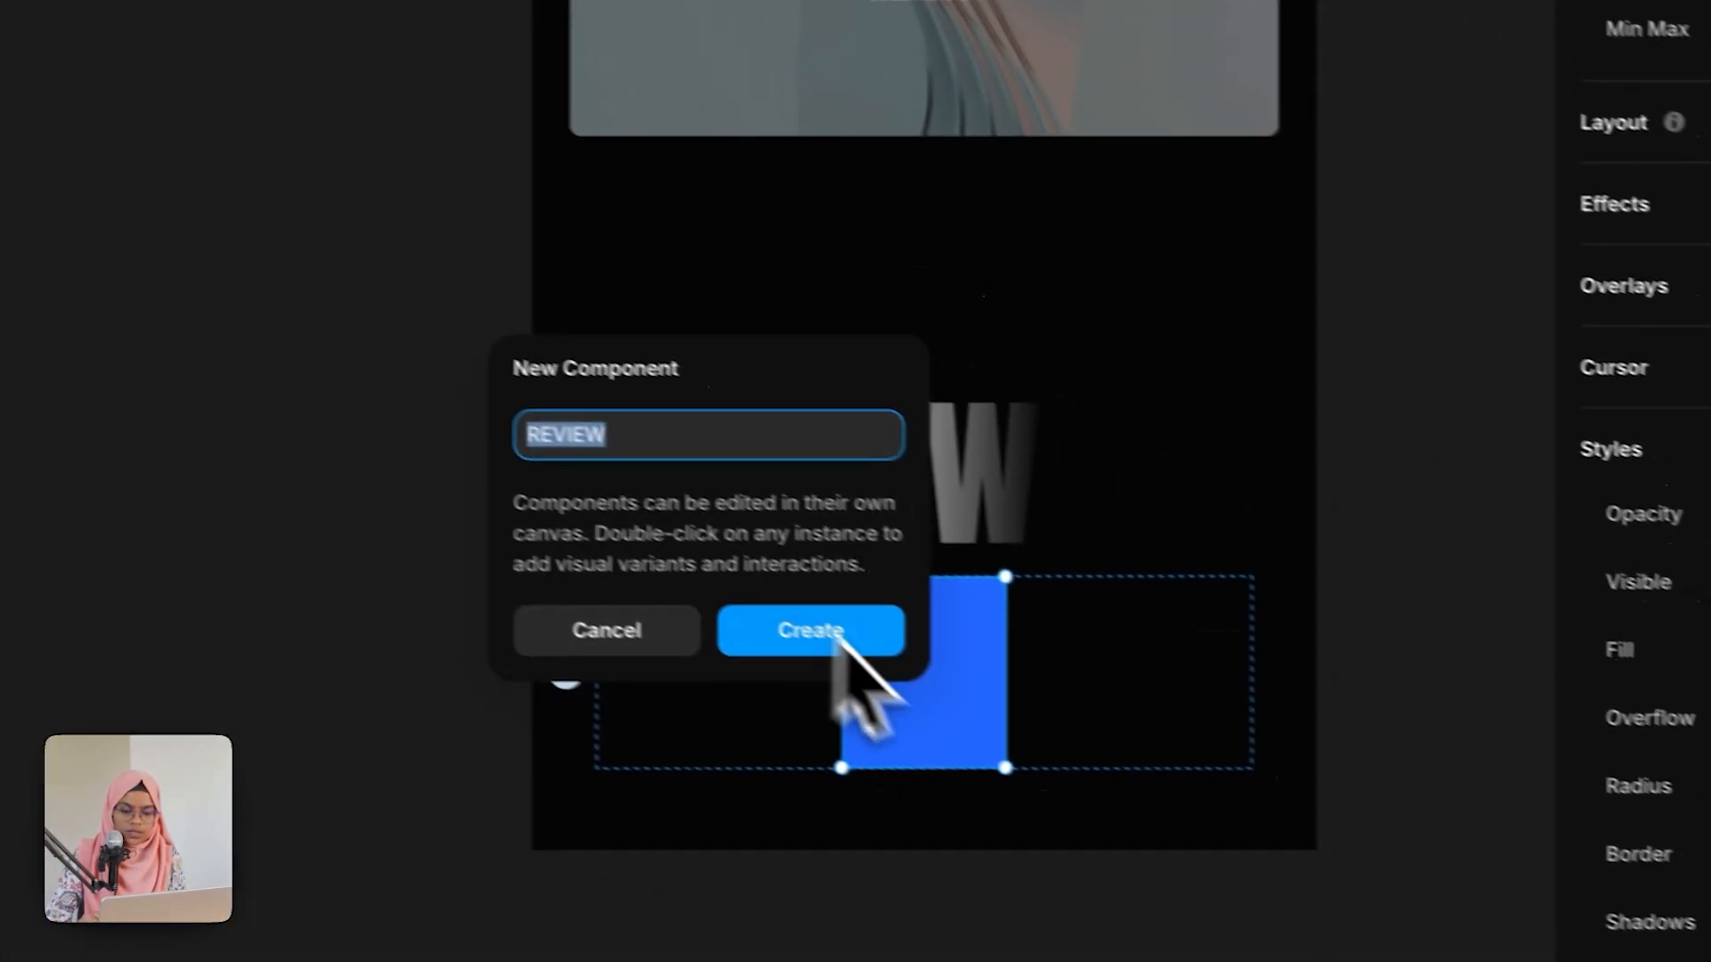
click(1072, 599)
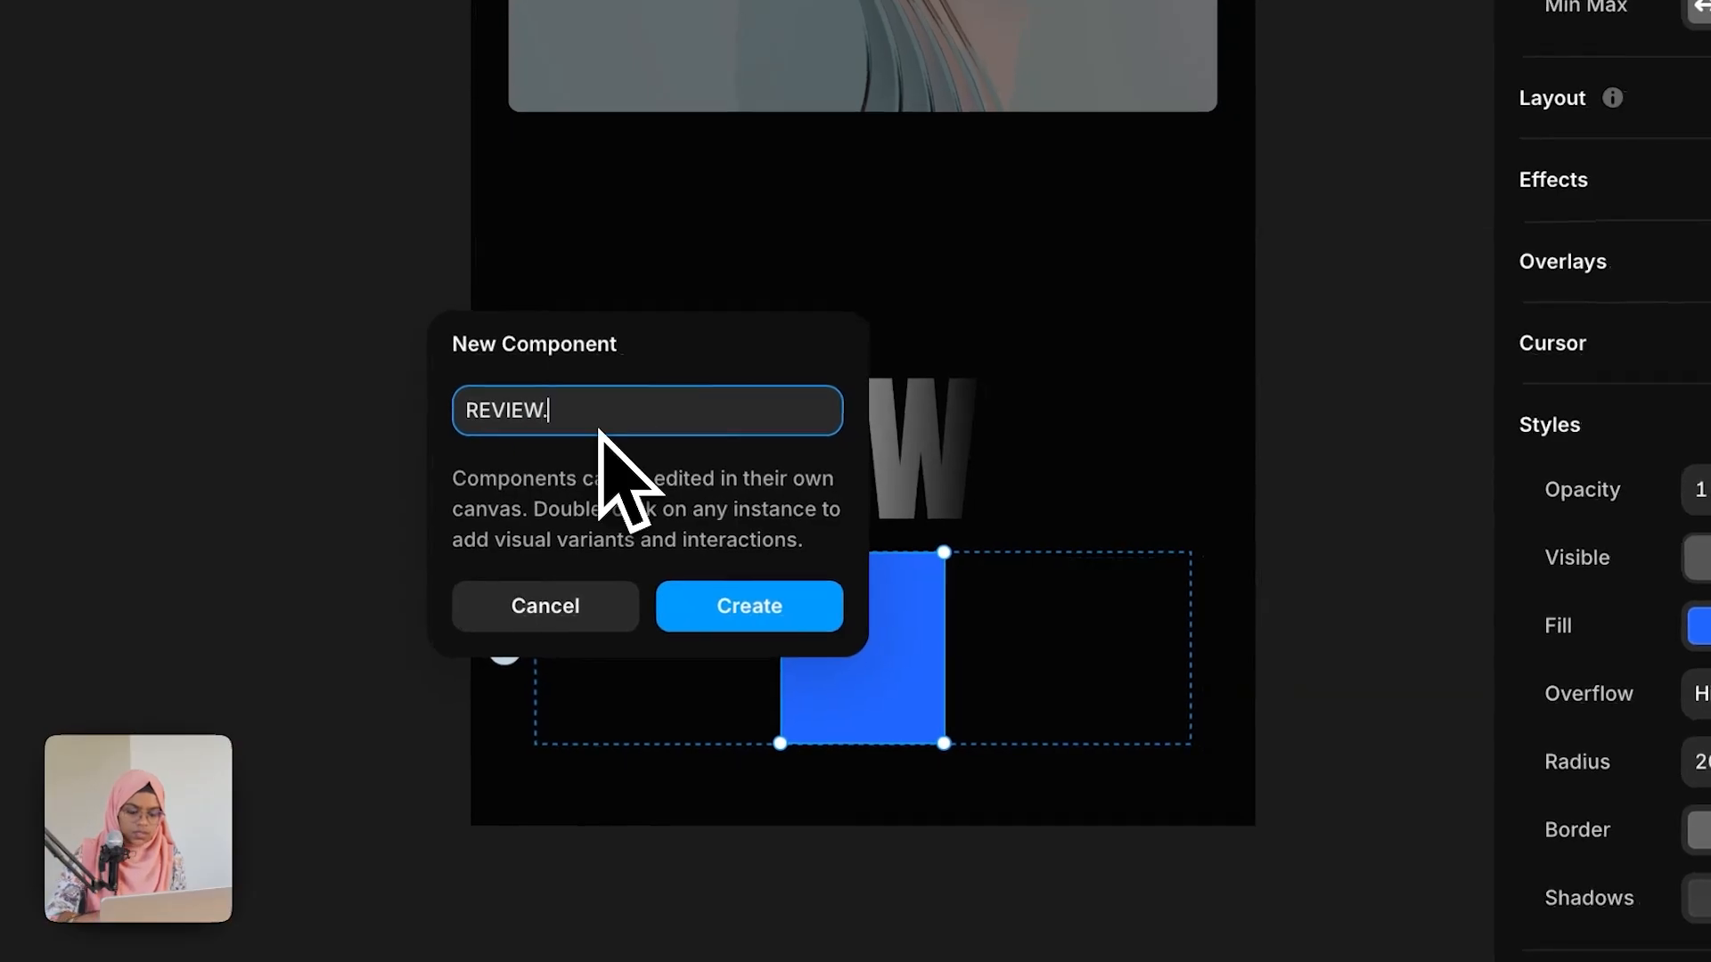
click(780, 613)
click(784, 626)
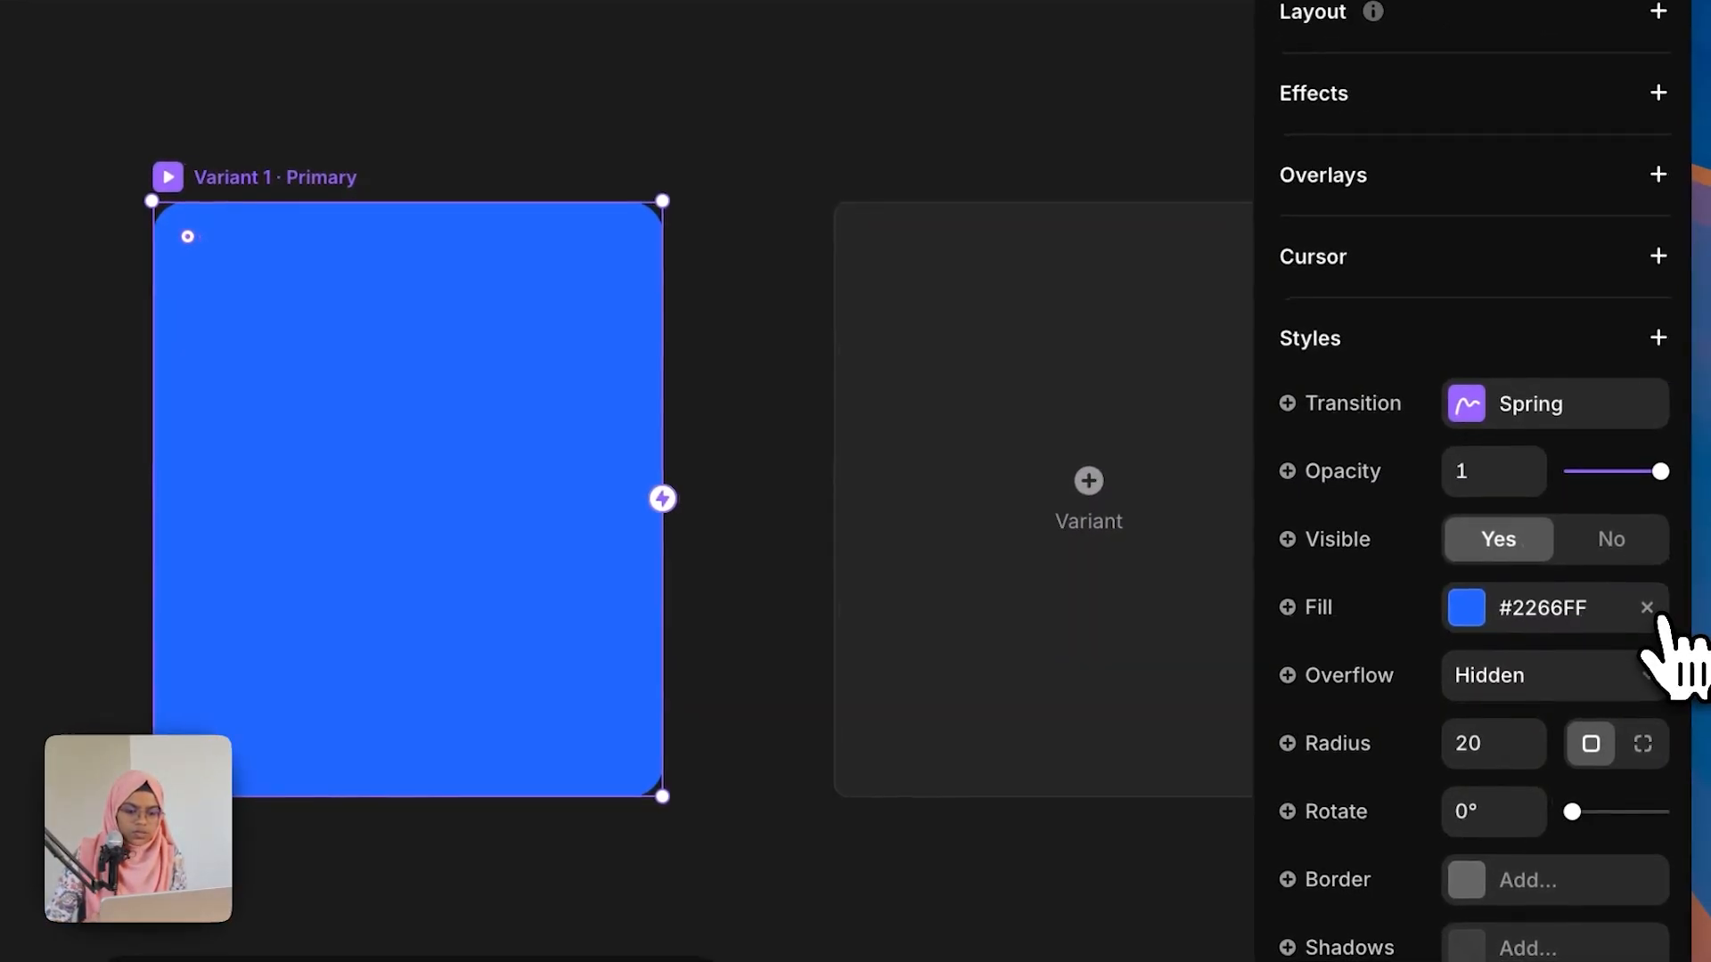
Step: Remove the component's blue fill and rename its primary variant HOVER
click(1650, 609)
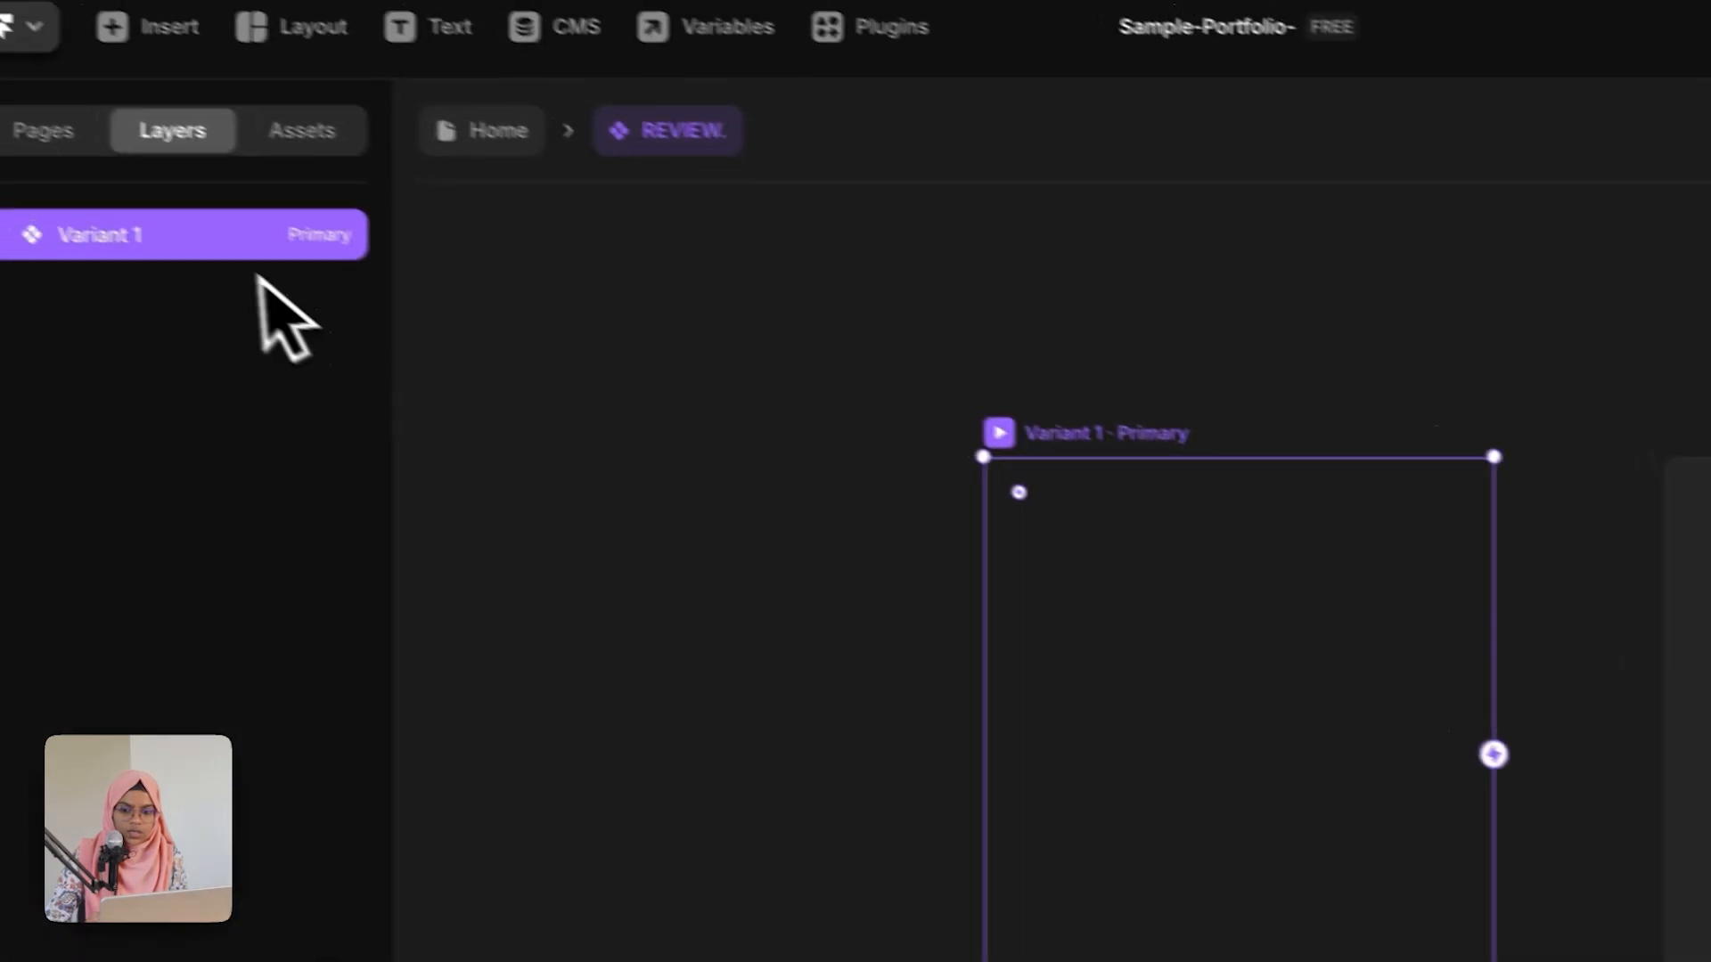
double_click(202, 253)
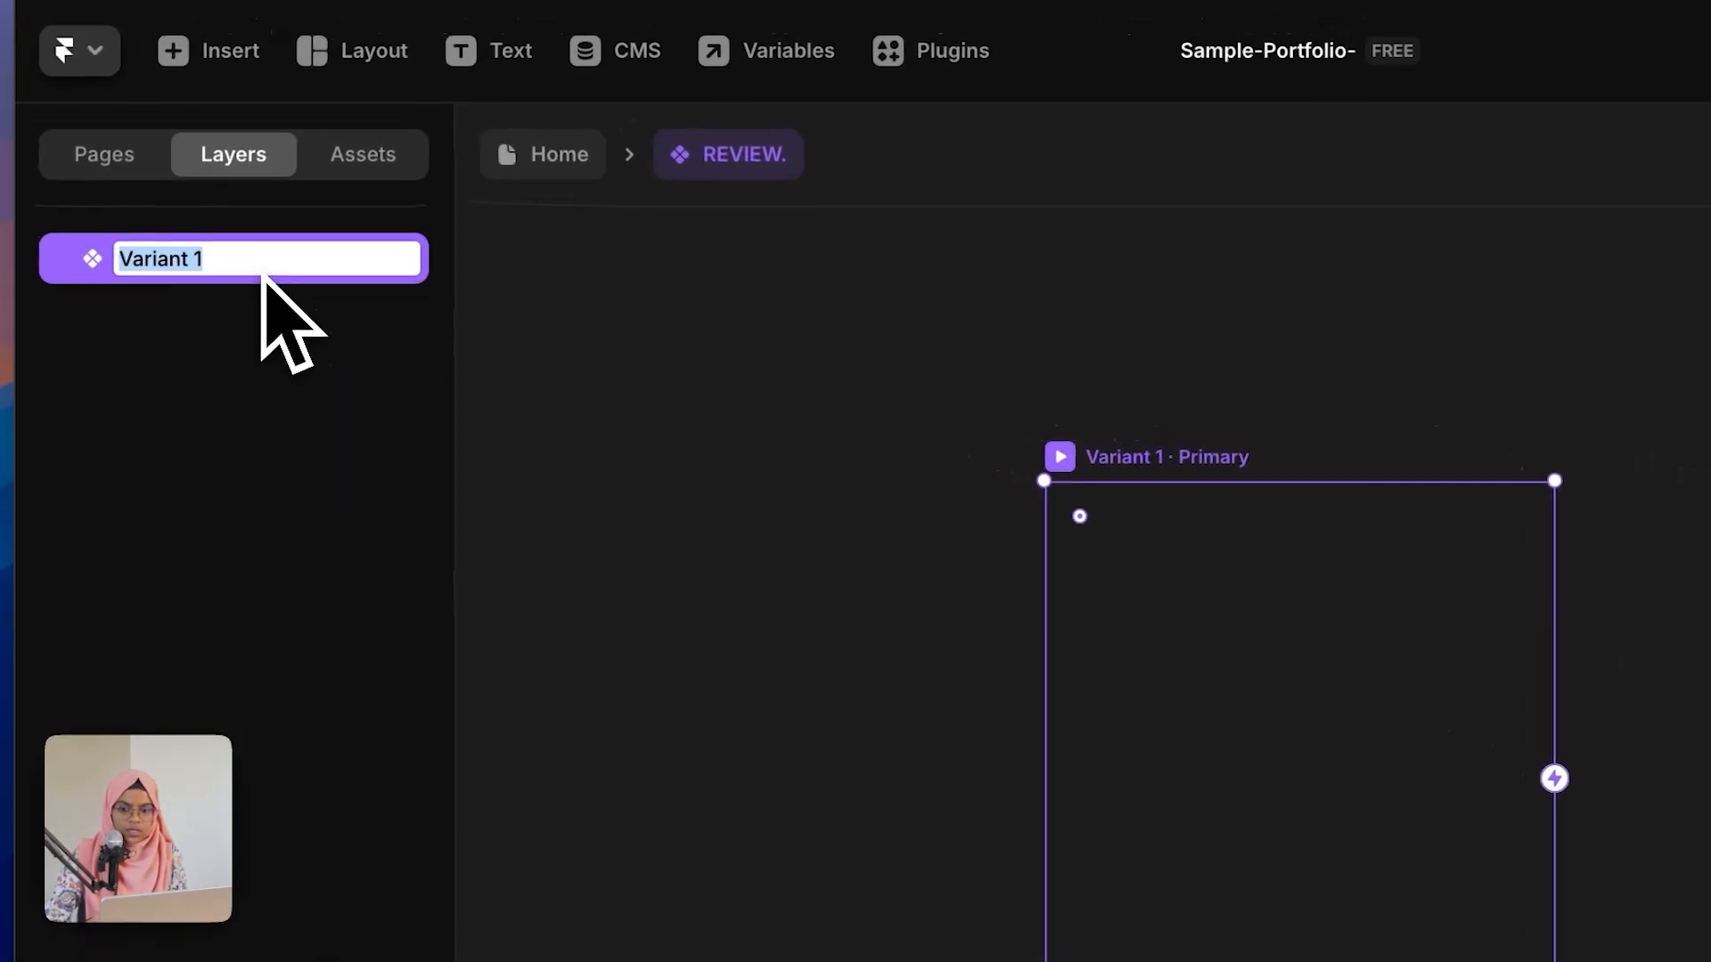
text(HOVER)
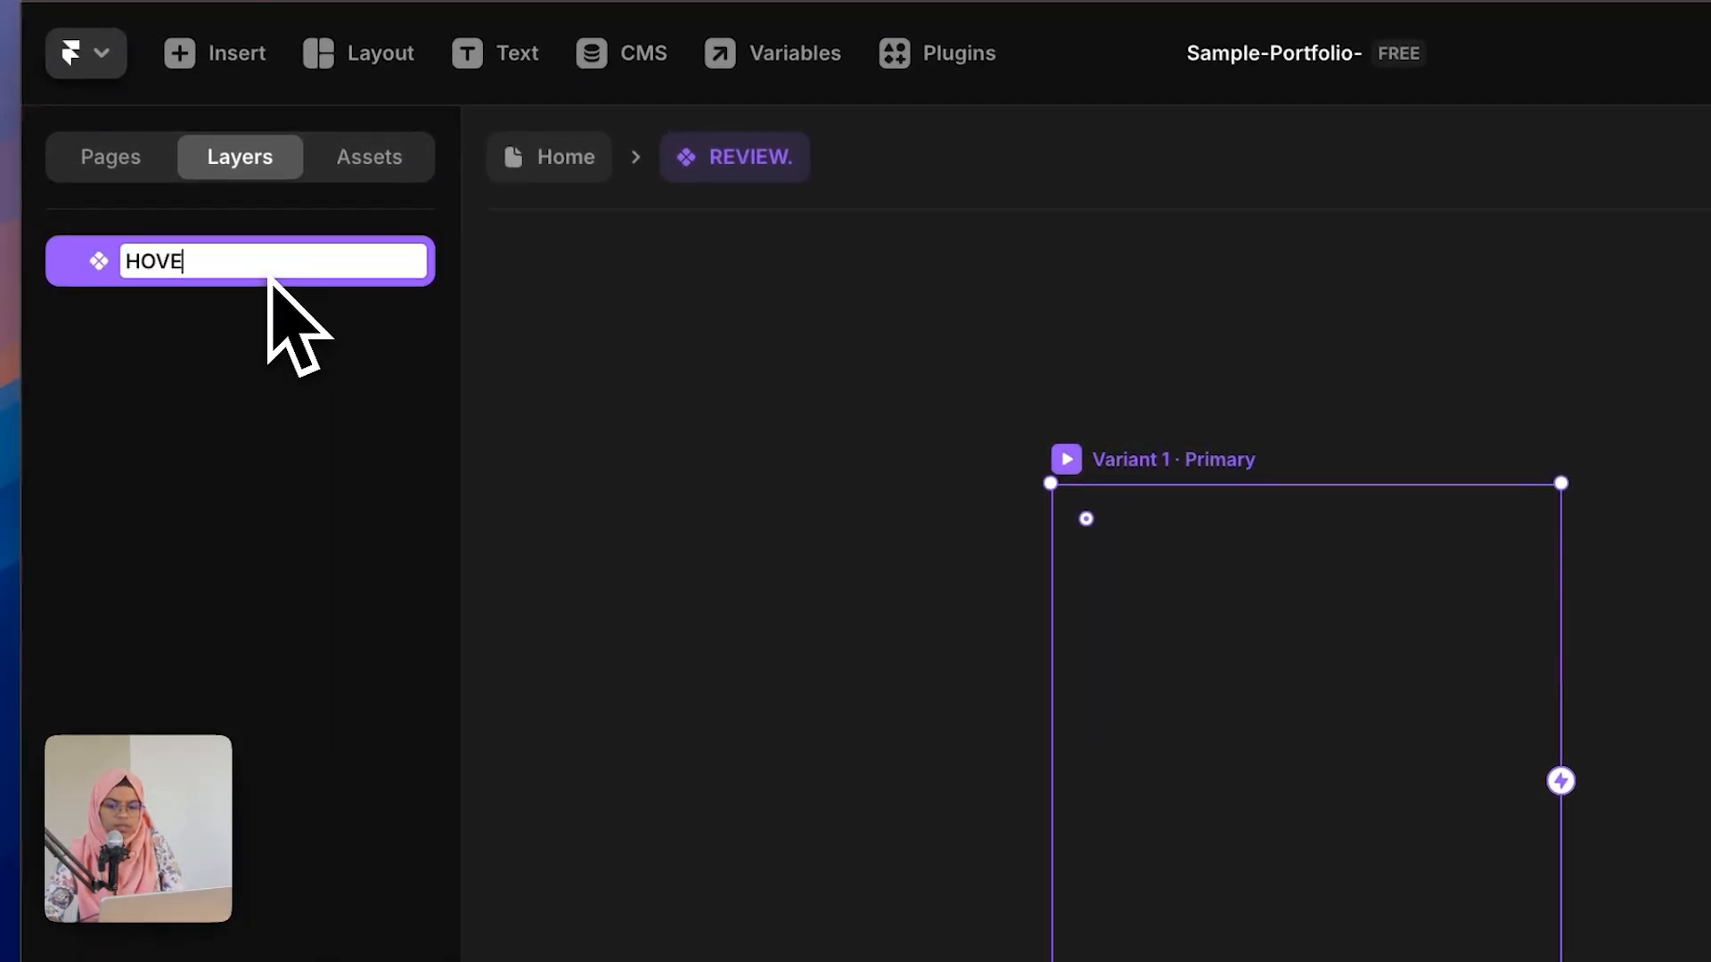
key(Return)
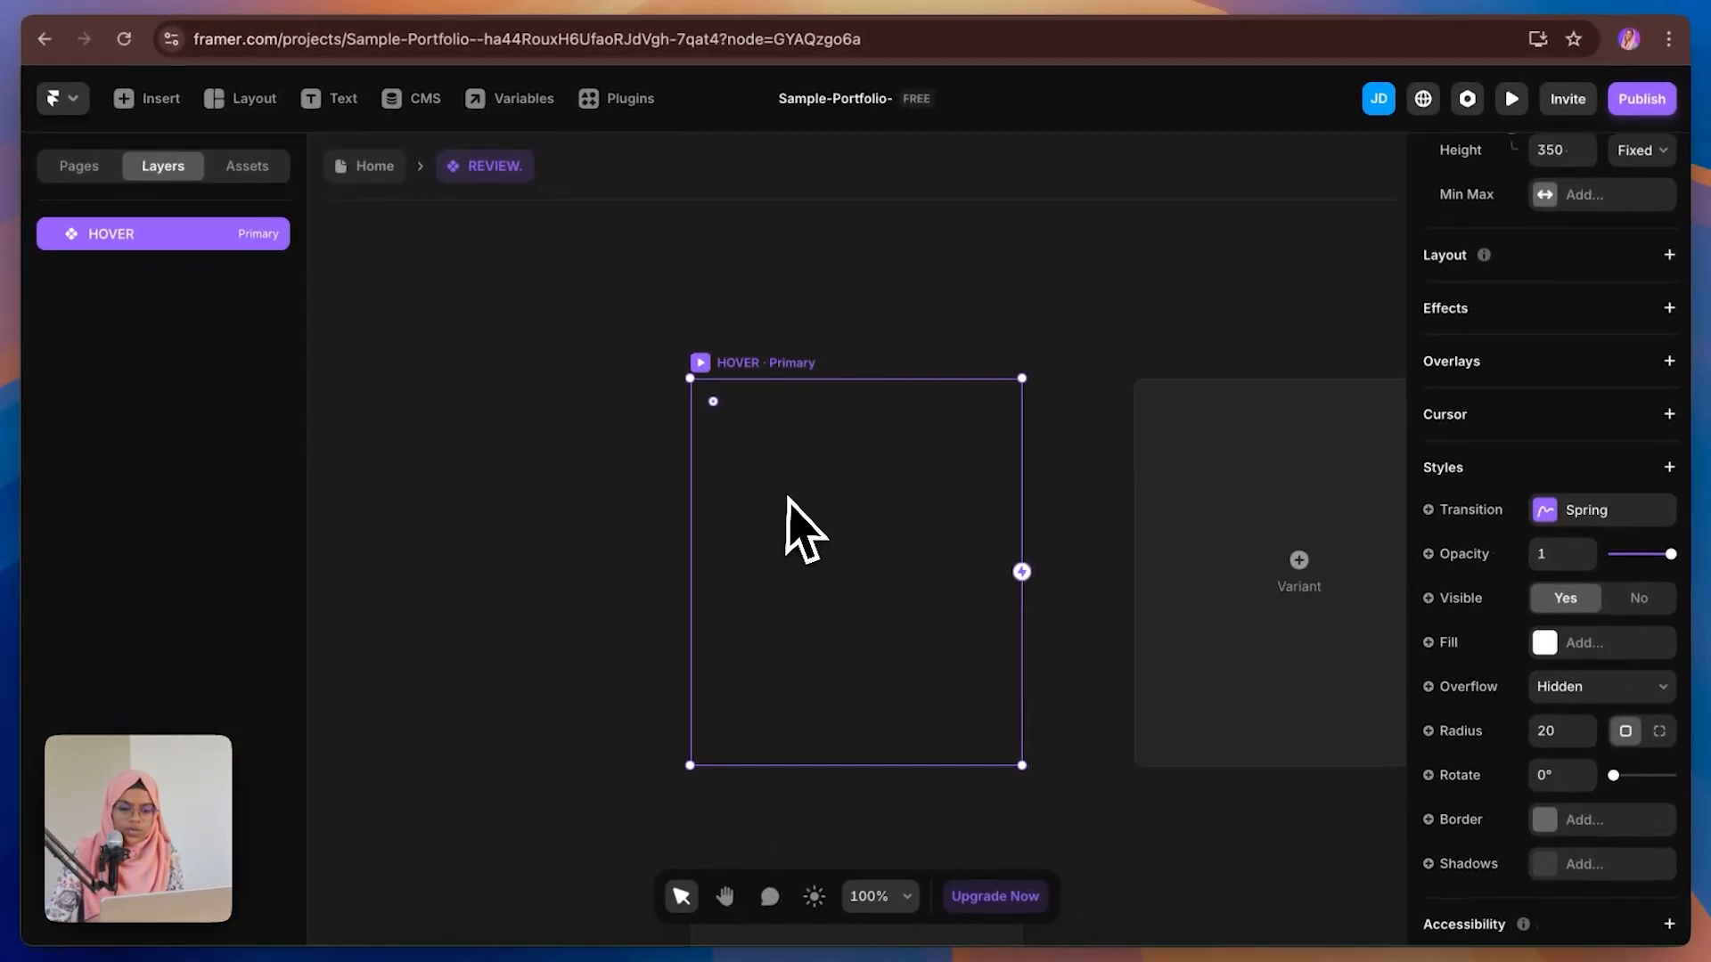
Step: Draw a frame inside the HOVER variant and nest it under the variant in the layers
key(f)
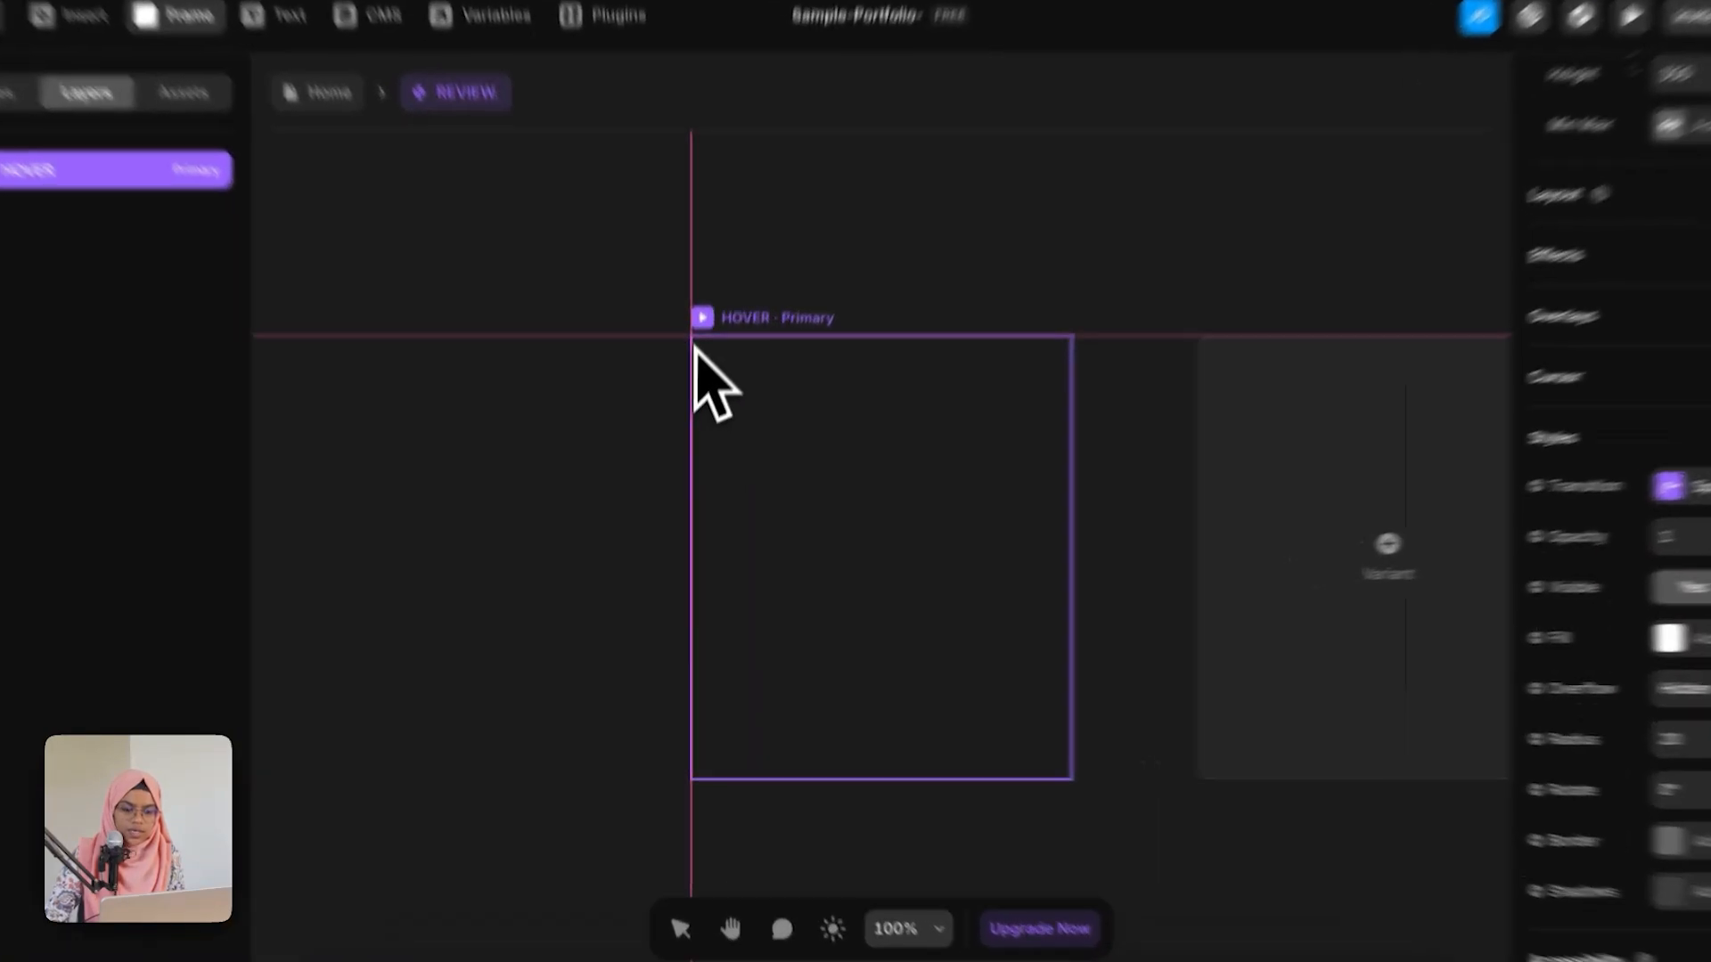
drag(692, 380, 959, 458)
drag(1092, 352, 1211, 820)
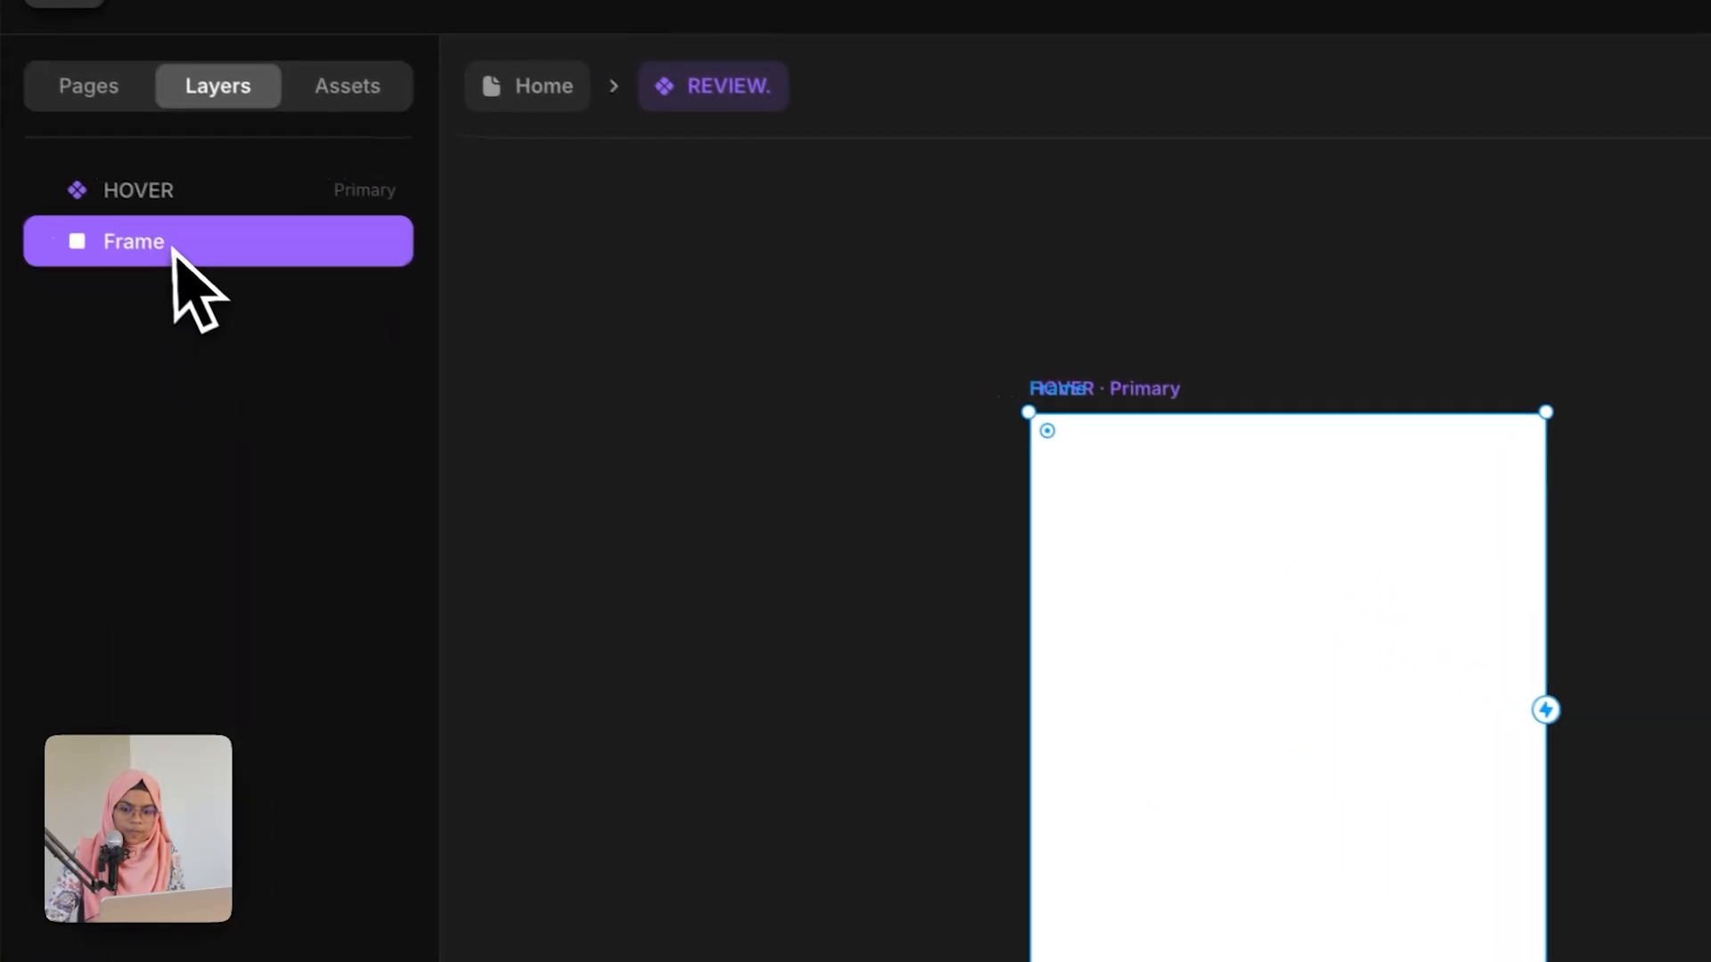
drag(173, 251, 182, 187)
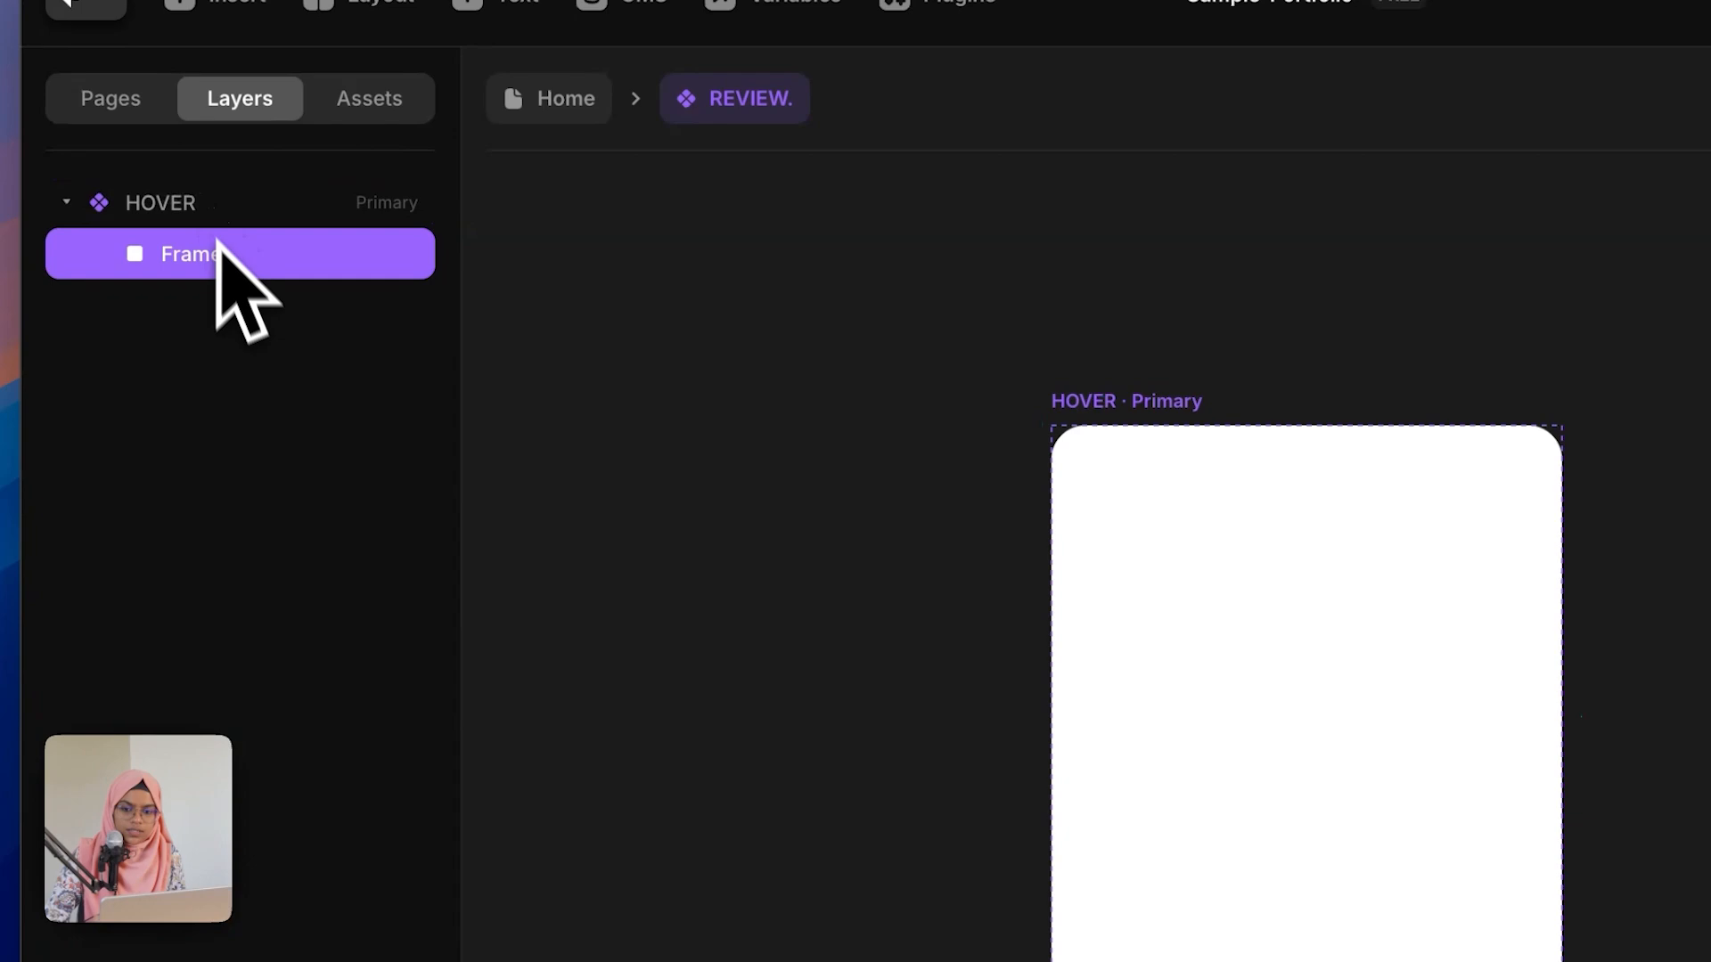
Step: Rename the new frame layer IMAGE
double_click(226, 262)
text(I)
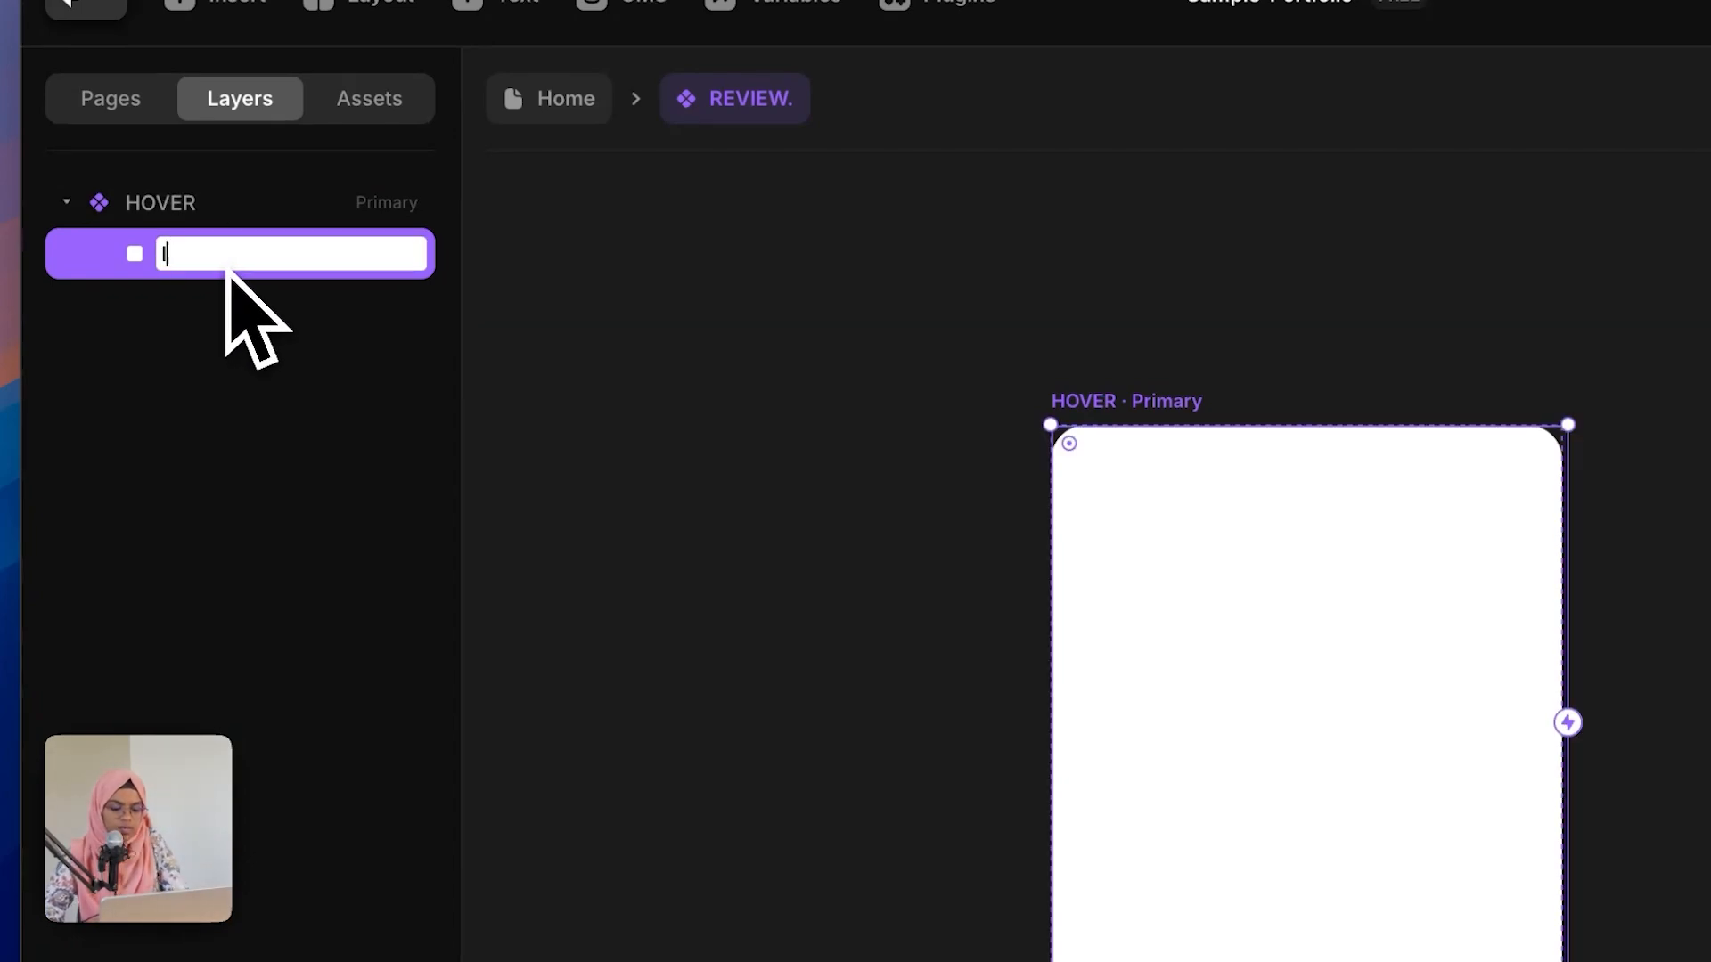
text(MAGE)
key(Return)
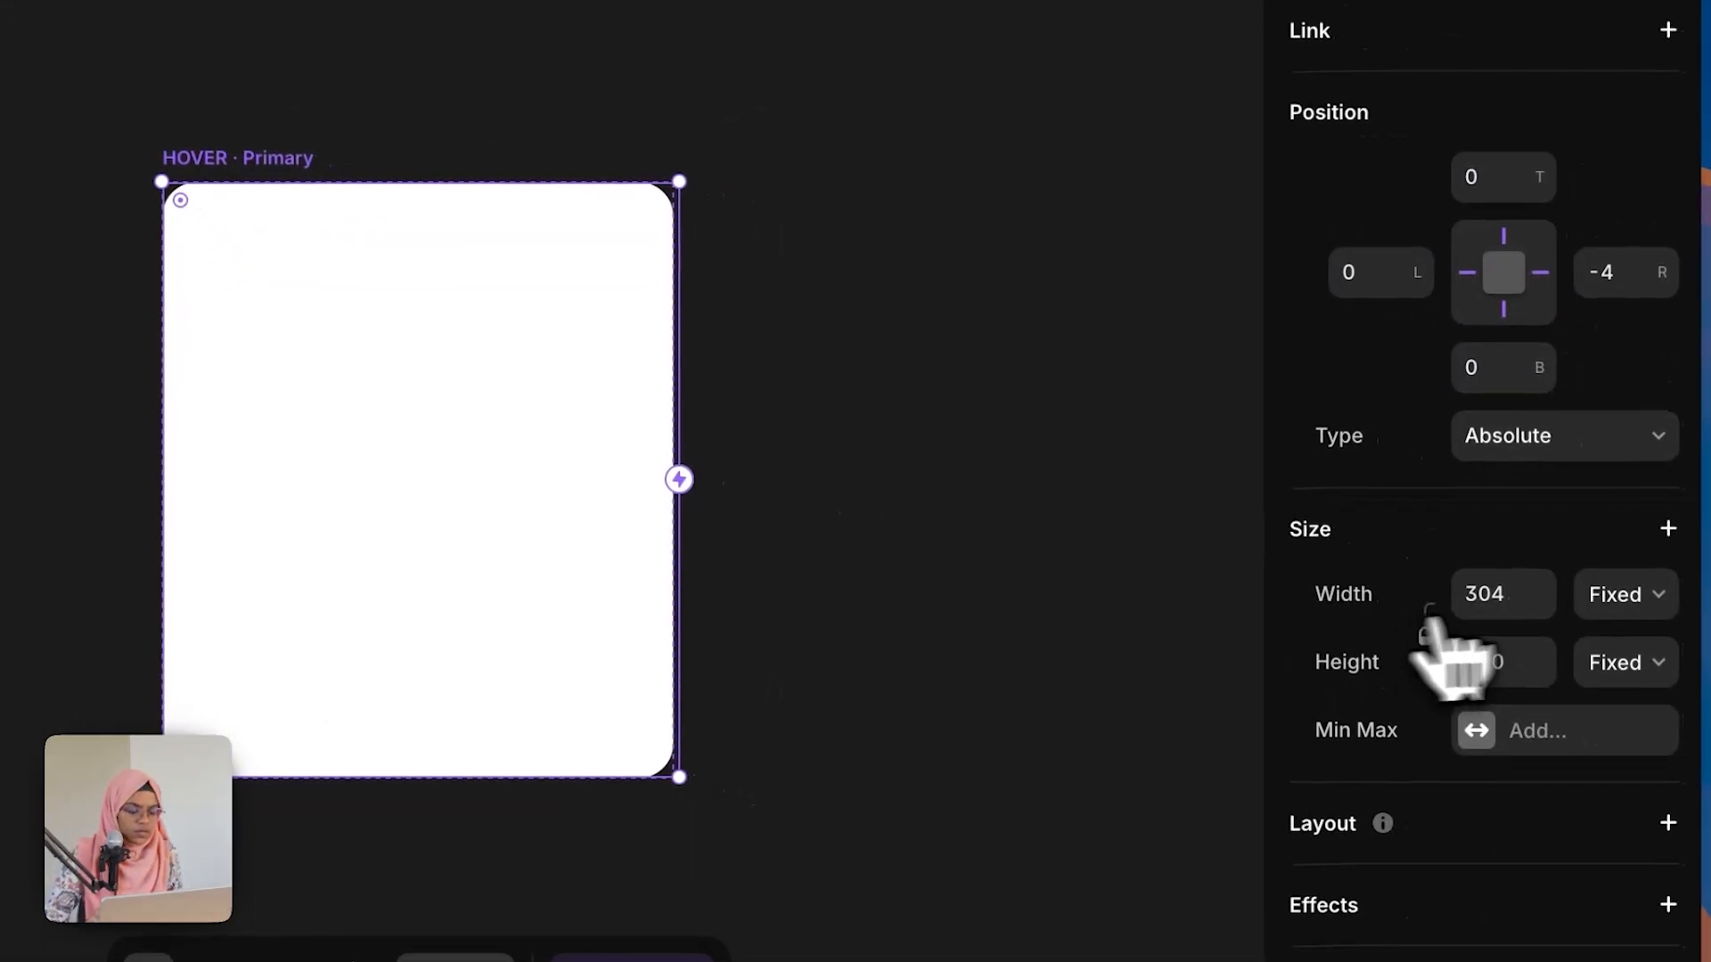
Step: Set the IMAGE frame to Relative 100% width and height and fill it with an uploaded photo
click(1595, 596)
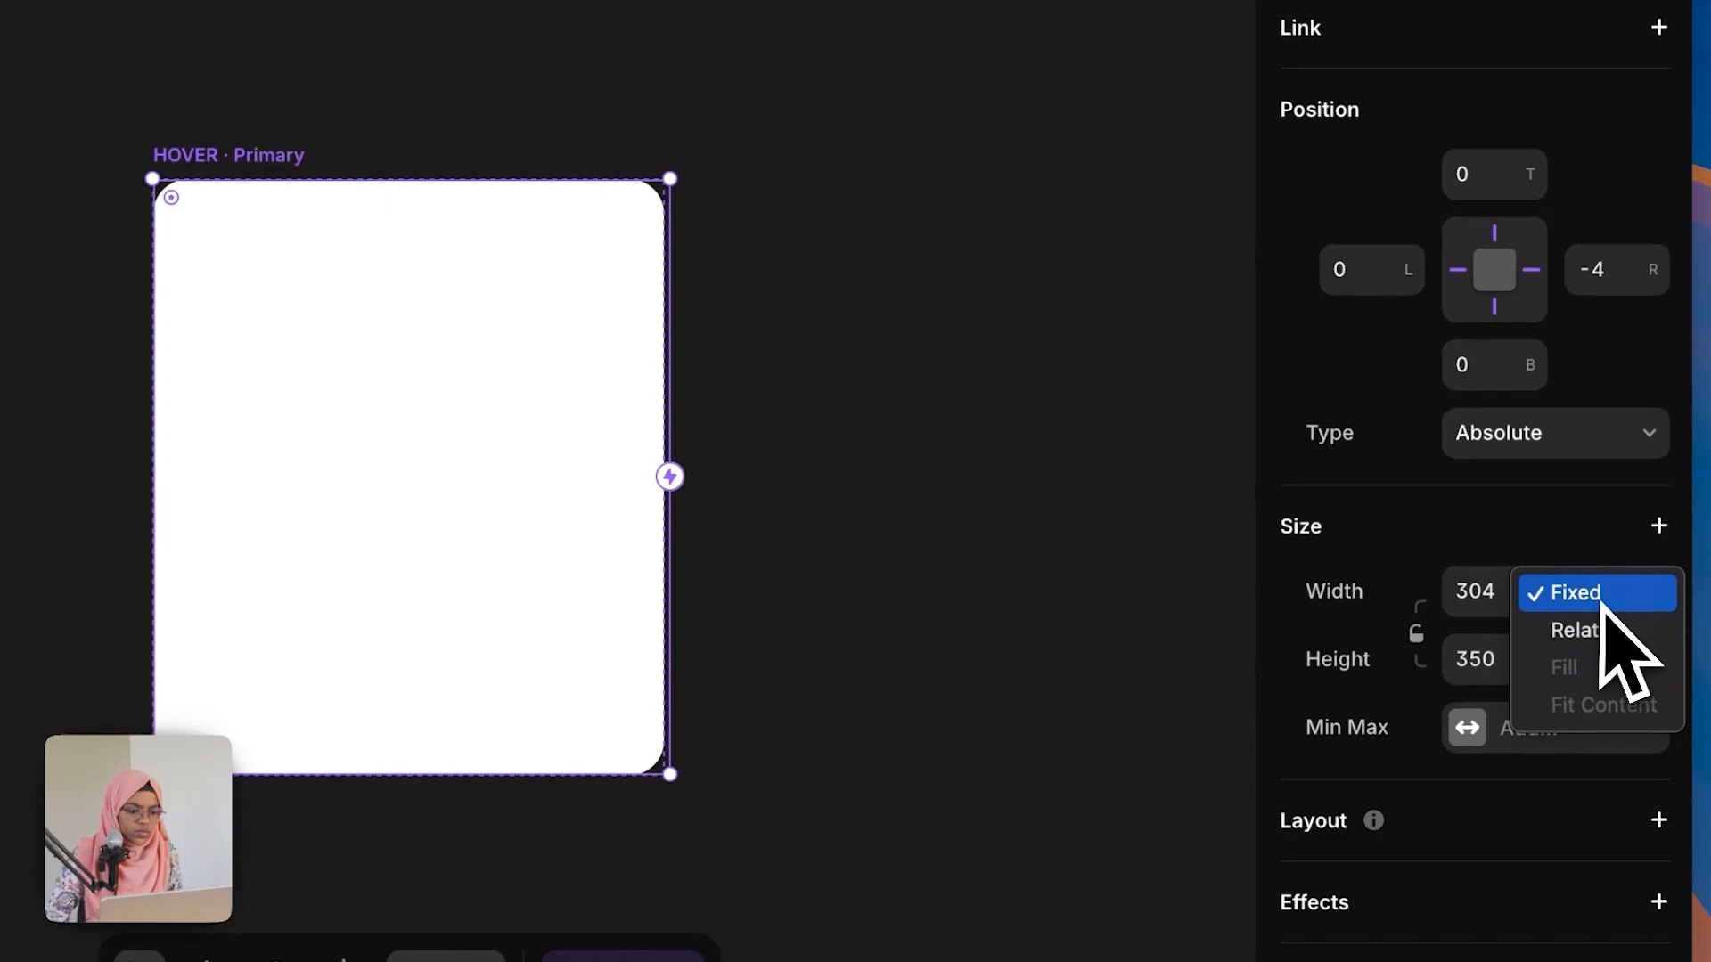
click(1609, 630)
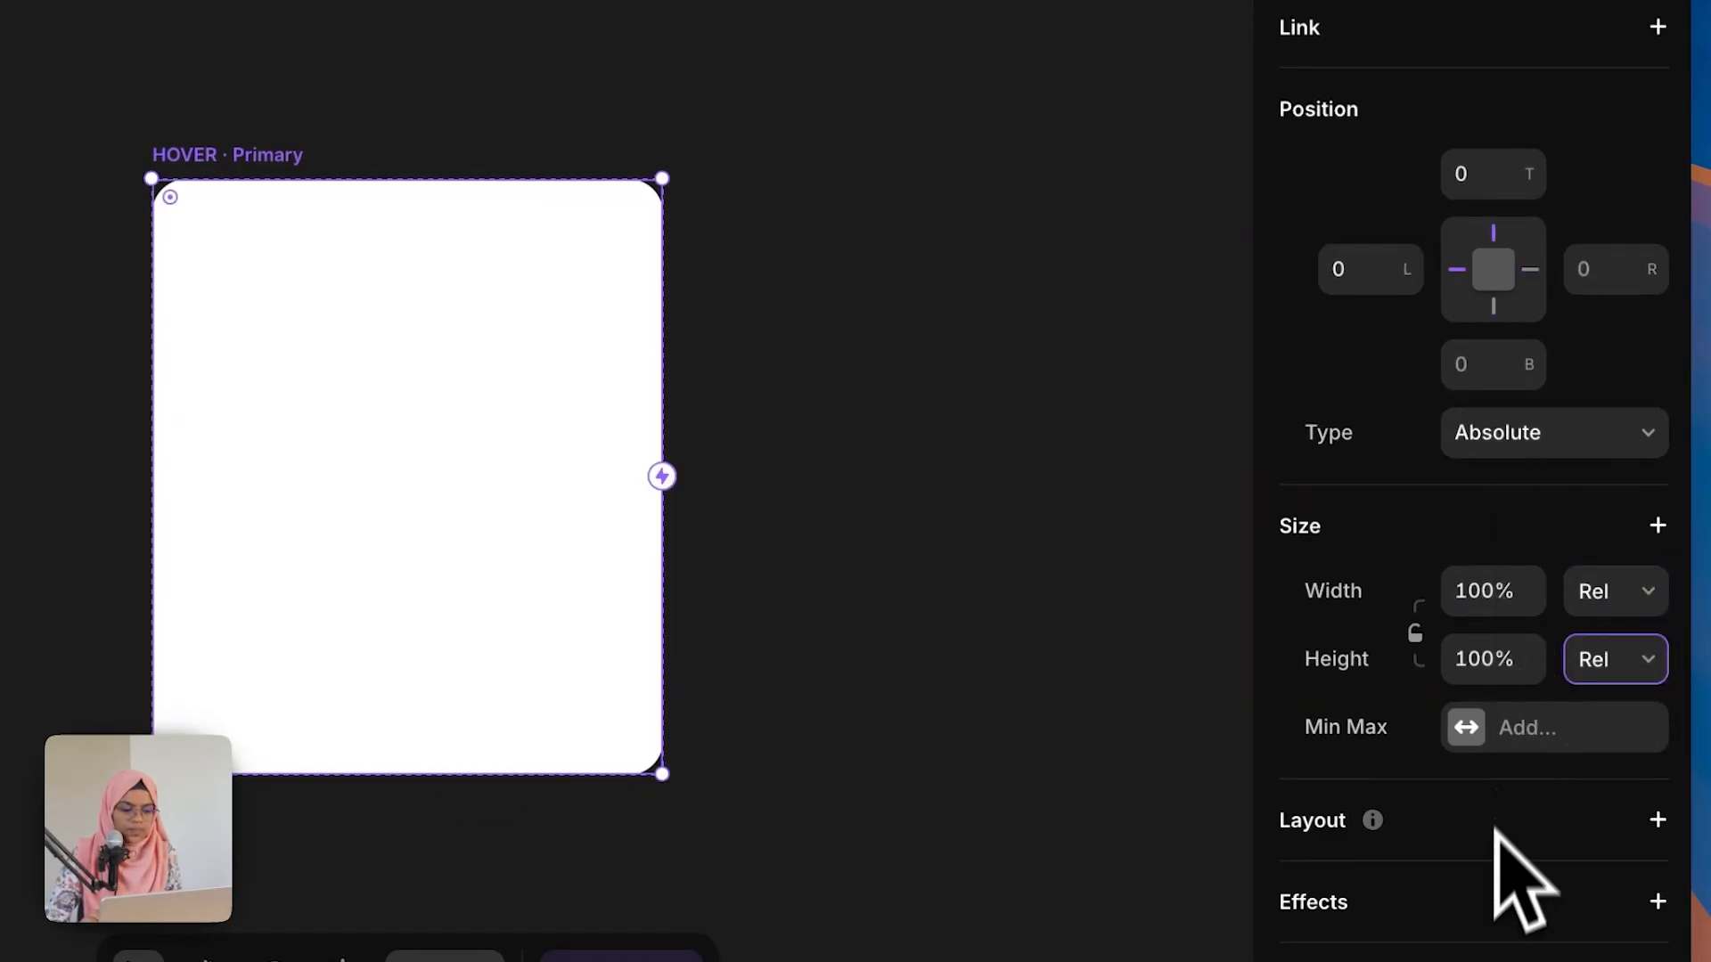
scroll(1524, 882, down, 7)
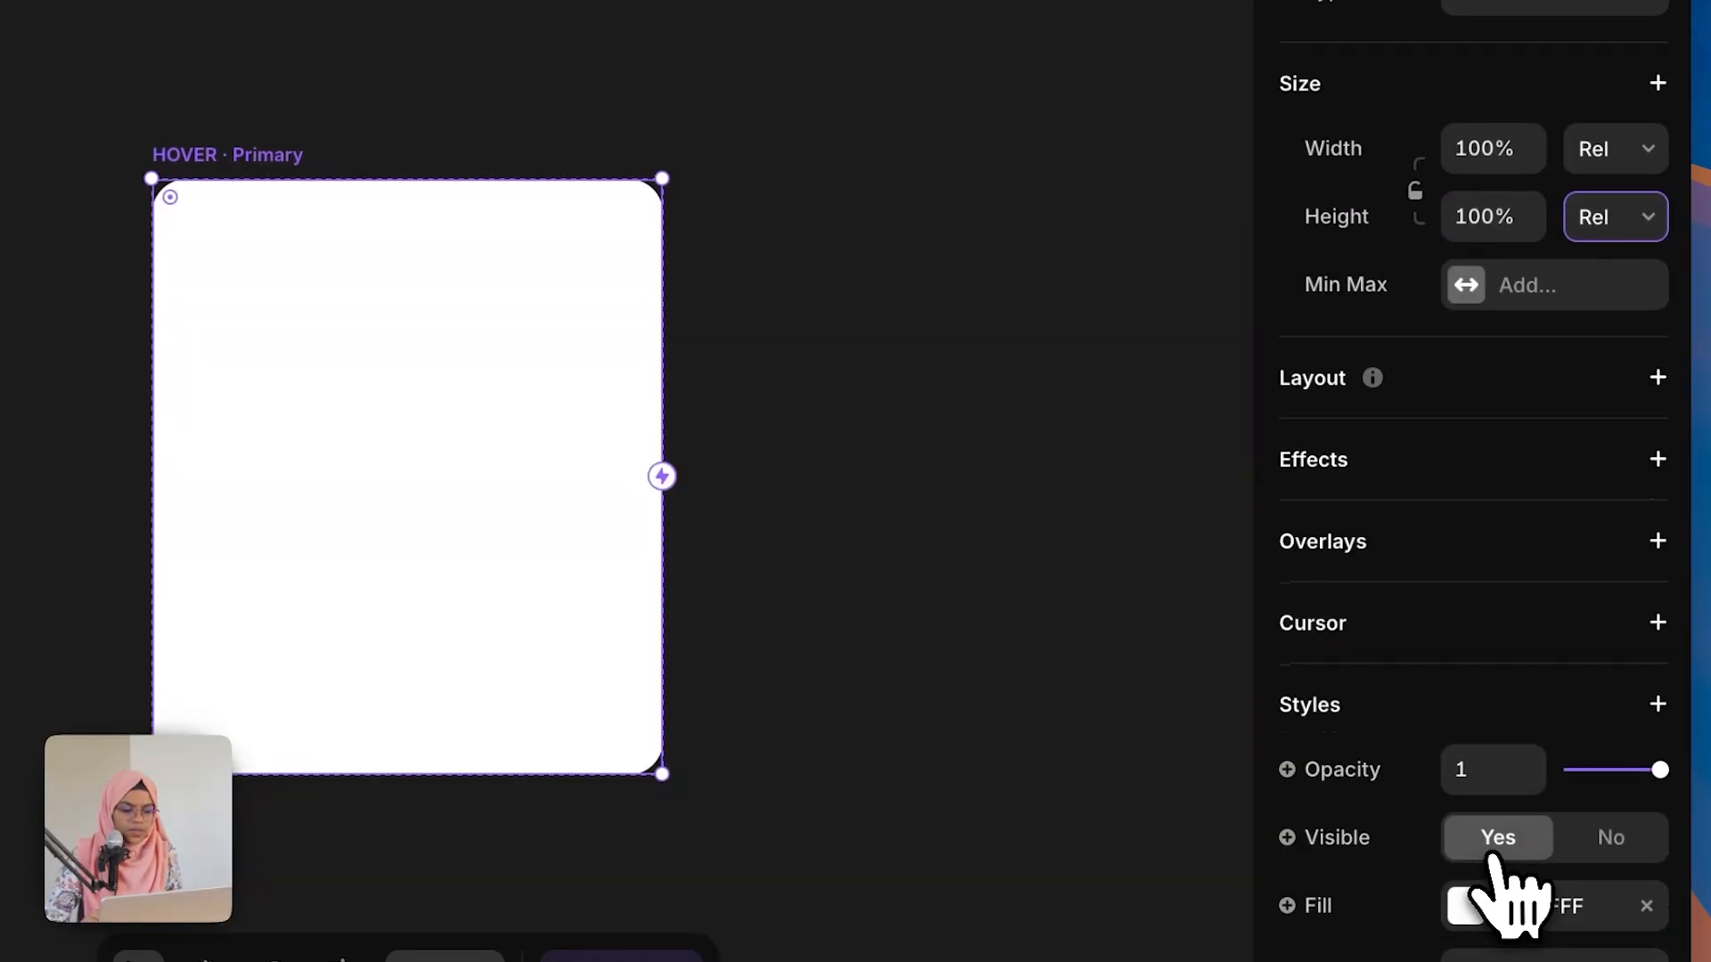
click(1606, 777)
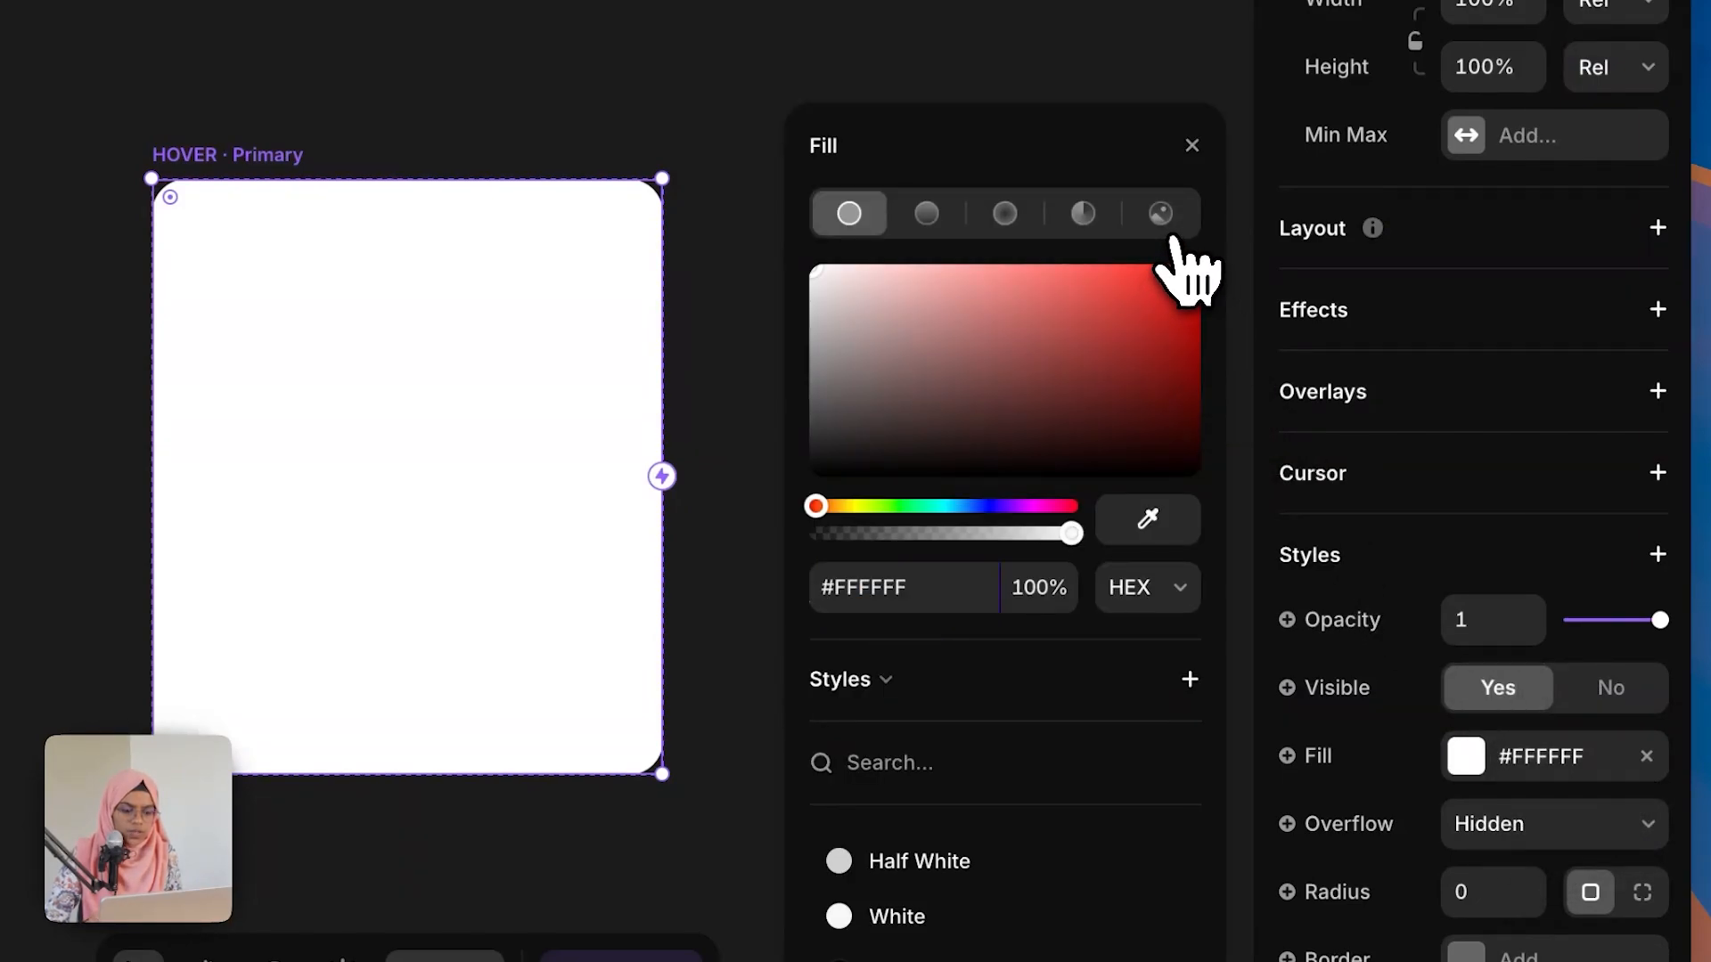
click(1160, 212)
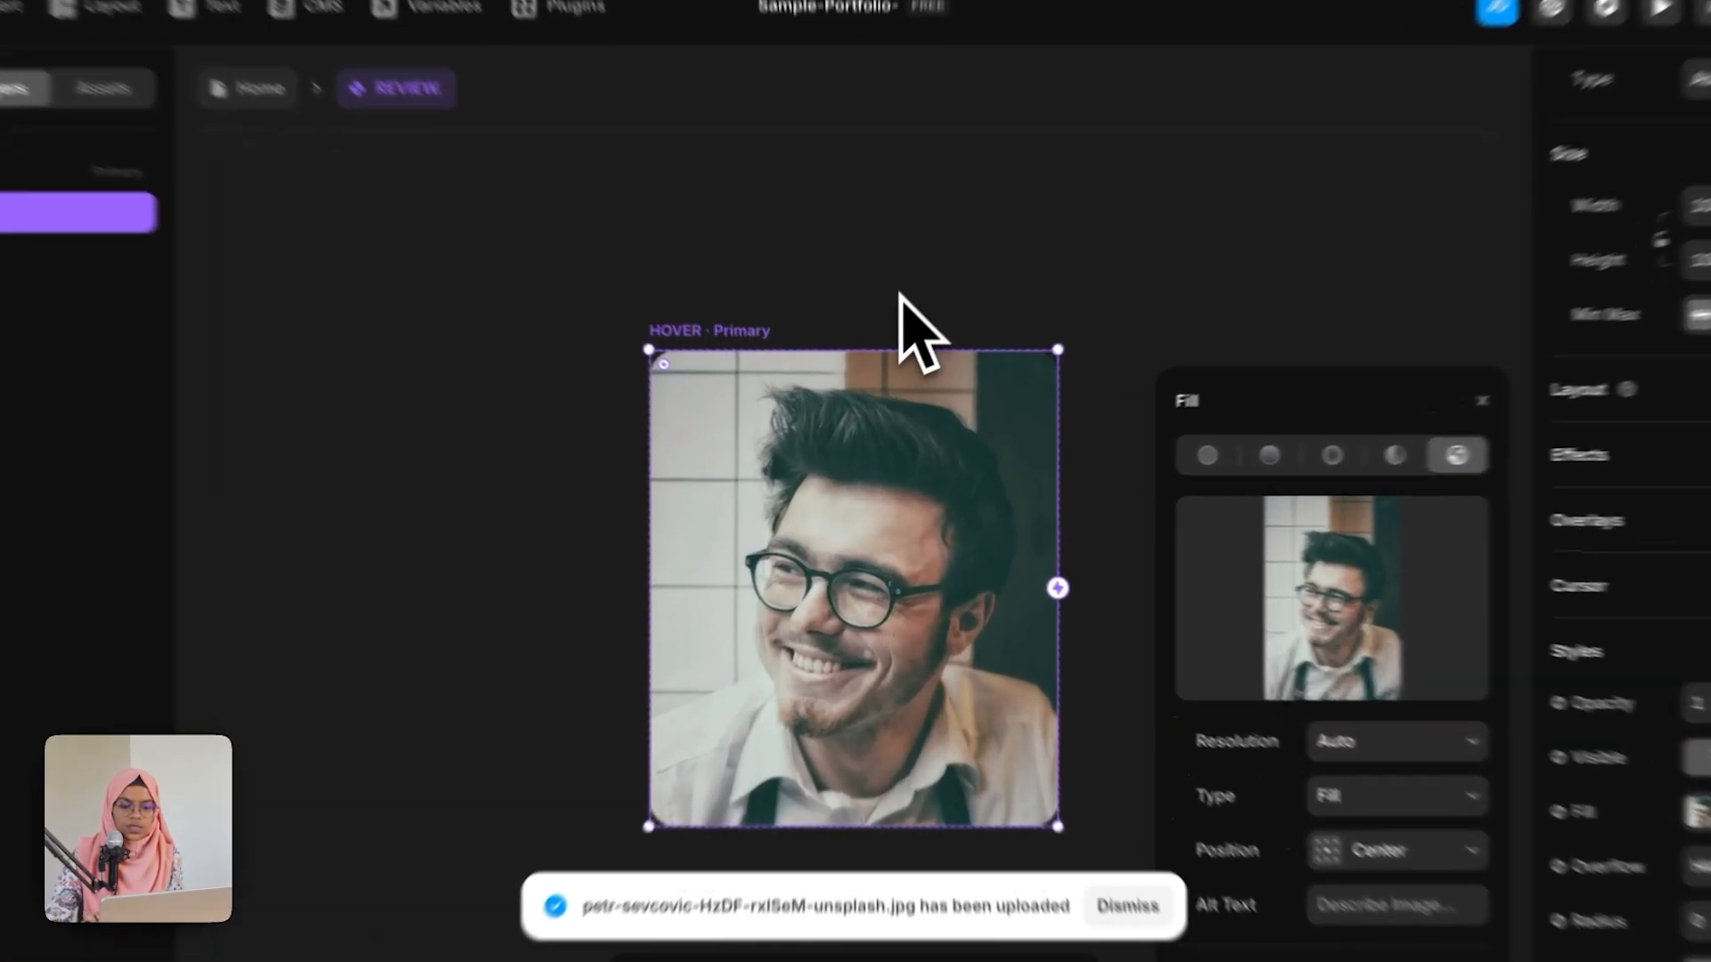
click(893, 334)
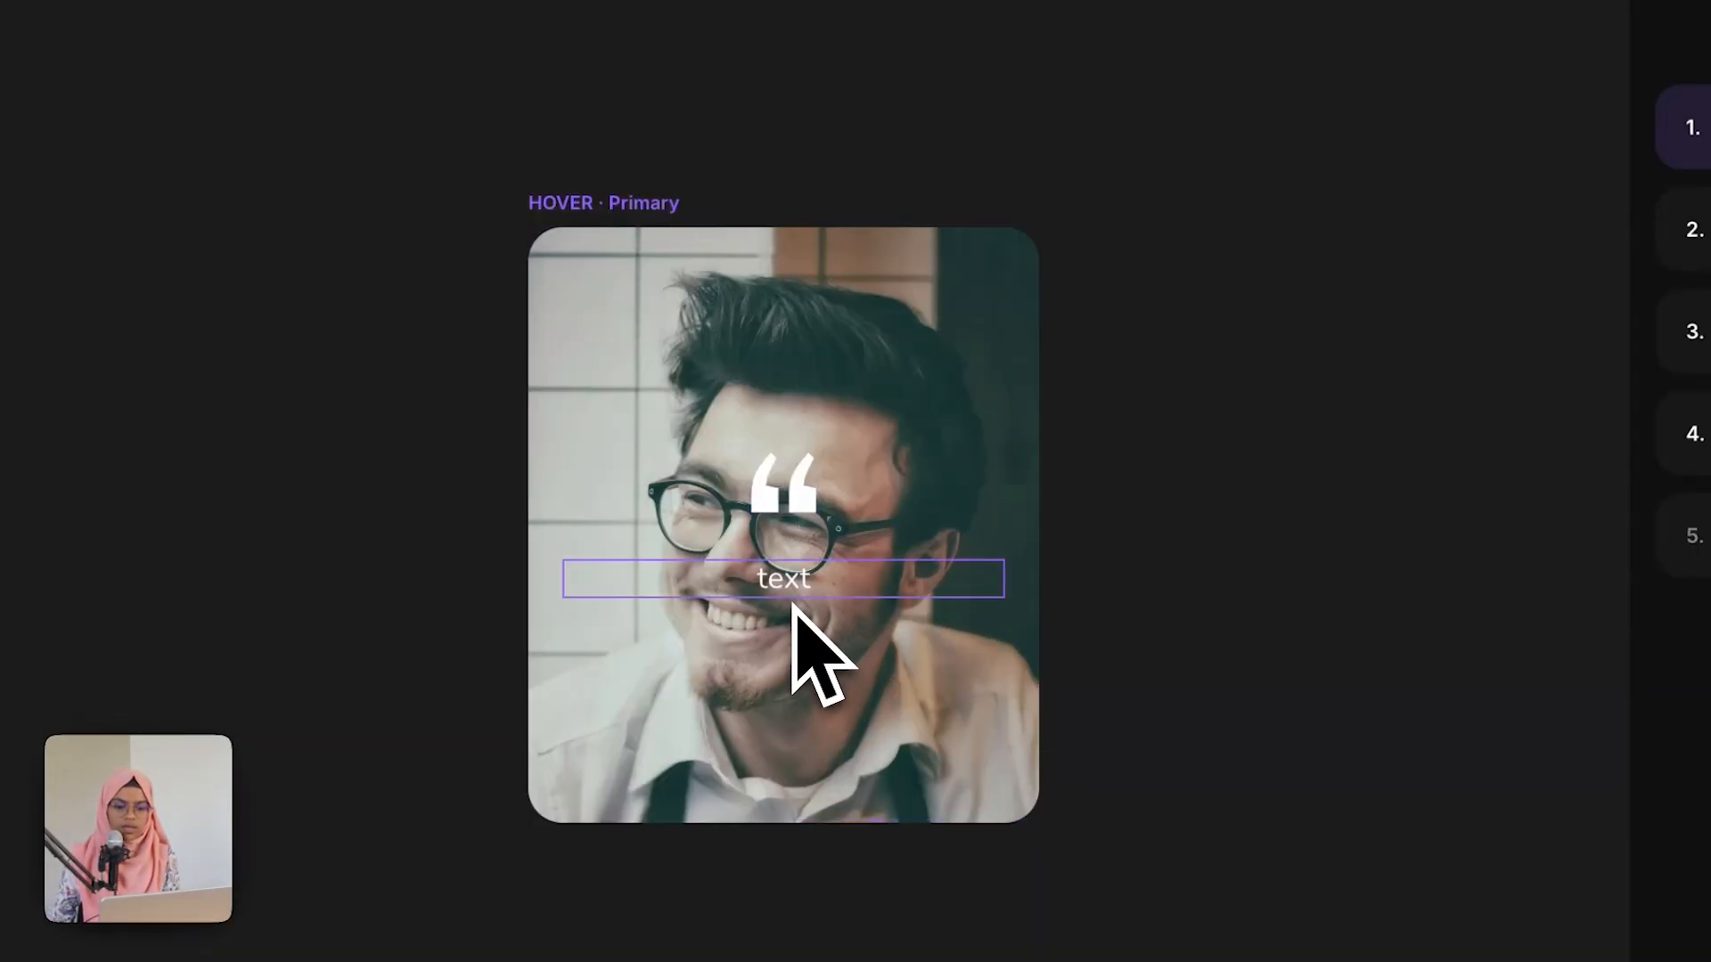
click(861, 621)
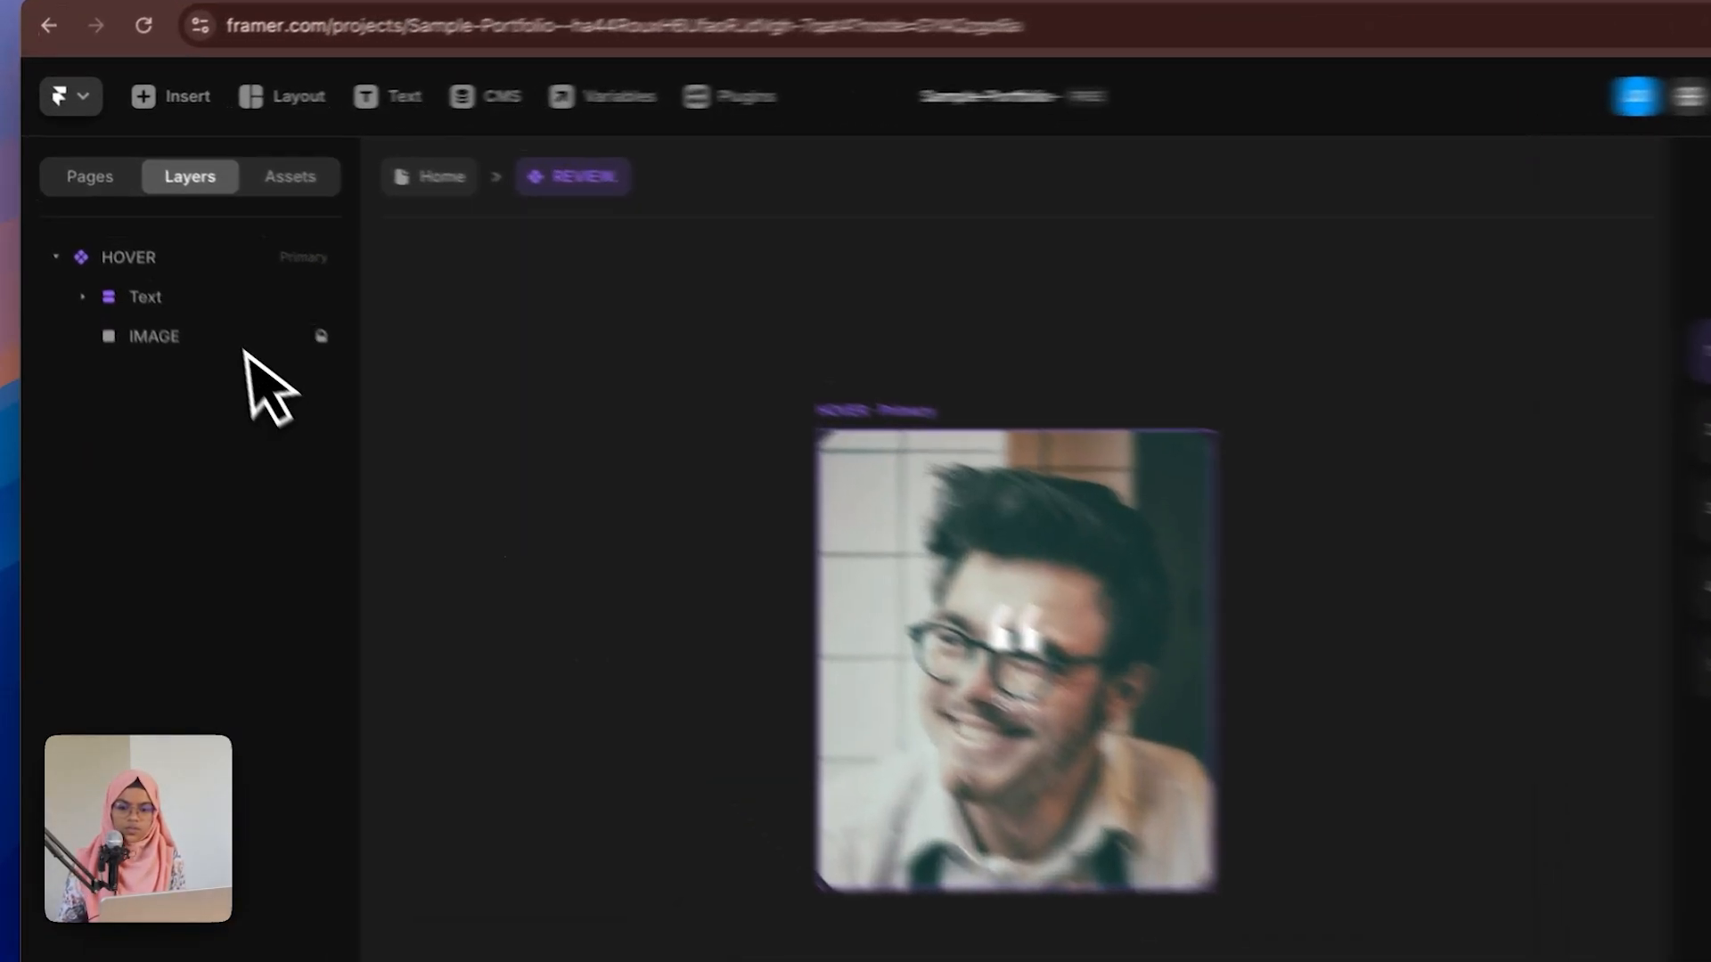
Step: Add a BG Blur style of 3 to the Text stack in the HOVER variant
click(173, 270)
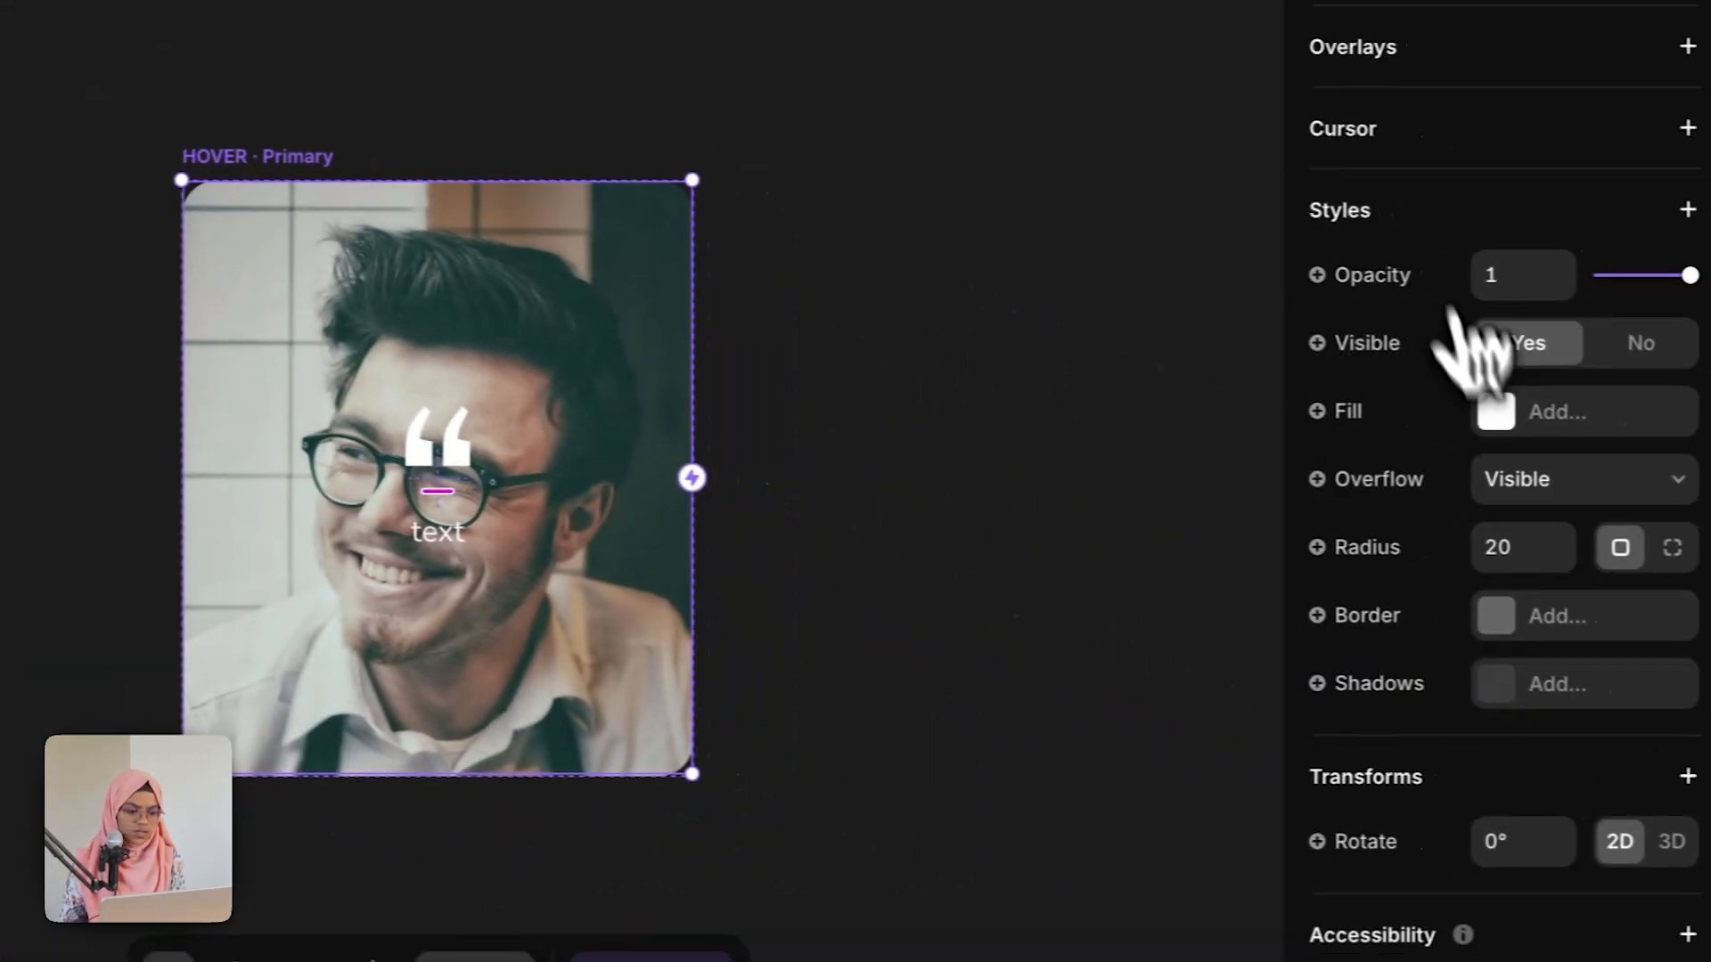
click(1687, 209)
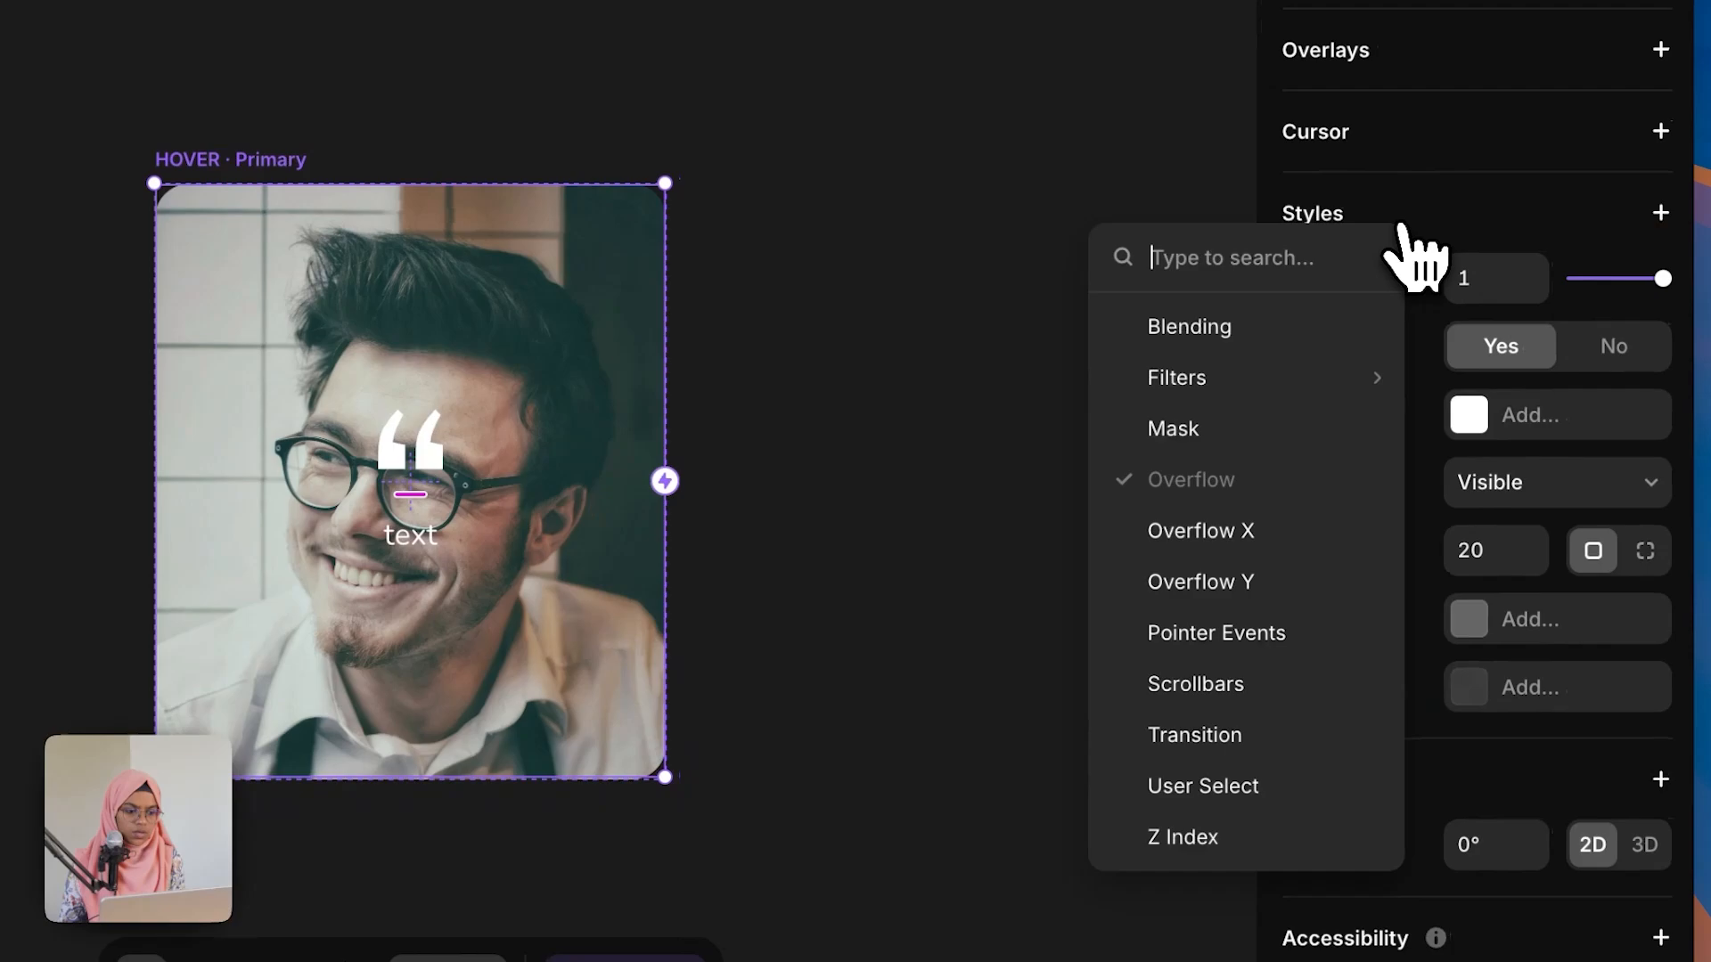
mouse_move(1263, 382)
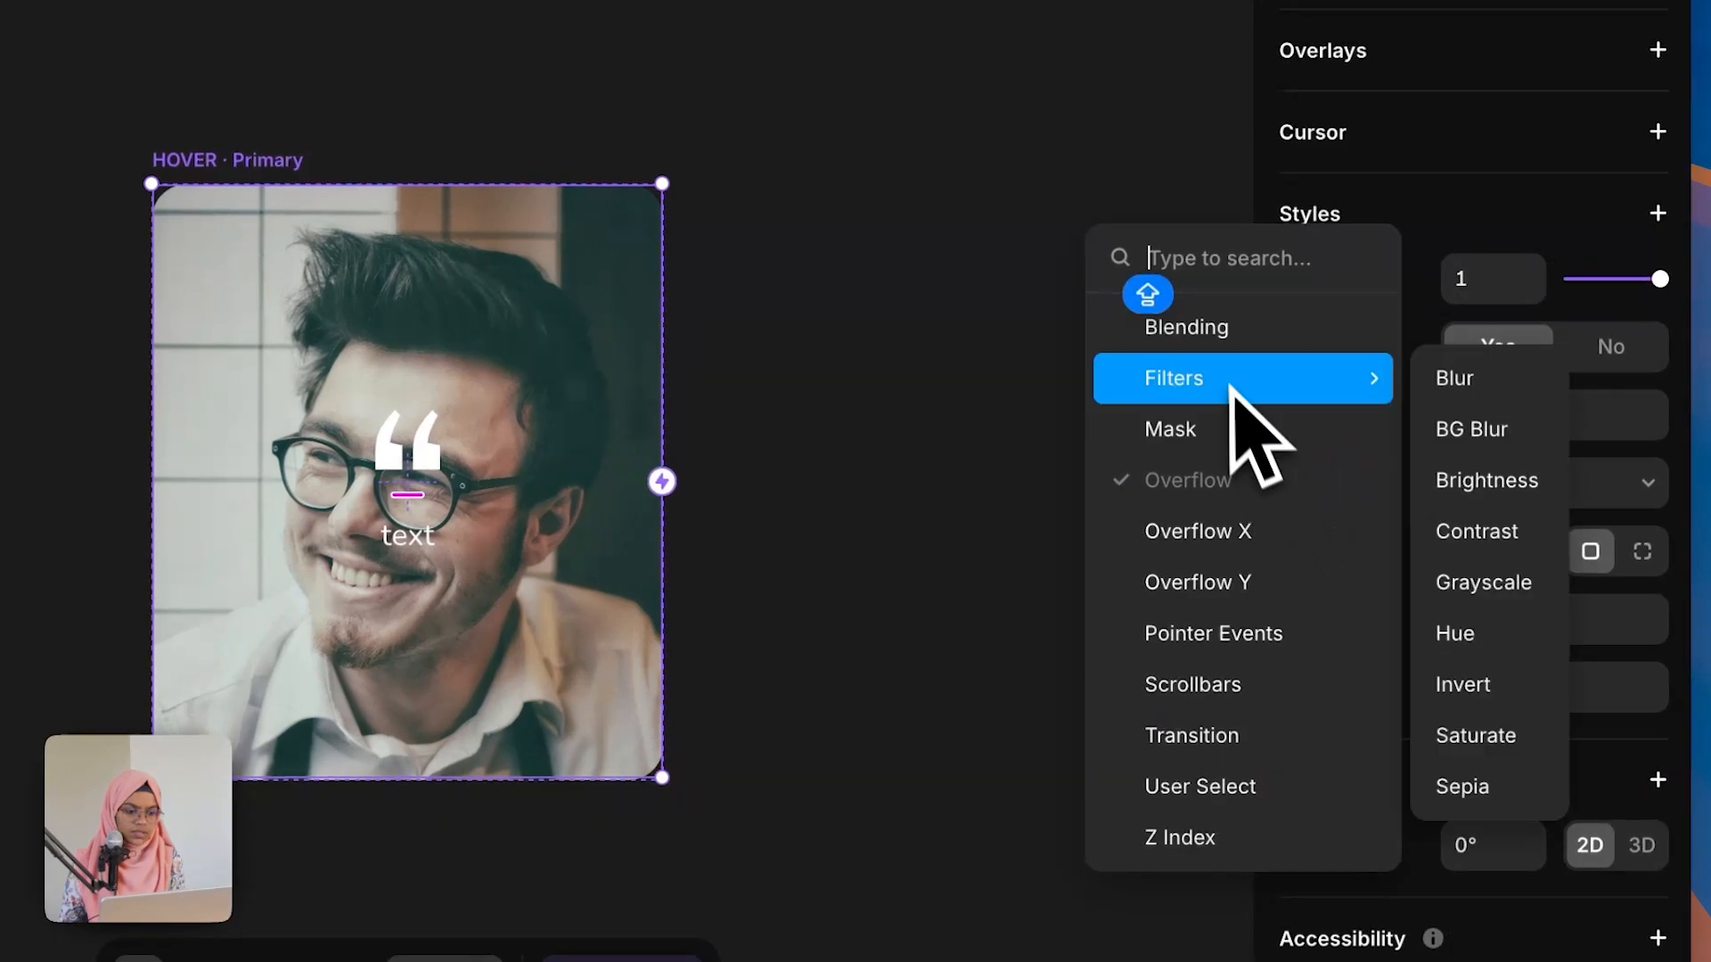
click(1436, 438)
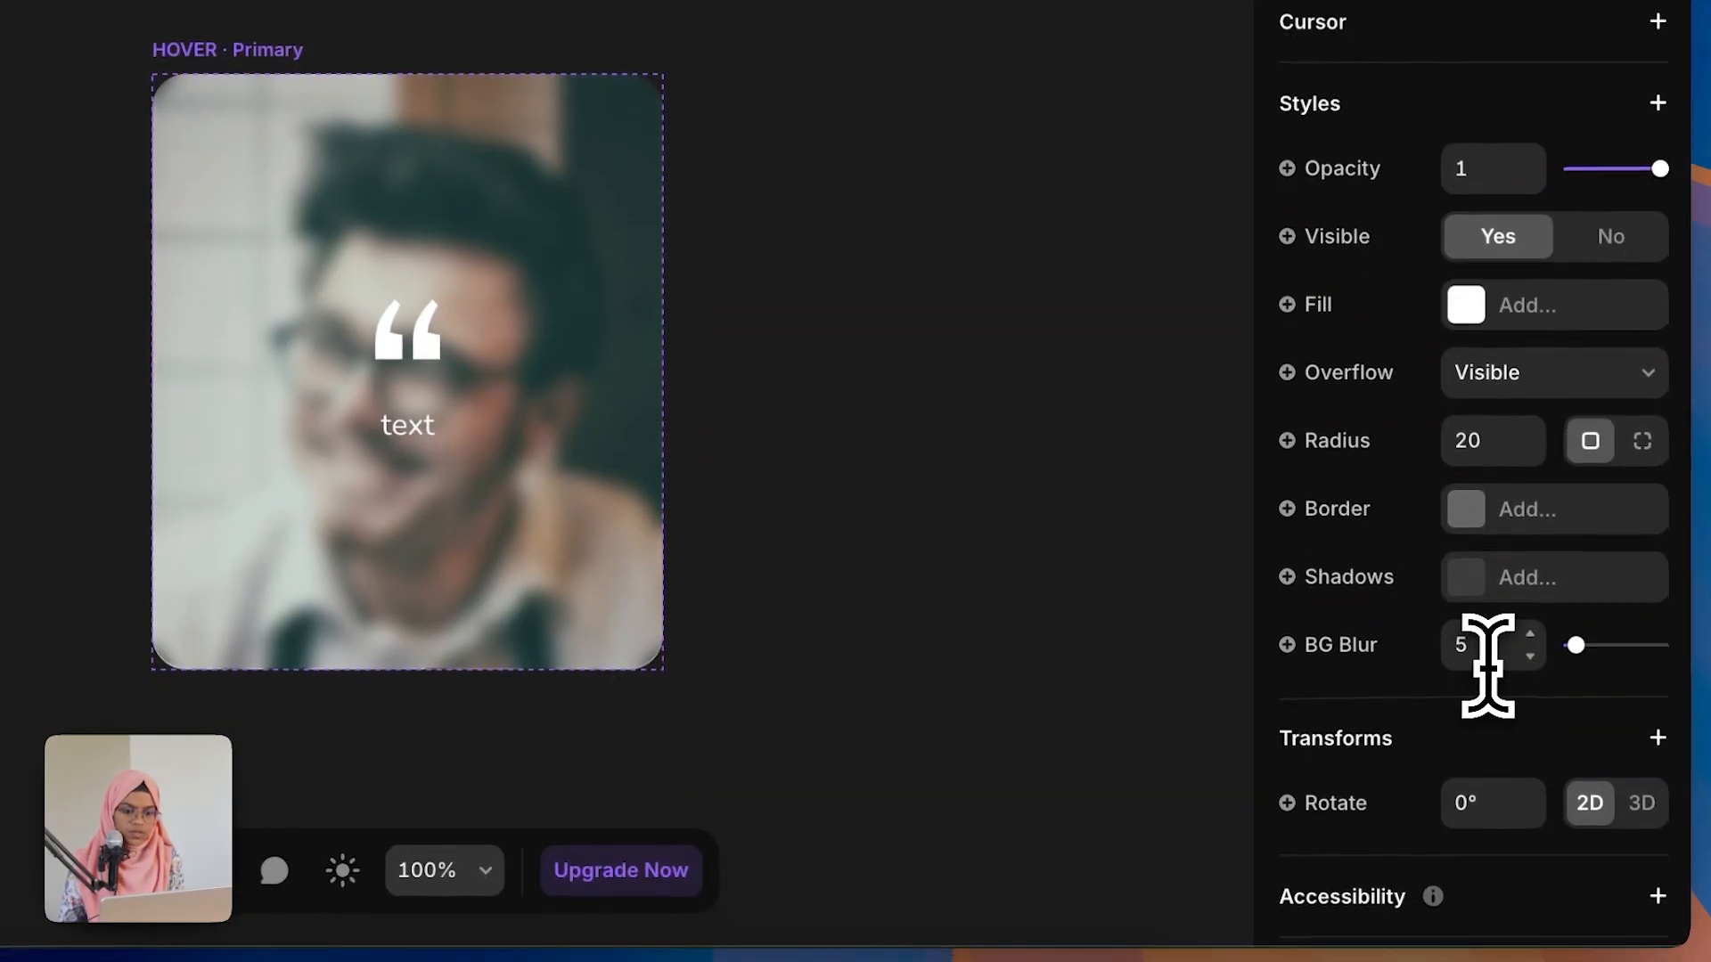
click(1486, 664)
text(3)
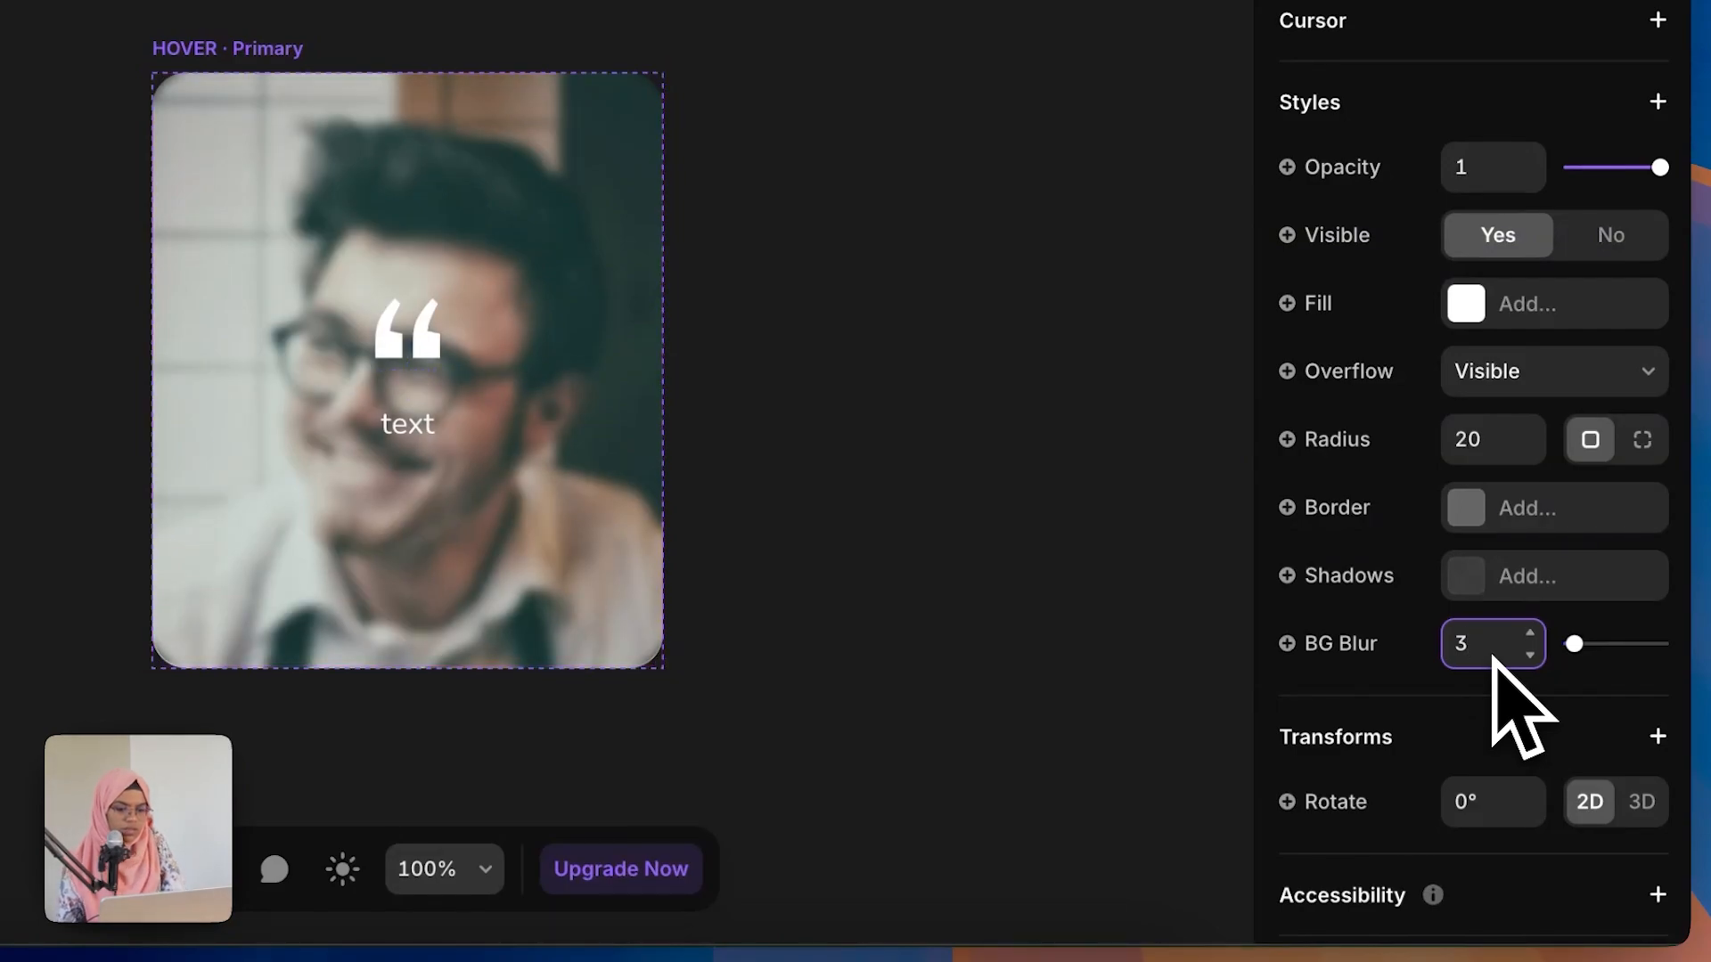
click(1069, 451)
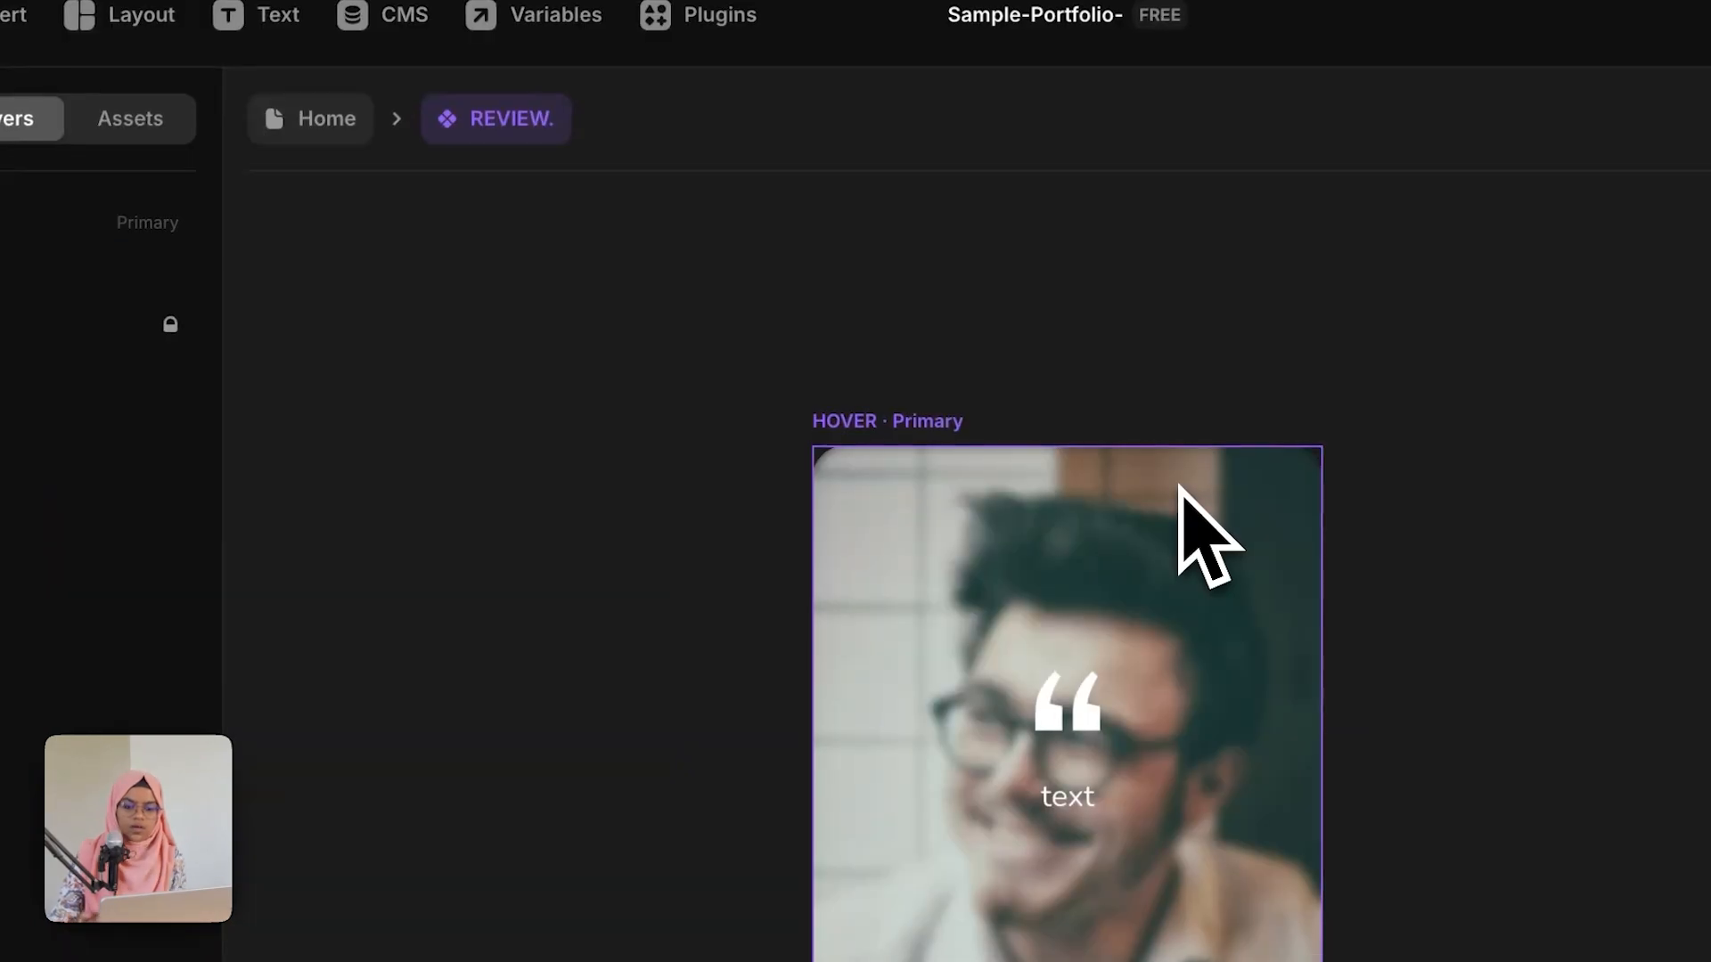
Step: Lower the IMAGE layer's opacity to 0.5 in the HOVER variant
click(803, 368)
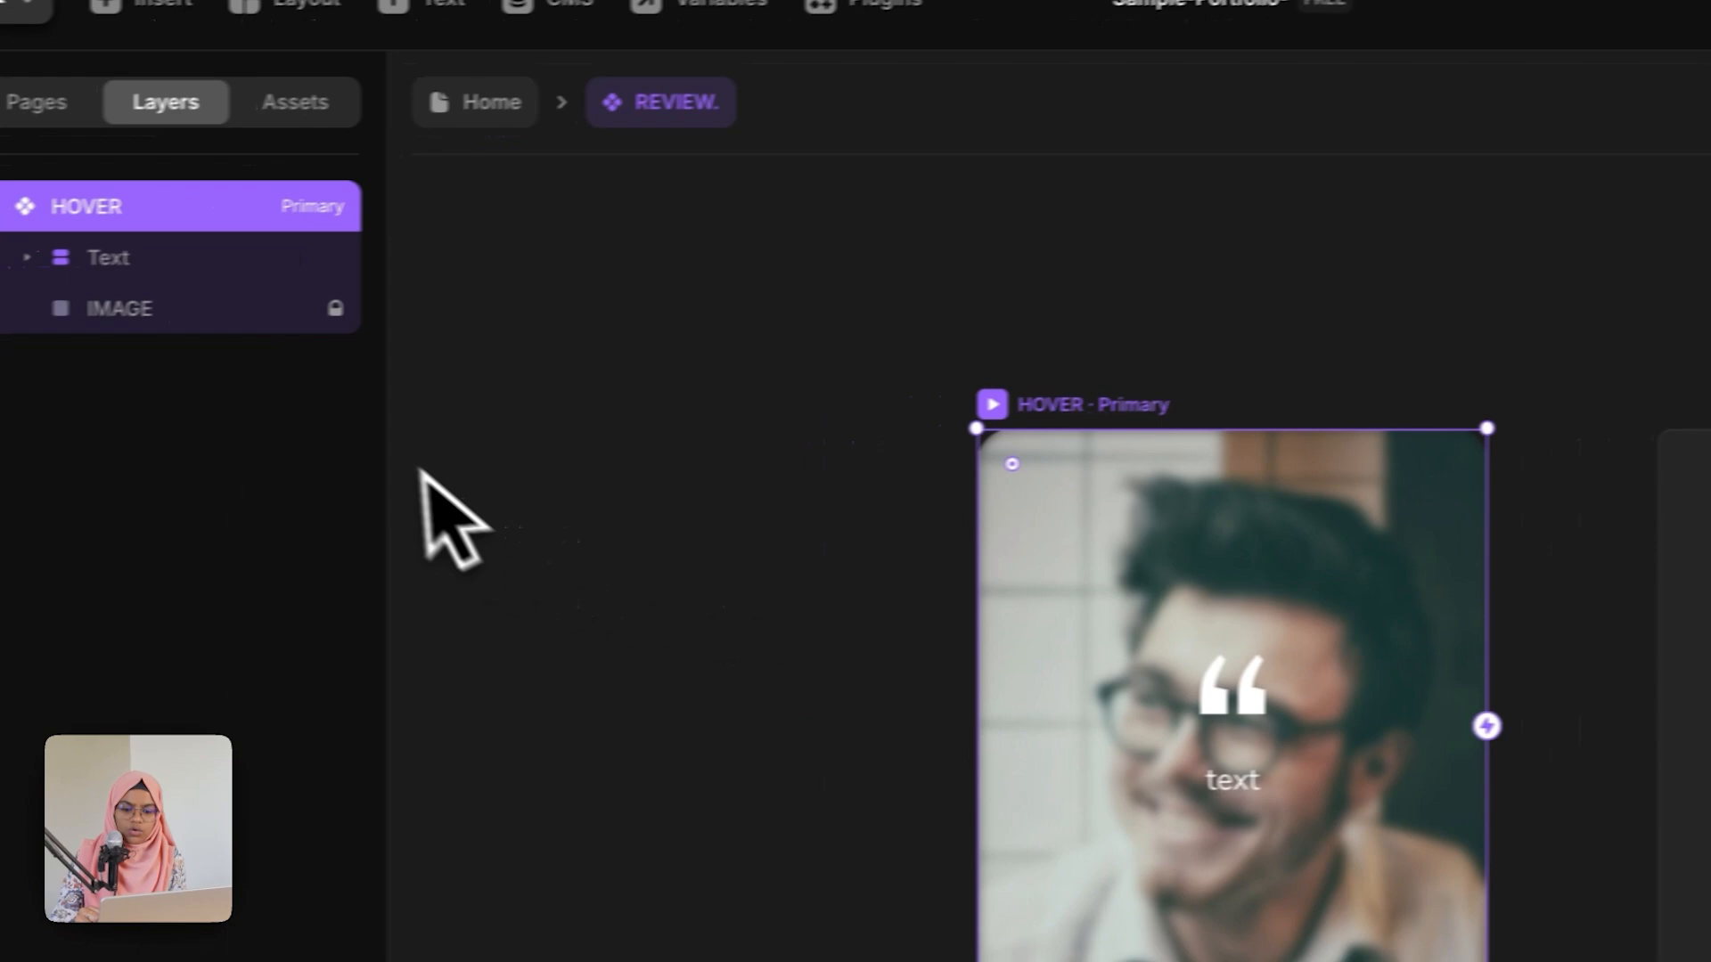
click(266, 307)
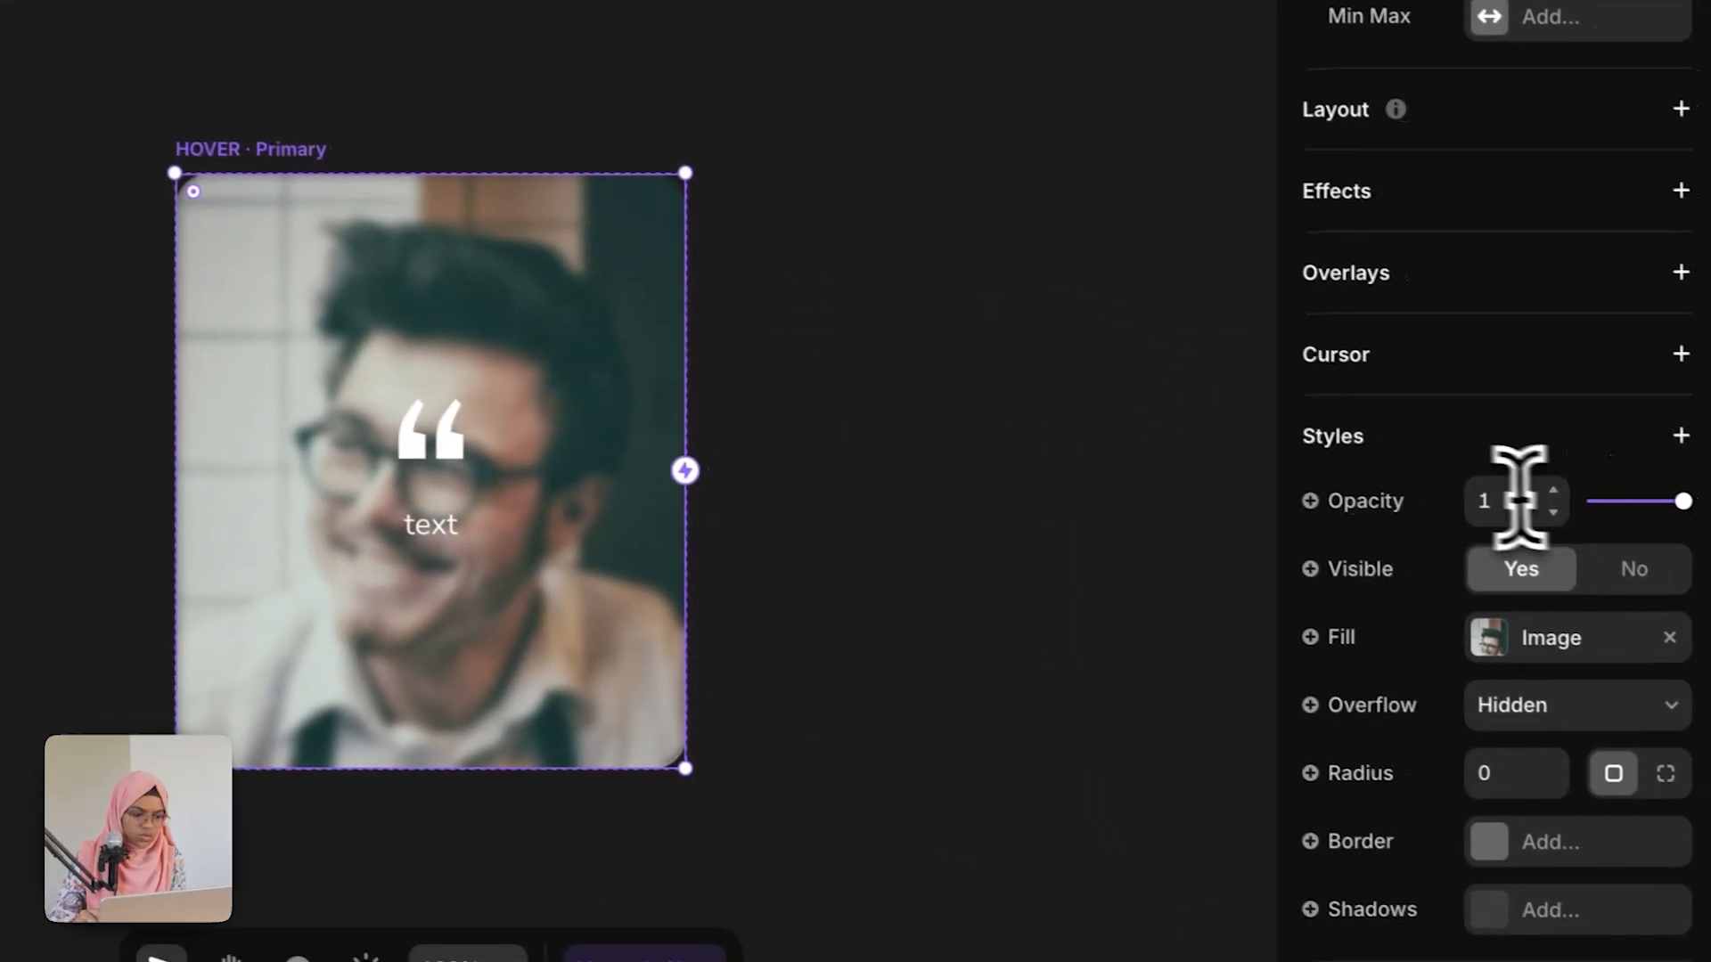
click(1484, 495)
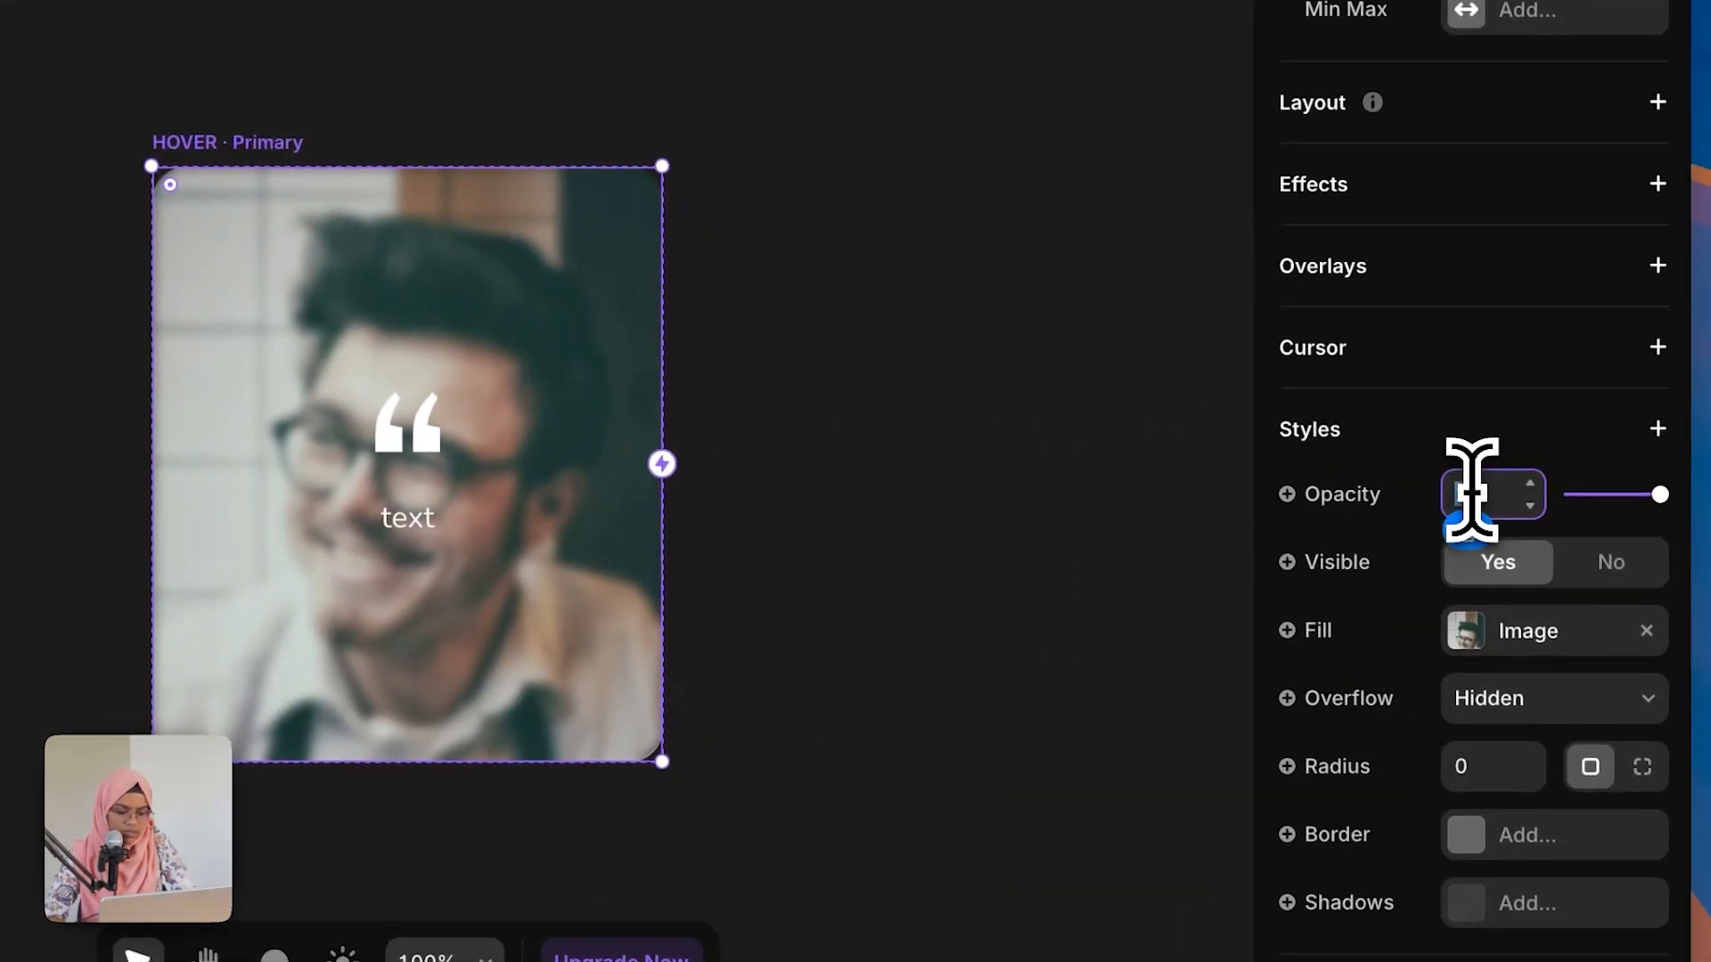
text(0.5)
key(Return)
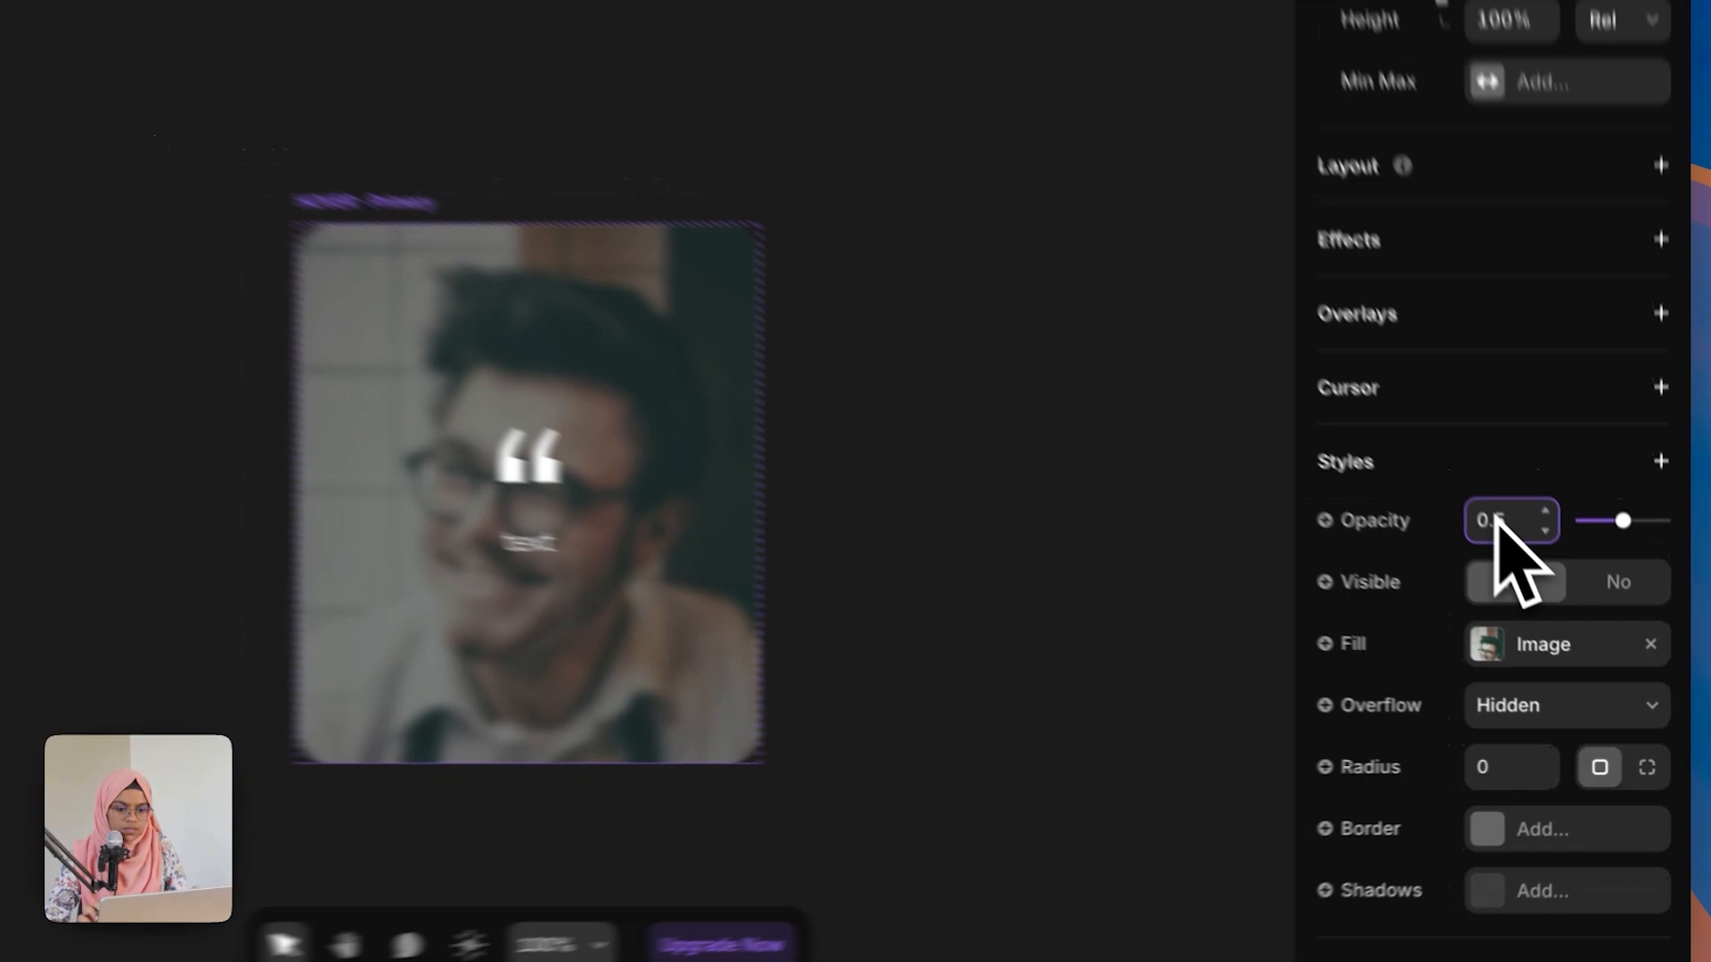
click(734, 491)
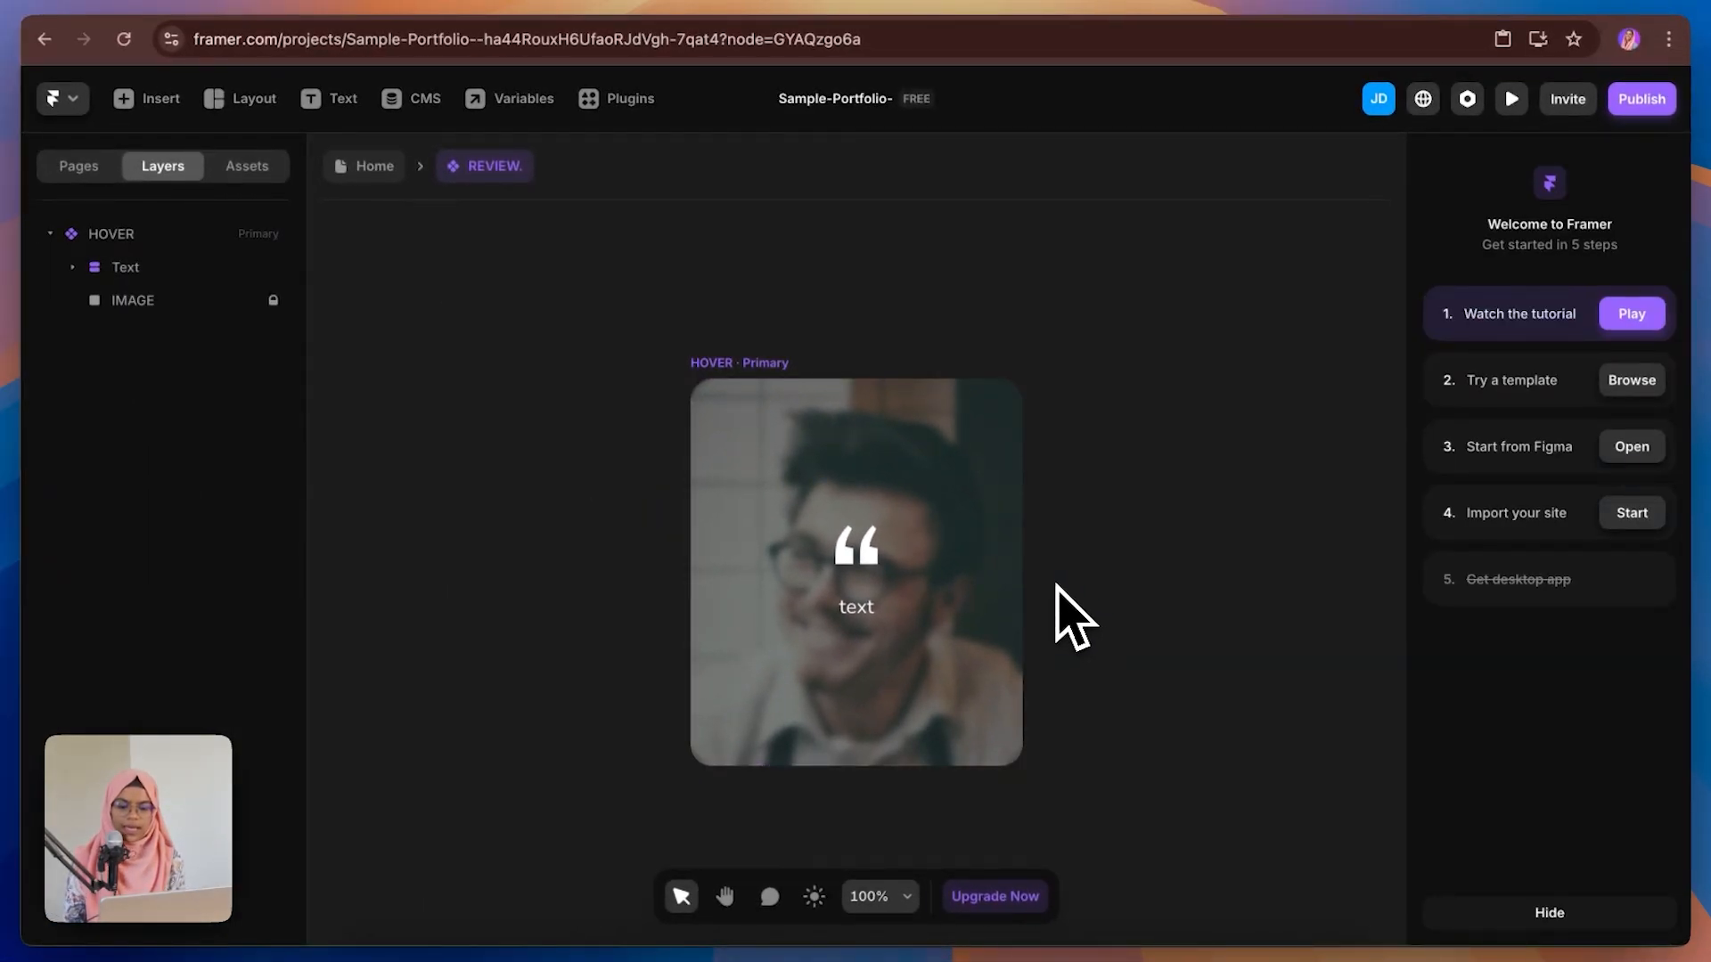
Step: Add a second variant named NORMAL beside the HOVER variant
click(846, 503)
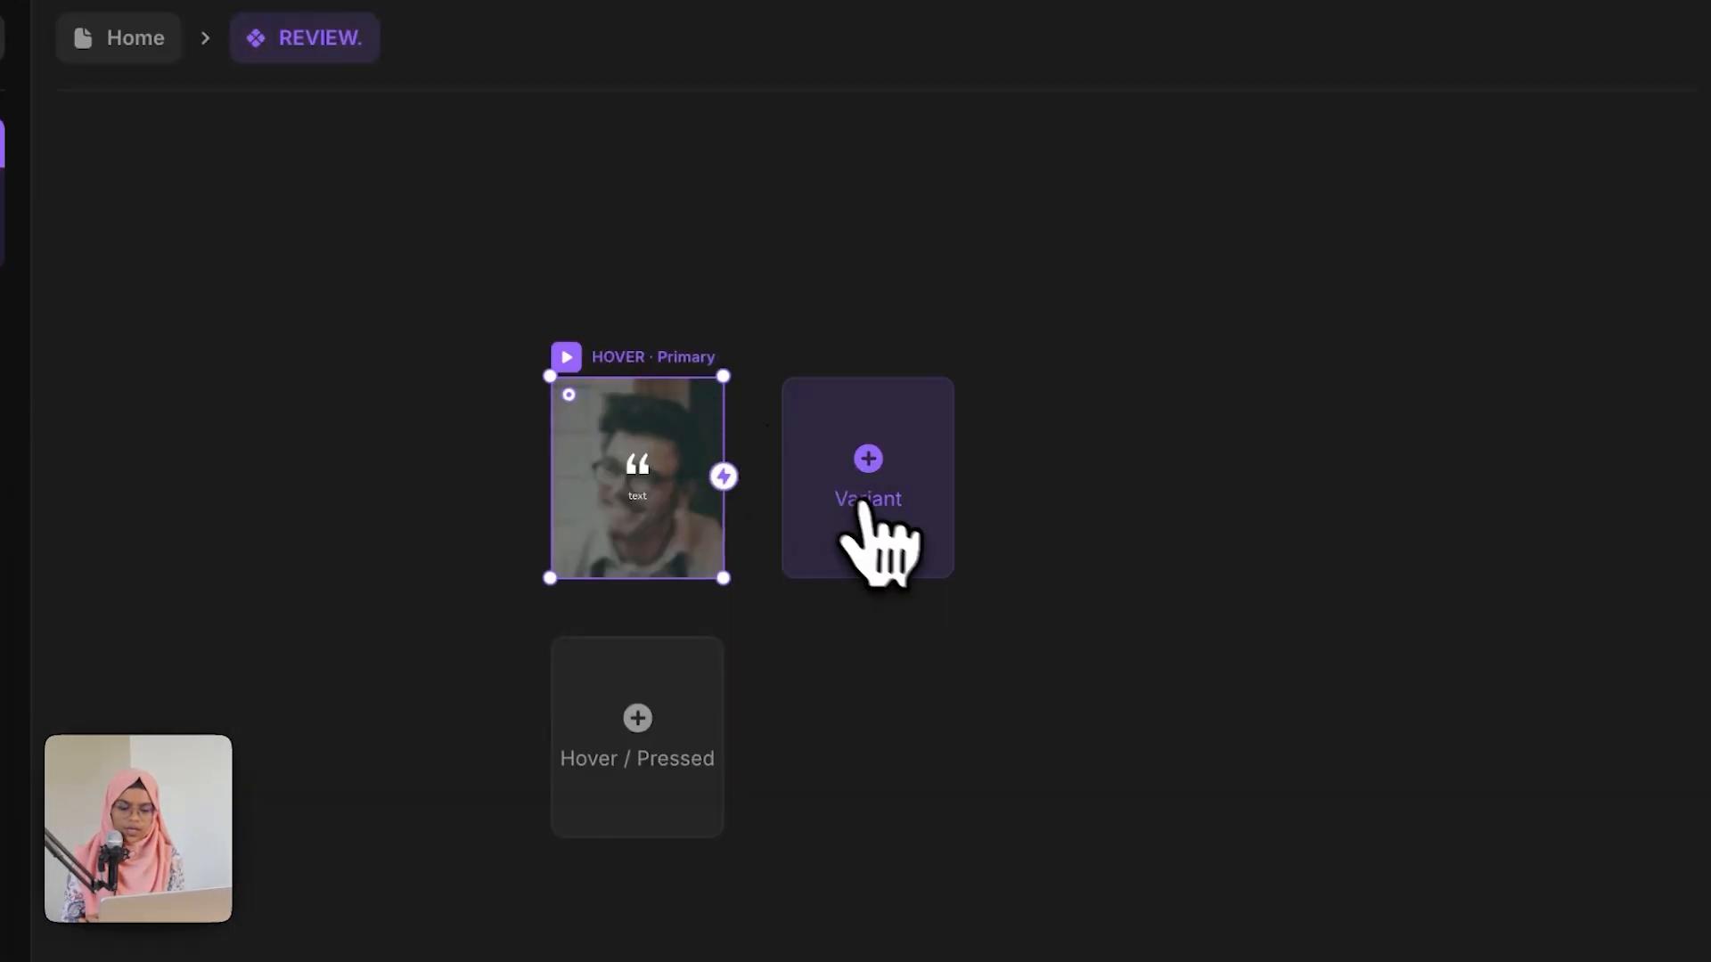
click(879, 521)
scroll(889, 630, up, 5)
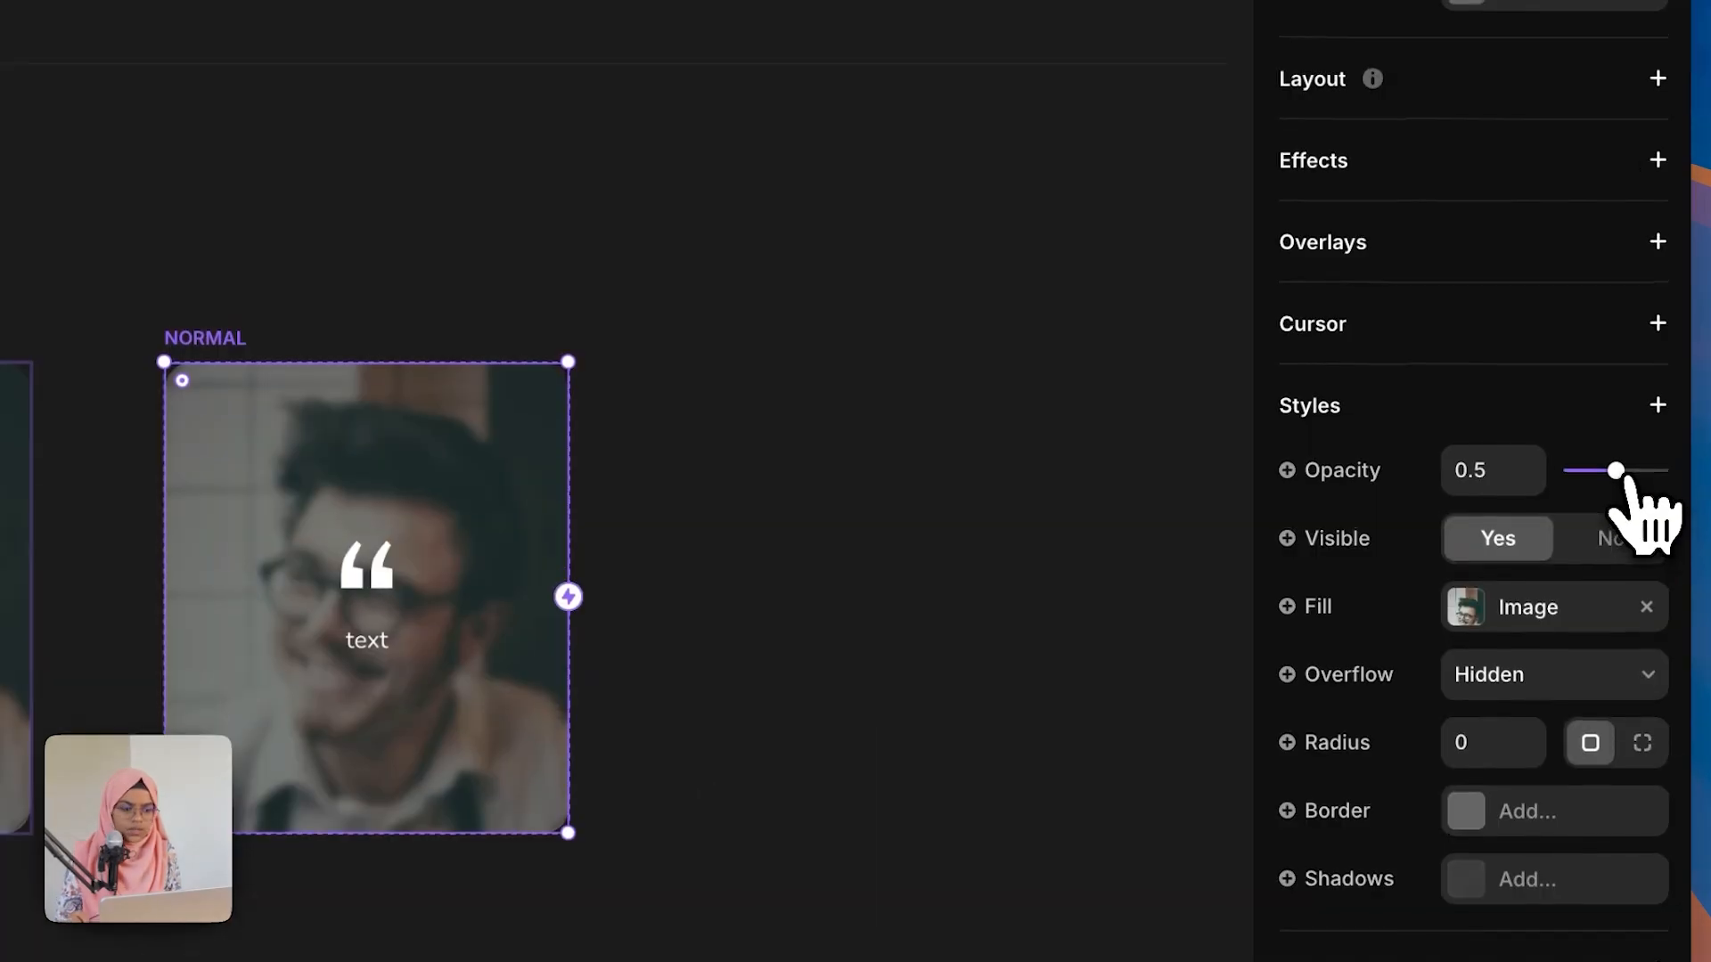
drag(1619, 473, 1680, 512)
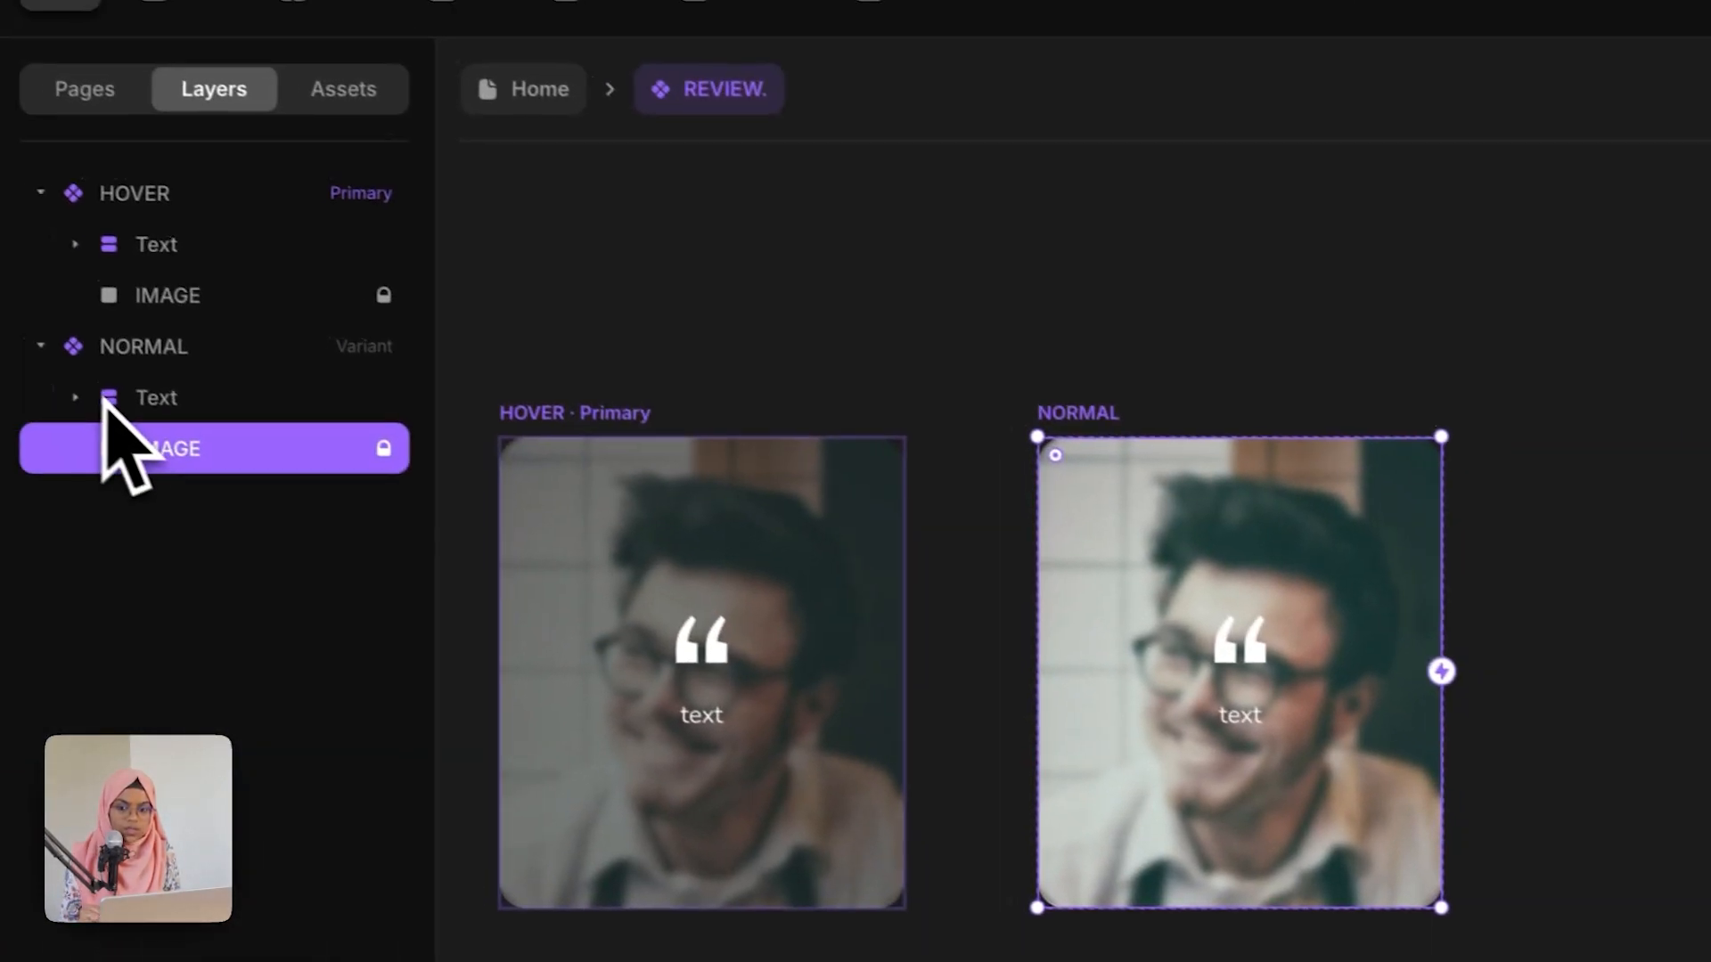
Step: Set the BG Blur of the NORMAL variant's Text stack to 0
click(125, 332)
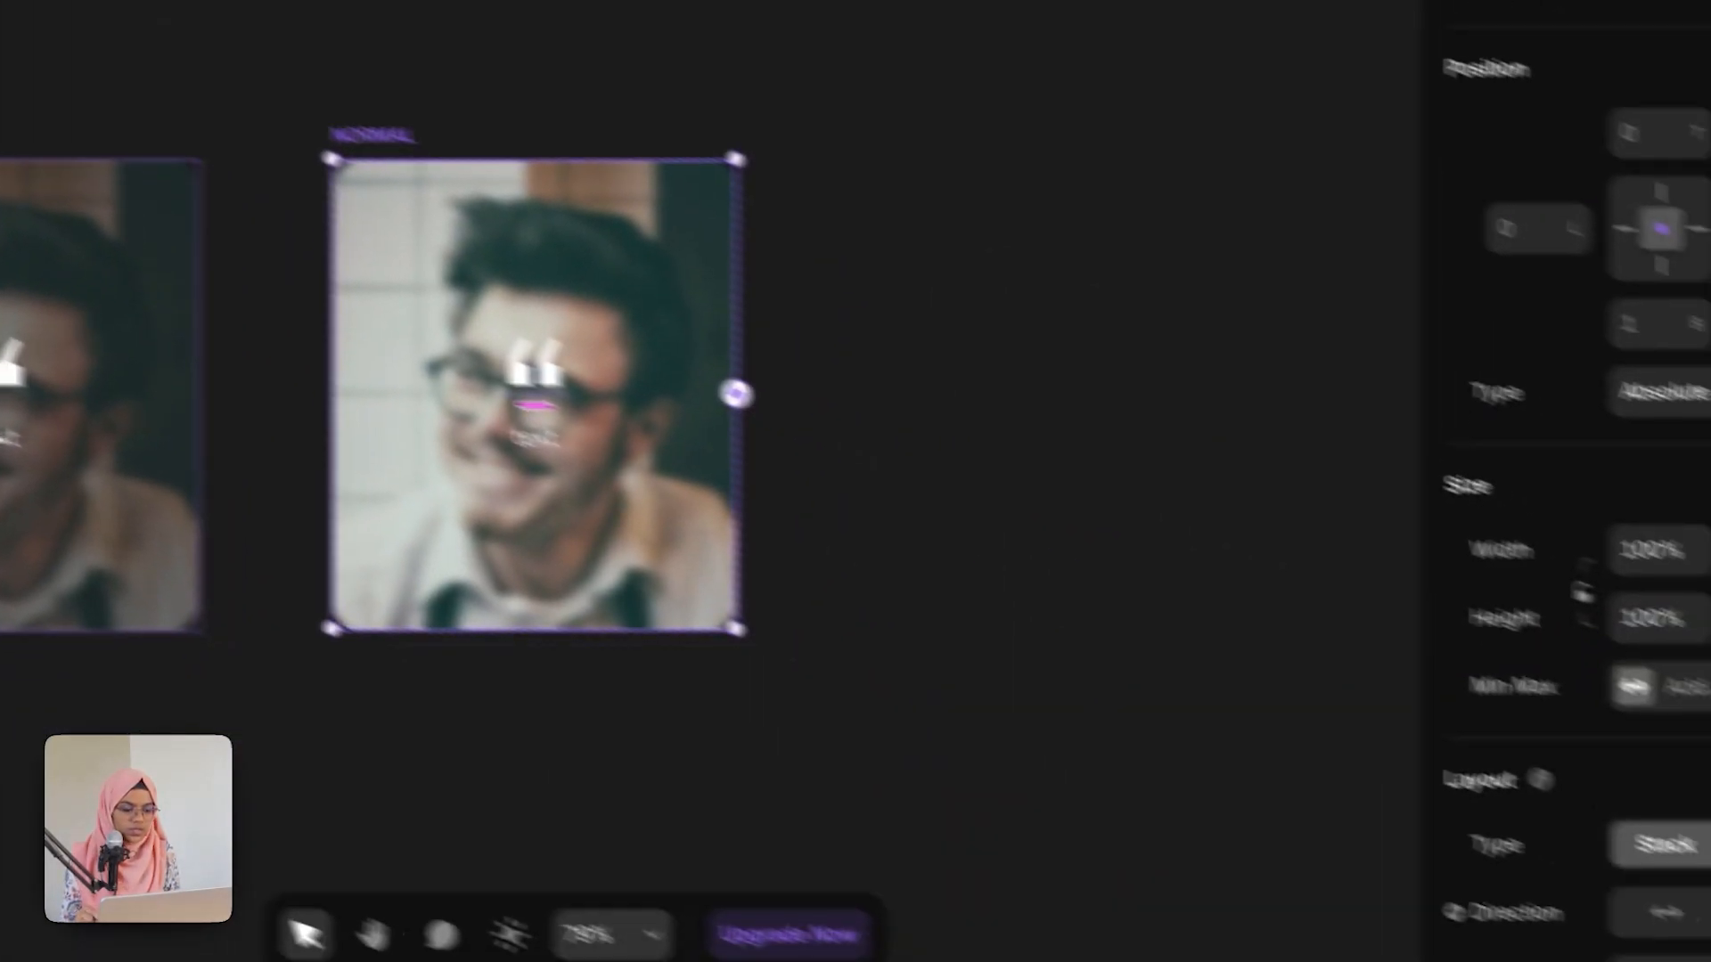
scroll(1487, 750, down, 5)
scroll(1497, 668, down, 5)
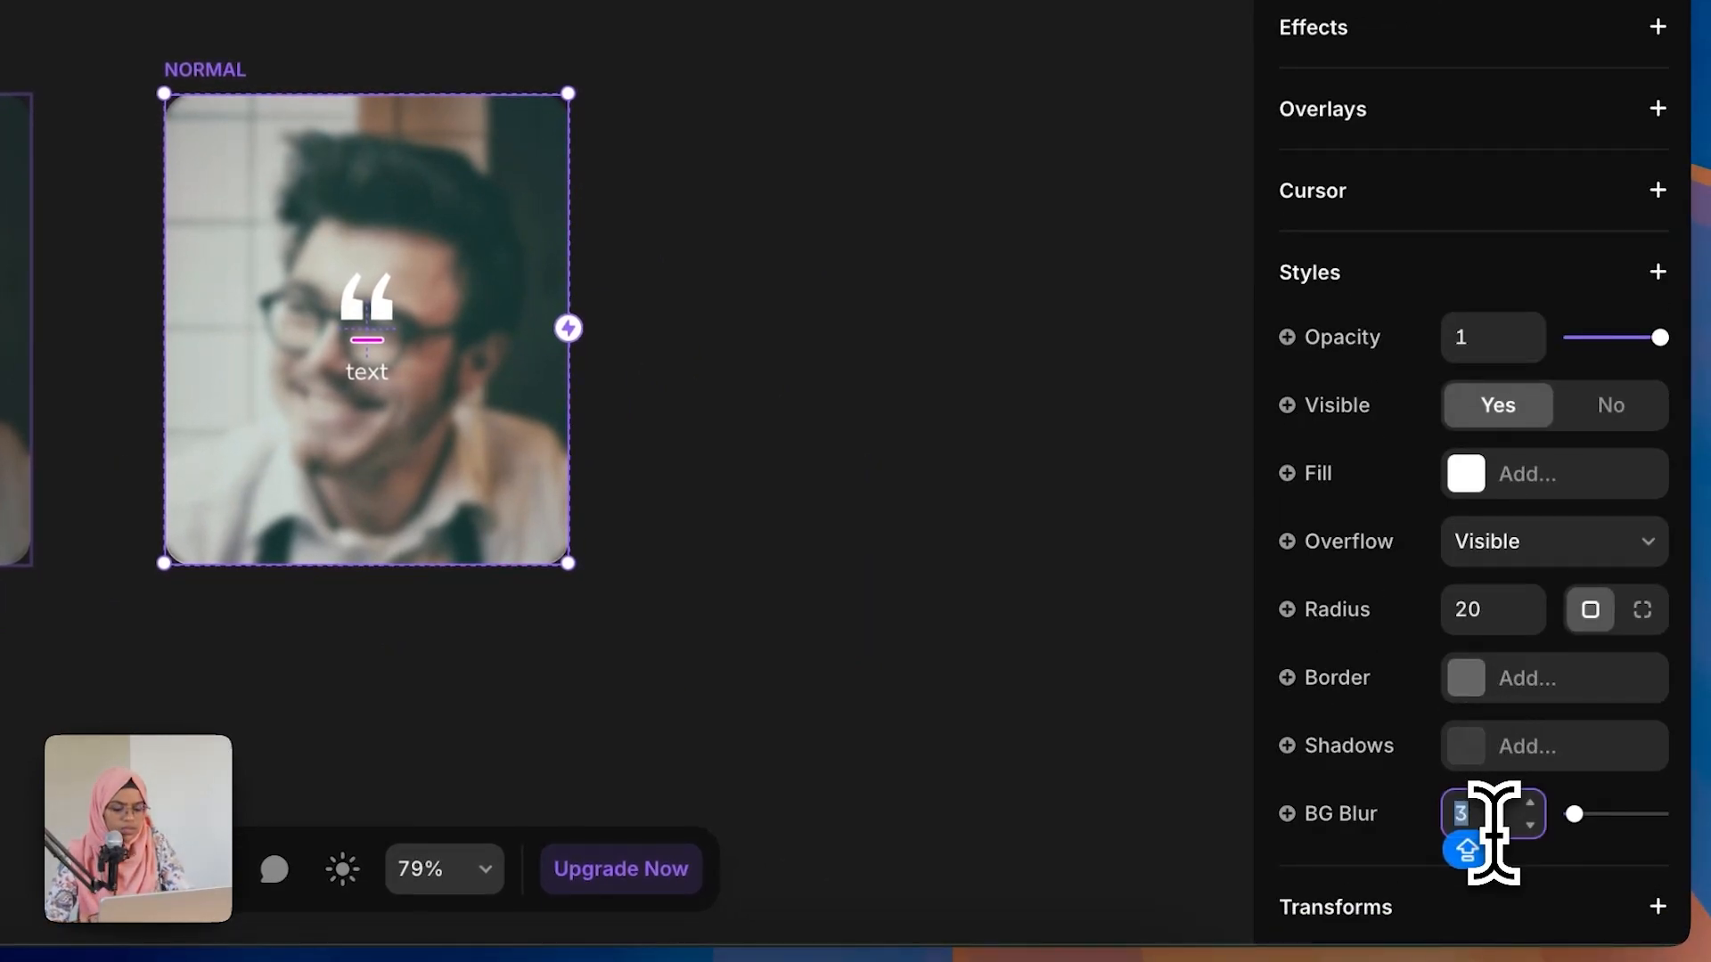
text(0)
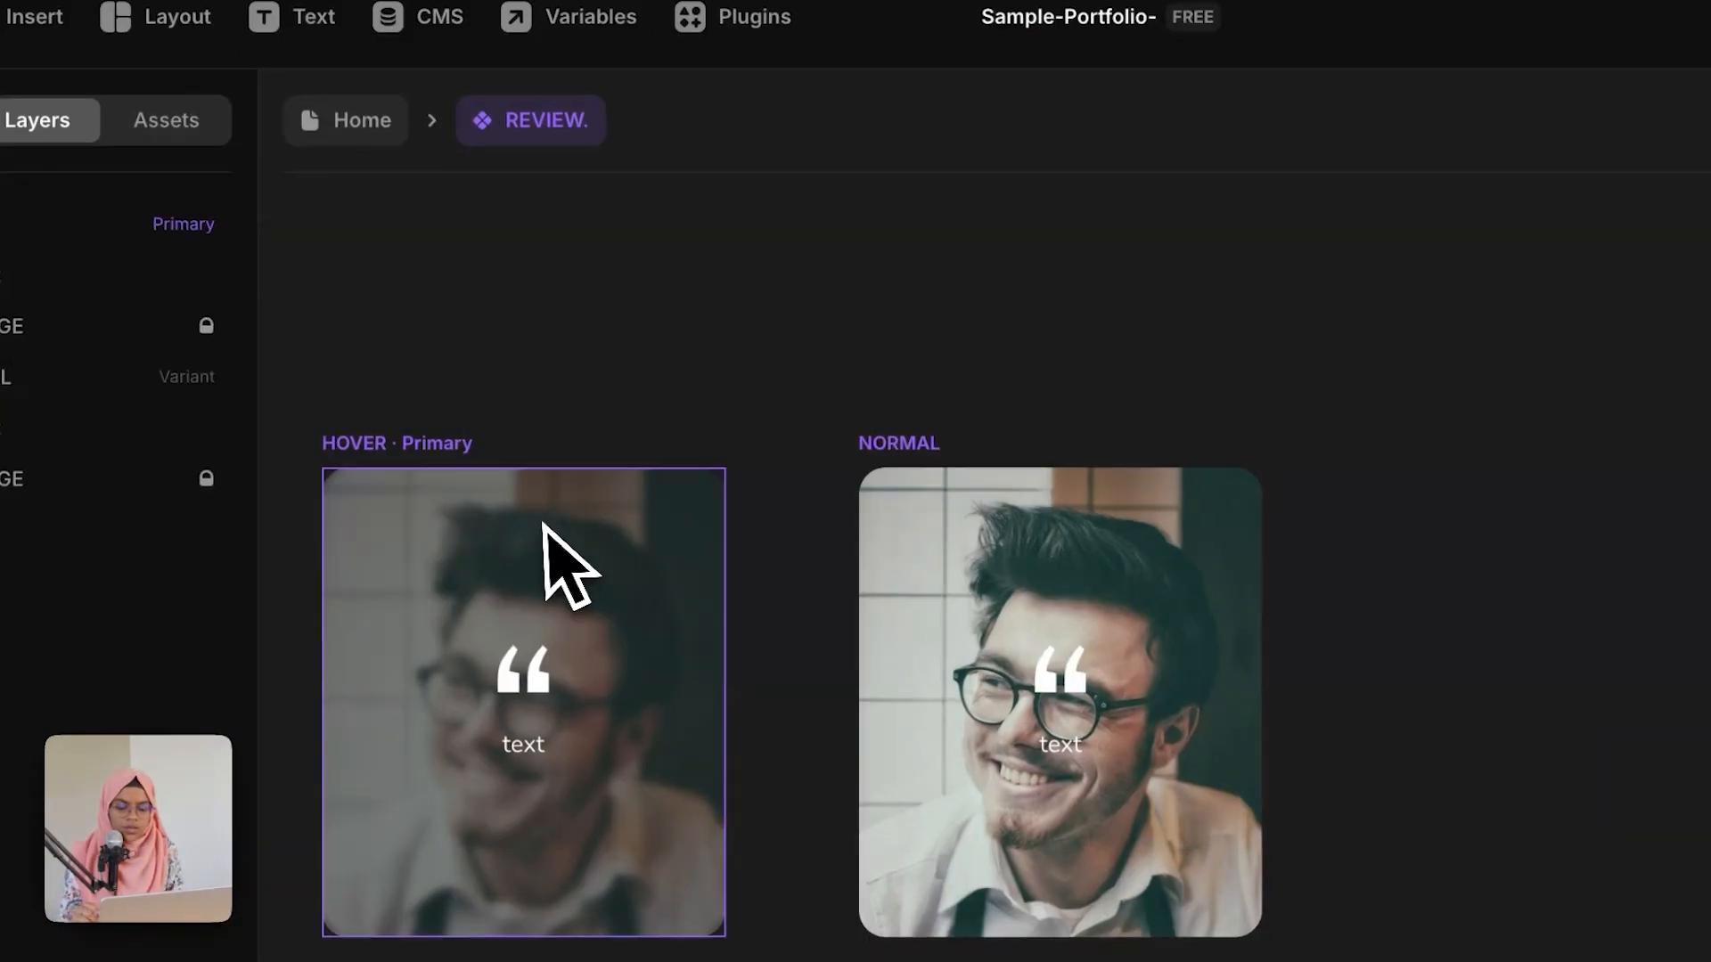
click(496, 434)
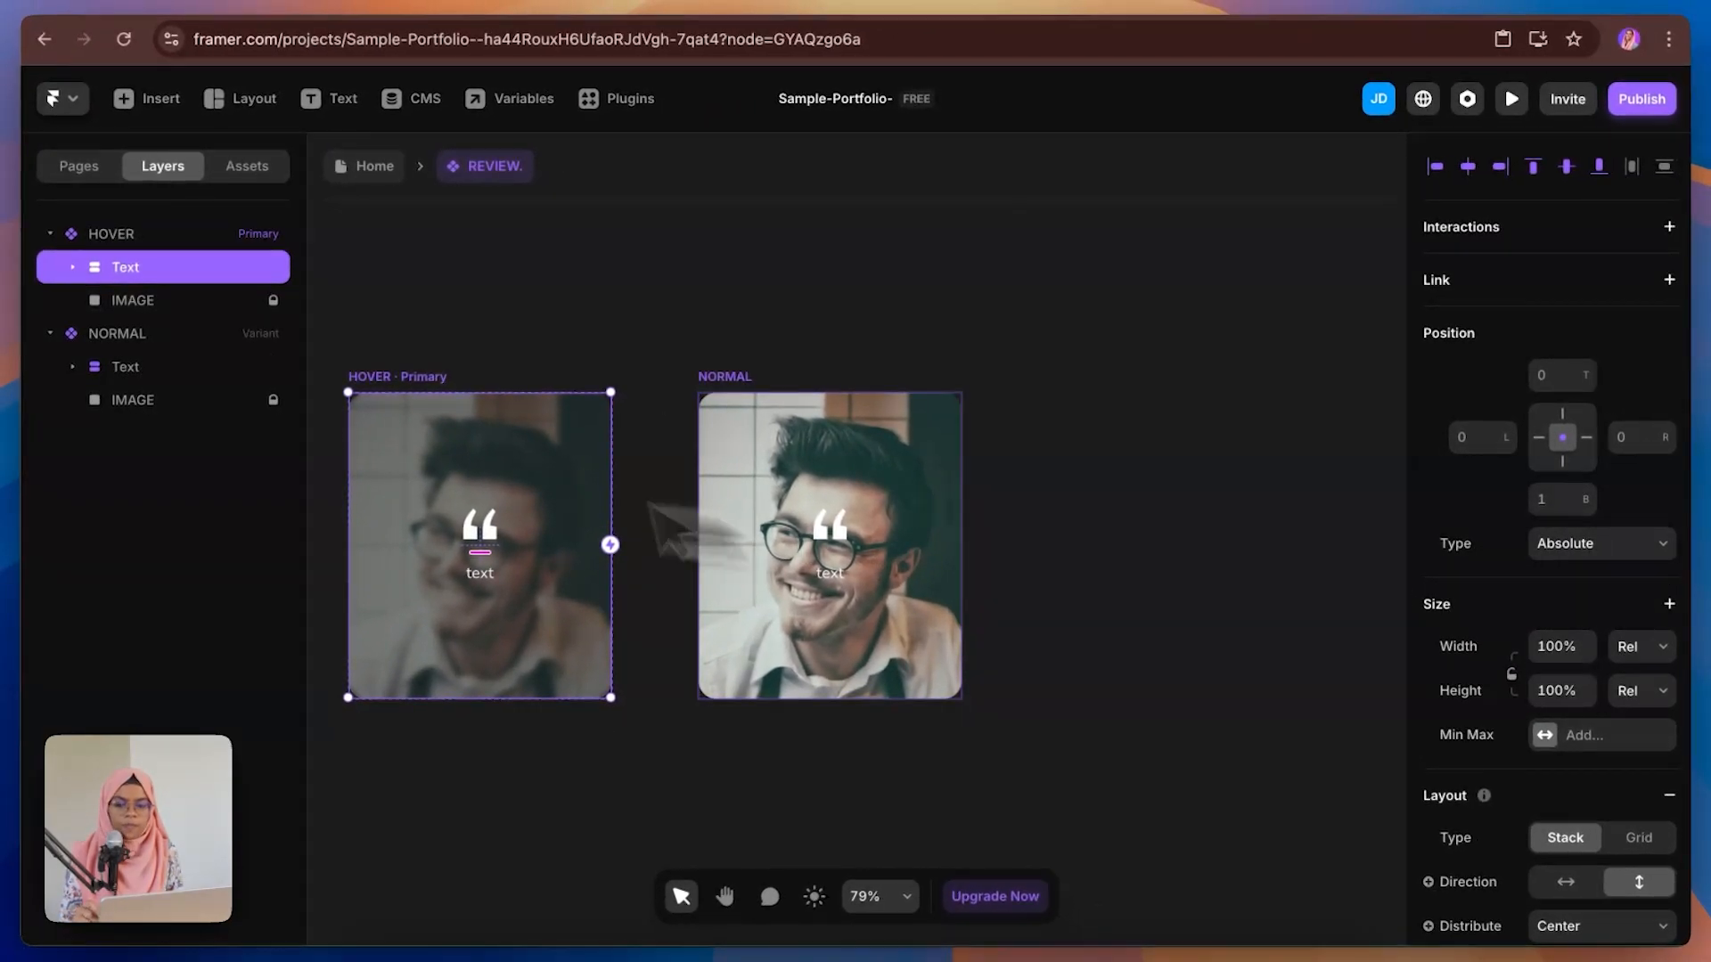
Step: Set the top offset of the NORMAL variant's Text stack to 53
click(171, 366)
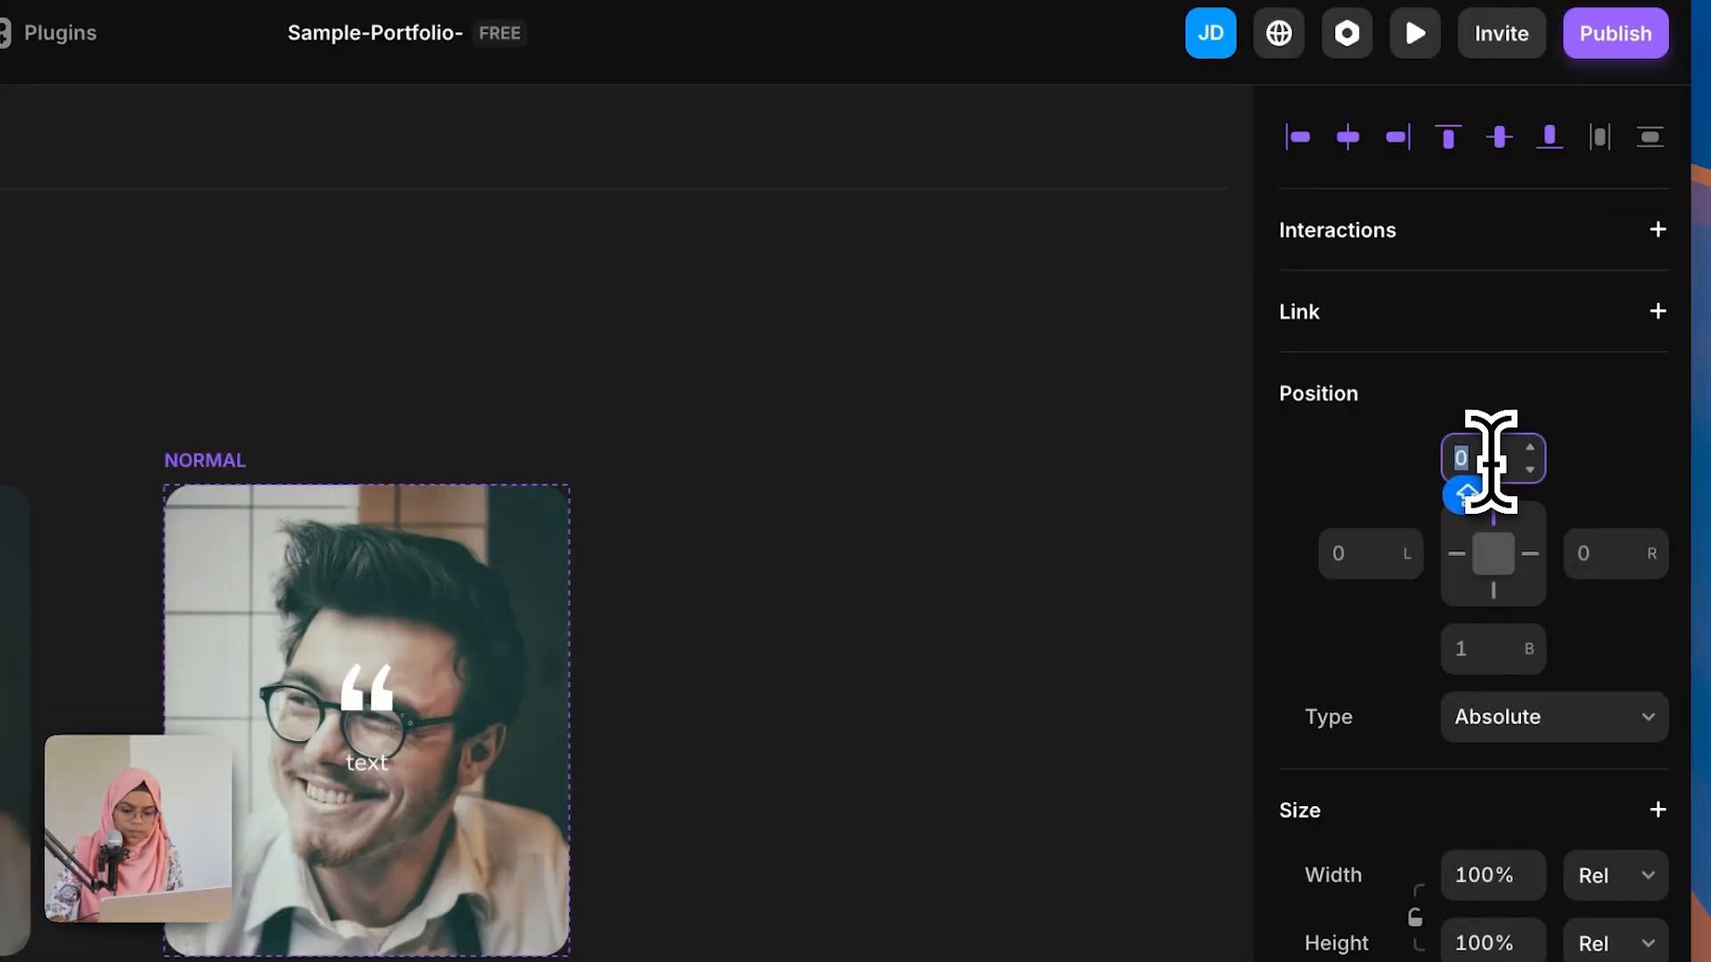
text(53)
key(Return)
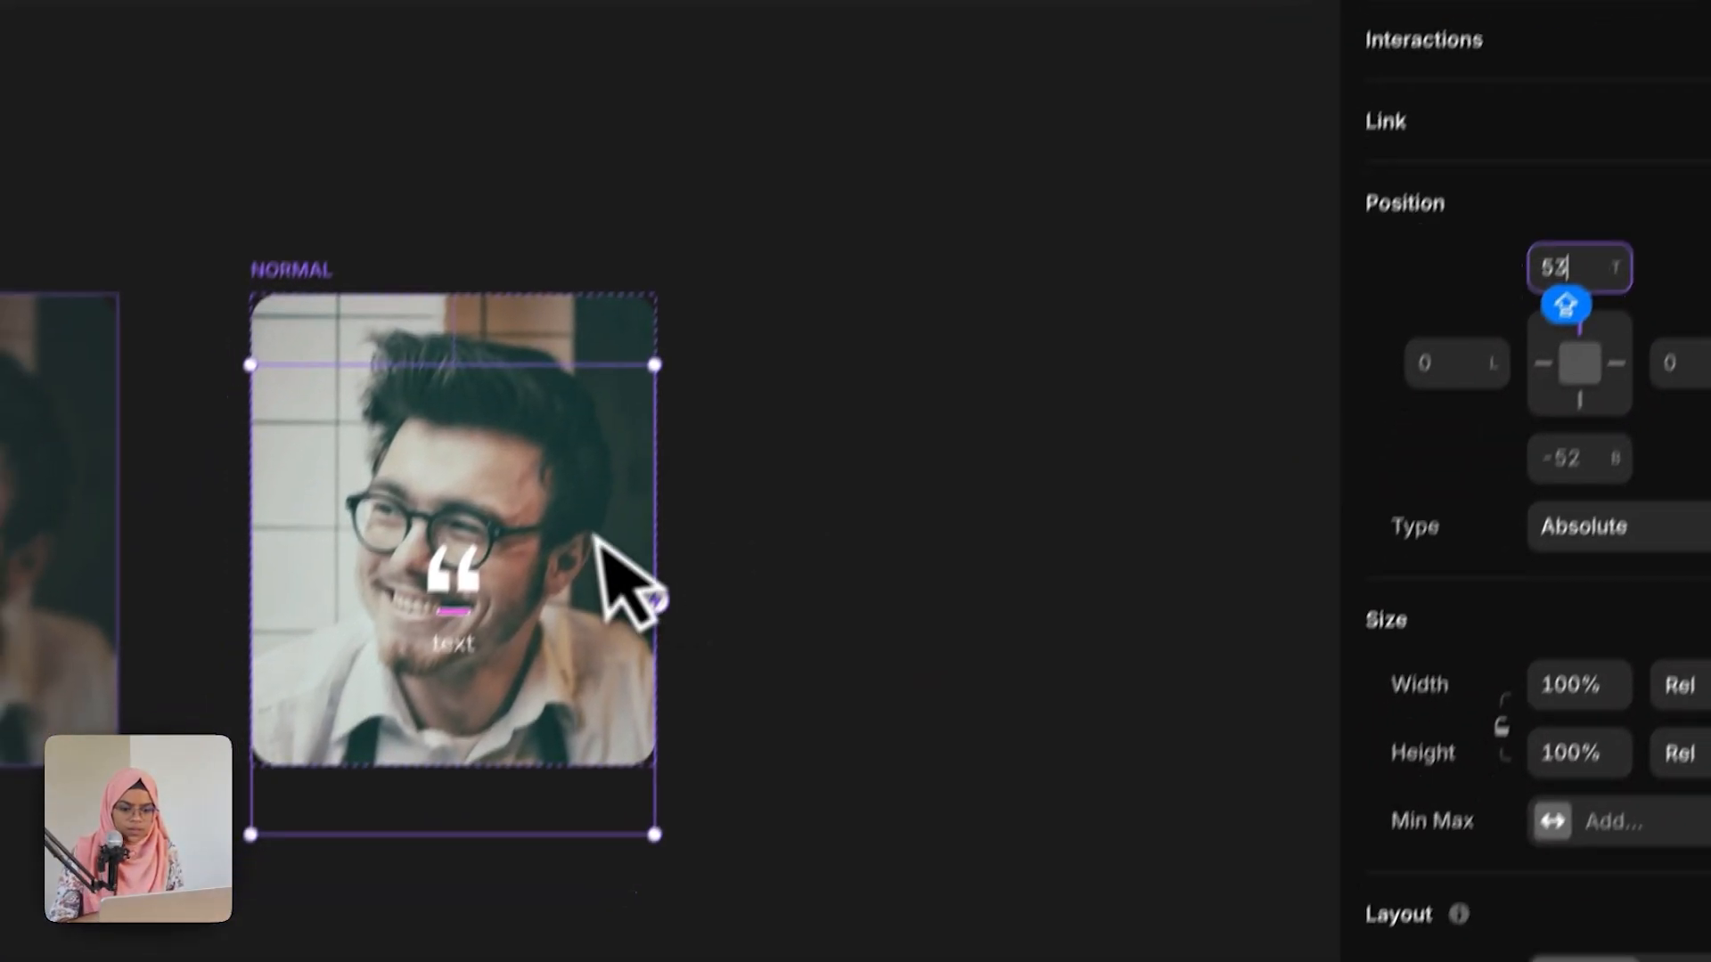
Step: Set the opacity of the NORMAL variant's Text stack to 0
scroll(1611, 673, down, 5)
scroll(1611, 673, down, 3)
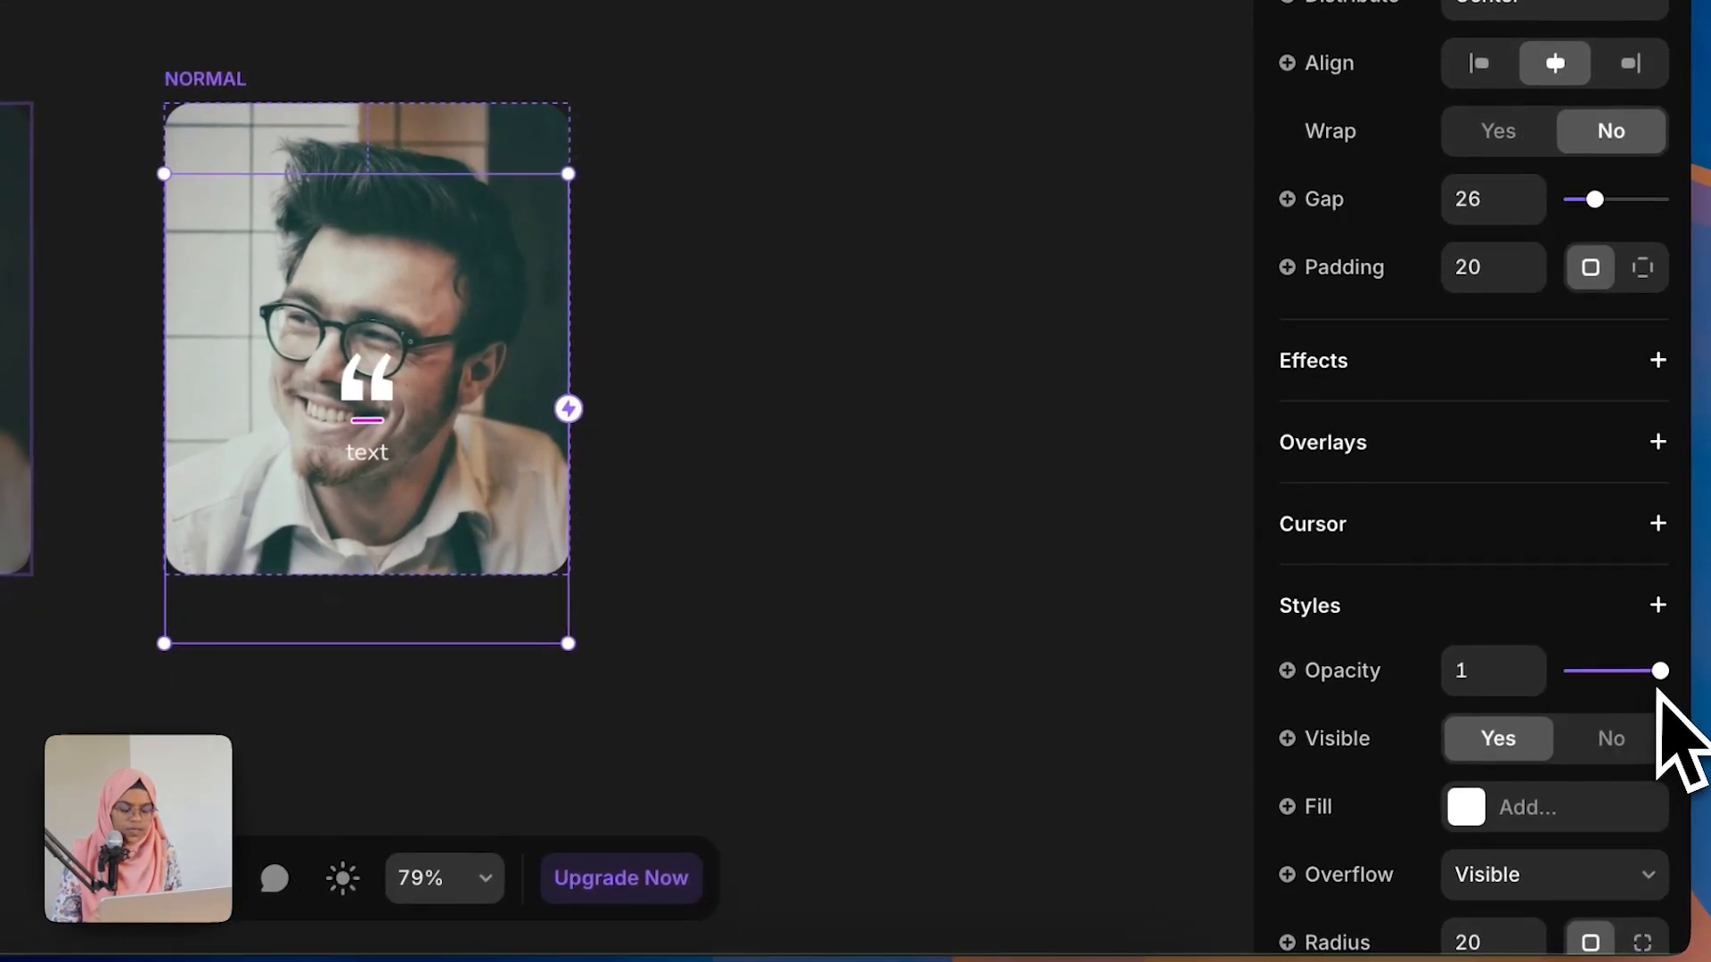
drag(1659, 670, 1457, 672)
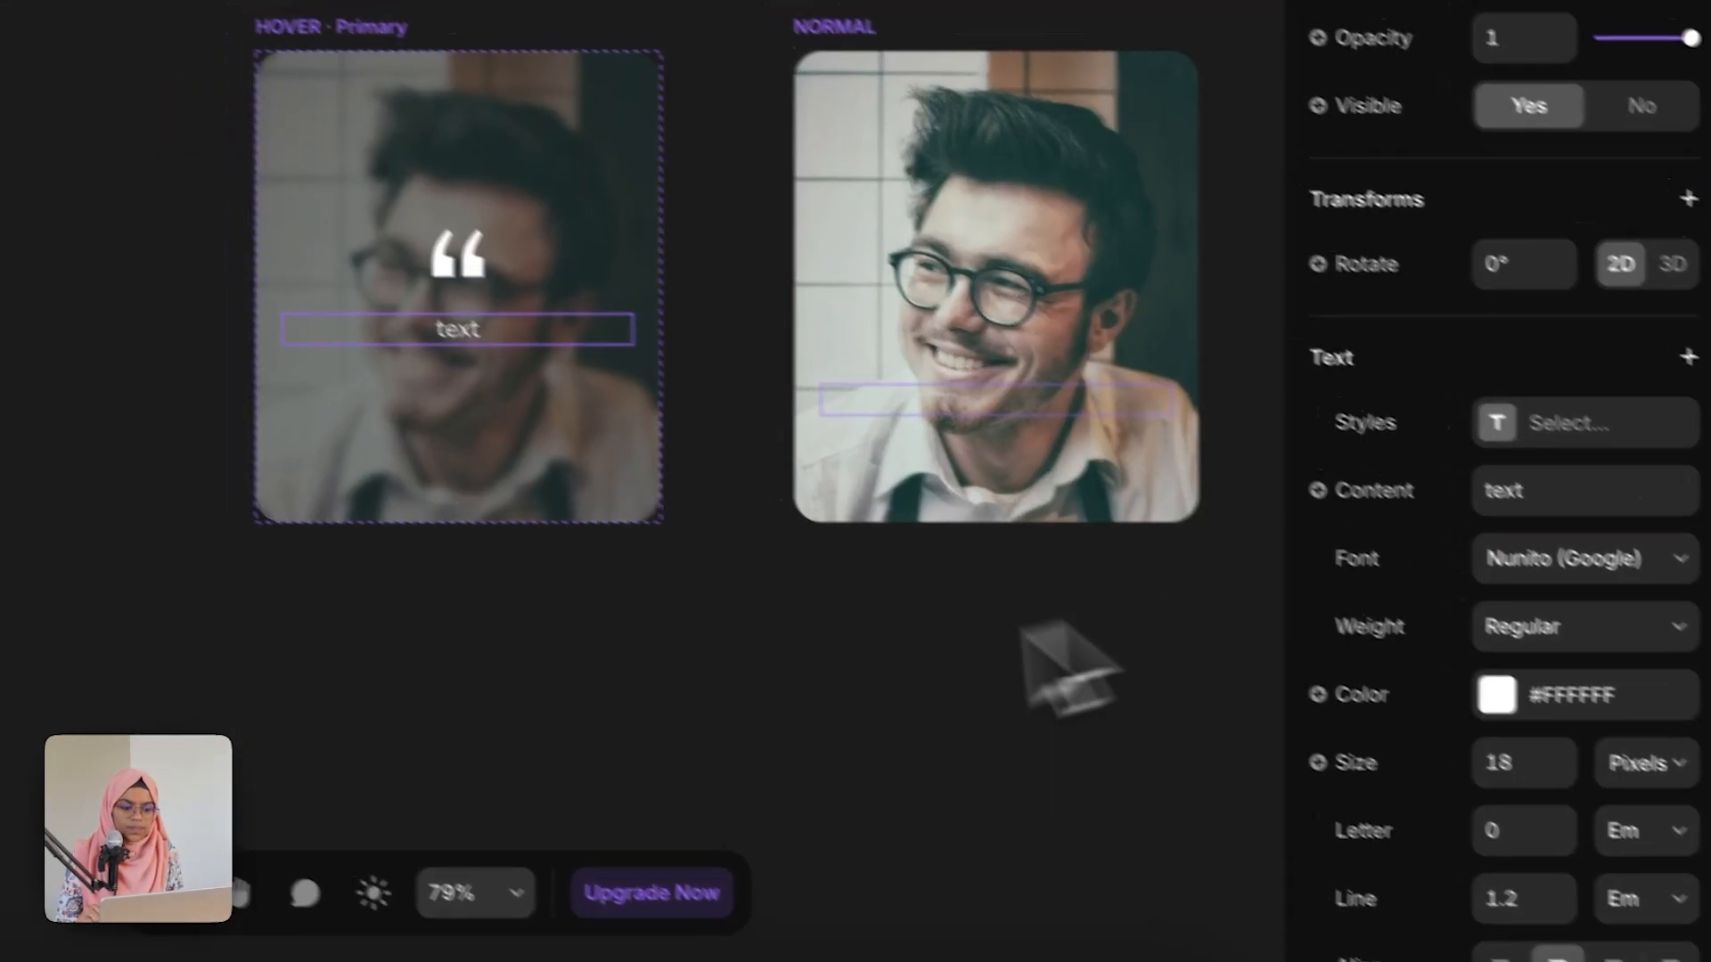
Step: Bind the HOVER variant's text content to a new text variable named REVIEW
click(1024, 624)
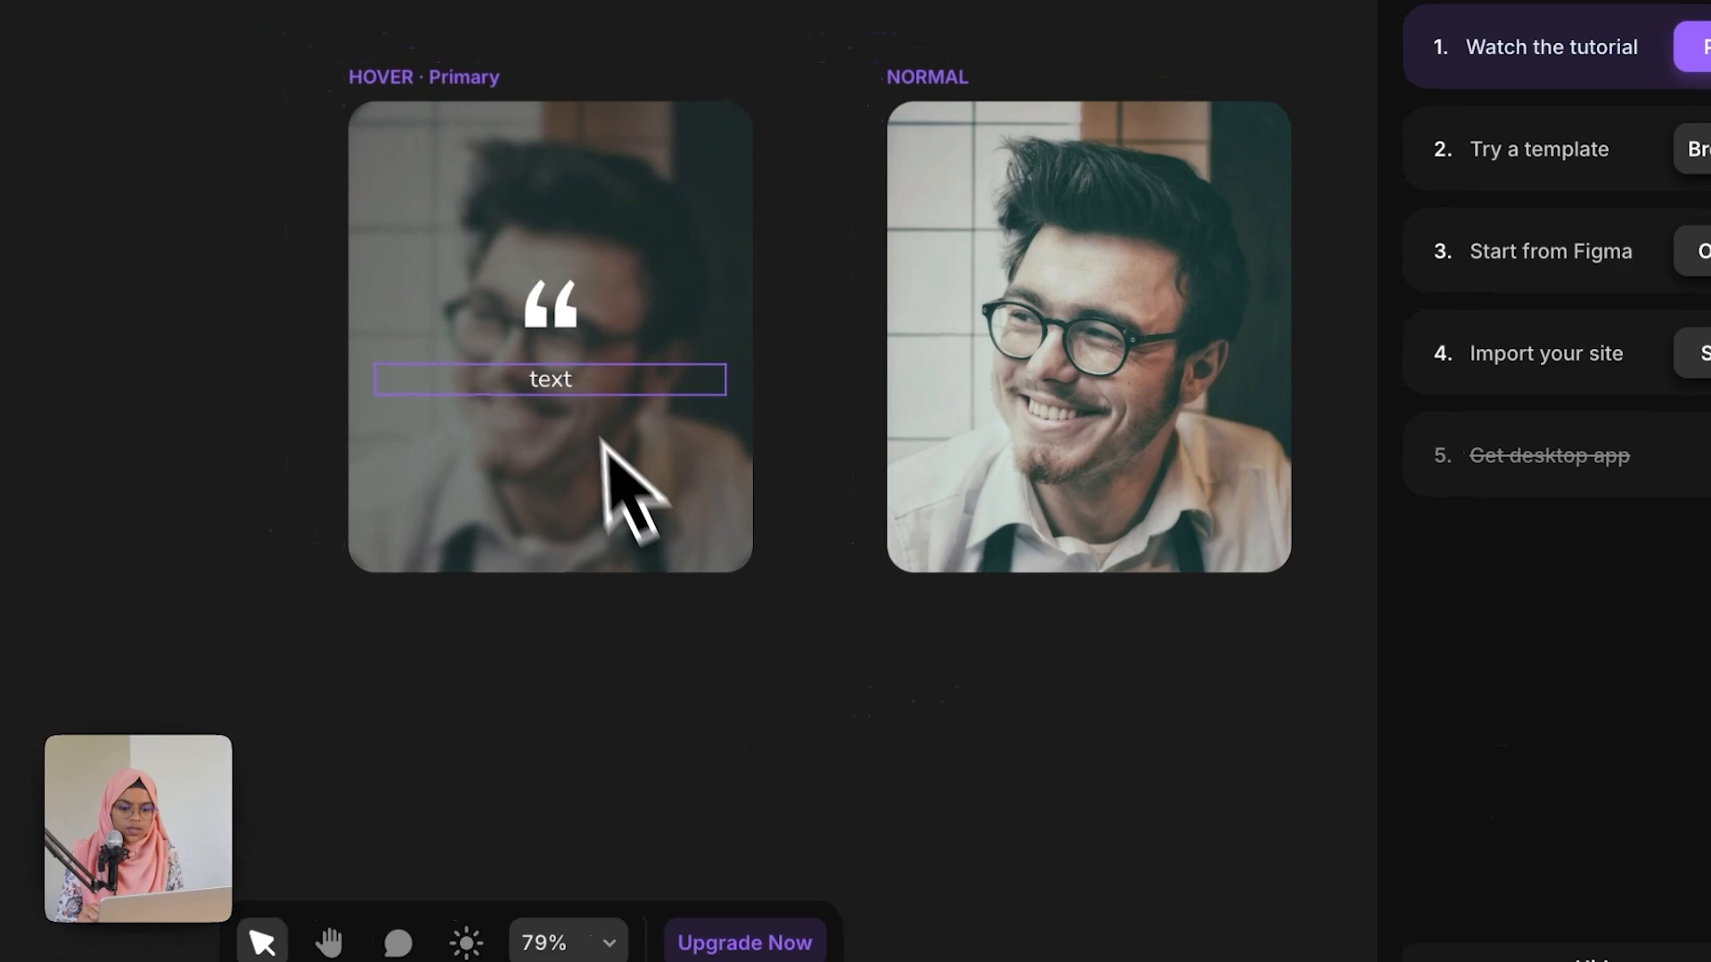
click(473, 329)
click(1408, 553)
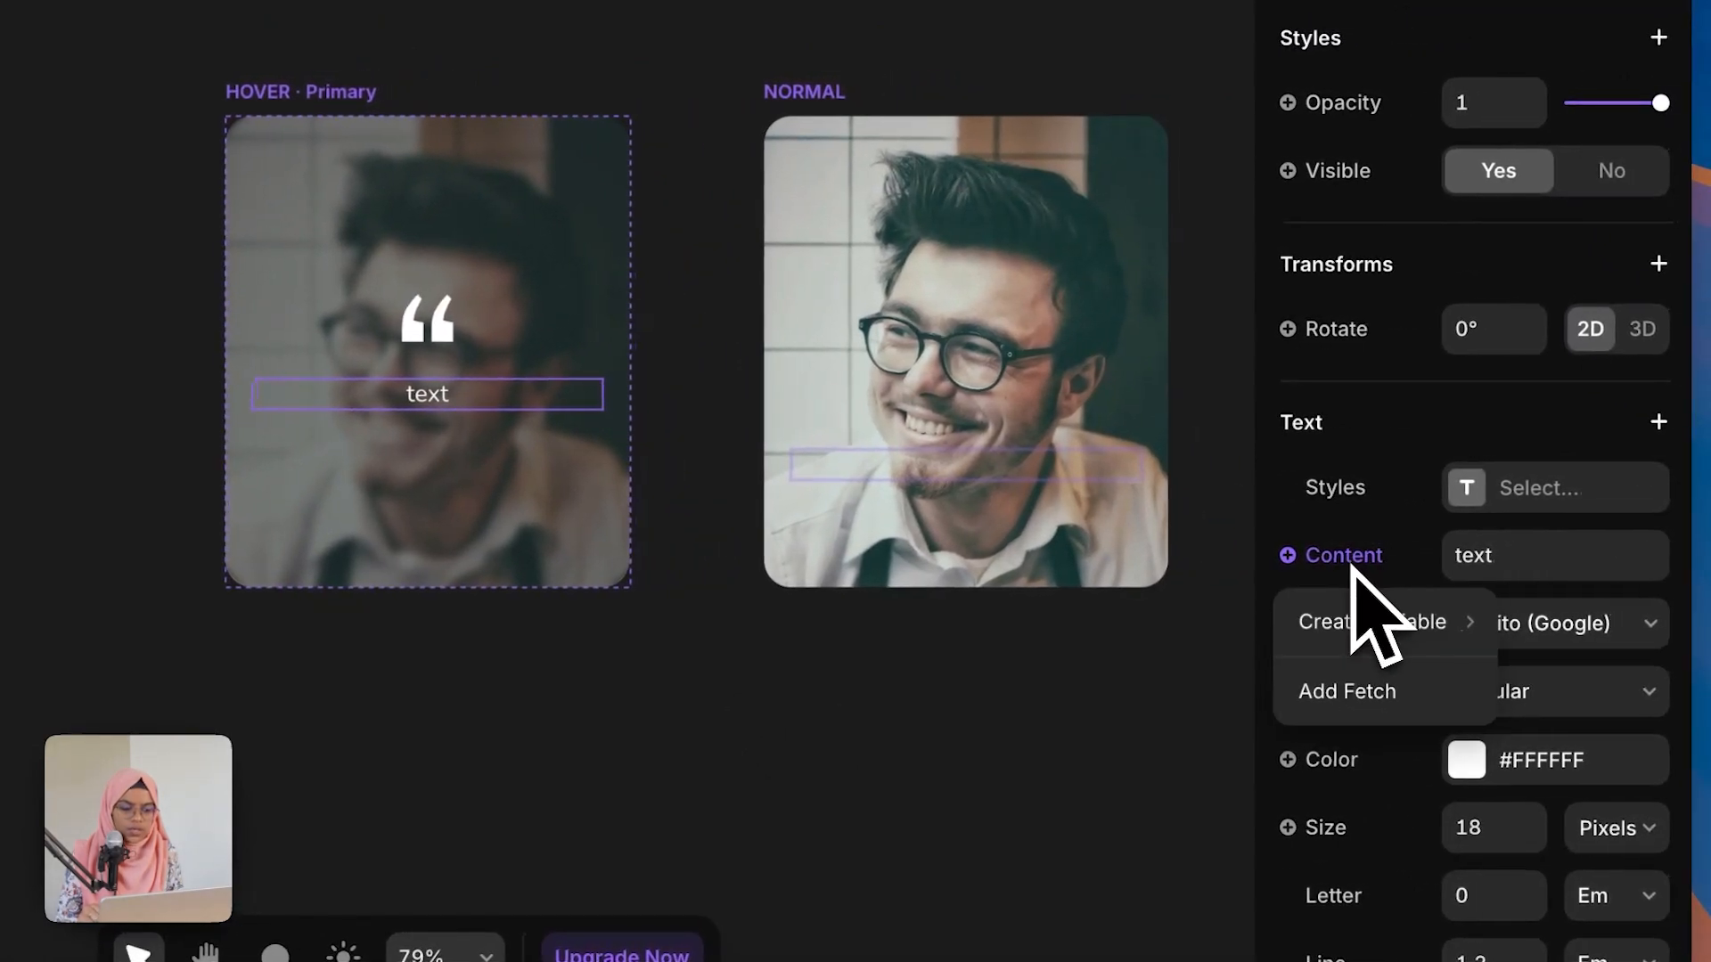
mouse_move(1425, 619)
click(1148, 624)
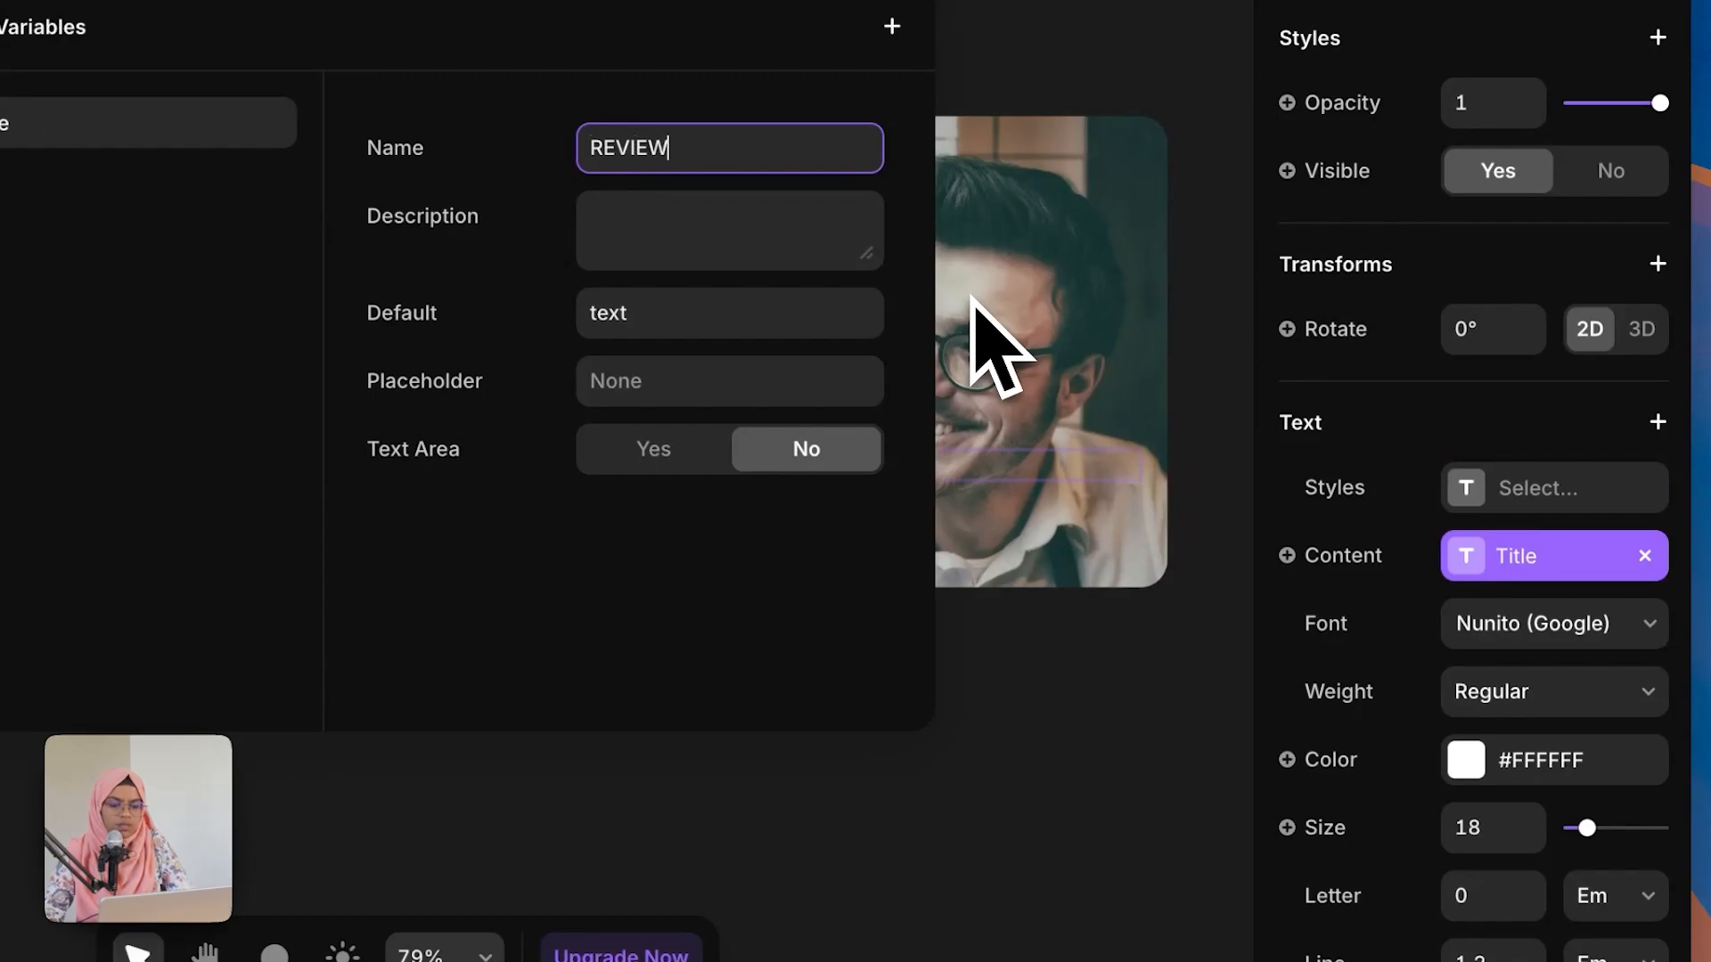
click(1012, 707)
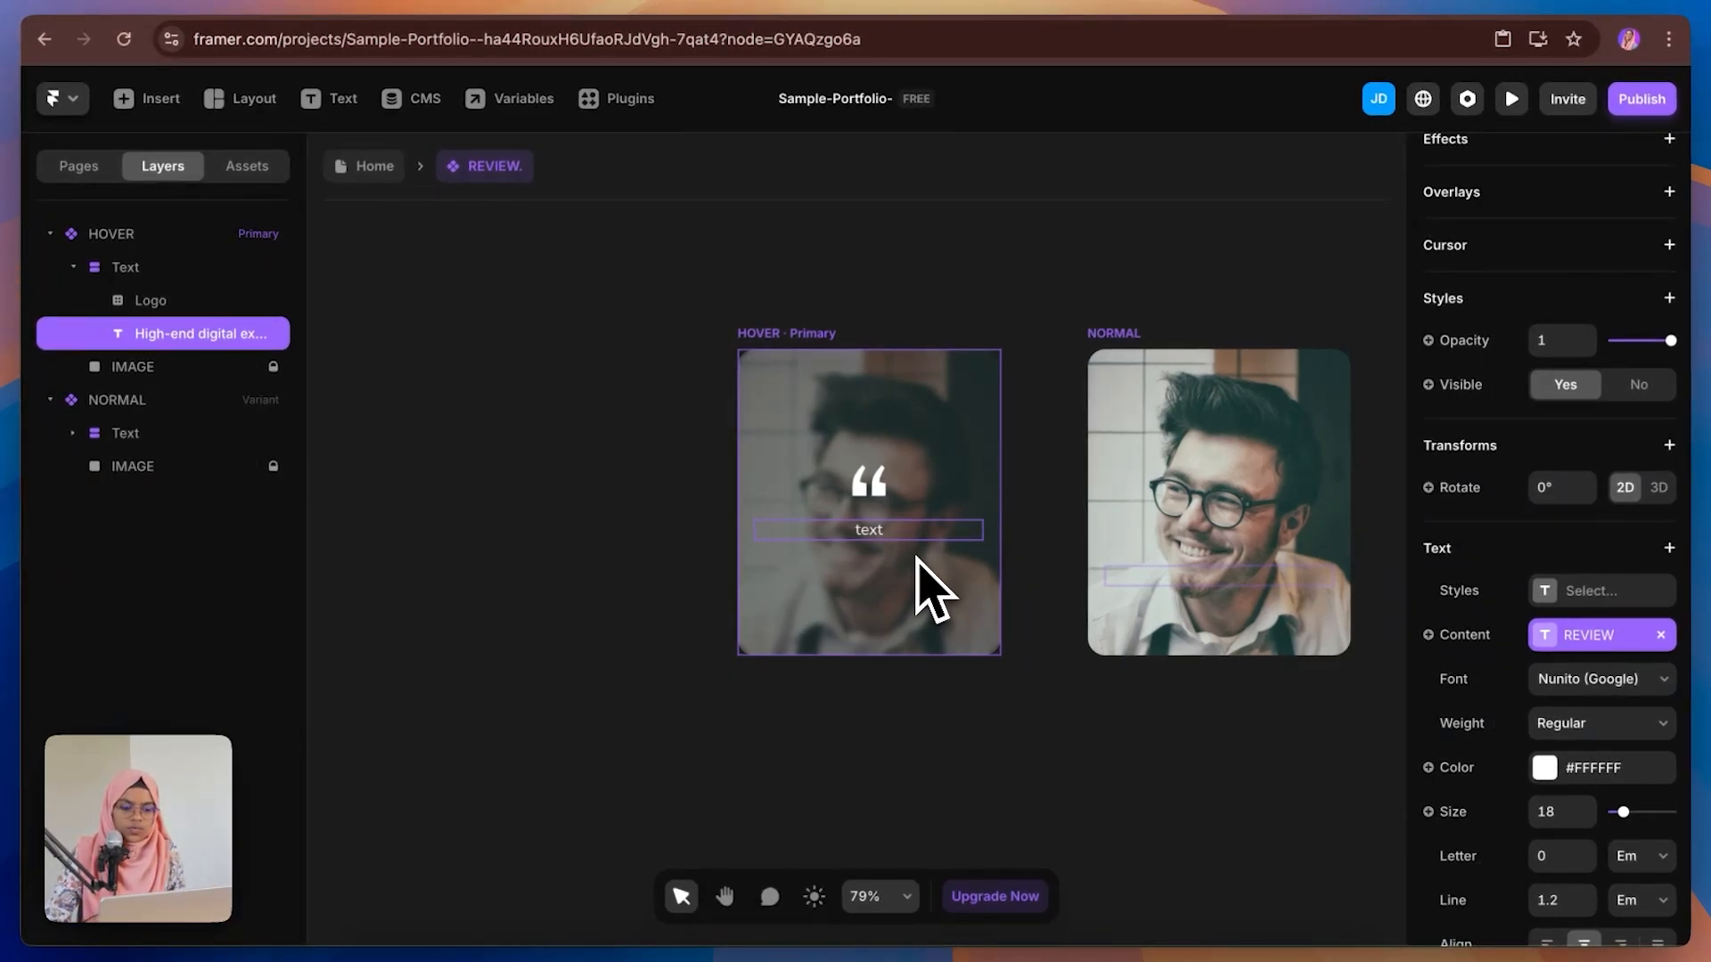
Step: Add a Mouse Enter transition on the NORMAL variant that switches to the HOVER variant
click(1053, 751)
key(space)
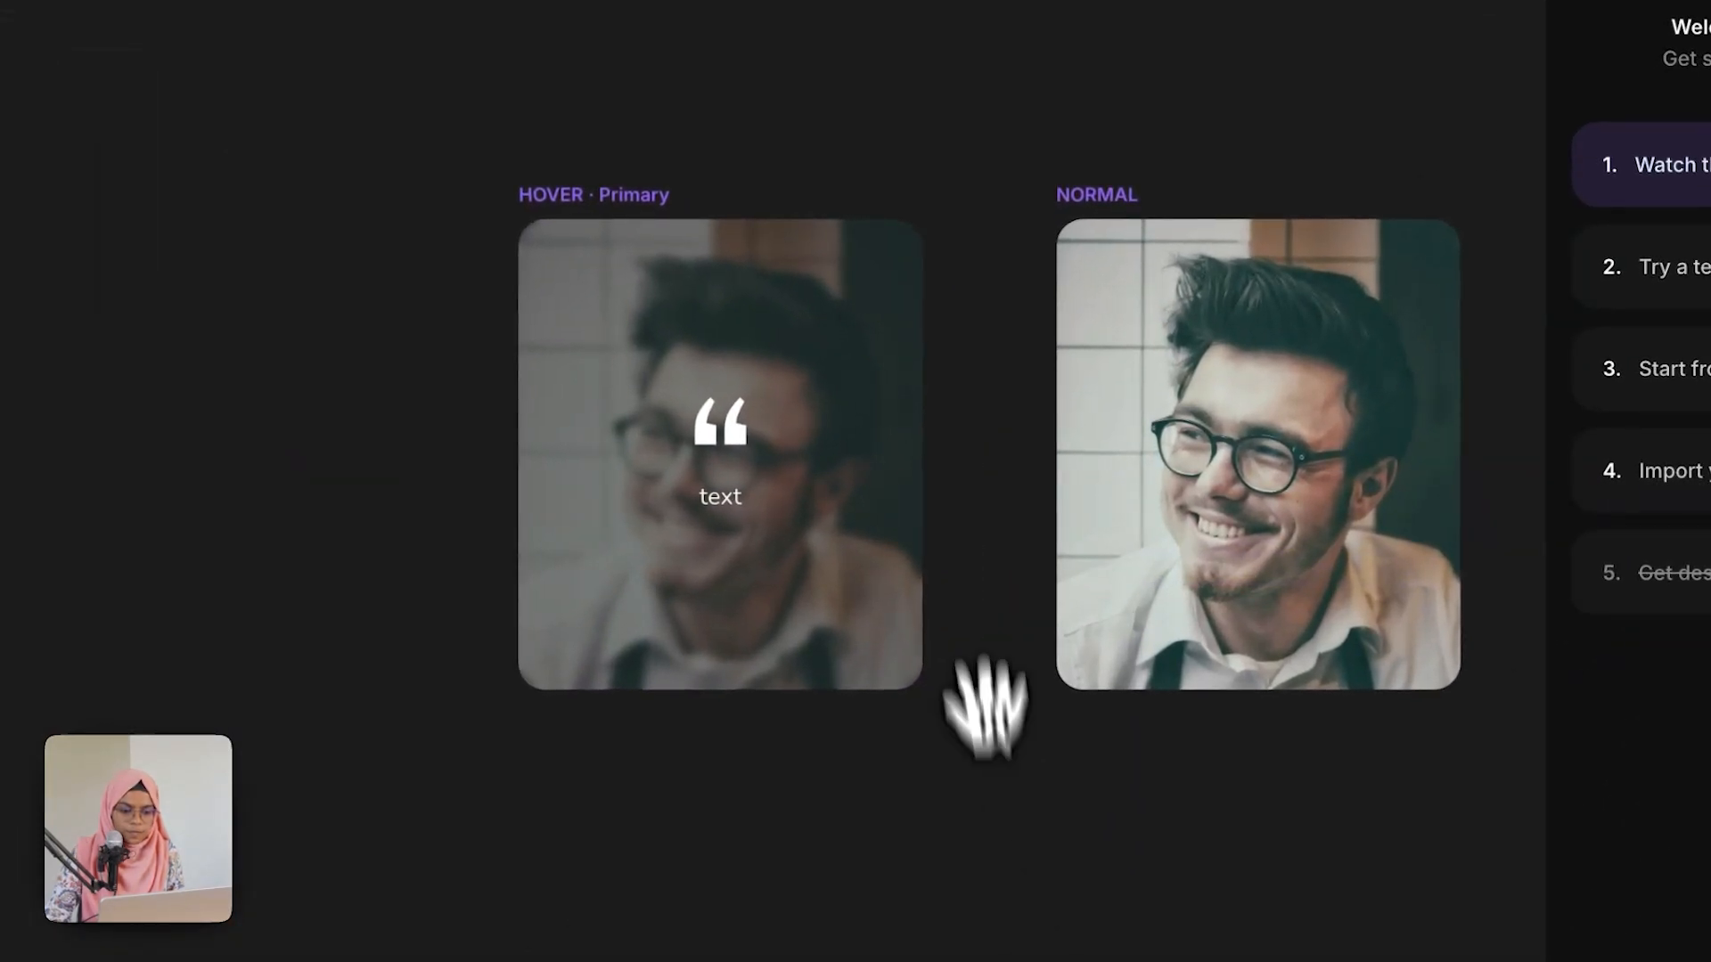
drag(1062, 351, 967, 329)
drag(877, 187, 790, 308)
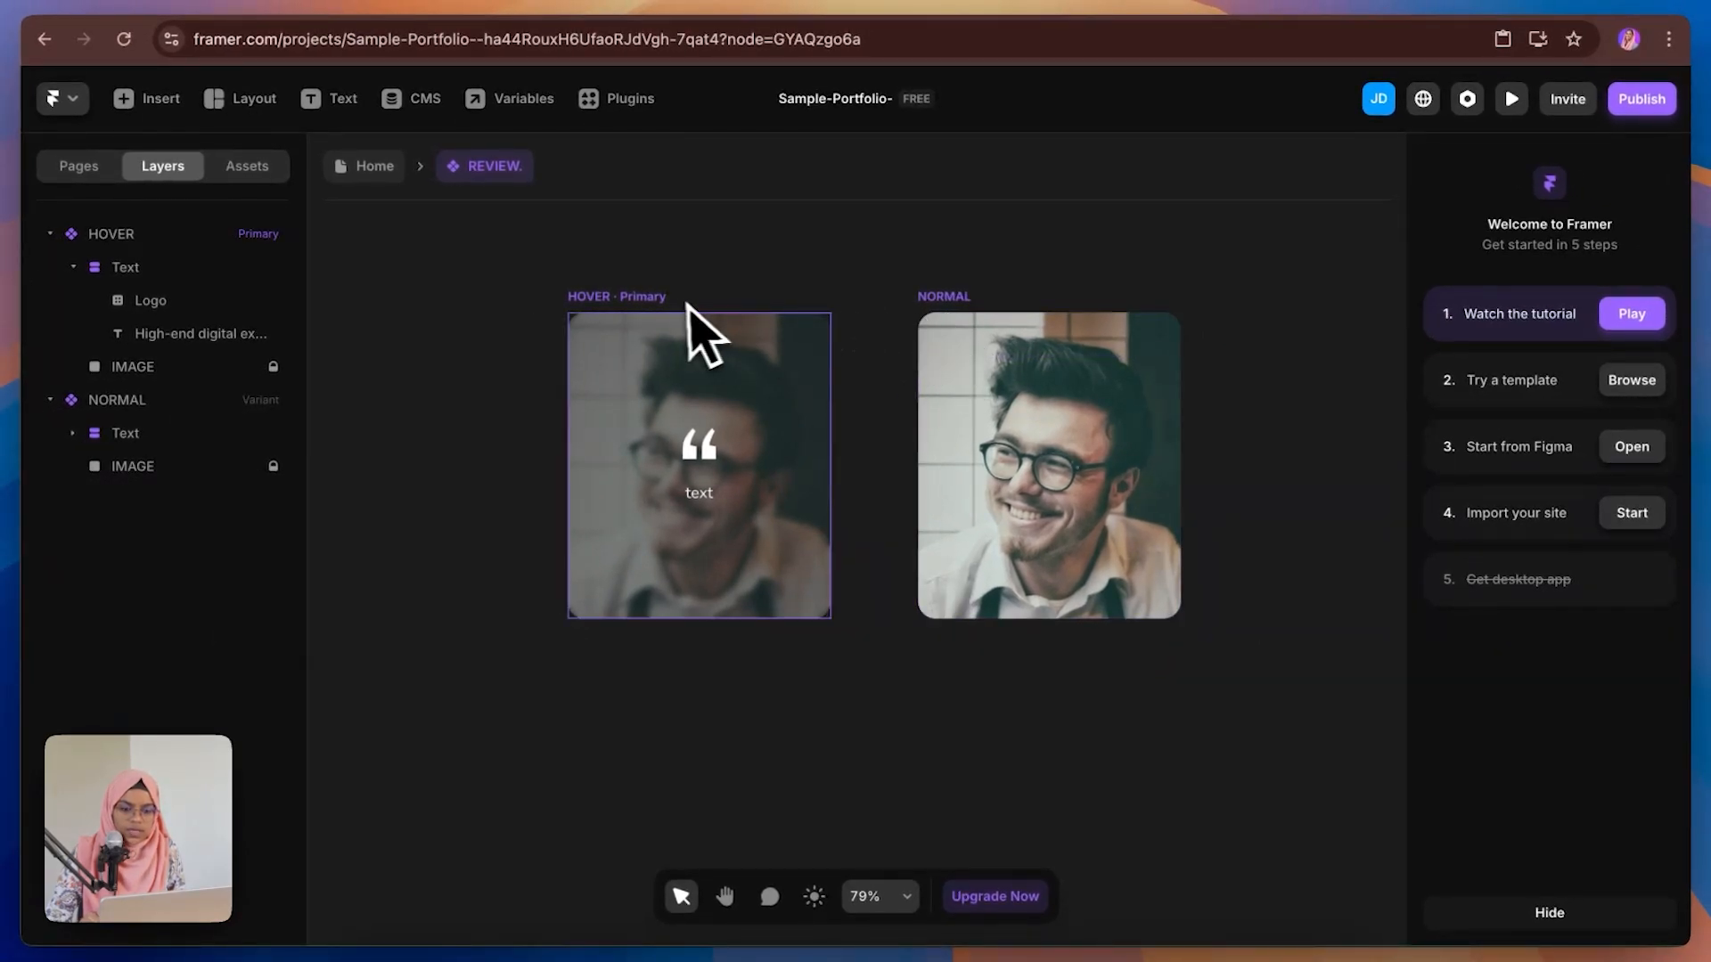
click(688, 305)
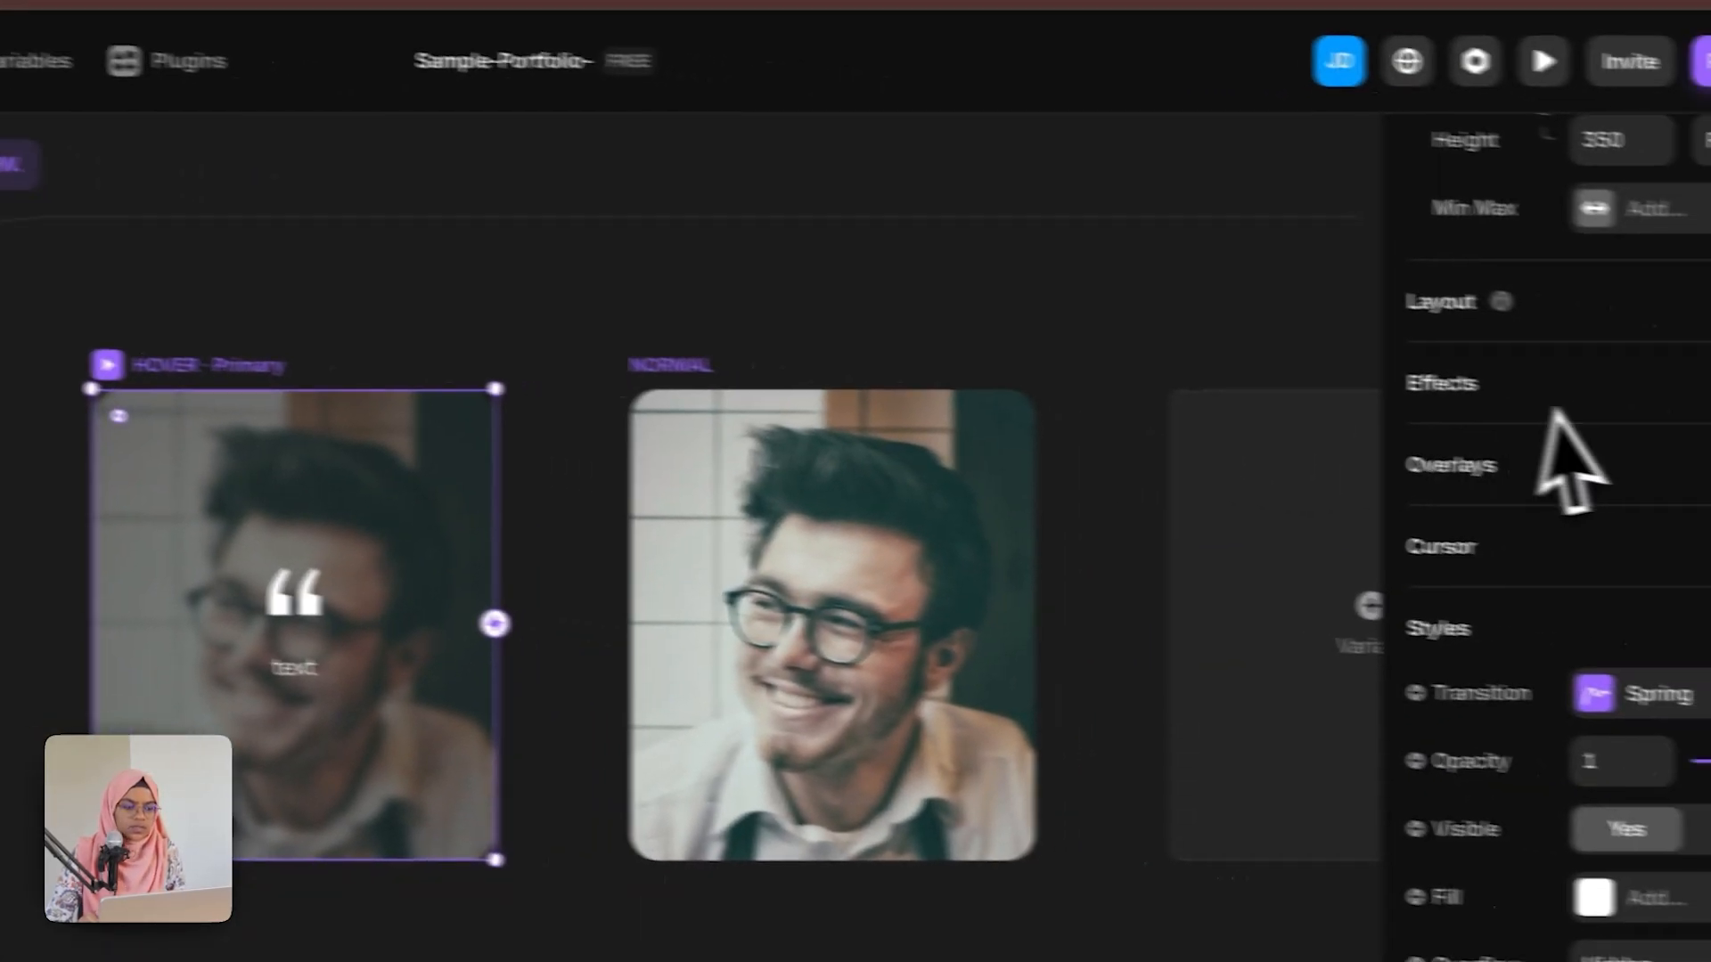
click(684, 367)
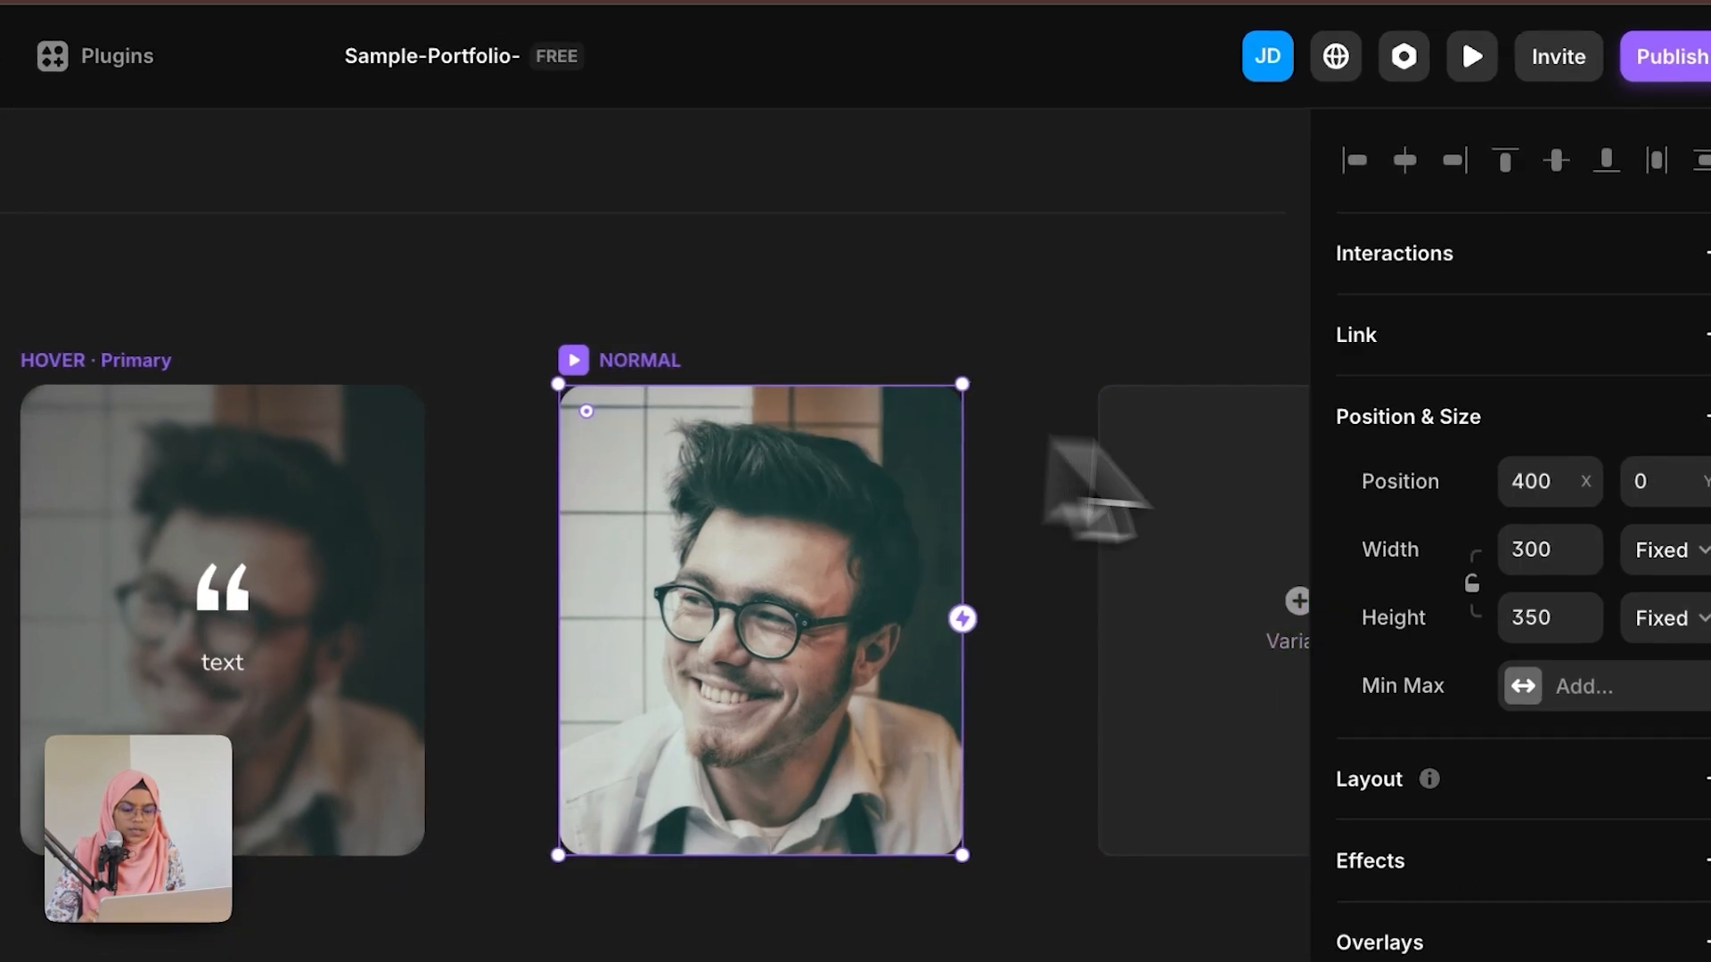
click(1708, 253)
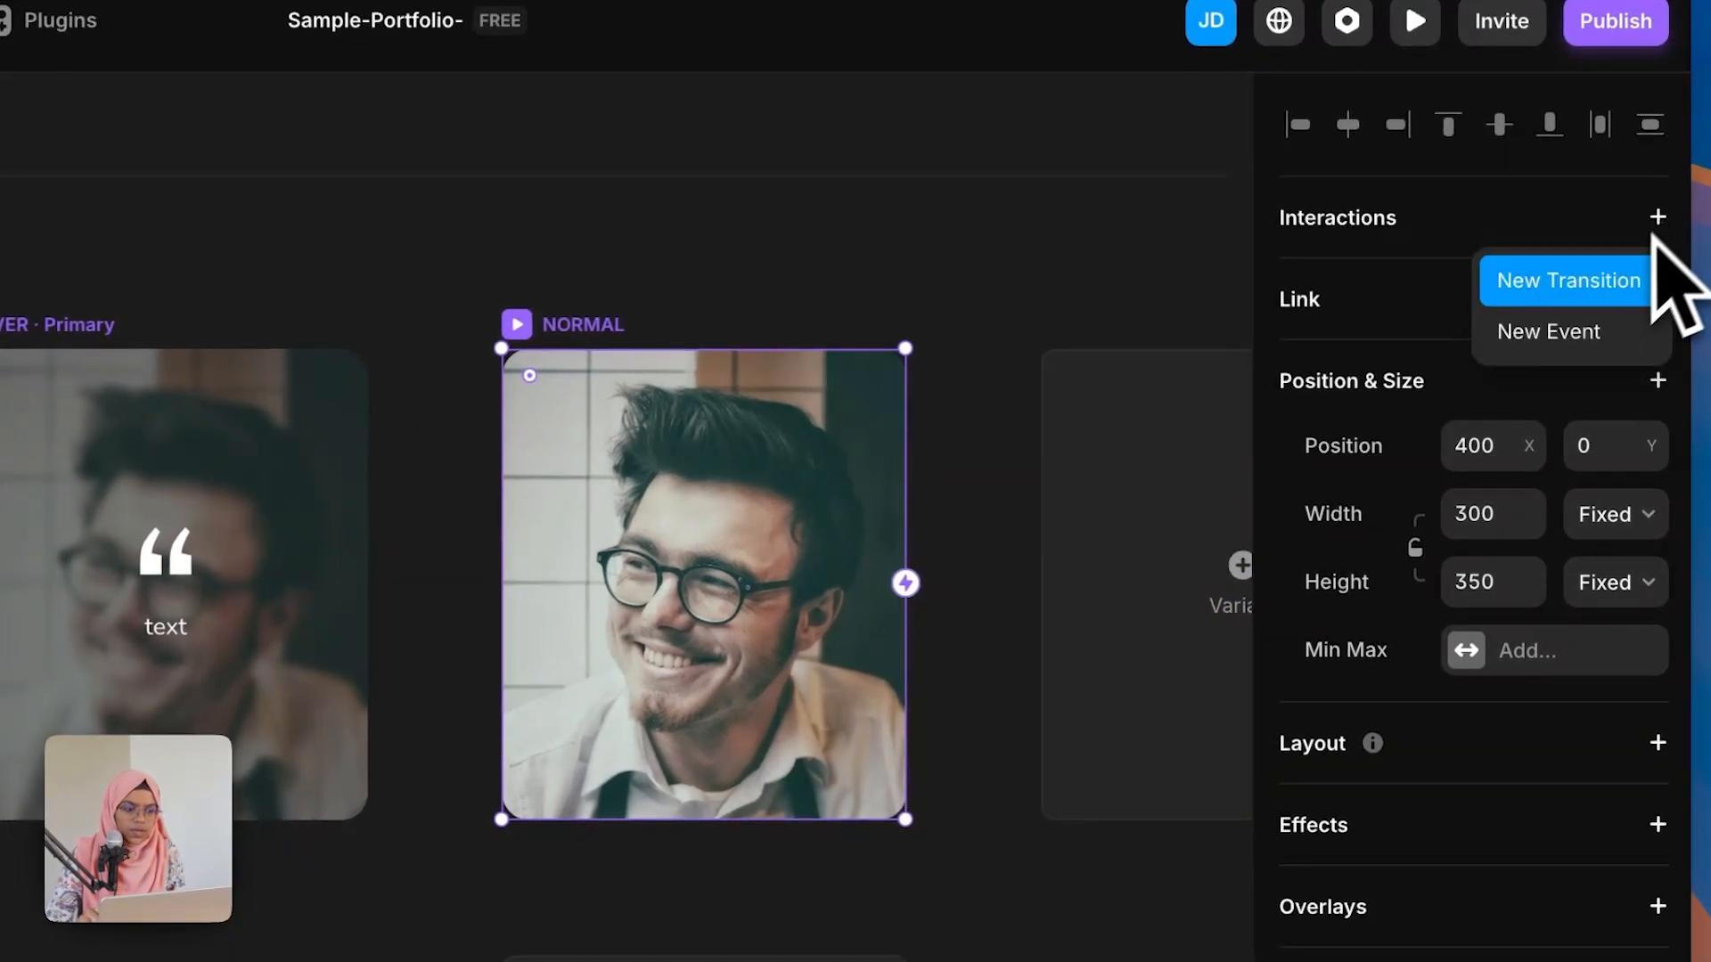
click(1626, 278)
click(1080, 381)
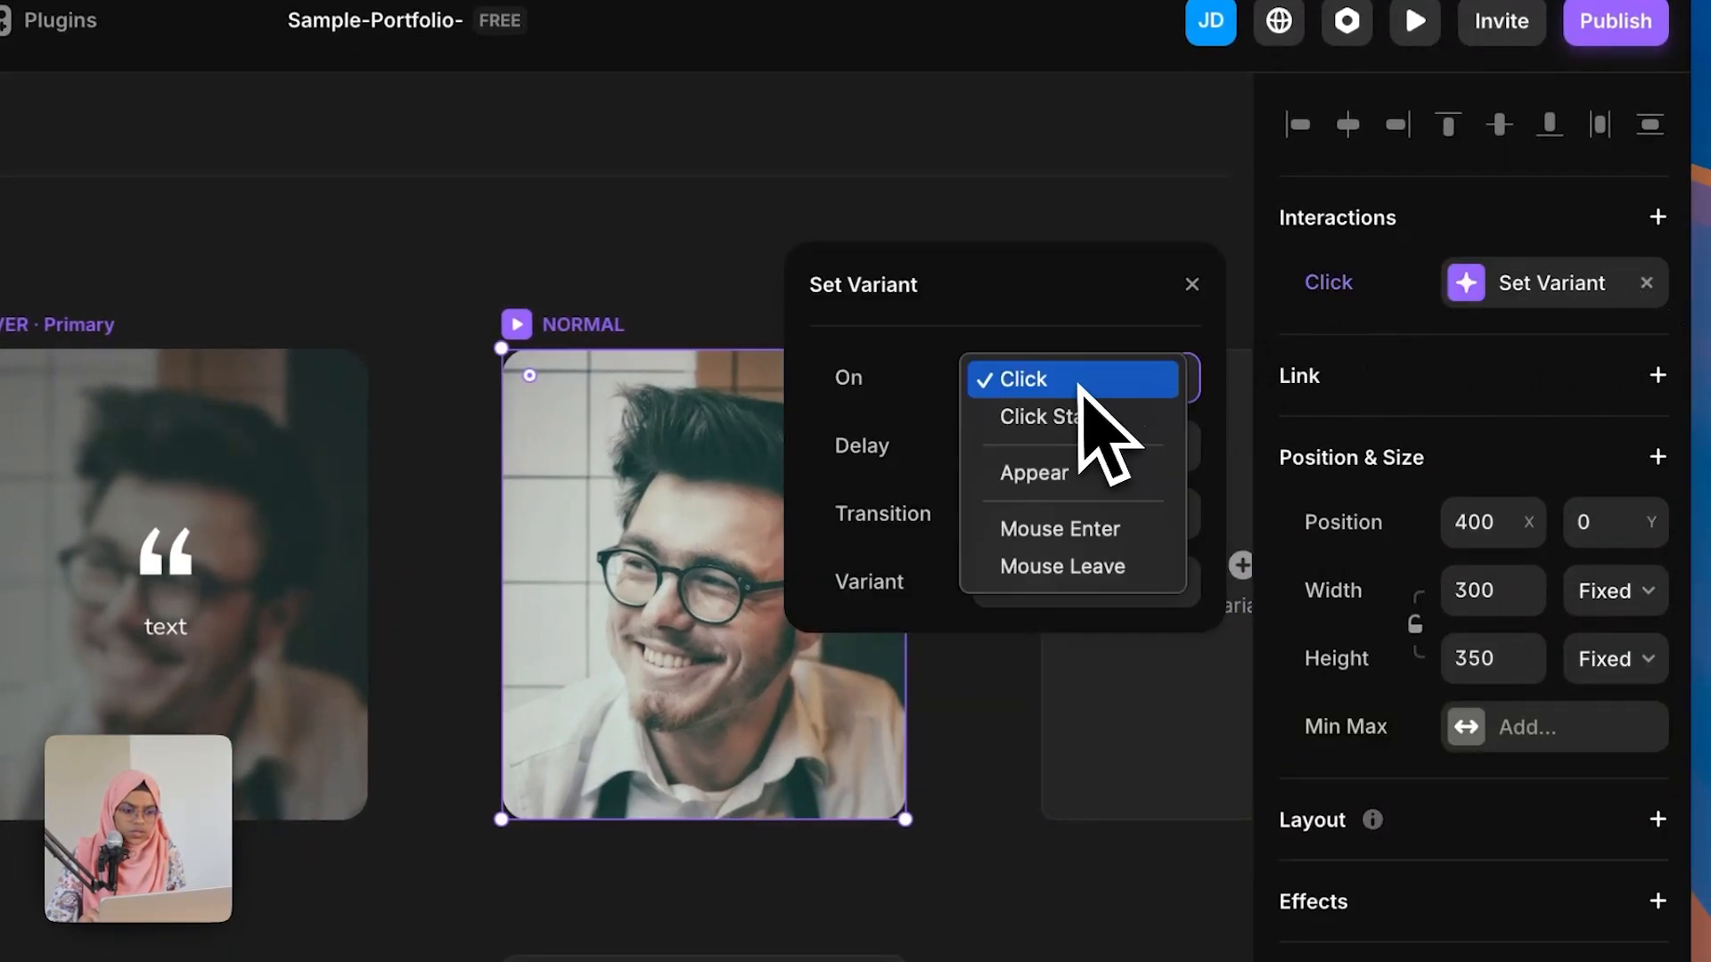
click(1074, 541)
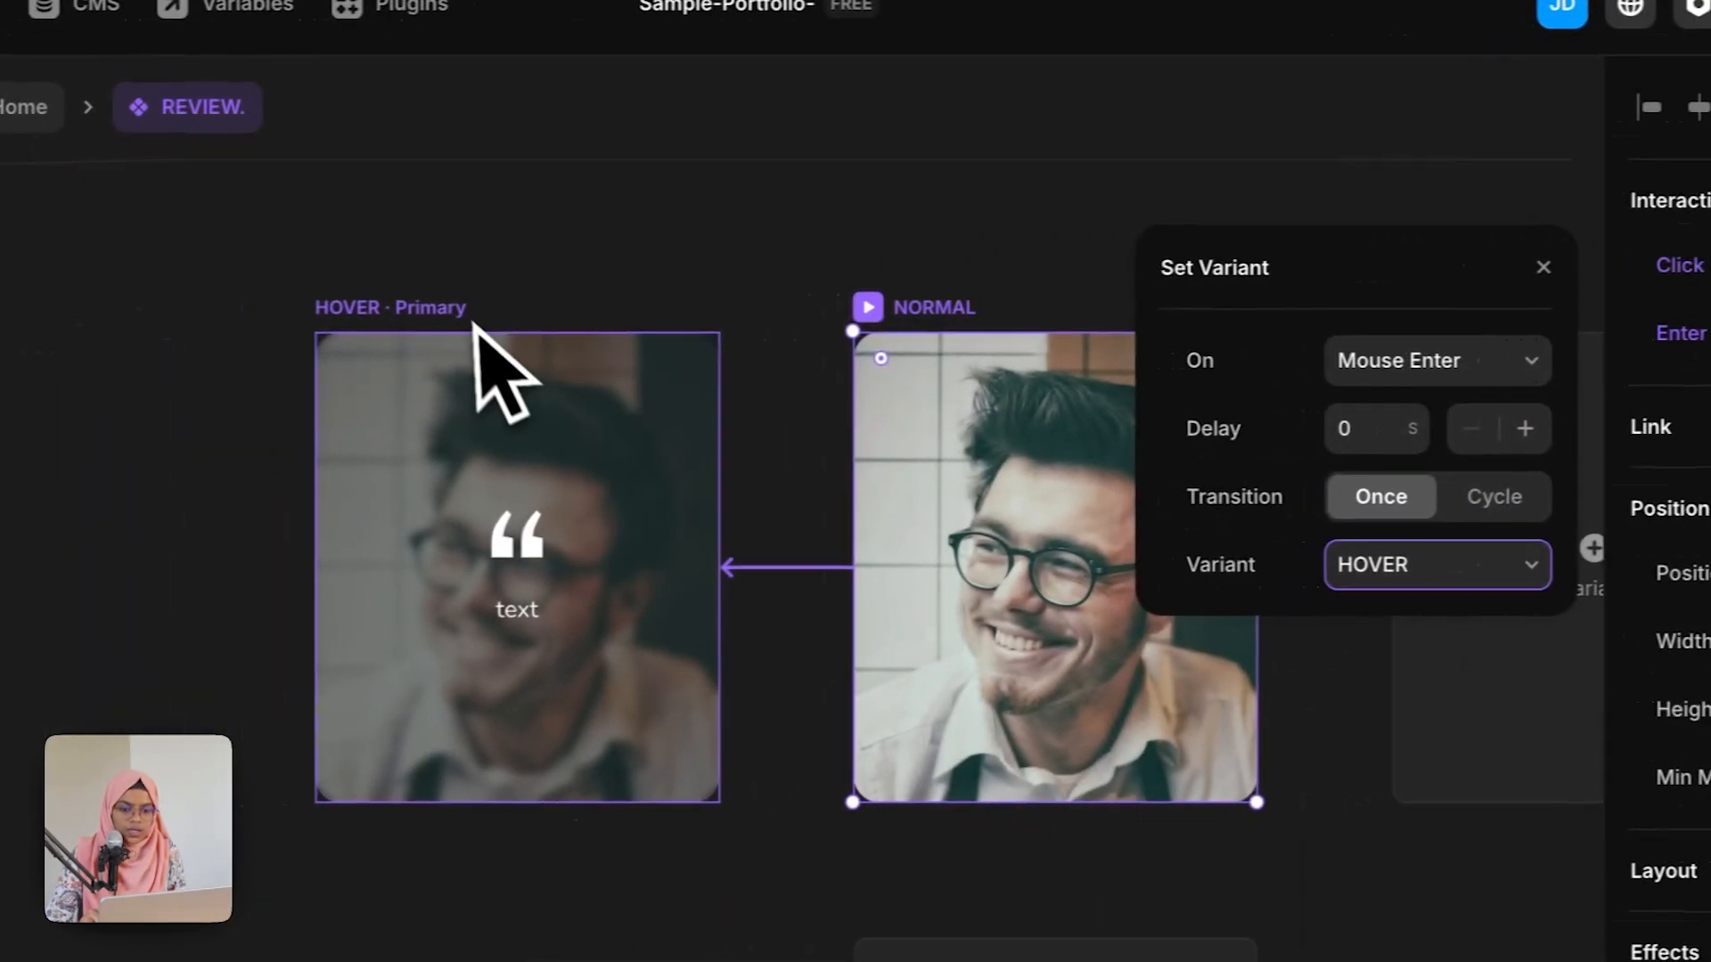
Step: Add a Mouse Leave transition on the HOVER variant that switches to the NORMAL variant
click(107, 335)
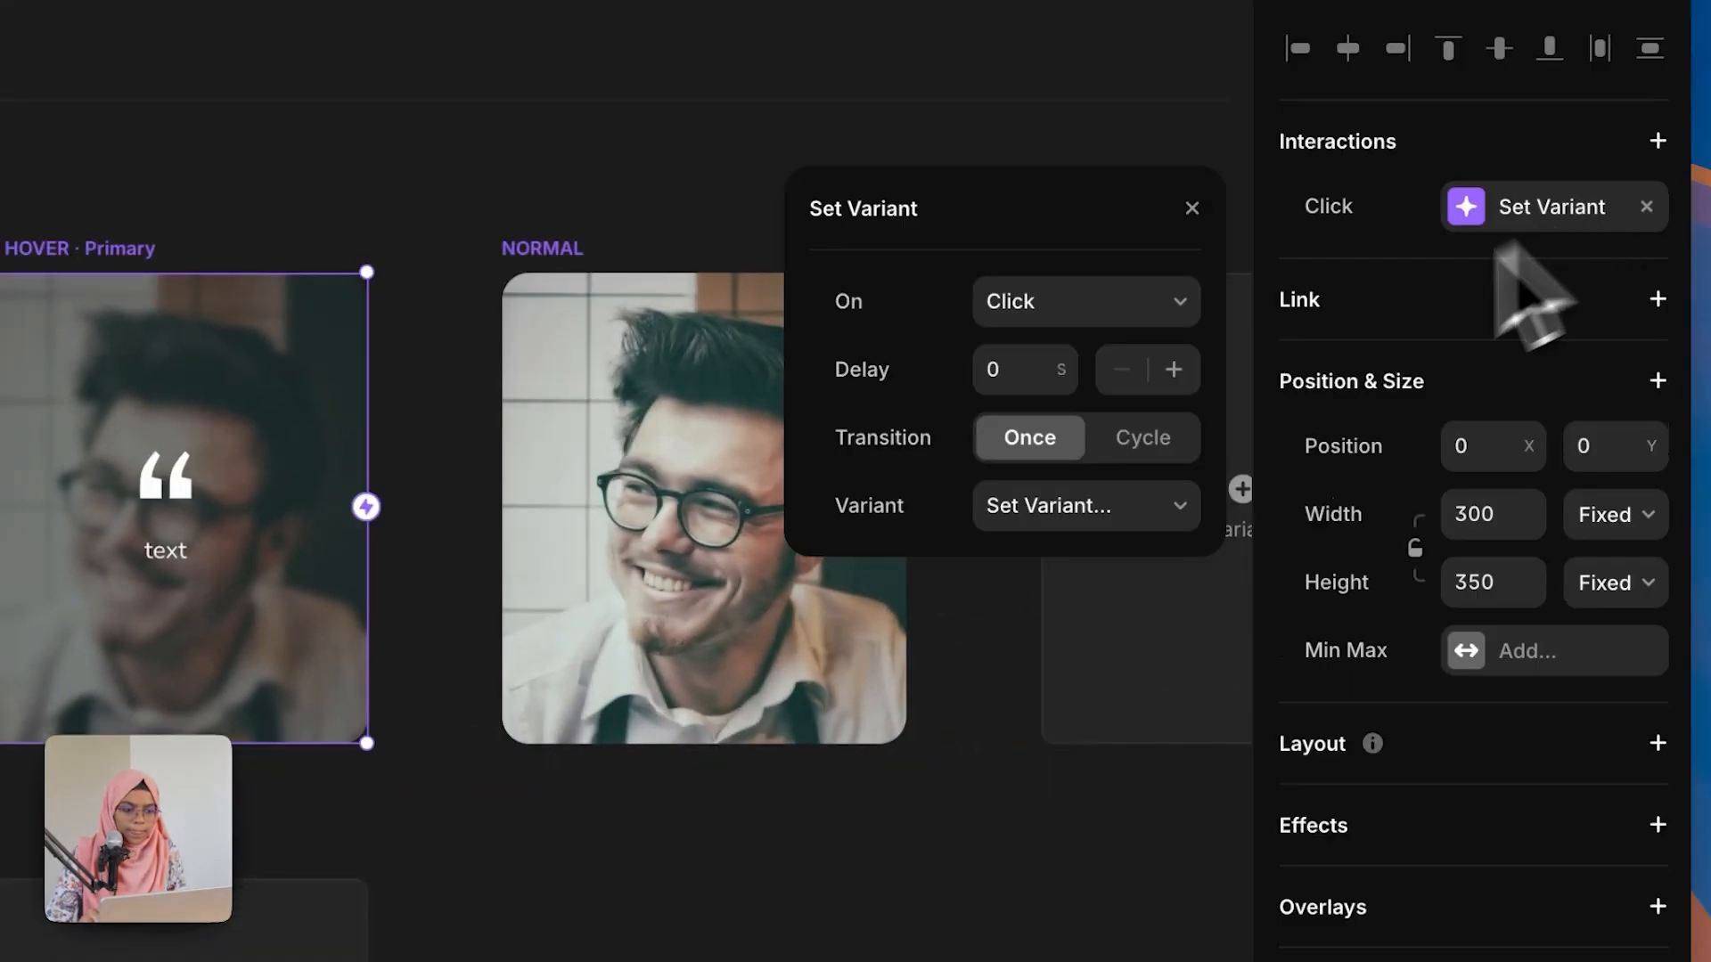
click(1087, 321)
click(1056, 491)
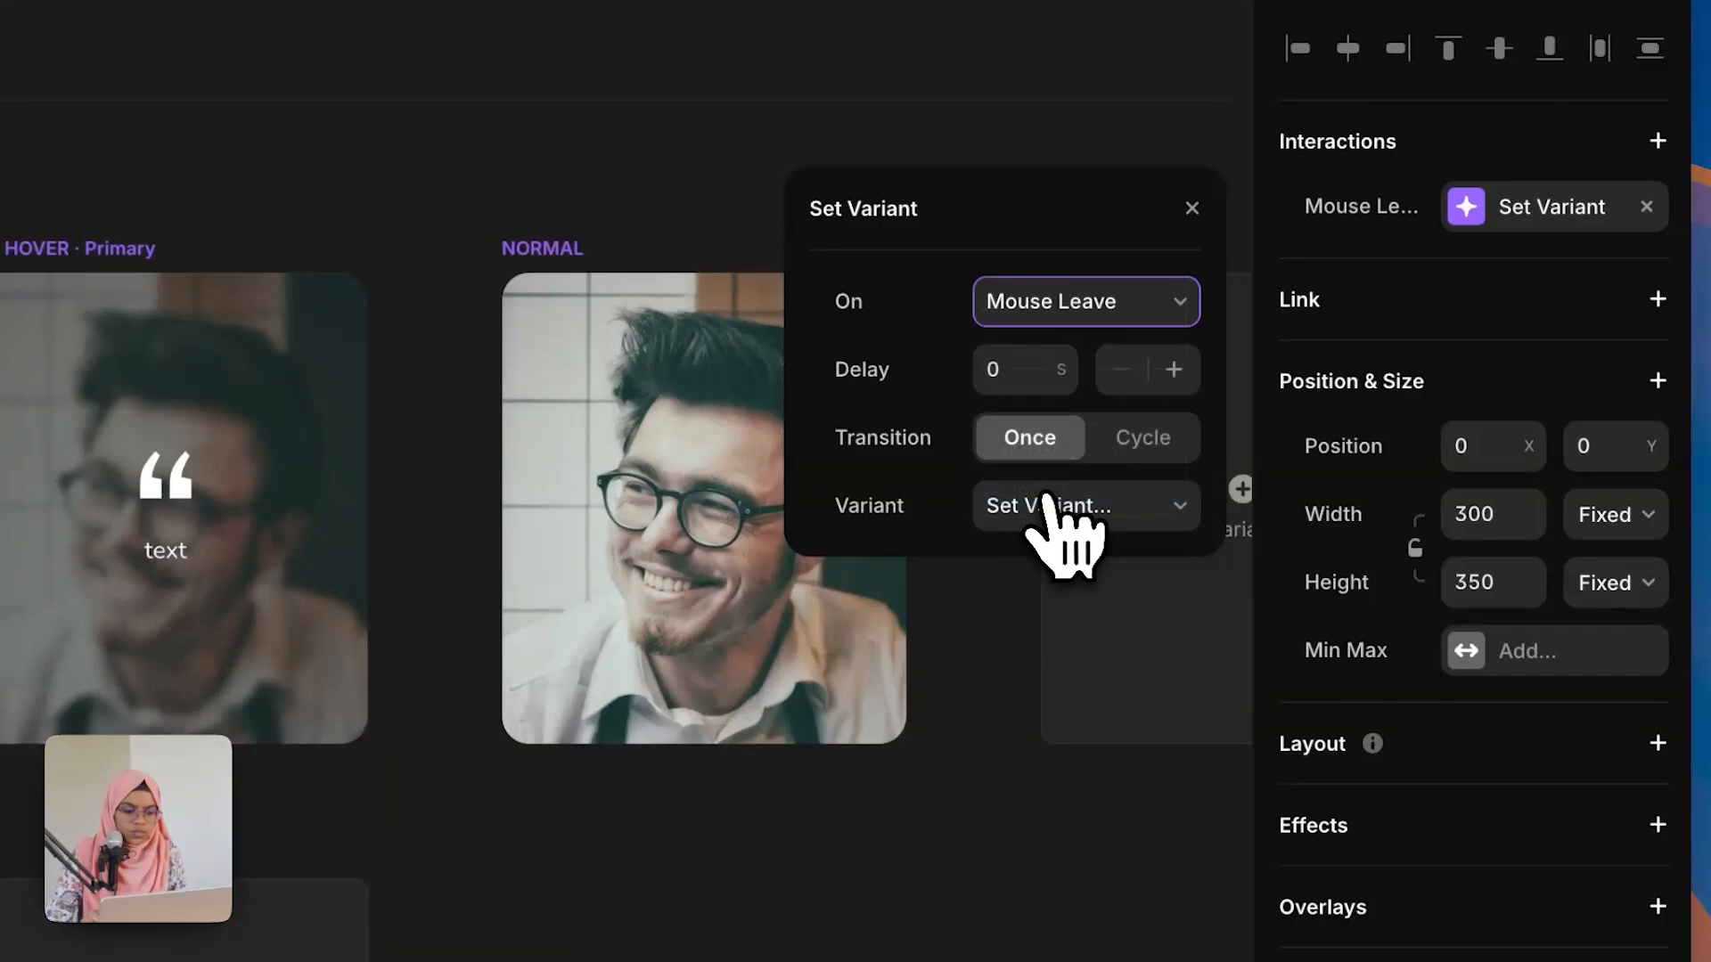
click(1050, 599)
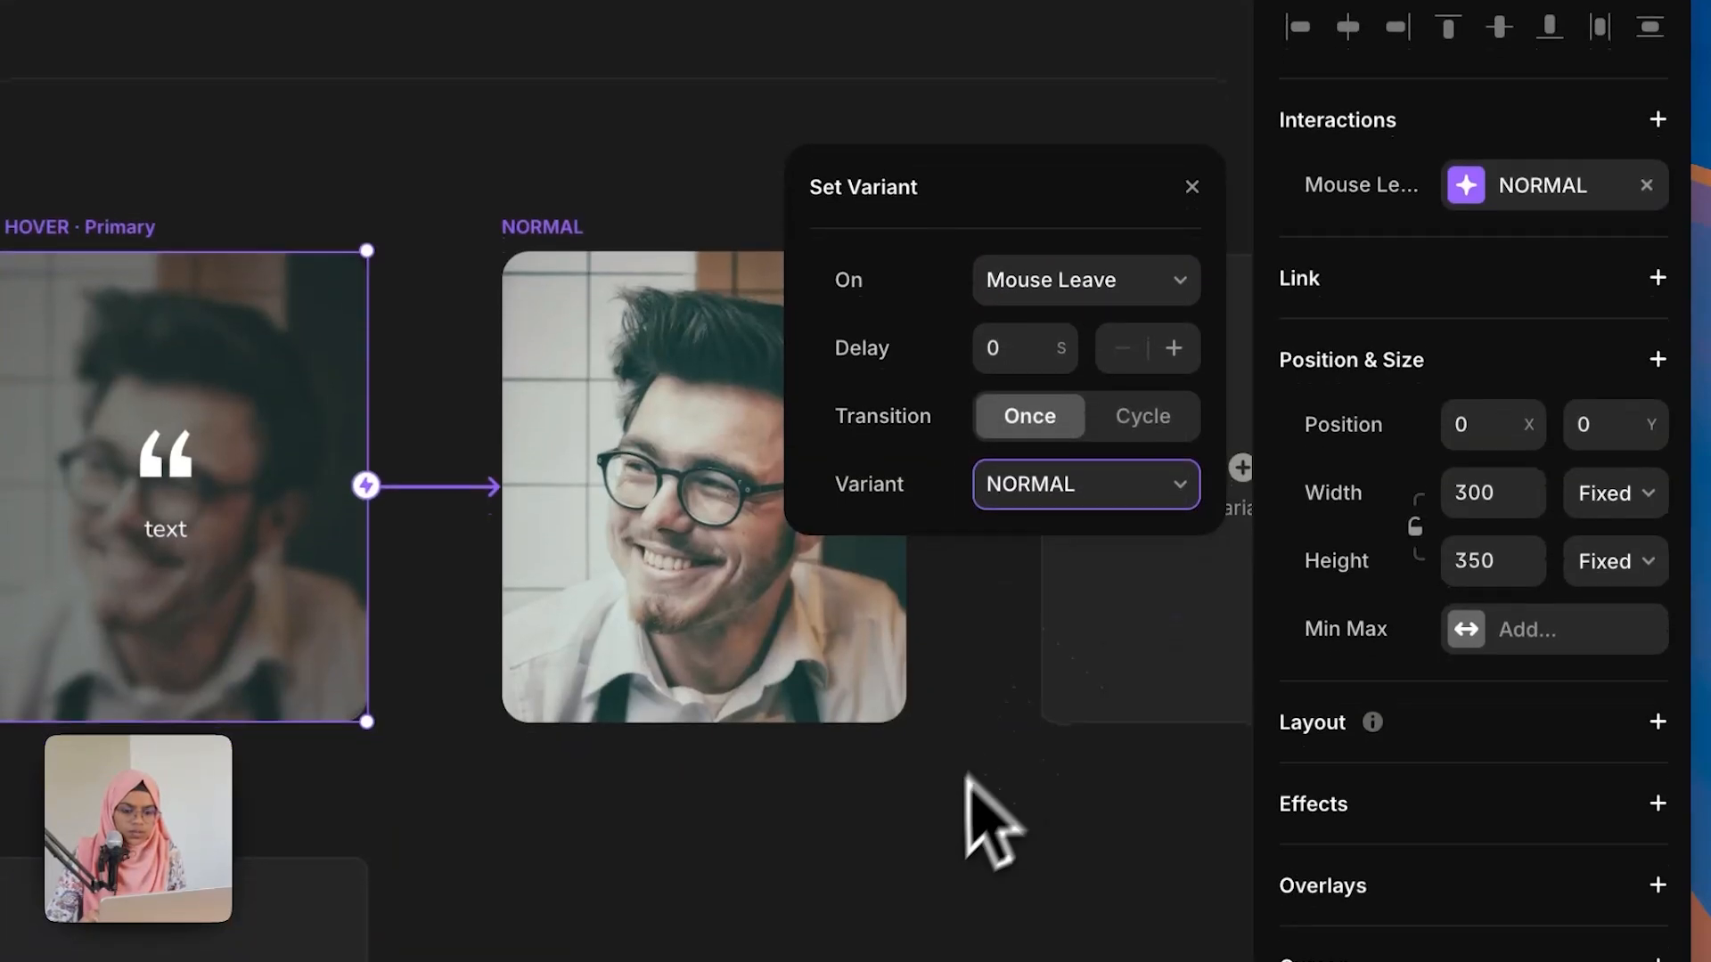
click(969, 800)
Step: Preview the review card's hover behaviour and return to the editor
click(1415, 45)
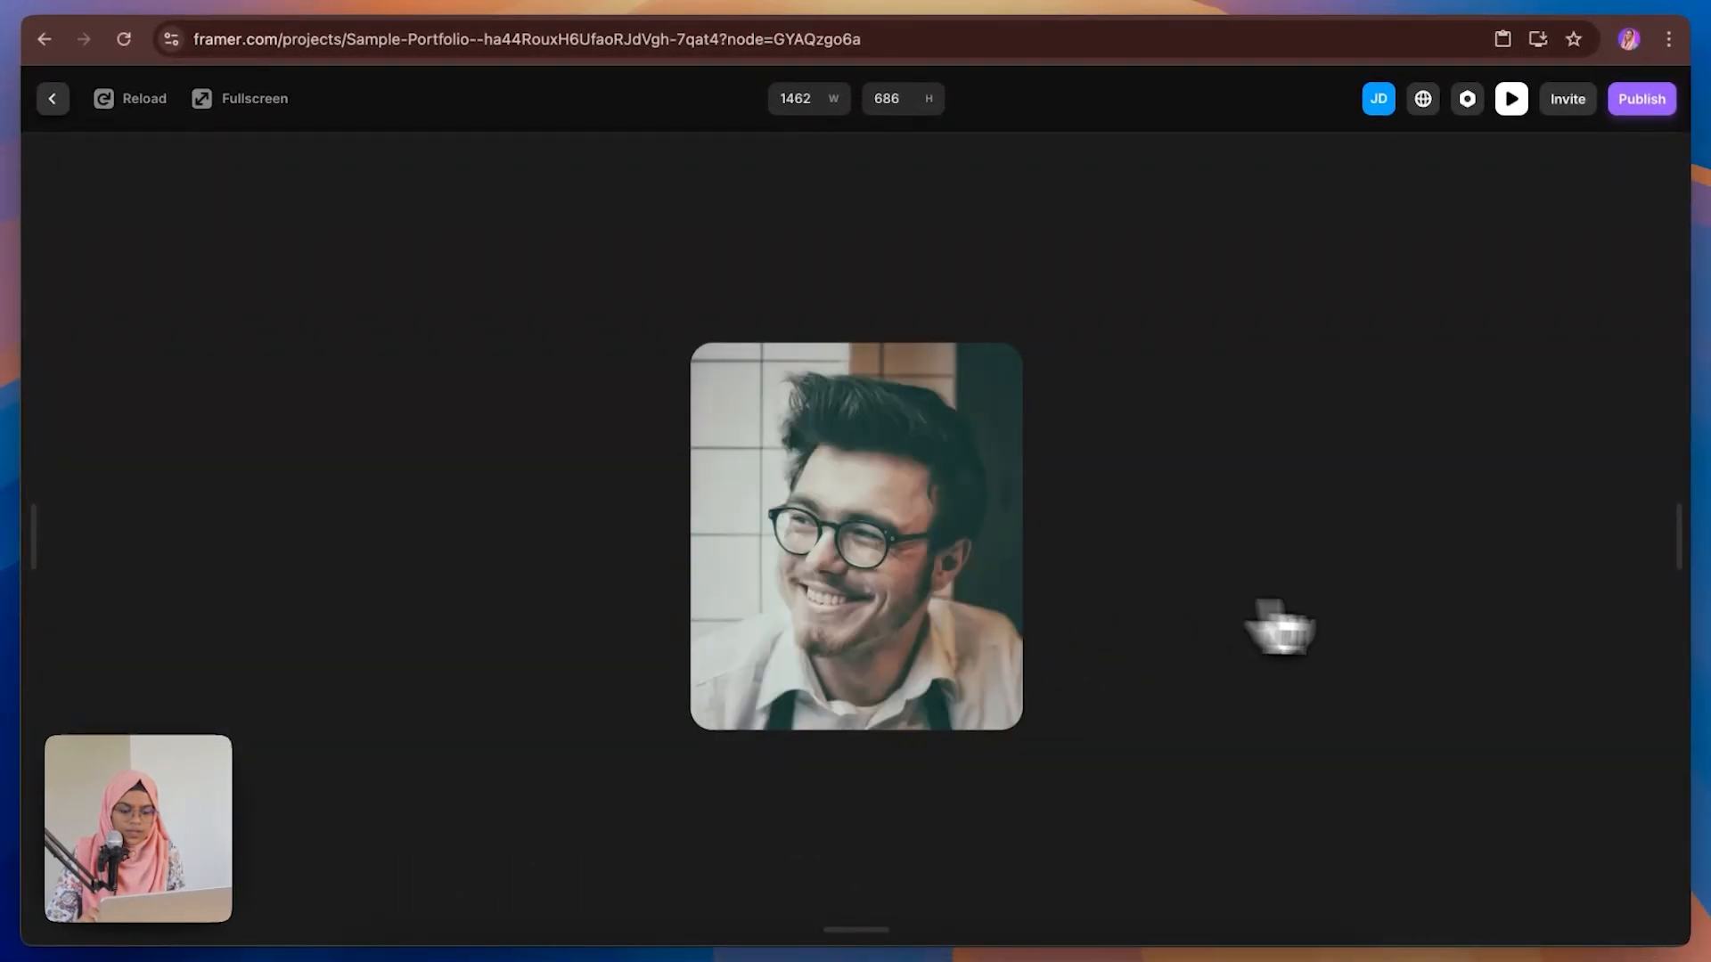
click(52, 98)
Step: Set the review card instance on the home page to the NORMAL variant
scroll(1481, 736, down, 5)
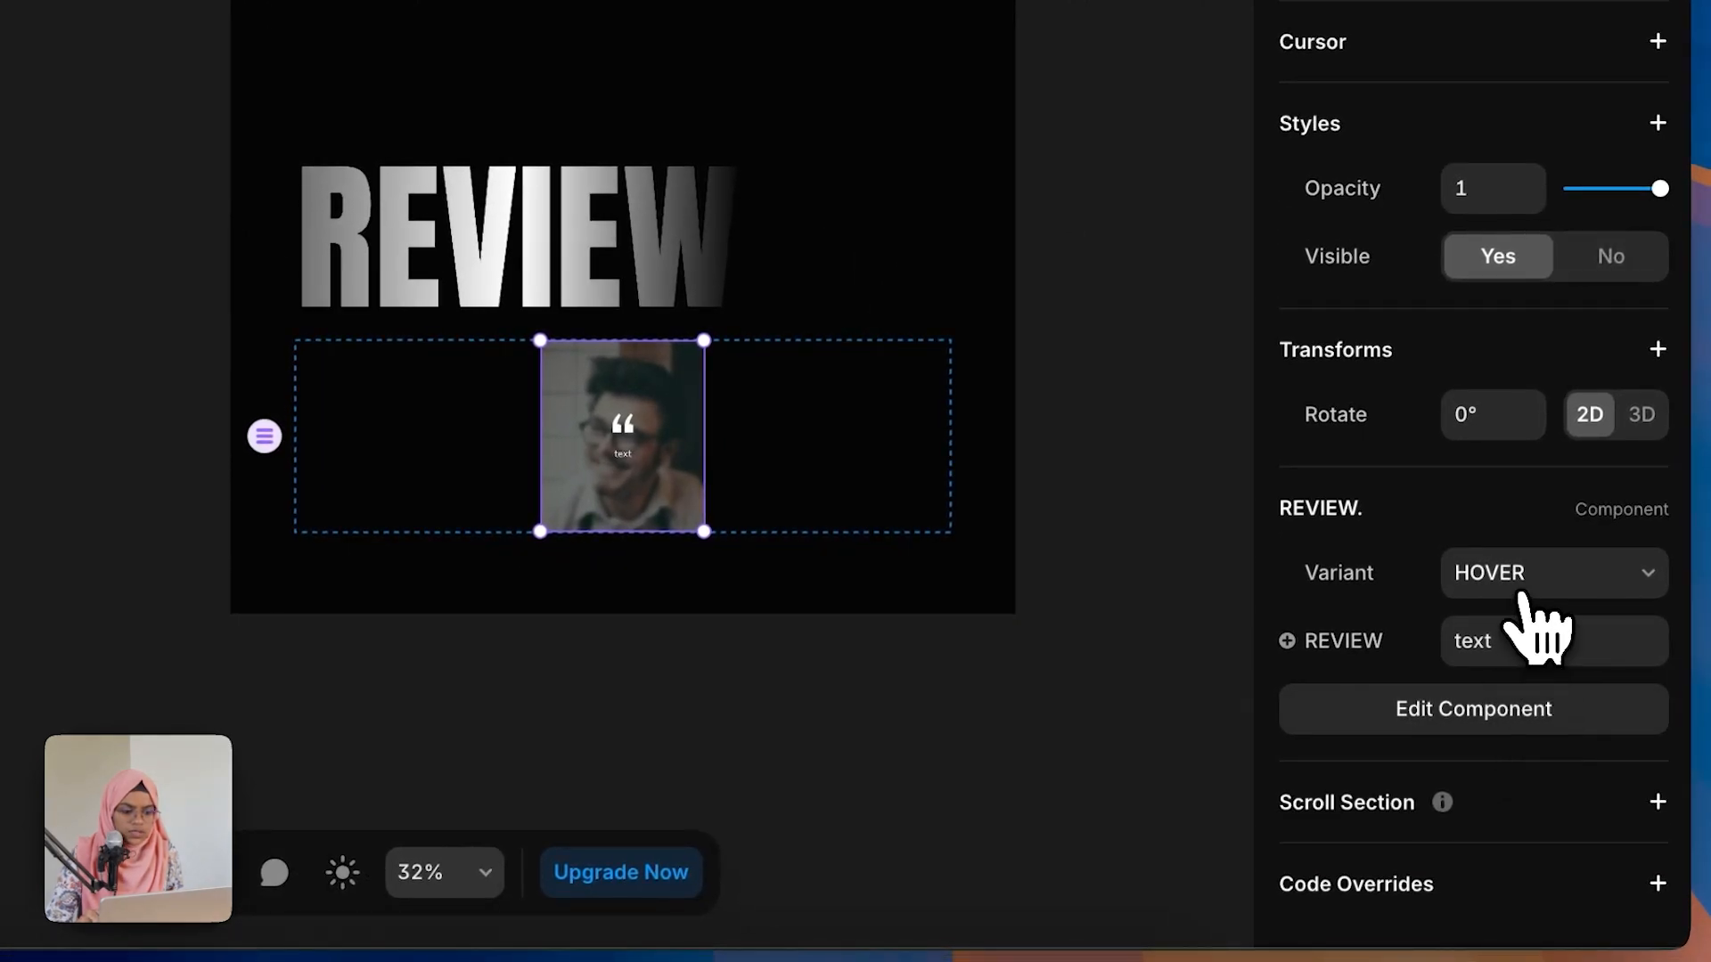
click(1525, 613)
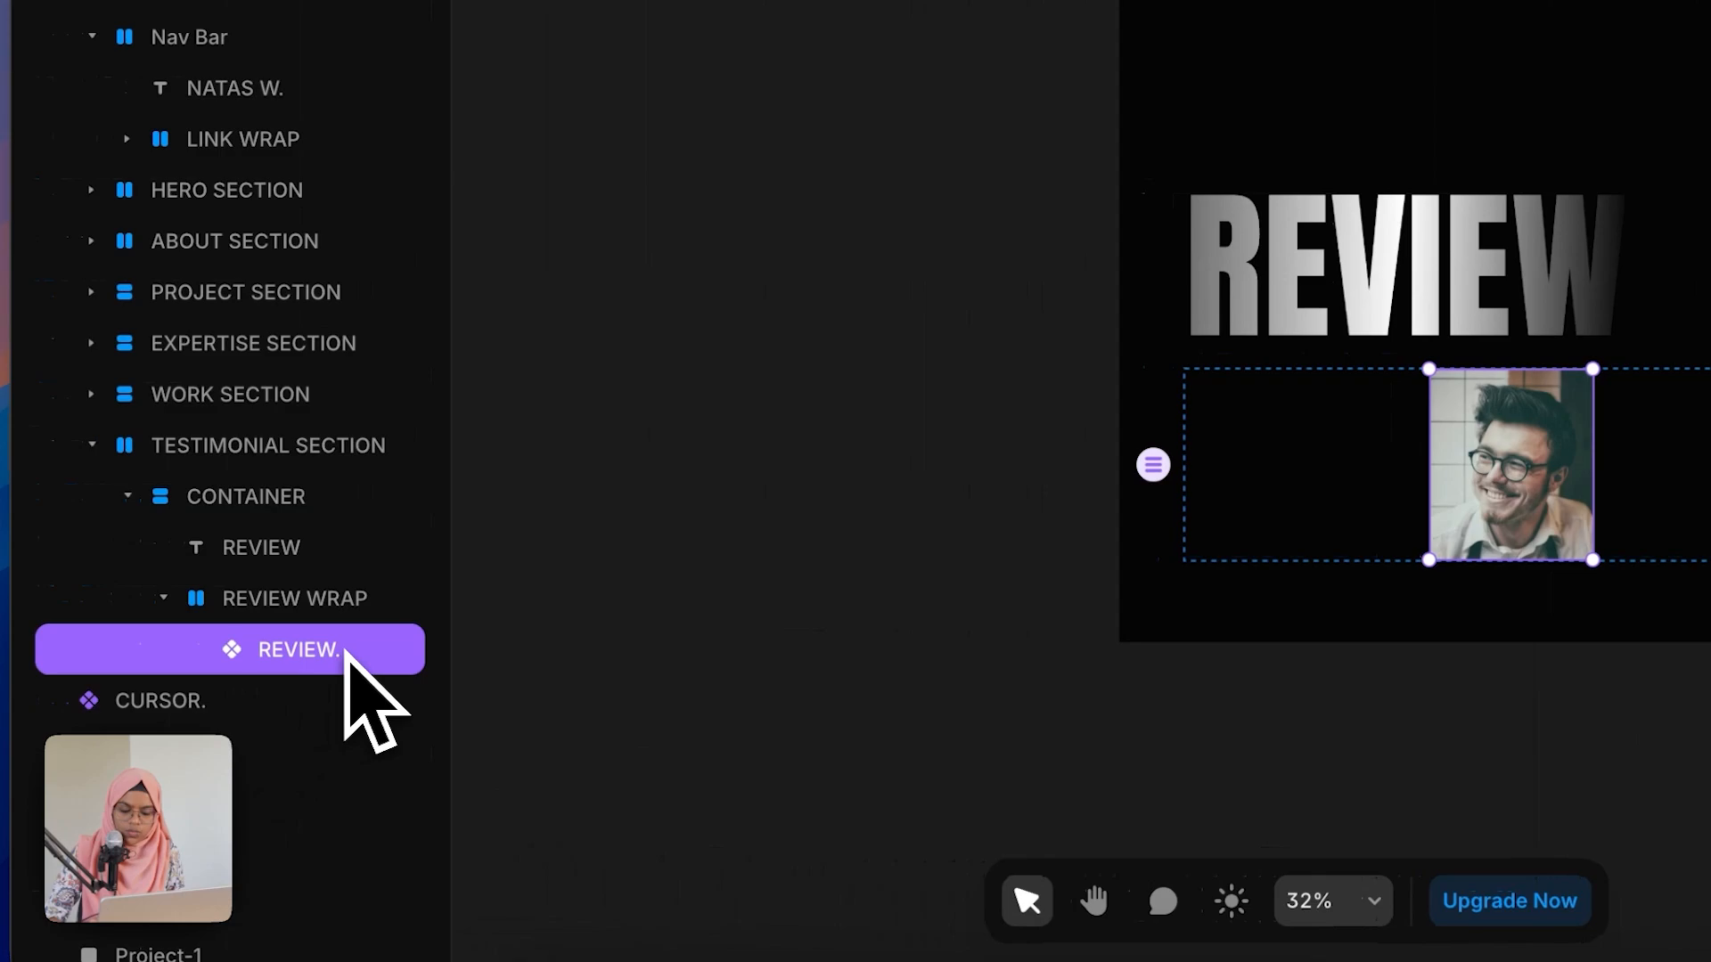
Step: Duplicate the review card instance inside REVIEW WRAP
key(super+d)
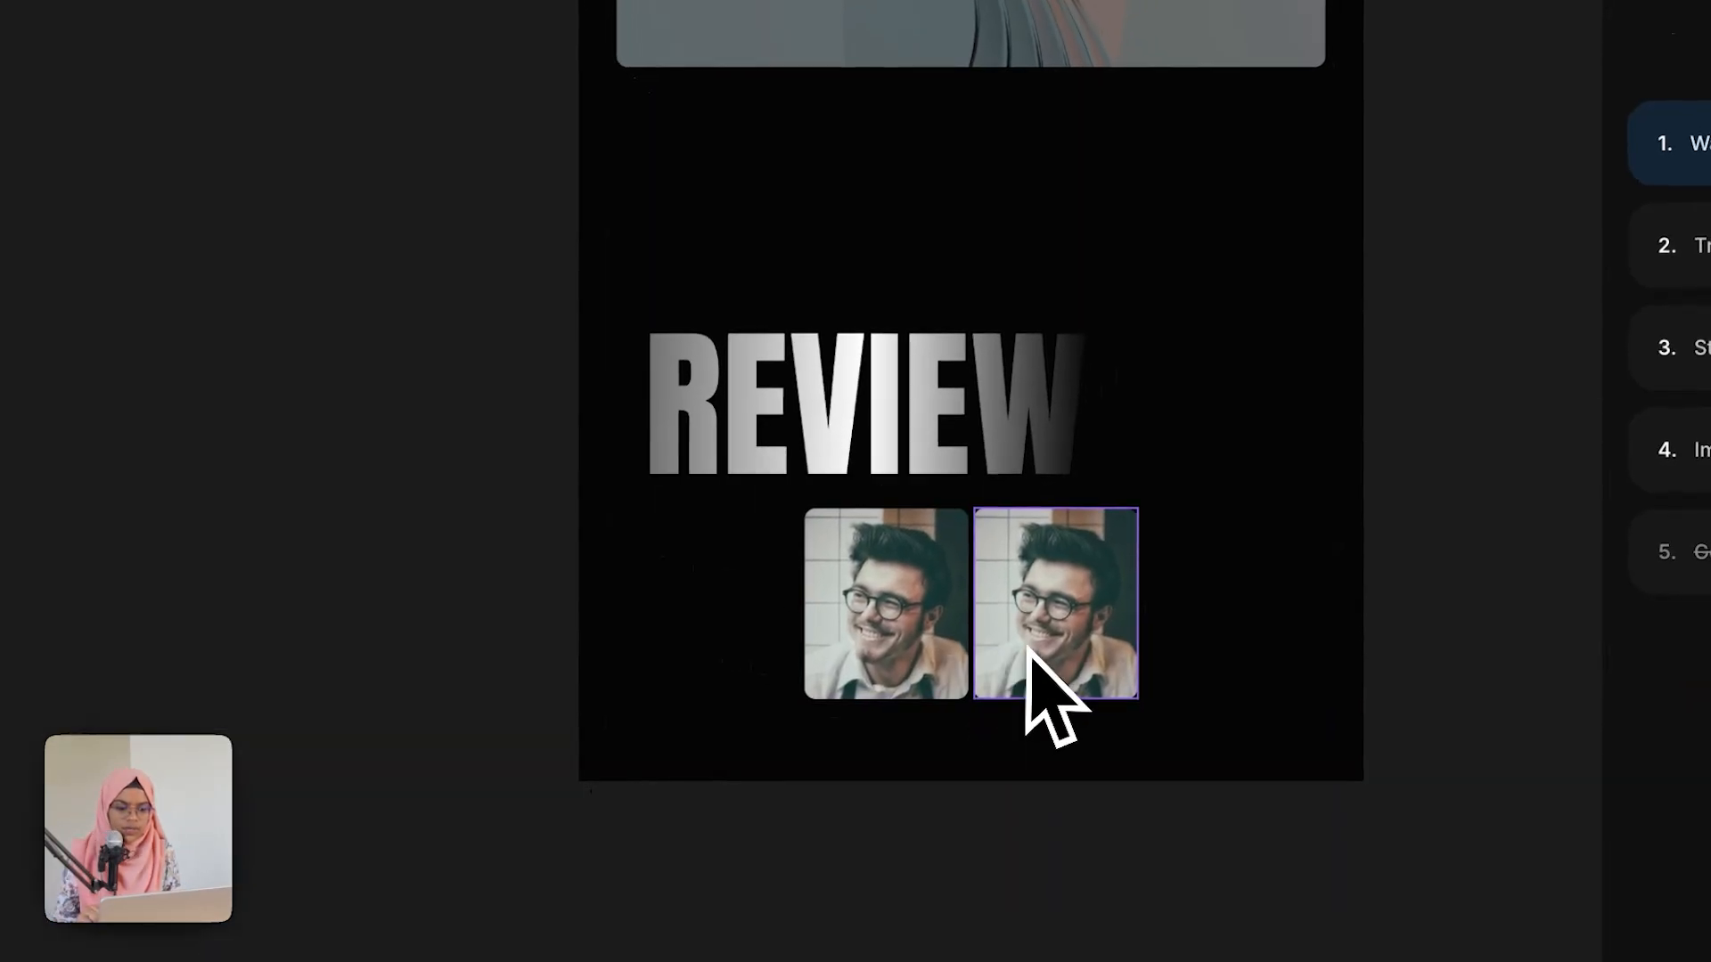
click(1579, 525)
scroll(1573, 713, down, 5)
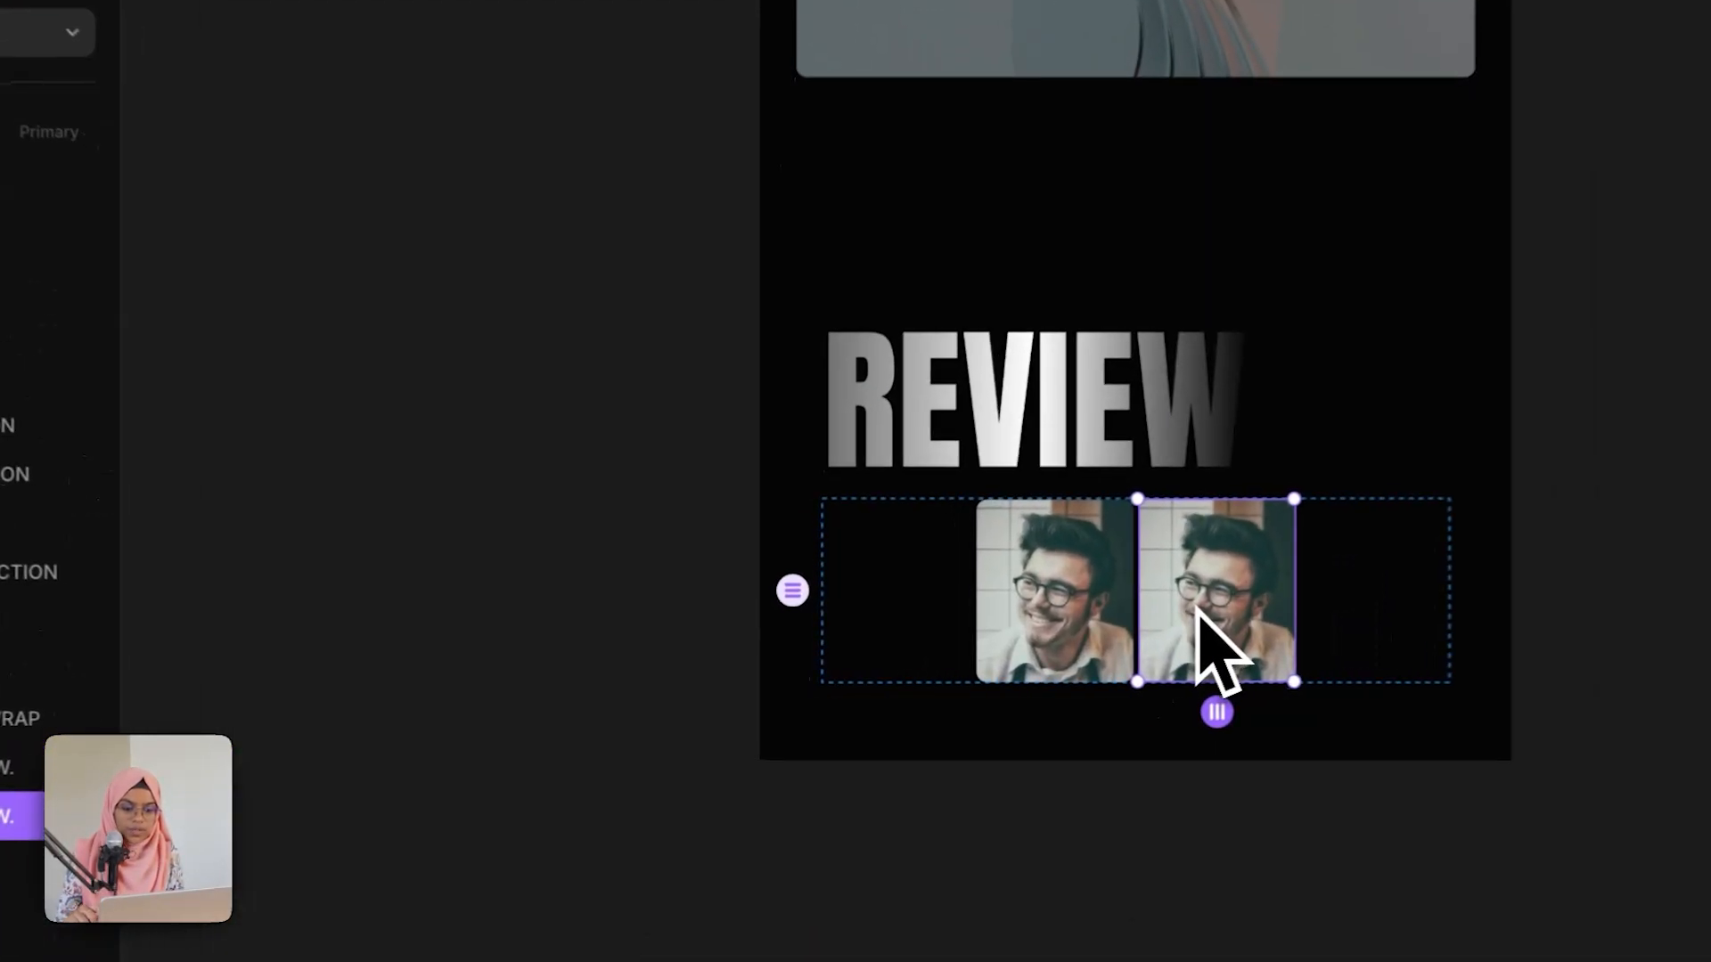
Step: Create an image variable for the fill of the component's IMAGE layer
double_click(1056, 655)
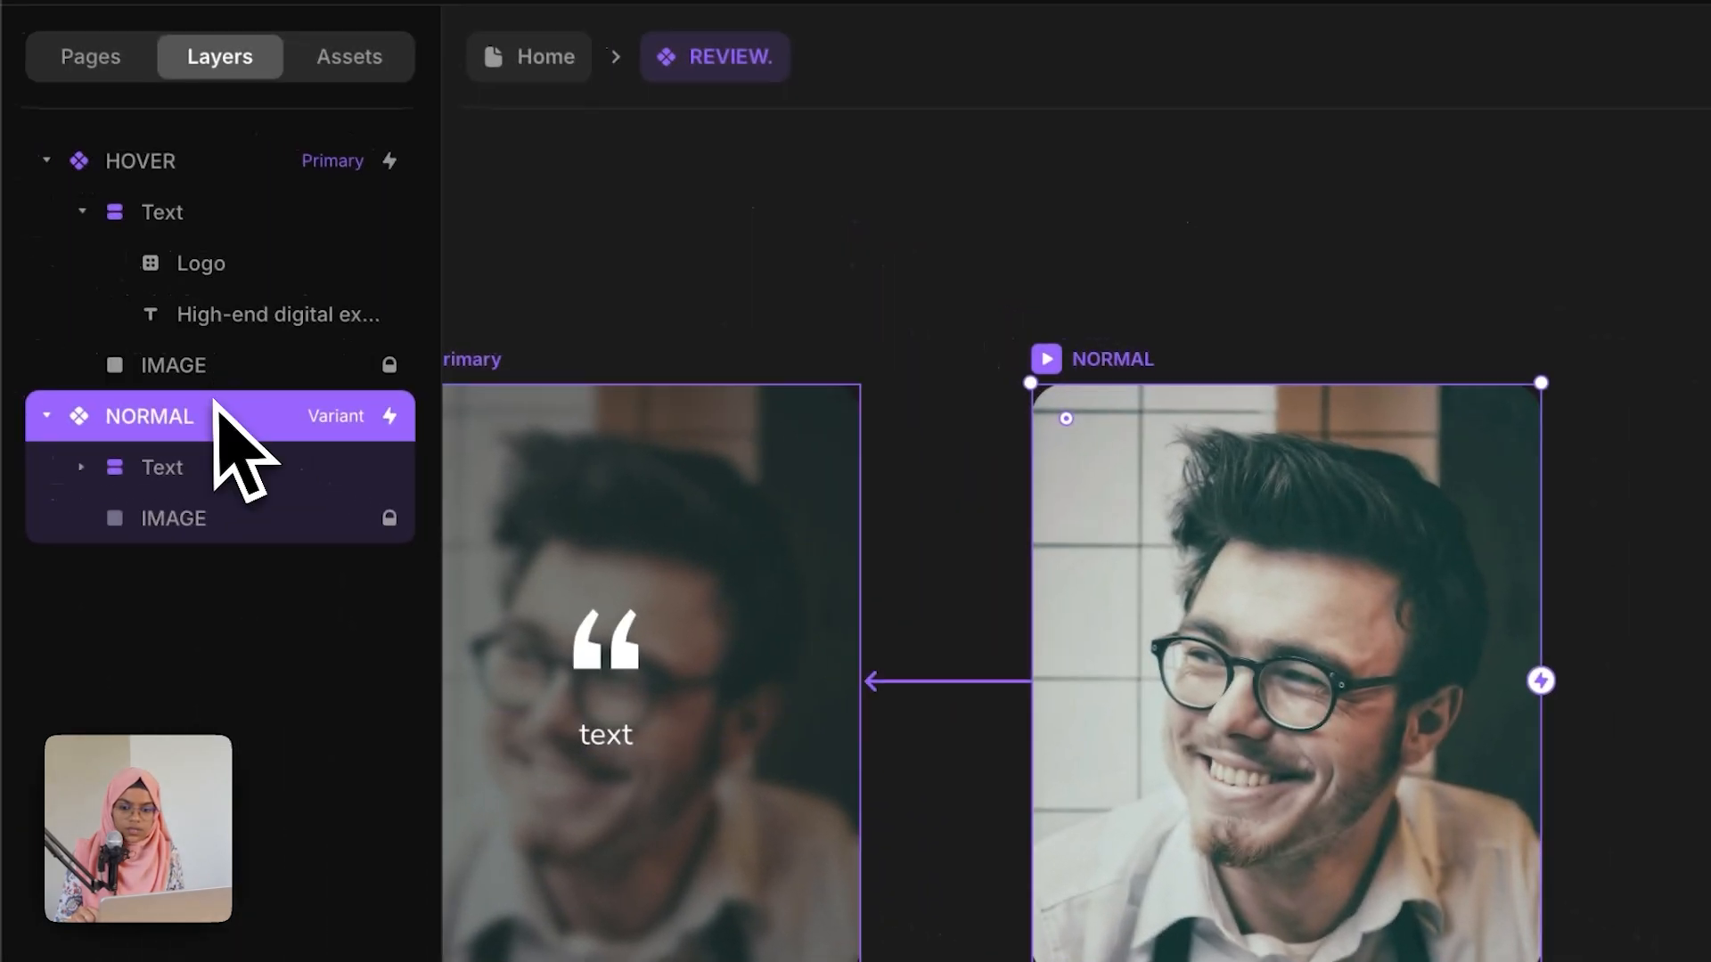
click(41, 287)
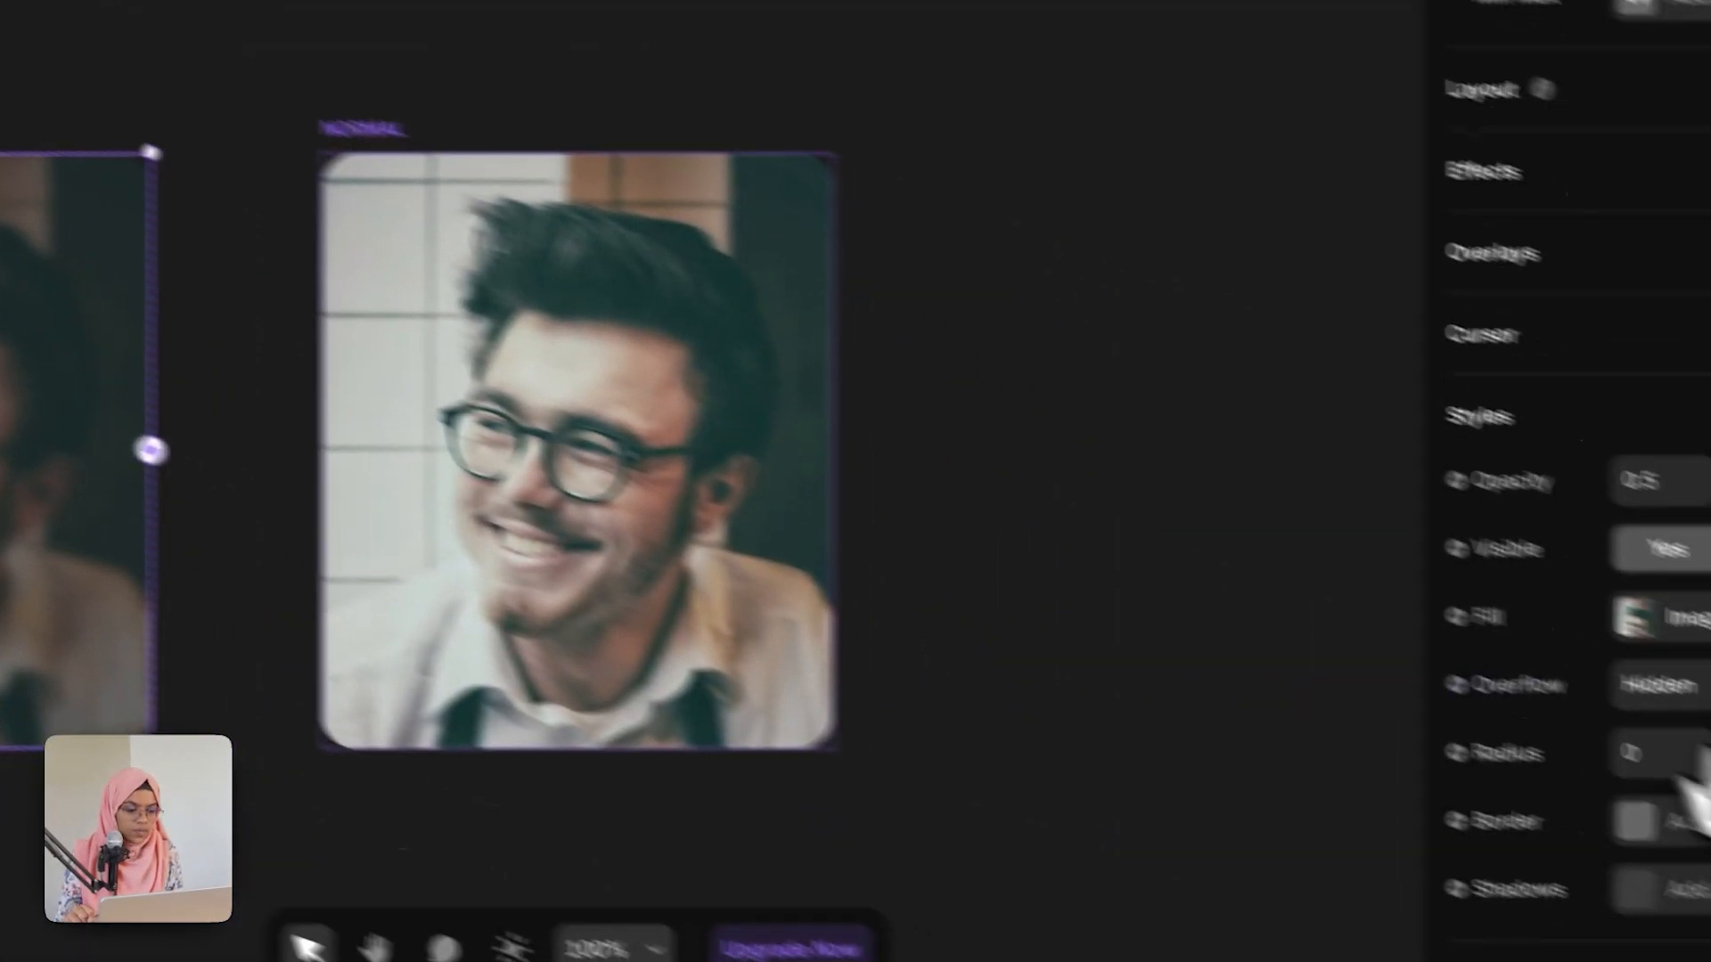
click(1328, 560)
mouse_move(1345, 719)
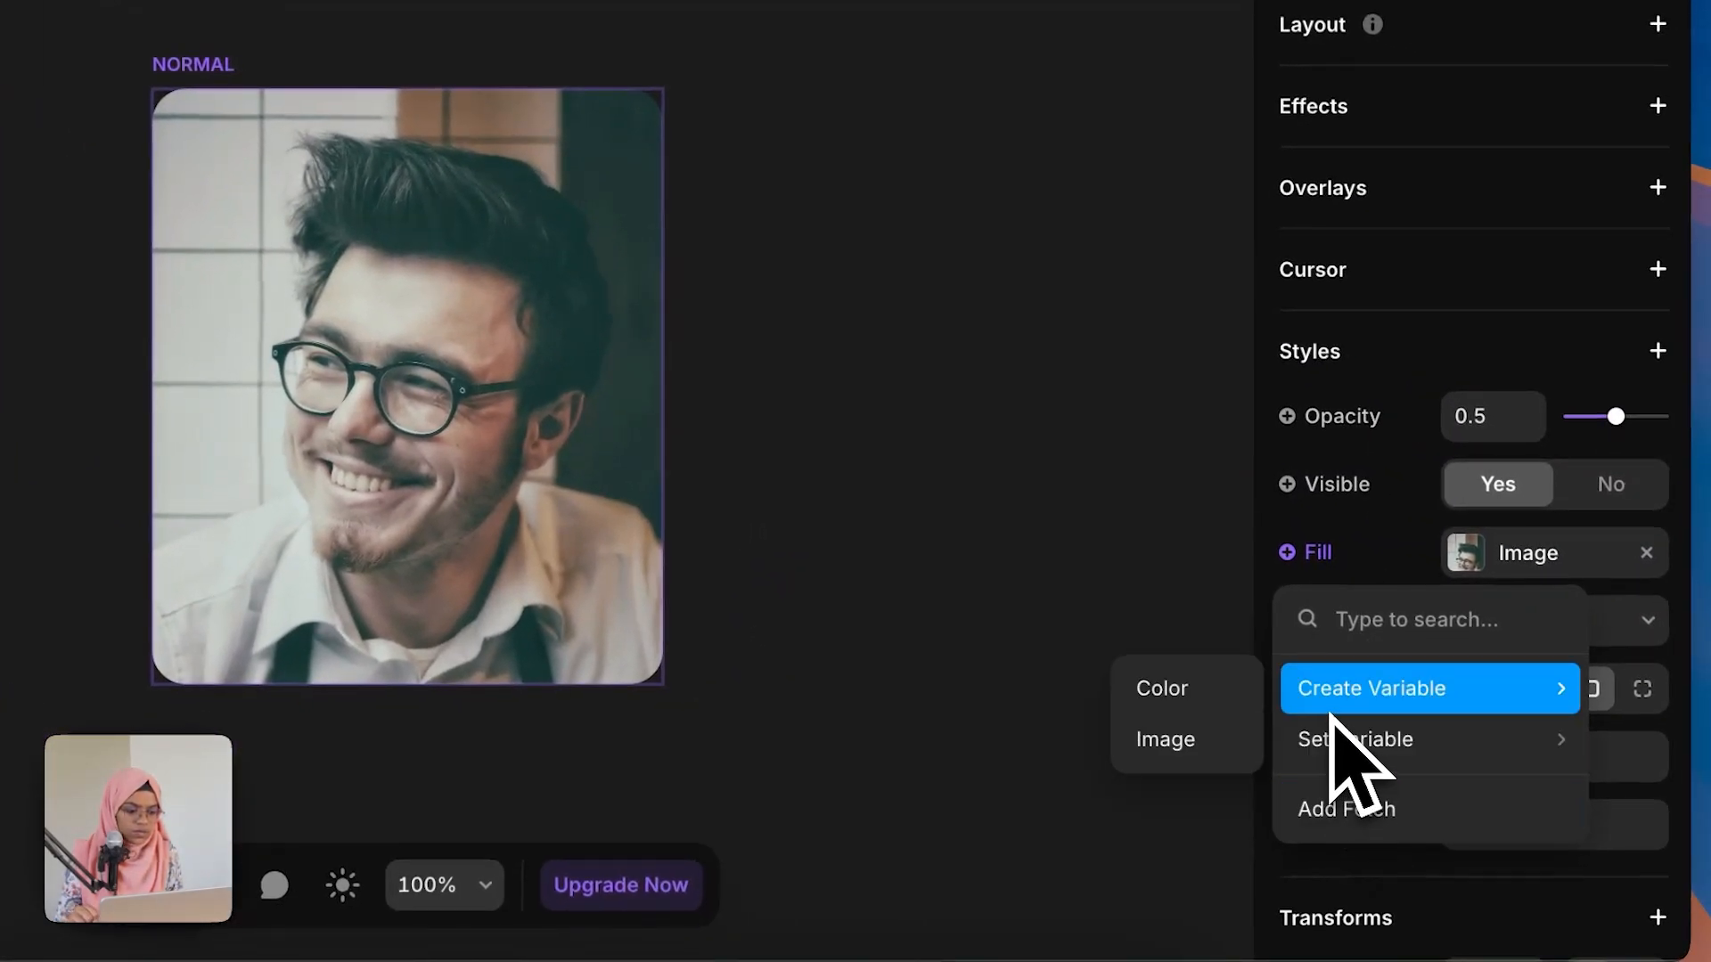
click(1228, 751)
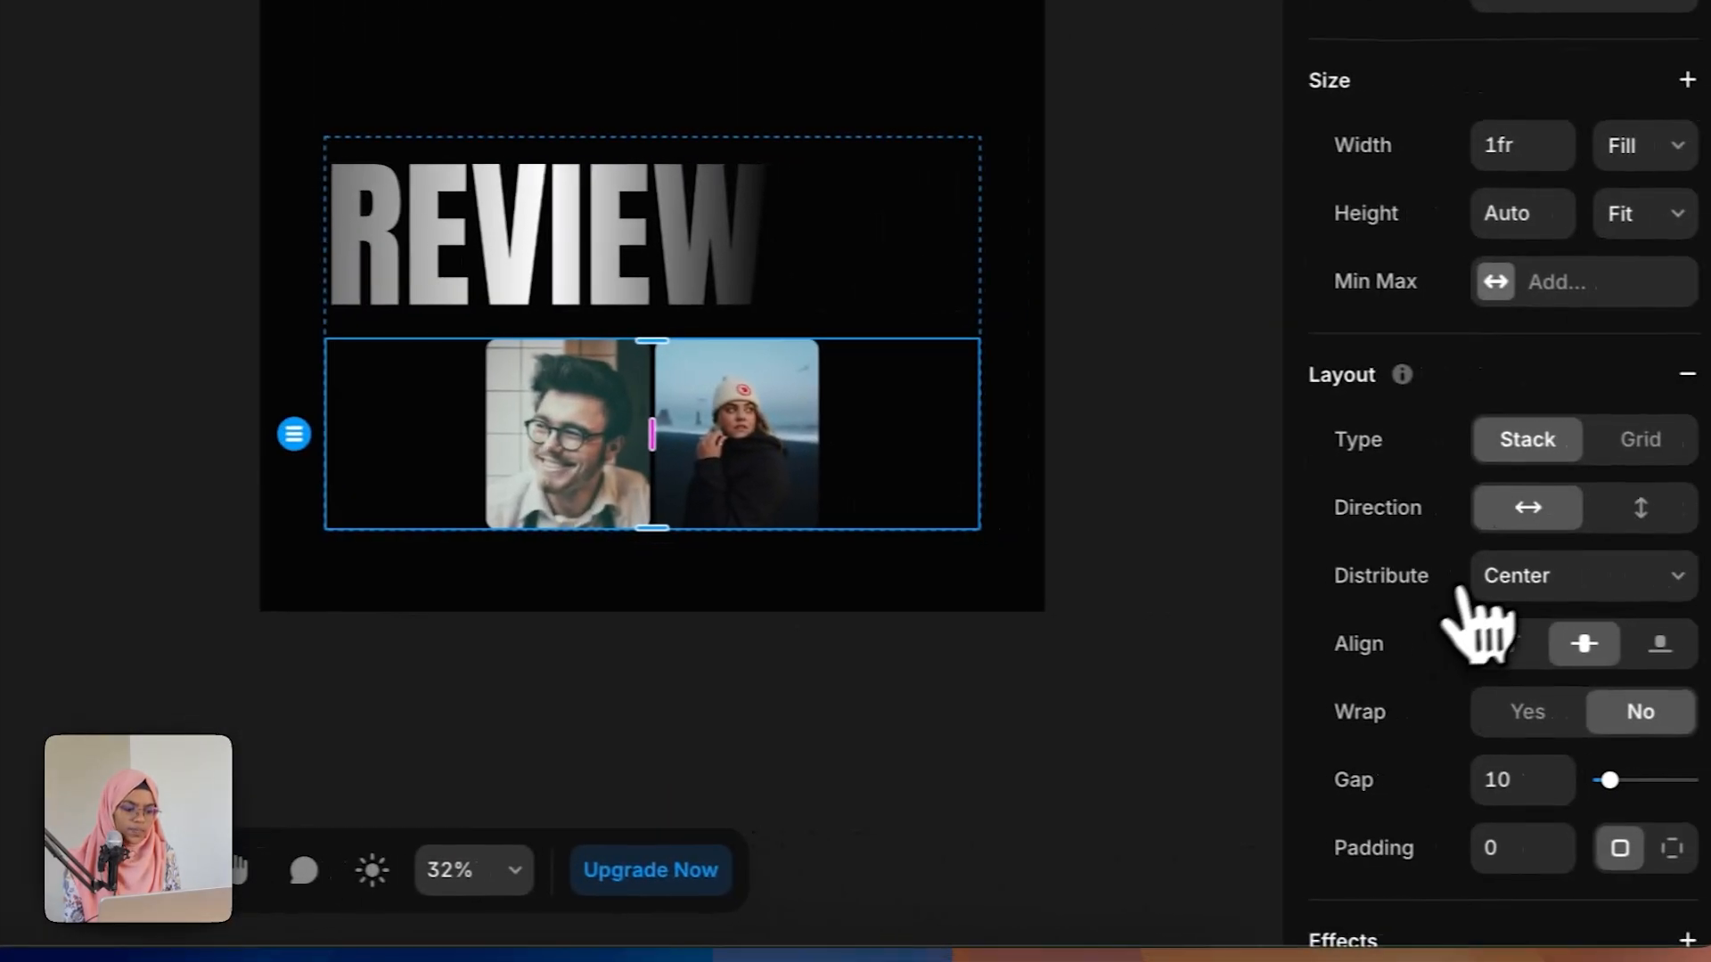
Step: Set REVIEW WRAP's stack distribution to End and its gap to 280
click(1461, 577)
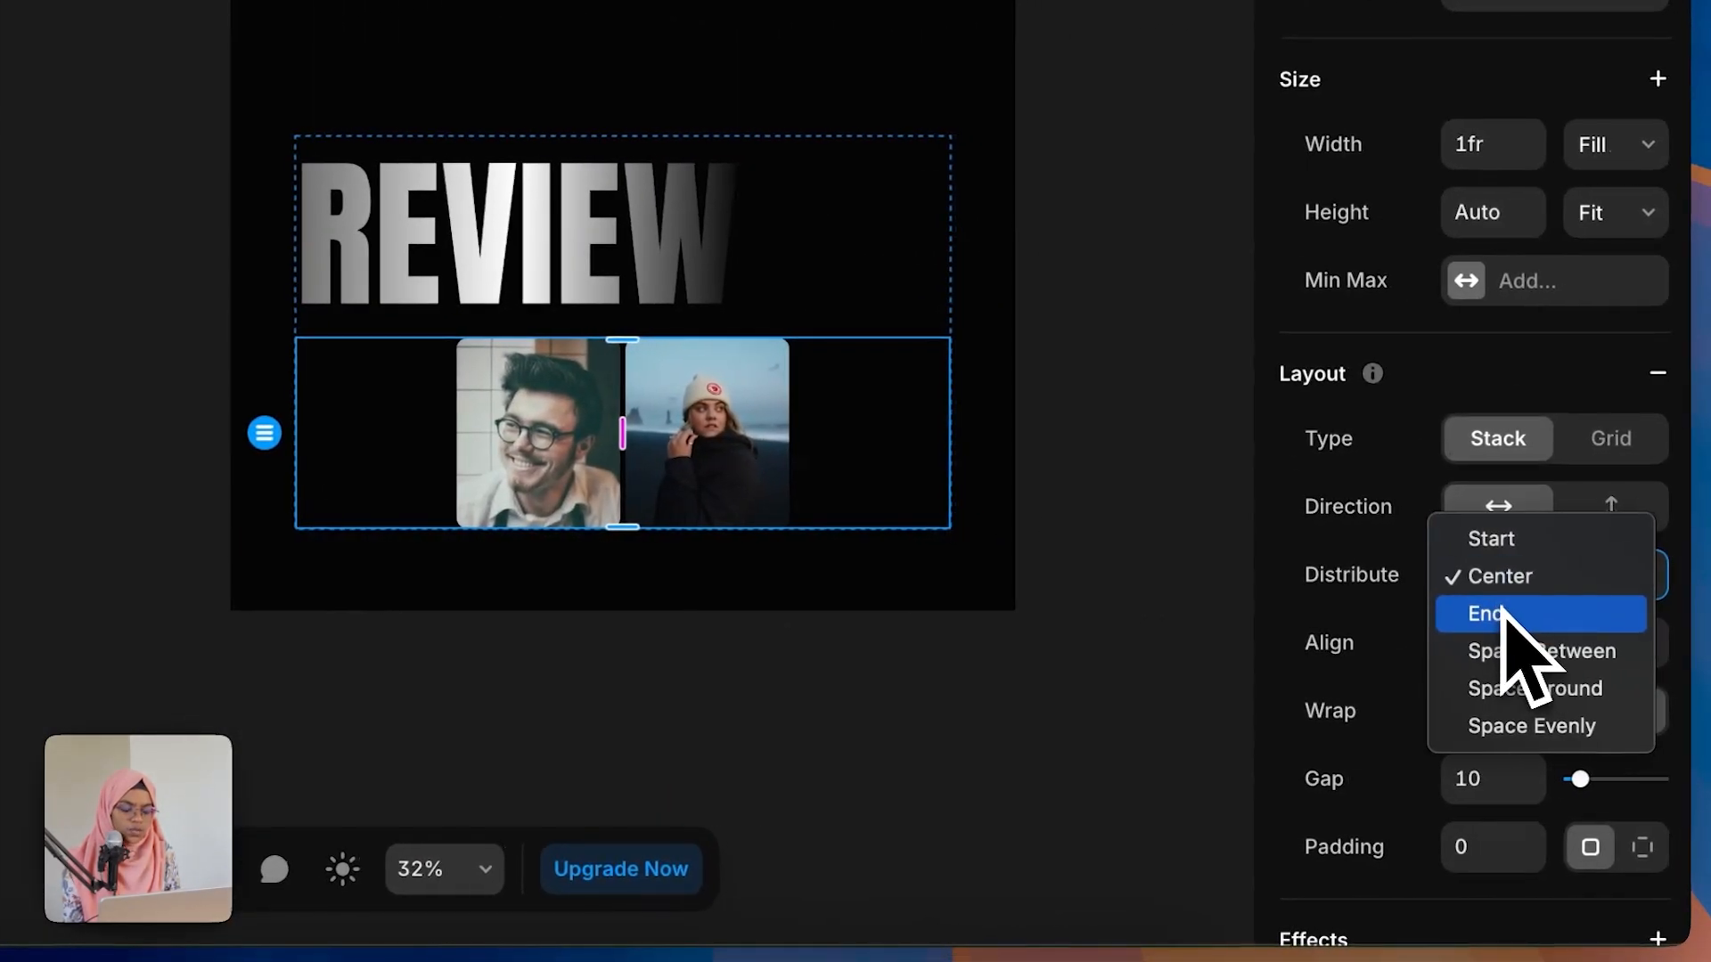
click(1504, 615)
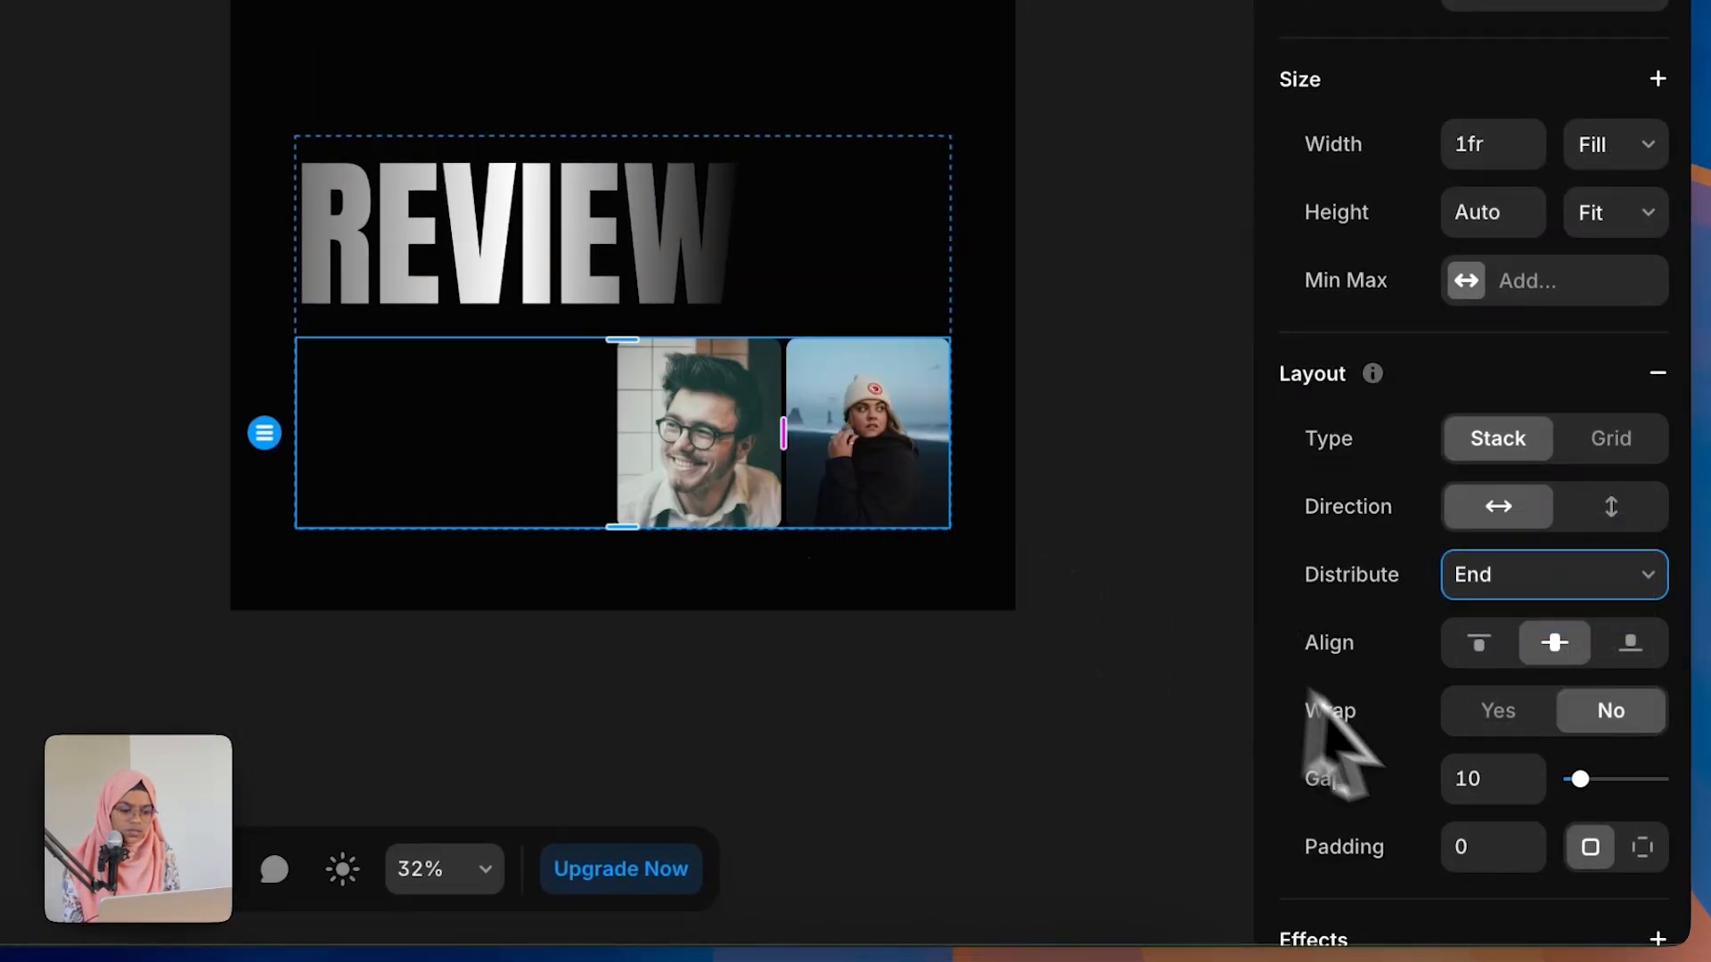
click(1486, 780)
text(280)
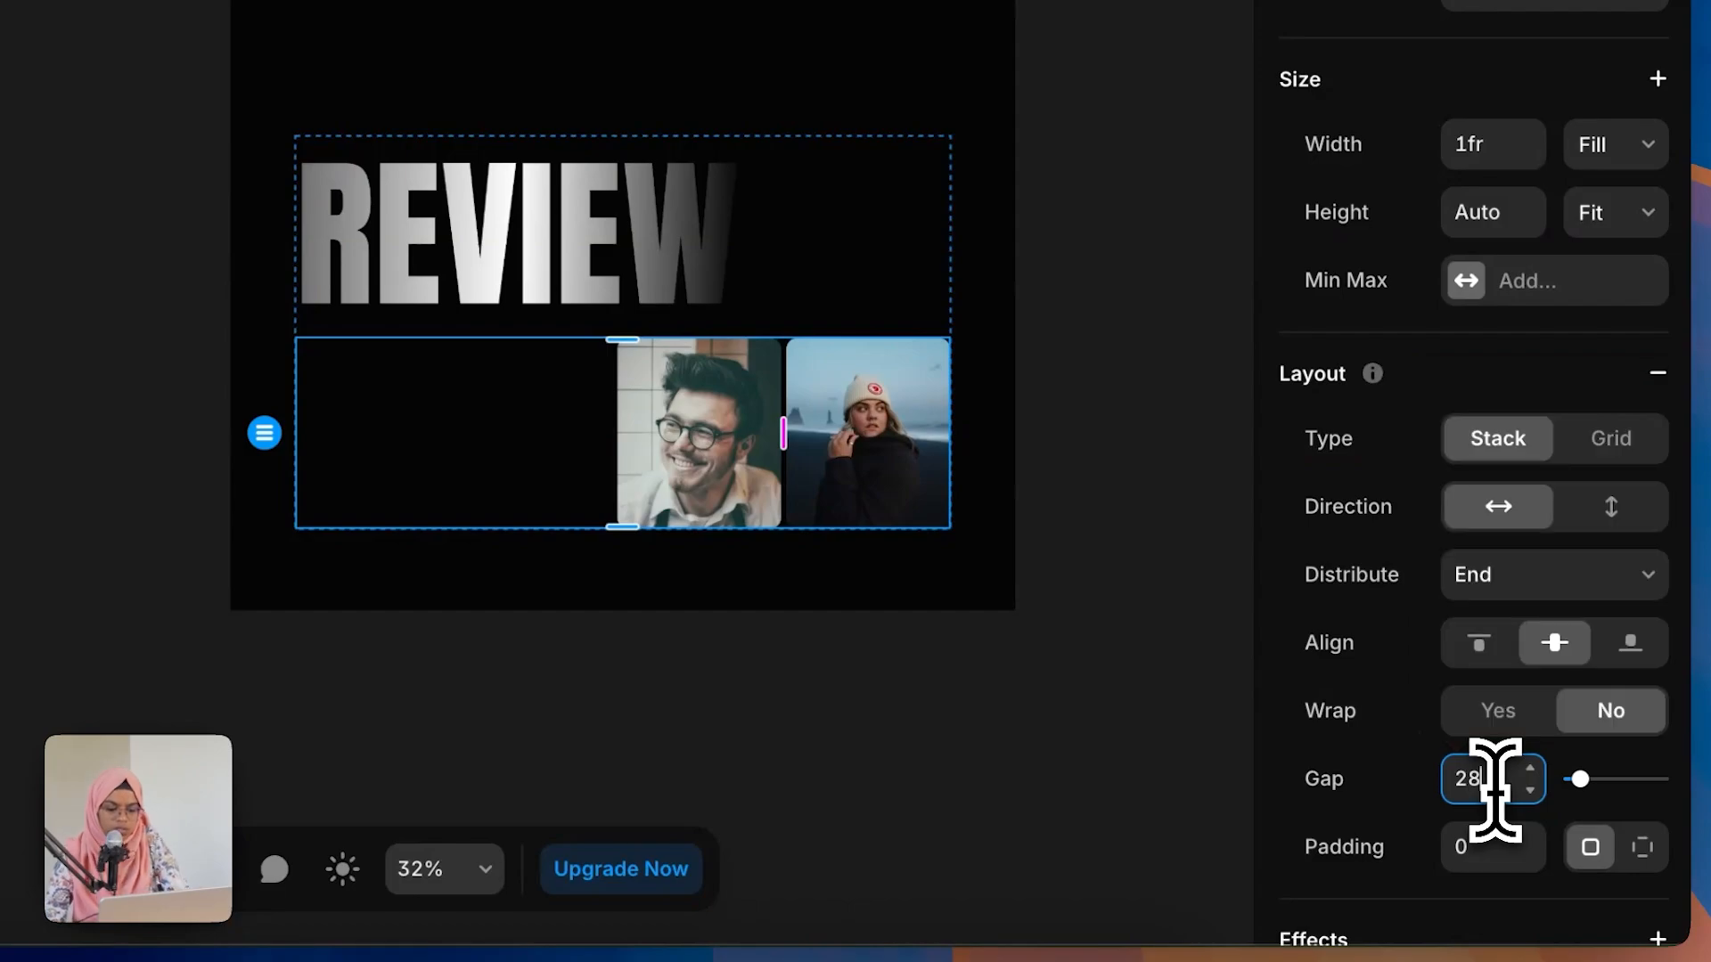
key(Return)
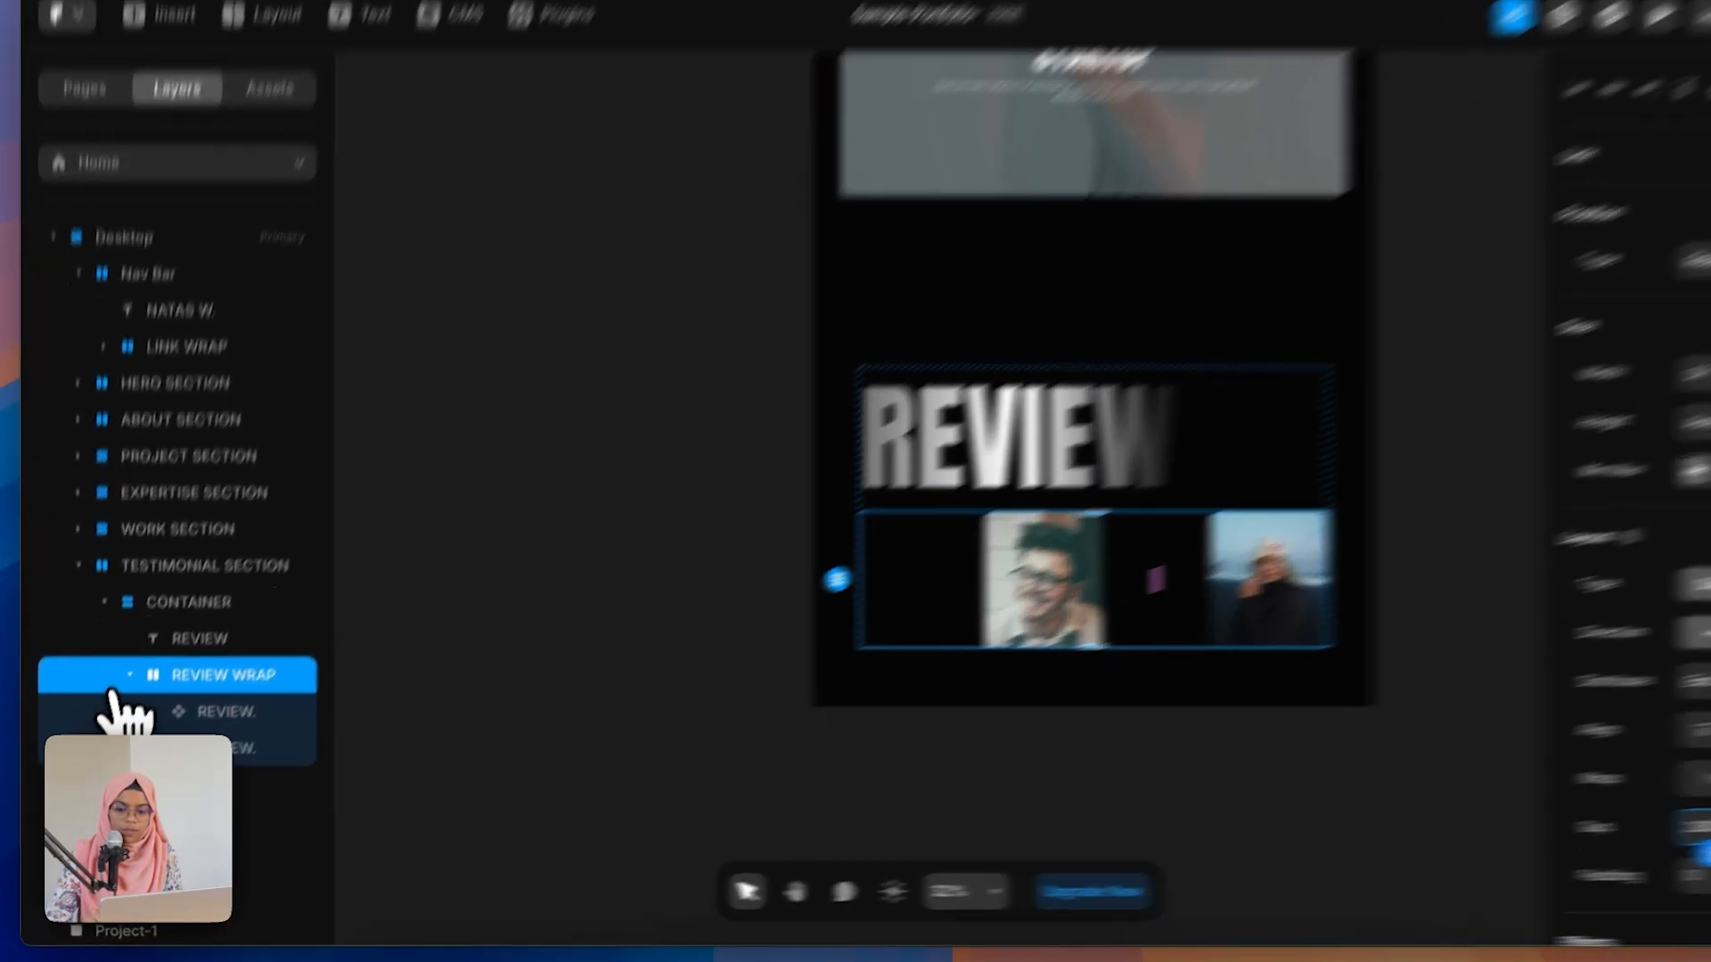
Step: Duplicate the REVIEW WRAP row and set the copy's distribution to Start
click(120, 700)
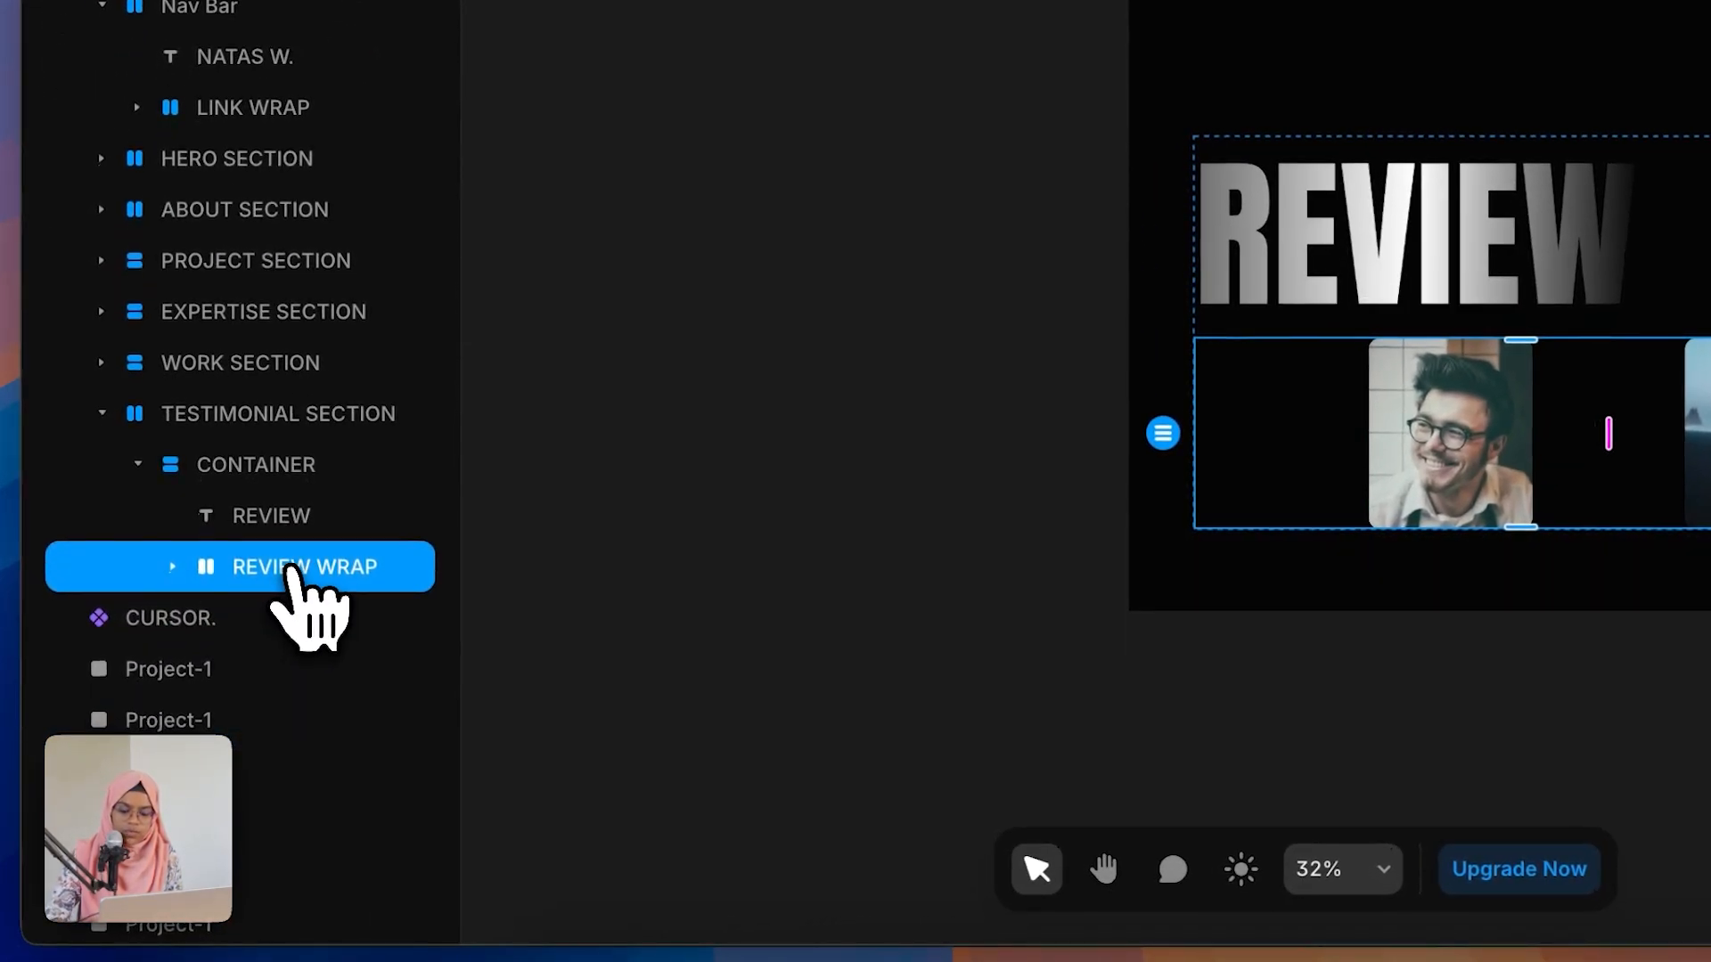
key(super+d)
click(174, 619)
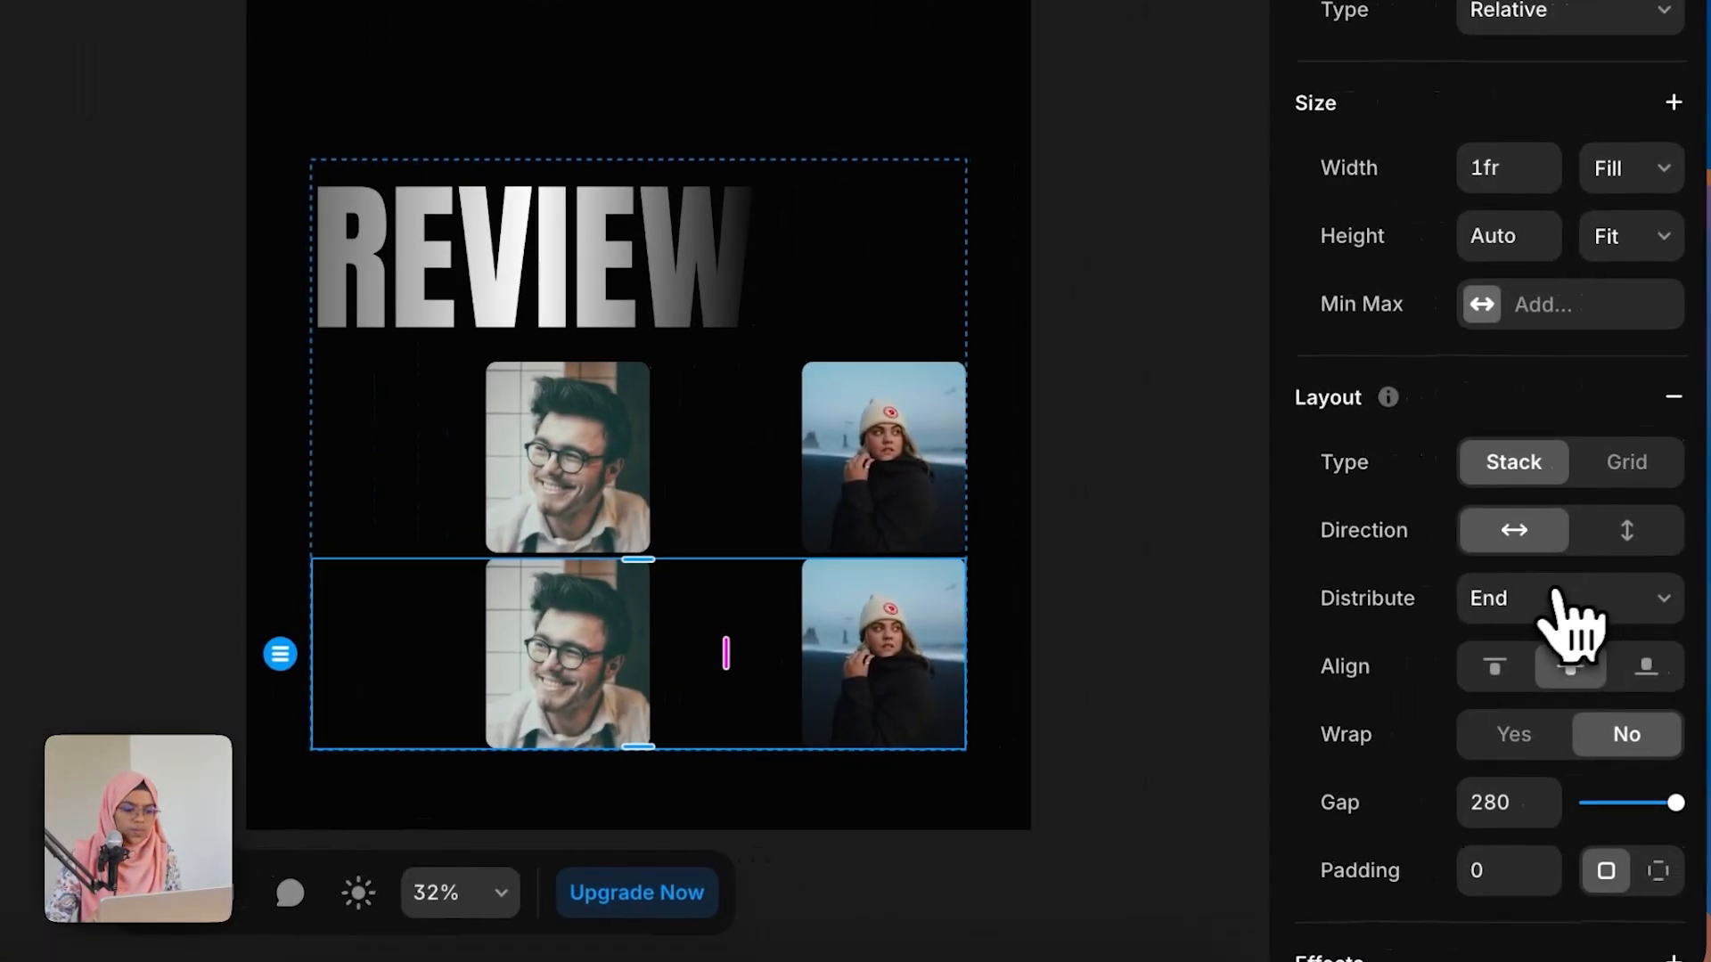
click(1566, 615)
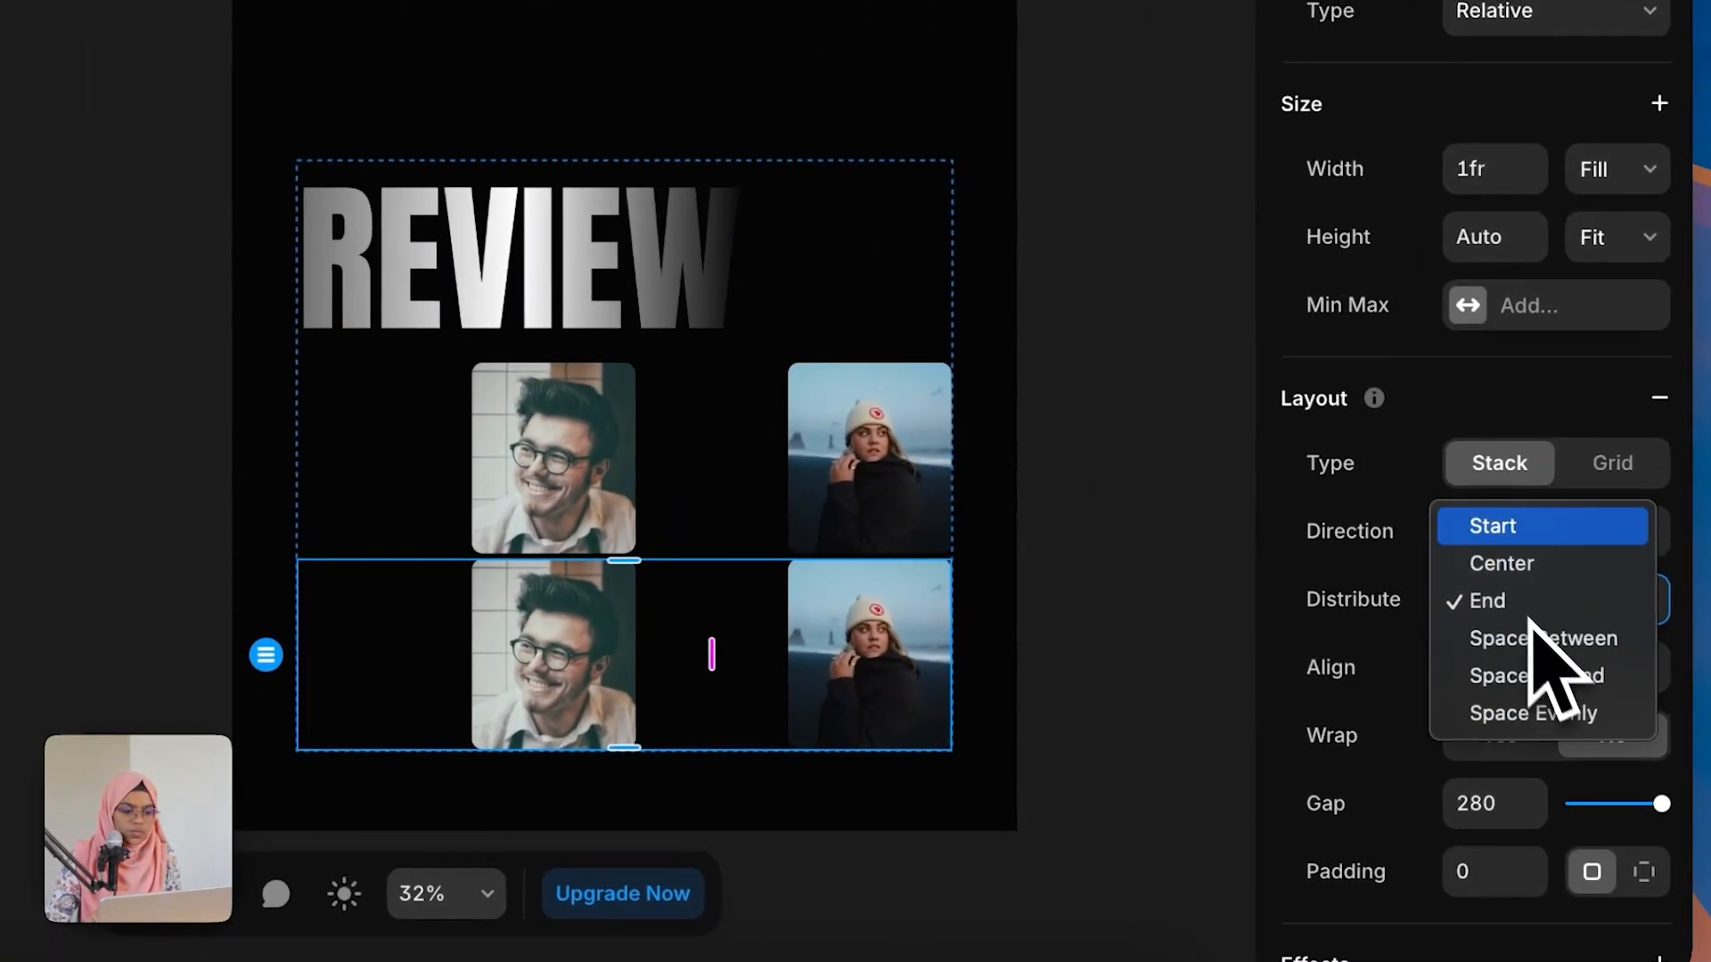
click(1504, 531)
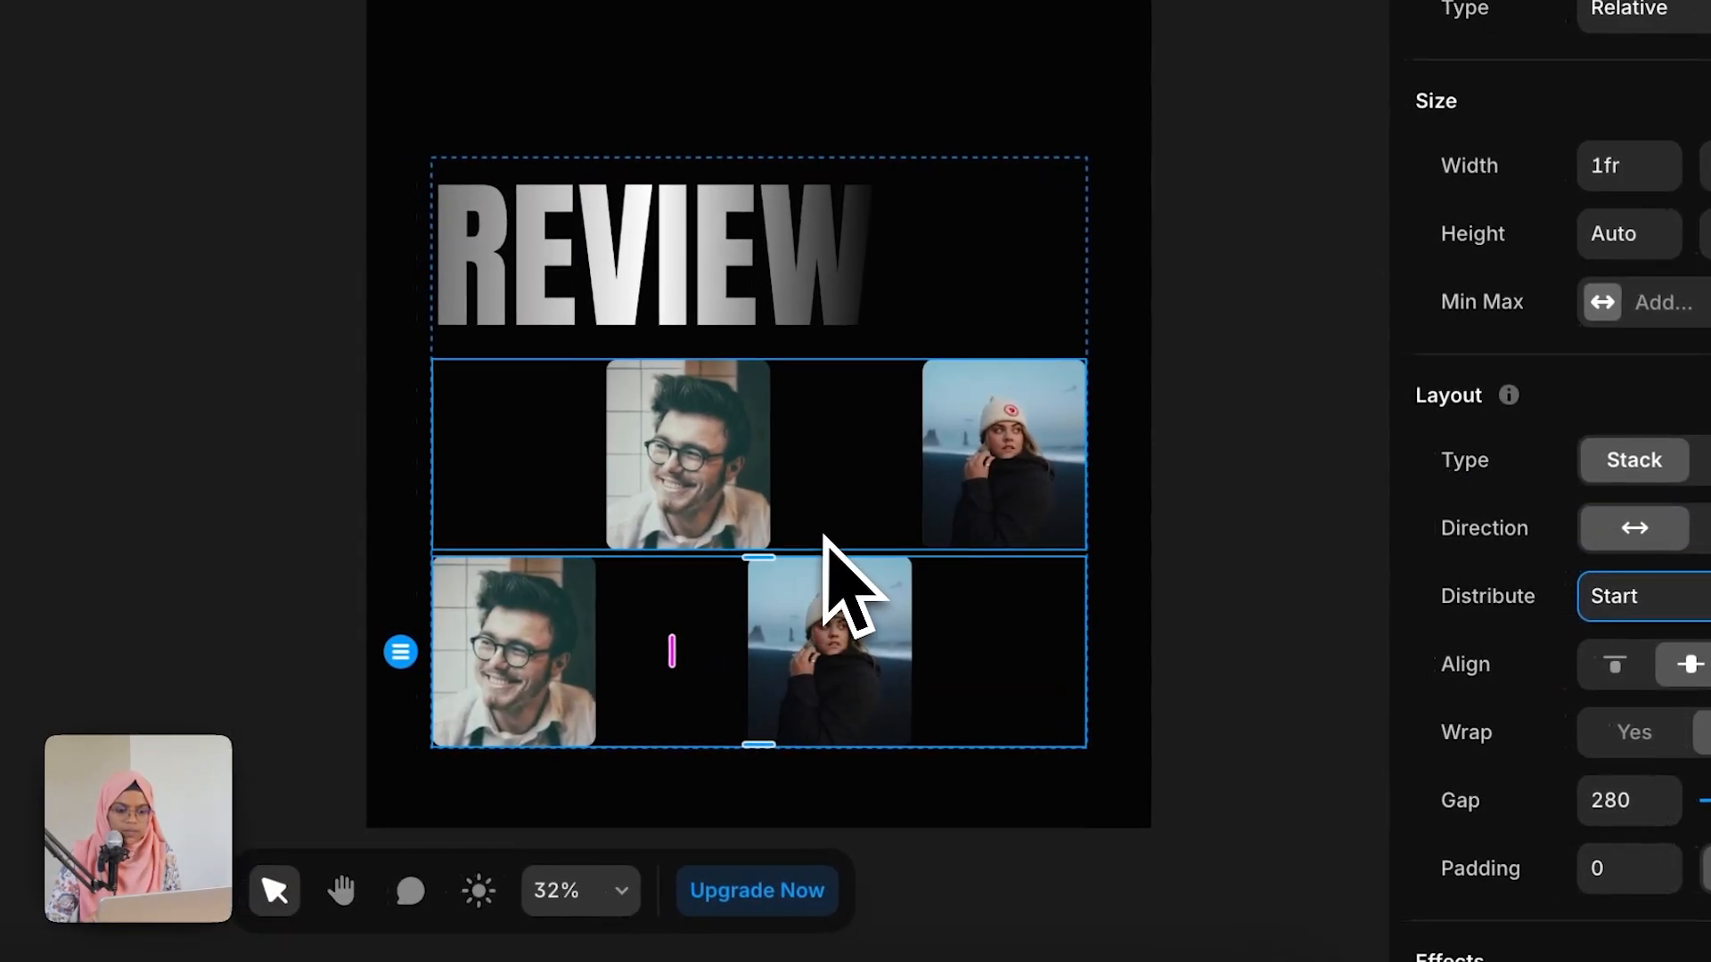
Step: Wrap both REVIEW WRAP rows in a new stack and name it REVIEW FULL
click(1280, 630)
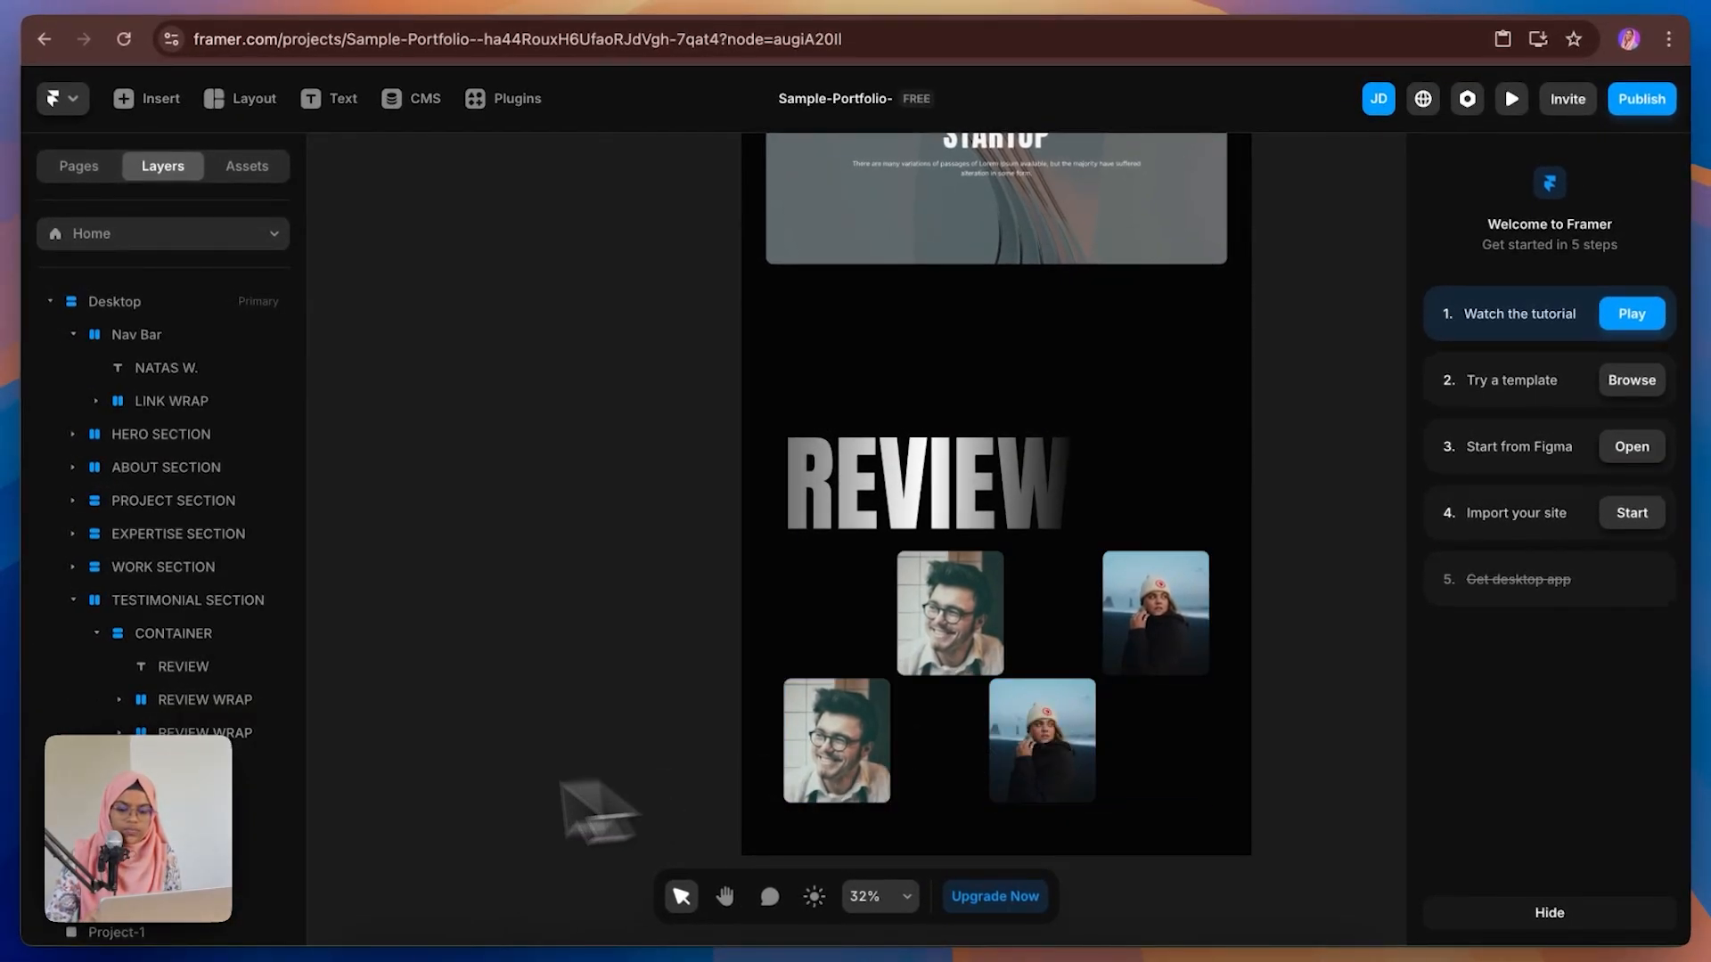
click(214, 700)
shift+click(236, 732)
right_click(241, 732)
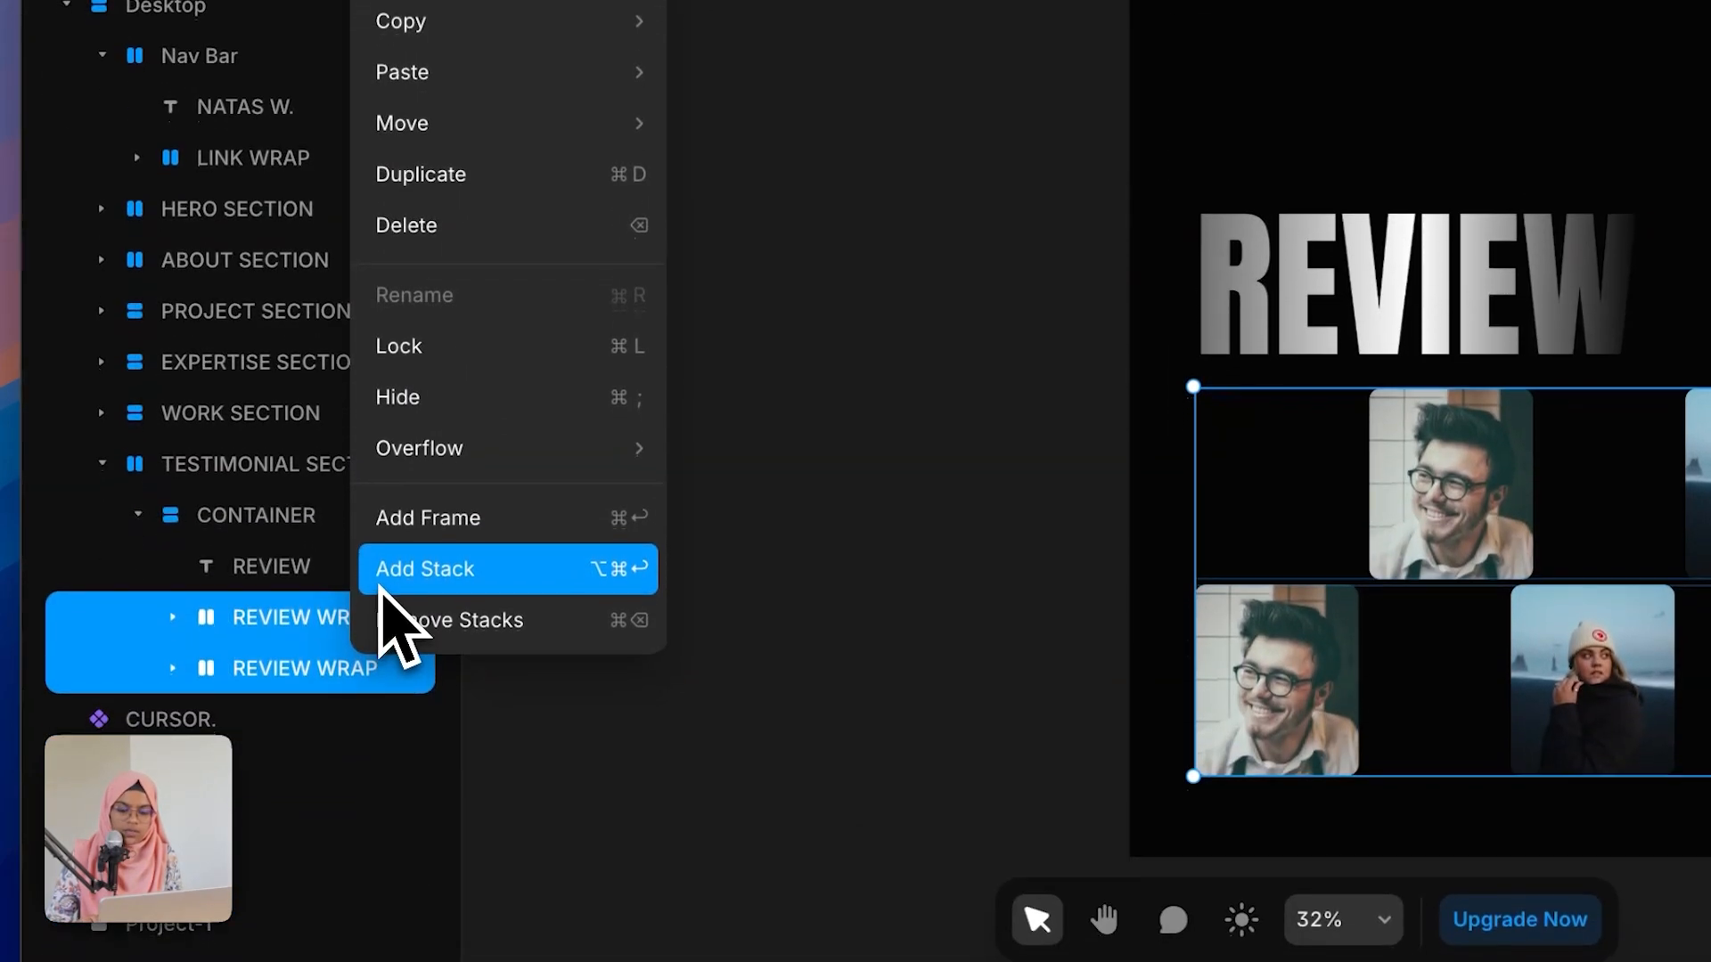
click(392, 810)
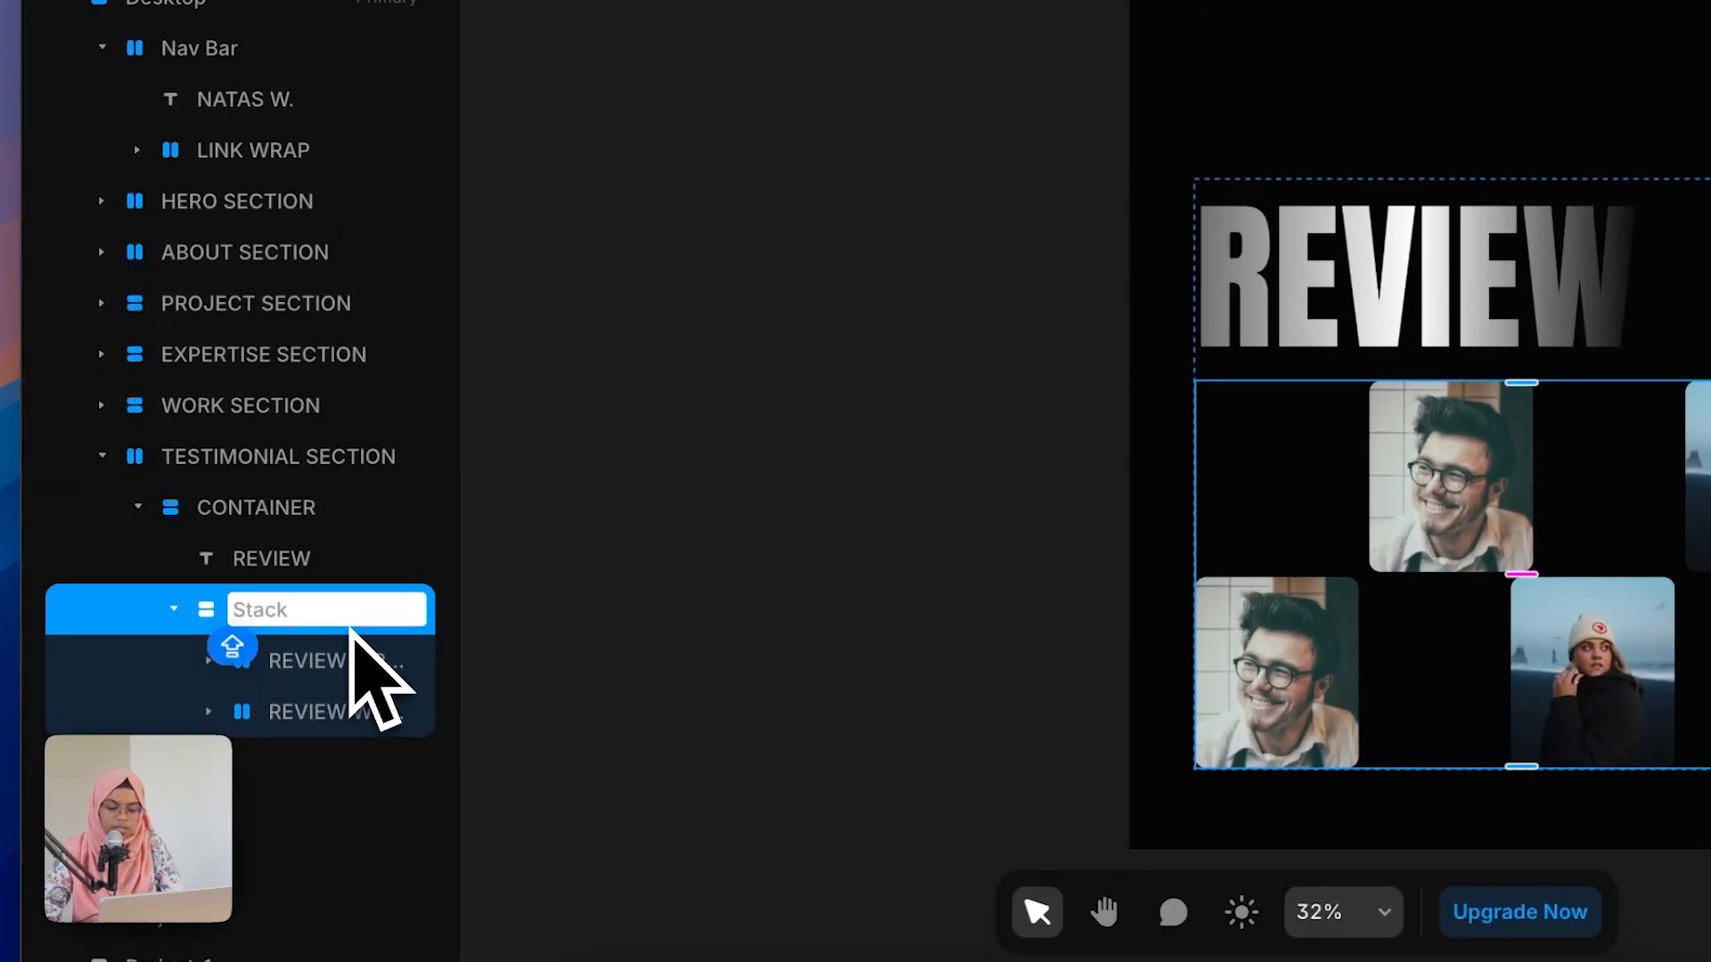
text(REVIEW FULL)
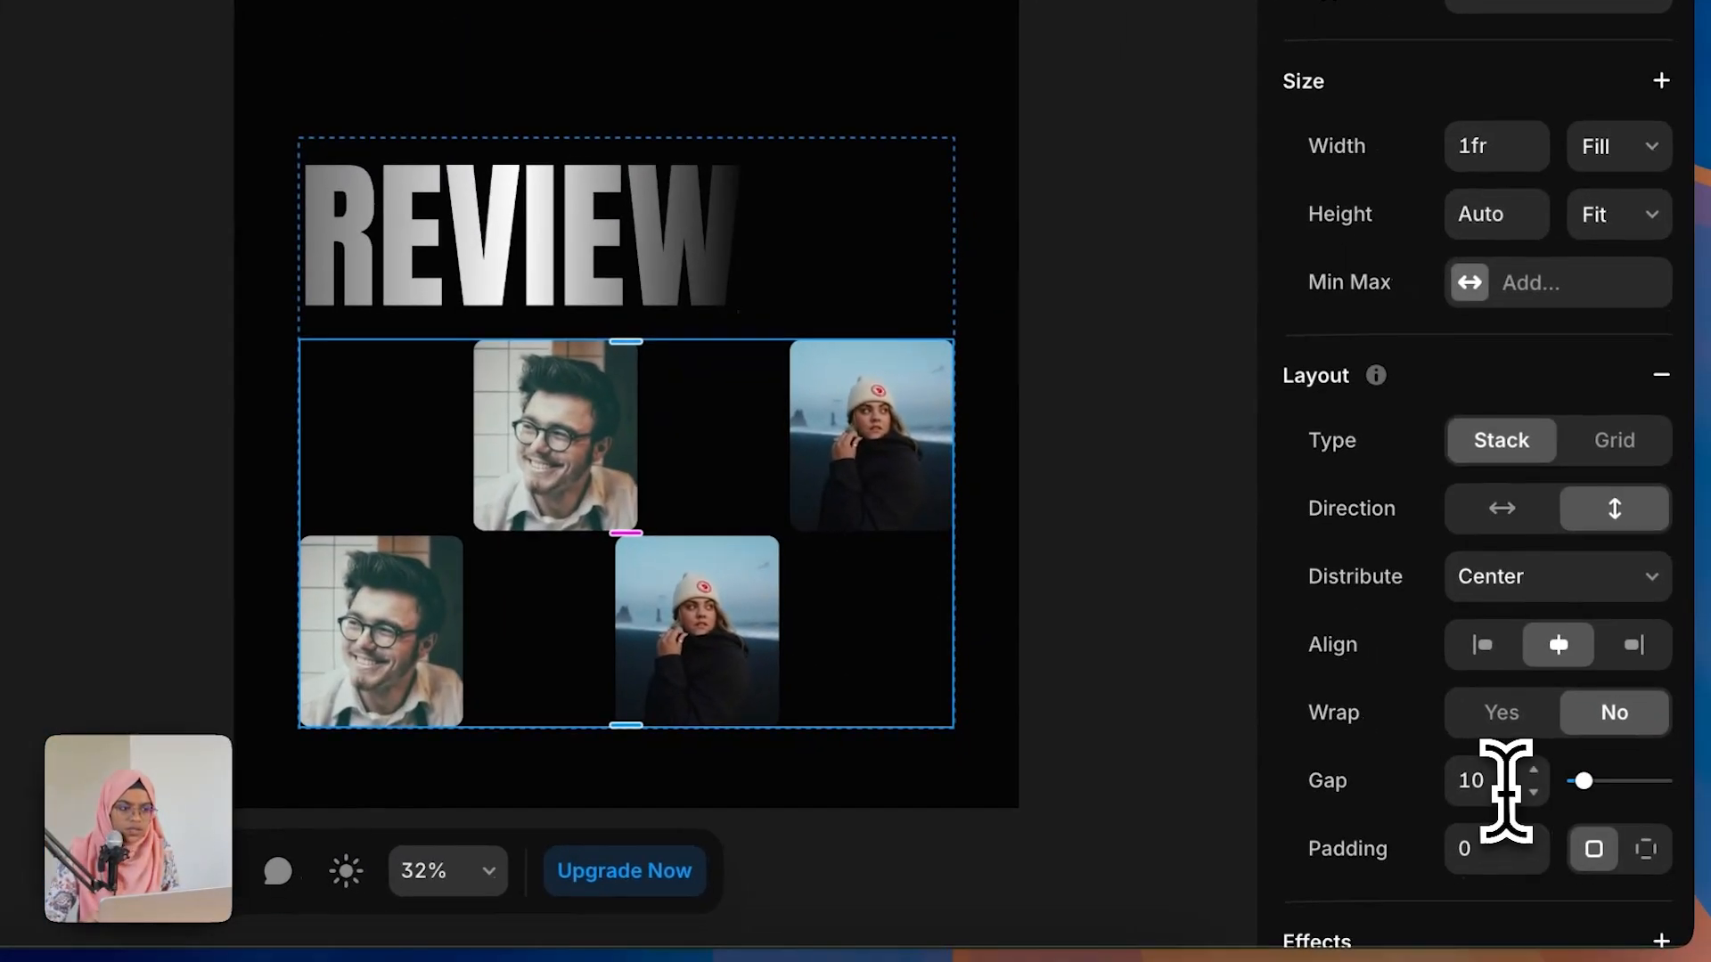
Step: Set the REVIEW FULL stack's gap to 60
click(1566, 837)
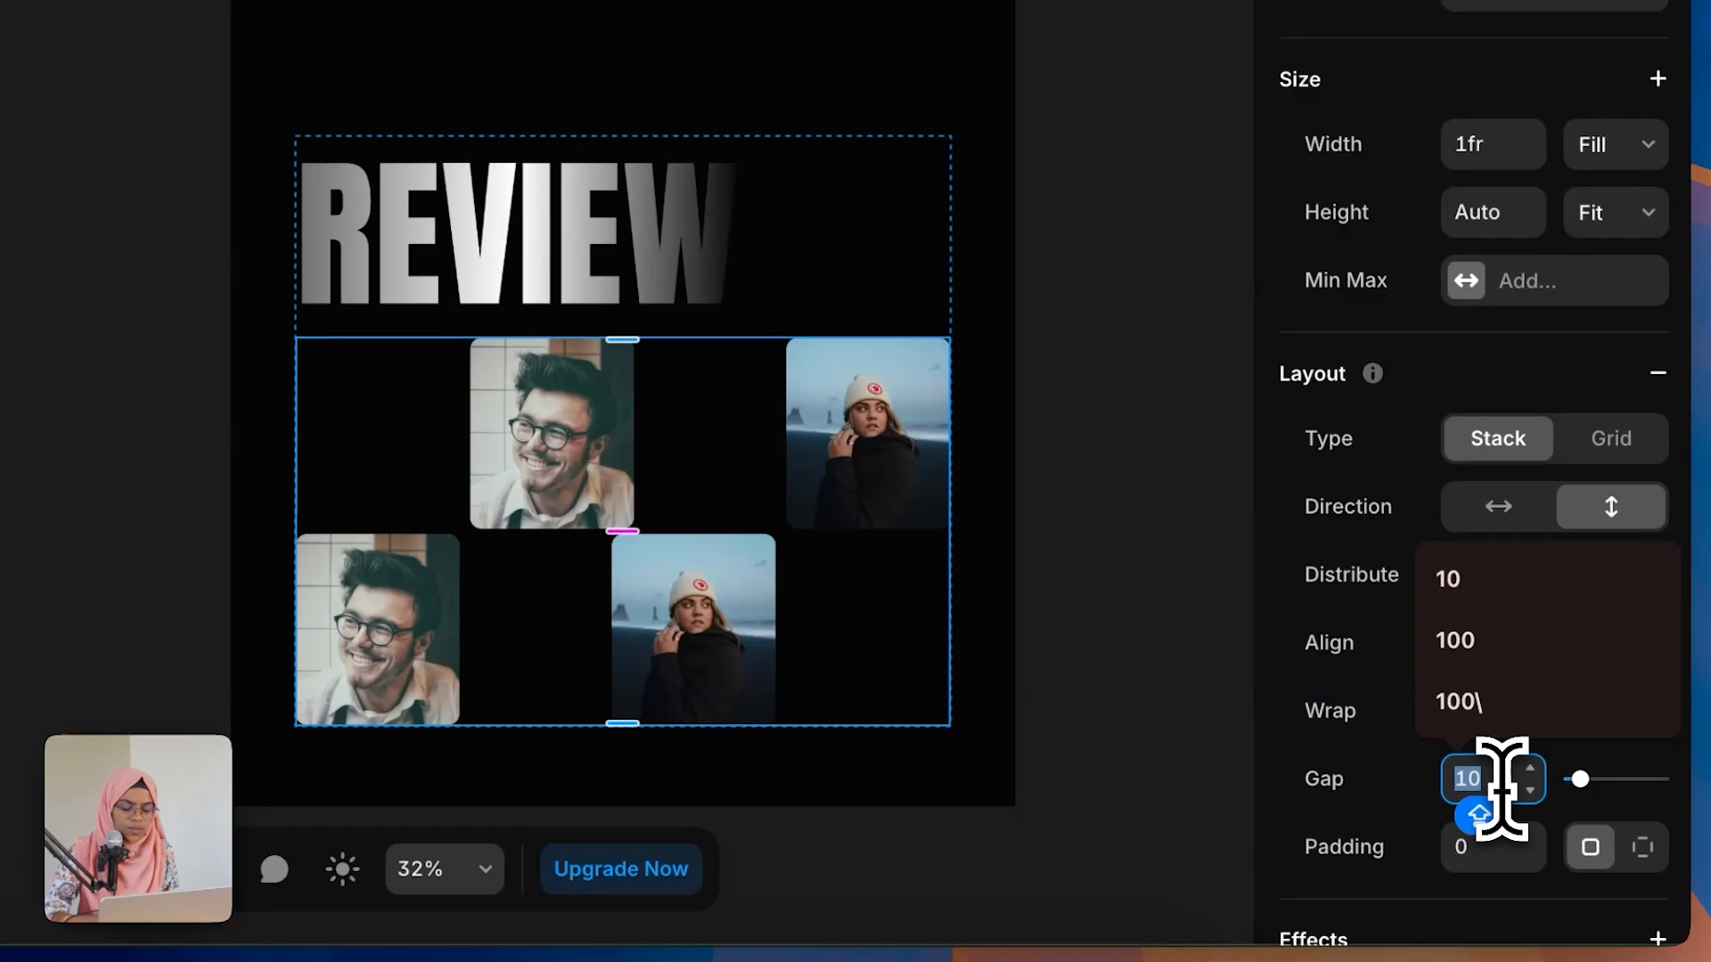
text(60)
key(Return)
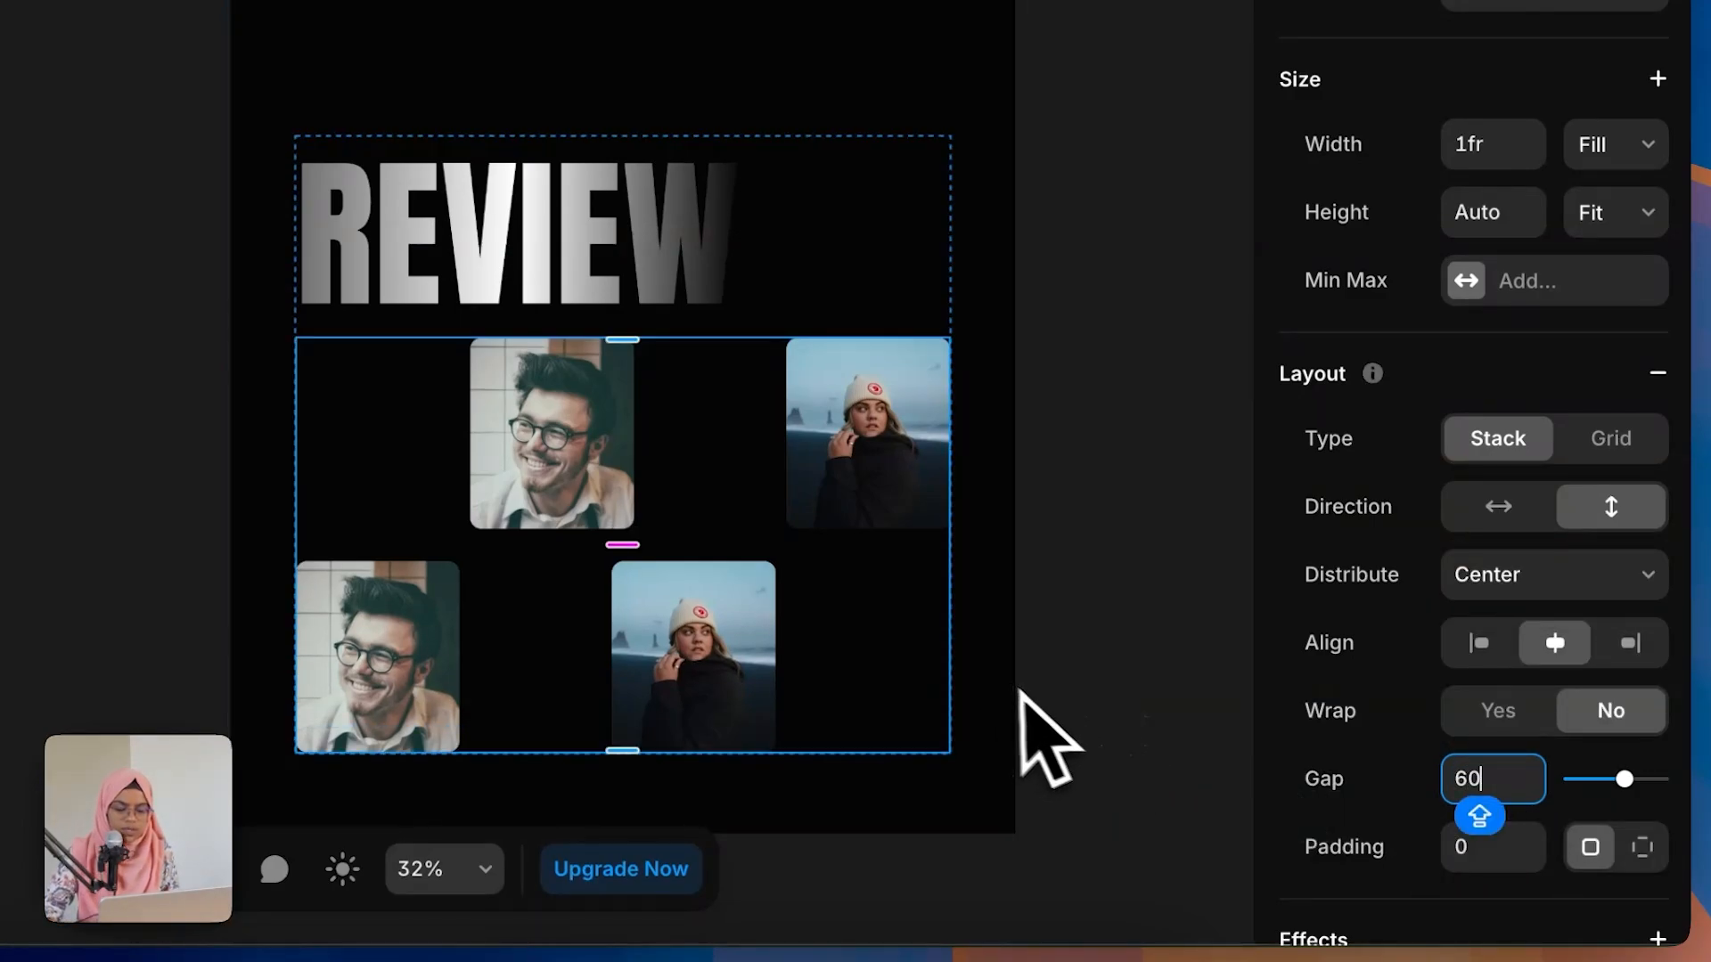
click(1020, 694)
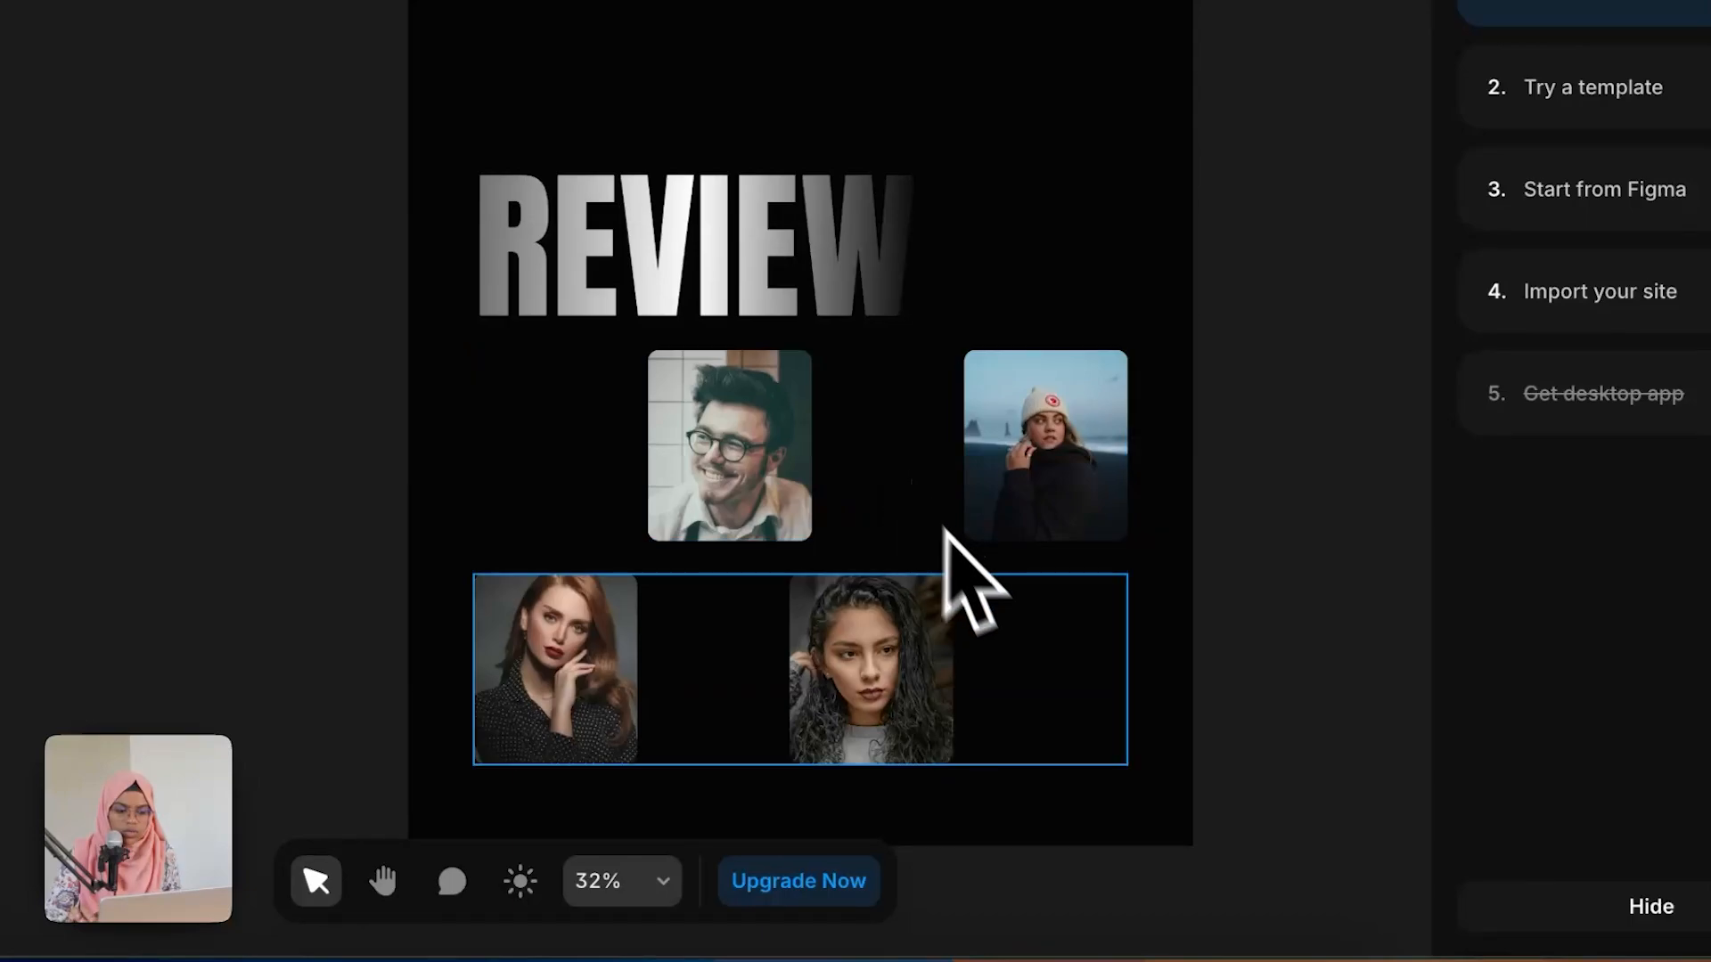
Step: Compare with the Figma review layout, make the REVIEW heading absolutely positioned and move it up behind the cards
click(952, 553)
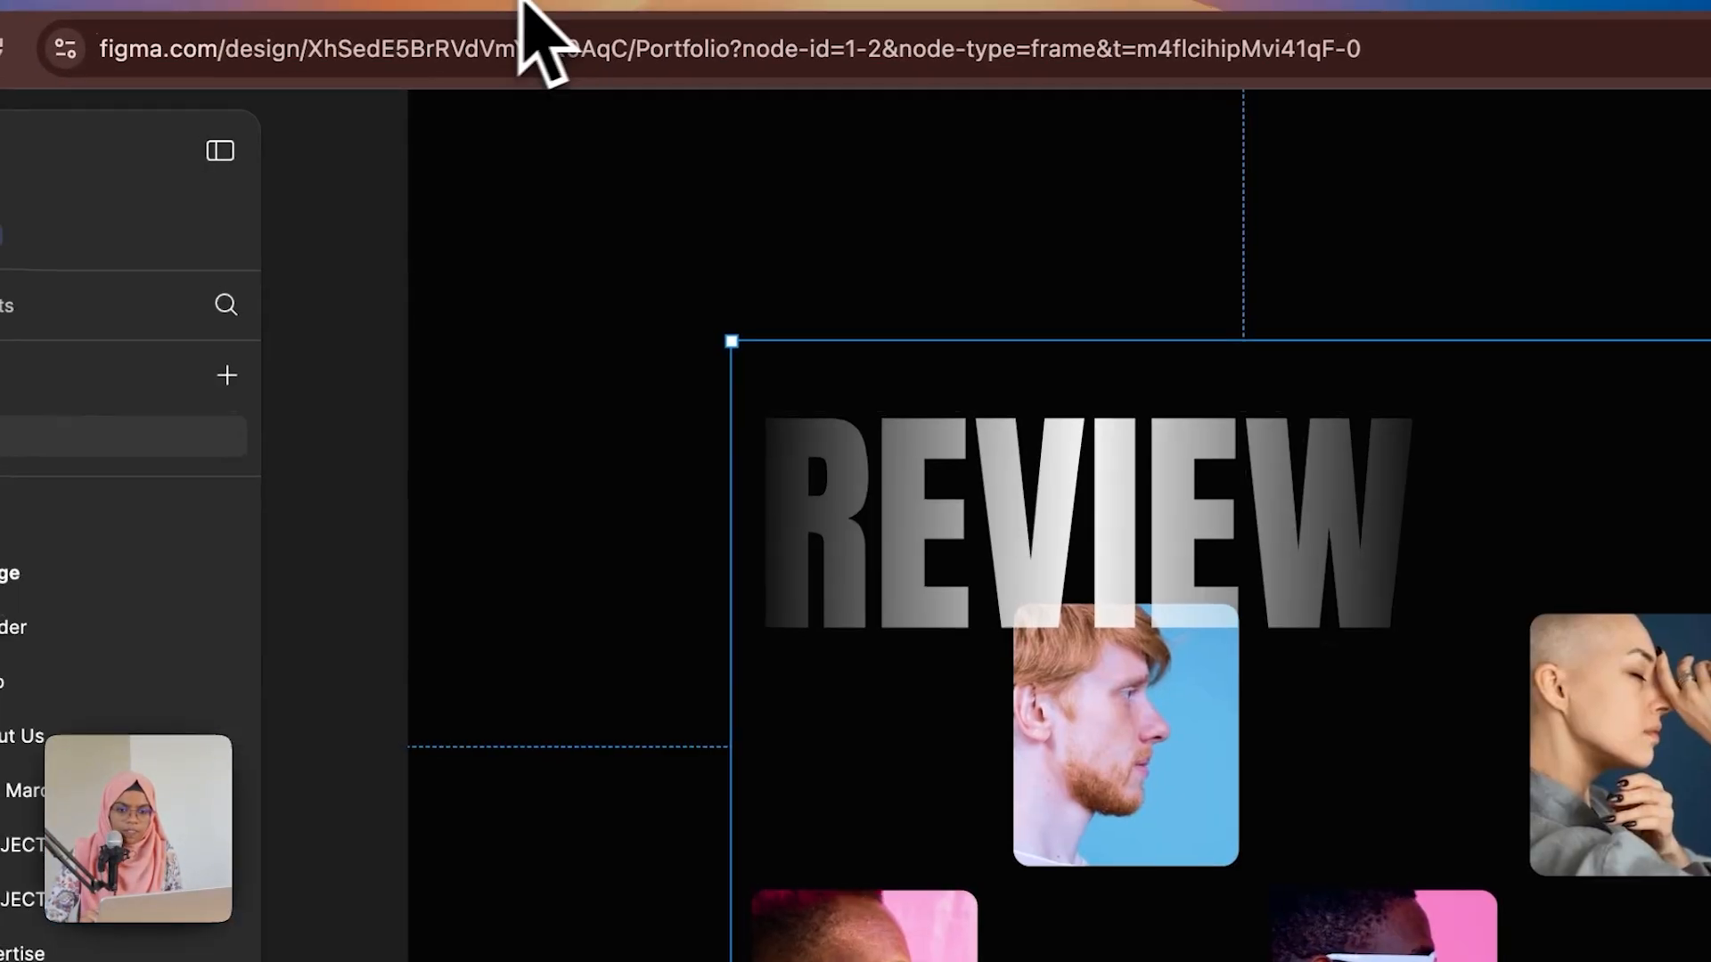
click(381, 393)
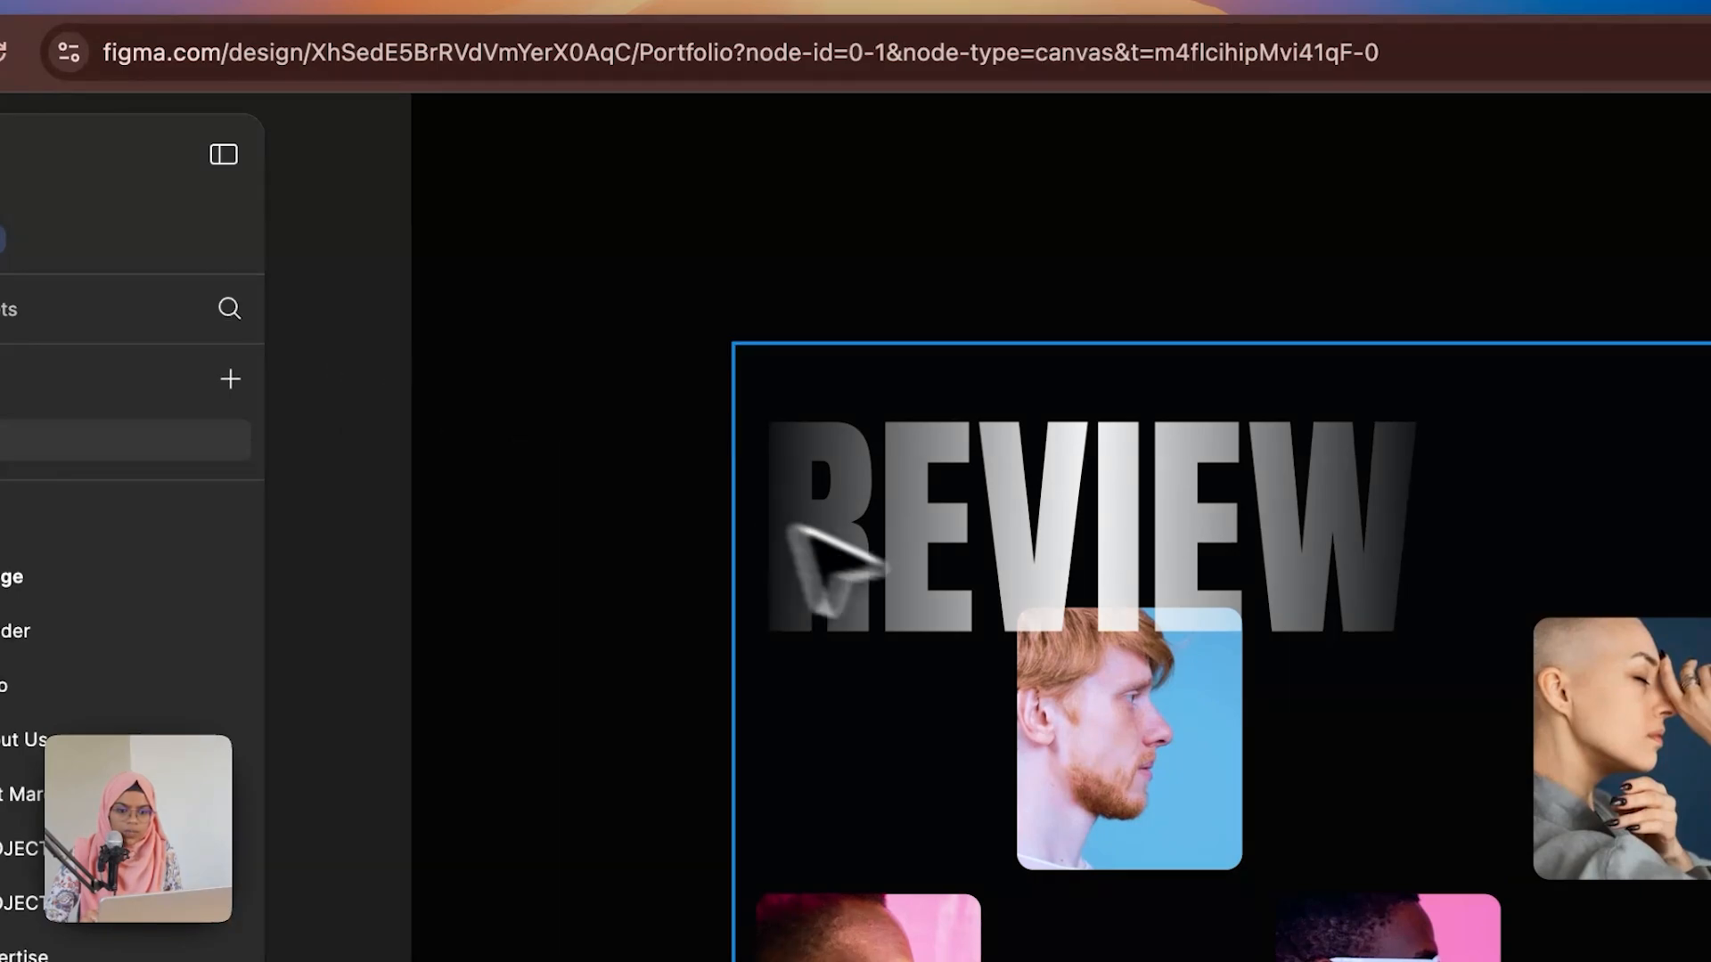
click(929, 563)
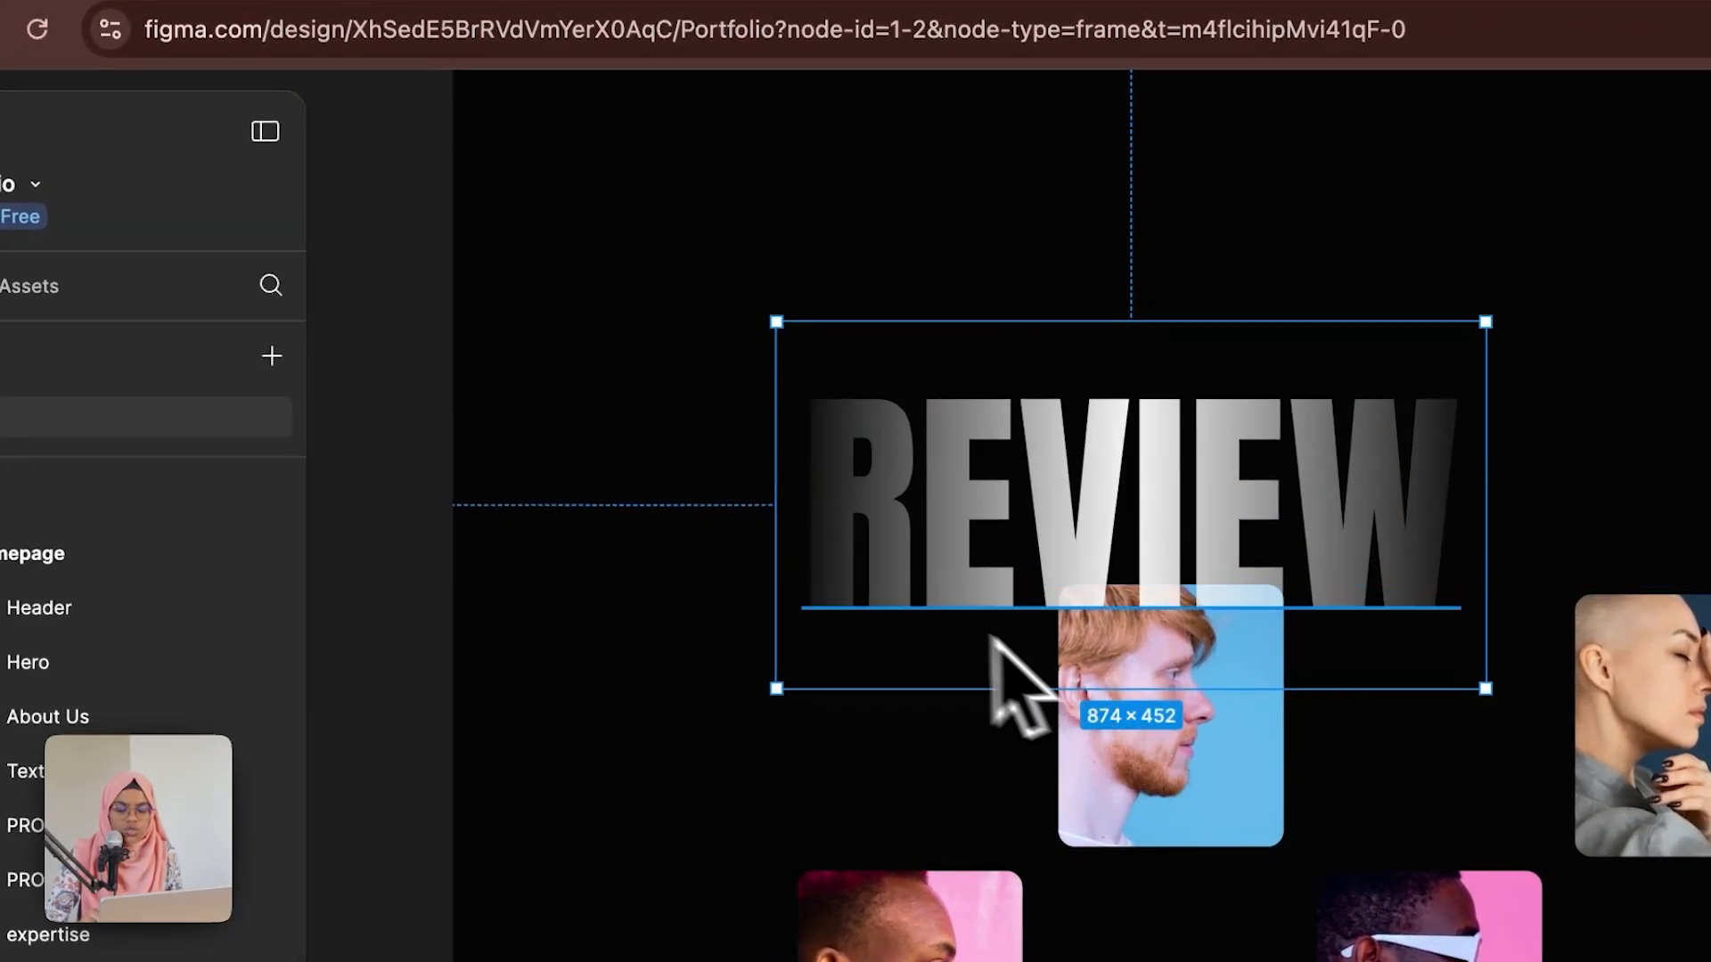
click(371, 383)
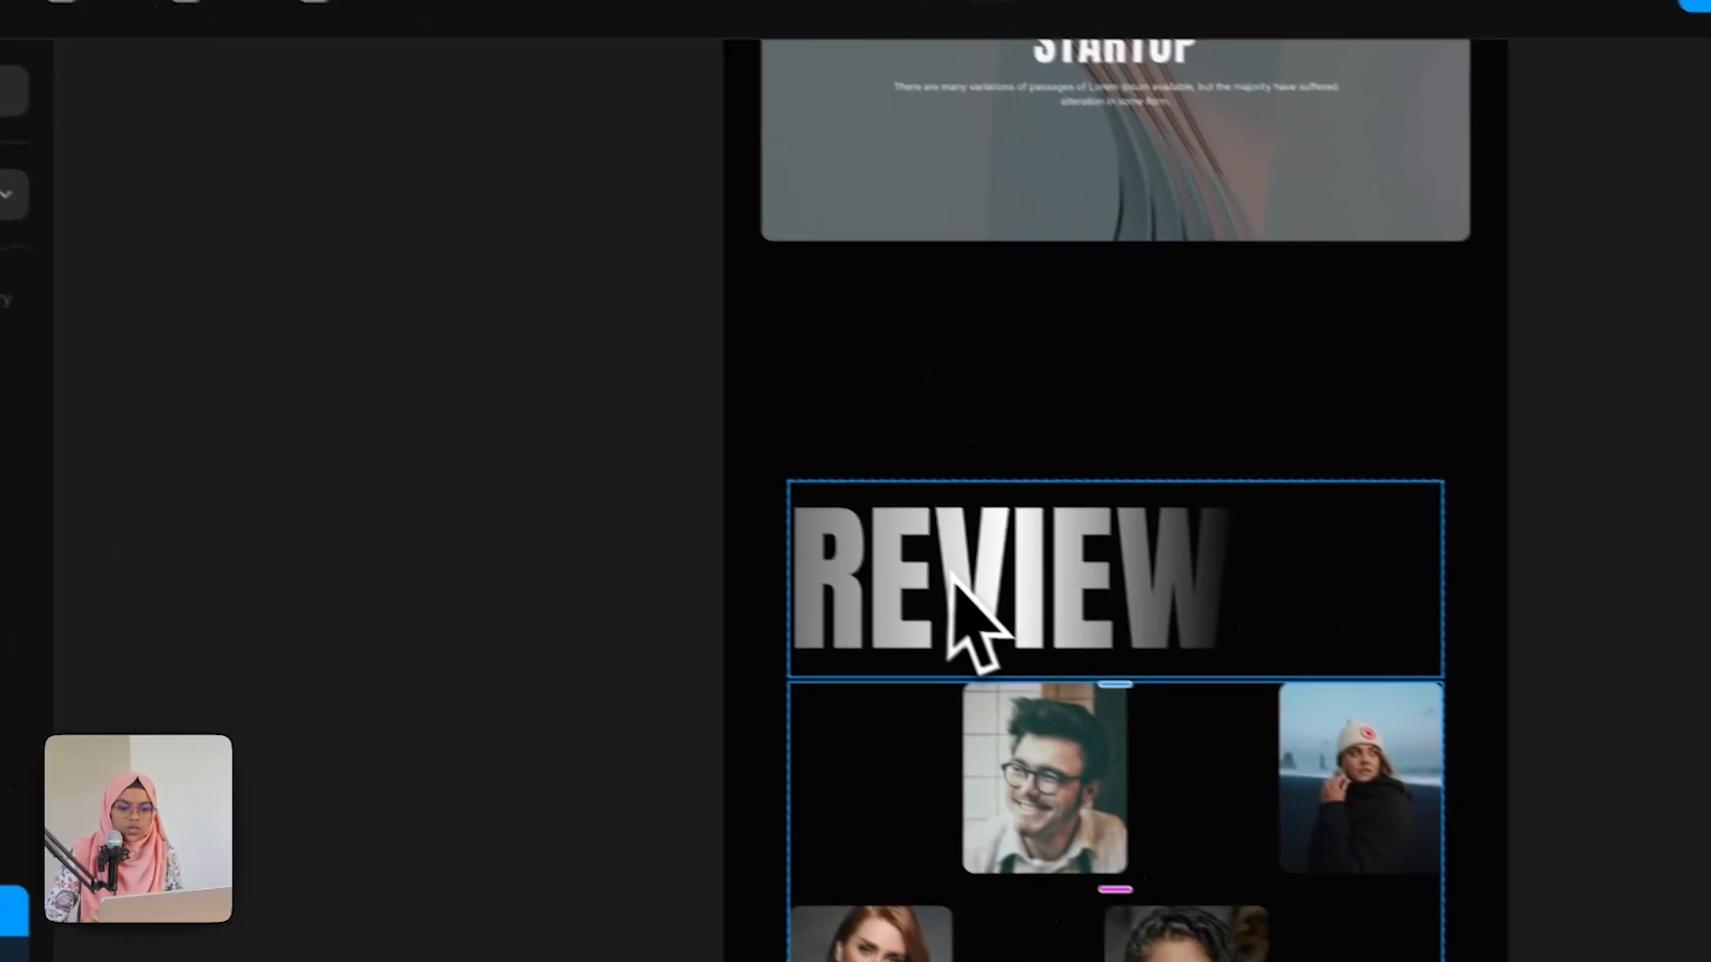
click(951, 574)
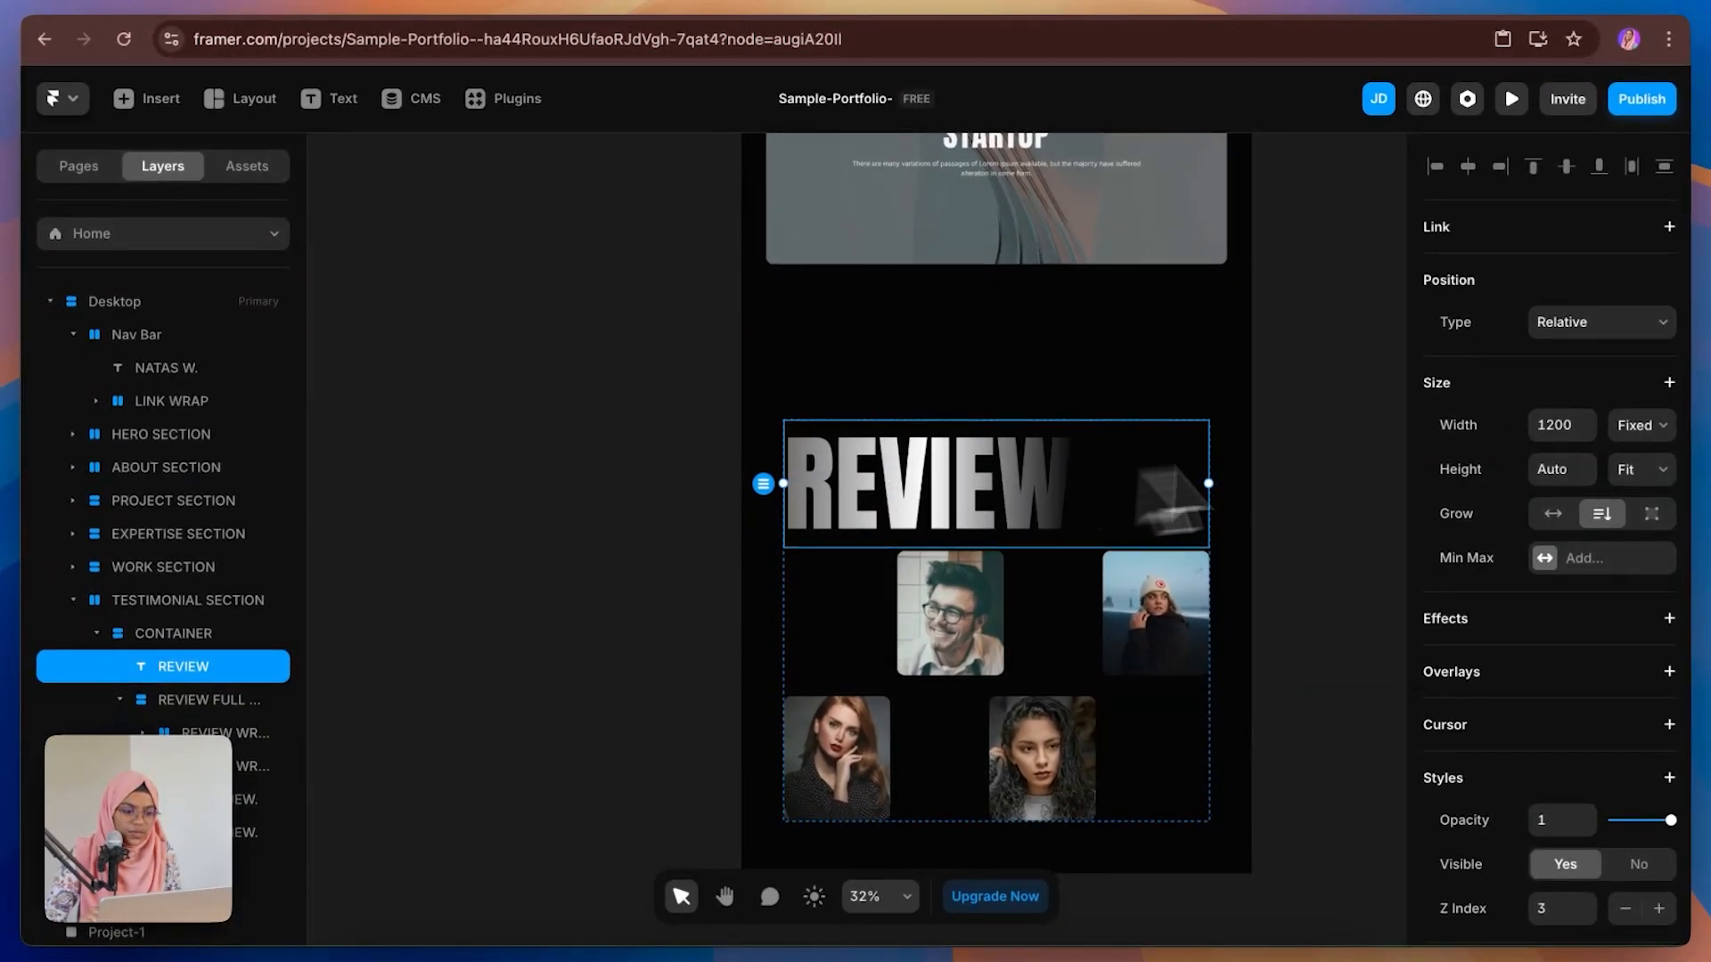
click(1595, 321)
click(1595, 298)
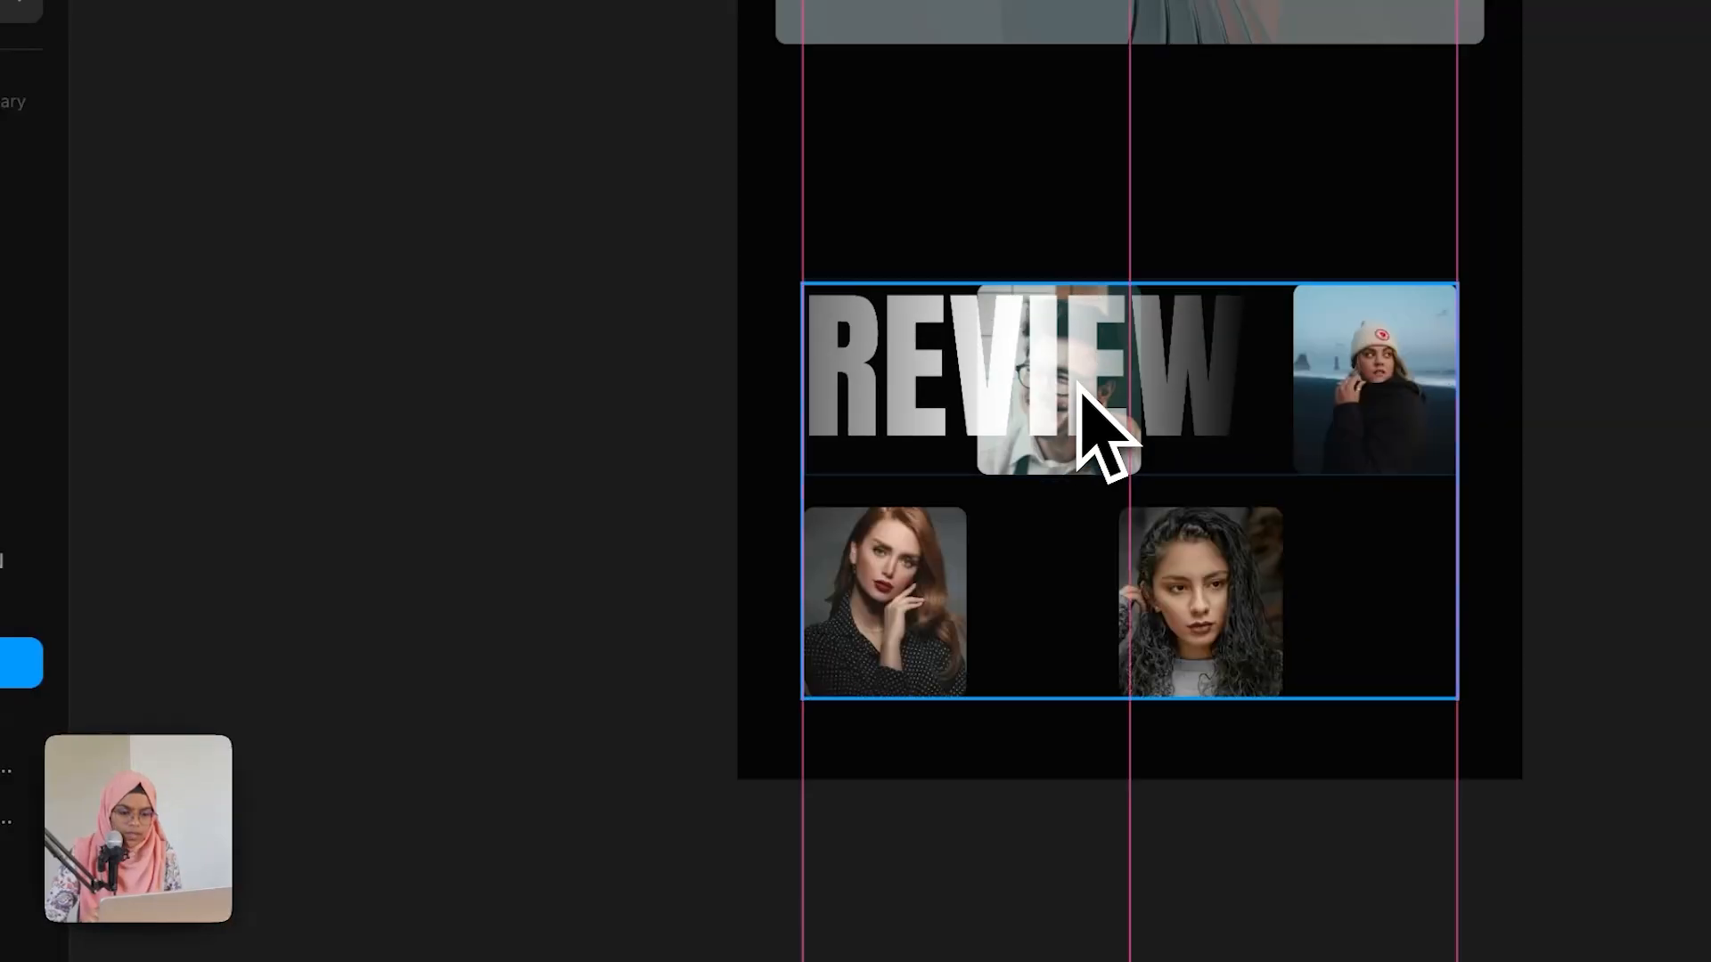
drag(579, 604, 554, 492)
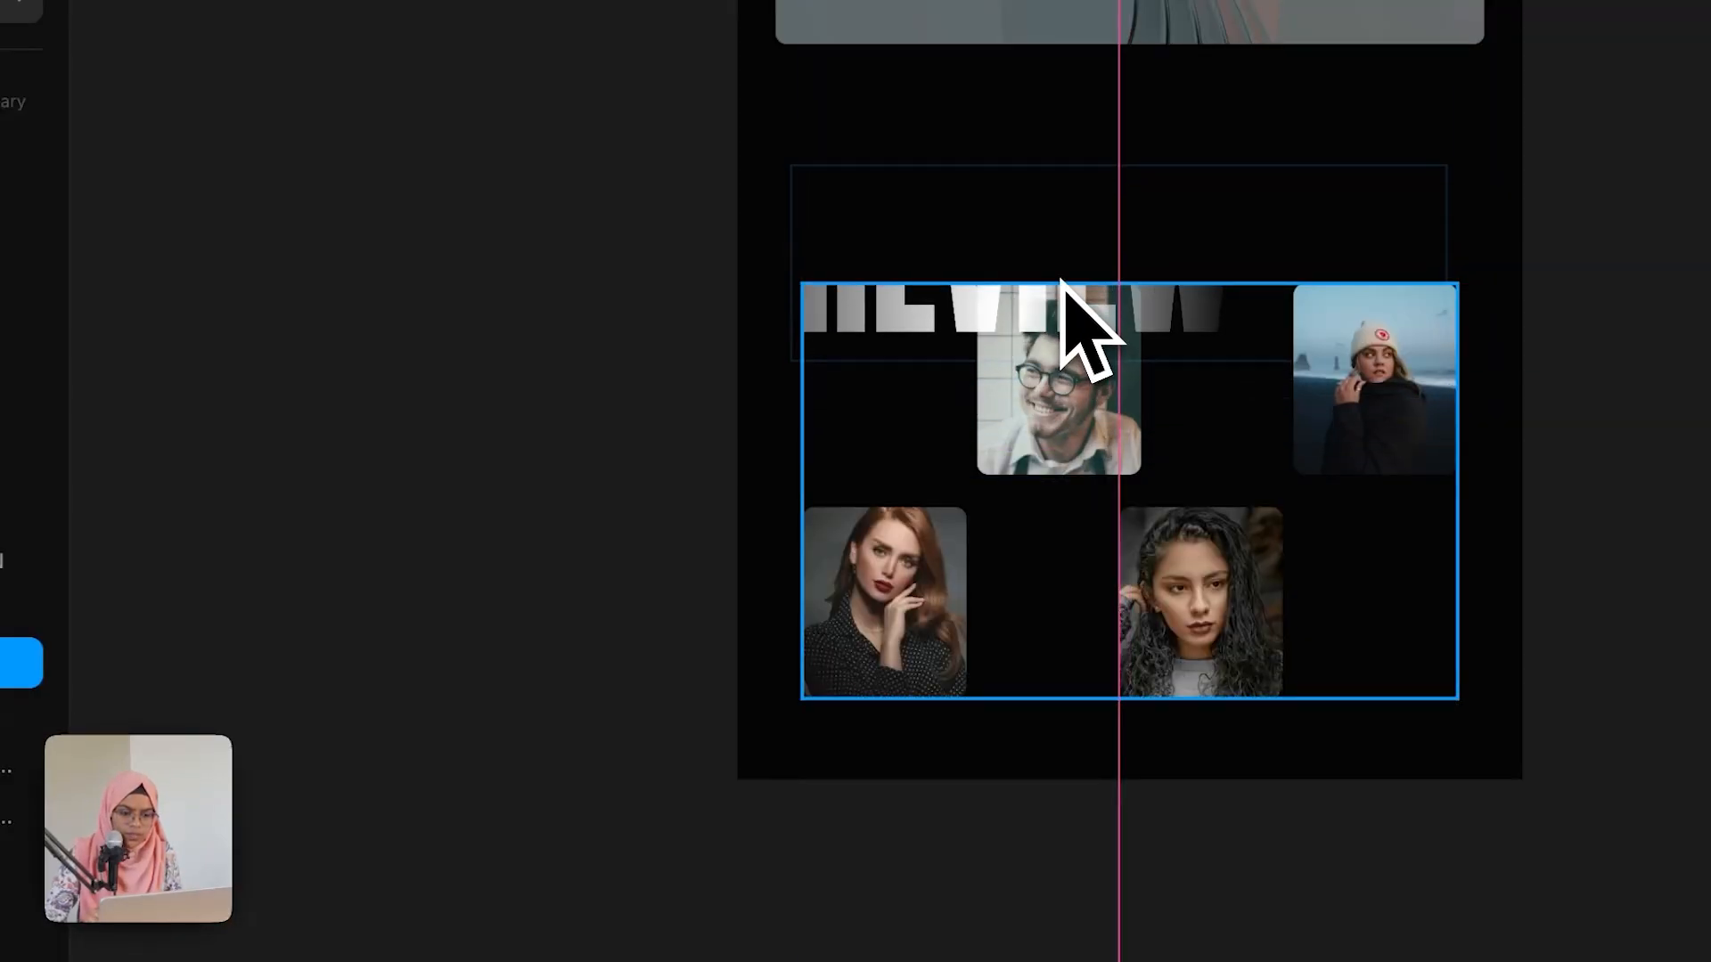
drag(1060, 264, 1061, 265)
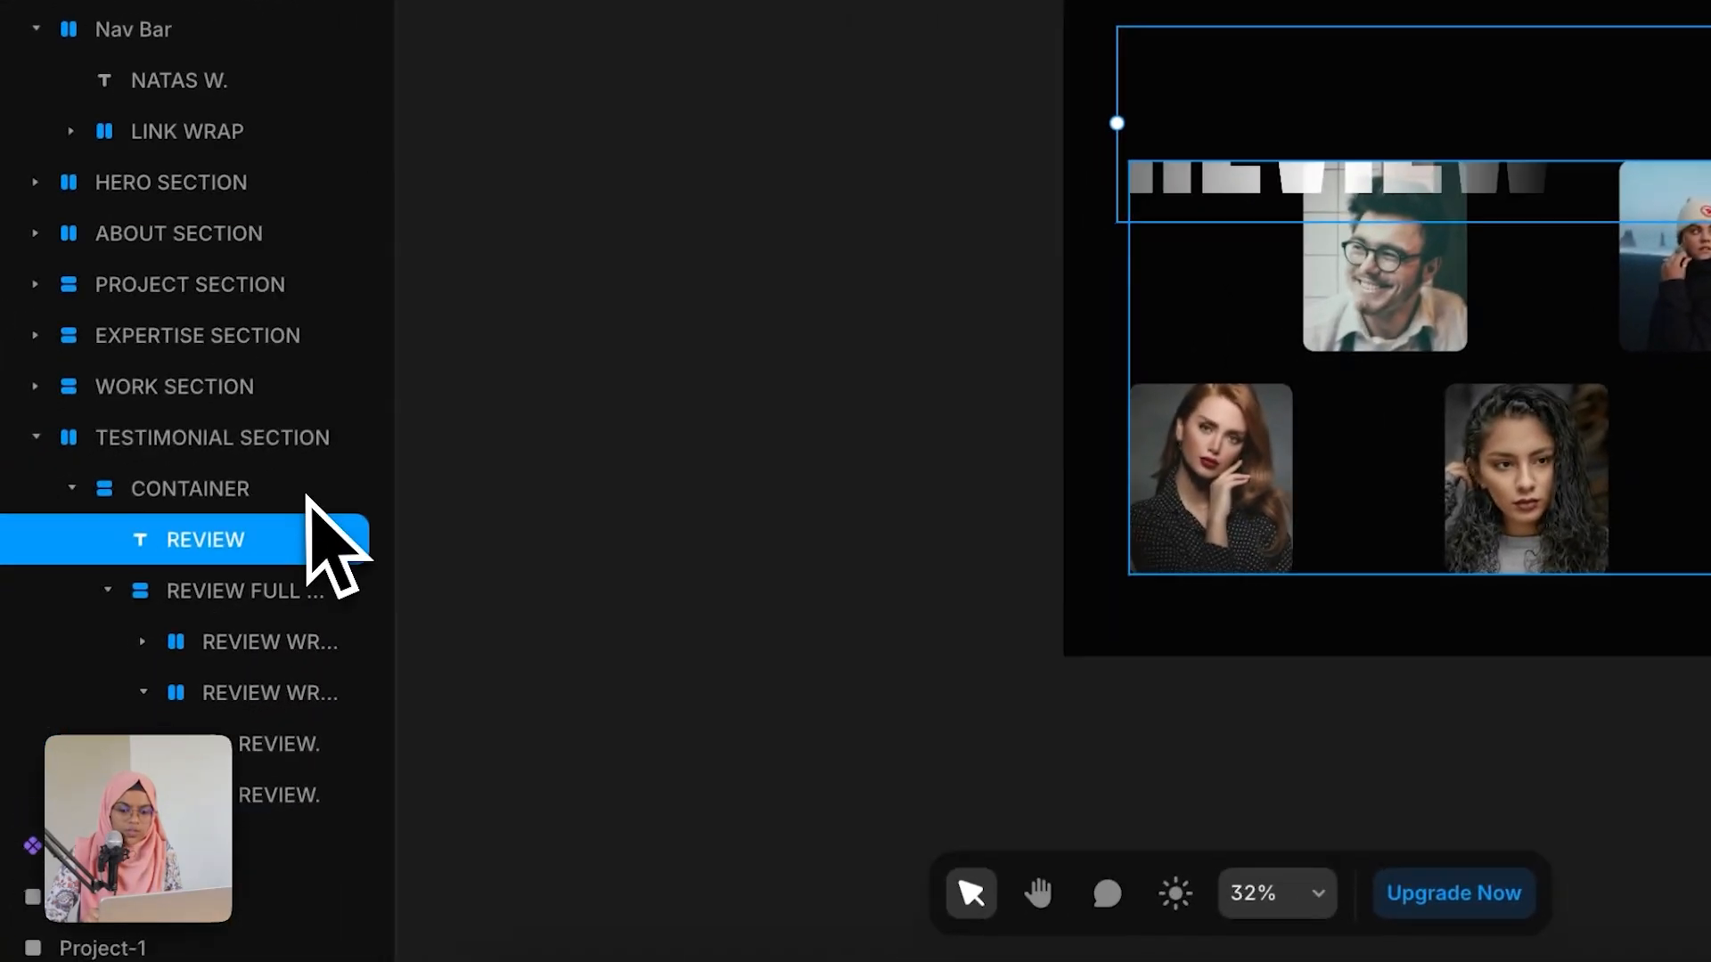
Step: Set the testimonial CONTAINER's overflow to Visible so the REVIEW heading shows fully
click(323, 488)
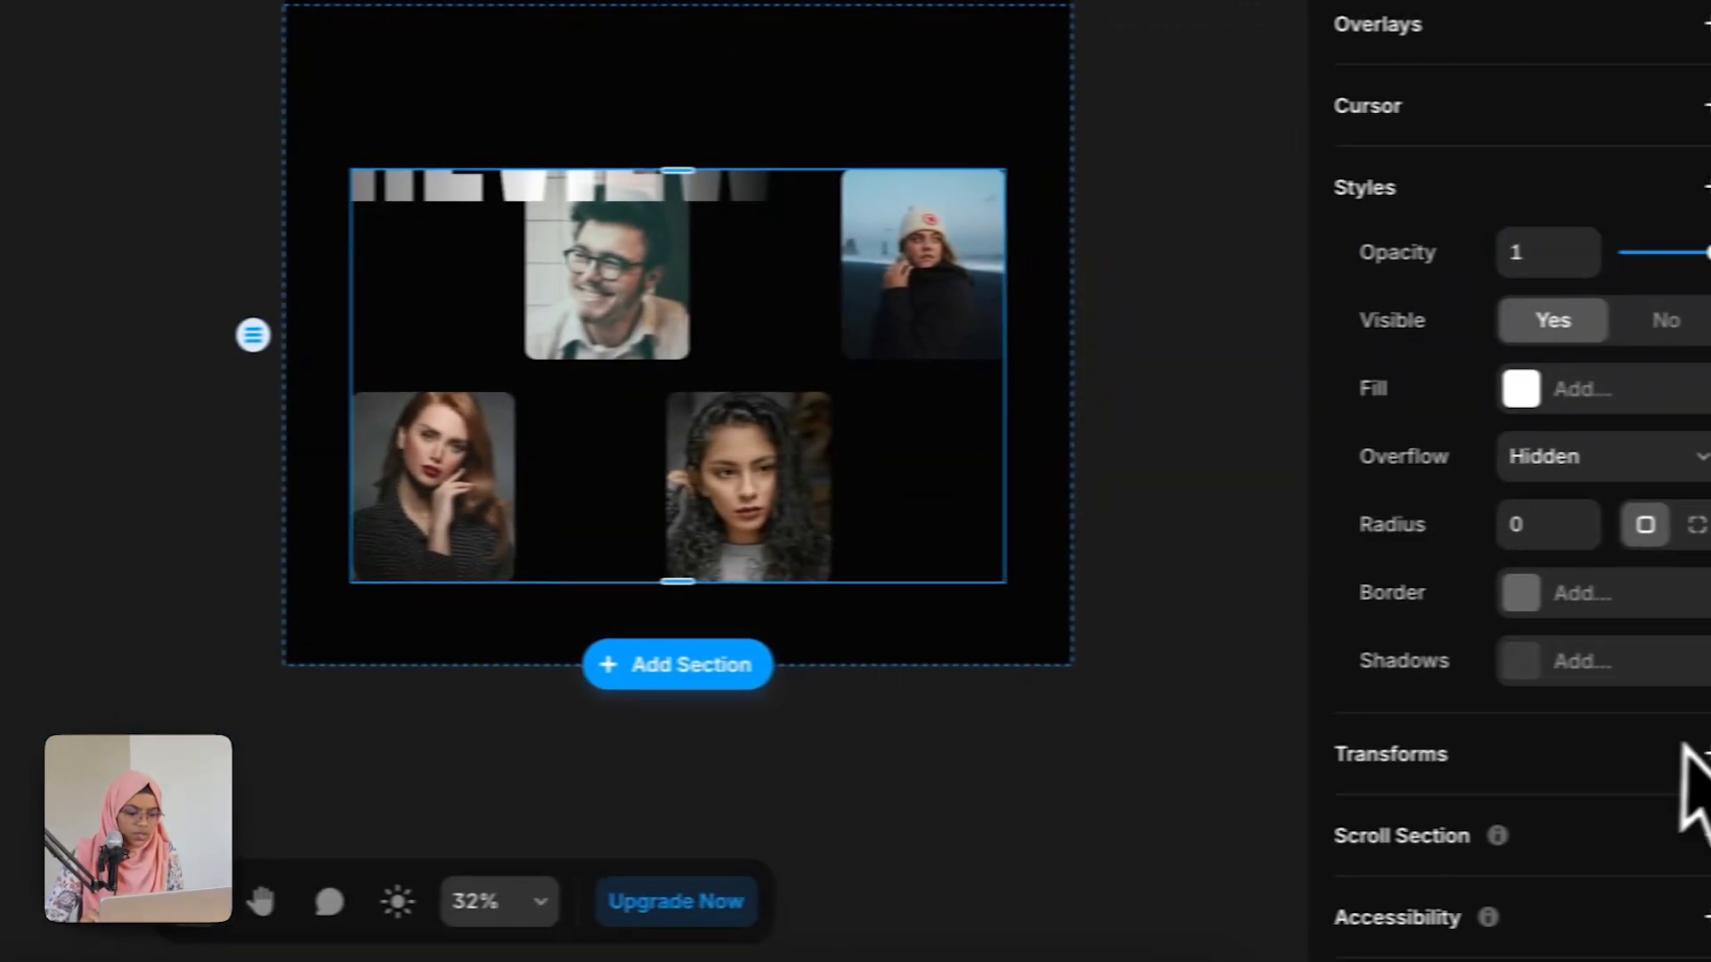
click(1515, 459)
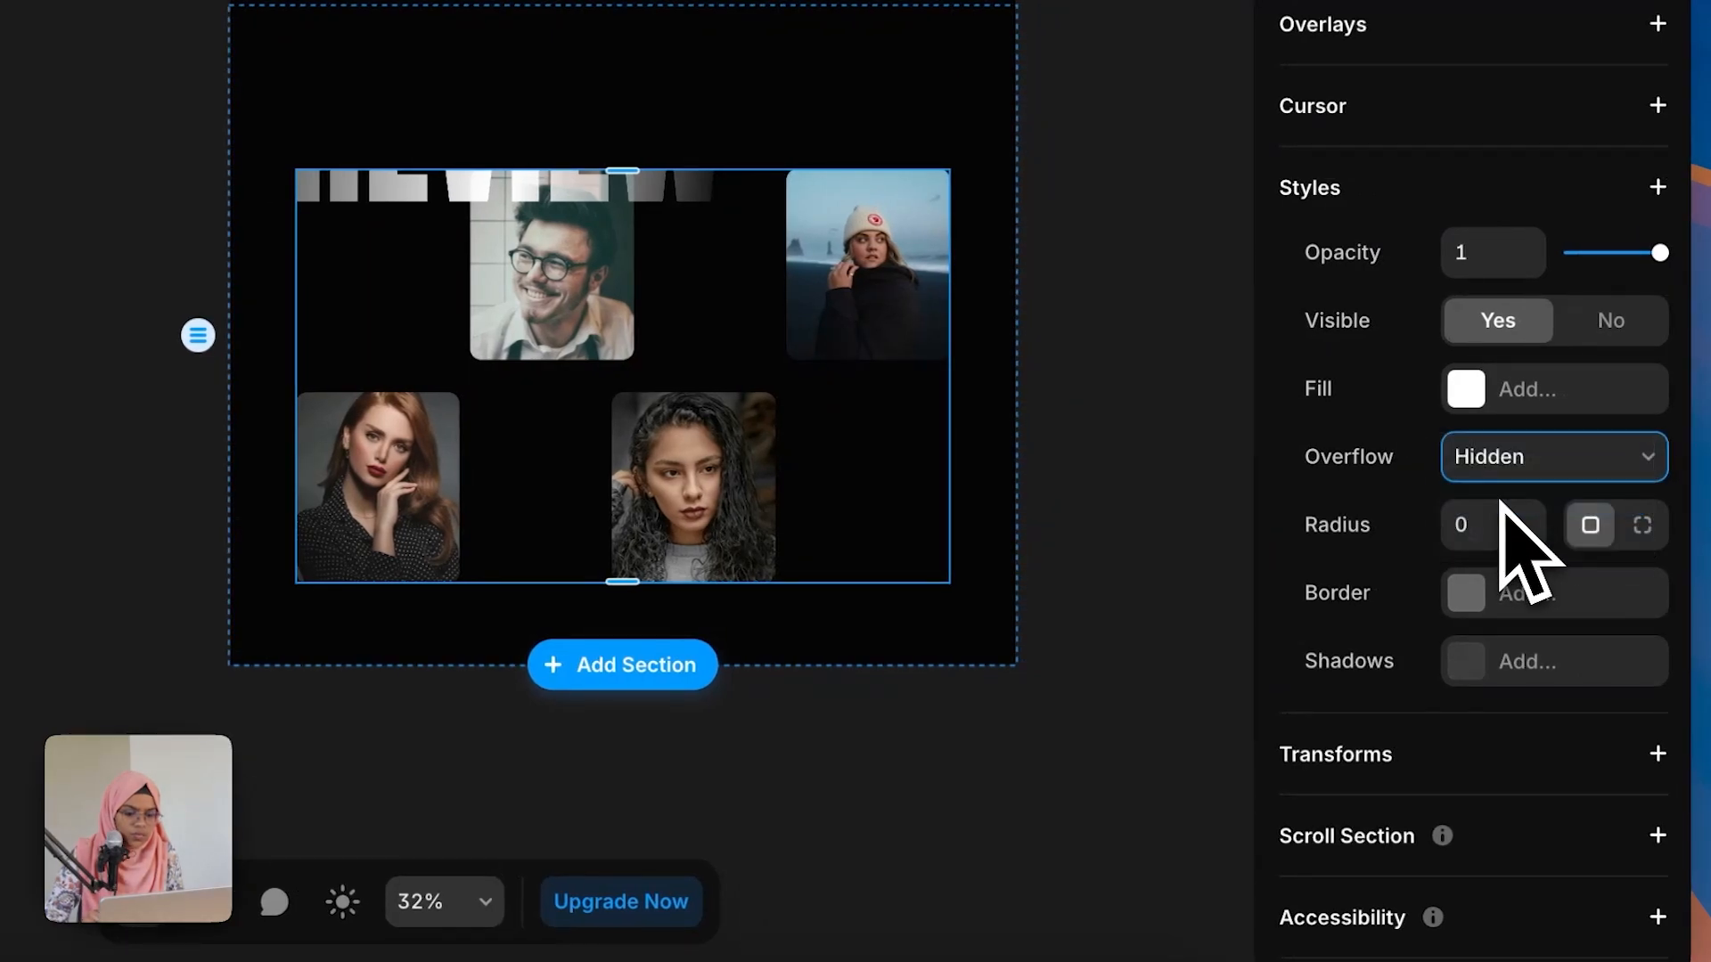
click(1499, 502)
click(1149, 766)
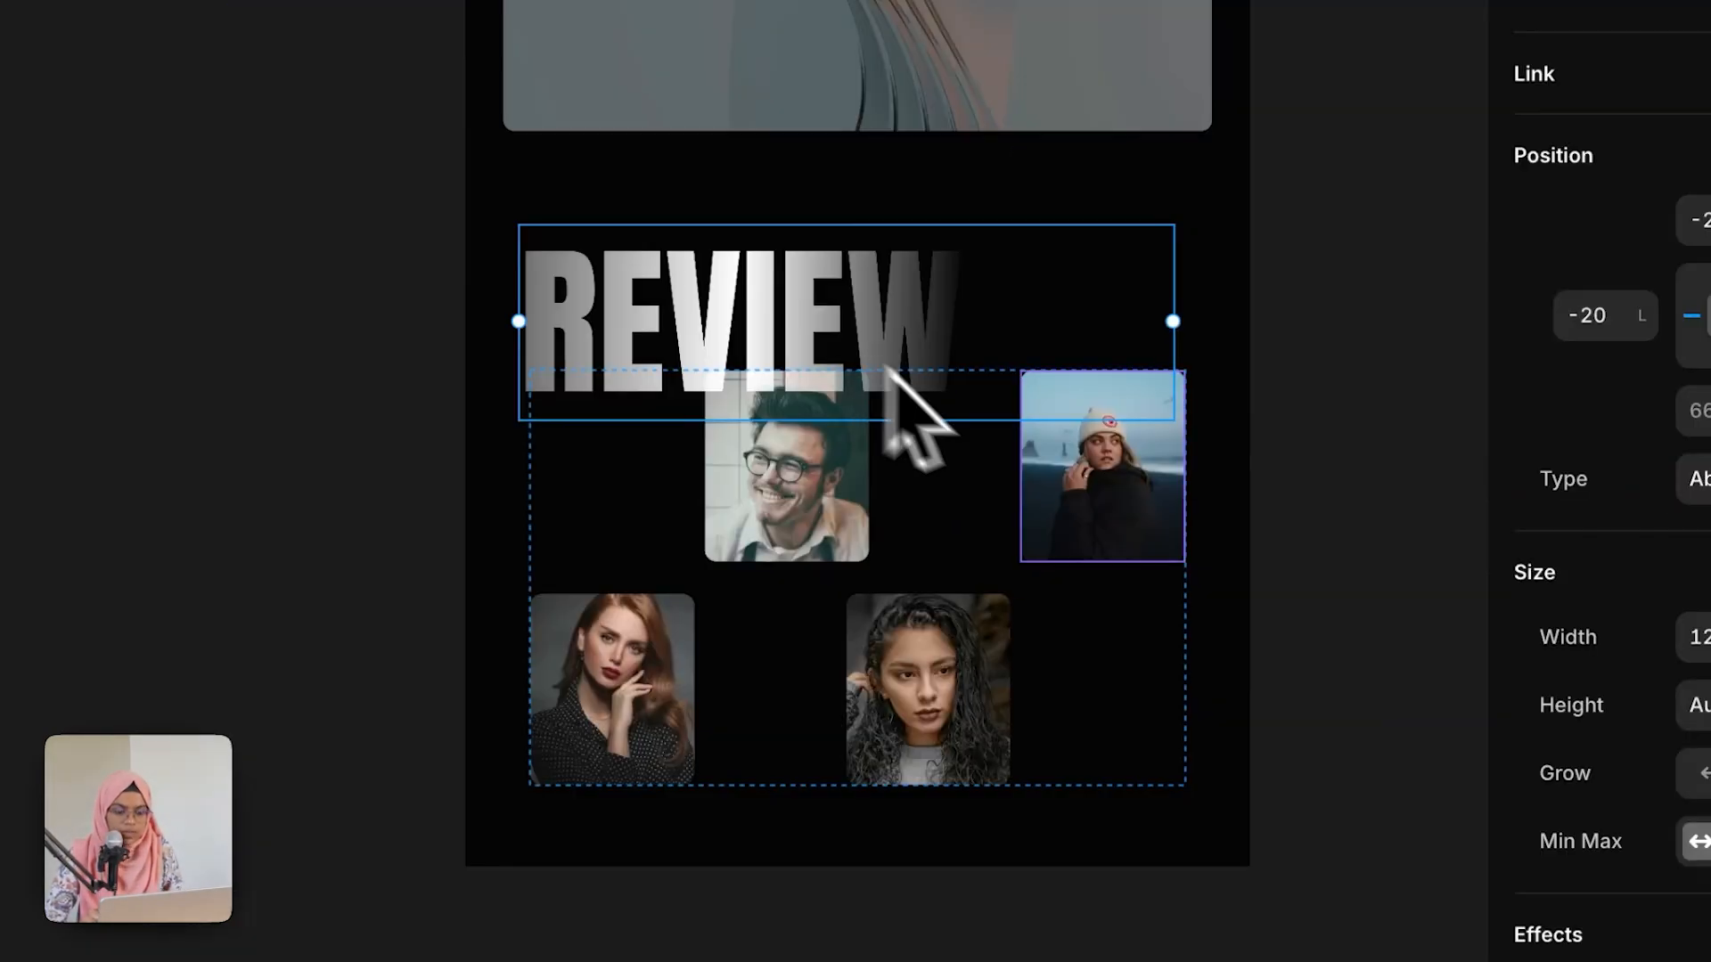
click(1316, 804)
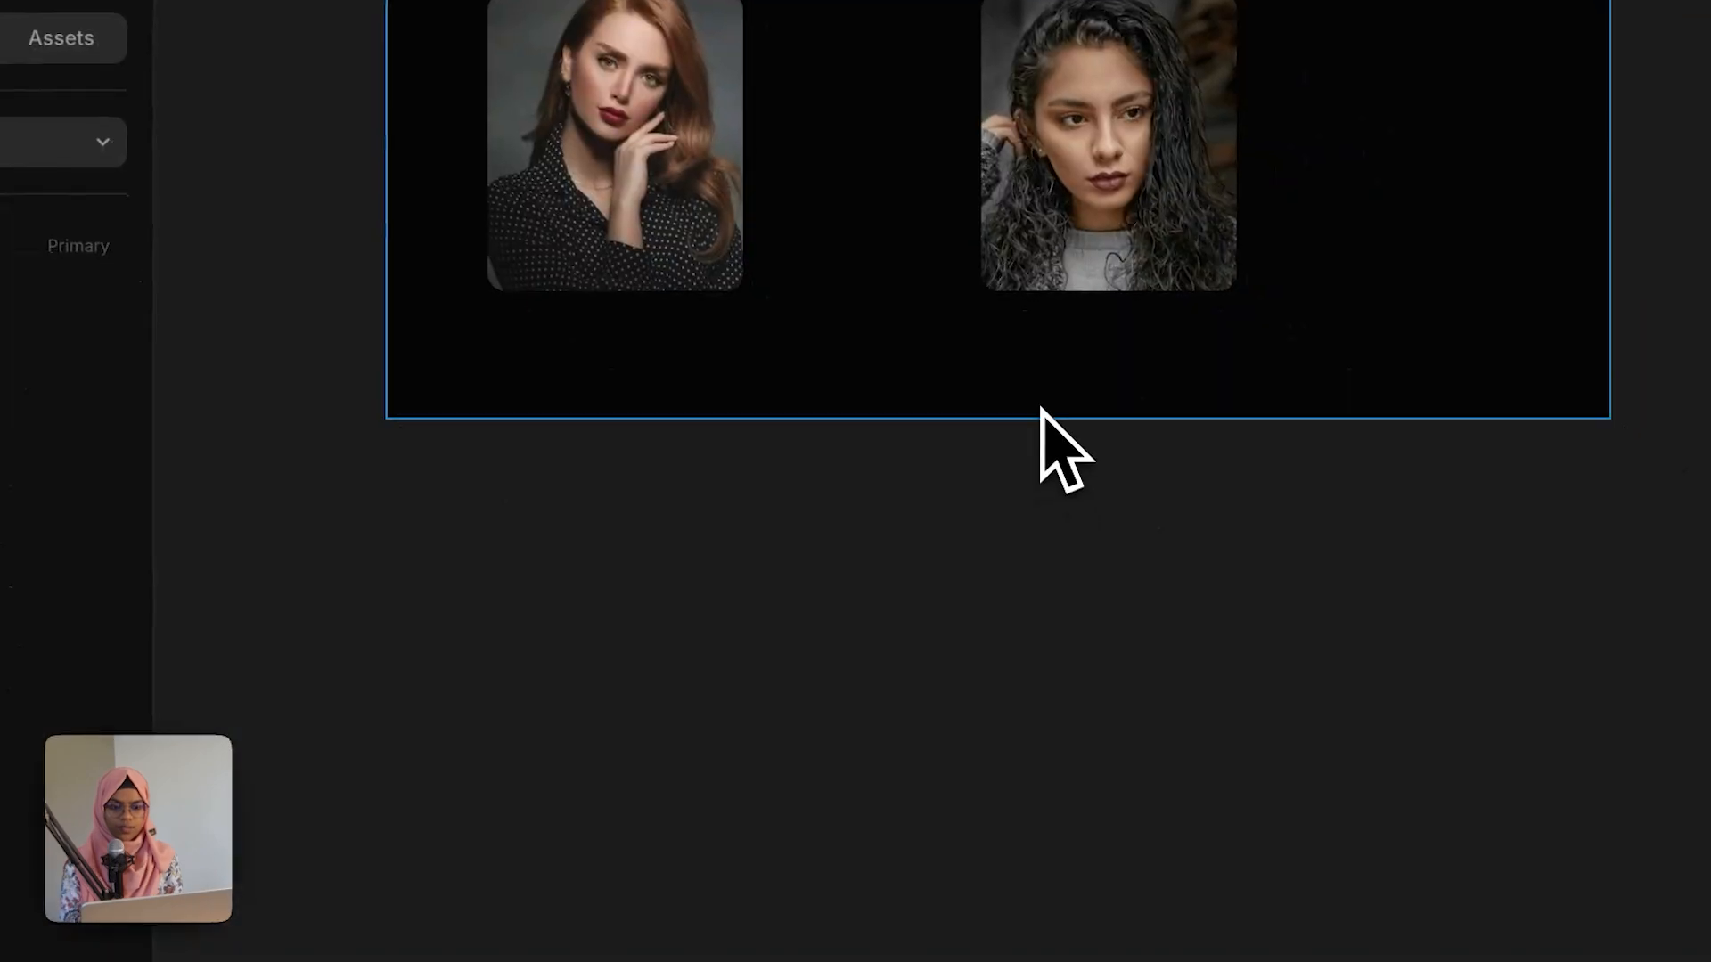
Step: Draw a new frame about 1440 x 581 below the testimonial section
mouse_move(1038, 408)
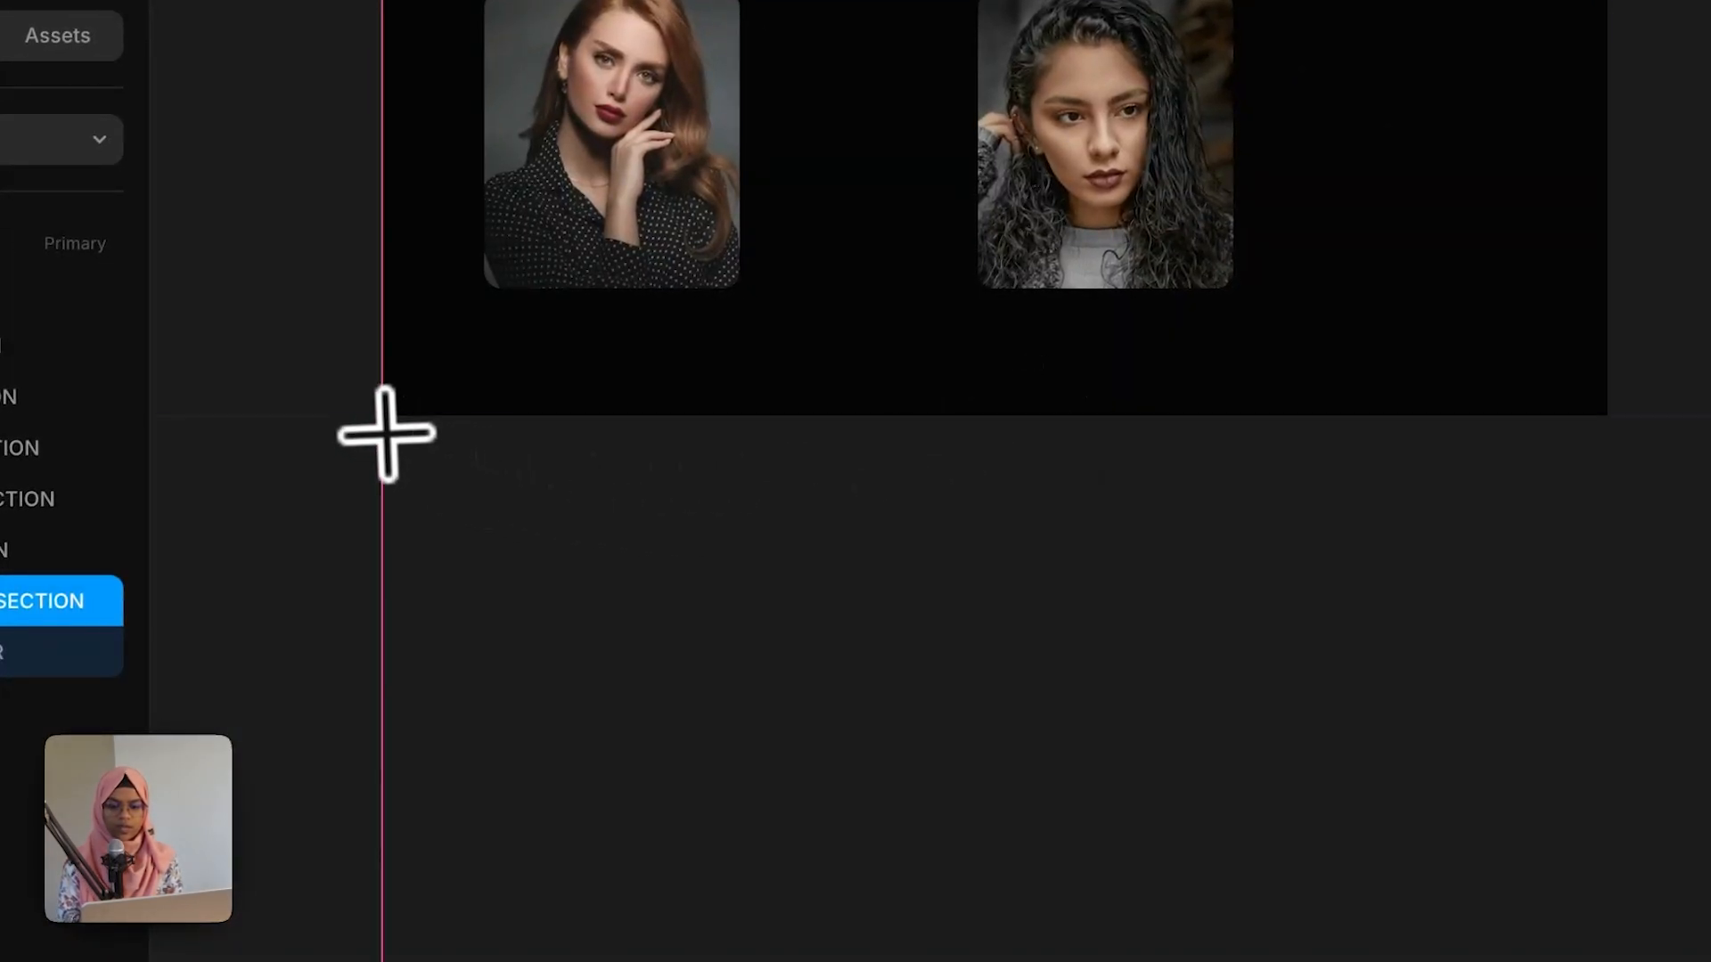
drag(384, 417, 1595, 925)
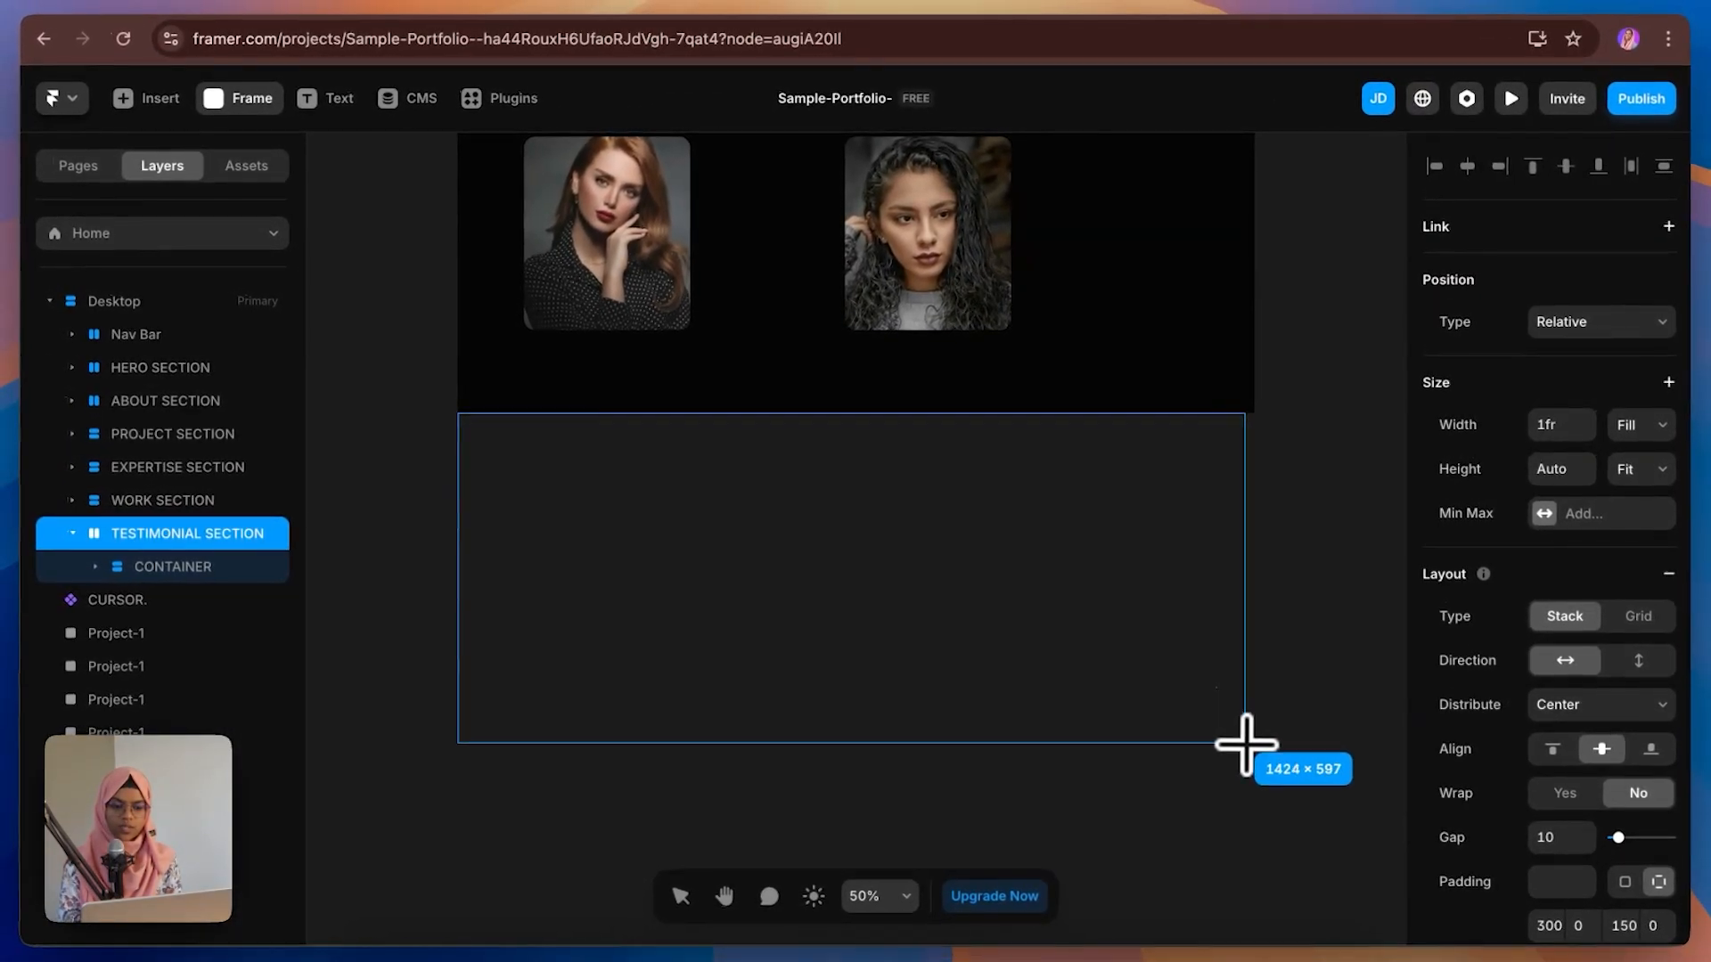
mouse_move(1246, 743)
mouse_down()
mouse_move(1253, 757)
mouse_move(1257, 739)
mouse_up()
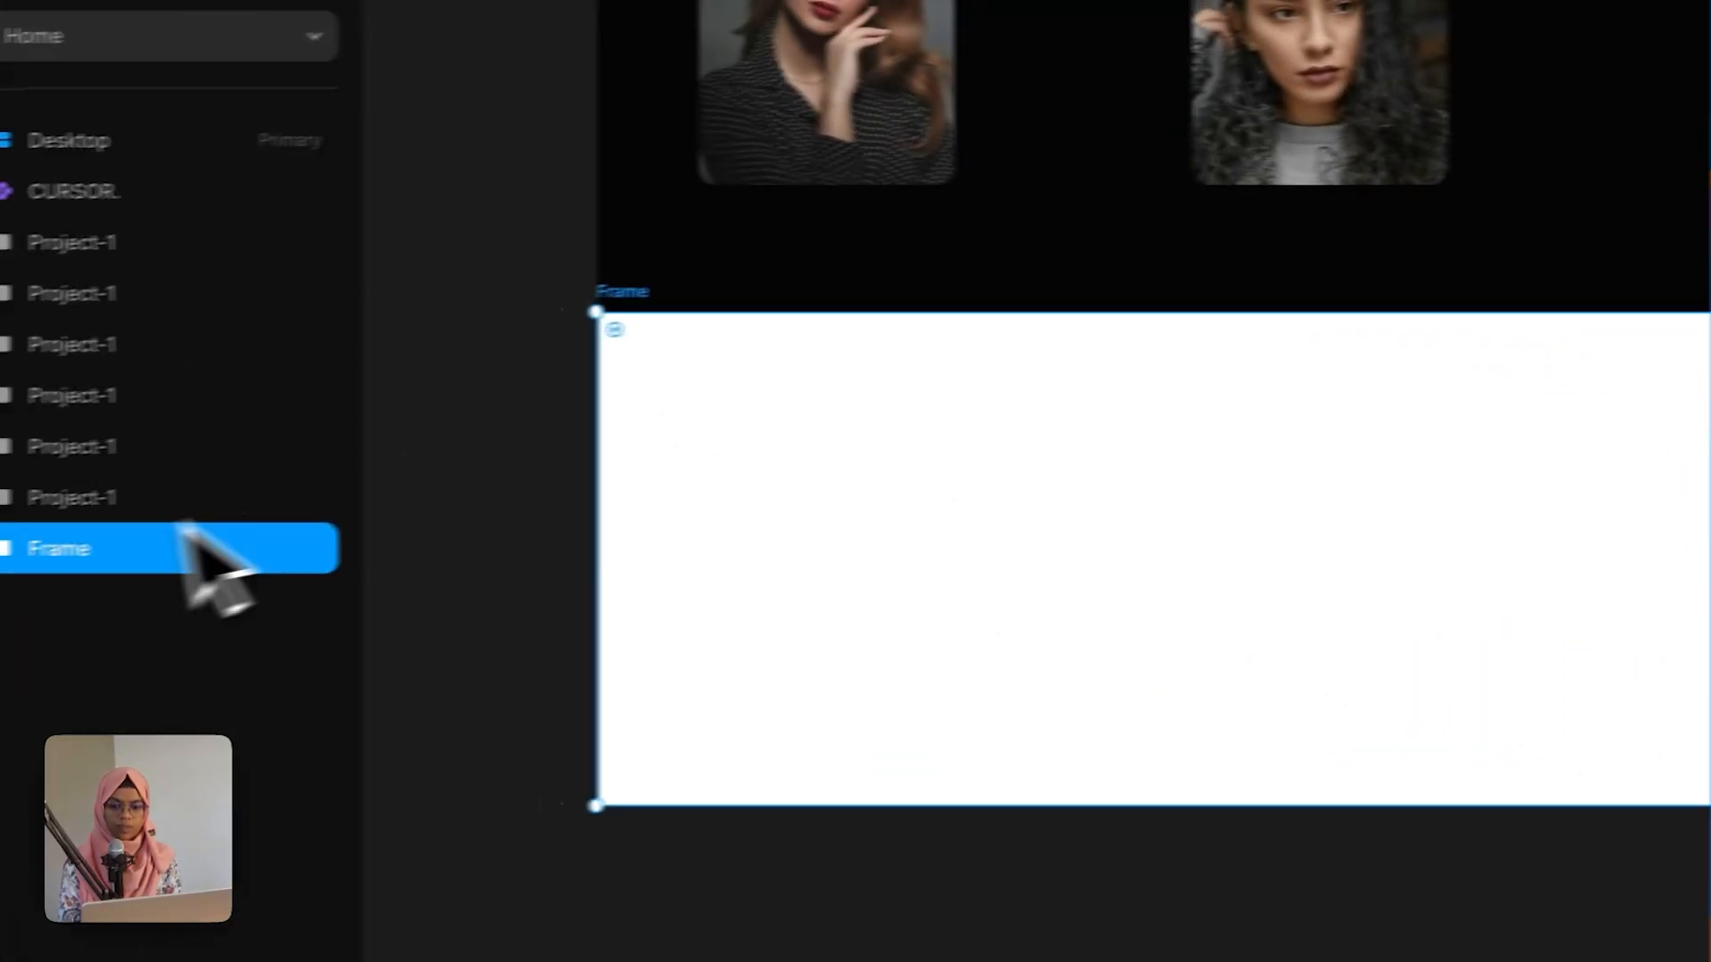
Step: Rename the frame FOOTER SECTION and move it into Desktop after TESTIMONIAL SECTION
double_click(67, 552)
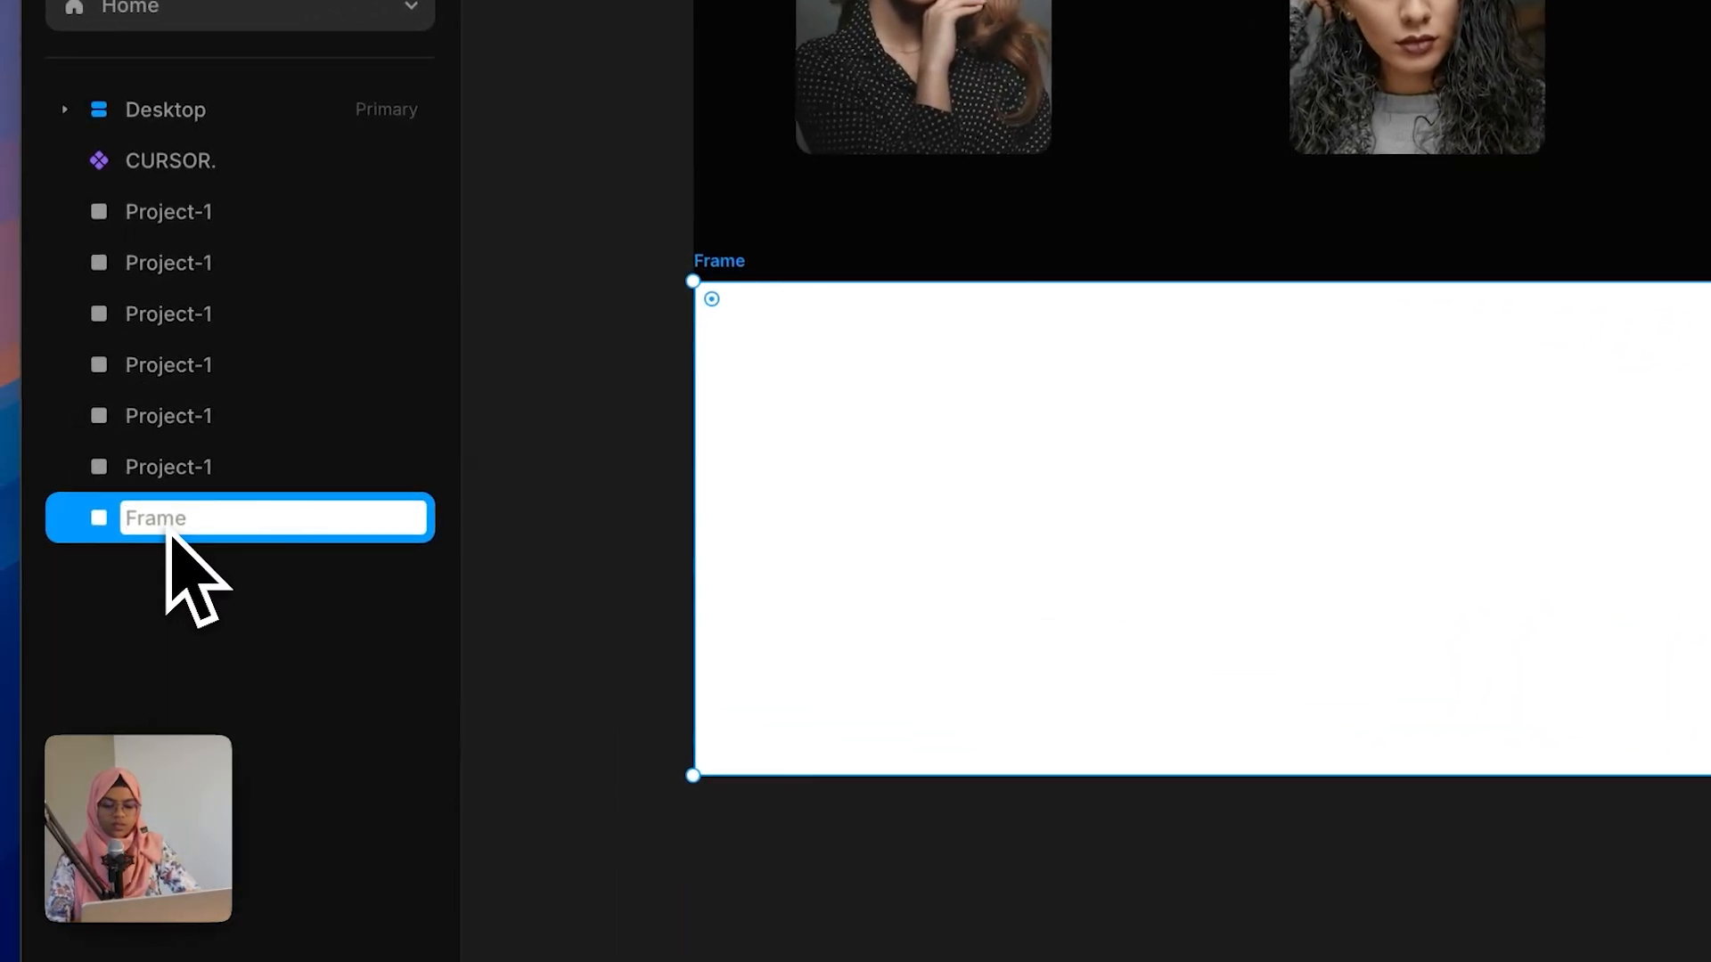
text(Fo)
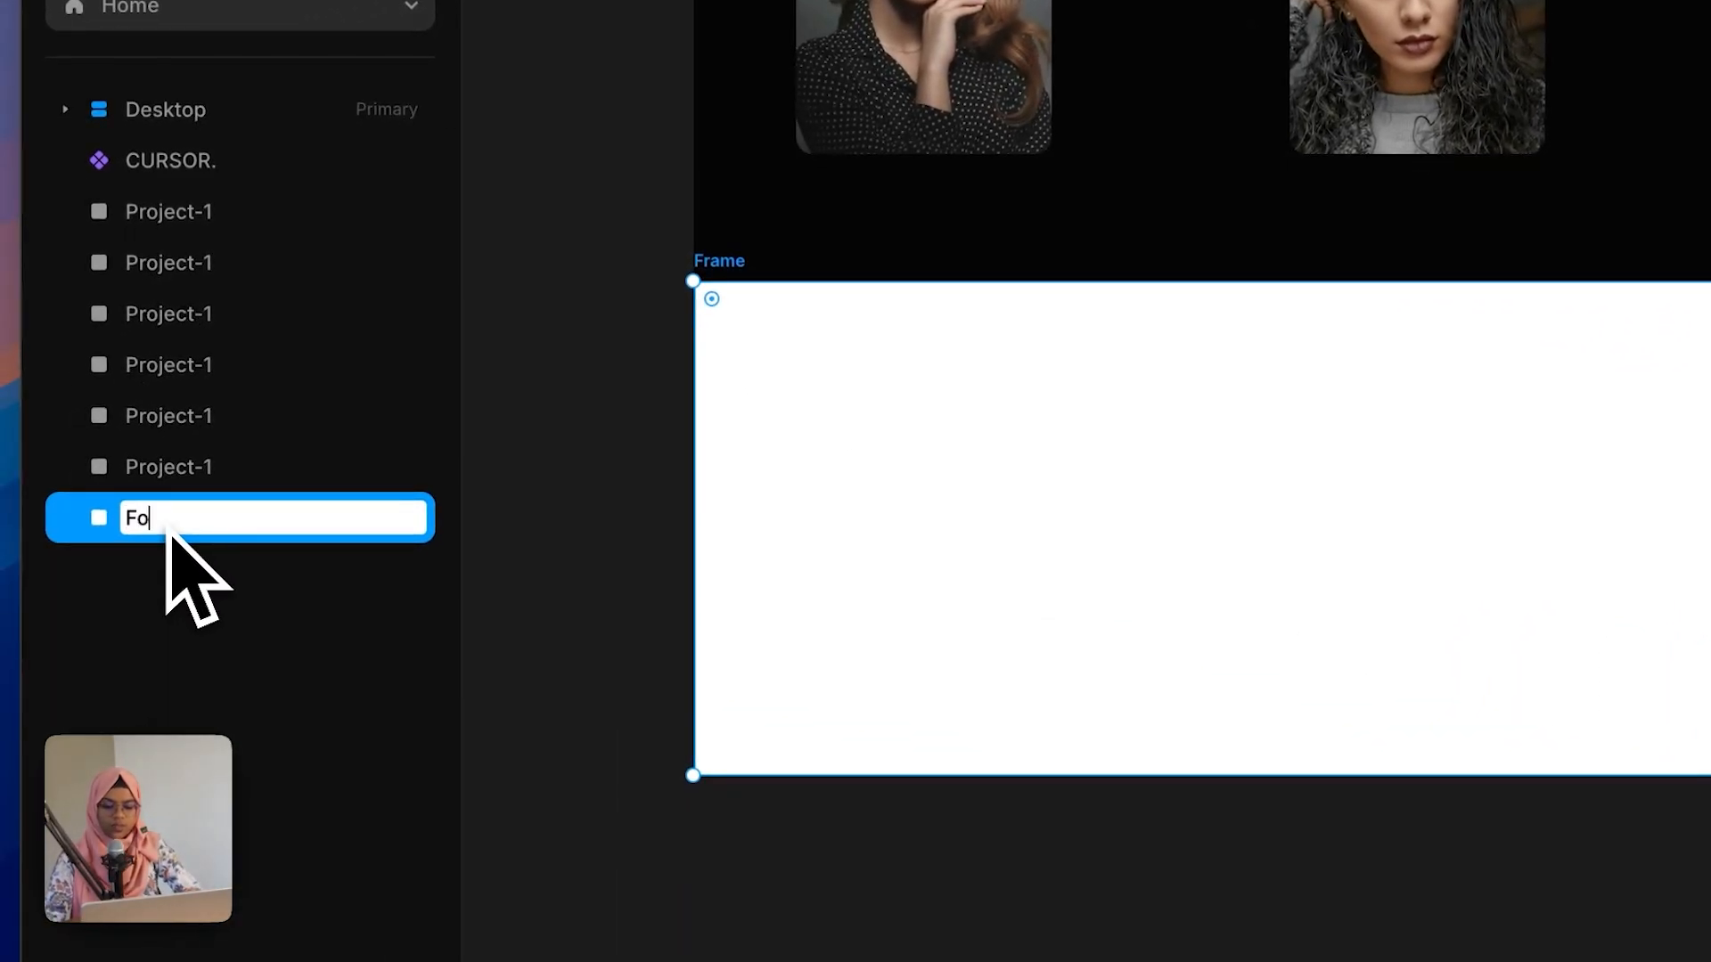
text(OTER SECTION)
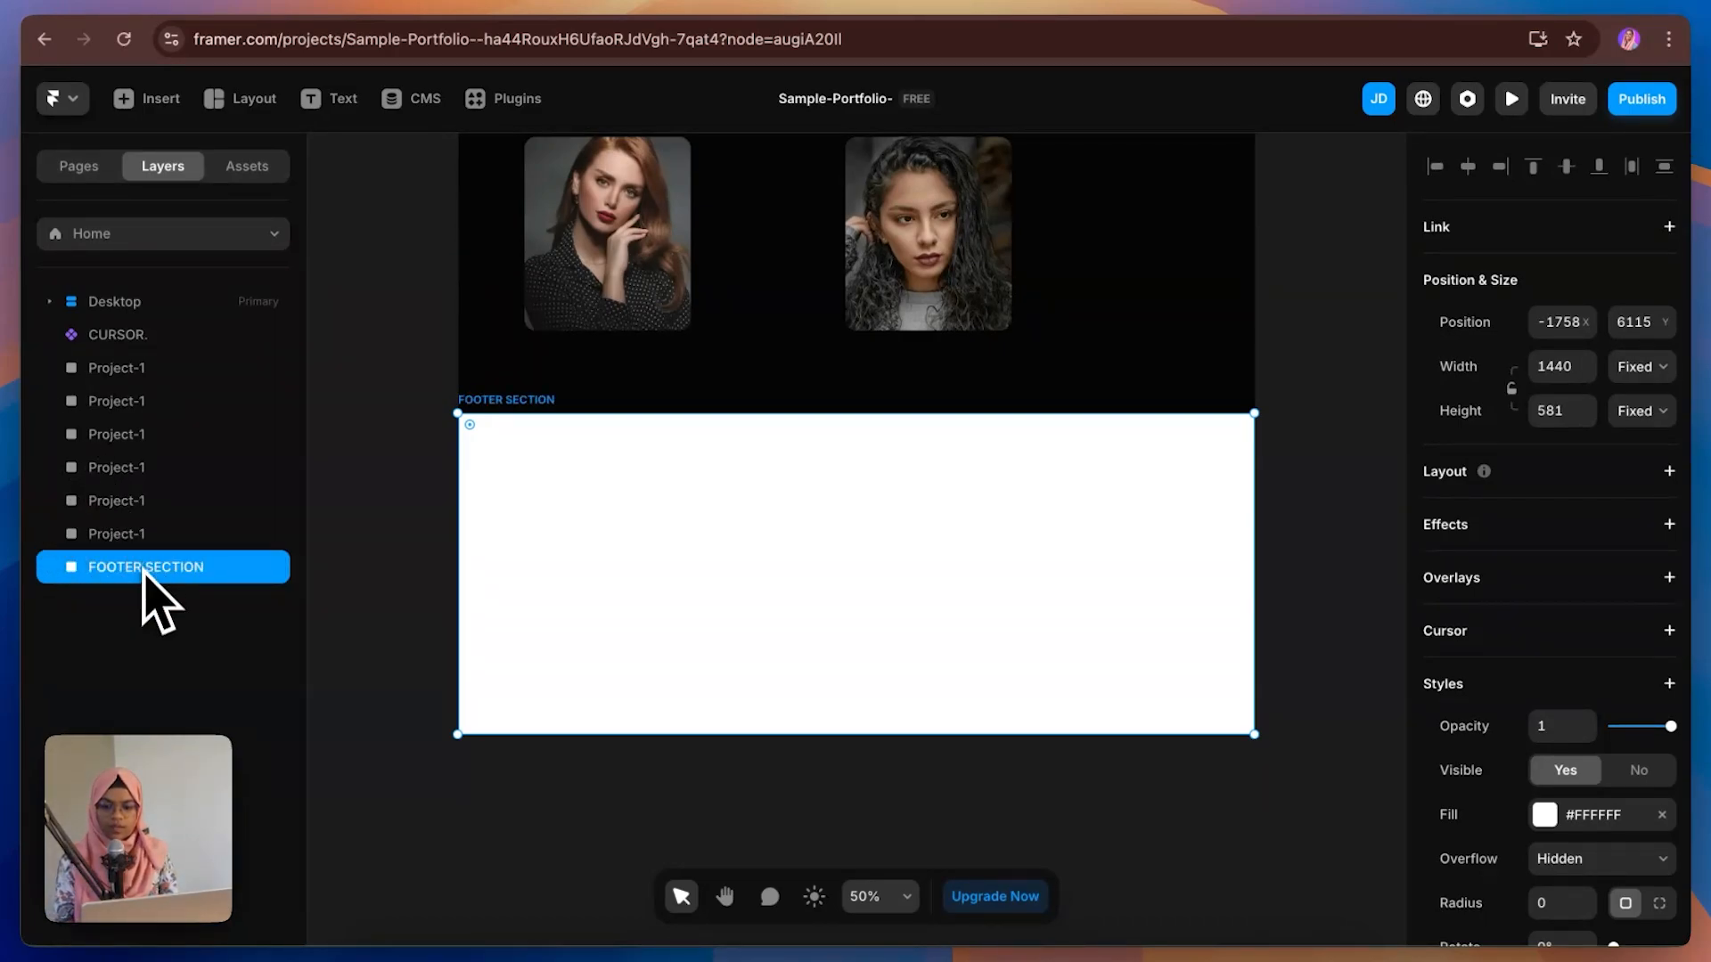
drag(143, 570, 131, 299)
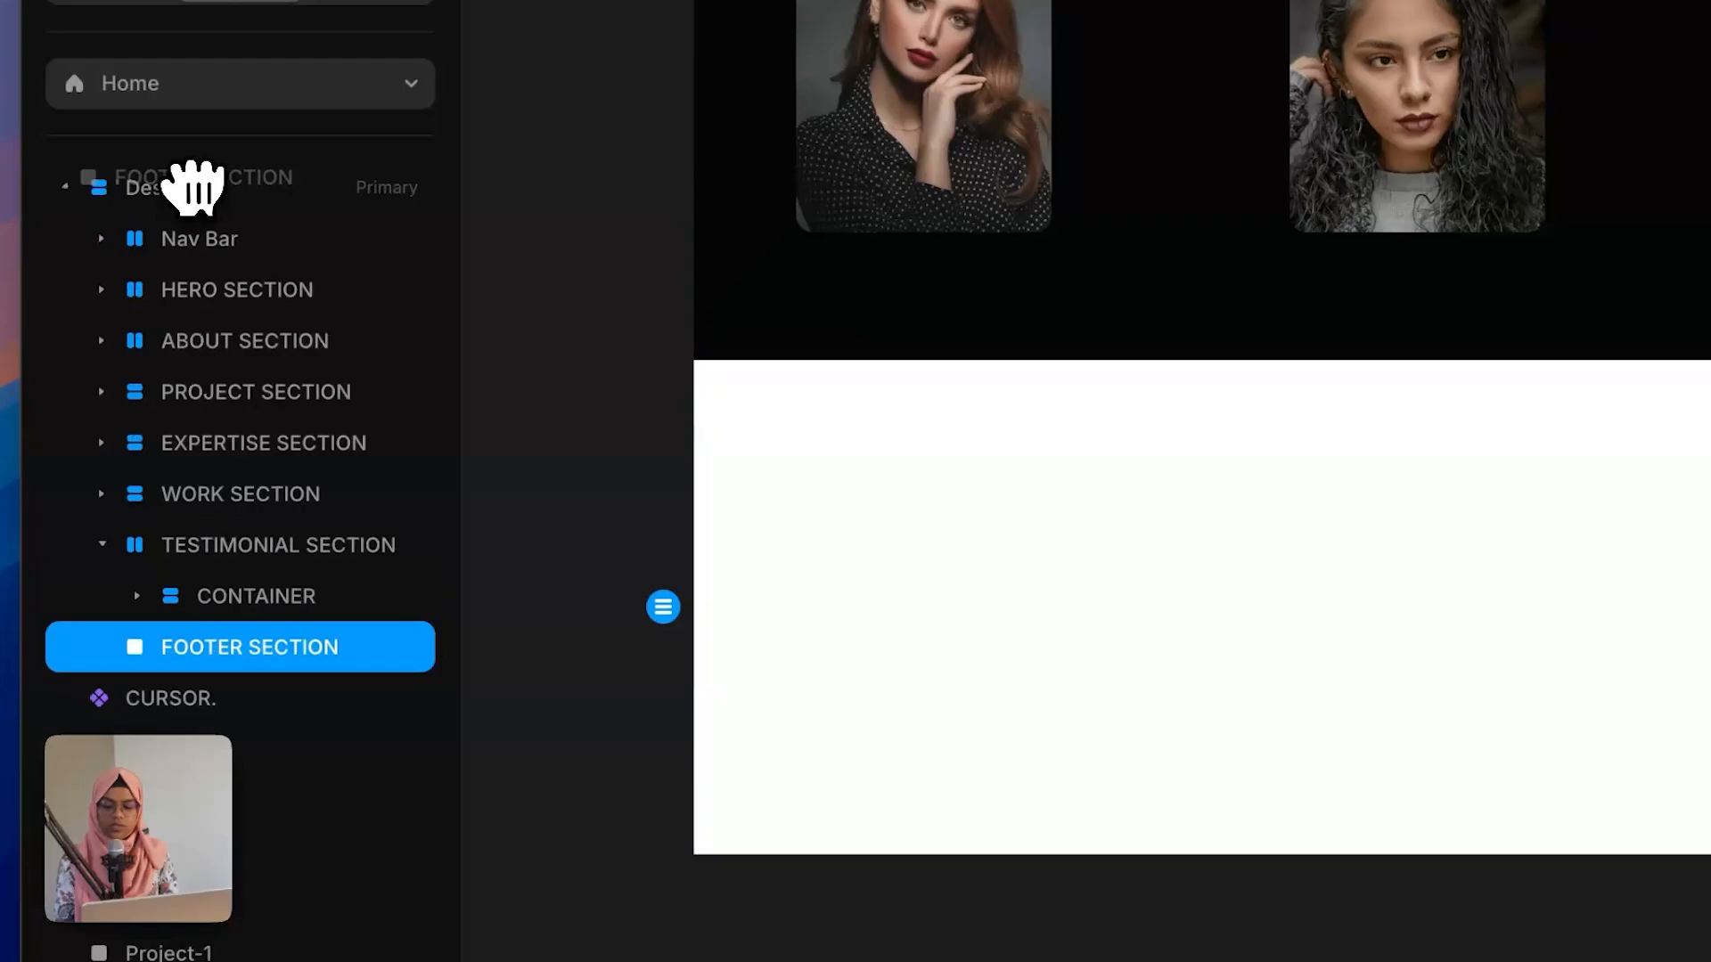
drag(191, 187, 191, 187)
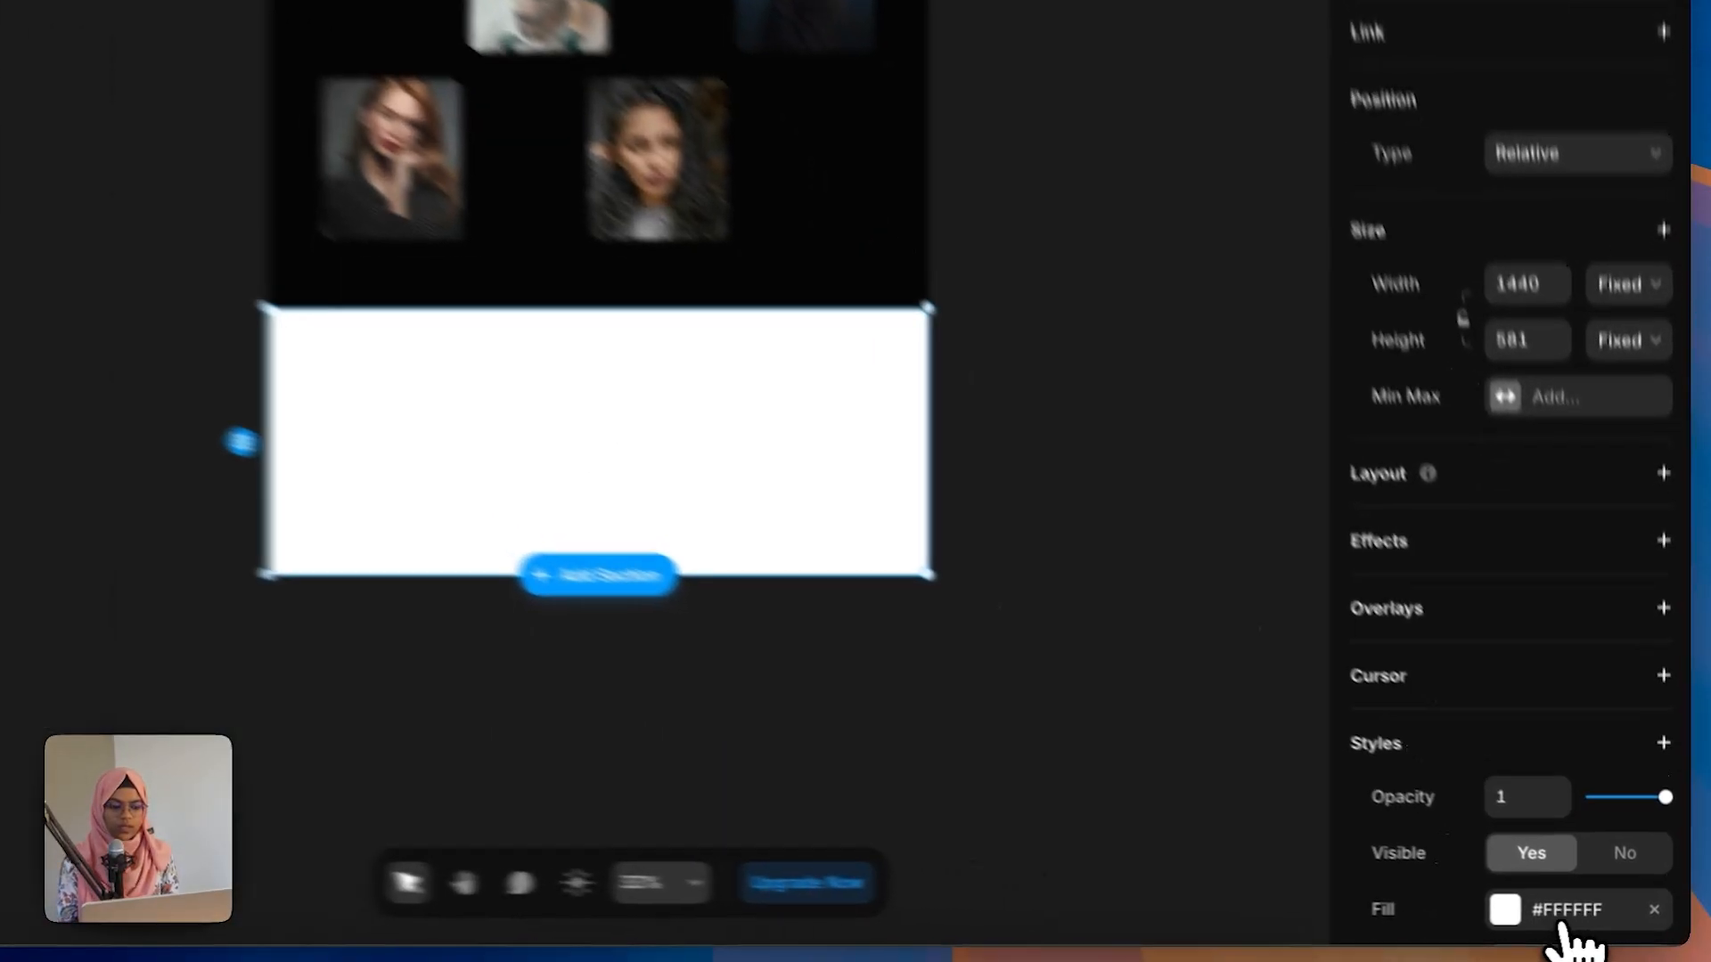
Step: Set the footer section's fill to the White color style
click(1554, 914)
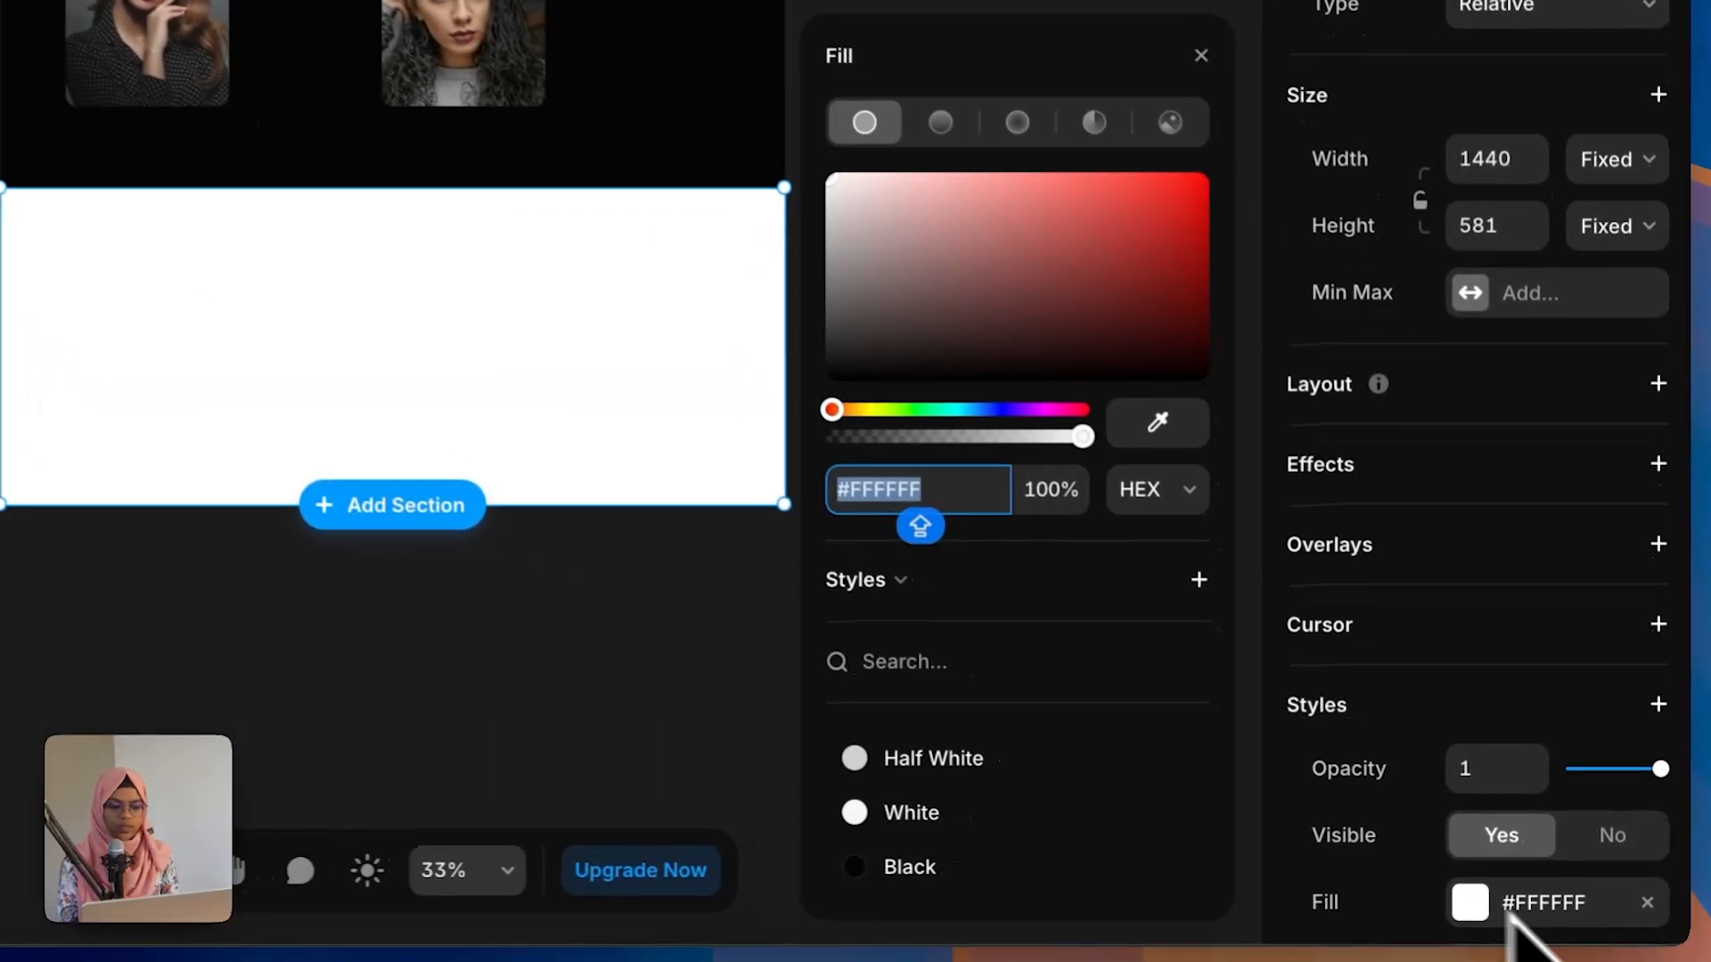
click(909, 812)
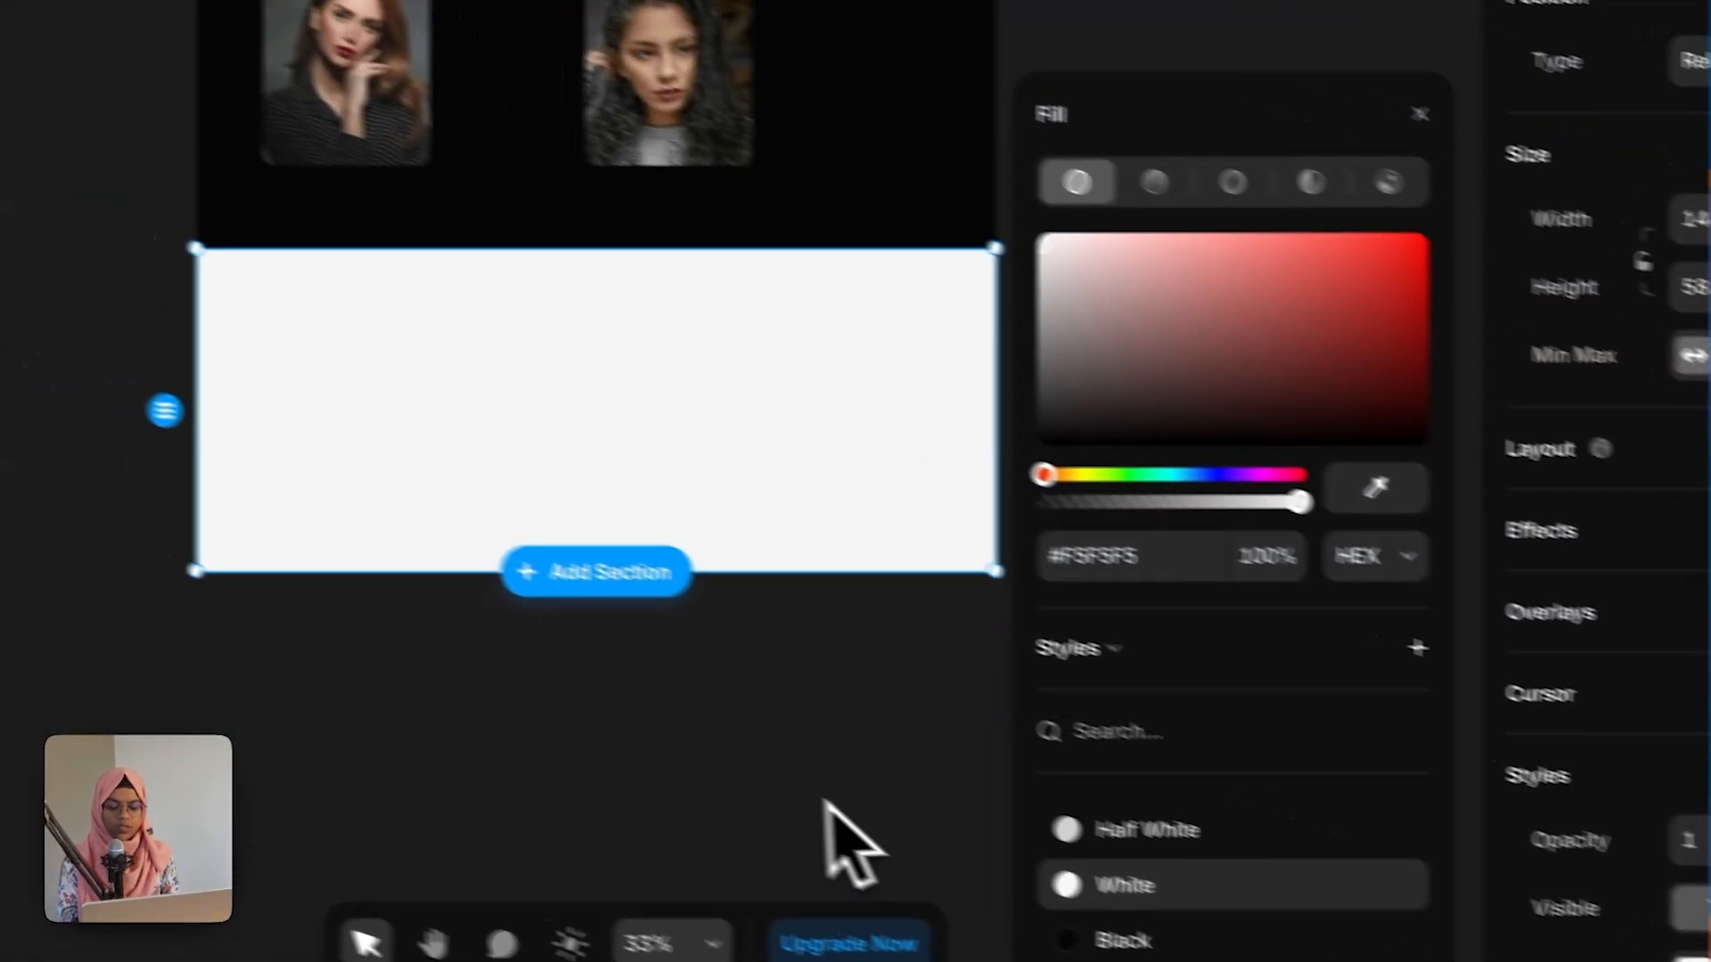
click(851, 842)
Step: Check the Figma footer design, then draw a frame about 1200 x 405 inside the footer and remove its fill
click(762, 469)
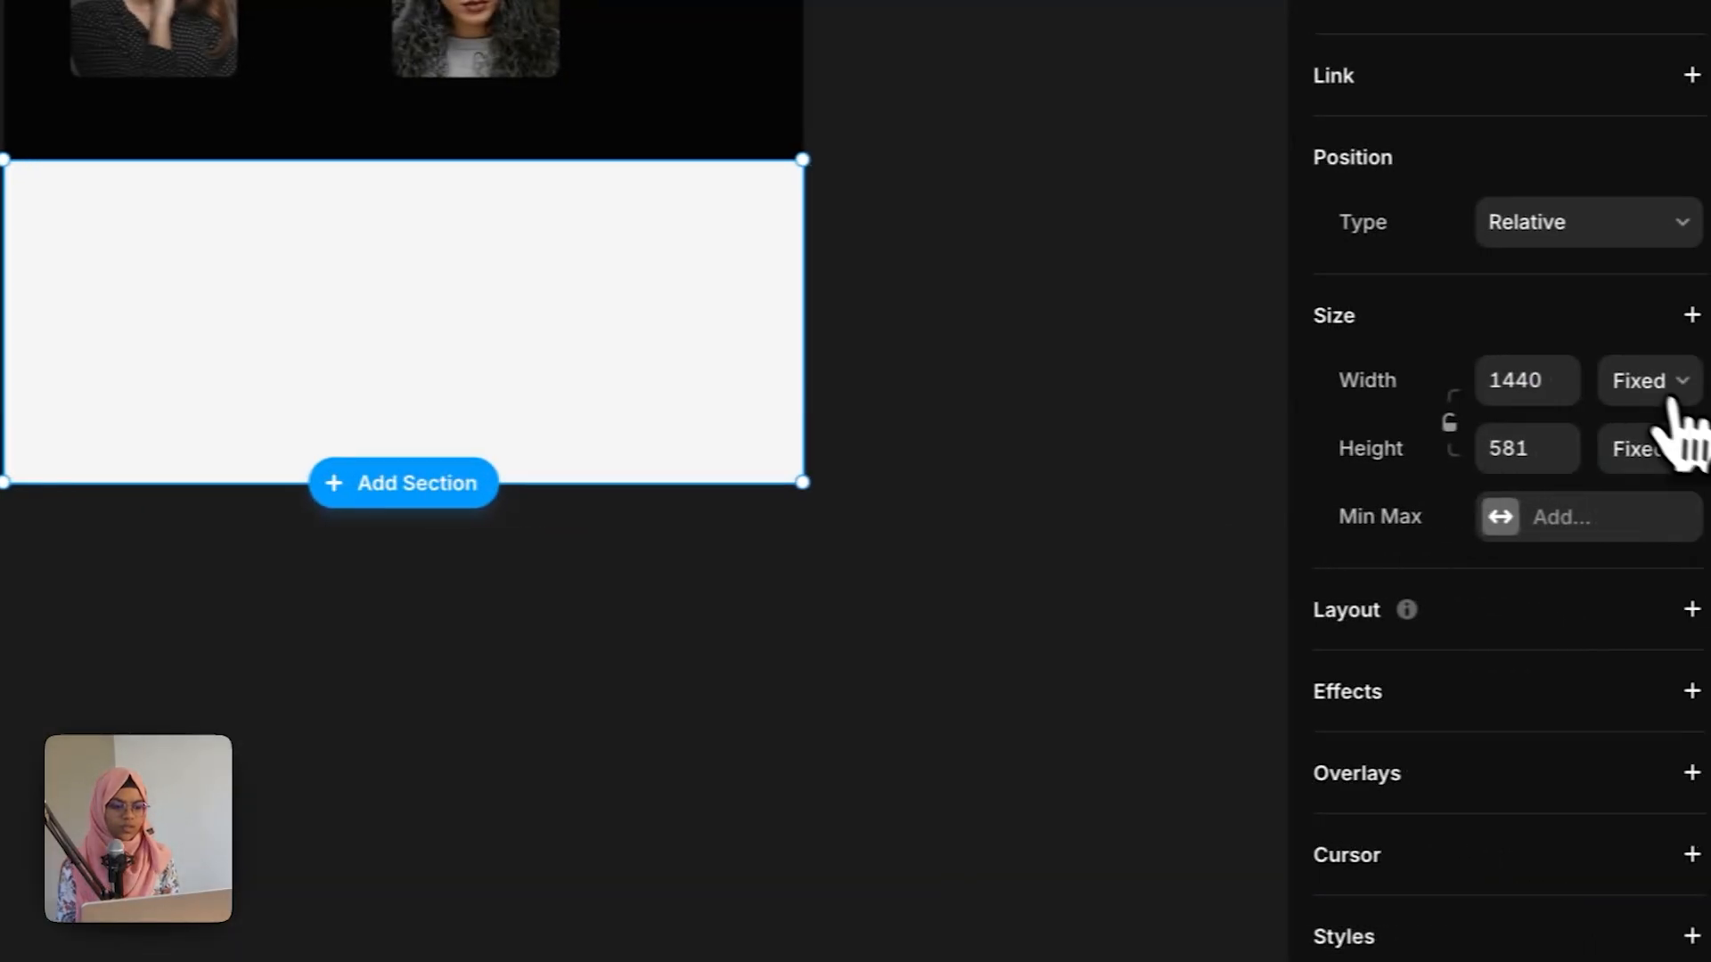
click(1590, 385)
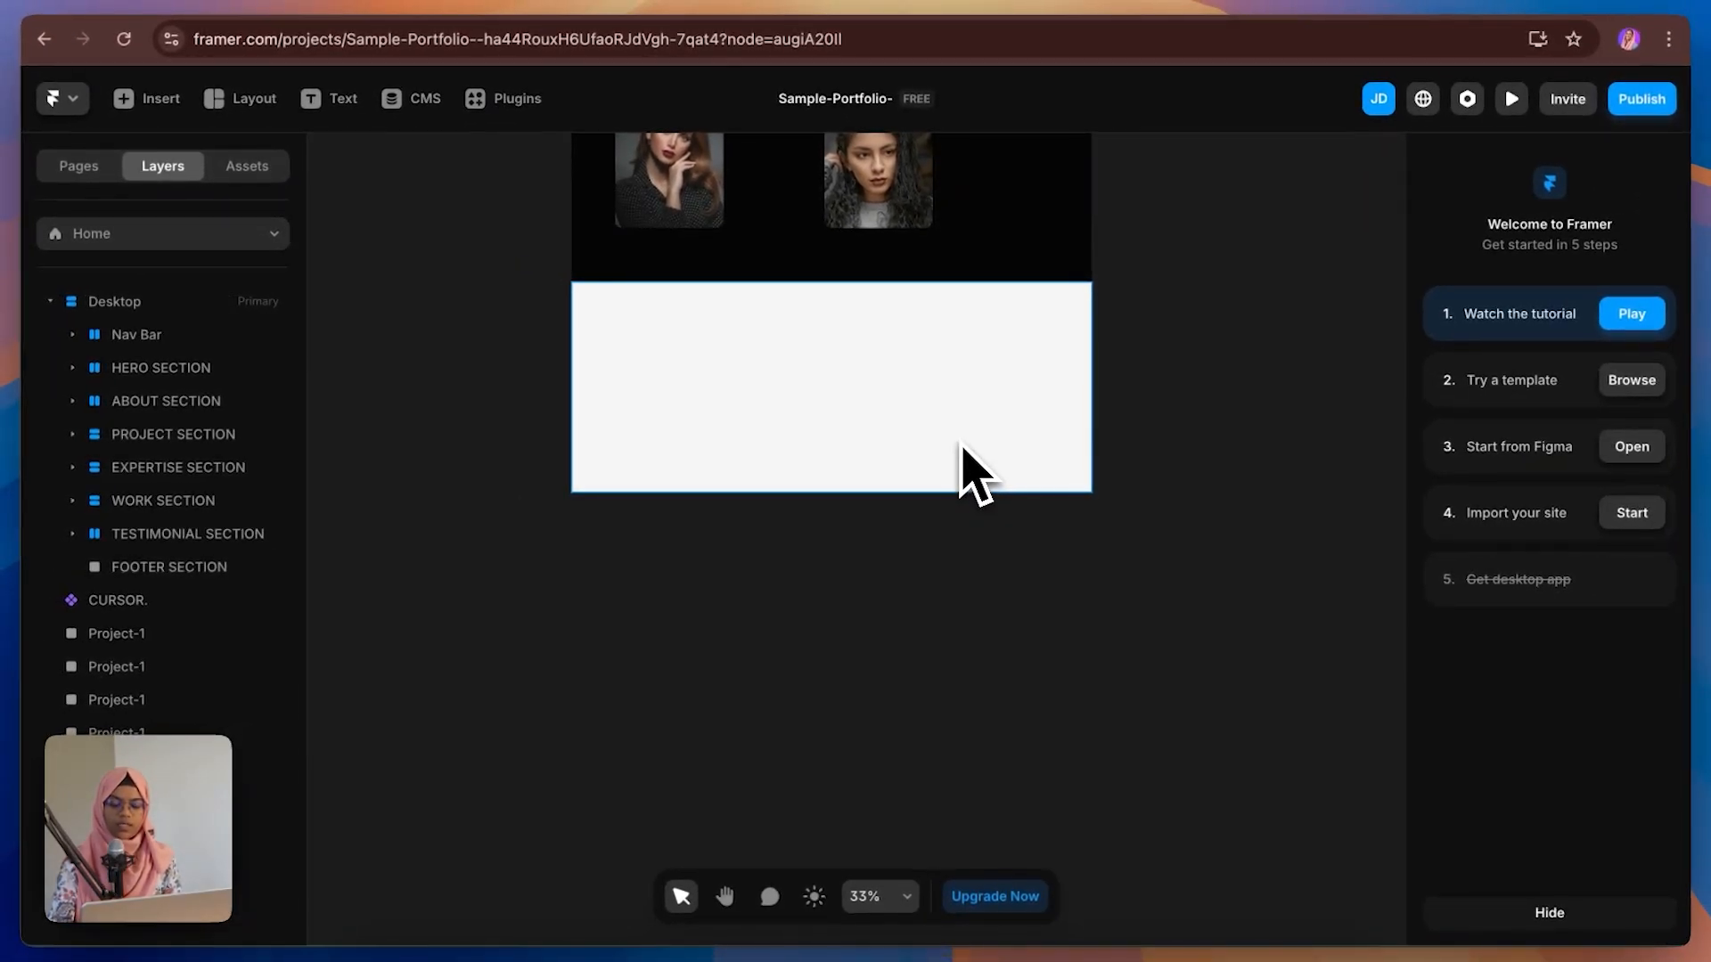
drag(606, 317, 1073, 455)
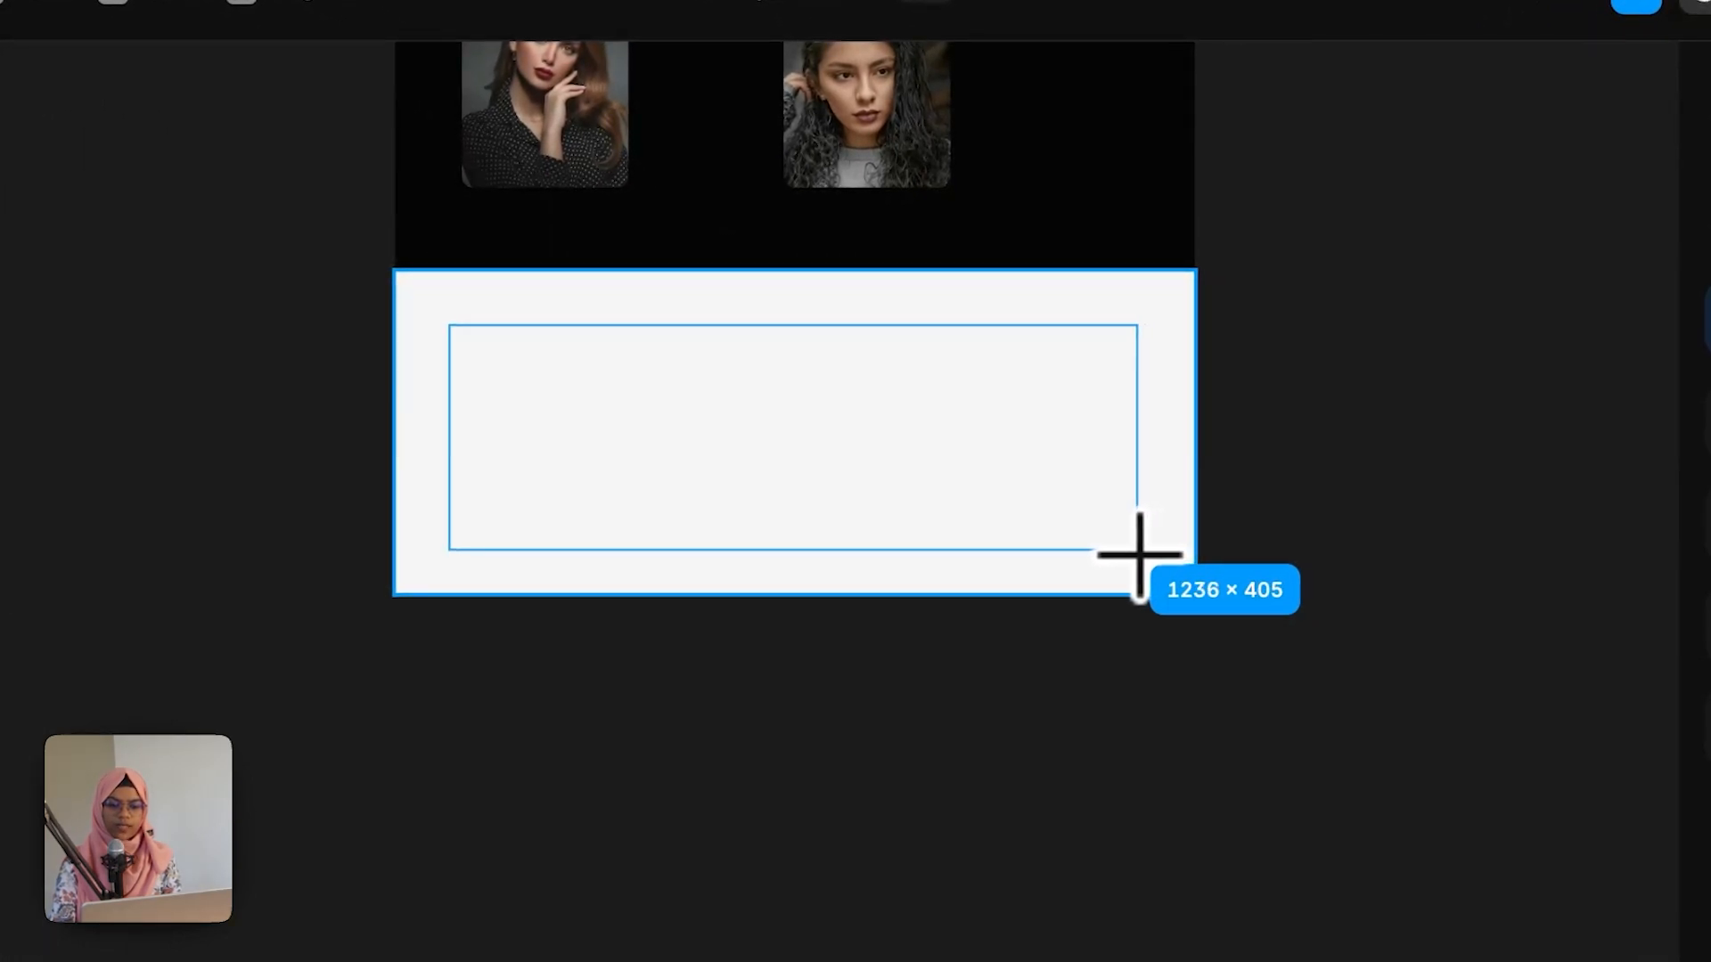
drag(1140, 555, 1139, 554)
click(1506, 548)
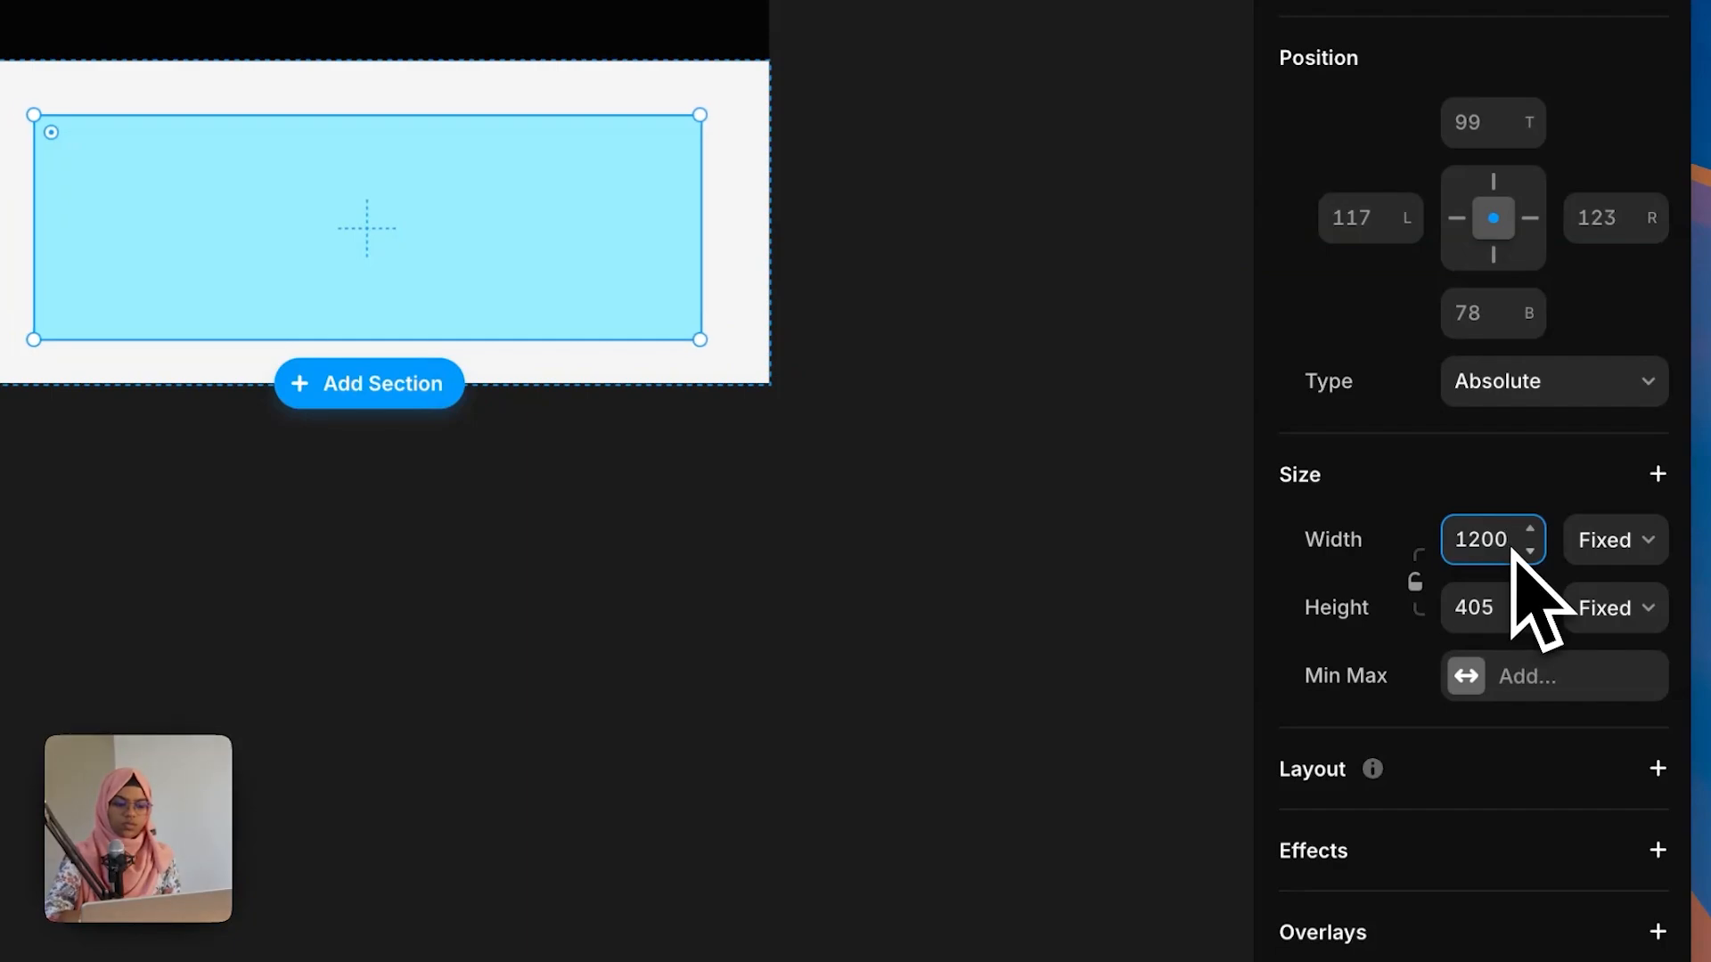
scroll(1590, 842, down, 10)
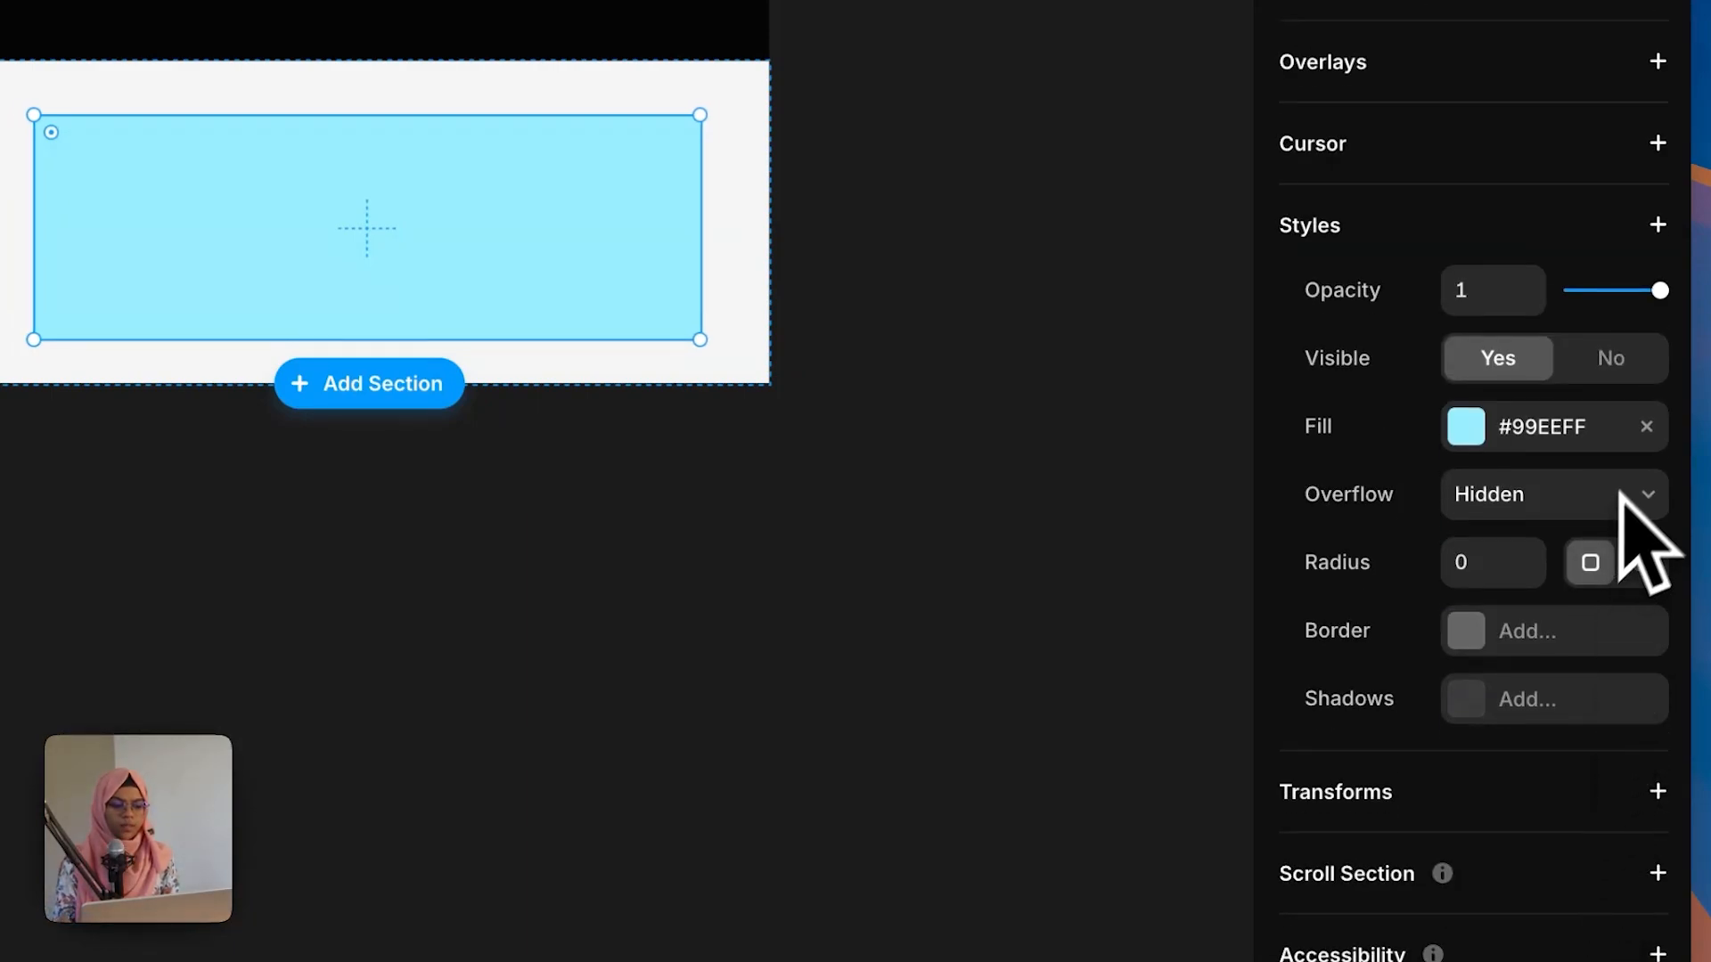
click(1646, 427)
scroll(1527, 458, up, 10)
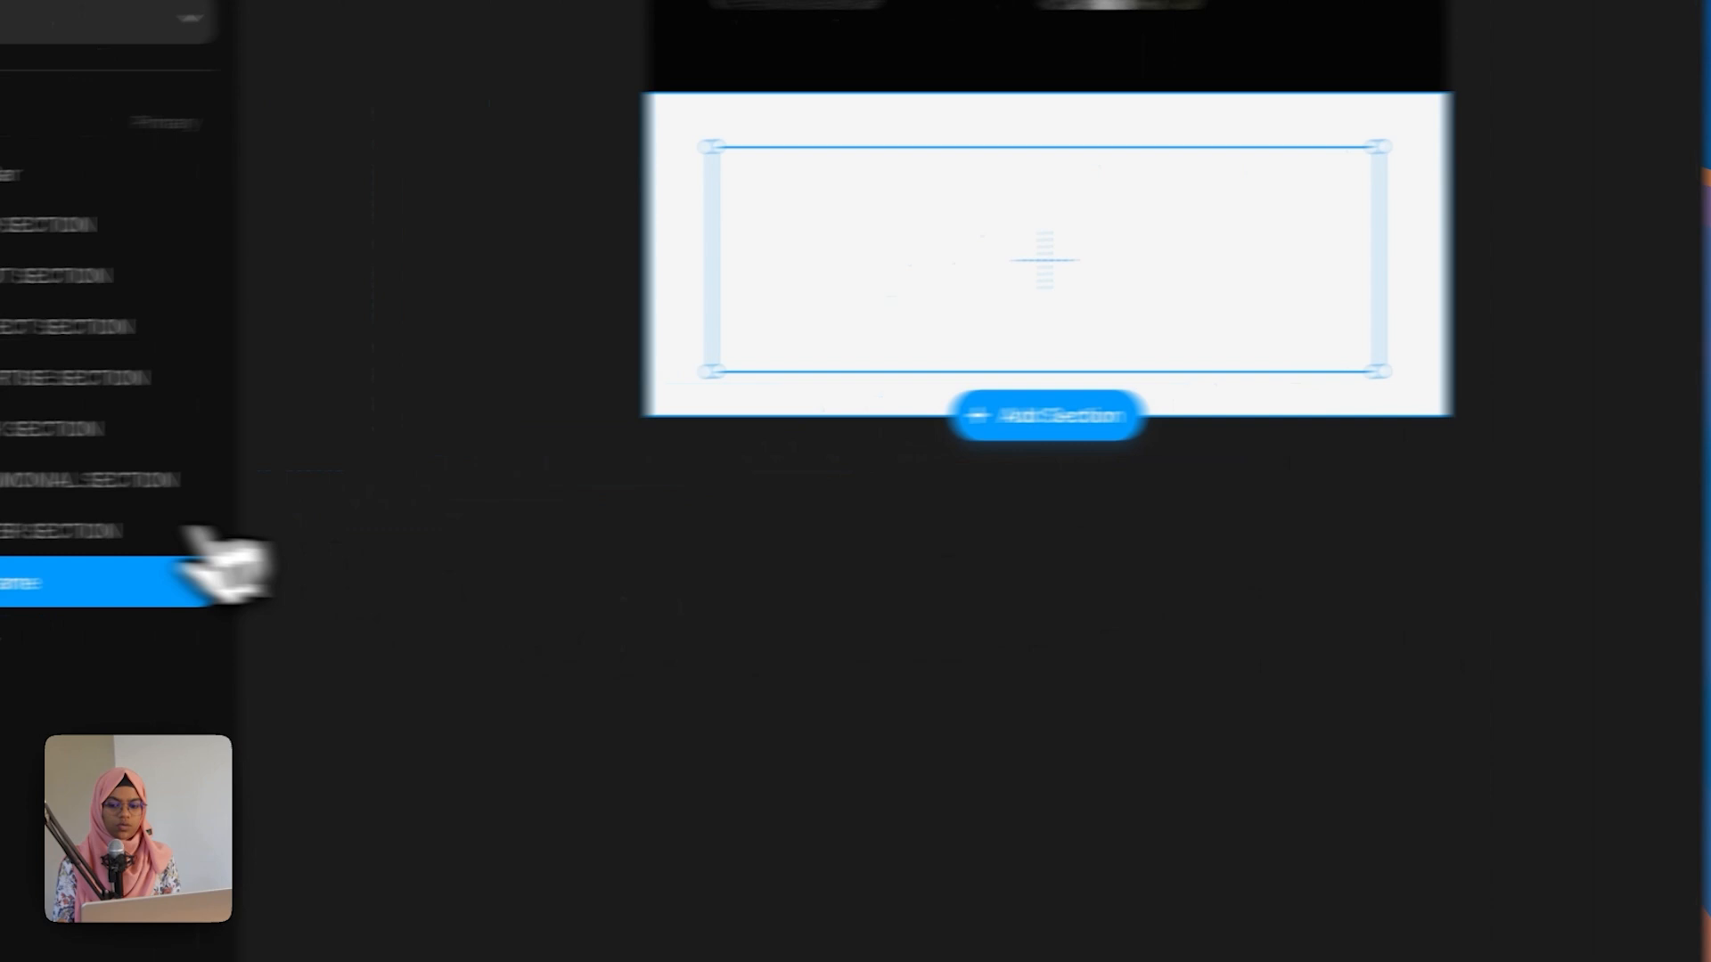
Step: Add a vertical stack layout to FOOTER SECTION
click(178, 533)
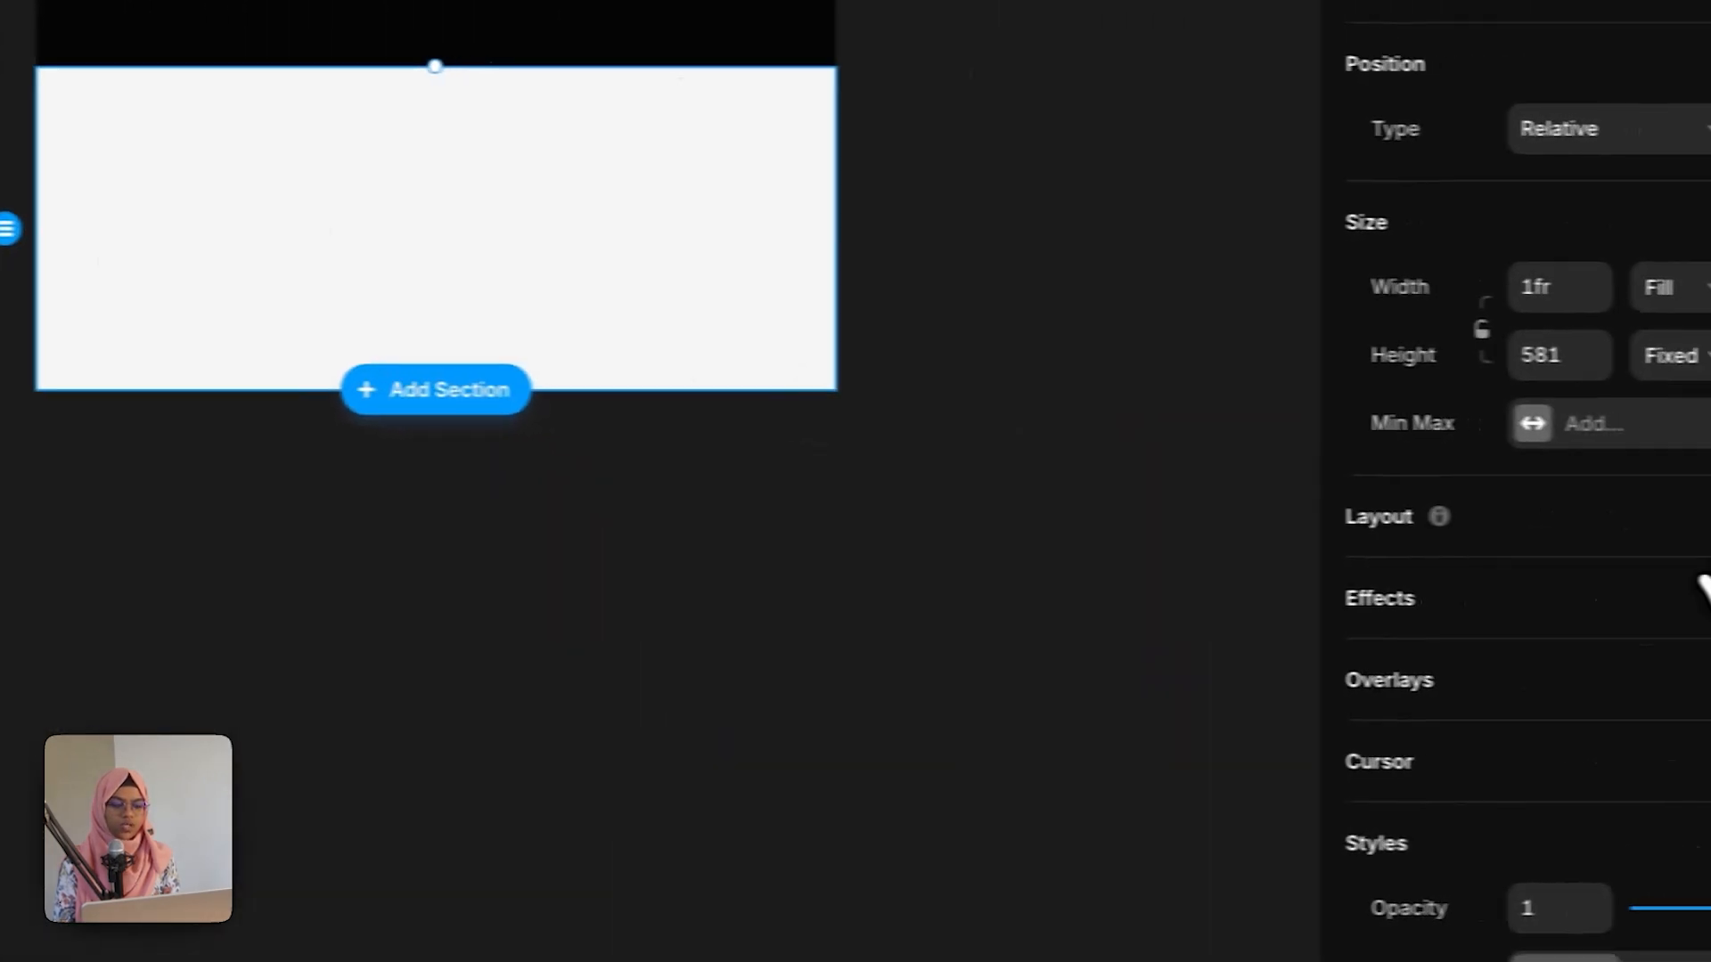
click(1709, 514)
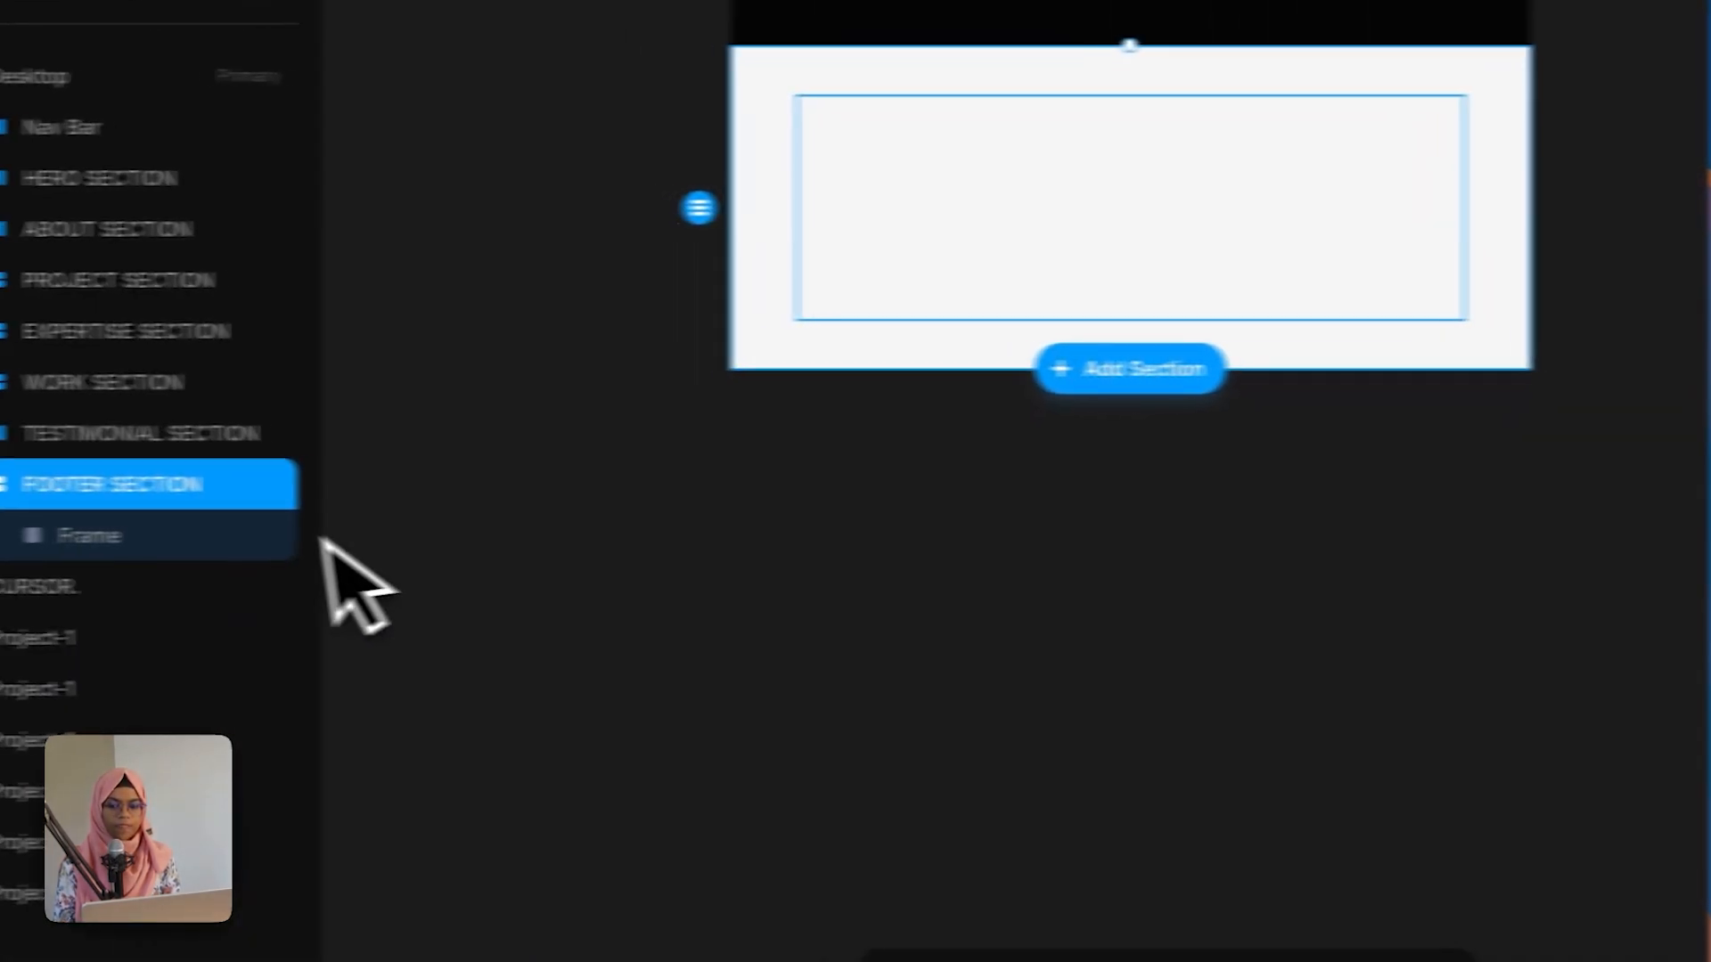
Step: Rename the frame inside FOOTER SECTION to CONTAINER
double_click(287, 535)
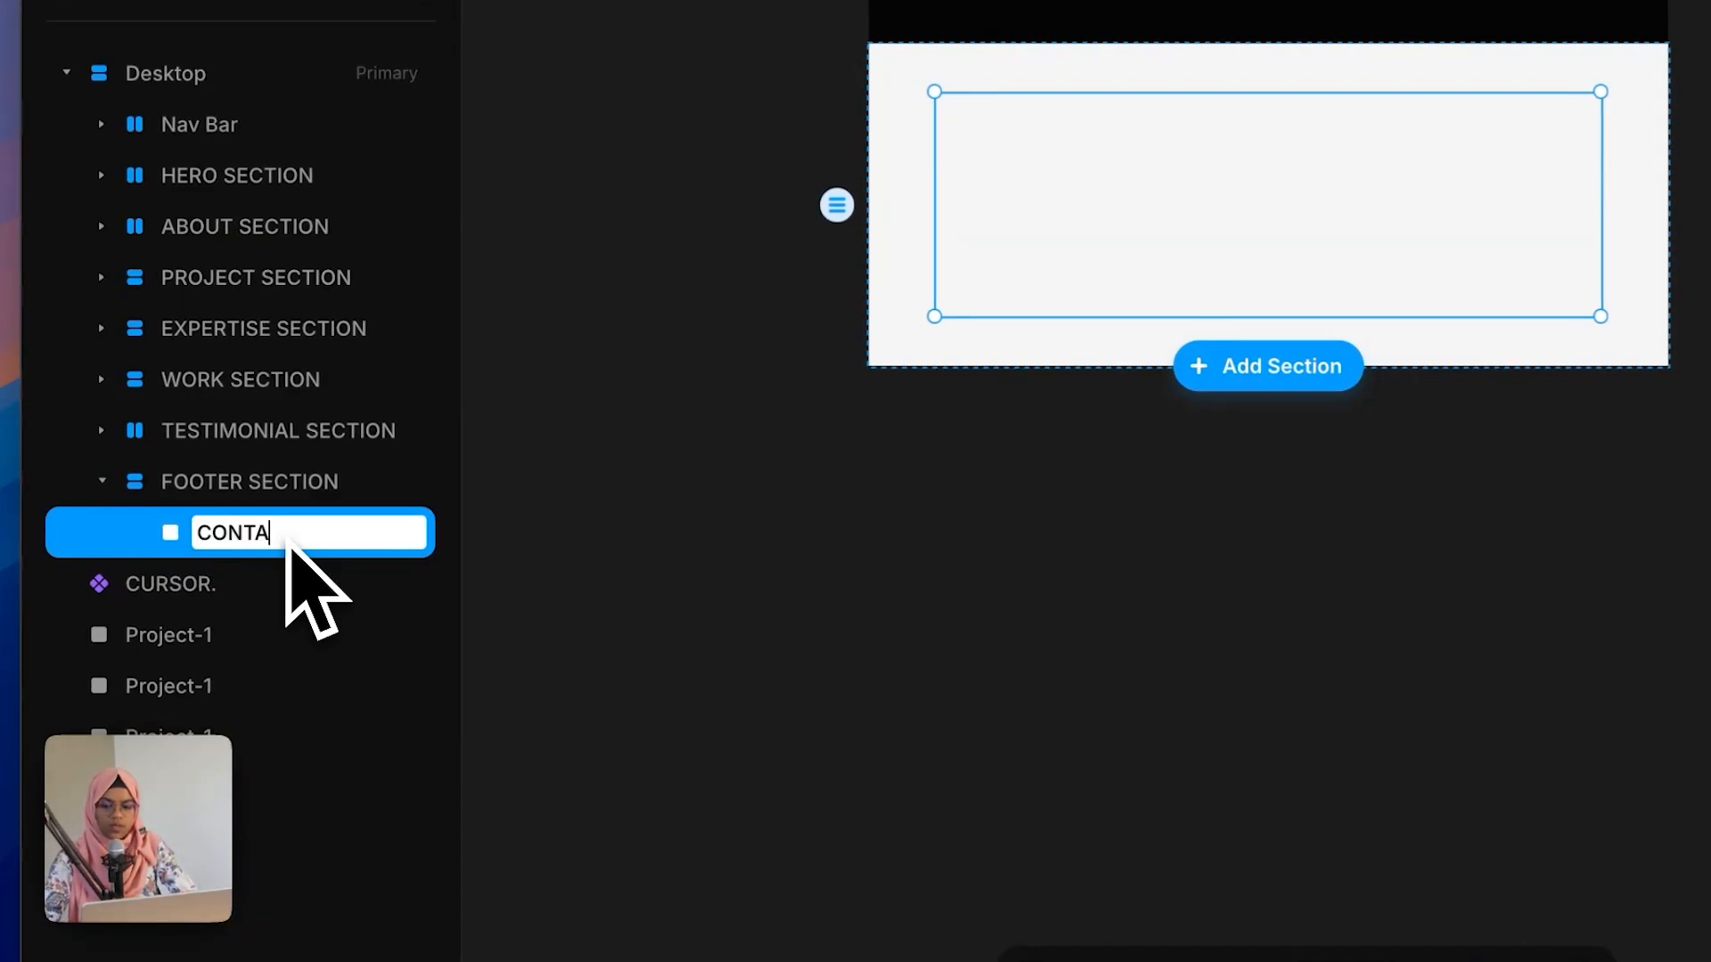
text(CONTAINER)
key(Return)
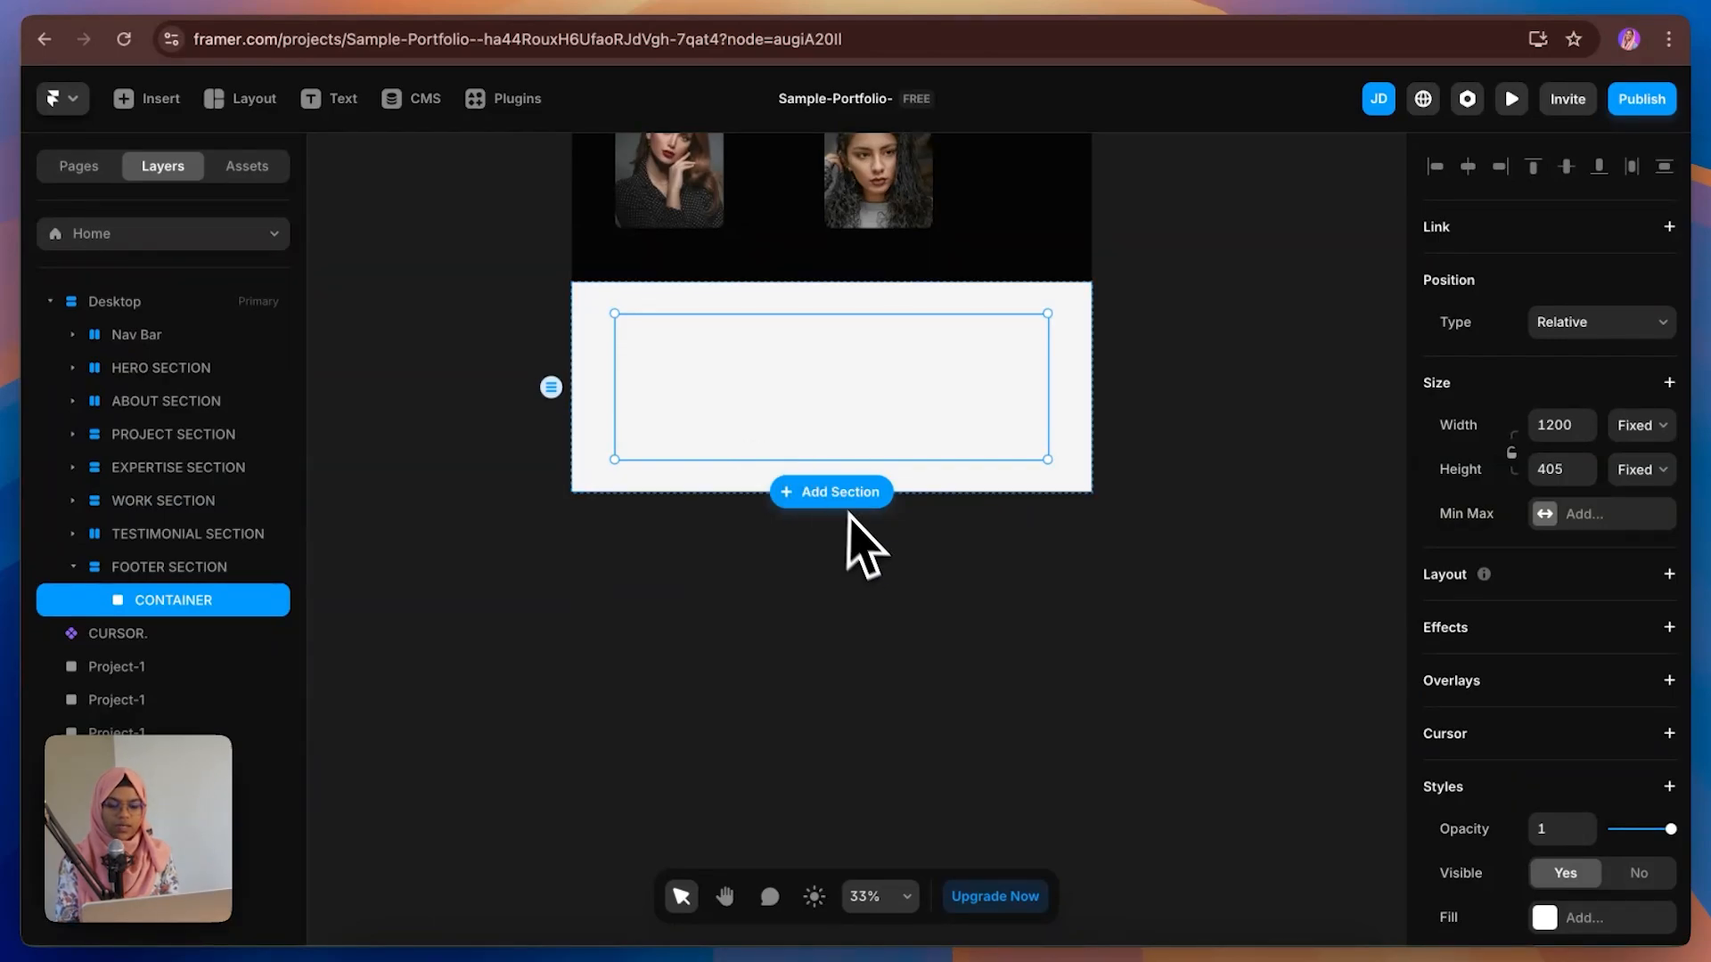
Step: Select and copy the CONTENT WRAP holding the expertise section's title and description
scroll(878, 561, up, 10)
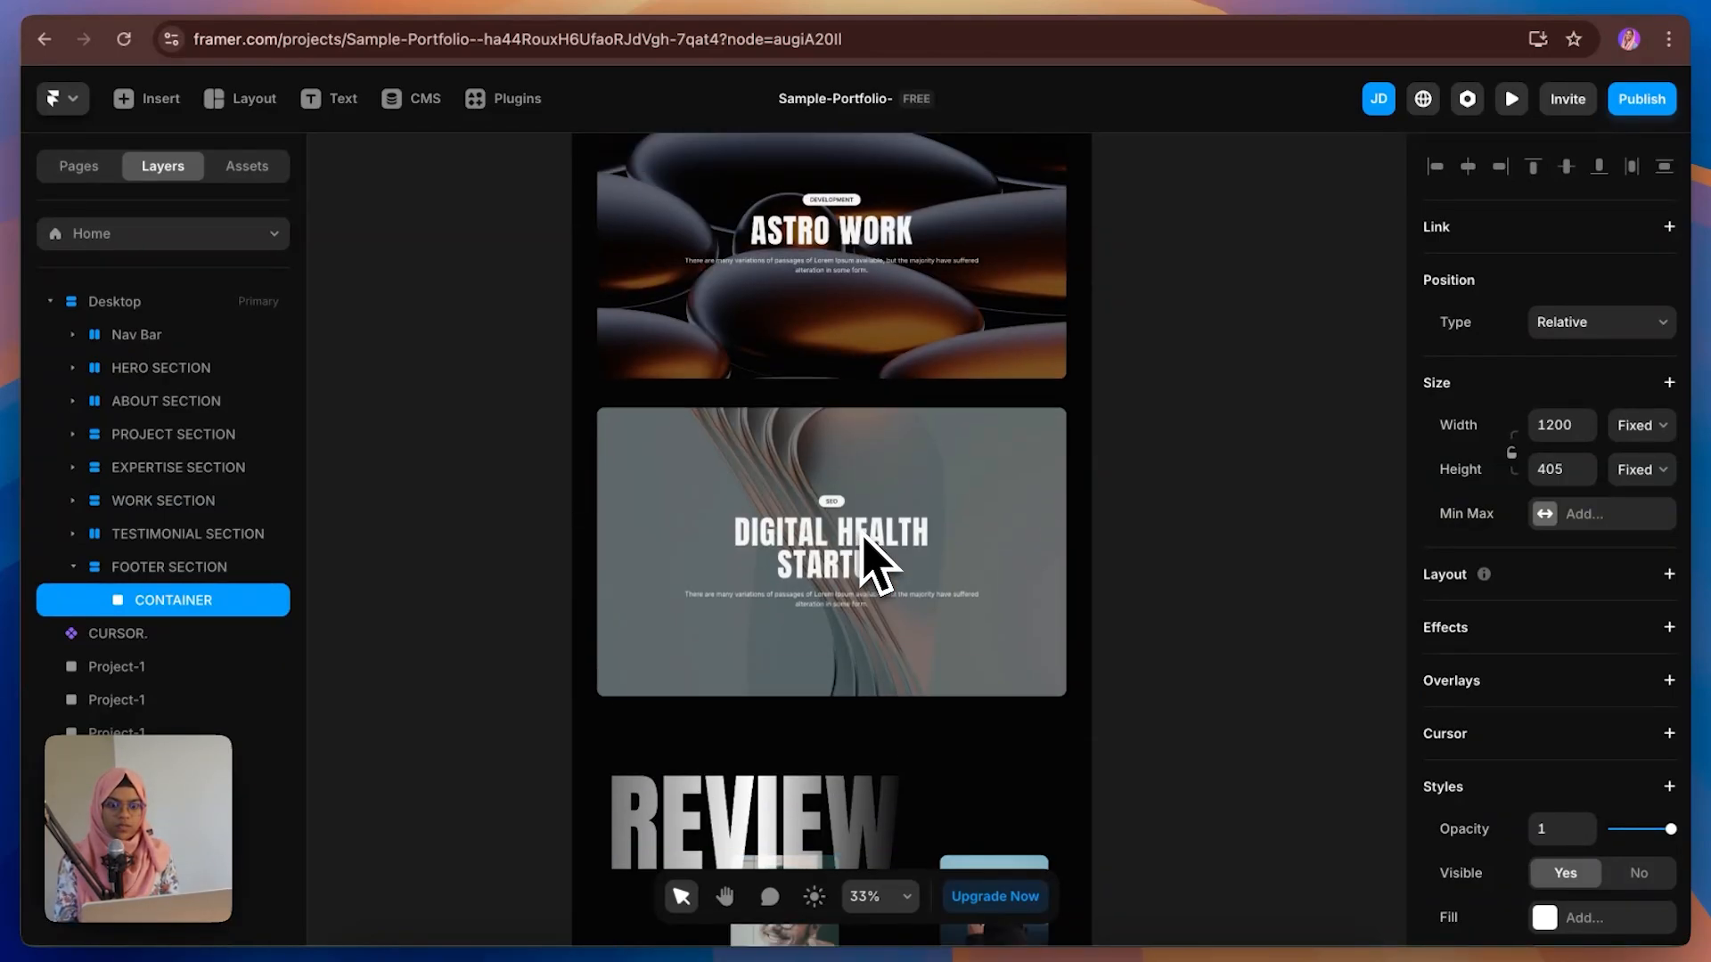
scroll(869, 556, up, 8)
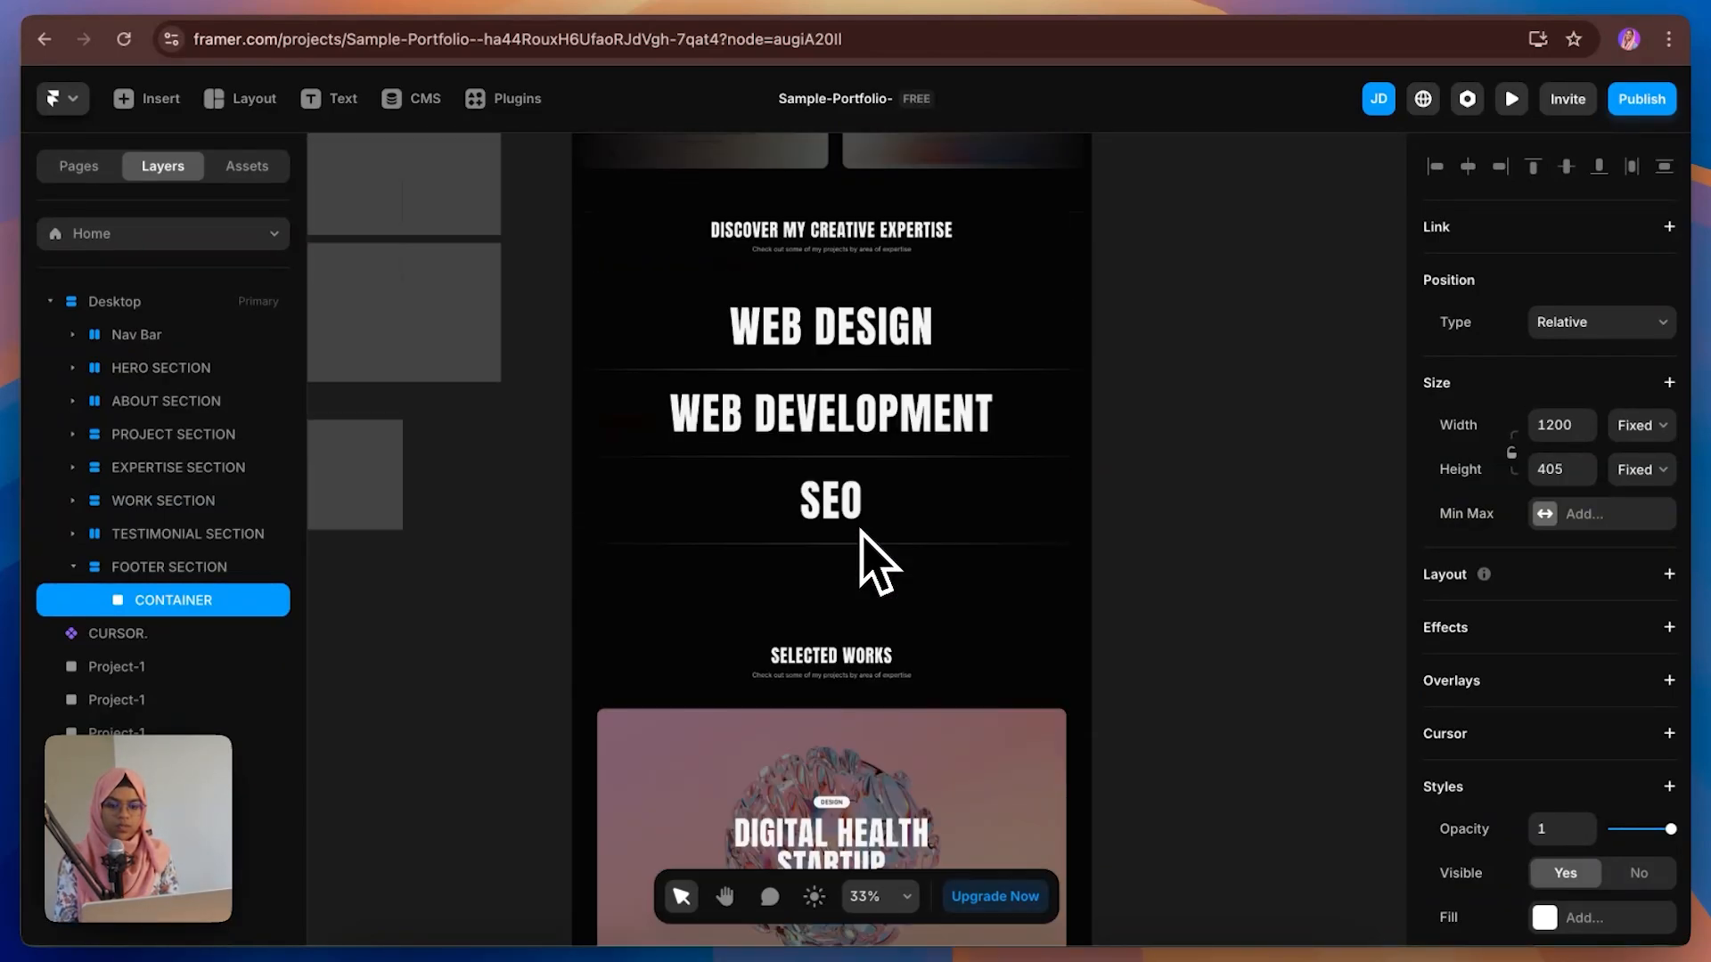
click(808, 236)
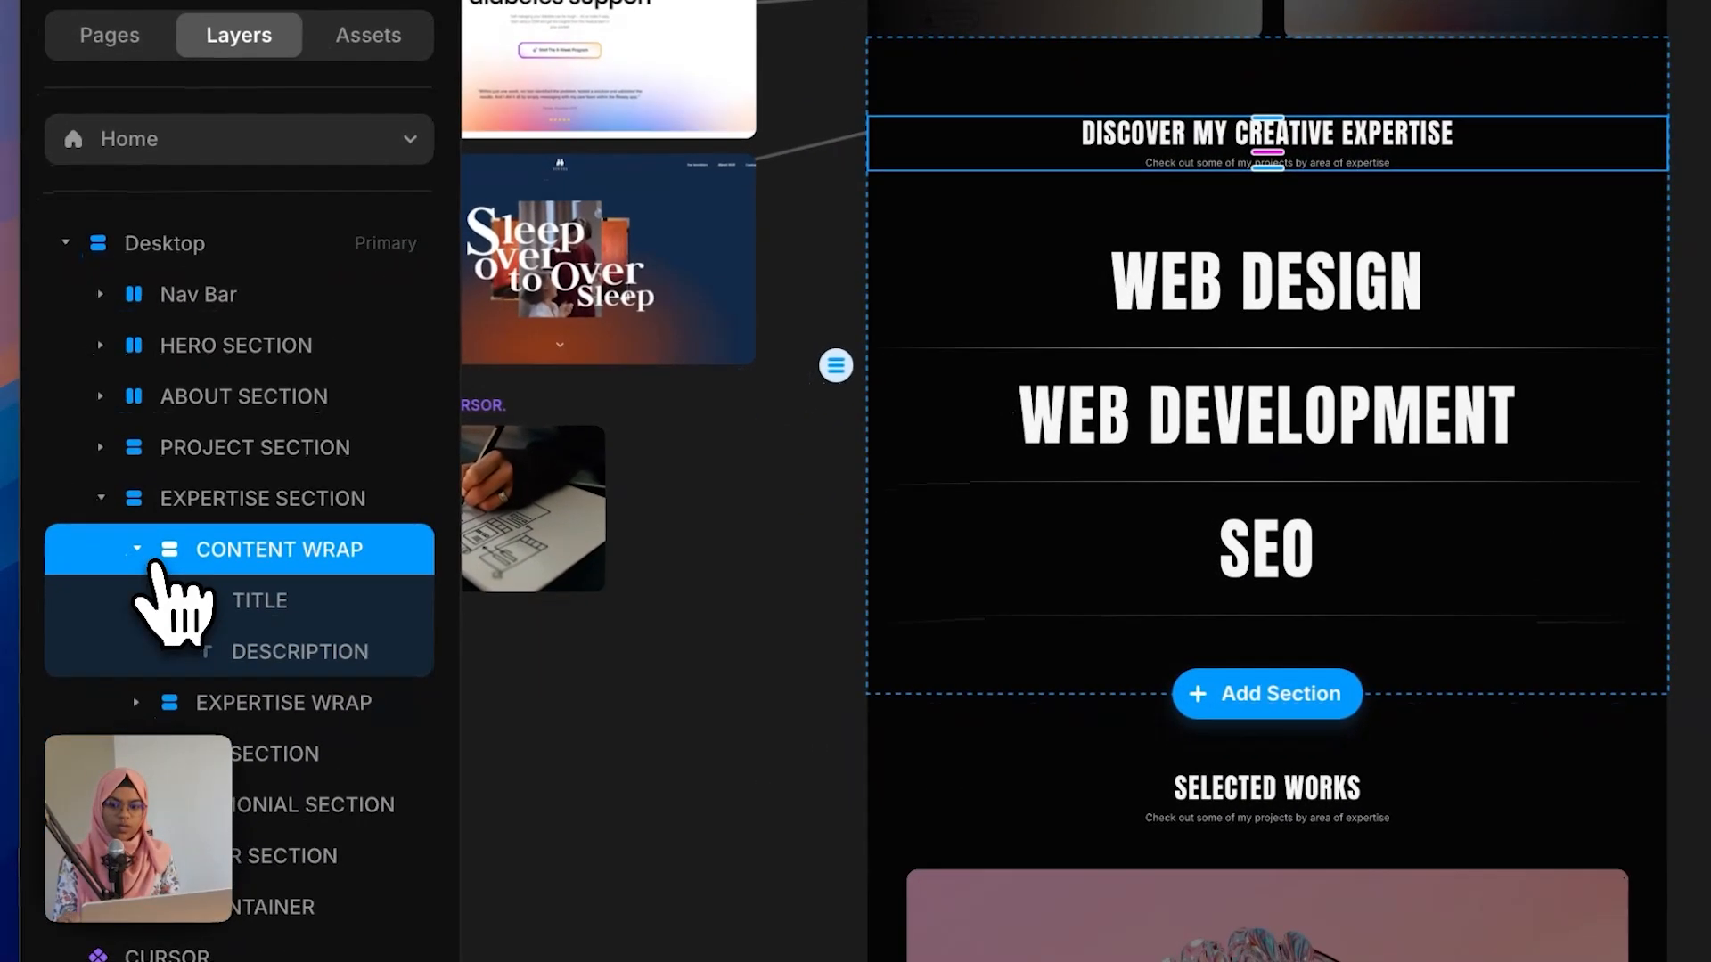
click(141, 551)
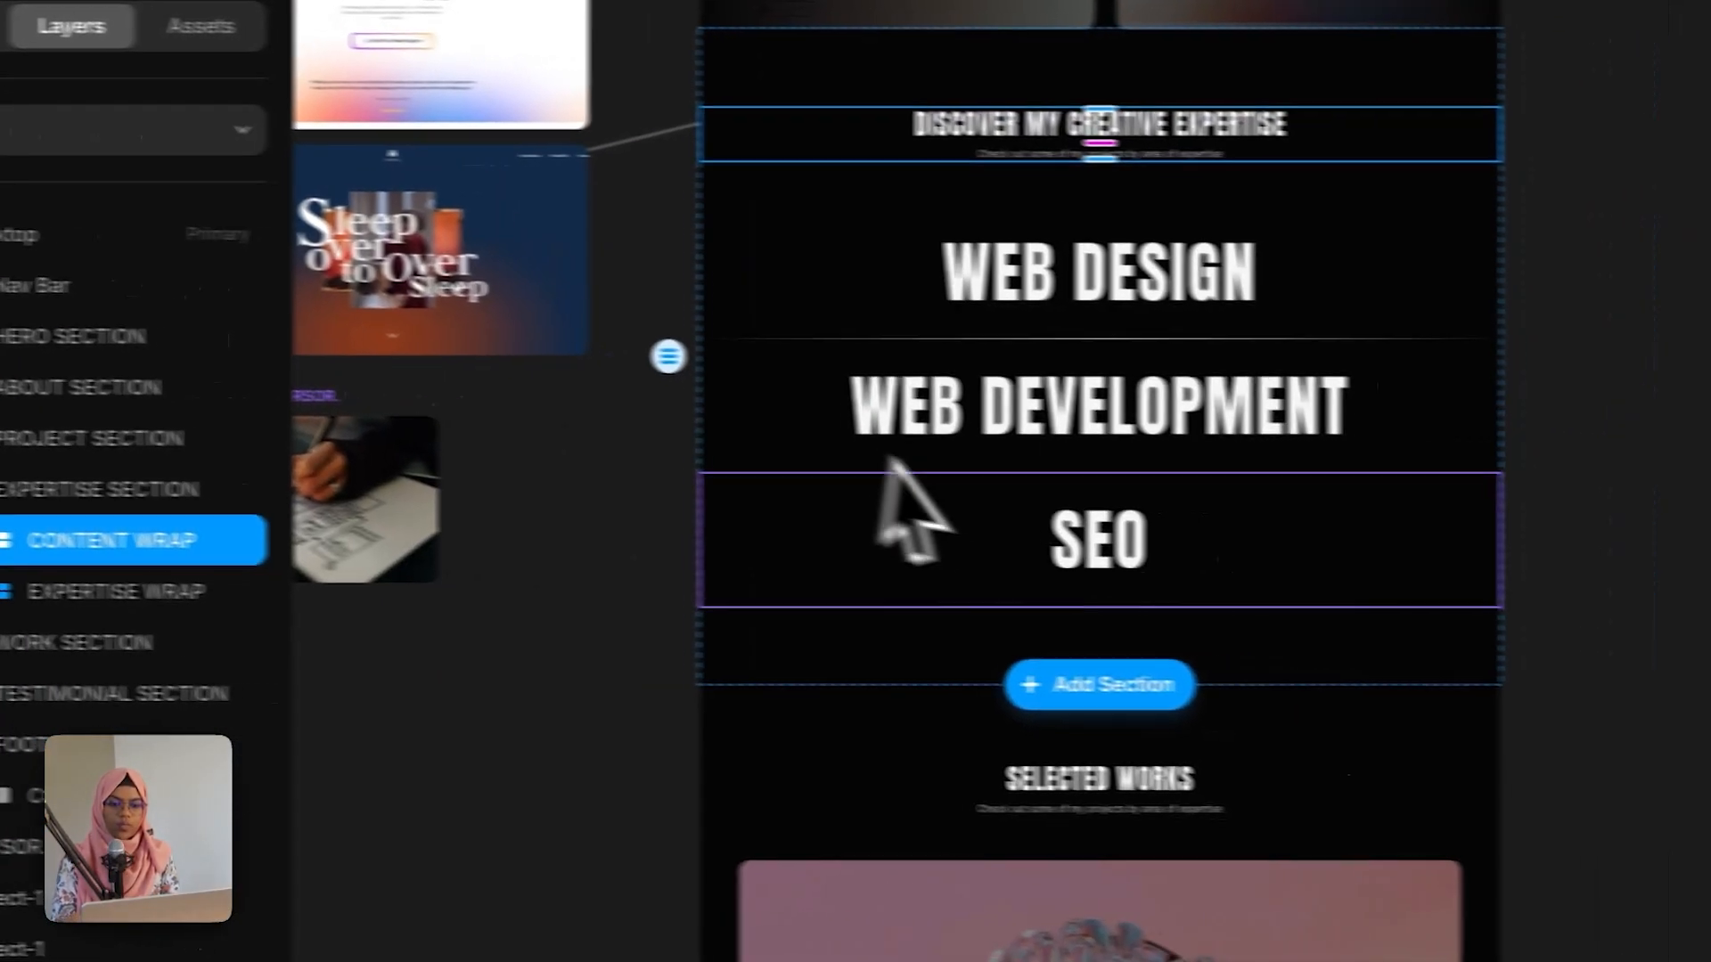
Step: Add a stack layout to the CONTAINER frame in the footer
scroll(1069, 534, down, 20)
click(1114, 223)
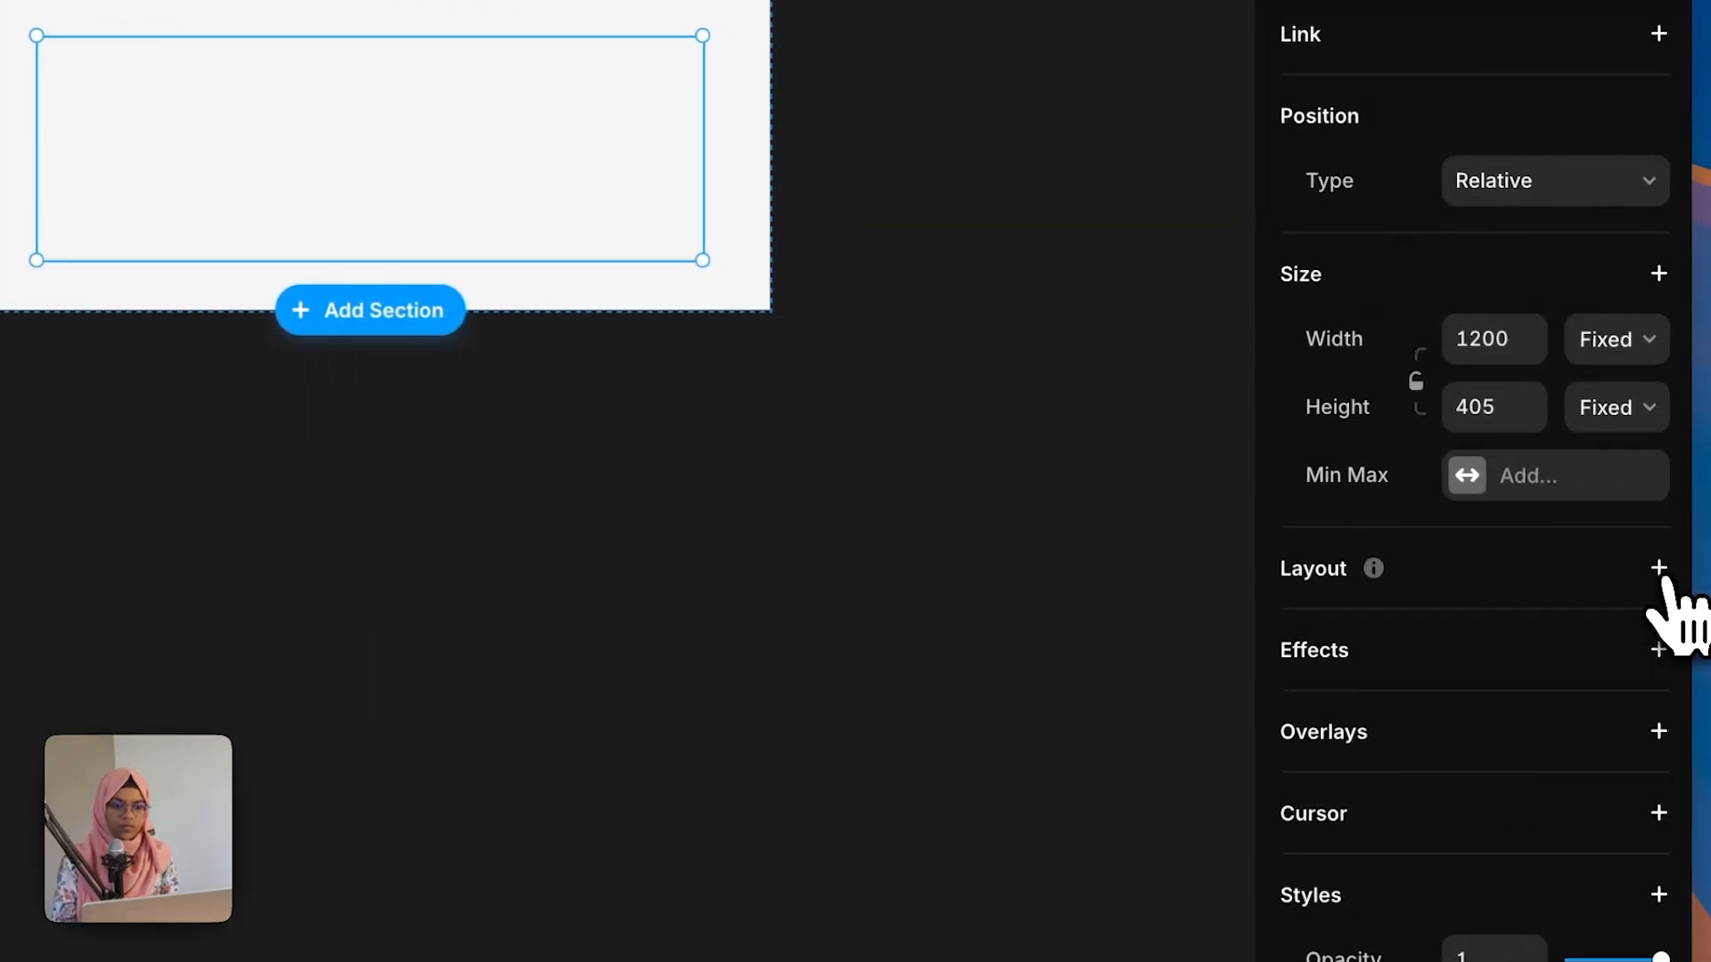
click(1665, 571)
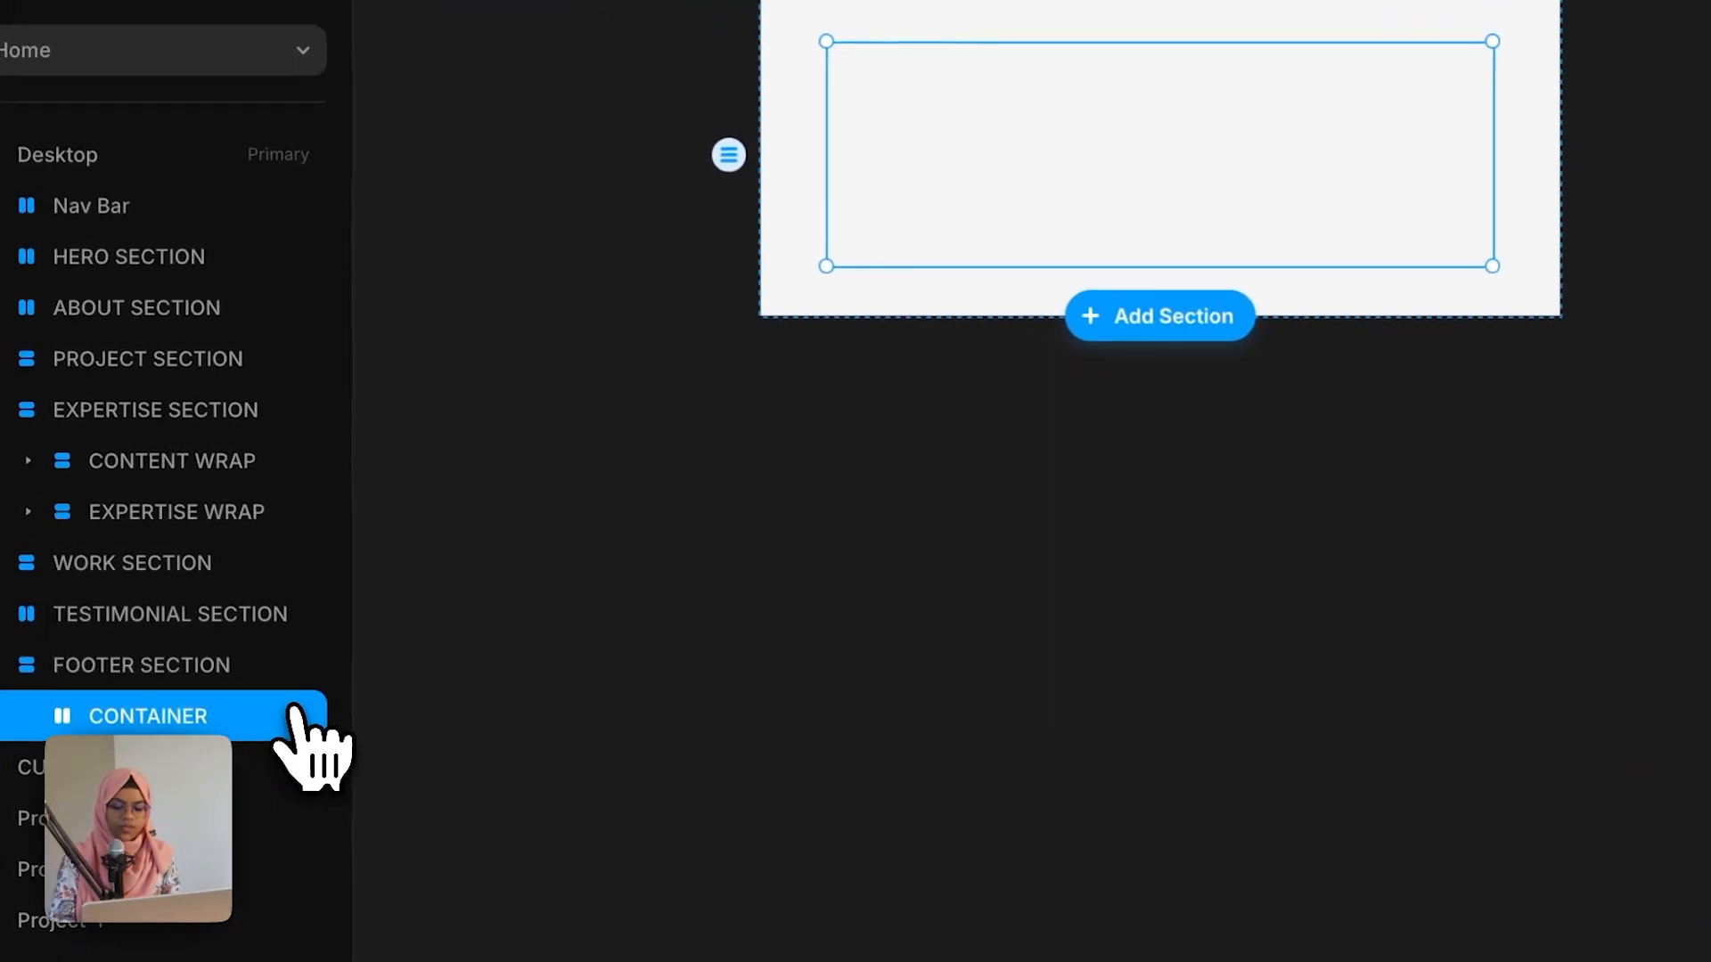
Step: Paste the copied CONTENT WRAP into the footer's CONTAINER
key(super+v)
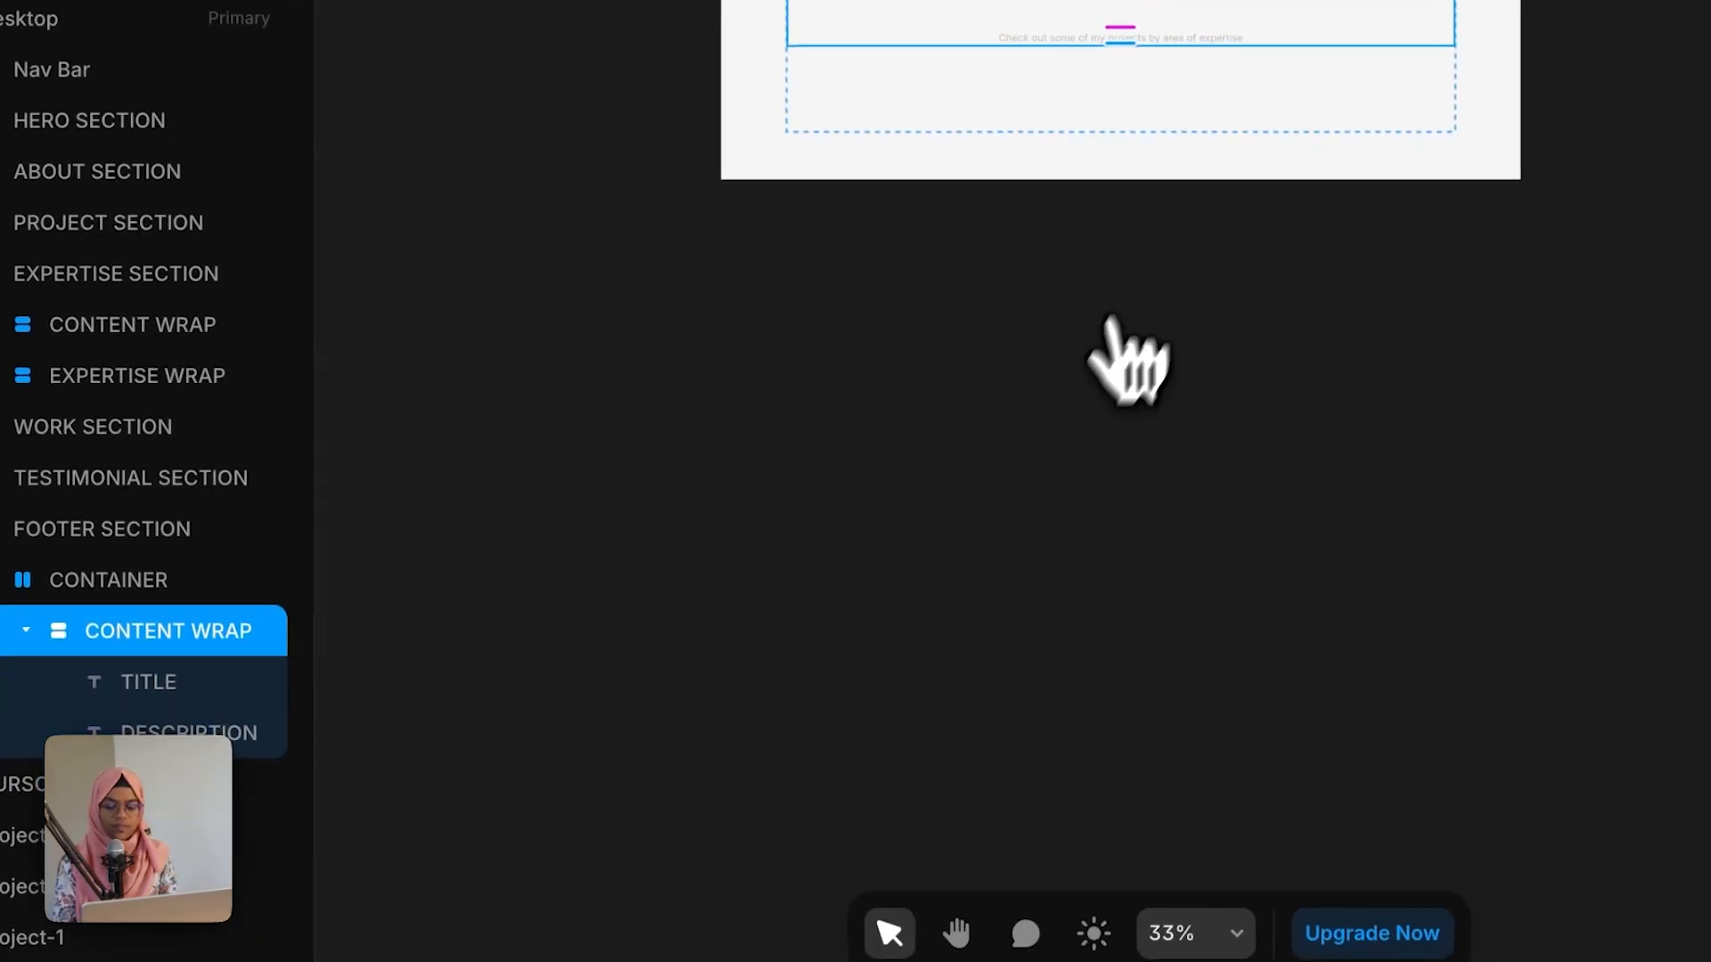
click(66, 767)
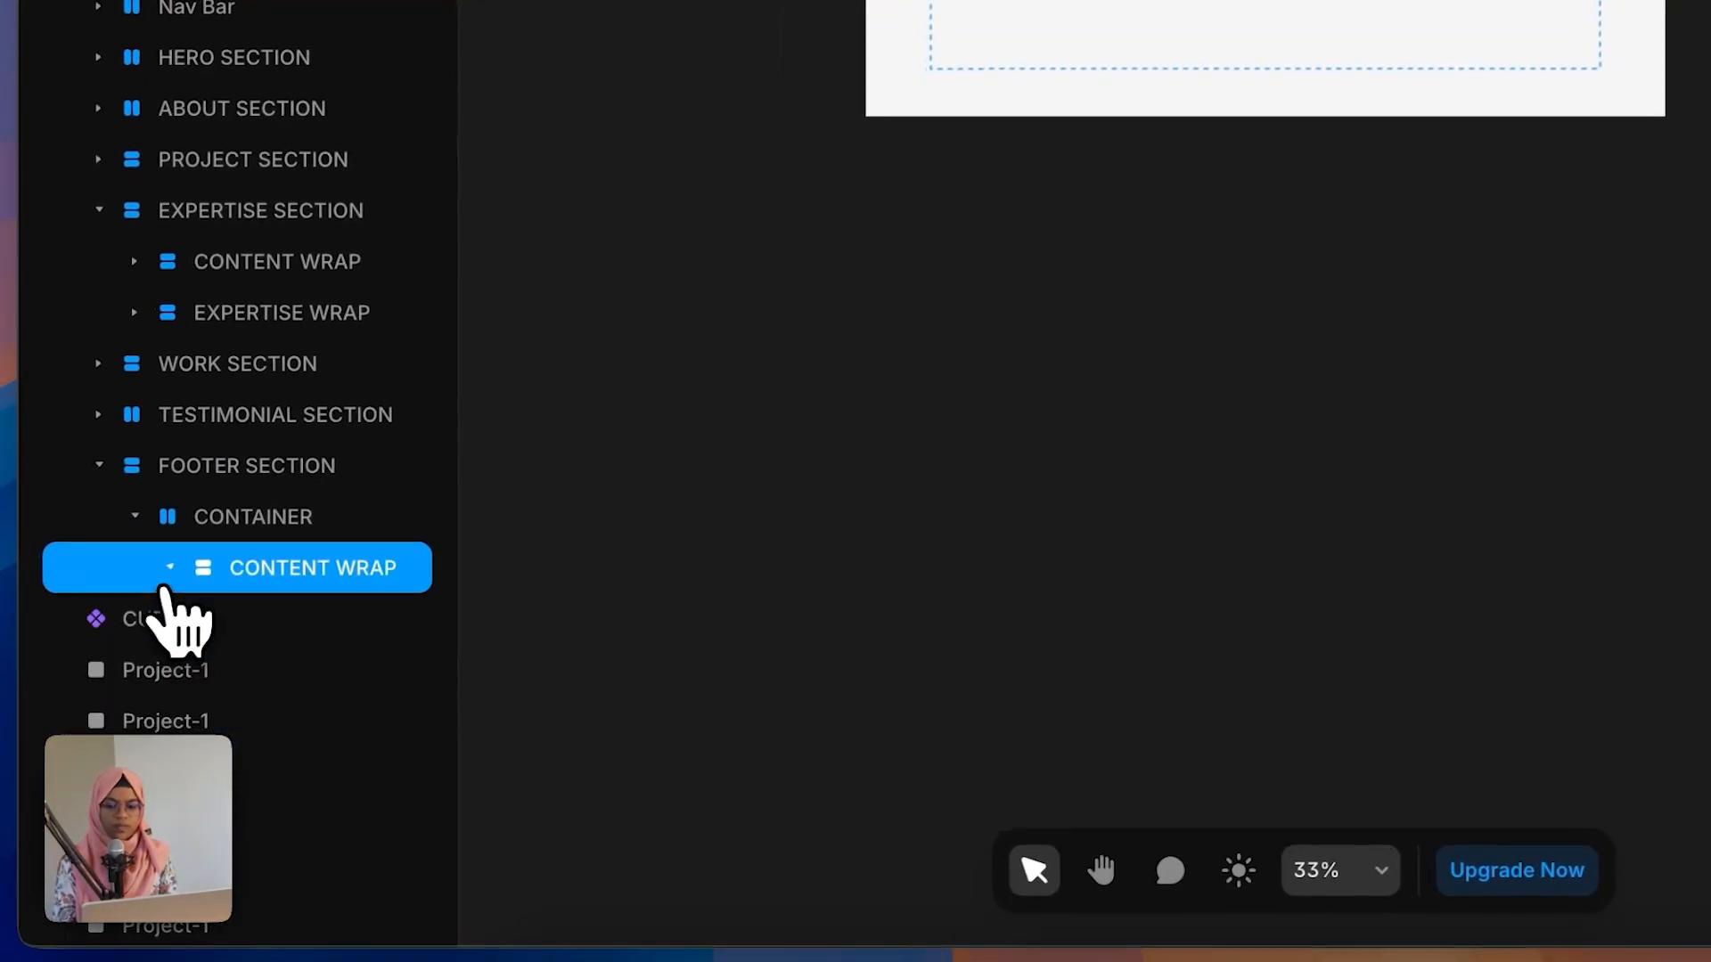
click(168, 573)
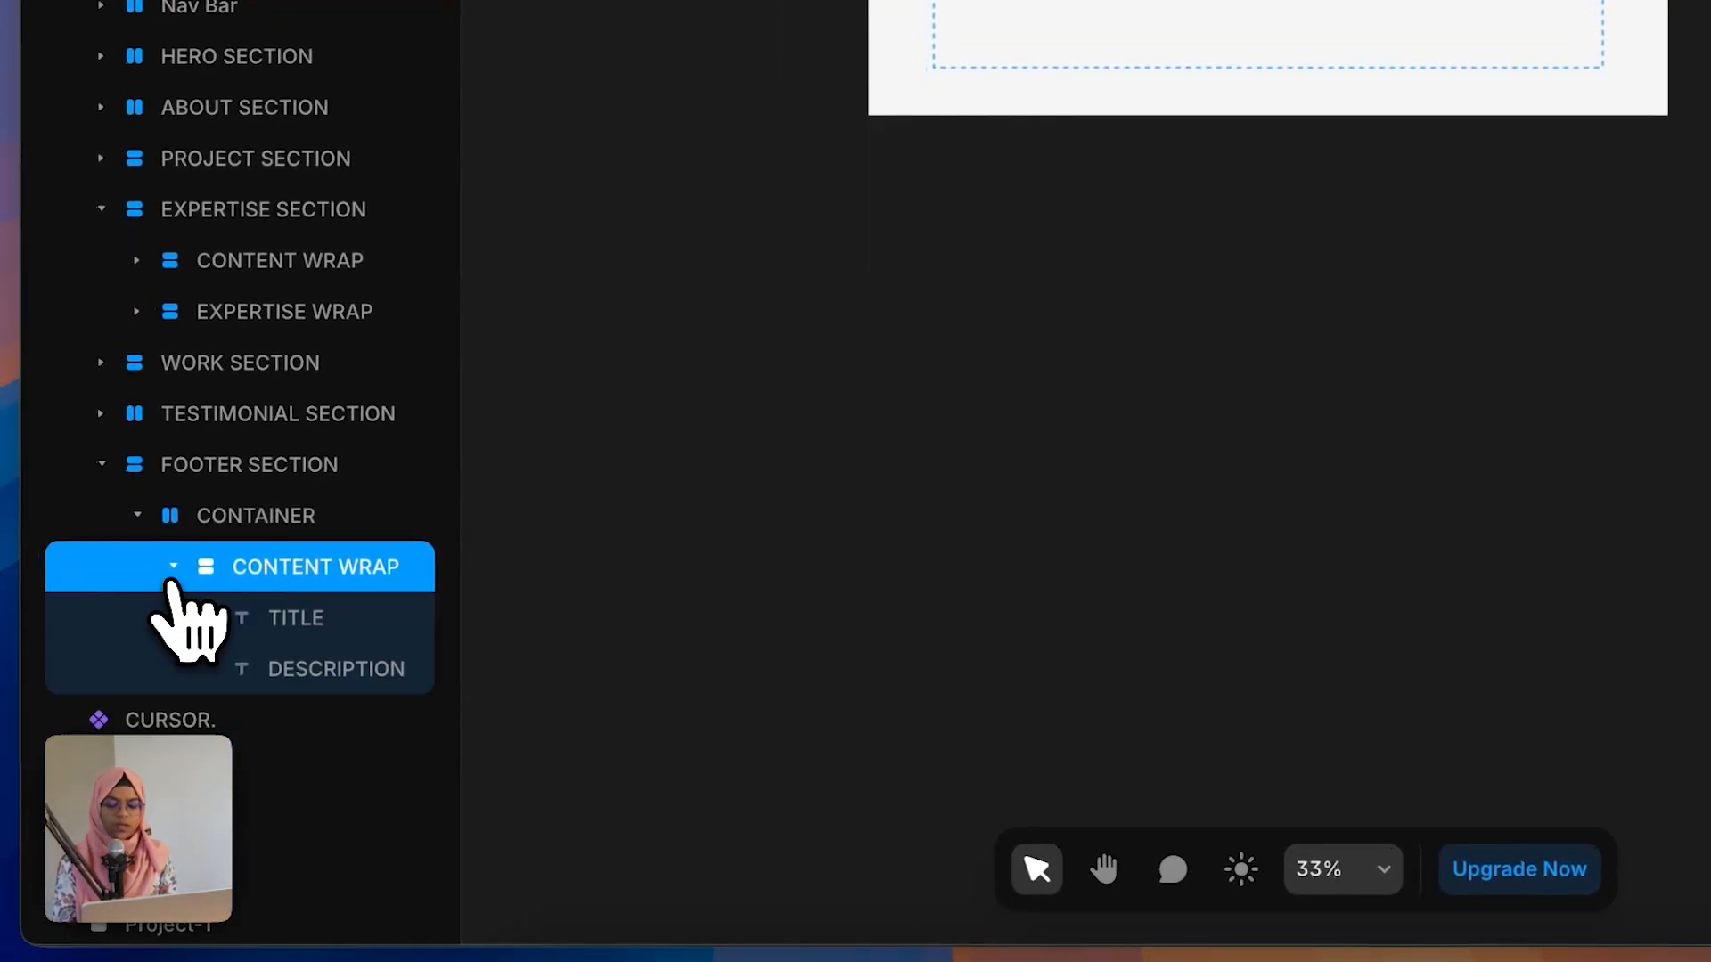
Step: Set the pasted title's text color to the Black style and center-align it
click(276, 624)
scroll(1559, 713, down, 5)
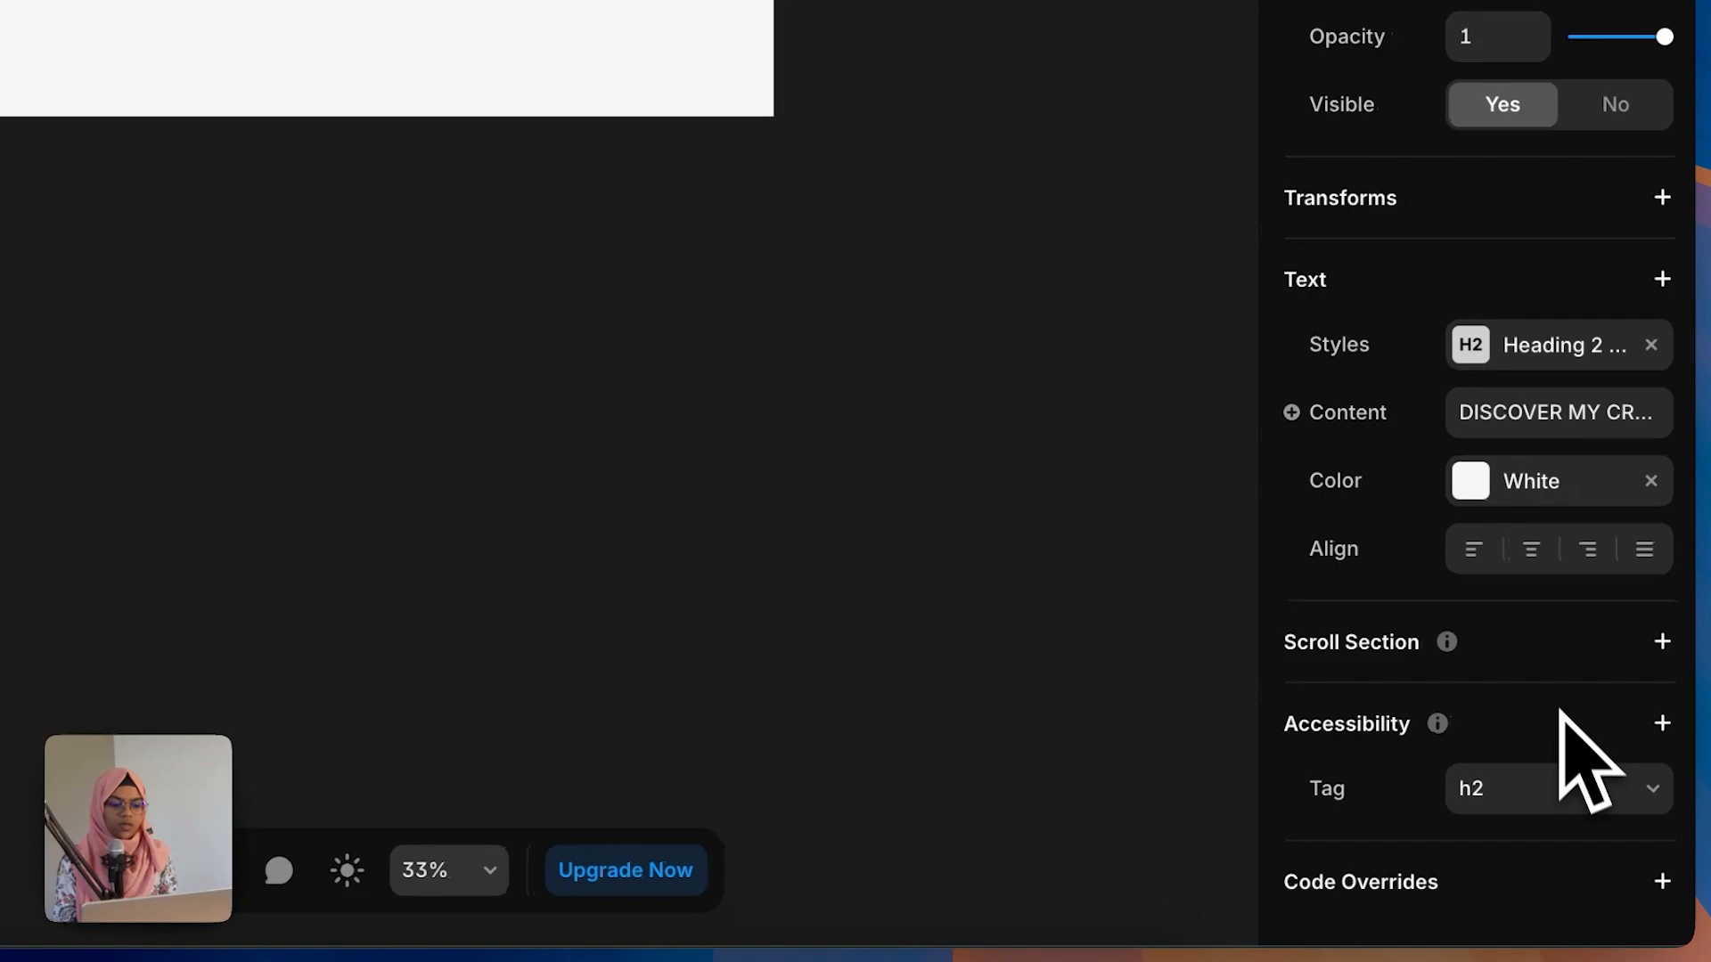
click(1523, 370)
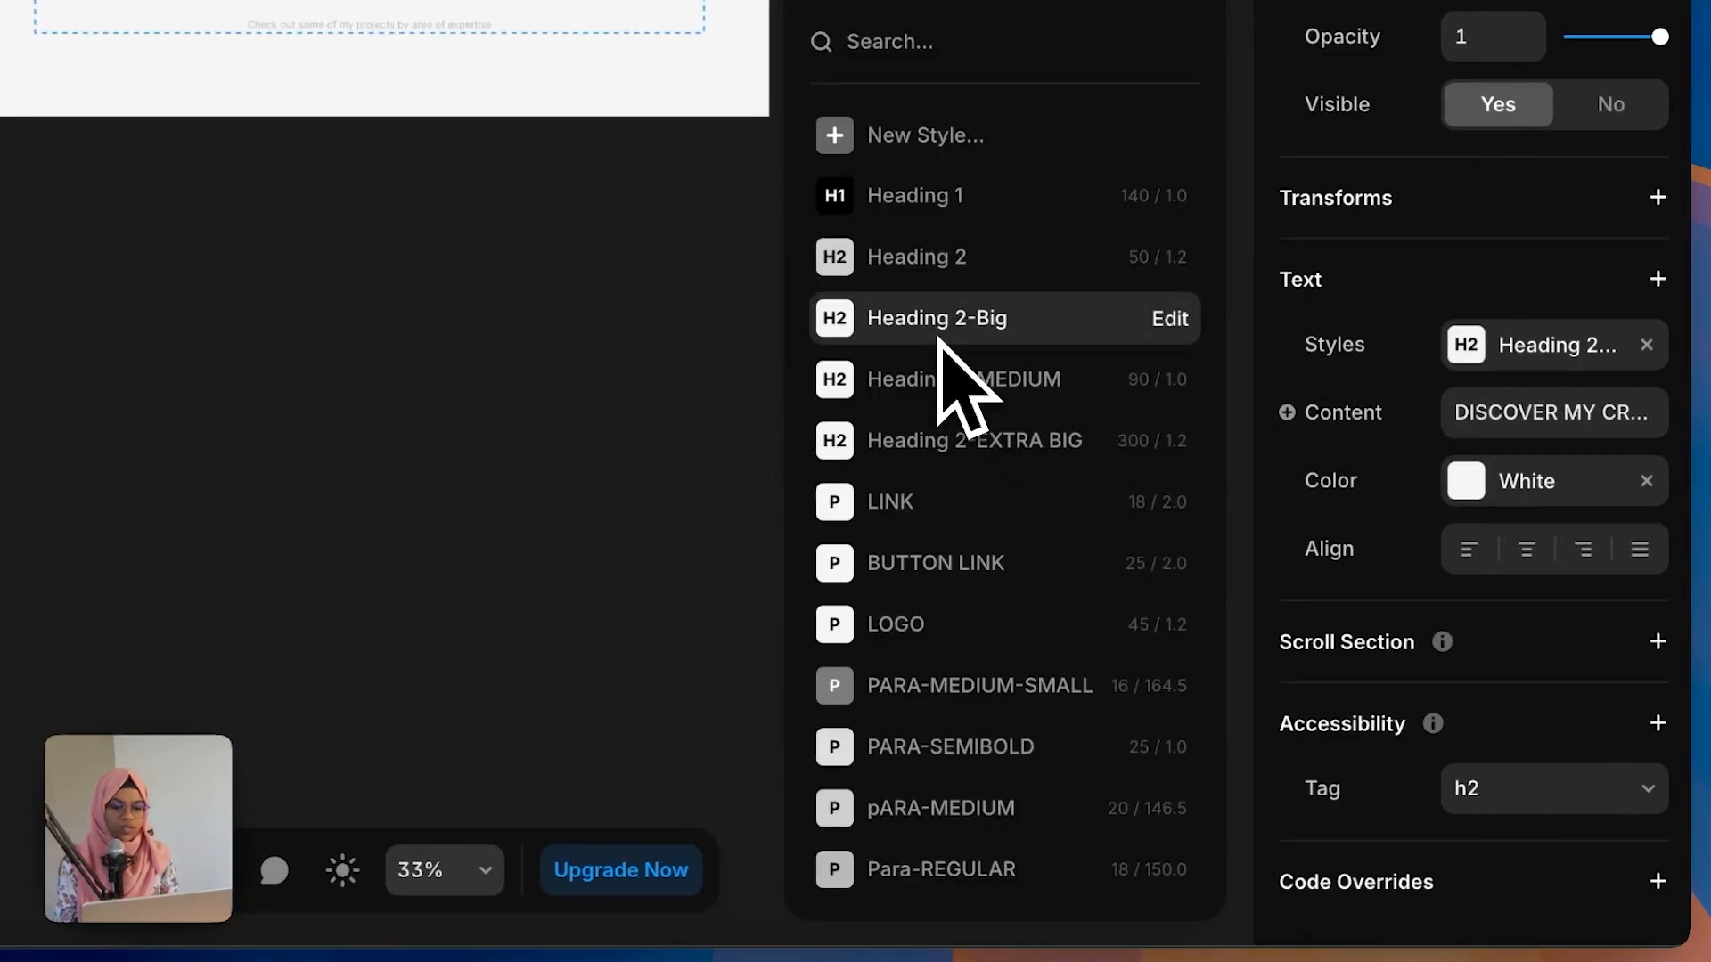
click(1528, 499)
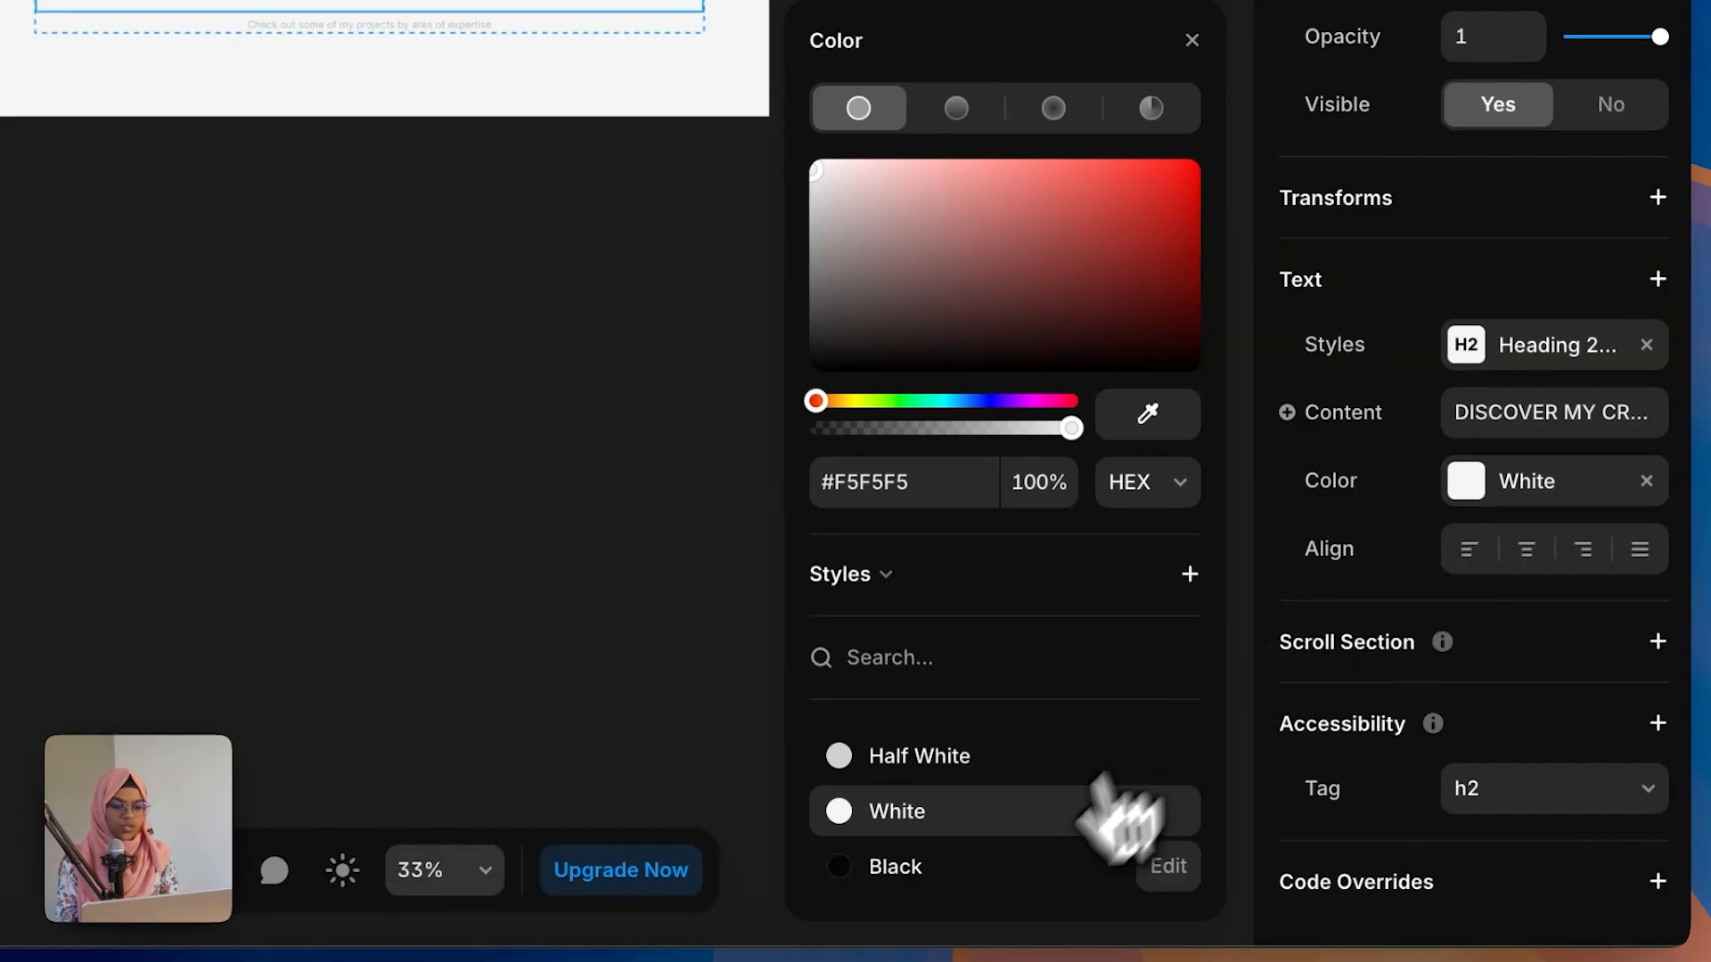
click(962, 873)
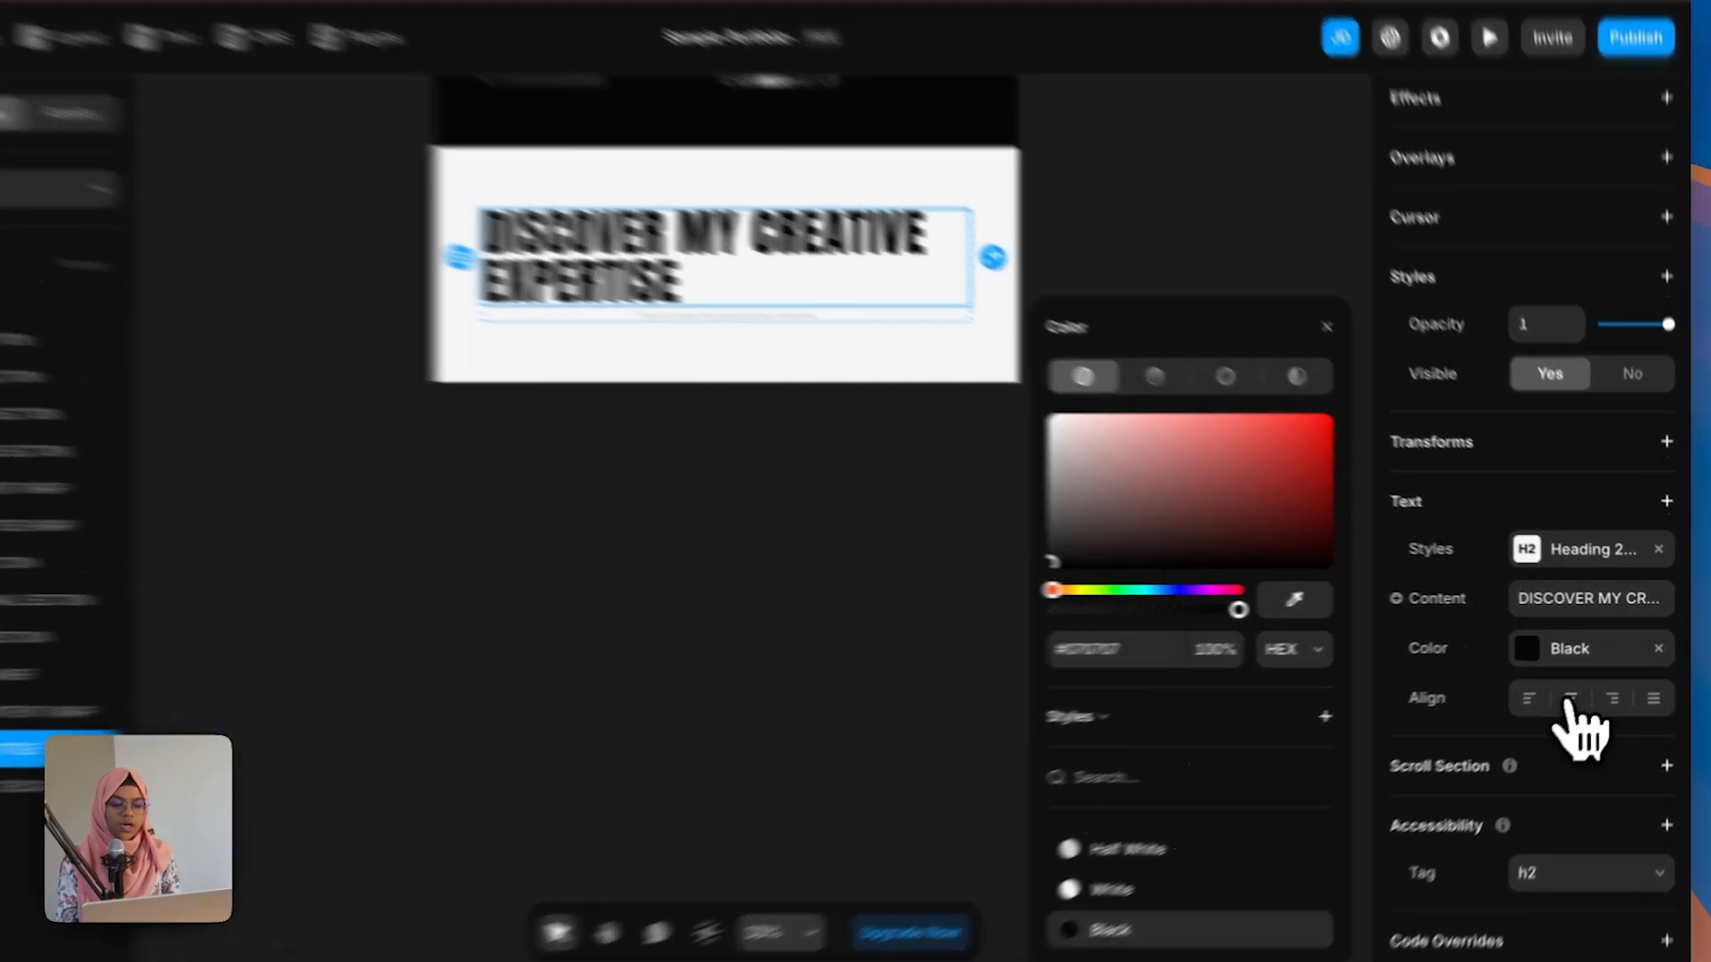
click(1582, 687)
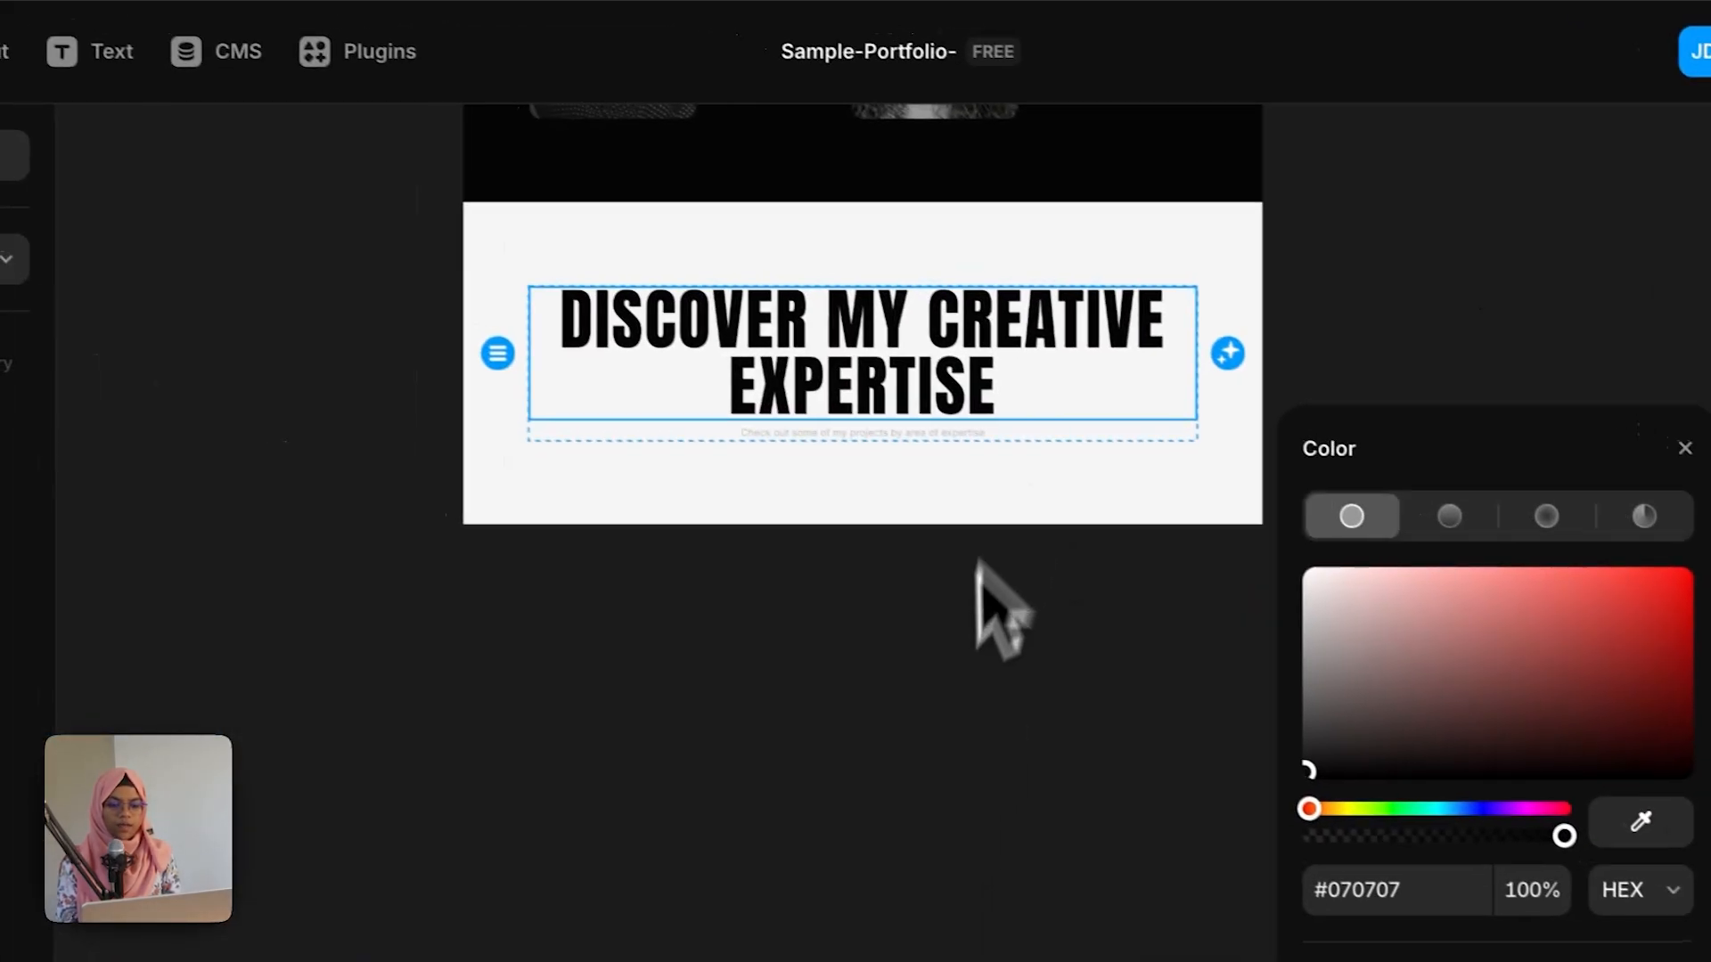
Step: Change the footer title text to LET'S WORK TOGETHER
click(976, 561)
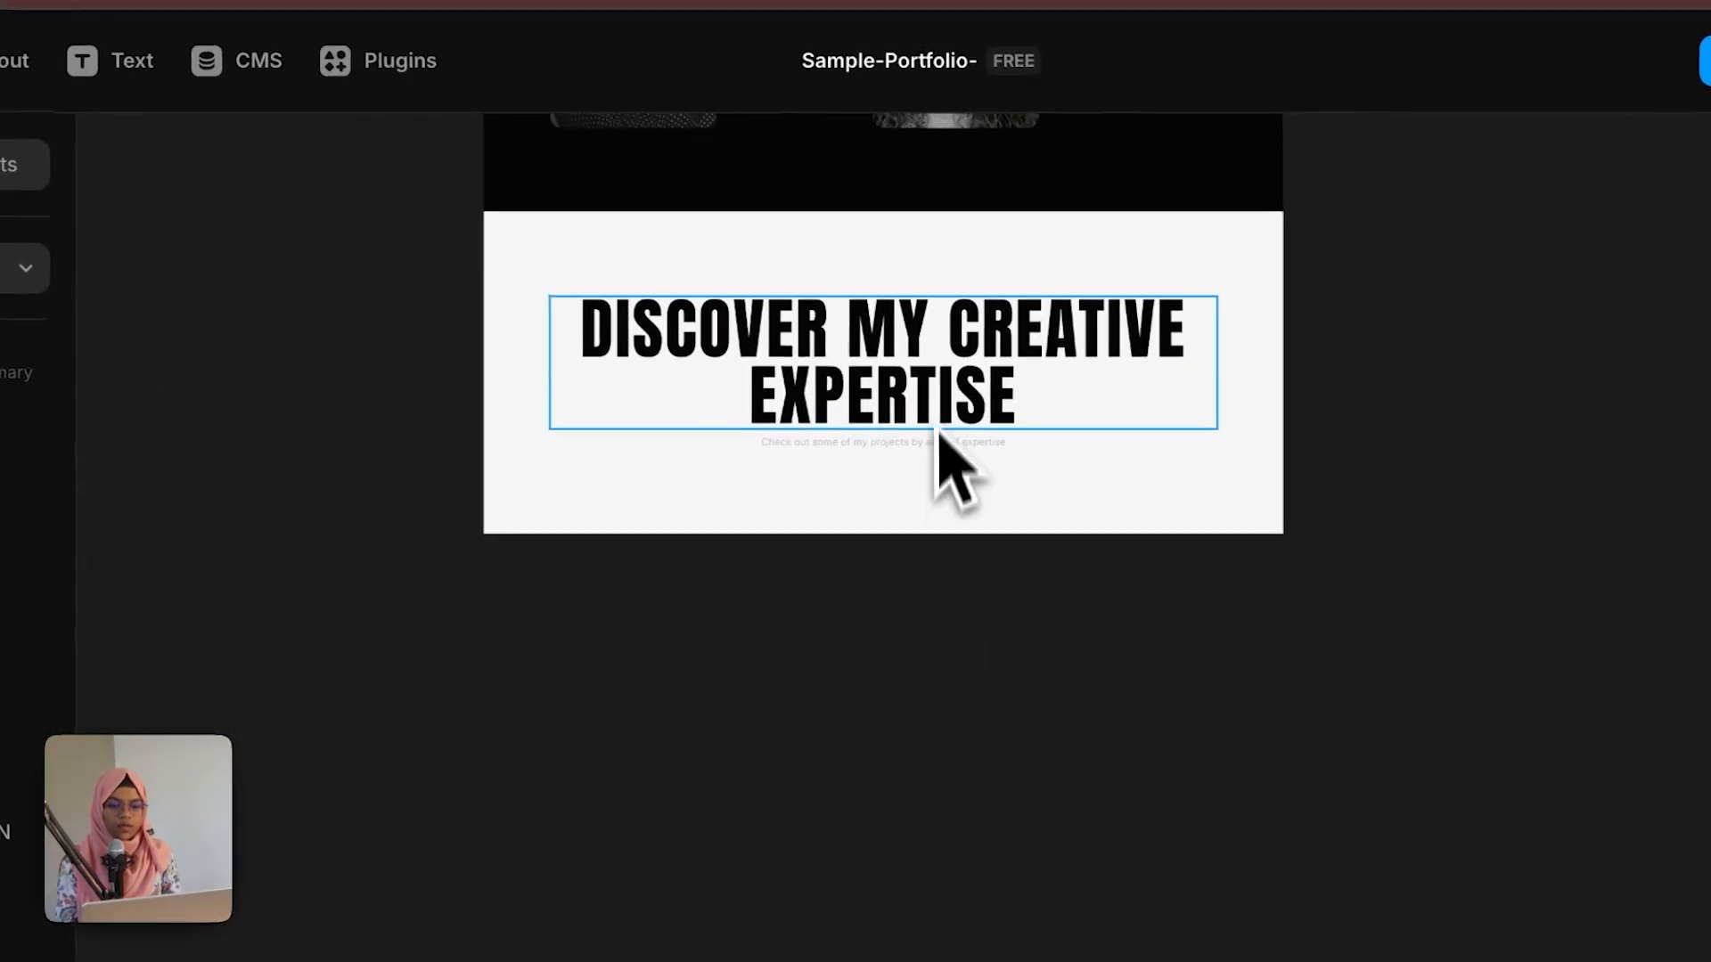
double_click(922, 374)
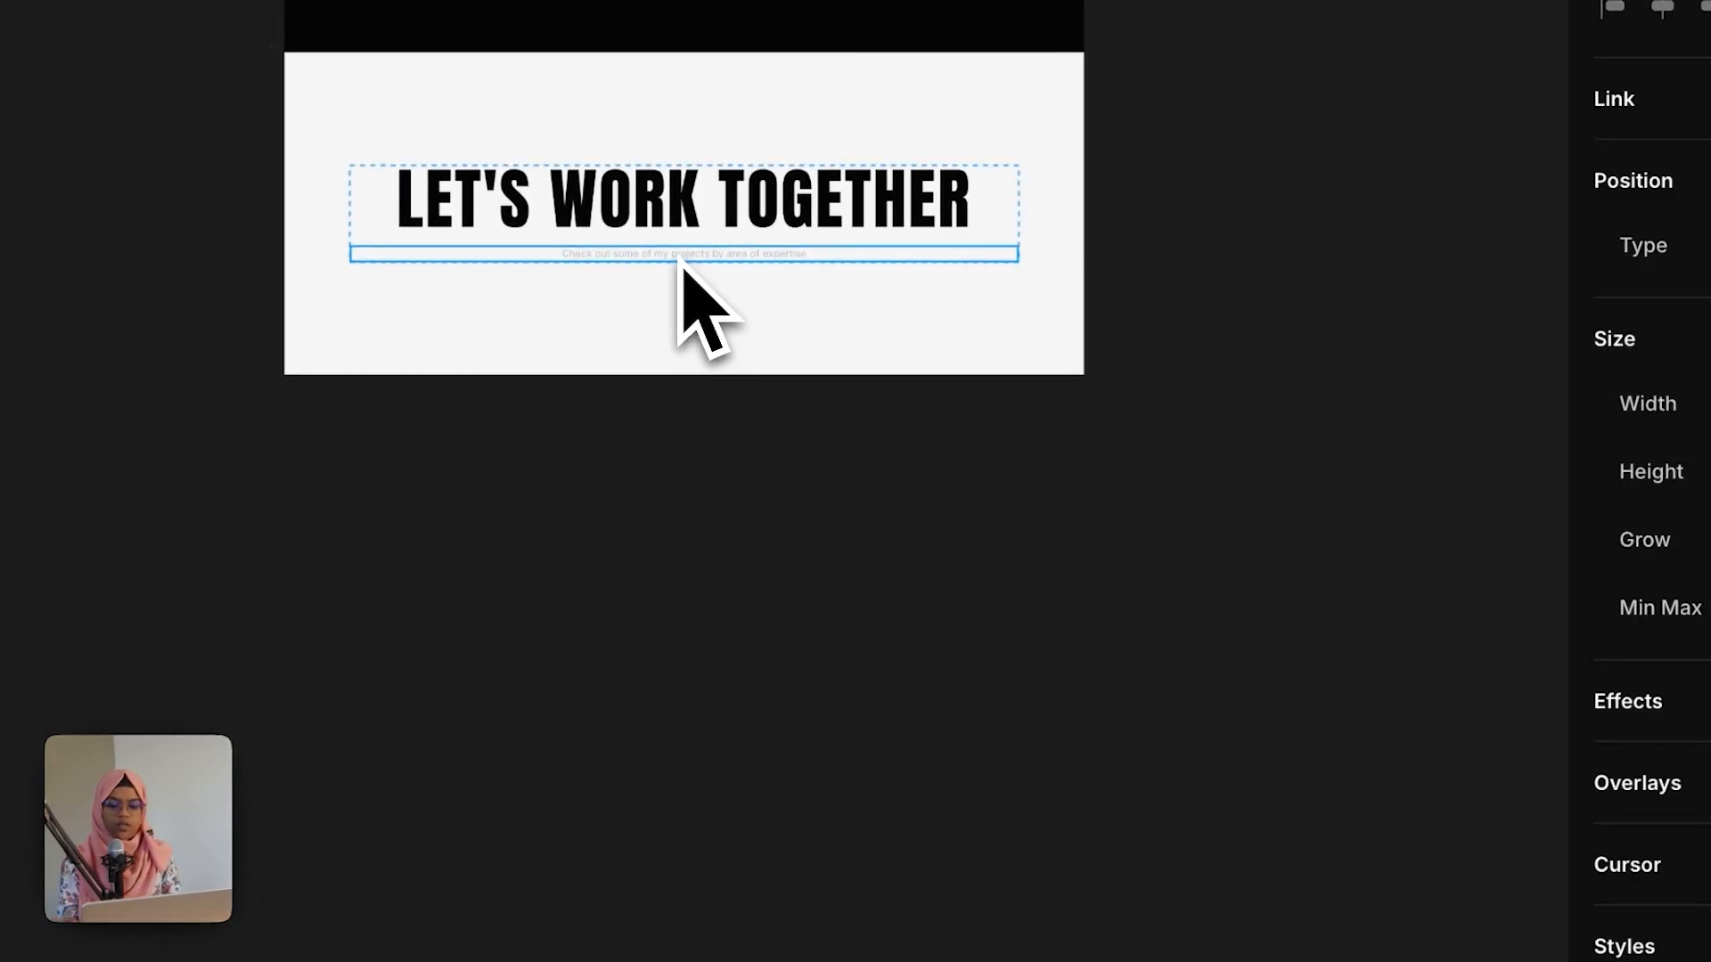
Step: Replace the footer's description text with a copy of the email text from the about section
scroll(678, 259, up, 10)
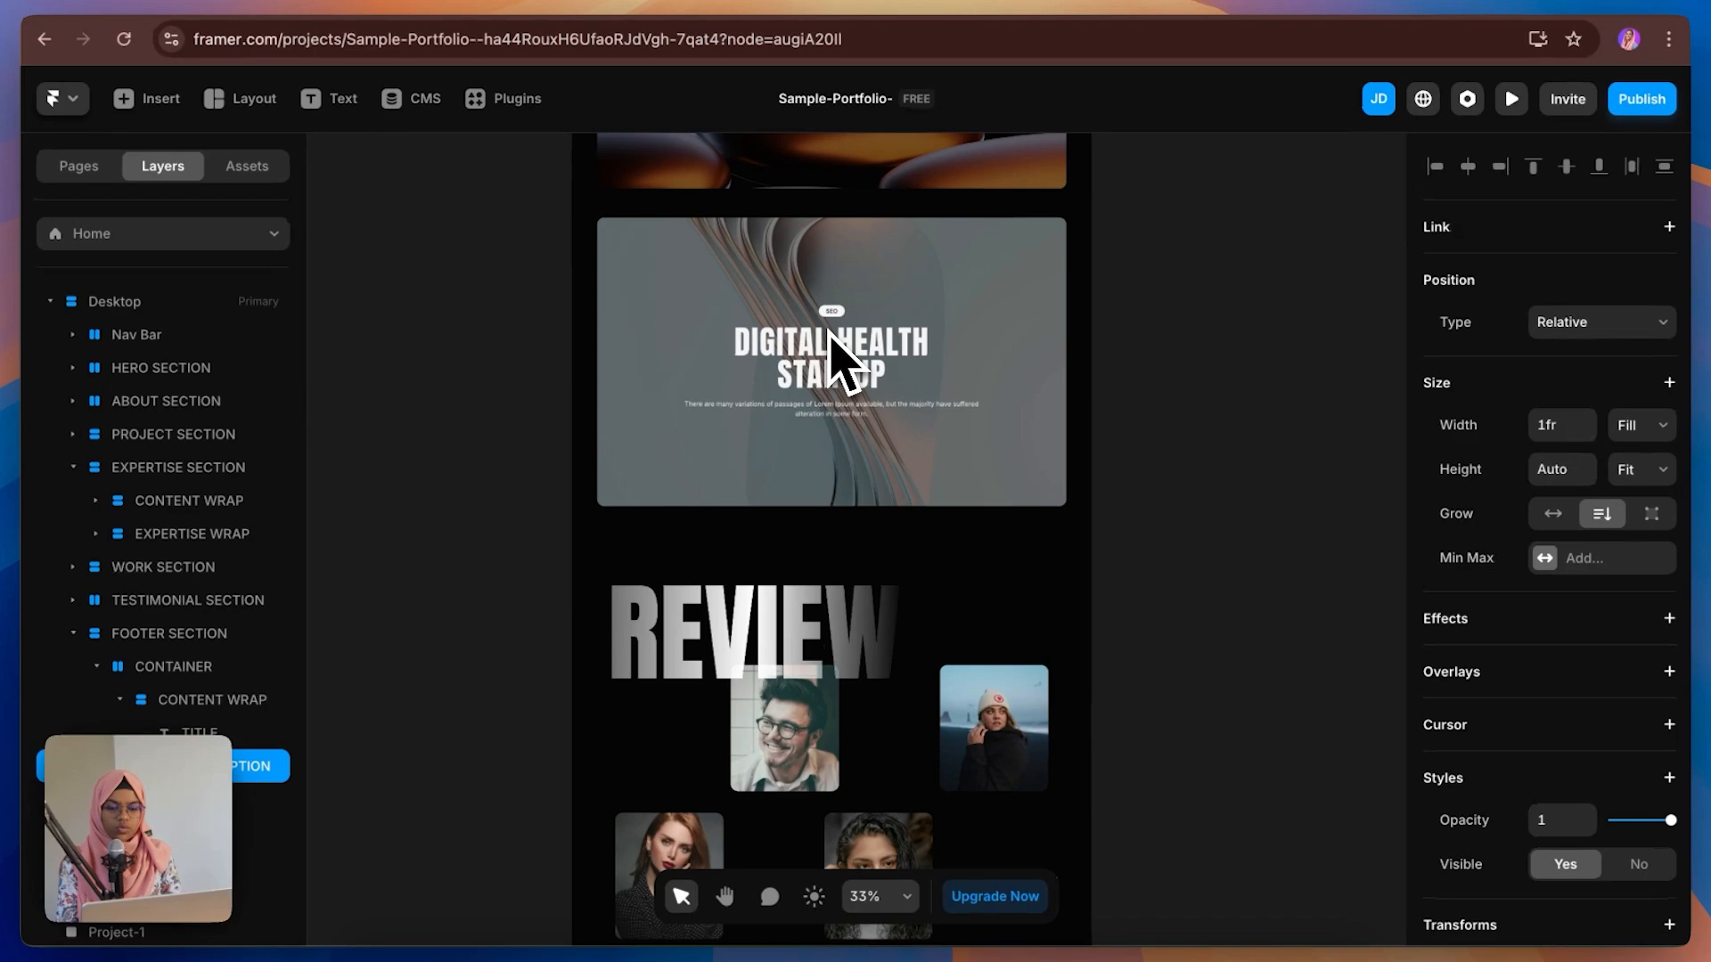
scroll(830, 330, up, 15)
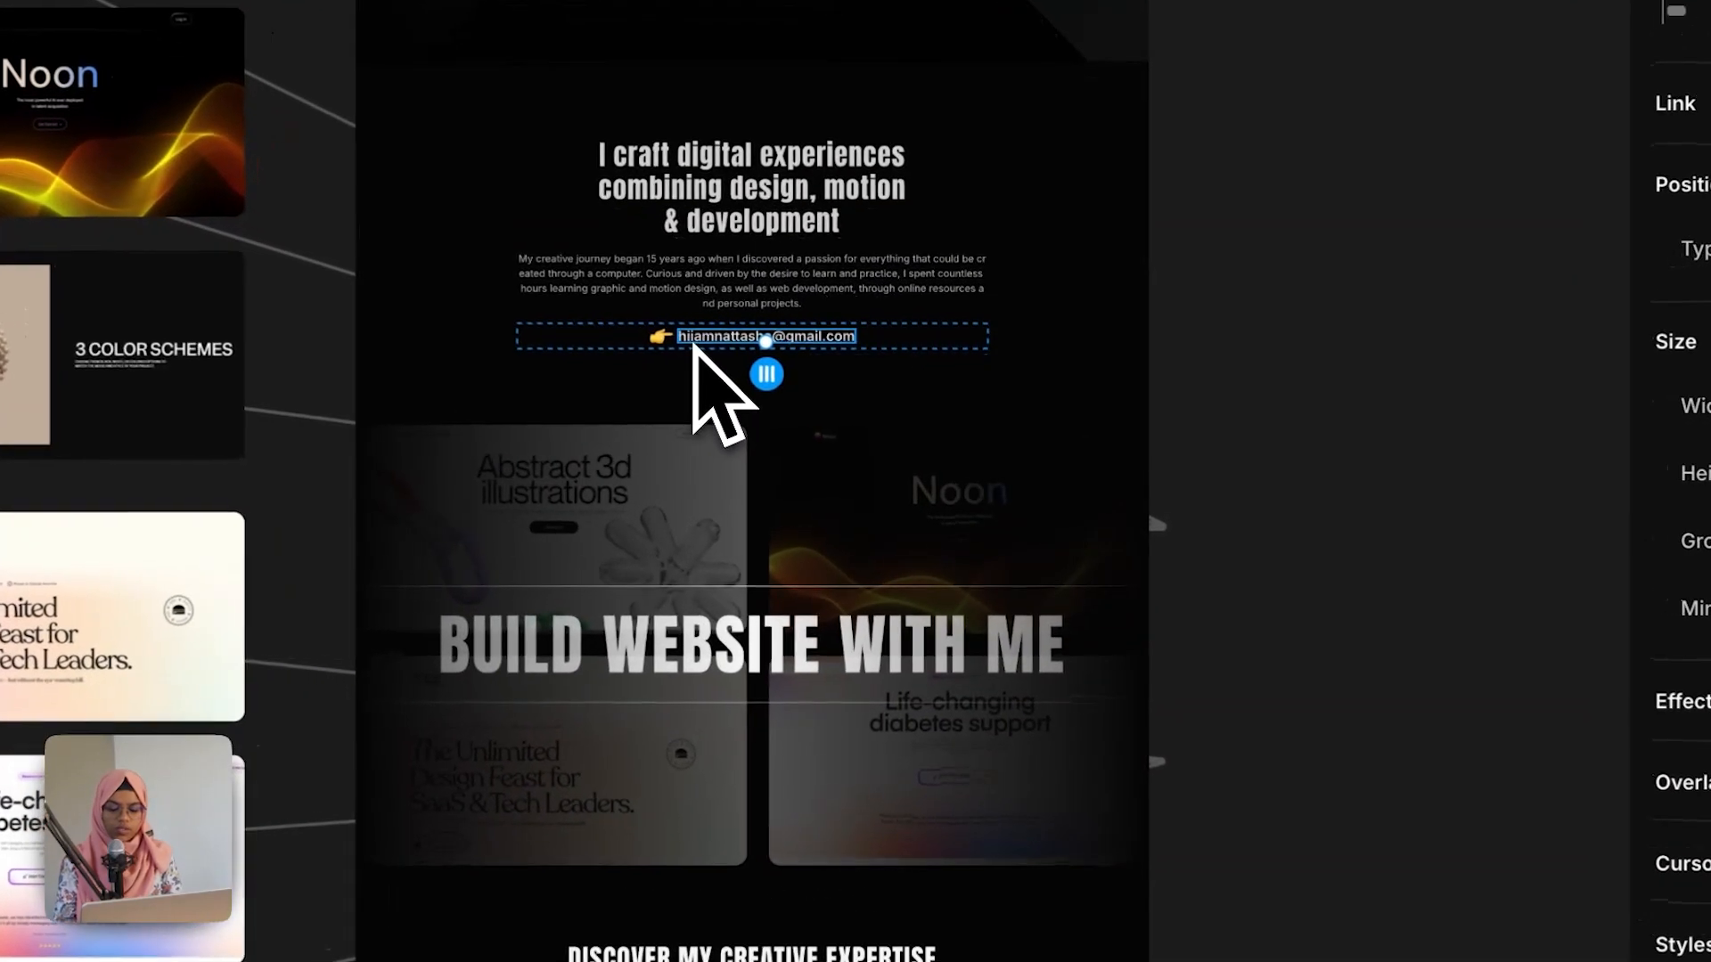
click(793, 385)
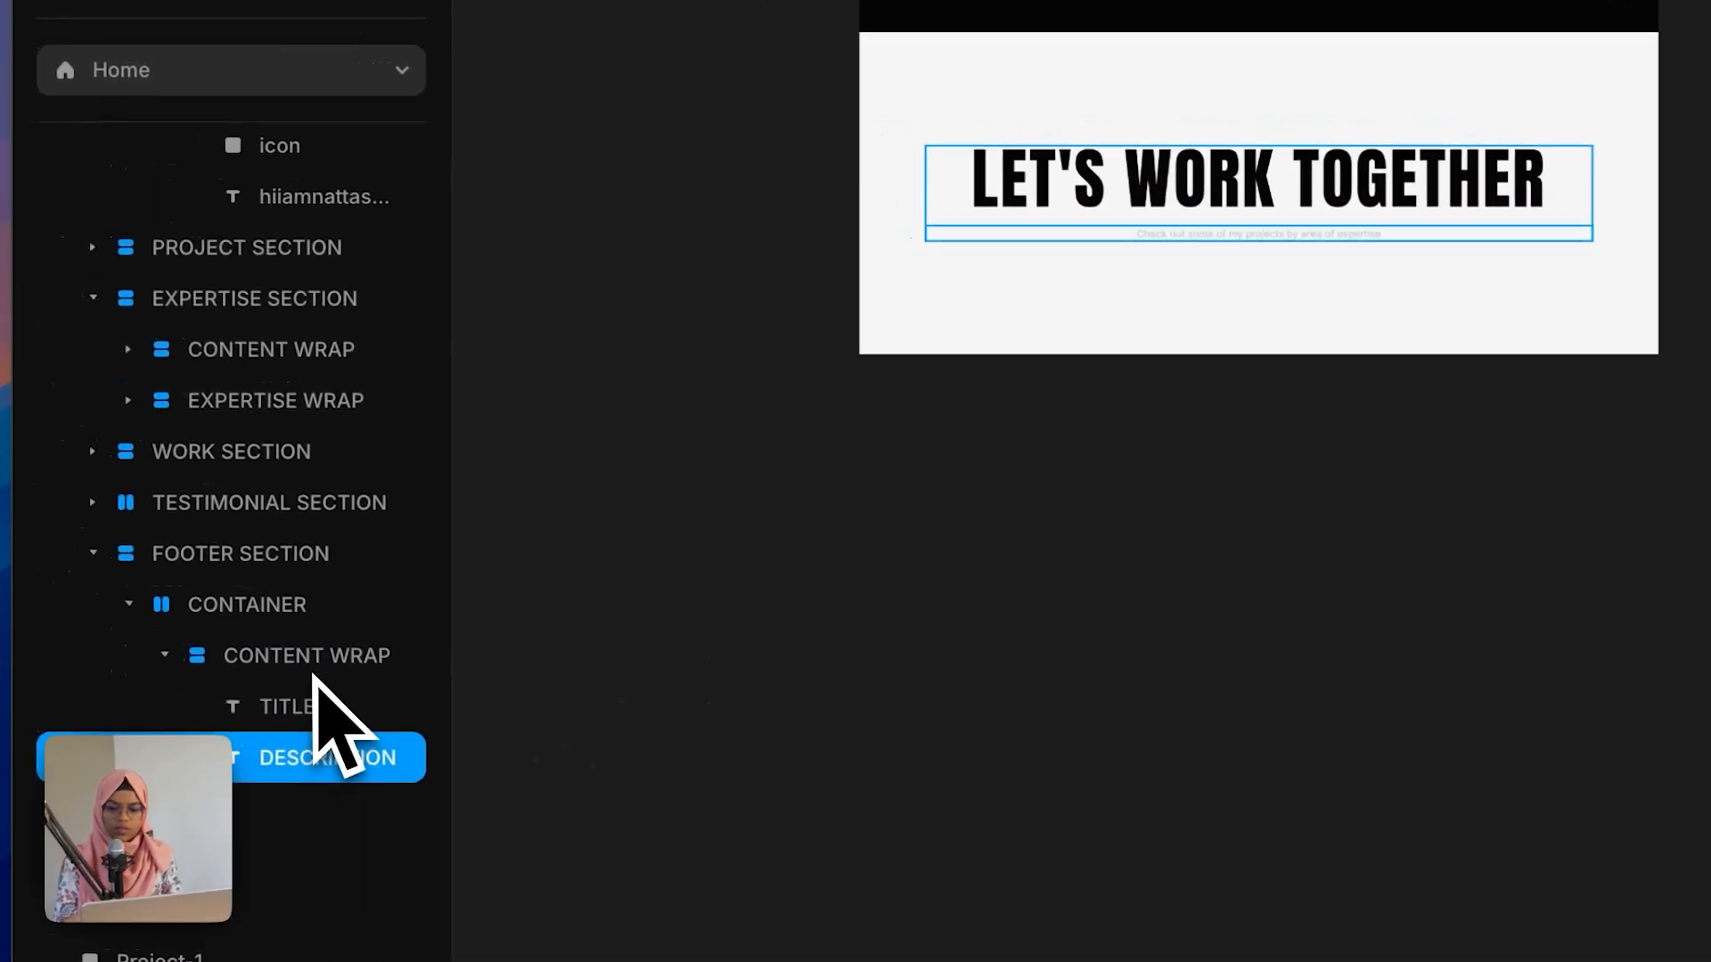
key(Delete)
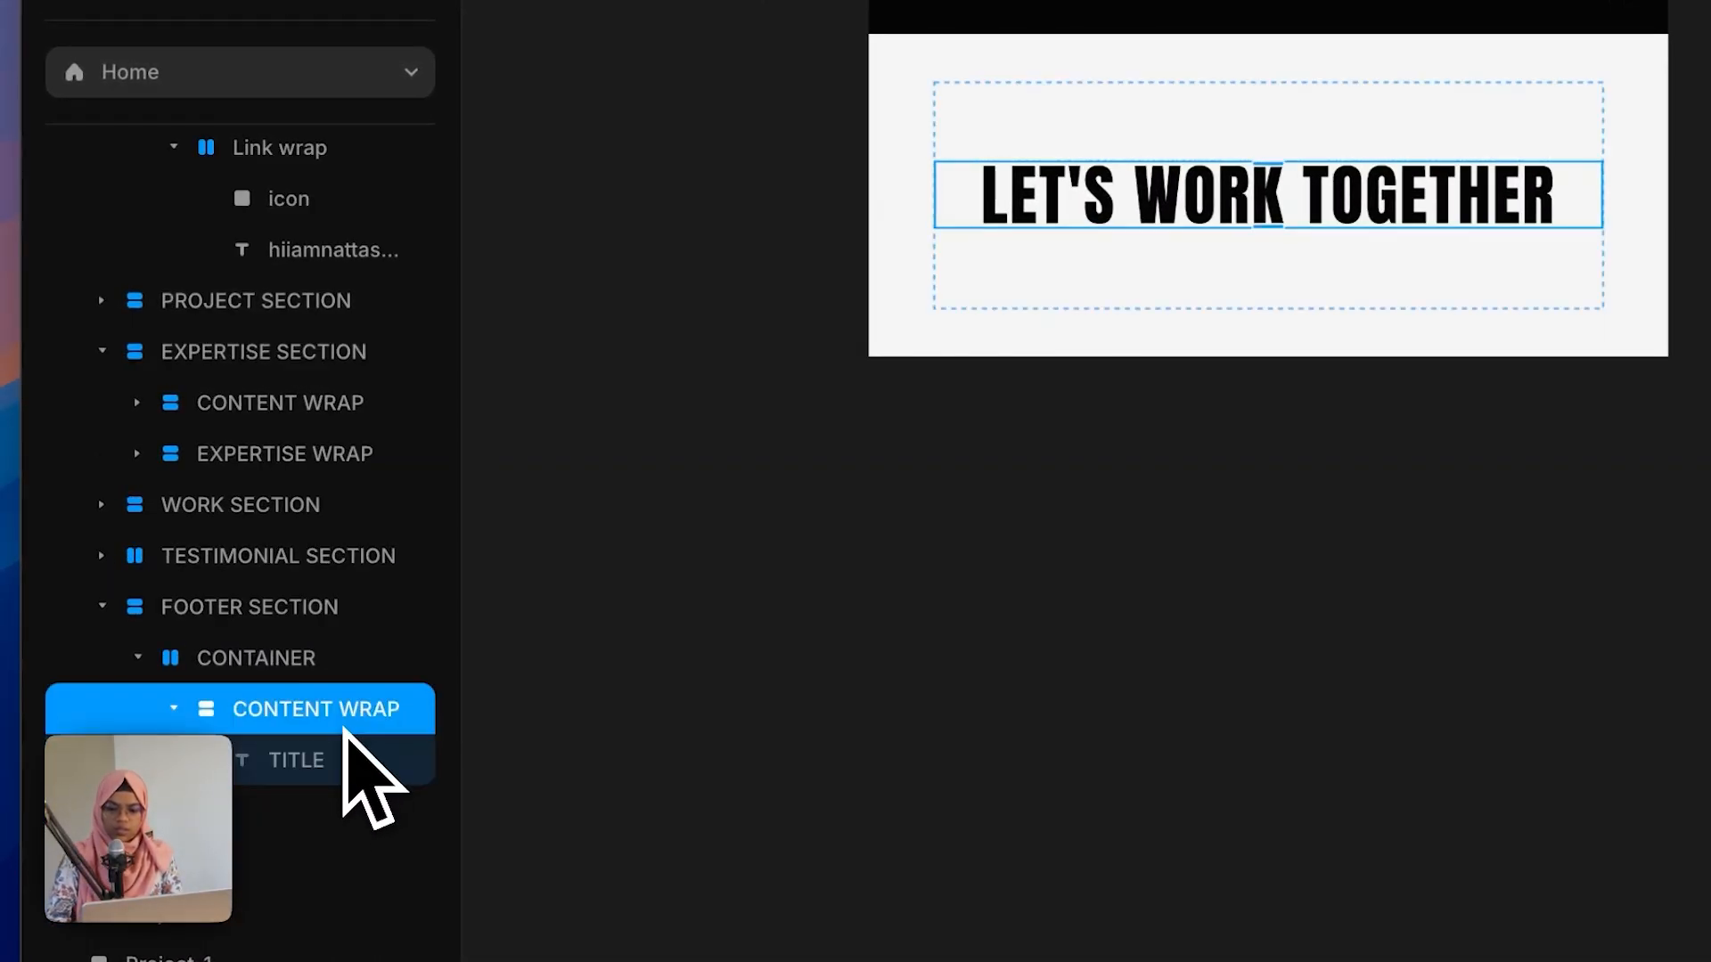
key(super+v)
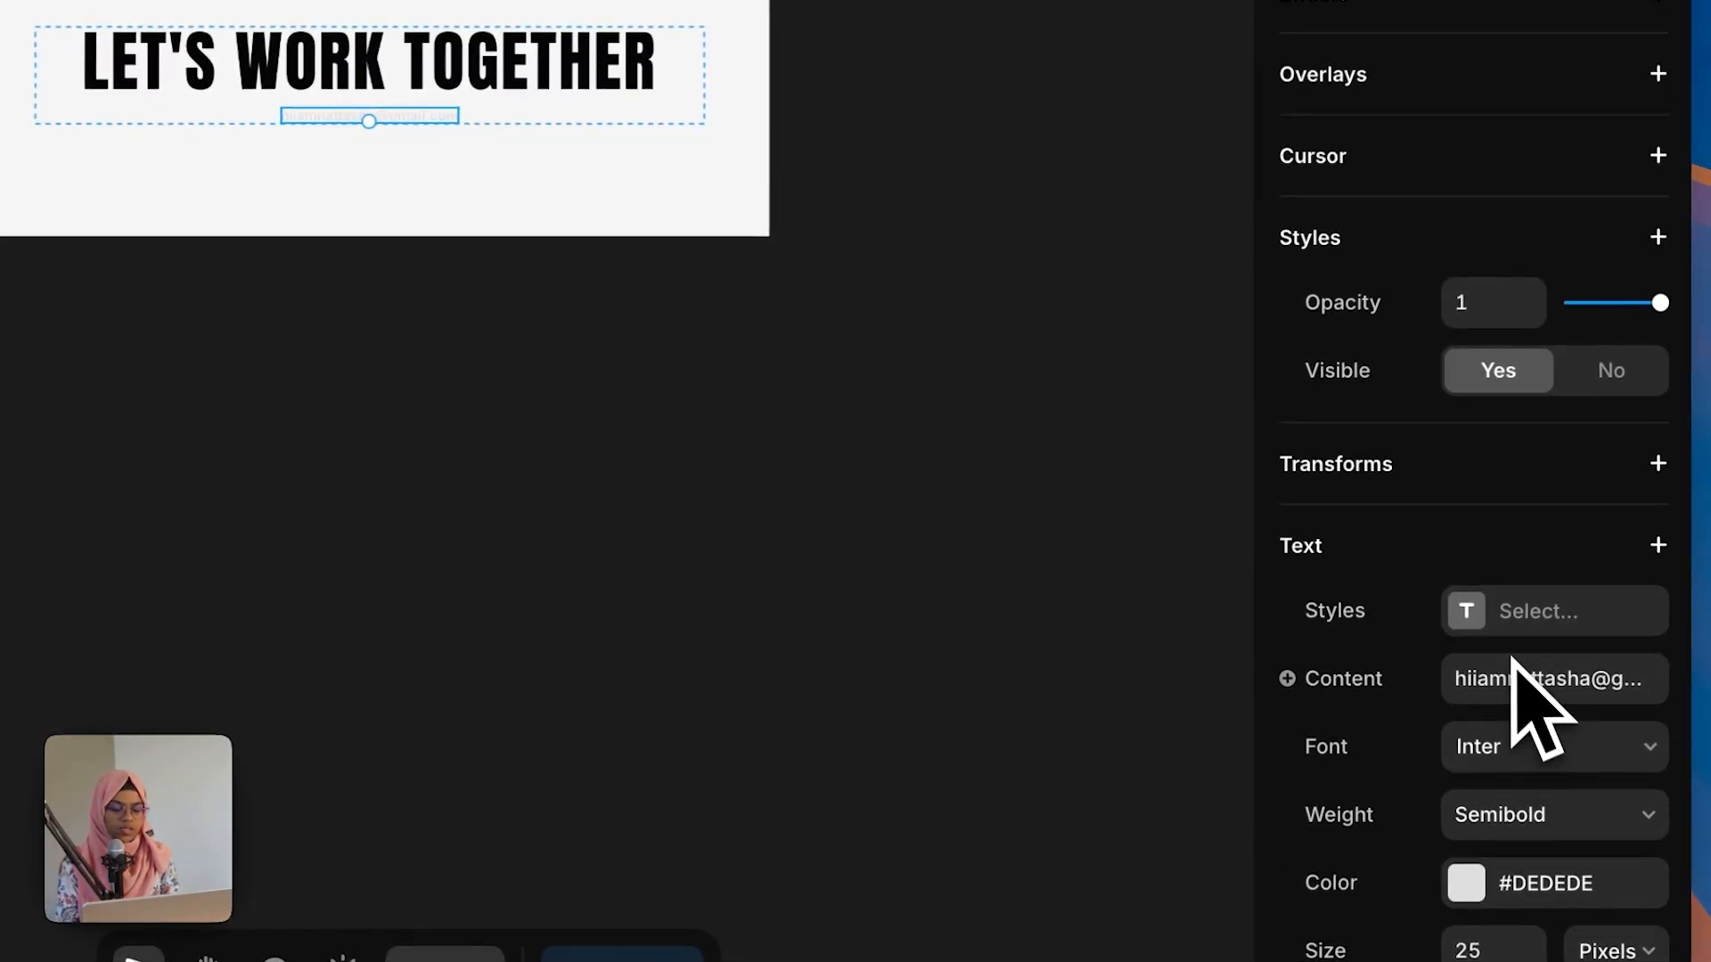
Step: Set the footer email text's style to PARA-SEMIBOLD and its color to Black
click(1532, 649)
click(972, 884)
click(1497, 793)
click(942, 945)
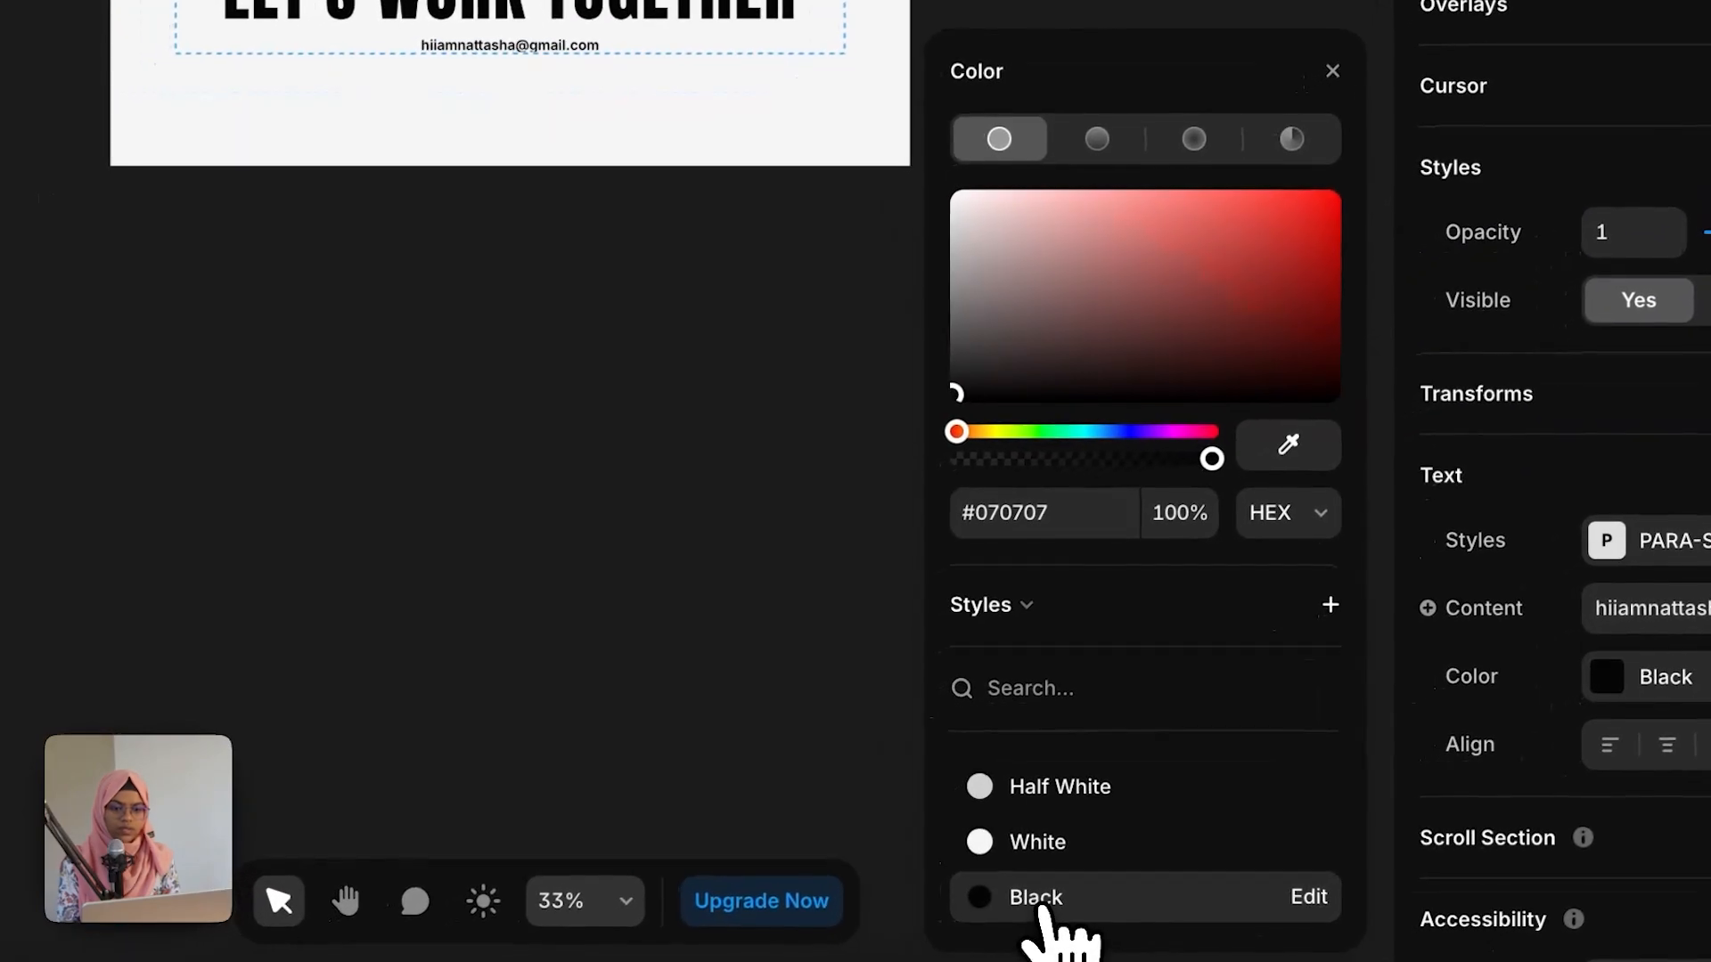
click(599, 437)
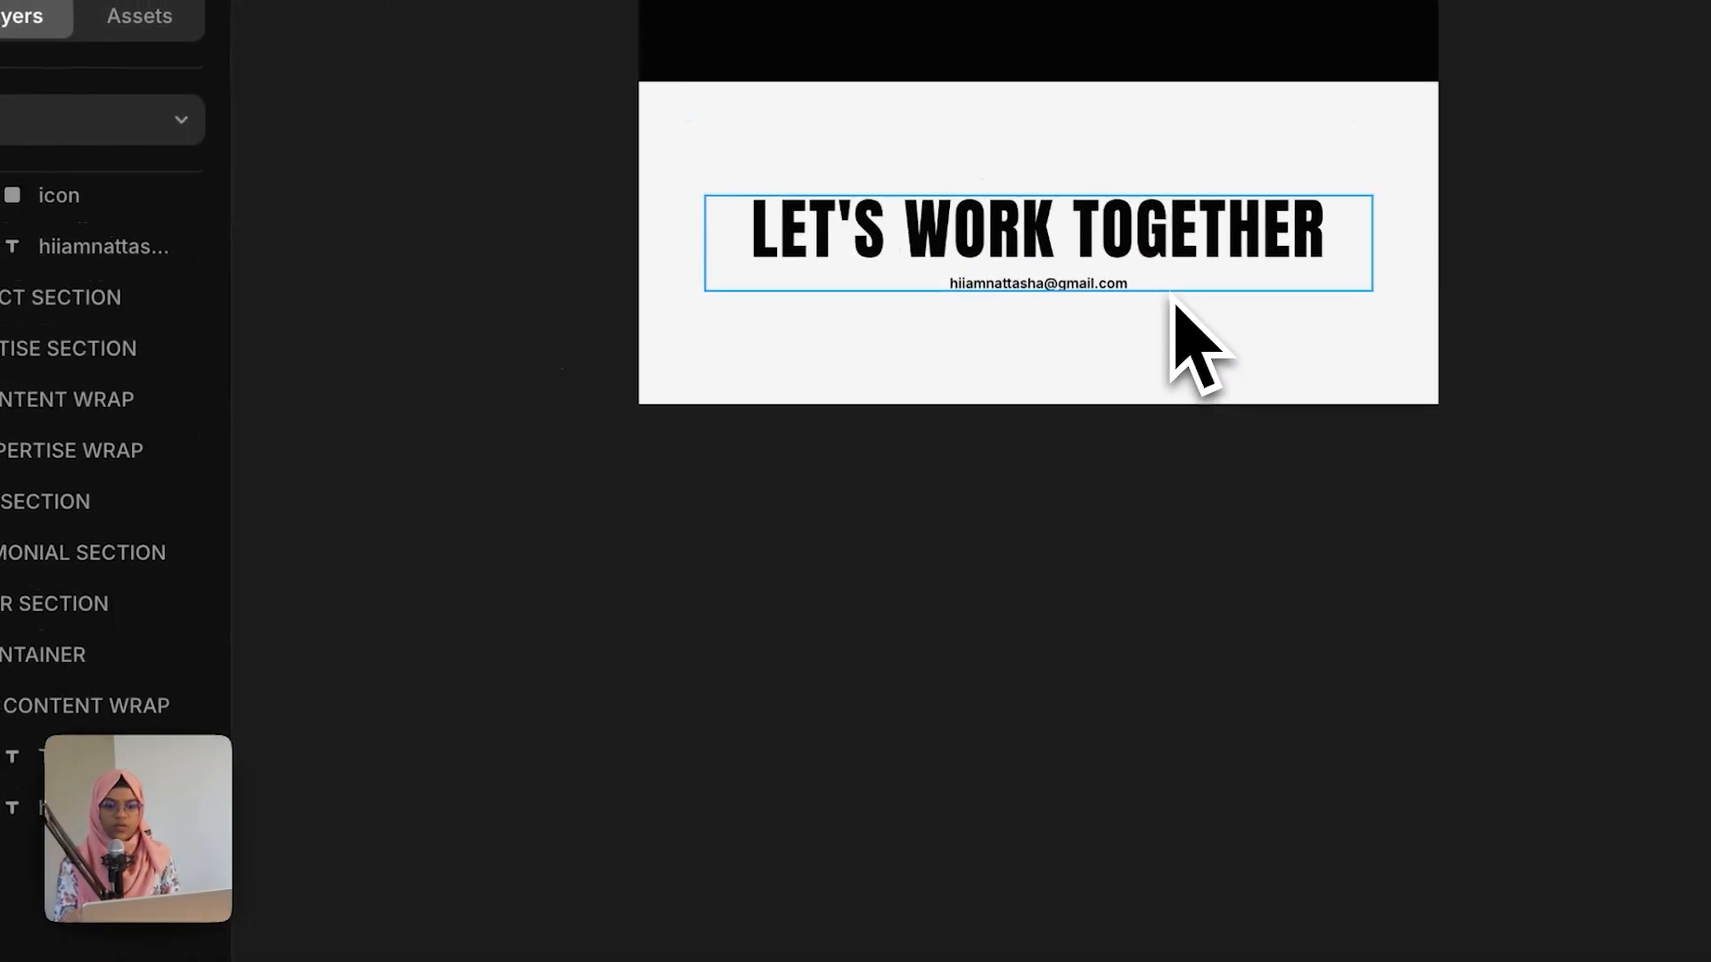
click(1174, 290)
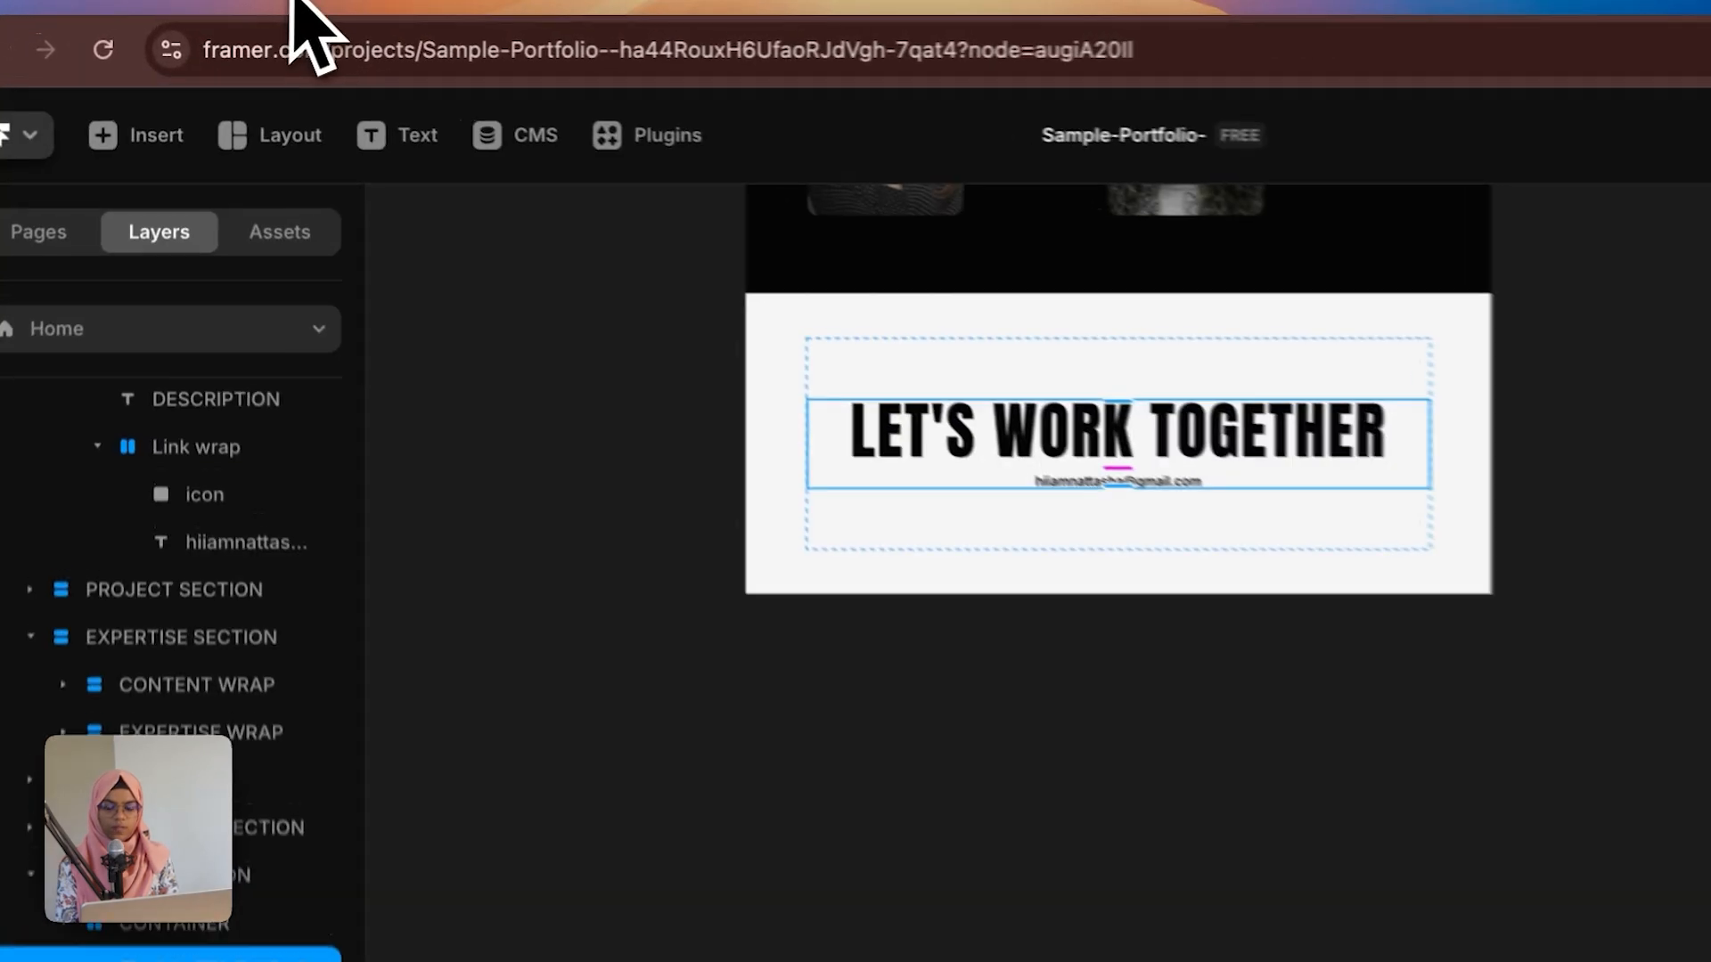
Step: Copy the Nav Bar from the top of the page and paste it into the footer's CONTAINER
scroll(1138, 527, down, 5)
scroll(1114, 476, up, 10)
scroll(1118, 499, up, 15)
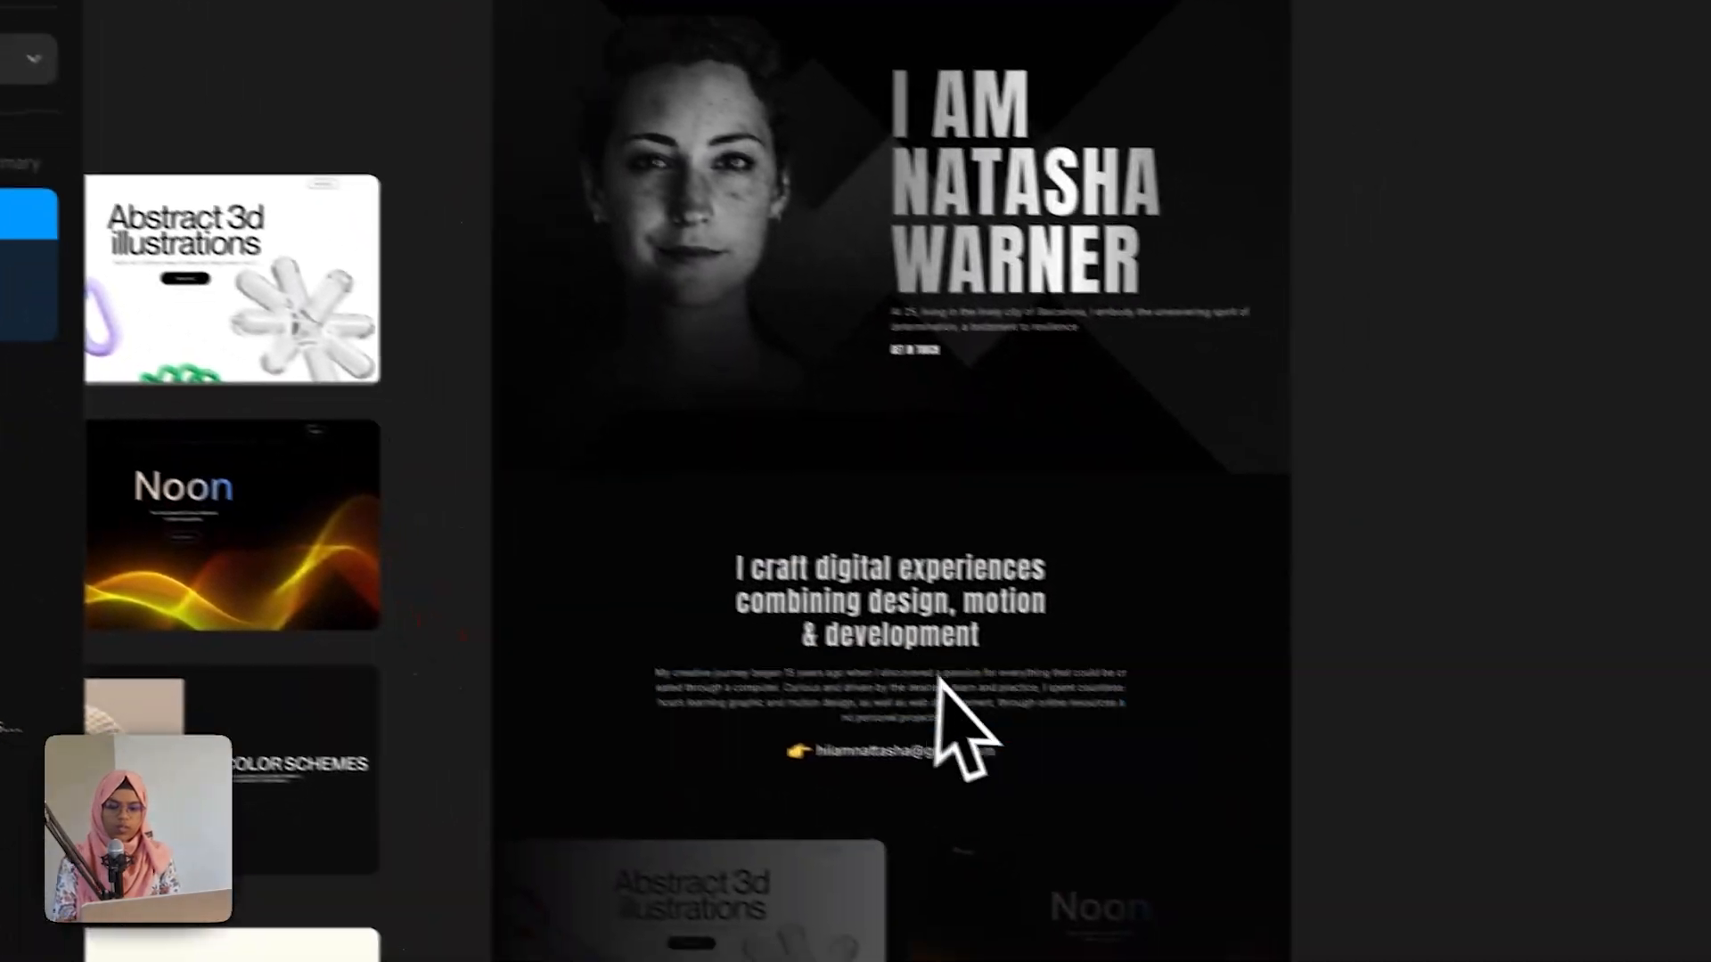
scroll(940, 681, down, 15)
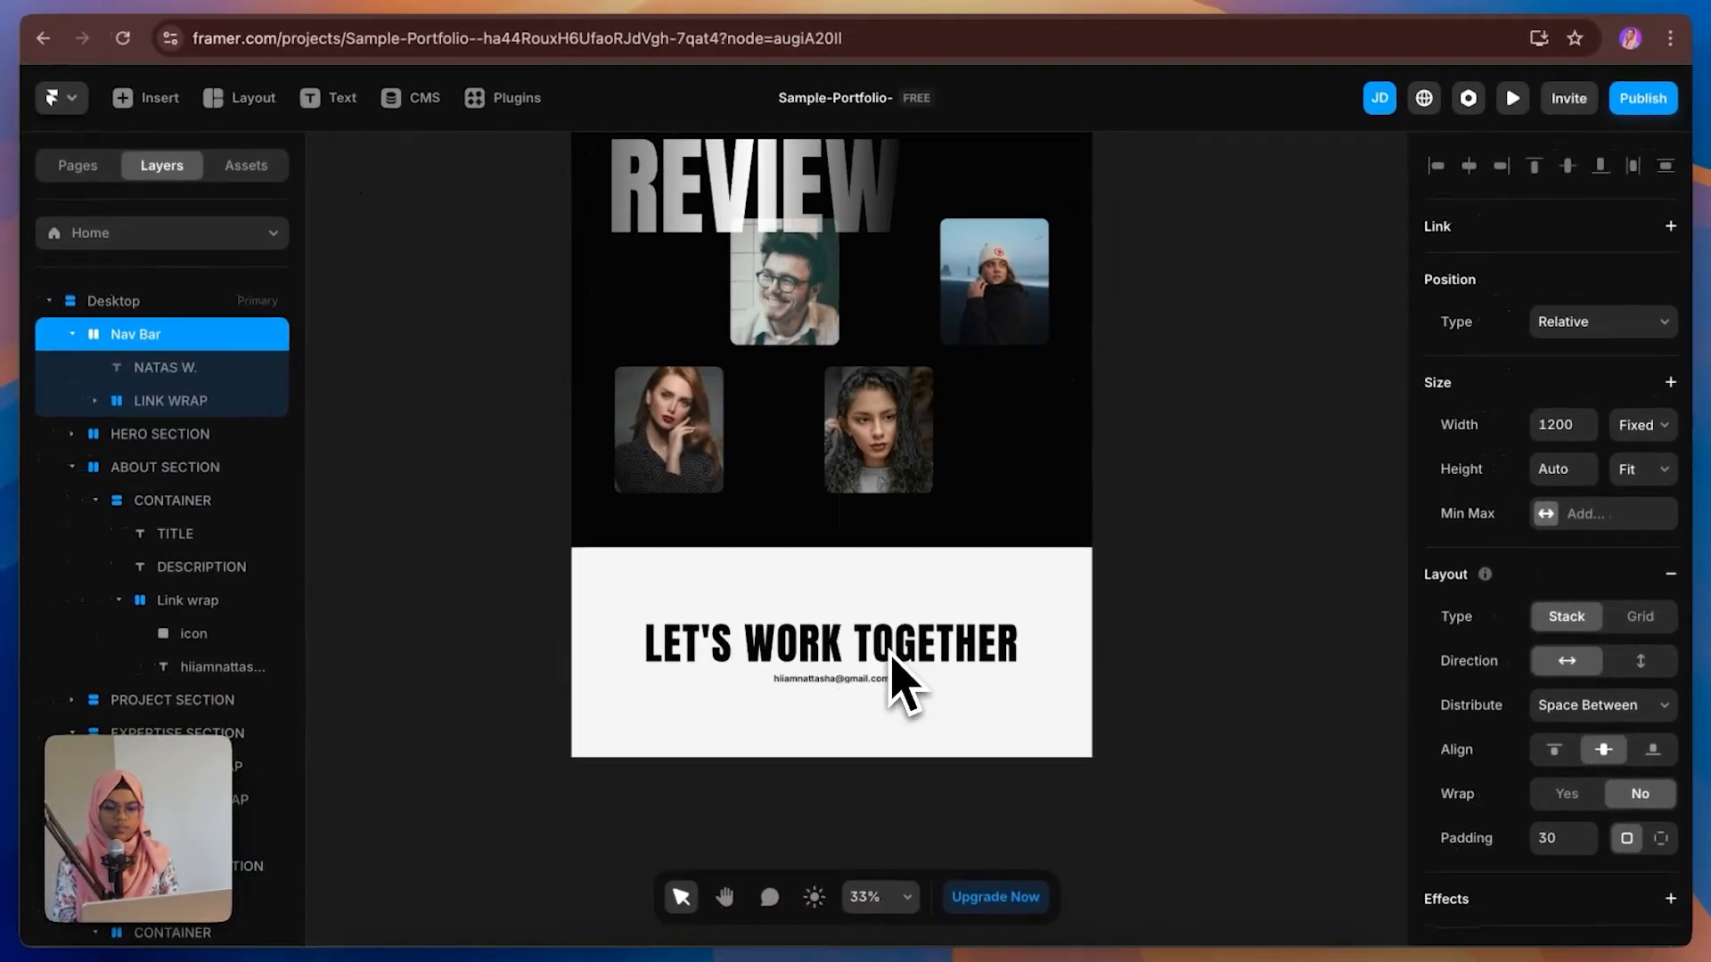
scroll(900, 686, down, 3)
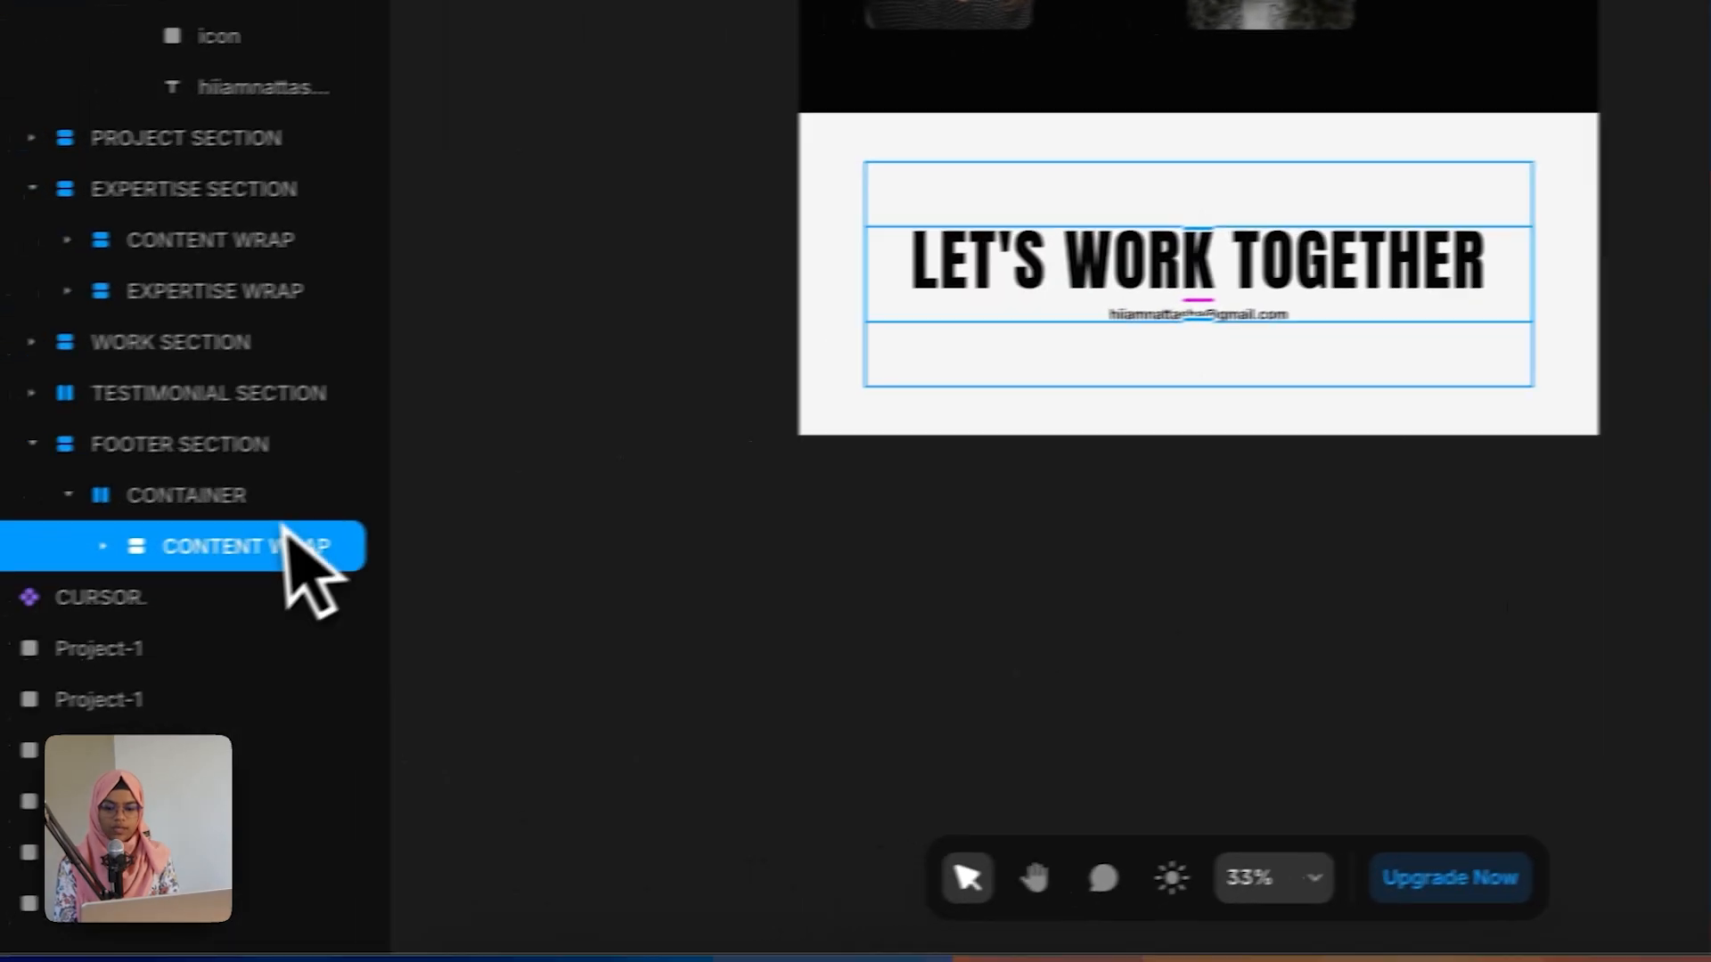
click(325, 497)
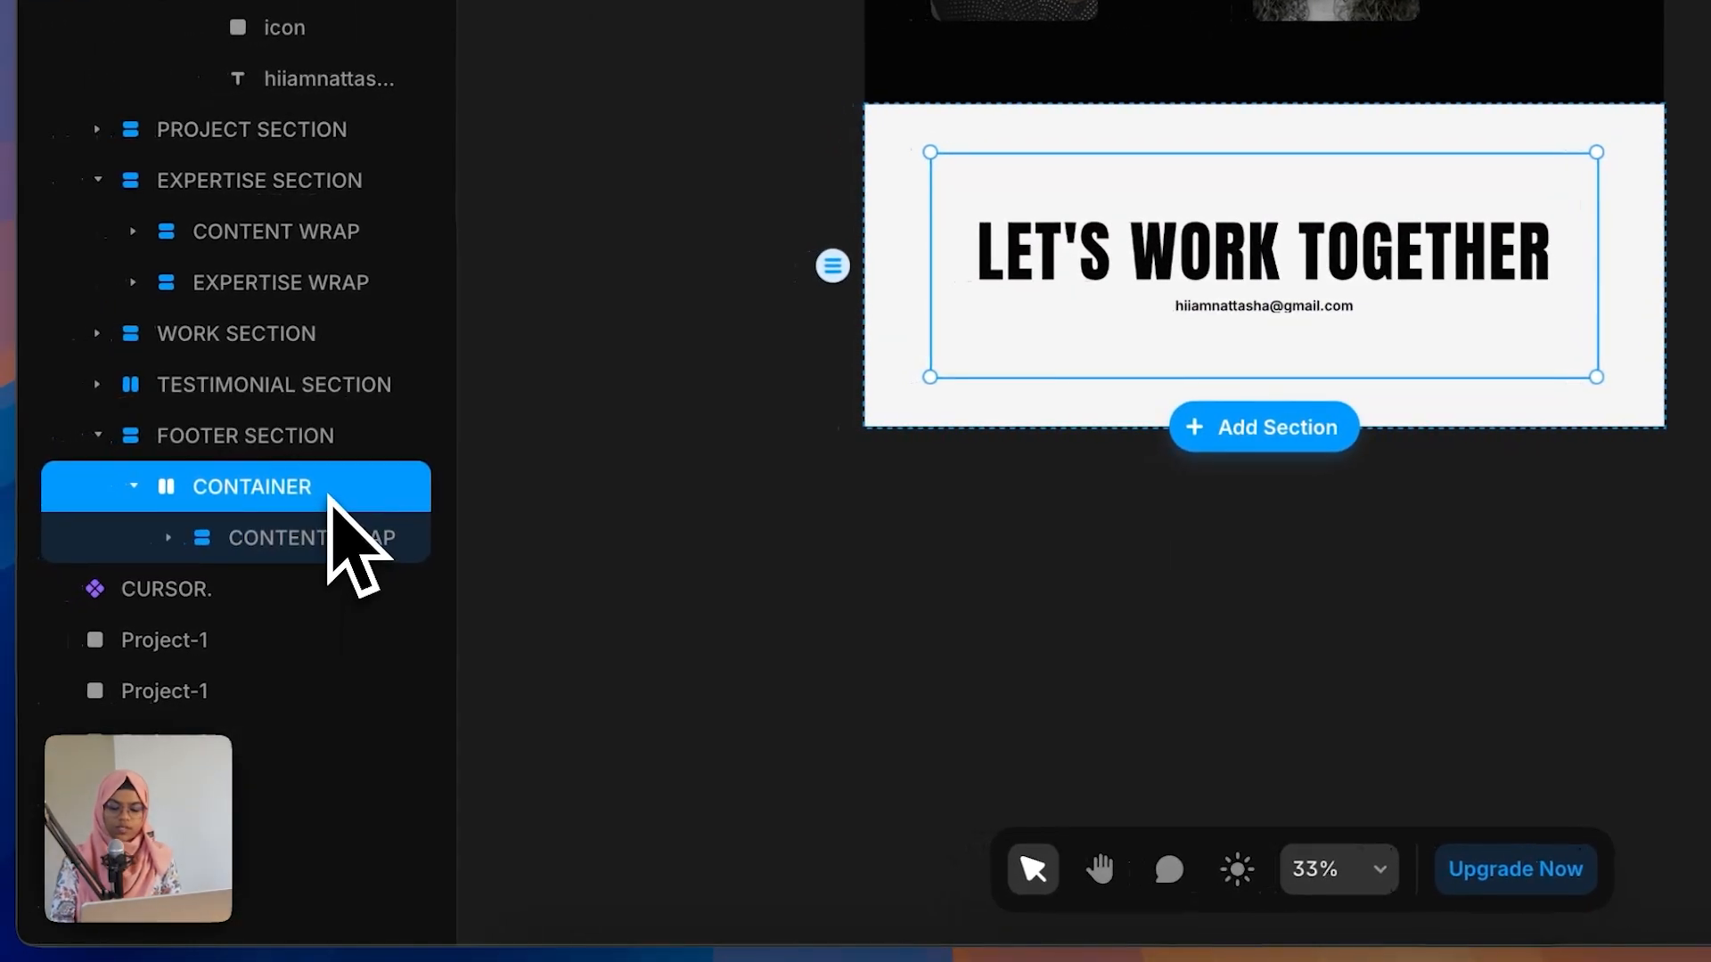
key(ctrl+v)
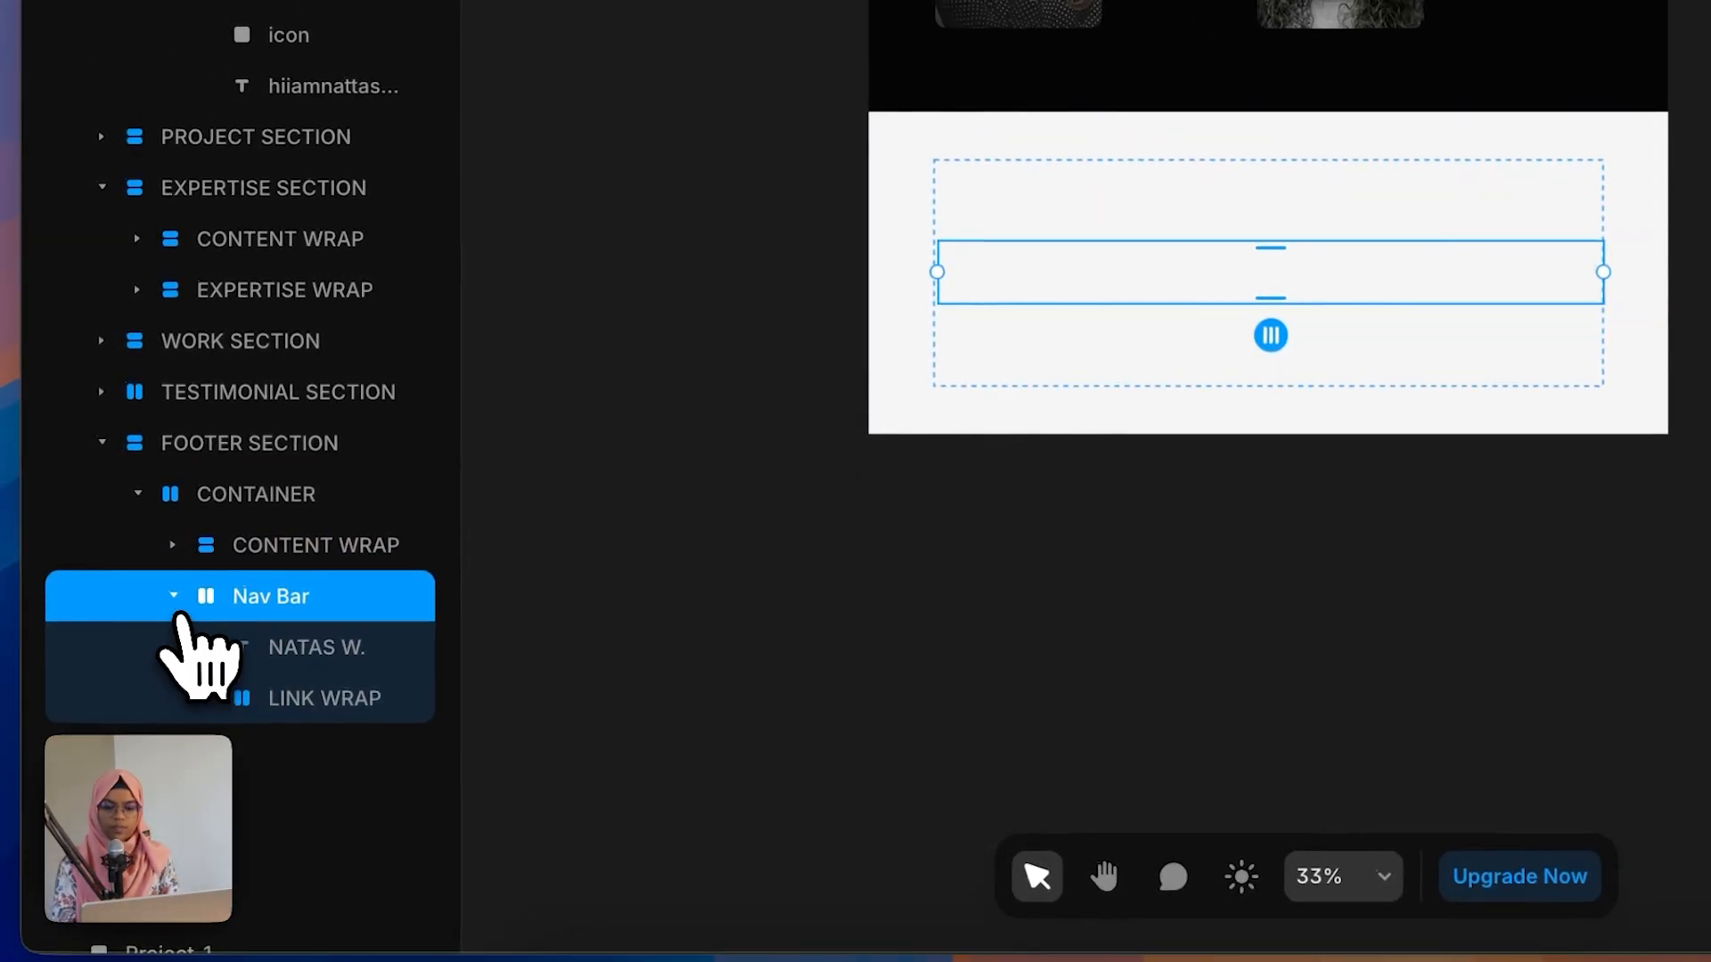
Step: Set the CONTAINER's stack direction to vertical
click(174, 595)
click(258, 534)
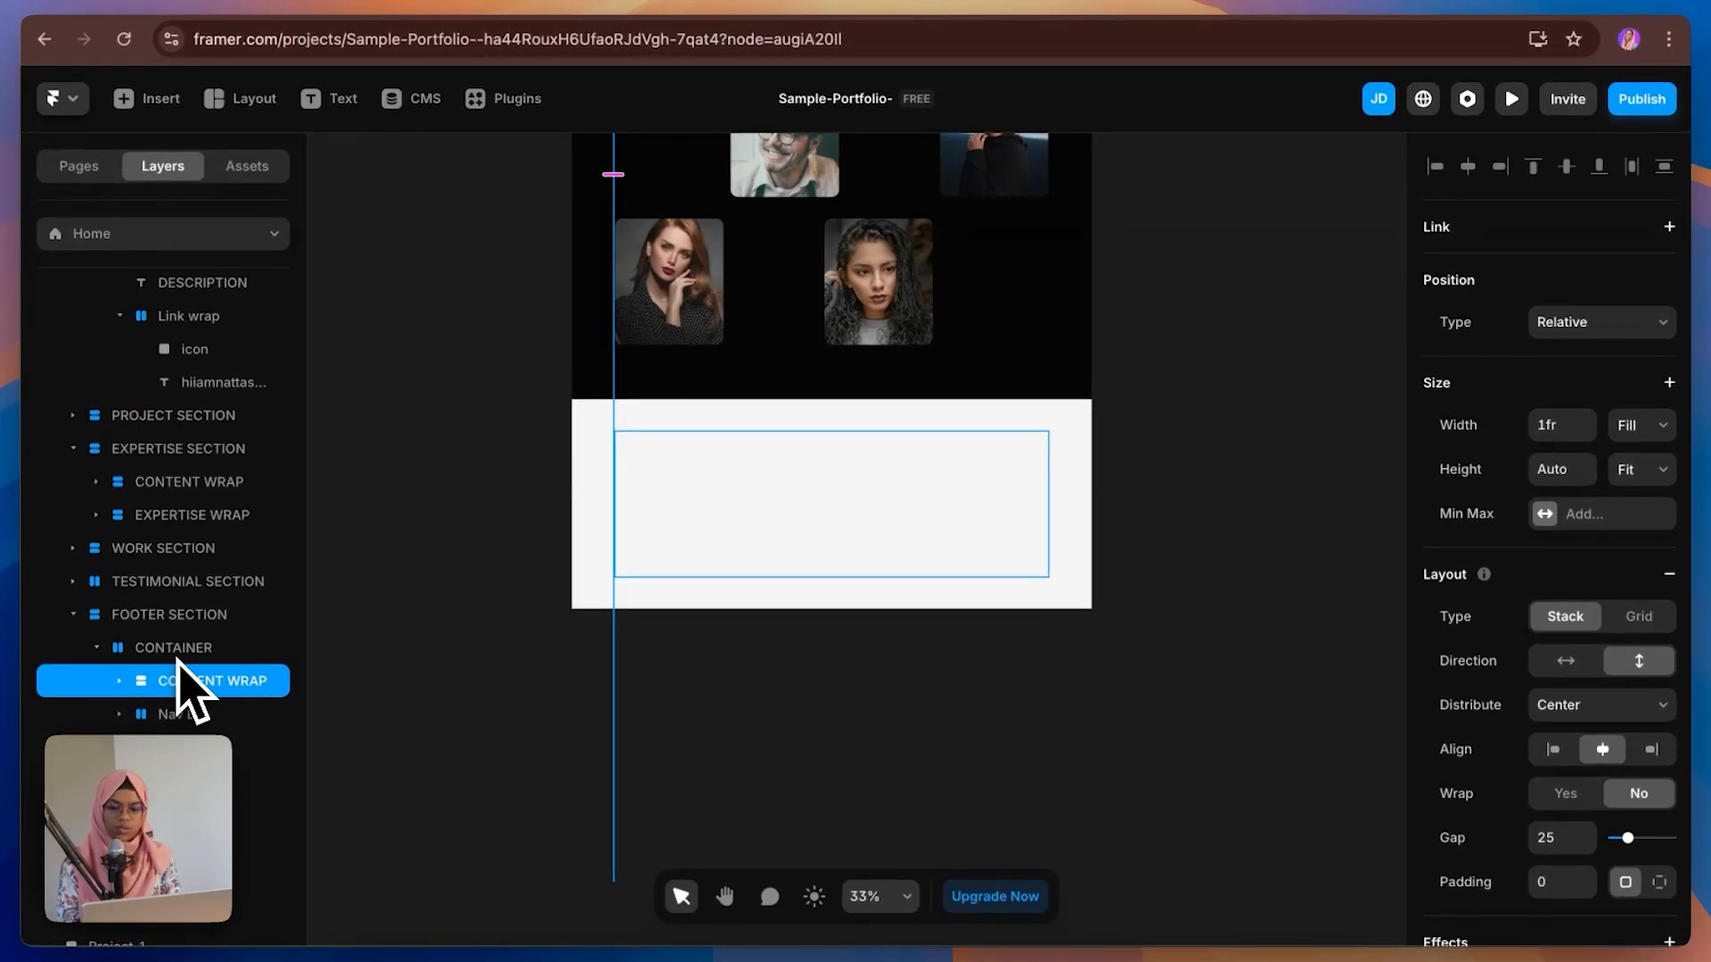
click(189, 647)
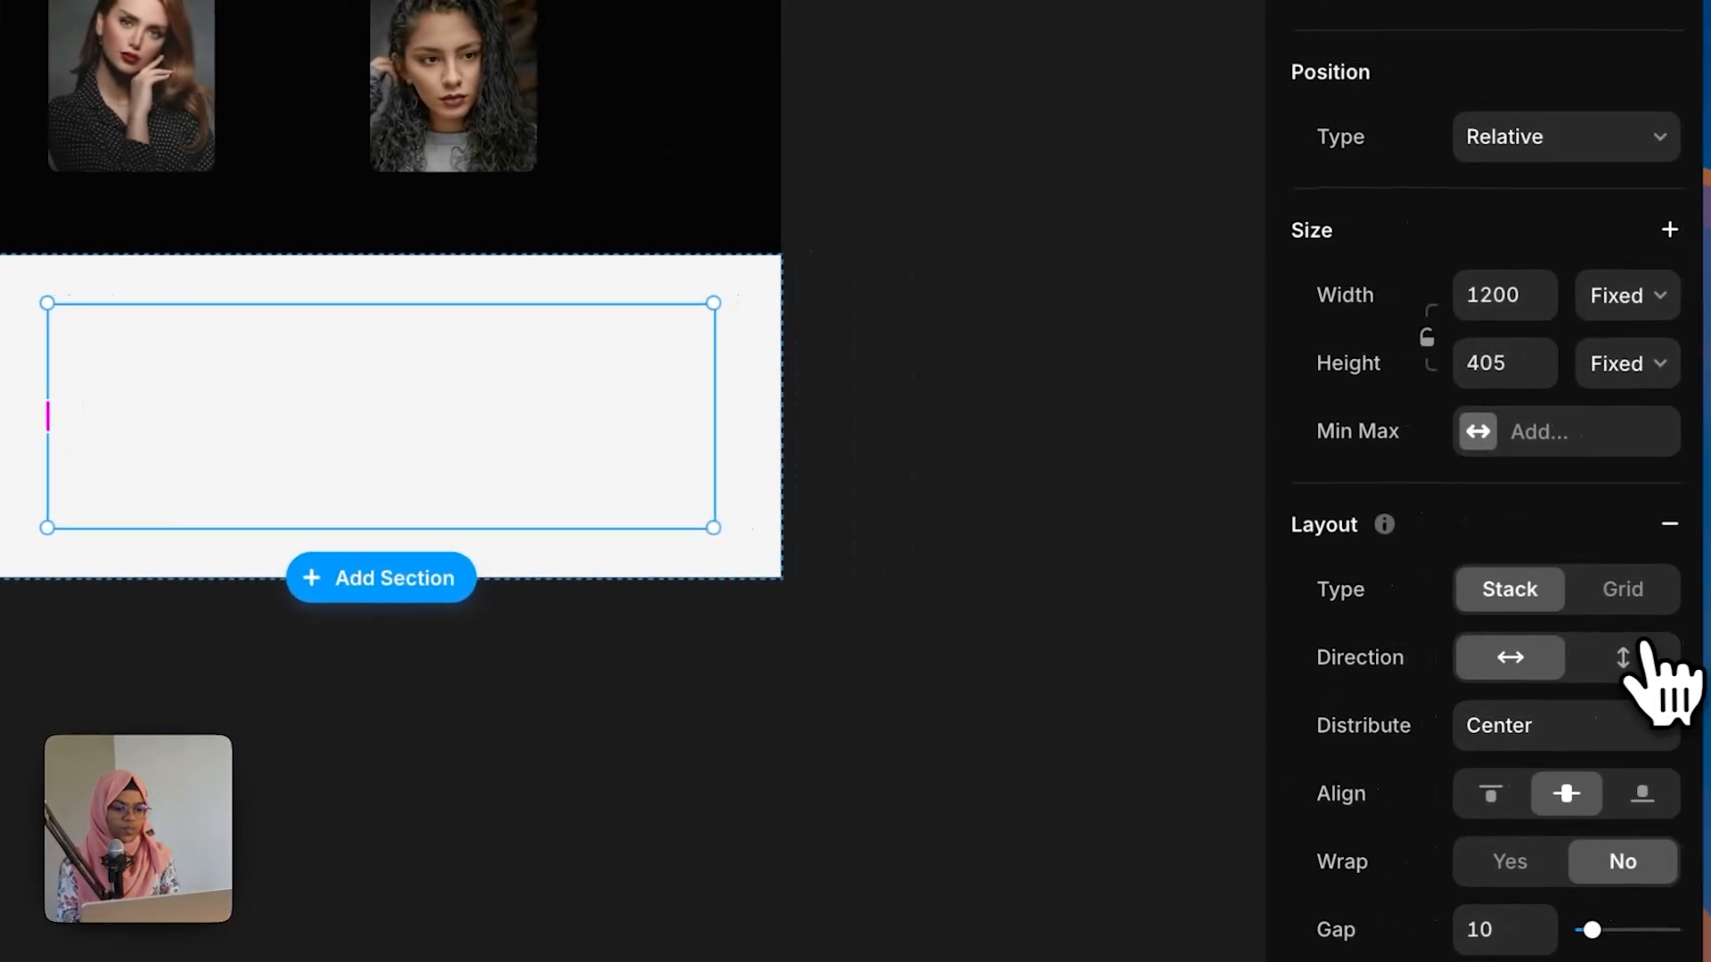
click(1637, 658)
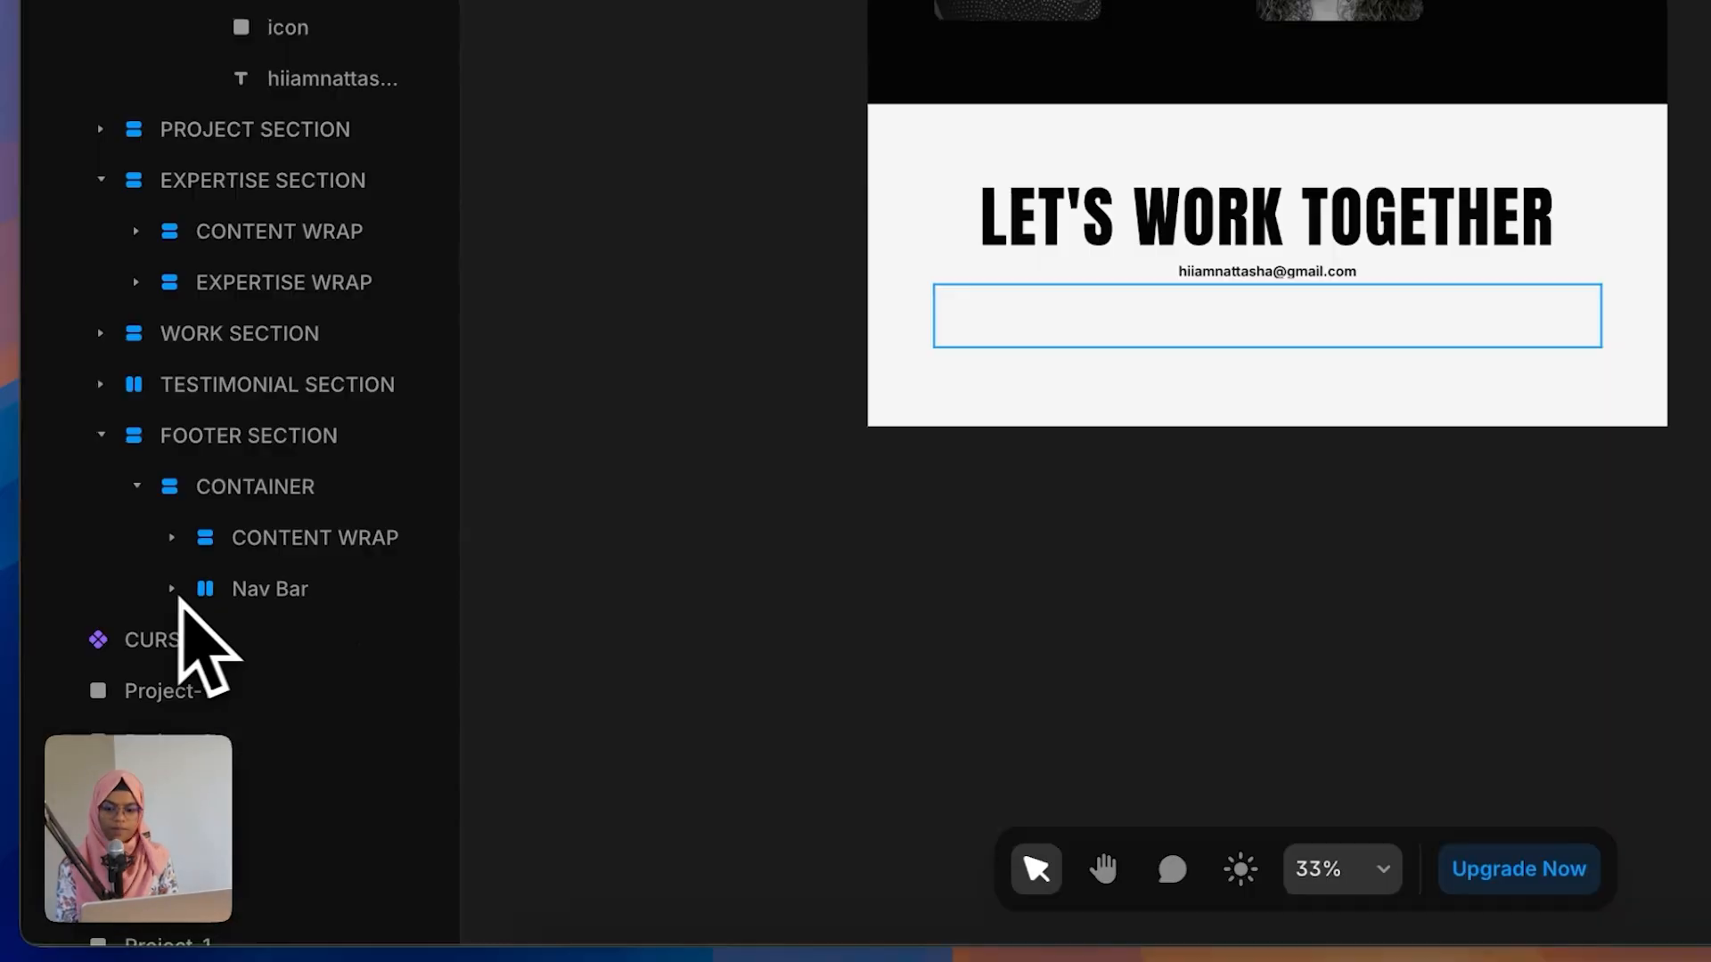
Step: Set the color of the footer nav bar's NATAS W. text to Black
click(285, 590)
click(174, 590)
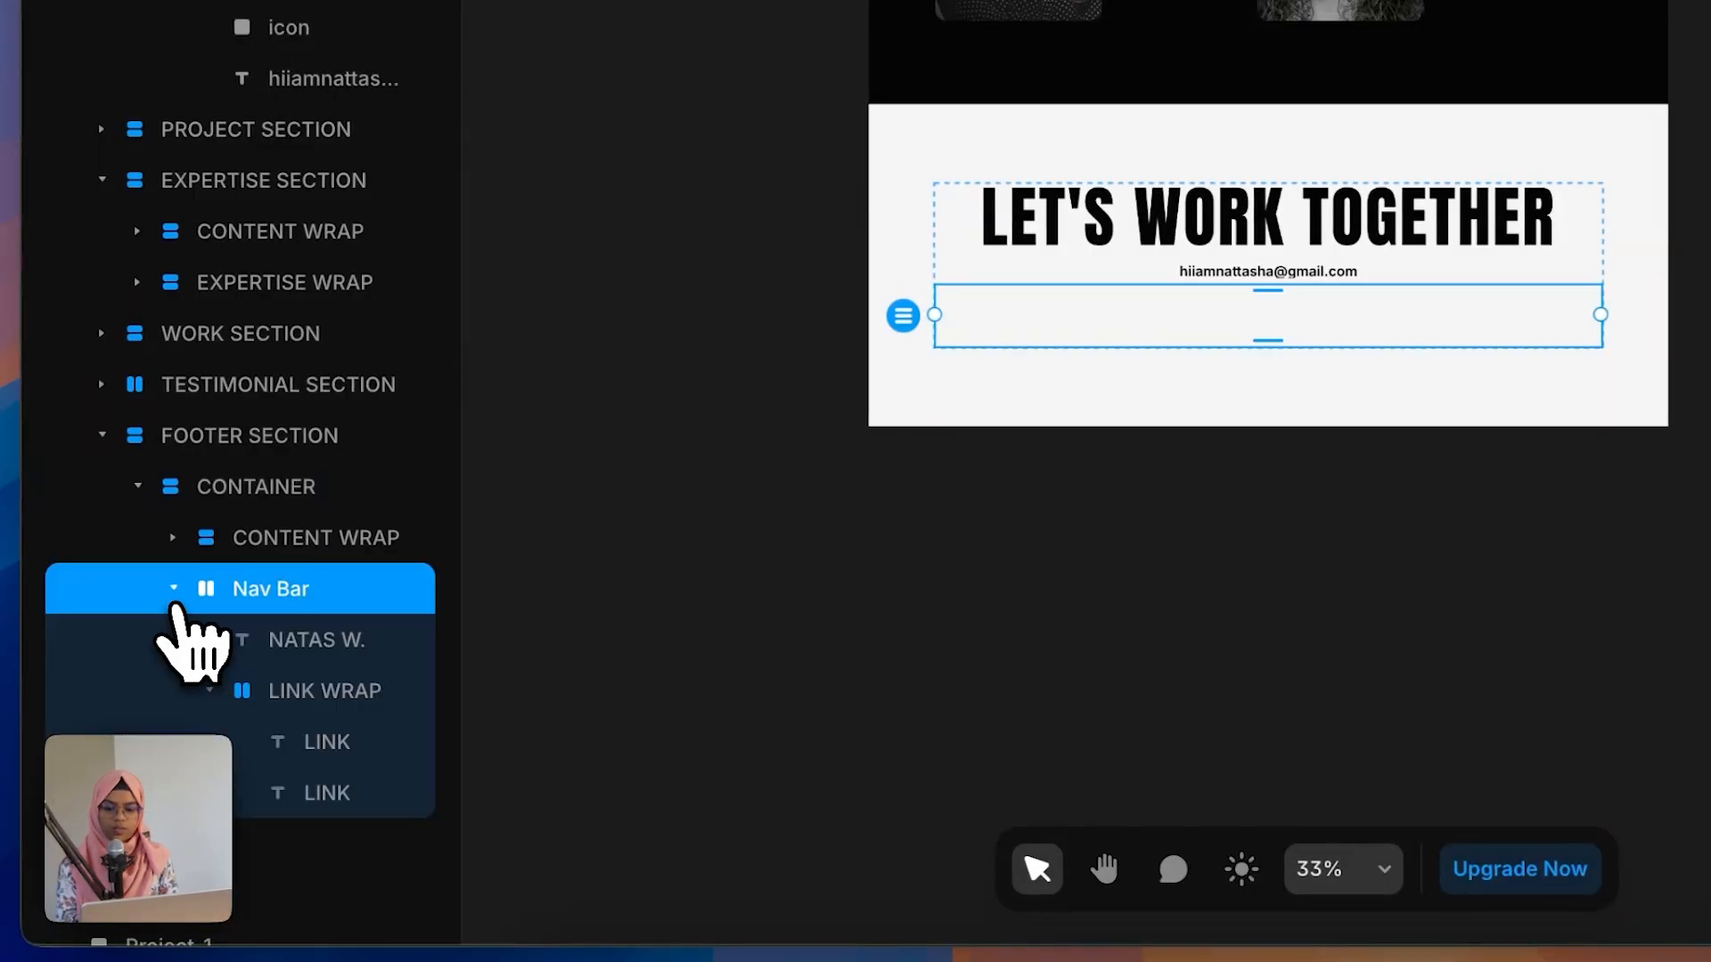
click(284, 643)
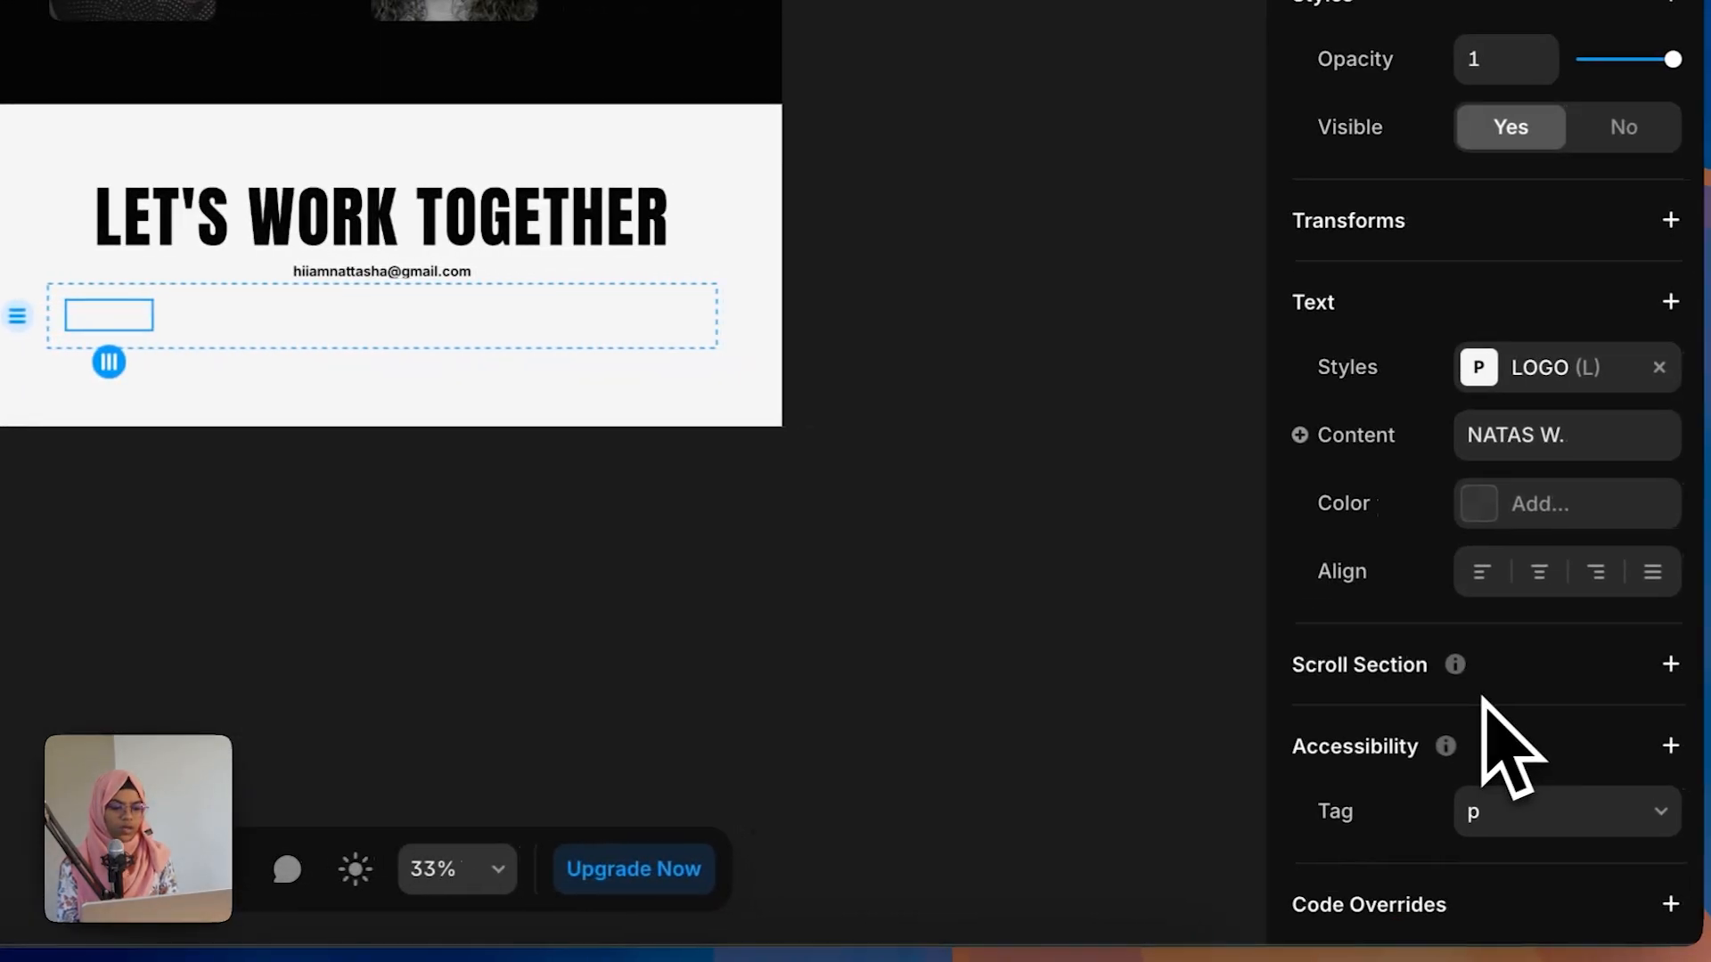
click(1481, 510)
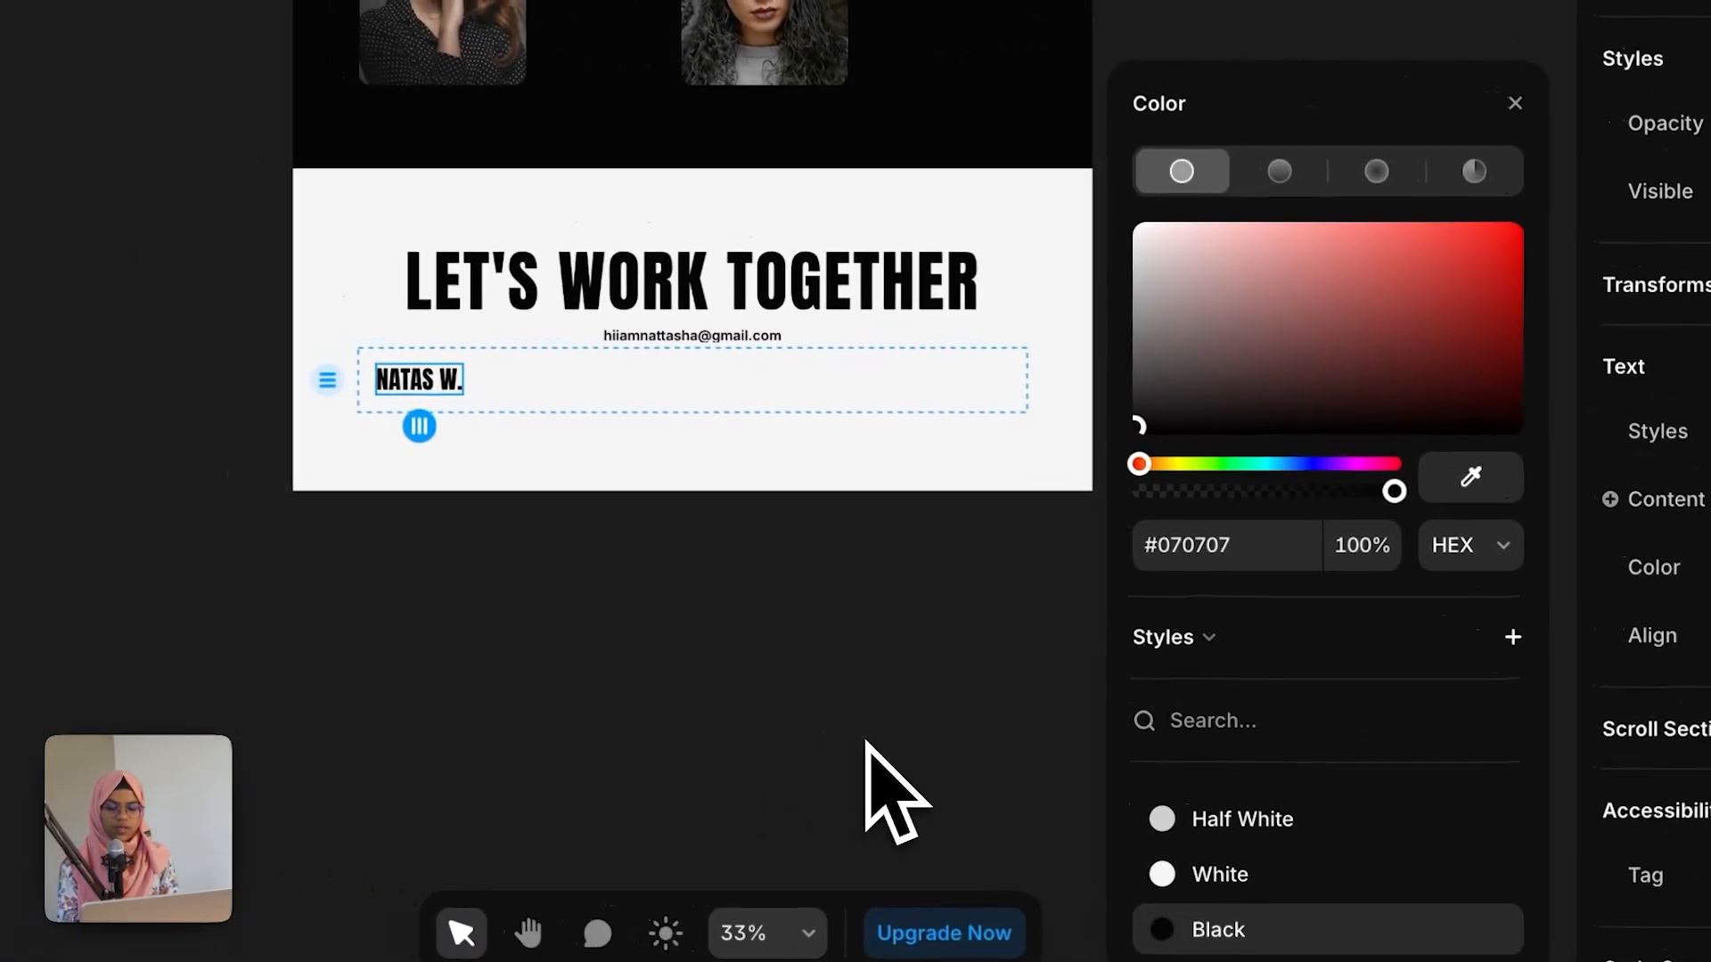
click(407, 320)
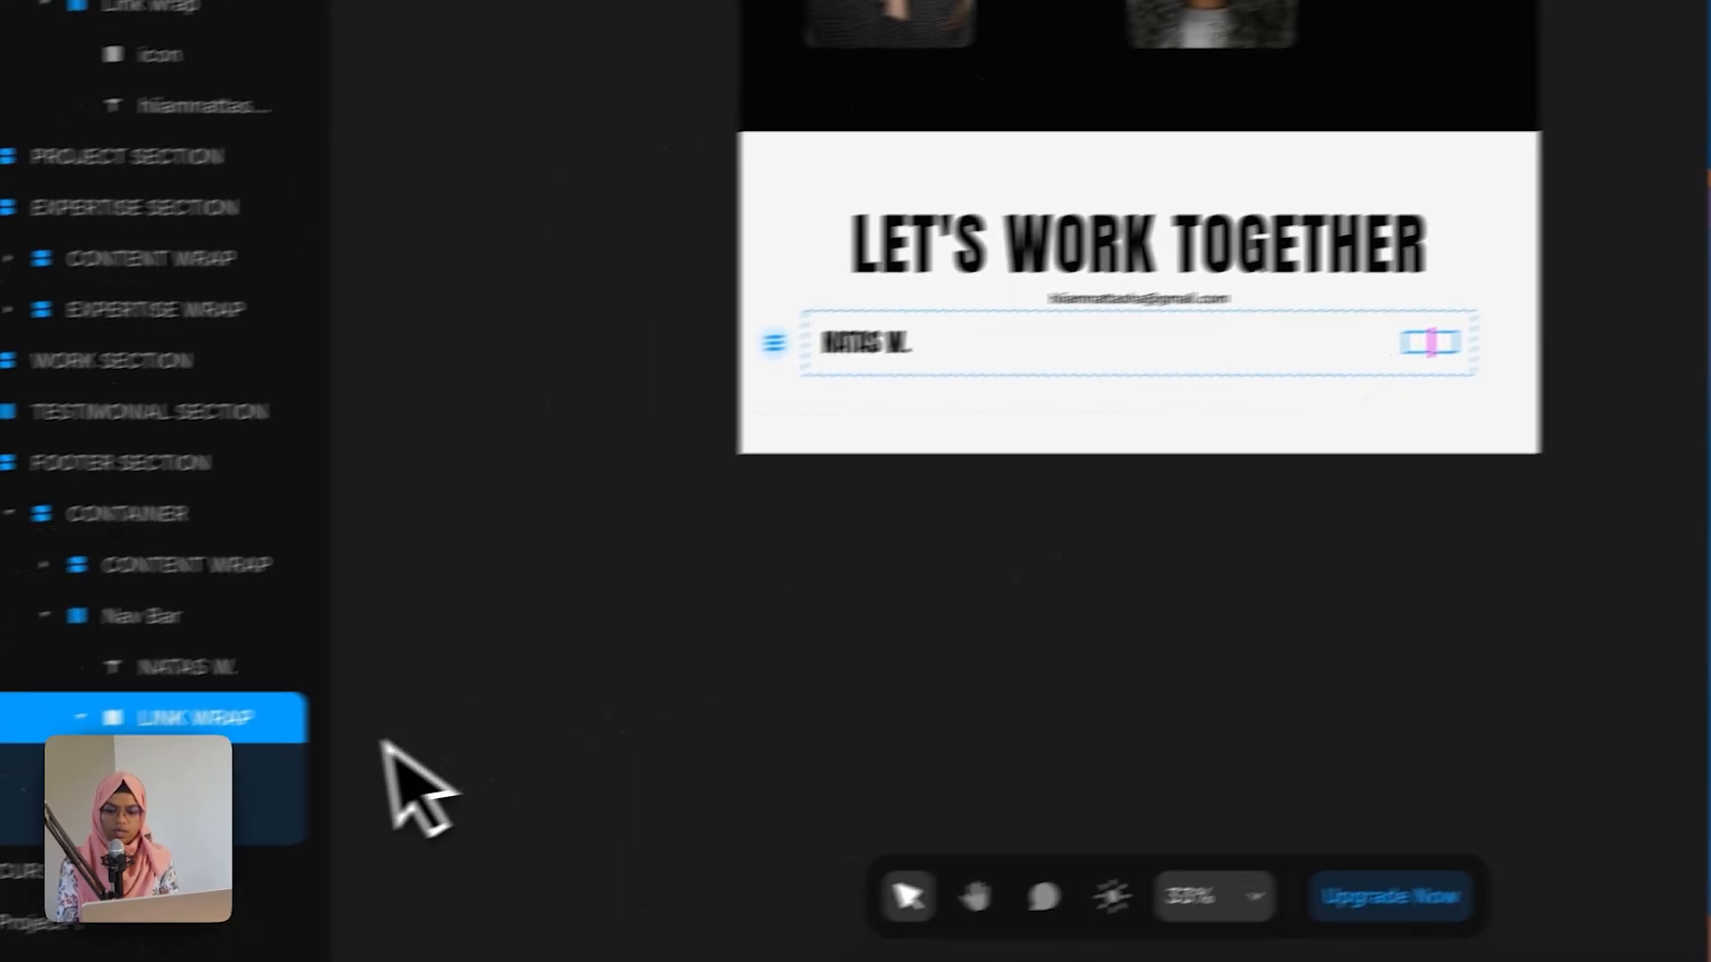
Step: Rename the nav bar's LINK WRAP layer to SOCIAL LINK W
double_click(393, 723)
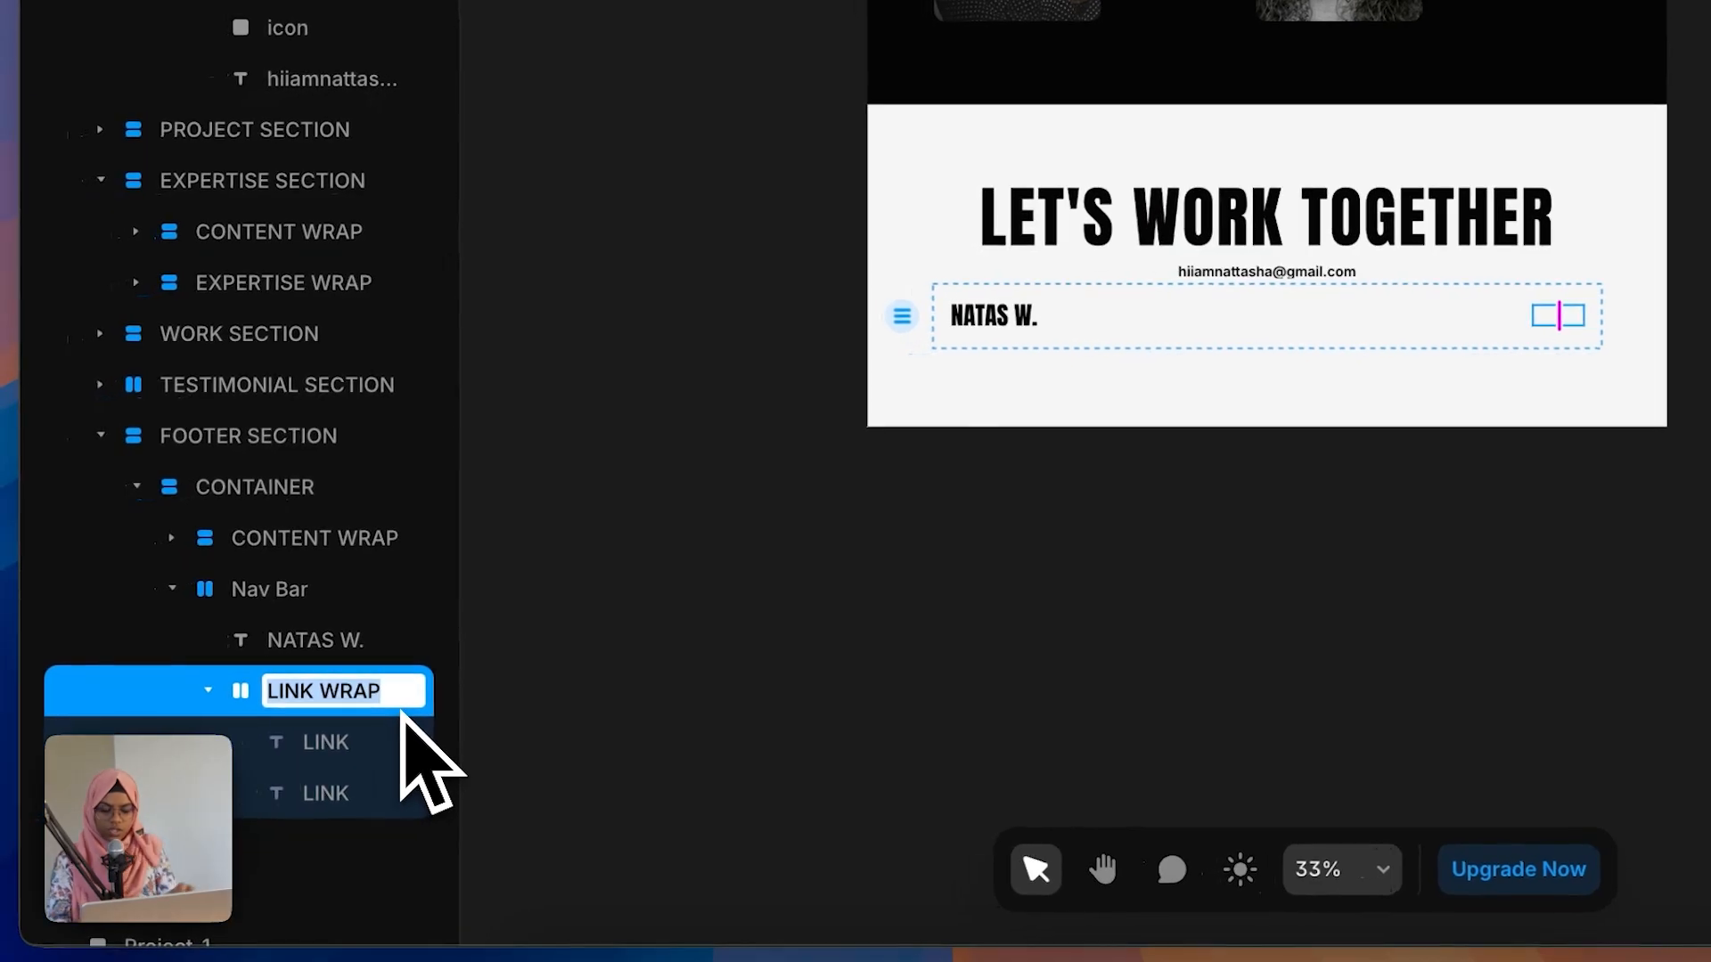
text(S)
text(OCIAL LIN)
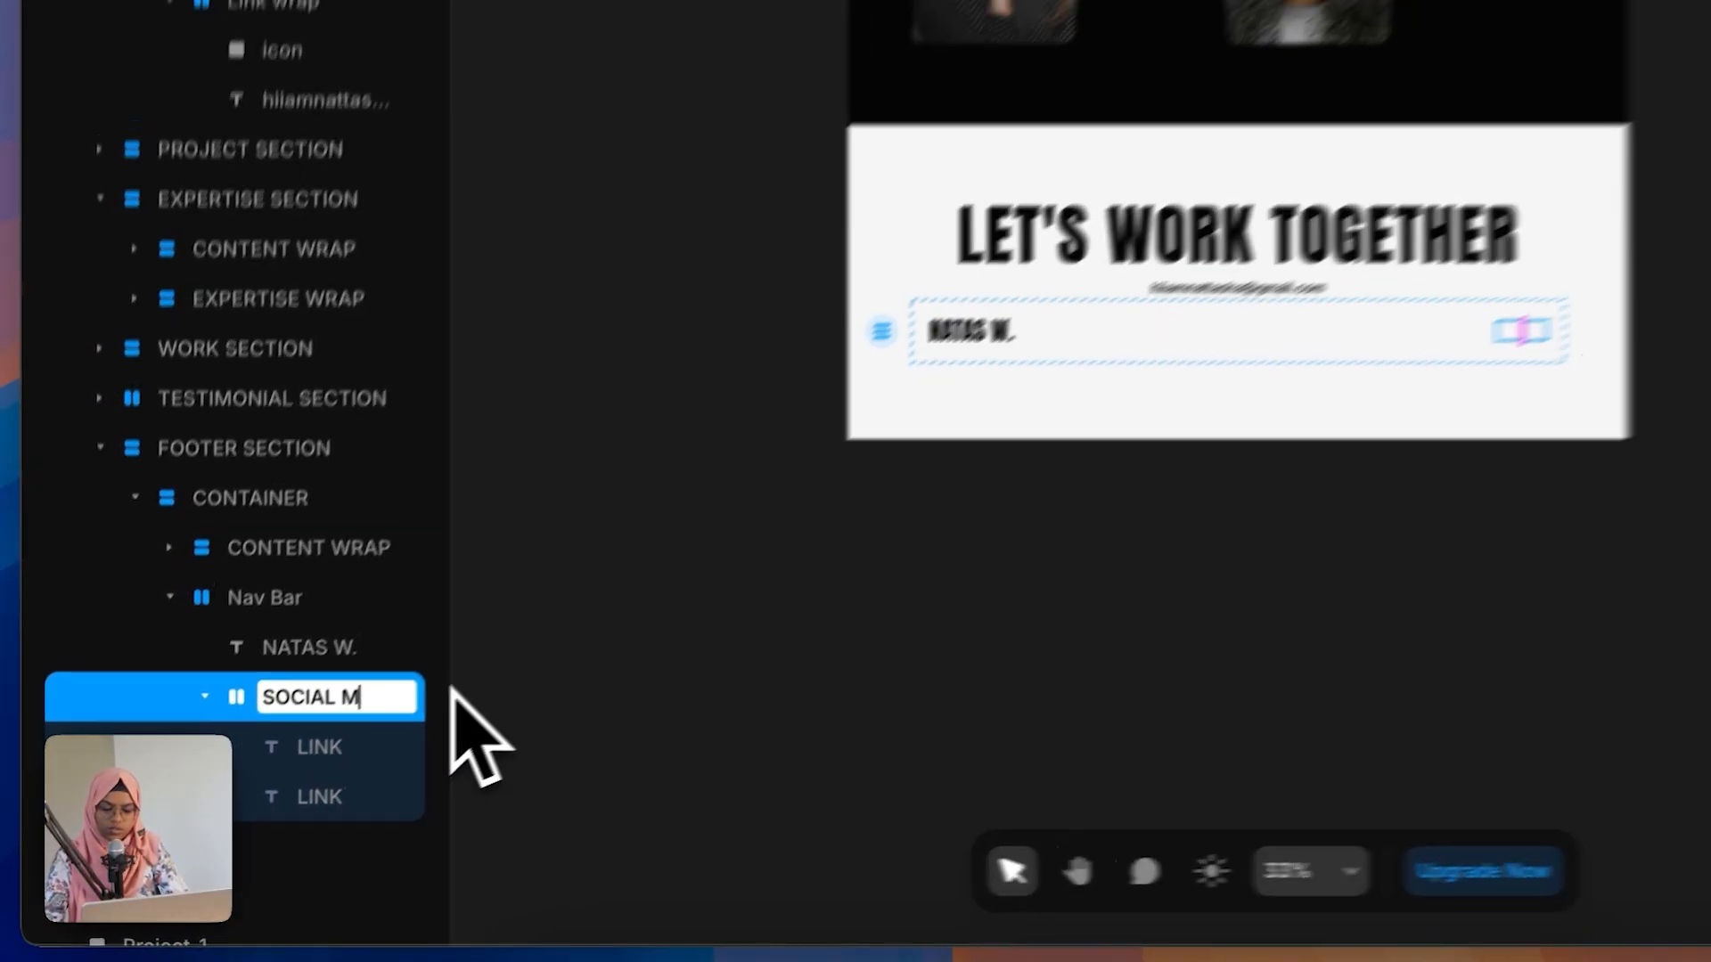
text(K W)
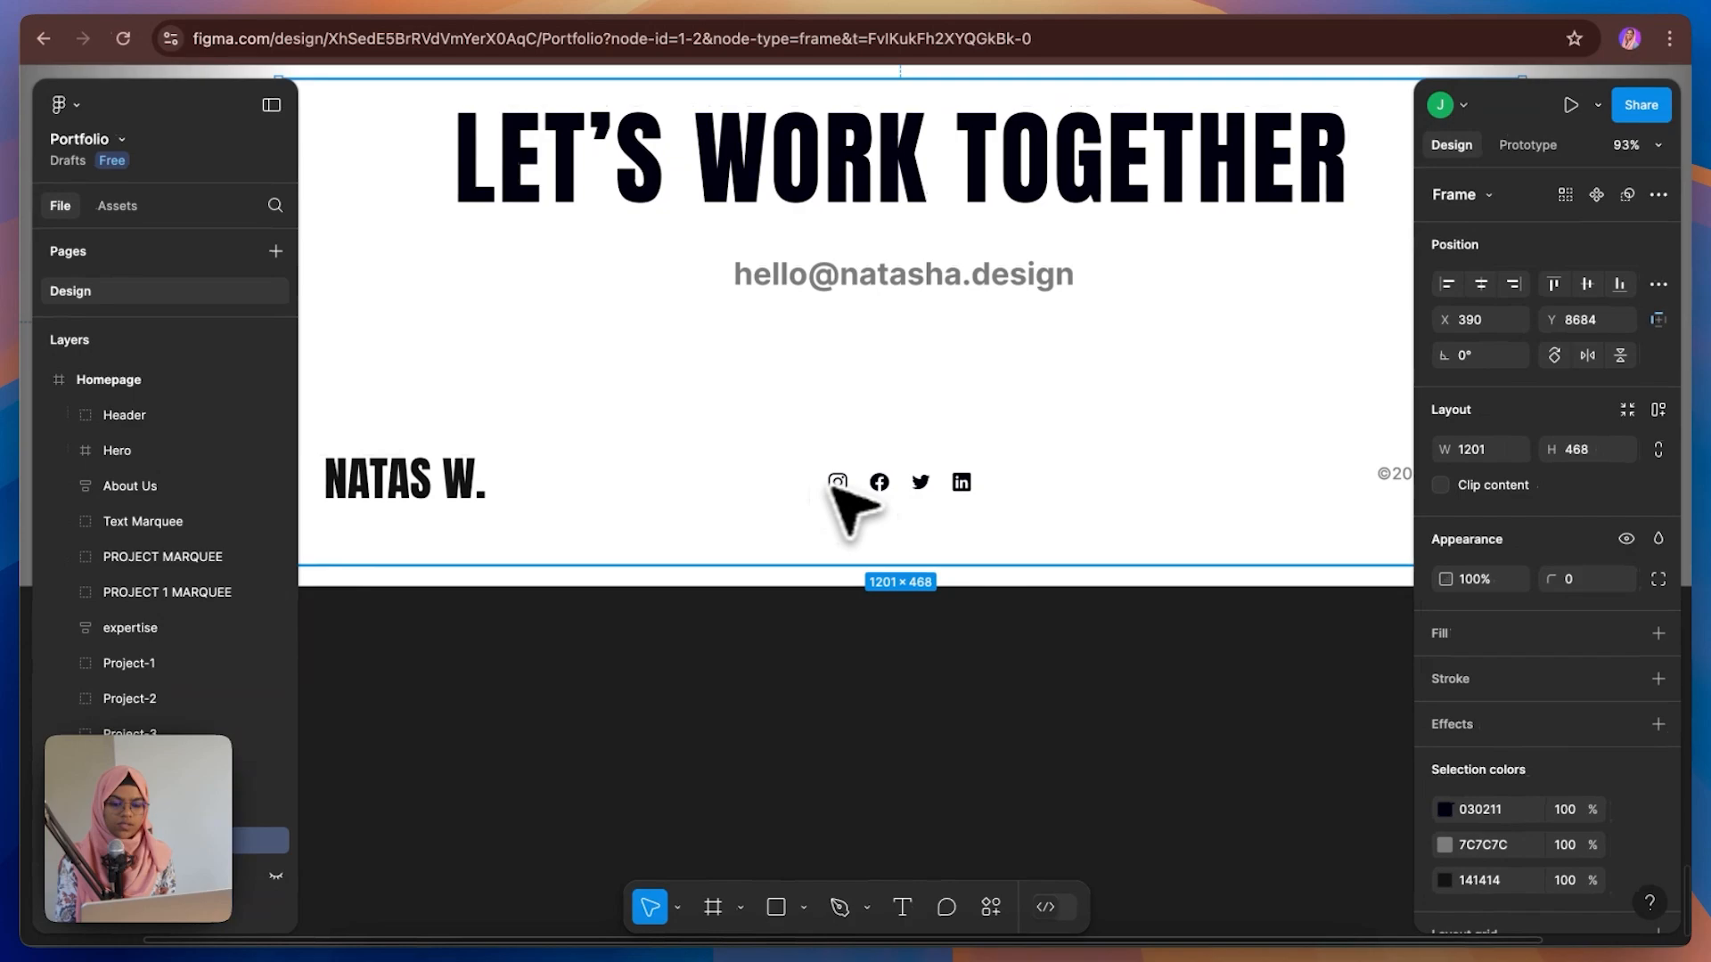
Step: Compare with the Figma footer, then insert a Phosphor icon into the social link wrap and size it 20 by 20
click(259, 16)
click(352, 749)
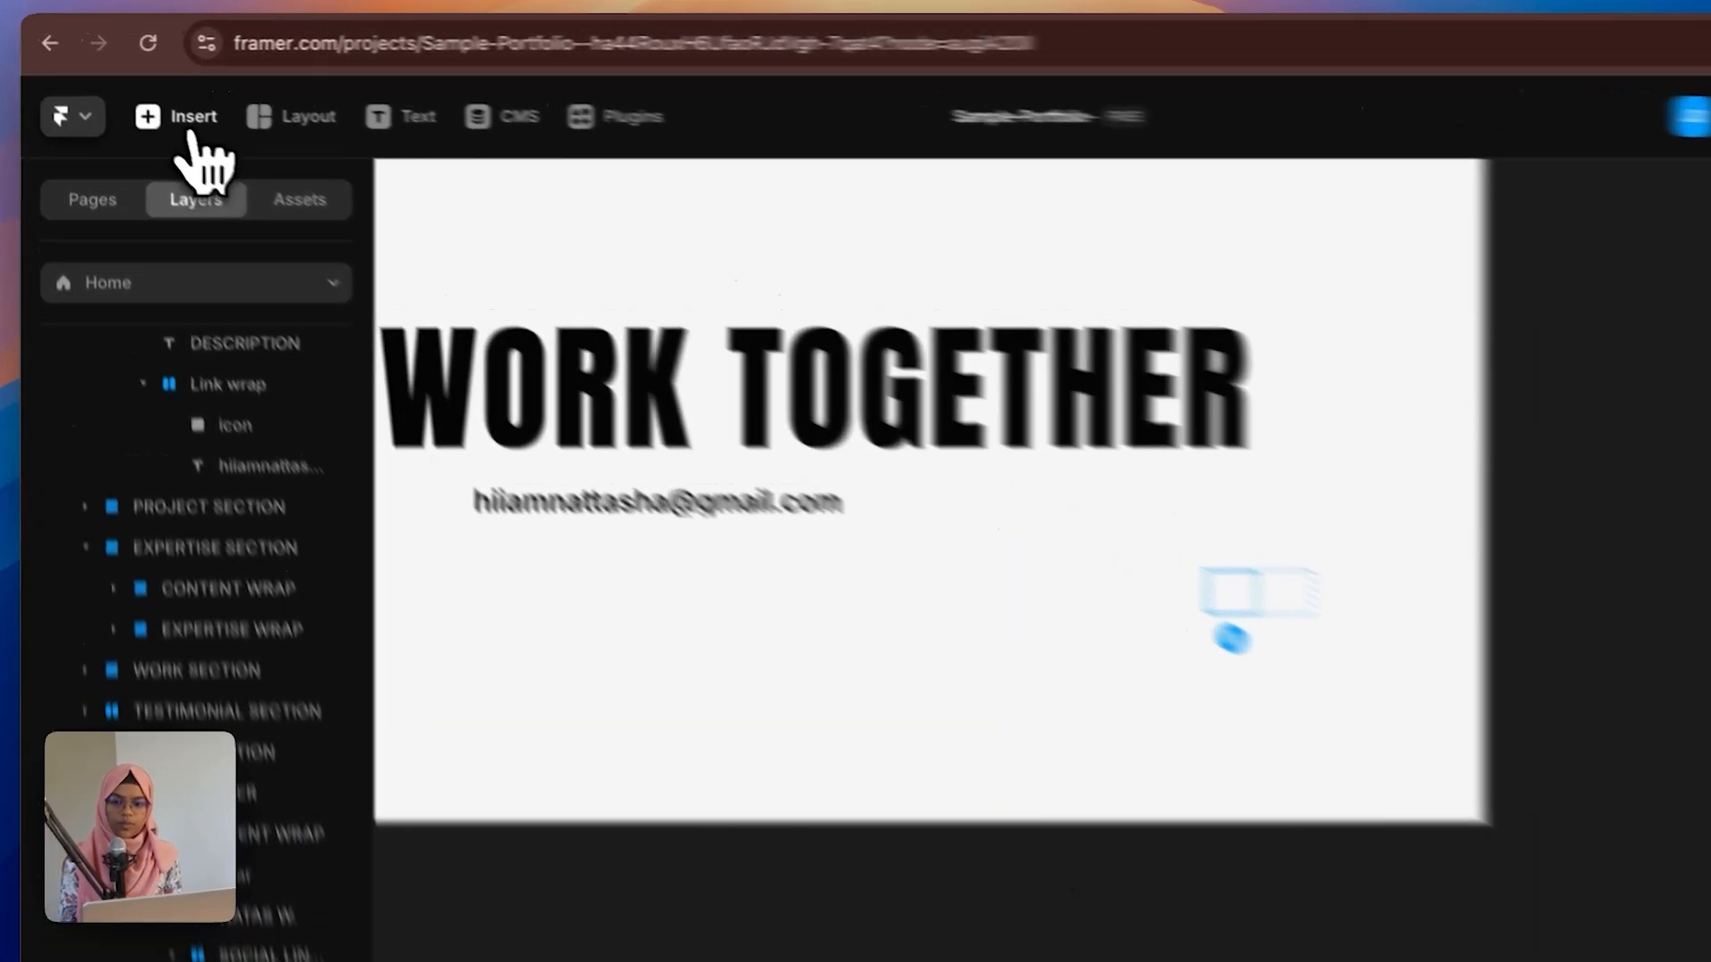
click(147, 98)
text(PHO)
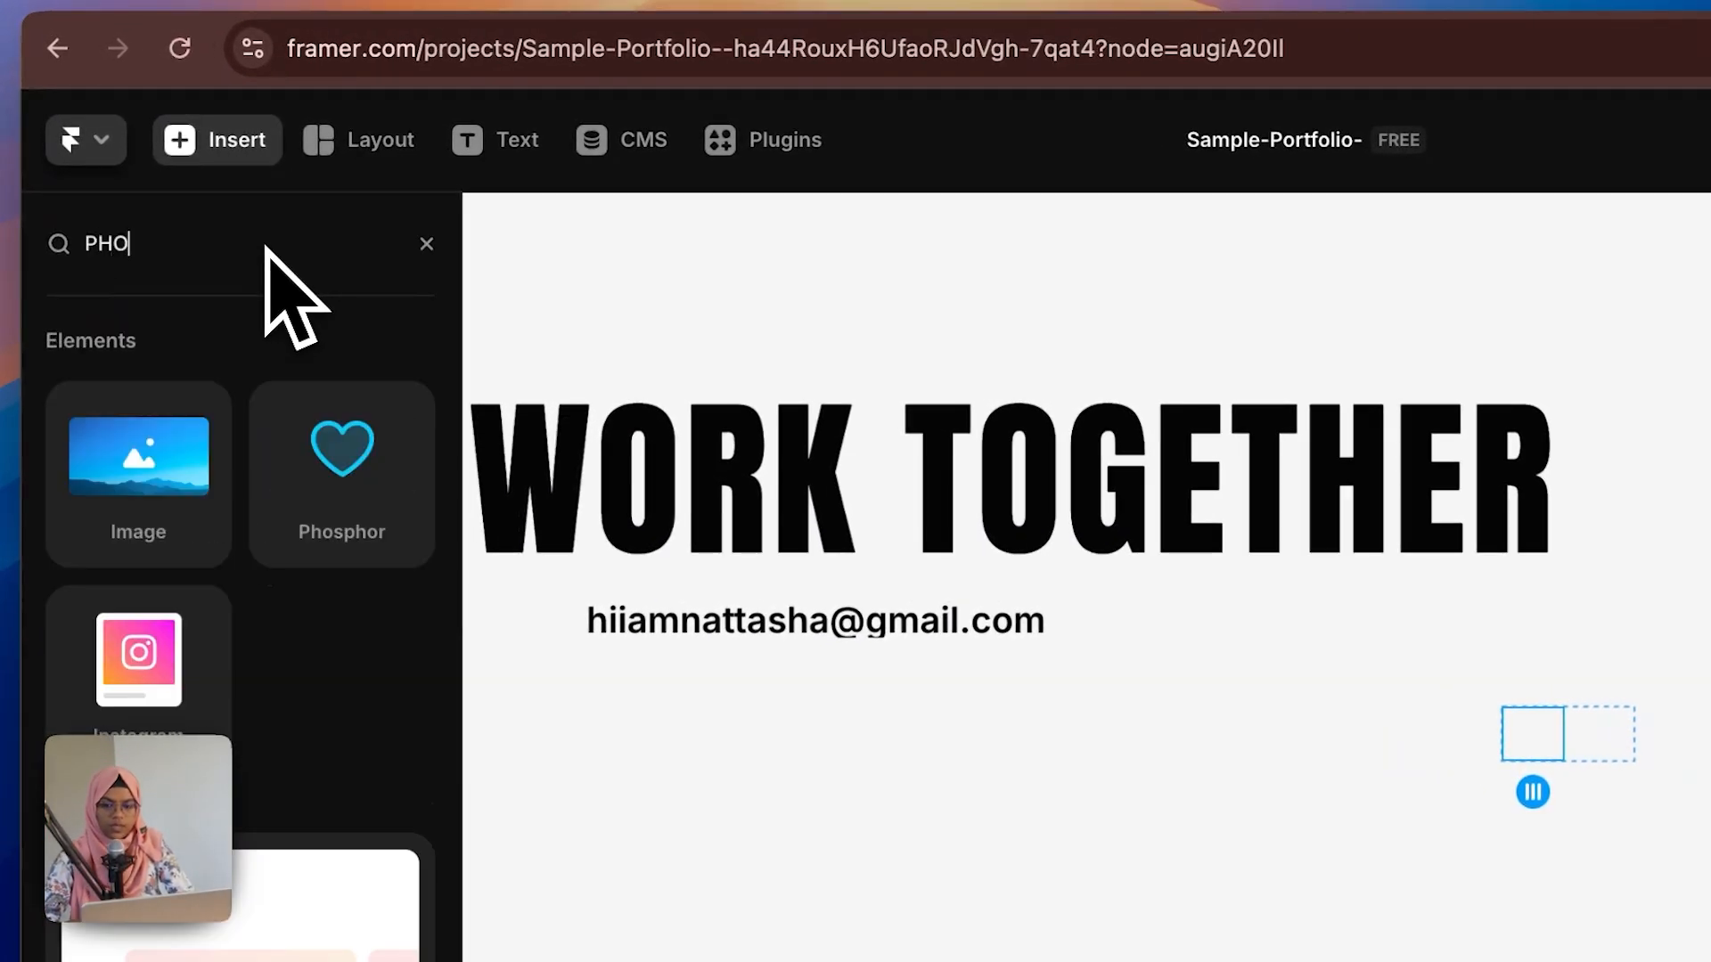
drag(350, 486, 1548, 761)
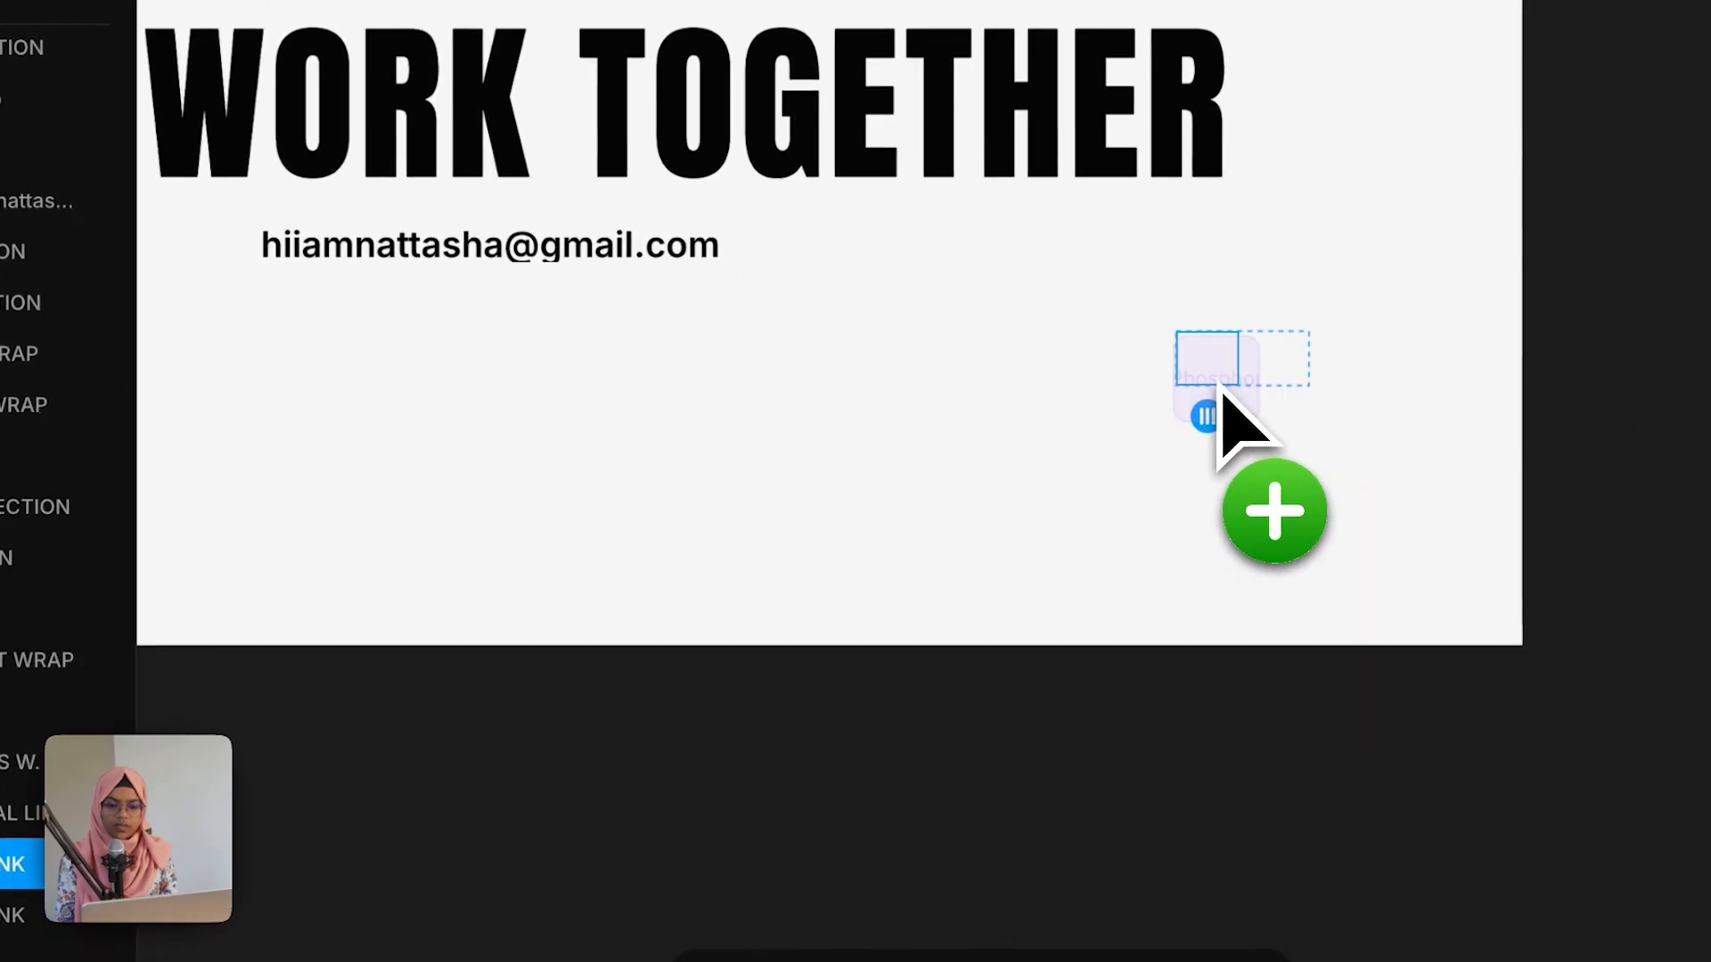
drag(1218, 385, 1218, 384)
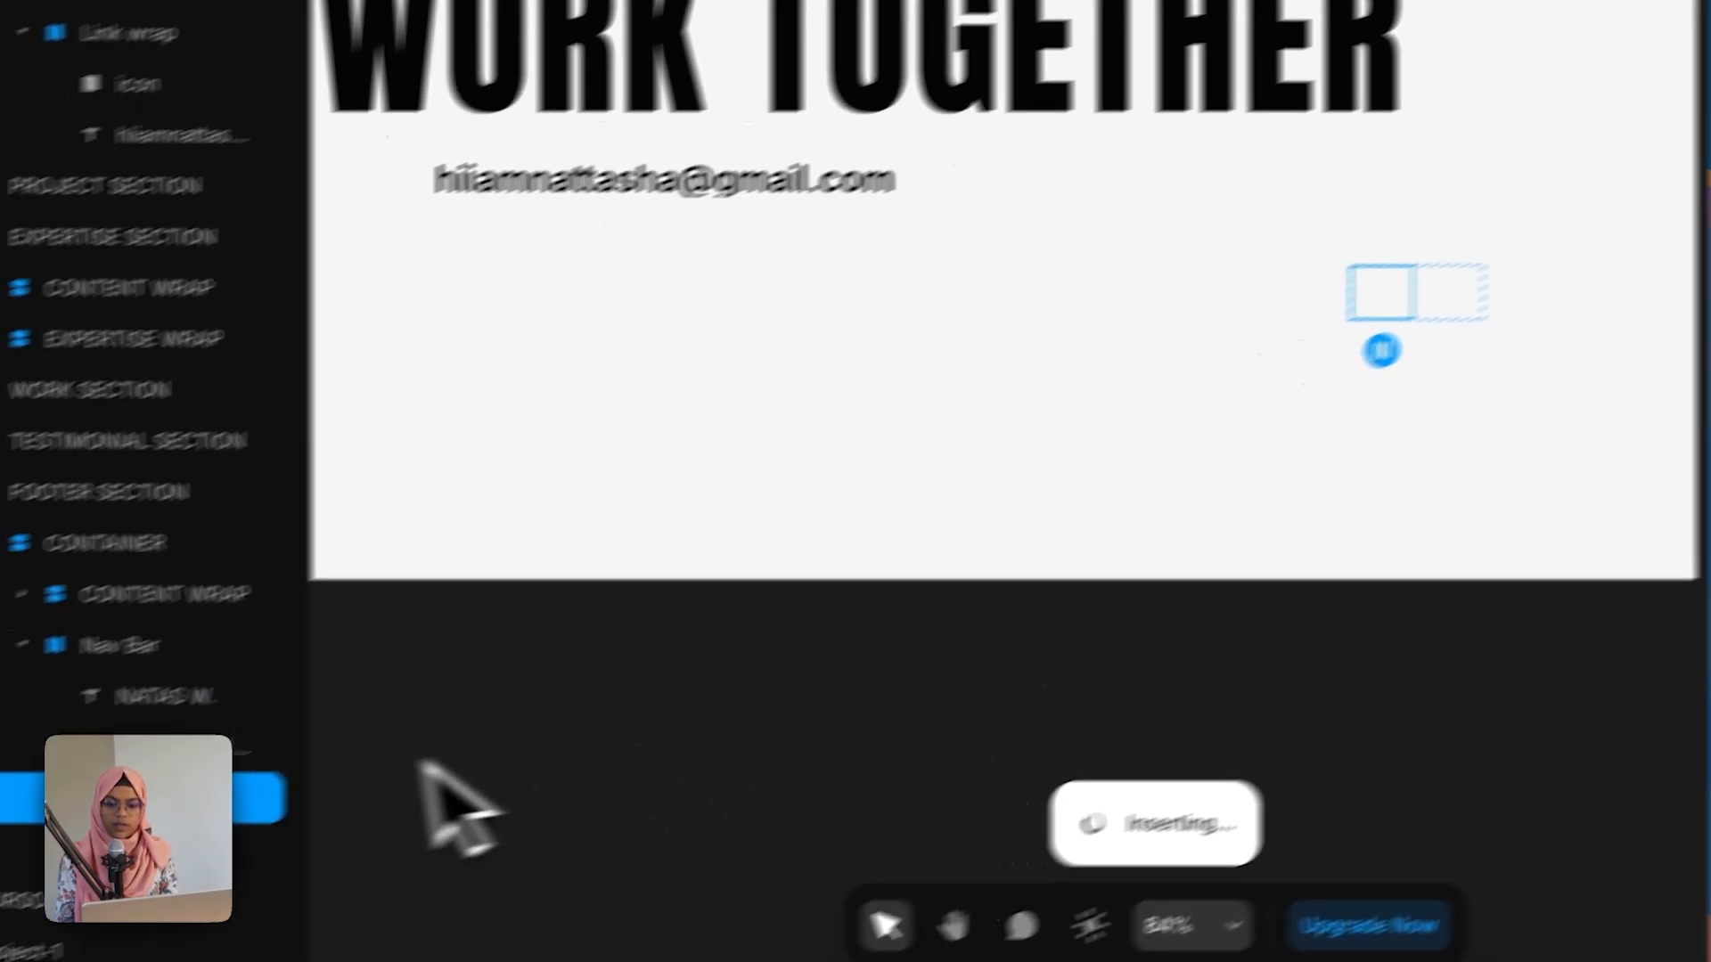
drag(366, 783, 356, 748)
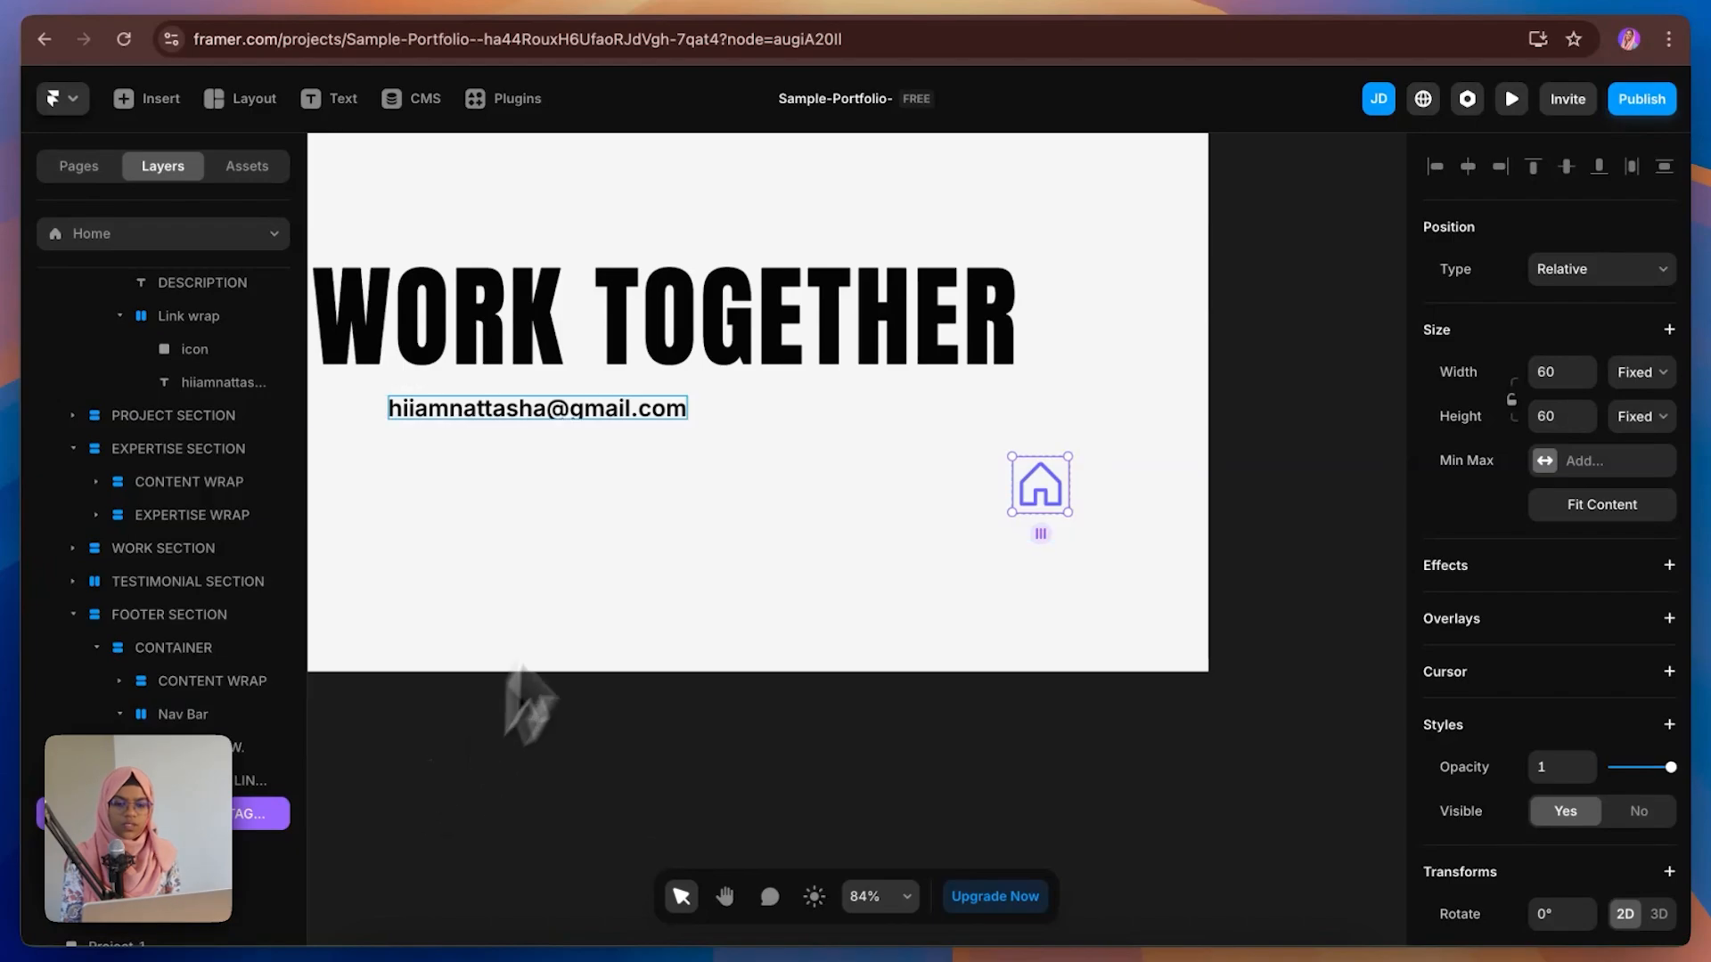
click(1560, 371)
text(20)
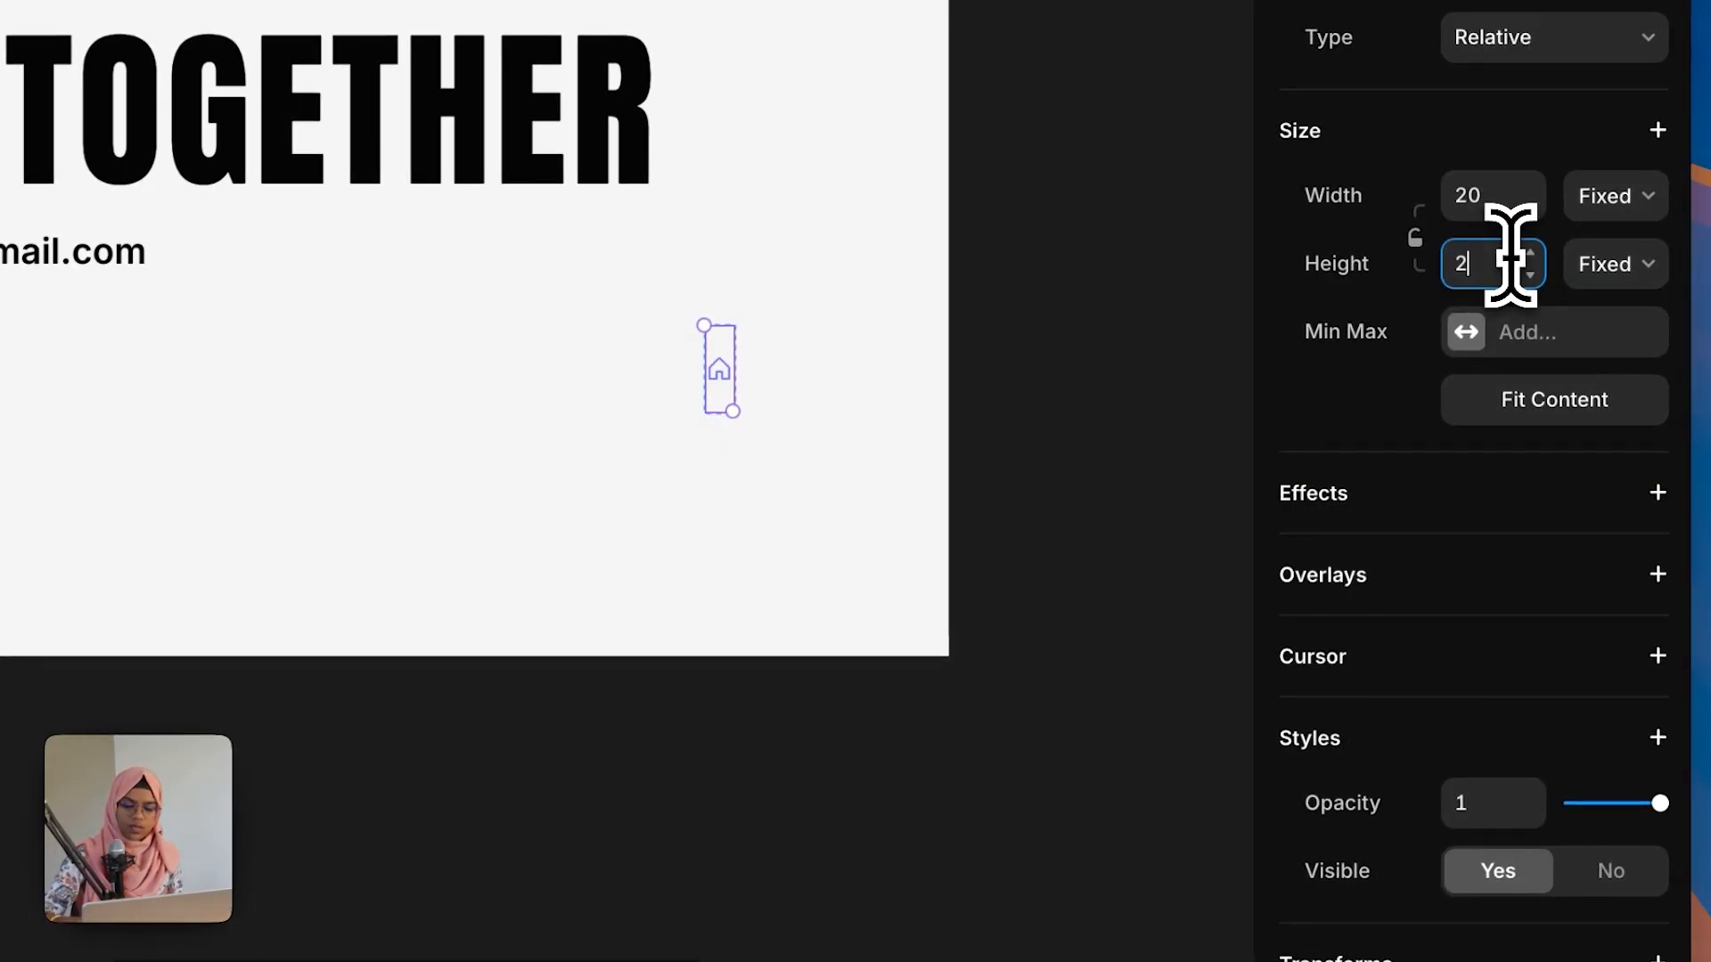
Step: Set the Phosphor icon's color to Black and its icon name to InstagramLogo
scroll(1533, 802, down, 7)
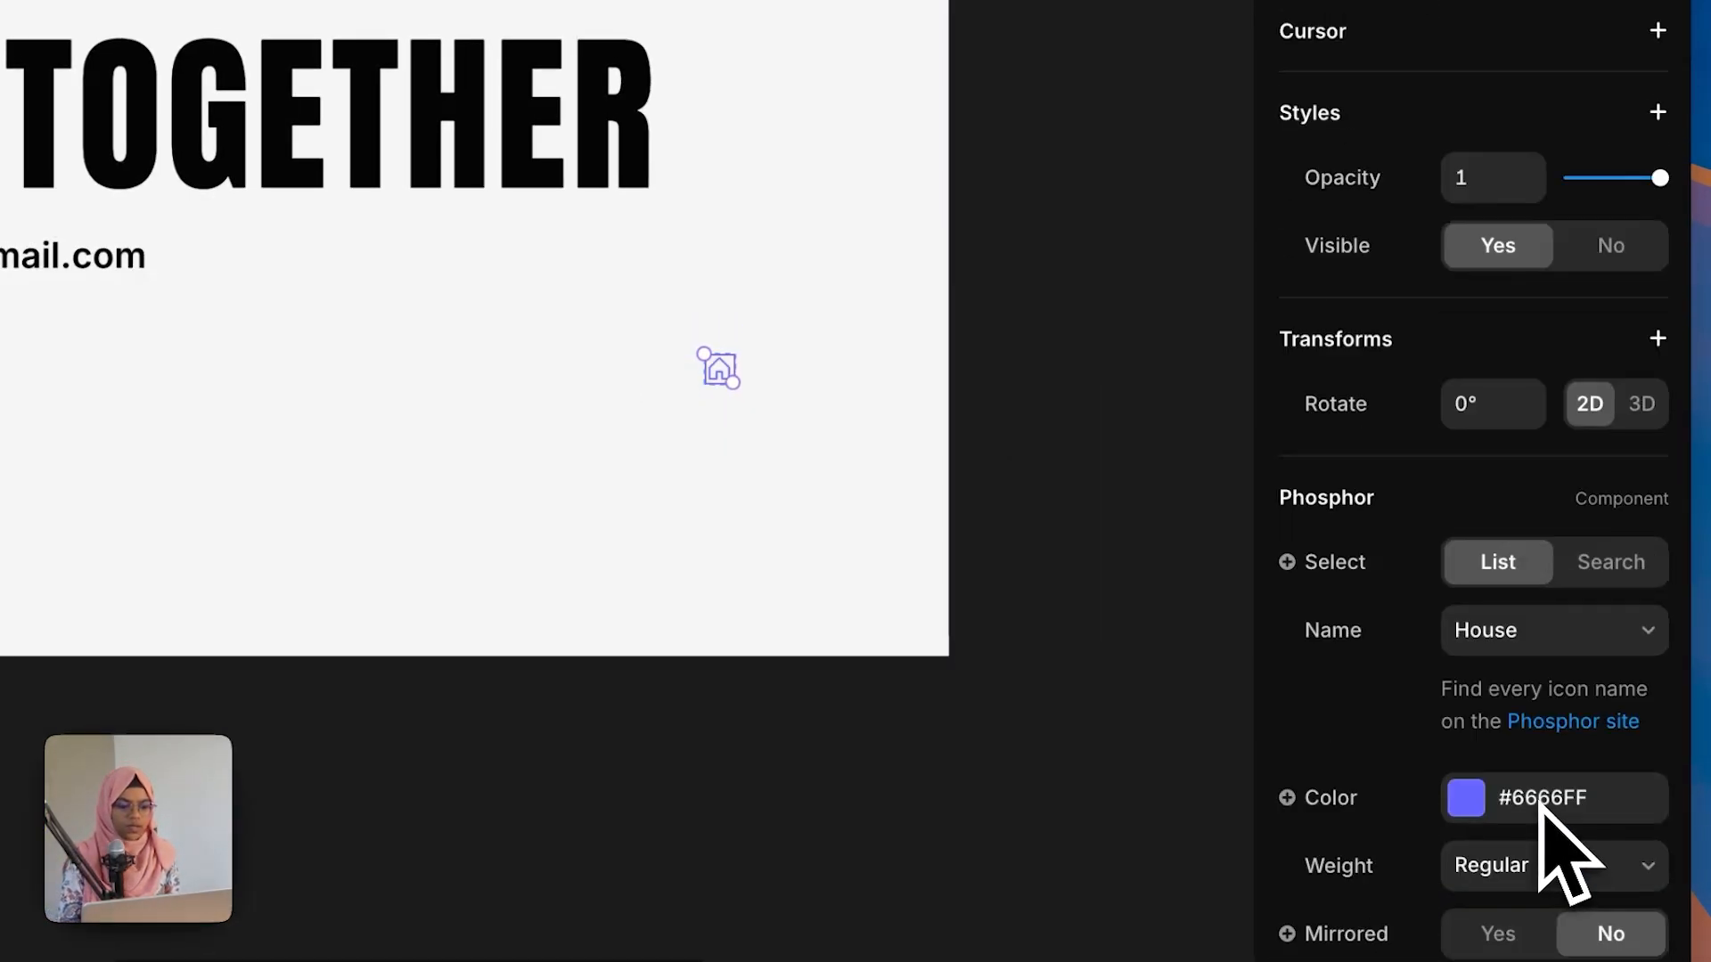
click(1502, 802)
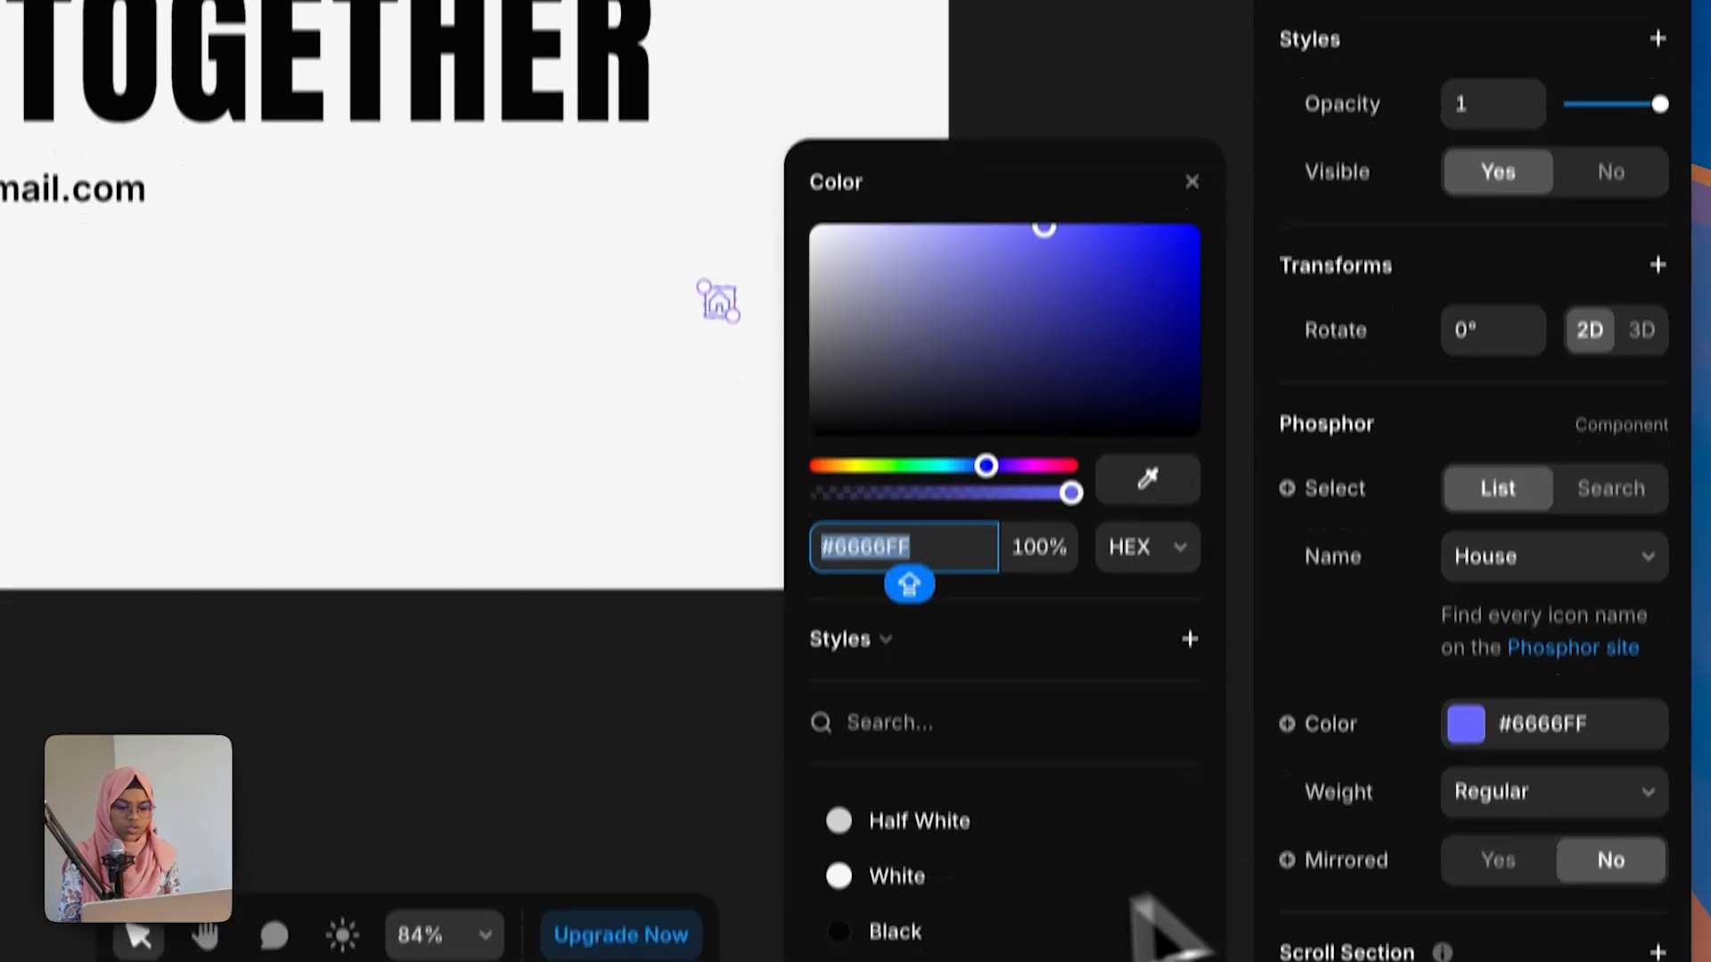
click(918, 869)
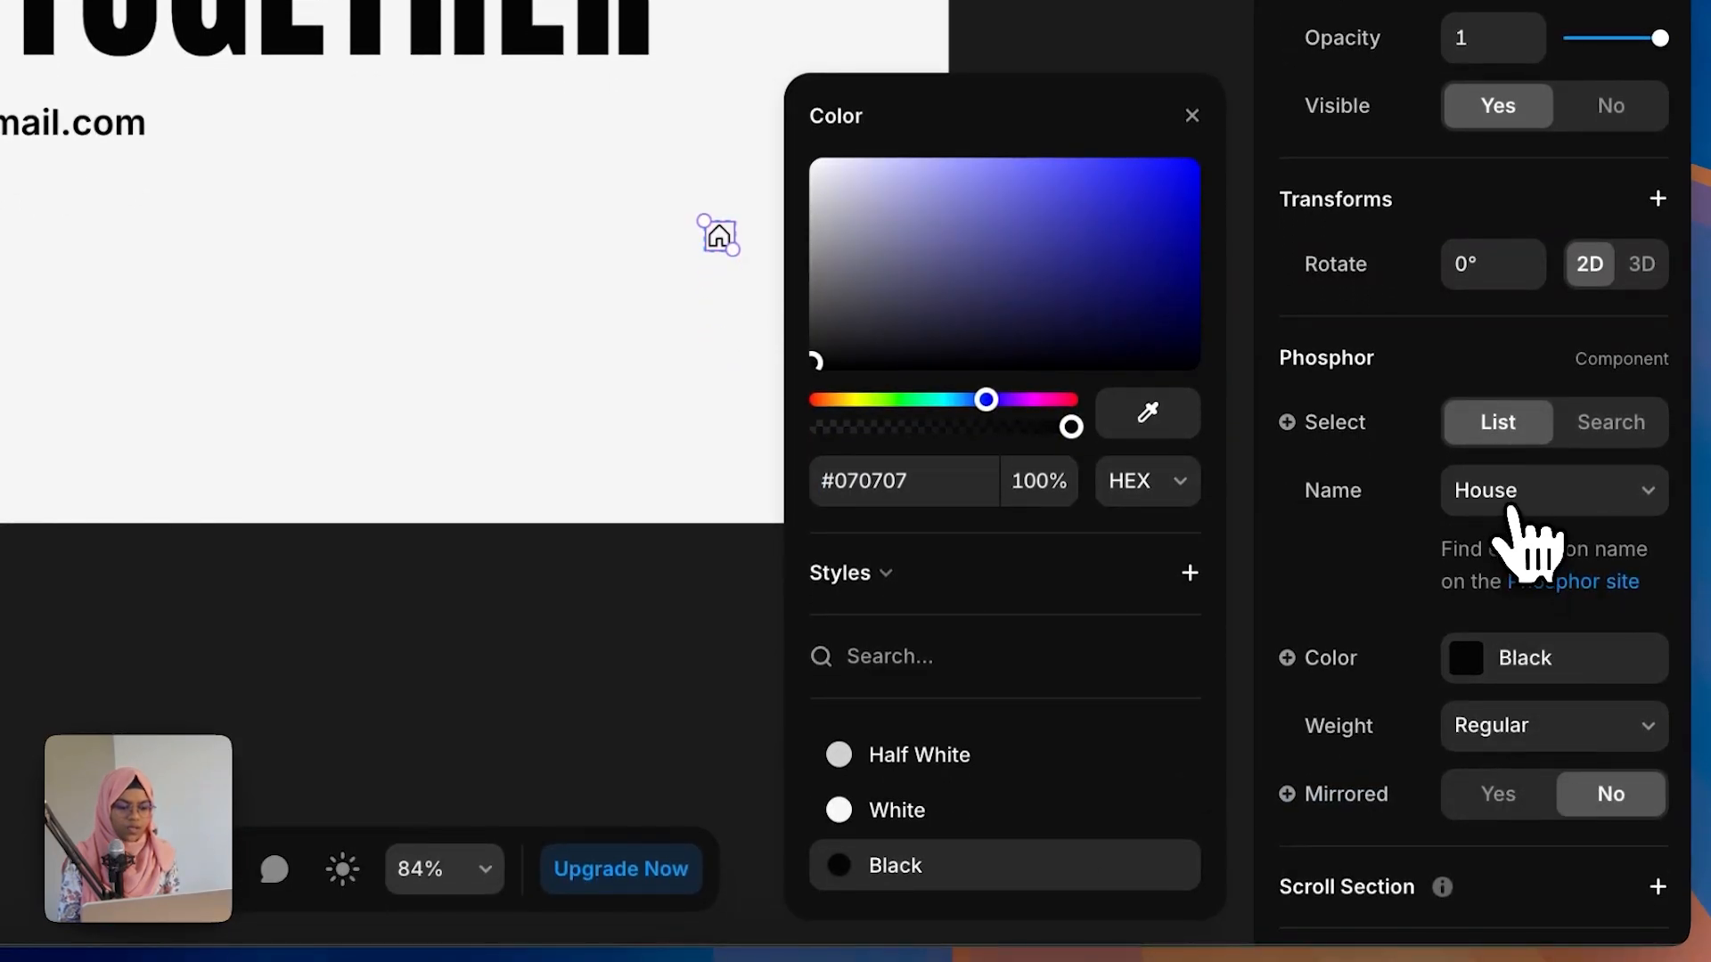
click(1512, 525)
scroll(1527, 534, up, 5)
scroll(1527, 579, down, 8)
click(1528, 806)
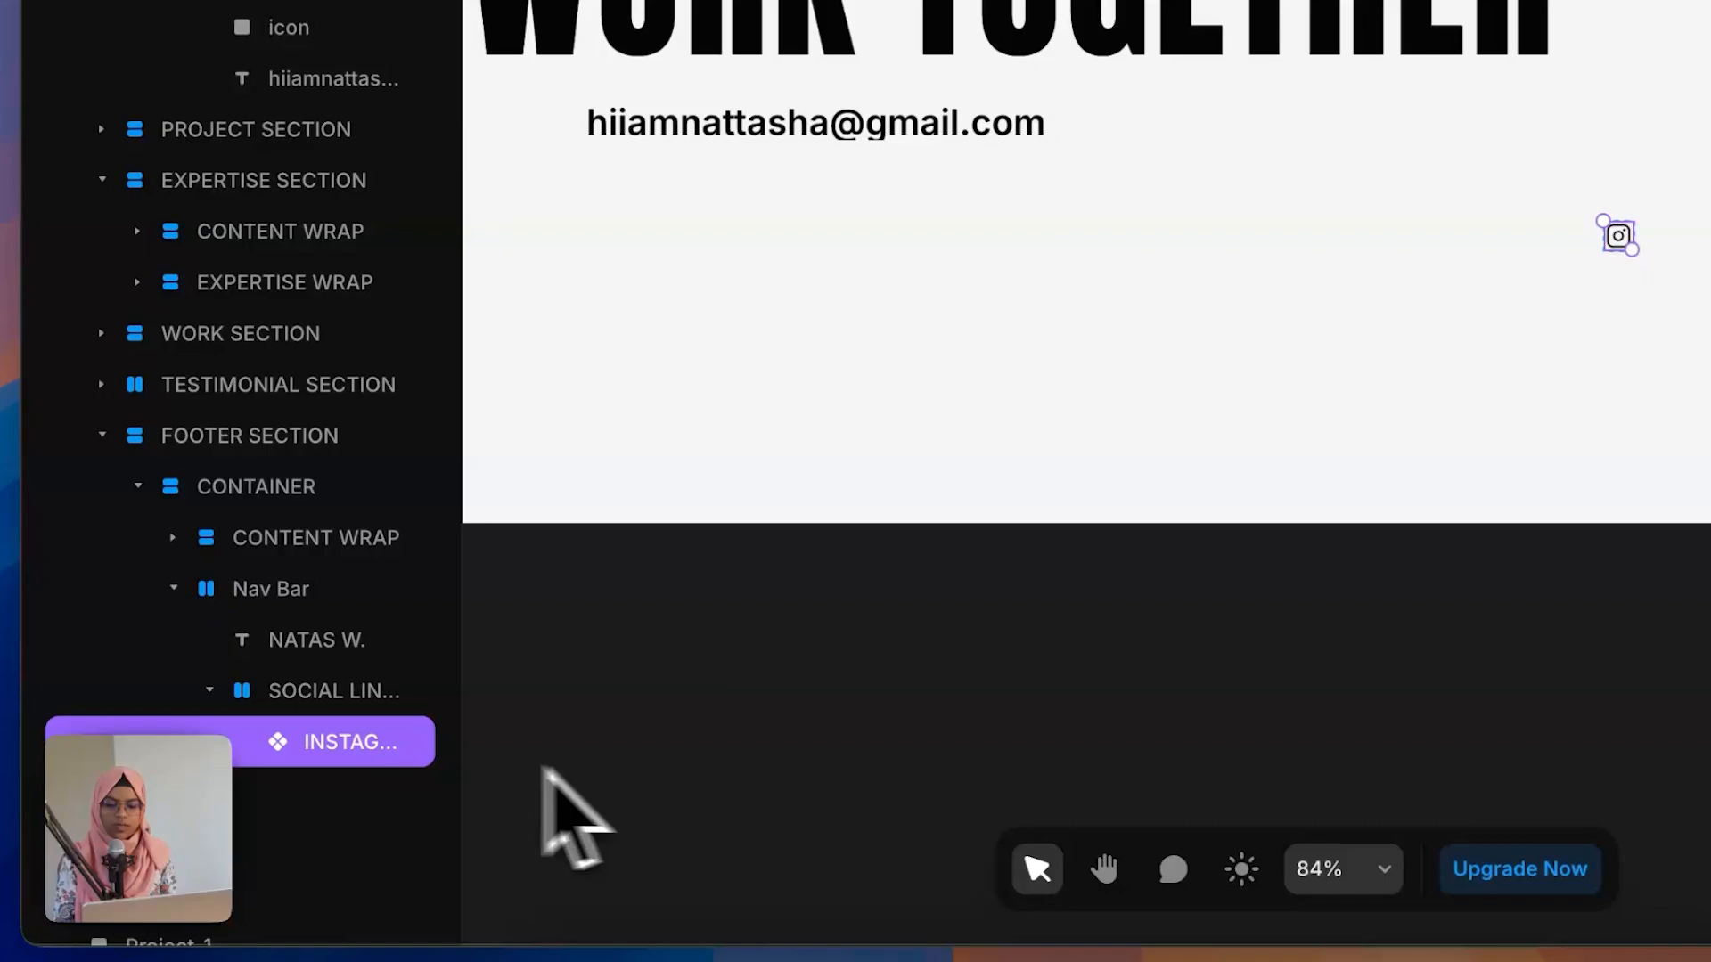
Step: Wrap the Instagram icon in a new stack and rename the stack SOCIAL
right_click(385, 750)
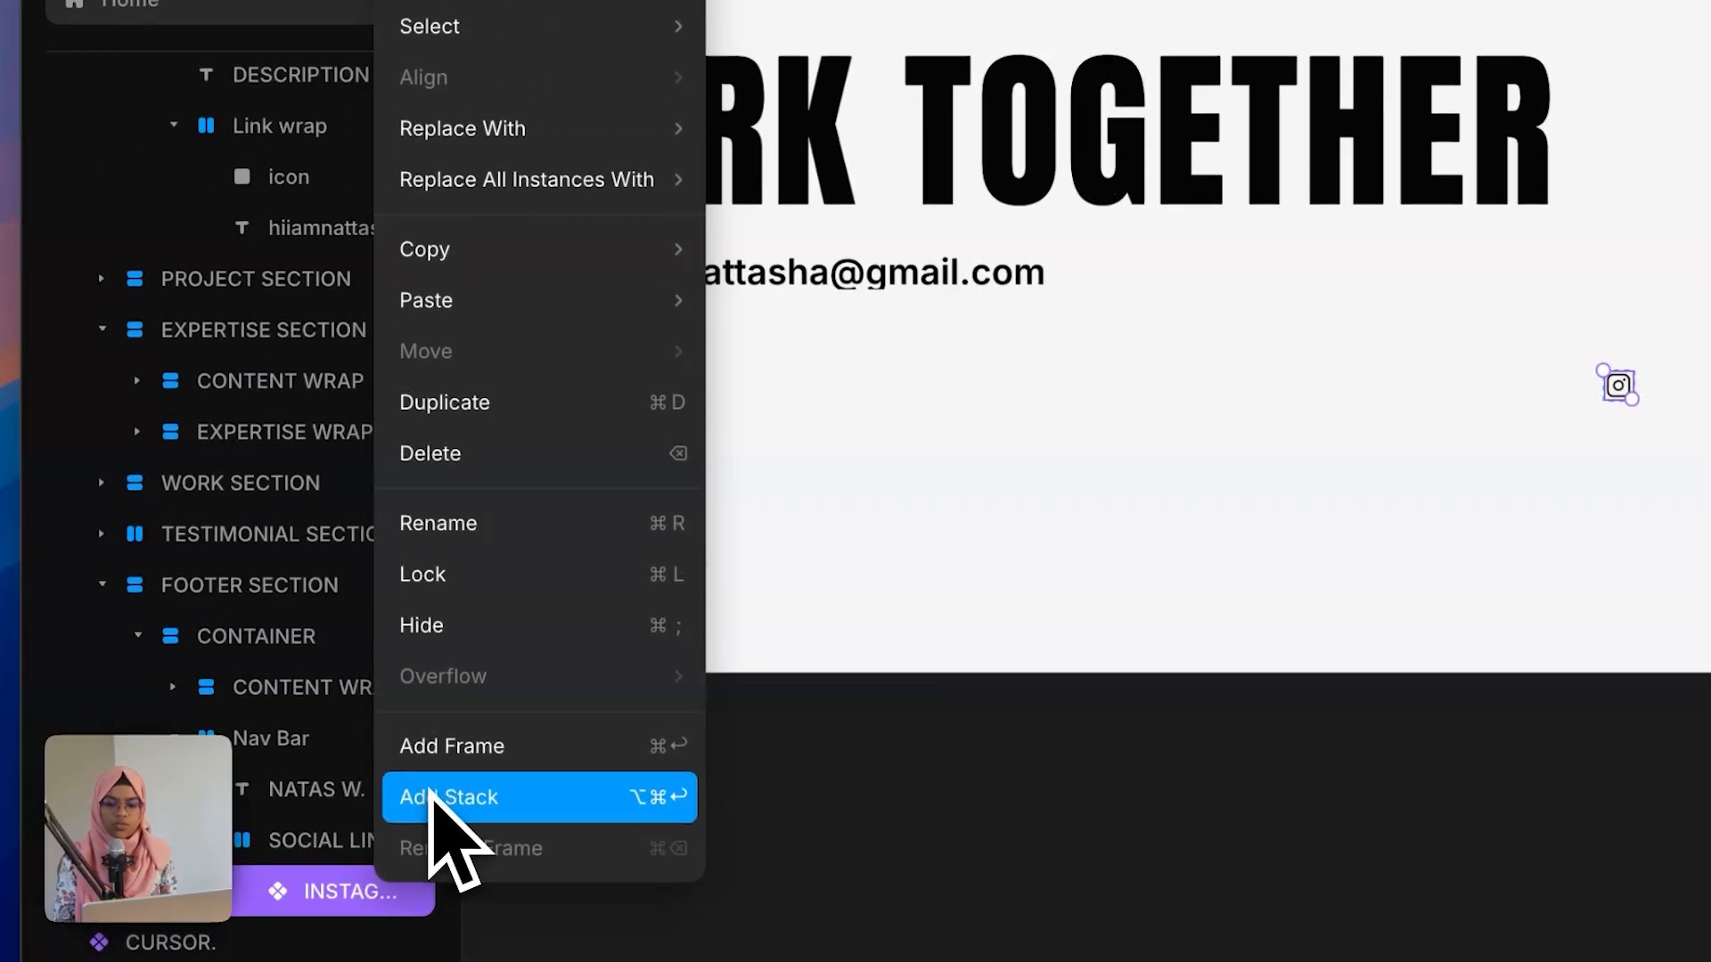
click(437, 795)
double_click(357, 891)
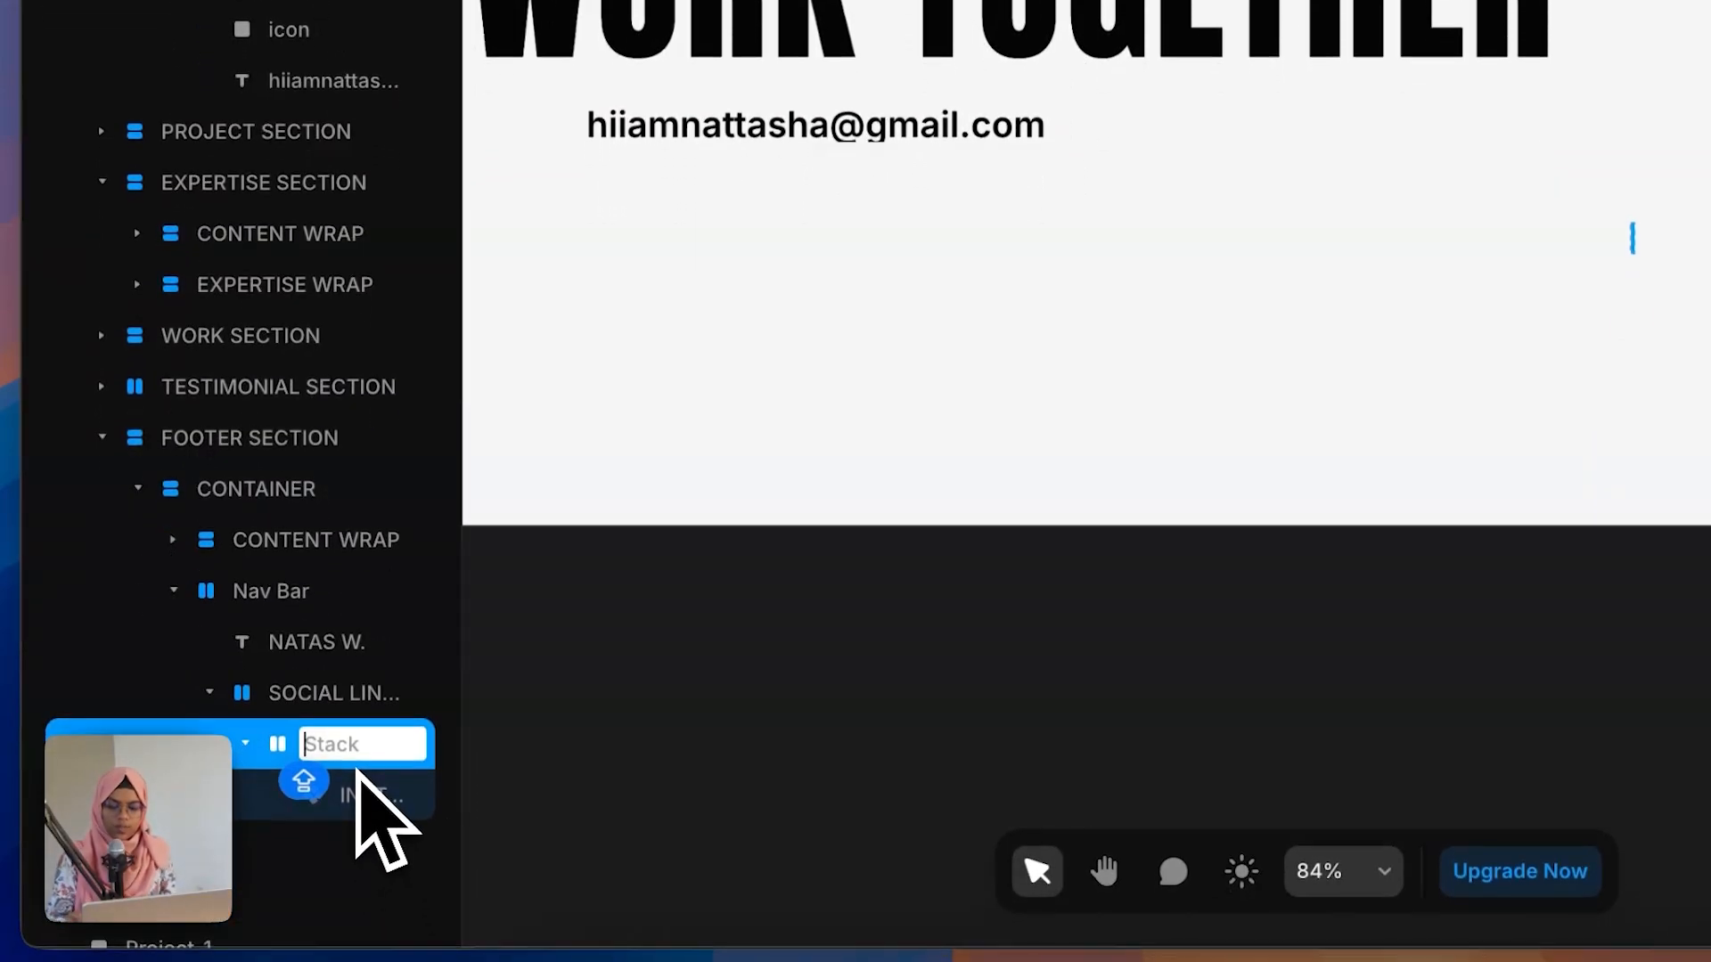
text(SOCIAL)
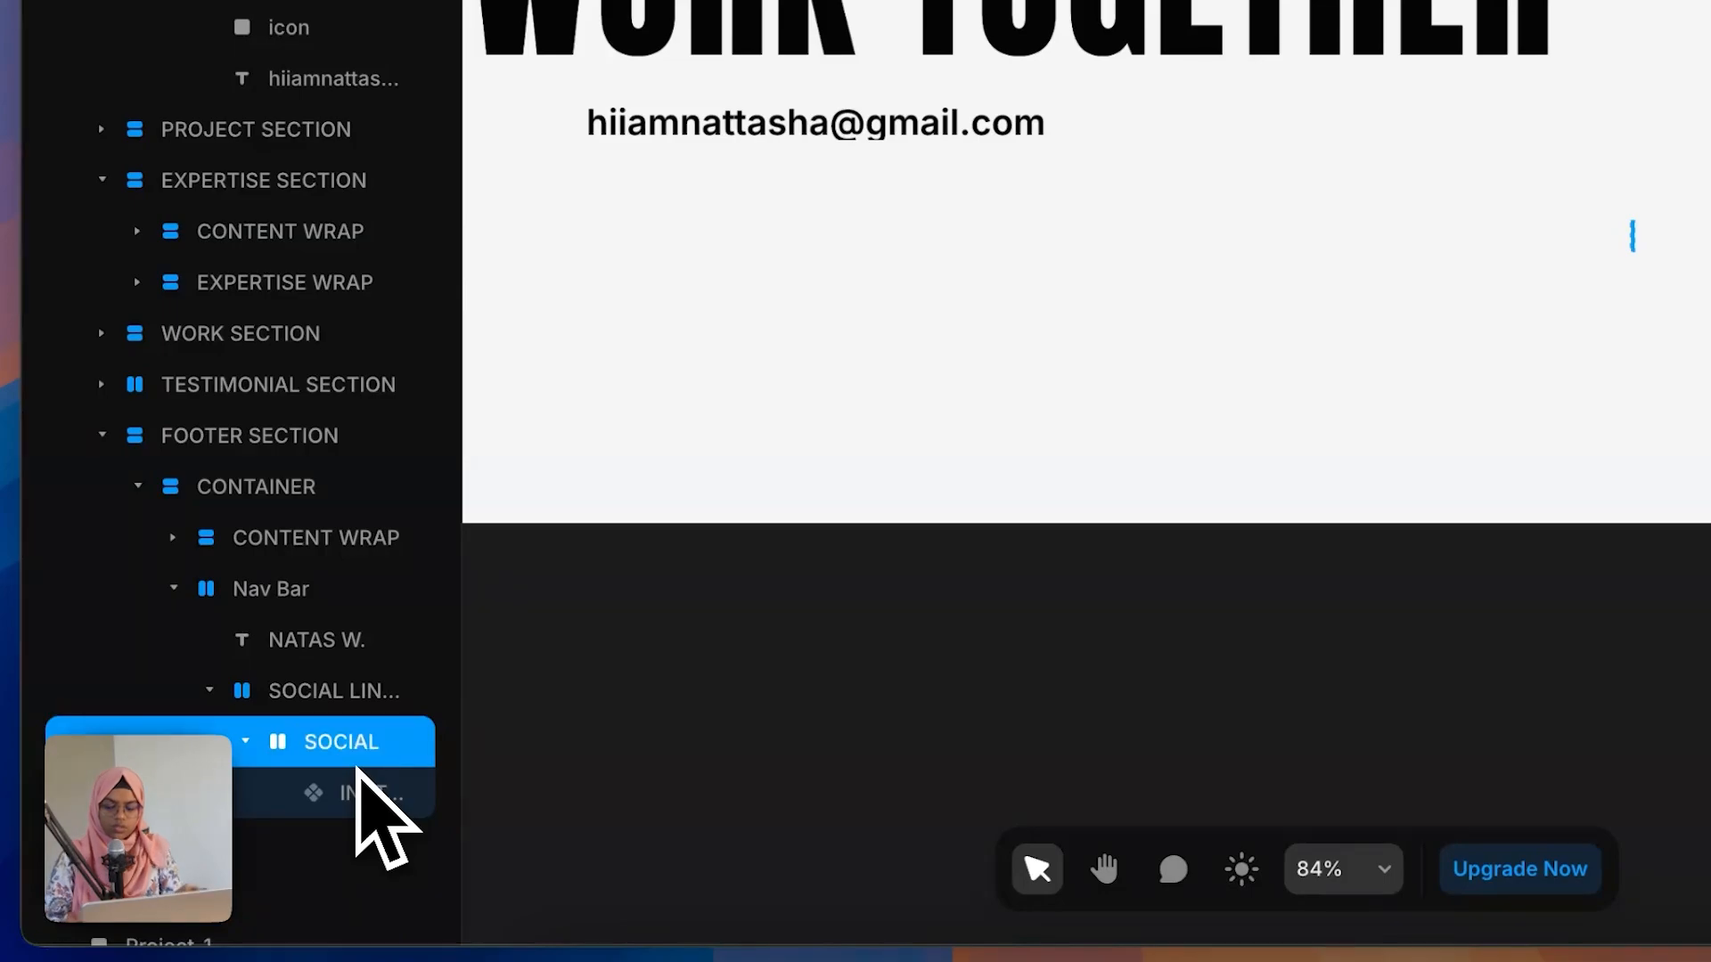
click(245, 741)
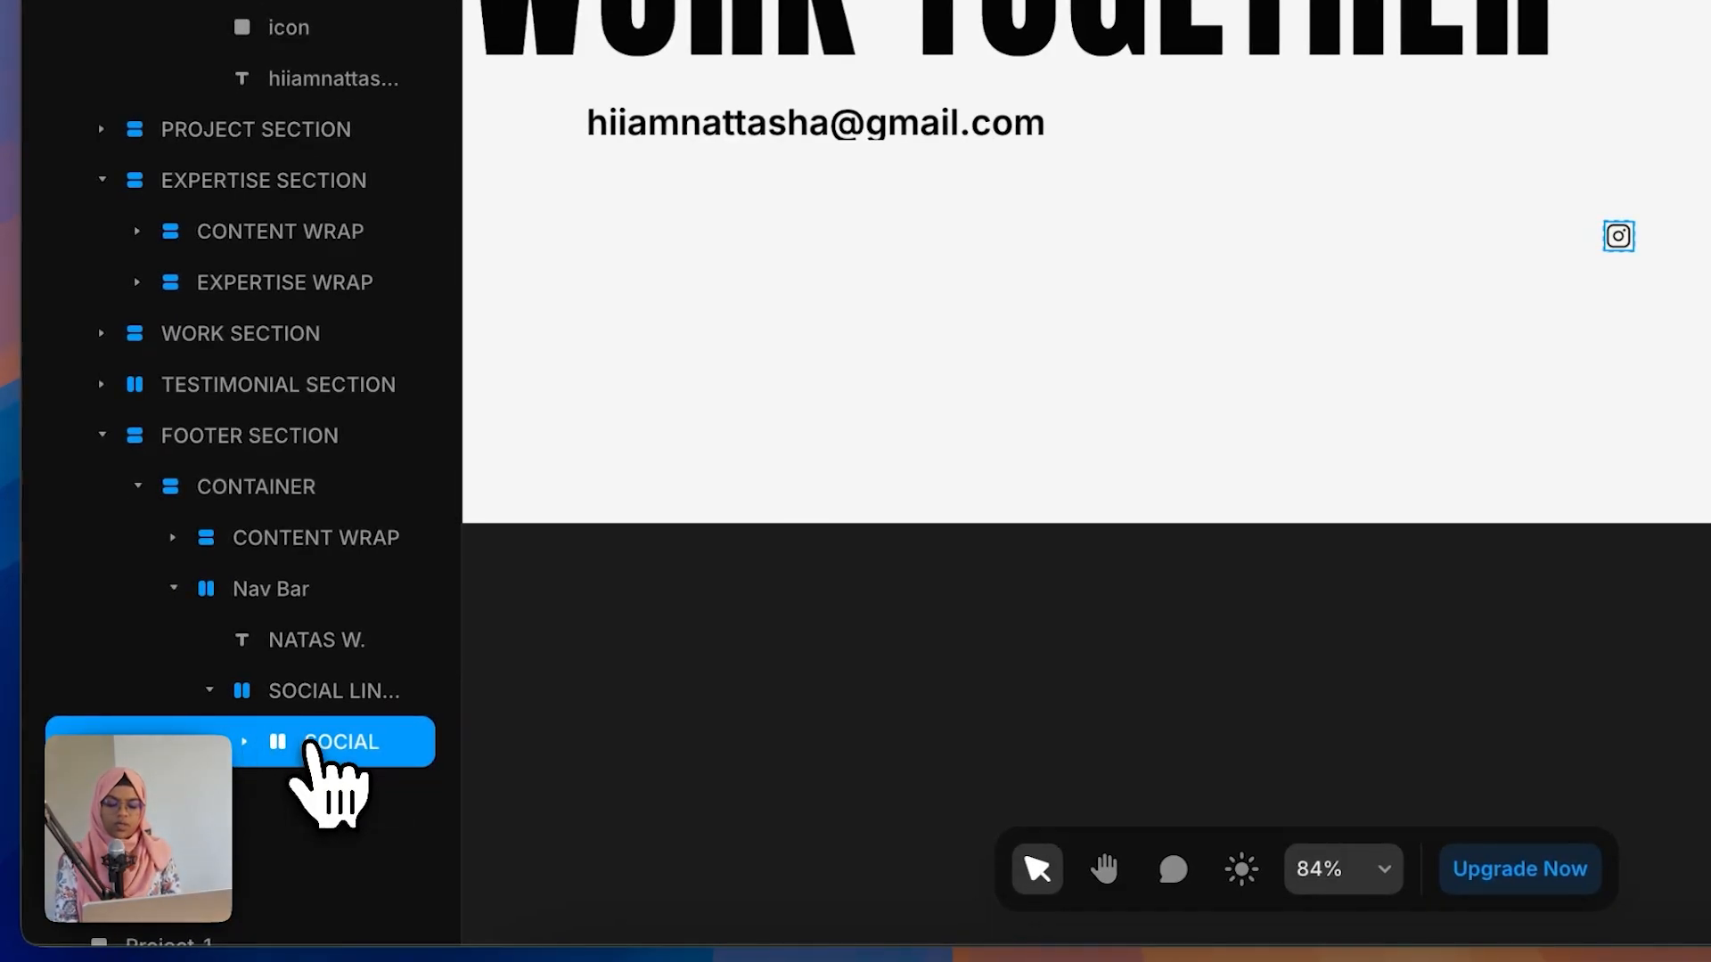
Step: Duplicate the SOCIAL stack three times
key(super+d)
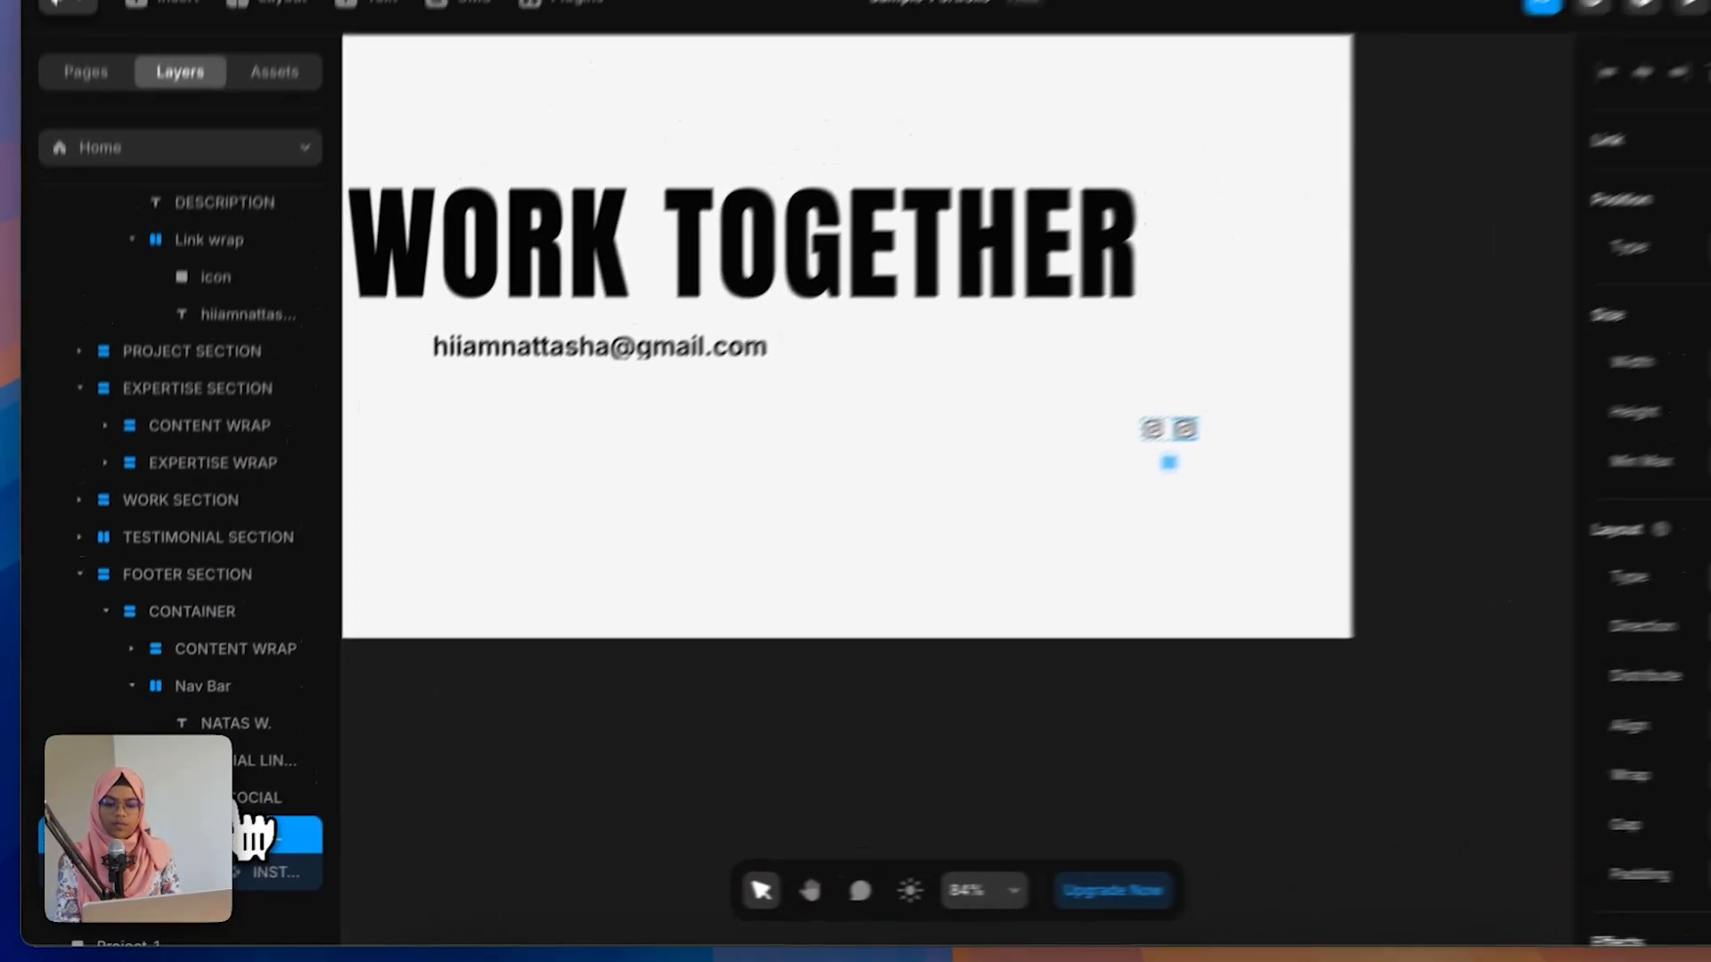
key(super+d)
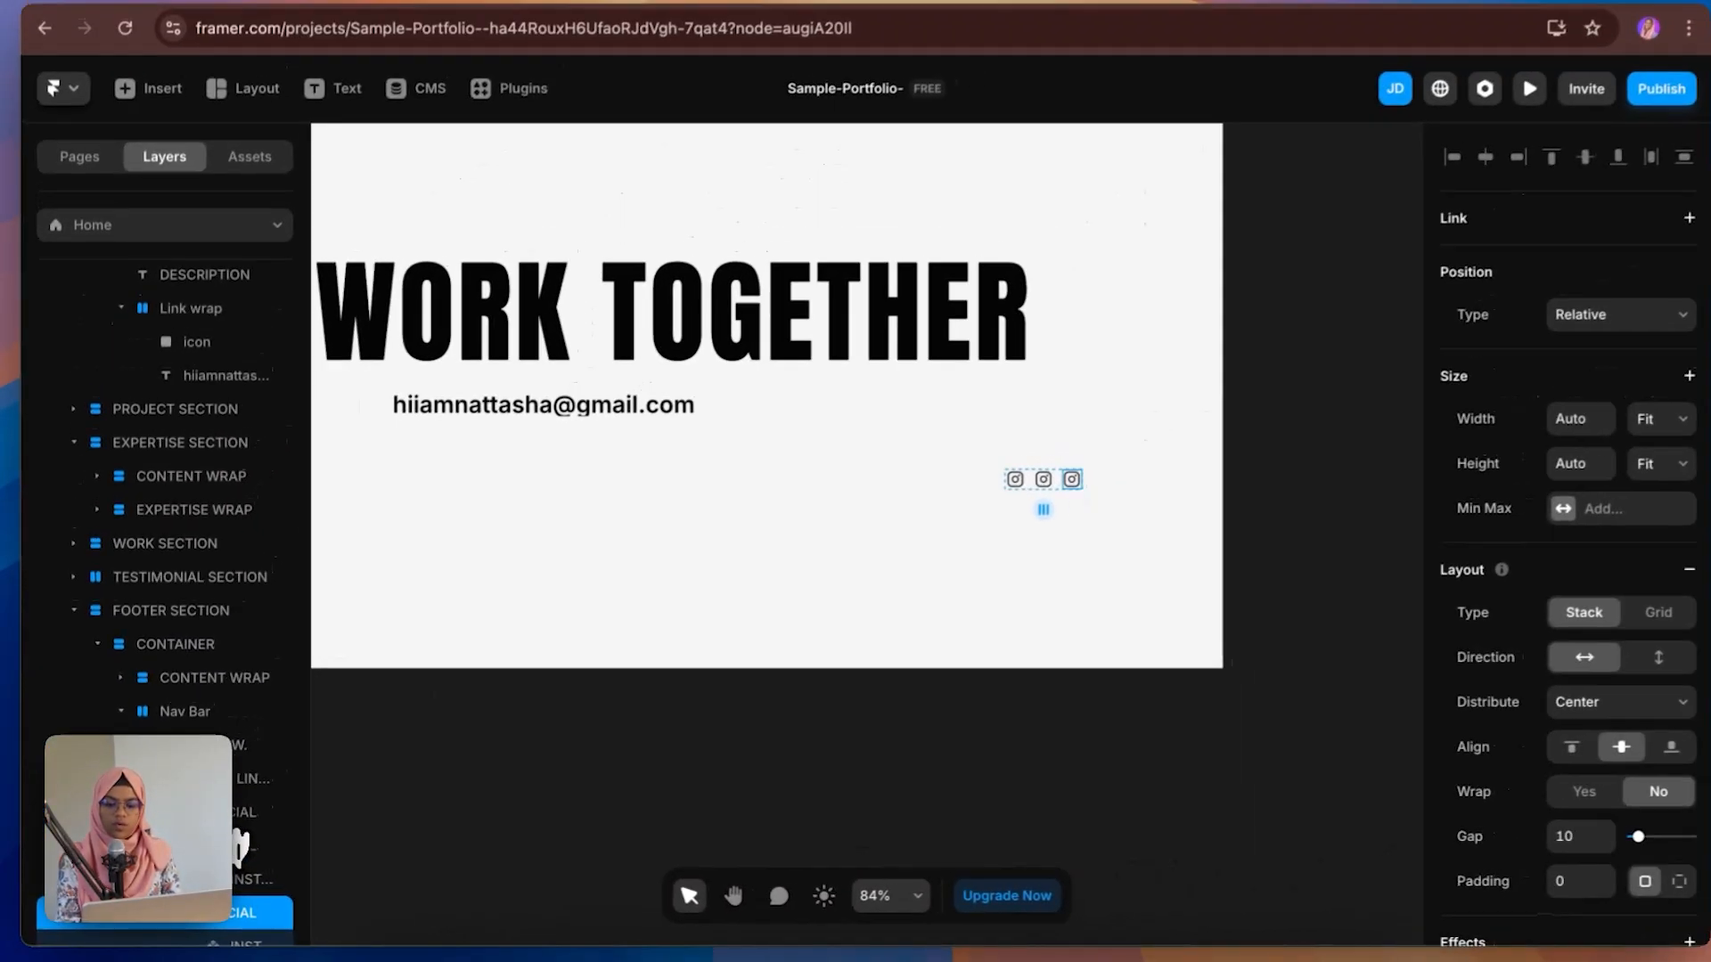
key(super+d)
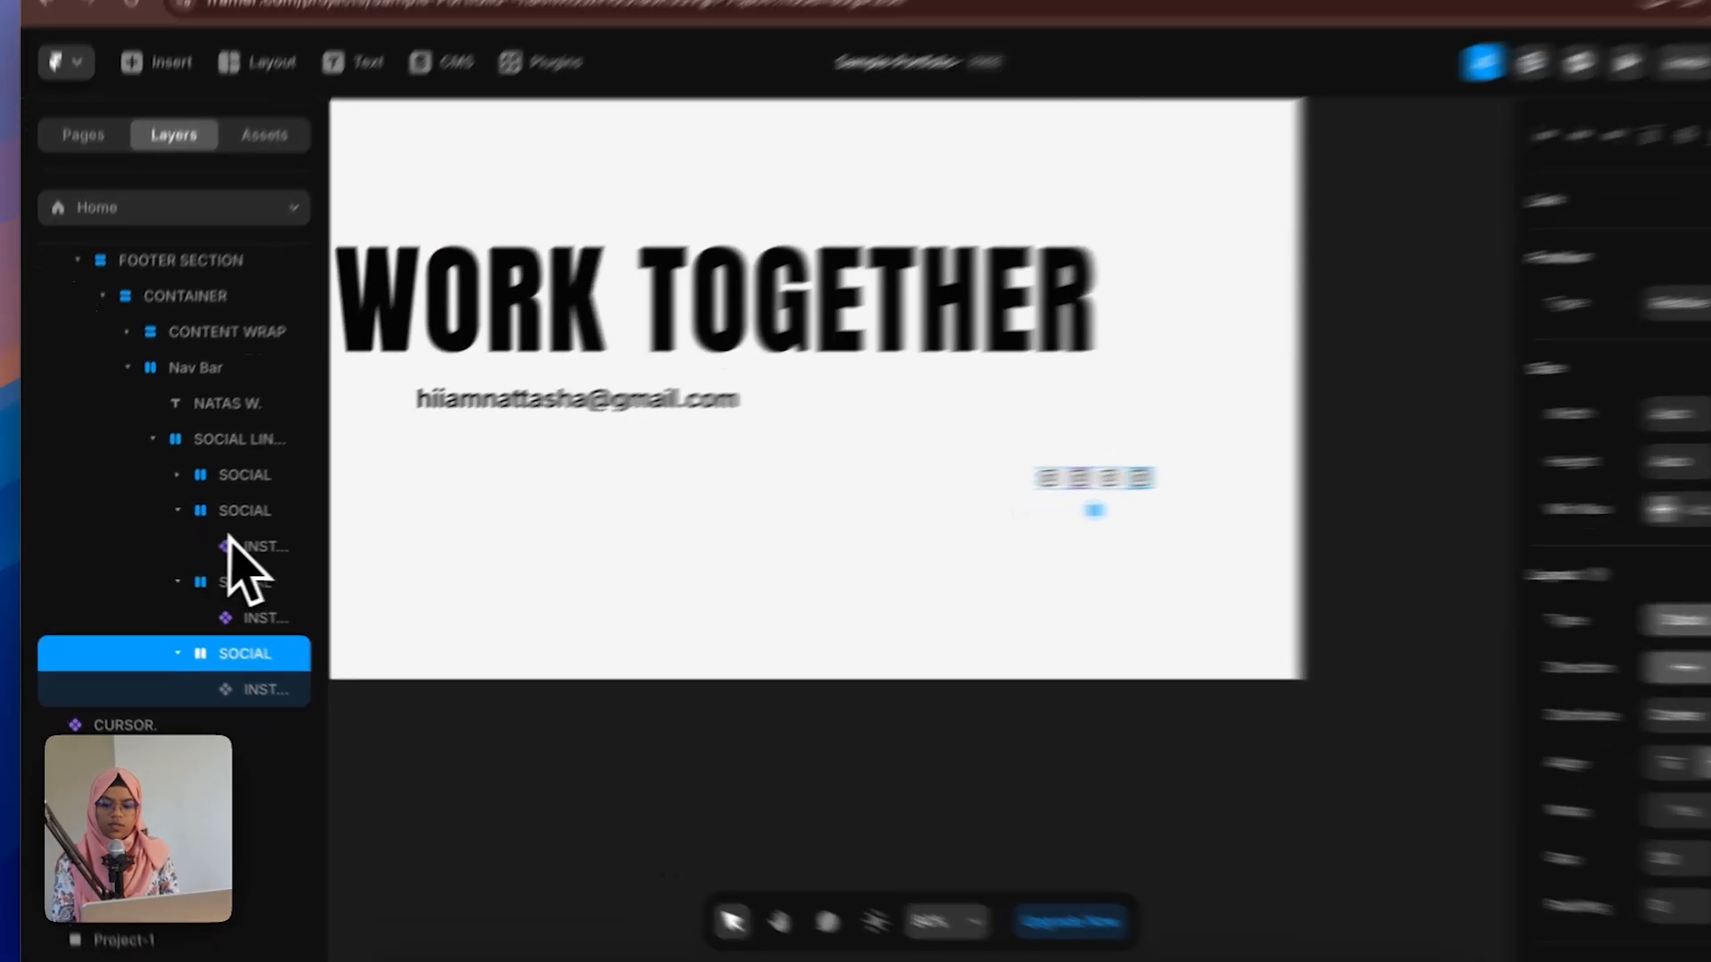
Step: Rename the second social icon FACEBOOK and change its Phosphor icon to the Facebook logo
click(179, 550)
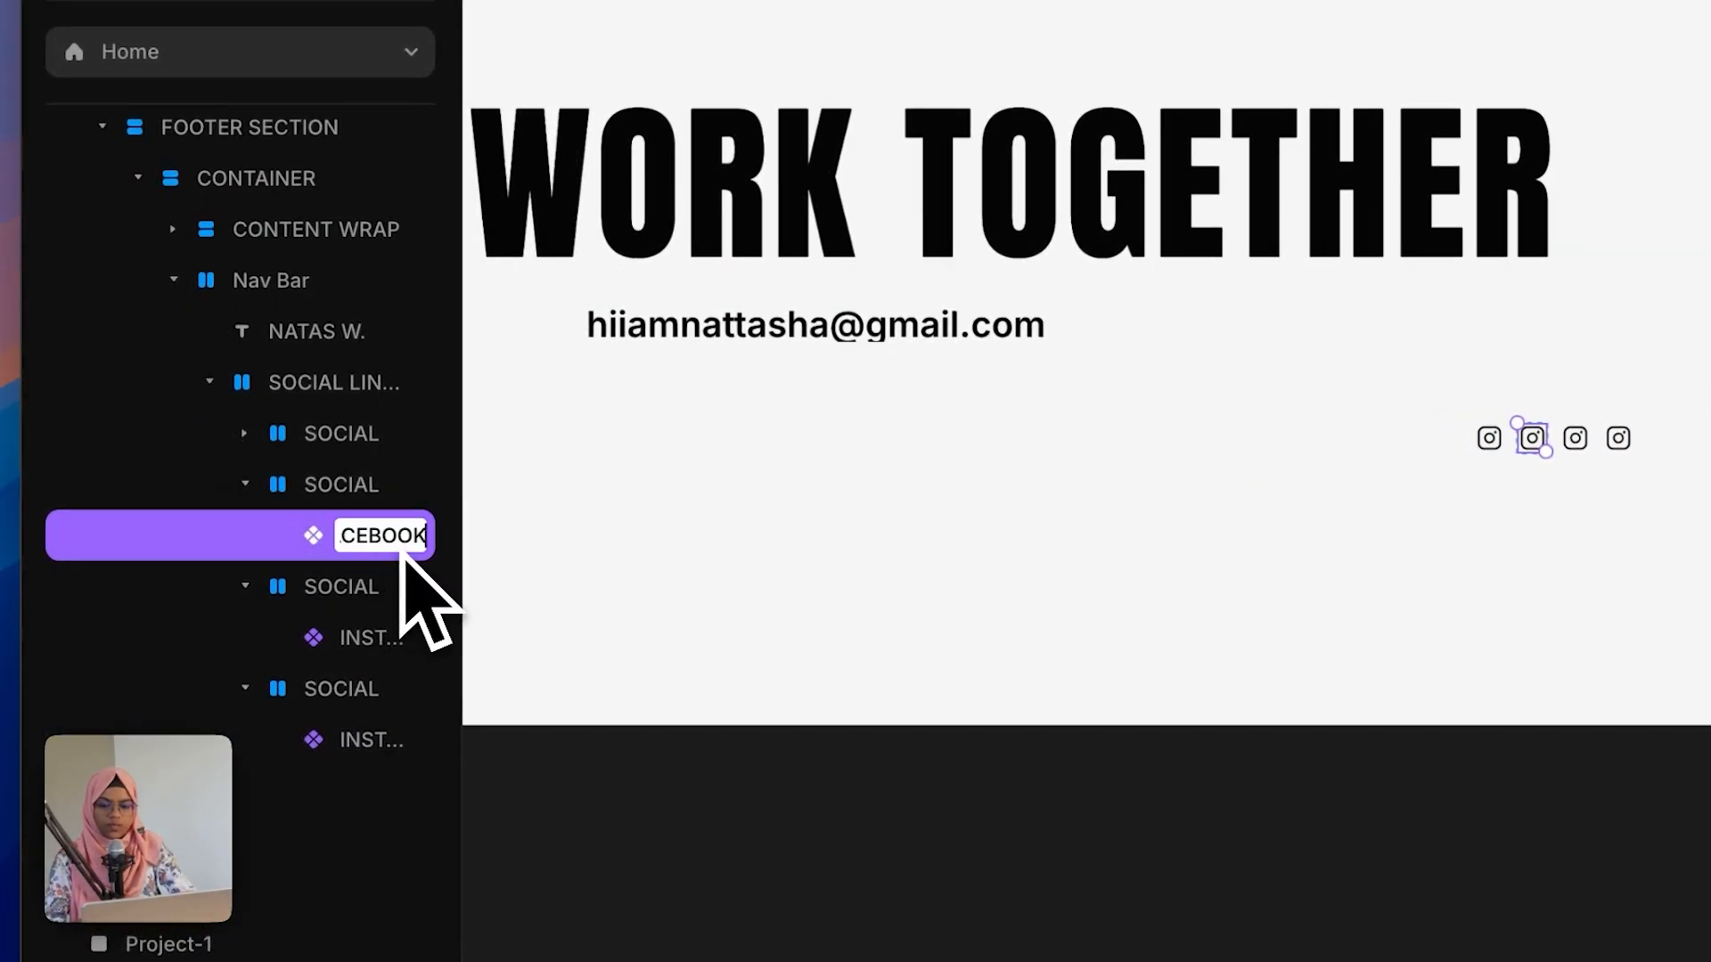
key(Return)
scroll(1581, 891, down, 5)
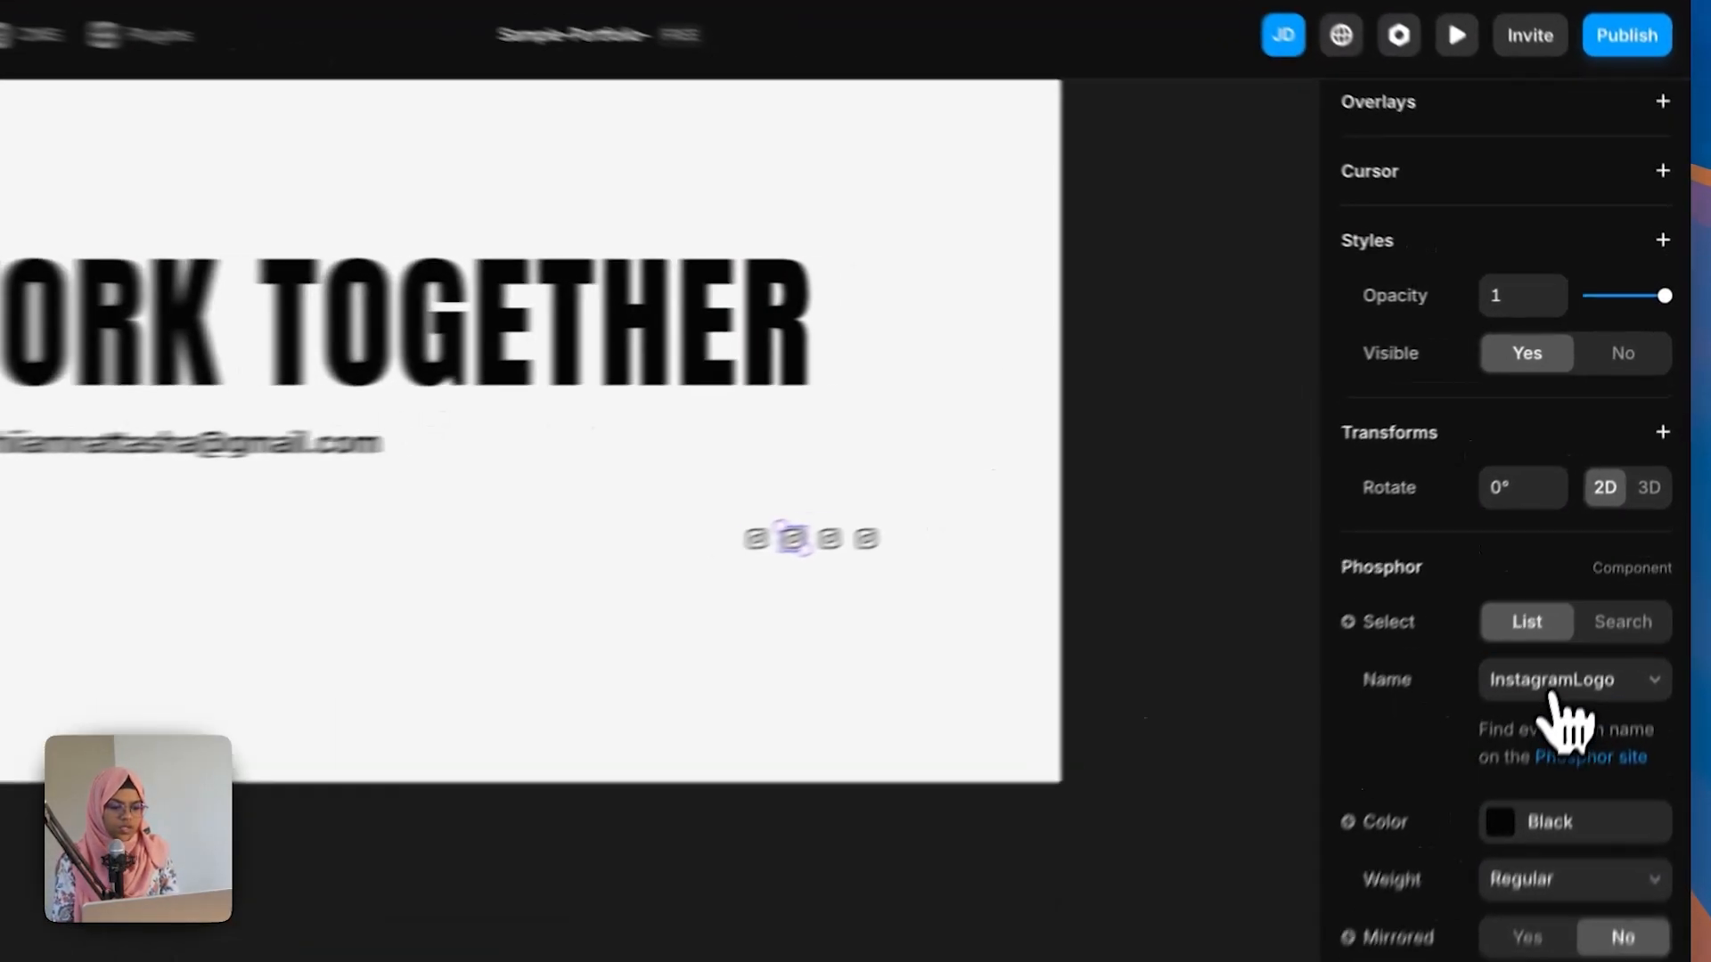
click(1595, 592)
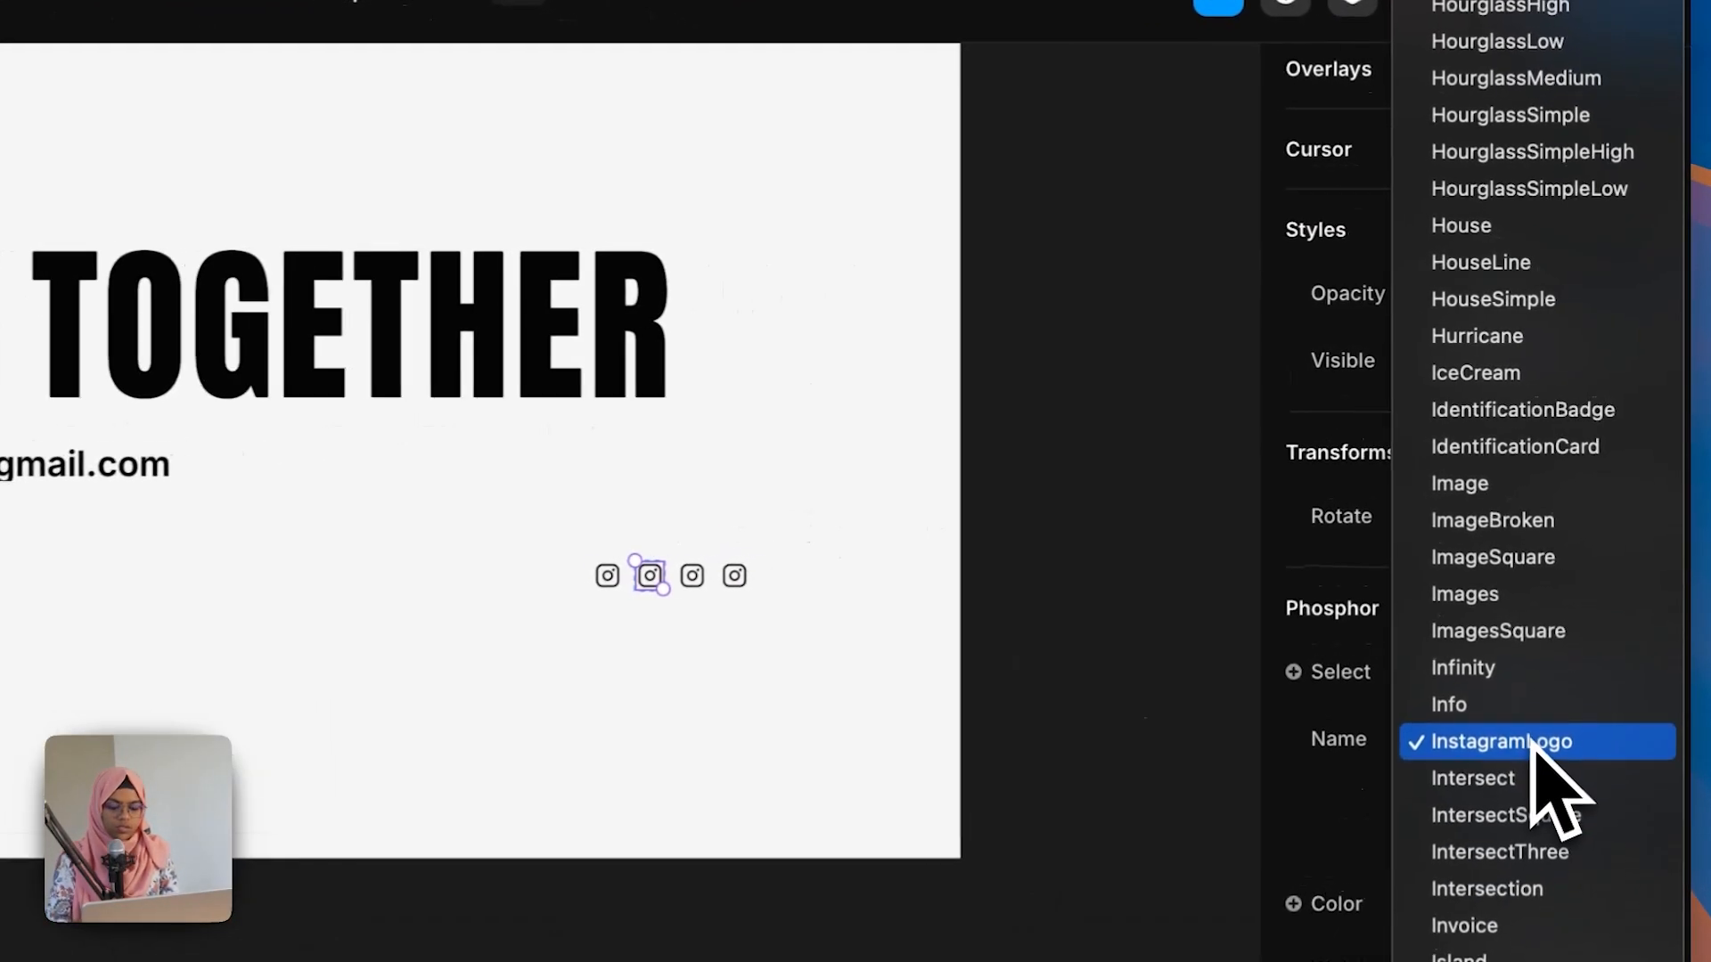
scroll(1595, 623, up, 10)
click(1468, 46)
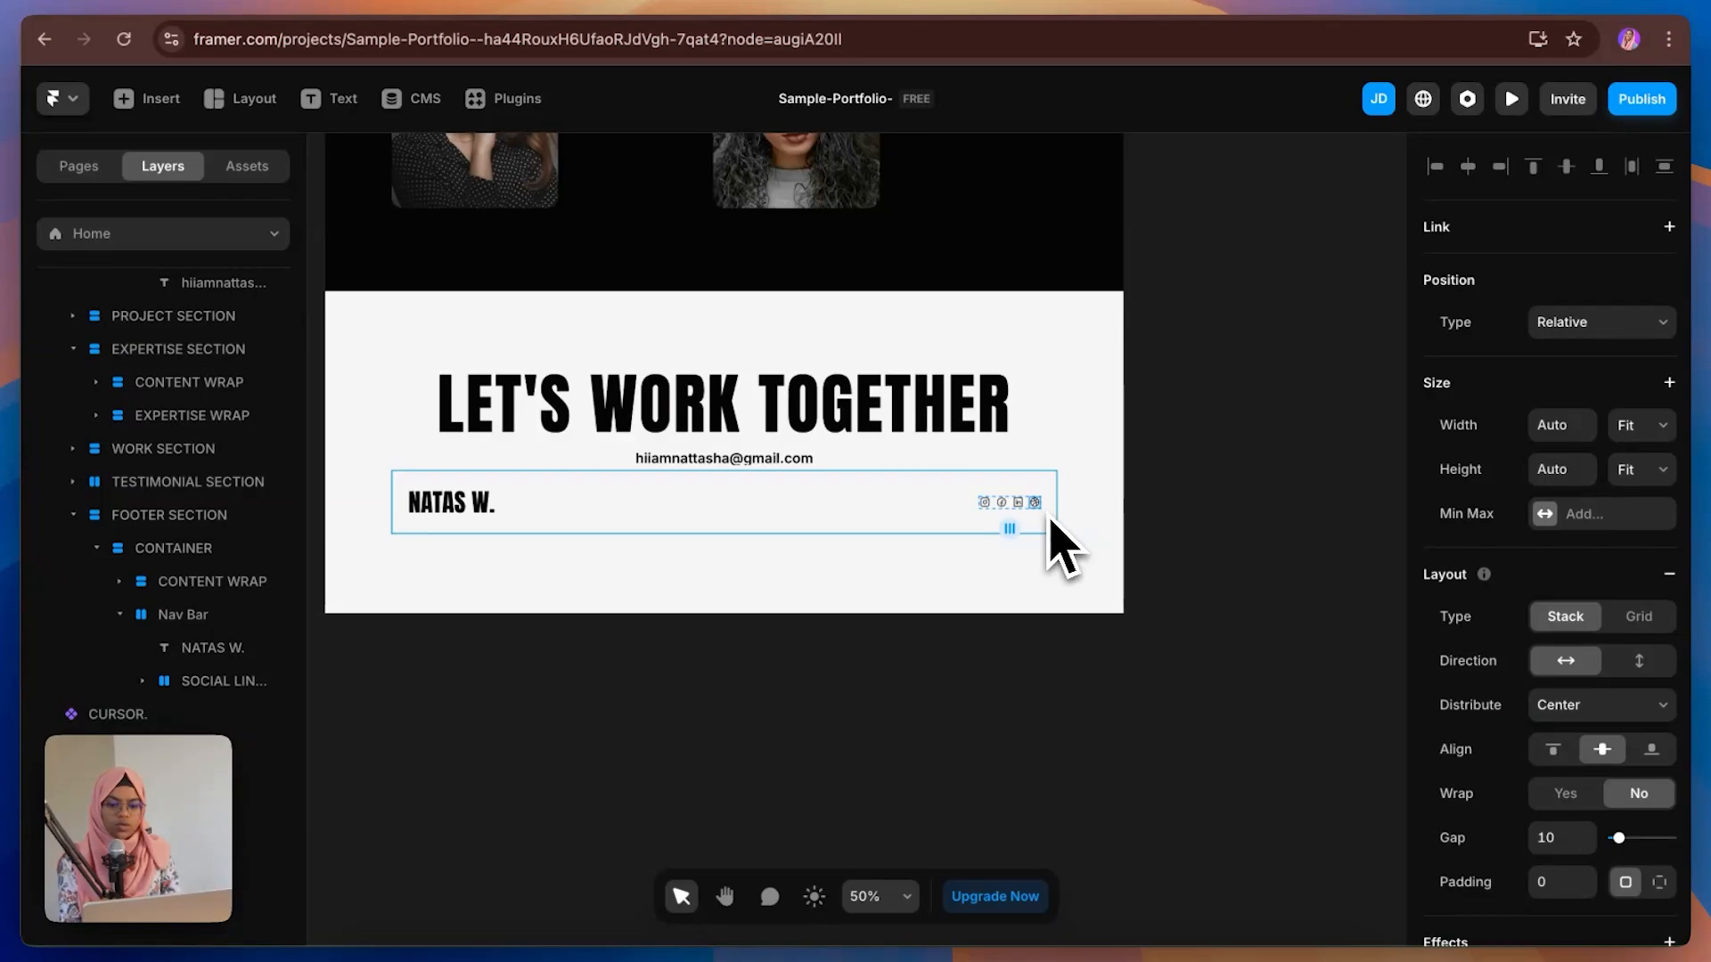
Step: Paste the copyright text into the footer's Nav Bar
click(182, 621)
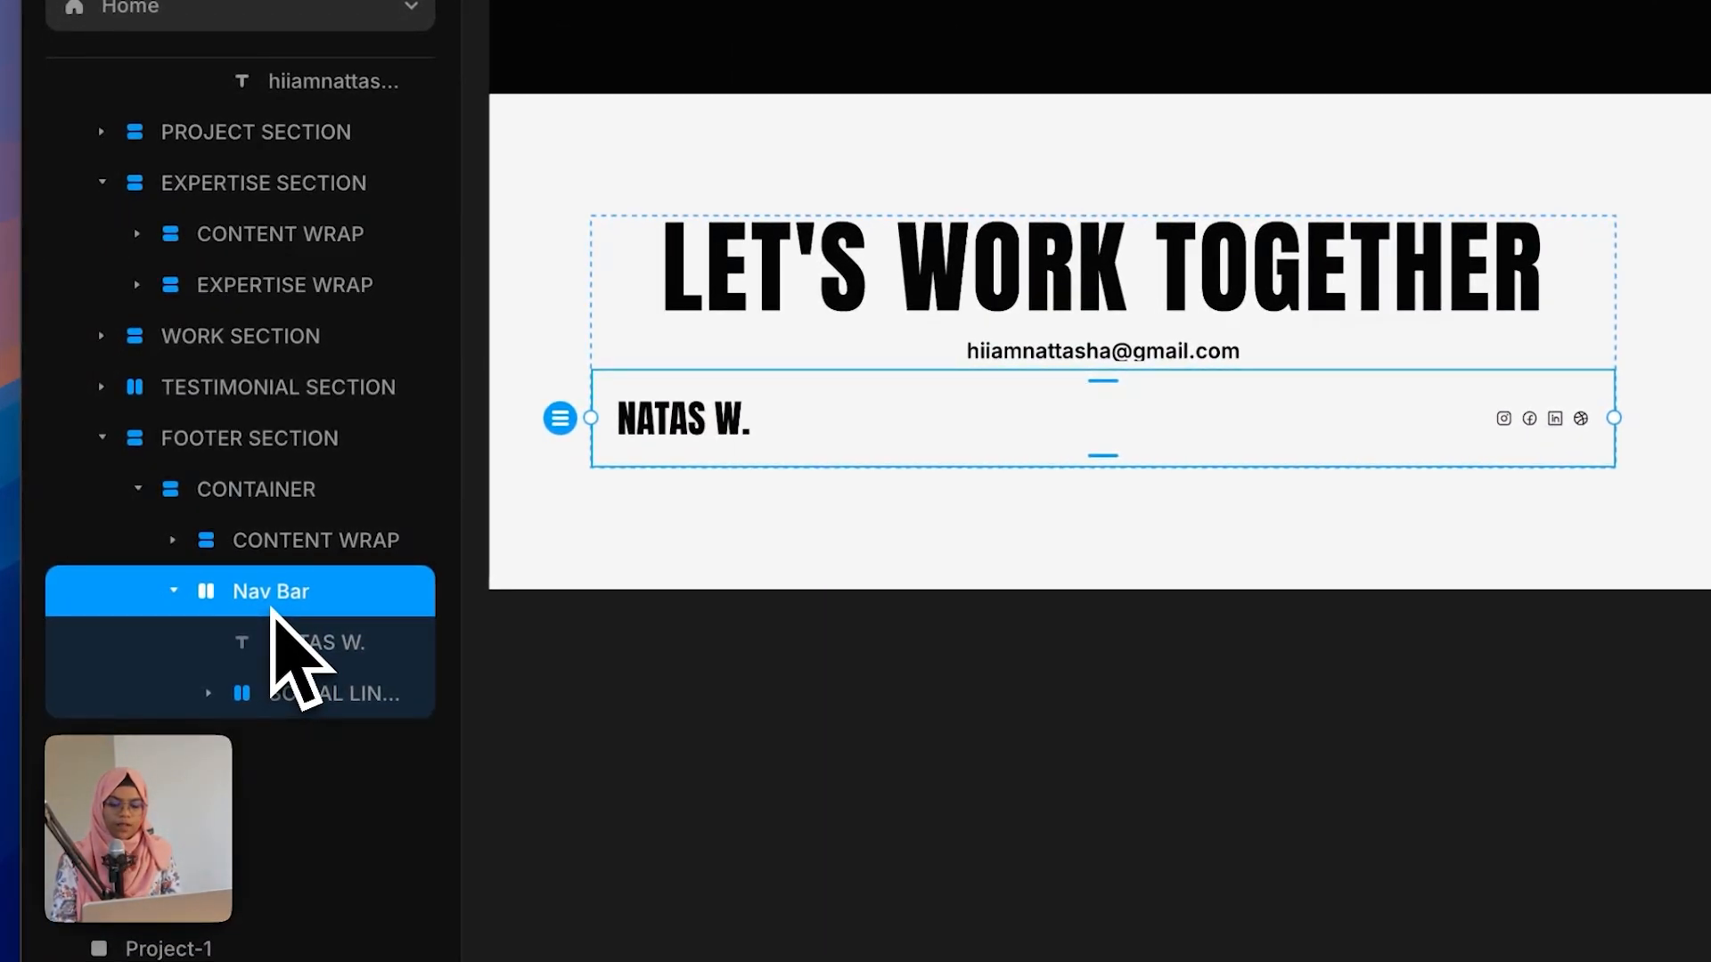
key(super+v)
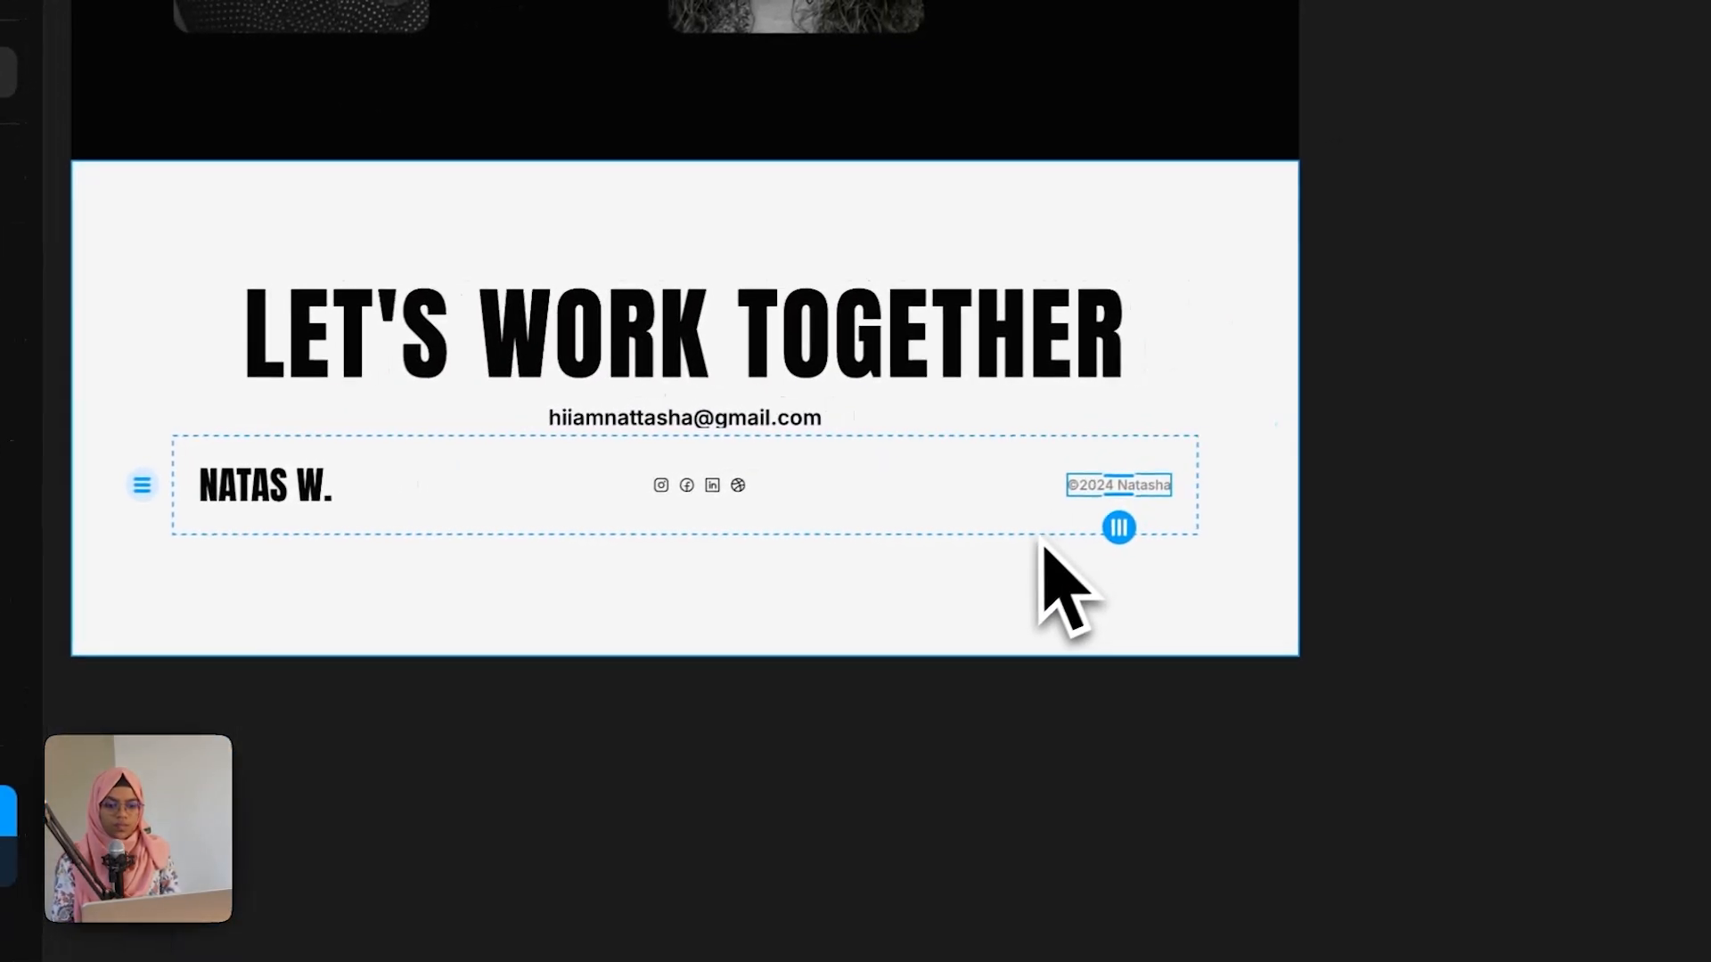
click(1474, 544)
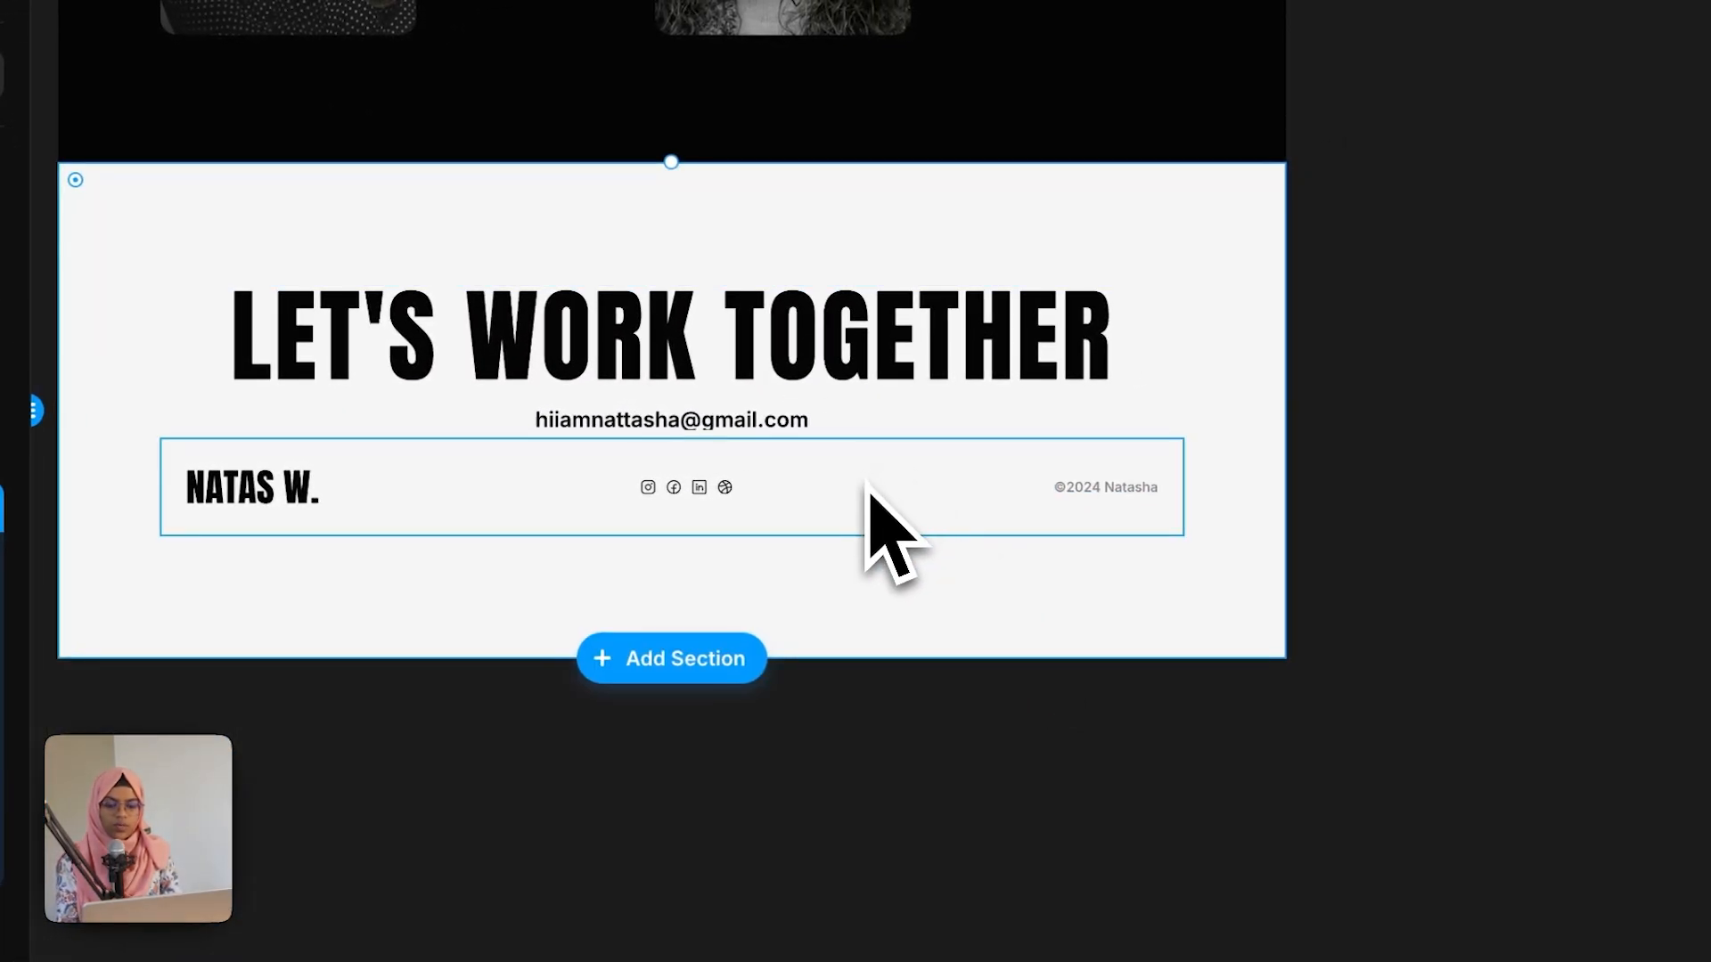
Step: Set the footer CONTAINER's stack gap to 60
click(931, 438)
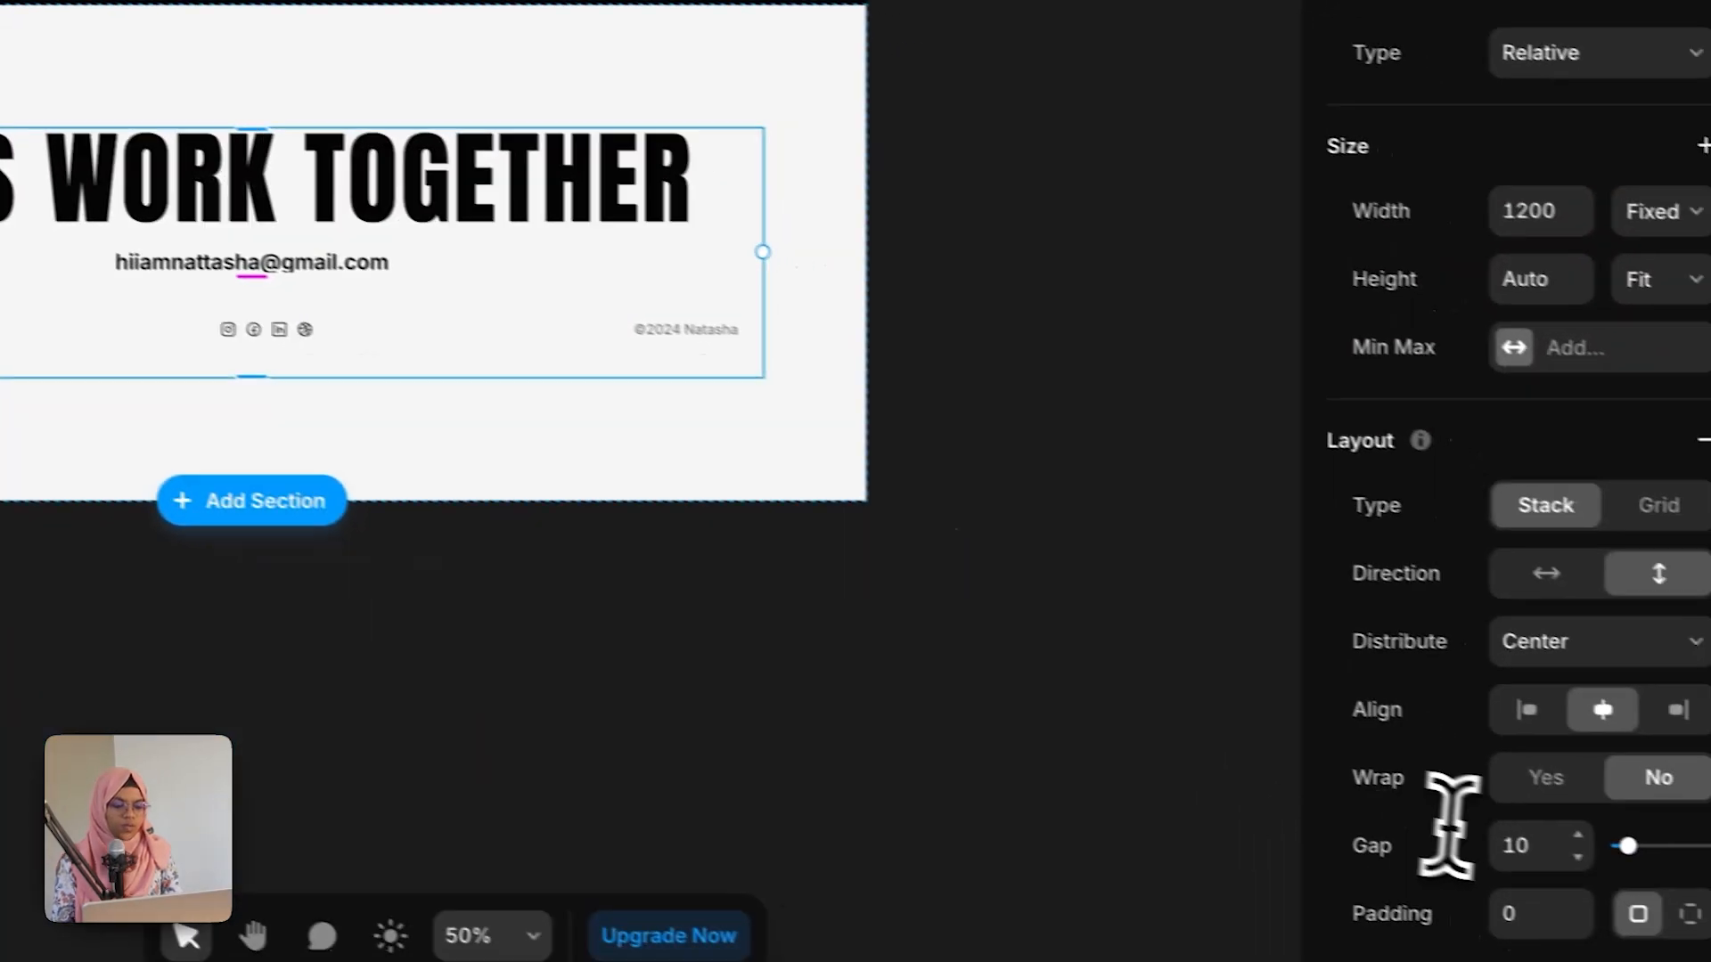
click(1566, 840)
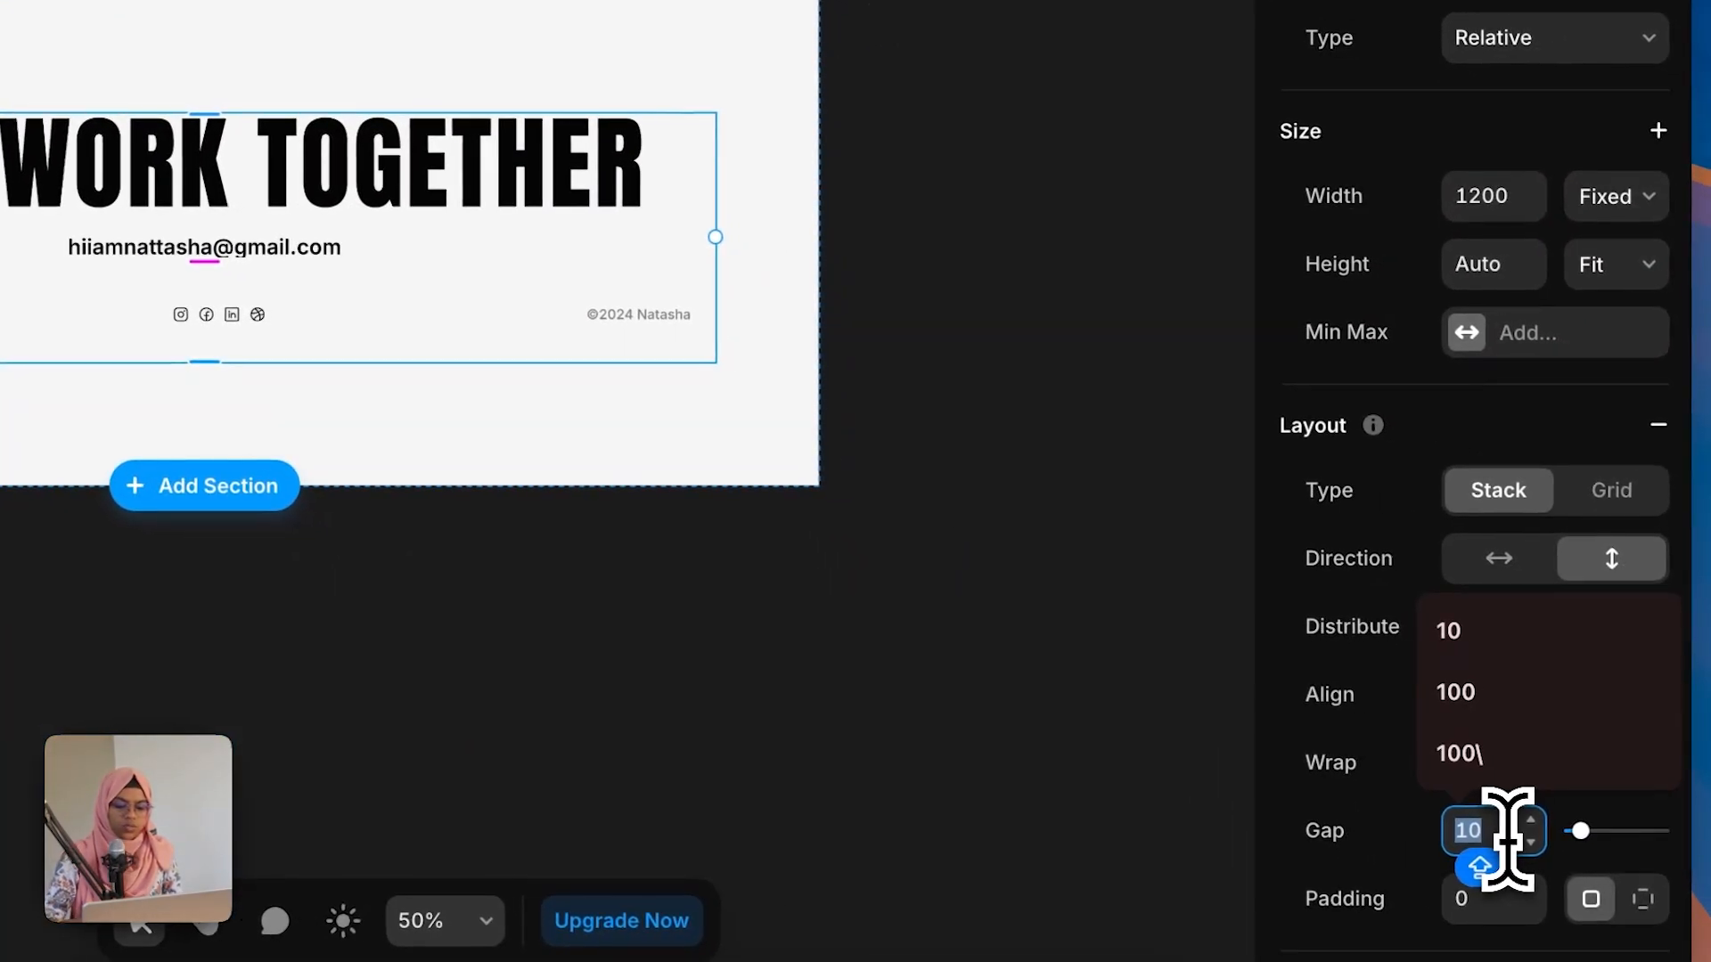
text(60)
click(791, 487)
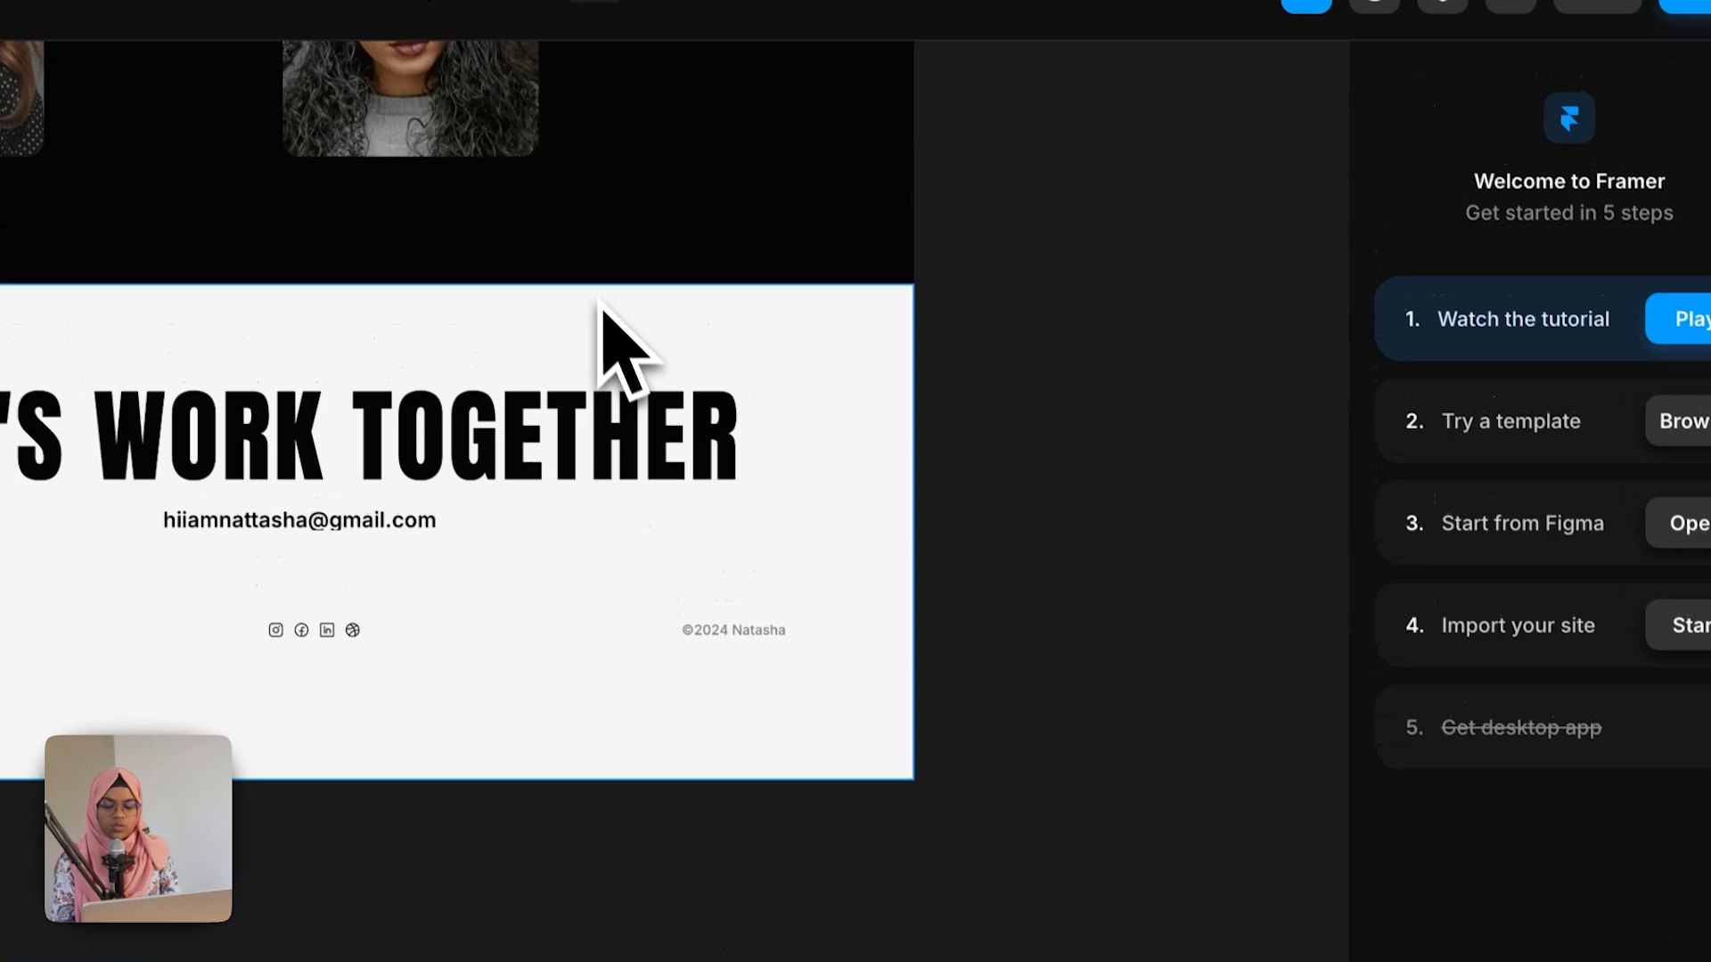
Step: Set the footer section's height to Fit Content
click(508, 16)
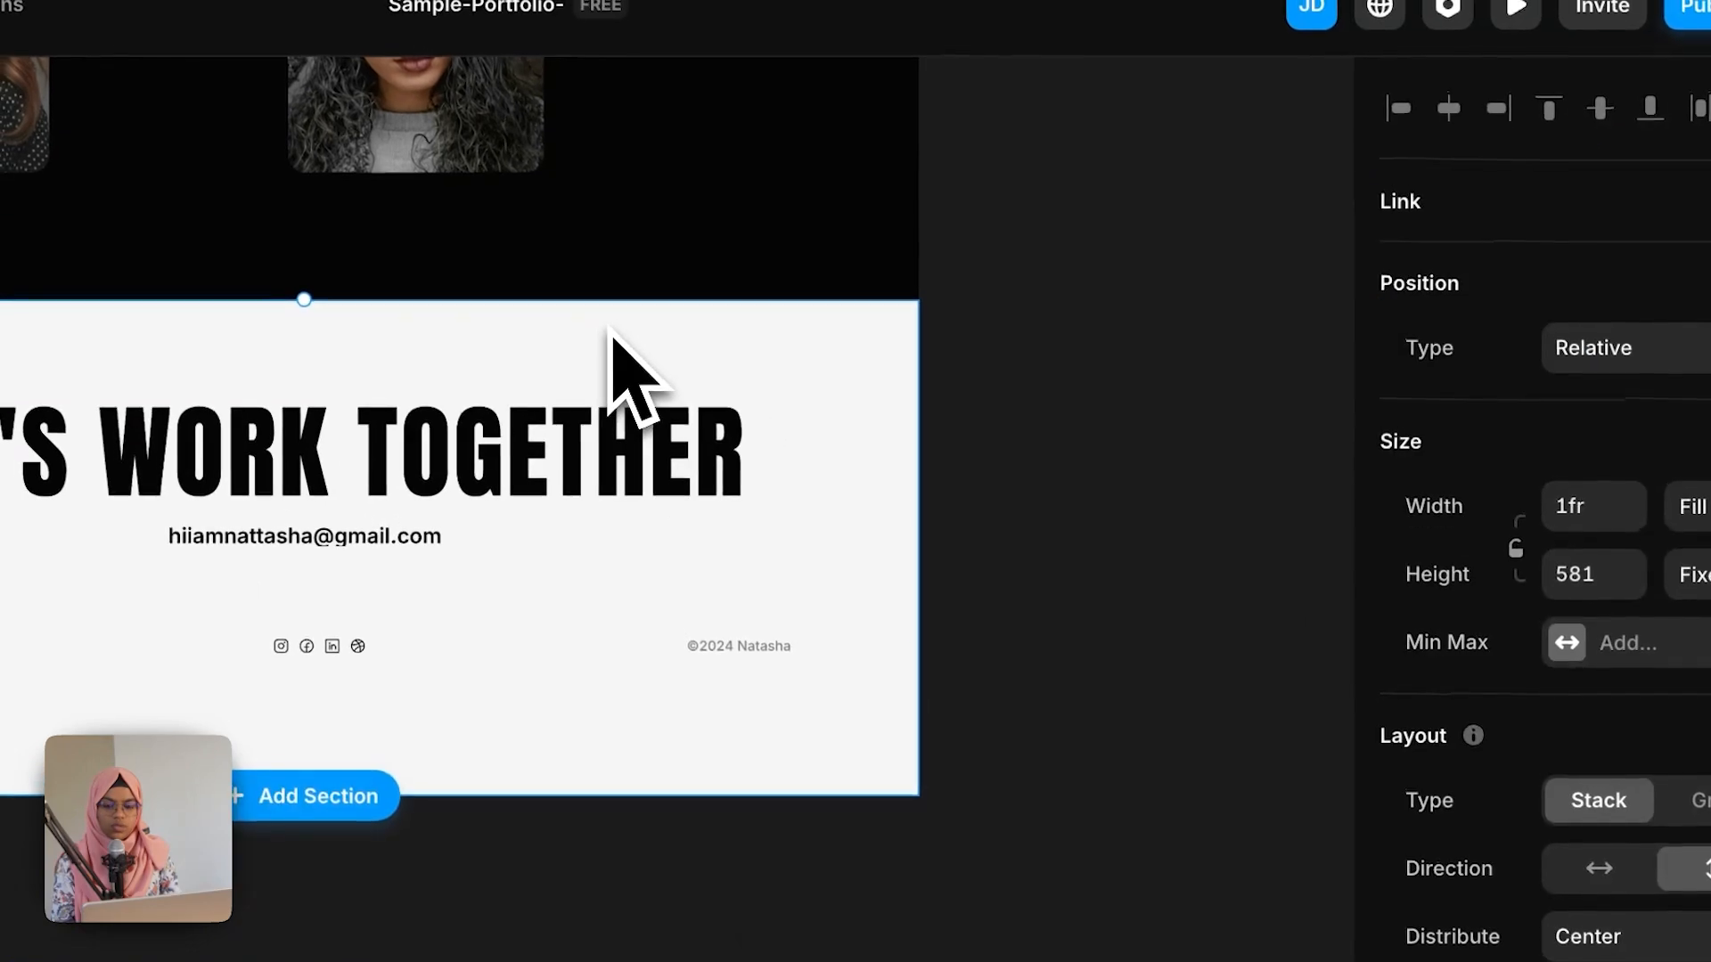
click(1697, 573)
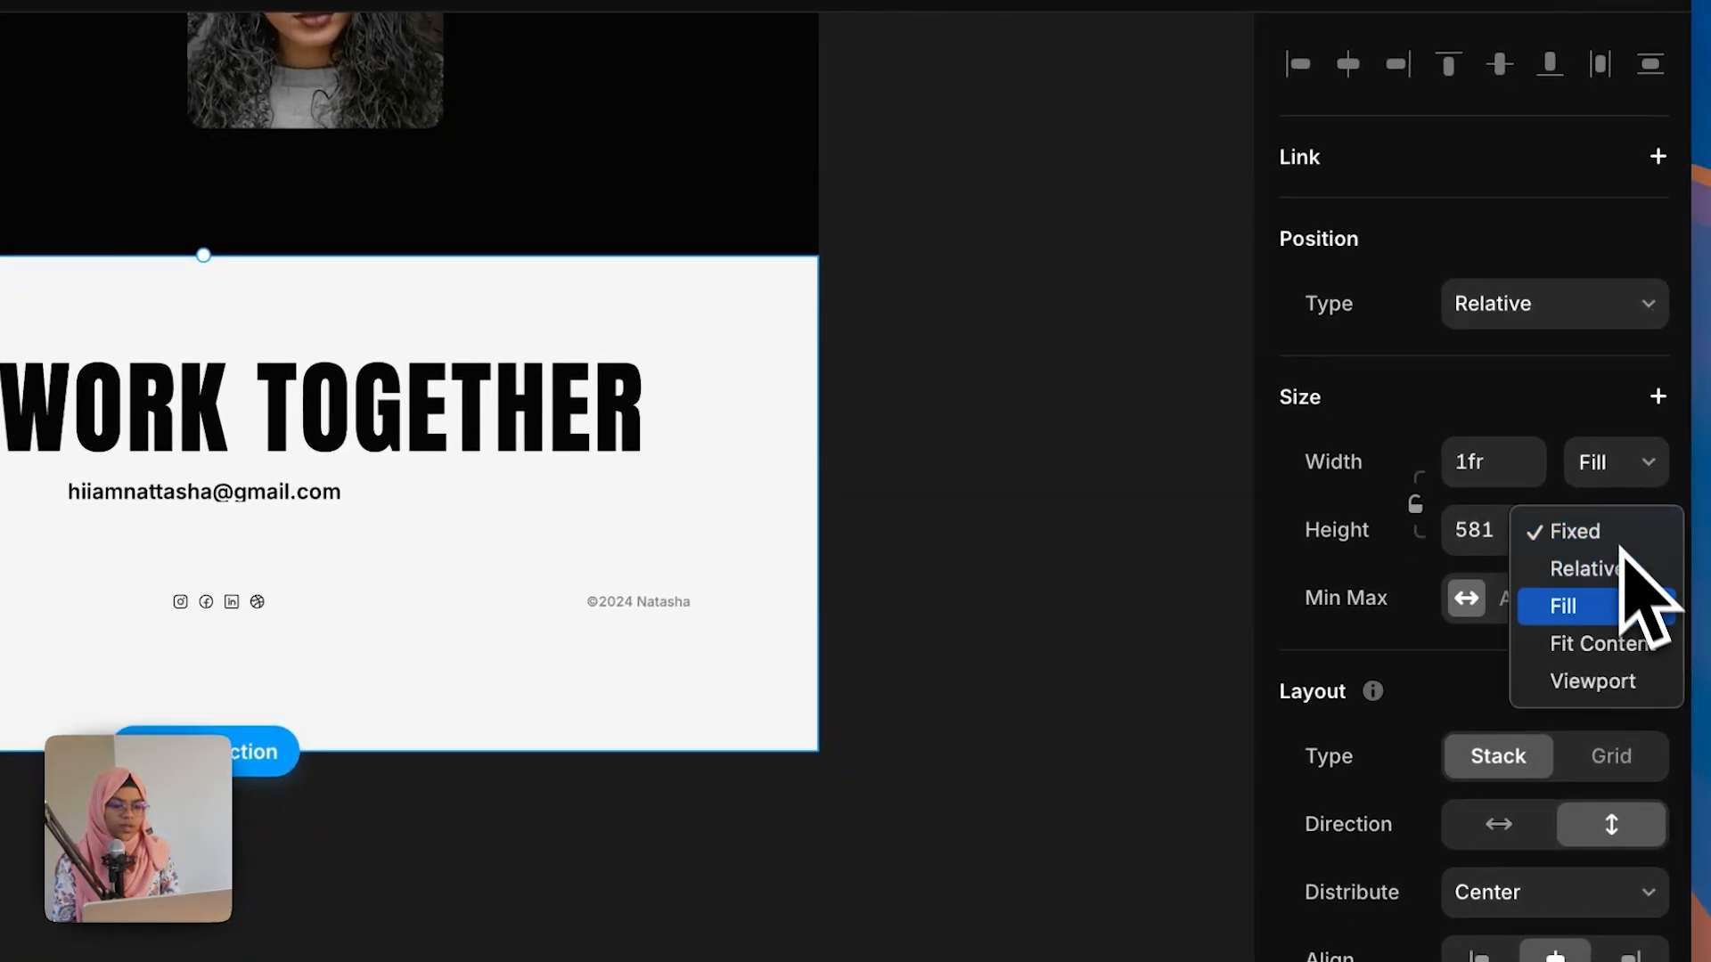
click(1626, 643)
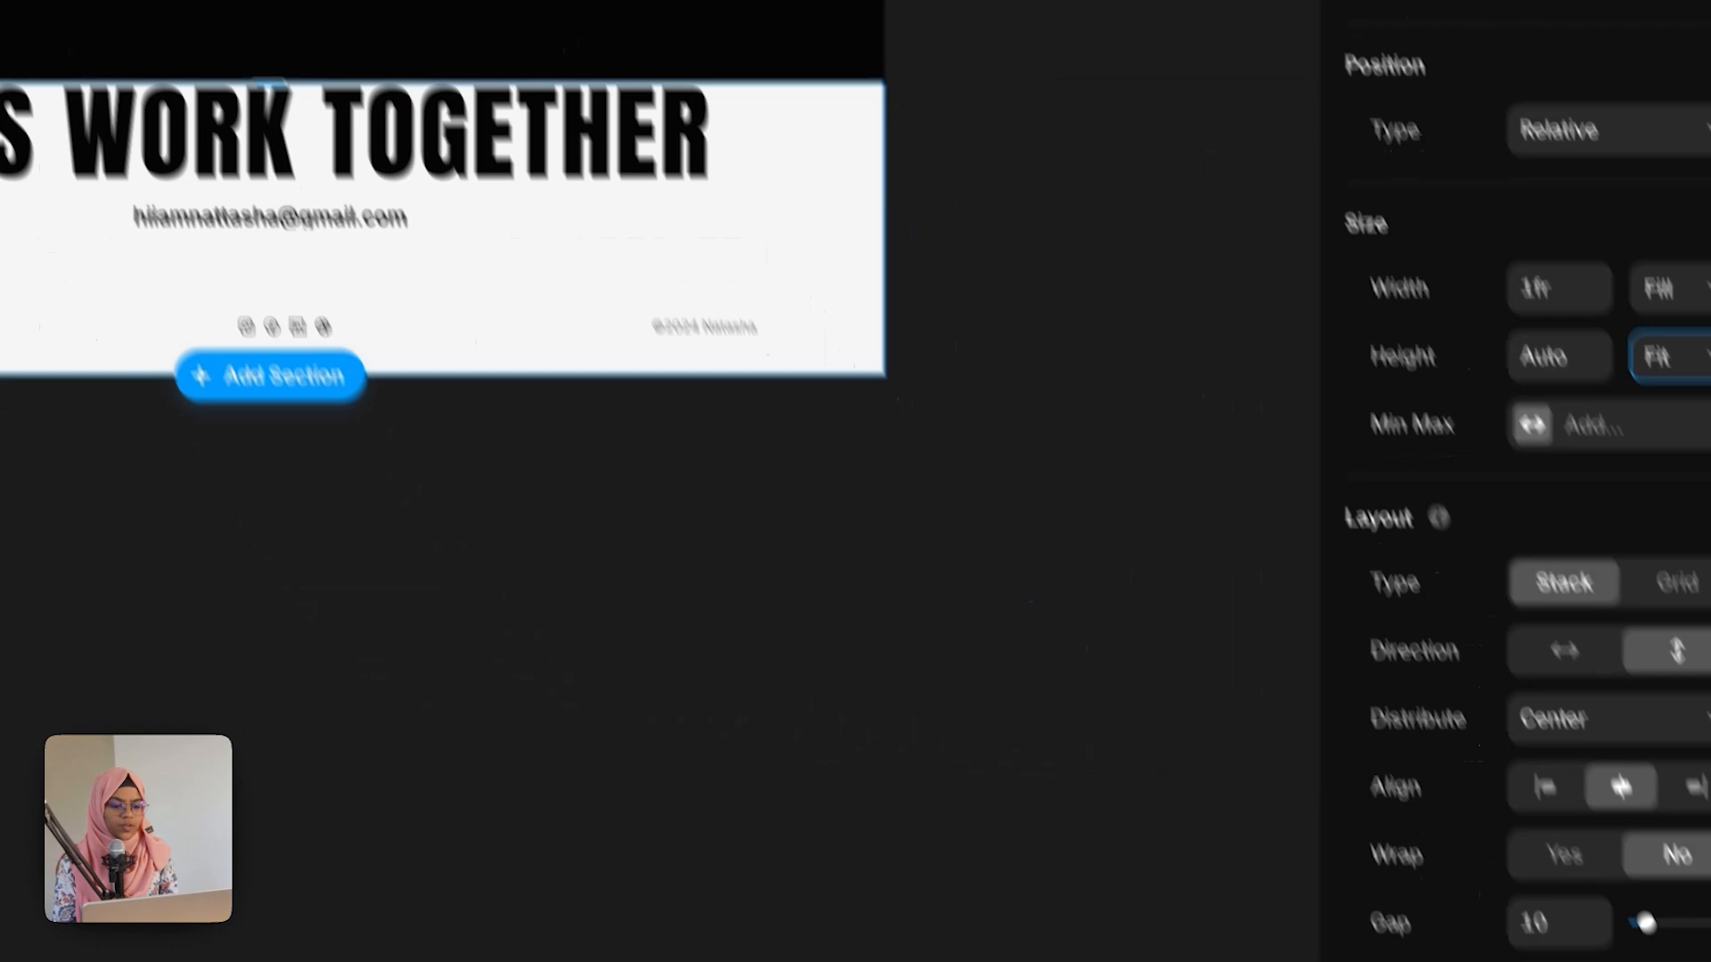
Step: Set the footer section's padding to 140 at the top and 40 at the bottom
scroll(1559, 802, down, 5)
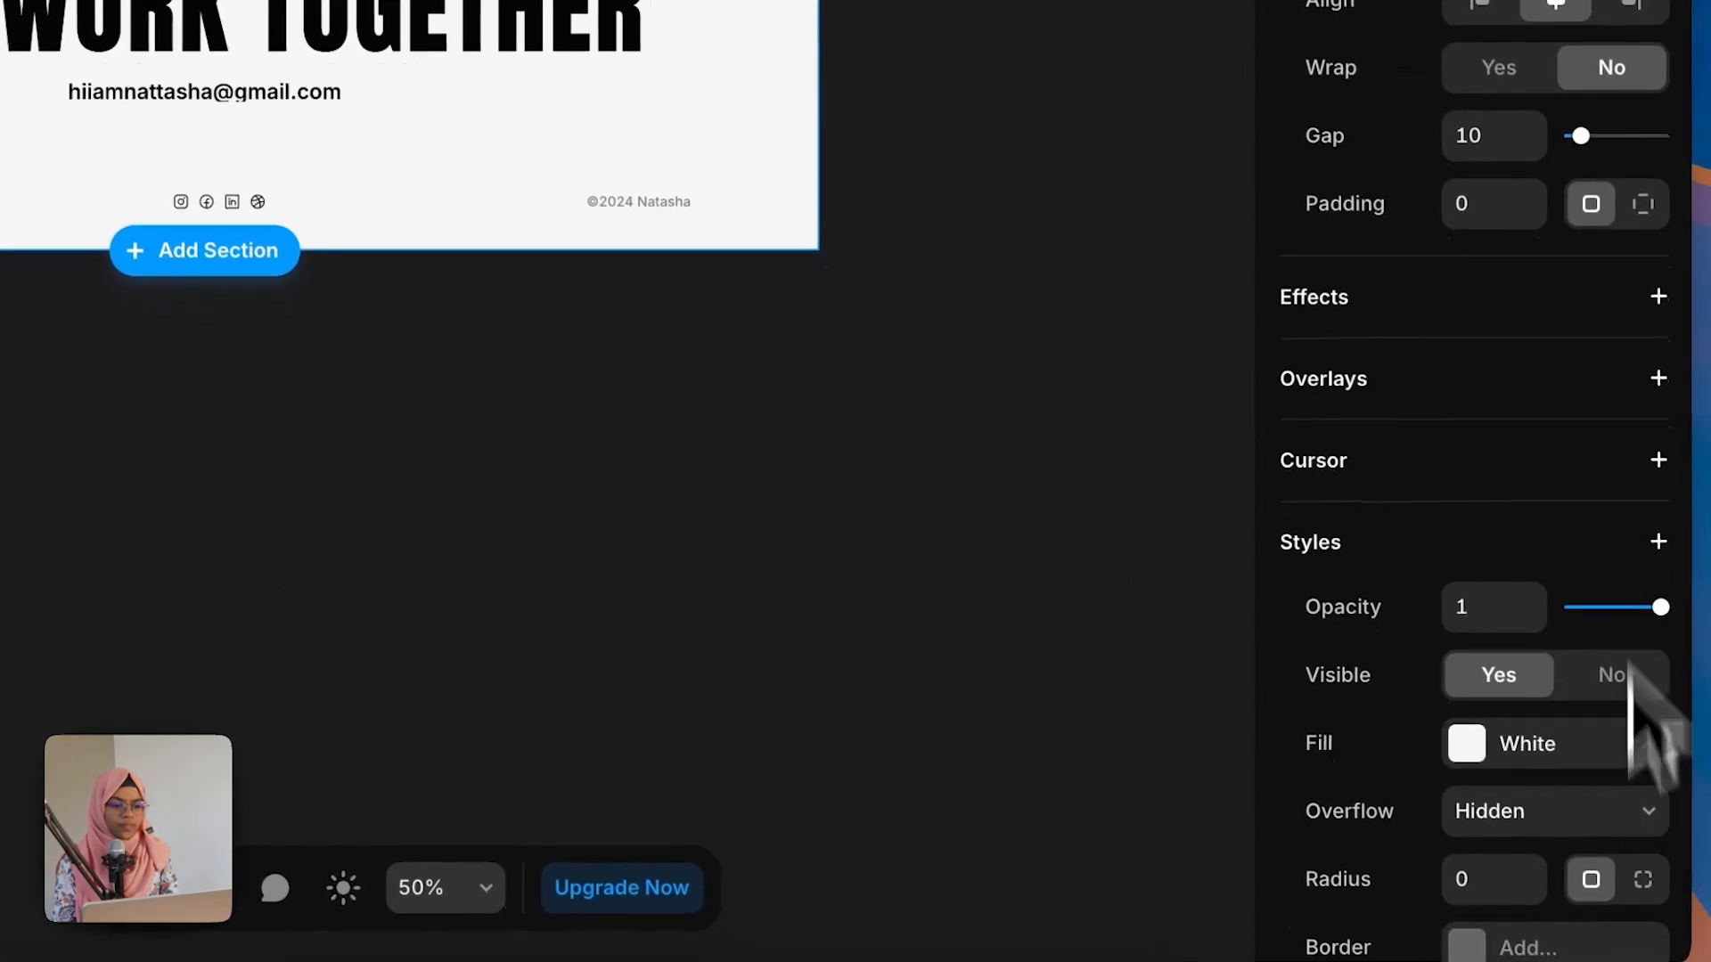
click(1642, 203)
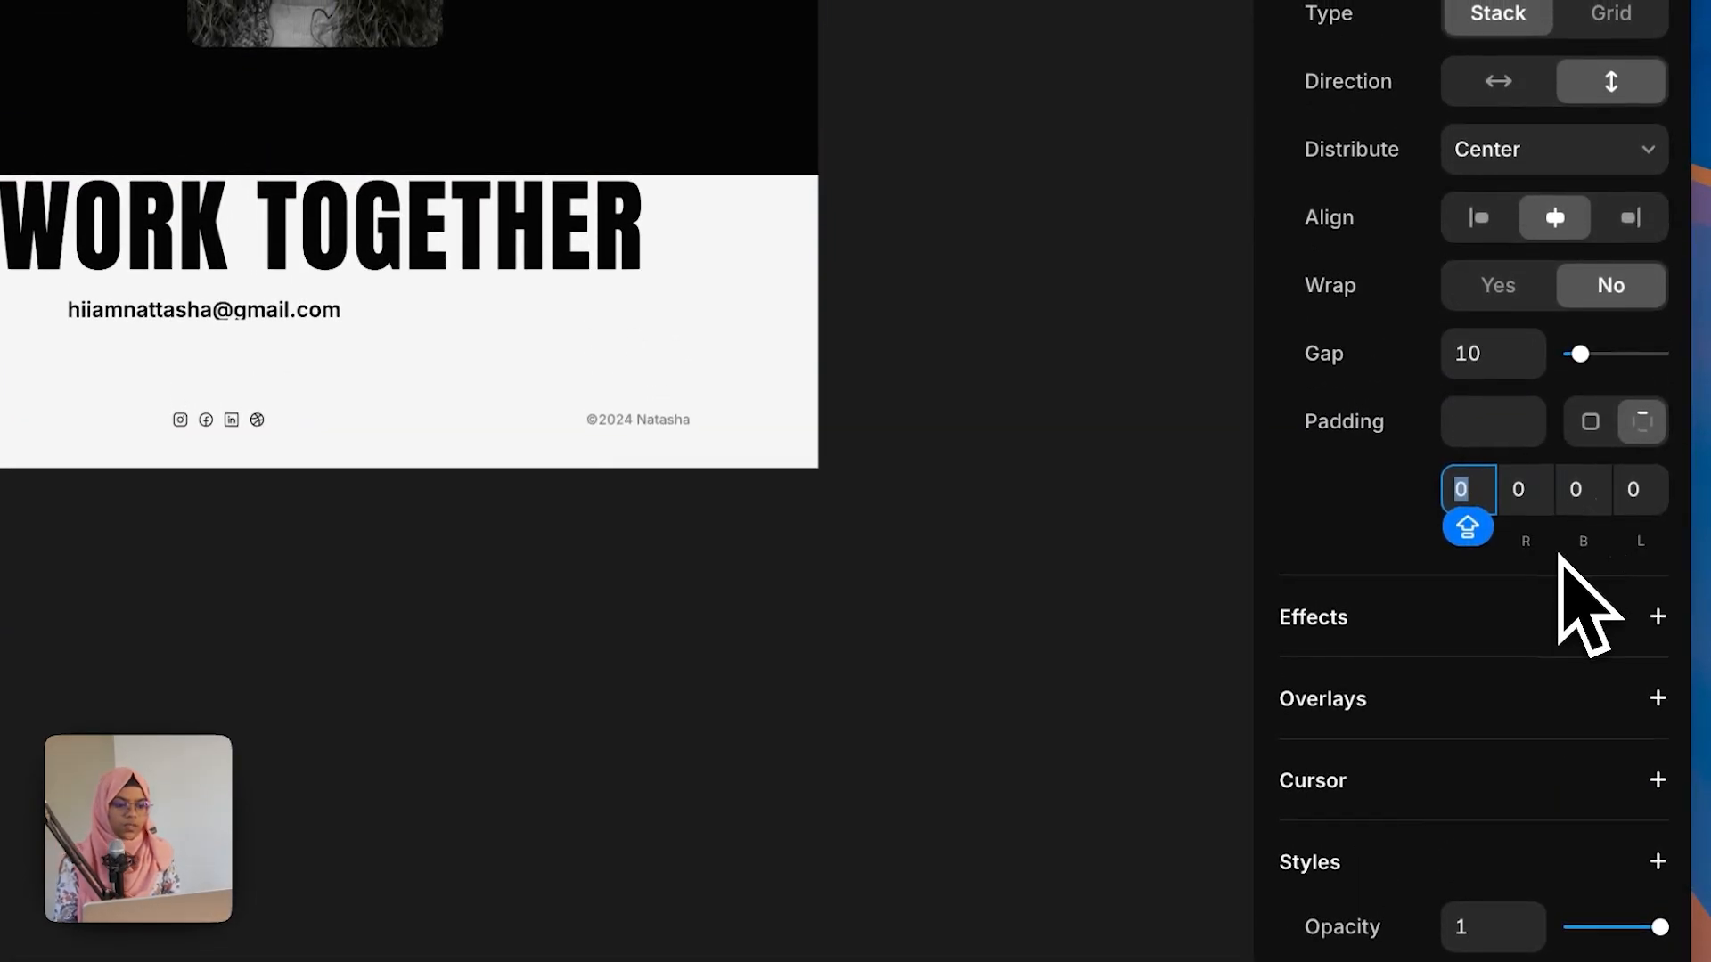
text(140)
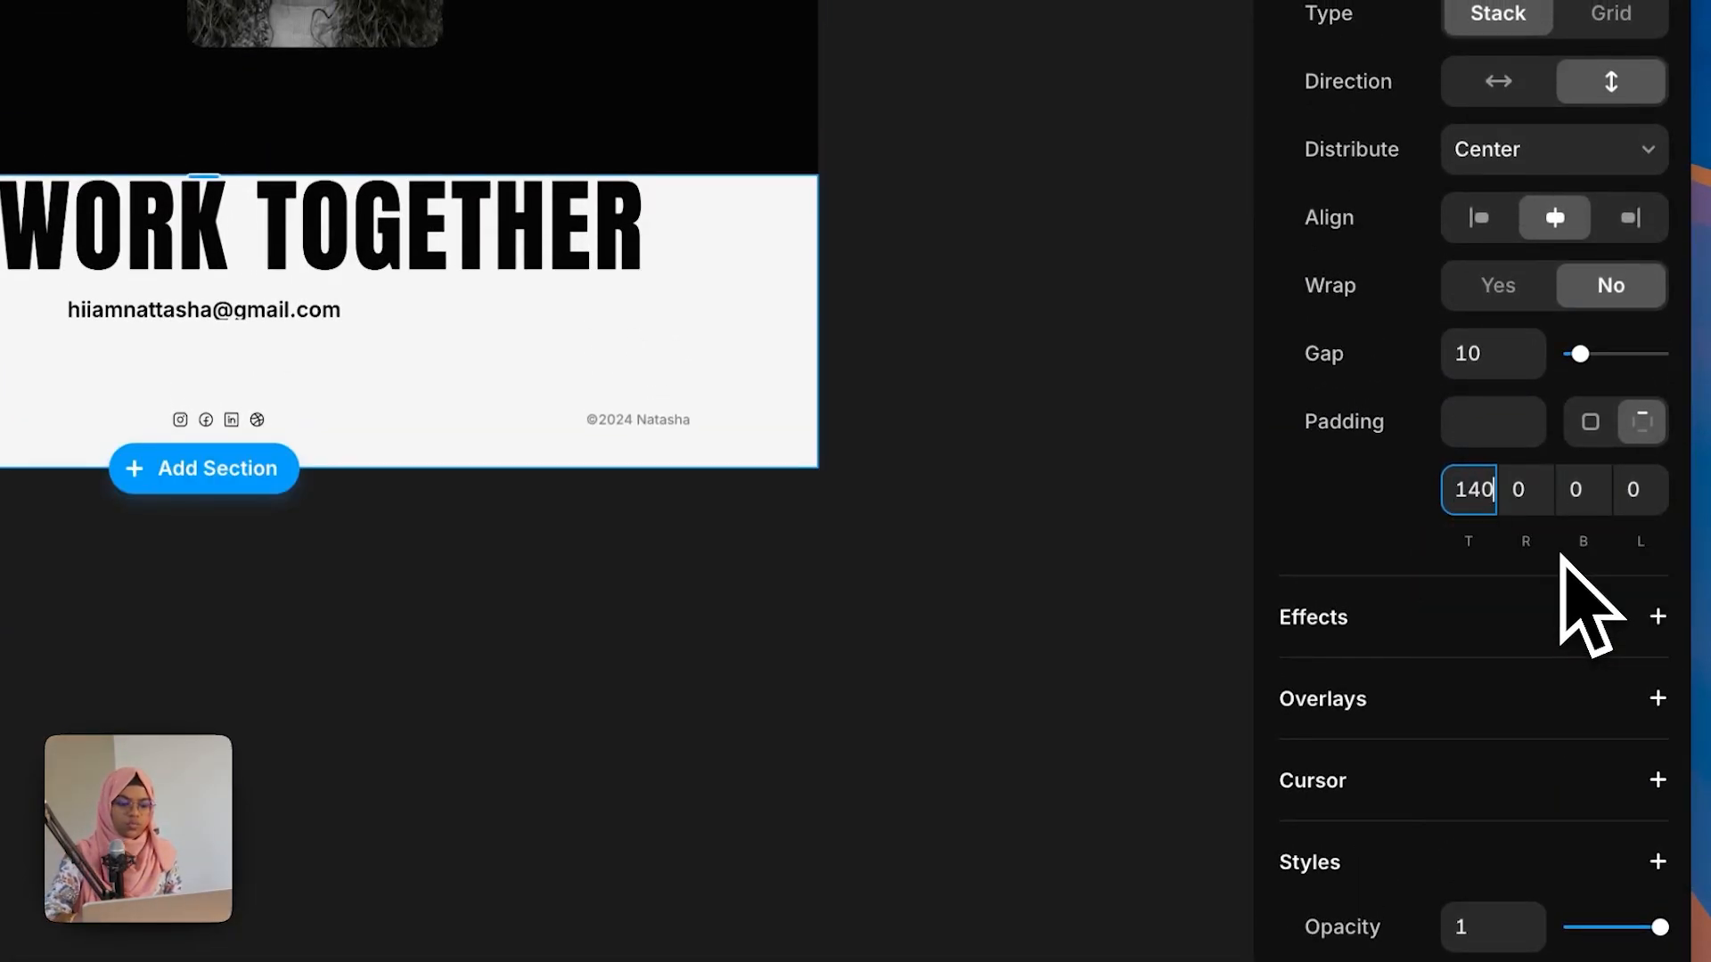
click(1599, 505)
text(40)
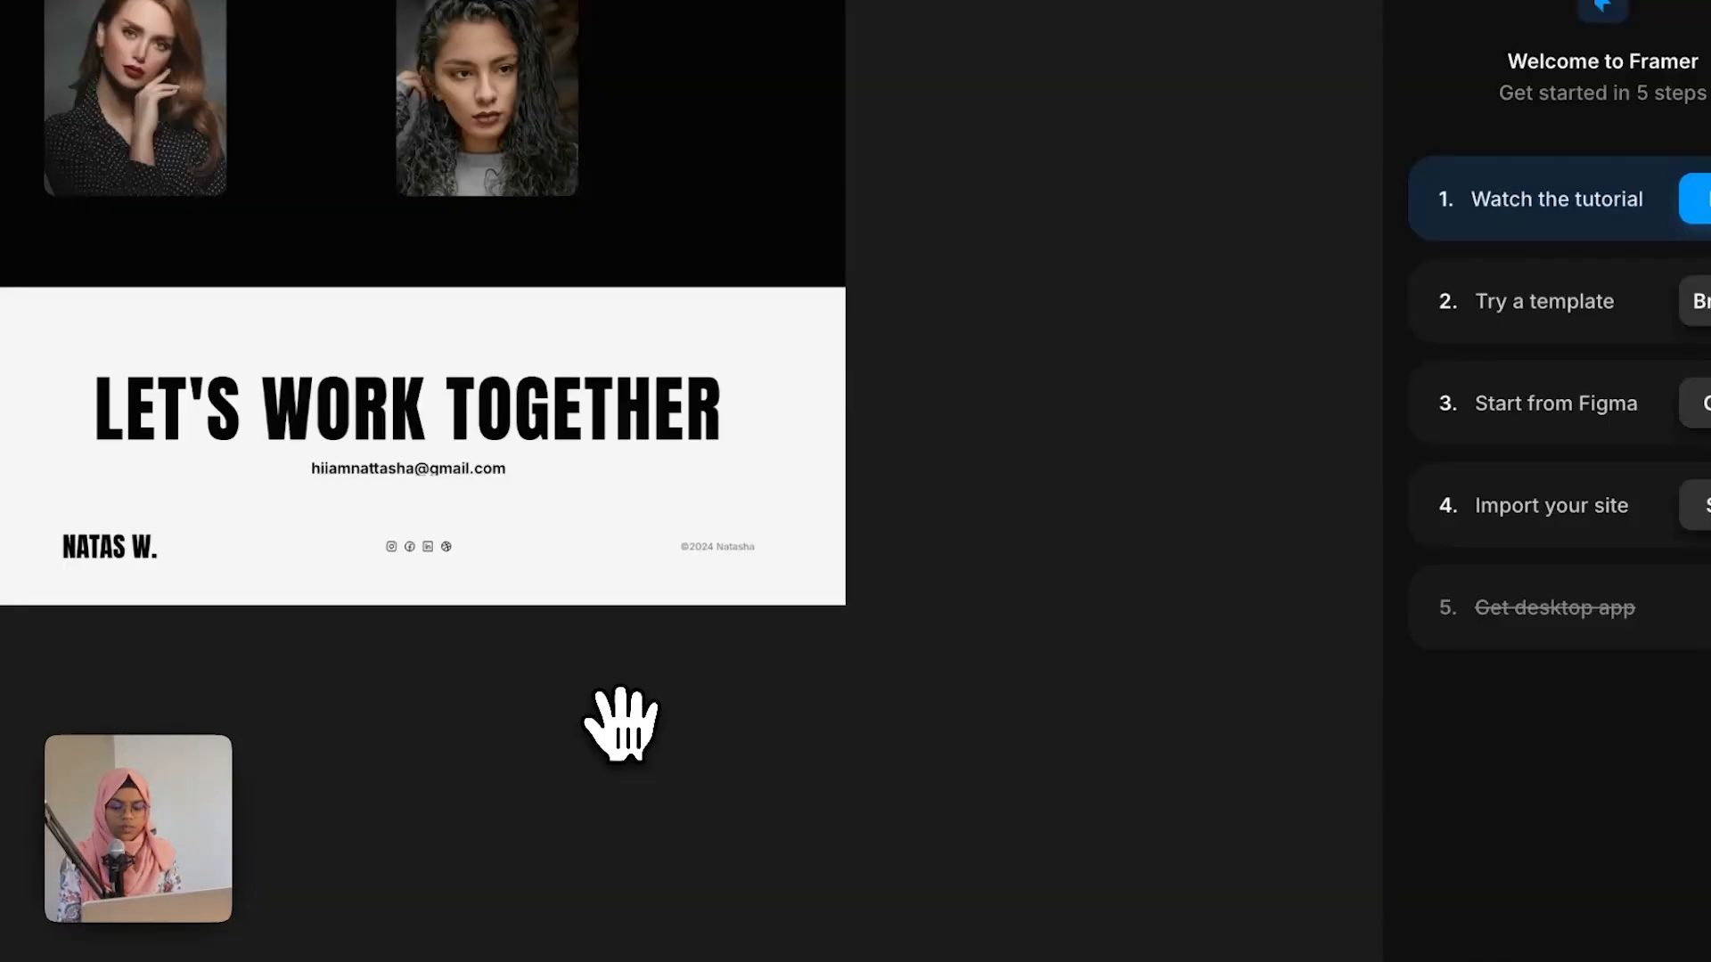
Step: Round the testimonial section's bottom-right and bottom-left corners with a radius of 100
drag(621, 724, 847, 763)
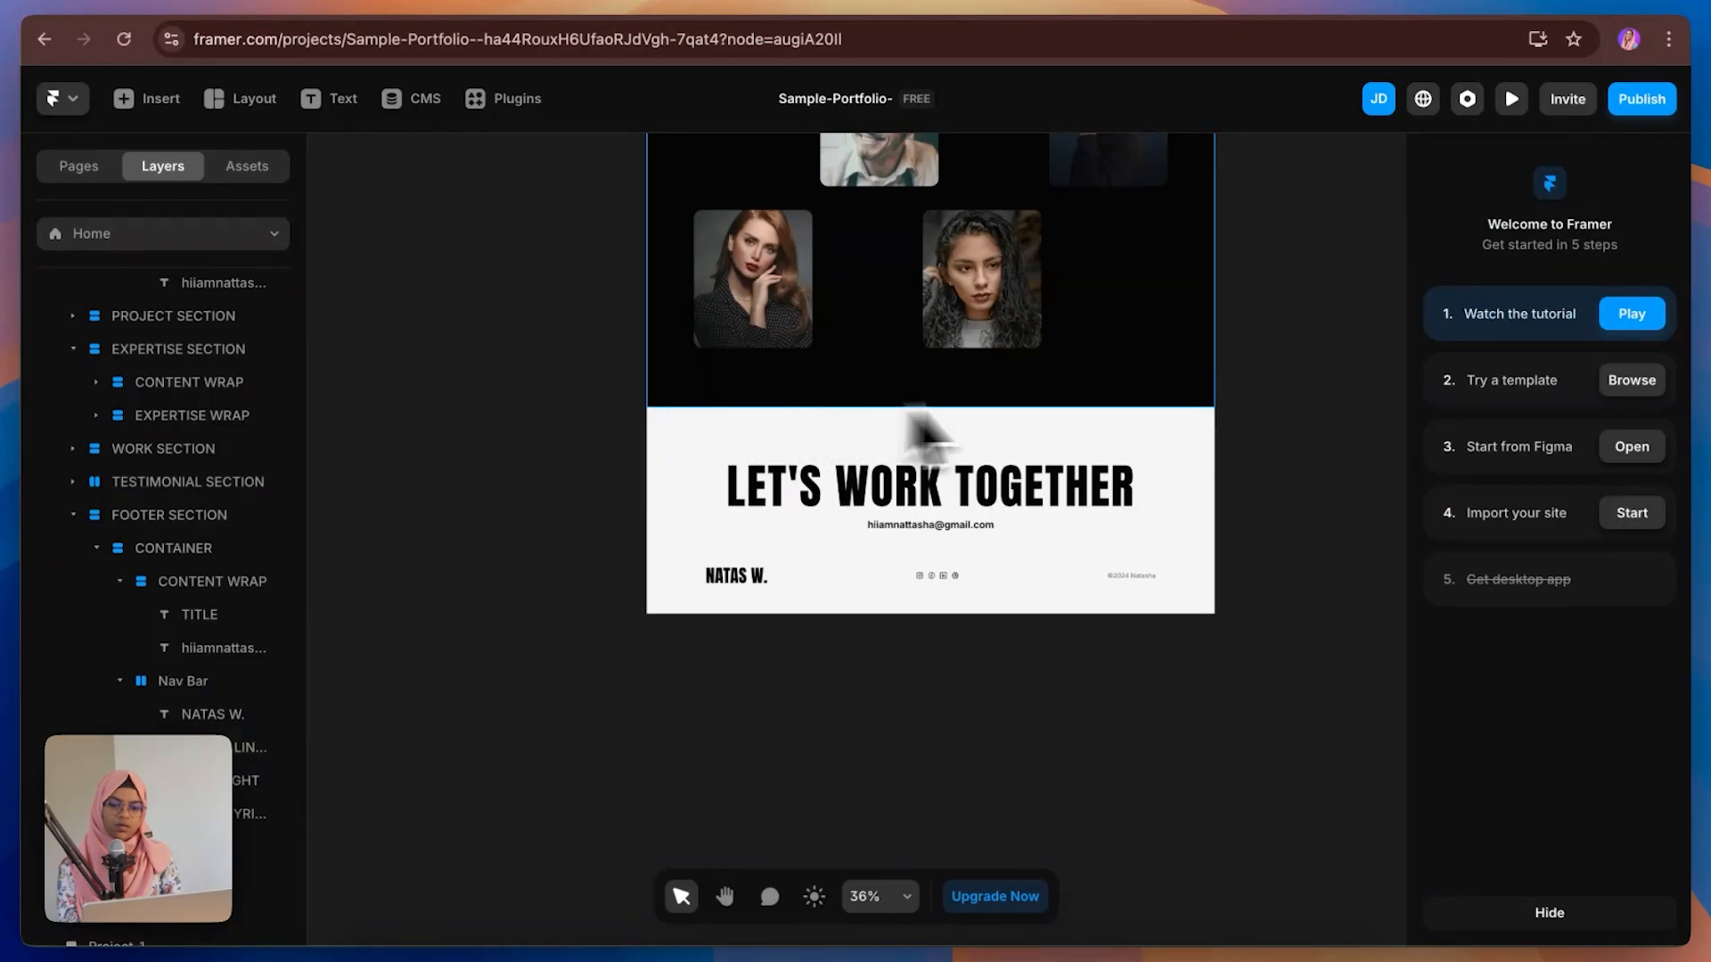
click(1203, 403)
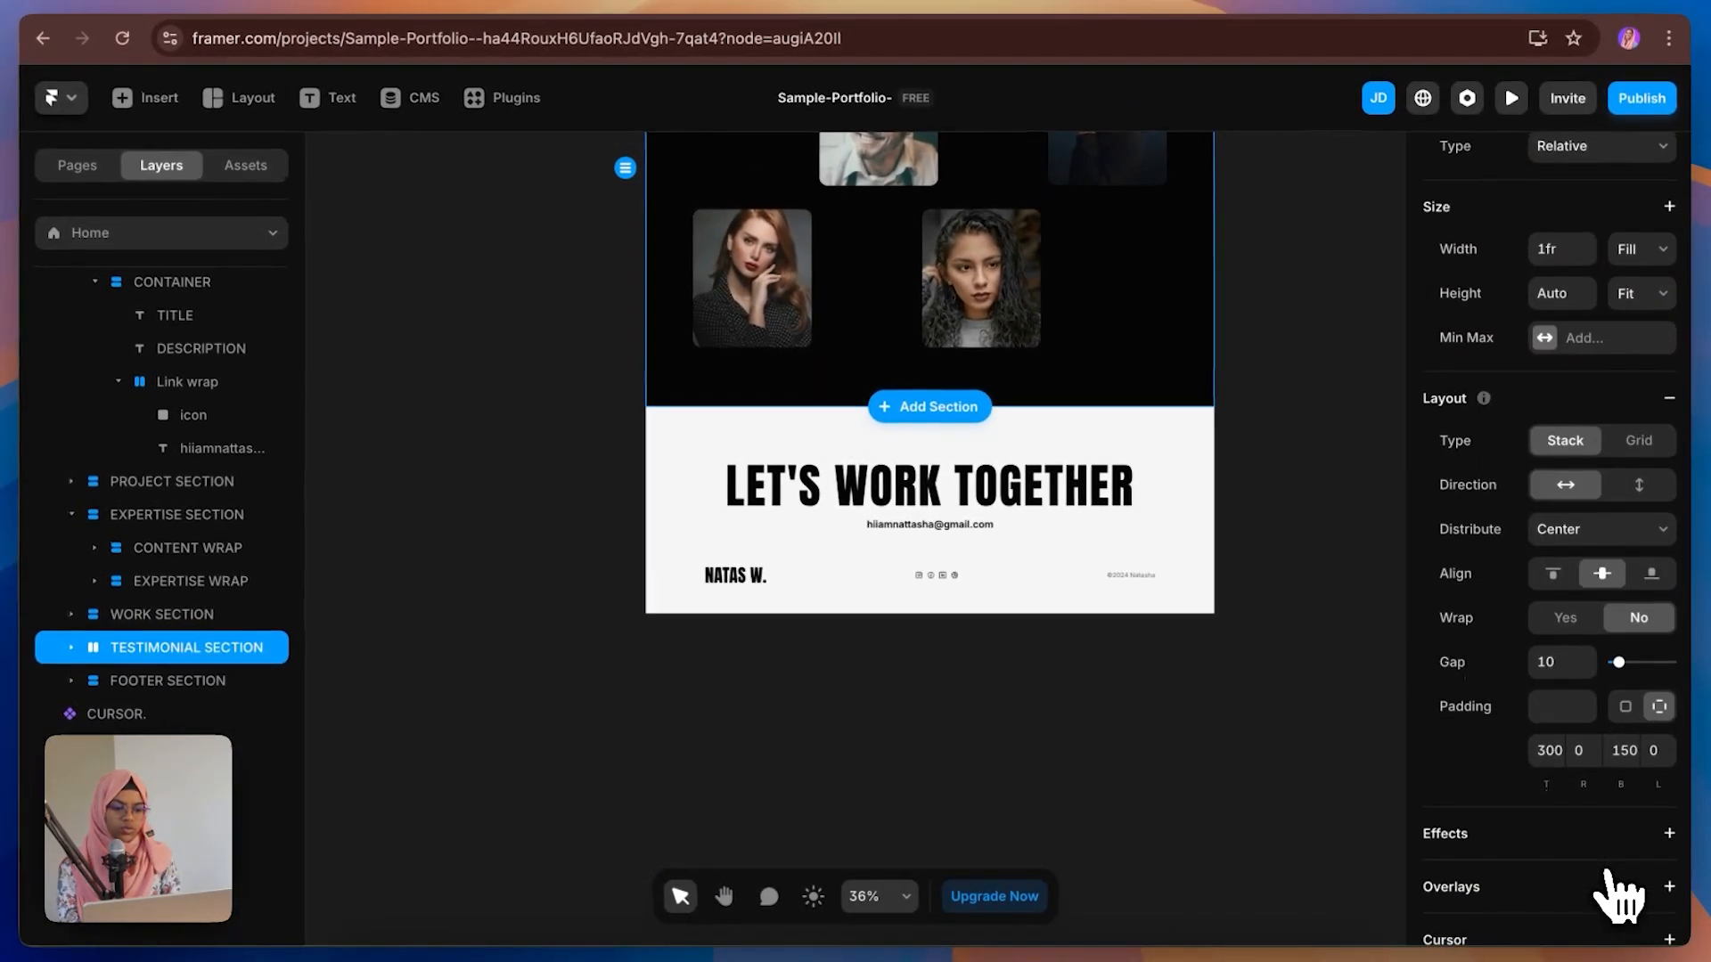
scroll(1617, 895, down, 8)
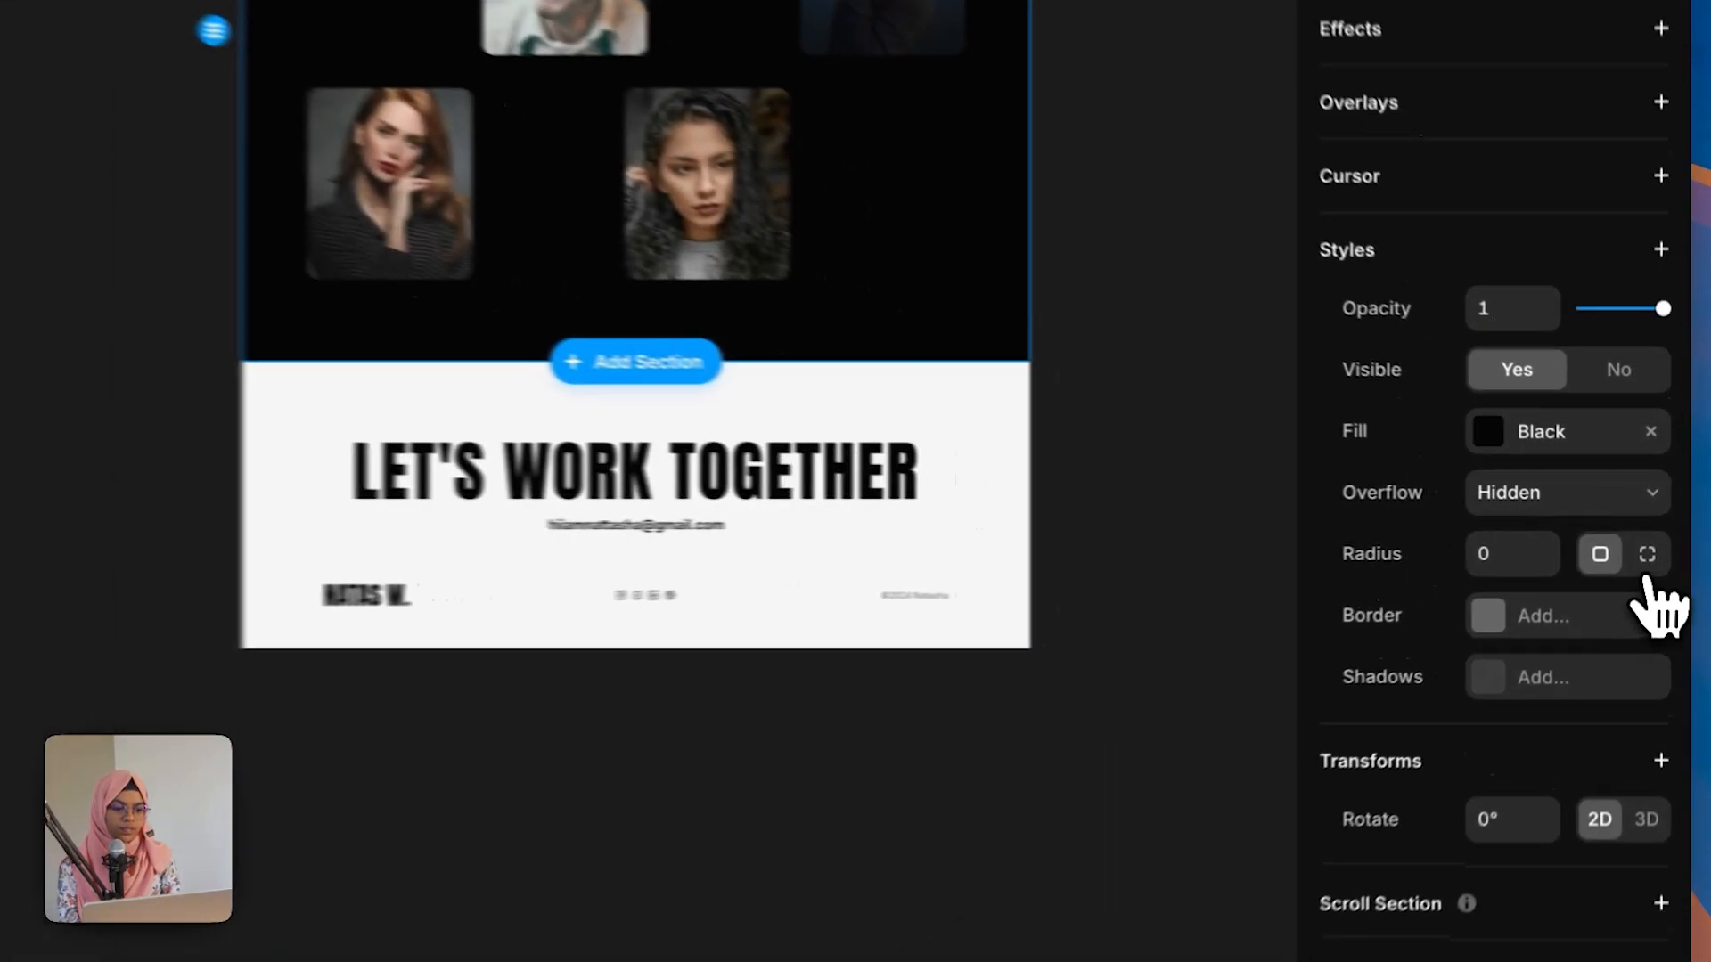
click(1659, 545)
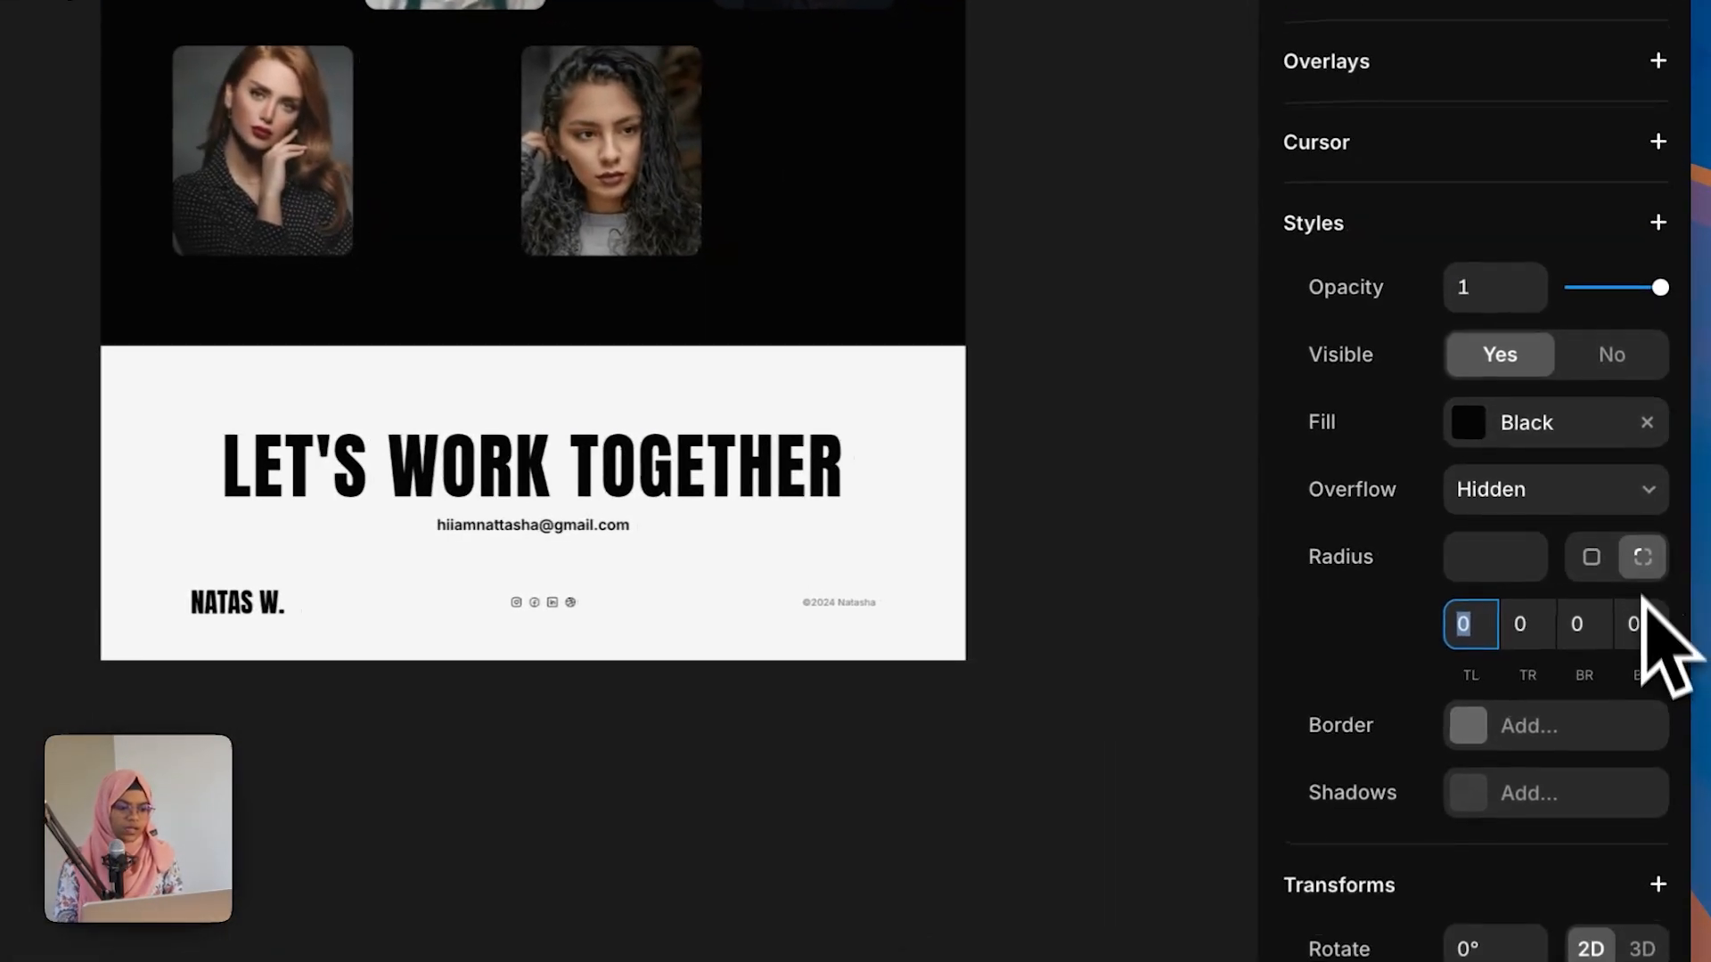
click(1625, 589)
text(100)
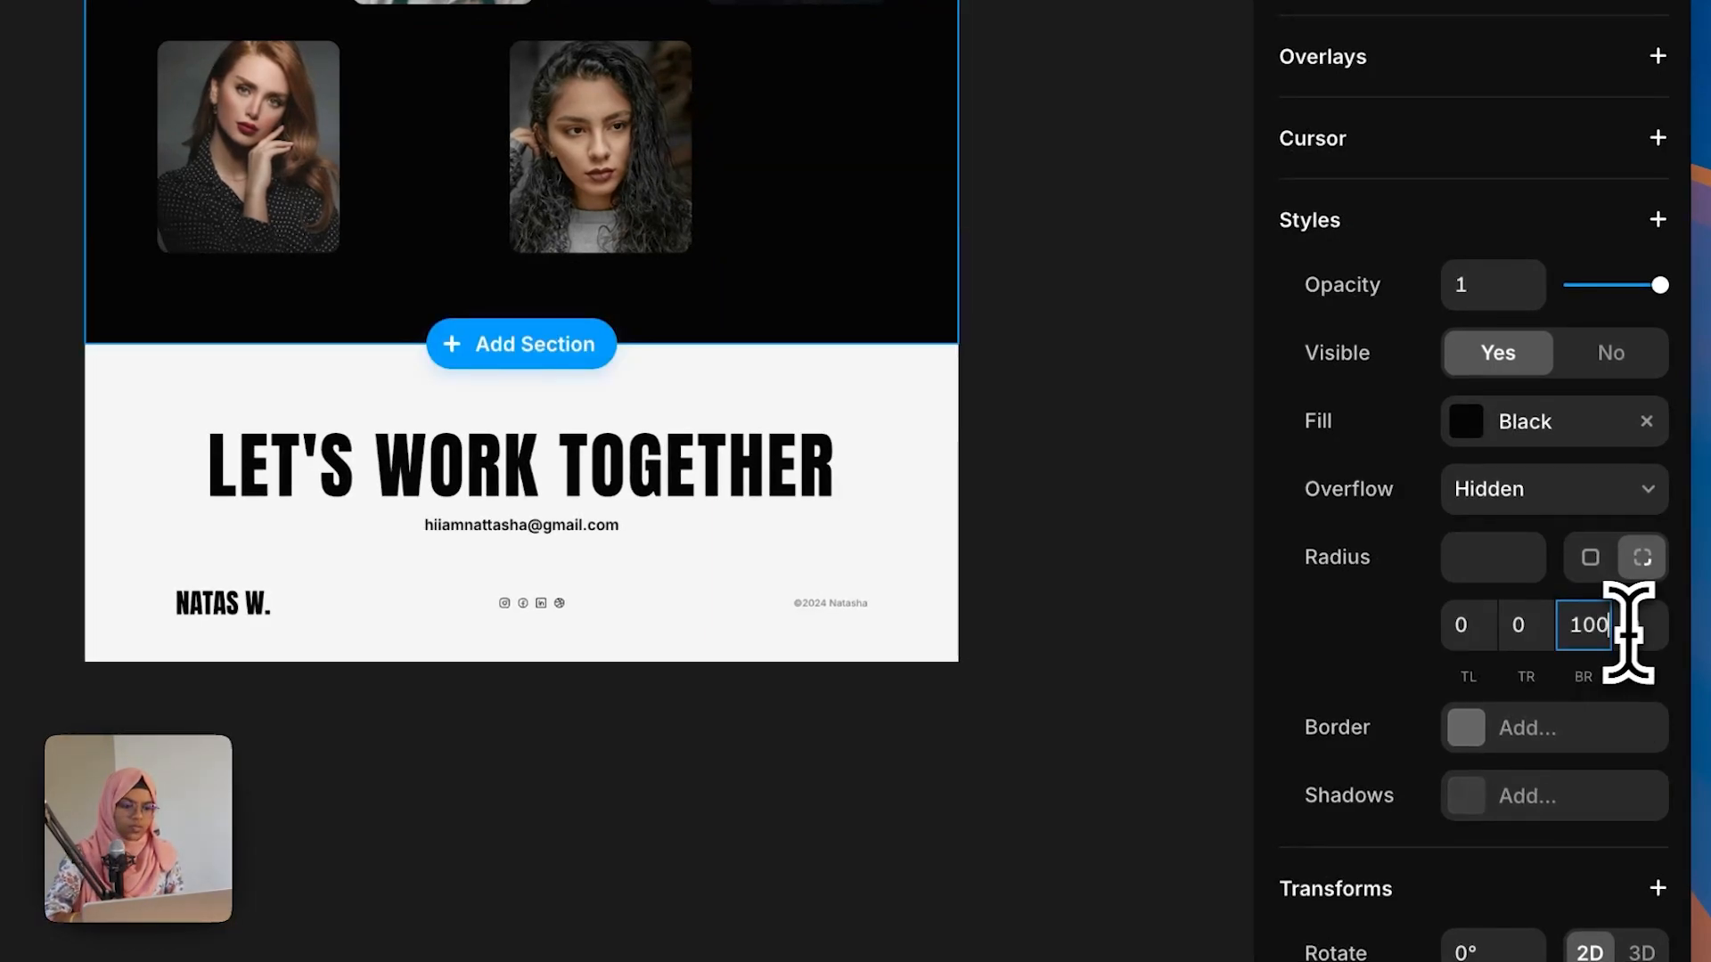
click(1646, 628)
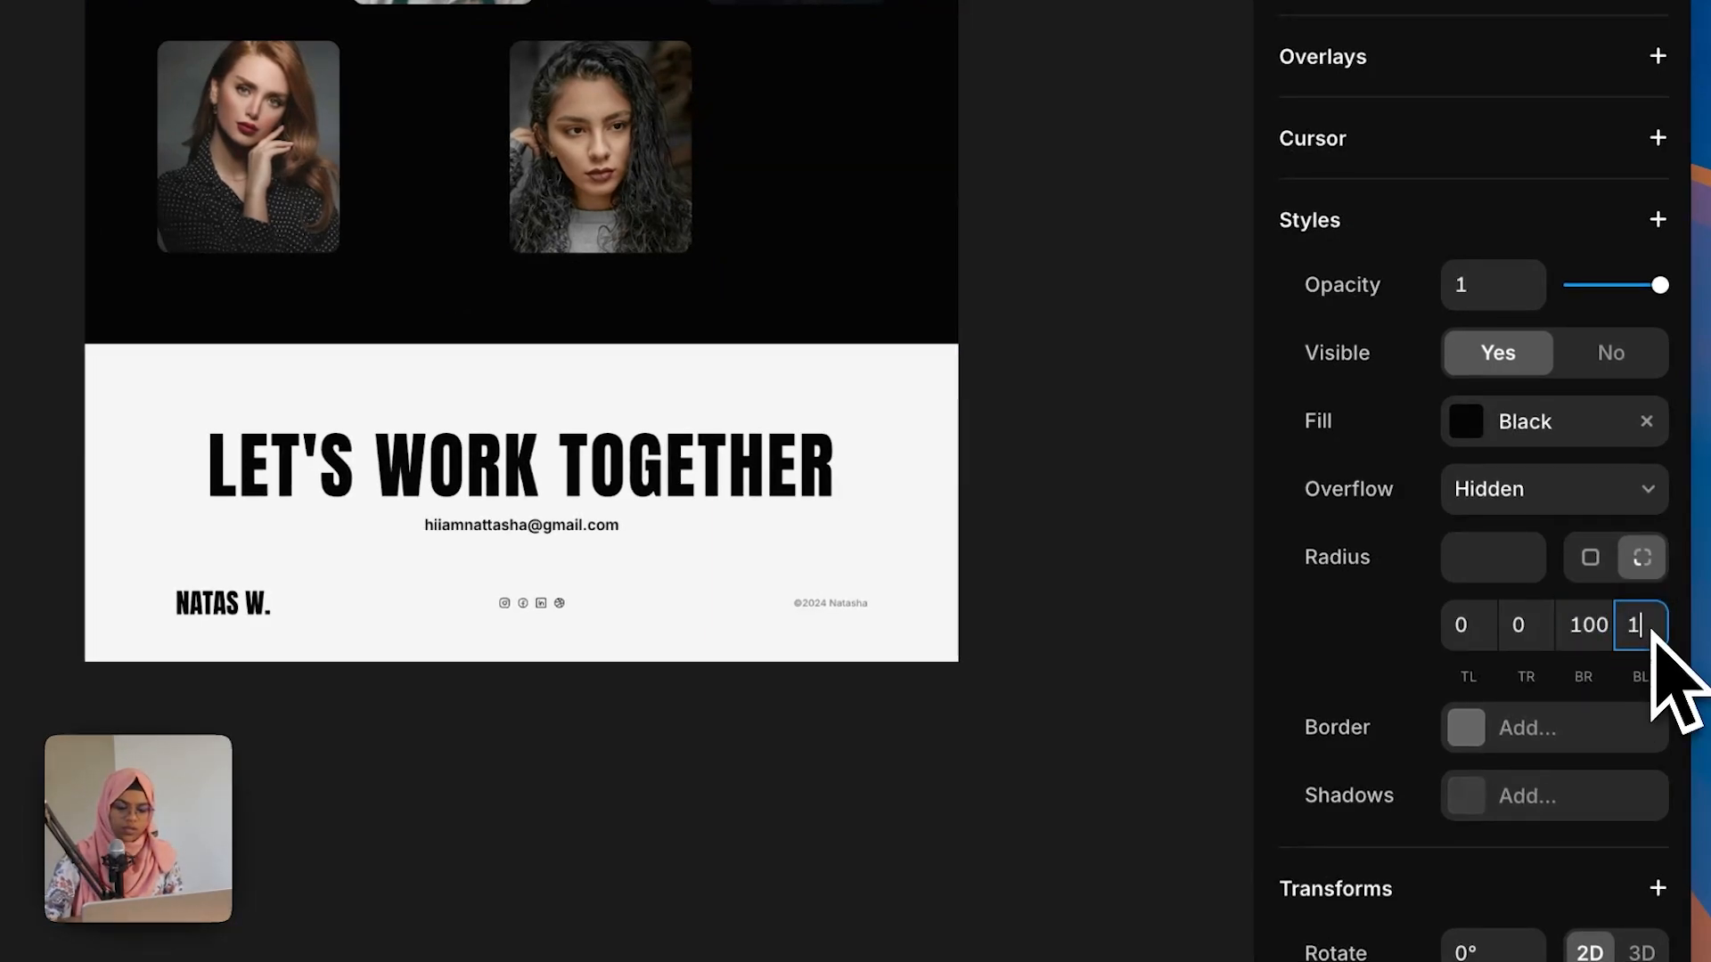
Step: Set the Desktop frame's fill to Black
click(1031, 535)
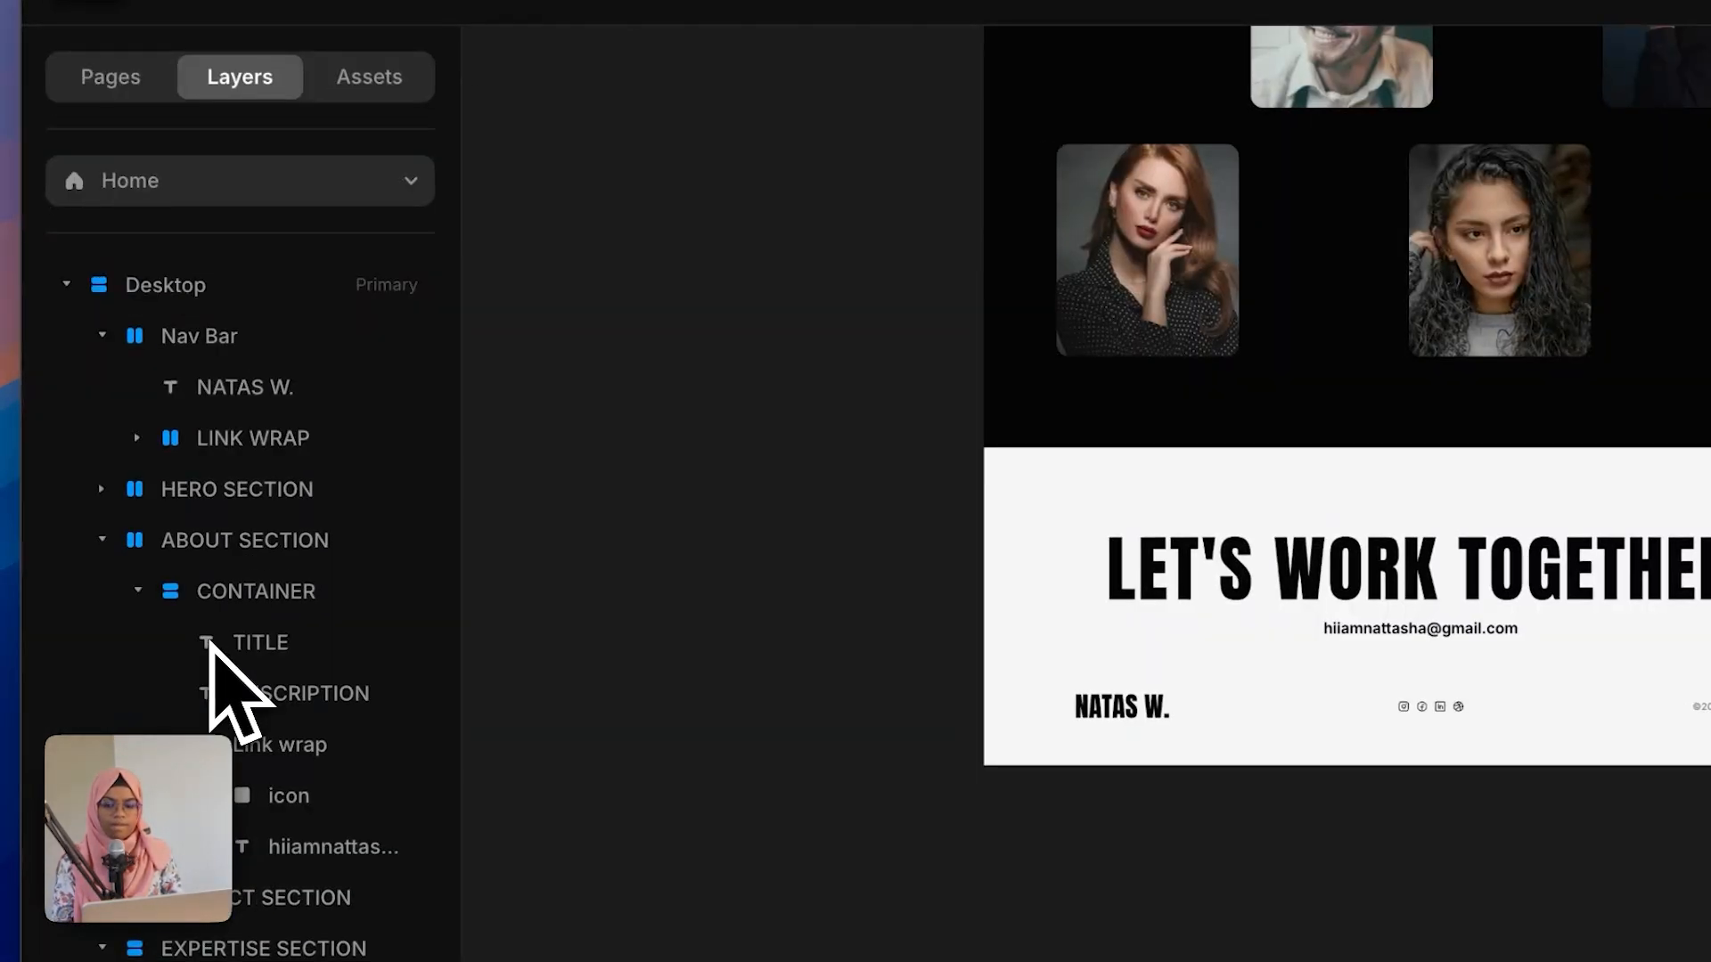
click(203, 284)
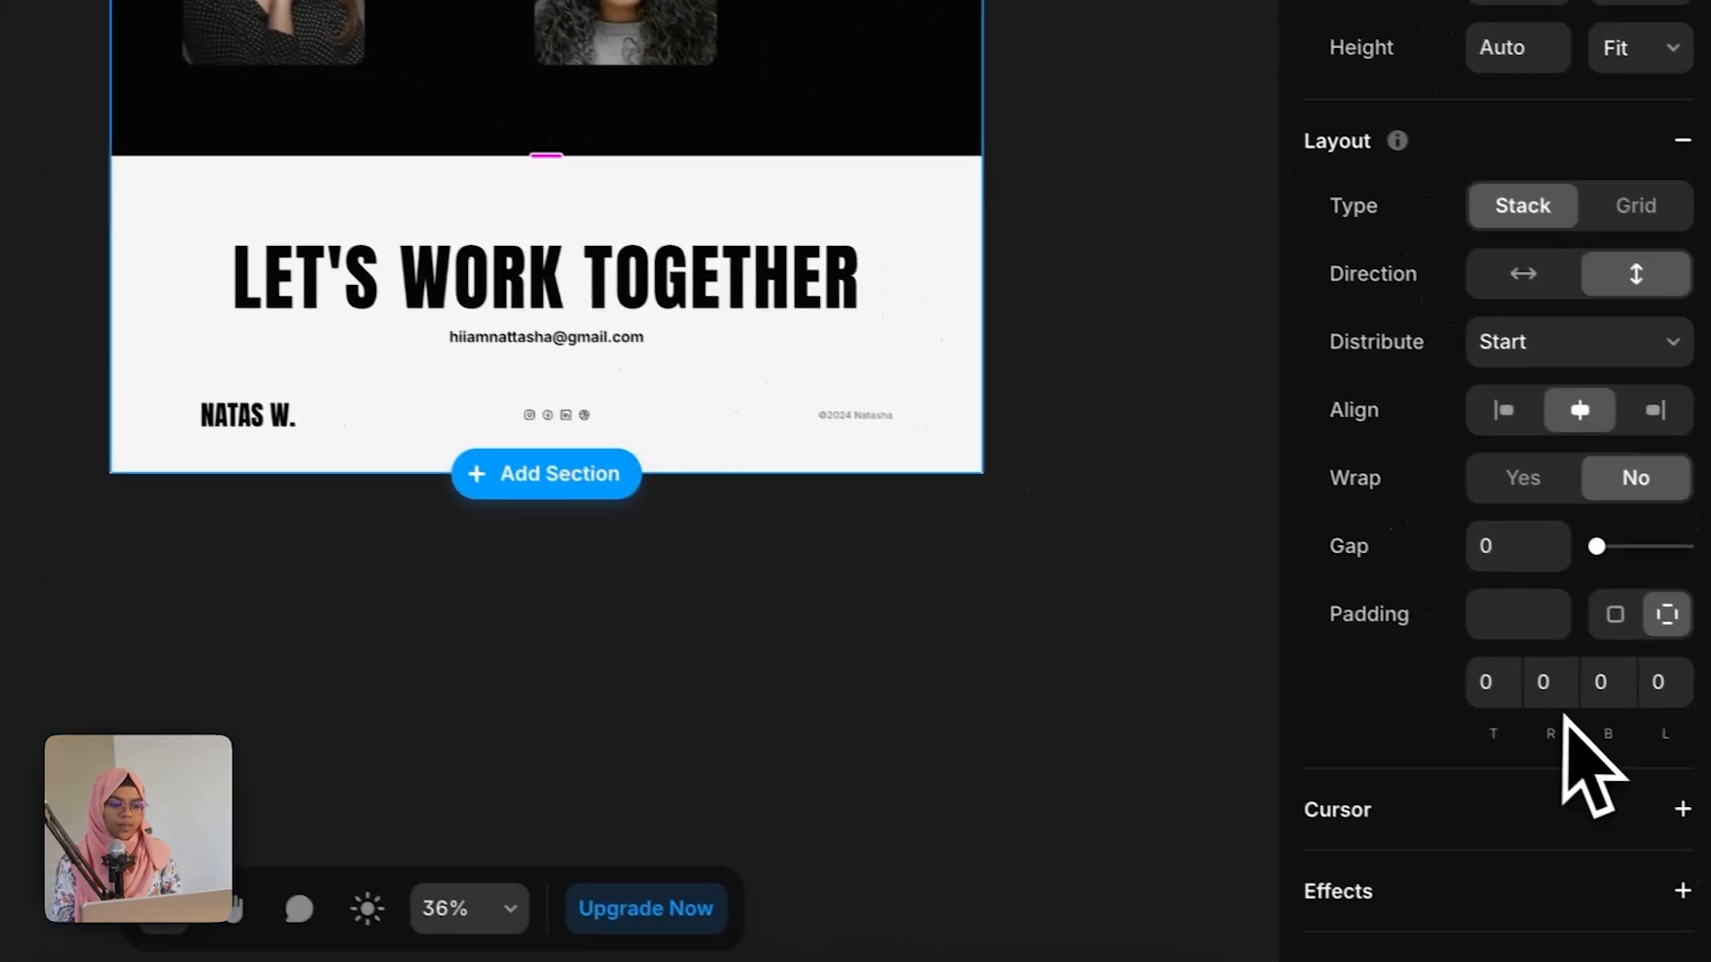
scroll(1564, 748, down, 3)
click(1541, 755)
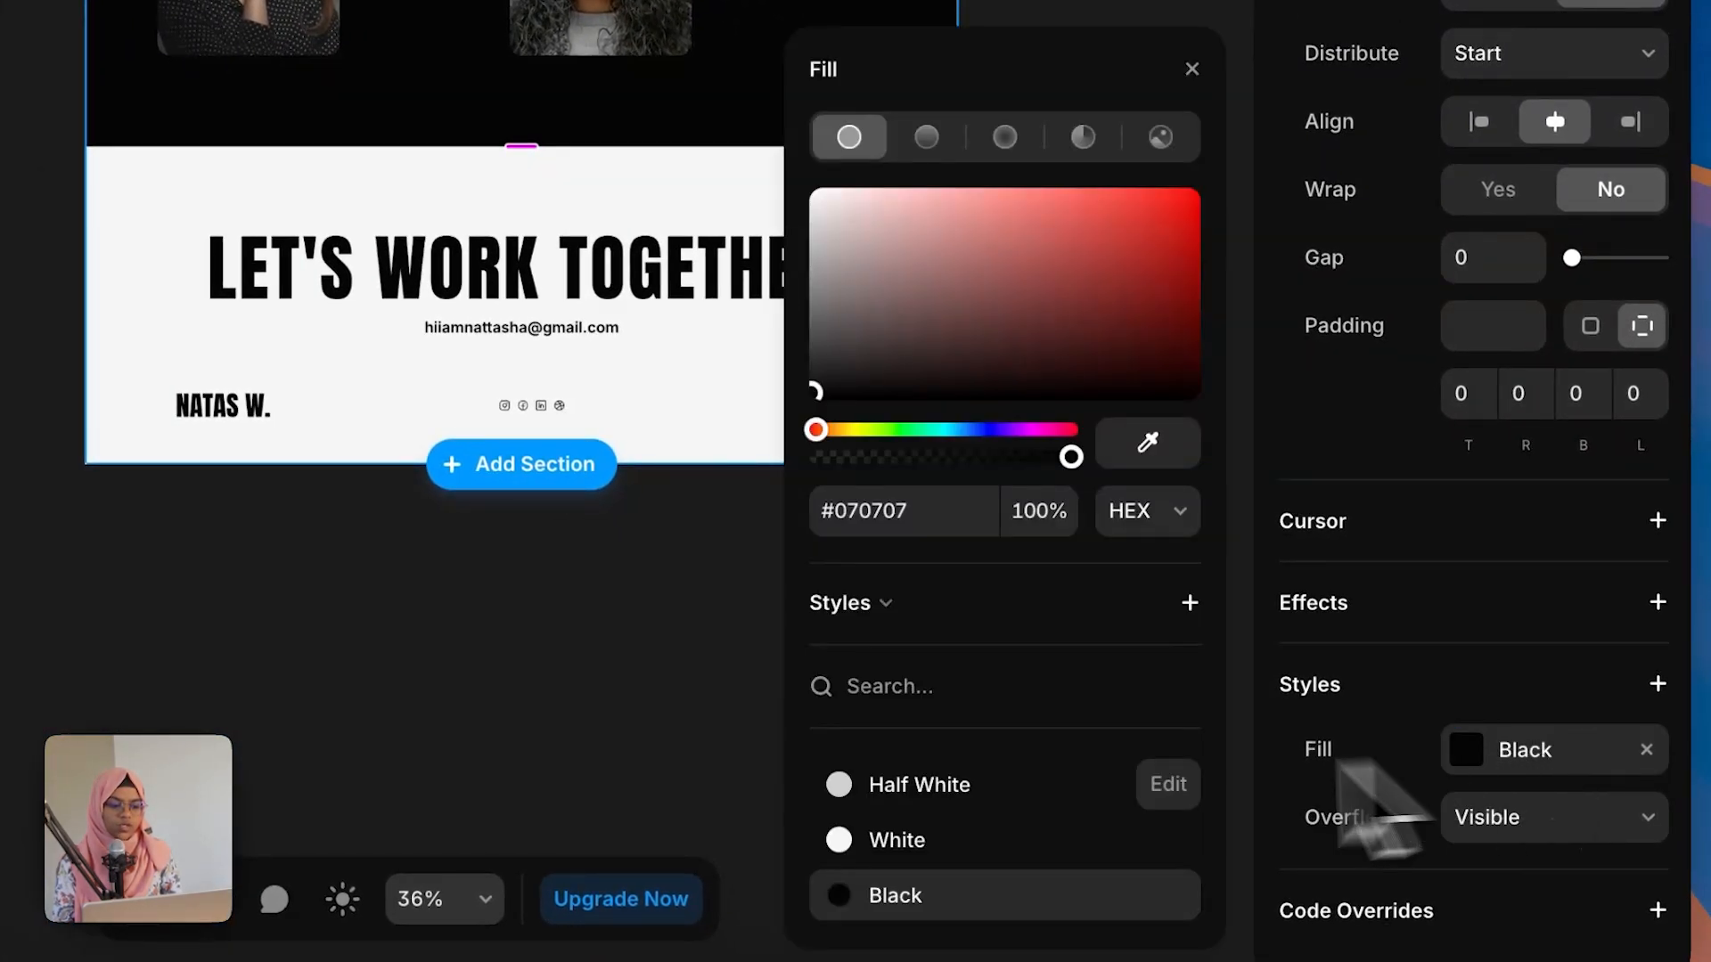
click(954, 863)
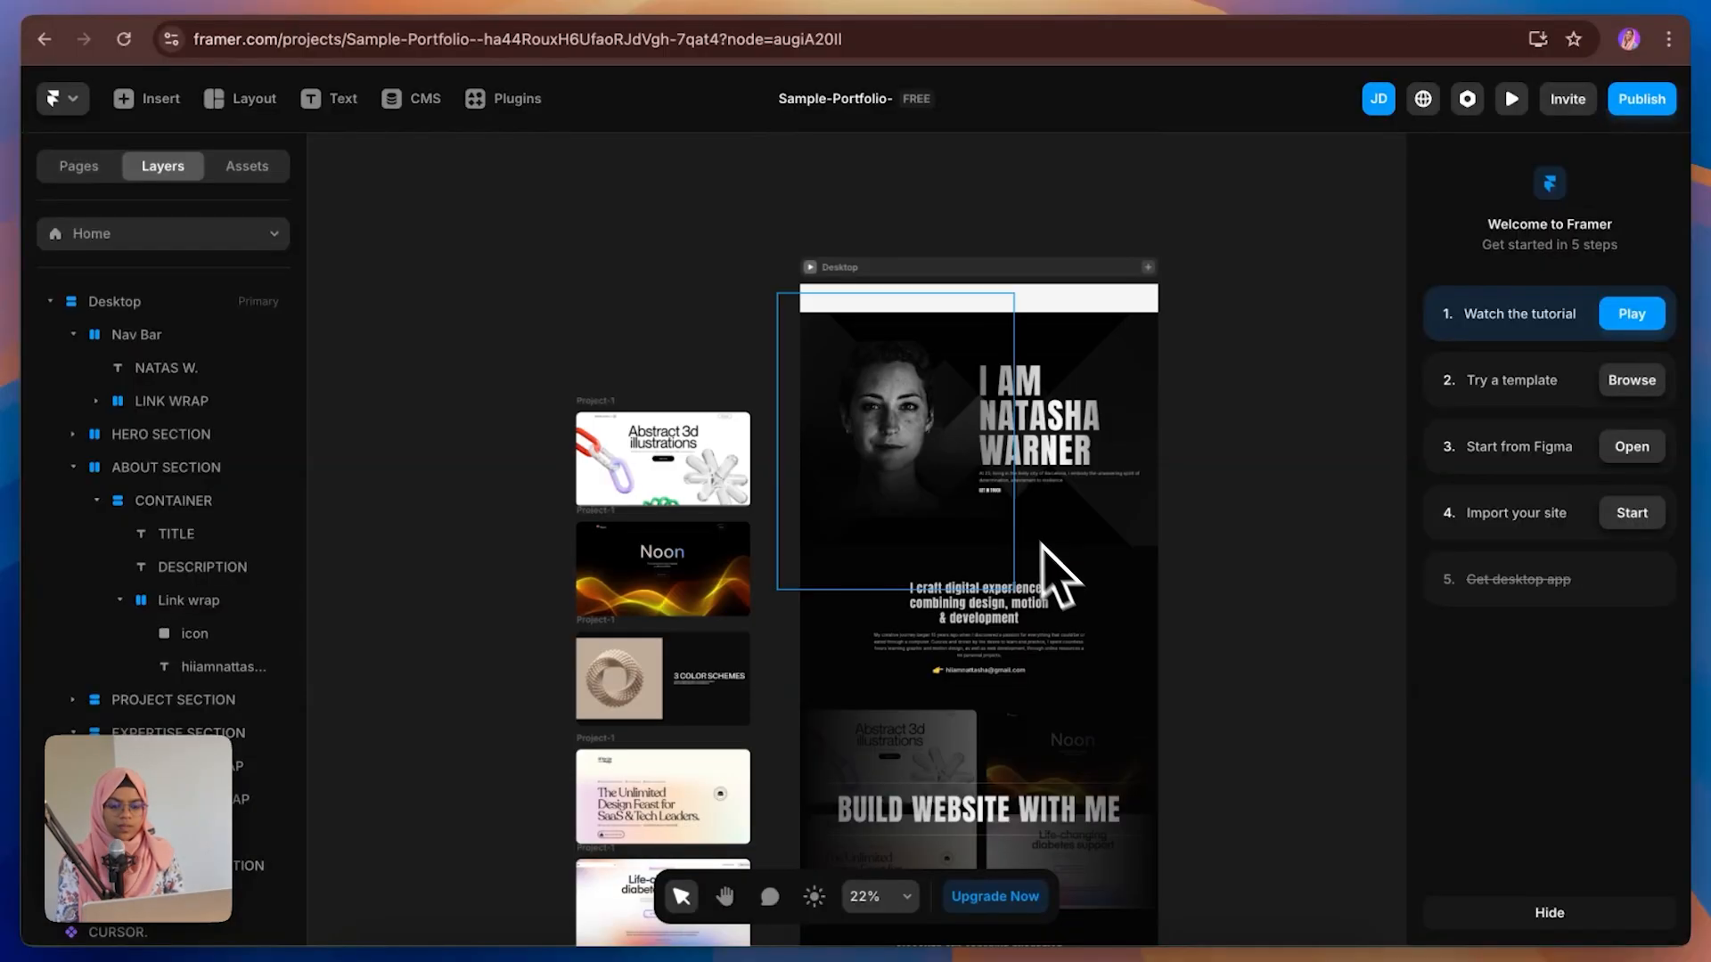
Step: Change the top Nav Bar's position type to Absolute
click(894, 307)
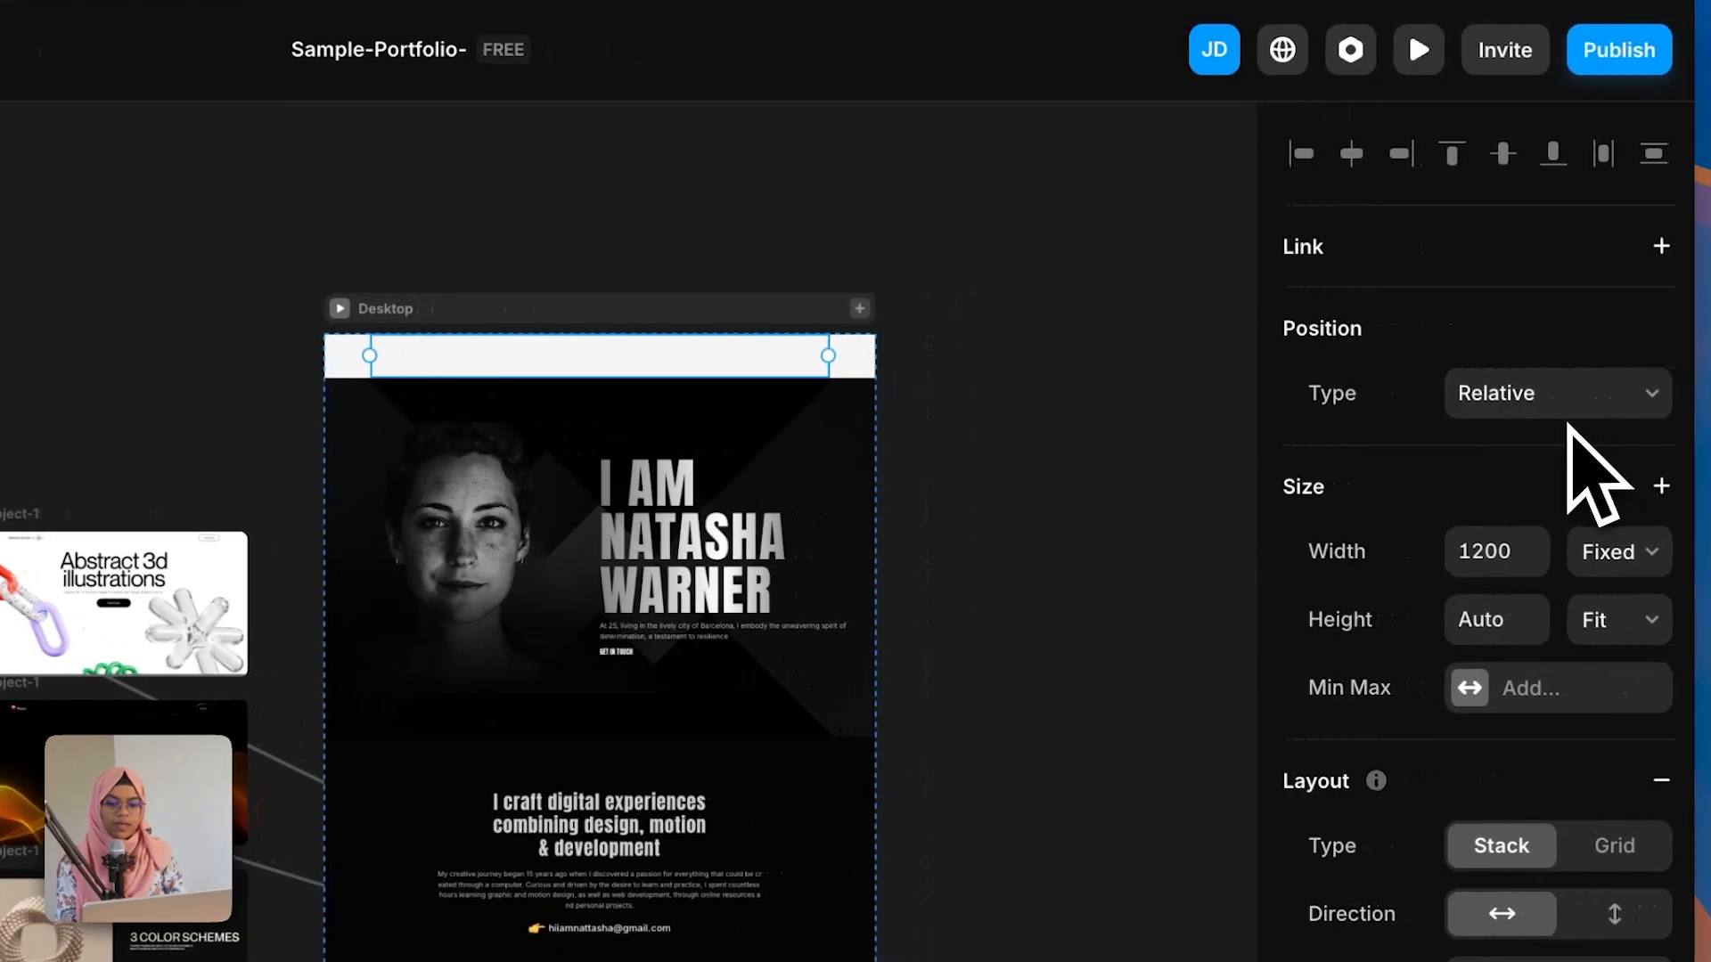
click(1559, 419)
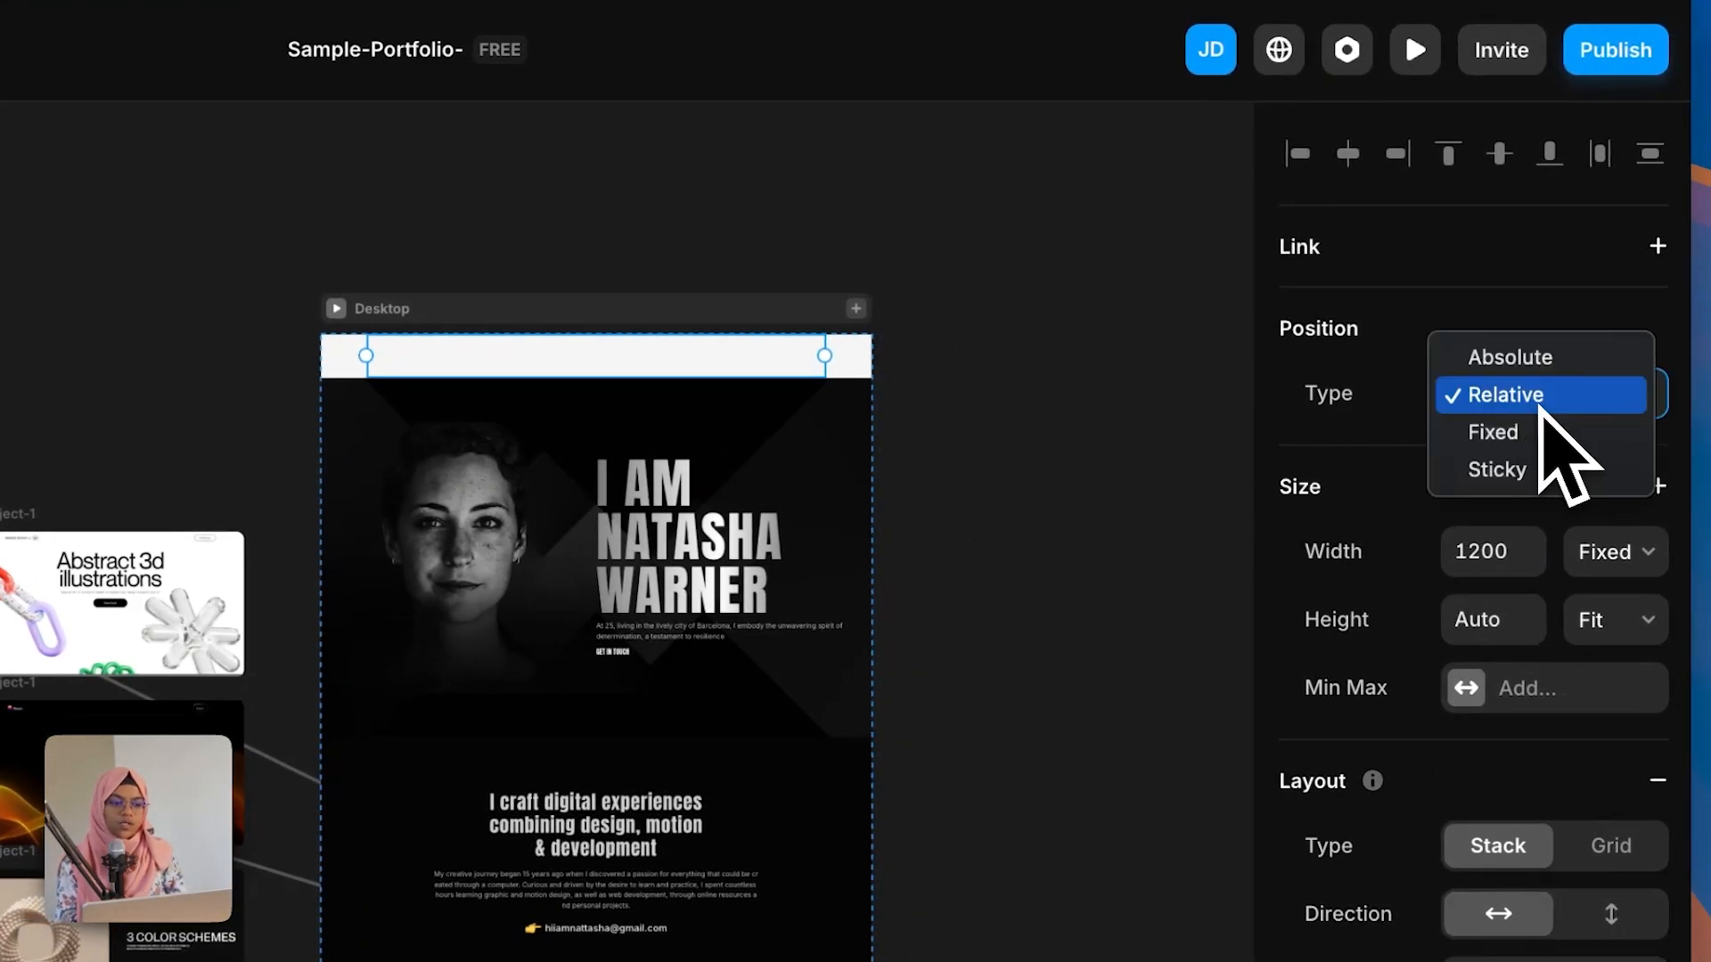
click(1533, 361)
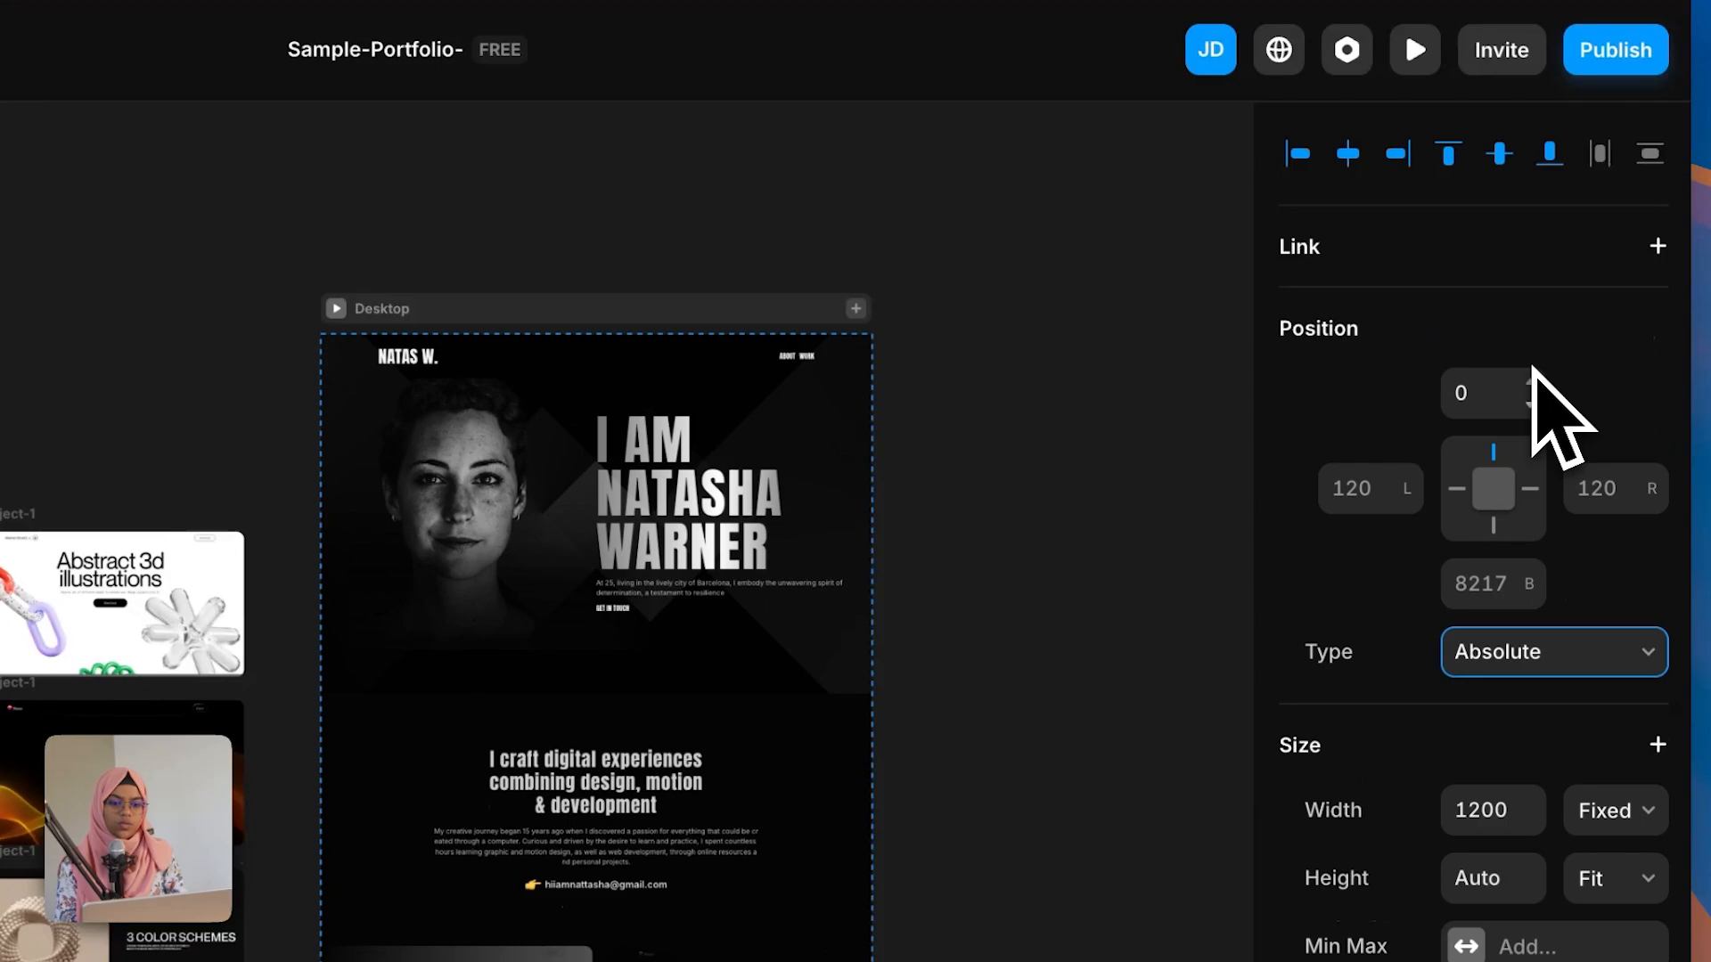
scroll(1060, 319, up, 2)
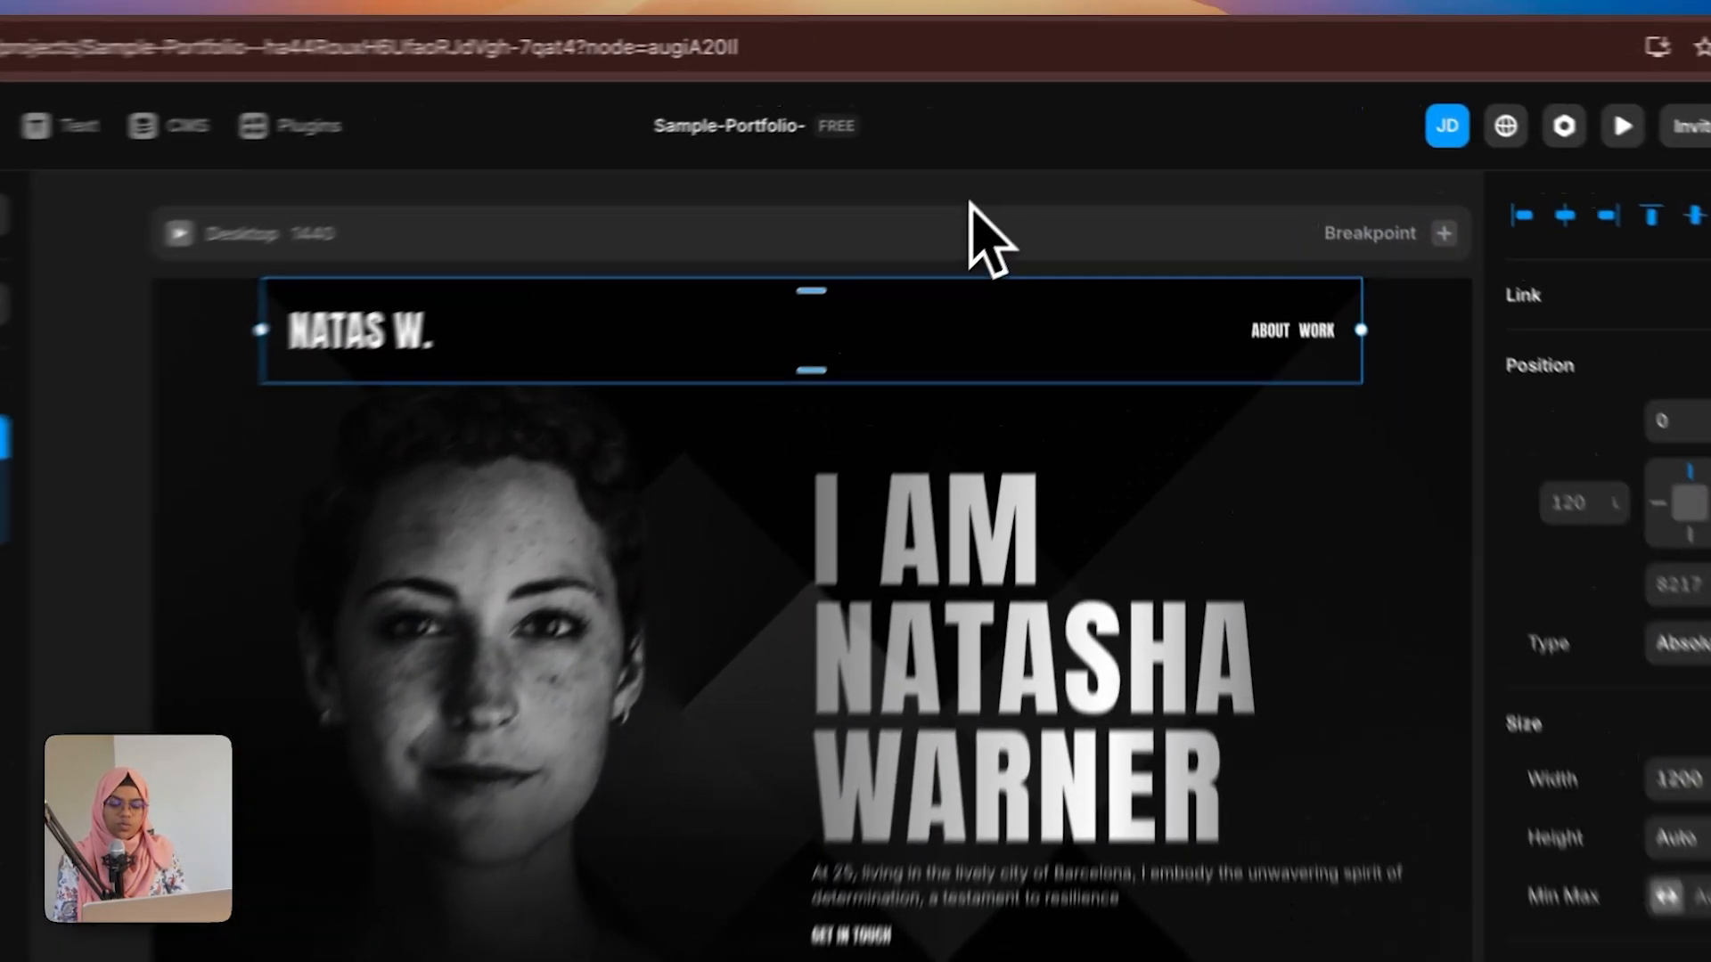
click(1019, 155)
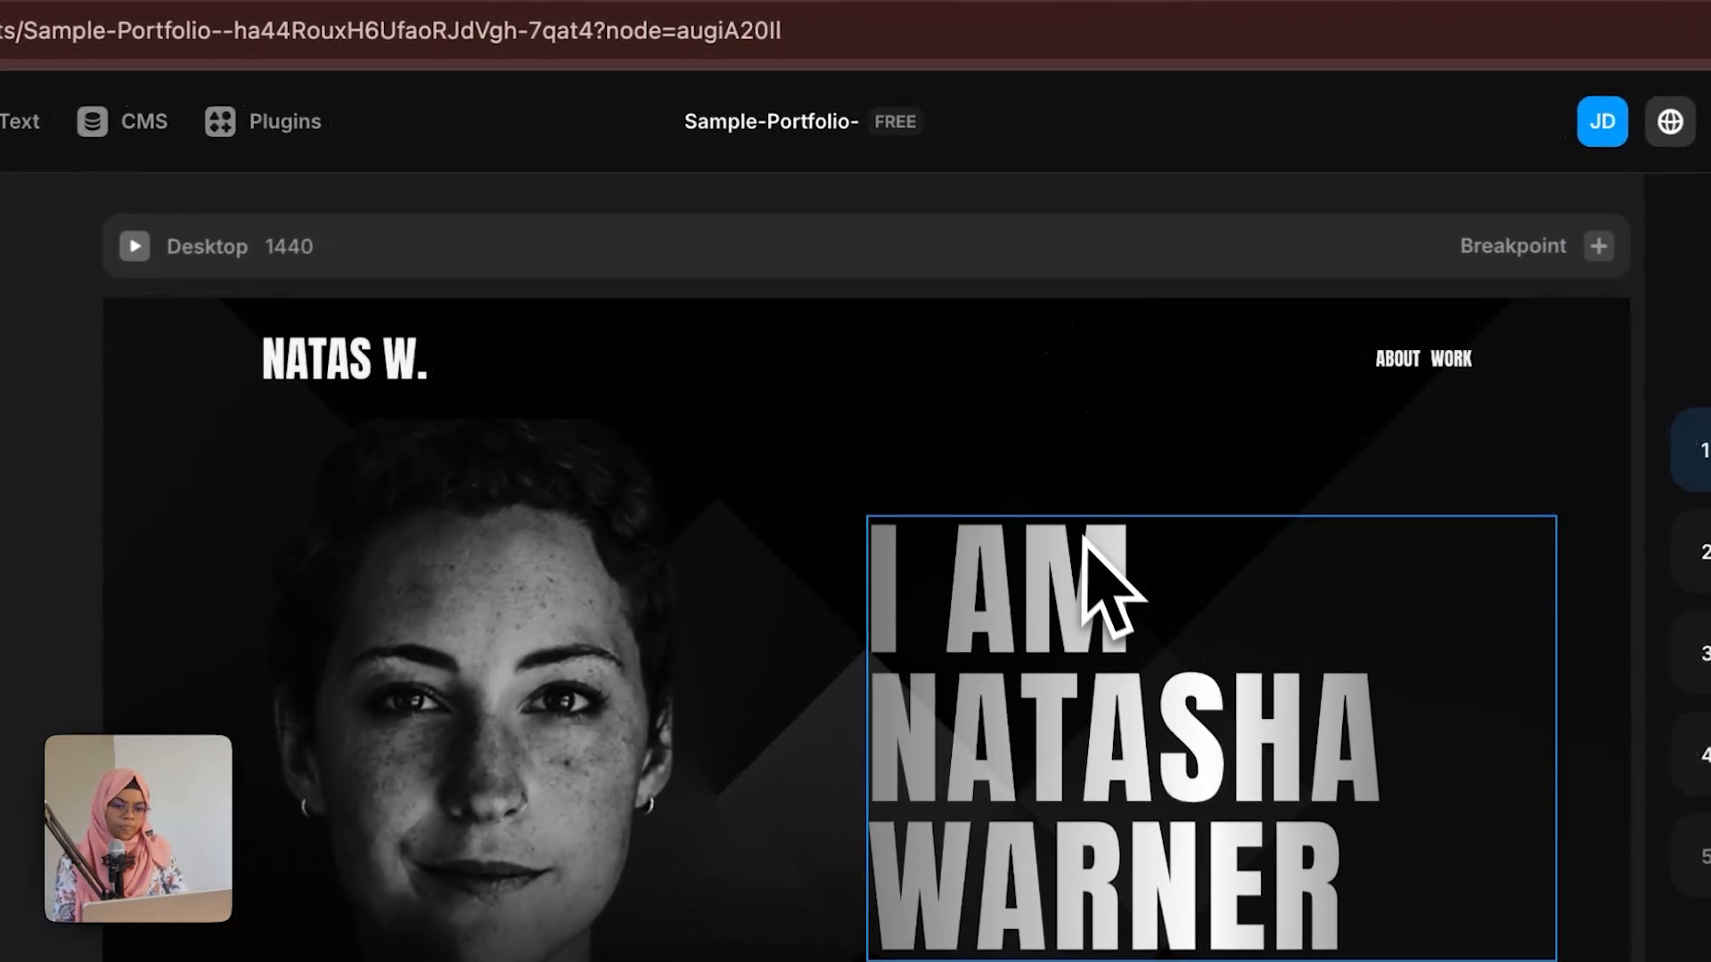
click(795, 383)
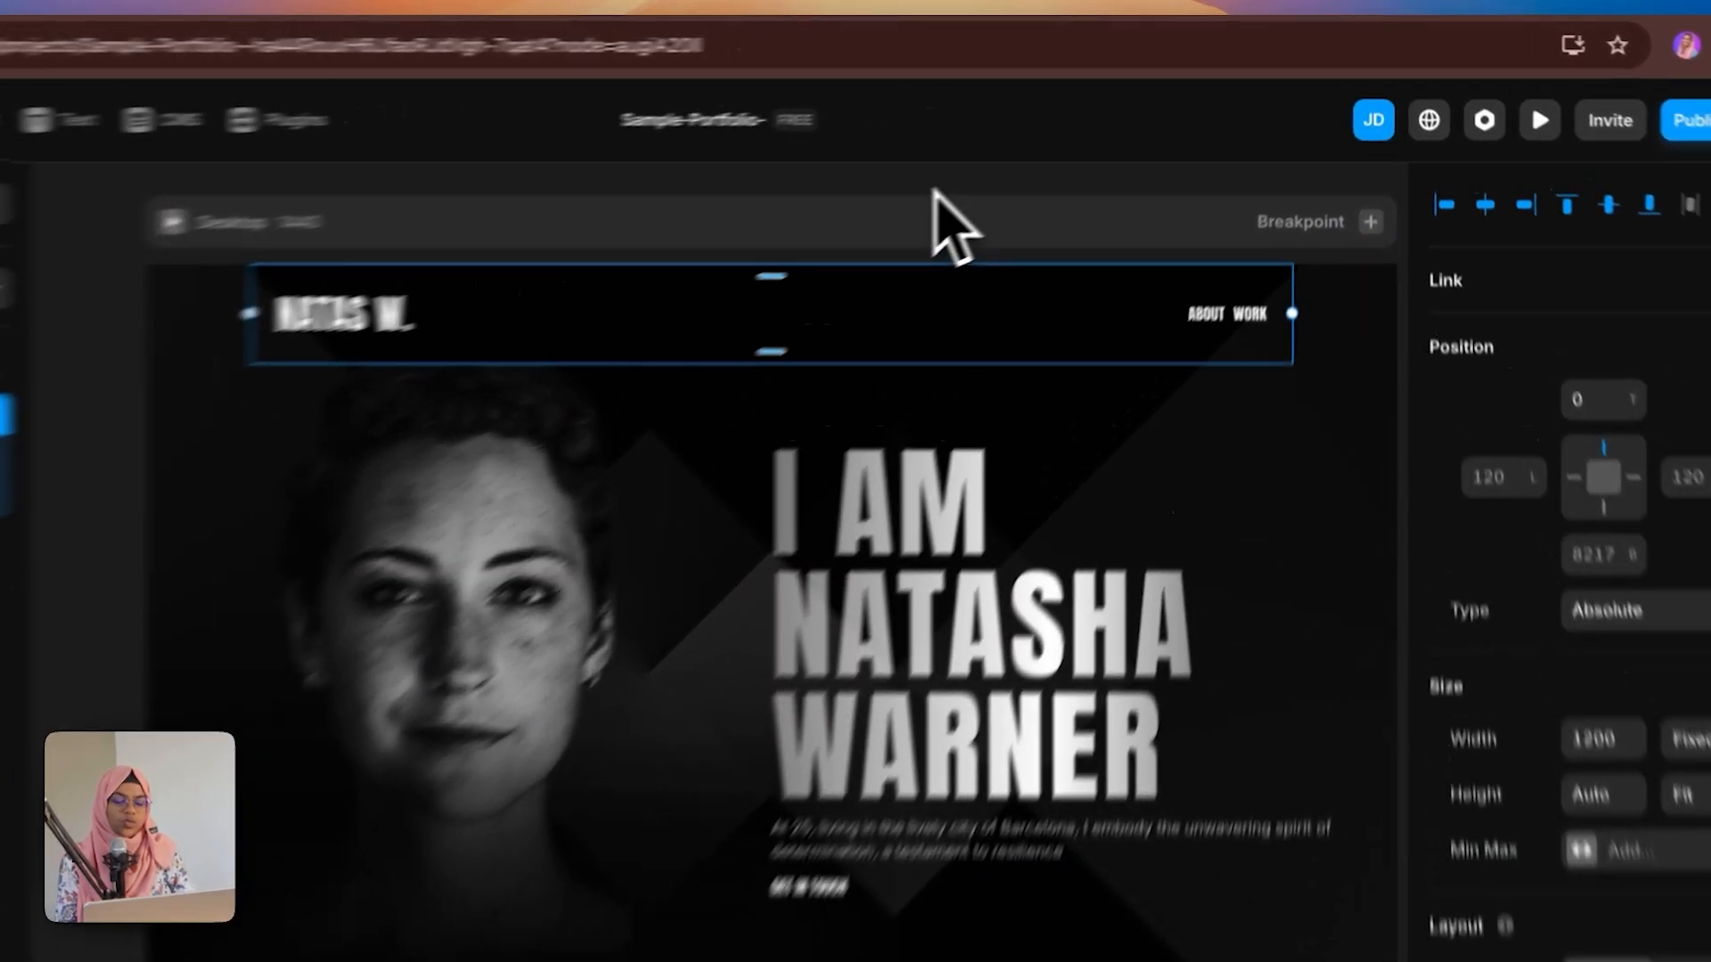
click(1231, 158)
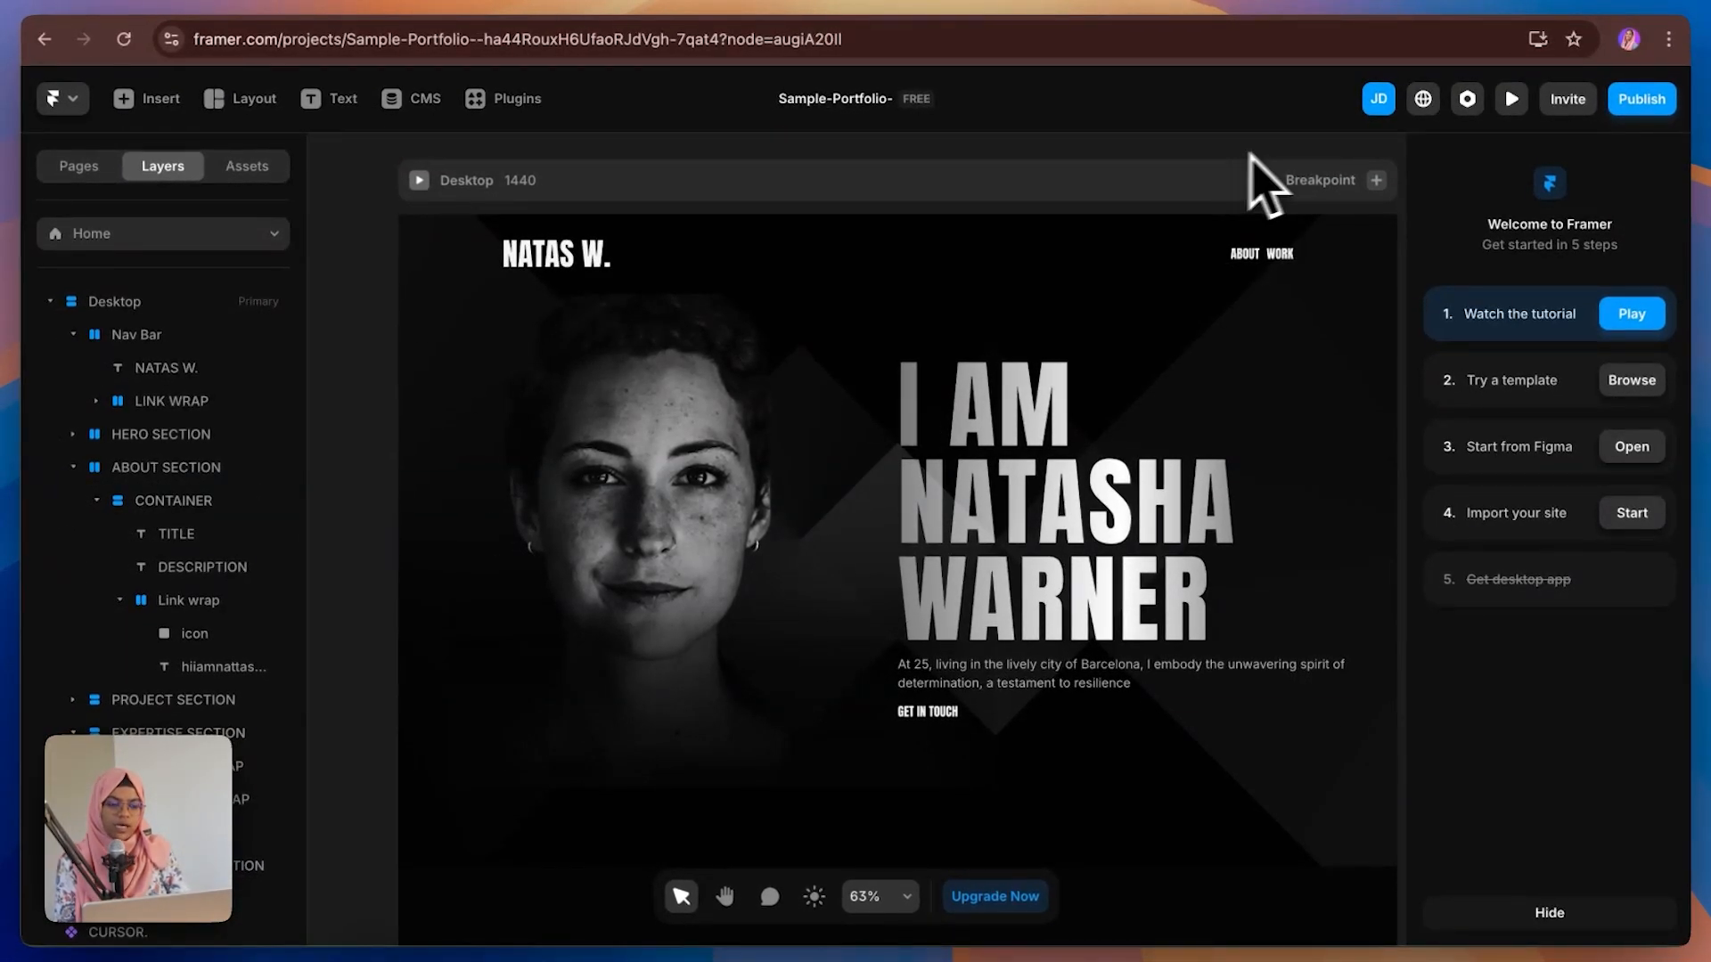
Step: Preview the page and scroll through its sections
click(1515, 100)
scroll(1241, 714, down, 10)
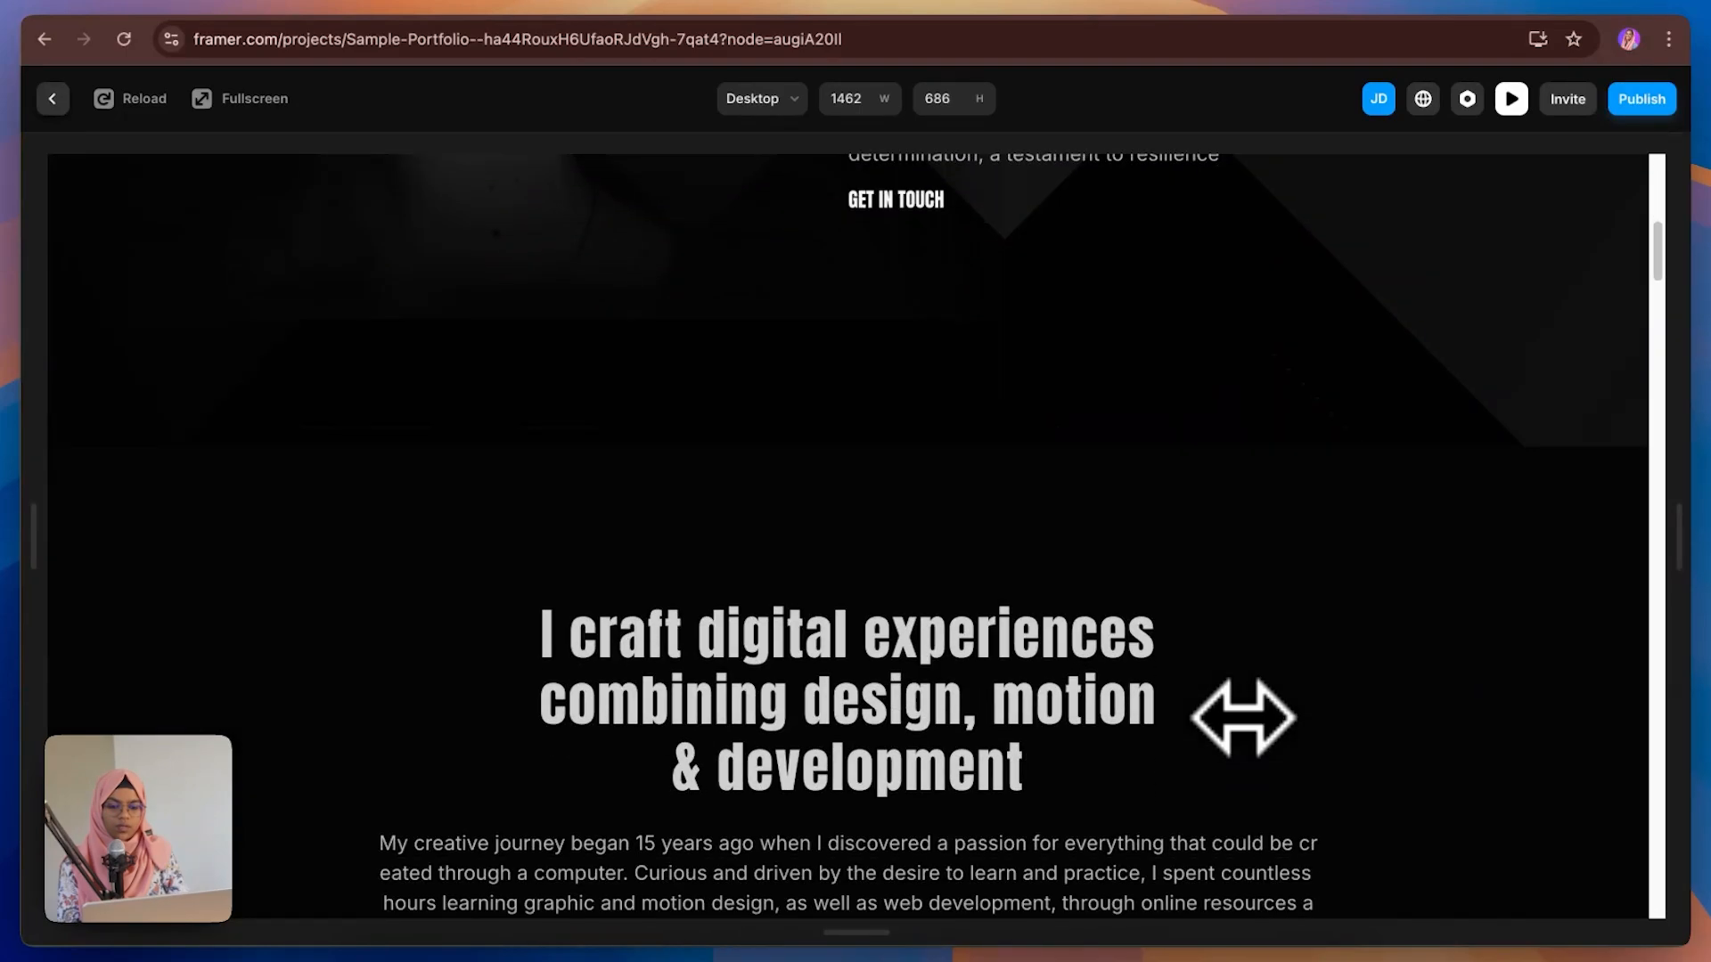
scroll(1243, 718, down, 8)
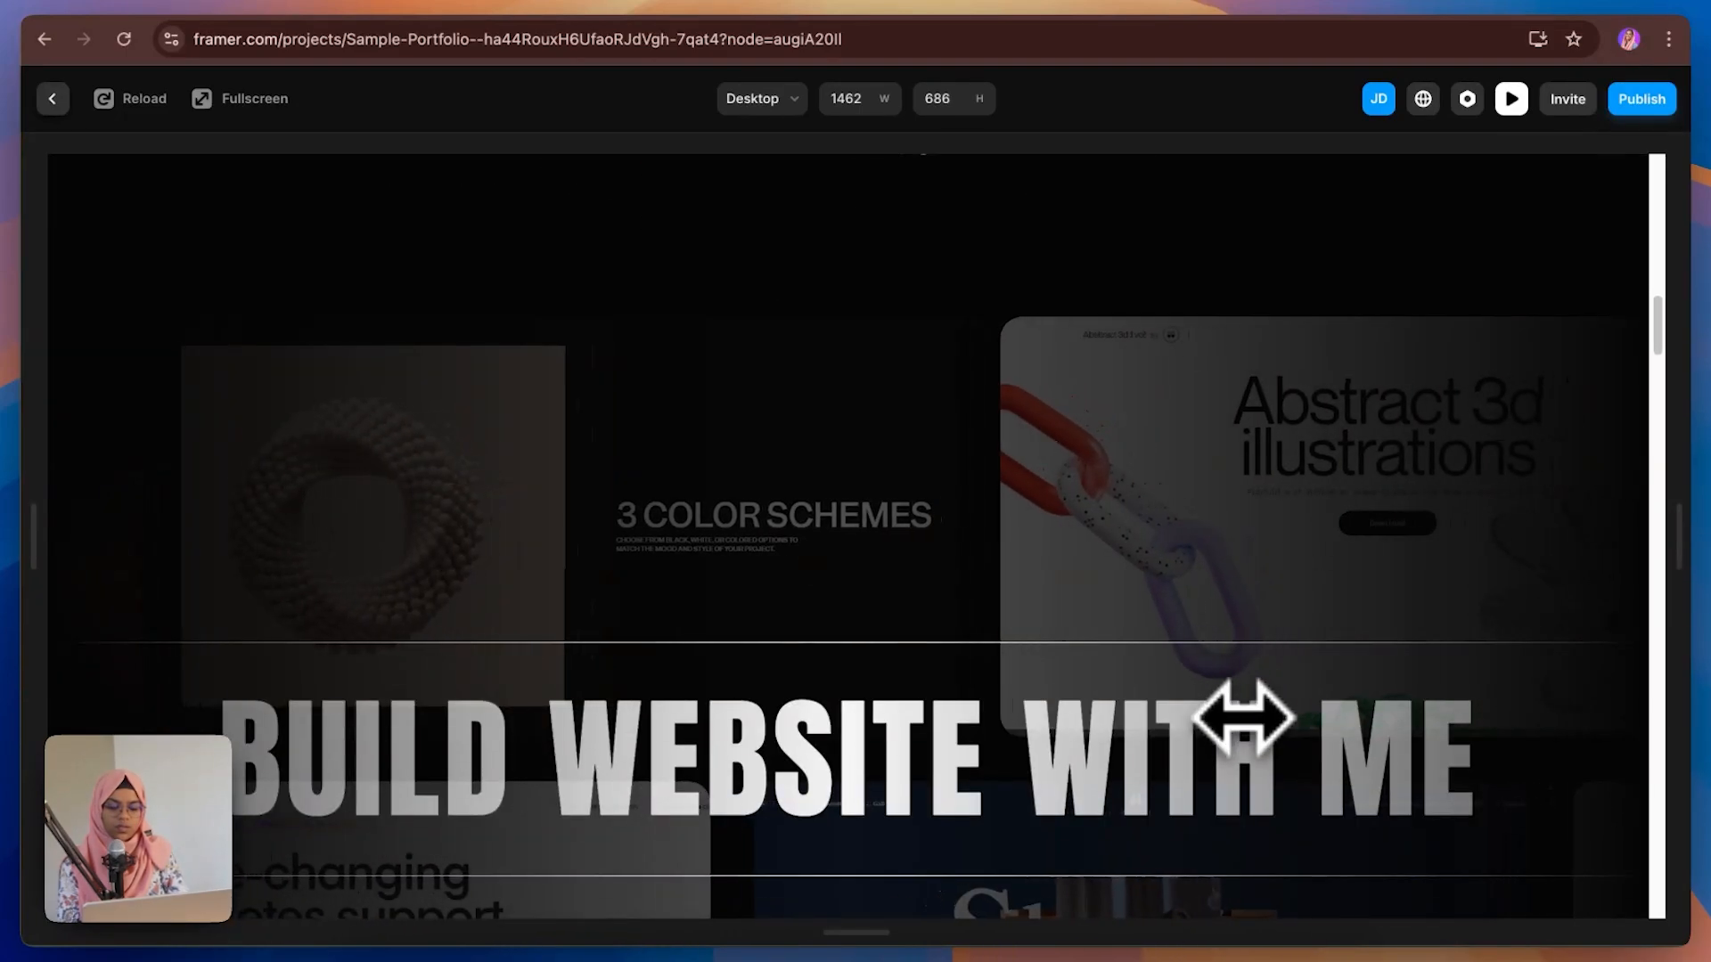
scroll(1242, 718, down, 10)
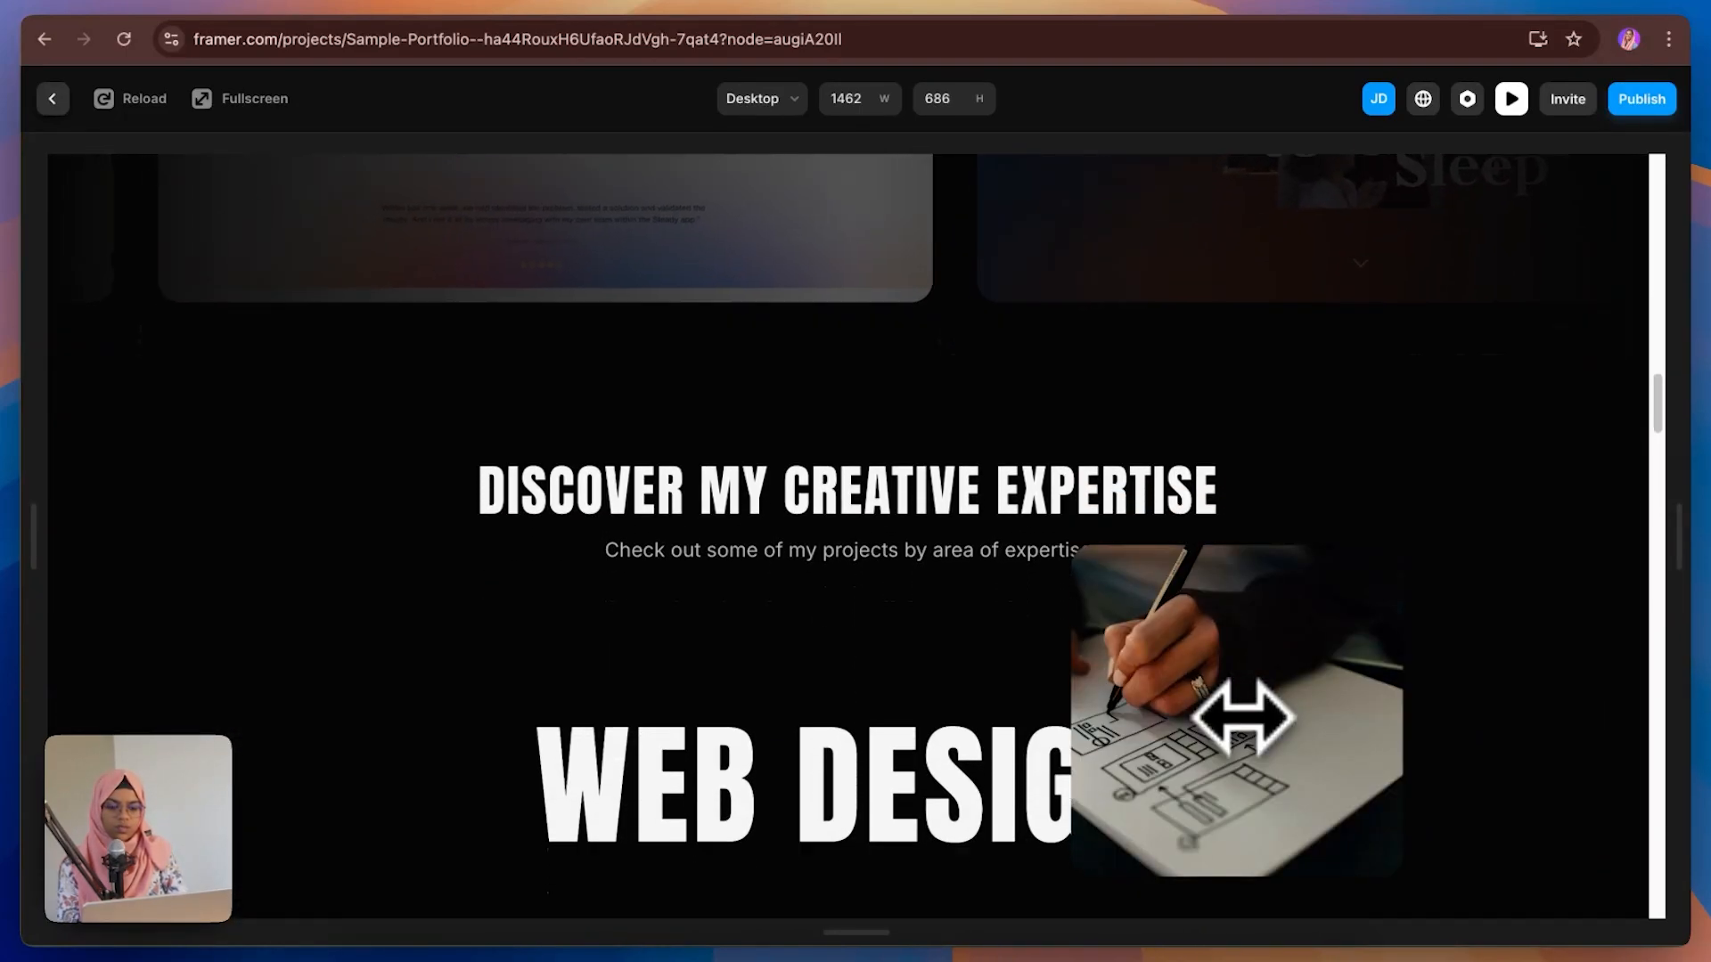
scroll(962, 793, down, 7)
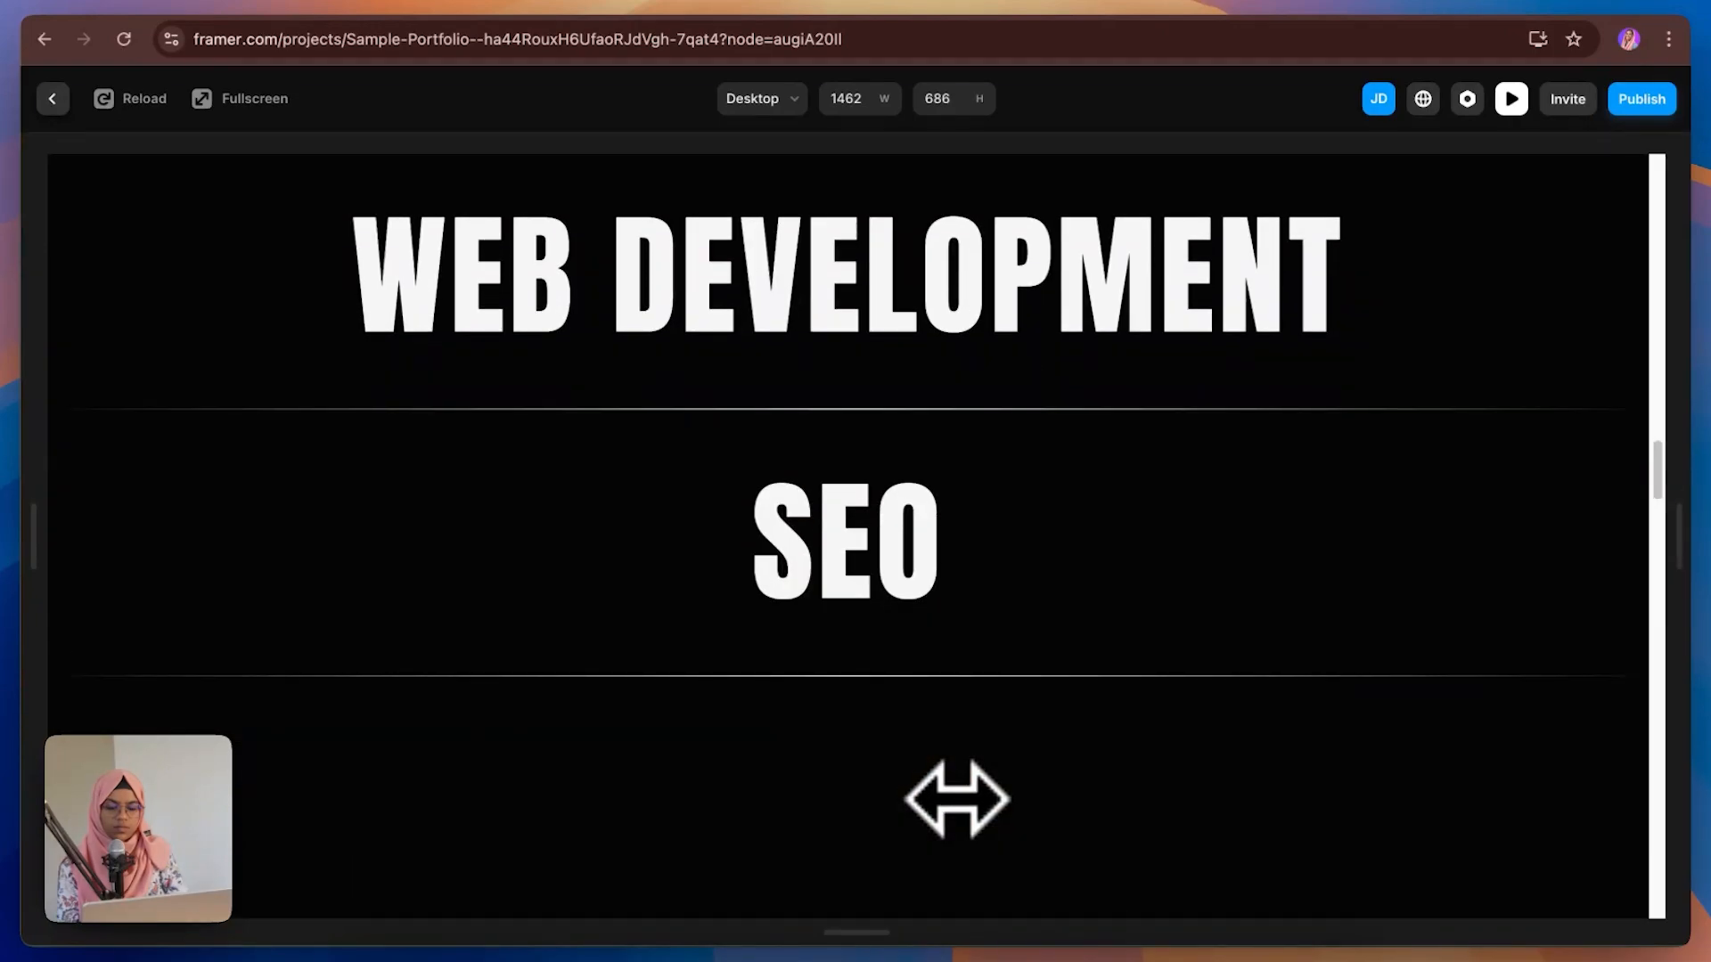
scroll(886, 606, down, 10)
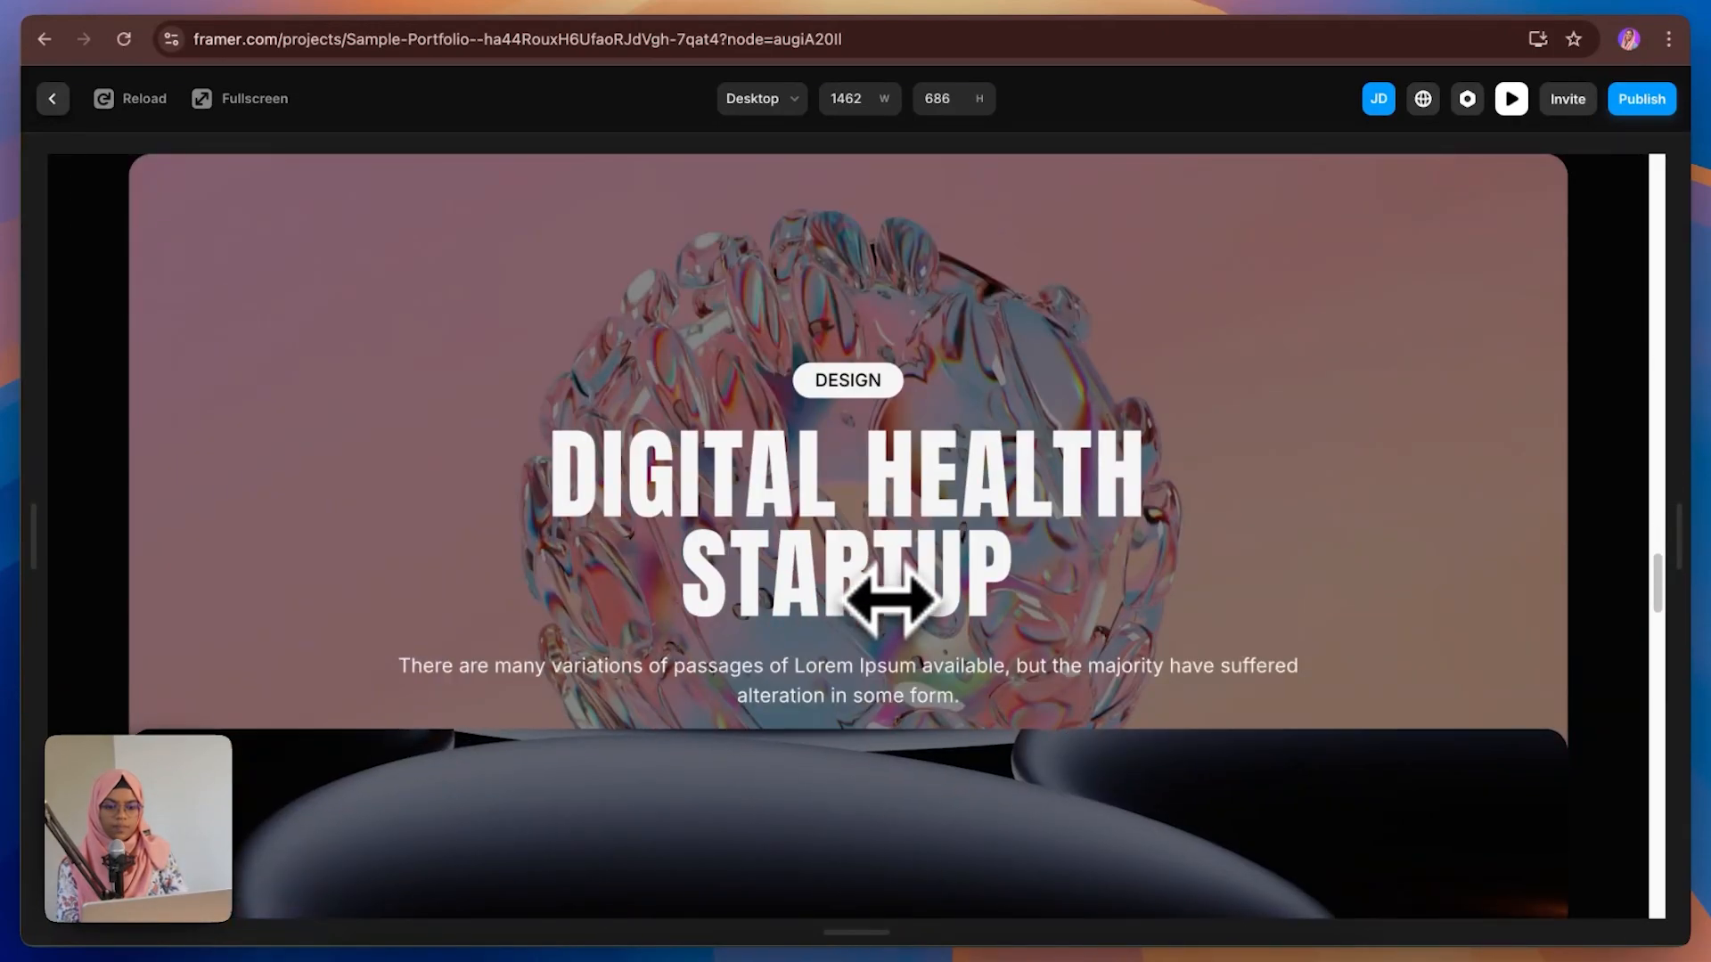
scroll(889, 599, down, 10)
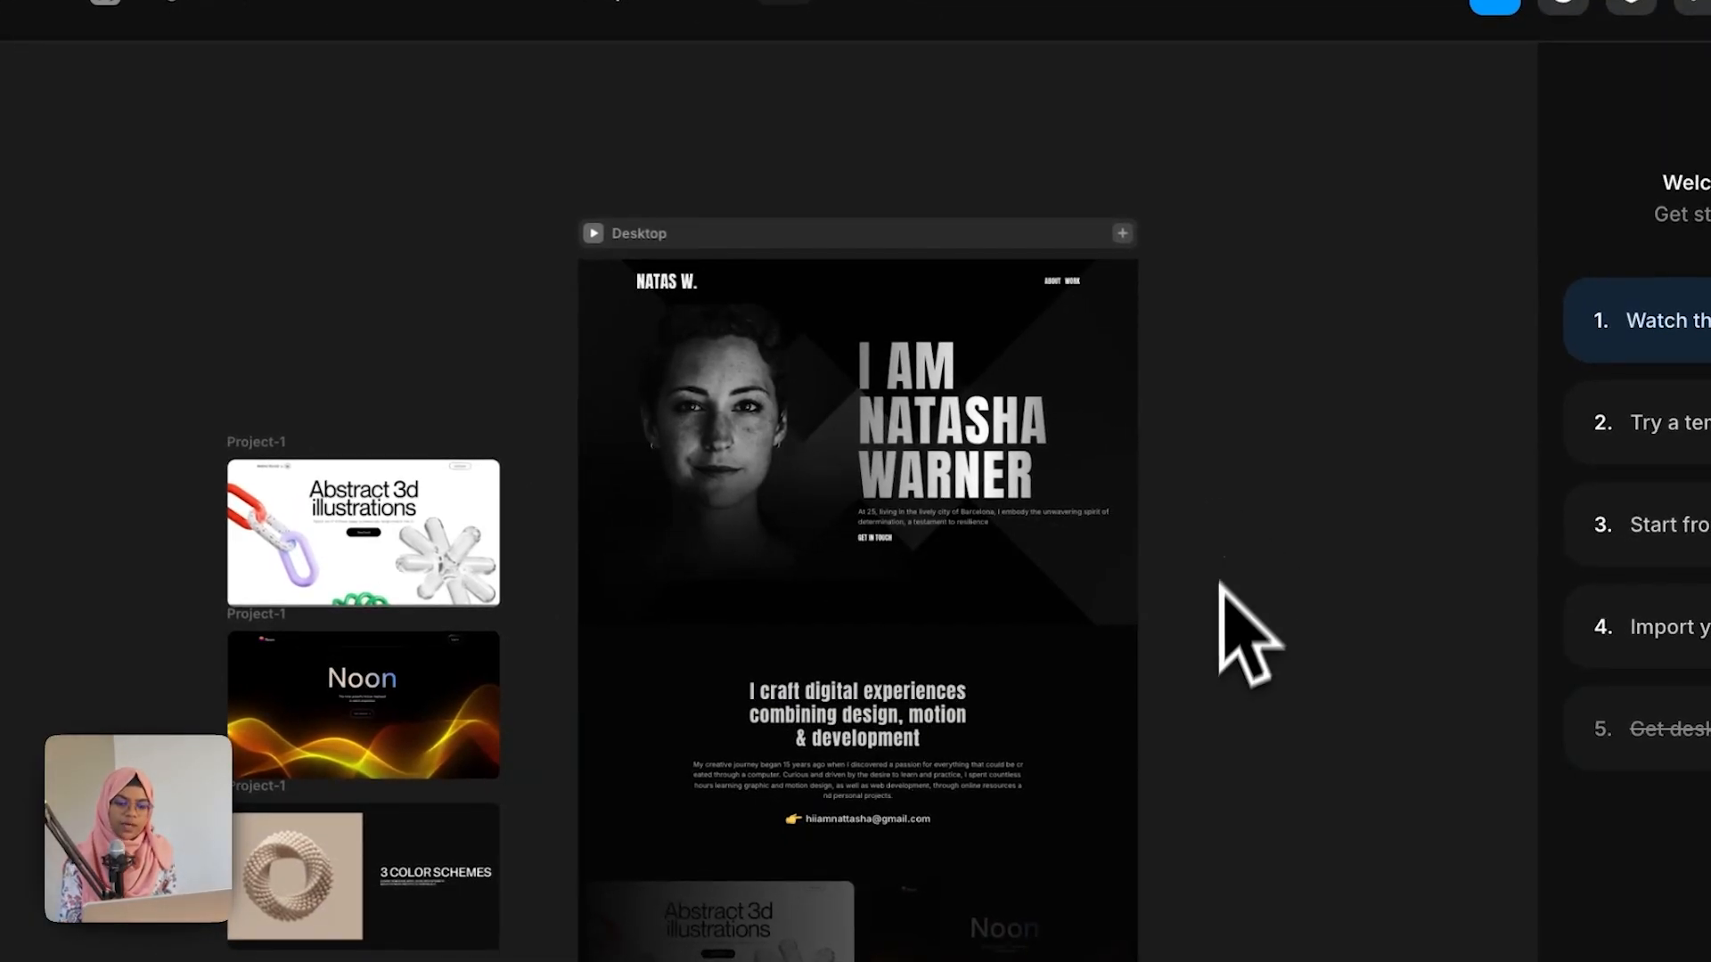
scroll(1075, 285, up, 3)
Step: Add a scroll section named about to the ABOUT SECTION
click(1073, 284)
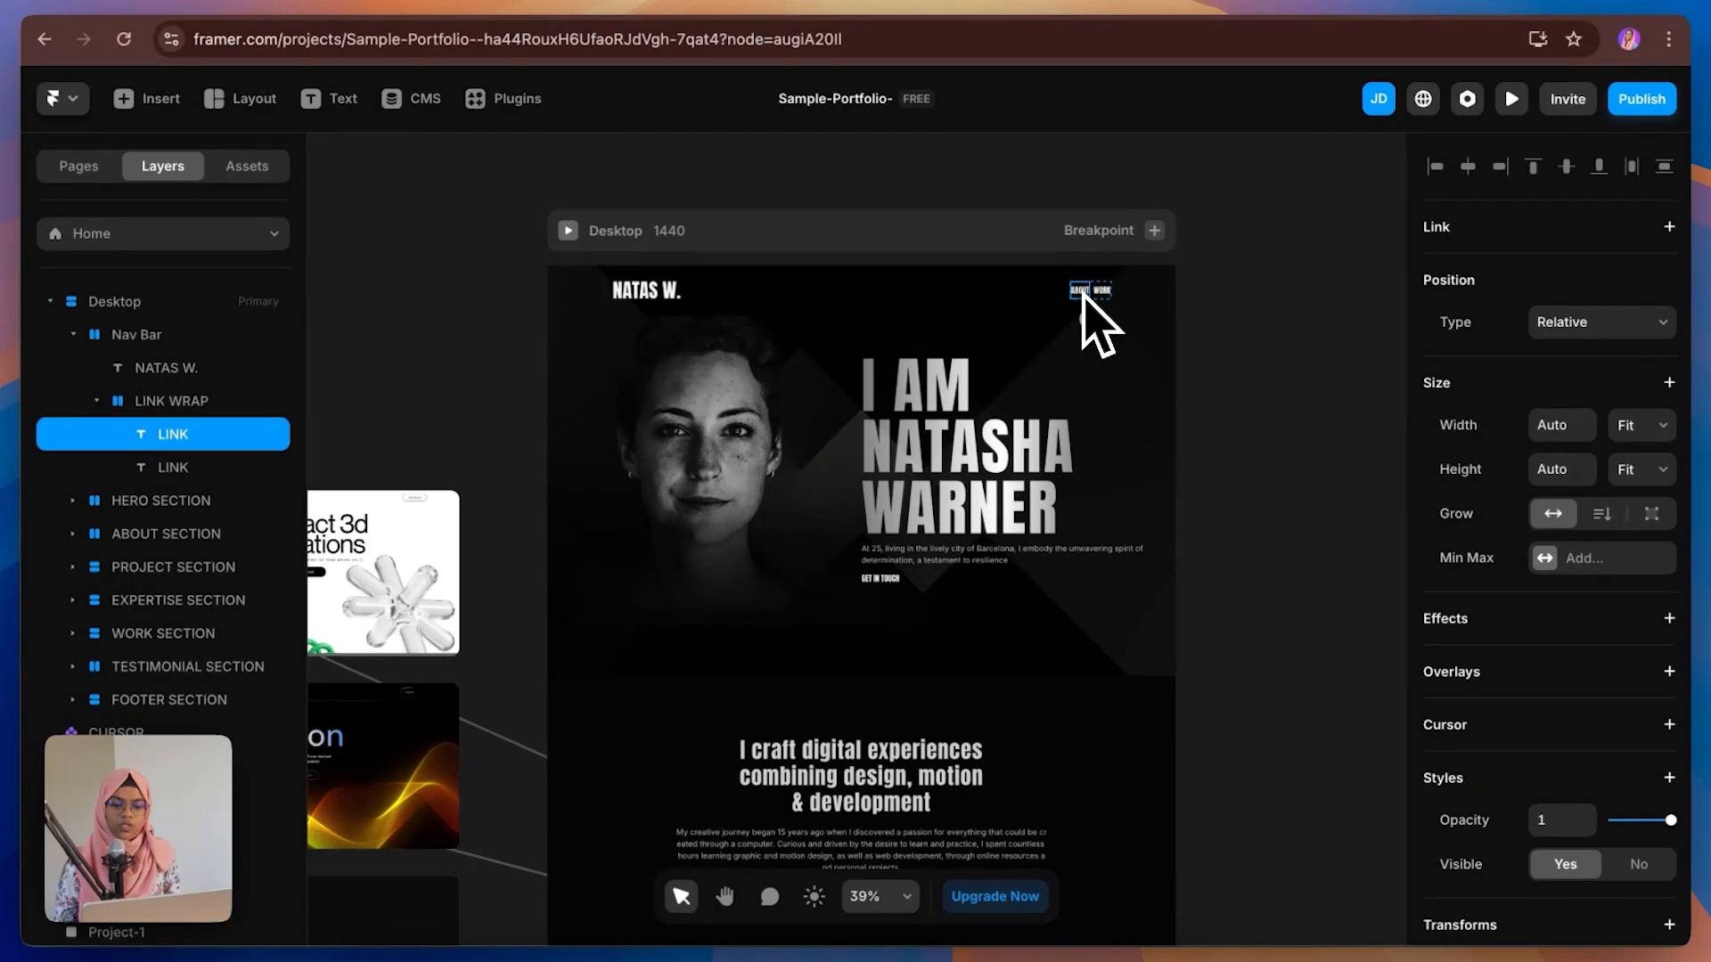
click(996, 714)
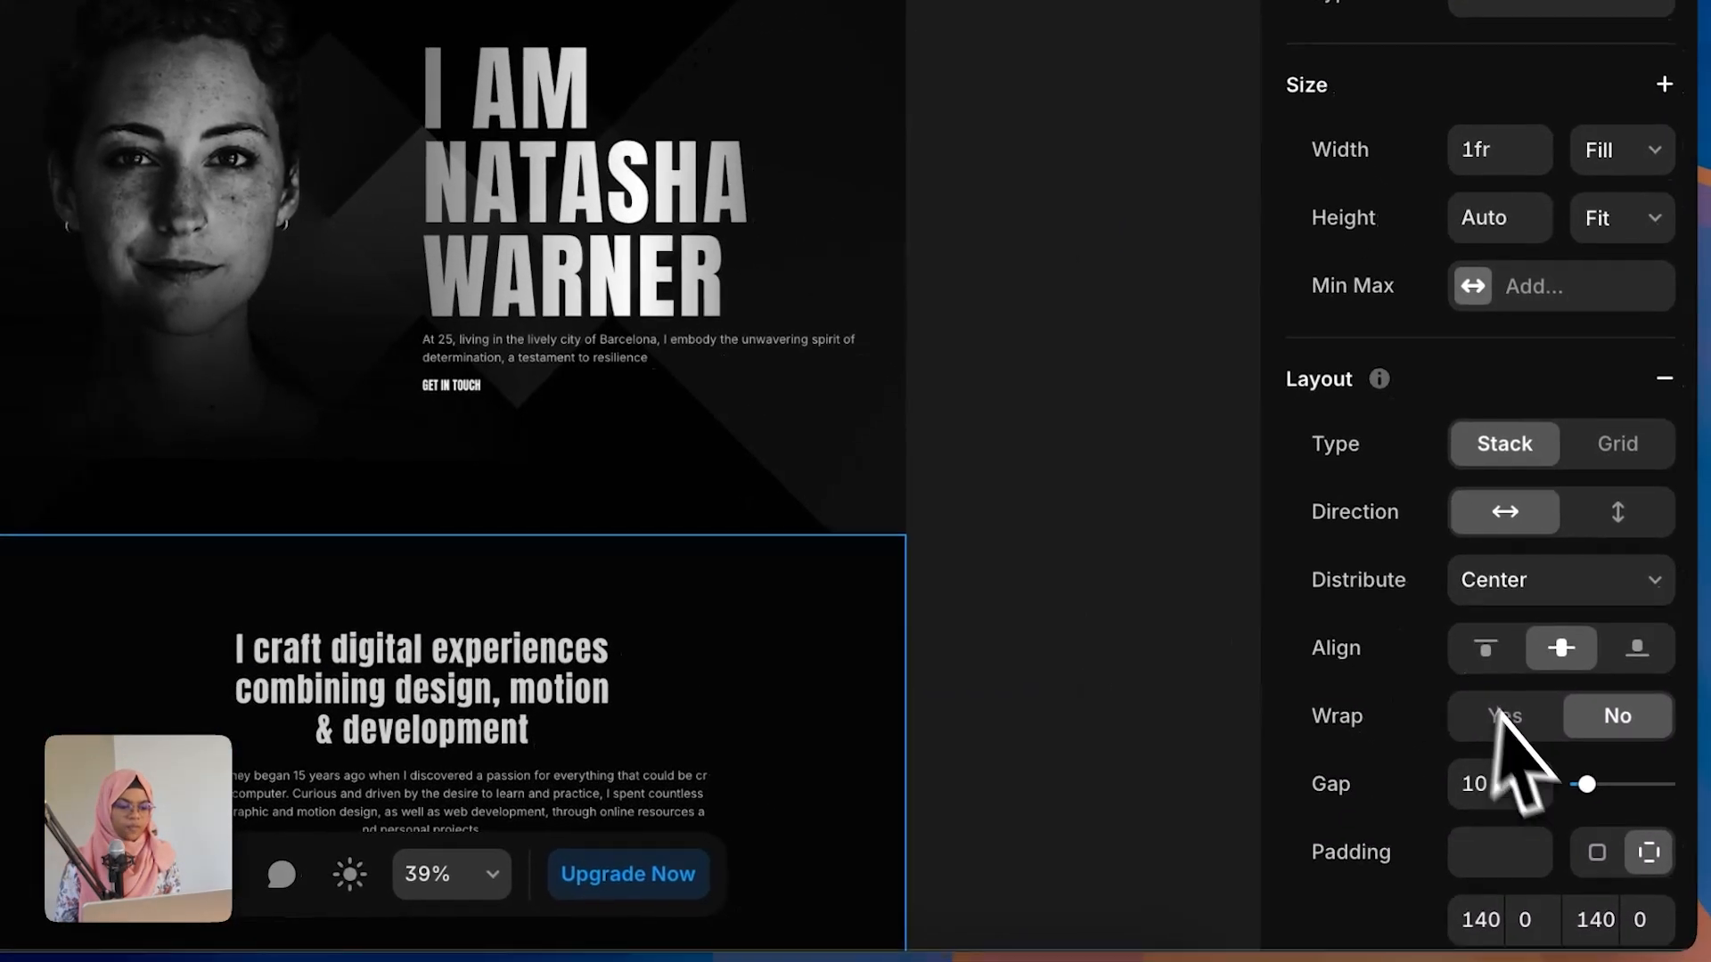
scroll(1520, 767, down, 10)
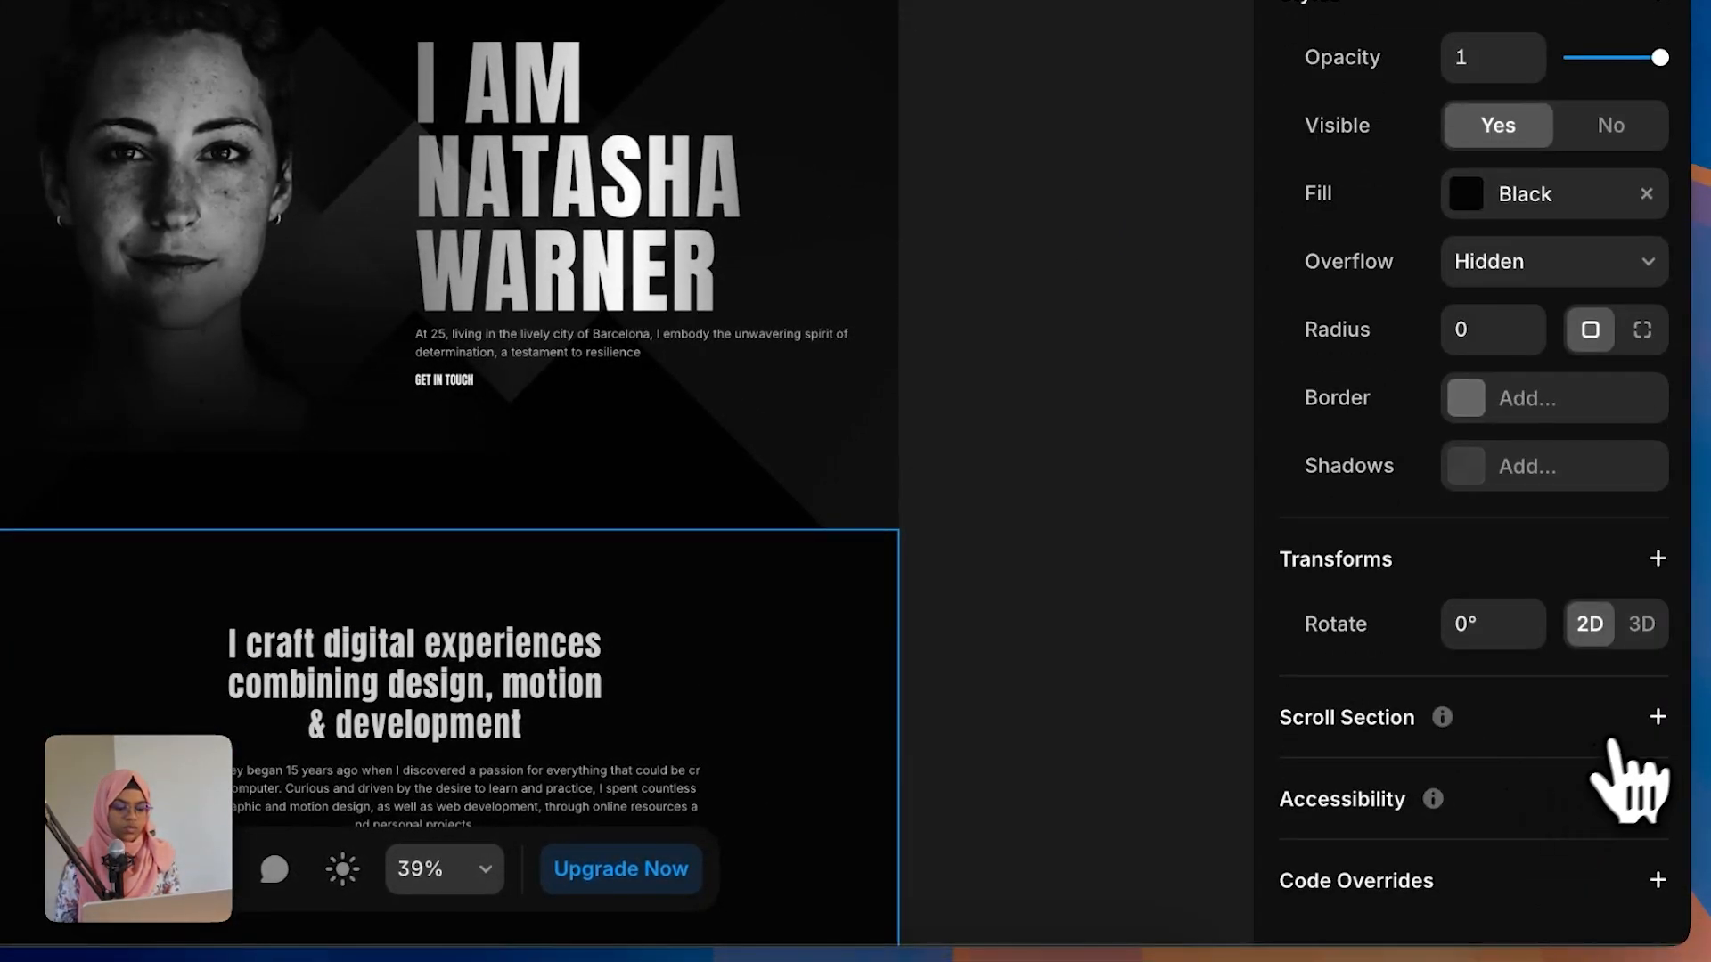
click(1657, 717)
text(about)
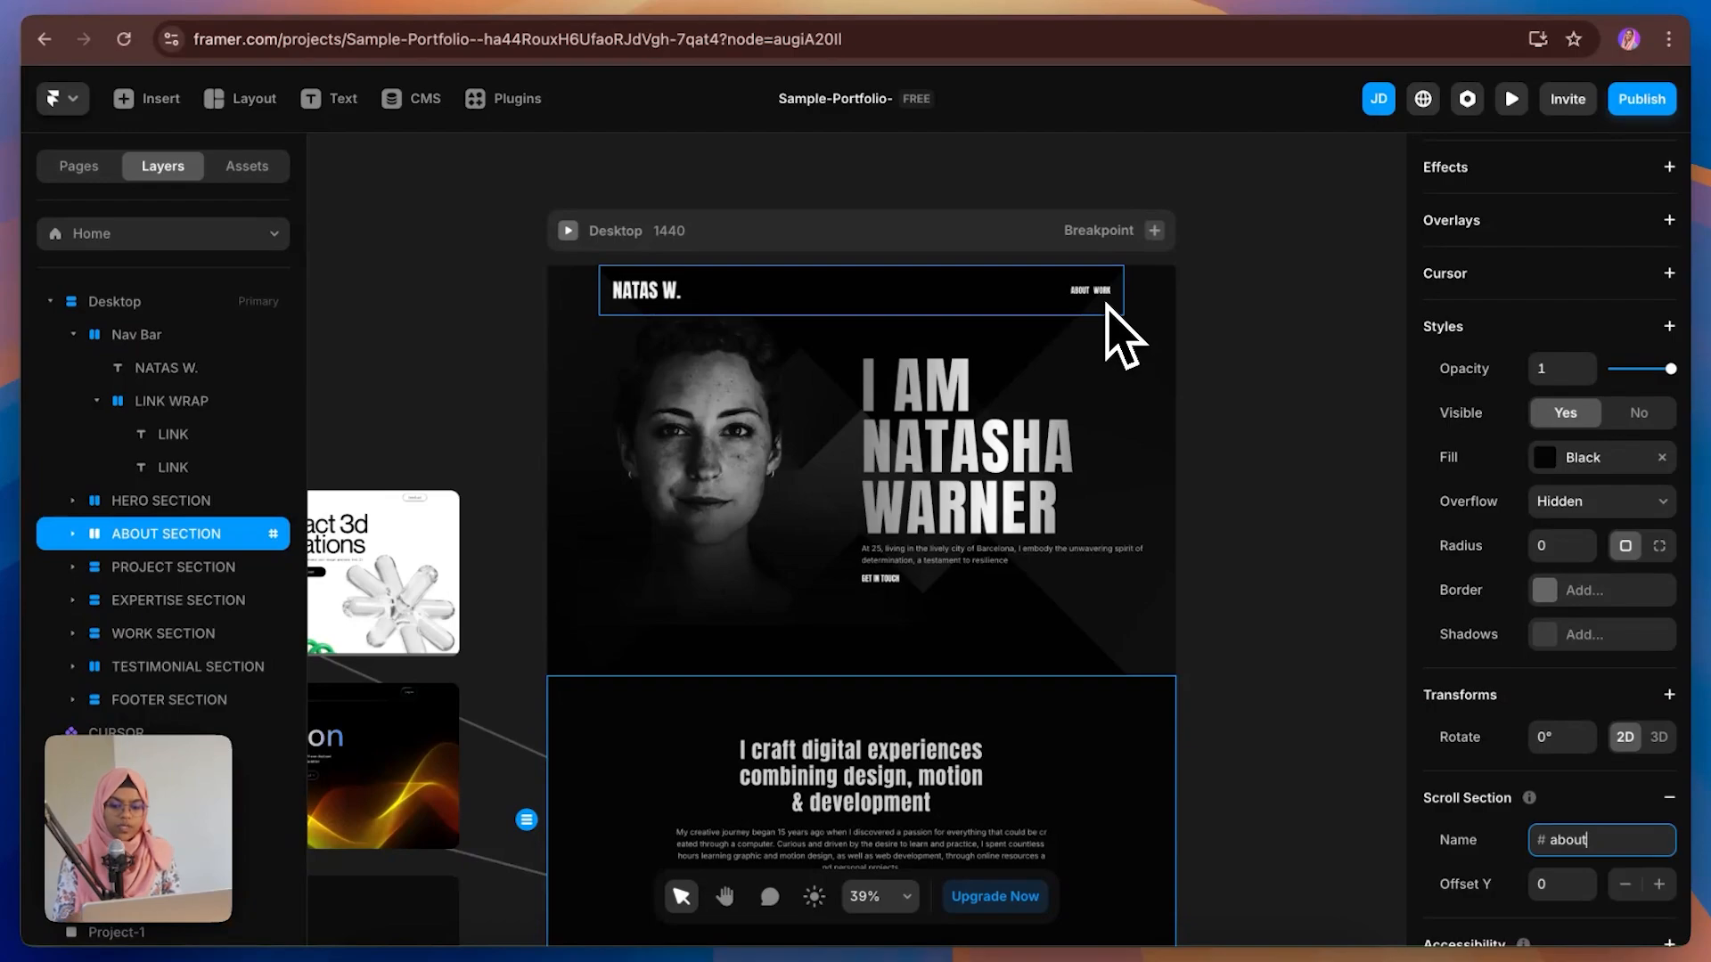
Step: Add a scroll section named work to the WORK SECTION
scroll(1060, 612, down, 15)
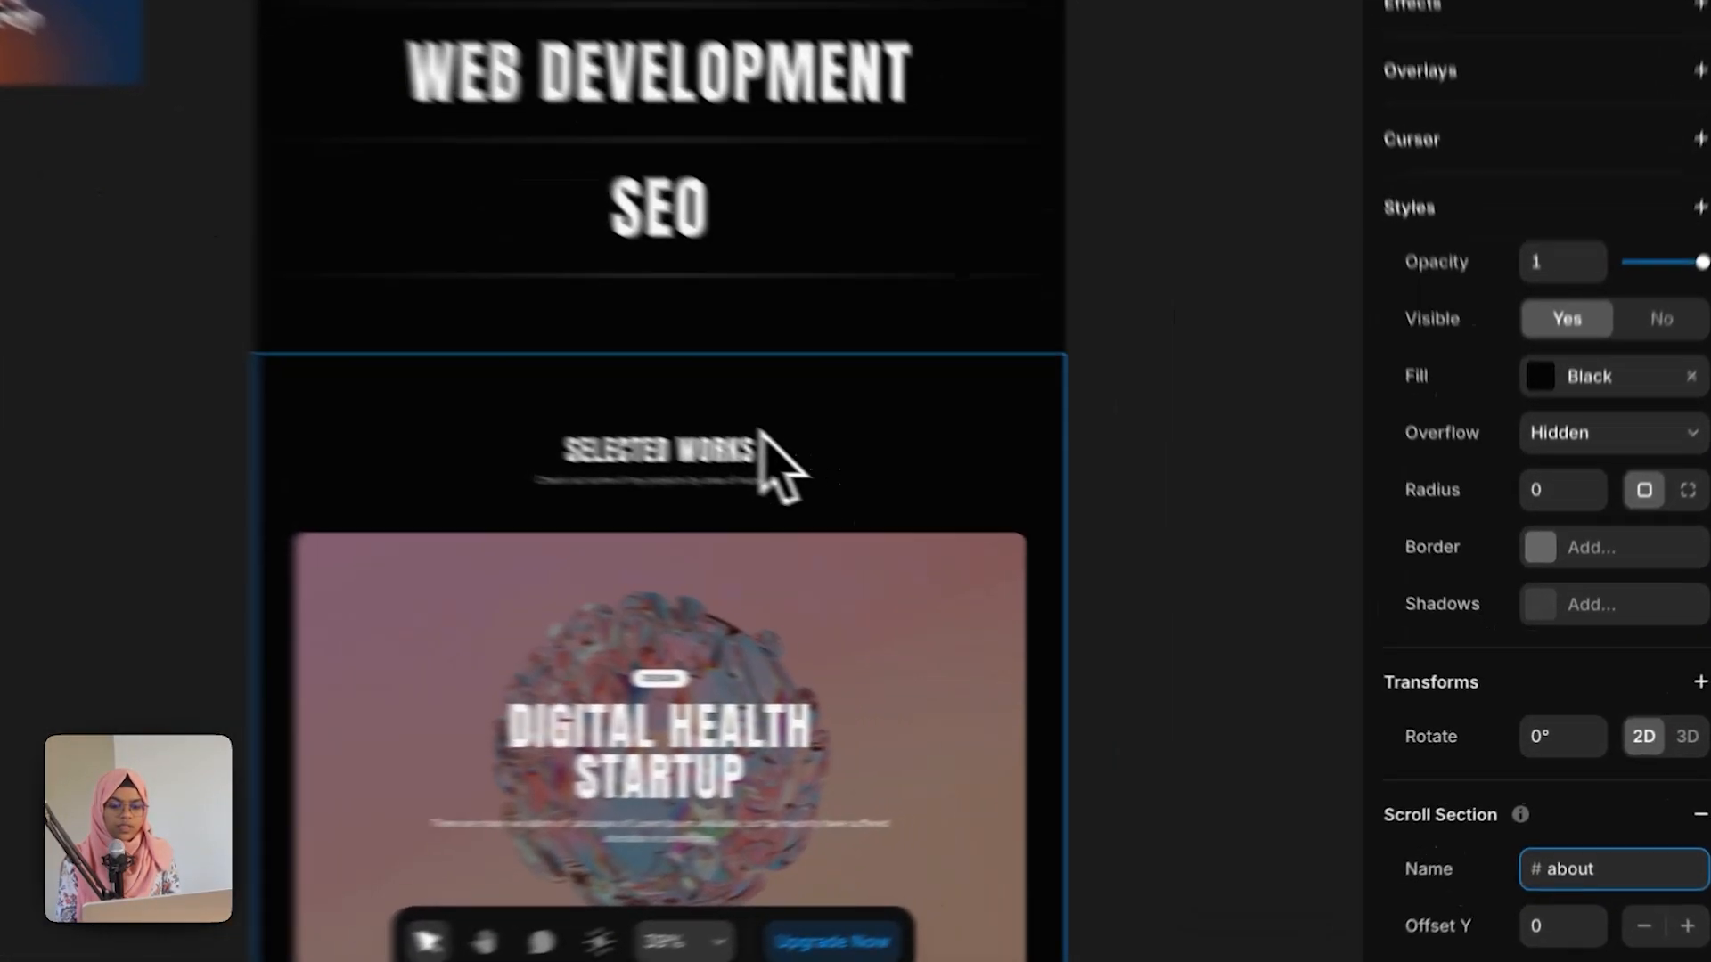
click(960, 518)
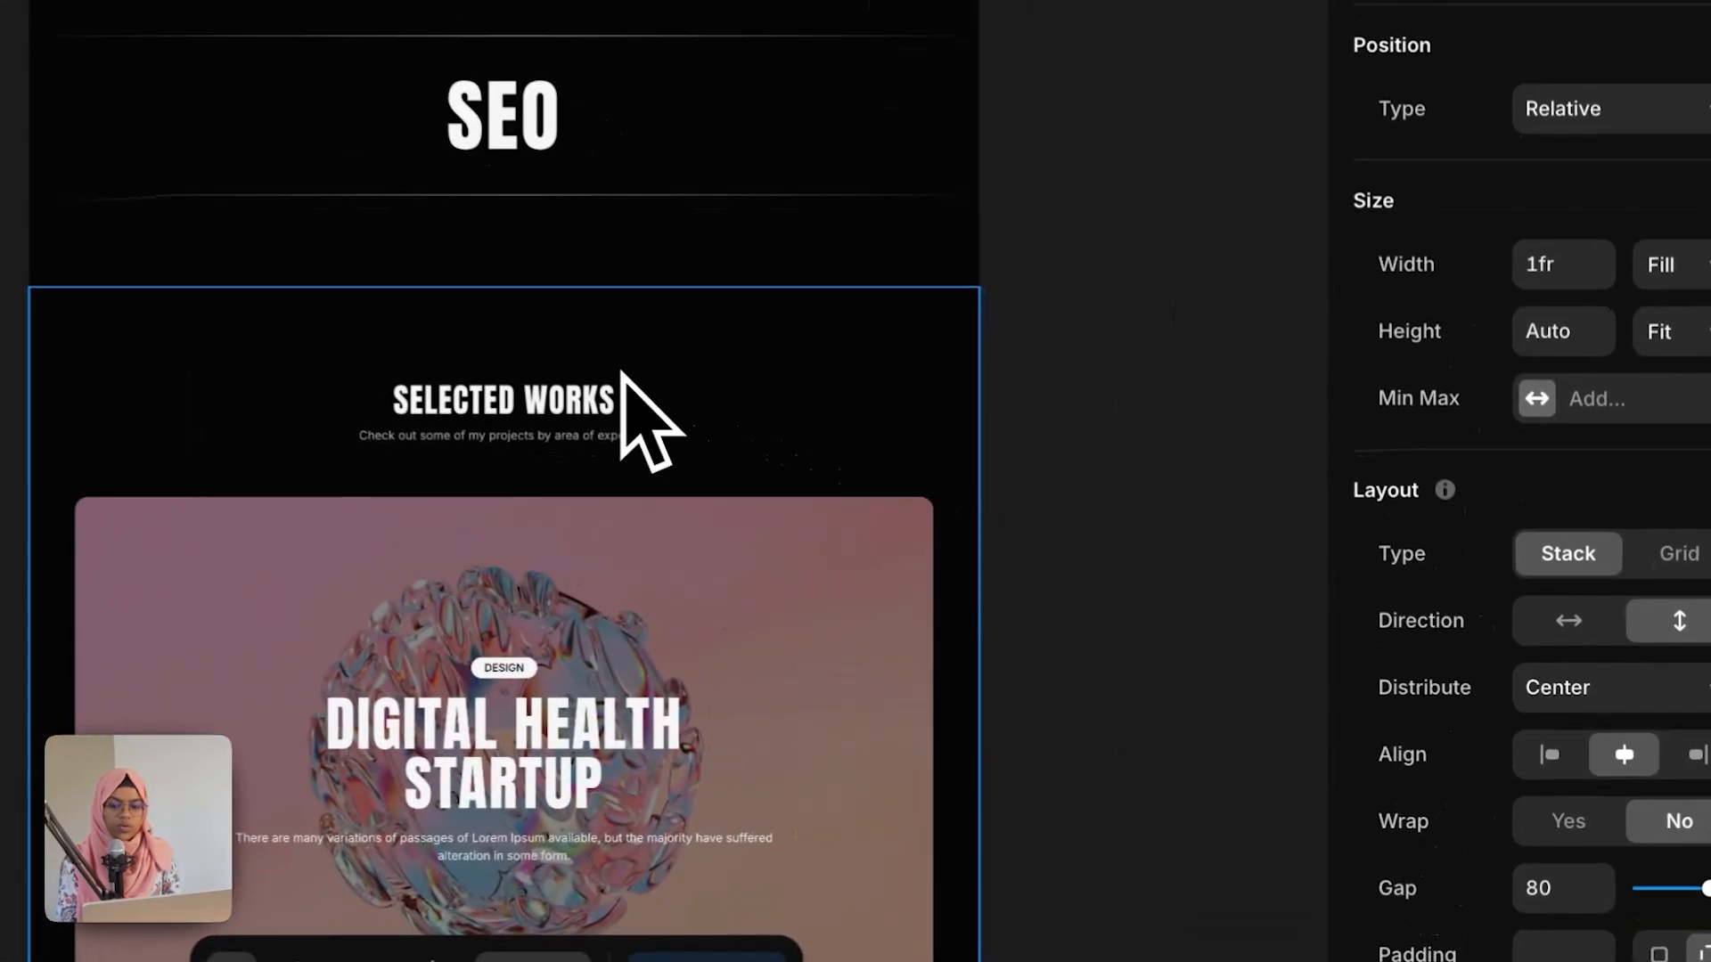
scroll(1470, 829, down, 6)
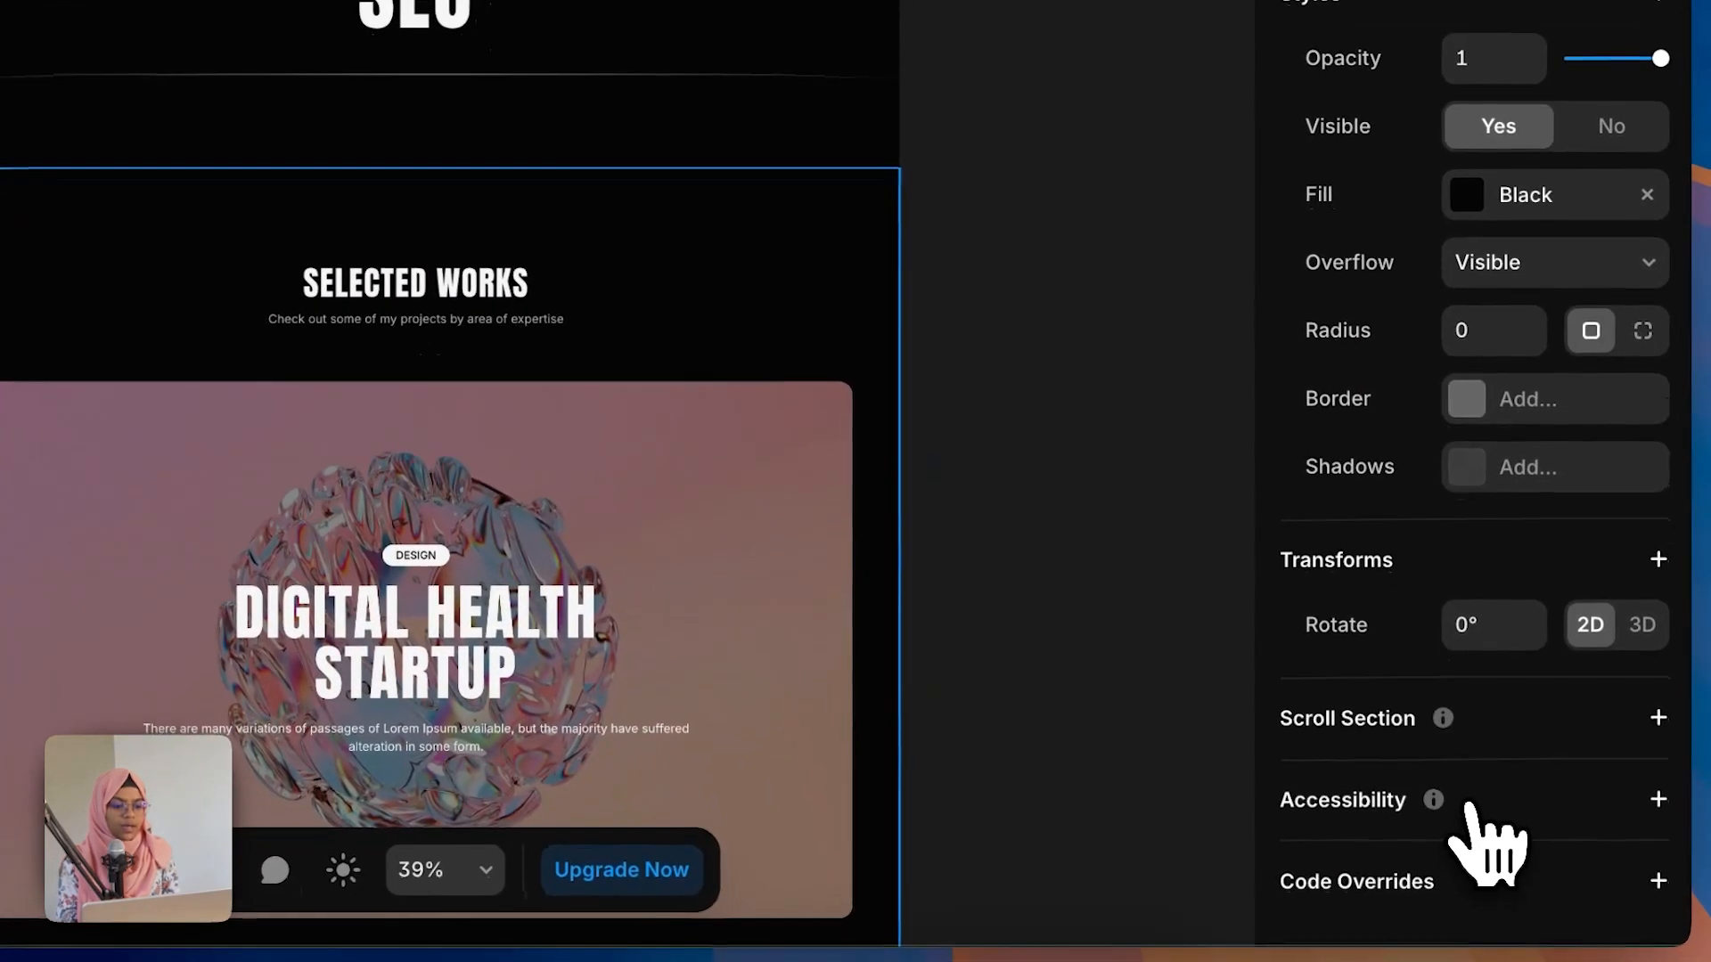
click(1657, 718)
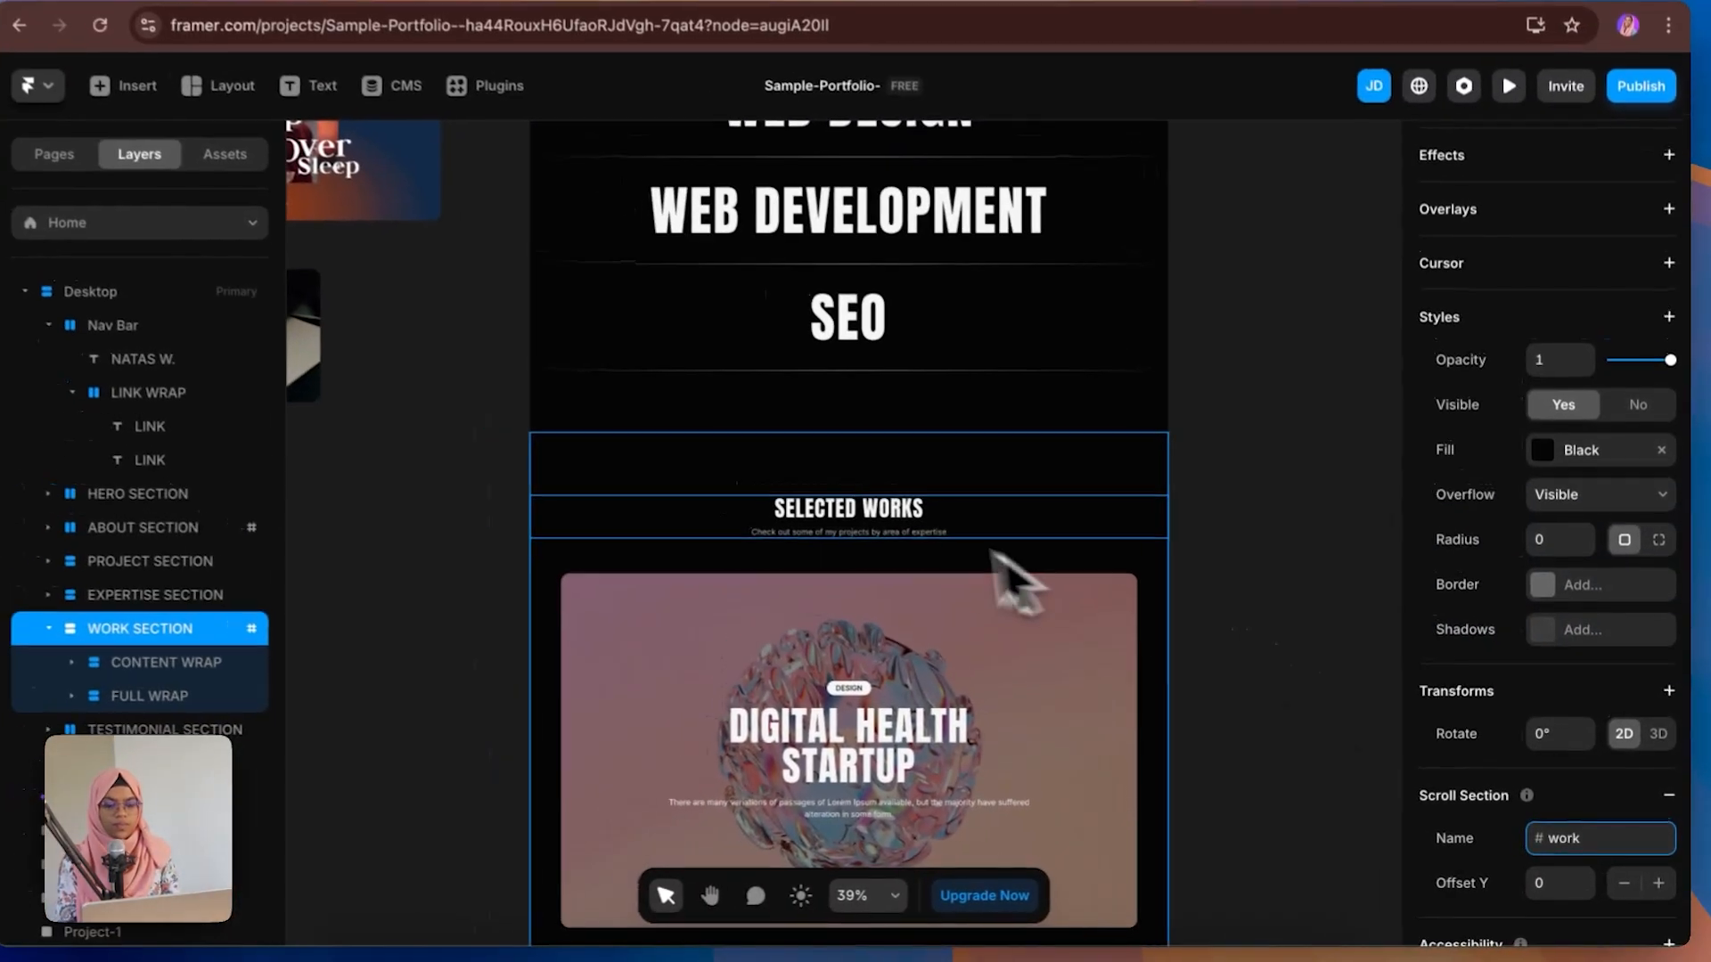
scroll(514, 360, up, 10)
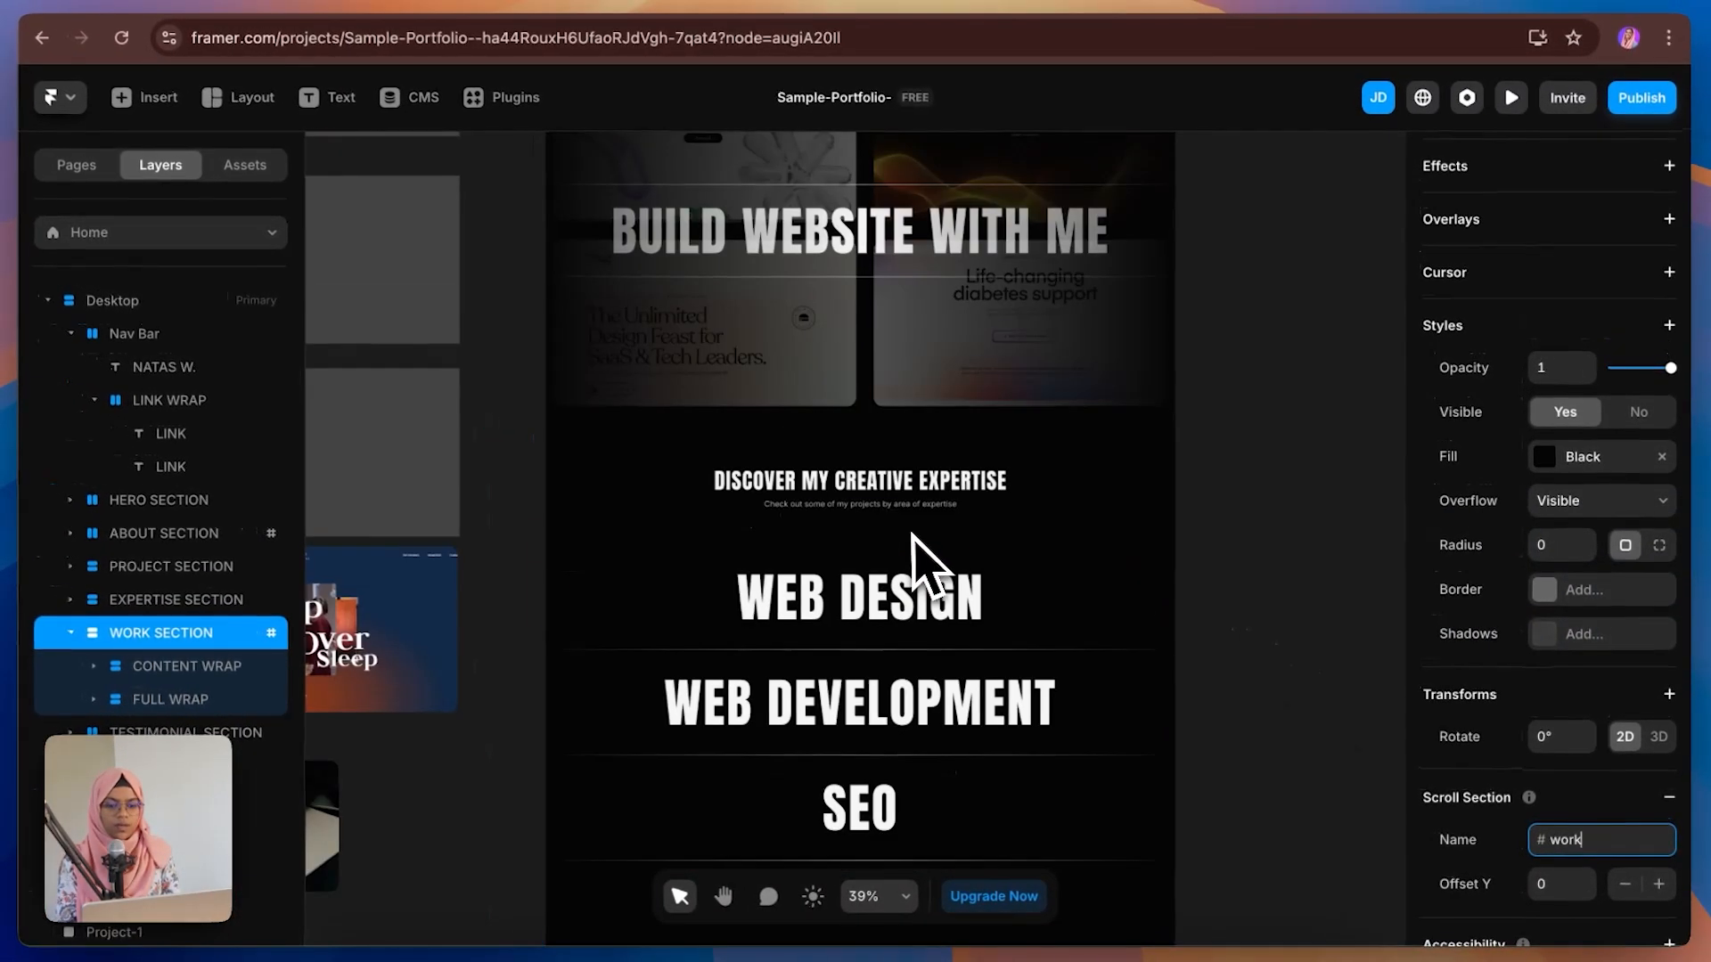
Step: Link the ABOUT nav item to the Home page's #about section with smooth scrolling
scroll(915, 538, up, 5)
click(1081, 481)
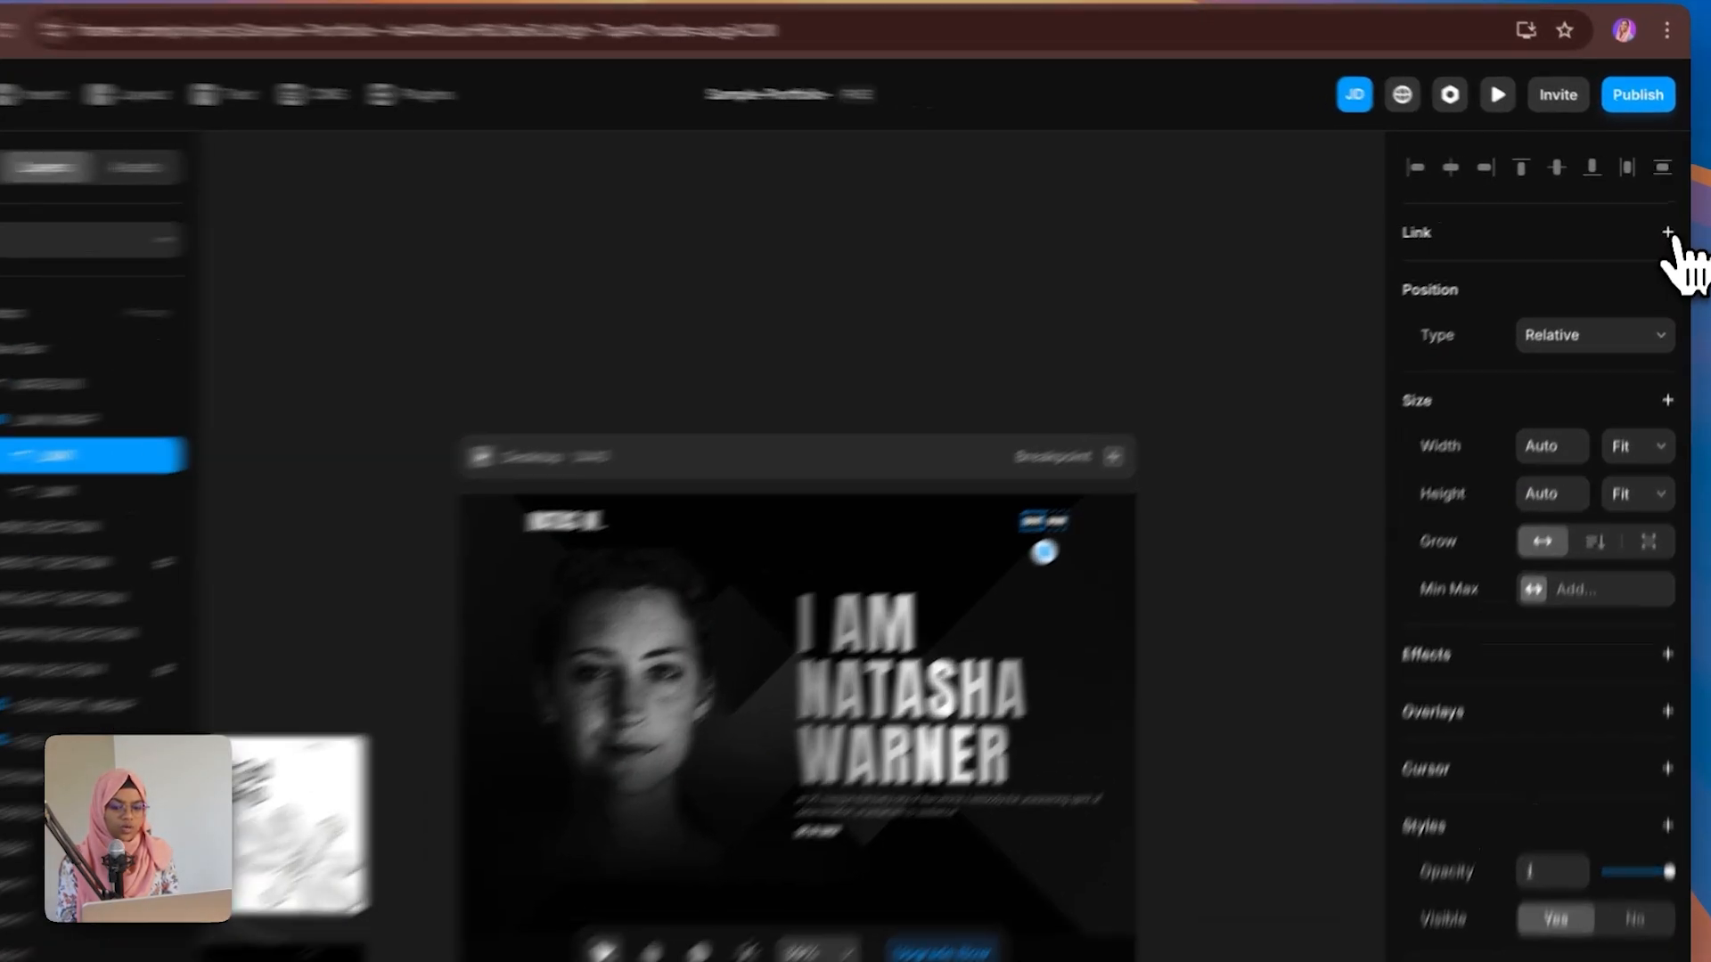
click(1670, 228)
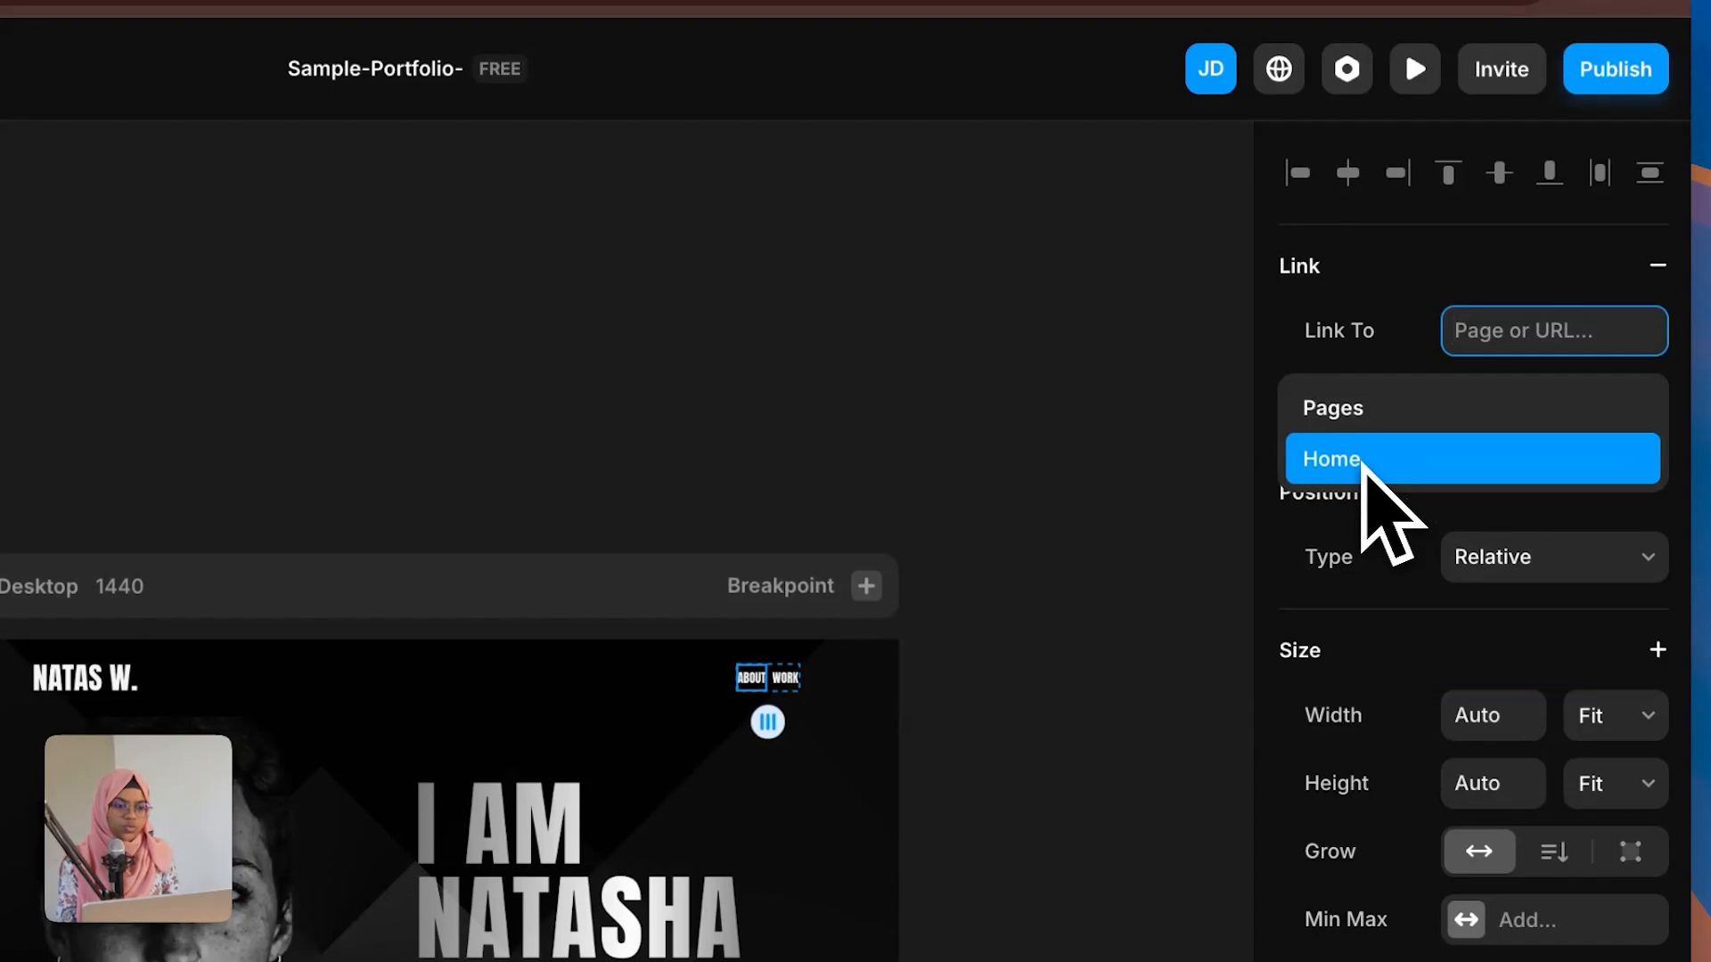
click(1361, 460)
click(1484, 402)
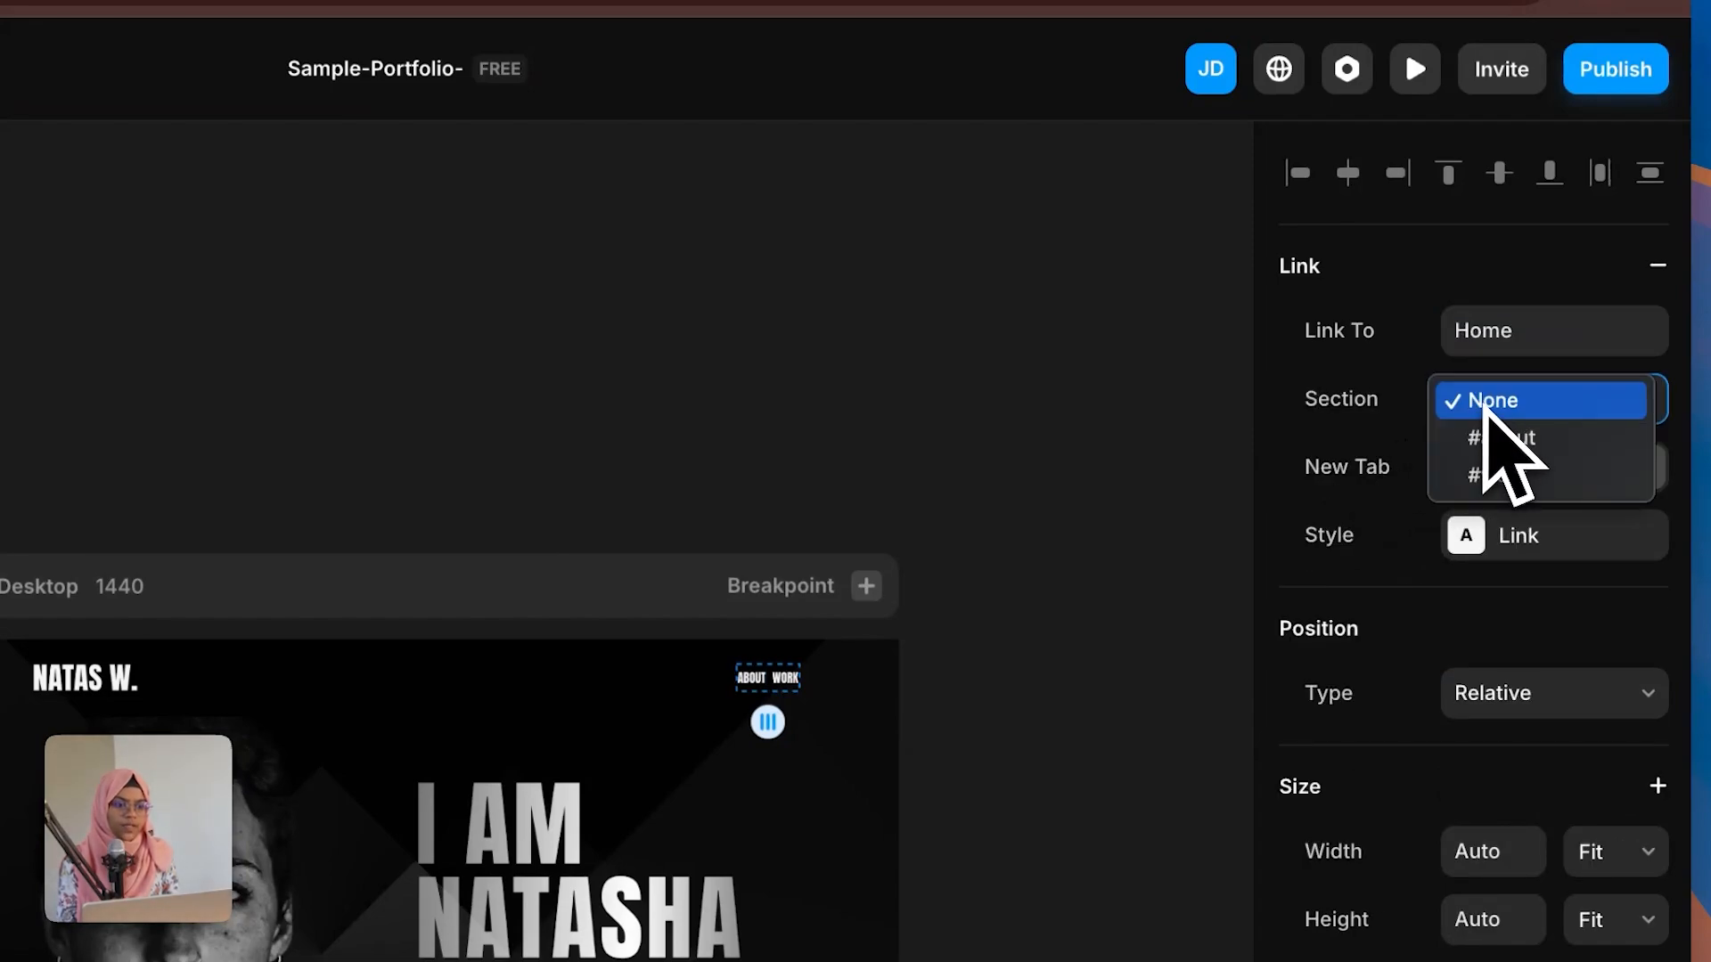
click(1496, 445)
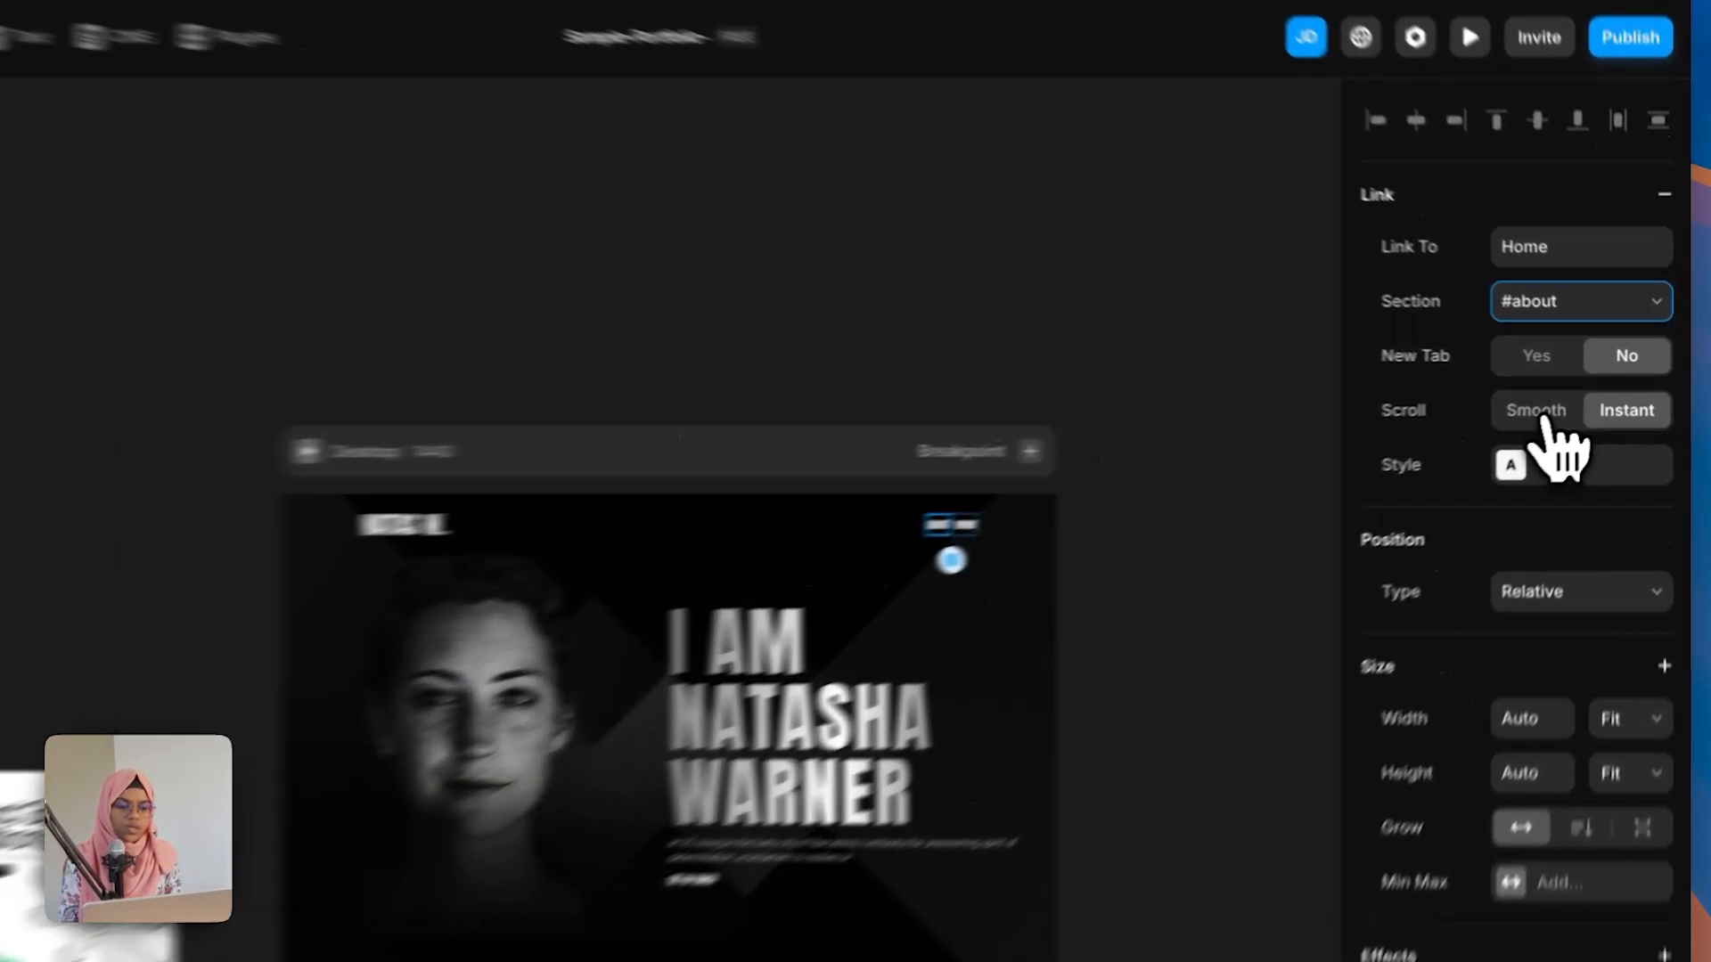
click(1570, 406)
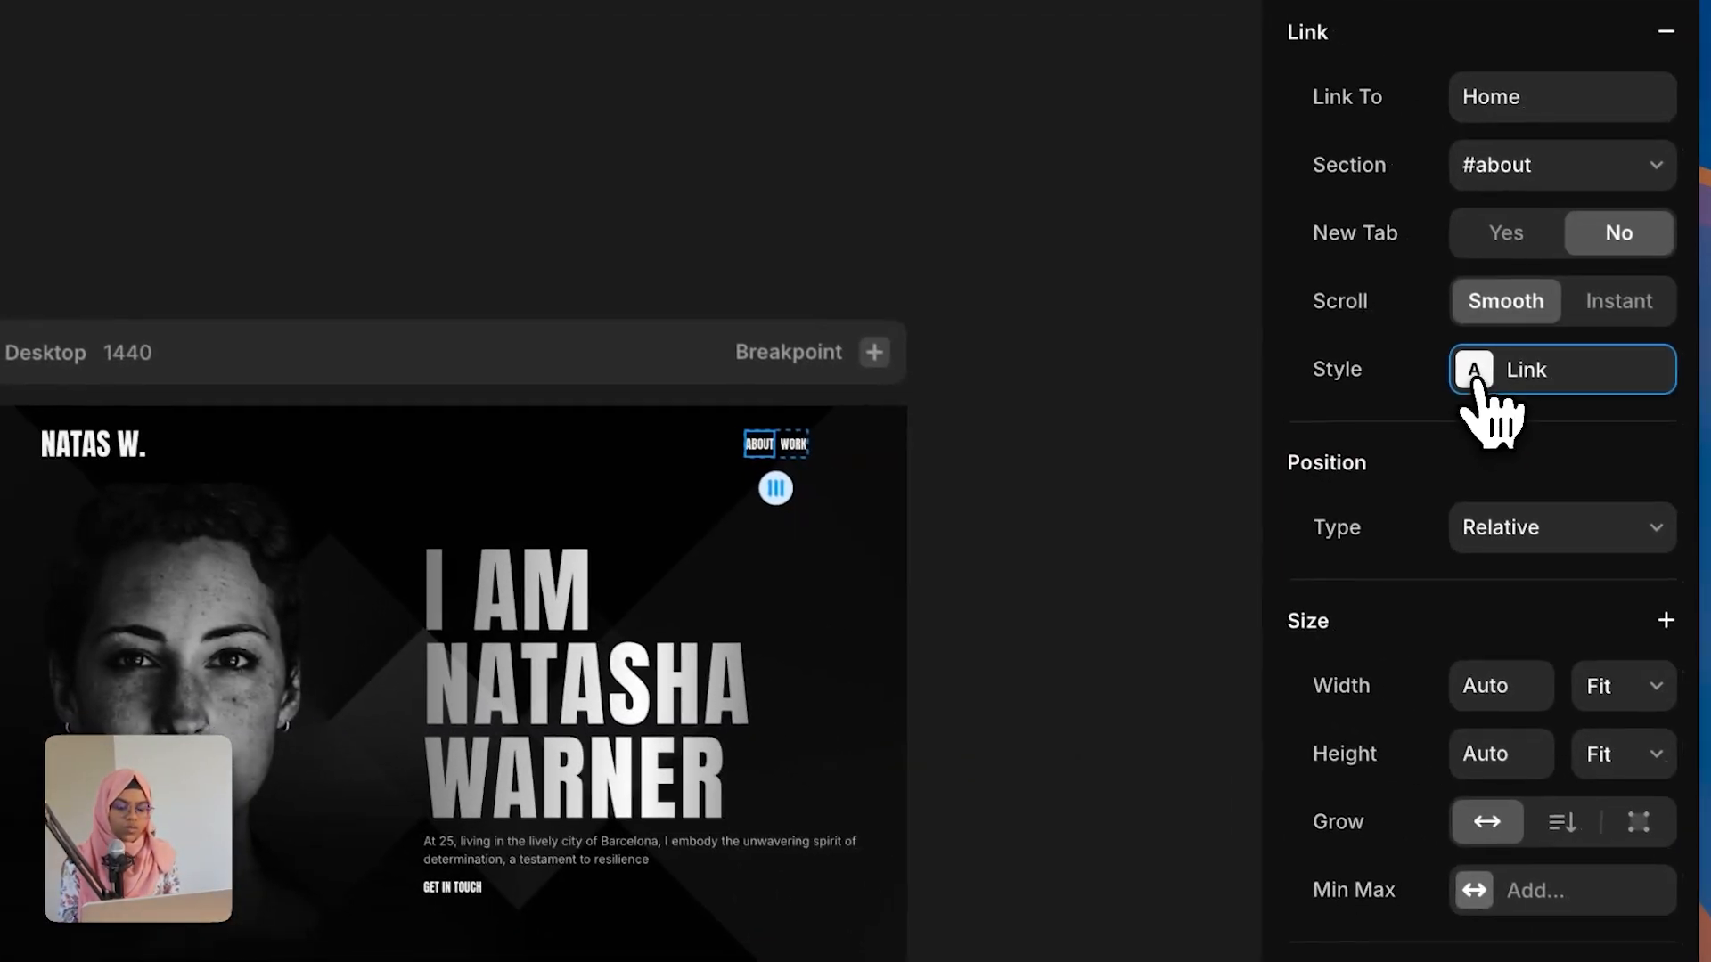
Step: Open the Link text style's edit settings to examine its default and hover colors
click(1476, 381)
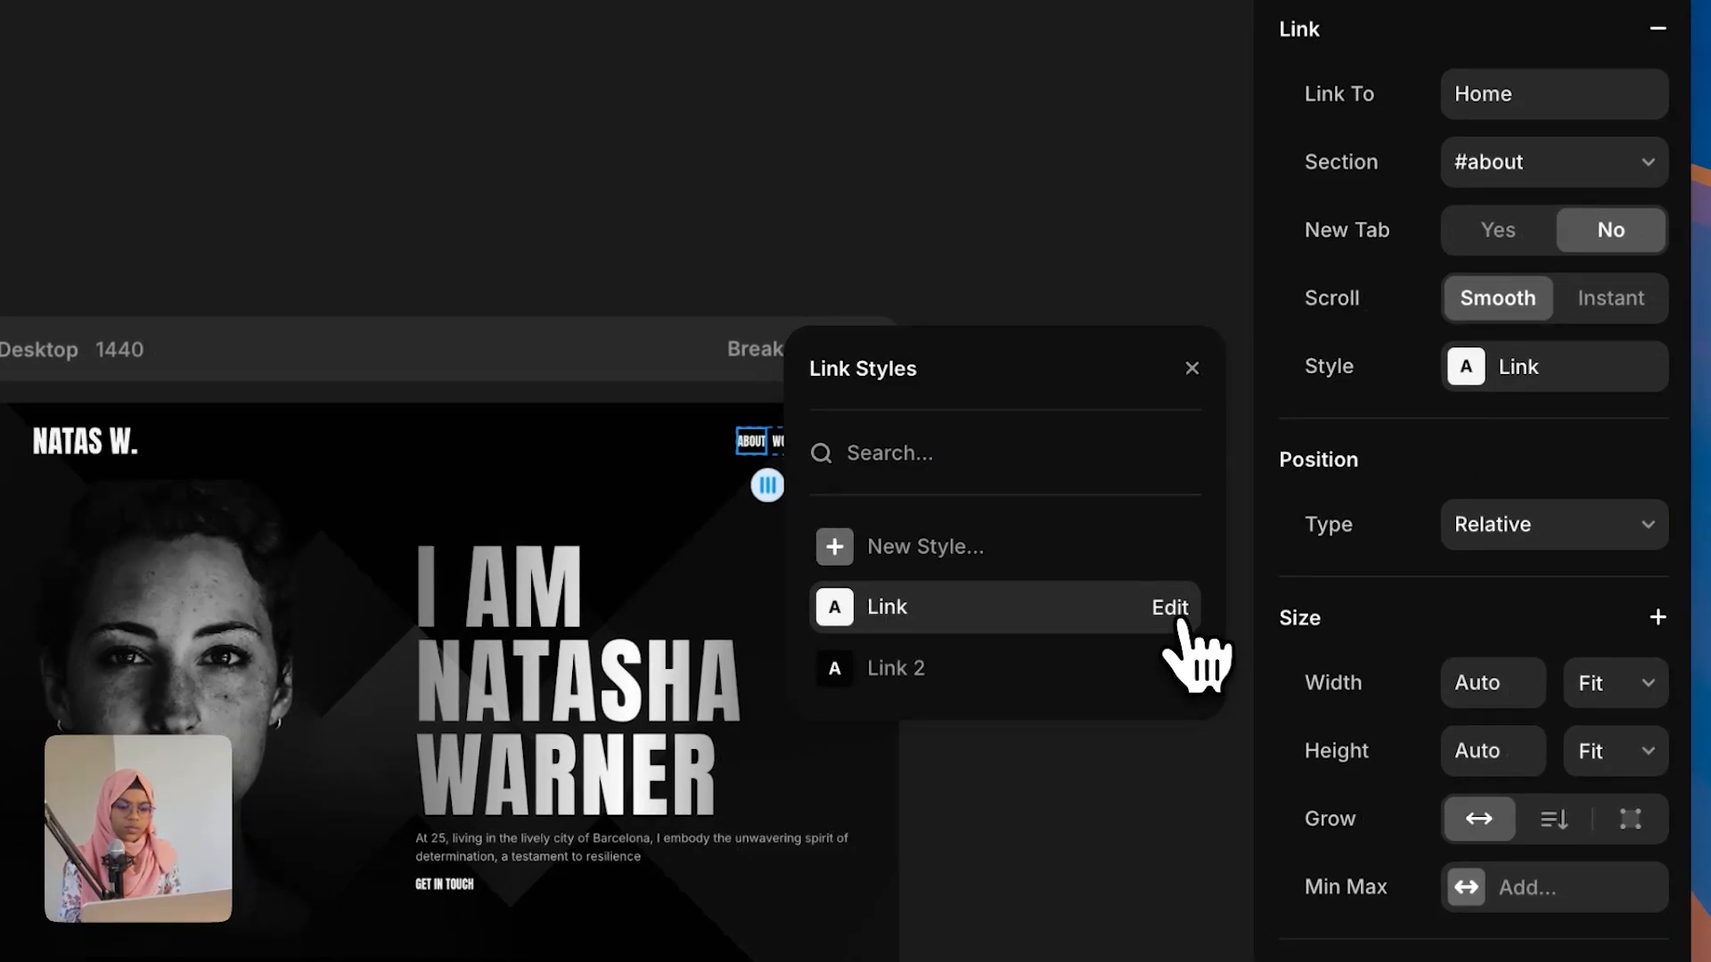
click(1180, 621)
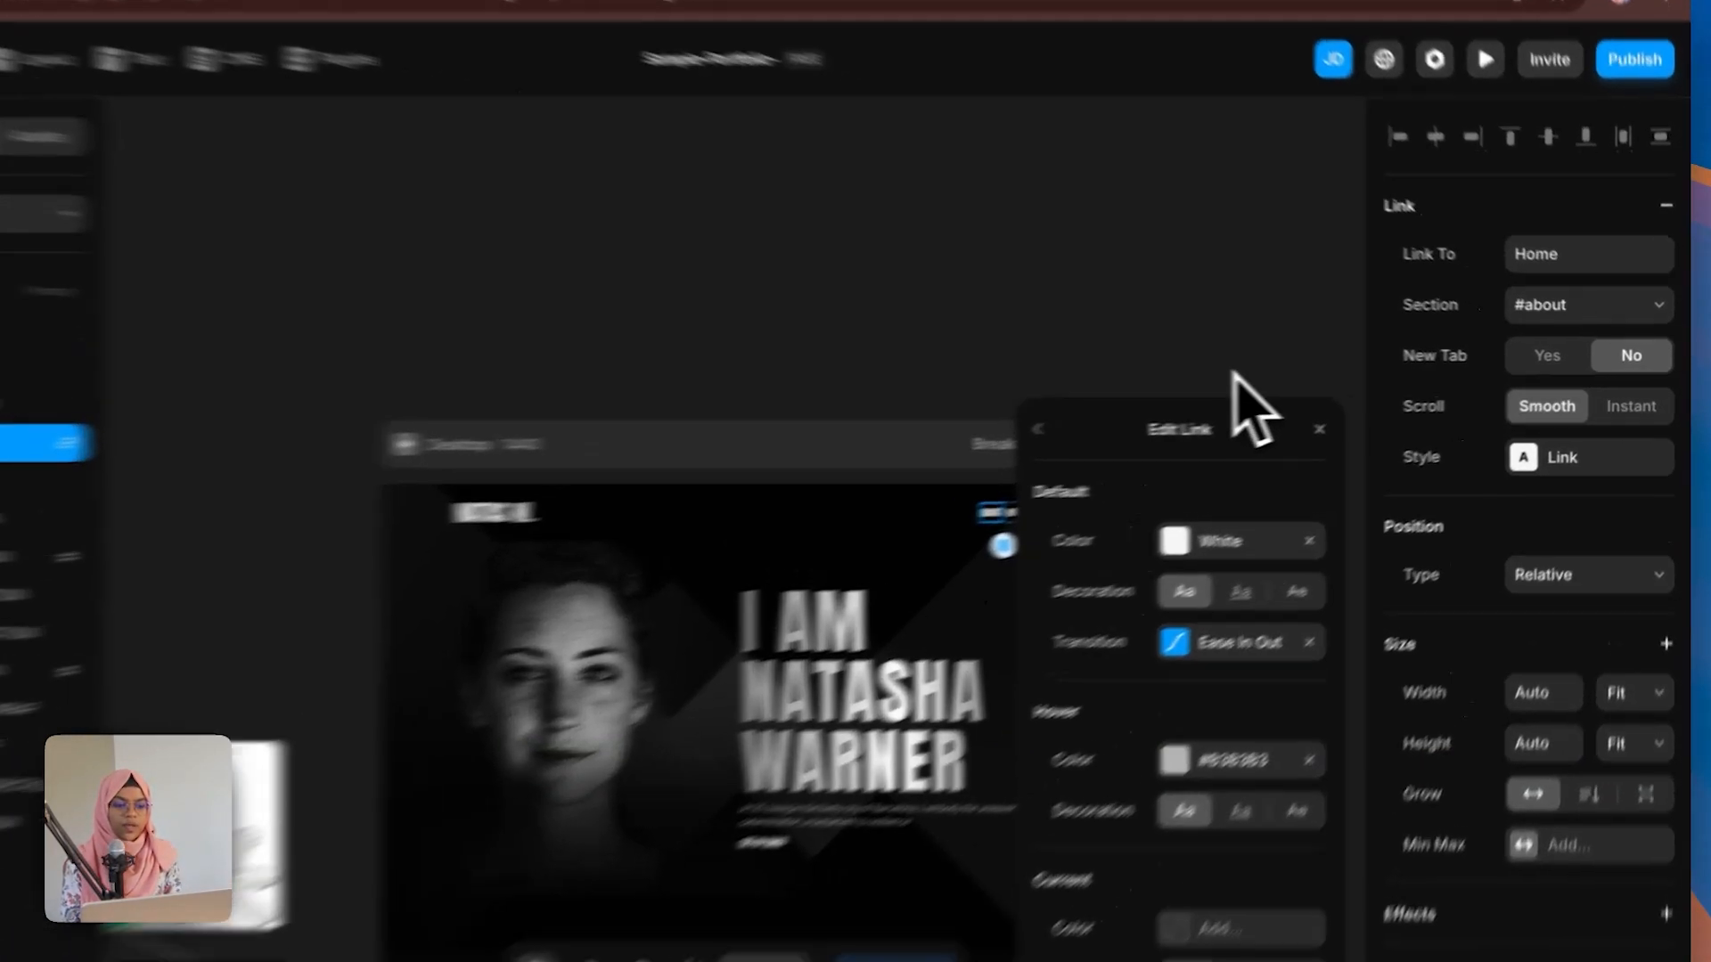
click(1290, 377)
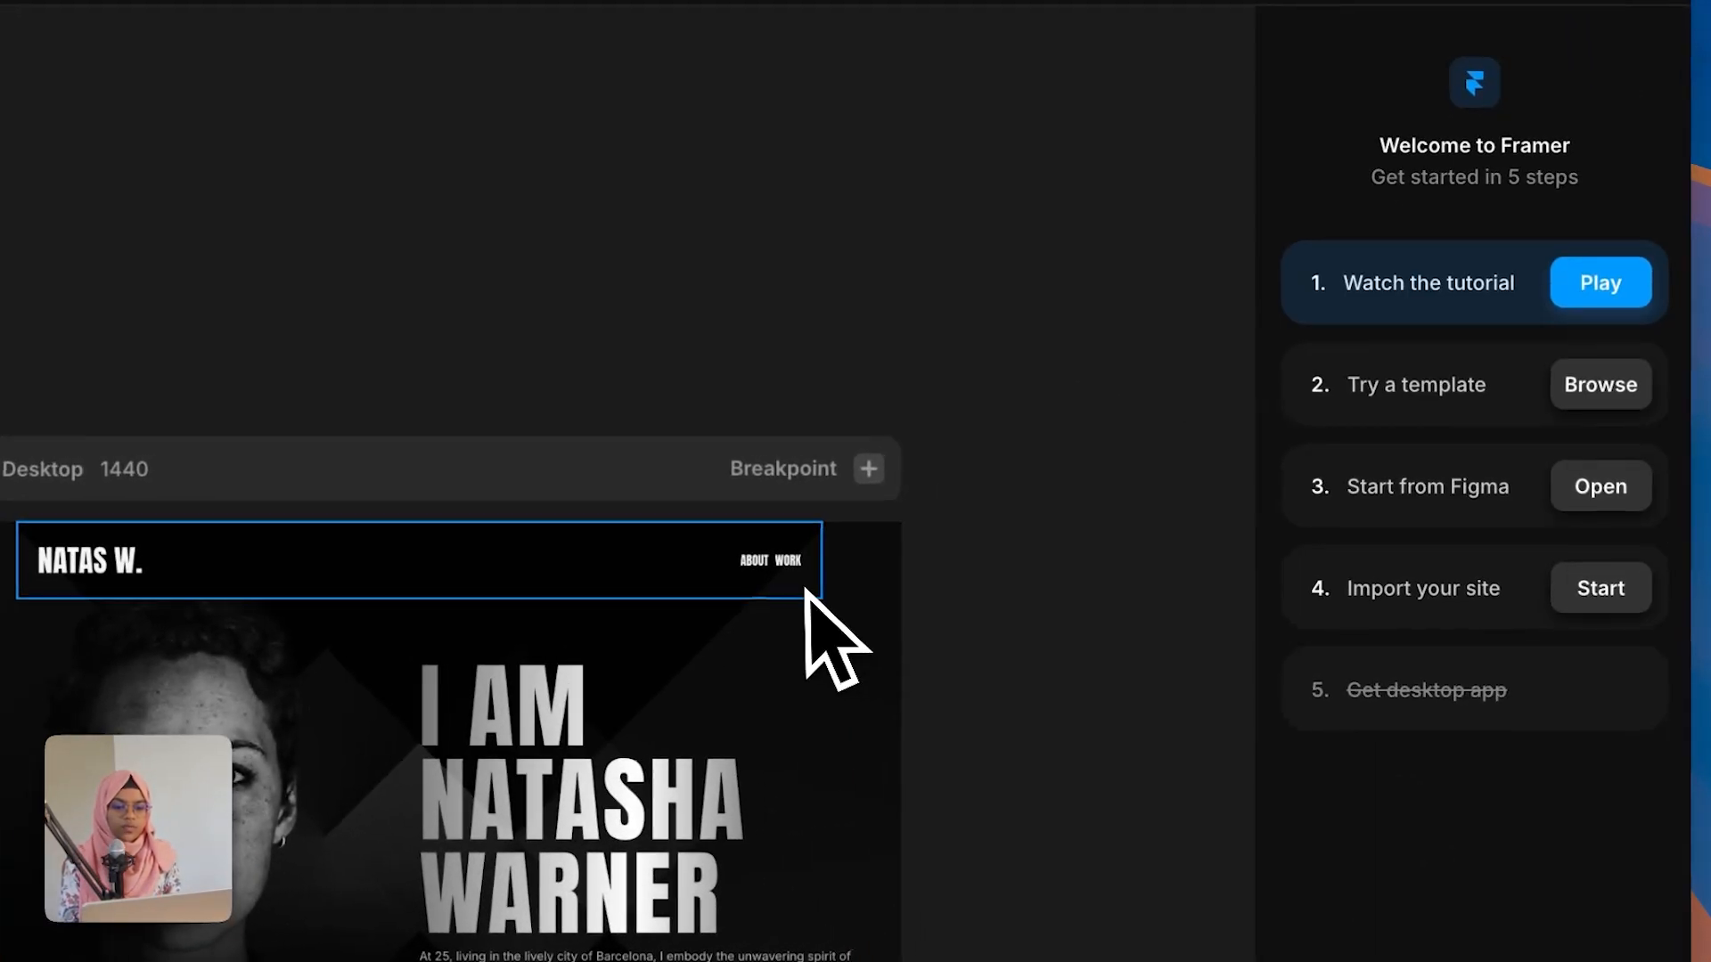
Step: Link the WORK nav item to the Home page's #work section with smooth scrolling
click(791, 562)
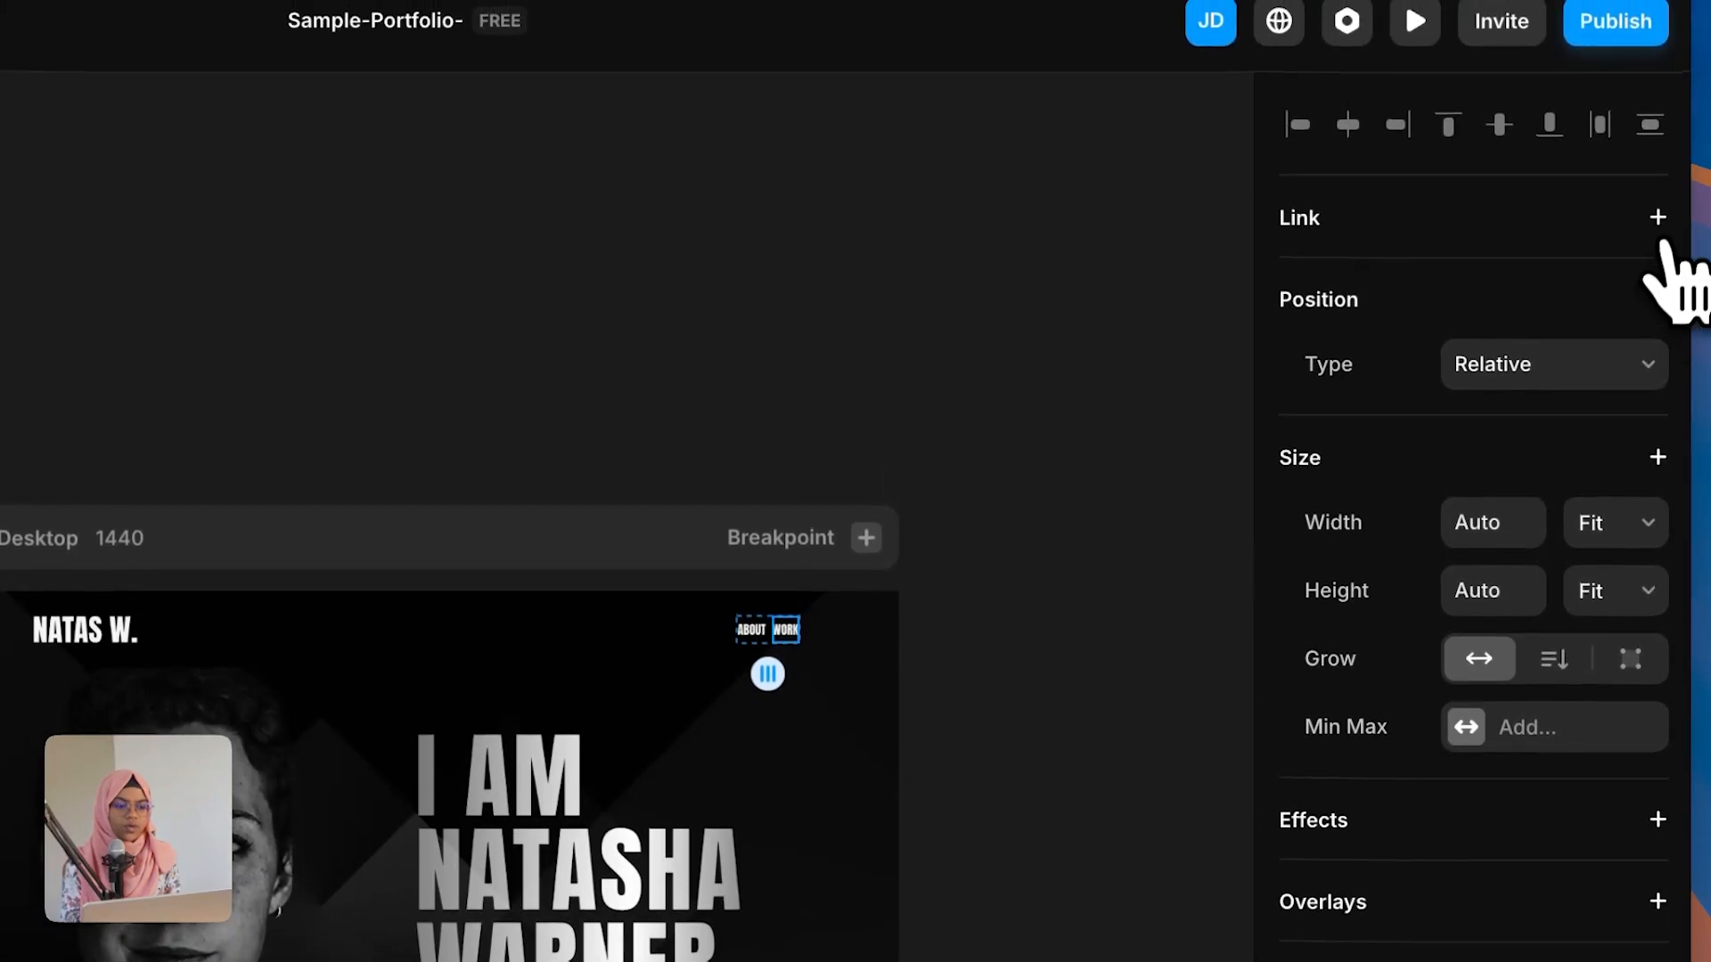
click(1655, 146)
click(1397, 425)
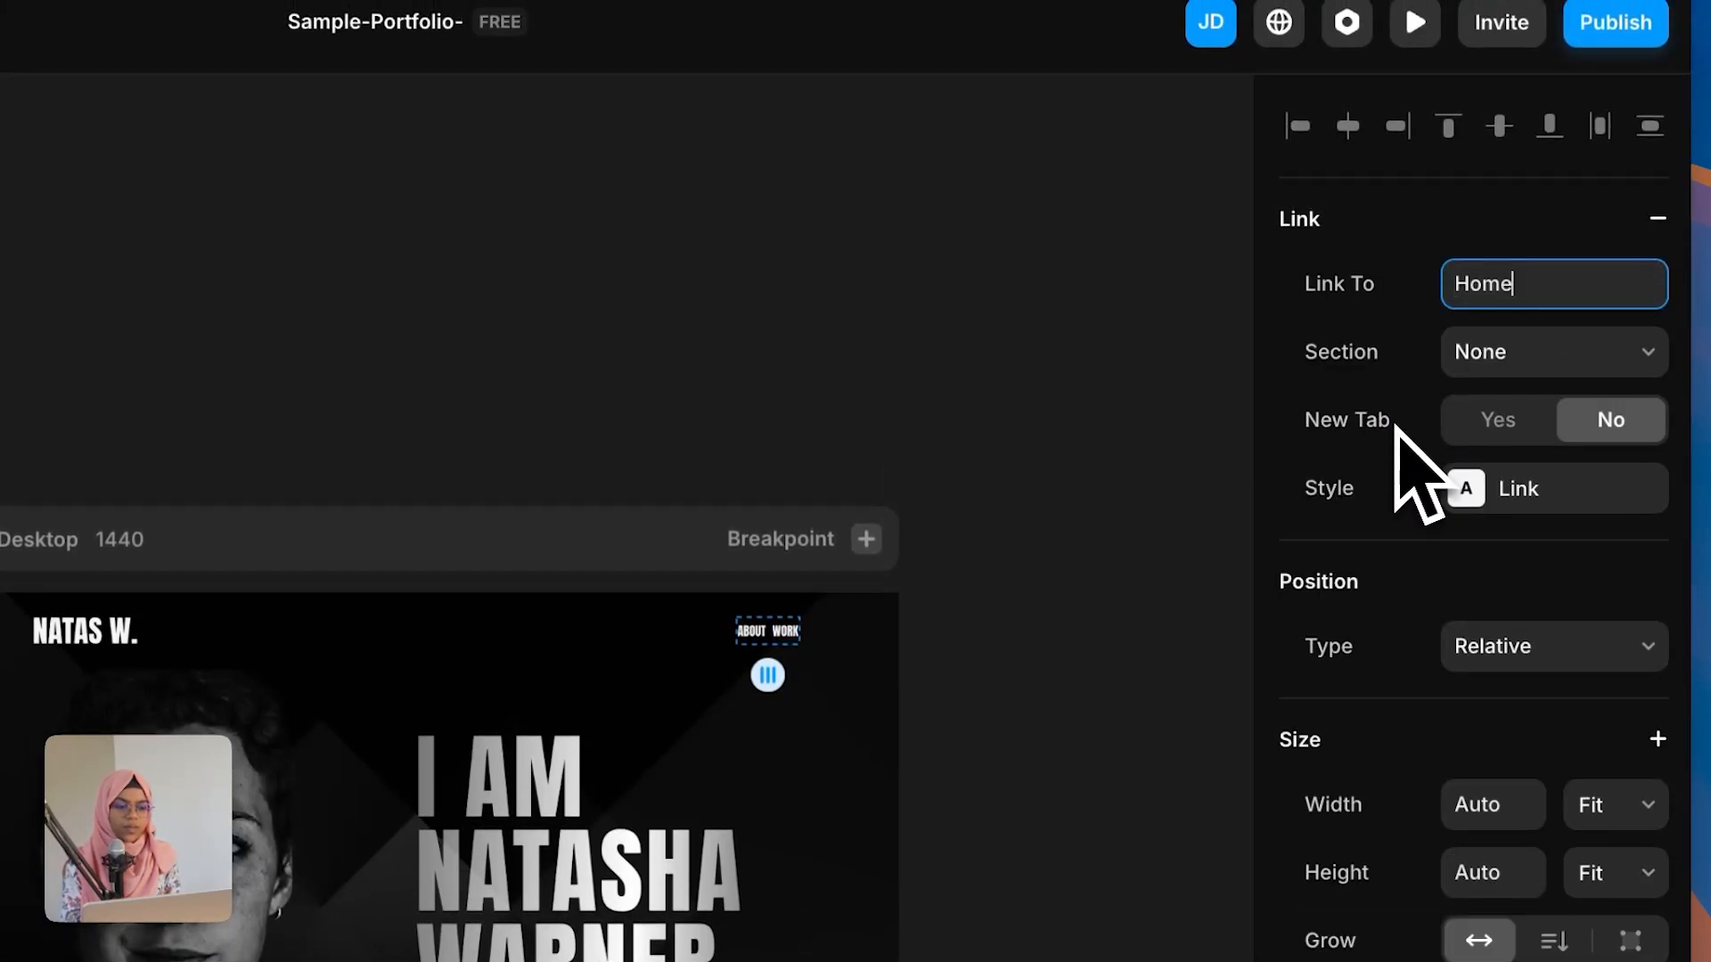
click(1472, 367)
click(1484, 432)
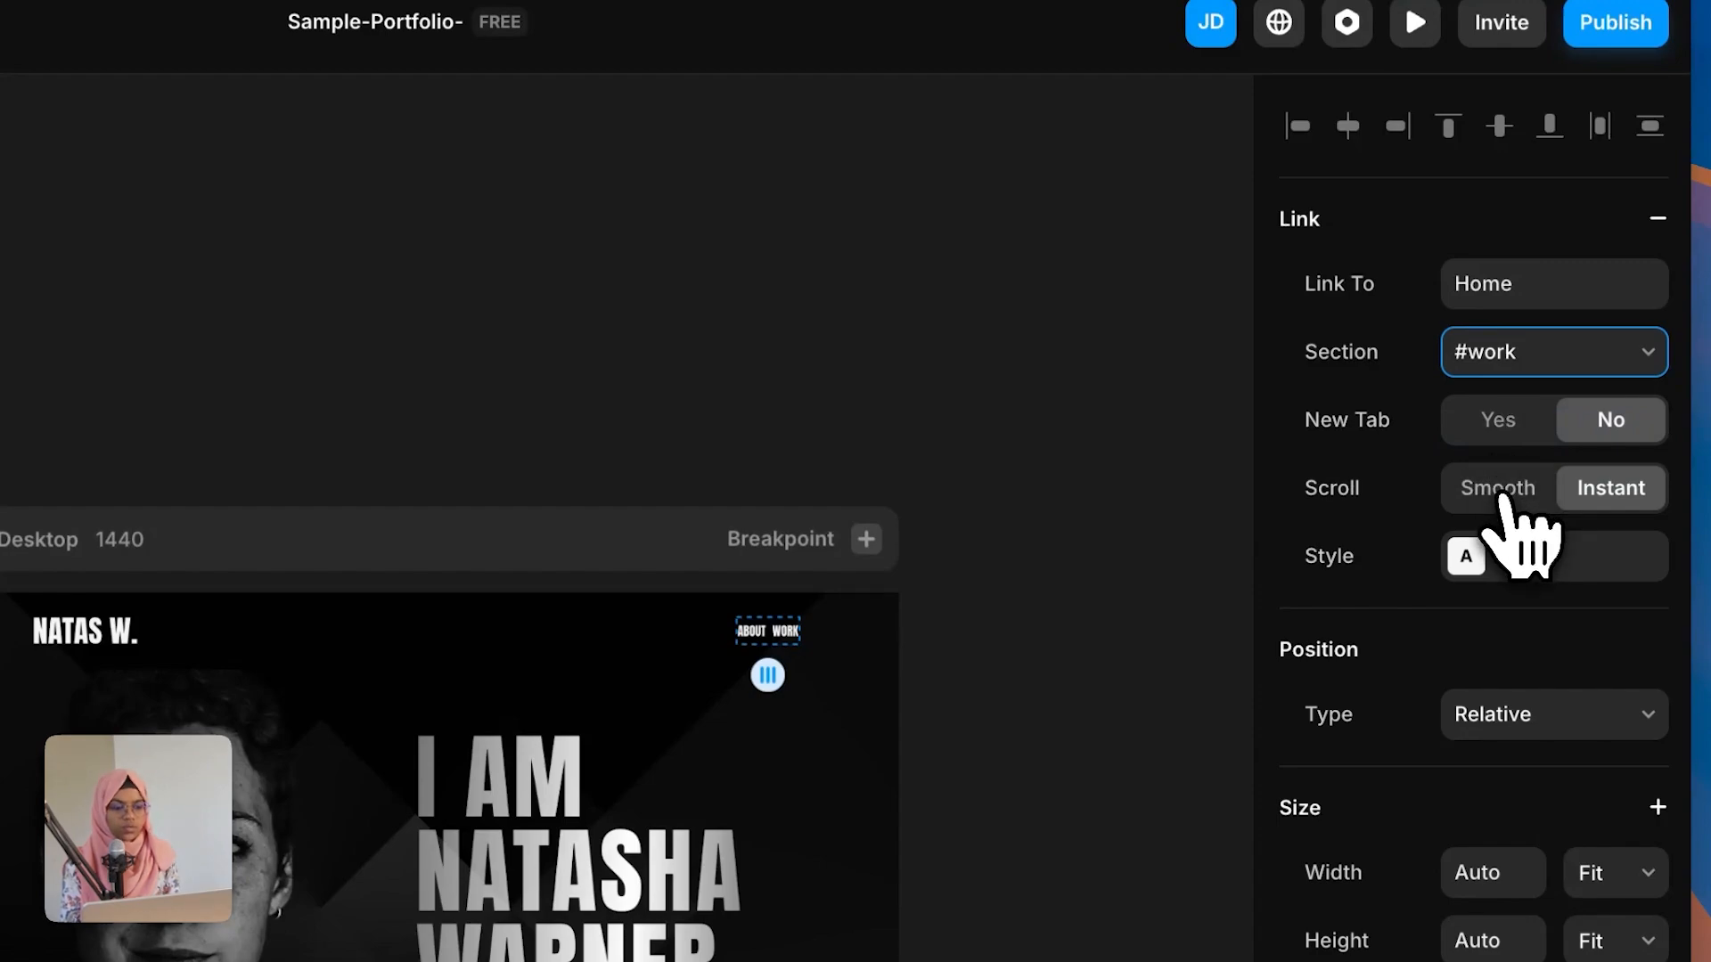
click(1502, 493)
click(1512, 565)
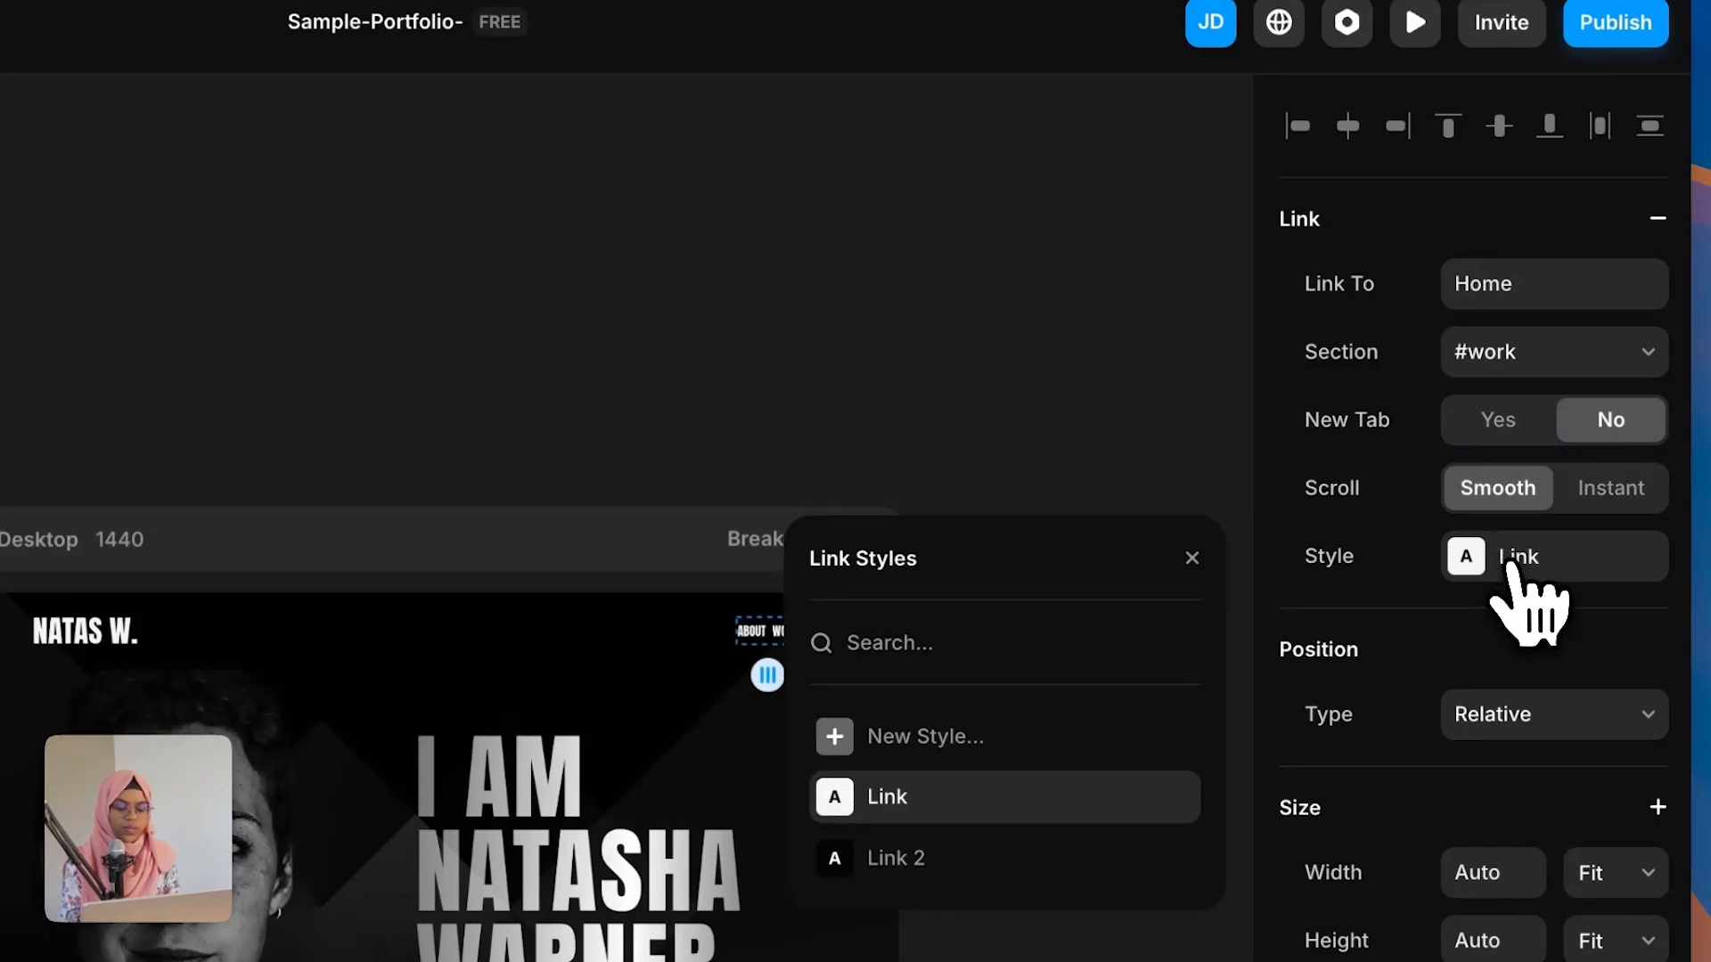
click(1107, 412)
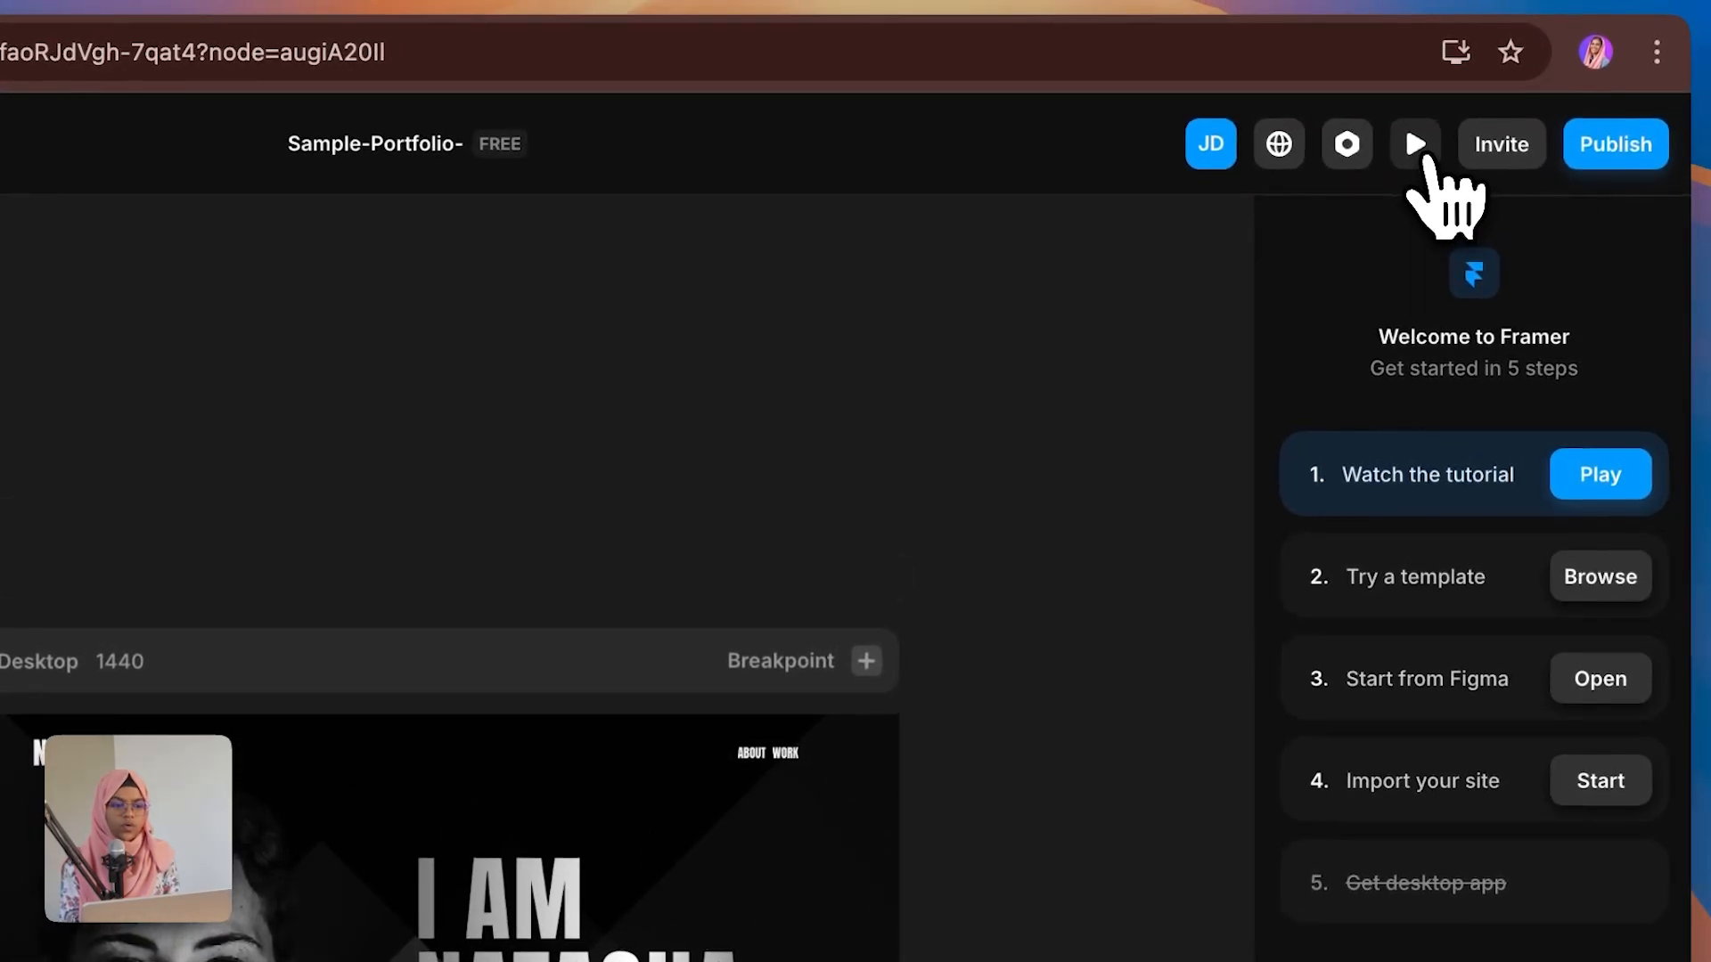
Step: Preview the page and test the ABOUT and WORK nav links
click(1441, 43)
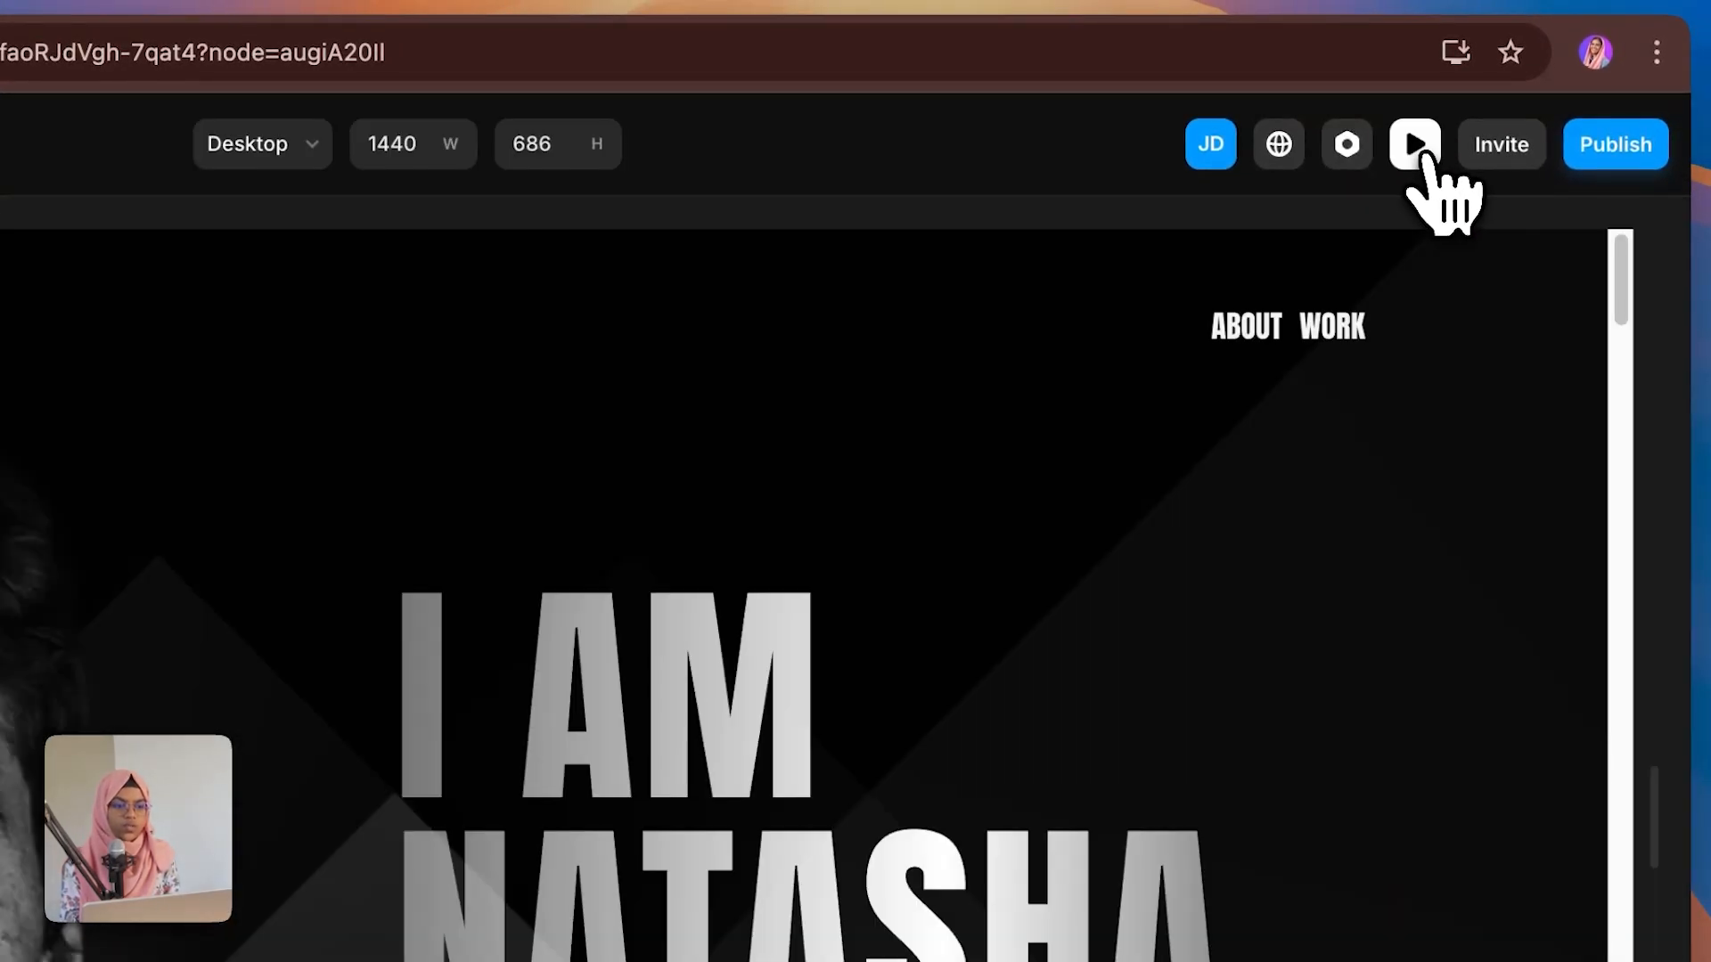
click(1252, 338)
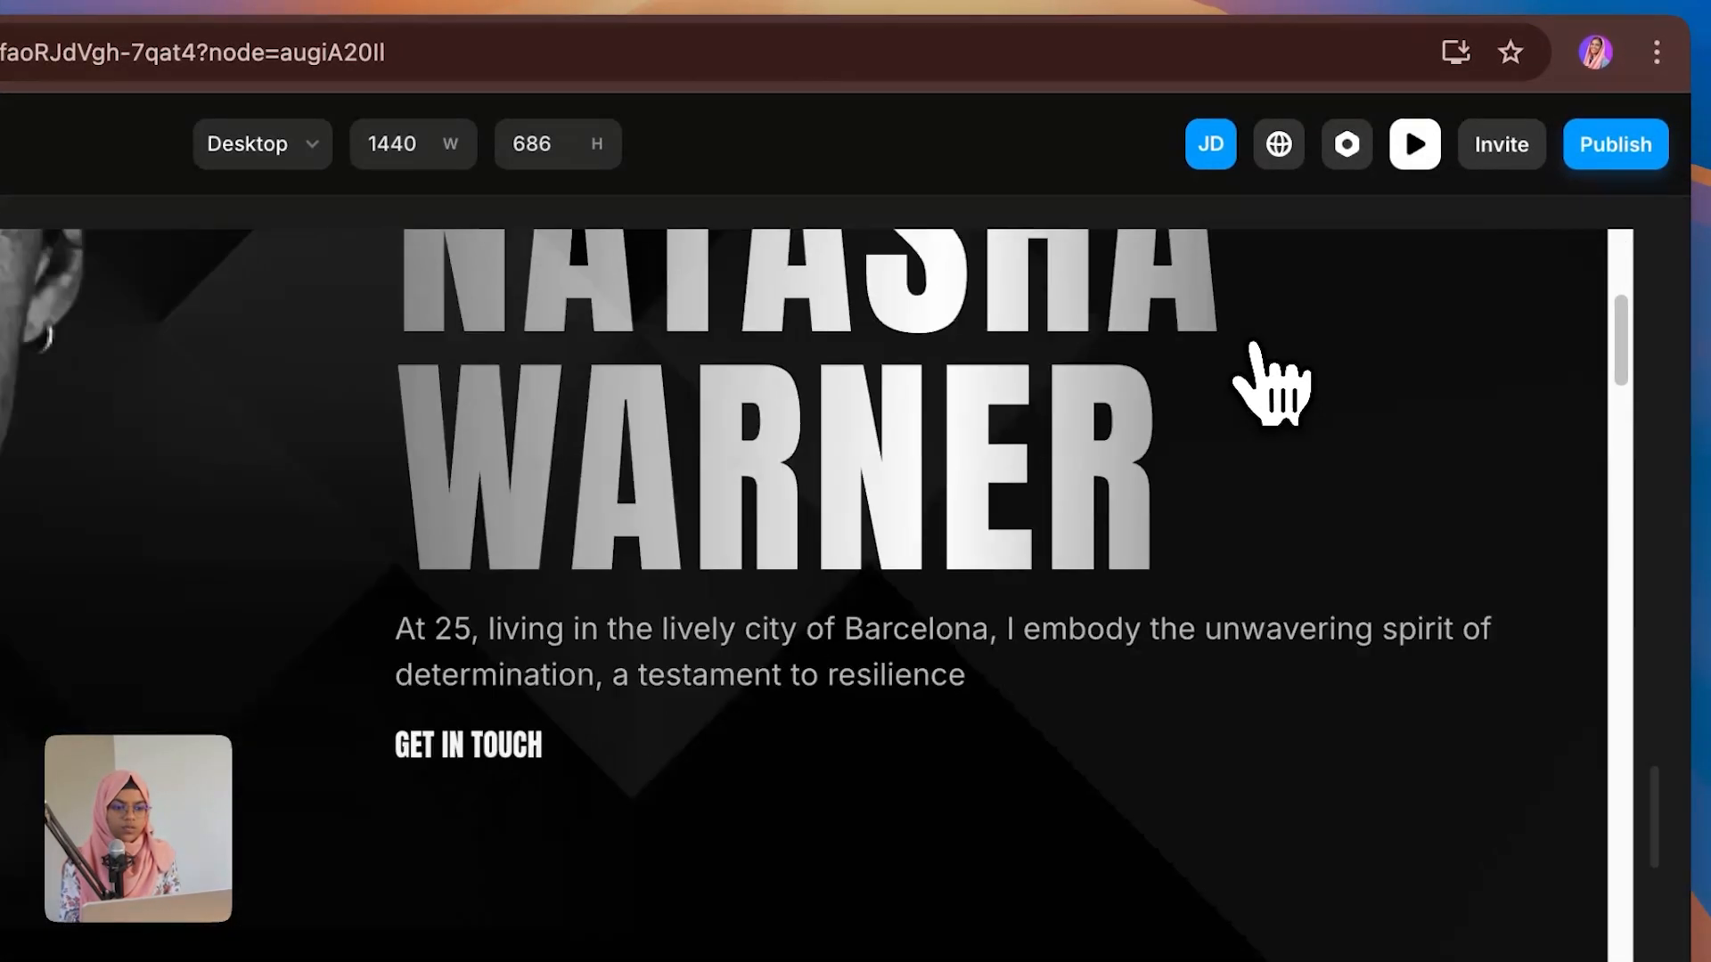
scroll(1260, 415, up, 10)
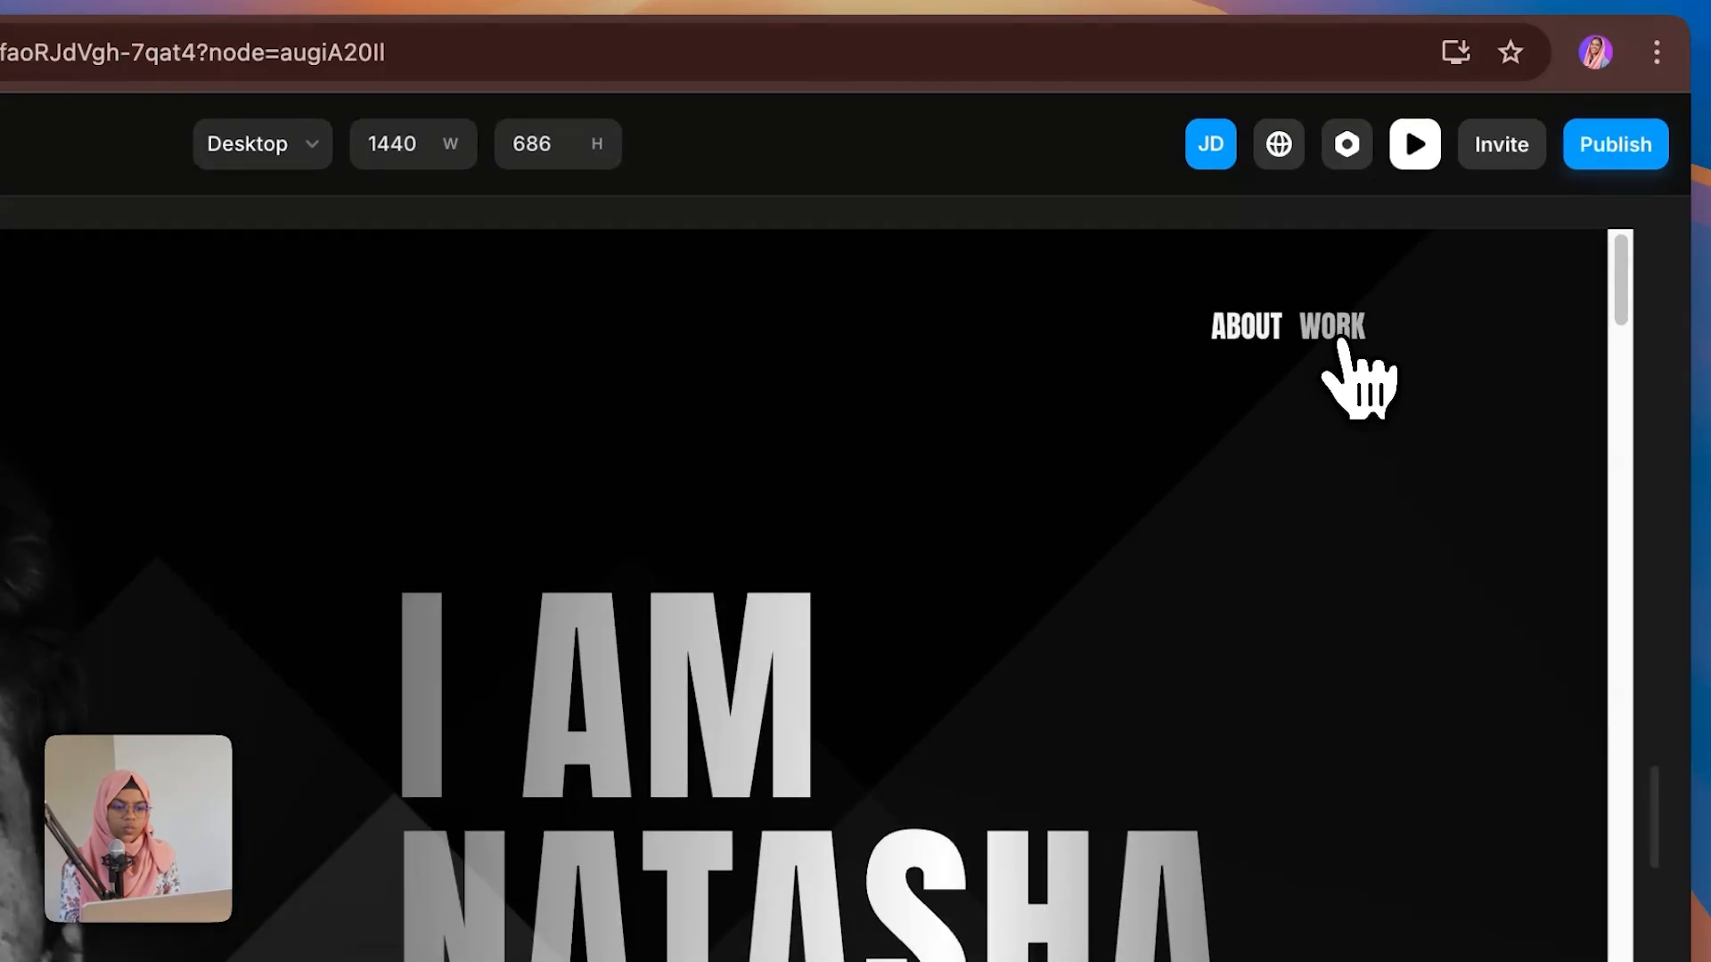
click(1336, 331)
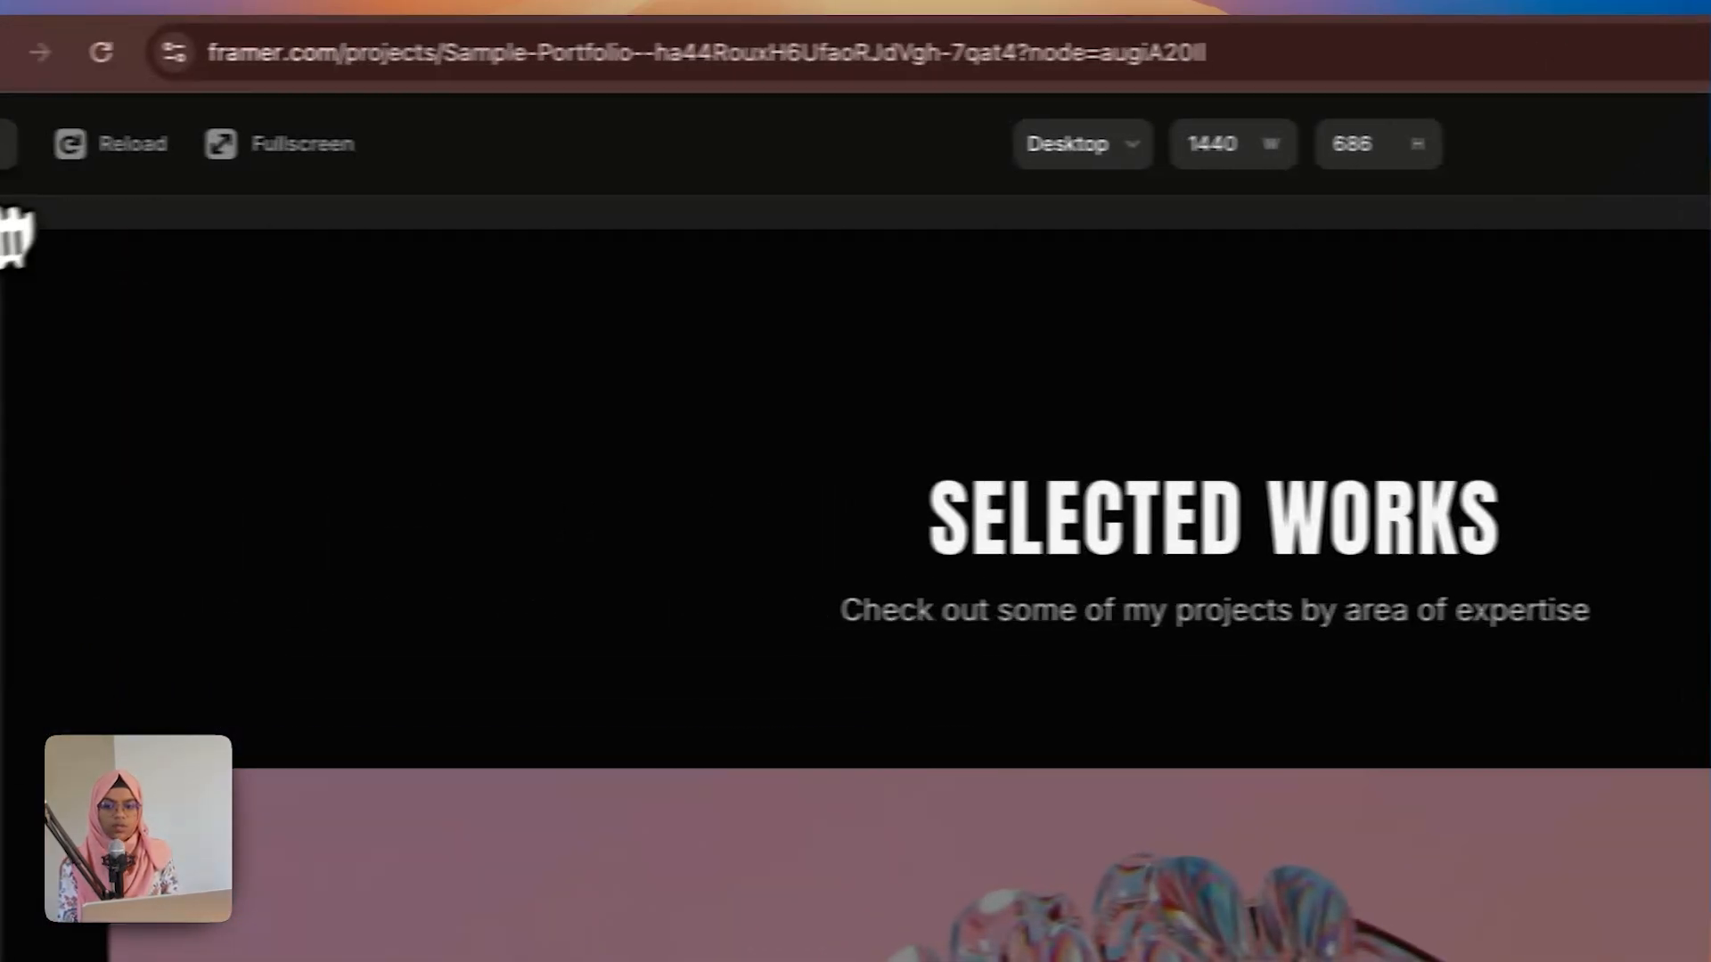
click(70, 148)
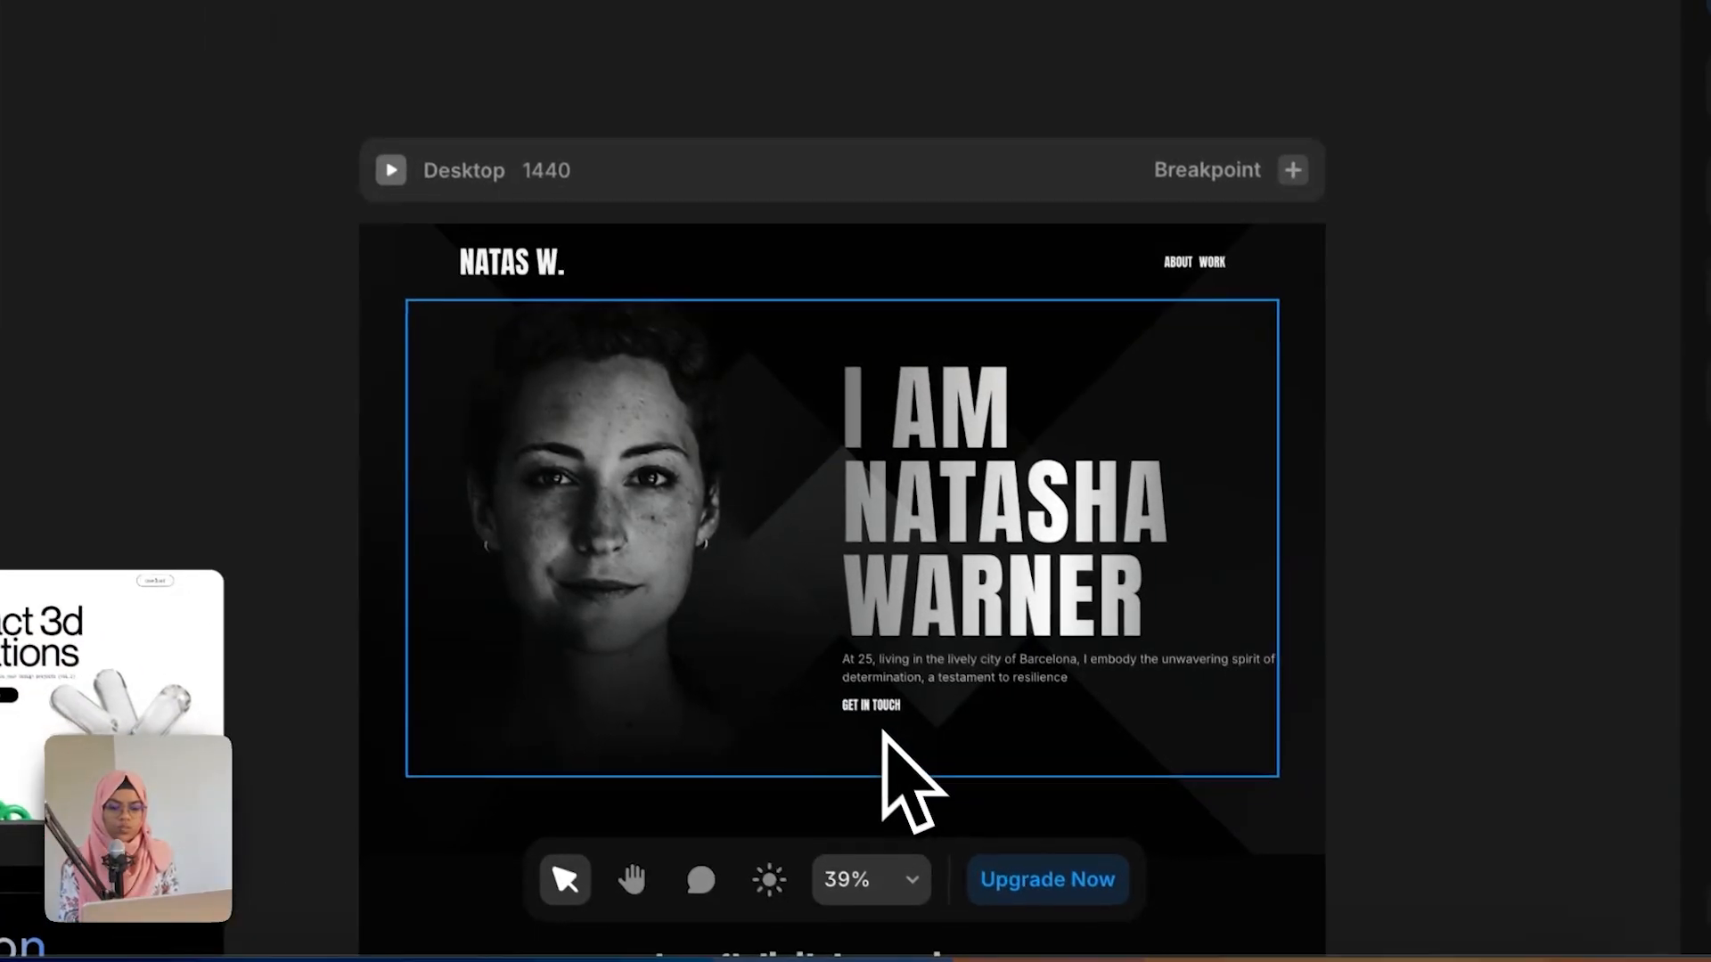
Step: Link the hero's GET IN TOUCH text to a mailto: link with the contact e-mail address
scroll(858, 718, up, 5)
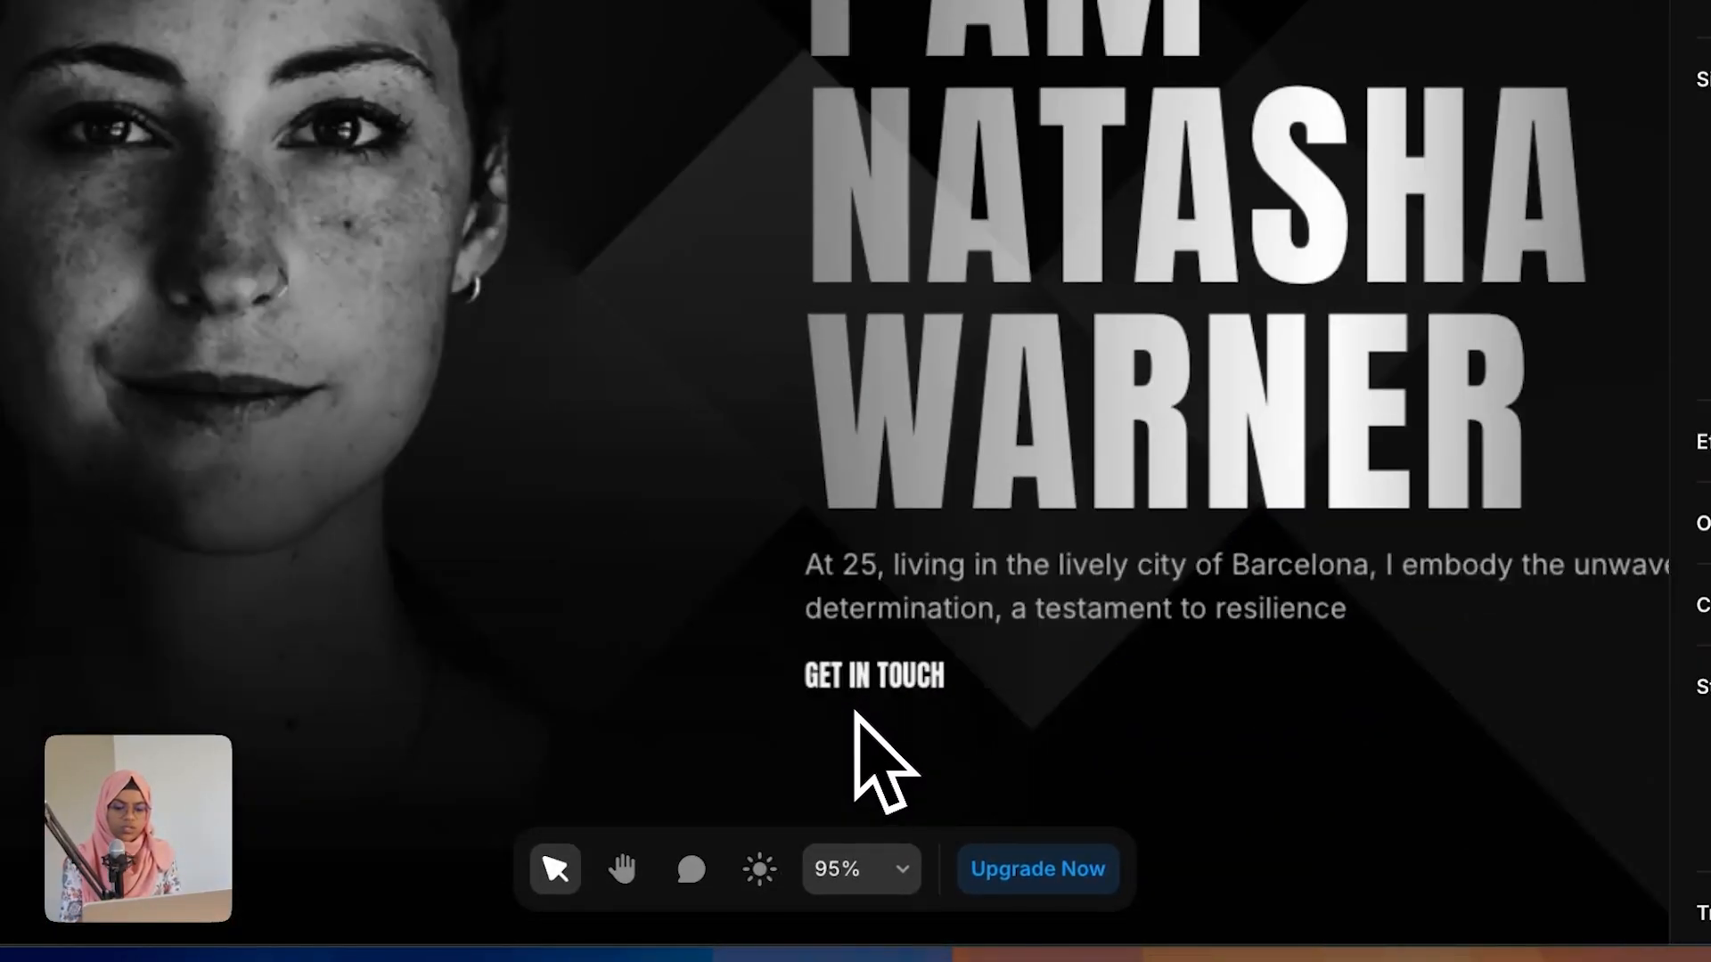
click(891, 679)
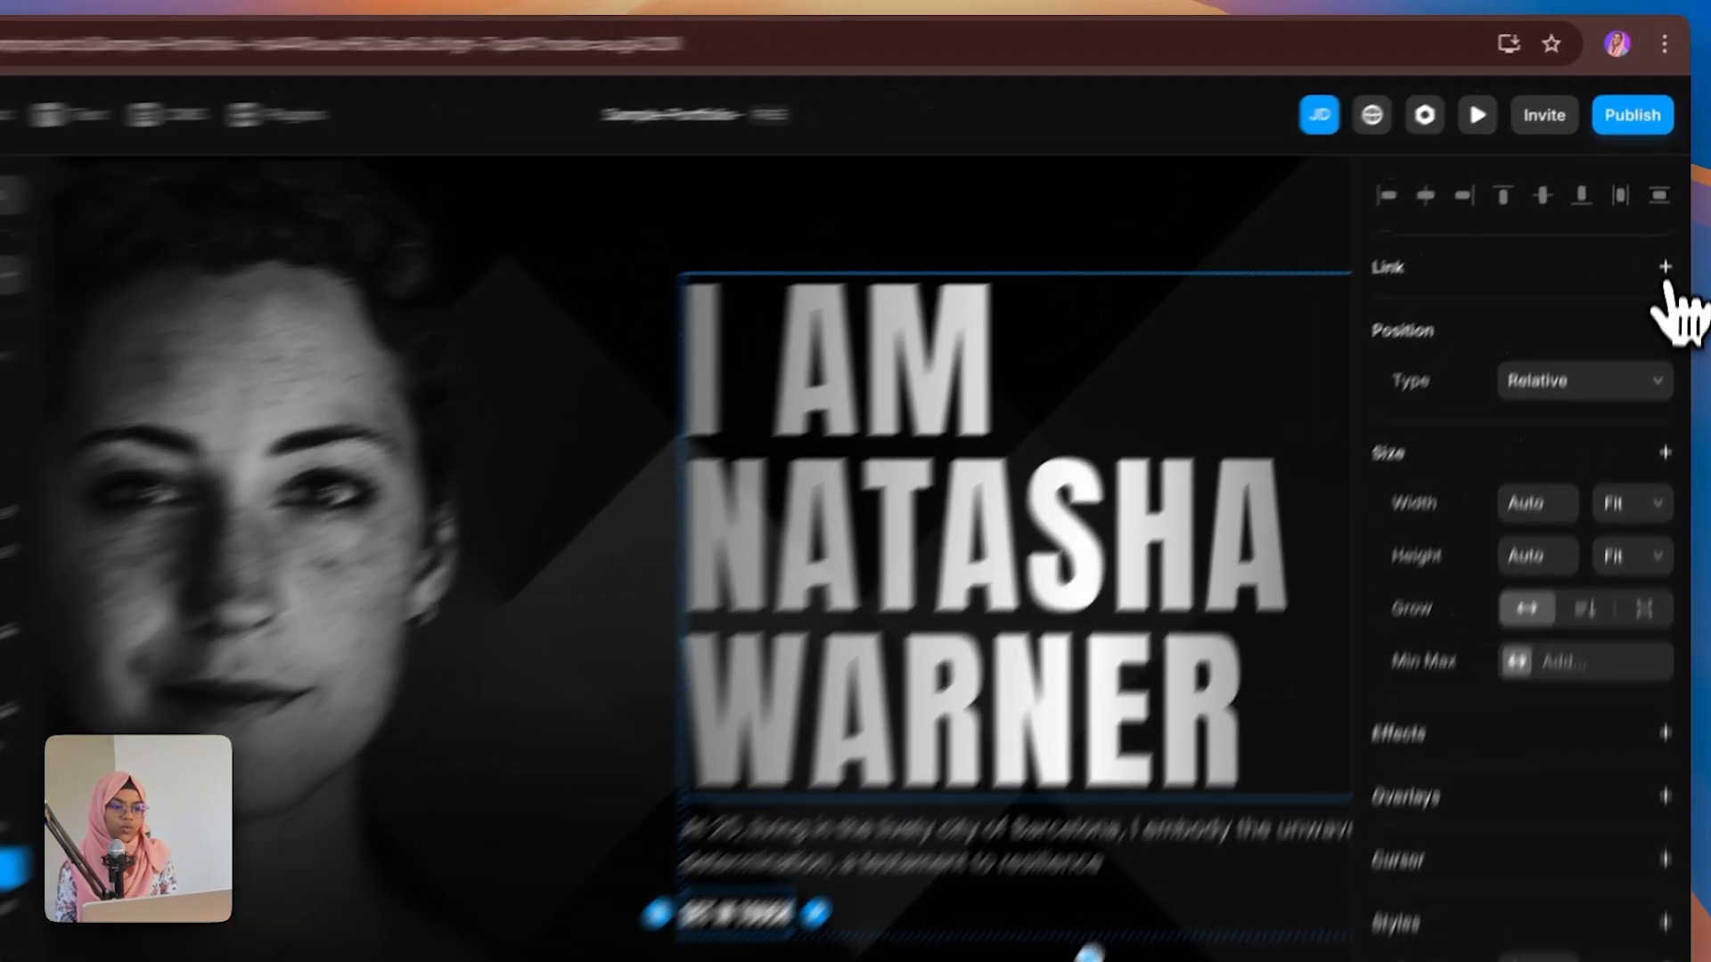
click(1668, 226)
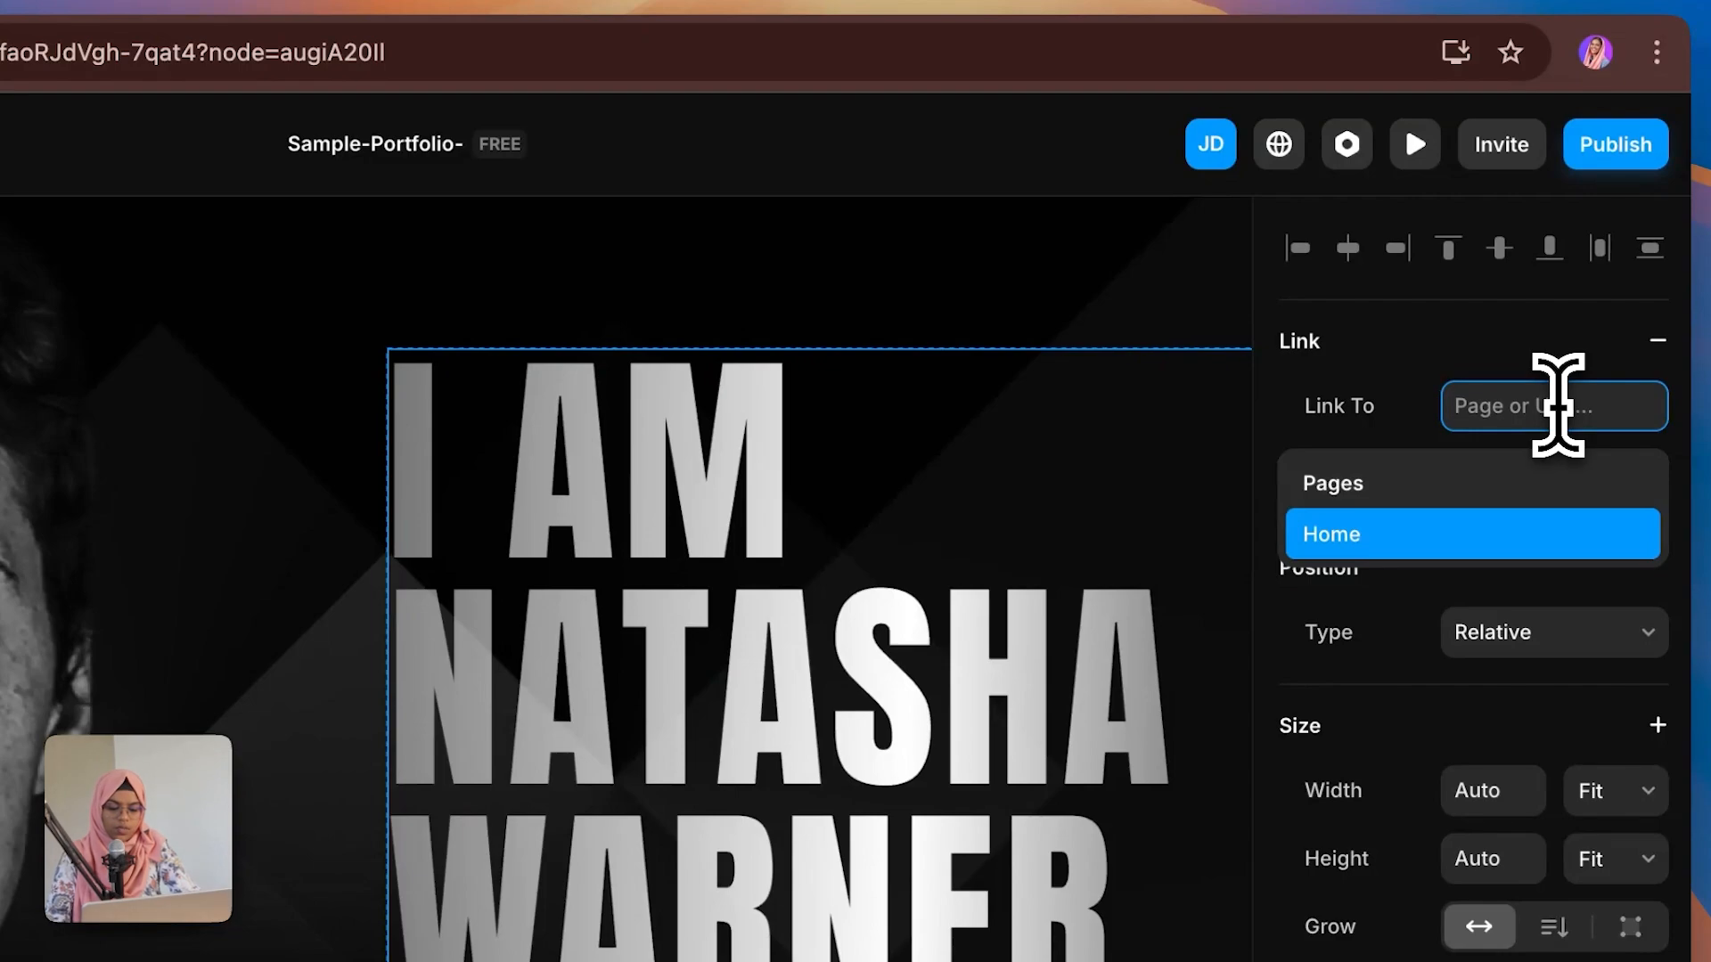
text(mailto)
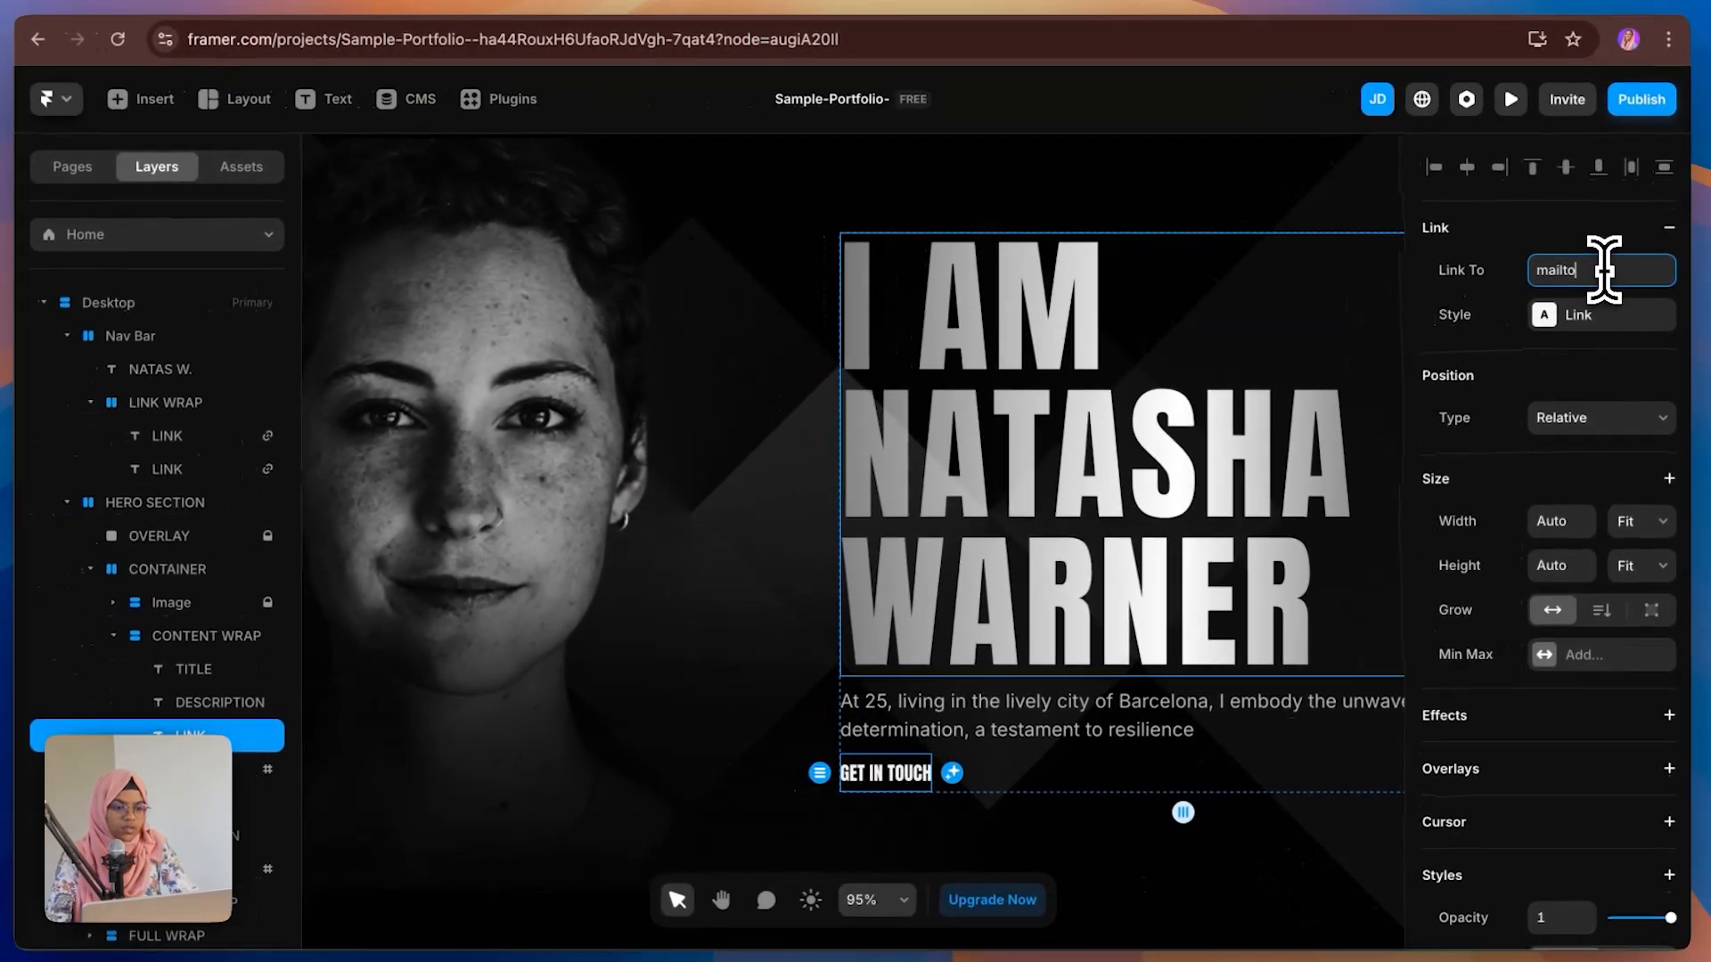
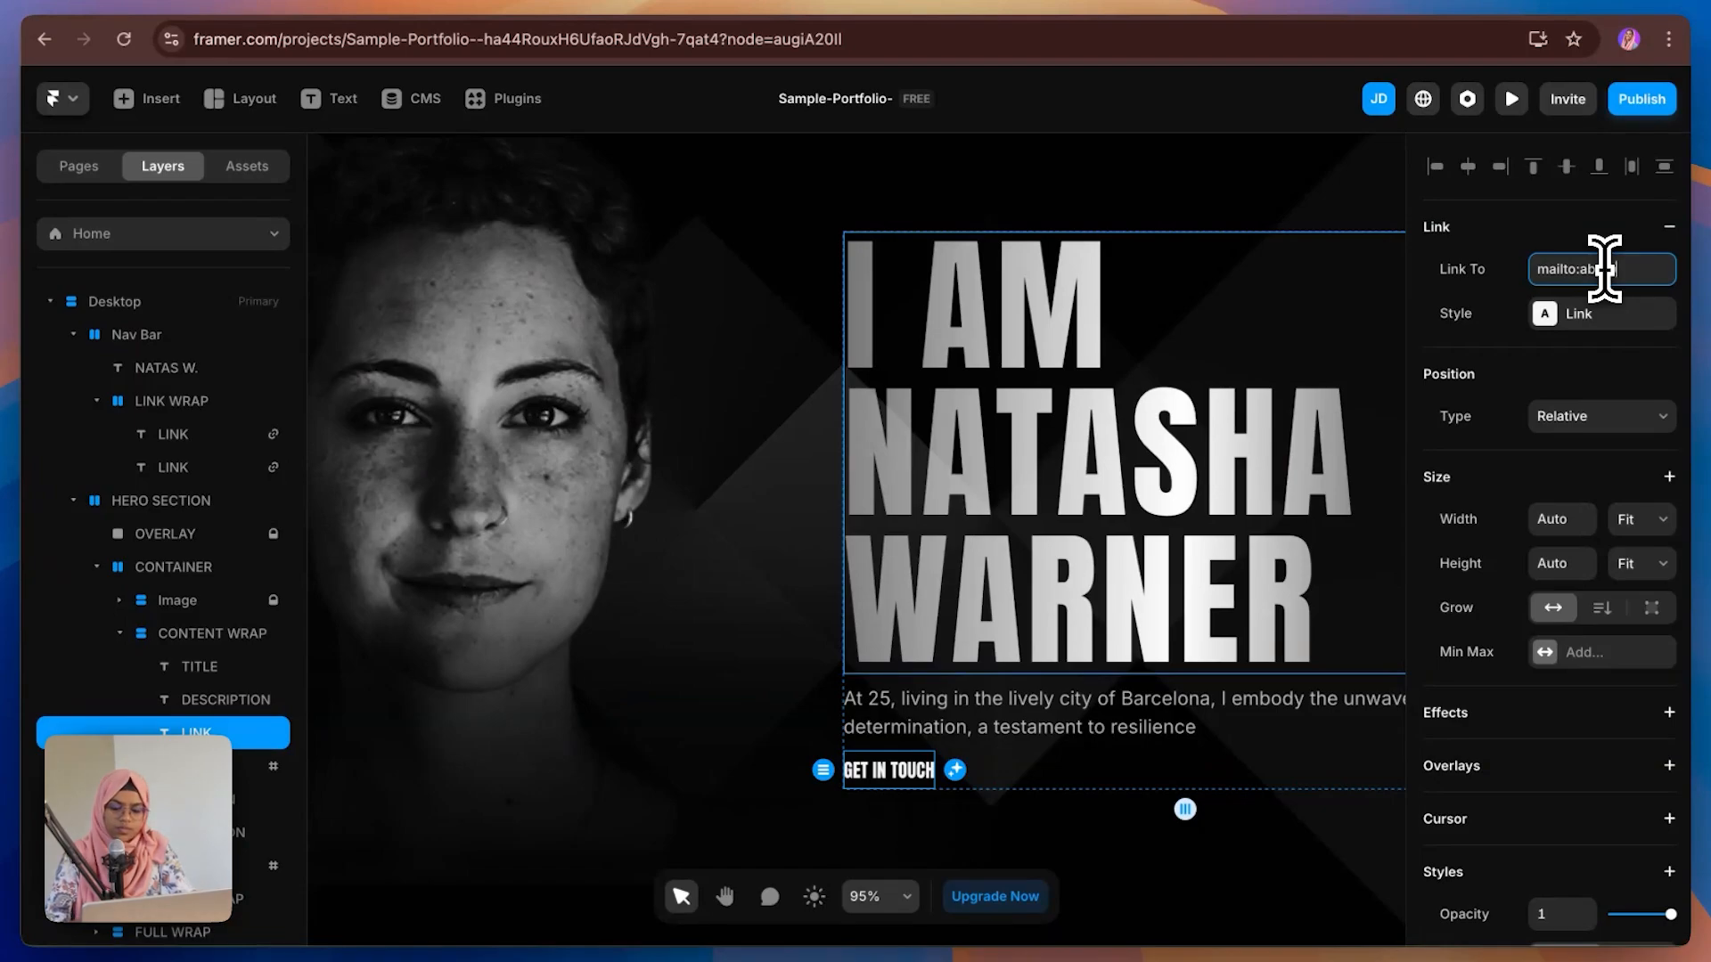
click(1595, 313)
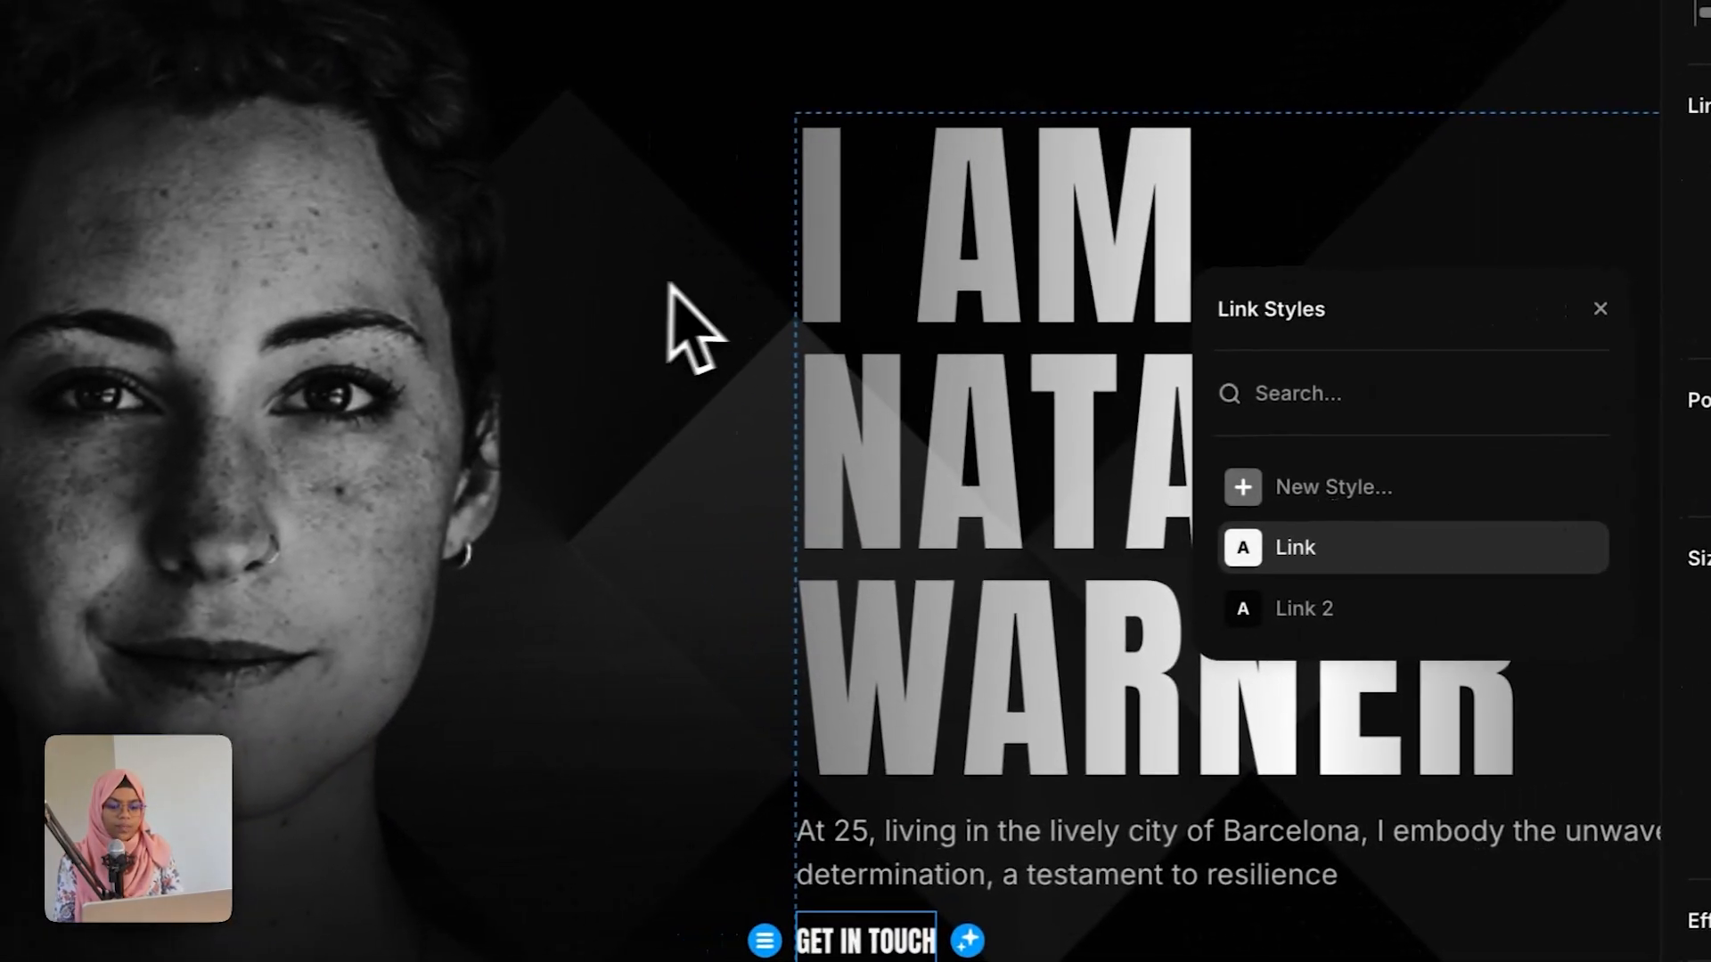
click(262, 327)
Step: Link the e-mail text in the about section to a mailto: link with the contact e-mail address
scroll(1122, 766, down, 10)
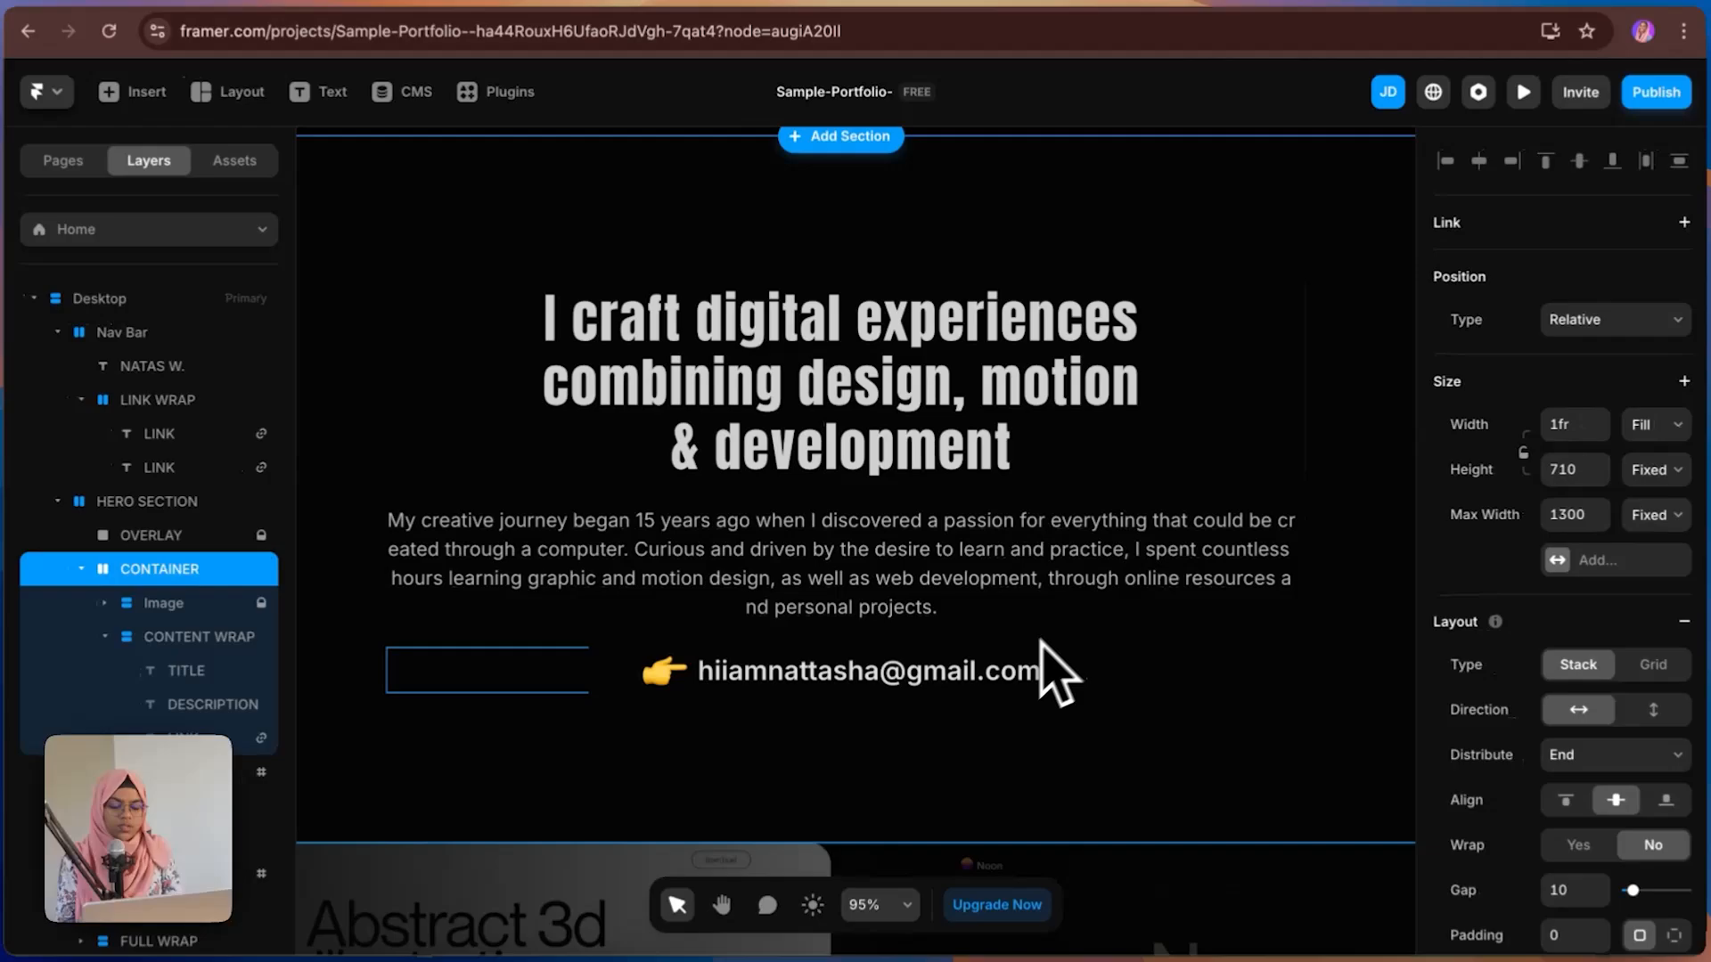
click(946, 679)
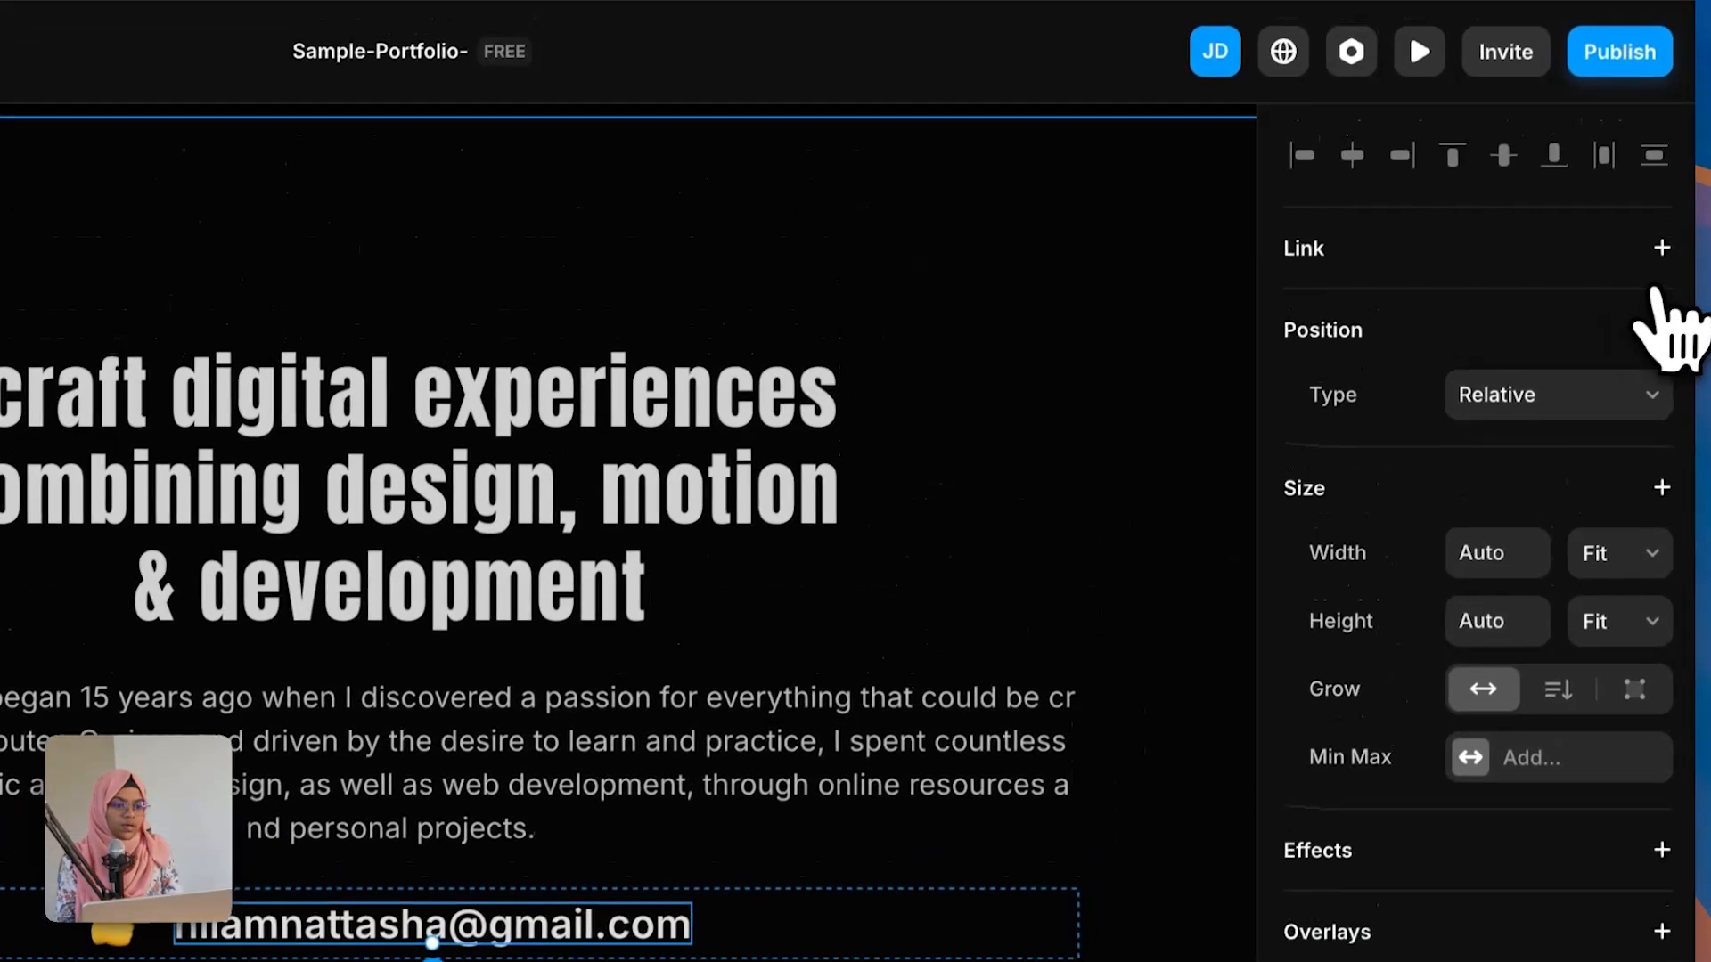
click(1662, 248)
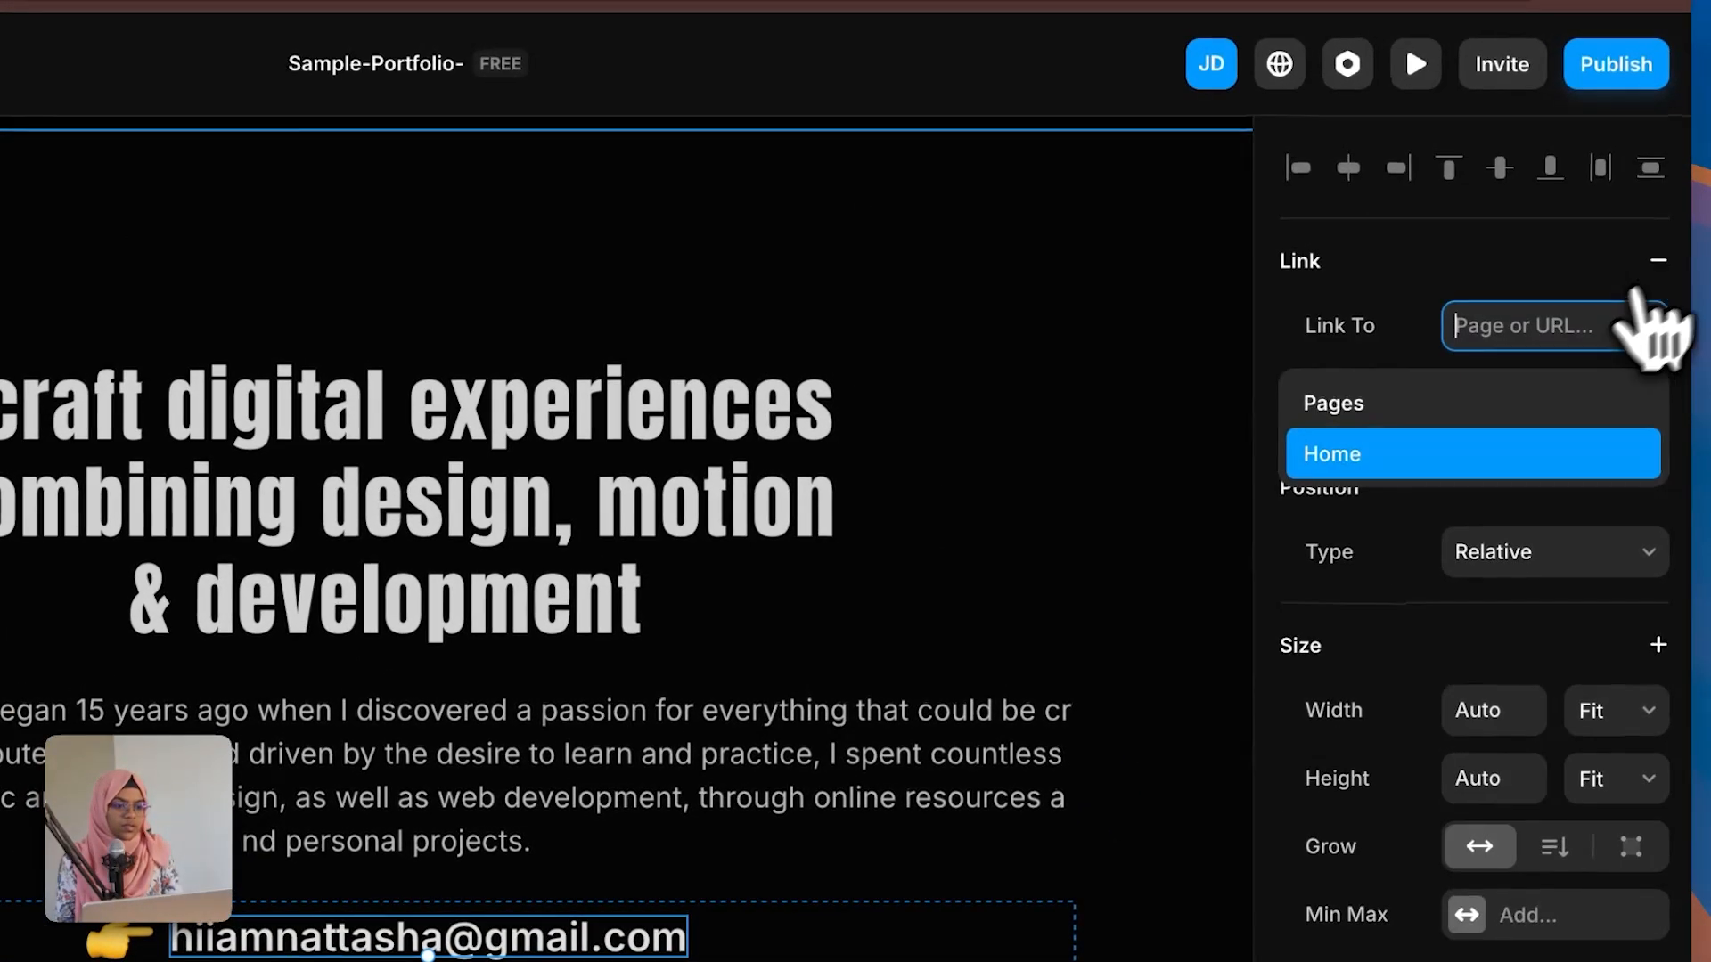
text(mailto)
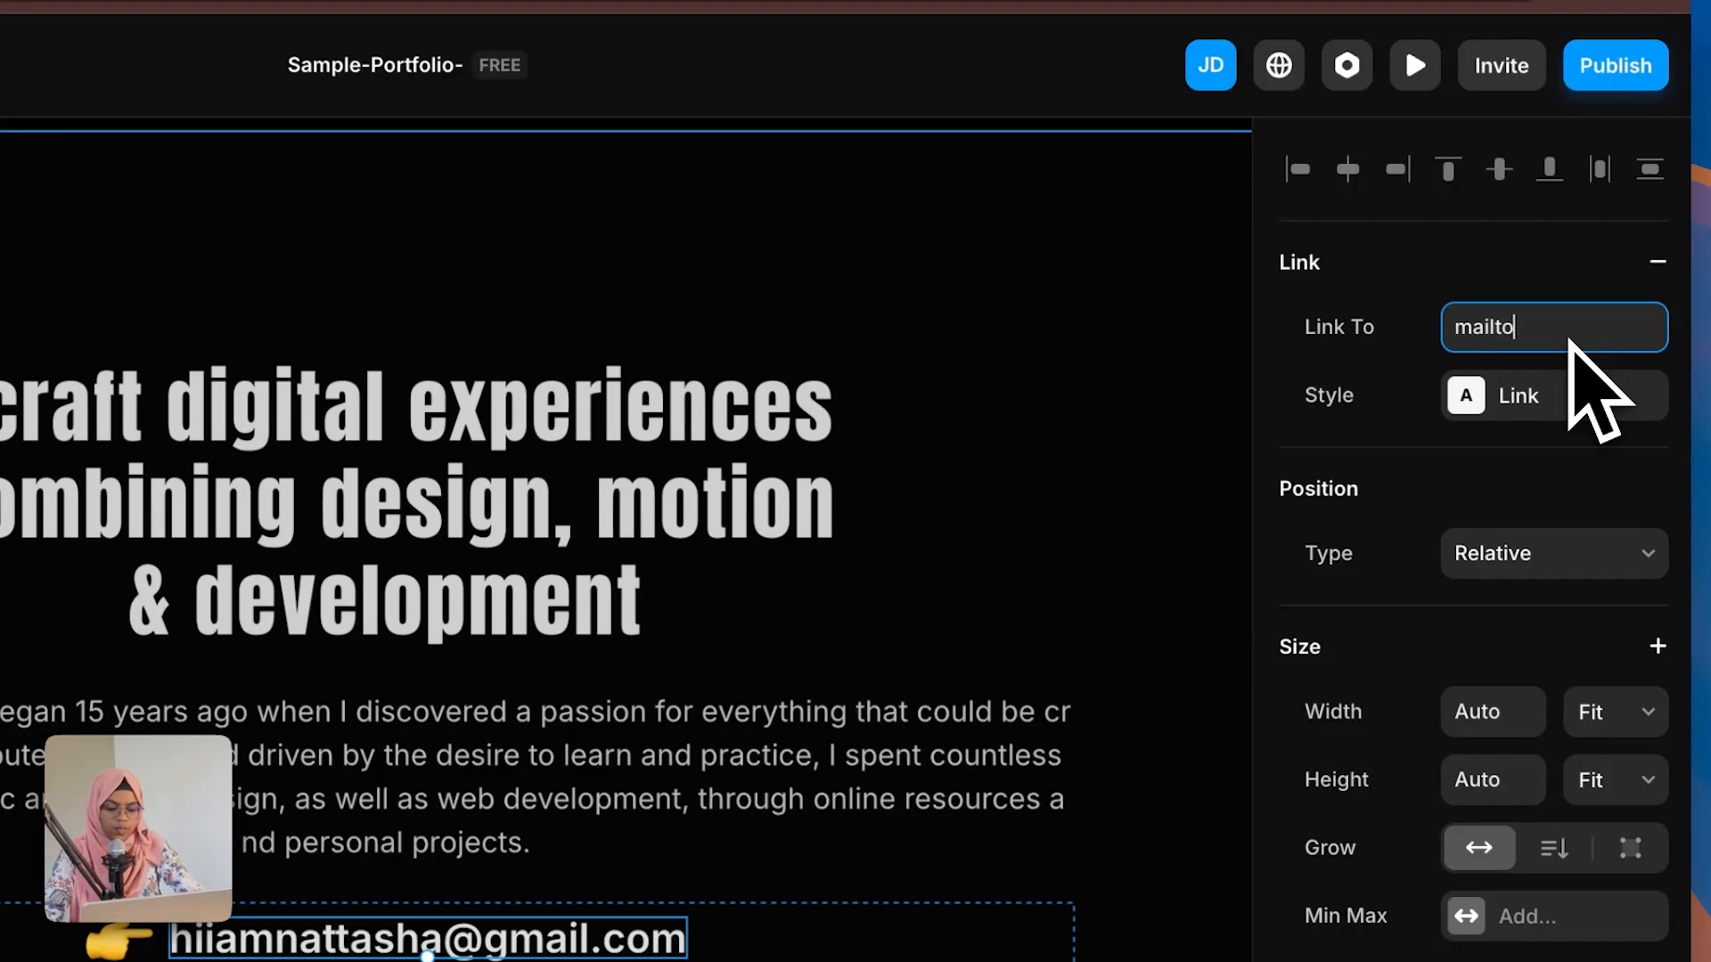
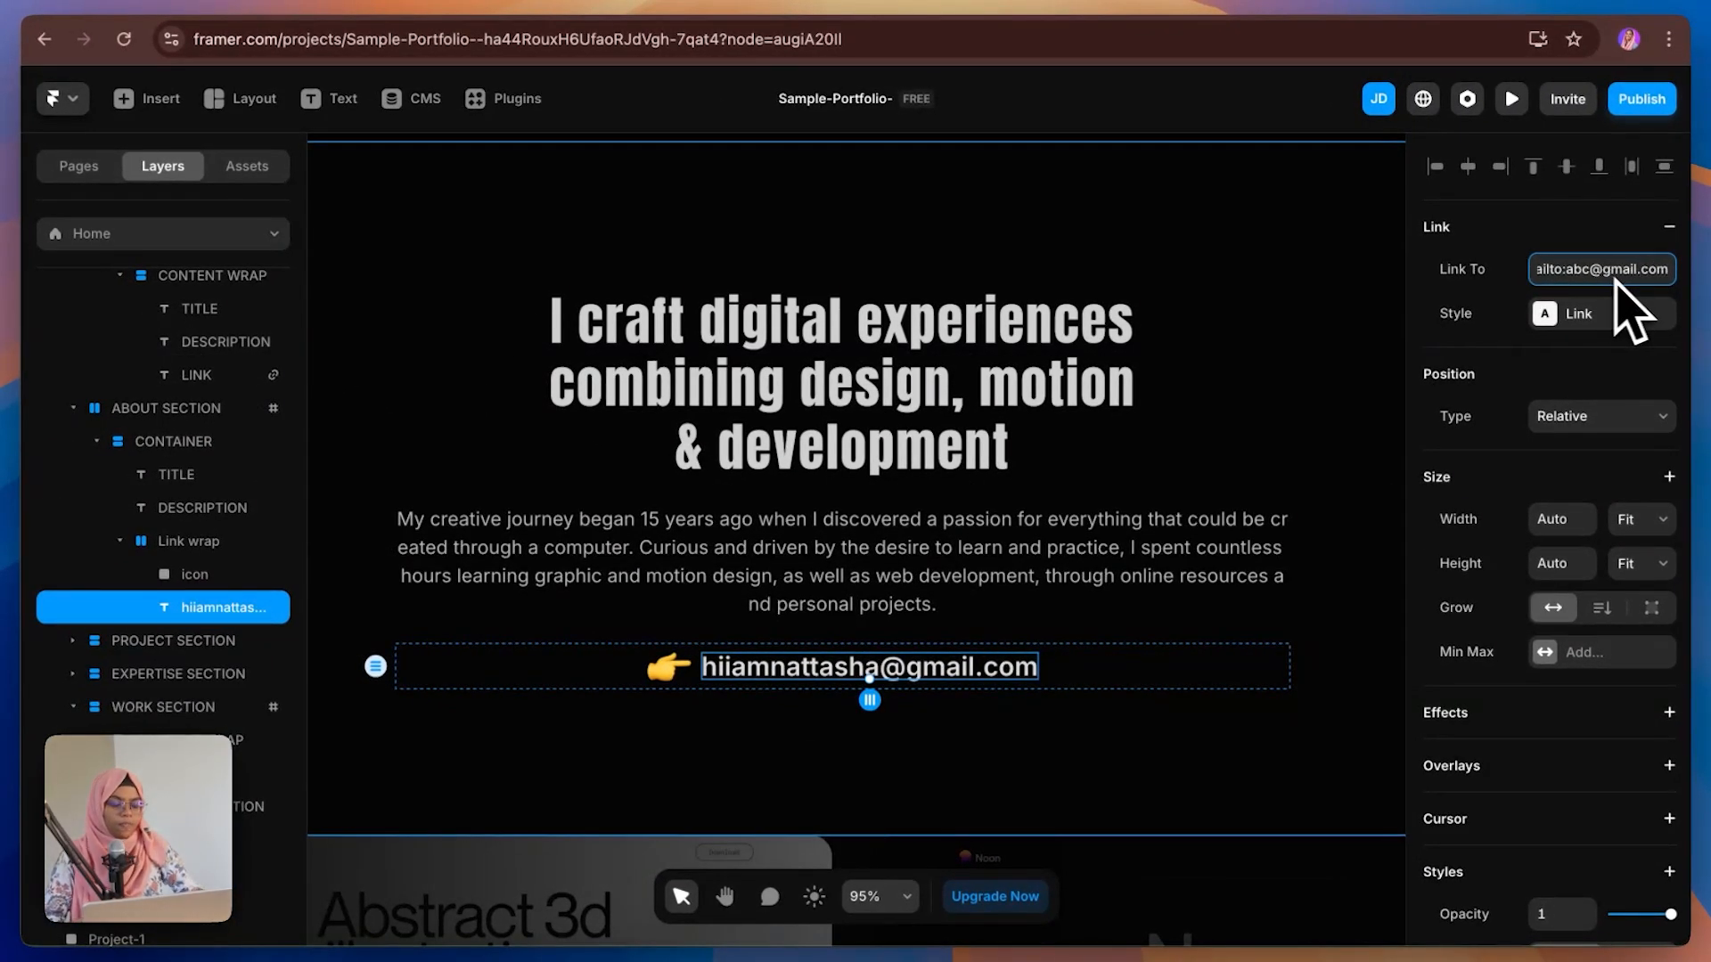
key(Return)
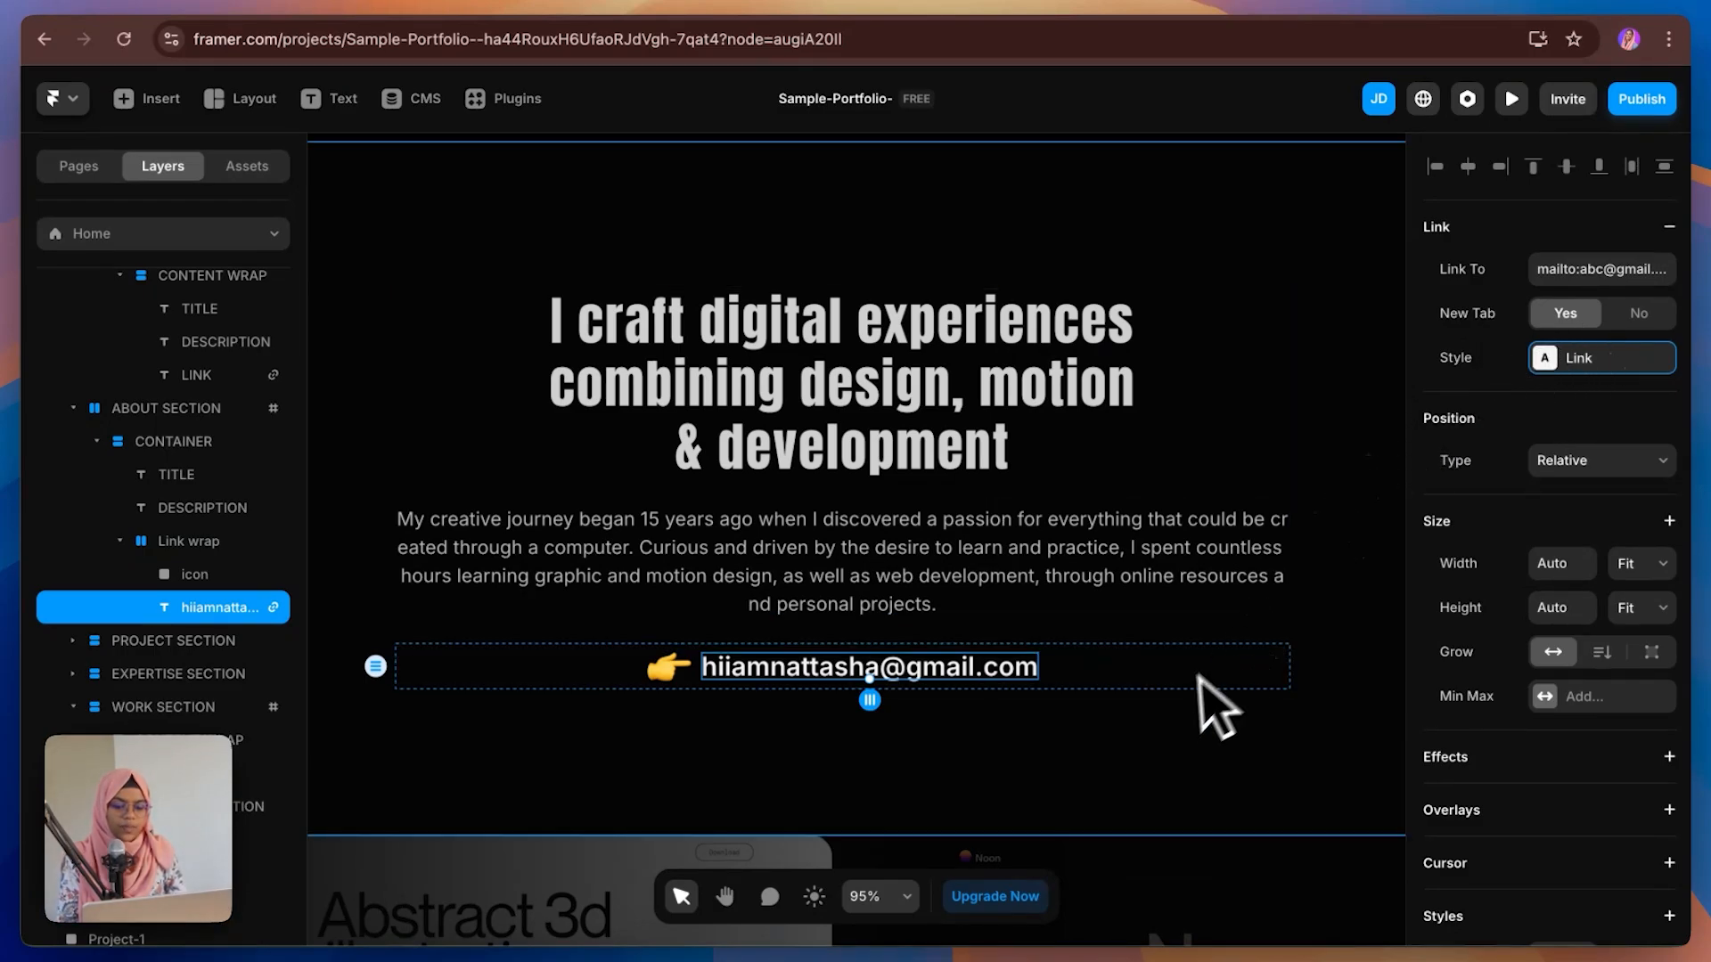
Step: Add a hover effect with scale 1.1 to the BUILD WEBSITE WITH ME ticker text
scroll(1171, 721, down, 8)
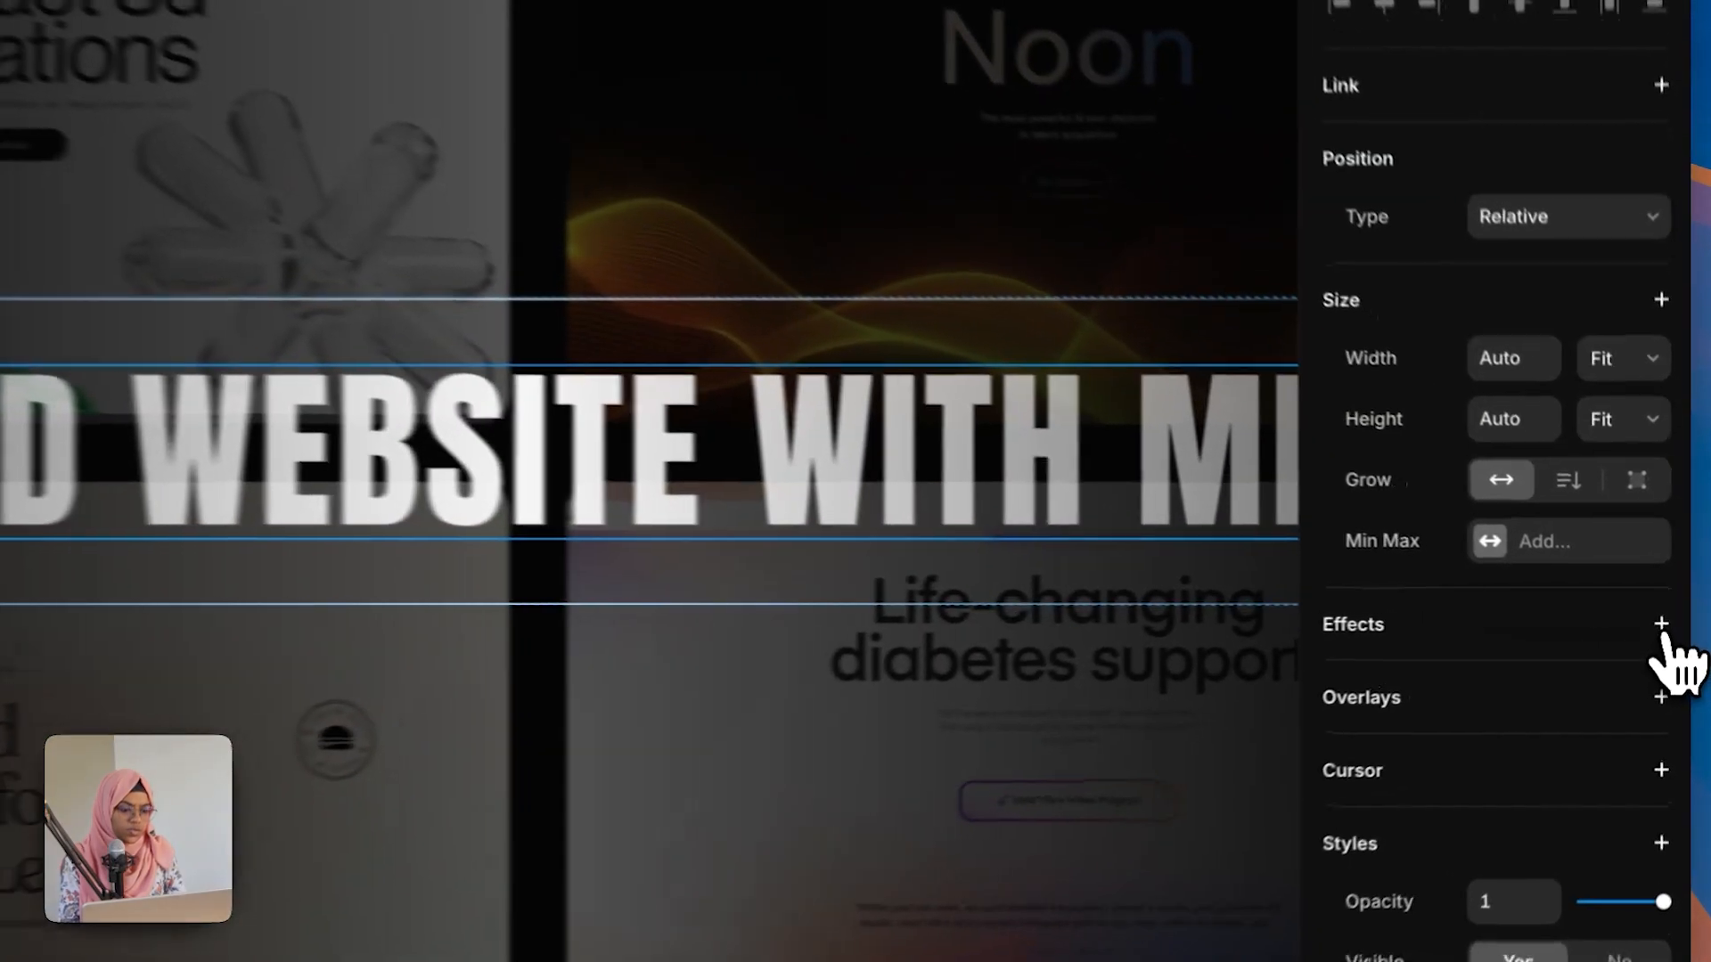
click(1669, 618)
click(1568, 417)
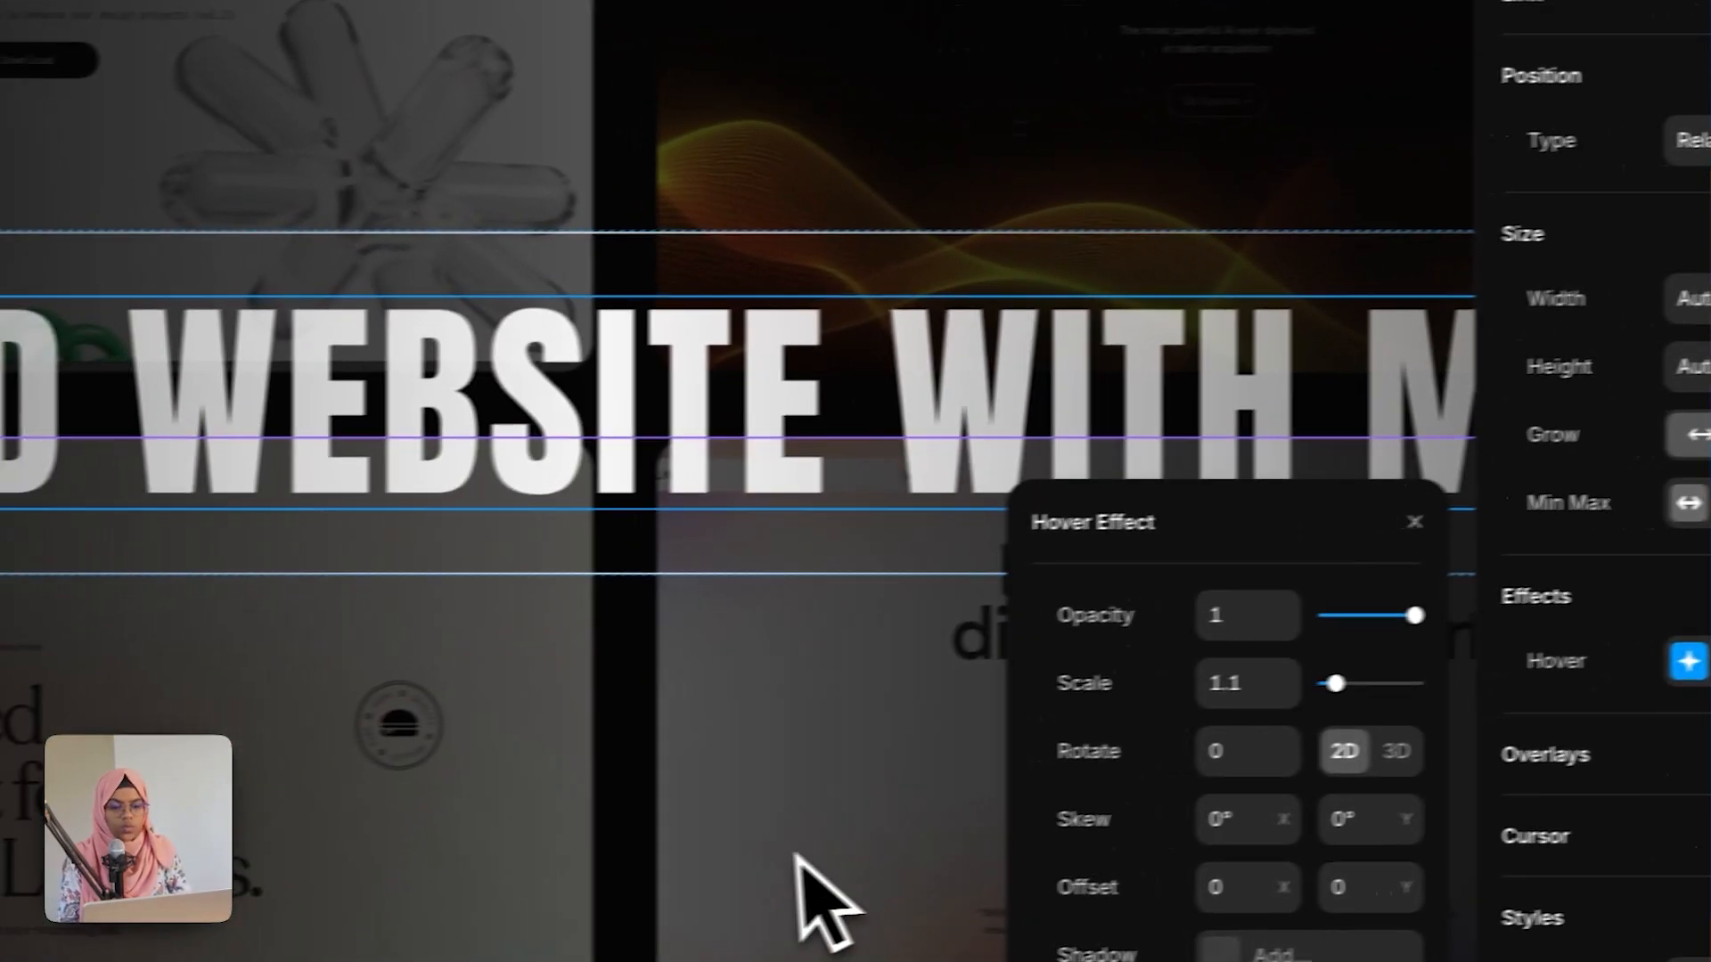
click(561, 874)
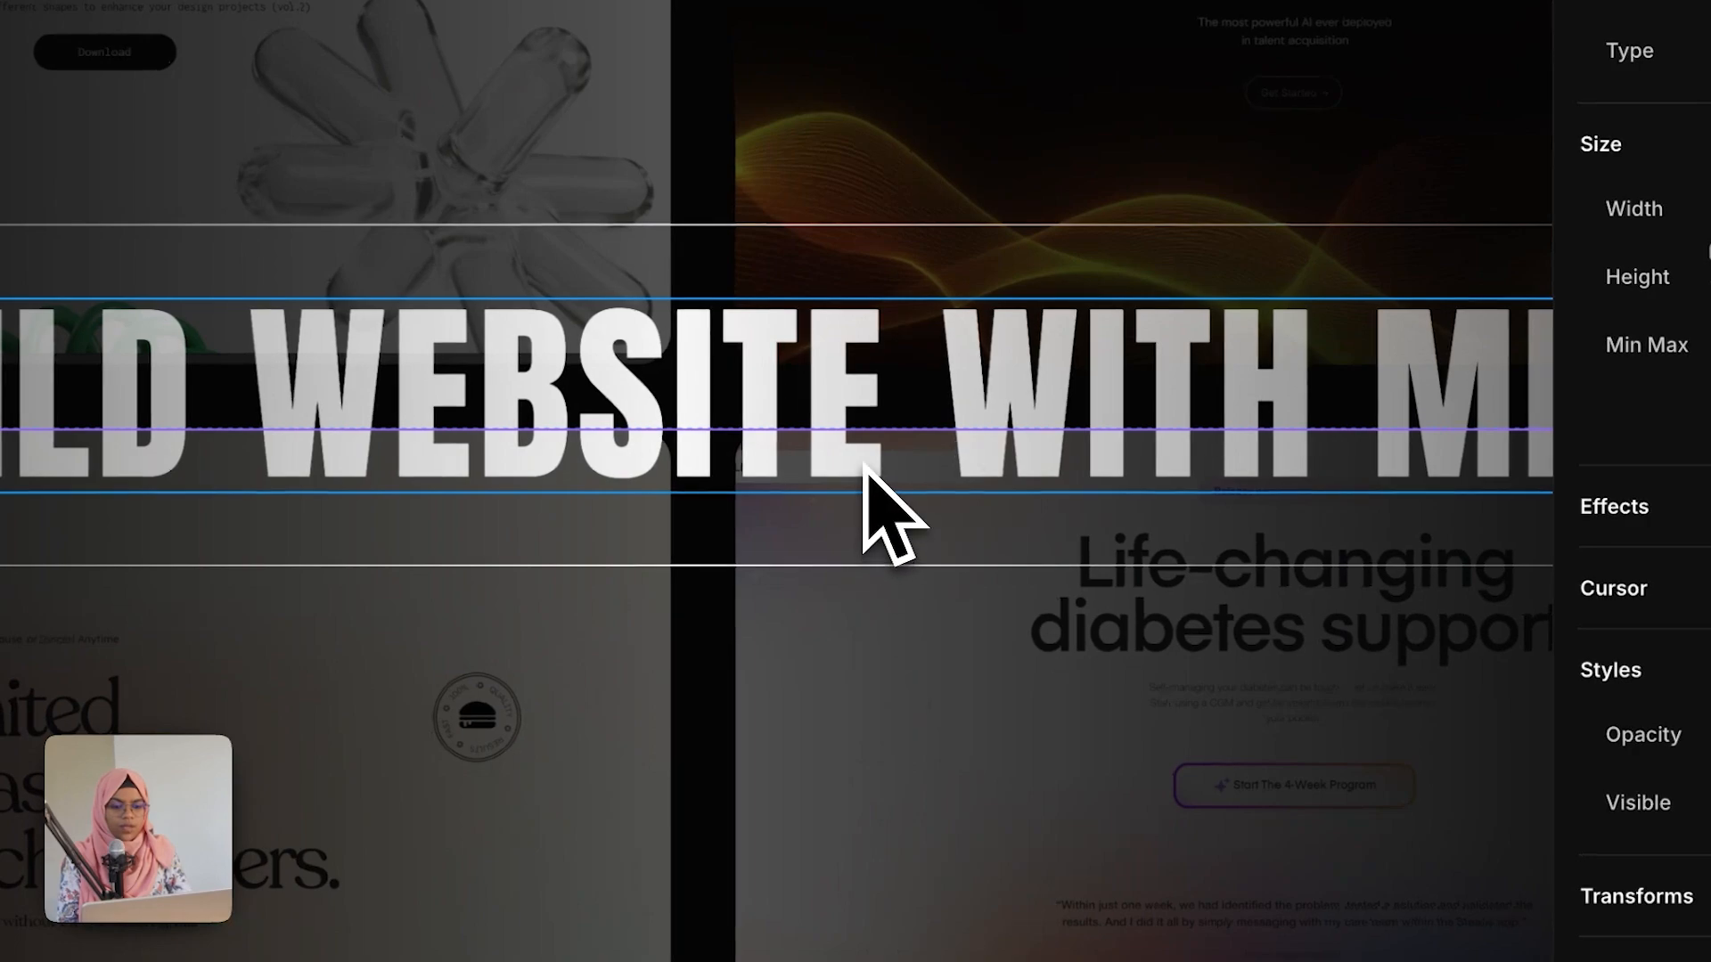
Step: Link the BUILD WEBSITE WITH ME ticker text to a mailto: link with the contact e-mail address
click(866, 467)
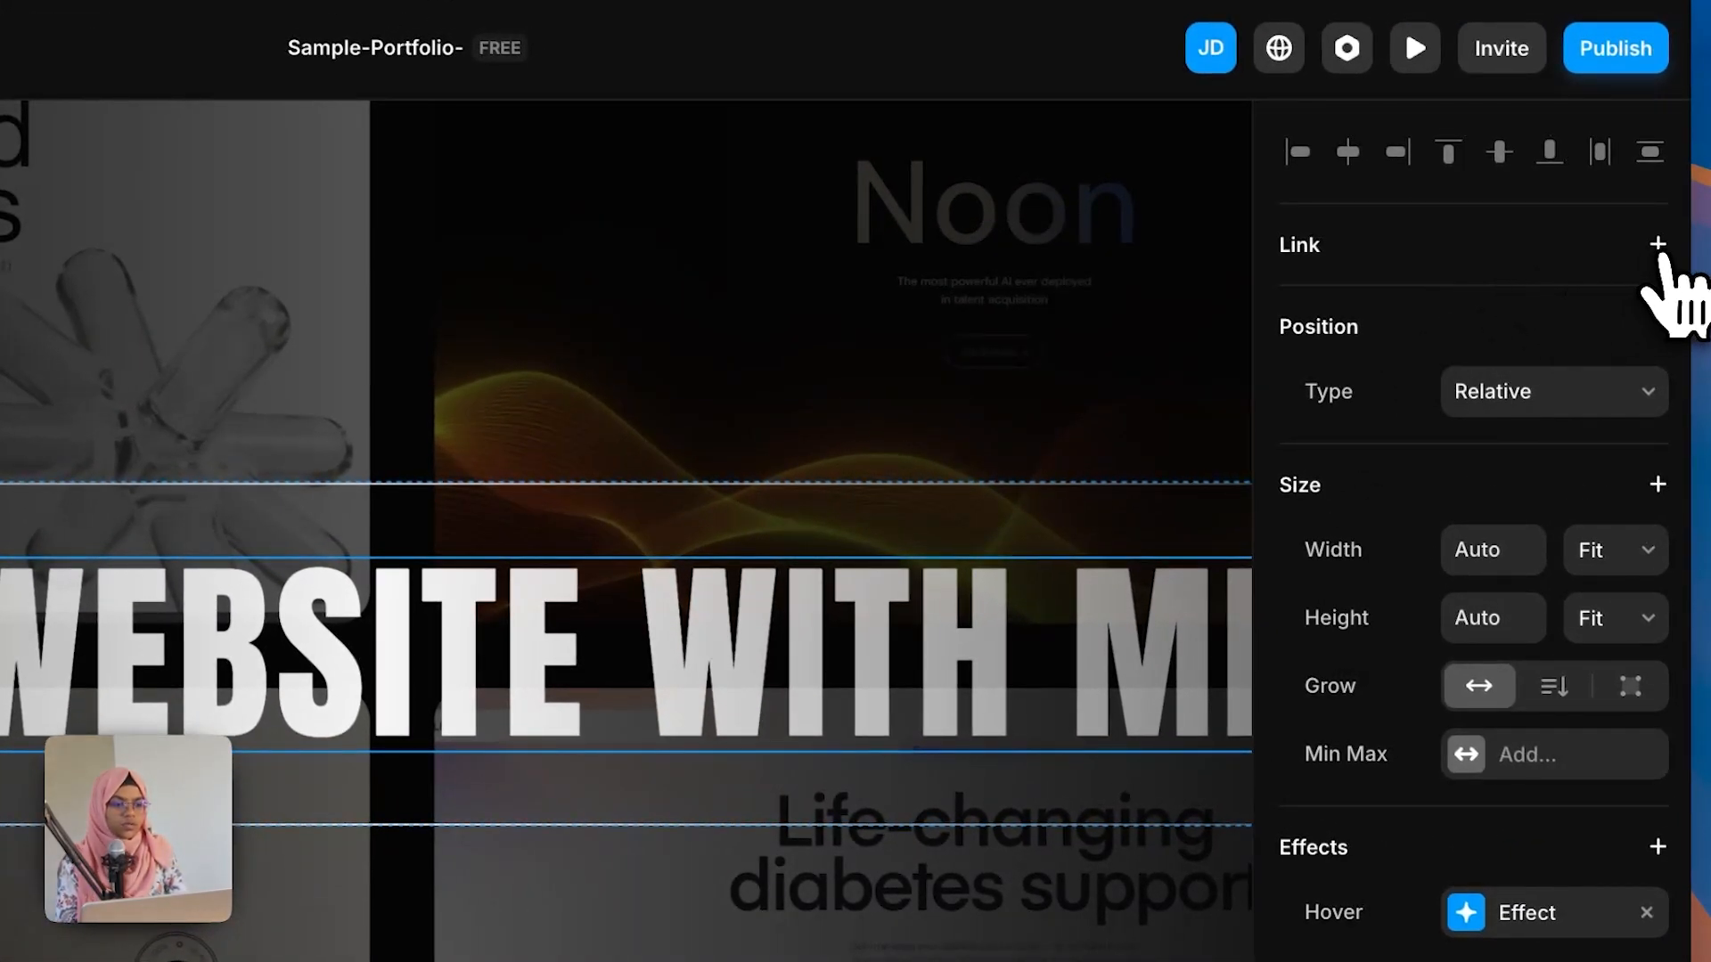
click(1657, 246)
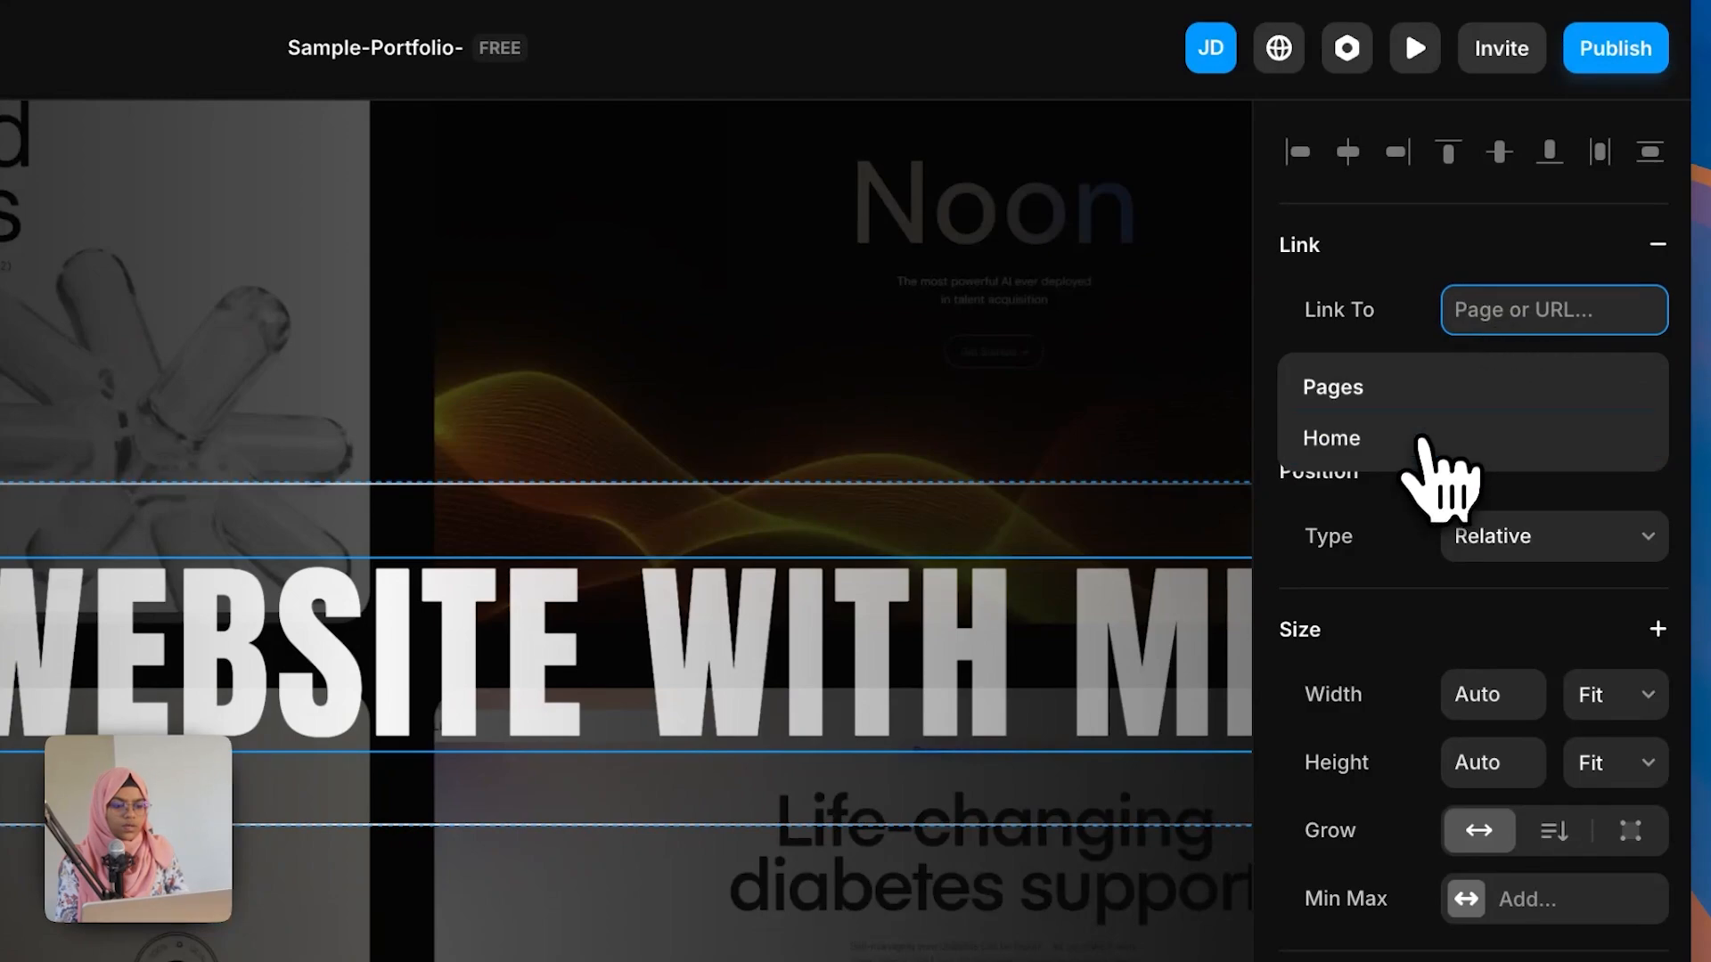
text(mail)
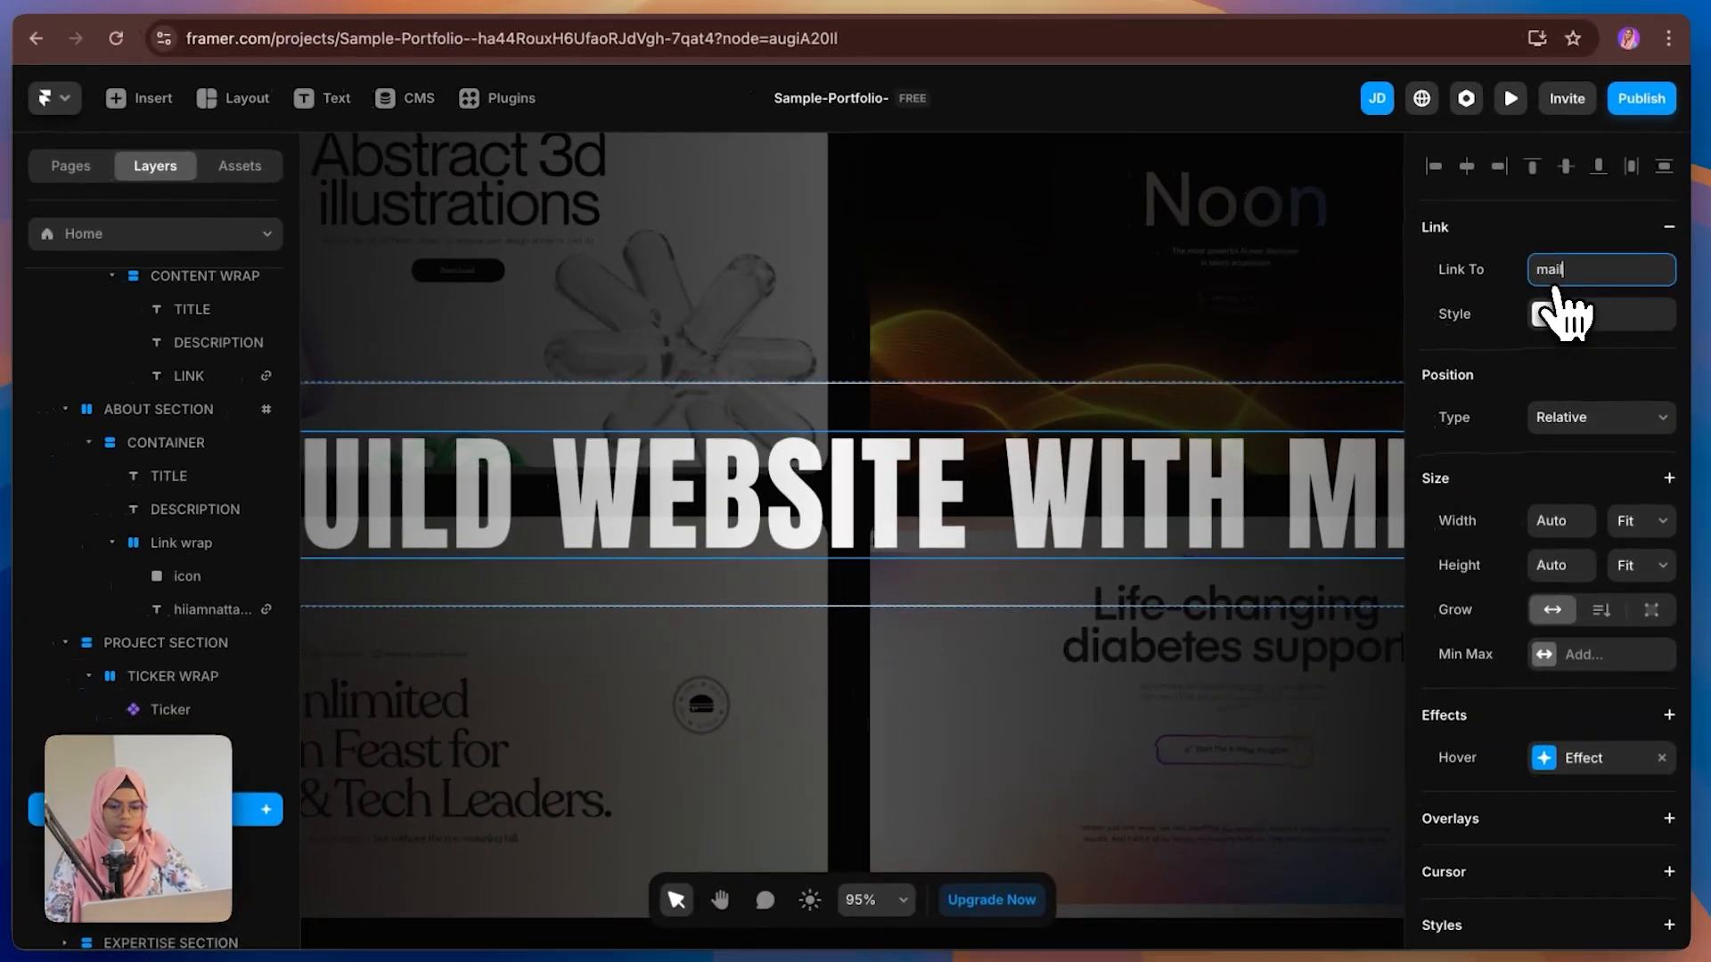
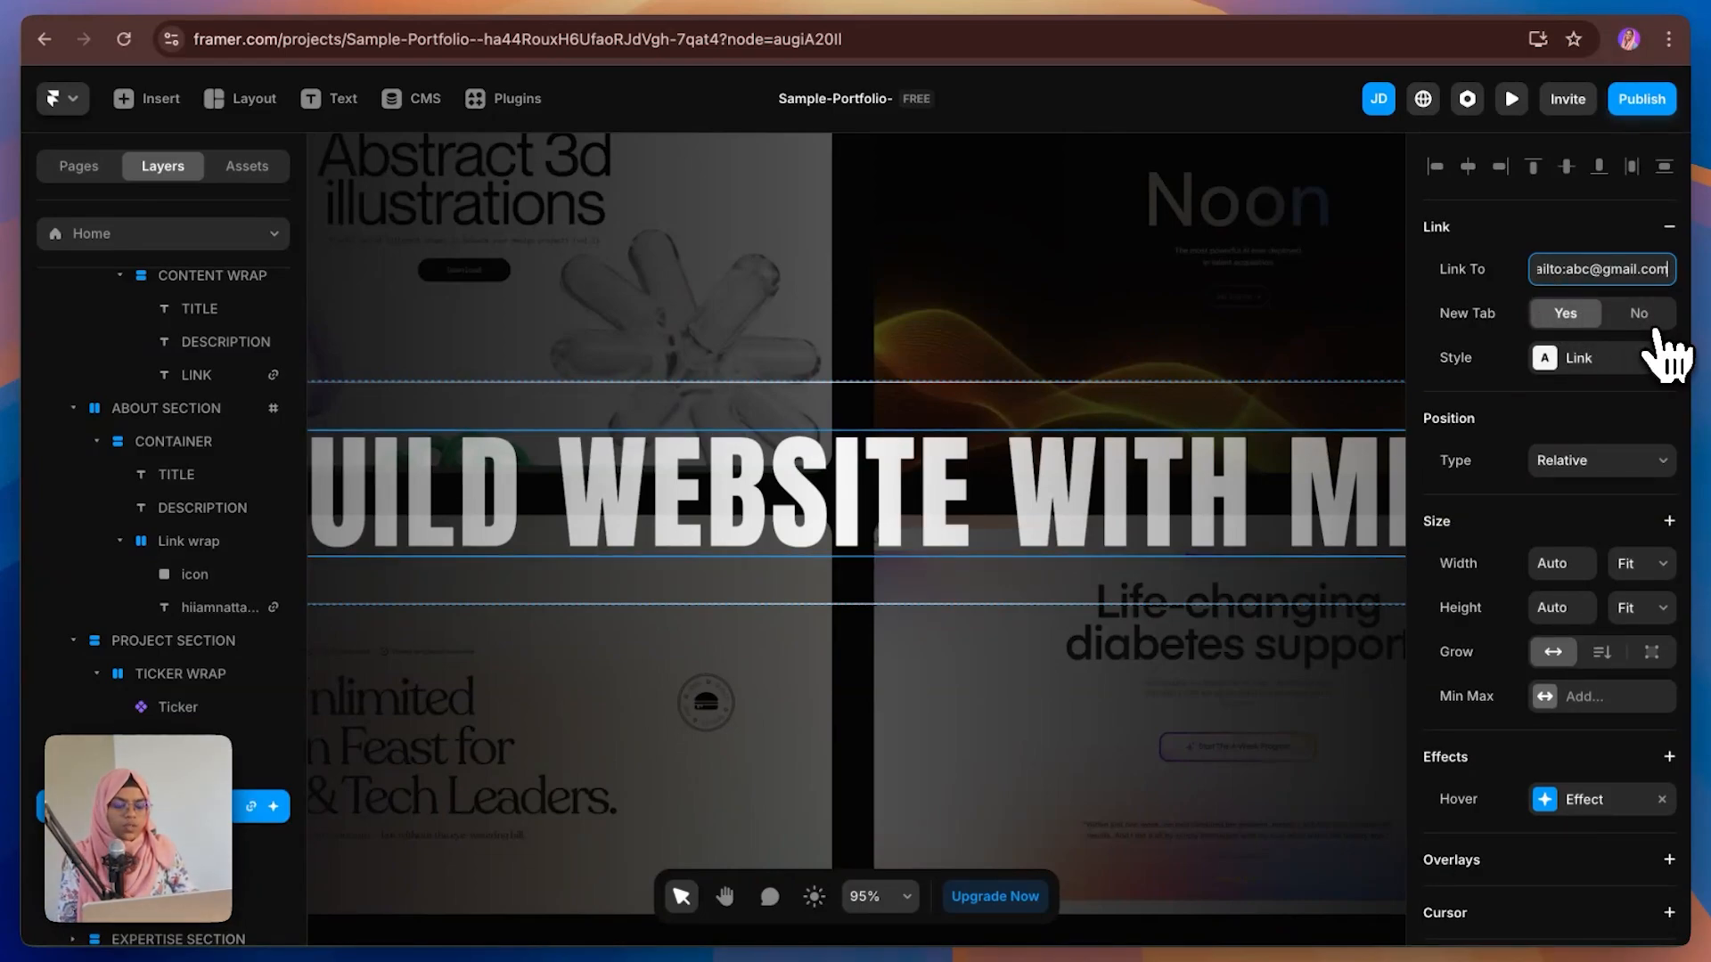
Step: Examine the WEB DESIGN, WEB DEVELOPMENT and SEO items in the expertise section and the selected works below
scroll(1146, 679, down, 3)
scroll(1146, 680, down, 6)
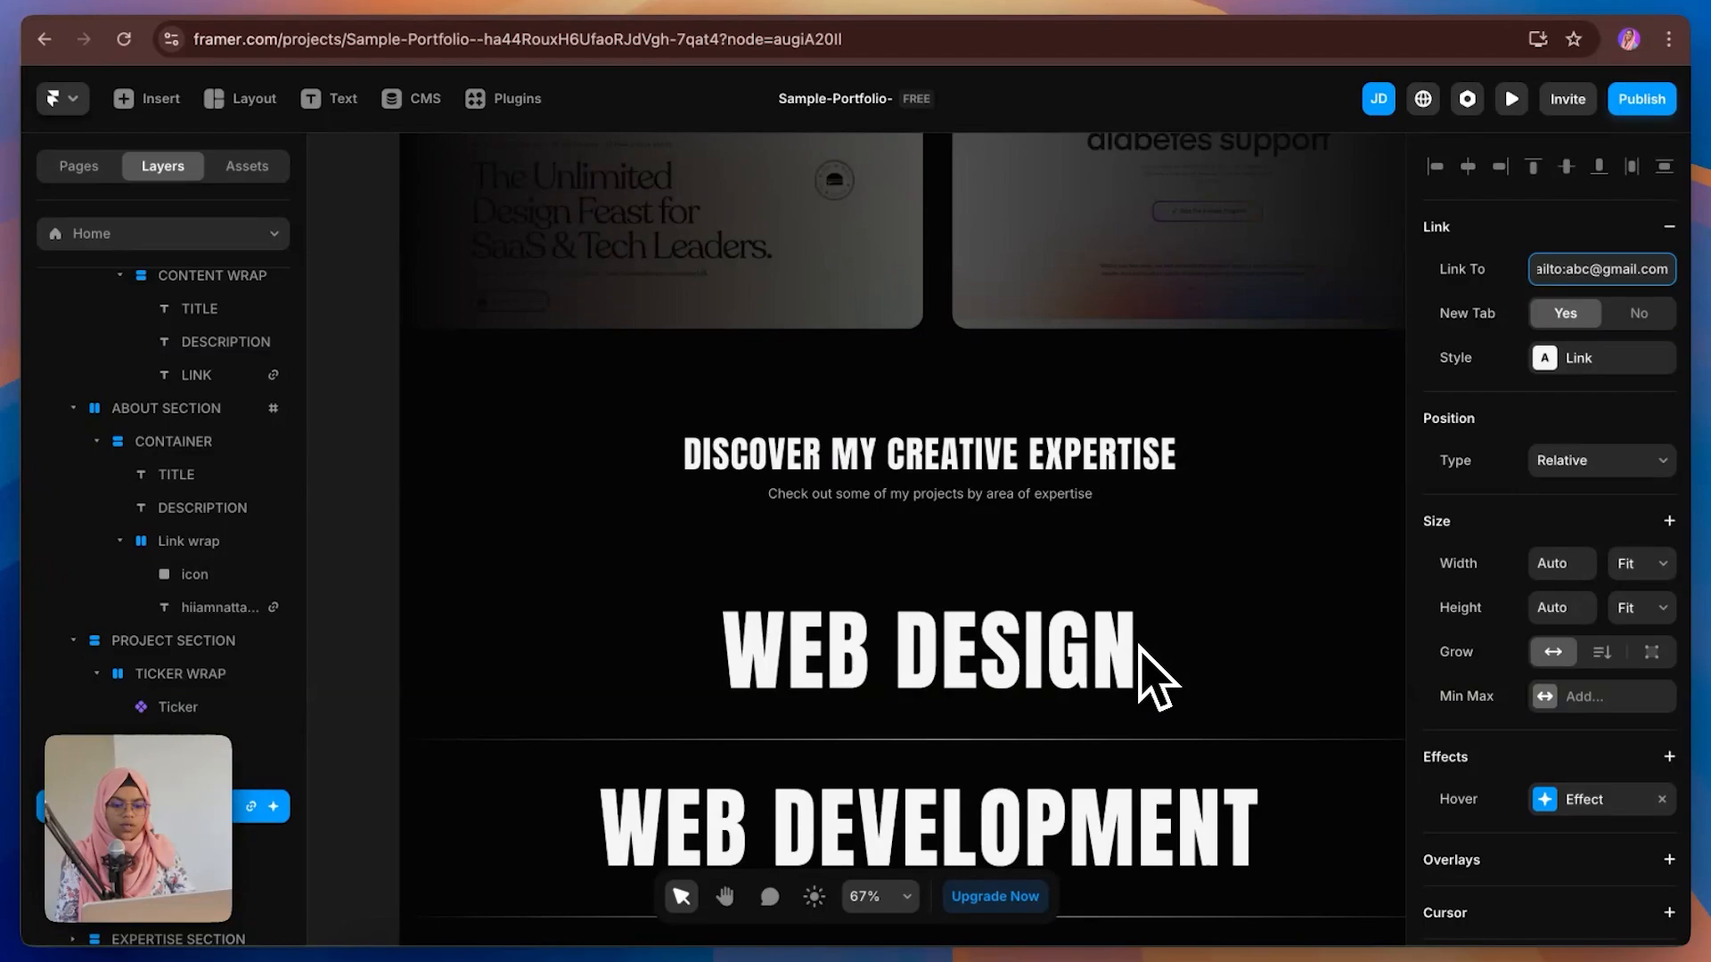
scroll(1140, 647, down, 3)
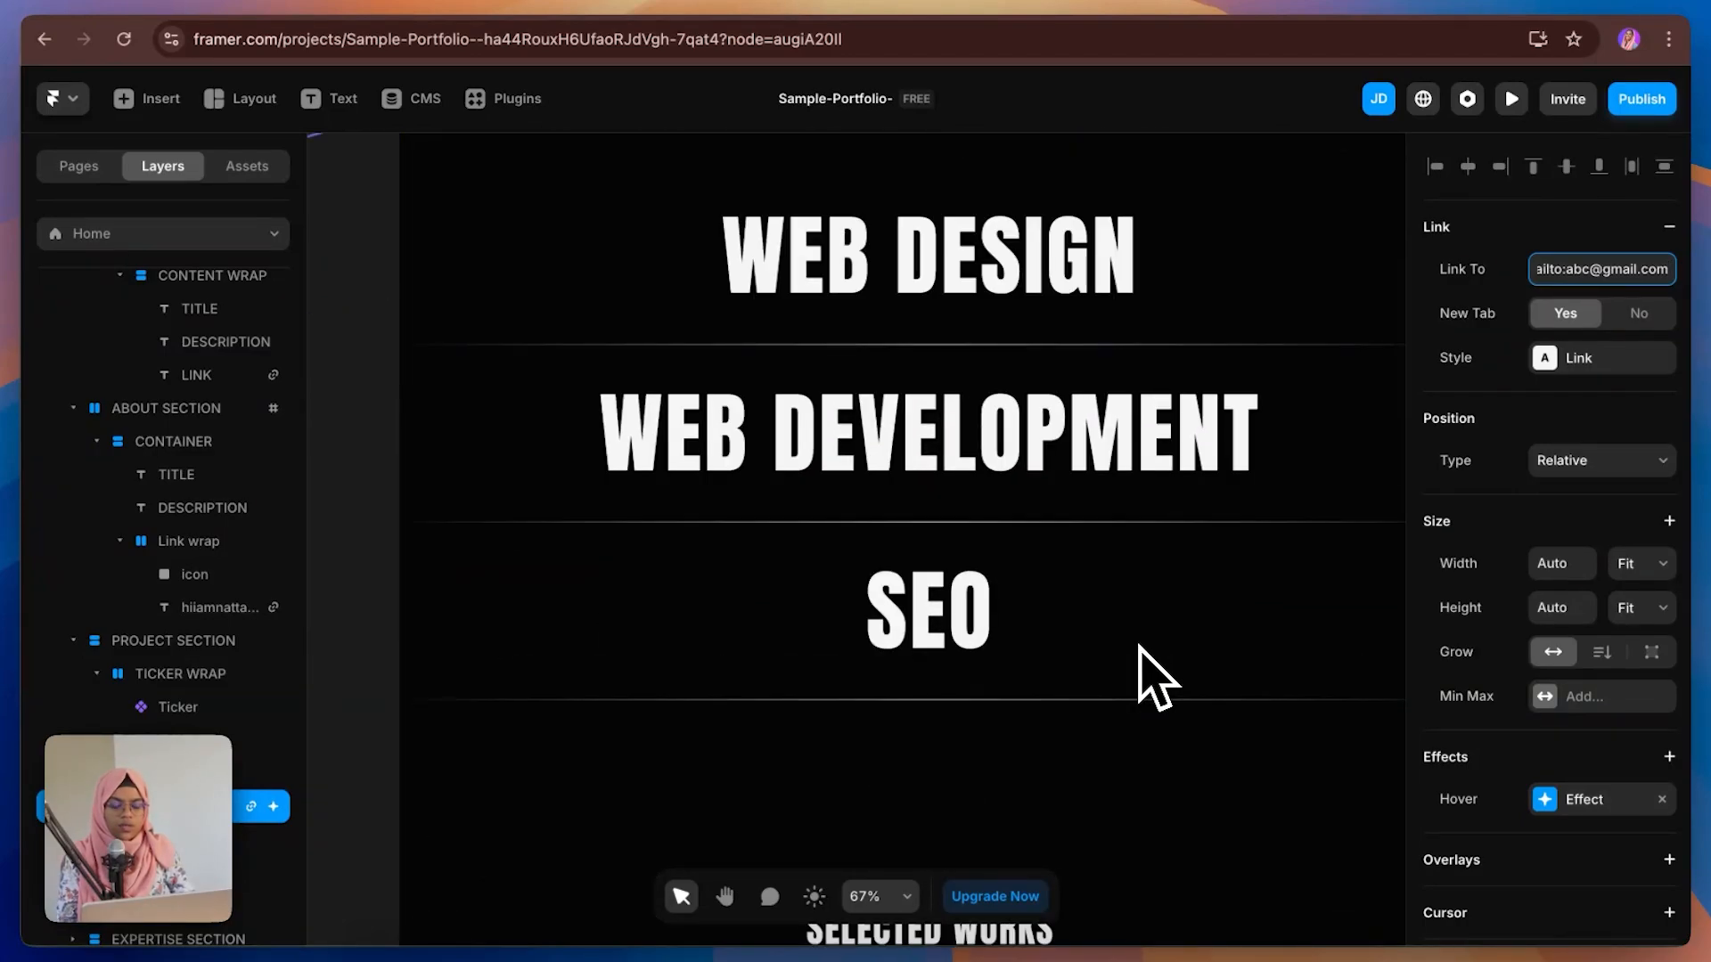
click(785, 330)
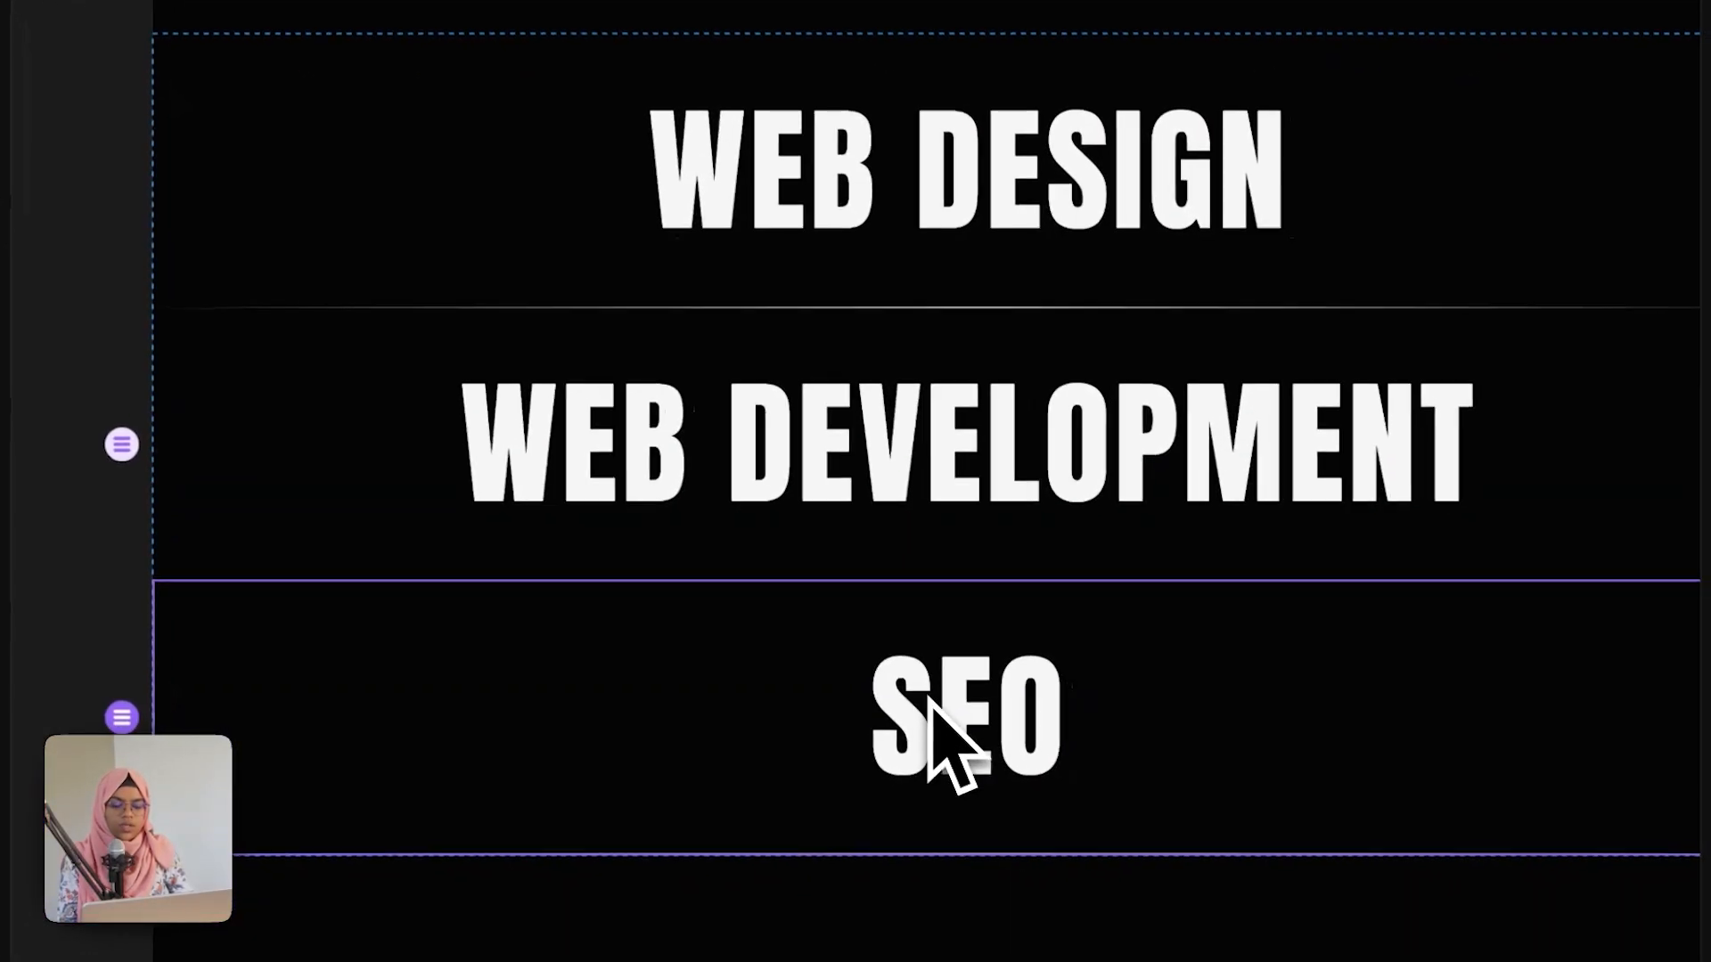
click(953, 231)
click(980, 512)
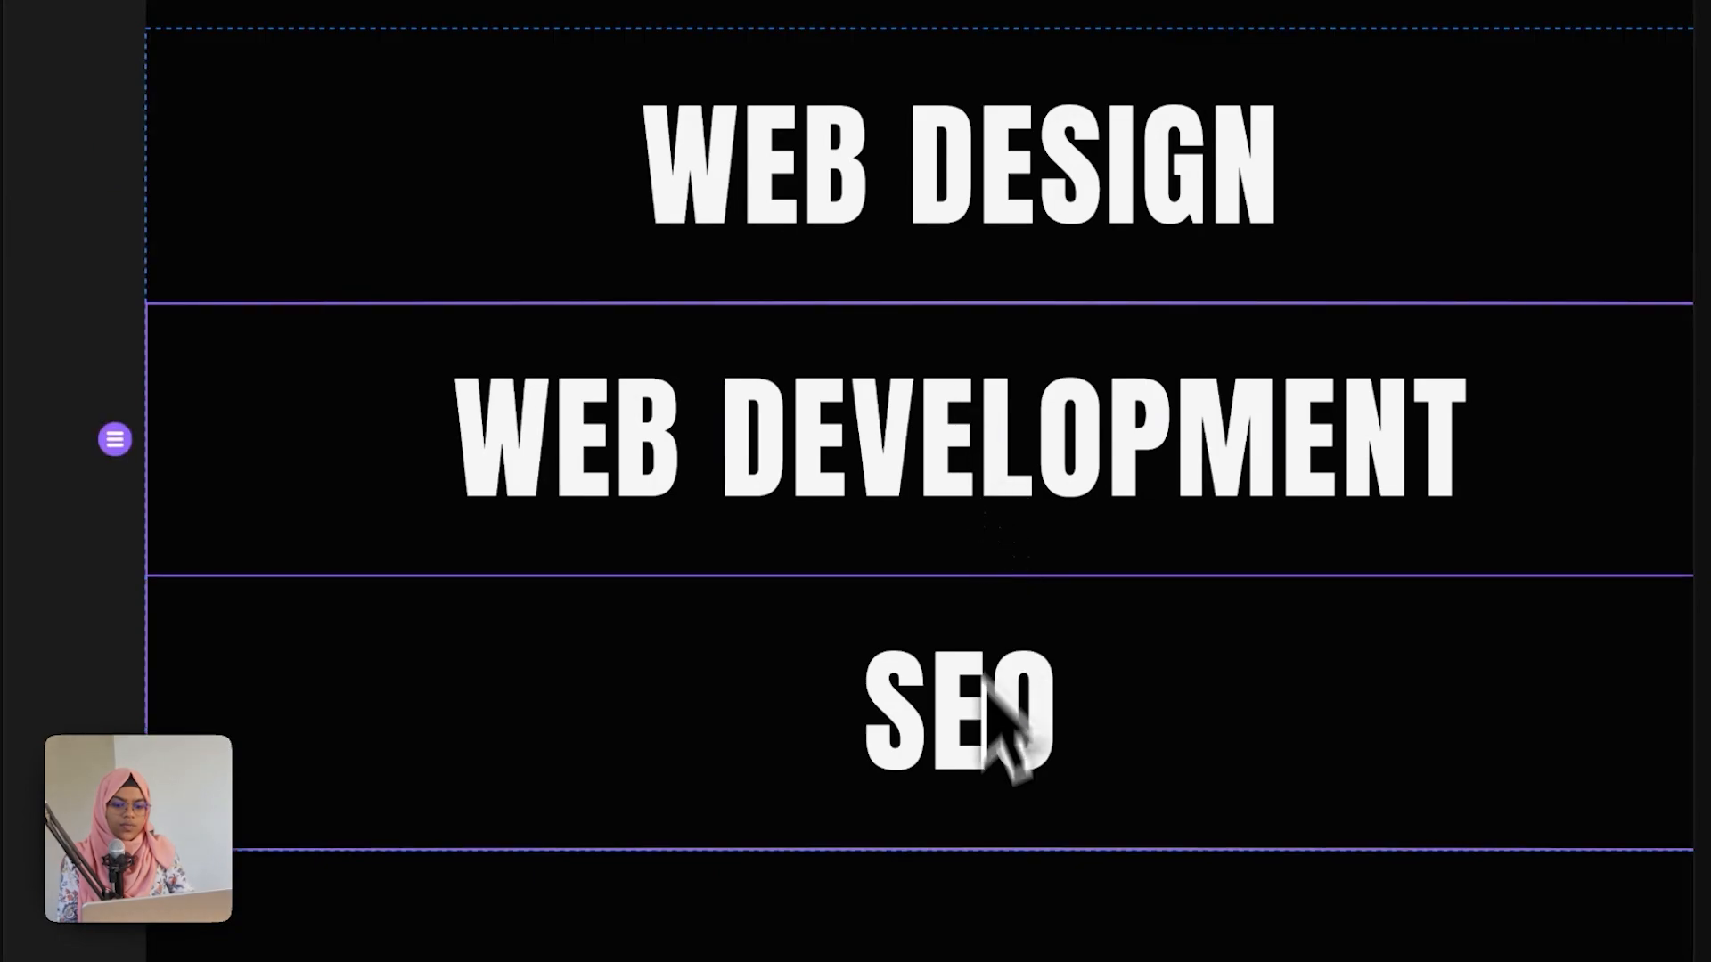
click(983, 784)
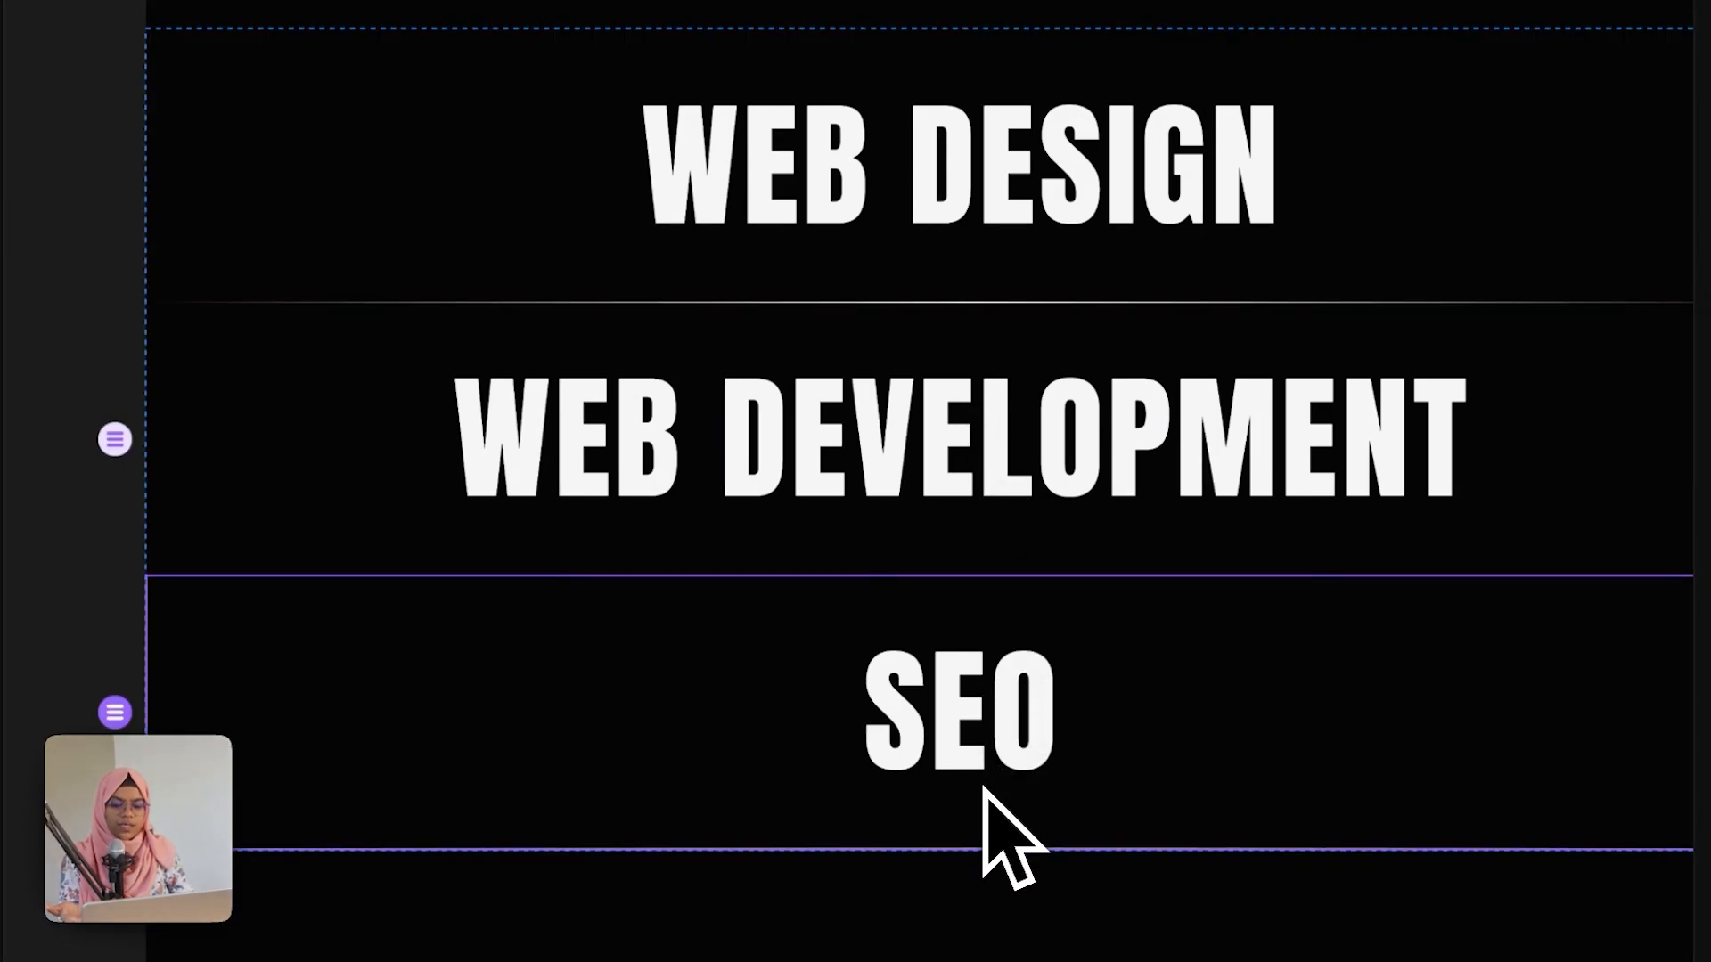
scroll(985, 789, down, 10)
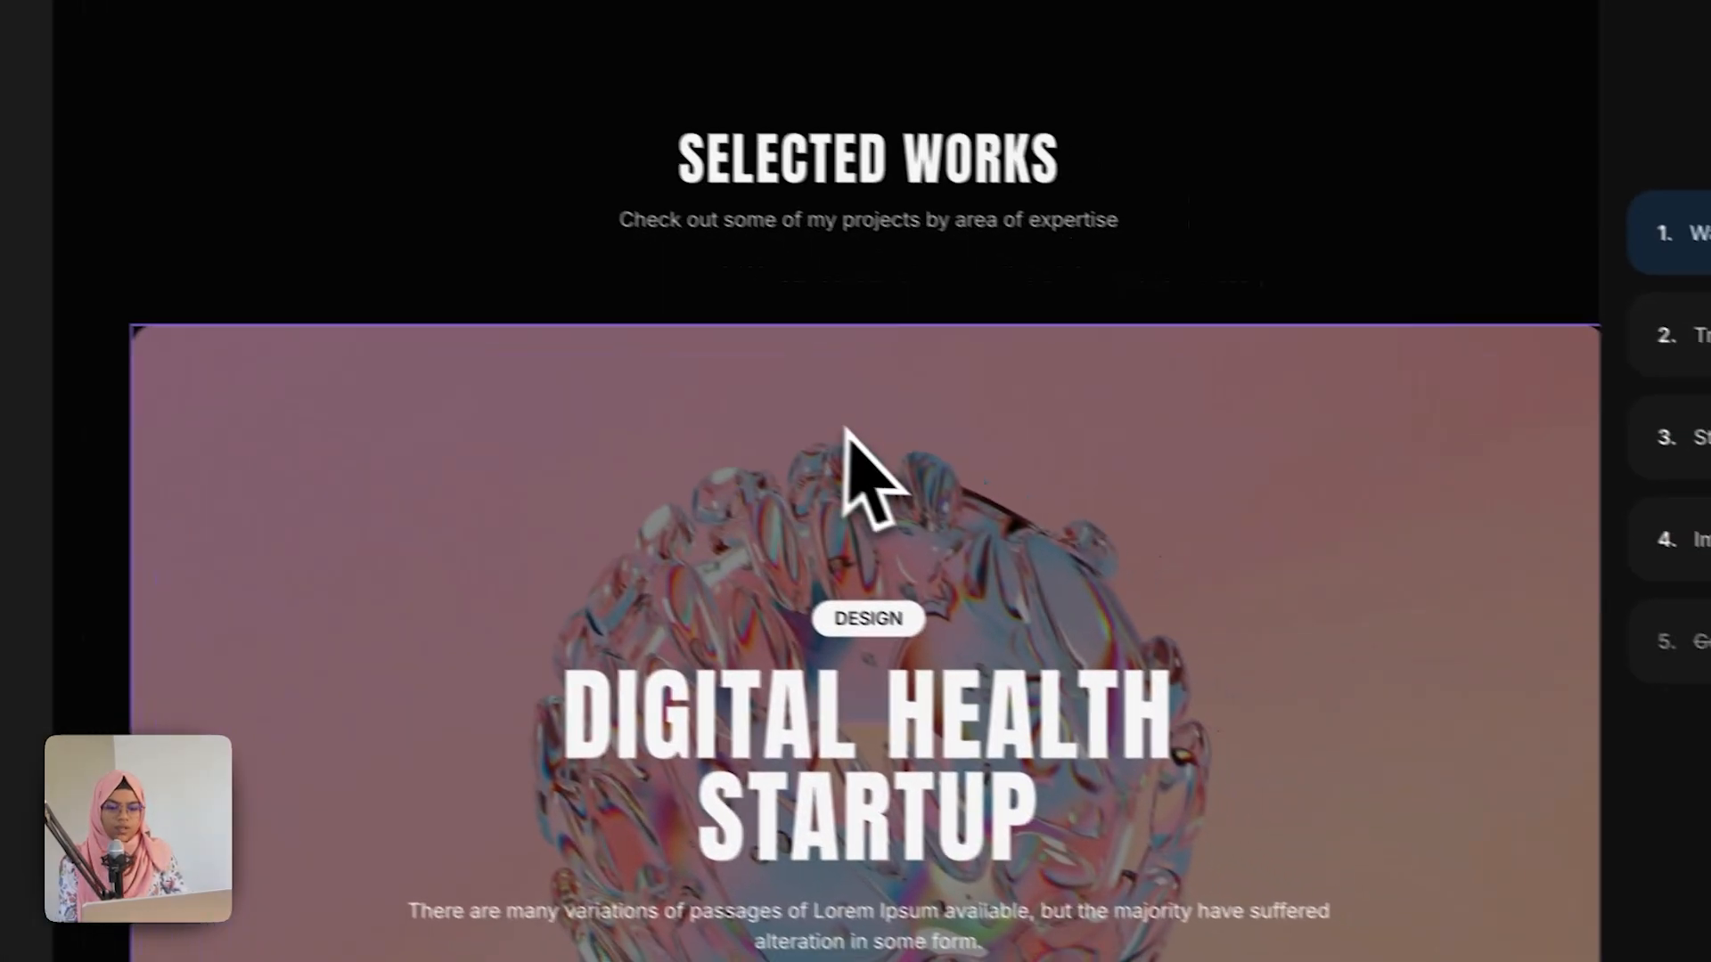
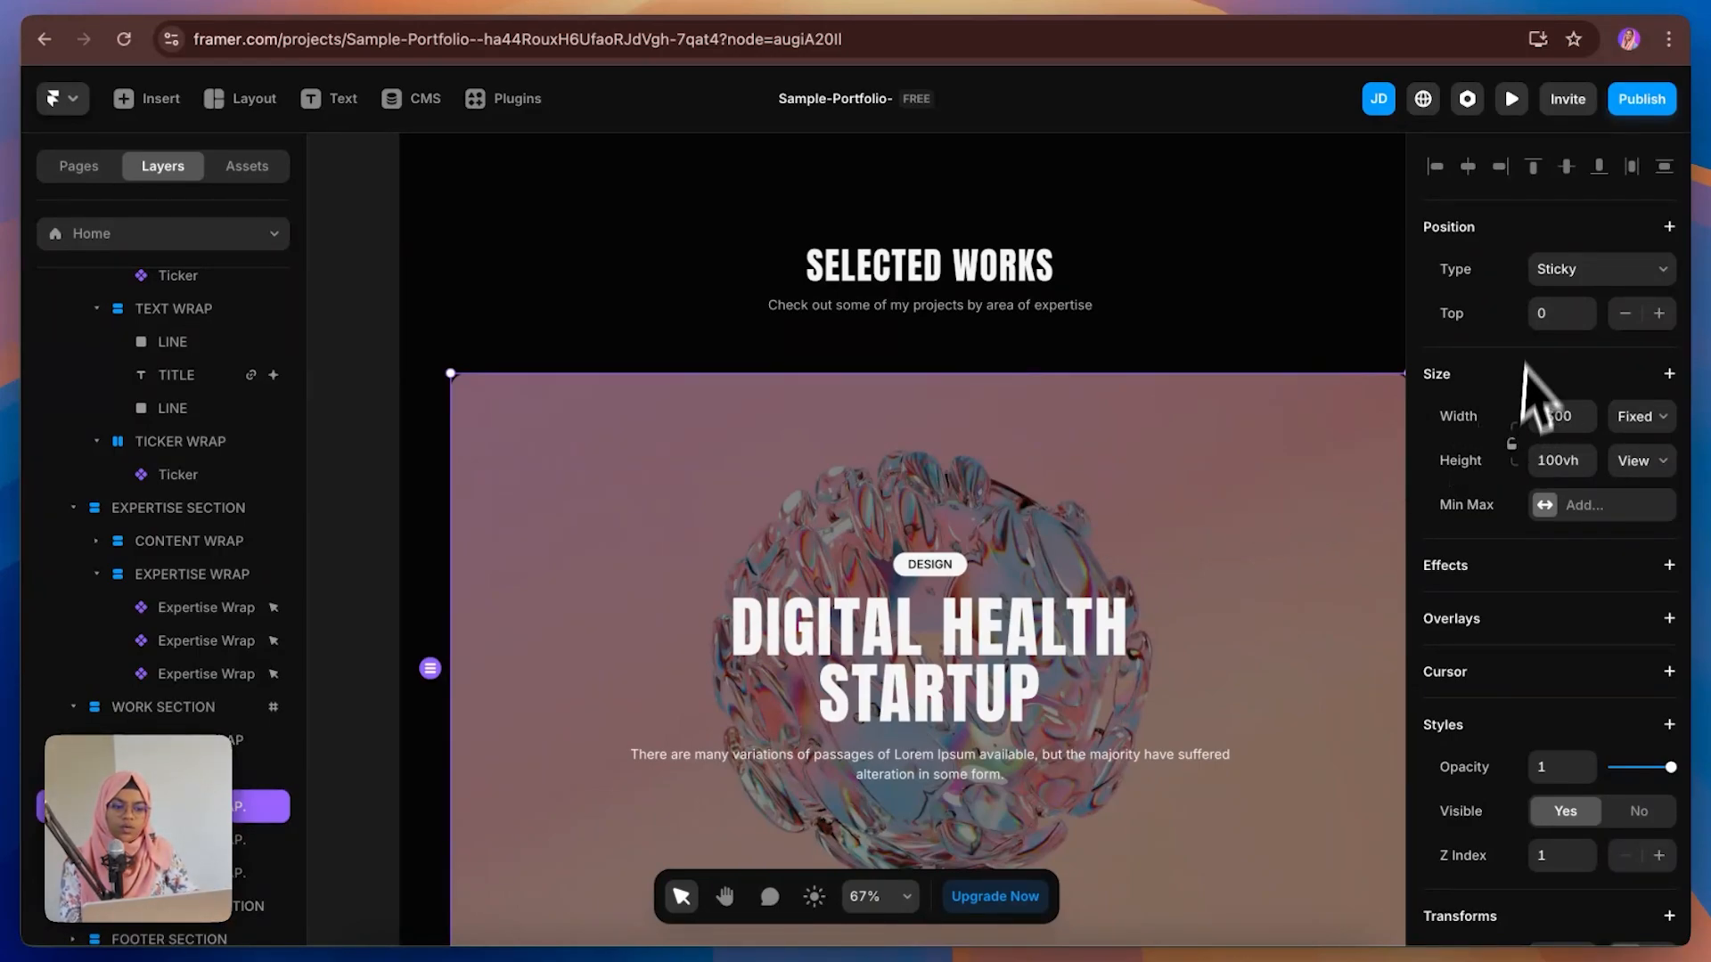
Step: Open the WORK WRAP. component and create a variable for its main variant's Link To property
scroll(1565, 793, down, 5)
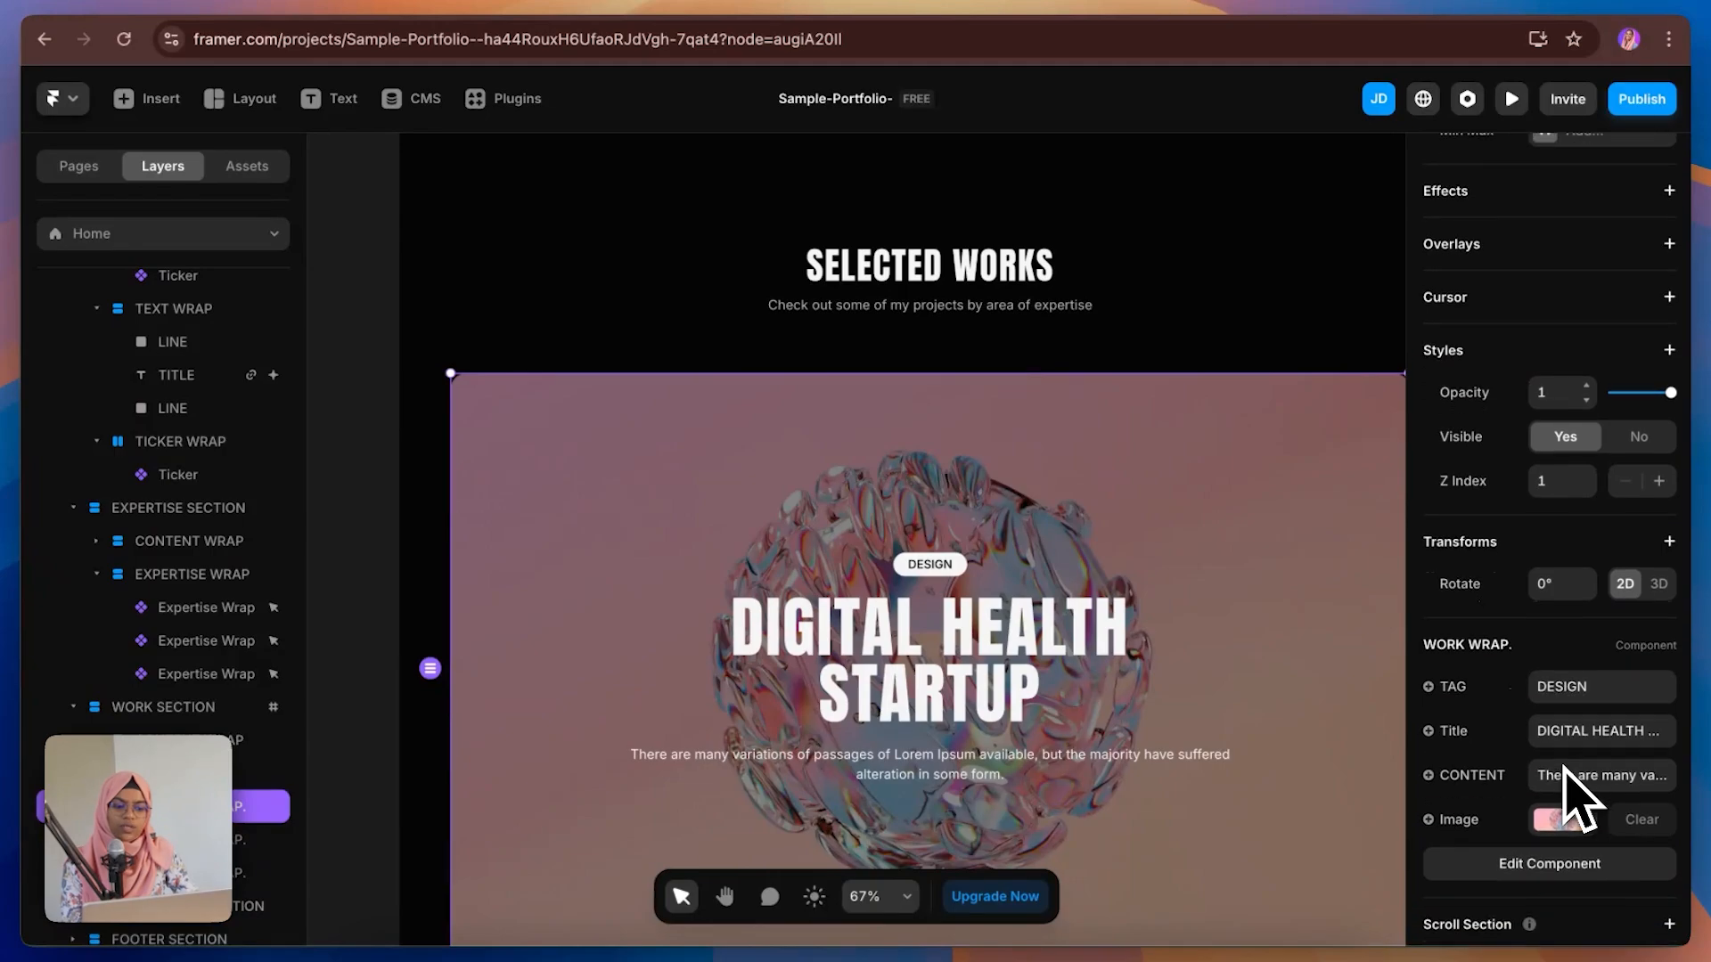
scroll(1565, 788, up, 5)
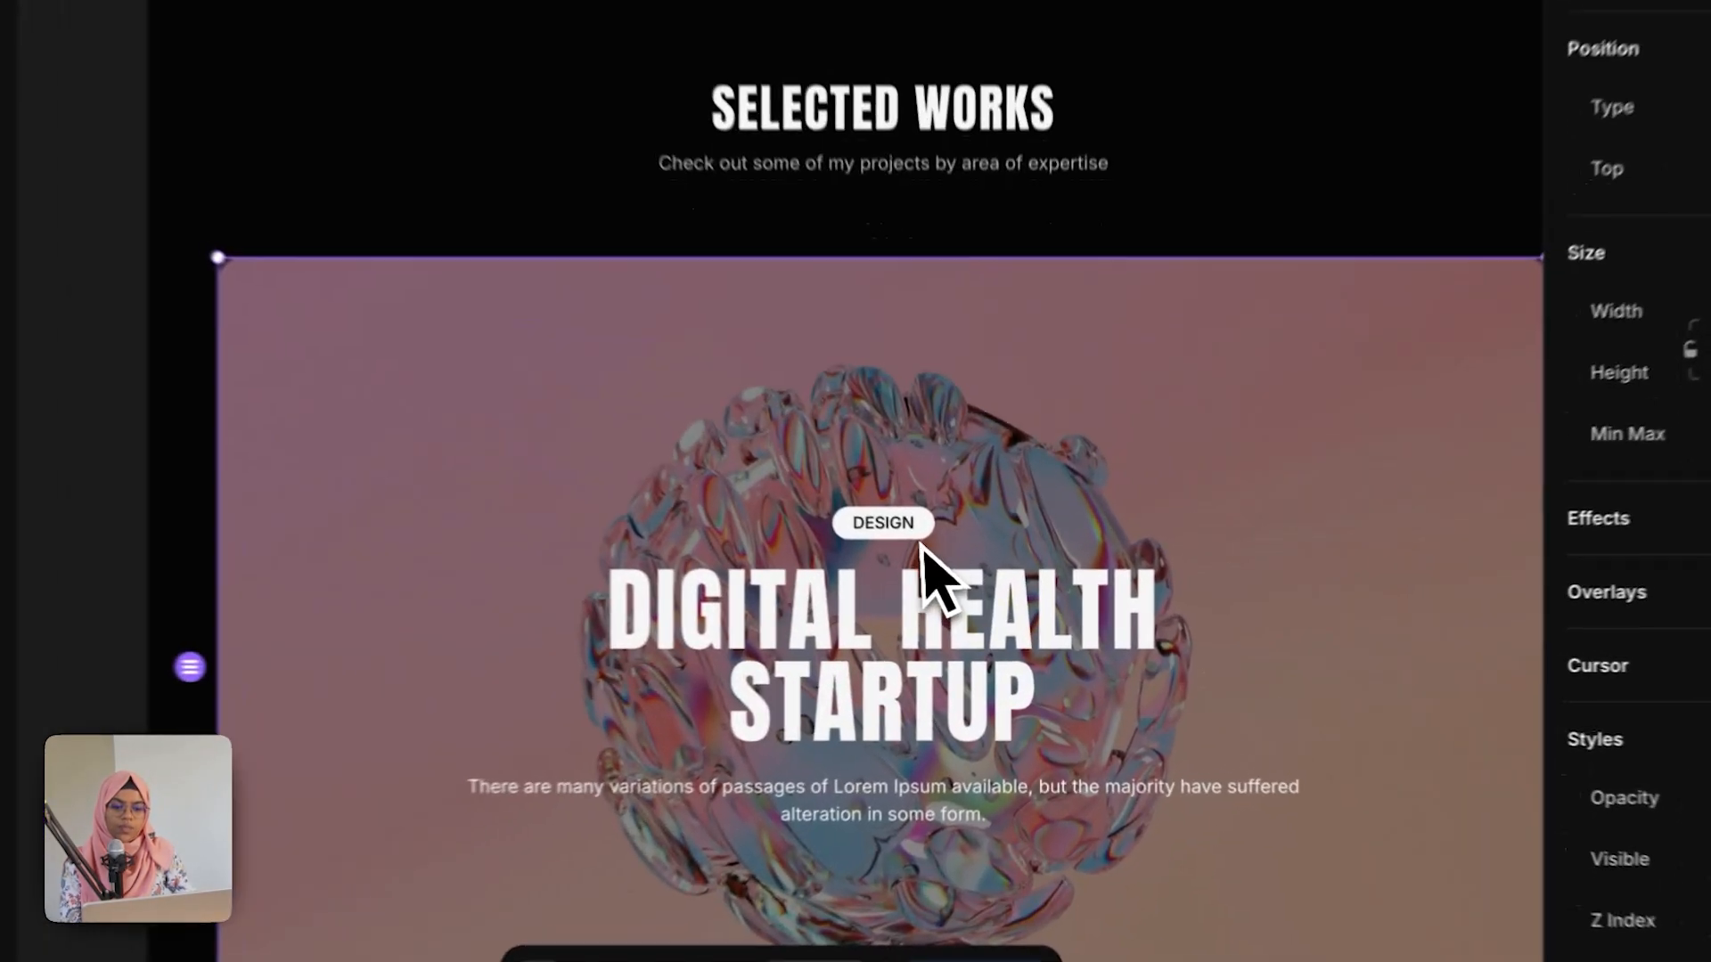
double_click(957, 579)
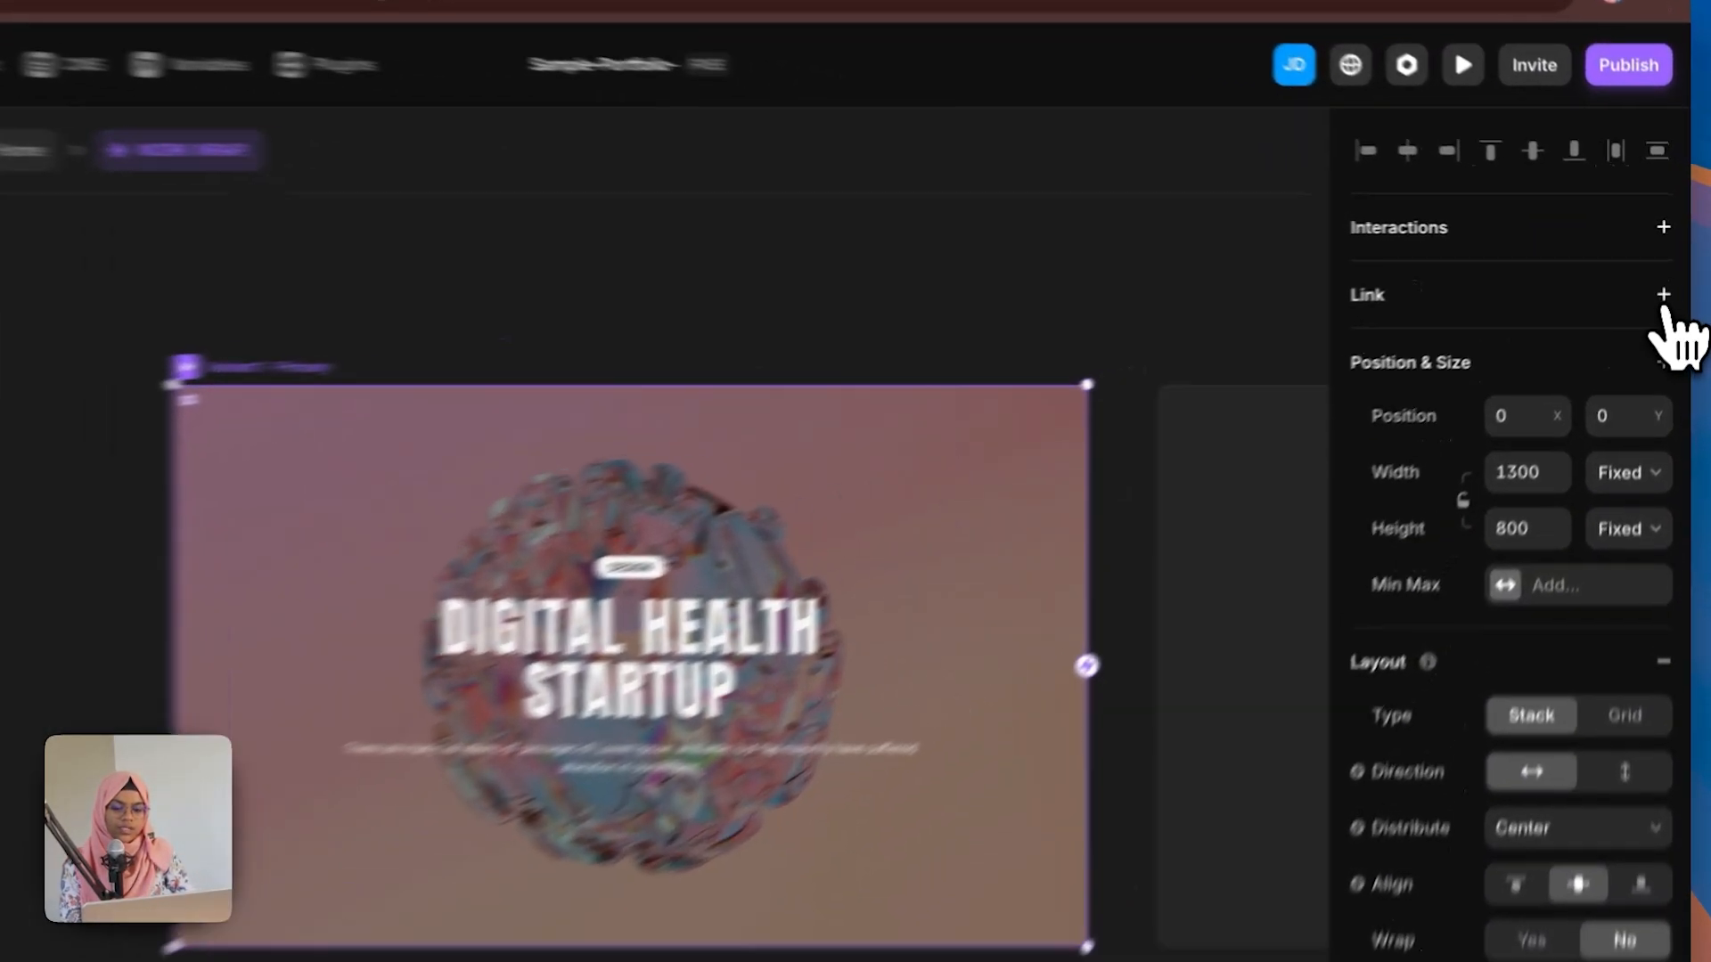
click(1669, 280)
click(1461, 325)
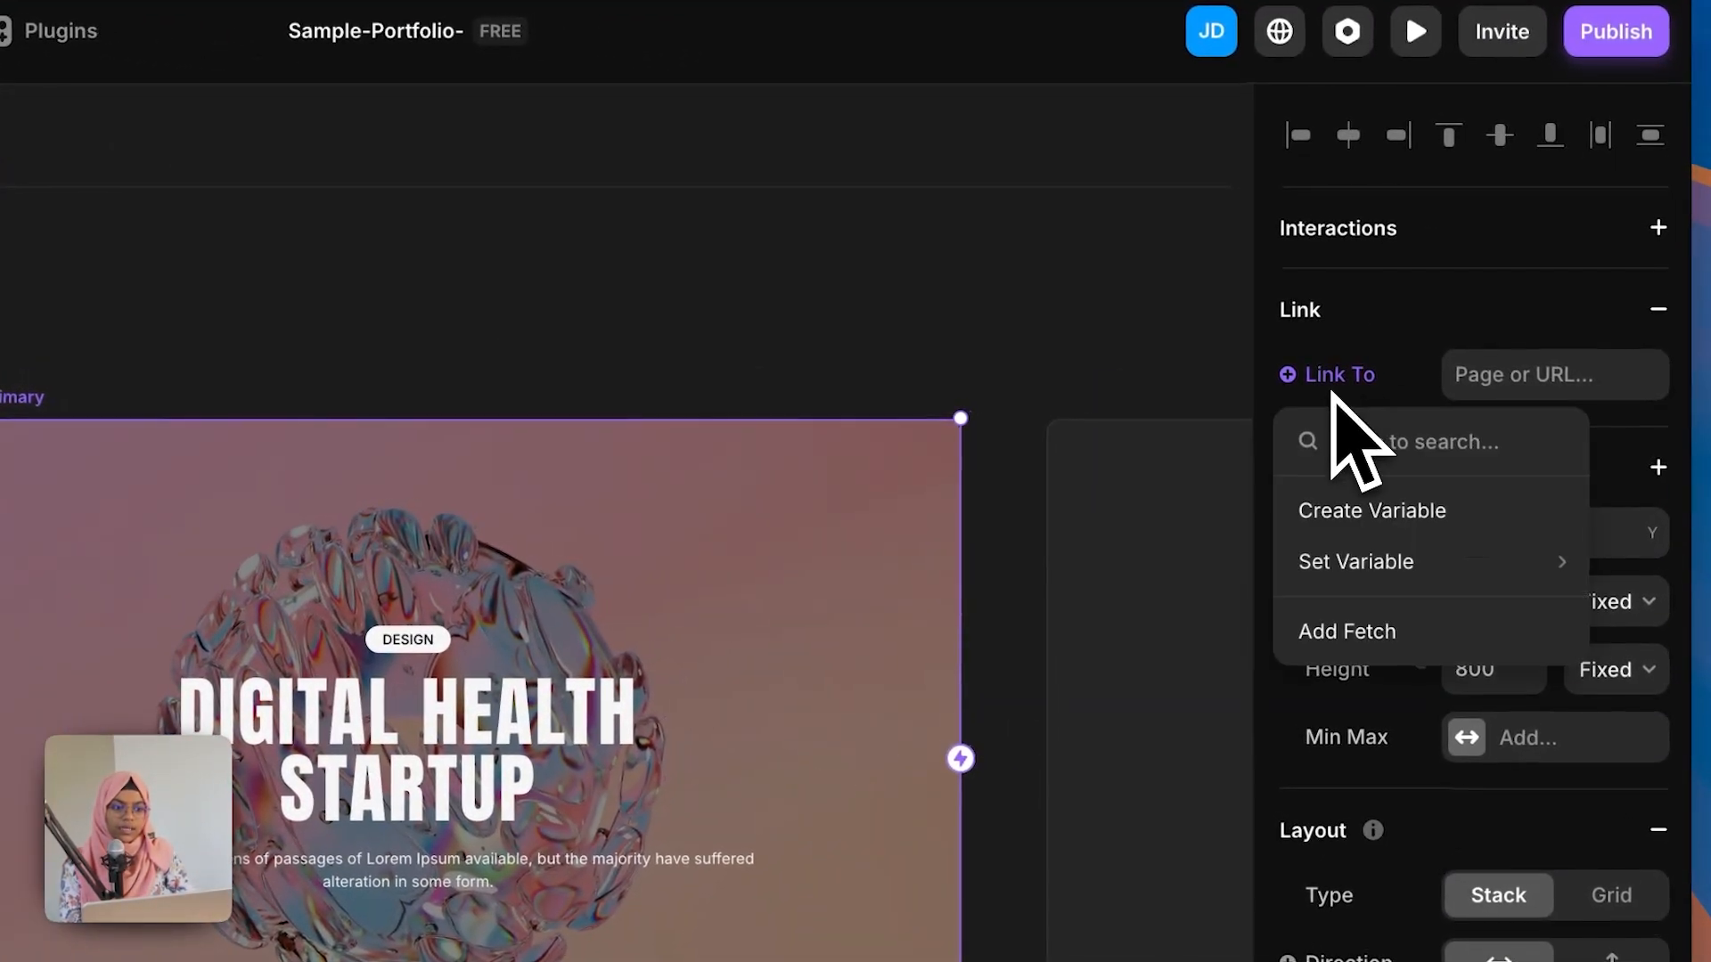
click(1386, 524)
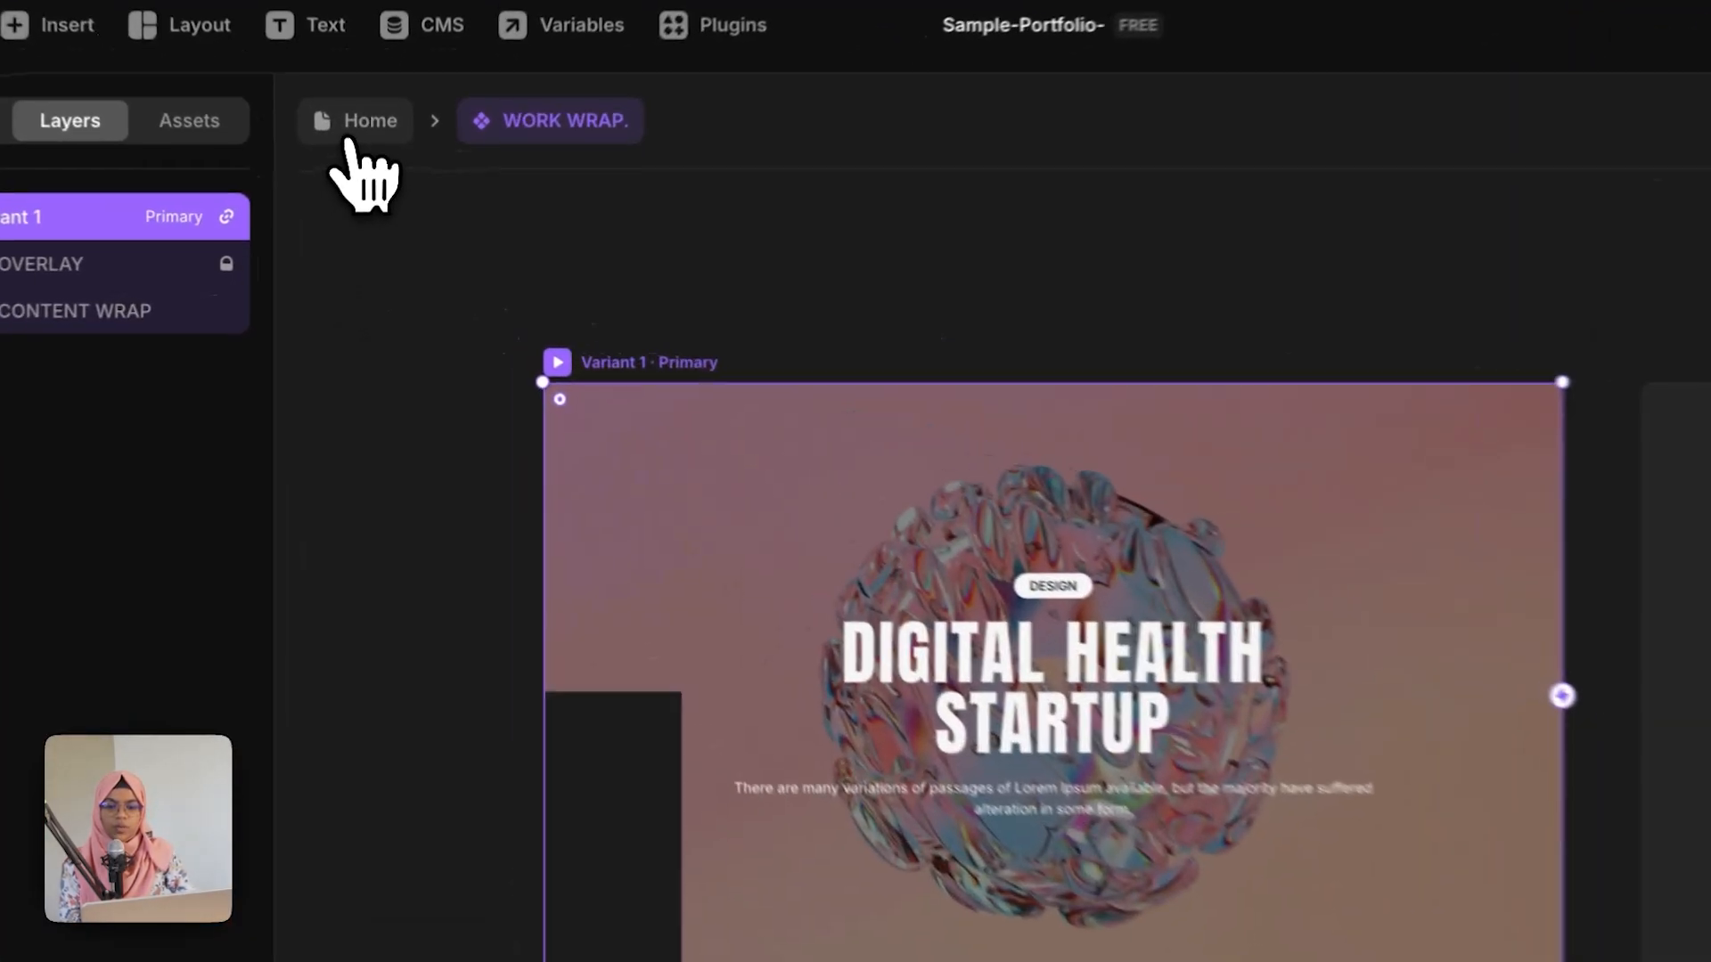
Step: Return to the Home page and set the first work card's Link property to the Home page
click(374, 166)
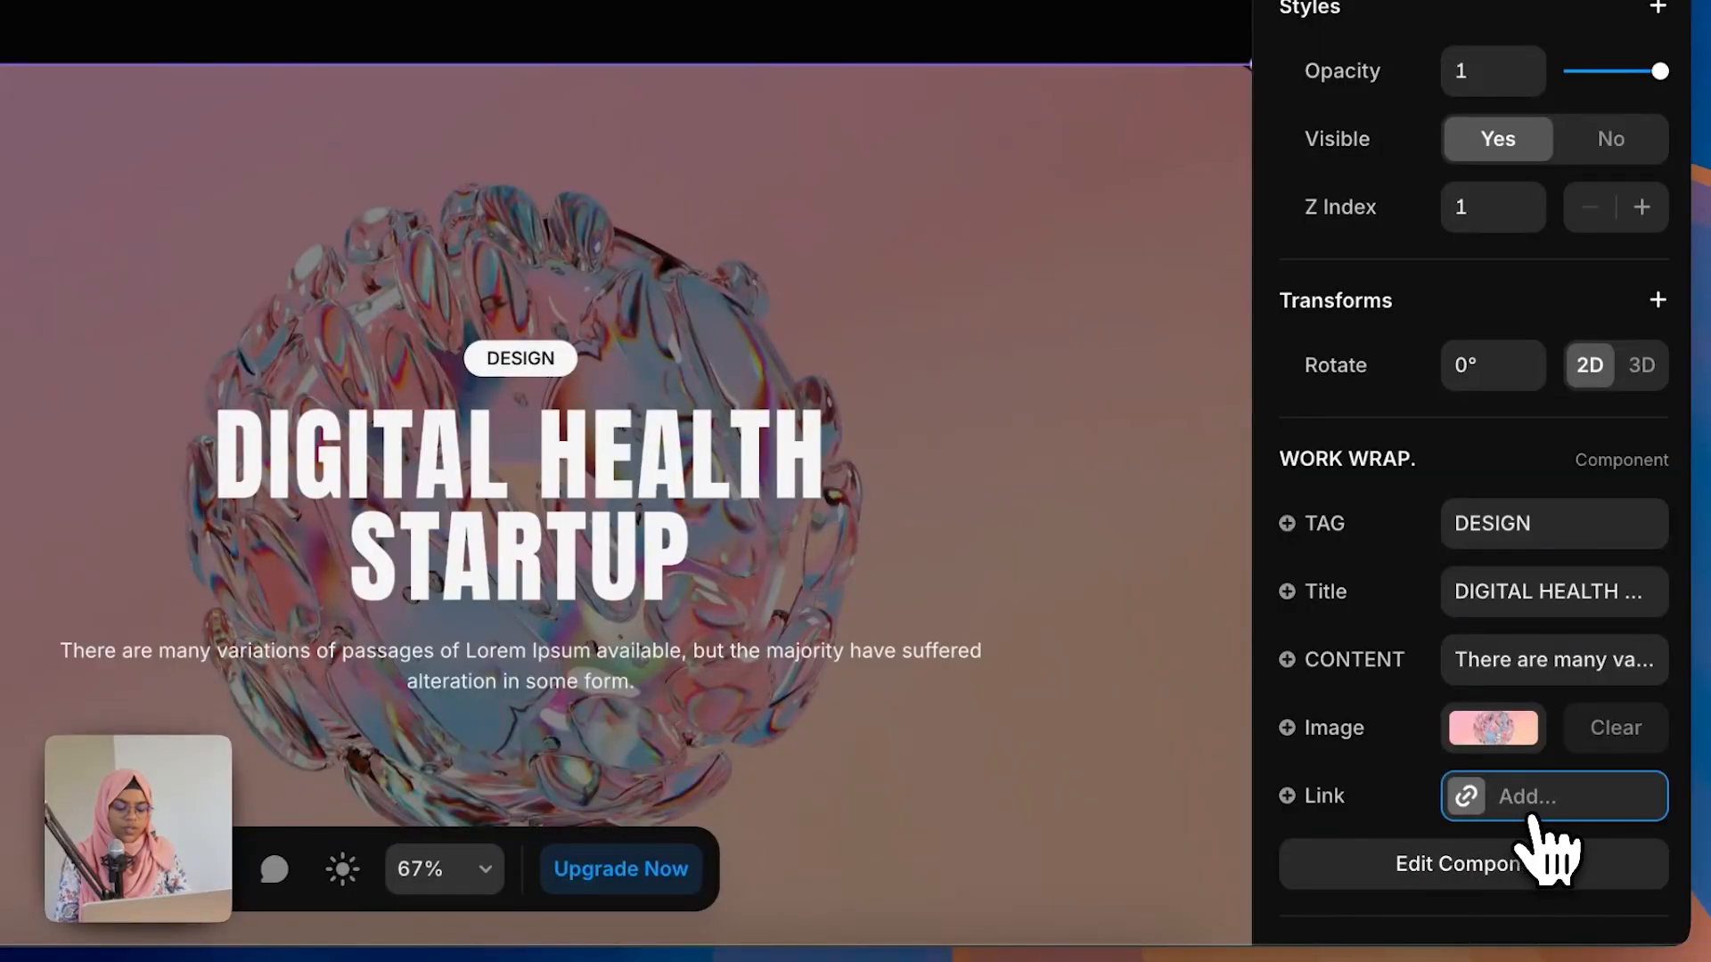
click(1532, 818)
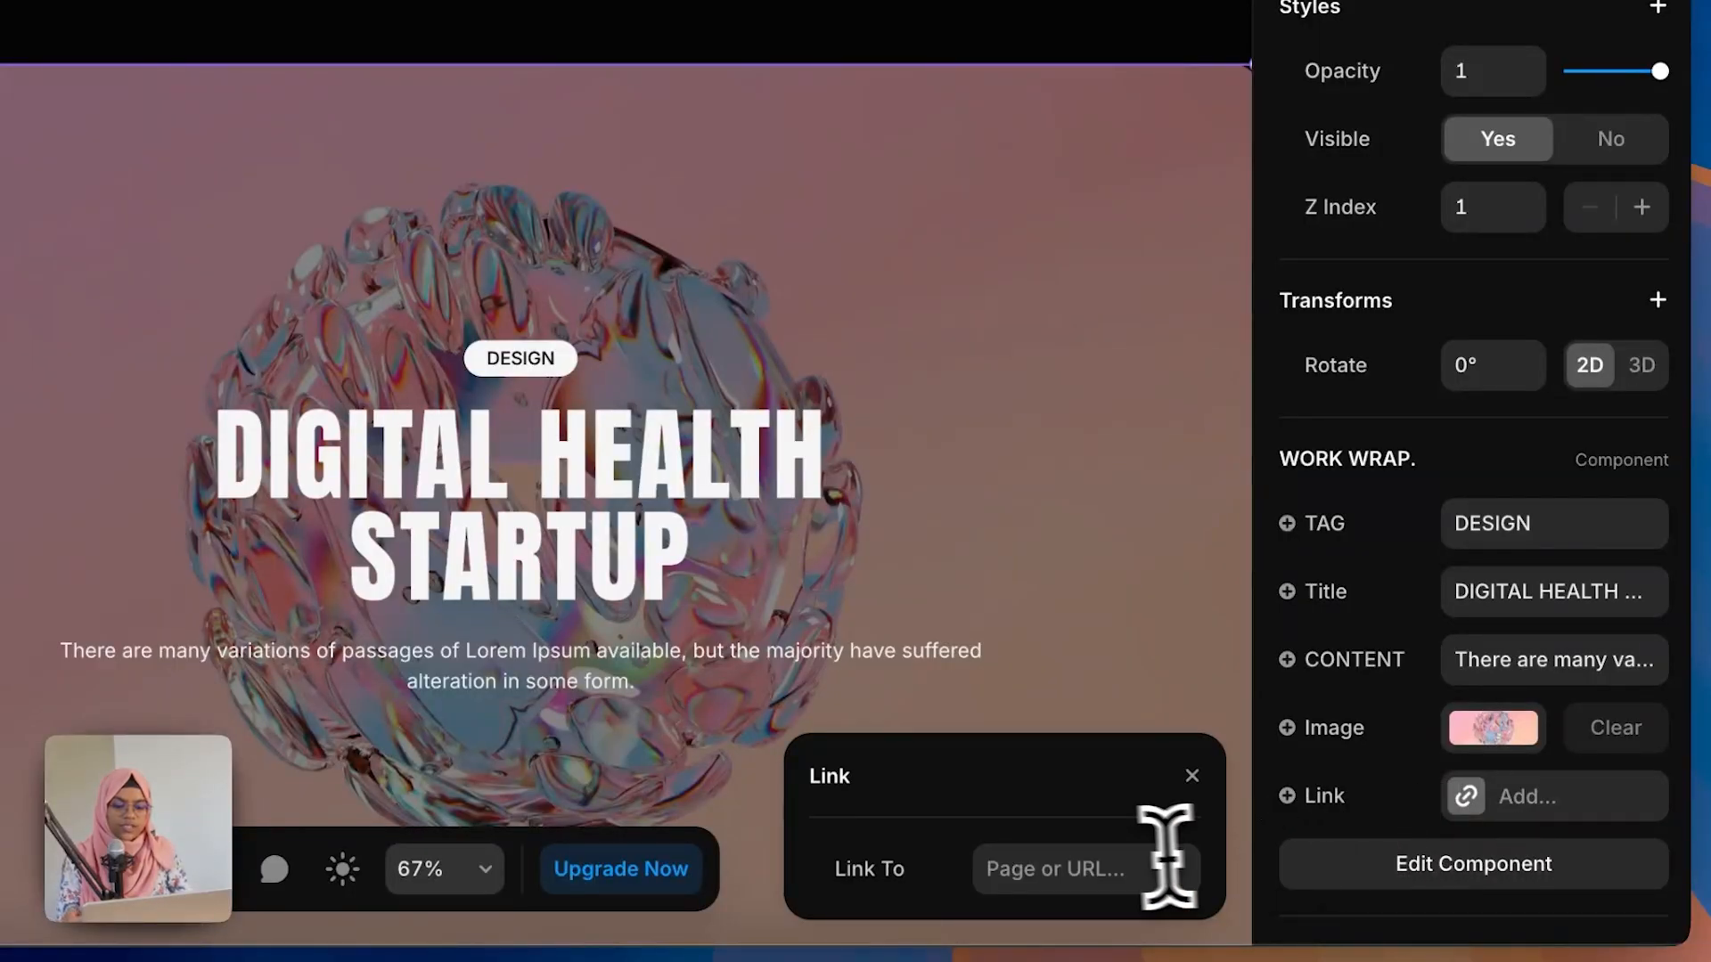
click(1118, 869)
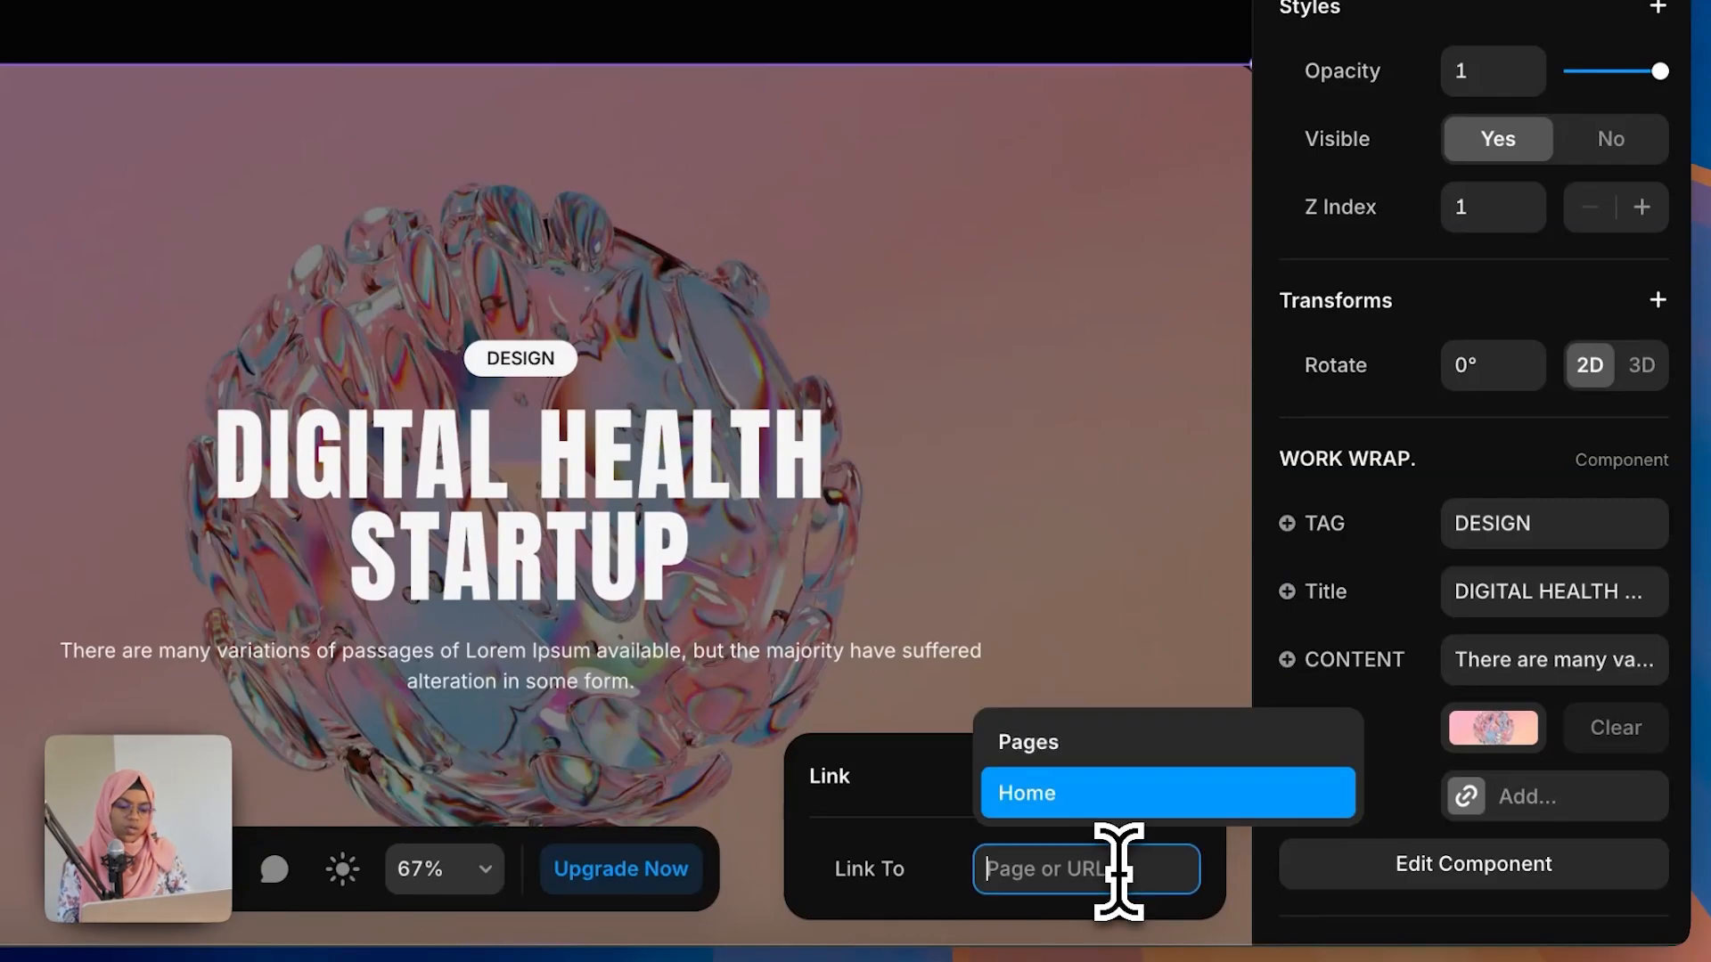
click(1064, 795)
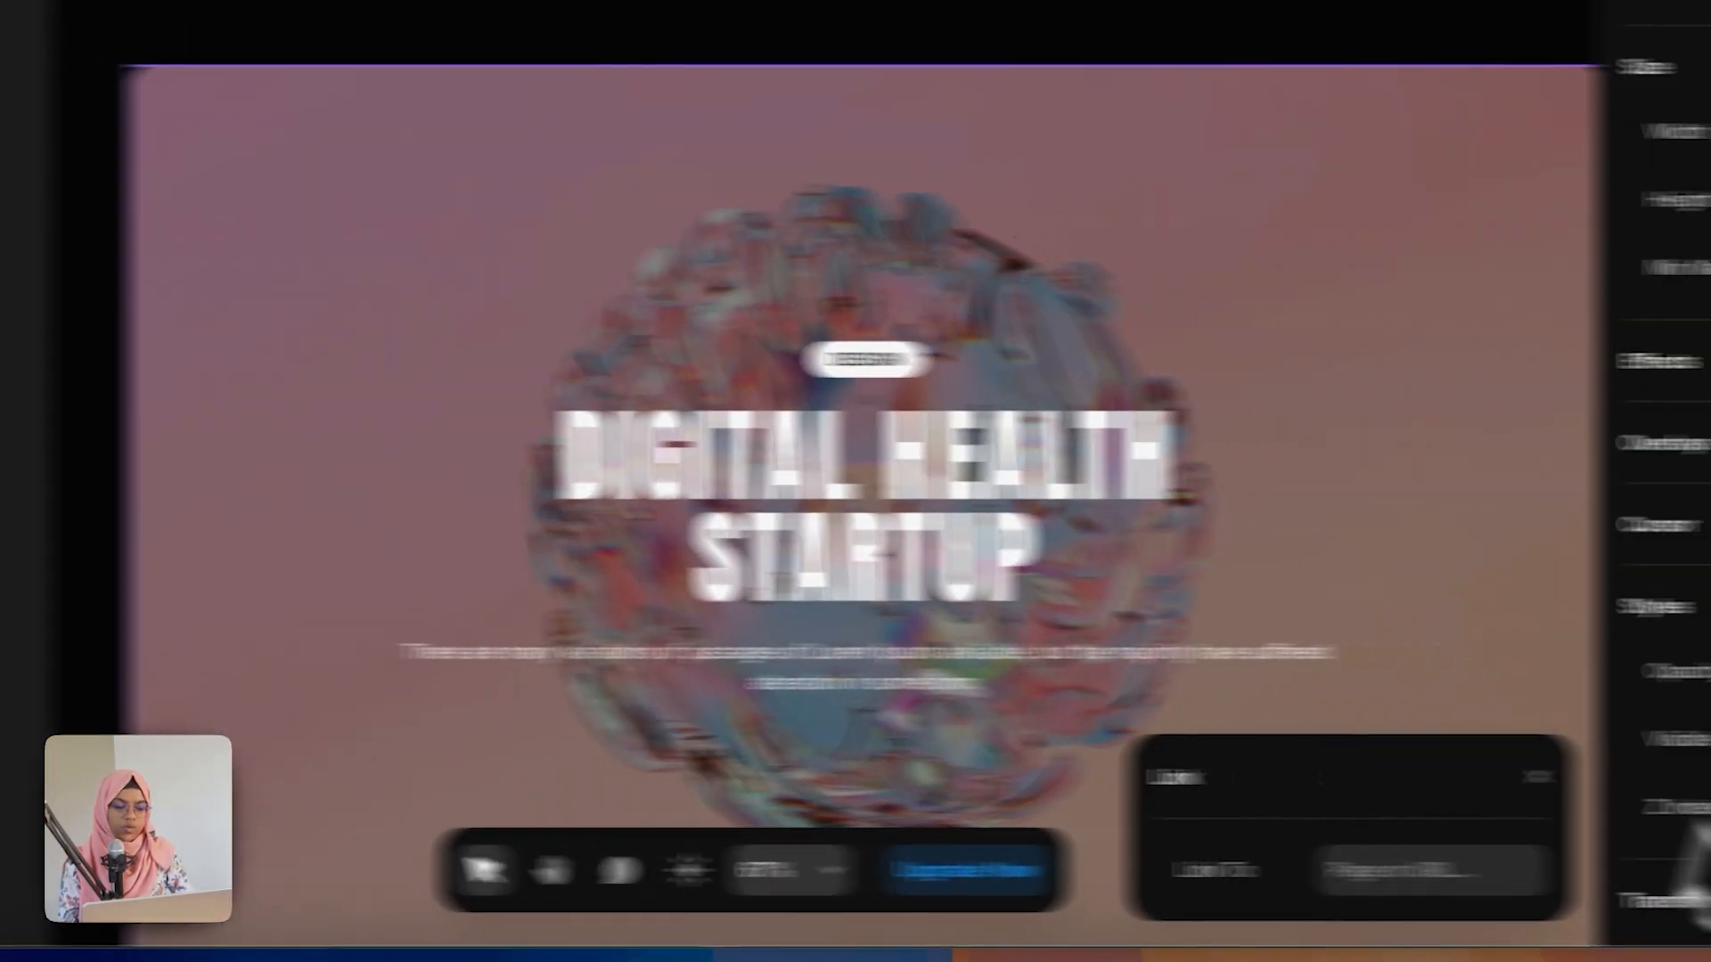
Step: Link the footer email text to a mailto address containing the contact's e-mail
scroll(1701, 855, down, 6)
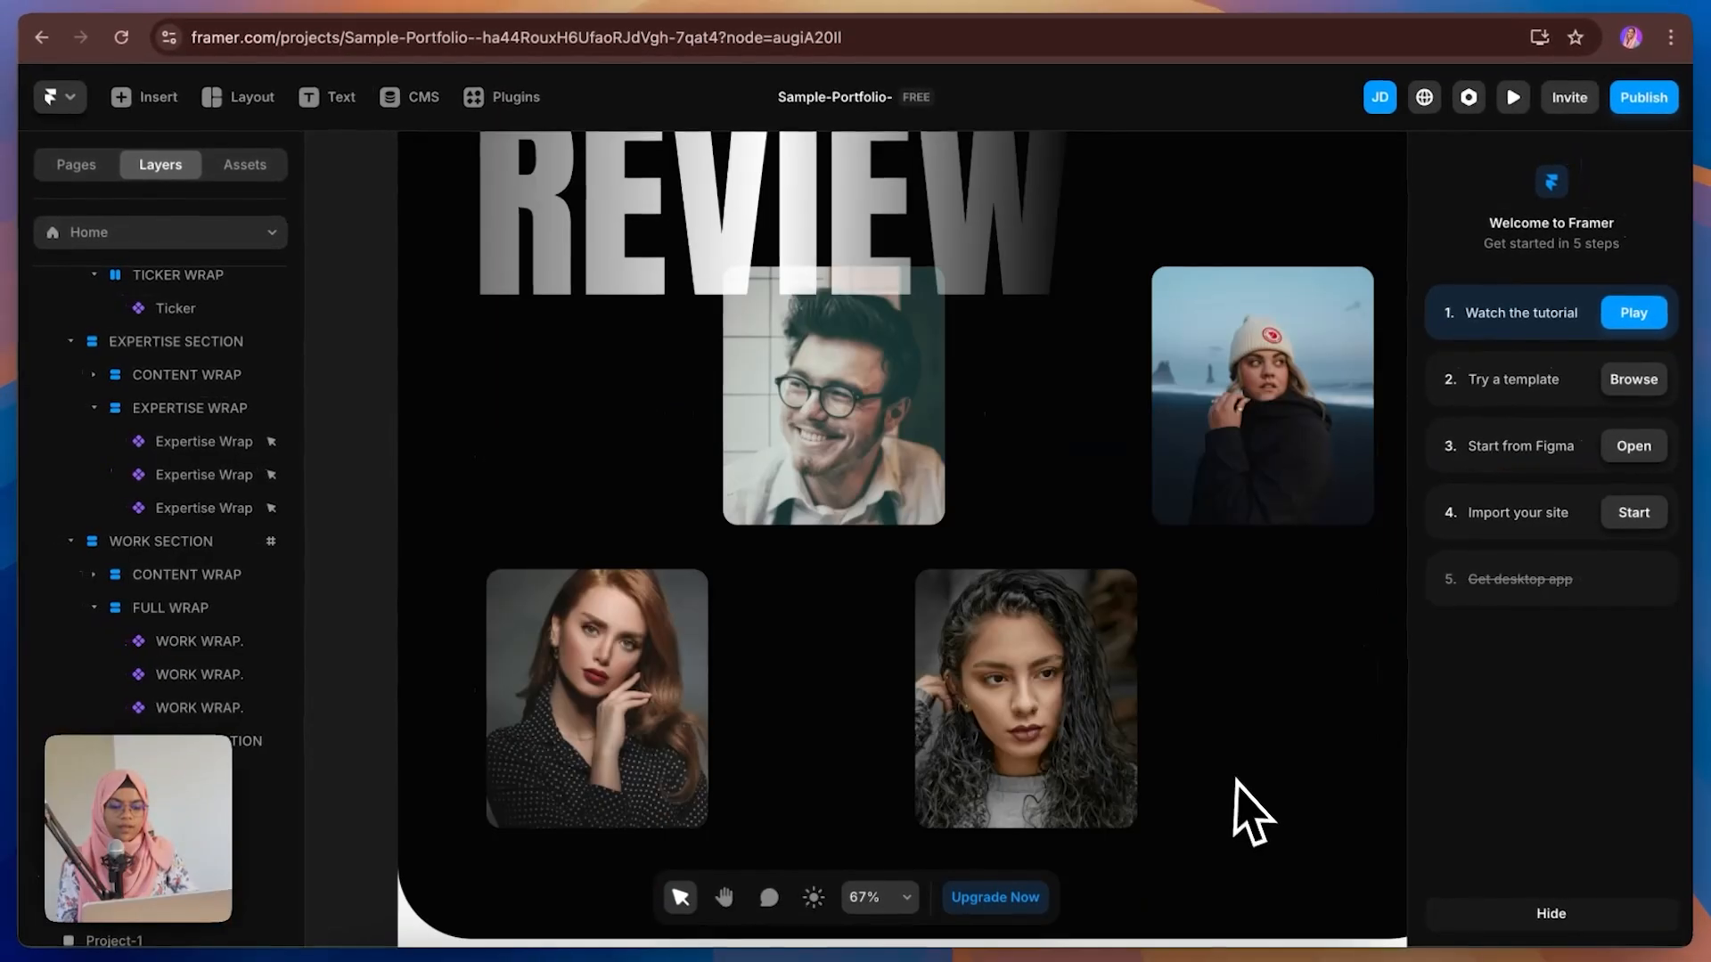
scroll(989, 588, down, 7)
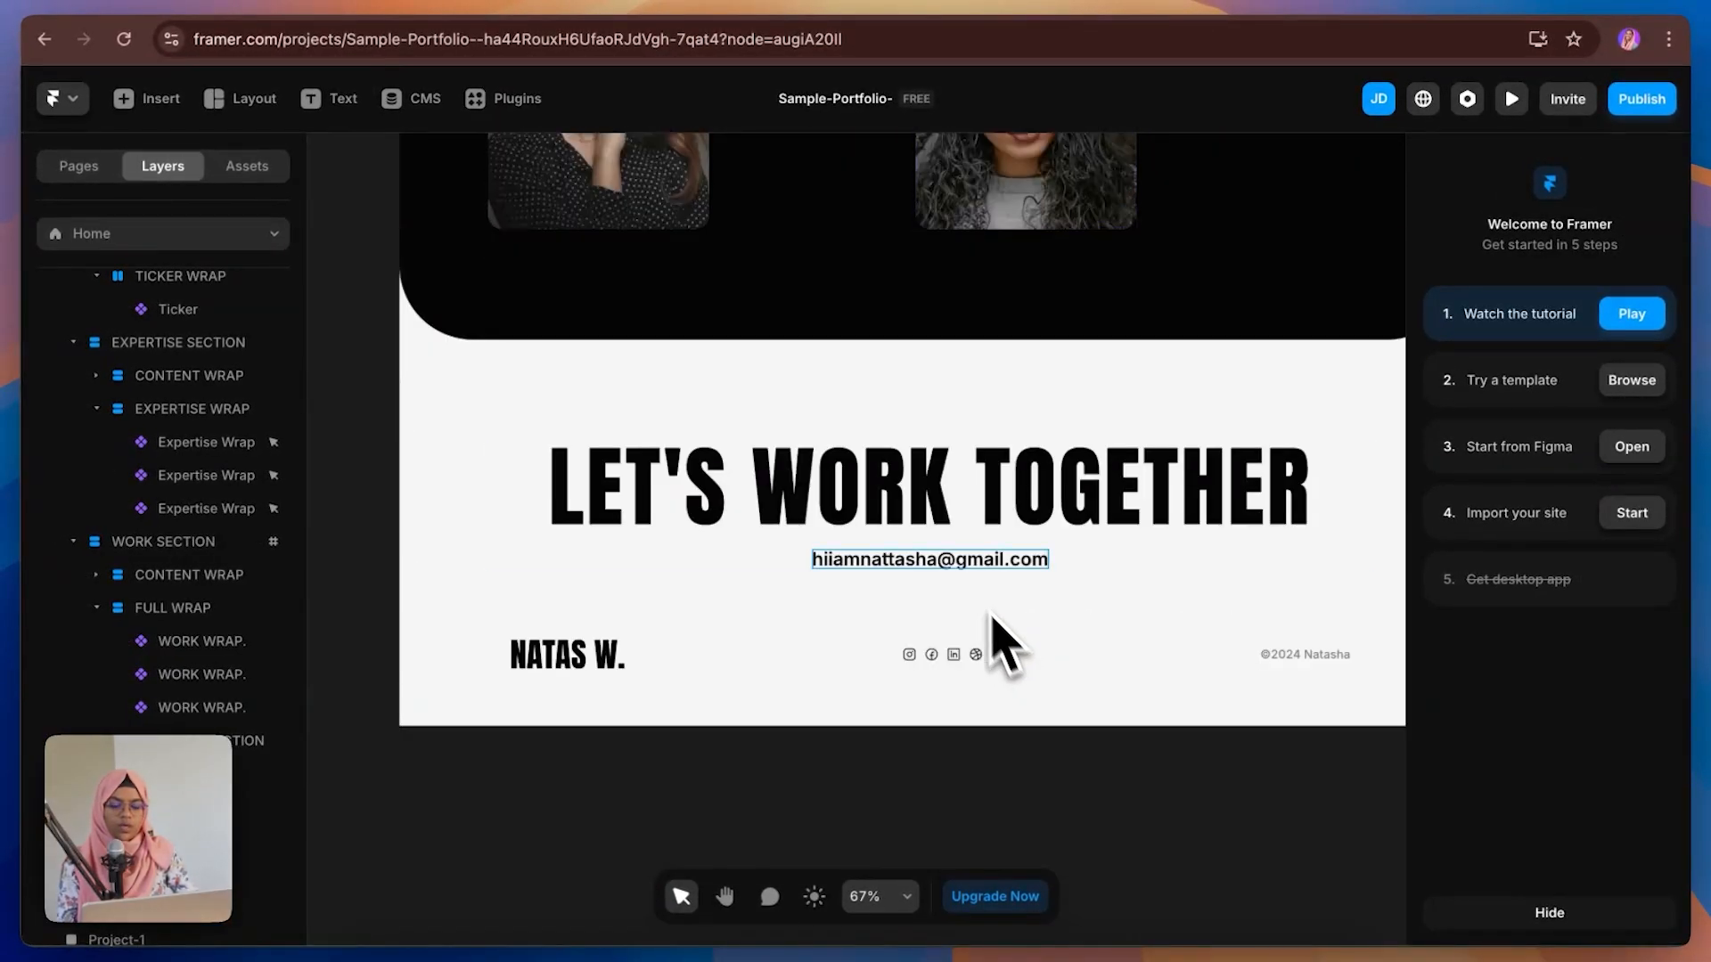
click(955, 563)
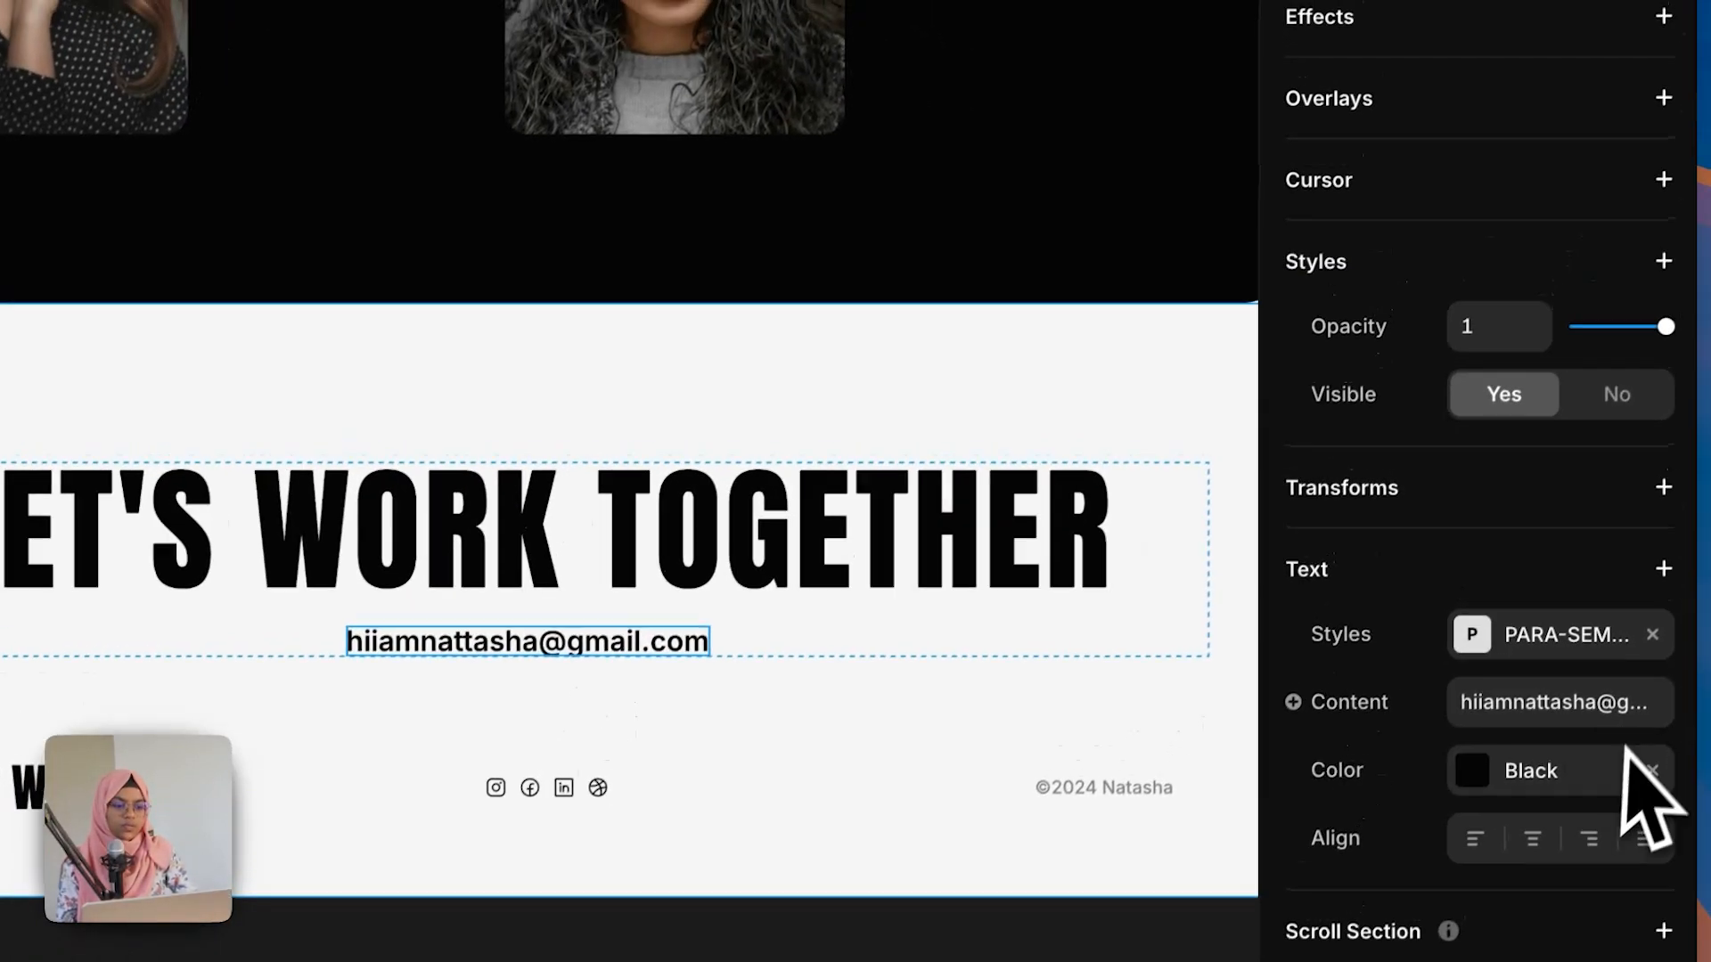
click(1595, 267)
text(mai)
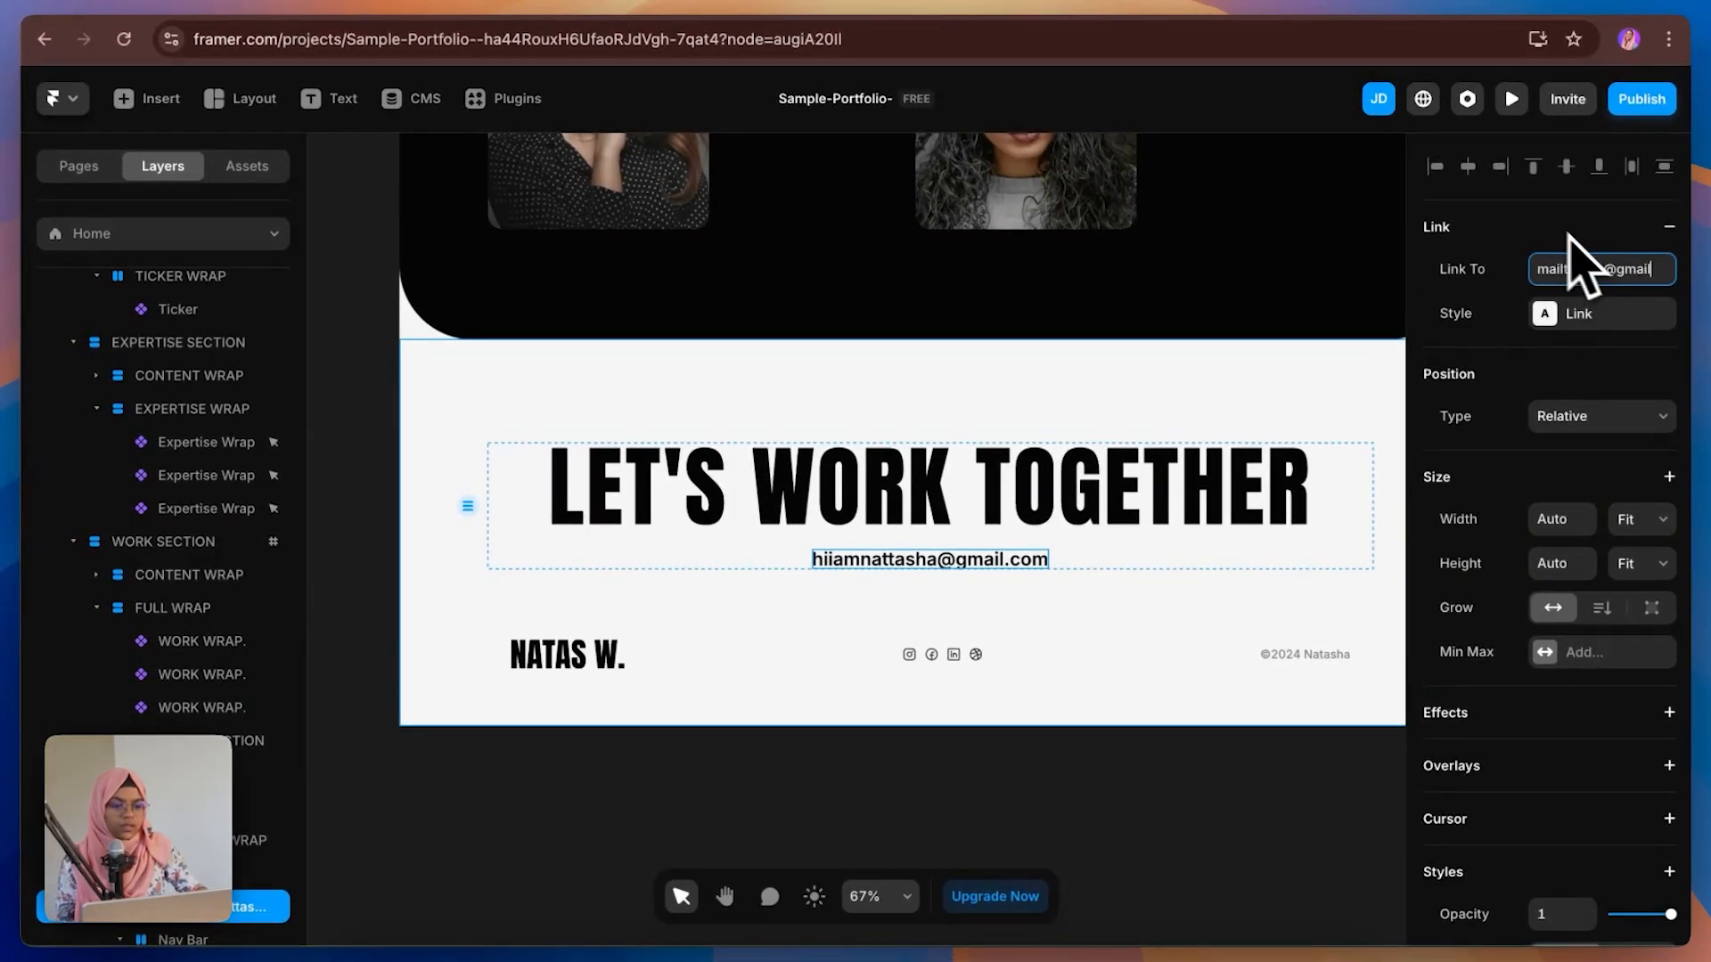
key(Return)
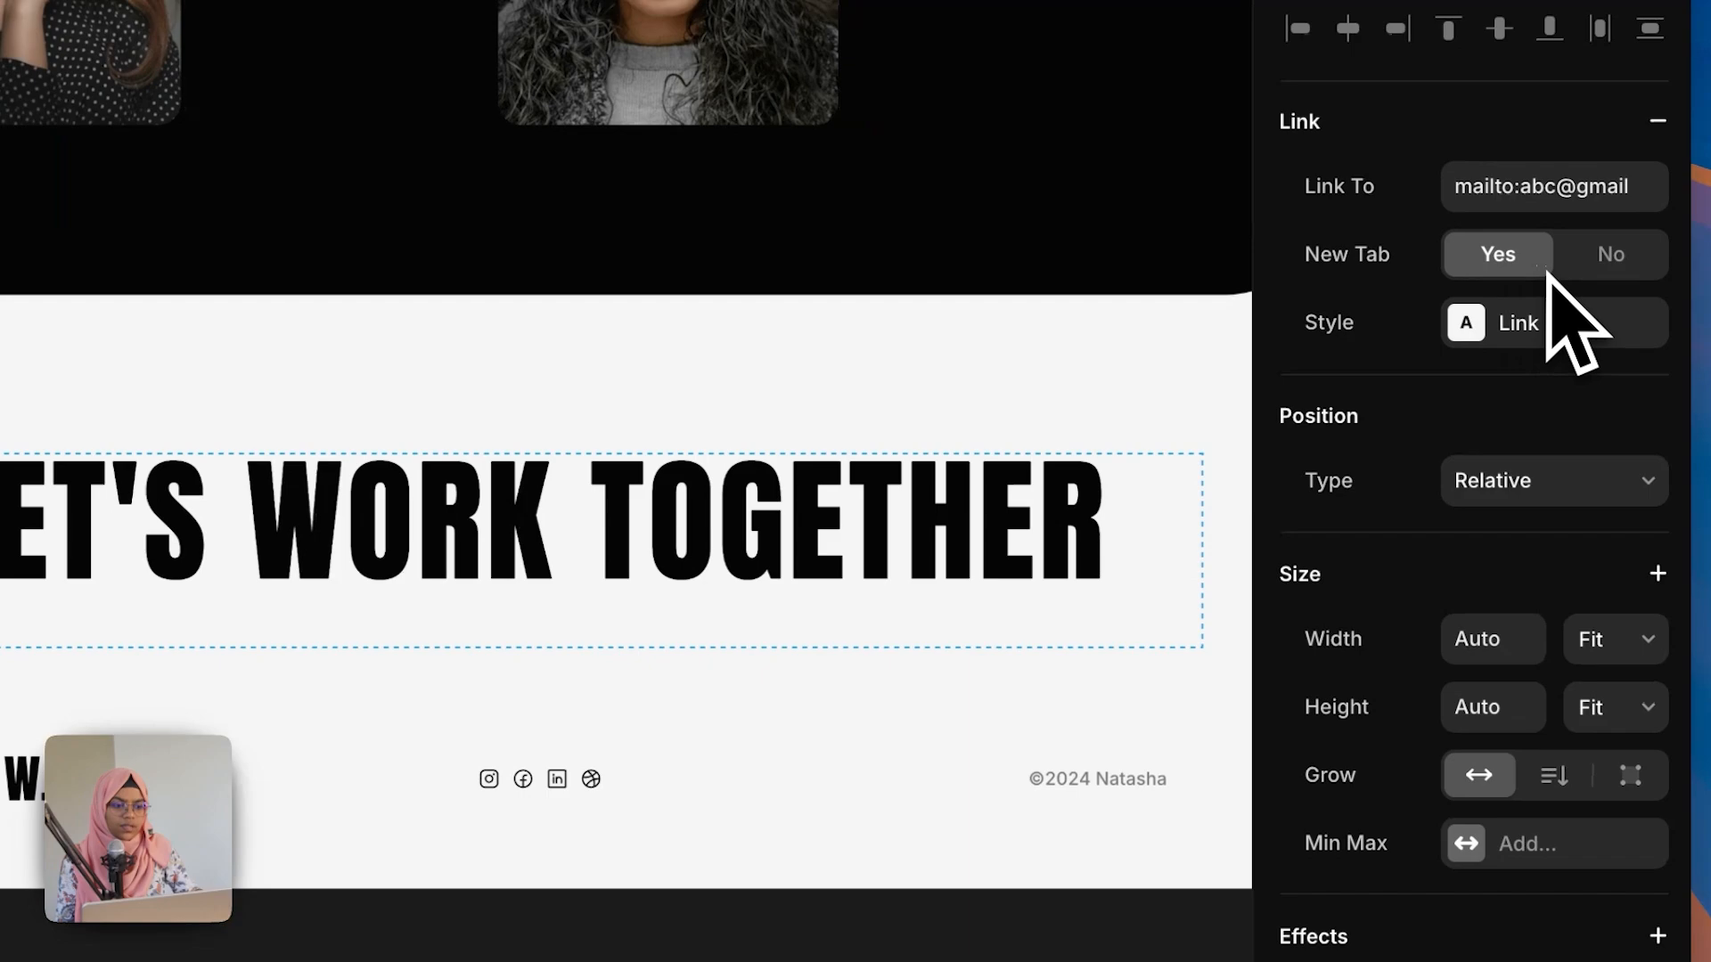
Step: Apply the Link 2 style to the email link
click(1560, 337)
click(866, 626)
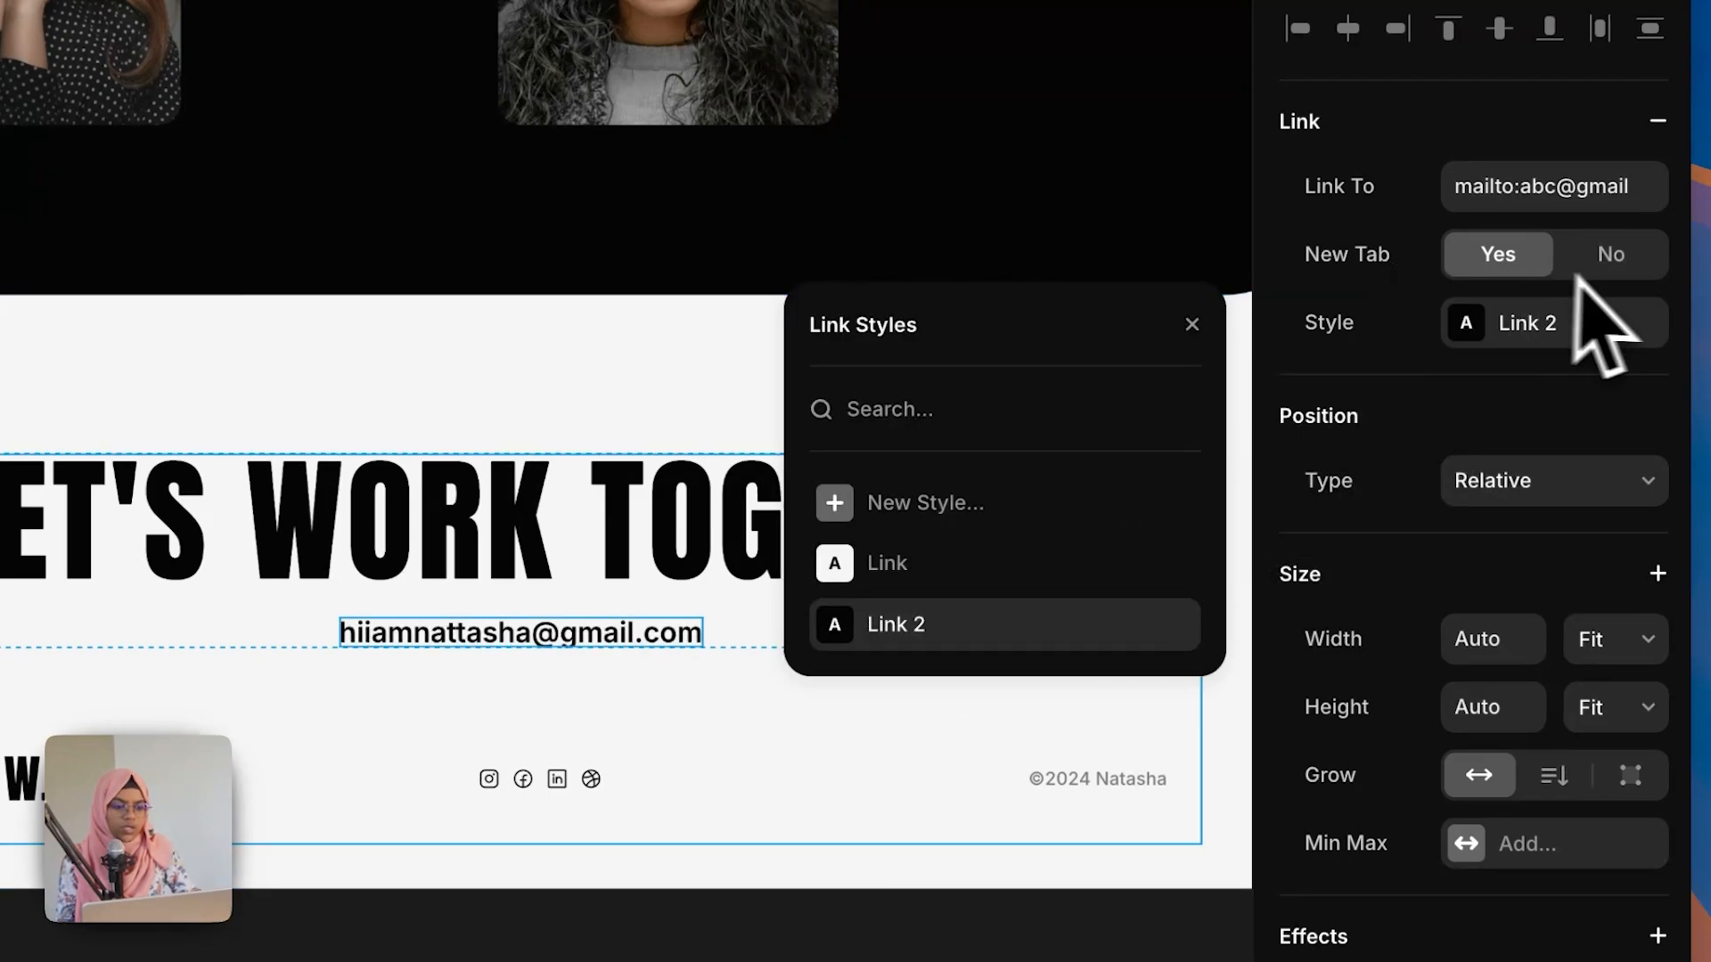
click(1397, 385)
Step: Link the NATAS W. logo in the footer to the Home page
scroll(374, 709, down, 2)
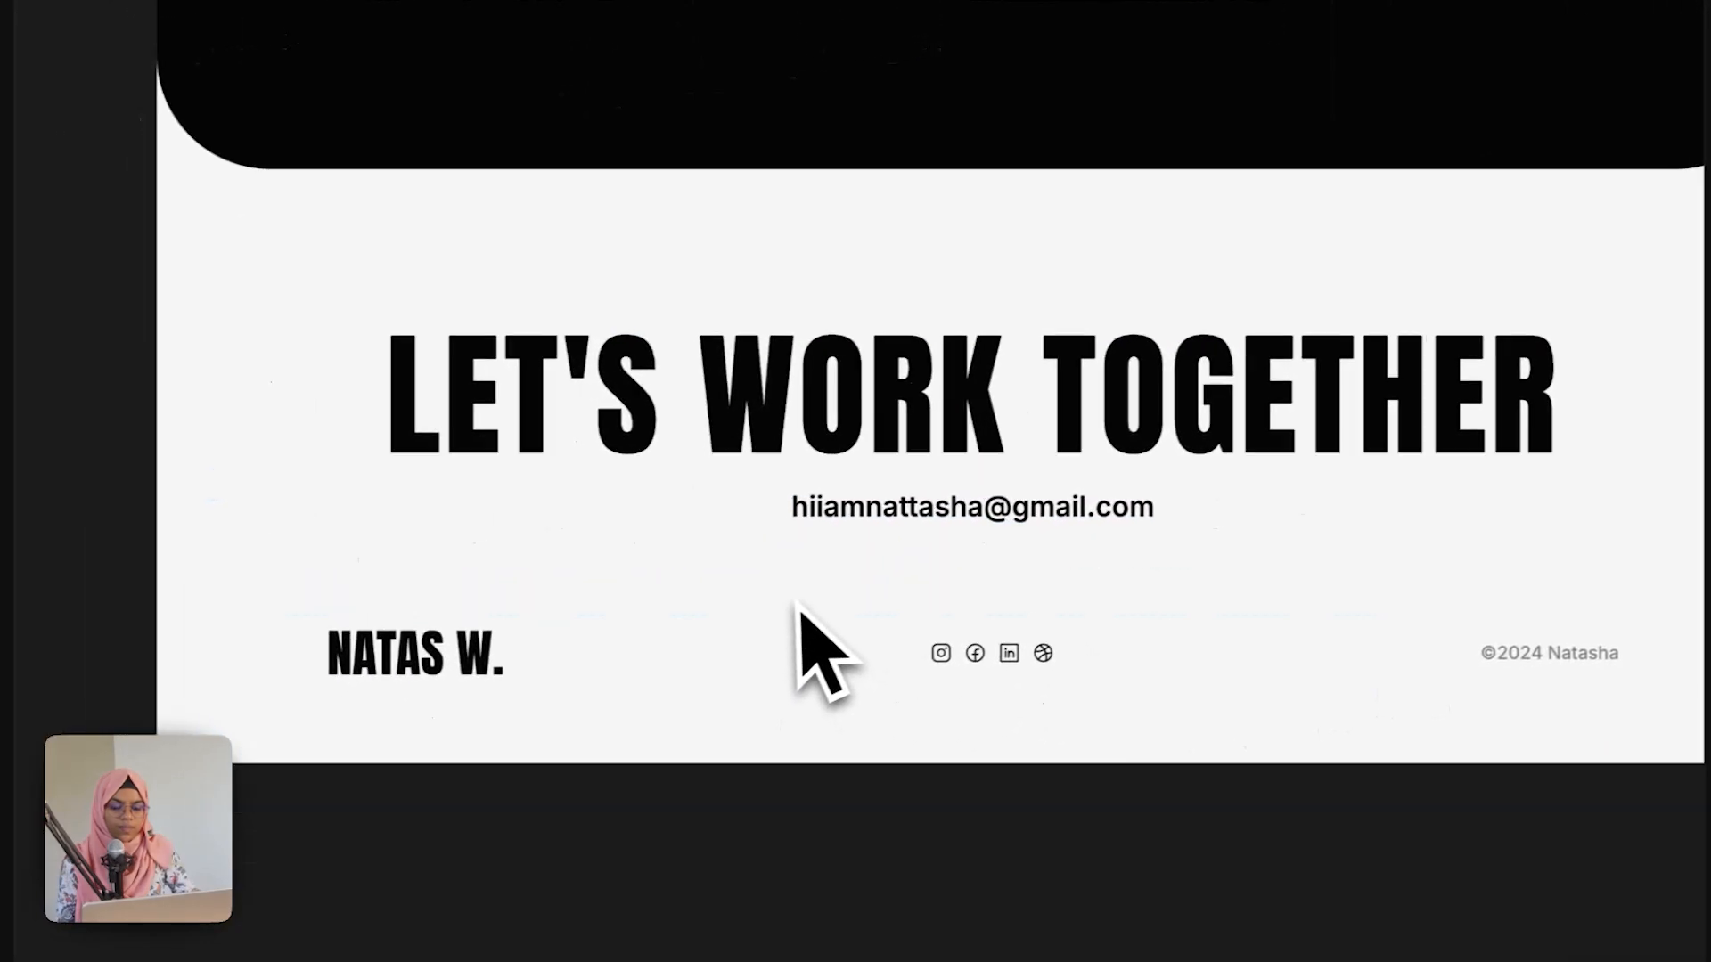
click(468, 575)
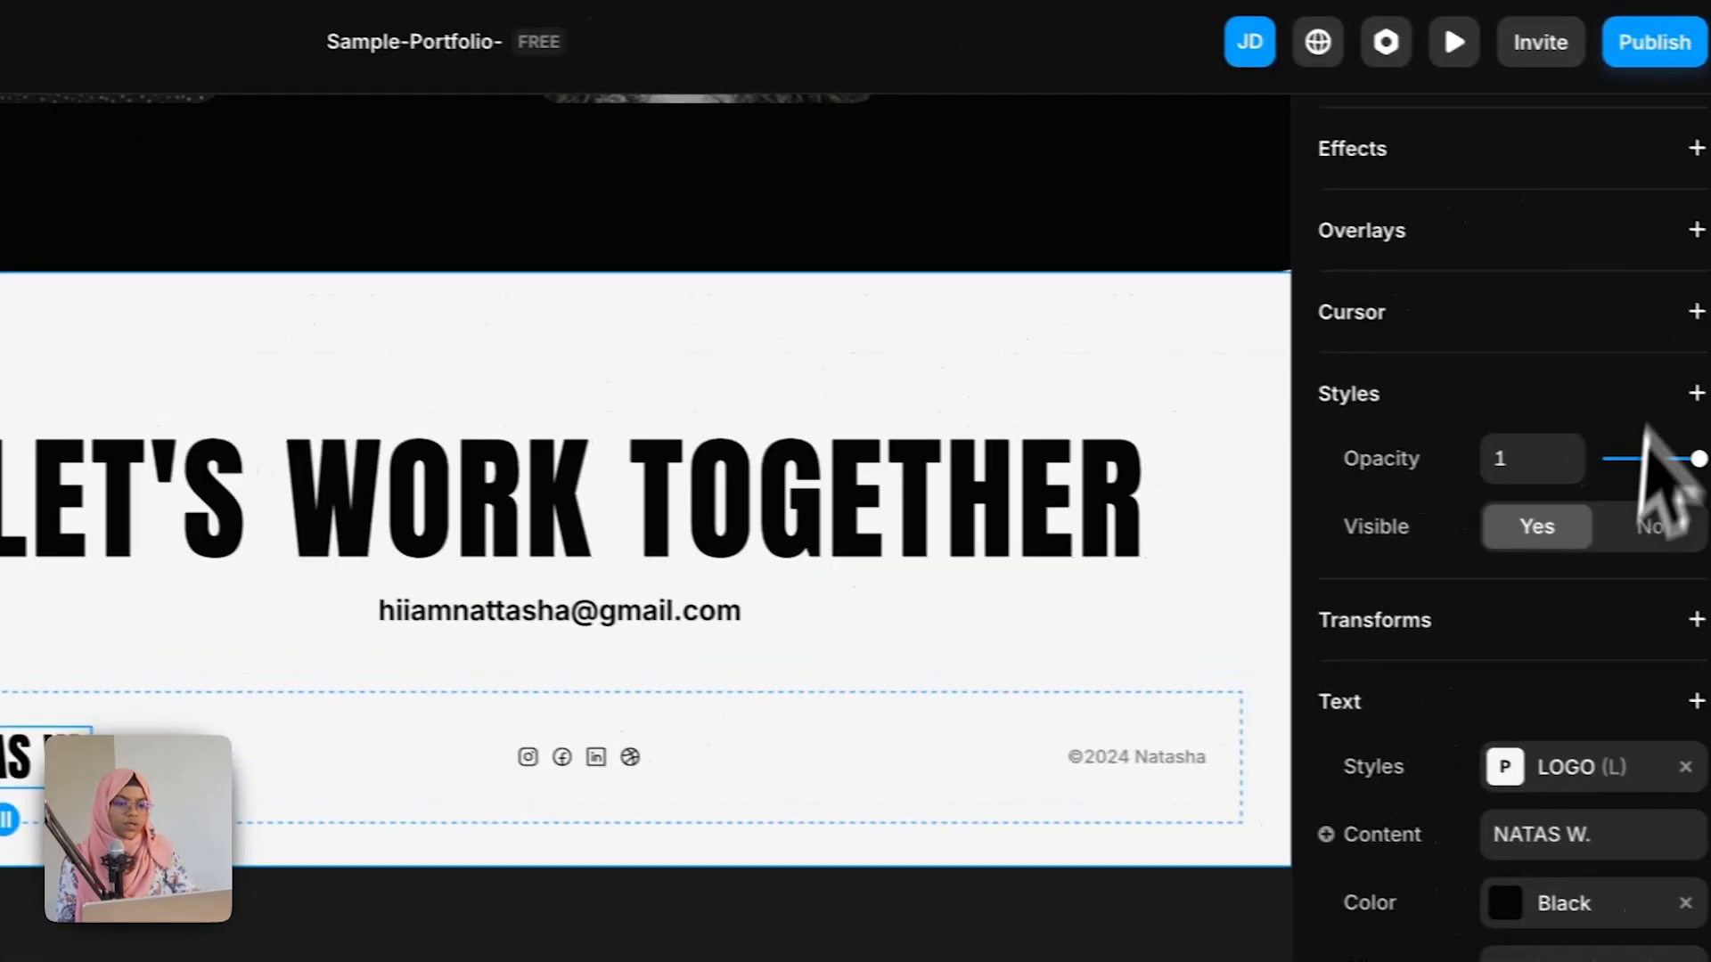
scroll(1561, 578, up, 5)
scroll(1561, 578, up, 3)
click(1657, 228)
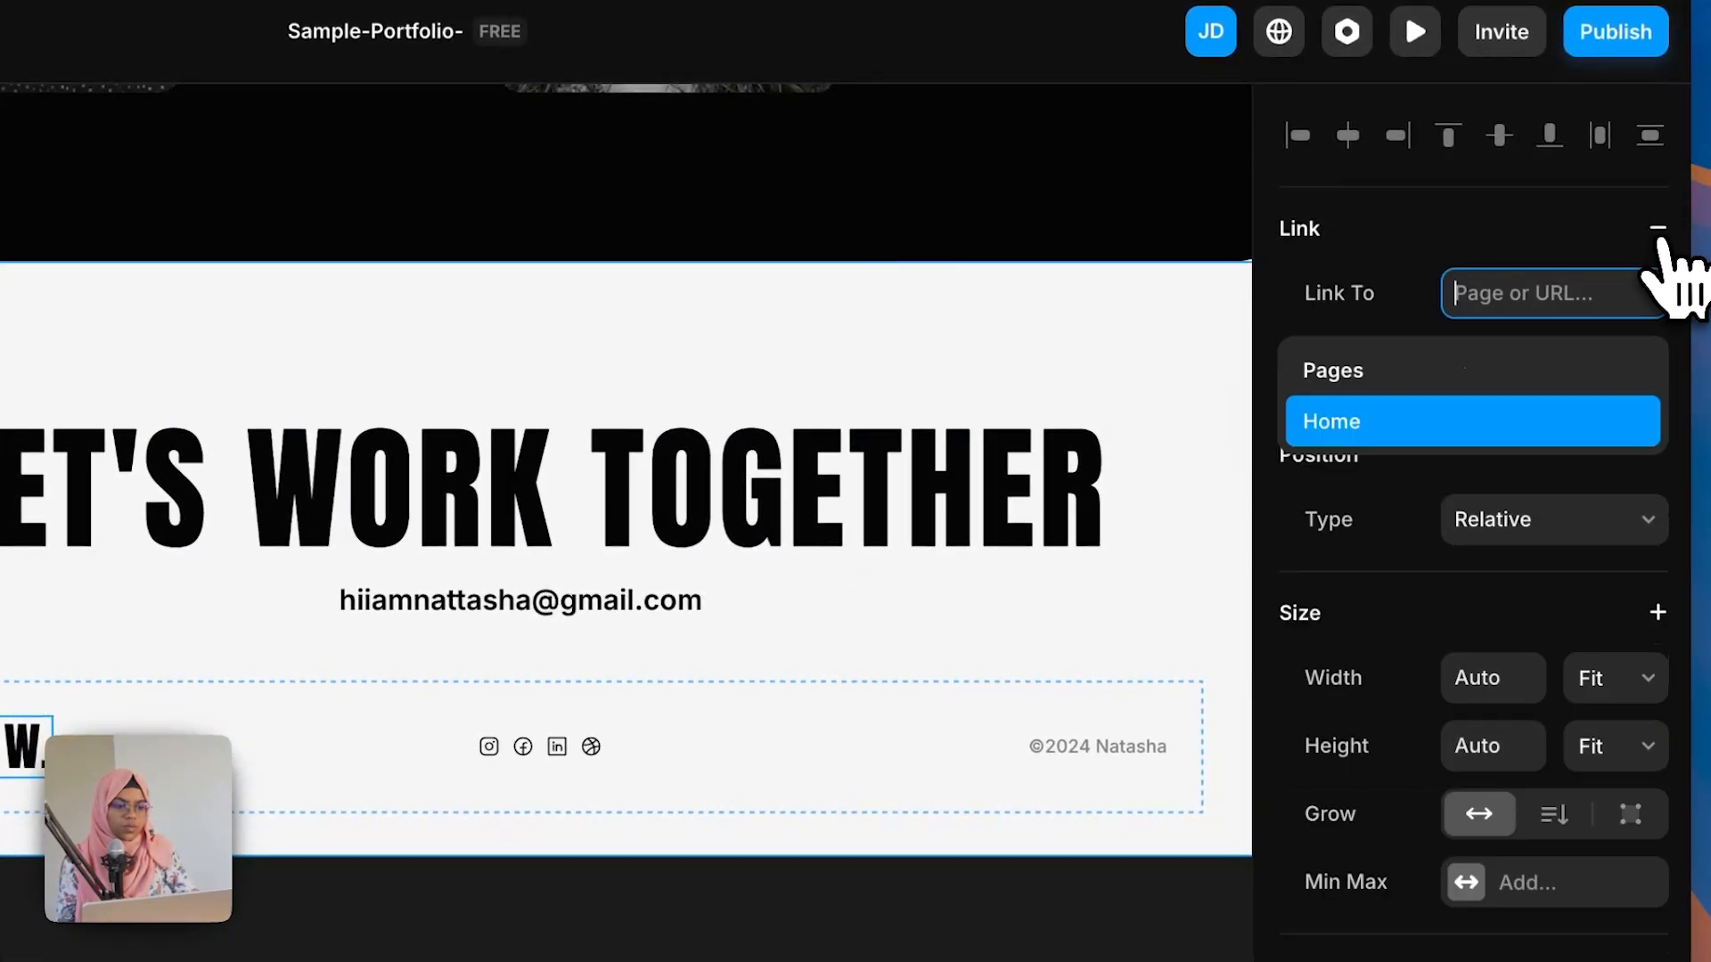
click(1412, 429)
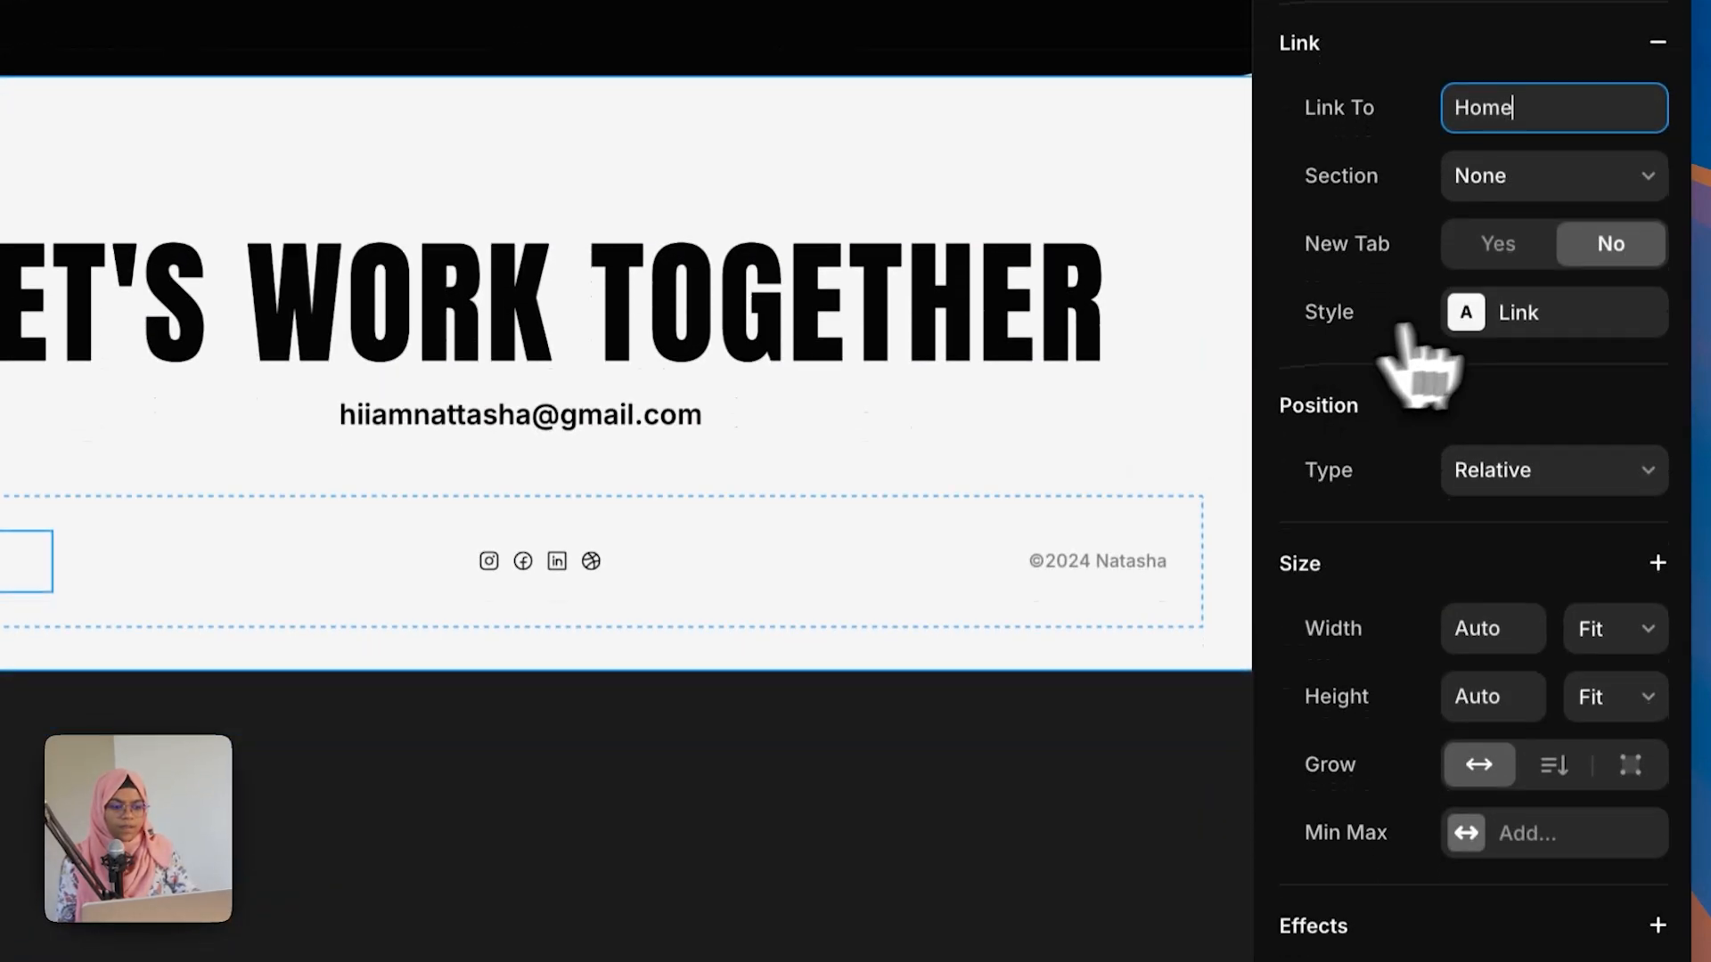
Step: Apply the Link 2 style to the logo link
click(1462, 500)
click(918, 600)
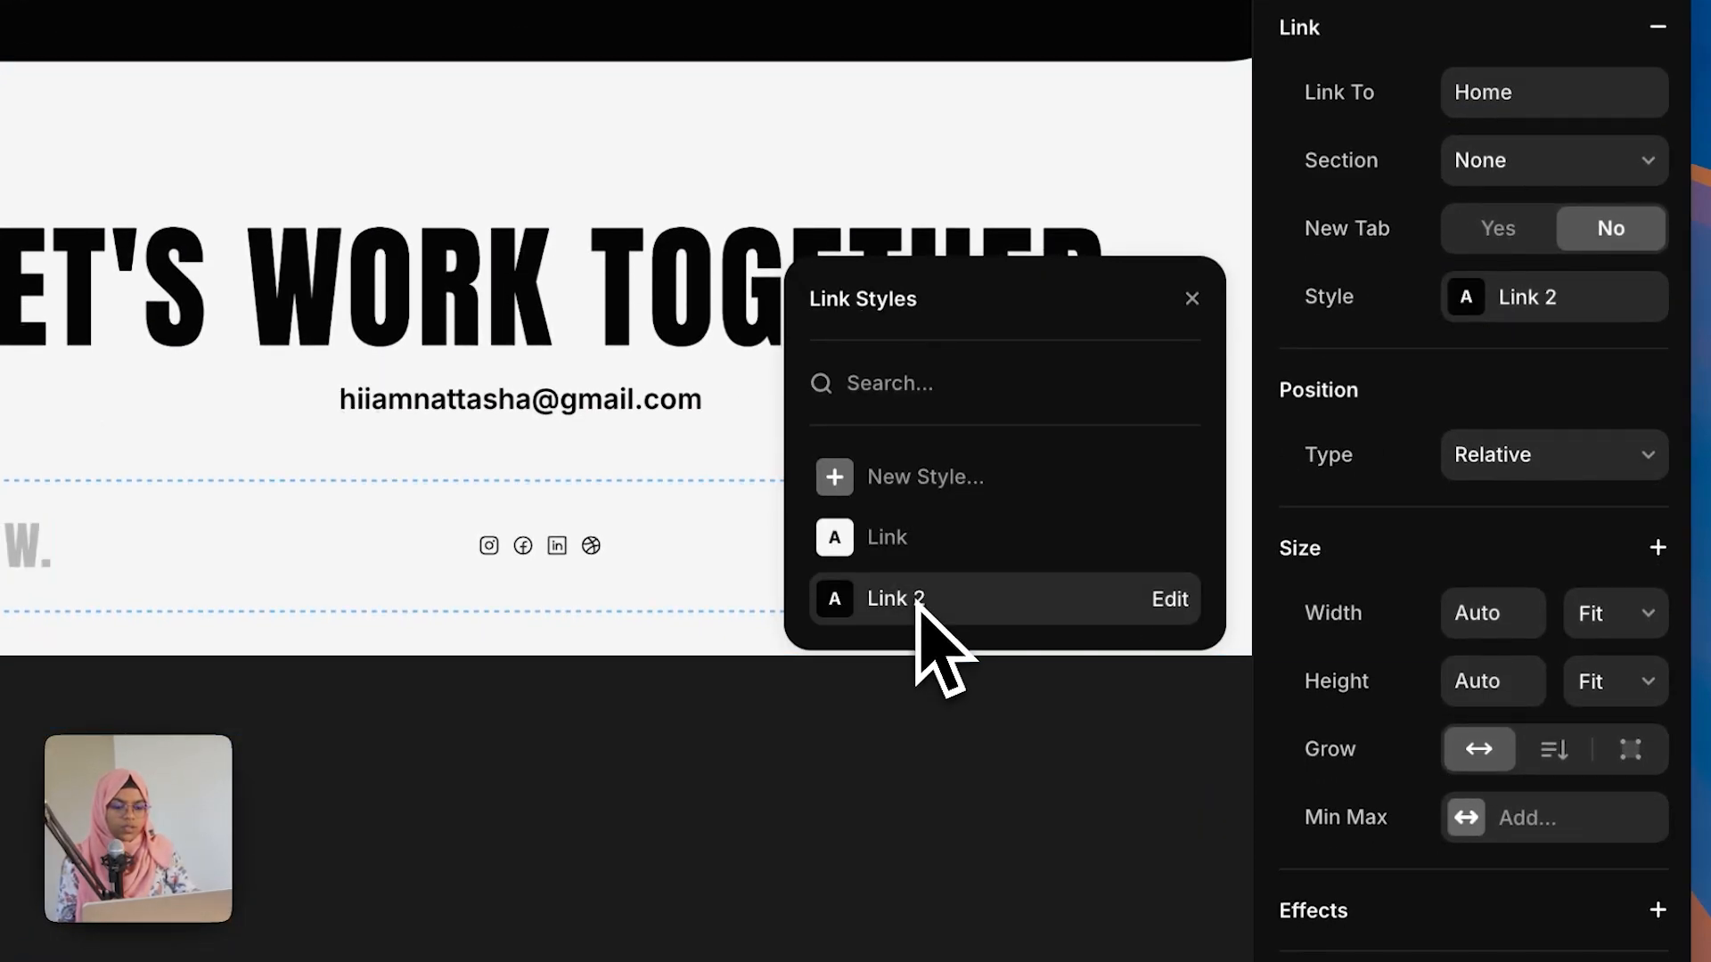
click(699, 717)
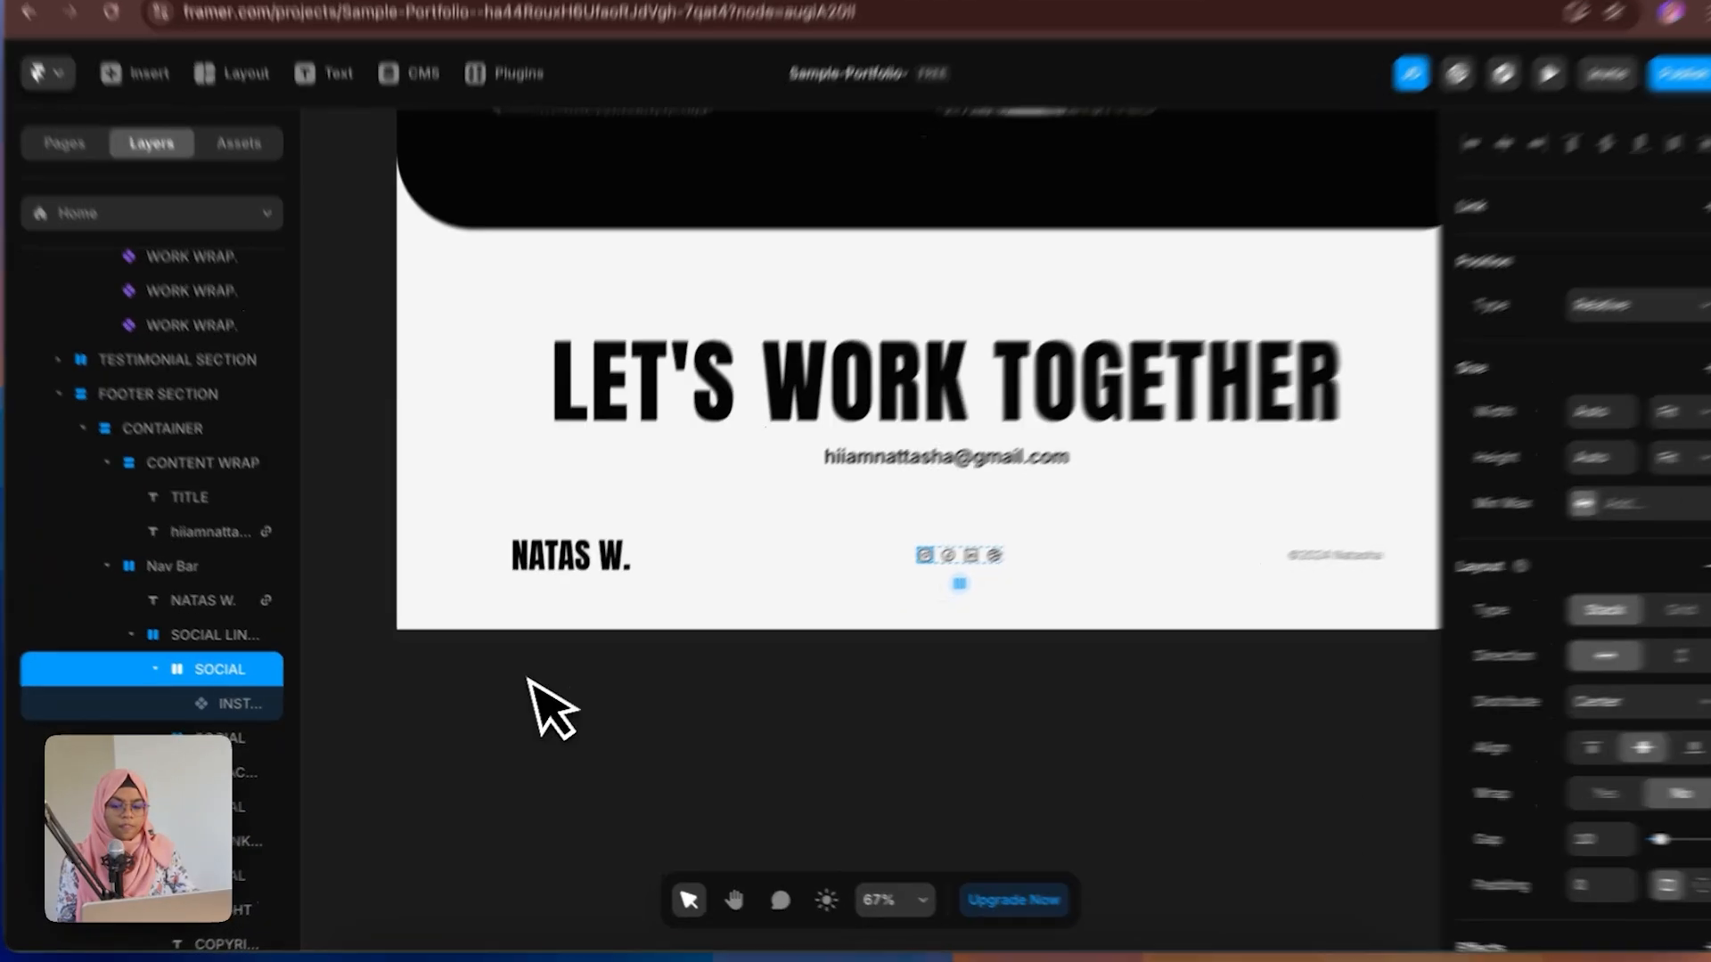
click(532, 681)
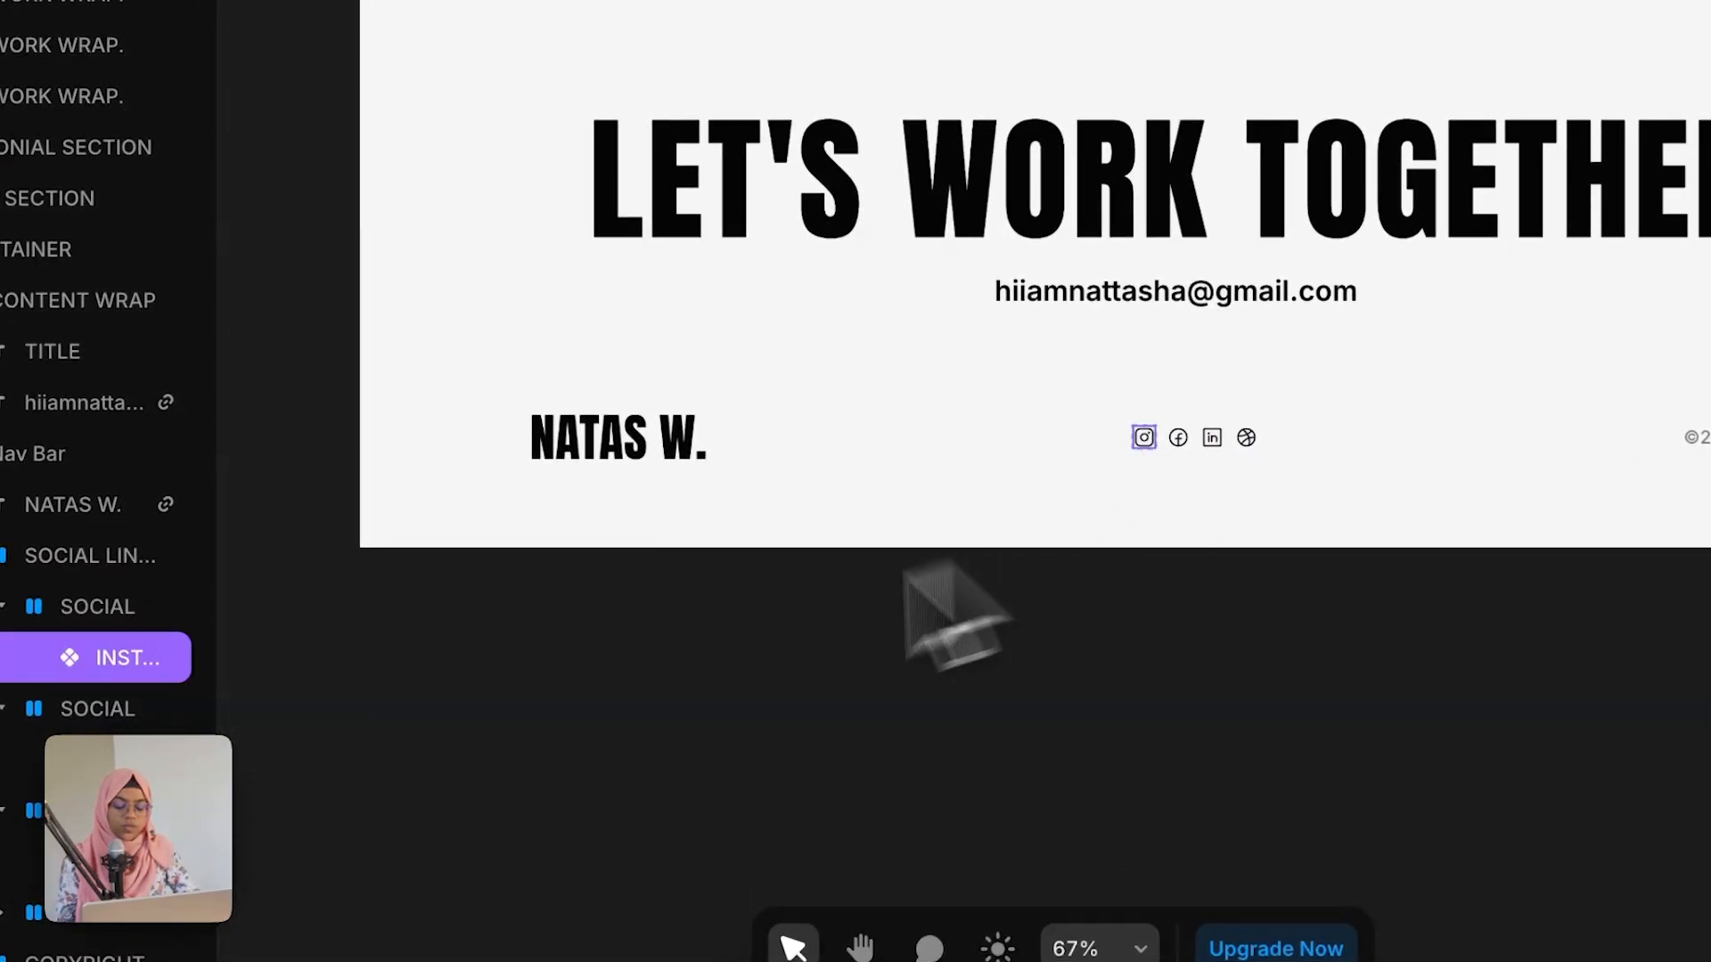
click(92, 615)
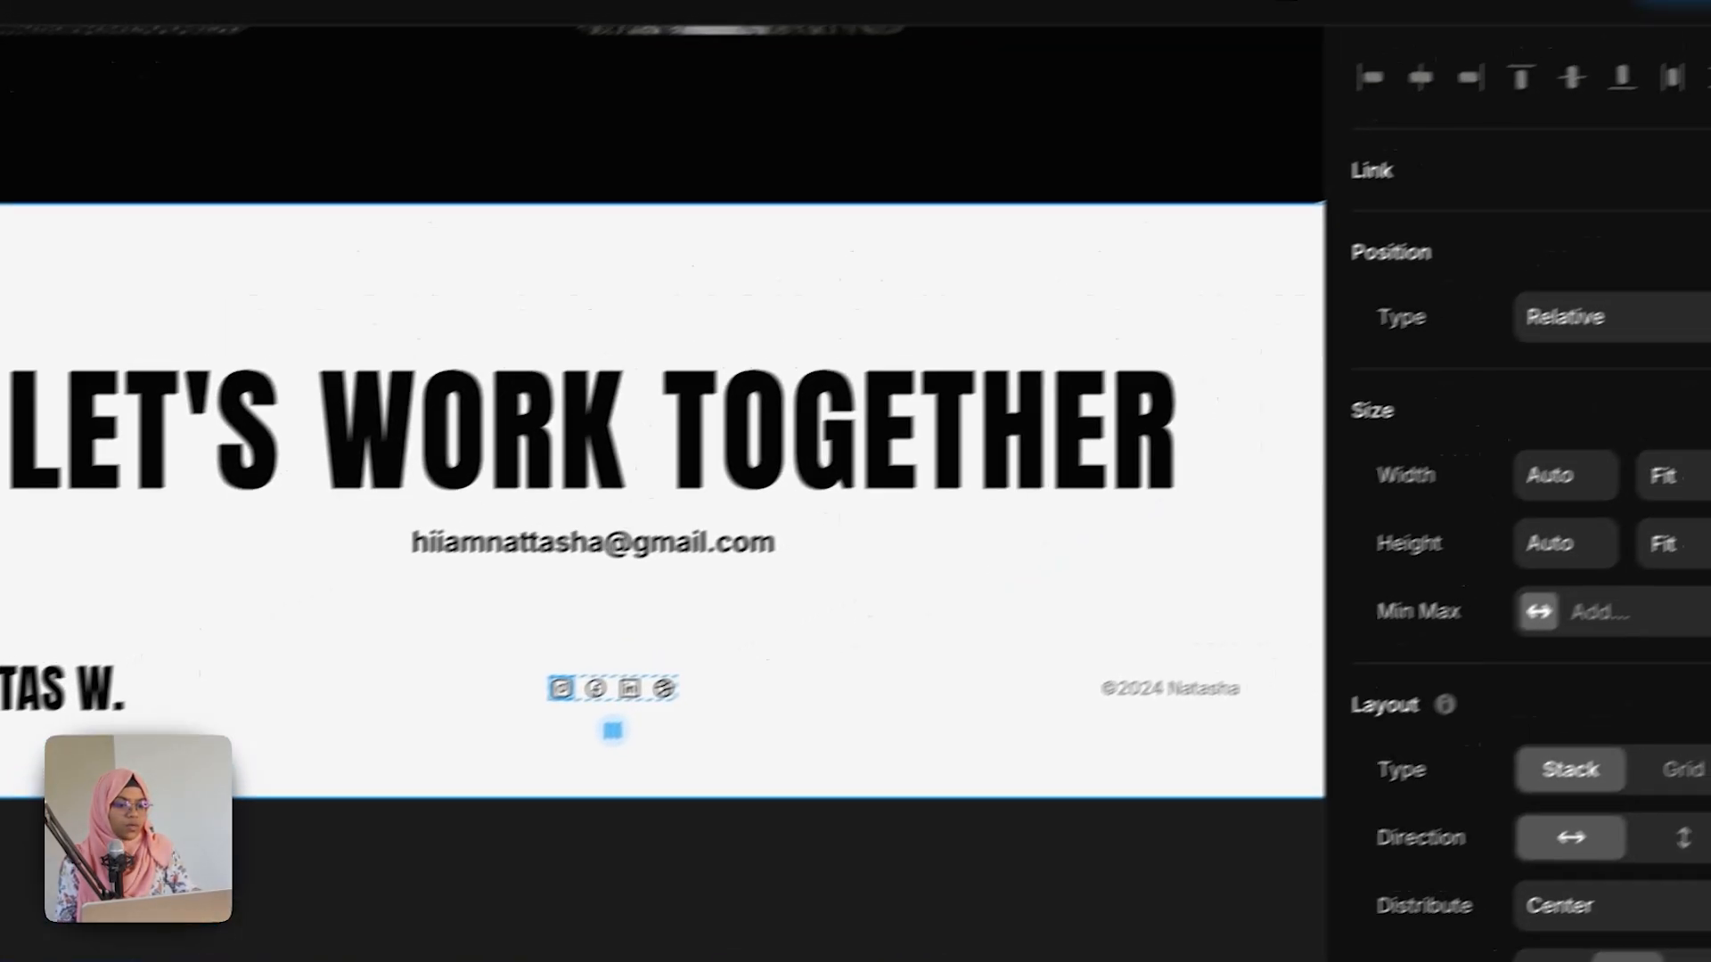
click(1519, 276)
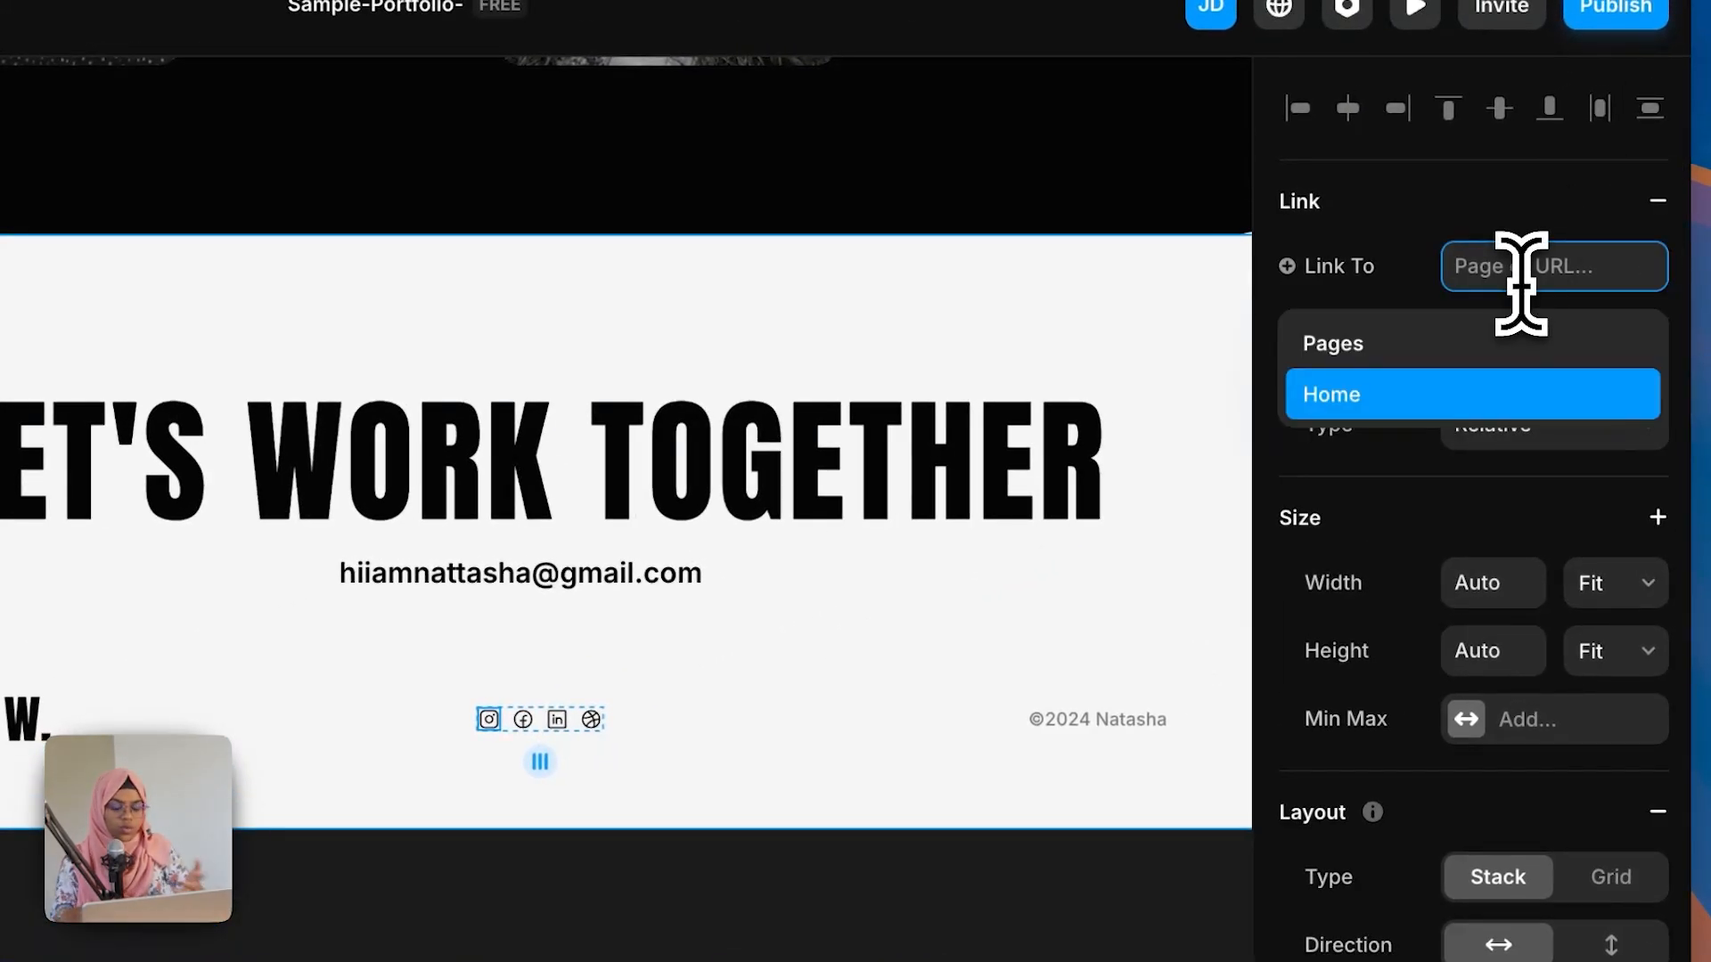
text(www.)
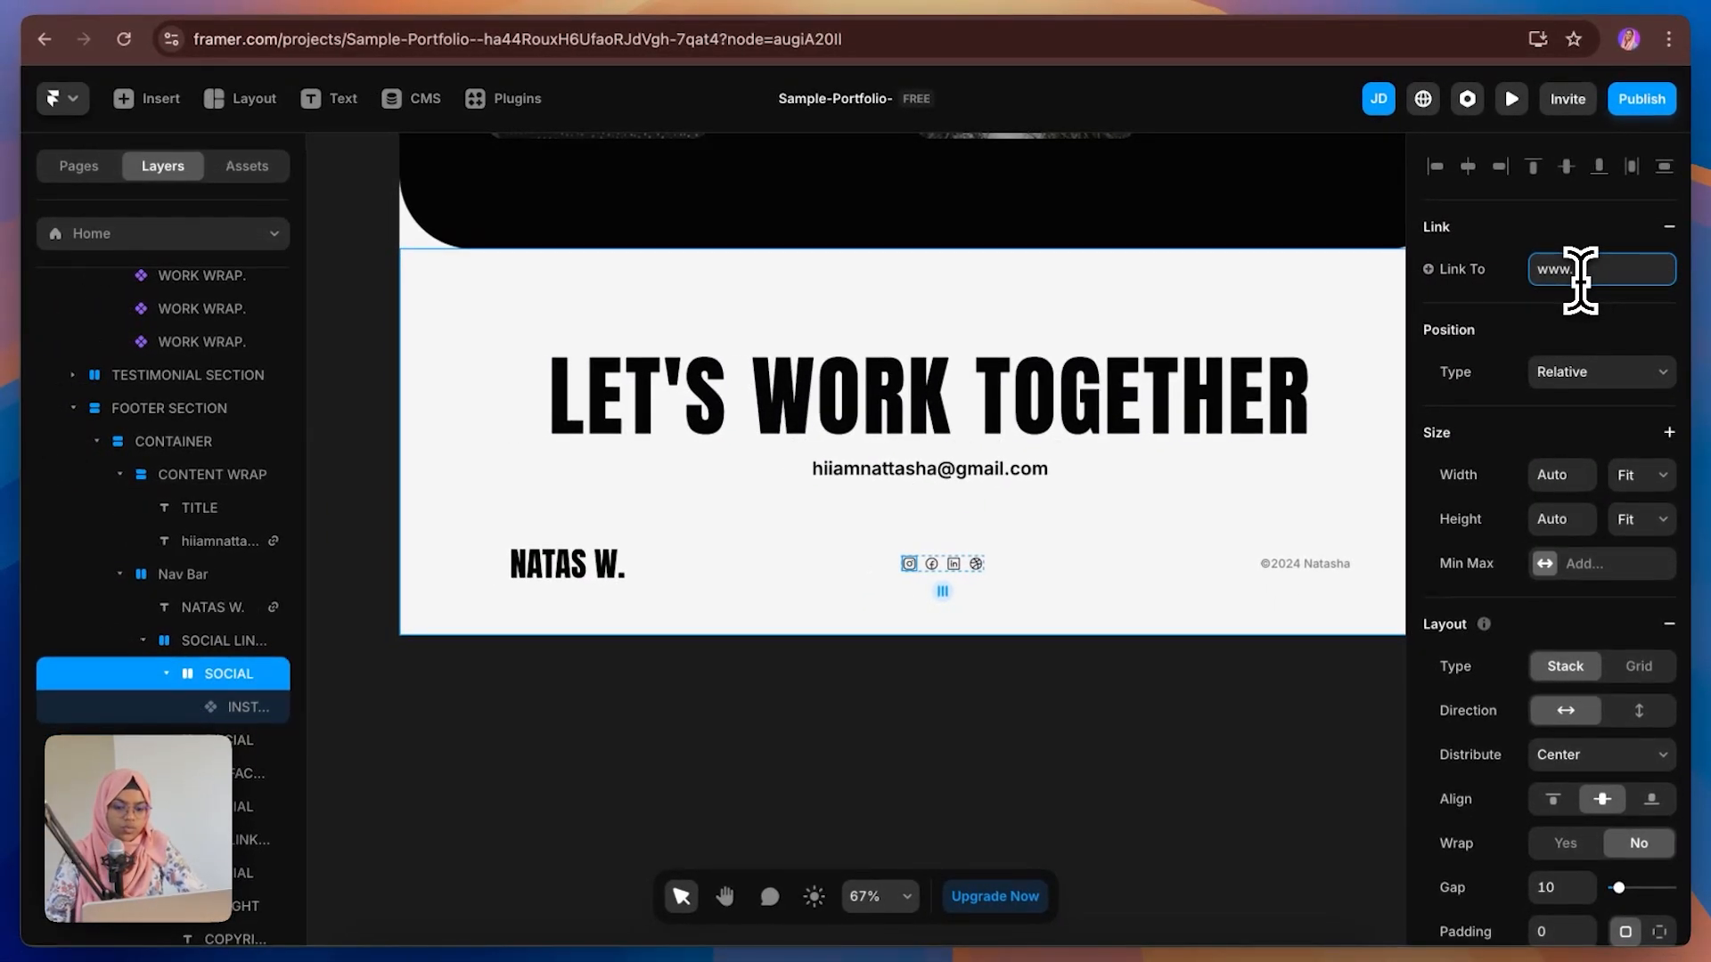
text(instagram.com)
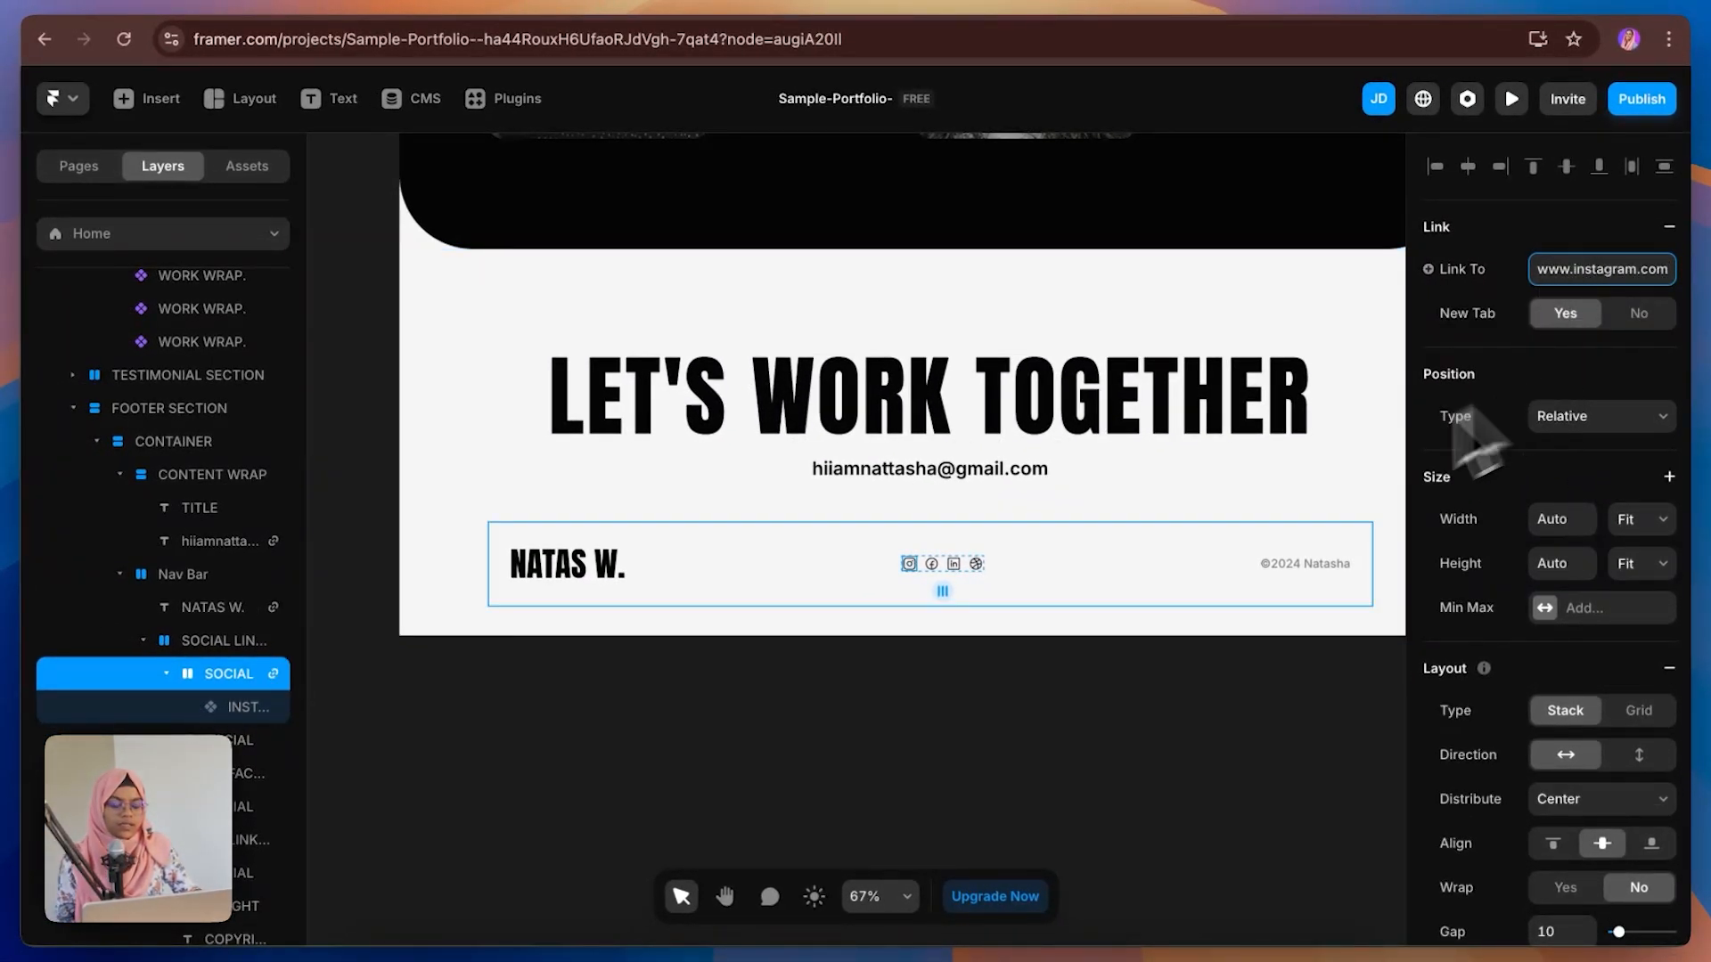
Step: Inspect the Facebook, LinkedIn and Dribbble icons in the footer
click(931, 563)
click(953, 563)
click(975, 563)
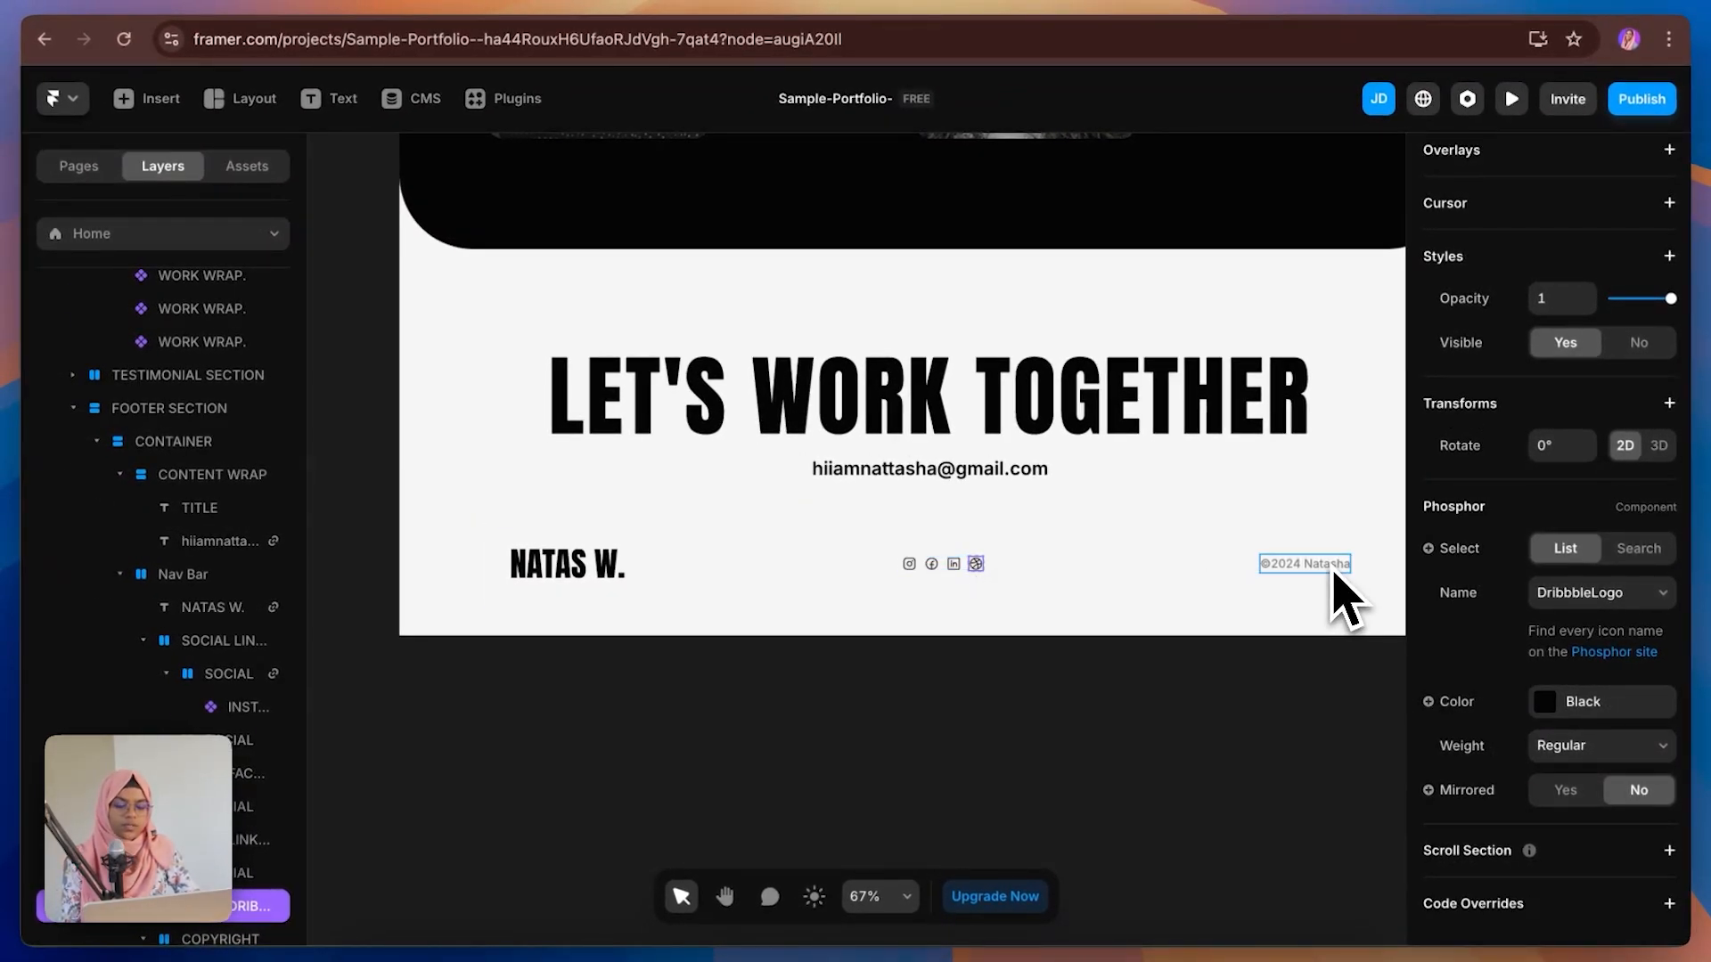
click(1116, 721)
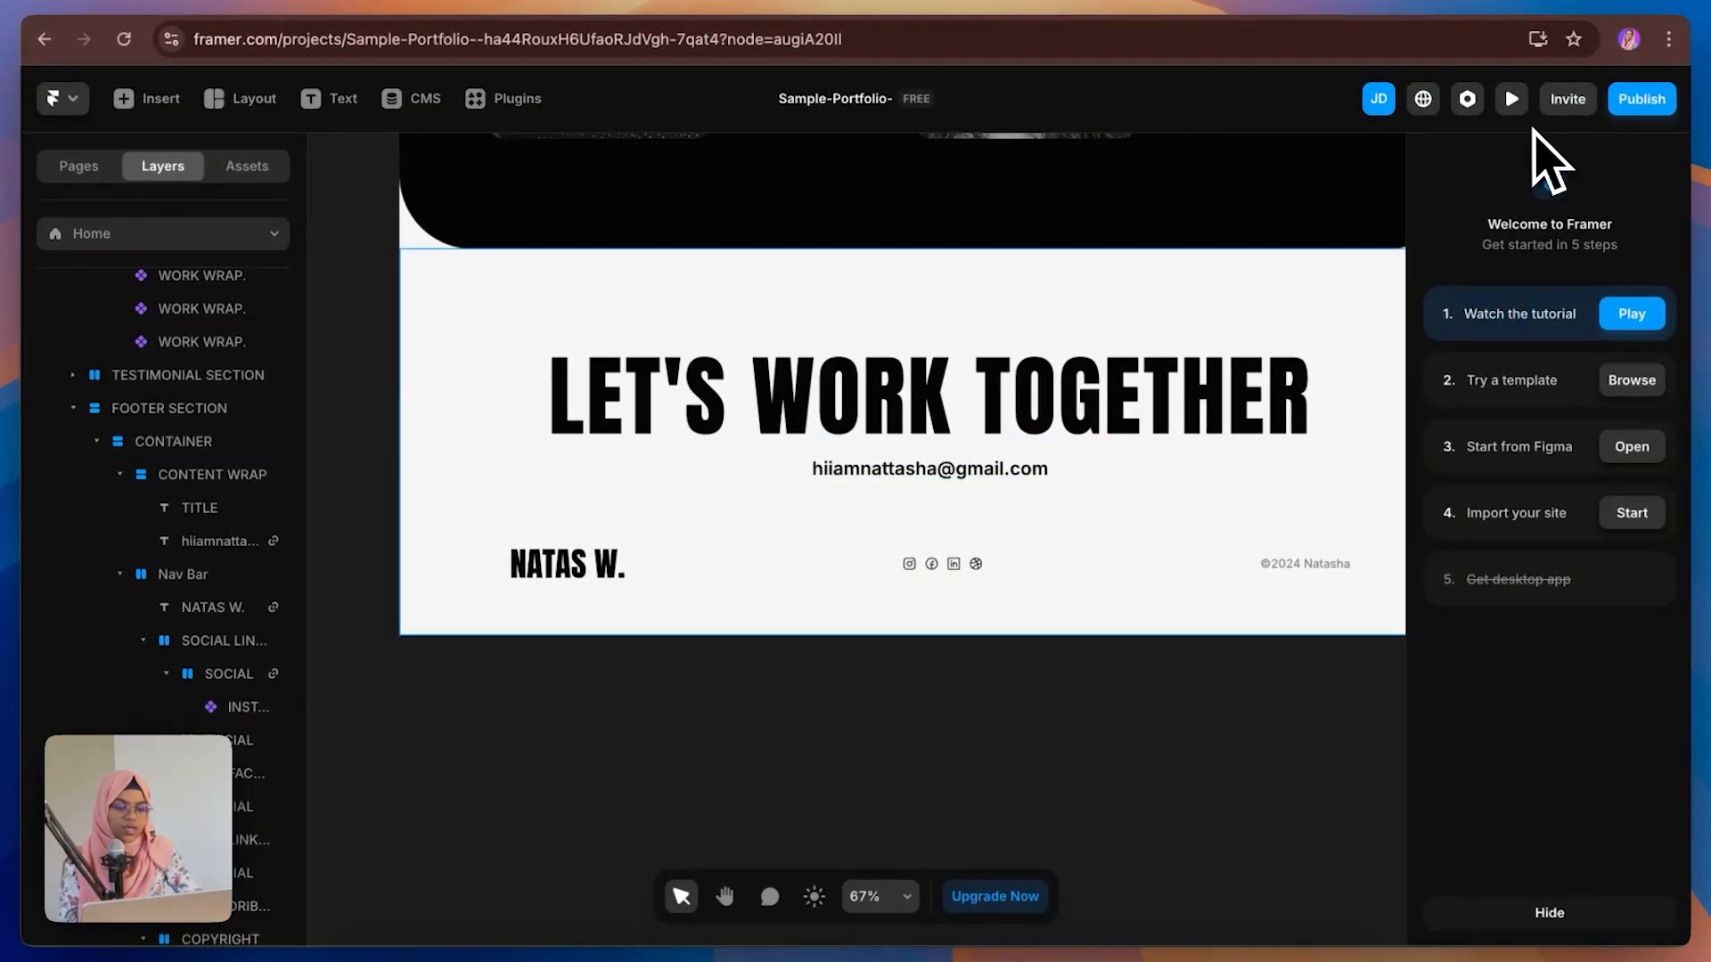
Step: Preview the site, test the NATAS W. logo link back to the top, and close the preview
click(1515, 102)
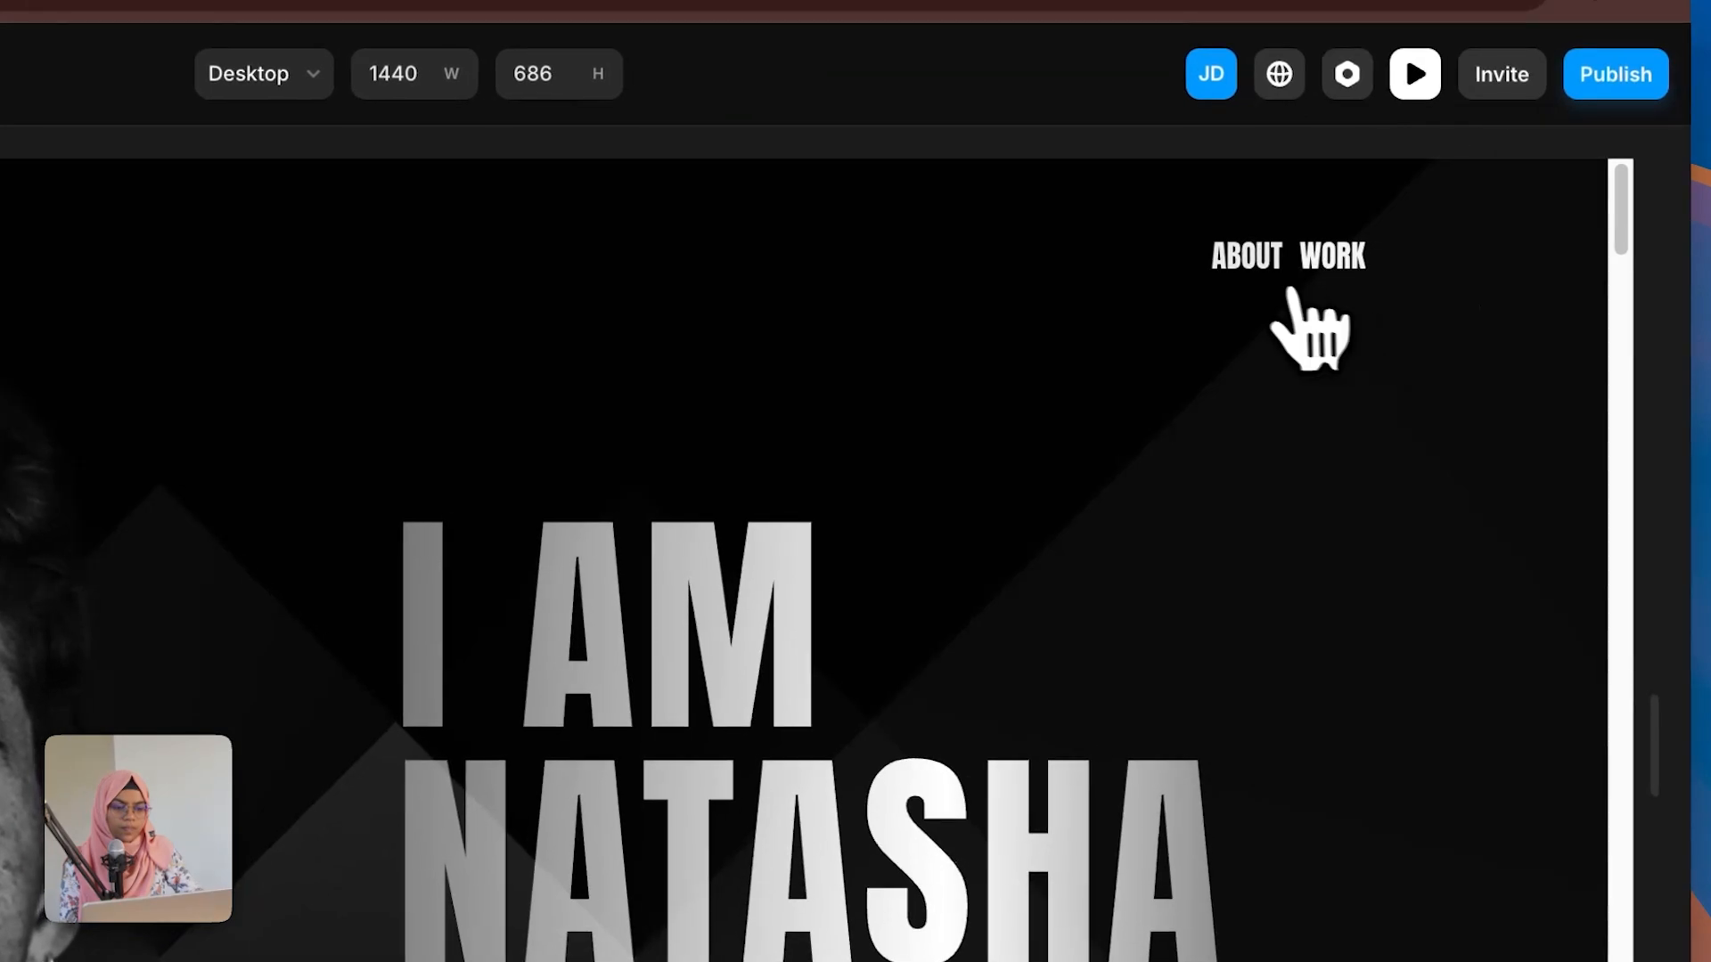
scroll(1425, 252, down, 1)
scroll(1323, 508, down, 7)
scroll(1328, 540, up, 20)
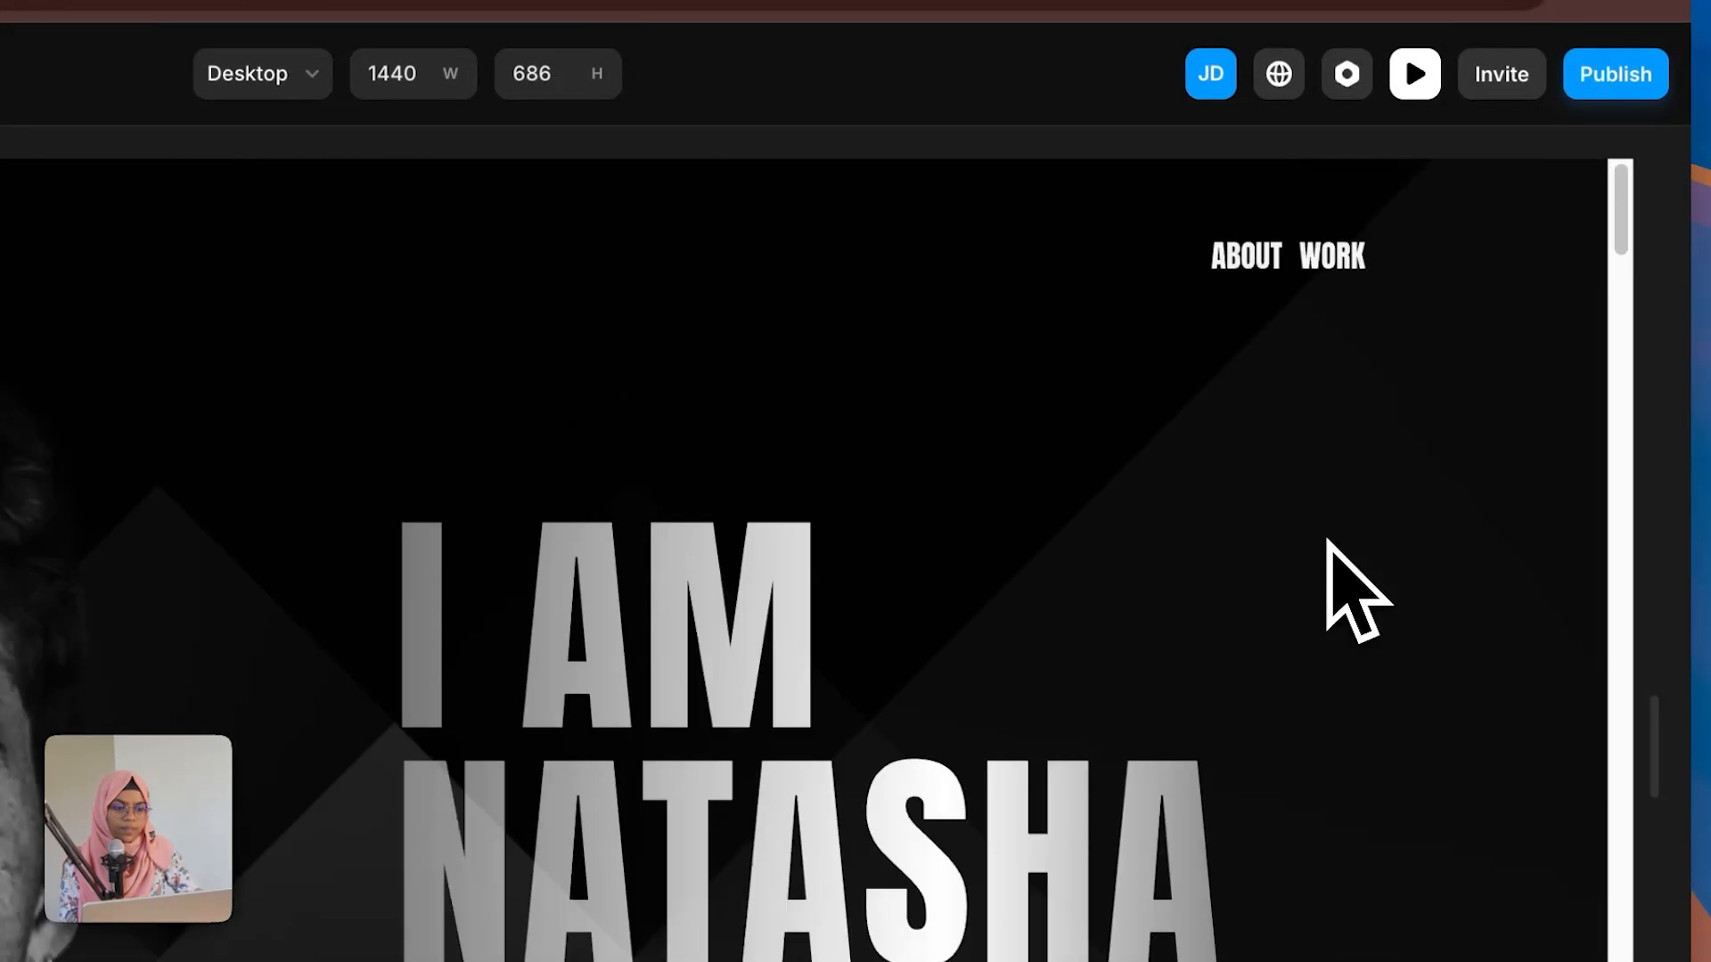
scroll(1354, 294, down, 10)
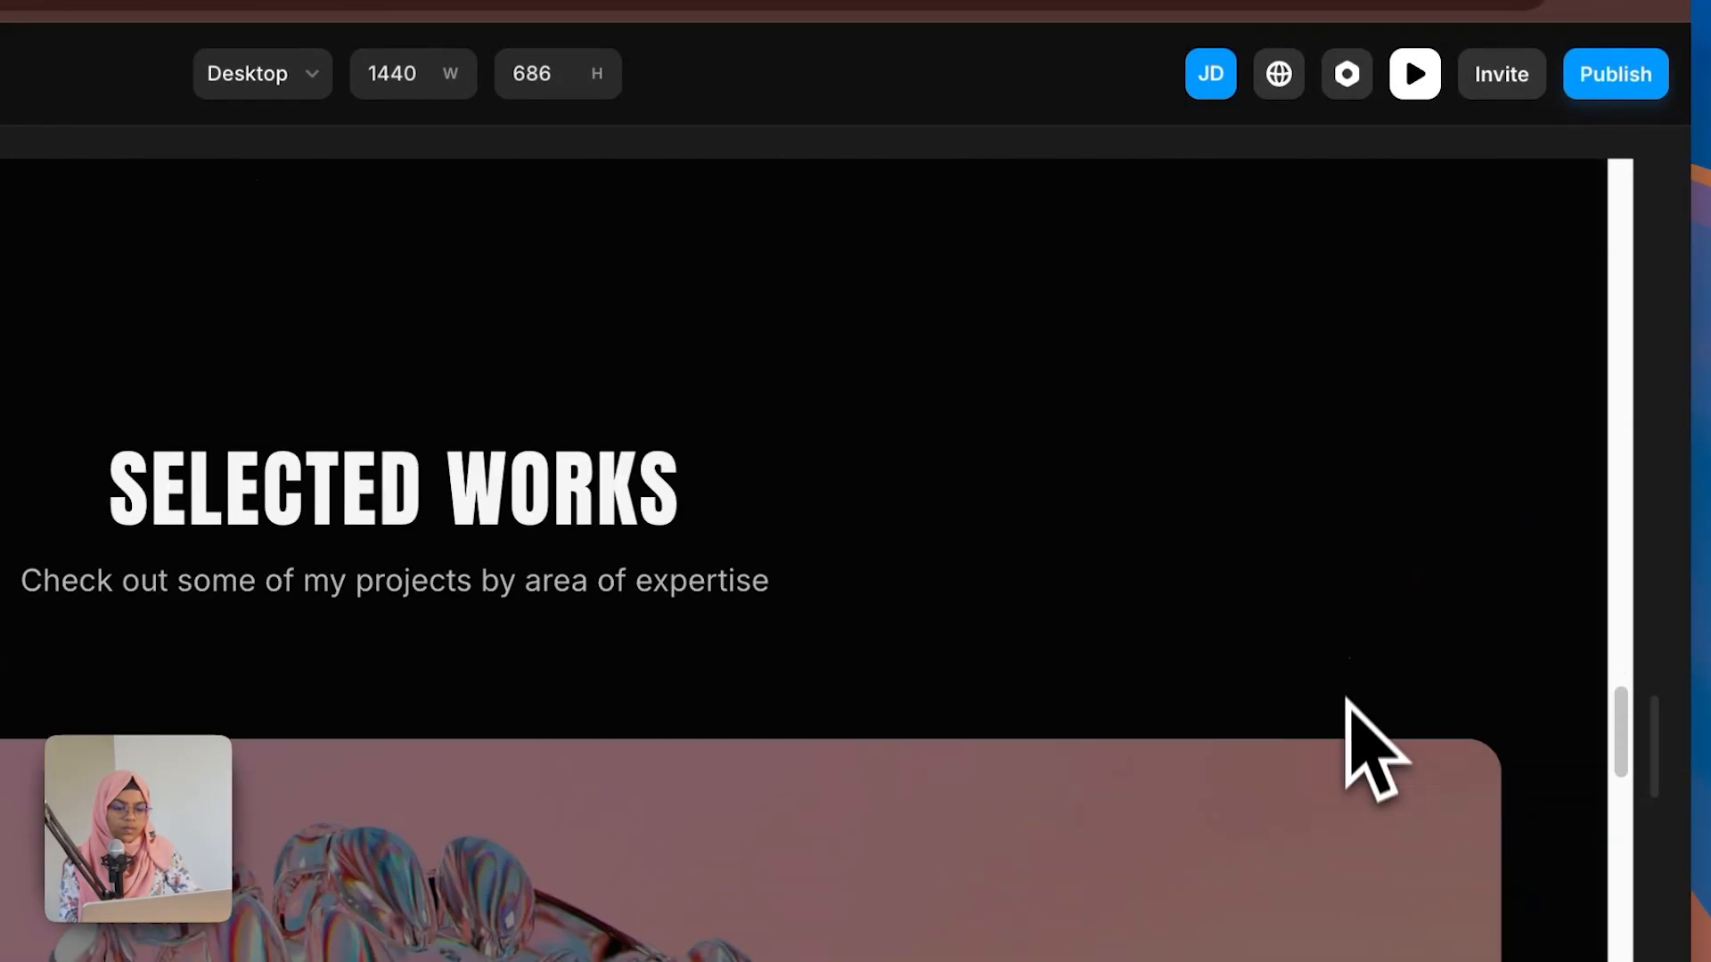
scroll(1100, 654, up, 15)
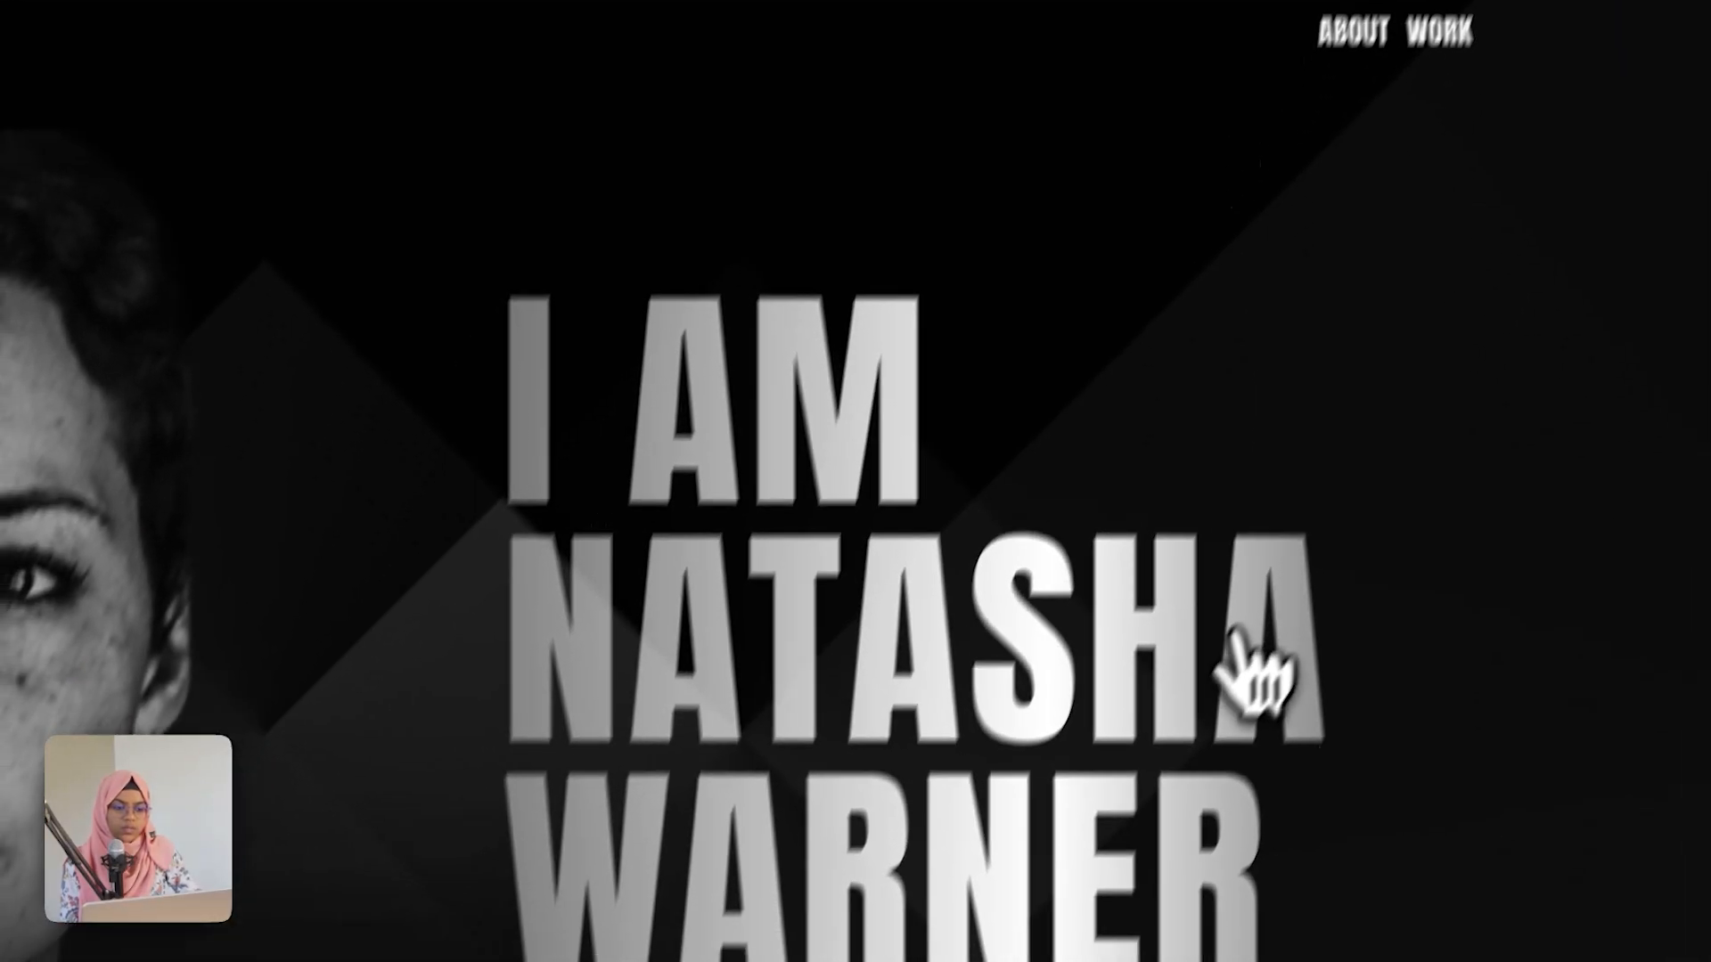
scroll(1247, 695, down, 20)
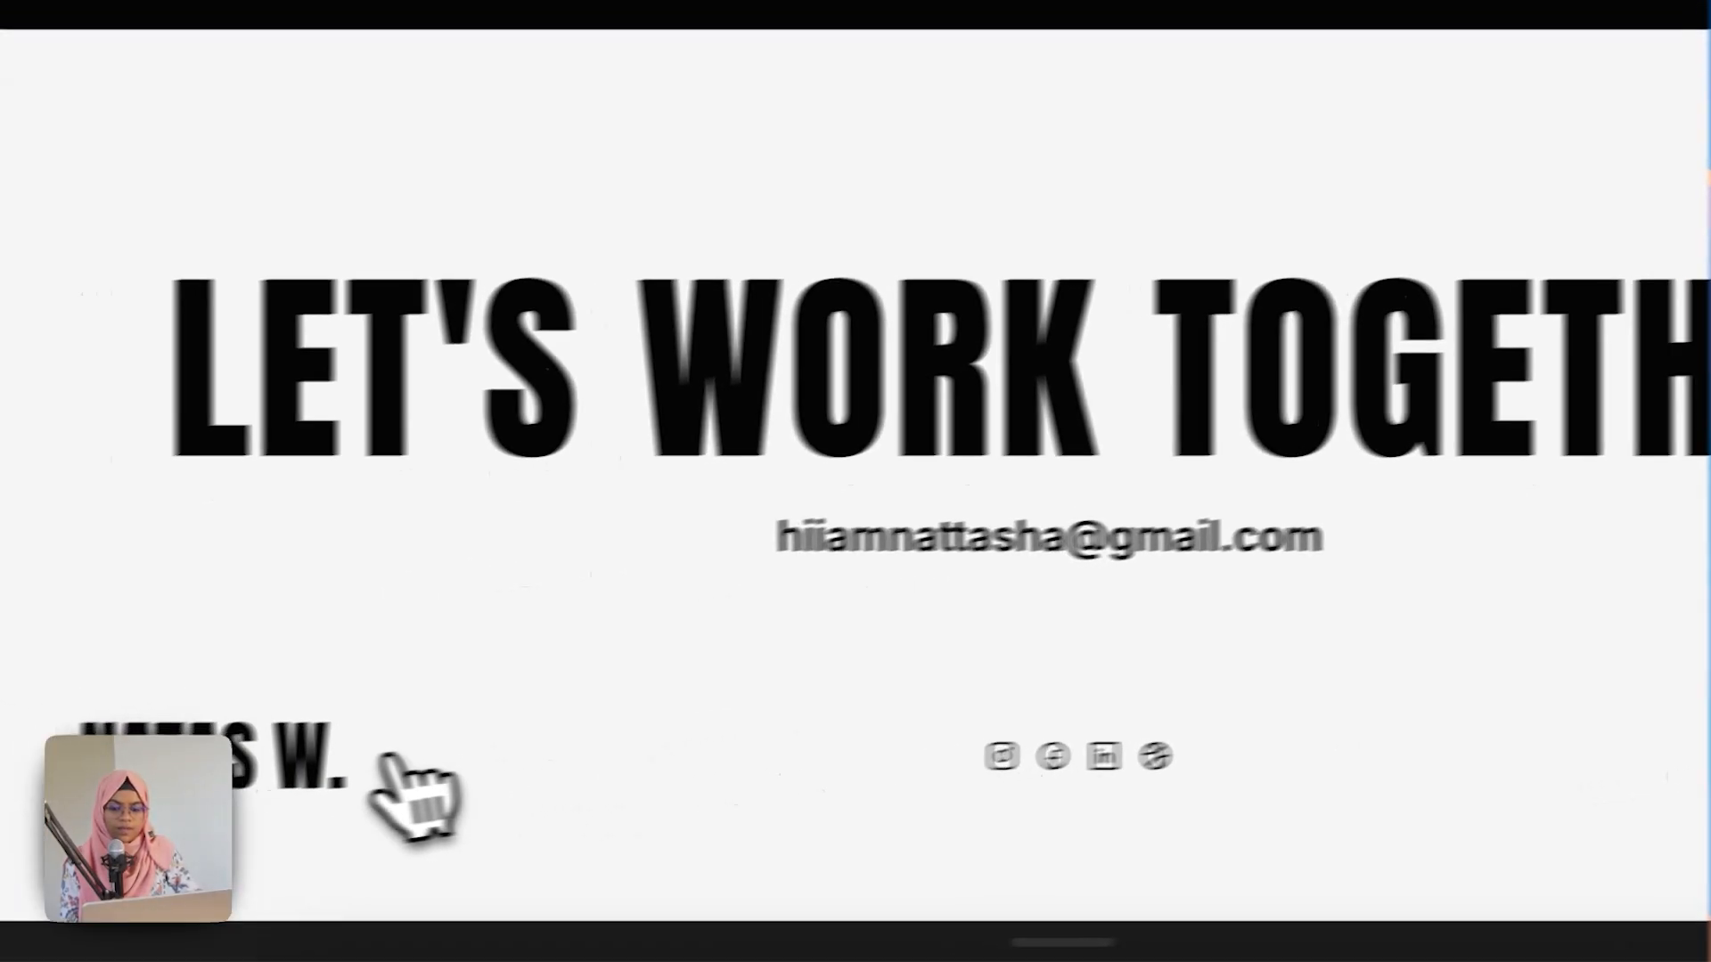
click(324, 771)
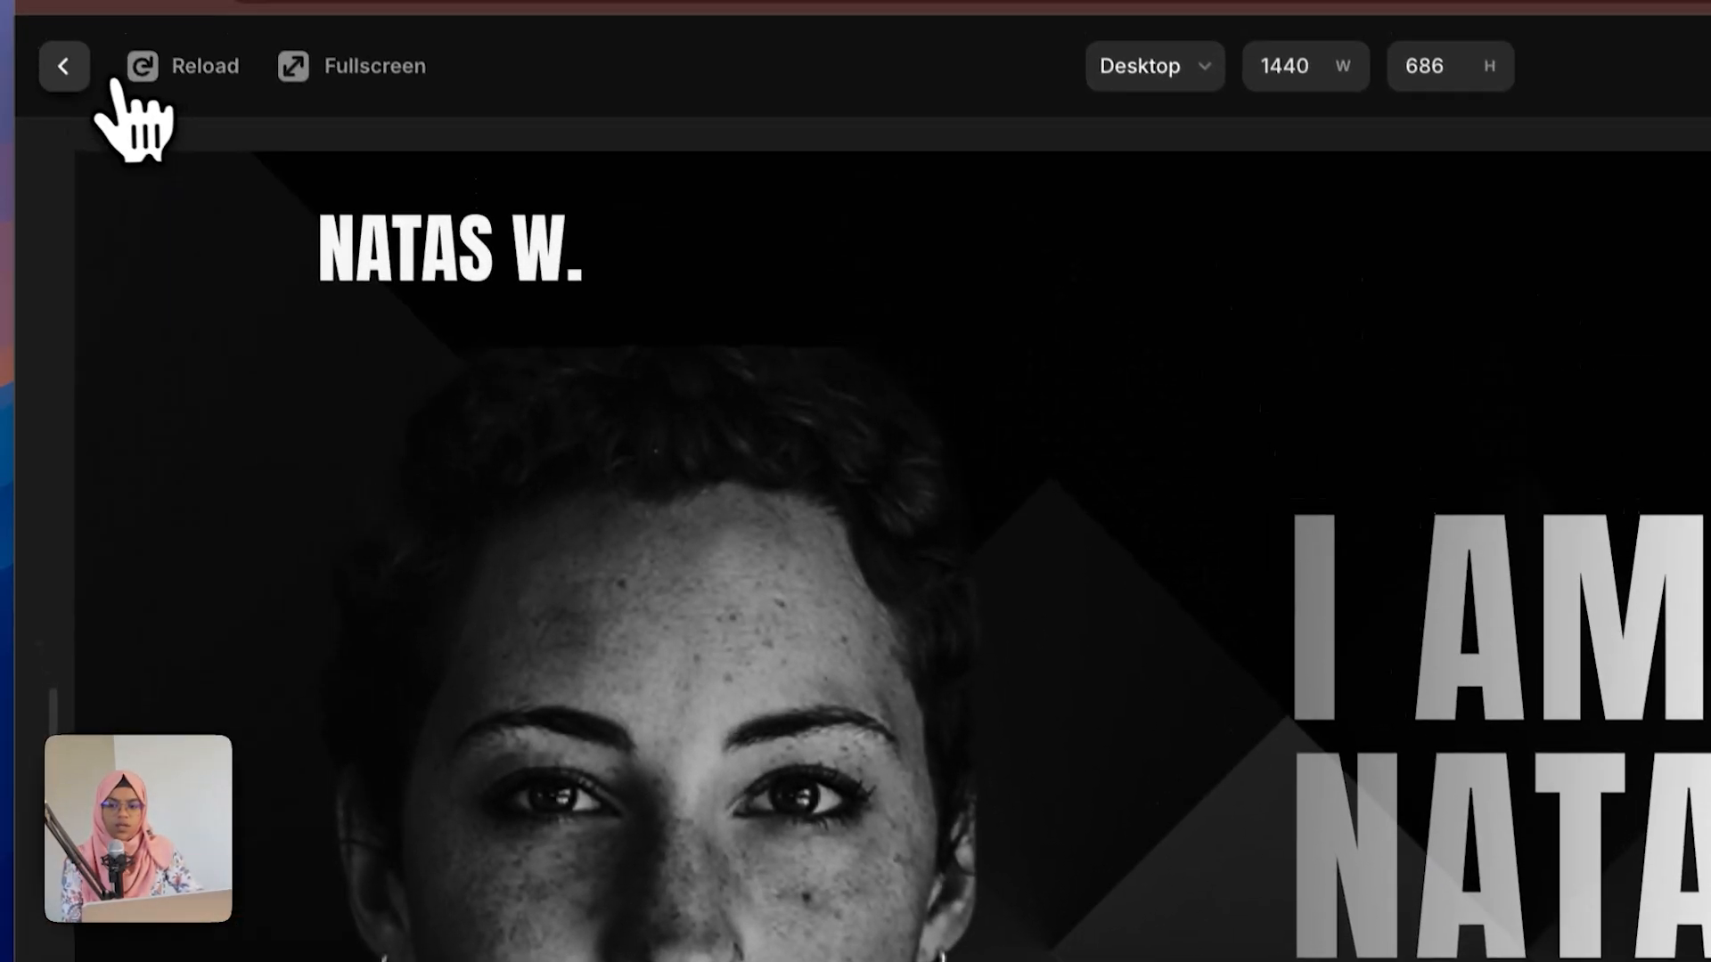
click(63, 66)
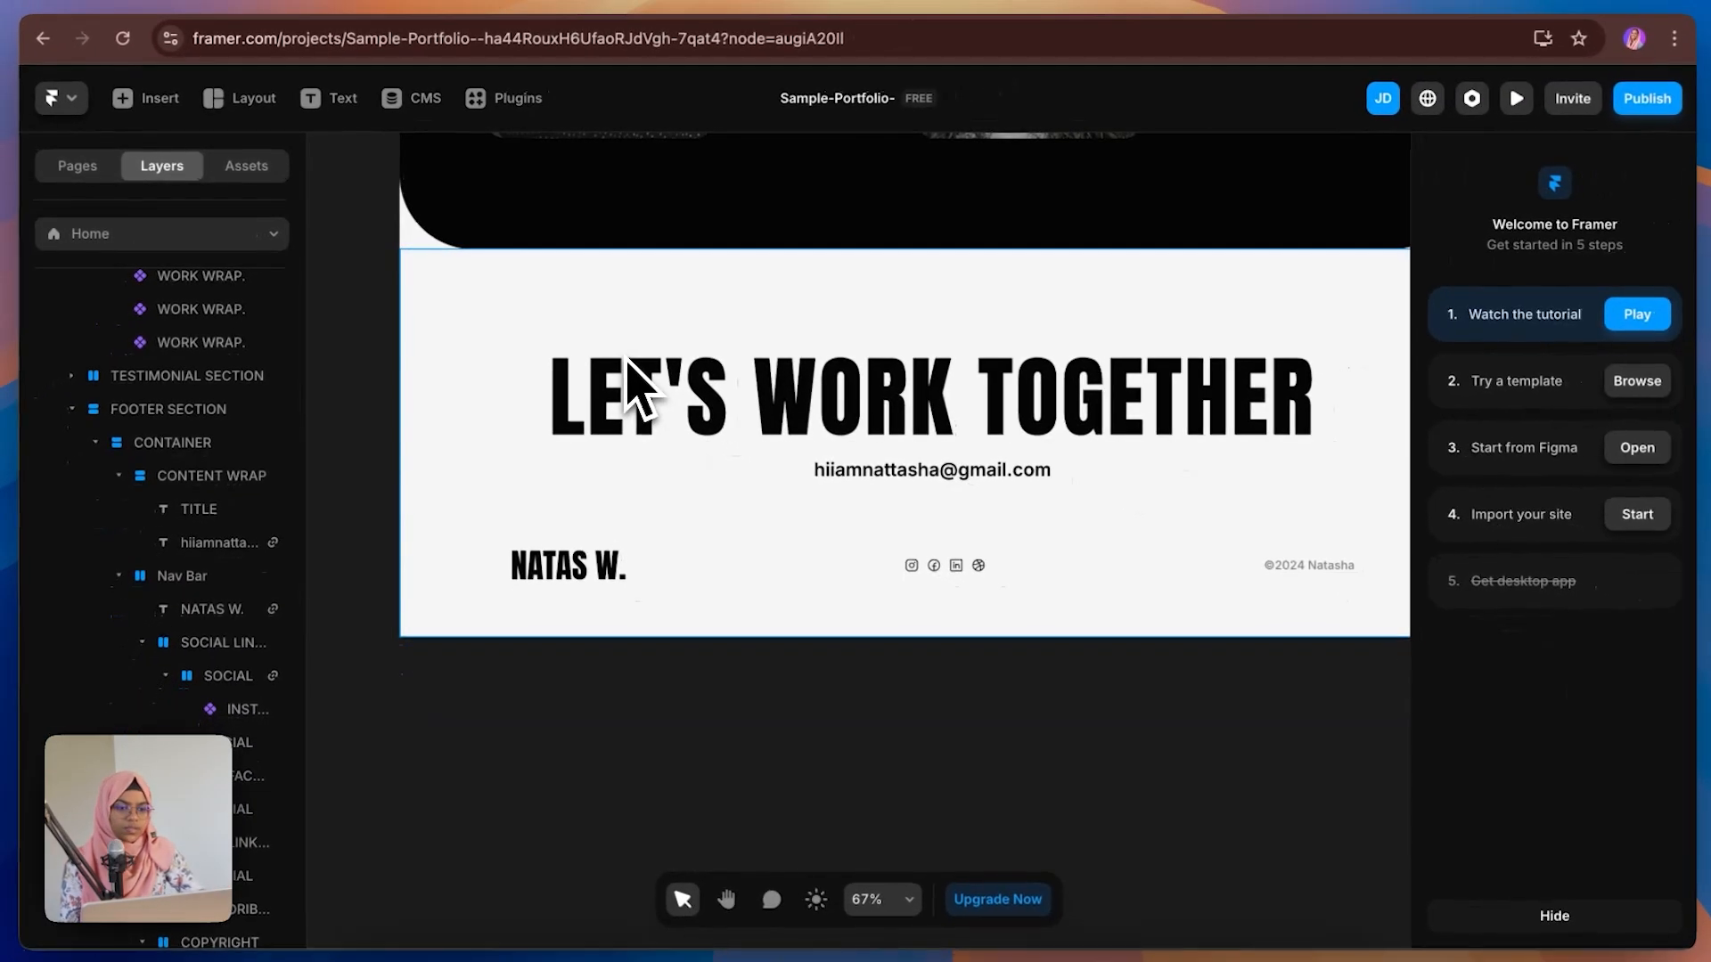
click(634, 383)
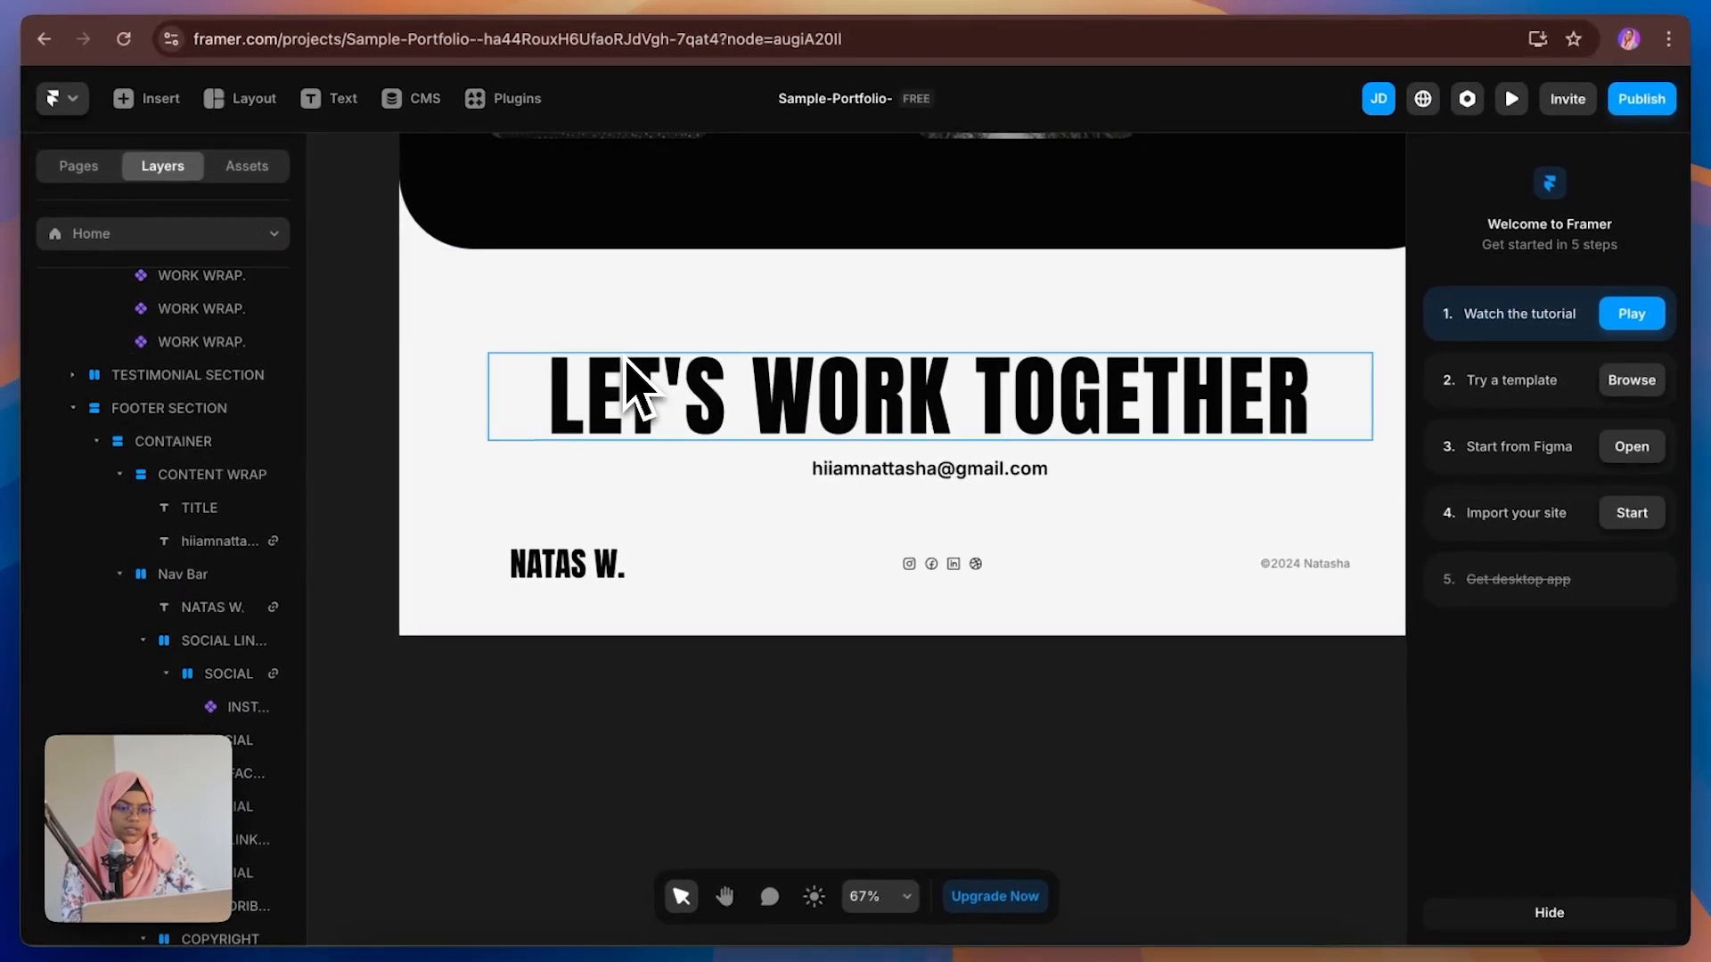
Step: Add a Tablet breakpoint of 810 width to the Desktop page
key(shift+1)
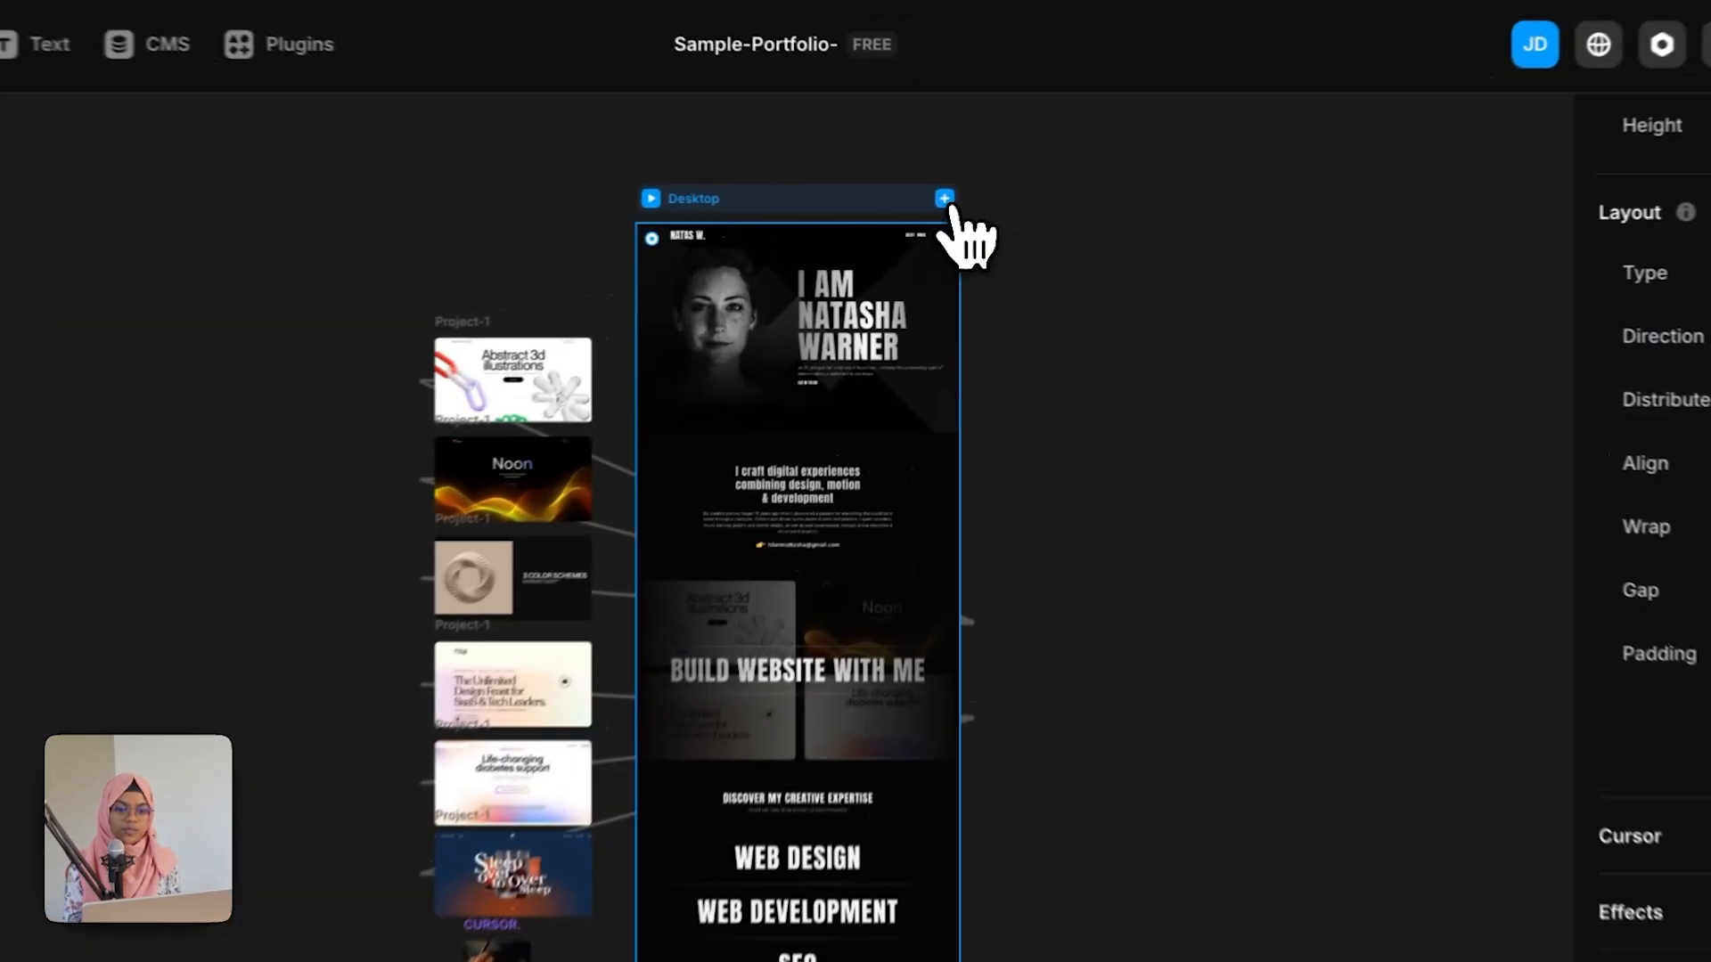
click(966, 207)
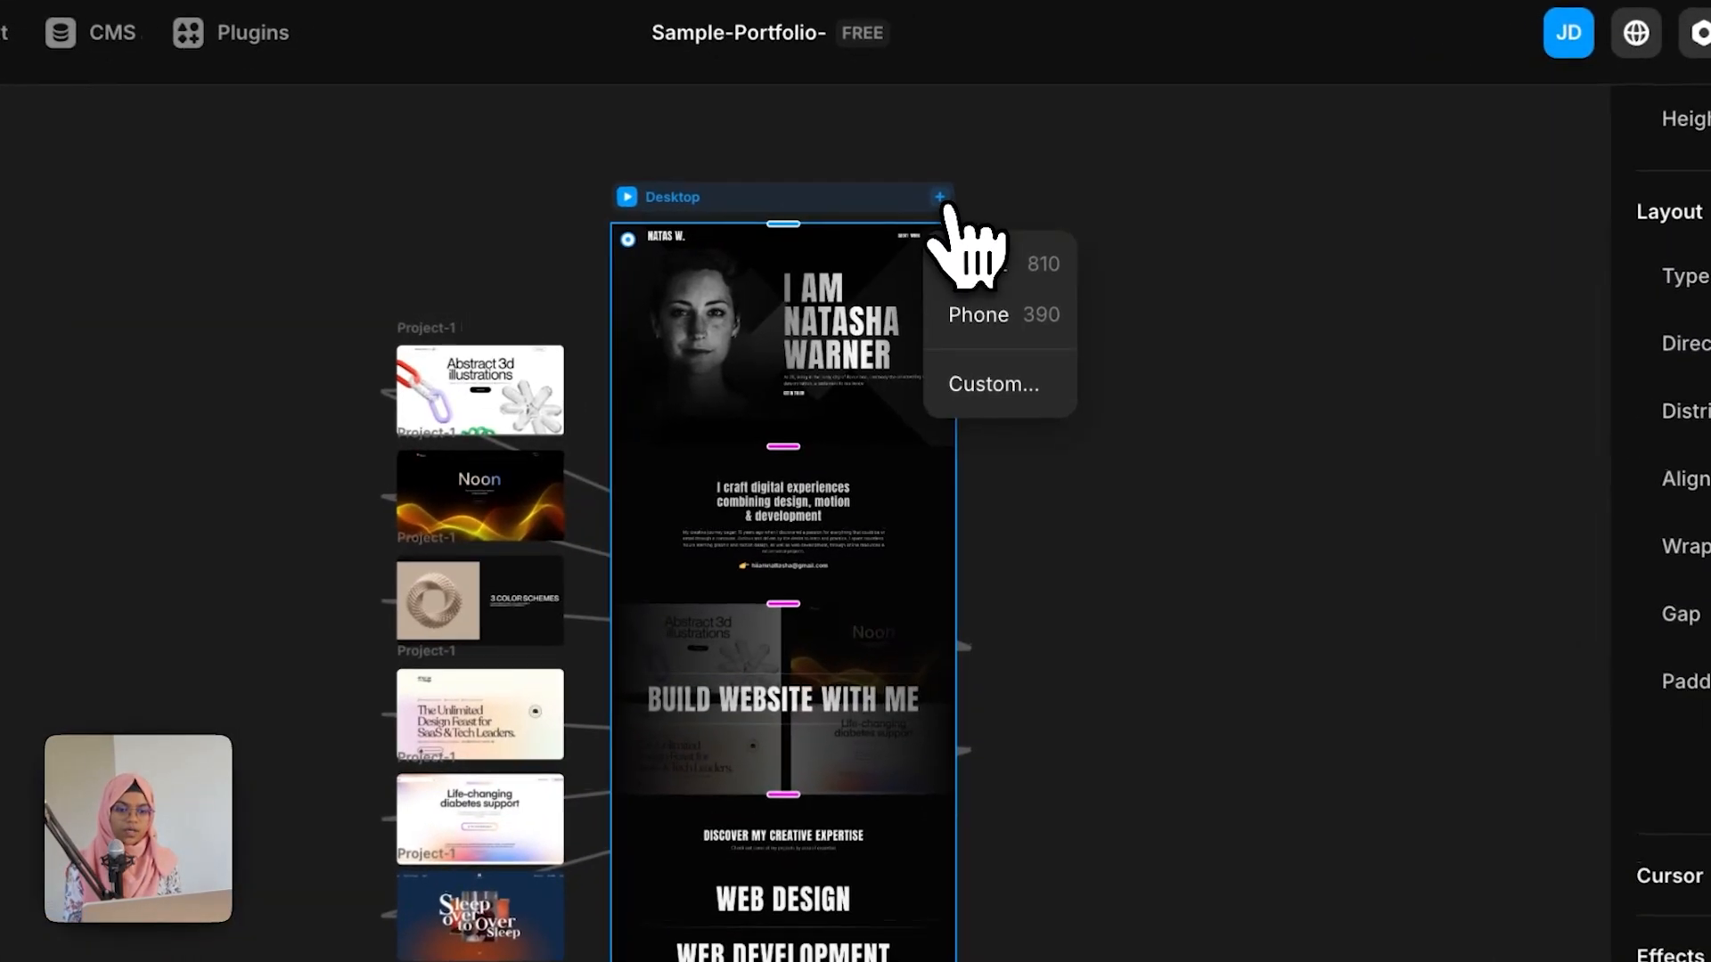
click(983, 265)
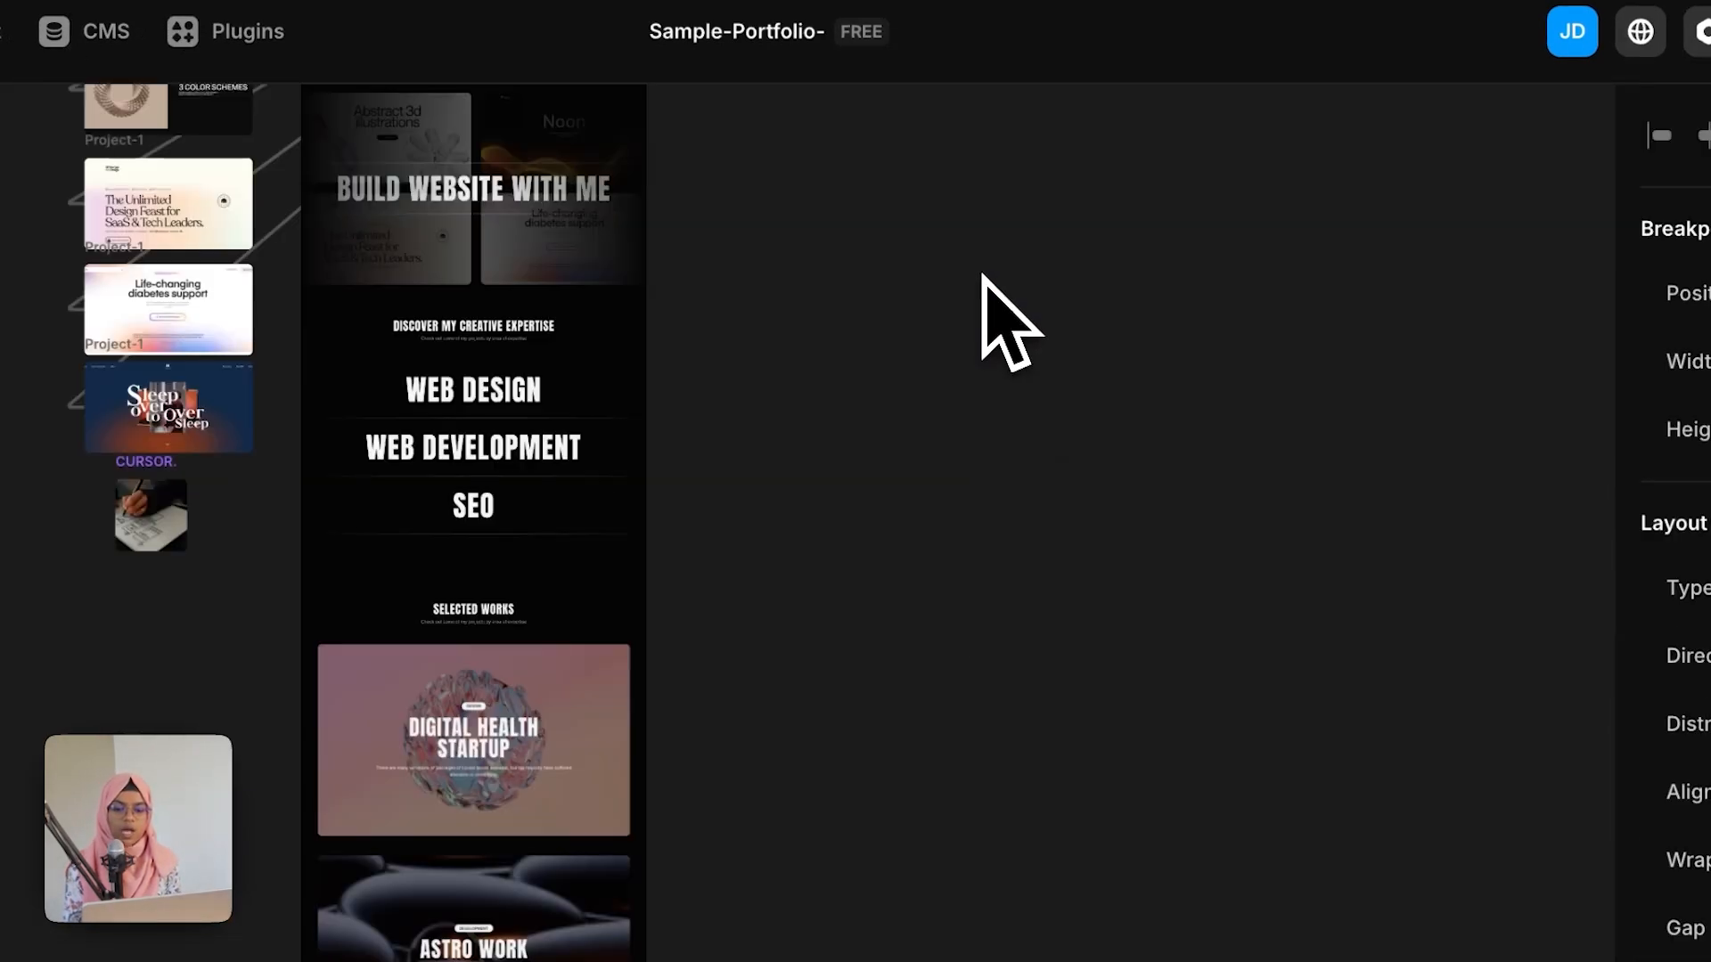
Step: Set the tablet nav bar's width to Relative
scroll(802, 649, down, 1)
scroll(802, 650, up, 3)
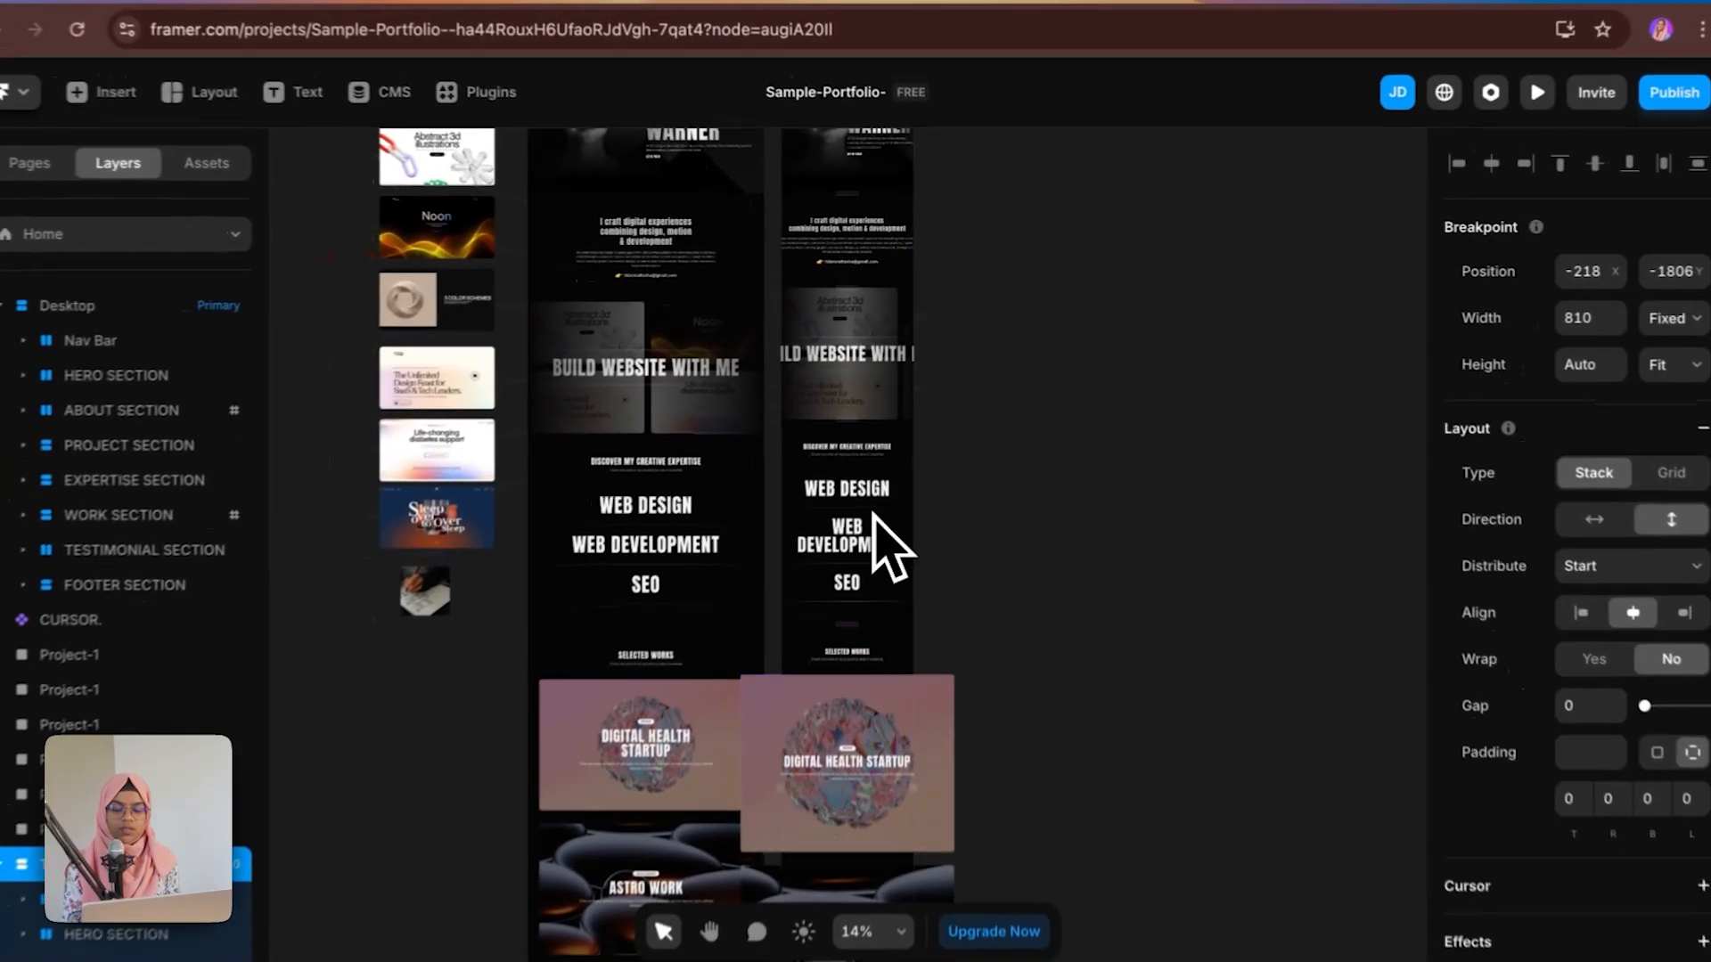
scroll(873, 515, up, 3)
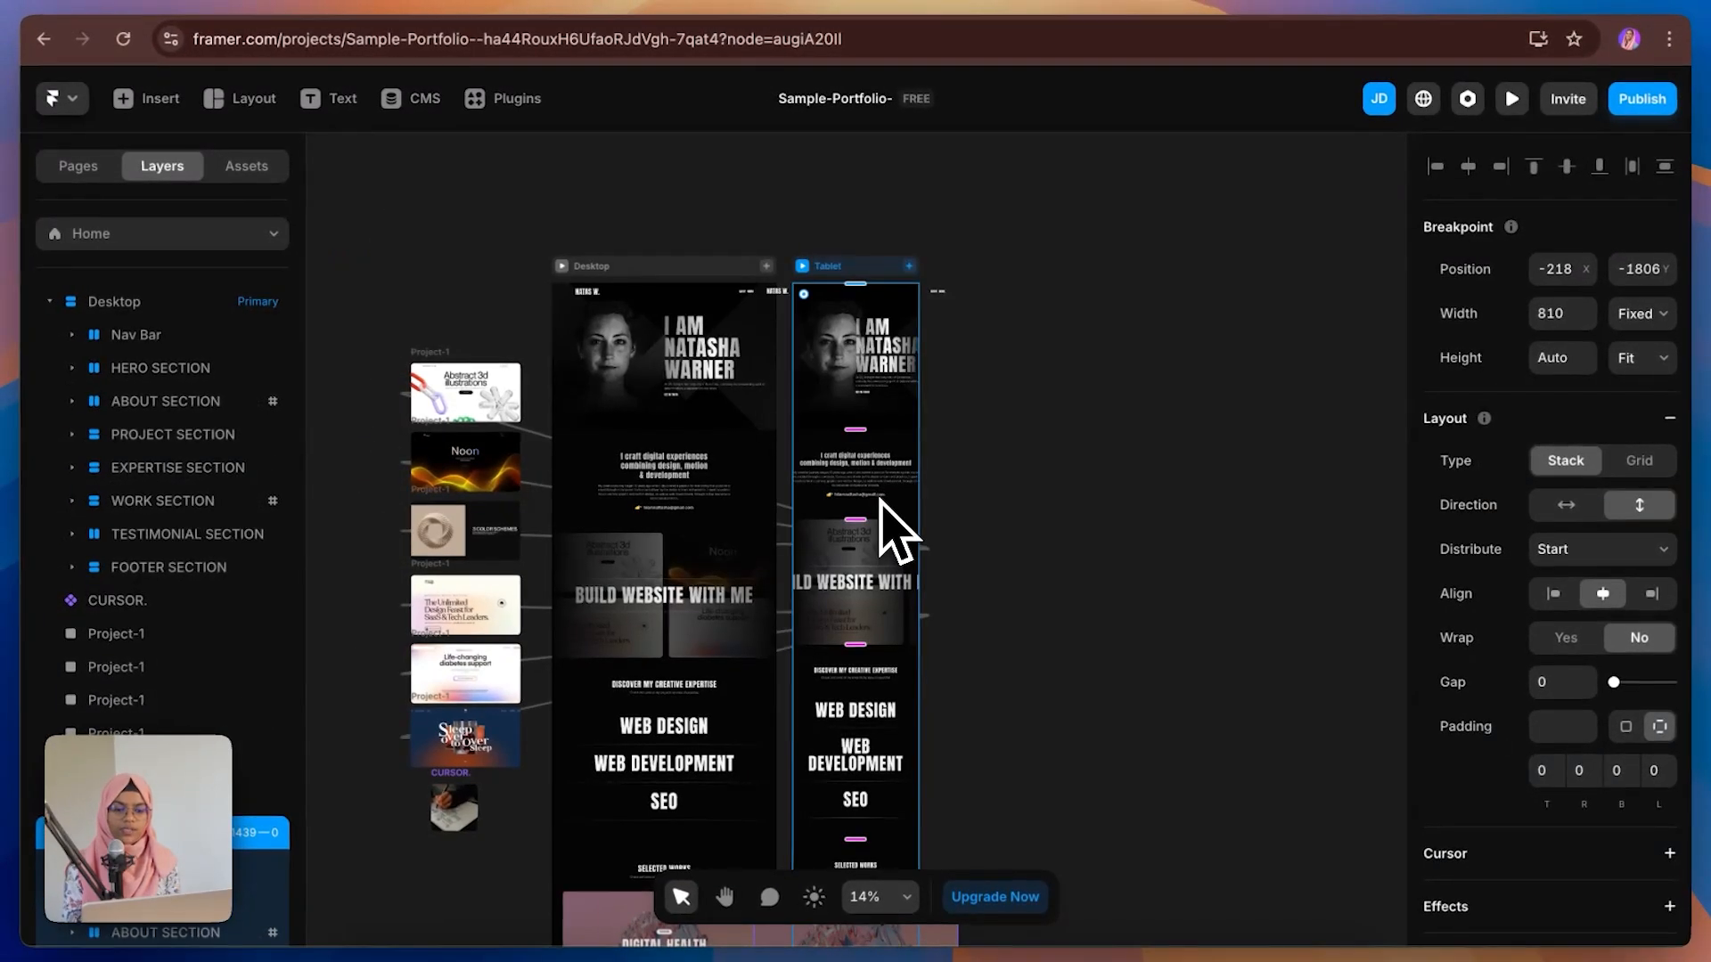
scroll(871, 442, up, 3)
click(877, 233)
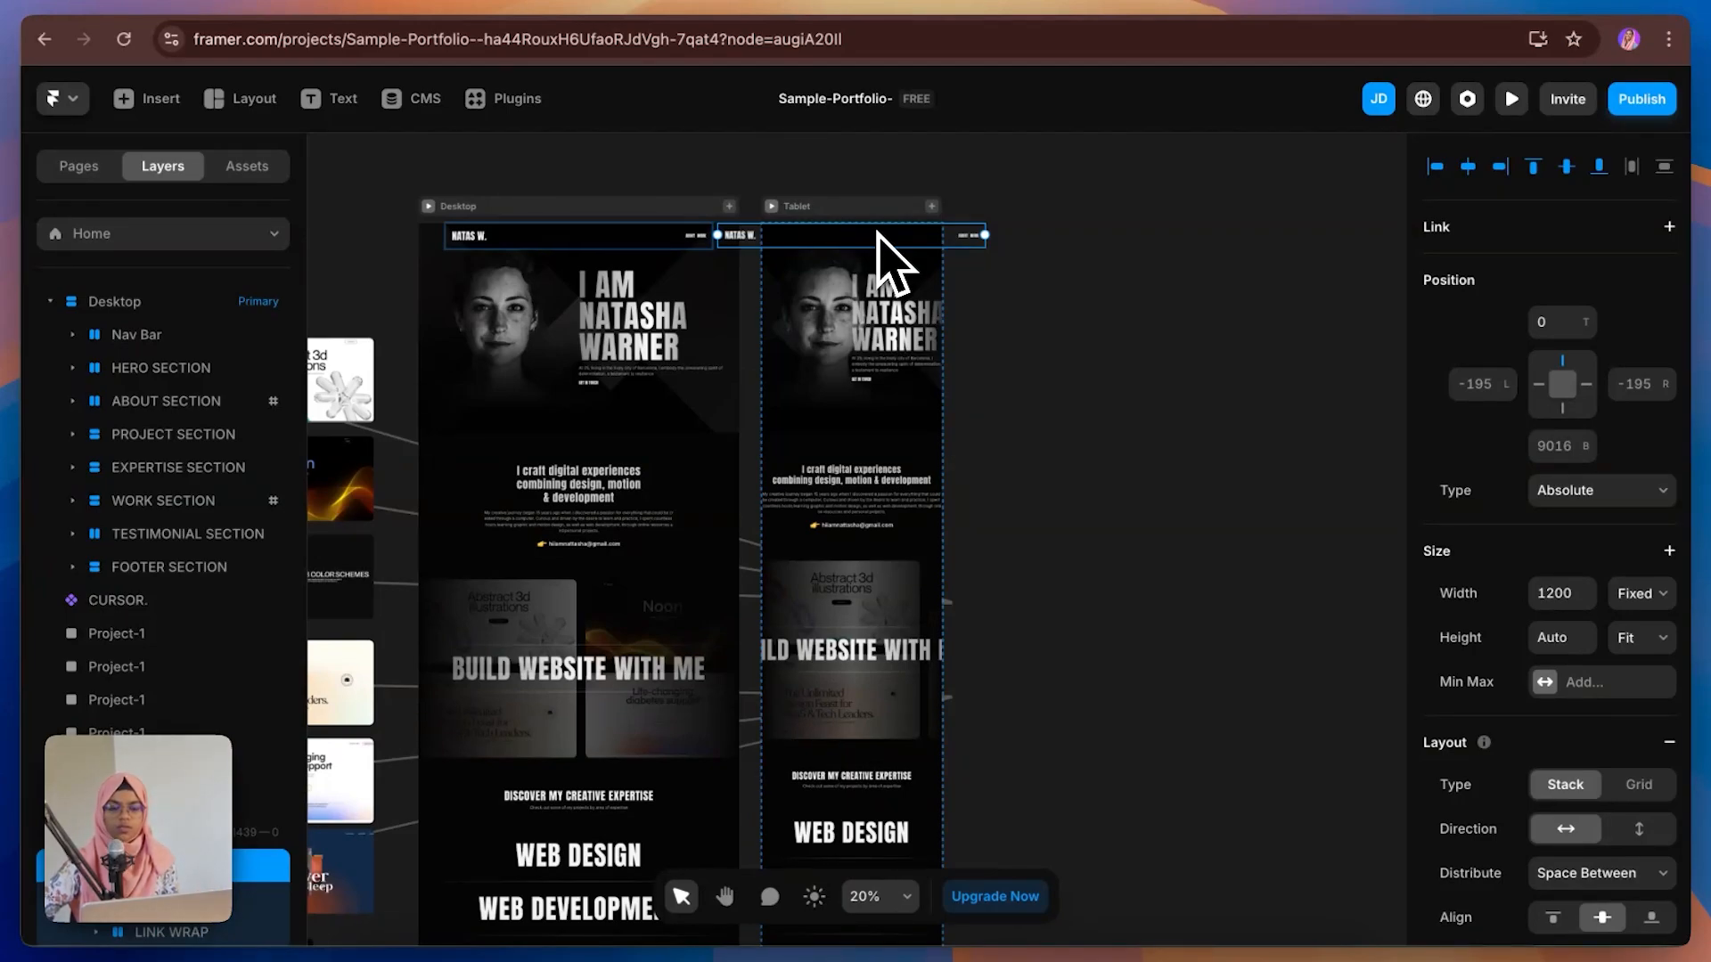
click(1634, 606)
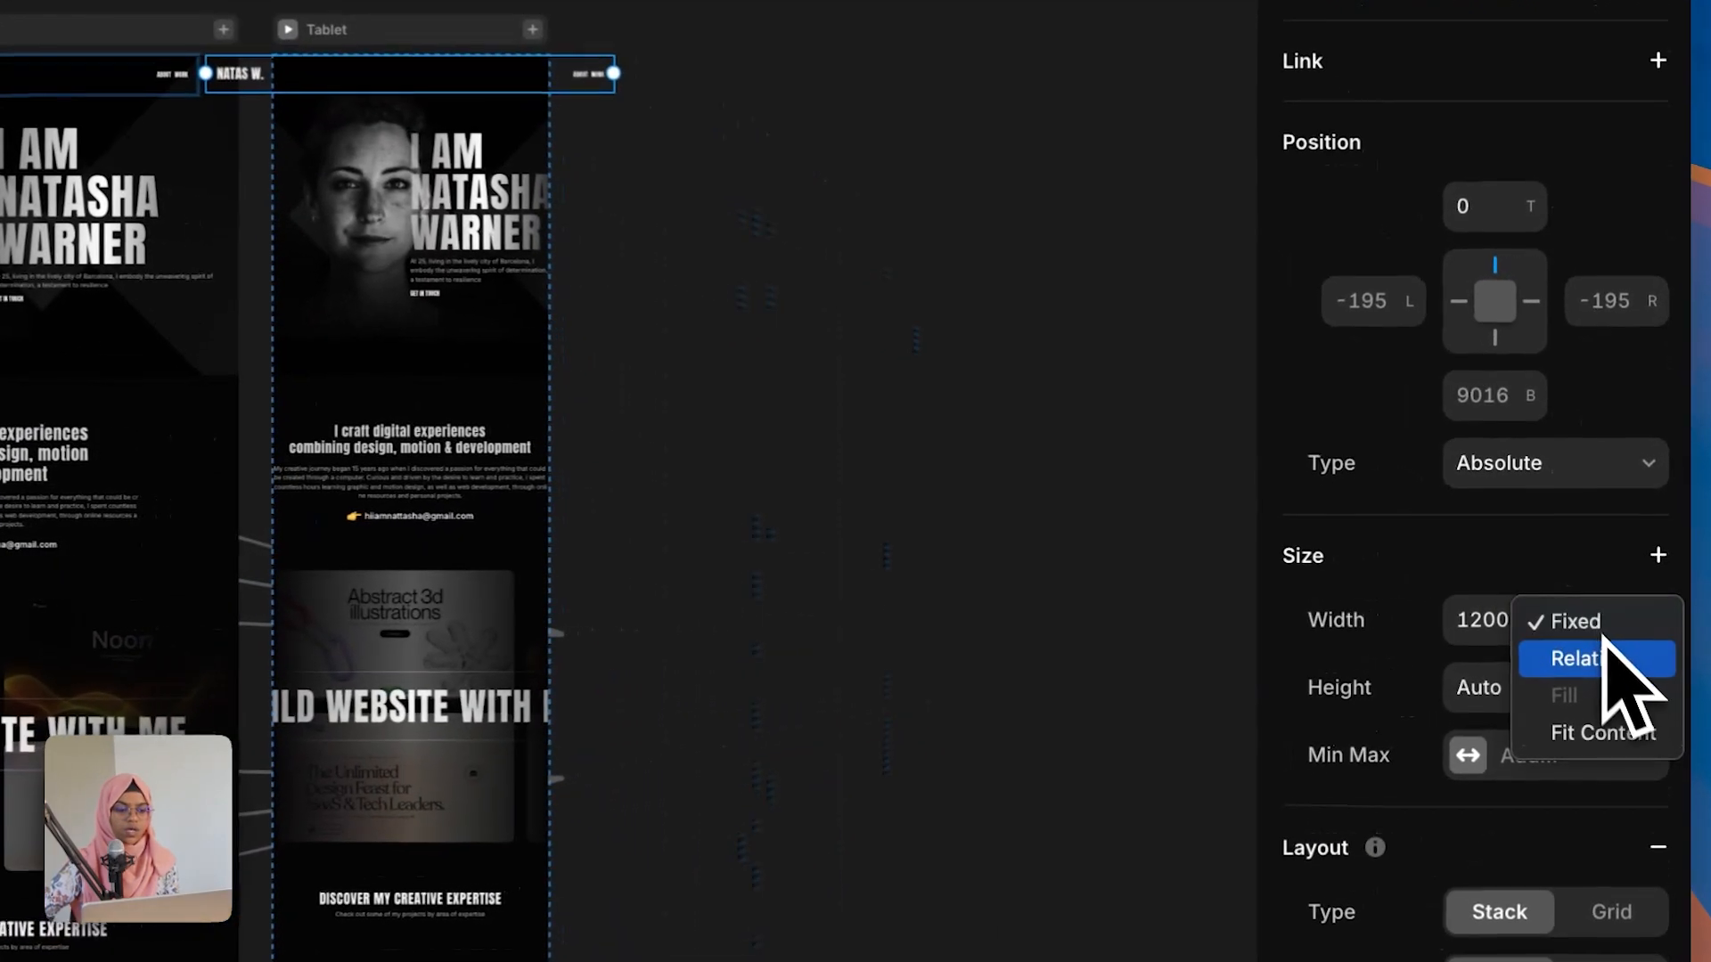
click(1613, 659)
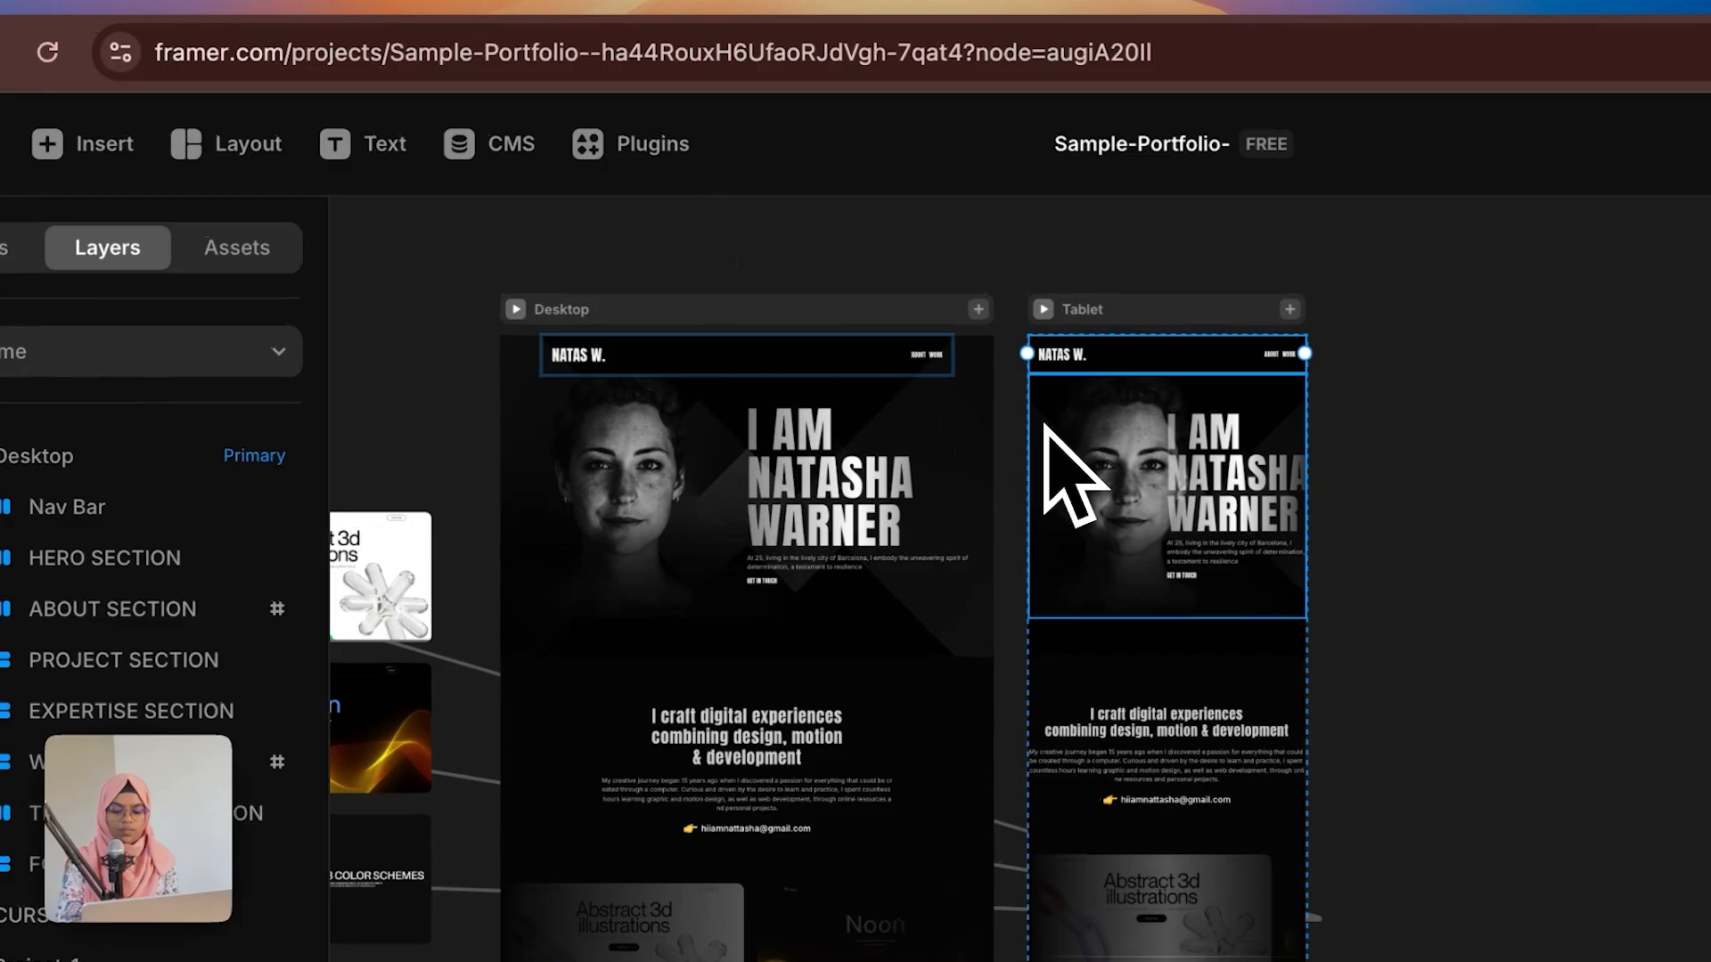
Step: Change the tablet hero Image layer's position type to Relative
click(294, 170)
scroll(1072, 463, up, 3)
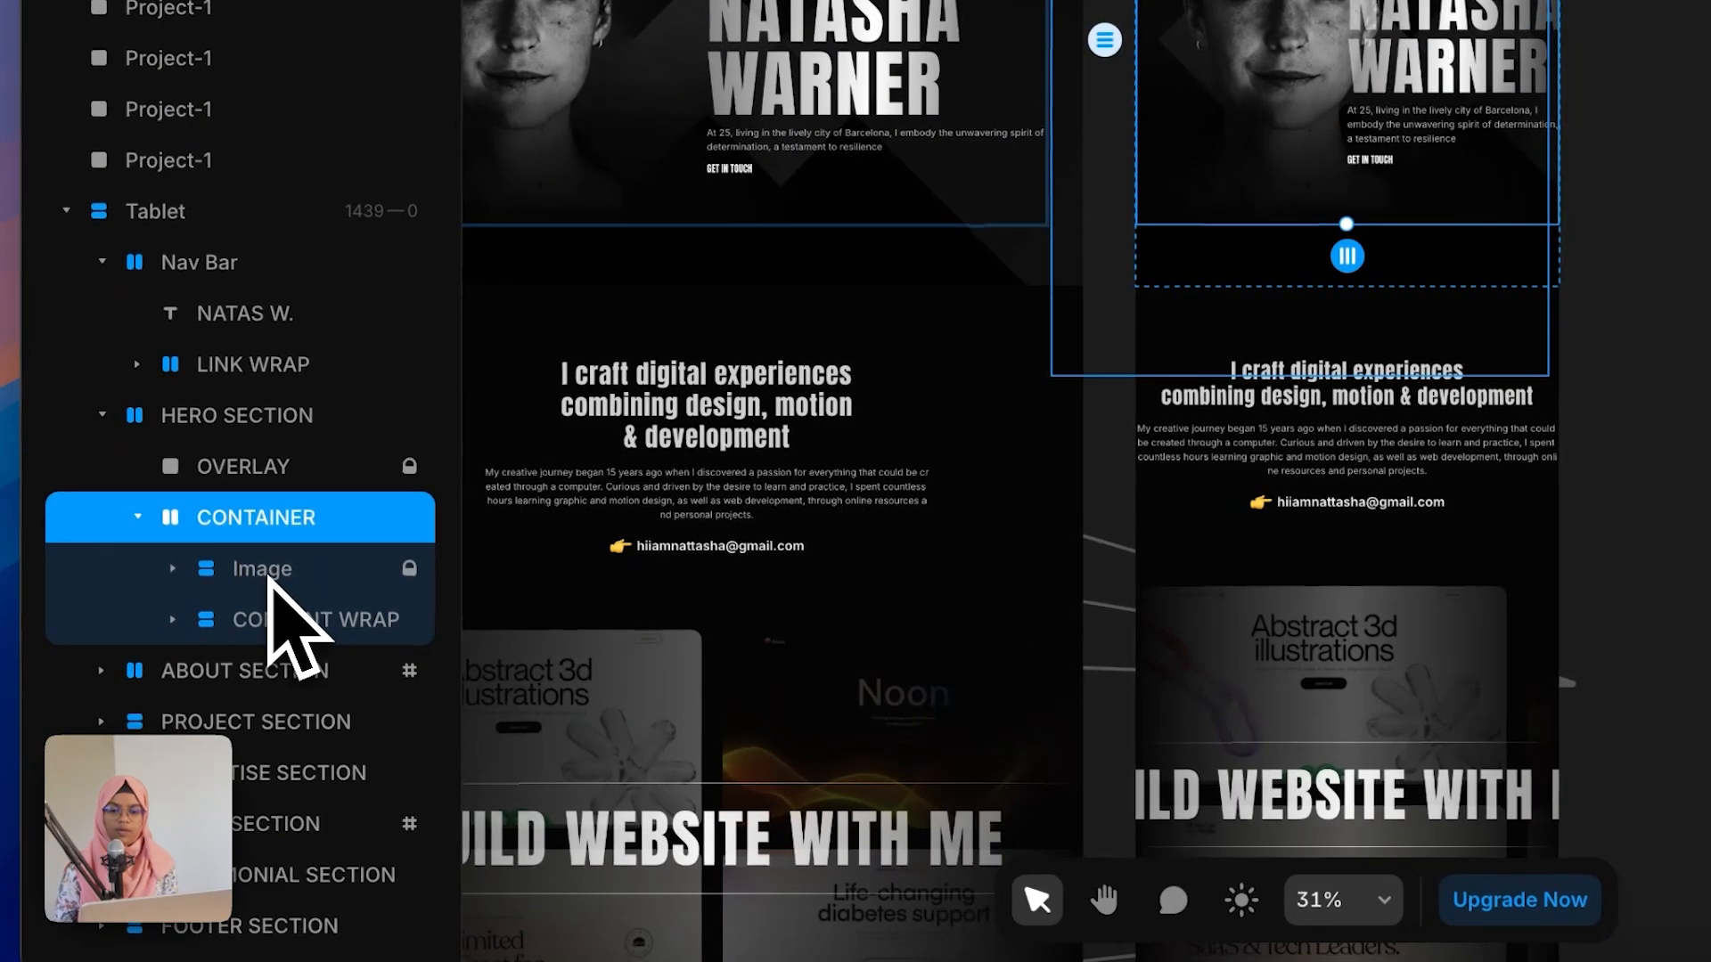
click(262, 570)
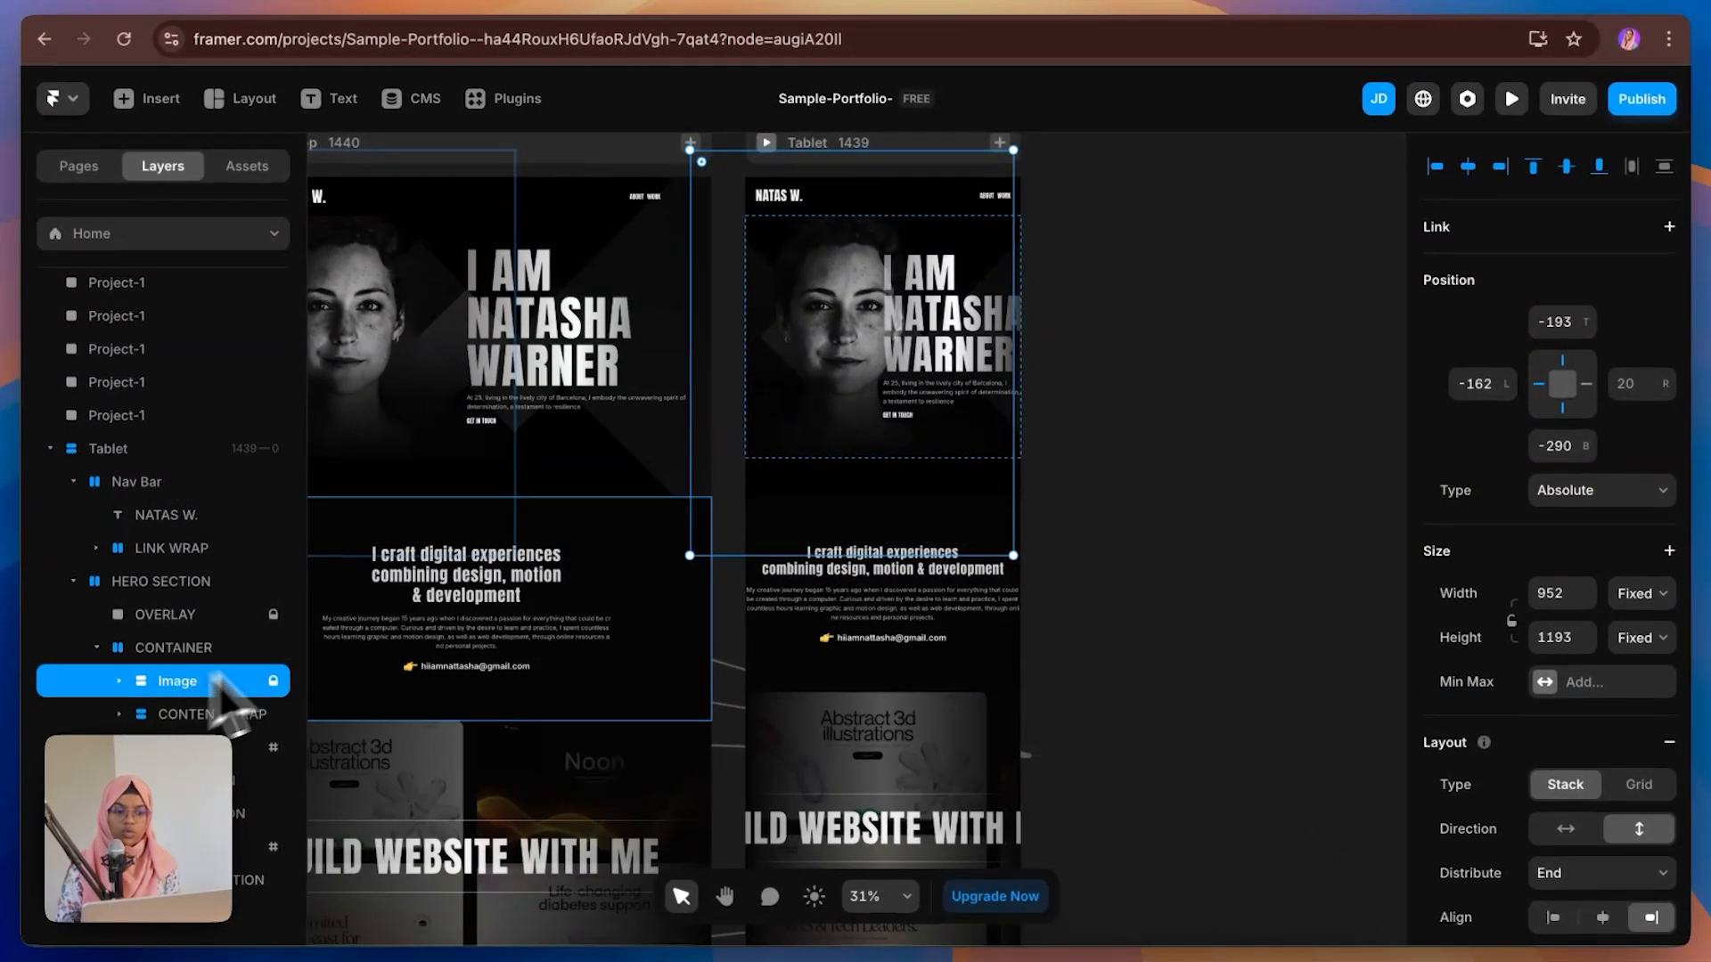
click(1594, 490)
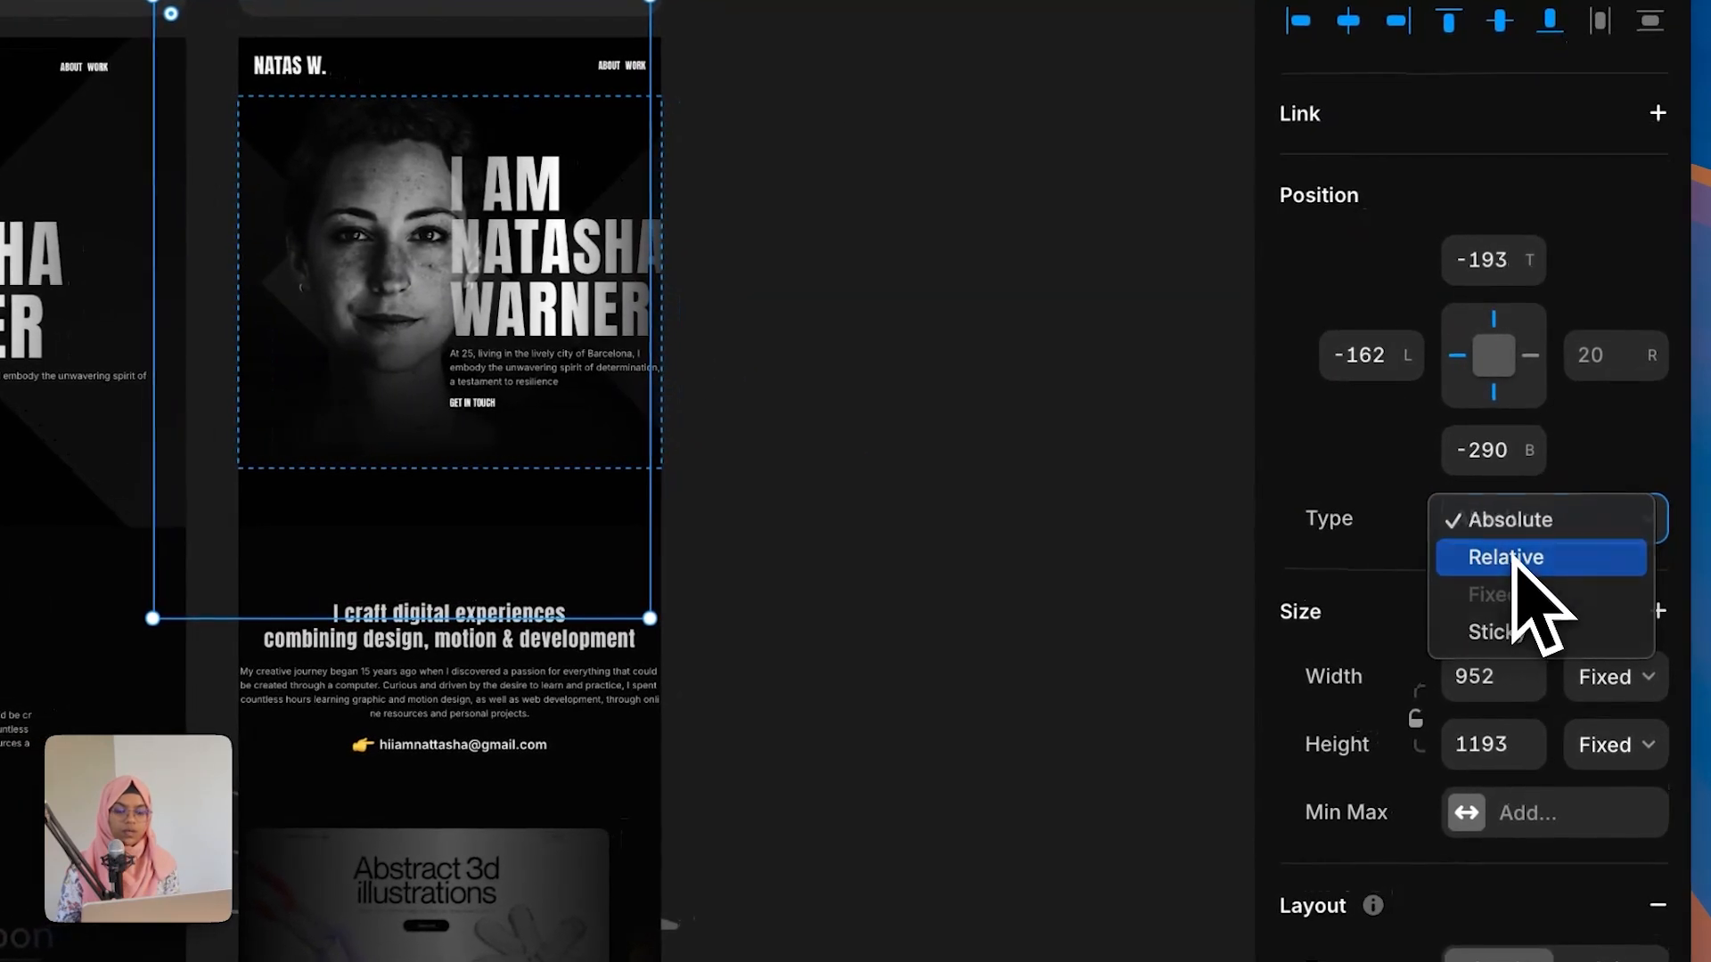
click(1573, 521)
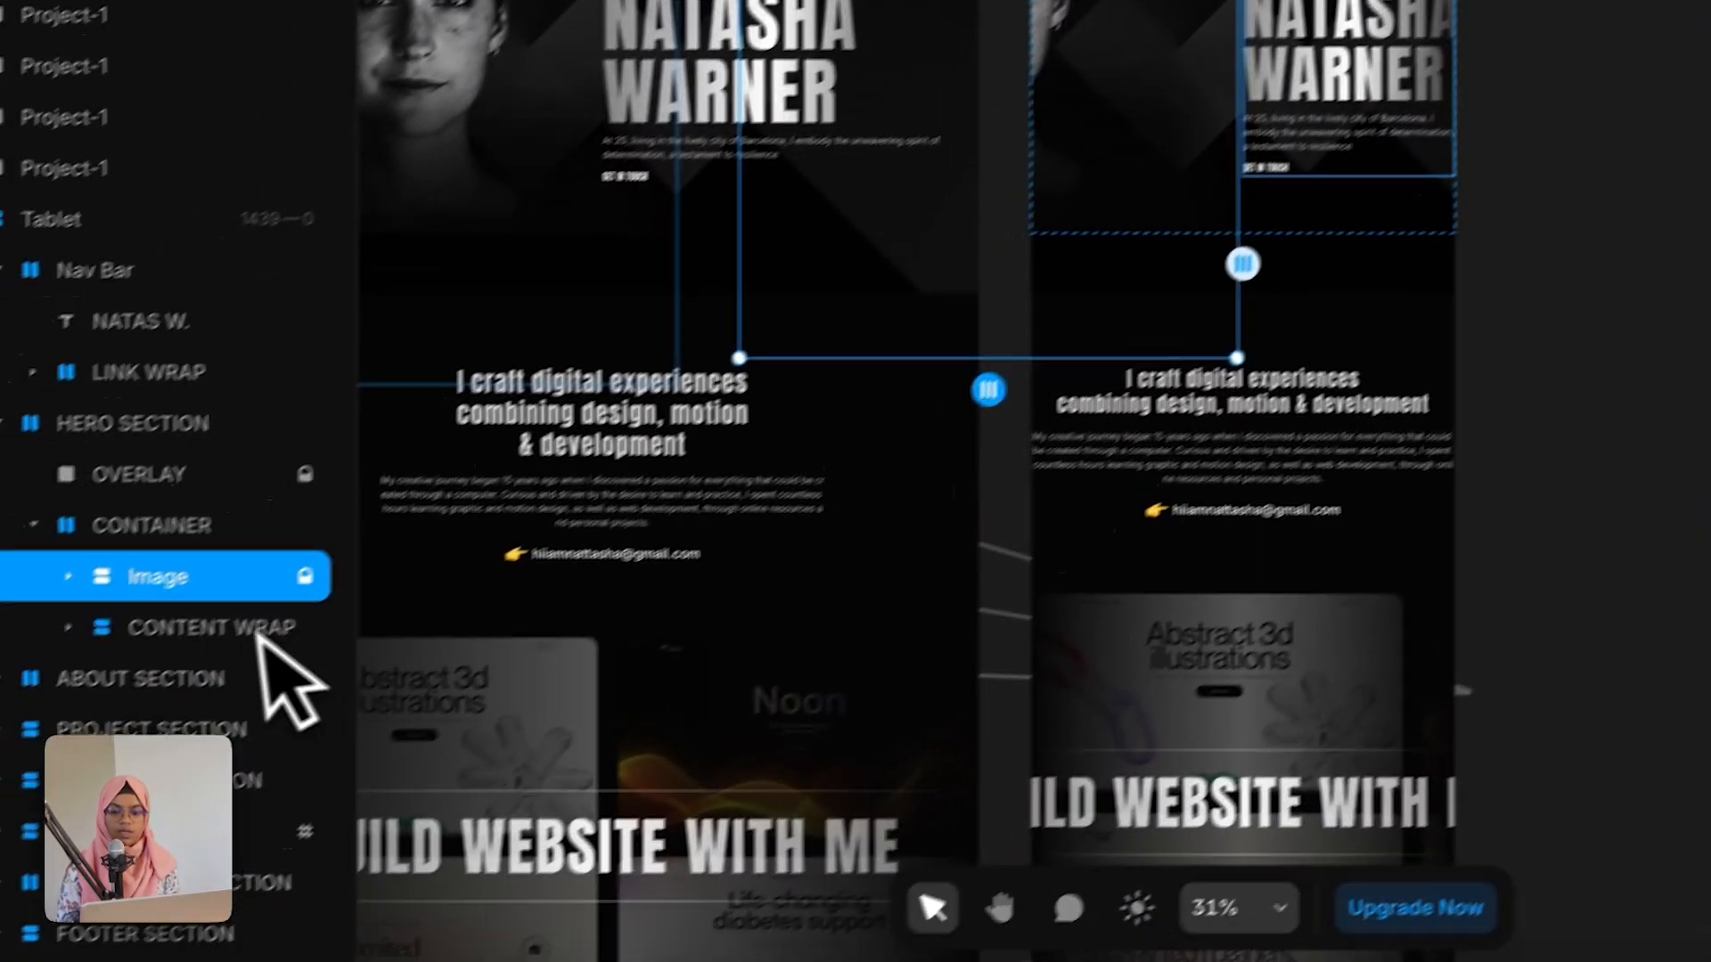
Step: Make the hero content wrap Absolute and pin it to both left and right edges at full width
click(267, 598)
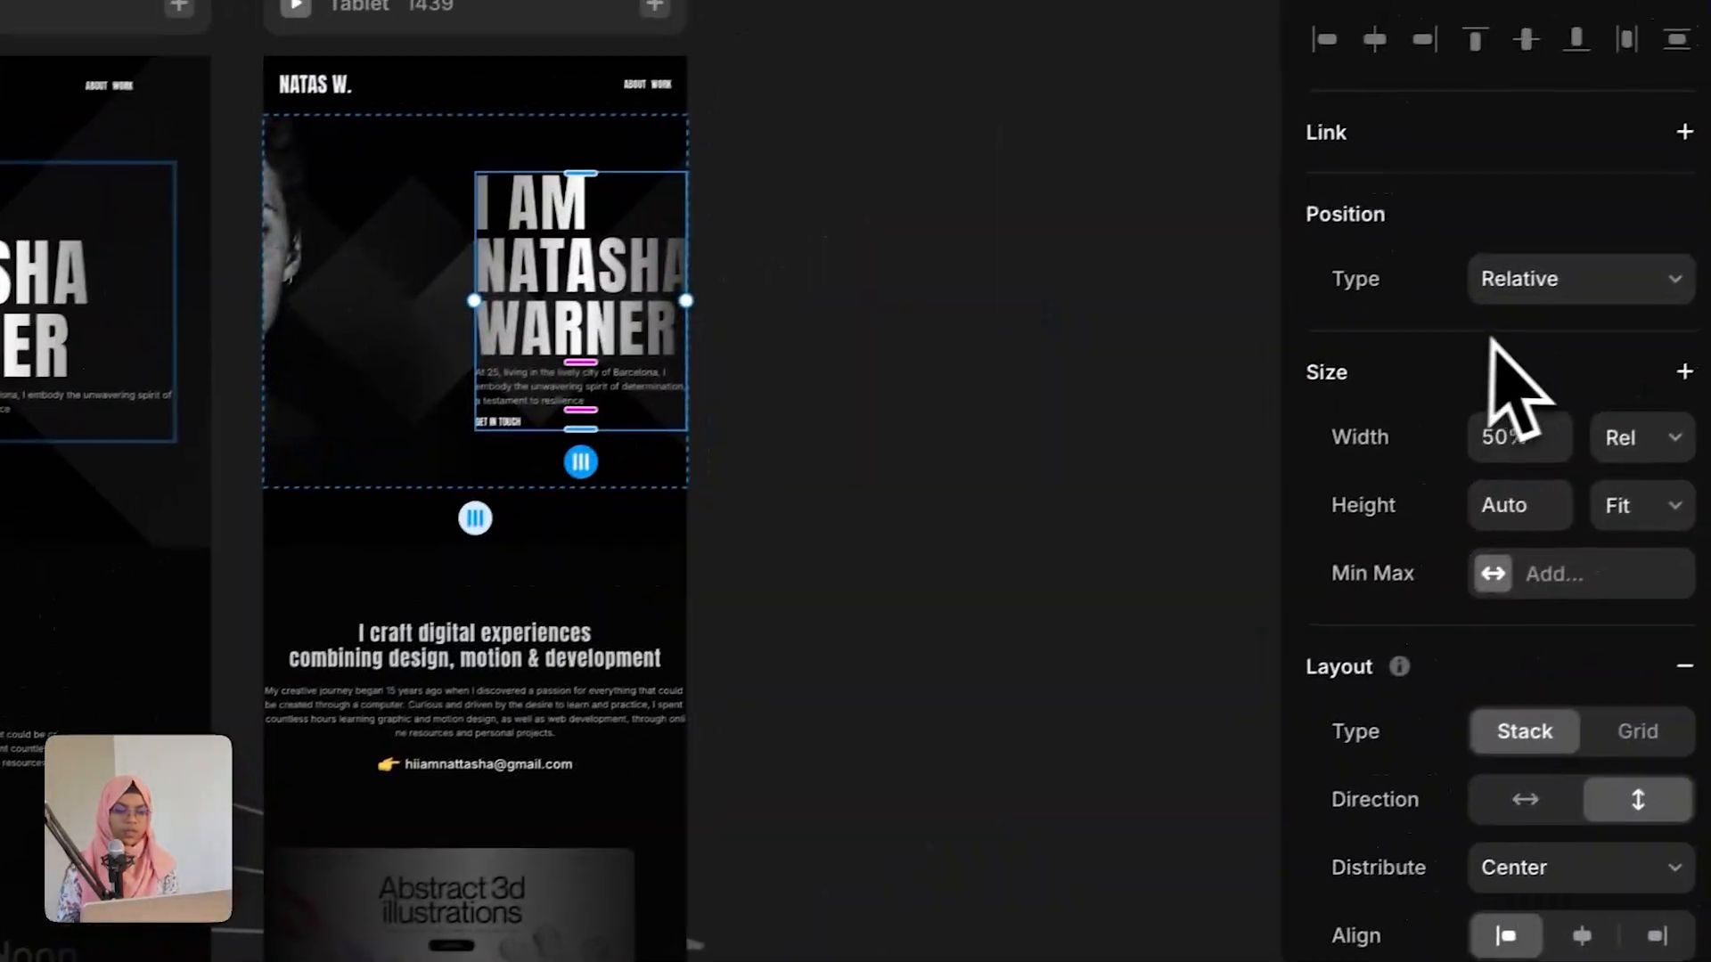
click(1519, 292)
click(1511, 257)
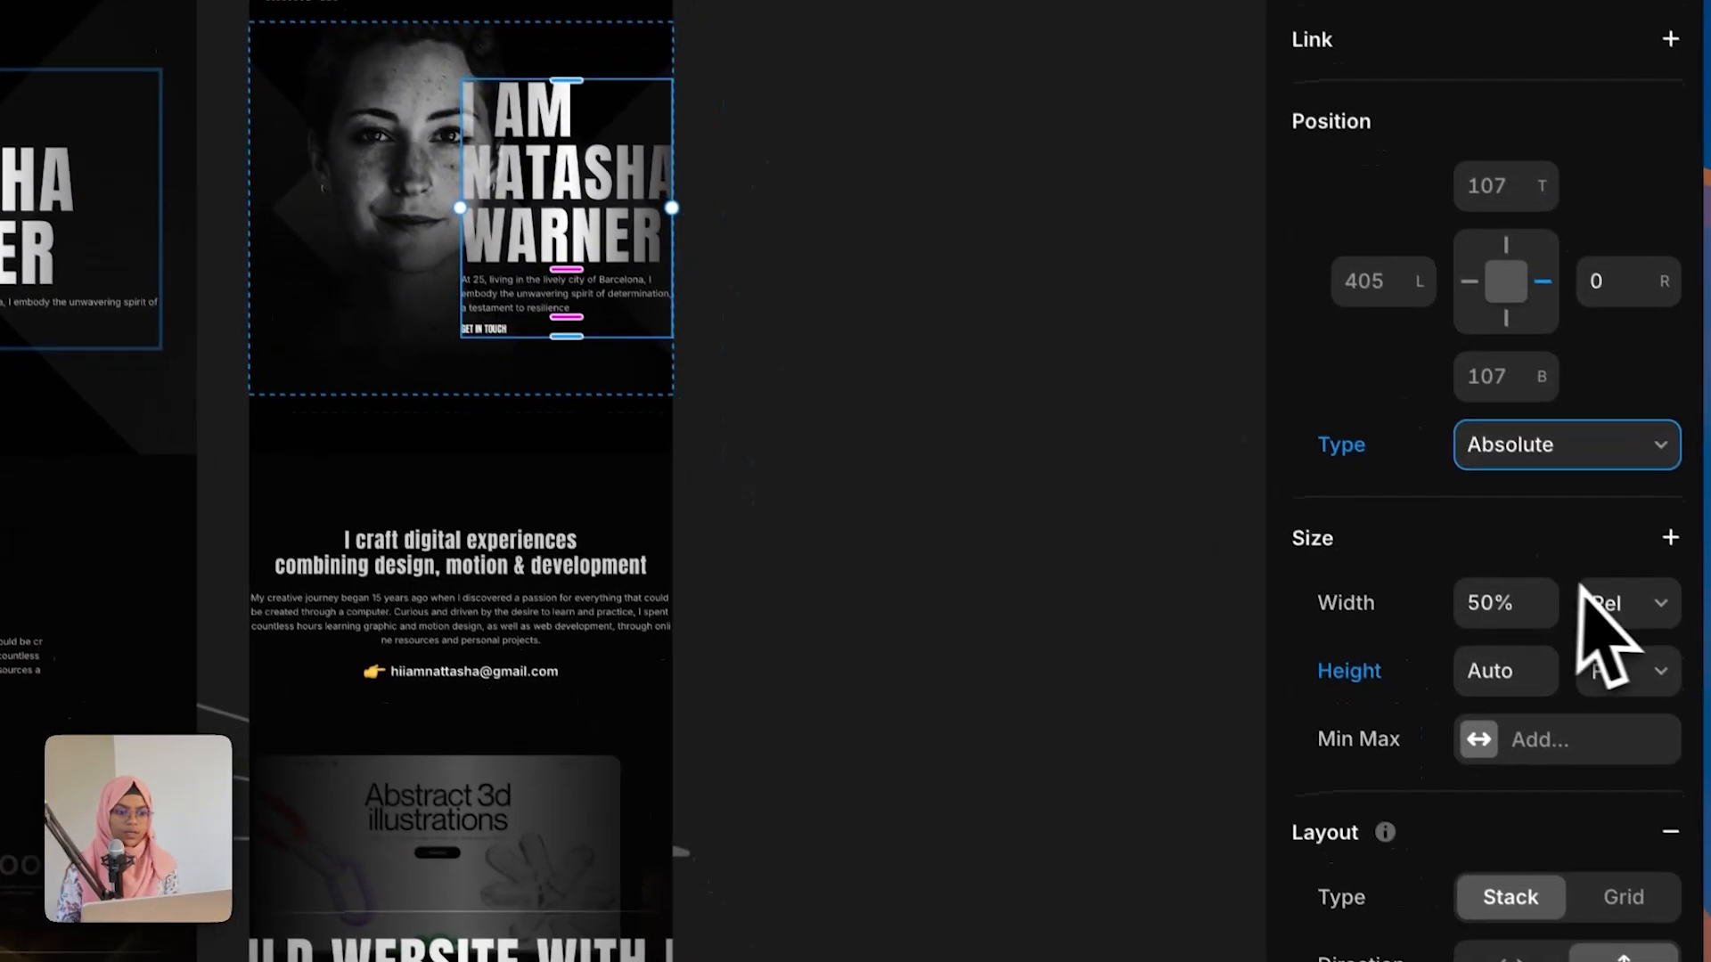
click(1596, 739)
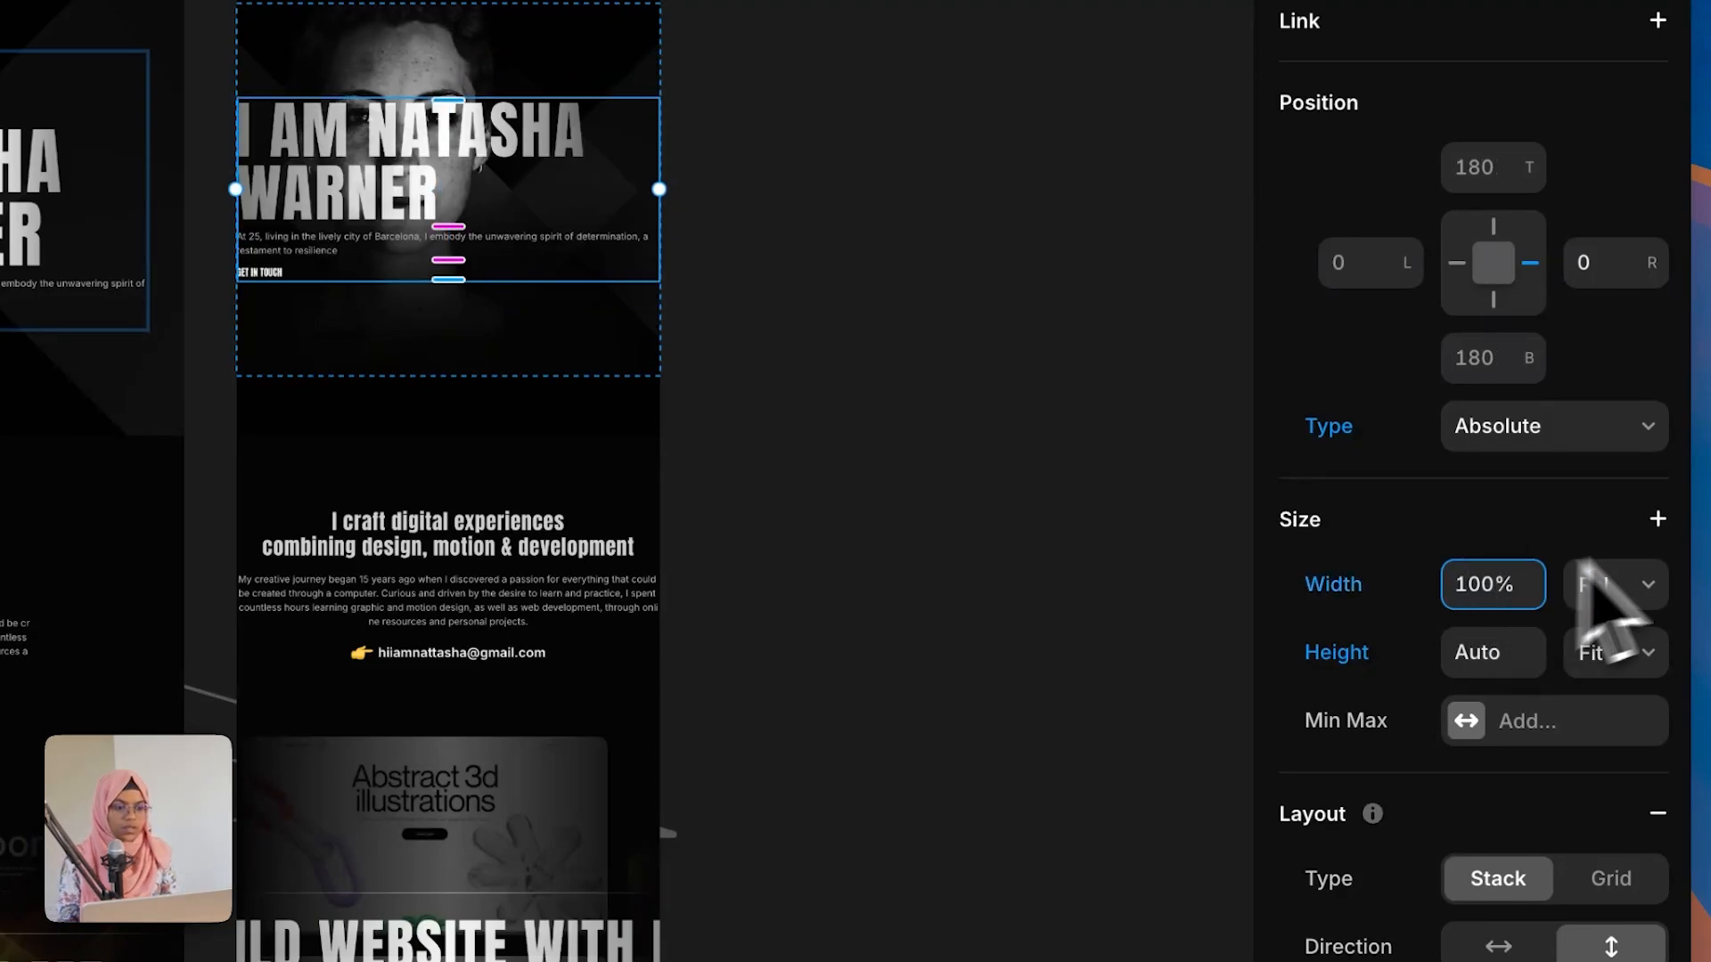
click(1457, 263)
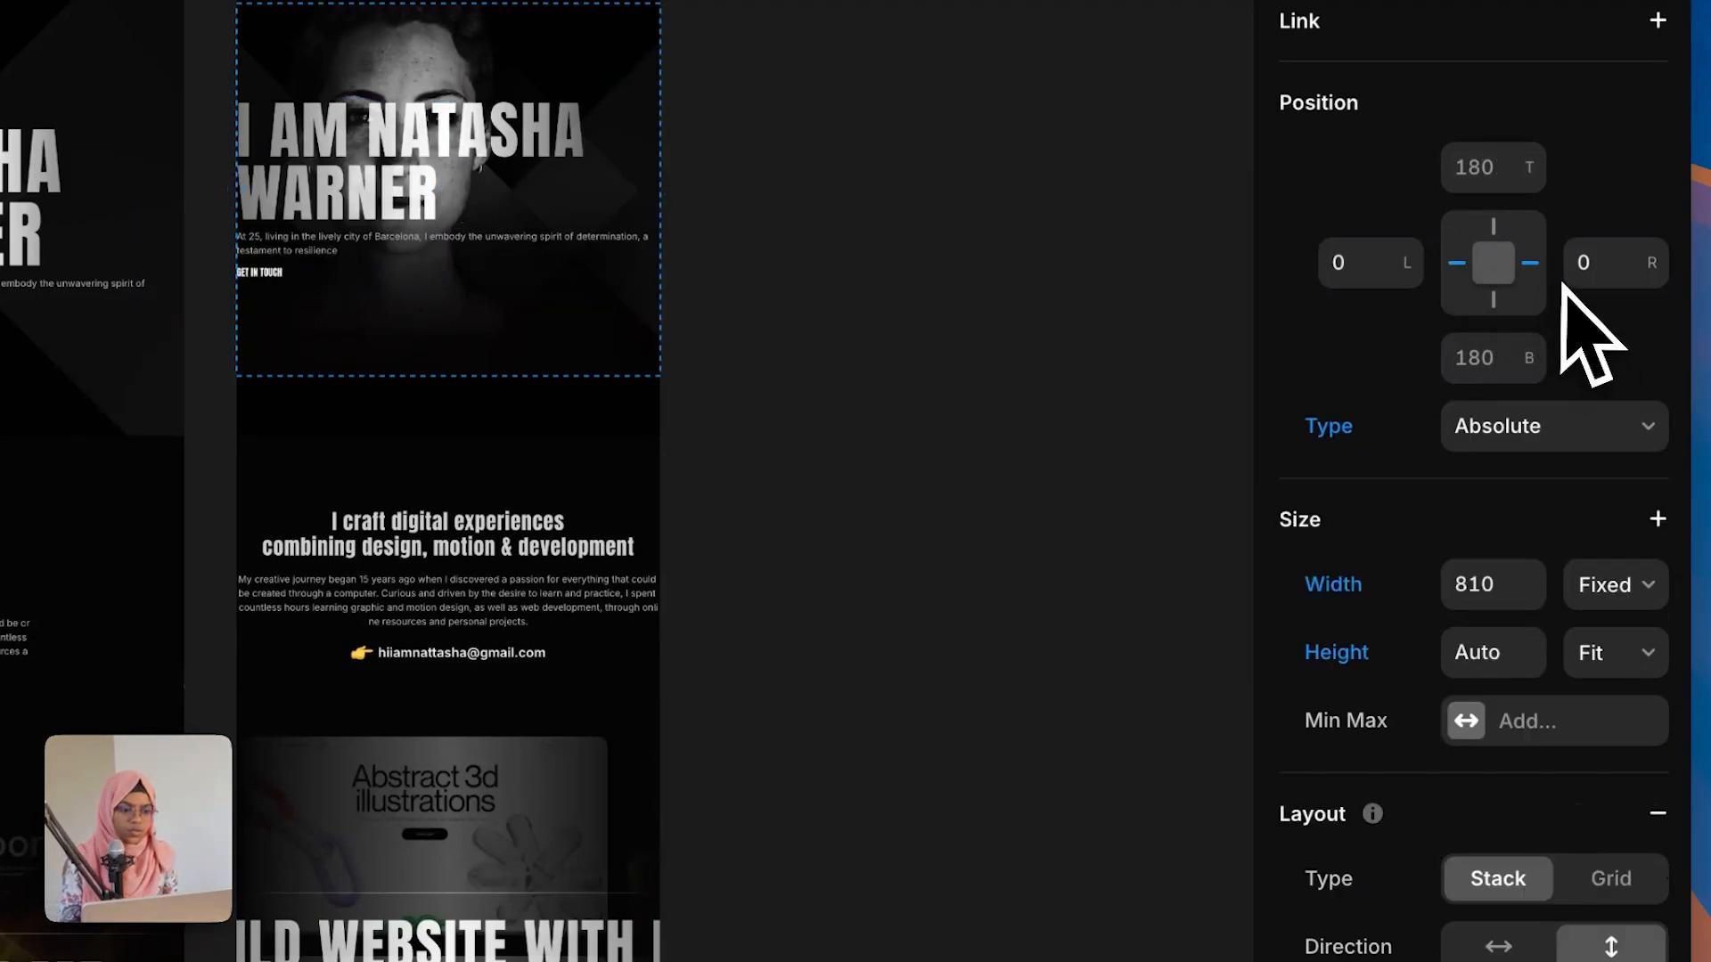
click(1530, 264)
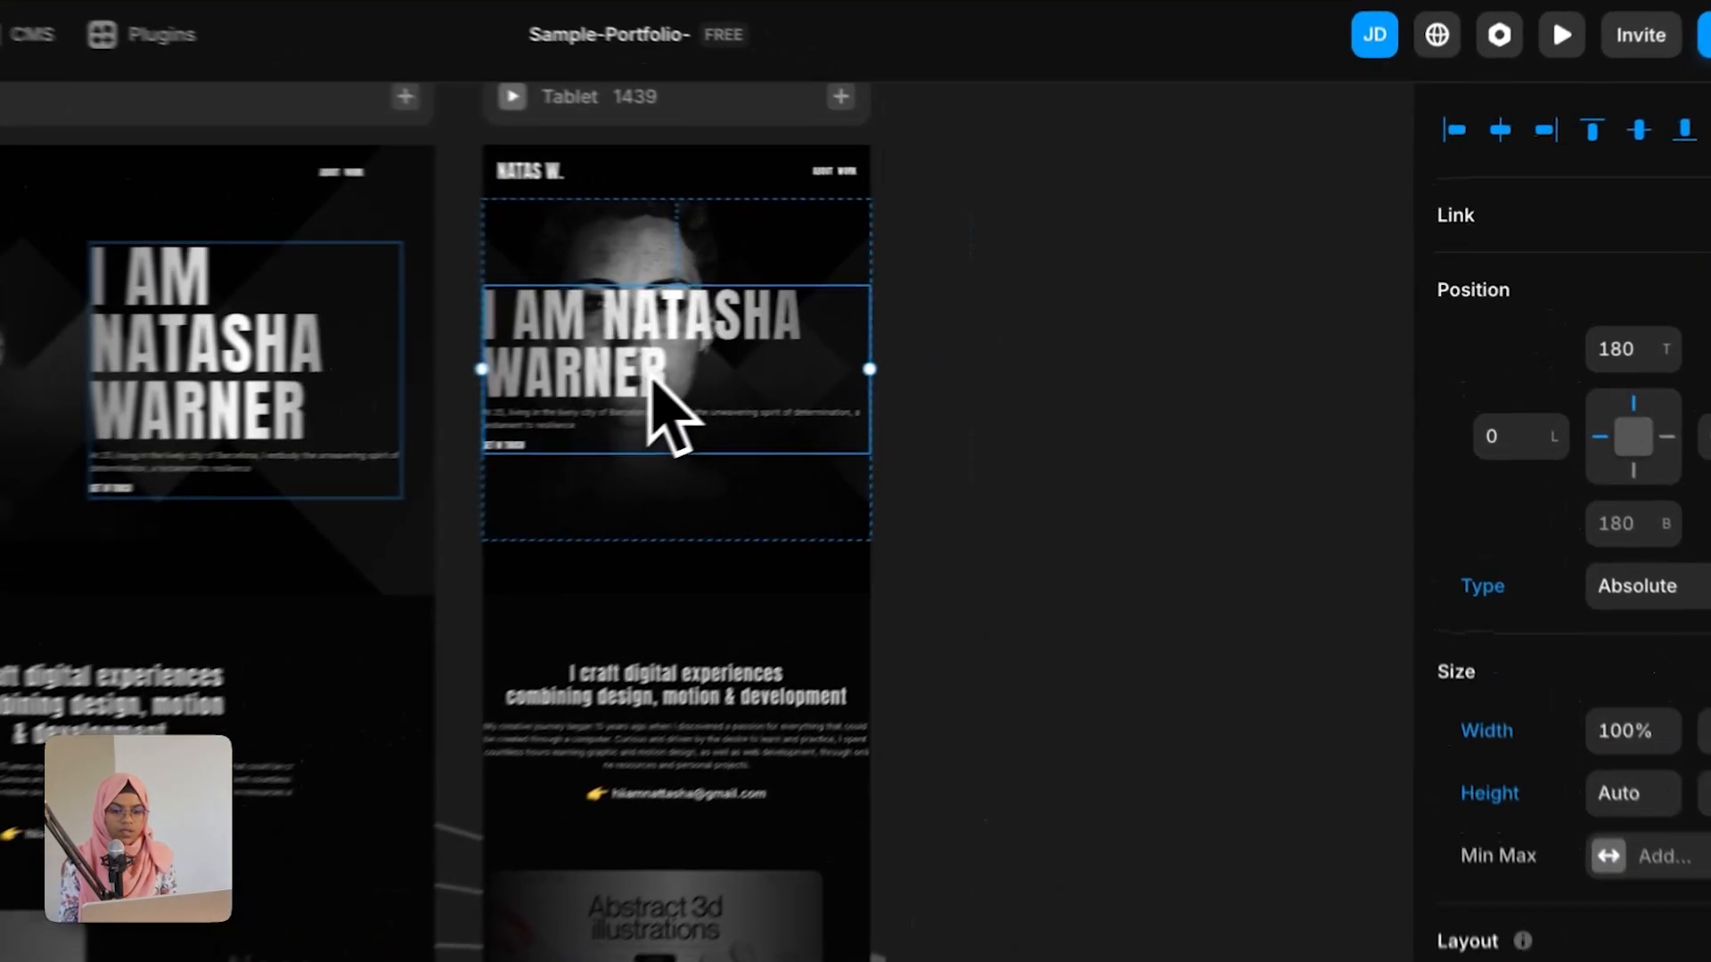
Step: Move the content wrap down over the image, setting its top offset to 536
drag(851, 334, 866, 409)
drag(586, 492, 588, 499)
click(1662, 366)
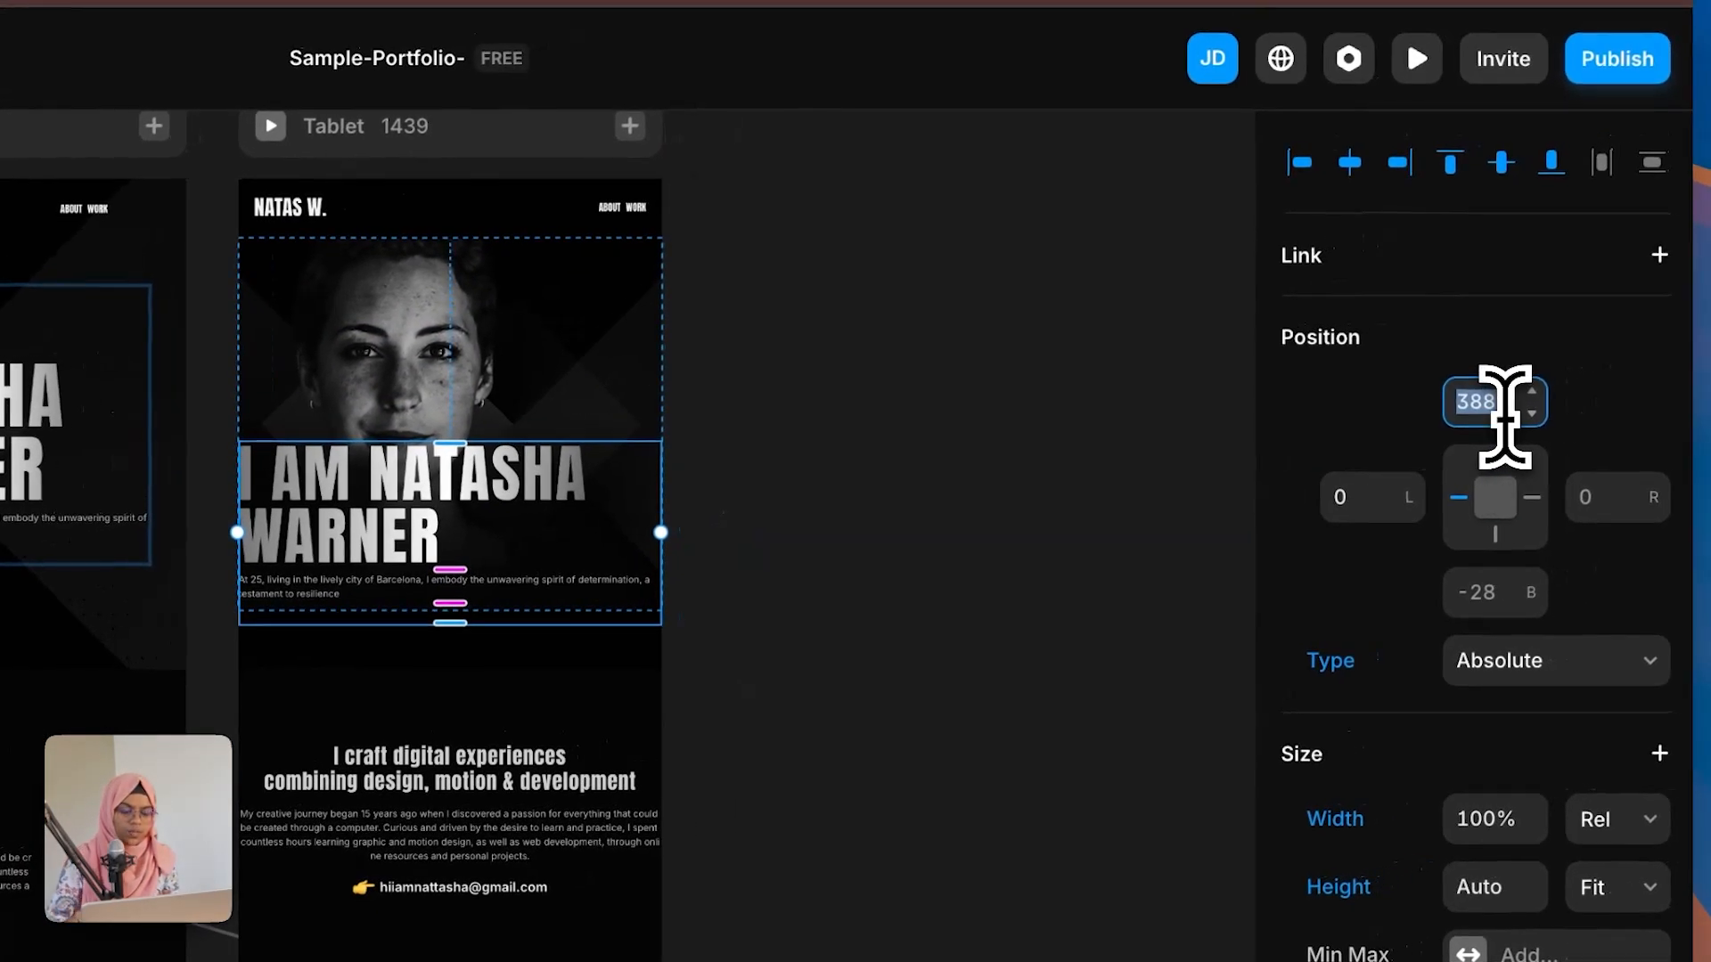
text(536)
key(Return)
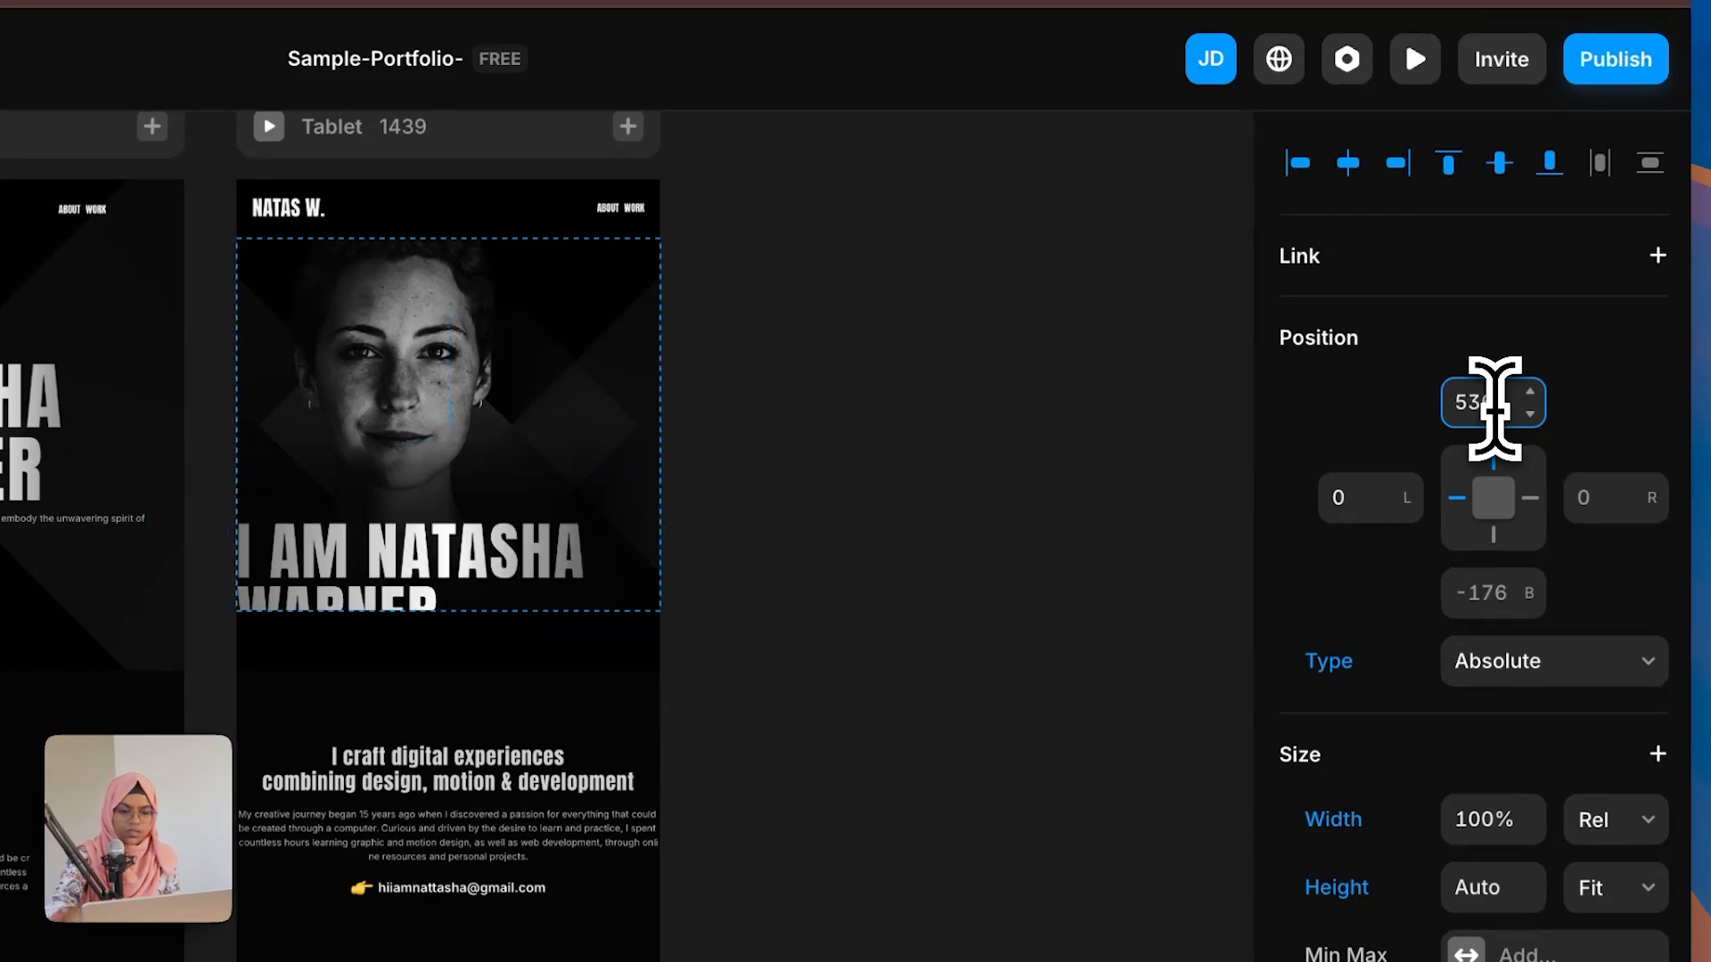
Step: Set the hero image's width to Relative at 100%
click(459, 409)
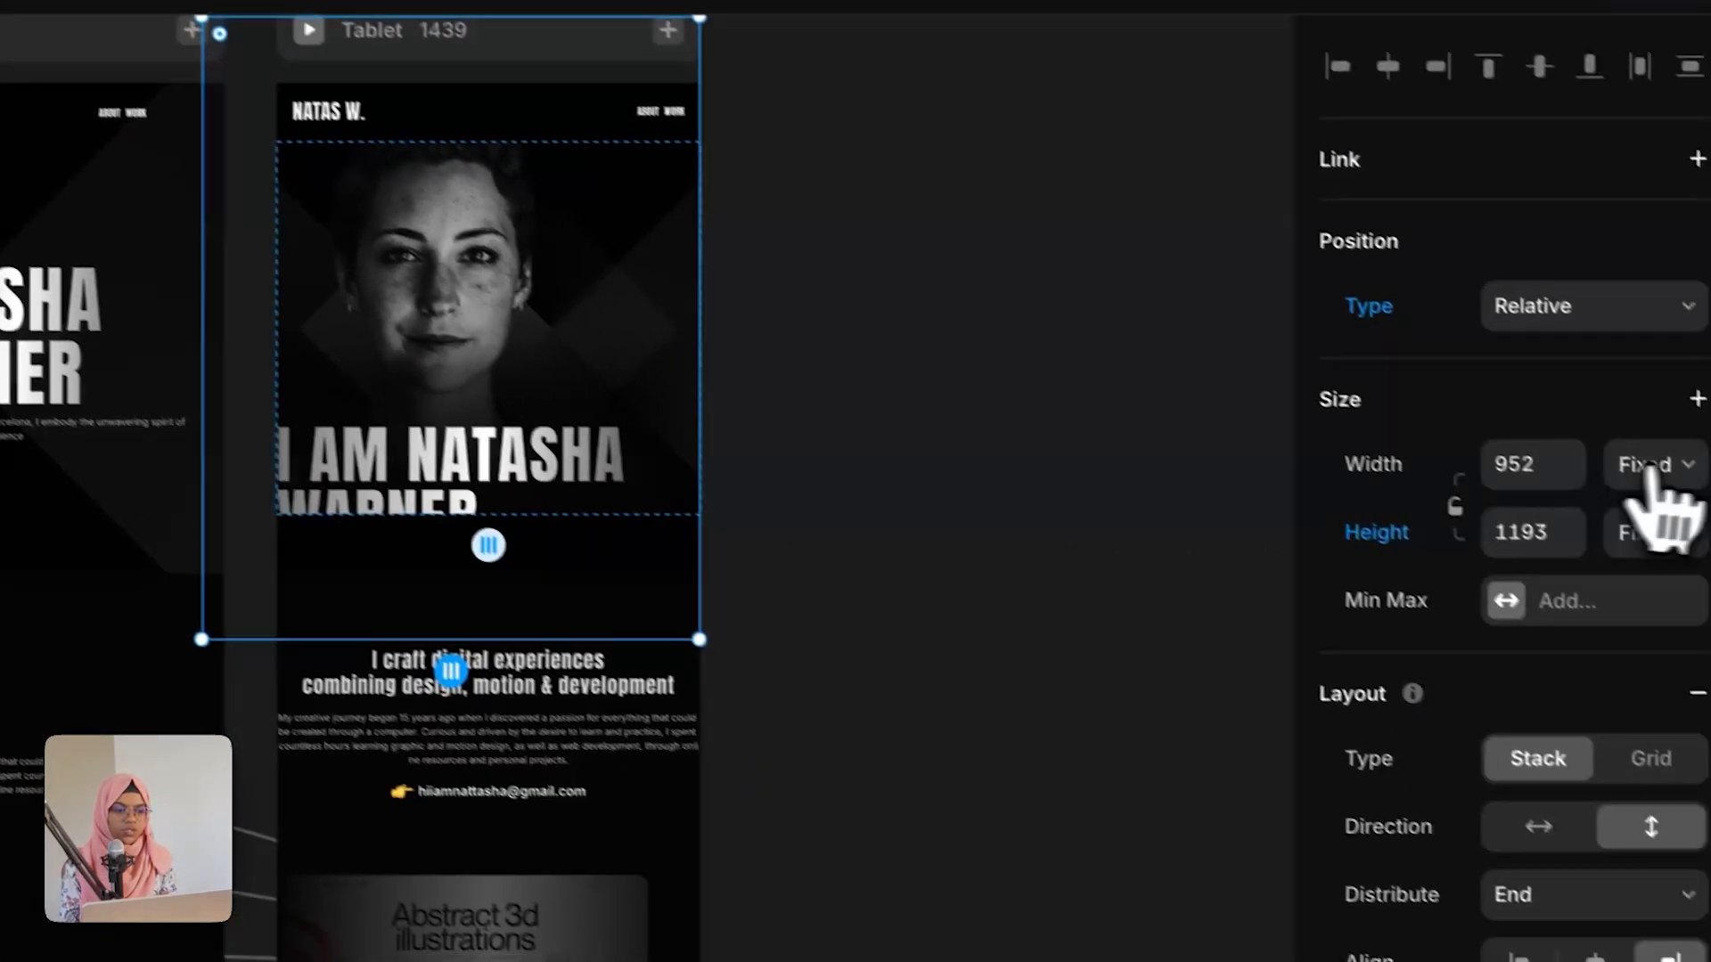
click(1649, 463)
click(1585, 475)
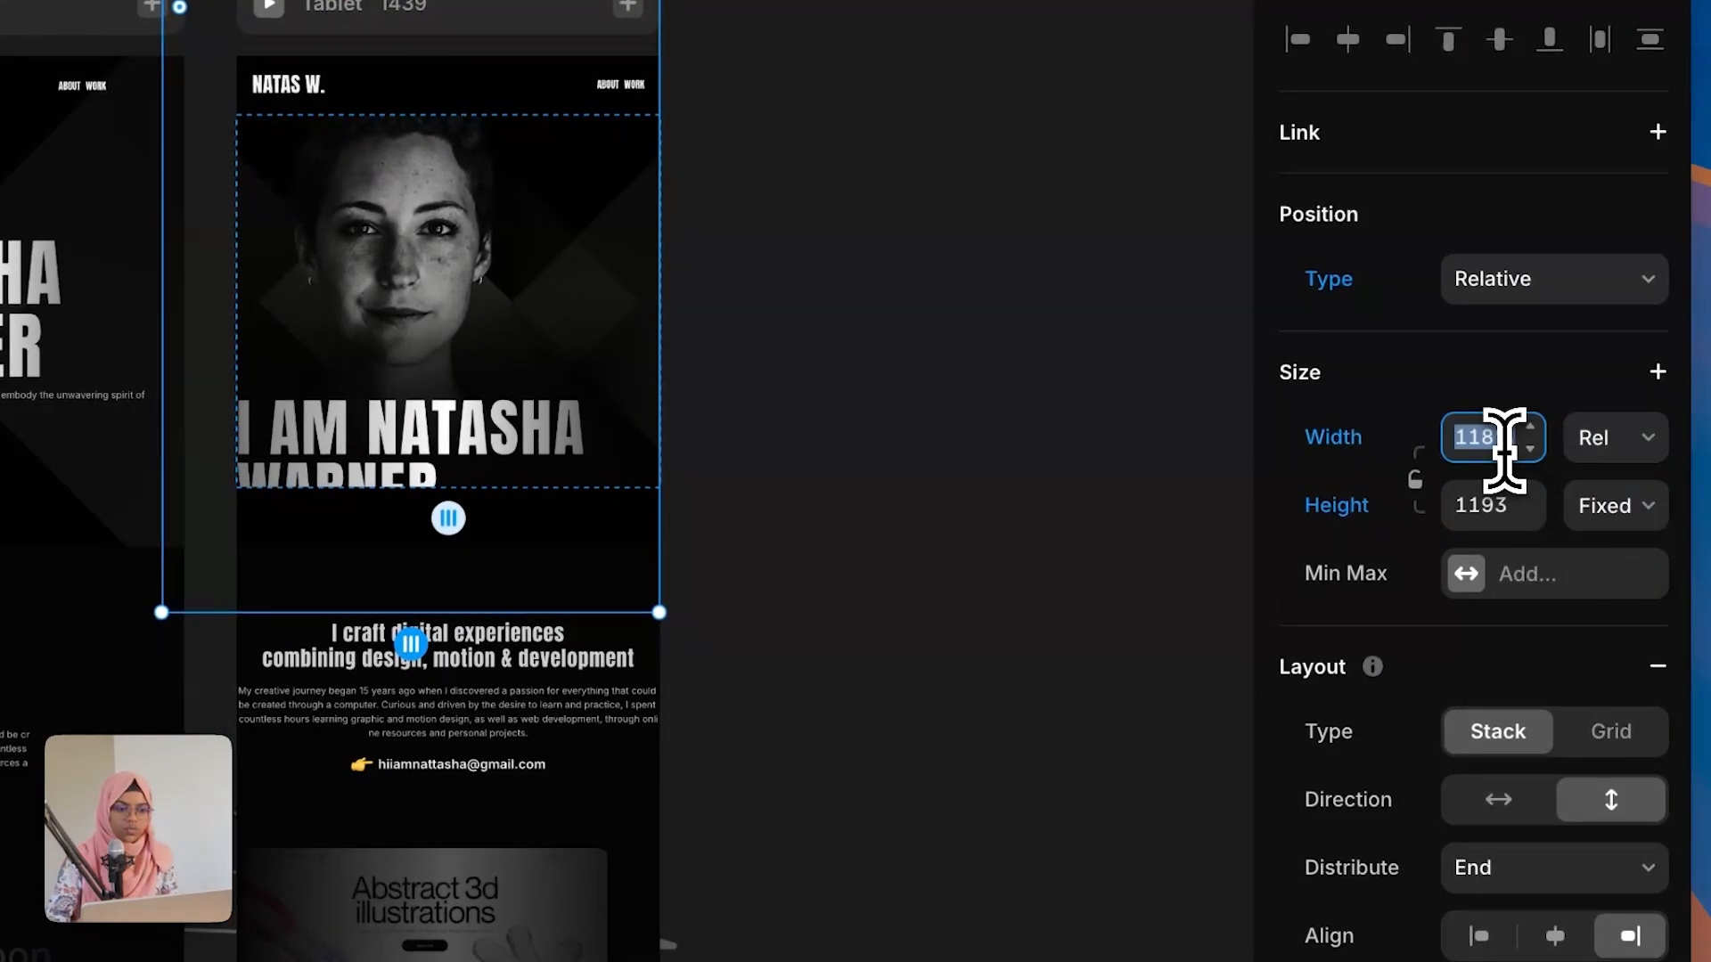
key(Return)
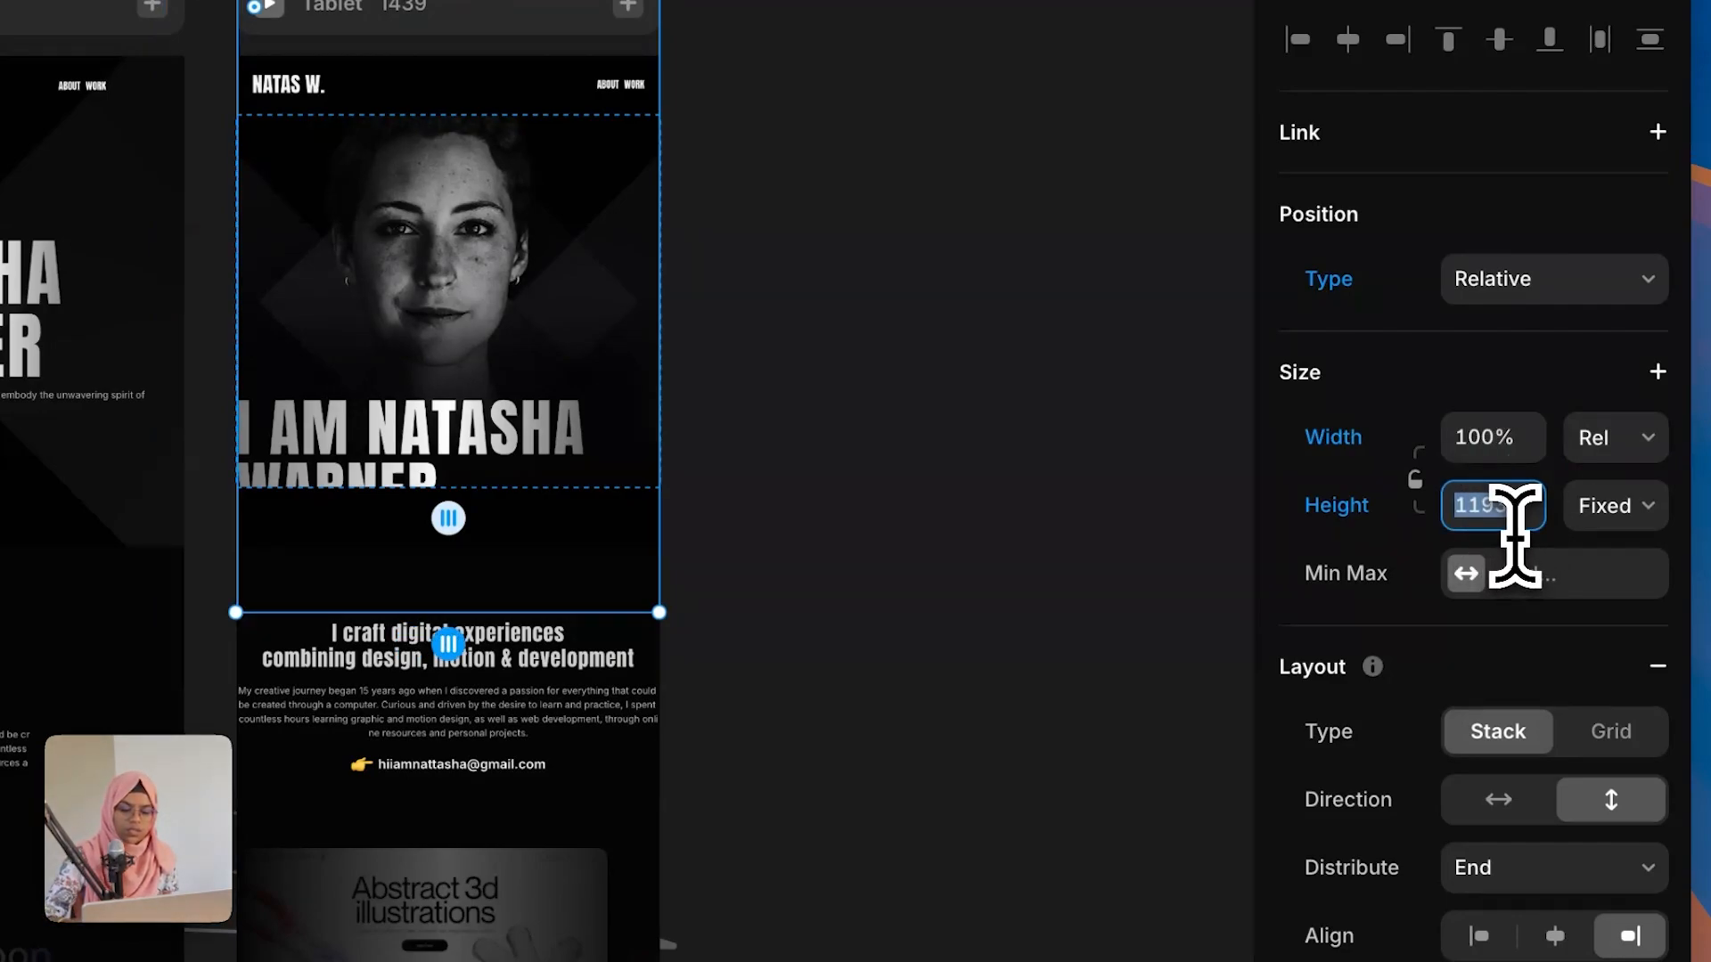
key(Return)
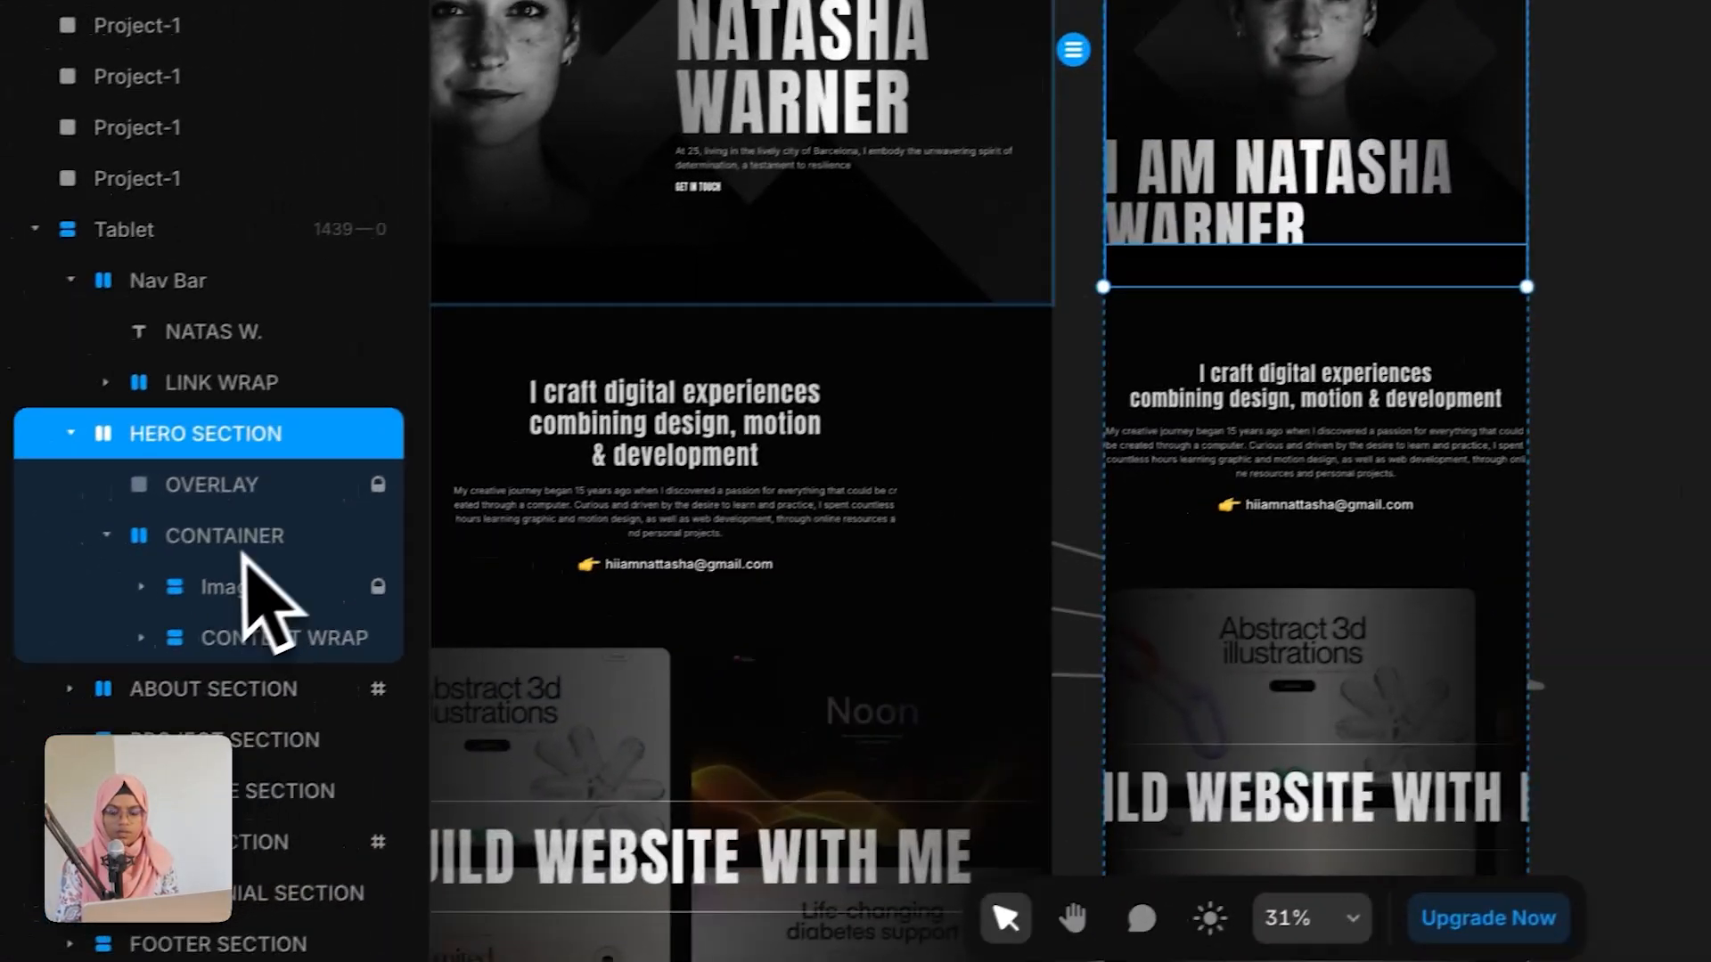
Step: Set the hero container's overflow to Visible
click(276, 530)
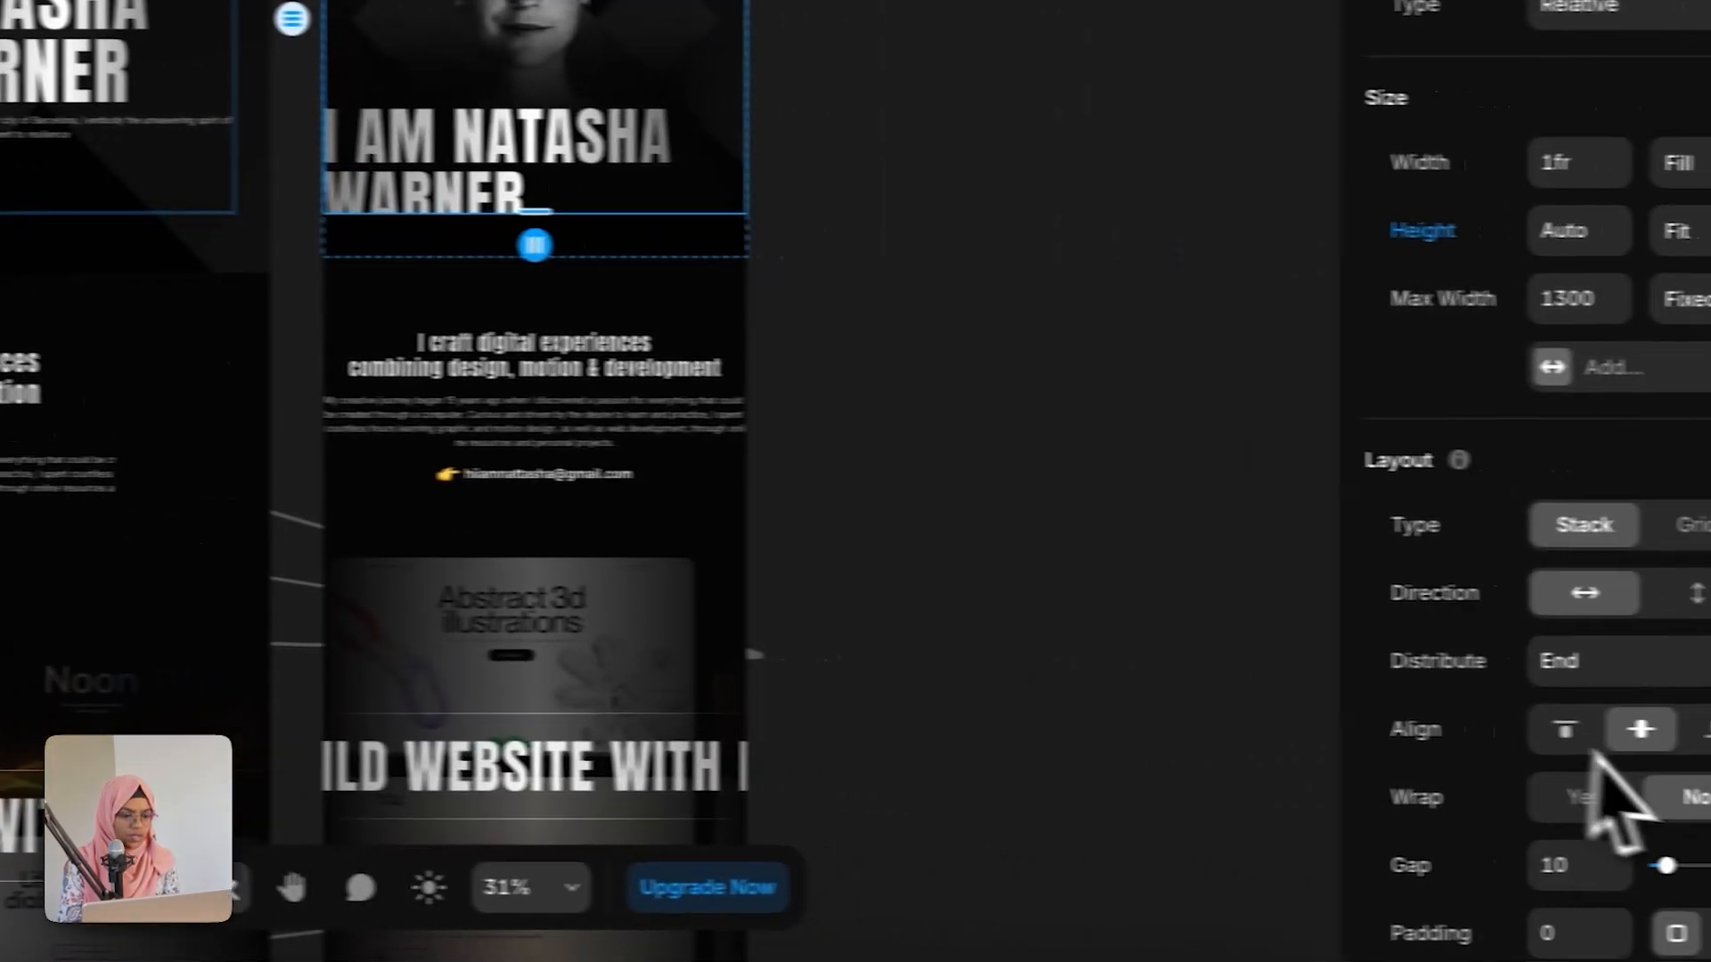
scroll(1565, 820, down, 4)
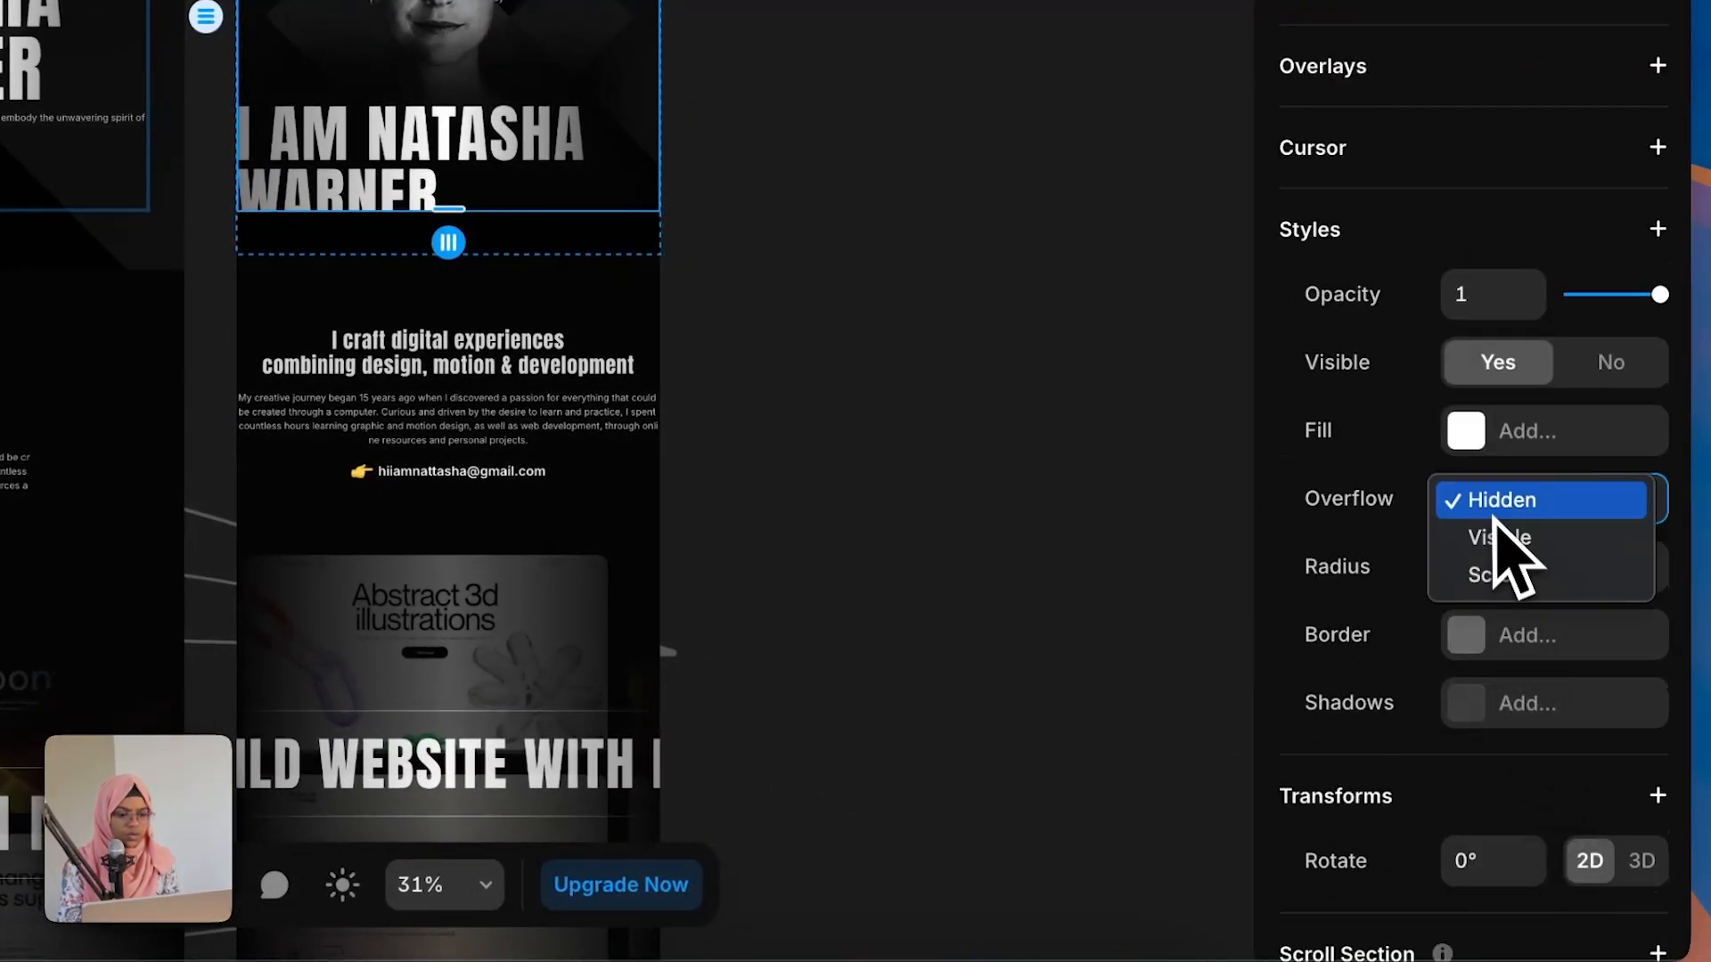
click(1508, 548)
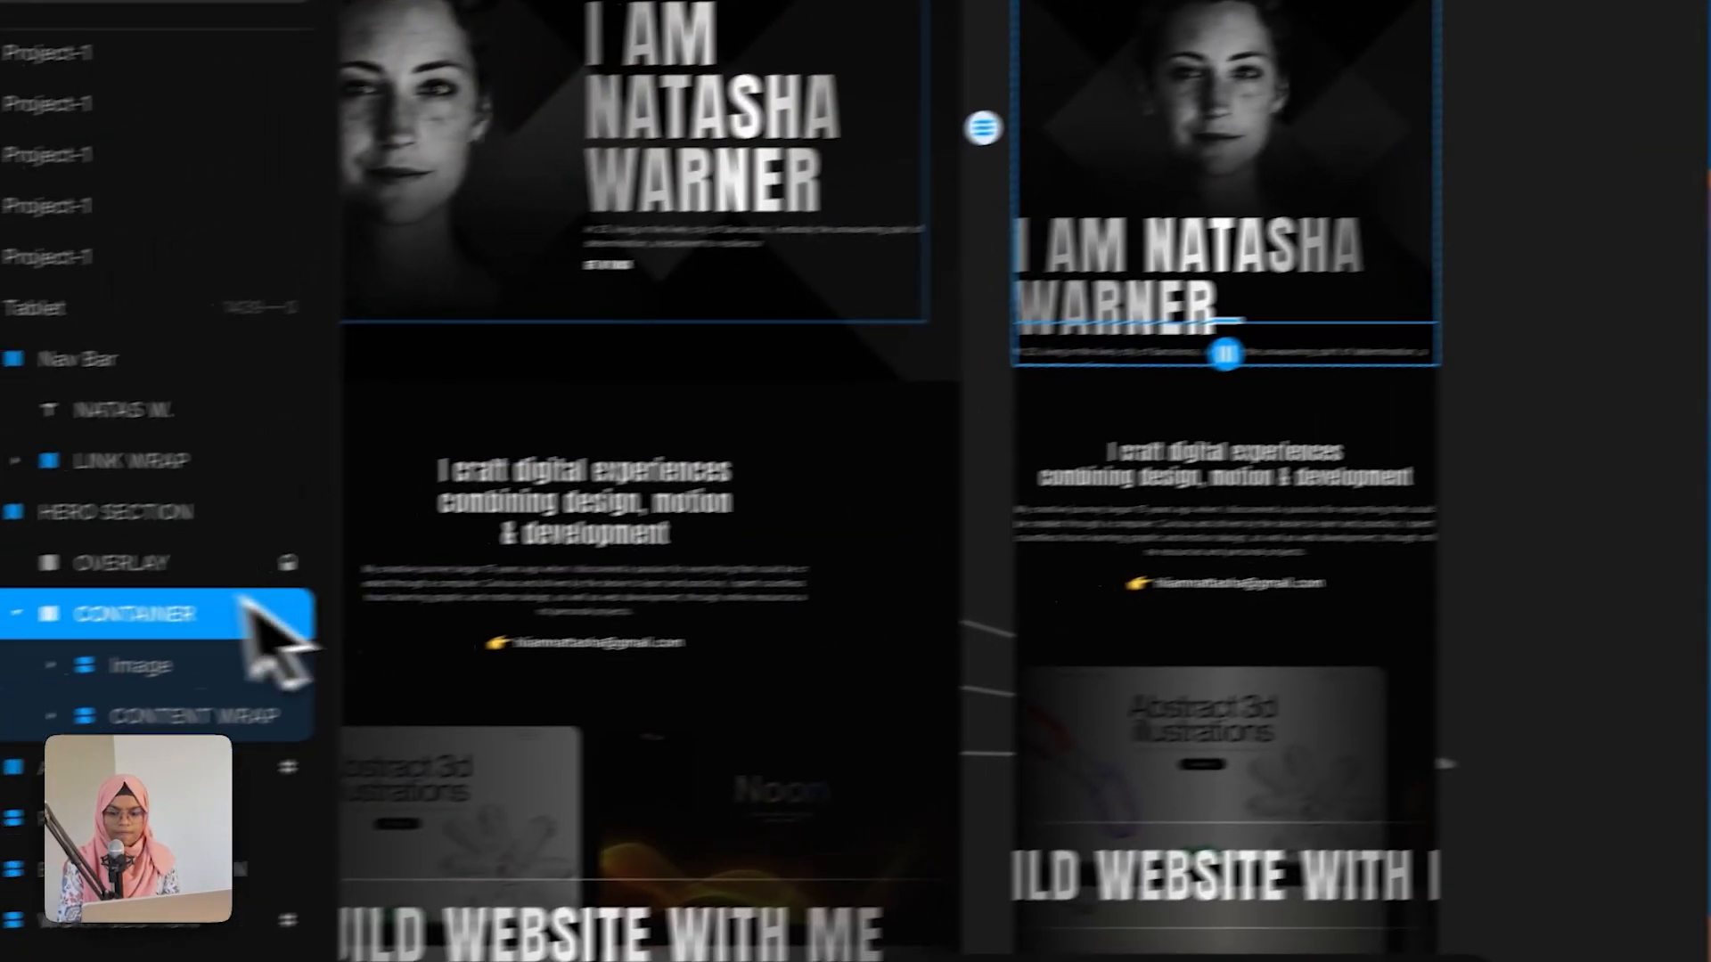
Step: Set the tablet hero section's overflow to Visible
click(200, 501)
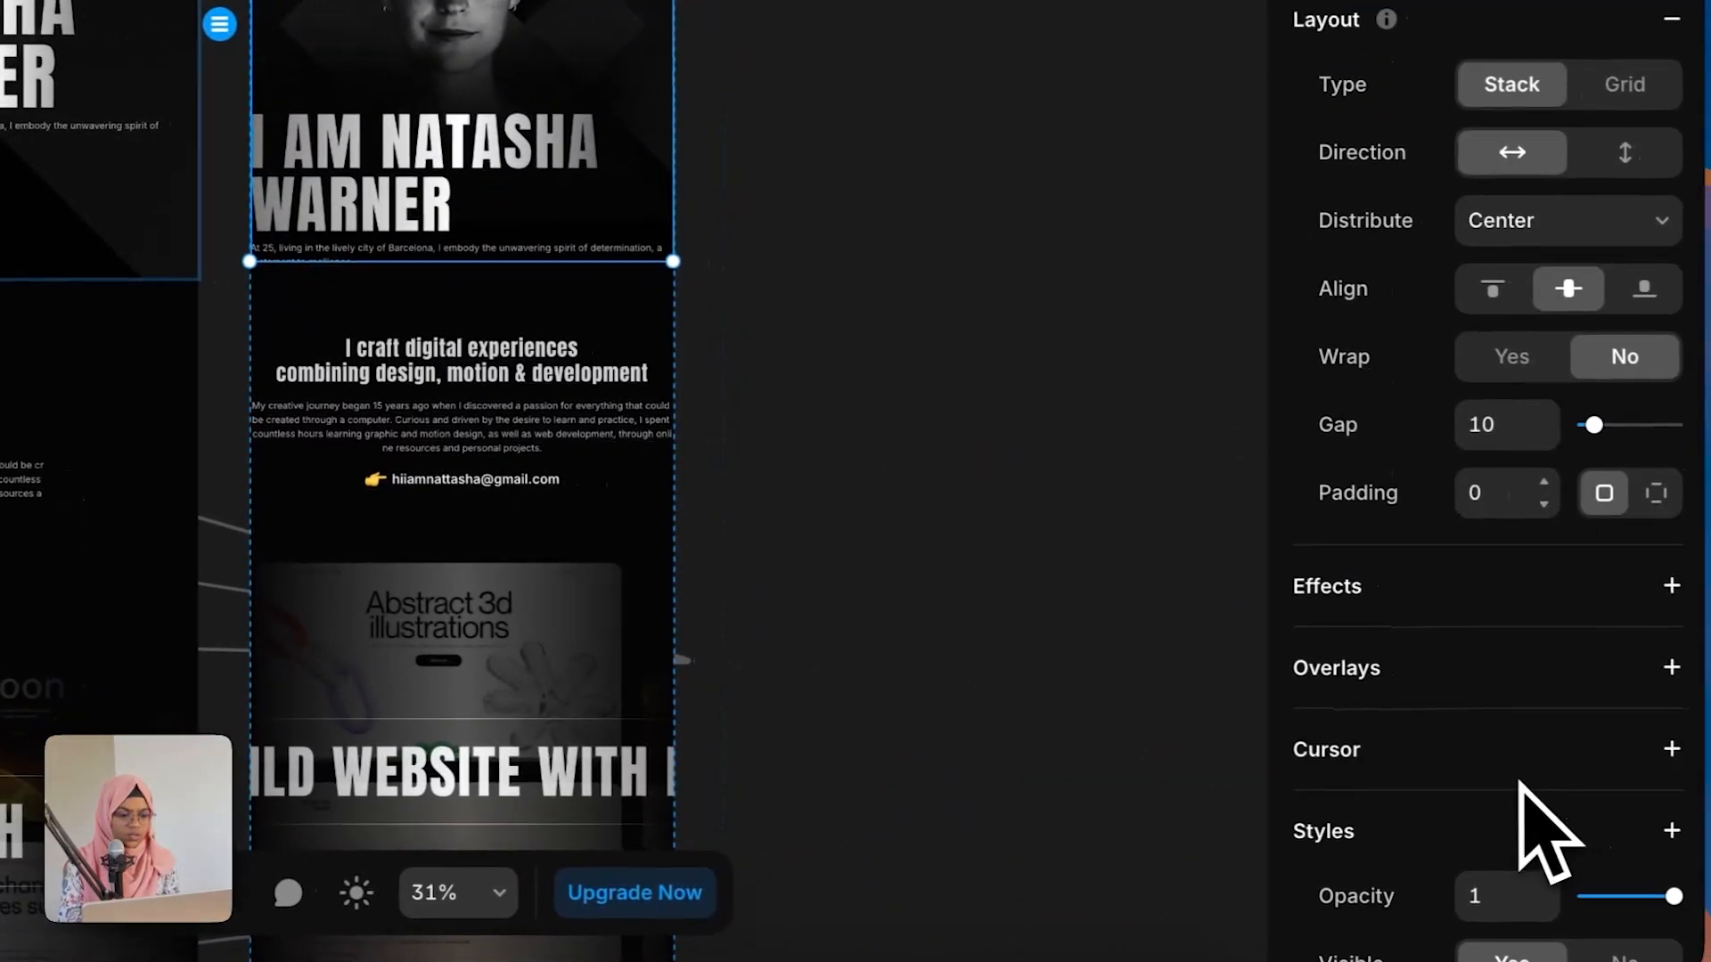
scroll(1527, 821, down, 8)
click(1500, 498)
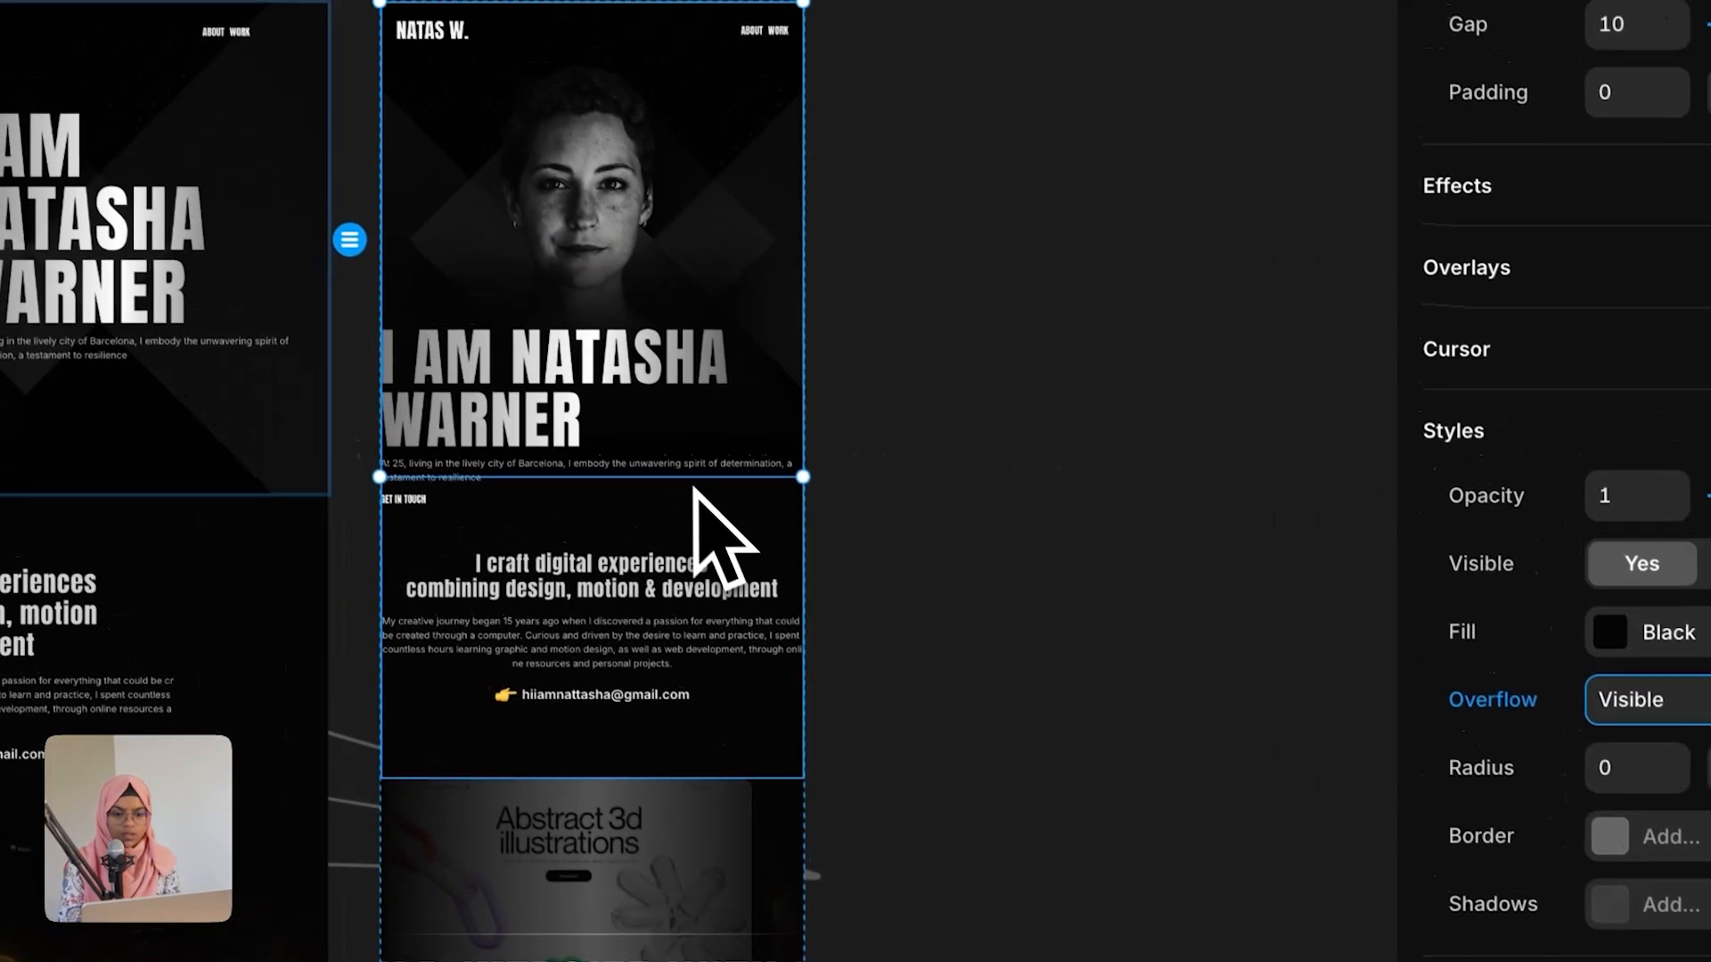
Step: Extend the tablet hero section's height down to enclose the overlapping text
drag(548, 264, 545, 273)
drag(698, 502, 697, 549)
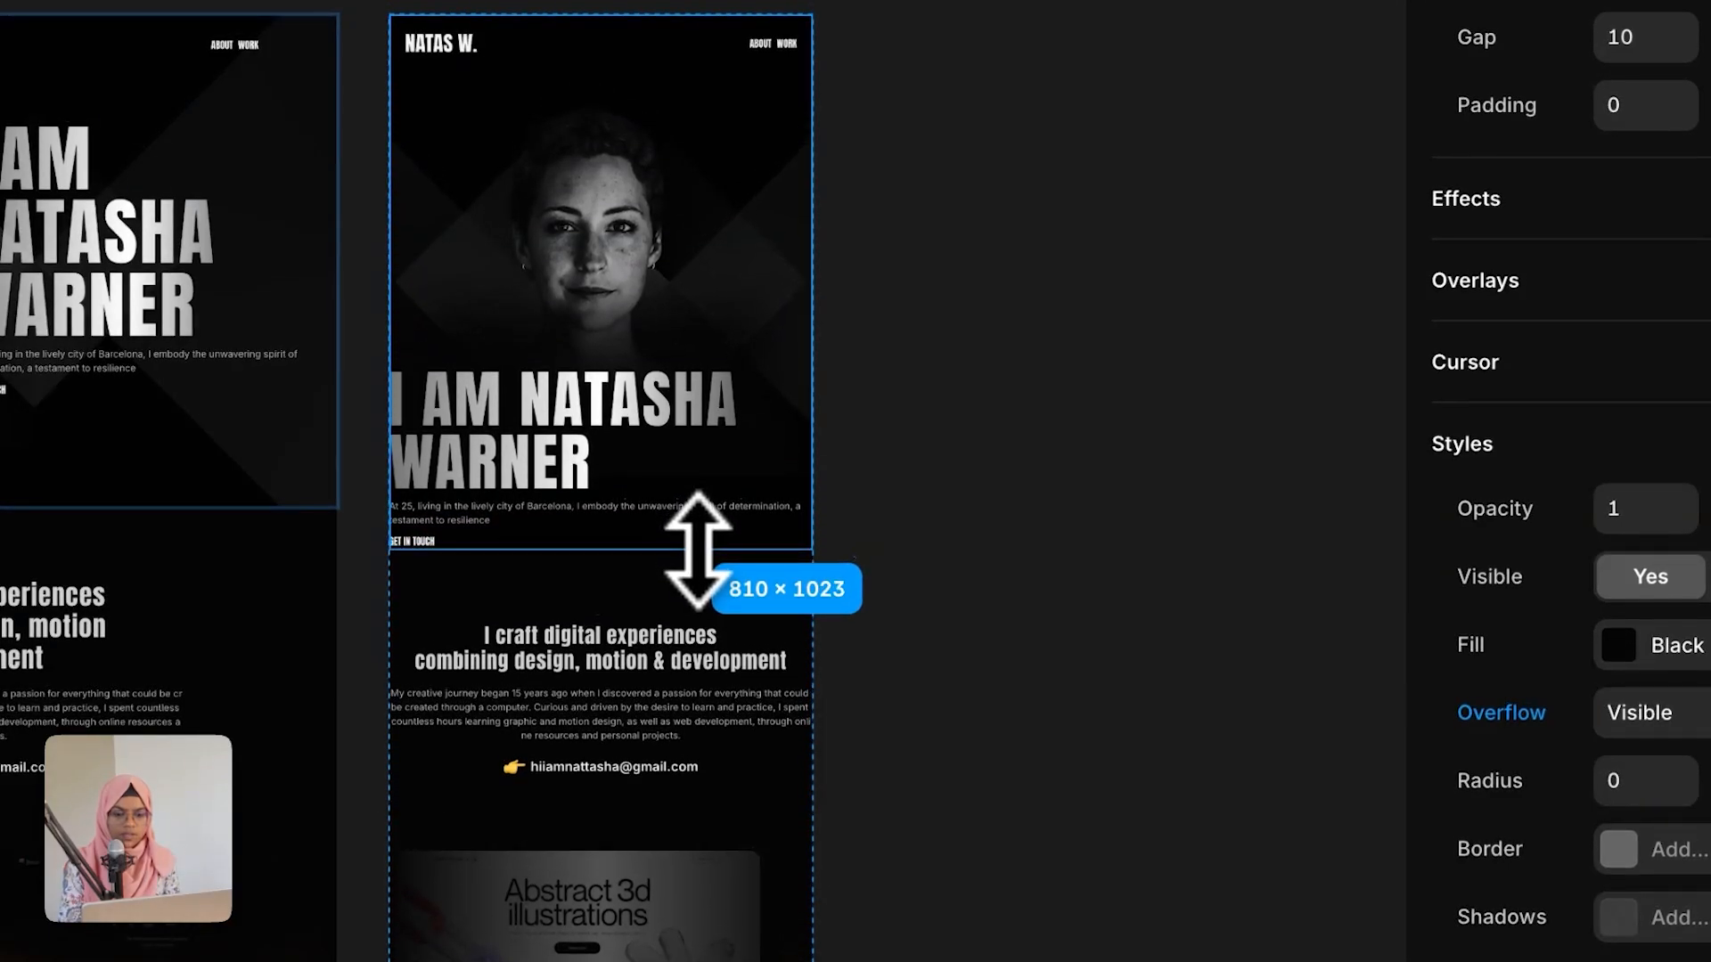
click(979, 506)
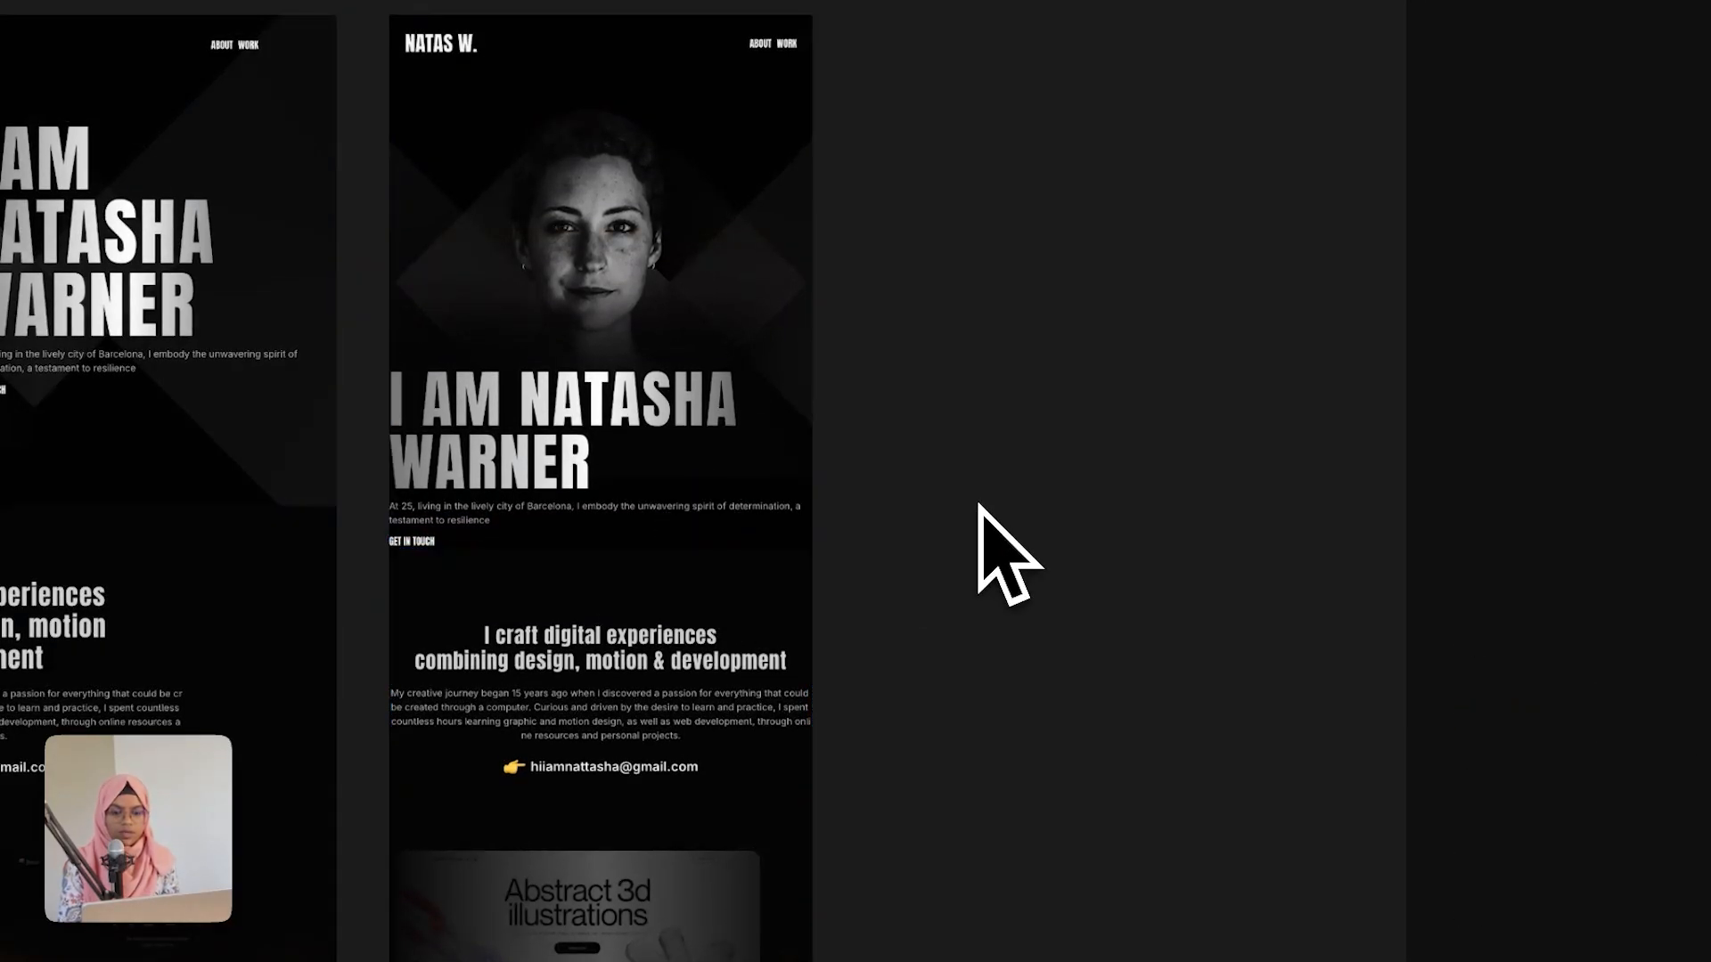
click(659, 503)
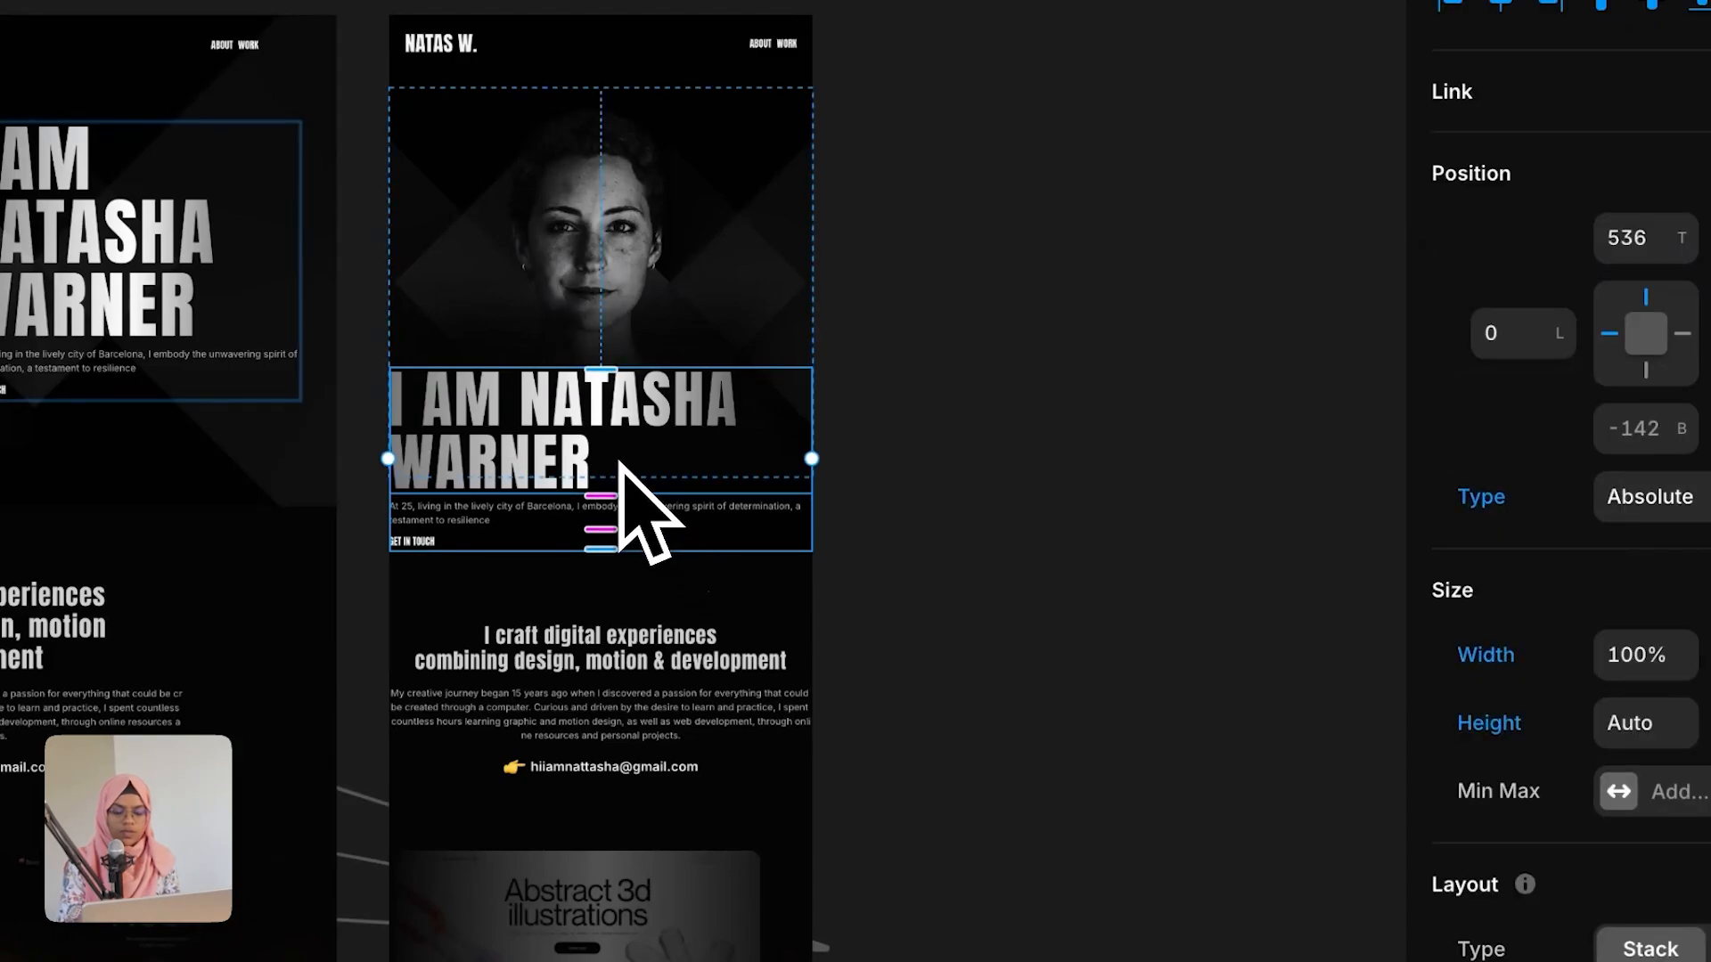
click(584, 433)
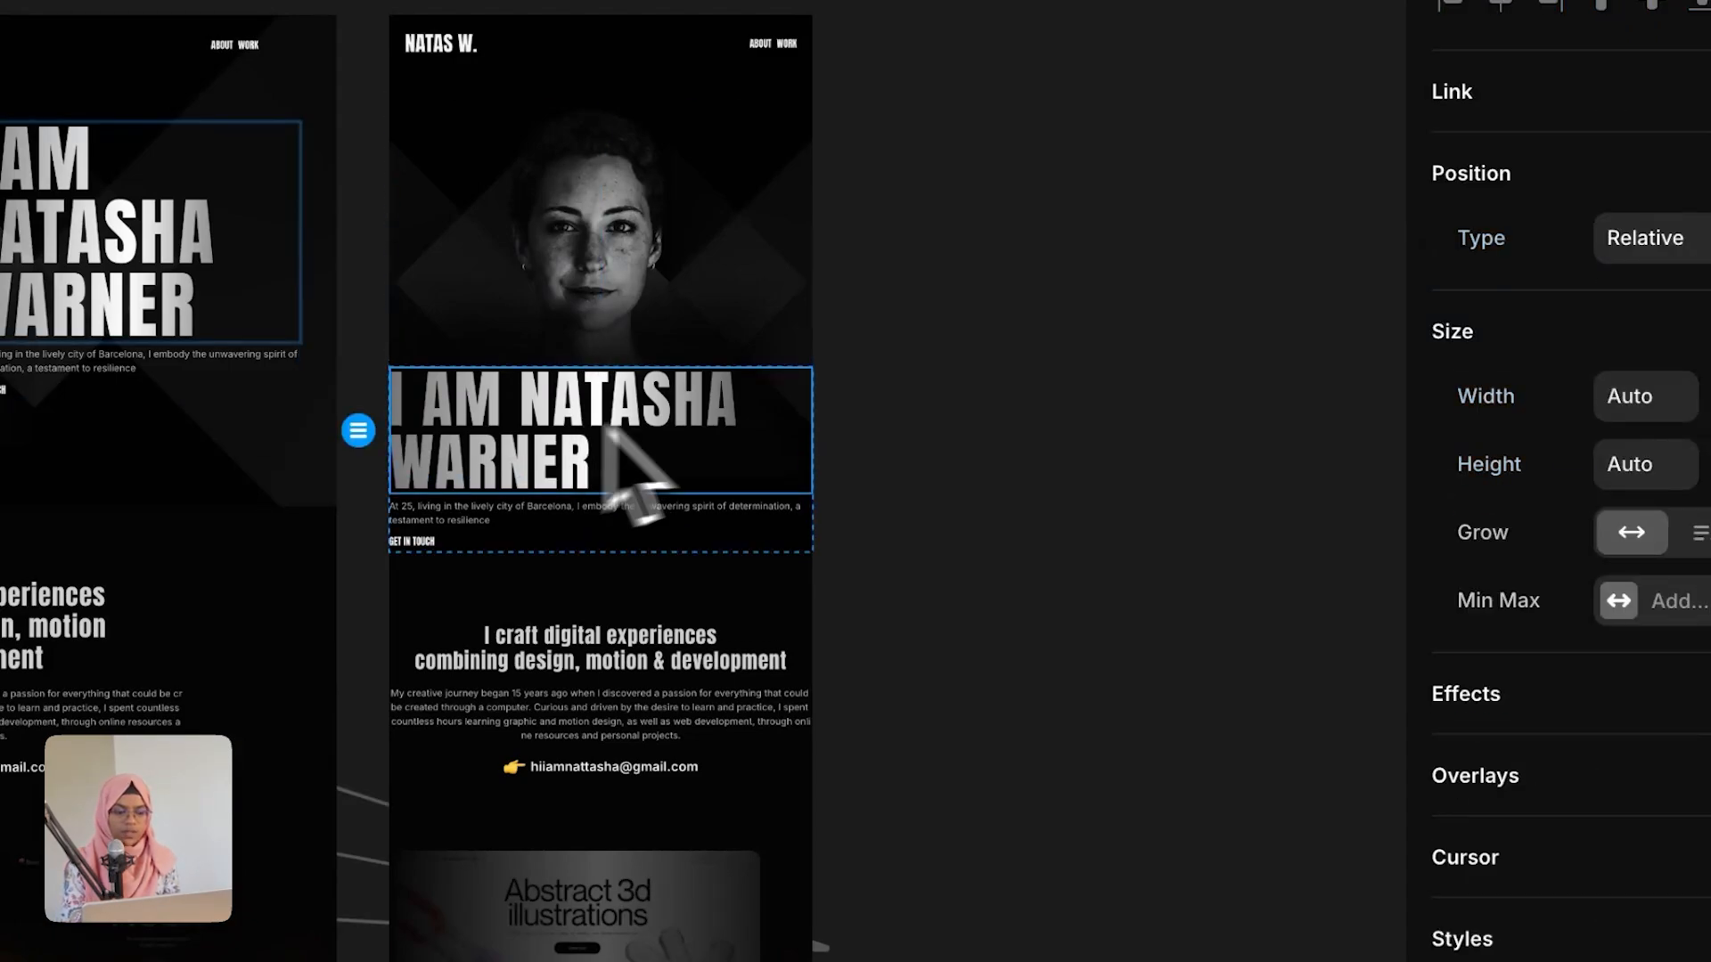
scroll(1613, 855, down, 8)
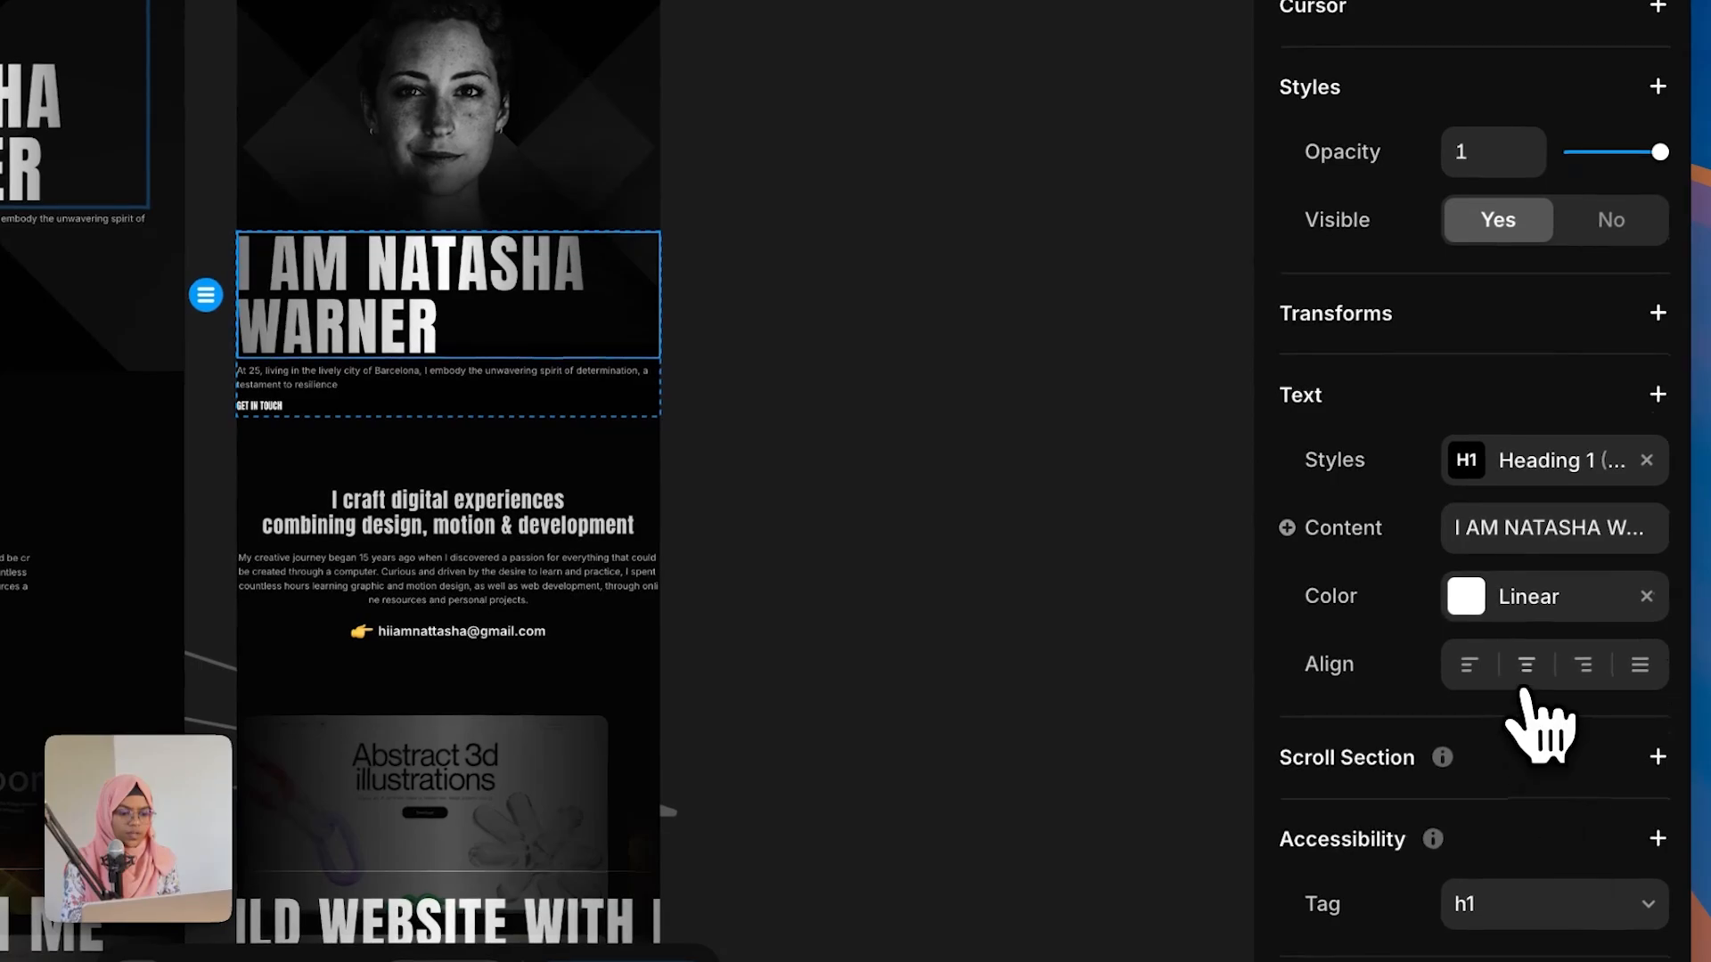
click(1526, 677)
Step: Center-align the intro paragraph below the heading
click(524, 383)
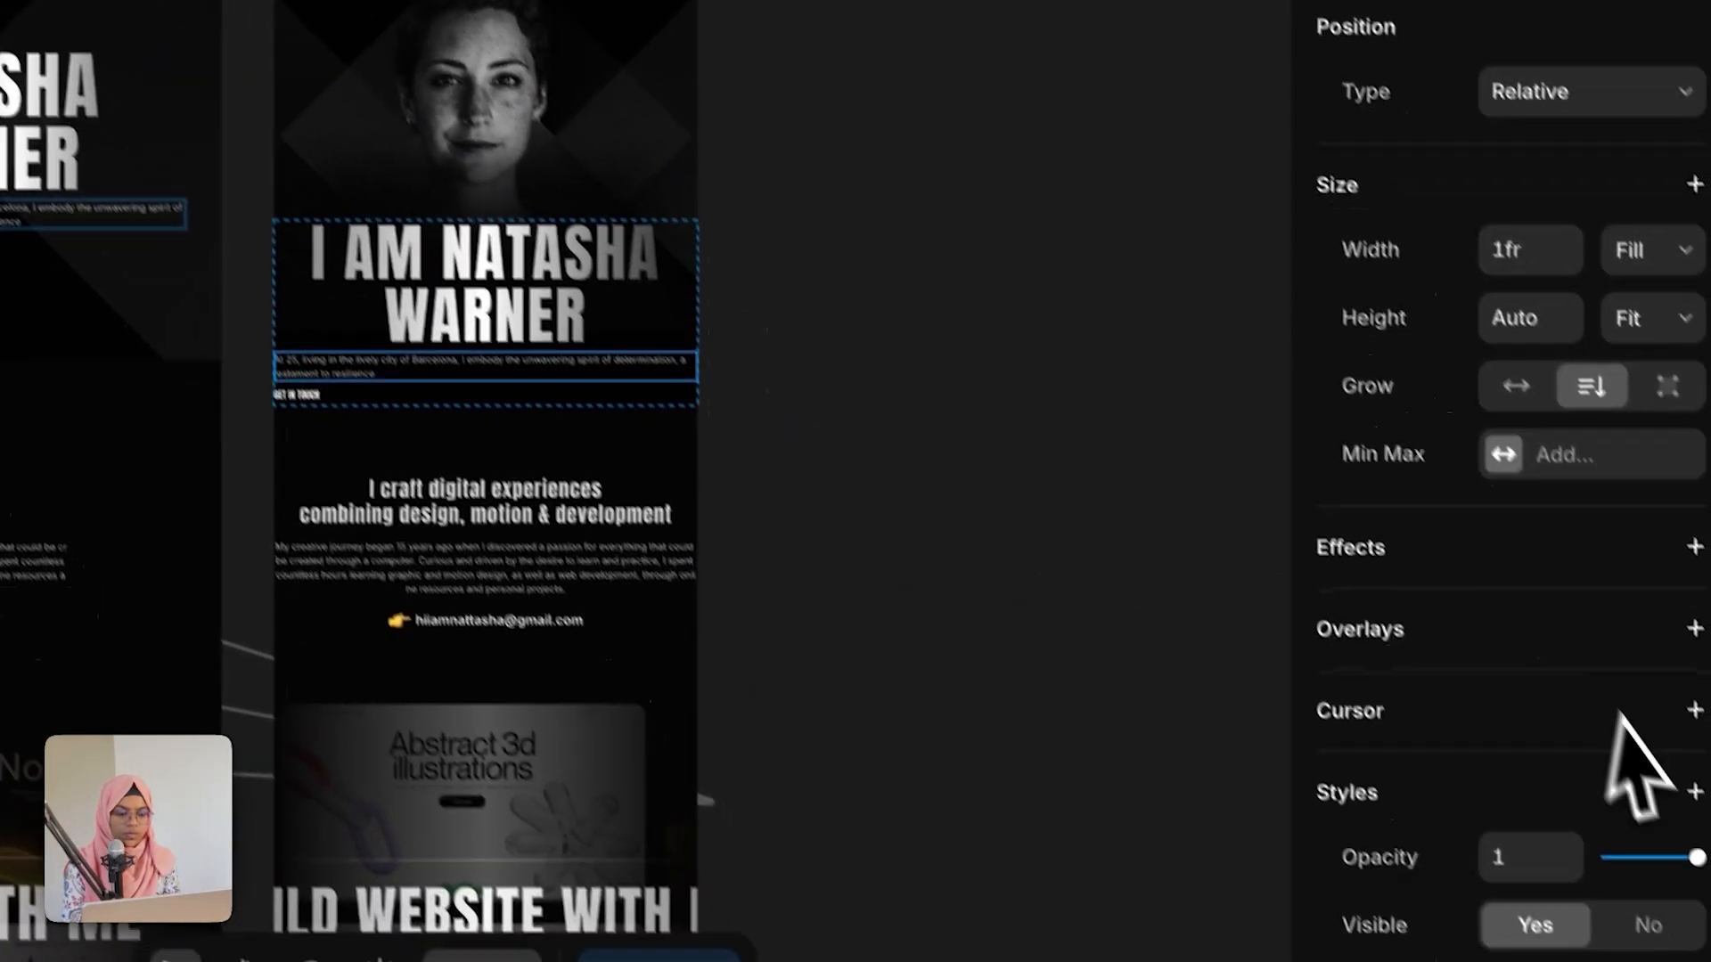
scroll(1619, 717, down, 8)
click(1561, 686)
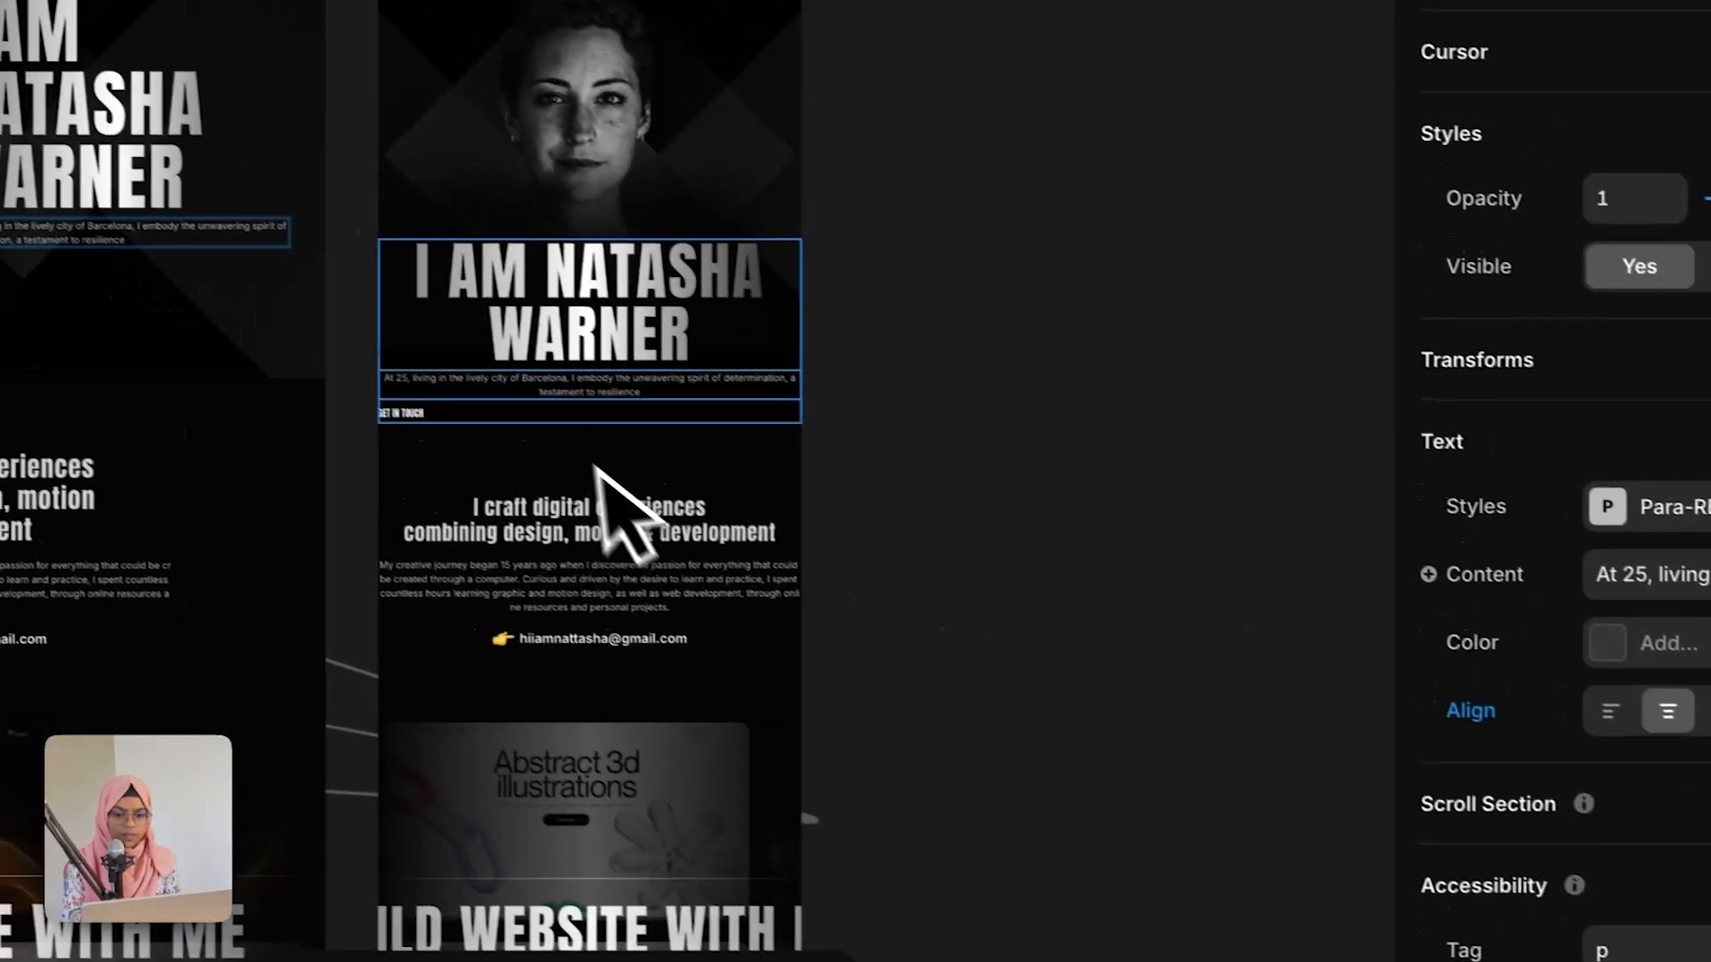
Step: Center-align the items inside the tablet hero section's content wrap
key(Escape)
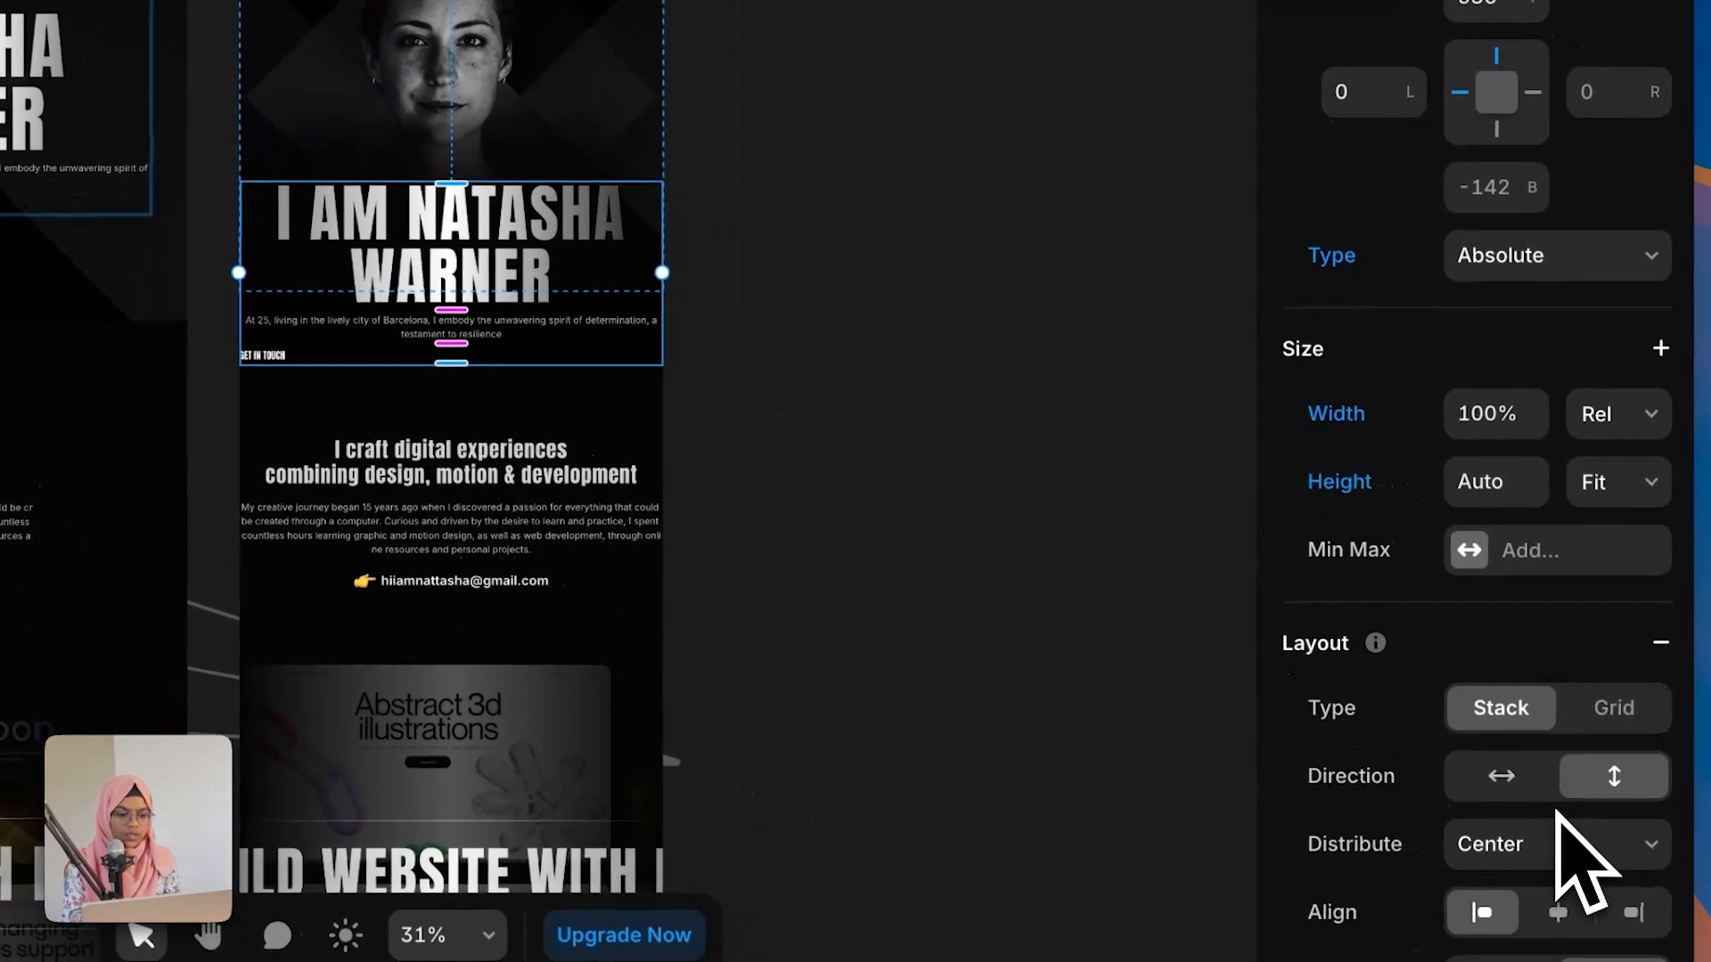
scroll(1581, 860, down, 3)
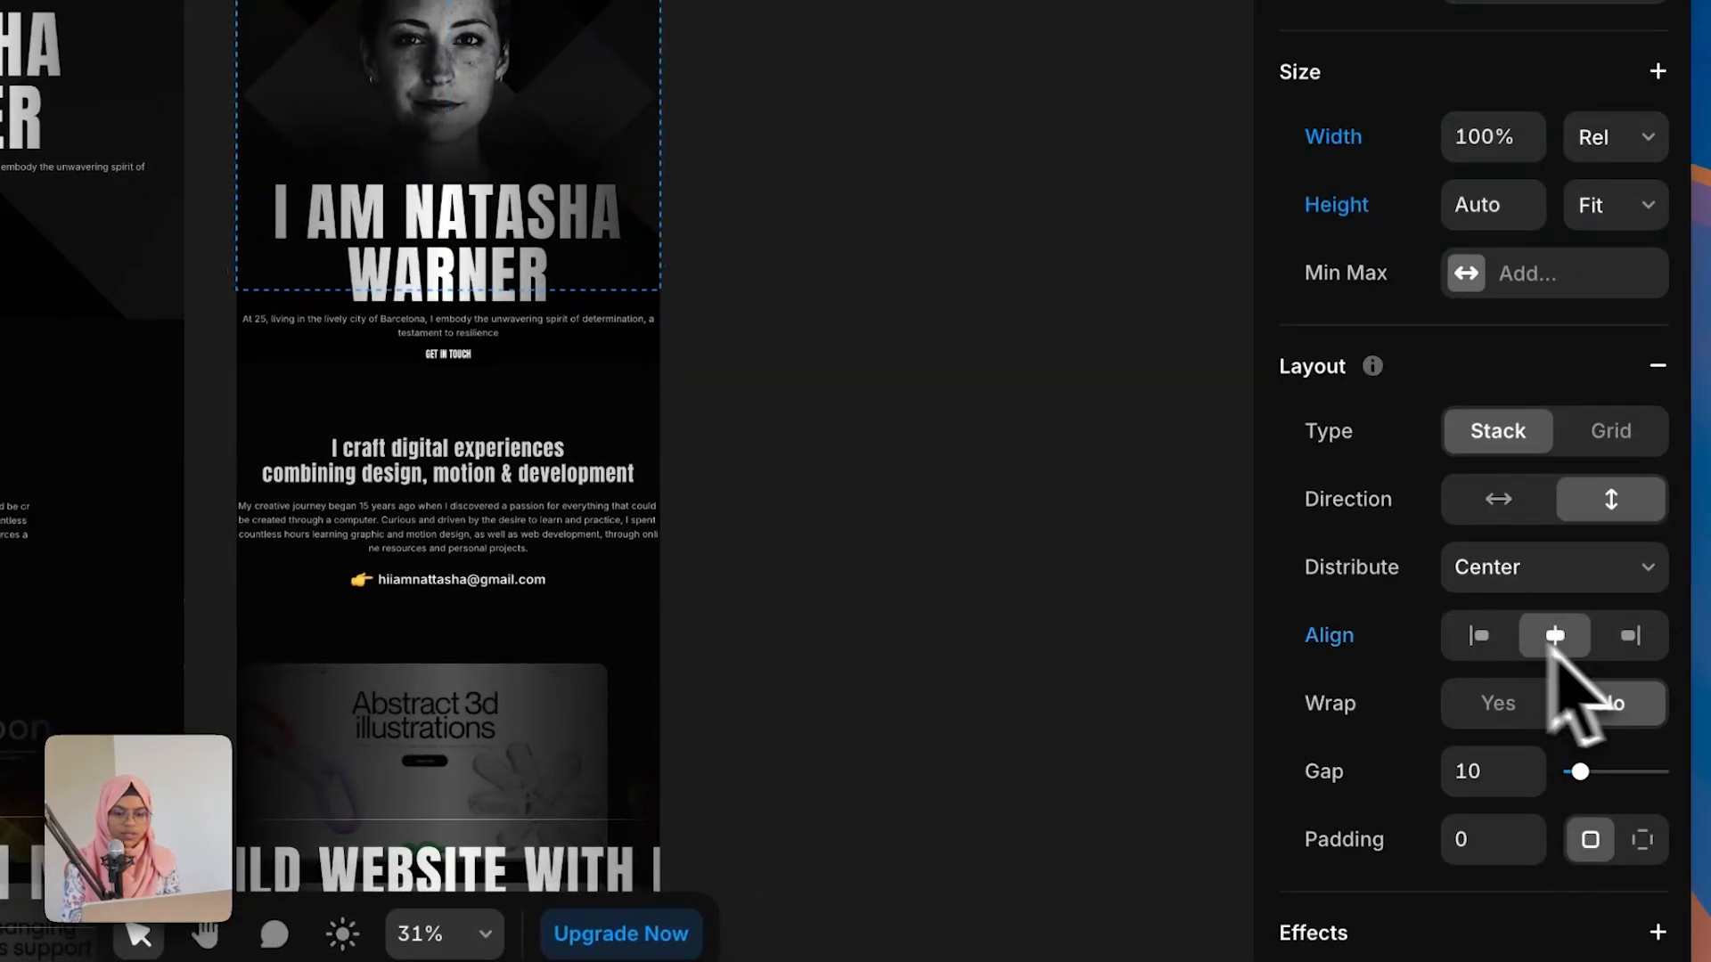
click(960, 473)
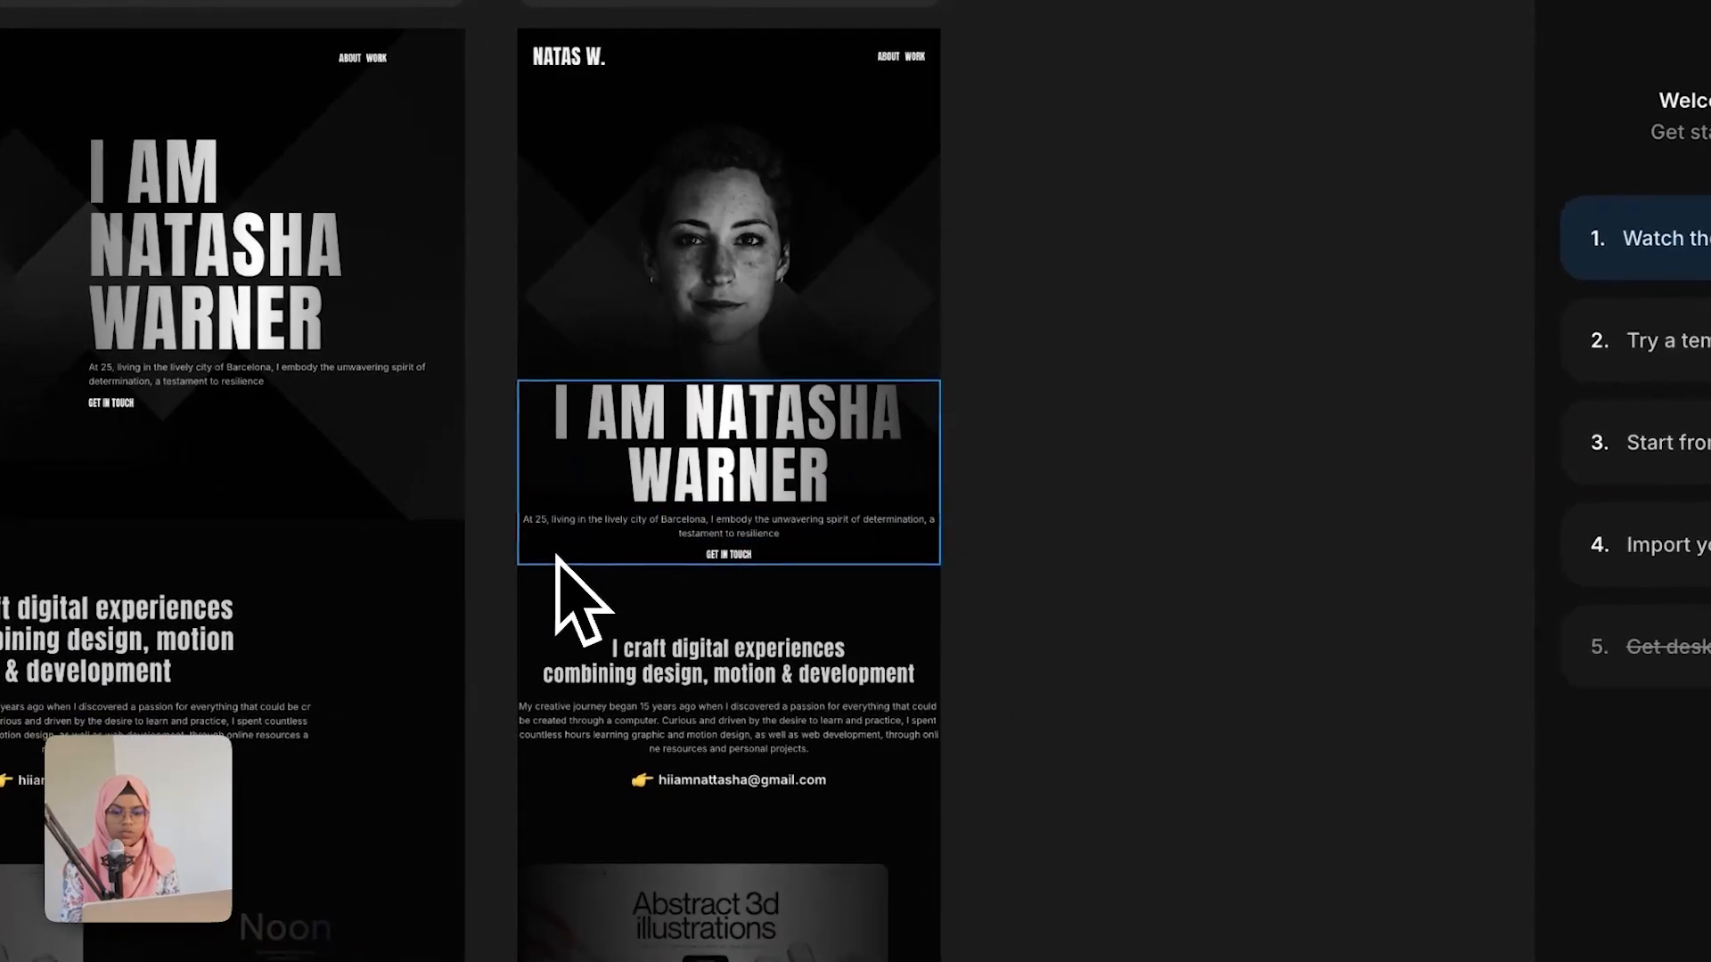
Step: Set the hero content wrap's left and right padding to 30
click(645, 601)
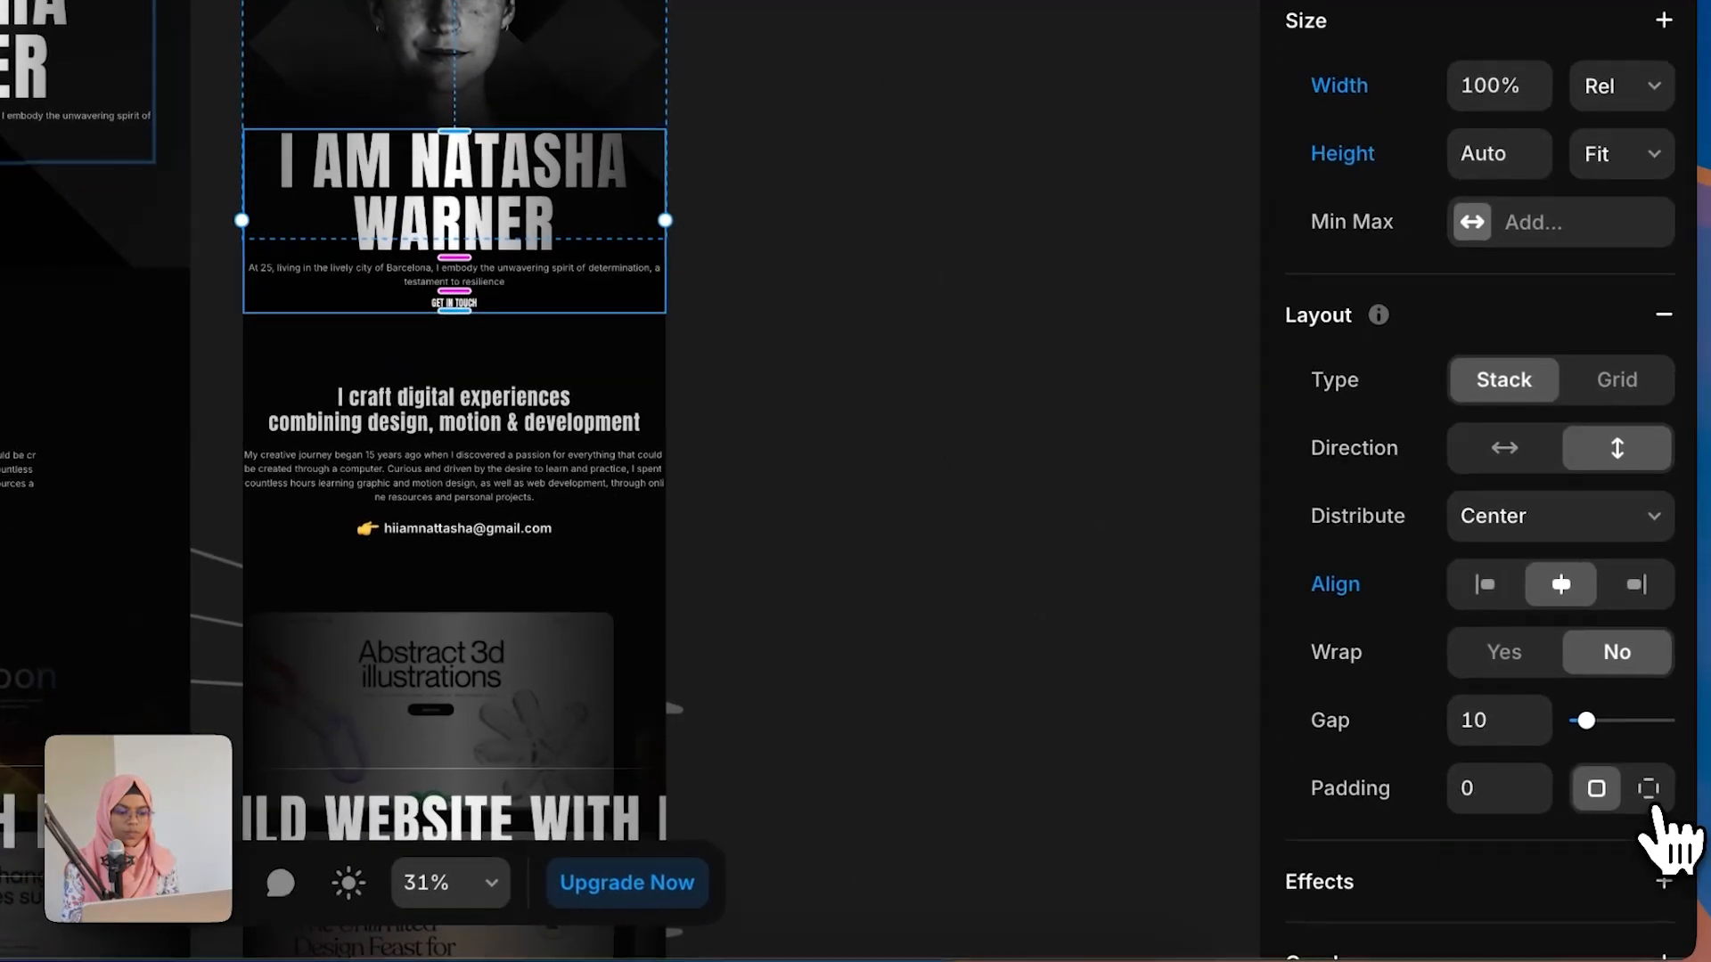
click(1644, 784)
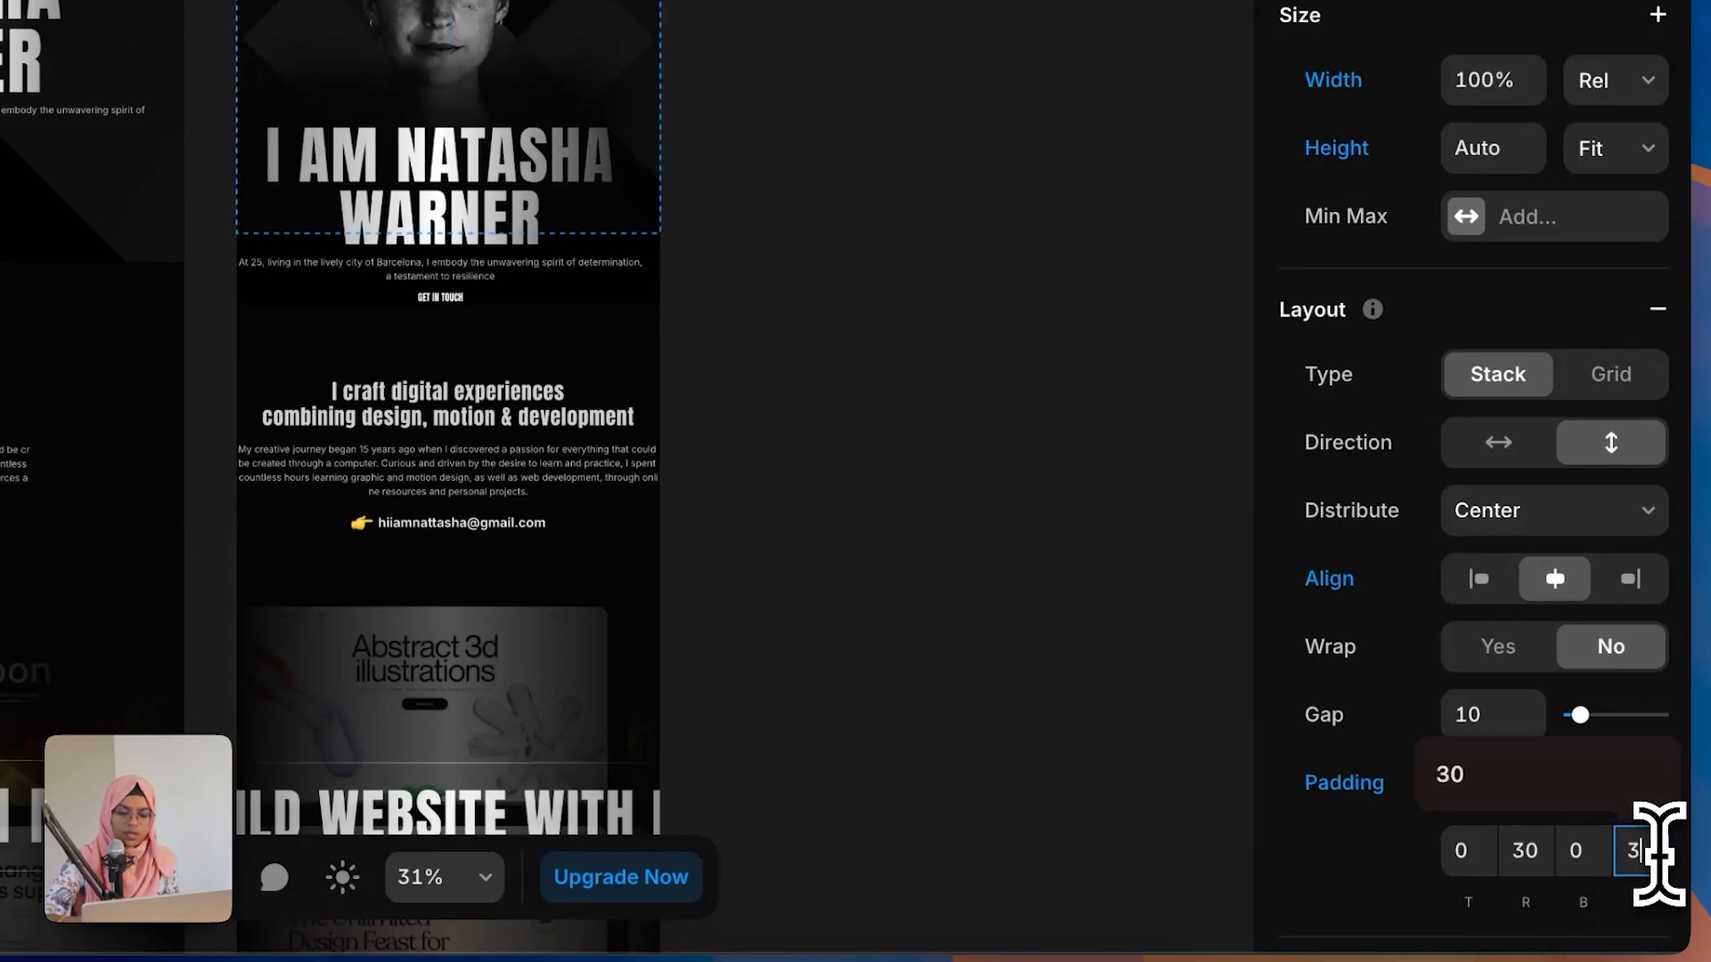
text(0)
key(Return)
Step: Set the tablet 'I craft digital experiences' section's left and right padding to 30
click(824, 335)
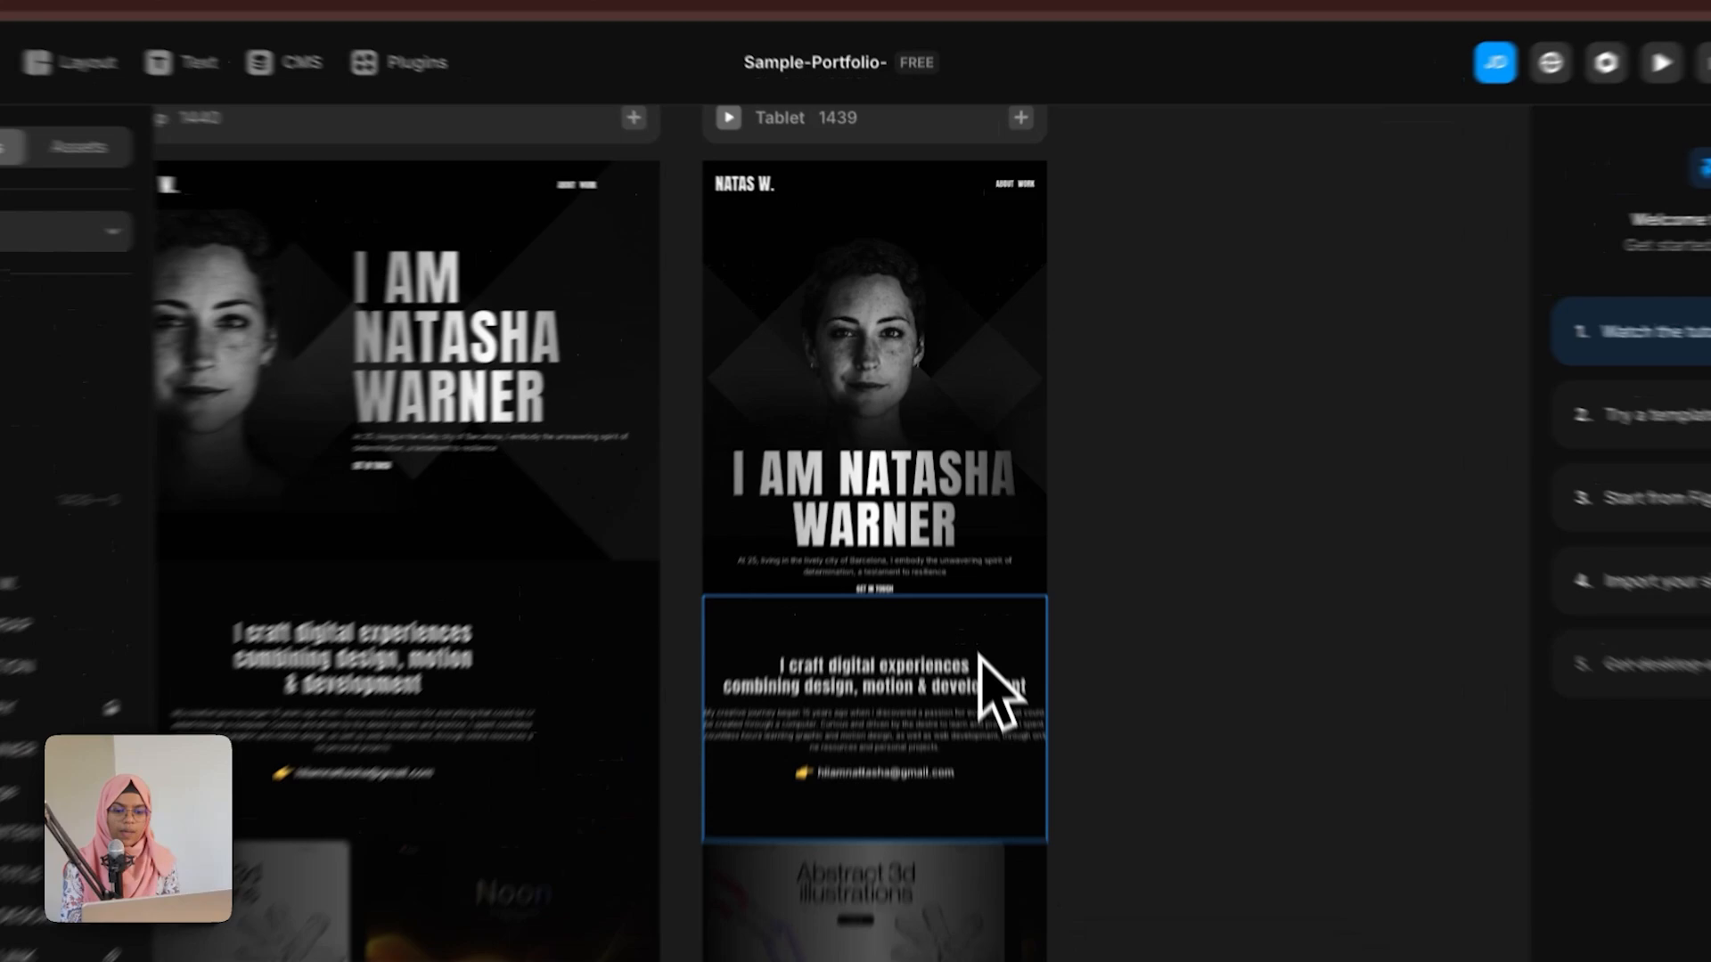
click(969, 577)
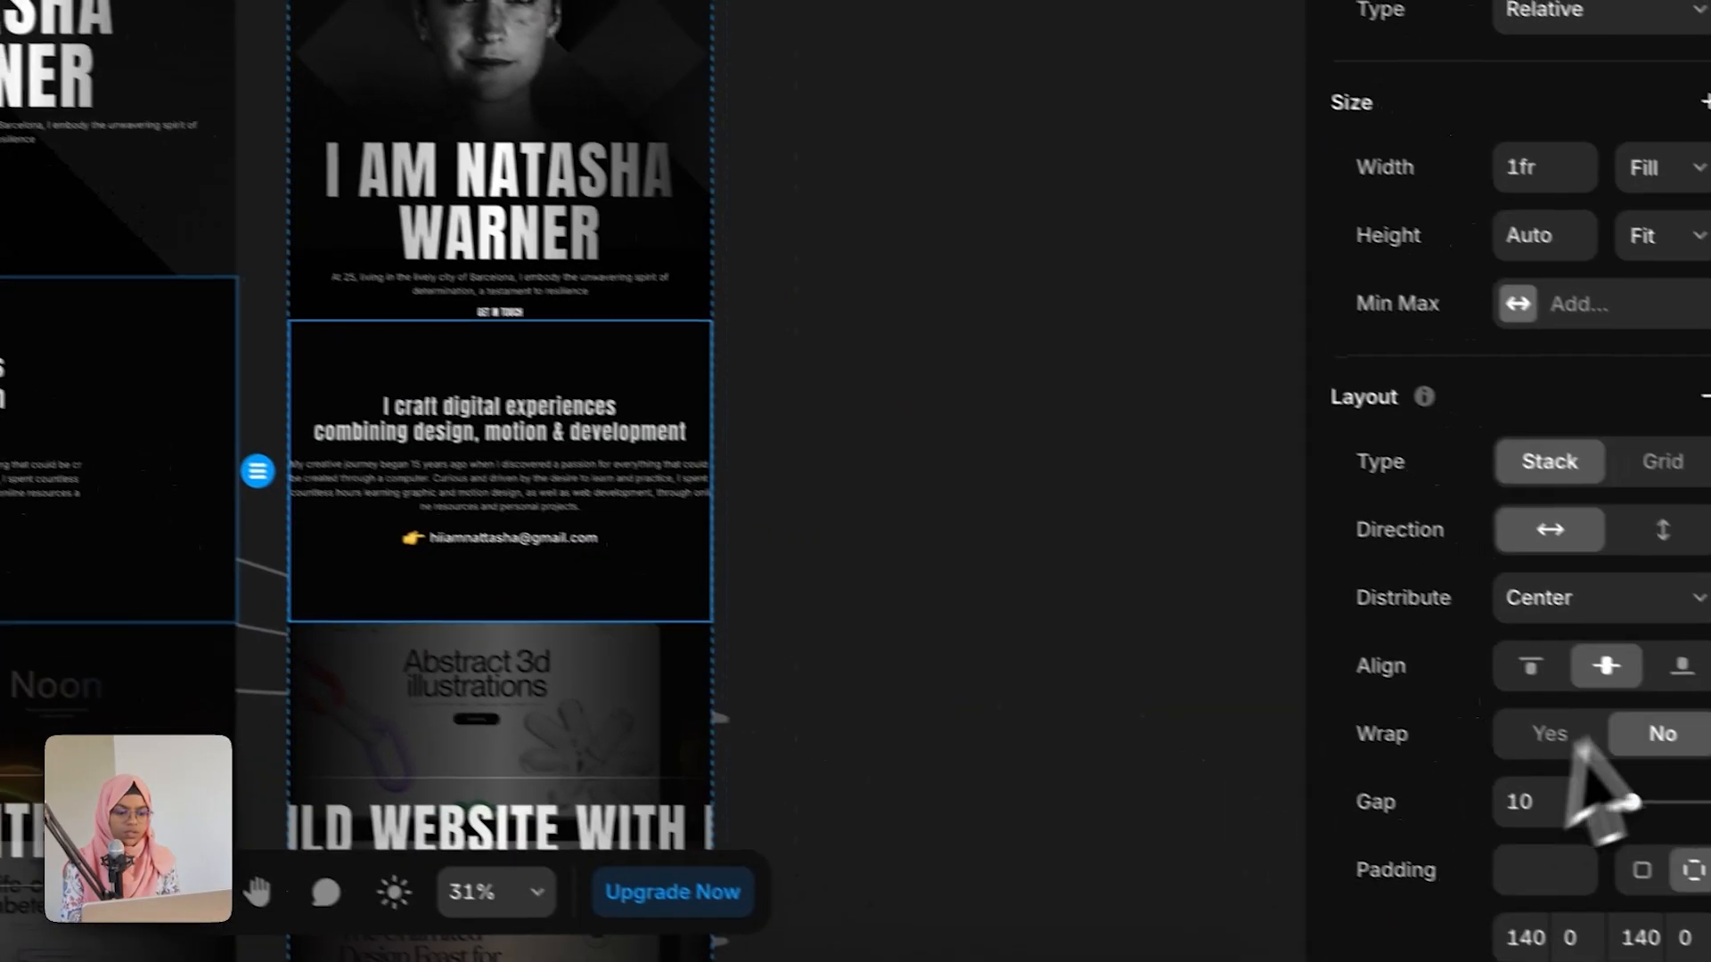
scroll(1604, 783, down, 5)
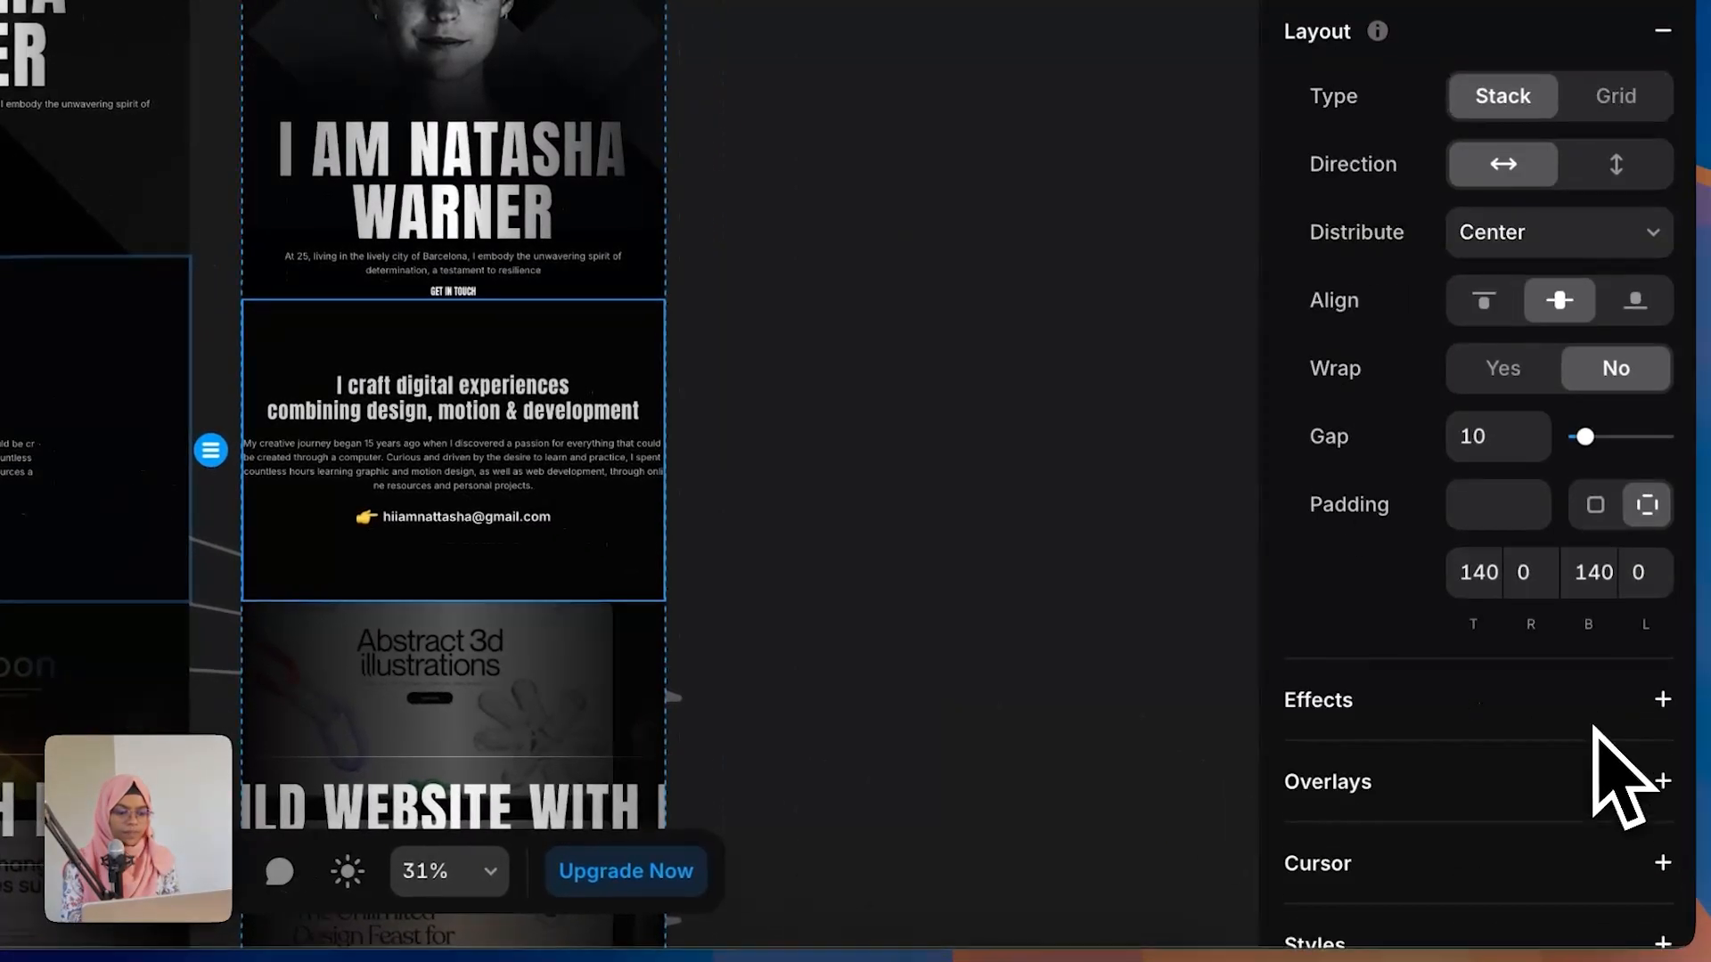
click(1526, 565)
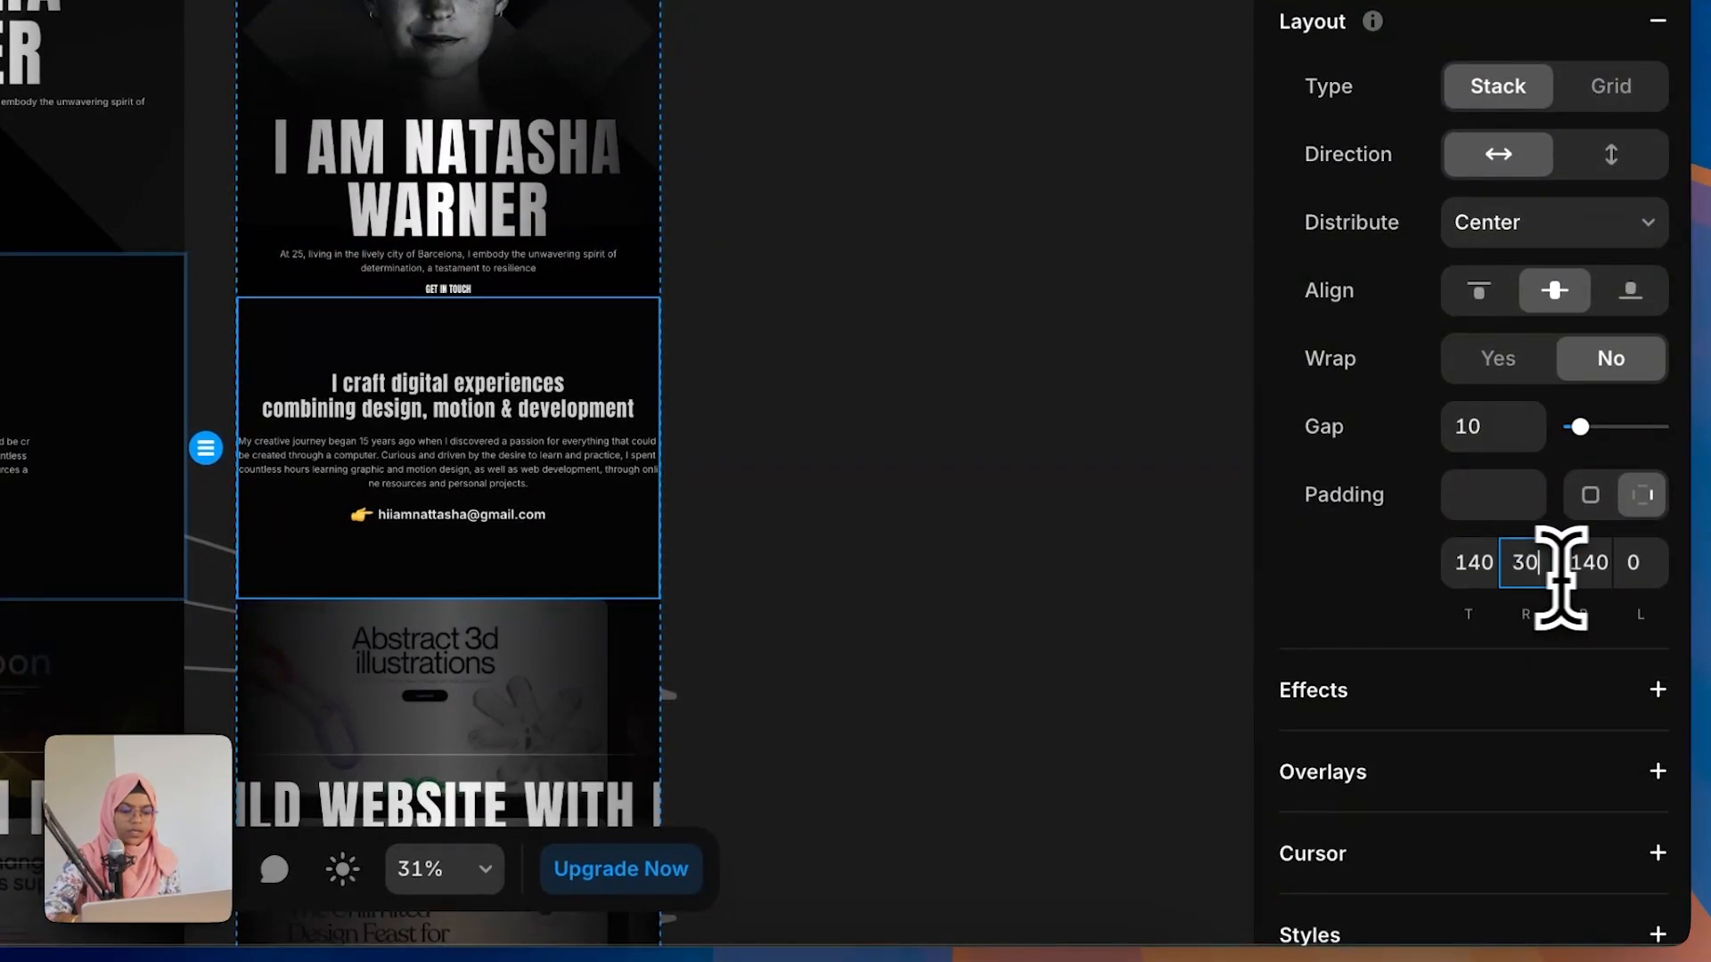
click(1640, 570)
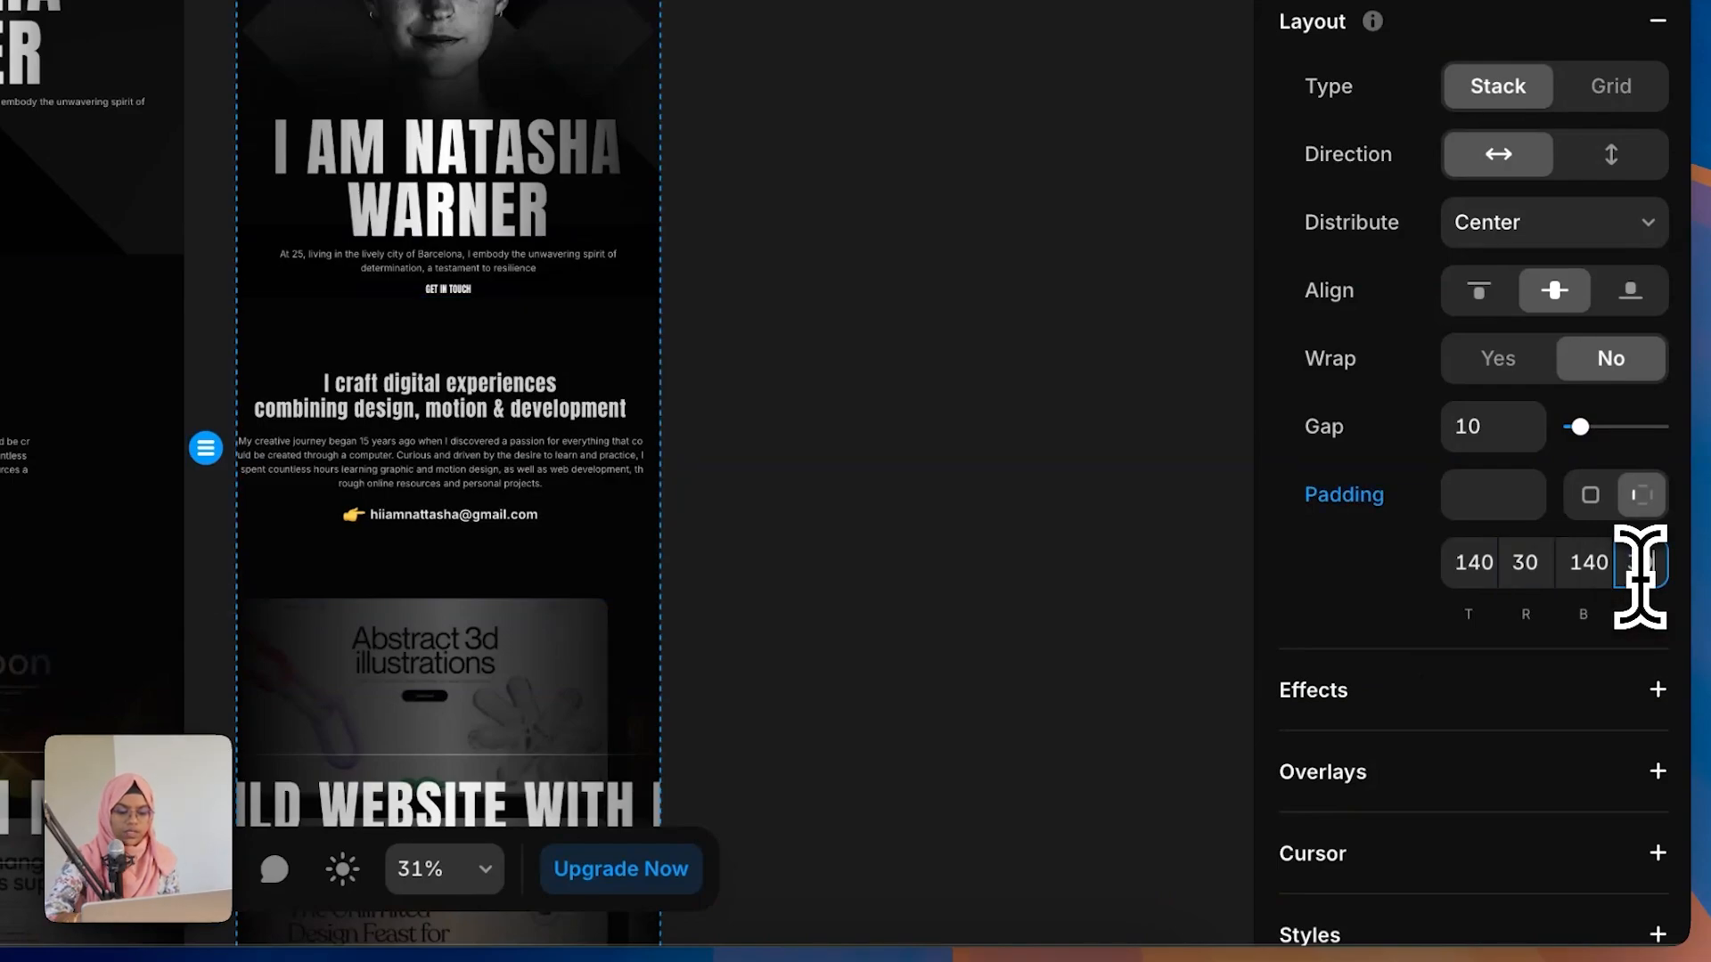
key(Return)
Step: Set the BUILD WEBSITE WITH ME heading's width to Fill and center-align its text
scroll(1015, 580, down, 5)
click(640, 762)
click(893, 679)
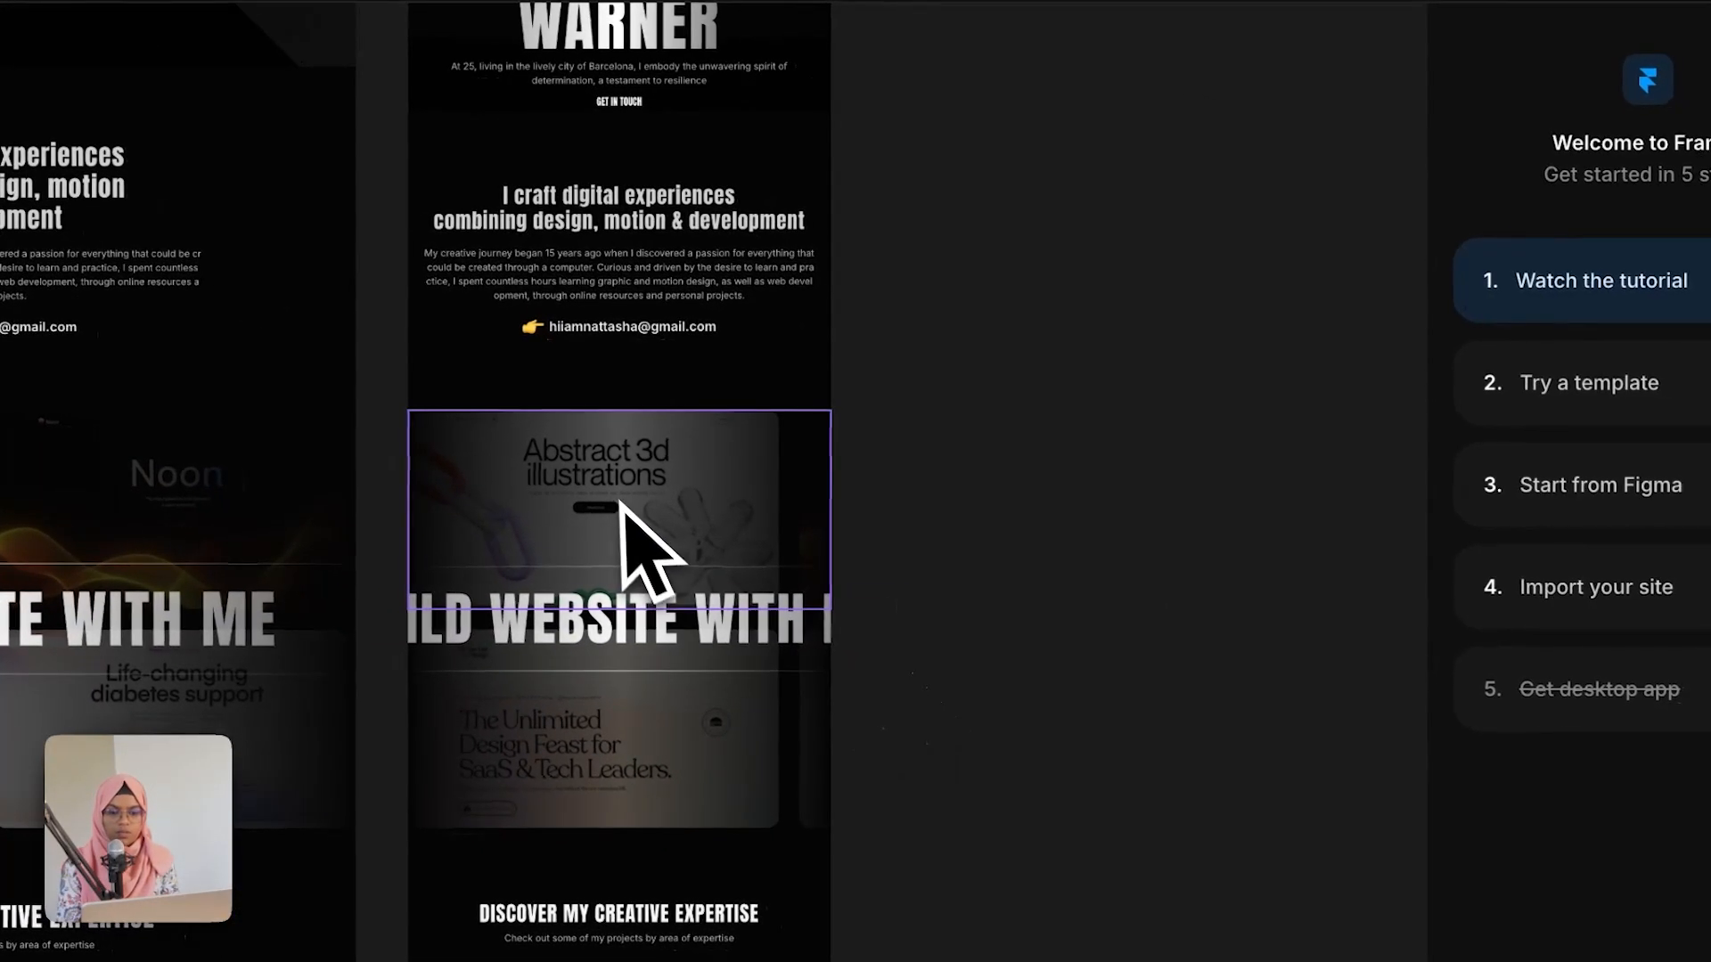
click(663, 634)
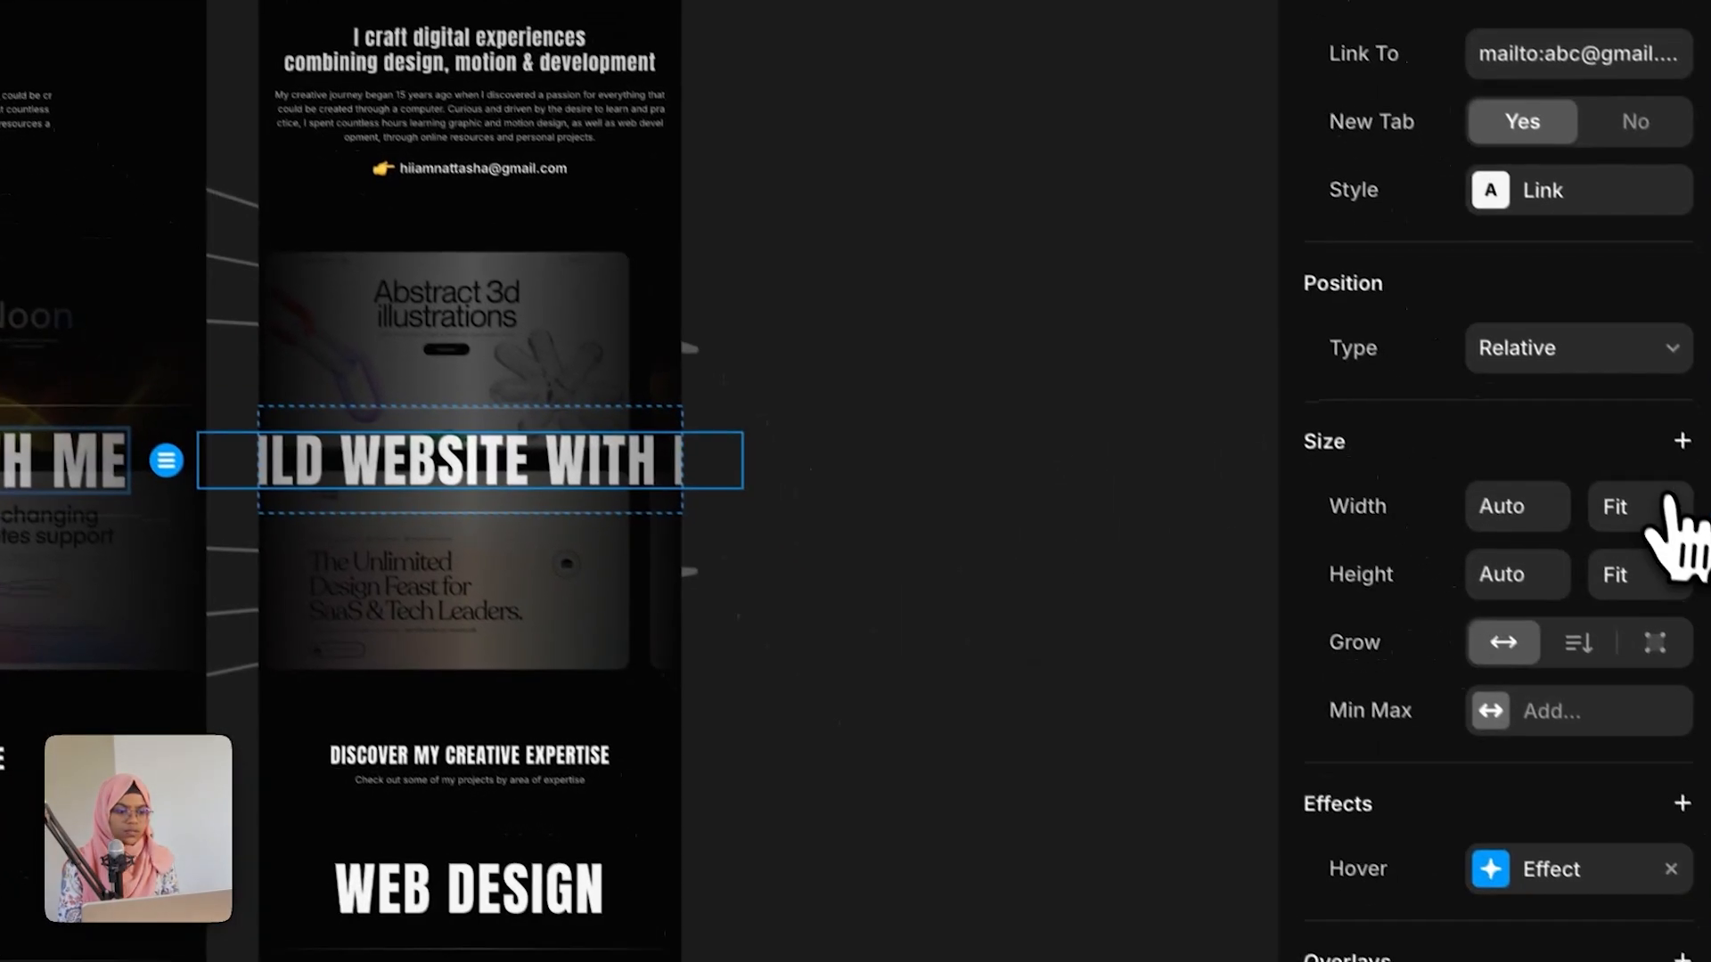
click(1617, 494)
click(1595, 445)
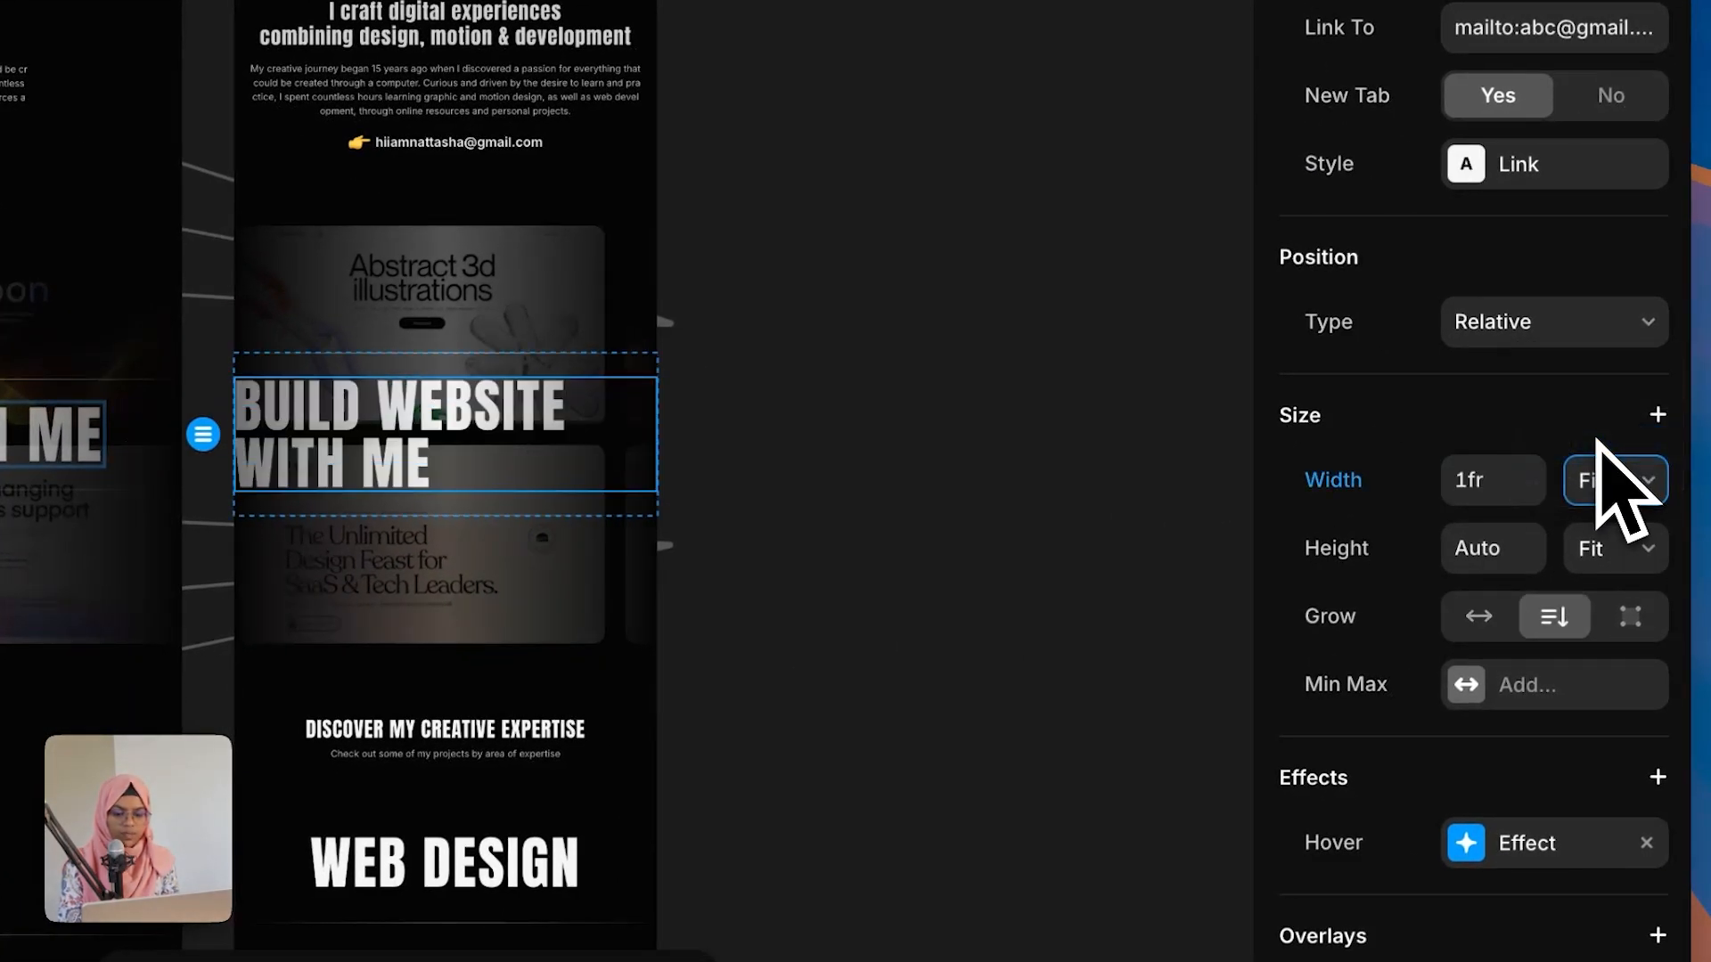
scroll(1554, 775, down, 10)
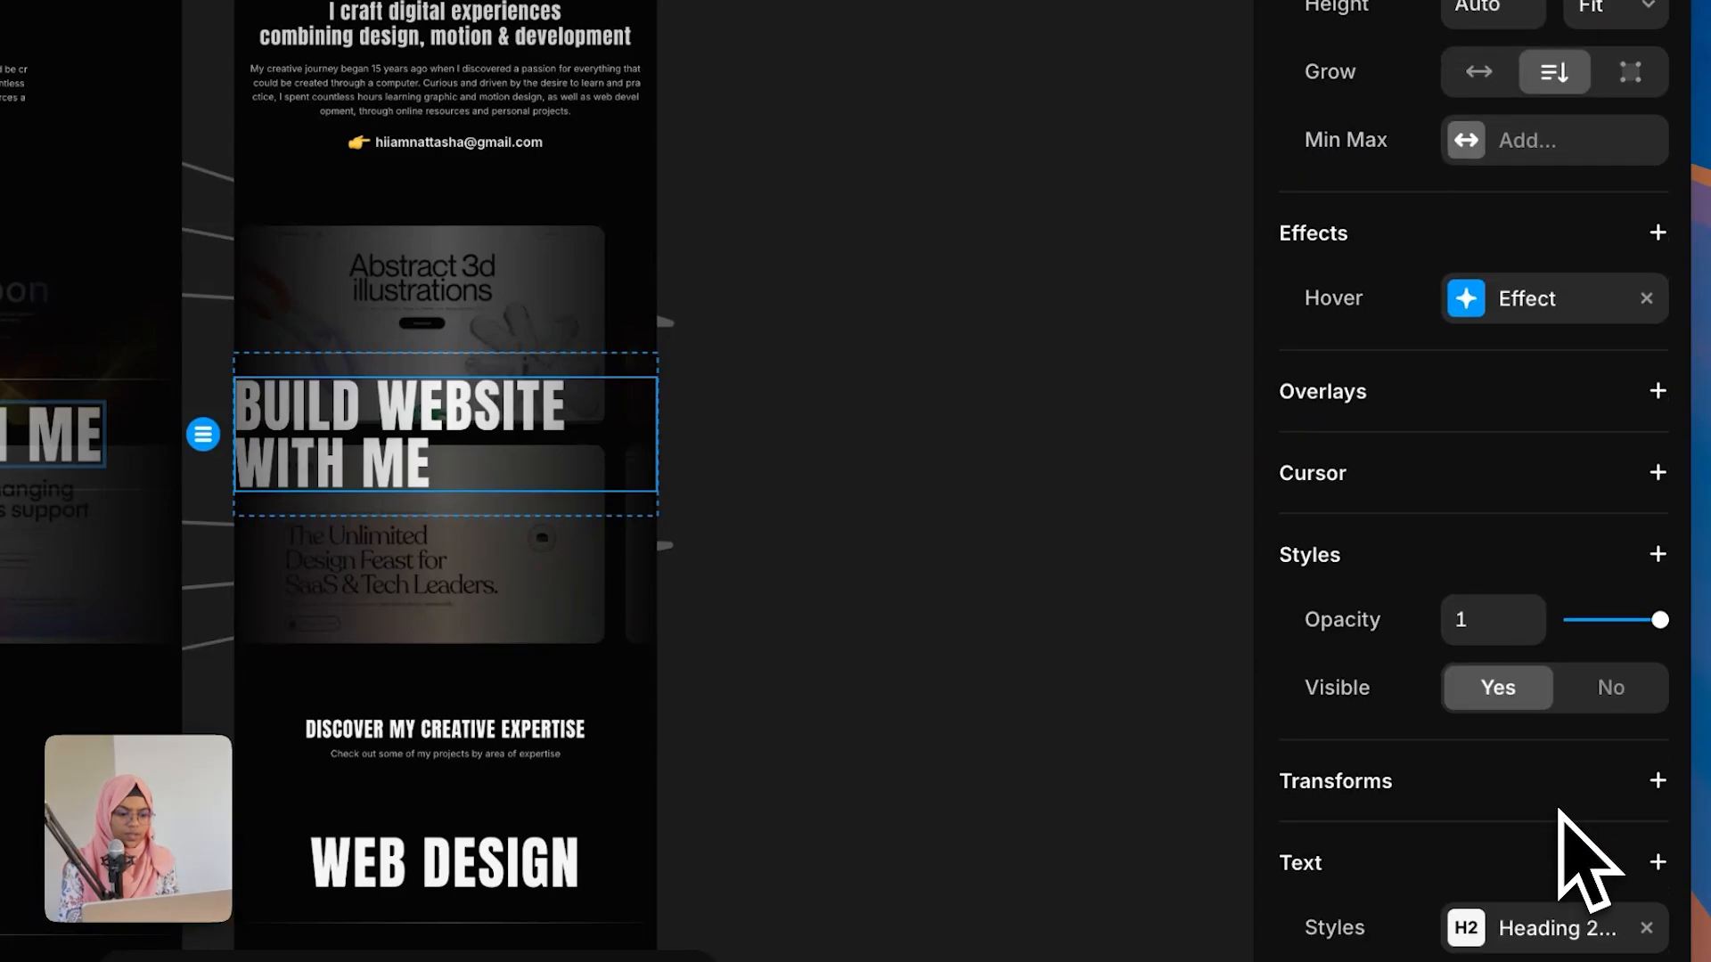
click(1526, 829)
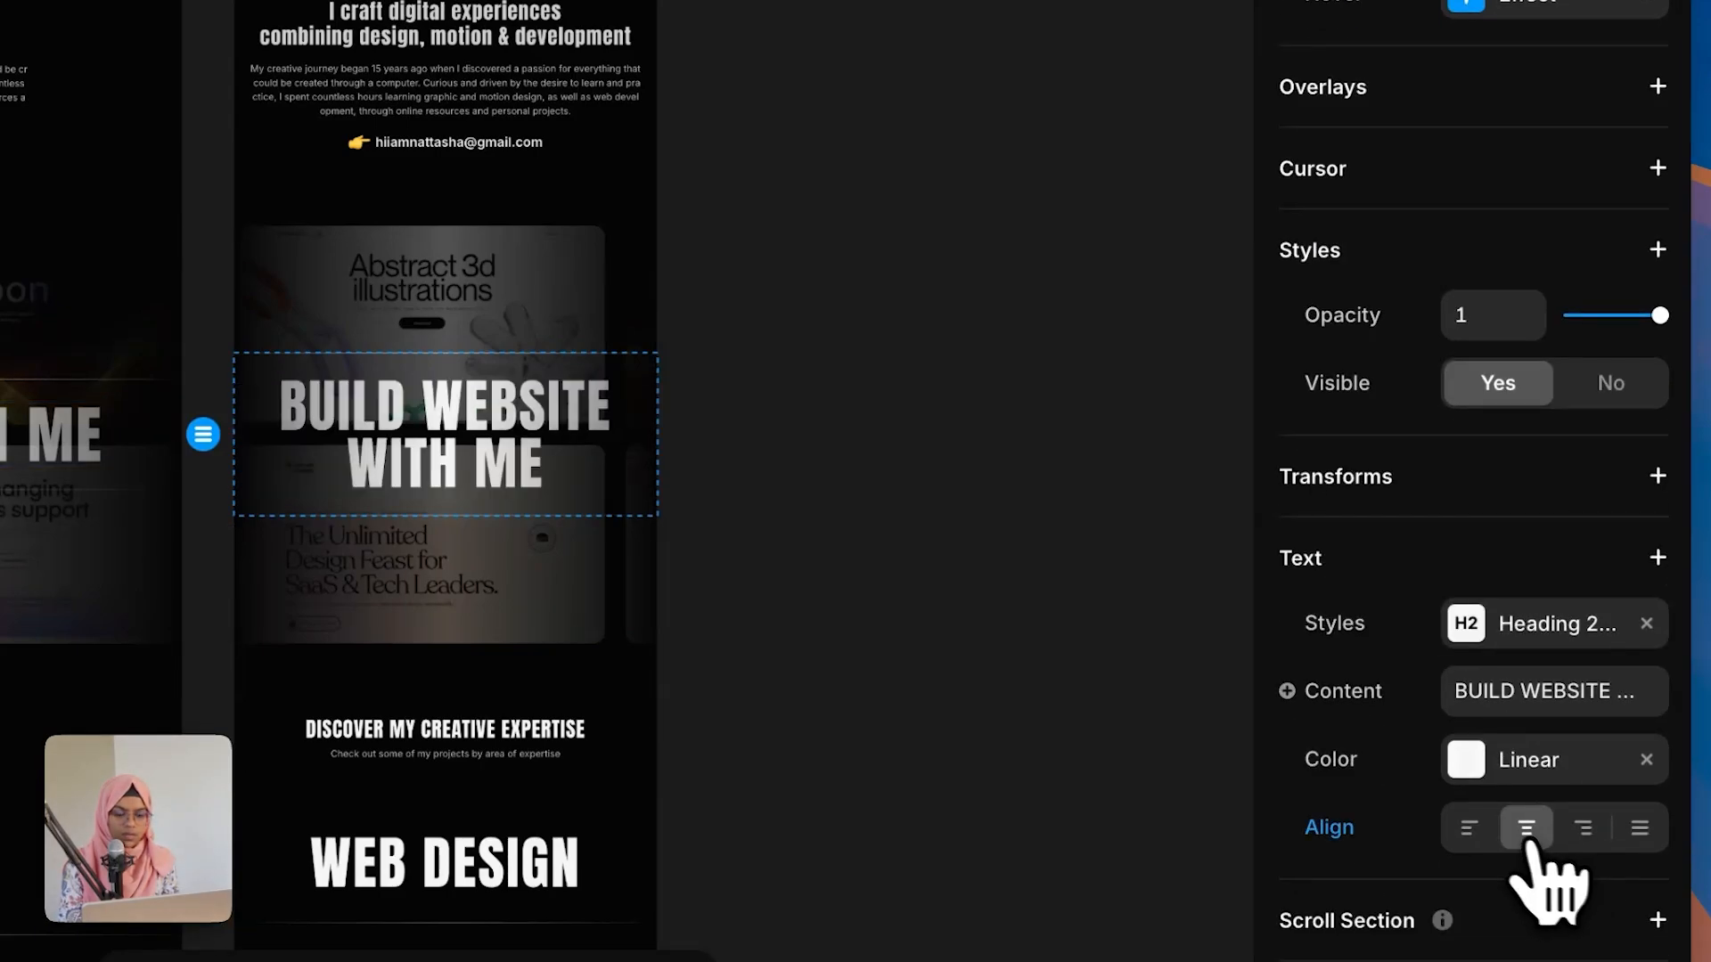
Step: Set the tablet expertise section's left and right padding to 30
click(974, 783)
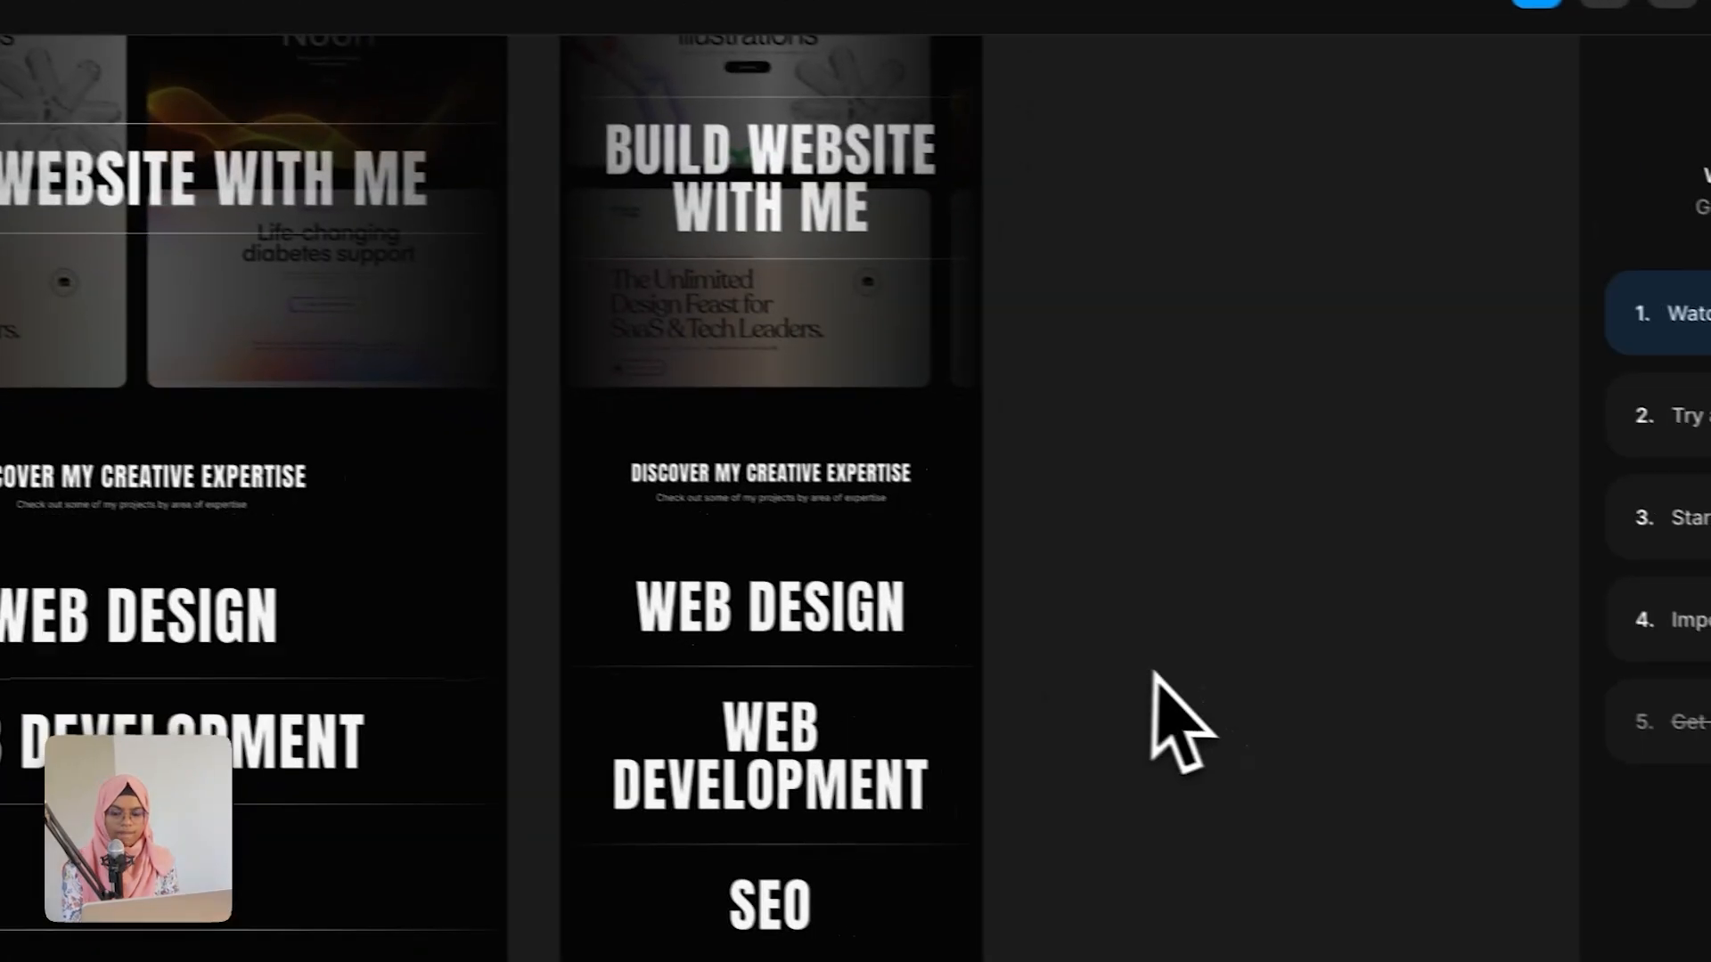
click(880, 705)
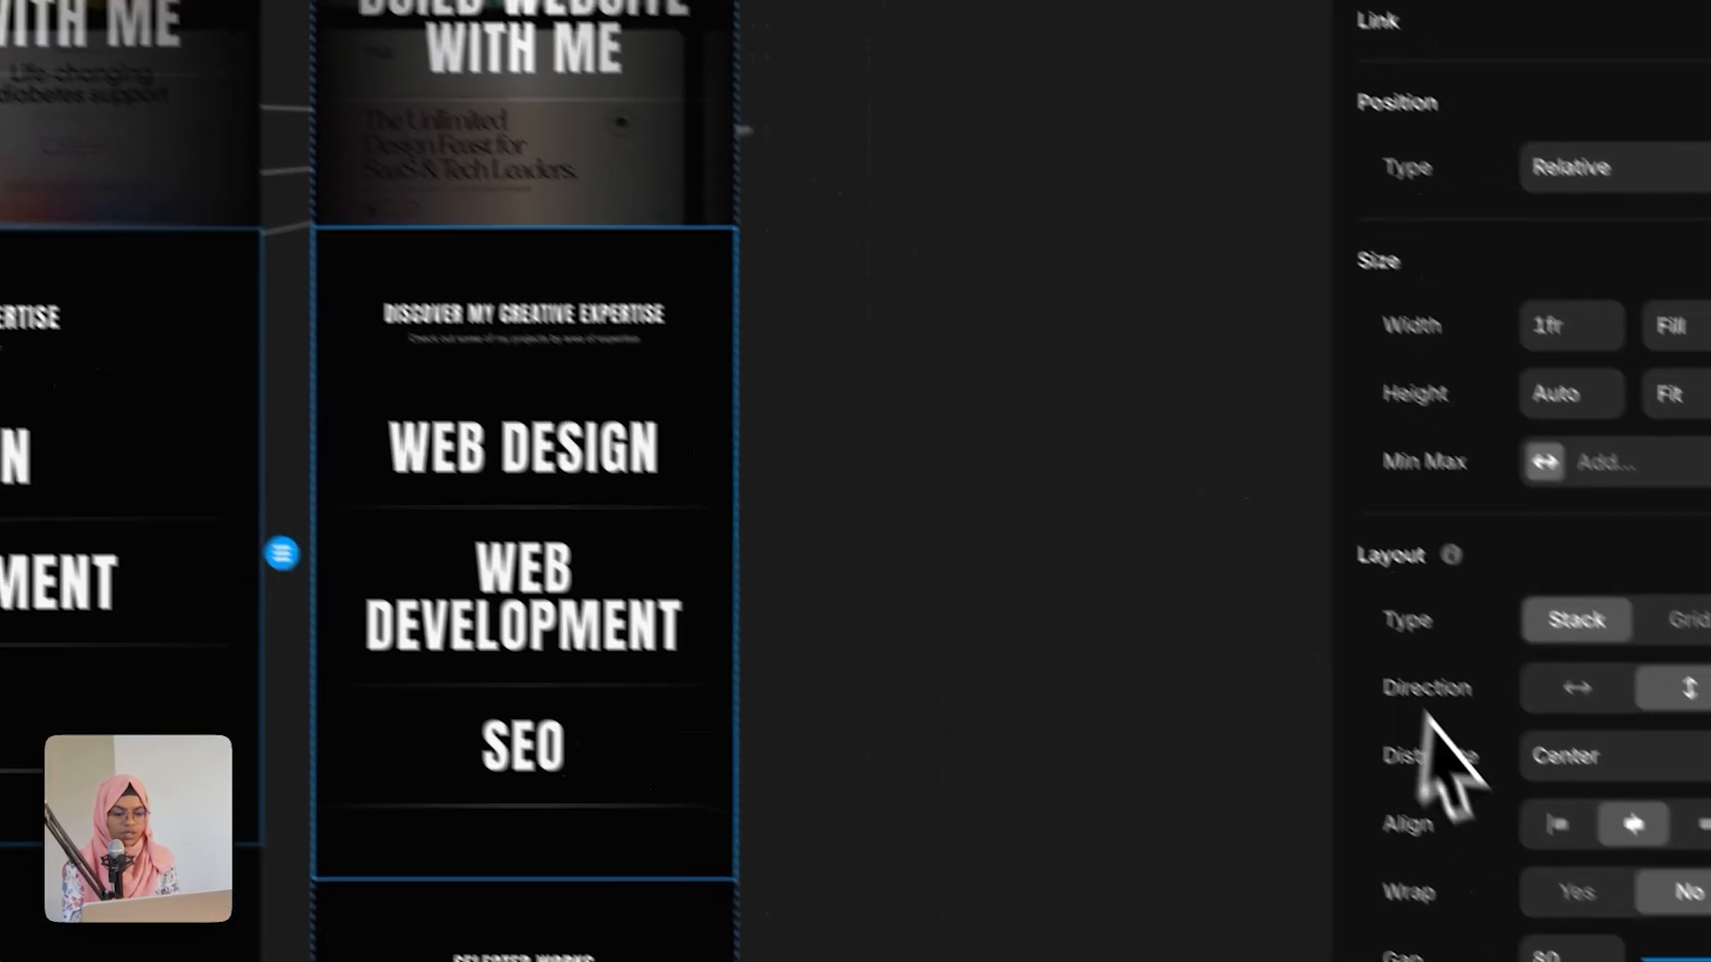
scroll(1444, 725, down, 5)
click(1479, 350)
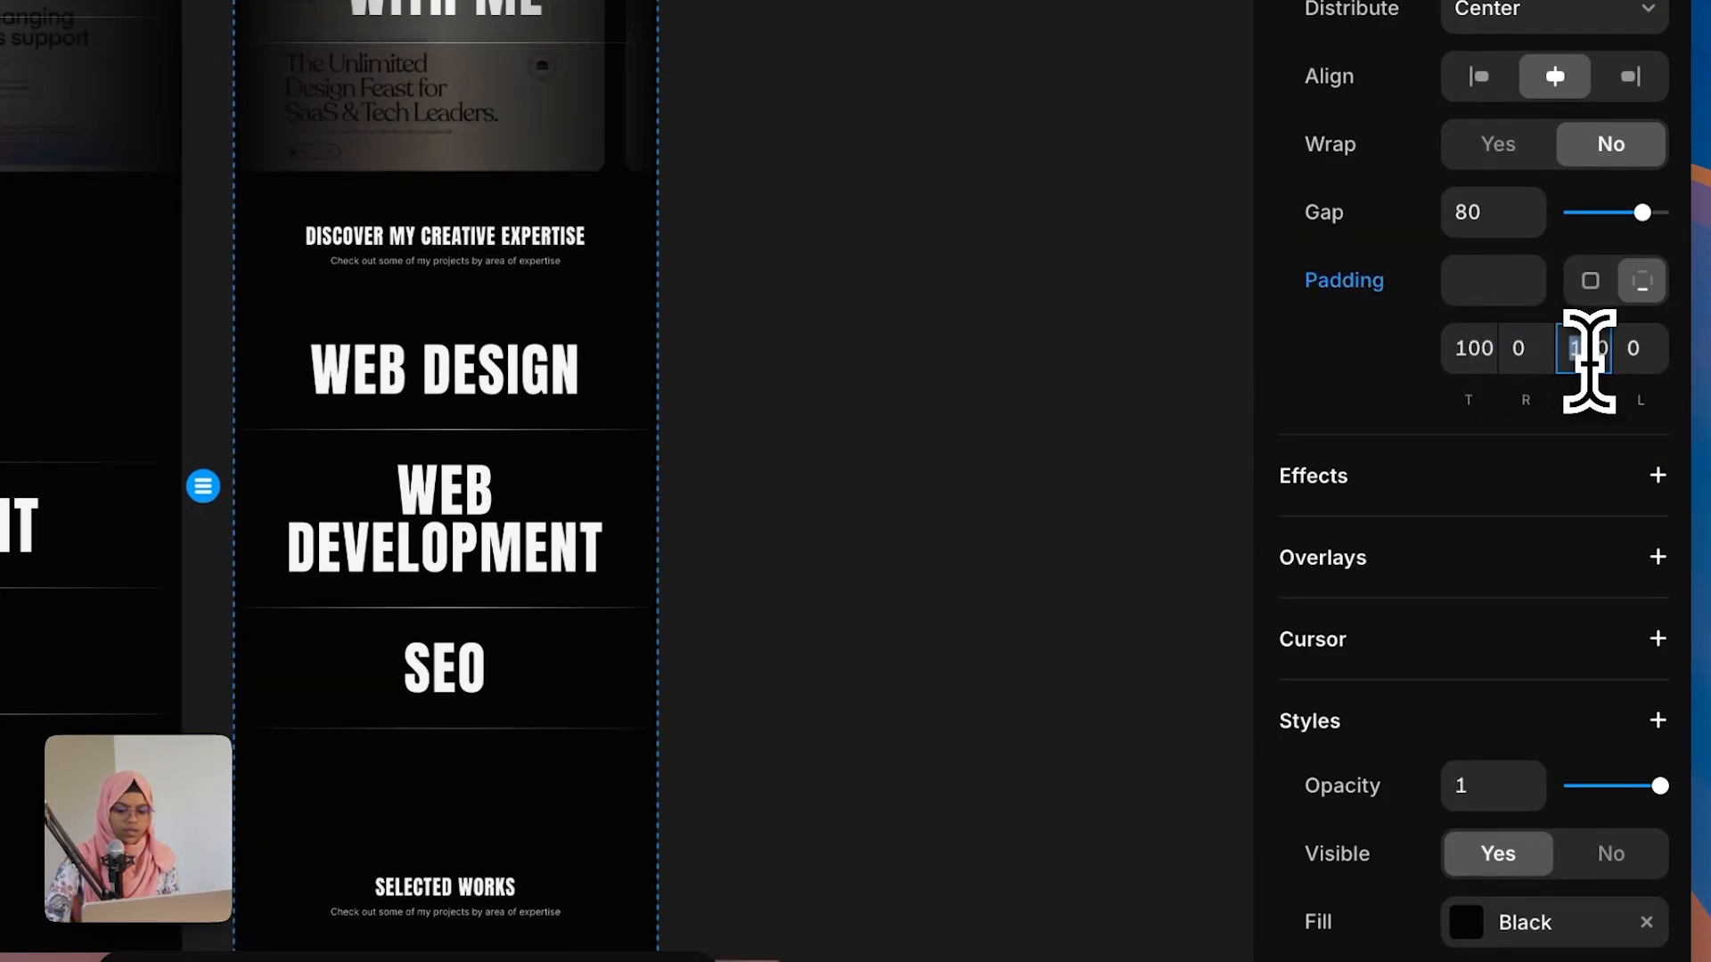
text(100)
click(1069, 463)
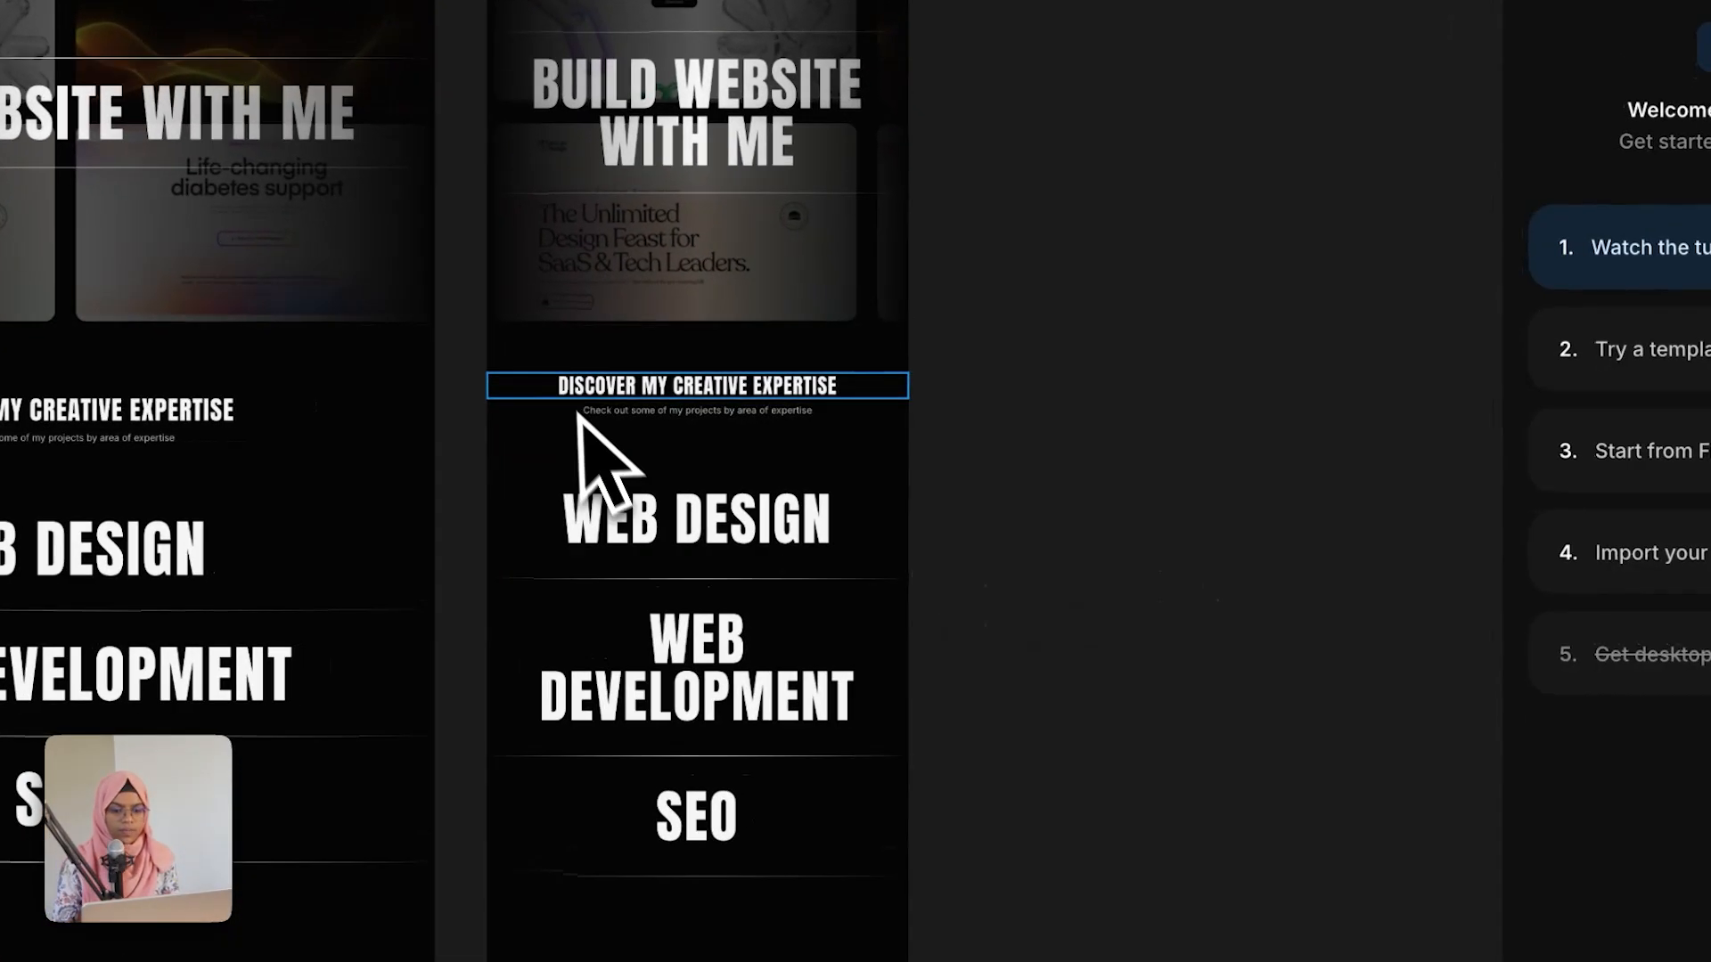
click(572, 401)
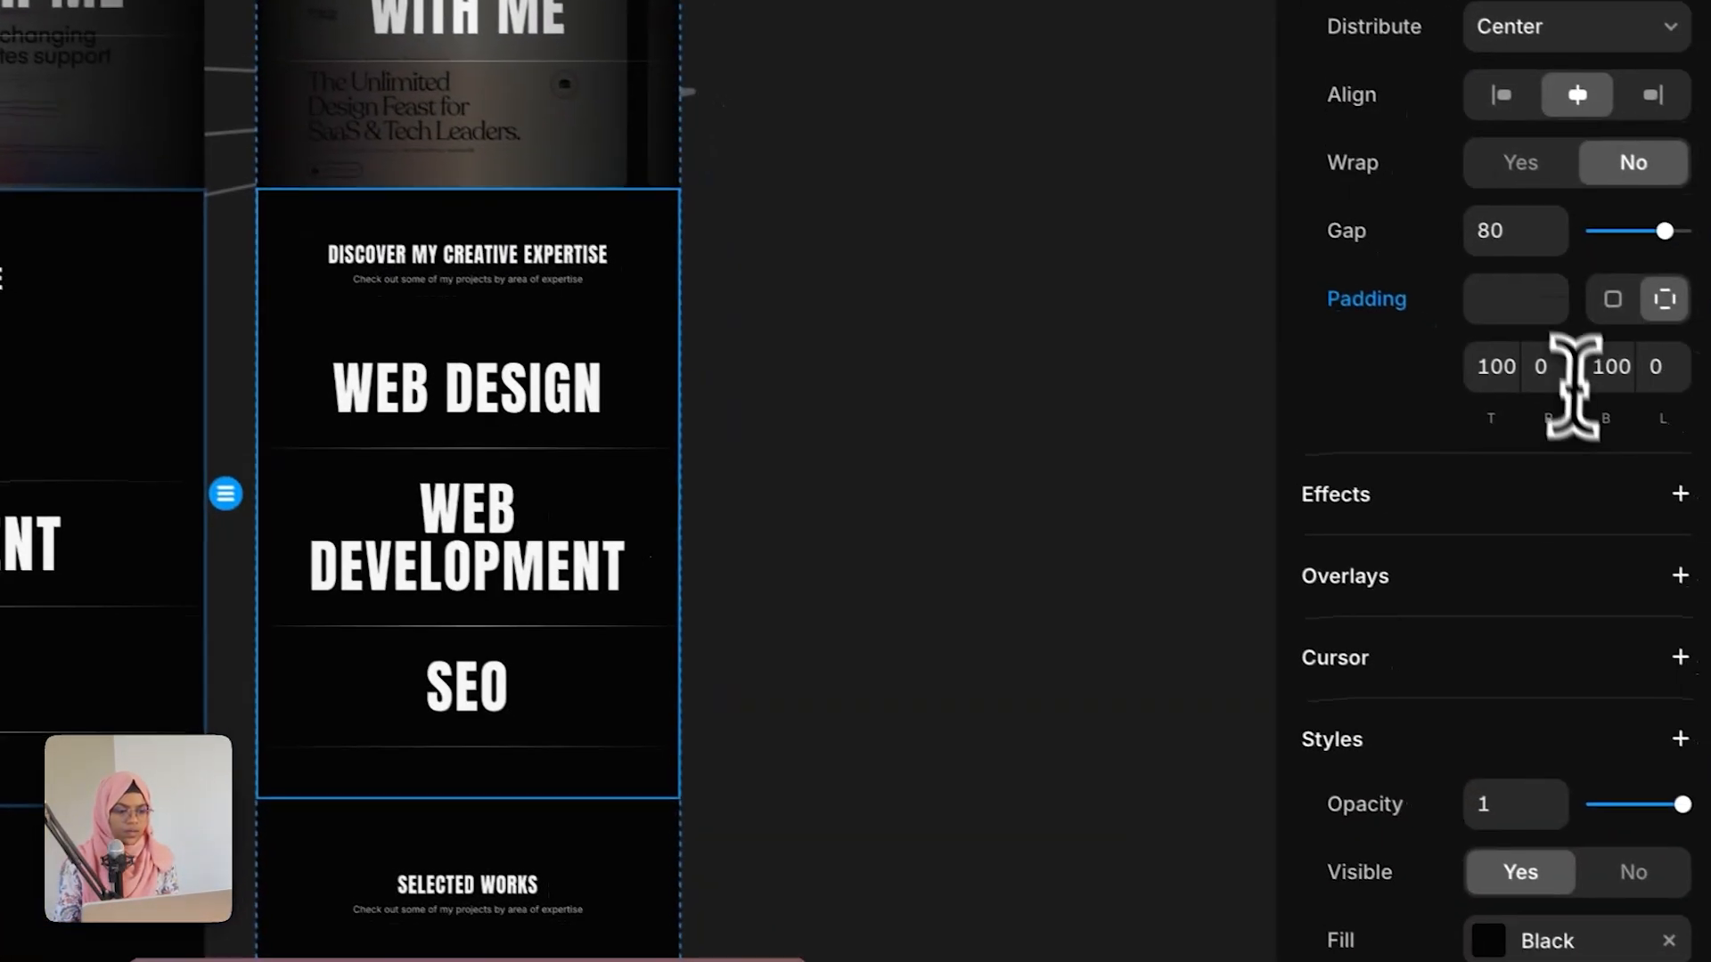
click(1528, 355)
text(3)
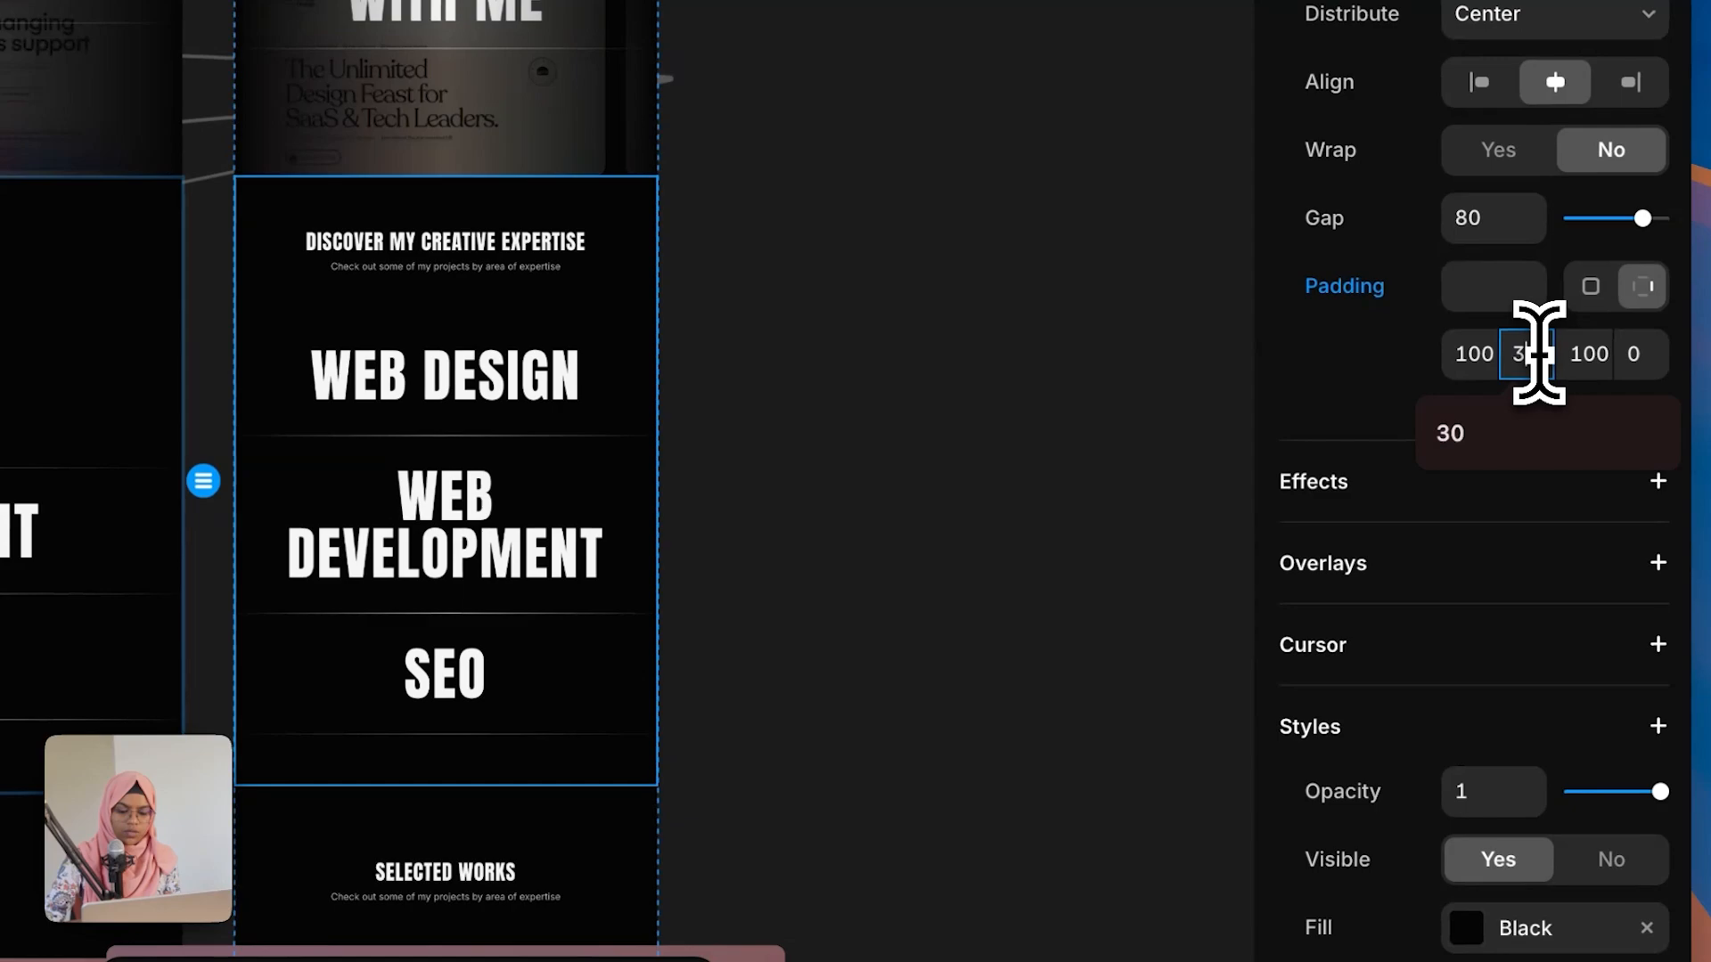
text(0)
click(1648, 356)
text(3)
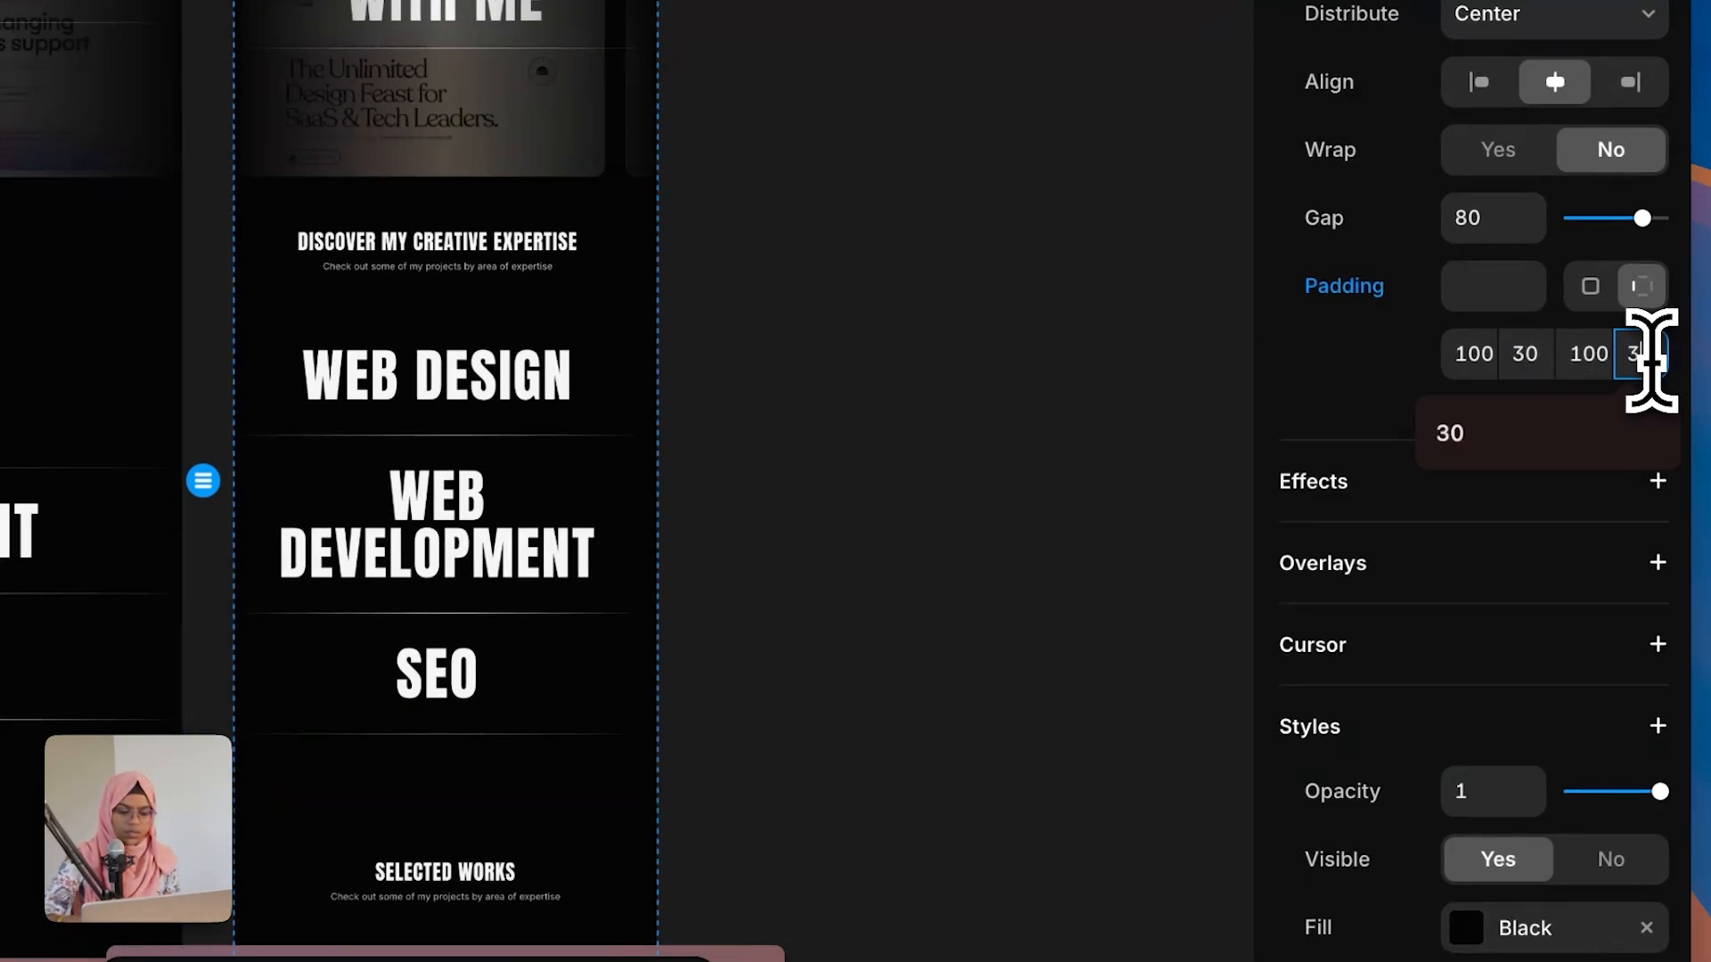
text(0)
key(Return)
Step: Set the Selected Works section's top and bottom padding to 100
click(1038, 433)
scroll(579, 720, down, 5)
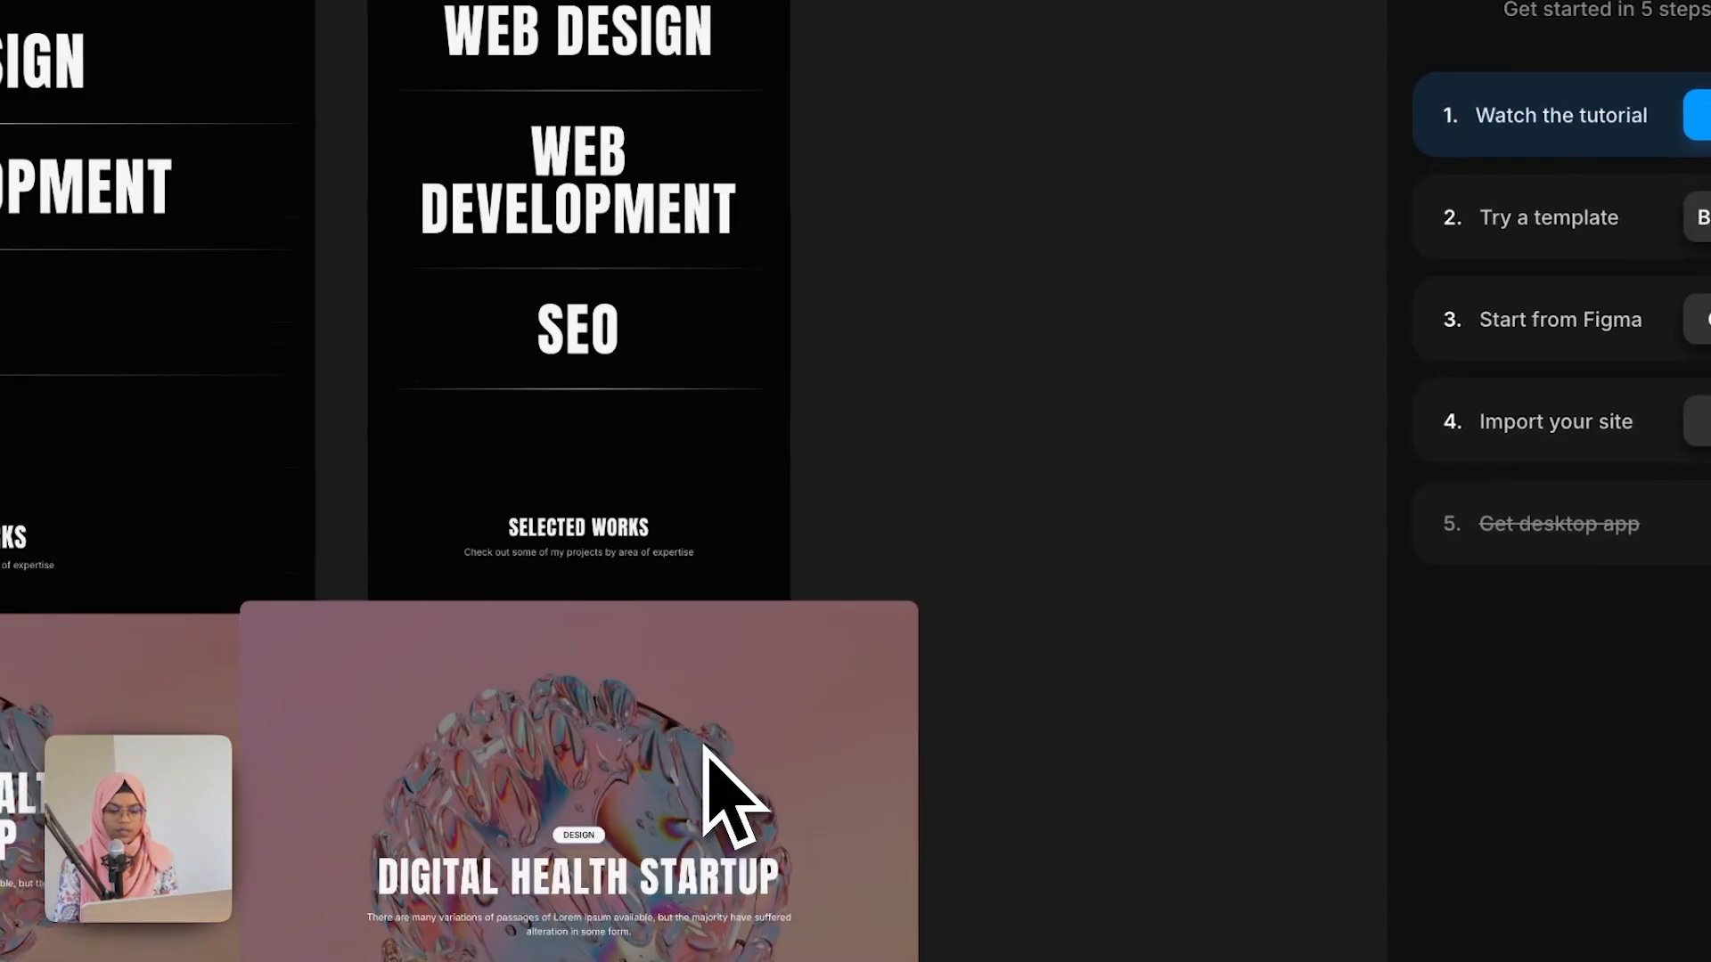
scroll(704, 747, down, 3)
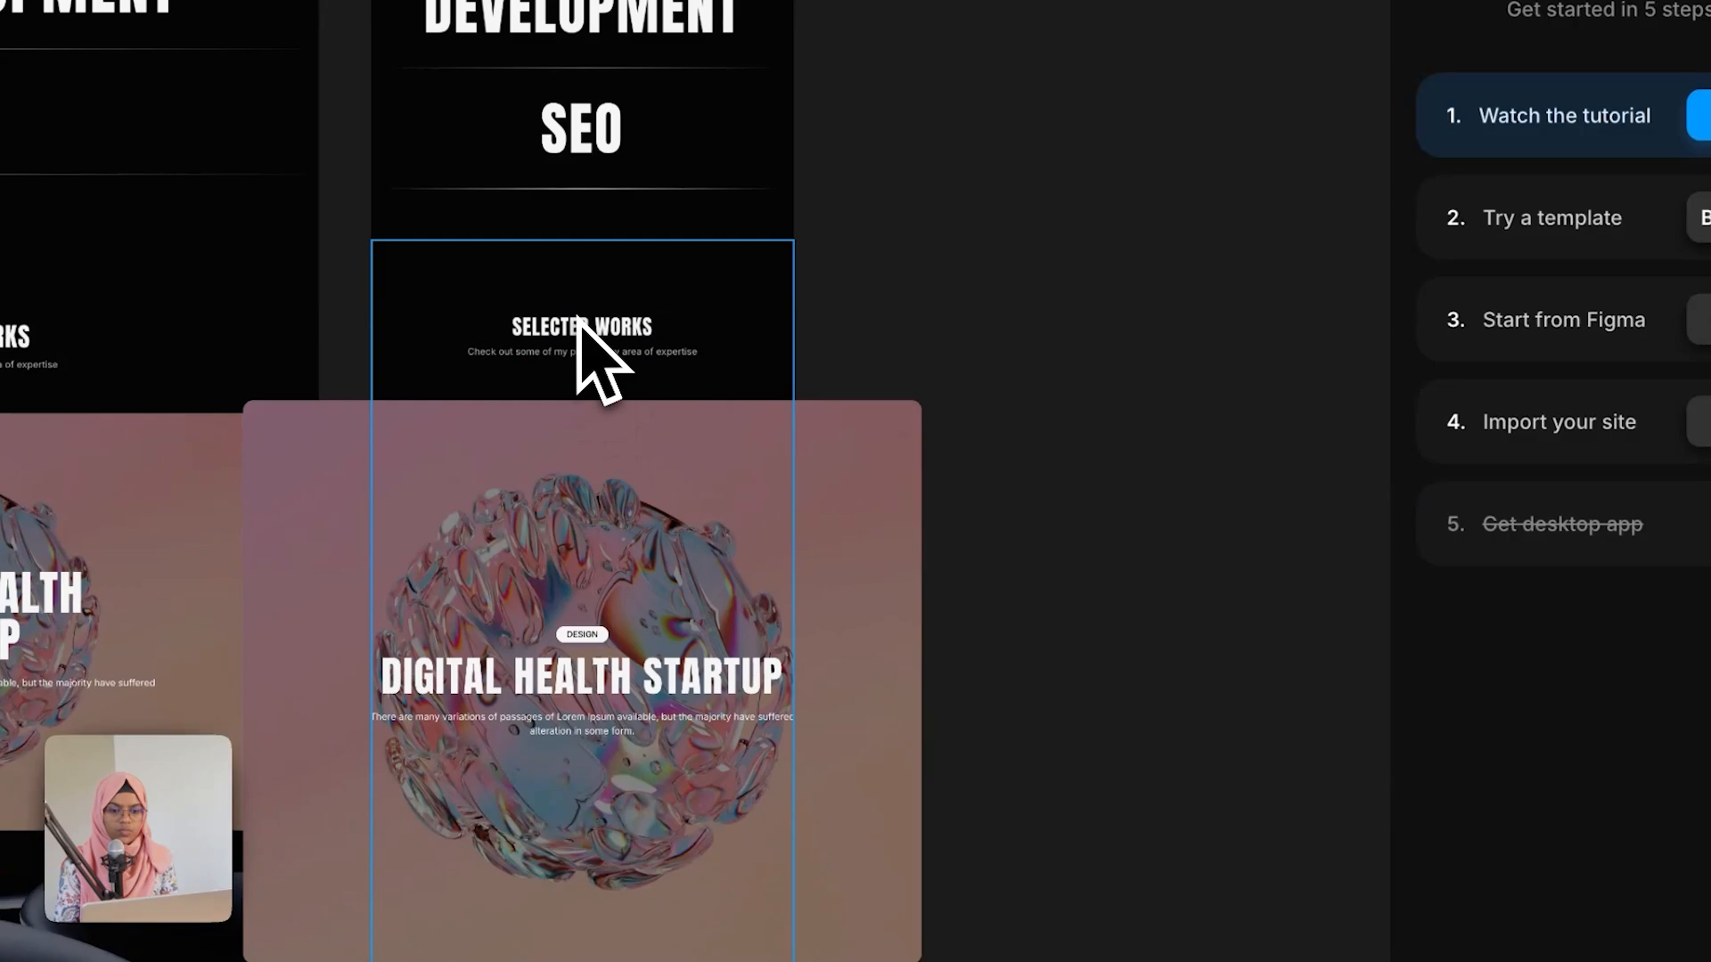
click(579, 321)
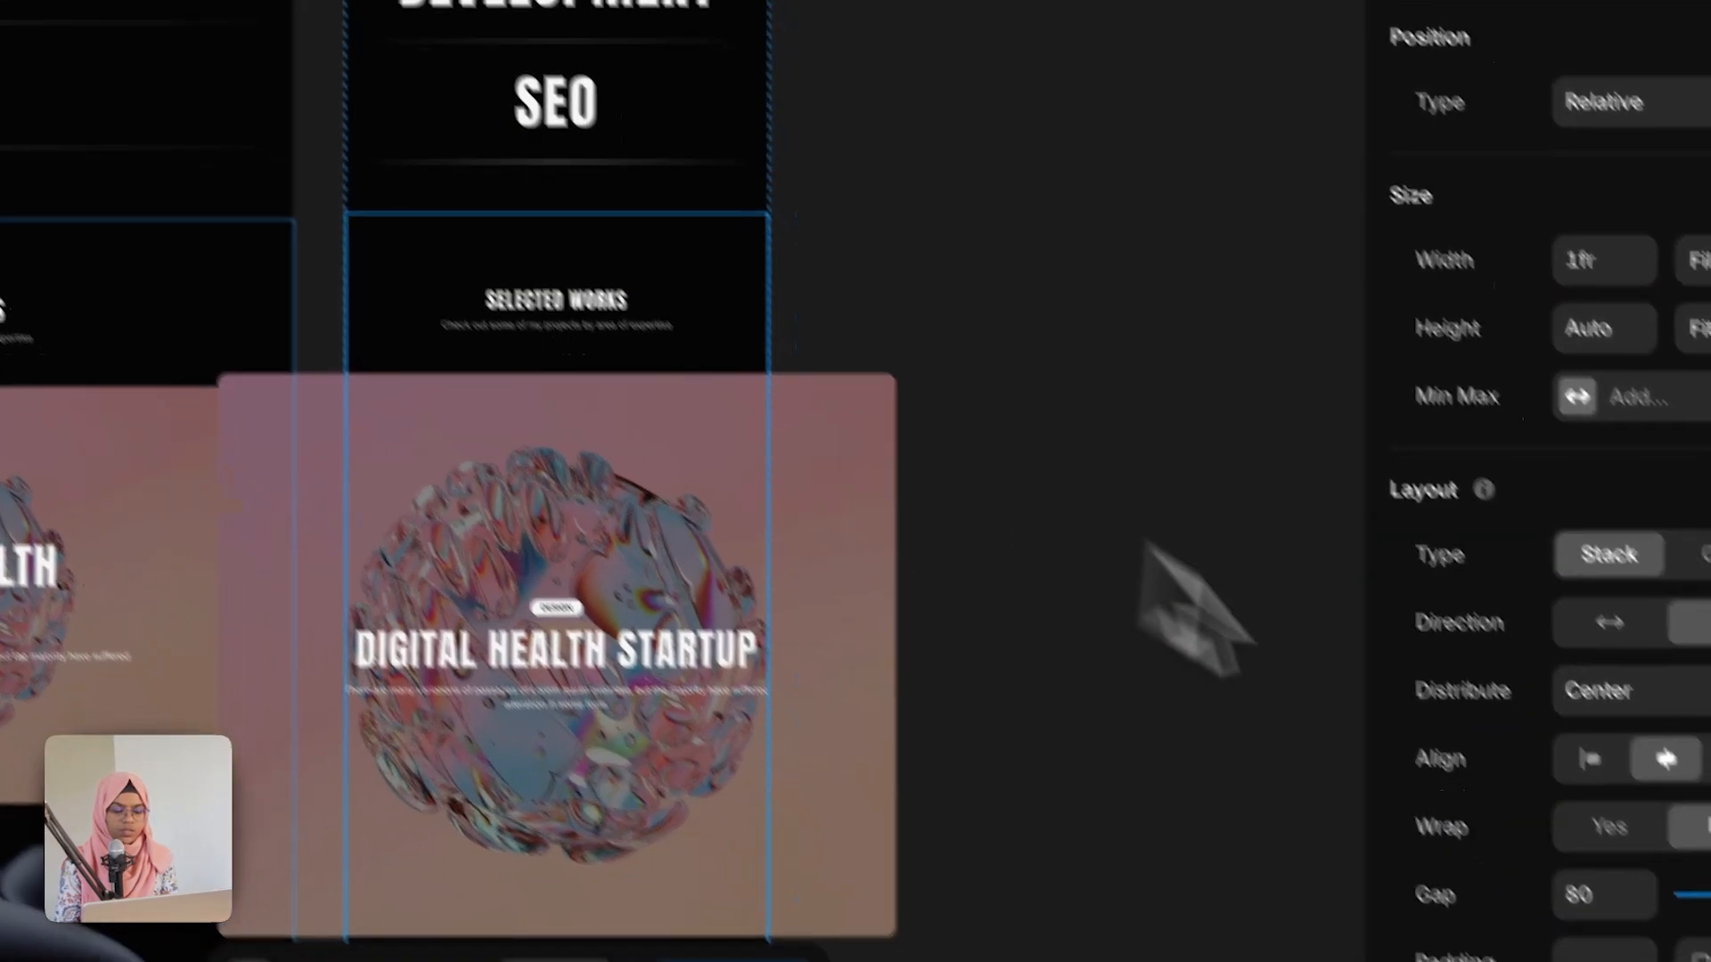
scroll(1529, 879, down, 5)
click(1470, 577)
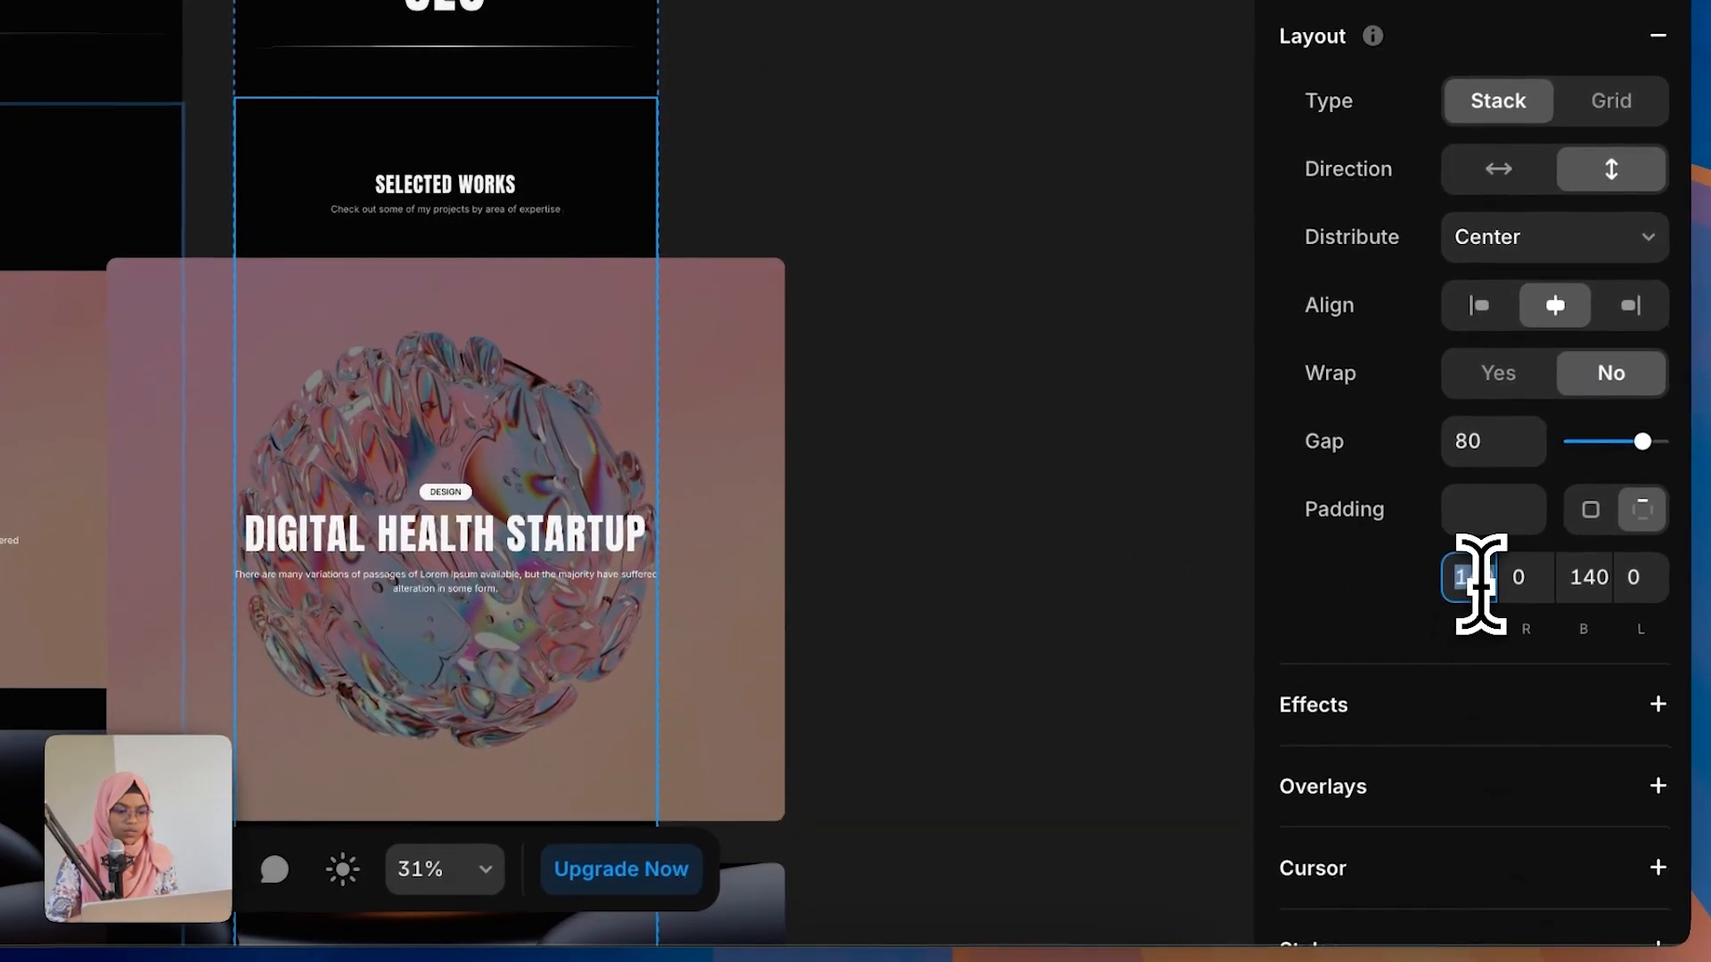
text(1)
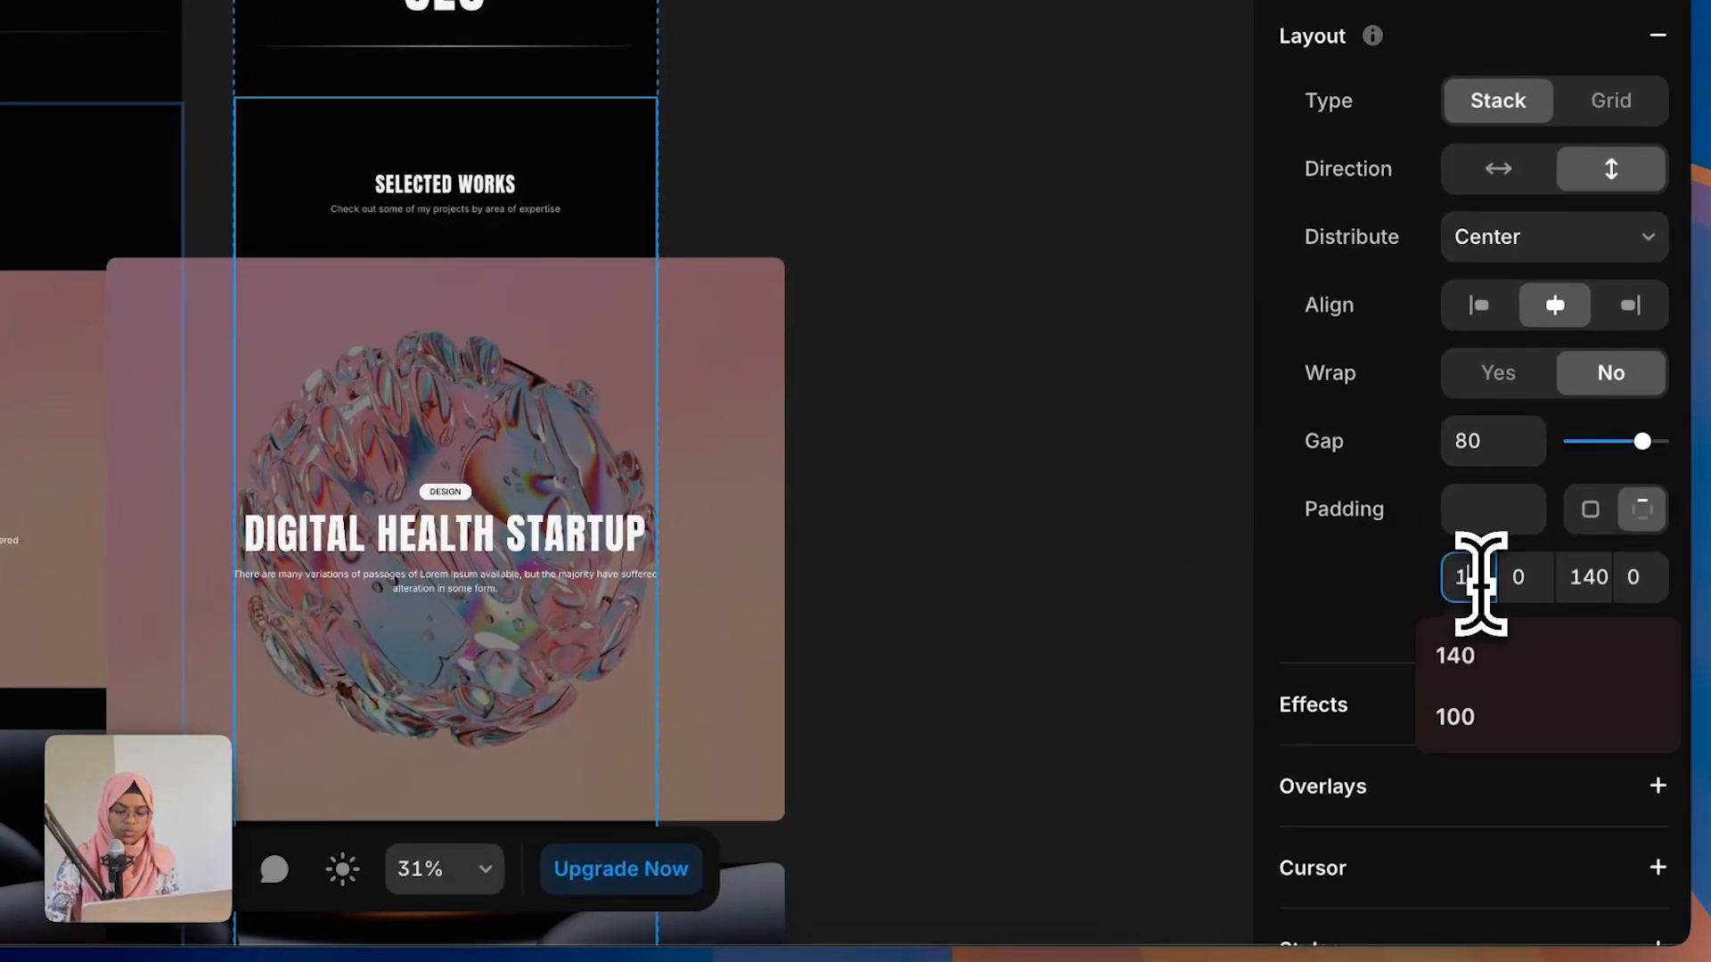
text(00)
click(1600, 577)
text(10)
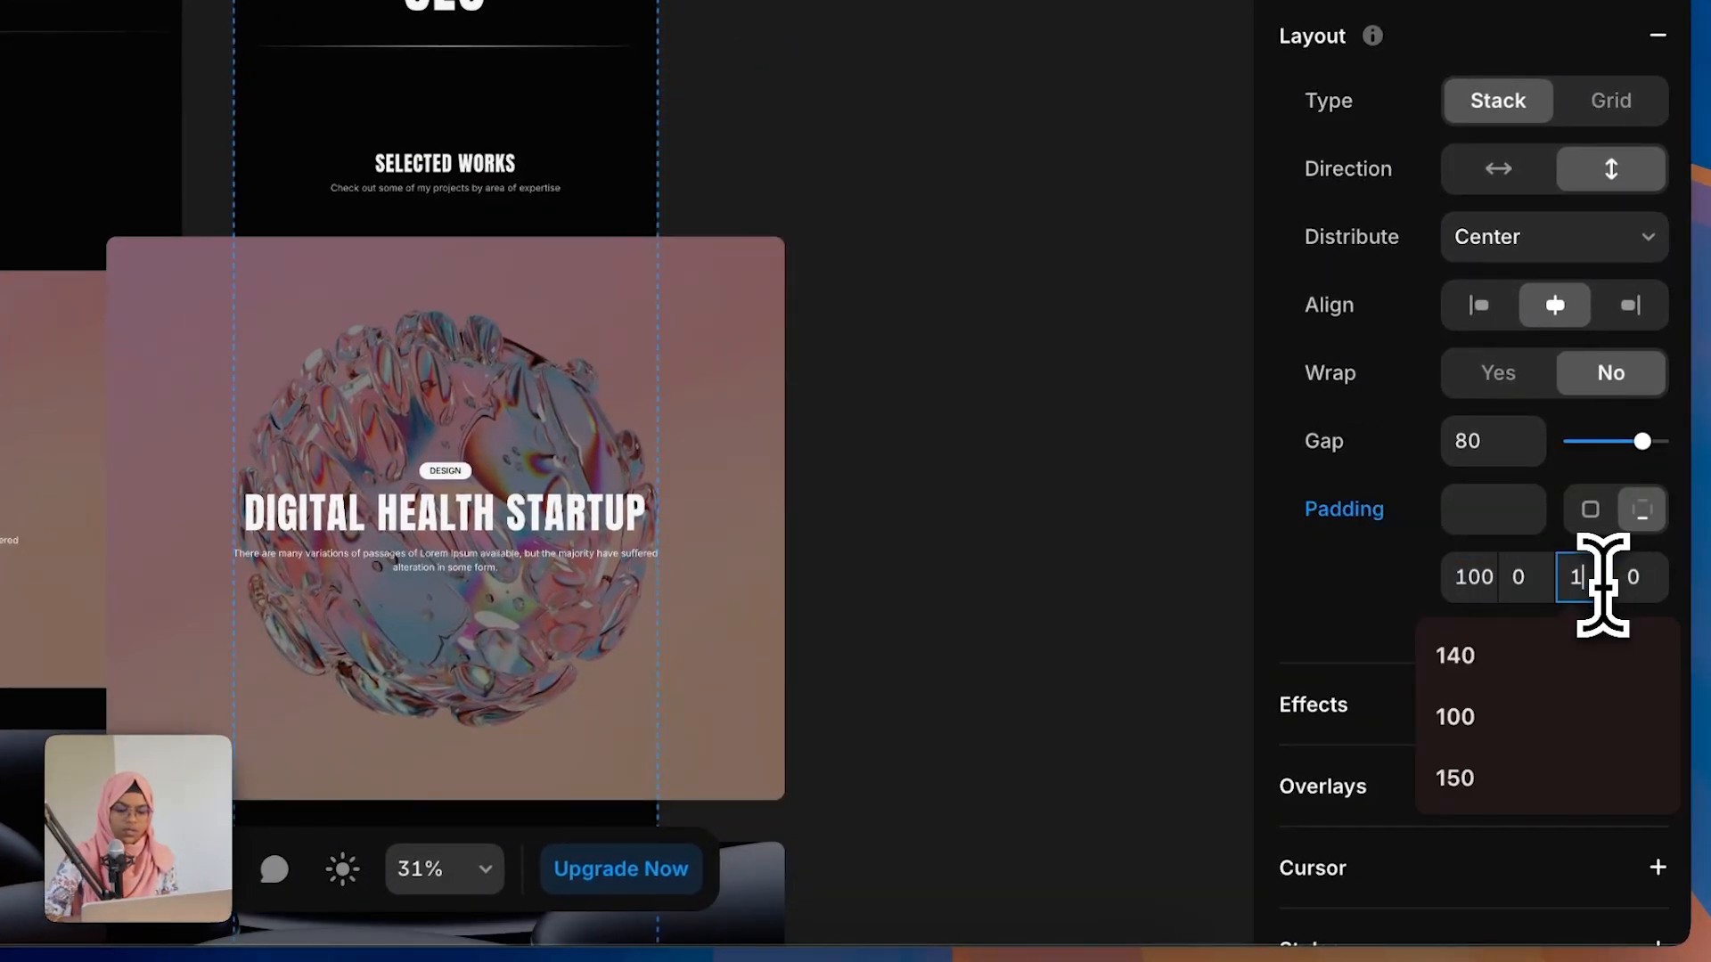
click(1002, 550)
Step: Set the Digital Health Startup project card's width to Fill on the tablet layout
click(590, 453)
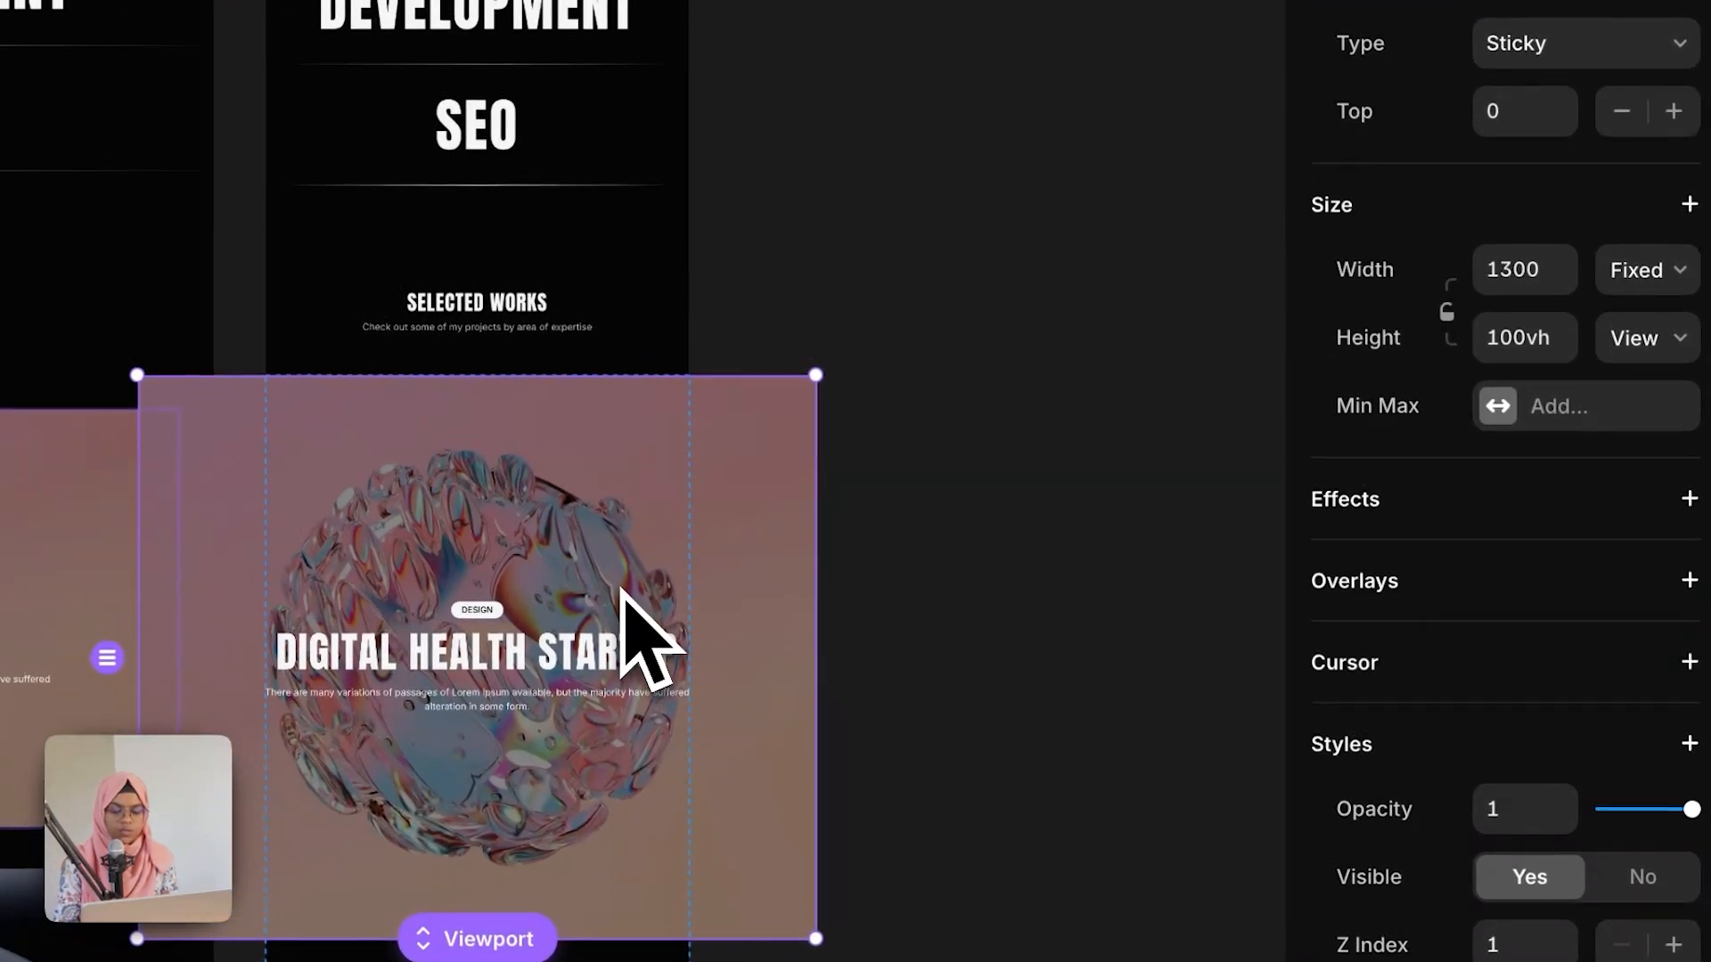
click(1642, 278)
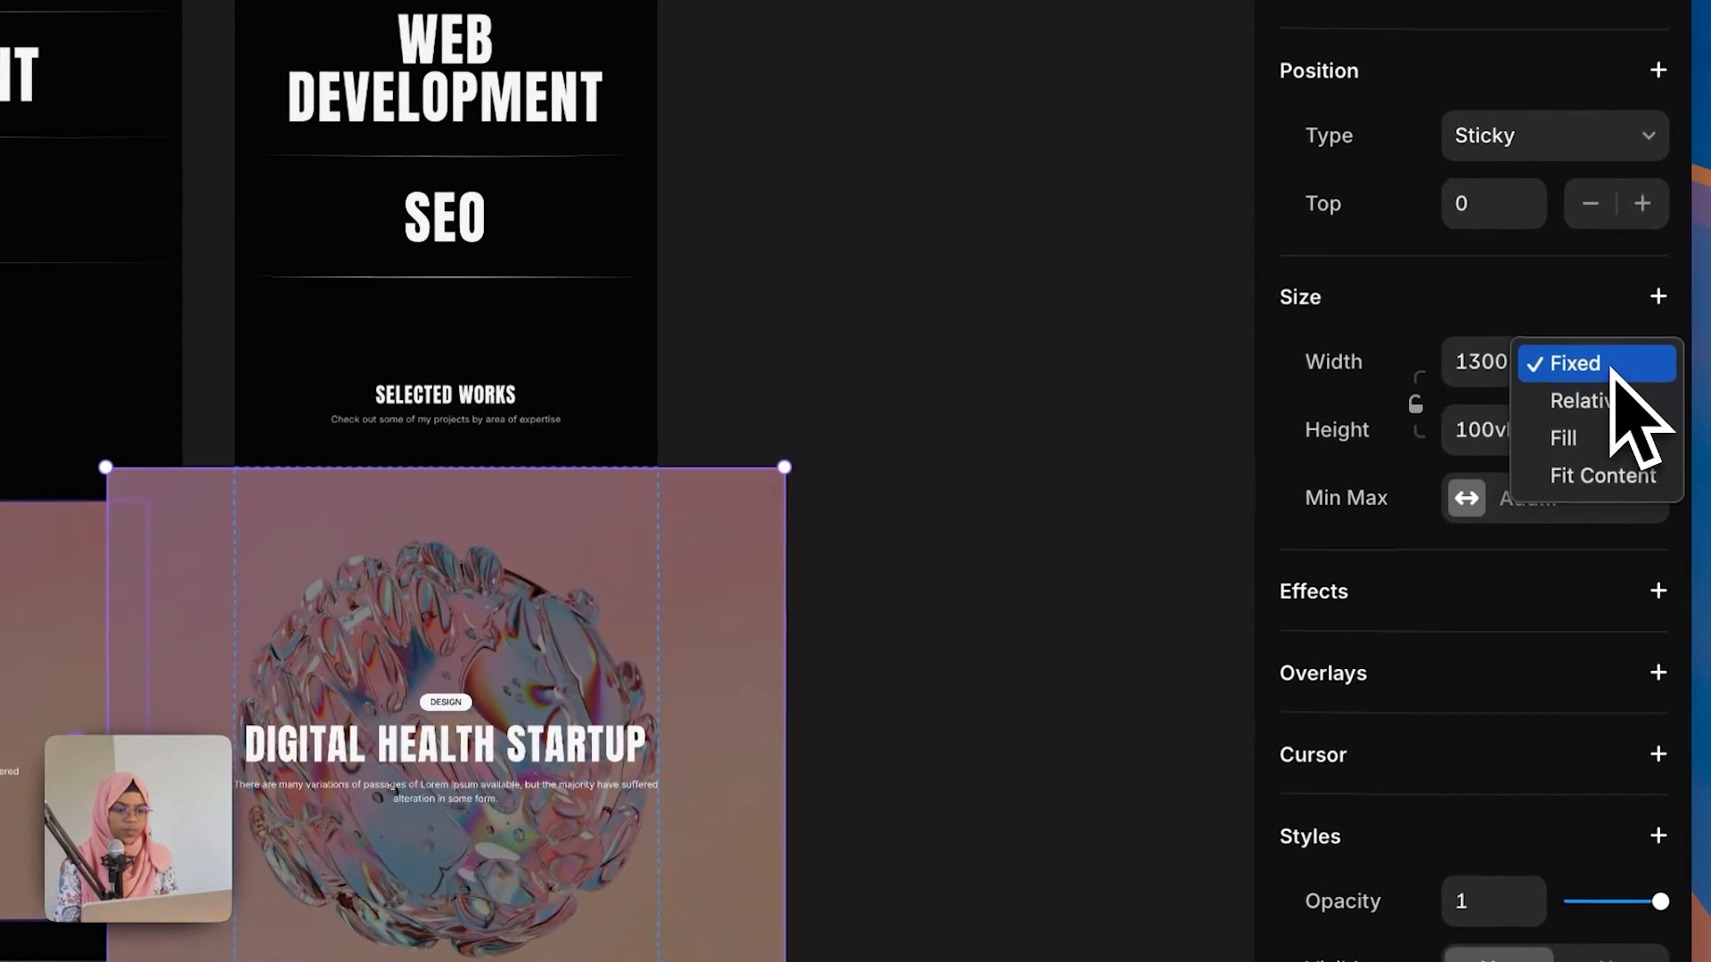
click(1595, 440)
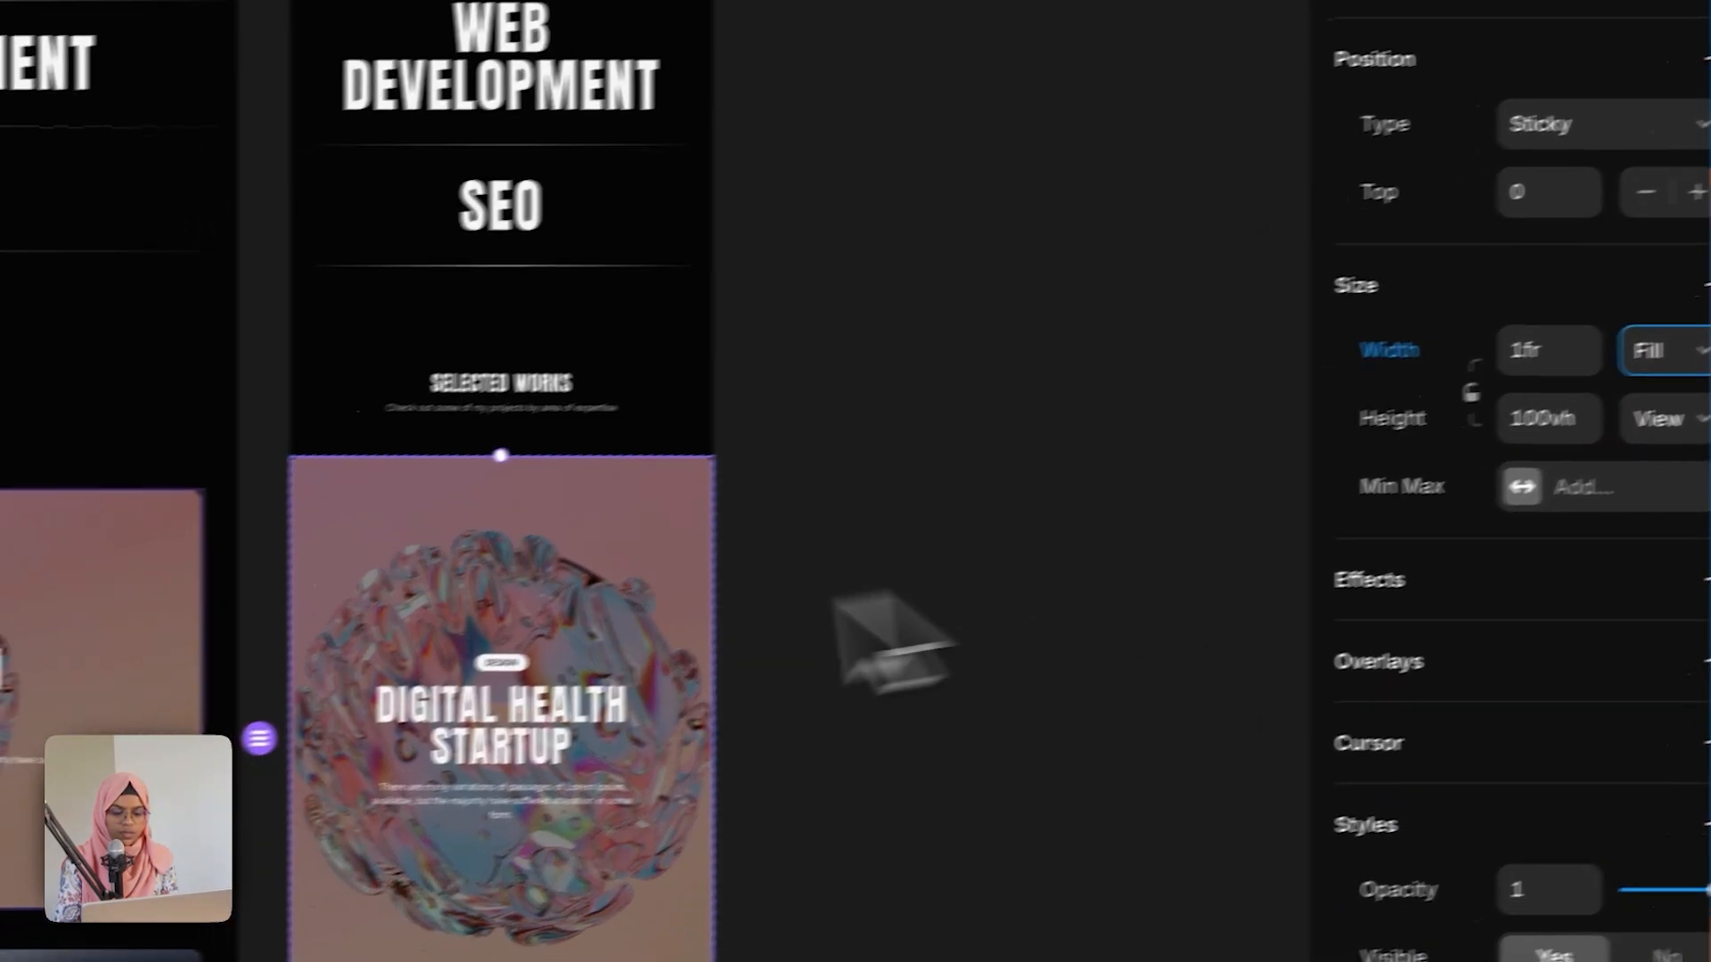
Step: Set the Astro Work and SEO project cards' widths to Fill
scroll(395, 713, down, 5)
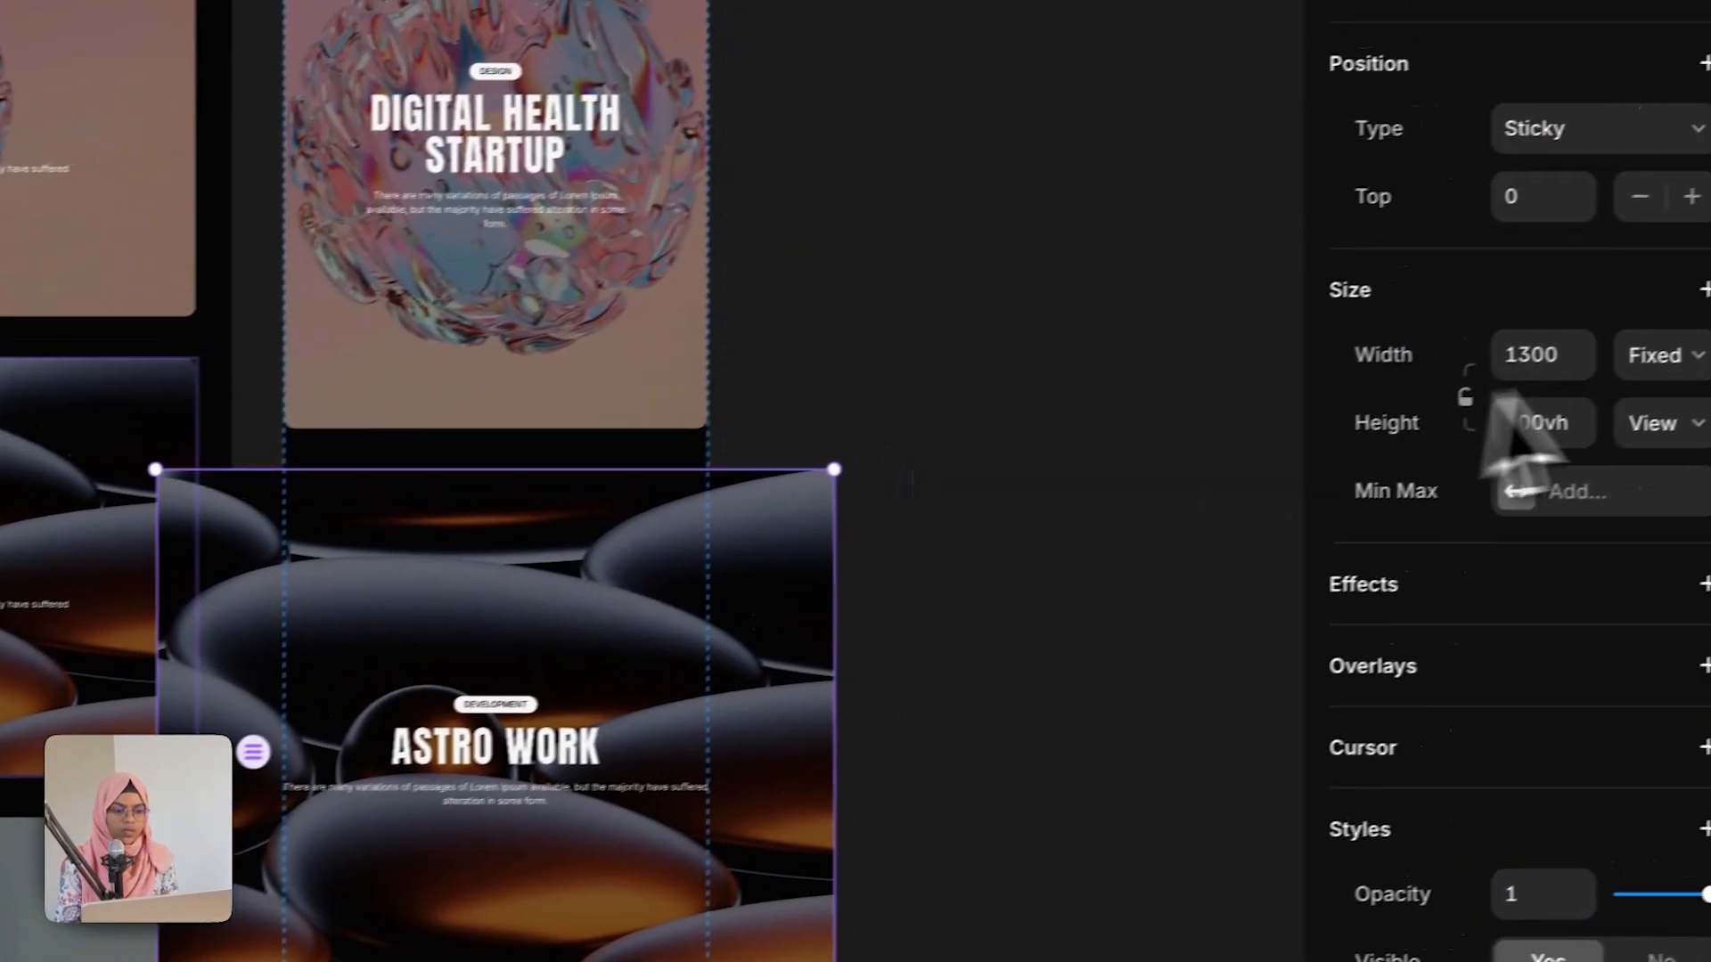
click(1710, 325)
click(1710, 402)
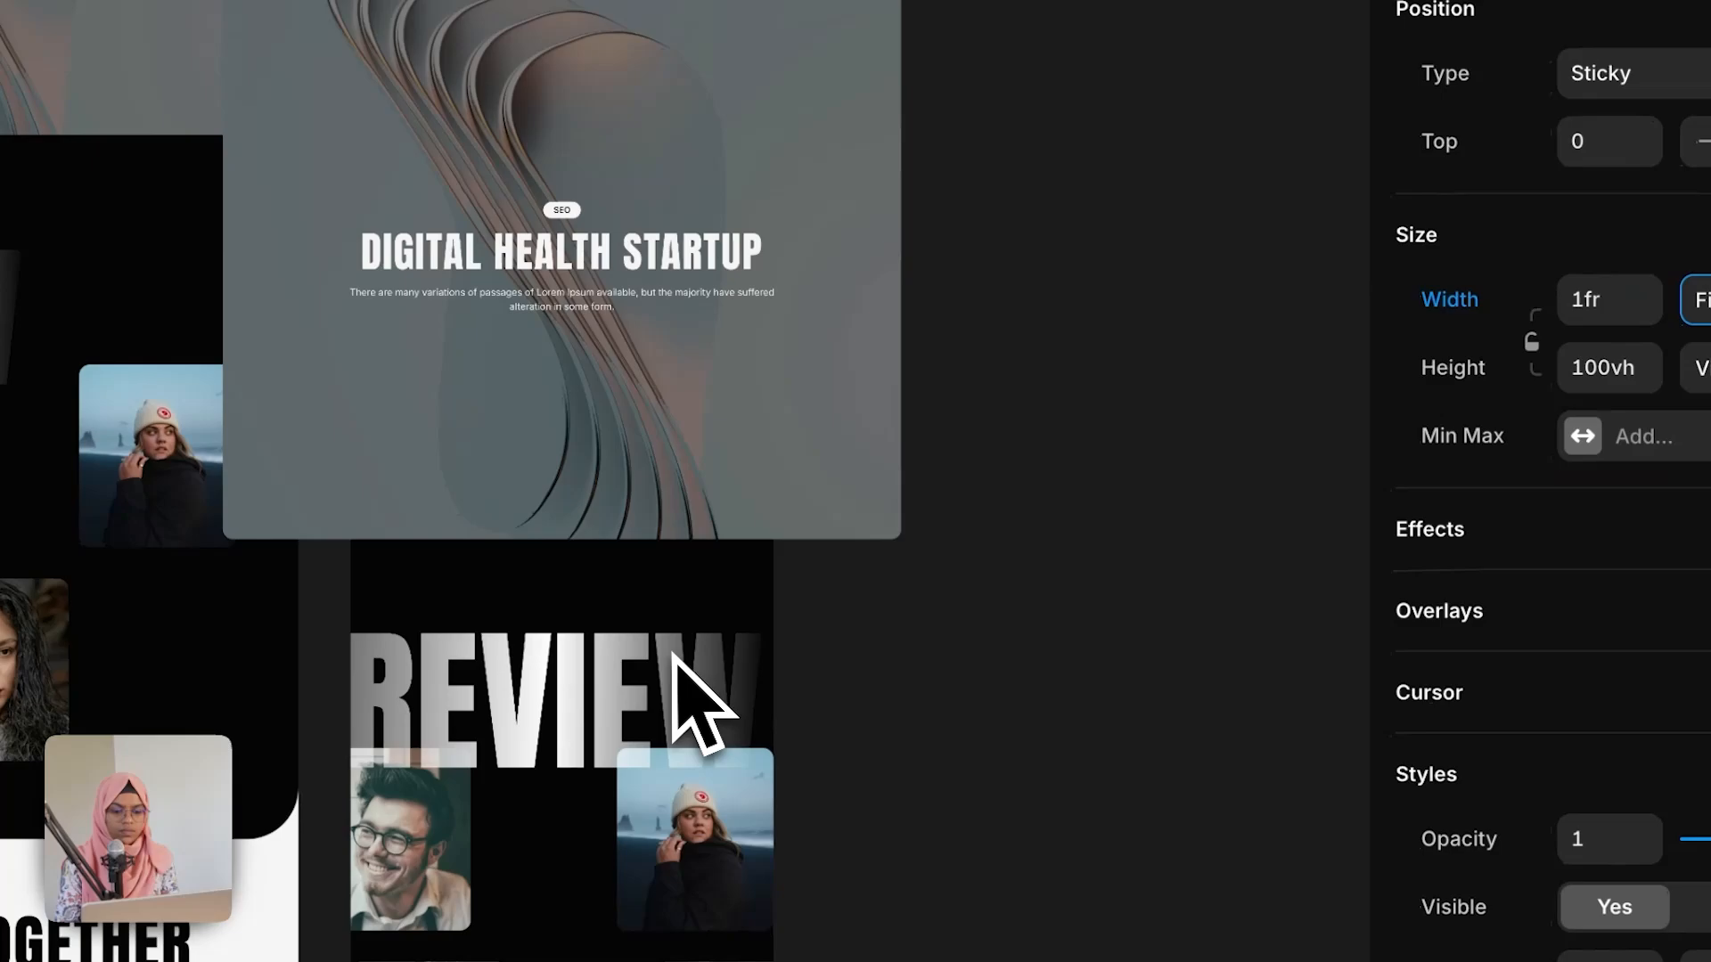
click(559, 574)
click(1675, 324)
click(1609, 411)
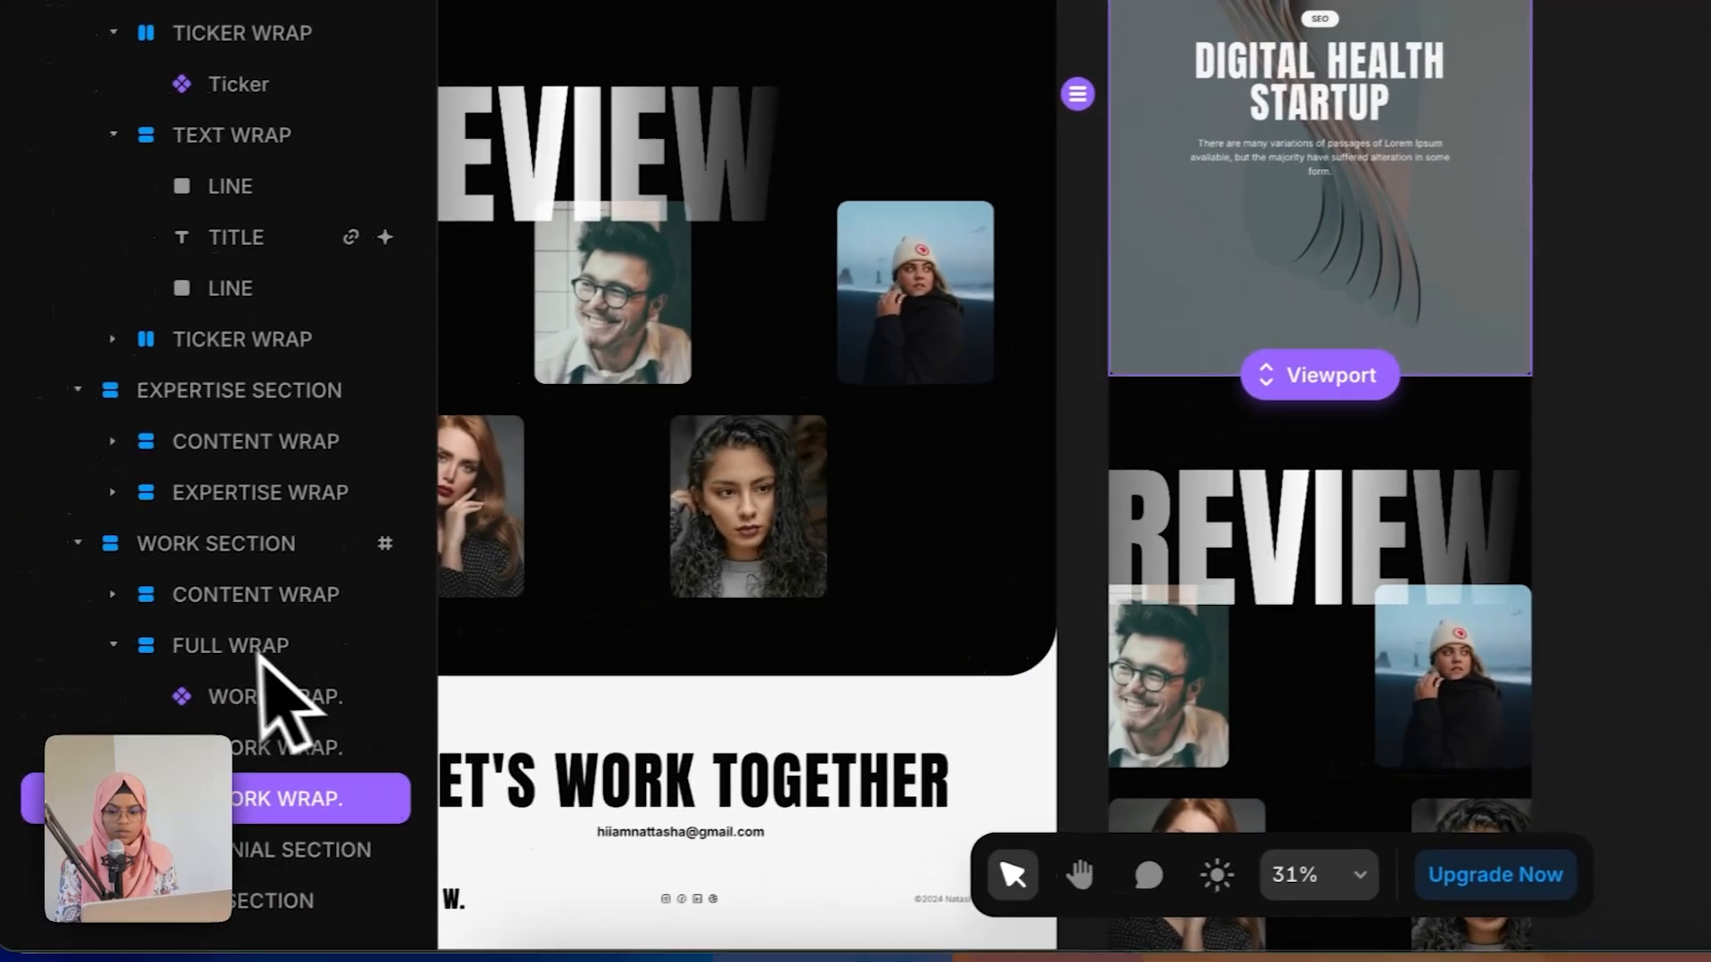
Step: Select the work section and set its right padding to 30
click(216, 554)
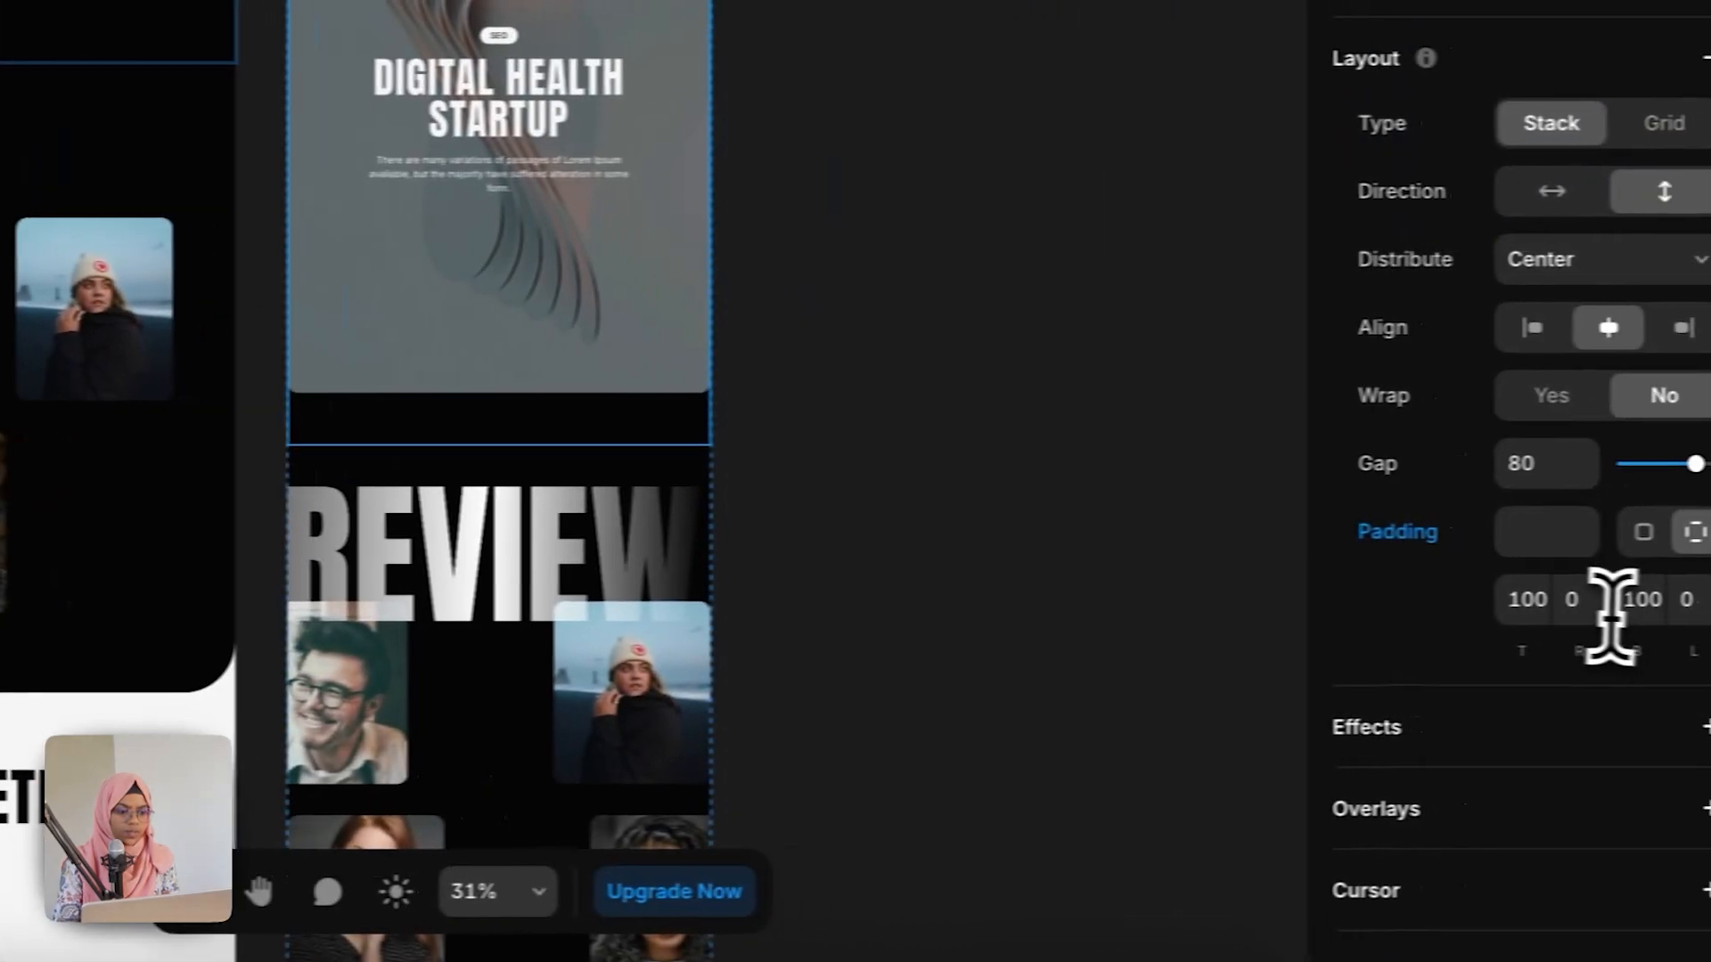
click(1554, 614)
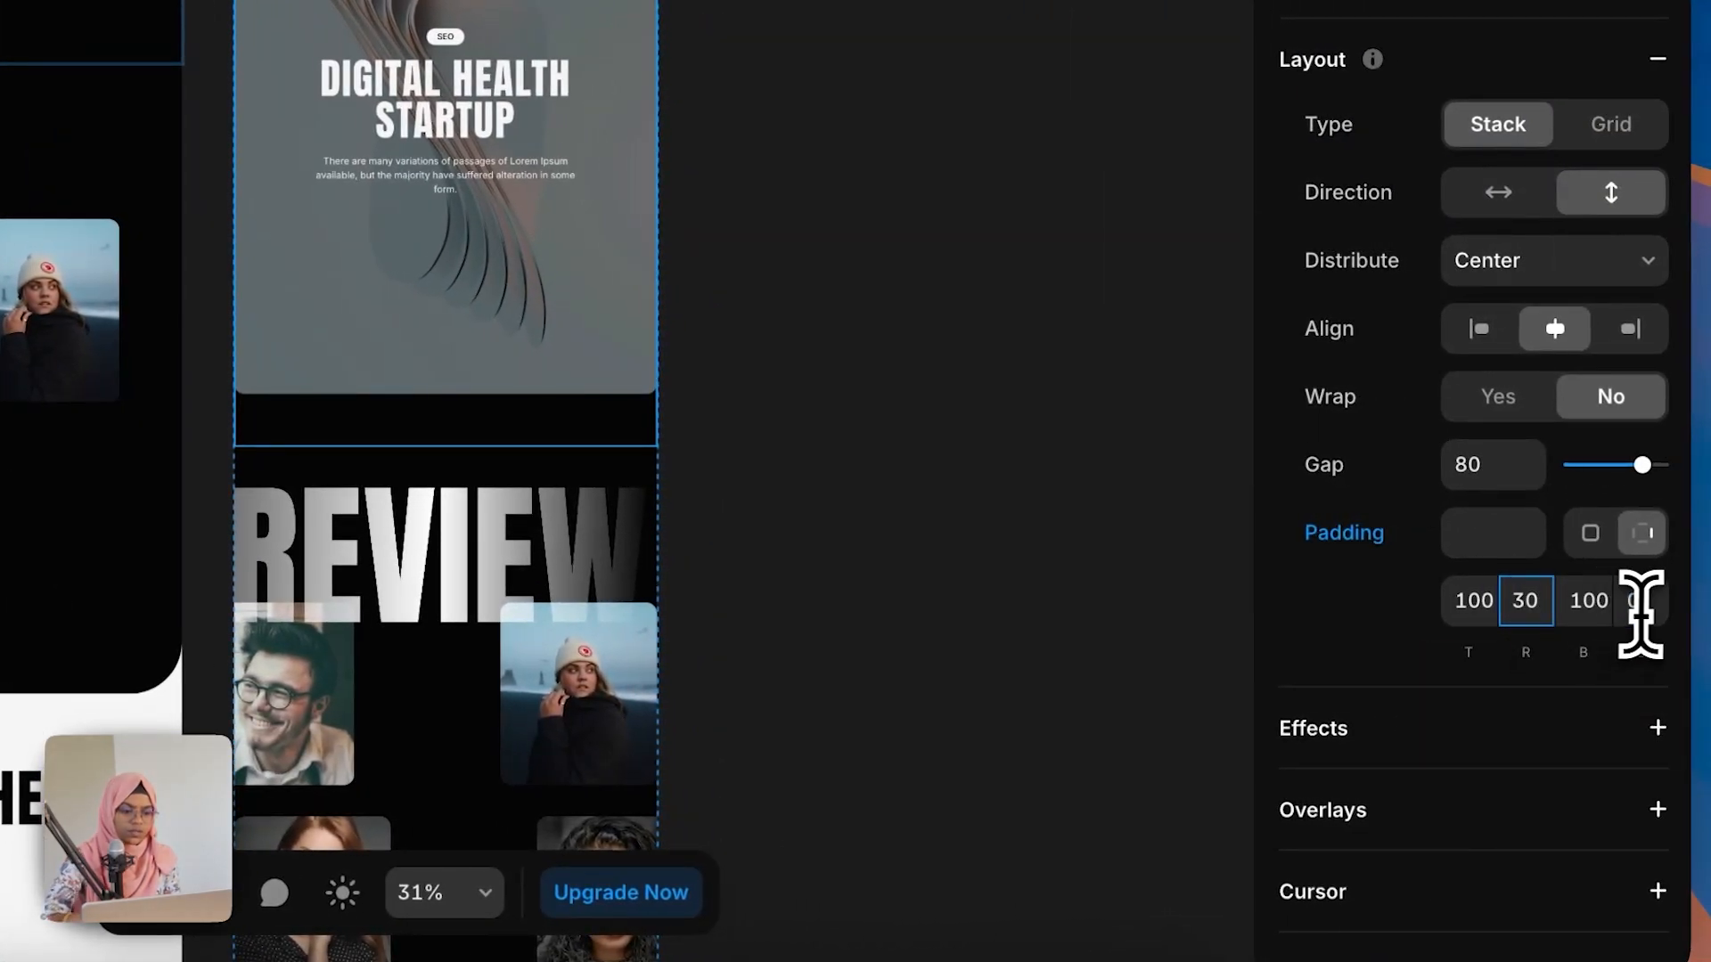
click(853, 547)
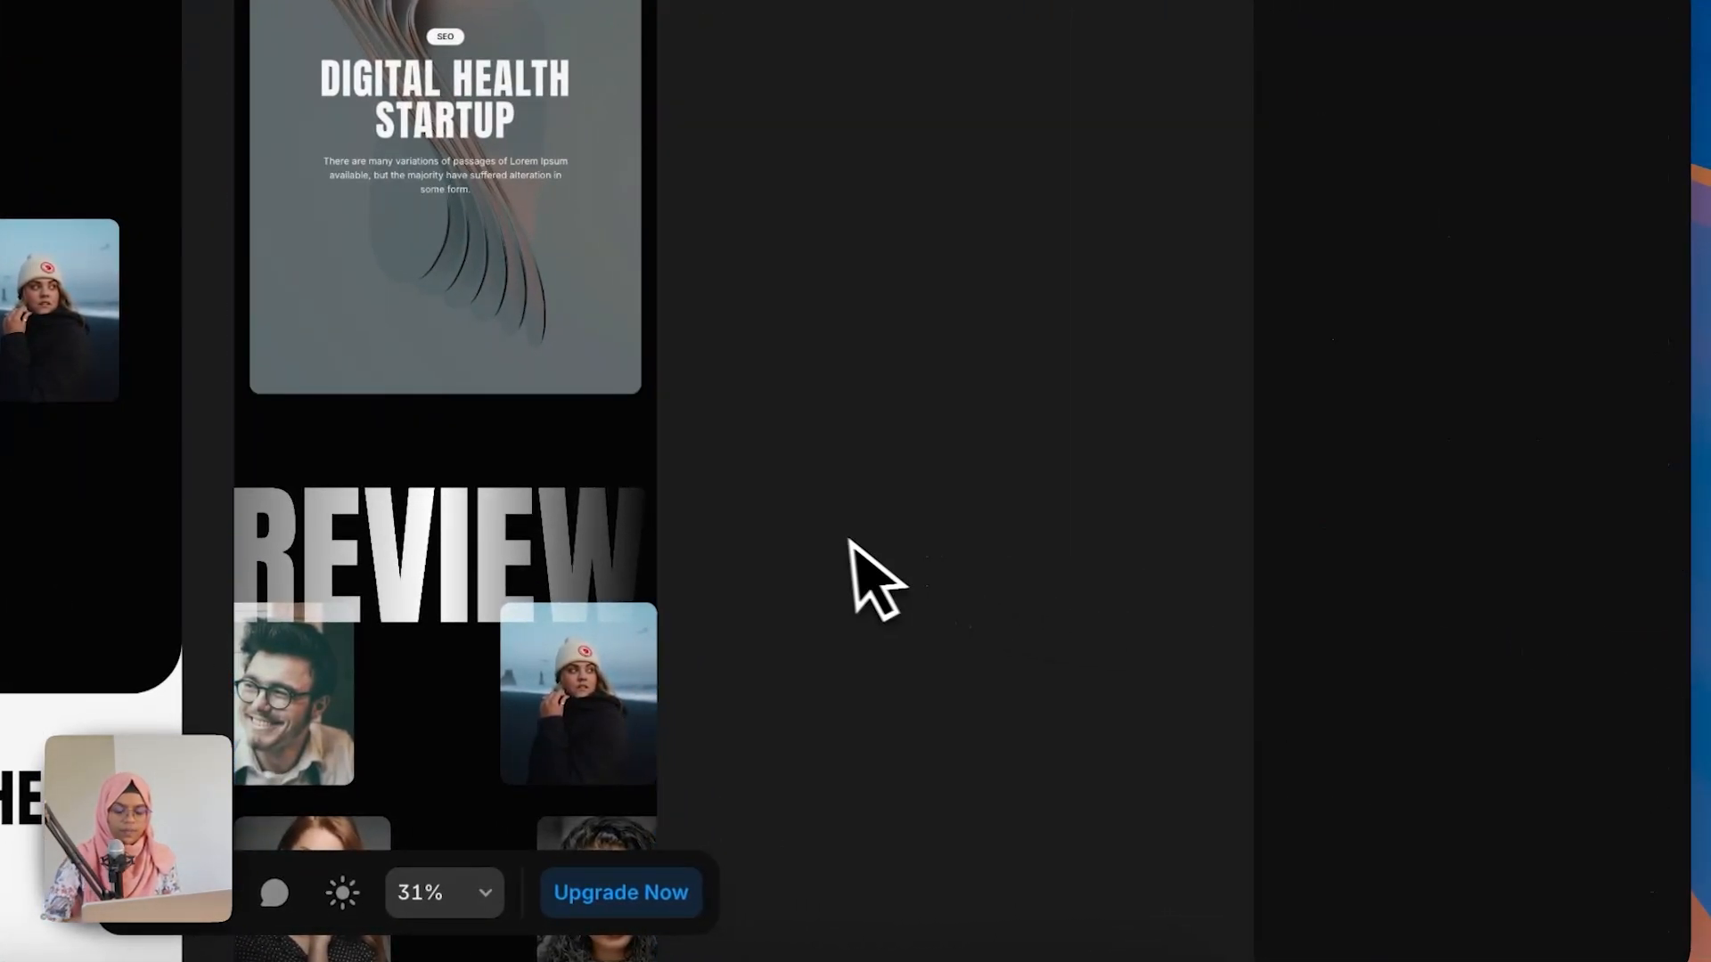
scroll(517, 701, down, 5)
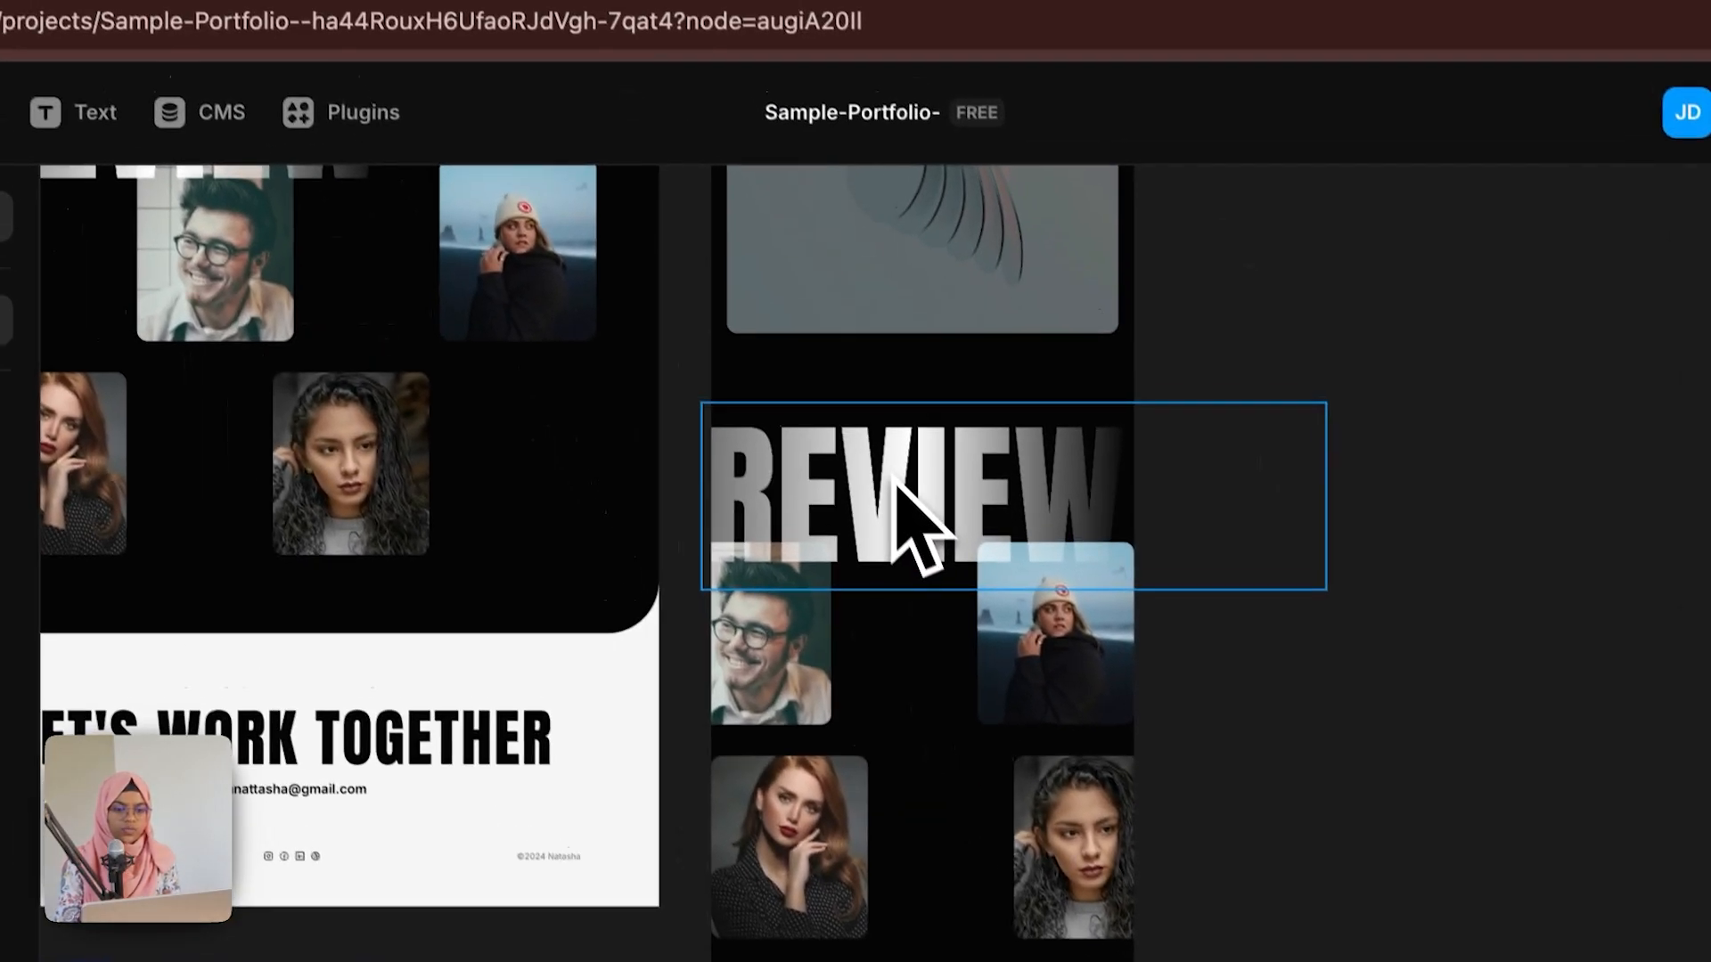
Step: Reduce the gap between the images in the testimonial review rows
click(715, 405)
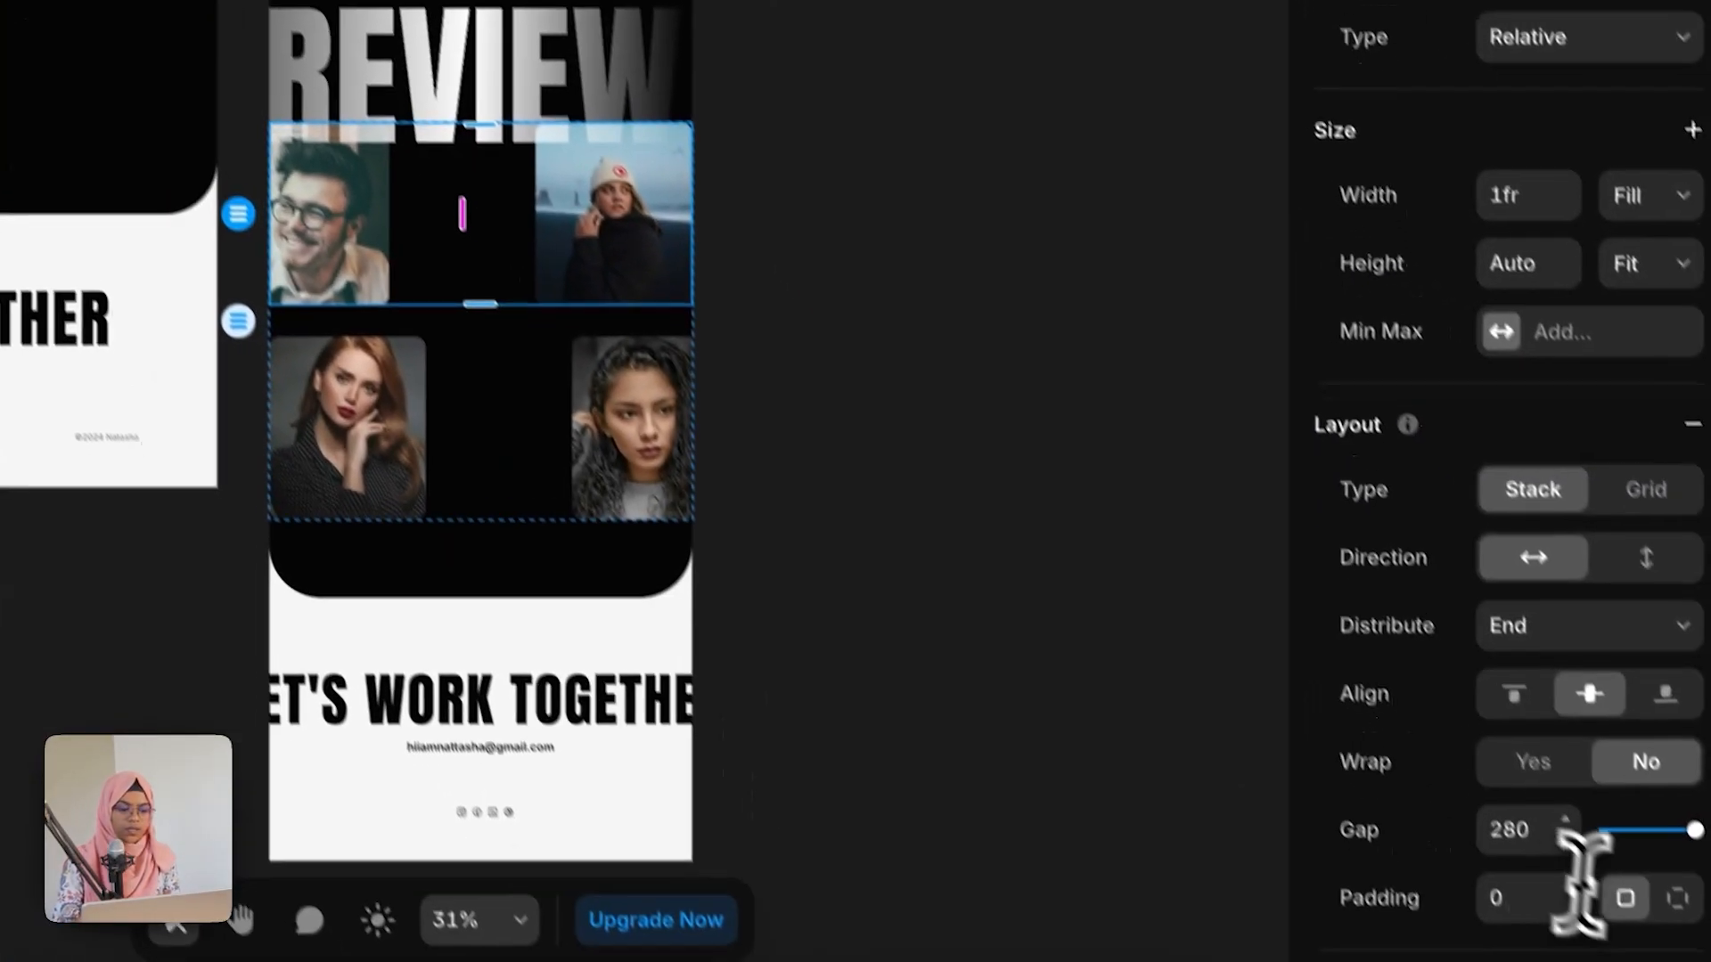
click(1506, 786)
text(6)
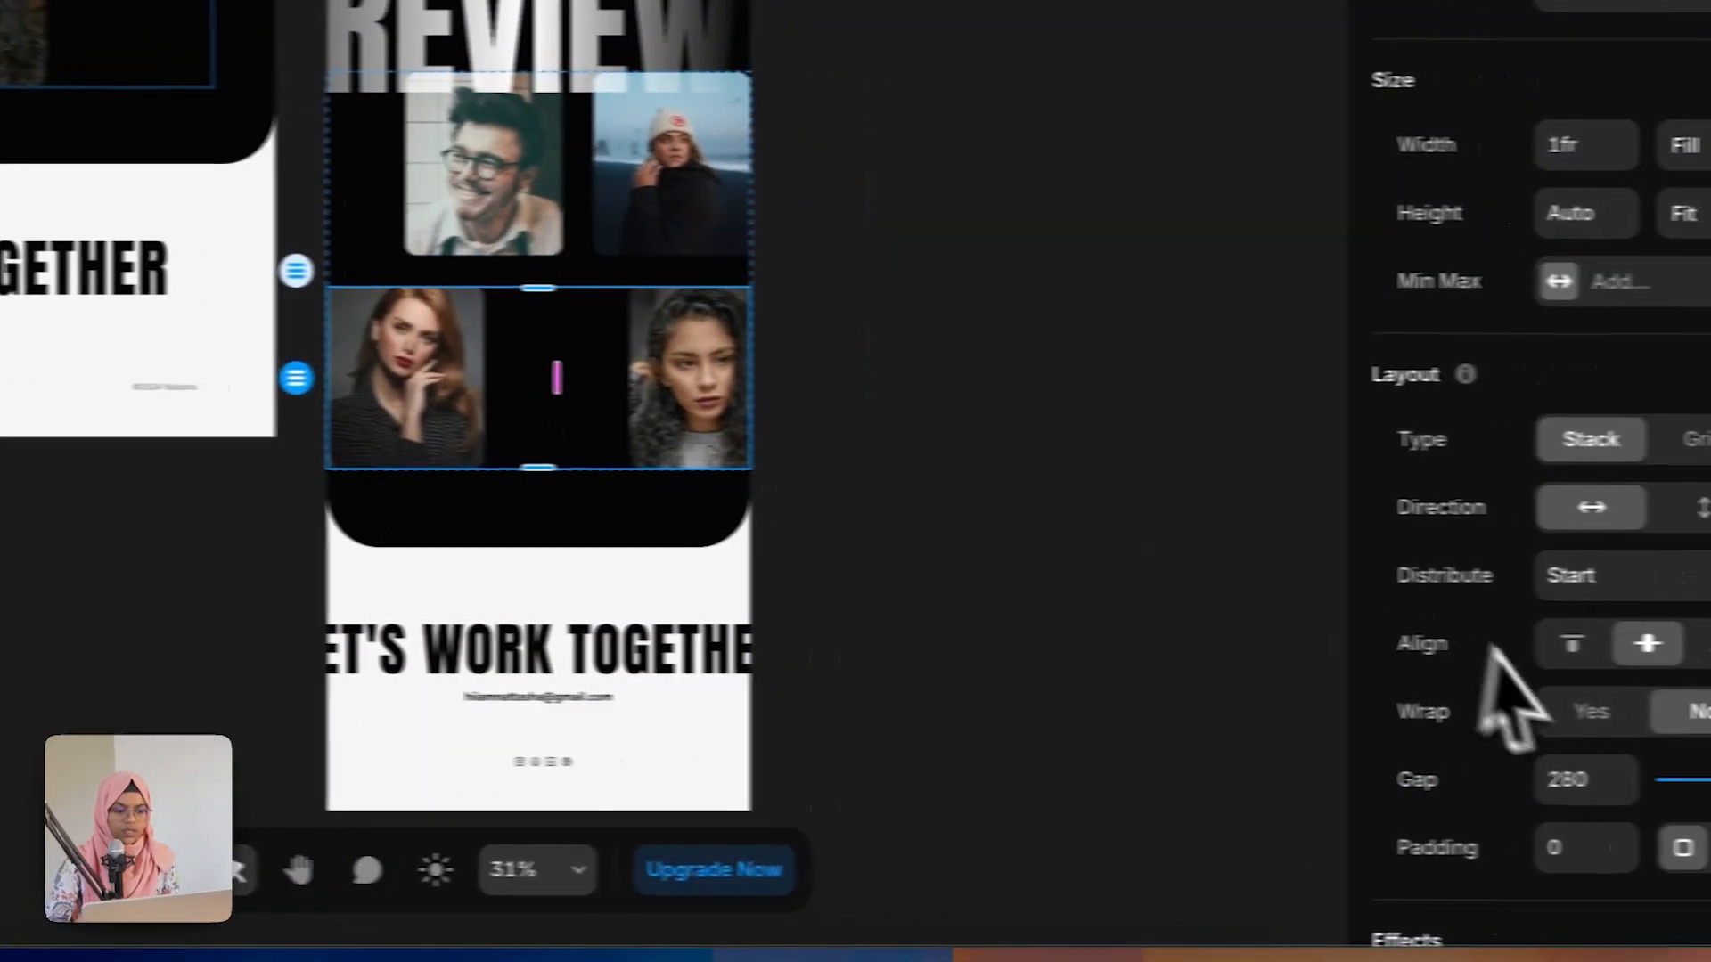
click(1512, 776)
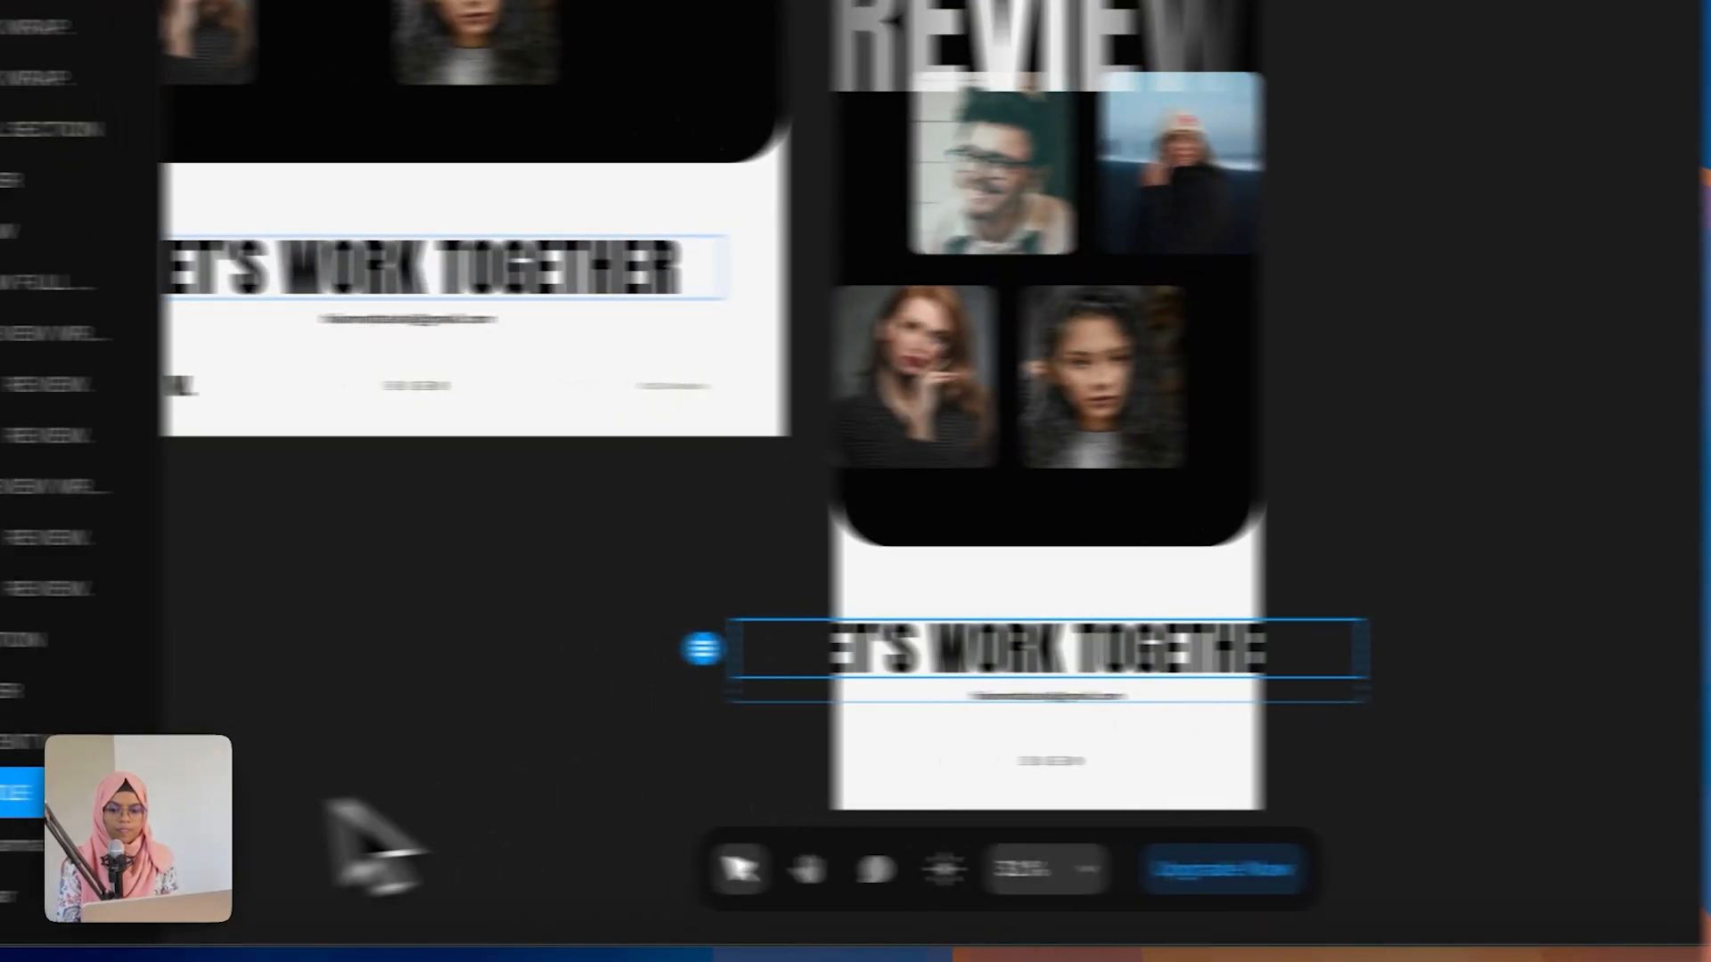
Step: Set the footer section's container width to Fill
click(292, 739)
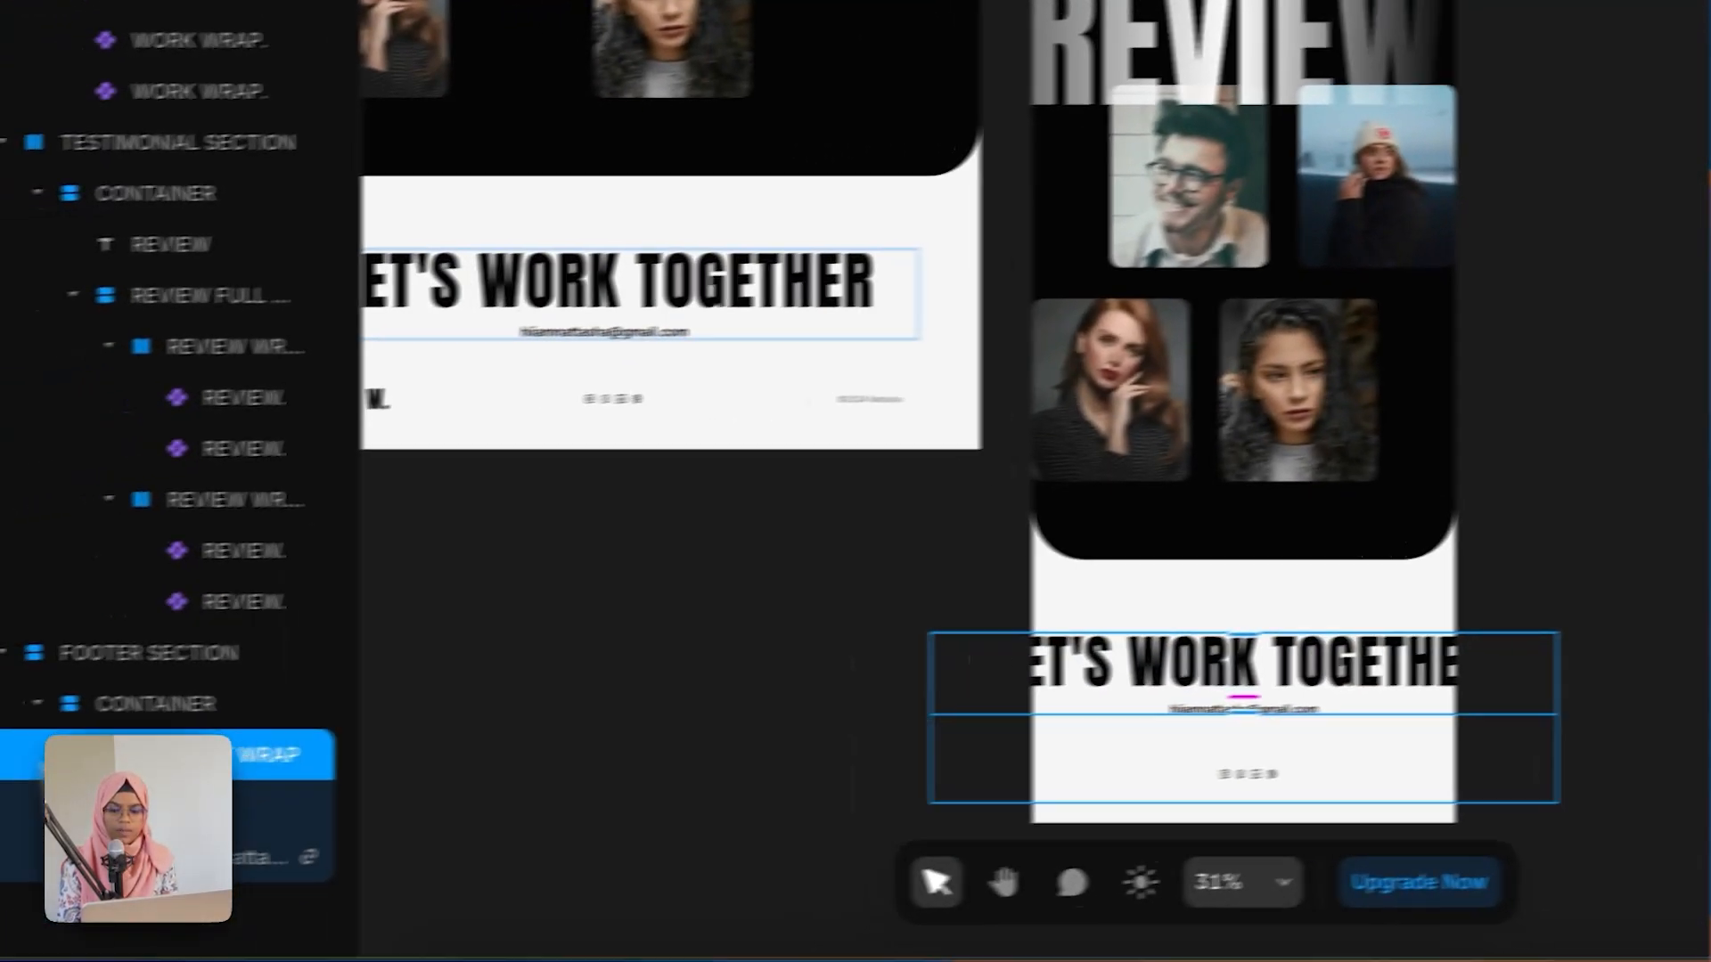
click(214, 700)
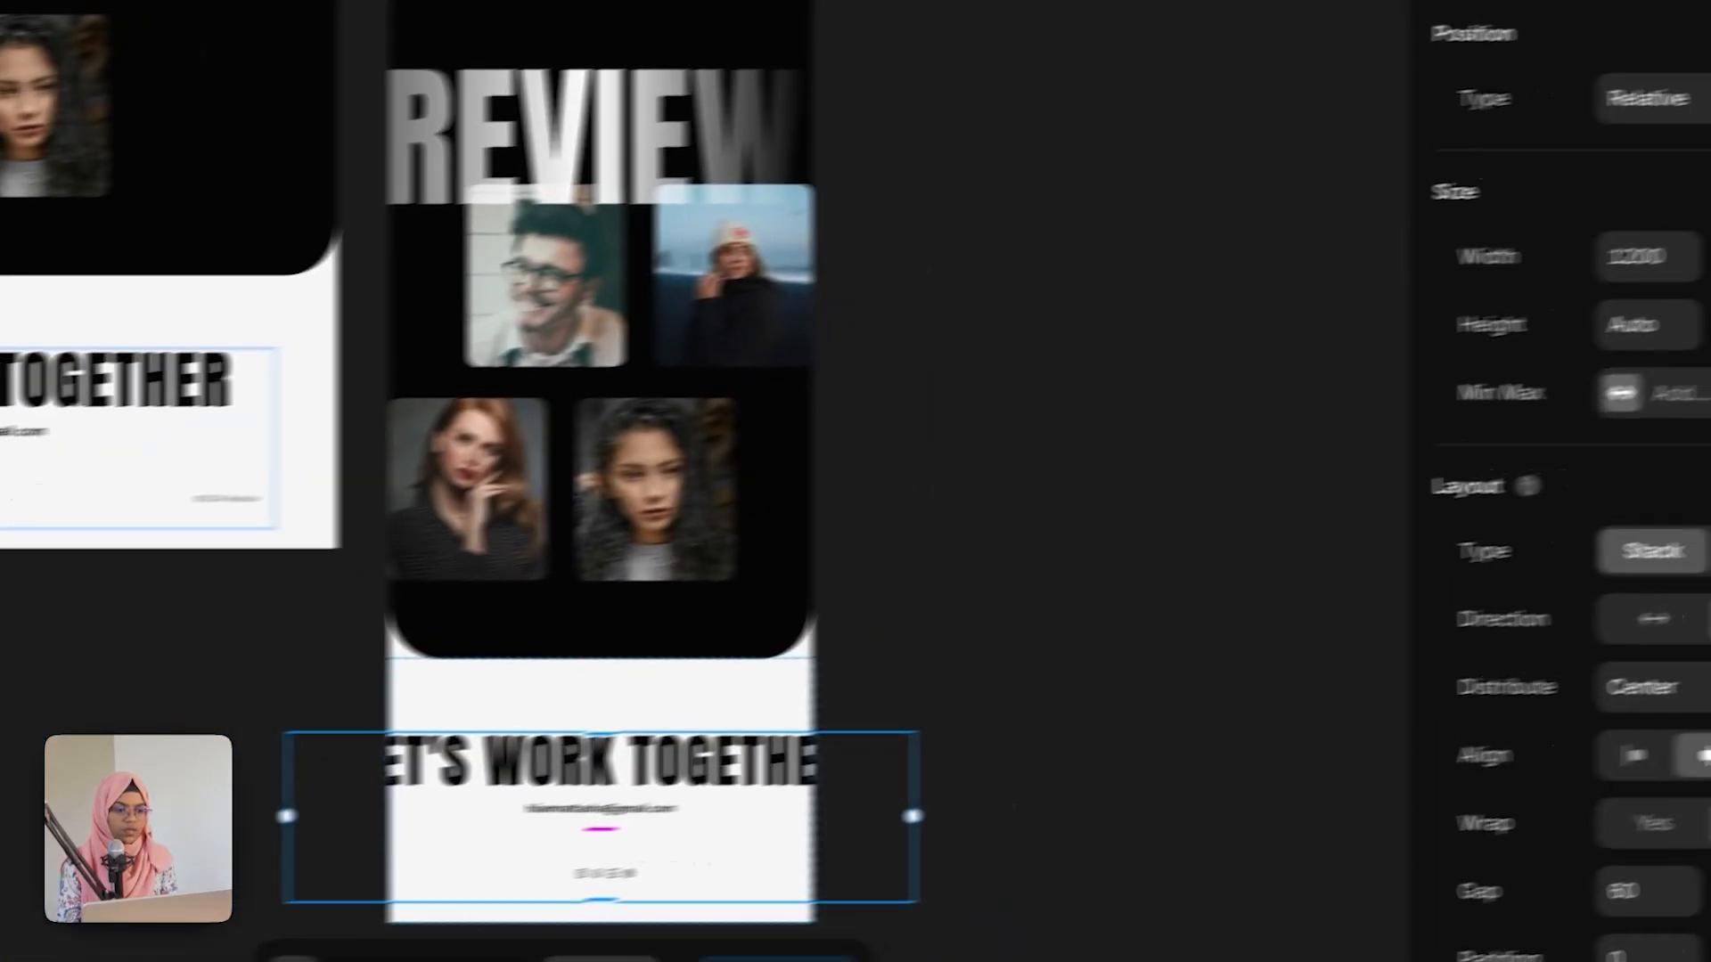
click(1581, 281)
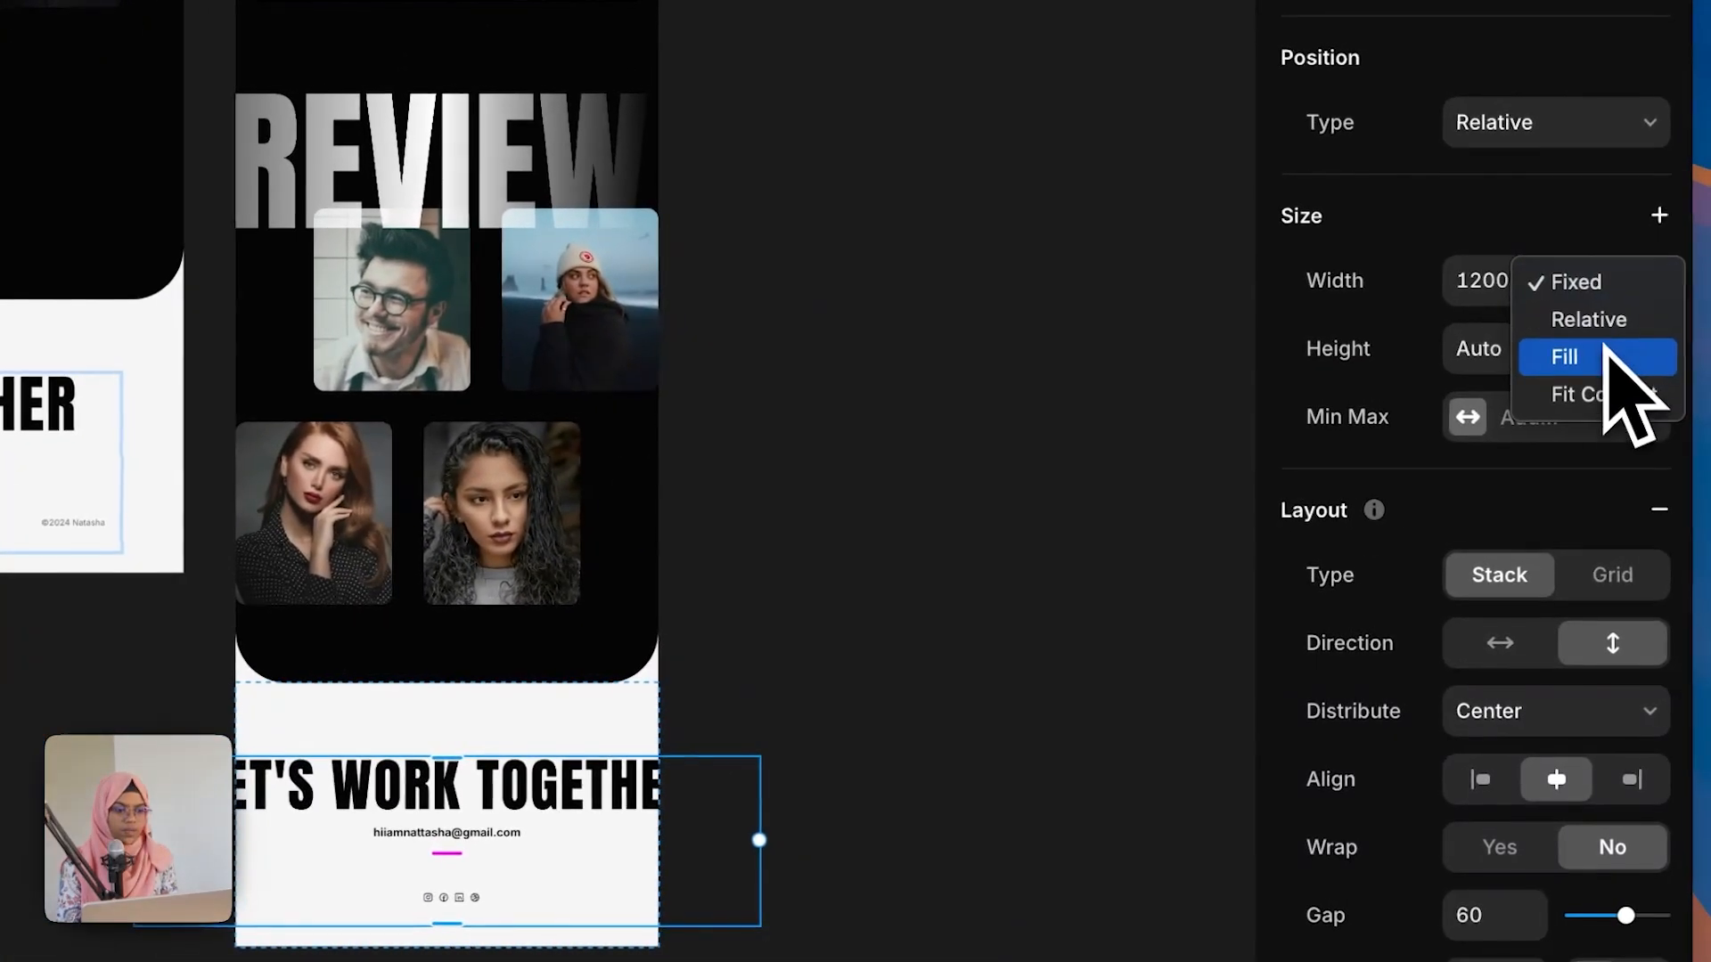
click(1601, 357)
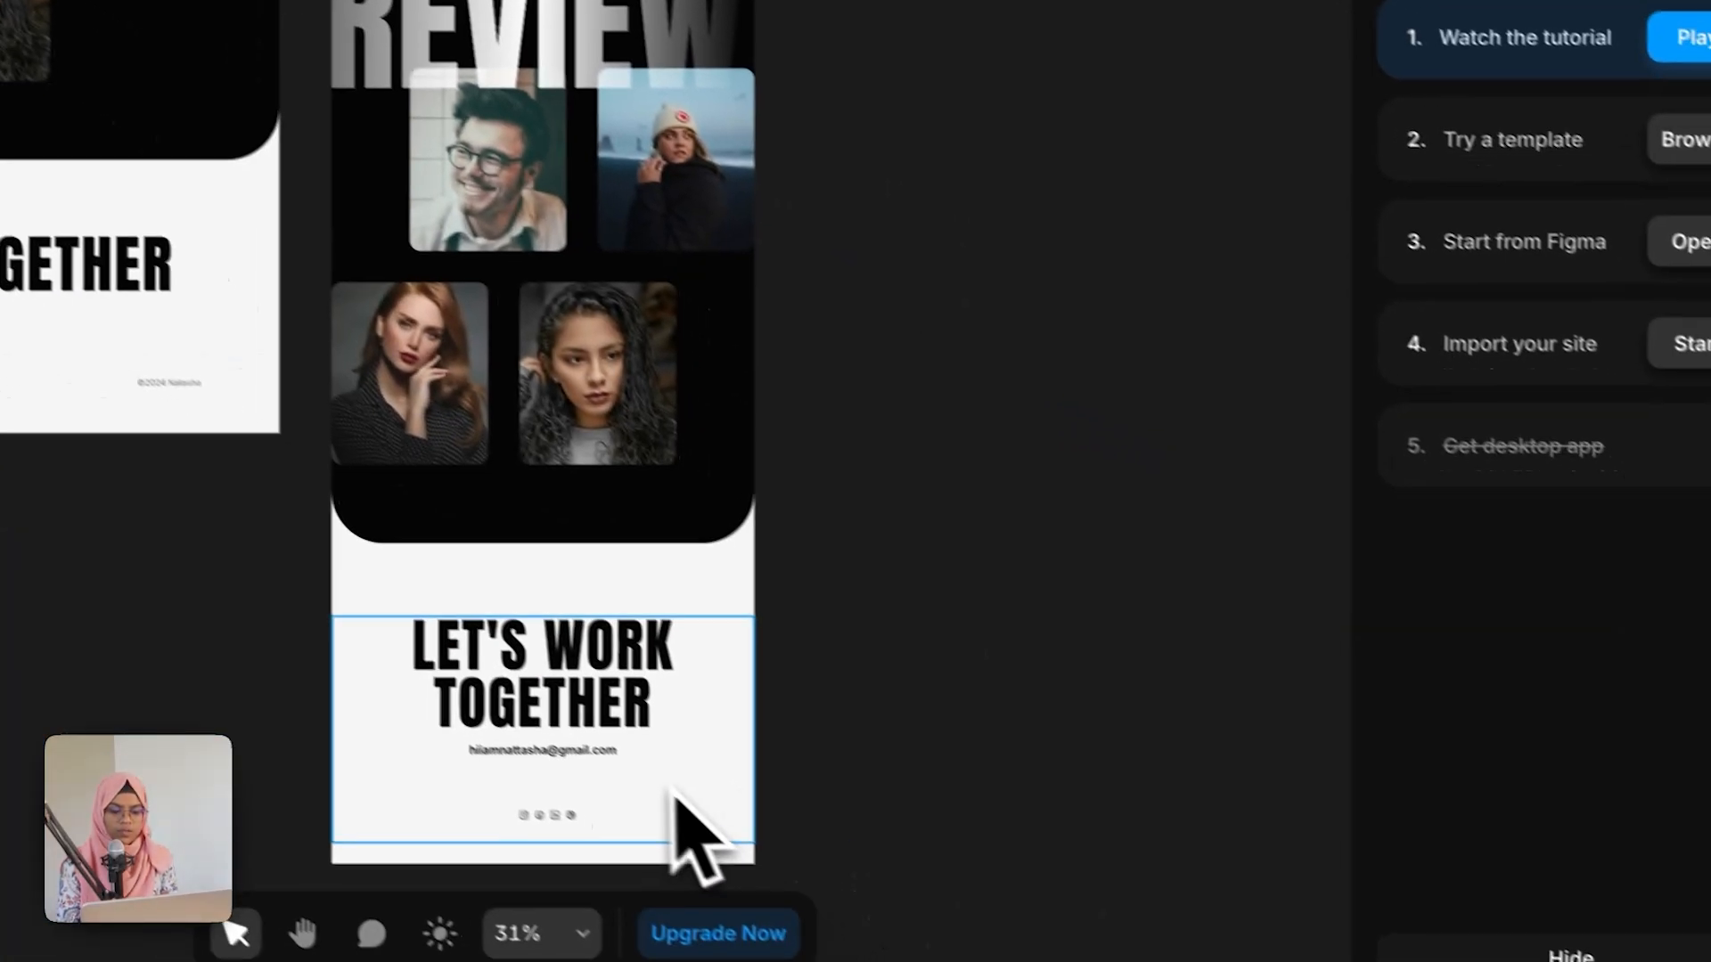
Step: Set the footer's bottom nav bar width to Fill
click(534, 954)
click(1631, 281)
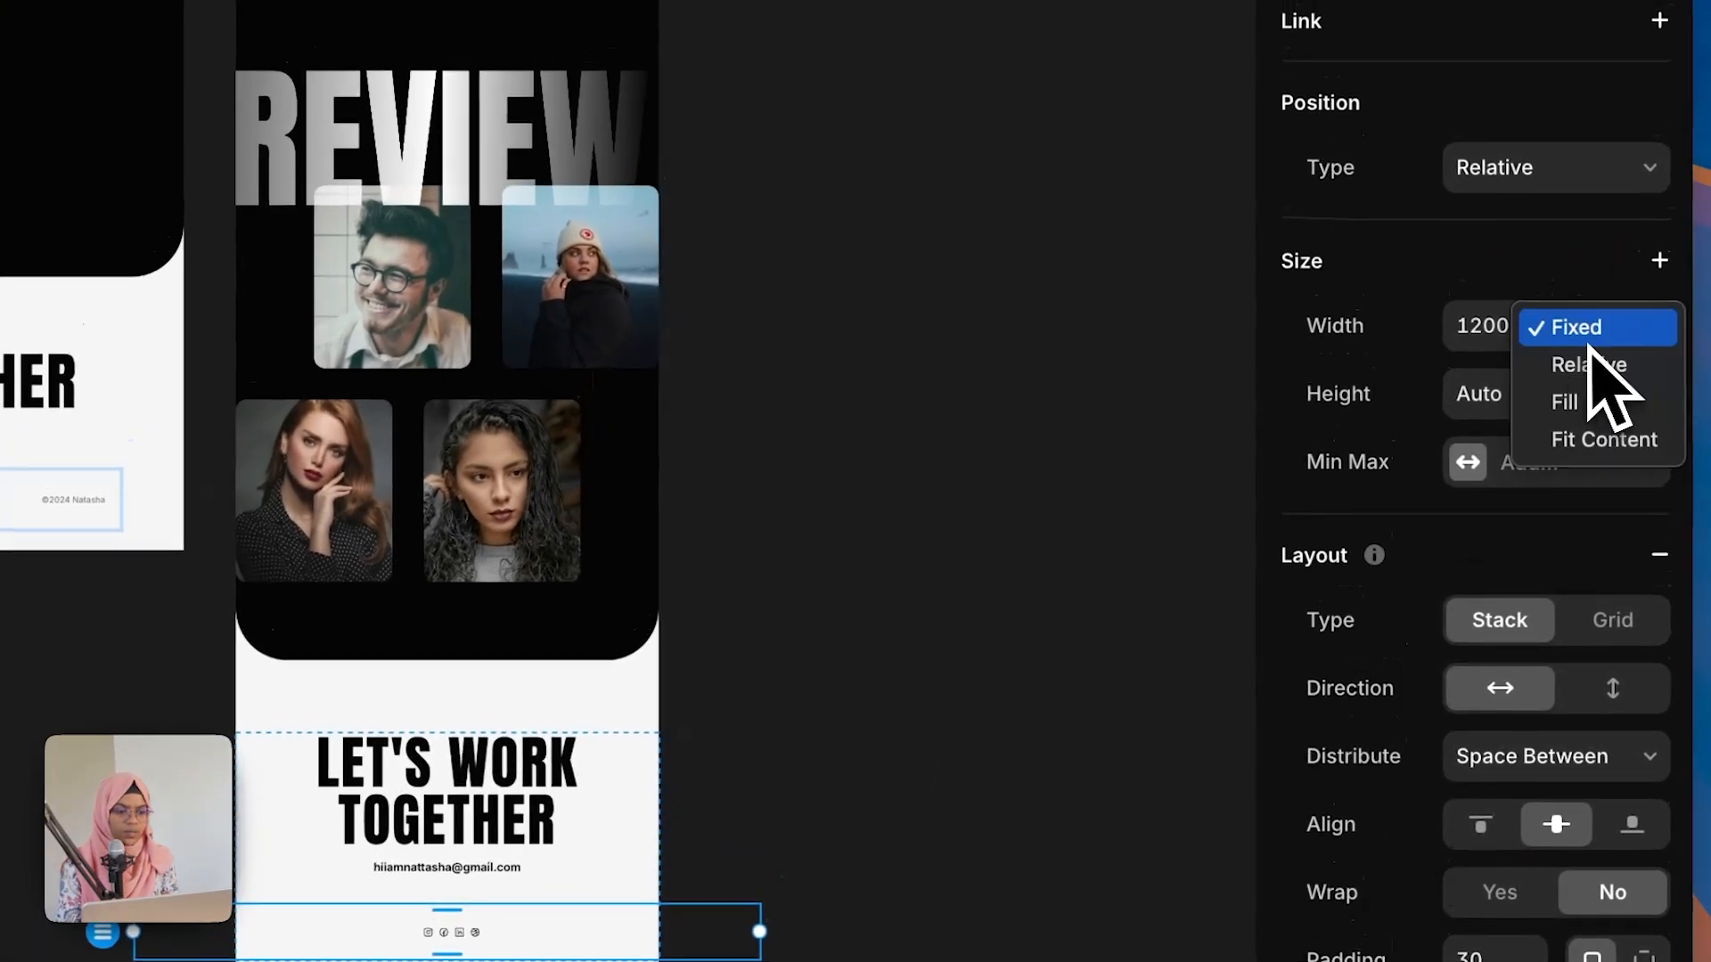
click(980, 744)
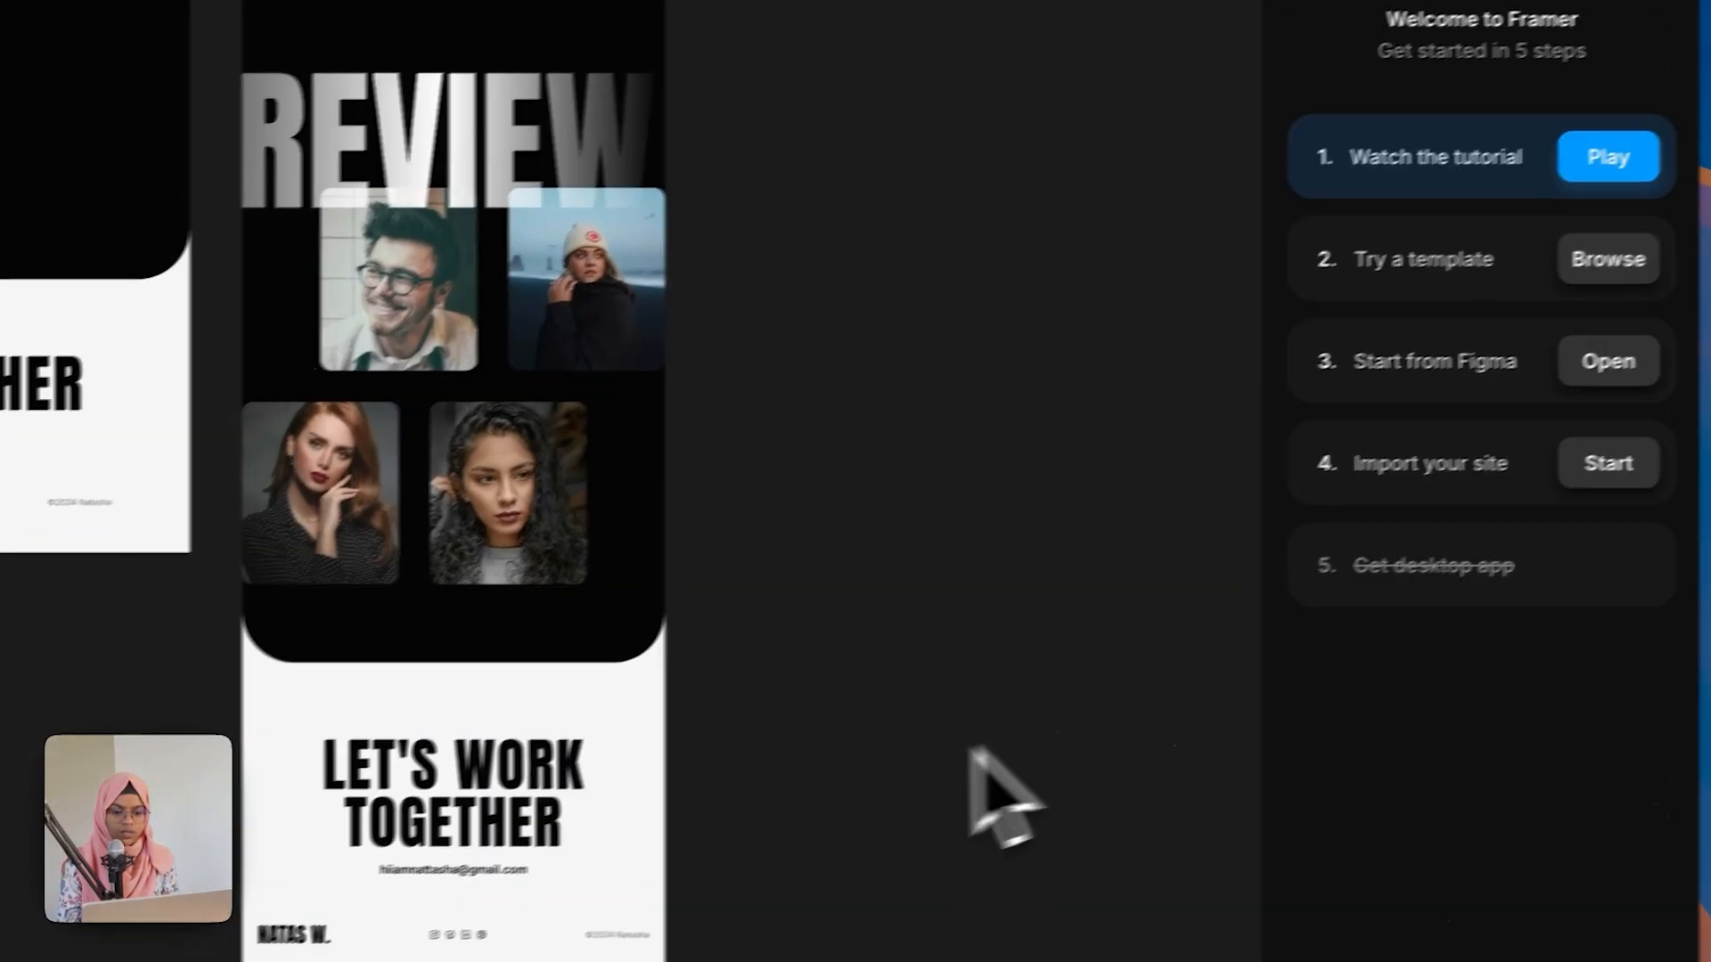
Step: Add a Phone breakpoint at 390 width to the page
click(592, 499)
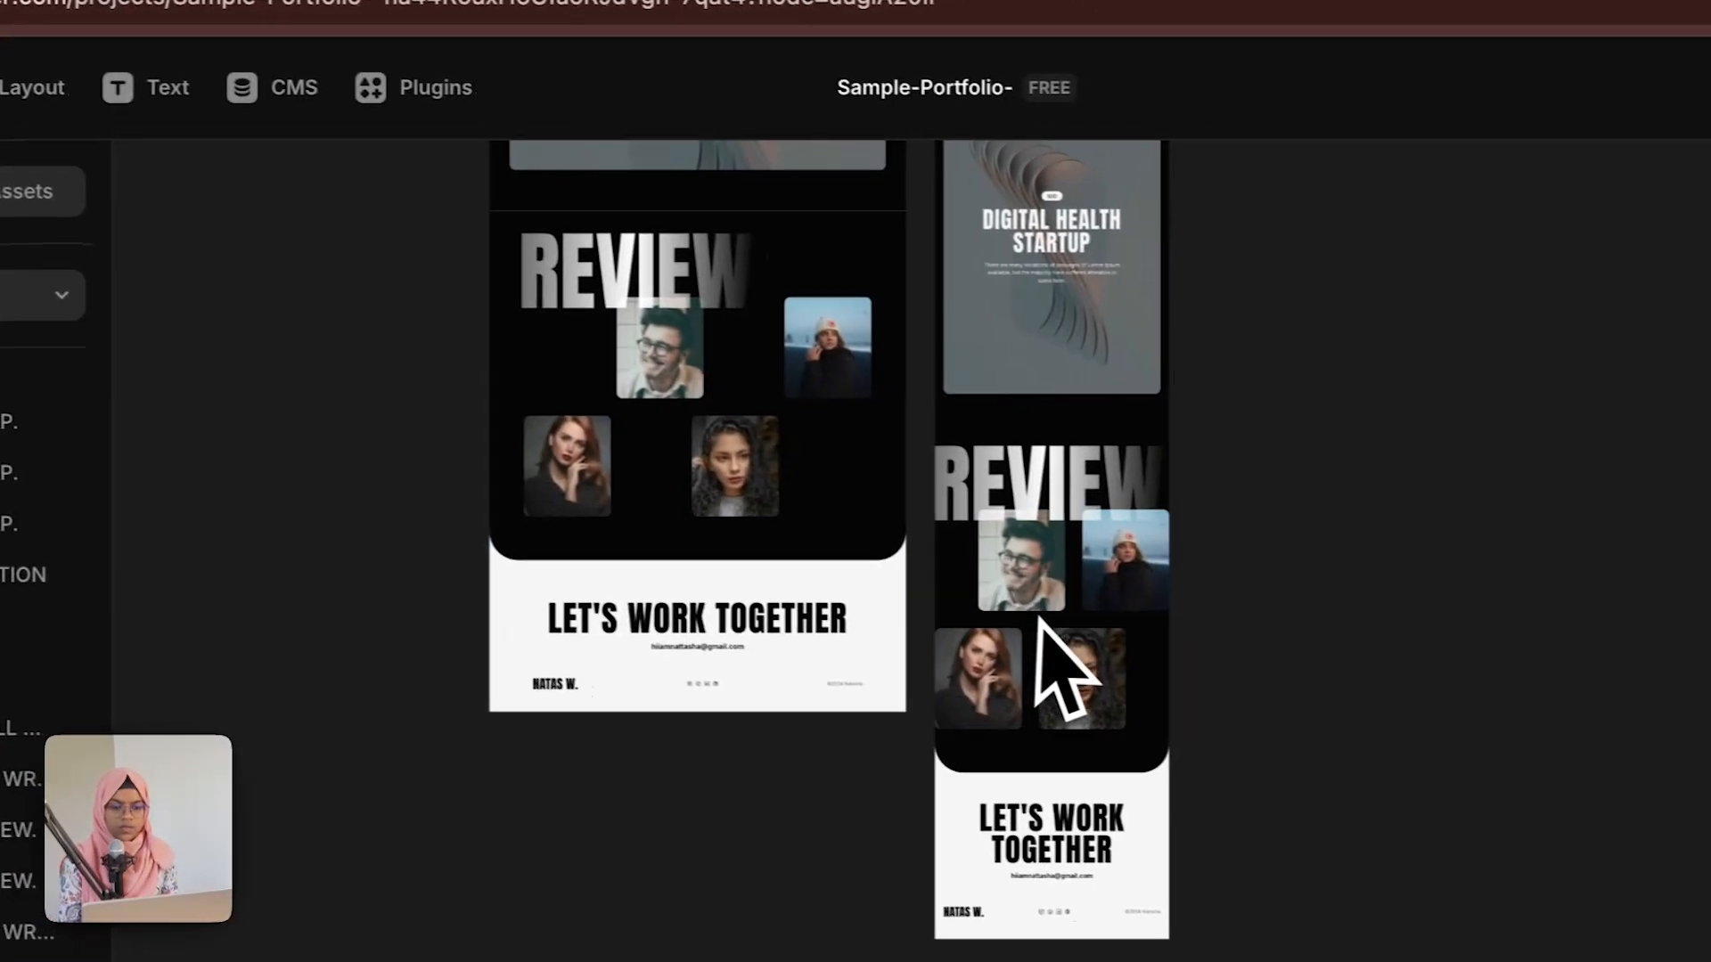
scroll(1034, 668, up, 10)
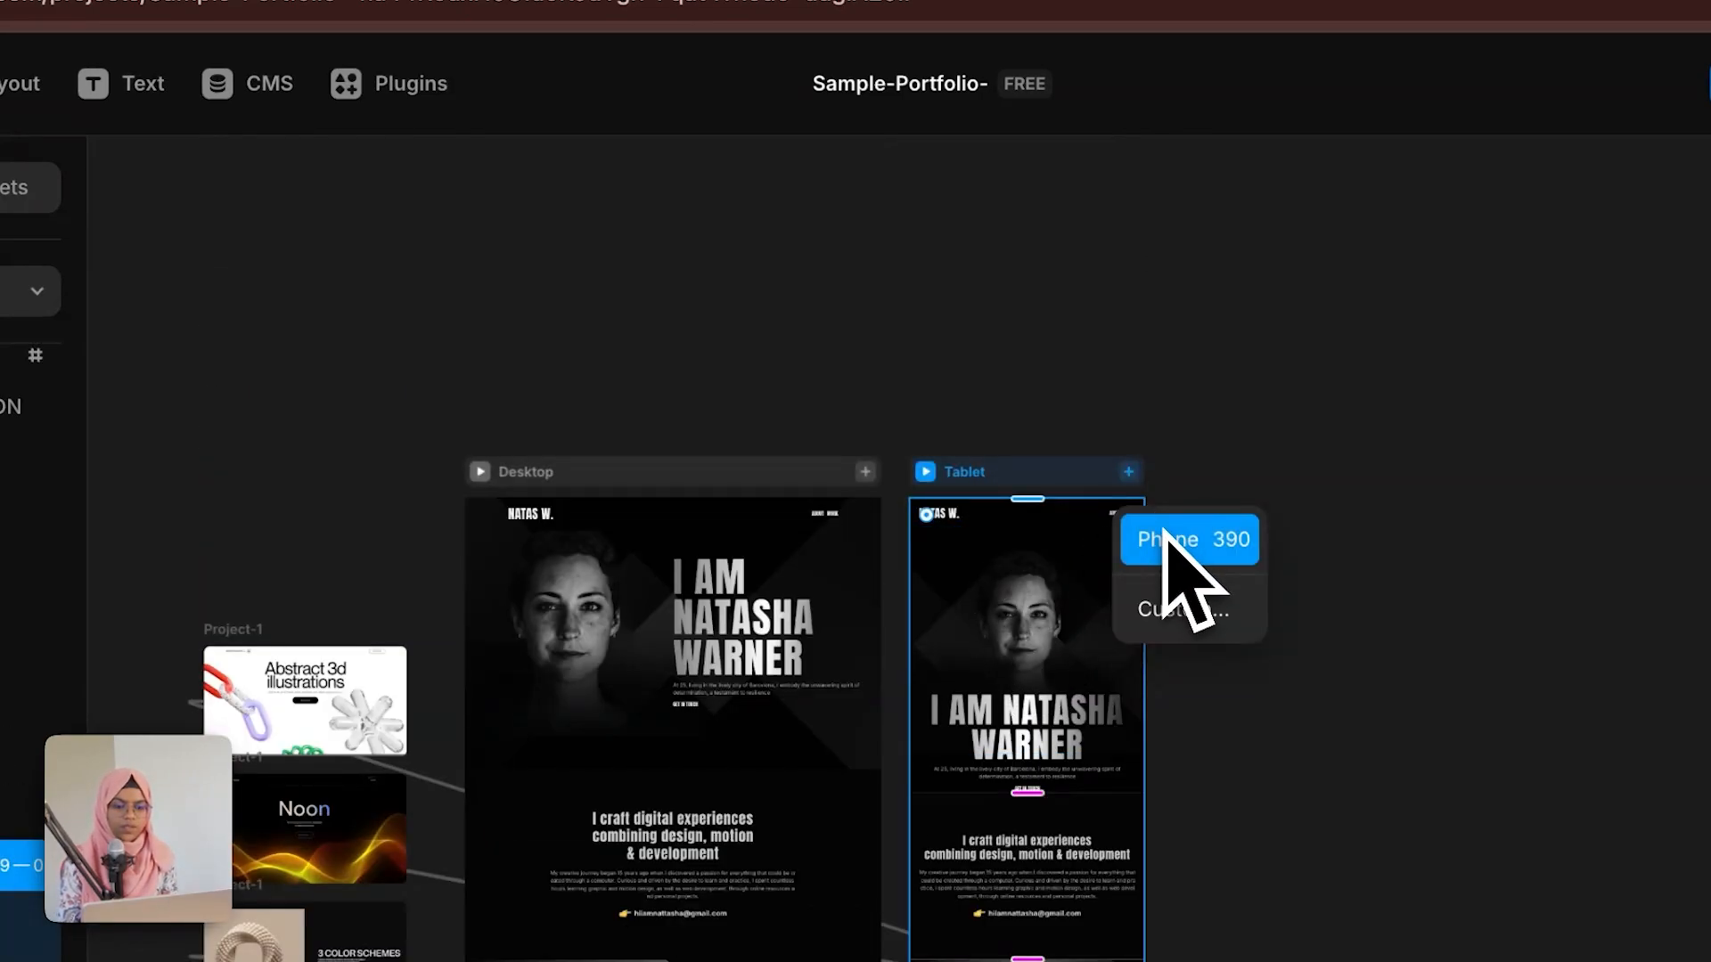
click(1167, 539)
click(875, 230)
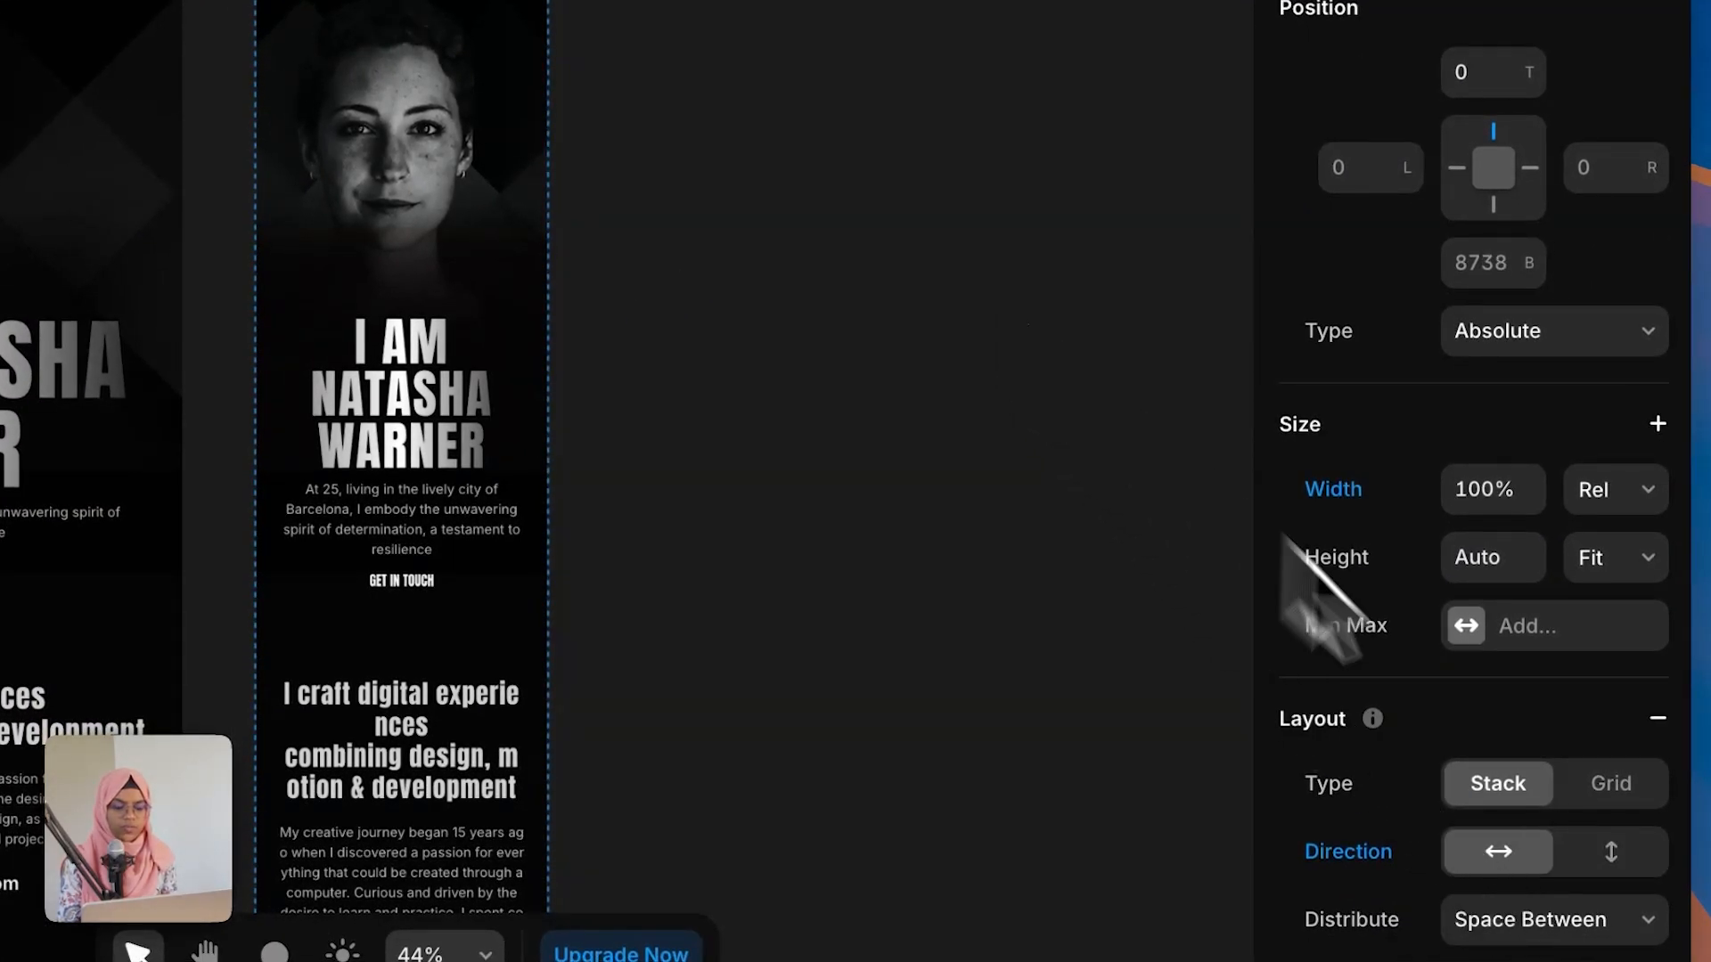
scroll(1573, 909, down, 10)
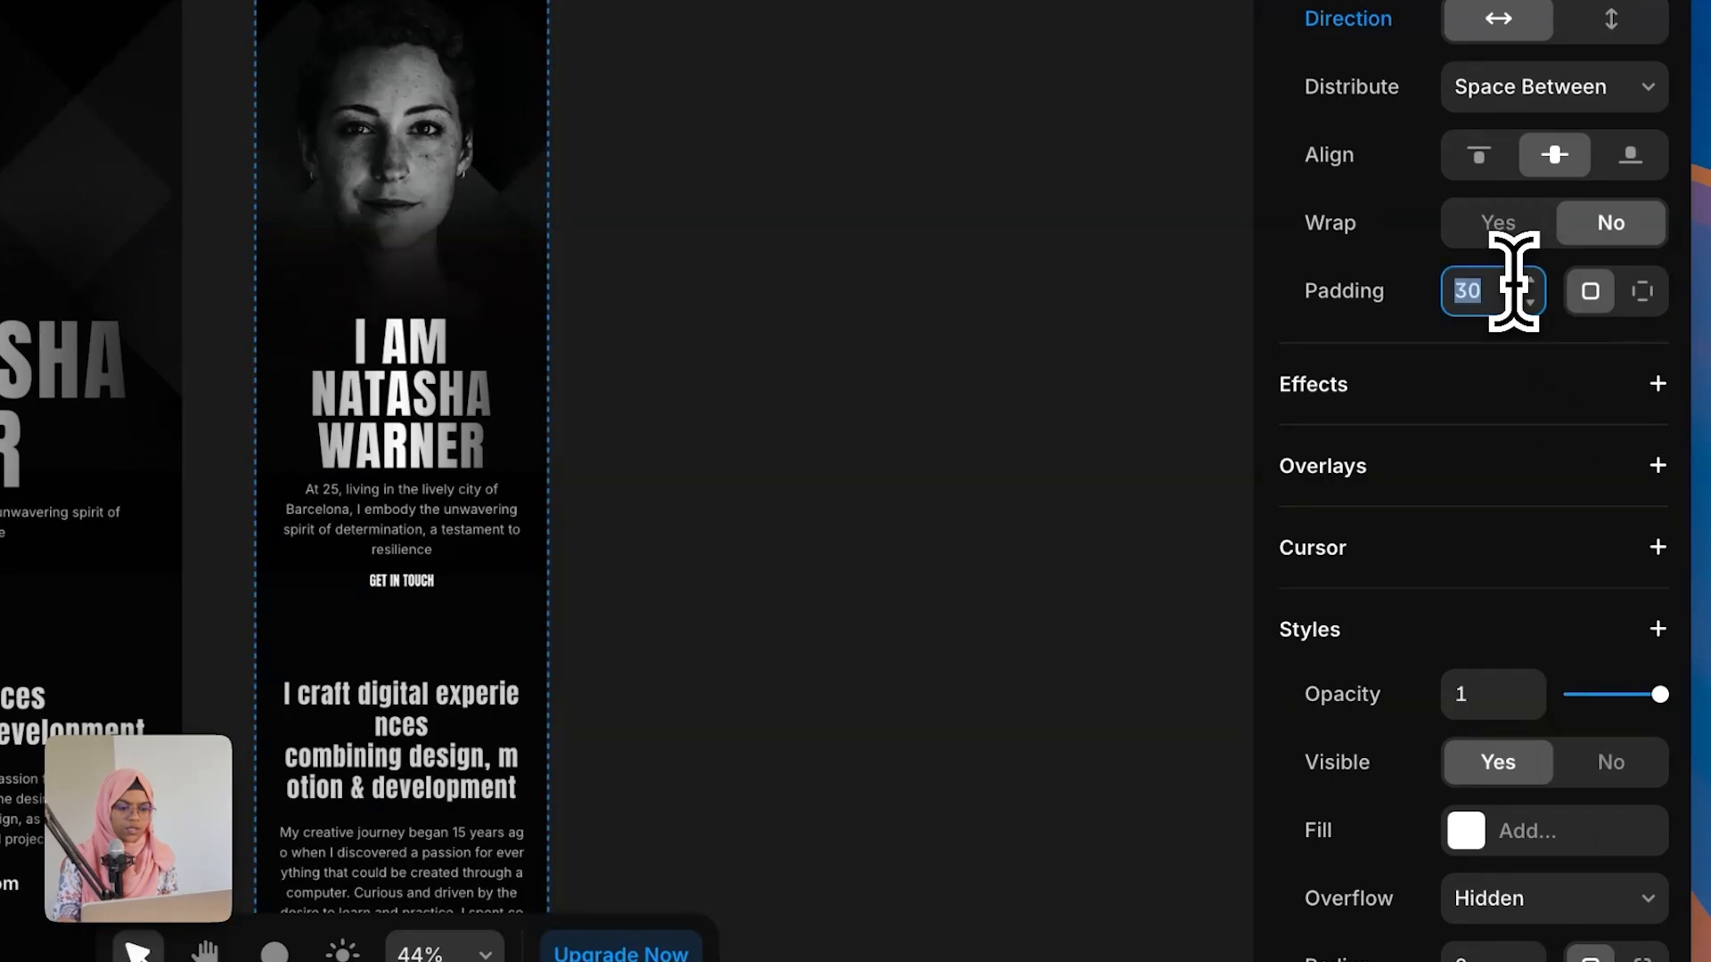
key(Return)
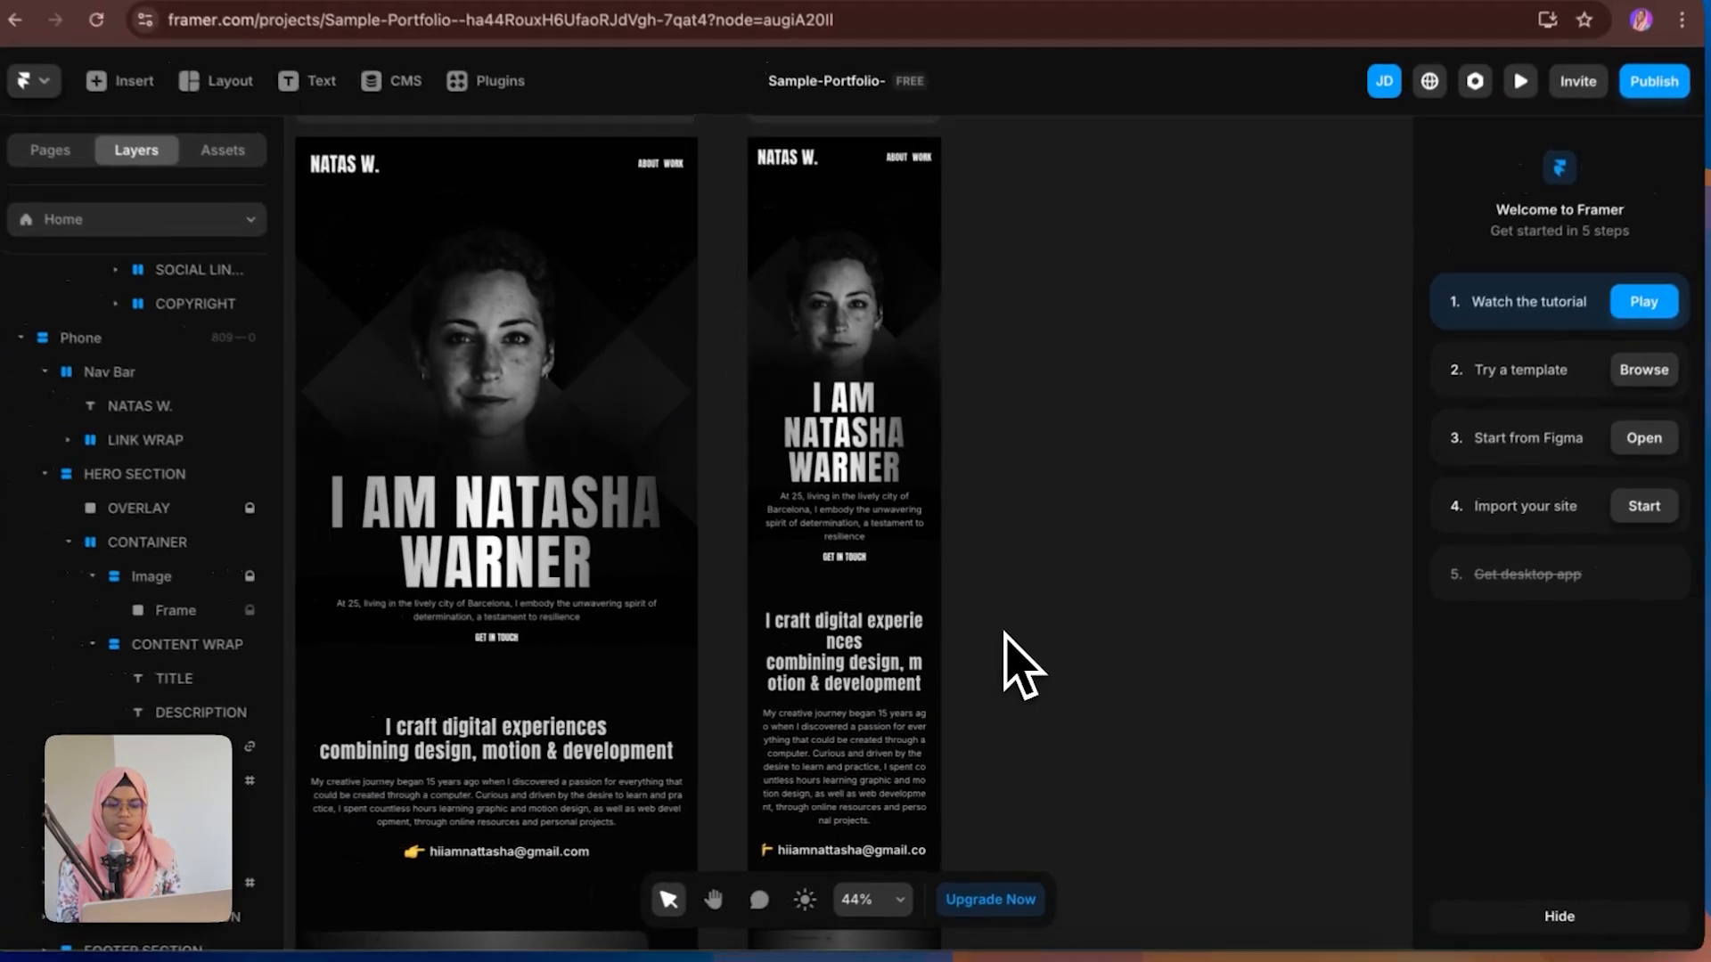
Step: On the phone layout, set the hero content container's padding to 80 top, 20 right, 80 bottom, 20 left
scroll(894, 699, down, 2)
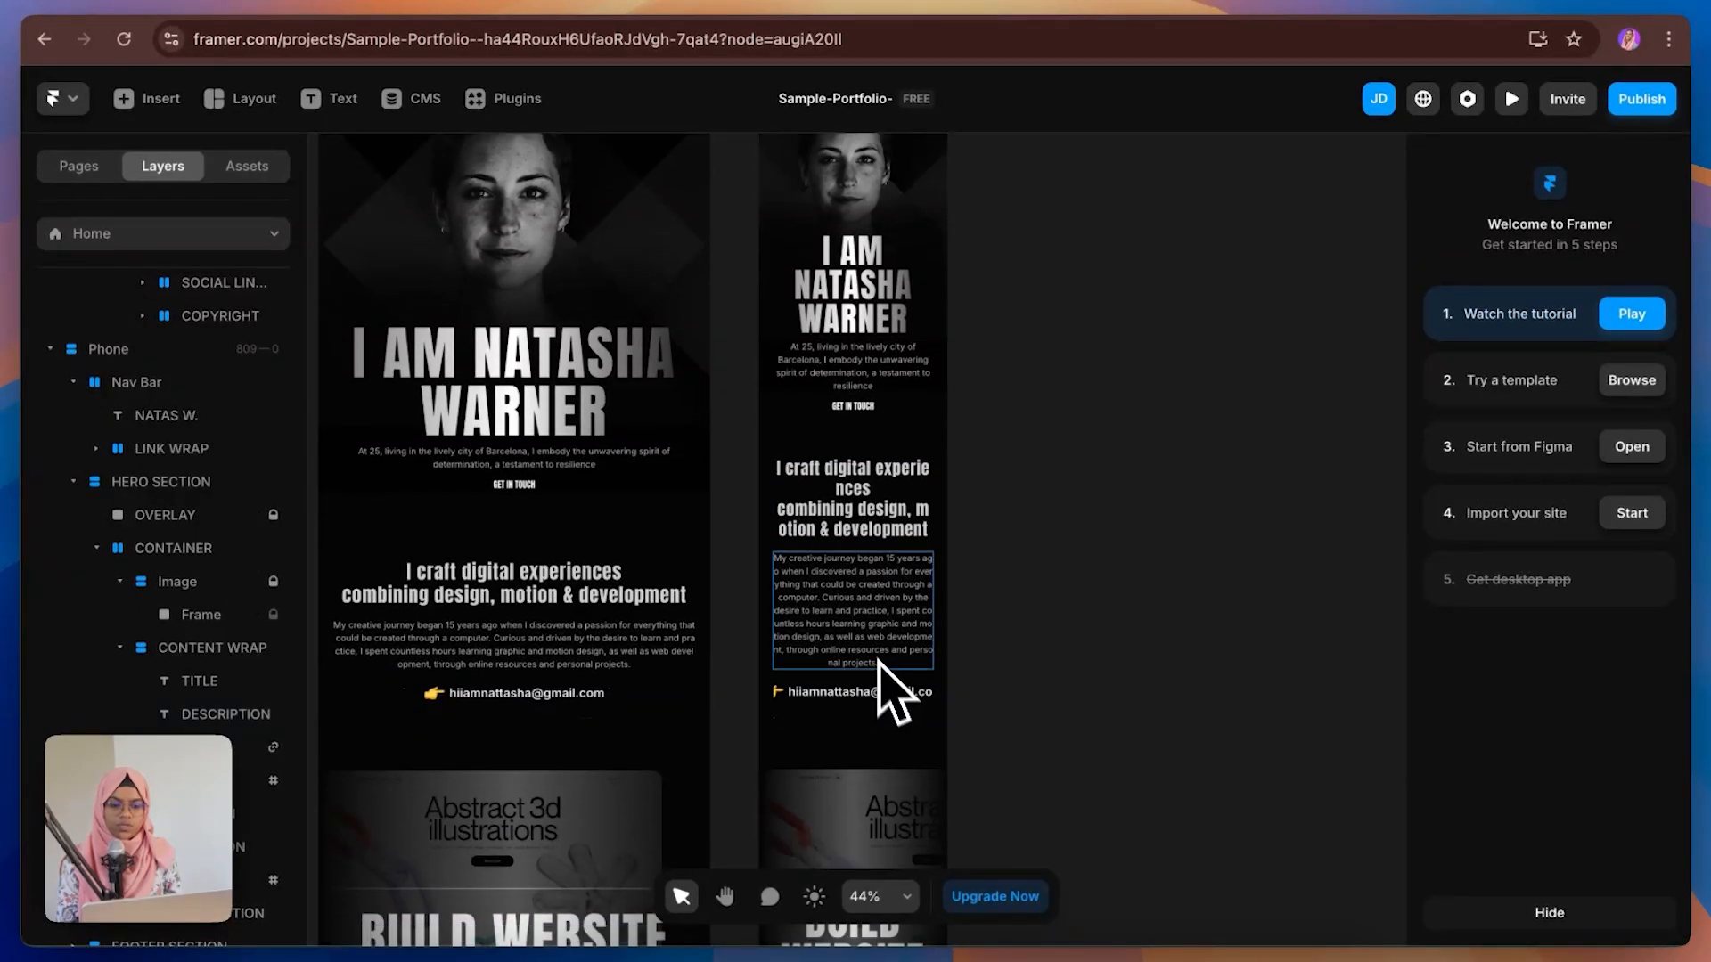
click(829, 502)
key(Escape)
click(1478, 671)
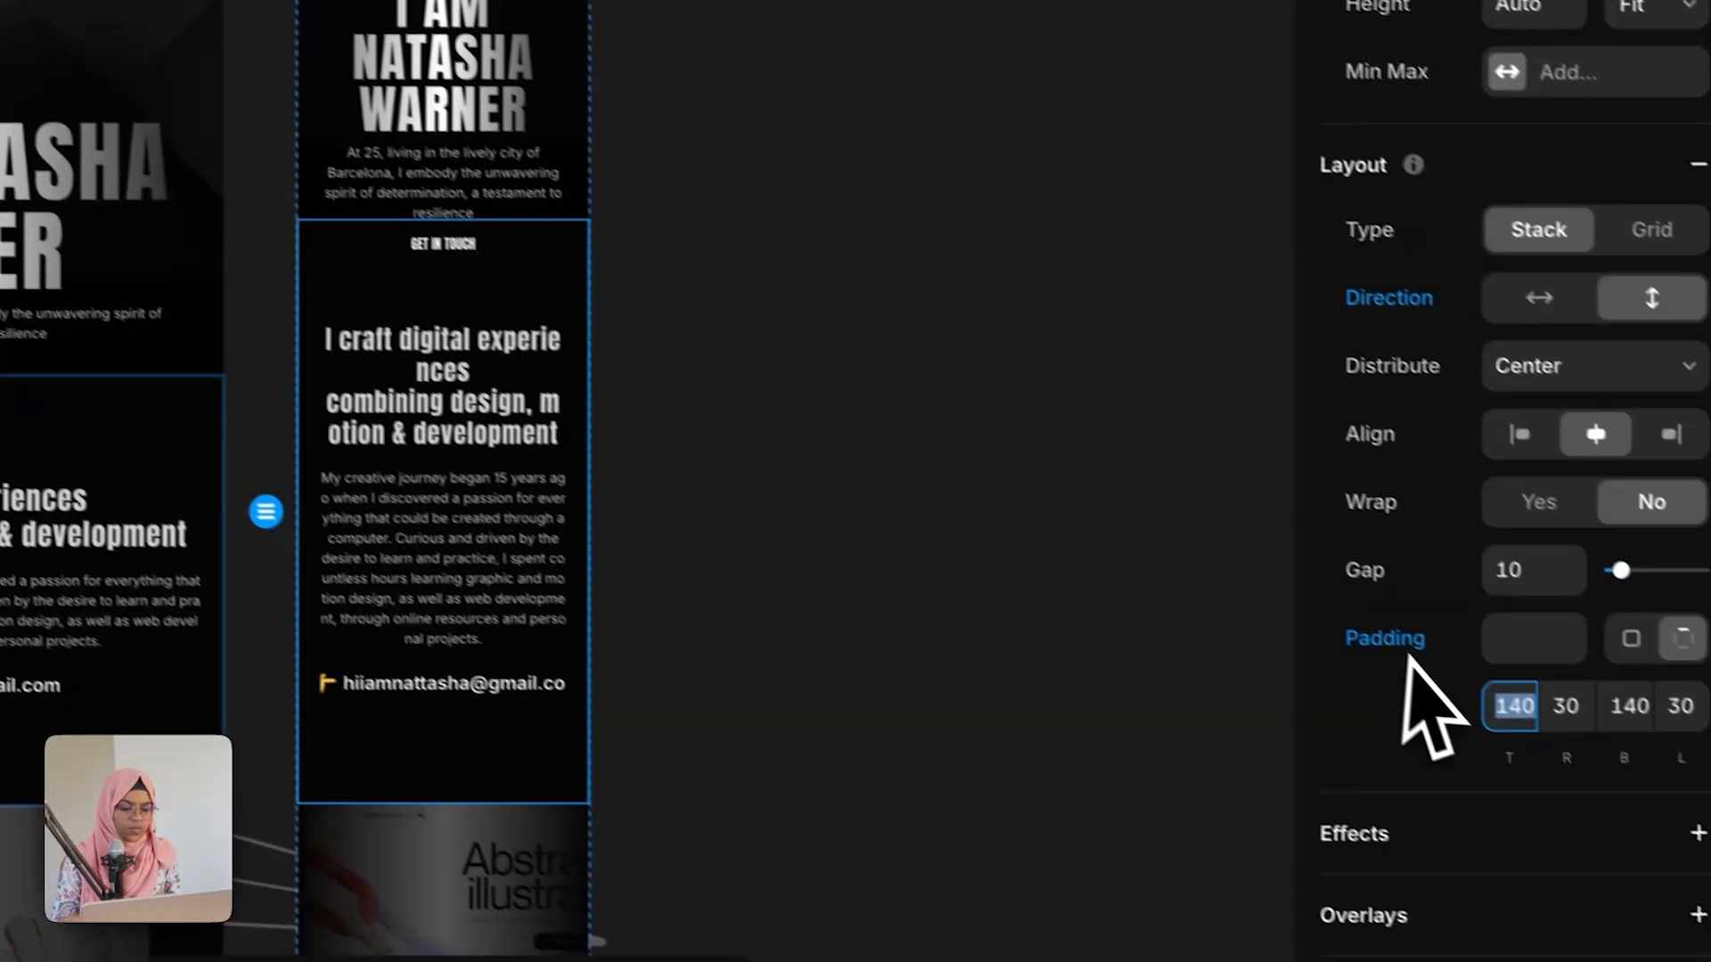
text(80)
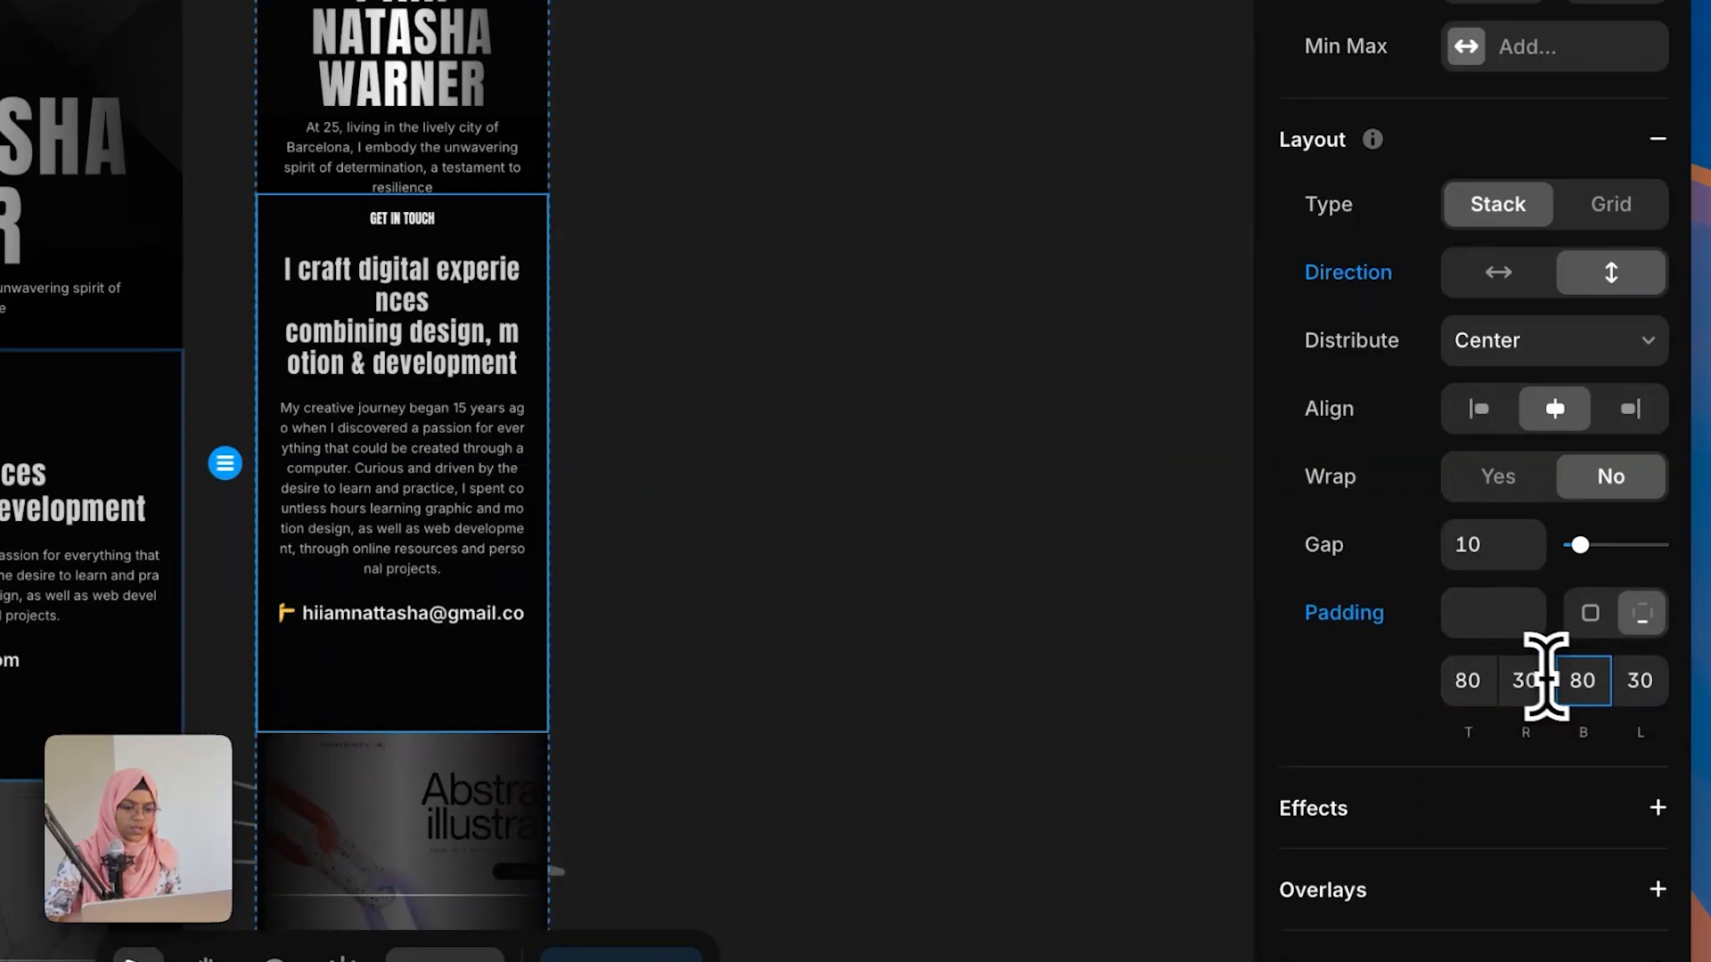
click(1532, 680)
click(1637, 683)
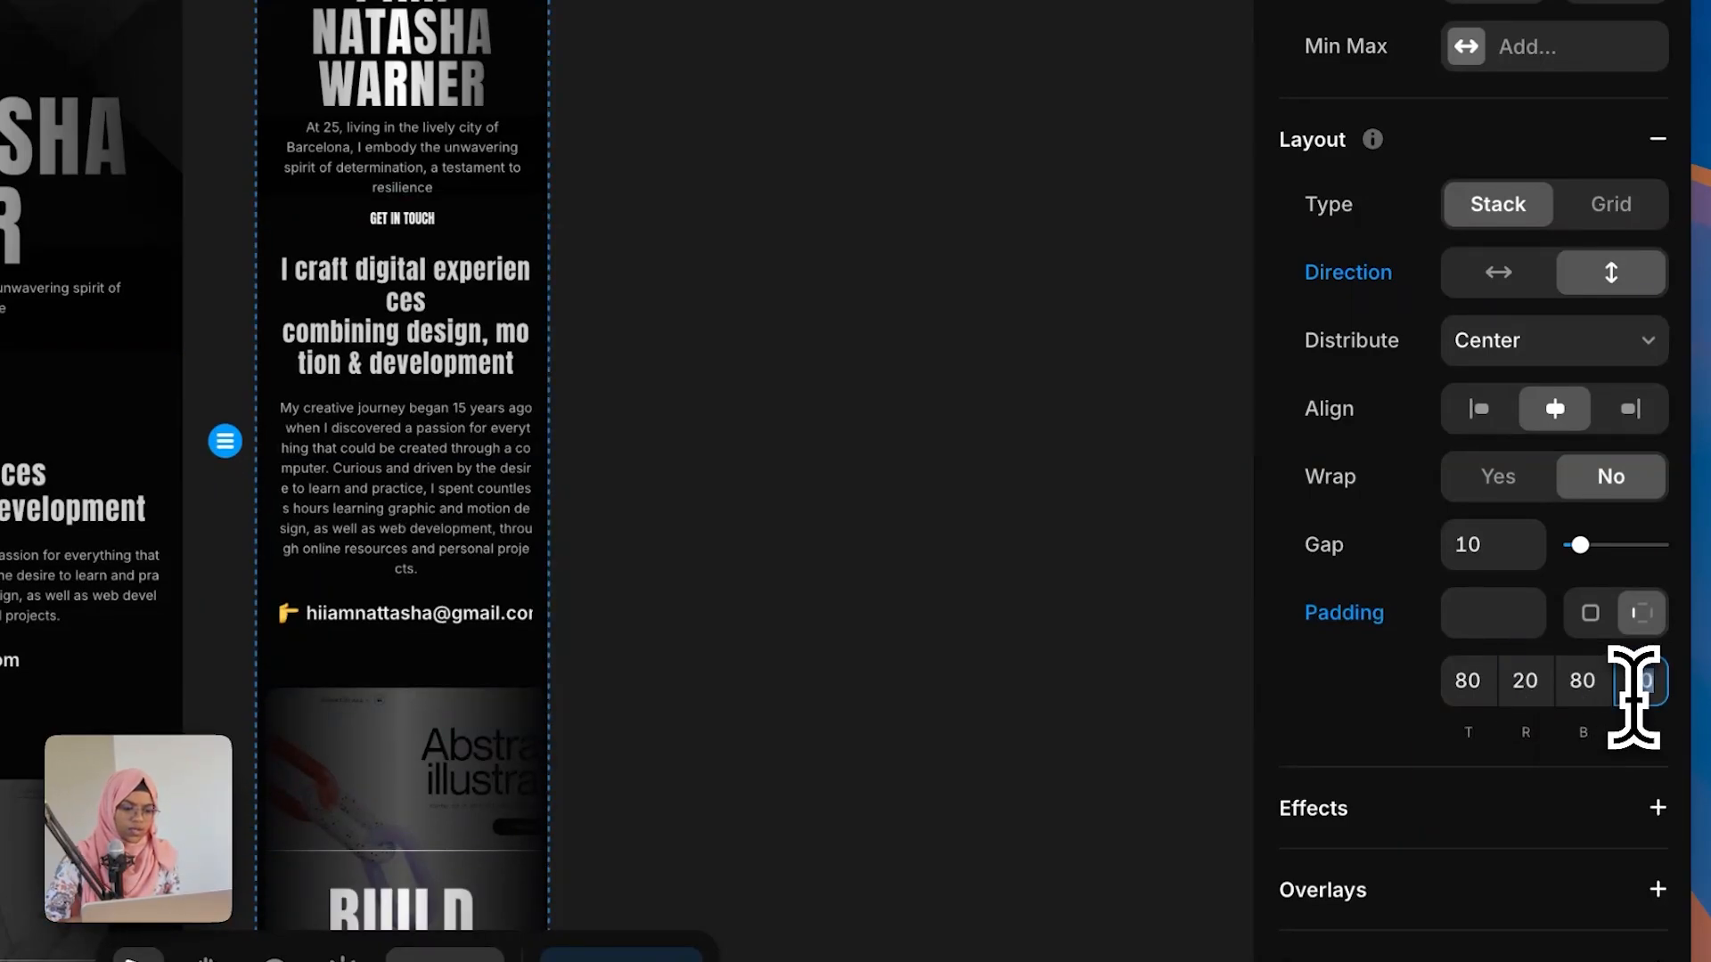
text(20)
key(Return)
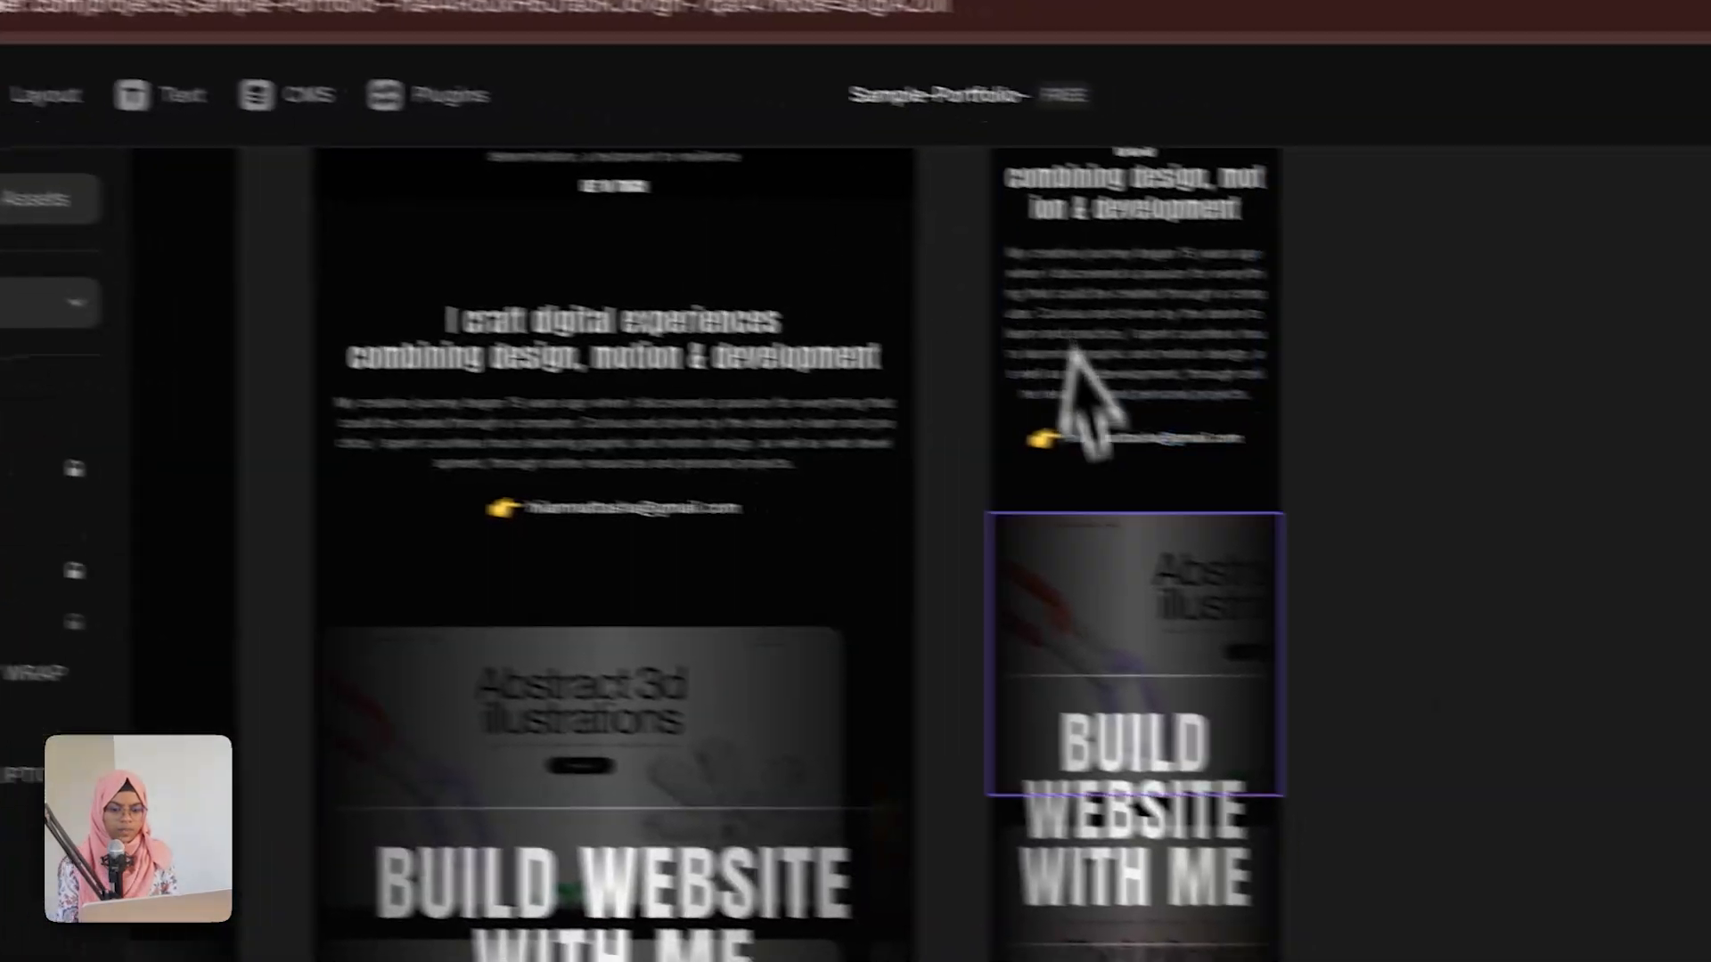
Step: Set the expertise section's gap to 40 and its padding to 80, 20, 80, 20
click(1061, 619)
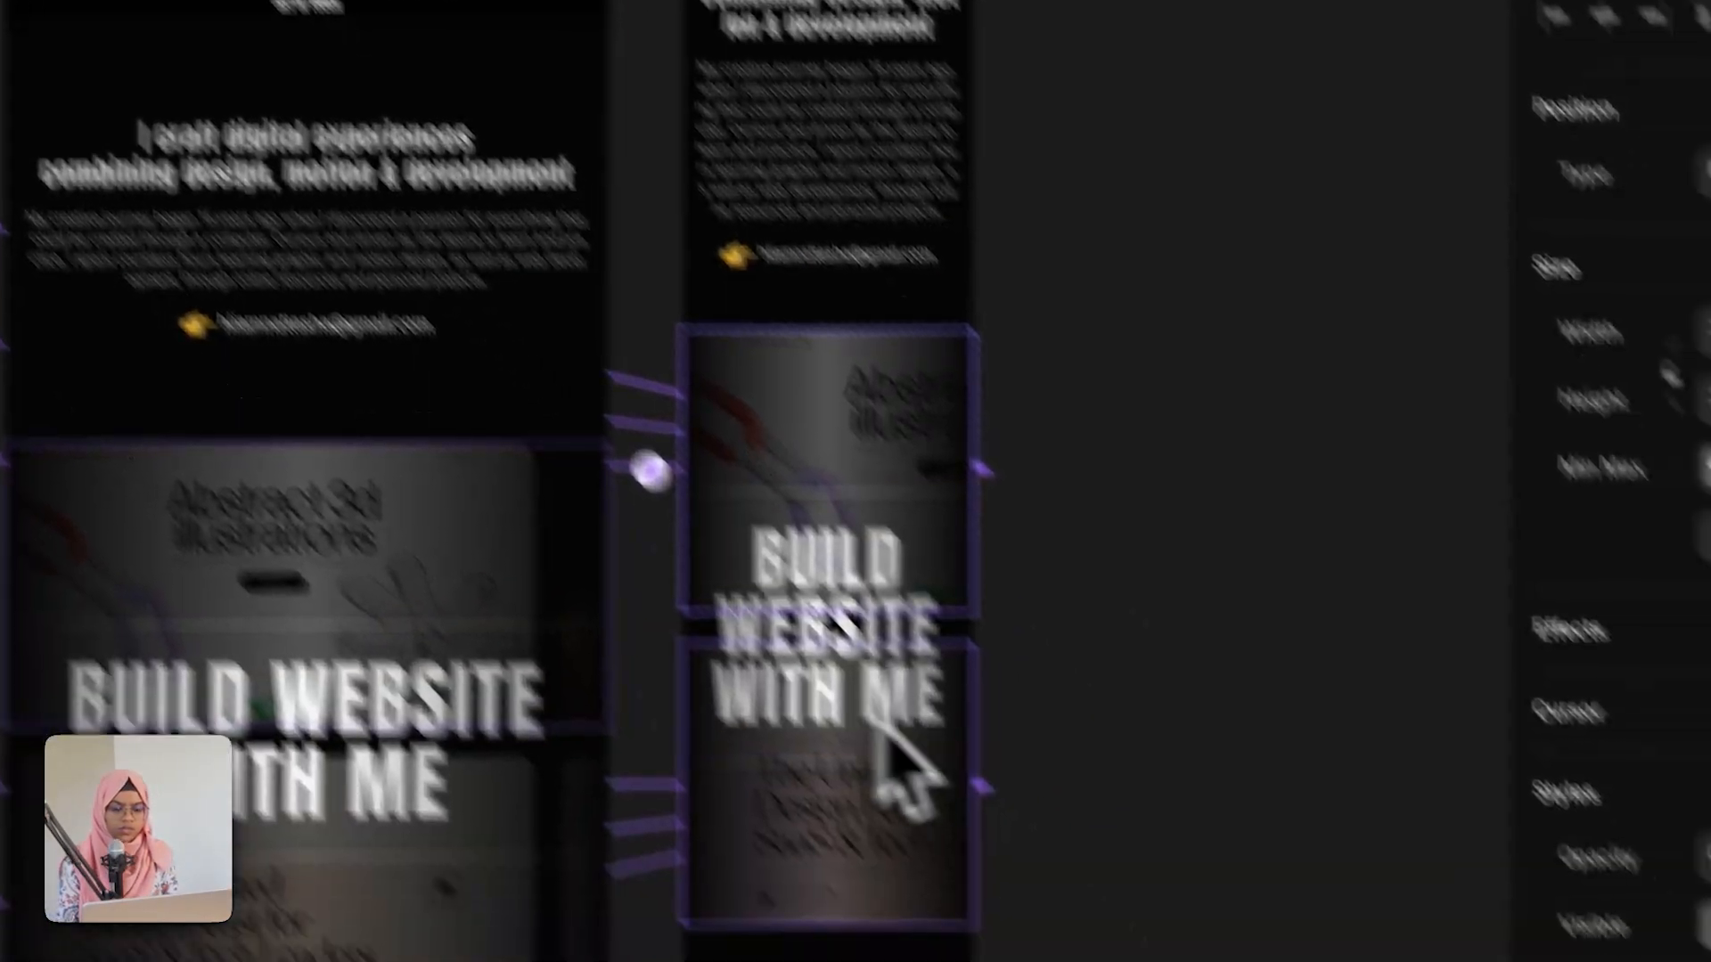
scroll(983, 615, down, 8)
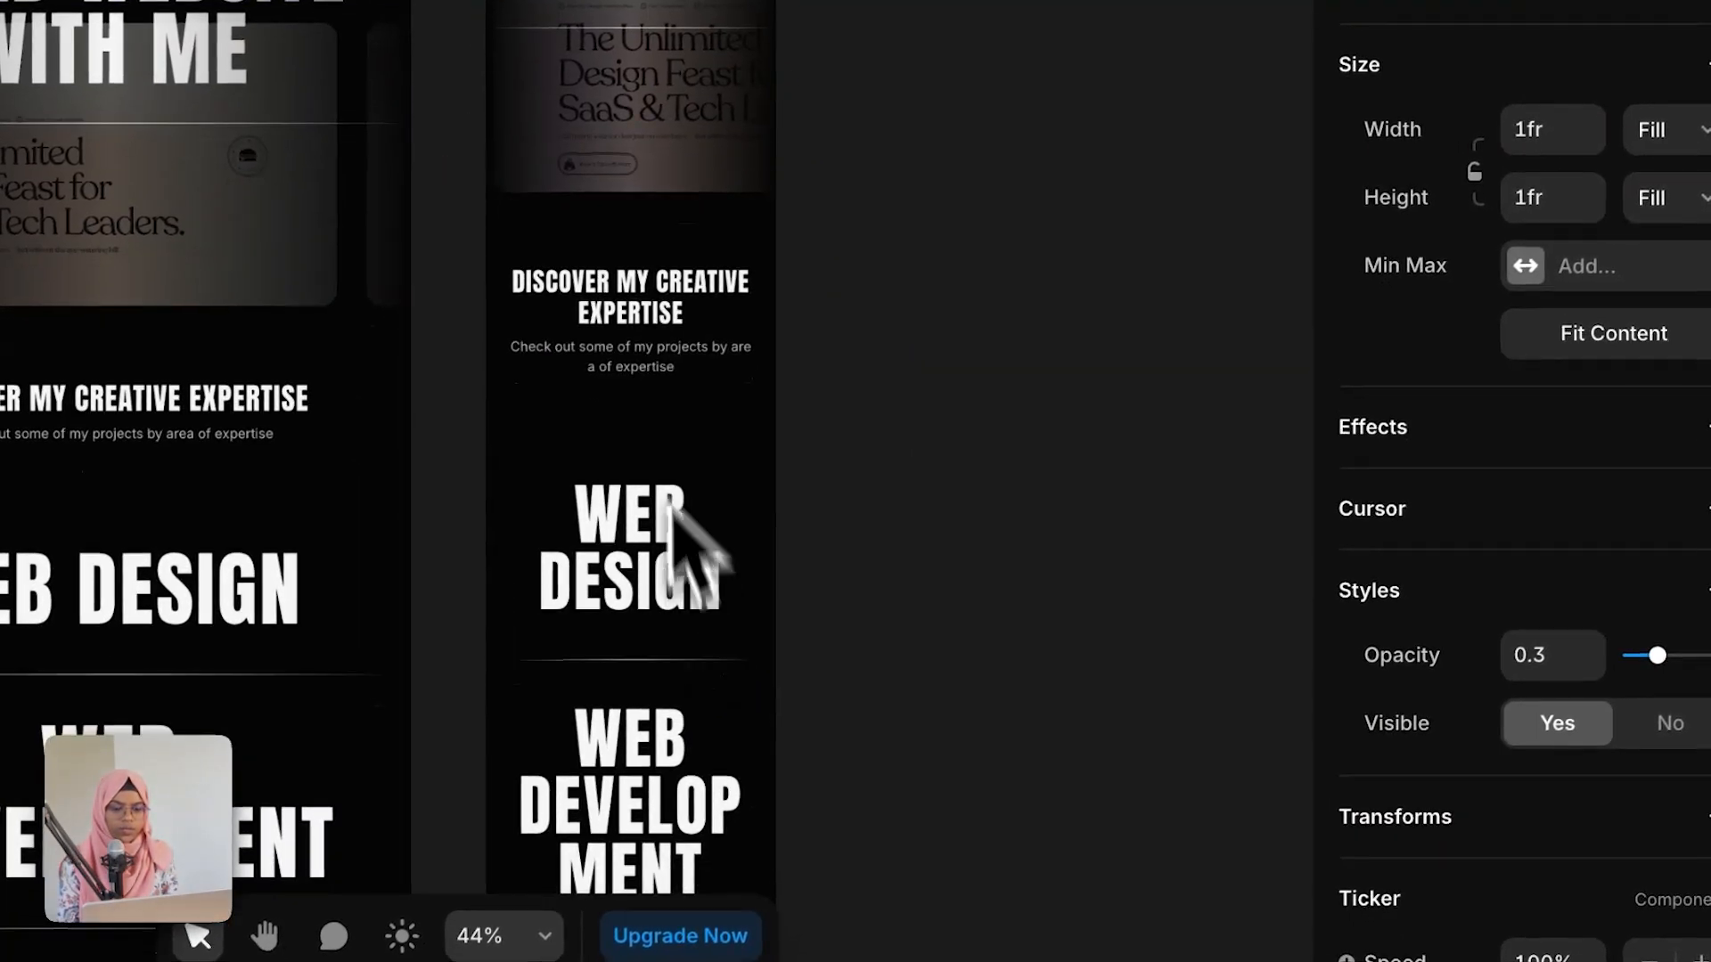
click(630, 240)
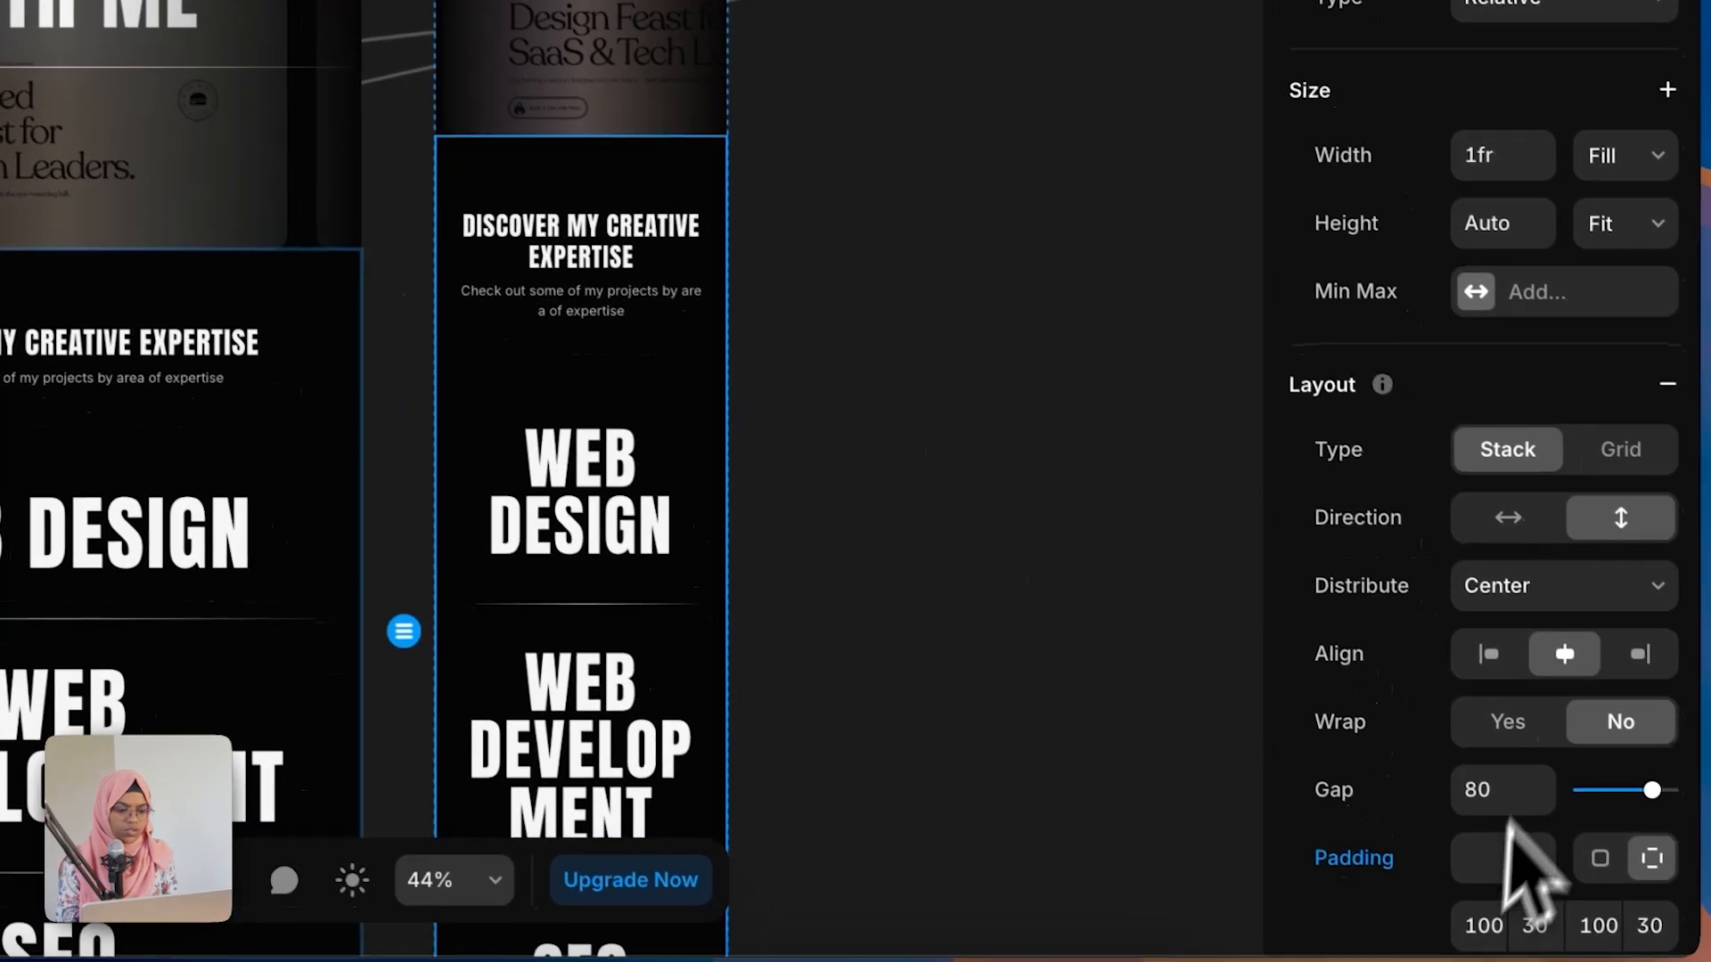
scroll(1557, 878, down, 5)
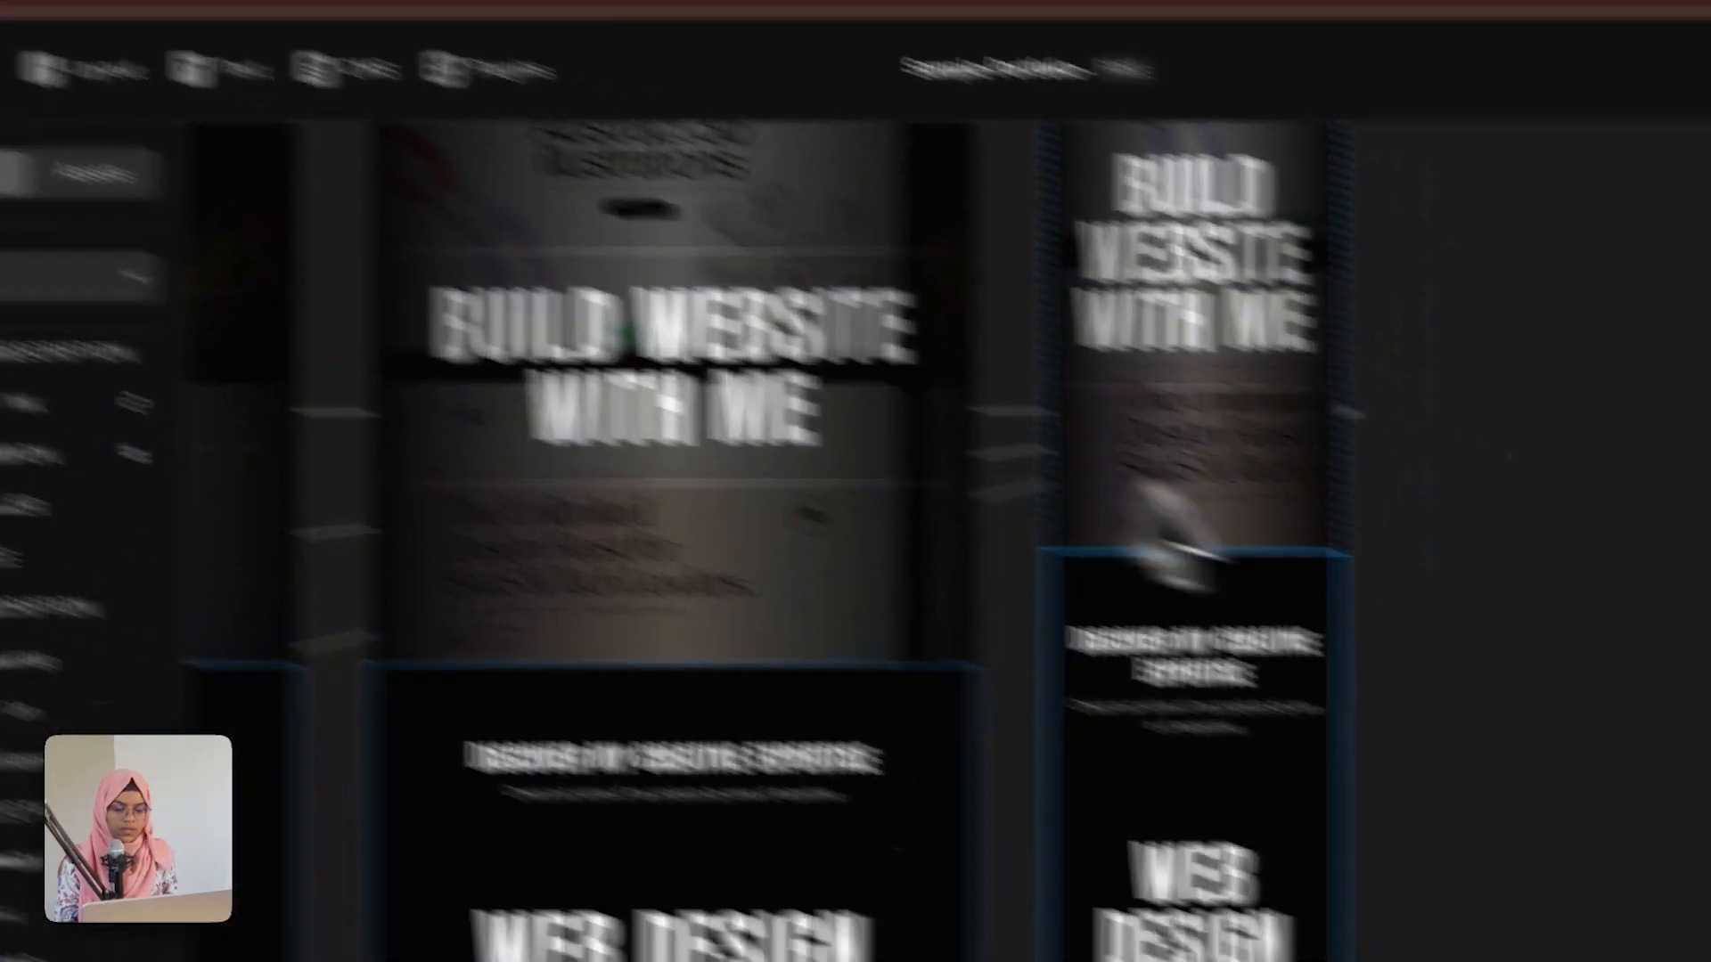
click(1520, 393)
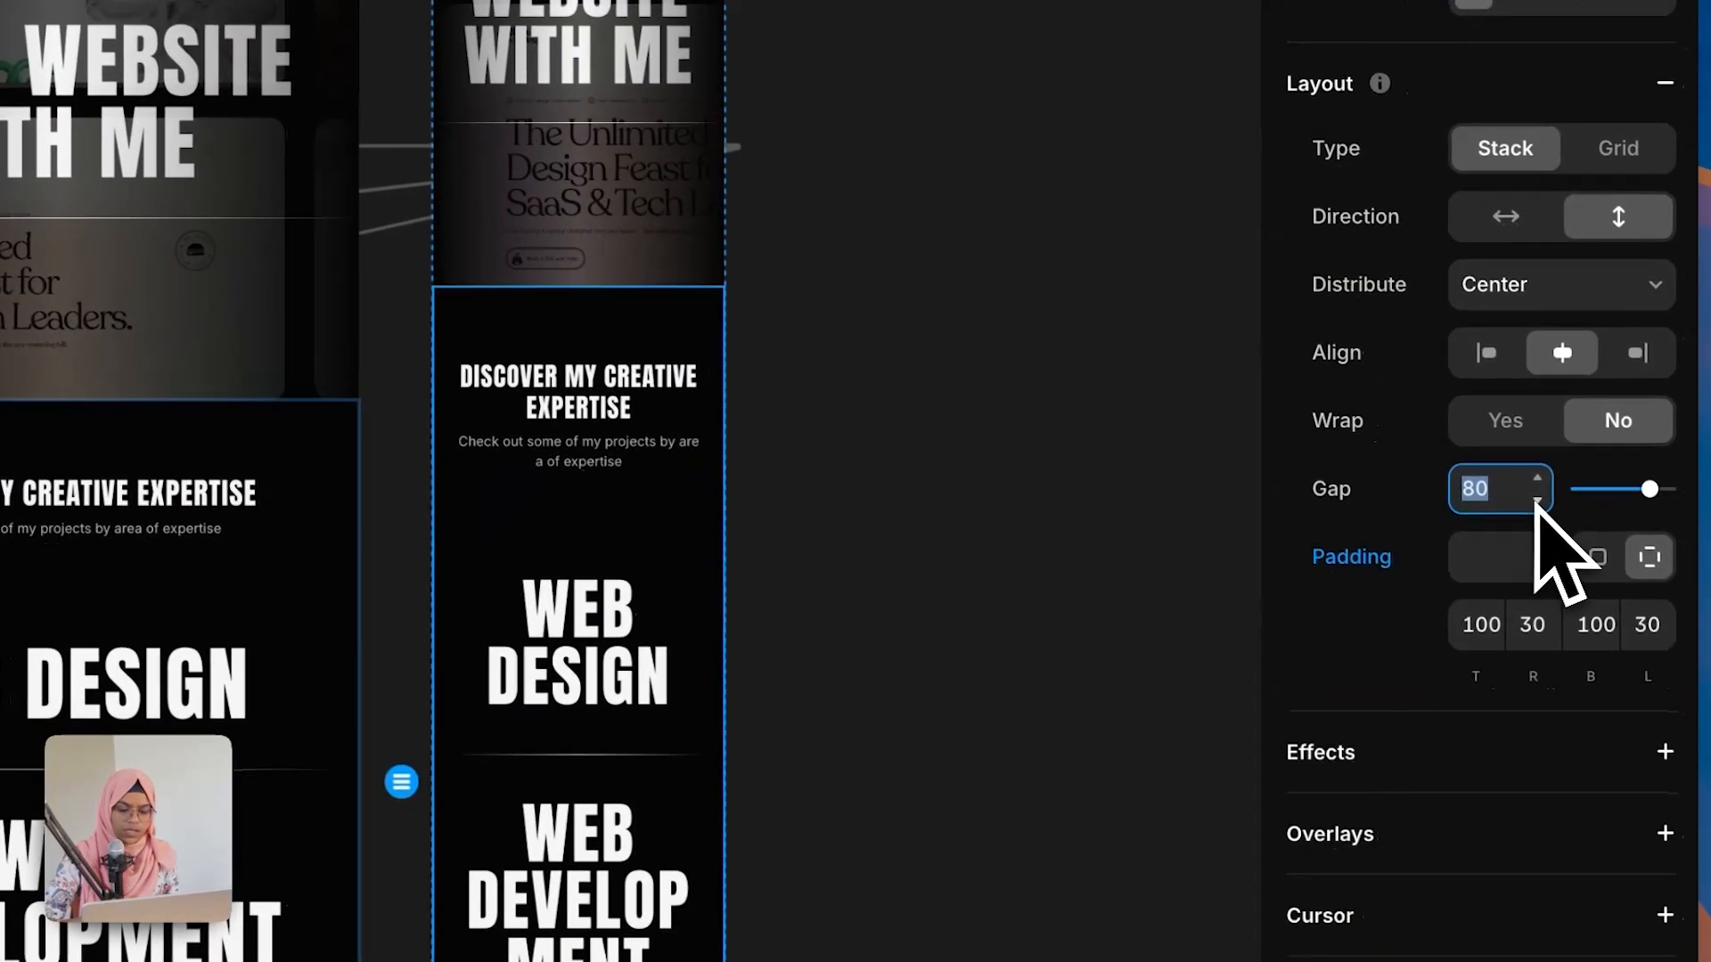
text(40)
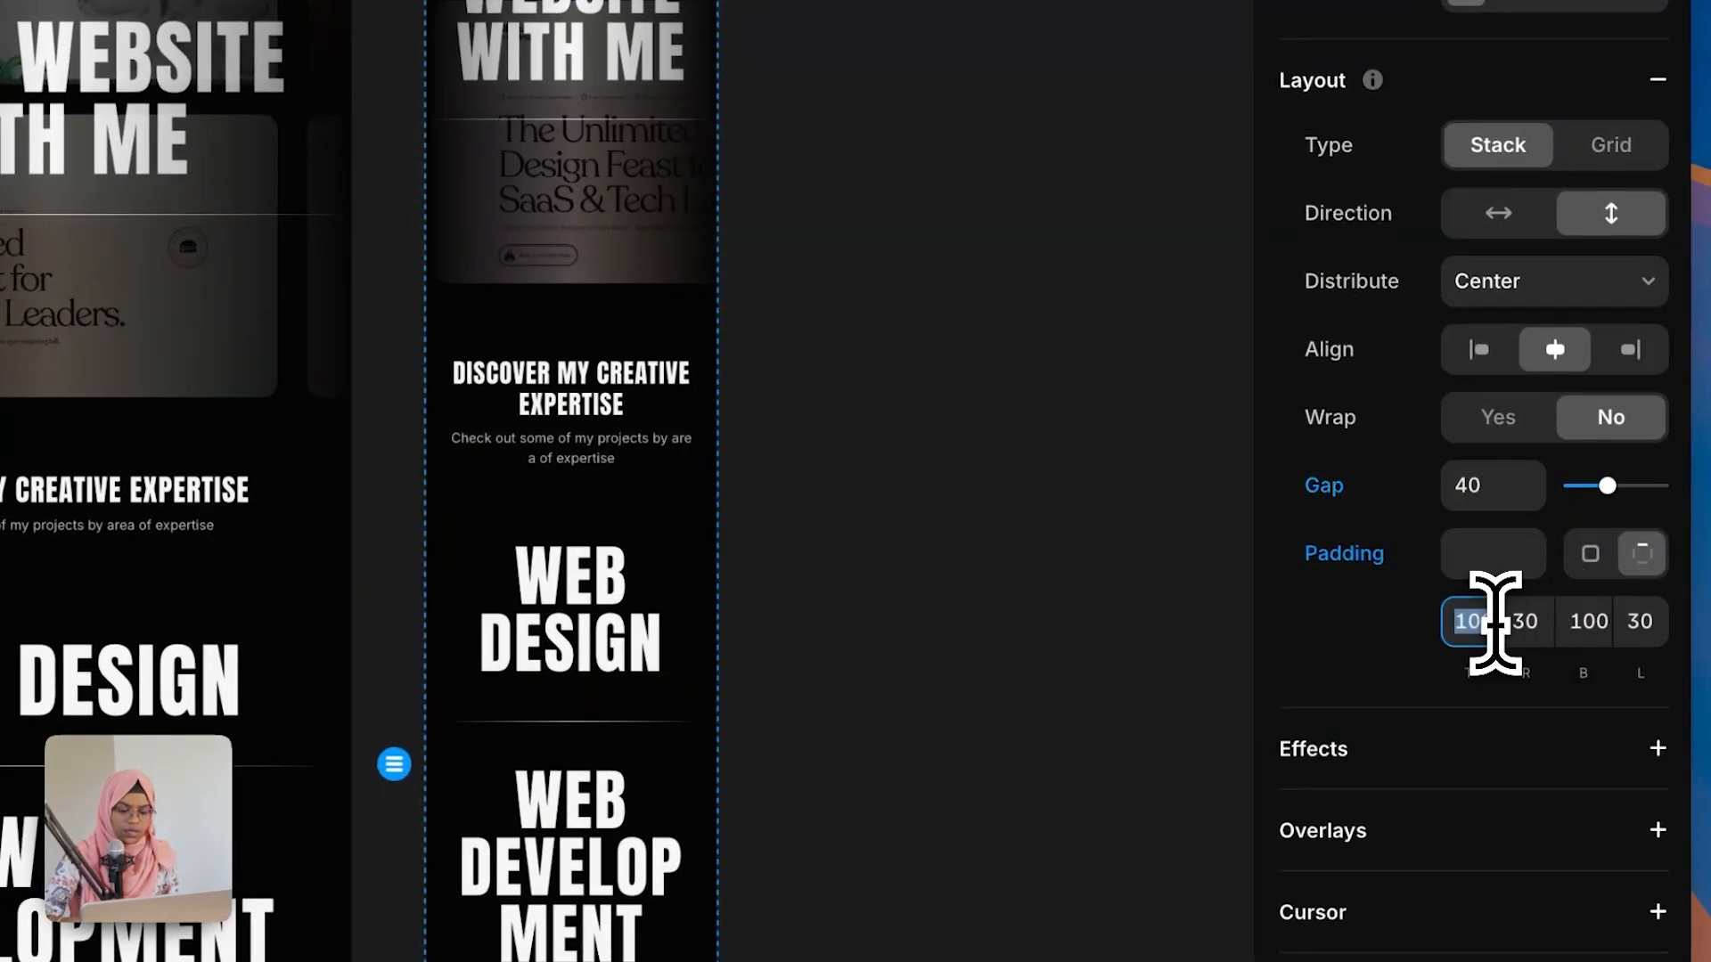
click(1538, 629)
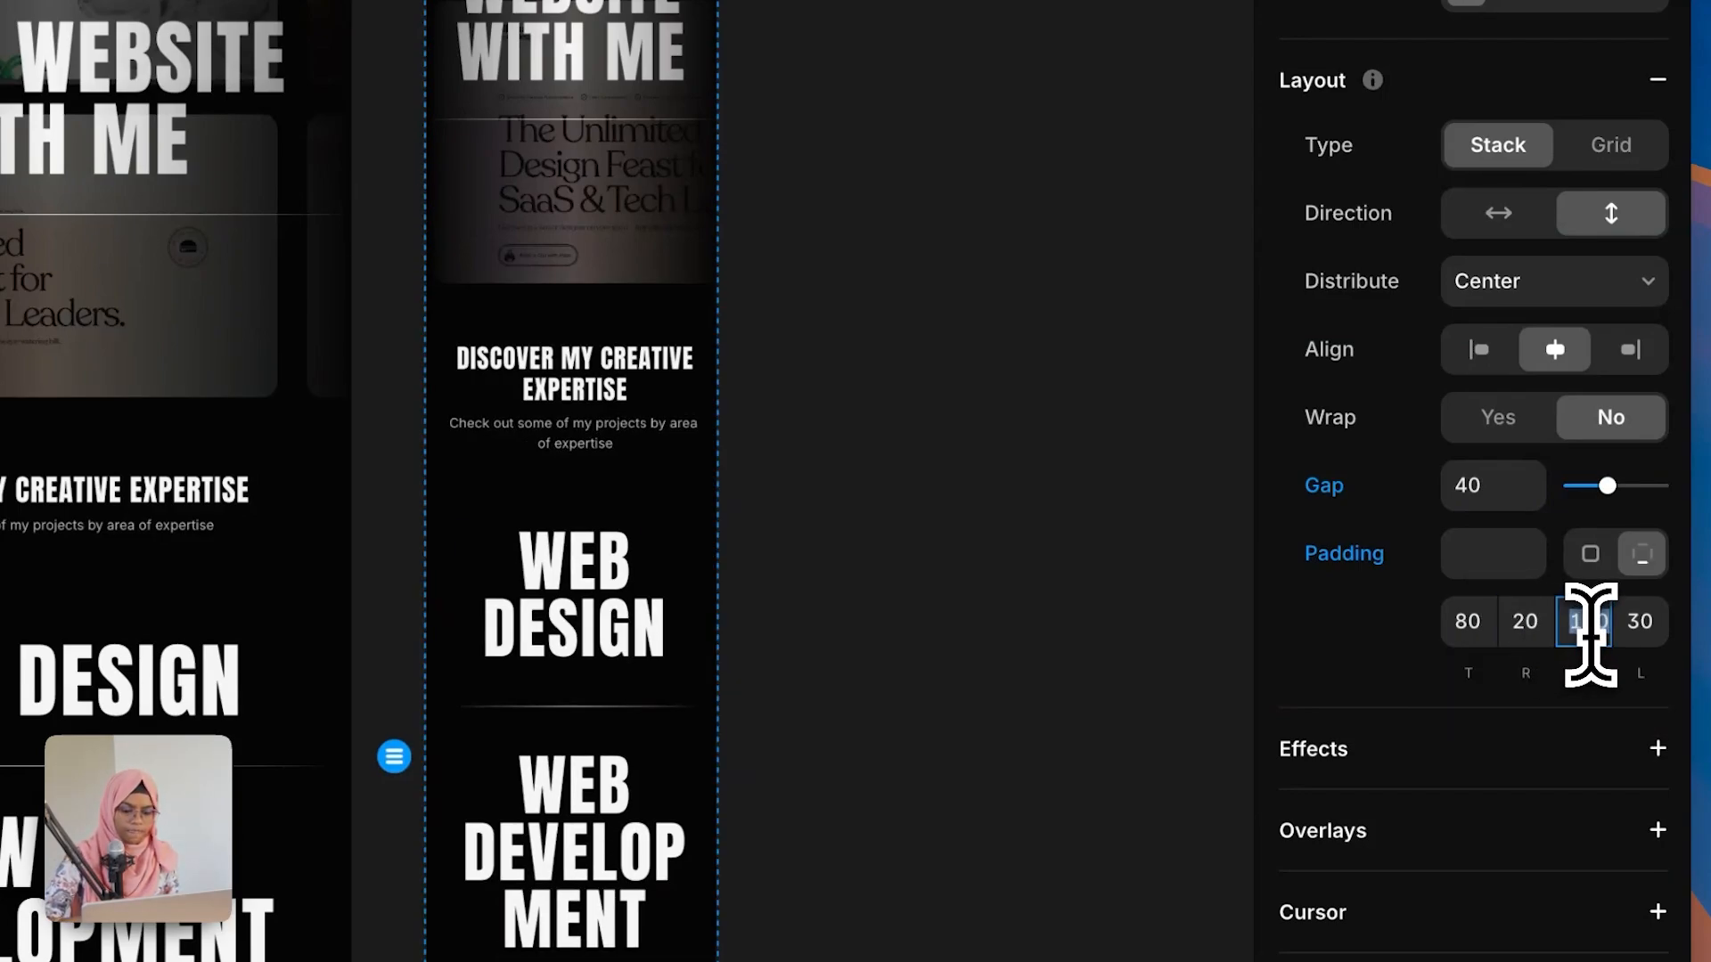
click(1636, 623)
text(20)
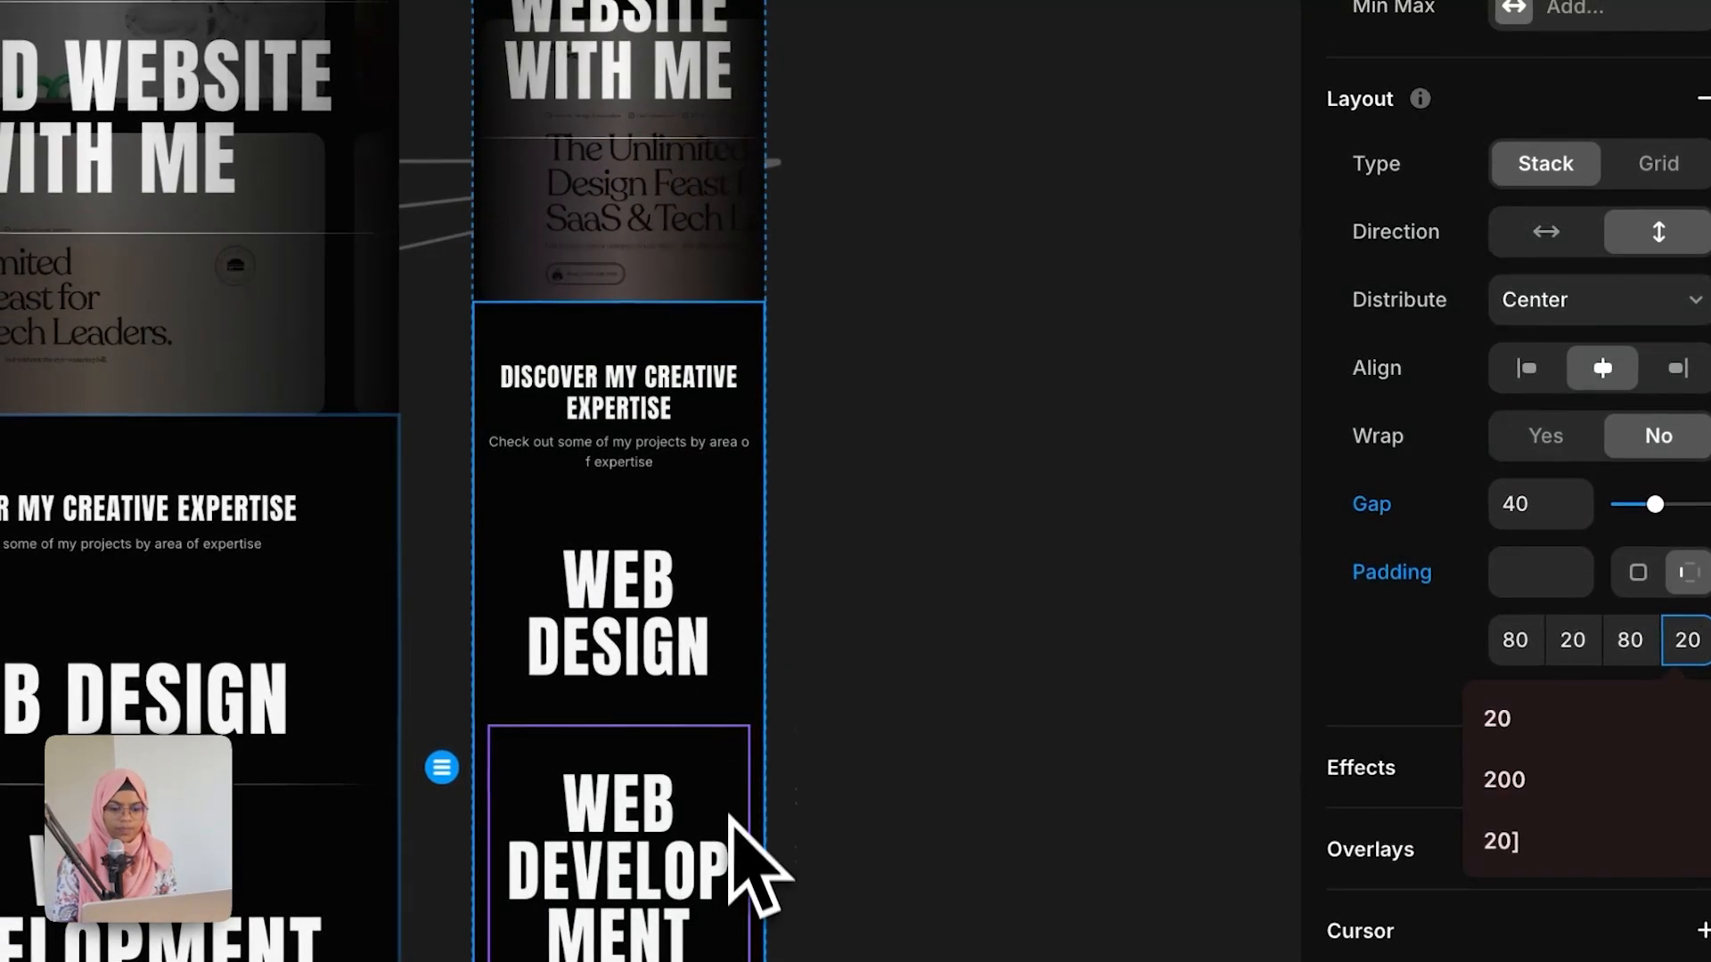
Step: Set the Selected Works section's gap to 40 and its padding to 80, 20, 80, 20
click(690, 729)
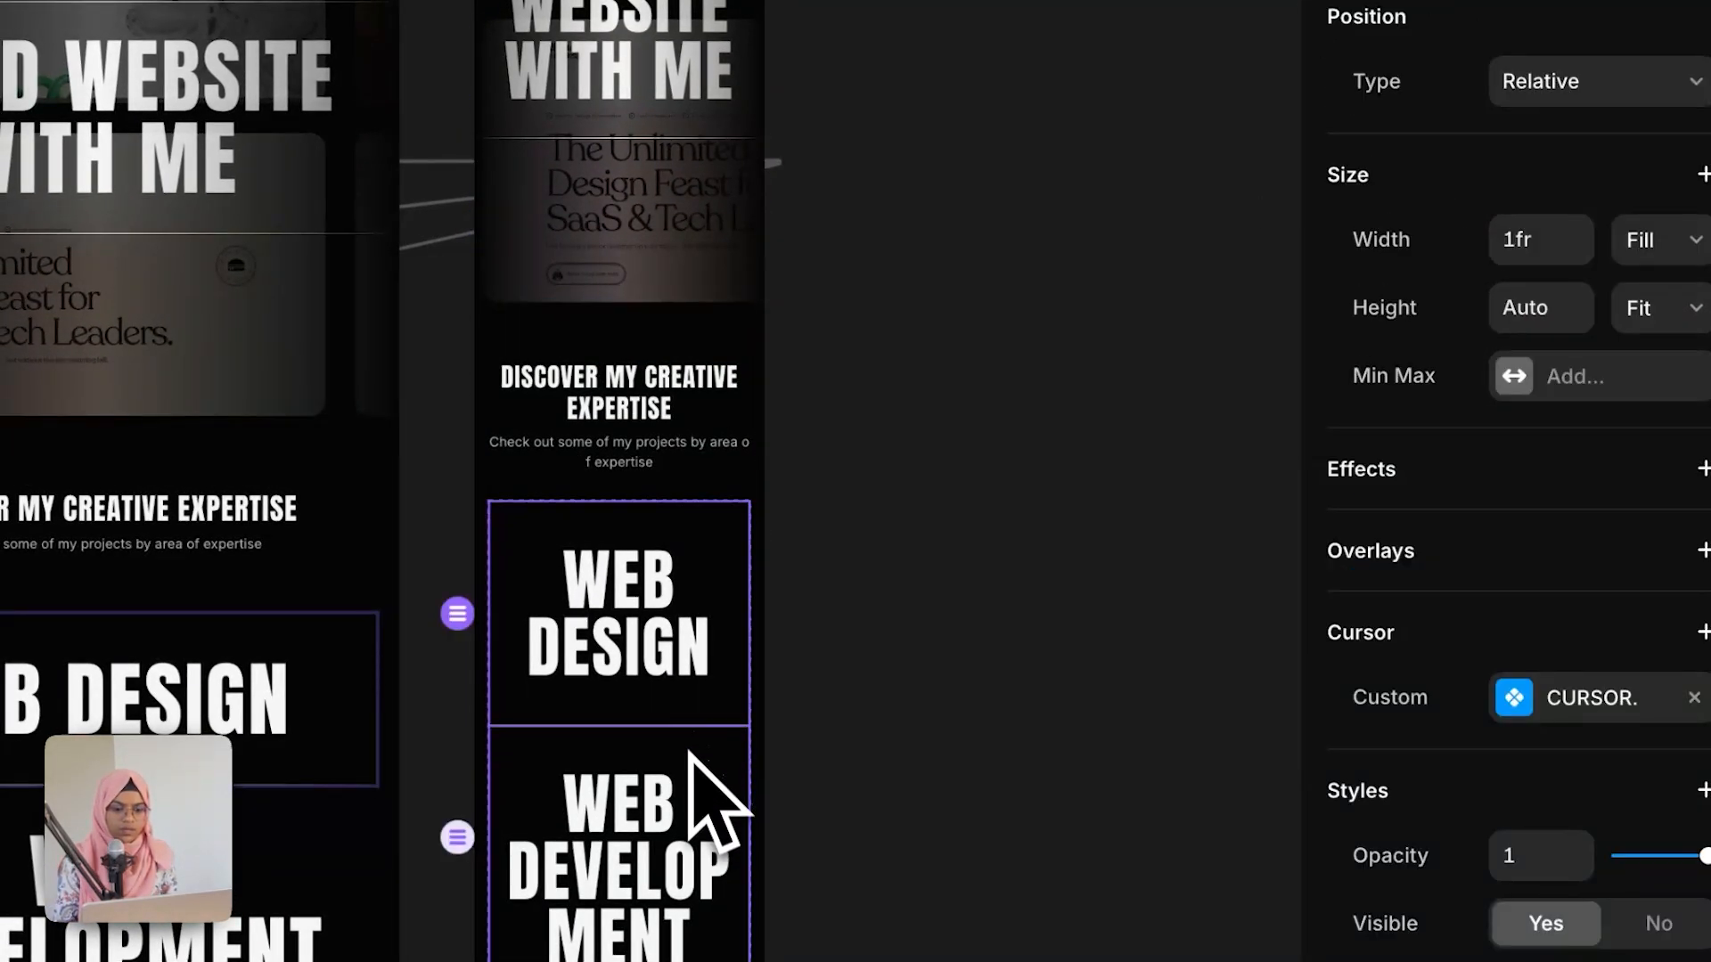
scroll(691, 765, down, 10)
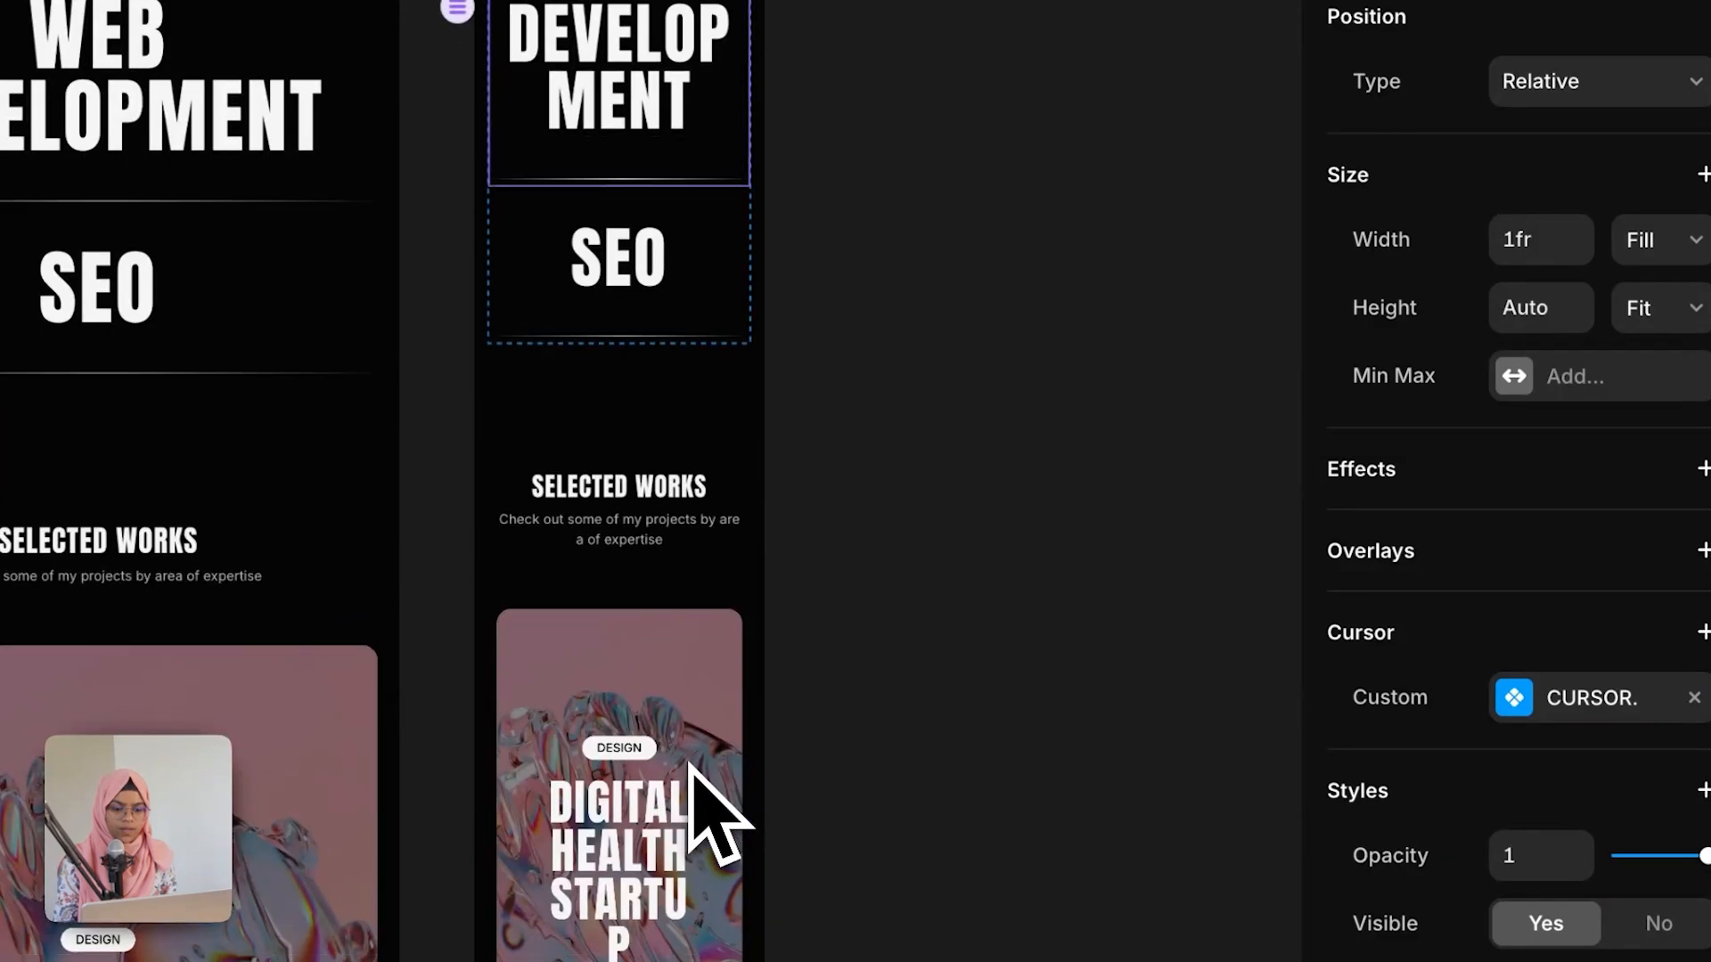
scroll(713, 815, down, 1)
click(615, 201)
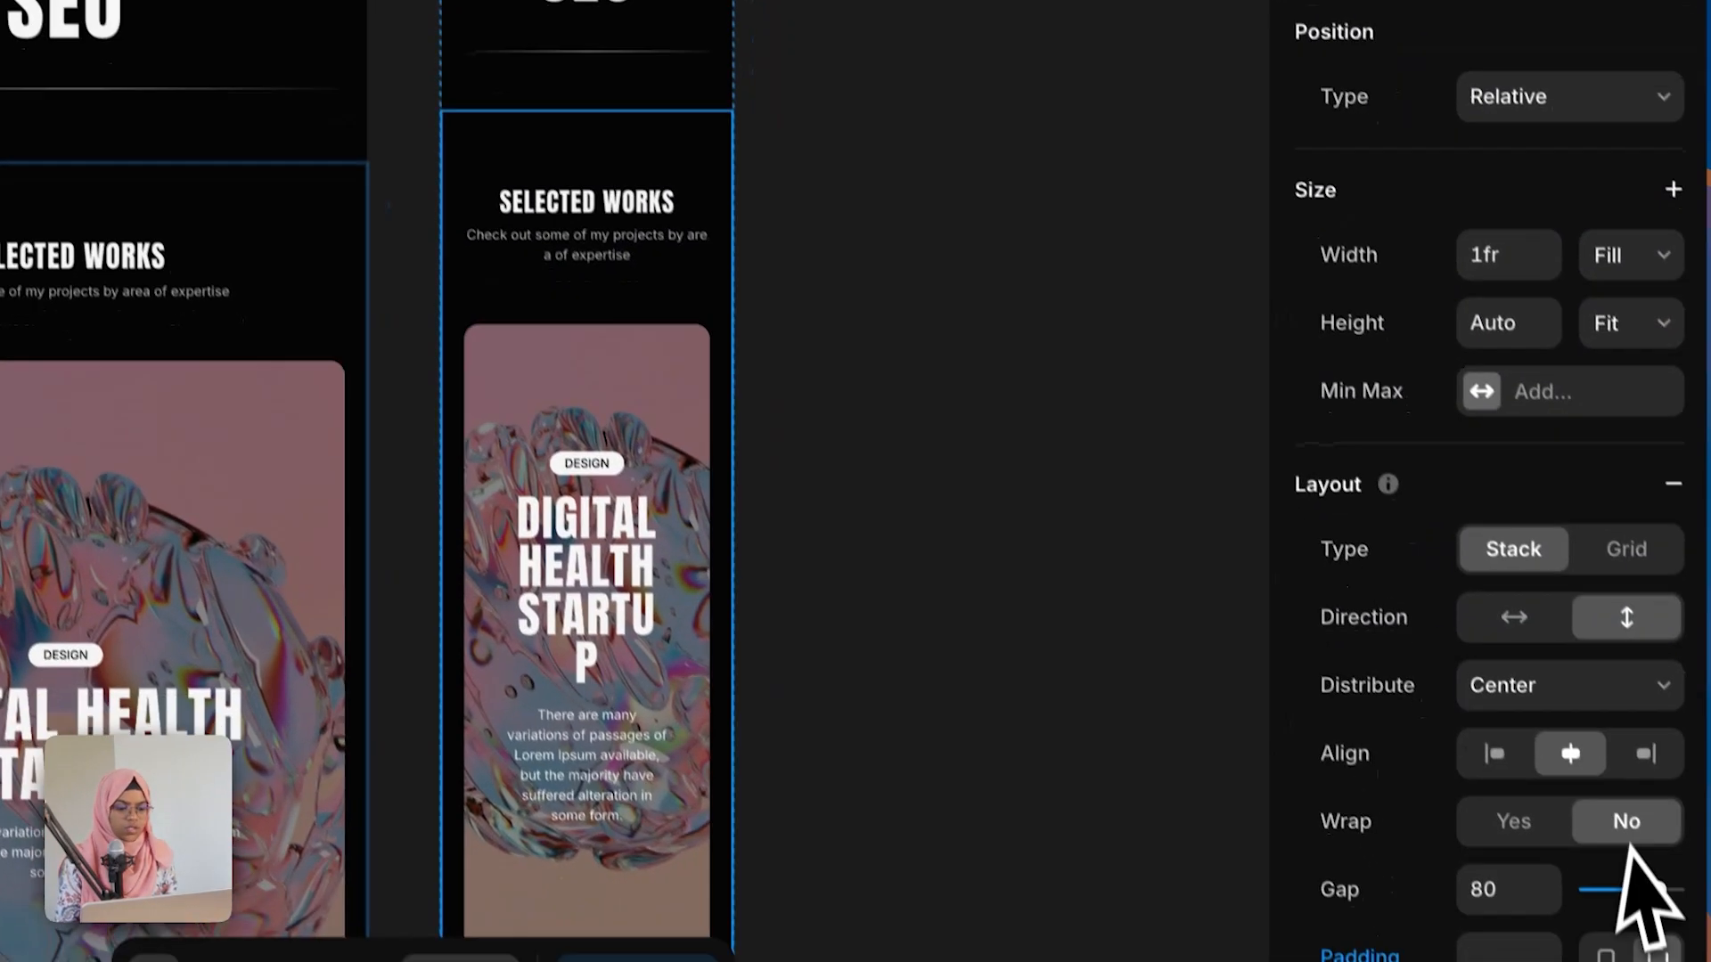
scroll(1675, 949, down, 8)
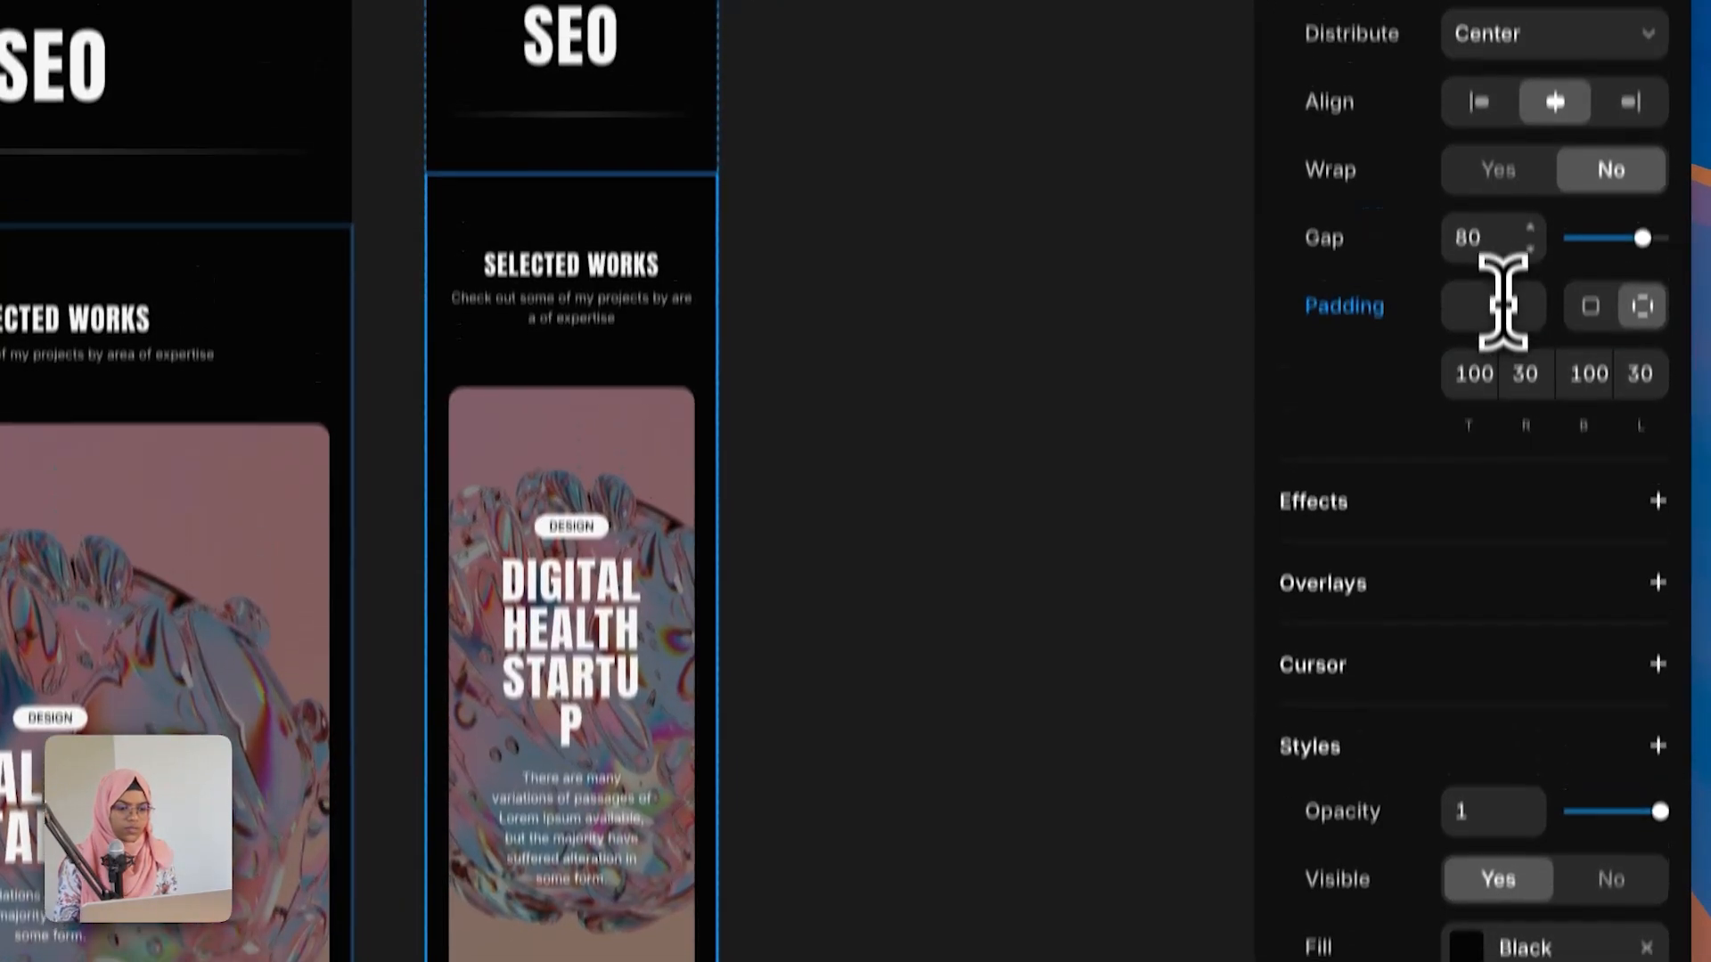
click(1550, 246)
text(40)
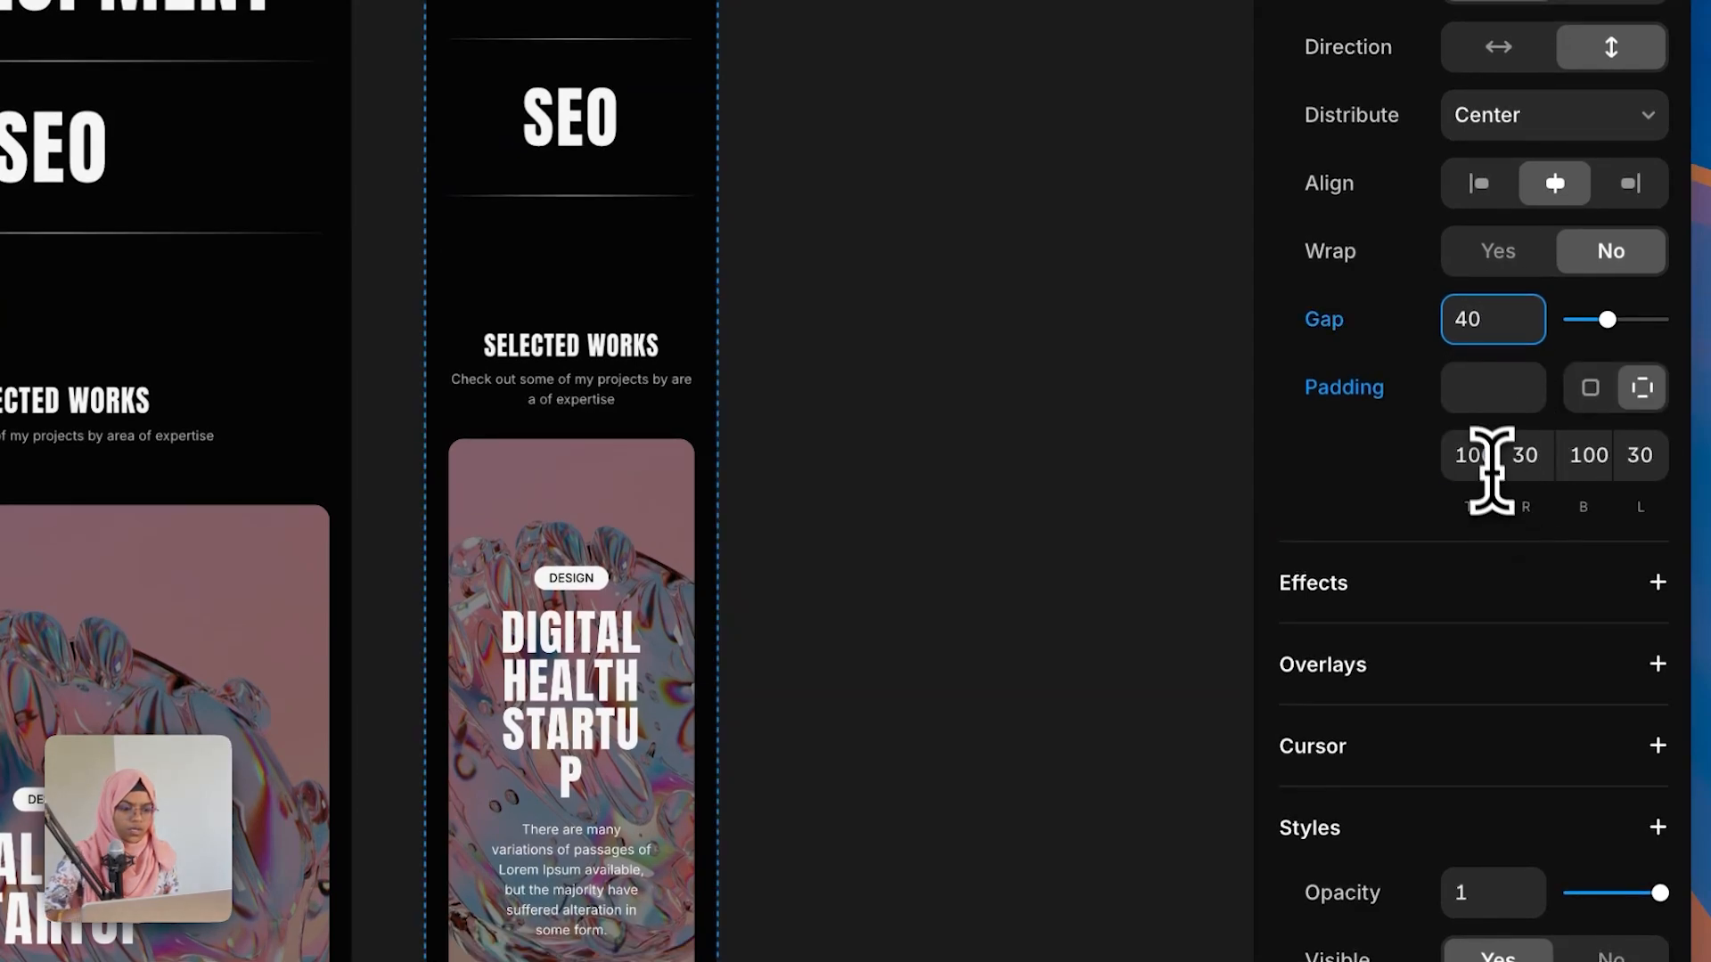
click(1529, 463)
text(2)
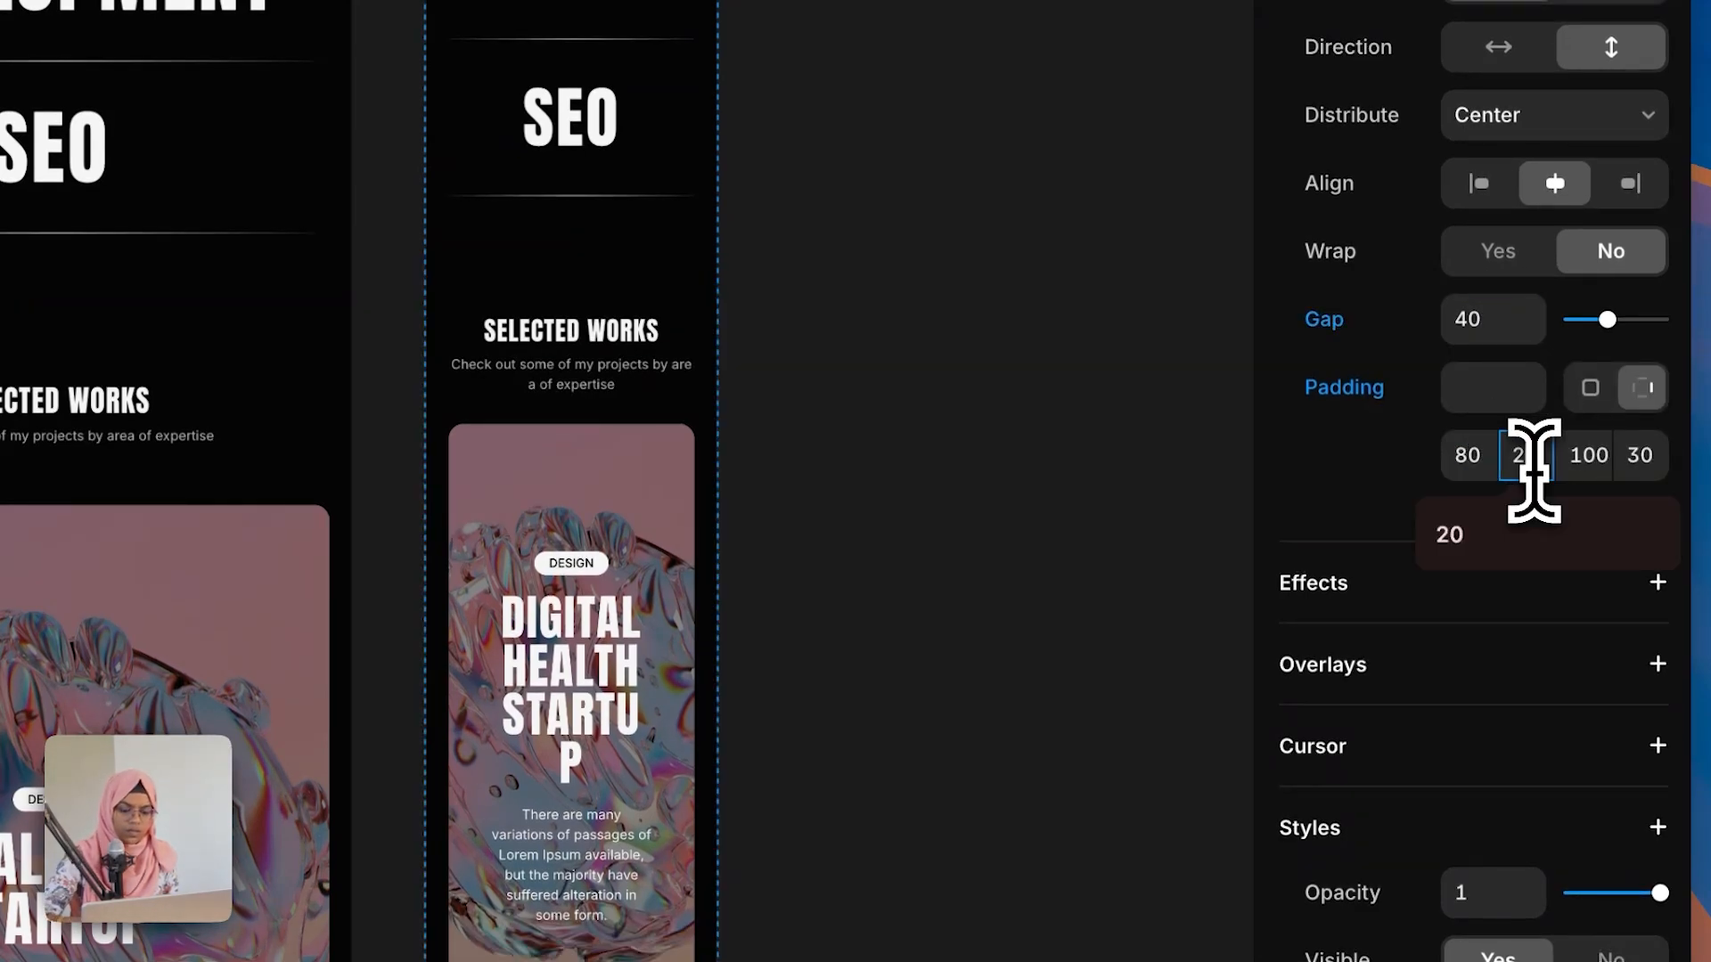
click(1591, 463)
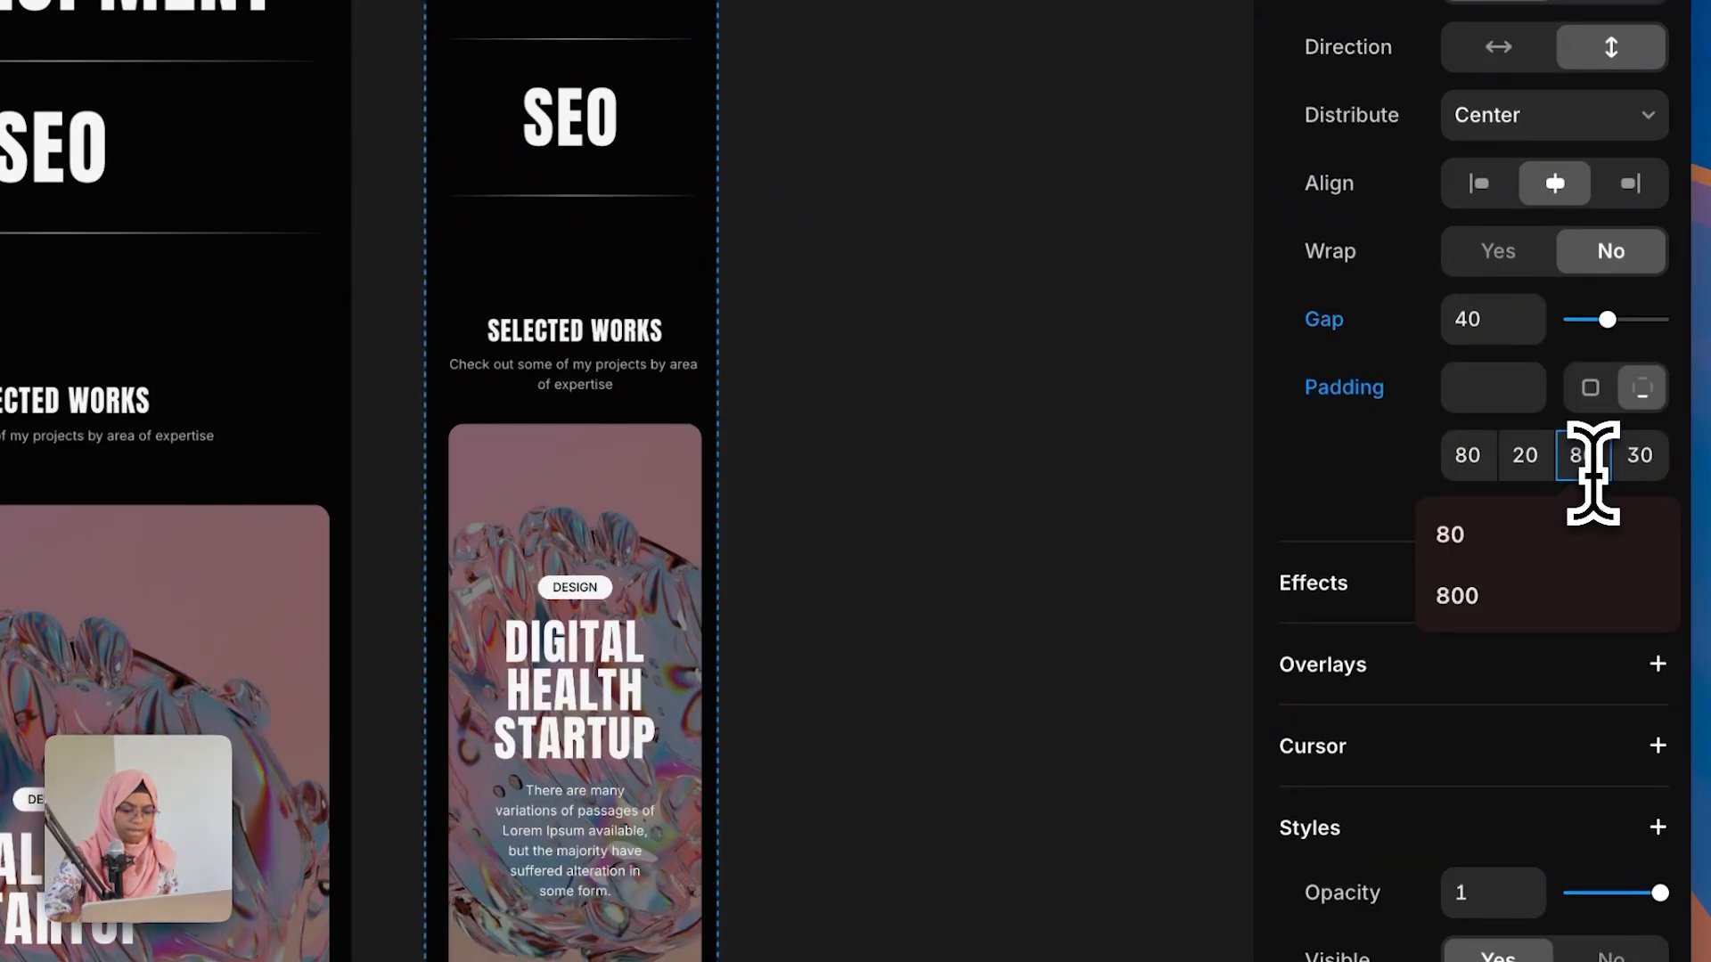
text(80)
click(1639, 456)
text(20)
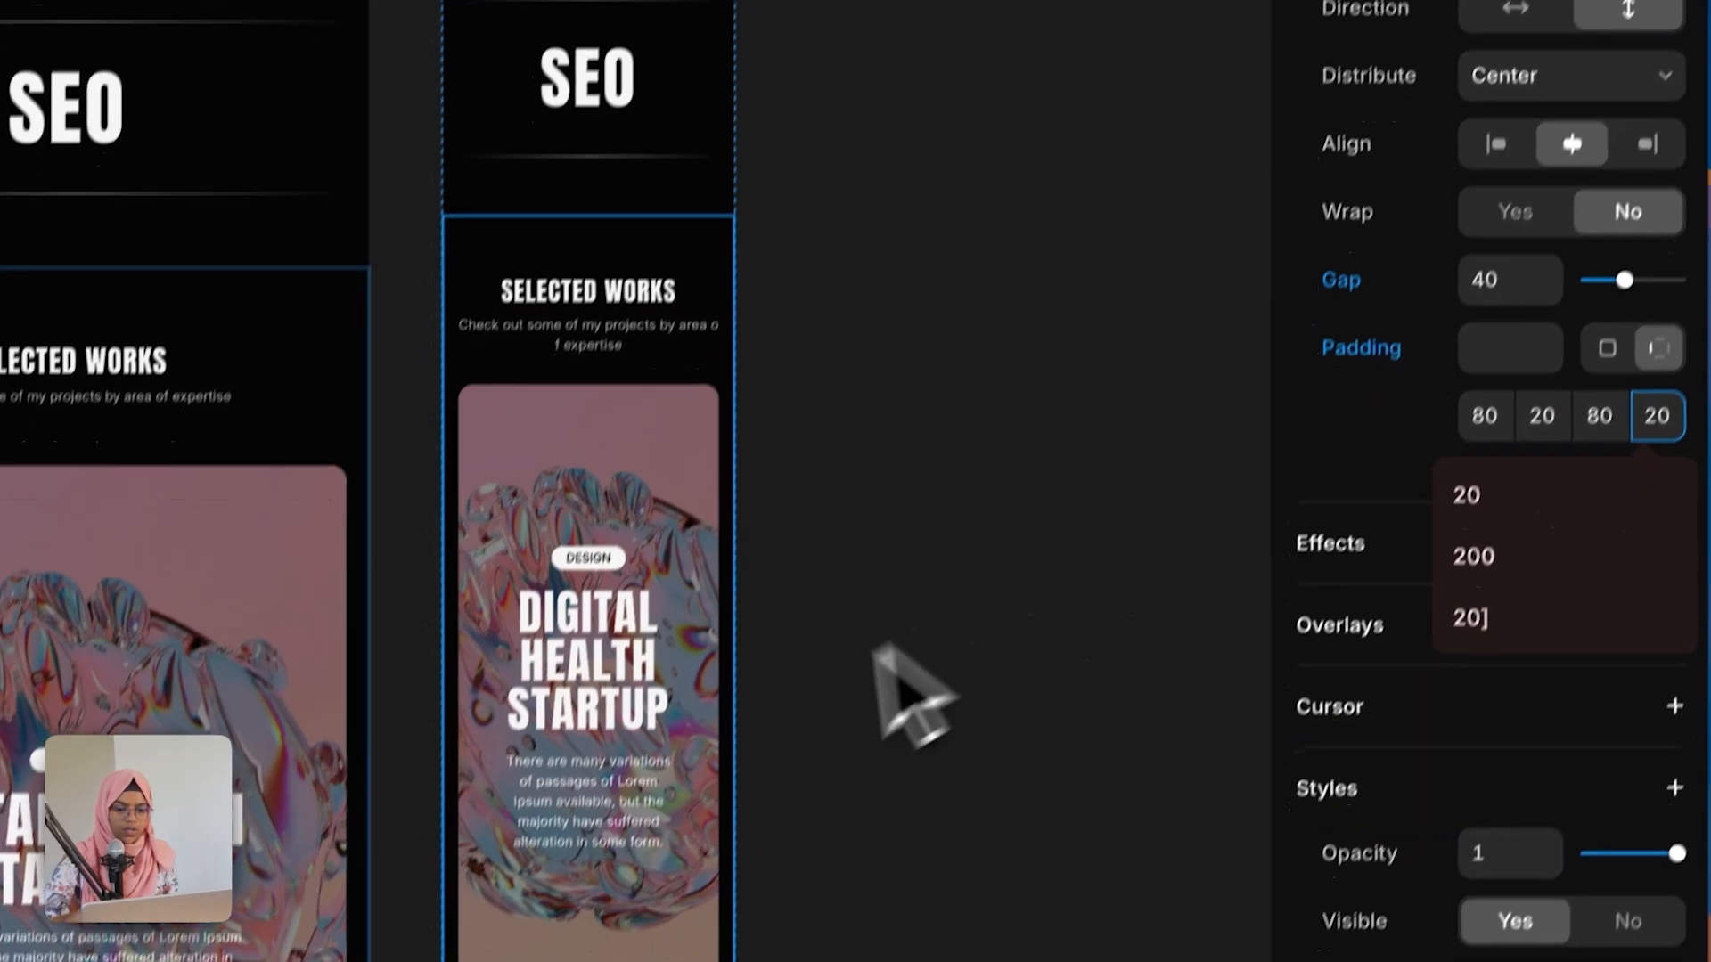
Step: On the phone layout, set the gap of the container holding the project cards to 40
scroll(802, 713, down, 5)
click(635, 414)
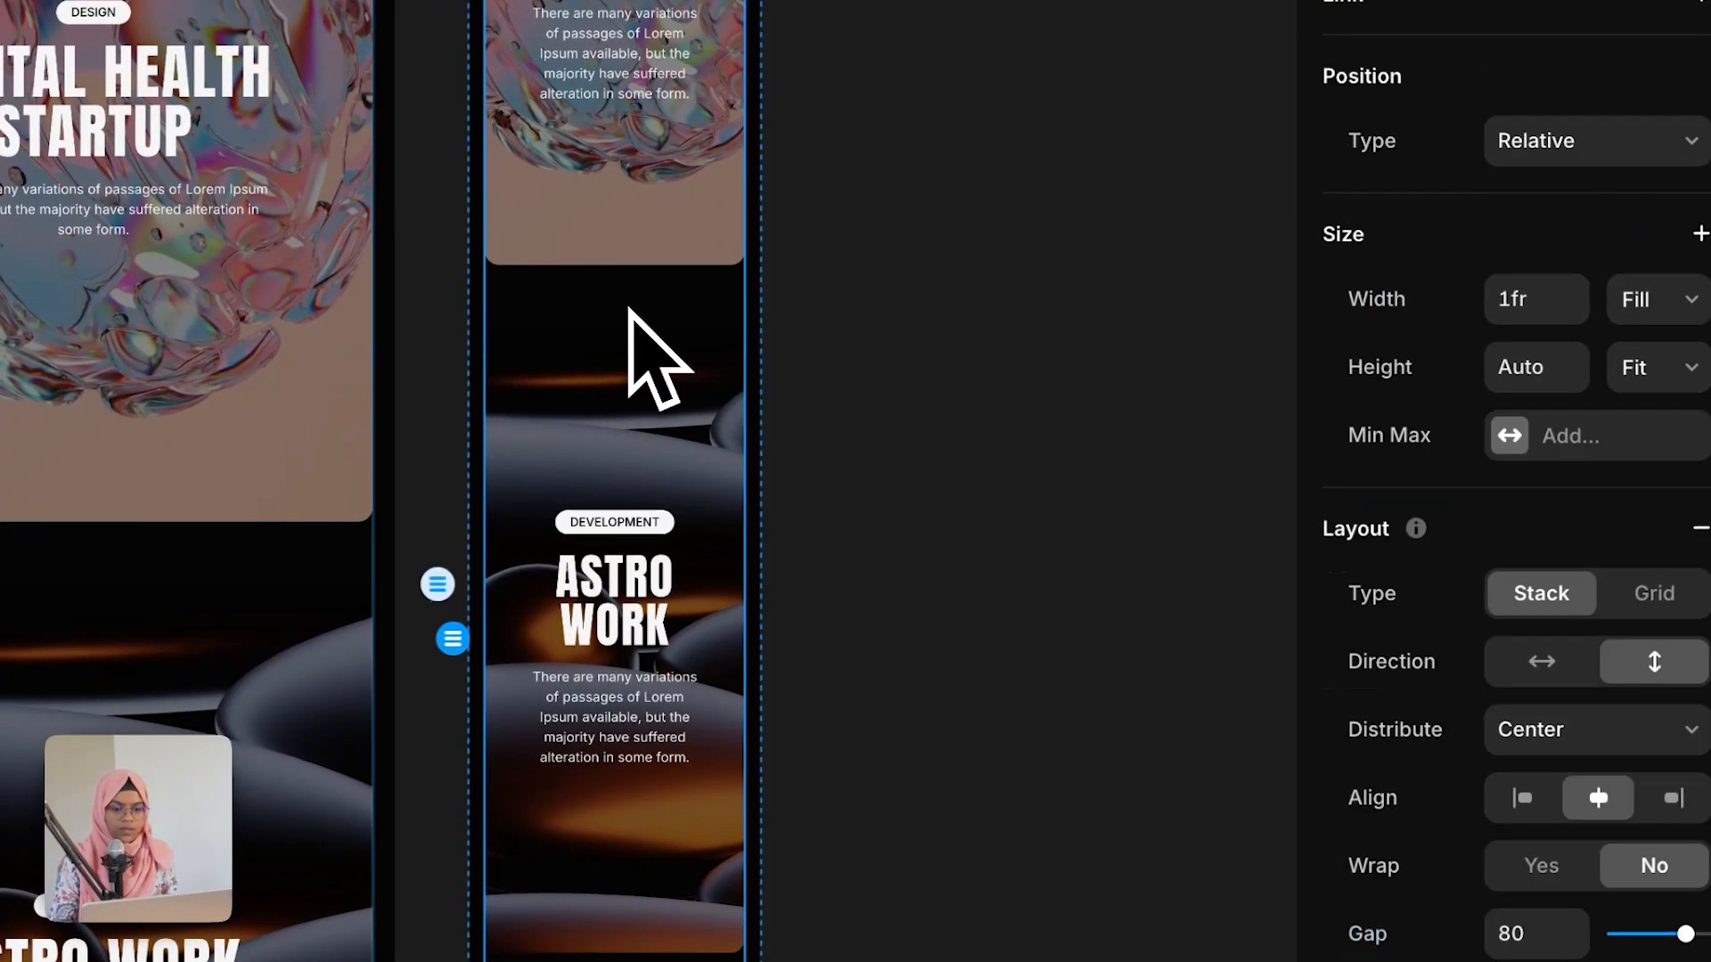
scroll(1565, 745, down, 4)
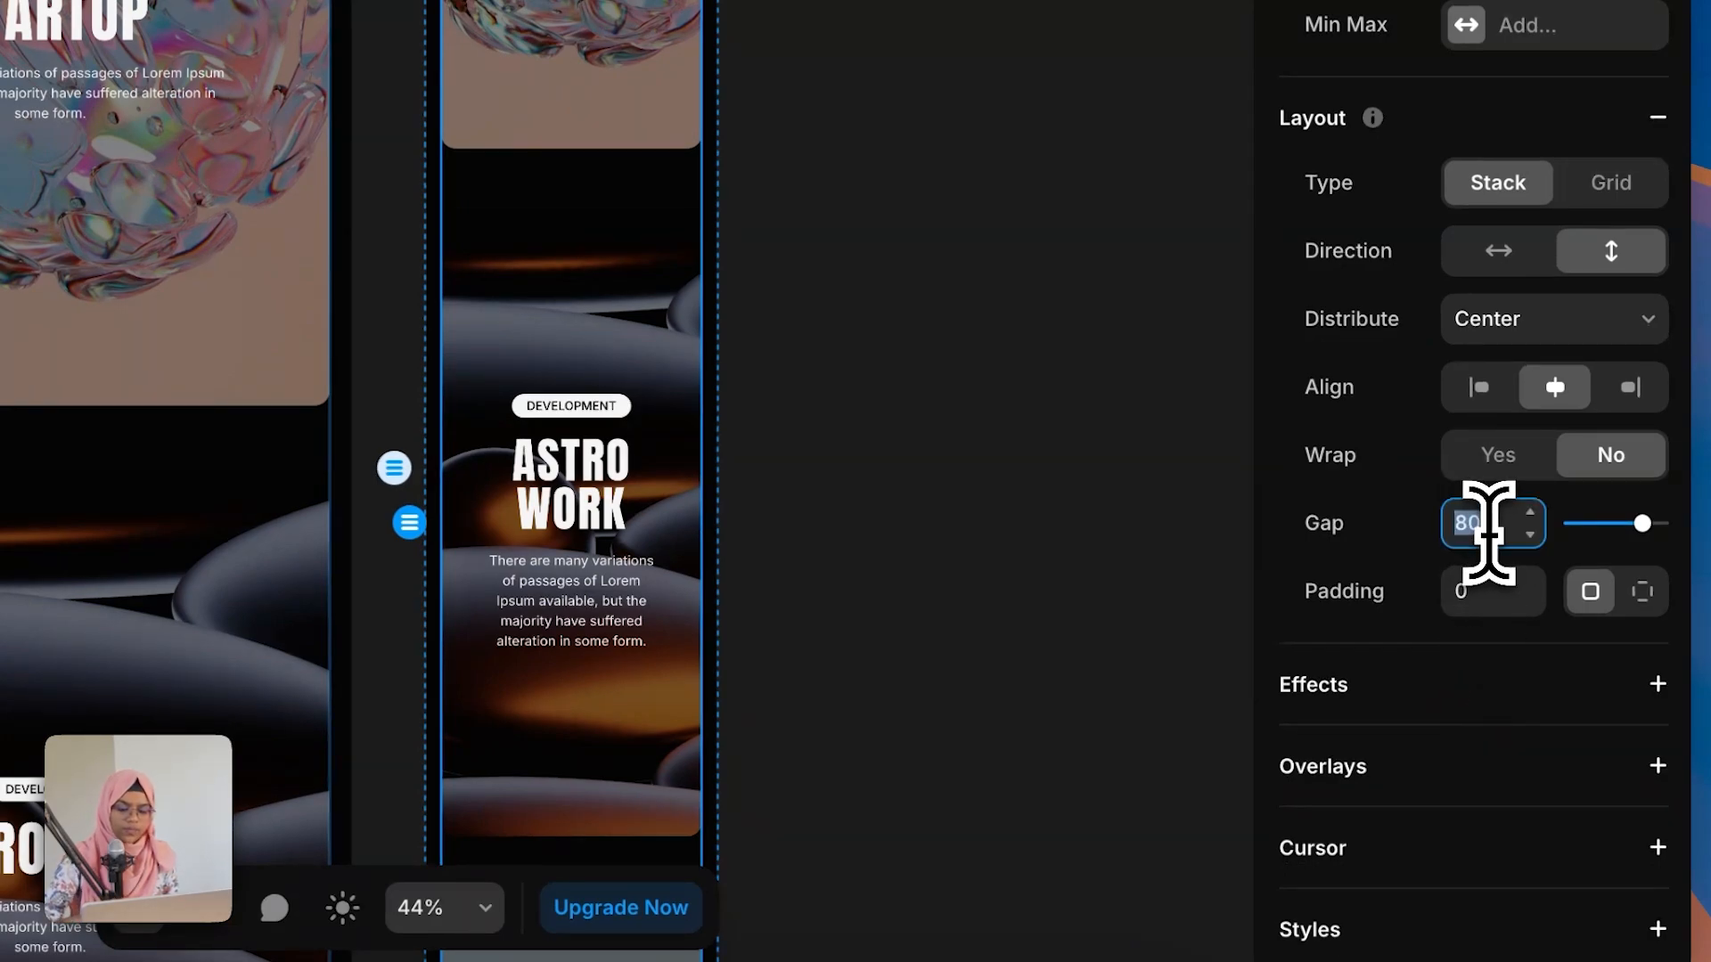
text(40)
key(Return)
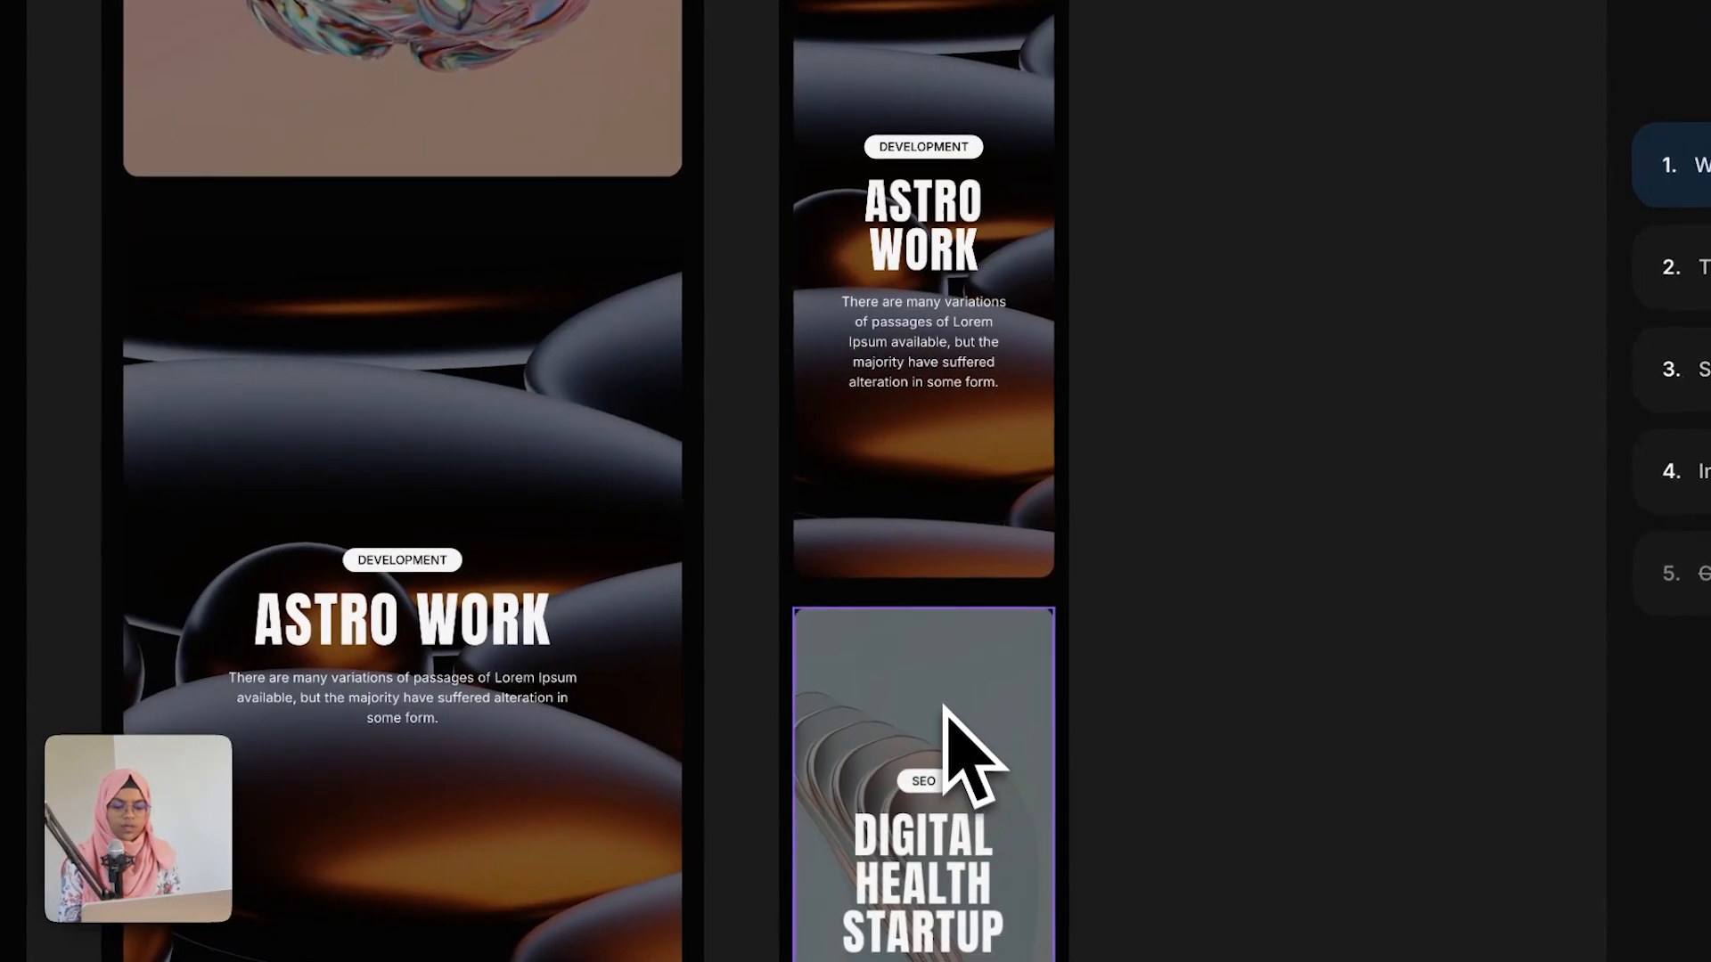
Step: Open the WORK WRAP project card component and rename its primary variant to Desktop
scroll(971, 757, up, 9)
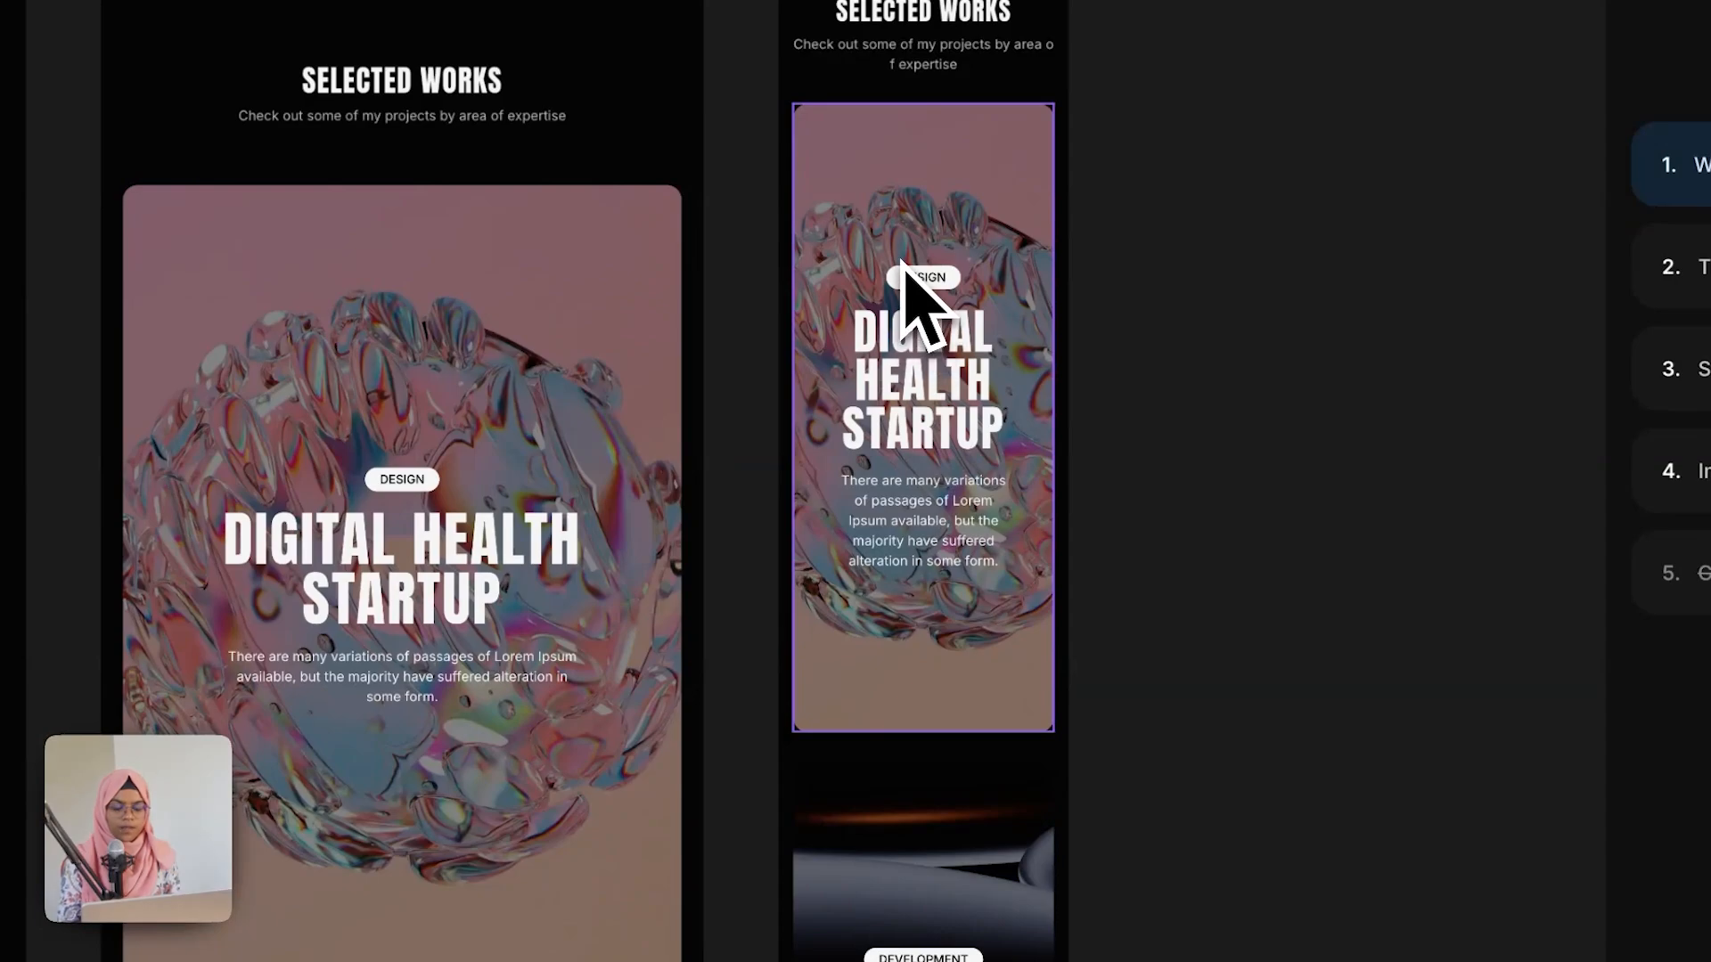
click(902, 263)
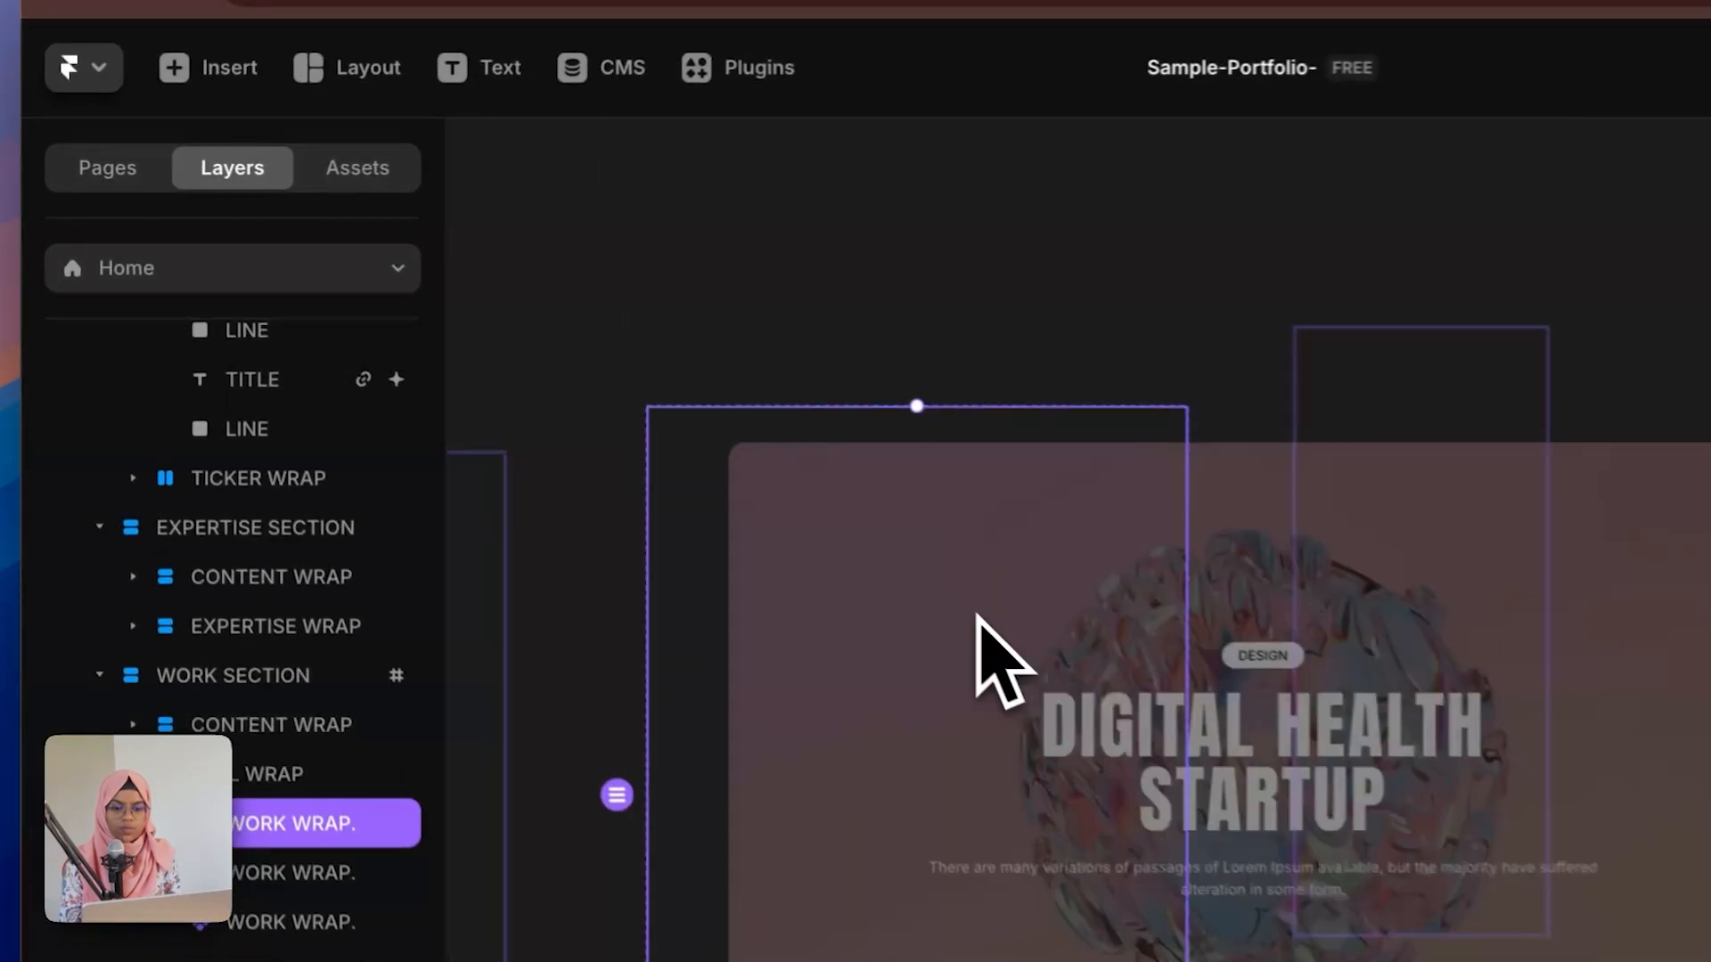
double_click(685, 503)
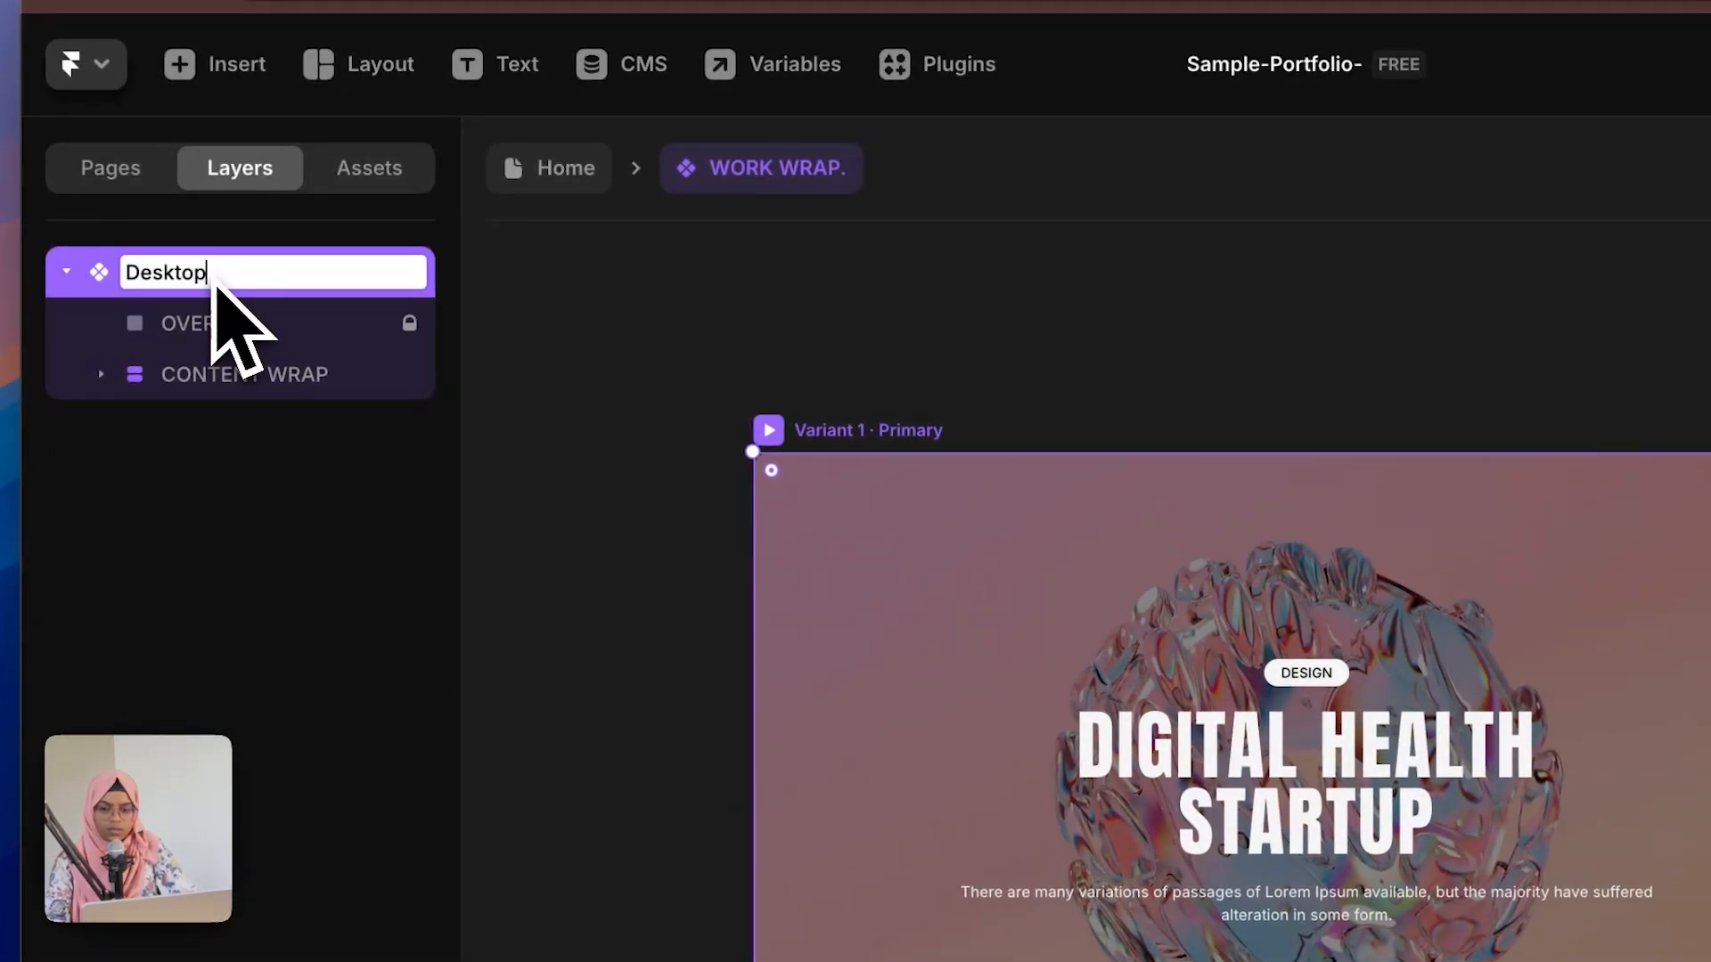
key(Return)
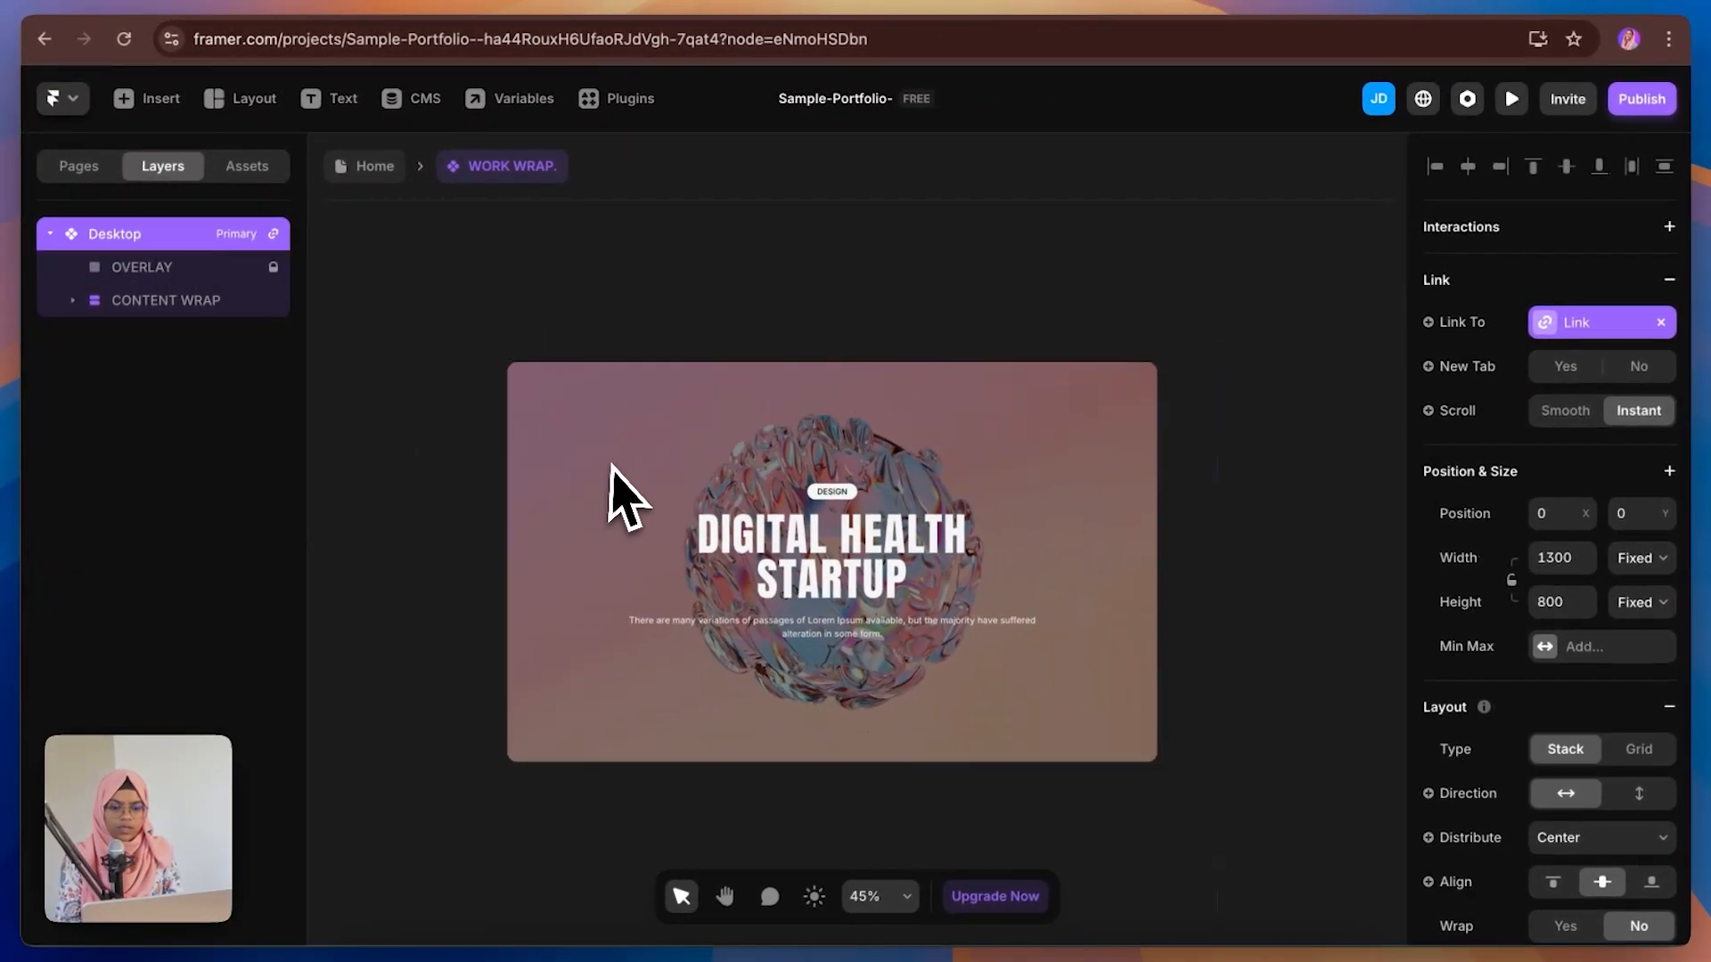
Step: Add a second variant to the WORK WRAP component and rename it Tablet
scroll(615, 486, down, 3)
click(1056, 530)
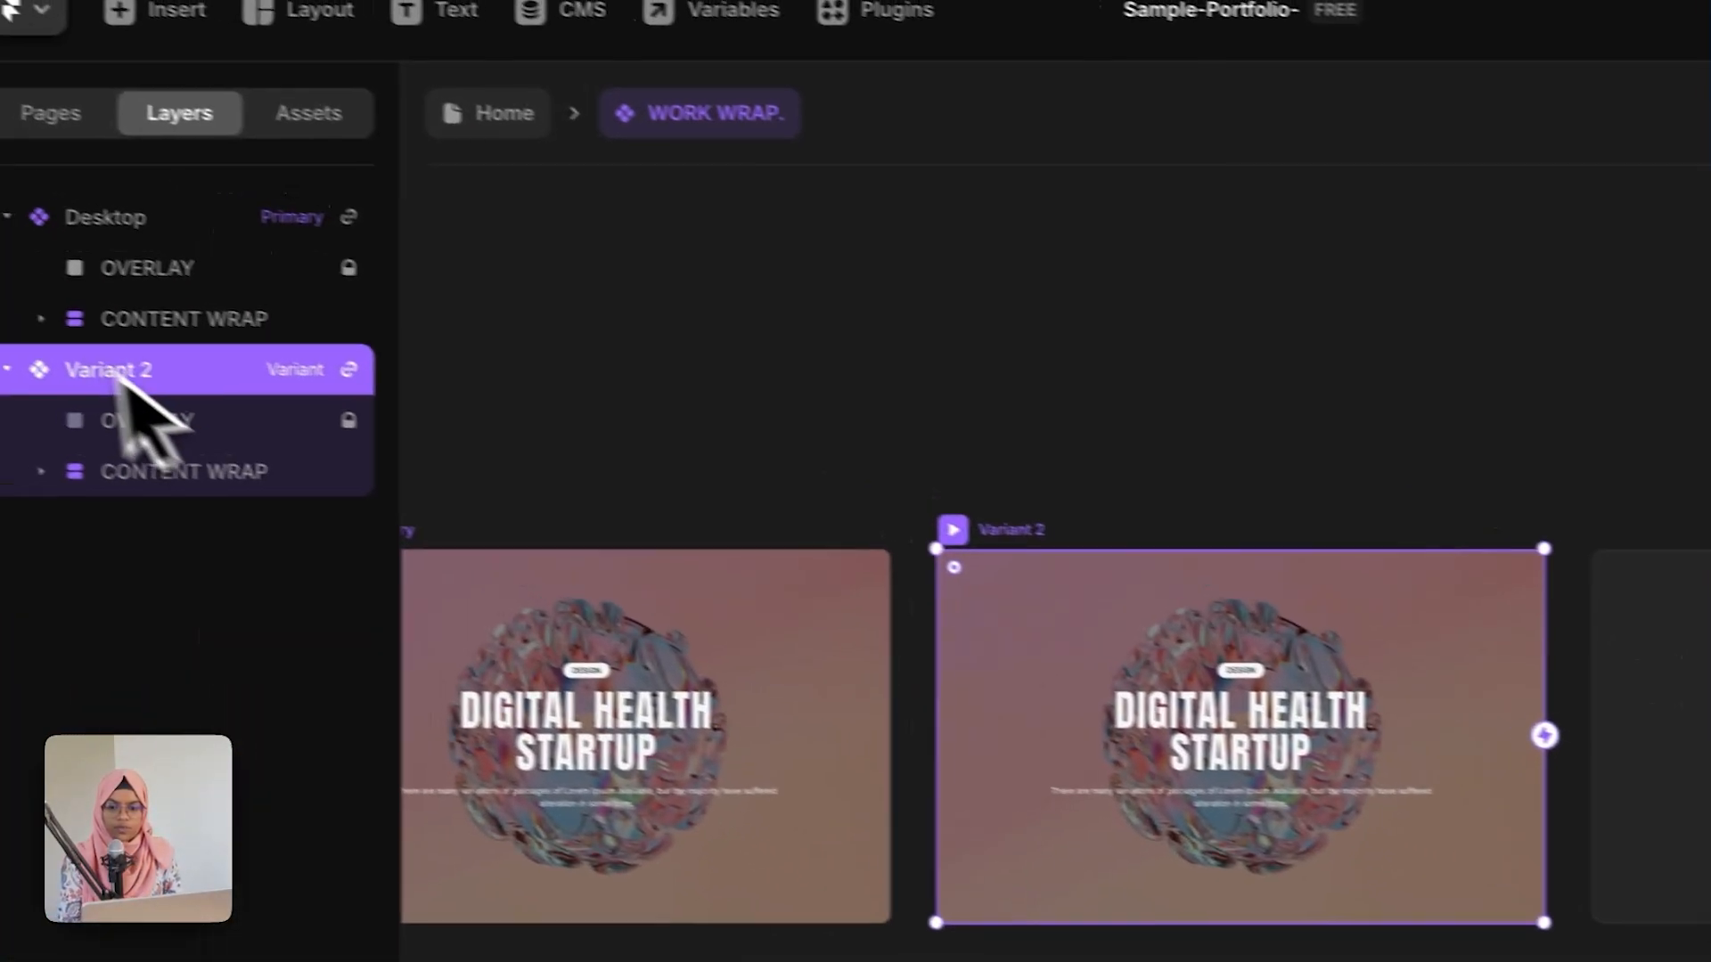
double_click(129, 372)
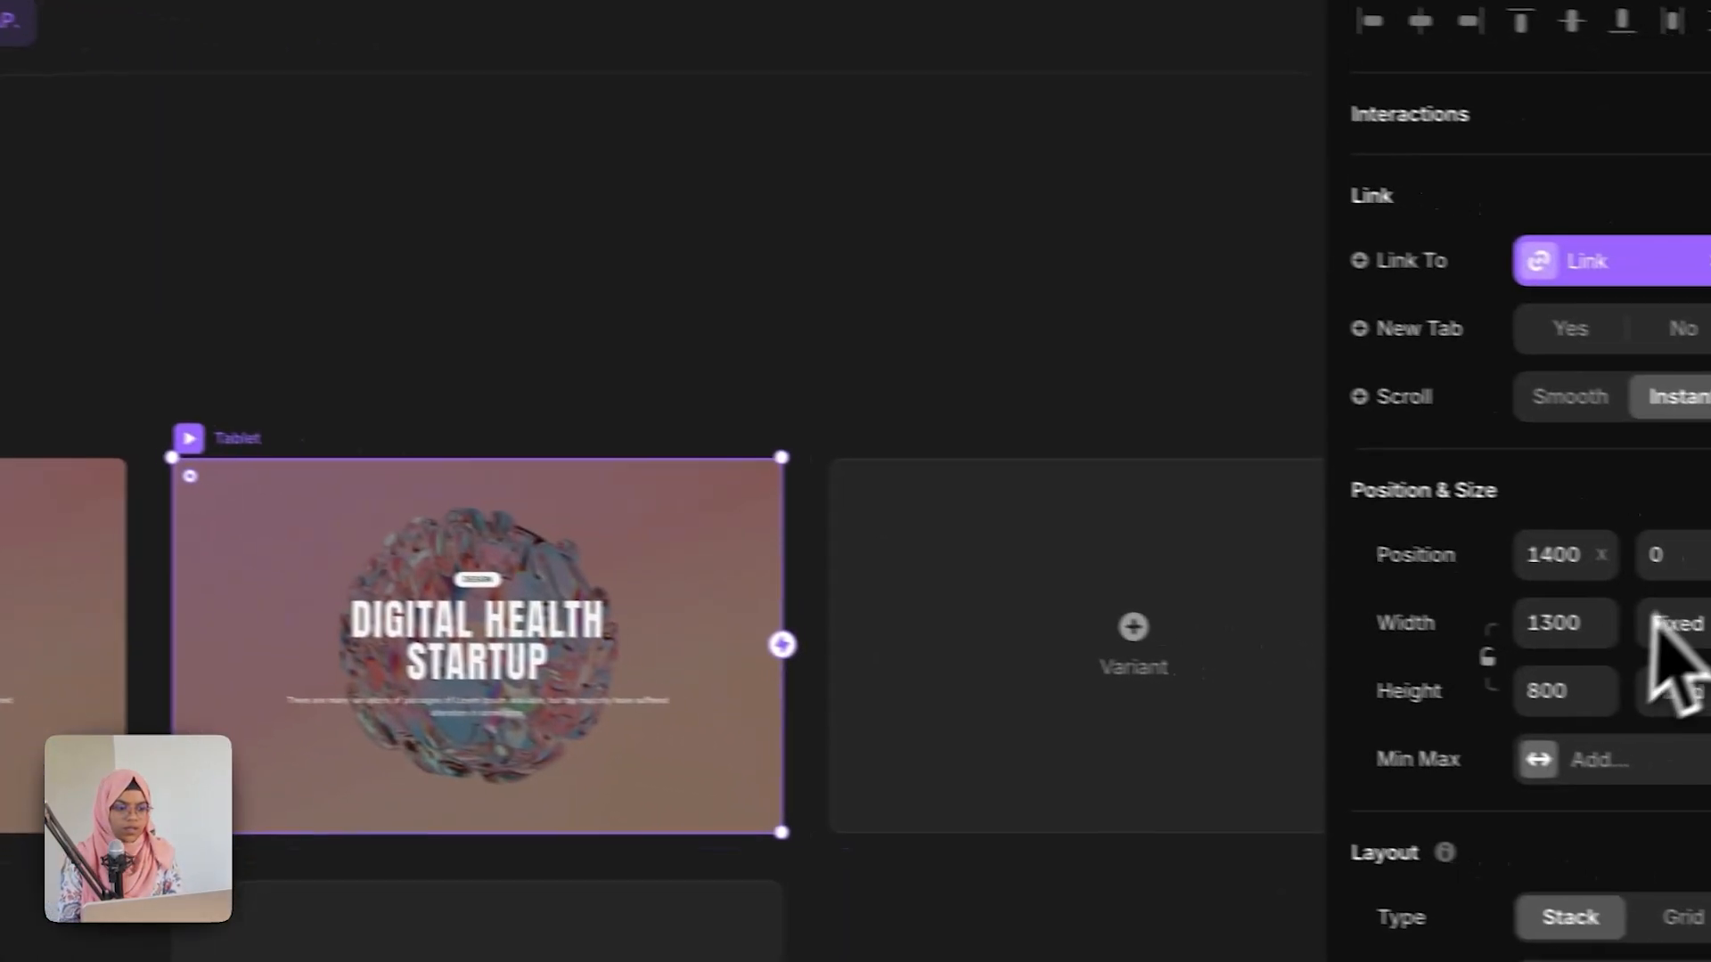
Step: Set the Tablet variant's width to 810
click(1530, 626)
text(810)
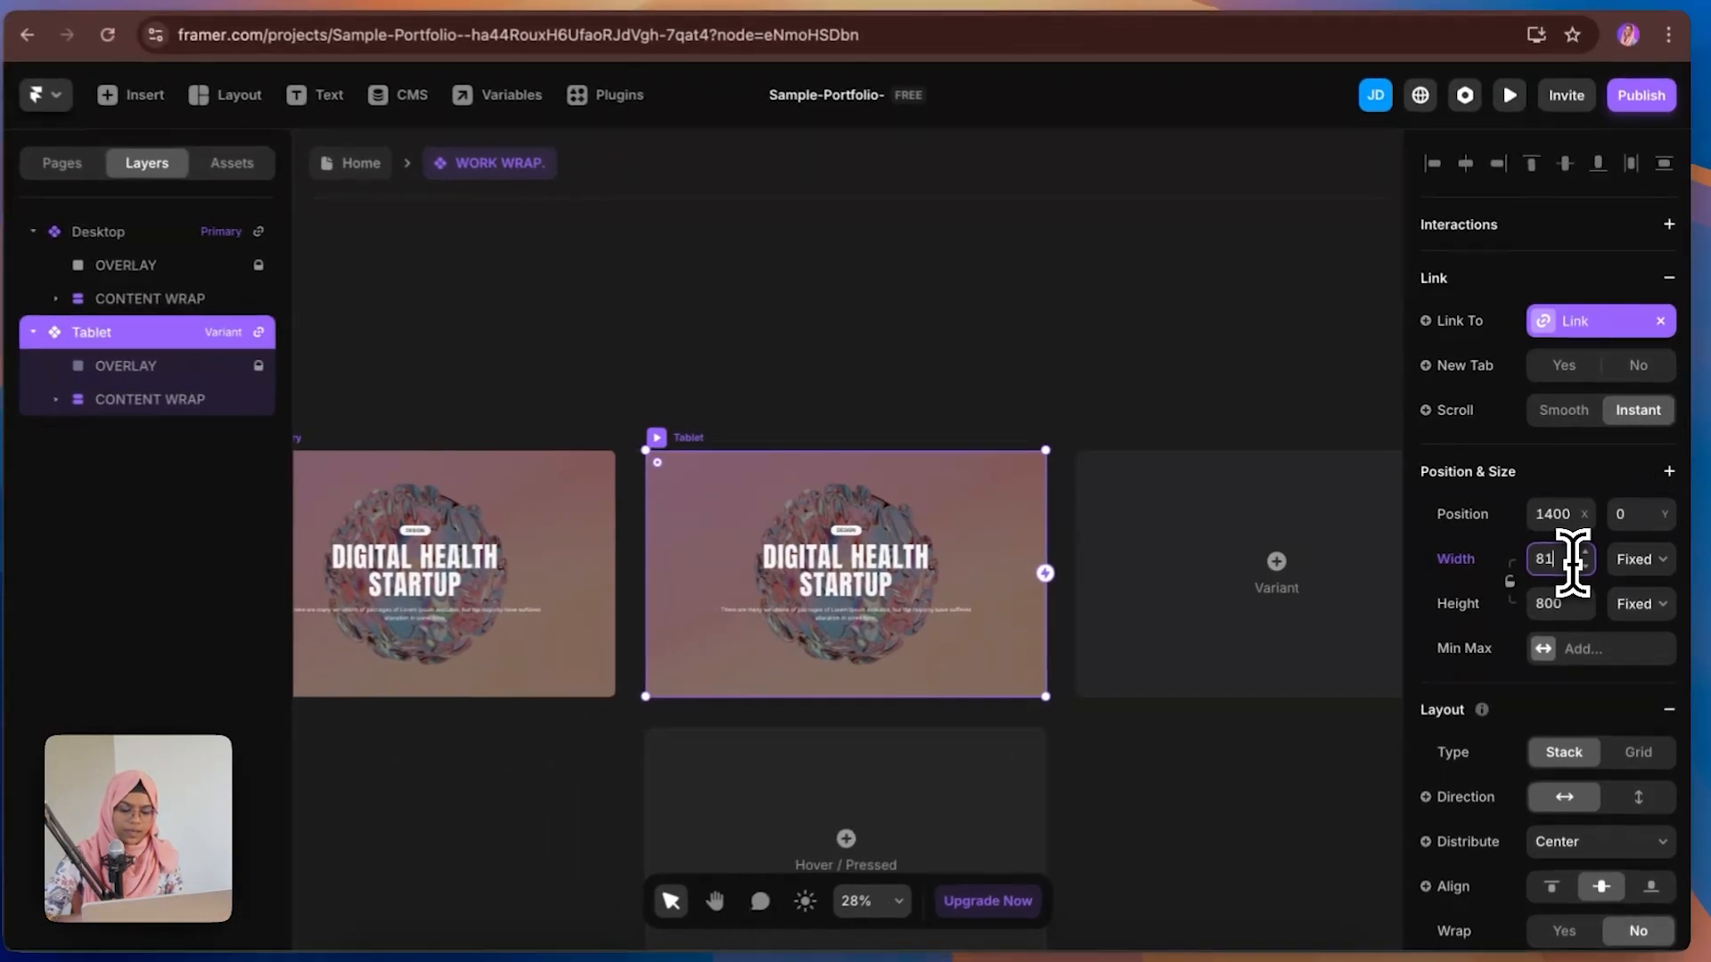
key(Return)
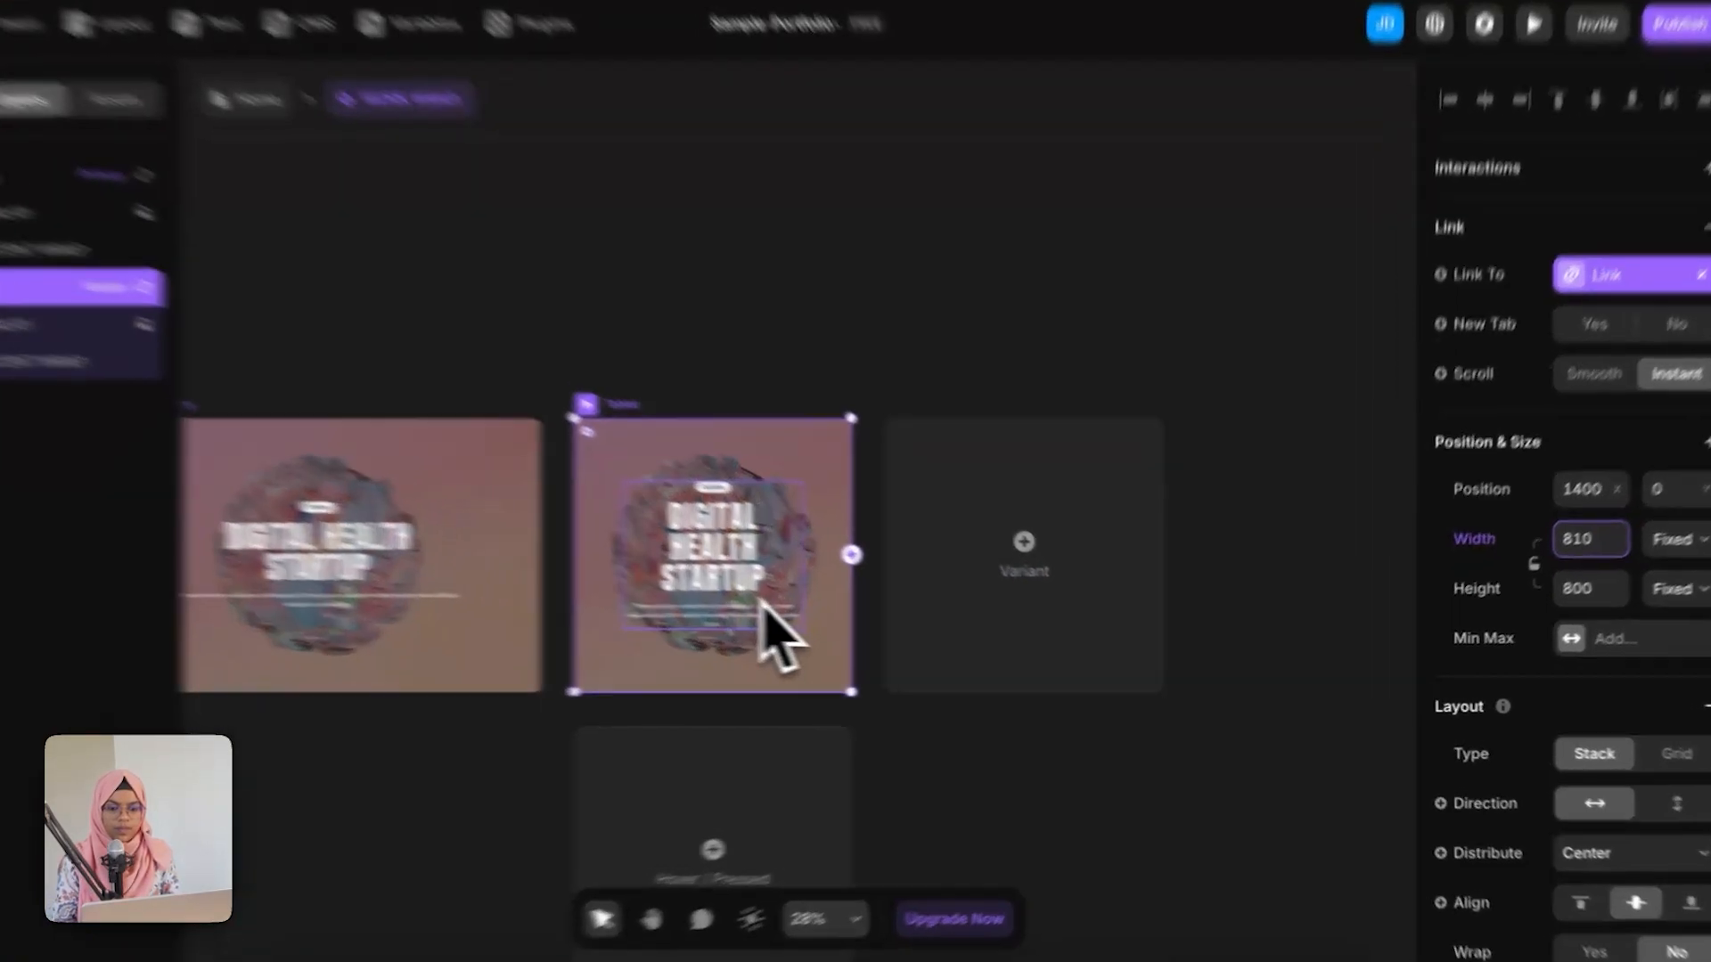
Step: Add a third variant to the WORK WRAP component and rename it Mobile
click(812, 613)
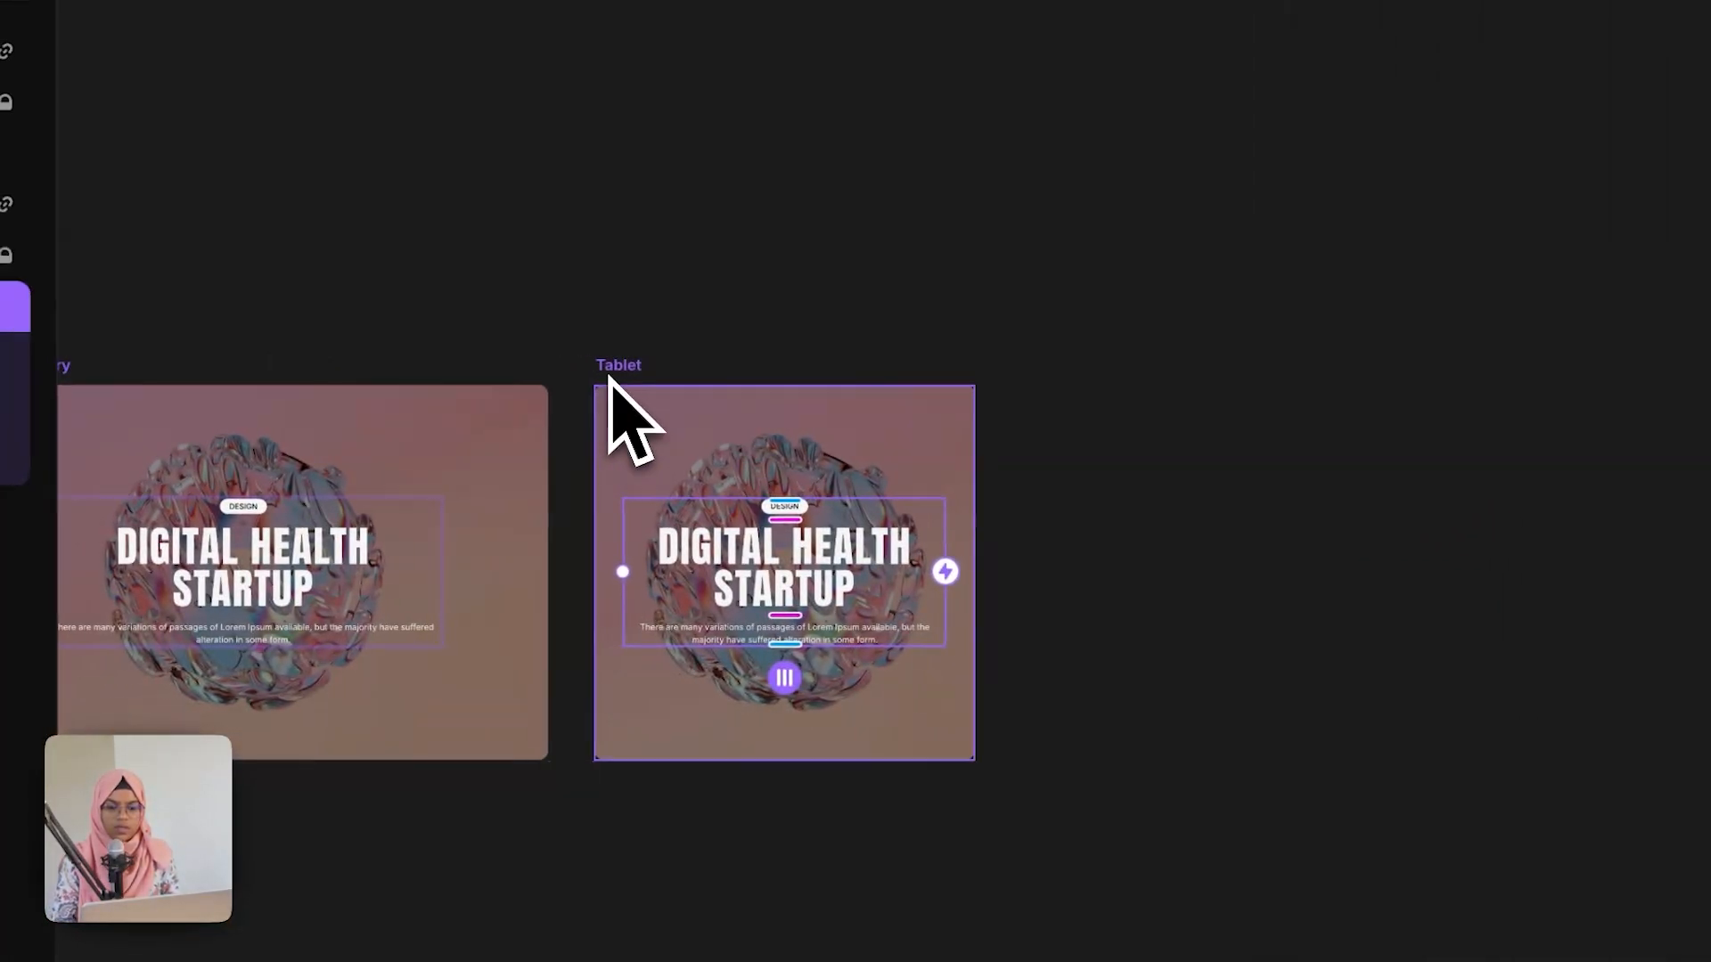
click(118, 368)
click(1269, 668)
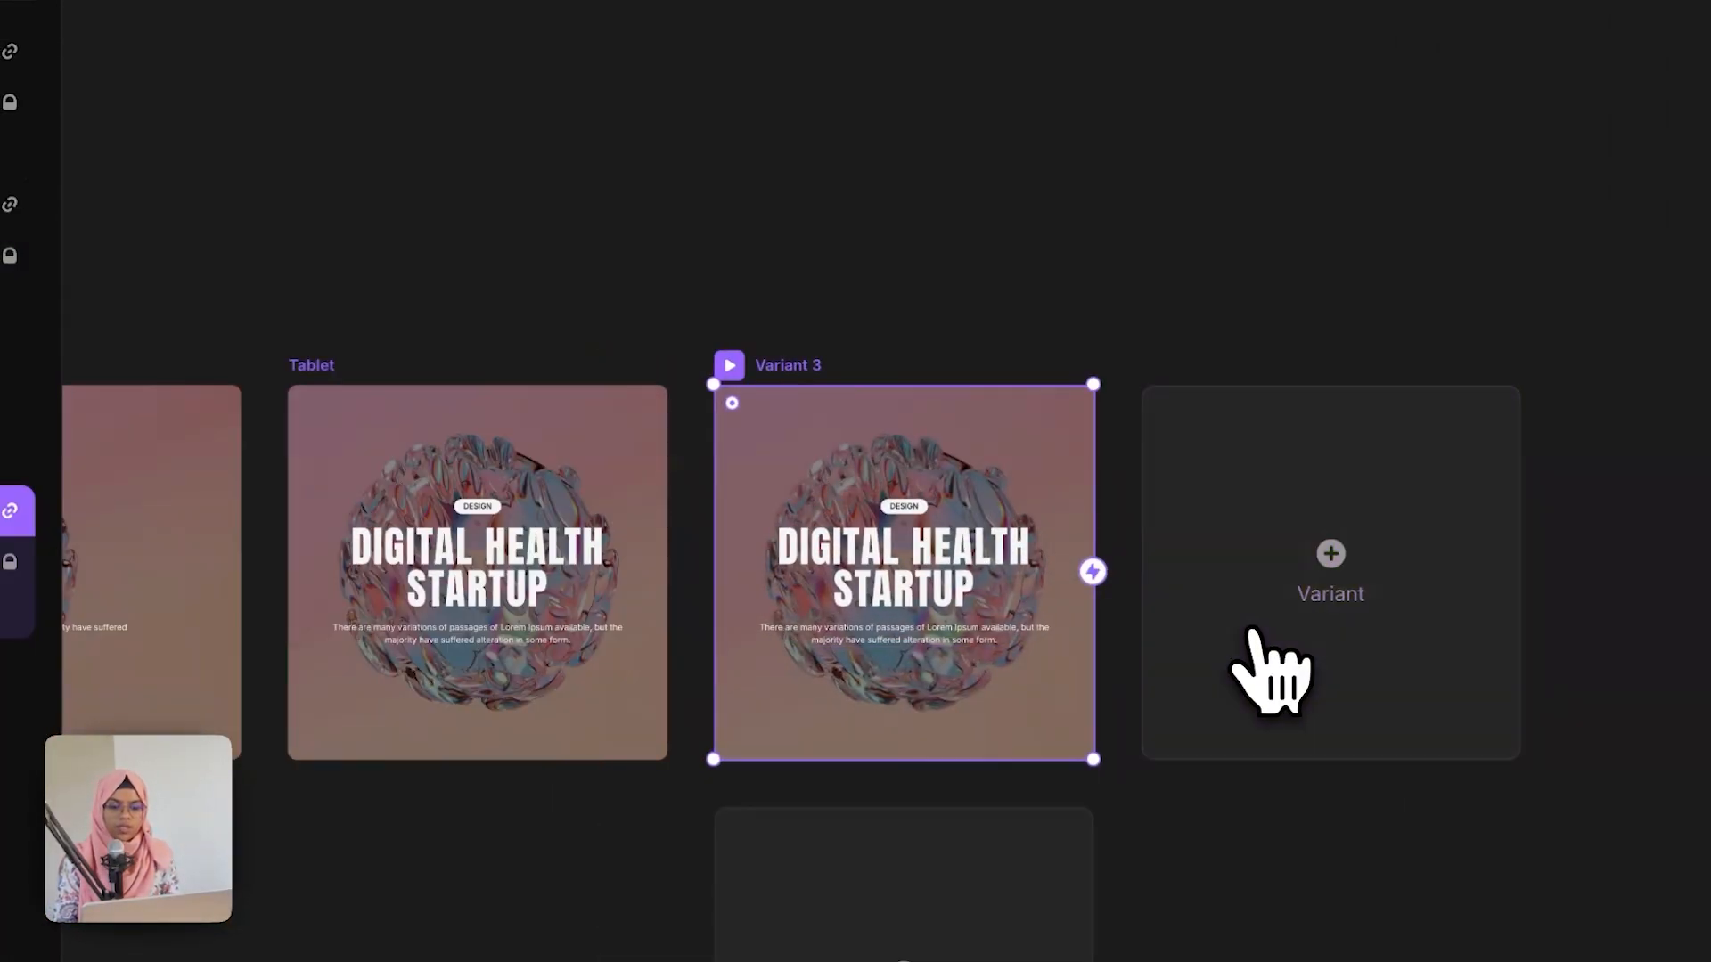
double_click(233, 459)
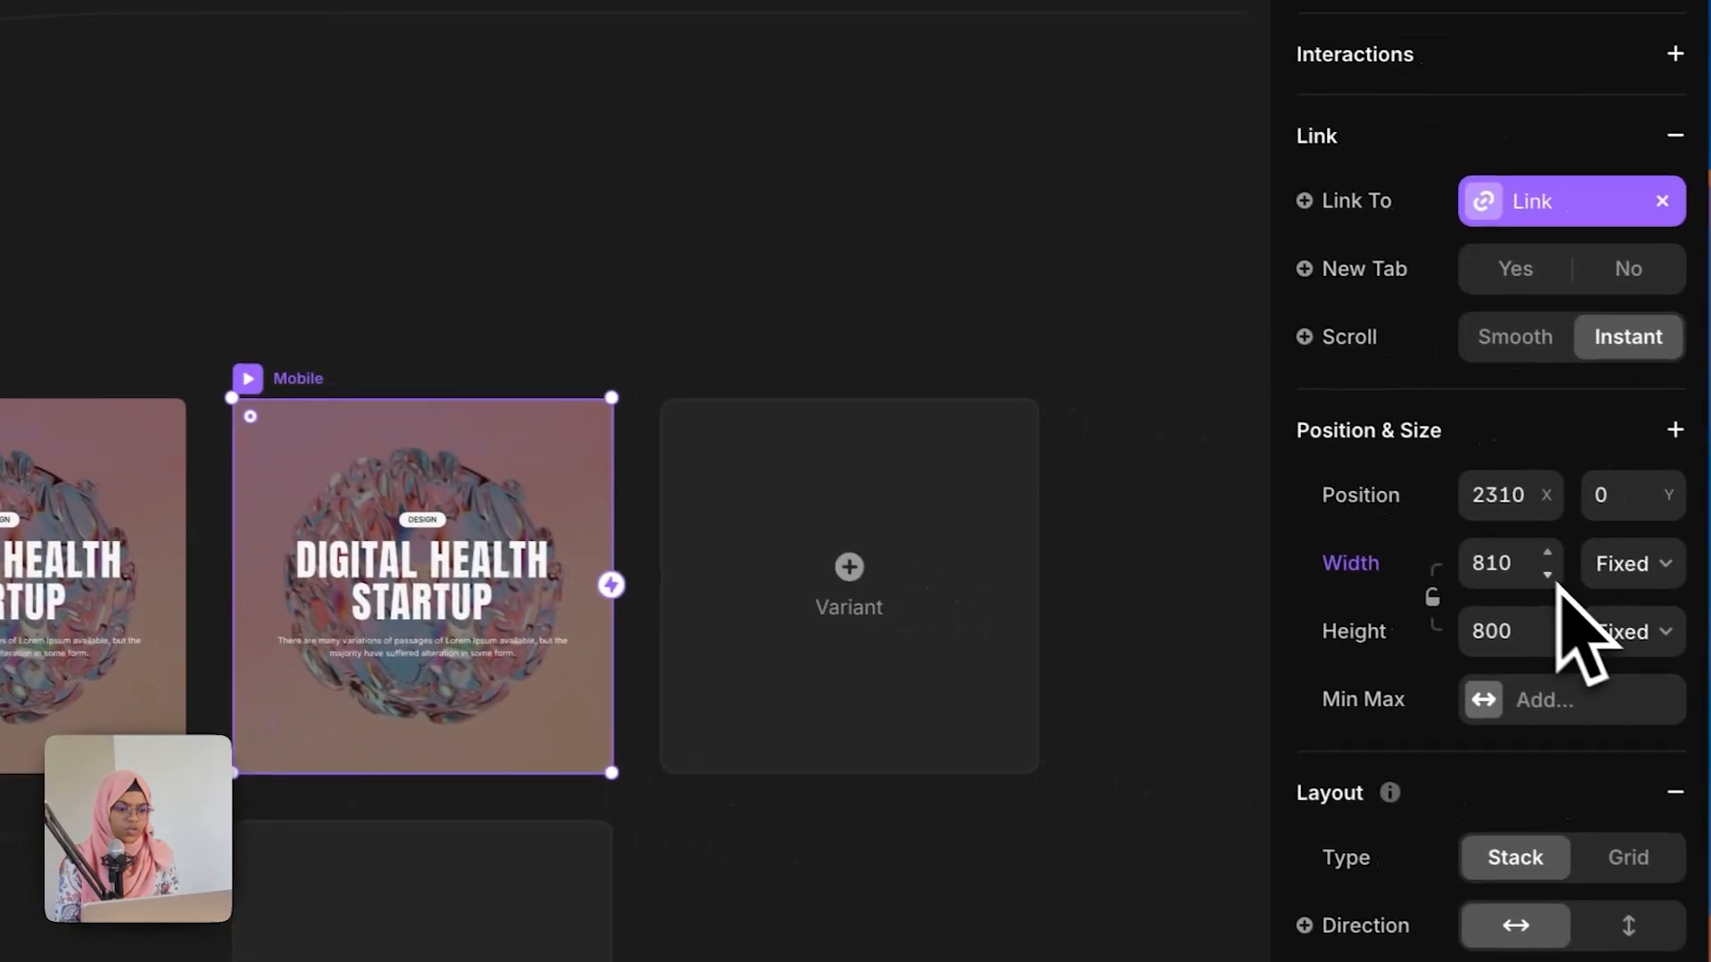
Step: Set the Mobile variant's width to 390 and return to the Home page
click(1500, 563)
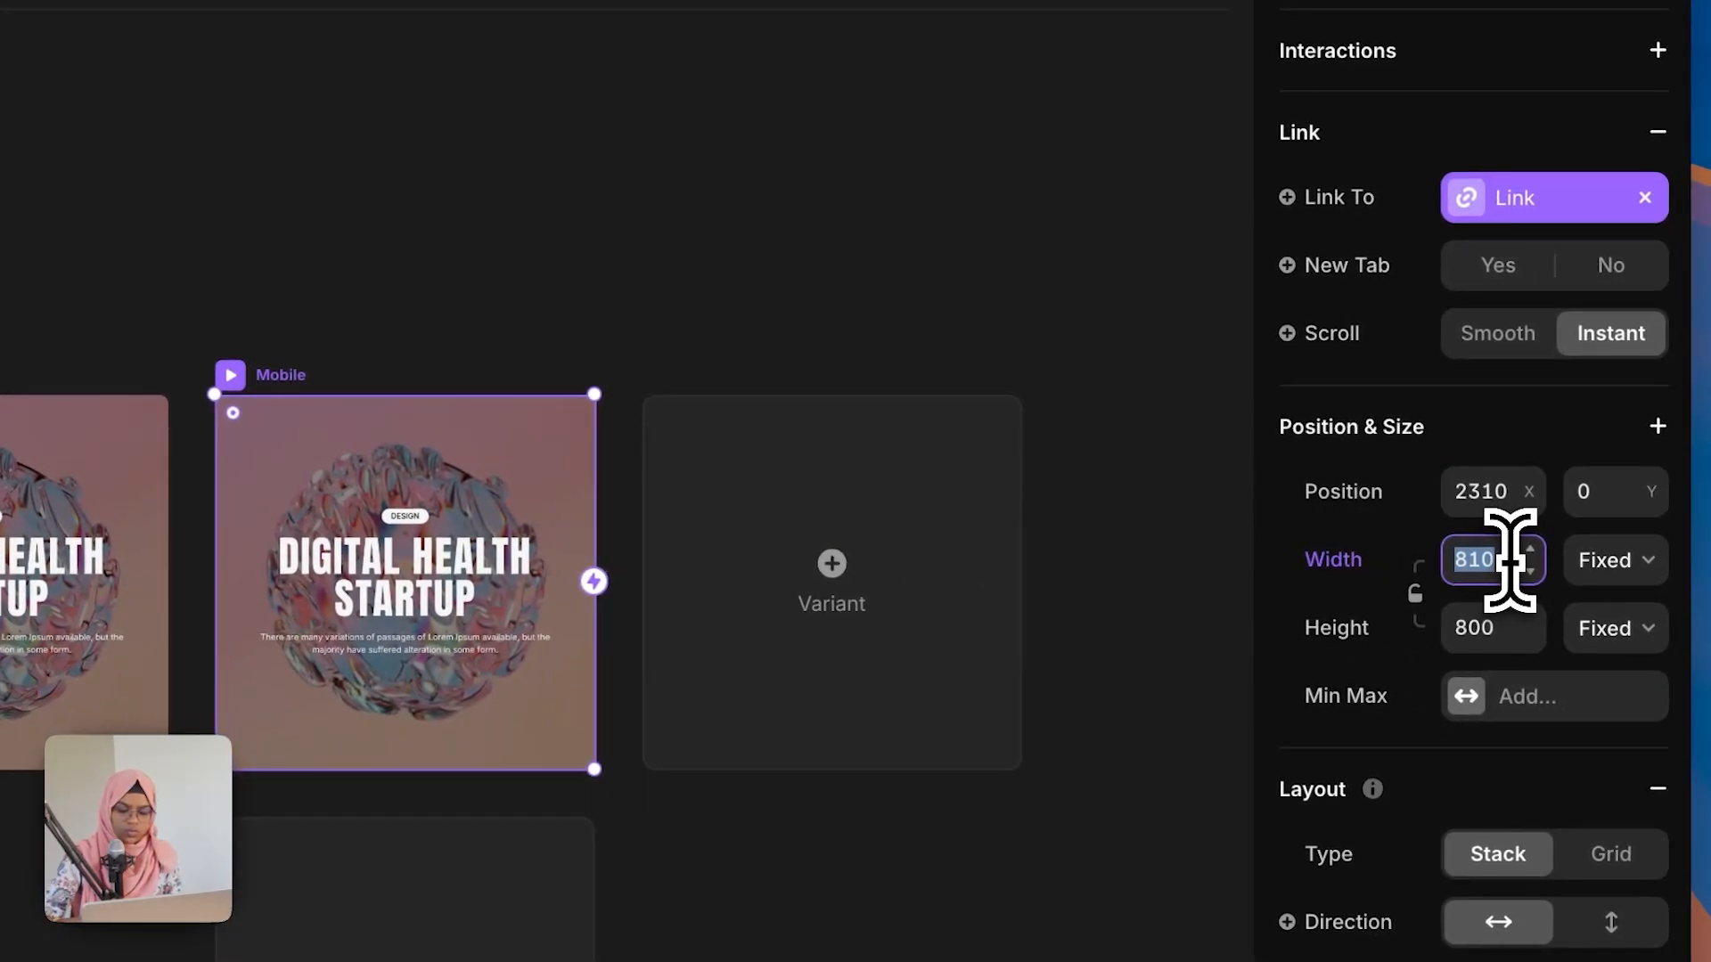
text(390)
key(Return)
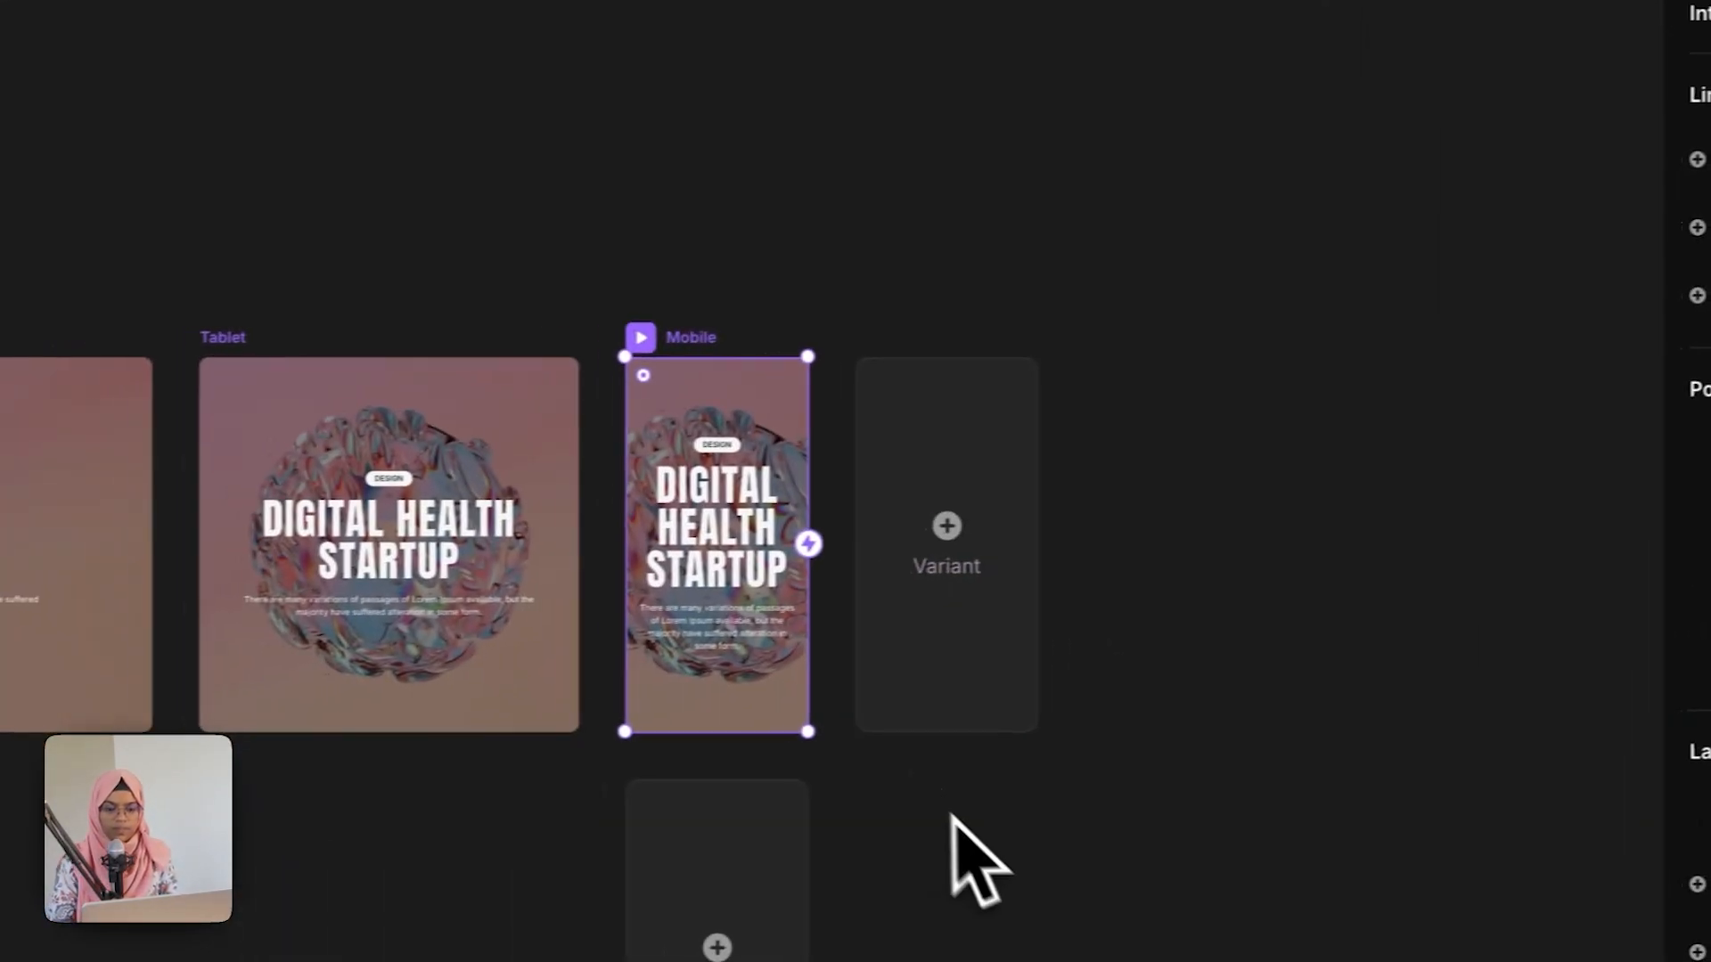
click(998, 841)
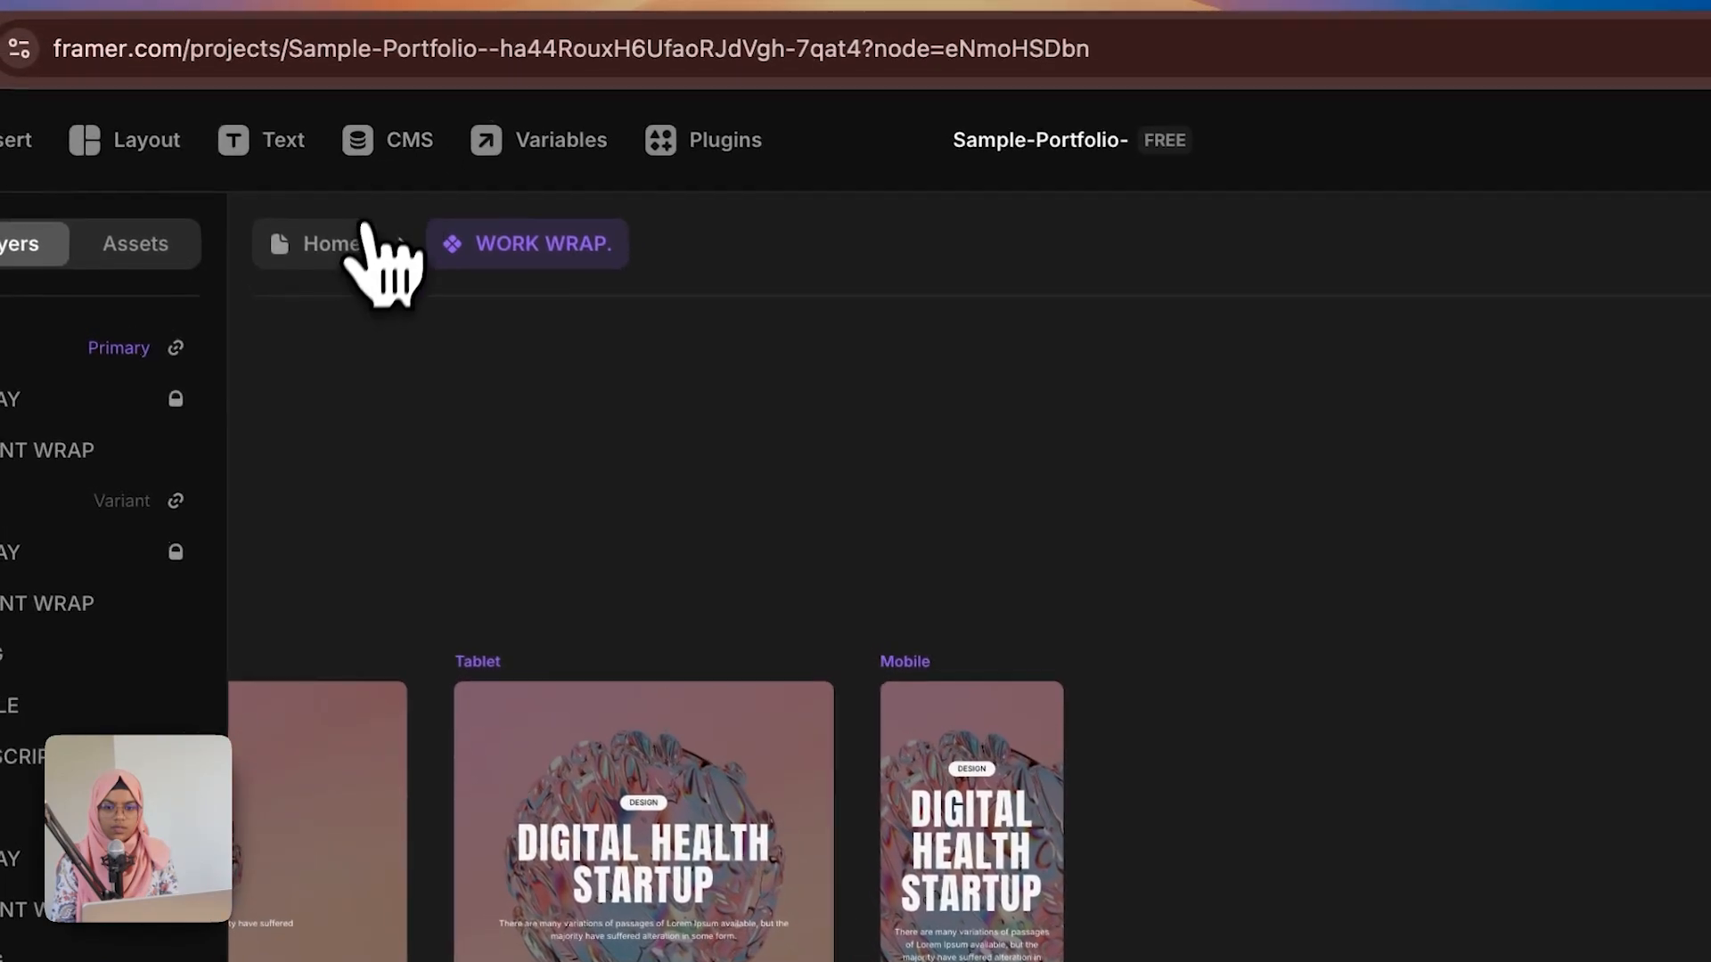
click(374, 239)
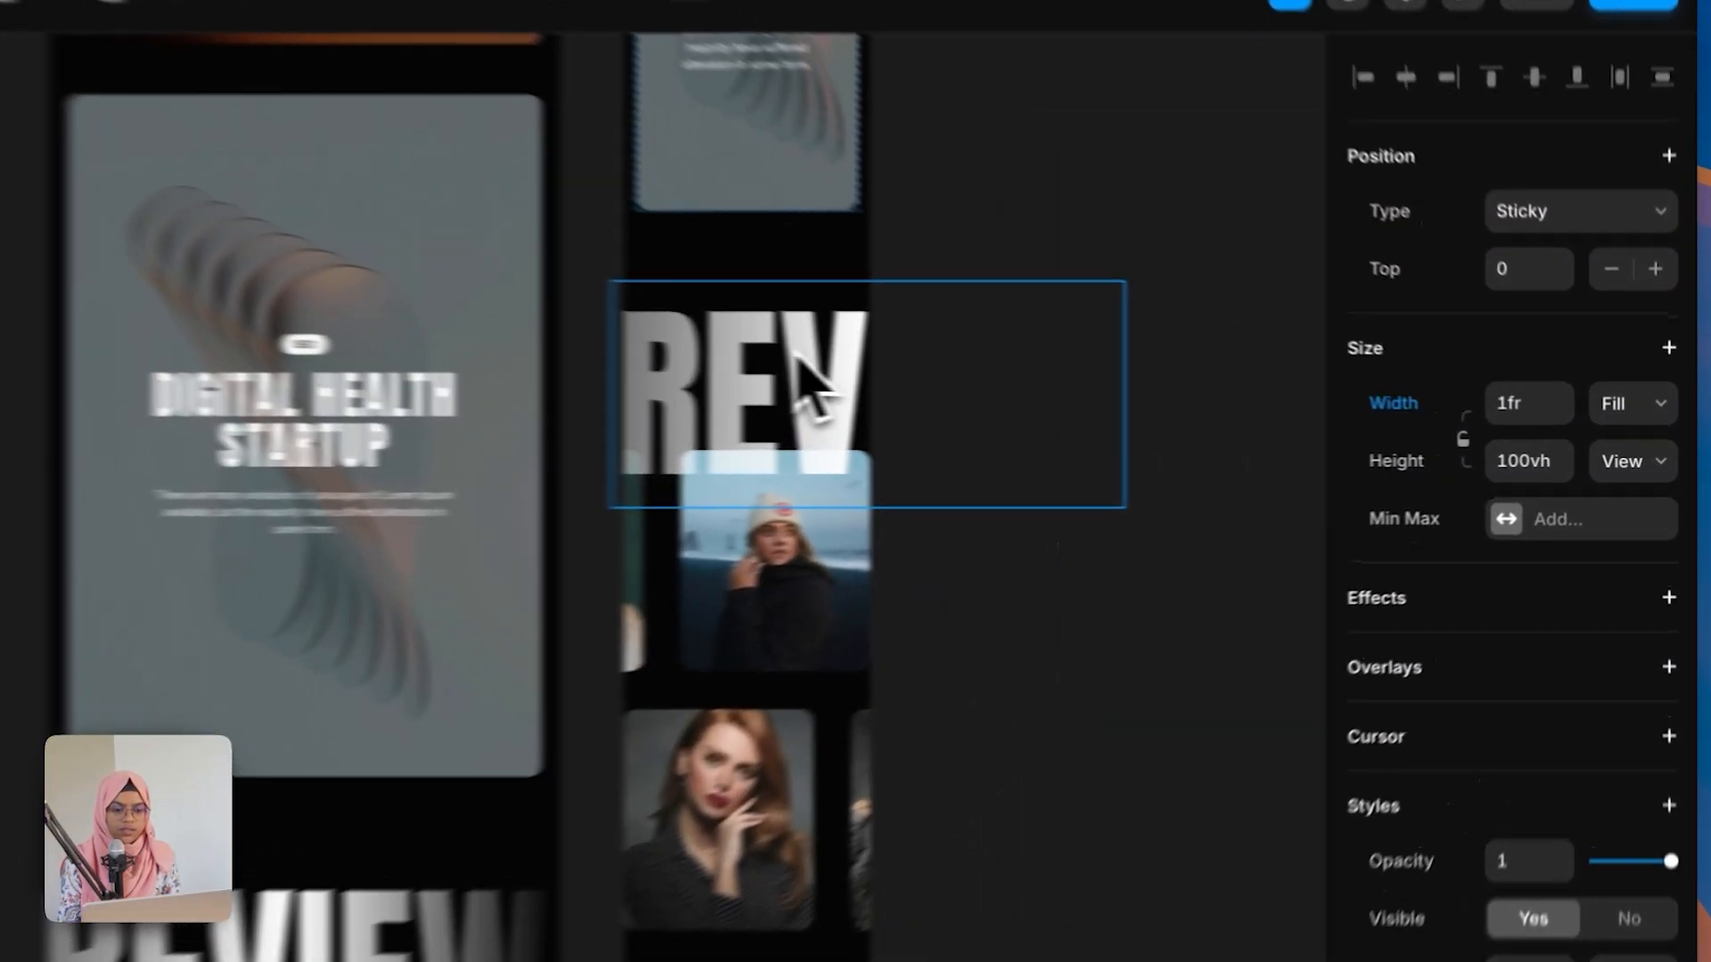
Step: Apply the Heading 2-EXTRA BIG text style to the REVIEW heading on the phone layout
click(1011, 410)
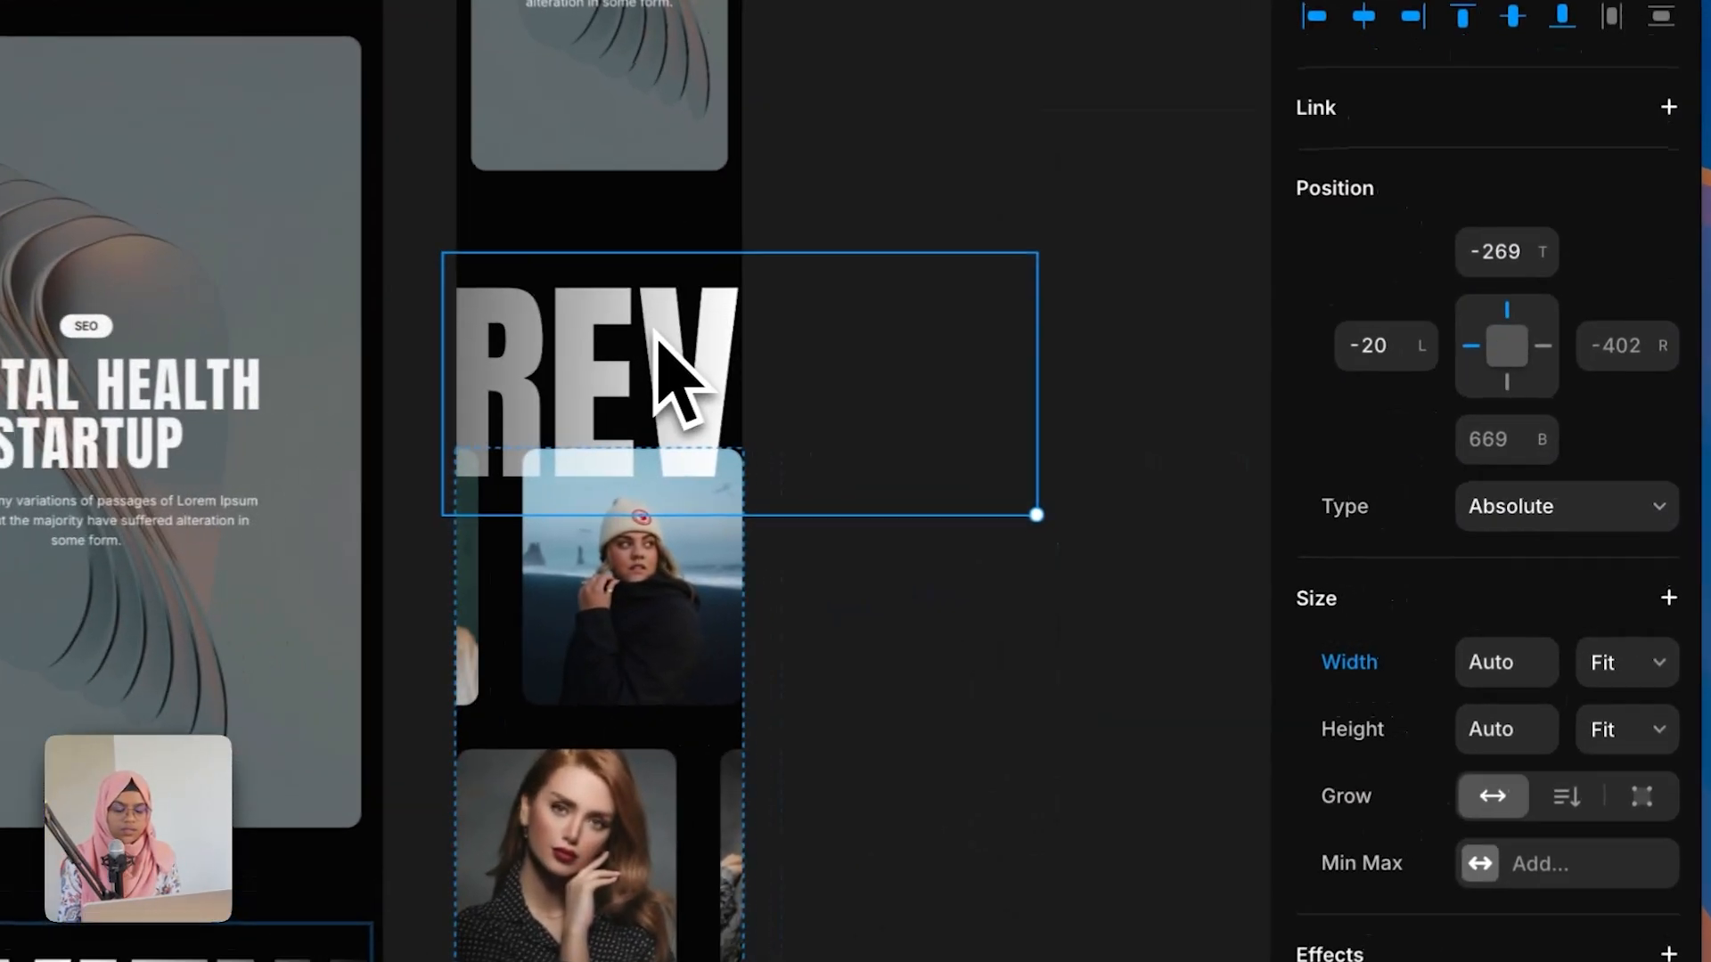
scroll(1595, 713, down, 2)
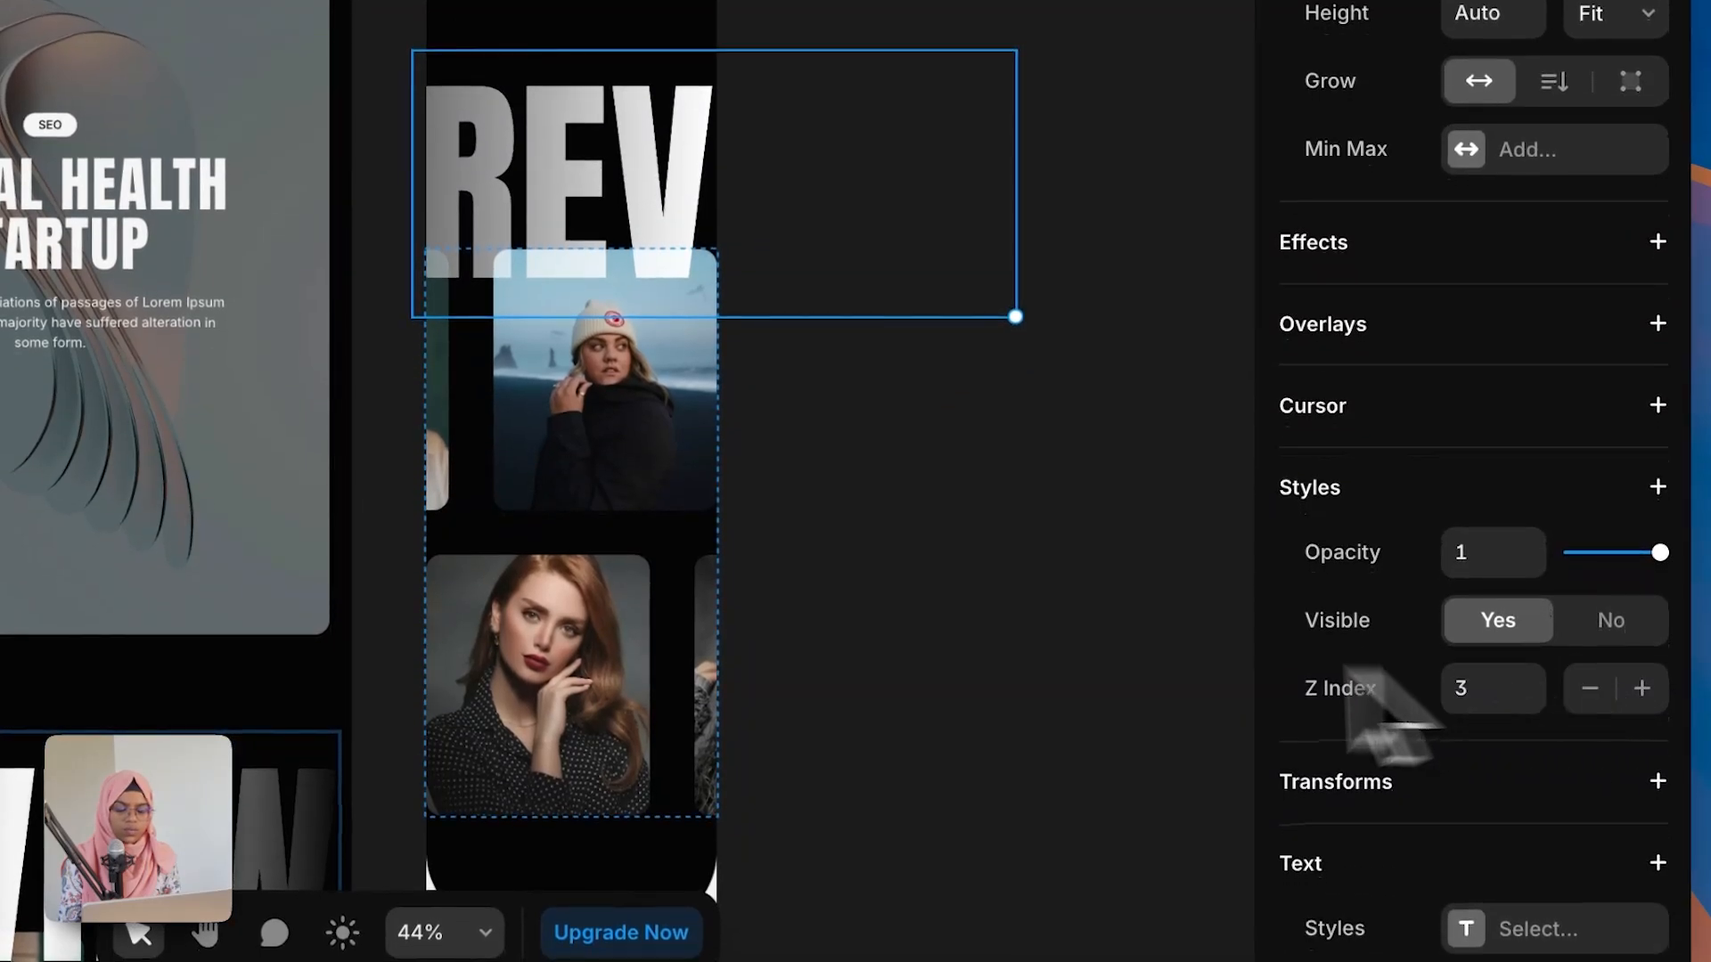
click(908, 685)
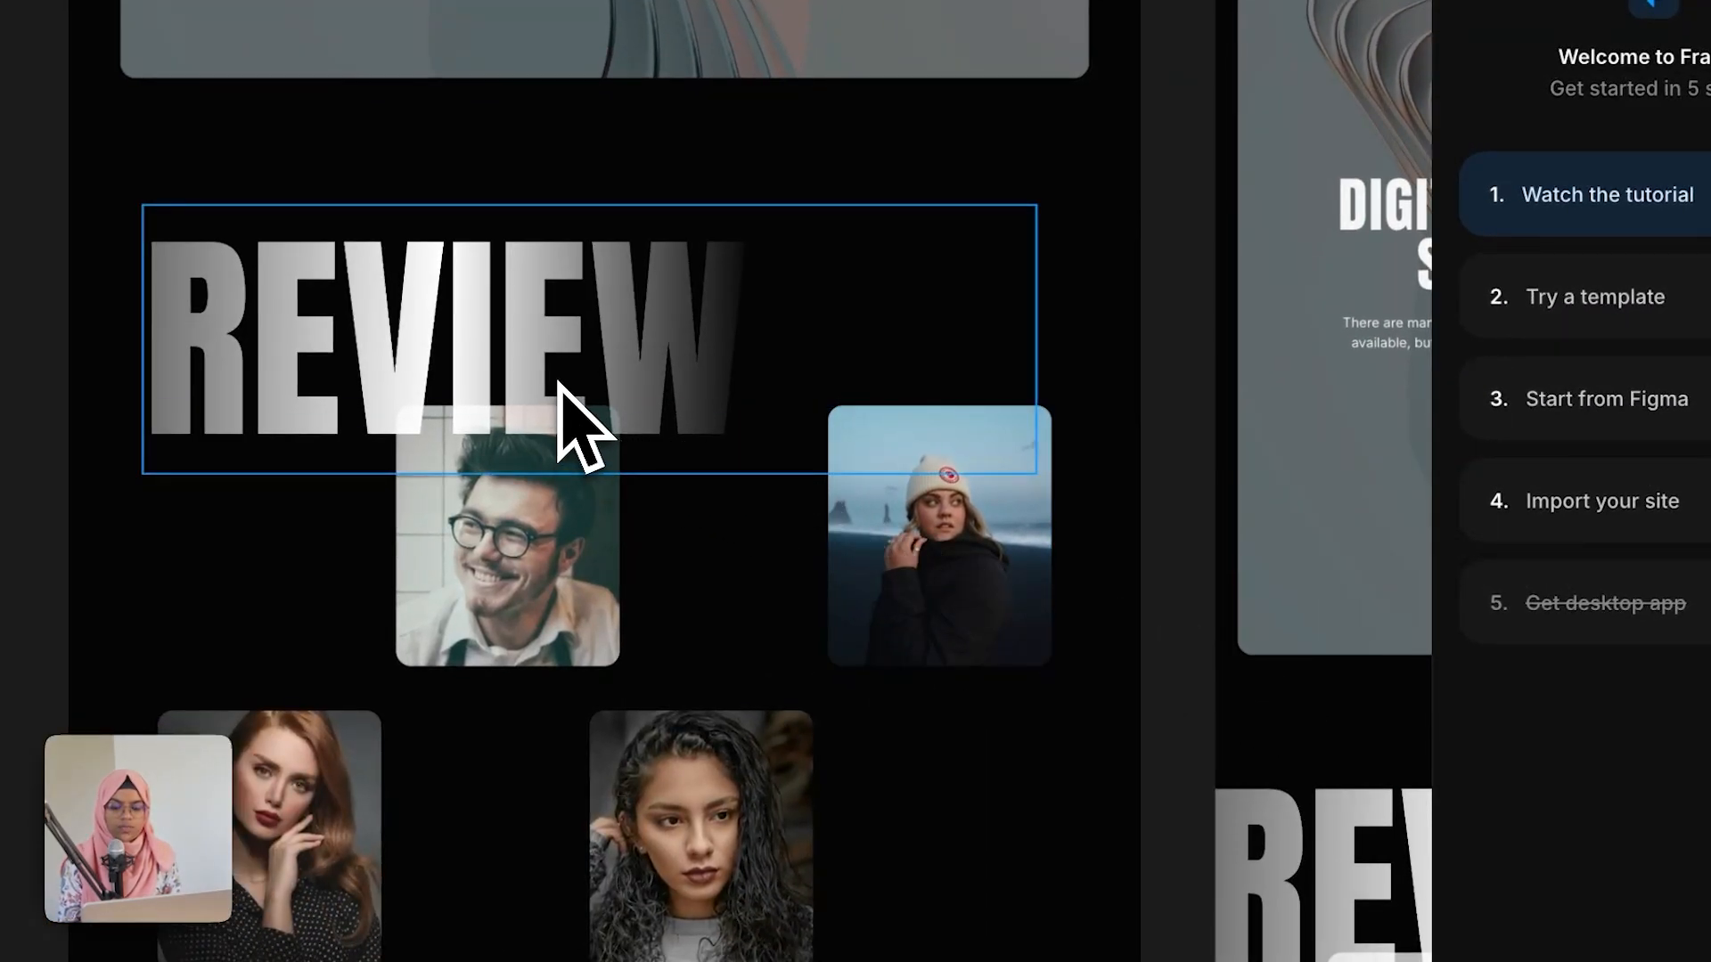
click(562, 385)
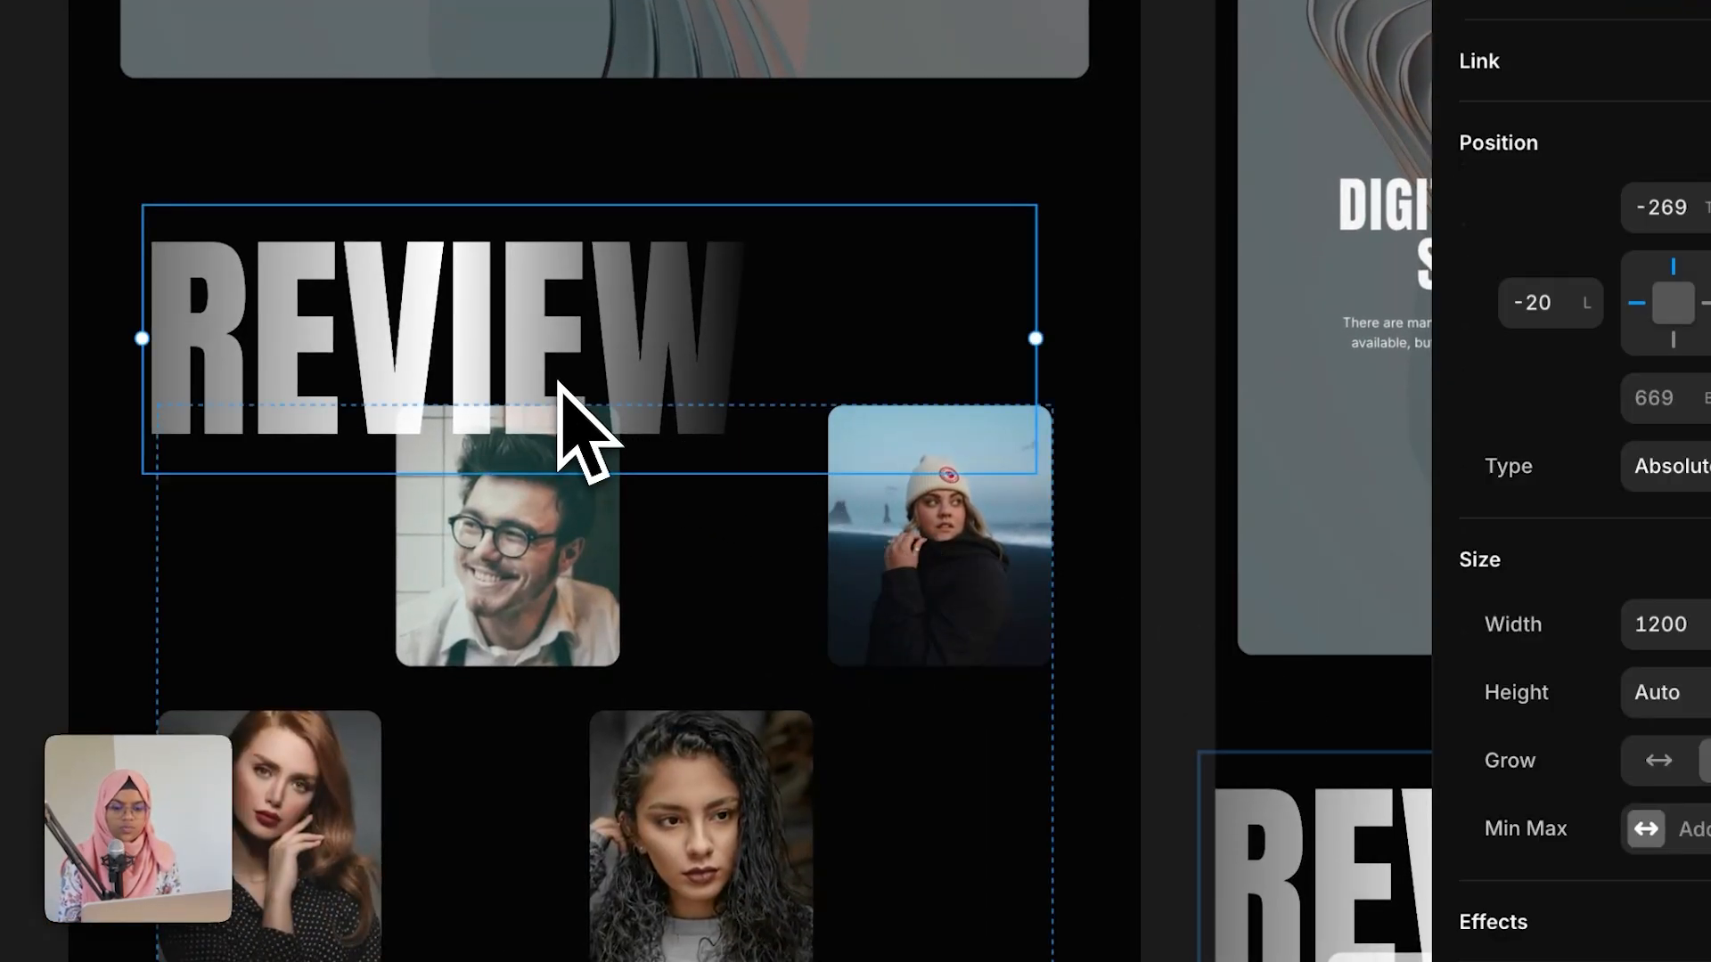
scroll(1642, 821, down, 5)
click(1554, 398)
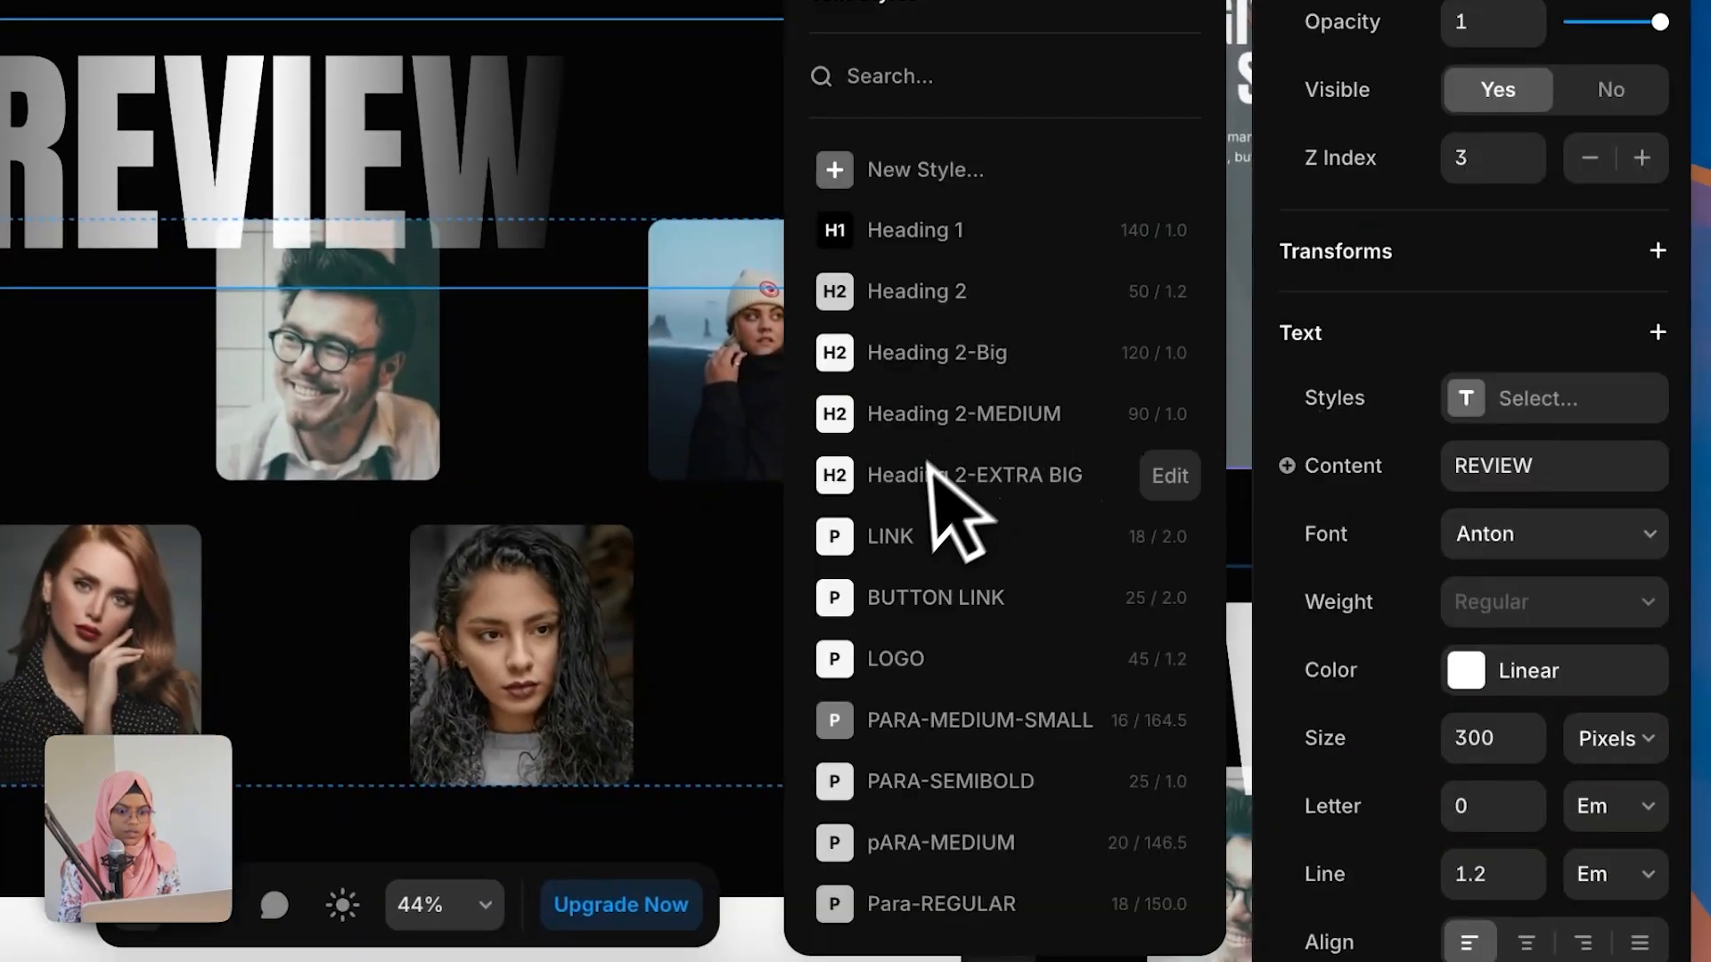
click(954, 475)
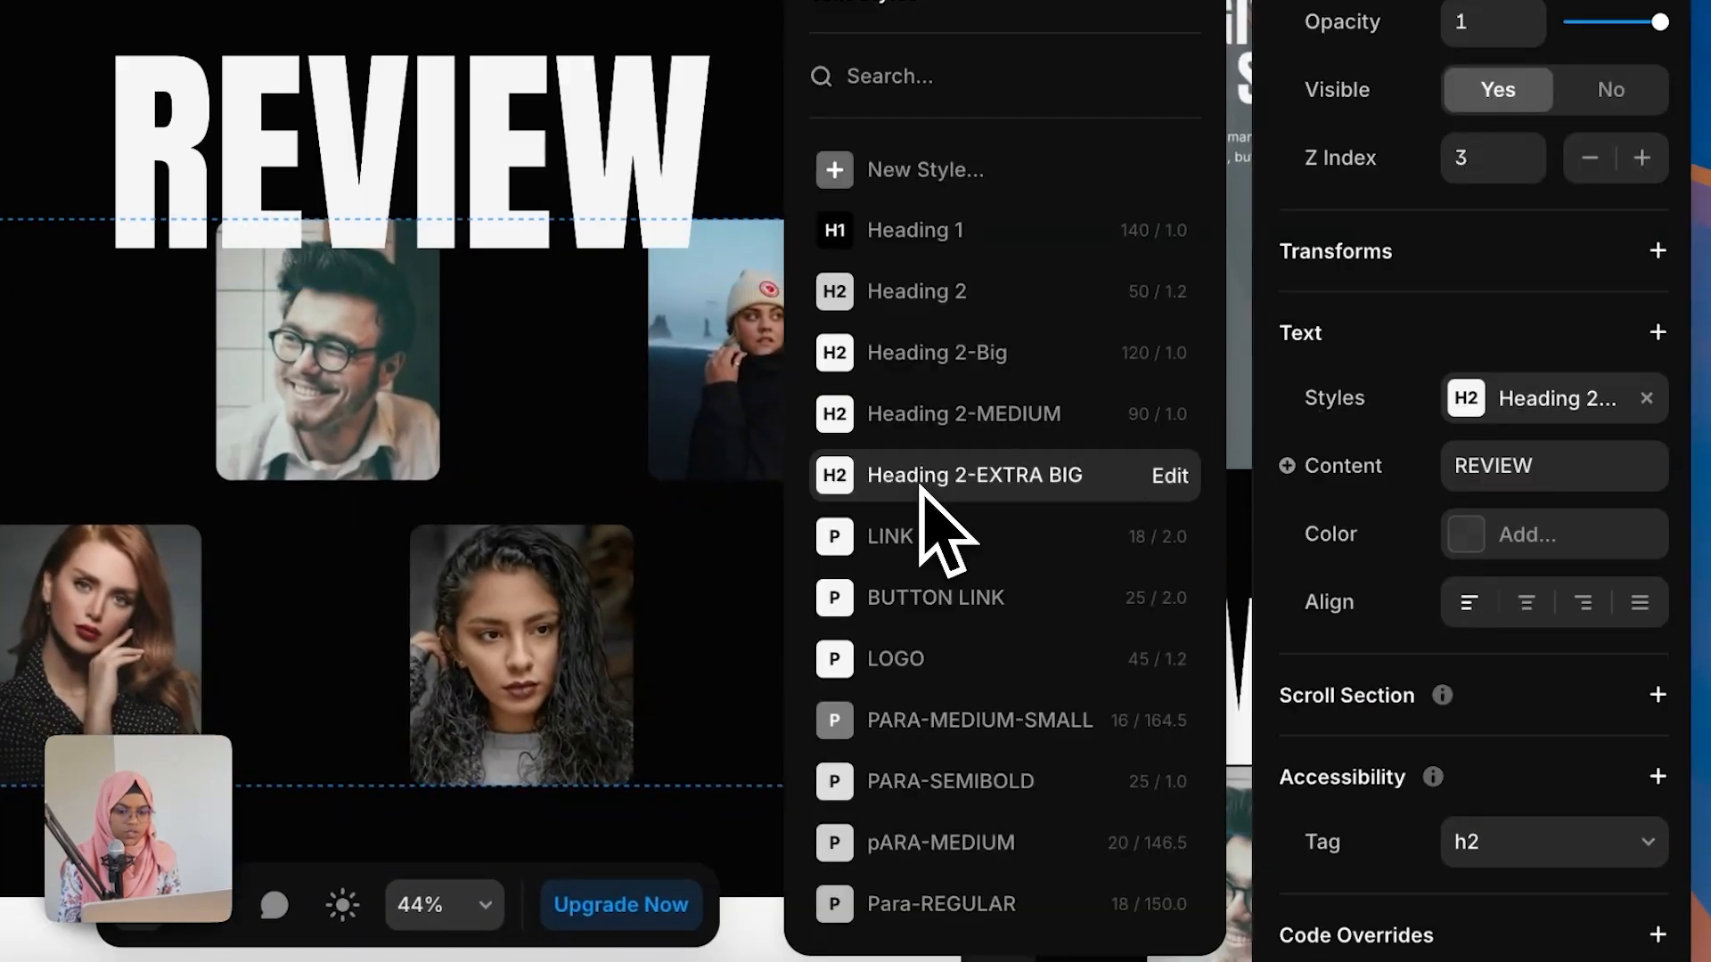
click(1481, 624)
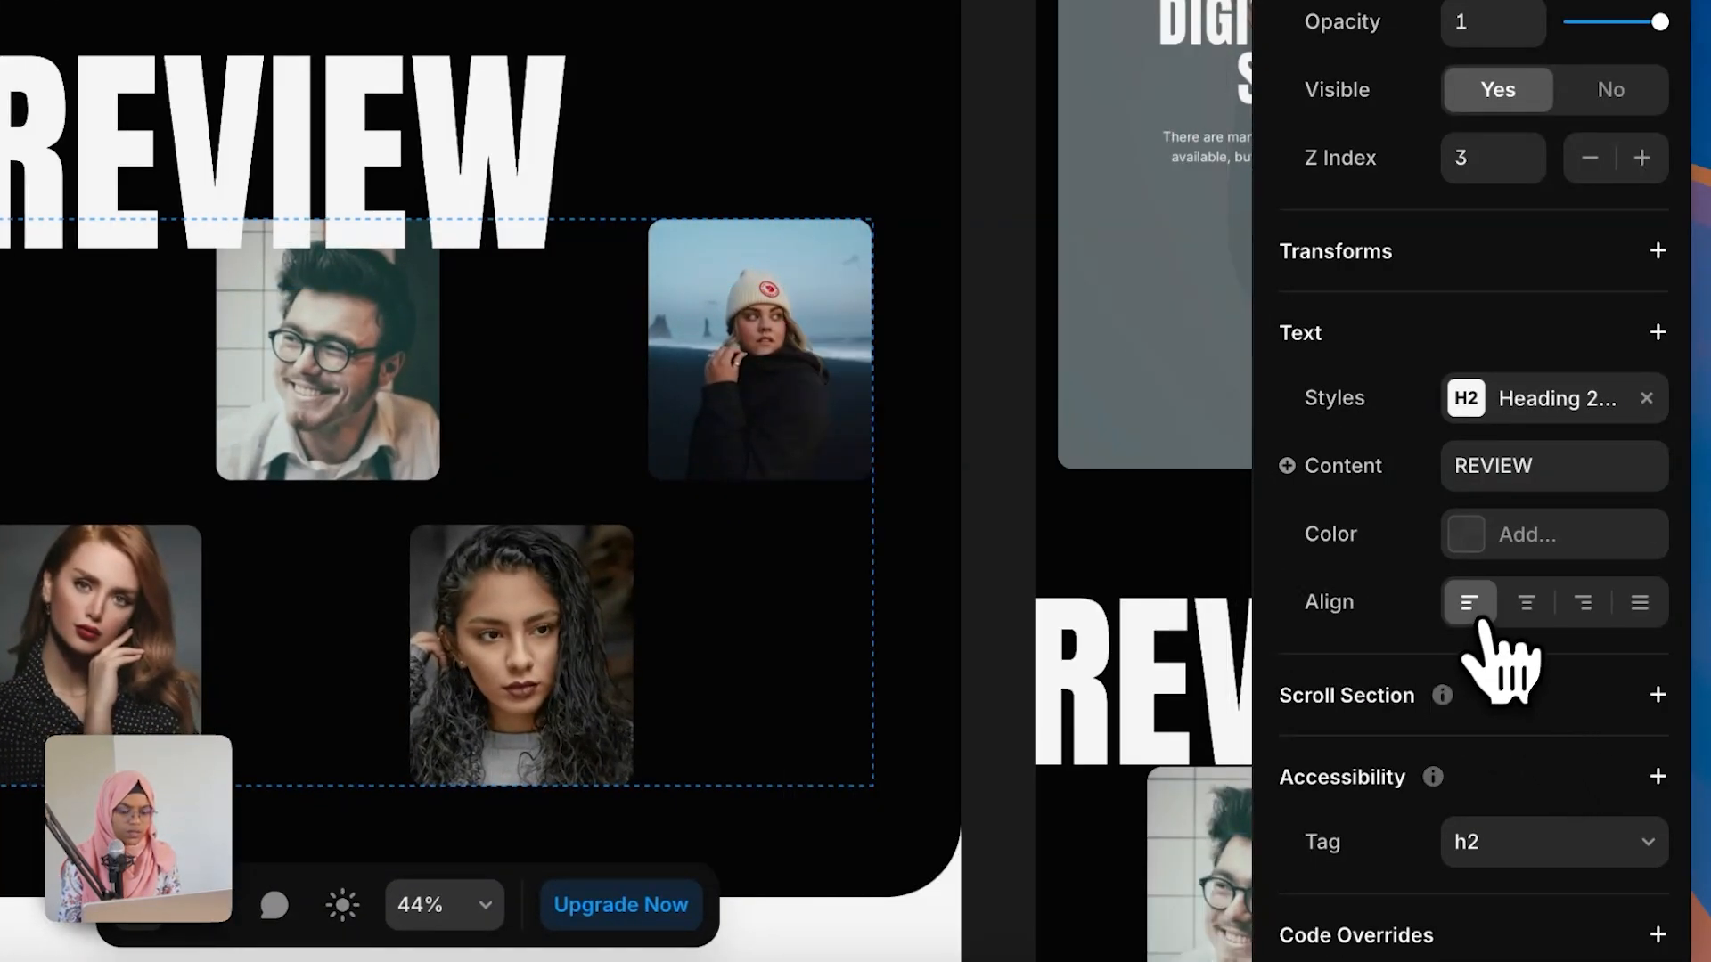
click(1527, 634)
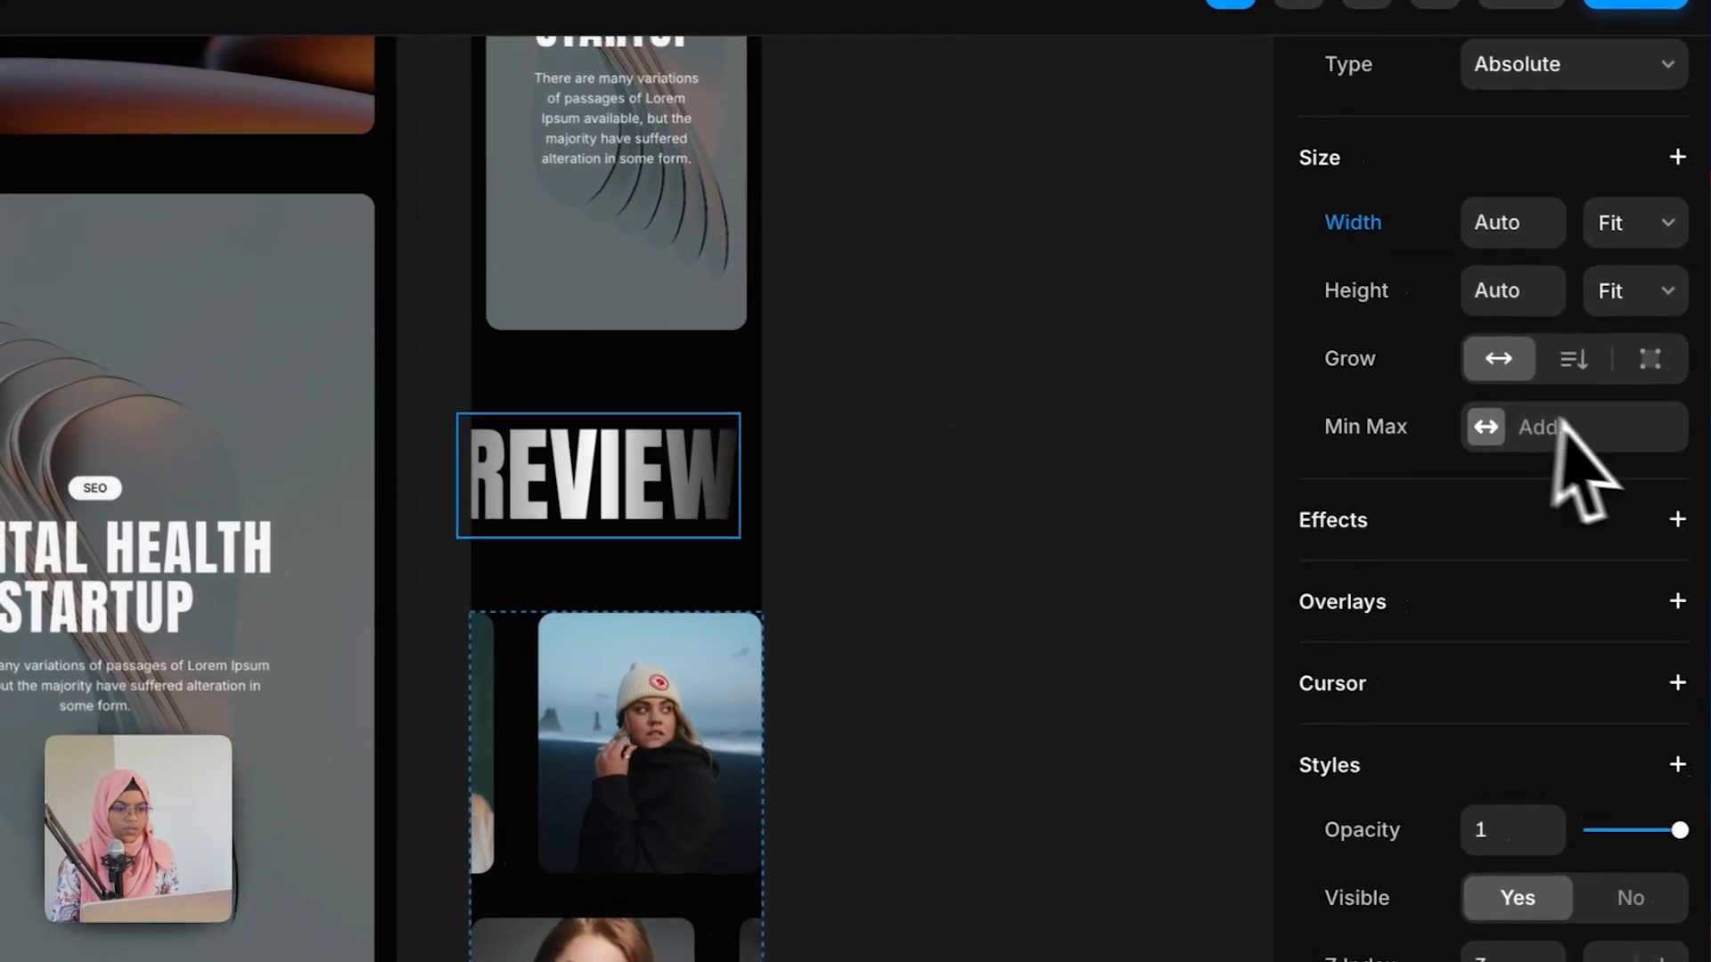
Step: Set the review section's padding to 80, 20, 80, 20 on the phone layout
scroll(1577, 472, up, 5)
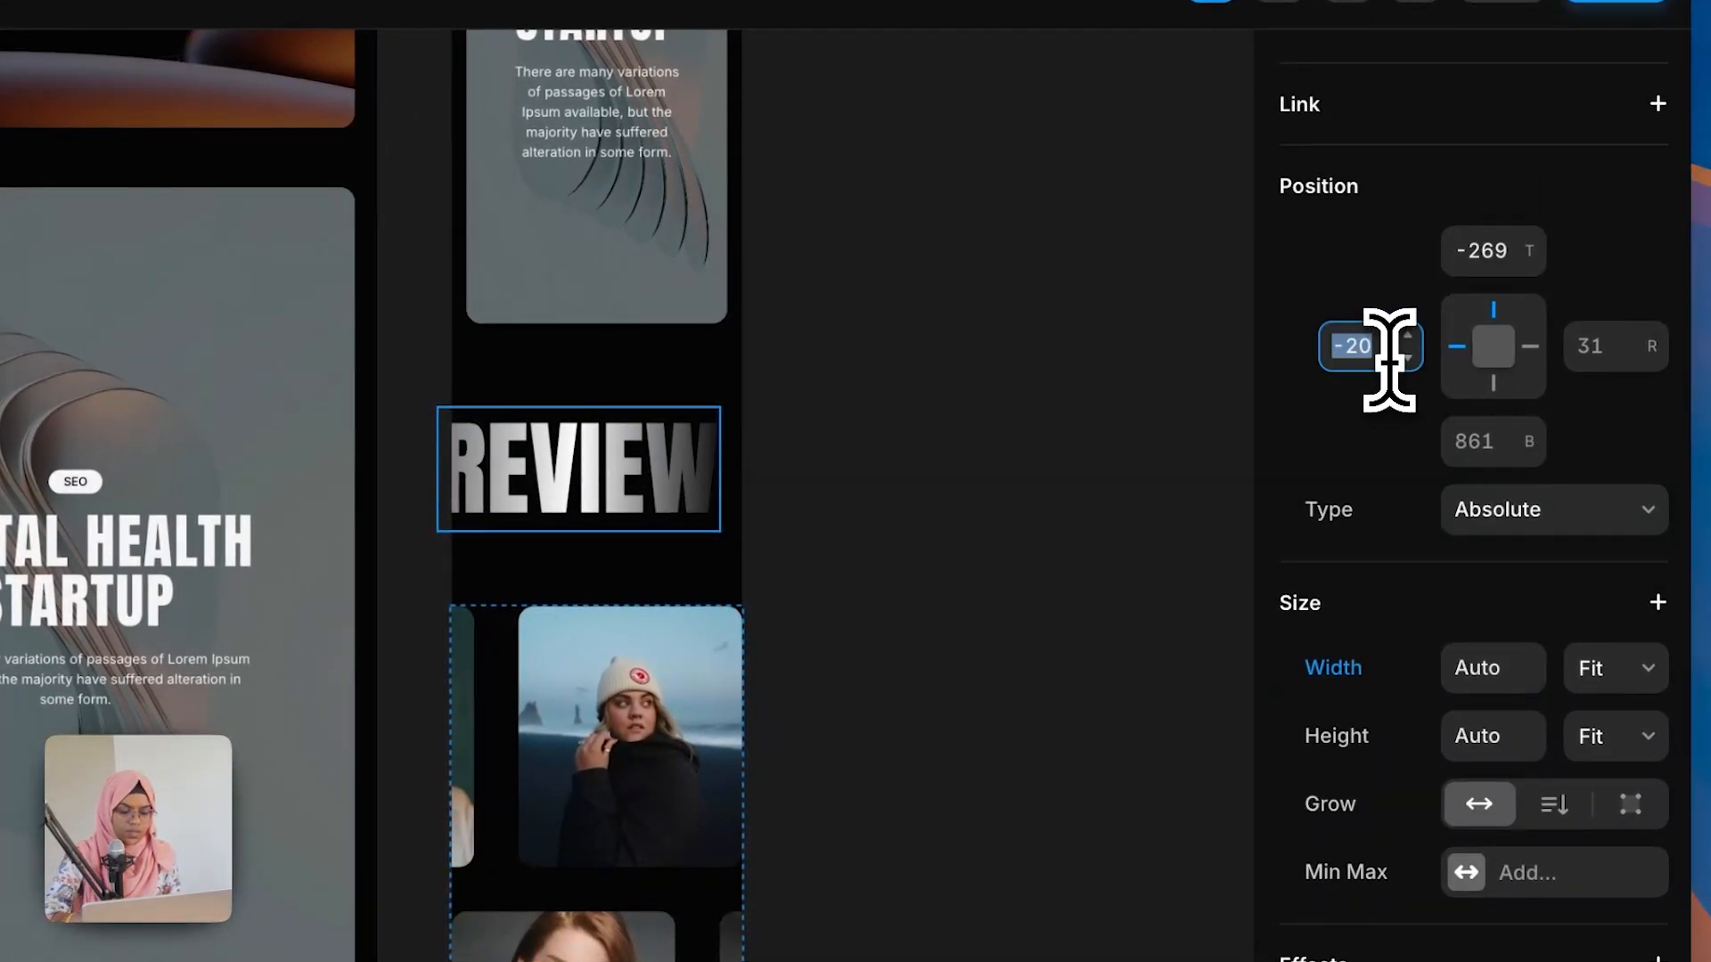
click(927, 481)
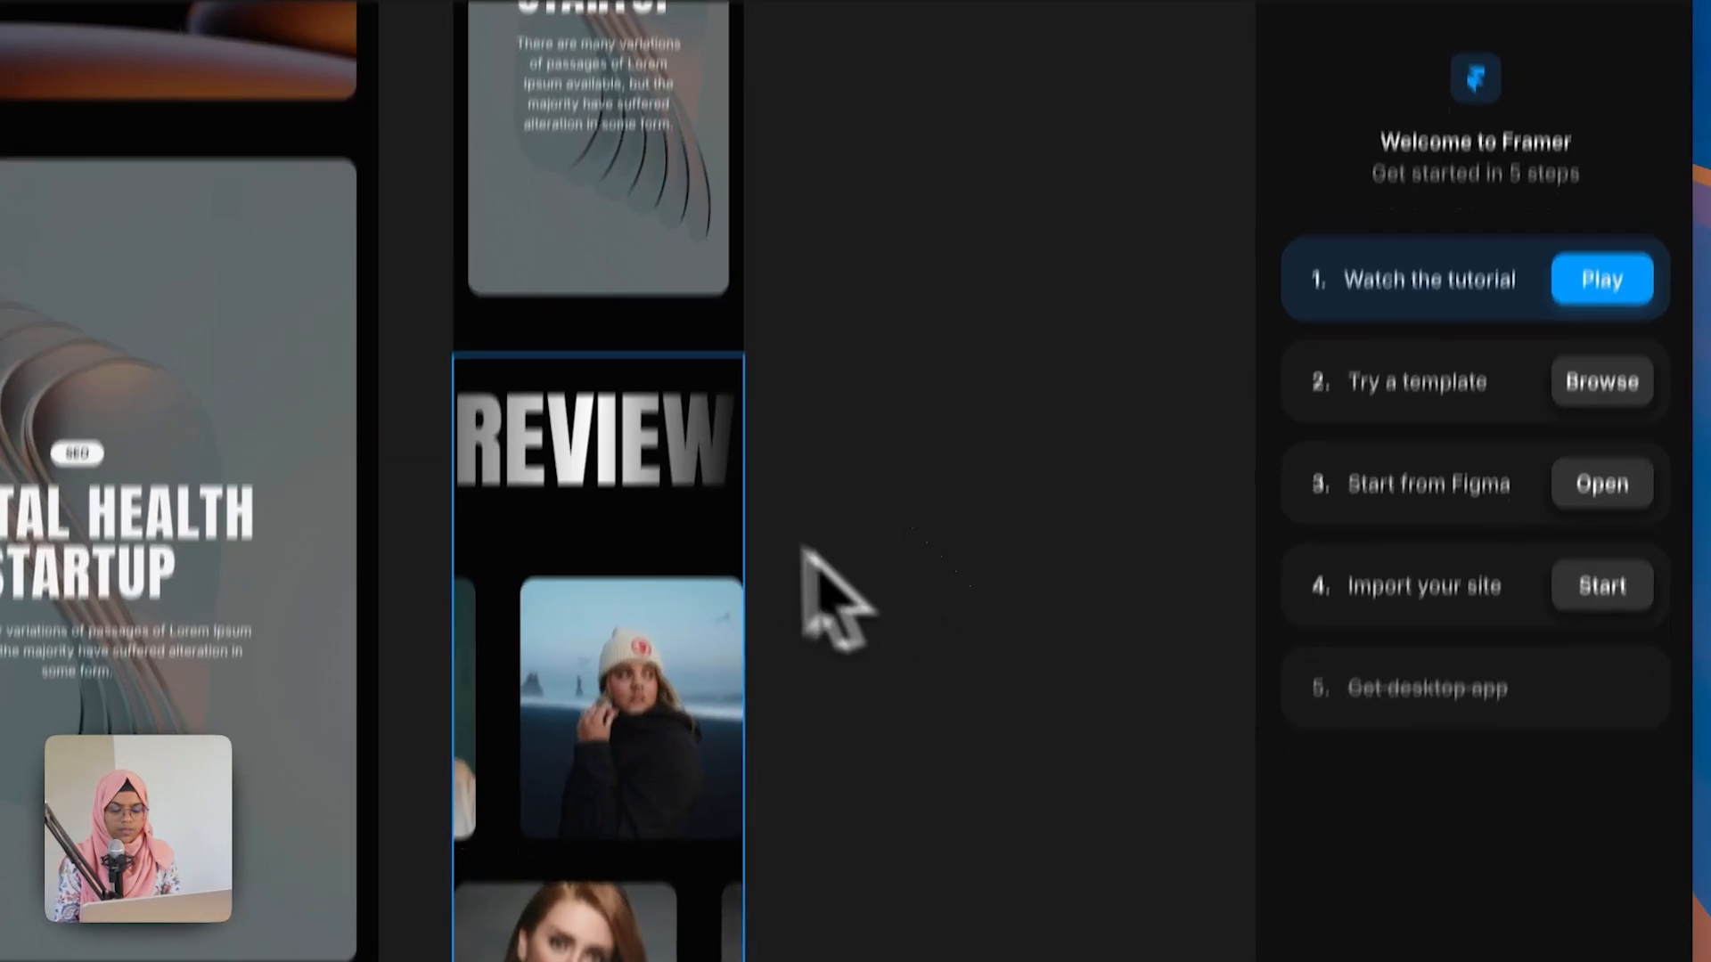
click(624, 566)
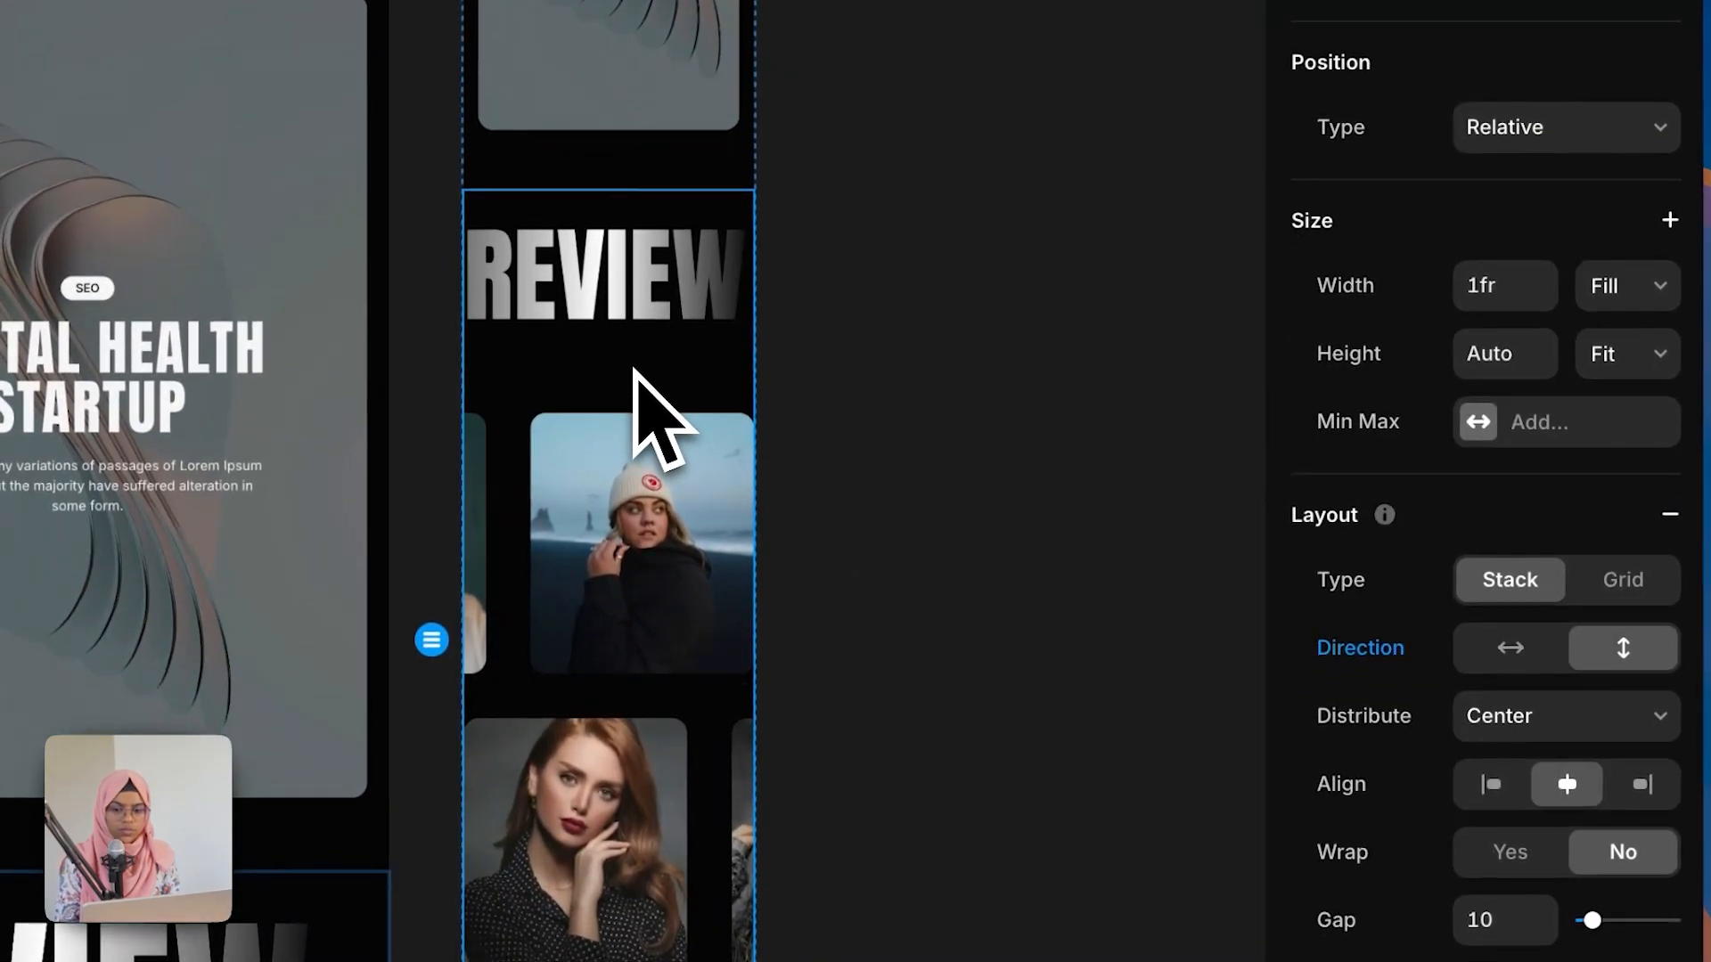
scroll(1497, 887, down, 4)
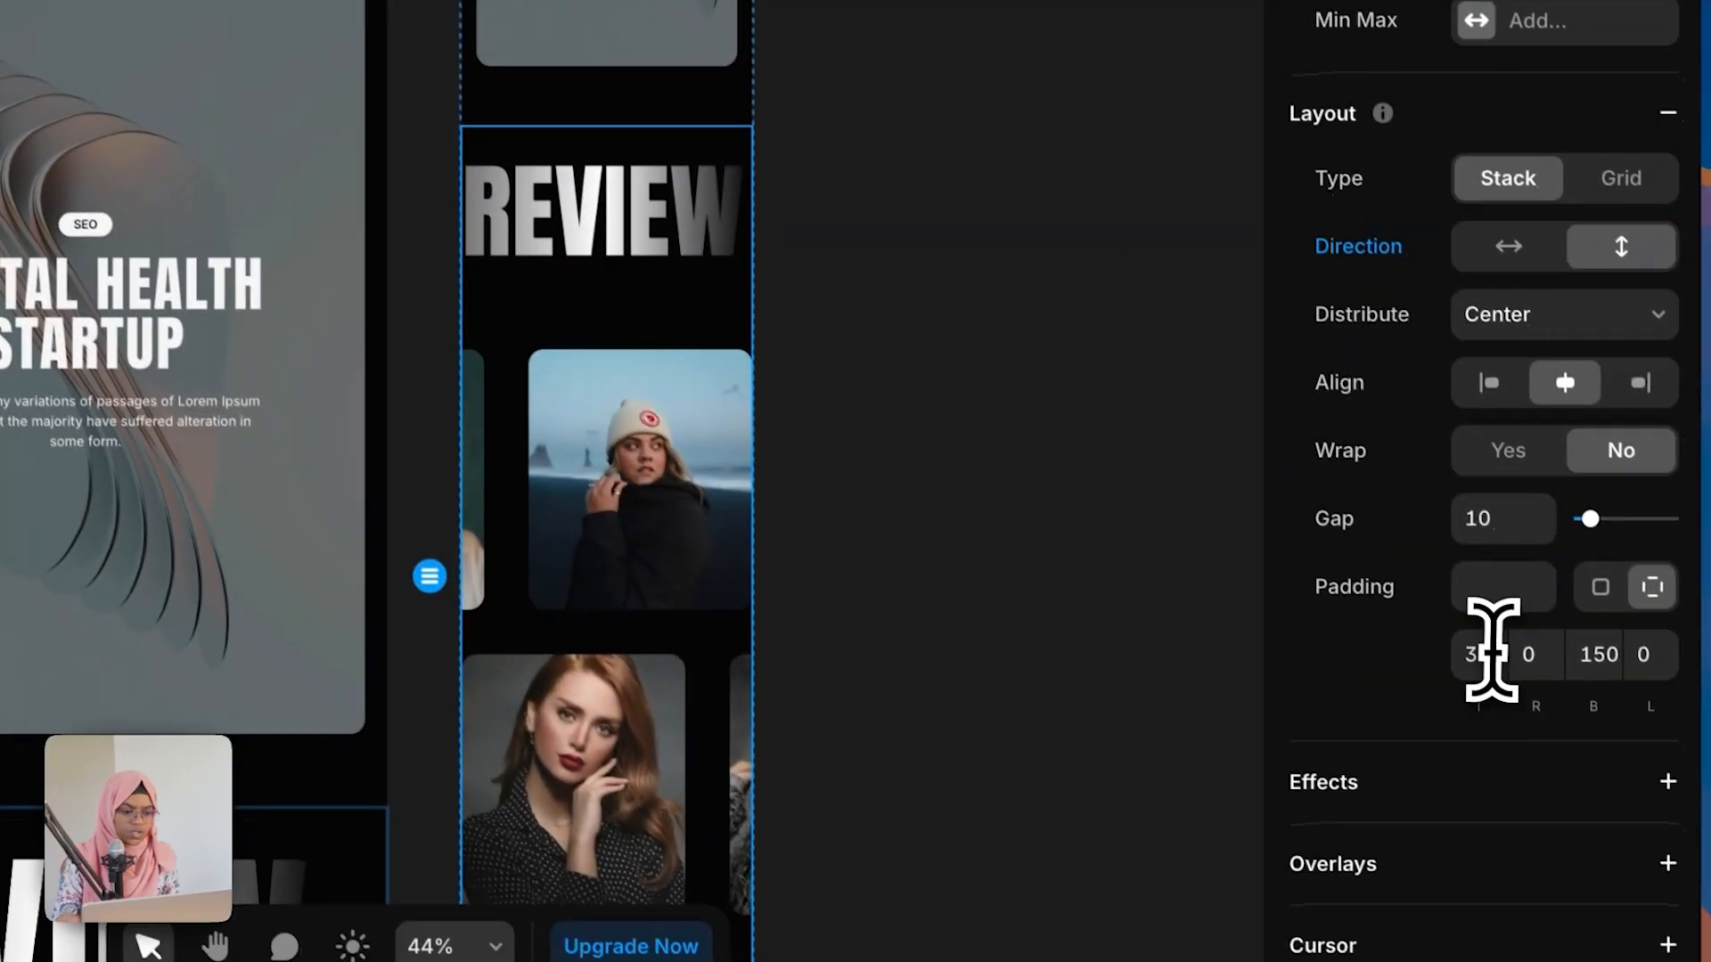
click(1492, 649)
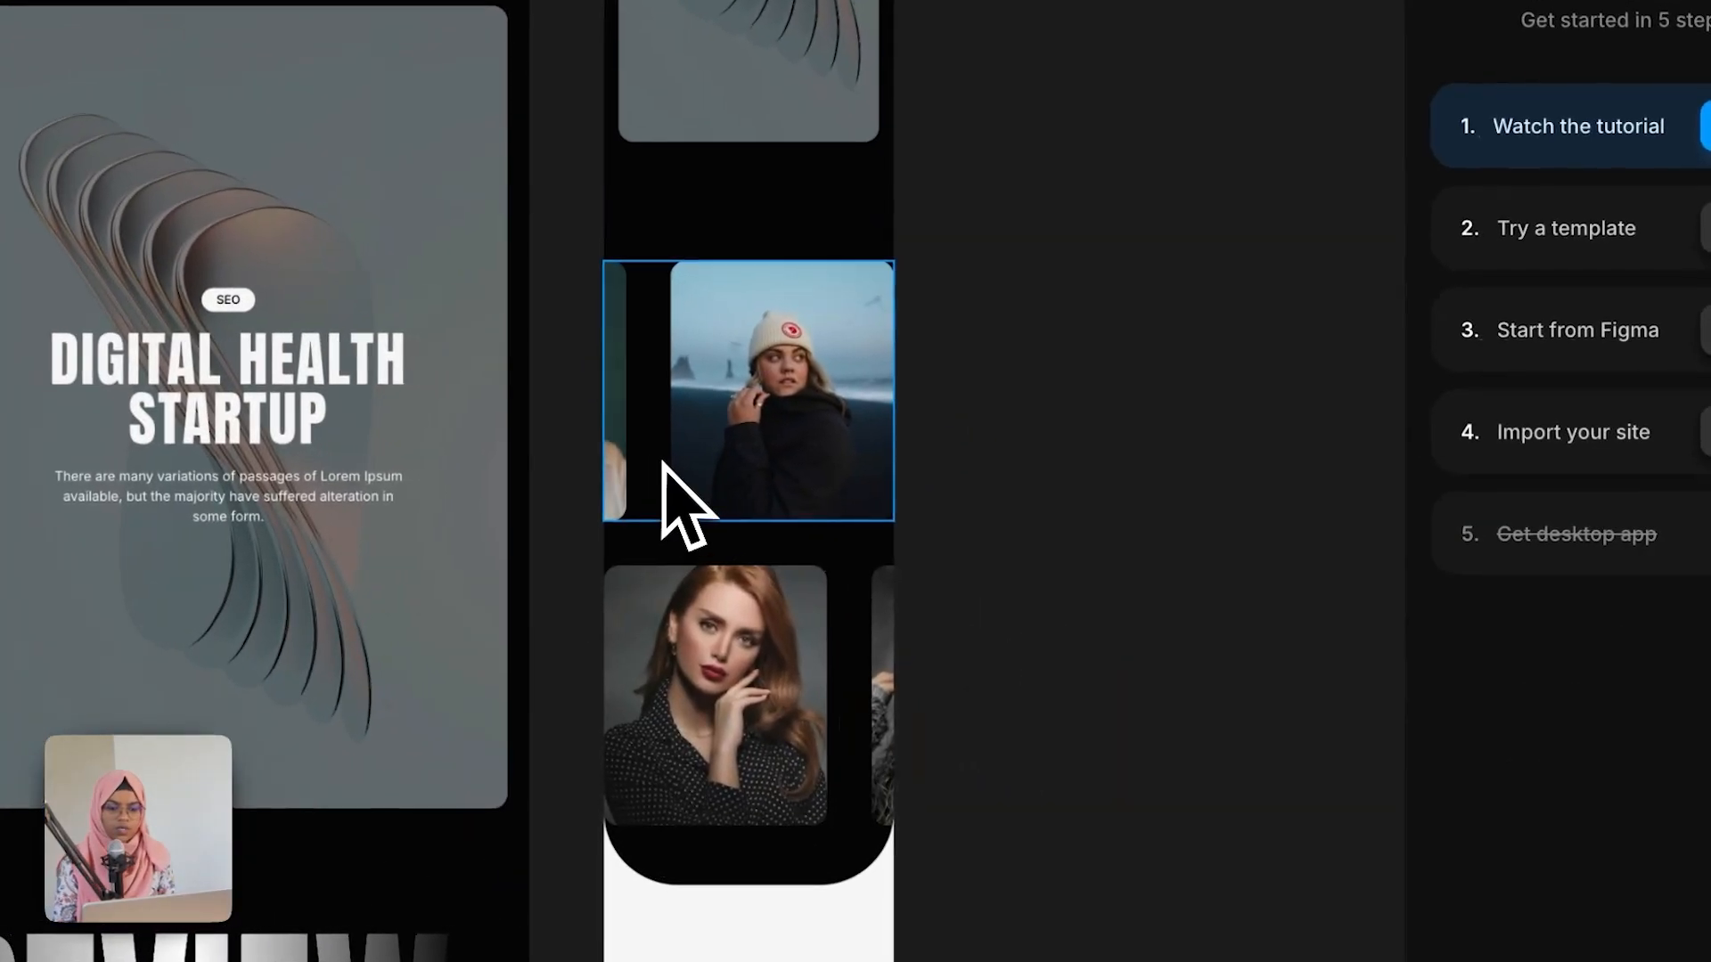
click(664, 464)
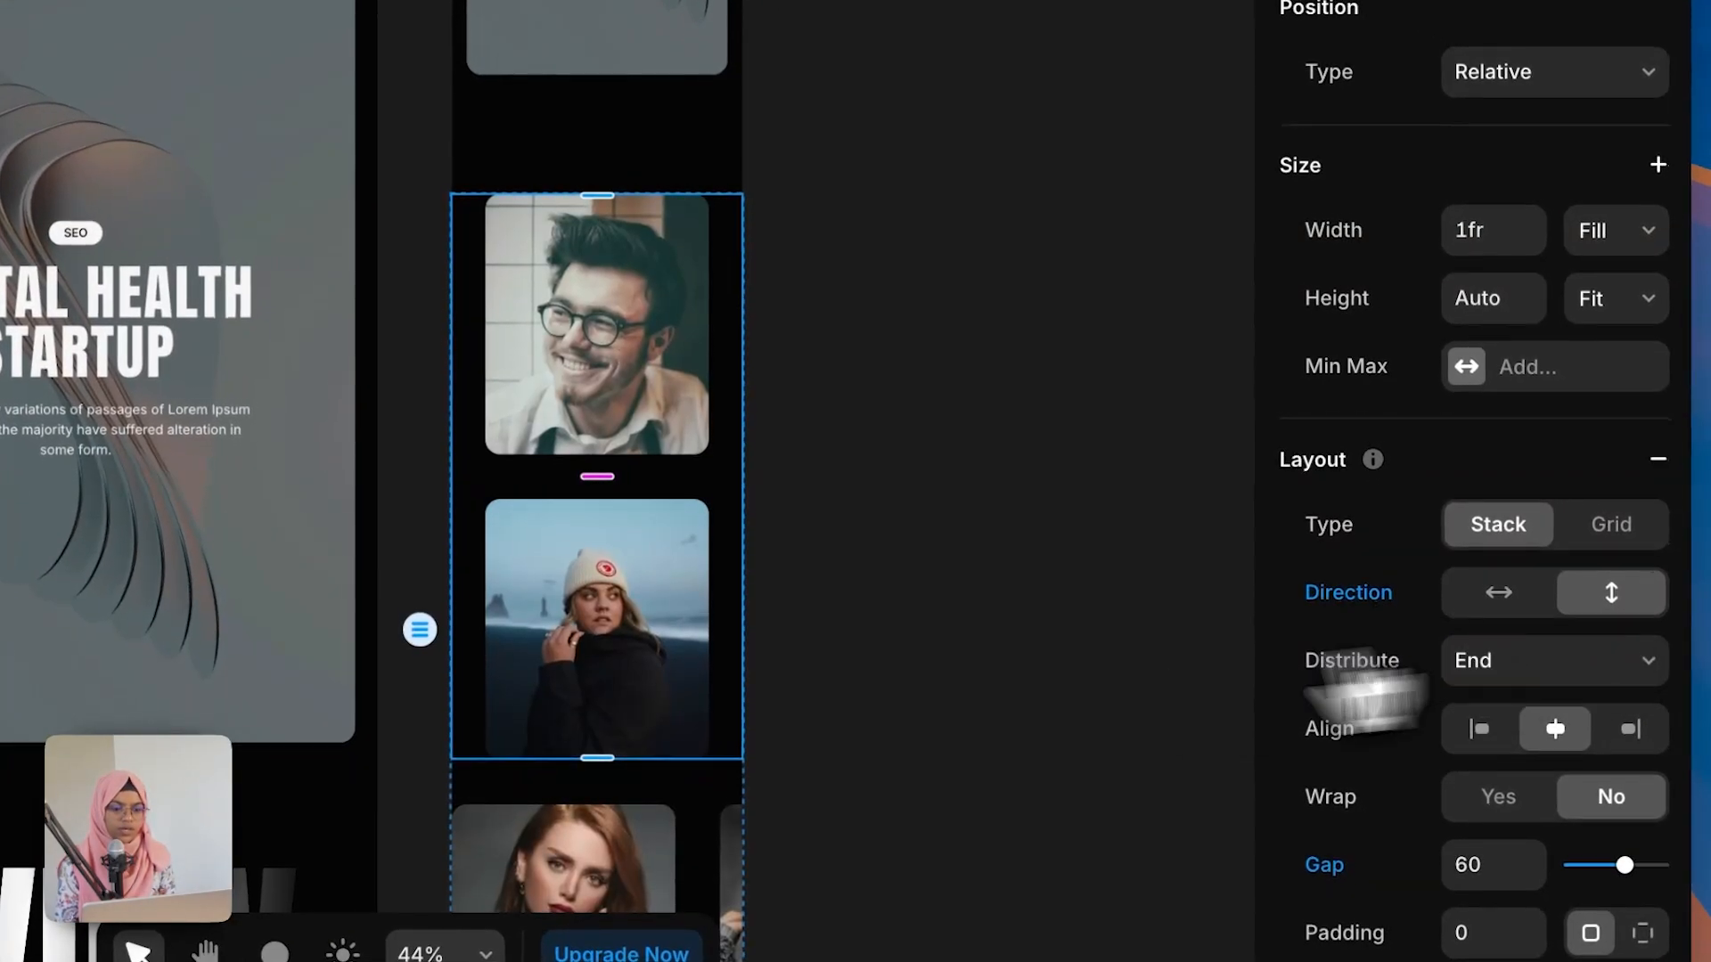
scroll(752, 721, down, 5)
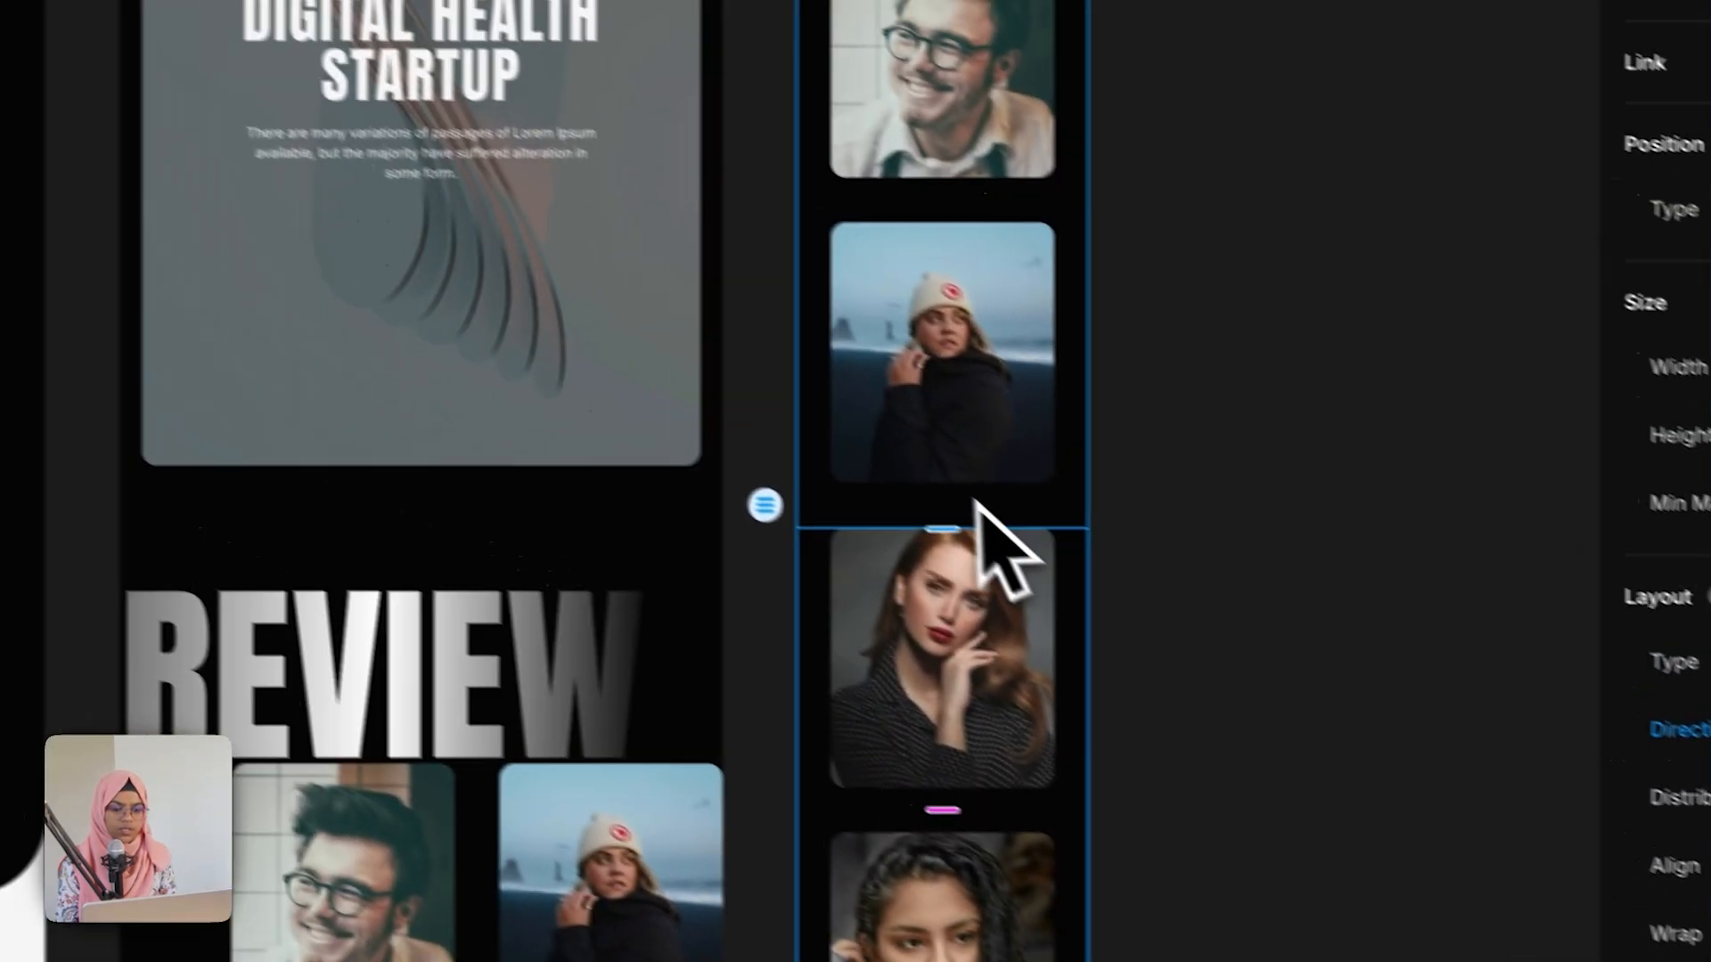
scroll(1057, 575, up, 4)
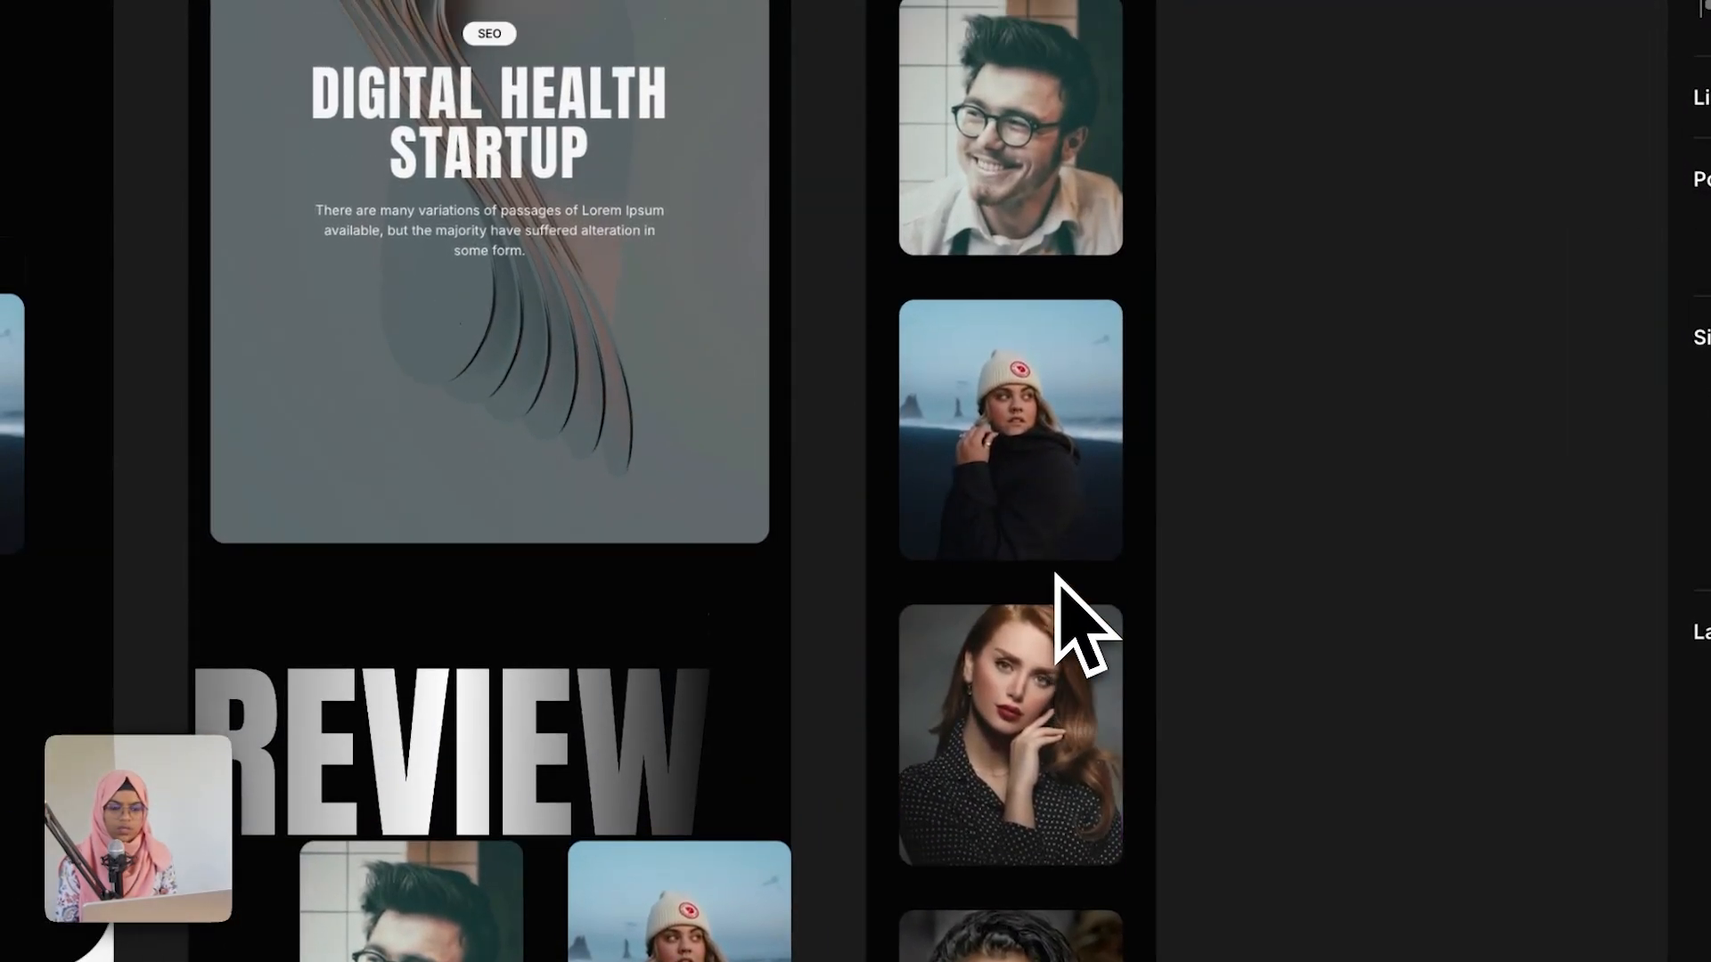
click(989, 365)
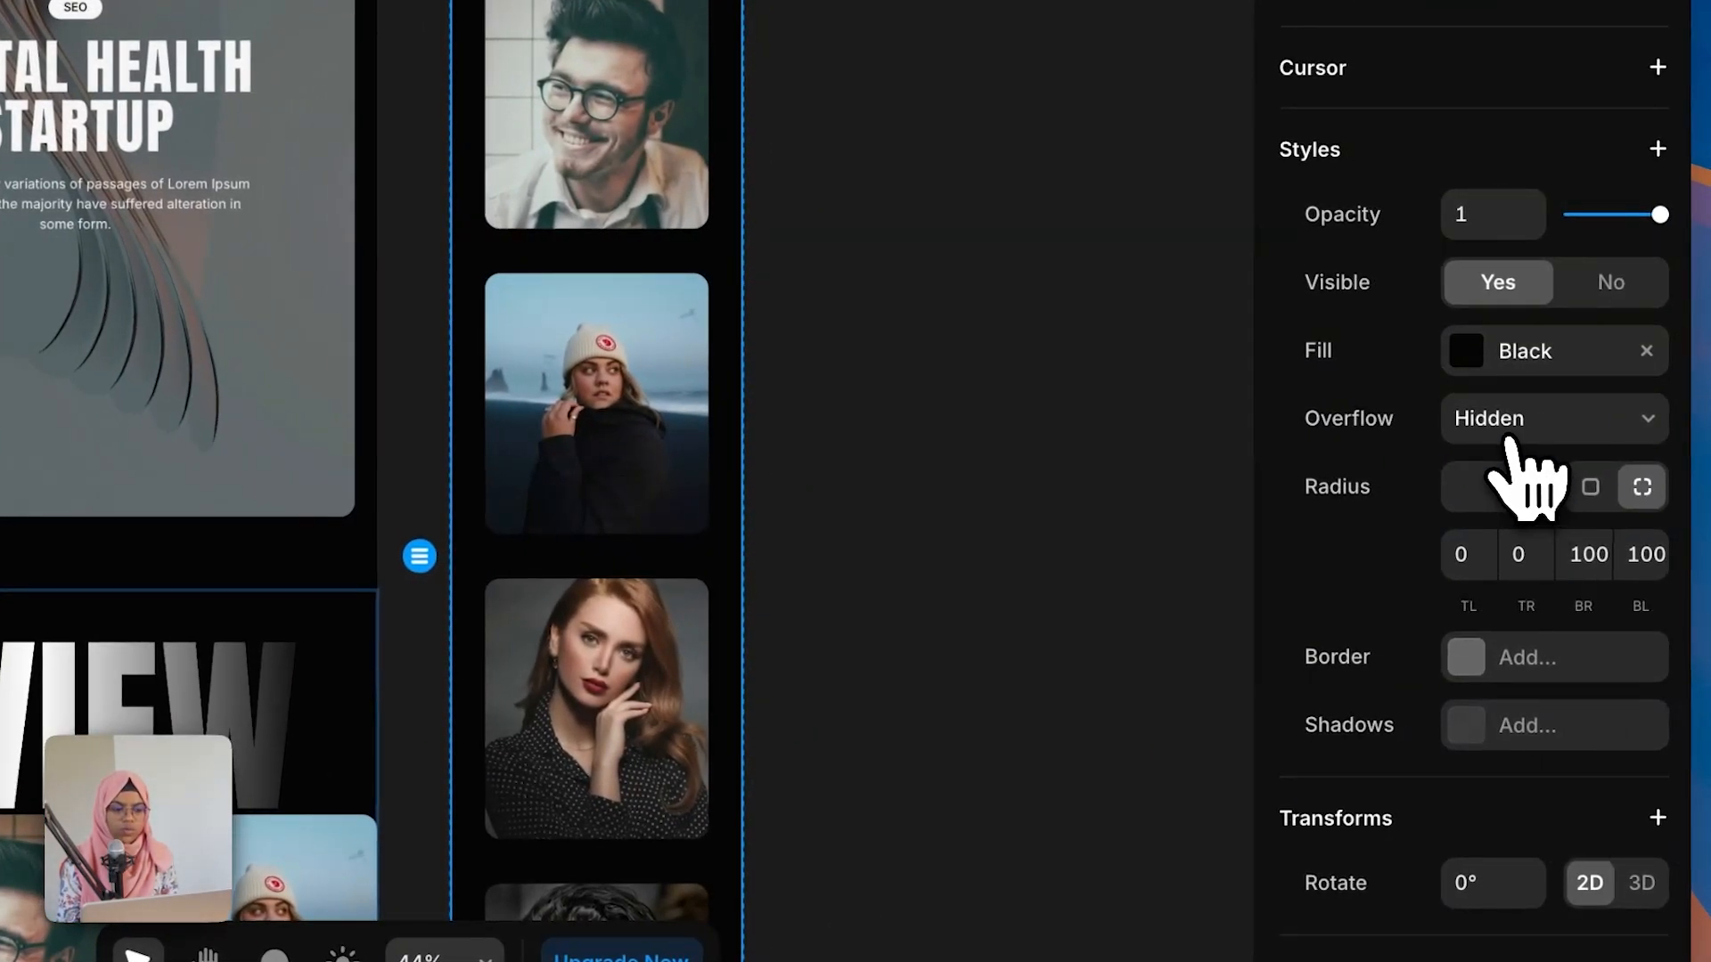
click(1504, 459)
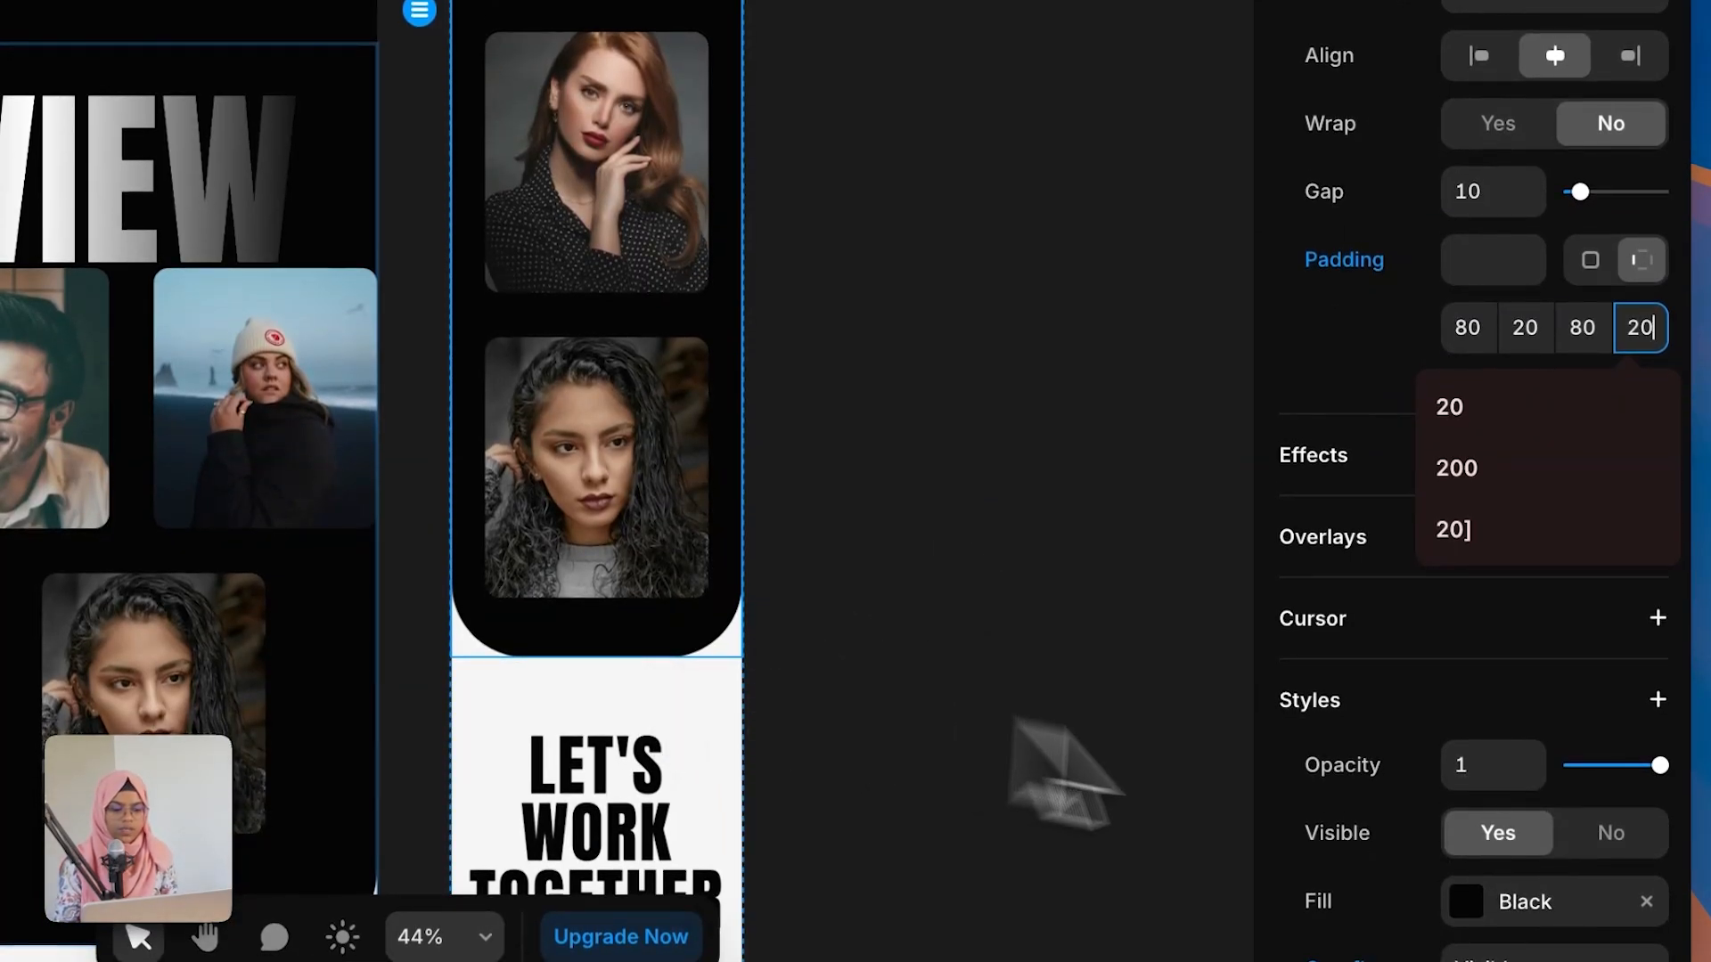
Step: Round the review section's bottom-right and bottom-left corners to a radius of 50 on the phone layout
scroll(1642, 679, down, 8)
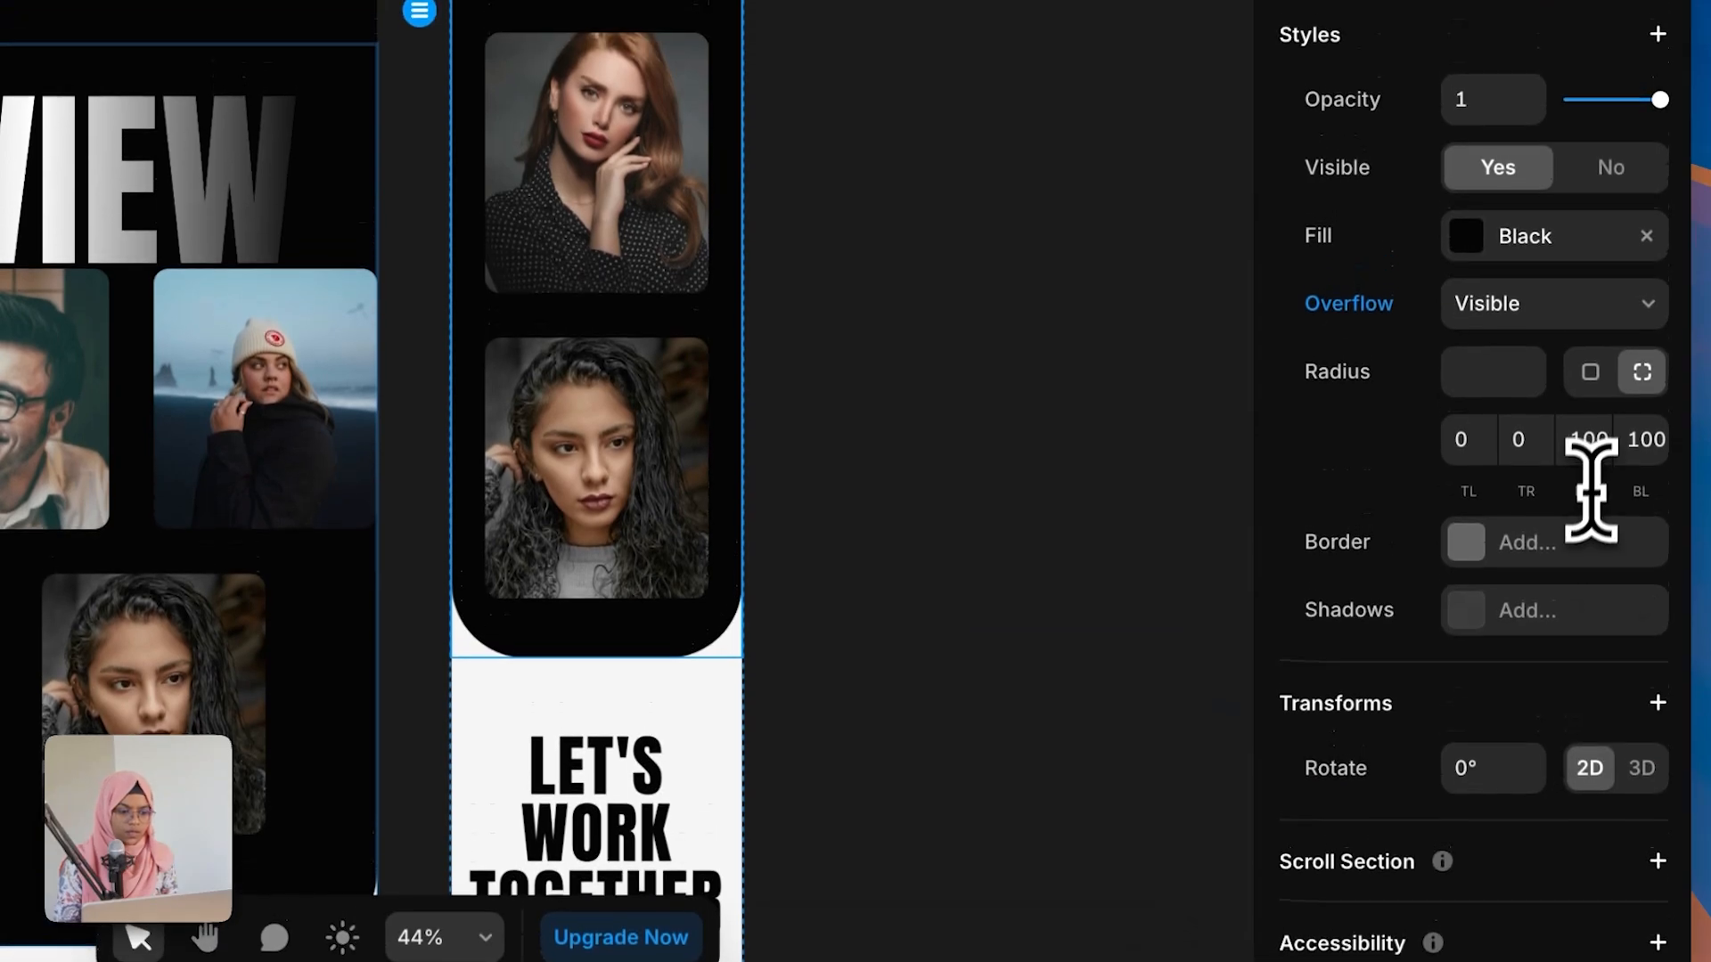
click(1595, 445)
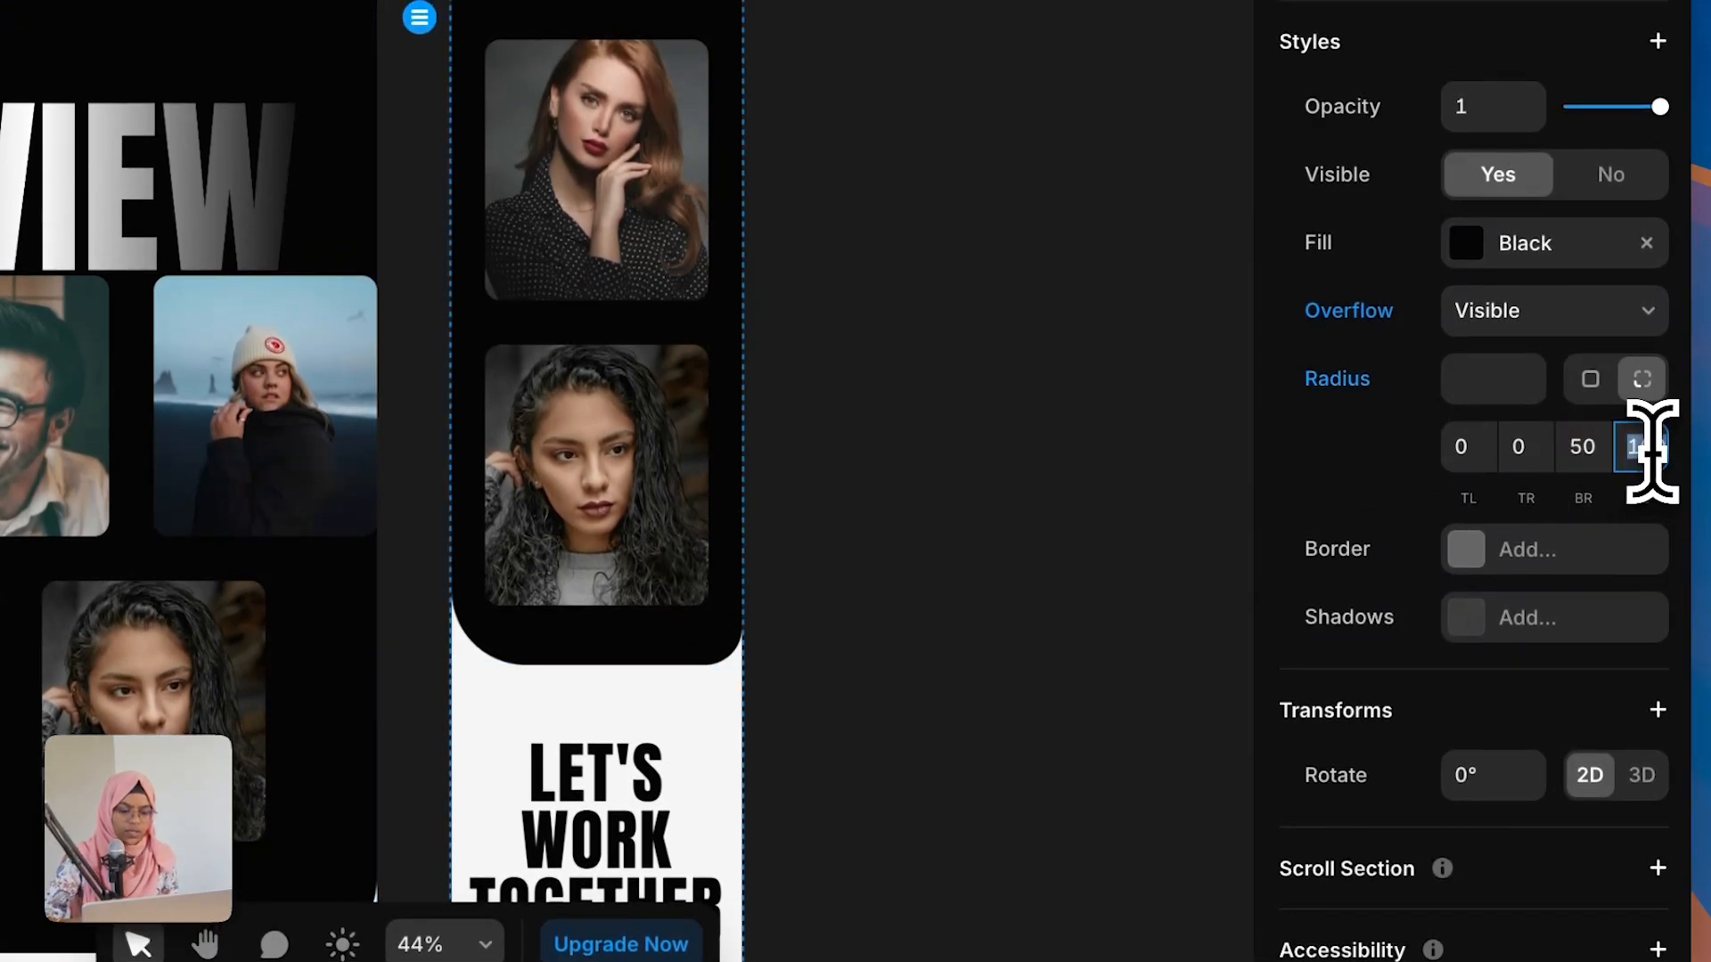
scroll(855, 669, down, 3)
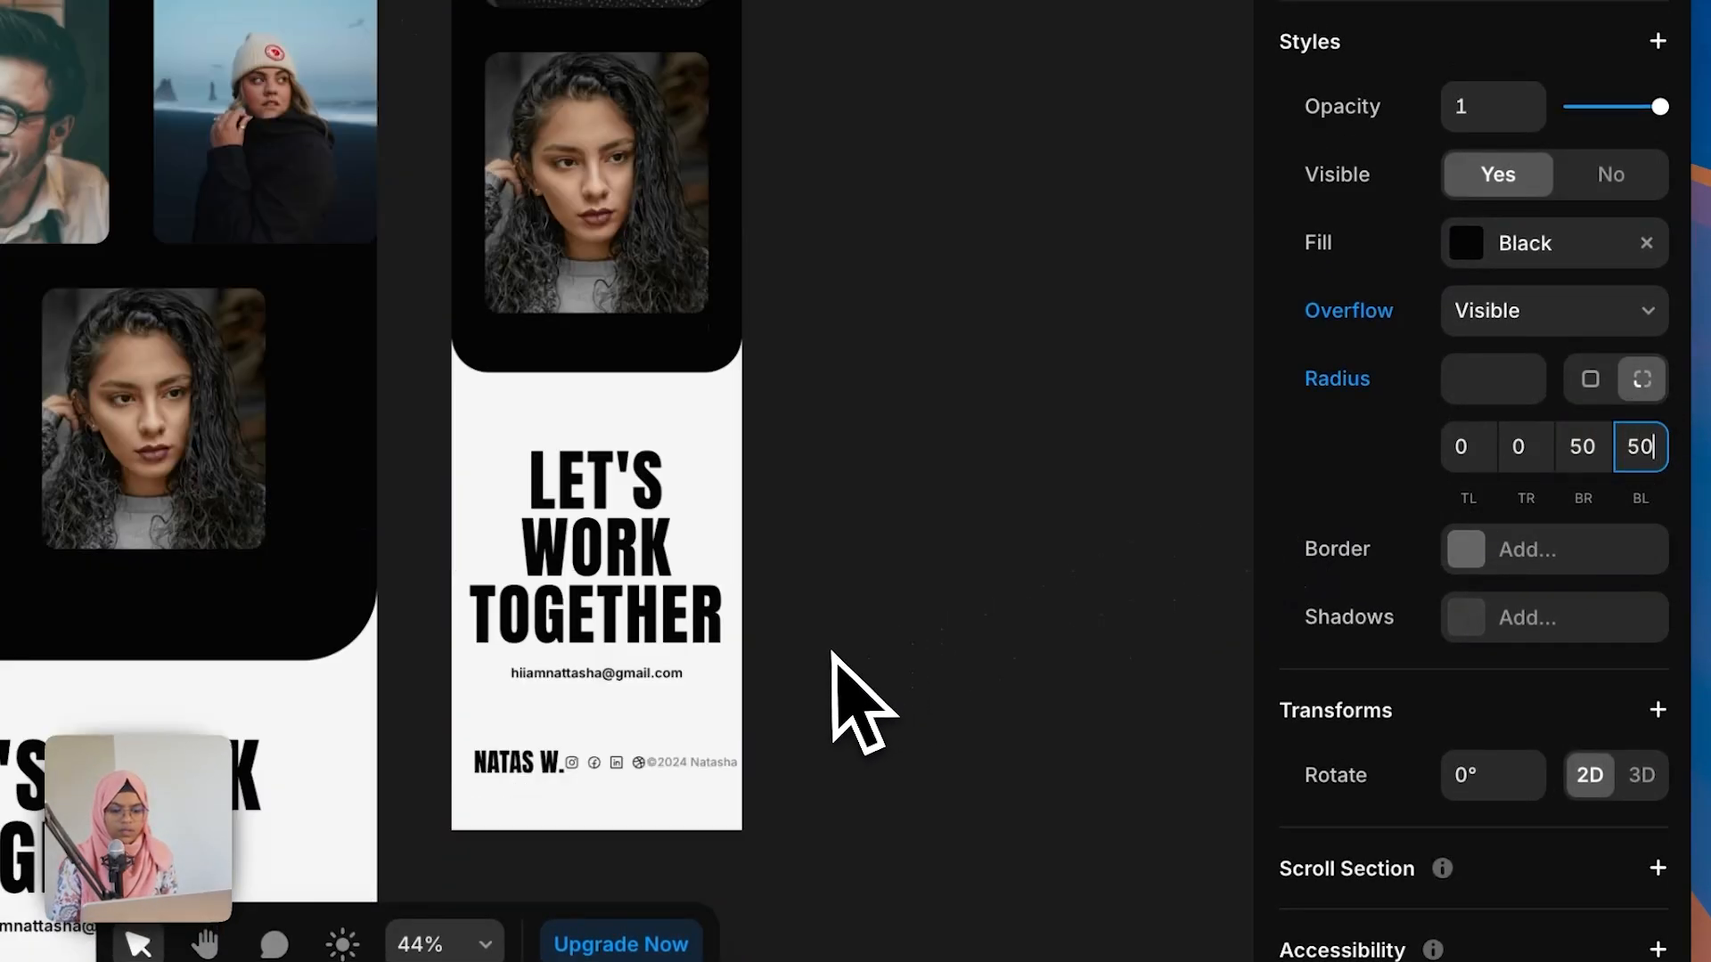
Step: Set the contact section's padding to 80, 0, 0, 0 on the phone layout
click(695, 454)
scroll(1557, 802, down, 2)
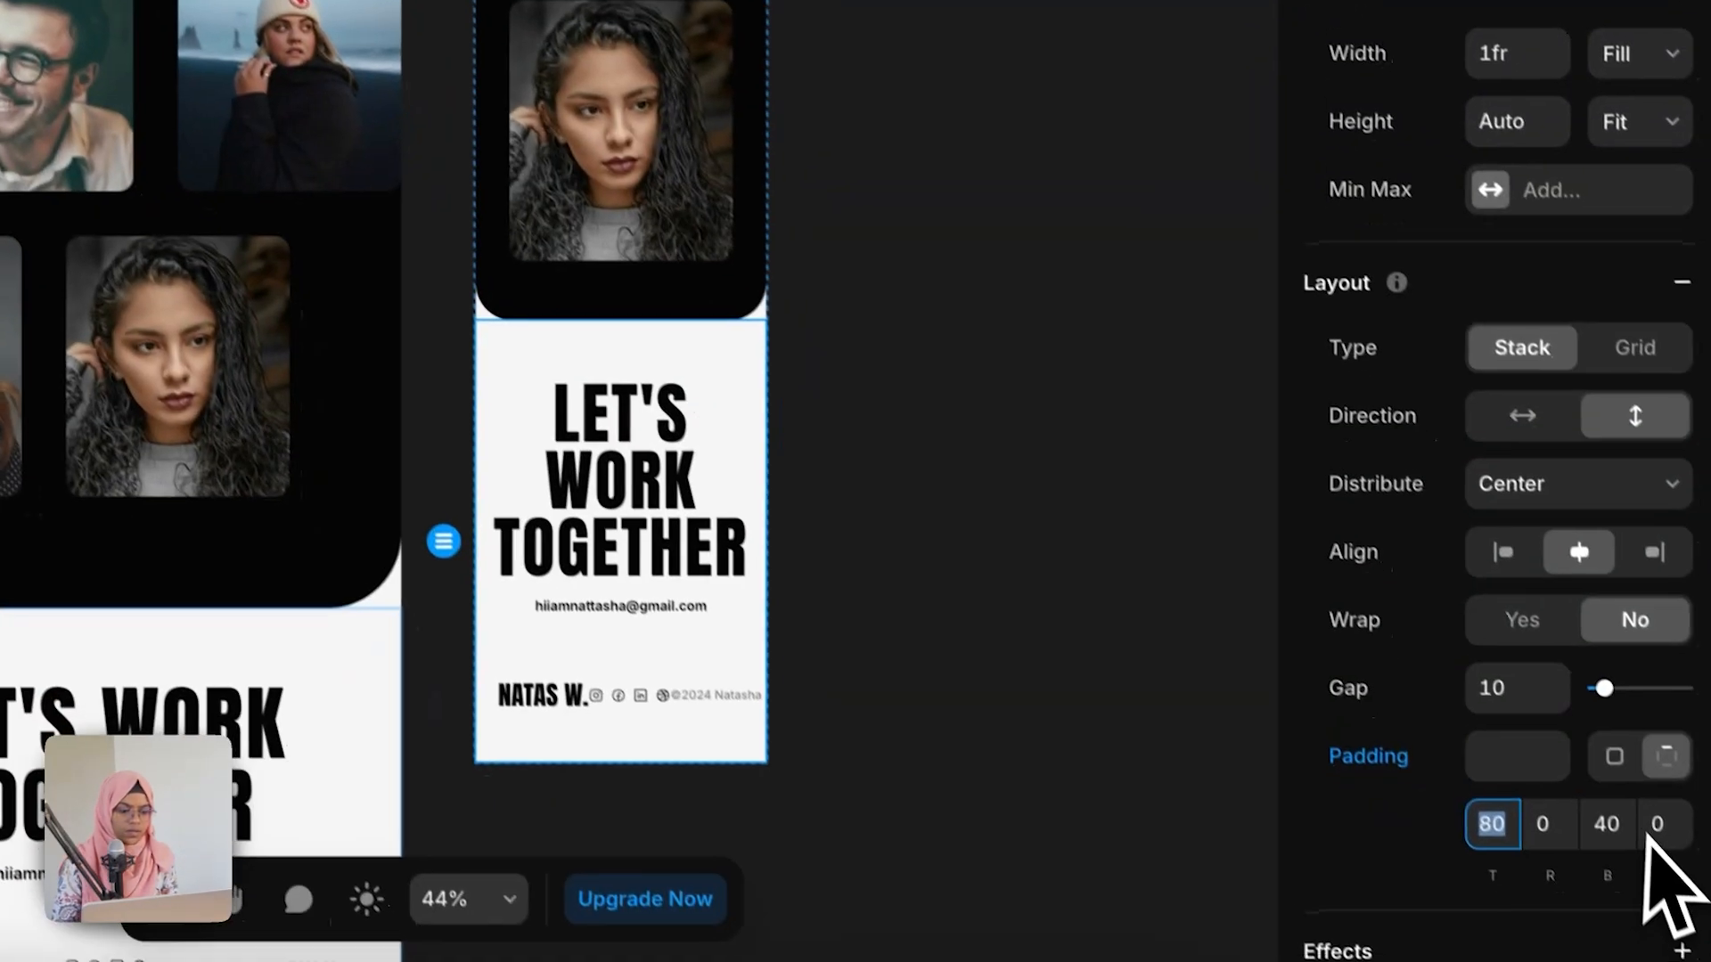
click(1599, 802)
text(0)
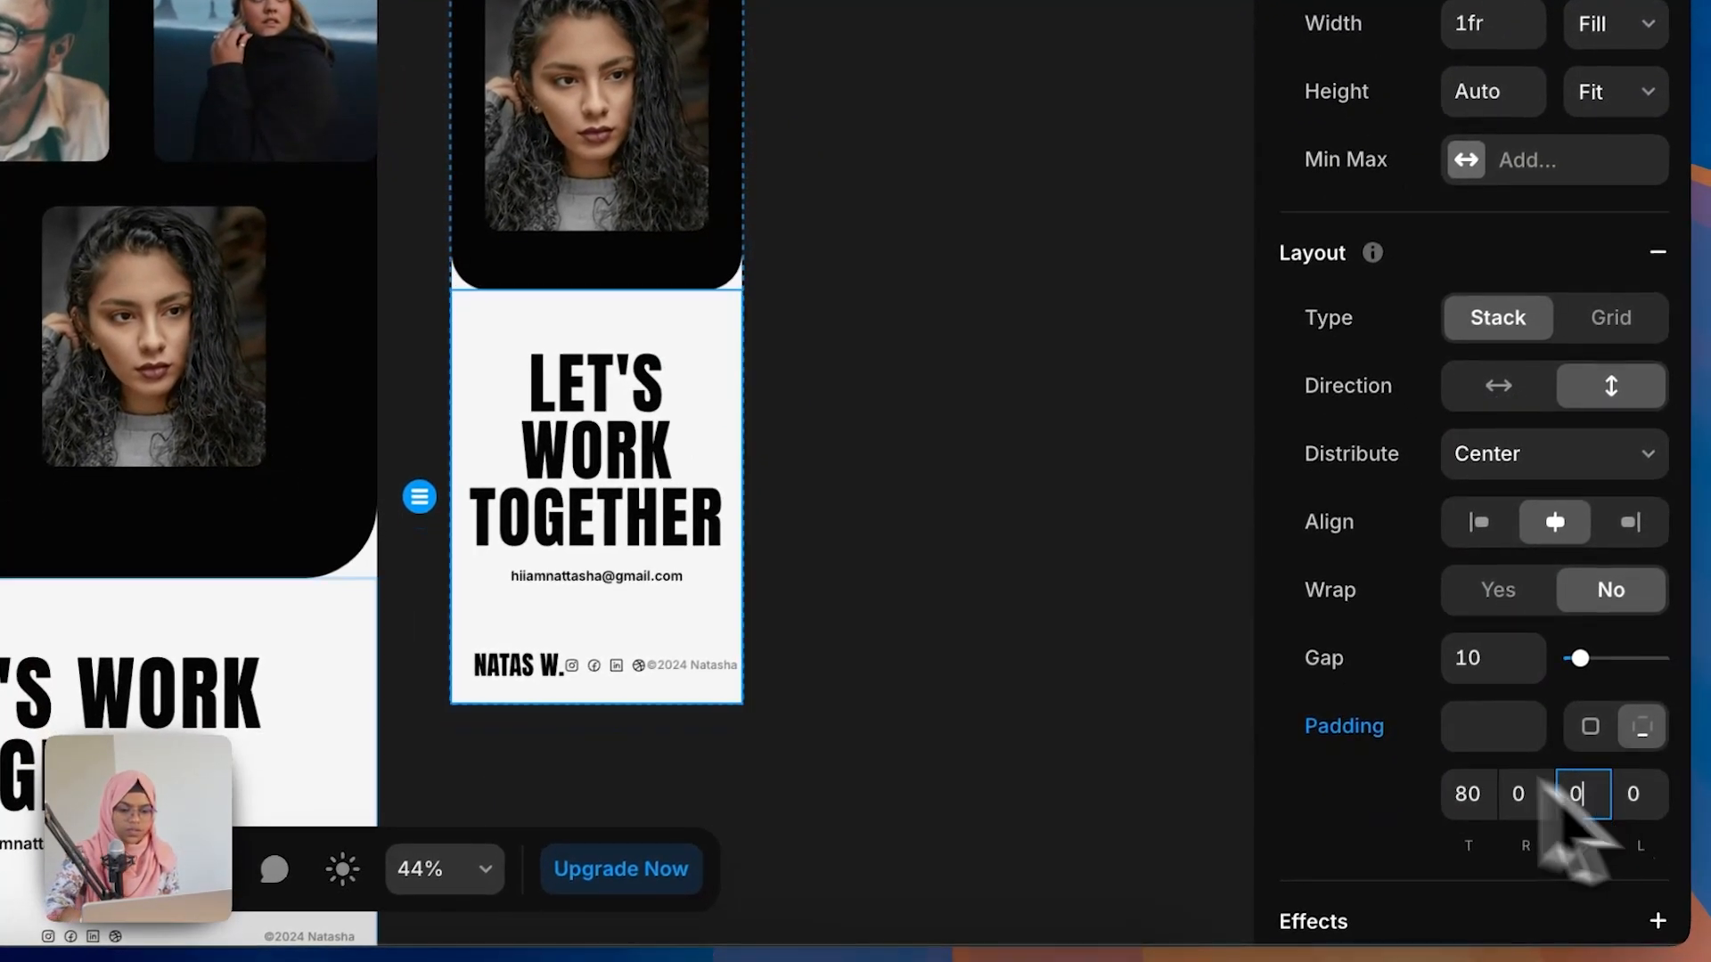
Step: Switch the footer row to a vertical stack with its content distributed to the center
click(998, 599)
click(594, 661)
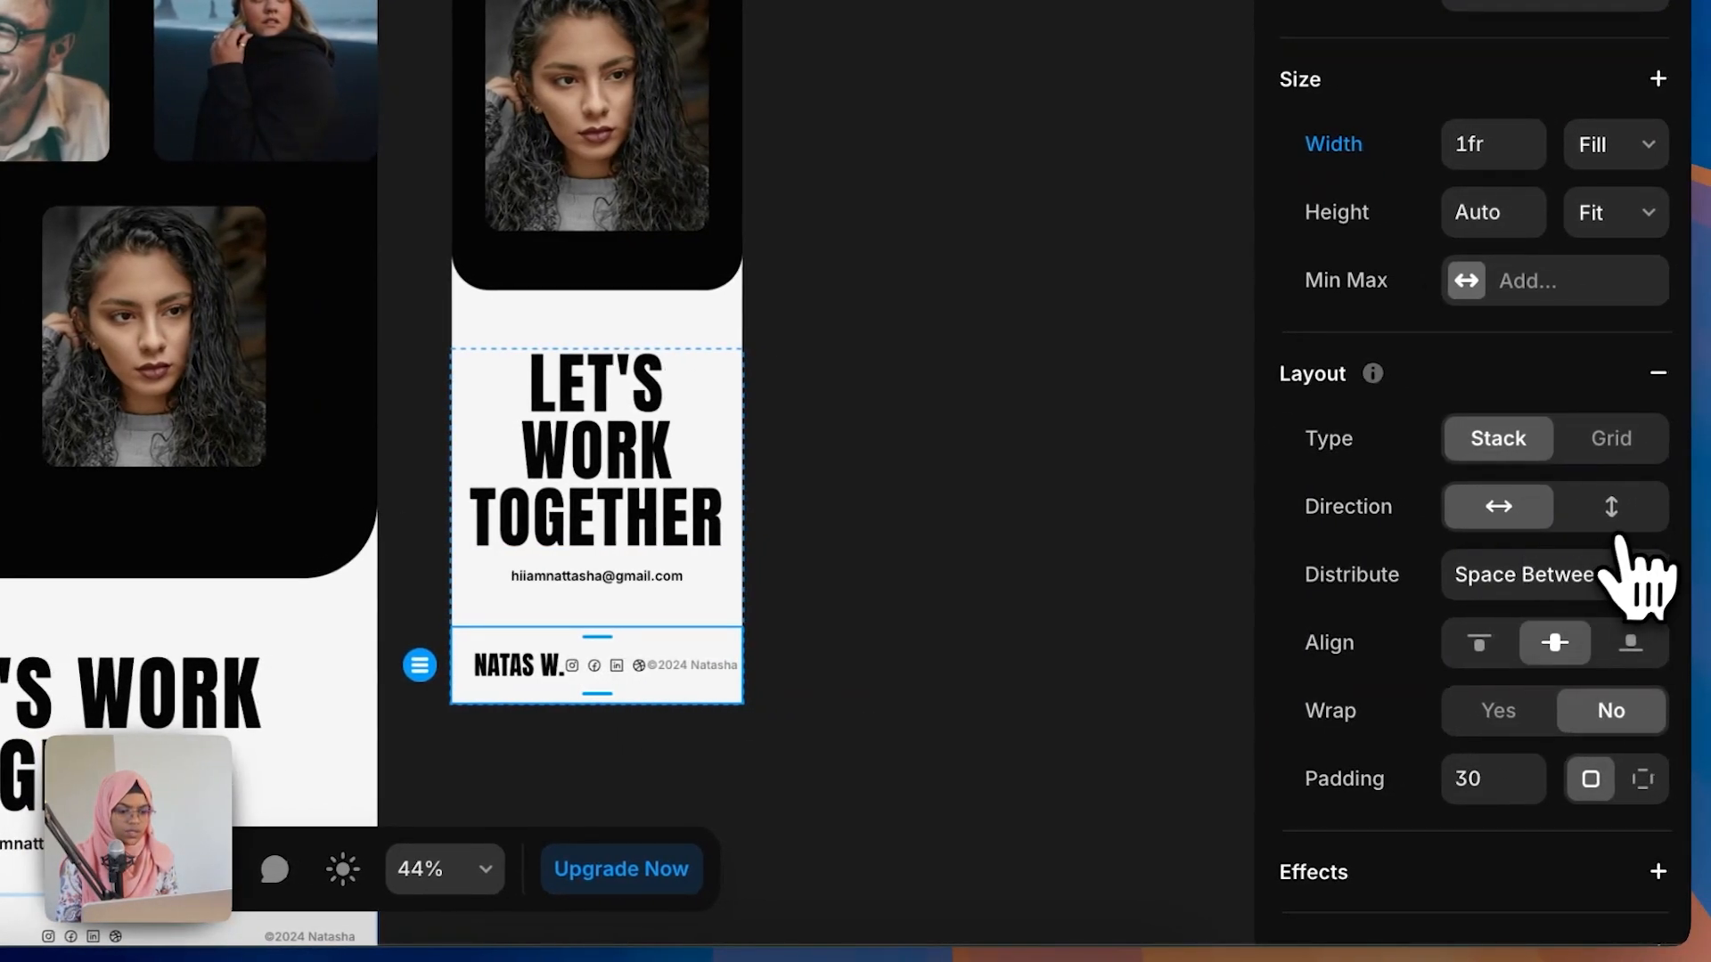
click(1604, 588)
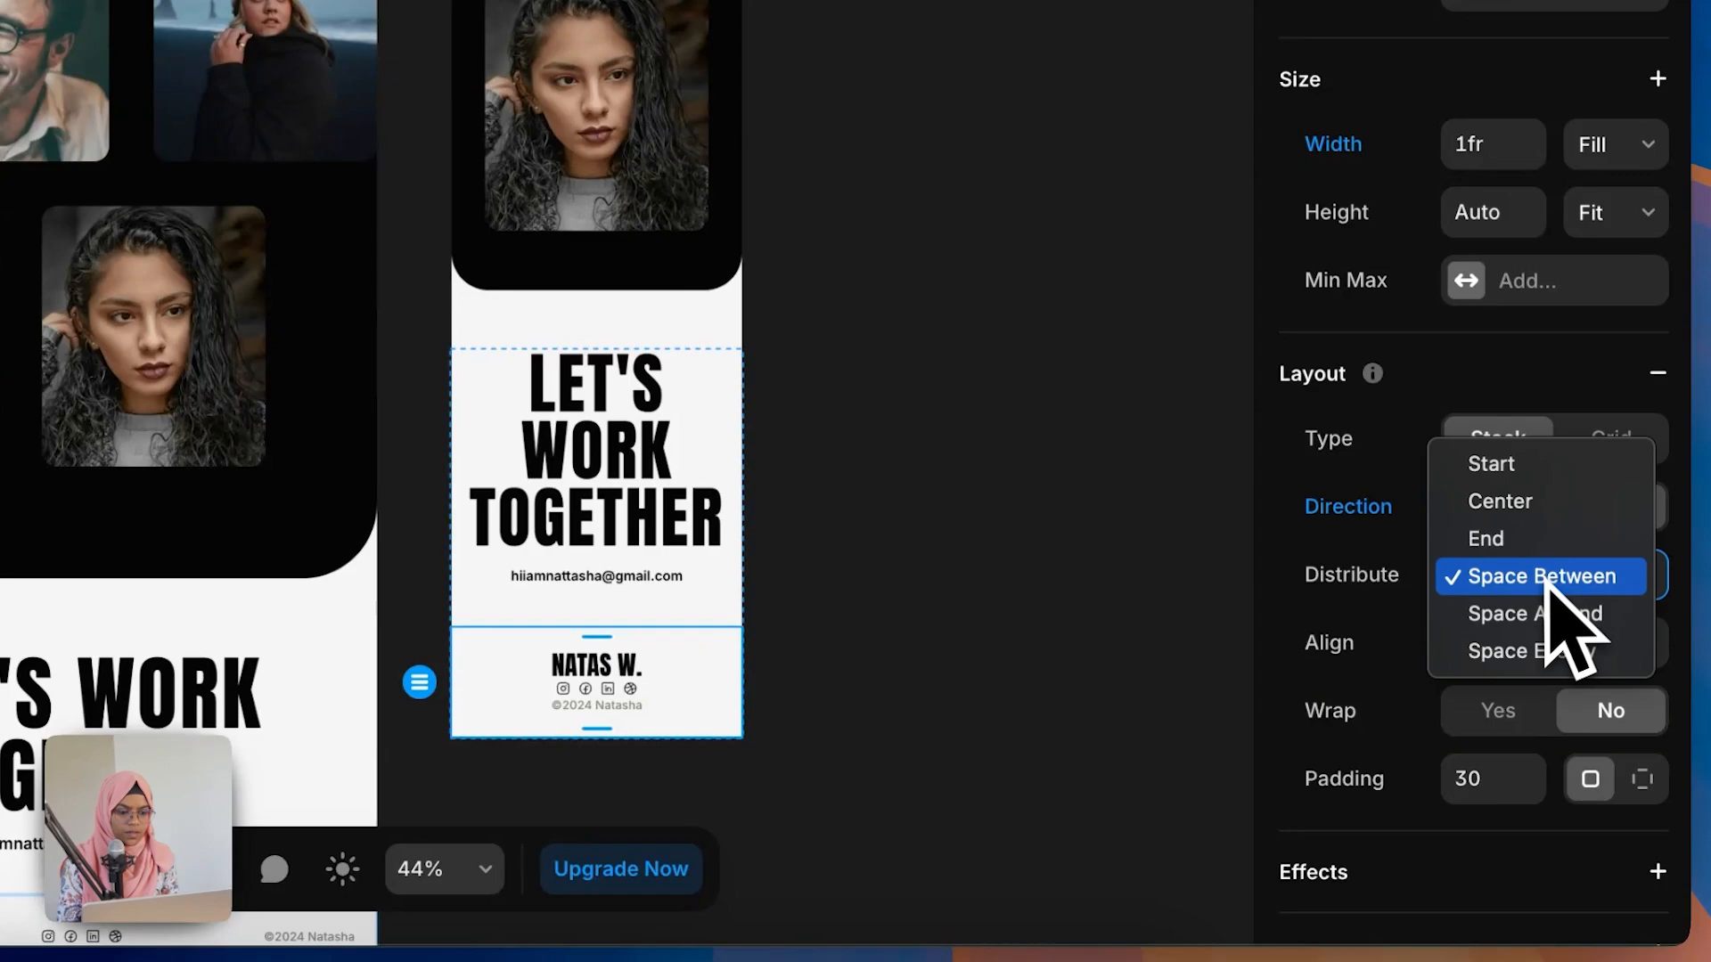
click(1515, 503)
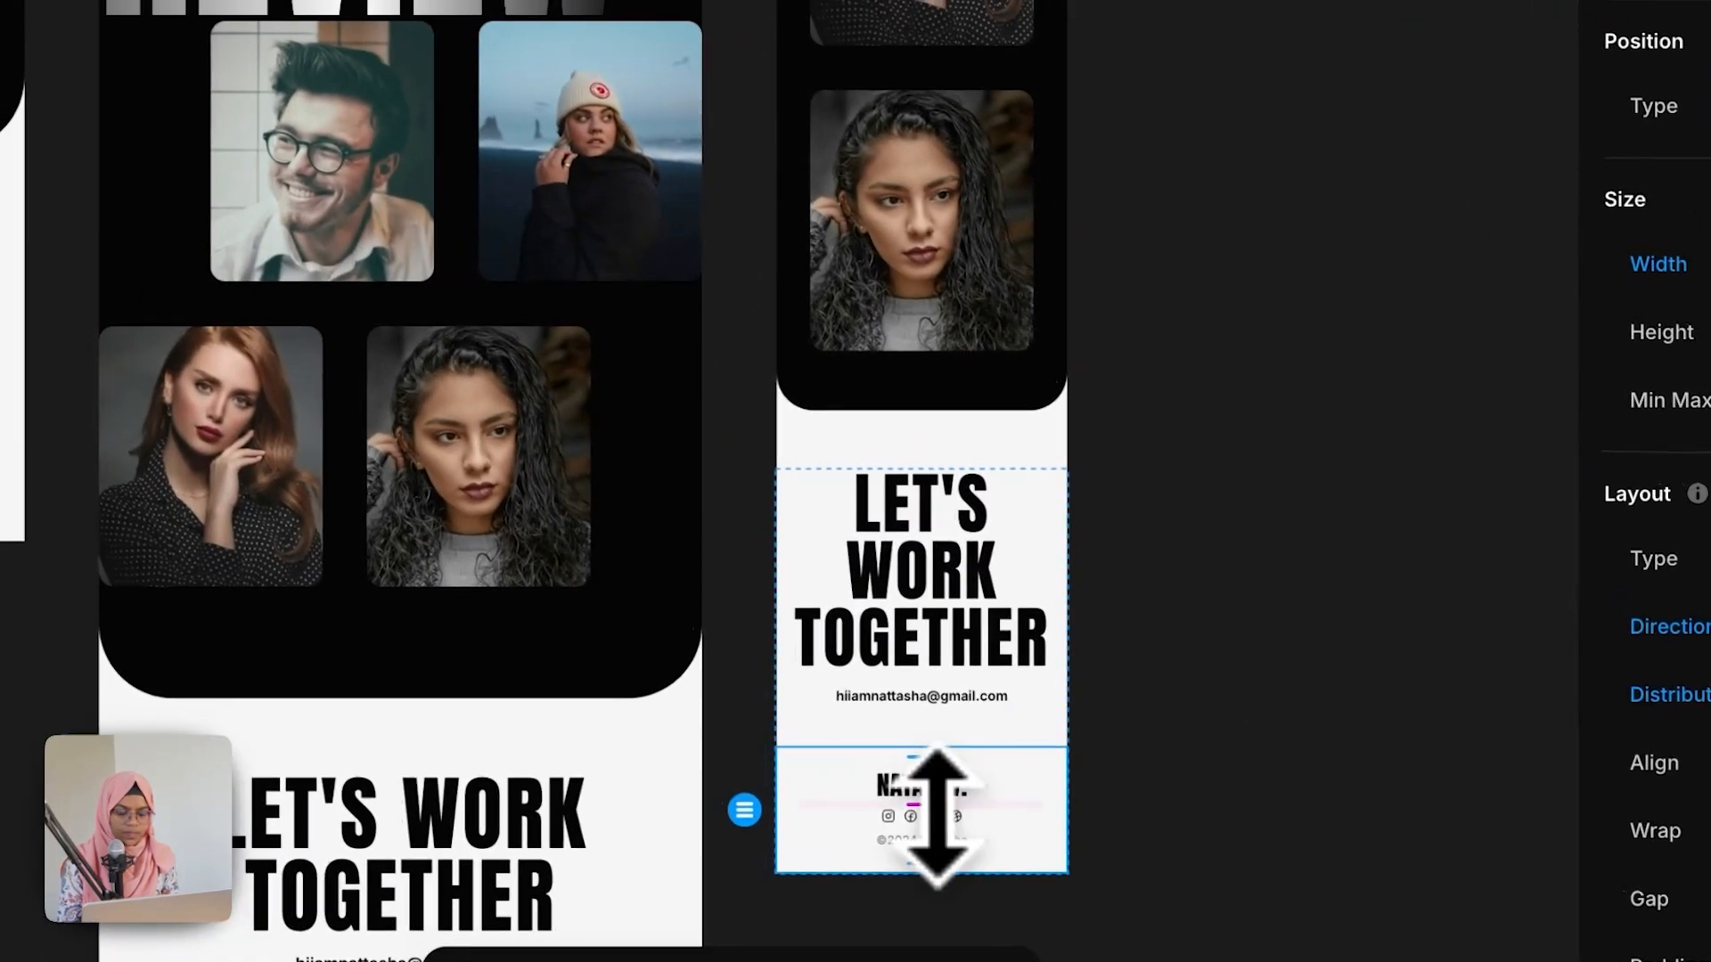
Step: Set the footer row's gap to 20
drag(937, 815, 930, 815)
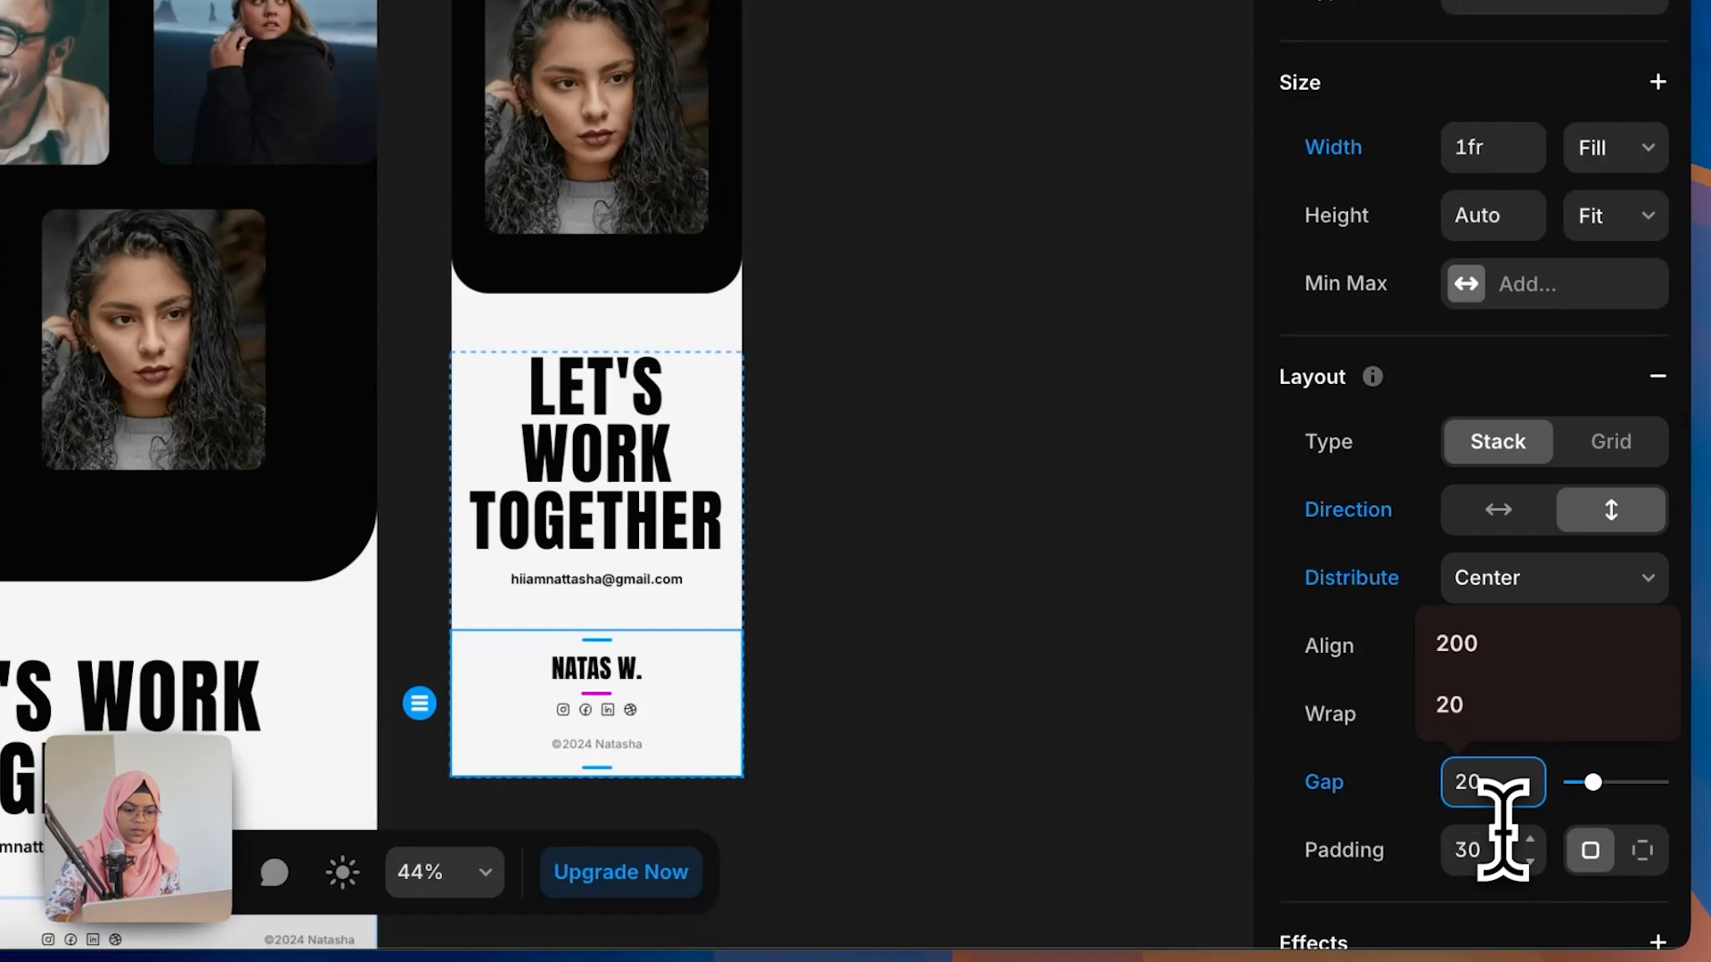
click(1497, 842)
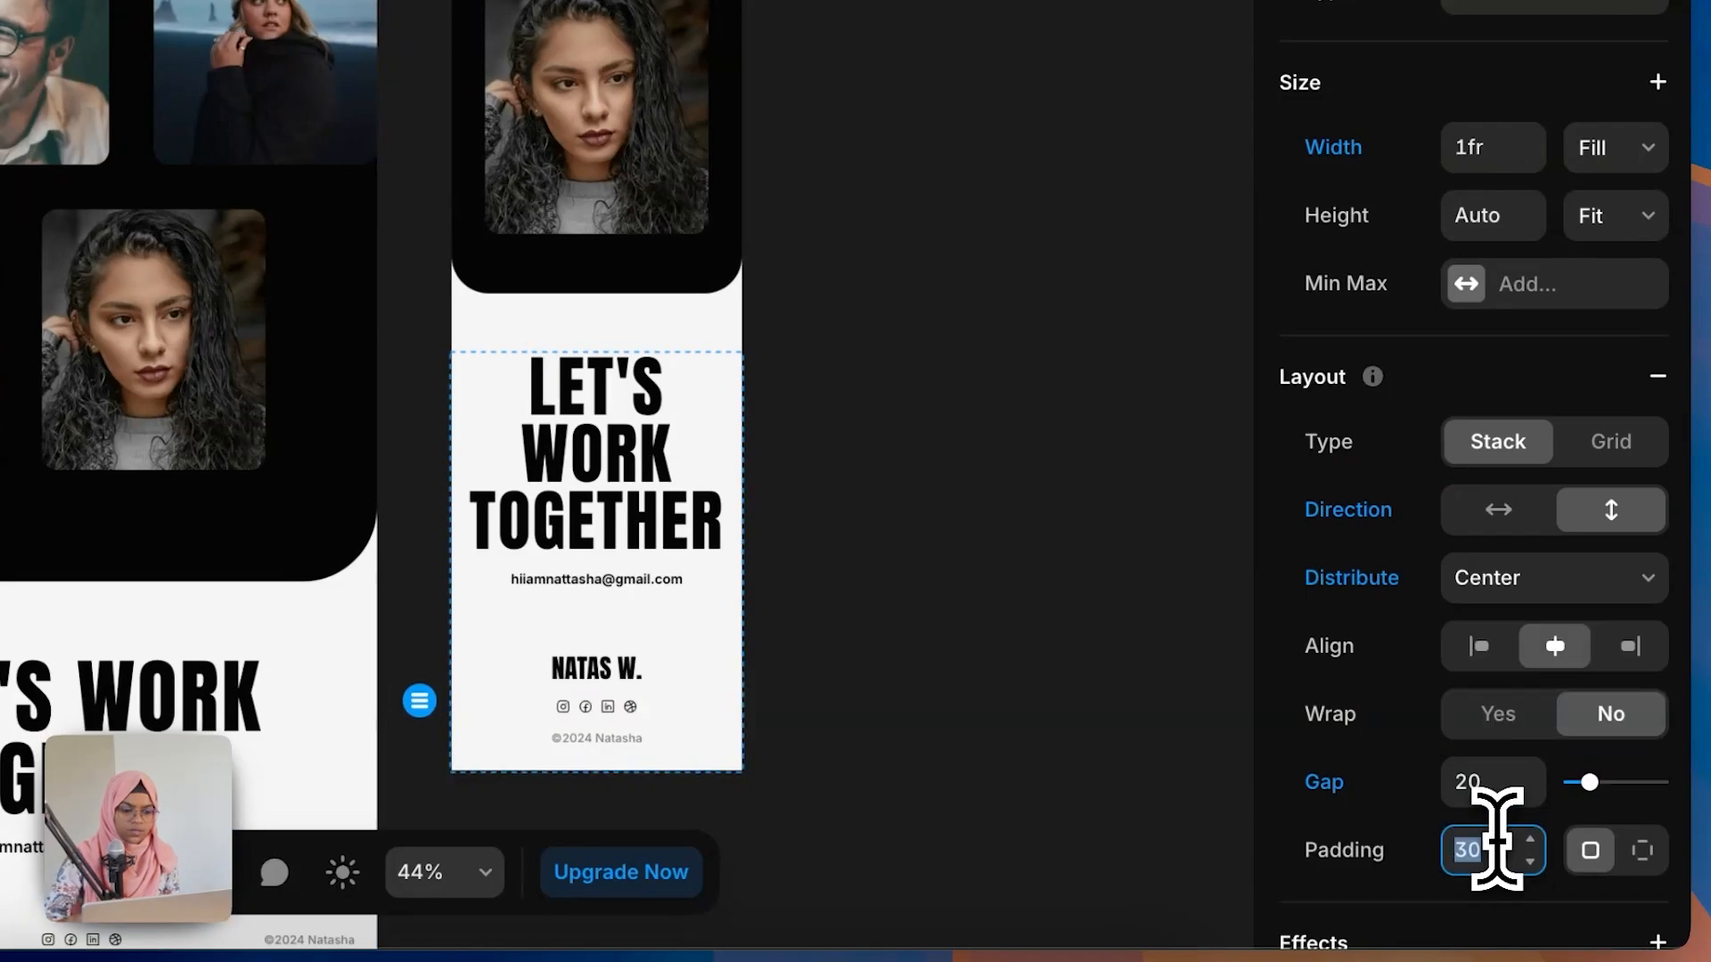